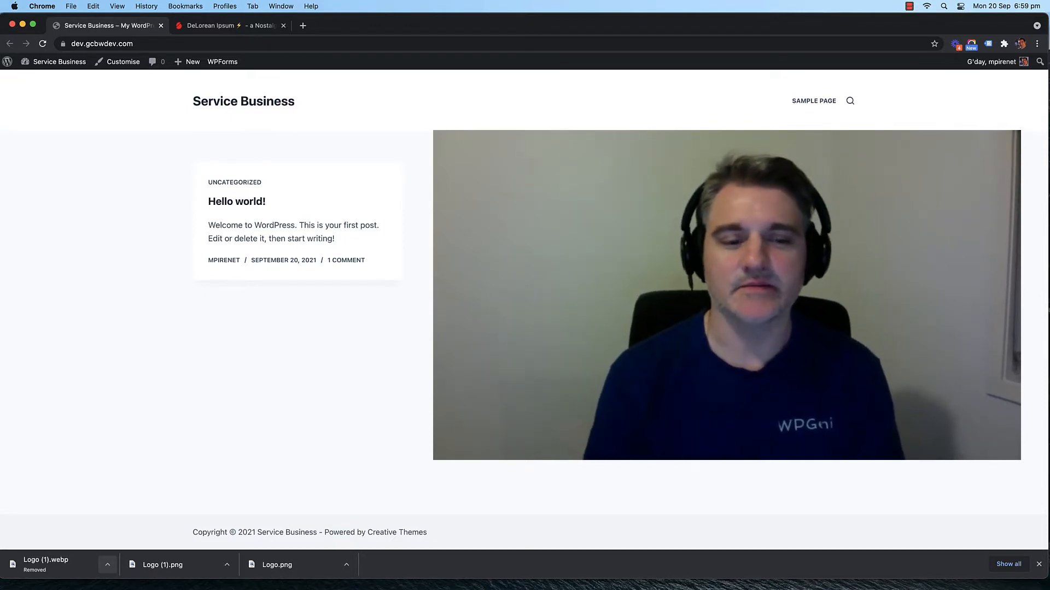
Step: Close the downloads bar, enlarge the browser window slightly, and switch to the DeLorean Ipsum tab
left_click(1039, 564)
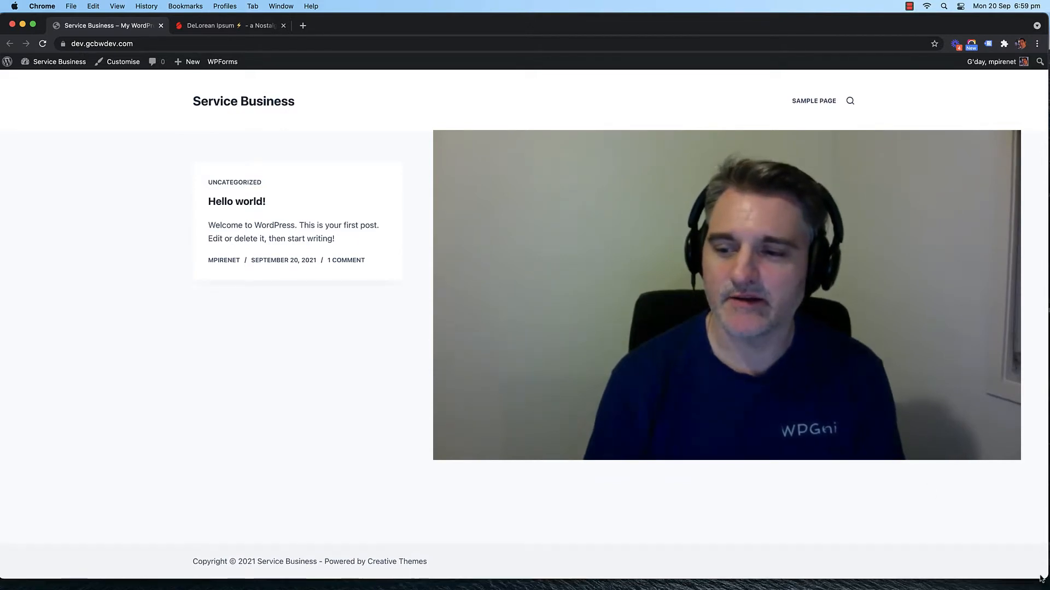
left_click_drag(1041, 575, 1043, 582)
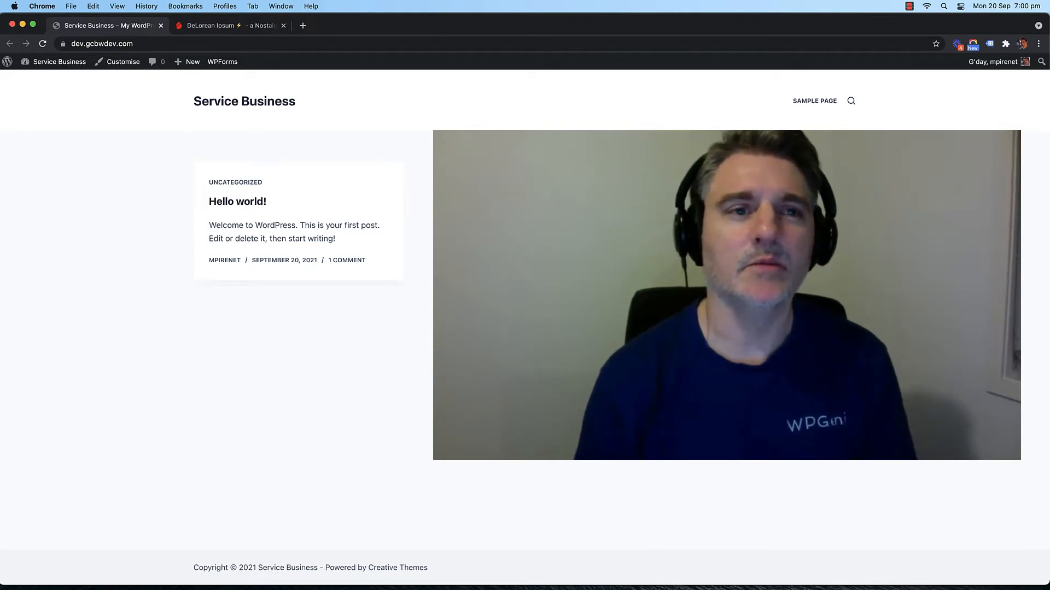
left_click(218, 29)
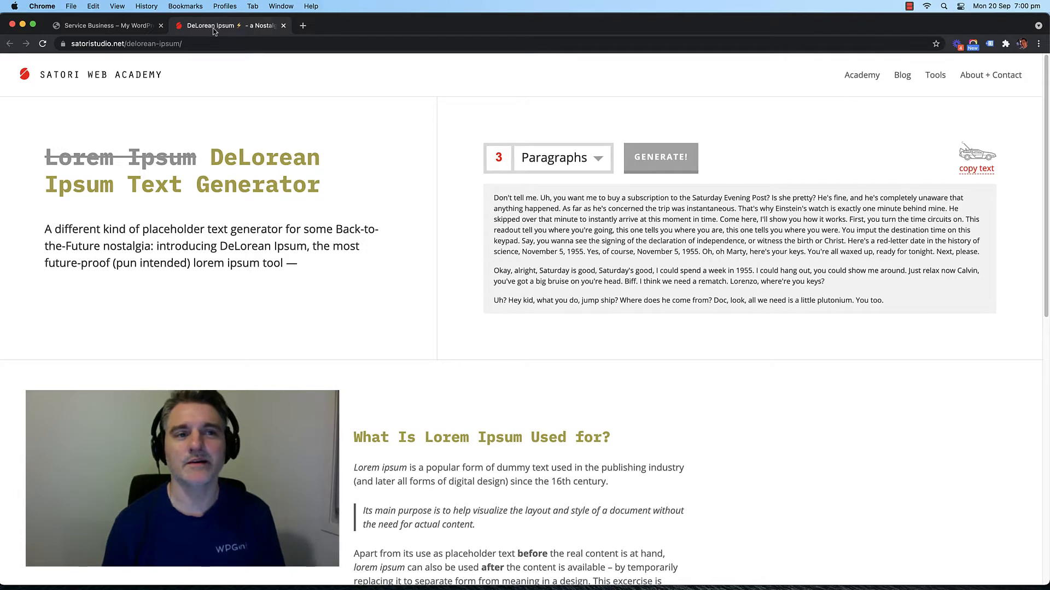
Step: Generate three fresh DeLorean Ipsum paragraphs, select them, and return to the Service Business tab
left_click(660, 157)
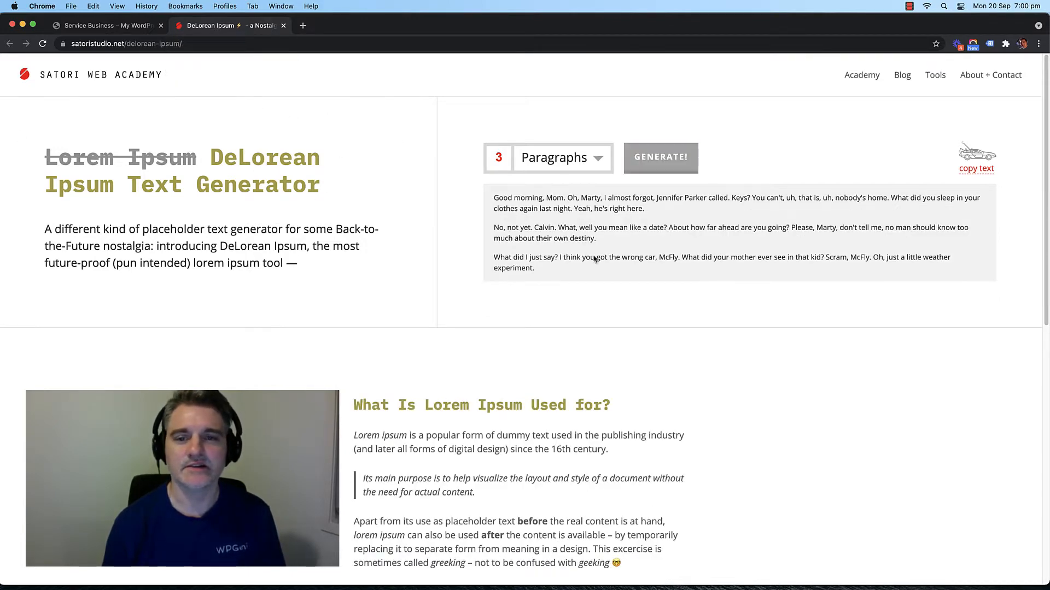
left_click_drag(493, 256, 553, 269)
left_click(555, 270)
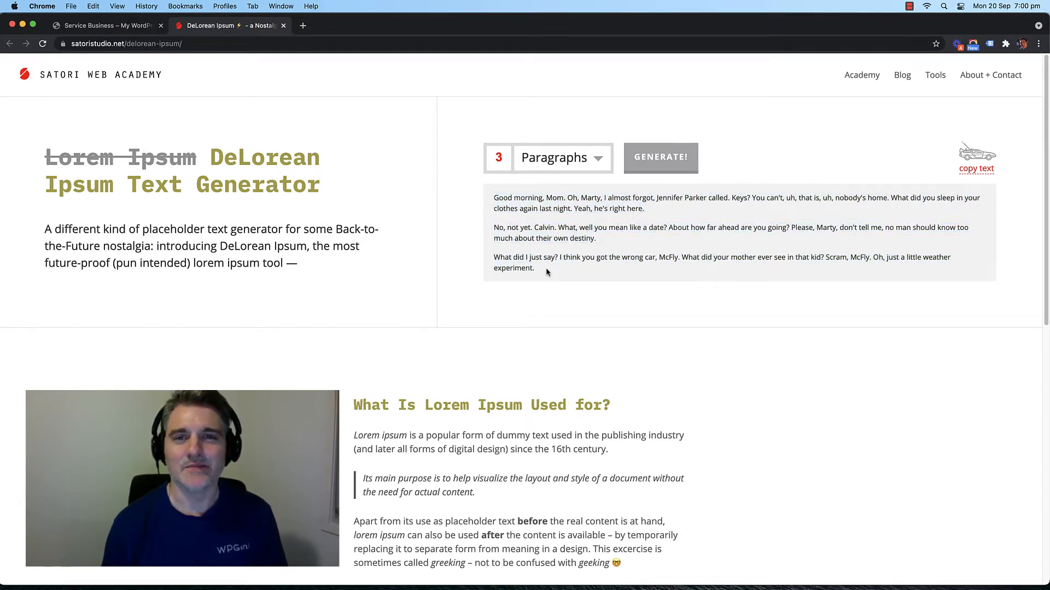
left_click_drag(545, 267, 493, 197)
left_click(520, 221)
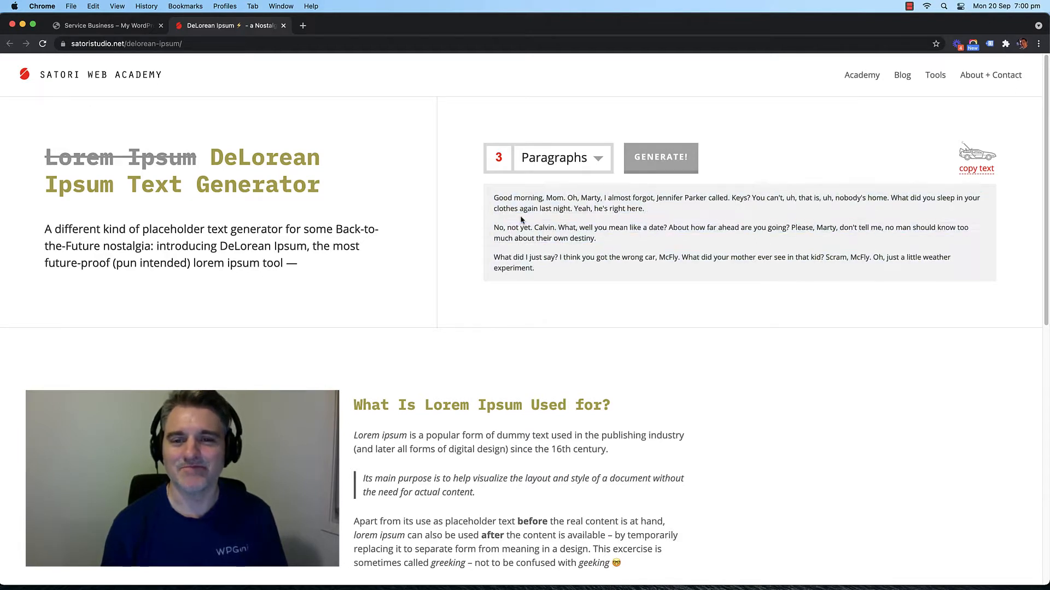
left_click(100, 26)
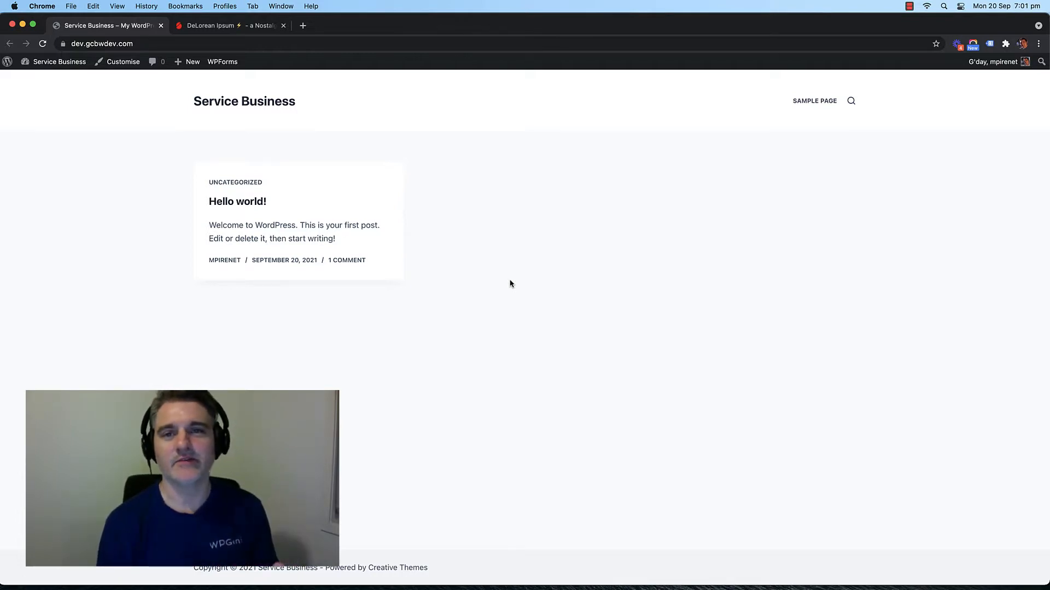
Step: View the Sample Page, return home, then add /wp-admin to the address and revert it
left_click(829, 101)
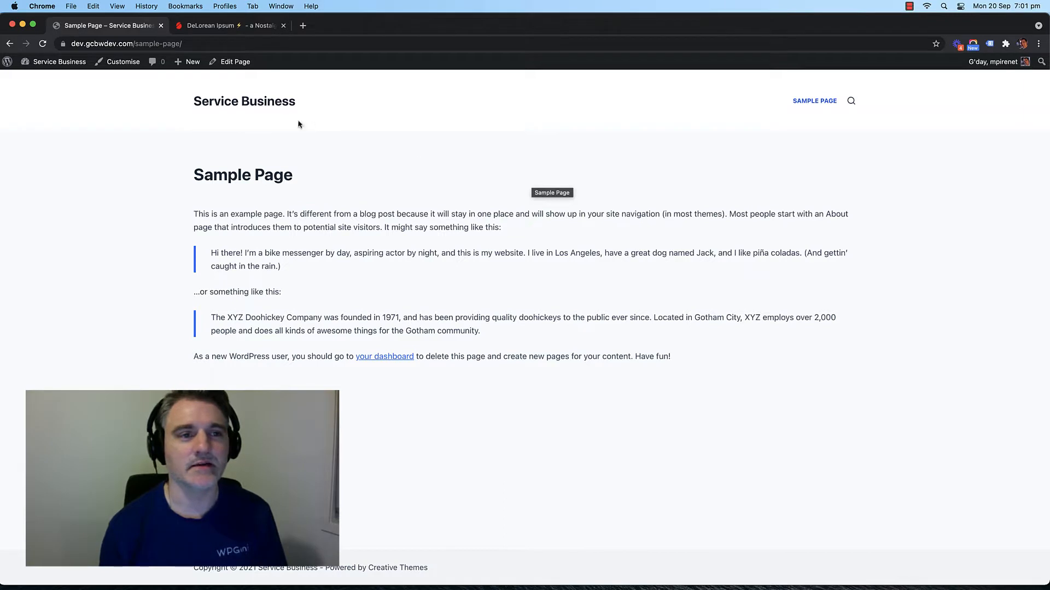
left_click(331, 121)
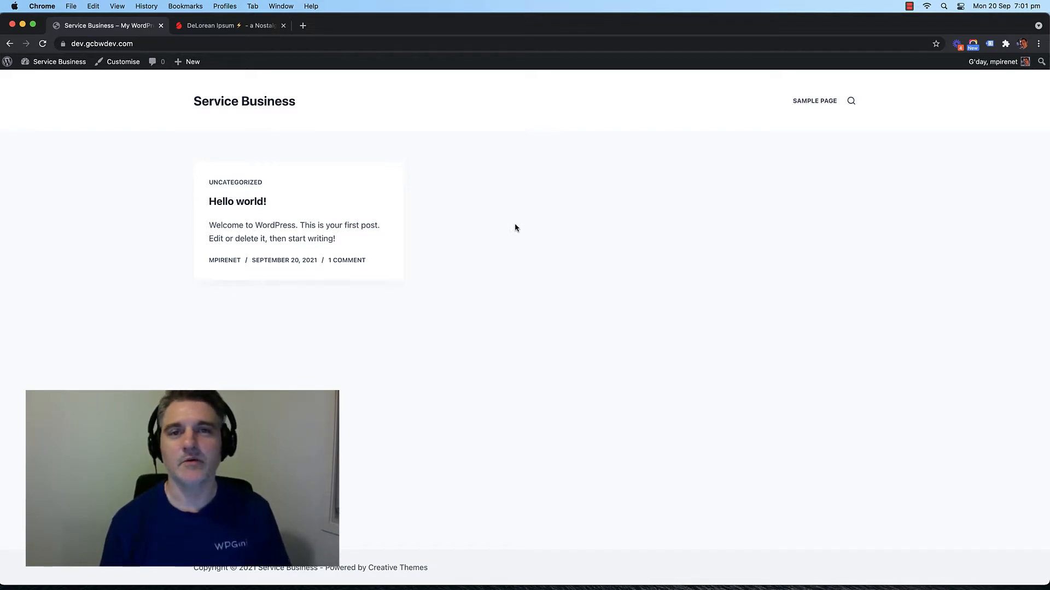
left_click(183, 44)
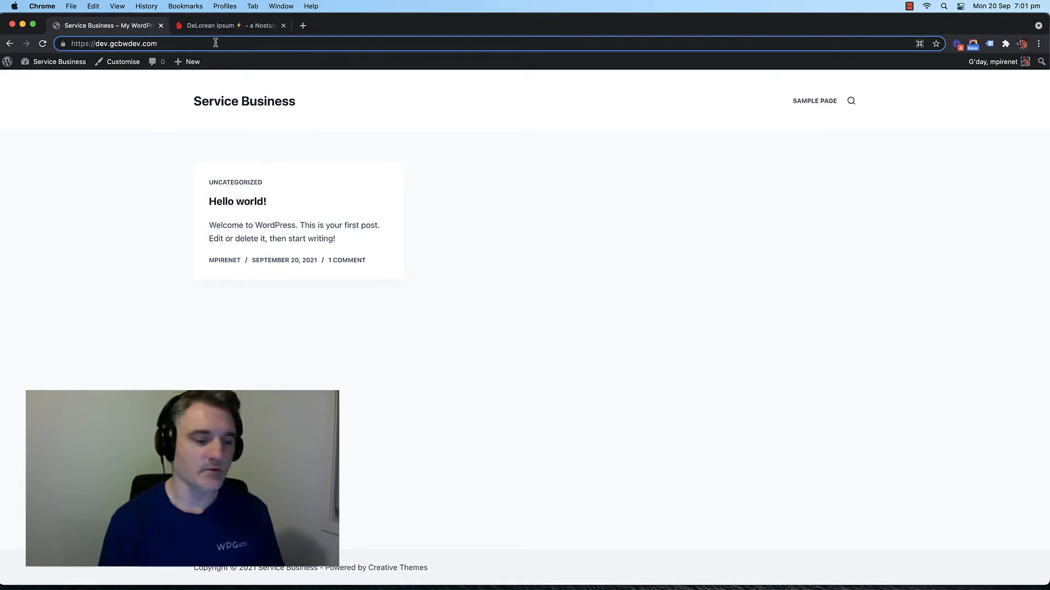
type("/w")
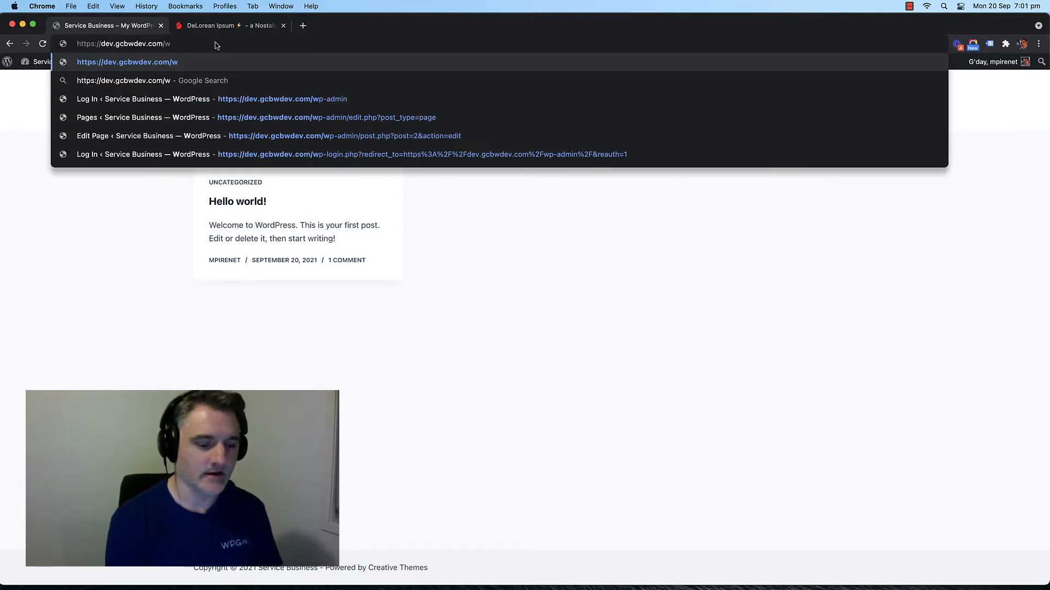
type("p-admin")
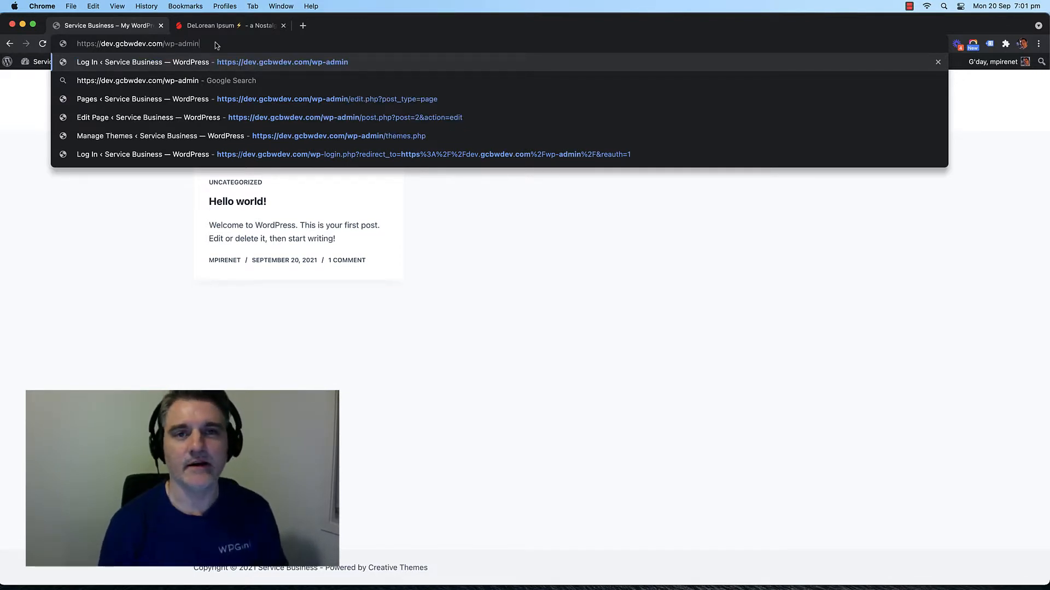
key("BackSpace")
key("BackSpace")
key("BackSpace")
key("BackSpace")
key("BackSpace")
key("BackSpace")
key("BackSpace")
key("BackSpace")
key("BackSpace")
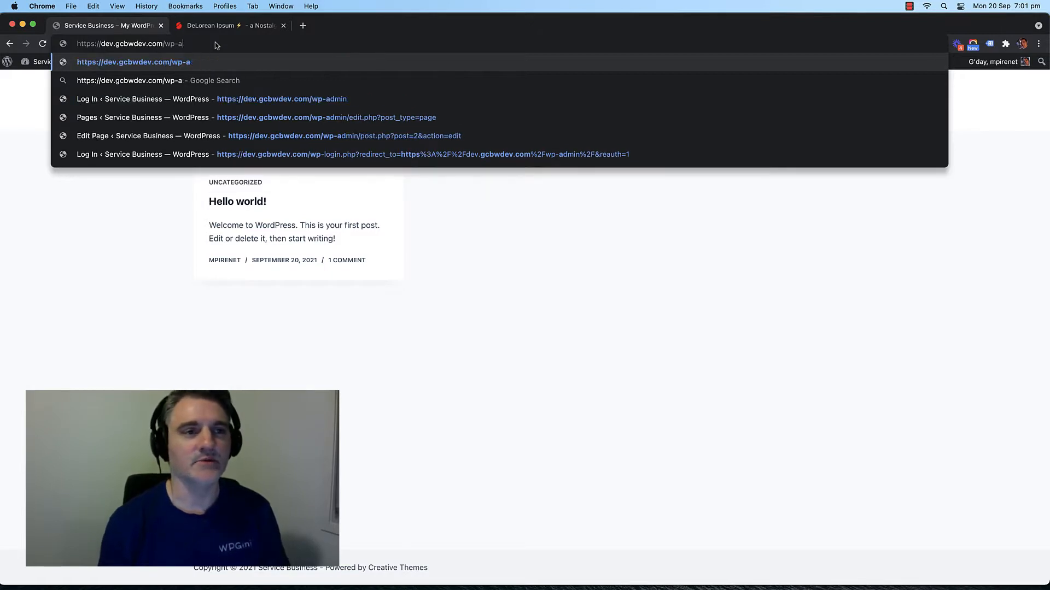
key("Return")
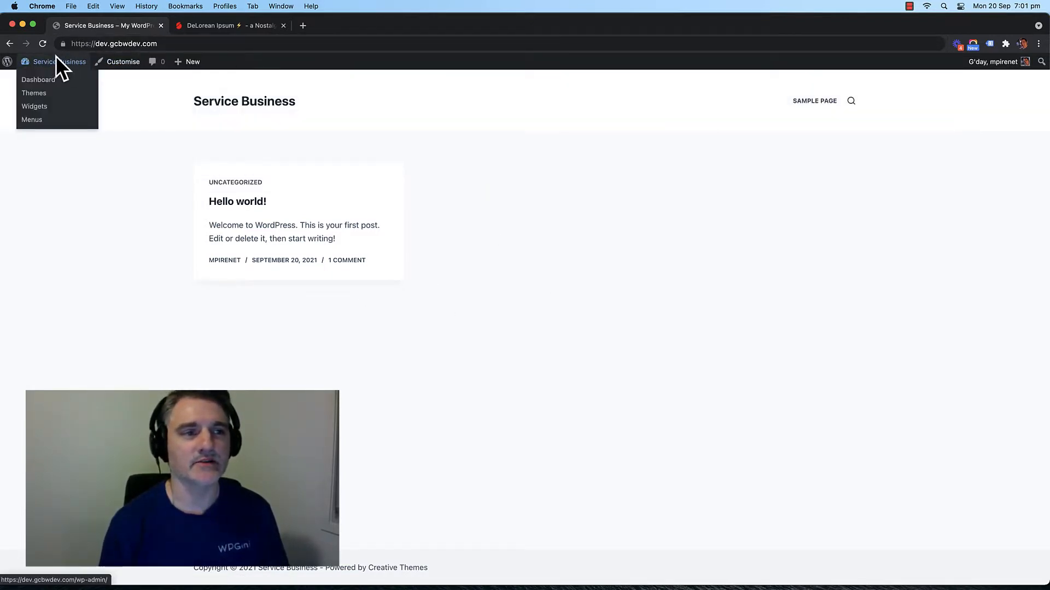
Step: Go to the Service Business admin Dashboard, then to Appearance > Themes
mouse_move(64, 65)
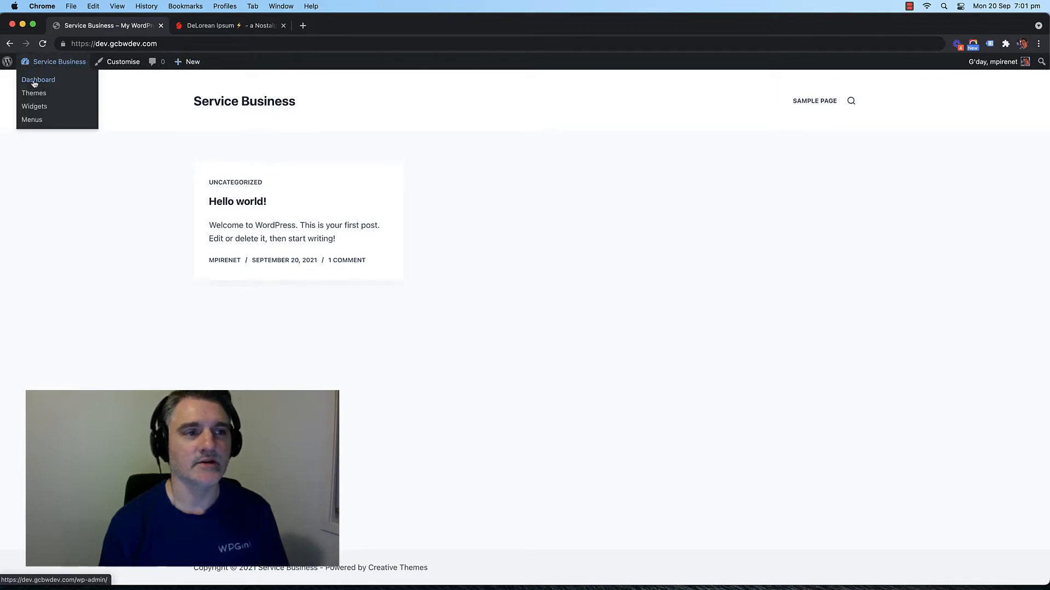
left_click(35, 82)
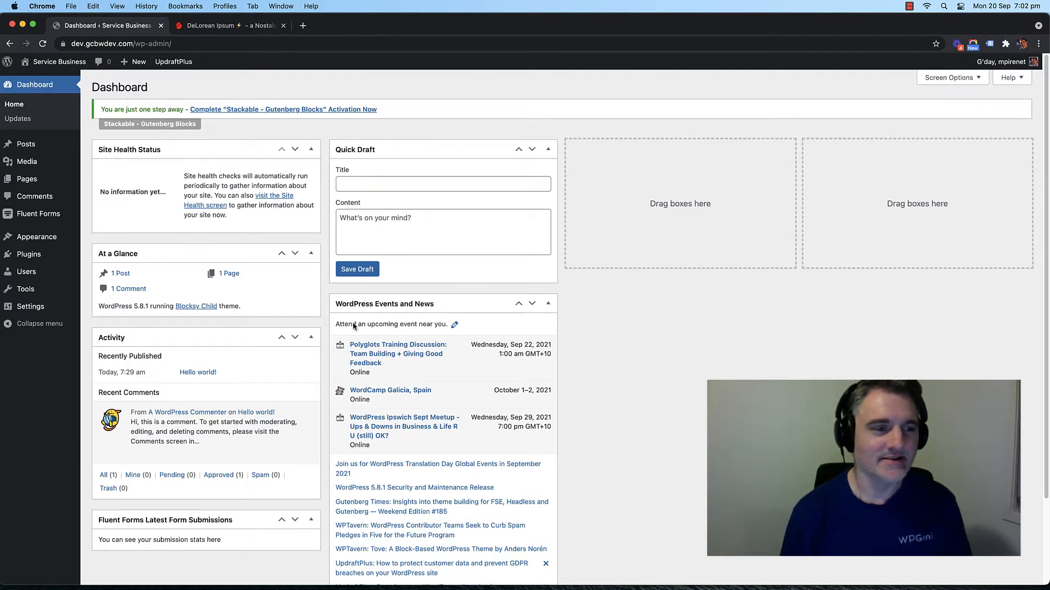
mouse_move(37, 255)
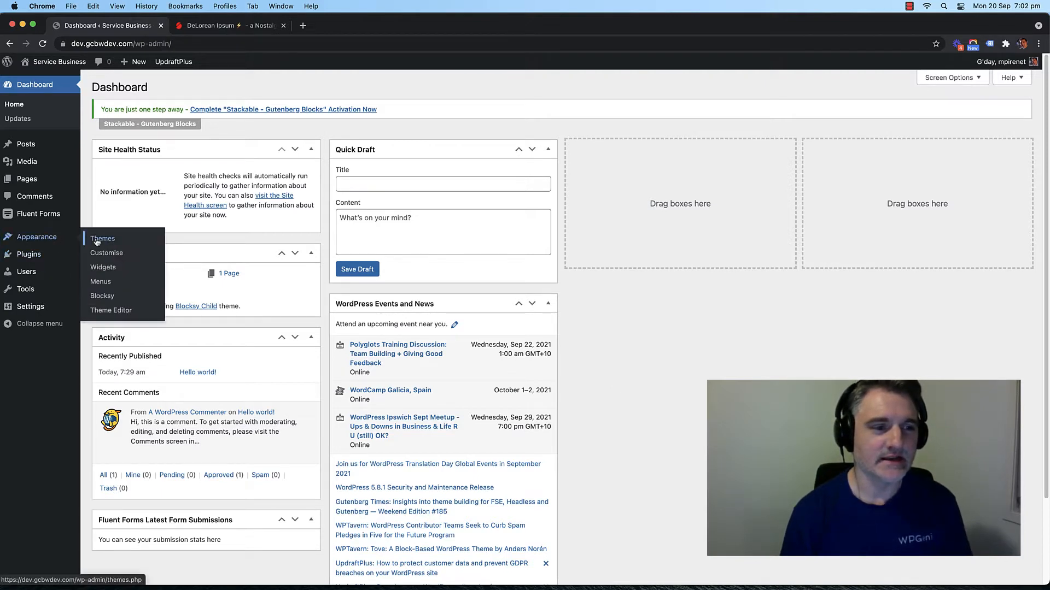
left_click(101, 241)
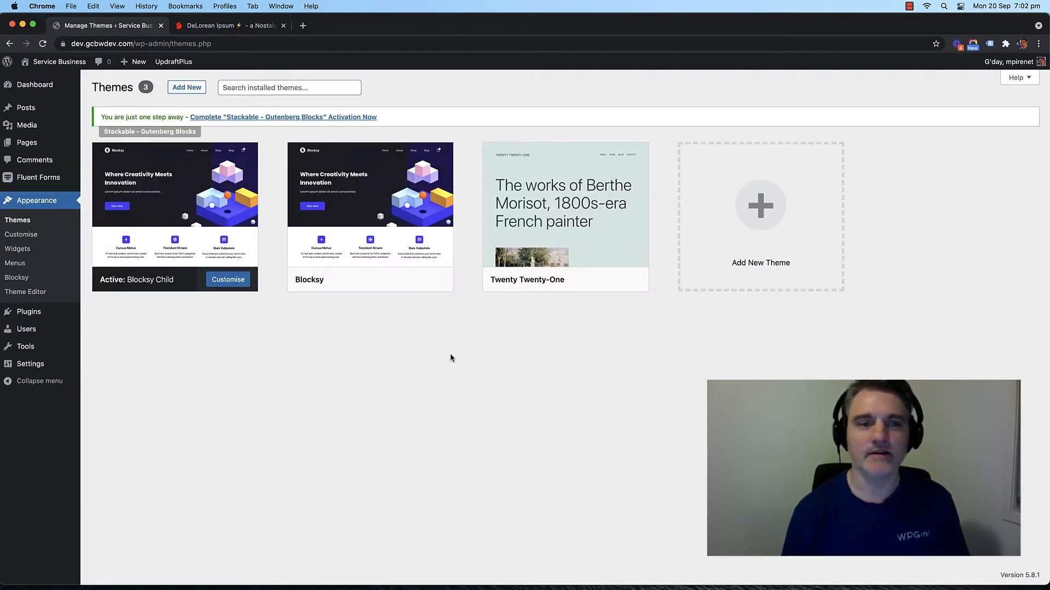
Step: Enable auto-updates in the Blocksy theme details and close the details panel
mouse_move(329, 227)
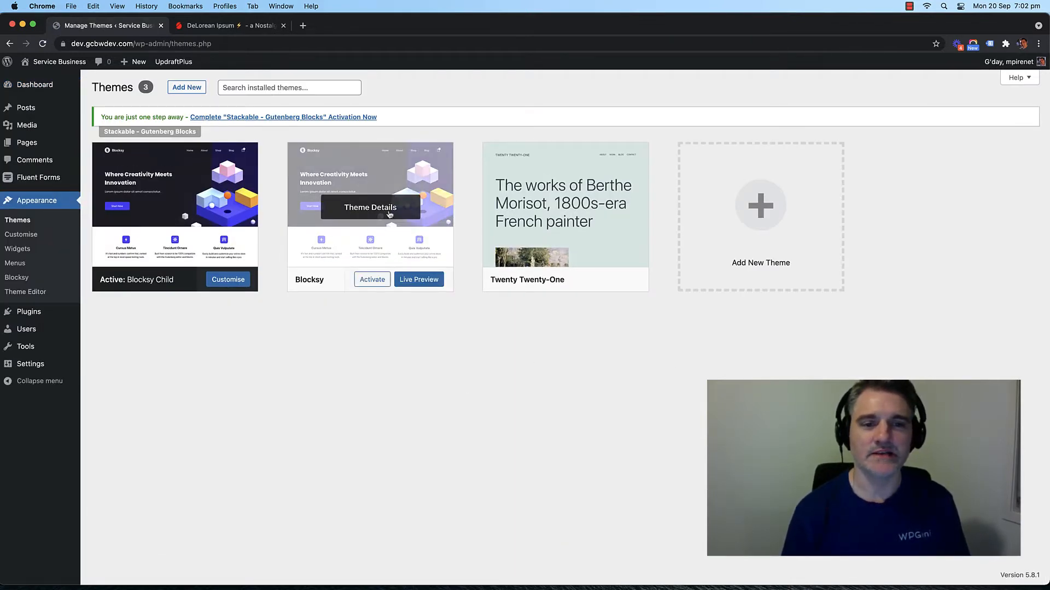
left_click(370, 210)
triple_click(639, 158)
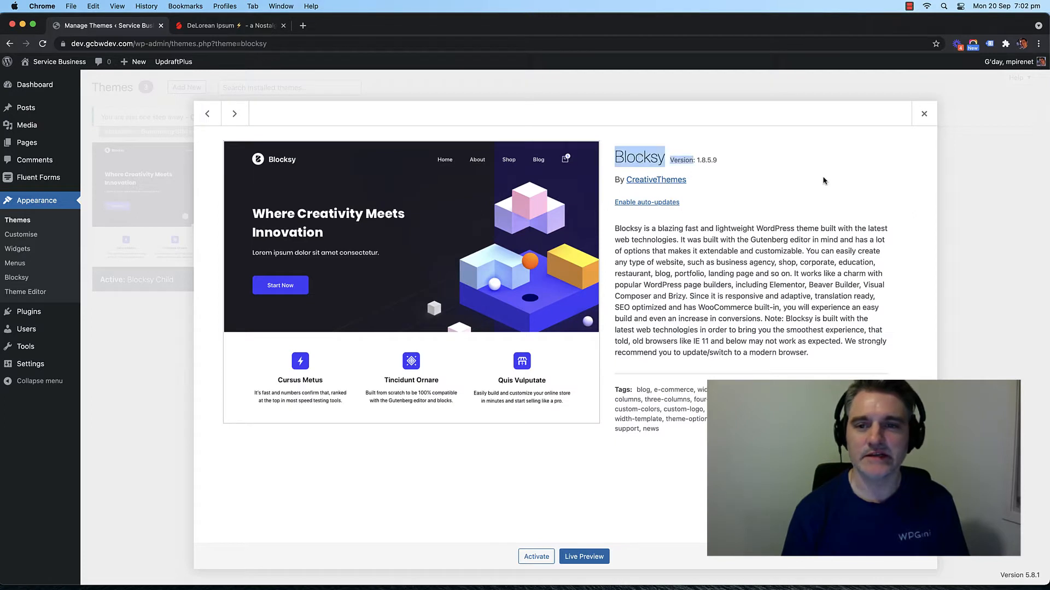
left_click(788, 178)
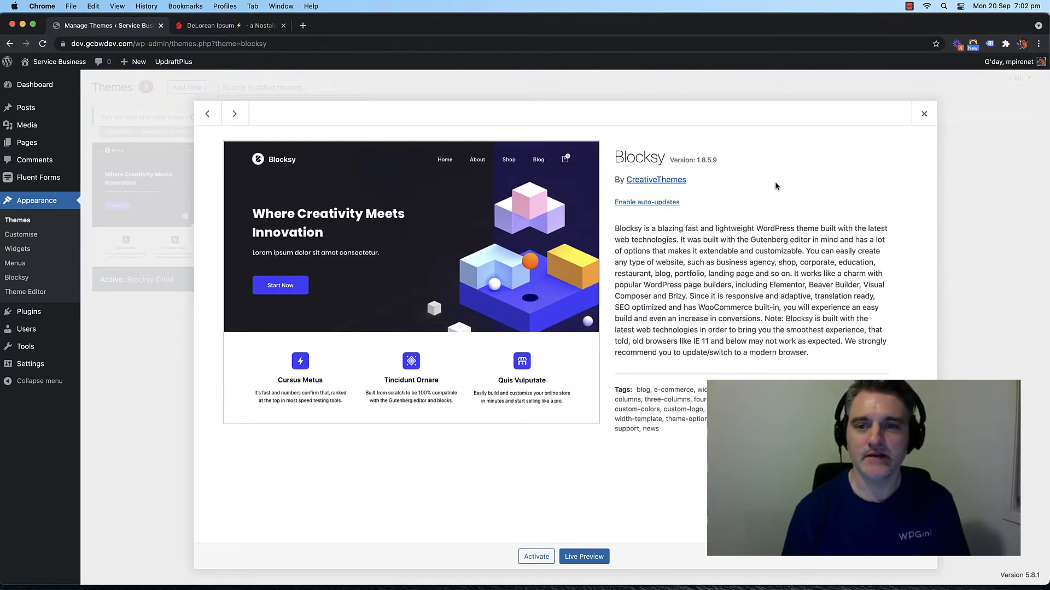
left_click(657, 205)
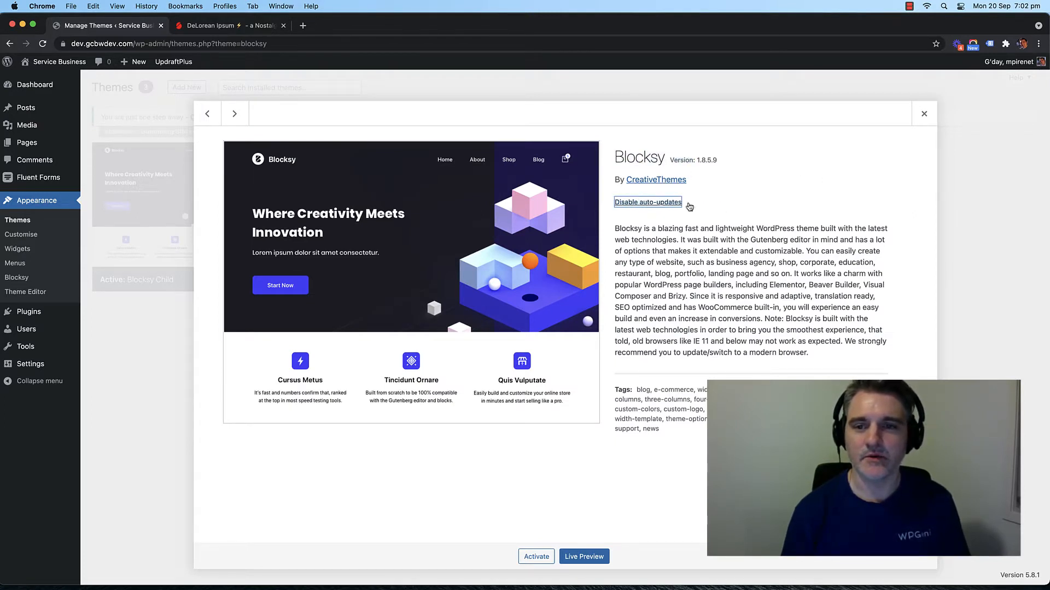
left_click(923, 114)
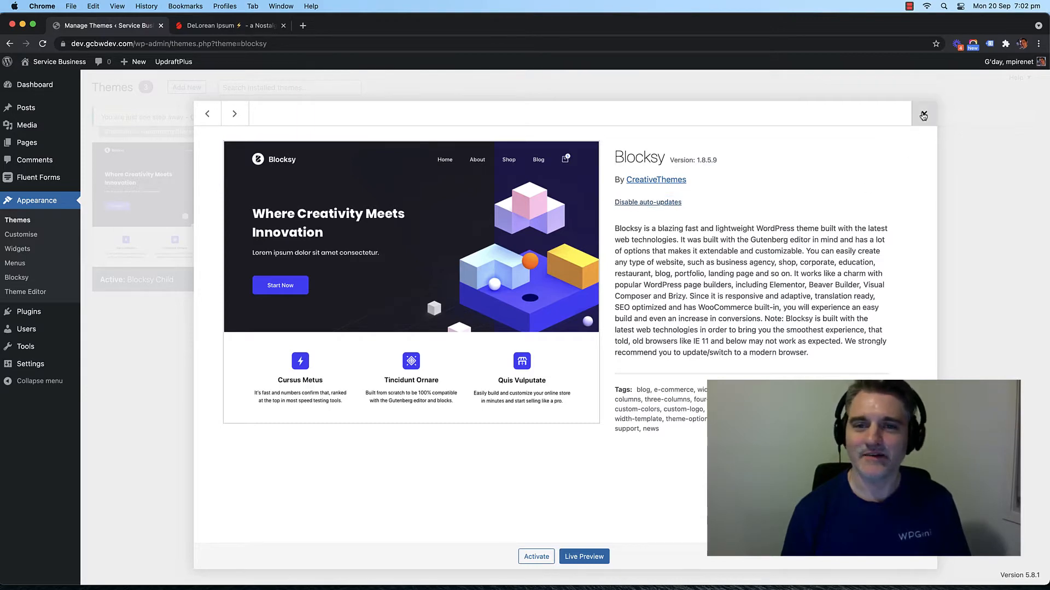
Step: Go to Plugins > Installed Plugins
mouse_move(158, 207)
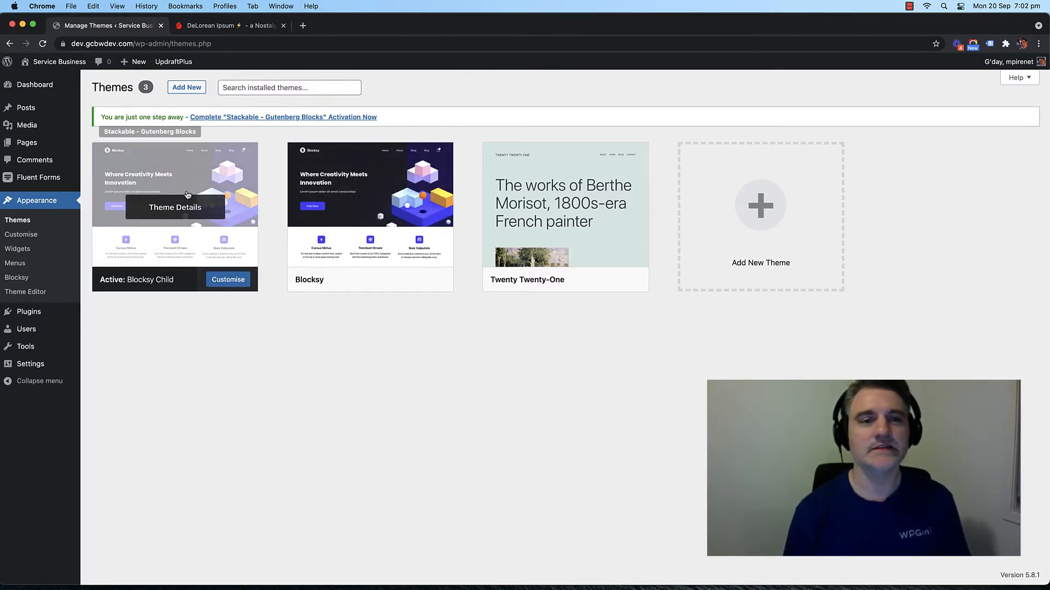
mouse_move(339, 220)
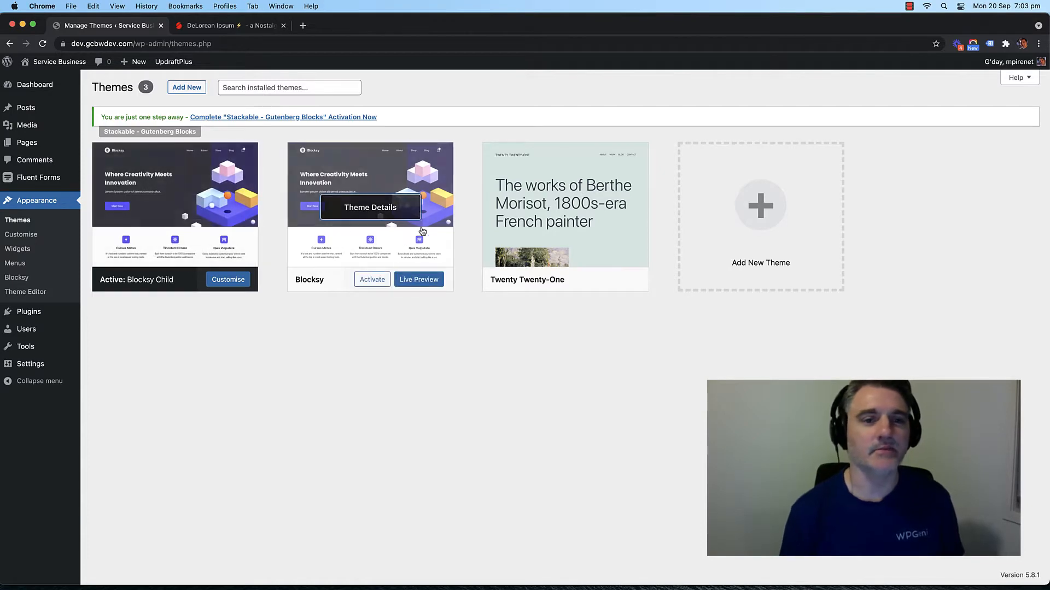
mouse_move(33, 309)
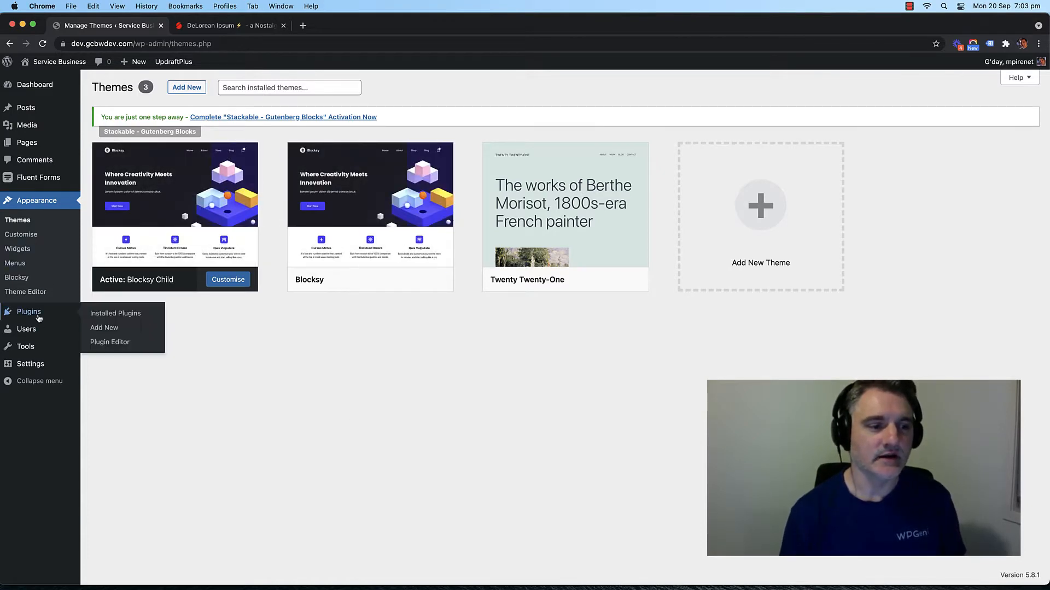
left_click(118, 314)
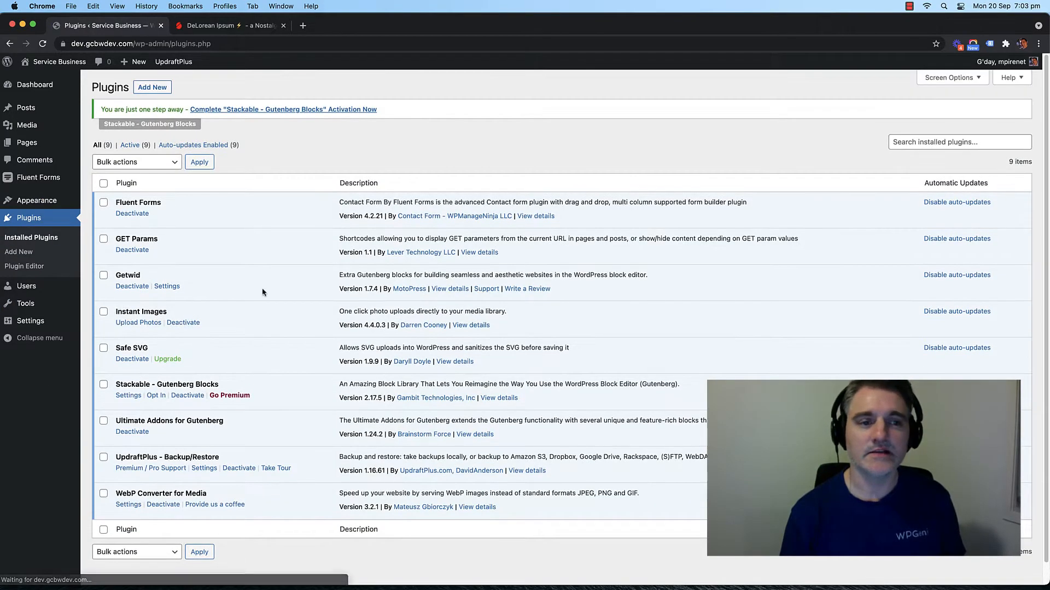
scroll(227, 228, "down", 1)
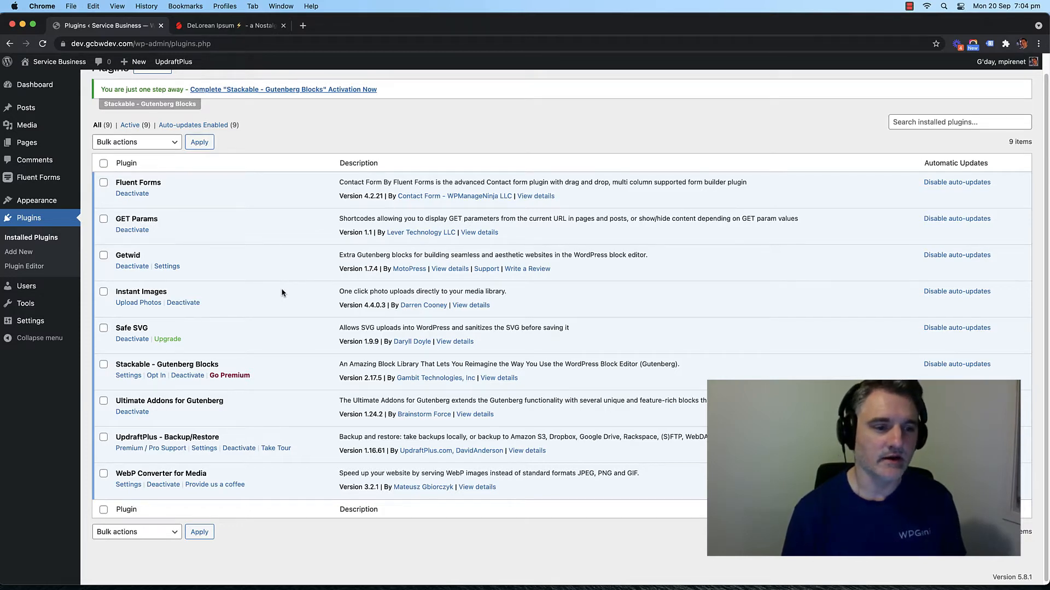
scroll(266, 304, "down", 1)
scroll(265, 304, "up", 1)
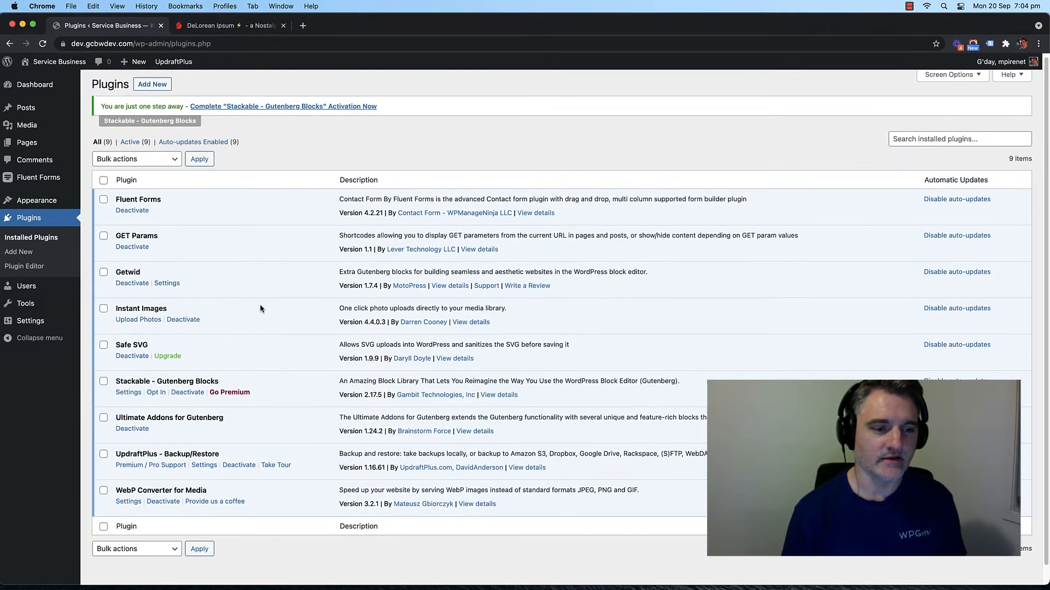
scroll(260, 309, "down", 1)
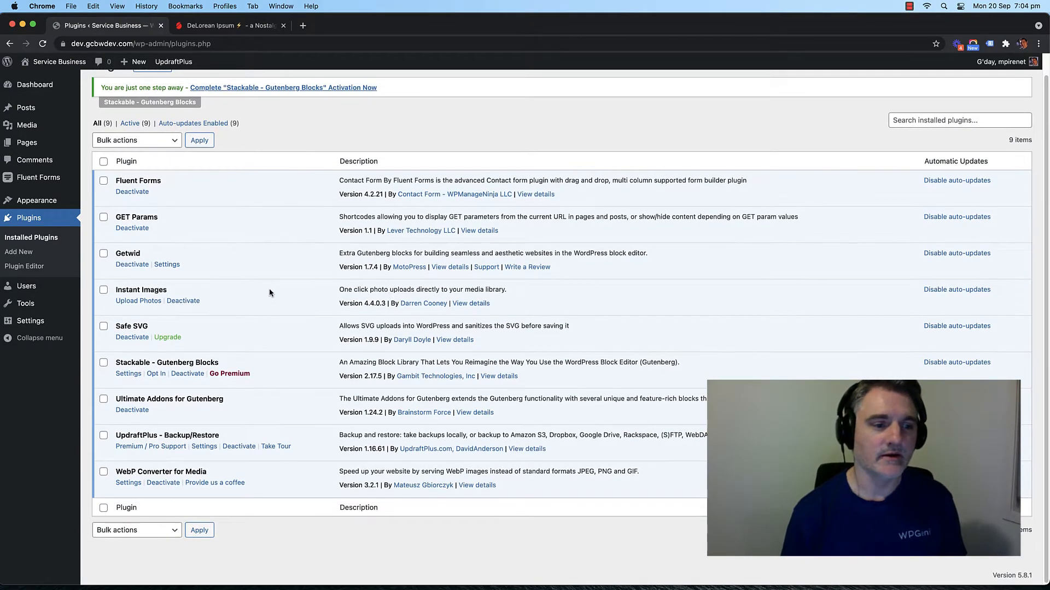
scroll(269, 293, "up", 1)
scroll(269, 293, "down", 1)
scroll(269, 293, "up", 1)
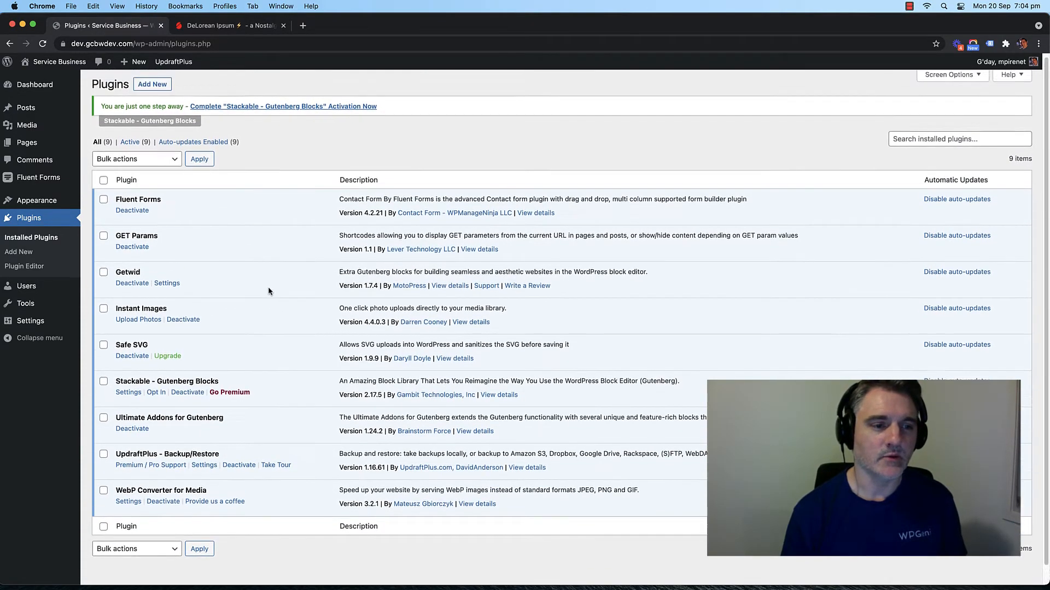
scroll(269, 293, "down", 1)
scroll(272, 293, "up", 1)
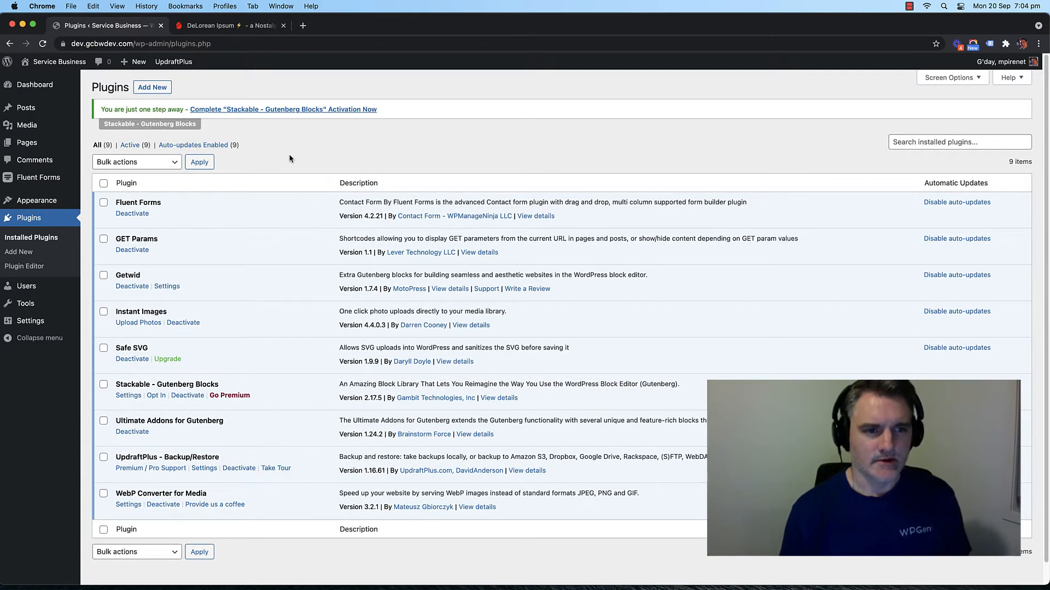
scroll(285, 168, "down", 1)
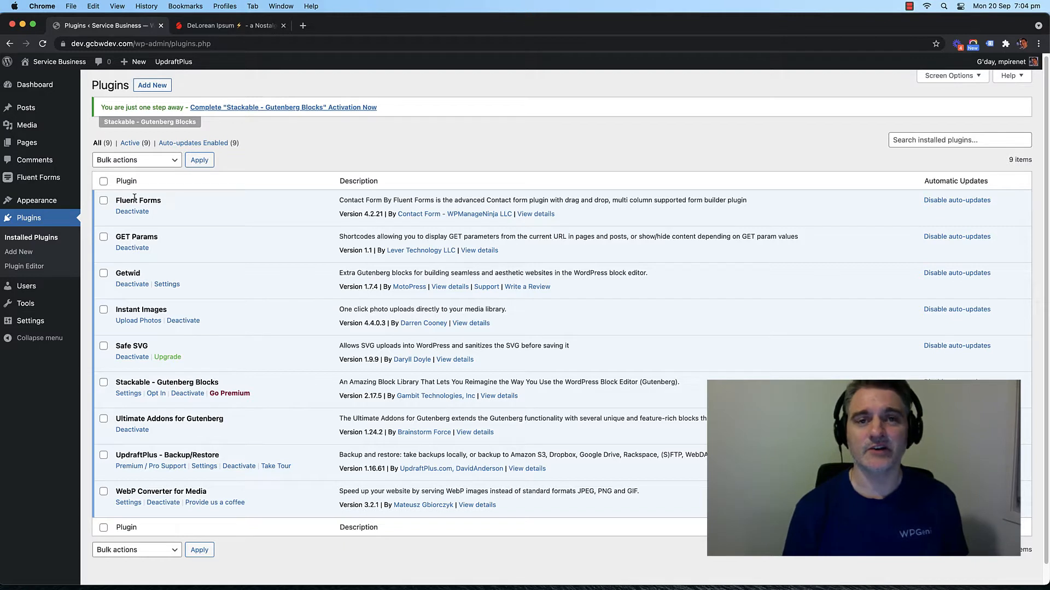
double_click(135, 198)
left_click(139, 202)
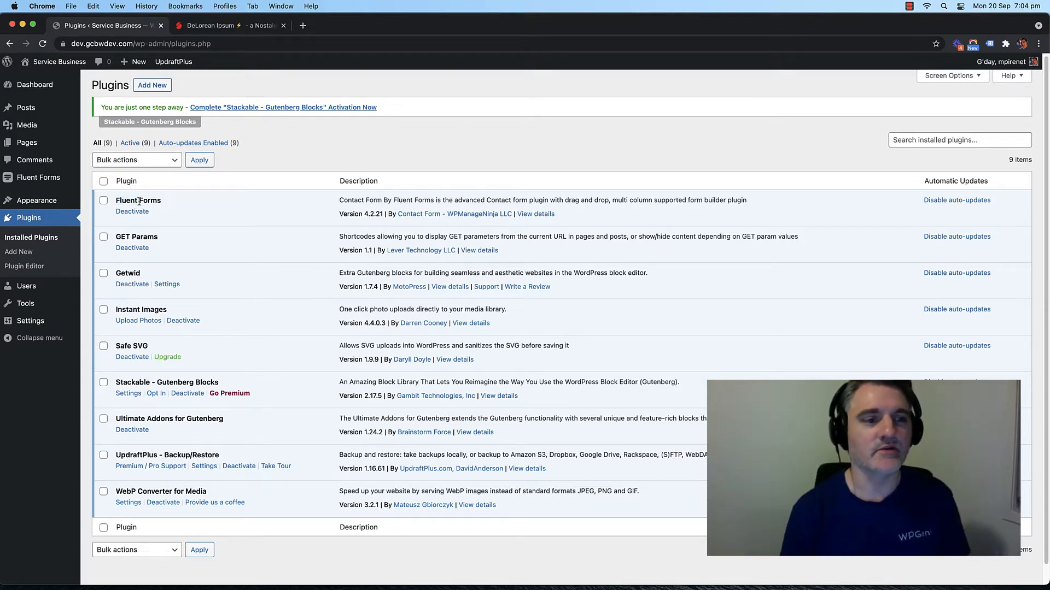
double_click(140, 200)
left_click(139, 201)
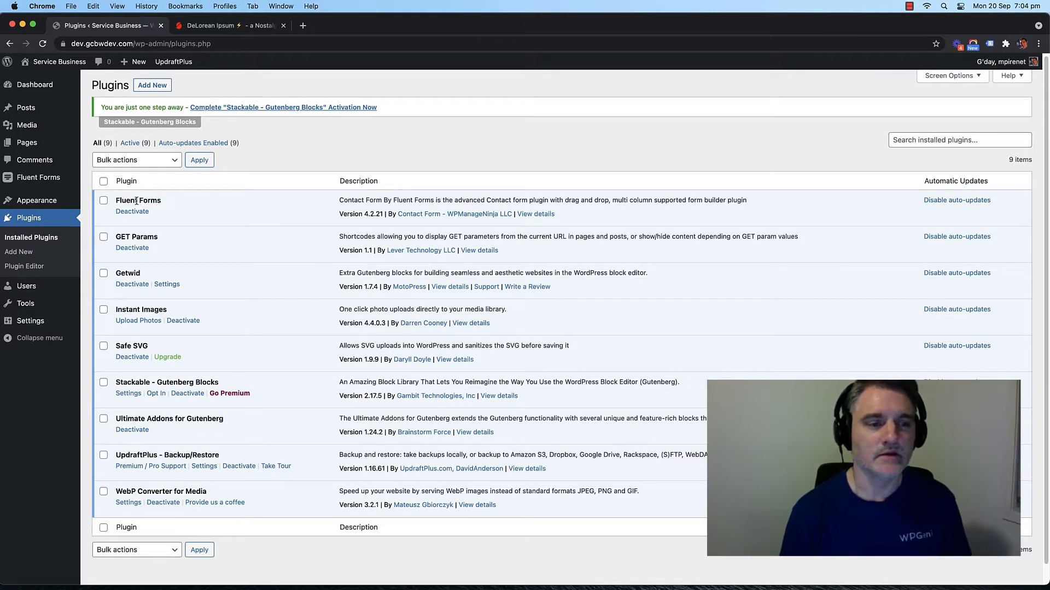
left_click_drag(122, 200, 158, 201)
left_click(152, 201)
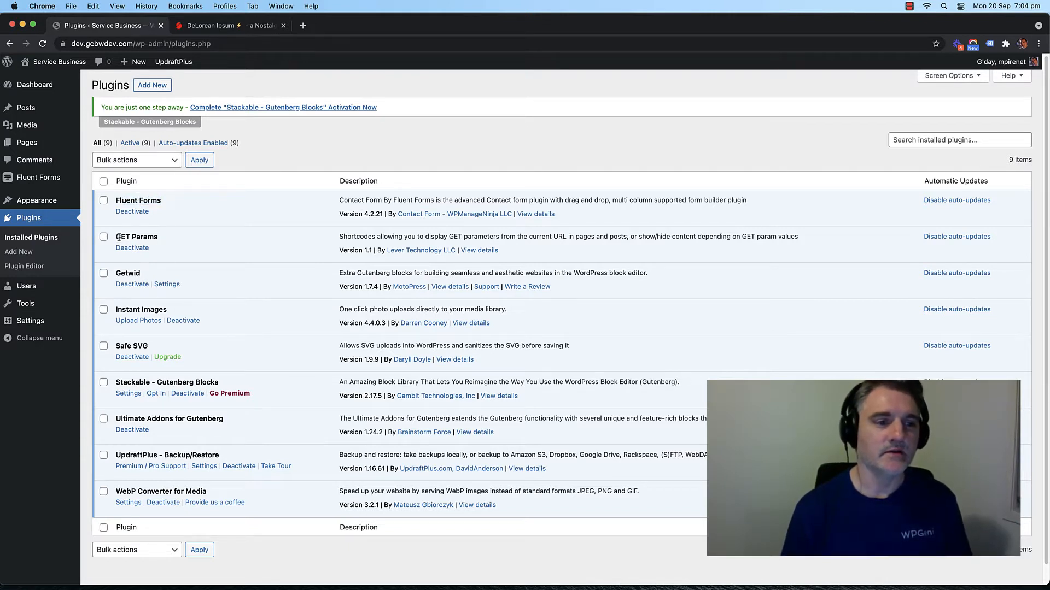
left_click_drag(119, 237, 147, 237)
left_click(148, 238)
left_click(145, 237)
left_click(143, 236)
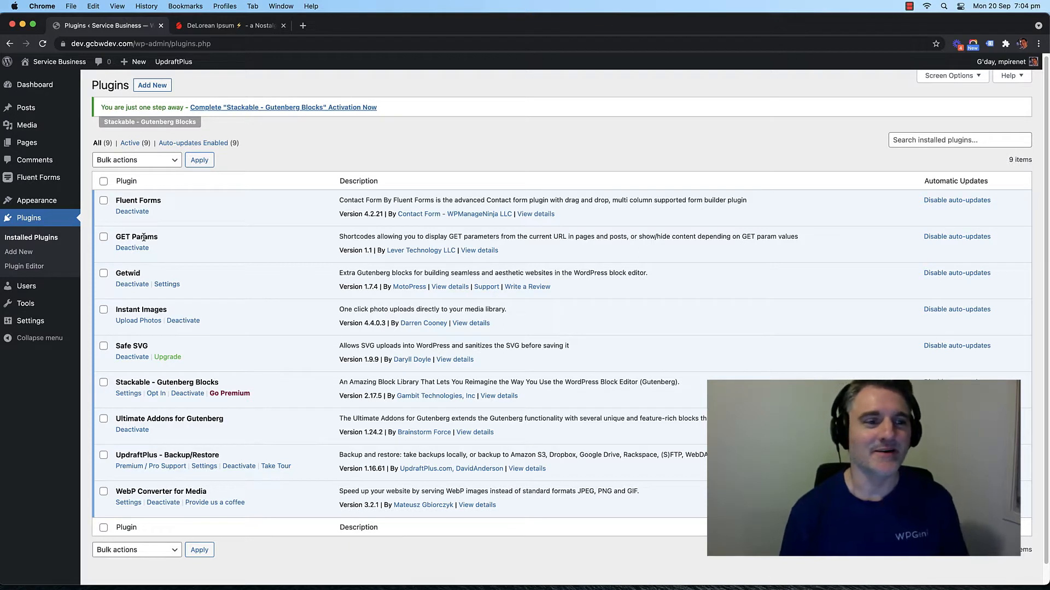
left_click_drag(155, 237, 123, 235)
left_click(122, 236)
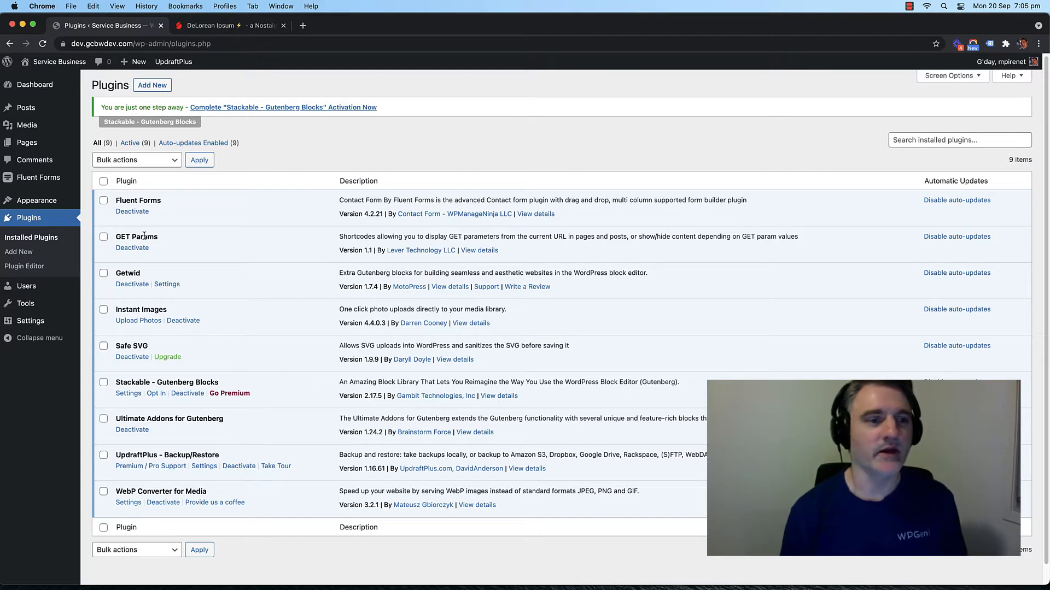
double_click(131, 271)
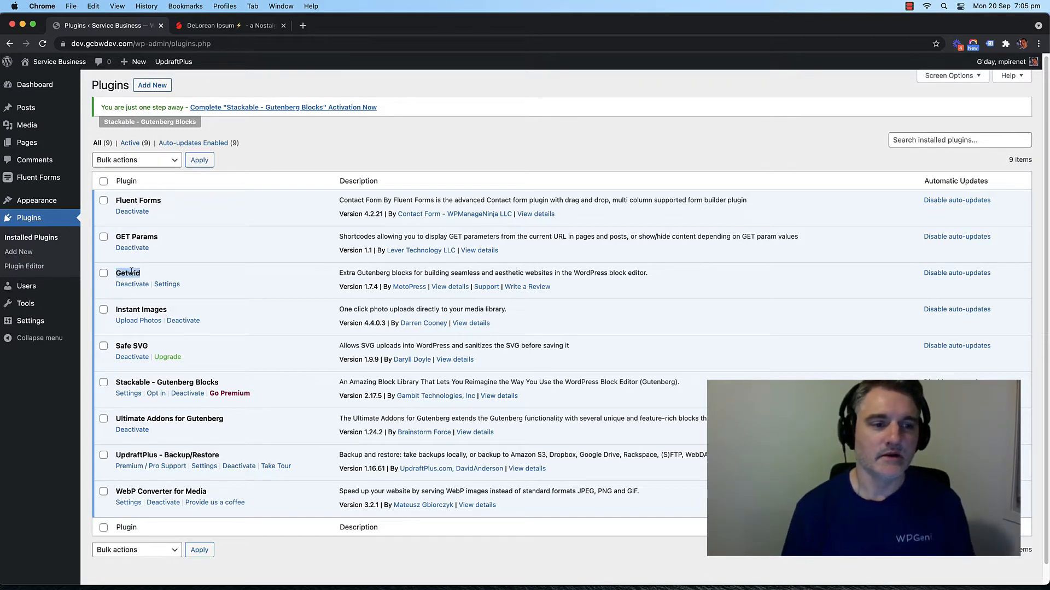
left_click(126, 272)
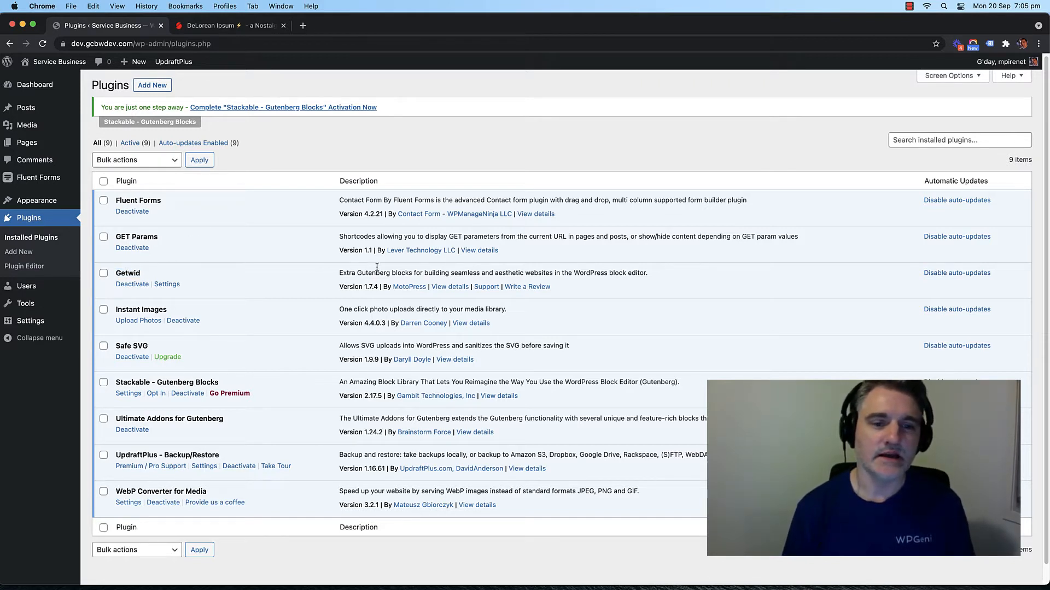
mouse_move(363, 273)
left_mouse_down()
mouse_move(407, 273)
mouse_move(356, 273)
left_mouse_up()
left_click(407, 273)
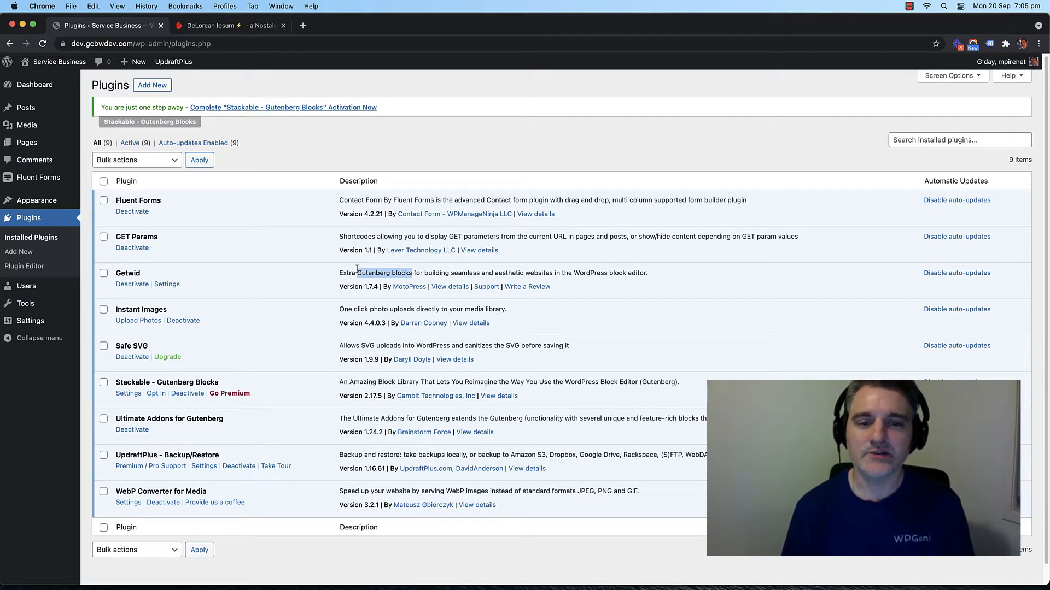
left_click(367, 273)
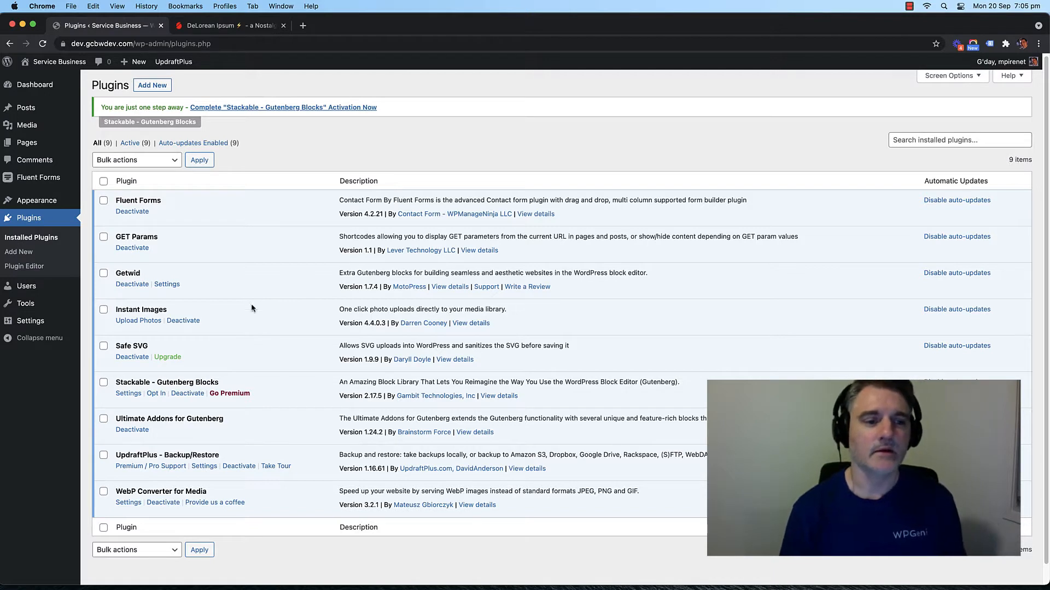
triple_click(147, 307)
left_click(147, 308)
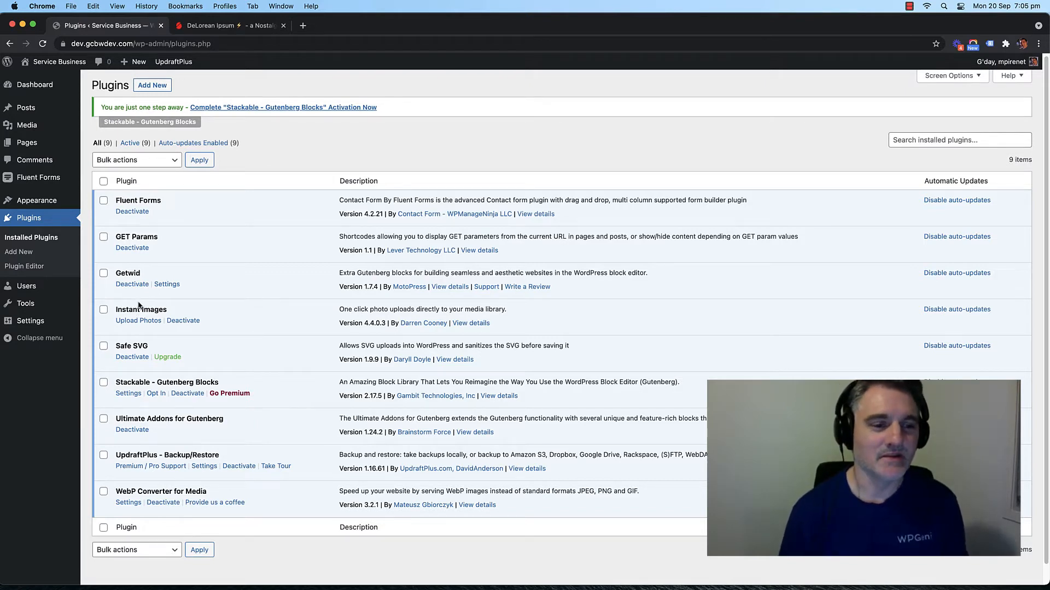
left_click_drag(115, 346, 126, 347)
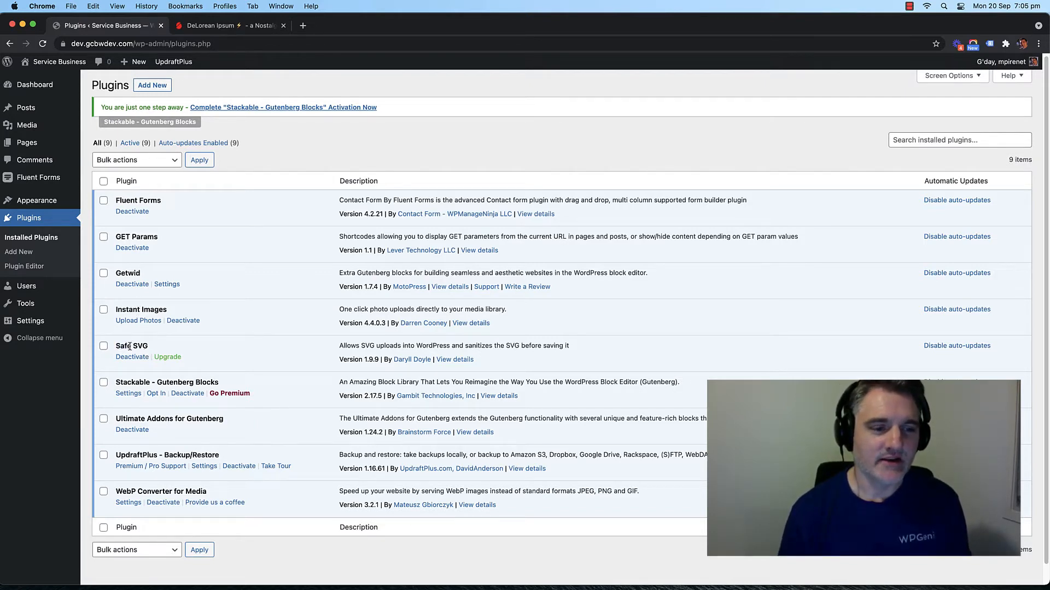
triple_click(132, 346)
left_click(132, 346)
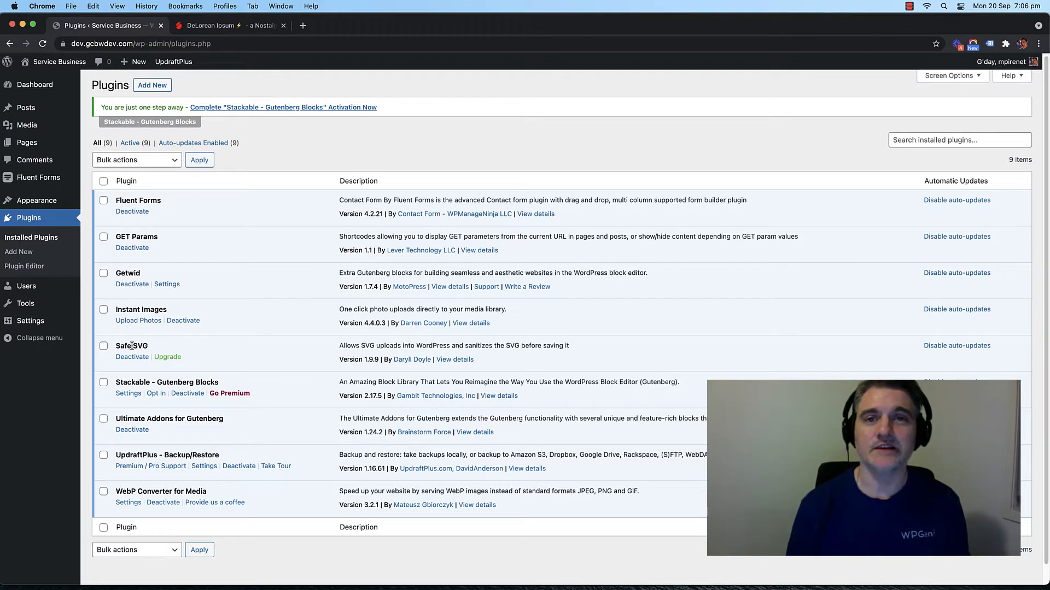
triple_click(149, 384)
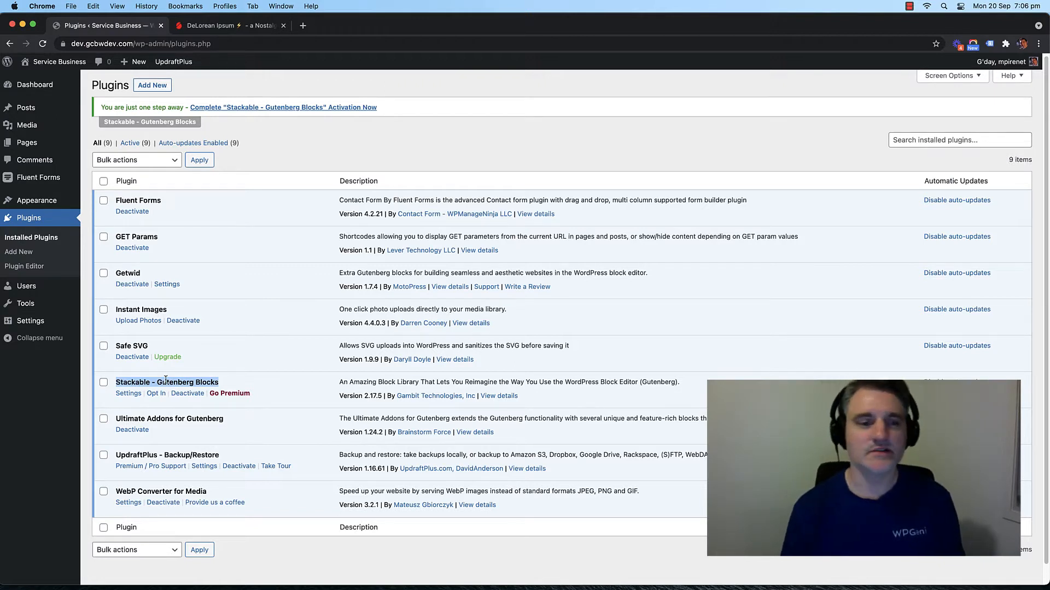
left_click(169, 386)
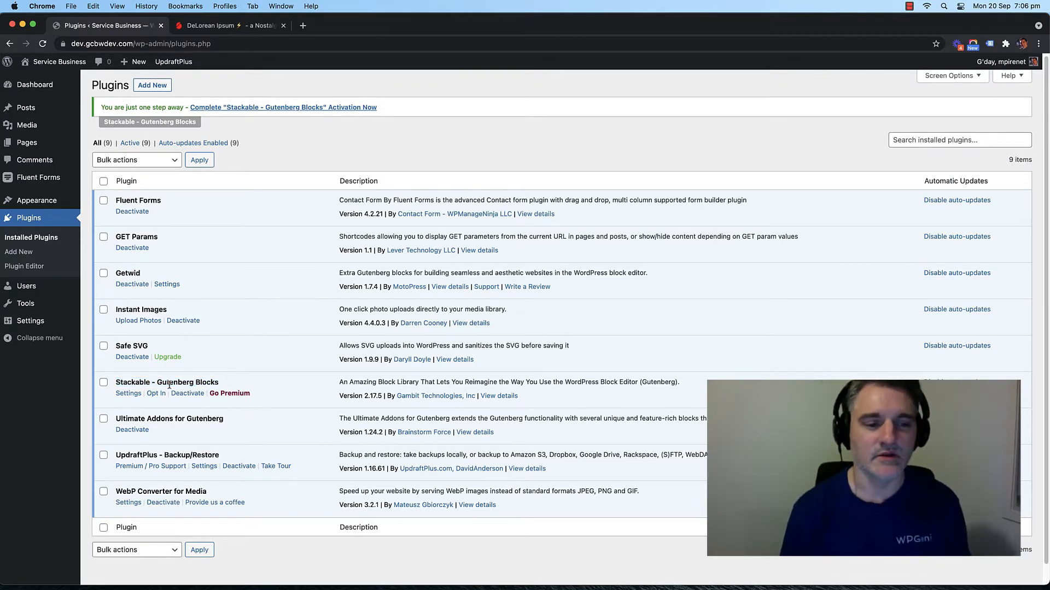
triple_click(169, 385)
left_click(168, 385)
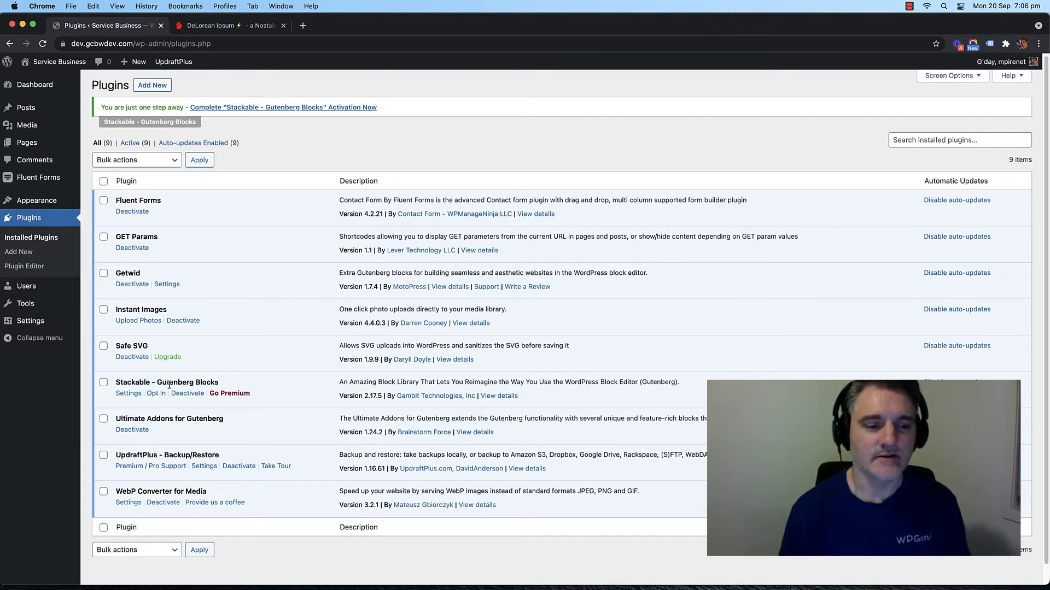
triple_click(172, 419)
left_click(173, 419)
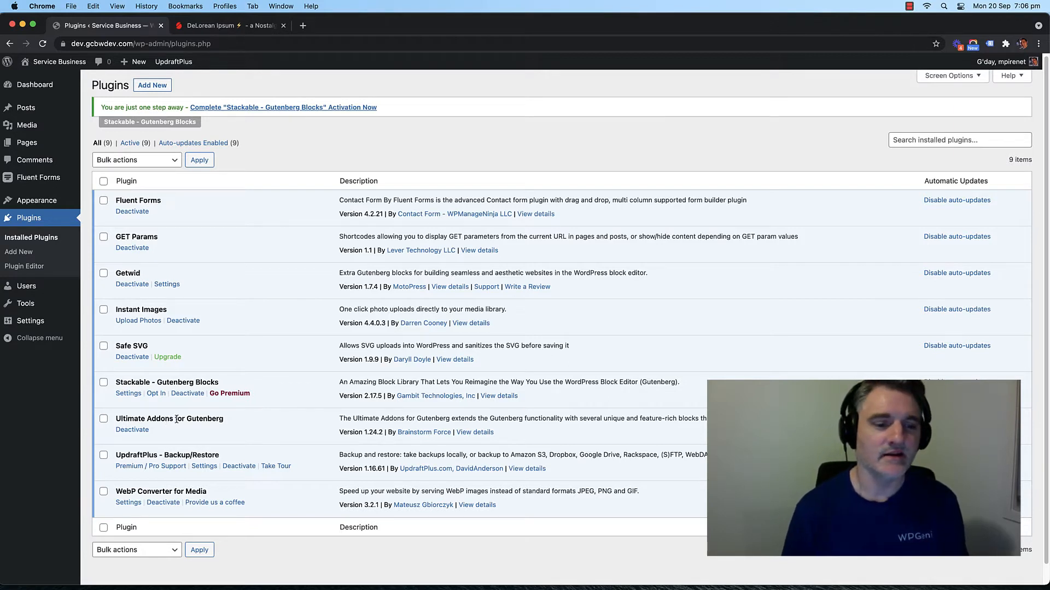
scroll(176, 419, "down", 1)
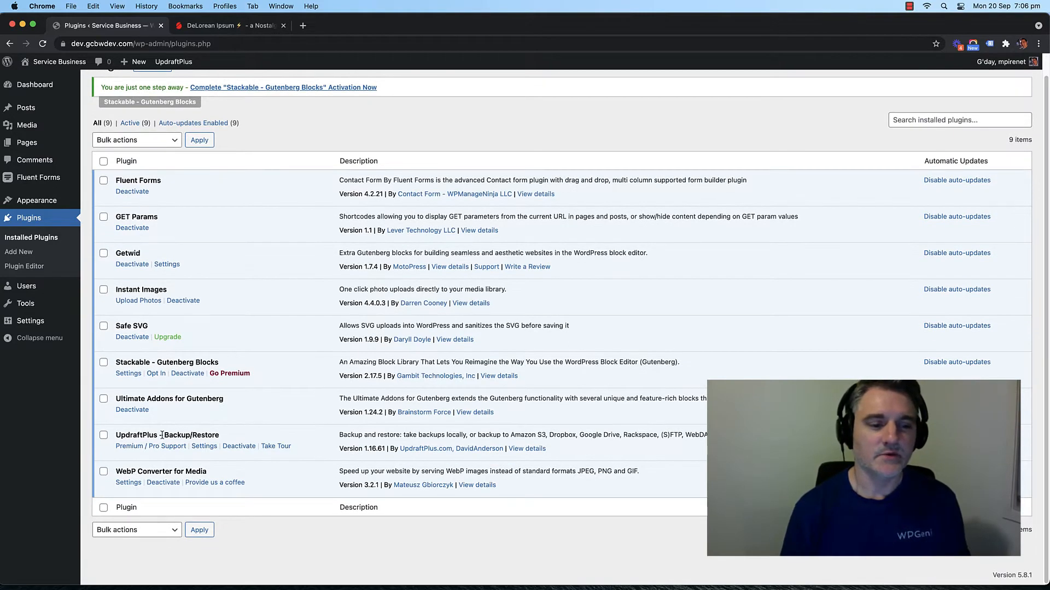
triple_click(165, 436)
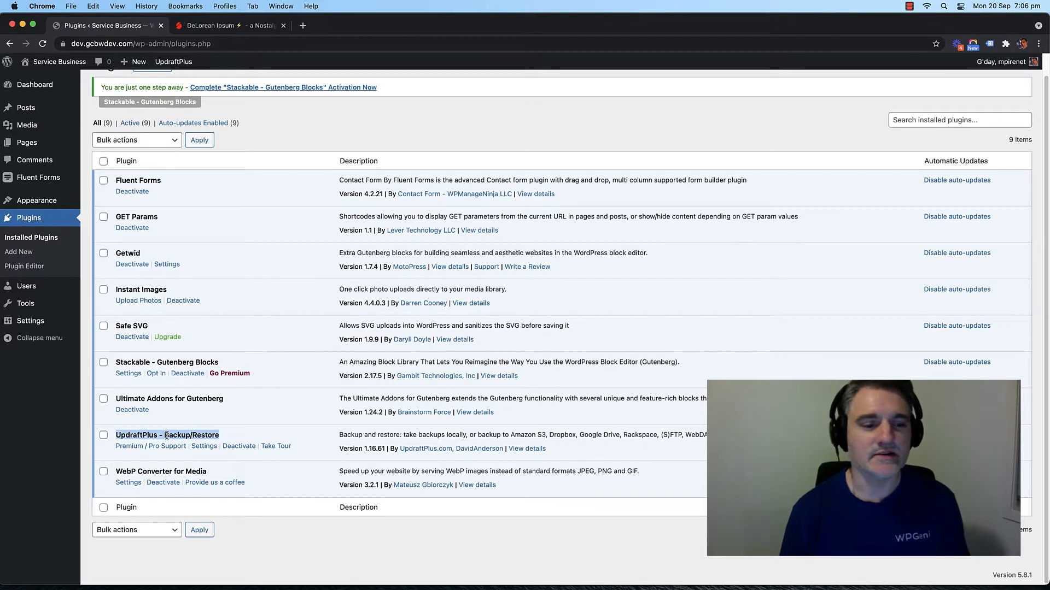
left_click(166, 436)
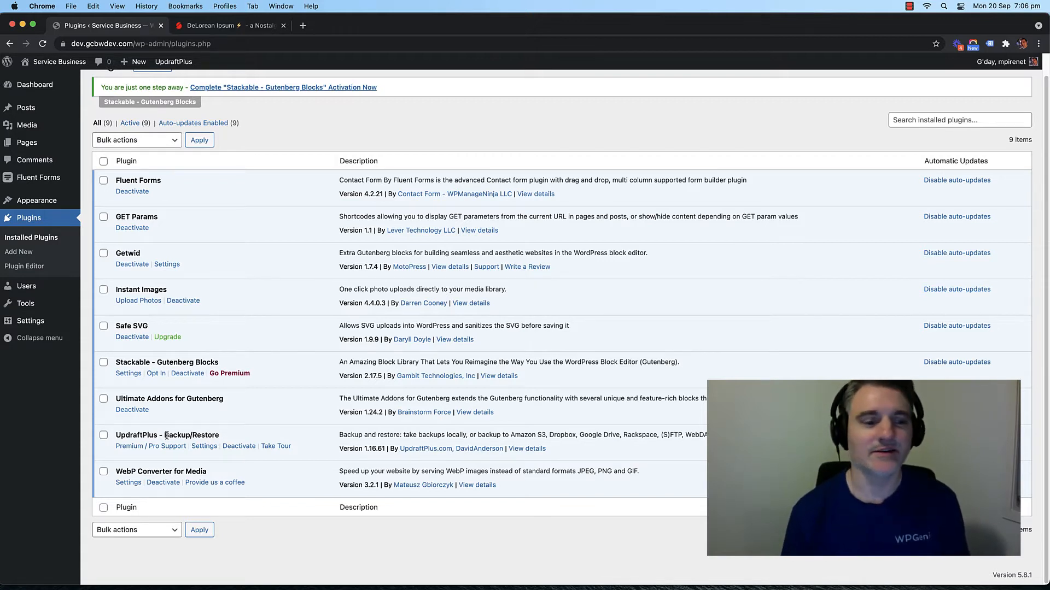
double_click(167, 435)
left_click(167, 435)
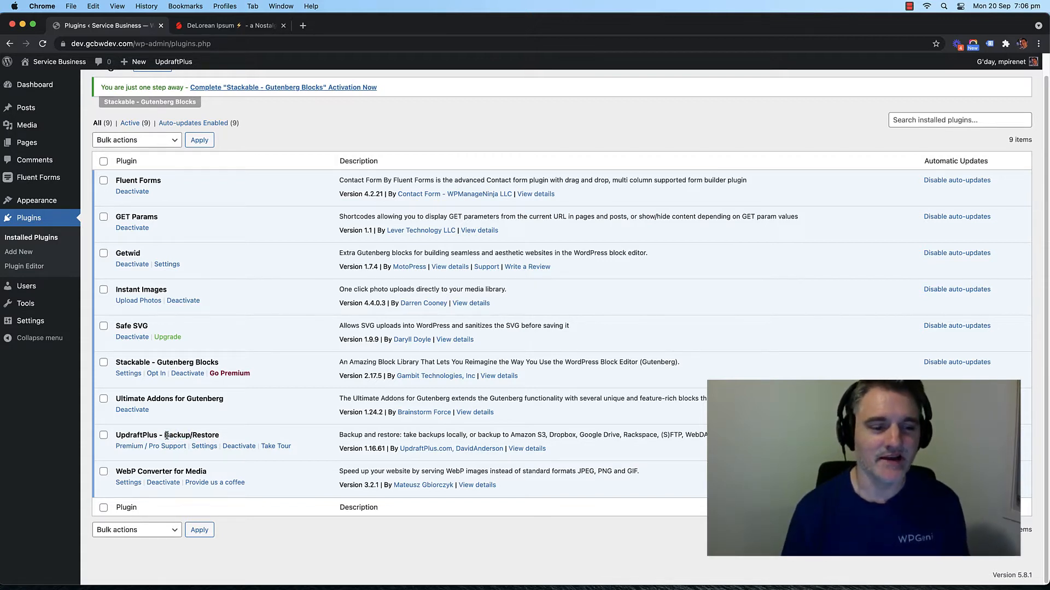
double_click(162, 472)
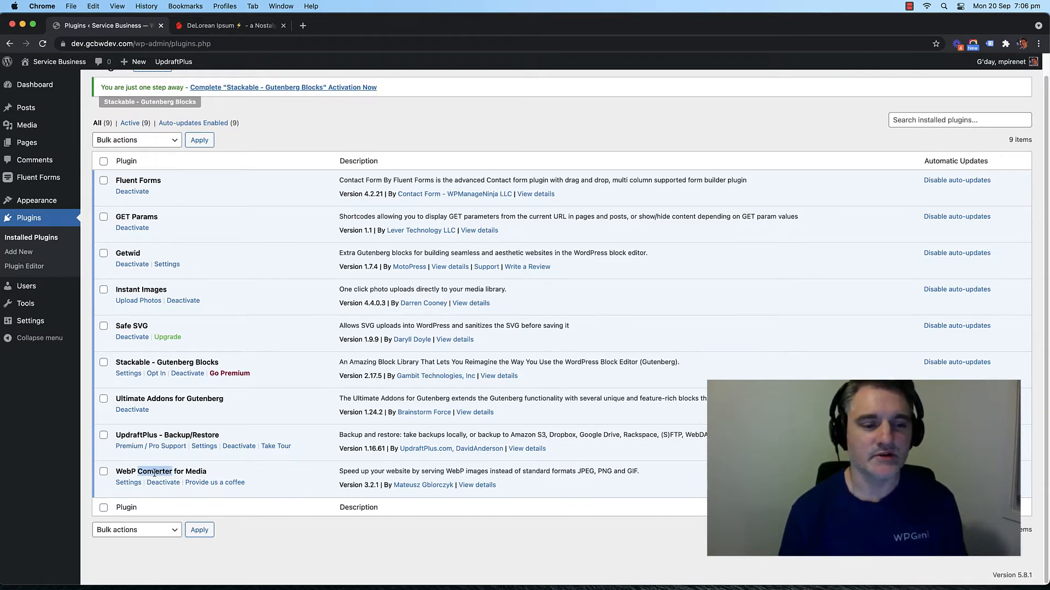
left_click(154, 473)
double_click(156, 472)
left_click(158, 472)
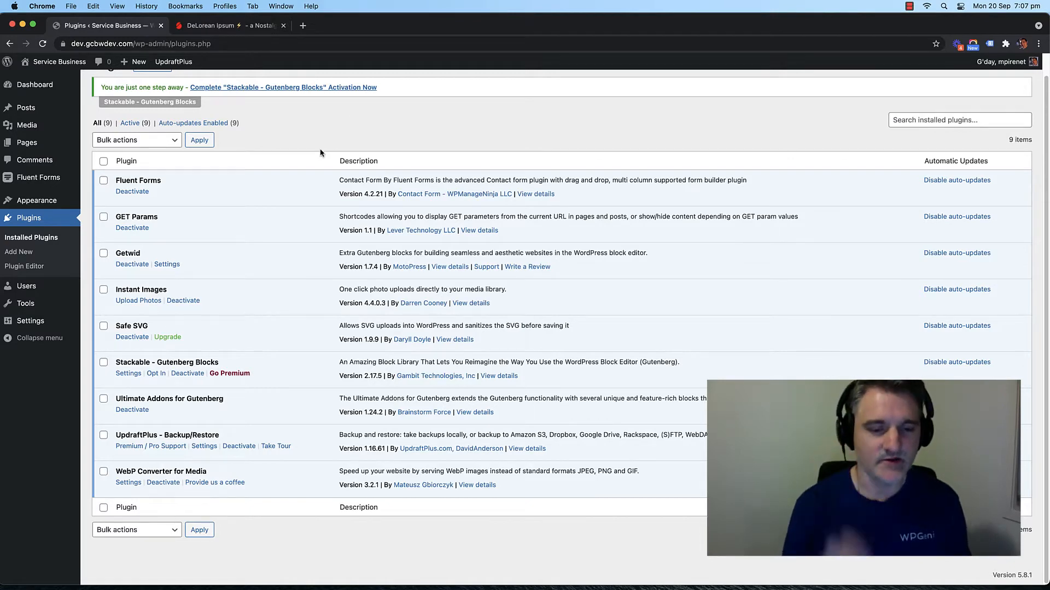
scroll(318, 148, "up", 1)
Step: Under Plugins > Add New, search 'Rankmath' and install Rank Math SEO
left_click(161, 91)
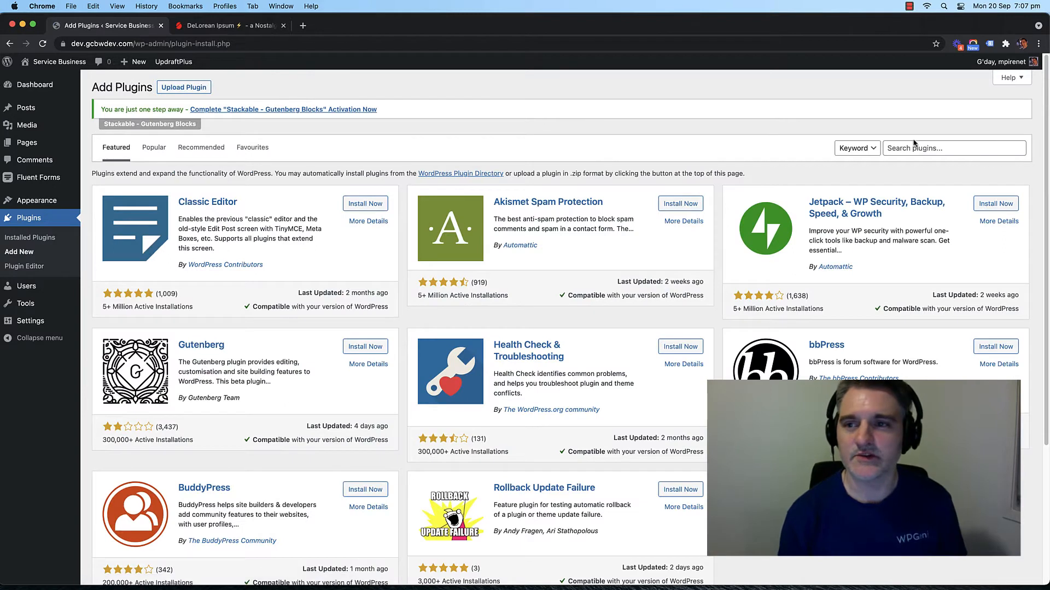
left_click(902, 148)
type("Ran")
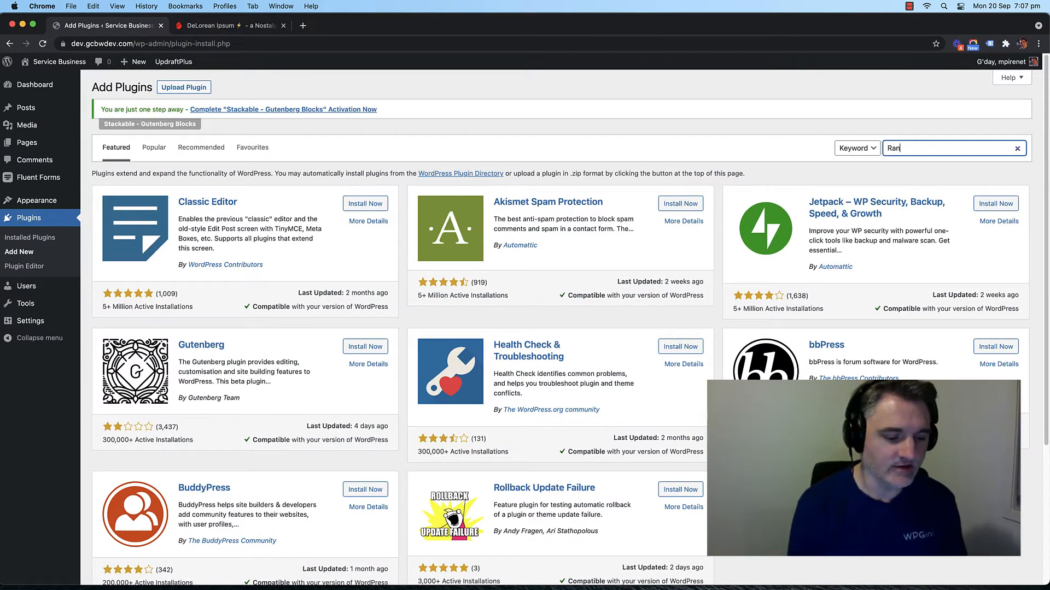
type("kmath")
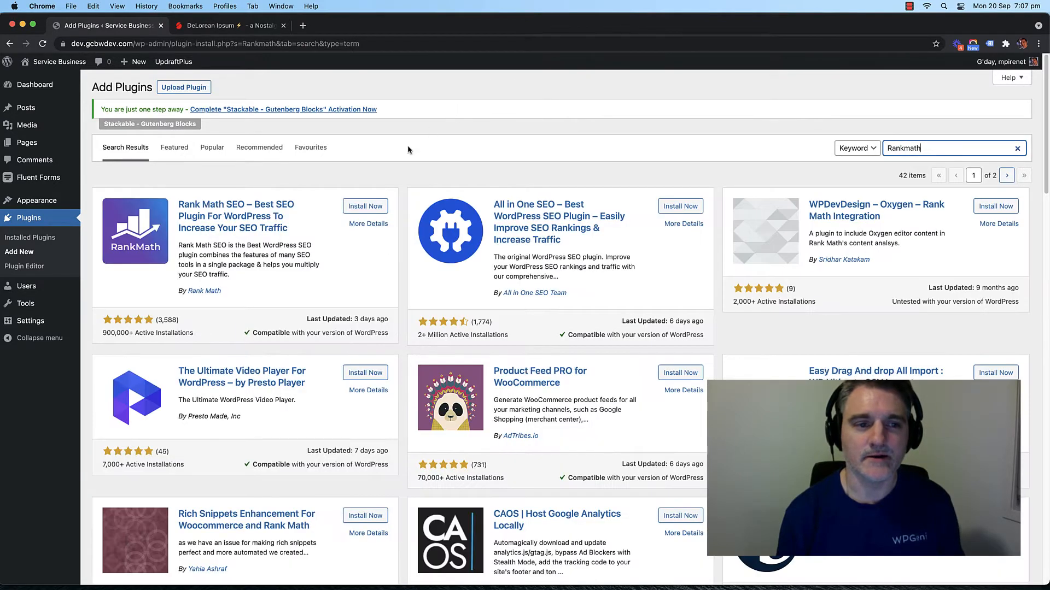
left_click(371, 206)
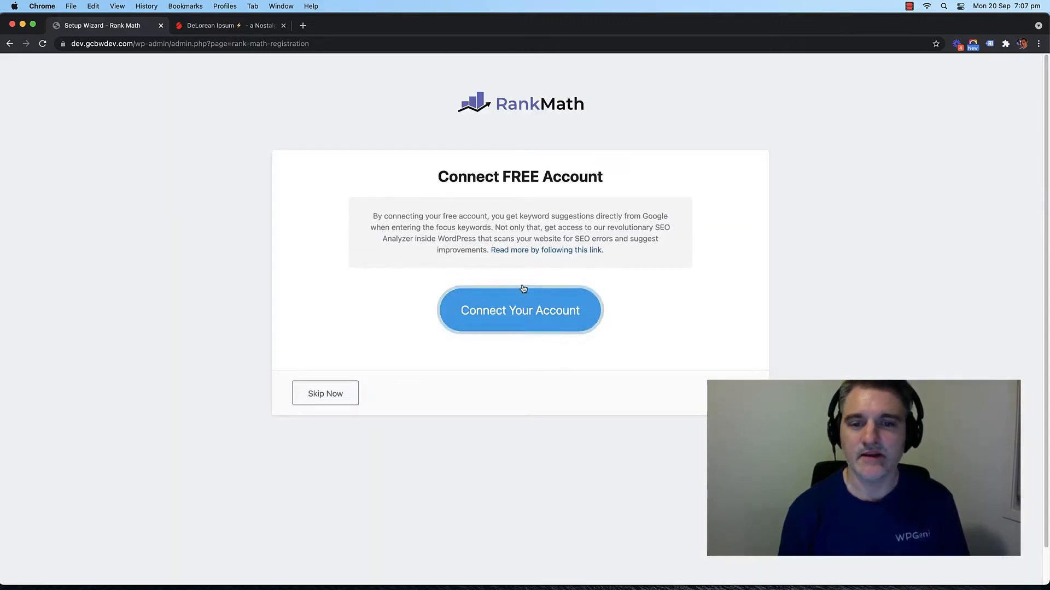
Step: Skip the Rank Math account connection and return to the Rank Math dashboard
left_click(331, 393)
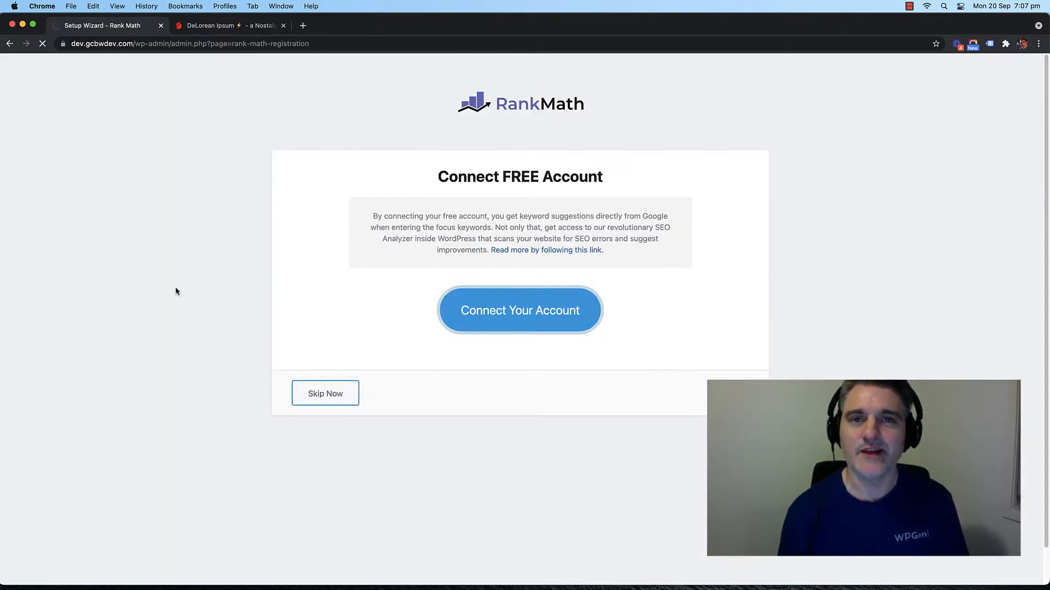
scroll(186, 304, "down", 1)
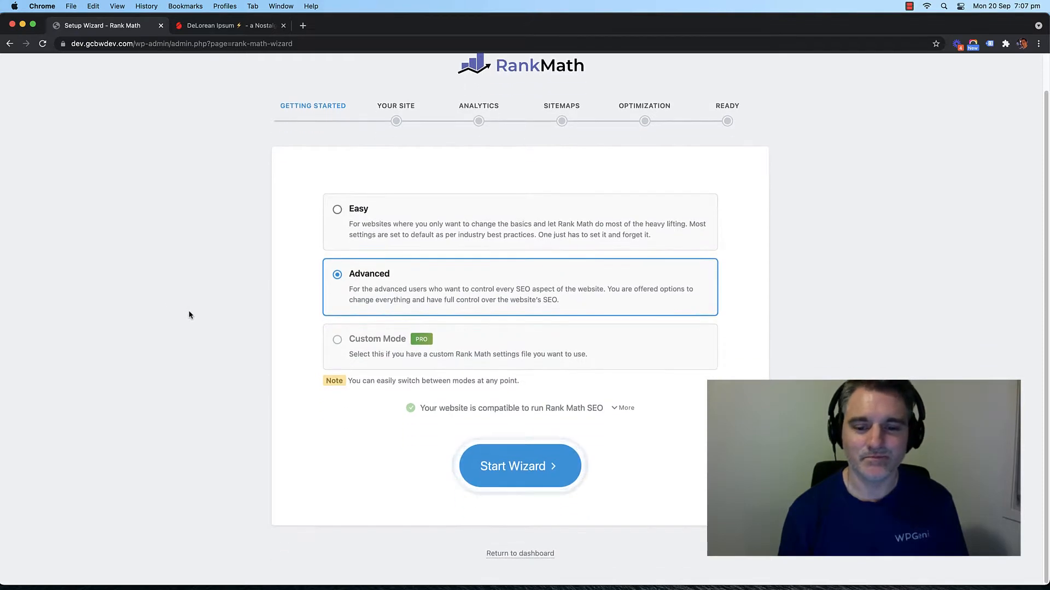
left_click(508, 553)
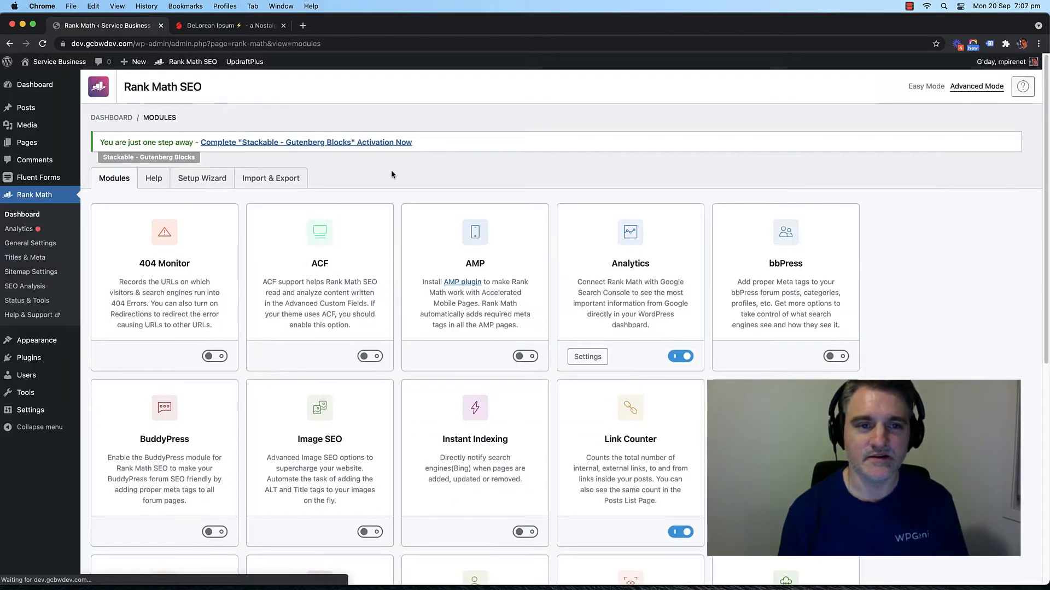
Step: Switch on the Redirections module in the Rank Math modules list
scroll(395, 229, "down", 3)
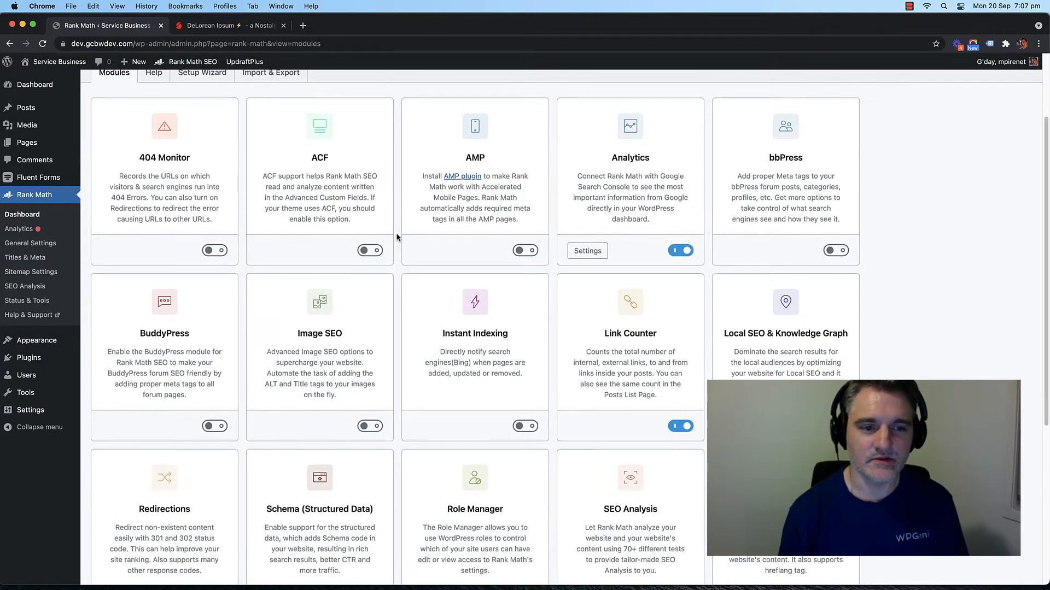
scroll(397, 236, "up", 1)
scroll(396, 237, "down", 4)
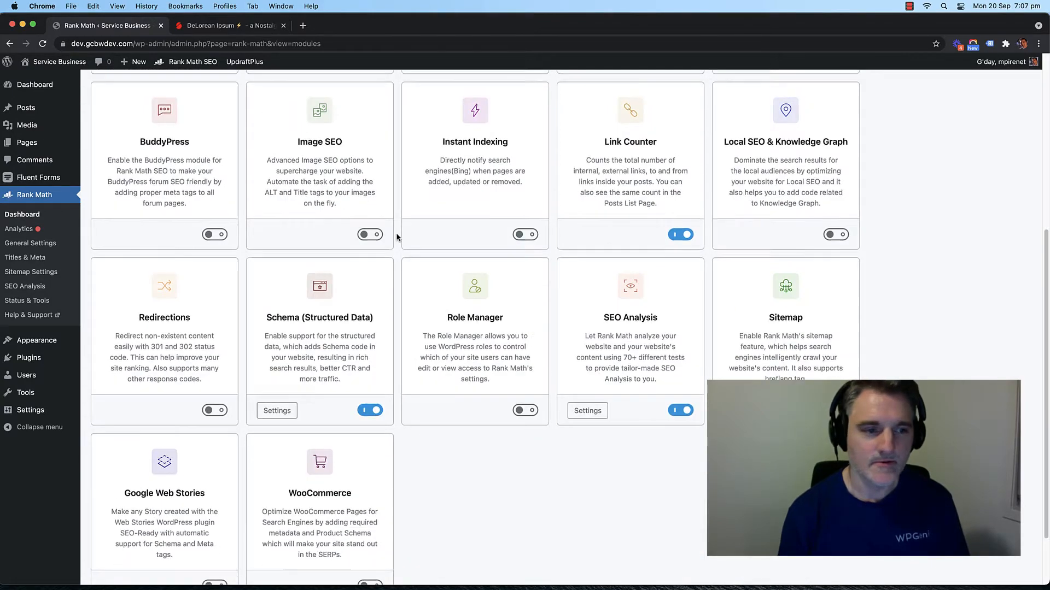
scroll(396, 237, "up", 4)
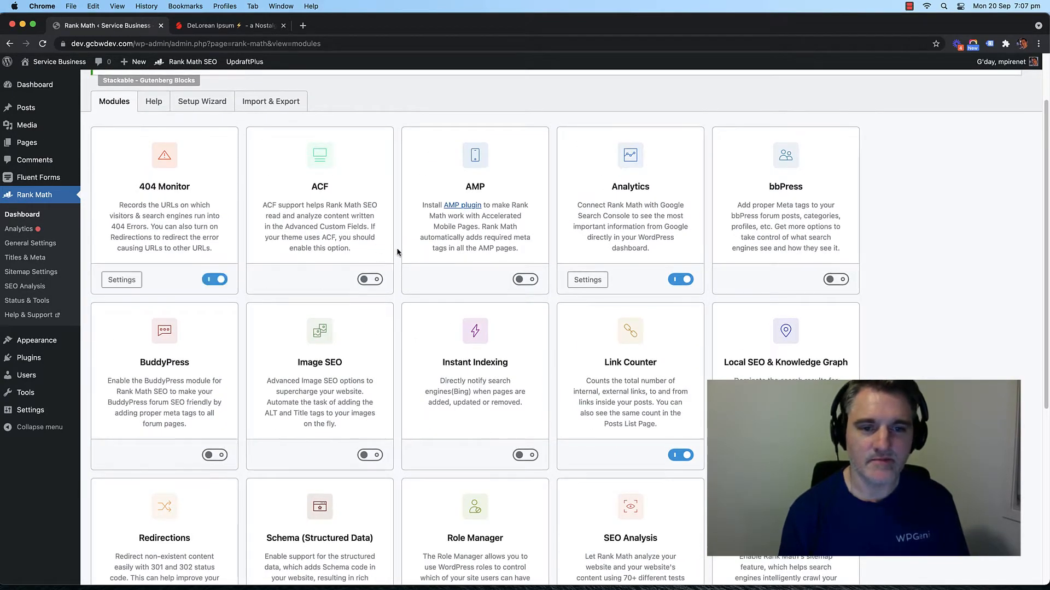
scroll(397, 252, "down", 4)
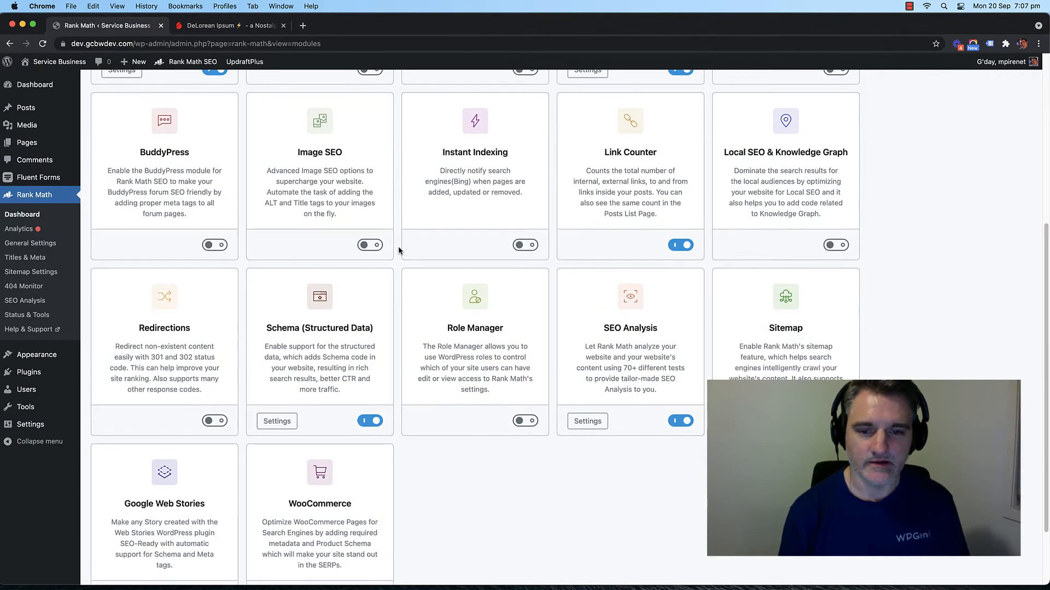
left_click(215, 420)
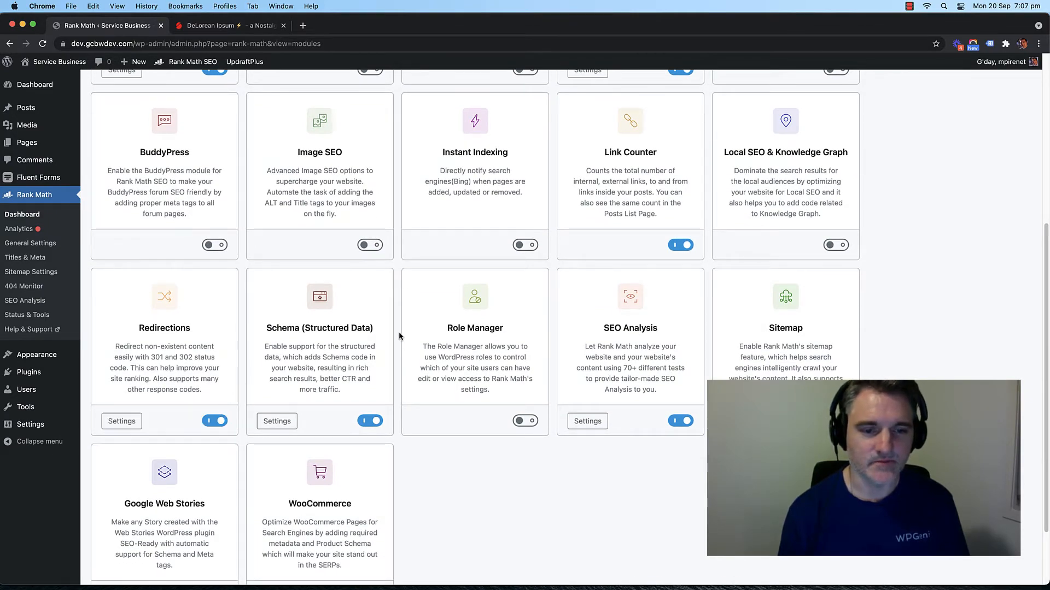
scroll(191, 322, "up", 5)
scroll(191, 321, "down", 6)
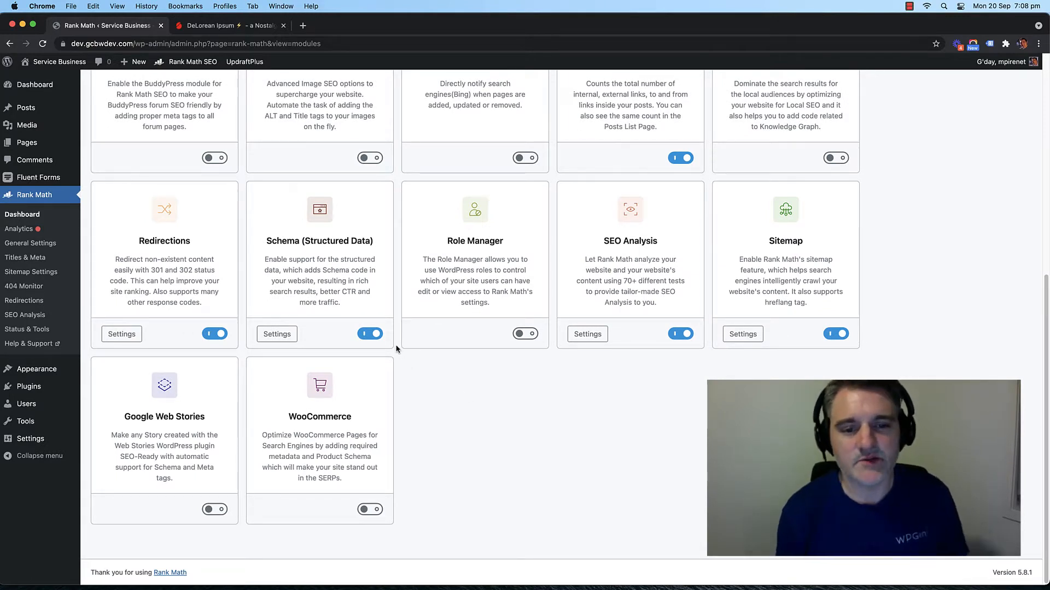
scroll(399, 344, "up", 7)
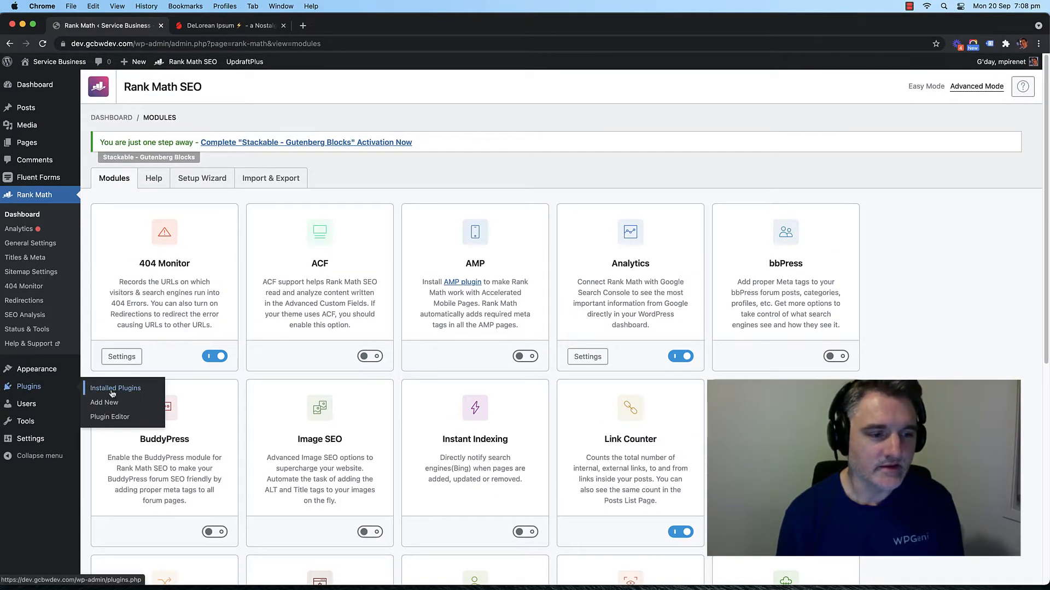
Step: Look through the Installed Plugins list, which now has Rank Math SEO among 10 plugins
left_click(112, 389)
scroll(281, 222, "down", 2)
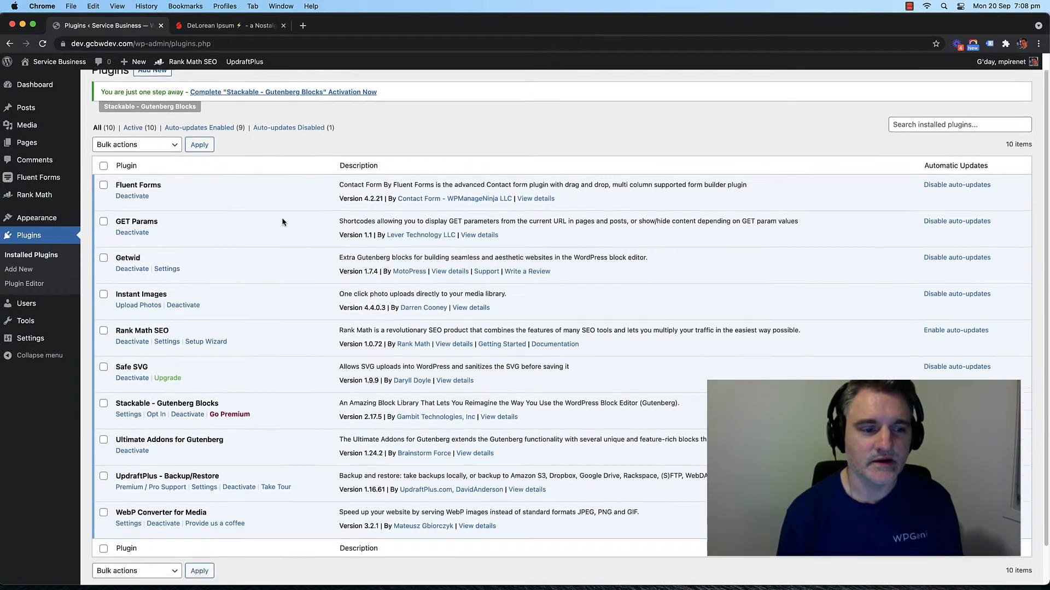
scroll(283, 218, "up", 2)
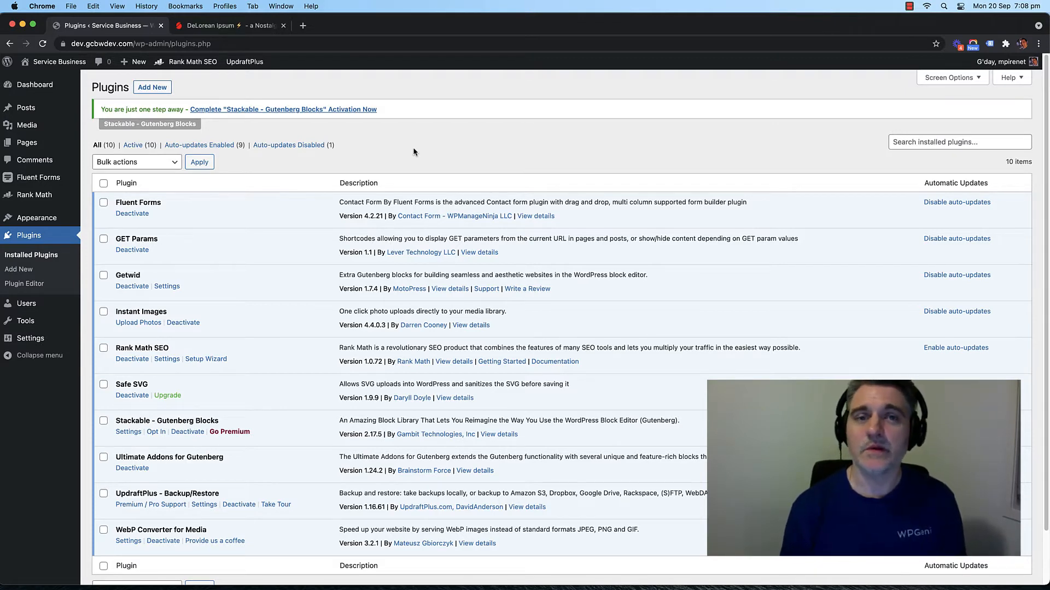
scroll(415, 150, "down", 2)
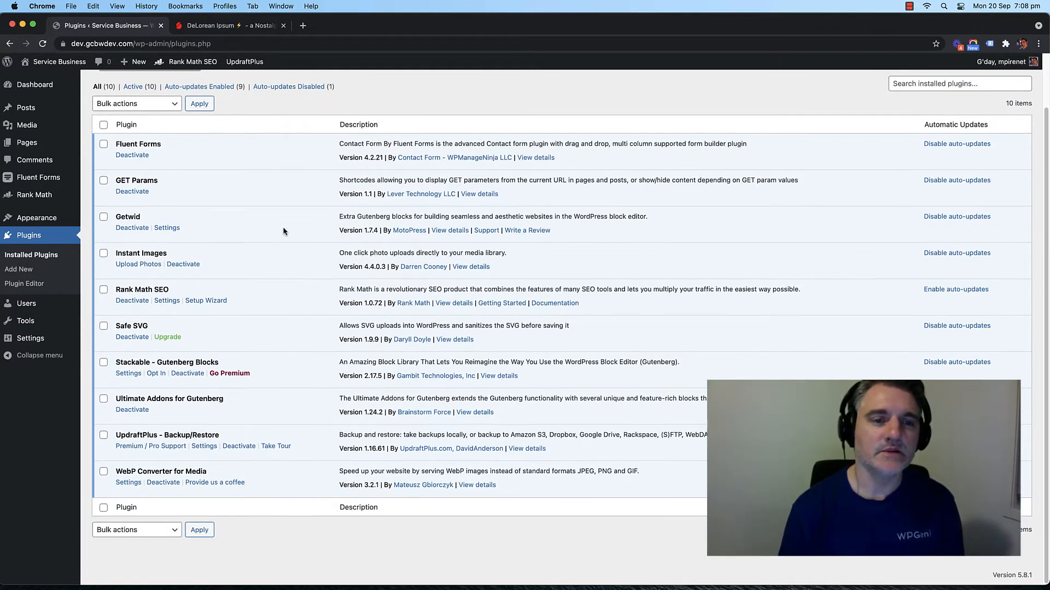
scroll(284, 225, "up", 2)
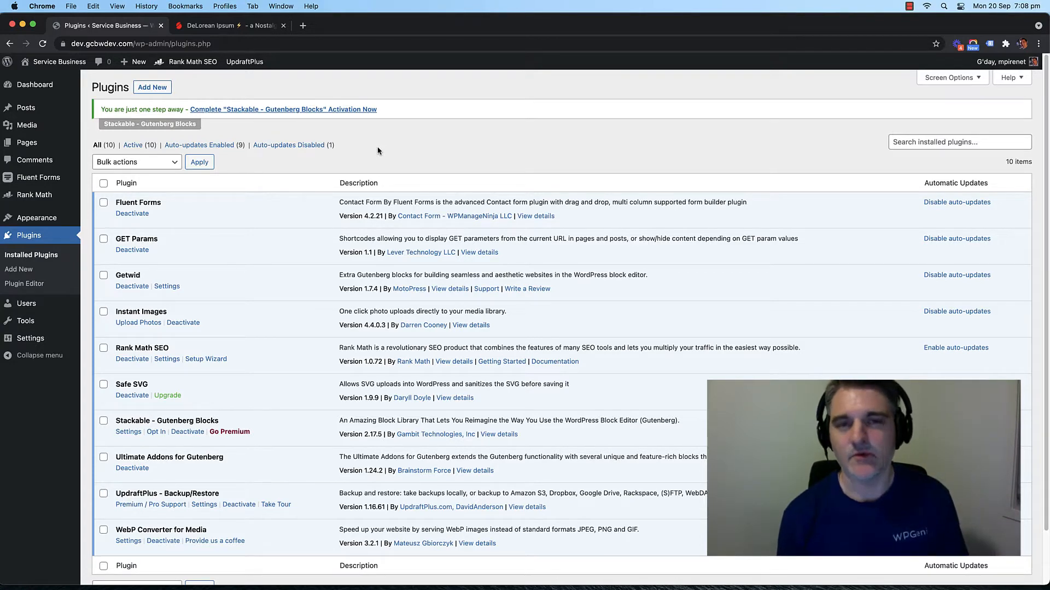
scroll(264, 215, "down", 2)
scroll(296, 202, "up", 2)
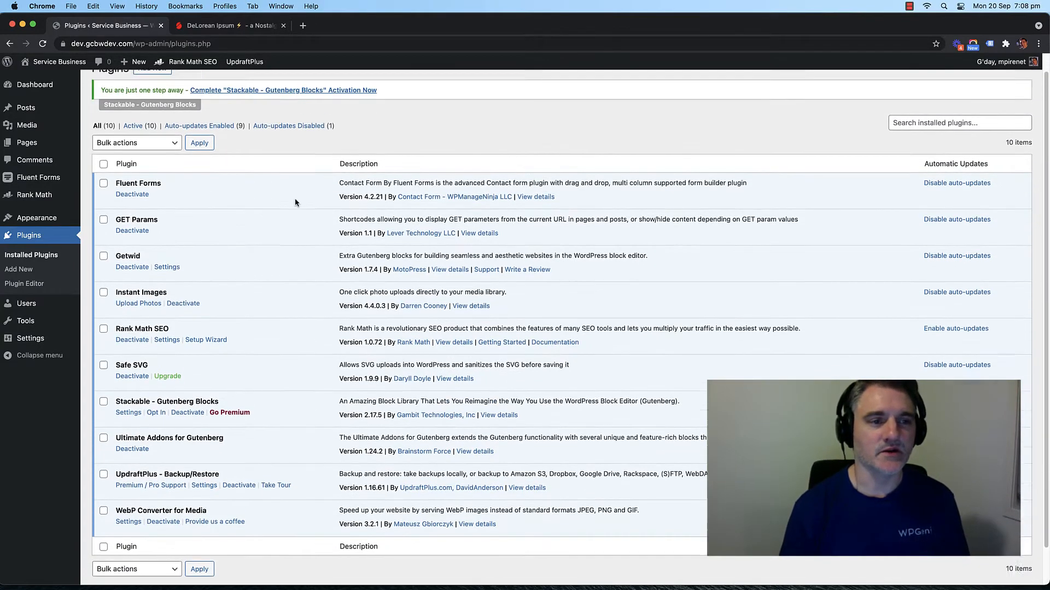
Step: Open the site homepage from the admin bar's site name in a new tab
right_click(60, 62)
left_click(93, 69)
left_click(198, 31)
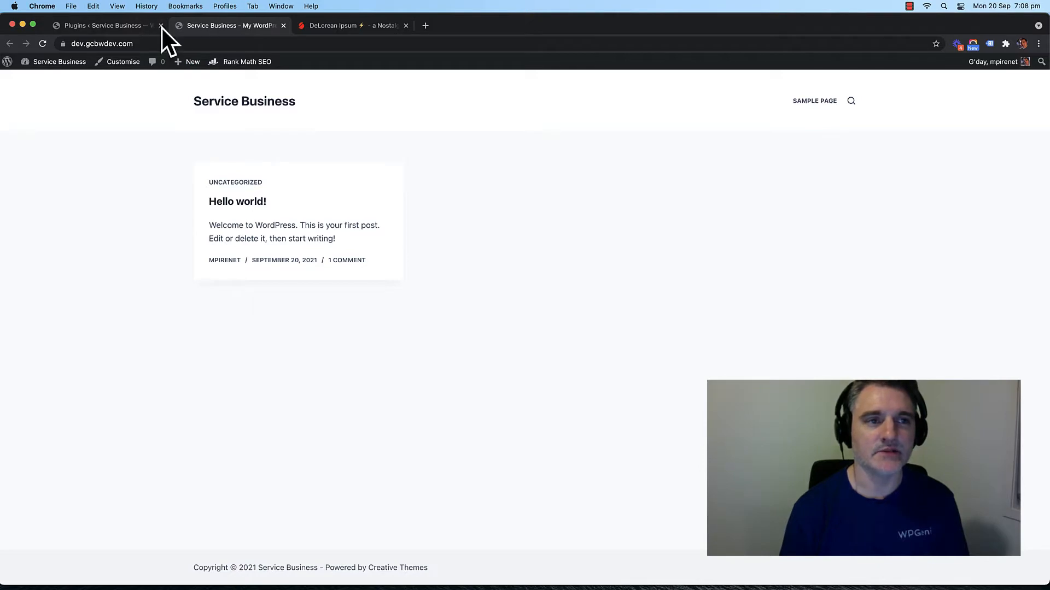
Step: Compare the plugins, homepage and DeLorean Ipsum tabs, ending on the Installed Plugins tab
left_click(115, 27)
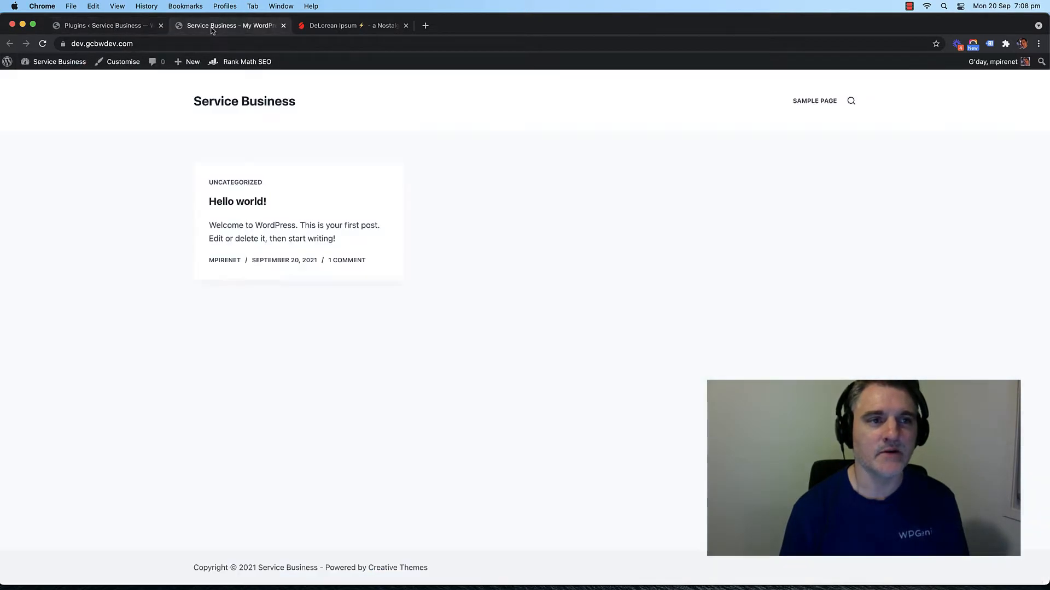
left_click(213, 28)
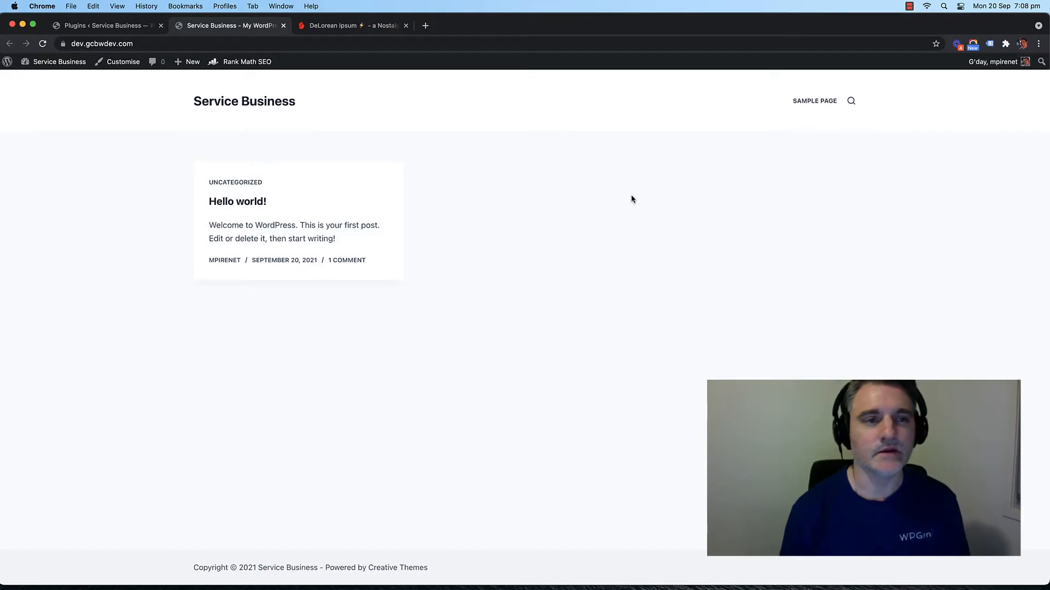
left_click(109, 27)
left_click(214, 27)
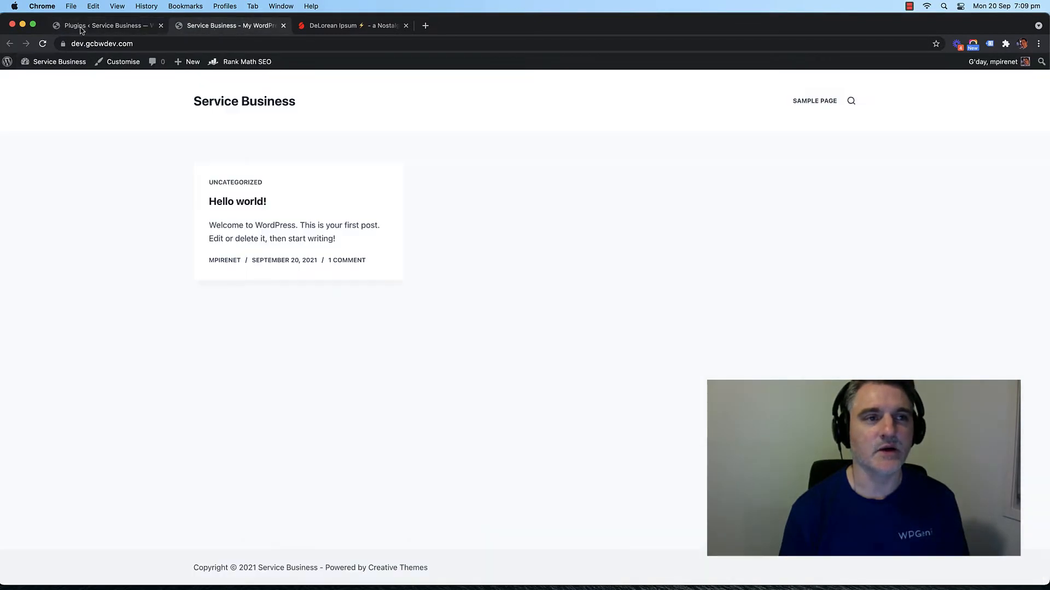
left_click(89, 27)
left_click(209, 27)
left_click(109, 27)
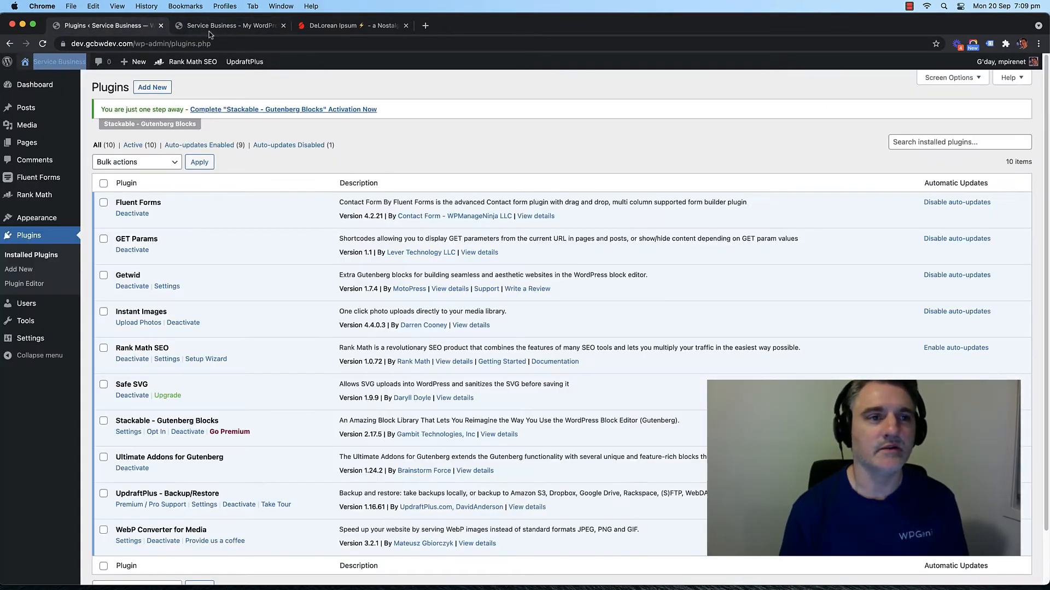
left_click(188, 28)
left_click(109, 27)
left_click(303, 28)
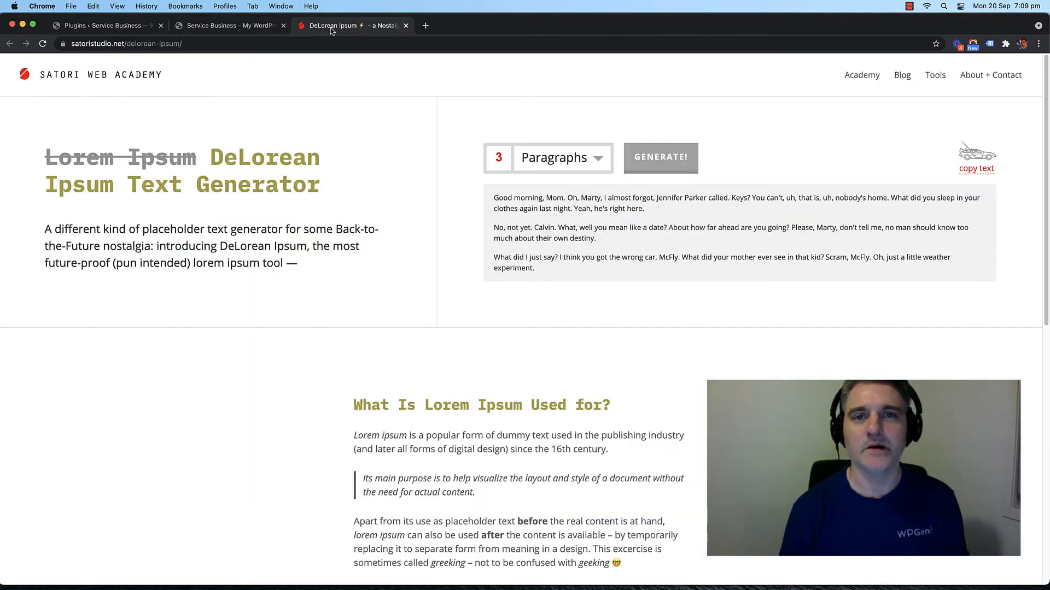
left_click(104, 28)
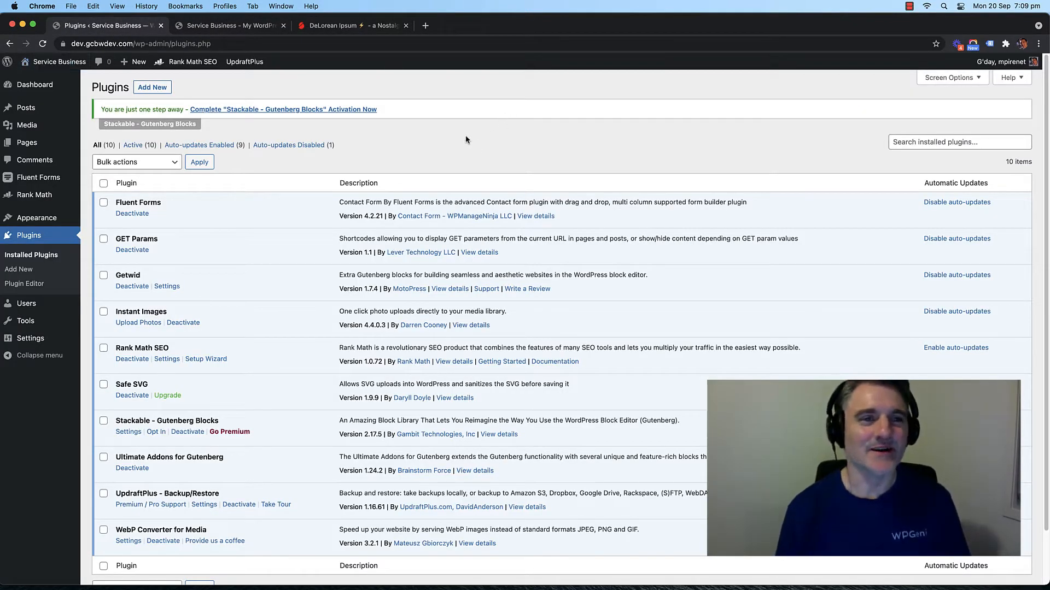
left_click(229, 25)
left_click(328, 27)
left_click(235, 27)
left_click(102, 28)
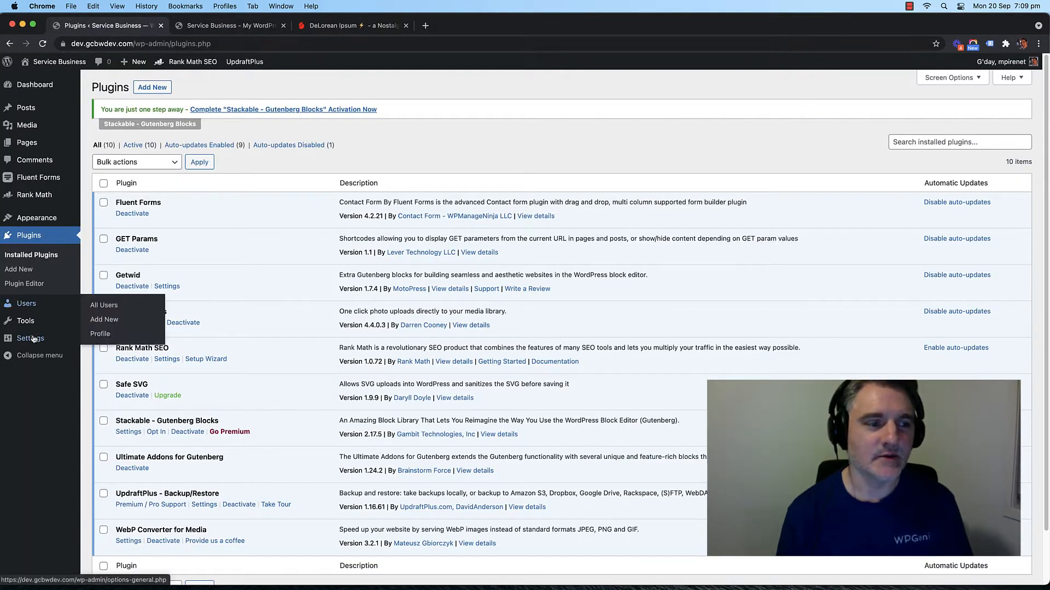
Step: In Settings > General, change the Site Title to 'FireStone Capital'
left_click(98, 339)
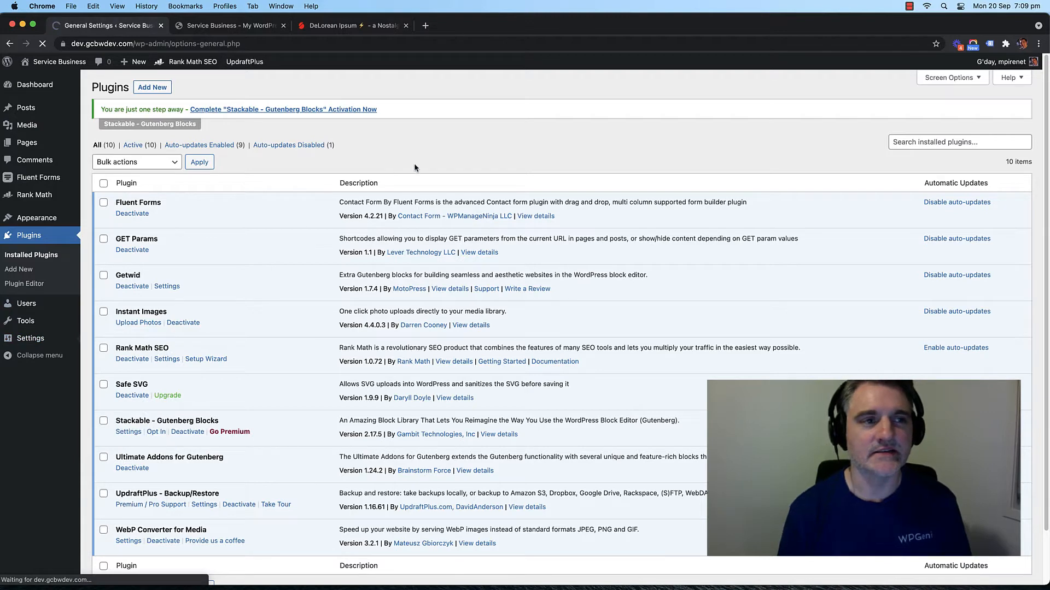
triple_click(244, 149)
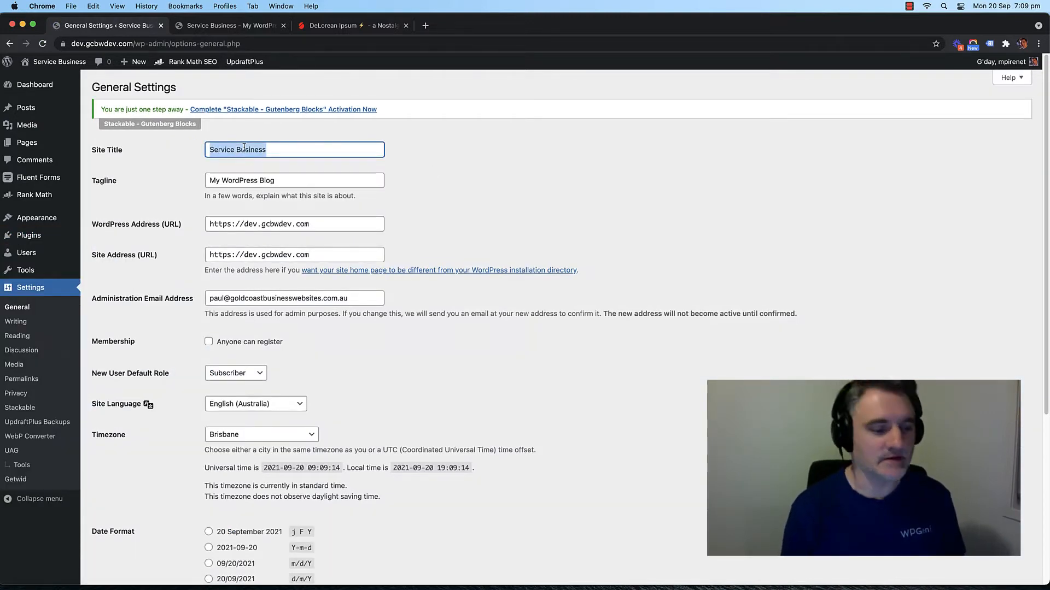
type("Firesto")
key("BackSpace")
key("BackSpace")
key("BackSpace")
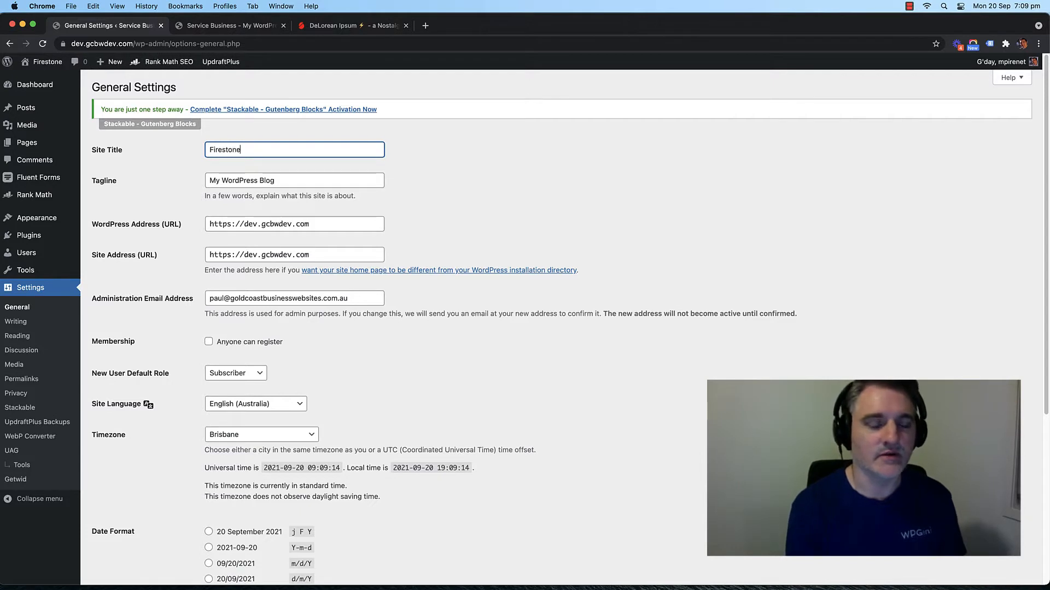
type("Sont")
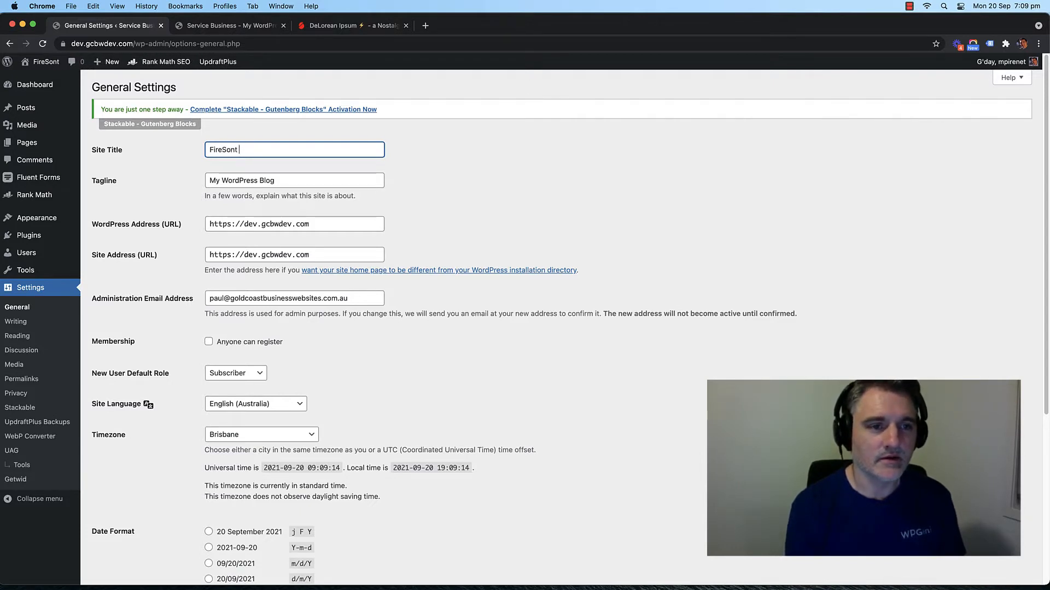
key("BackSpace")
type("teo")
key("BackSpace")
key("BackSpace")
type("one Captia")
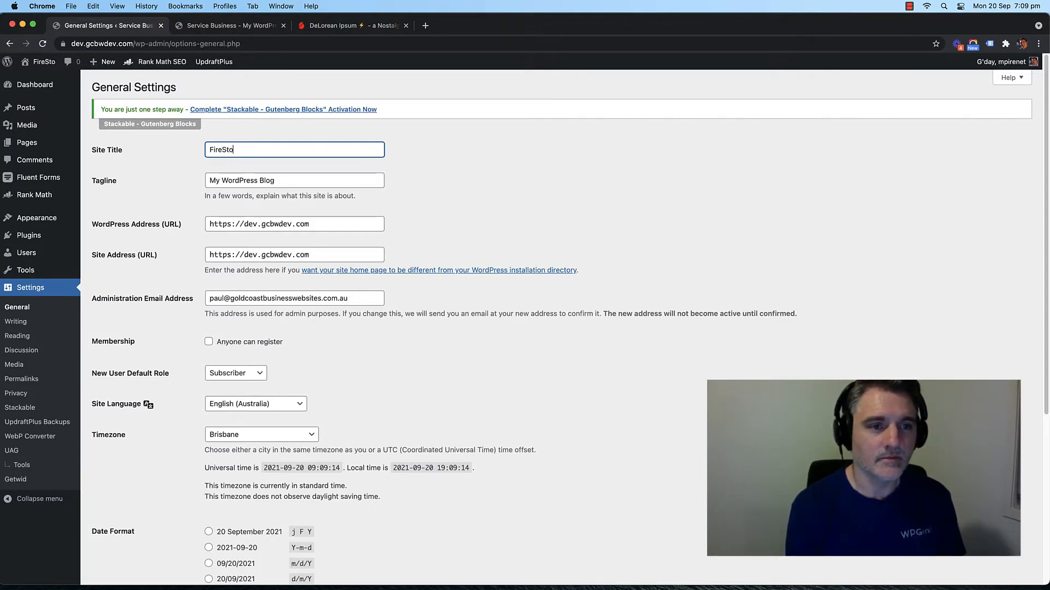
key("BackSpace")
key("BackSpace")
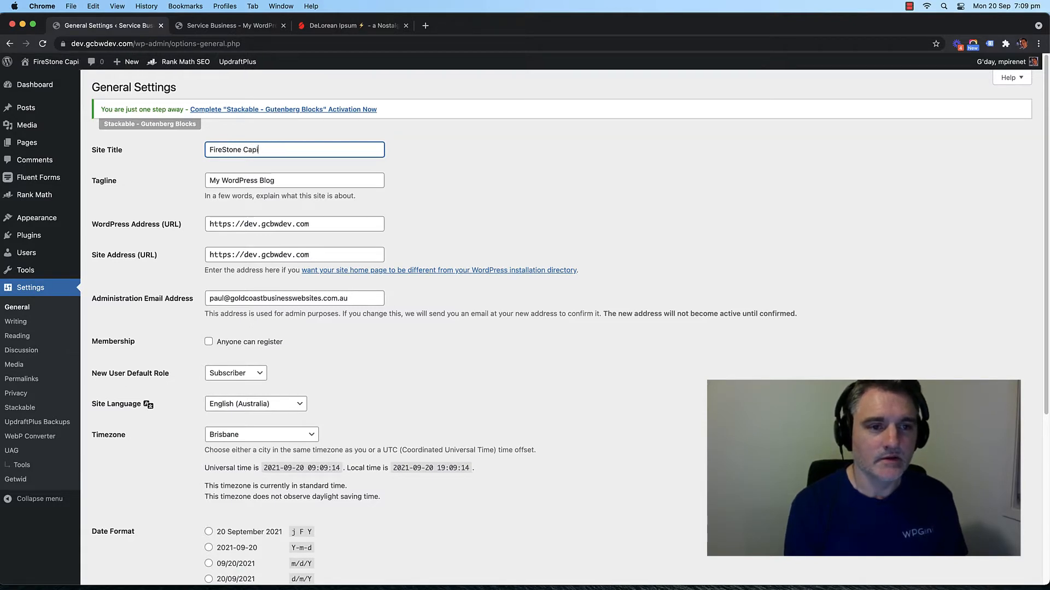
type("tal")
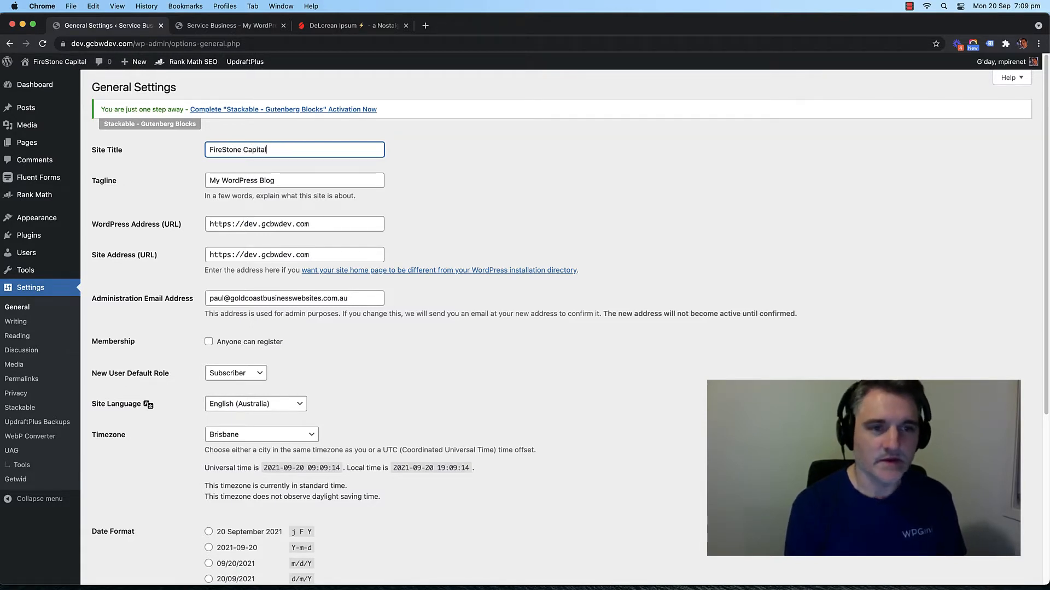
left_click(522, 204)
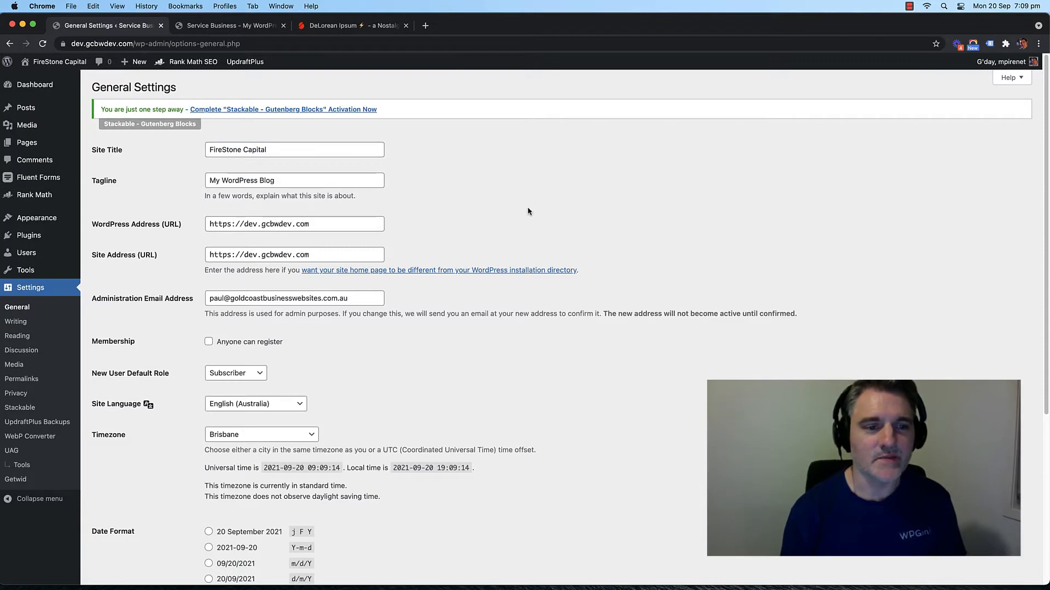
Step: Set the tagline to 'Building Your Wealth For Future Prosperity' and save the changes
scroll(487, 227, "down", 5)
scroll(413, 222, "up", 5)
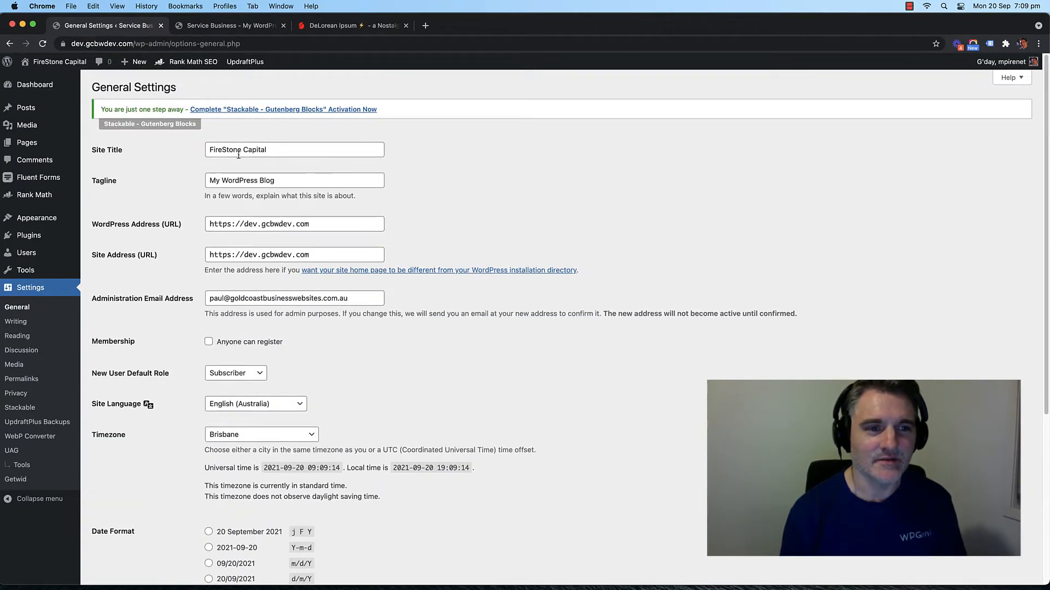
triple_click(235, 179)
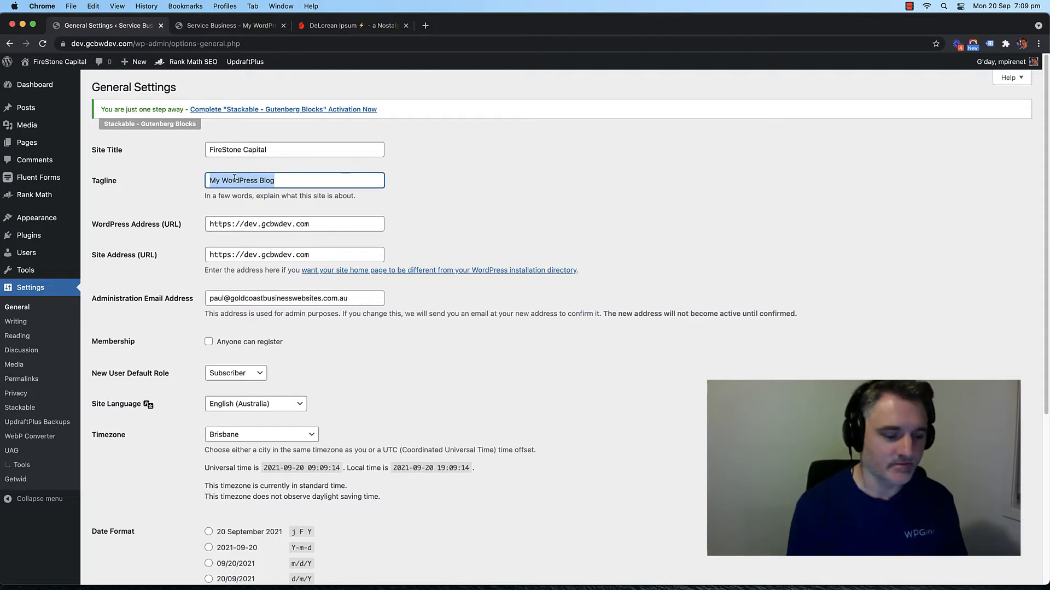
type("et")
key("BackSpace")
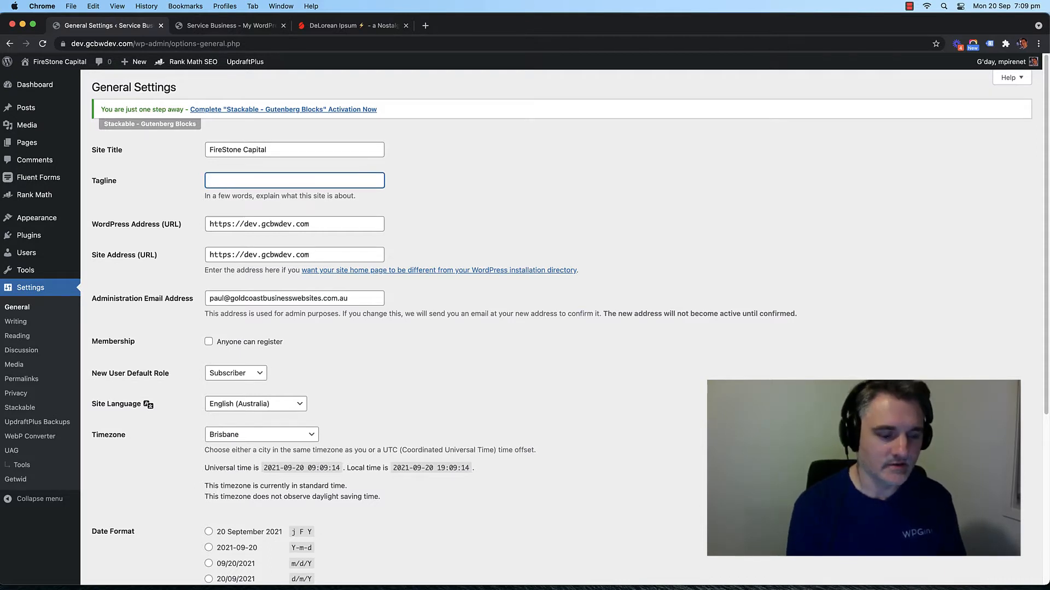
type("Building Yo")
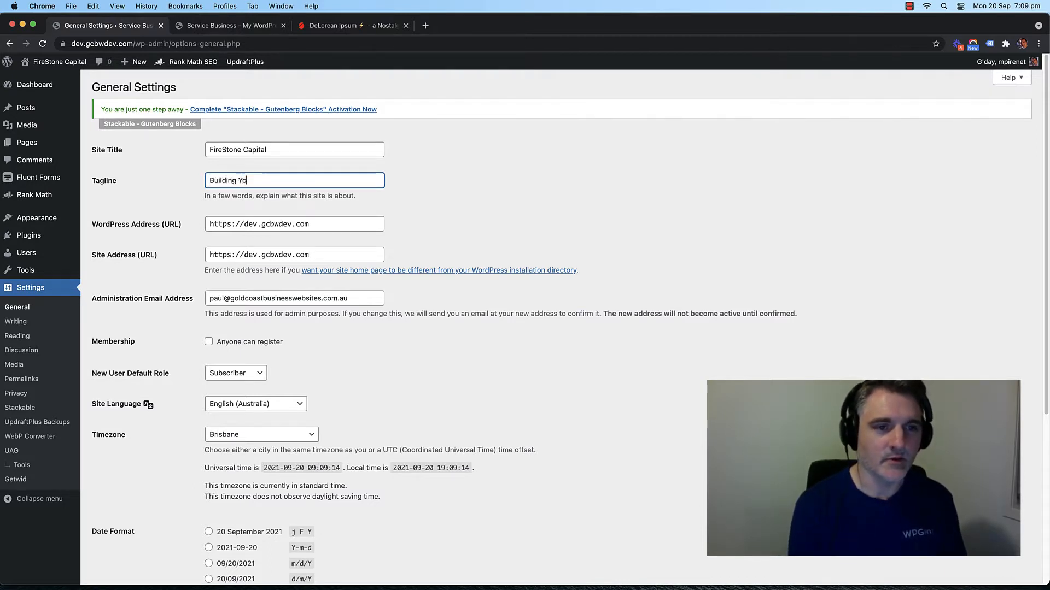
type("ur Wealth ")
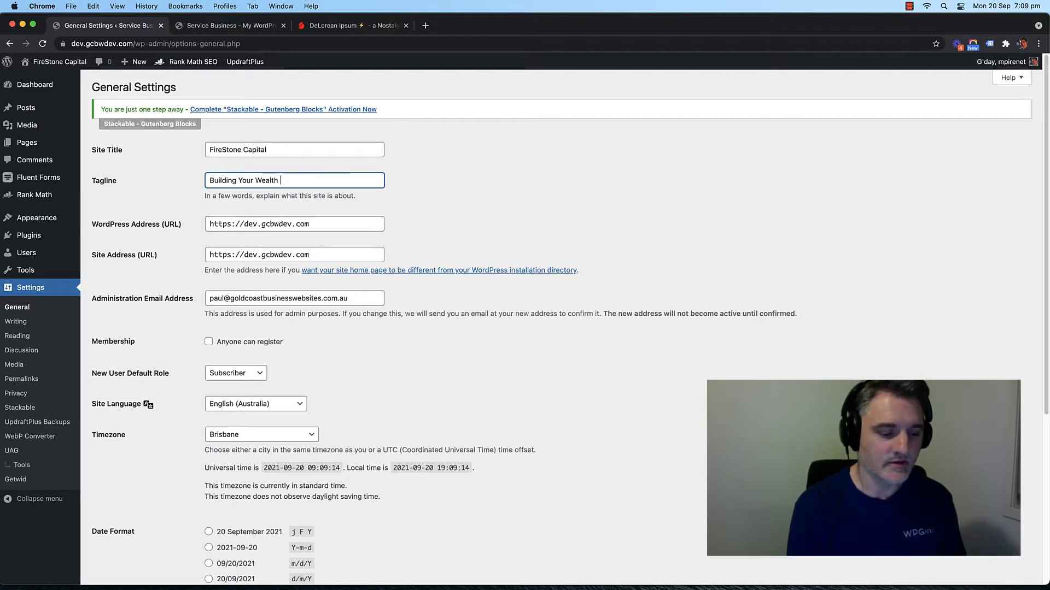
type("For Future Pro")
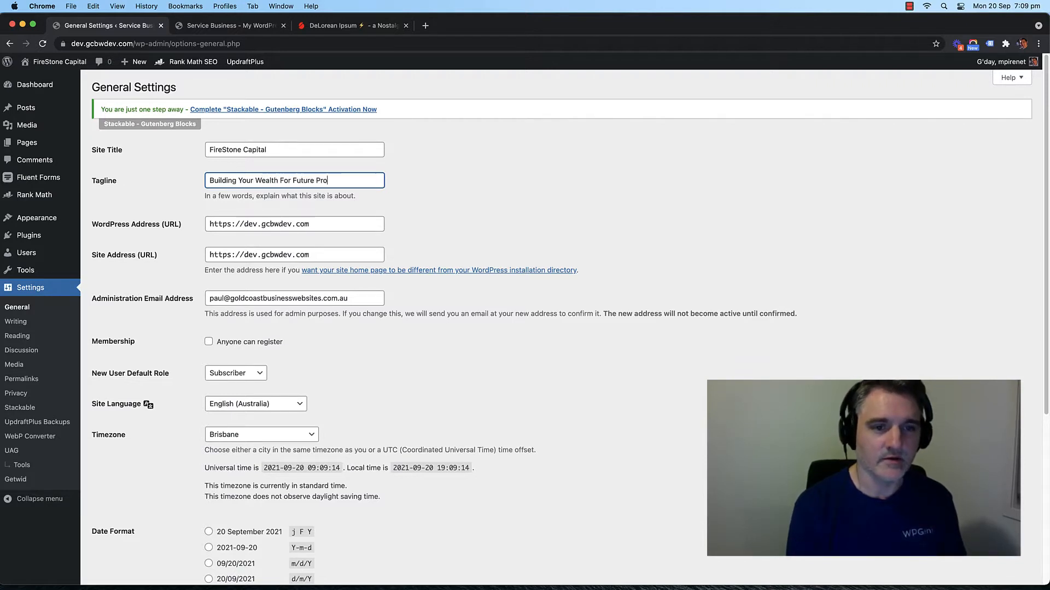
type("sperity")
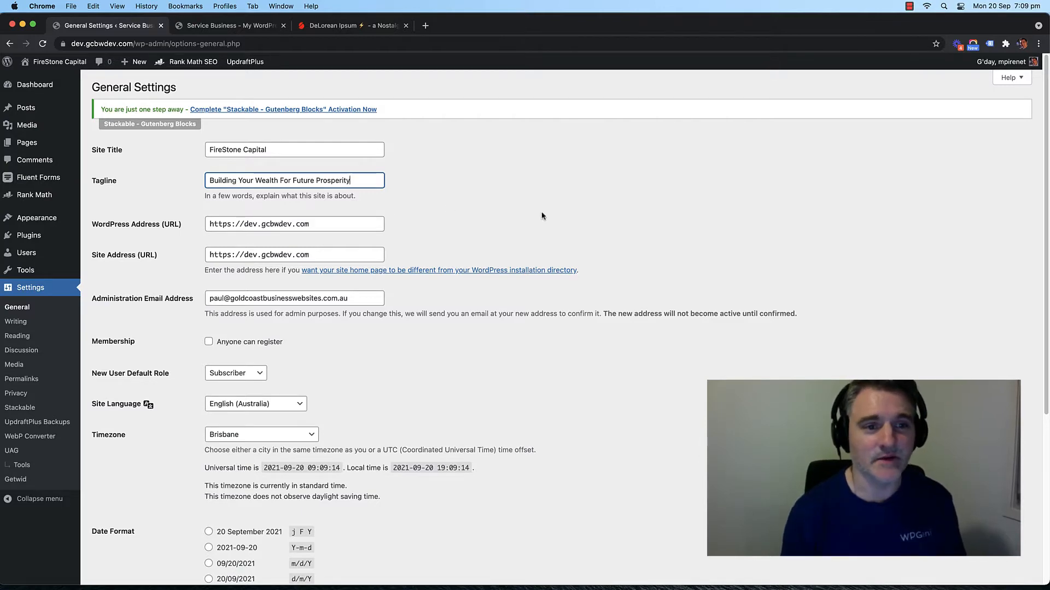
scroll(506, 241, "down", 5)
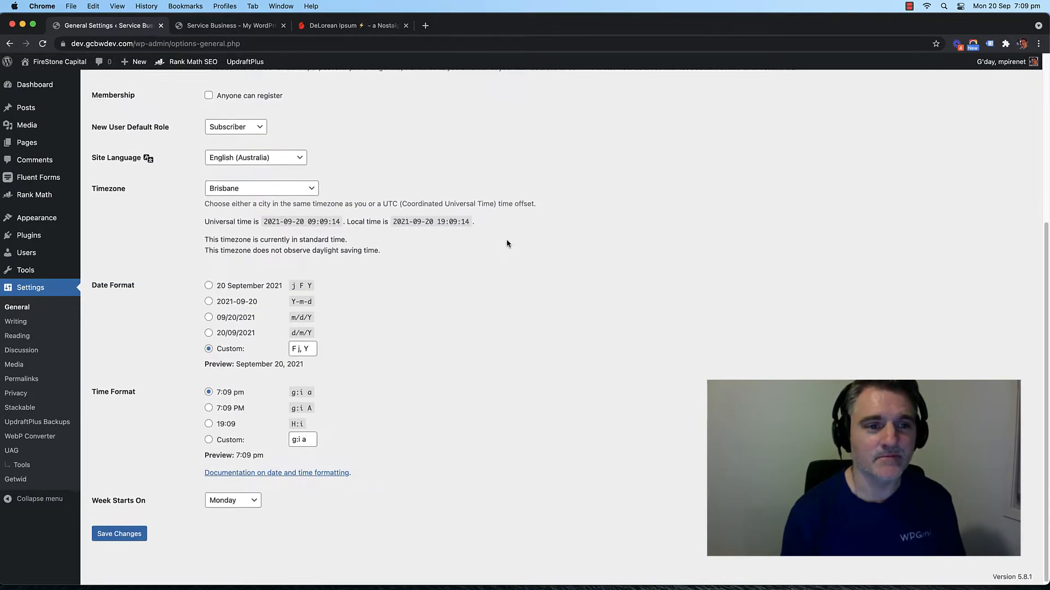
left_click(136, 533)
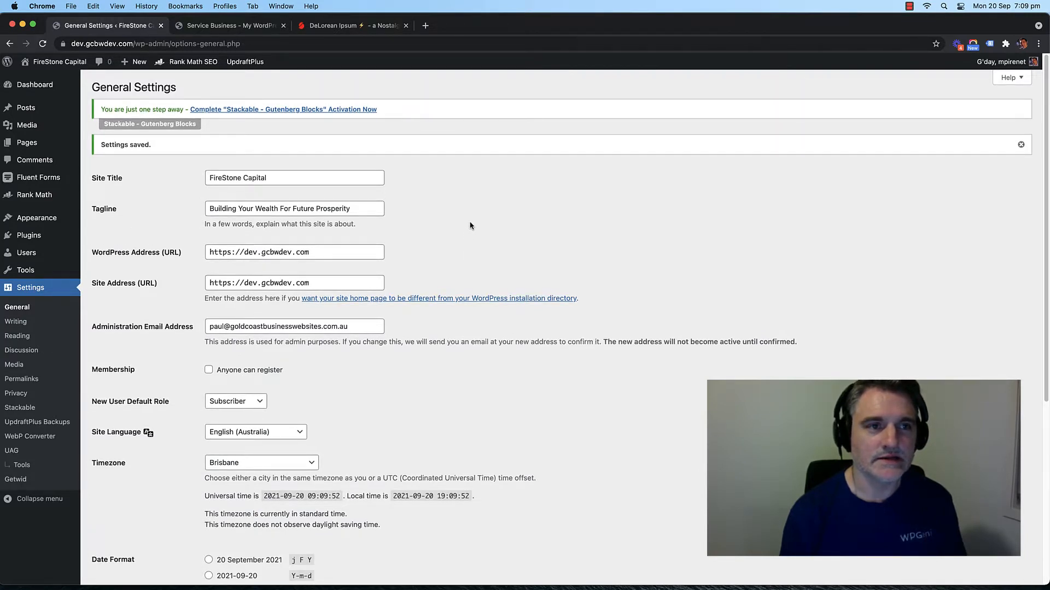
Step: Reload the live site to confirm the FireStone Capital title, then return to General Settings
left_click(227, 25)
key("super+r")
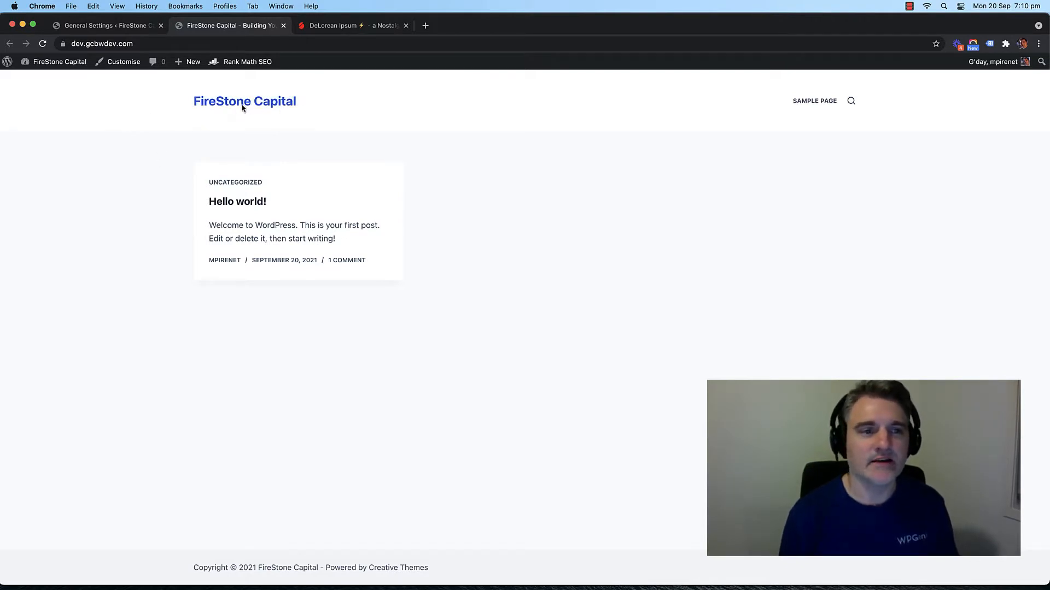
left_click(114, 28)
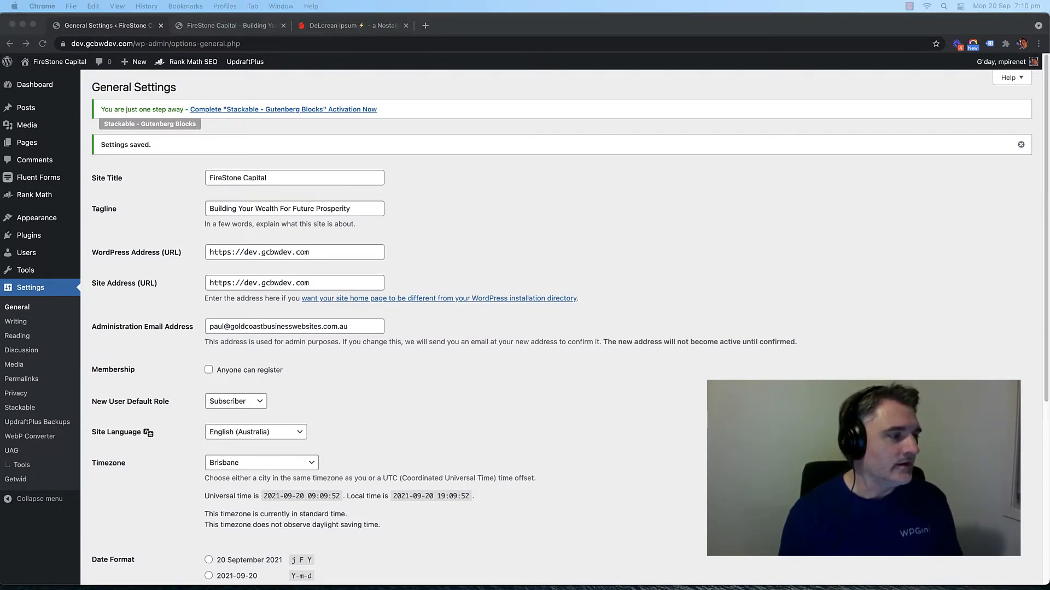
left_click(503, 211)
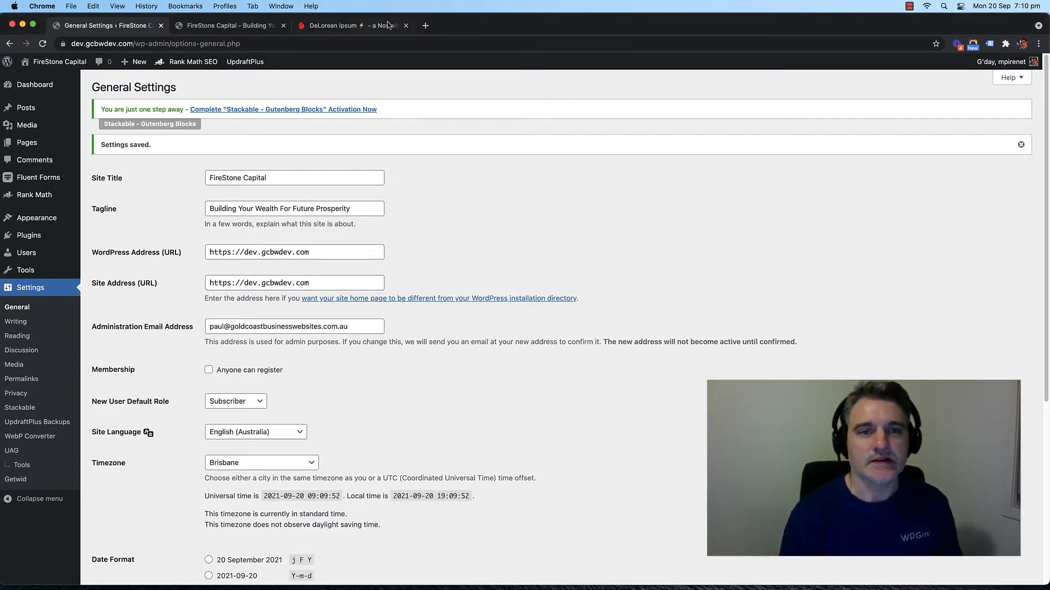
left_click(229, 25)
left_click(108, 26)
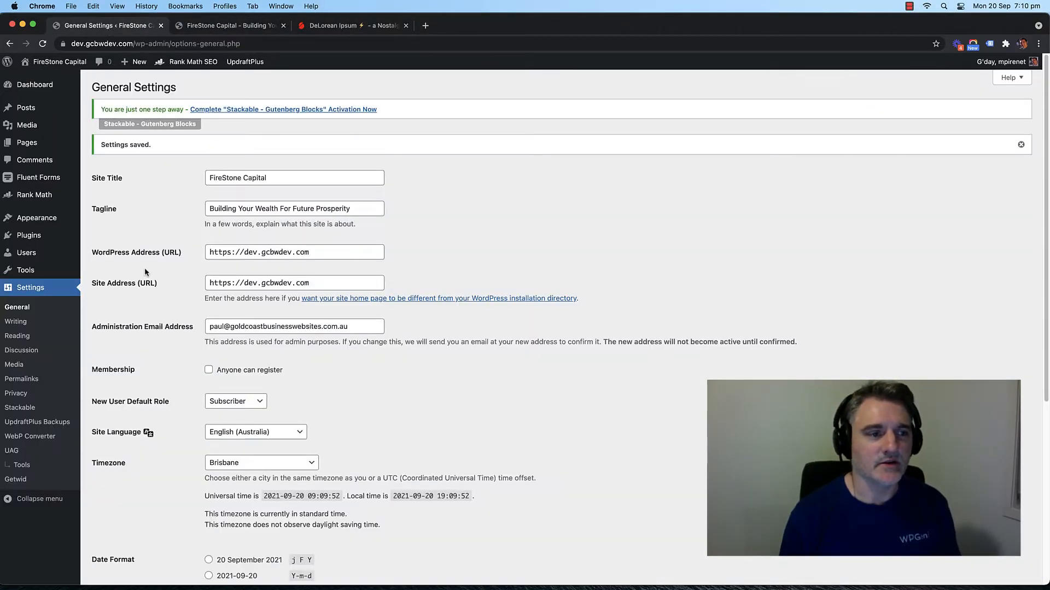
mouse_move(66, 218)
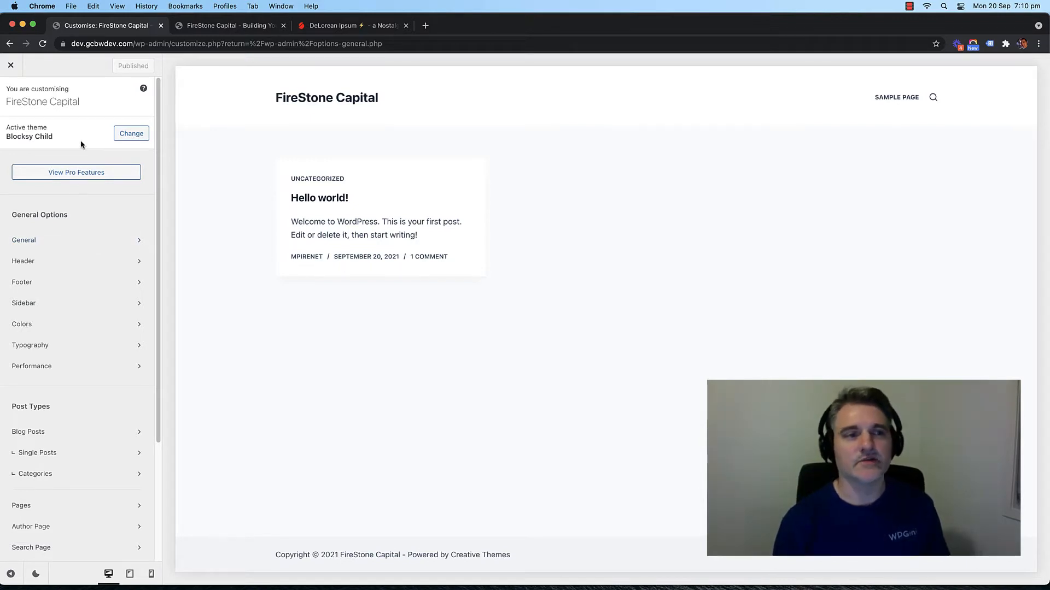
Step: Scroll through the Blocksy Child theme's option groups in the Customizer sidebar
scroll(88, 134, "down", 1)
scroll(87, 134, "up", 1)
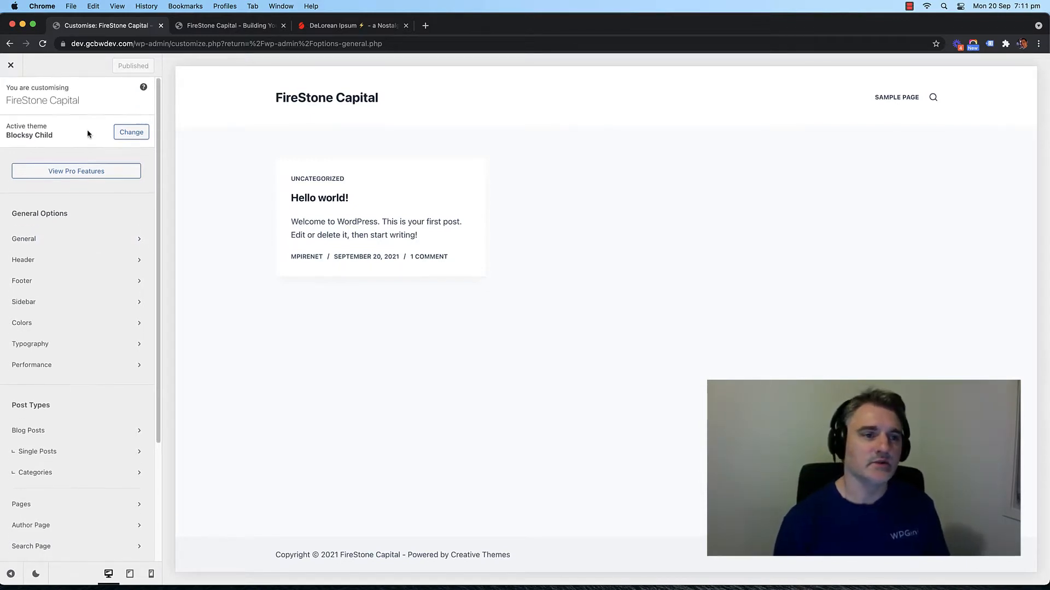
scroll(88, 131, "down", 3)
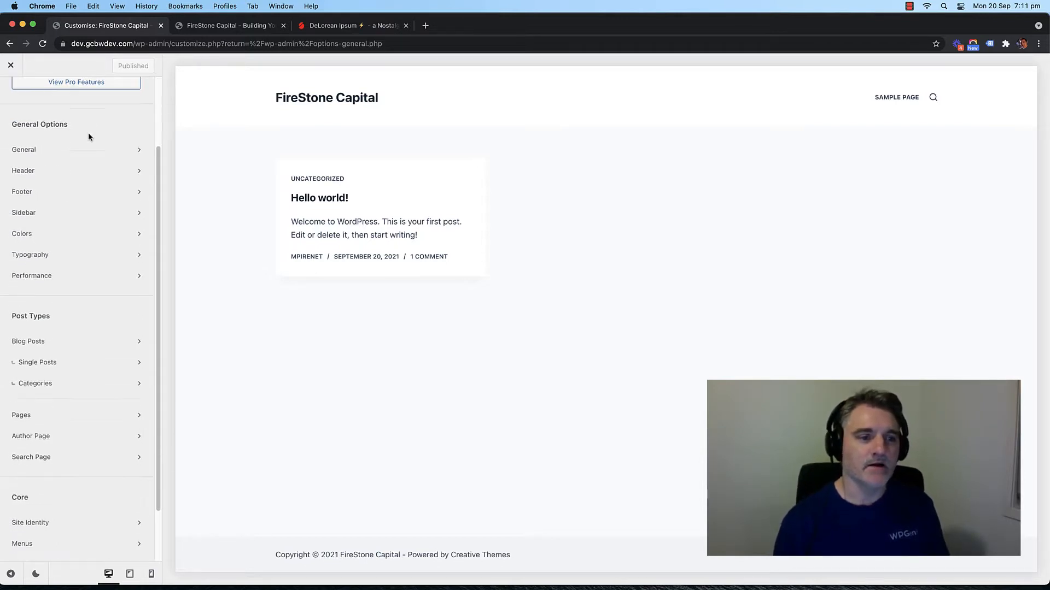
scroll(76, 240, "down", 2)
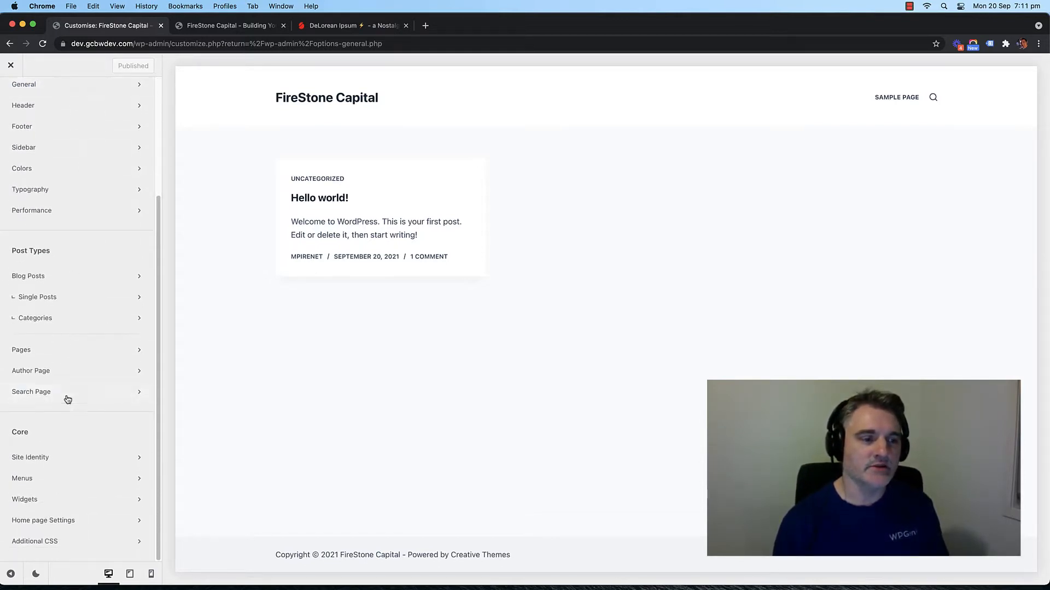
scroll(88, 273, "up", 5)
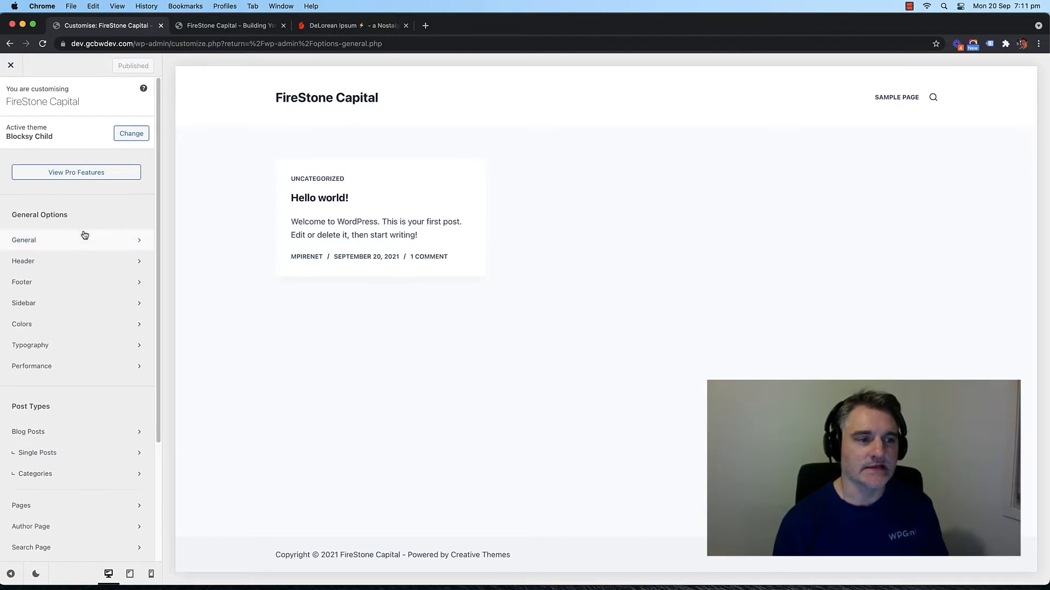
Step: Check the 1290 Maximum Site Width under General > Layout, then enable Scroll to Top
left_click(82, 242)
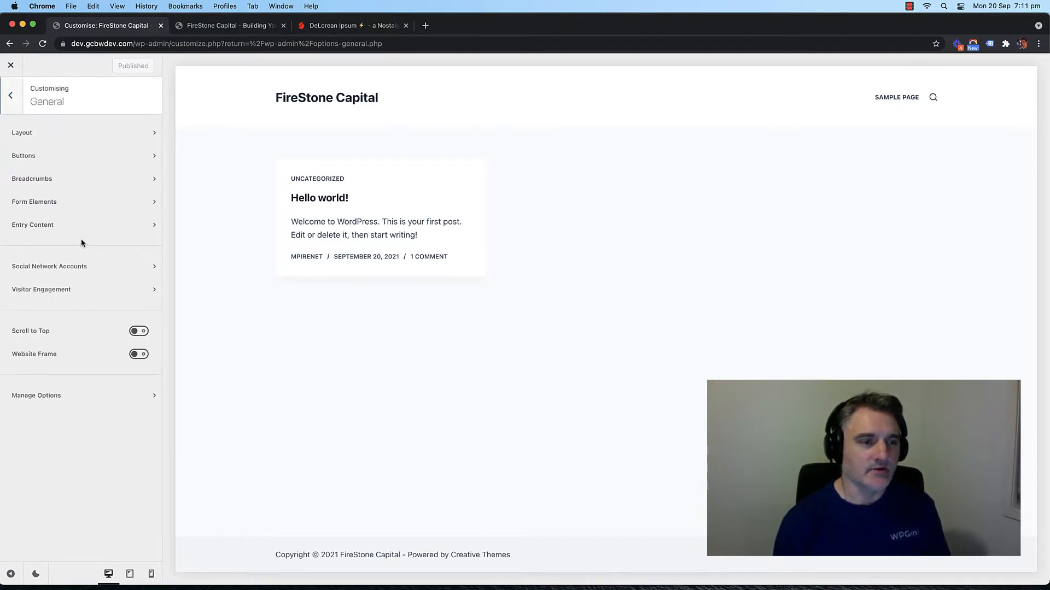
left_click(83, 145)
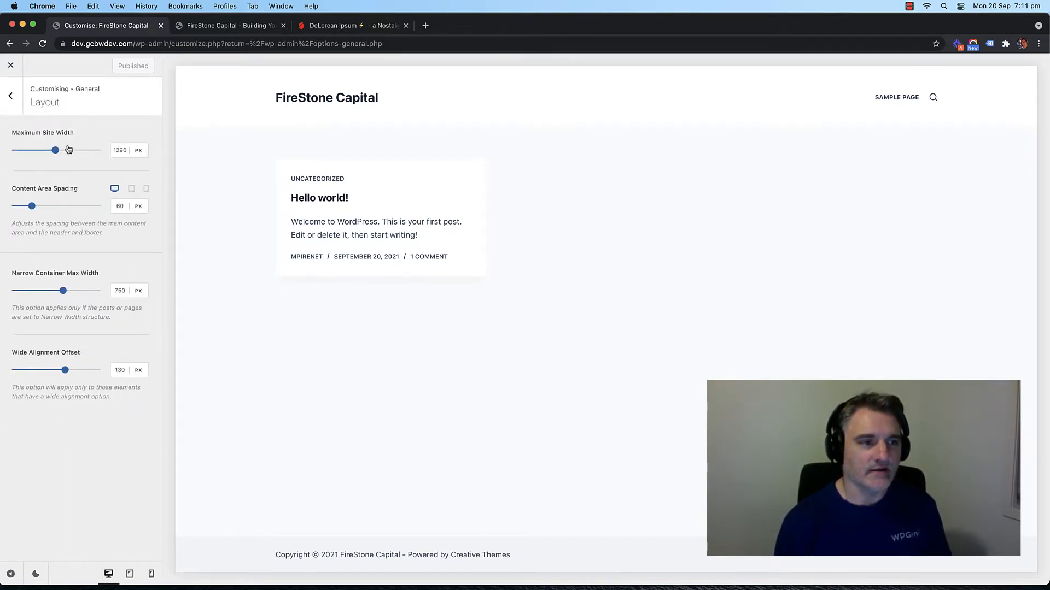
left_click(118, 148)
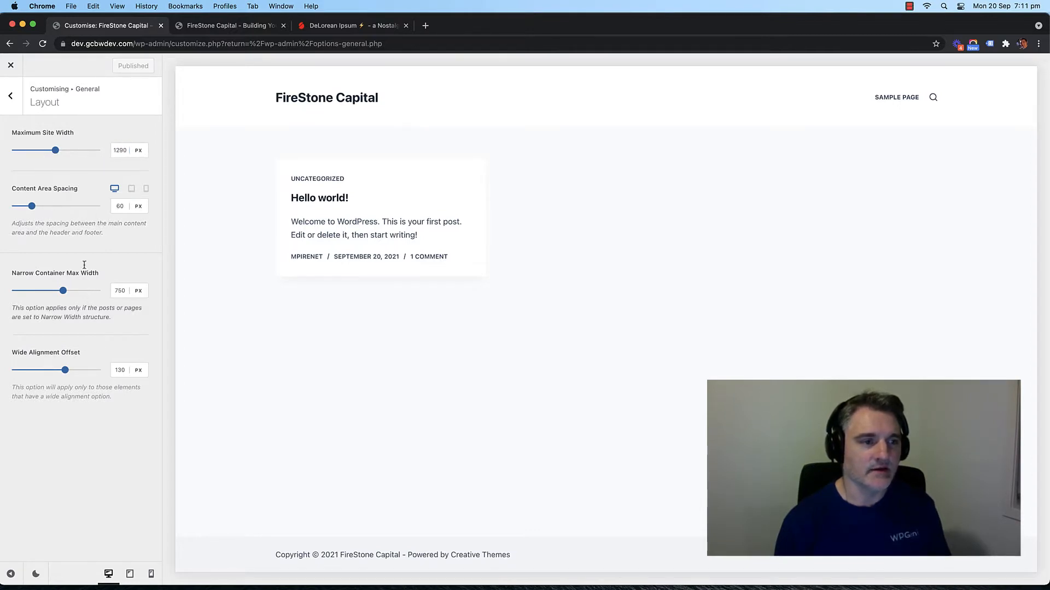
left_click(11, 97)
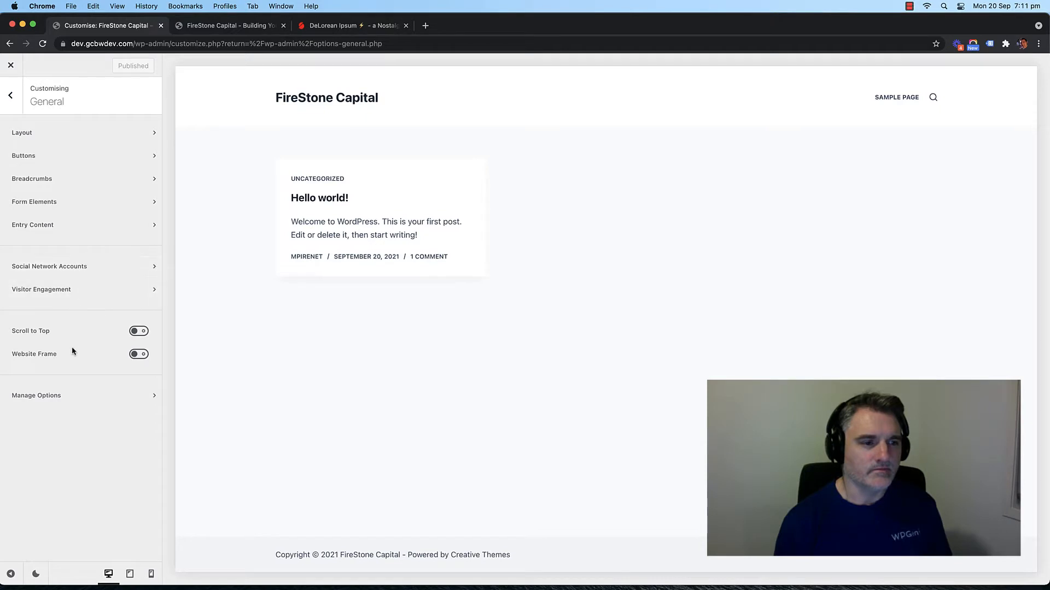
left_click(135, 332)
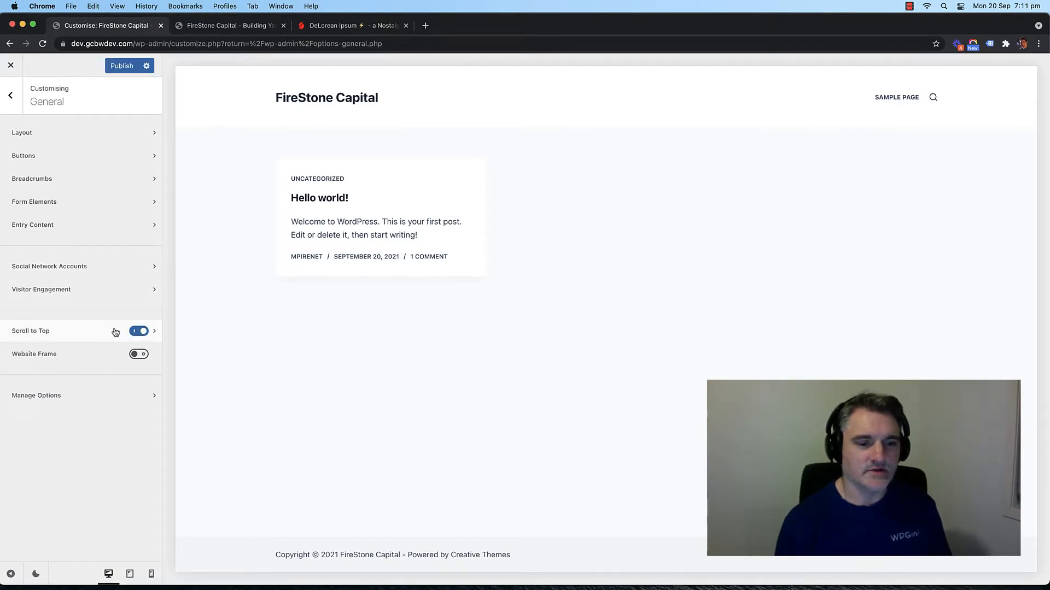
Step: Make the scroll-to-top button a circle with a 16 px chevron icon
left_click(155, 332)
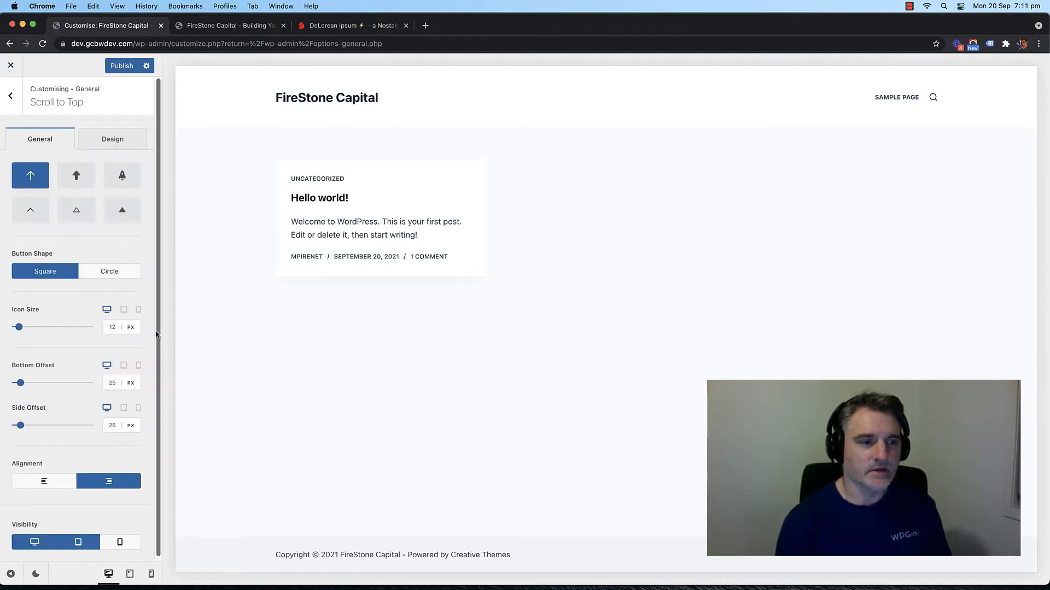
left_click(11, 95)
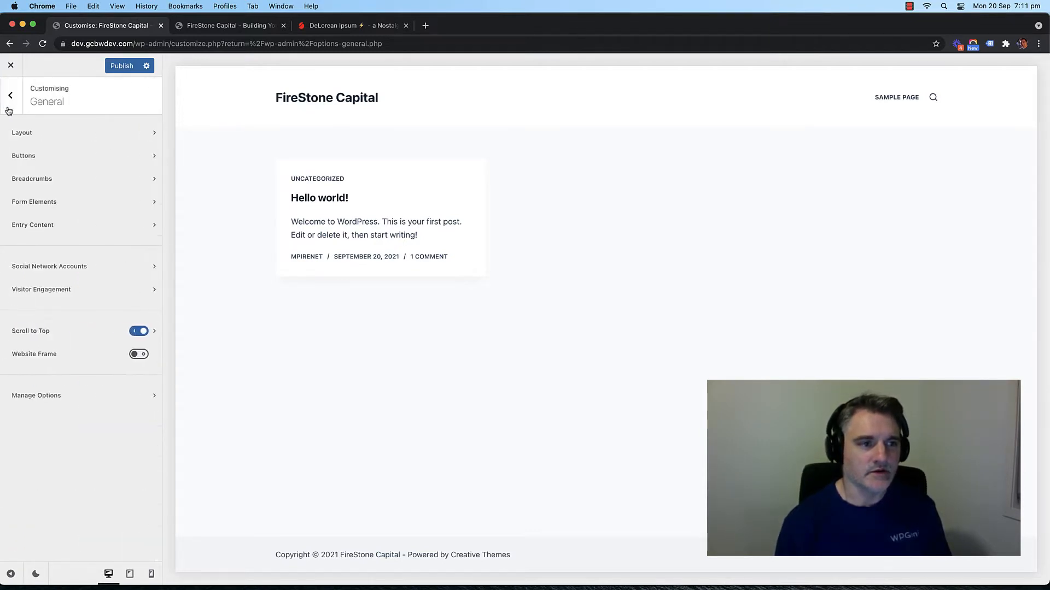
left_click(154, 332)
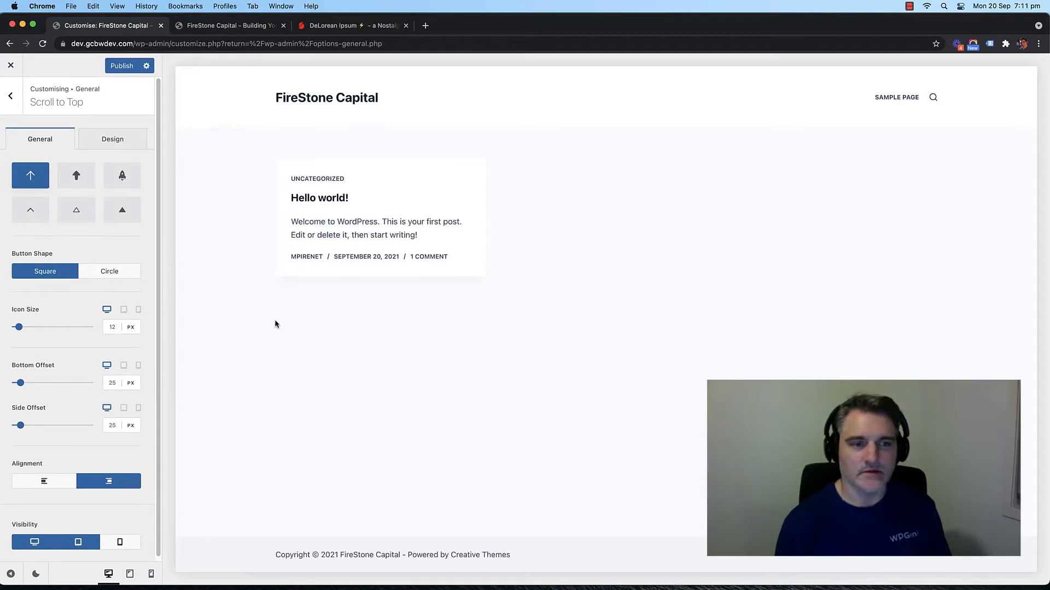
left_click(105, 273)
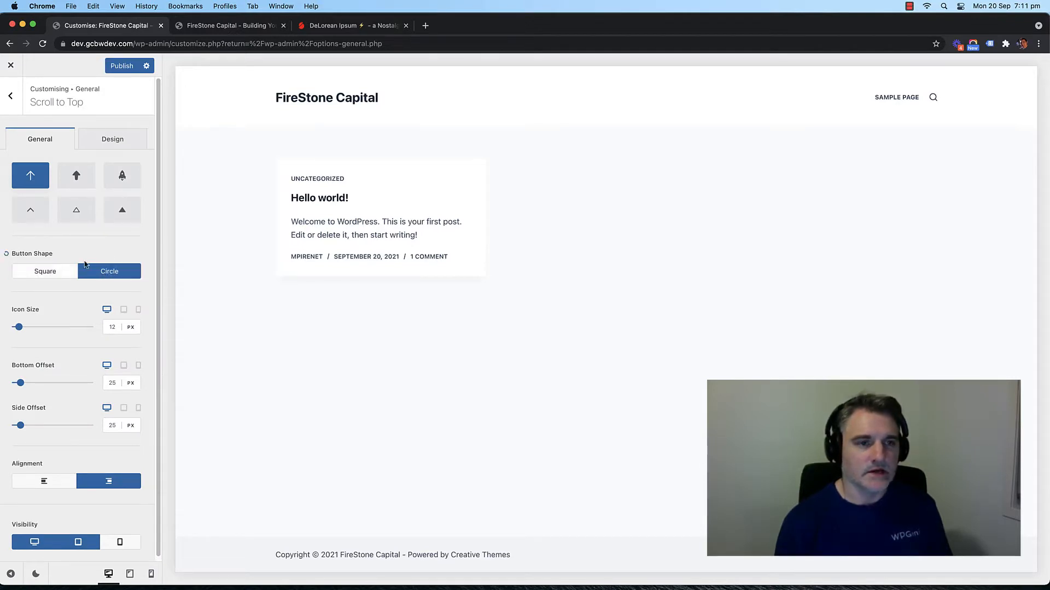
scroll(84, 333, "down", 1)
left_click(111, 323)
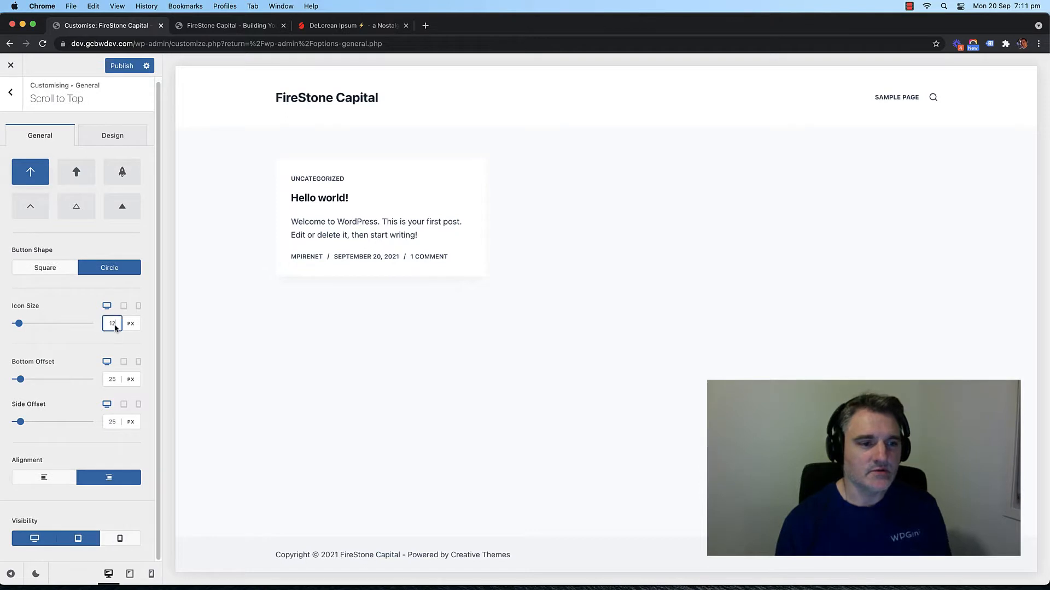
key("Up")
key("Up")
key("Up")
key("Up")
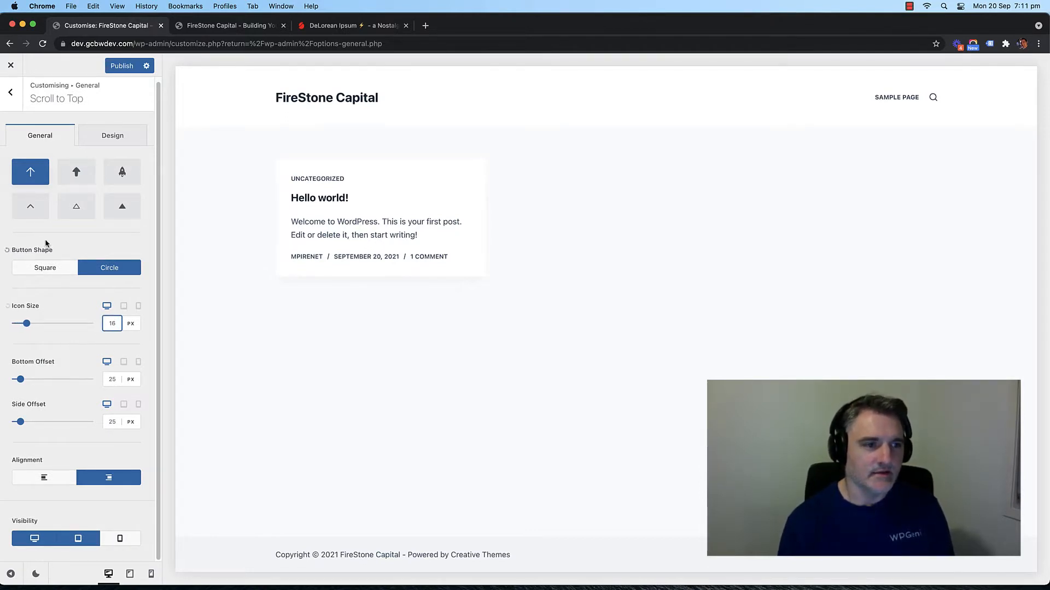
left_click(30, 206)
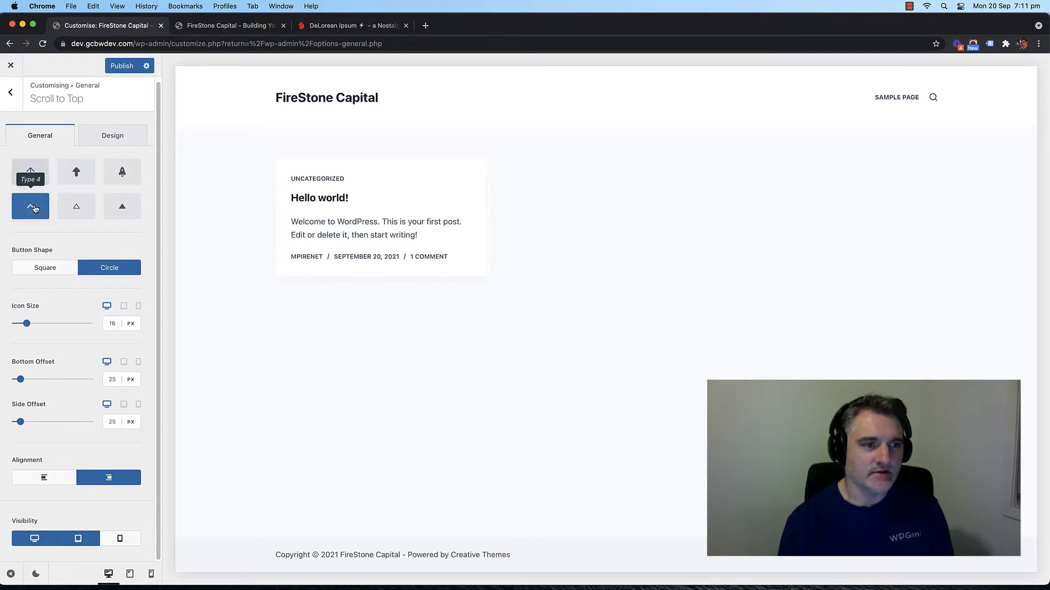
Step: Set the scroll-to-top shape background colour to the first palette blue, #2872fa
left_click(112, 137)
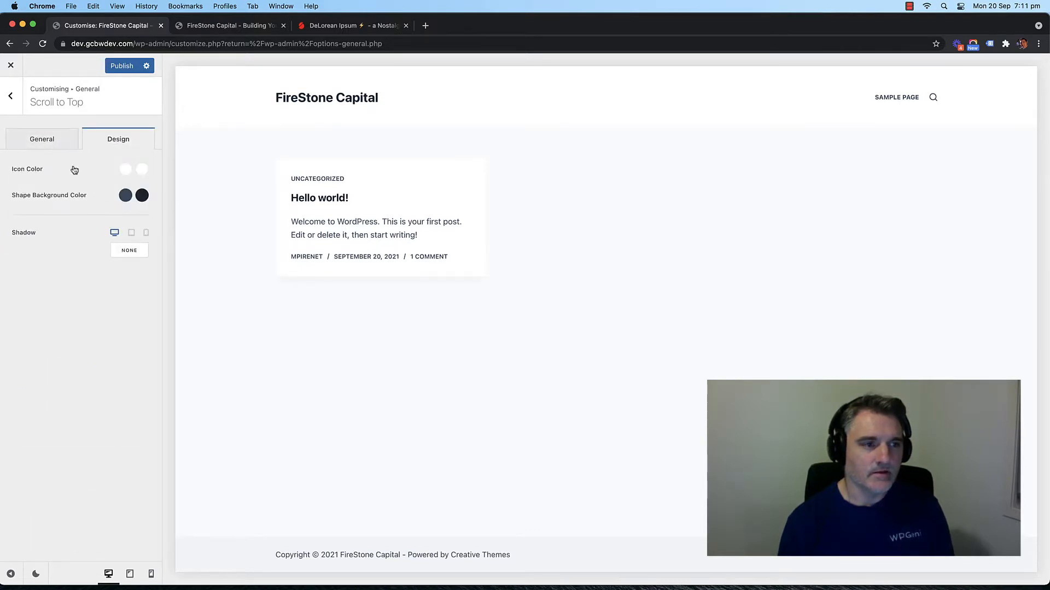
left_click(44, 143)
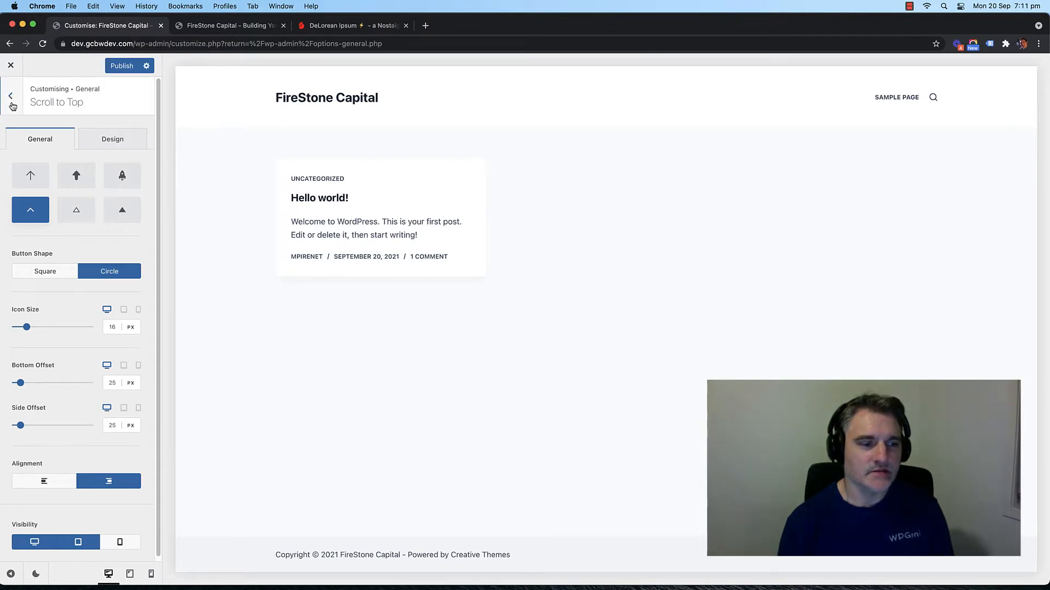
left_click(133, 146)
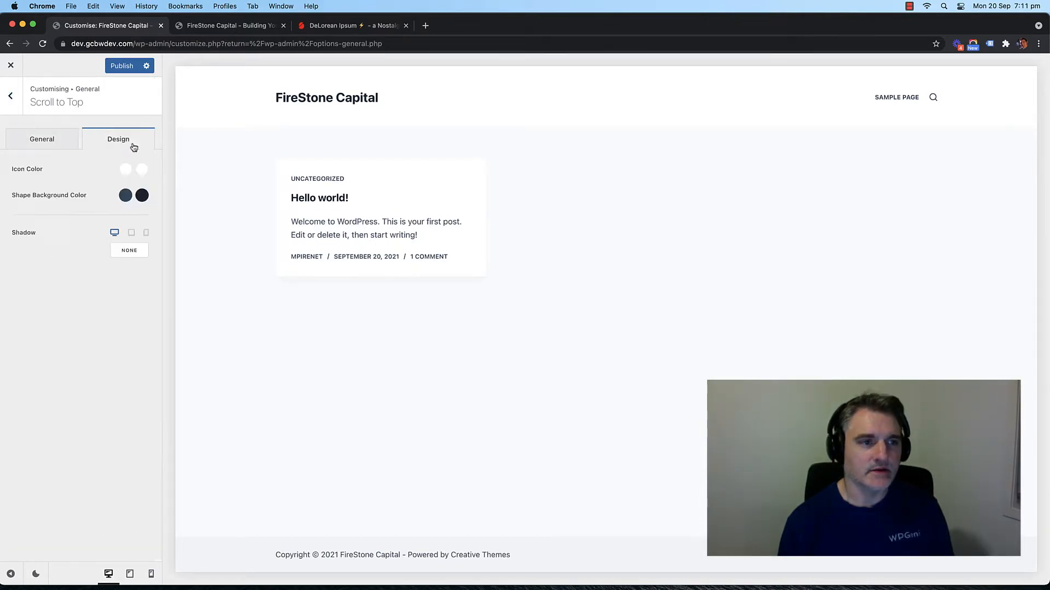
left_click(123, 196)
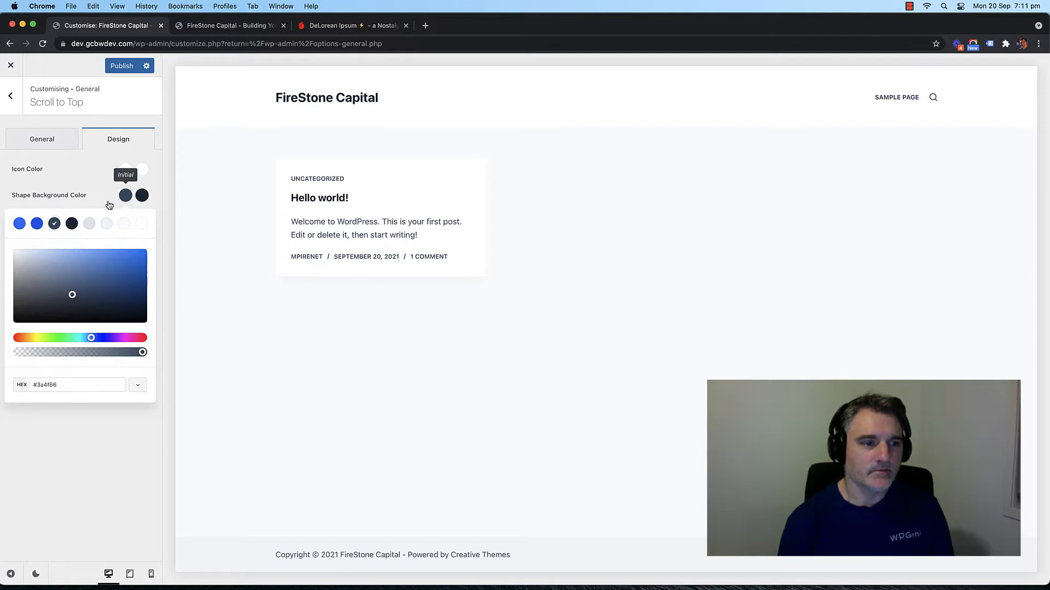
left_click(37, 223)
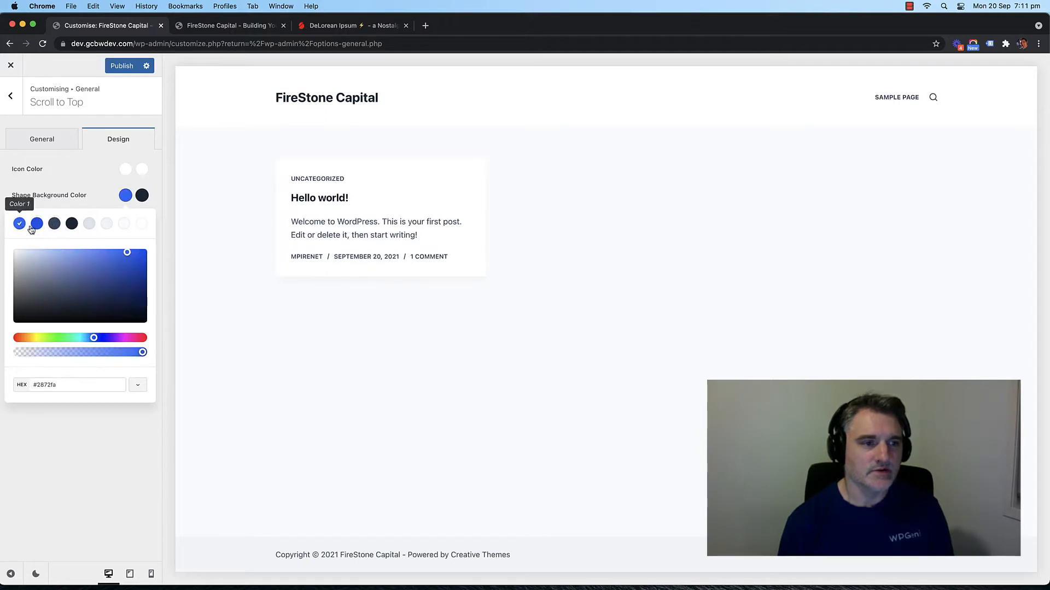
left_click(19, 223)
left_click(108, 192)
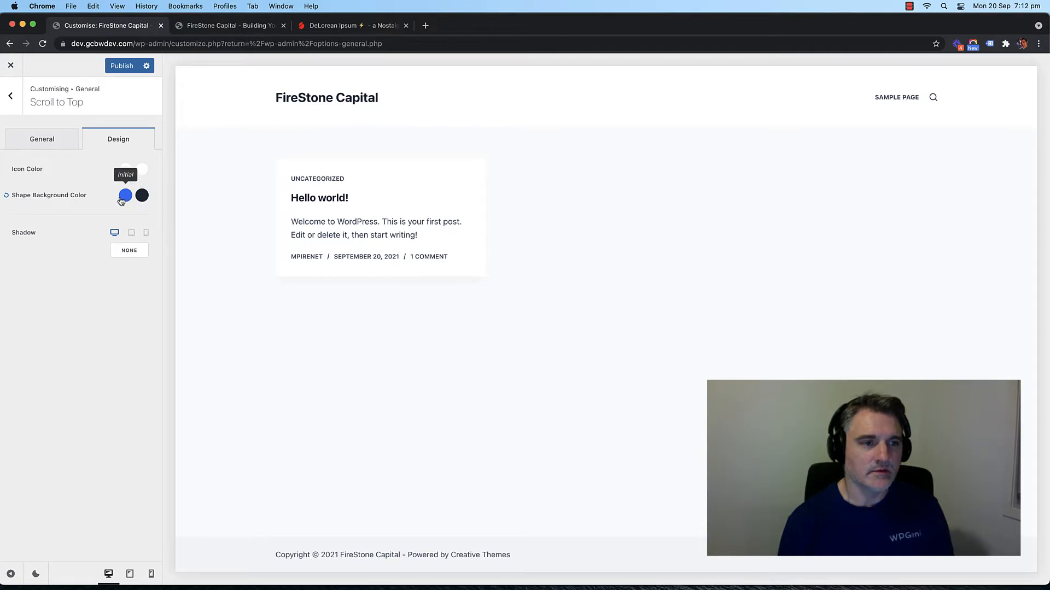
left_click(12, 98)
Step: Browse the Global Color Palette under Colors, then go back to the main Customizer menu
left_click(13, 97)
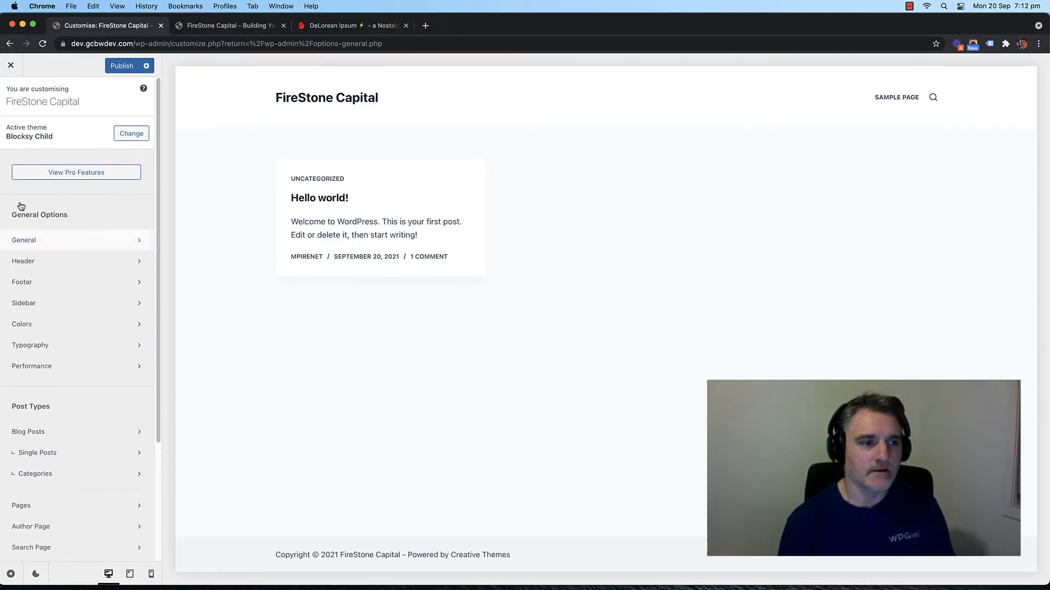
left_click(65, 328)
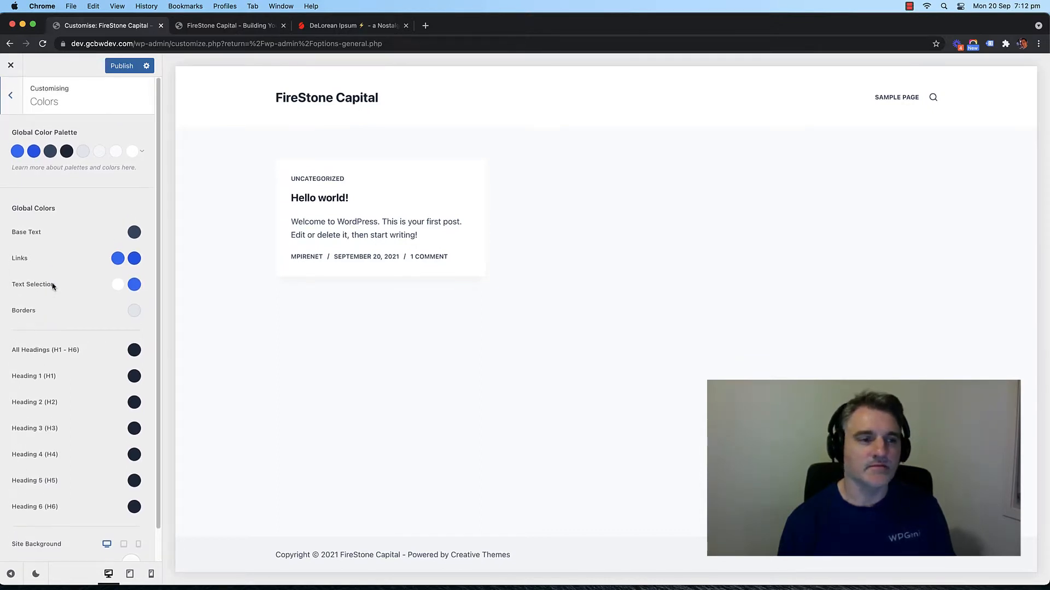
scroll(82, 280, "down", 1)
scroll(82, 281, "up", 1)
scroll(72, 247, "down", 1)
scroll(71, 250, "up", 1)
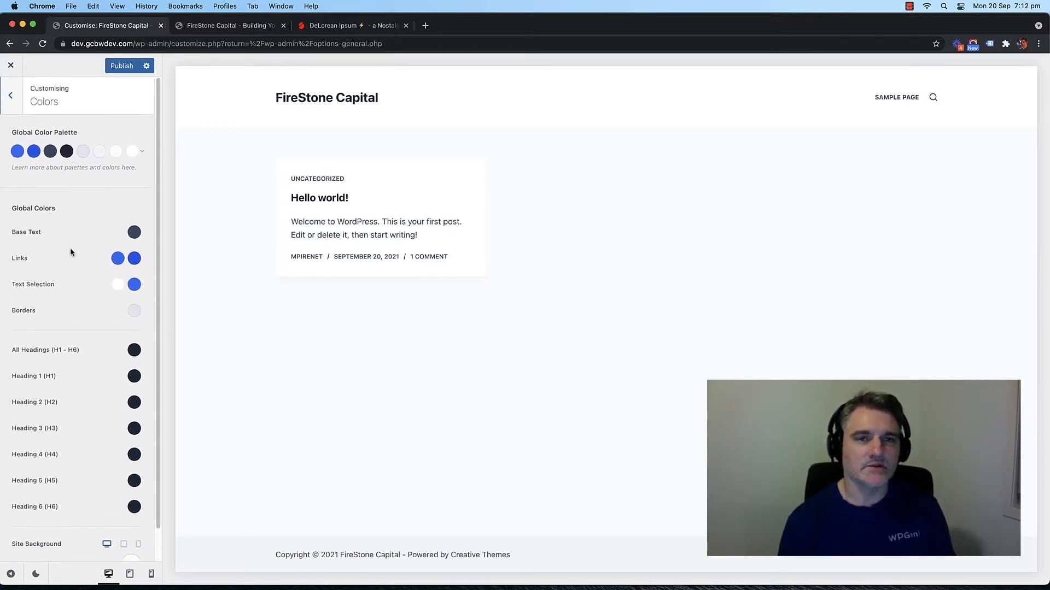
scroll(71, 230, "down", 1)
scroll(75, 147, "up", 1)
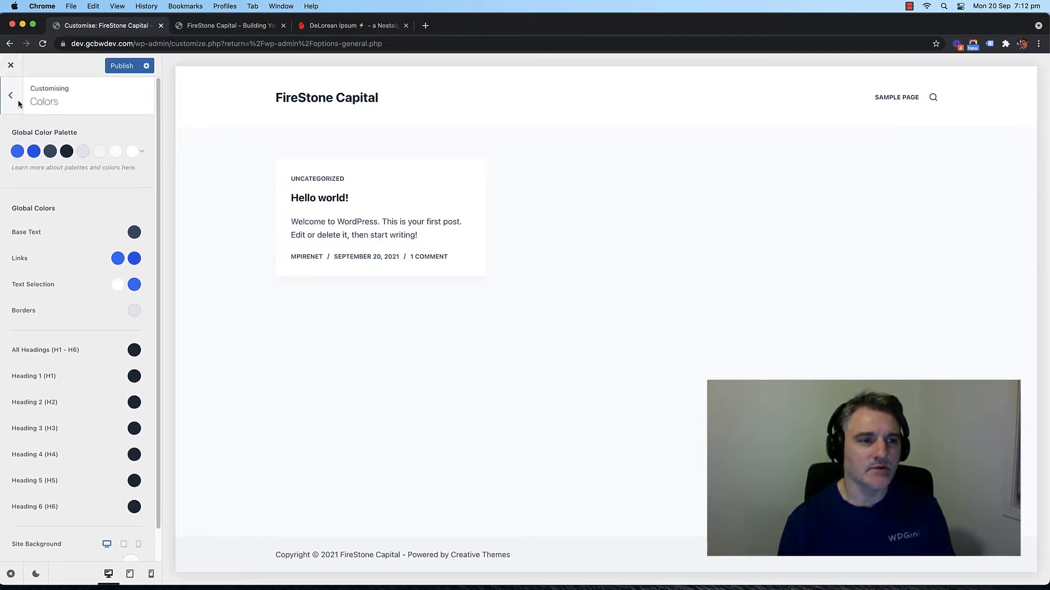
scroll(104, 251, "down", 1)
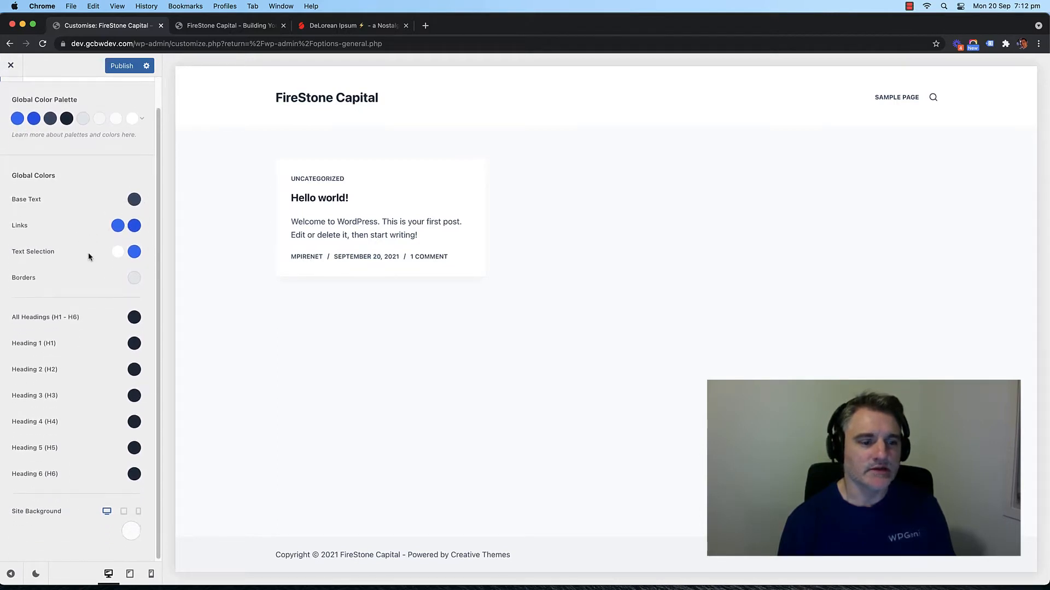
scroll(88, 252, "up", 1)
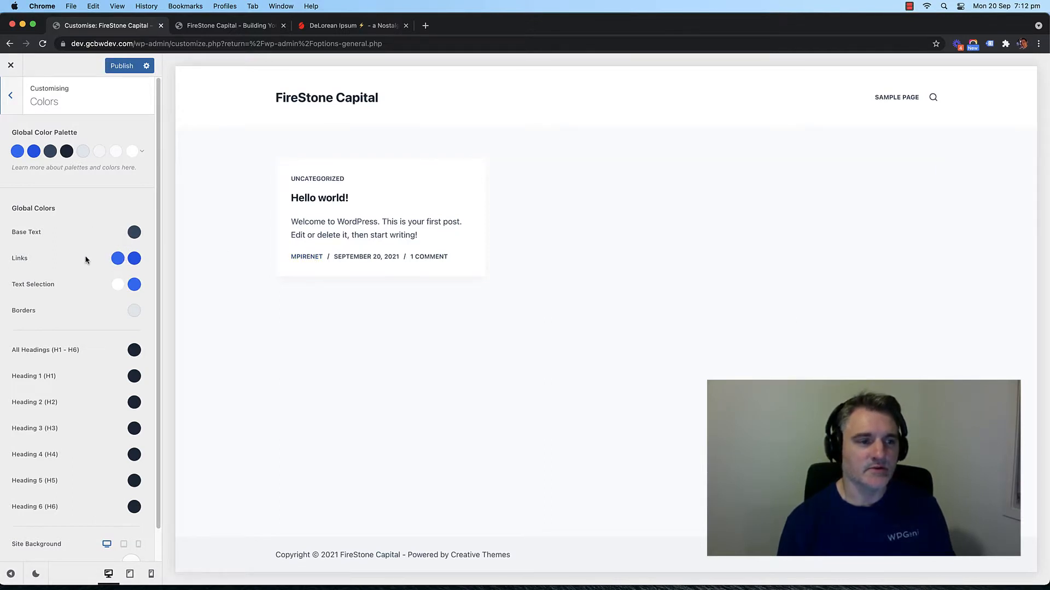
left_click(11, 97)
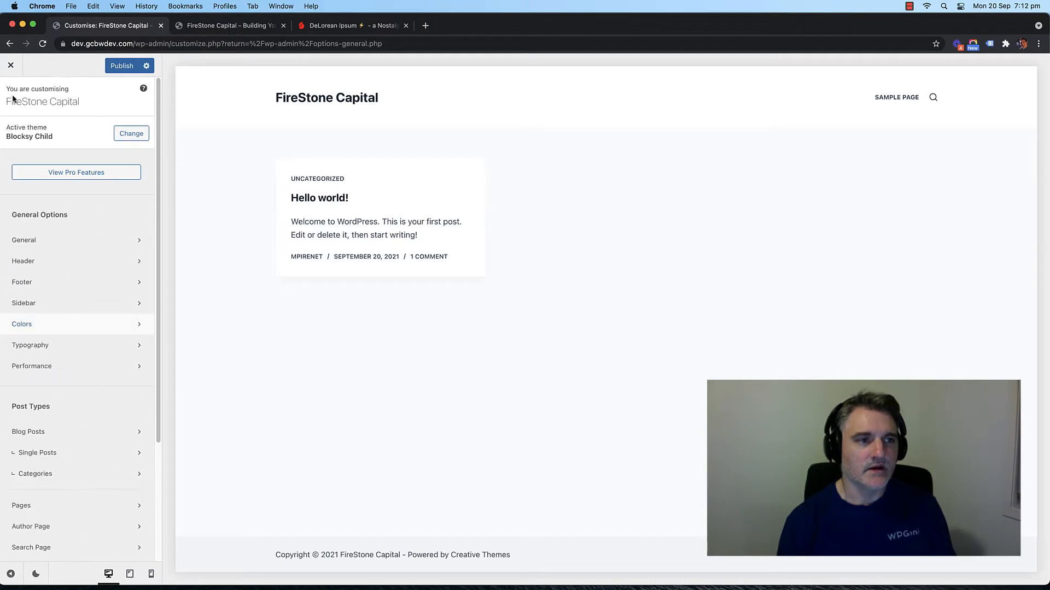
Step: In Typography, search 'monts' and set the base font to Montserrat
left_click(78, 346)
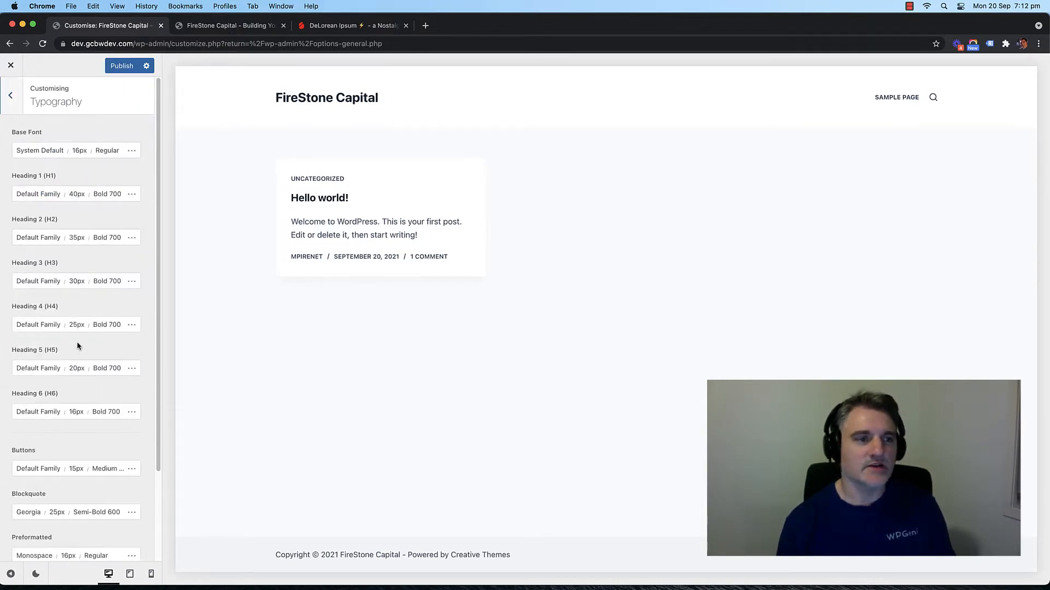
left_click(39, 152)
left_click(58, 183)
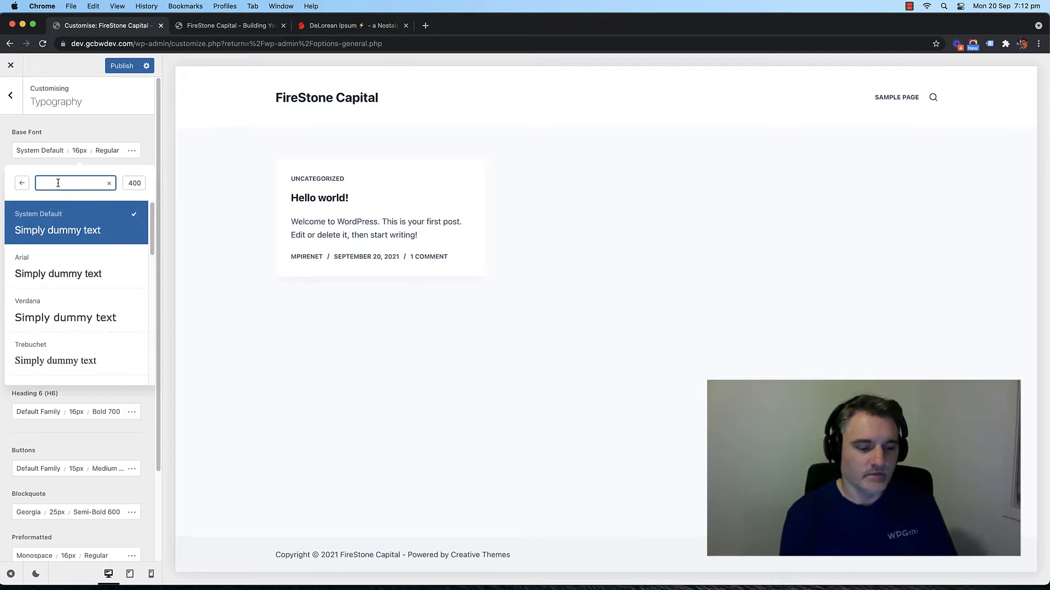
type("p")
key("BackSpace")
type("mo")
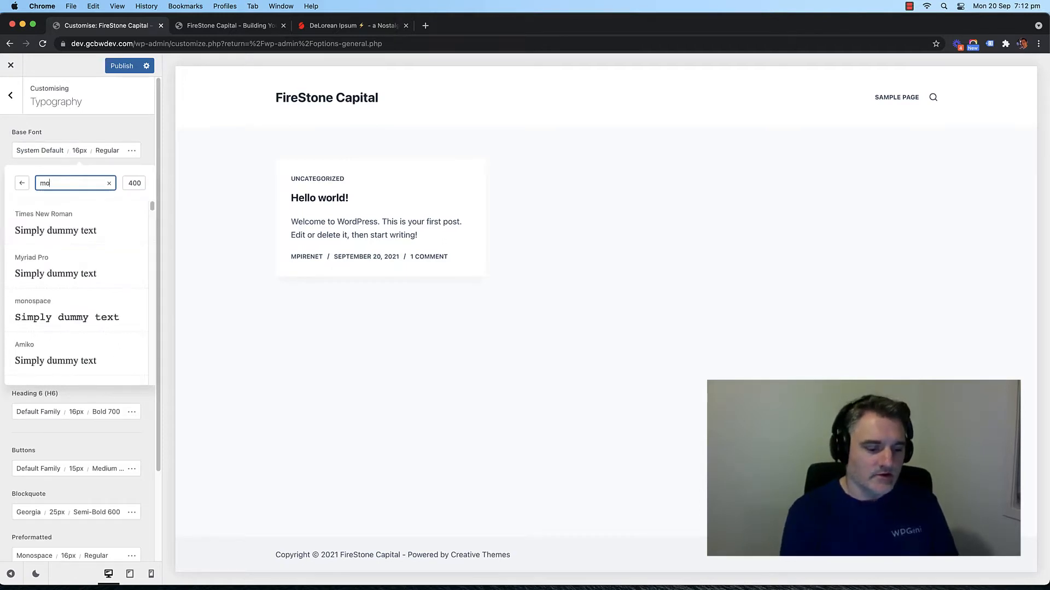
type("nts")
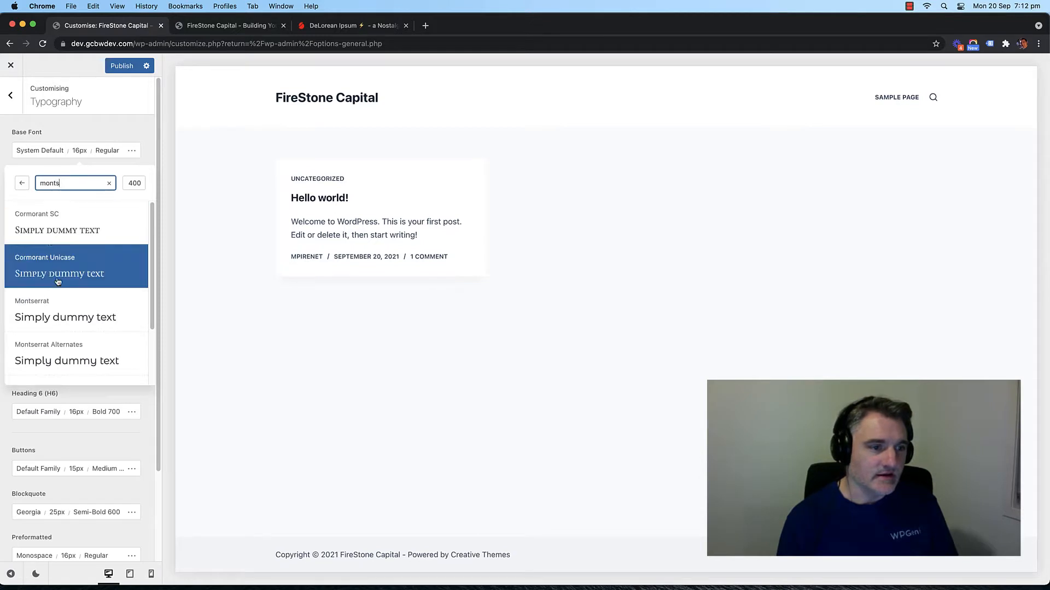
left_click(41, 305)
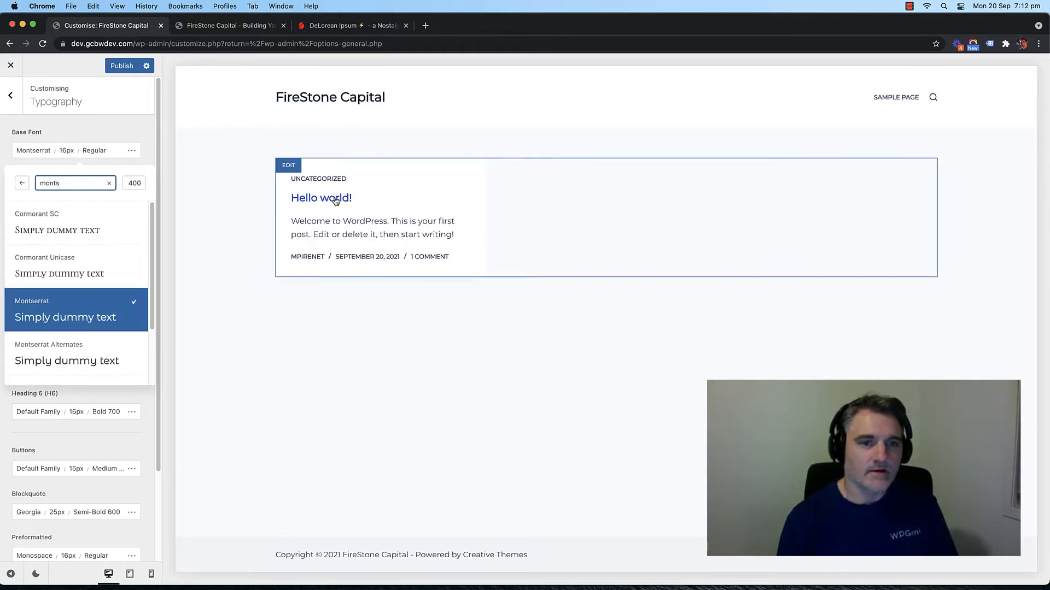
Step: Set the base font size to 18 px and return to the main Customizer menu
left_click(22, 183)
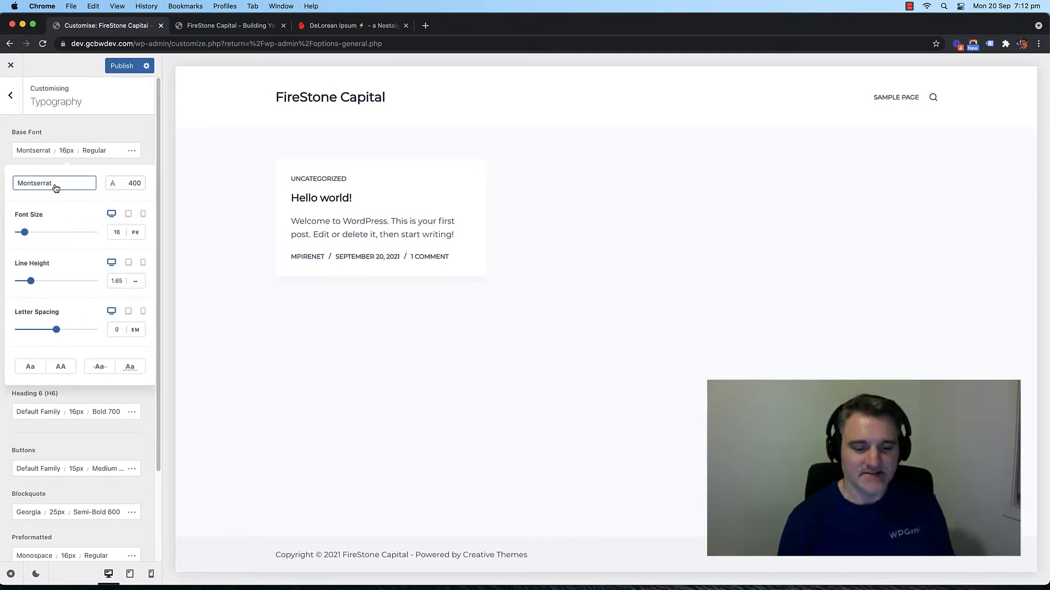
double_click(115, 232)
type("18")
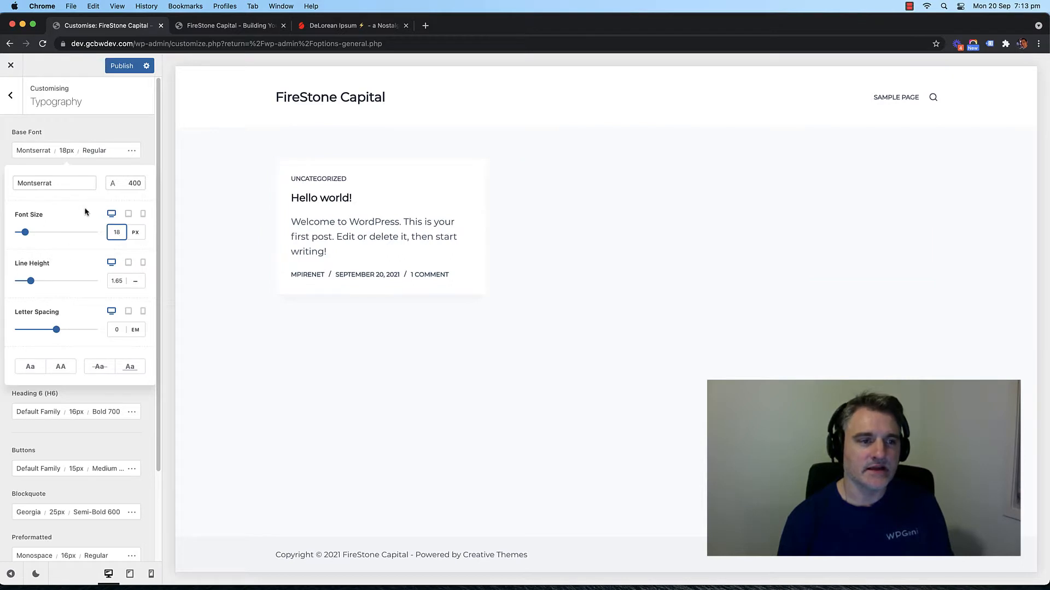
left_click(10, 95)
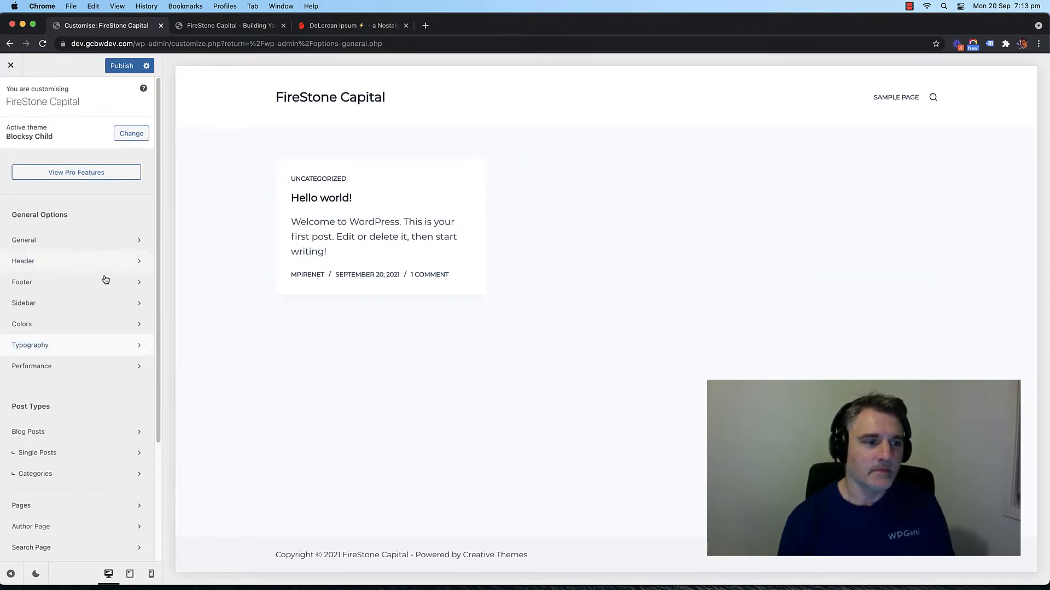
scroll(65, 321, "down", 1)
scroll(73, 321, "up", 1)
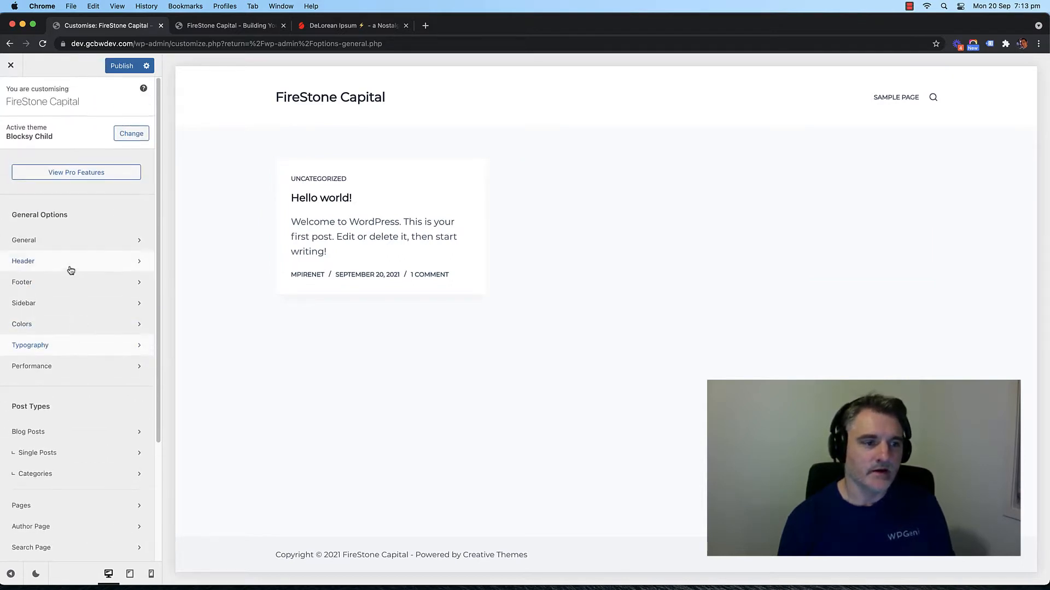
Step: Open the header Logo element's image picker and bring up Finder at the Desktop folder
left_click(50, 262)
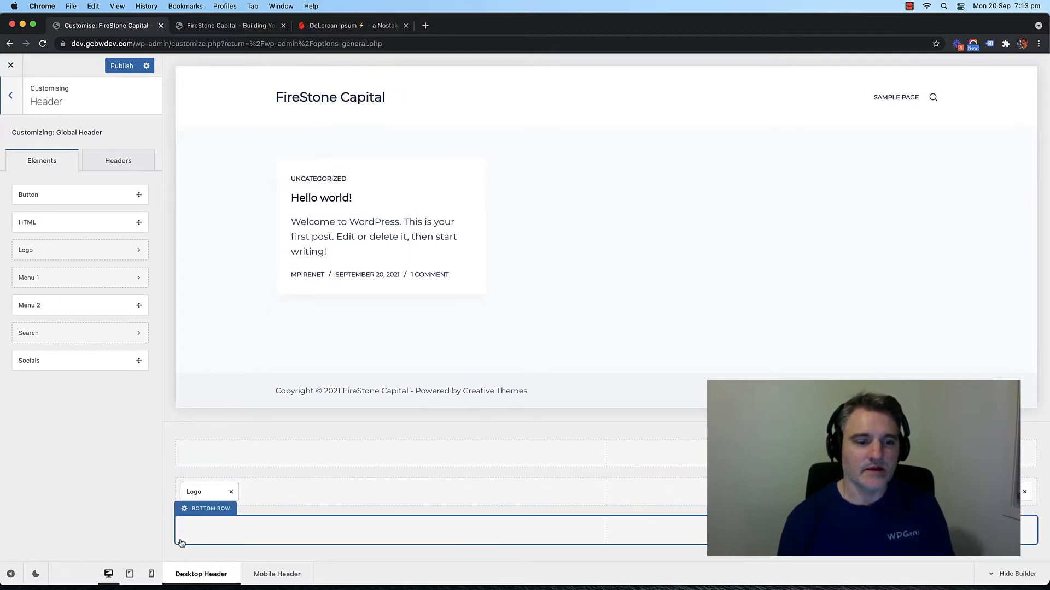
left_click(195, 492)
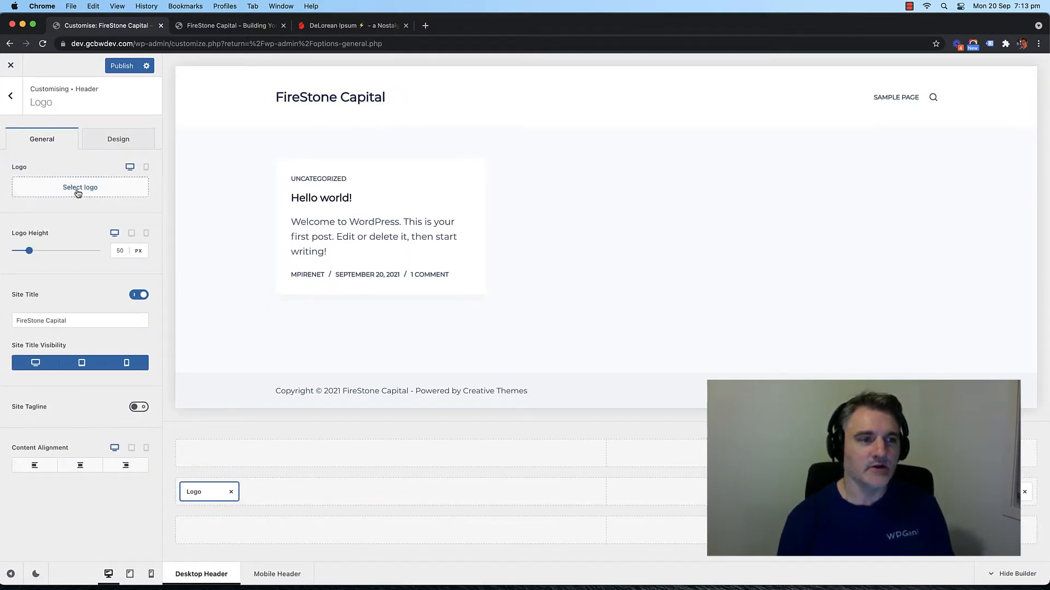
left_click(77, 192)
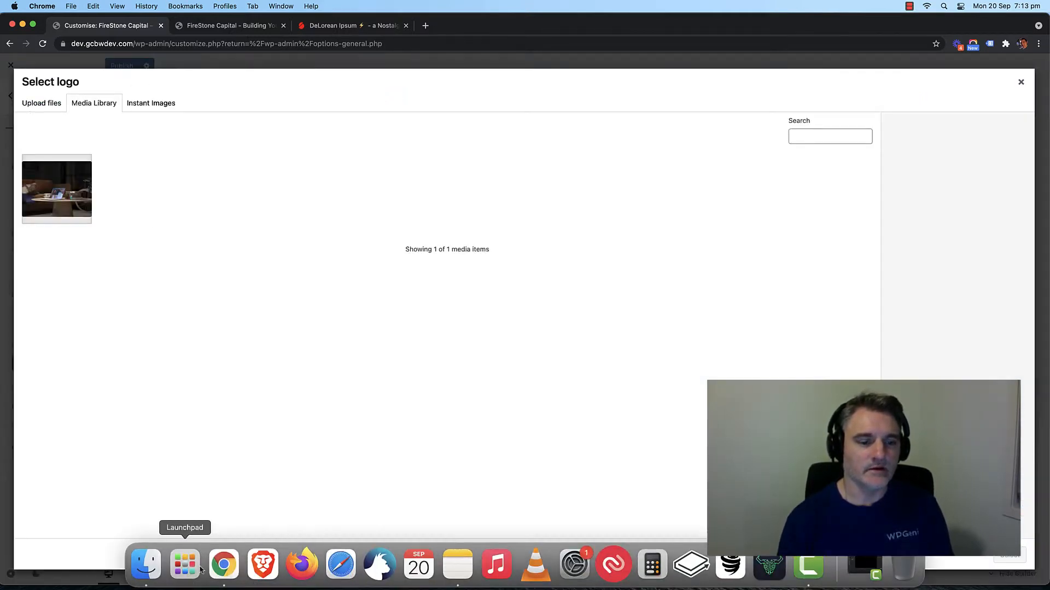
left_click(146, 563)
left_click(419, 167)
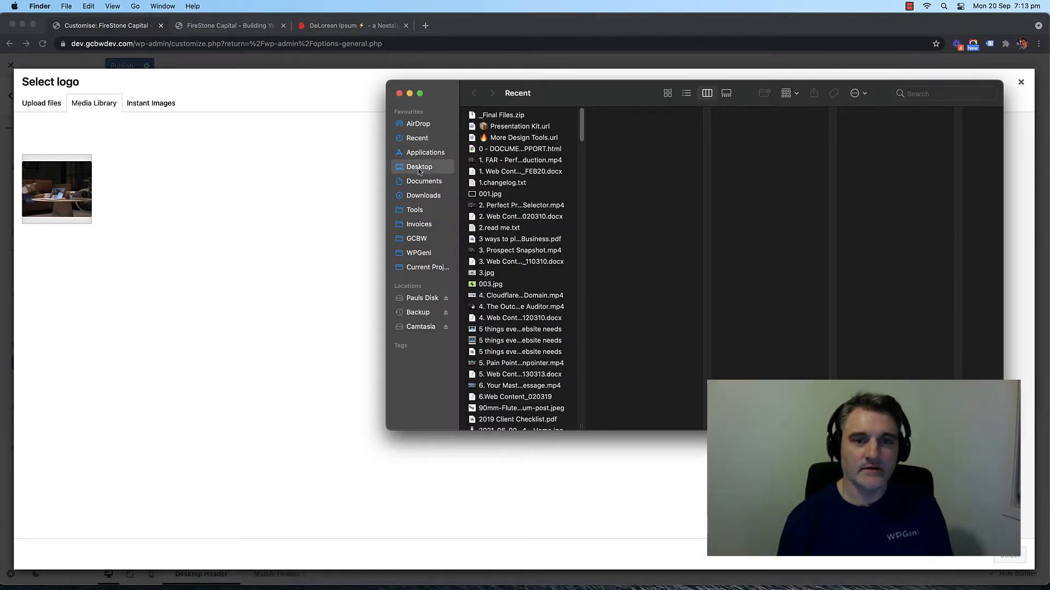
Step: Rename Logo (1).png in Desktop/FS Dev to FS Logo.png and drag it into the logo picker
left_click(489, 115)
left_click(618, 115)
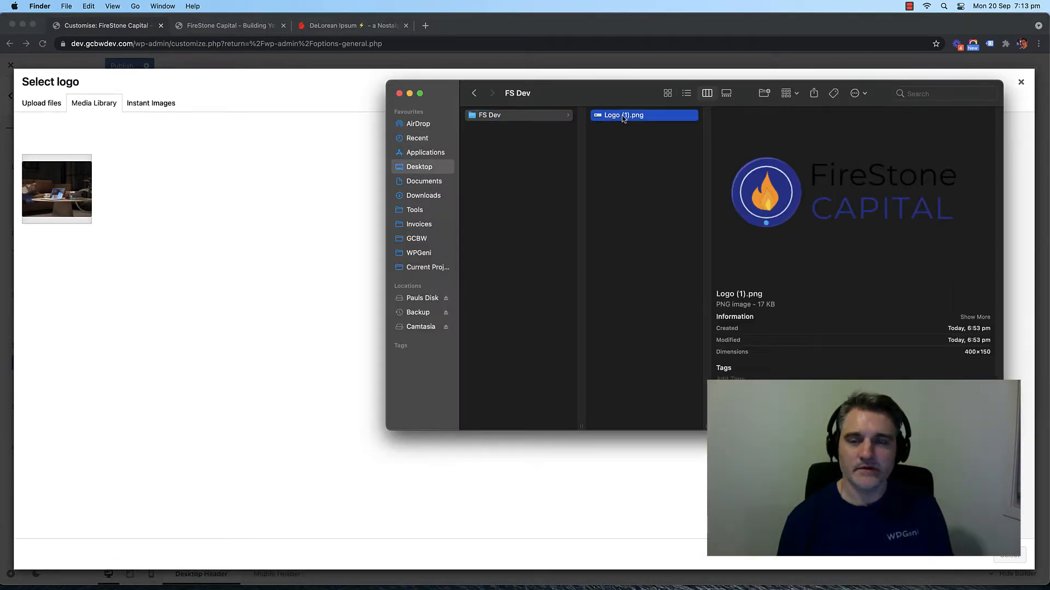
key("Return")
key("Delete")
key("BackSpace")
key("BackSpace")
key("BackSpace")
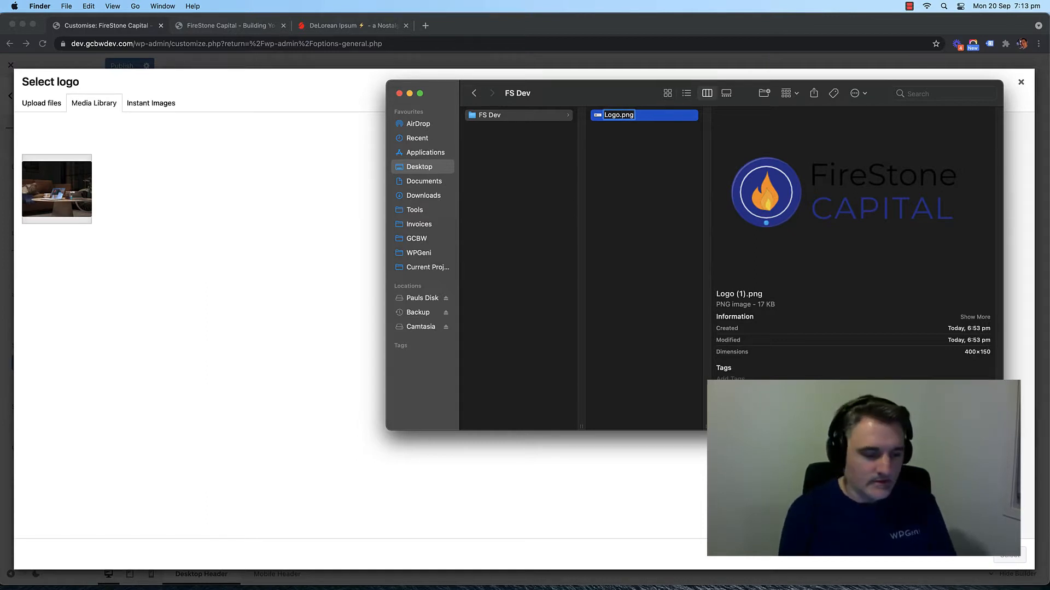
type("FS")
key("Return")
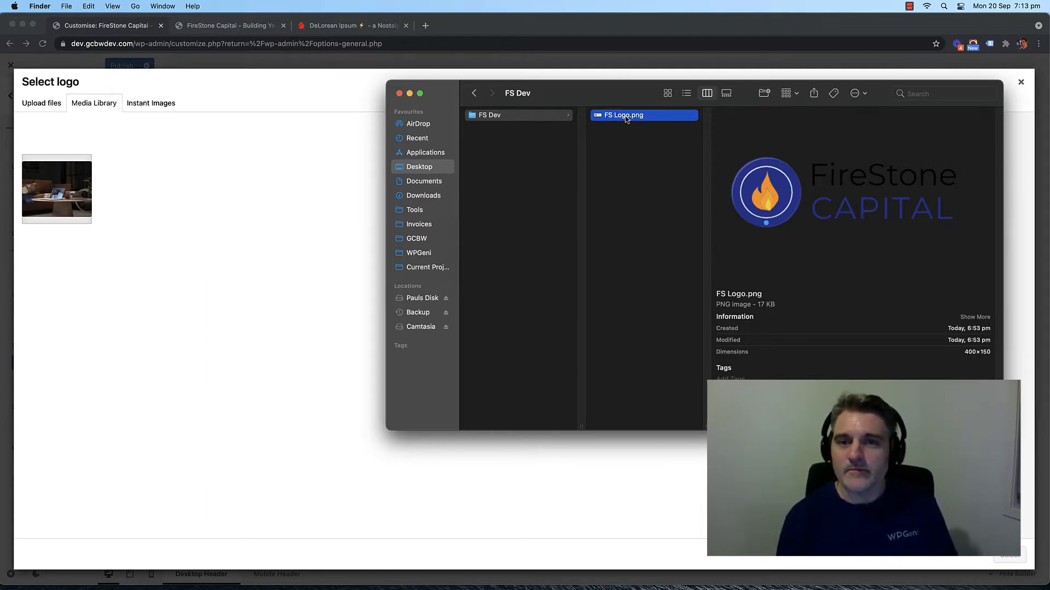
left_click_drag(623, 115, 217, 202)
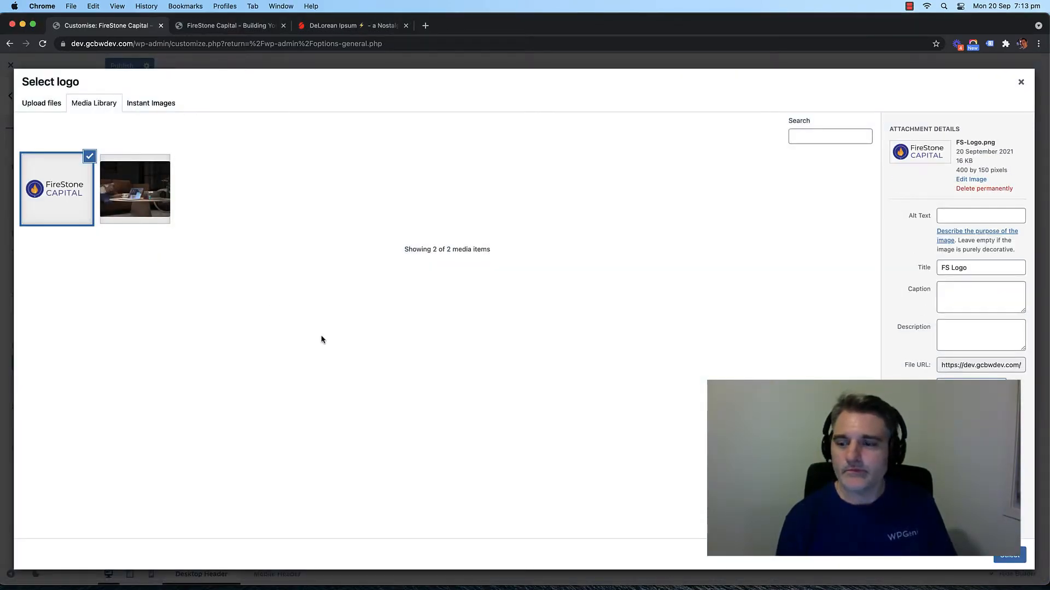
Step: Use the uploaded logo, hide the site title, set logo height to 100, and toggle the tagline
left_click(1006, 558)
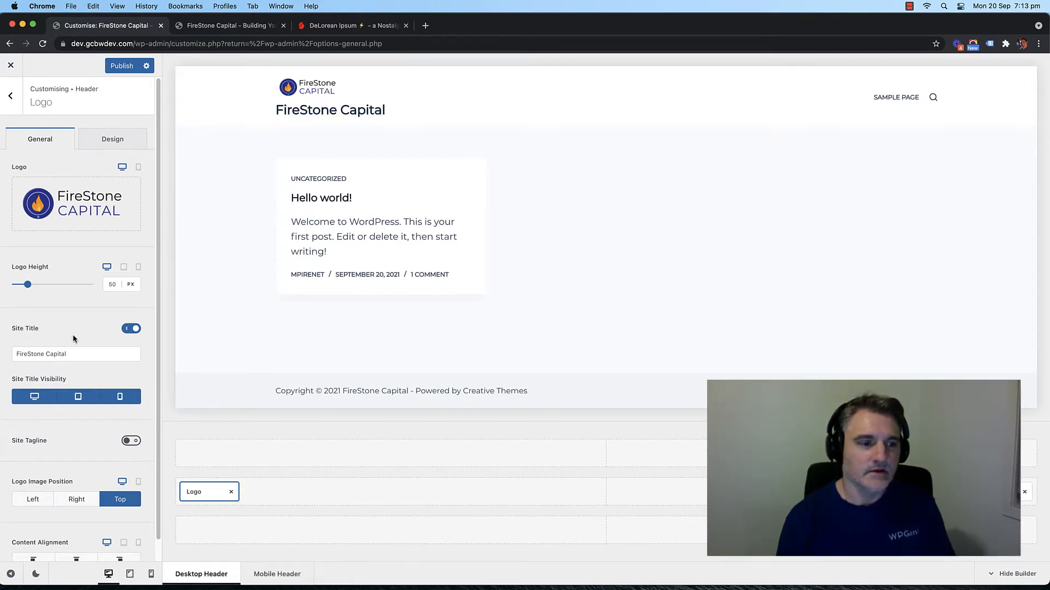
left_click(129, 330)
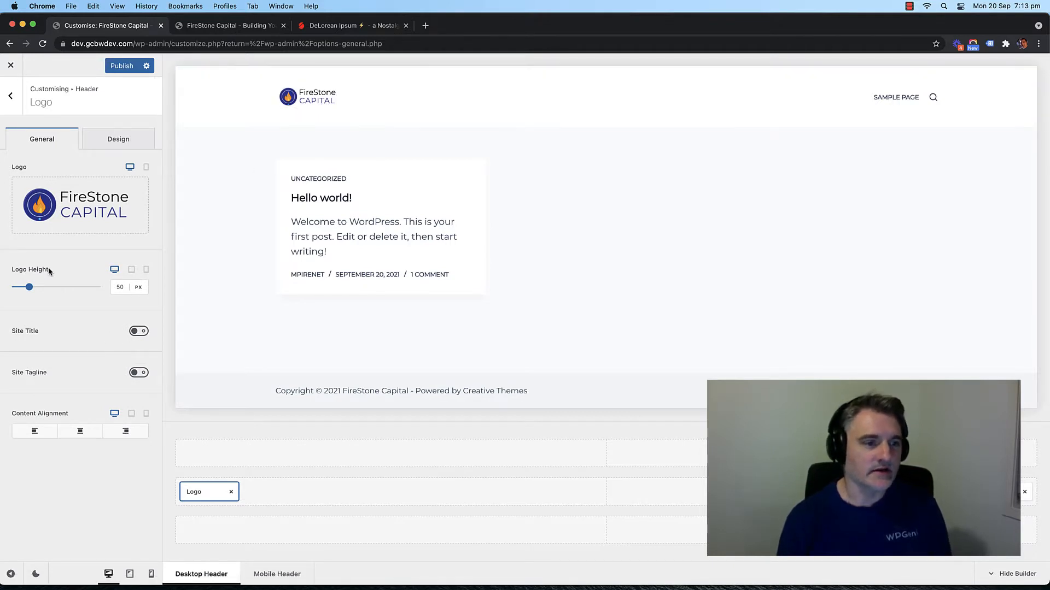
double_click(113, 288)
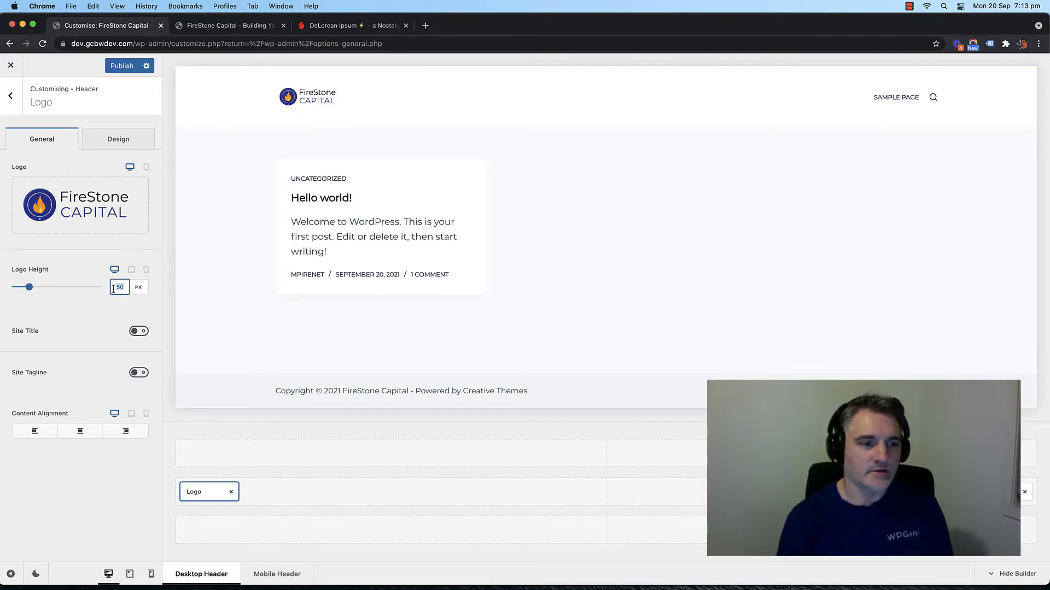
type("100")
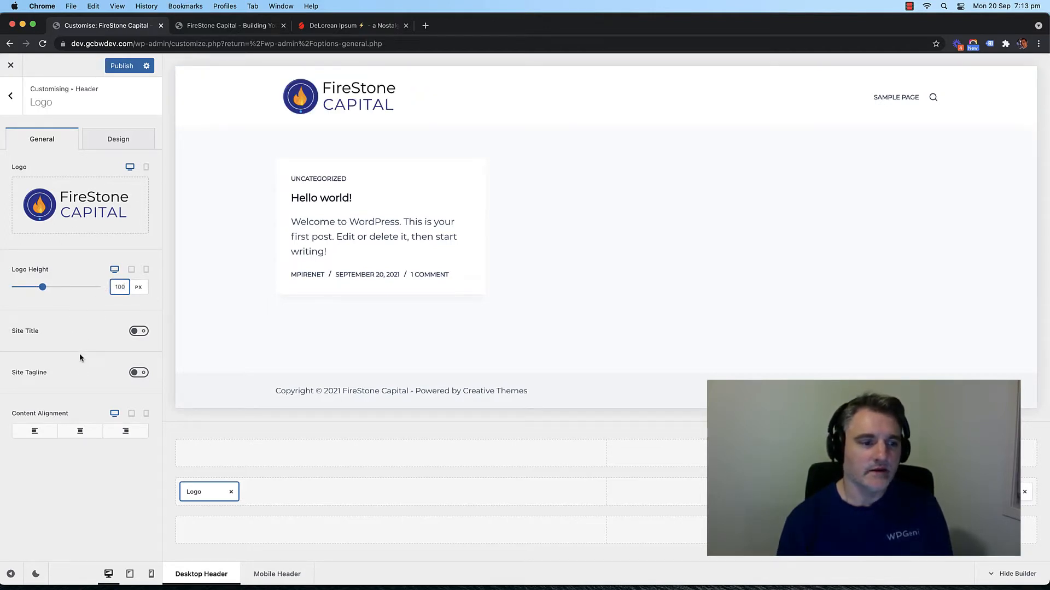
left_click(132, 372)
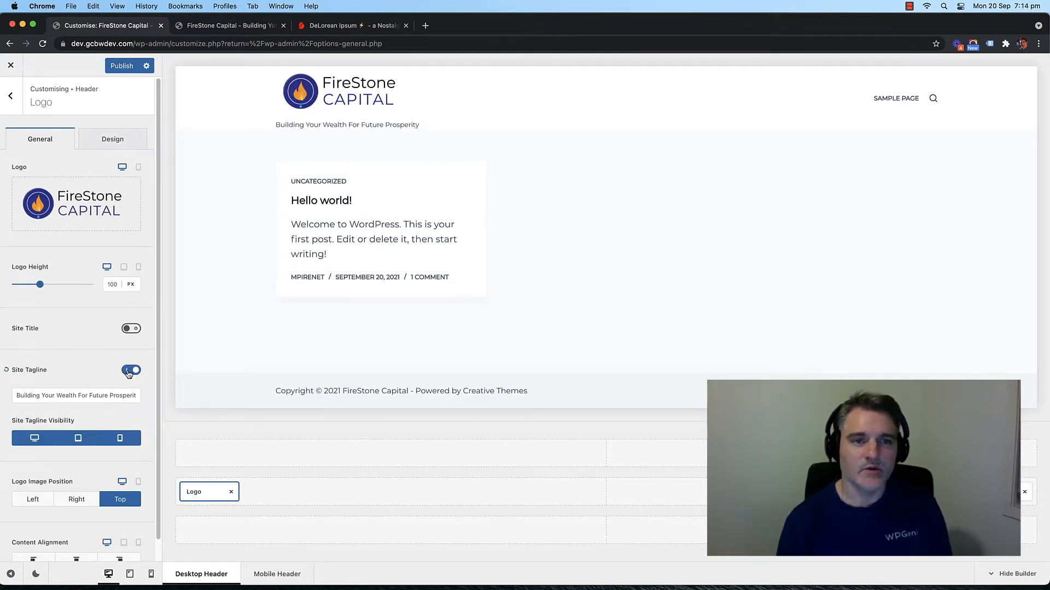
left_click(129, 372)
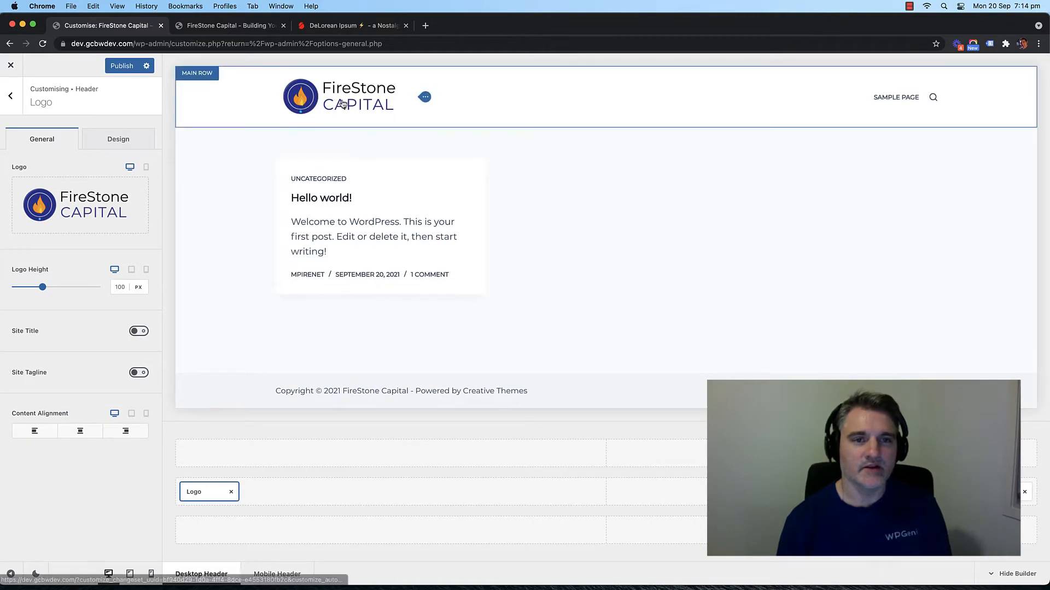
Step: Drag a Button element into the right end of the header's main row, after the search
left_click(20, 104)
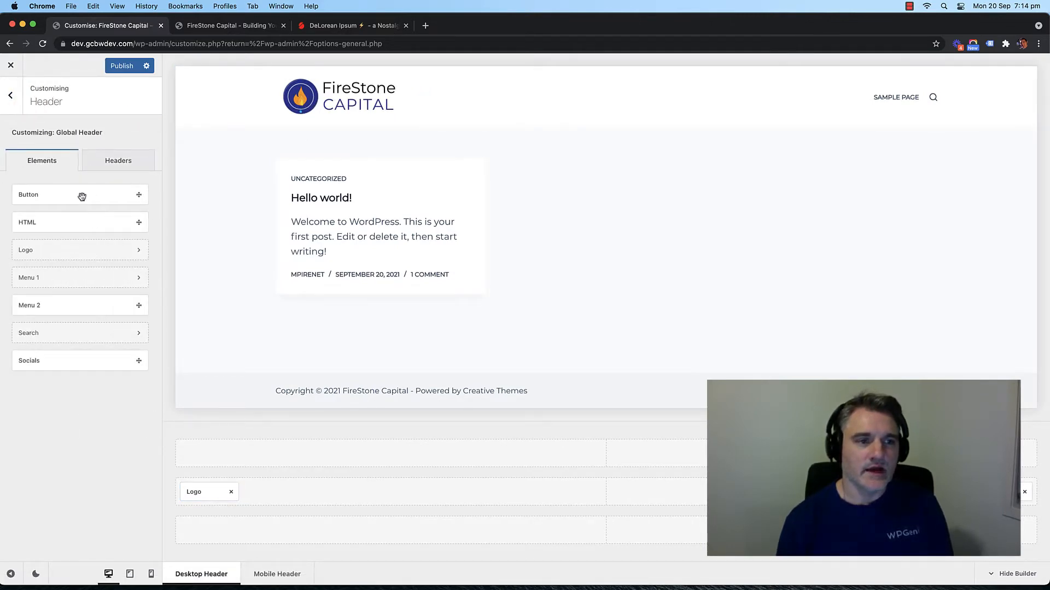
left_click_drag(59, 198, 71, 200)
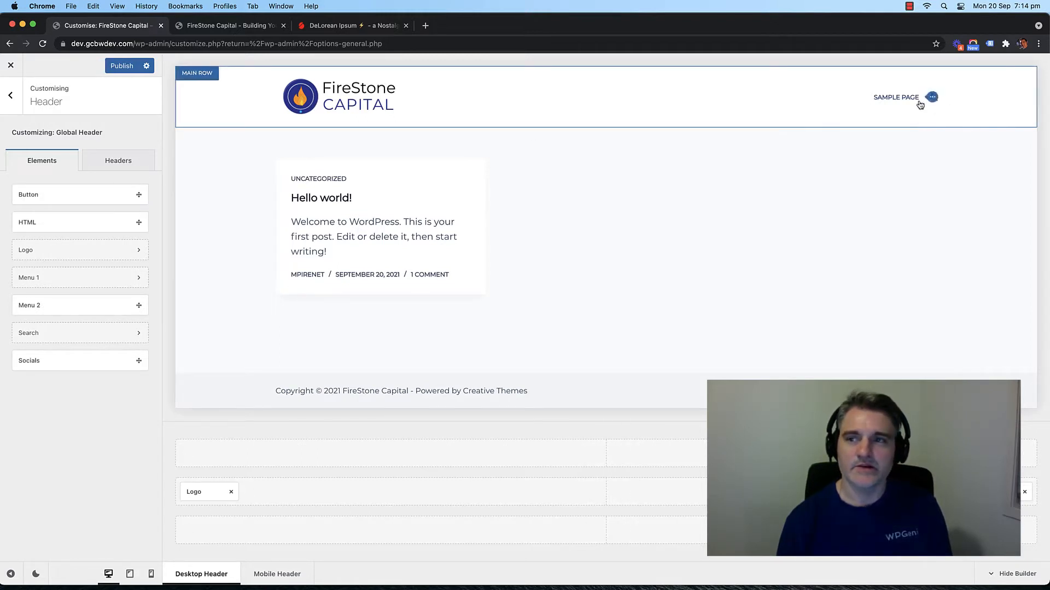
left_click_drag(44, 191, 1012, 497)
left_click_drag(933, 496, 929, 489)
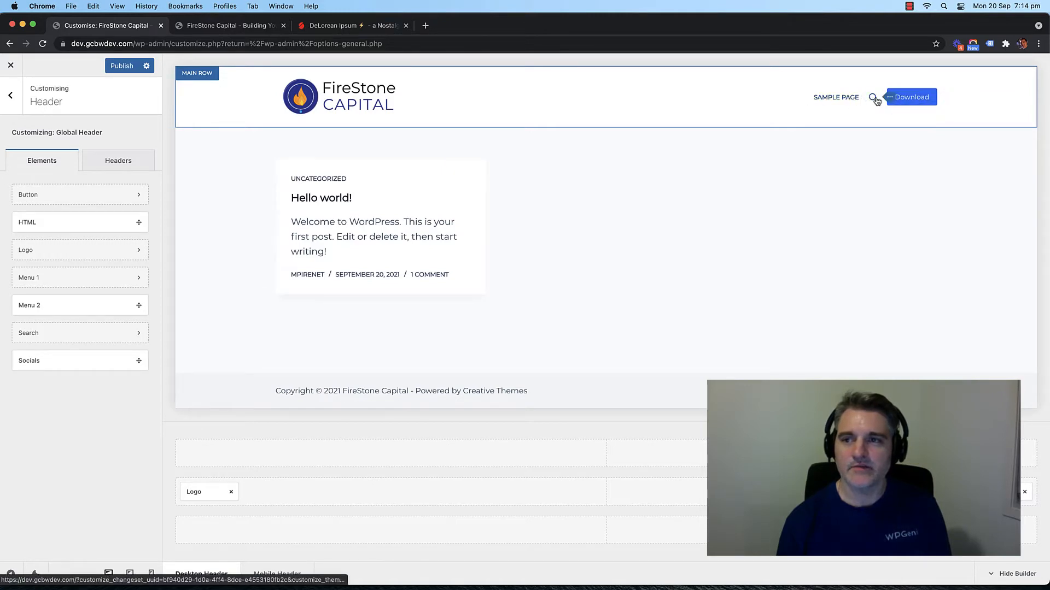
left_click(911, 96)
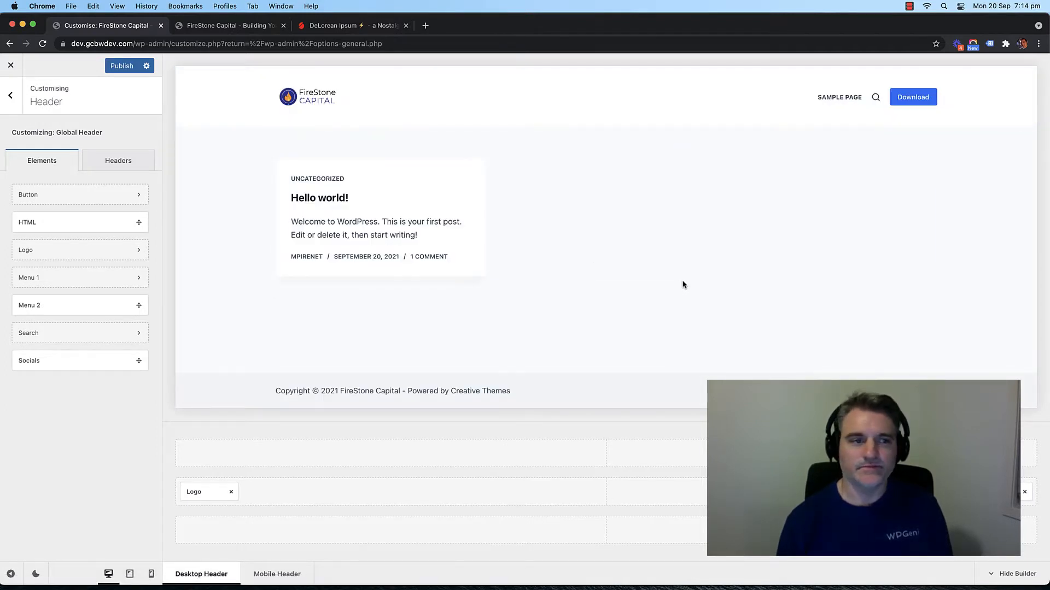
Step: Switch the header button to an outlined style at medium size
left_click(136, 197)
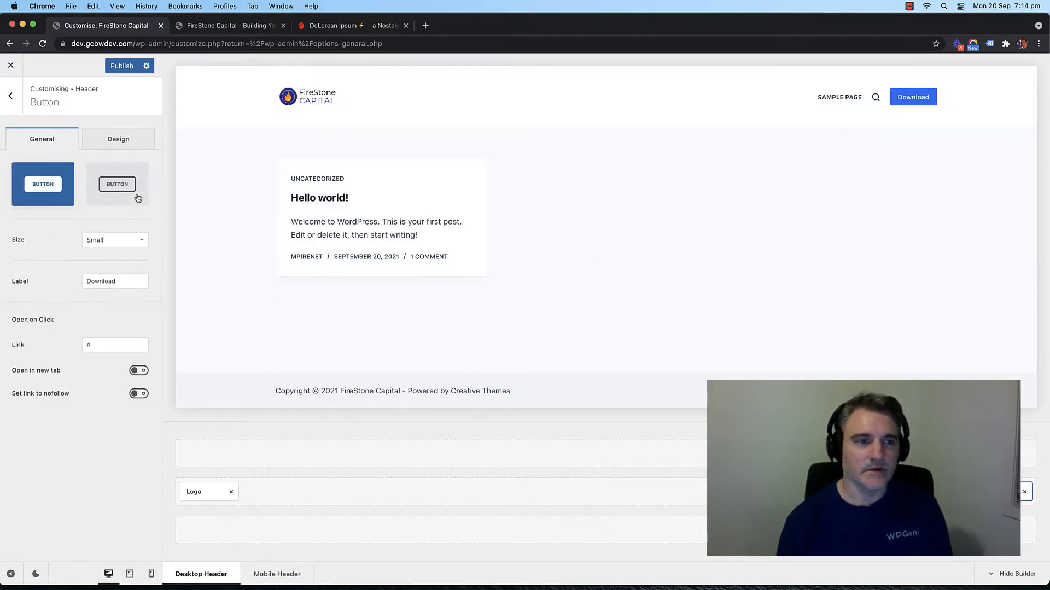
double_click(106, 282)
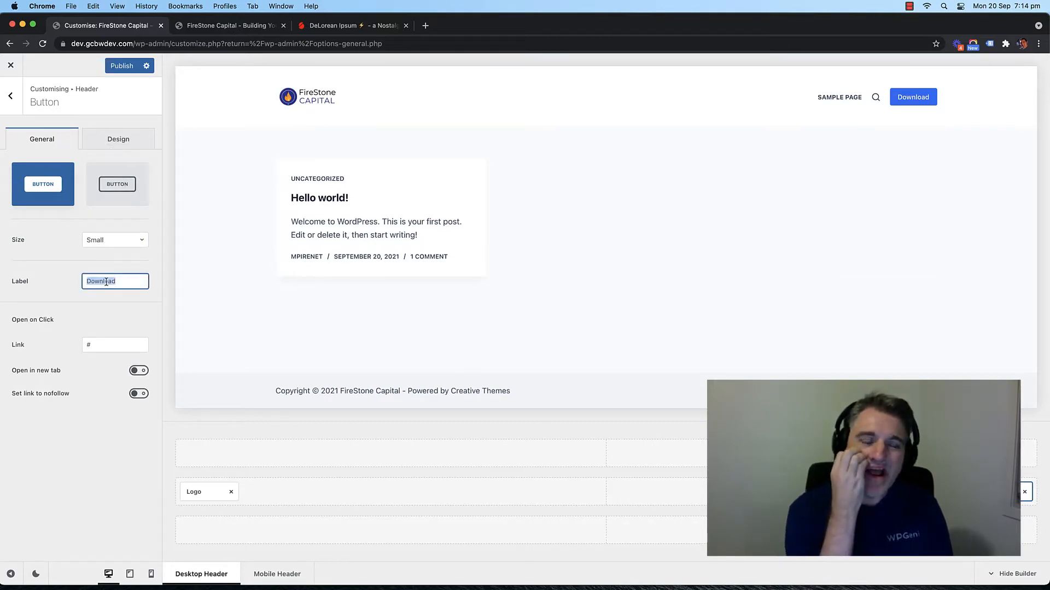
left_click(124, 185)
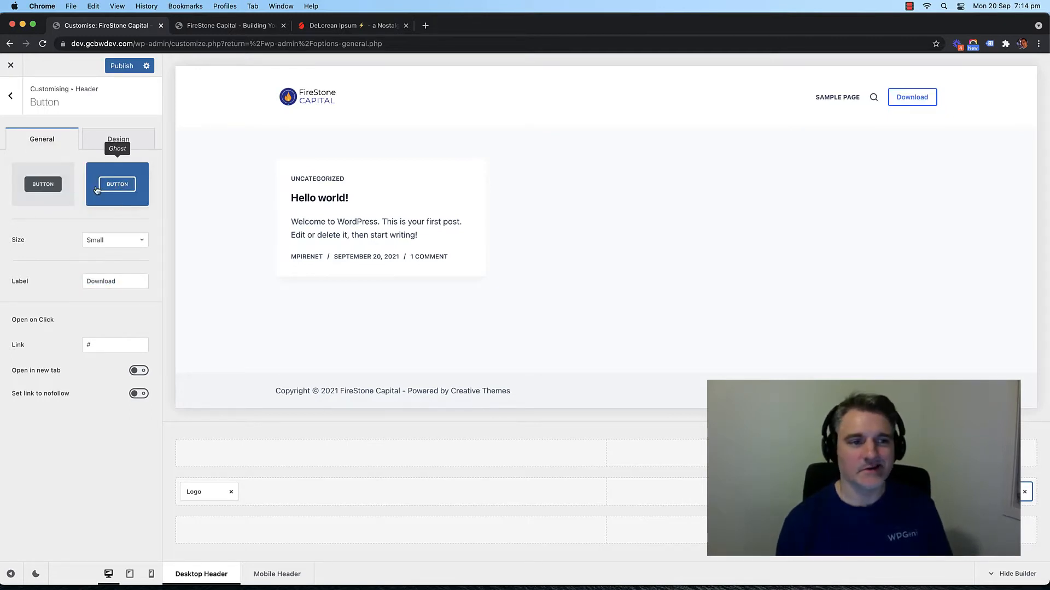
left_click(109, 240)
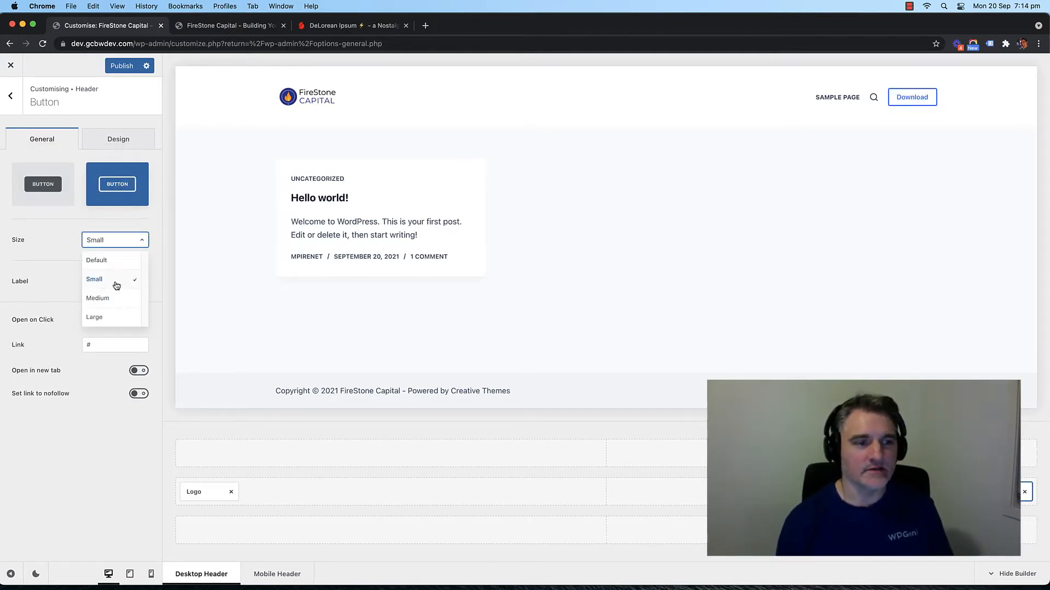
left_click(112, 310)
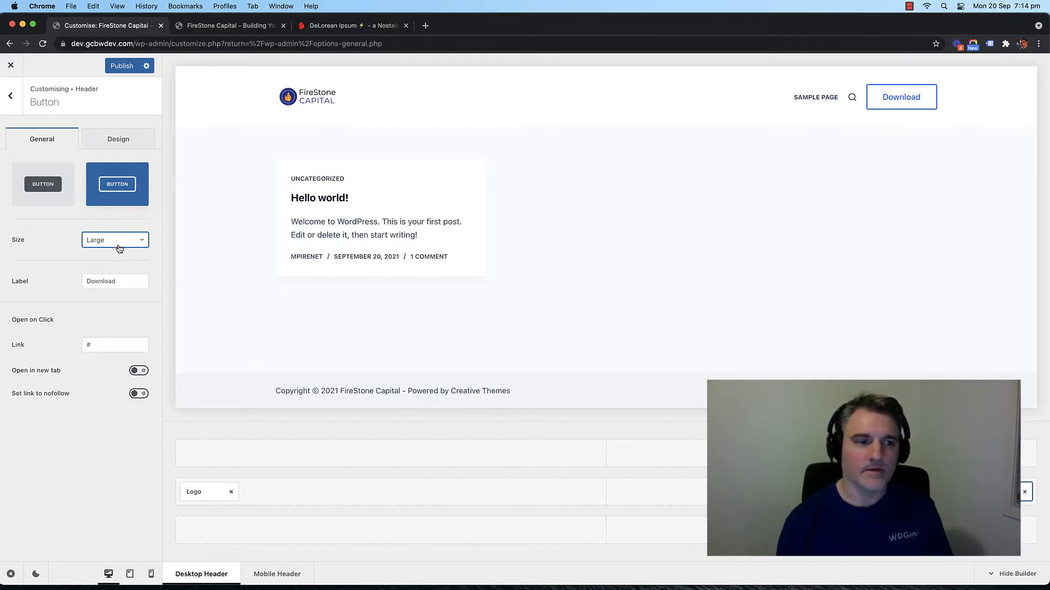
left_click(119, 249)
left_click(113, 292)
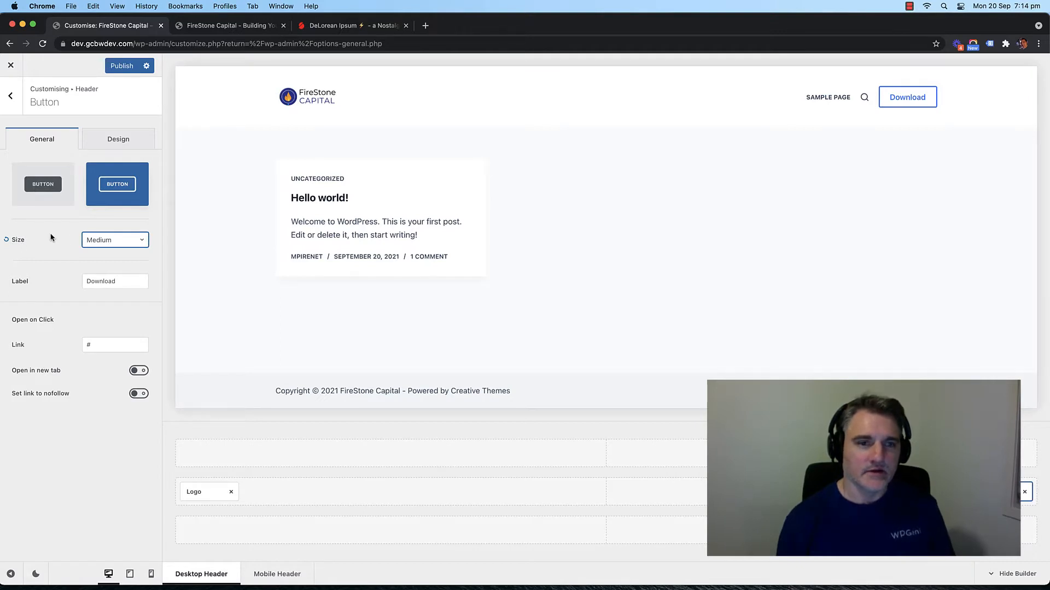
Step: Replace the Download label with GET FREE CONSULT and refresh the preview
double_click(92, 280)
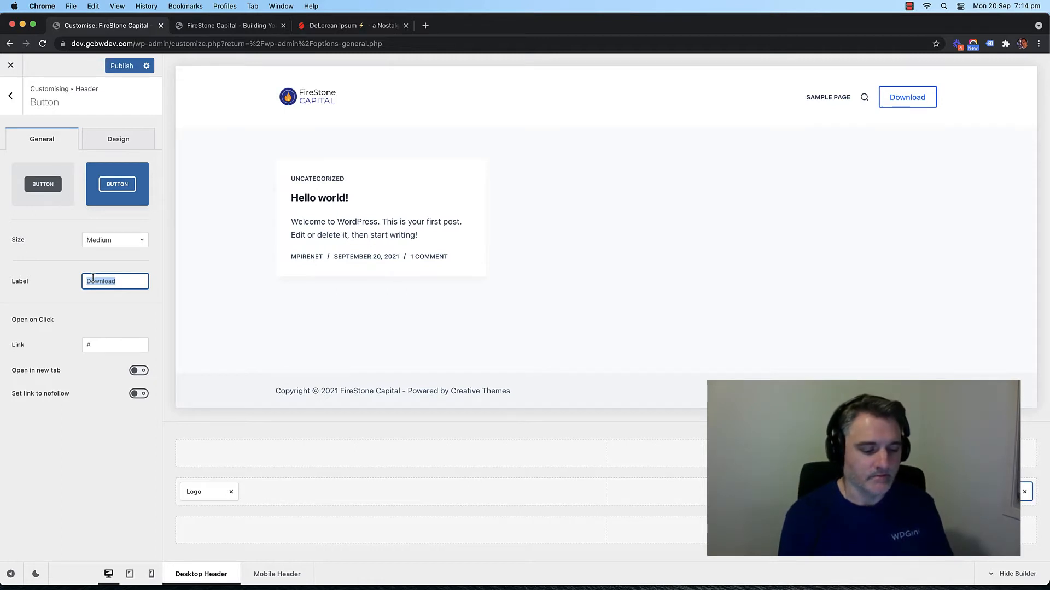
type("FREE ")
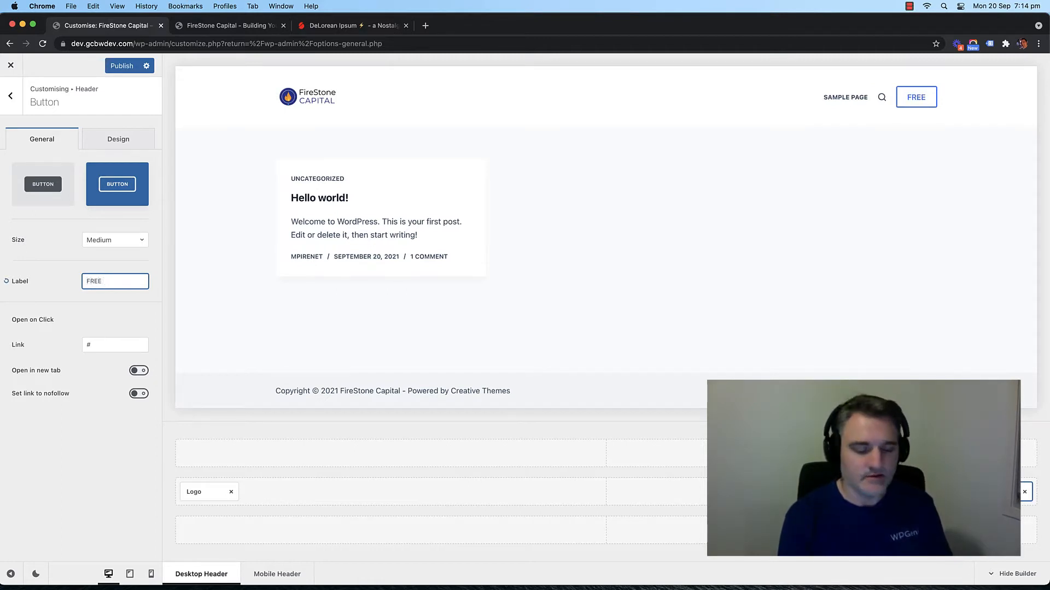
type("C")
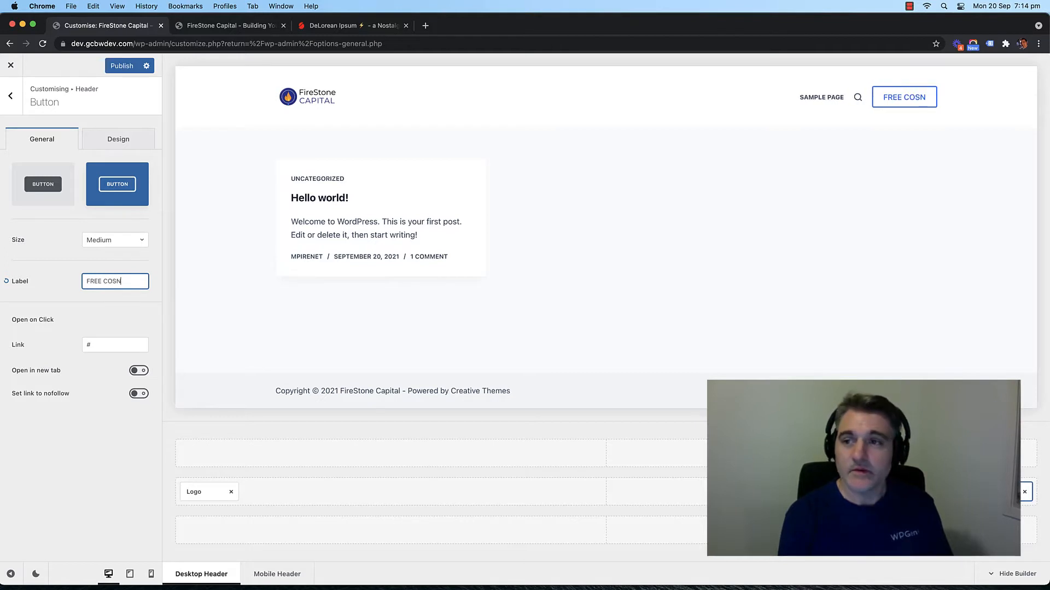
type("ONS")
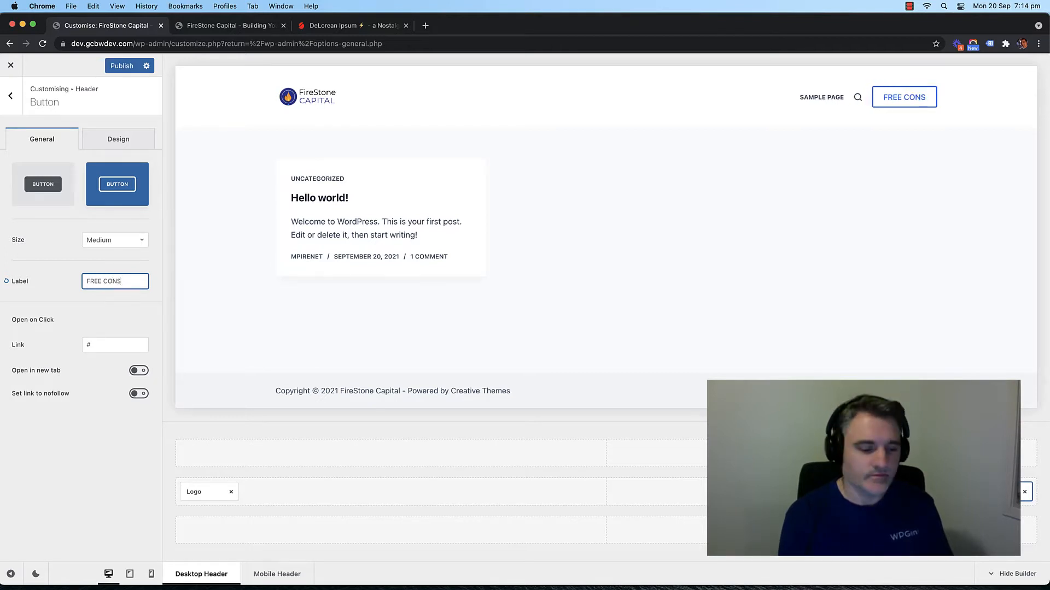
type("ULT")
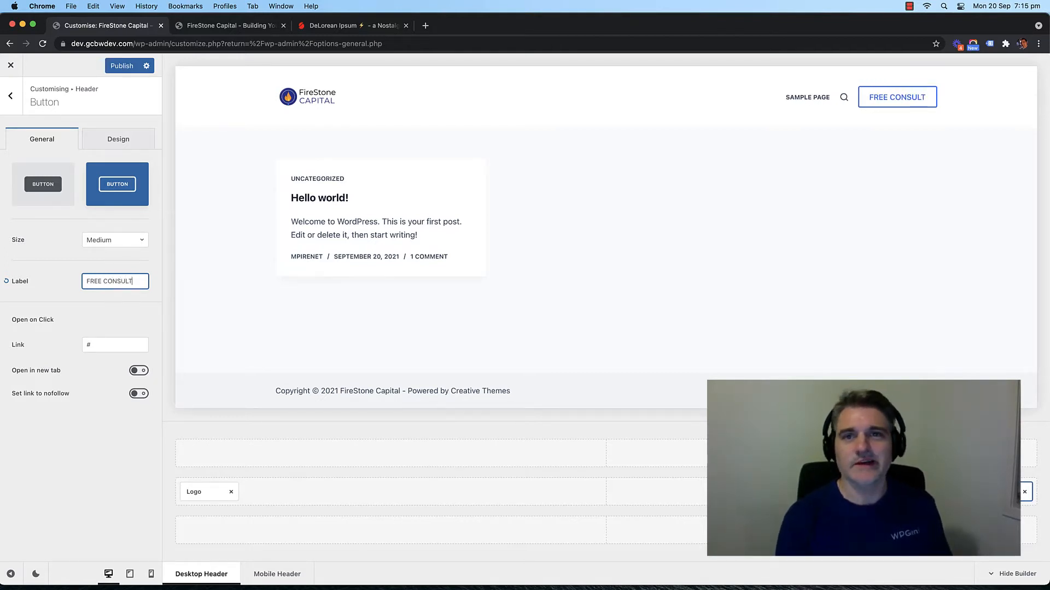
double_click(104, 284)
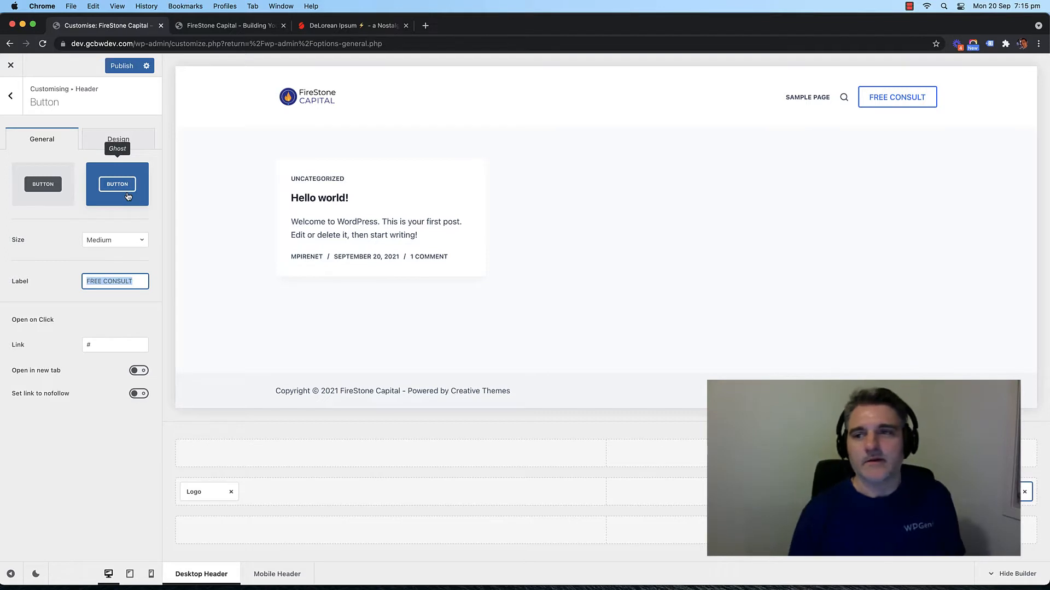
double_click(98, 282)
type("GET")
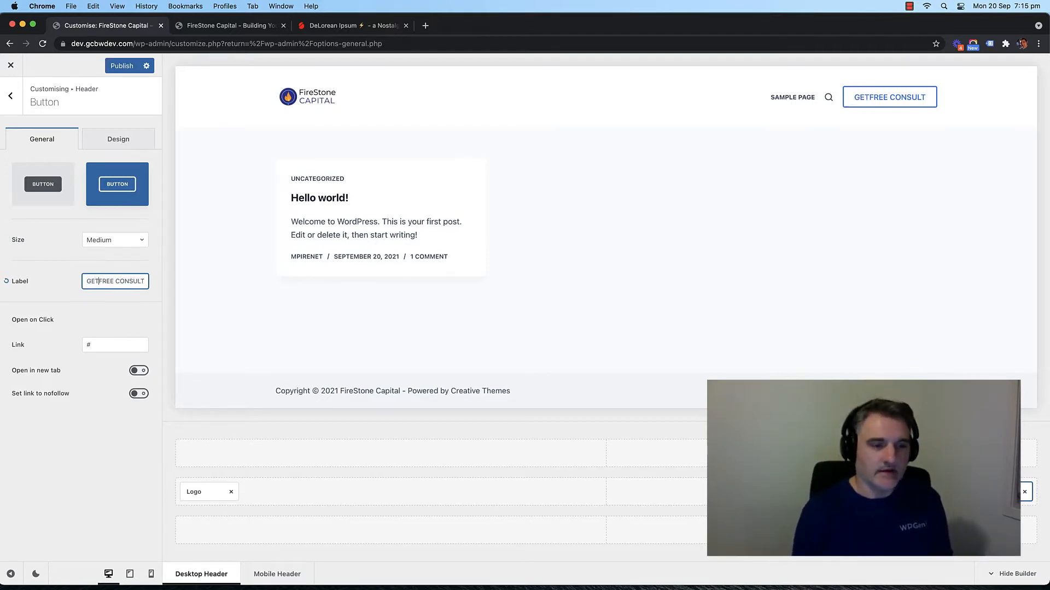
left_click_drag(100, 279, 117, 286)
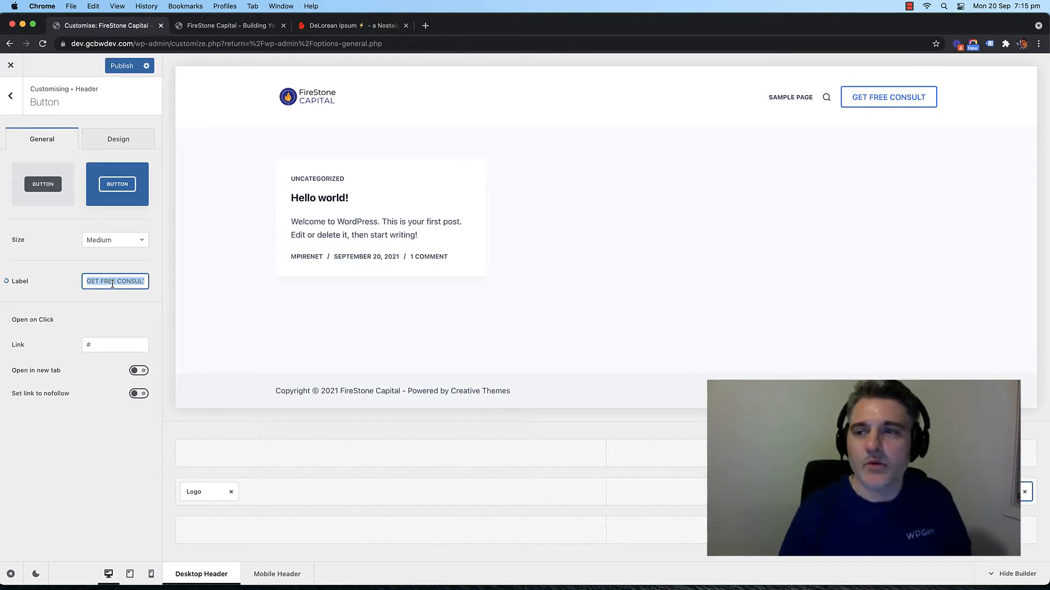
key("Left")
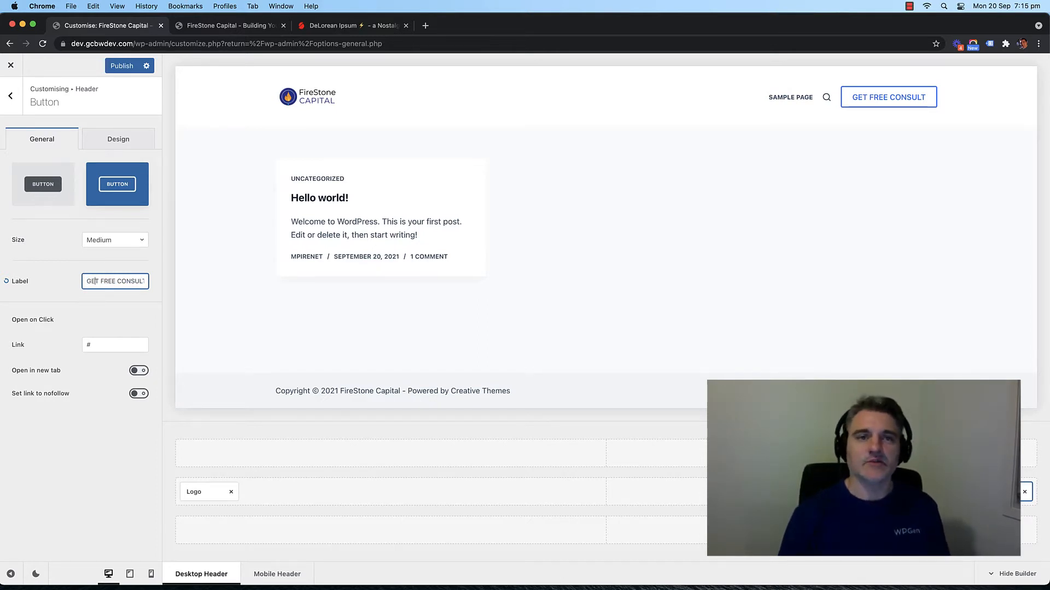
triple_click(122, 281)
left_click(115, 281)
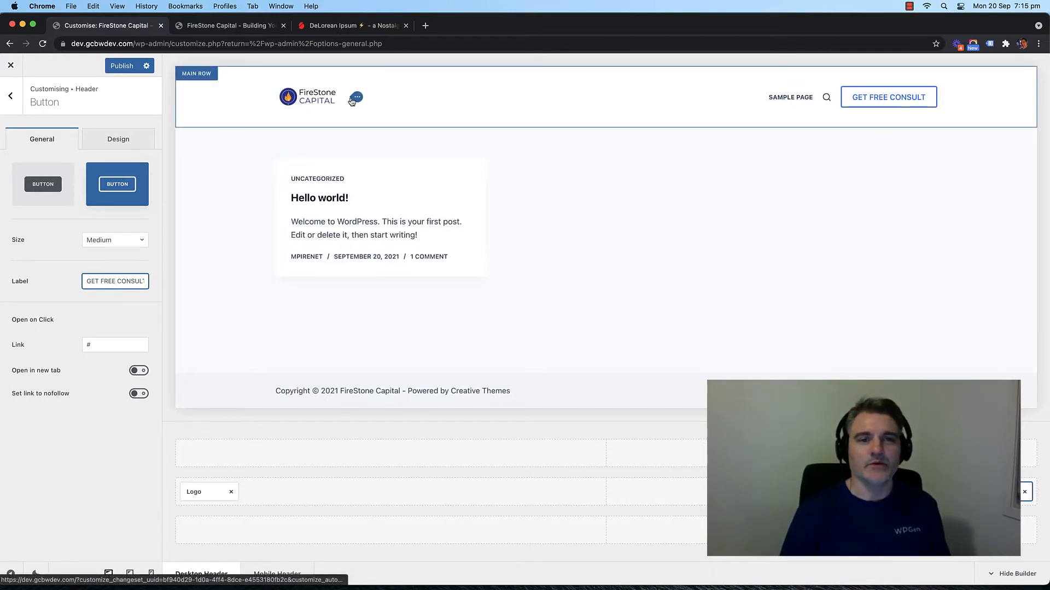
left_click(320, 100)
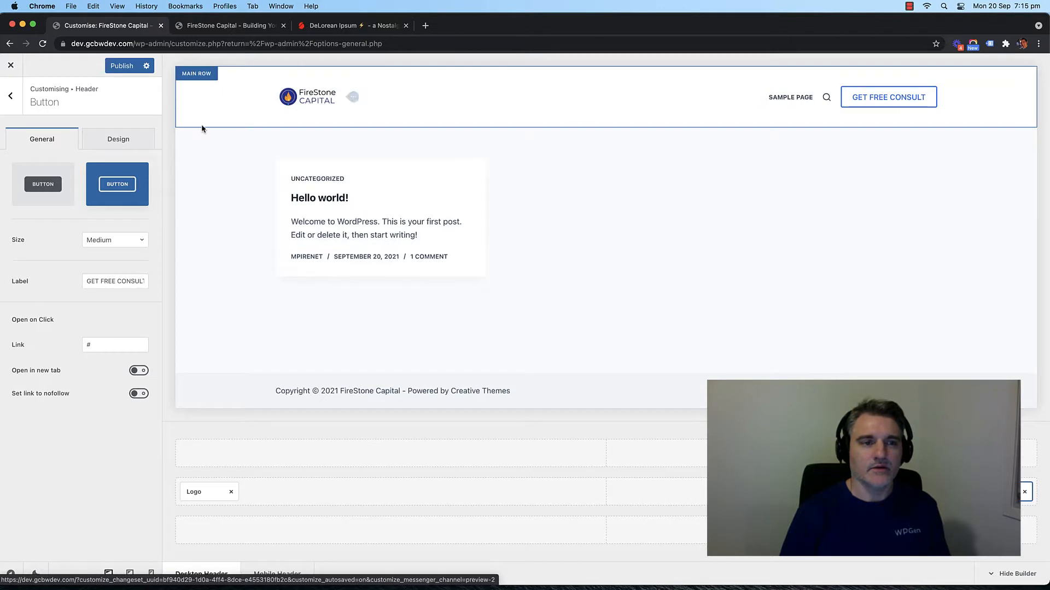
Step: Set the logo height to 100 px
left_click(194, 492)
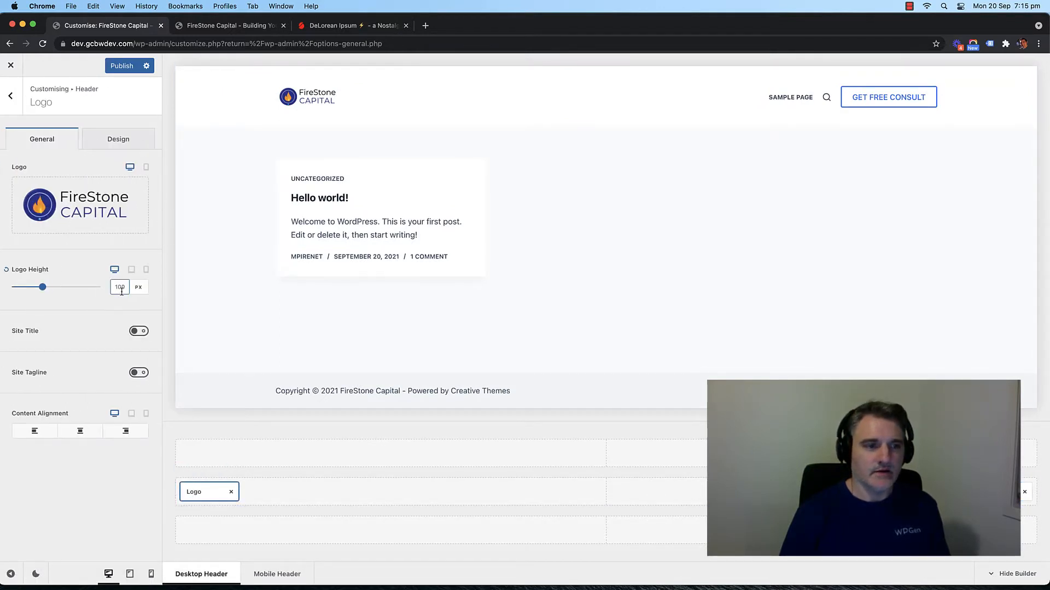
left_click_drag(43, 287, 47, 287)
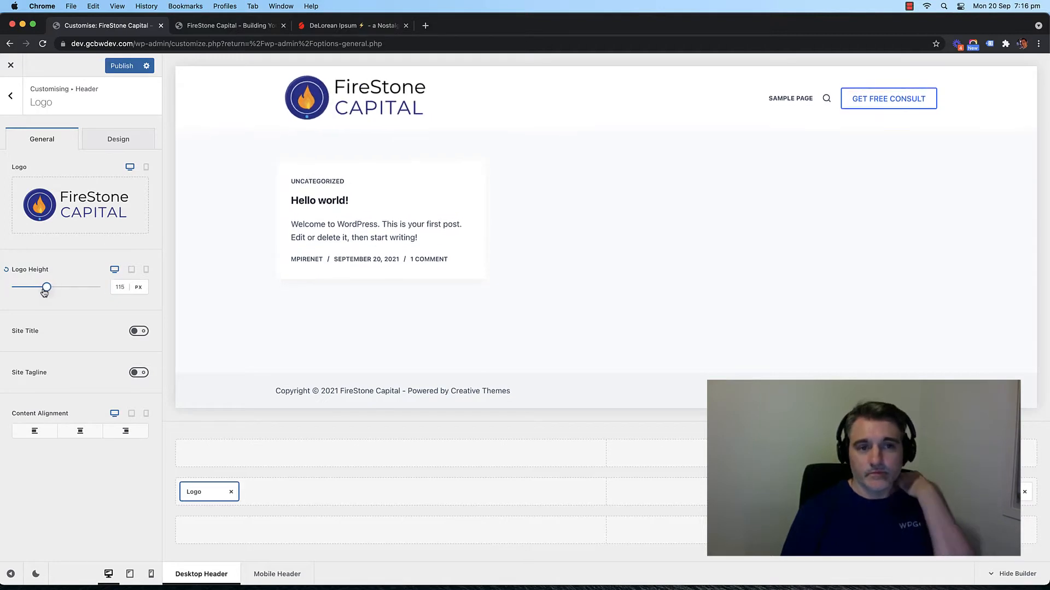
double_click(116, 286)
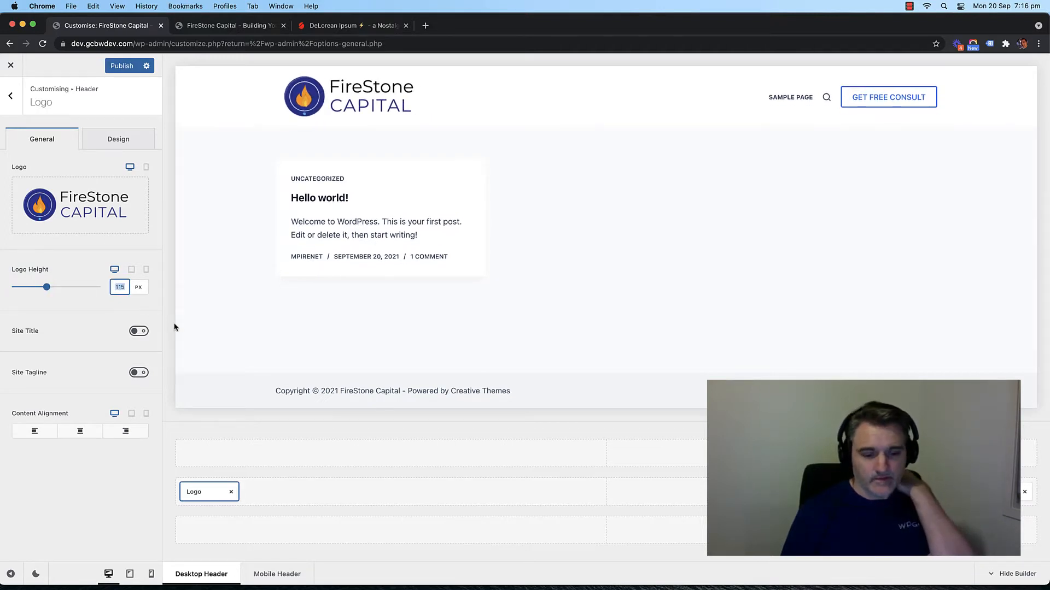
type("100")
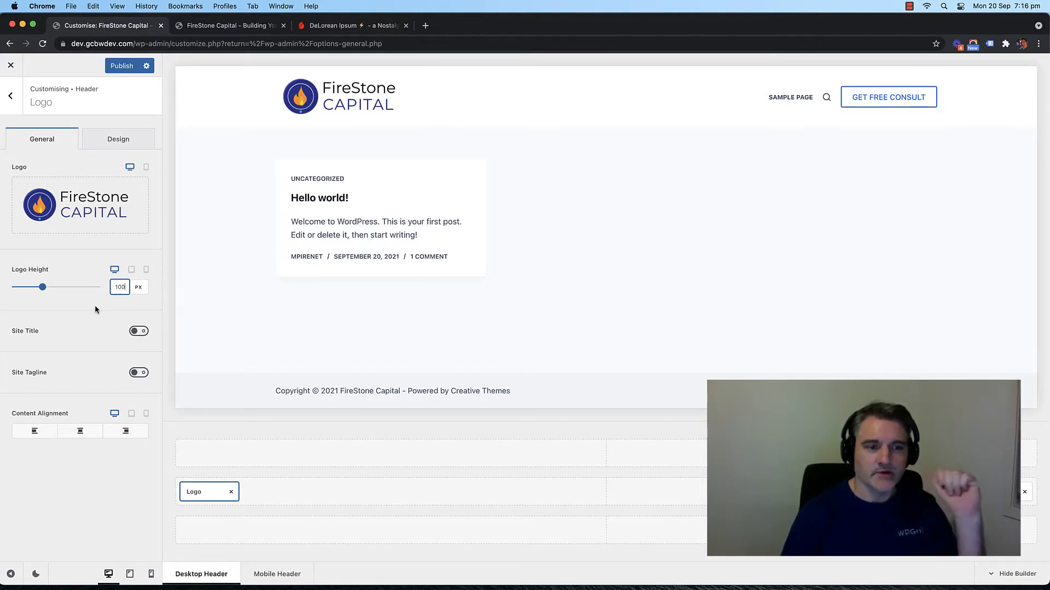
left_click(89, 480)
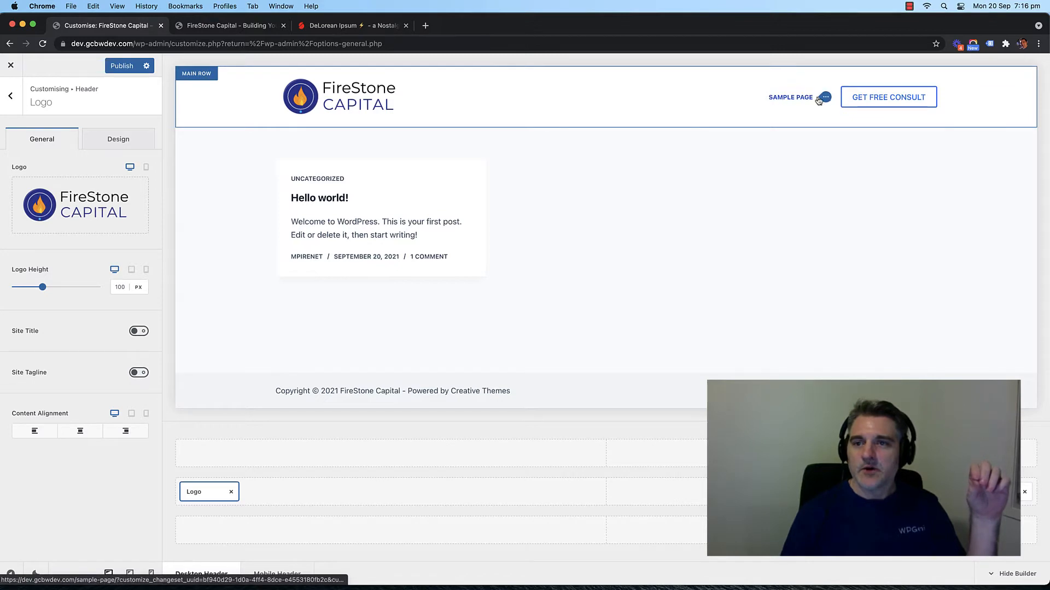
Step: Go back to the Header options and open the Menu 1 settings
left_click(11, 95)
left_click(11, 96)
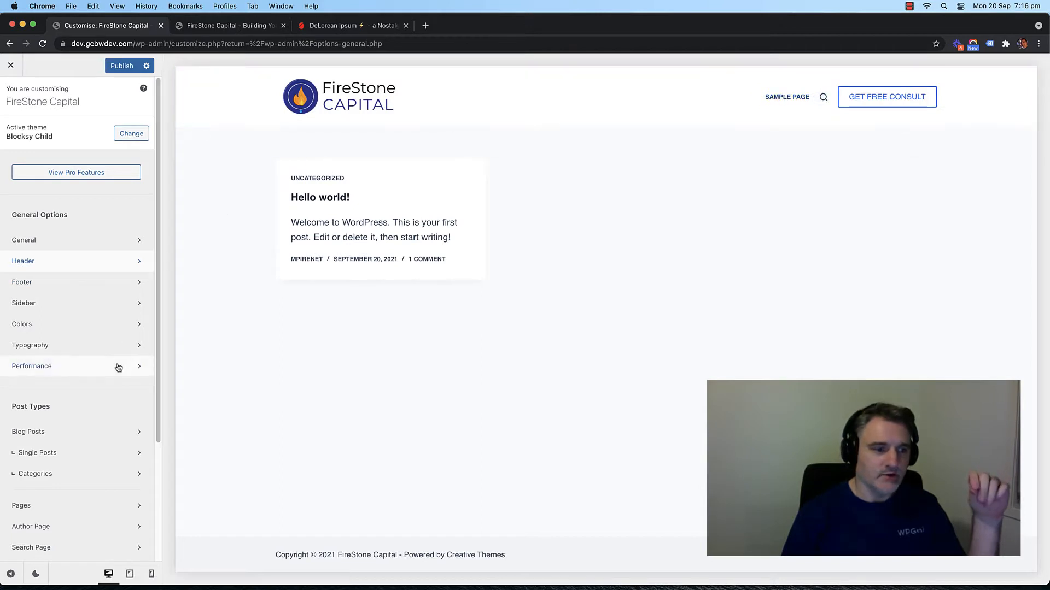
left_click(69, 259)
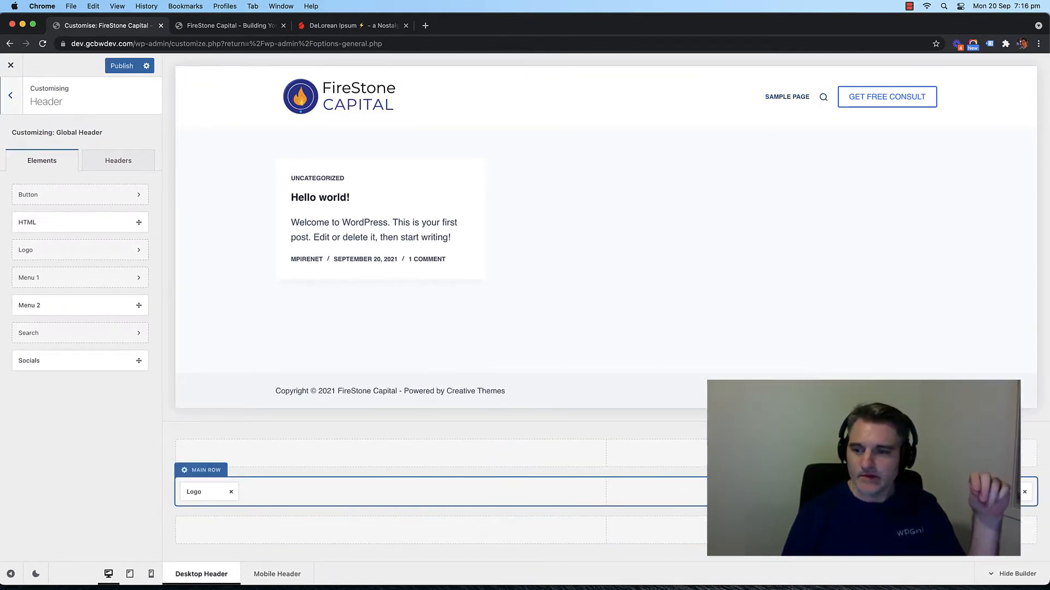
left_click(872, 492)
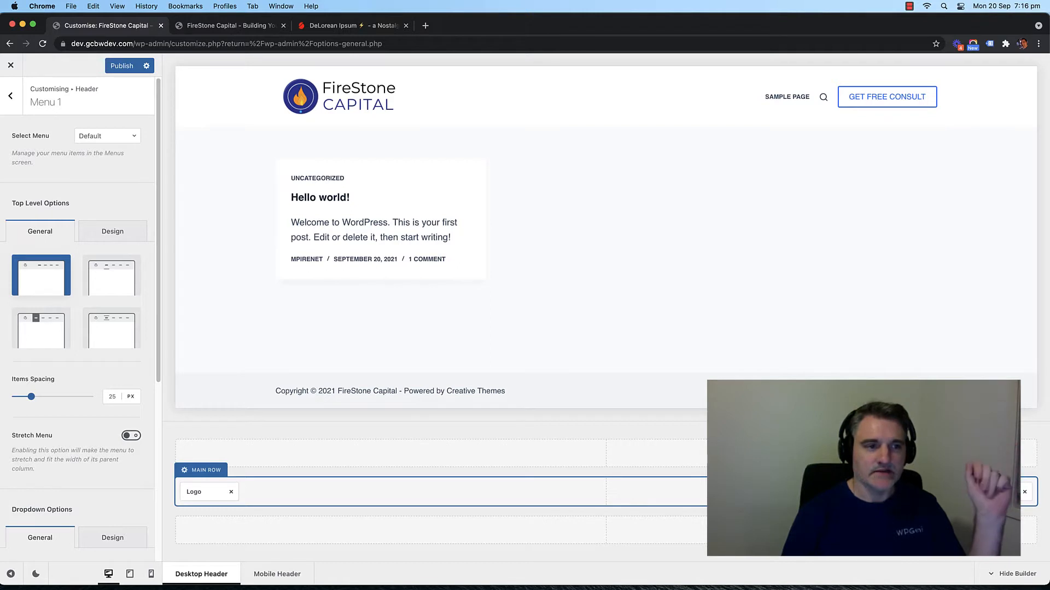
Step: Try menu layouts Type 2 to 4, keep Type 1, and show the top-level Design settings
left_click(100, 286)
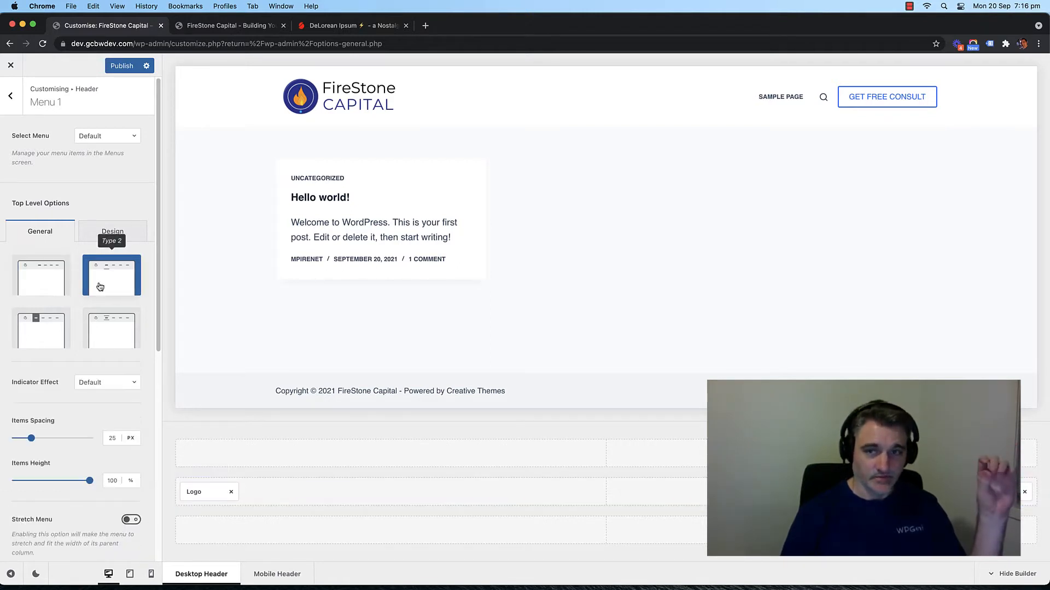
left_click(41, 328)
left_click(110, 335)
left_click(45, 287)
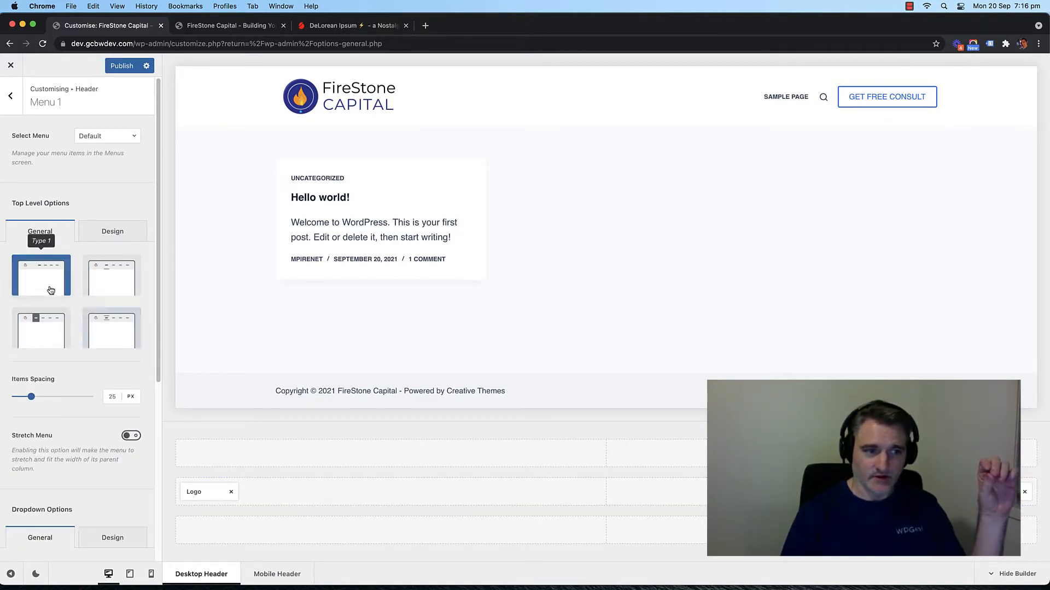
left_click(98, 281)
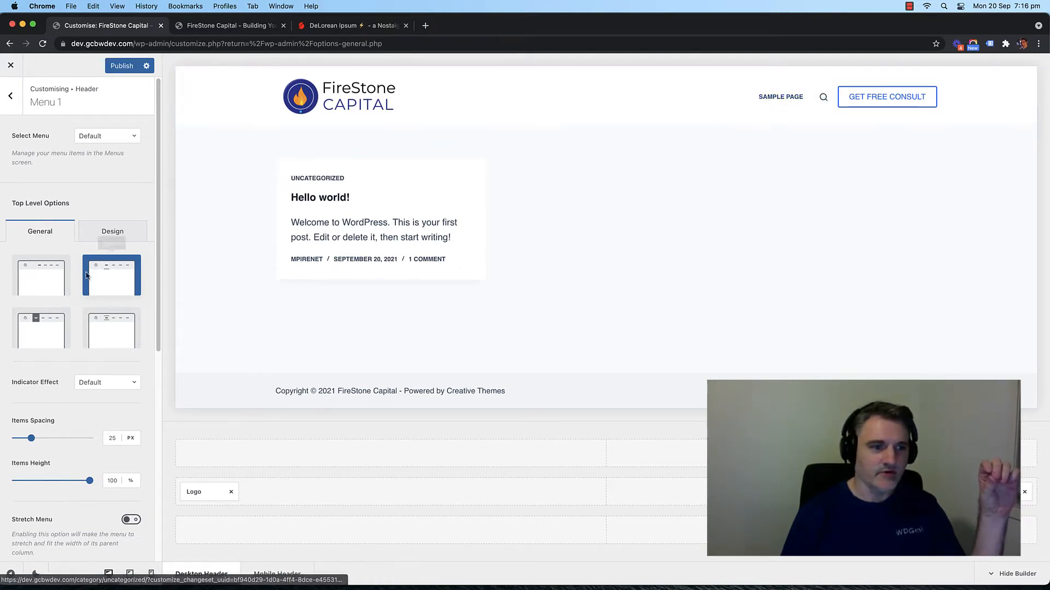
left_click(44, 331)
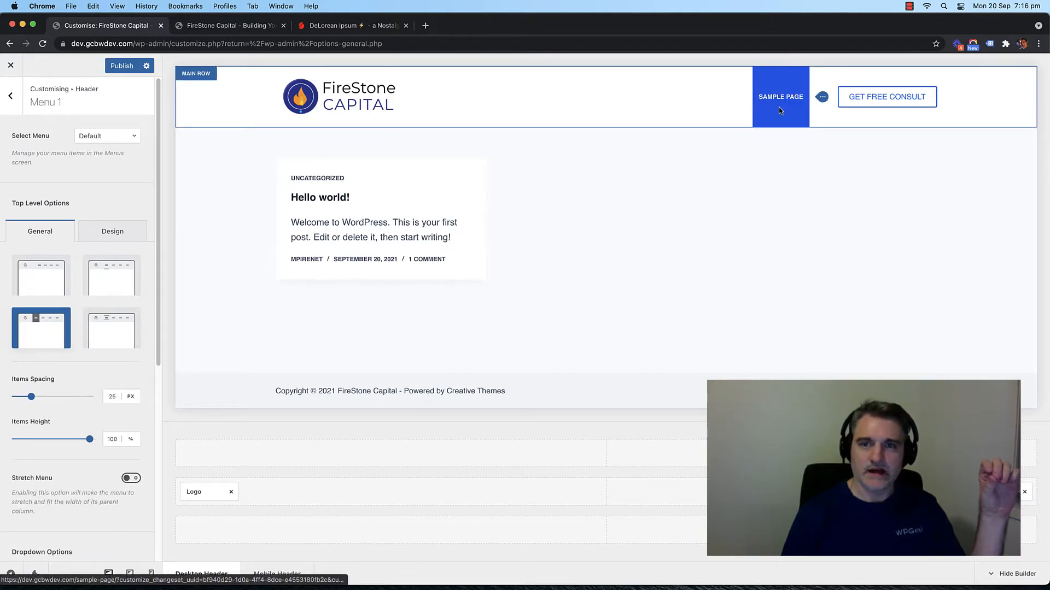
left_click(112, 327)
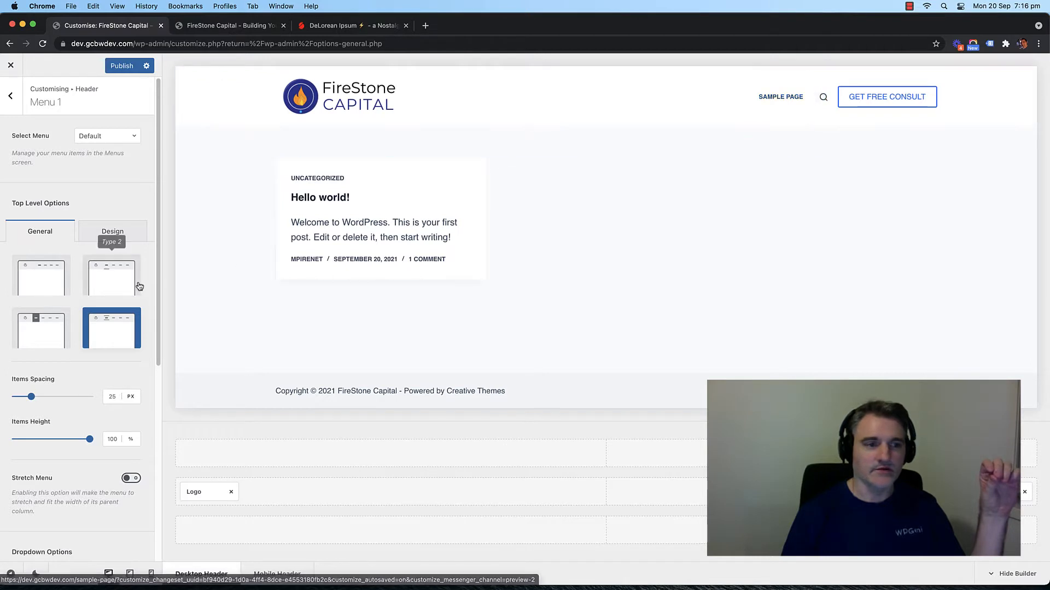
left_click(46, 286)
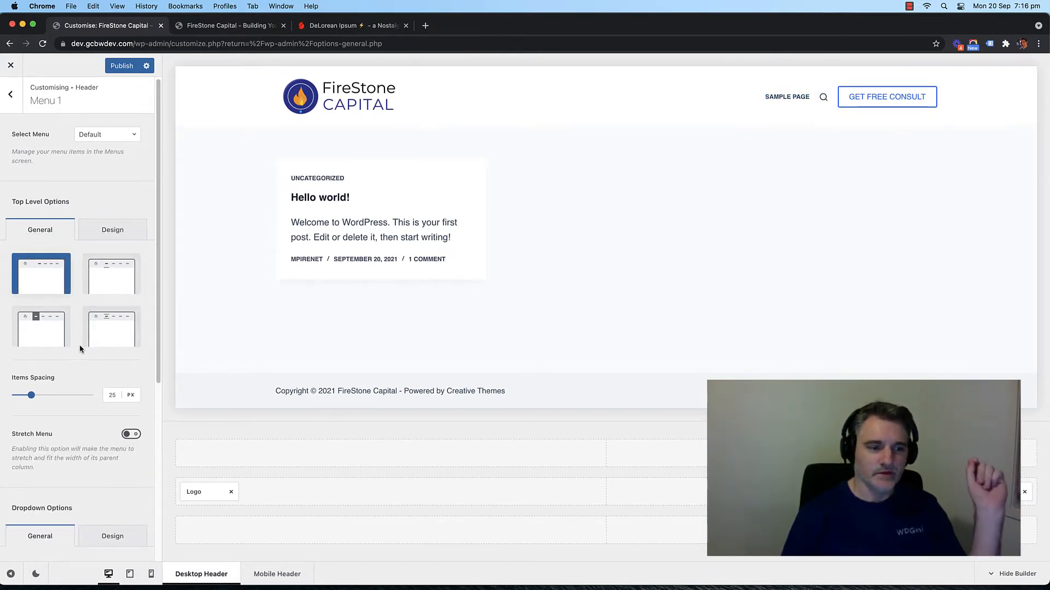
scroll(80, 344, "down", 4)
scroll(77, 335, "up", 4)
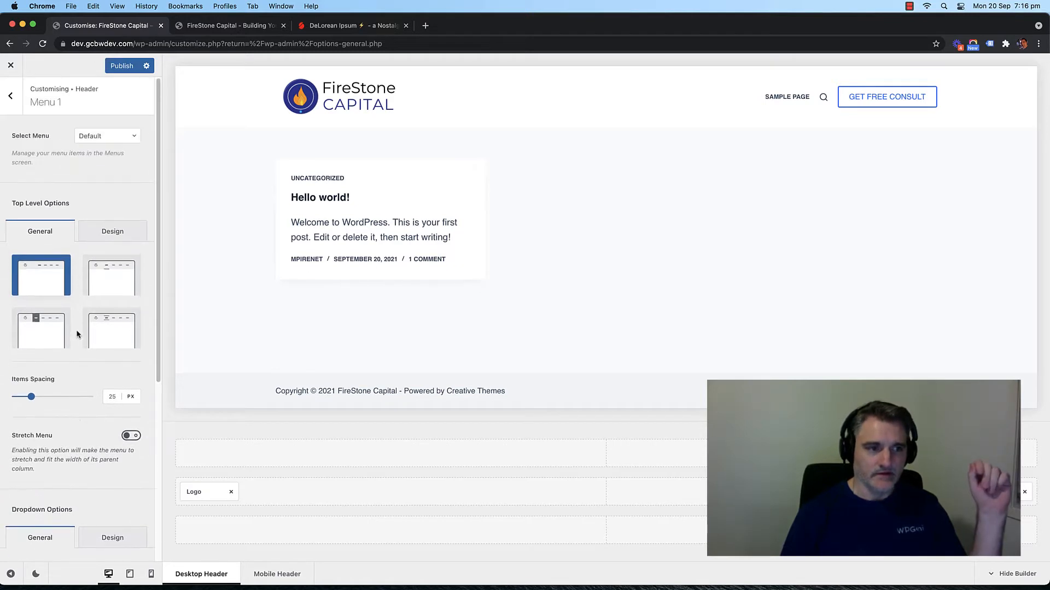
left_click(106, 232)
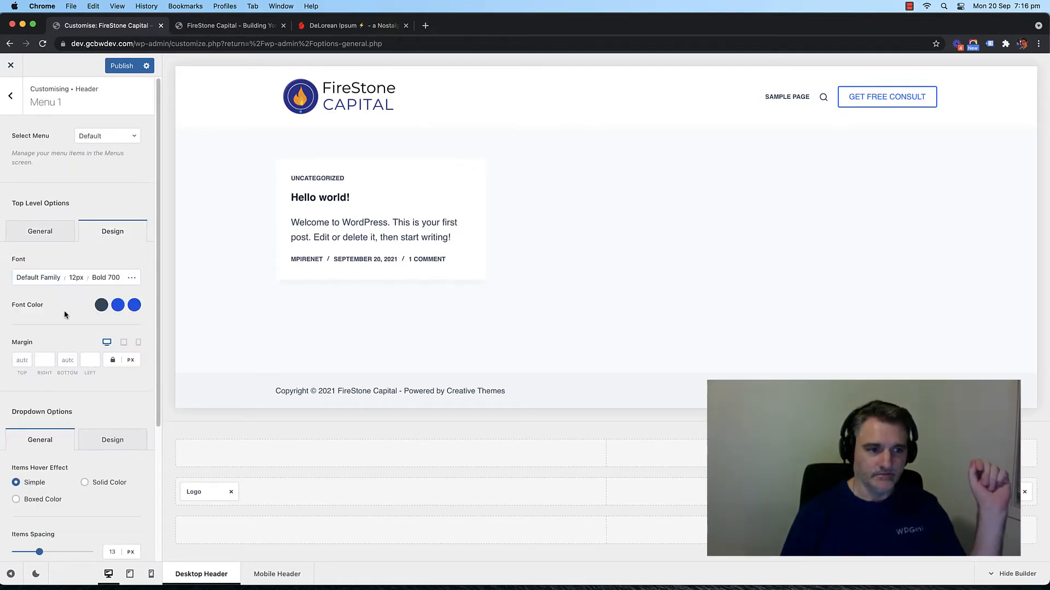
Step: Set the top-level menu font size to 16px
left_click(76, 279)
key("BackSpace")
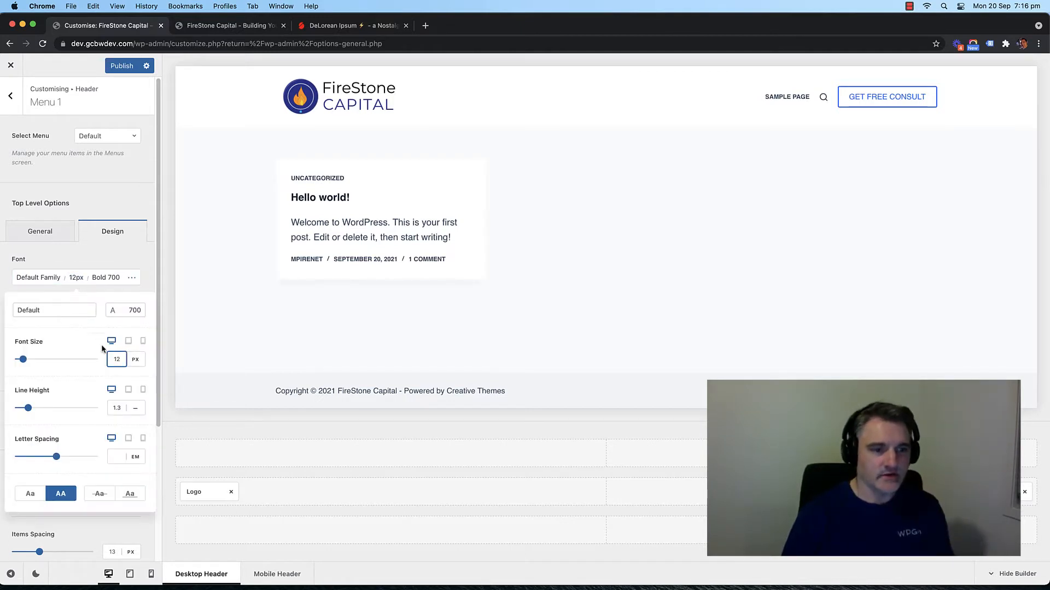
type("5")
key("BackSpace")
type("6")
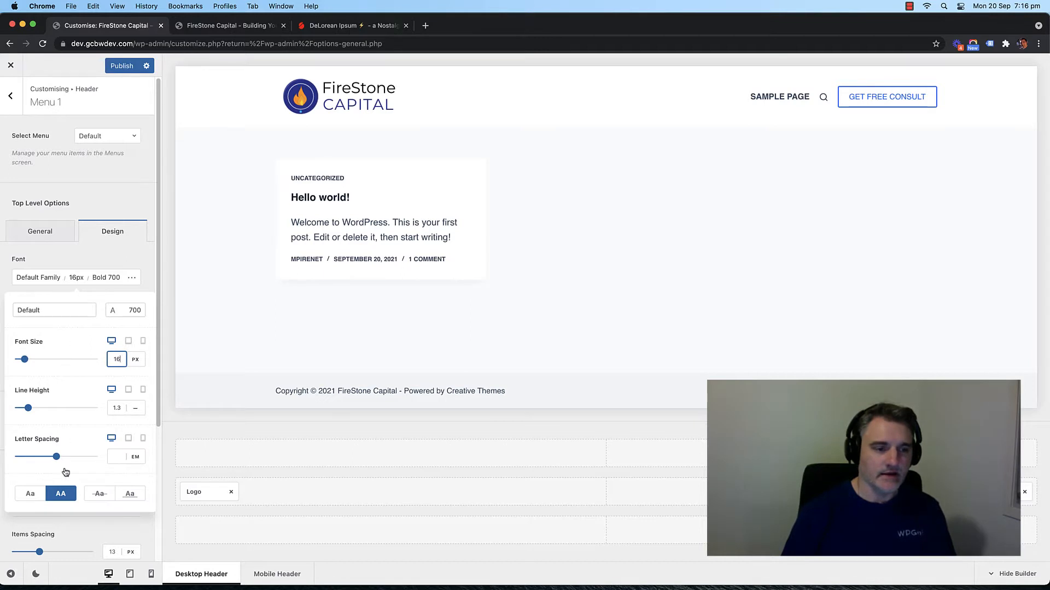
left_click(61, 251)
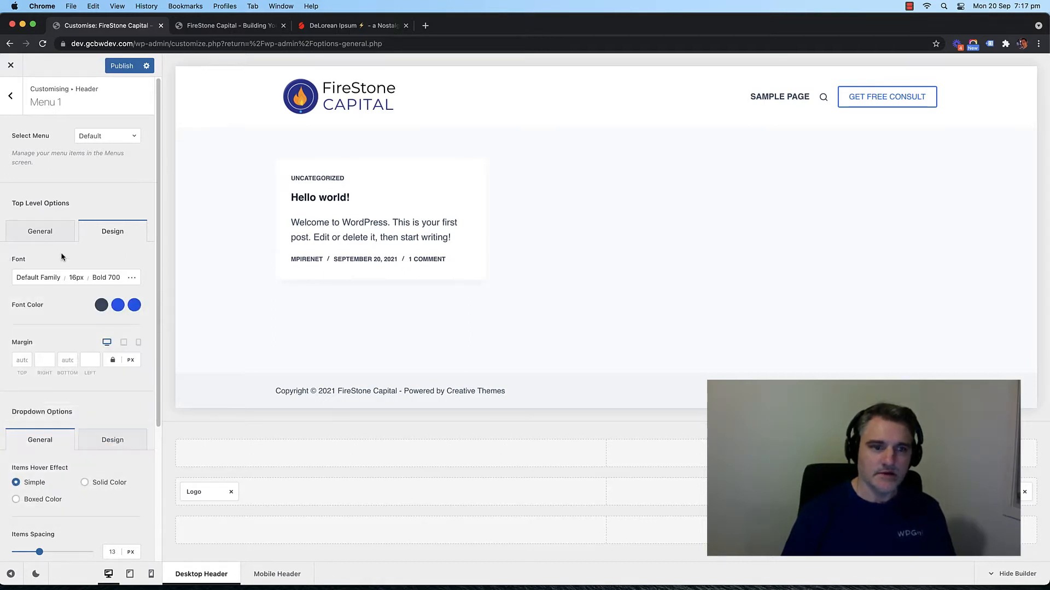
Step: Set the menu's initial font colour to near-black #050505
left_click(103, 307)
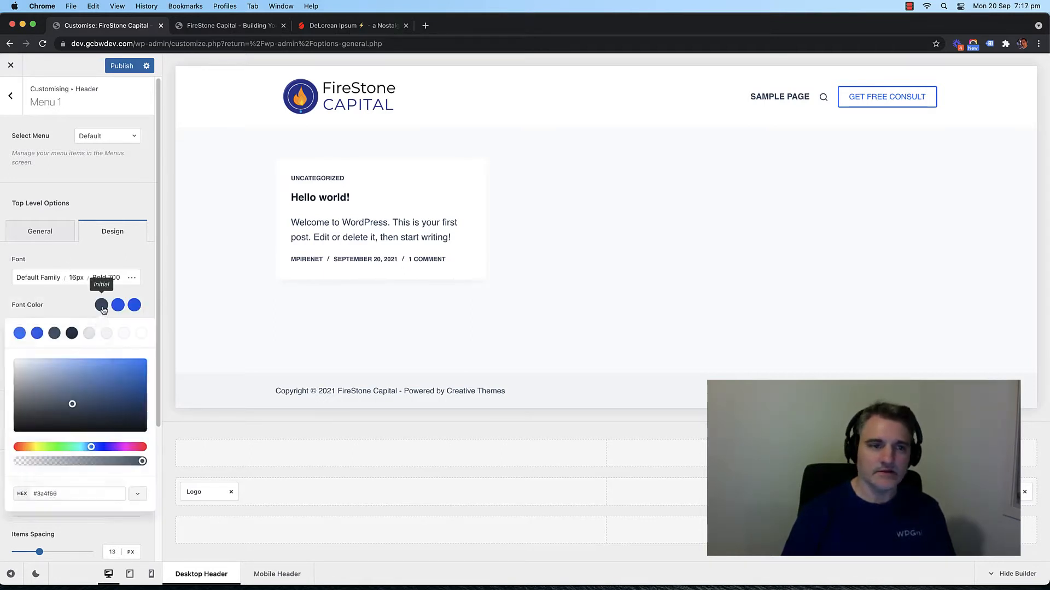
left_click(50, 388)
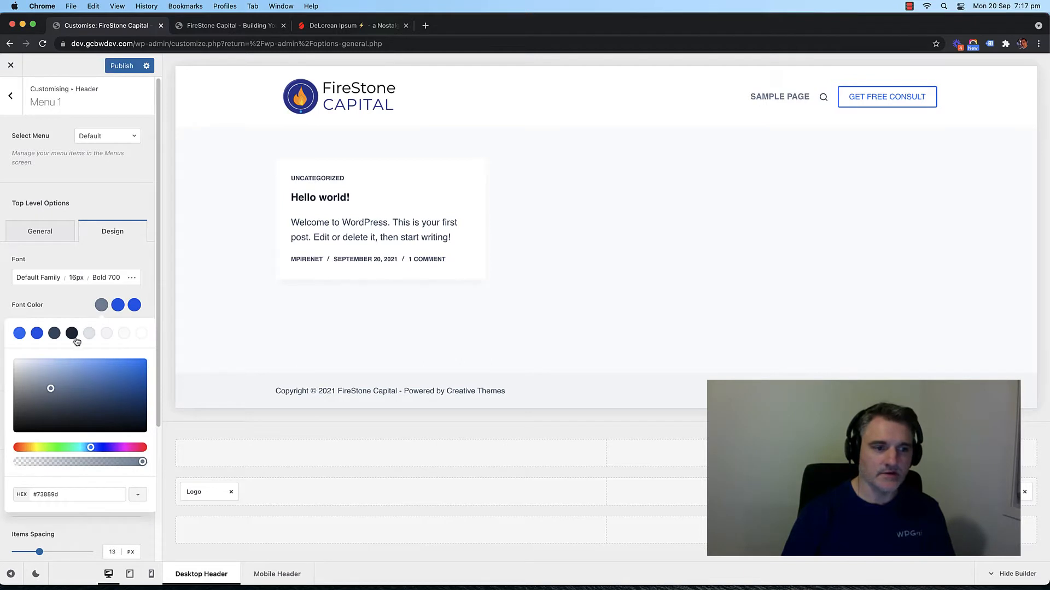
left_click(73, 334)
left_click(48, 379)
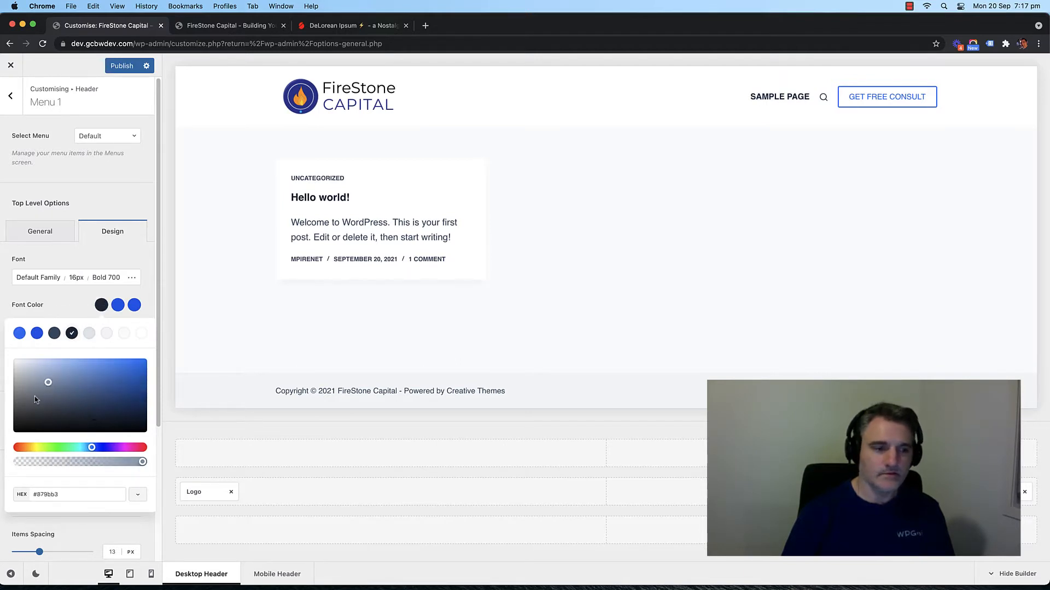
left_click_drag(49, 406, 16, 431)
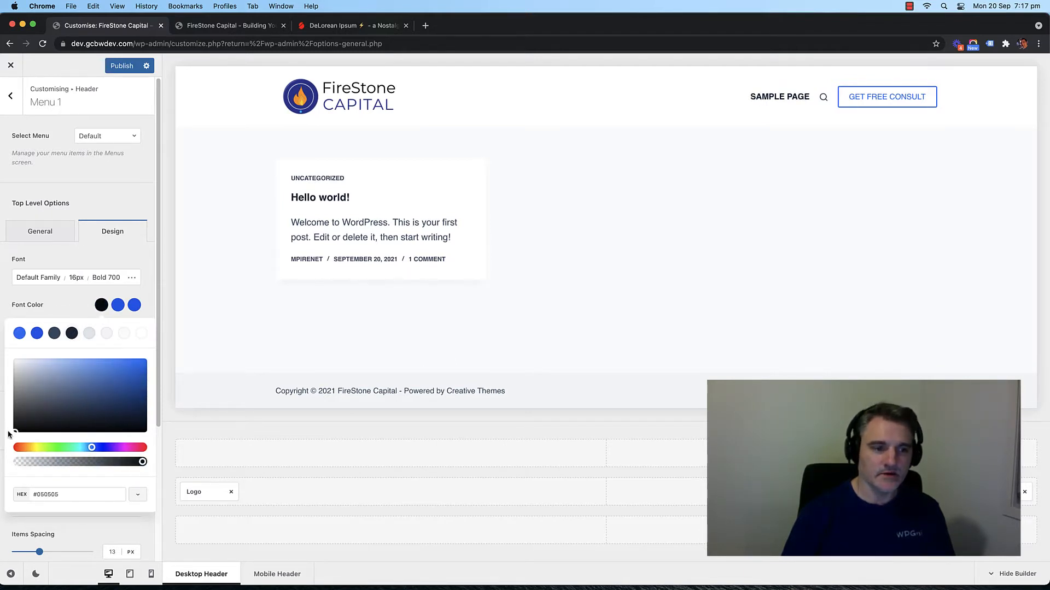
left_click(71, 305)
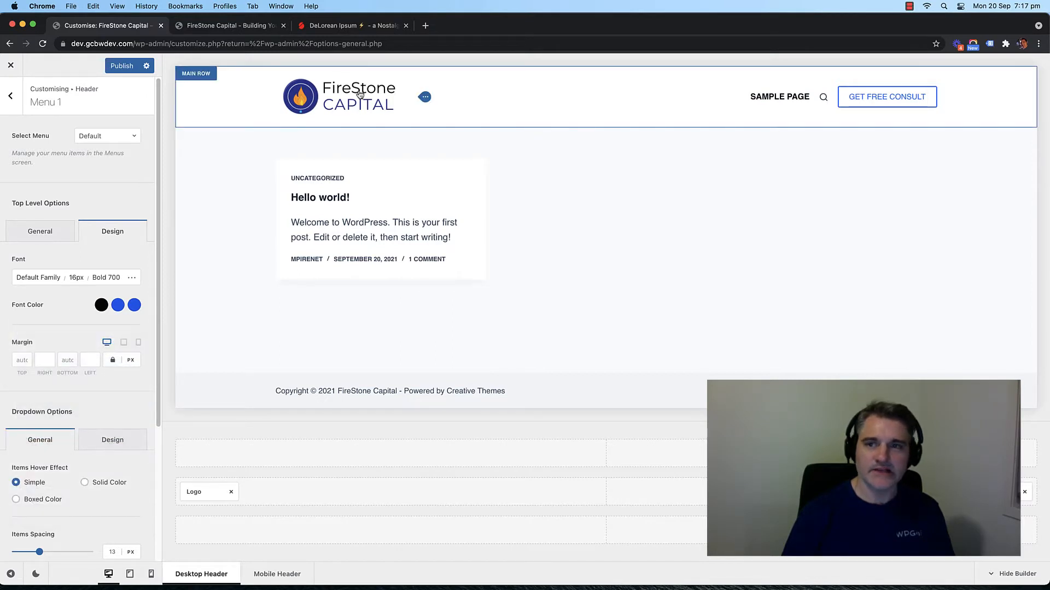
Step: Set the menu font weight to Regular 400 after trying Semi-Bold and Extra-Light
left_click(40, 277)
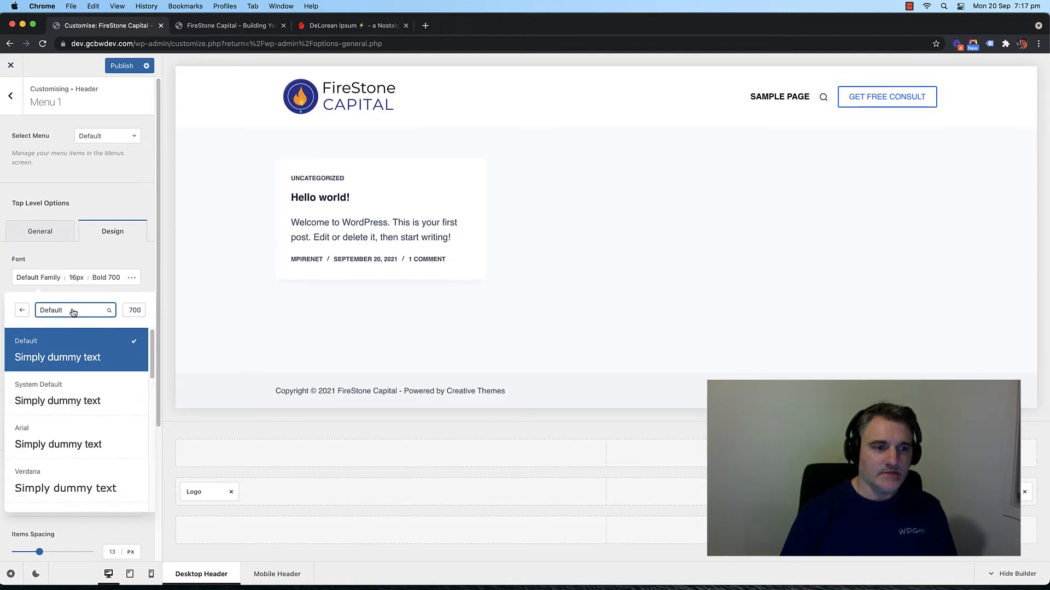
left_click(133, 310)
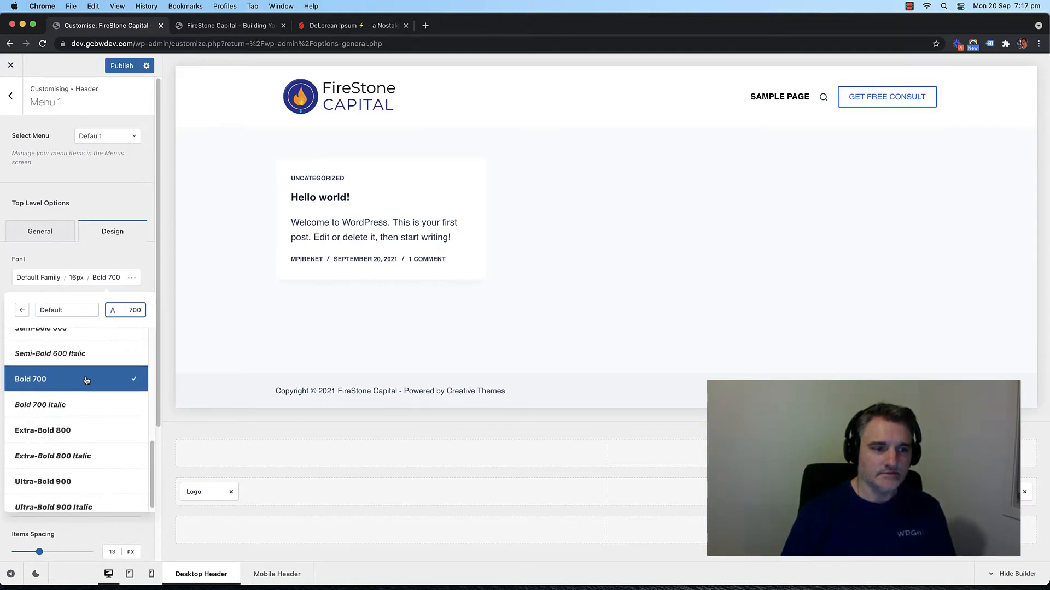
scroll(82, 378, "up", 1)
left_click(80, 358)
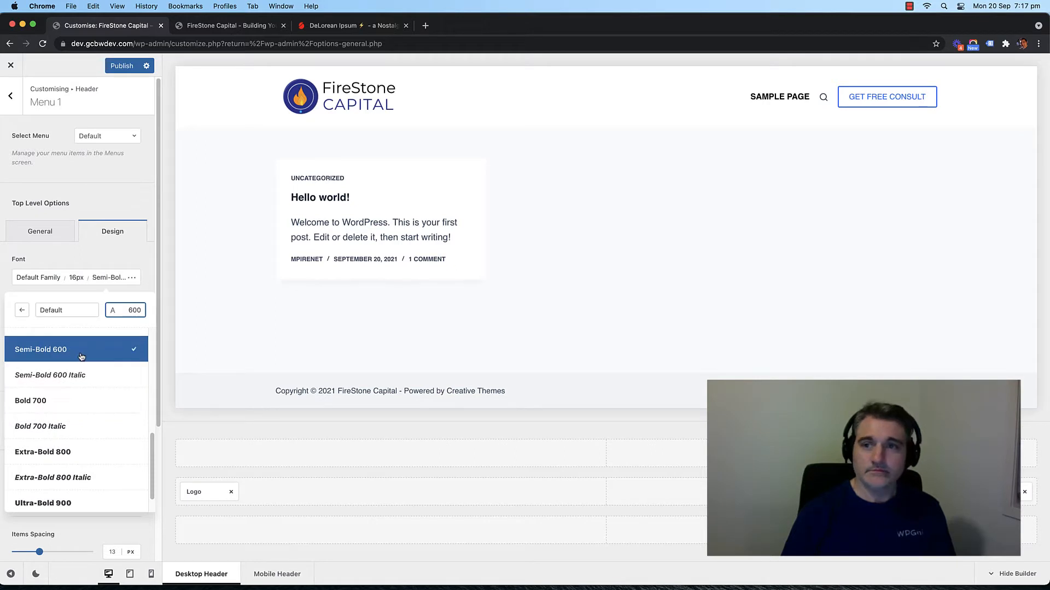
scroll(81, 356, "up", 5)
left_click(82, 402)
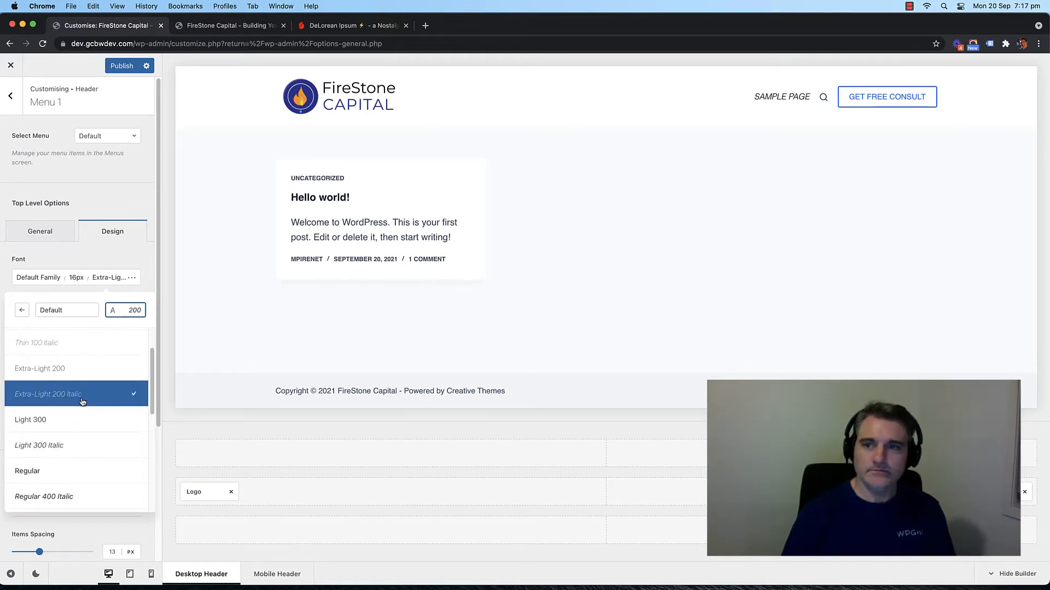
left_click(90, 375)
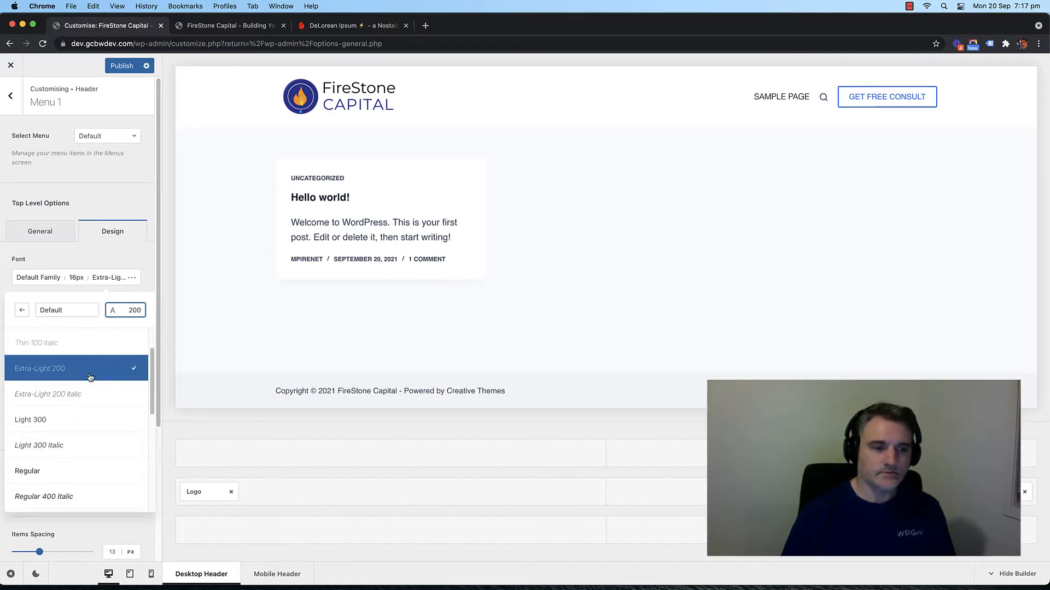
scroll(90, 376, "down", 2)
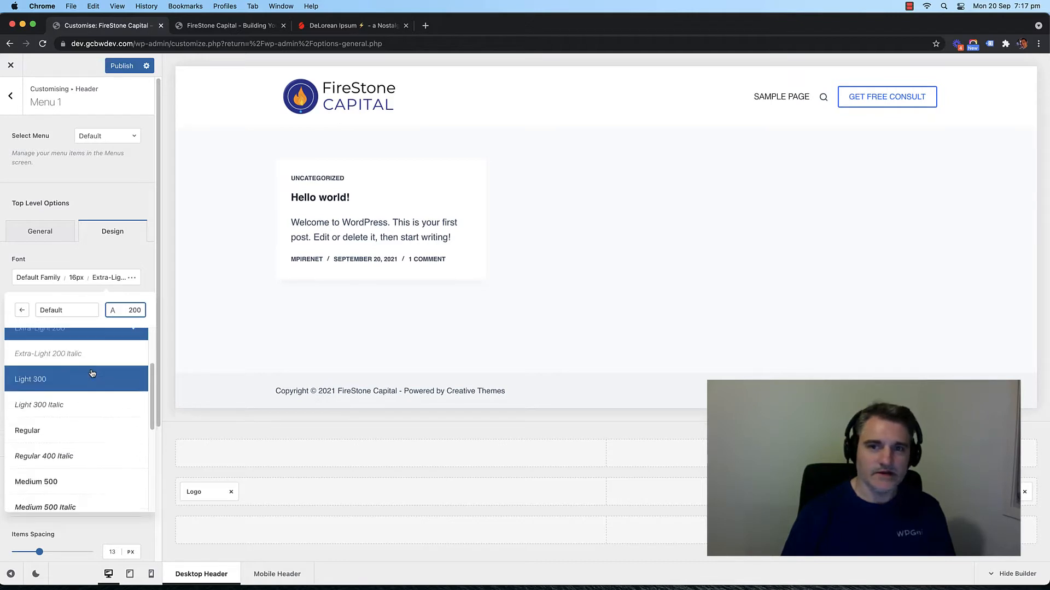
left_click(86, 421)
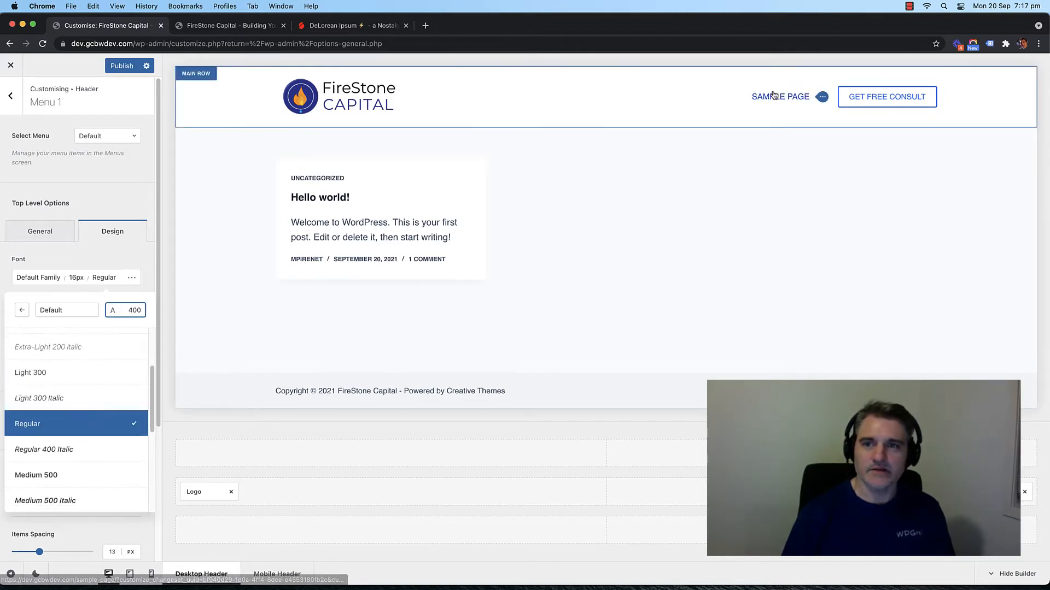
Step: Publish the Customizer header changes and switch to the live site tab
left_click(11, 96)
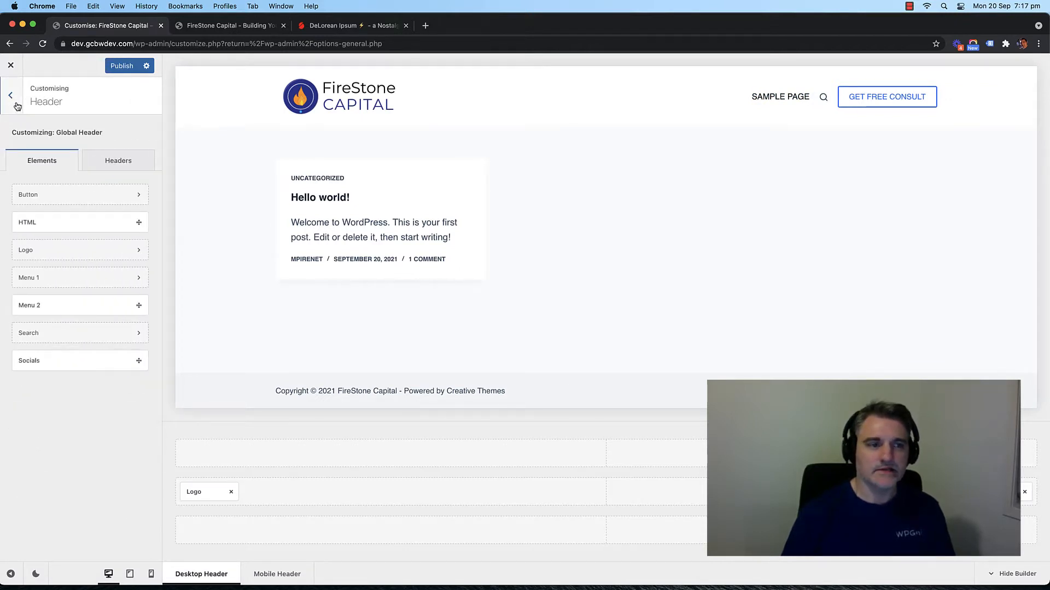
left_click(120, 67)
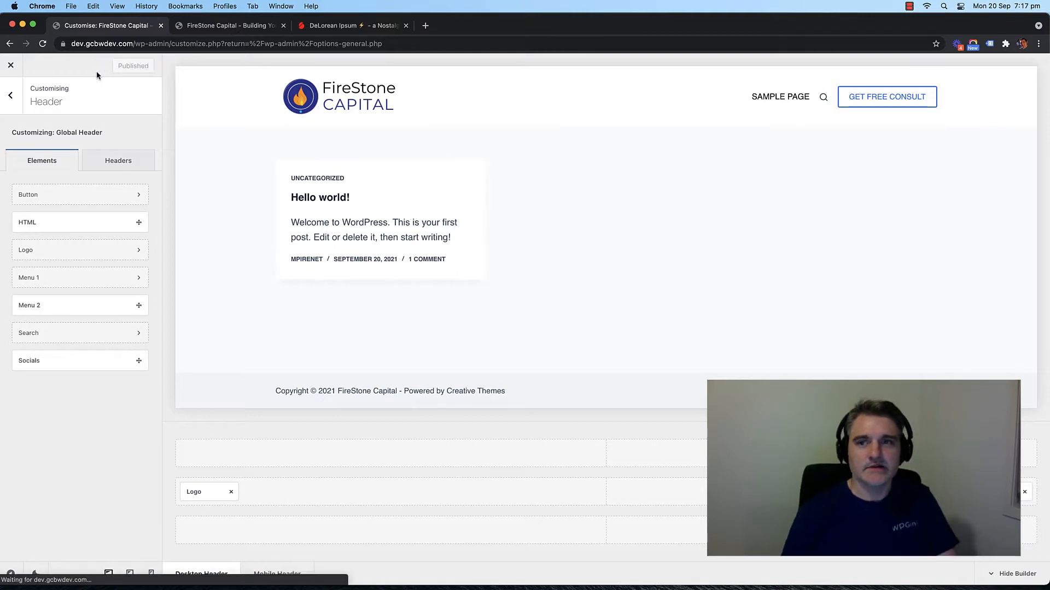
left_click(244, 30)
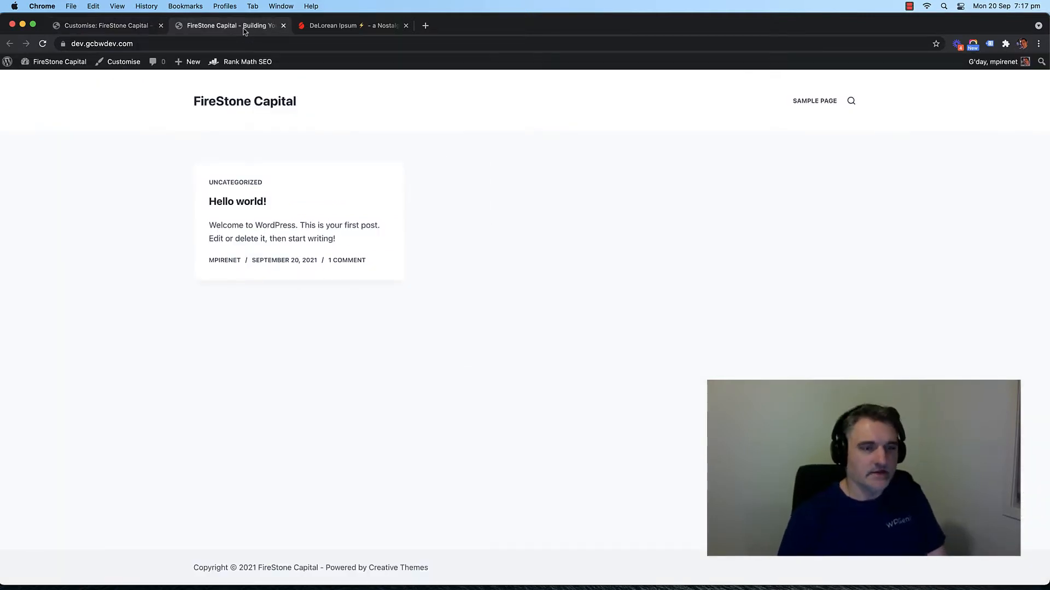
Step: Reload the live site, test the search overlay, then return to the header customiser
key("super+r")
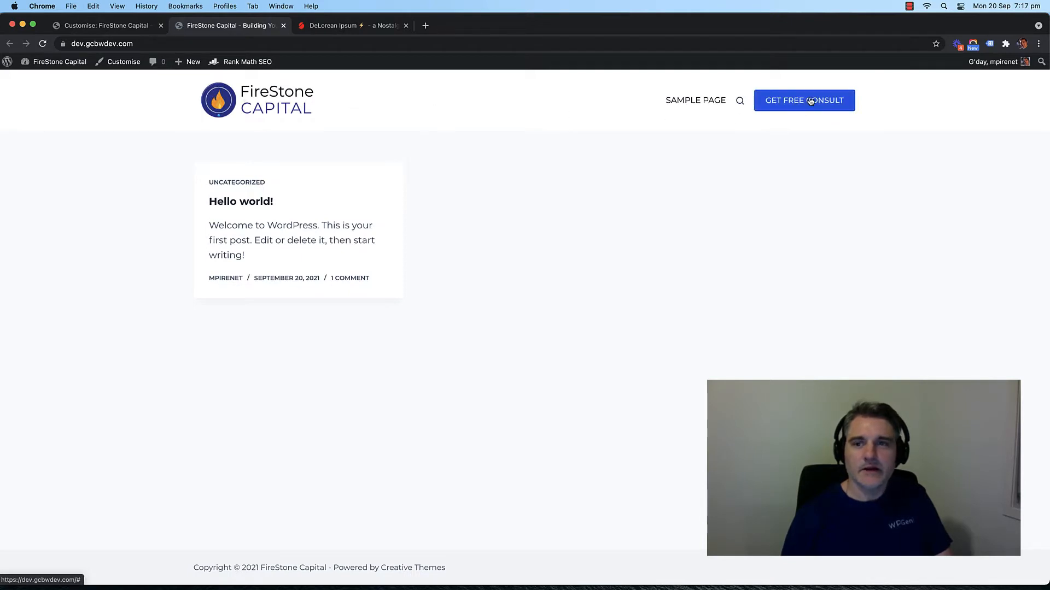
left_click(740, 102)
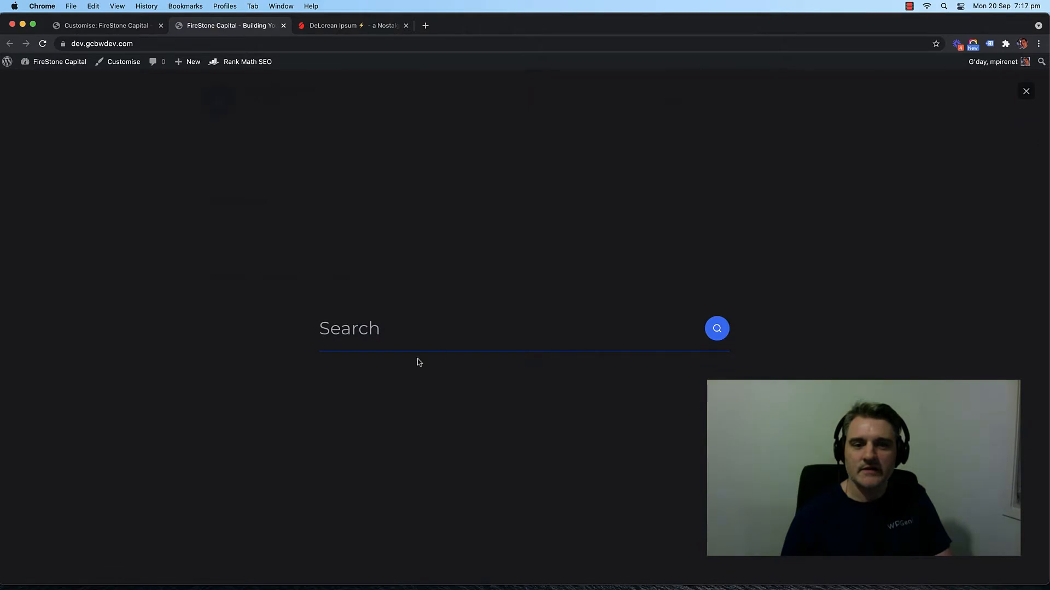
left_click(1026, 91)
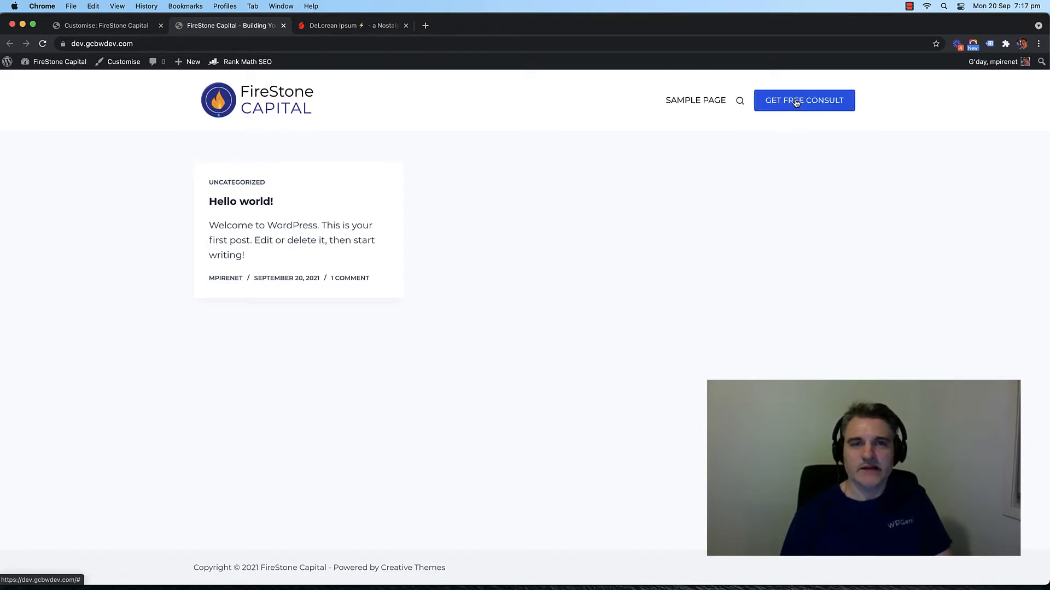
left_click(125, 26)
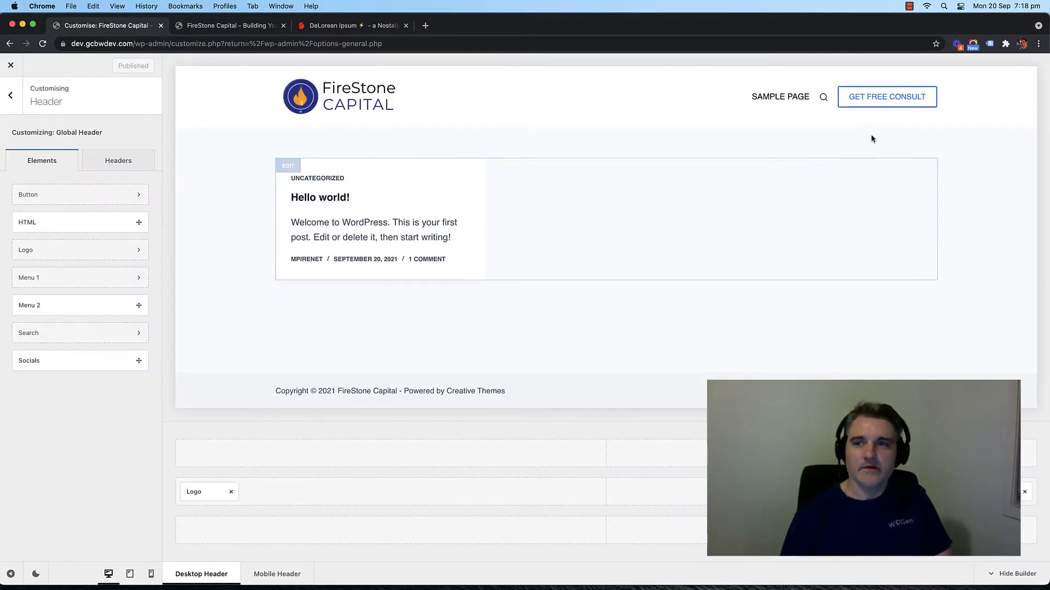
Step: Replace the GET FREE CONSULT button's # link with /contact and publish it
left_click(1022, 492)
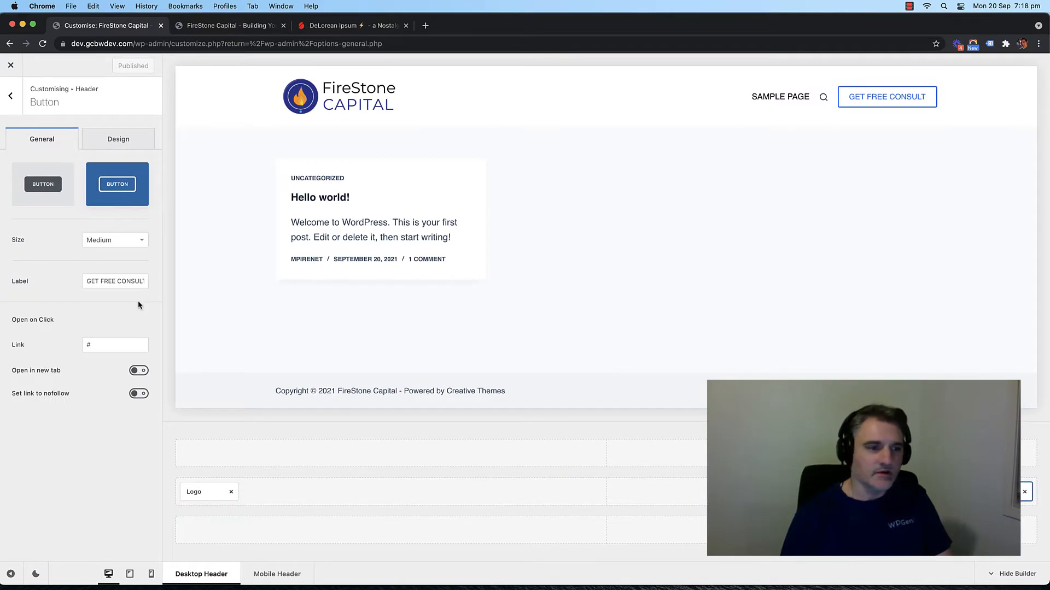
left_click(90, 344)
double_click(88, 345)
type("/")
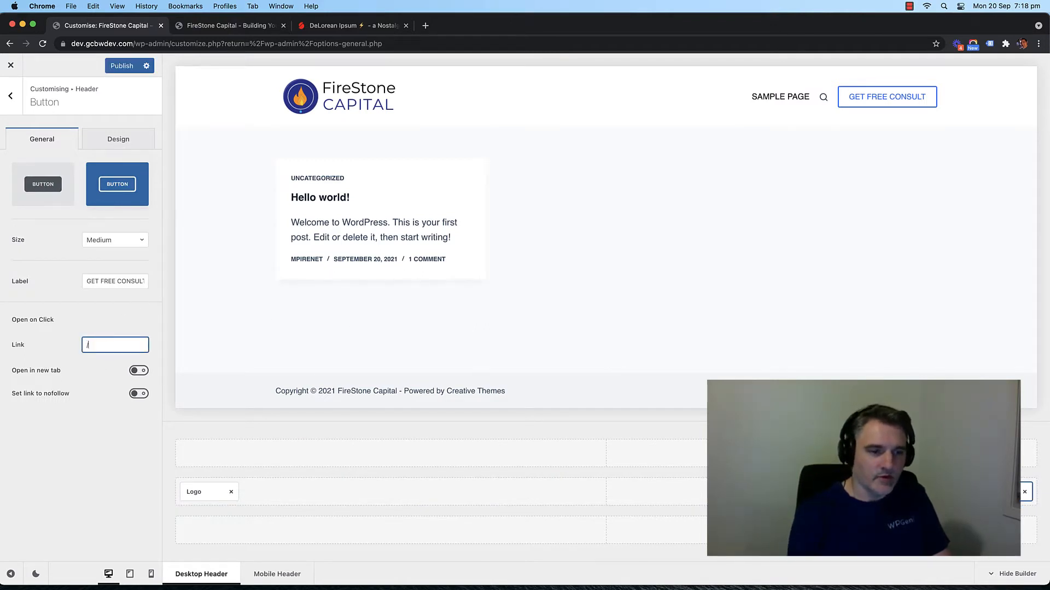
type("contact")
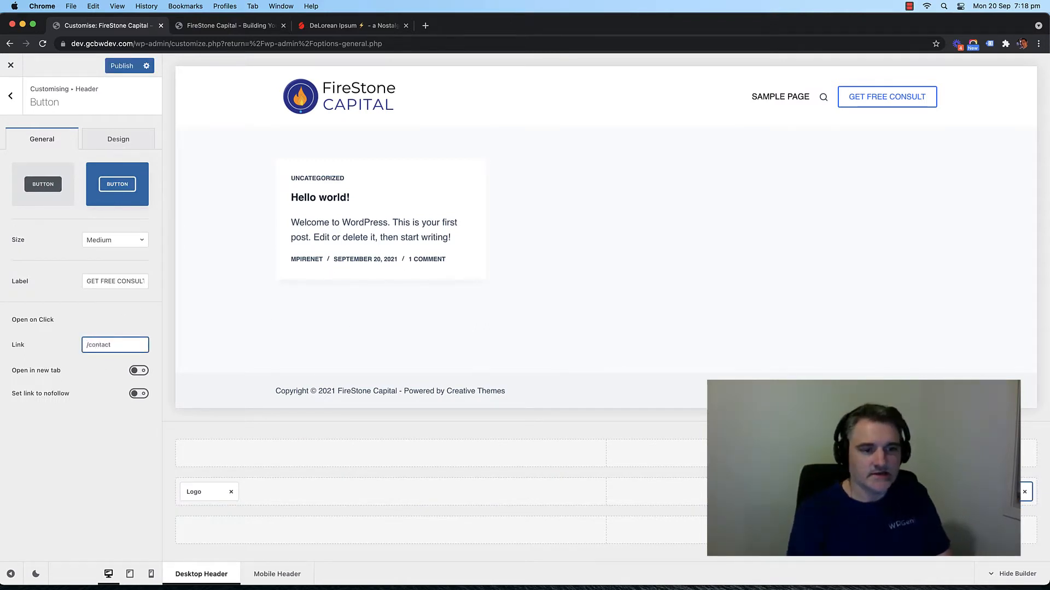
left_click(104, 446)
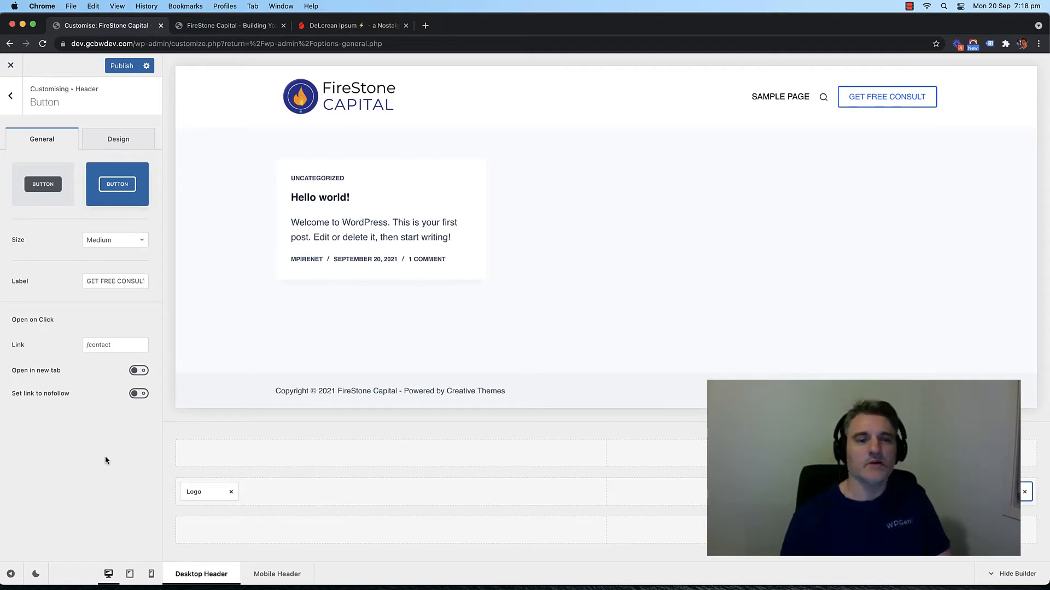
triple_click(114, 345)
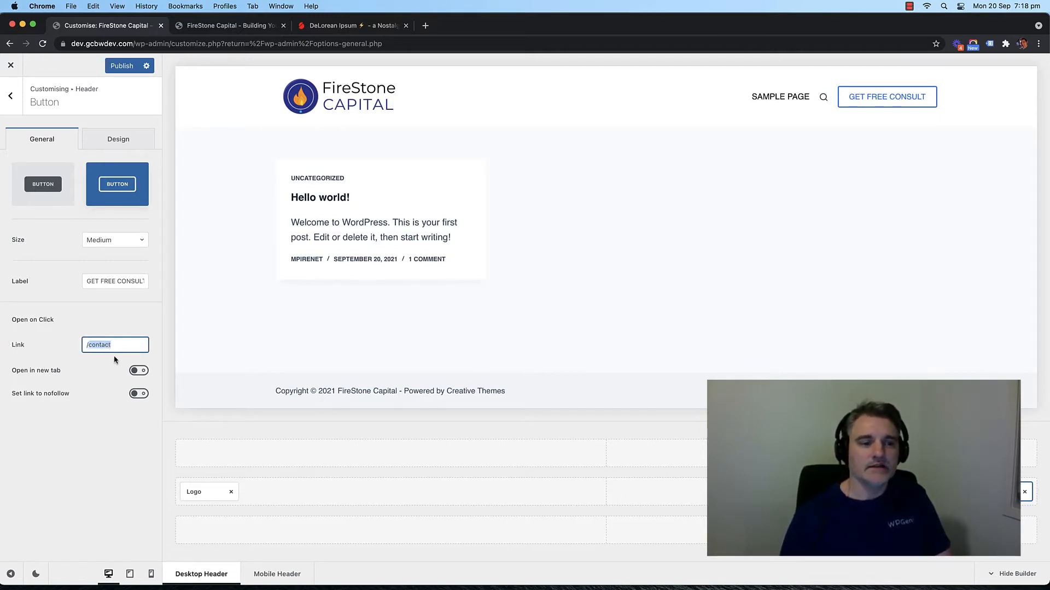
left_click(98, 435)
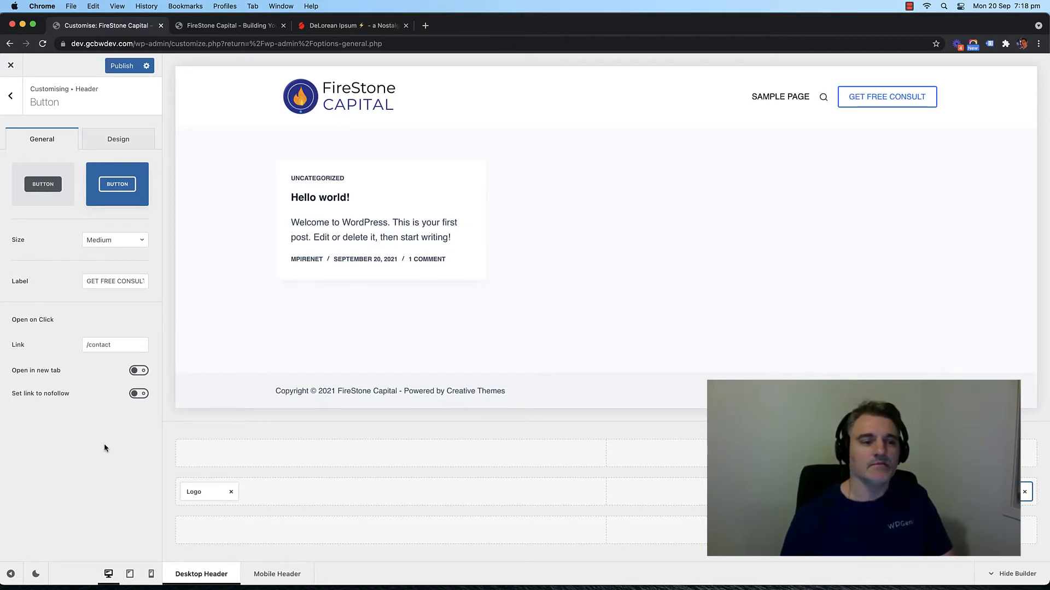
double_click(98, 350)
left_click(118, 360)
triple_click(108, 340)
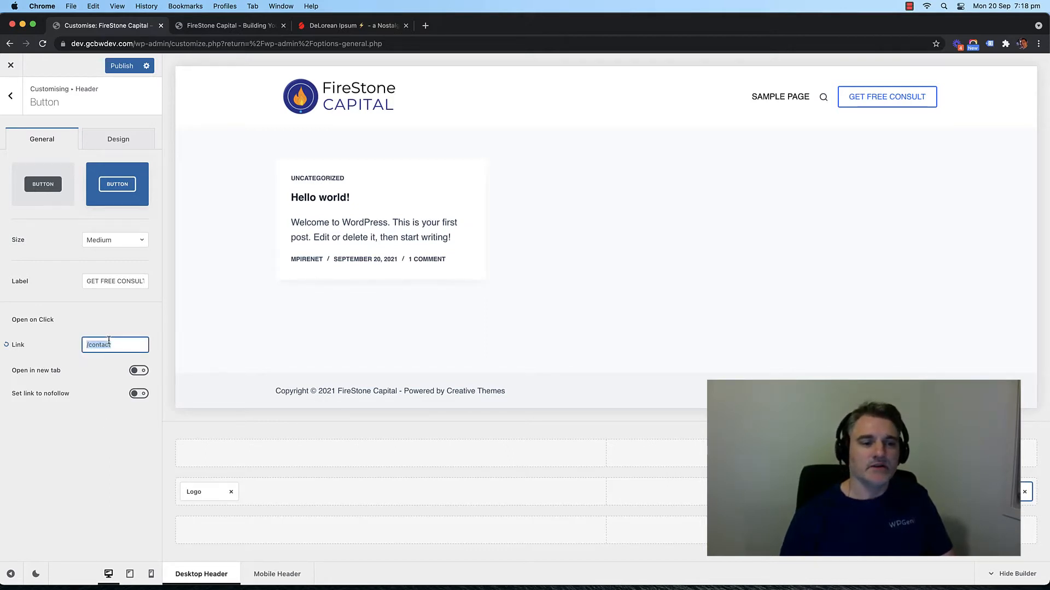
left_click(101, 445)
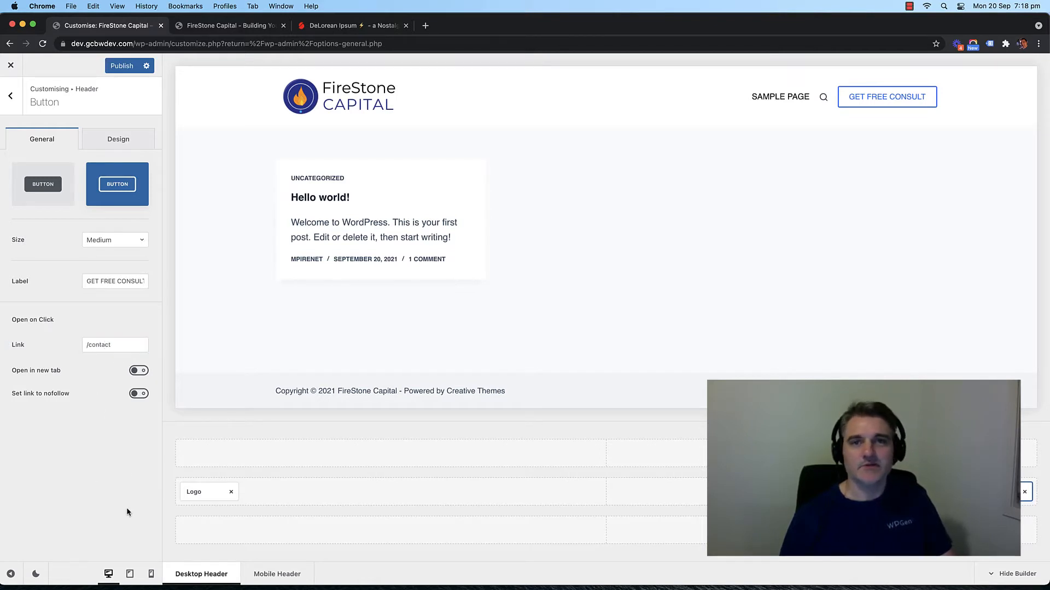
left_click(115, 67)
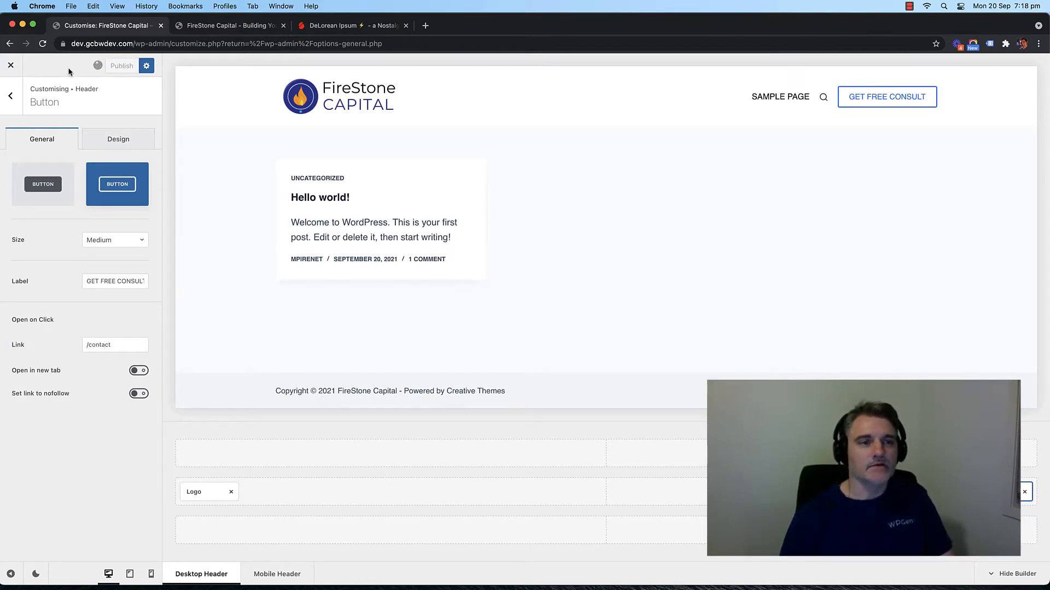
left_click(222, 28)
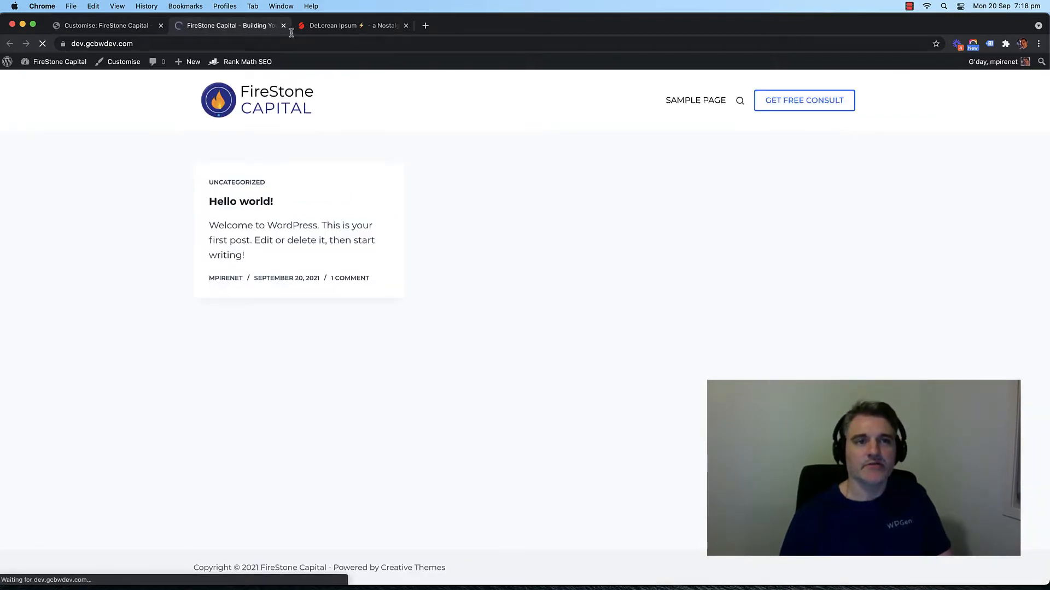
key("super+r")
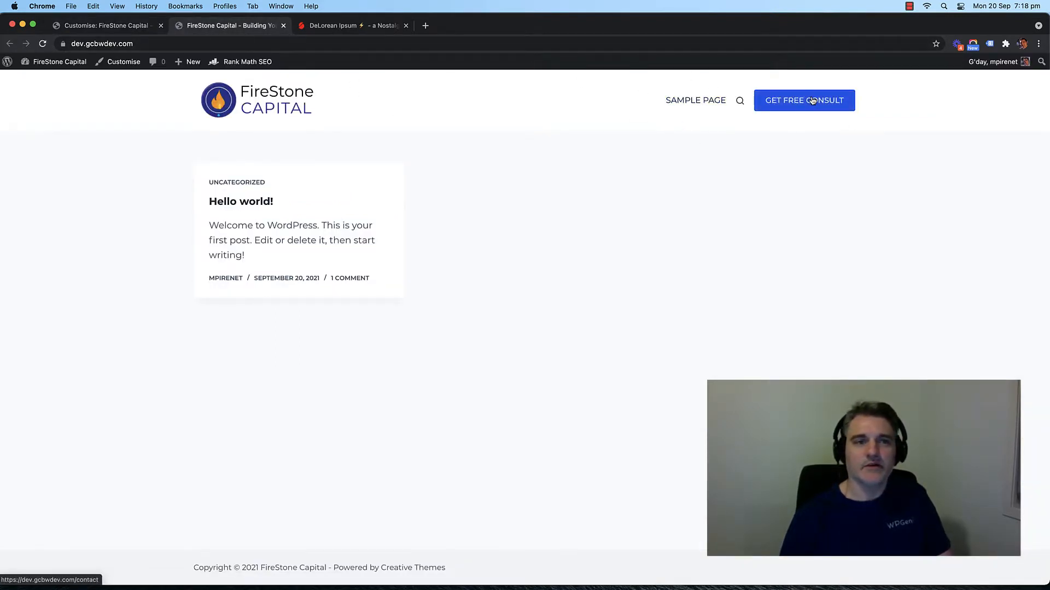
left_click(809, 101)
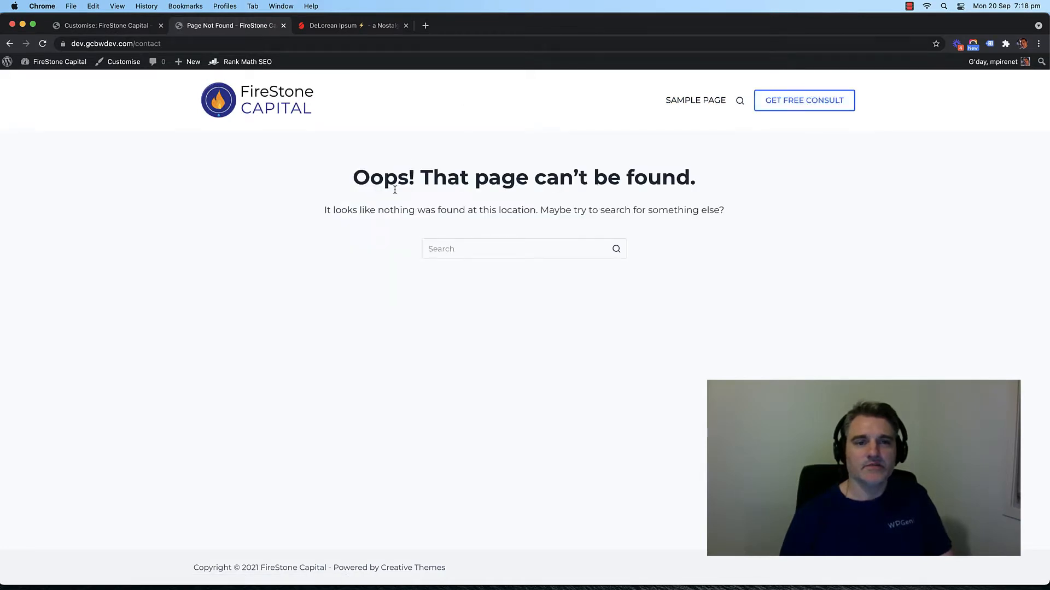
left_click_drag(346, 179, 617, 187)
left_click(617, 187)
left_click(9, 43)
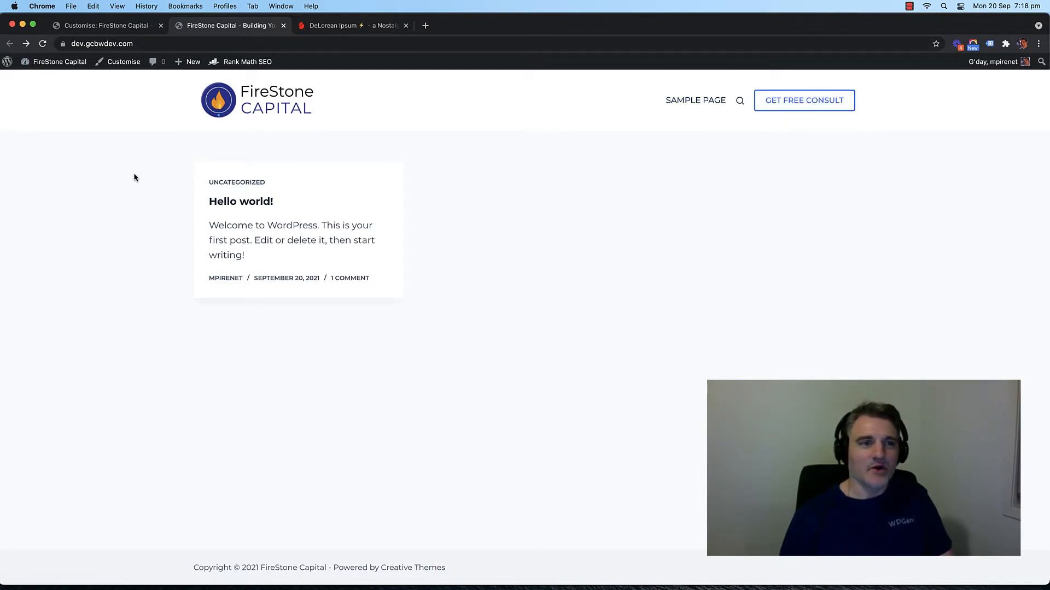
left_click(117, 27)
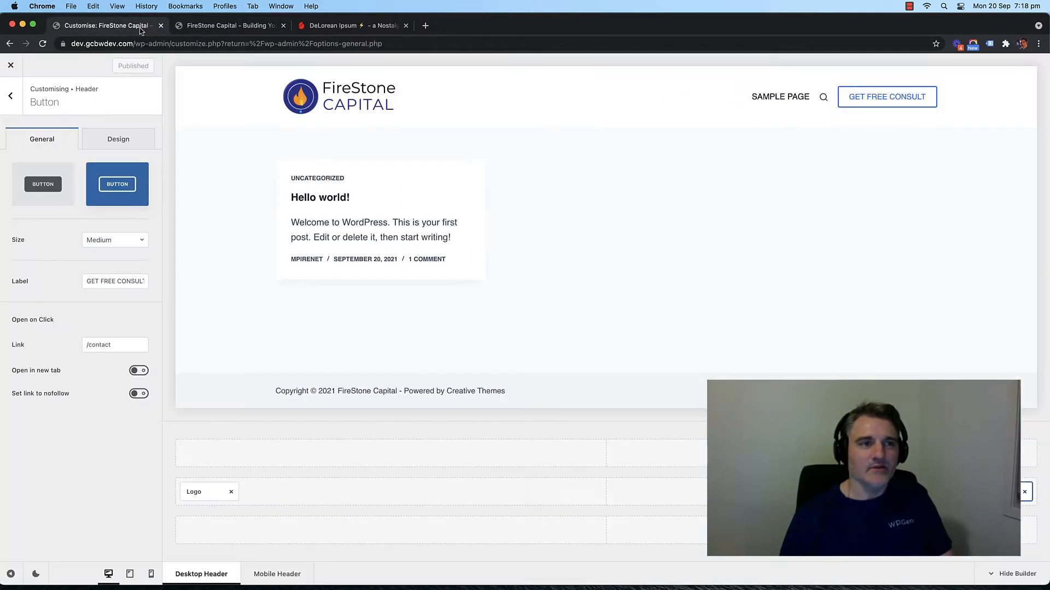
Step: From the admin Pages list, quick-edit Sample Page to title Home and slug home
left_click(13, 66)
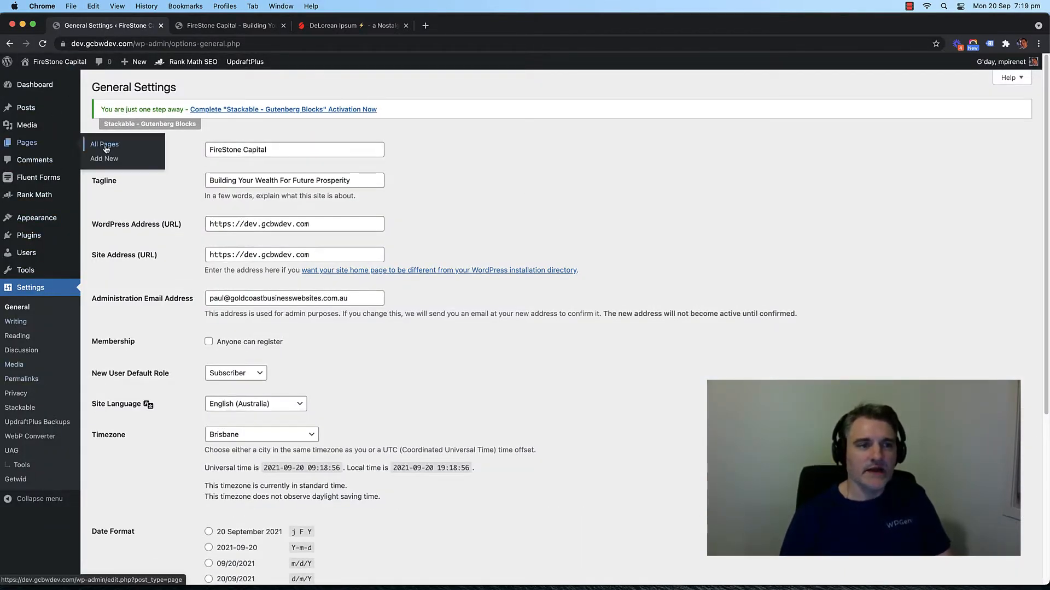
left_click(103, 143)
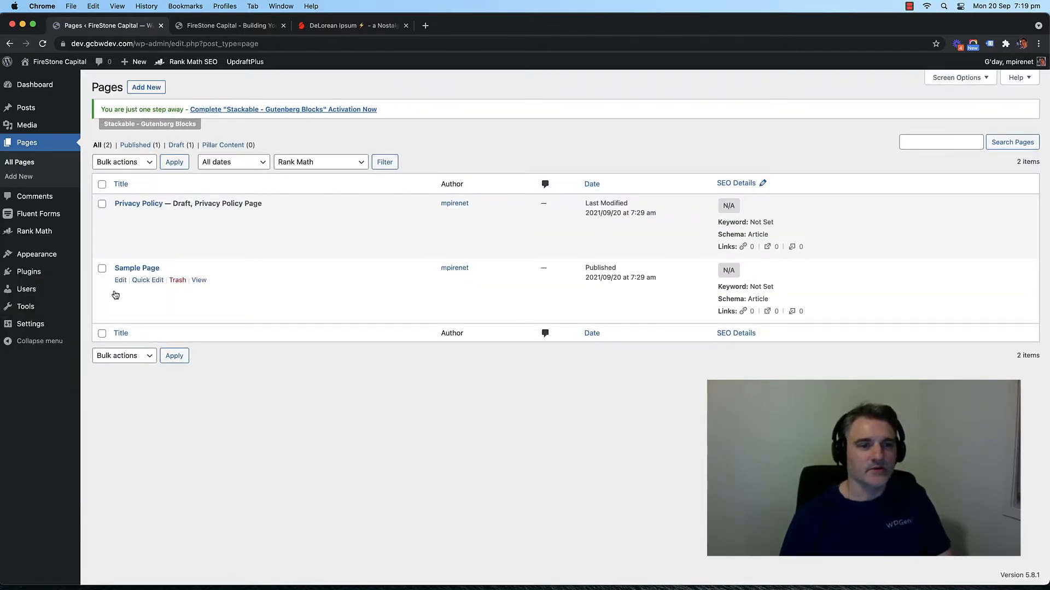
left_click(146, 281)
left_click_drag(140, 284, 185, 284)
type("Home")
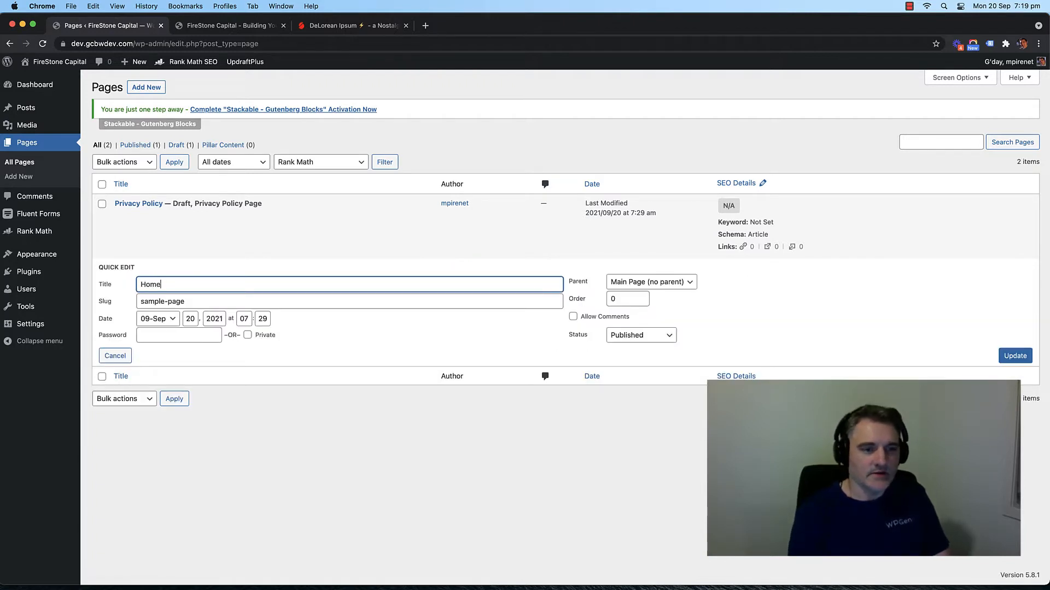
type("q")
key("BackSpace")
key("Tab")
type("h")
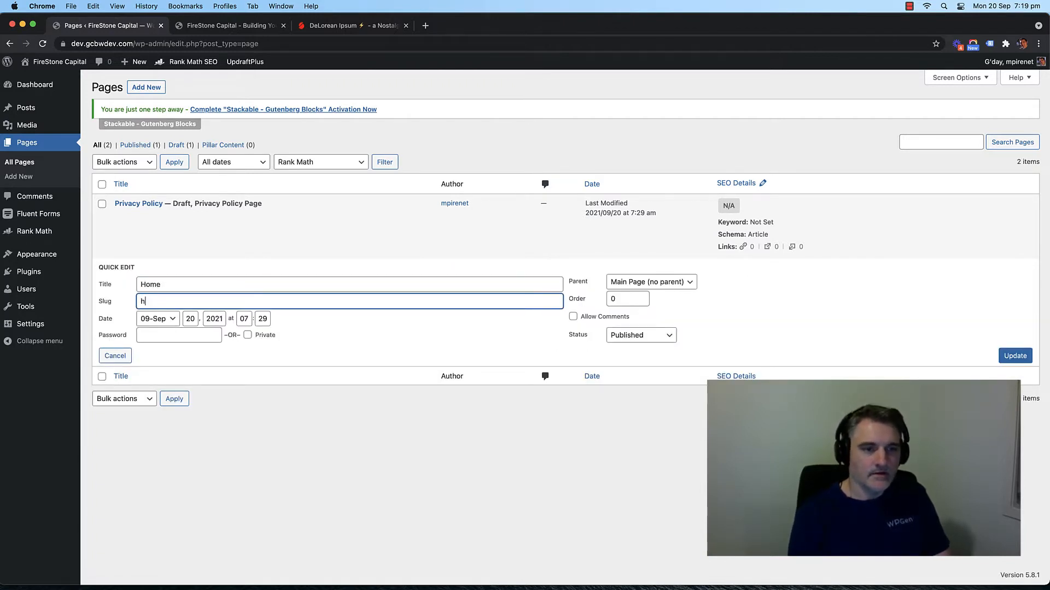
type("ome")
key("Return")
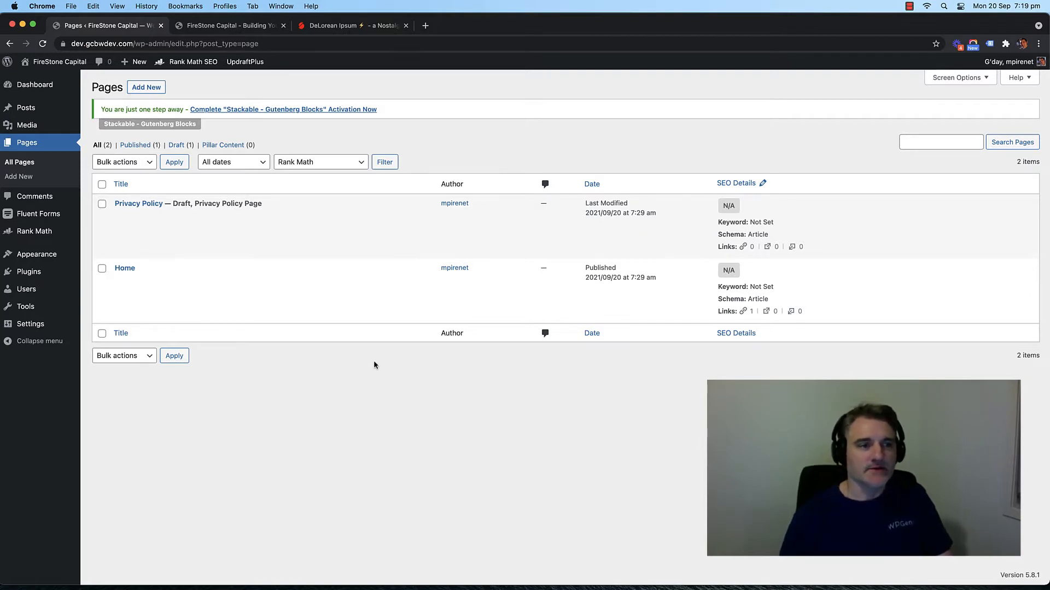
Step: Open the Home page in the block editor and turn off fullscreen mode
left_click(121, 277)
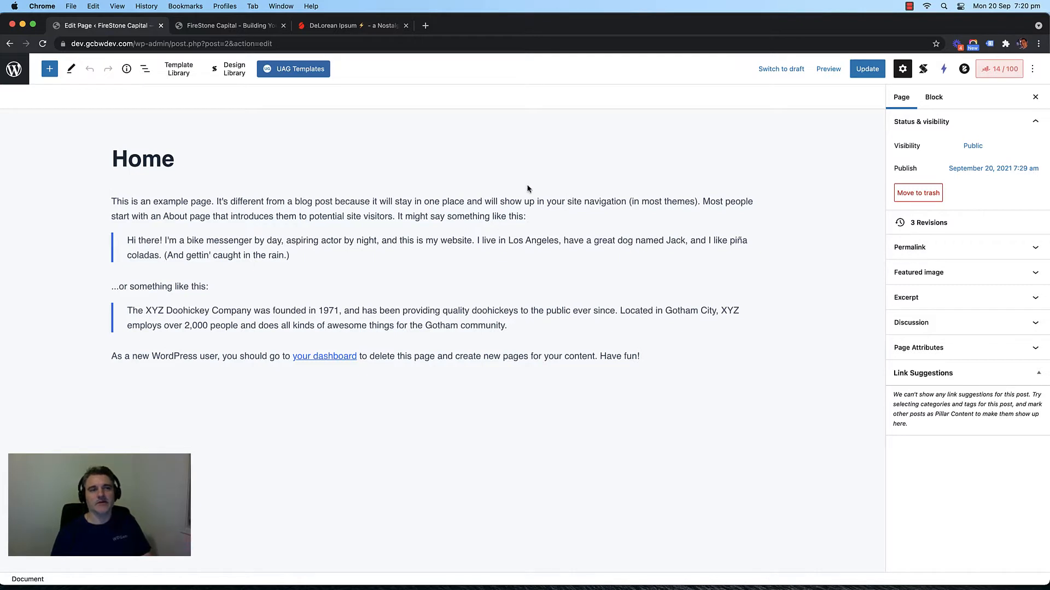
left_click(1032, 70)
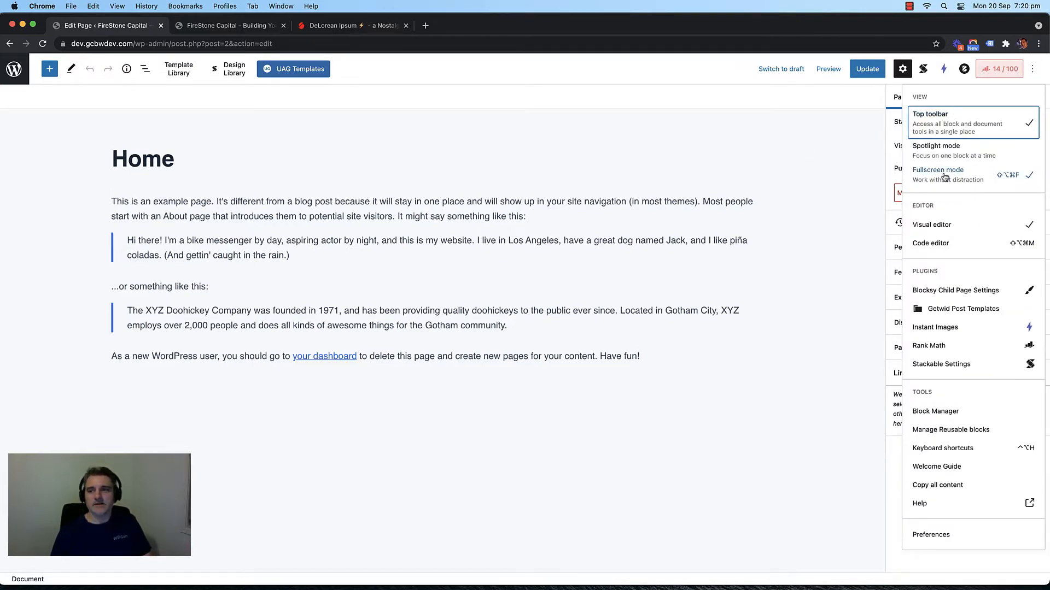
left_click(943, 174)
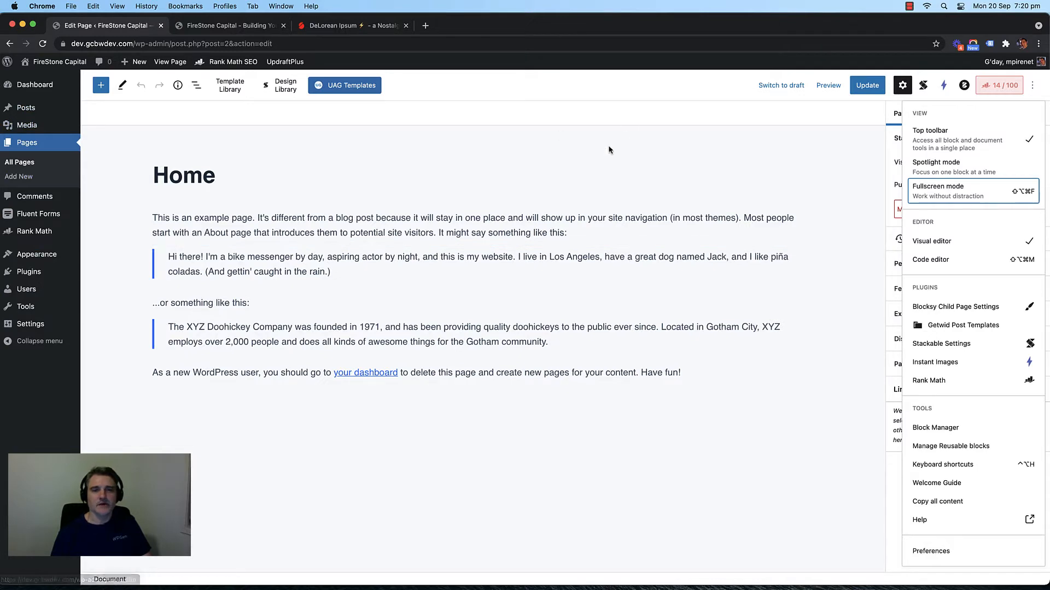
left_click(726, 167)
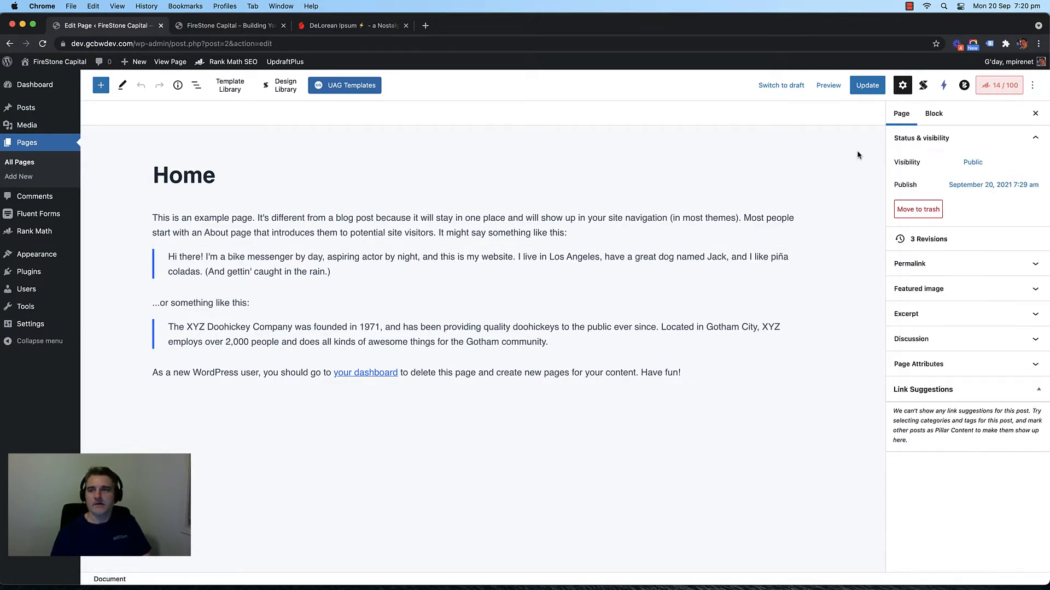
Step: Switch off the pre-publish checklist in Preferences and try saving, dismissing the failure notice
left_click(1034, 86)
left_click(931, 551)
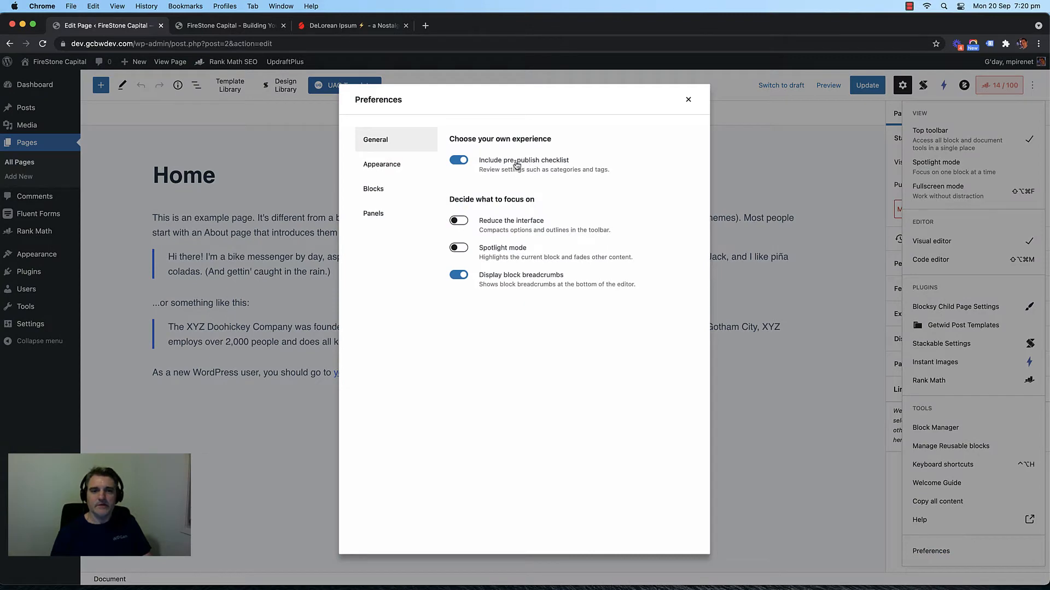
left_click(463, 160)
left_click(685, 102)
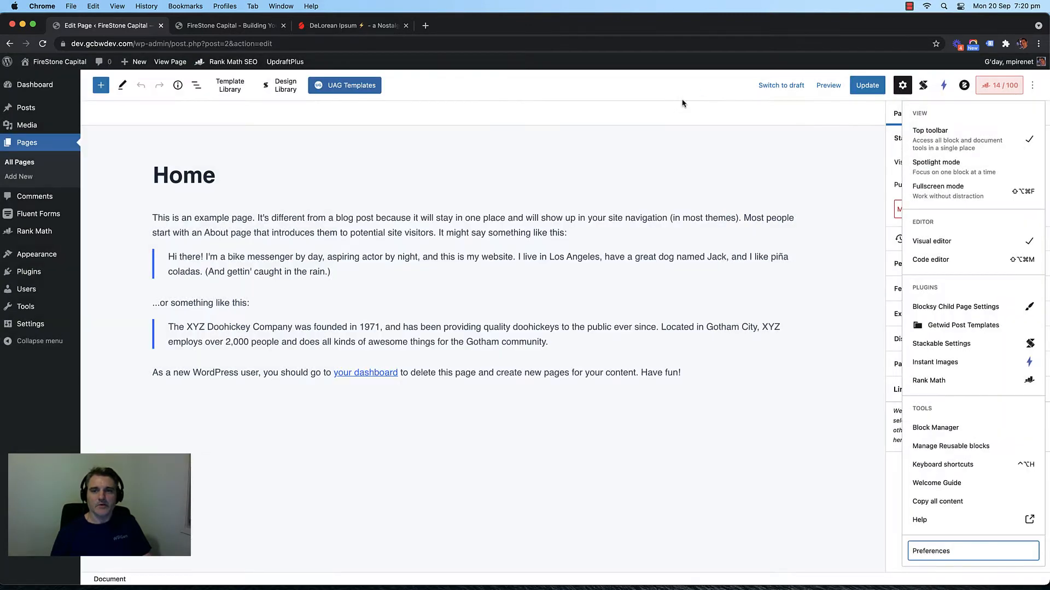
left_click(867, 88)
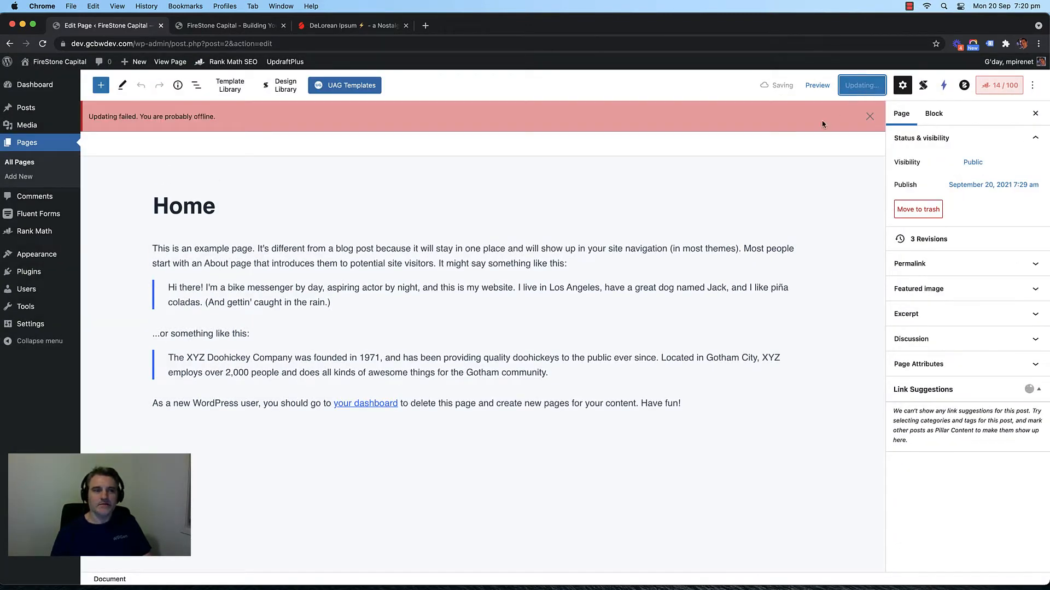
left_click(870, 117)
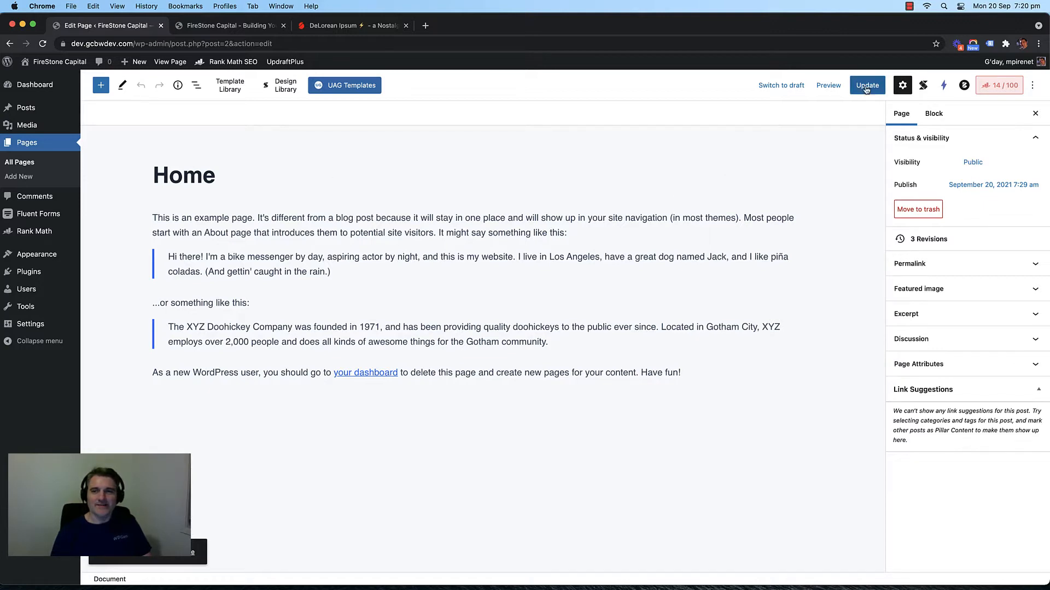
left_click(1032, 86)
Step: Re-enable the pre-publish checklist, append 'dfgdfg' to the last paragraph, and save the page
left_click(931, 551)
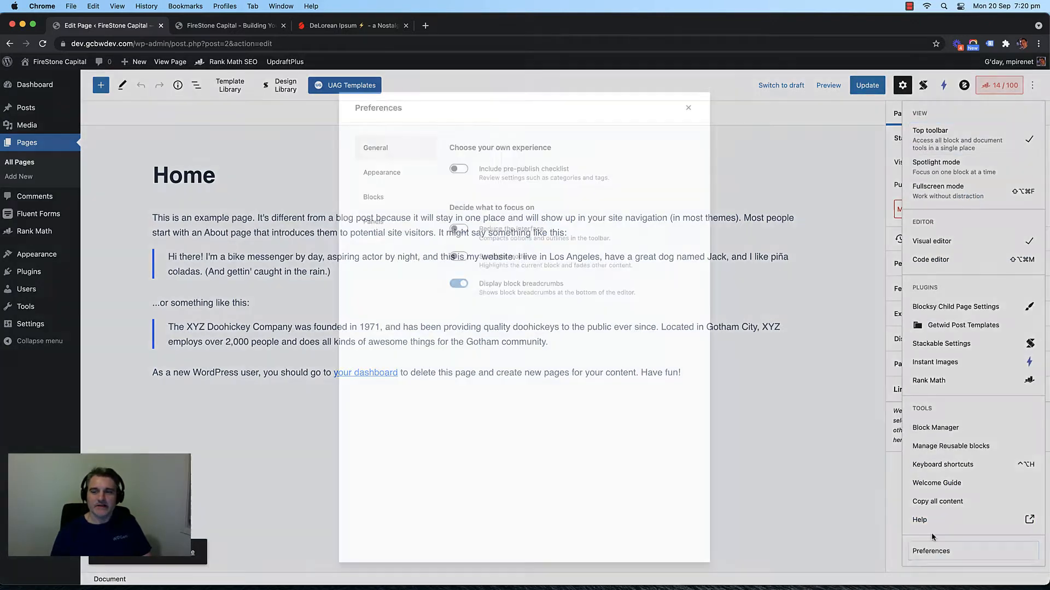
left_click(454, 162)
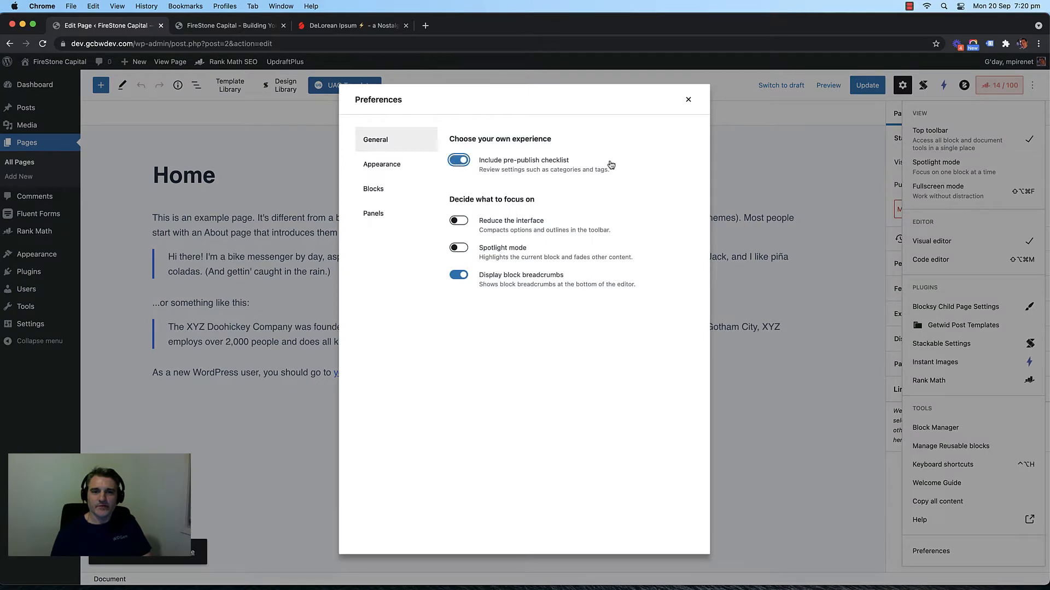
left_click(688, 100)
left_click(864, 88)
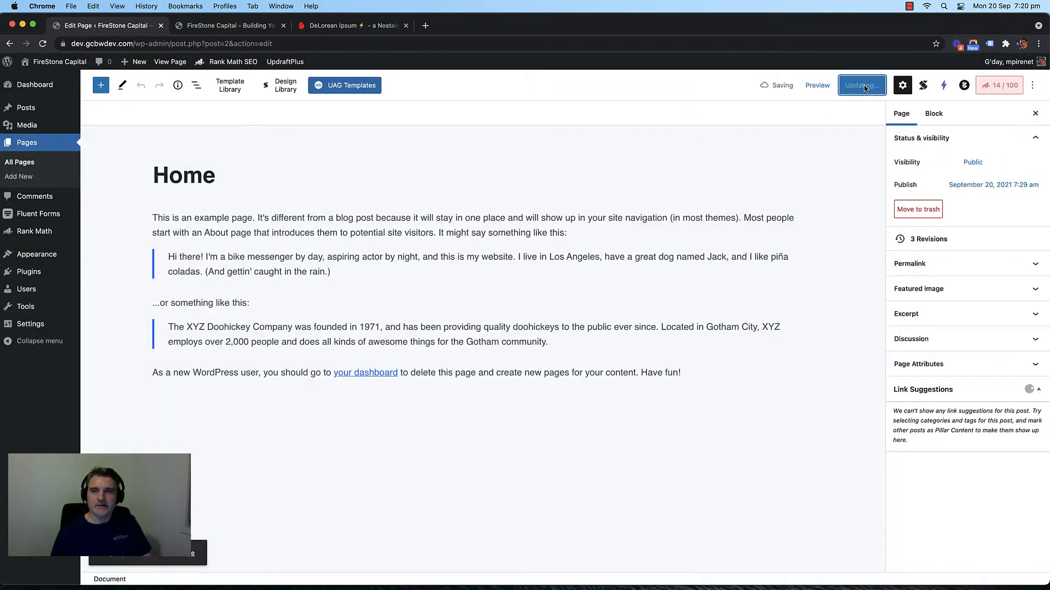
left_click(694, 376)
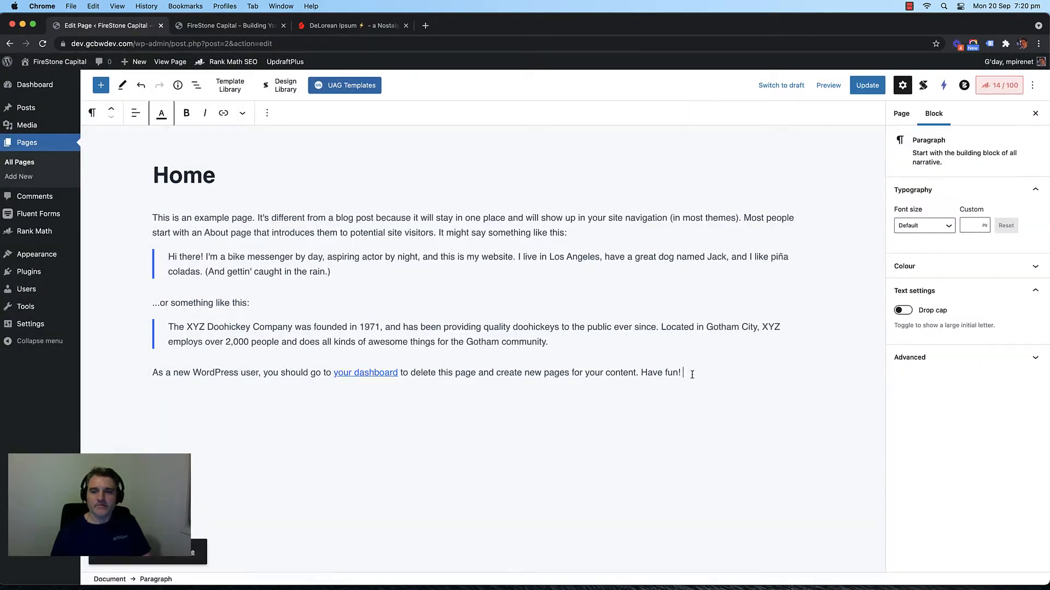
type("dfgdfg")
key("super+s")
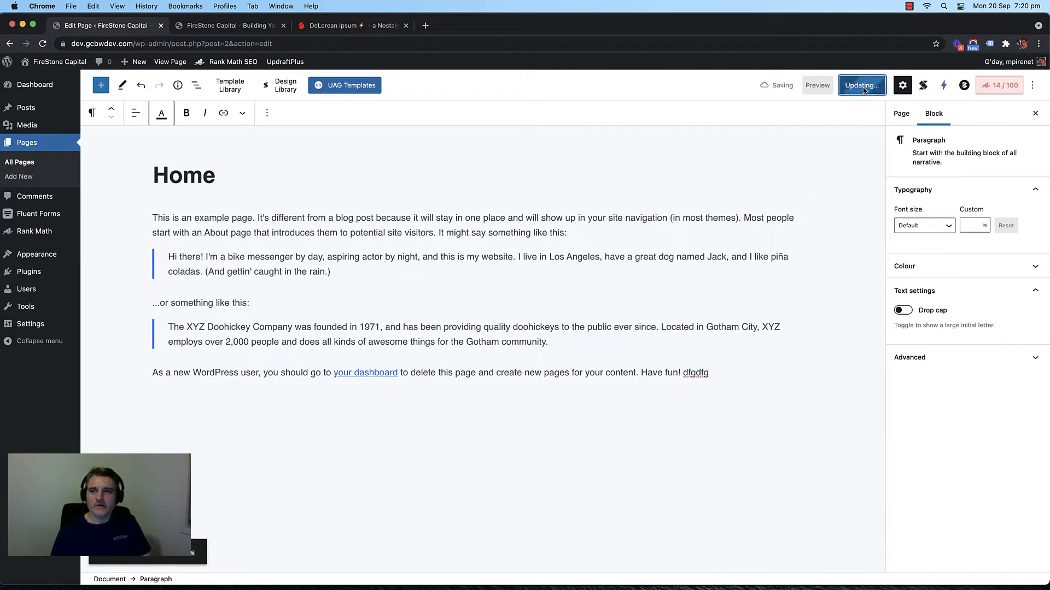
Step: Switch the pre-publish checklist off again in Preferences
left_click(1032, 85)
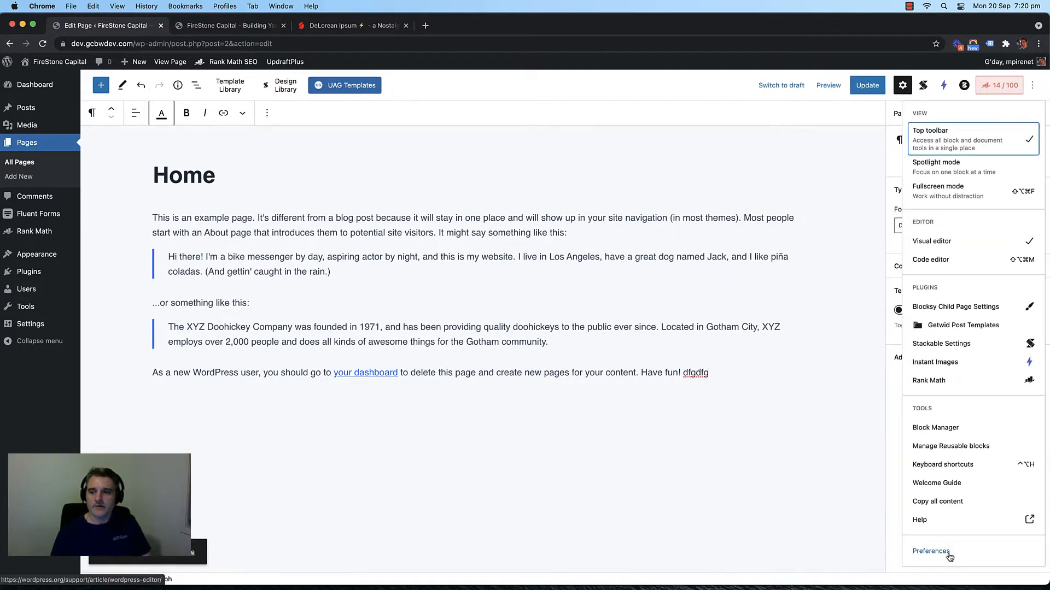
left_click(931, 551)
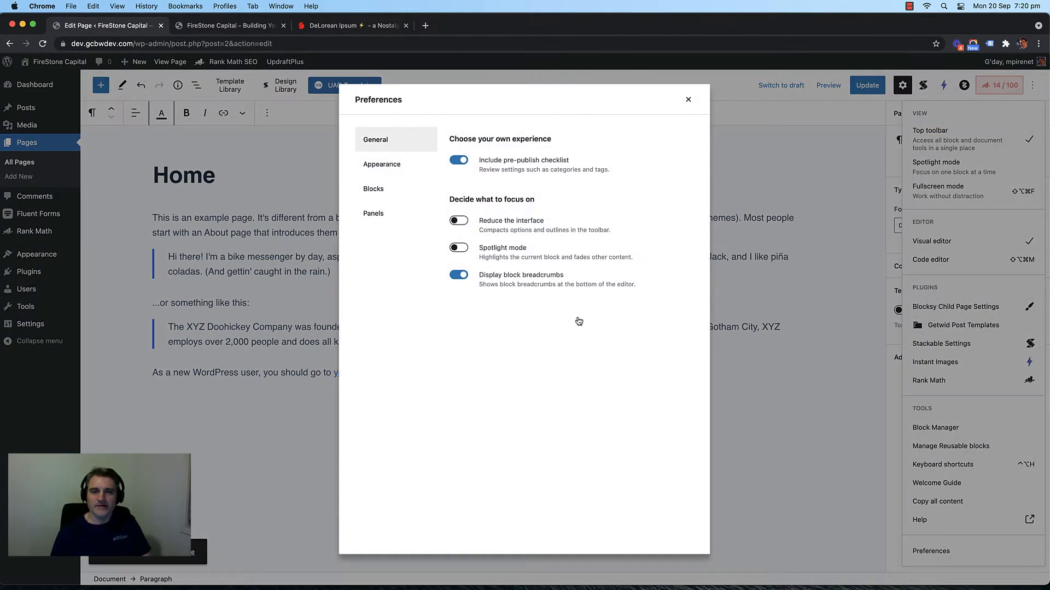
left_click(456, 162)
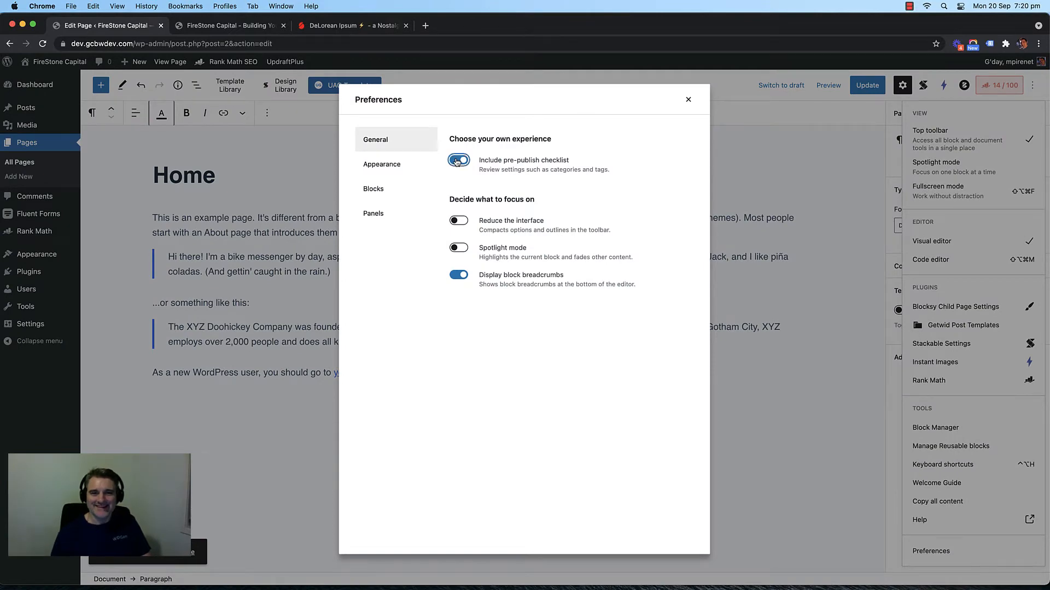
left_click(689, 102)
left_click(1033, 85)
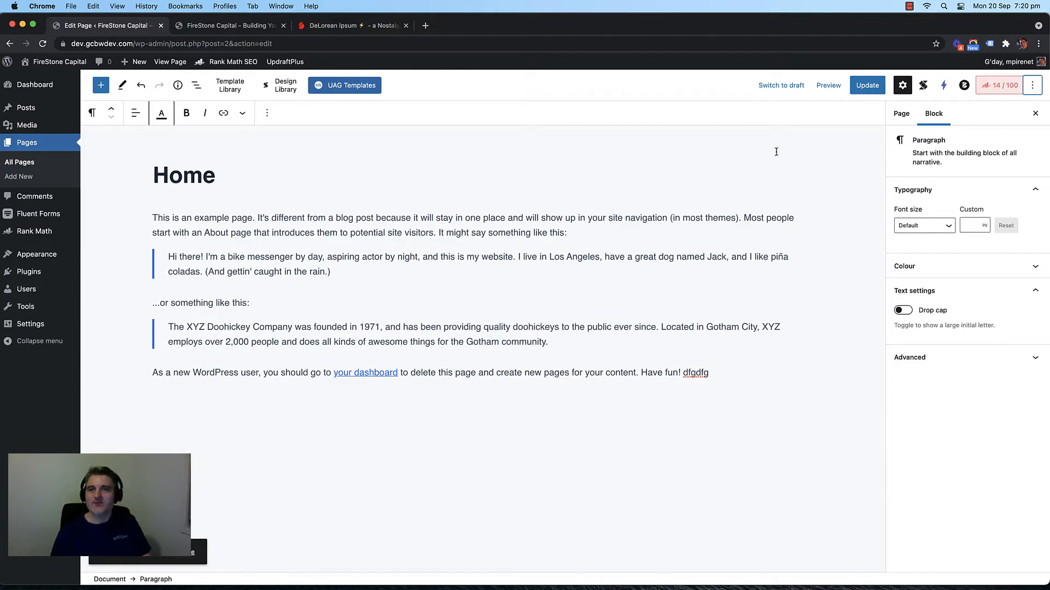
Step: Select every sample content block on the Home page and delete them all
left_click(667, 152)
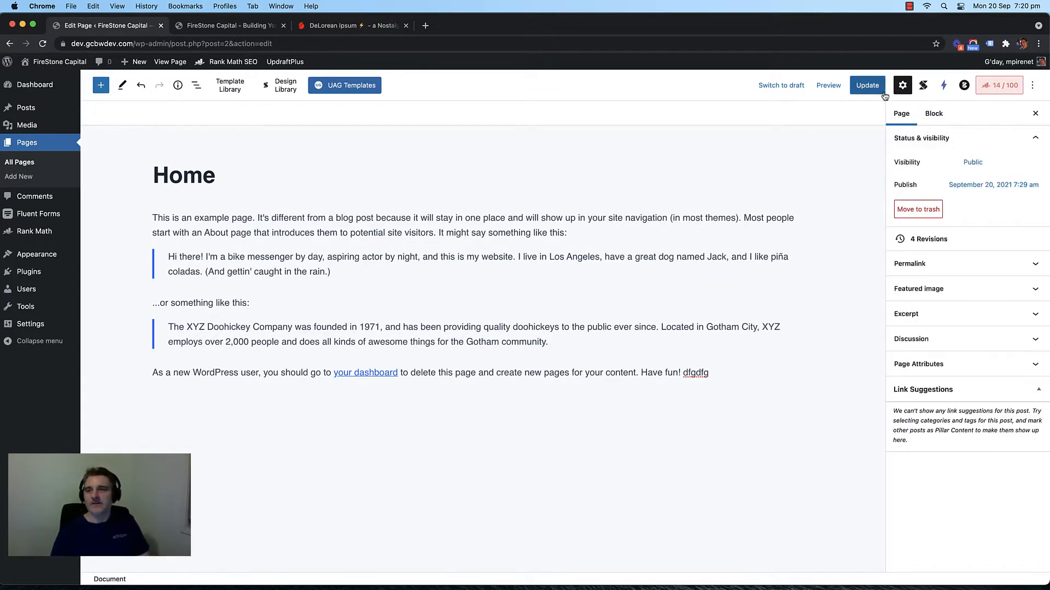
left_click(566, 257)
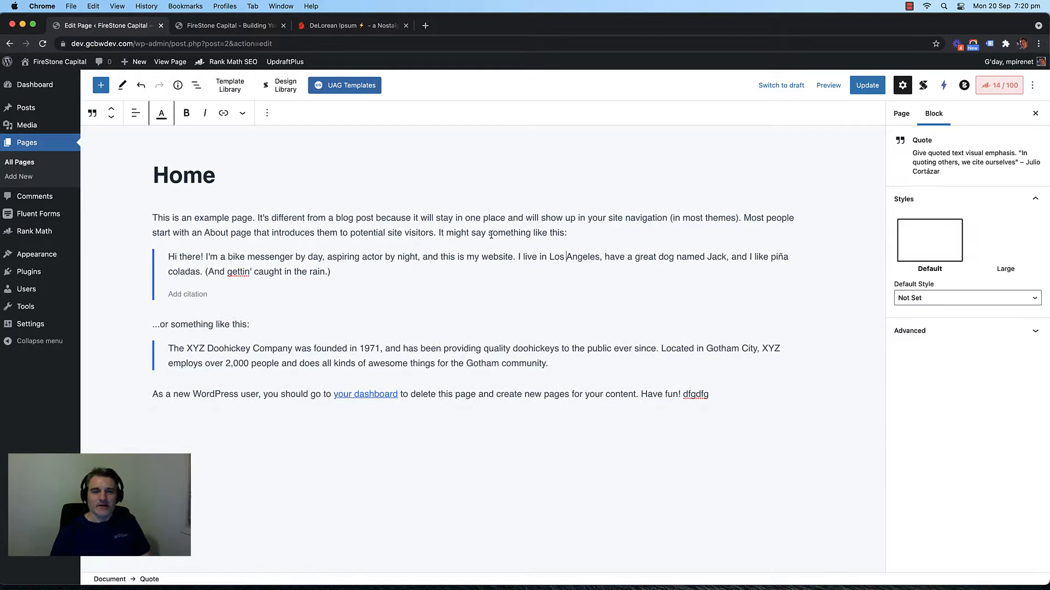
left_click(154, 213)
triple_click(154, 214)
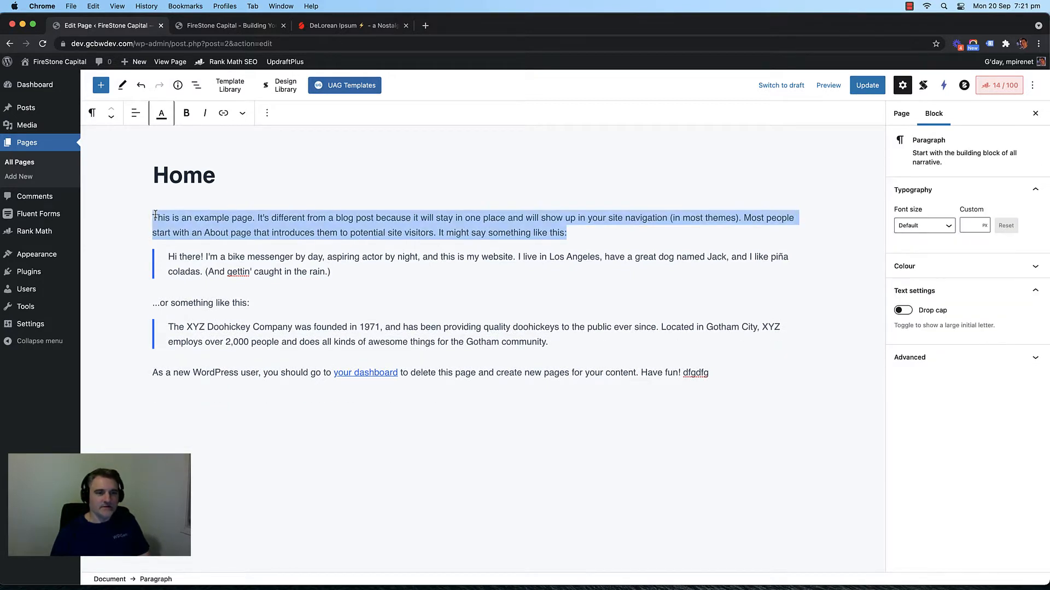
key("super+a")
key("BackSpace")
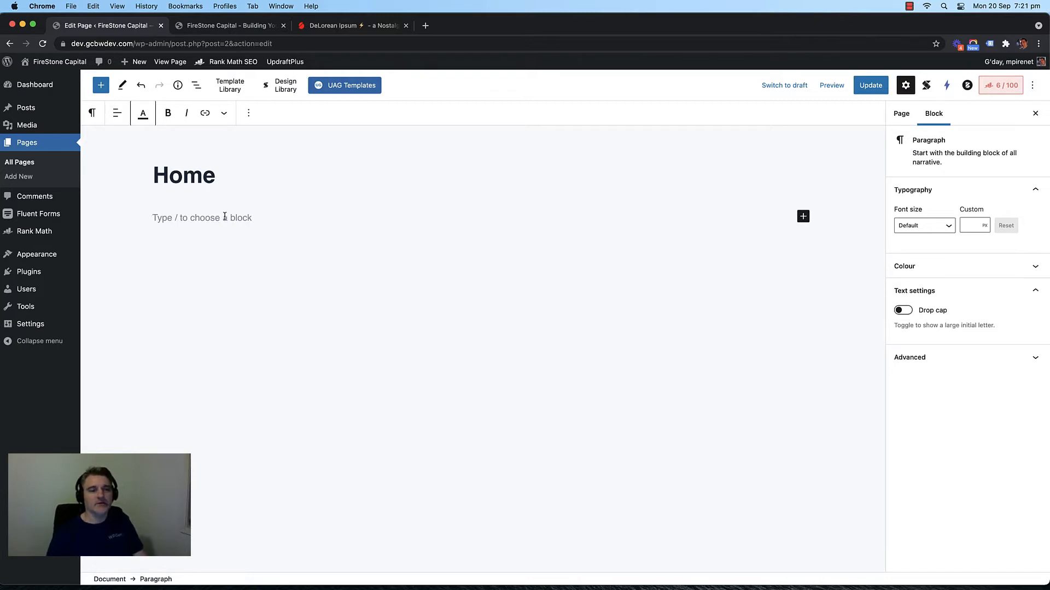
Step: Check that only an empty paragraph block remains below the Home title
left_click(347, 356)
left_click(257, 217)
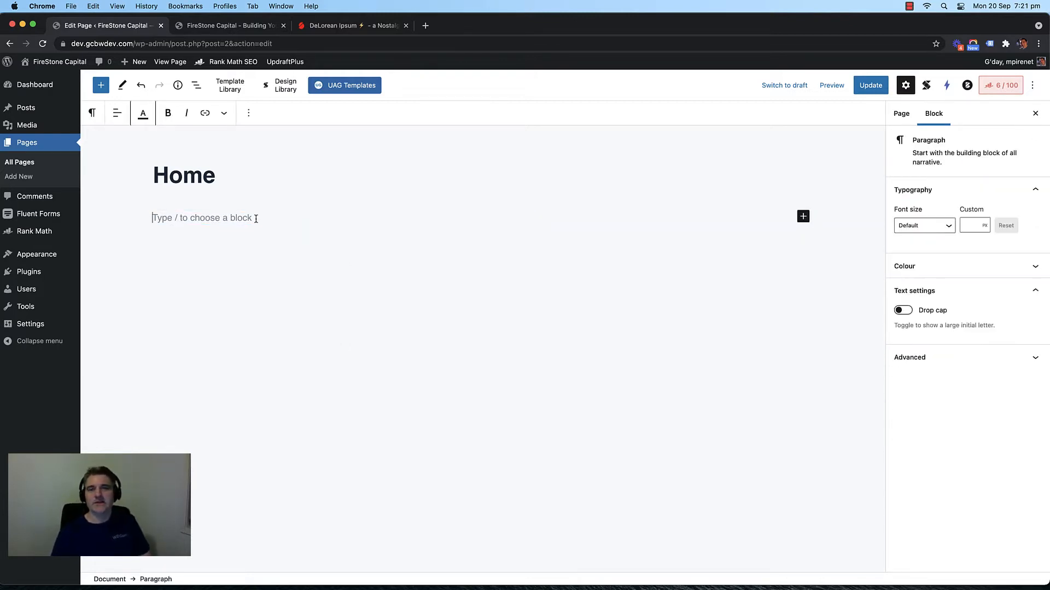
left_click(260, 300)
left_click(257, 228)
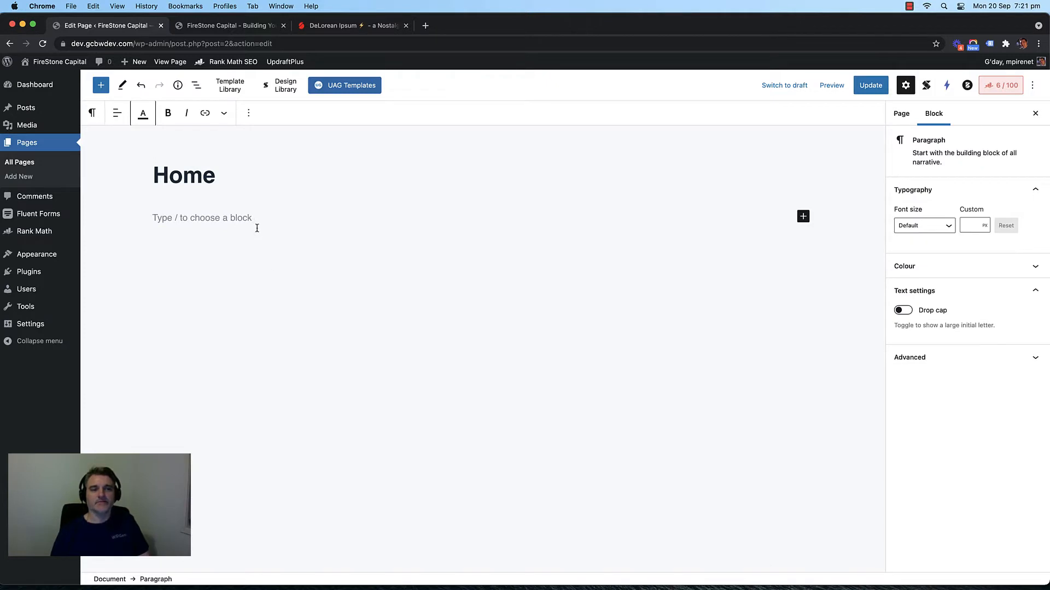
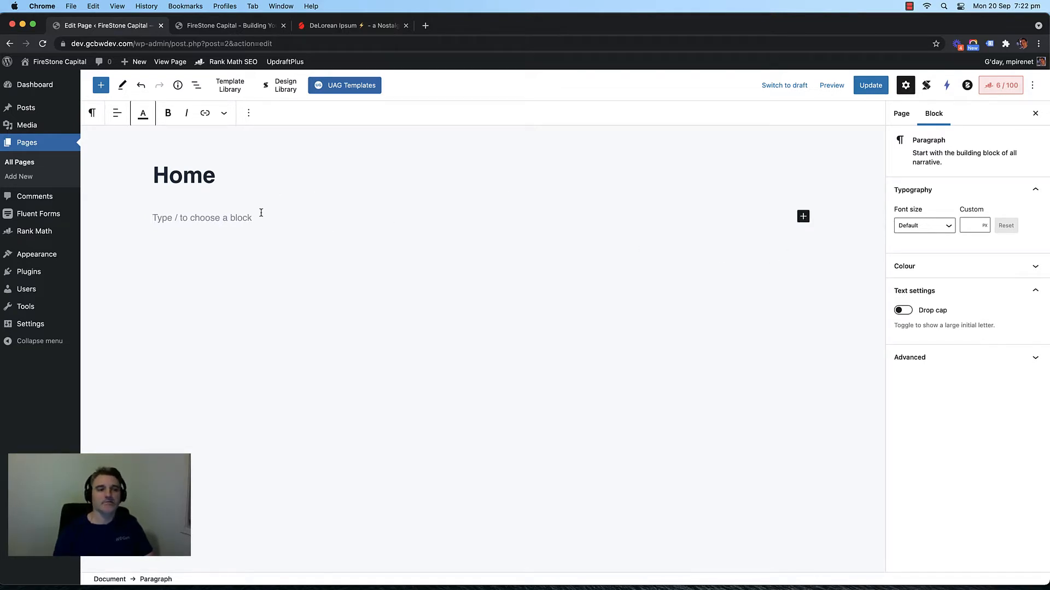
Step: Open the block inserter with the + button in the top toolbar
left_click(100, 85)
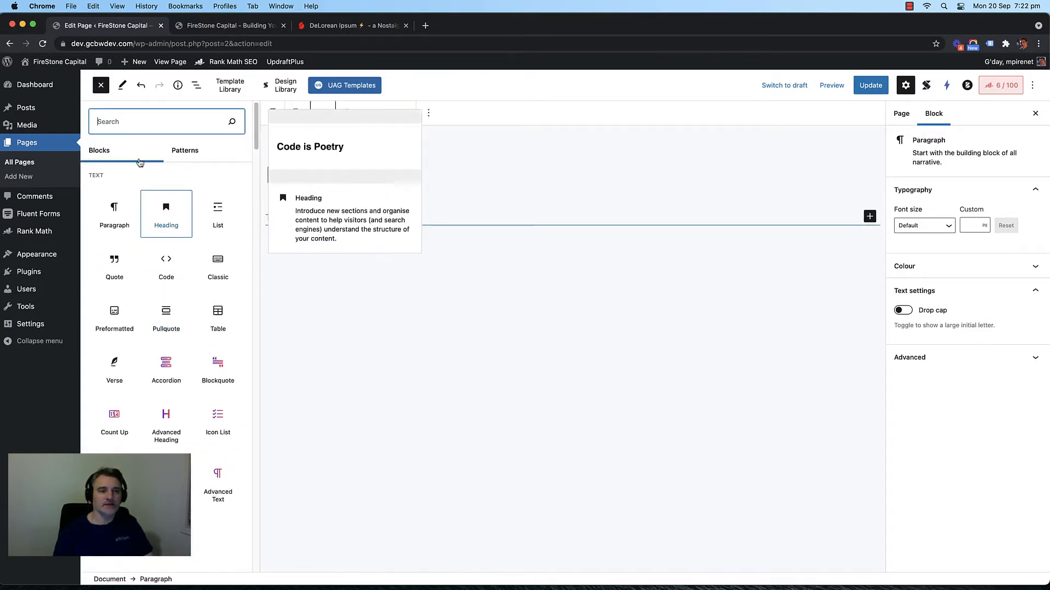
Step: Find the Stackable section in the inserter and insert its Container block
scroll(126, 175, "down", 10)
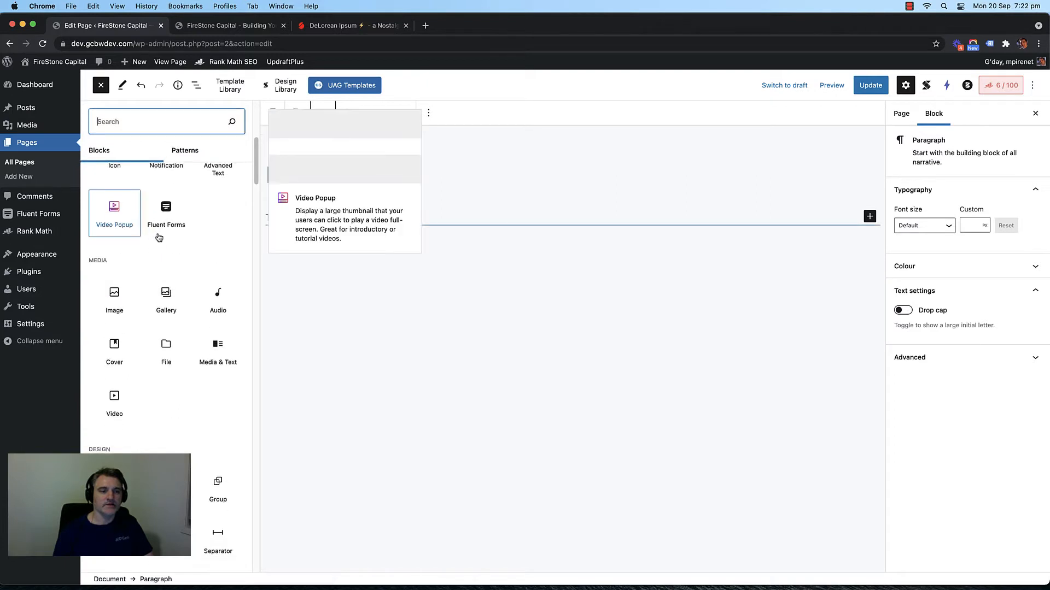
scroll(158, 236, "down", 10)
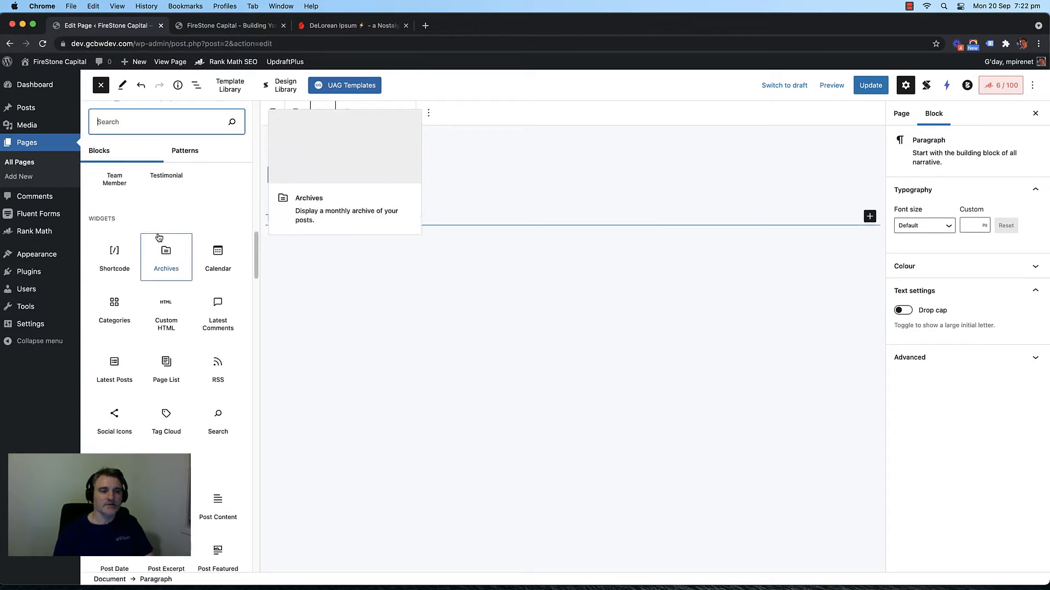
scroll(158, 237, "down", 10)
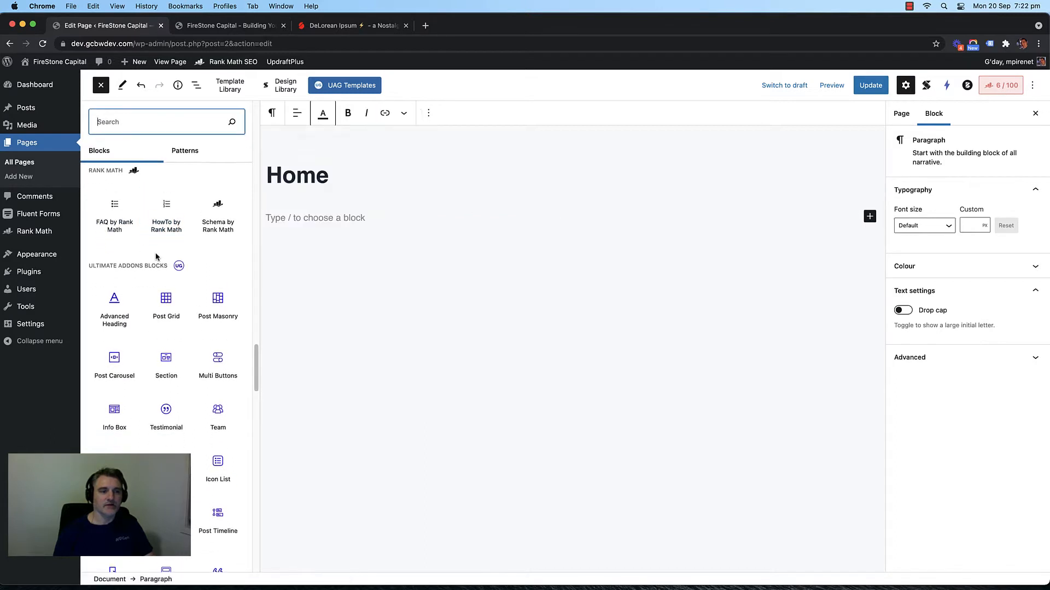
scroll(92, 241, "down", 1)
scroll(92, 241, "down", 3)
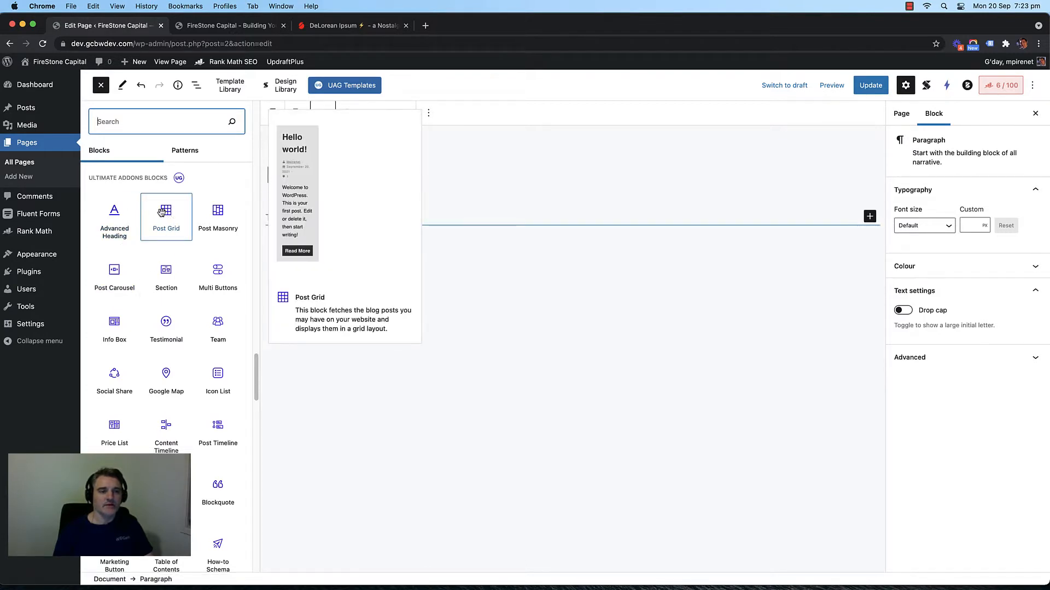
scroll(161, 227, "down", 10)
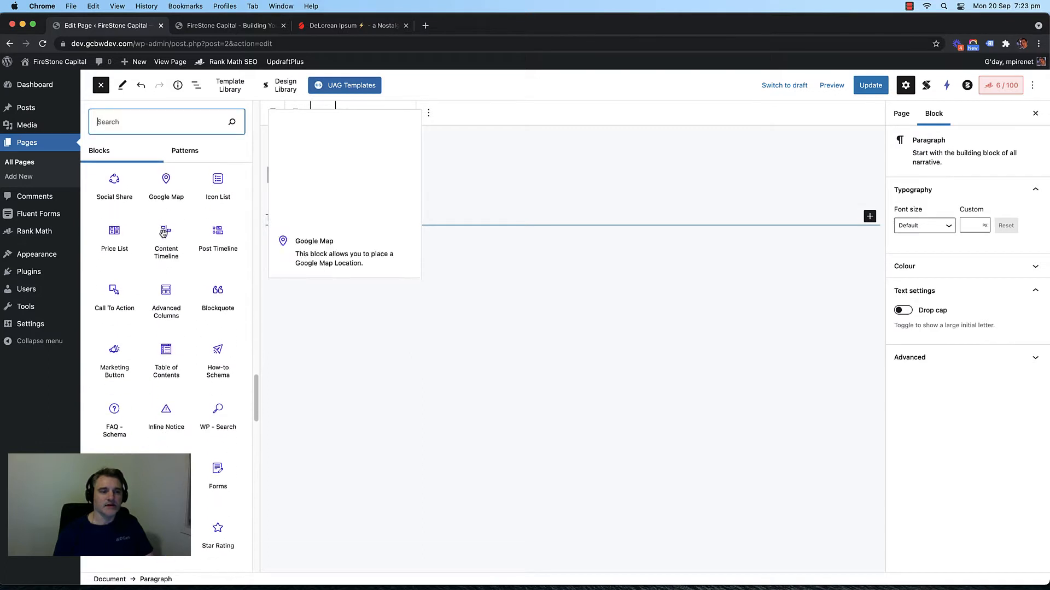
scroll(162, 240, "up", 4)
scroll(164, 257, "down", 2)
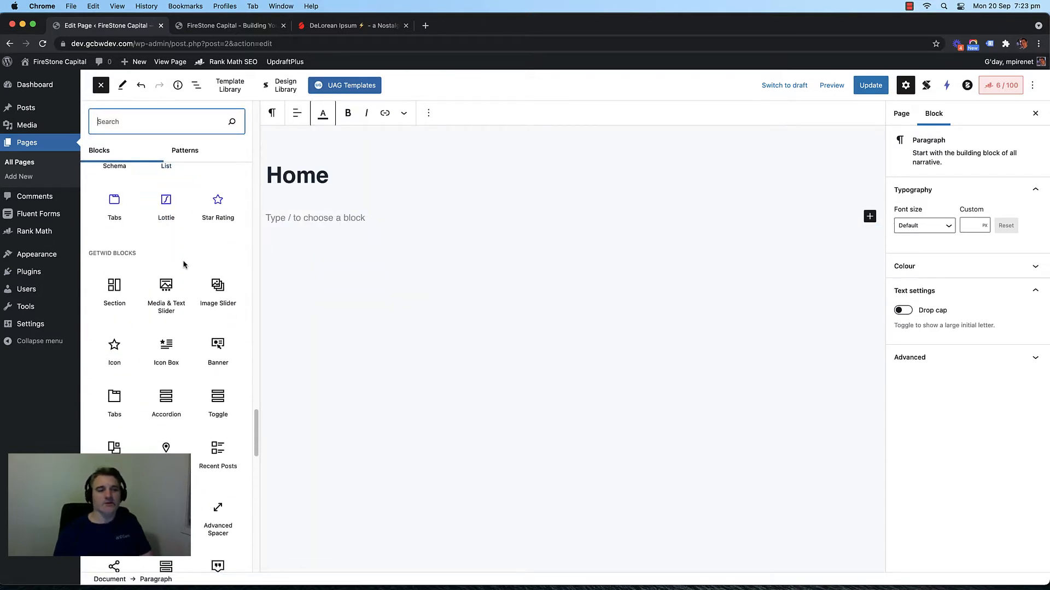
scroll(164, 350, "down", 4)
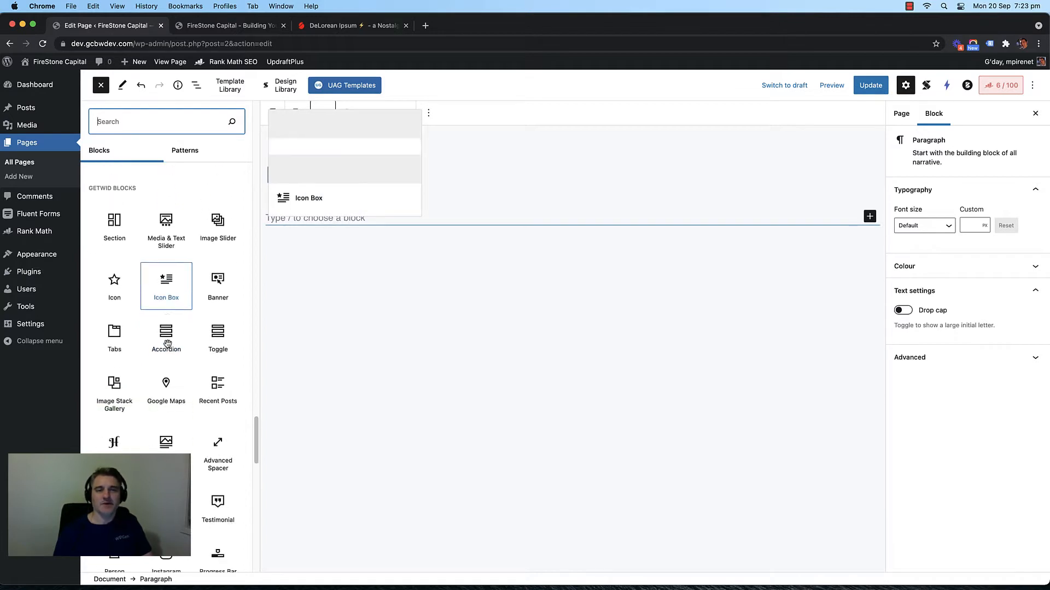
scroll(165, 325, "up", 5)
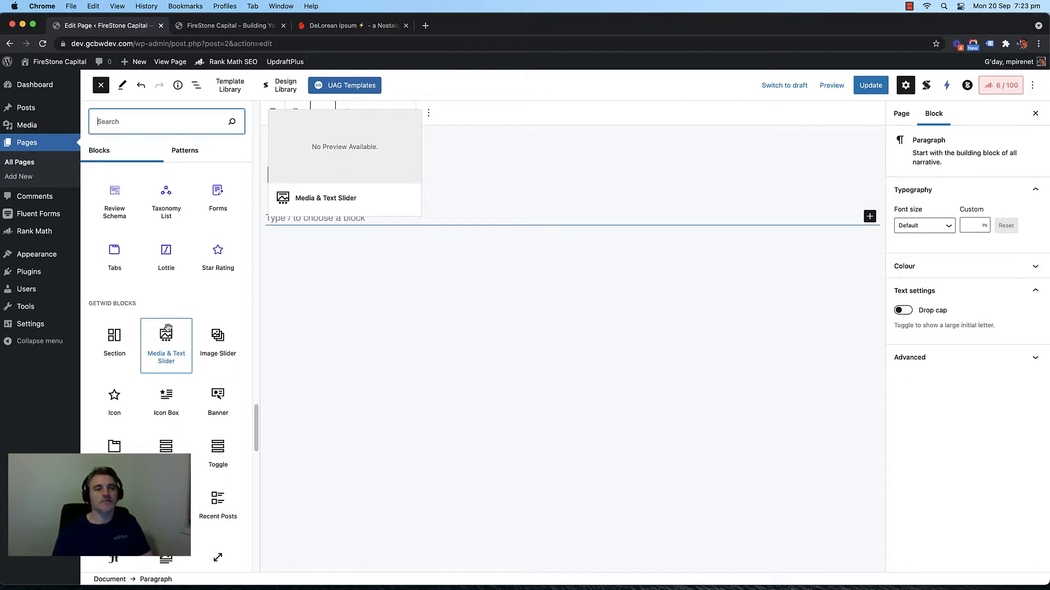
scroll(167, 327, "down", 1)
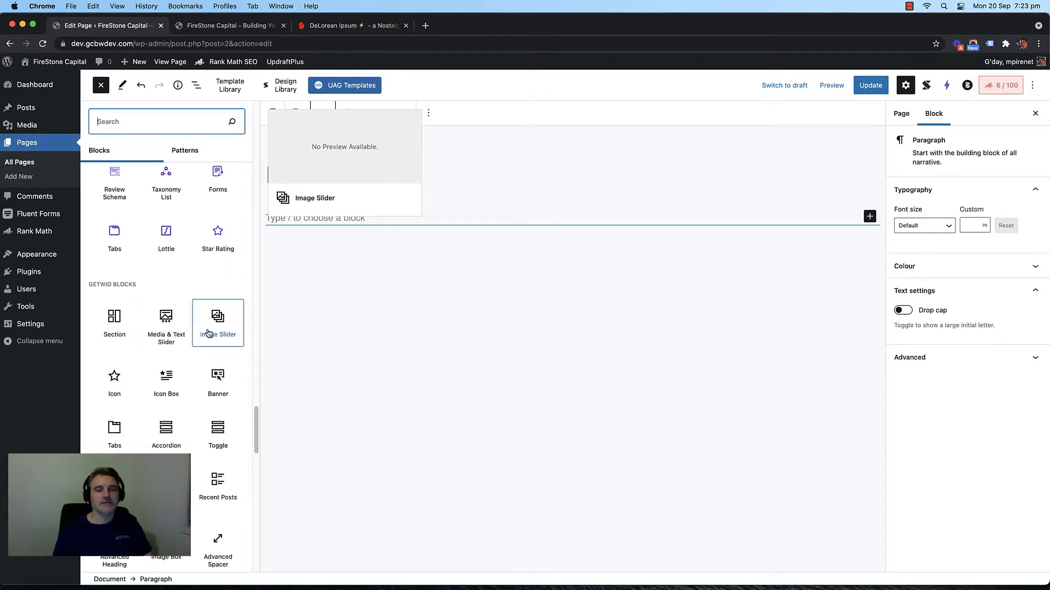
scroll(194, 335, "down", 1)
scroll(162, 348, "up", 1)
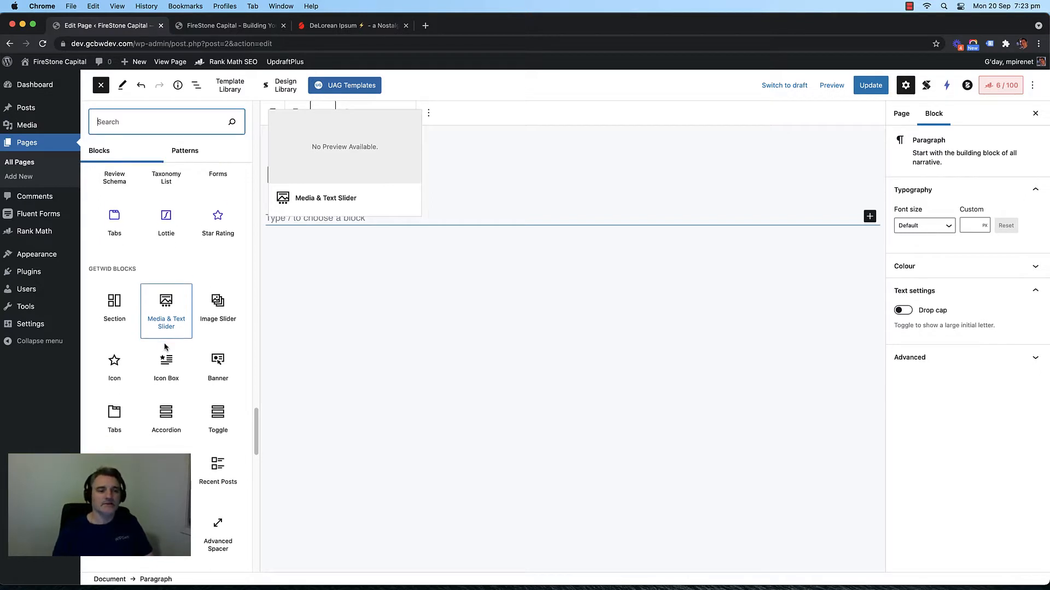
scroll(166, 361, "down", 2)
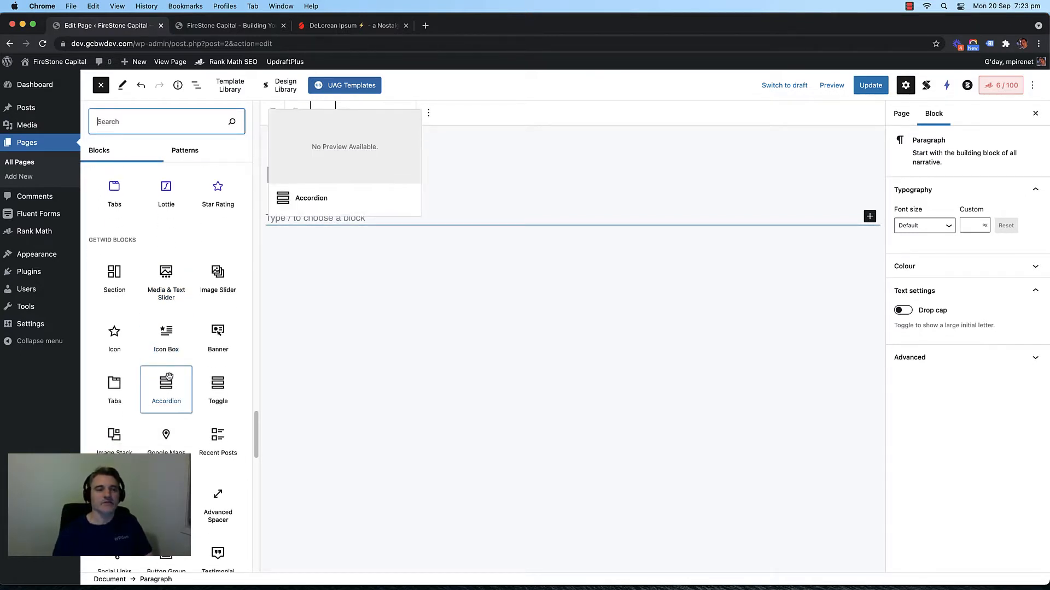
scroll(168, 388, "up", 5)
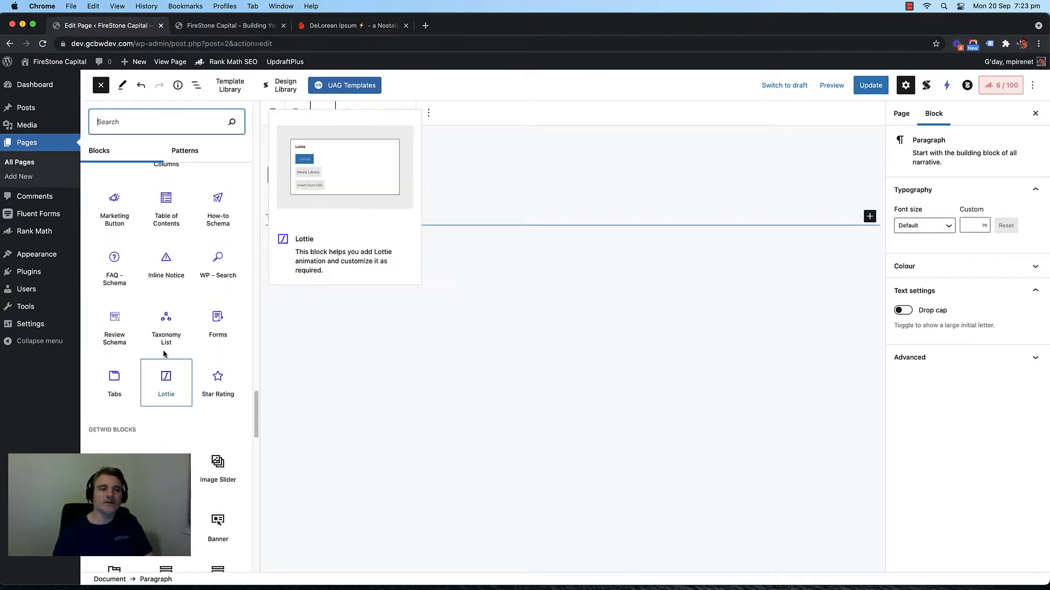
scroll(167, 372, "up", 3)
scroll(166, 287, "down", 4)
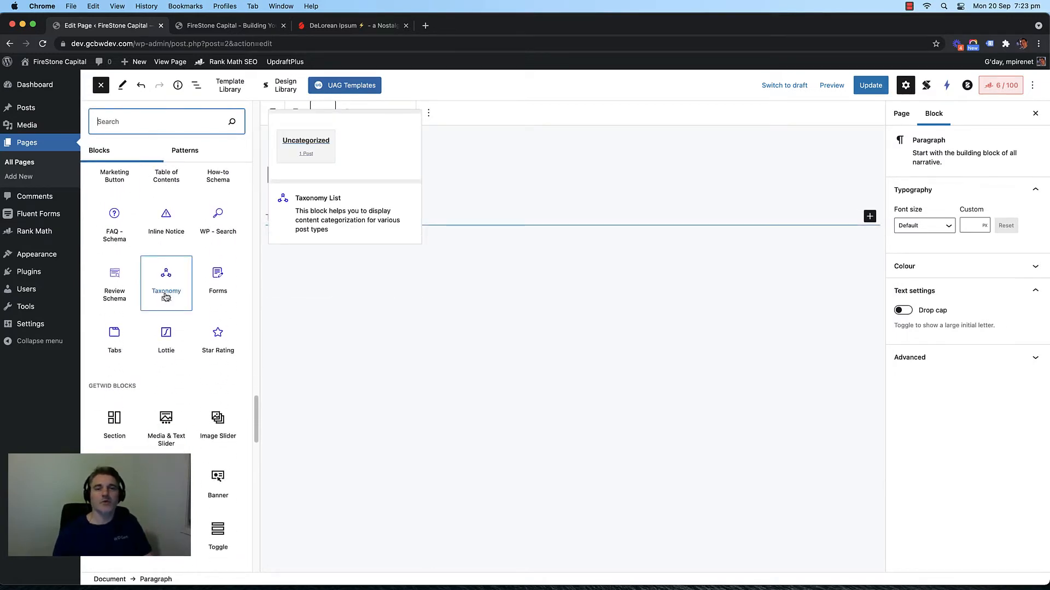
scroll(166, 301, "down", 6)
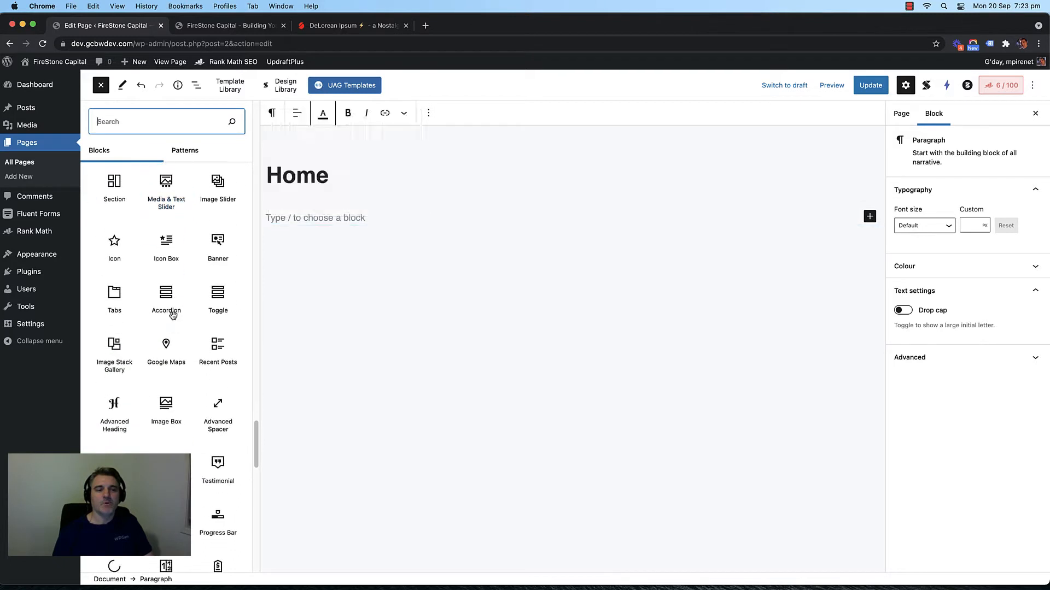
mouse_move(173, 292)
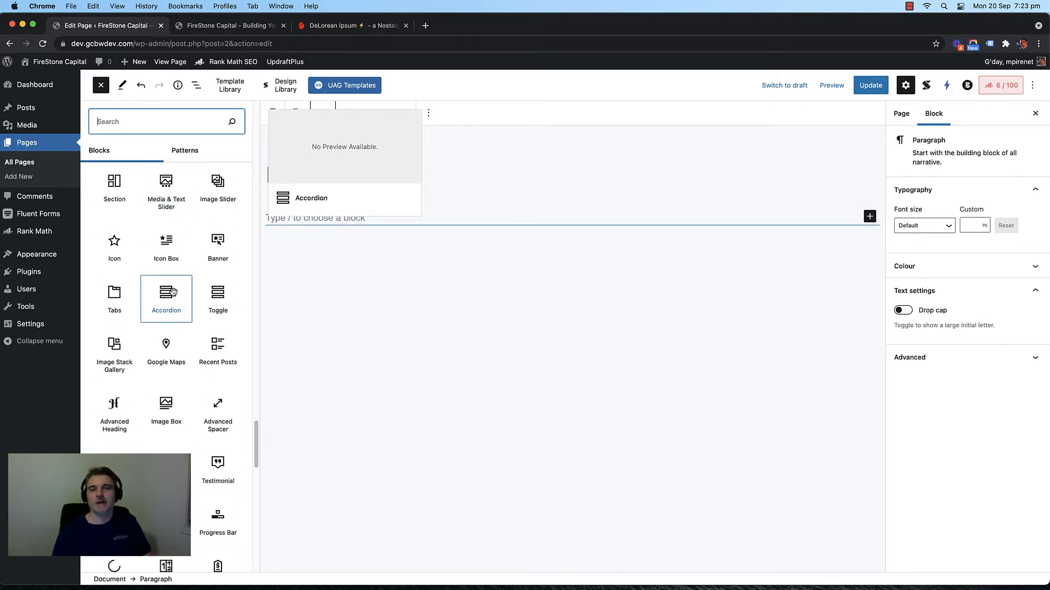
scroll(173, 293, "down", 12)
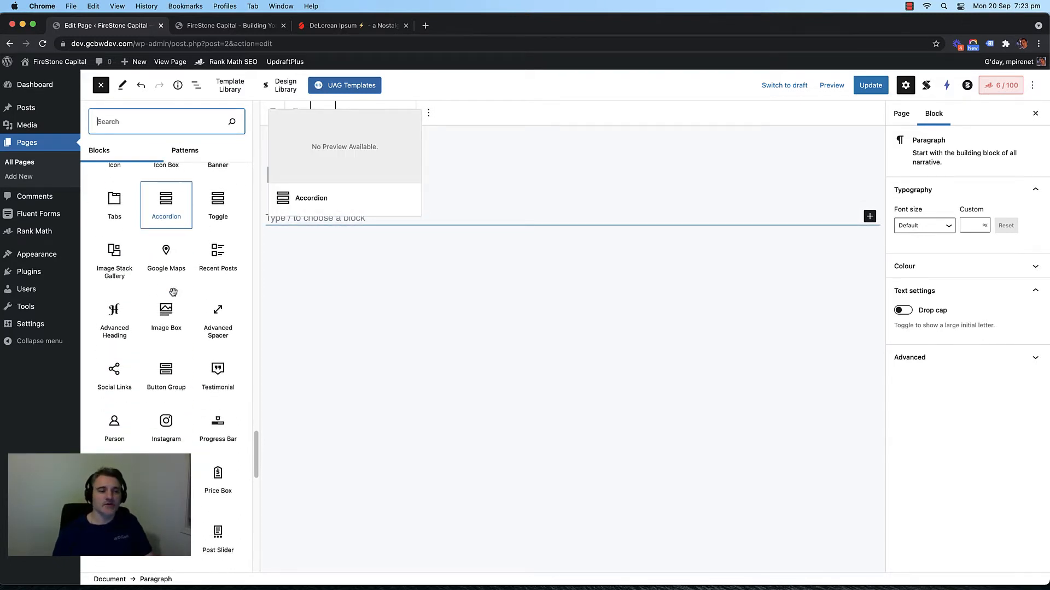
scroll(173, 296, "up", 8)
scroll(174, 296, "down", 10)
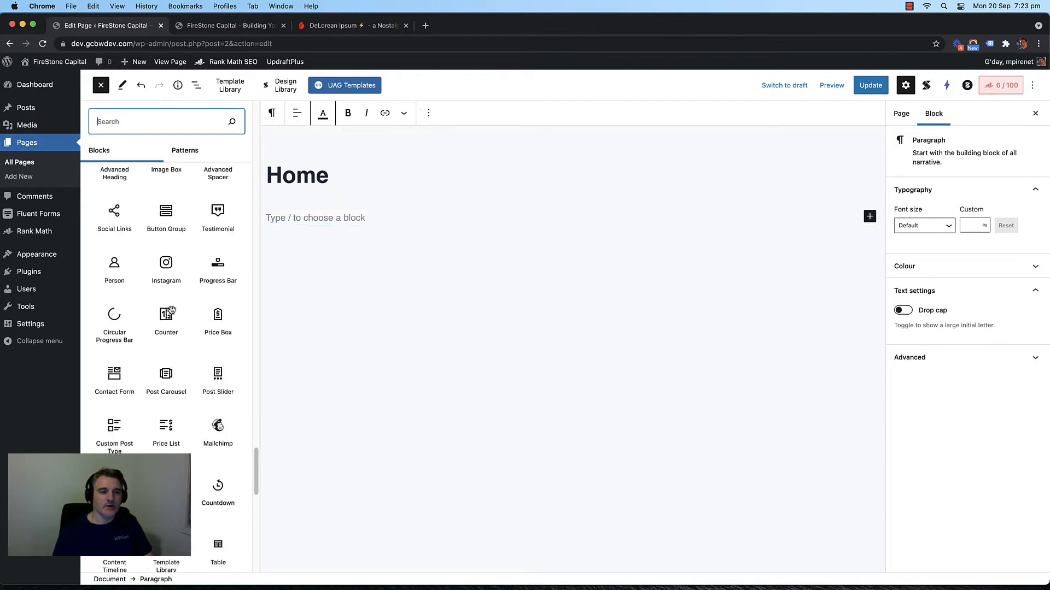
scroll(176, 389, "down", 10)
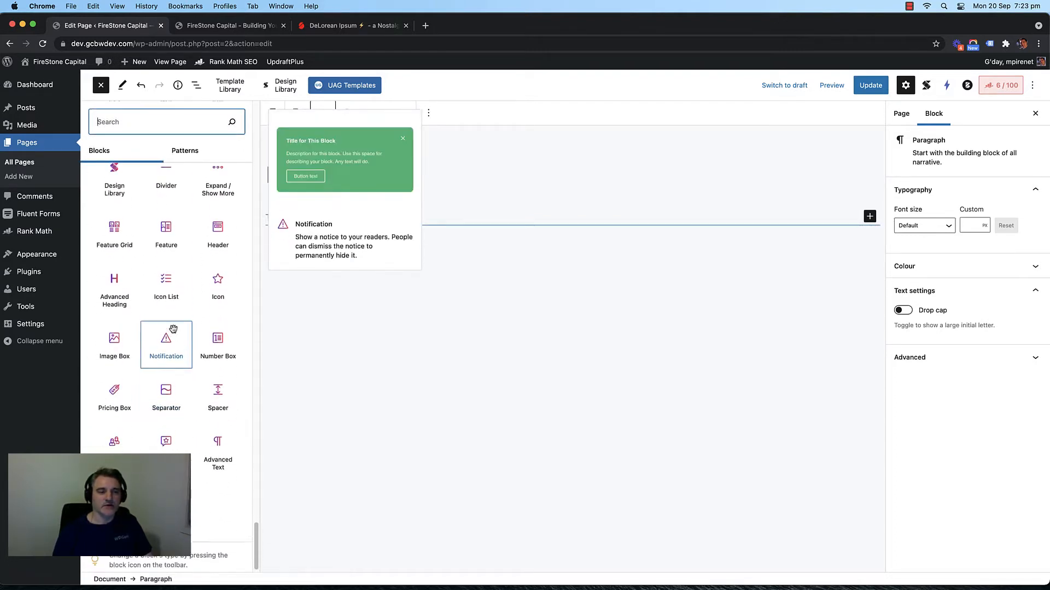
scroll(164, 335, "up", 10)
scroll(168, 338, "down", 1)
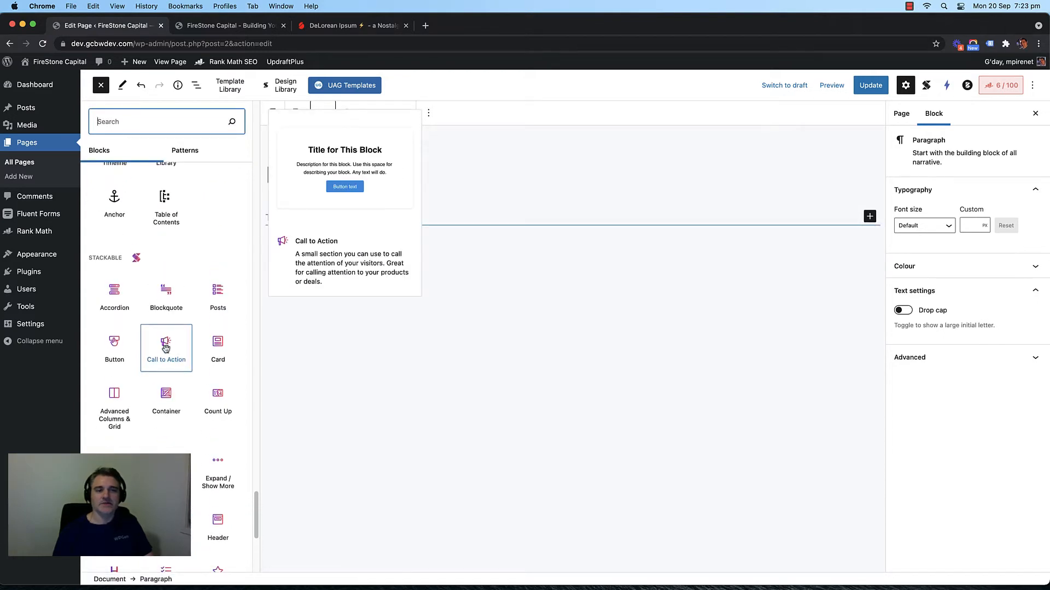
scroll(170, 328, "down", 4)
scroll(167, 328, "up", 4)
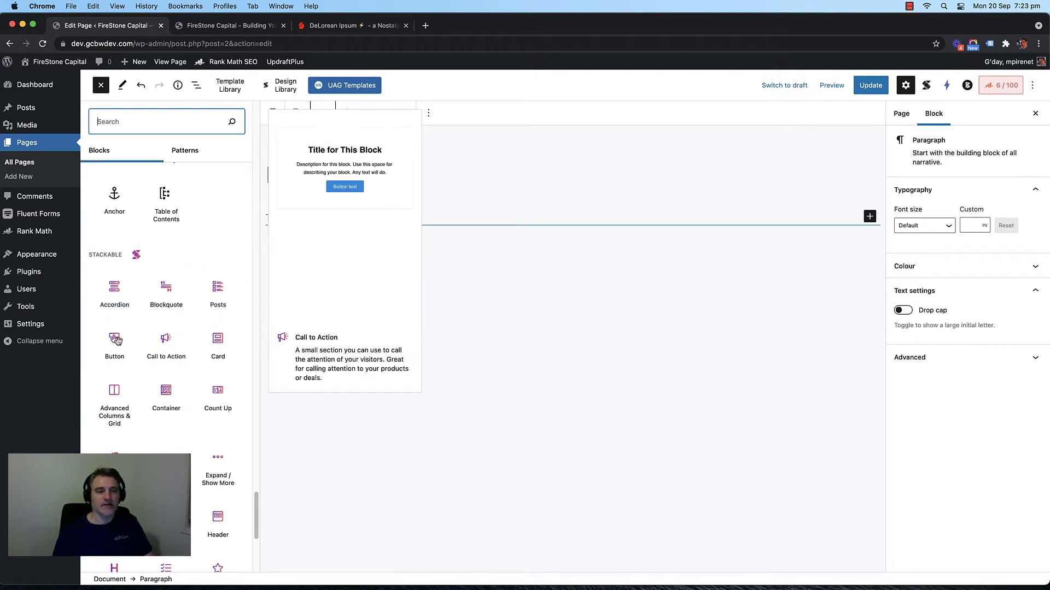
scroll(156, 386, "down", 1)
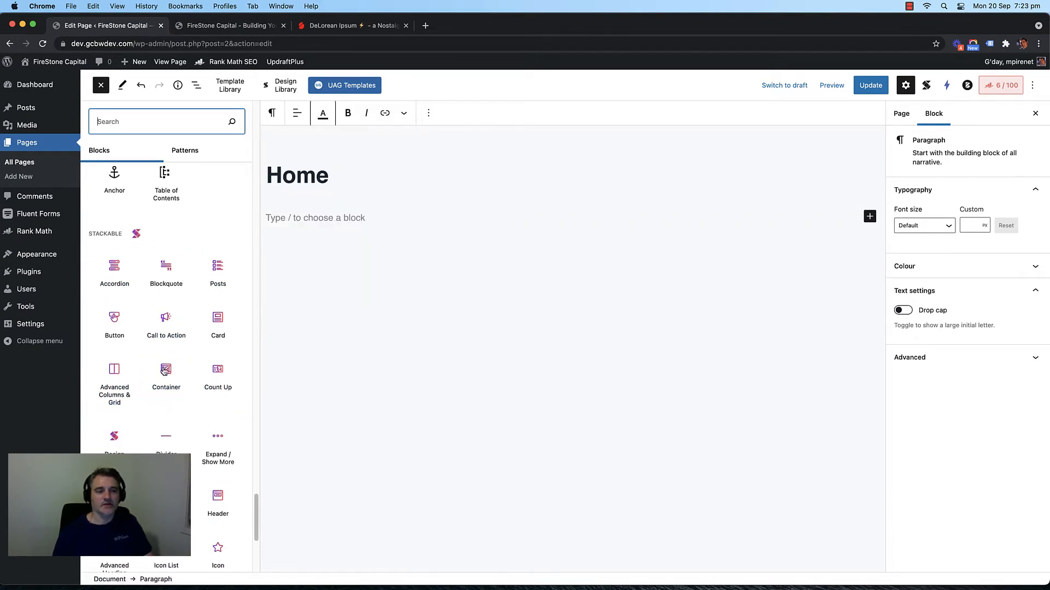
scroll(154, 371, "down", 10)
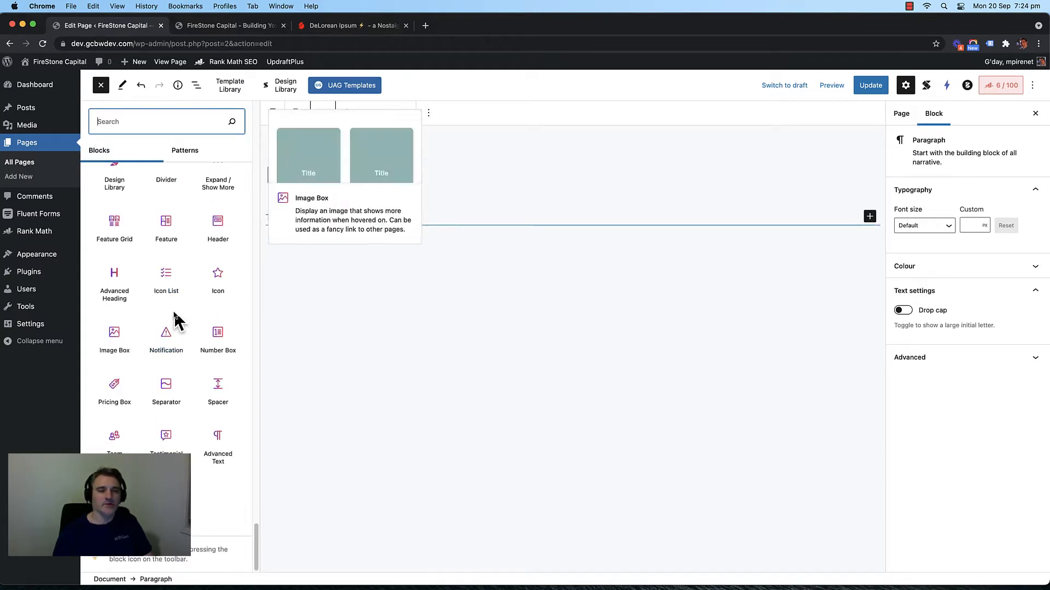
scroll(180, 403, "up", 12)
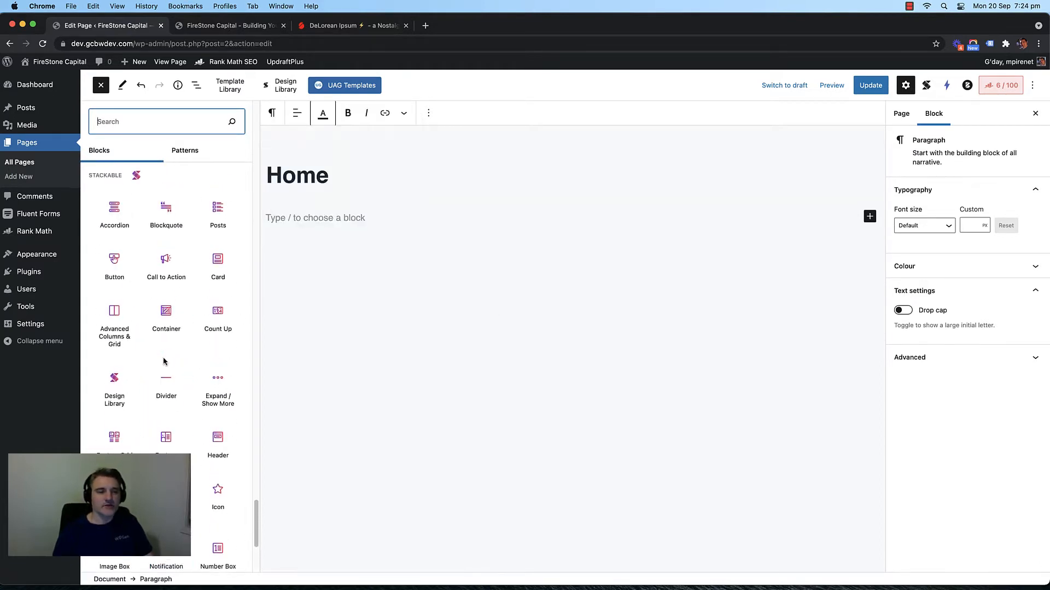
scroll(163, 370, "down", 3)
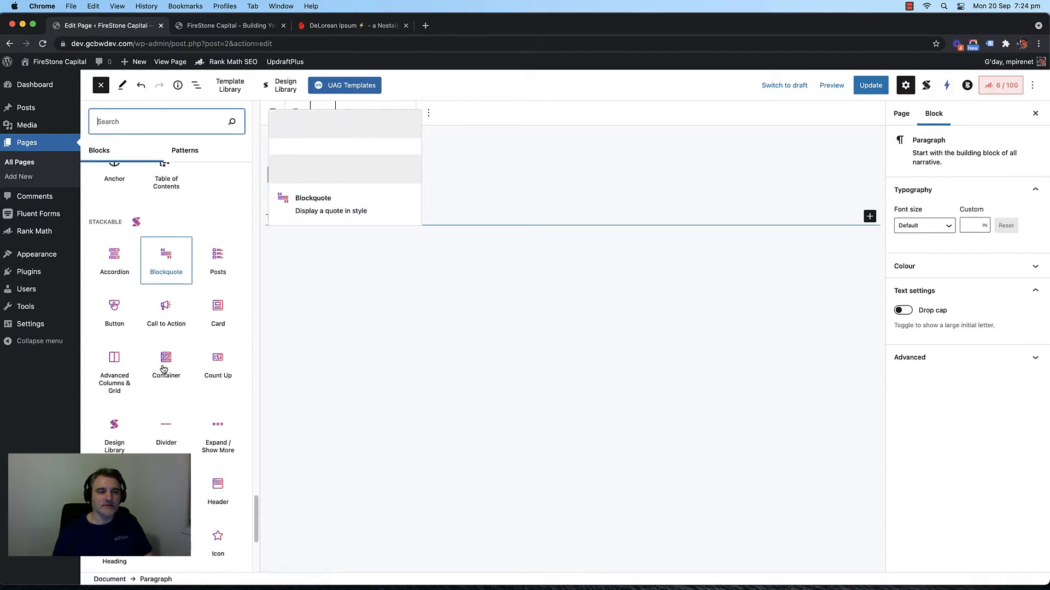
scroll(164, 257, "down", 3)
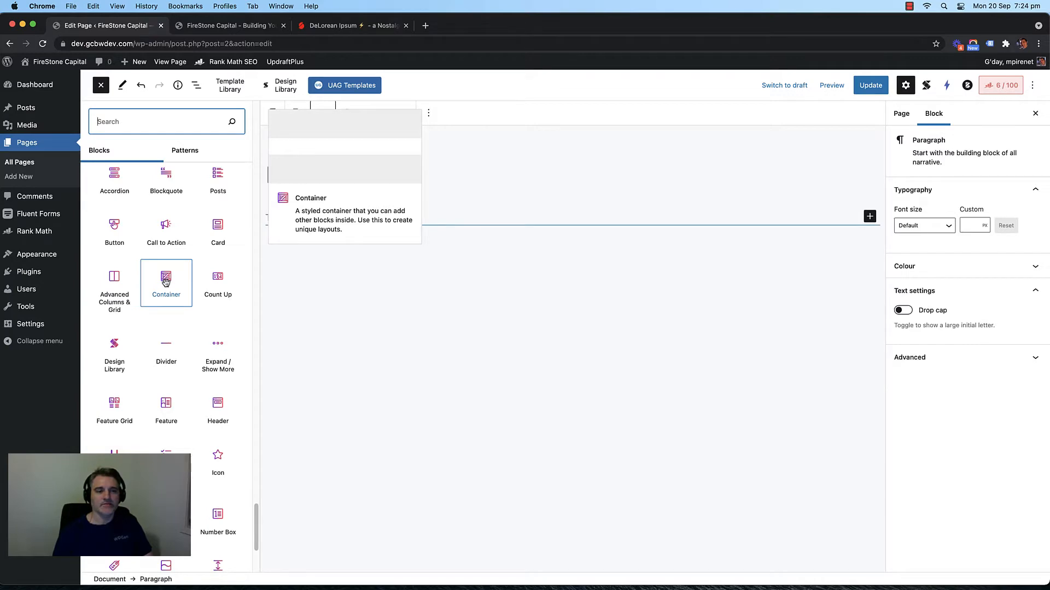
left_click(165, 281)
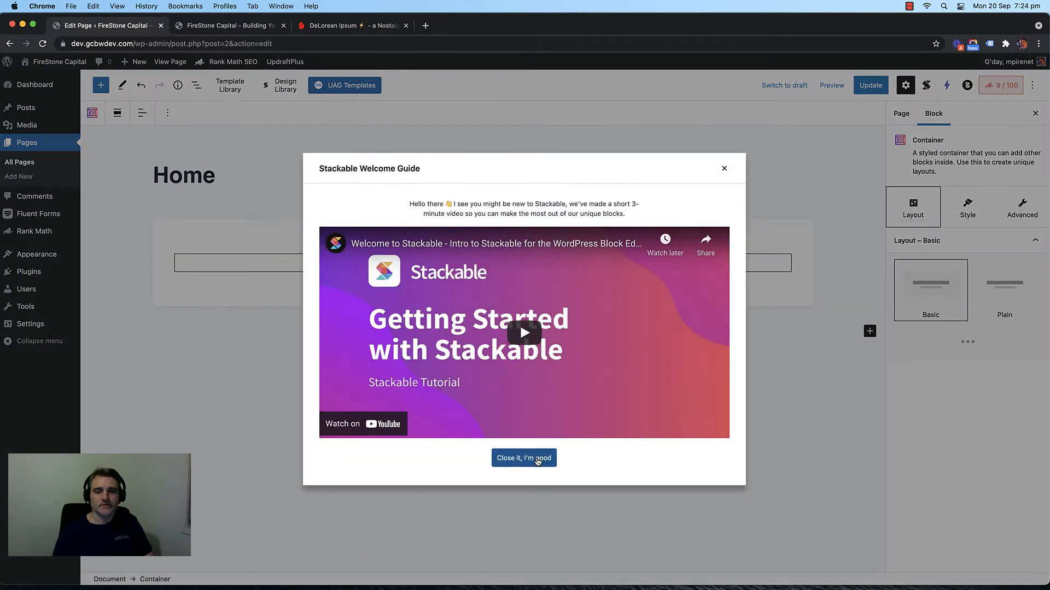
Step: Close the Stackable Welcome Guide and set the Container's layout to Plain instead of Basic
left_click(537, 459)
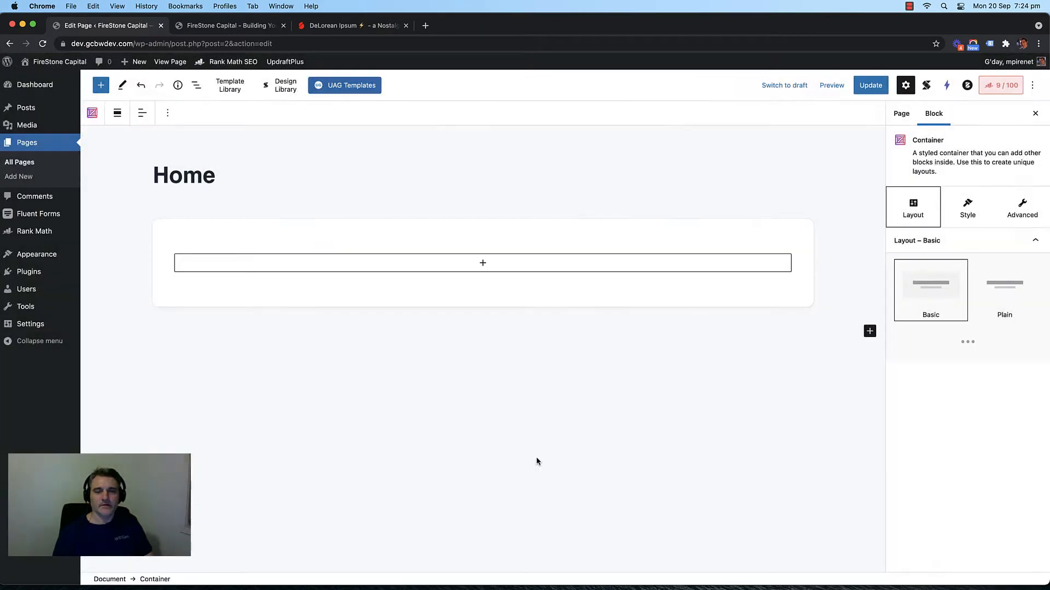
left_click(425, 230)
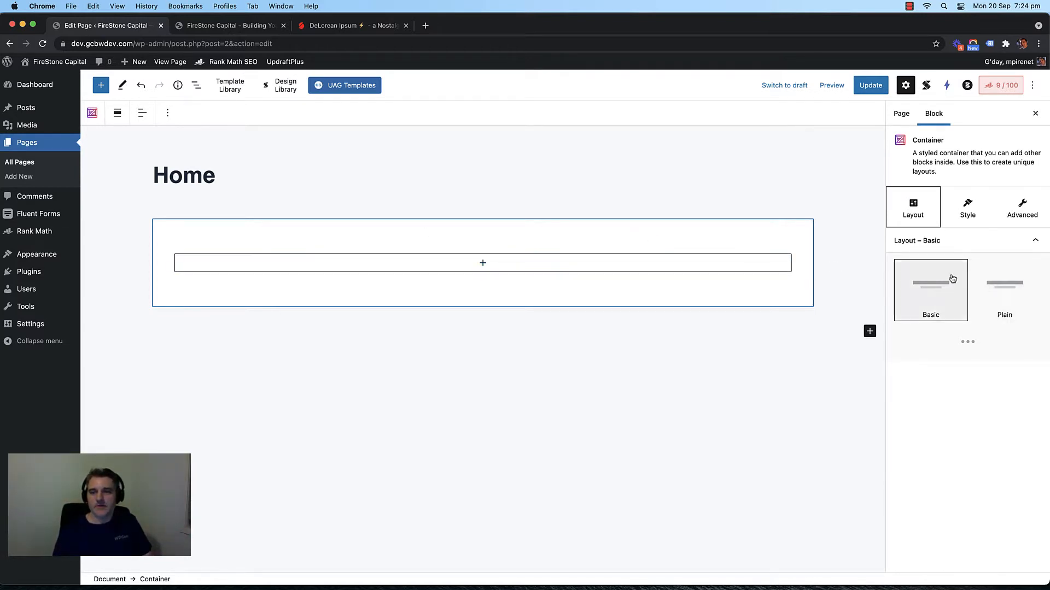
left_click(1009, 291)
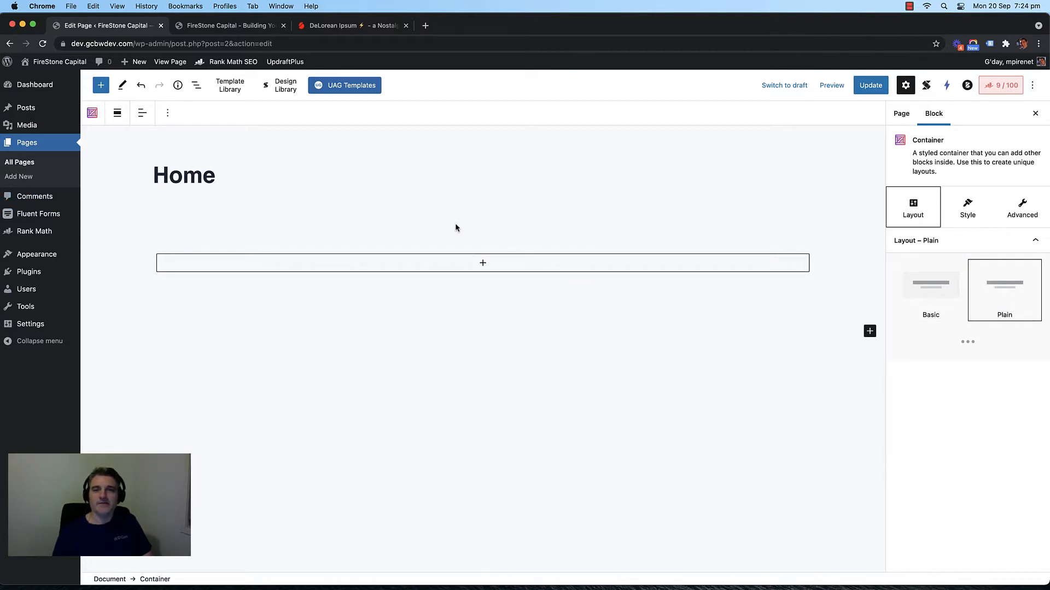
Step: Insert an Advanced Heading block into the container, found by searching 'adv', and centre-align it
left_click(483, 263)
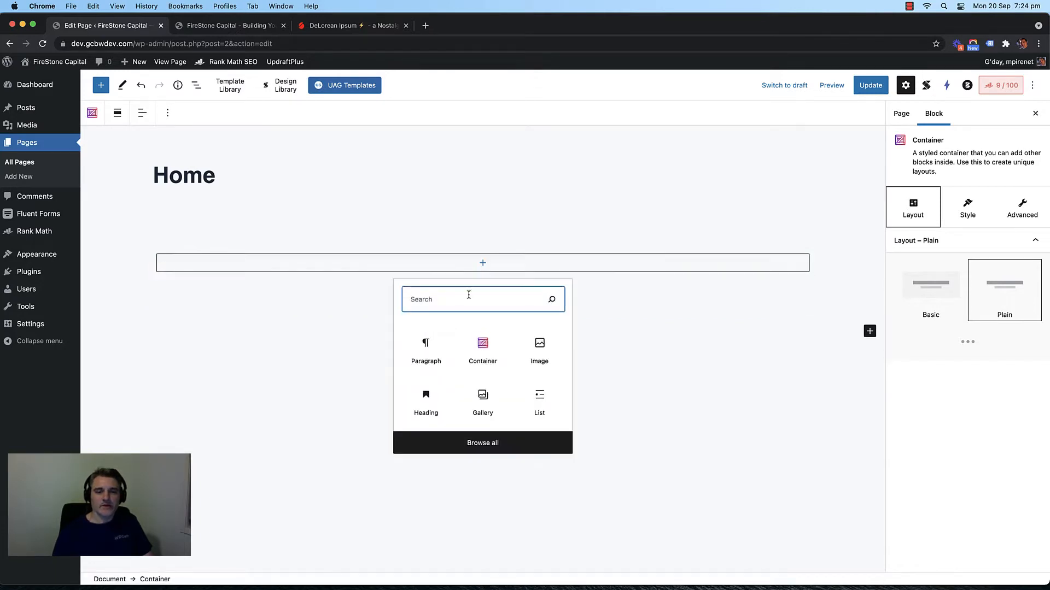
type("adv")
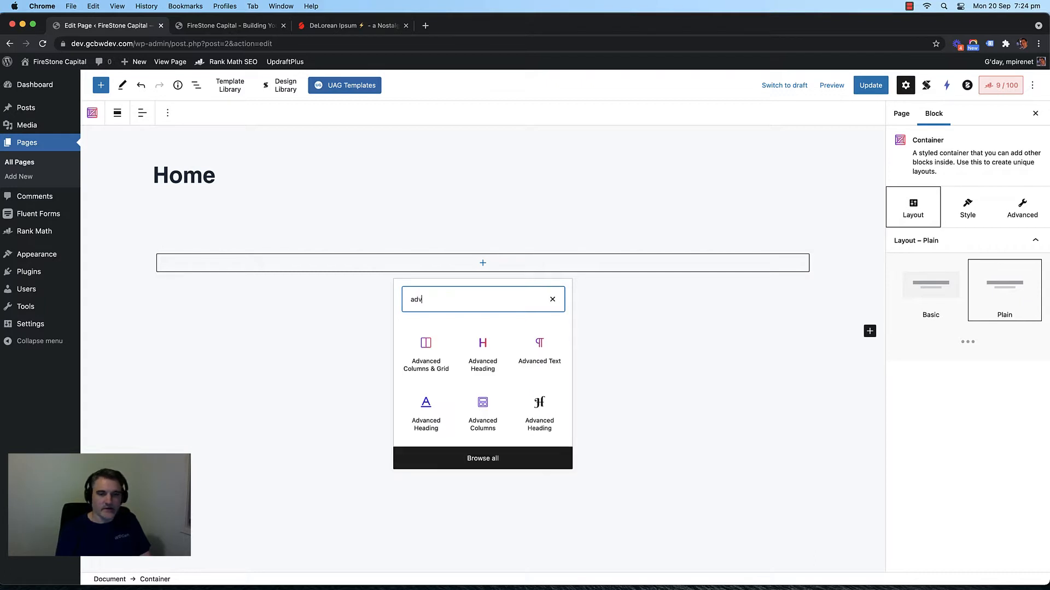
left_click(476, 345)
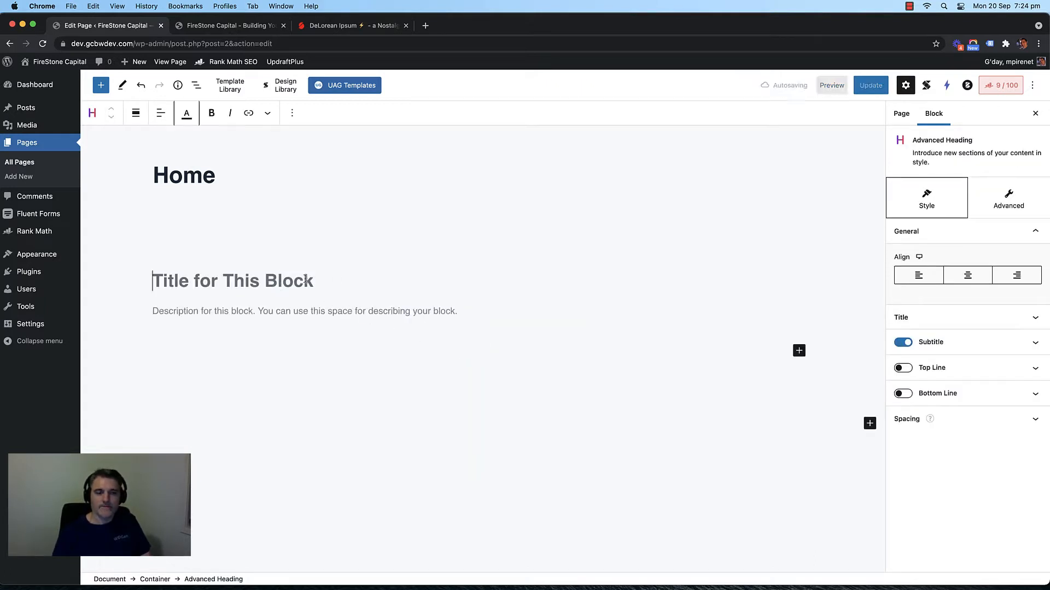
left_click(967, 275)
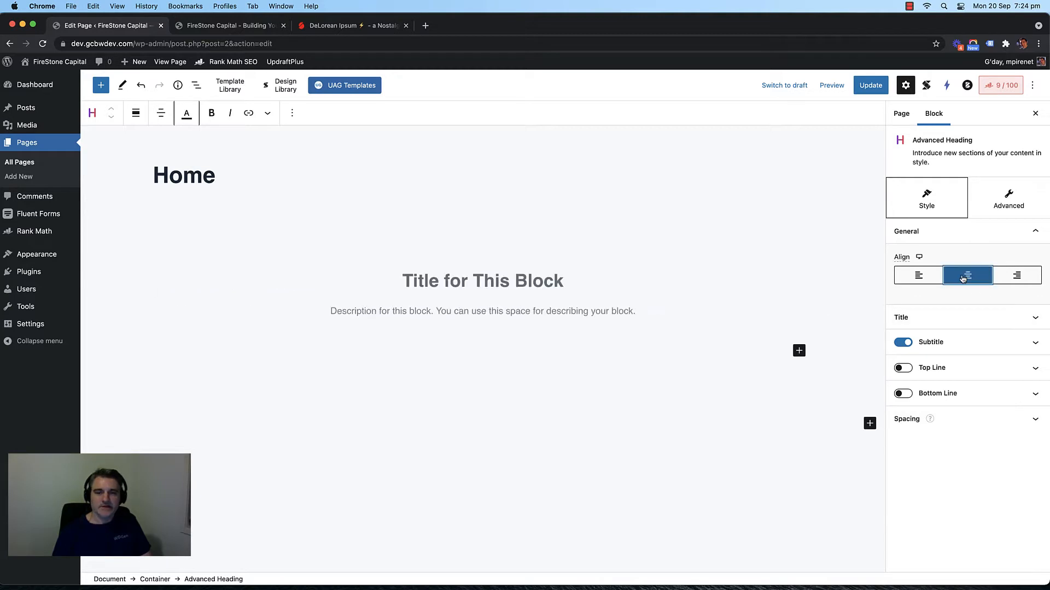
left_click(466, 280)
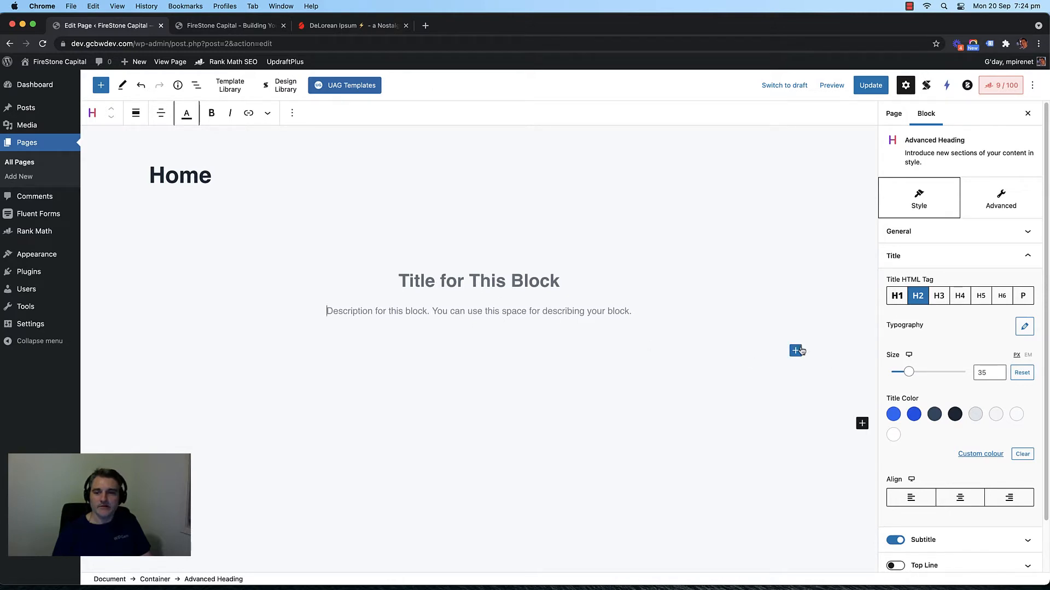
left_click(796, 353)
left_click(796, 351)
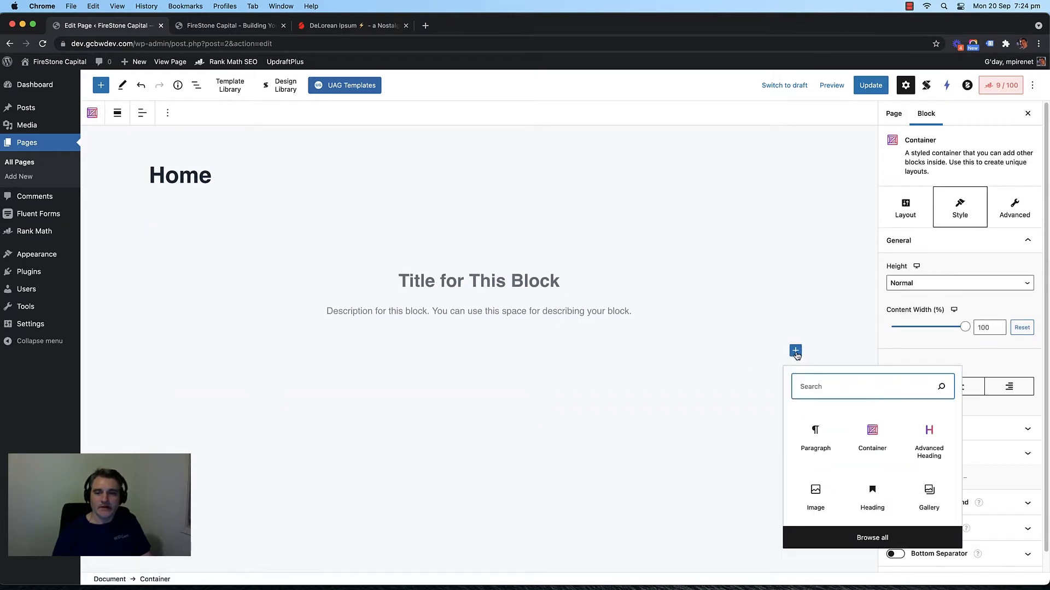
Step: Insert a Button block below the heading and give it the Ghost outline design
type("butt")
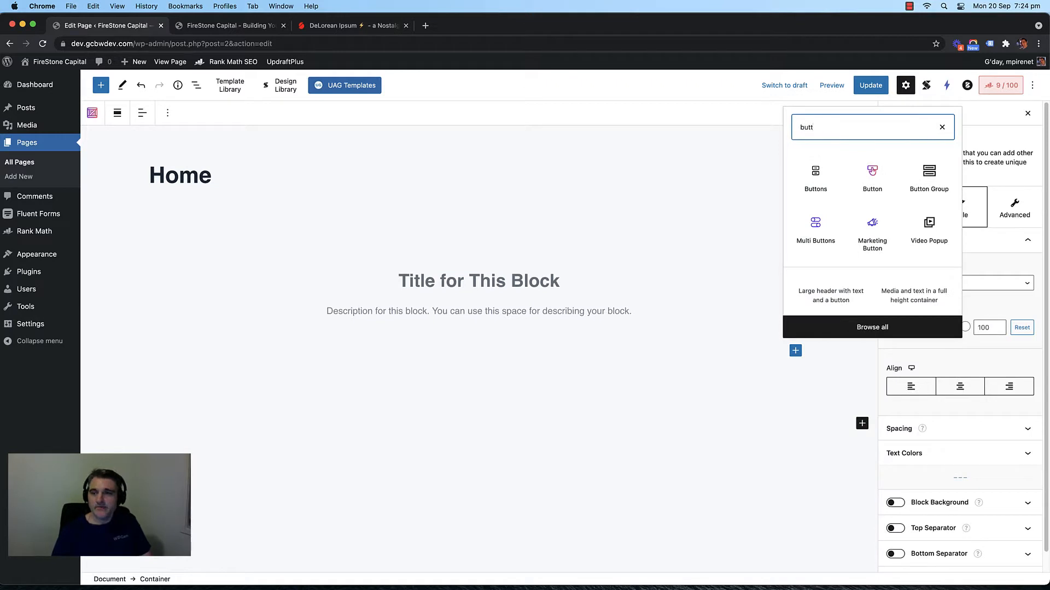
left_click(870, 173)
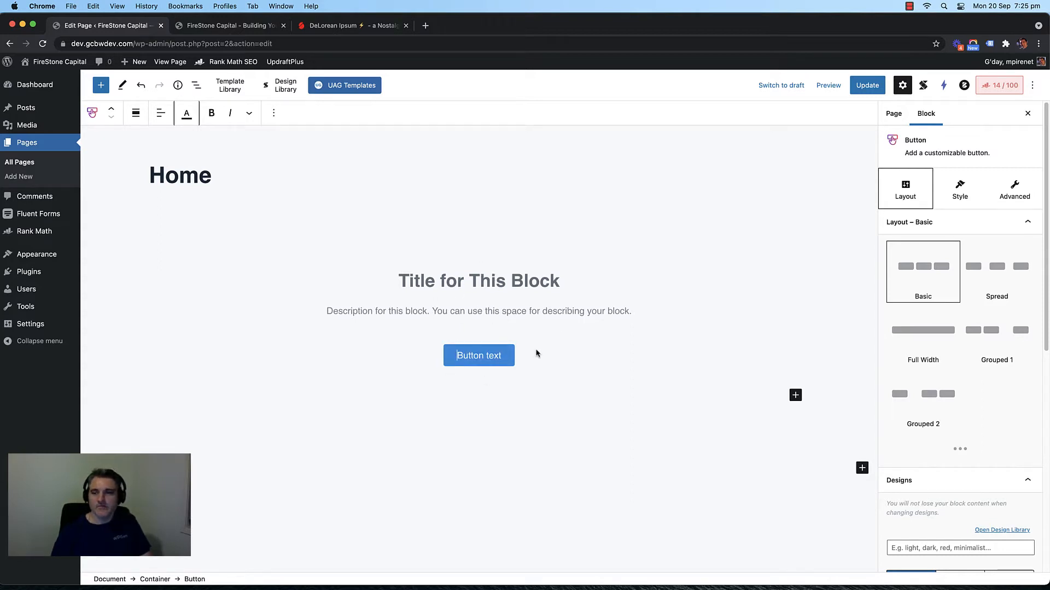
left_click(960, 191)
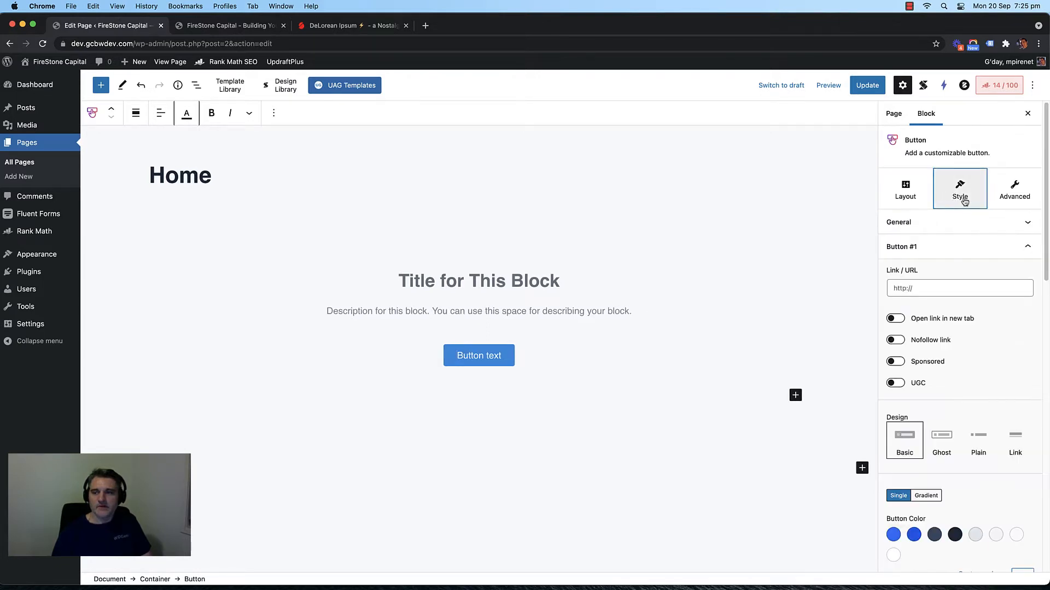
left_click(973, 198)
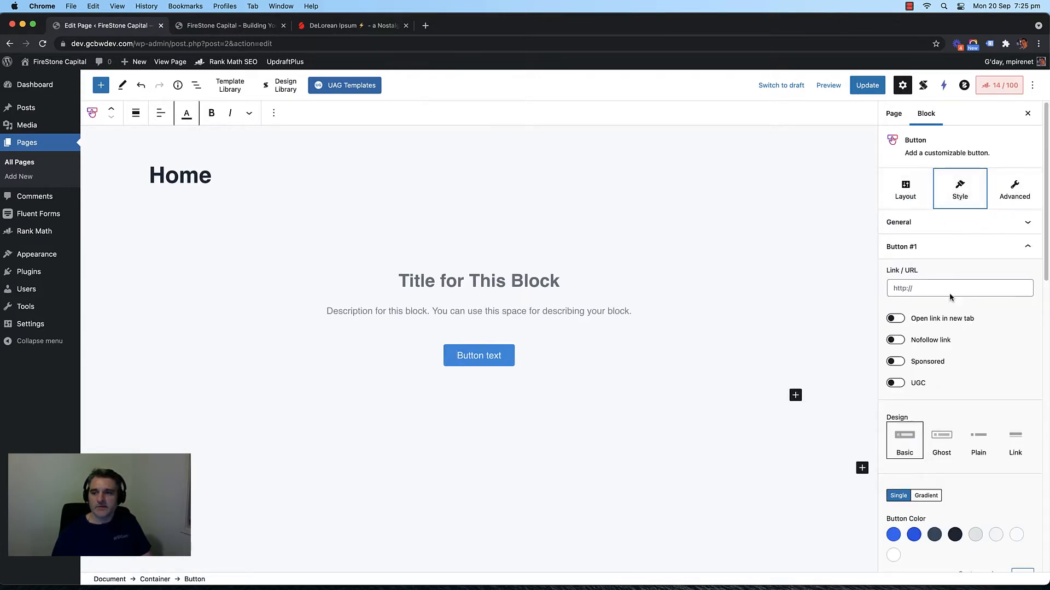
scroll(949, 306, "down", 2)
scroll(950, 297, "up", 5)
scroll(946, 306, "down", 2)
left_click(941, 340)
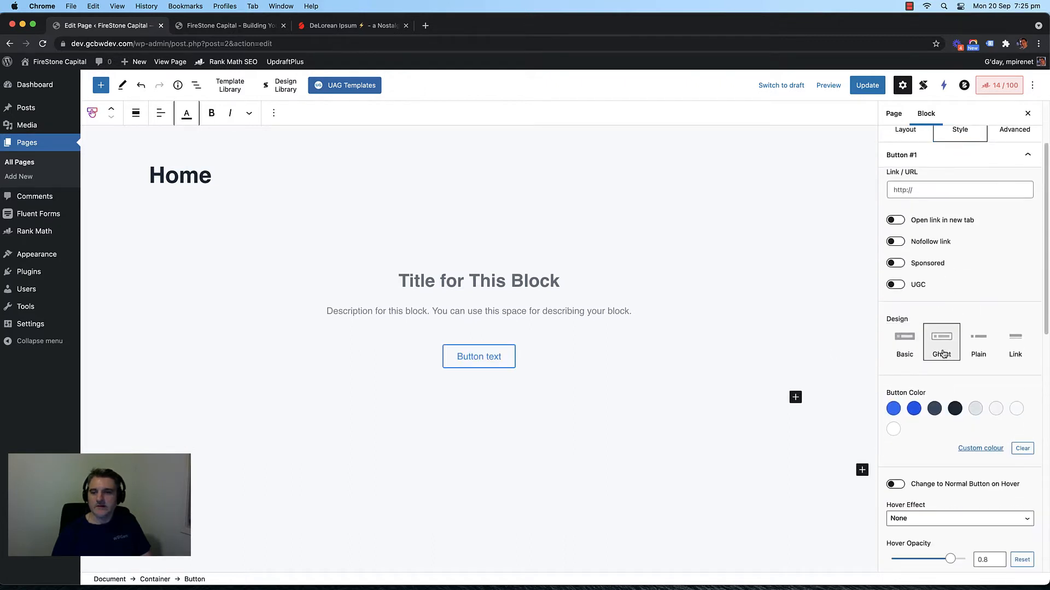
left_click(978, 346)
left_click(1014, 348)
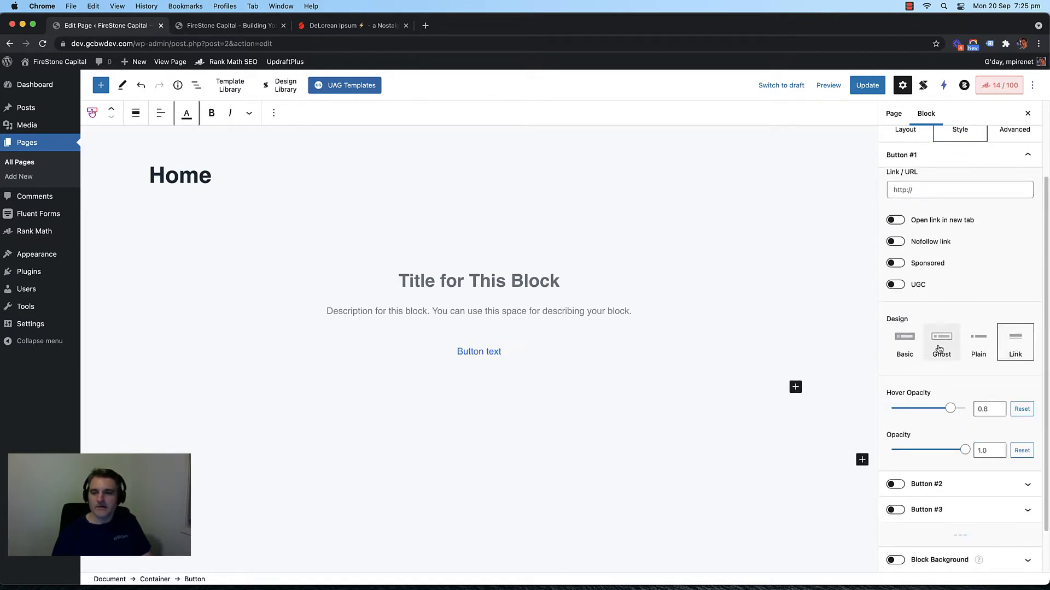
left_click(941, 347)
left_click(905, 348)
left_click(940, 351)
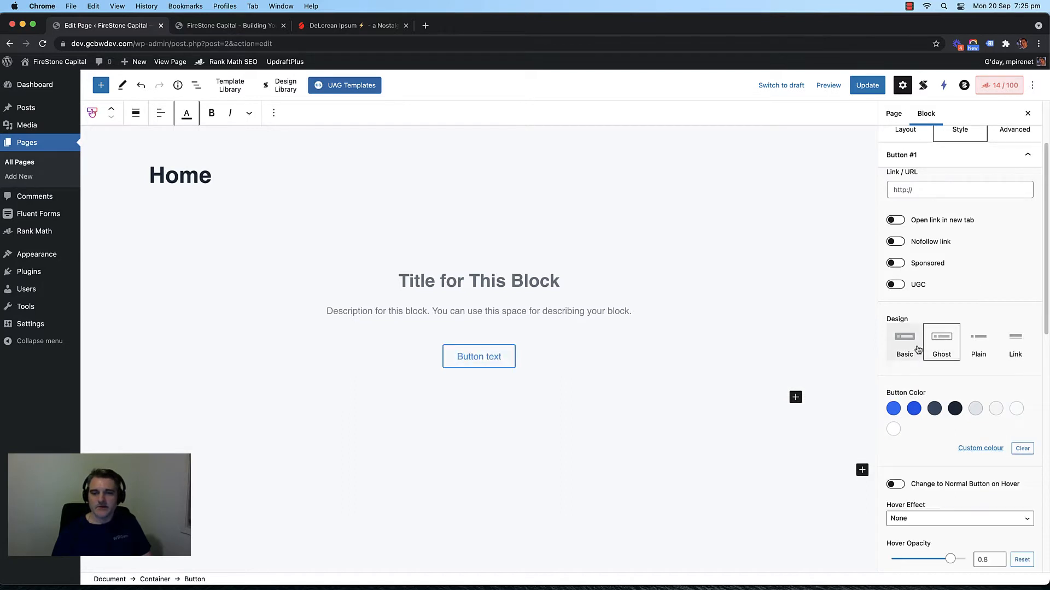
left_click(503, 240)
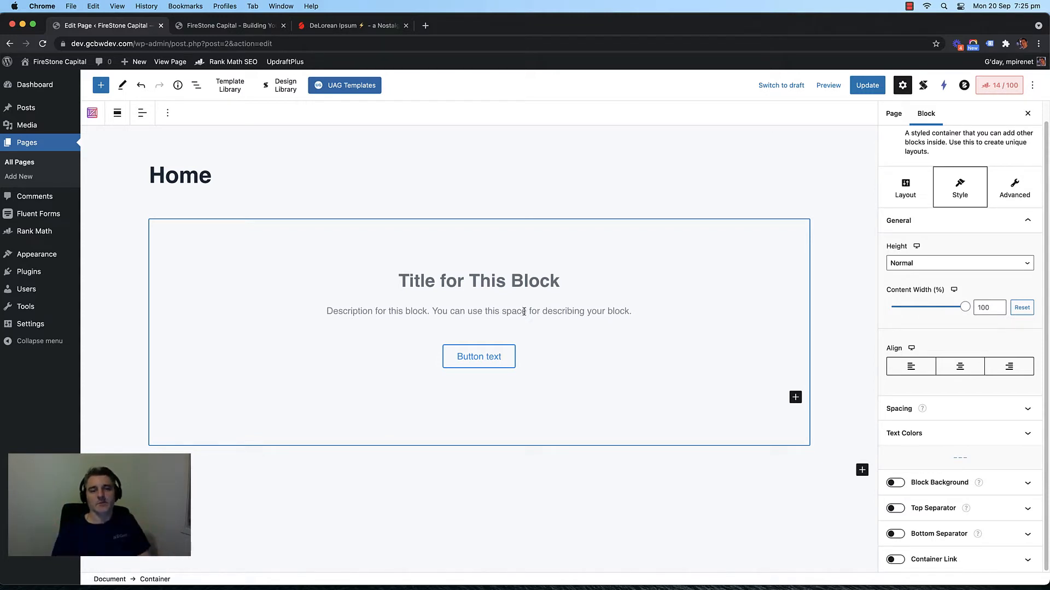
Step: Replace the button's 'Button text' placeholder with 'CALL TO ACTION'
triple_click(474, 361)
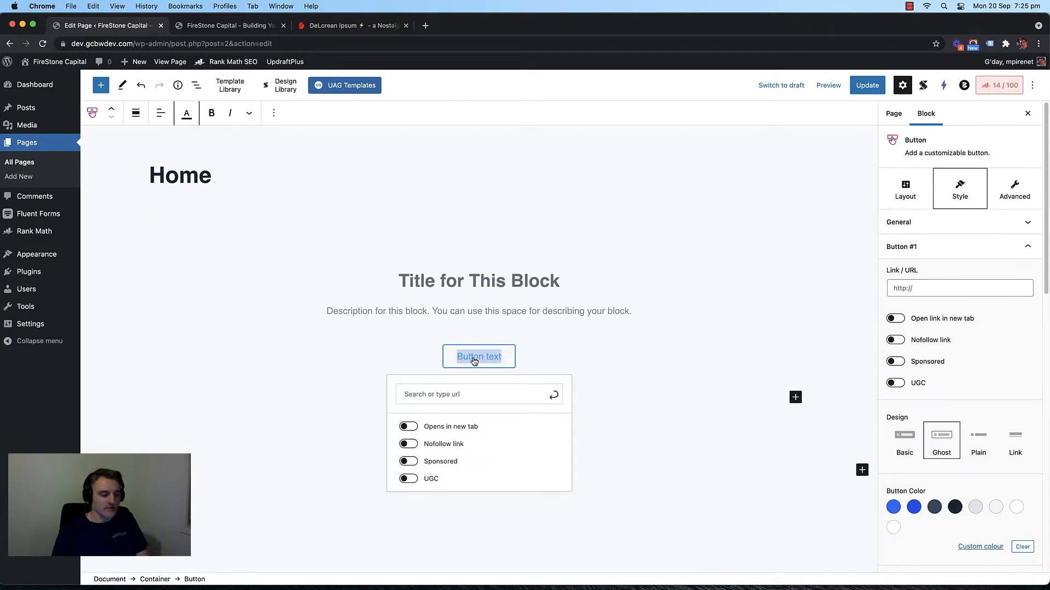
type("CALL TO")
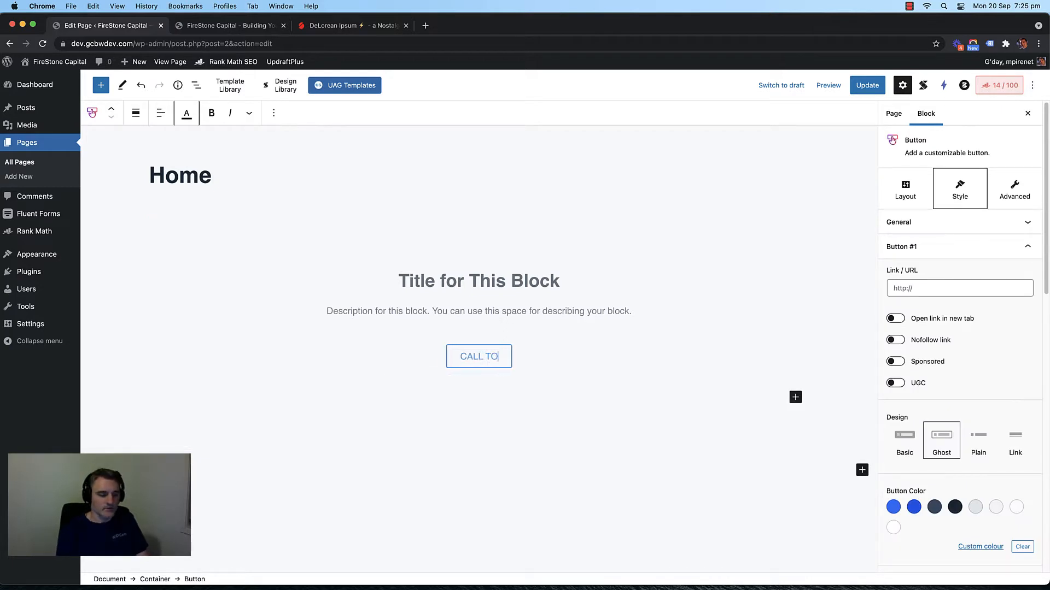
type(" ACTION")
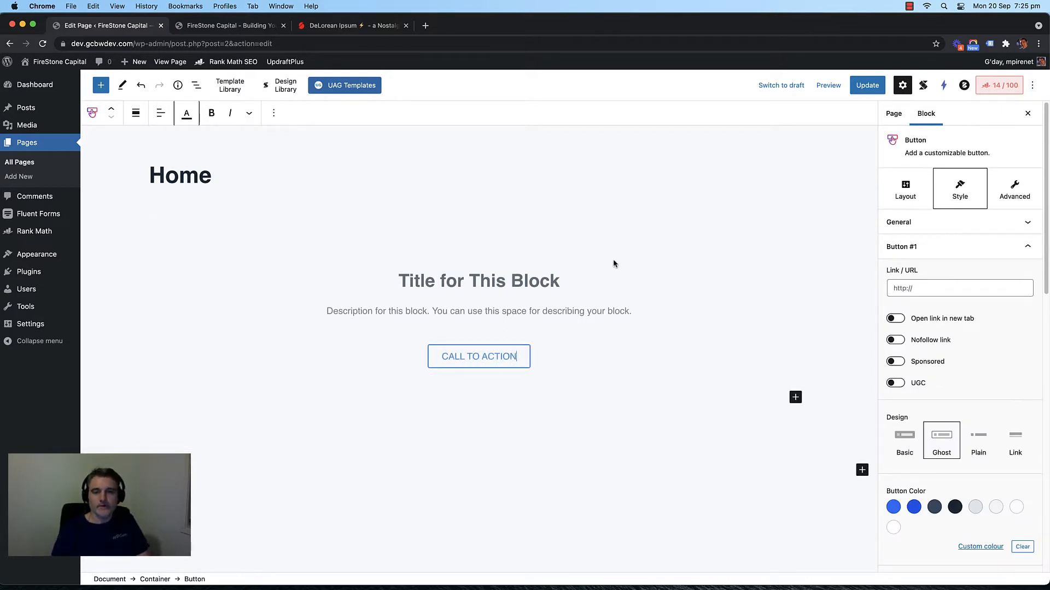
left_click(613, 263)
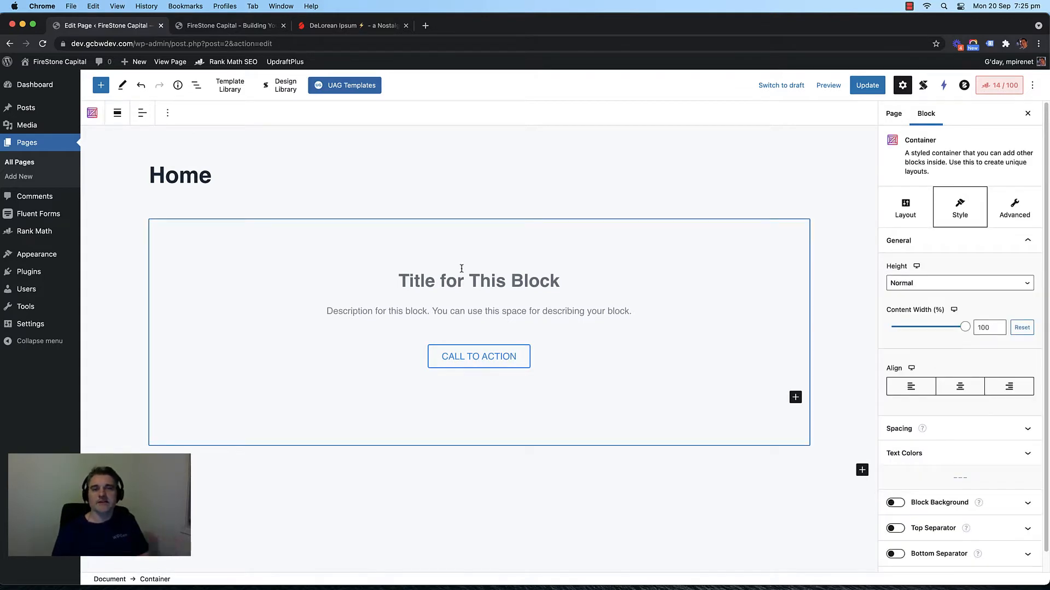
Step: Title the heading 'Key Benefit Headline' with description 'Key benefit statement description'
left_click(443, 284)
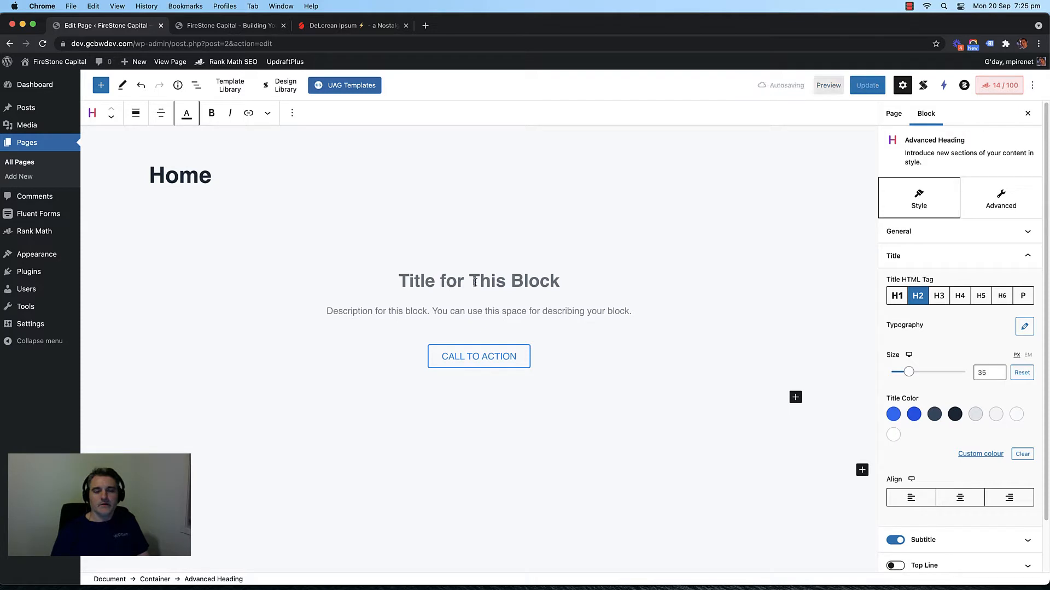
left_click(441, 252)
left_click(454, 280)
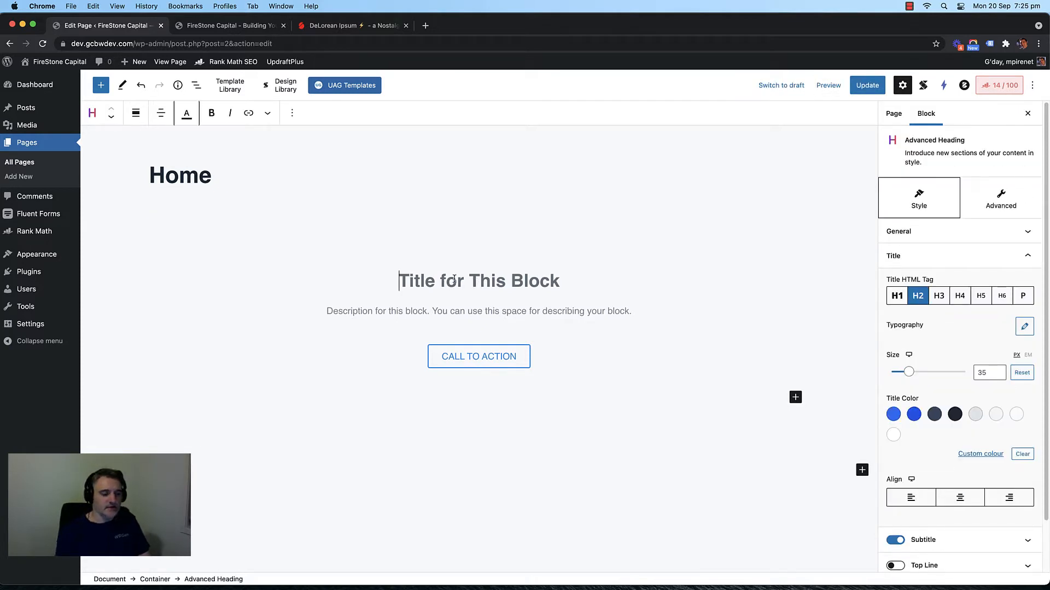
type("Key bened")
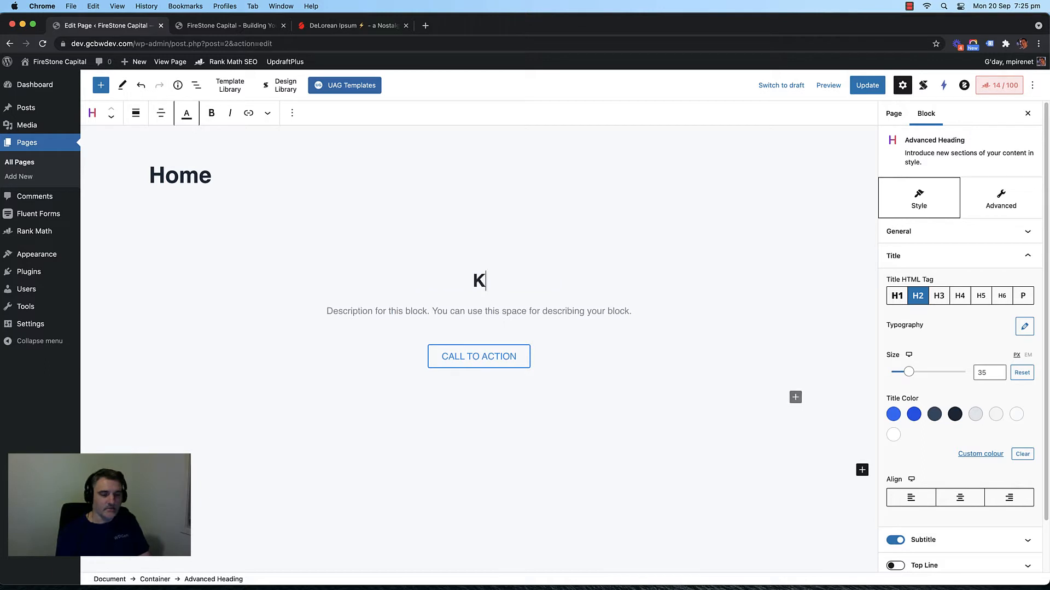
key("BackSpace")
key("BackSpace")
key("BackSpace")
key("BackSpace")
key("BackSpace")
key("BackSpace")
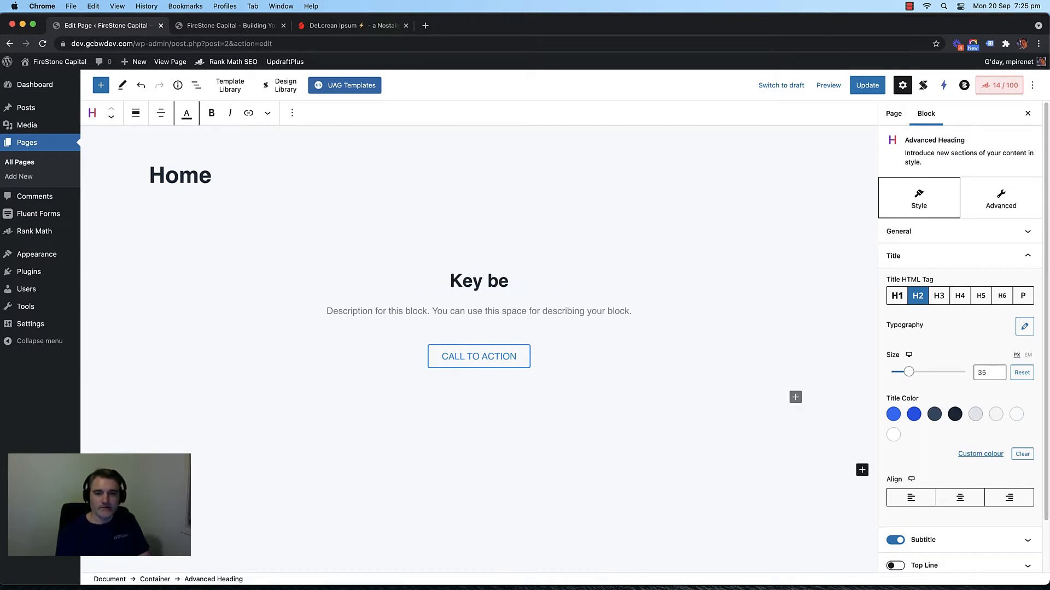
type("Nef")
key("BackSpace")
key("BackSpace")
key("BackSpace")
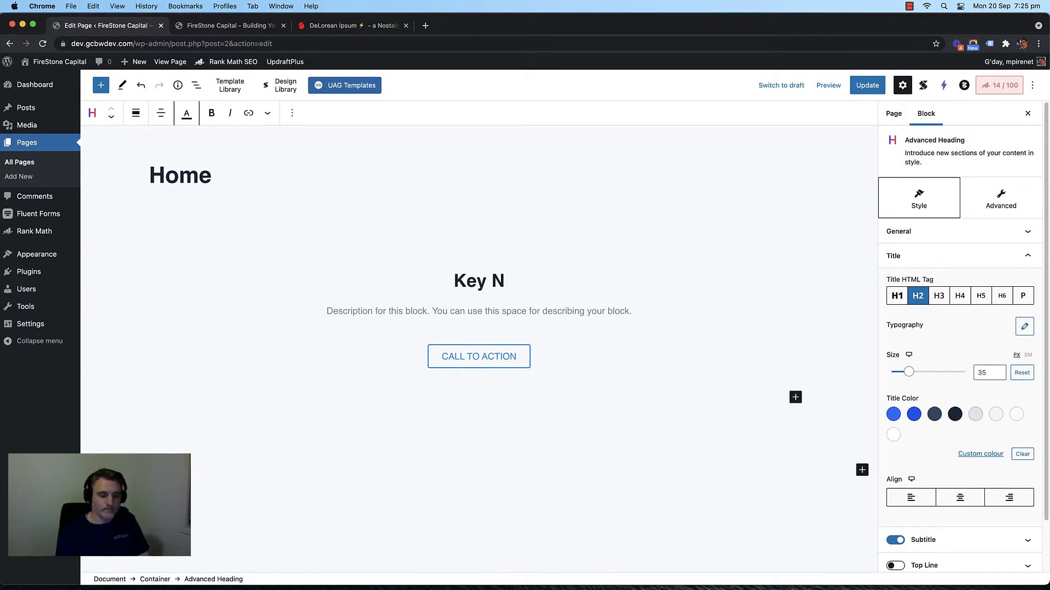
type("Benefit Statem")
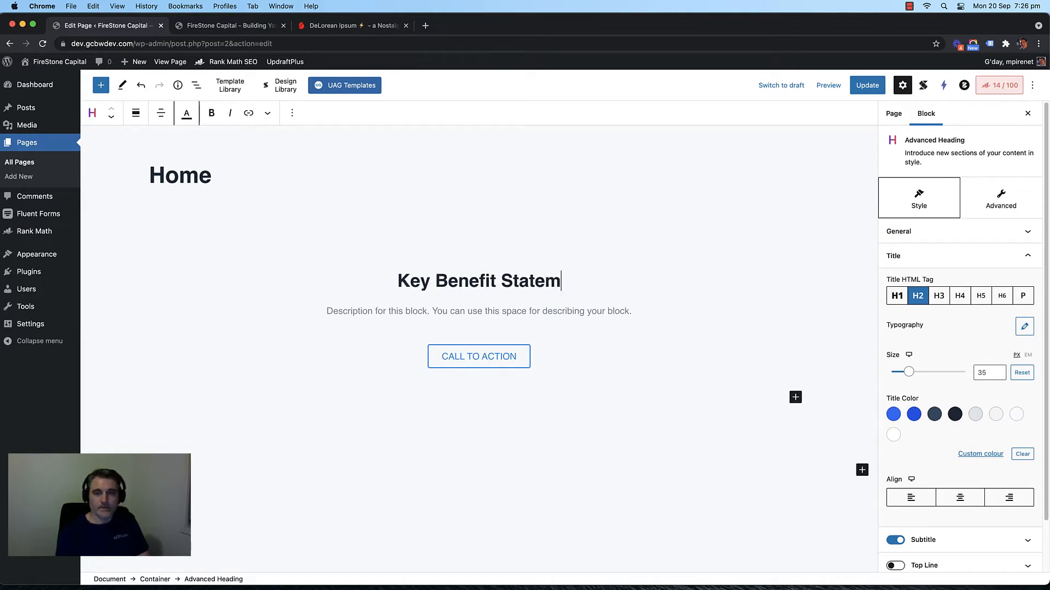
type("ent")
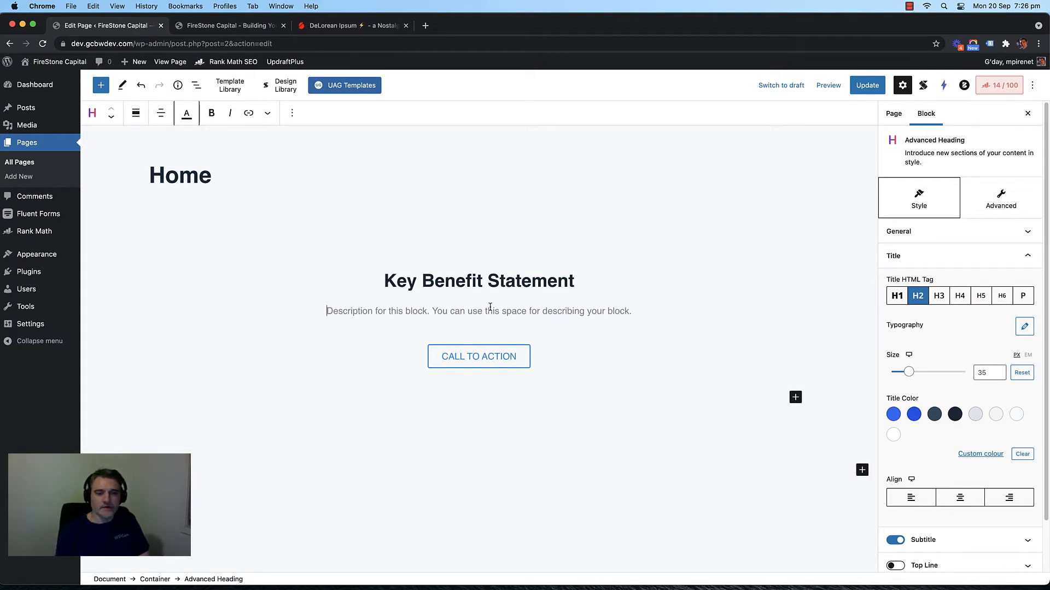
type("Key ")
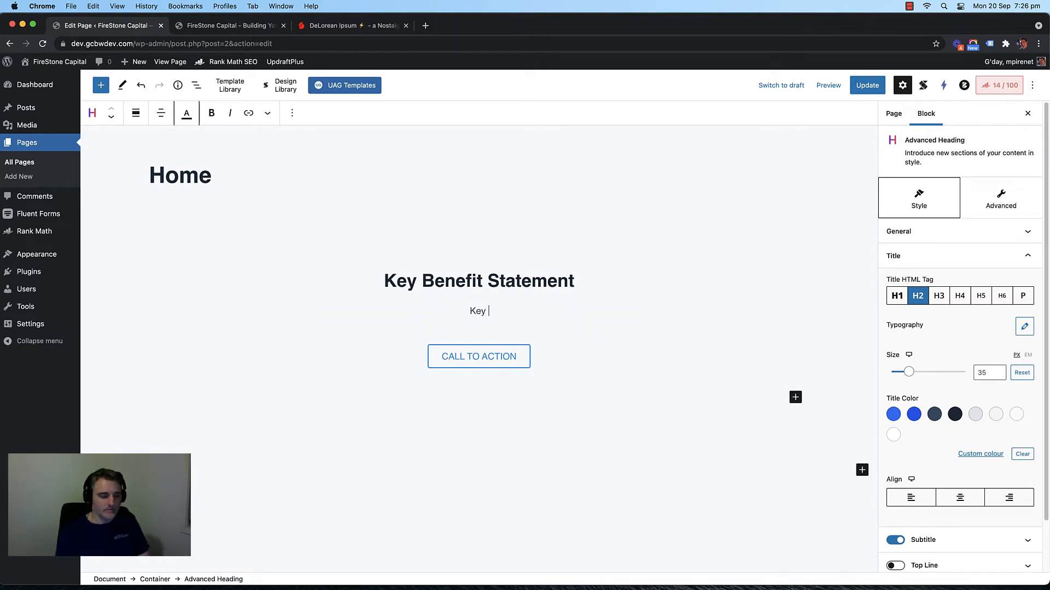
type("bened")
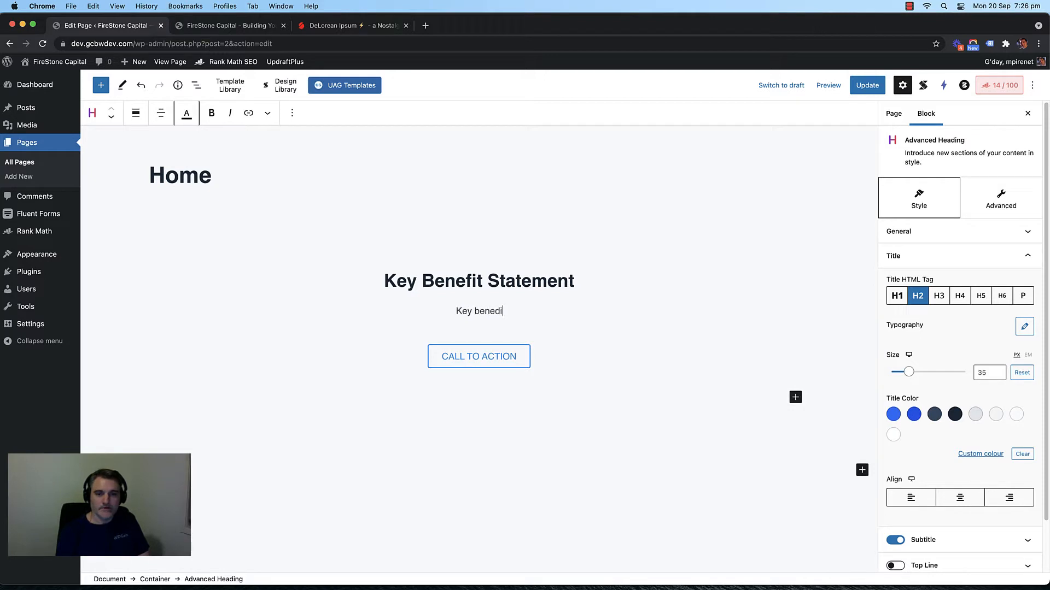
key("BackSpace")
type("fit st")
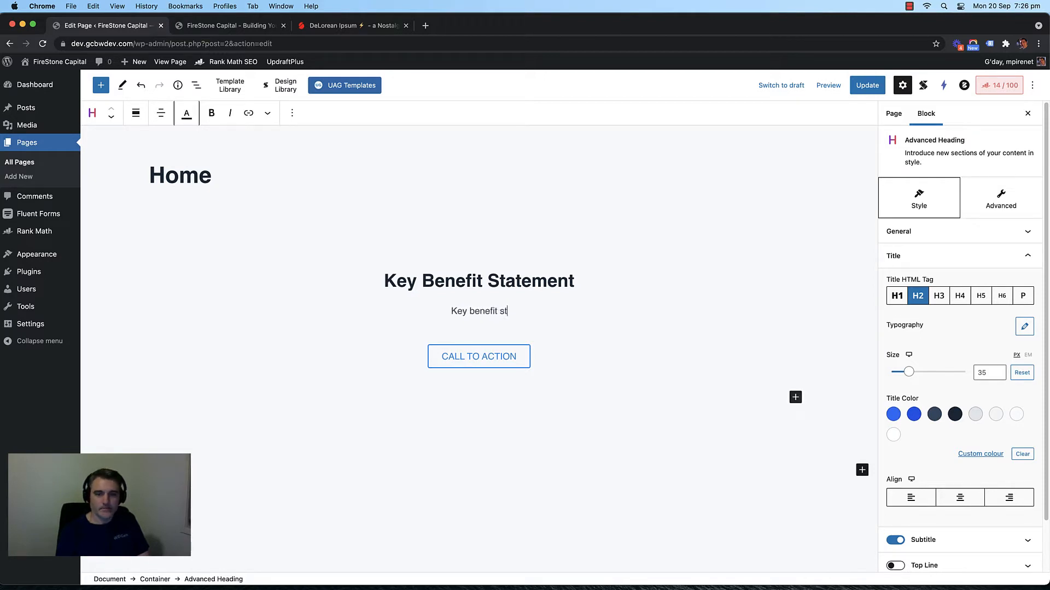
type("atement")
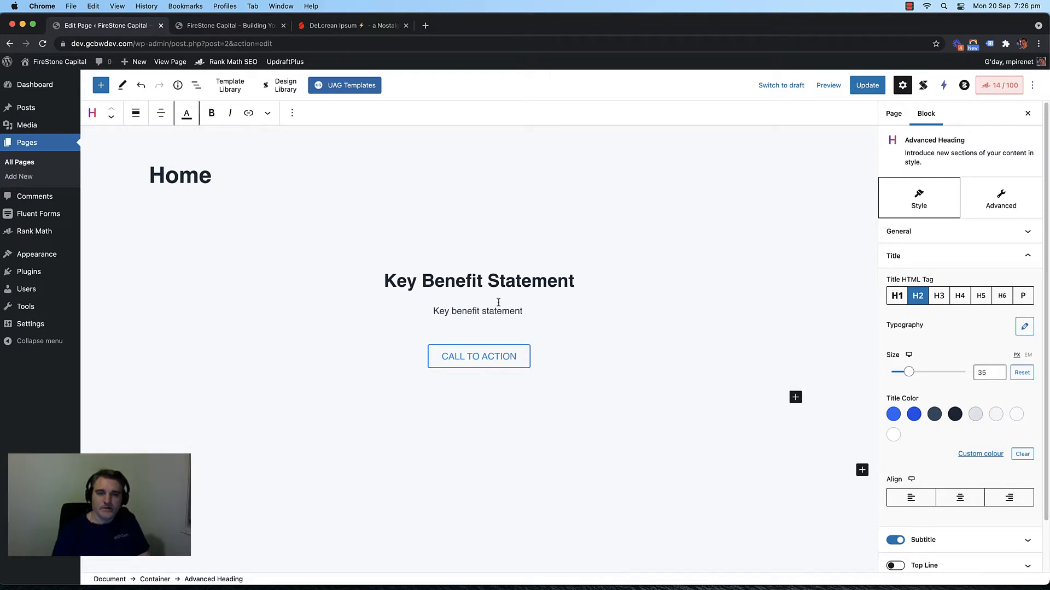
double_click(517, 287)
type("He")
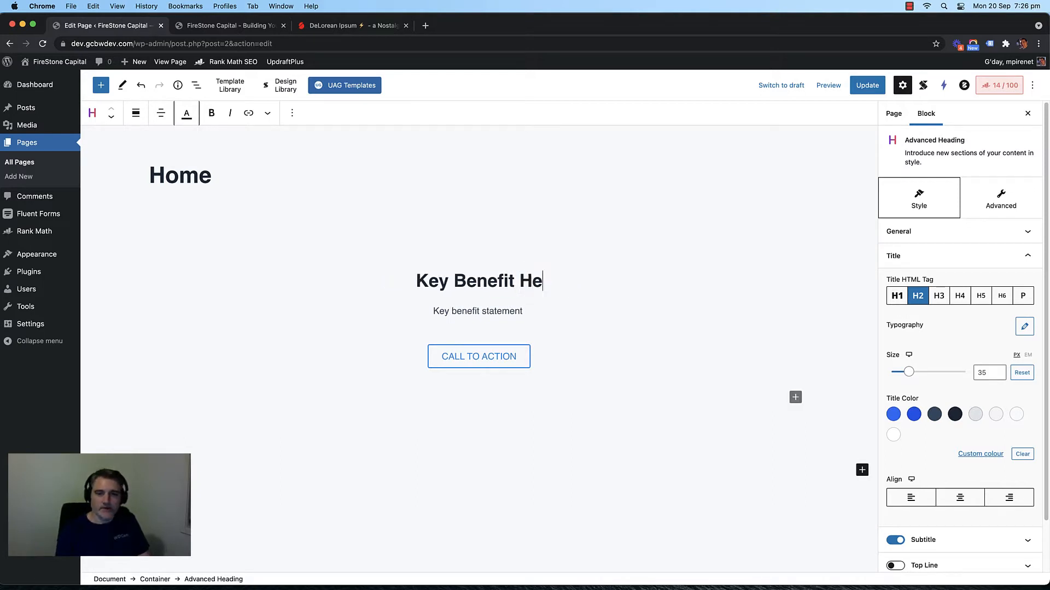
type("adline")
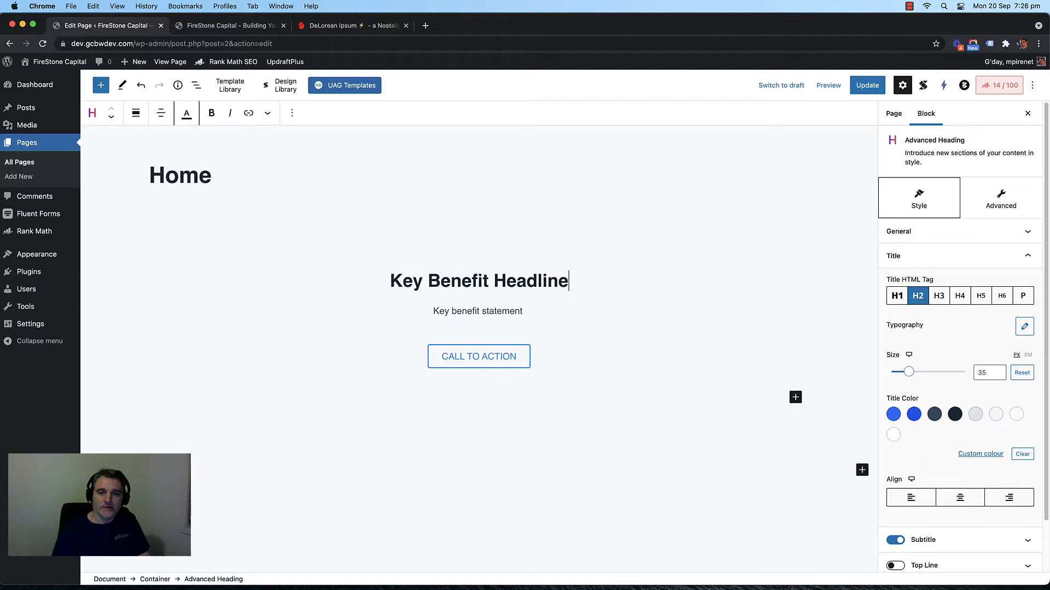
left_click(524, 311)
type("descri")
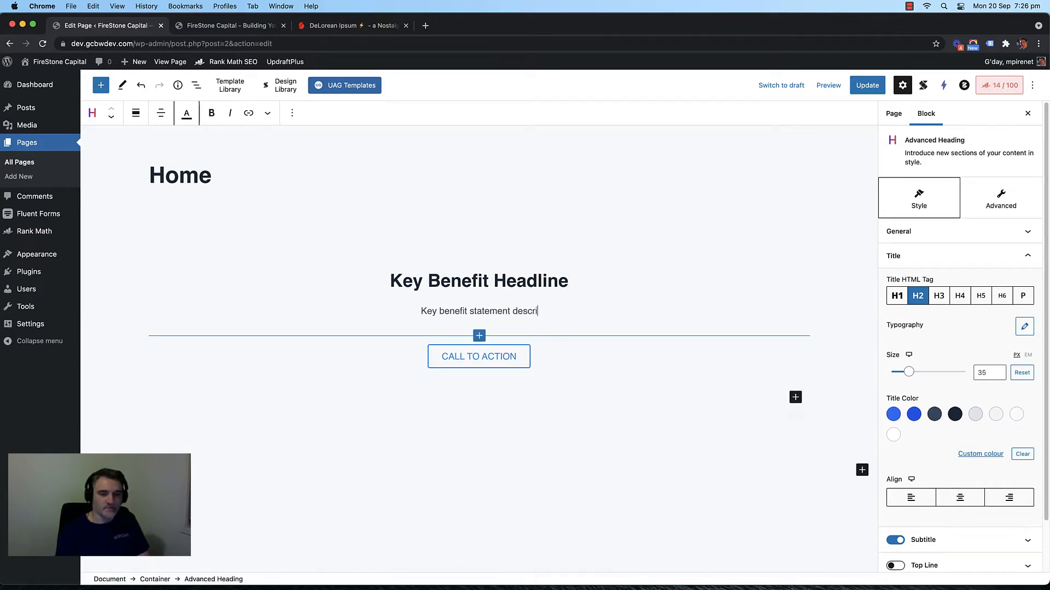
type("ption")
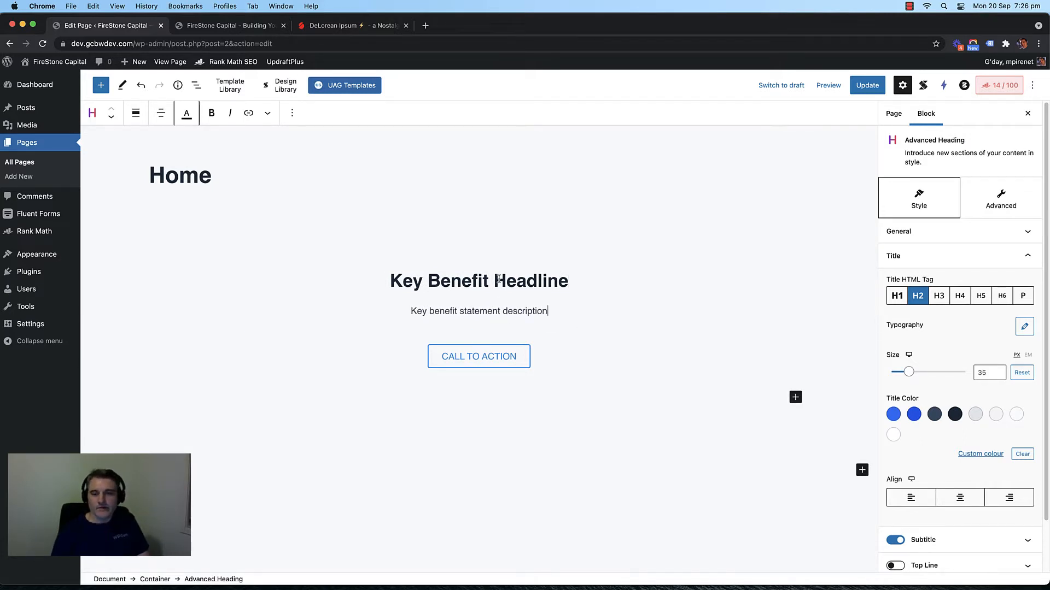
left_click(1023, 256)
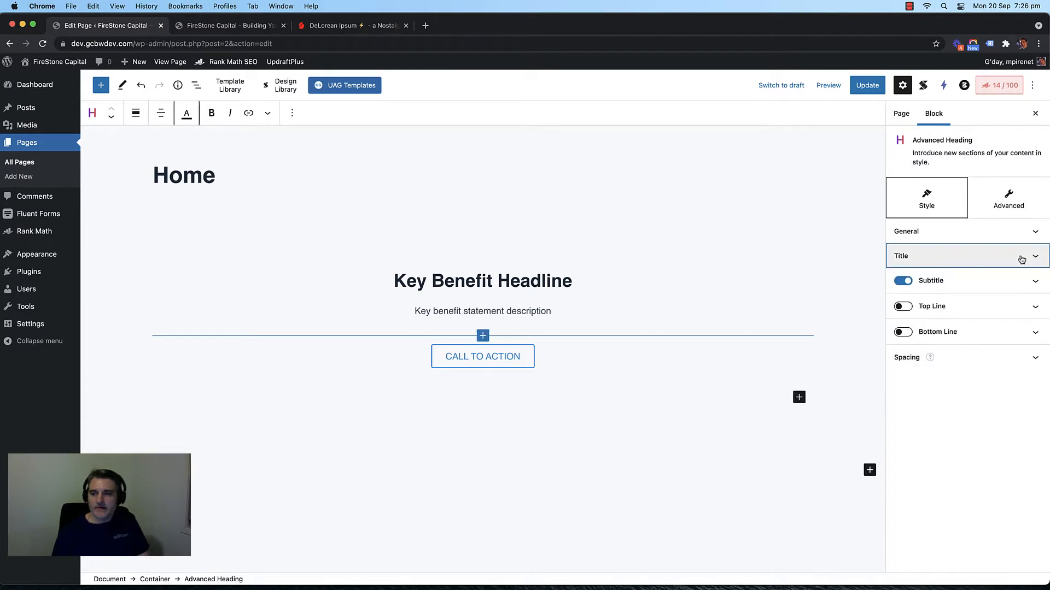
Step: Switch off the heading's Subtitle so only 'Key Benefit Headline' sits above the button
left_click(904, 281)
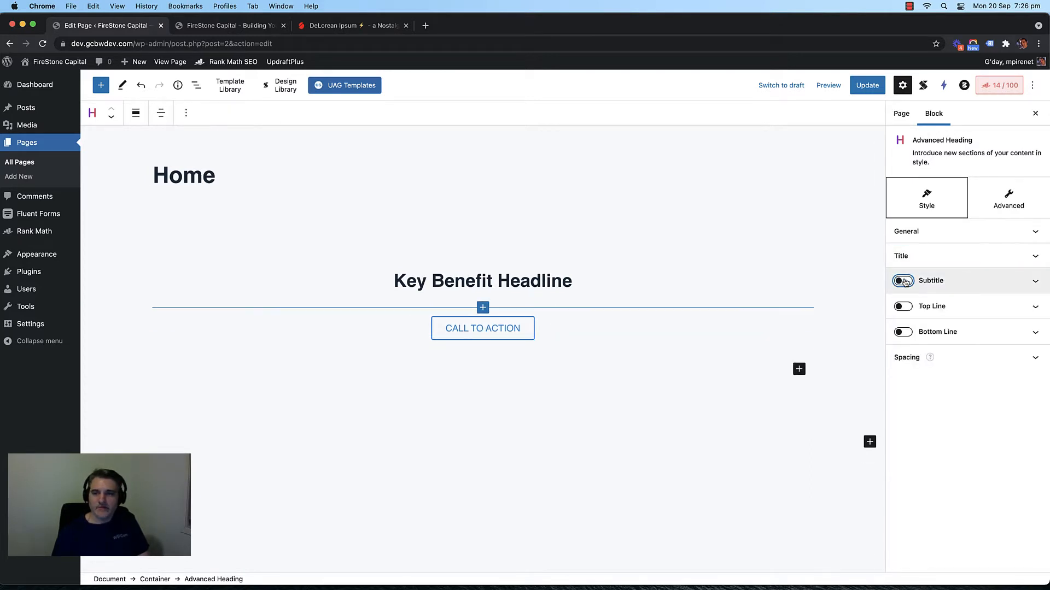
left_click(903, 282)
left_click(897, 281)
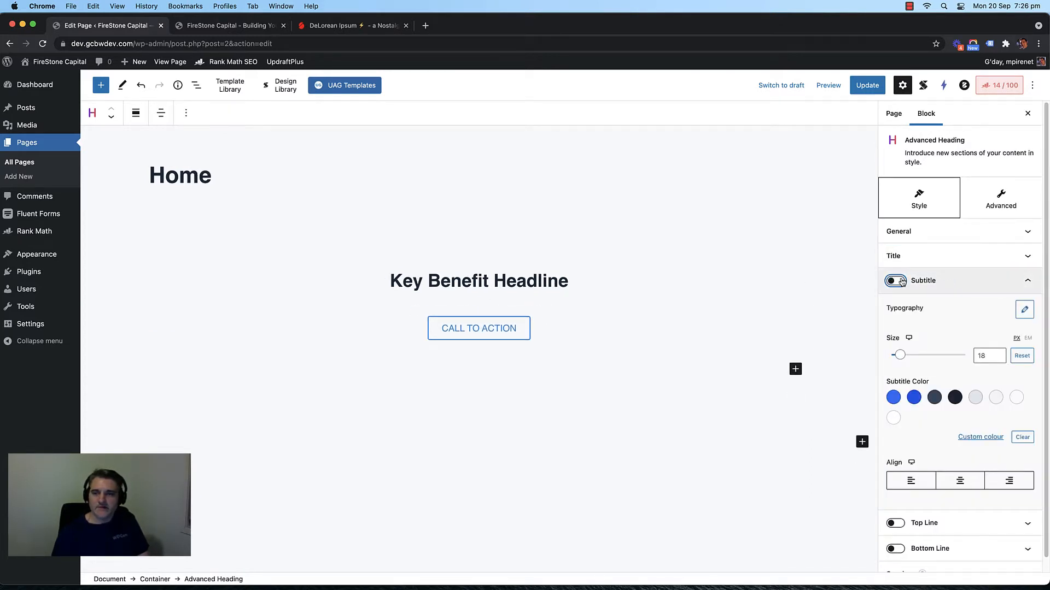
left_click(896, 282)
left_click(896, 282)
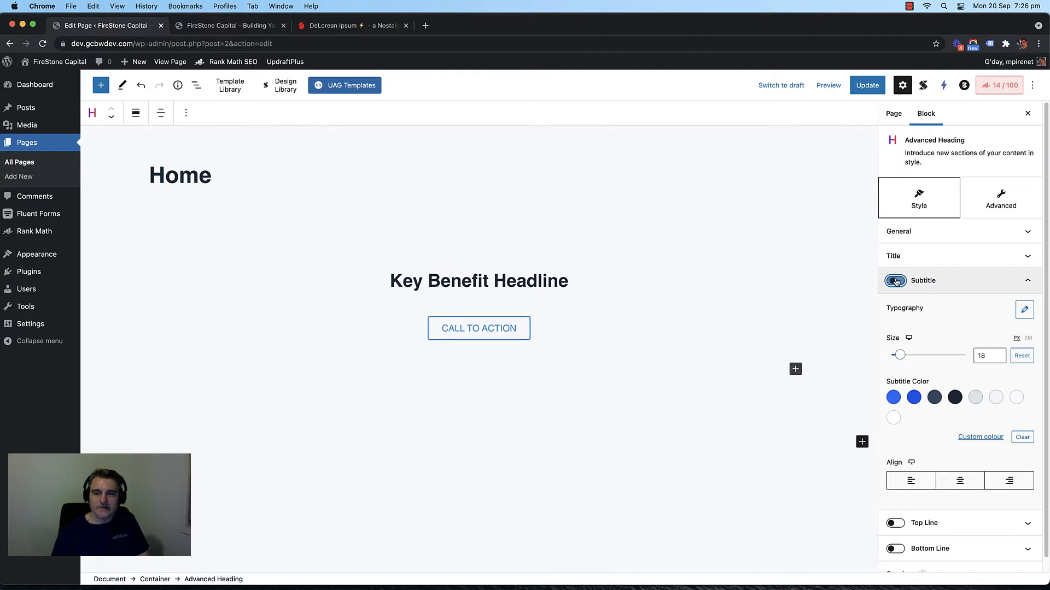
left_click(488, 280)
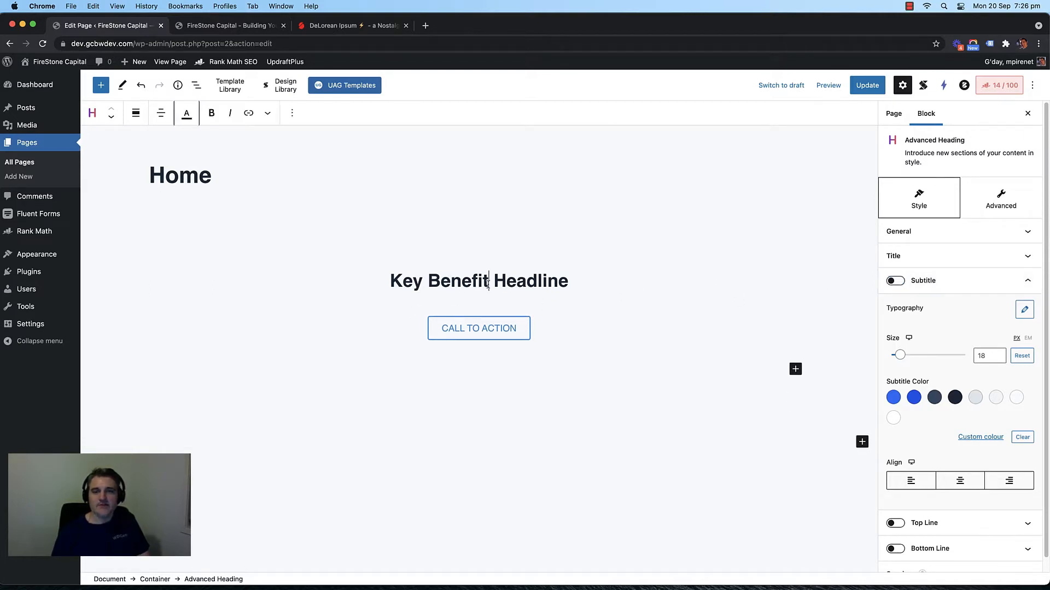
left_click(897, 282)
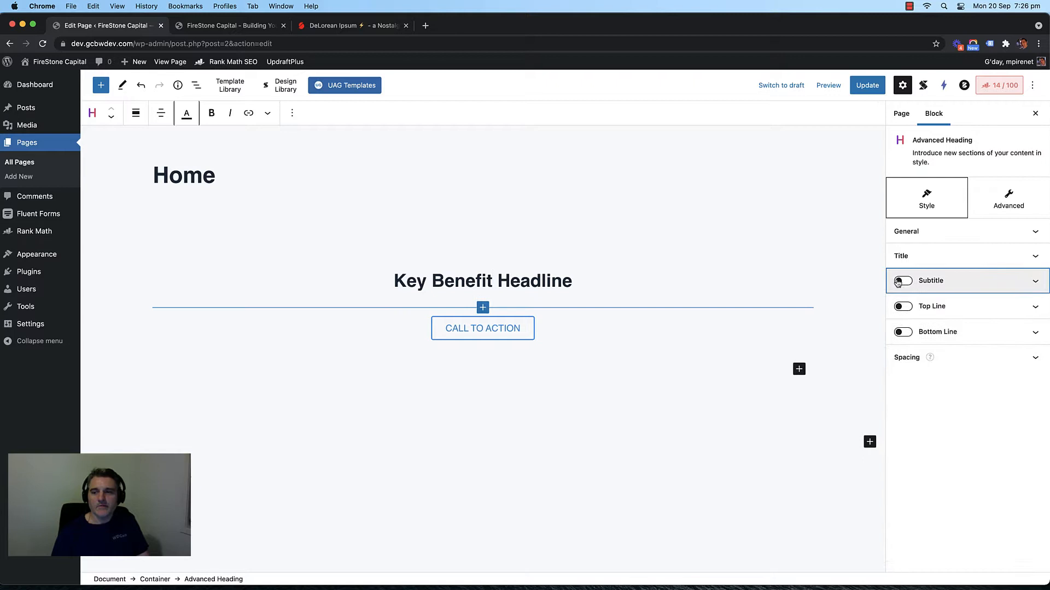
left_click(417, 249)
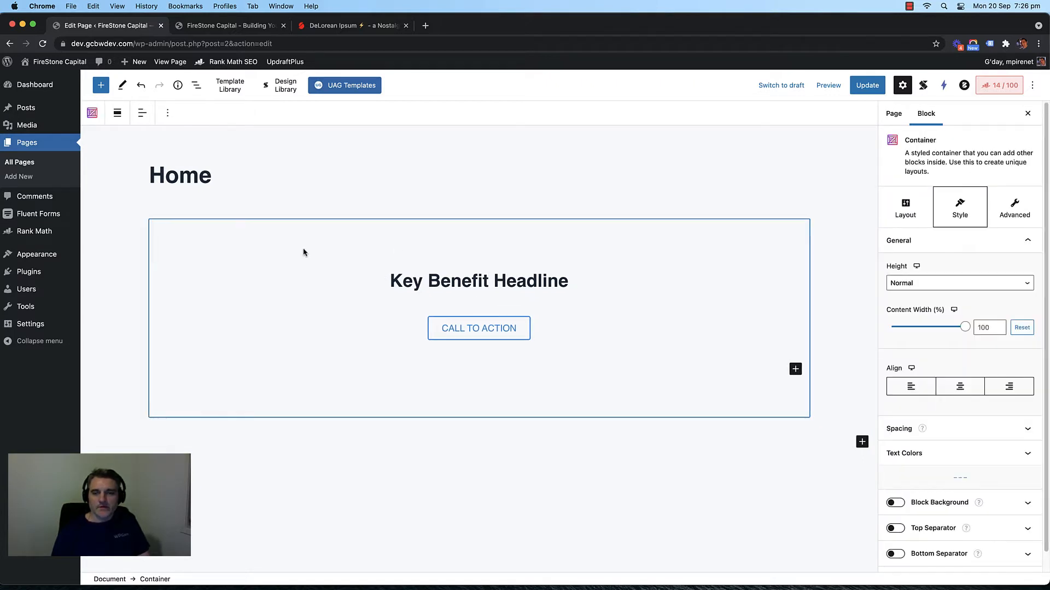
Step: Turn on the Container's Block Background and fill it with light grey
scroll(949, 438, "down", 1)
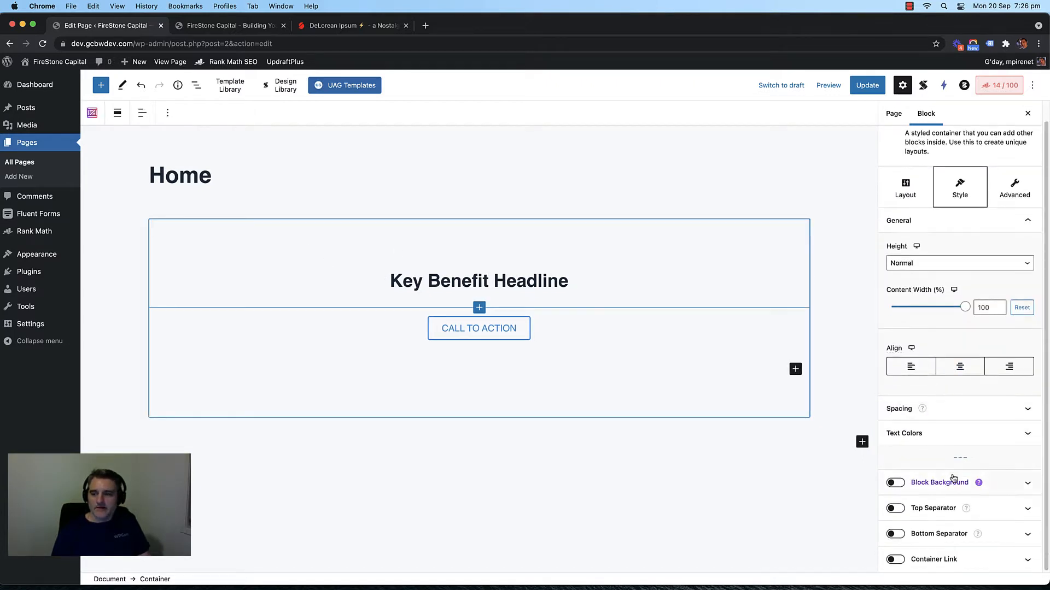
left_click(895, 483)
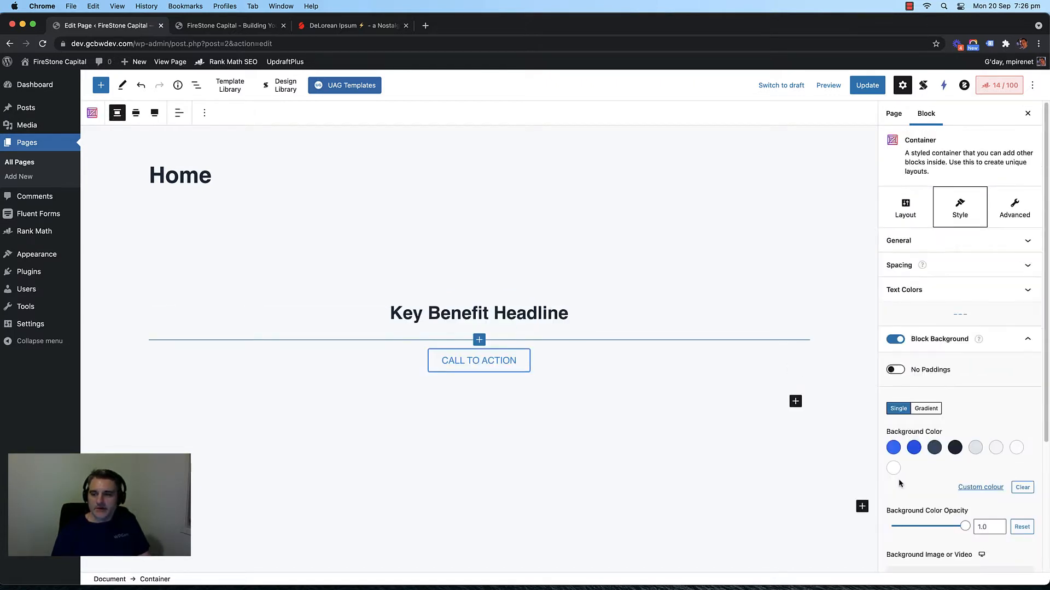
left_click(975, 449)
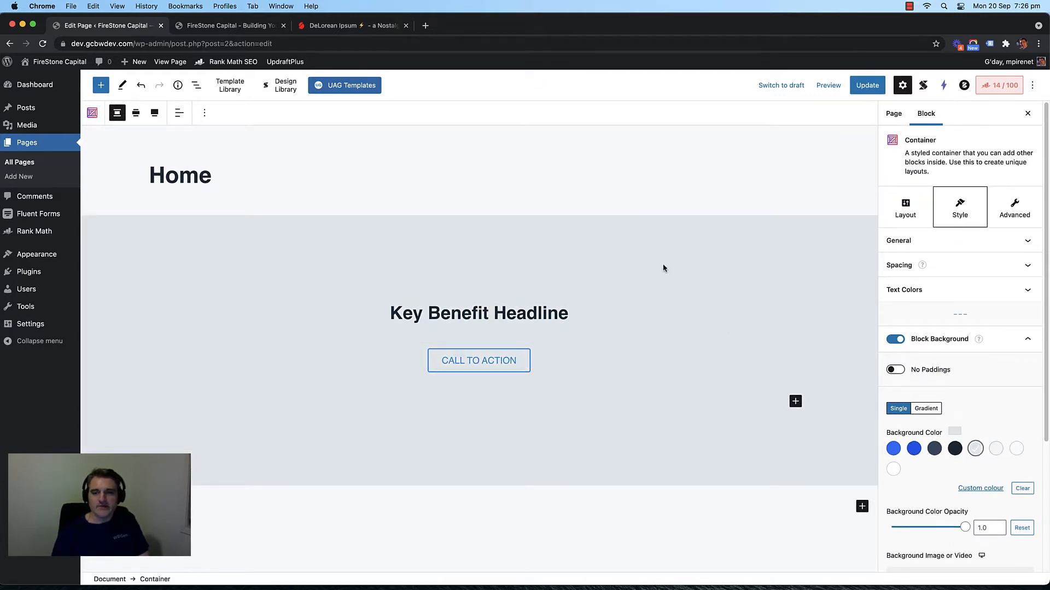
scroll(977, 396, "down", 2)
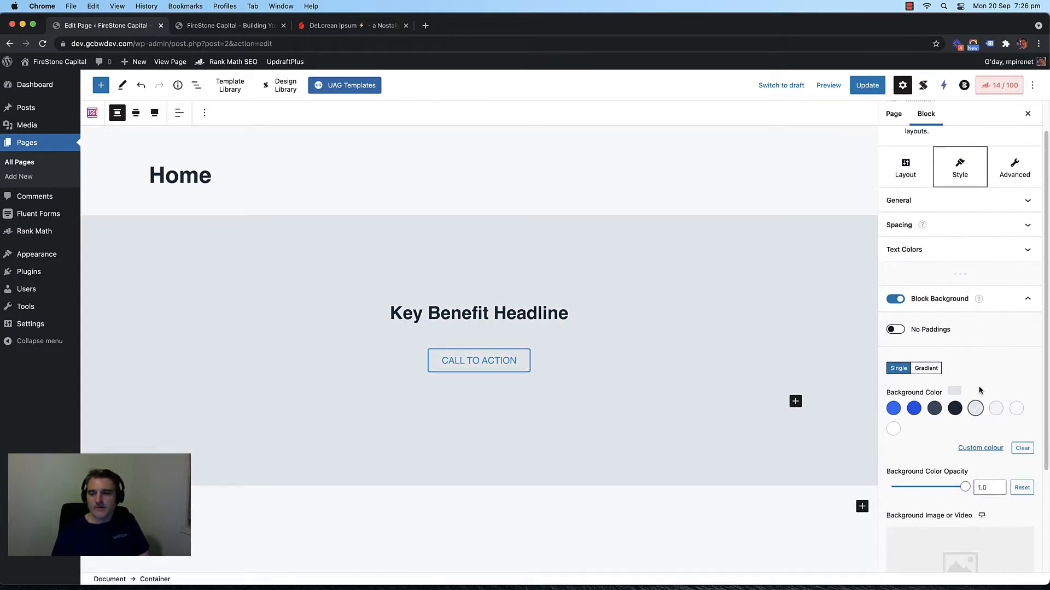
scroll(981, 361, "down", 2)
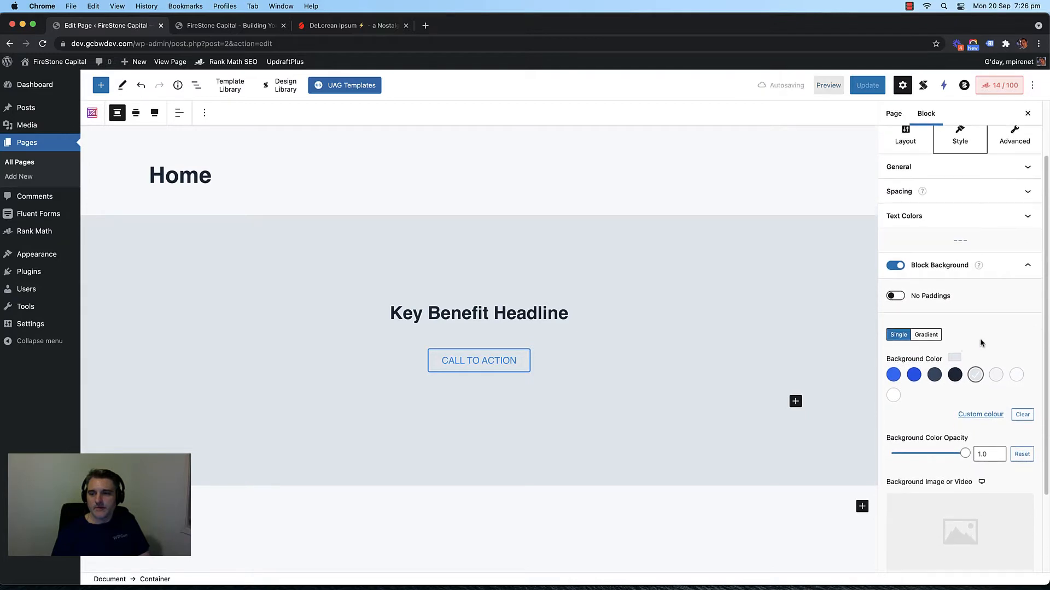
scroll(981, 340, "down", 4)
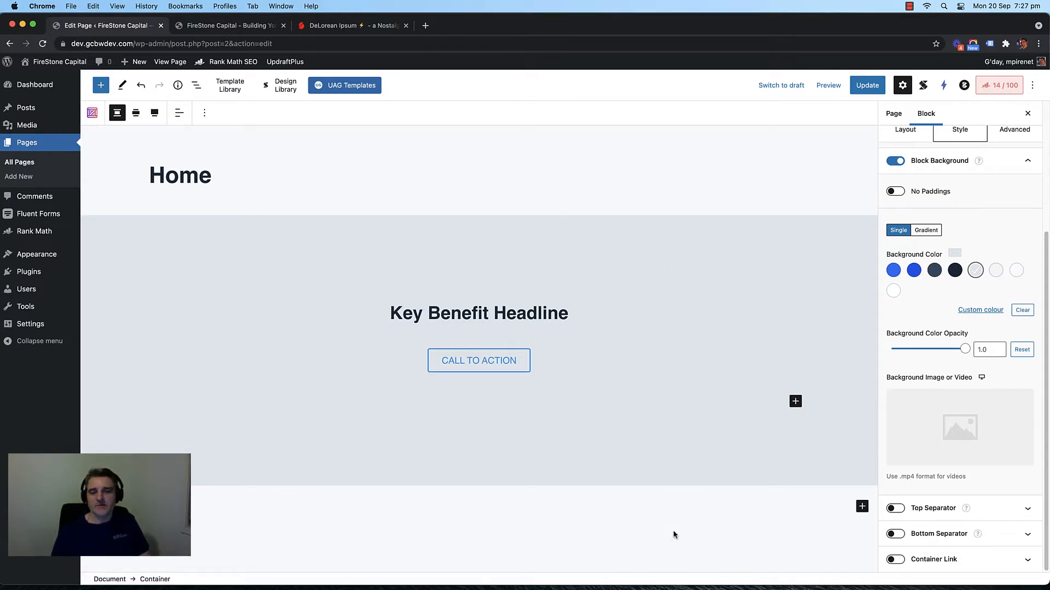
Step: Add an empty paragraph below the hero, update the page, and switch to the live-site tab
left_click(698, 510)
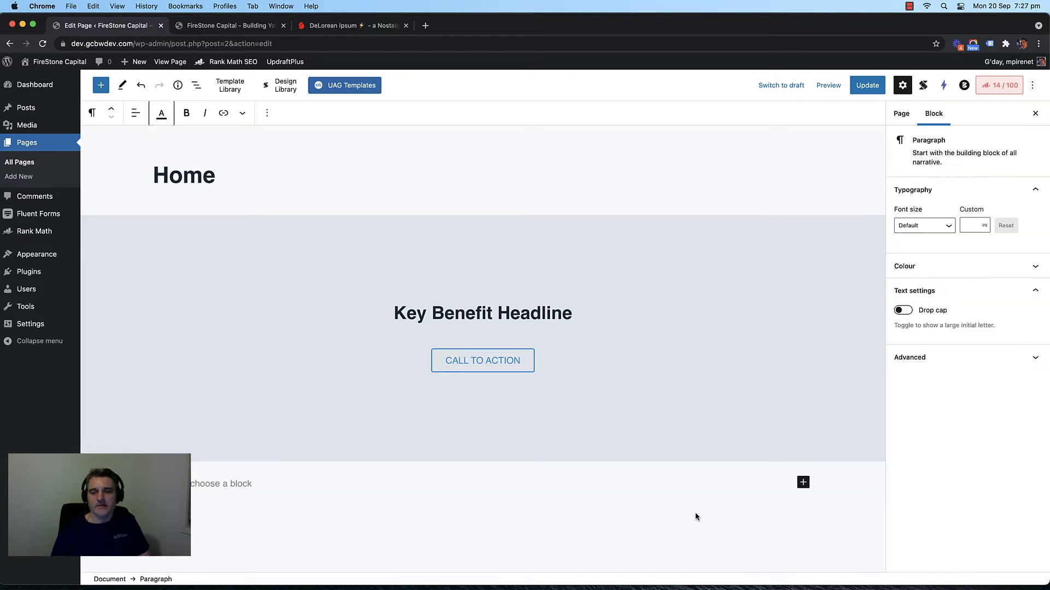
left_click(867, 85)
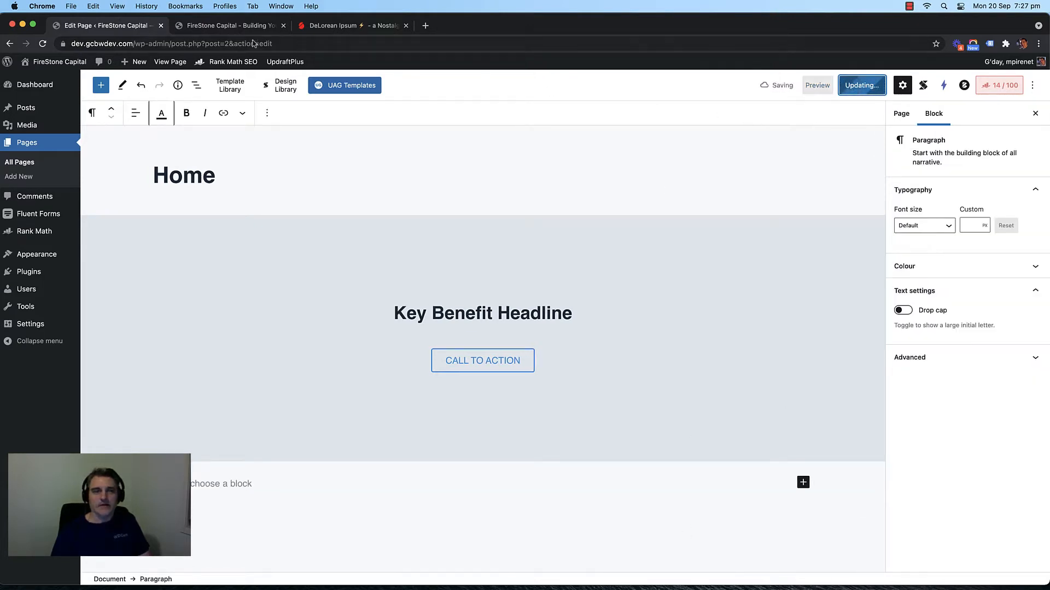
left_click(224, 26)
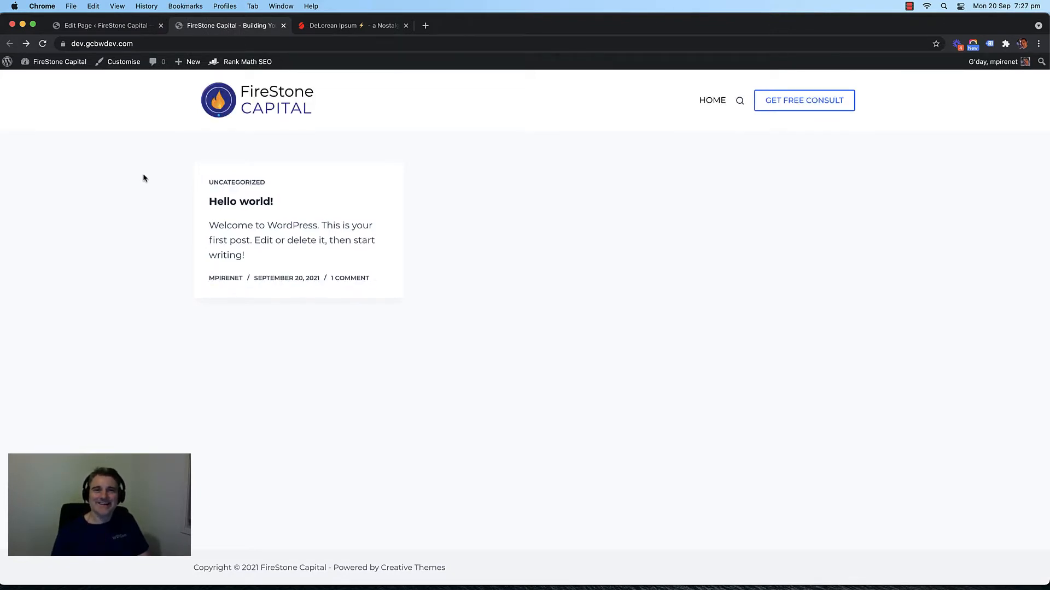
Step: Open the live Home page and inspect its title and grey hero
left_click(709, 107)
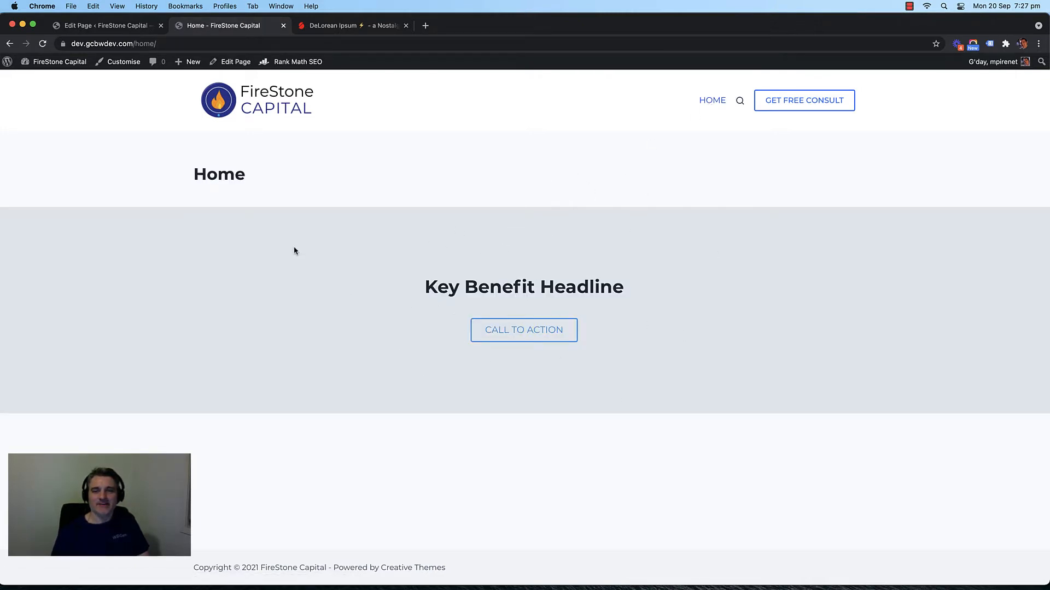
left_click_drag(242, 173, 194, 174)
left_click(224, 173)
double_click(225, 173)
double_click(209, 175)
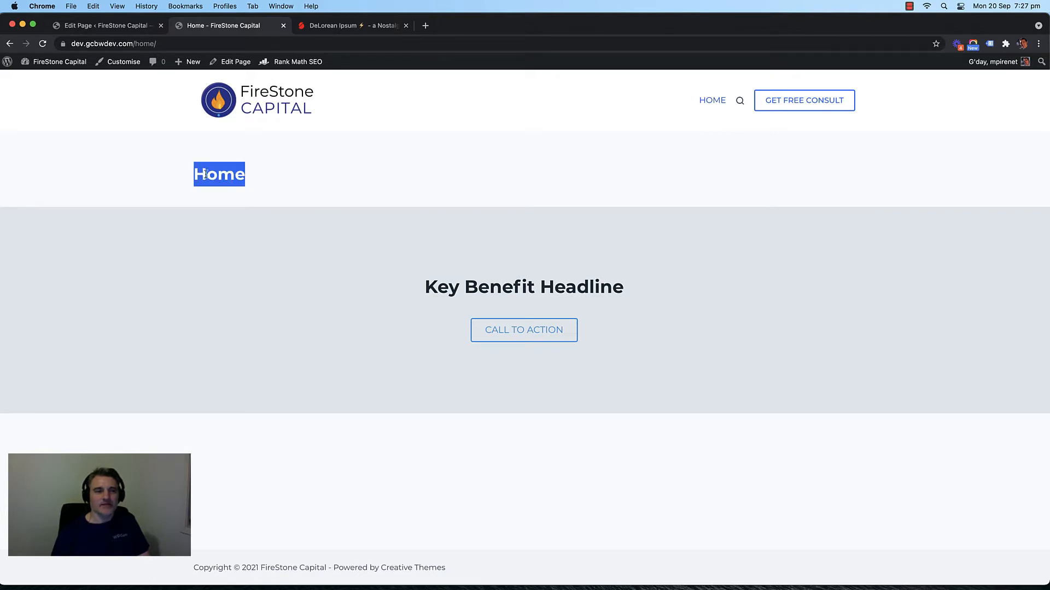
left_click(294, 164)
double_click(248, 178)
left_click(309, 184)
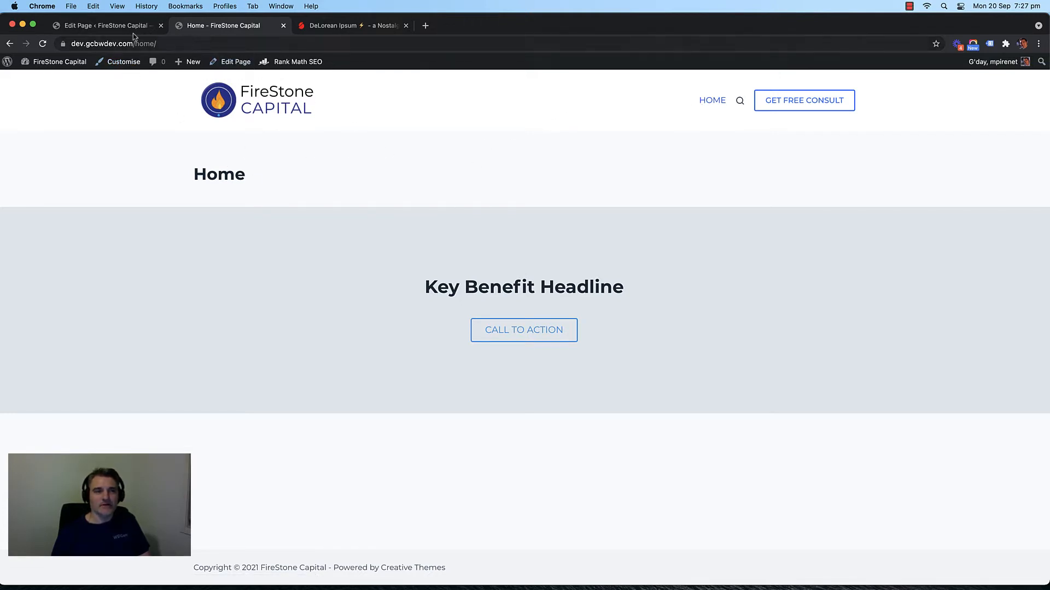
Step: Move between the blog front page and Home page, then return to the Home page editor
left_click(255, 114)
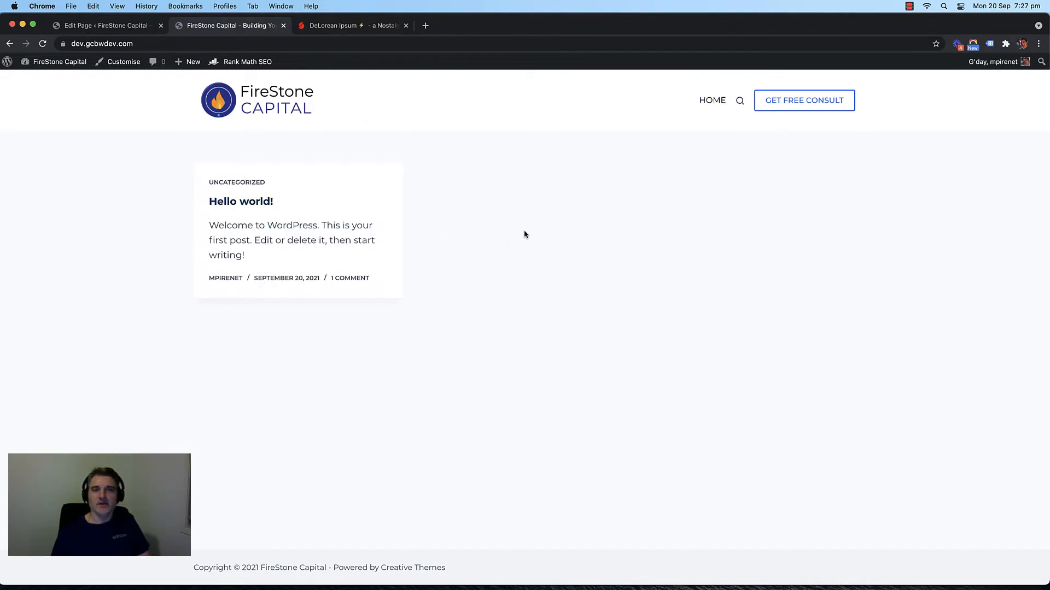
left_click(701, 102)
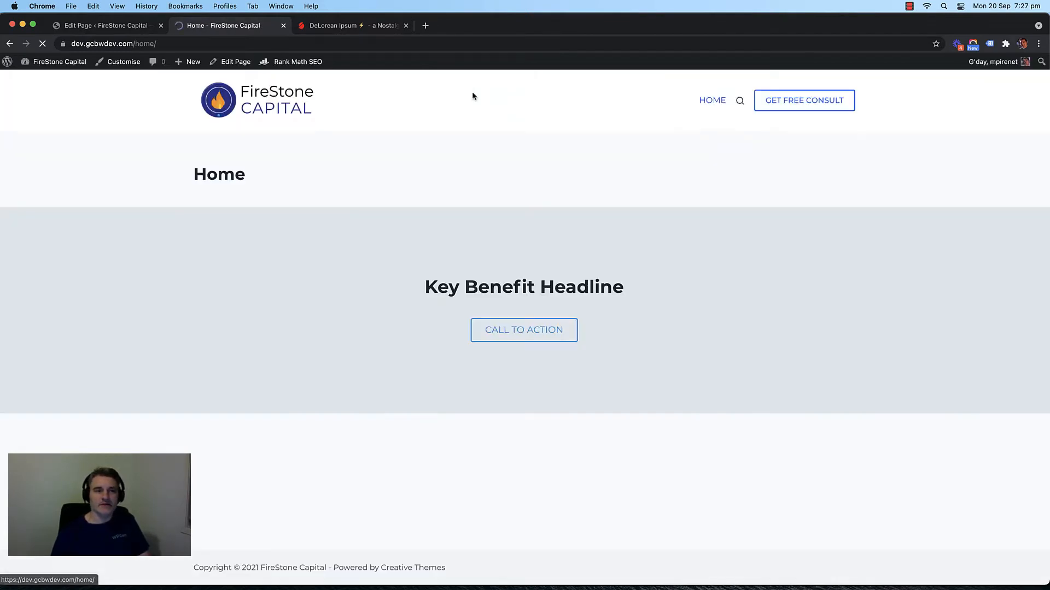
left_click(278, 100)
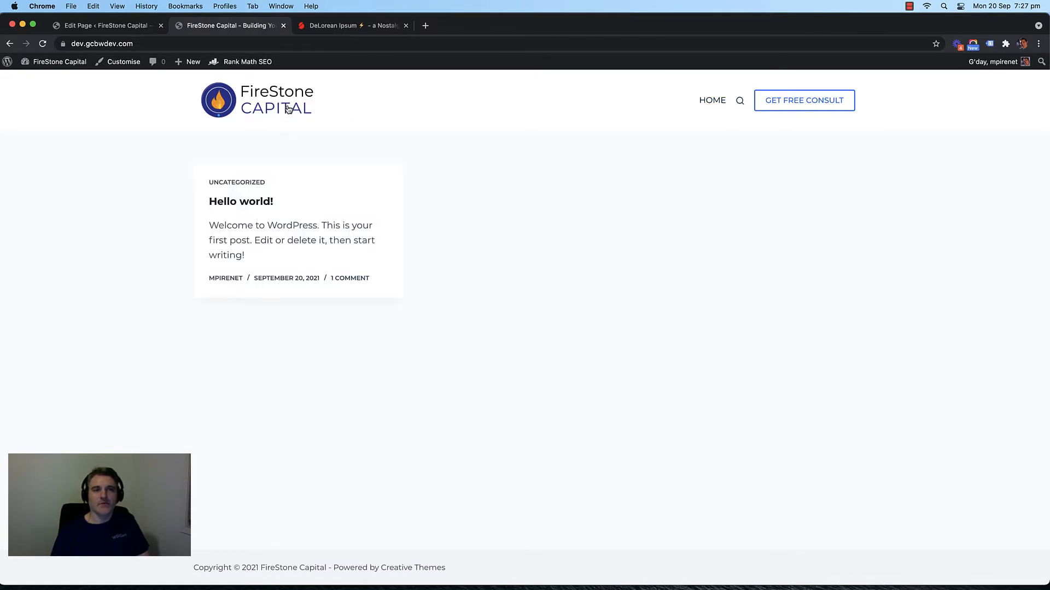
left_click(100, 28)
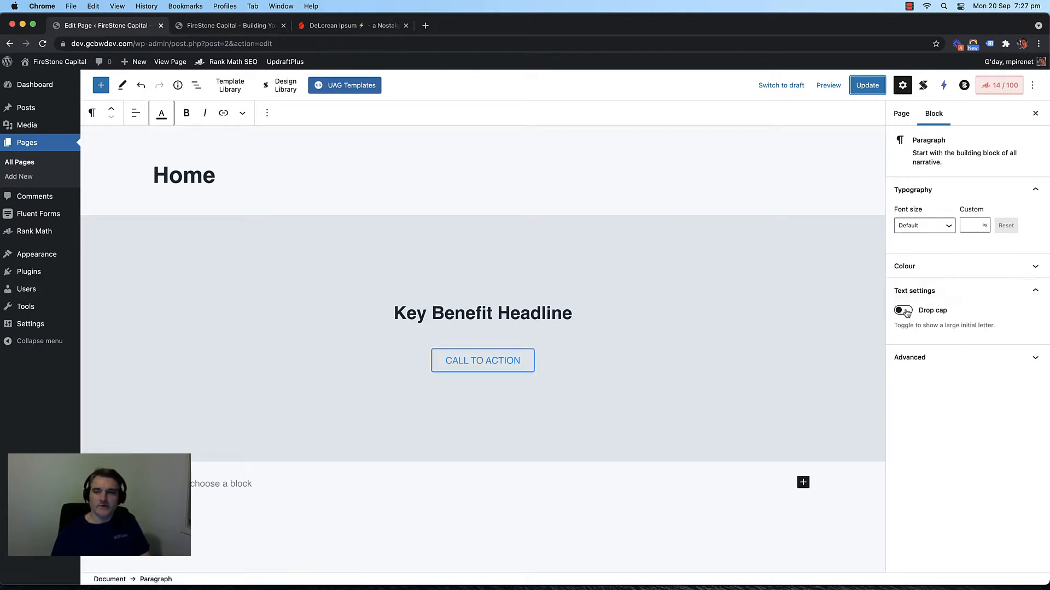
Step: Turn the hero headline's Subtitle back on so 'Key benefit statement description' shows again
left_click(656, 300)
left_click(645, 302)
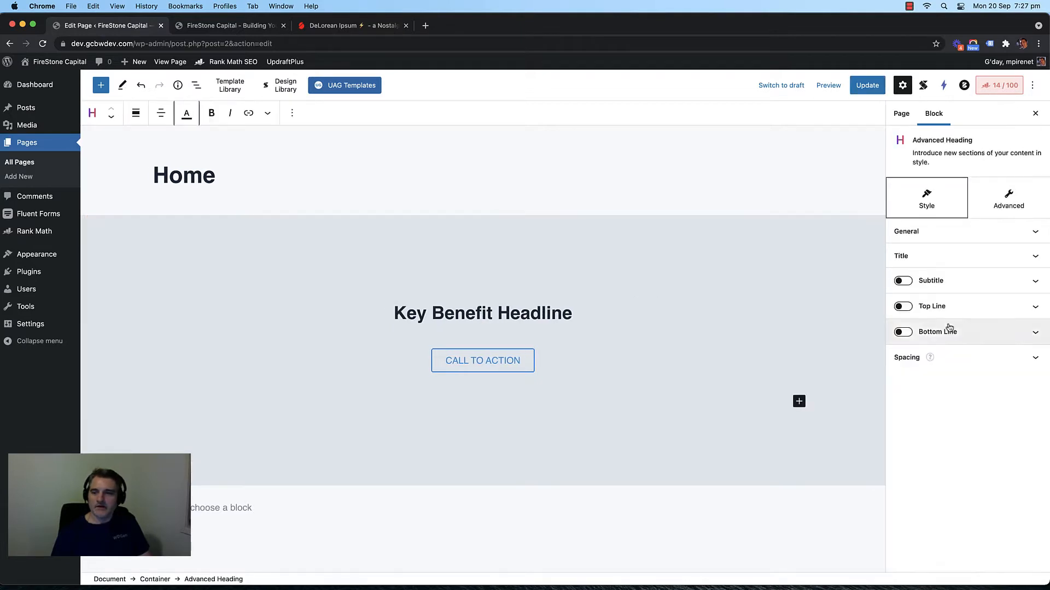
left_click(902, 285)
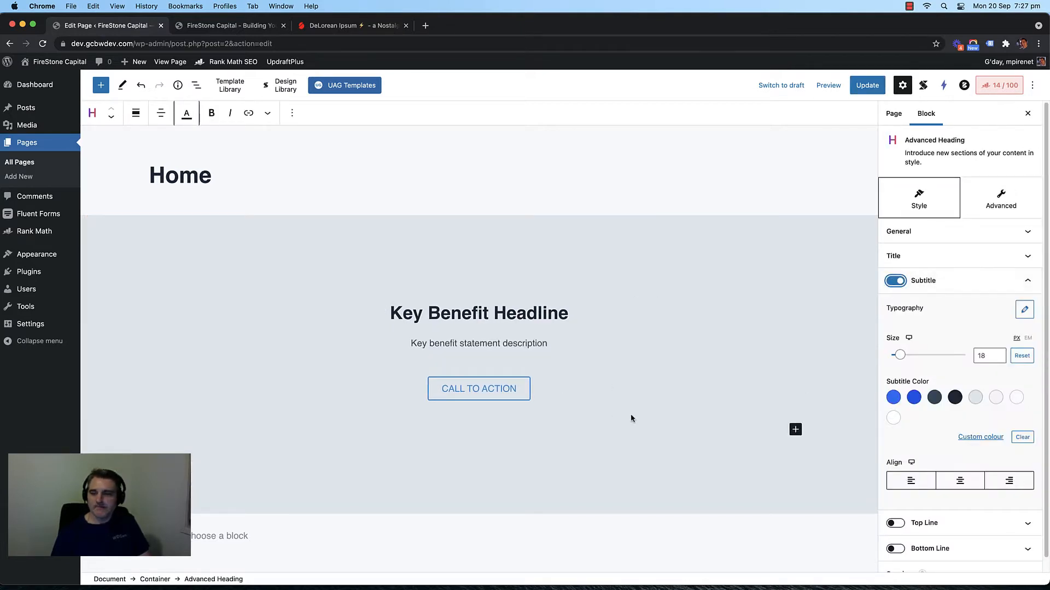
left_click(643, 544)
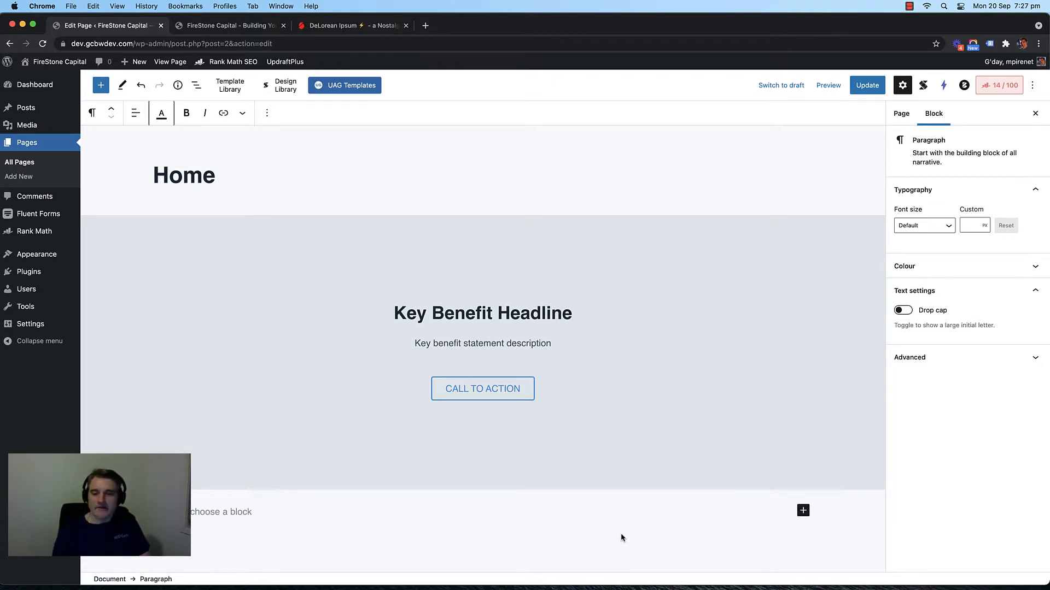
left_click(803, 510)
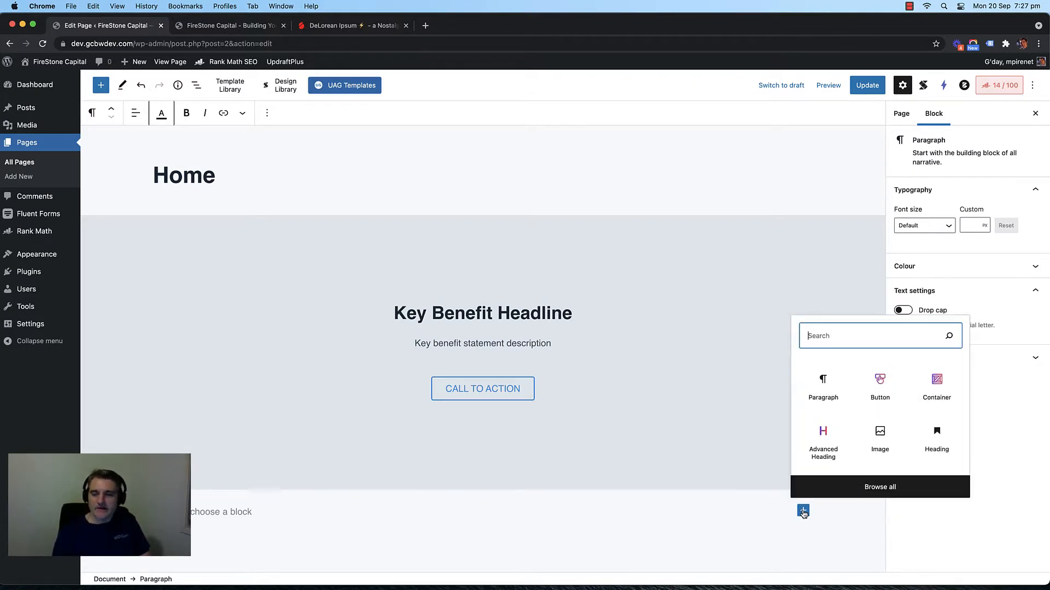
Step: Insert a Container block below the grey hero and give it the Plain layout
left_click(951, 389)
scroll(755, 443, "down", 2)
left_click(1010, 298)
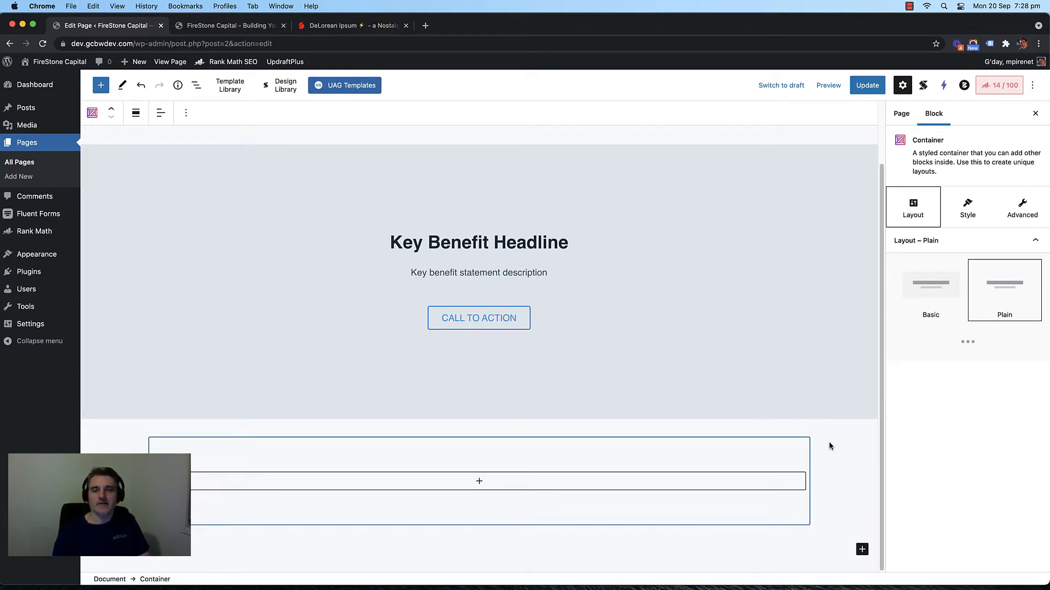
scroll(831, 451, "up", 1)
scroll(835, 457, "down", 1)
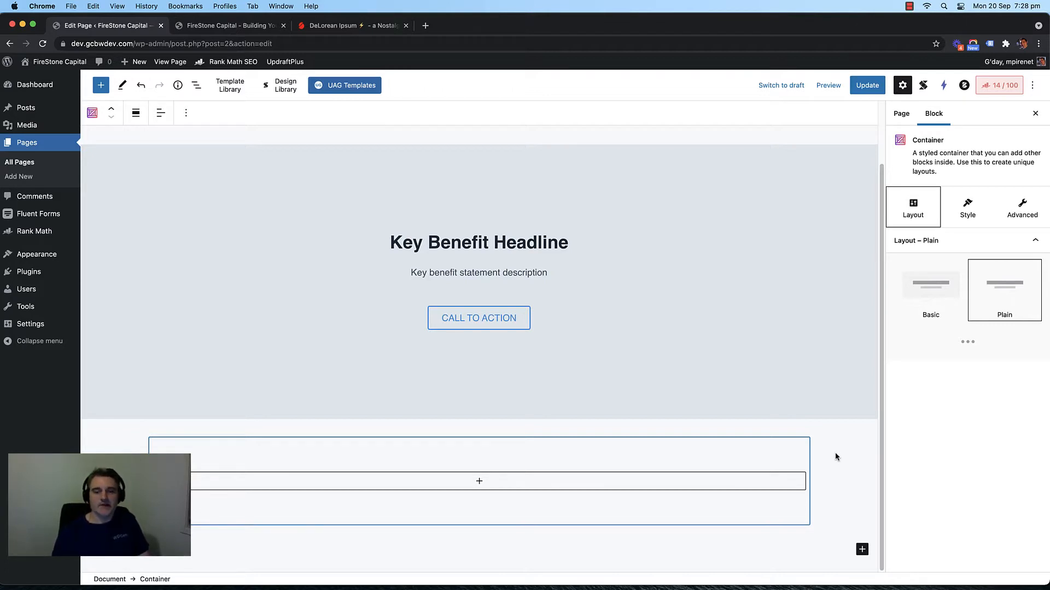
left_click(479, 482)
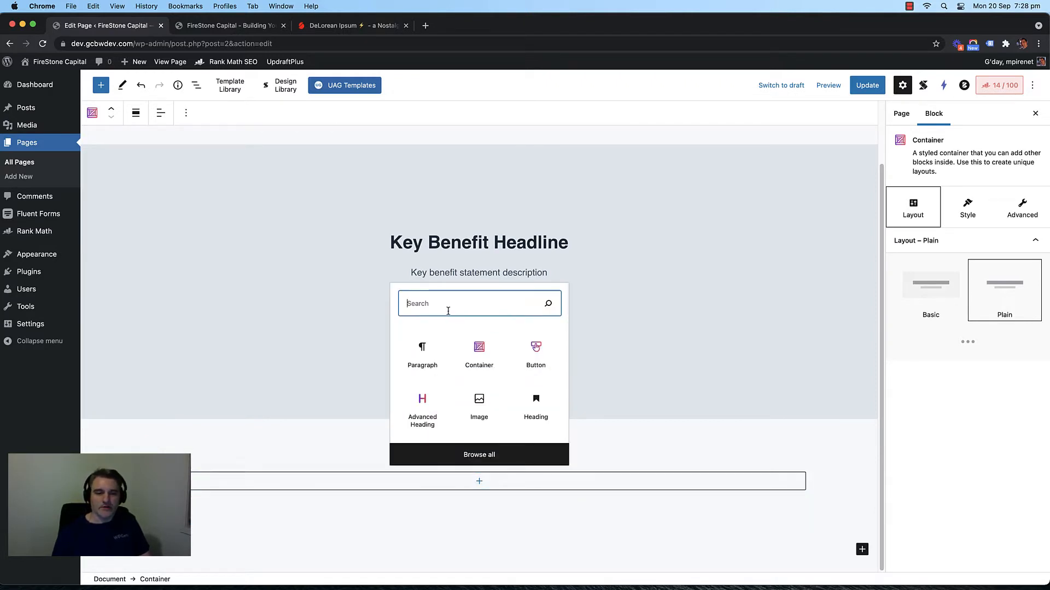
Step: Add an Advanced Columns & Grid block in the new container and raise Columns from 2 to 3
type("colu")
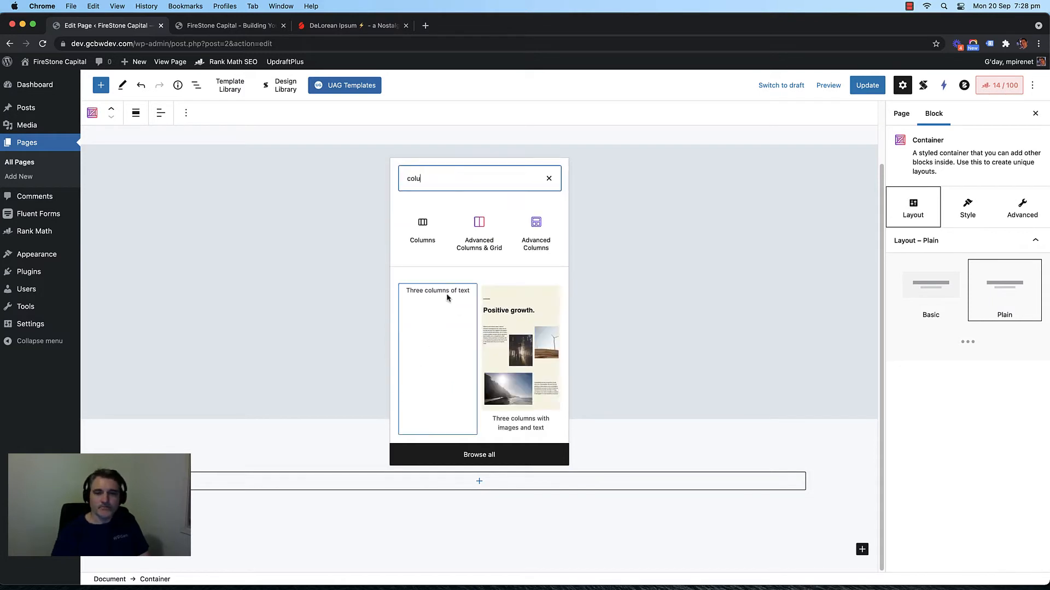
left_click(482, 243)
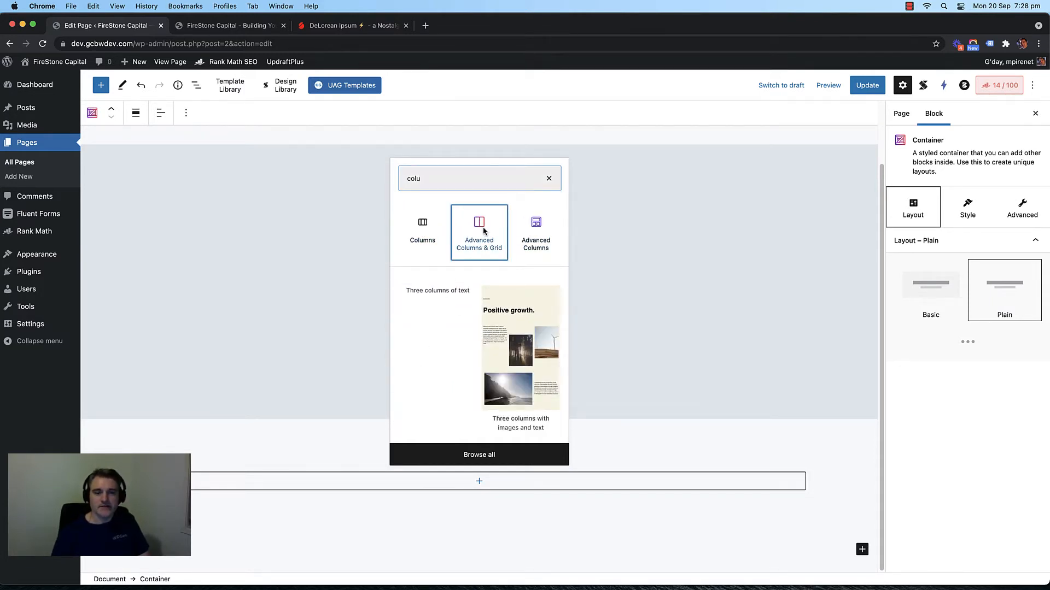
scroll(476, 383, "down", 2)
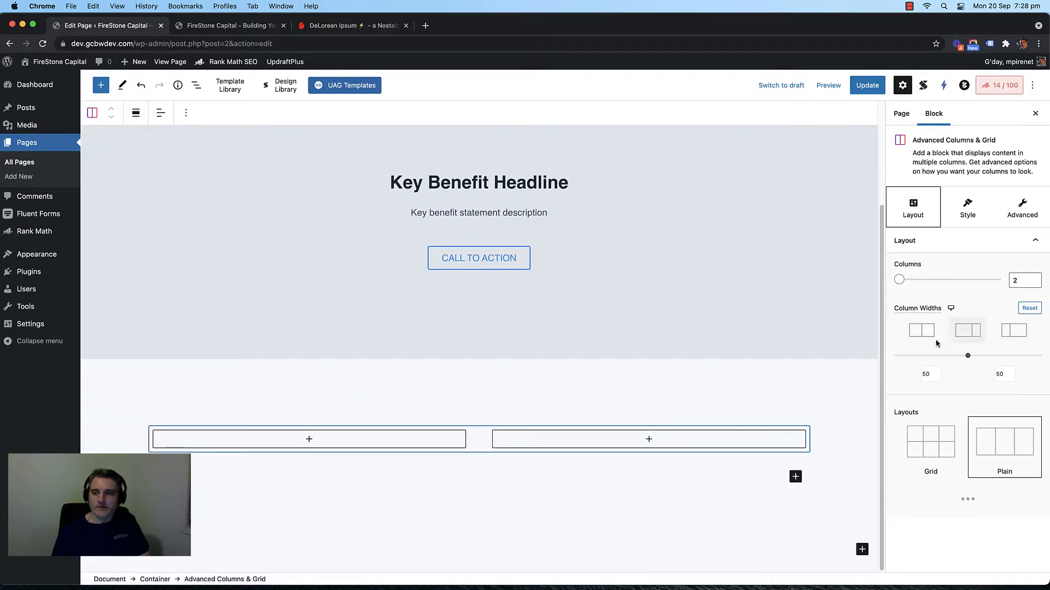
left_click(1033, 278)
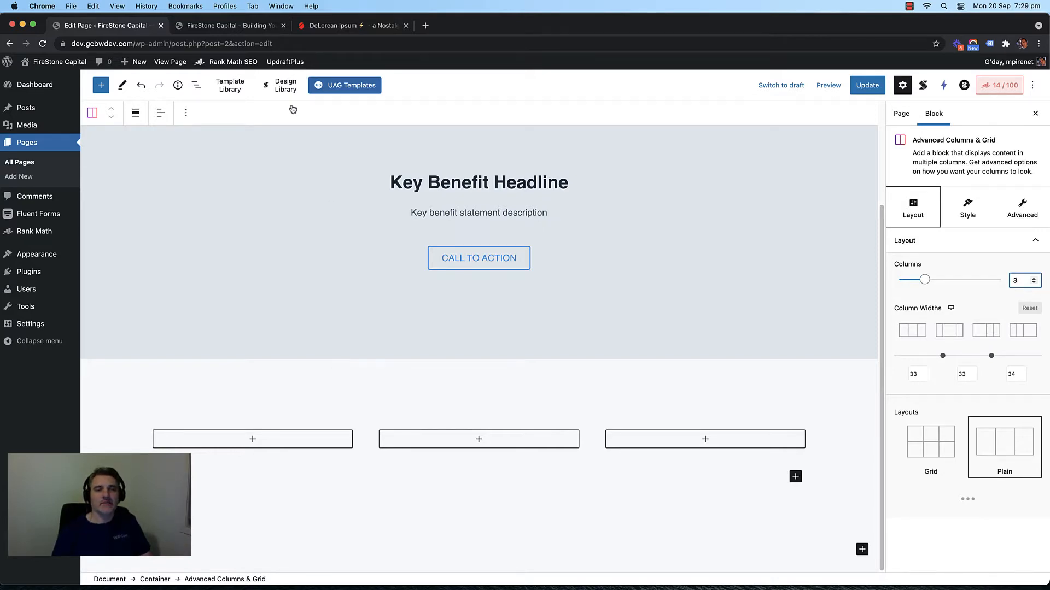
left_click(280, 85)
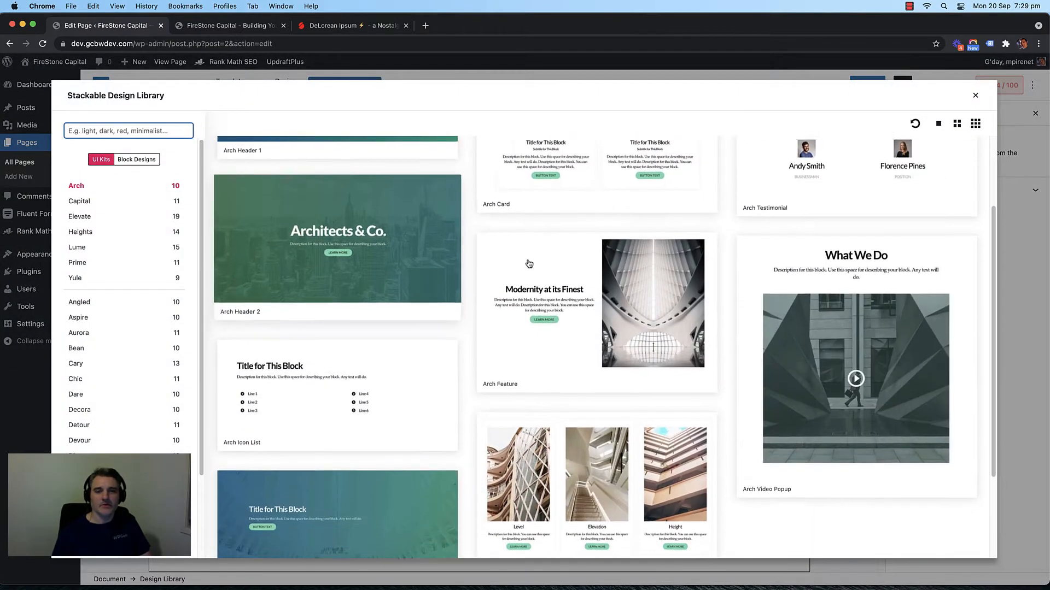
Step: Browse the design library's Arch designs, view the live site, and return to the editor
scroll(481, 224, "down", 5)
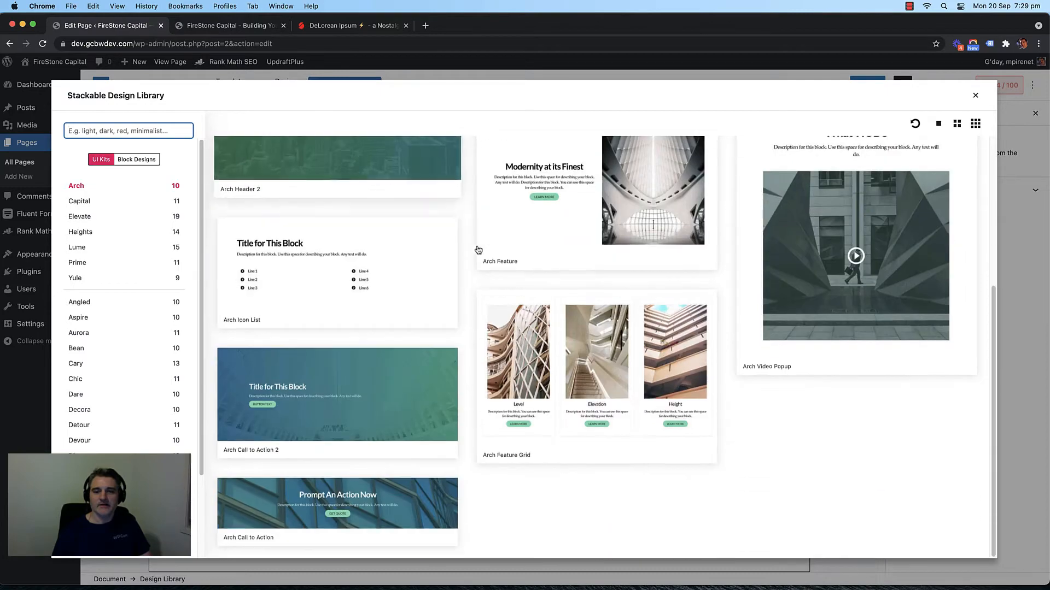
scroll(366, 283, "up", 5)
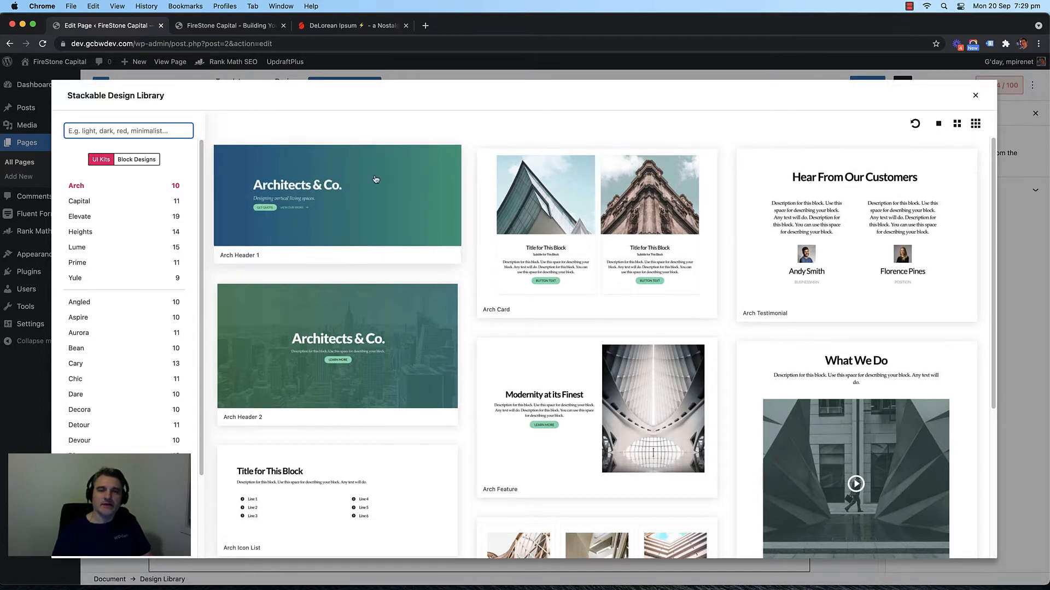
left_click(976, 97)
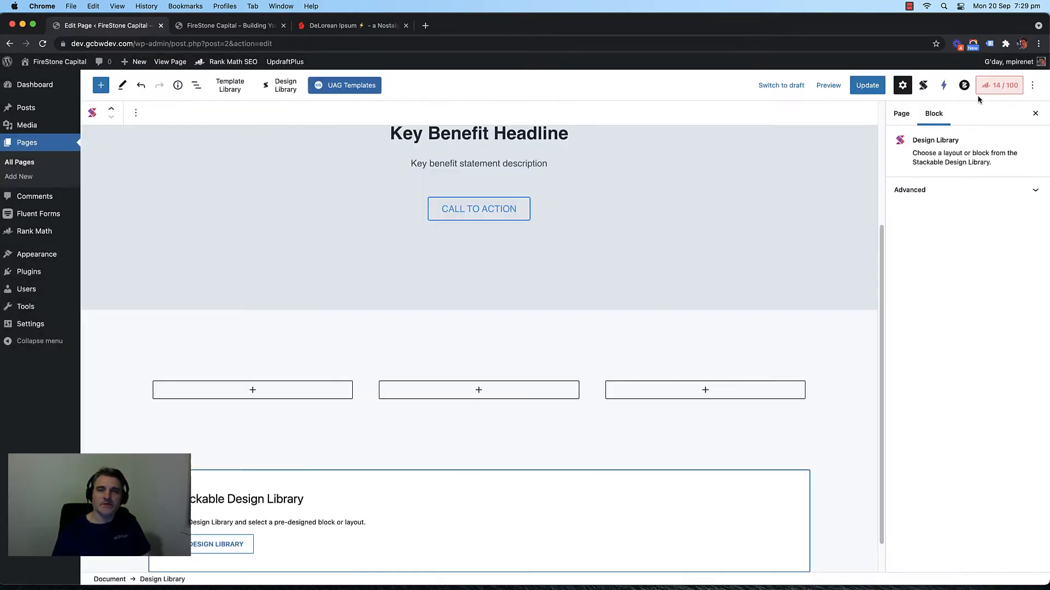
left_click(240, 32)
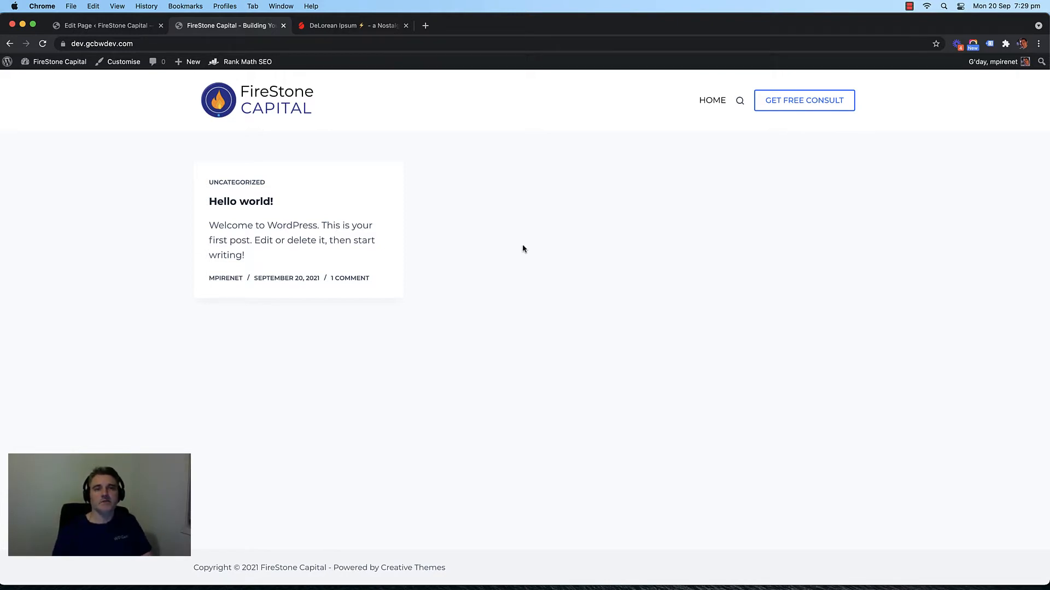
left_click(102, 27)
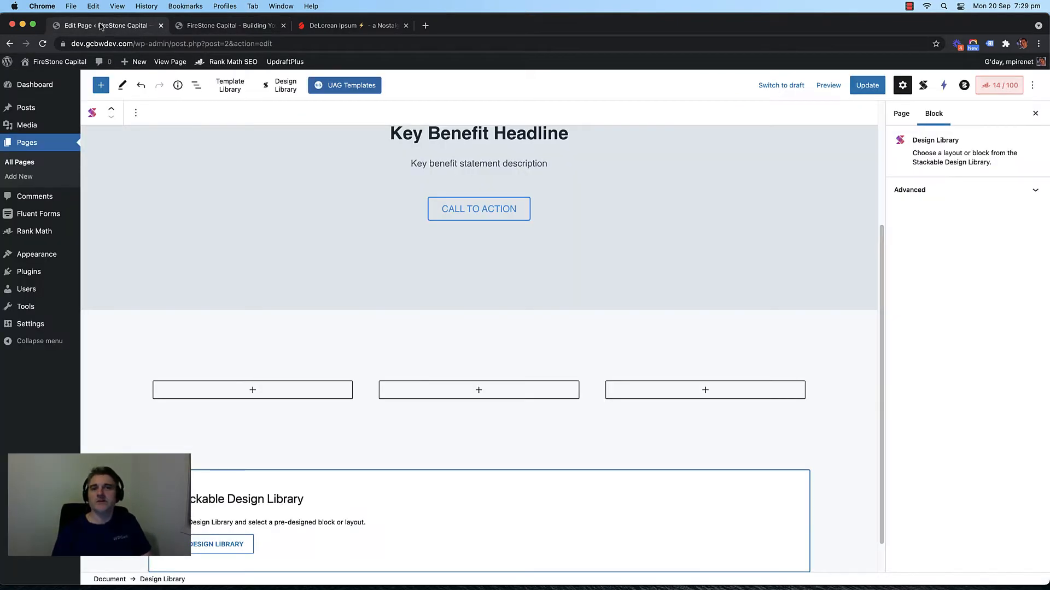
Step: Select the Design Library placeholder block below the three columns
scroll(384, 366, "down", 2)
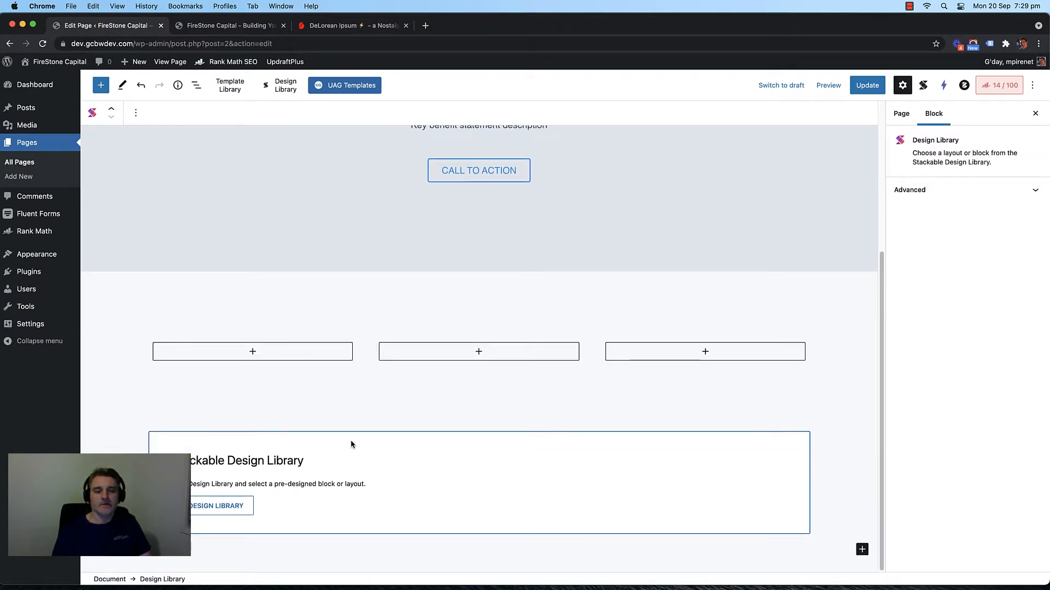
left_click(206, 420)
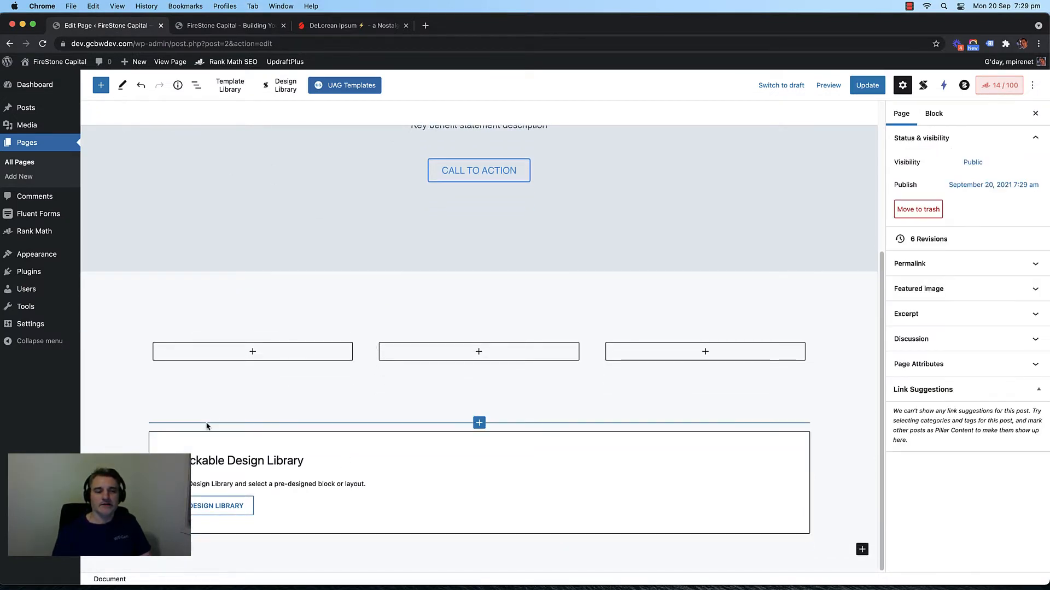
left_click(207, 427)
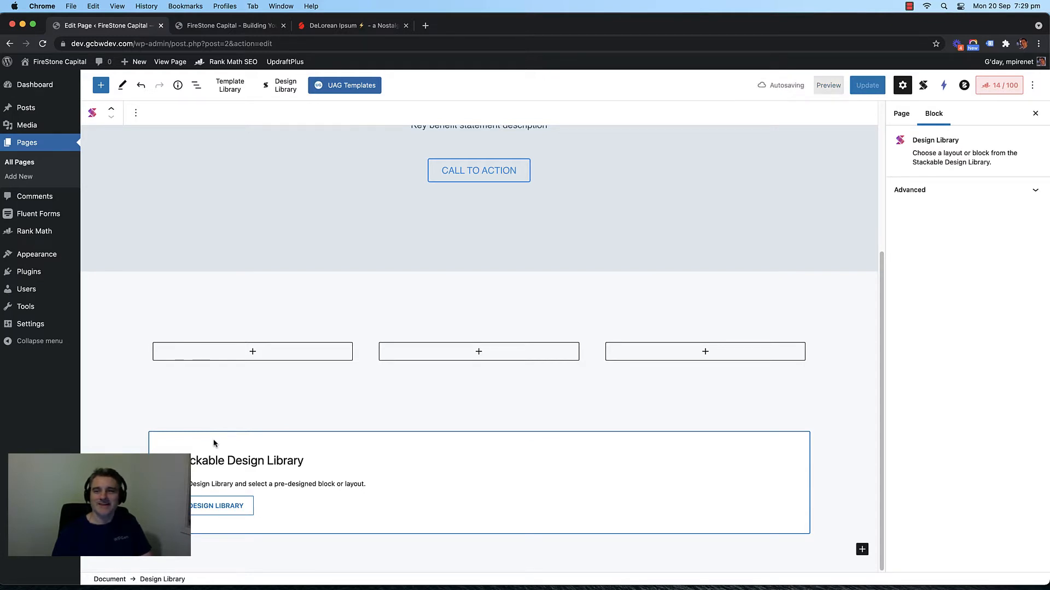
left_click(153, 423)
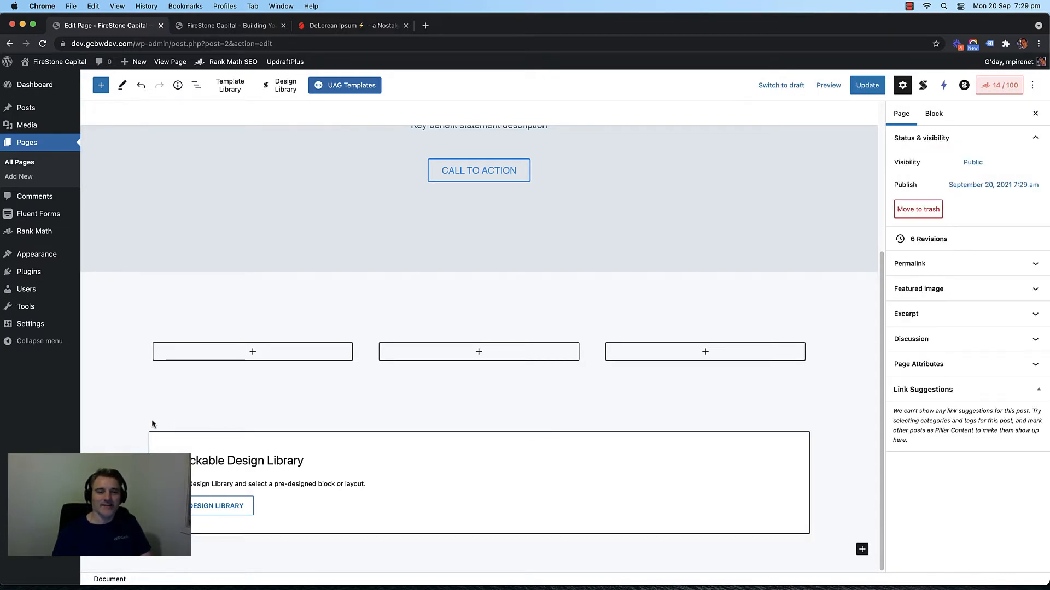
left_click(236, 458)
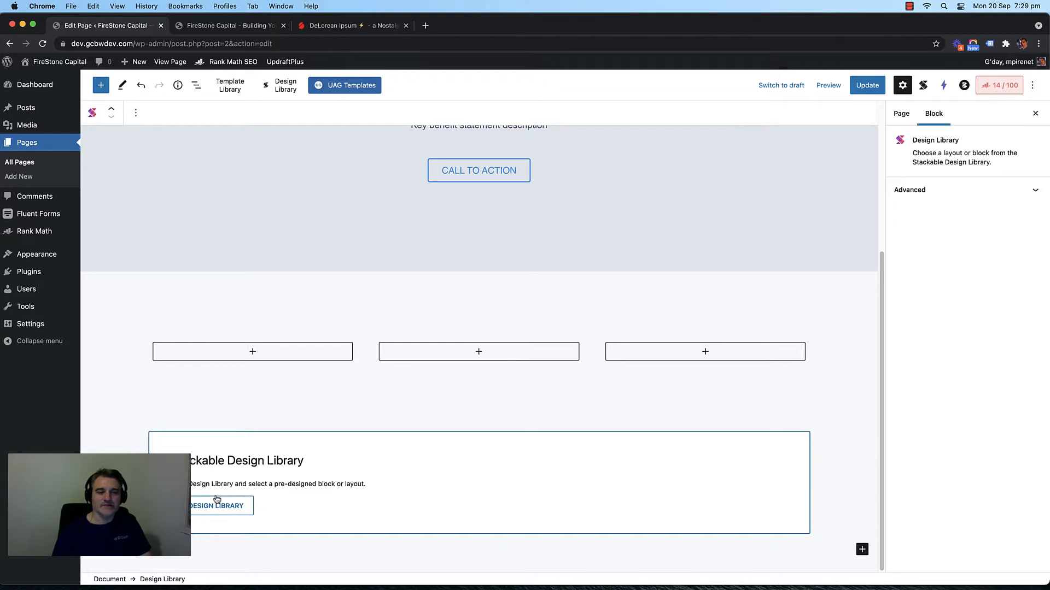
left_click(848, 423)
left_click(270, 473)
Step: Delete the Design Library block via List View, undoing the accidental Container deletion
left_click(196, 85)
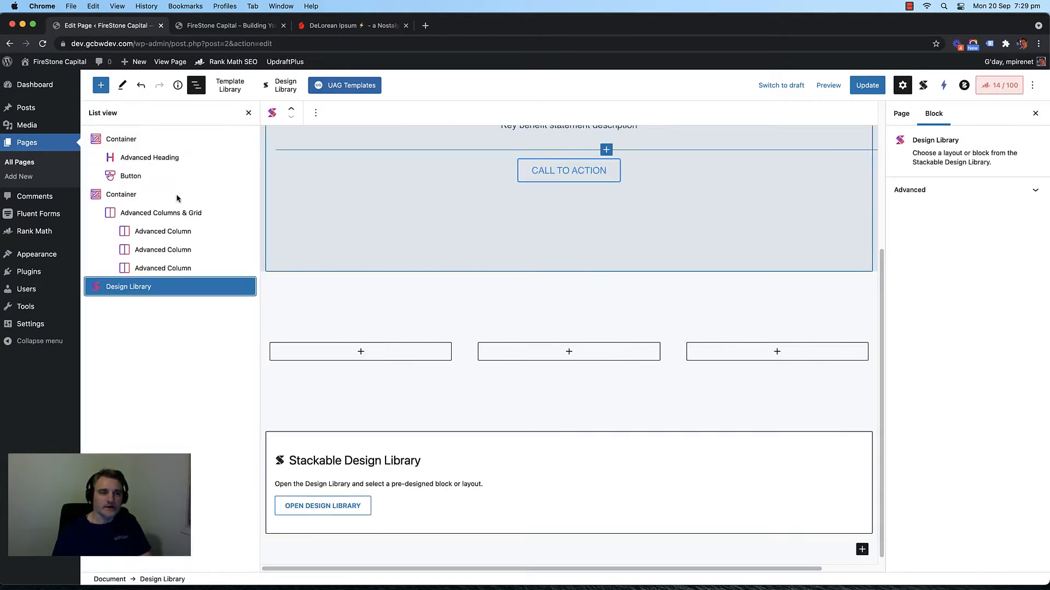
left_click(155, 288)
key("Delete")
key("Delete")
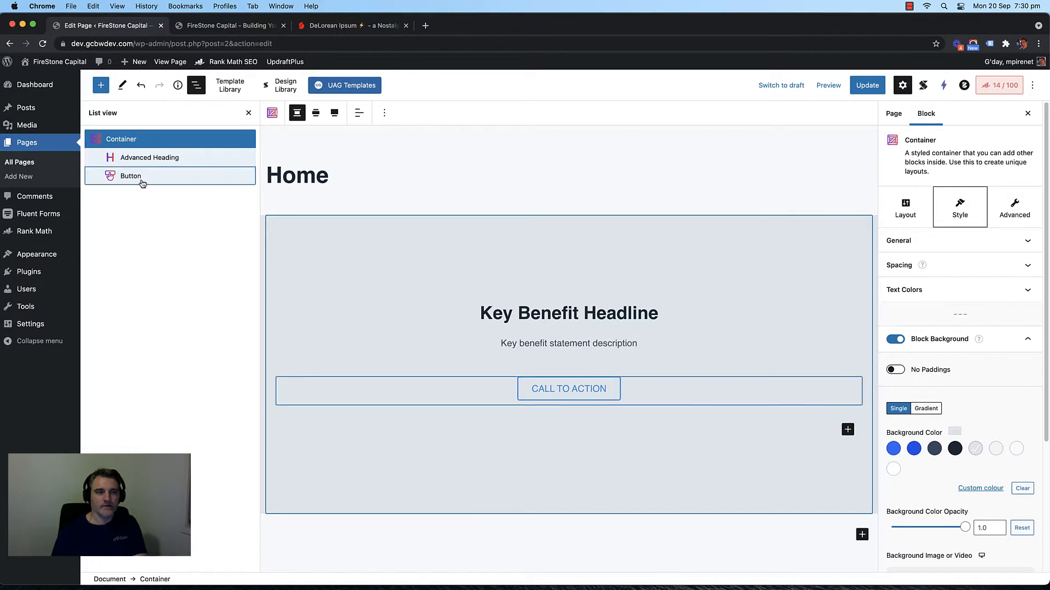
left_click(139, 86)
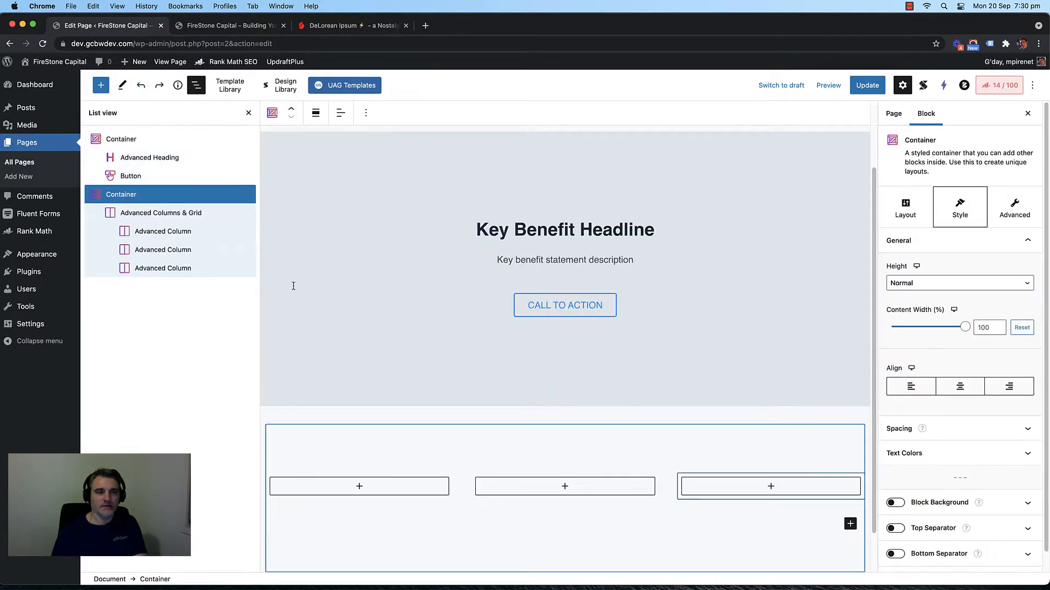
left_click(197, 86)
scroll(382, 319, "down", 2)
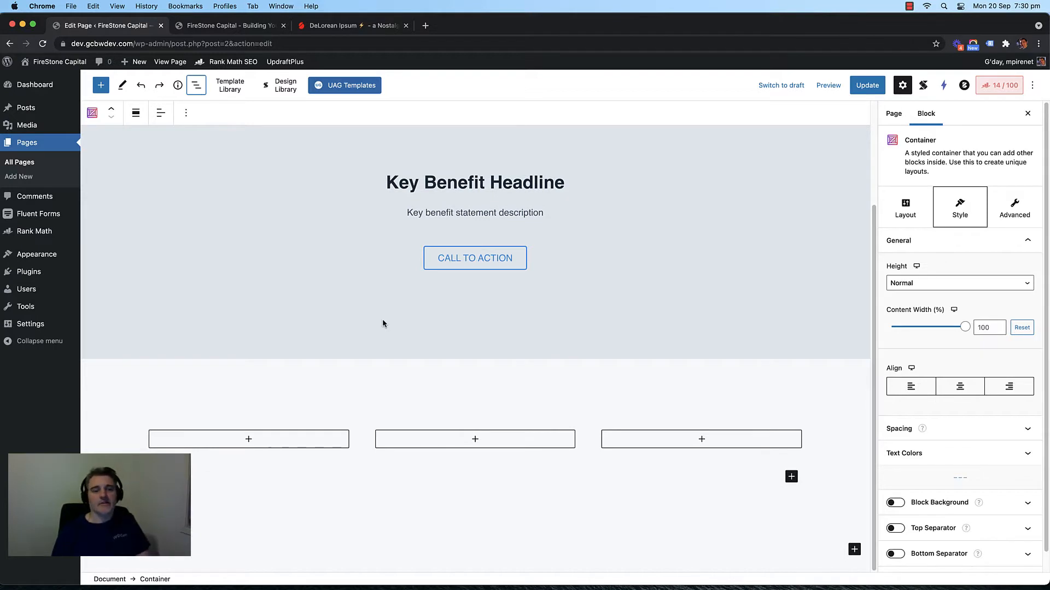
left_click(257, 432)
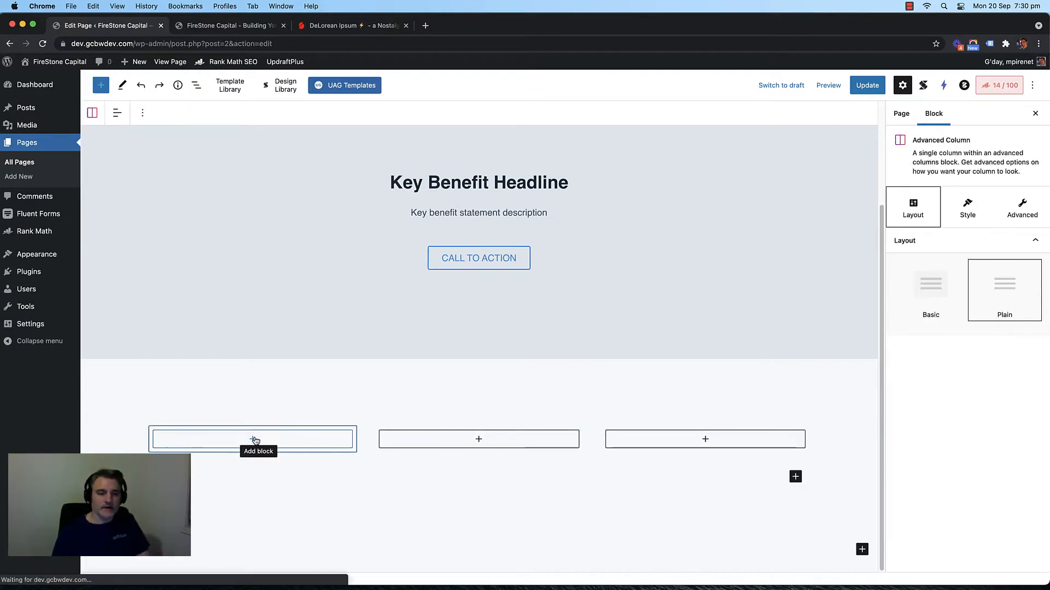
left_click(255, 440)
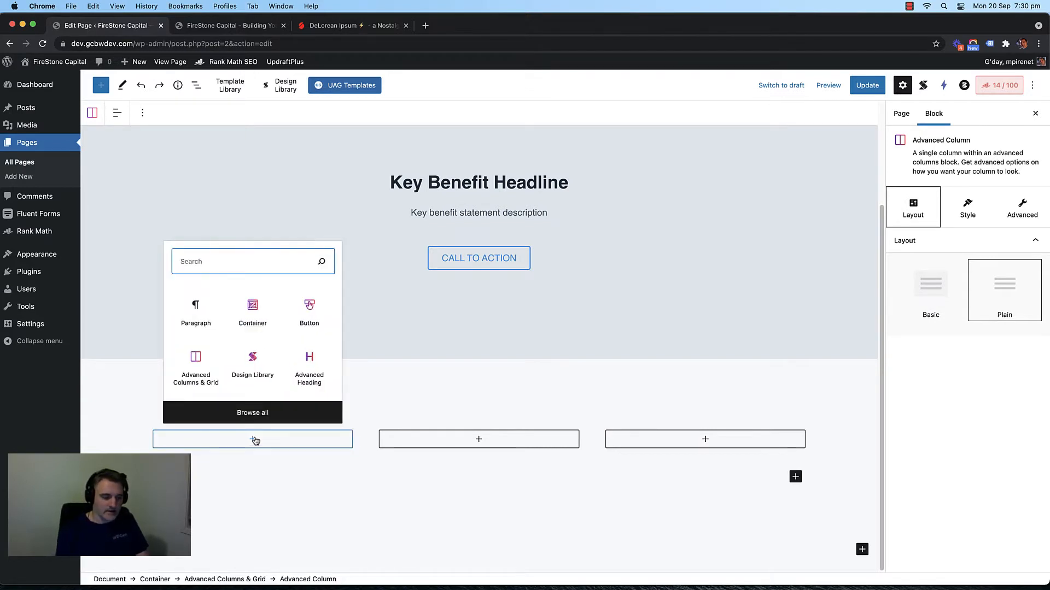
type("block")
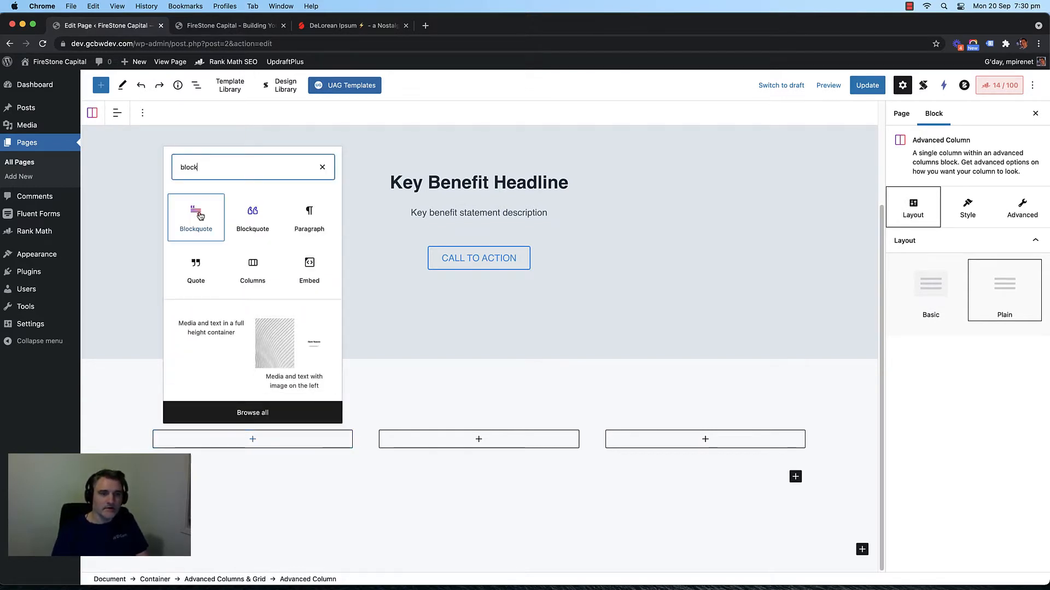
double_click(188, 167)
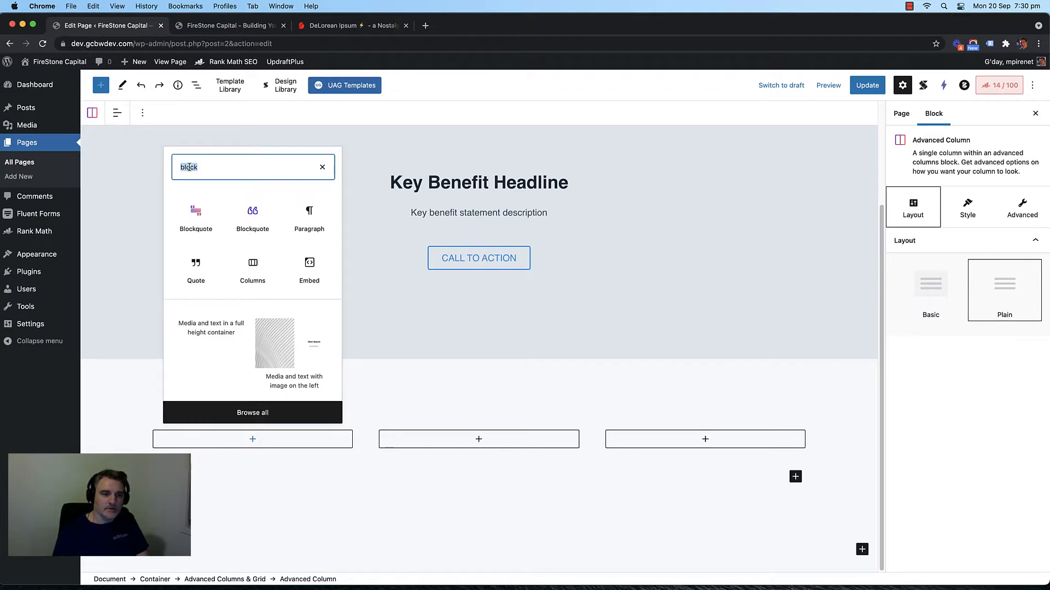
type("card")
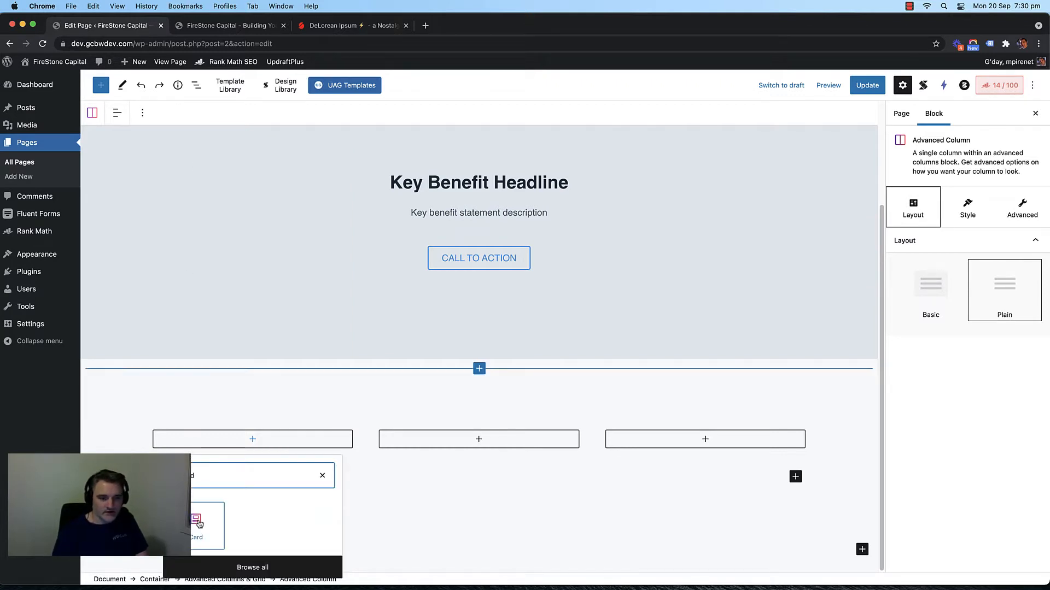
left_click(281, 569)
scroll(166, 306, "down", 20)
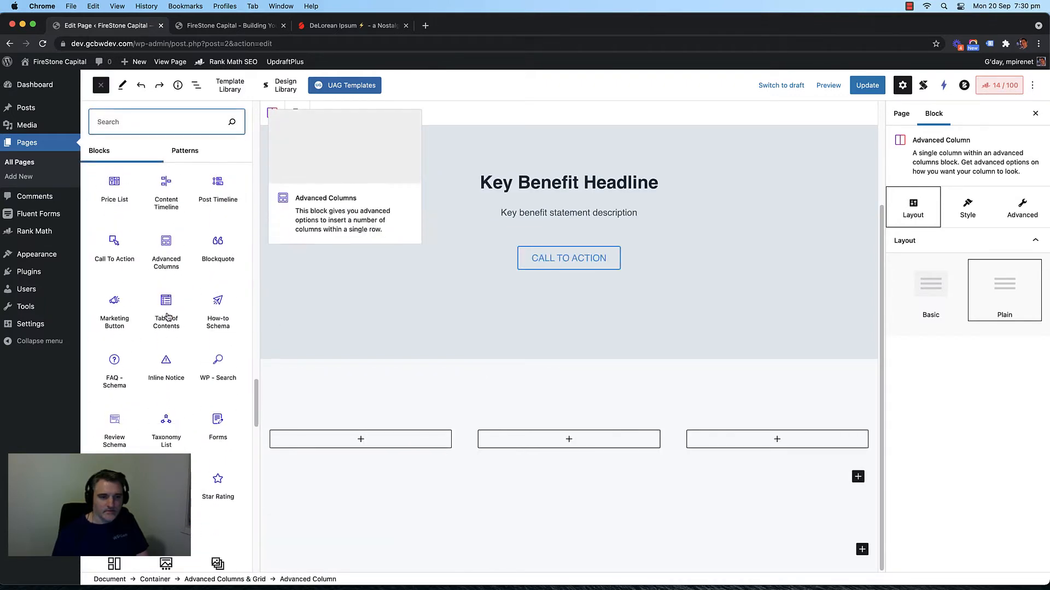
scroll(166, 314, "up", 3)
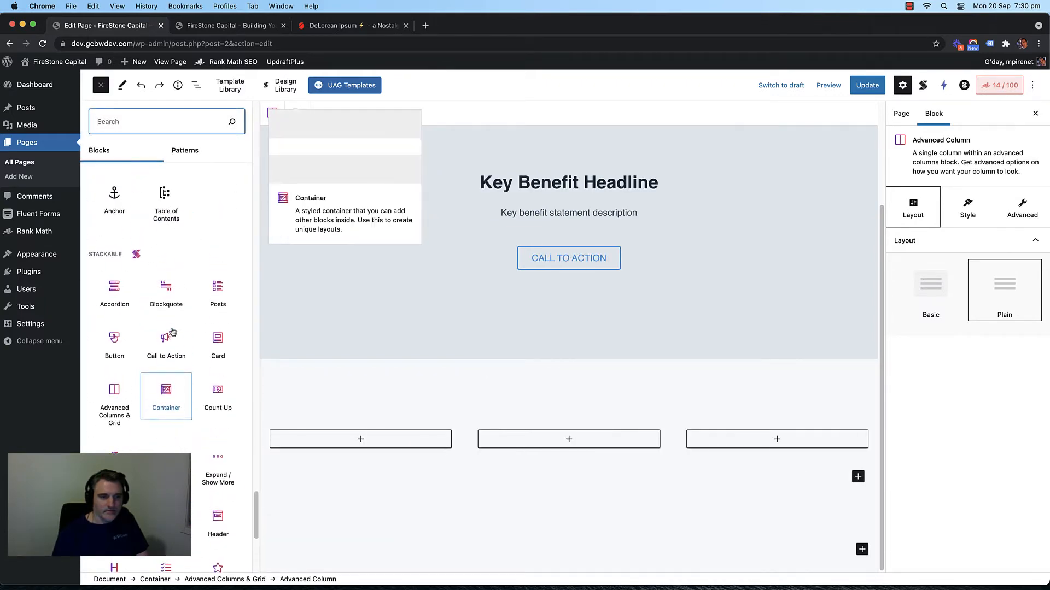
left_click(213, 344)
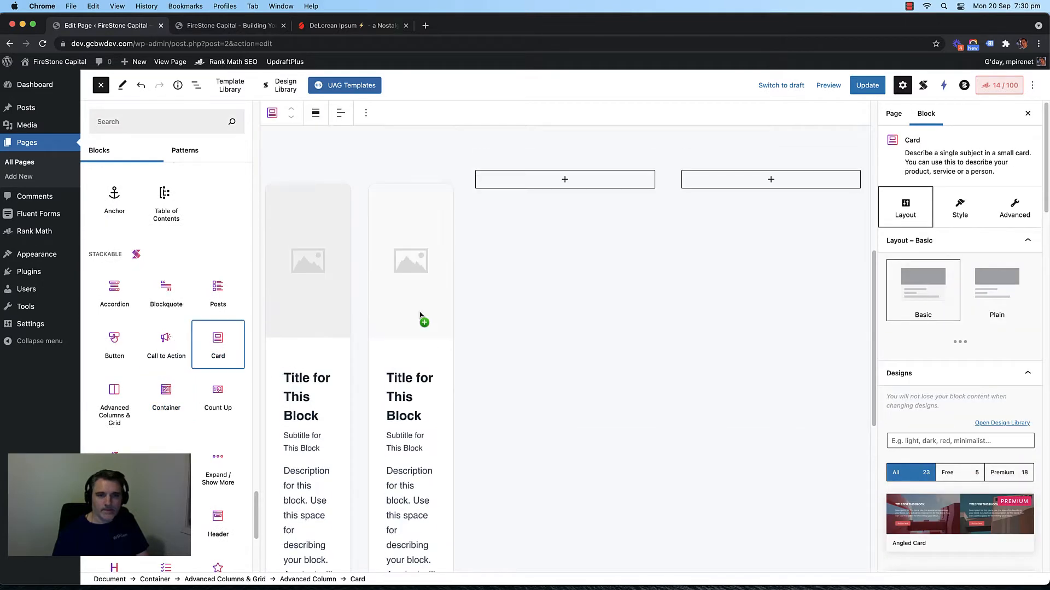
left_click(332, 358)
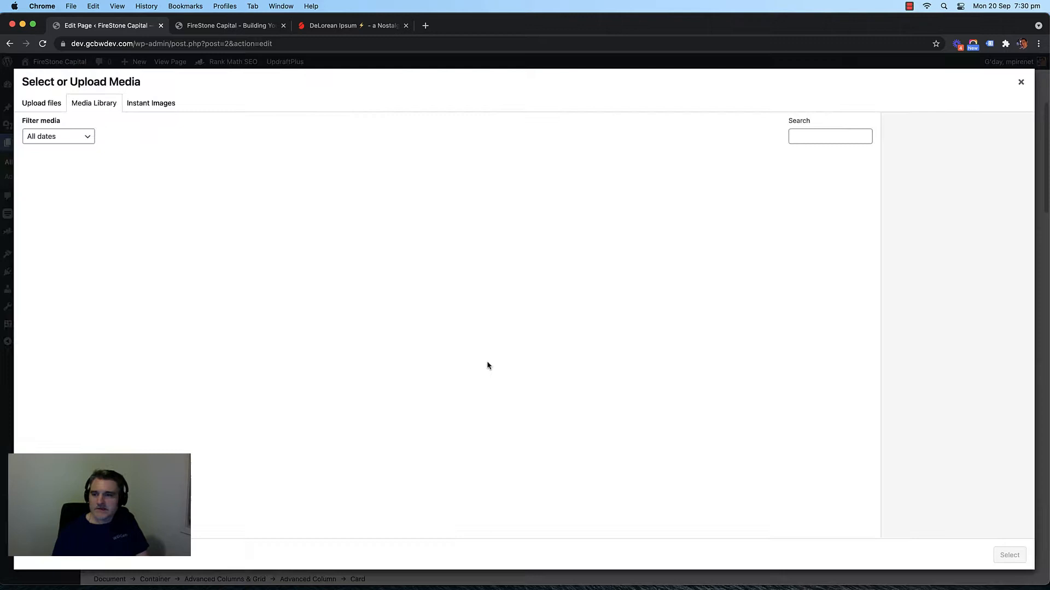
left_click(1021, 82)
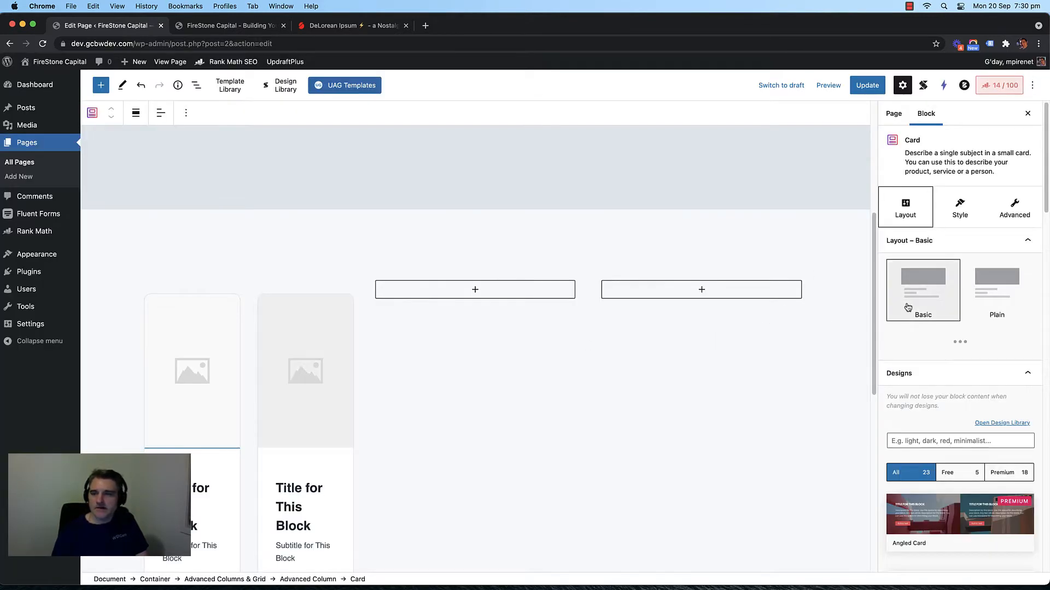
left_click(963, 221)
double_click(1009, 280)
type("1")
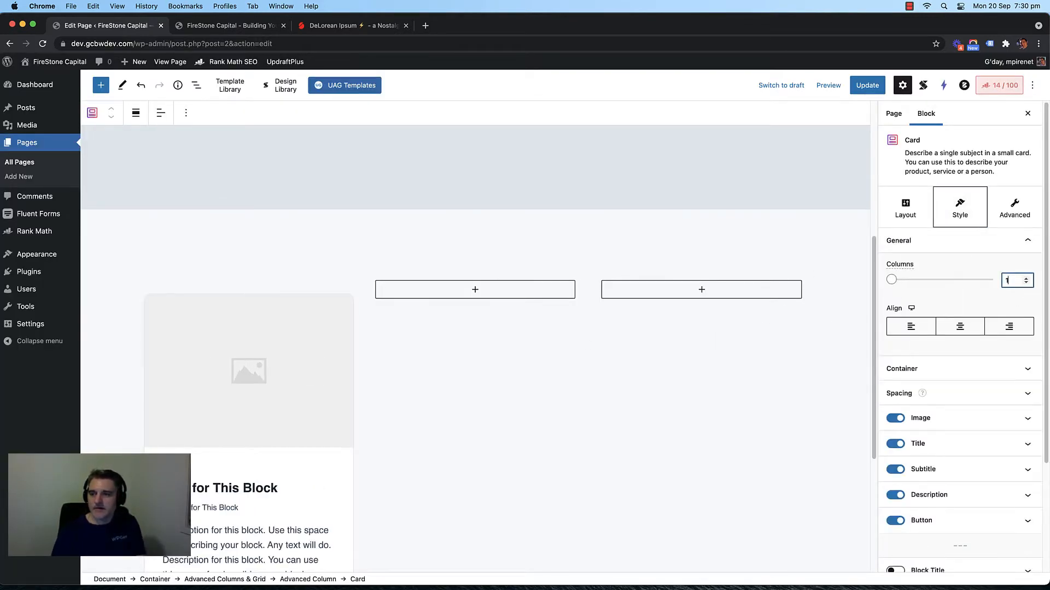
scroll(407, 360, "down", 5)
scroll(408, 360, "up", 5)
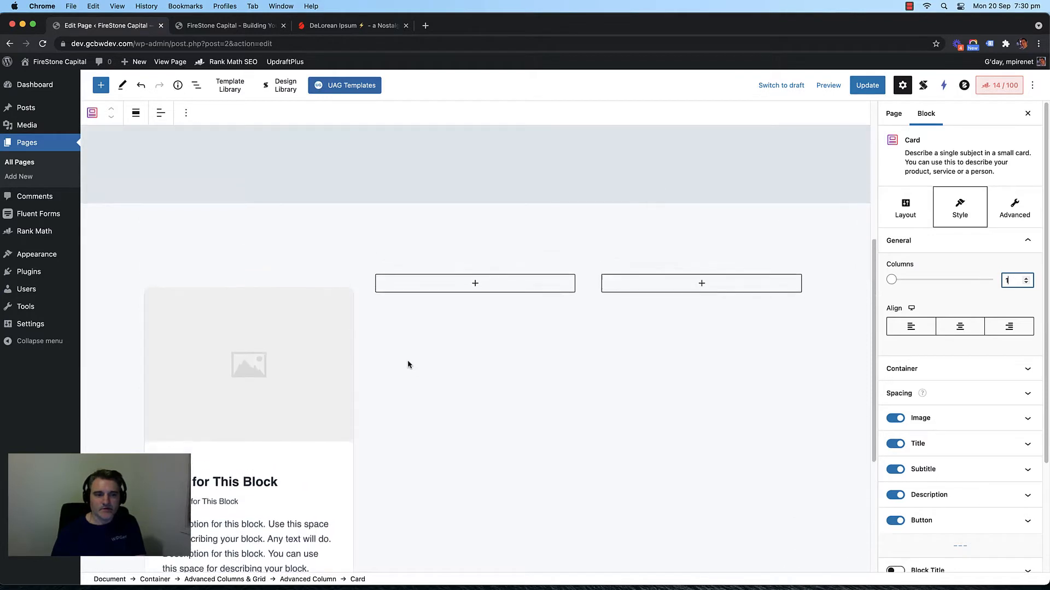
scroll(408, 365, "down", 3)
scroll(408, 365, "up", 2)
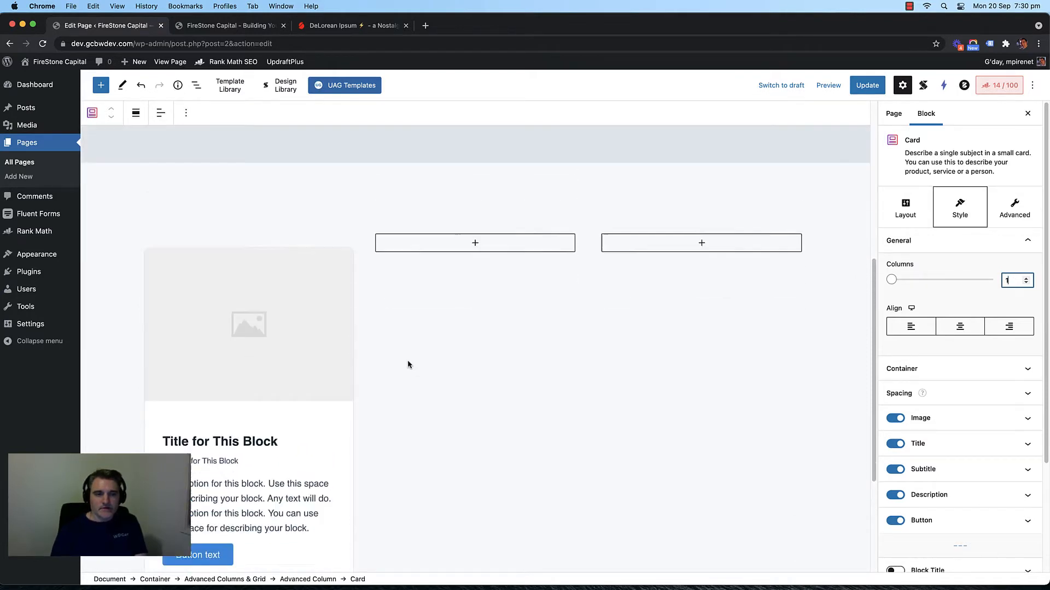
scroll(408, 363, "down", 3)
scroll(417, 340, "up", 1)
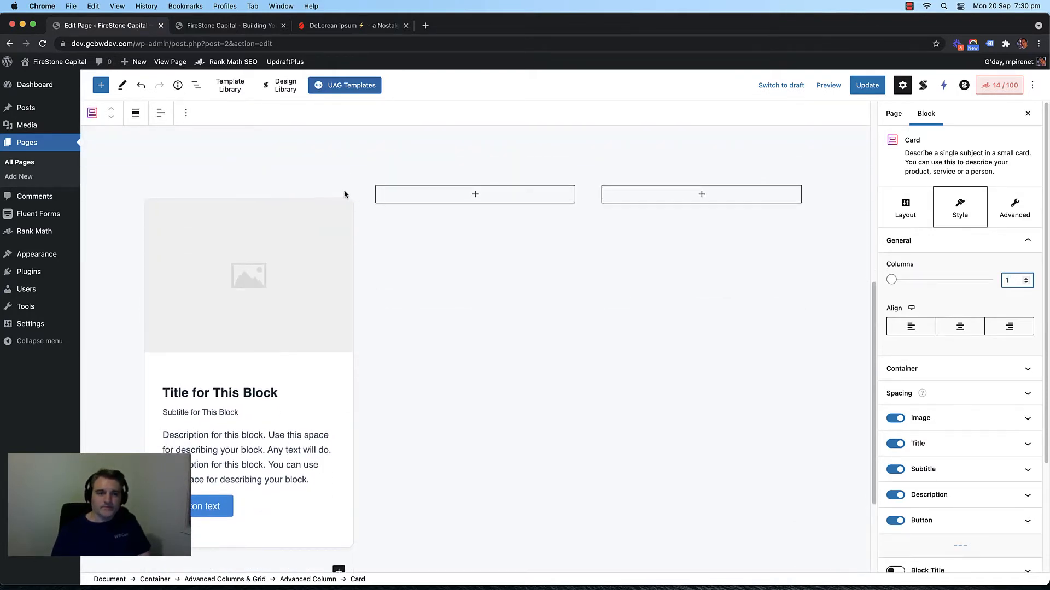
left_click(339, 222)
left_click(1019, 82)
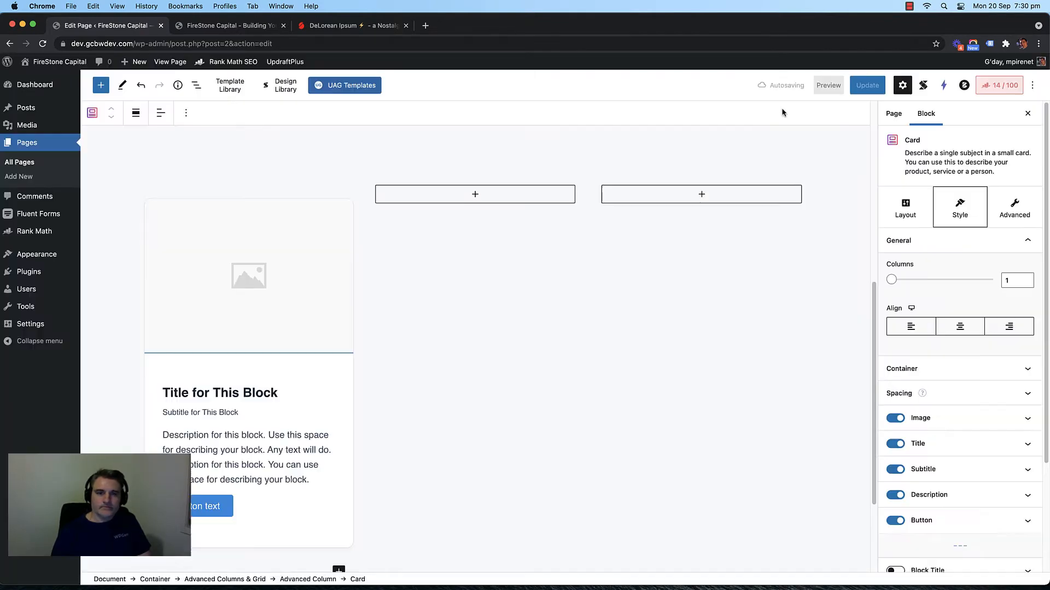
left_click(277, 196)
Step: Click through the container, the card's column, the card title and the middle column
scroll(335, 251, "up", 4)
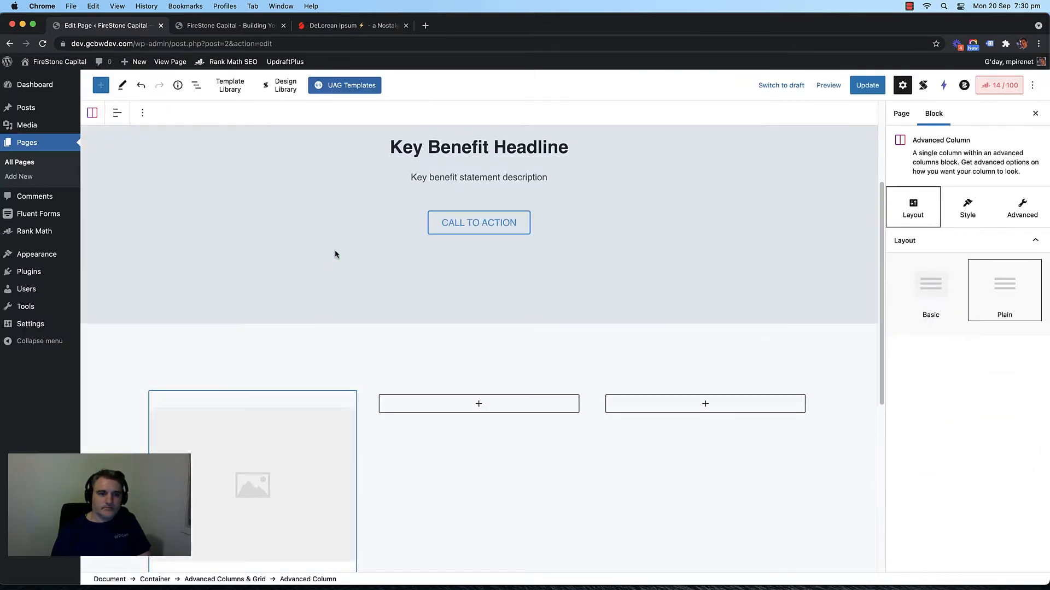
left_click(268, 389)
left_click(262, 400)
left_click(131, 385)
scroll(450, 372, "down", 5)
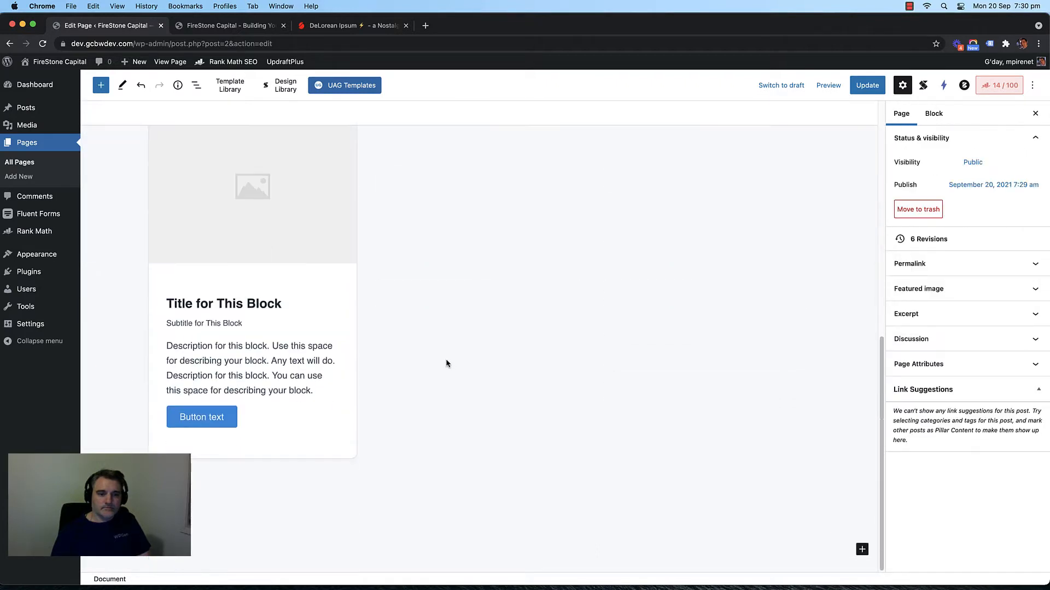
scroll(411, 346, "up", 1)
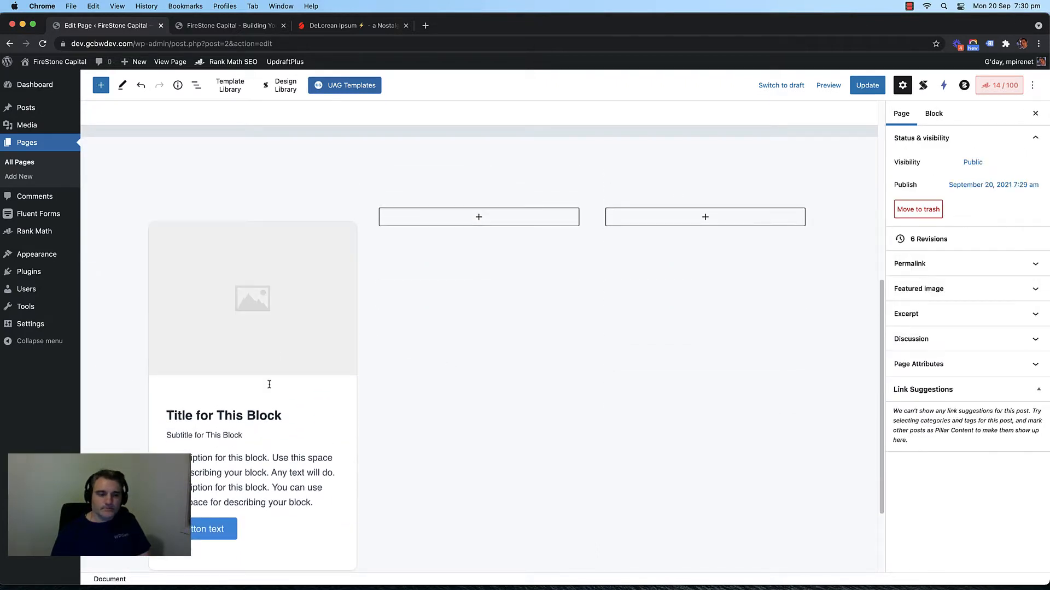
left_click(235, 411)
triple_click(216, 416)
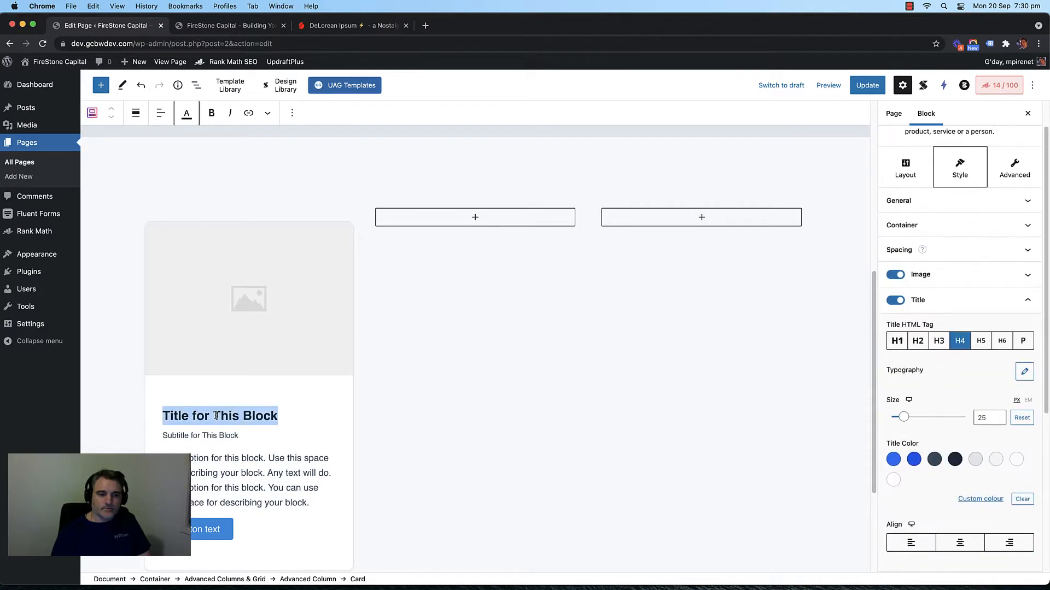
left_click(525, 363)
Step: Select the CALL TO ACTION button and grey hero, then open and close the card's media picker
scroll(601, 328, "up", 5)
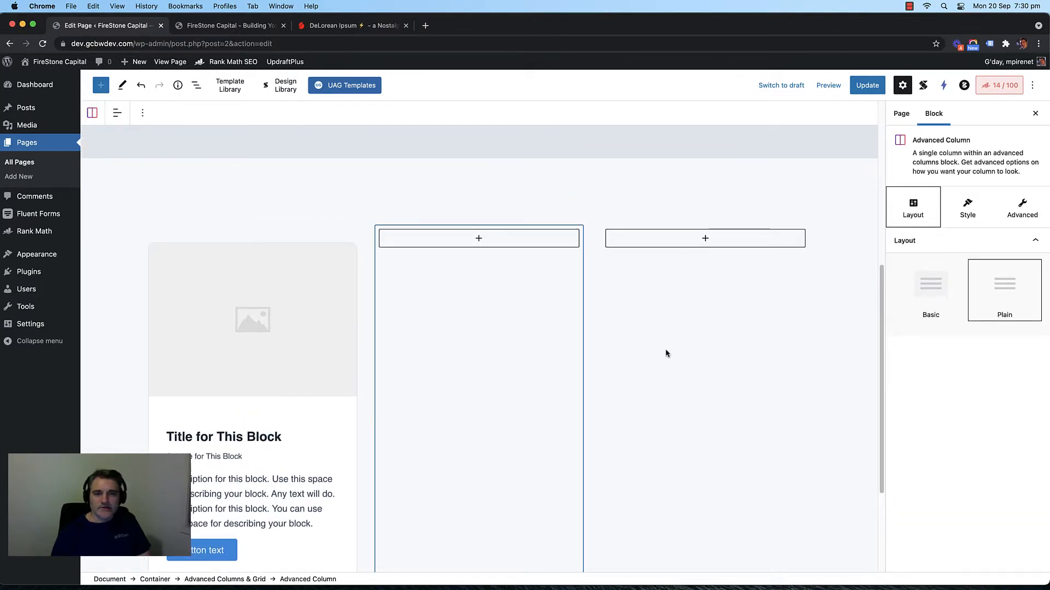
left_click(554, 273)
scroll(306, 248, "up", 3)
left_click(304, 248)
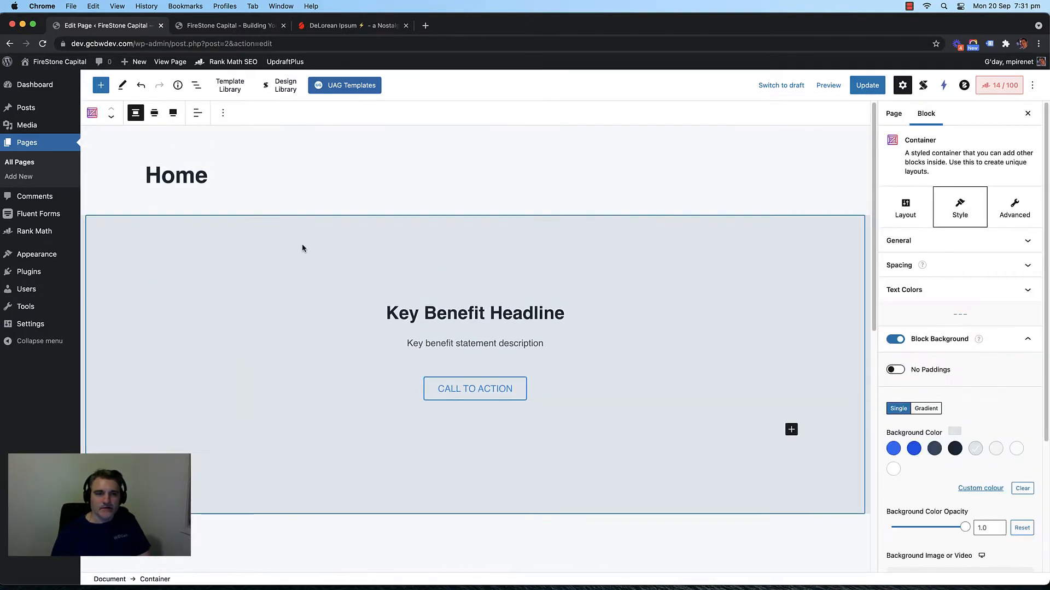
scroll(271, 286, "down", 5)
scroll(426, 306, "up", 3)
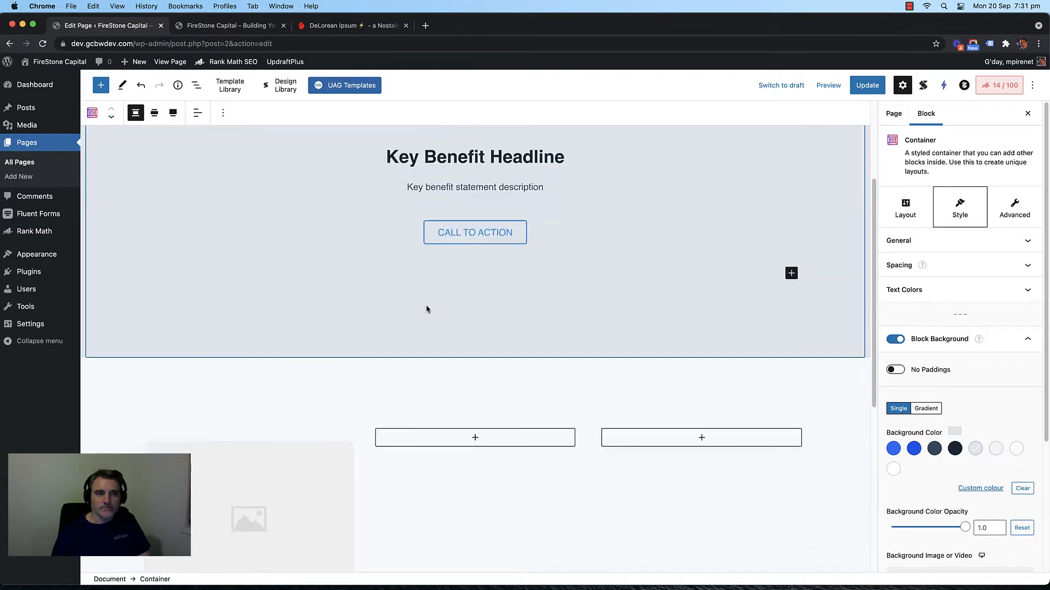
scroll(426, 307, "down", 5)
left_click(295, 272)
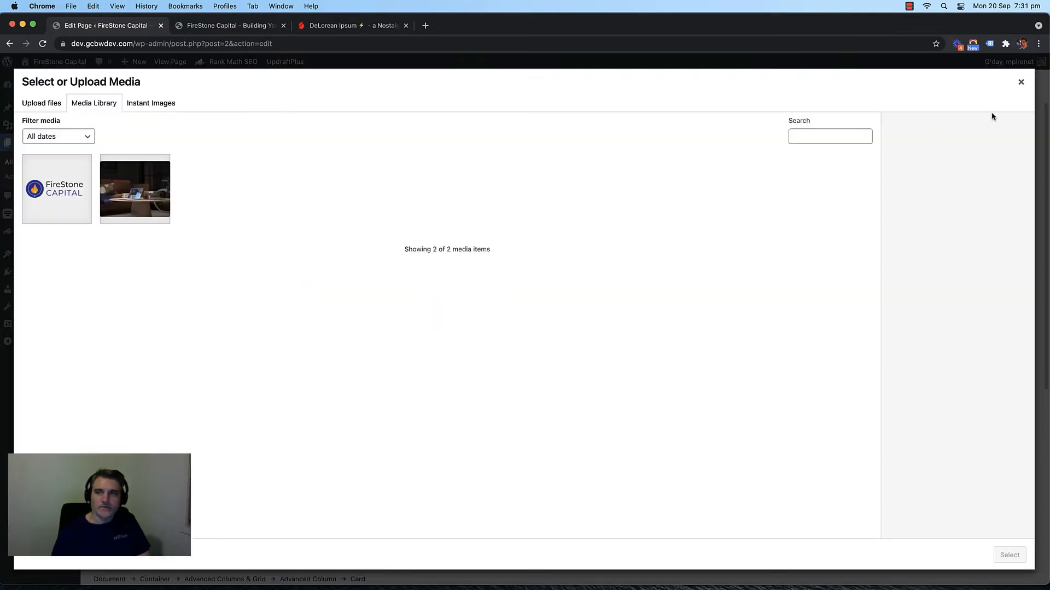
left_click(1022, 82)
scroll(382, 333, "up", 3)
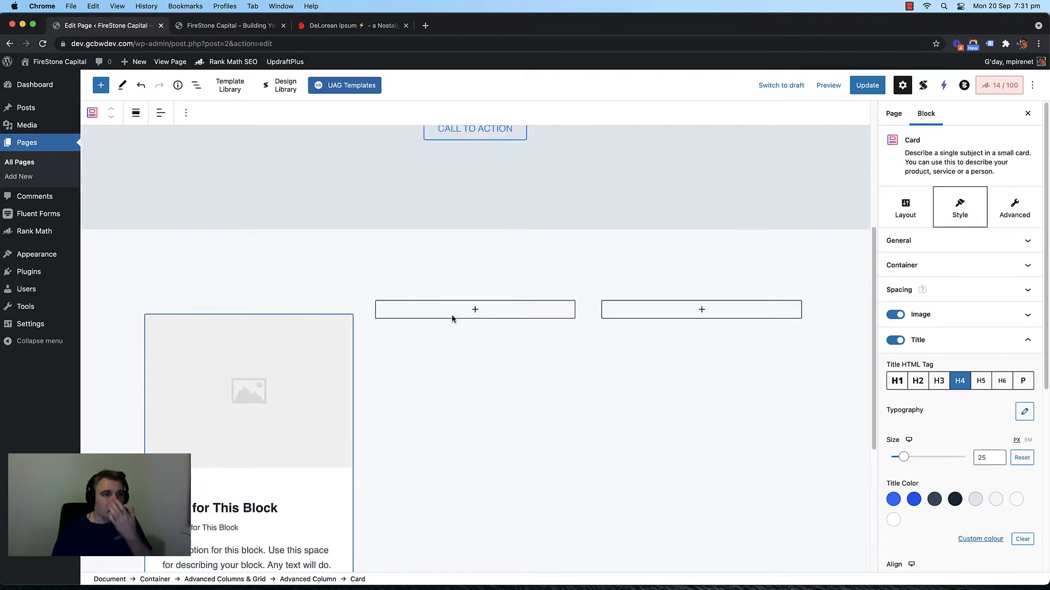
scroll(443, 322, "down", 2)
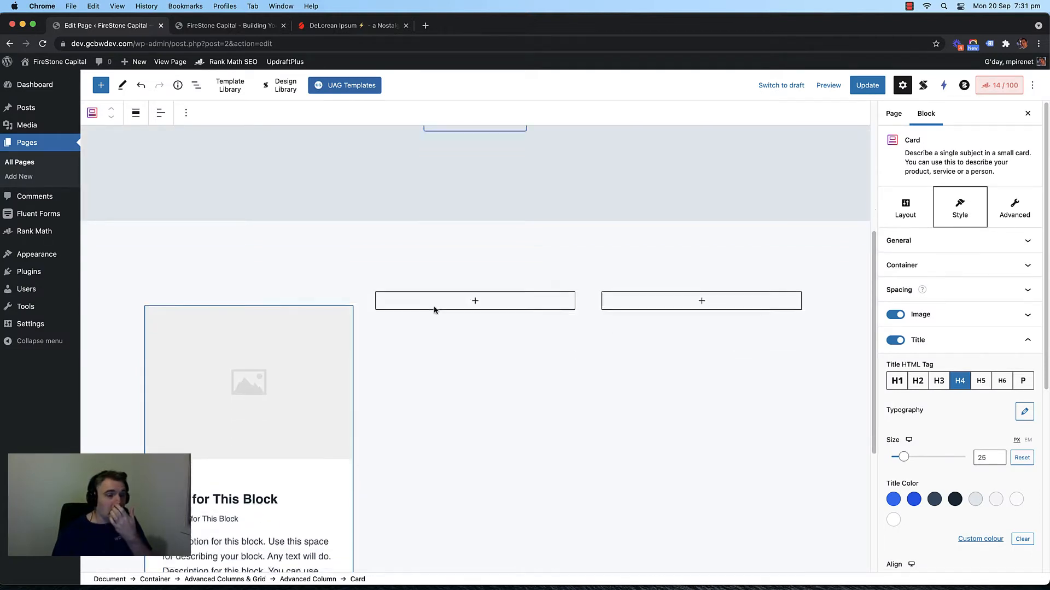
Step: Open and dismiss the block options for the card and its first column
left_click(185, 113)
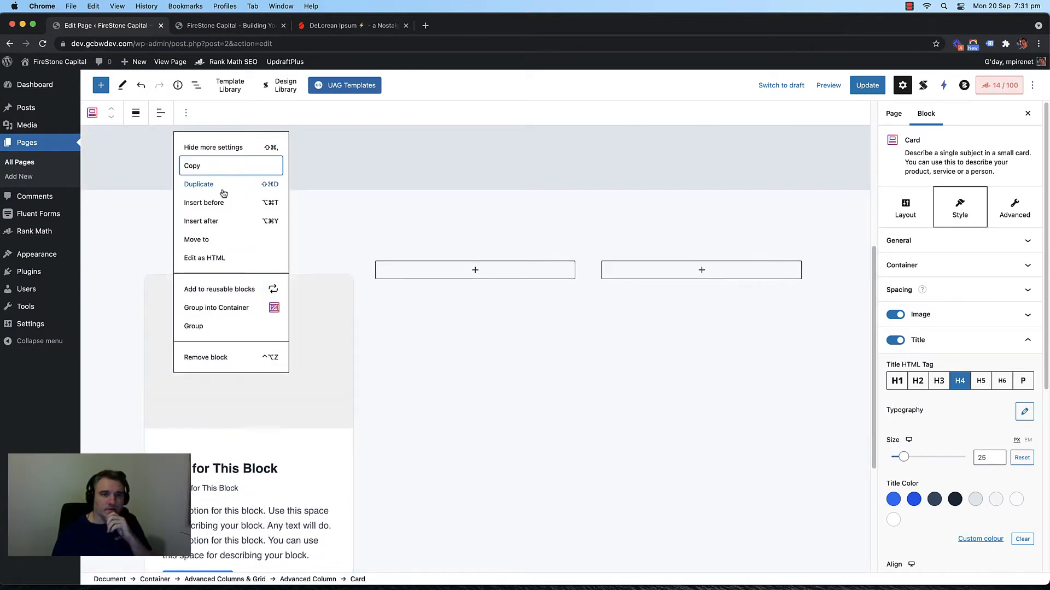
left_click(355, 261)
left_click(316, 260)
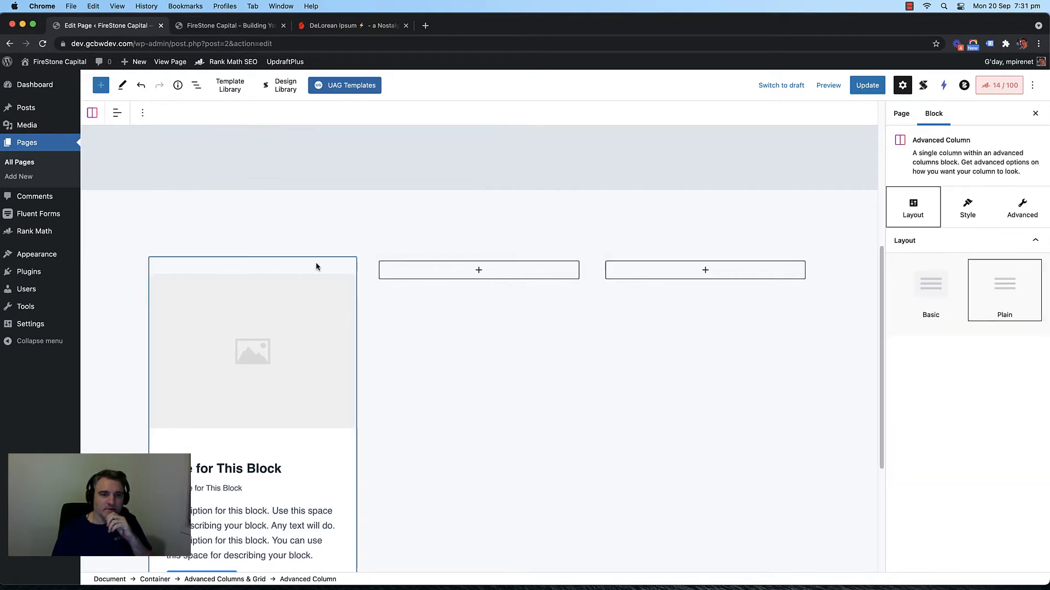
left_click(142, 110)
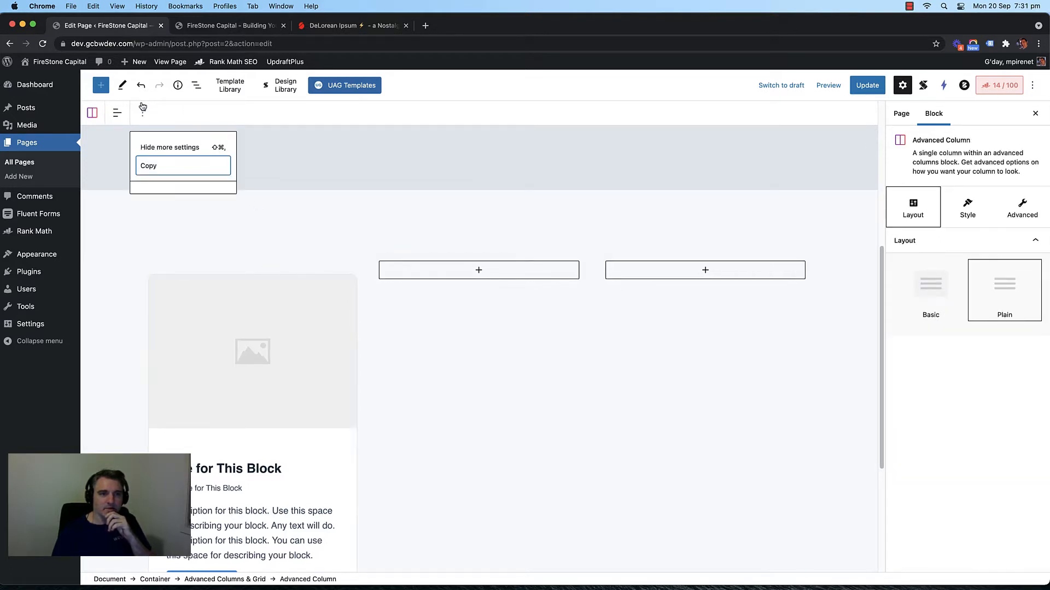
left_click(337, 268)
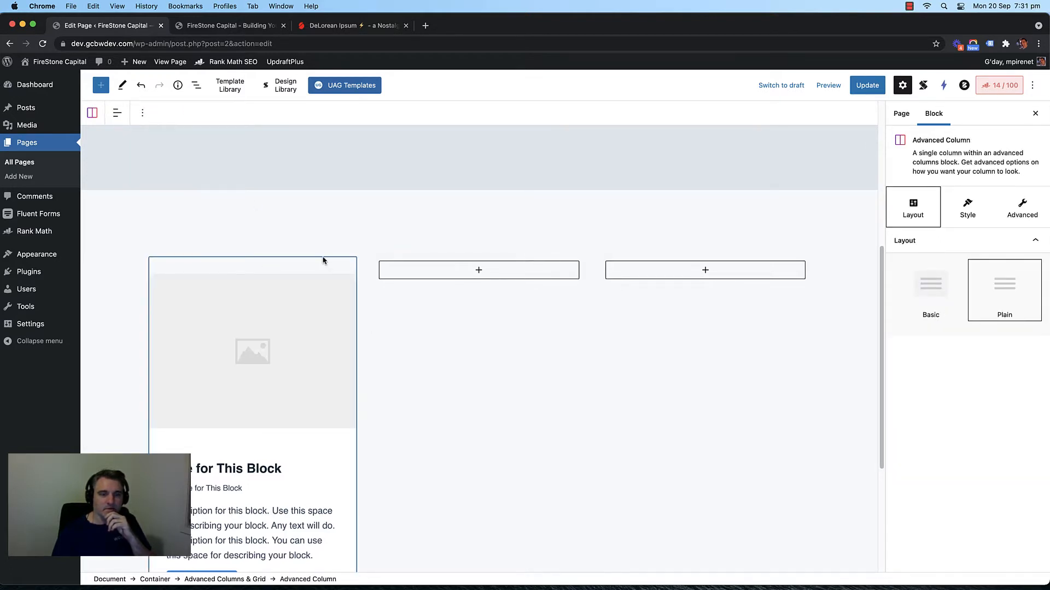
left_click(323, 252)
left_click(318, 264)
right_click(319, 265)
left_click(298, 268)
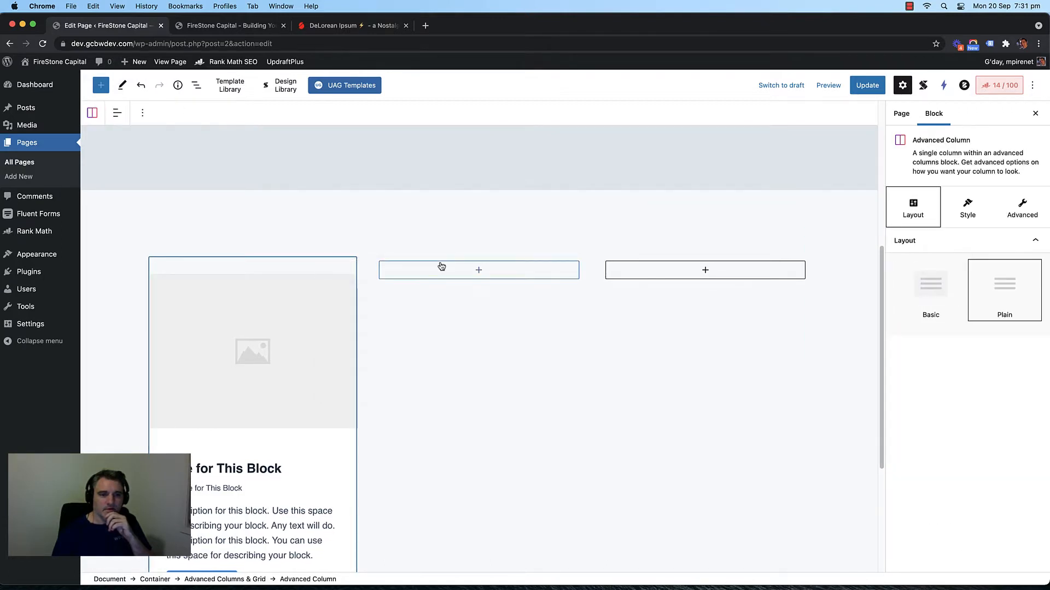
Step: Reselect the Card block after opening and closing its media picker again
right_click(289, 303)
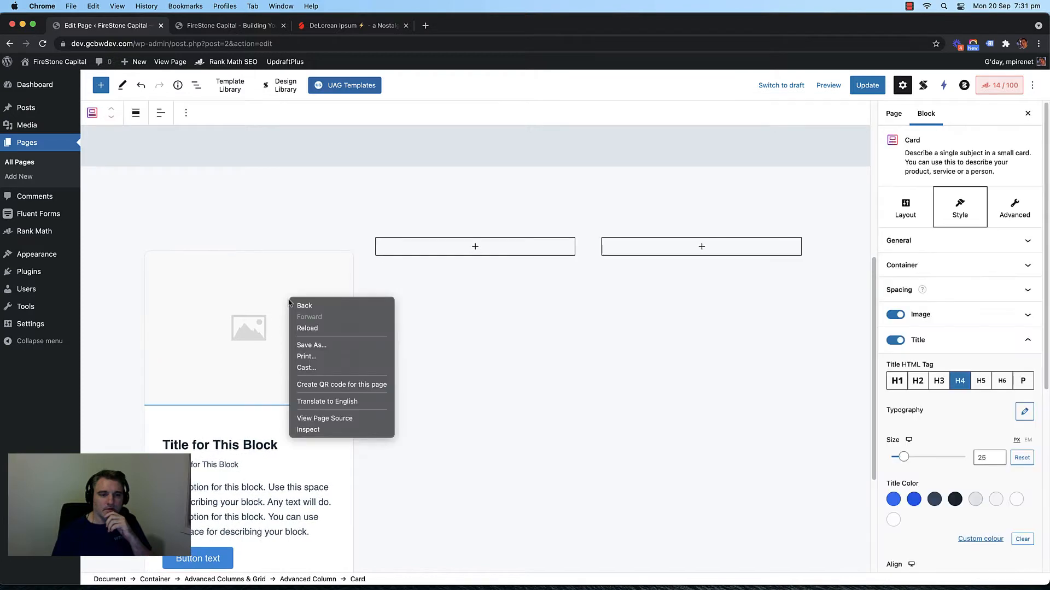
left_click(297, 274)
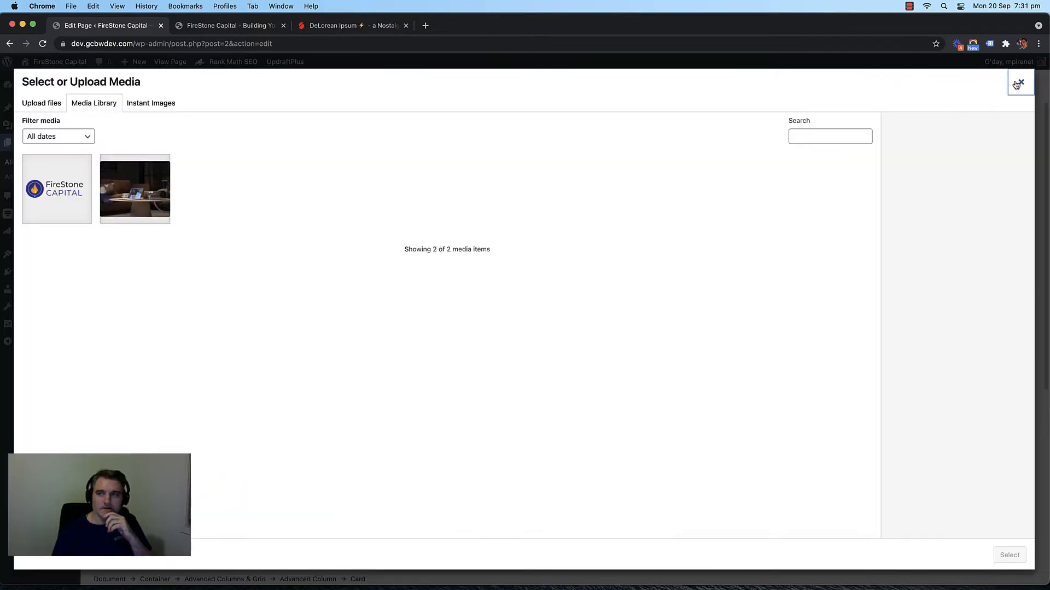
left_click(1018, 84)
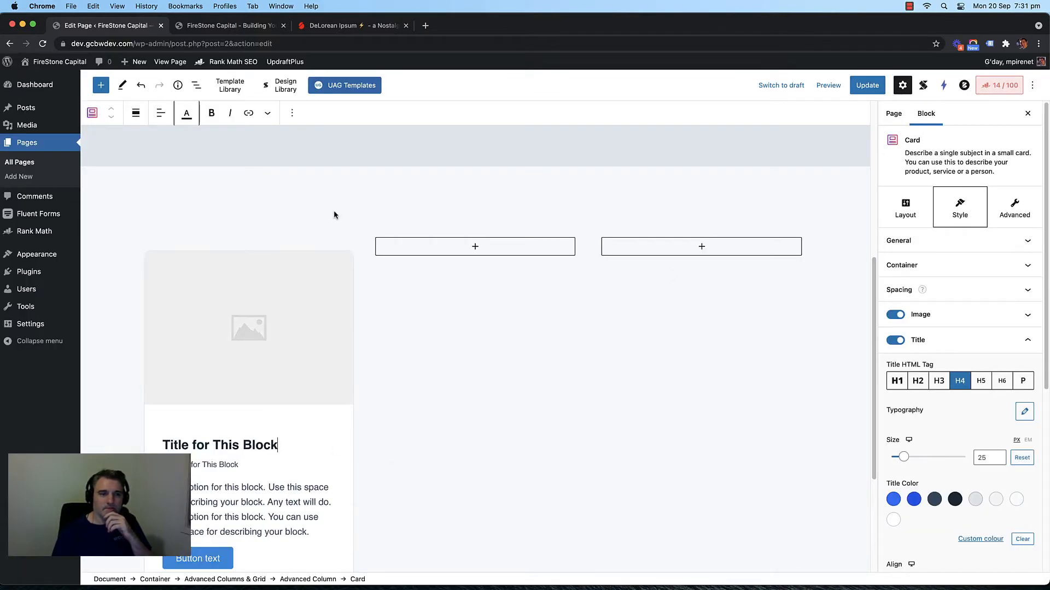
left_click(297, 229)
left_click(296, 245)
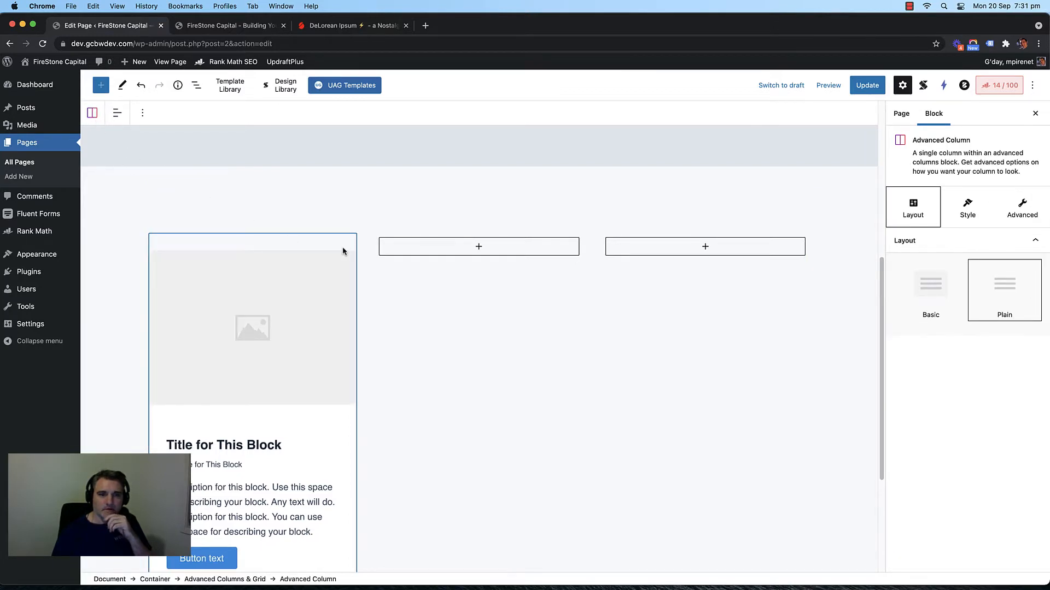
left_click(324, 481)
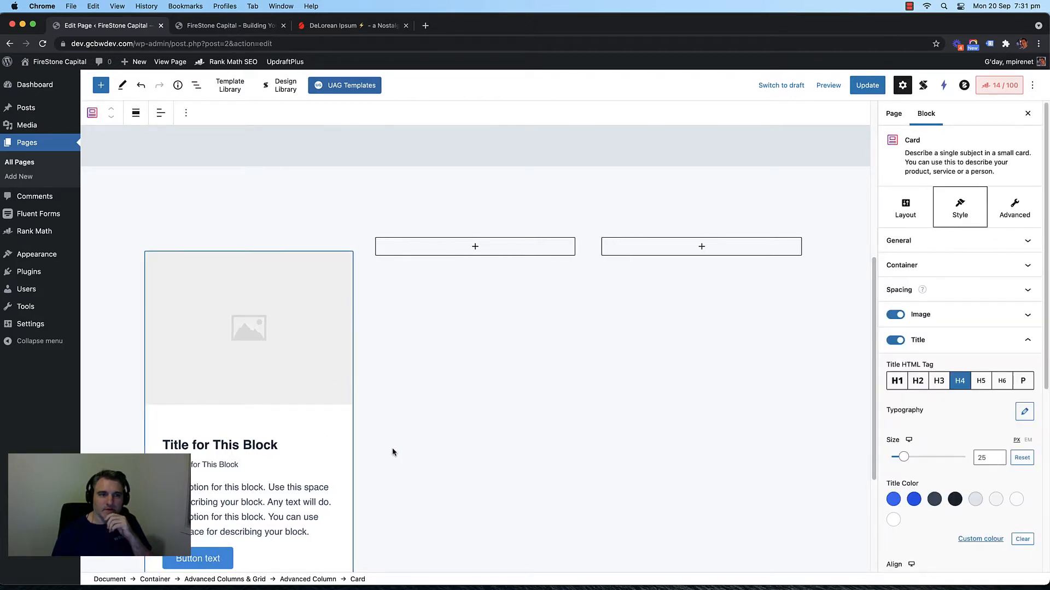
scroll(412, 410, "down", 5)
scroll(335, 192, "up", 6)
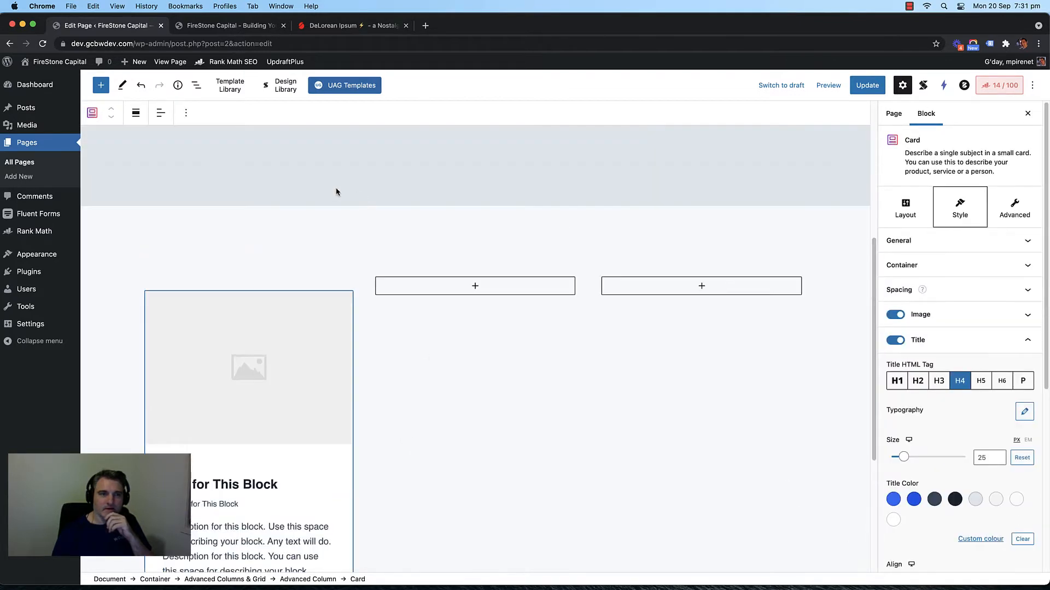
Step: Duplicate the Card block from its ⋮ options menu so two cards stack in column one
left_click(184, 113)
left_click(199, 185)
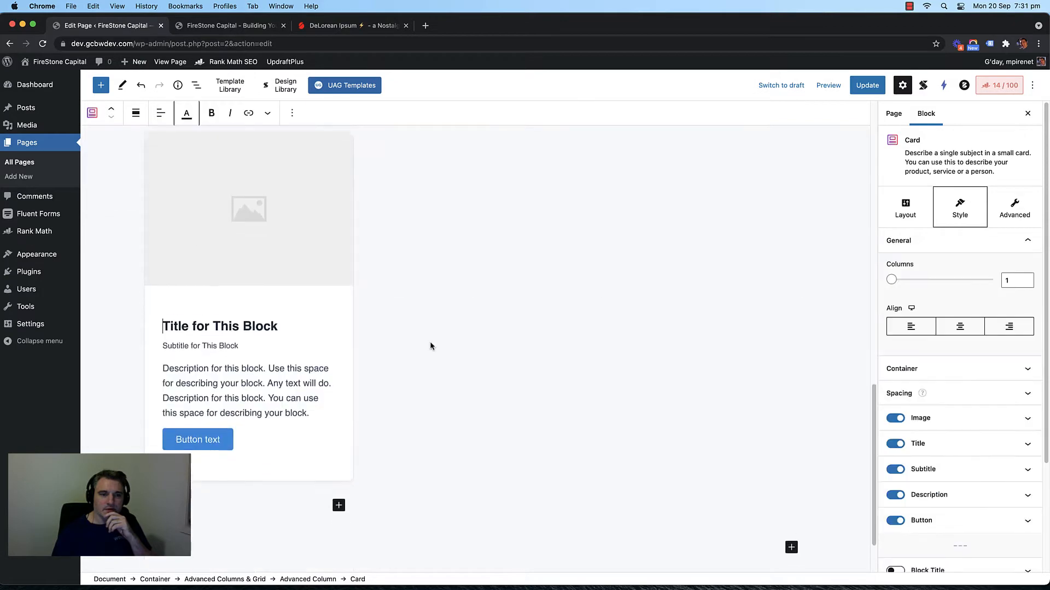
scroll(430, 341, "down", 3)
scroll(419, 340, "up", 1)
left_click(257, 397)
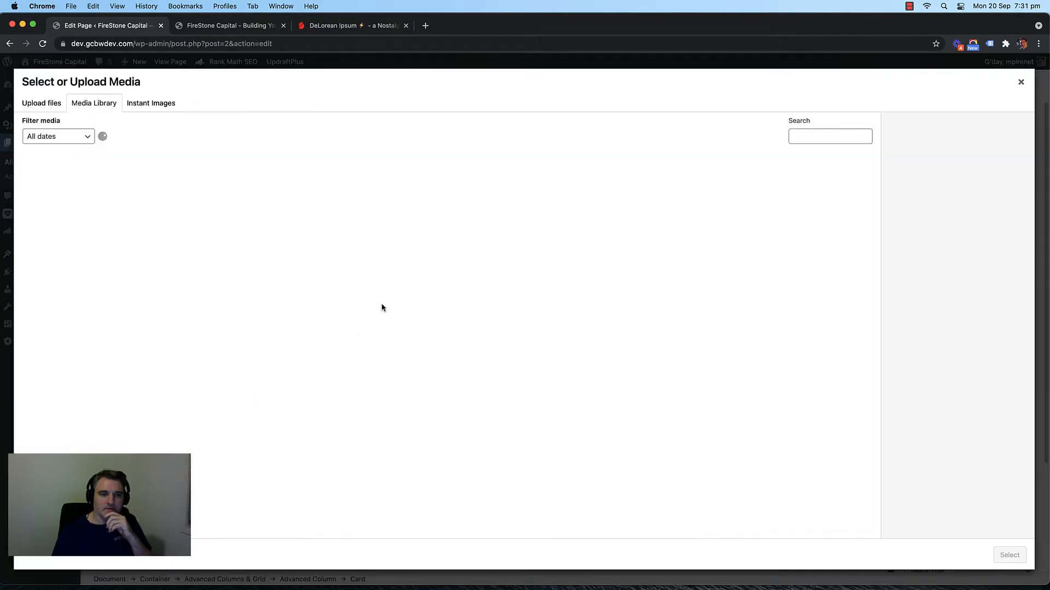
left_click(1020, 82)
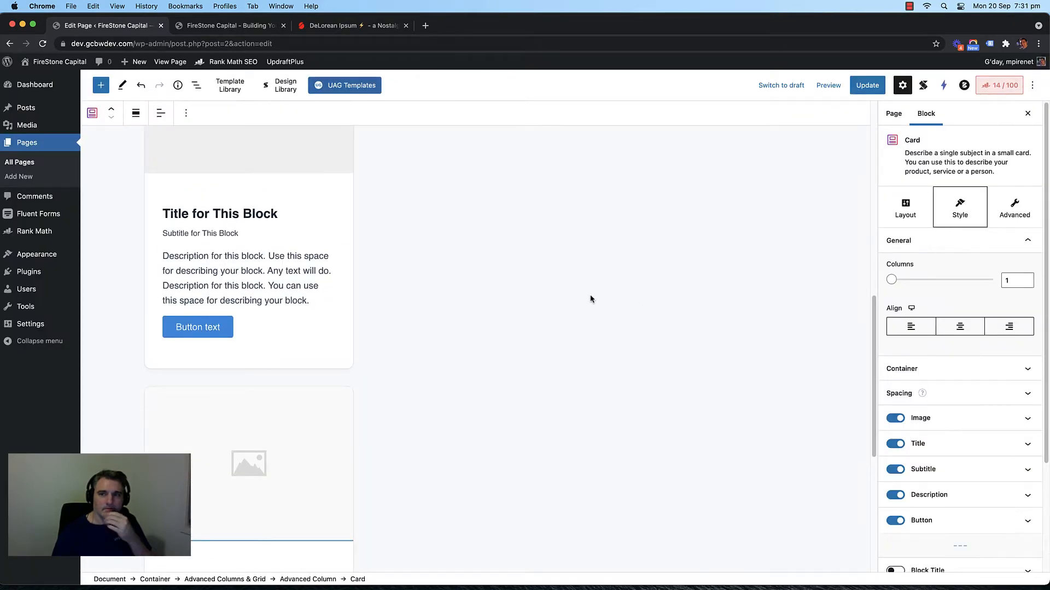
Step: Open the card's options, then select the first column and try dragging it elsewhere
scroll(539, 262, "up", 2)
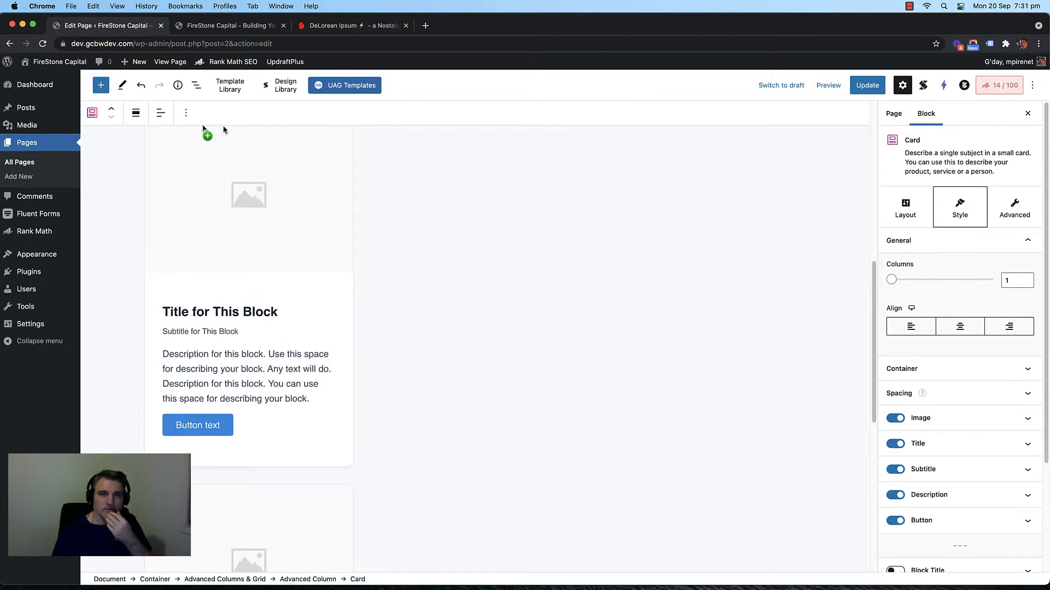
left_click(186, 114)
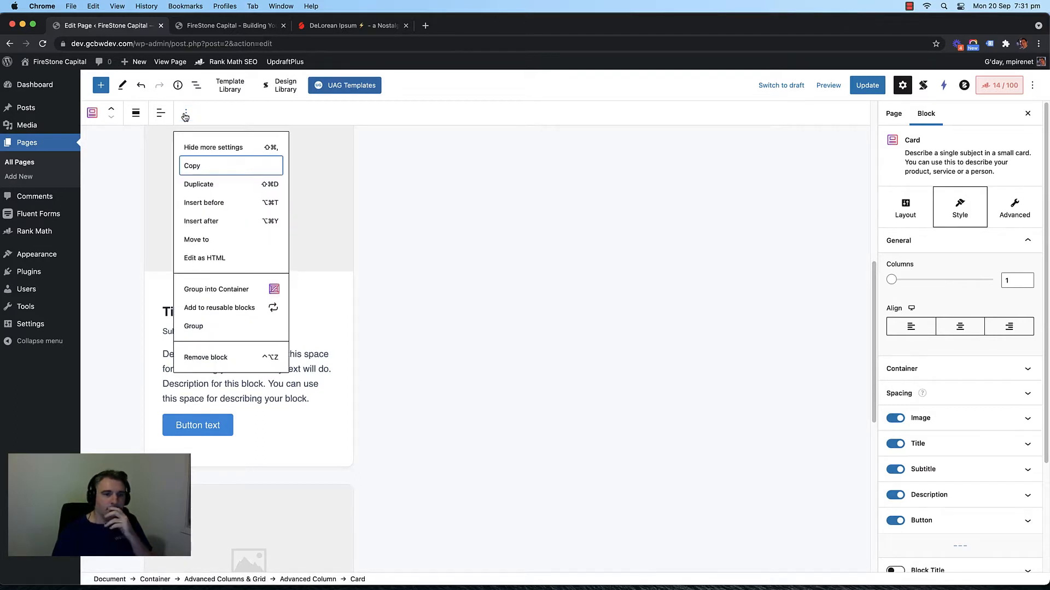
left_click(495, 187)
scroll(360, 197, "up", 4)
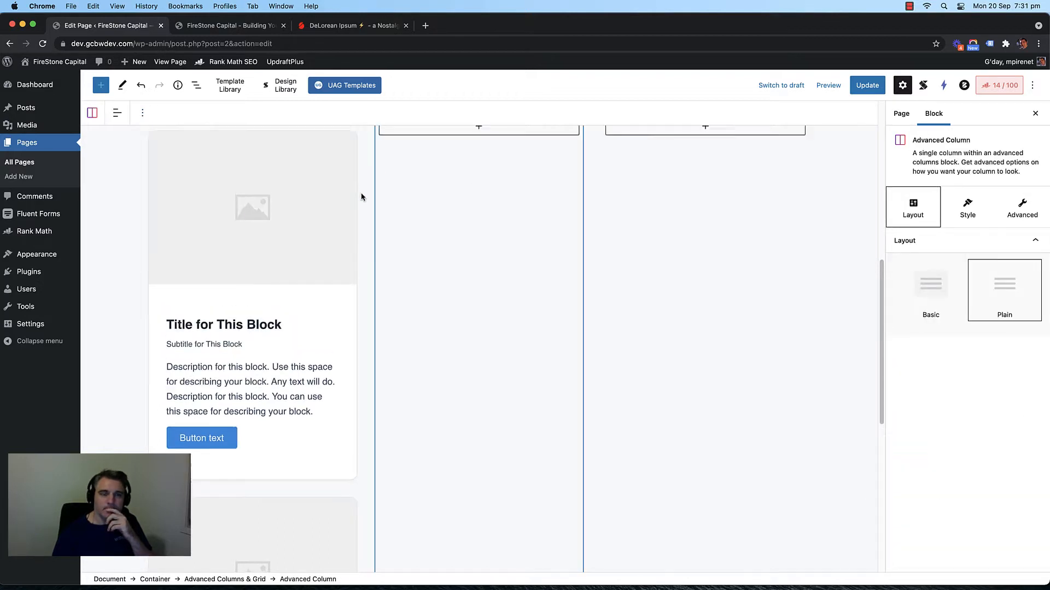
left_click(348, 316)
left_click(347, 330)
left_click_drag(347, 332, 152, 117)
Step: Toggle the block settings sidebar off and on, then open the editor's top-right ⋮ menu
left_click(145, 114)
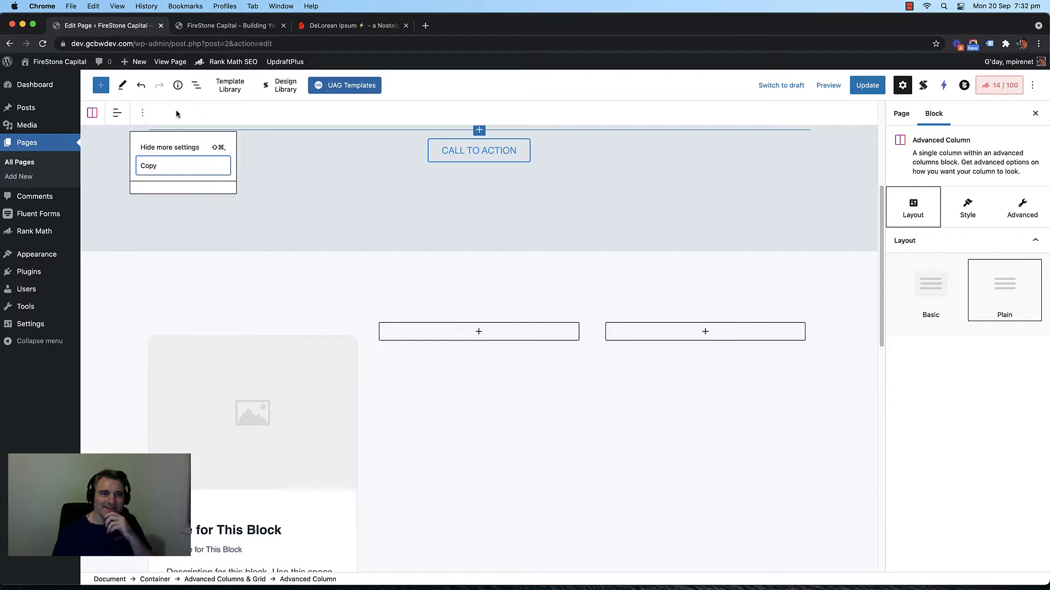
left_click(166, 152)
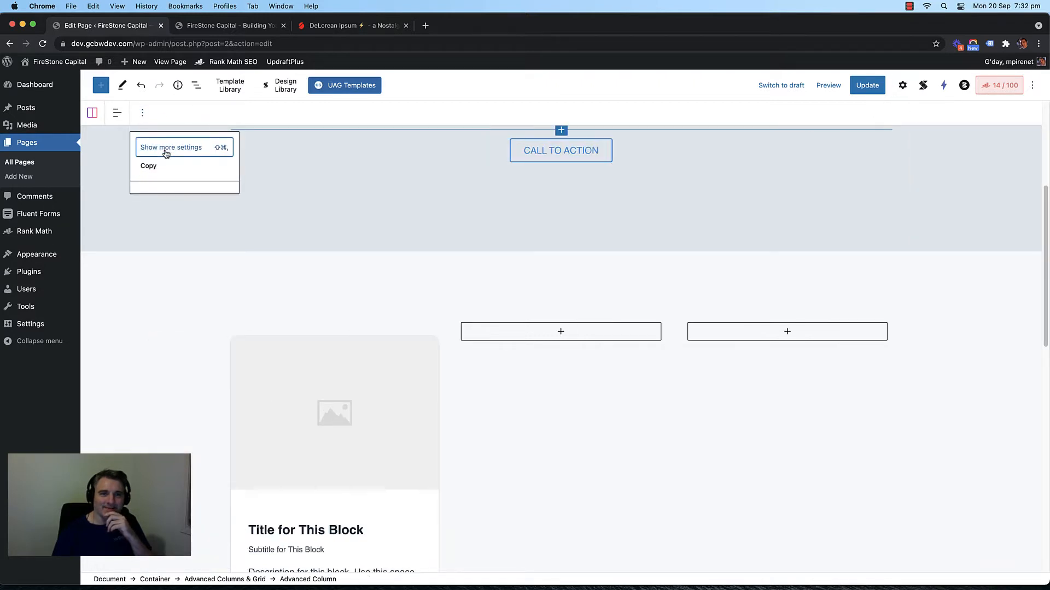
left_click(167, 153)
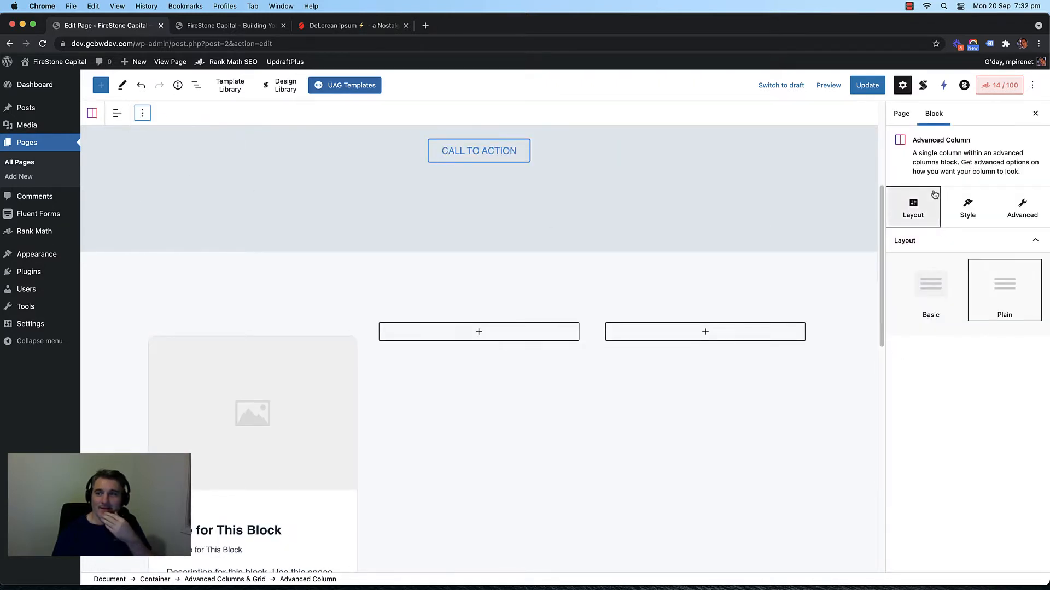
left_click(900, 87)
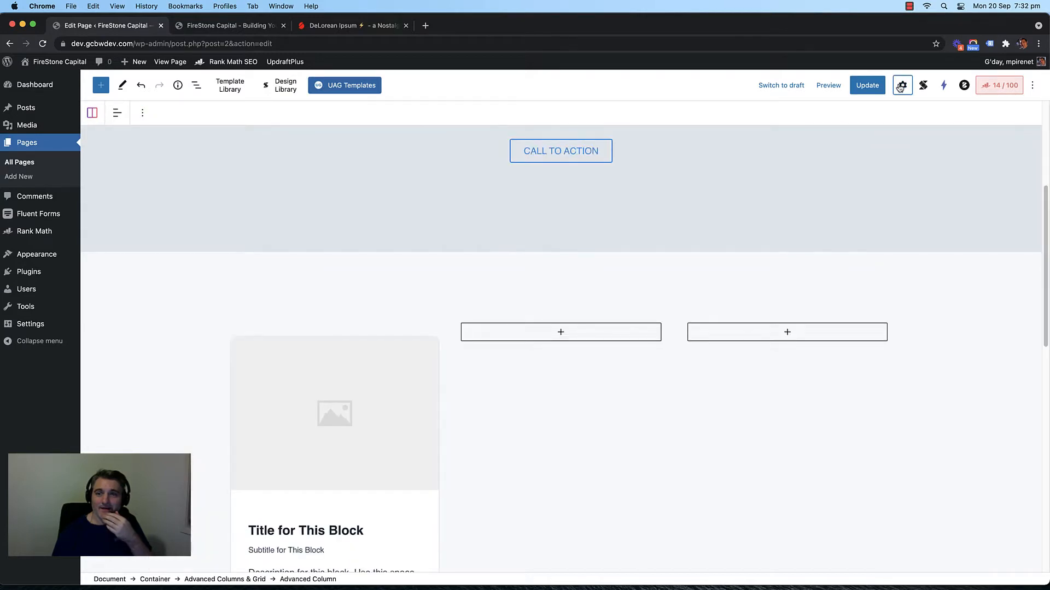
left_click(900, 86)
left_click(1033, 87)
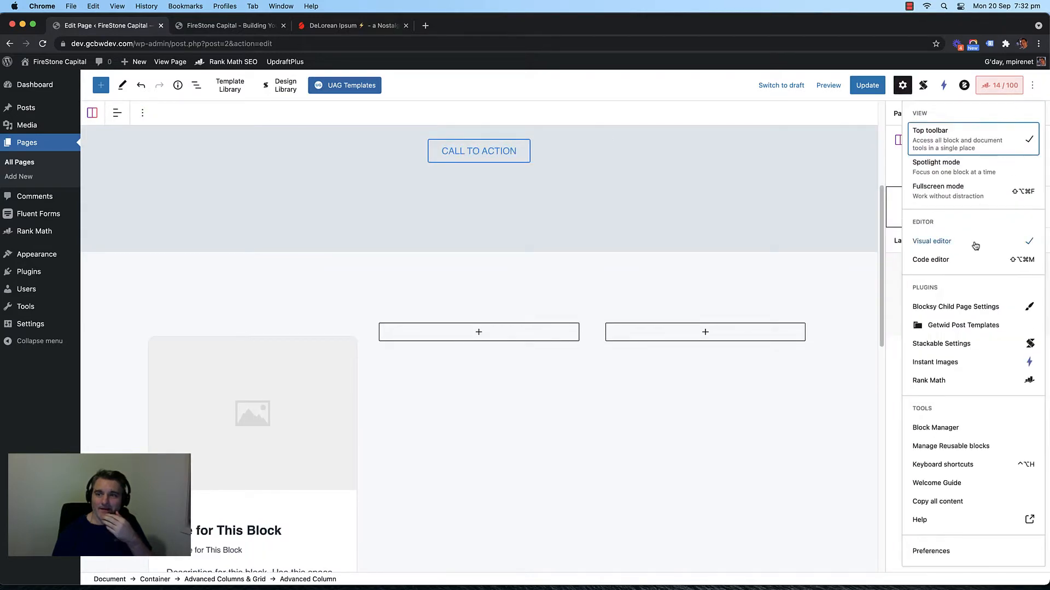
Step: Open and close Stackable Settings, then toggle List View on and off
left_click(962, 344)
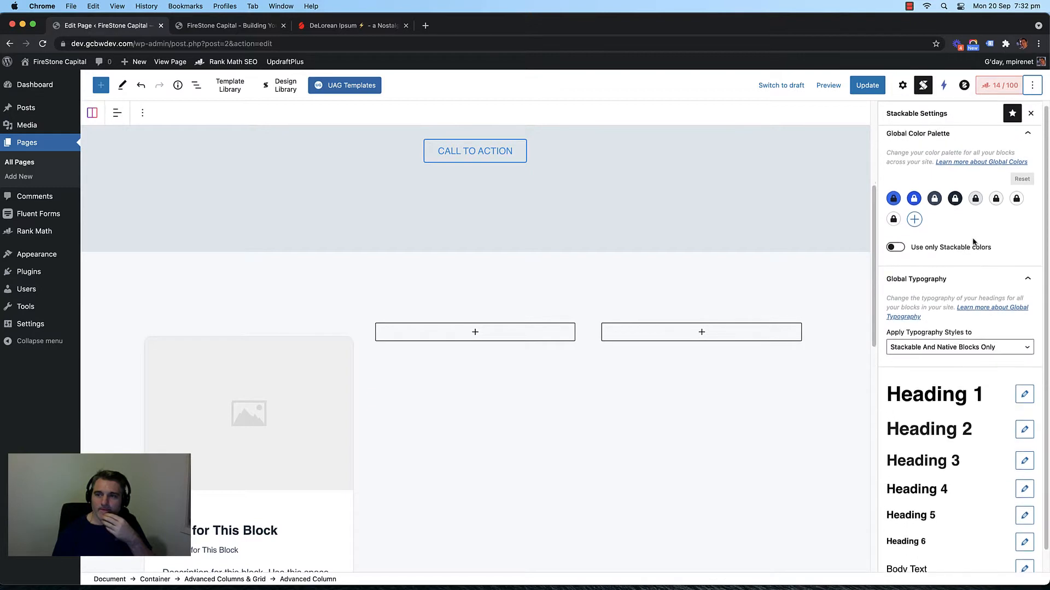
left_click(1033, 86)
left_click(1035, 87)
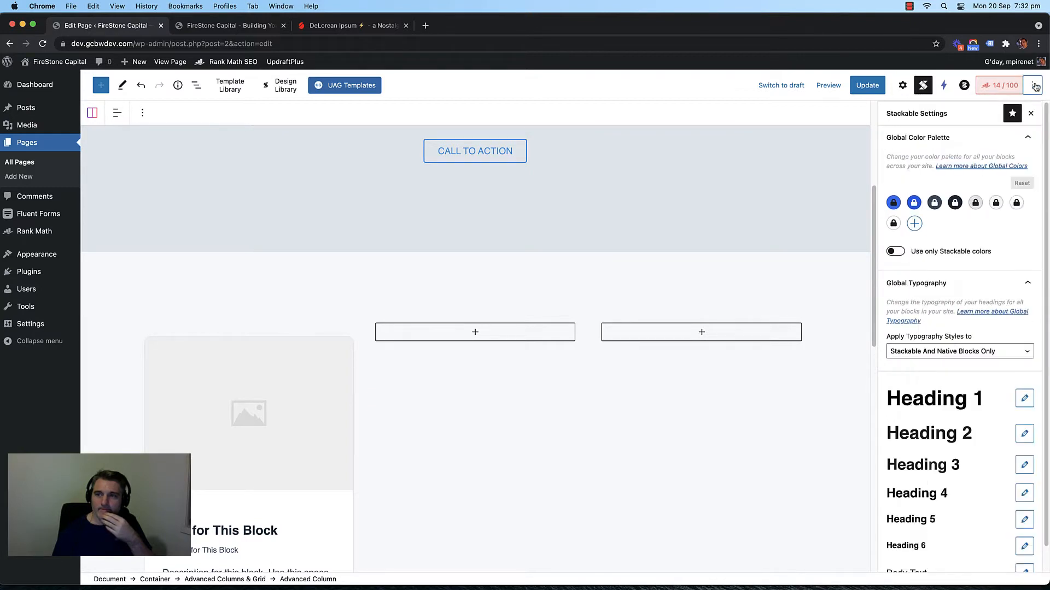
left_click(1031, 114)
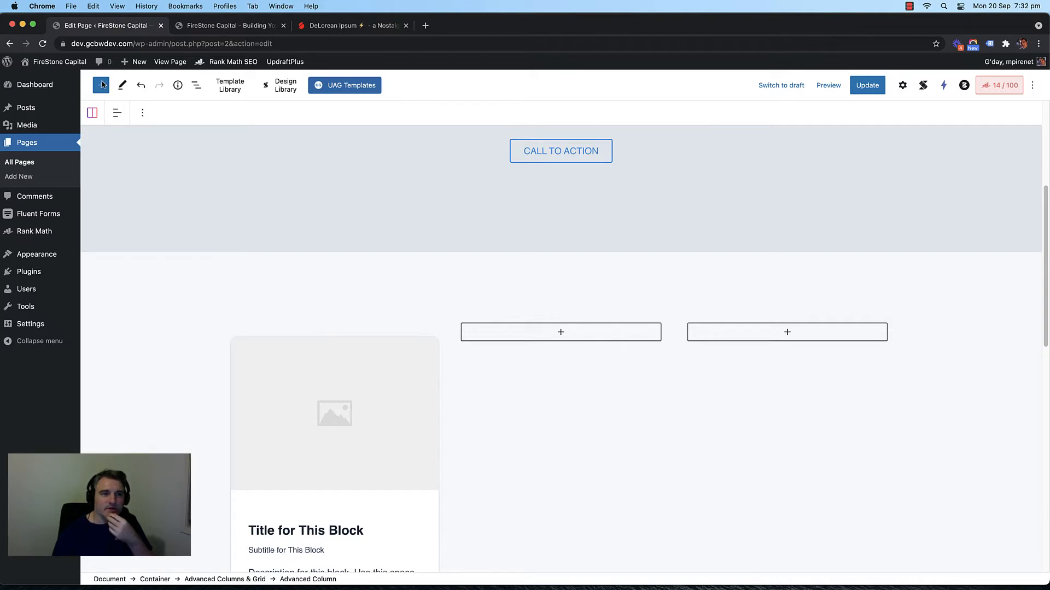
left_click(195, 86)
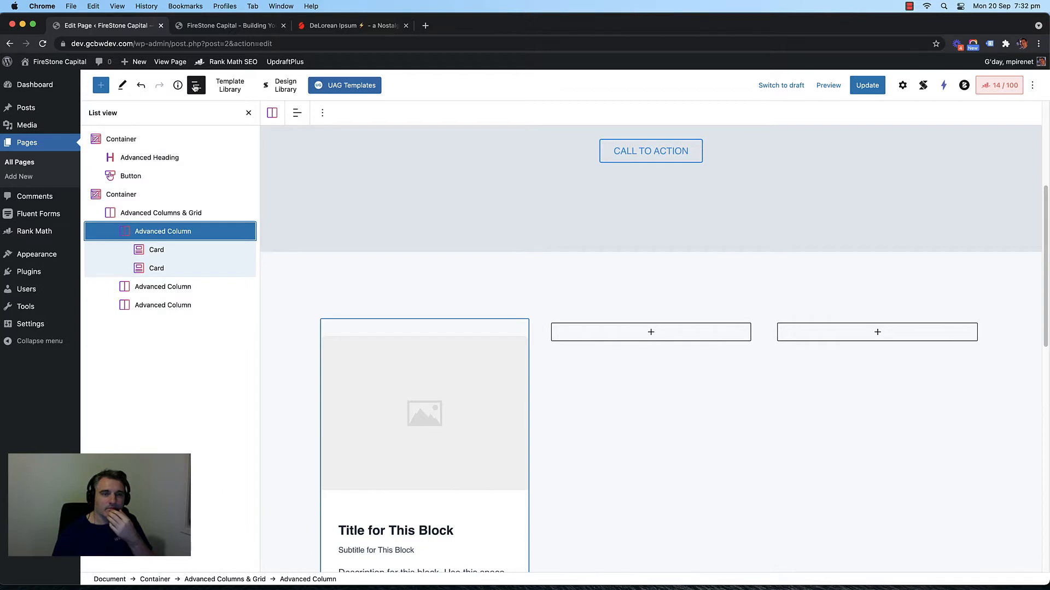
left_click(195, 86)
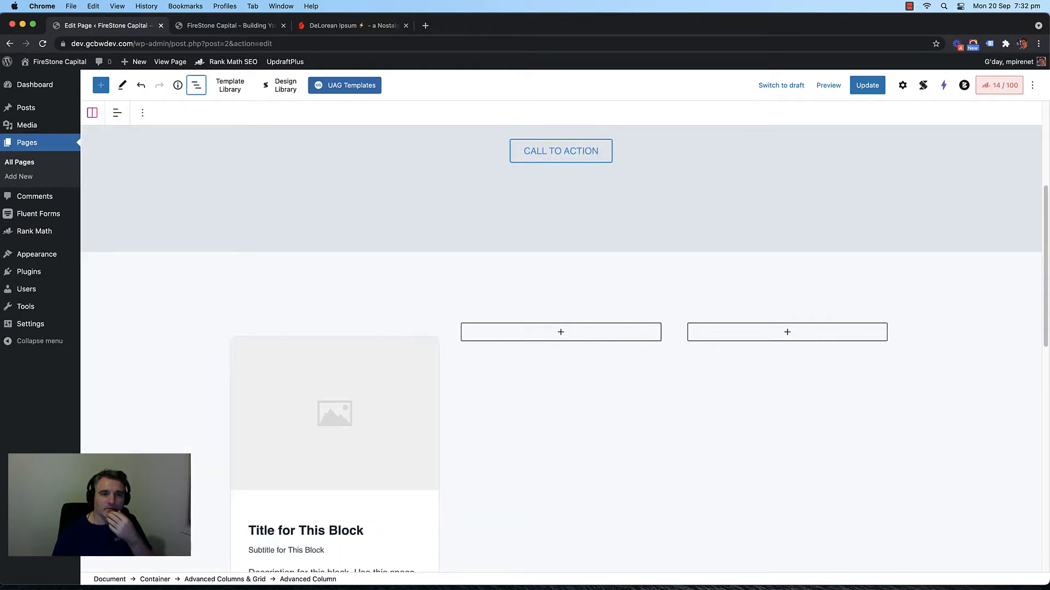
Step: Select the Key Benefit Headline and switch on its full block settings
scroll(457, 336, "up", 5)
left_click(283, 293)
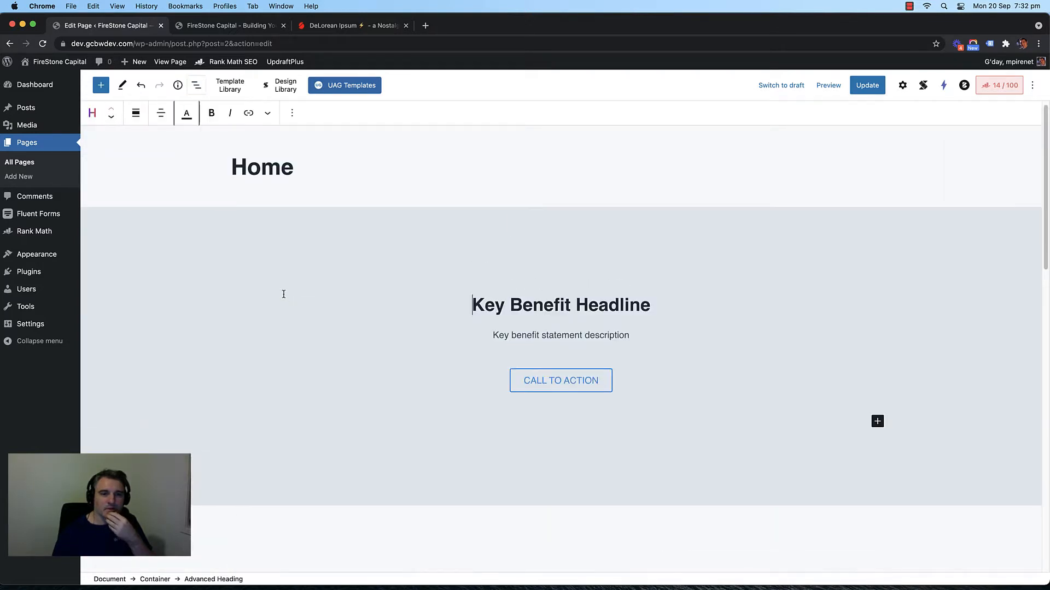
left_click(294, 113)
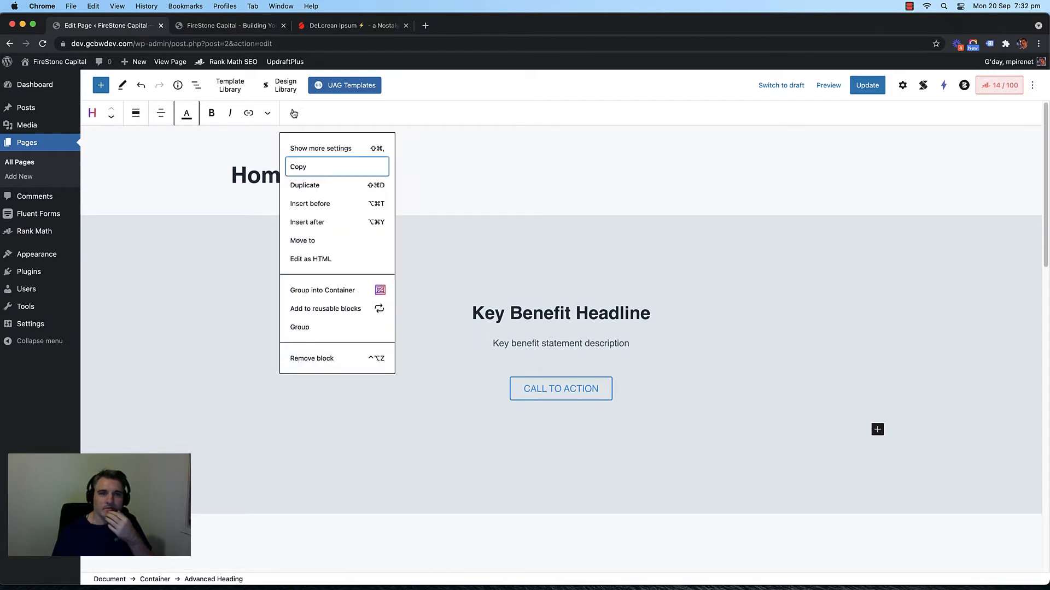
left_click(312, 149)
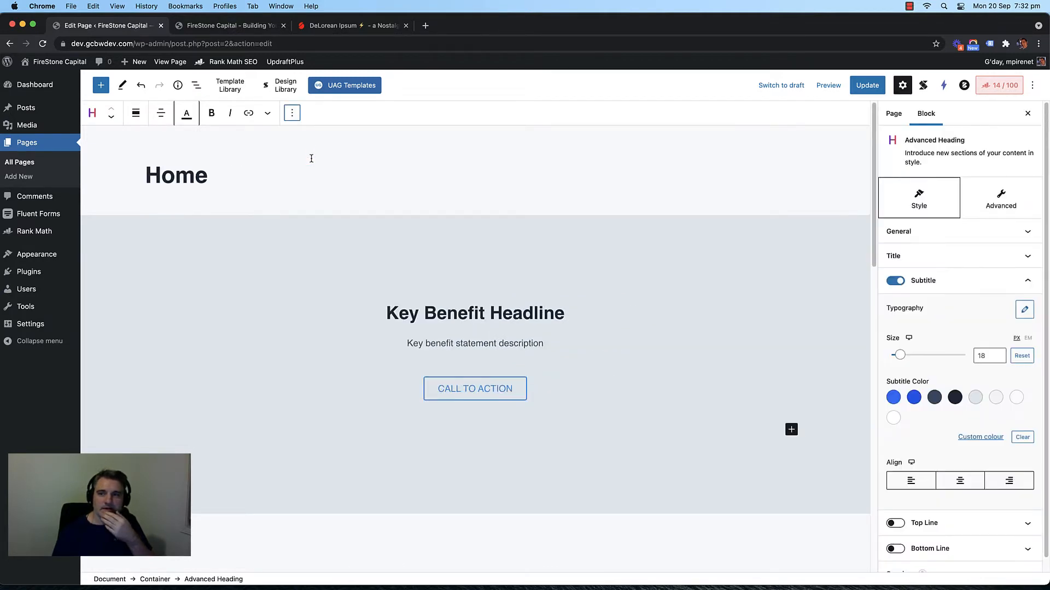
left_click(268, 112)
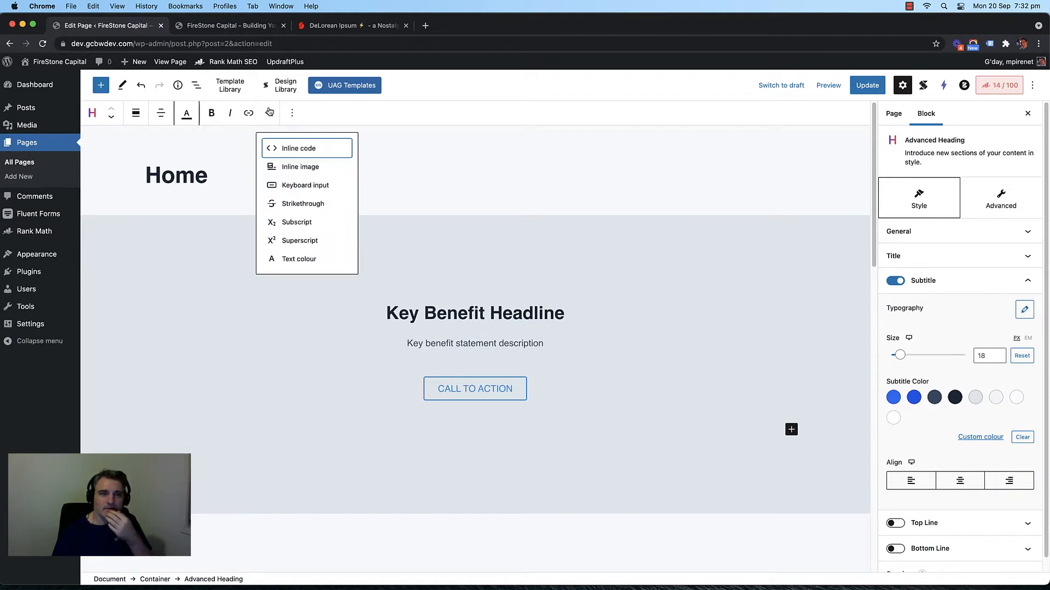
left_click(421, 170)
Step: Select the grey hero Container and open its alignment choices
left_click(331, 245)
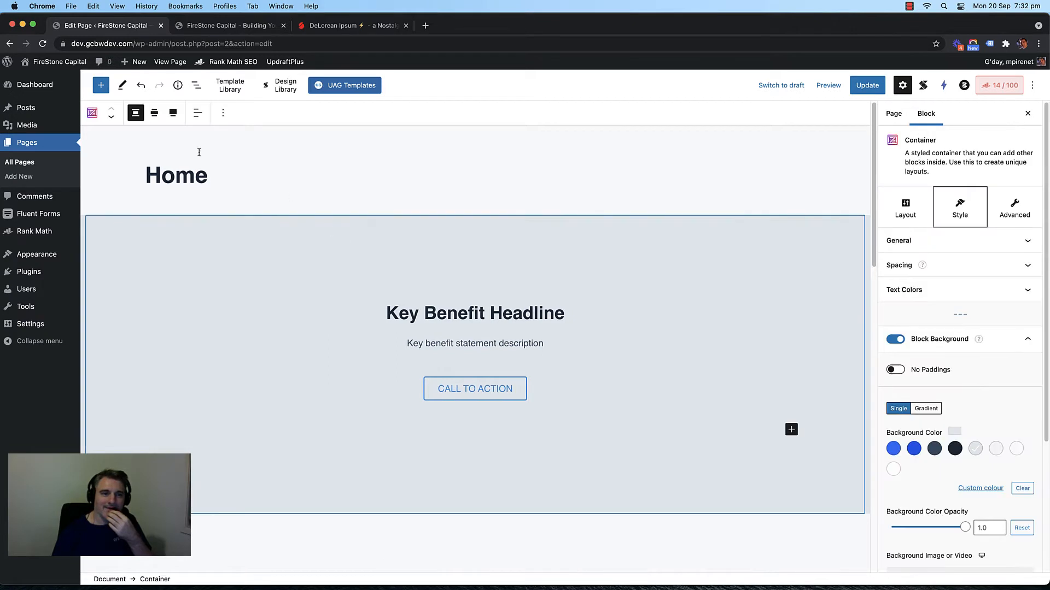
left_click(196, 114)
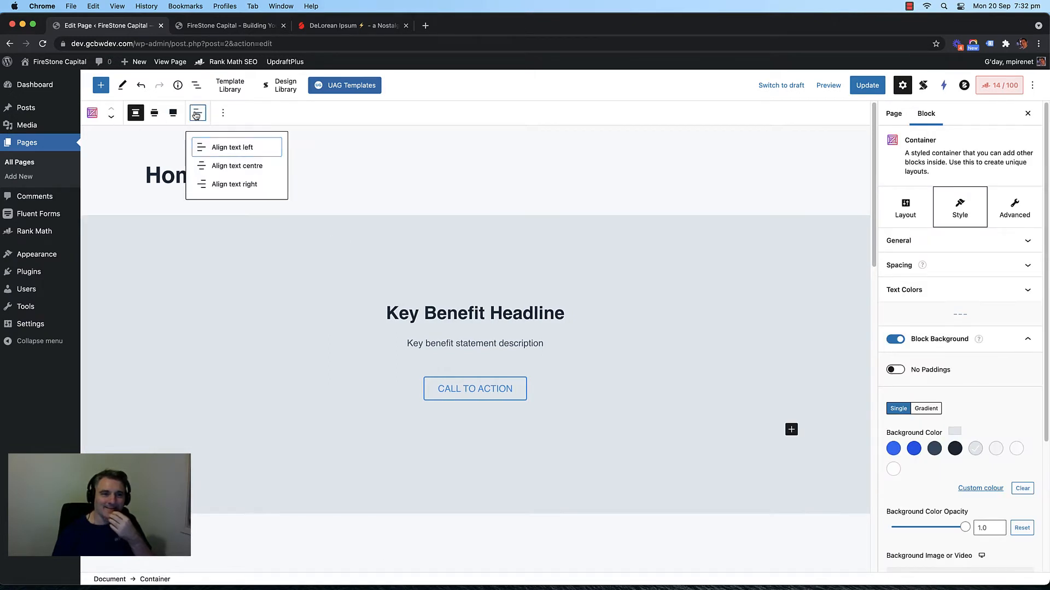
left_click(258, 144)
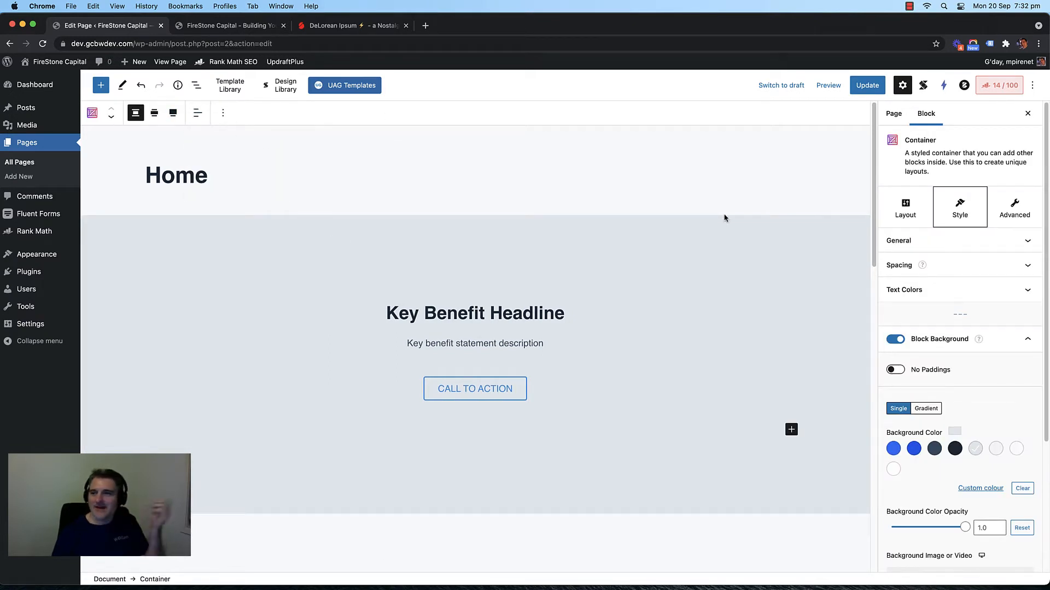
Step: Remove the second, duplicate Card block so the first column holds one card
scroll(707, 299, "down", 10)
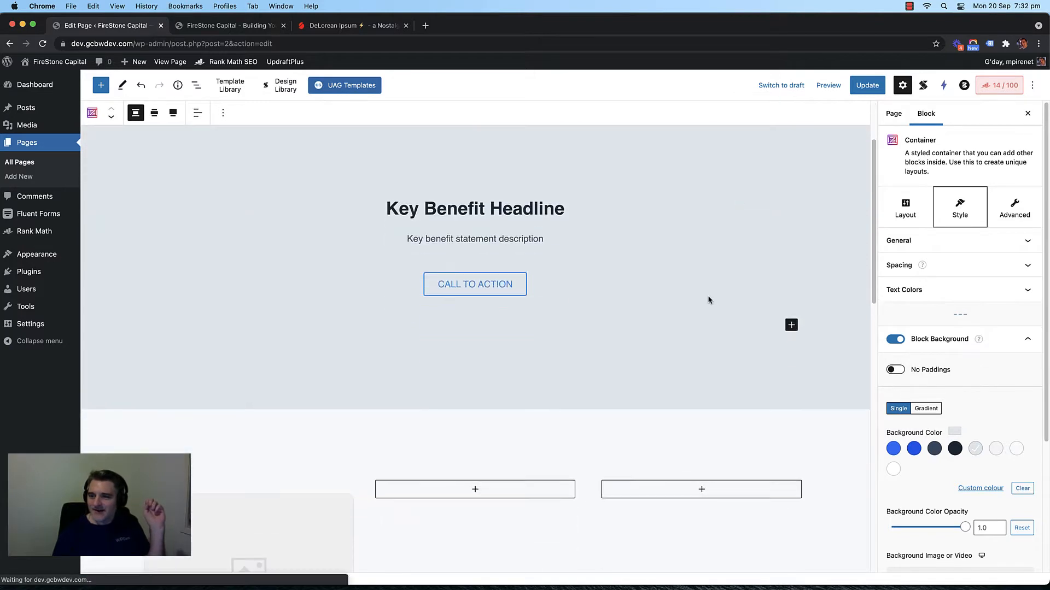
scroll(568, 297, "down", 3)
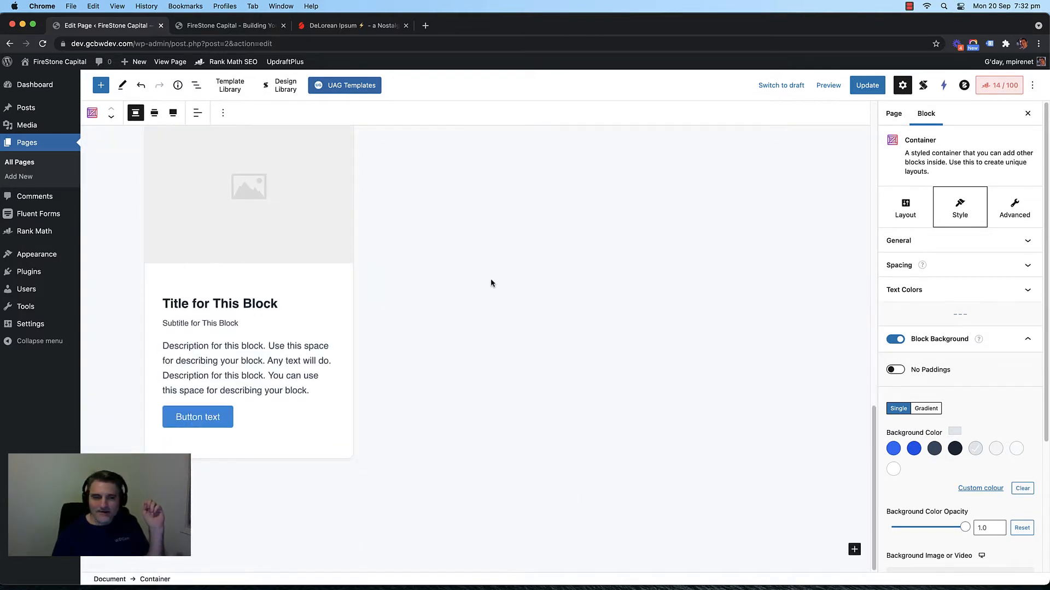
scroll(454, 279, "up", 4)
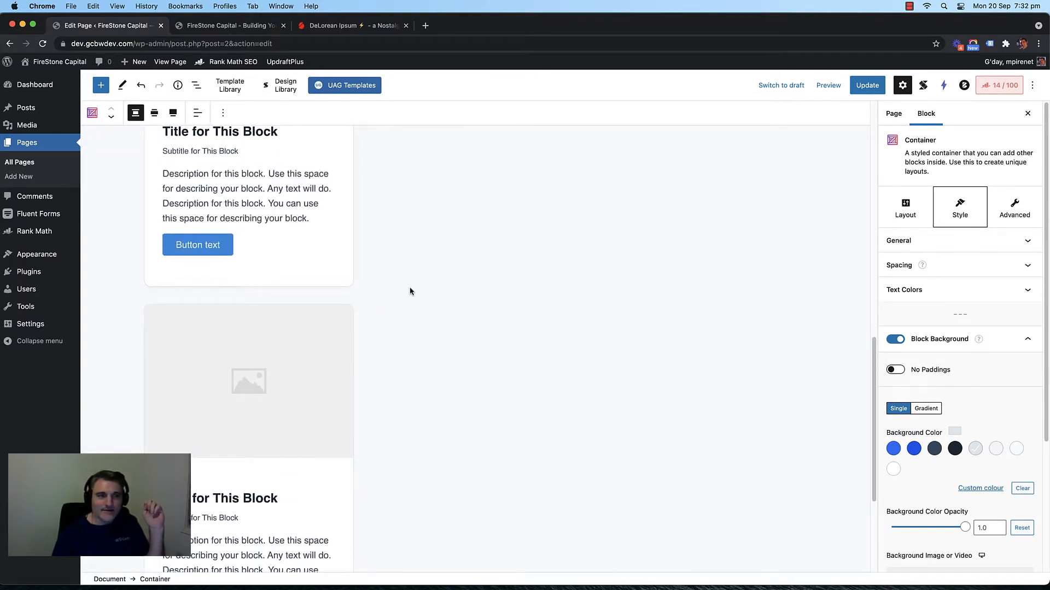
left_click_drag(410, 293, 340, 348)
left_click(315, 499)
scroll(449, 392, "up", 10)
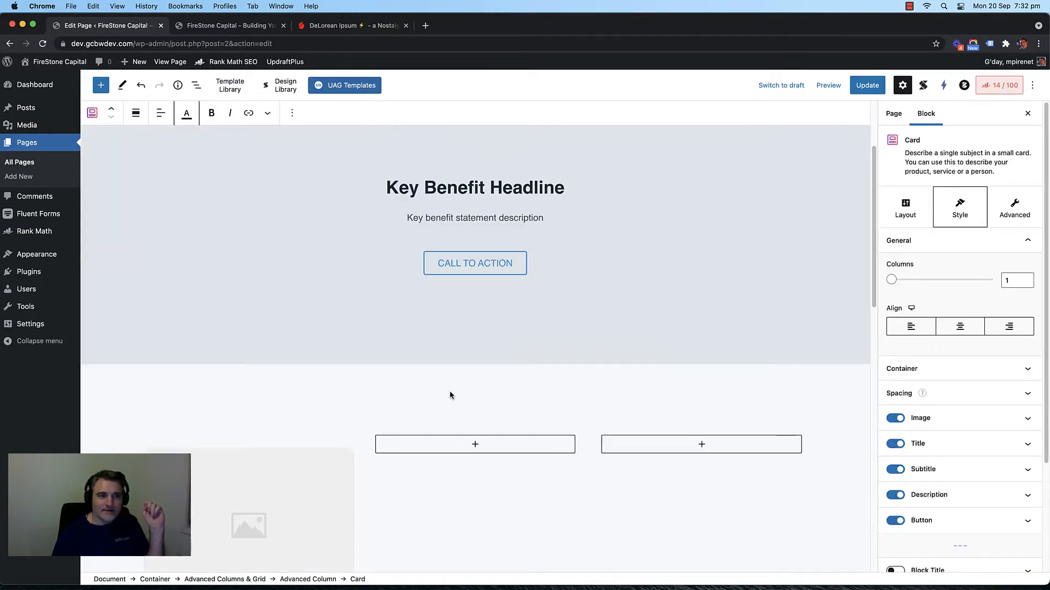
scroll(449, 392, "down", 7)
scroll(450, 393, "up", 2)
scroll(452, 393, "down", 5)
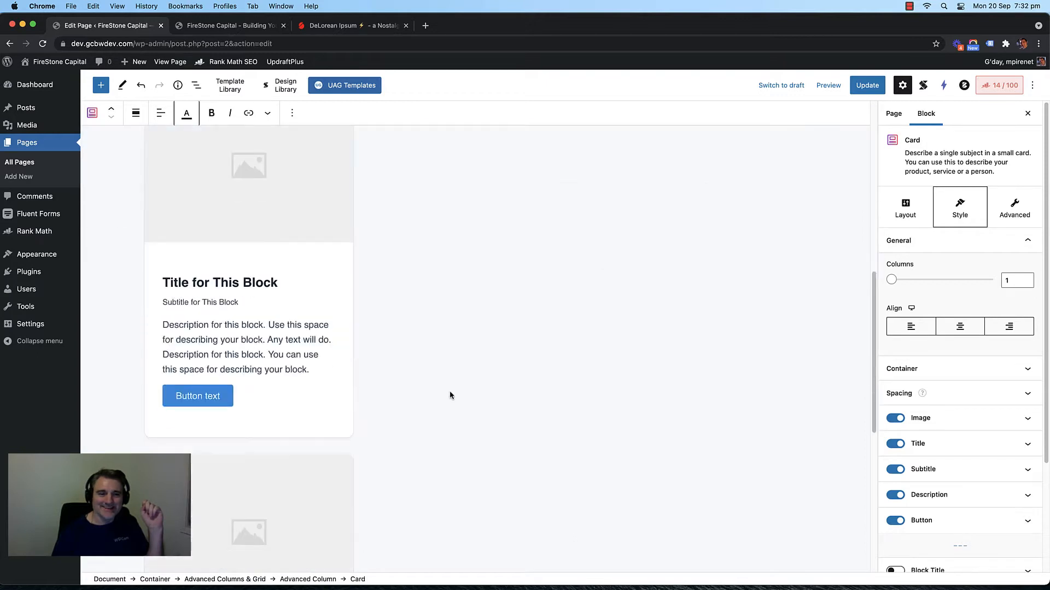
left_click(292, 113)
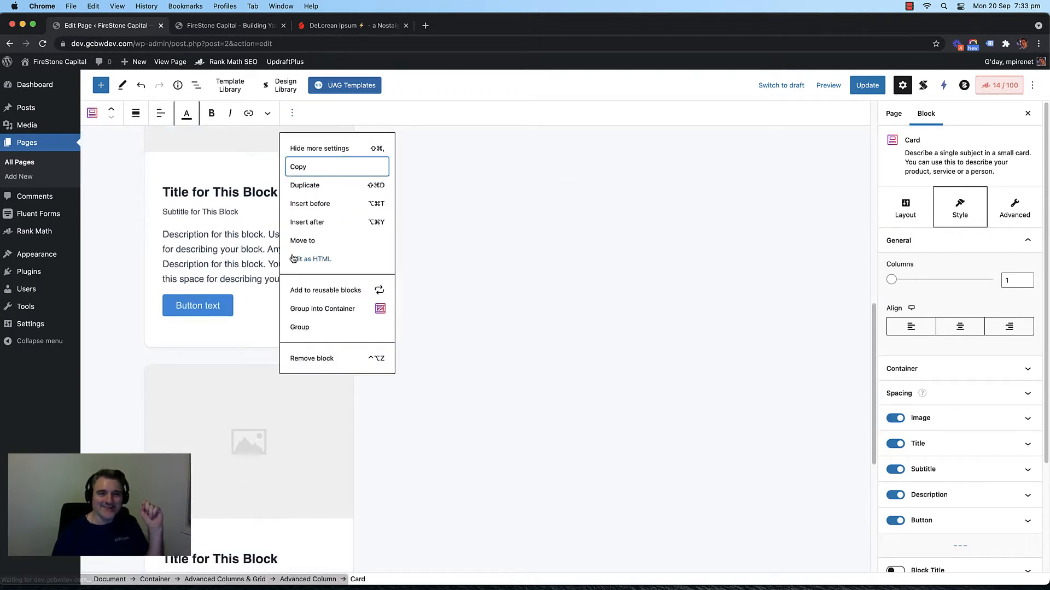
left_click(300, 356)
Step: Select the three-column Advanced Columns & Grid block and open the editor's ⋮ options menu
left_click(406, 270)
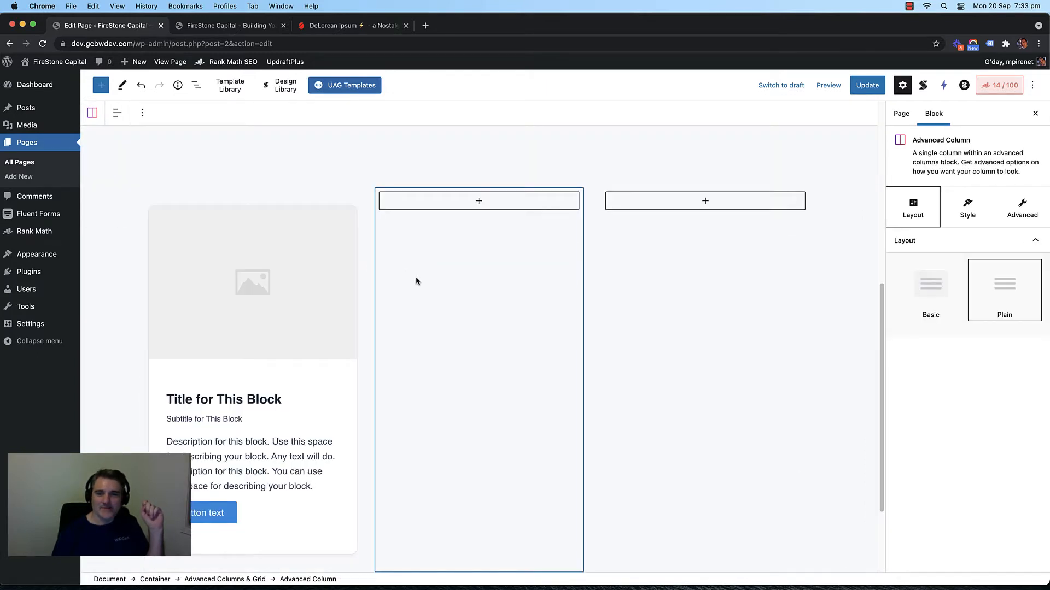
scroll(679, 279, "up", 3)
left_click(365, 311)
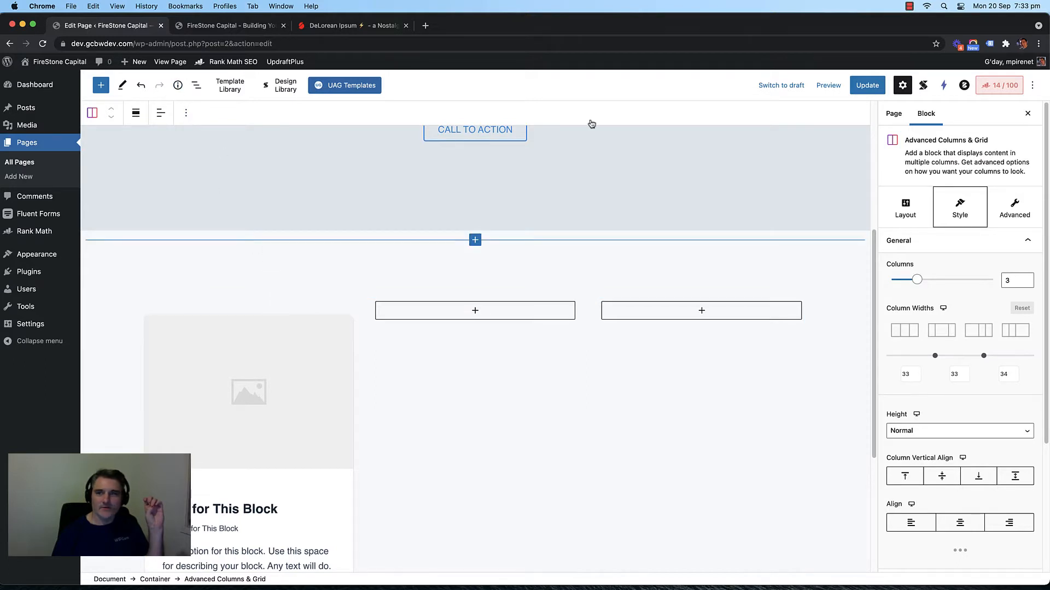
left_click(1031, 86)
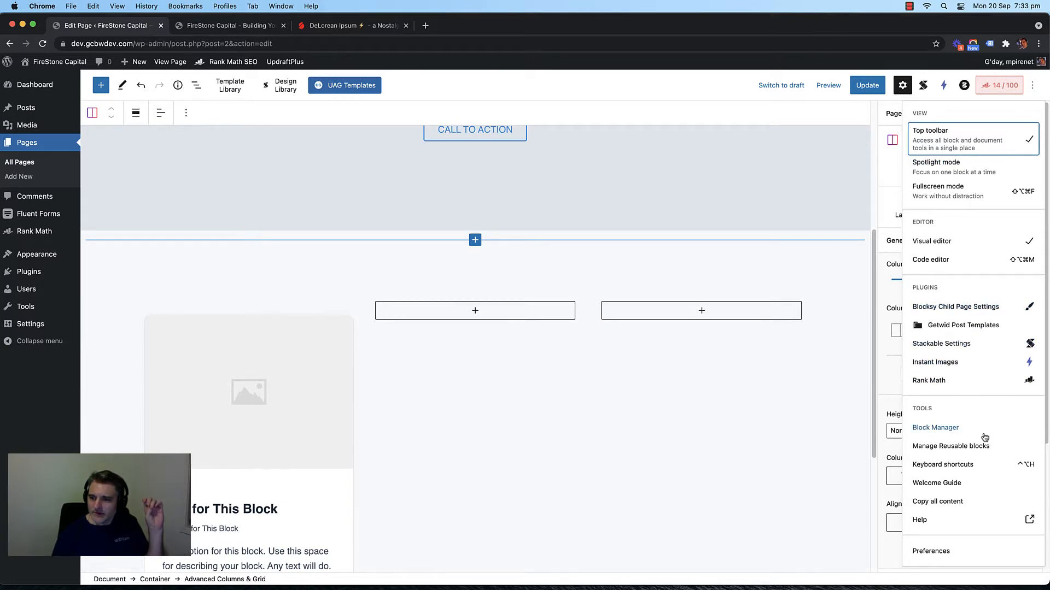
Step: Open the editor Preferences and browse its General, Appearance, Block interactions and Document panel sections
left_click(951, 551)
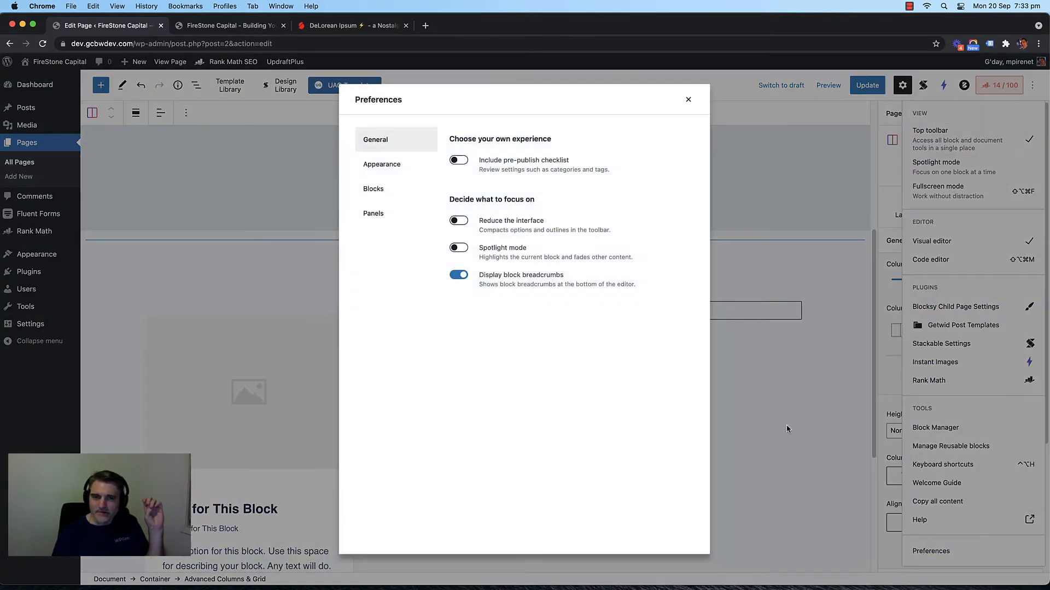
left_click(391, 189)
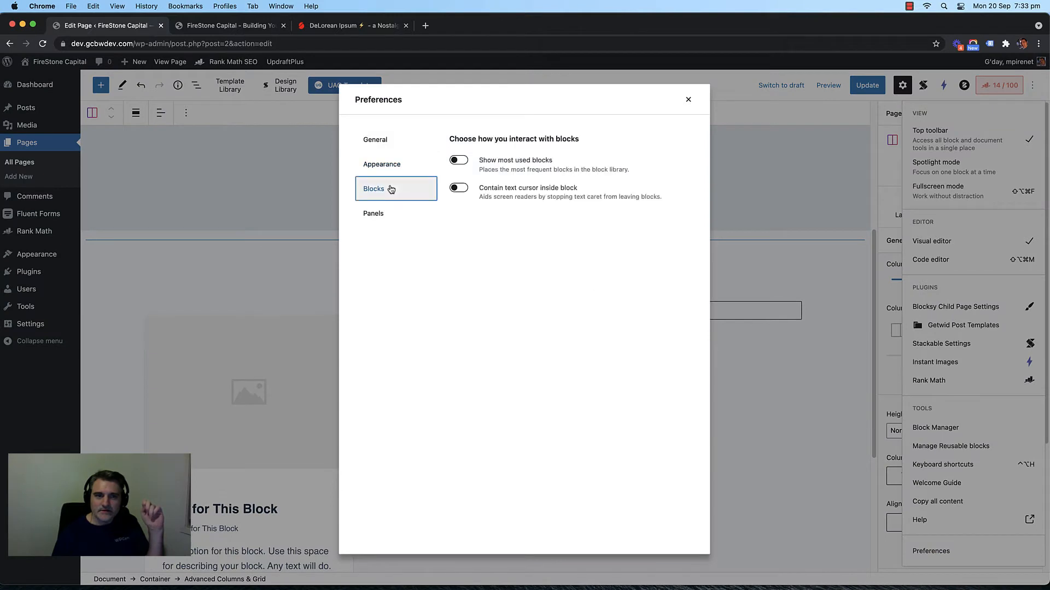
left_click(389, 213)
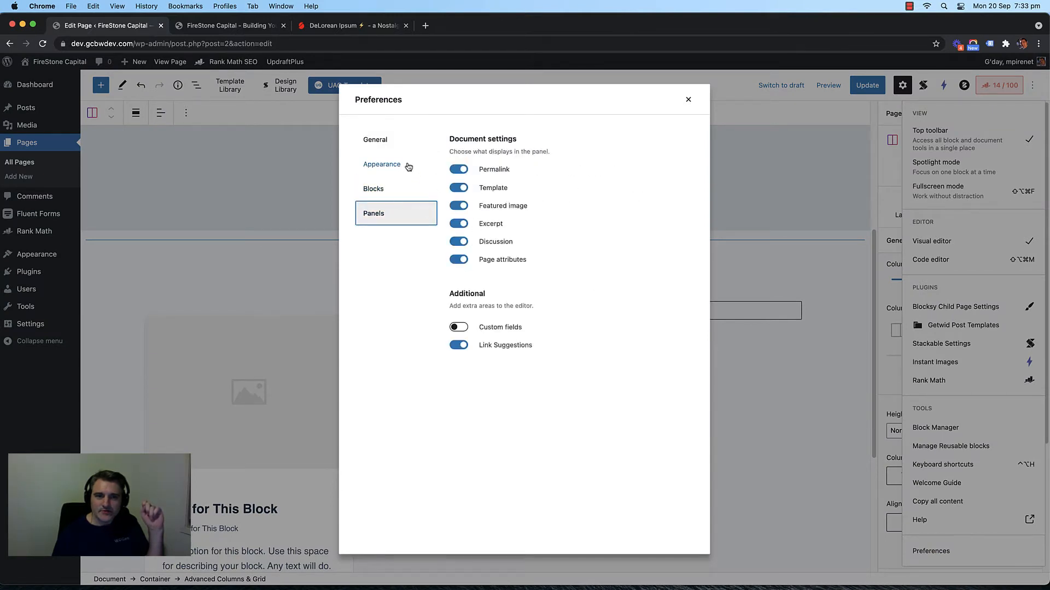
left_click(396, 144)
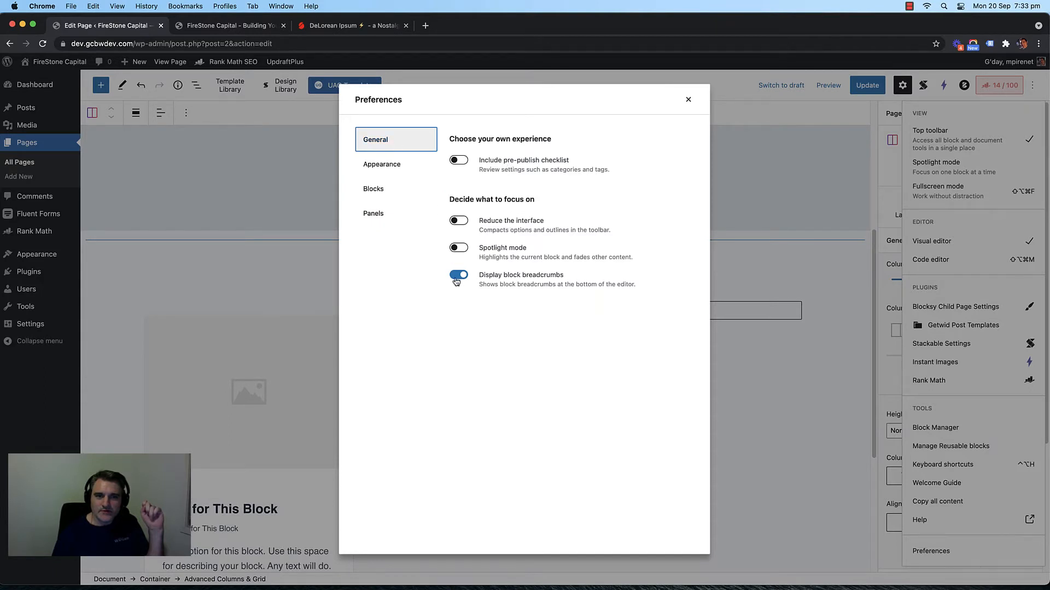
left_click(407, 169)
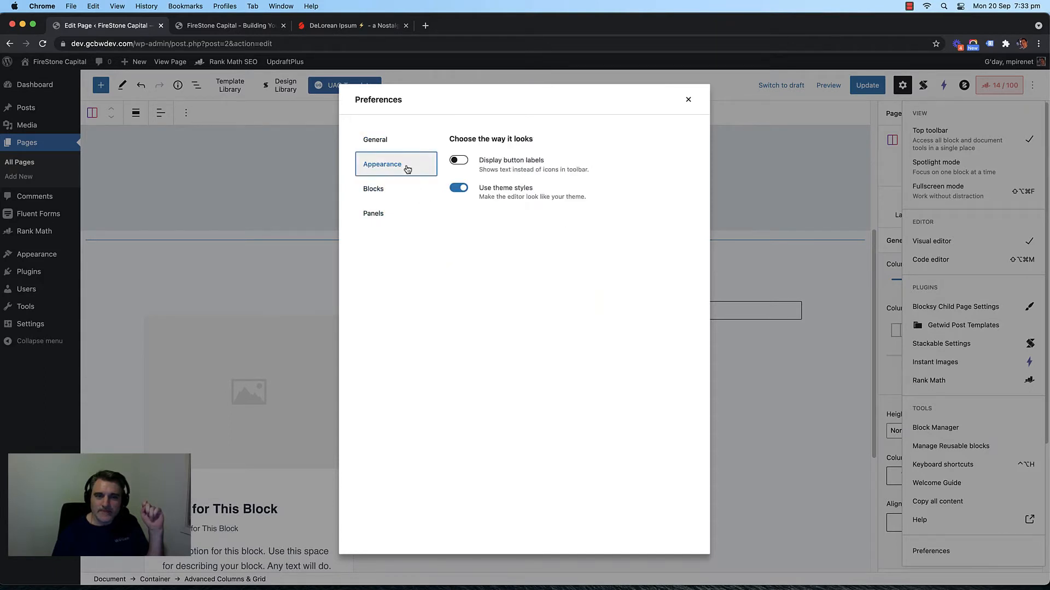
left_click(403, 191)
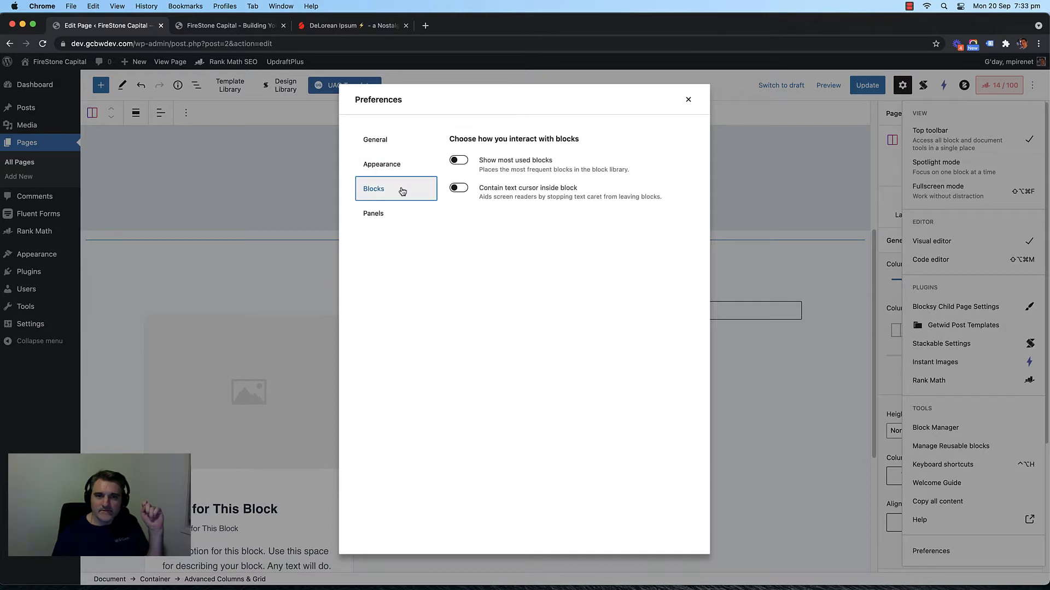
left_click(396, 213)
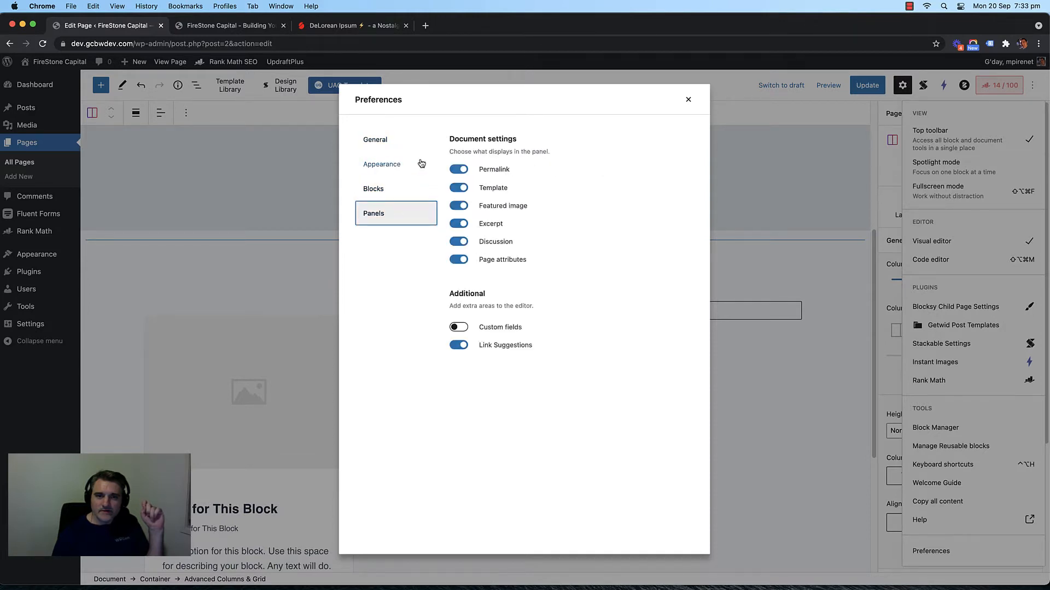
left_click(394, 141)
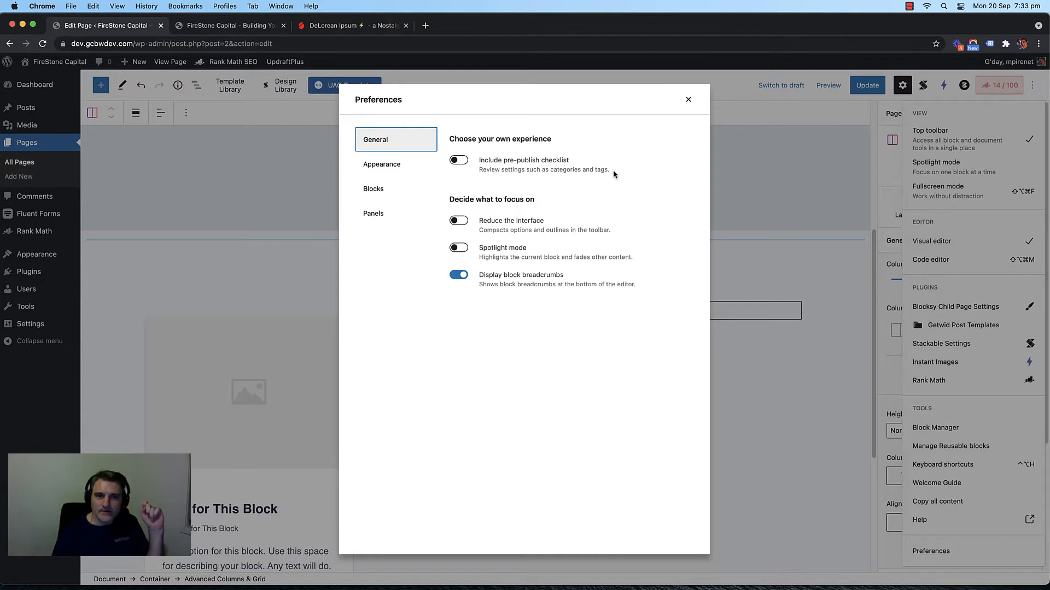
Step: Leave Reduce the interface and Spotlight mode off, enable block breadcrumbs, and close Preferences
left_click(457, 222)
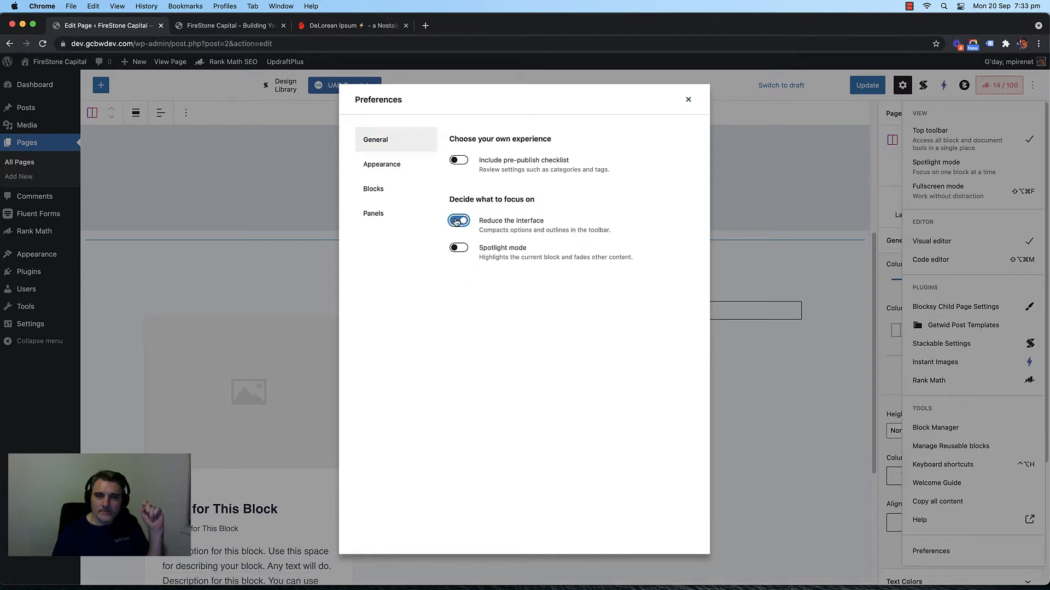
left_click(457, 221)
left_click(457, 221)
left_click(457, 222)
left_click(459, 249)
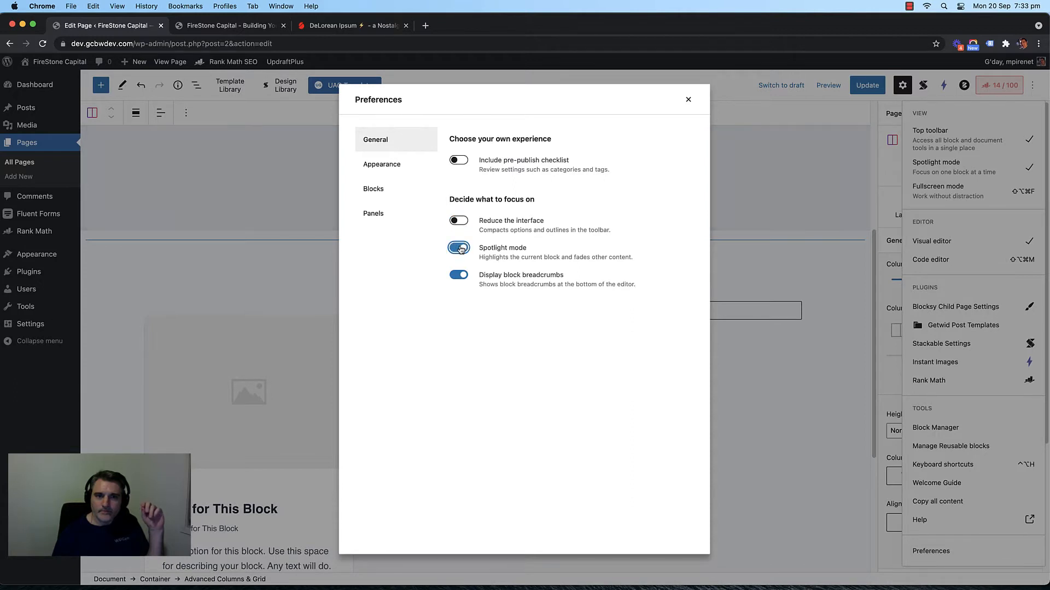
left_click(462, 275)
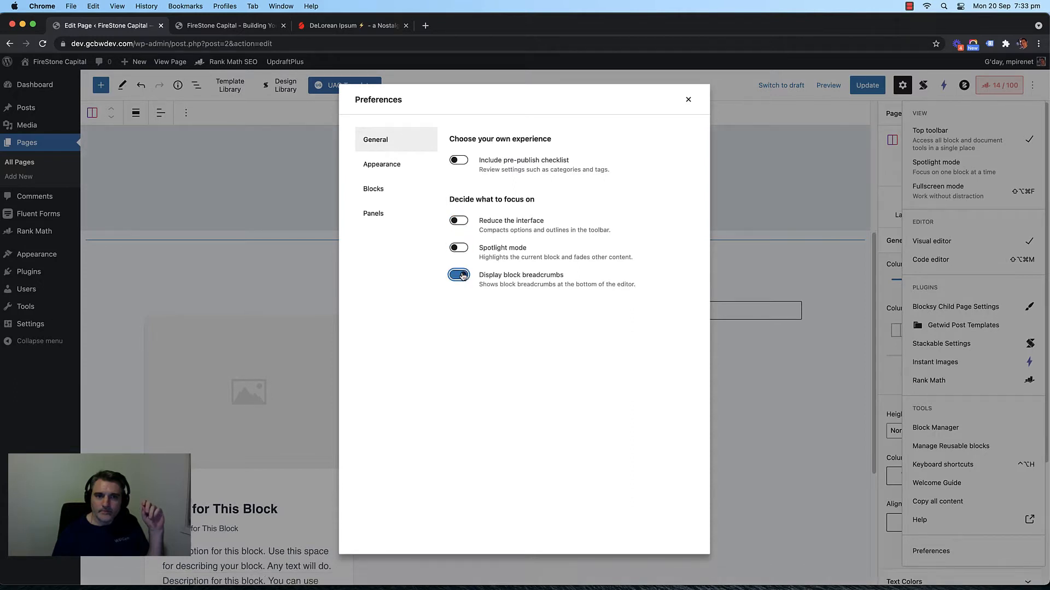
left_click(460, 275)
left_click(460, 275)
left_click(462, 276)
left_click(687, 100)
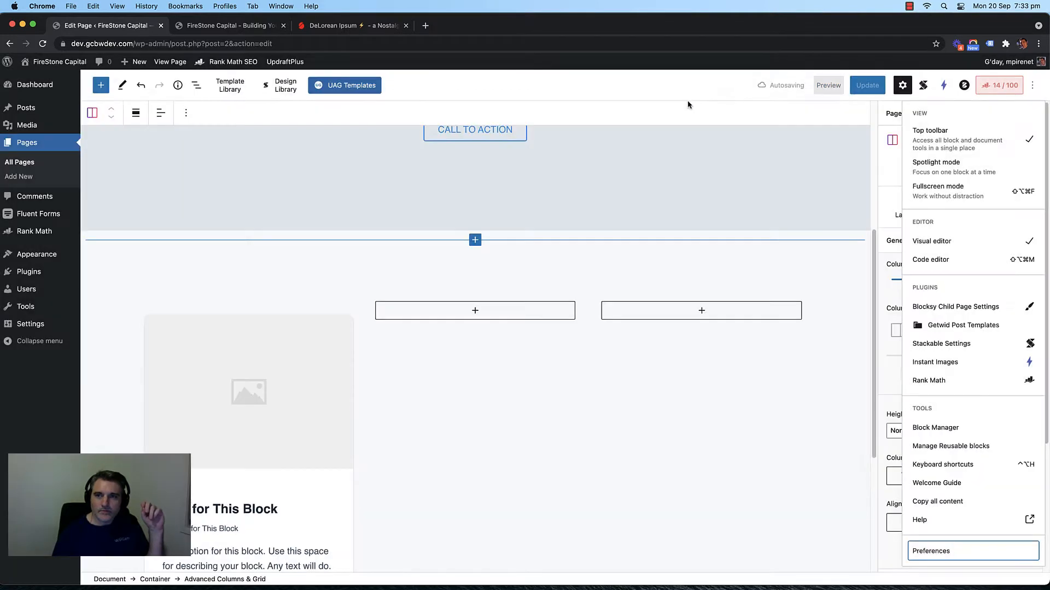
Step: Close the editor options, select the grey hero Container, and toggle its settings sidebar off and on
scroll(306, 131, "up", 5)
left_click_drag(223, 113, 292, 127)
left_click(273, 179)
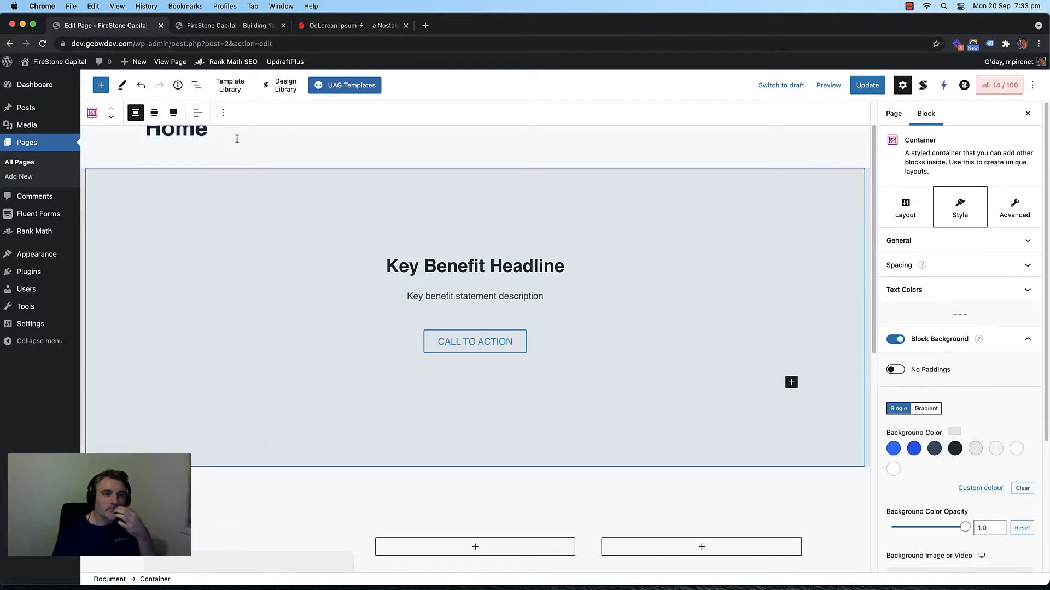
left_click(225, 120)
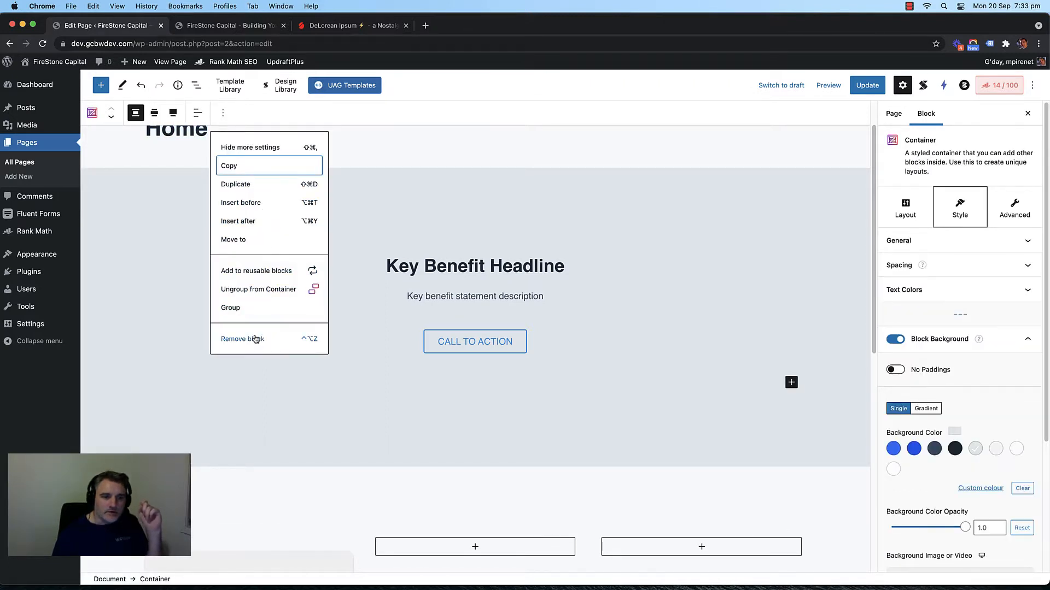
left_click(268, 150)
left_click(268, 151)
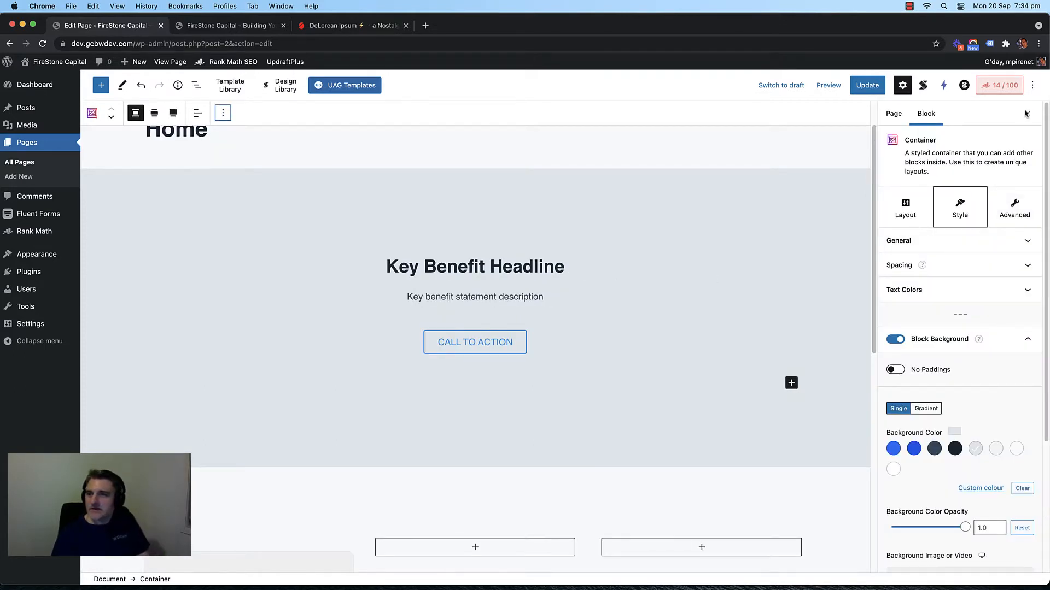
Step: Check the hero Container's context menus and ⋮ options list, then open a new browser tab
right_click(699, 113)
left_click(651, 107)
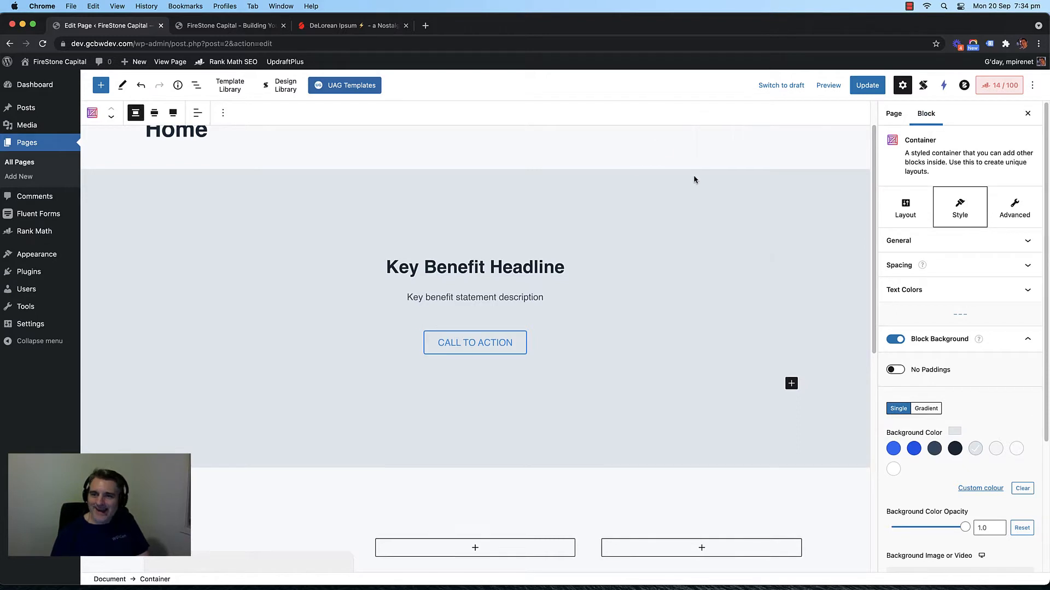
scroll(694, 178, "up", 1)
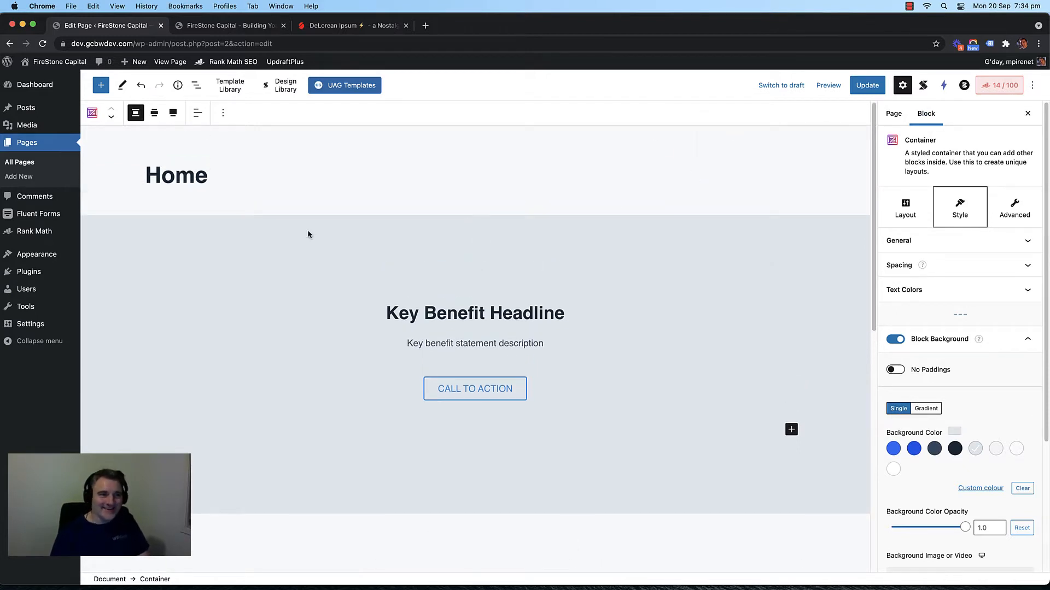
scroll(315, 235, "down", 10)
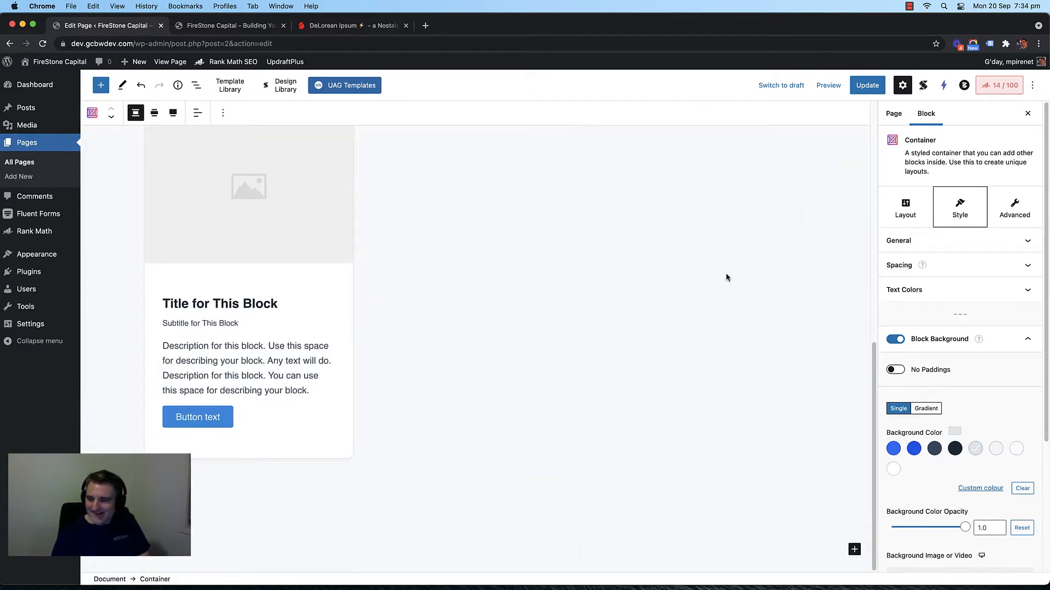
scroll(547, 274, "up", 10)
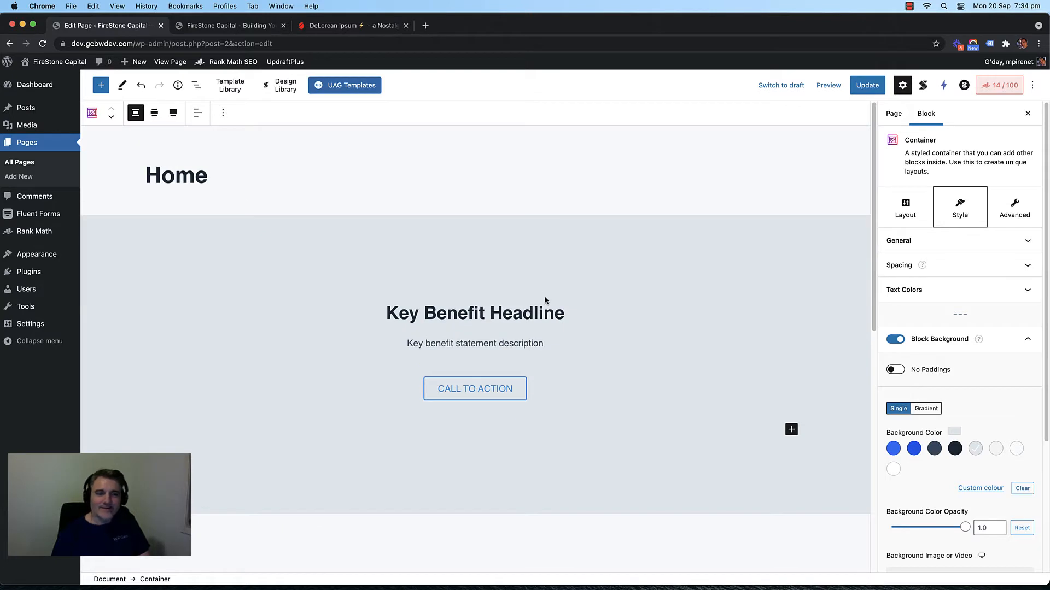
right_click(231, 236)
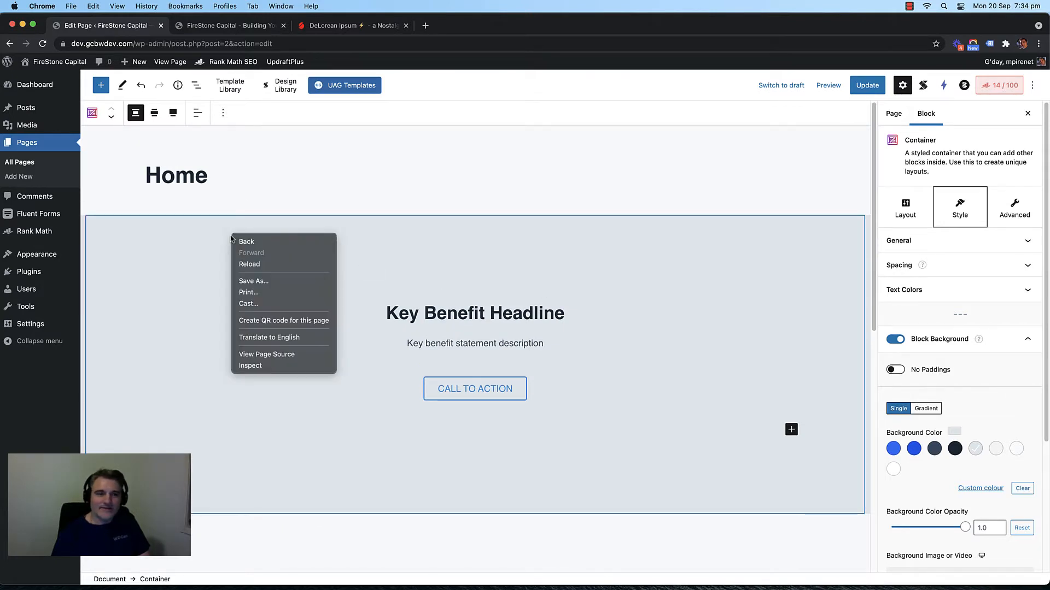
key("Escape")
left_click(224, 113)
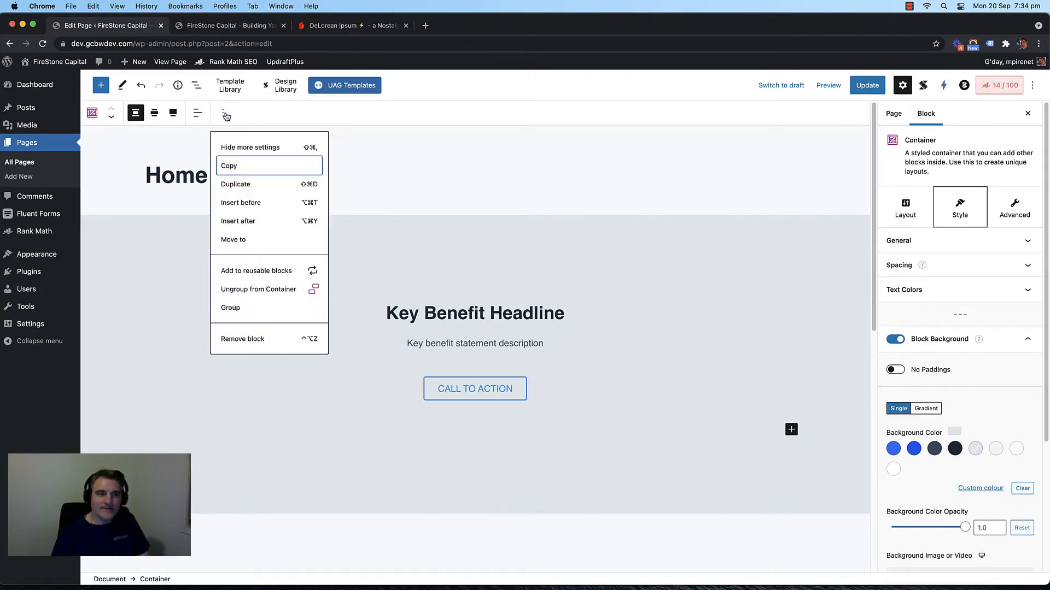
left_click(225, 115)
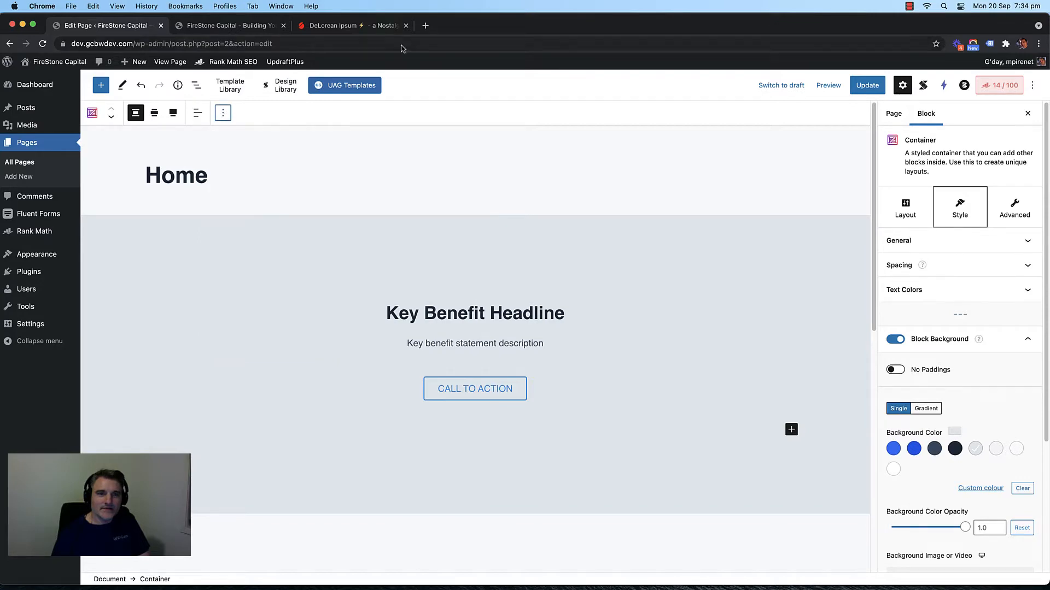
left_click(430, 26)
type("gu")
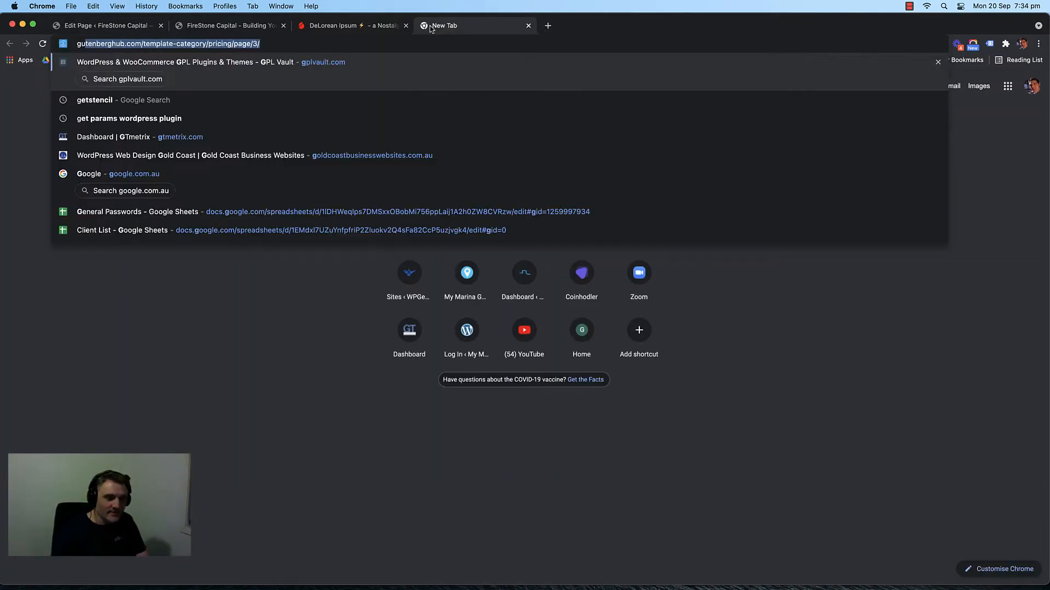
type("ttenberghub.com/template-category/pricing/page/3/")
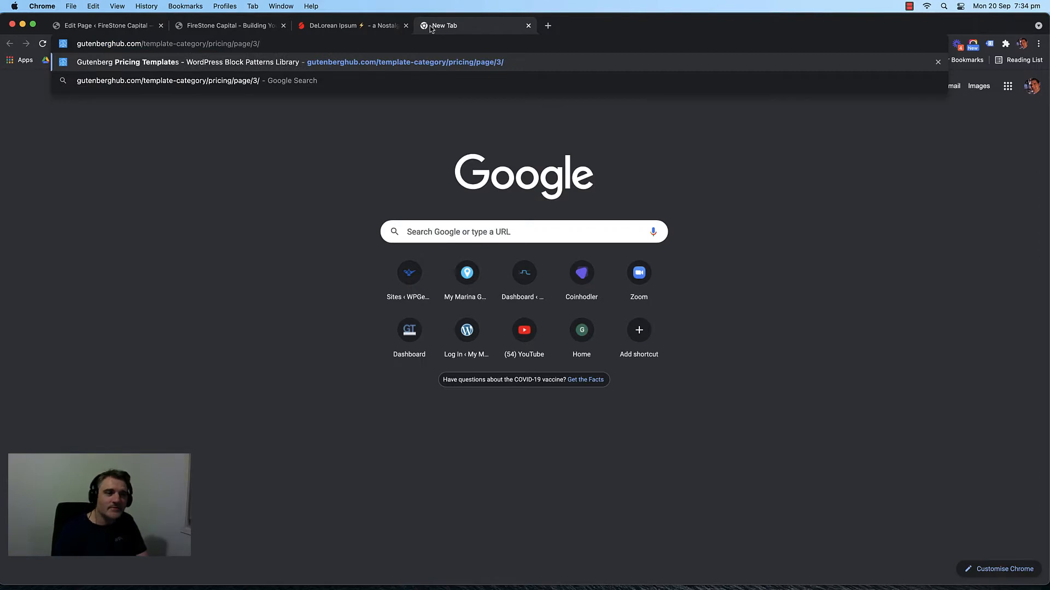
left_click_drag(126, 44, 351, 44)
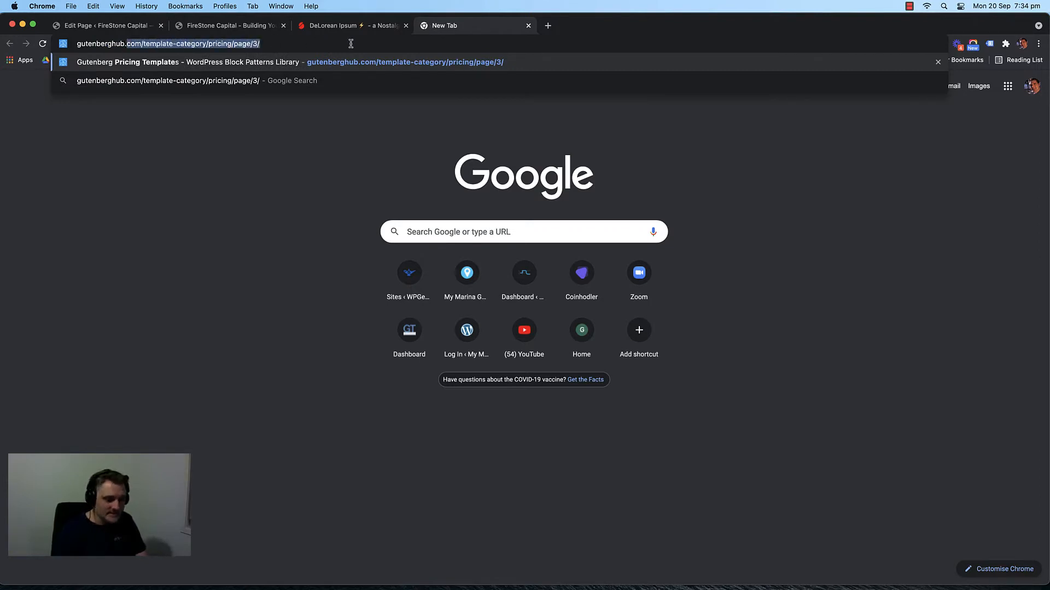
key("super+a")
type("gutenbe")
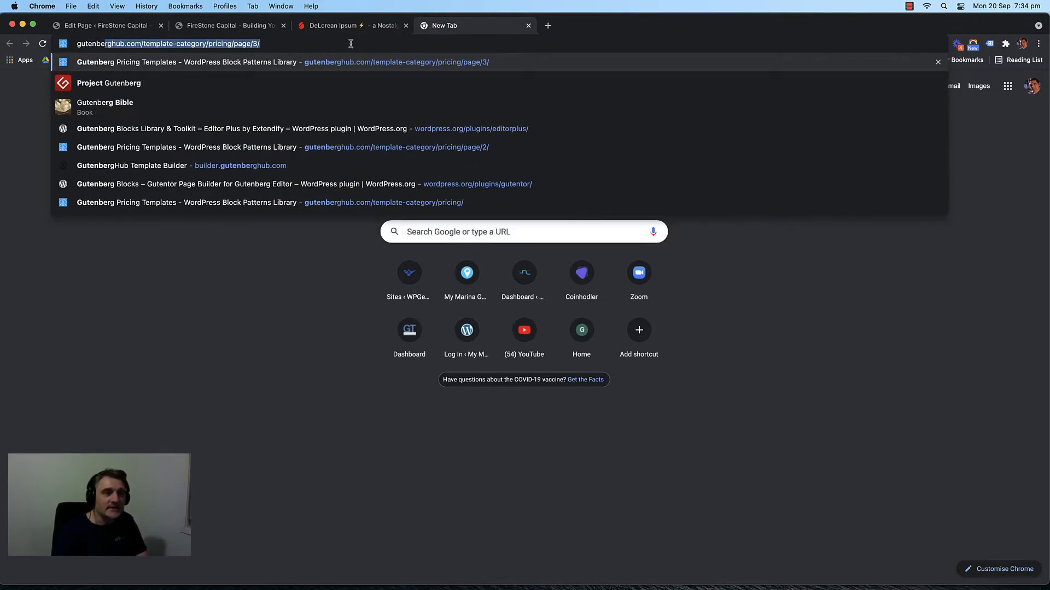
type("rg")
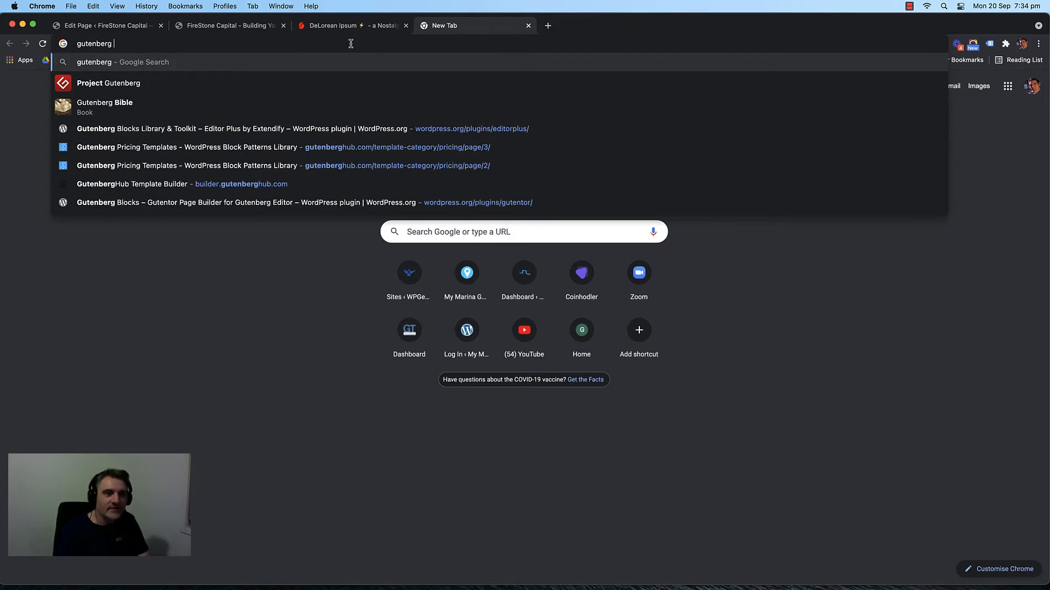
type(" block editor")
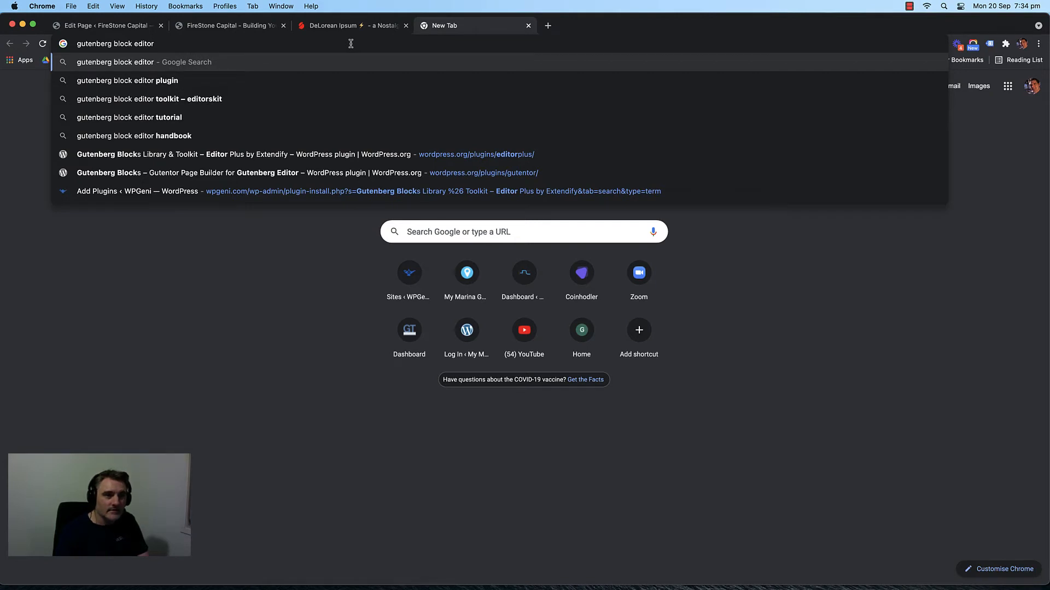
type(" spli")
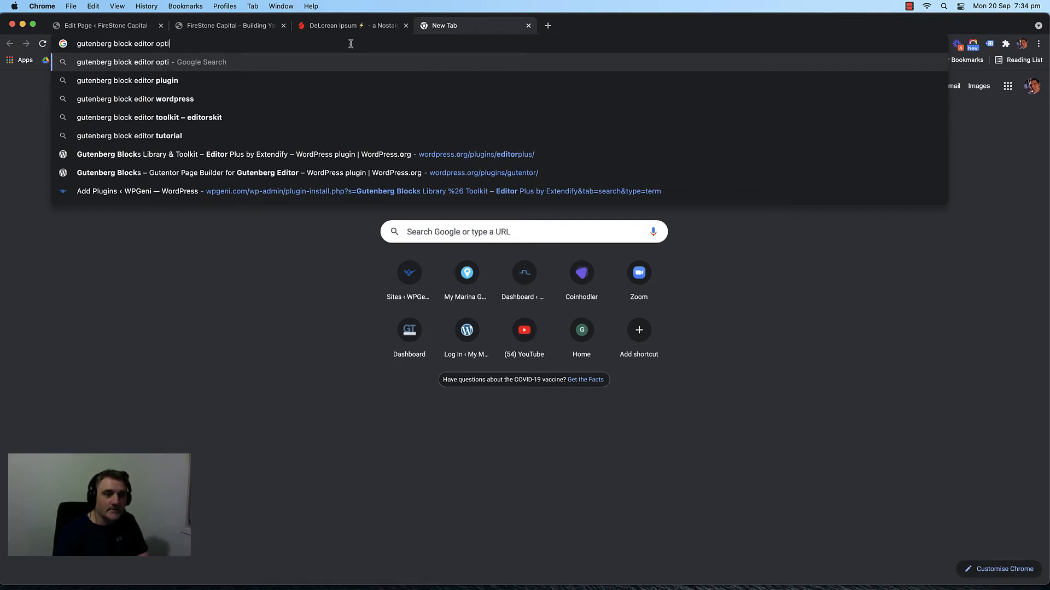
key("BackSpace")
key("BackSpace")
key("BackSpace")
key("BackSpace")
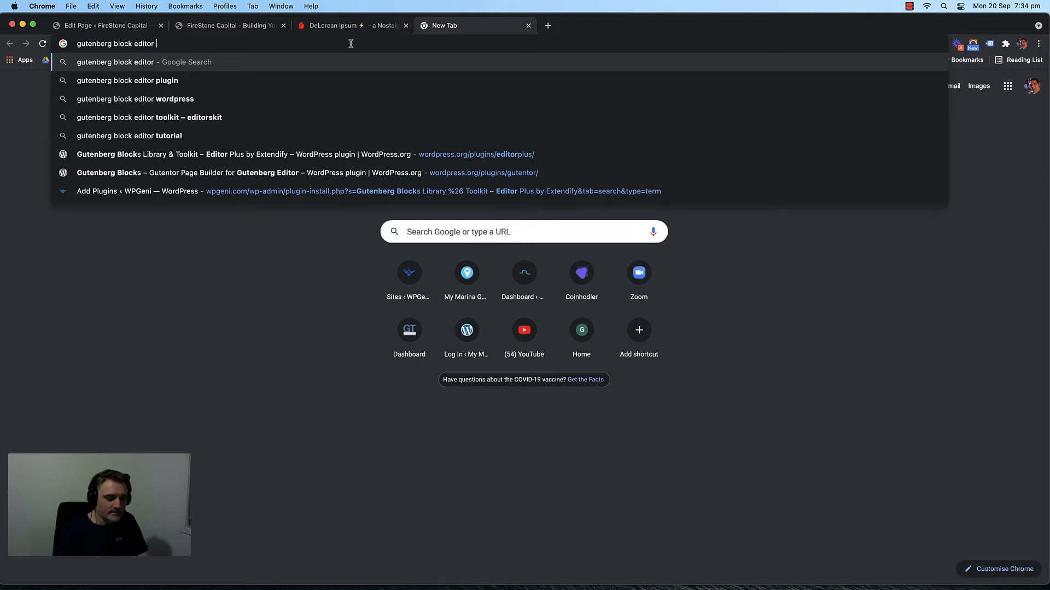
type("bock s")
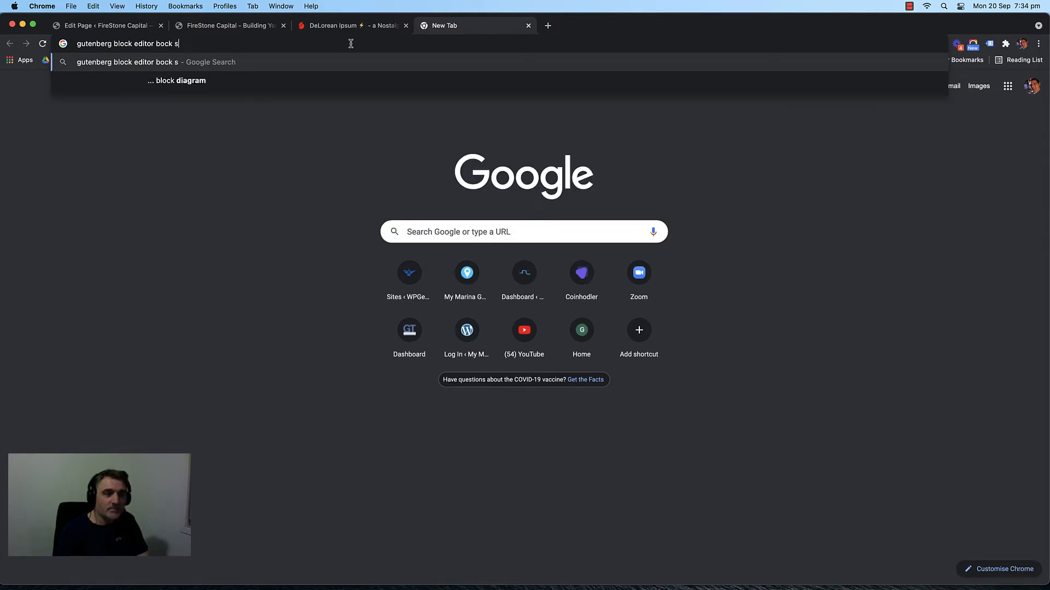
key("BackSpace")
key("BackSpace")
key("BackSpace")
key("BackSpace")
key("BackSpace")
type("lock sett")
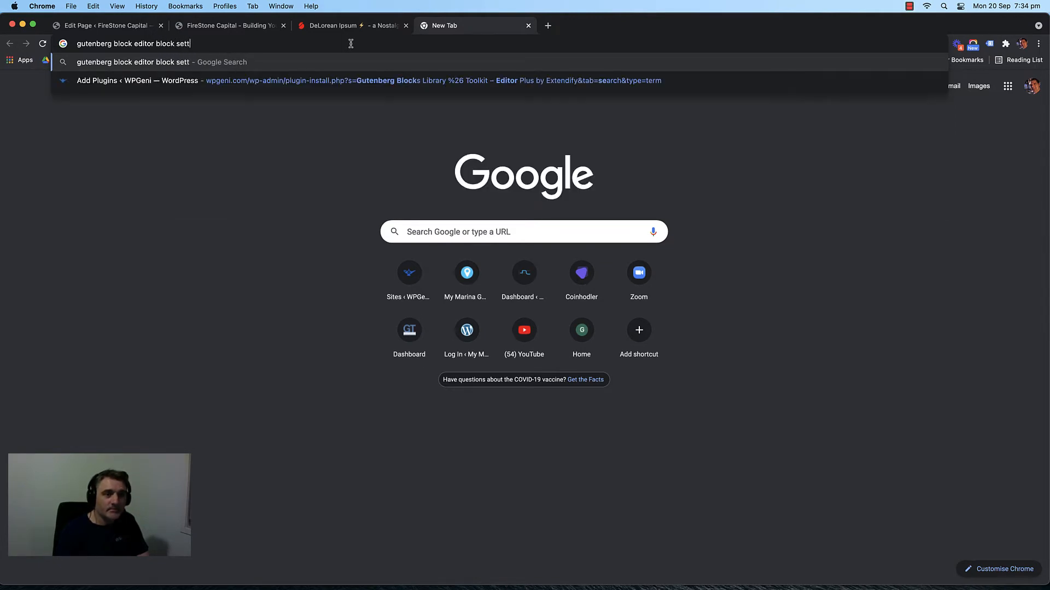
type("ings displa")
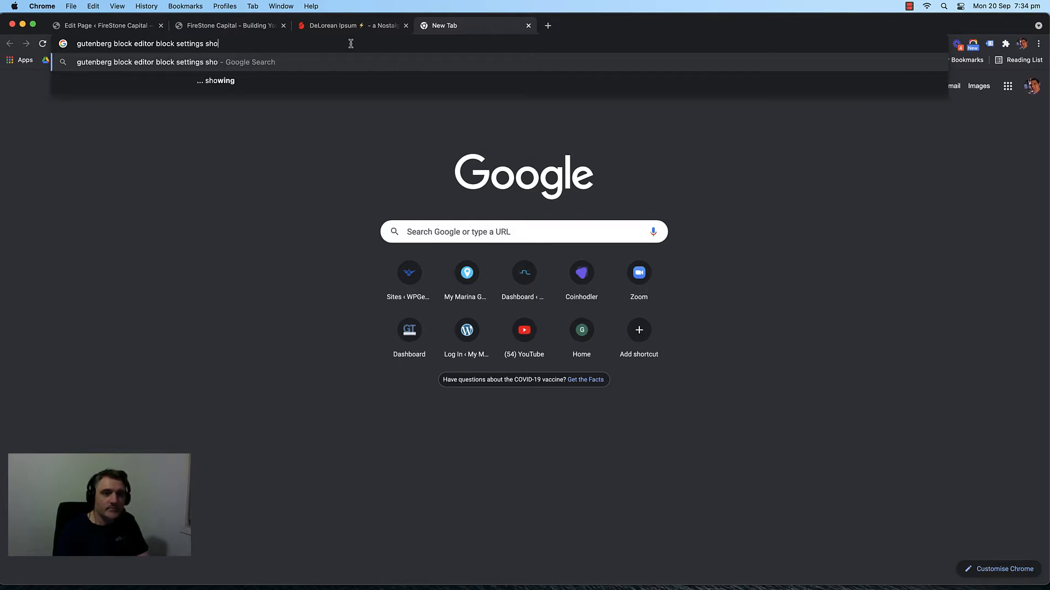
type("y")
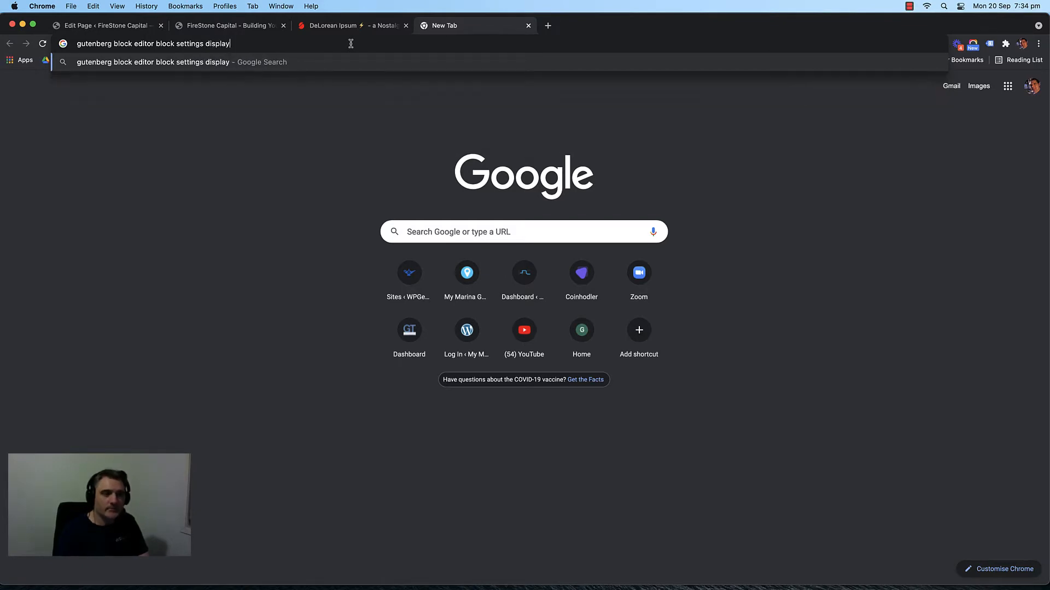
key("Return")
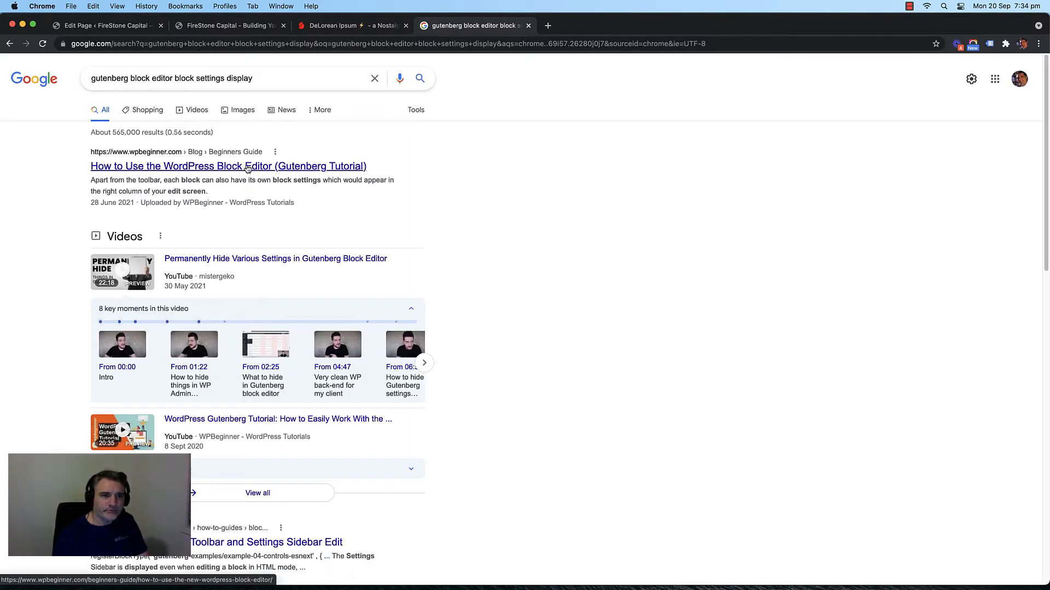
scroll(470, 197, "down", 5)
scroll(459, 202, "down", 4)
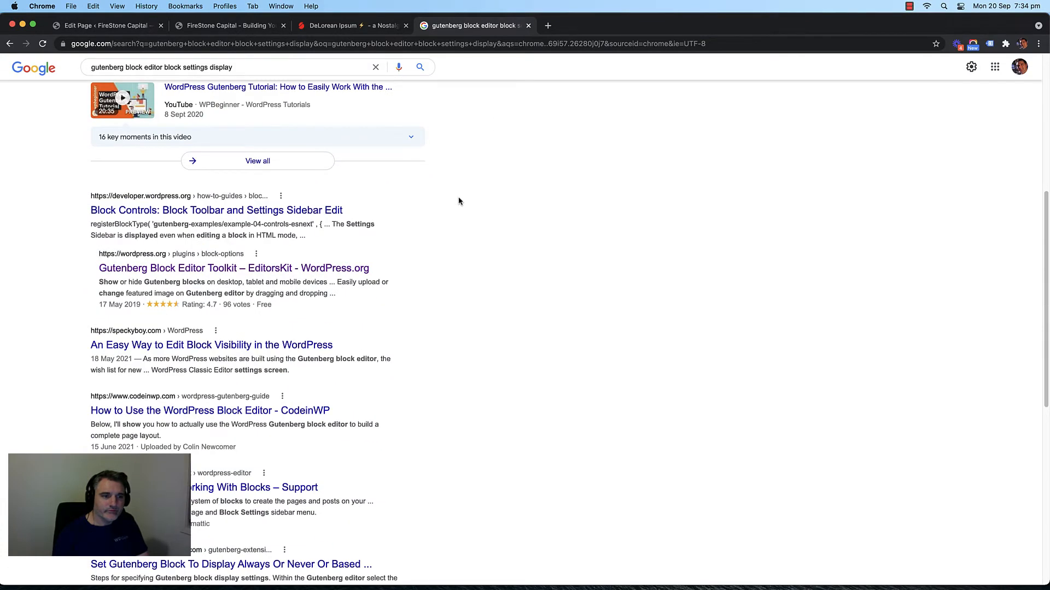
left_click(250, 214)
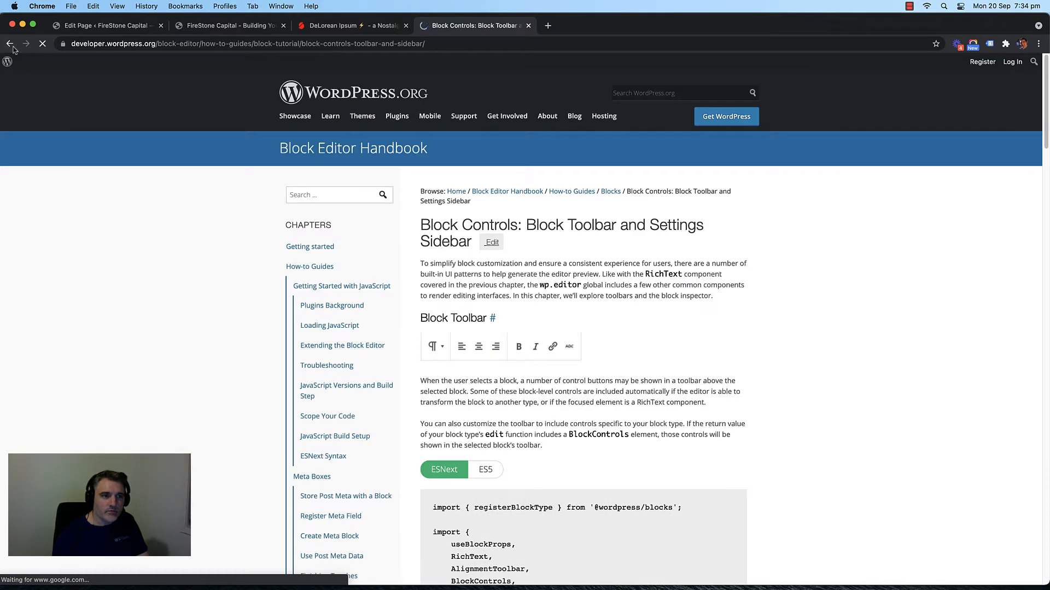
left_click(9, 45)
scroll(218, 312, "down", 5)
scroll(218, 235, "up", 1)
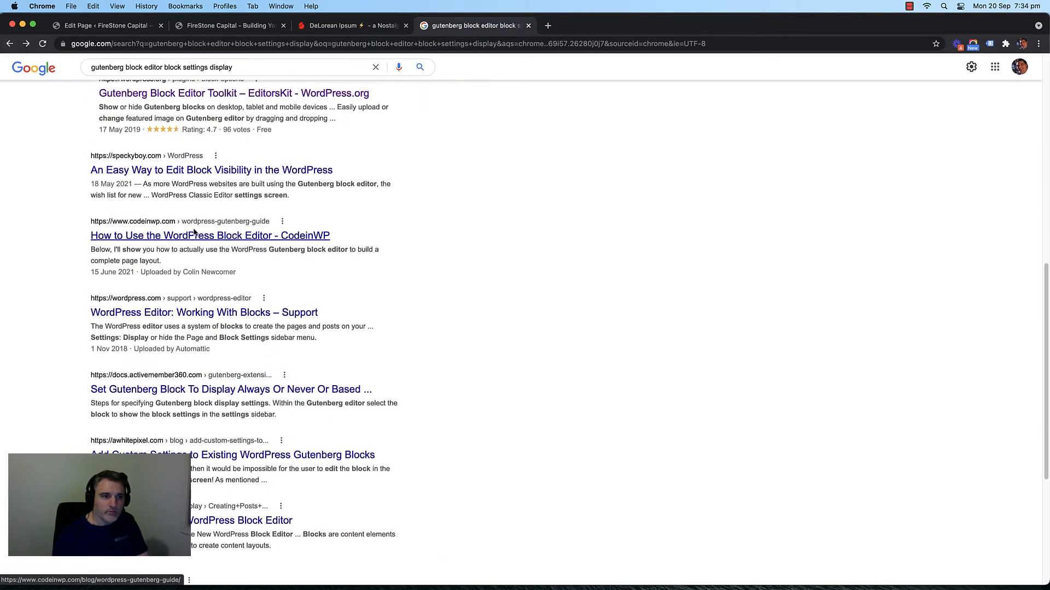
left_click(529, 25)
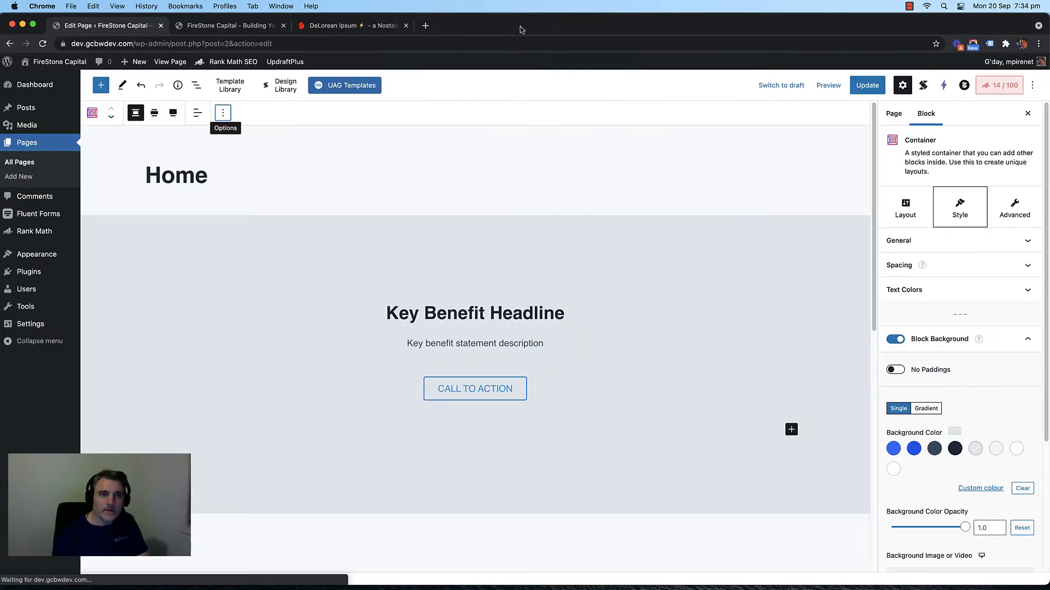
left_click(256, 229)
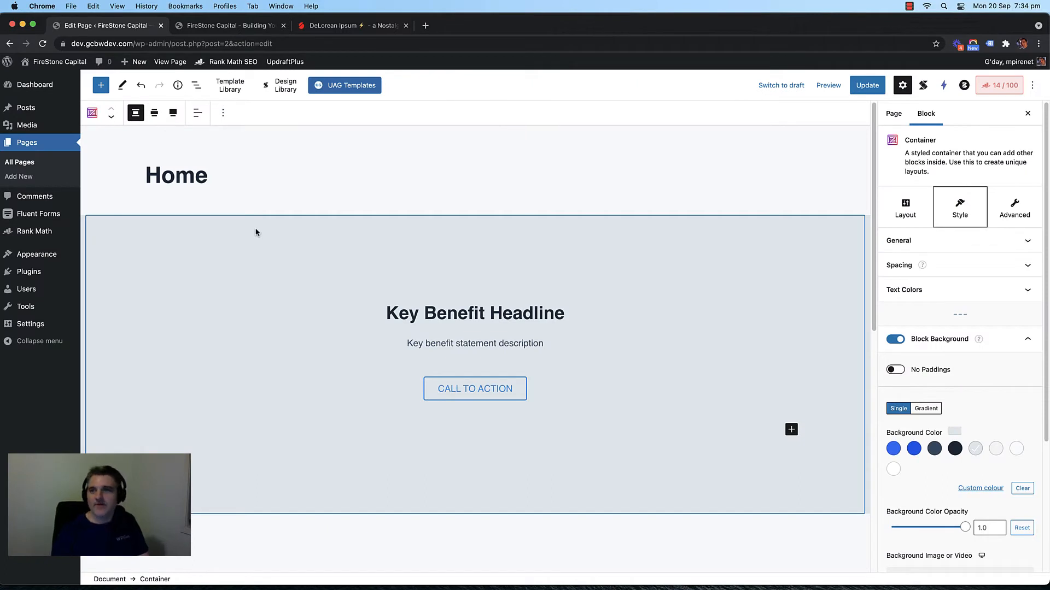
left_click(197, 84)
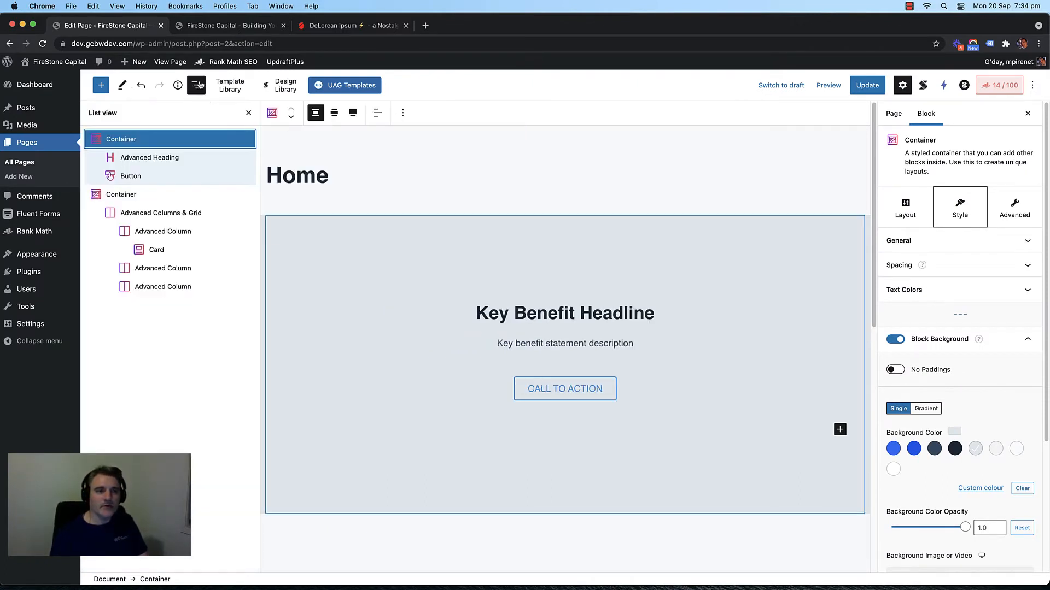
left_click(198, 84)
left_click(177, 85)
left_click(177, 85)
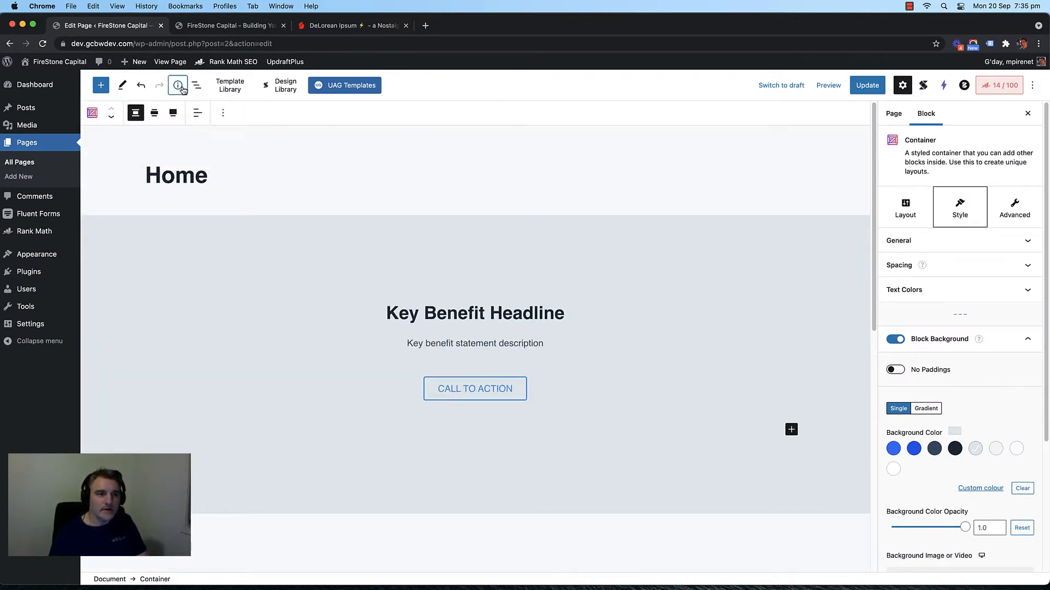
left_click(123, 87)
left_click(150, 137)
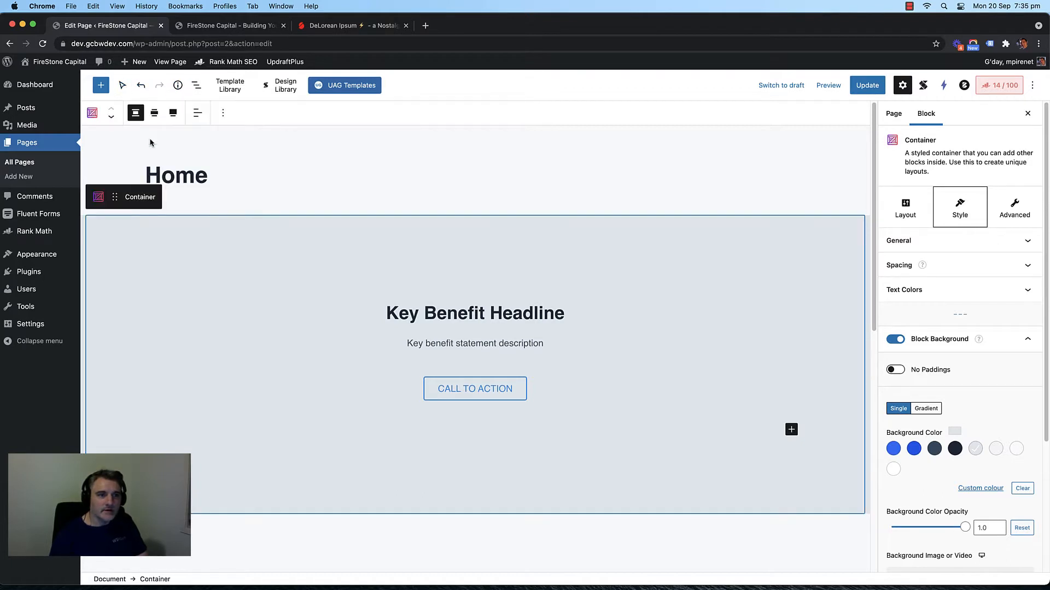
left_click(196, 241)
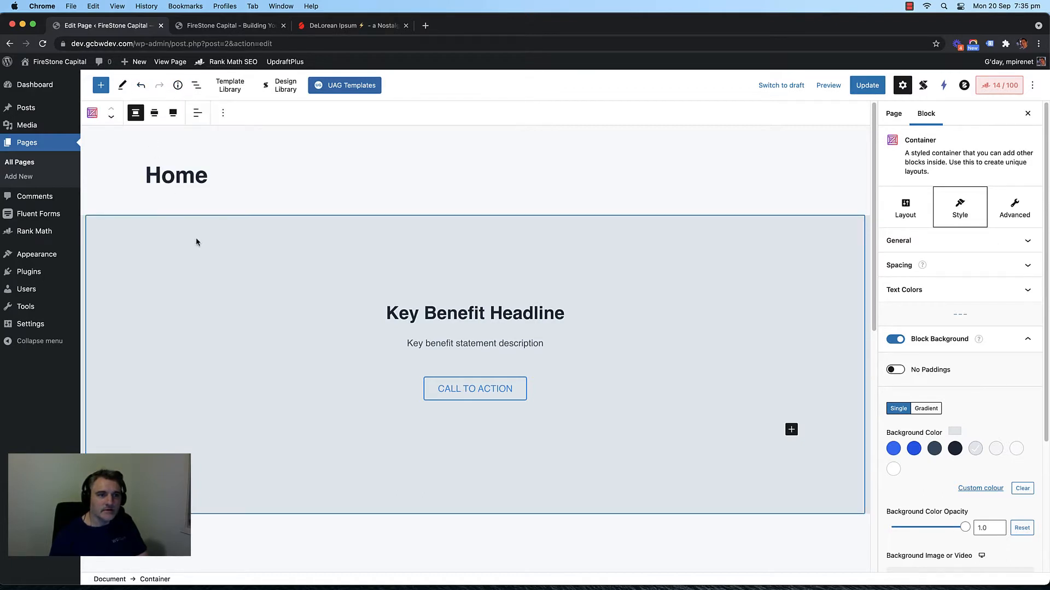
left_click(122, 85)
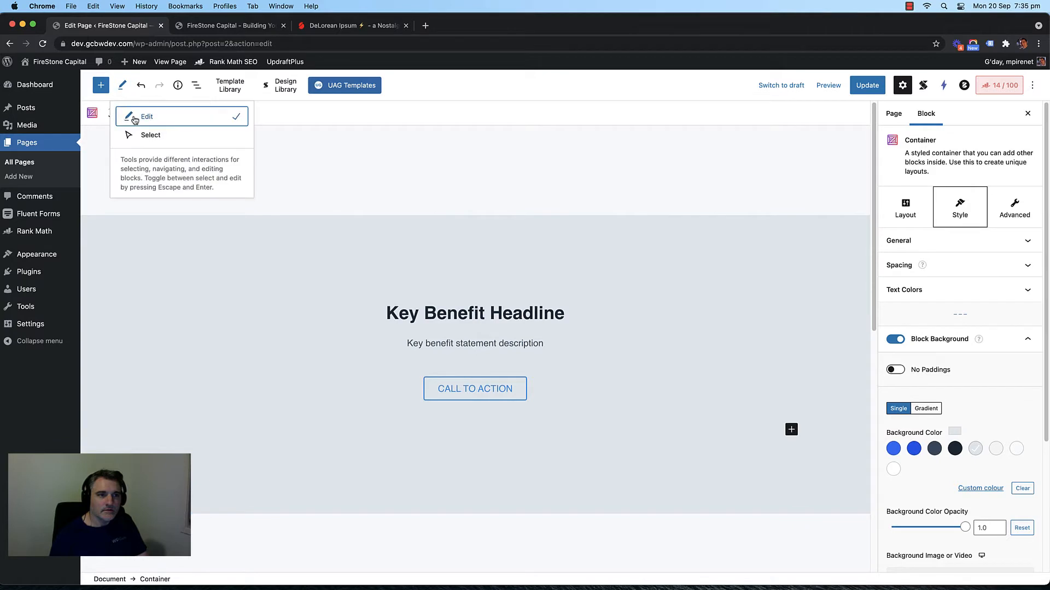
left_click(151, 136)
scroll(177, 241, "down", 5)
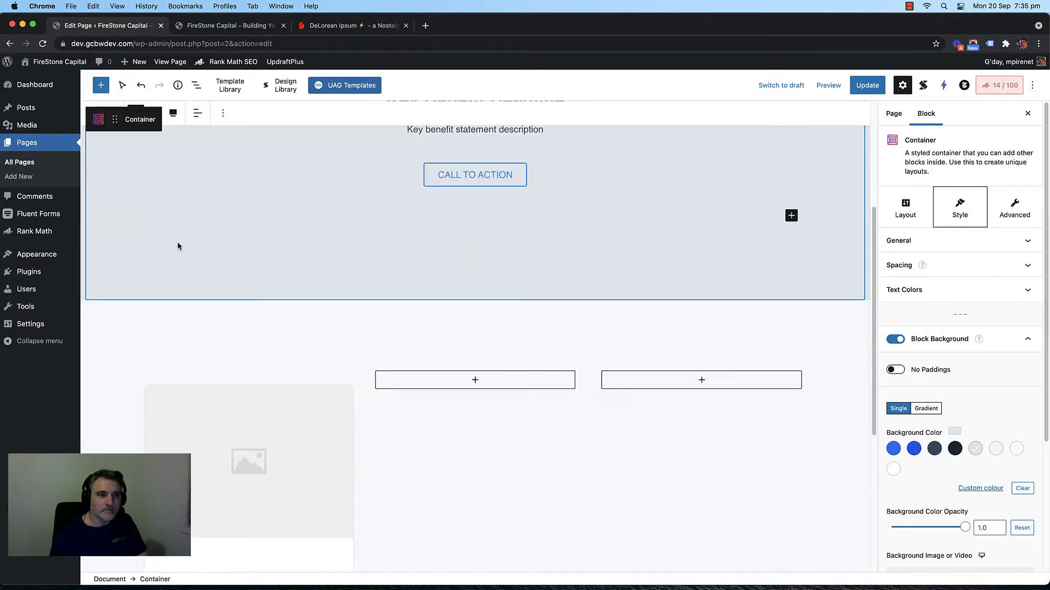
left_click(337, 345)
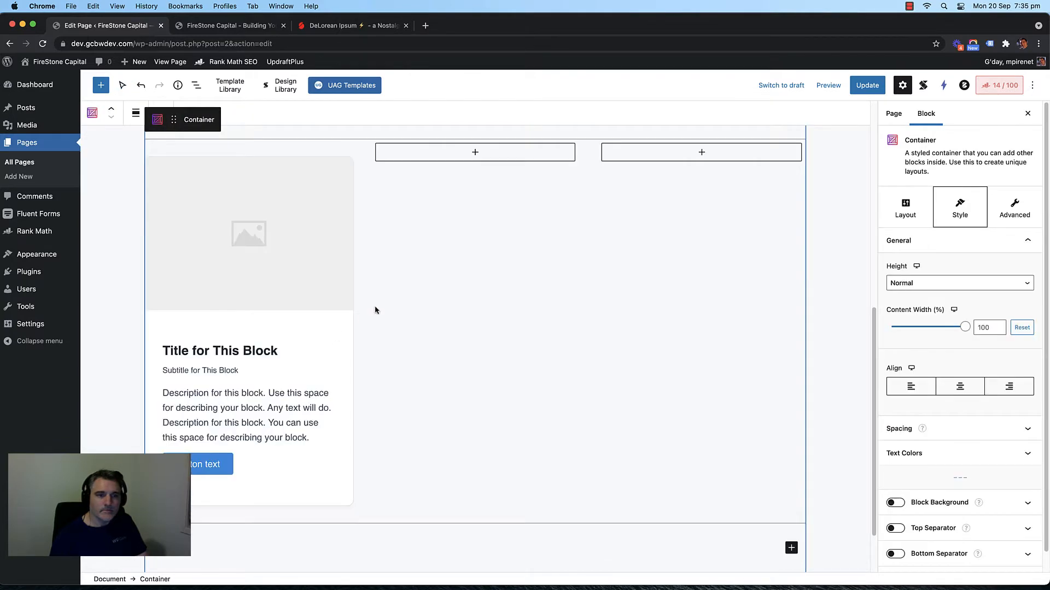
scroll(369, 303, "up", 4)
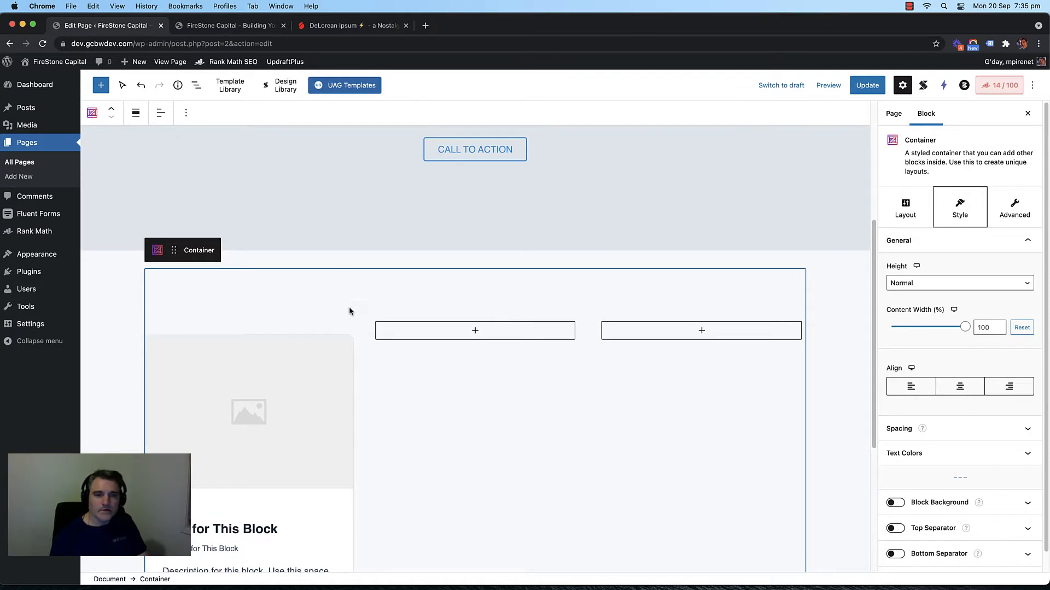
left_click(330, 331)
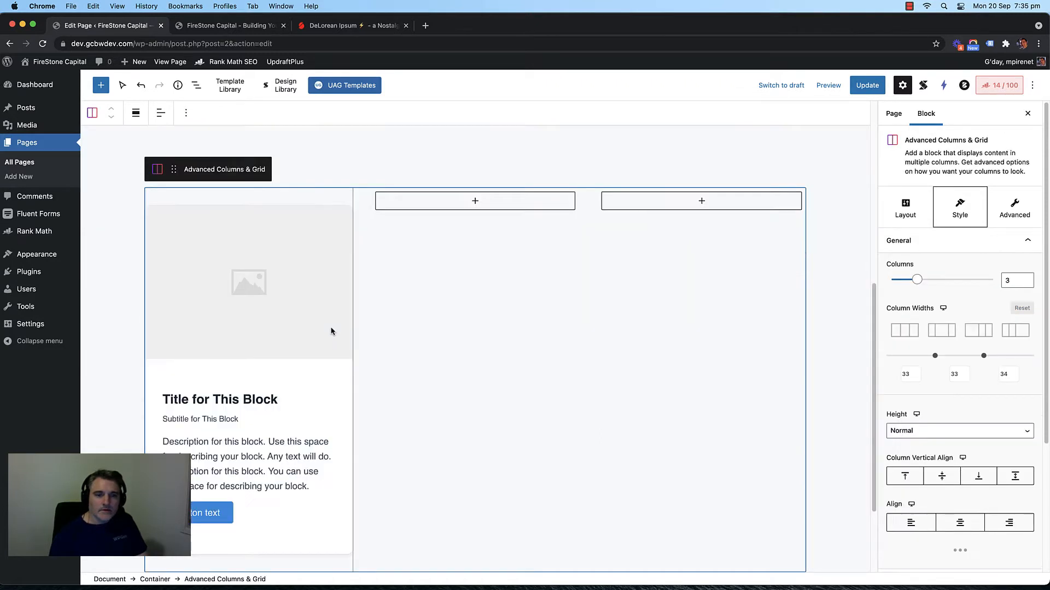
left_click(122, 85)
left_click(122, 86)
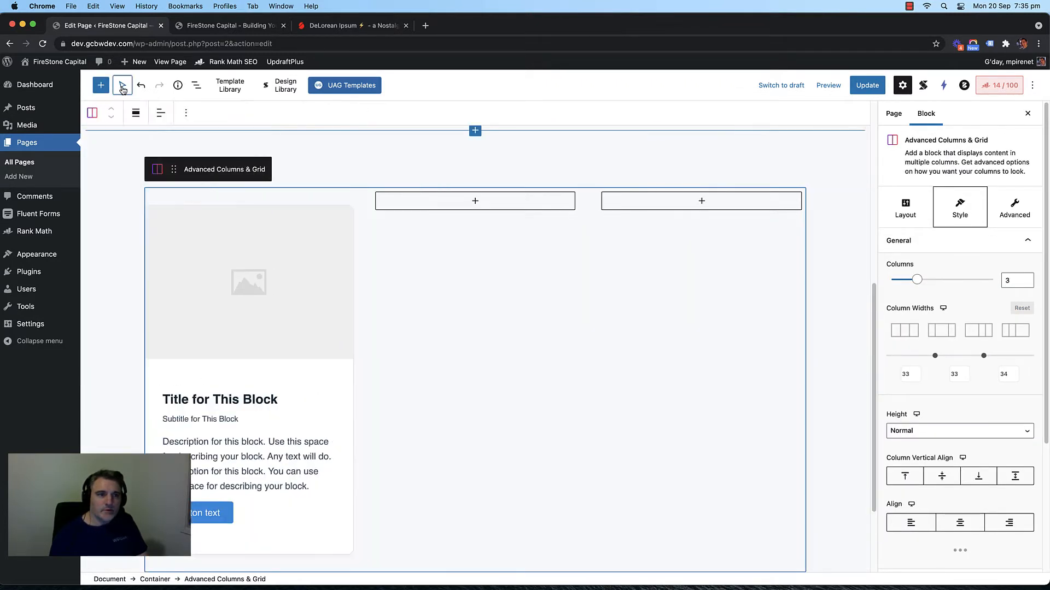
left_click(123, 86)
left_click(140, 117)
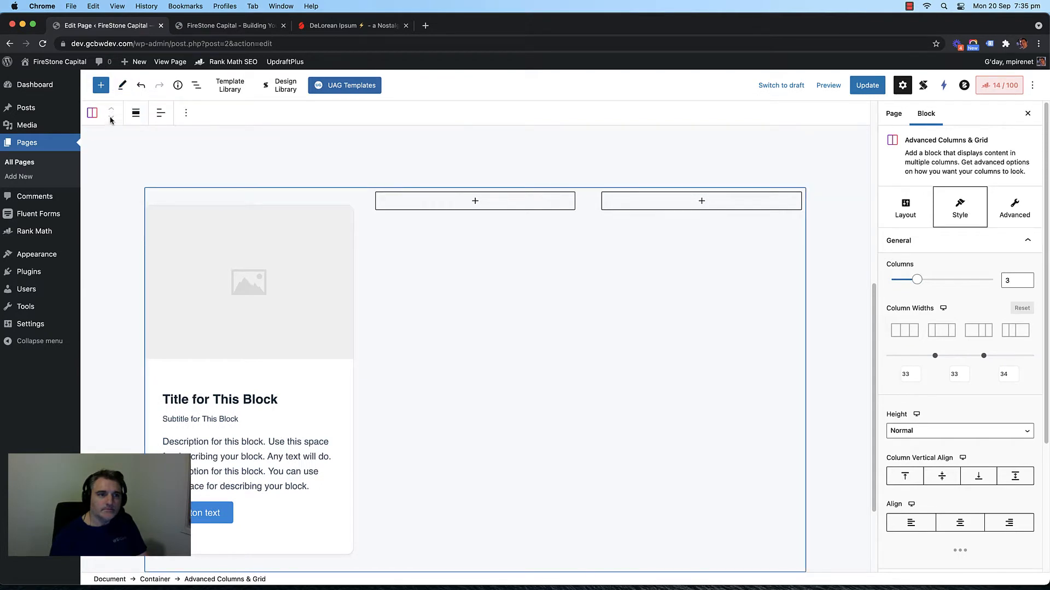
left_click(431, 240)
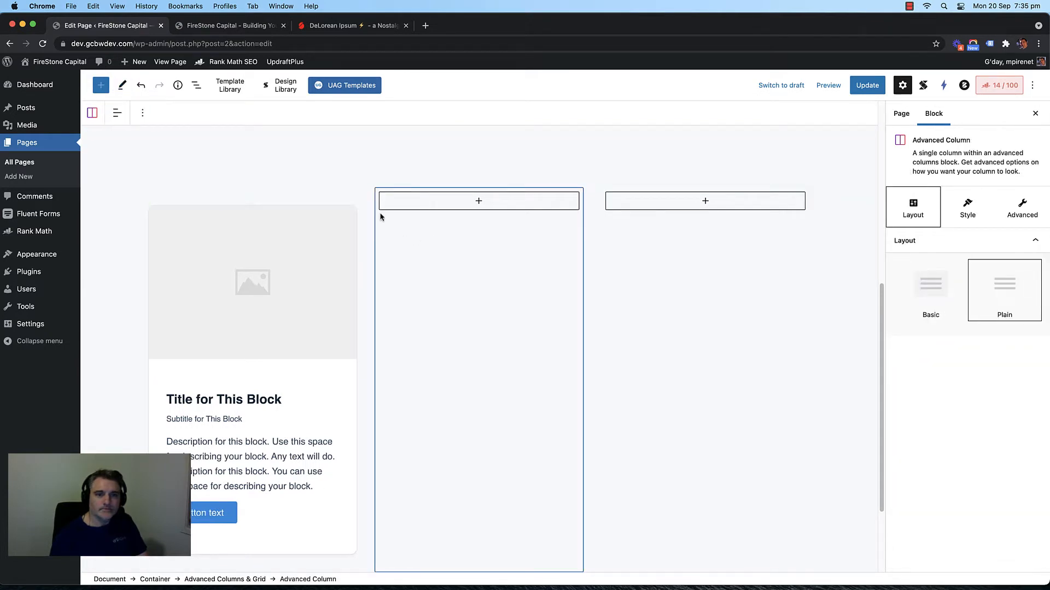
left_click(352, 198)
scroll(351, 205, "up", 7)
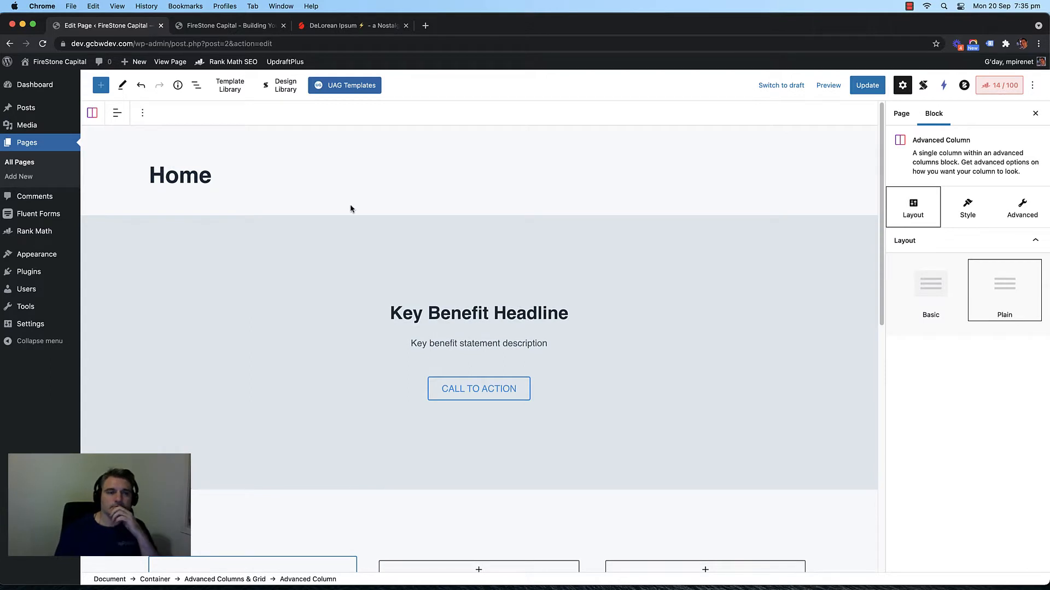
scroll(326, 217, "down", 2)
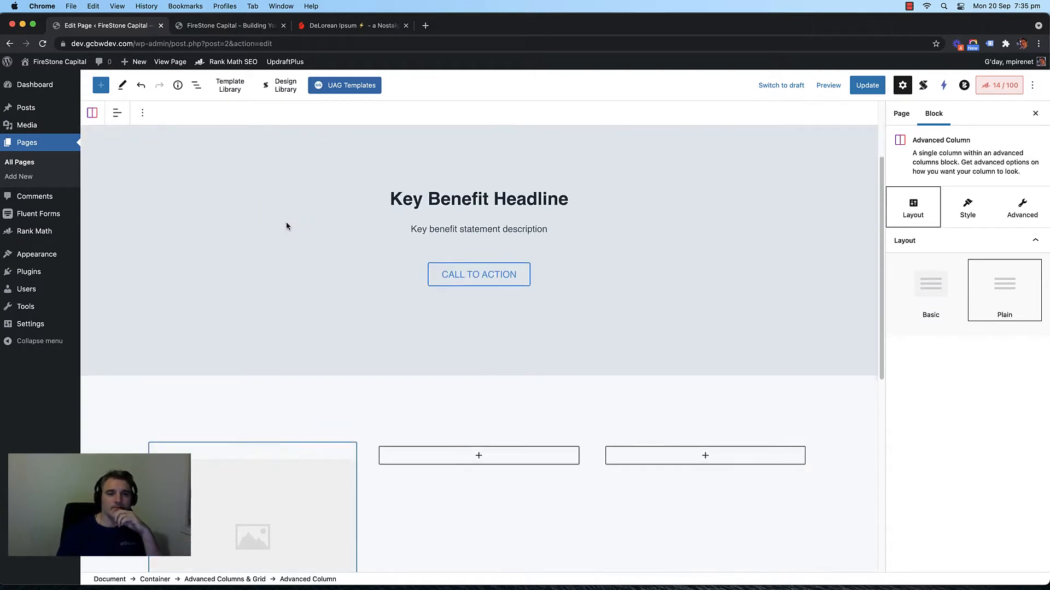
scroll(286, 224, "down", 4)
left_click(461, 297)
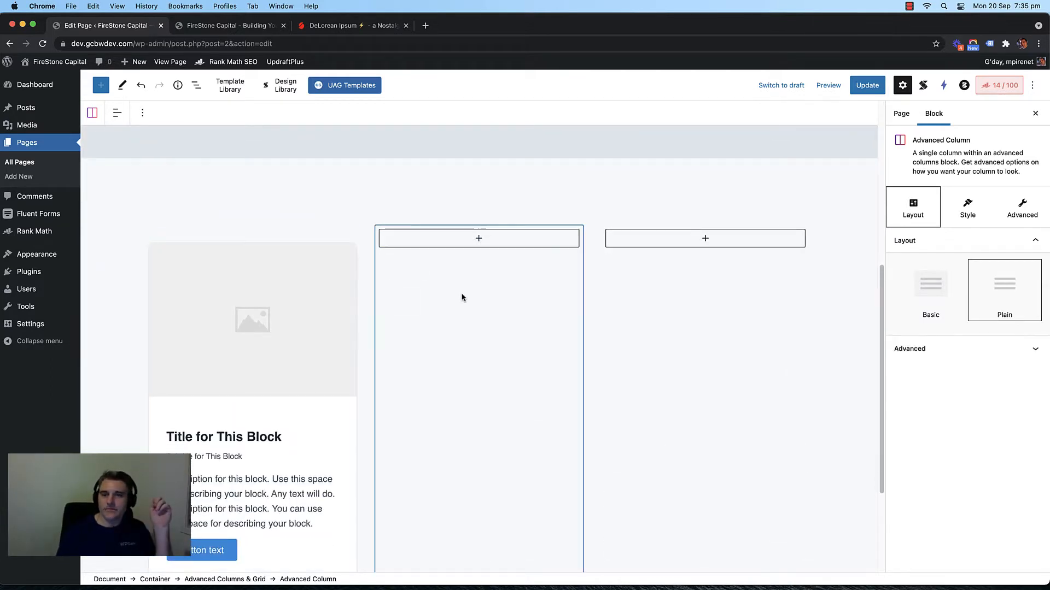
left_click(357, 233)
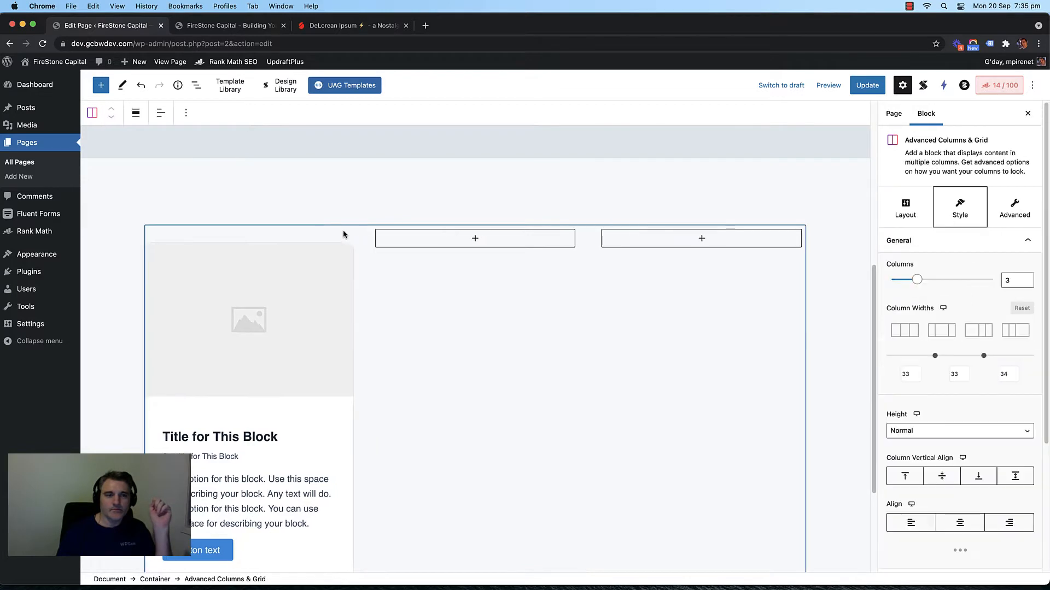
left_click(342, 234)
left_click(179, 86)
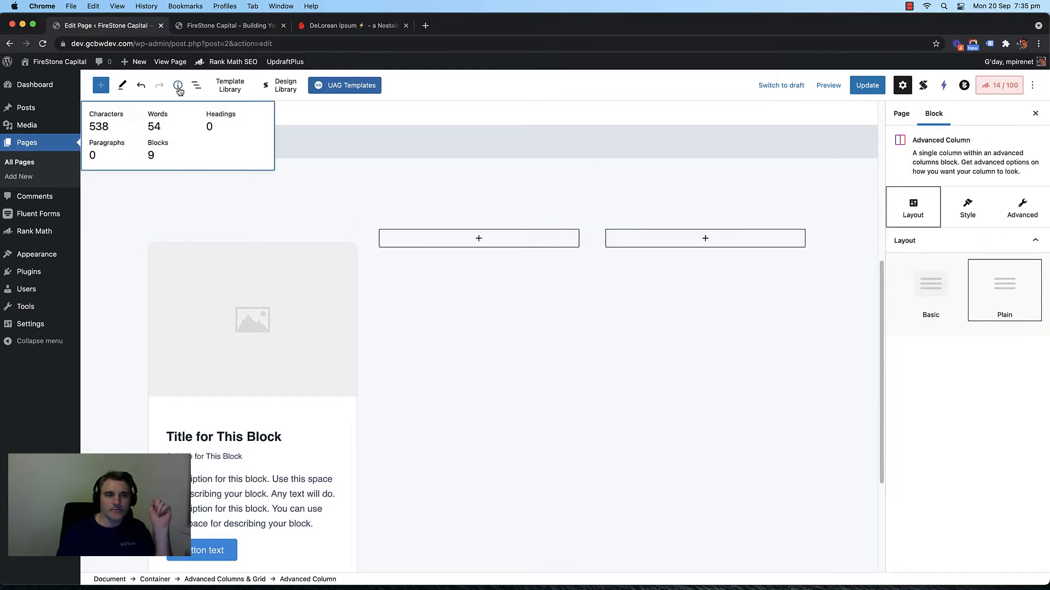
left_click(179, 86)
left_click(196, 85)
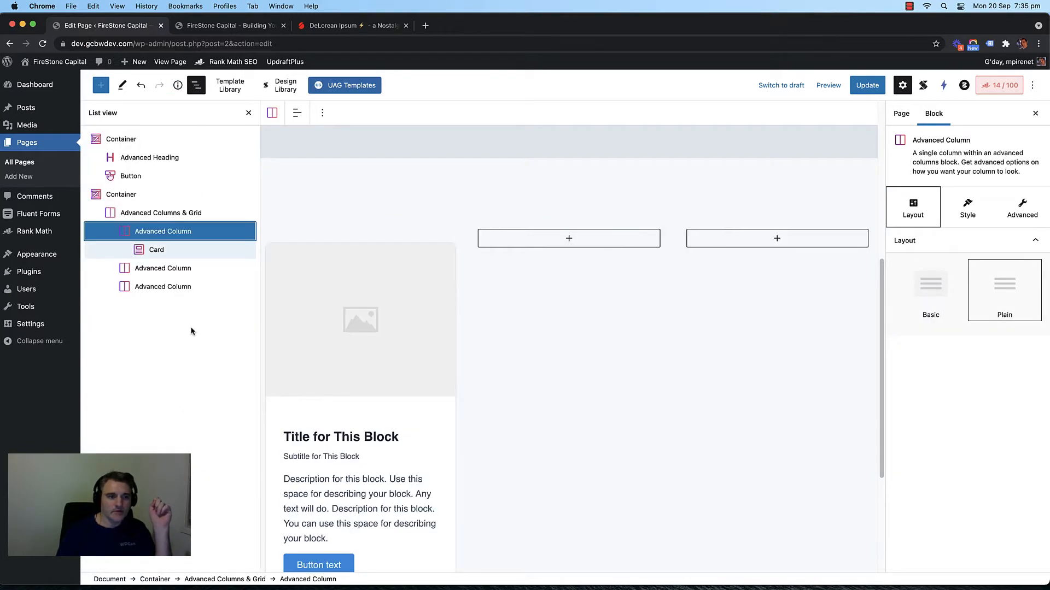
left_click(250, 113)
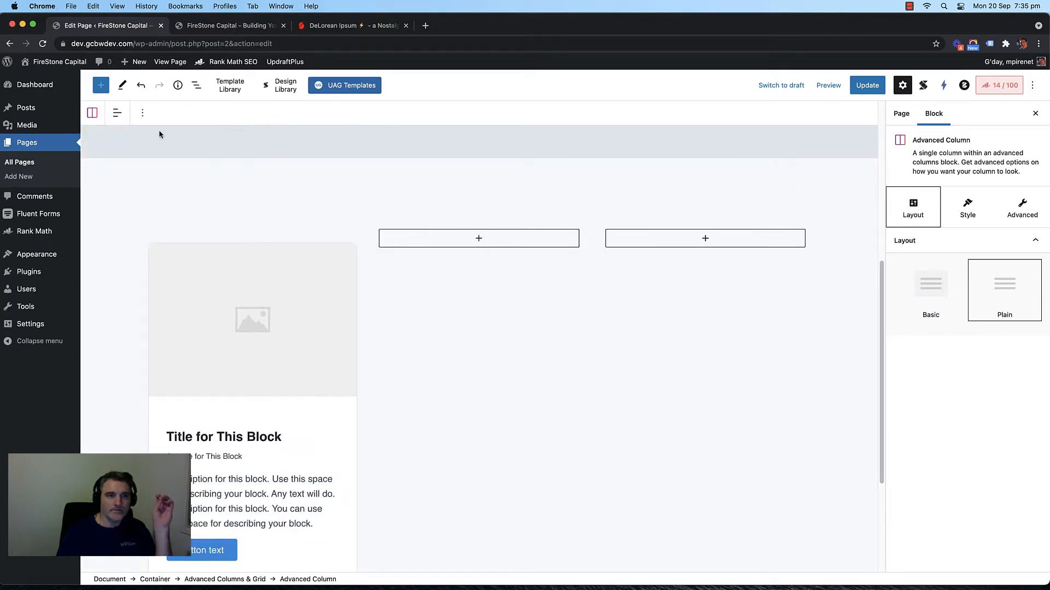
Step: Show the Home page settings with Permalink, Featured image, Excerpt, Discussion and Page Attributes expanded
left_click(901, 113)
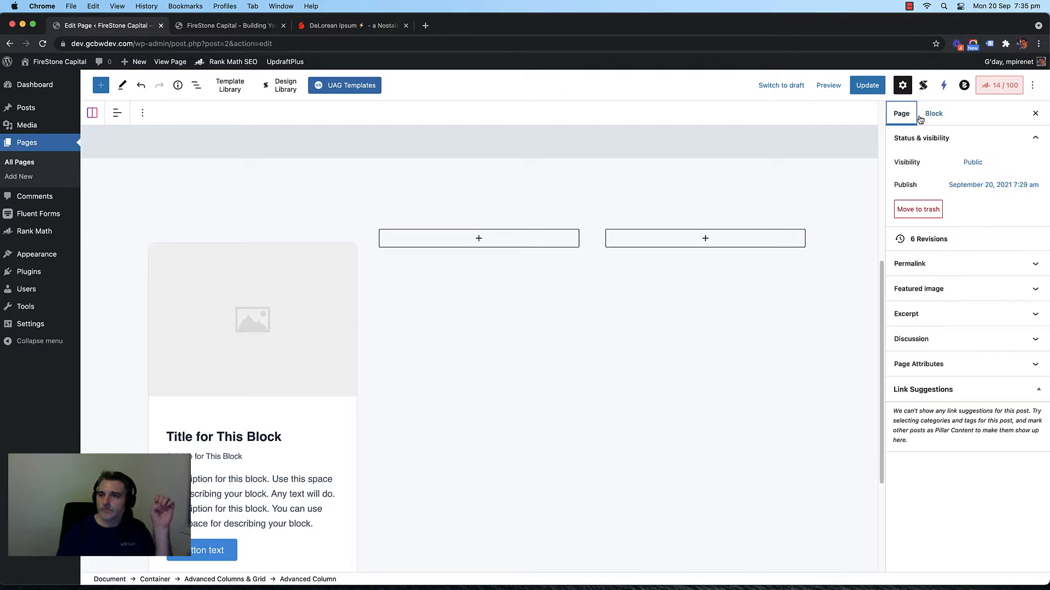
left_click(981, 395)
left_click(981, 364)
left_click(976, 339)
left_click(974, 314)
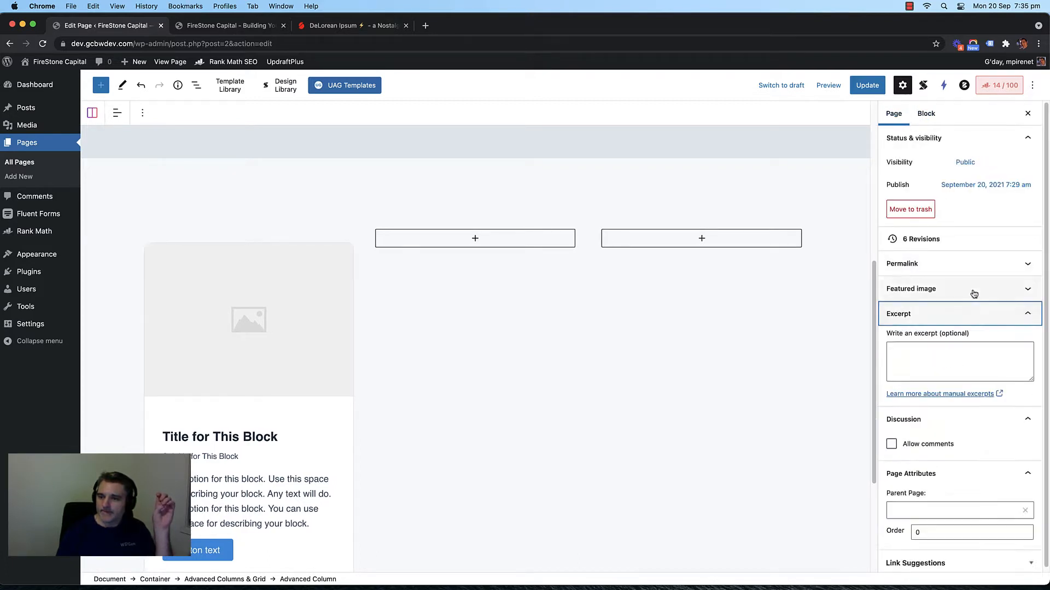
left_click(974, 289)
left_click(975, 264)
left_click(839, 306)
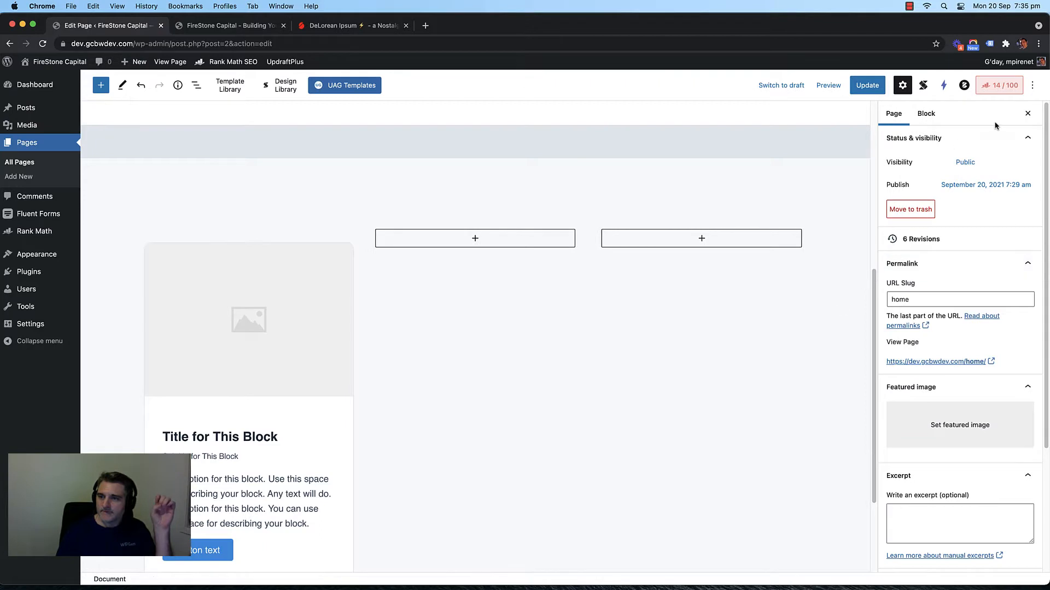
left_click(1031, 86)
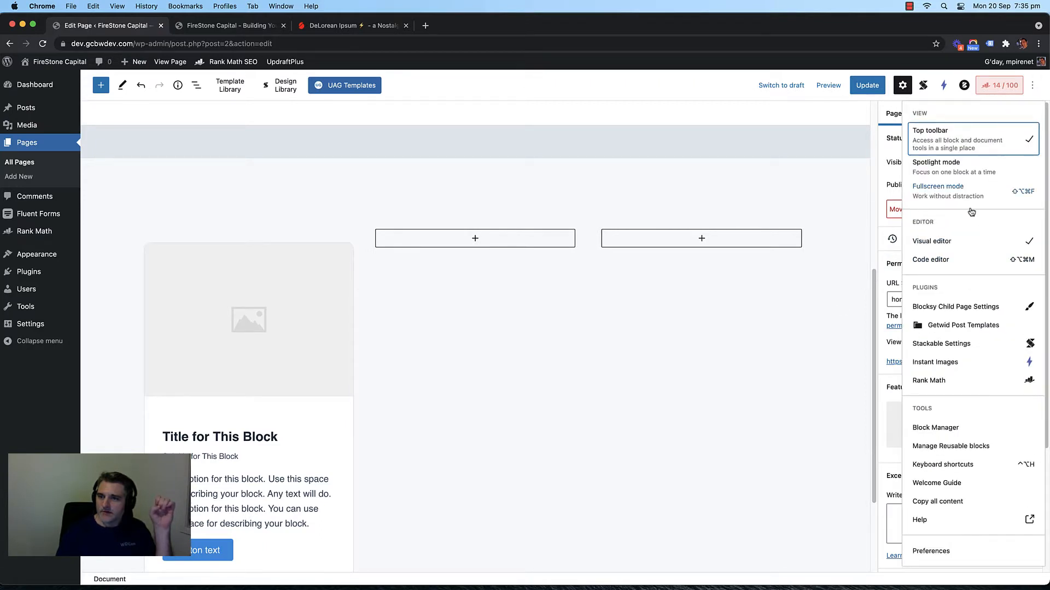
left_click(954, 262)
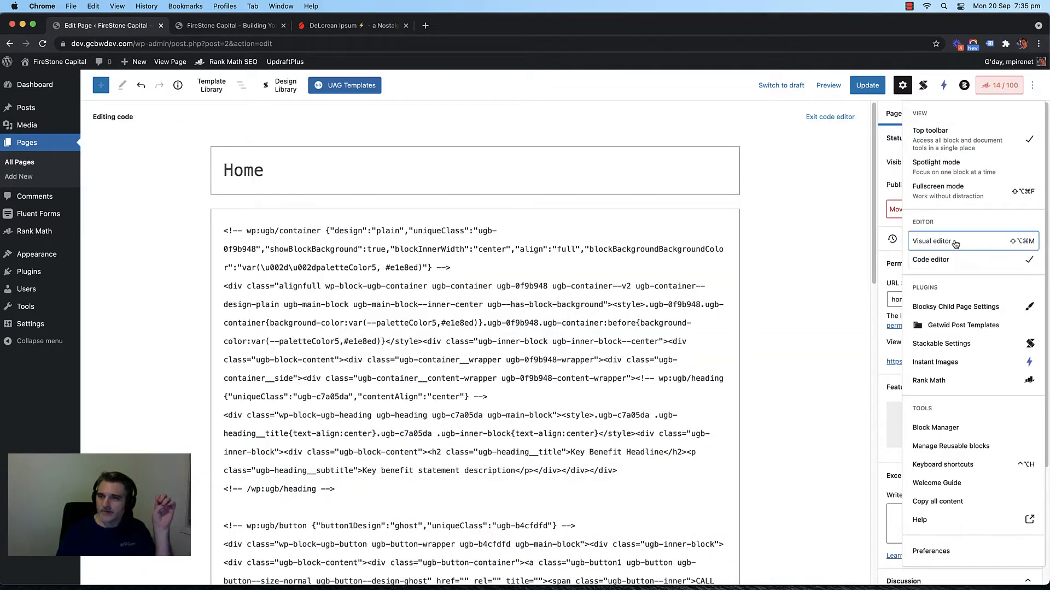
left_click(954, 241)
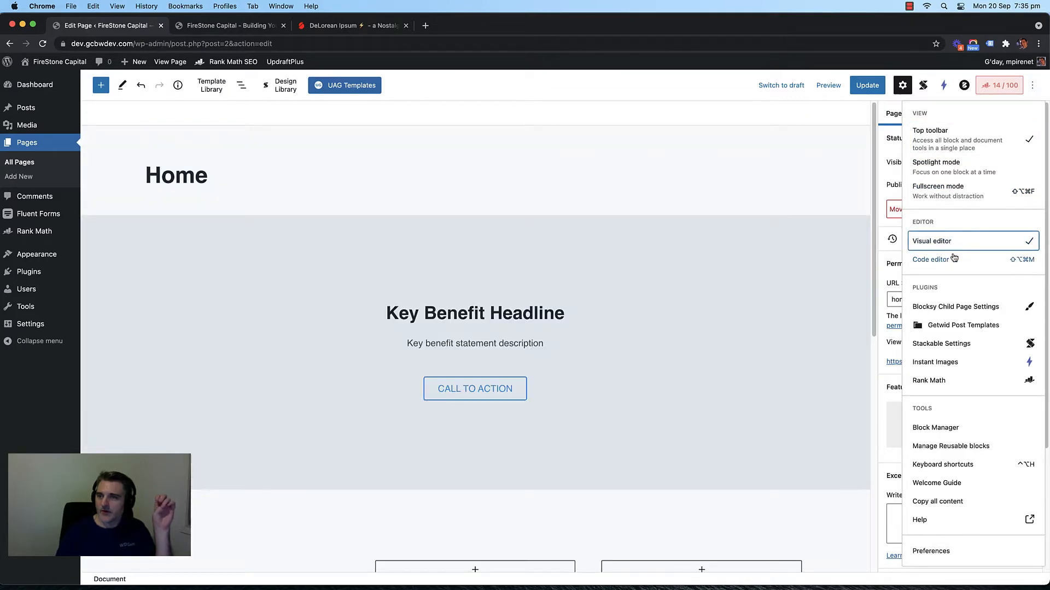
left_click(962, 307)
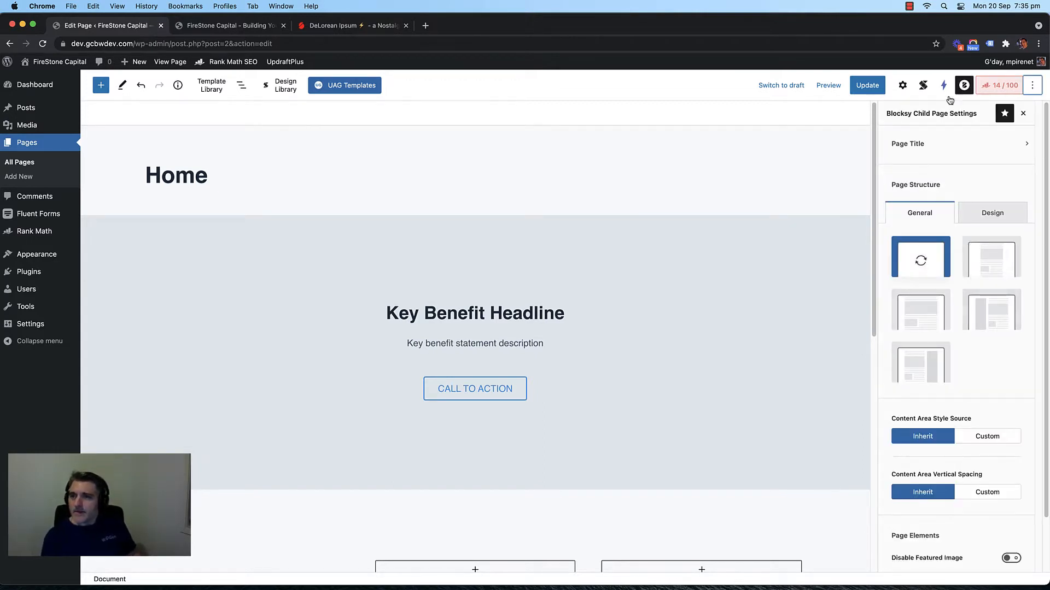
left_click(903, 86)
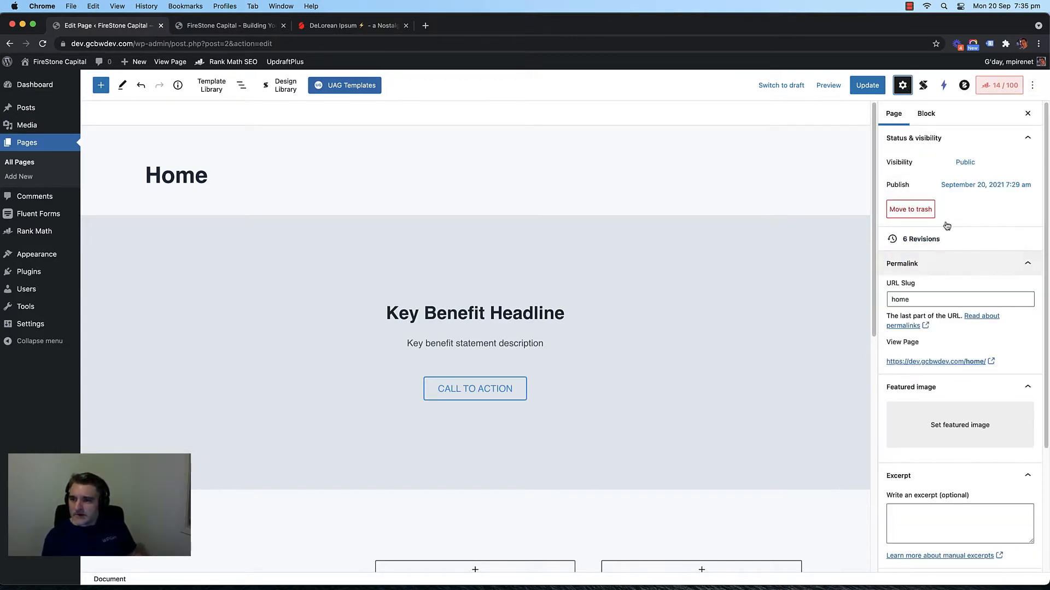
left_click(1028, 113)
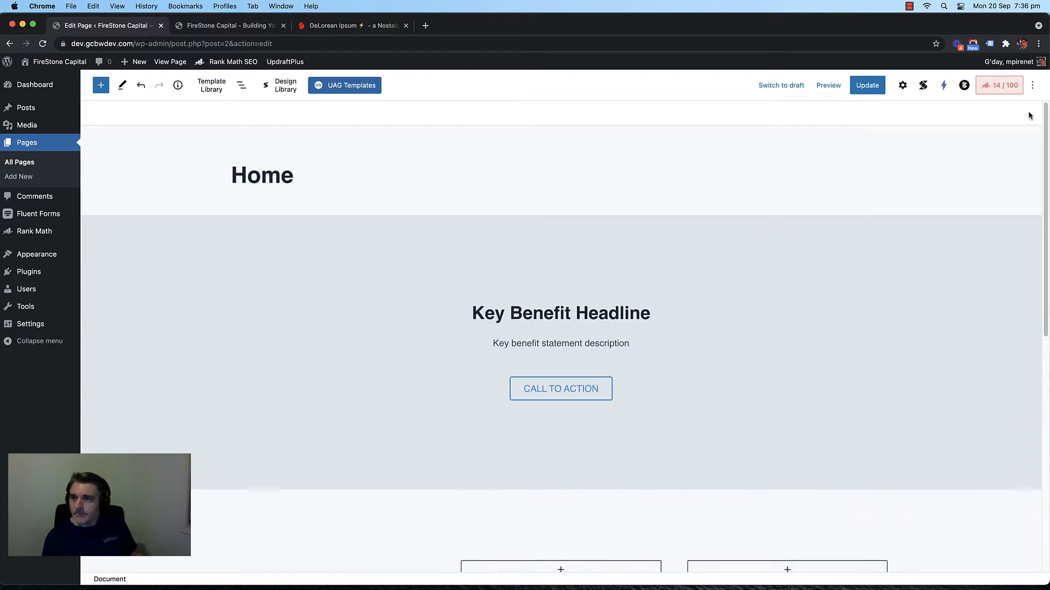
left_click(904, 86)
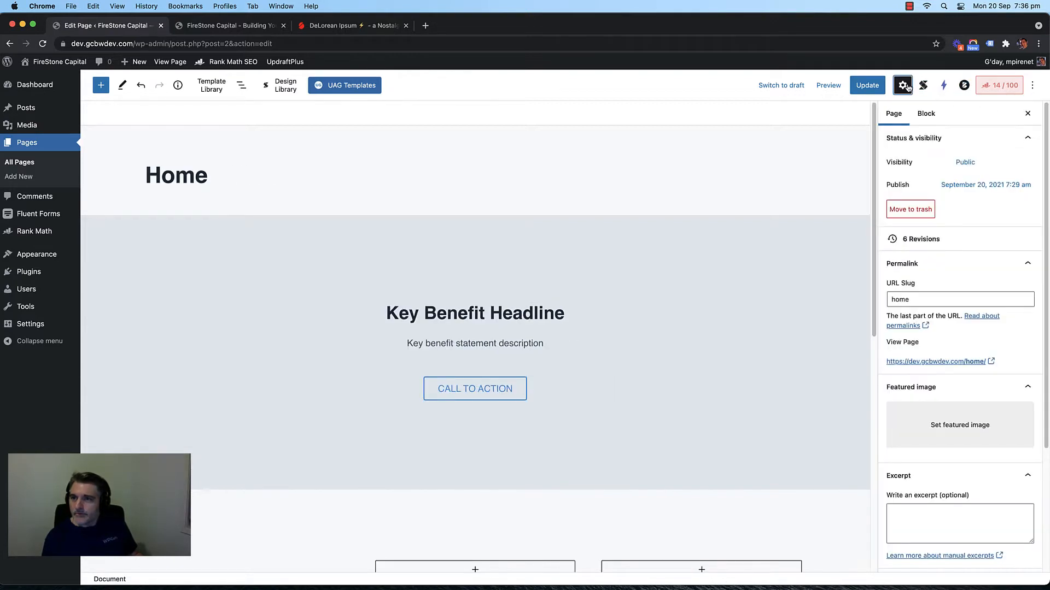
left_click(1032, 85)
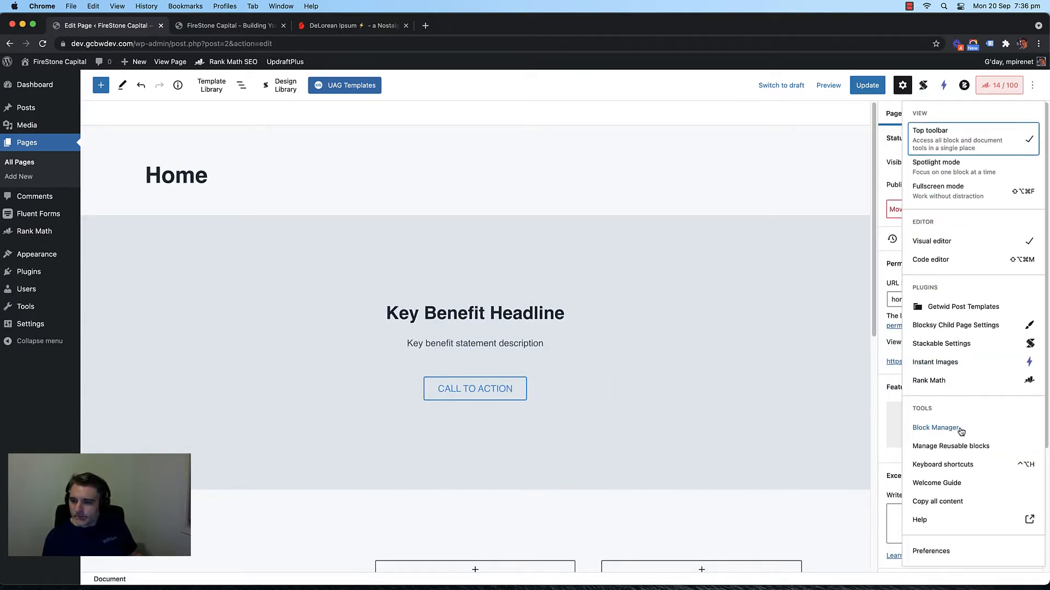
left_click(957, 428)
scroll(580, 263, "down", 2)
scroll(546, 282, "up", 5)
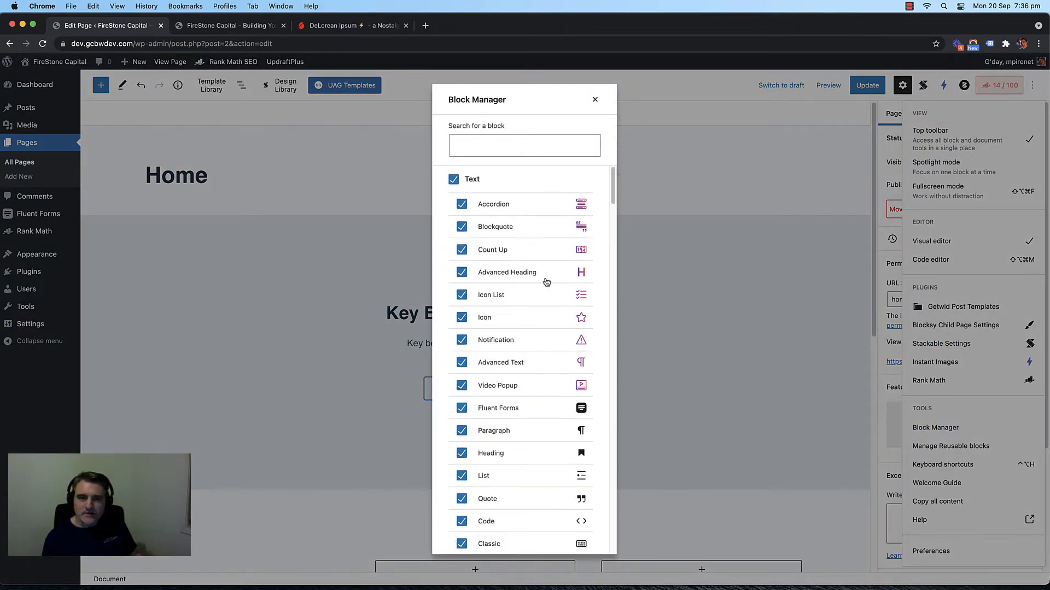
scroll(537, 265, "down", 20)
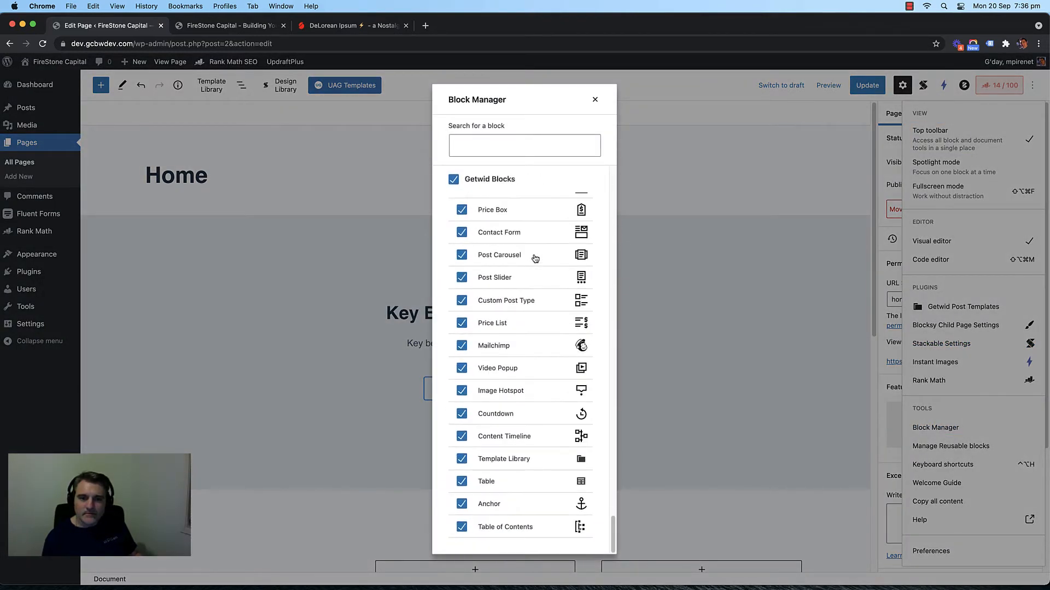
scroll(543, 239, "up", 20)
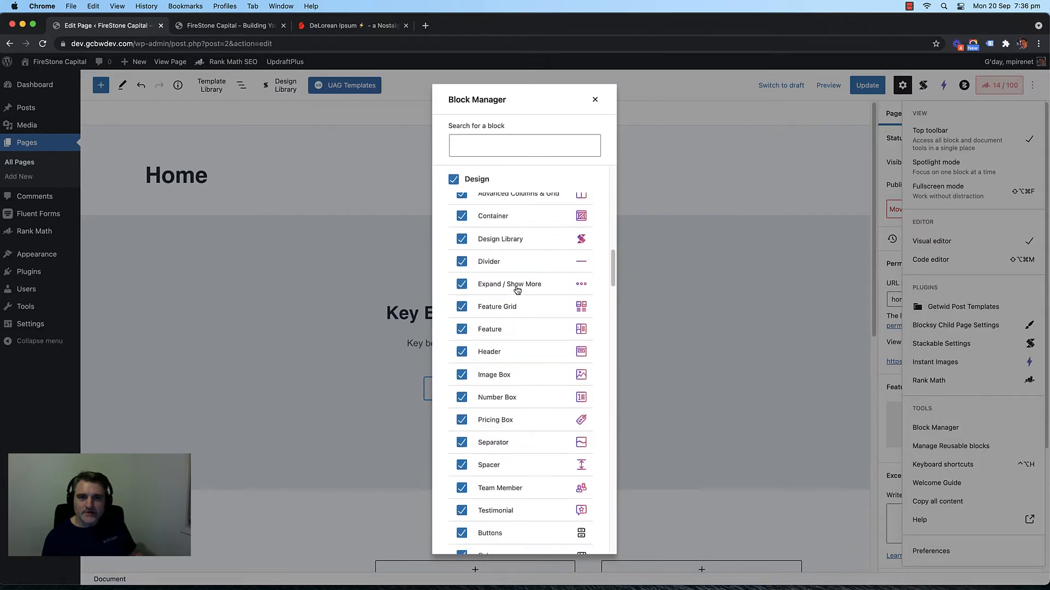
left_click(595, 101)
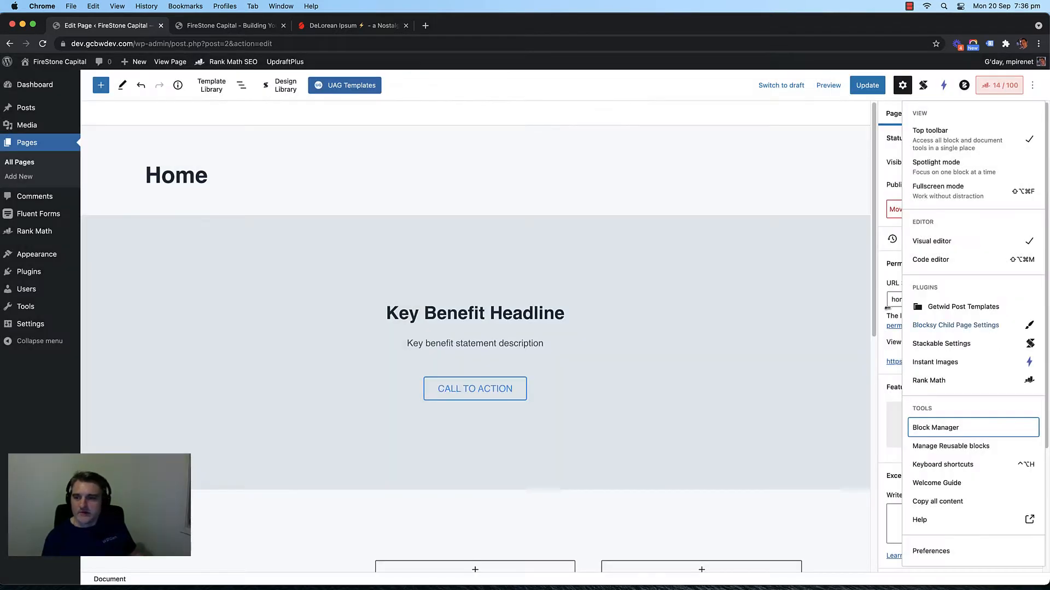
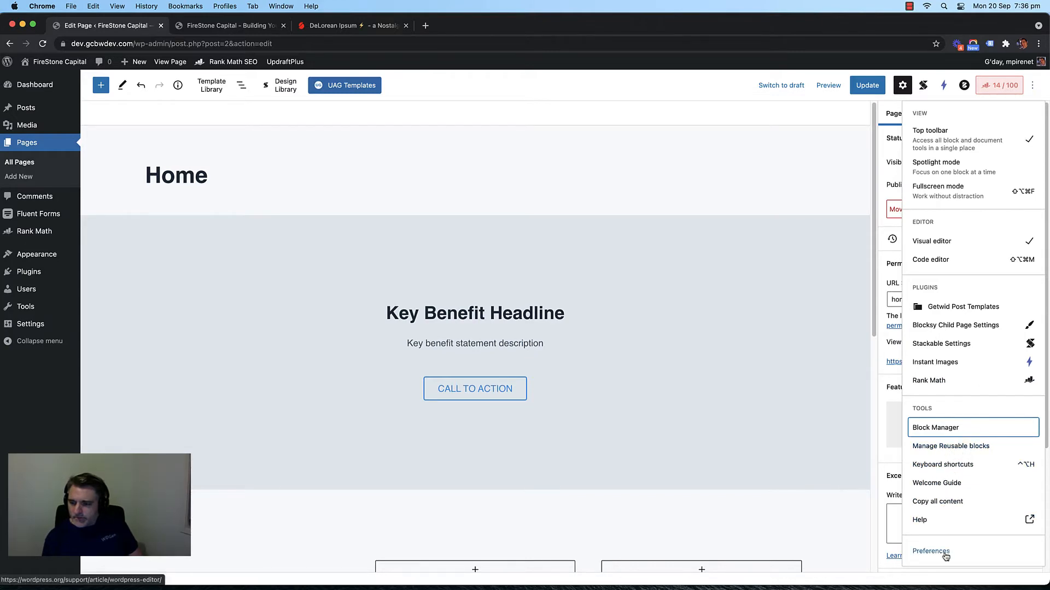
Step: Browse the editor Preferences panels, toggling button text labels and spotlight mode on and off
left_click(945, 553)
left_click(379, 219)
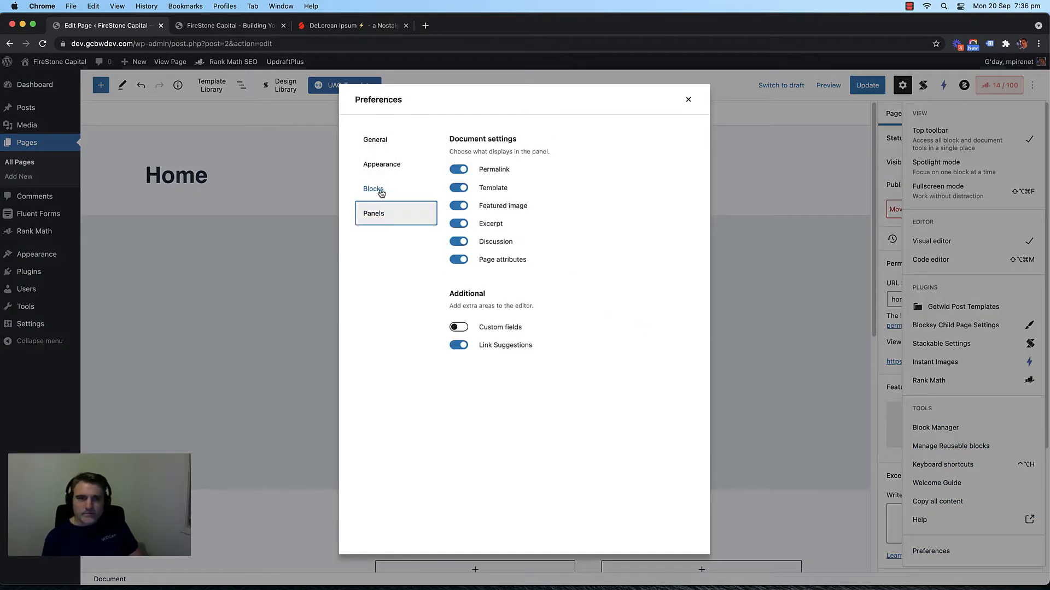
left_click(381, 193)
left_click(404, 165)
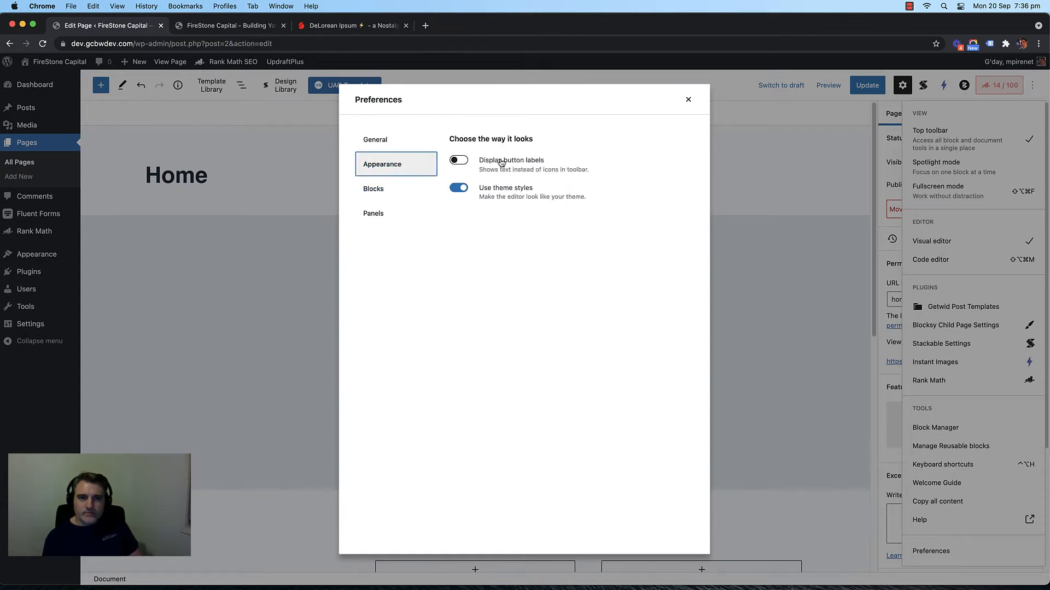
left_click(500, 162)
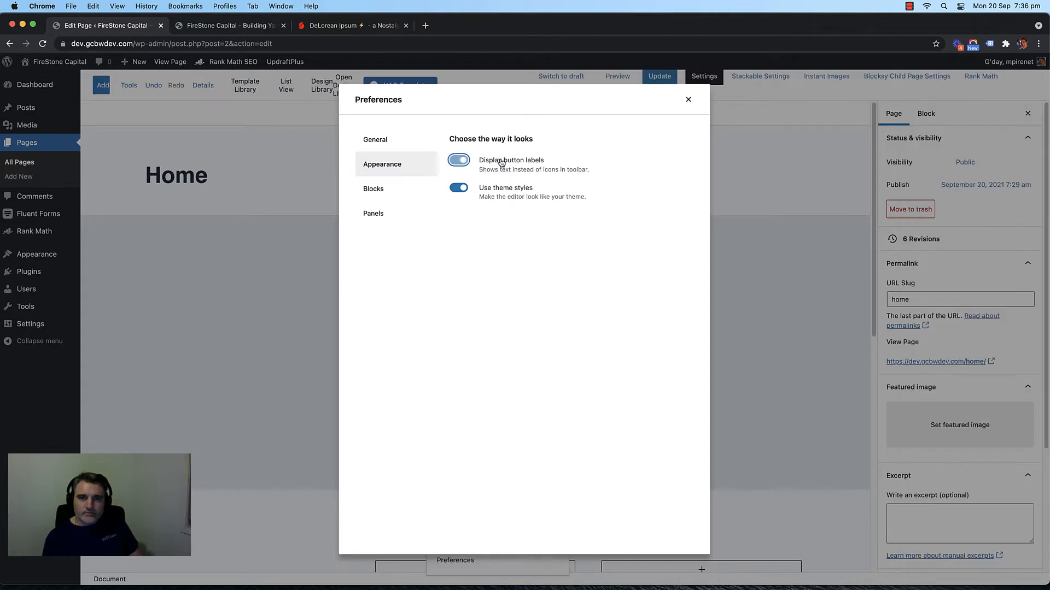
left_click(501, 163)
left_click(500, 162)
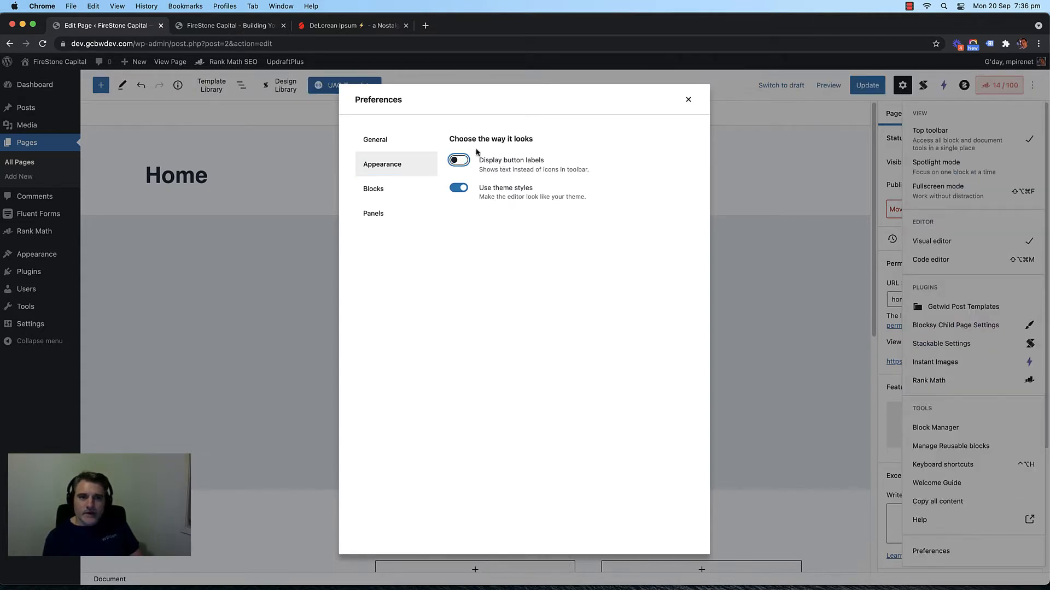
left_click(408, 144)
left_click(457, 249)
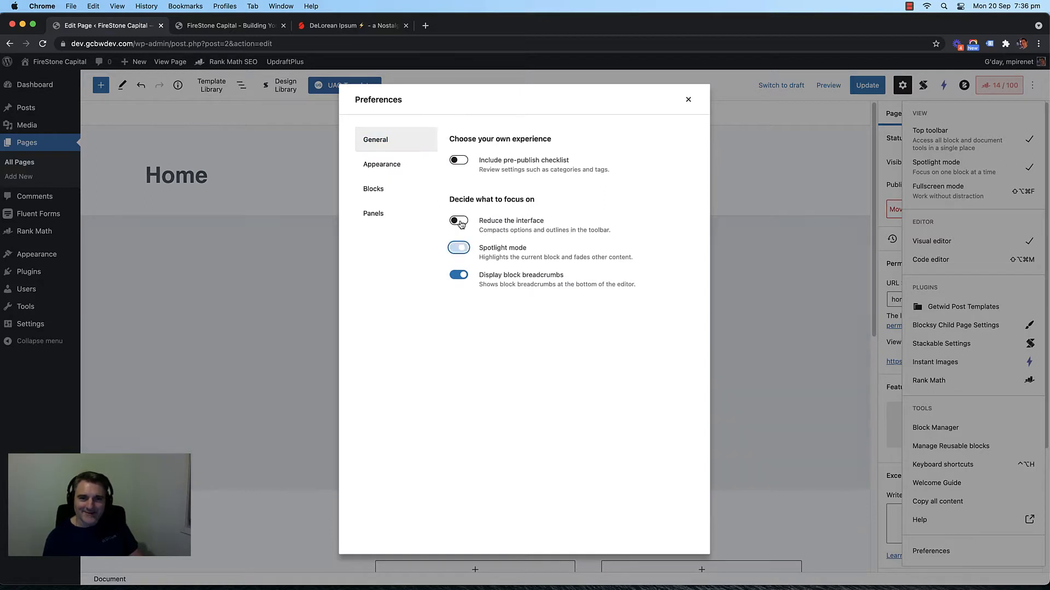
left_click(458, 249)
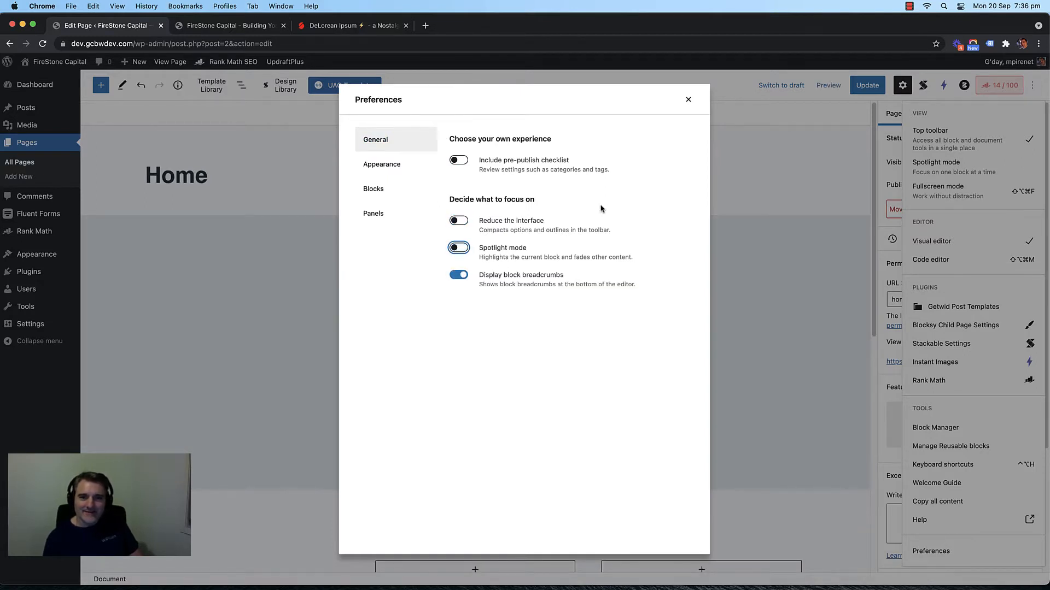
left_click(688, 102)
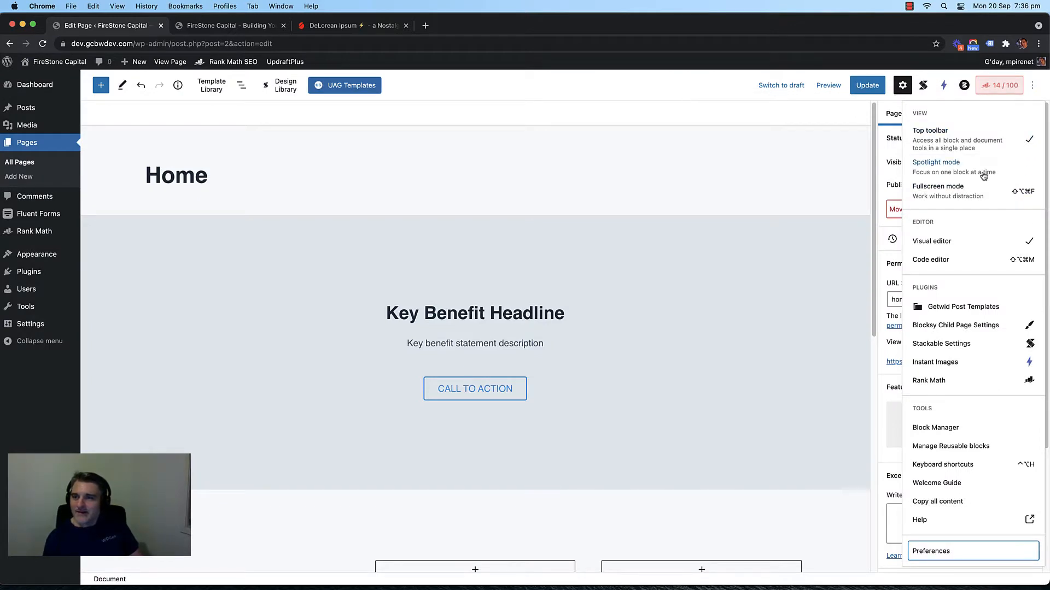
Step: Toggle spotlight mode and fullscreen mode on and off from the options menu
left_click(982, 173)
left_click(984, 175)
left_click(977, 193)
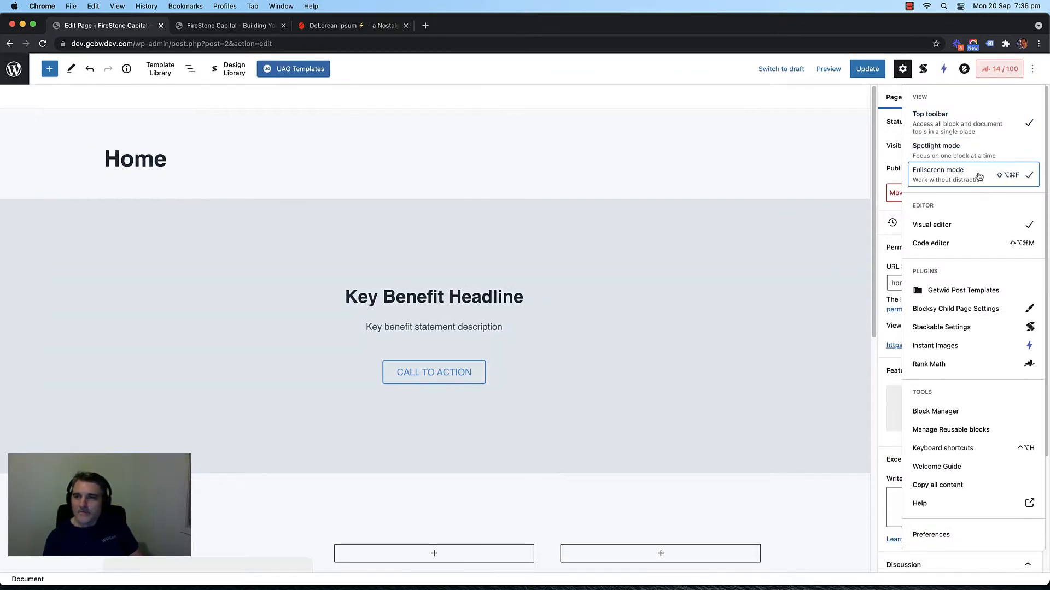
left_click(979, 175)
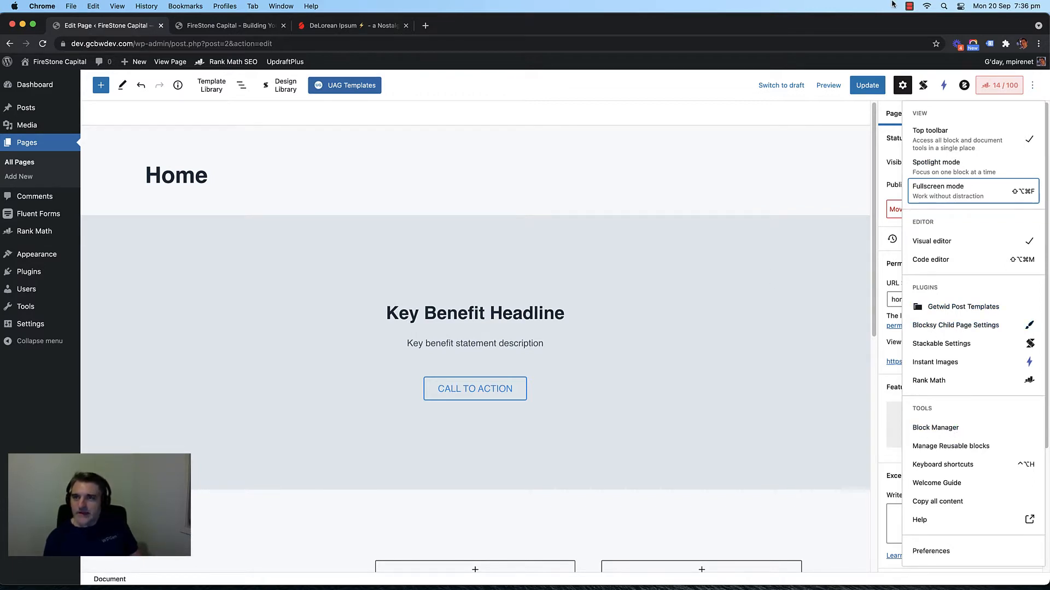
left_click(911, 6)
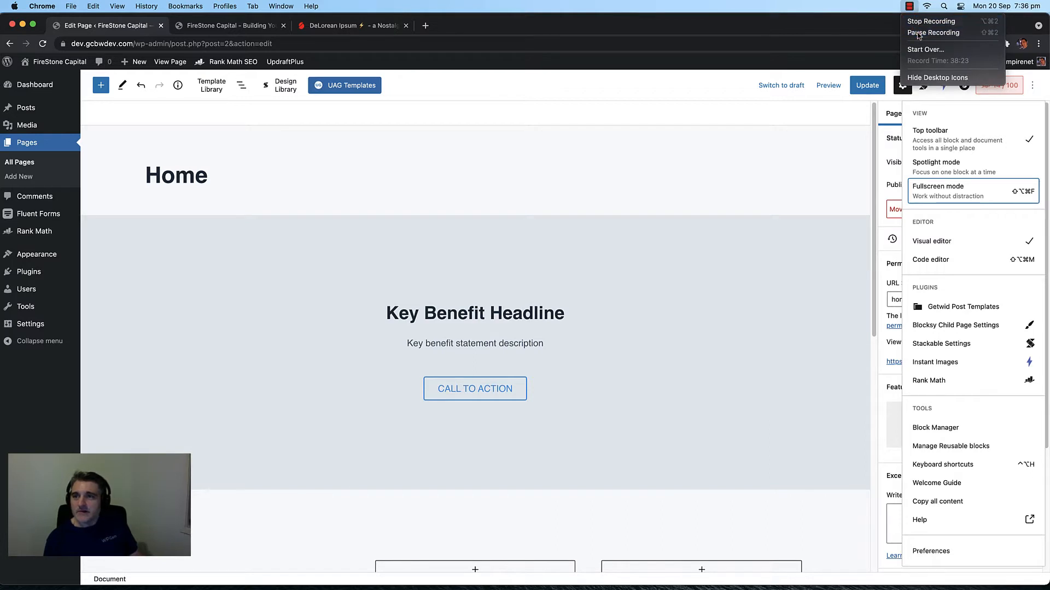
left_click(933, 32)
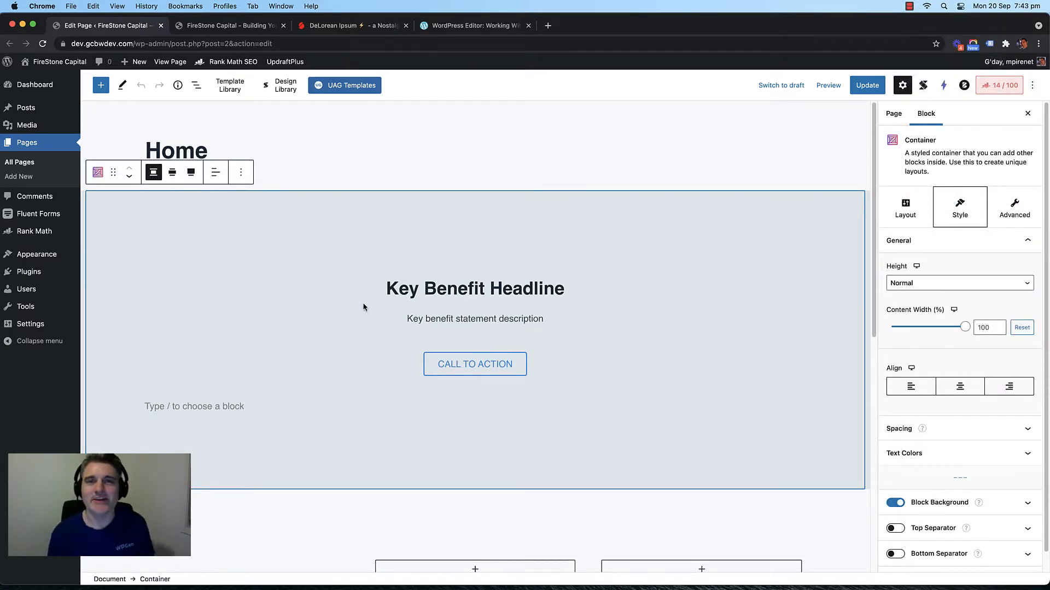
Step: Switch Top toolbar on and off repeatedly, leaving block tools floating beside each block
left_click(1032, 86)
left_click(954, 143)
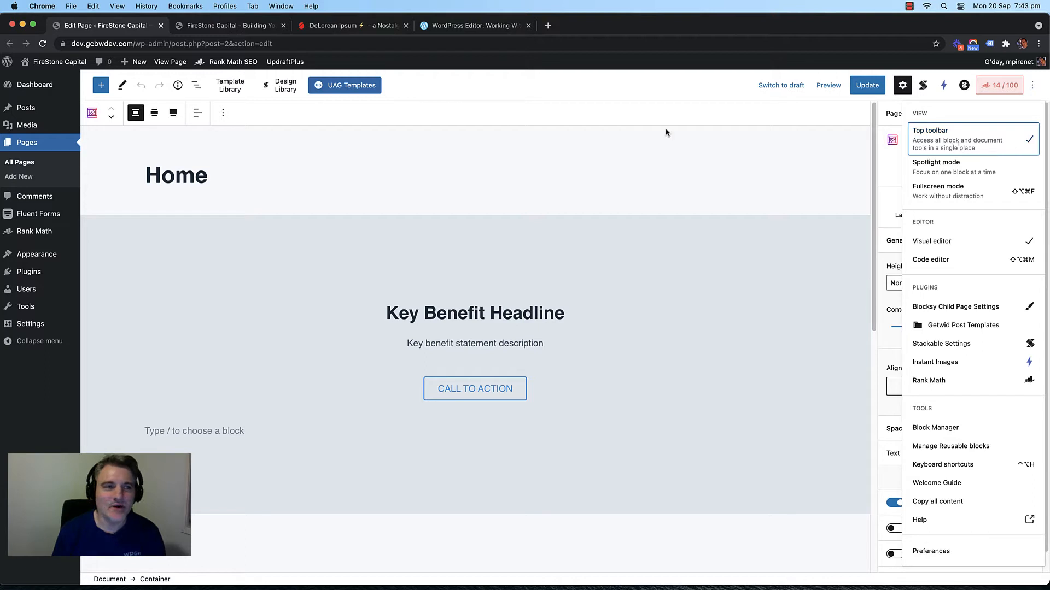
left_click(954, 142)
left_click(954, 141)
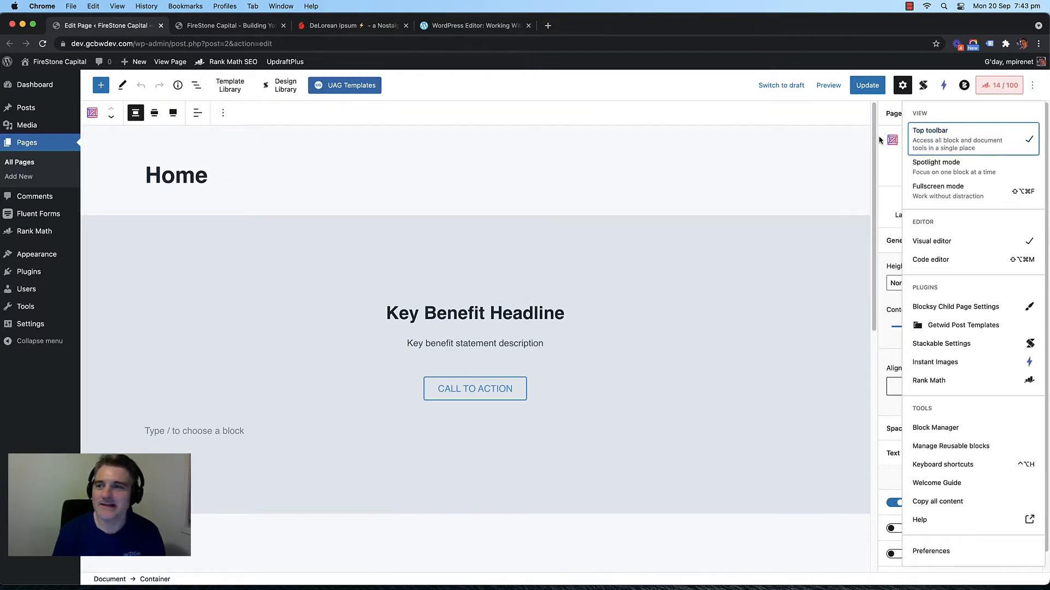
left_click(947, 148)
left_click(954, 147)
left_click(957, 143)
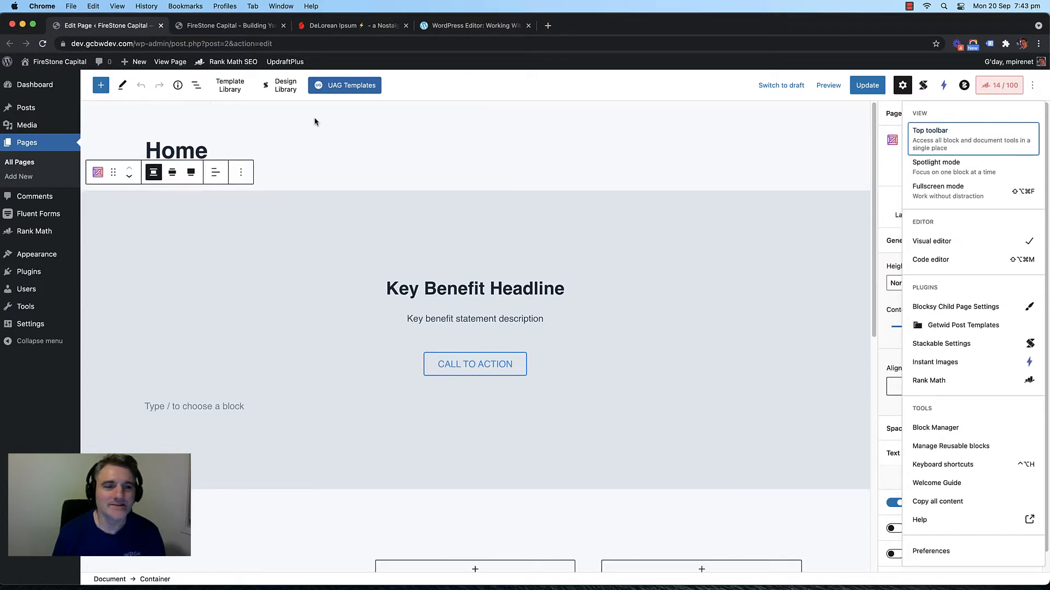
left_click(301, 207)
Step: Glance at the container's More options, then scroll down and select the placeholder card
left_click(241, 172)
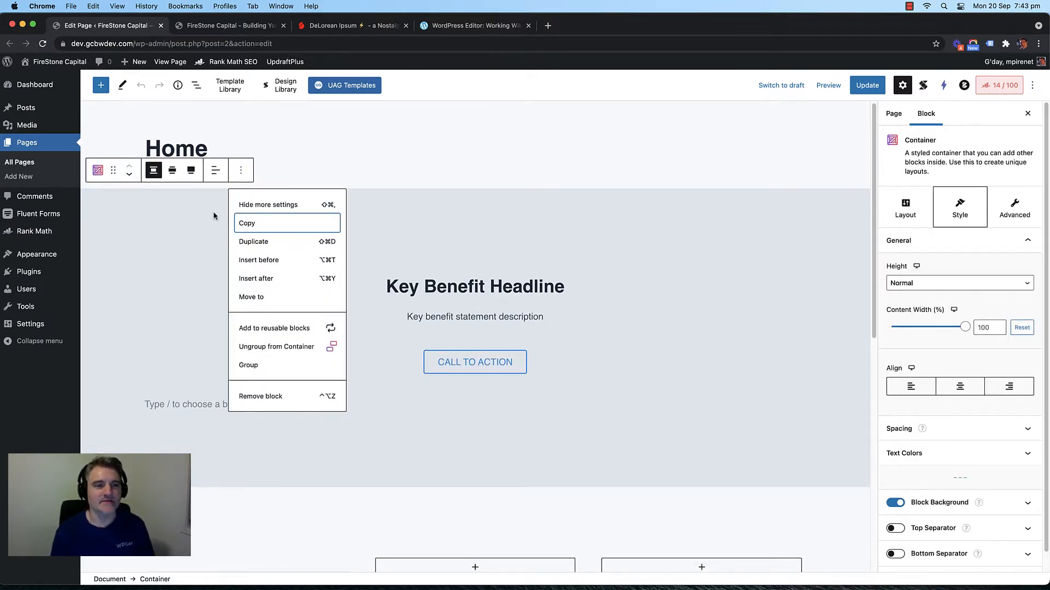
left_click(214, 216)
scroll(290, 290, "down", 8)
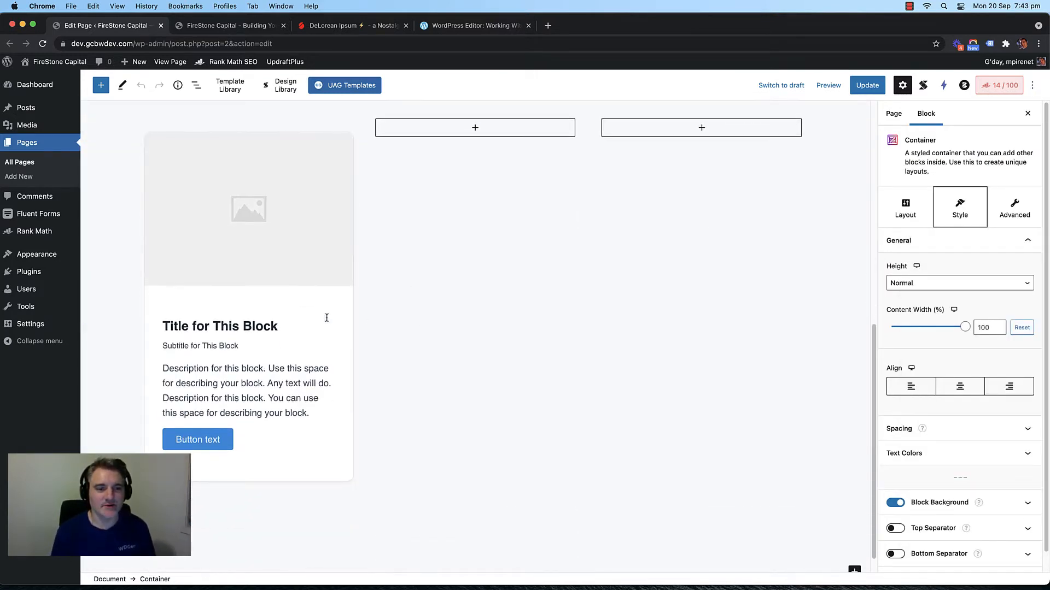
left_click(327, 318)
scroll(436, 277, "up", 3)
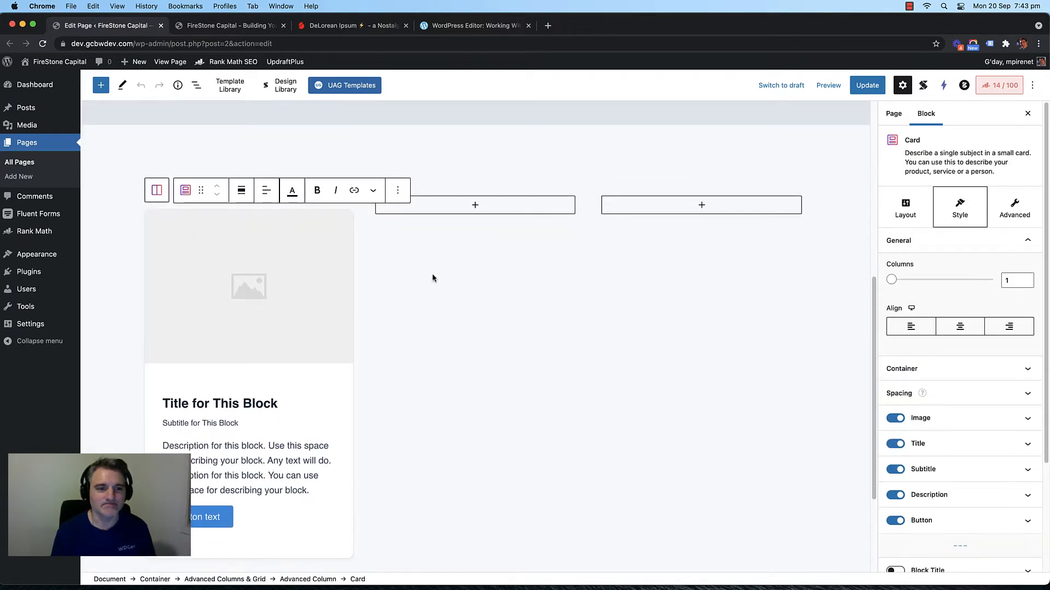
Step: Copy the placeholder Card block from its More options menu
scroll(431, 277, "down", 1)
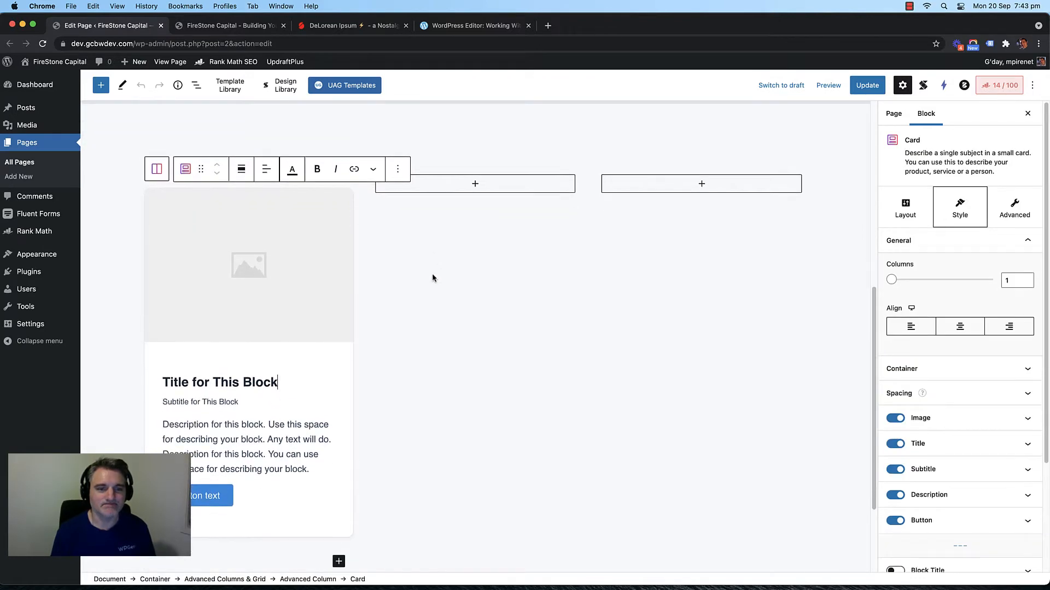
left_click(397, 170)
left_click(407, 224)
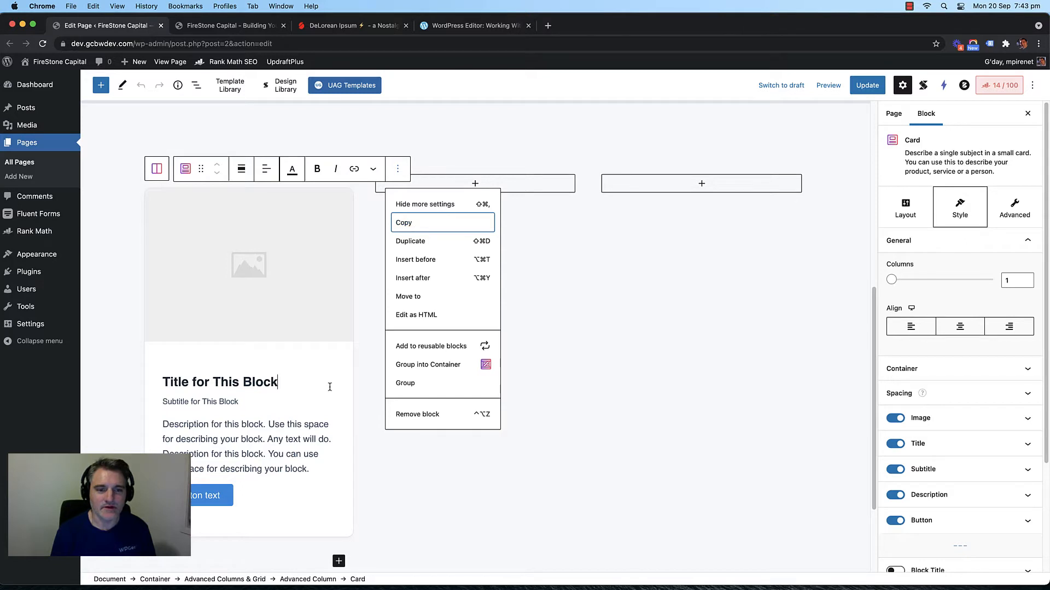
left_click(330, 387)
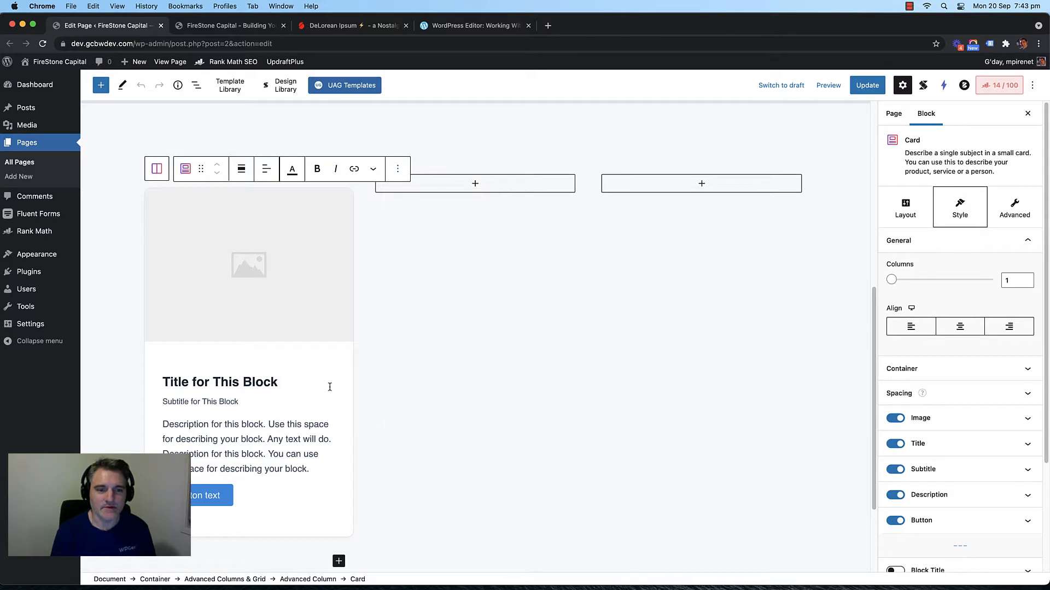
left_click(397, 171)
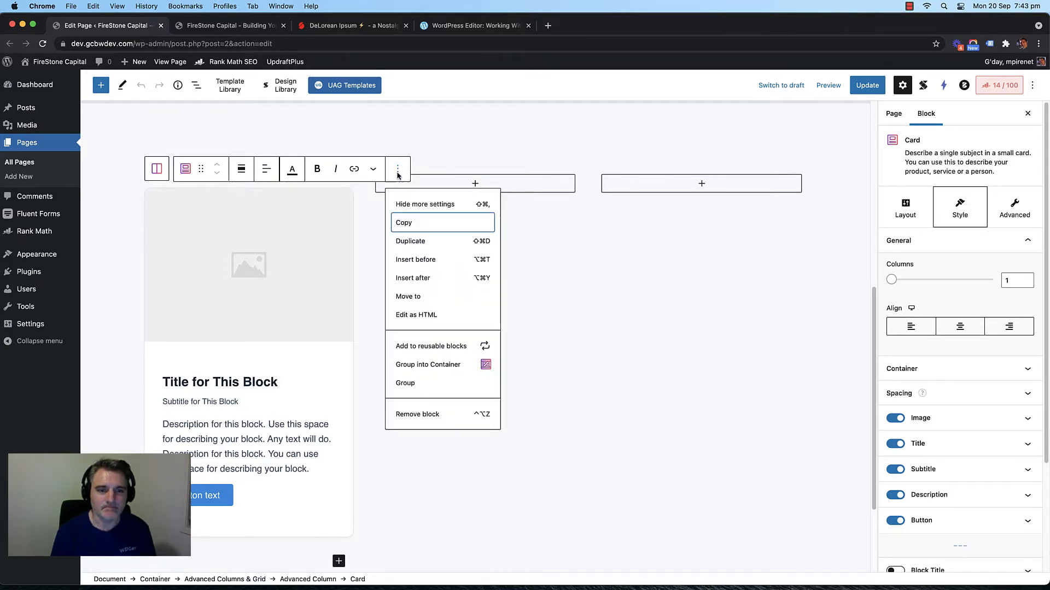
left_click(405, 225)
Step: Attempt to paste the card into the empty middle column, clearing the text pasted into the block search
left_click(478, 187)
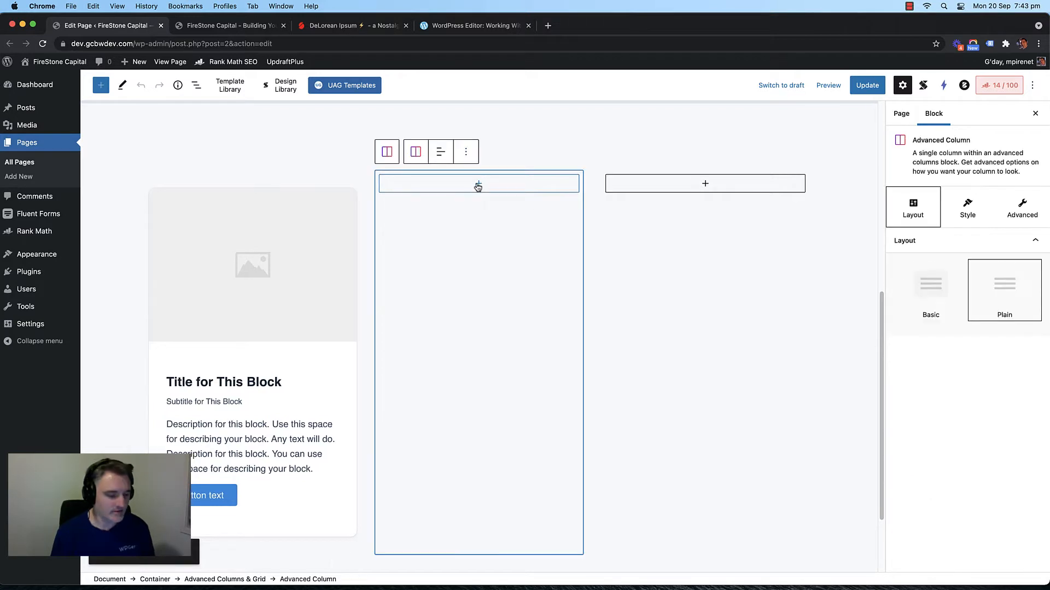
right_click(479, 187)
left_click(465, 181)
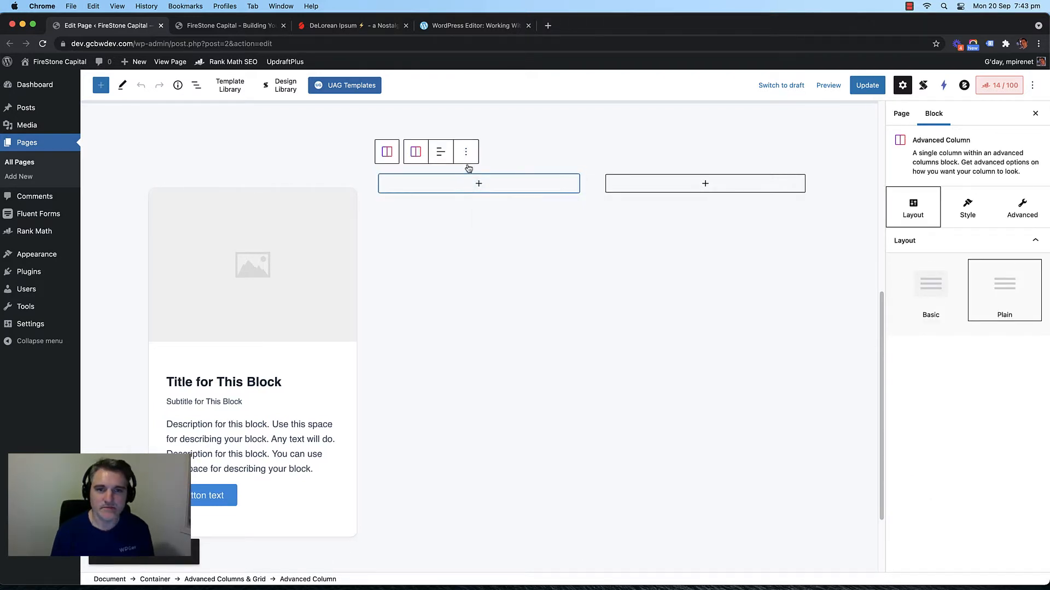
left_click(477, 184)
key("super+v")
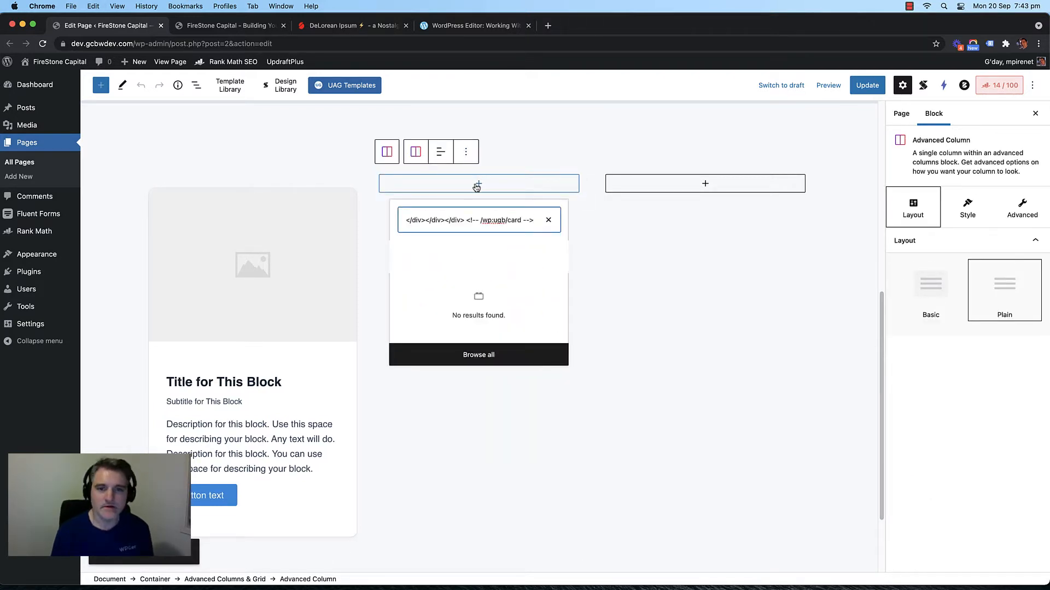
left_click(548, 220)
left_click(604, 216)
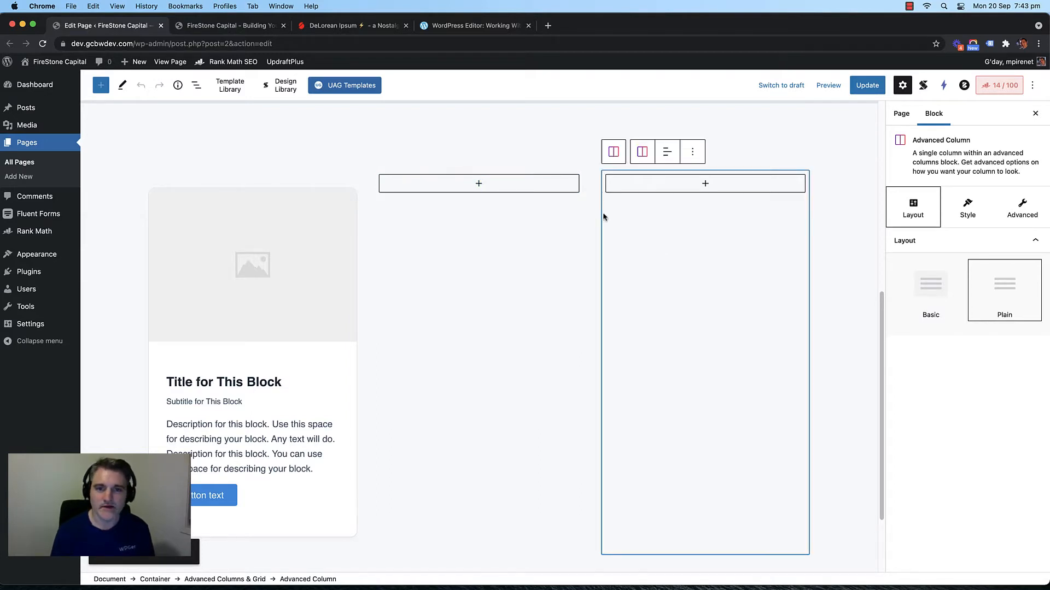
left_click(565, 198)
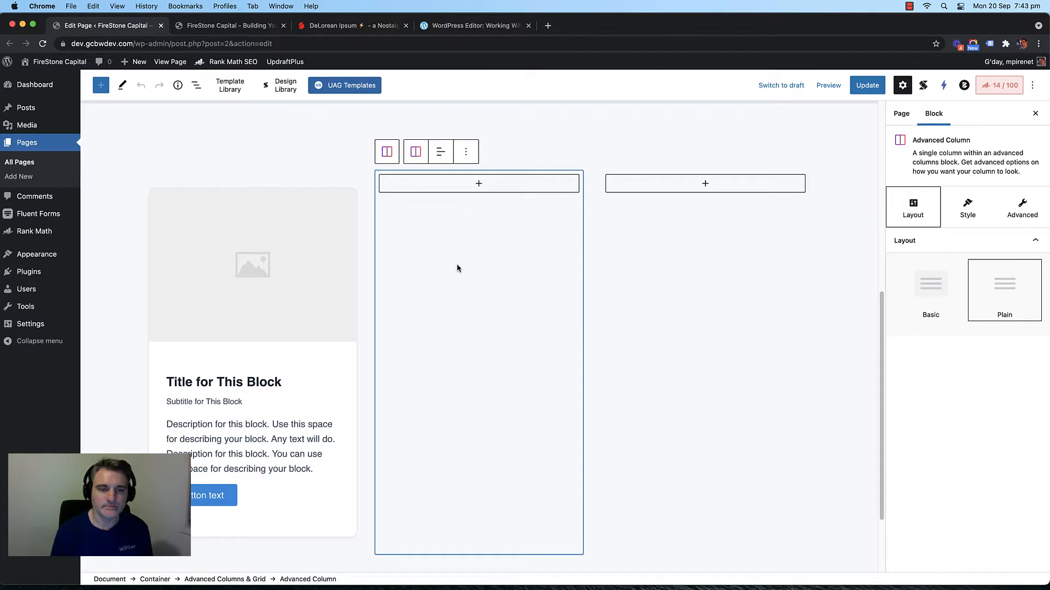
Step: Add an empty paragraph to the middle column and paste the copied card into it
scroll(457, 267, "down", 3)
scroll(457, 268, "up", 5)
scroll(454, 269, "down", 2)
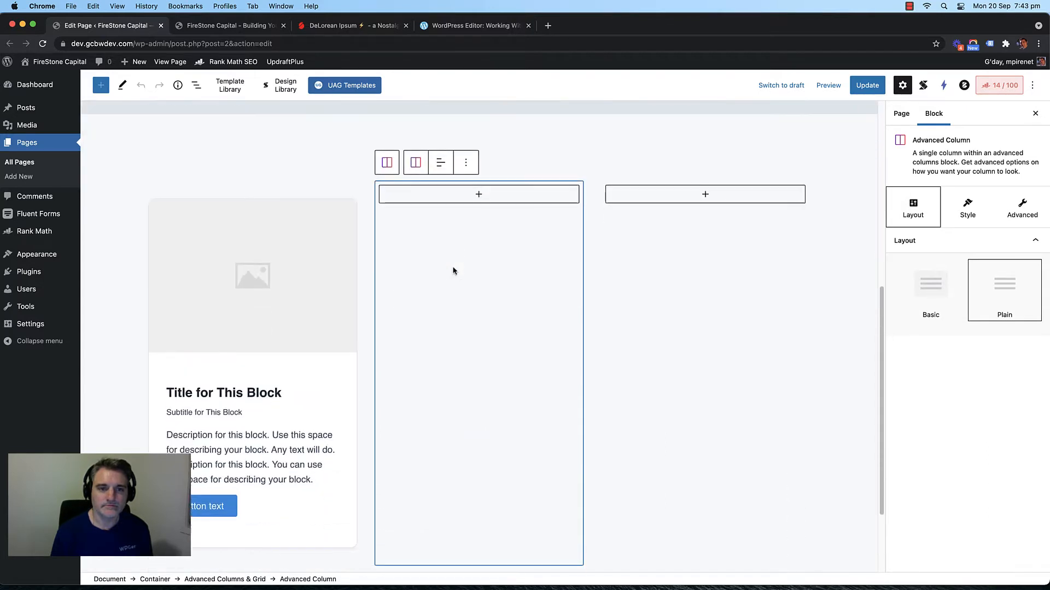
left_click(638, 256)
left_click(471, 198)
left_click(480, 197)
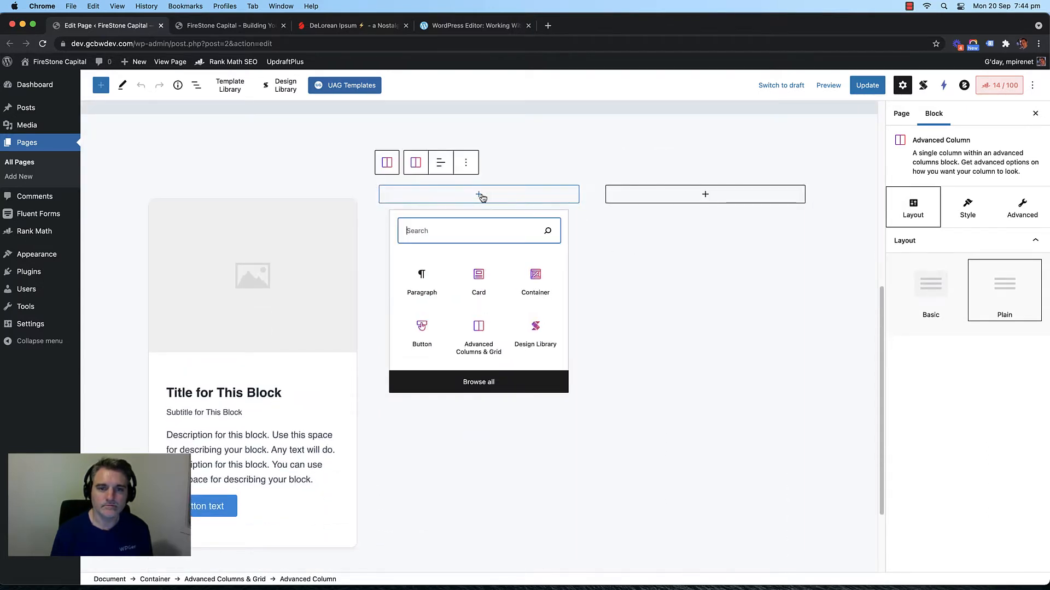
left_click(421, 280)
scroll(445, 203, "up", 3)
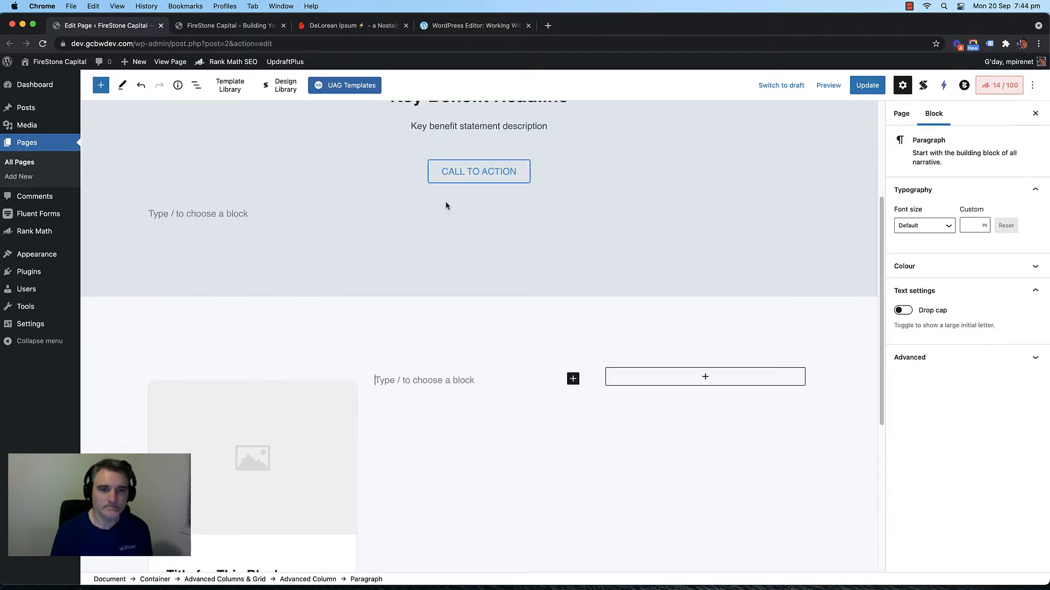
key("super+v")
Step: Add an empty block to the third column and paste the copied card there
scroll(454, 350, "up", 4)
scroll(602, 345, "down", 3)
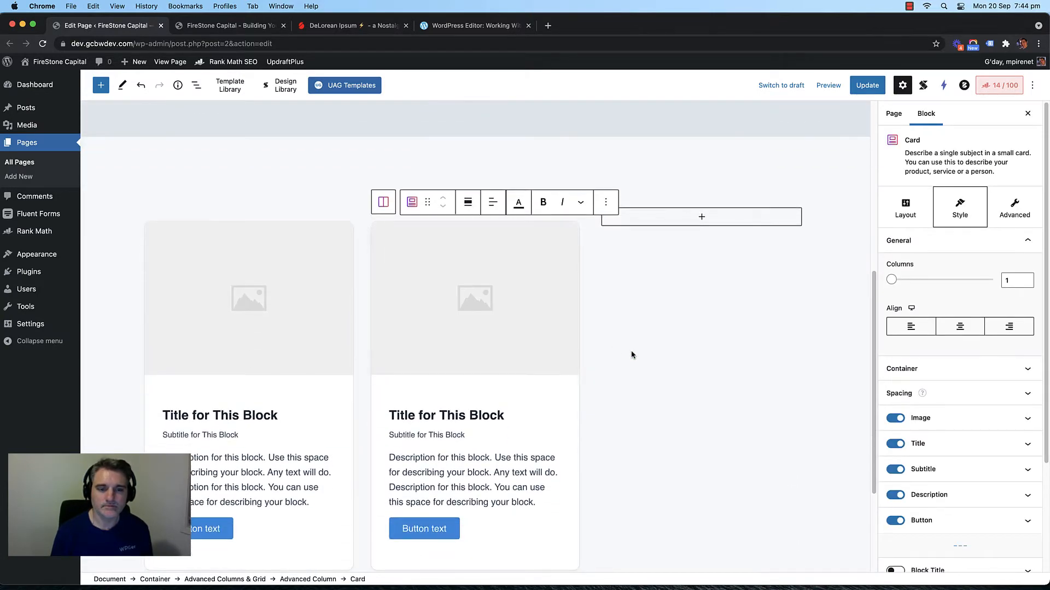
left_click(701, 217)
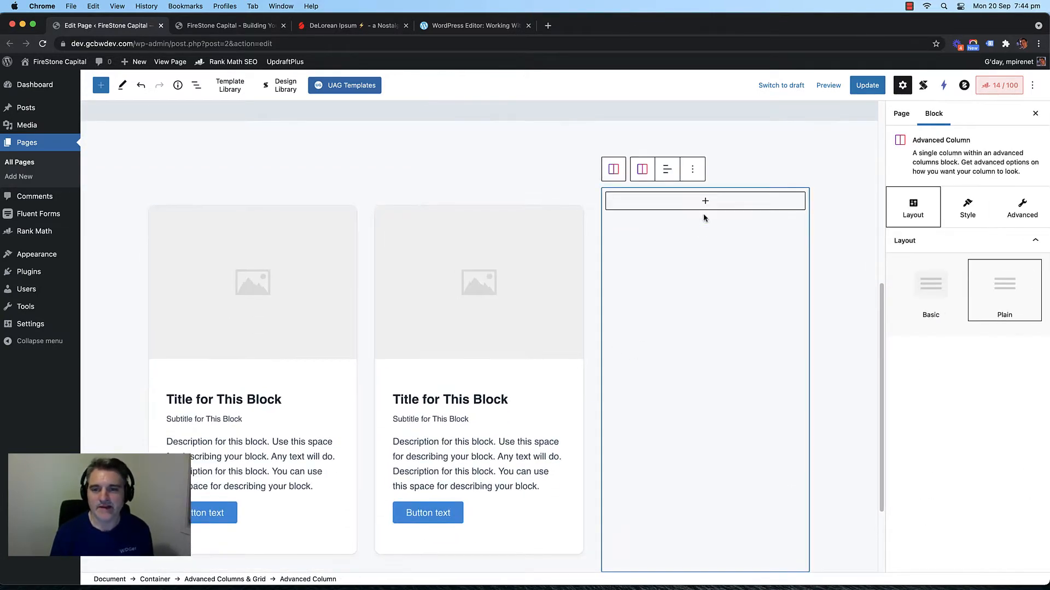
left_click(704, 201)
left_click(649, 282)
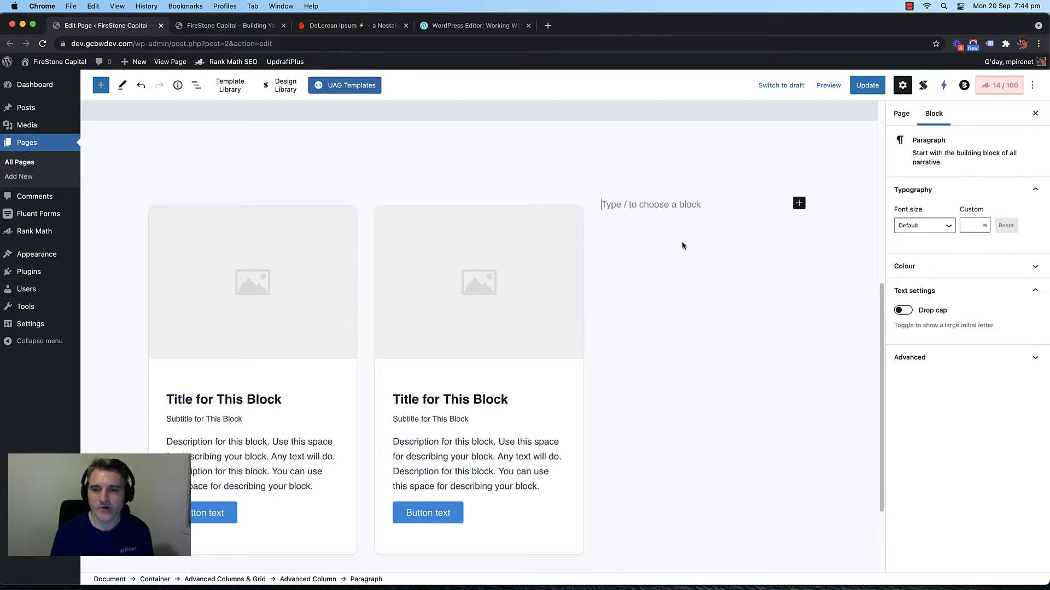
key("super+v")
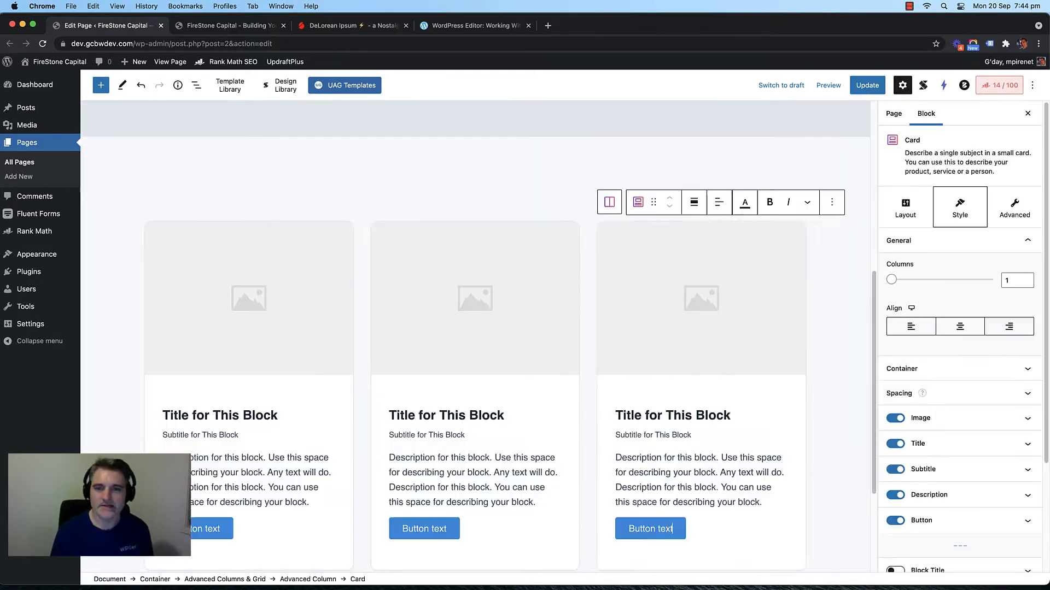
Step: Copy a card and paste it below the row in place of a new empty paragraph
left_click_drag(610, 268, 299, 417)
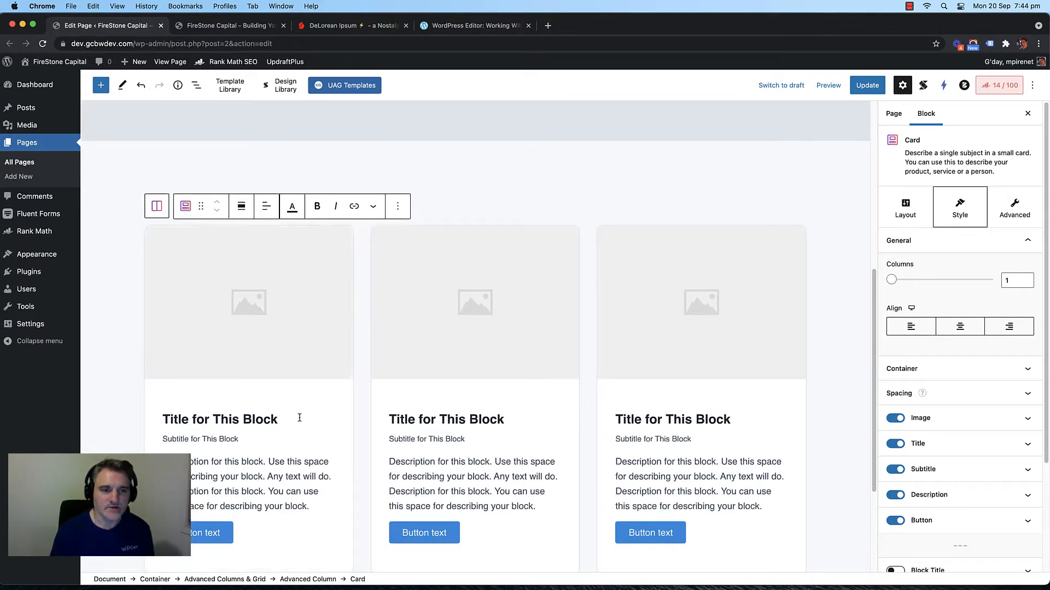
left_click(398, 207)
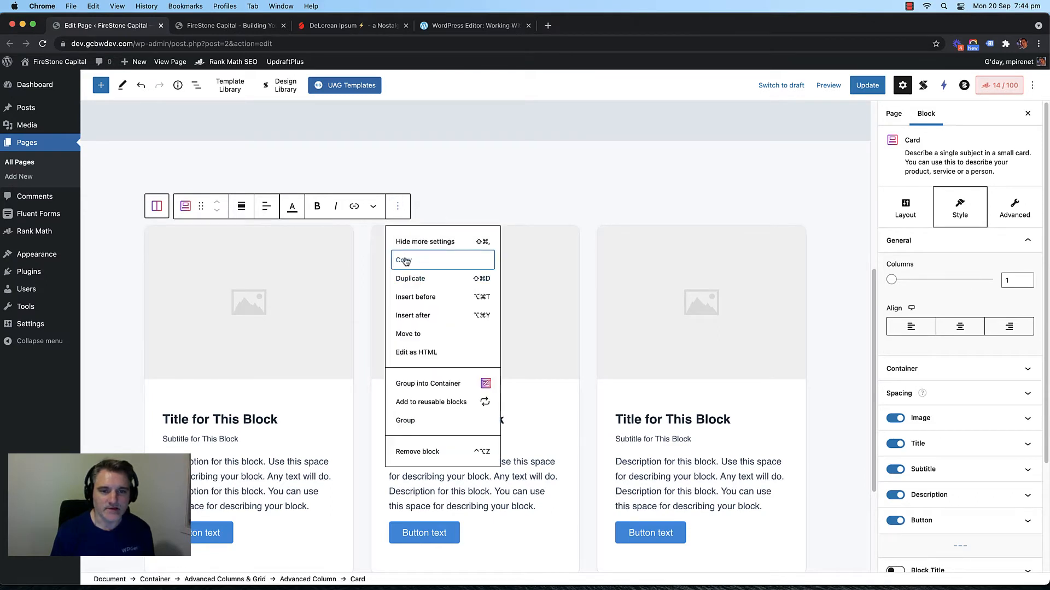
left_click(318, 436)
scroll(443, 392, "down", 5)
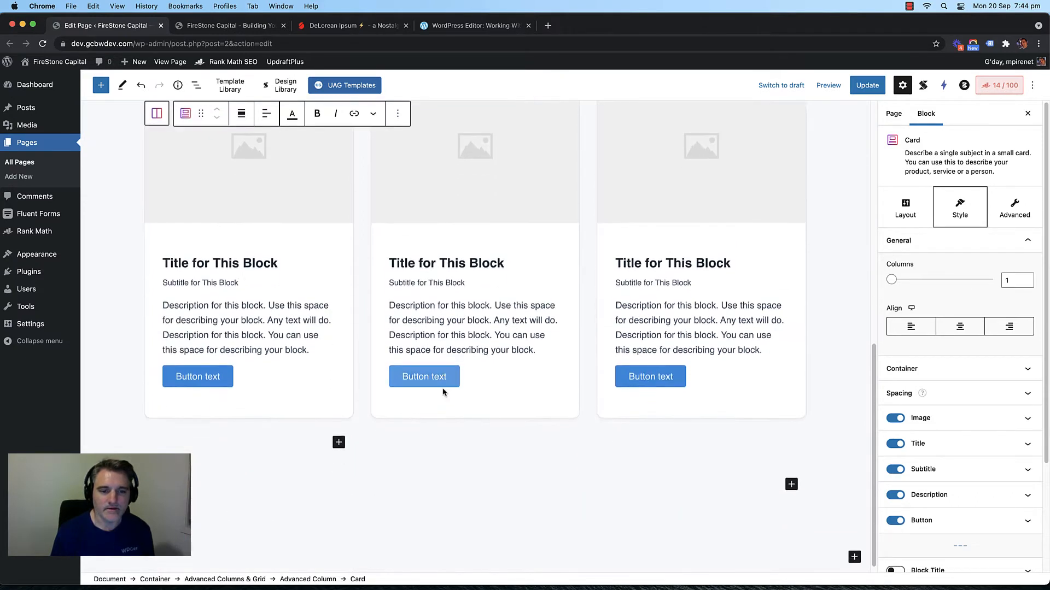
left_click(336, 436)
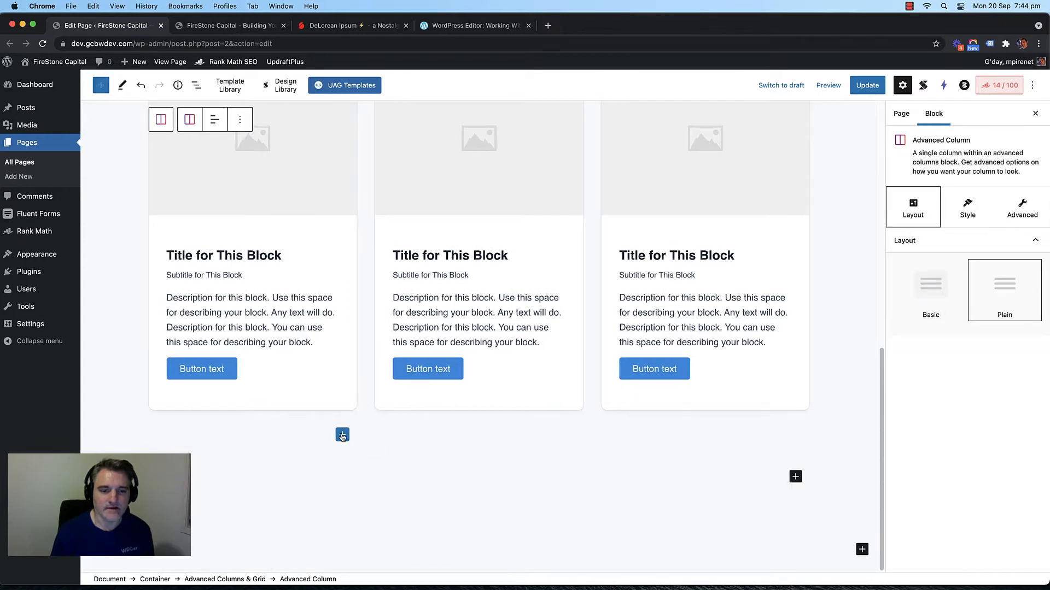
left_click(341, 436)
left_click(362, 309)
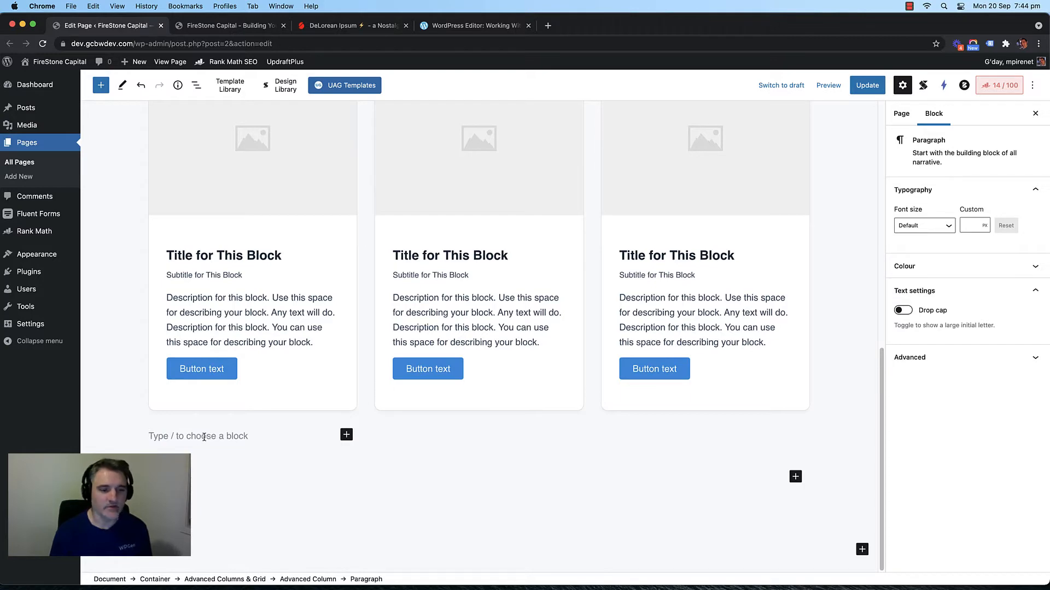
key("BackSpace")
left_click(294, 388)
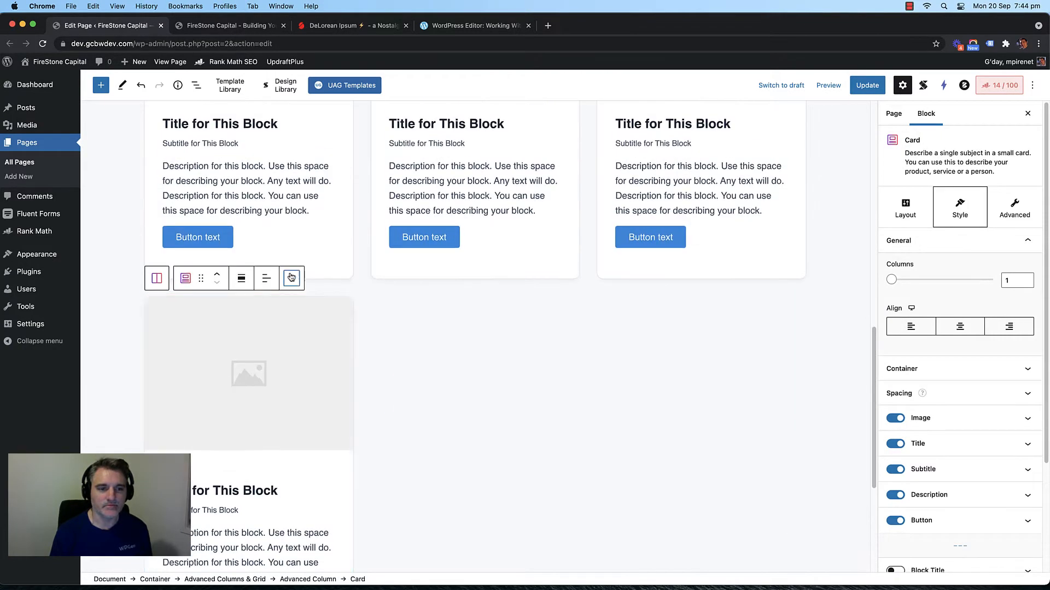
Step: Remove the extra card below the row and open the editor's Options menu
left_click(291, 278)
left_click(310, 523)
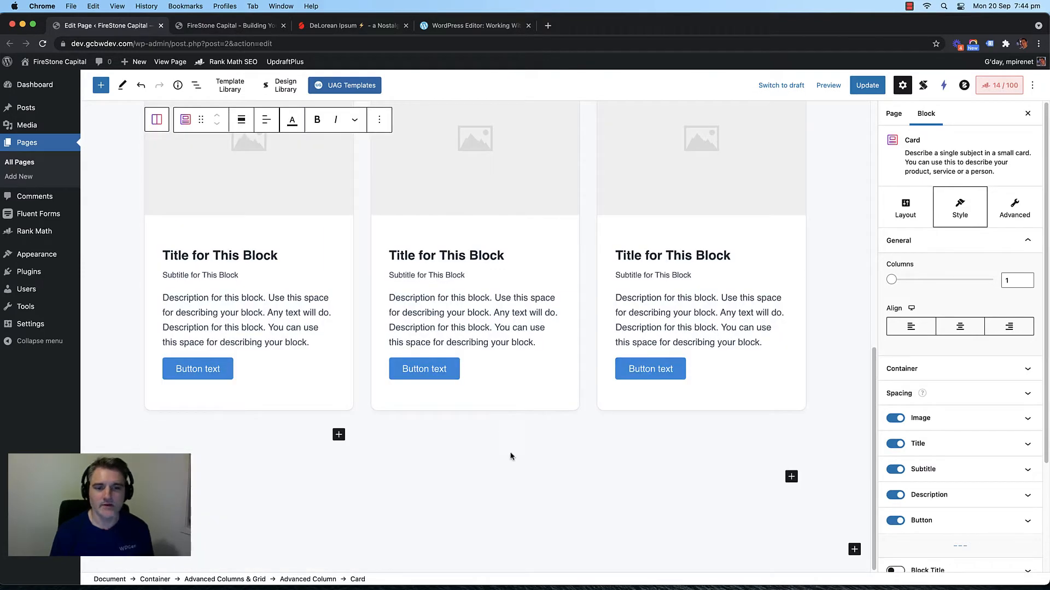
left_click(1034, 87)
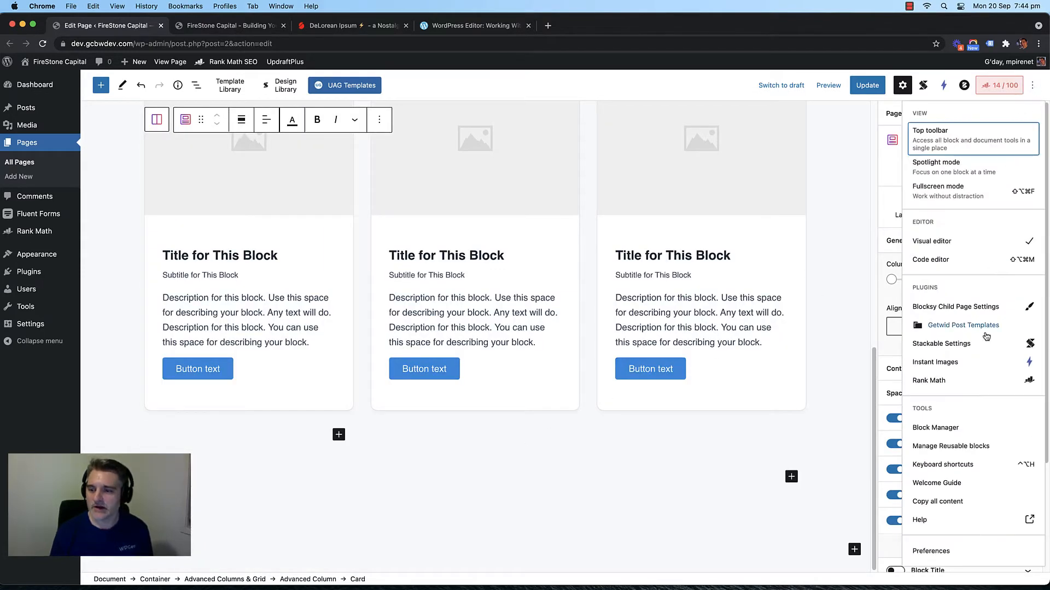
left_click(948, 468)
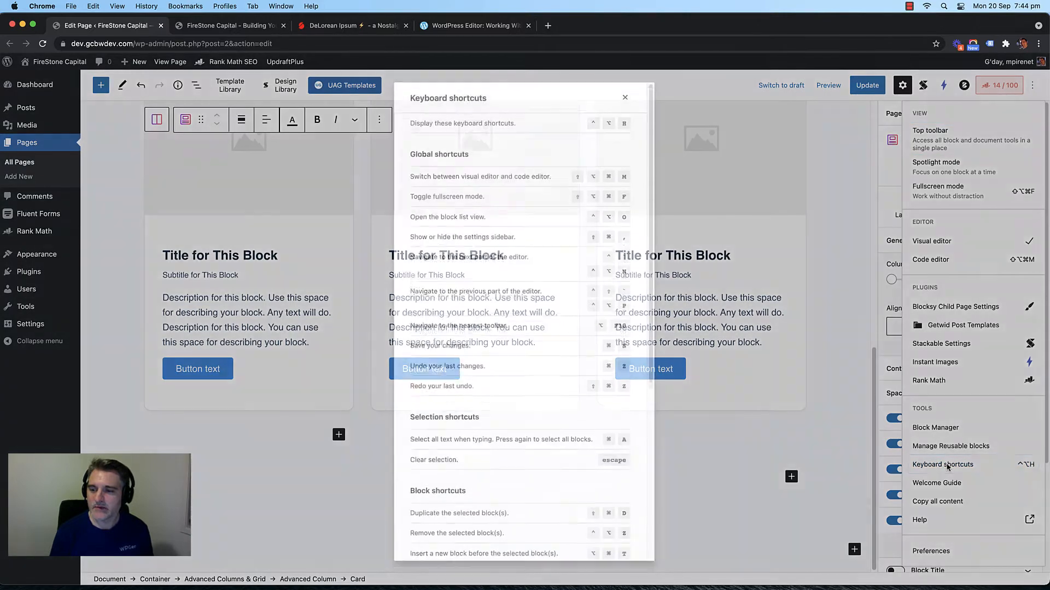
scroll(509, 190, "down", 5)
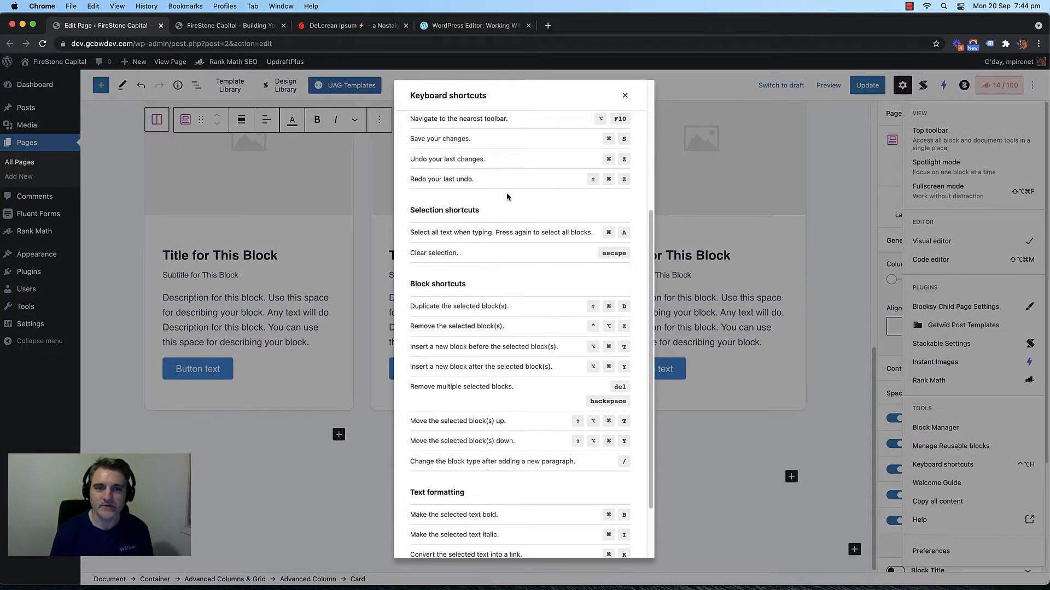
scroll(517, 315, "up", 5)
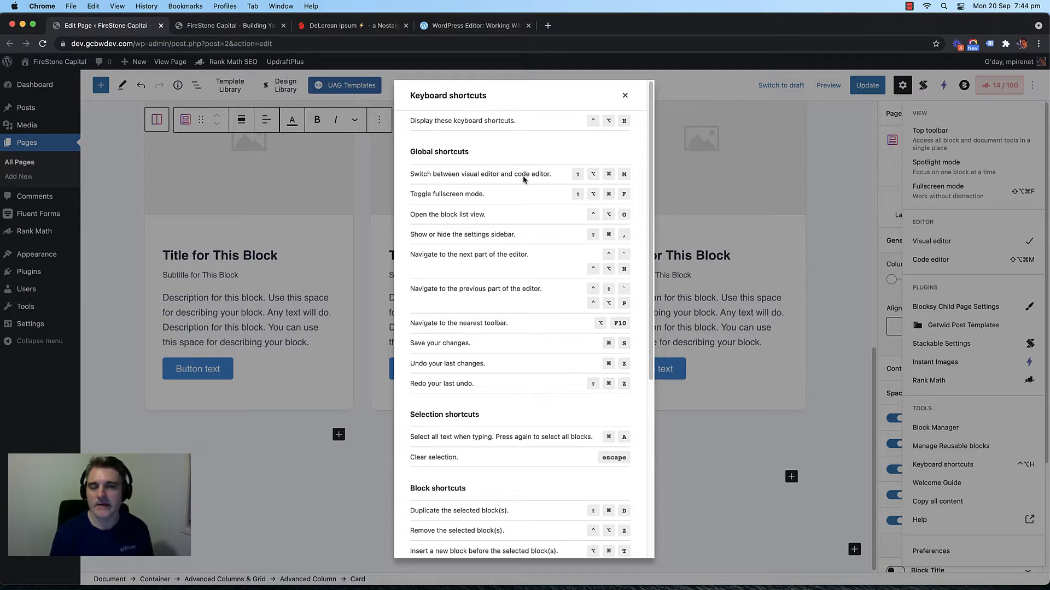
left_click(624, 97)
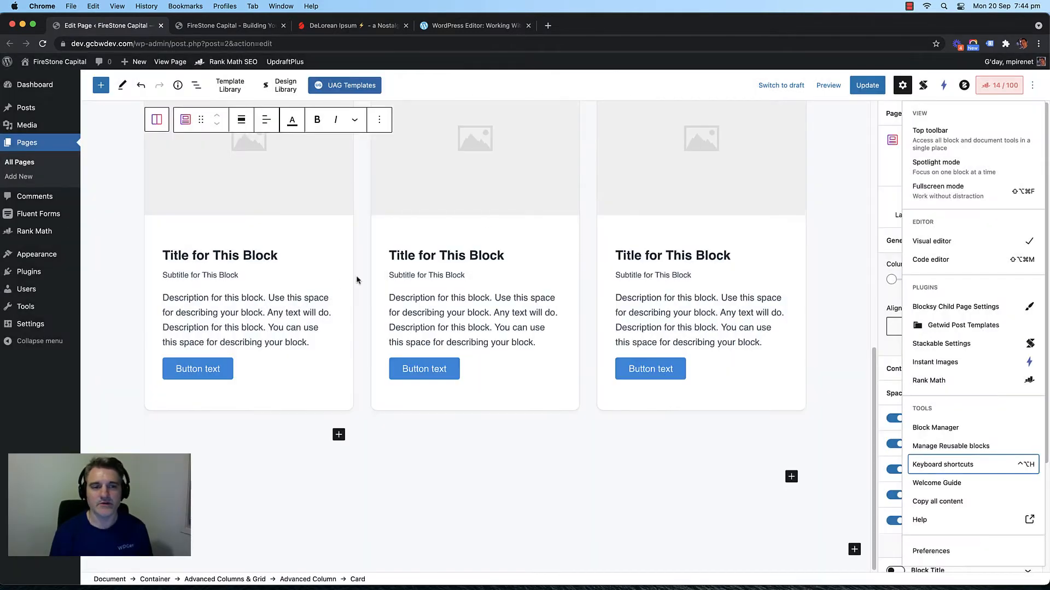
scroll(359, 268, "up", 3)
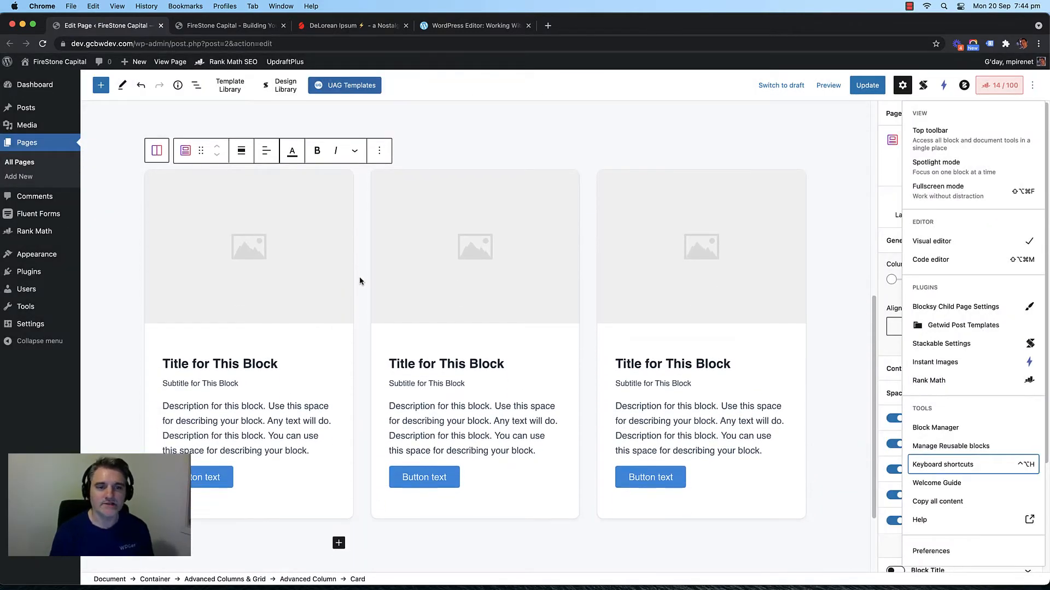
scroll(360, 281, "up", 2)
scroll(357, 307, "up", 1)
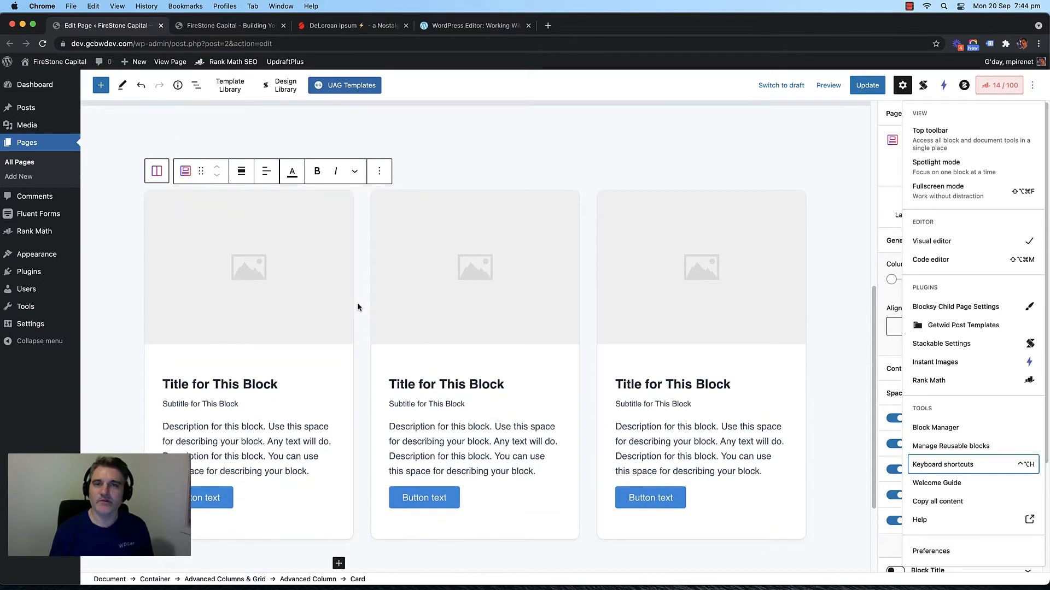
scroll(358, 307, "down", 3)
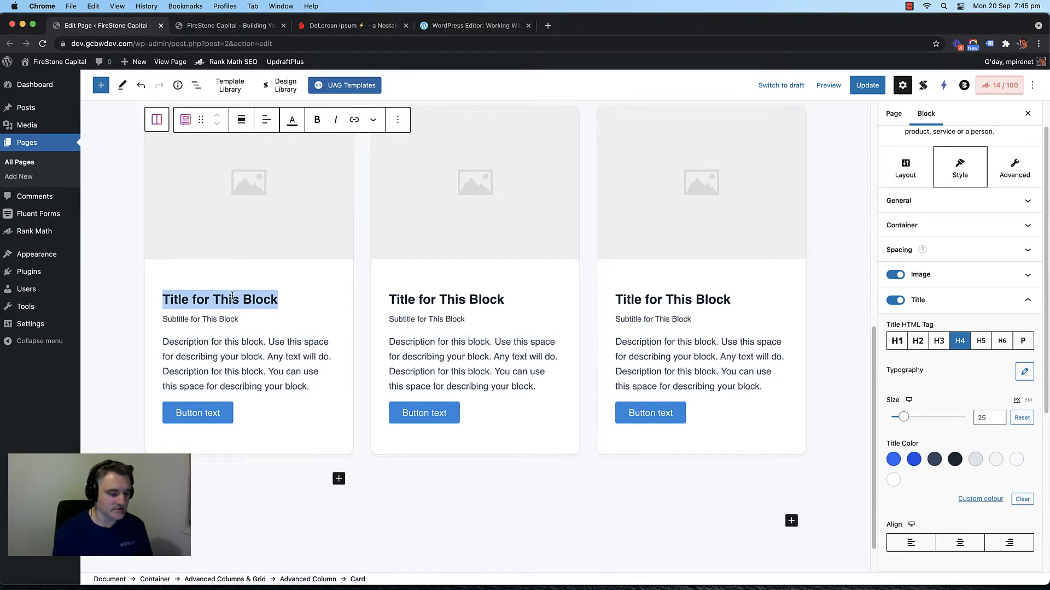
Step: Title the first card 'Service #1' and select the title to copy
type("Seri")
key("BackSpace")
key("BackSpace")
key("BackSpace")
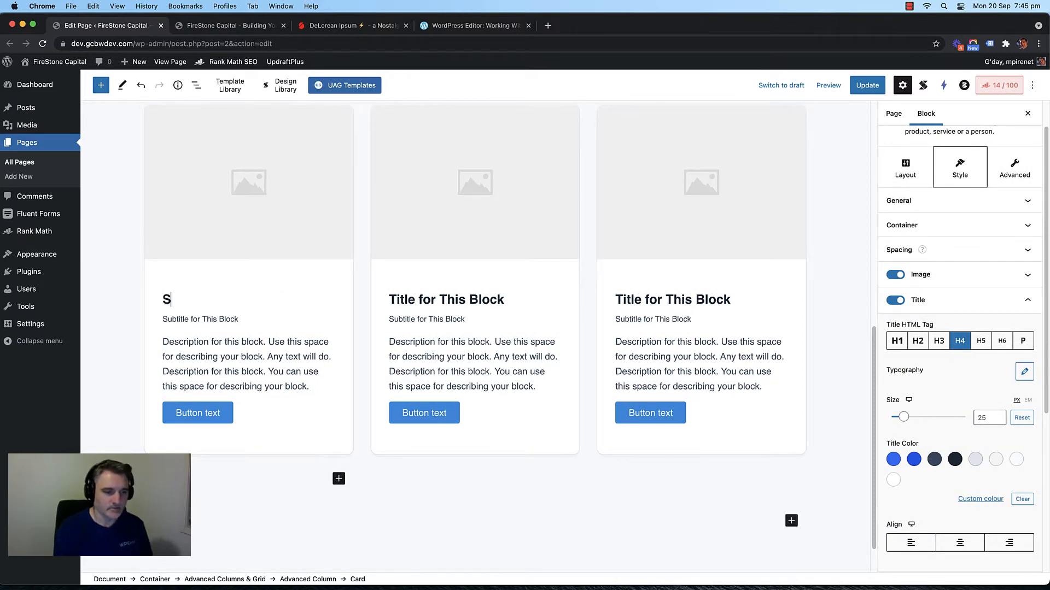
type("ervice #1")
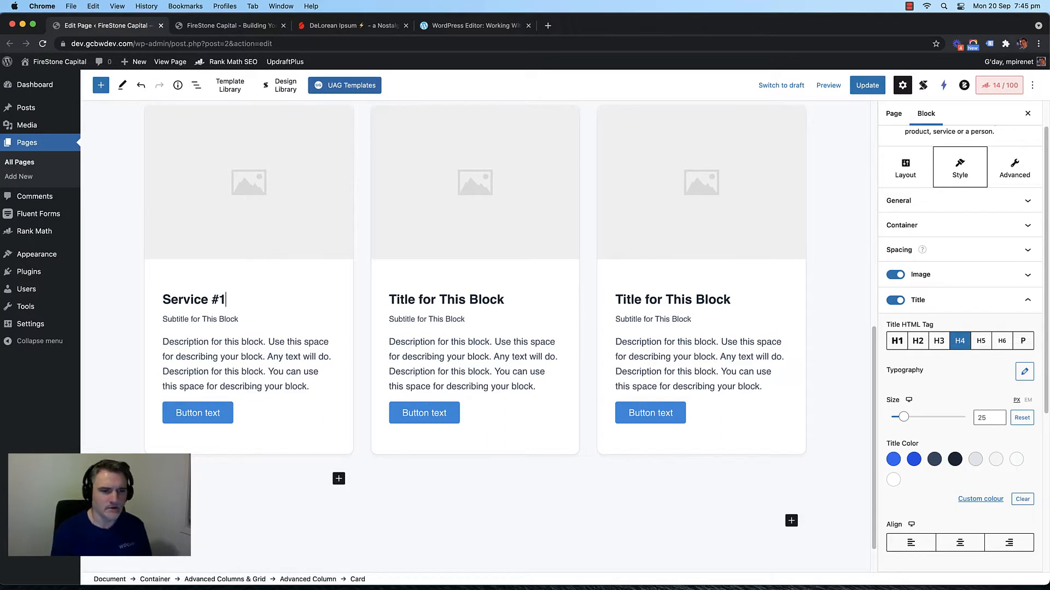
triple_click(204, 295)
key("super+c")
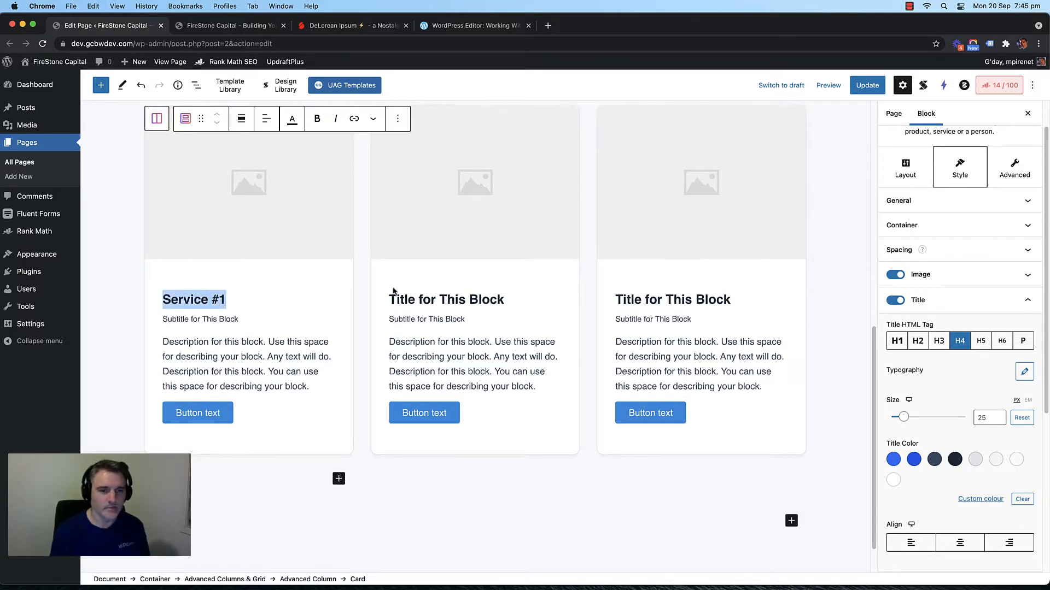
Step: Paste the title into the other two cards, changing them to 'Service #2' and 'Service #3'
left_click(438, 297)
triple_click(439, 299)
key("super+v")
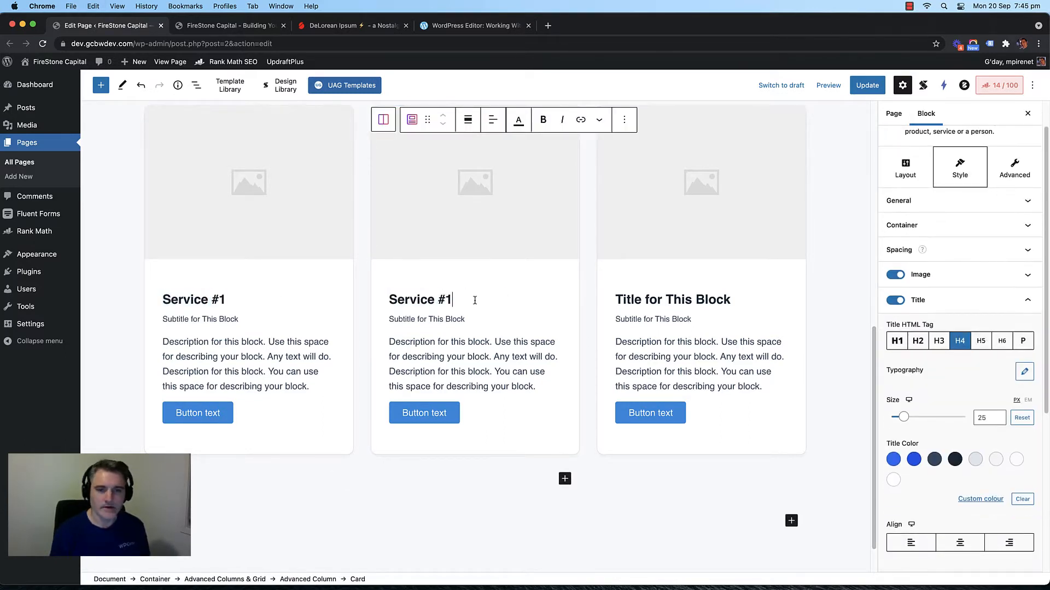
key("BackSpace")
type("2")
triple_click(702, 297)
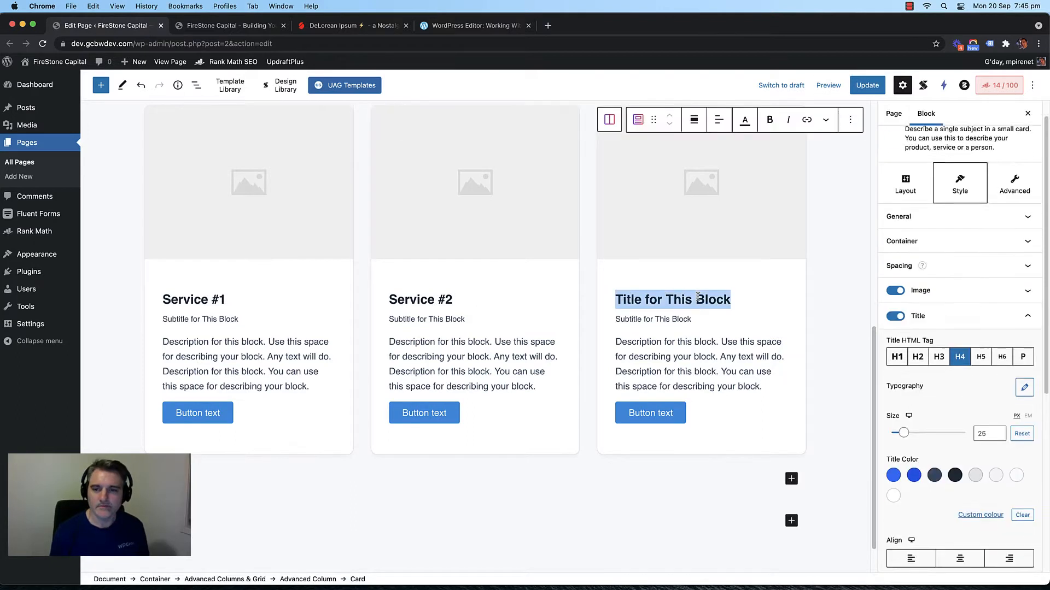
key("super+v")
key("BackSpace")
type("3")
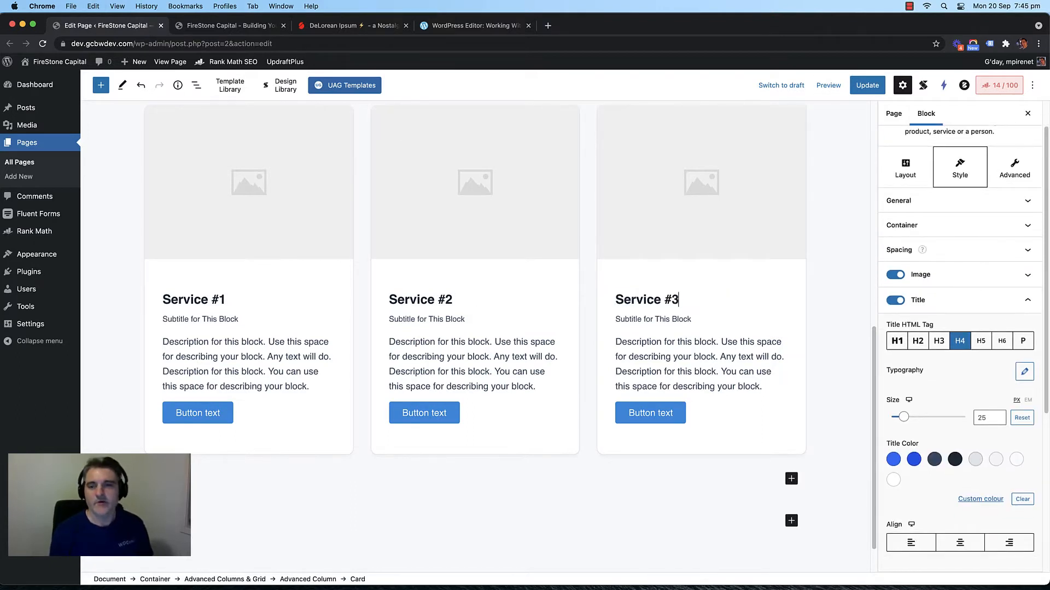
Step: Select the empty paragraph below the row of service cards
left_click(586, 298)
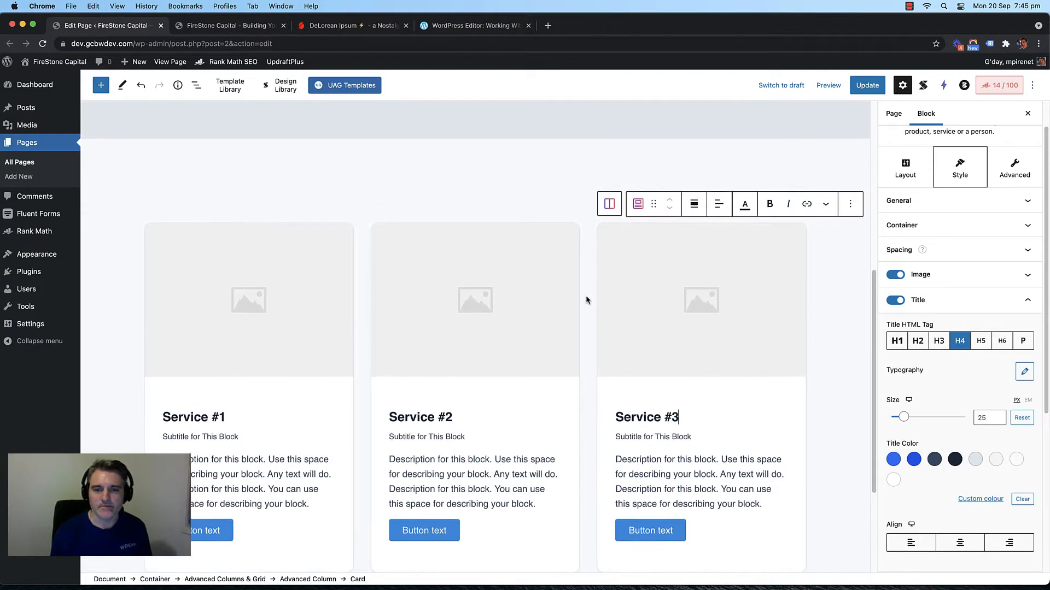
scroll(525, 308, "down", 3)
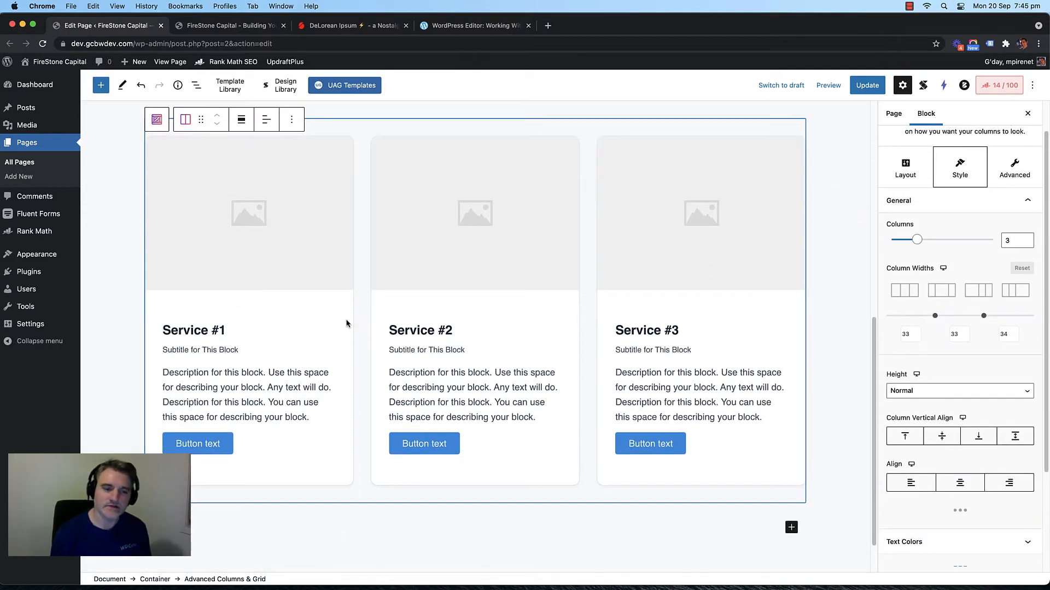
scroll(274, 375, "down", 2)
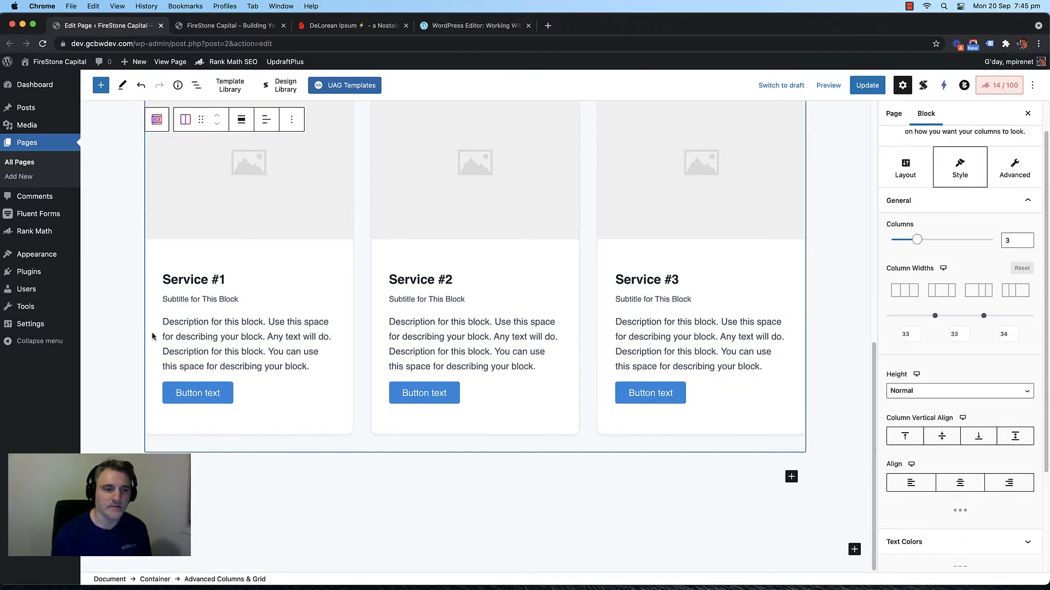
scroll(133, 314, "up", 8)
scroll(130, 318, "down", 8)
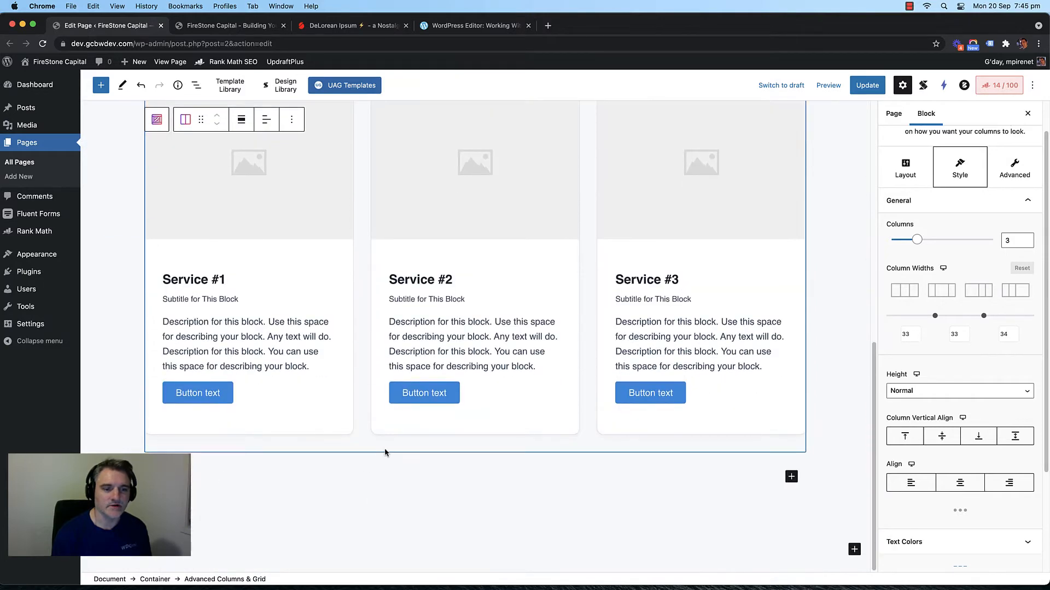
left_click(391, 479)
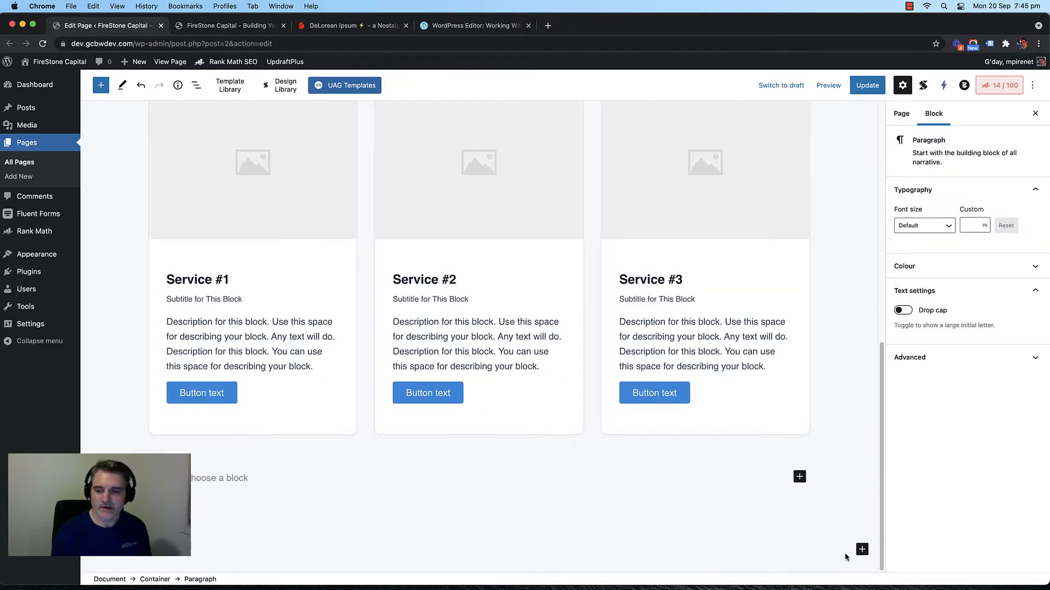
Step: Add a Plain-layout Container below the services section and search its inserter for 'adva'
left_click(733, 461)
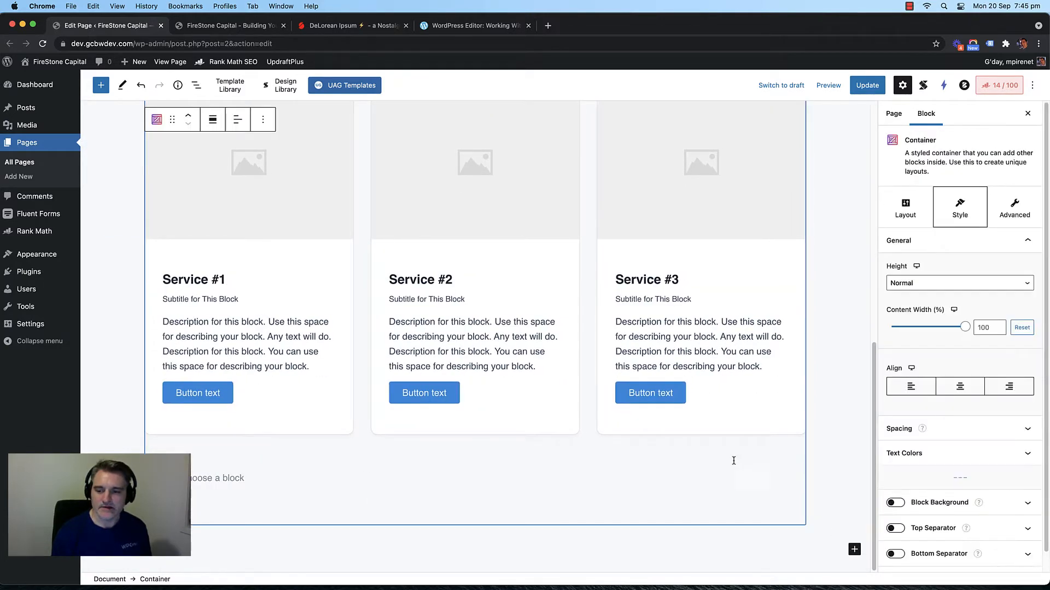
left_click(854, 550)
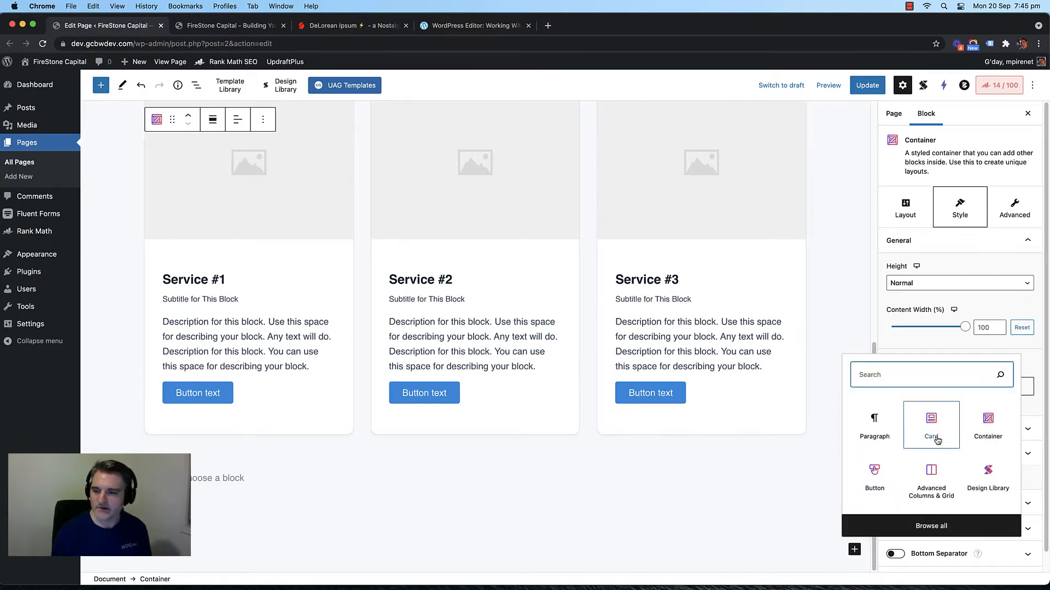
left_click(987, 429)
left_click(1004, 289)
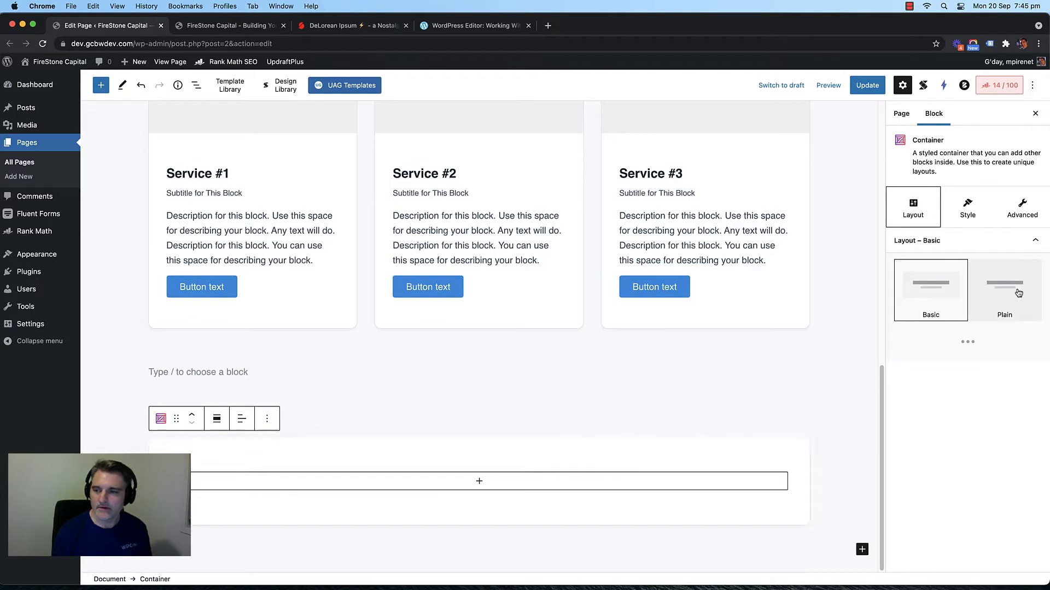
left_click(479, 483)
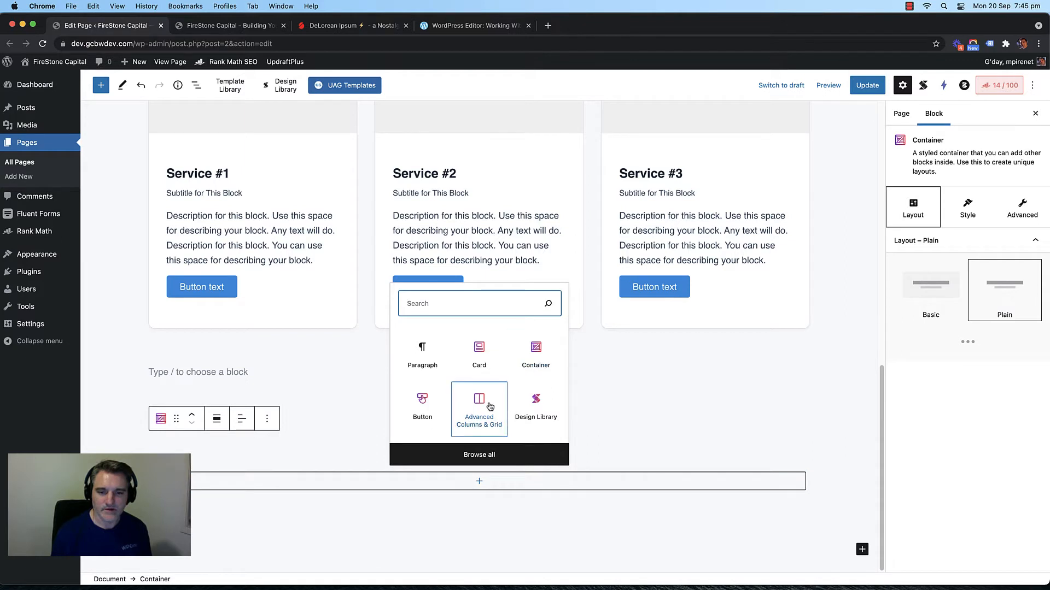
type("adva")
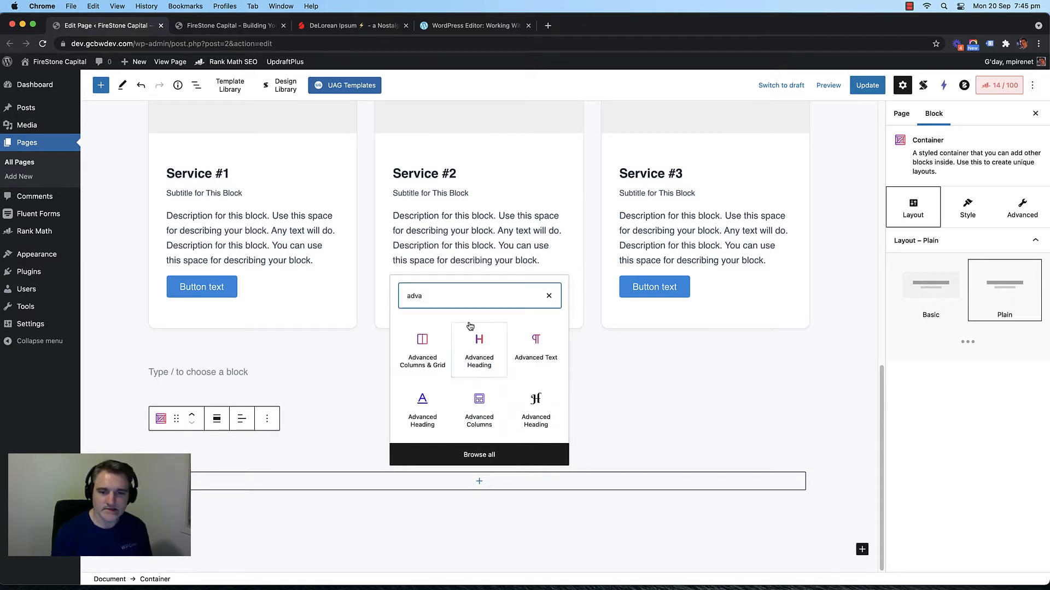
Step: Insert a centre-aligned Advanced Heading titled 'Why Choose Us'
left_click(472, 345)
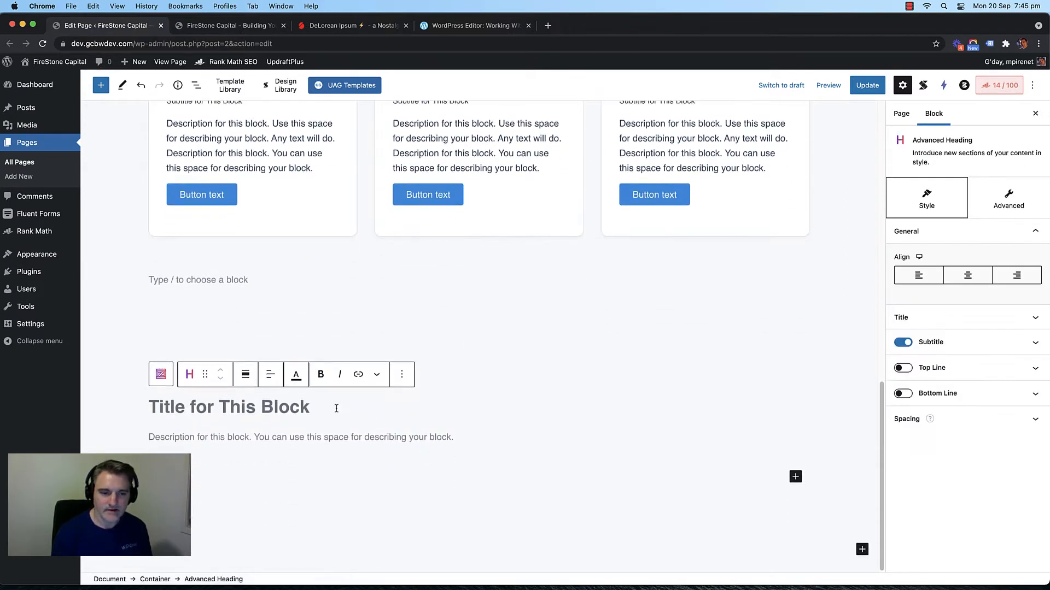
left_click(270, 374)
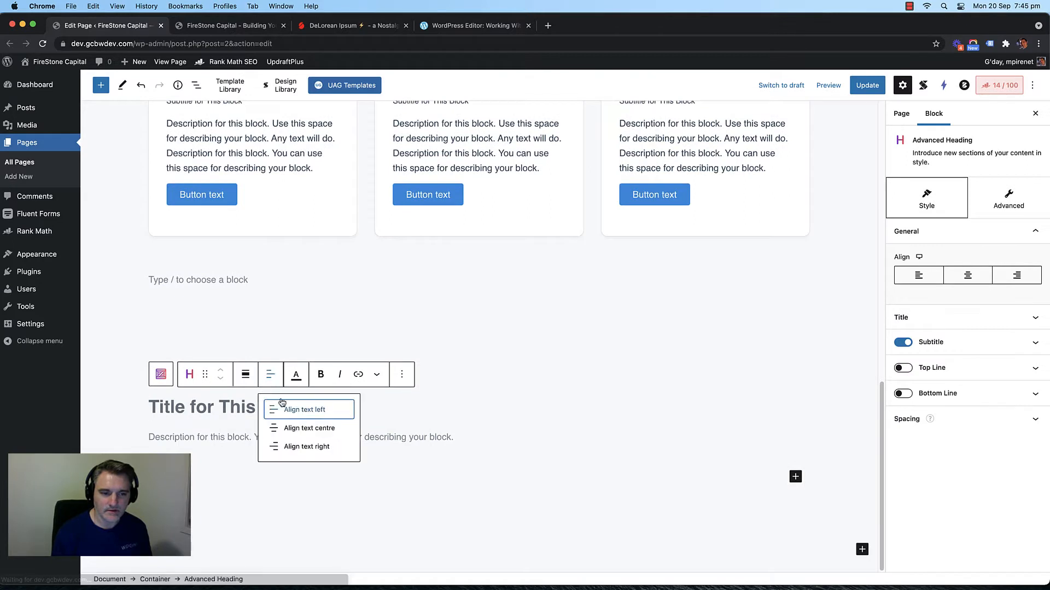
left_click(971, 276)
left_click(472, 405)
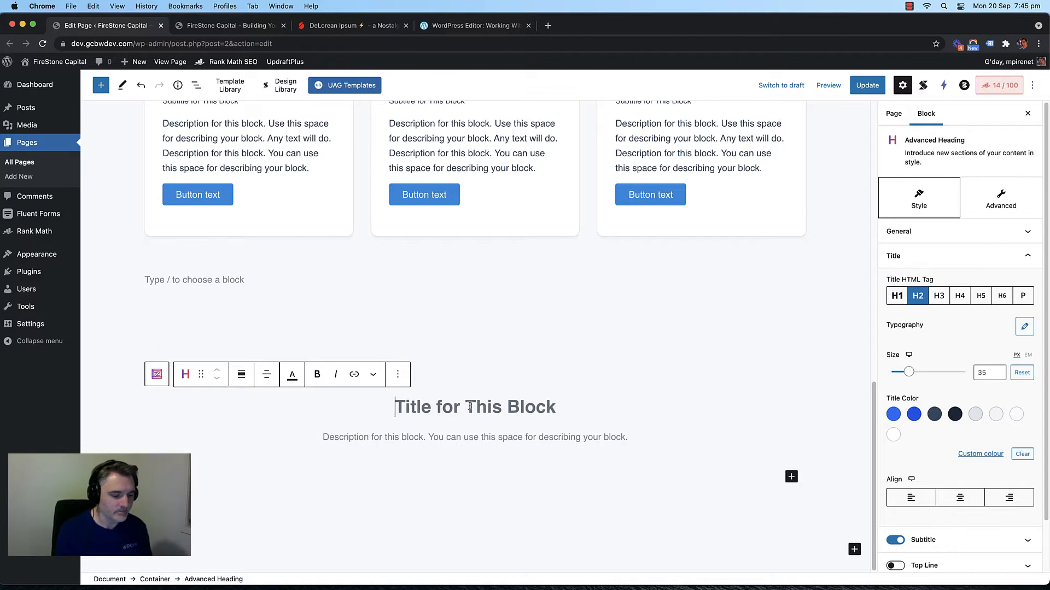
type("Our Be")
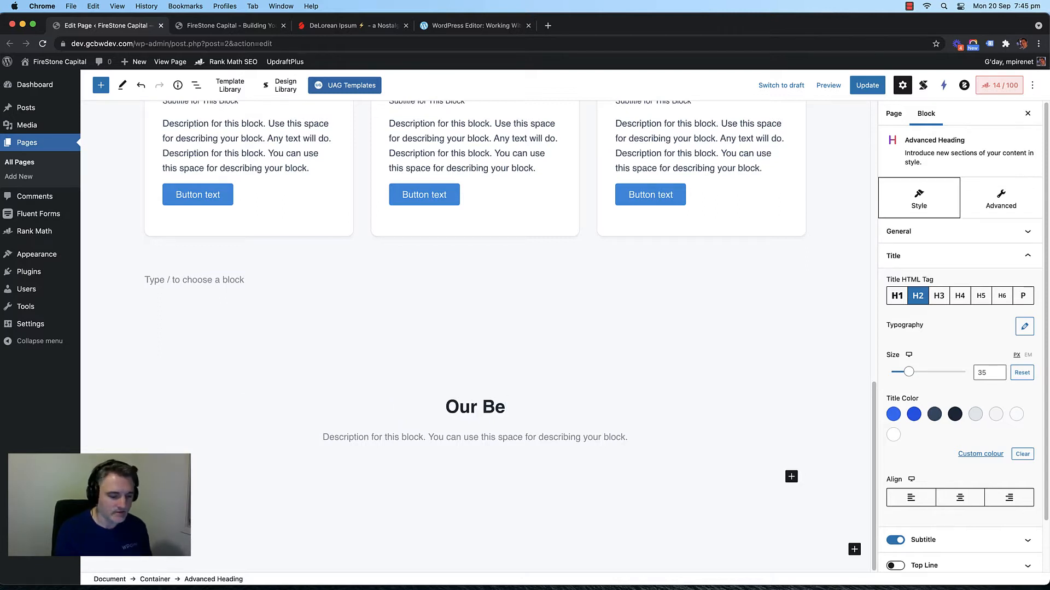
key("BackSpace")
key("BackSpace")
type("Core St")
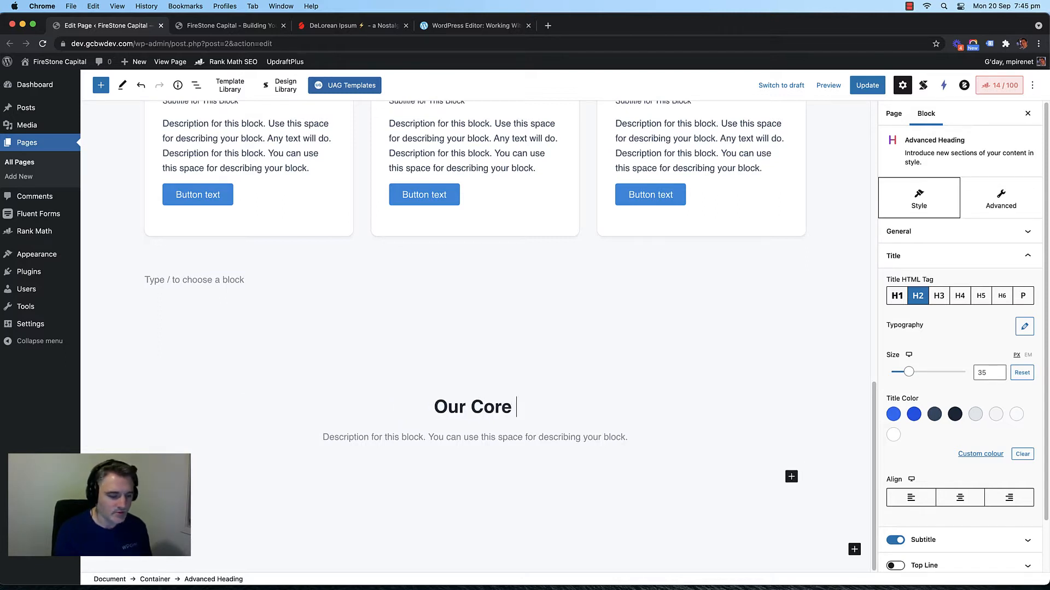
key("BackSpace")
key("BackSpace")
key("BackSpace")
key("BackSpace")
key("BackSpace")
key("BackSpace")
key("BackSpace")
key("BackSpace")
key("BackSpace")
key("BackSpace")
key("BackSpace")
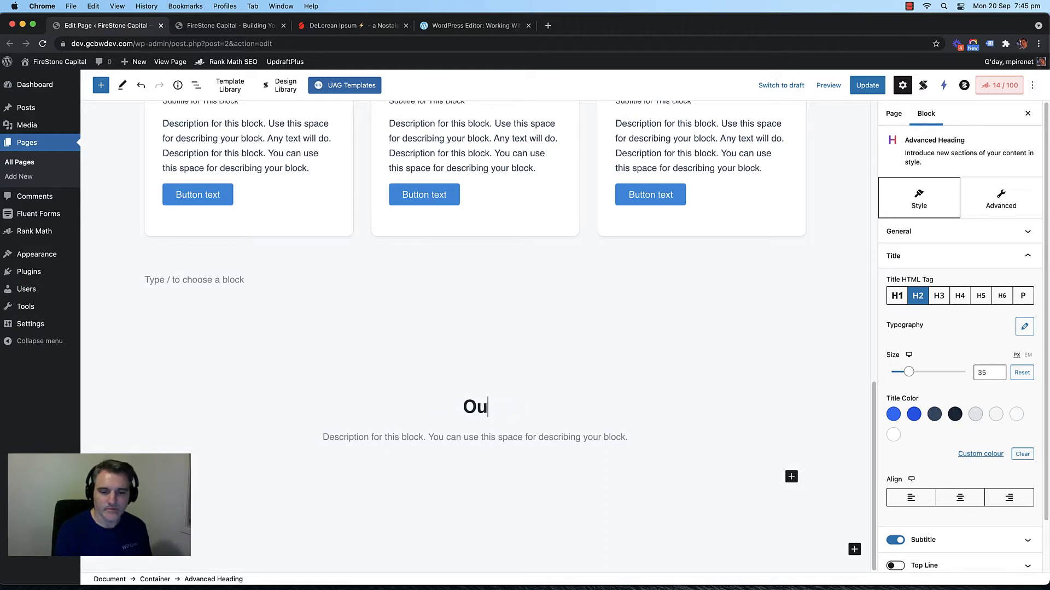
type("Why CHoo")
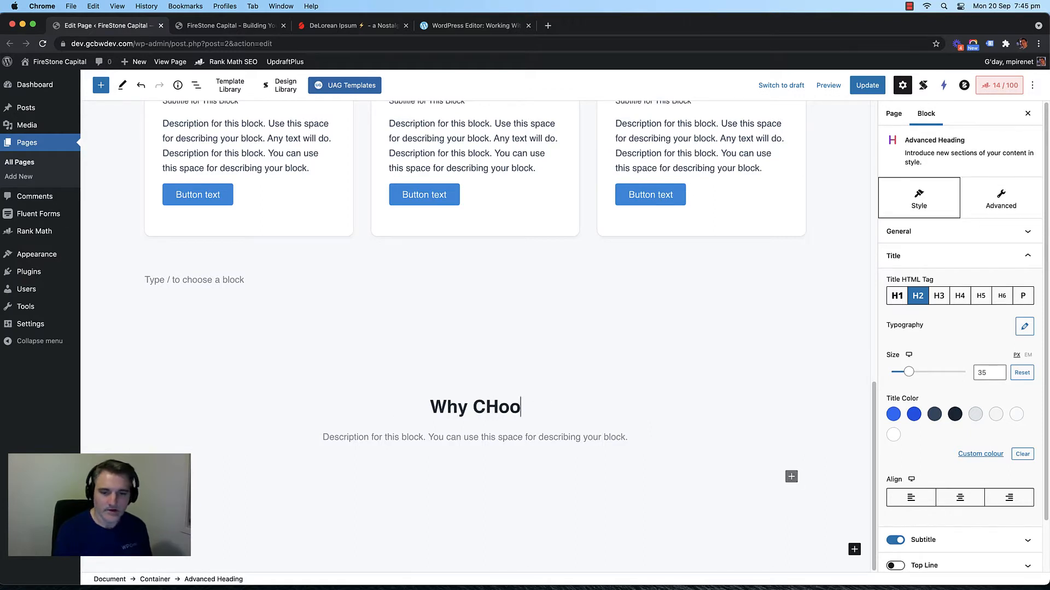
key("BackSpace")
key("BackSpace")
key("BackSpace")
type("ose")
key("BackSpace")
key("BackSpace")
key("BackSpace")
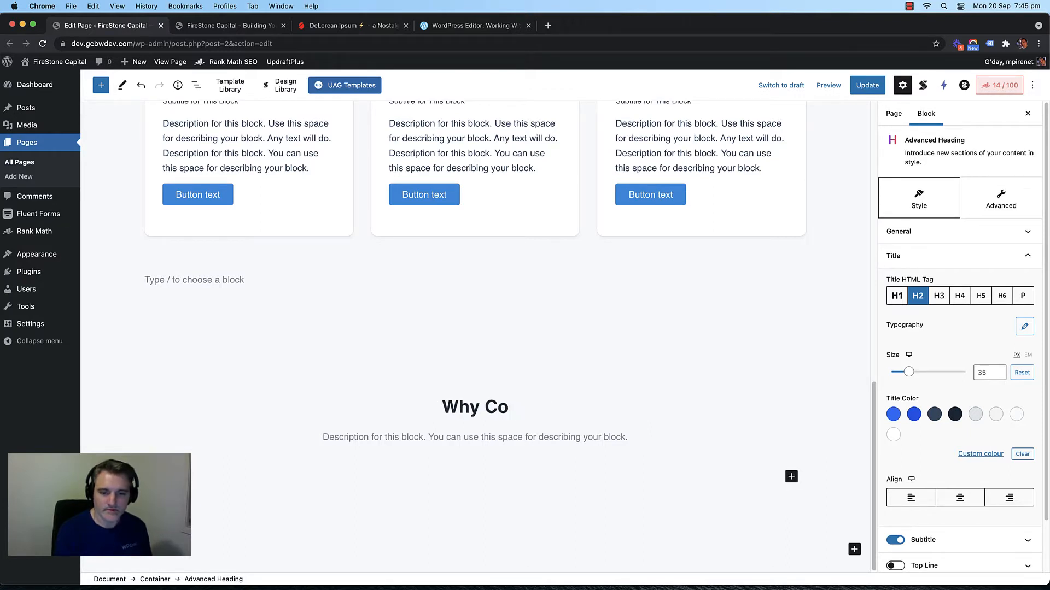
type("hoose Us")
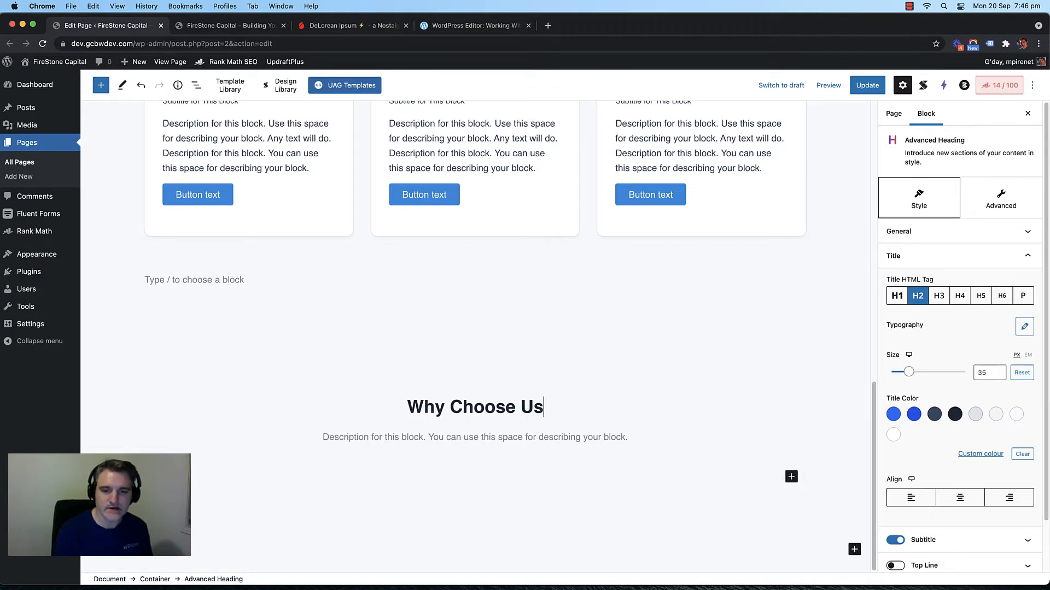
Step: Add the description '6 Benefits to help grow your wealth' under the heading
left_click(468, 437)
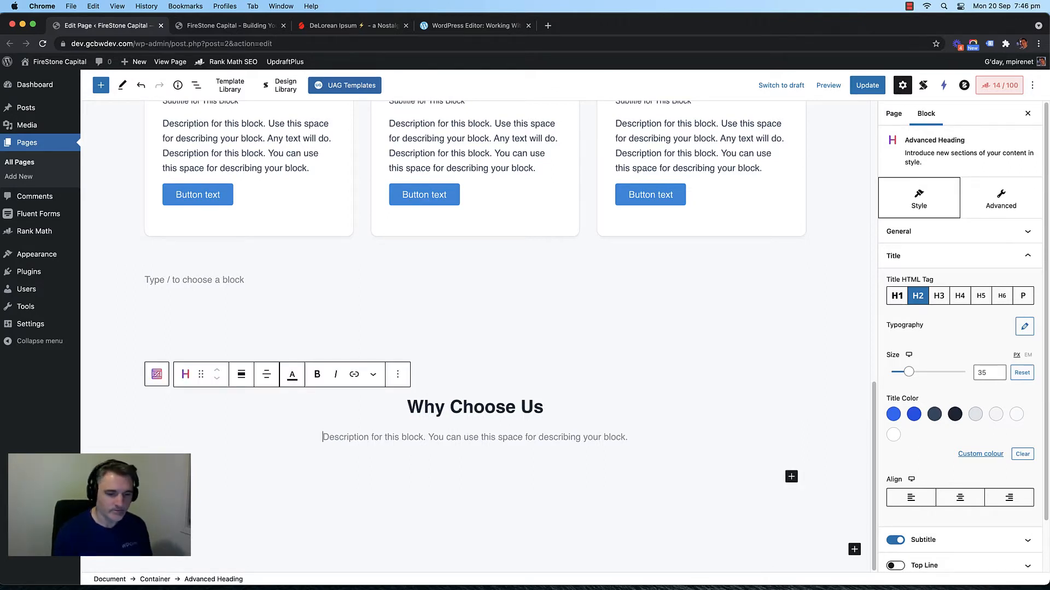
type("6 Benef")
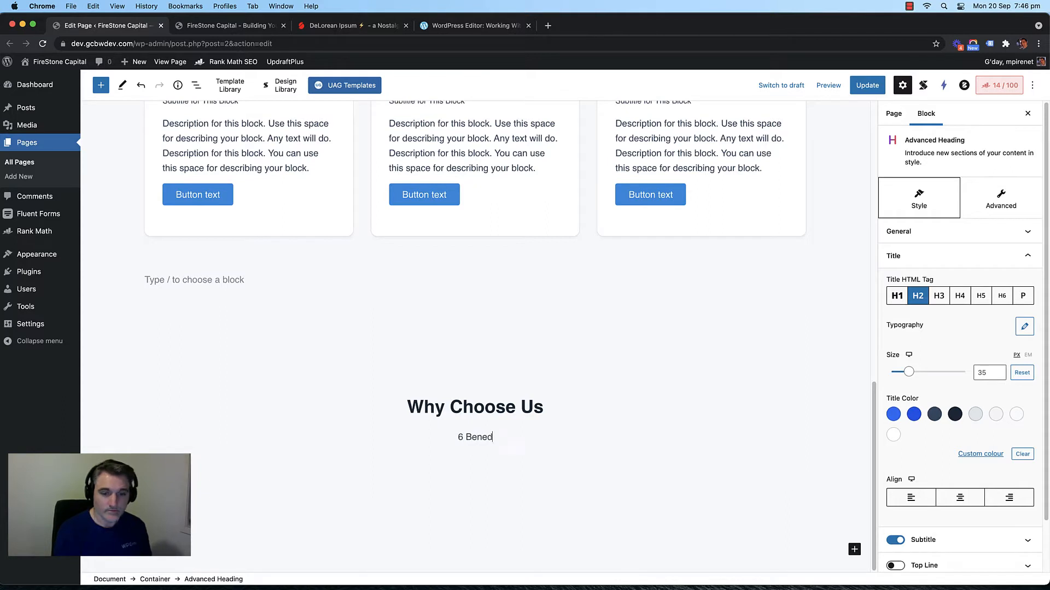
type("its")
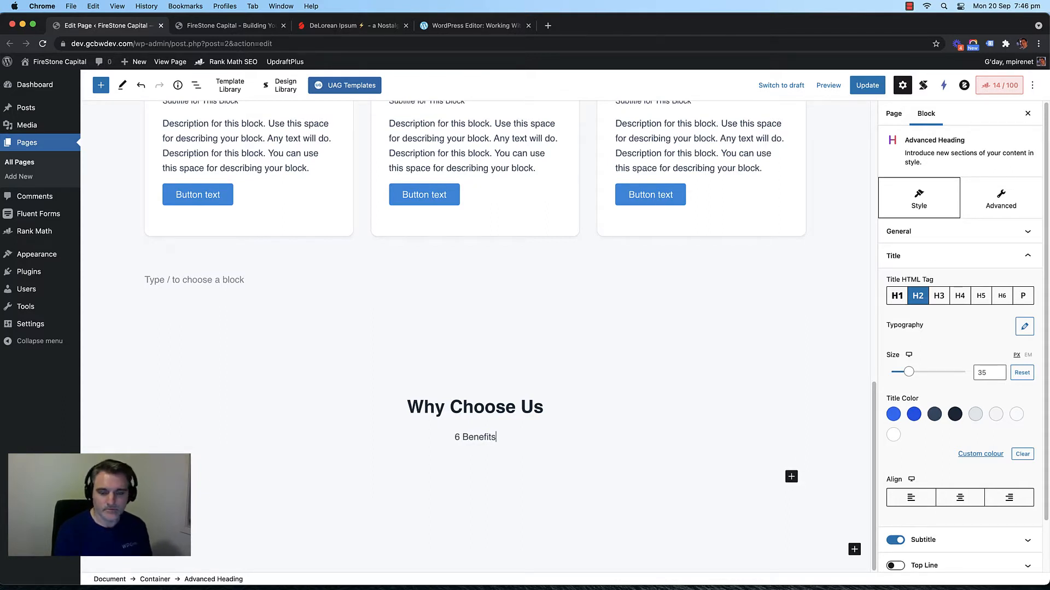
type(" to help")
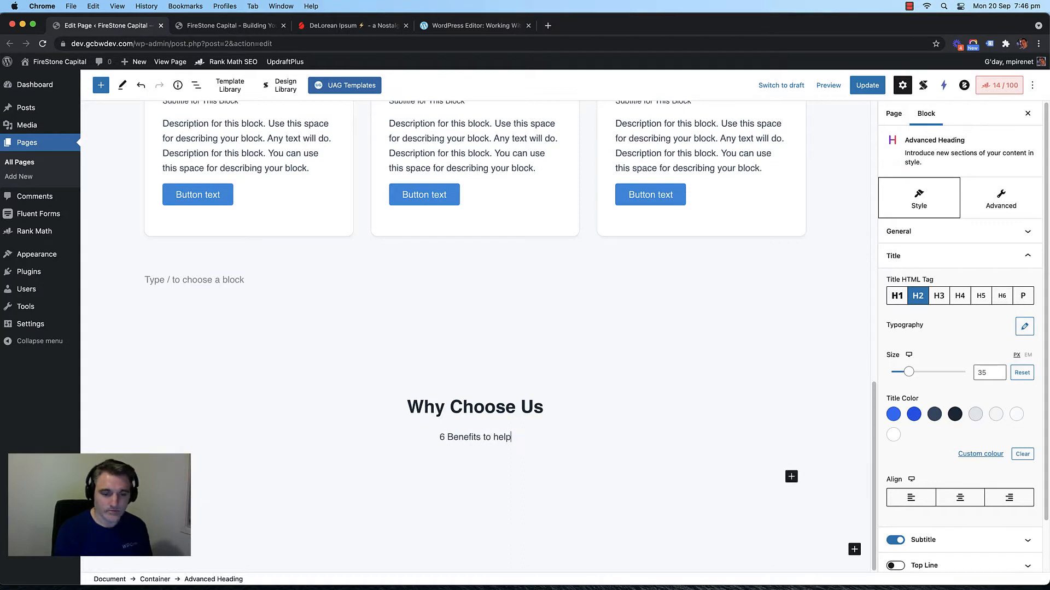
type(" grow your ")
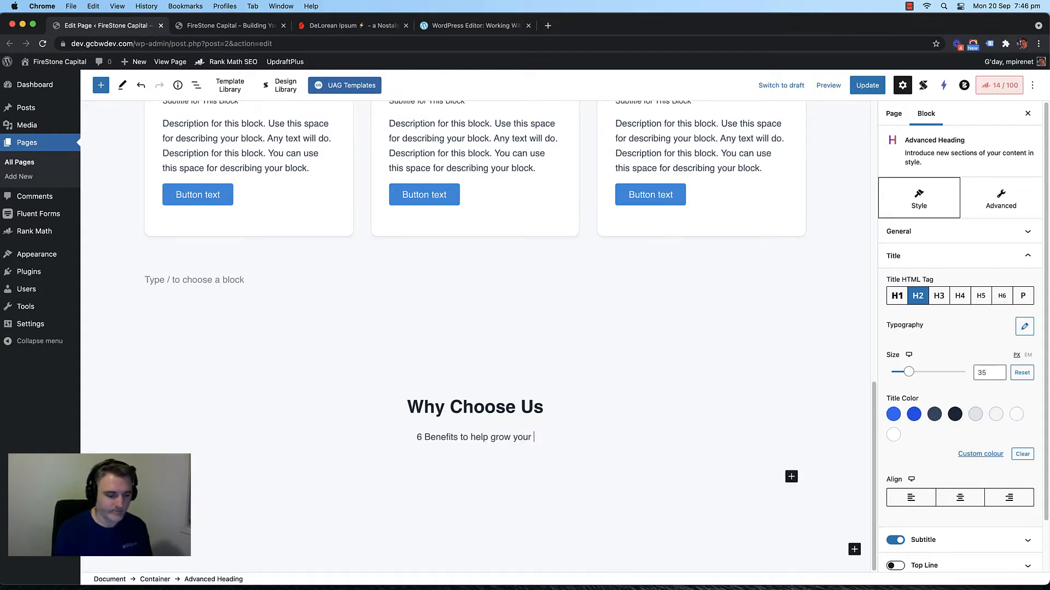
type("wealth")
key("BackSpace")
key("BackSpace")
key("BackSpace")
key("BackSpace")
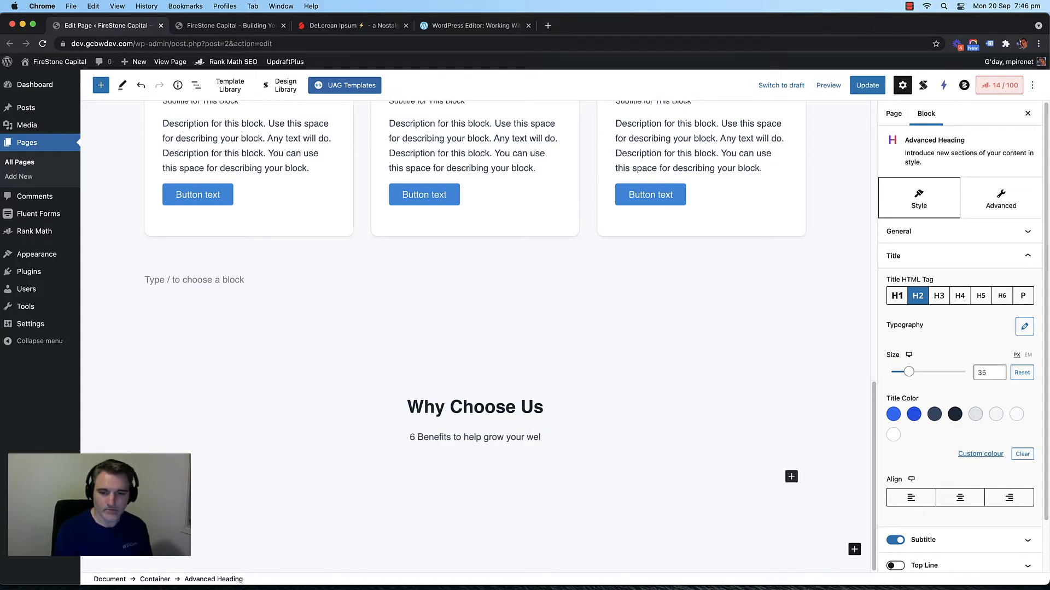
type("alth")
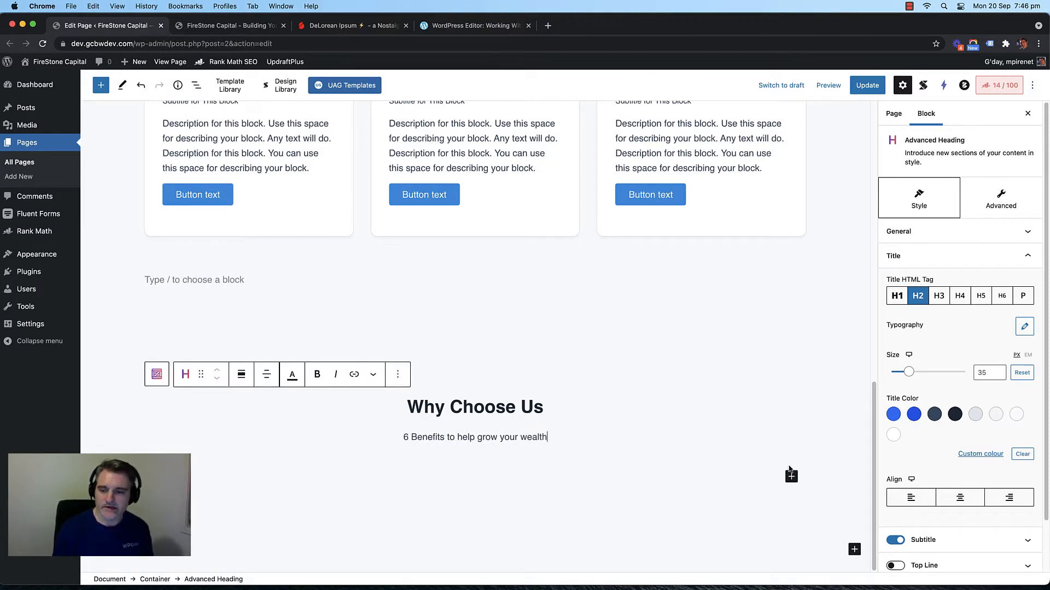
Step: Insert an Advanced Columns & Grid block into the container via the 'colum' search
left_click(602, 386)
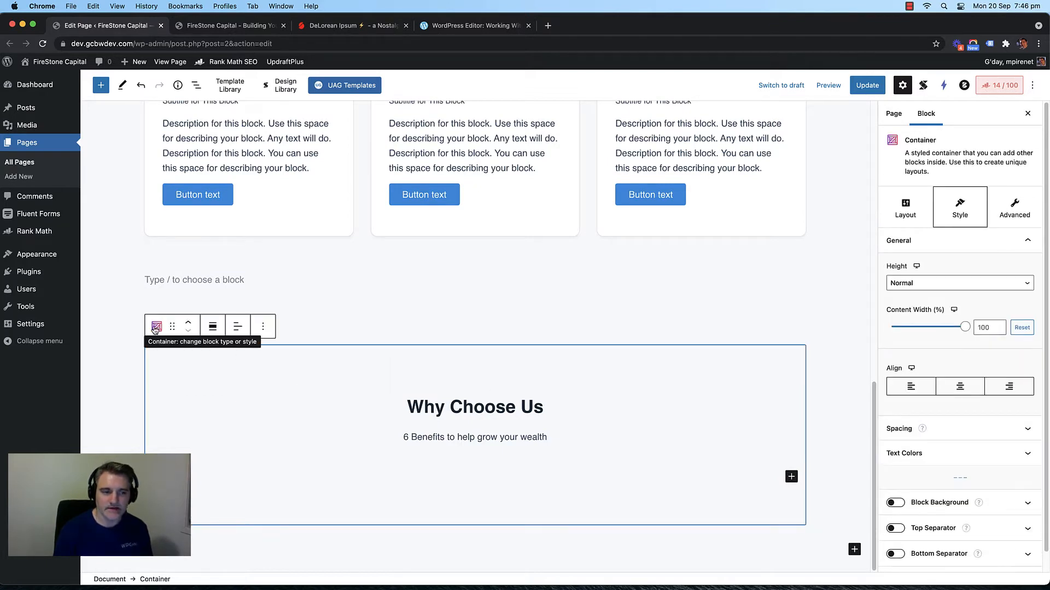
left_click(792, 478)
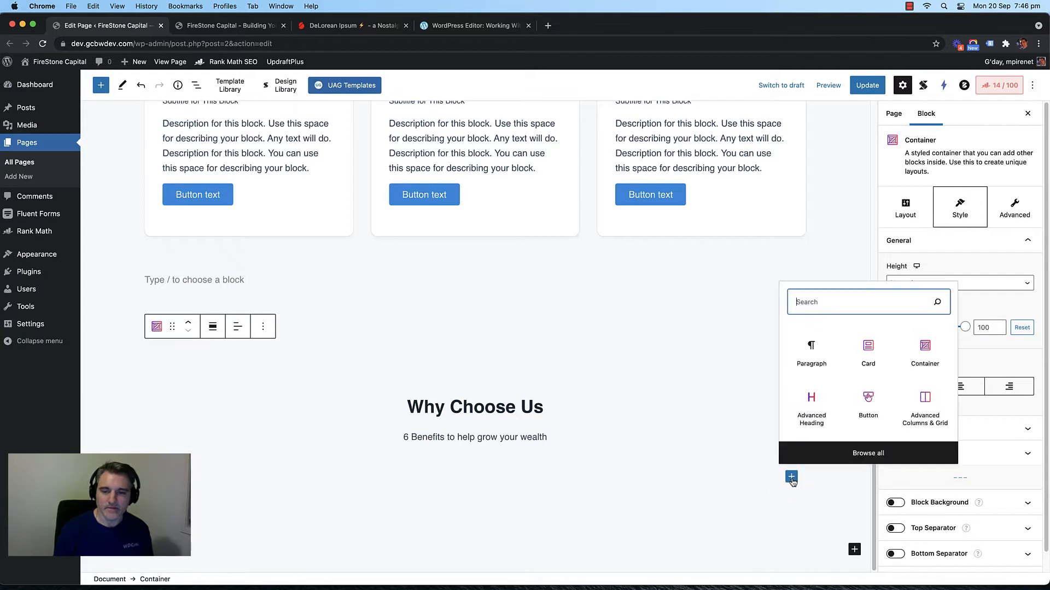
type("colum")
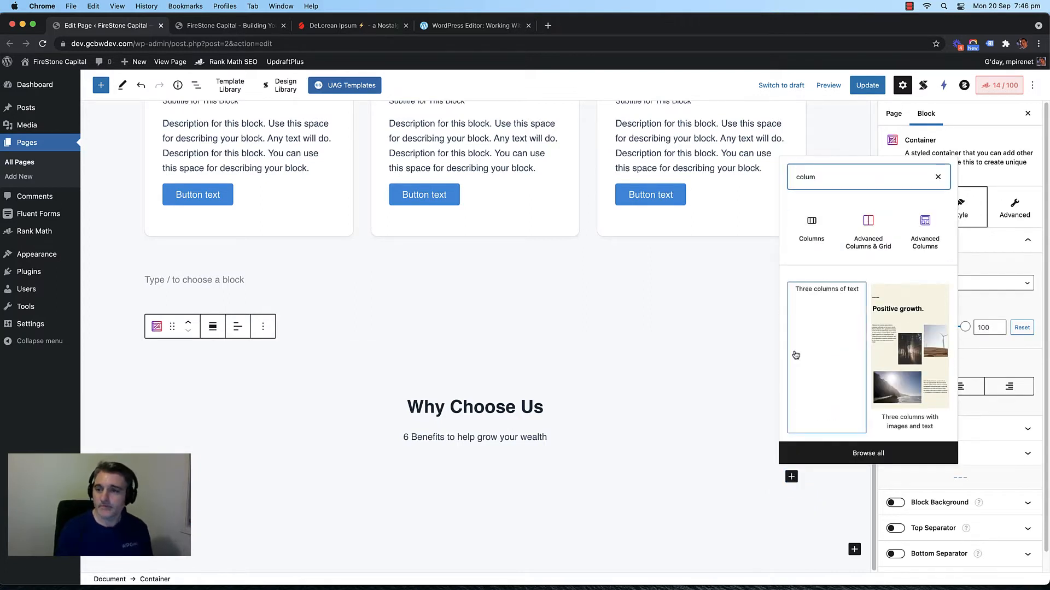
left_click(862, 237)
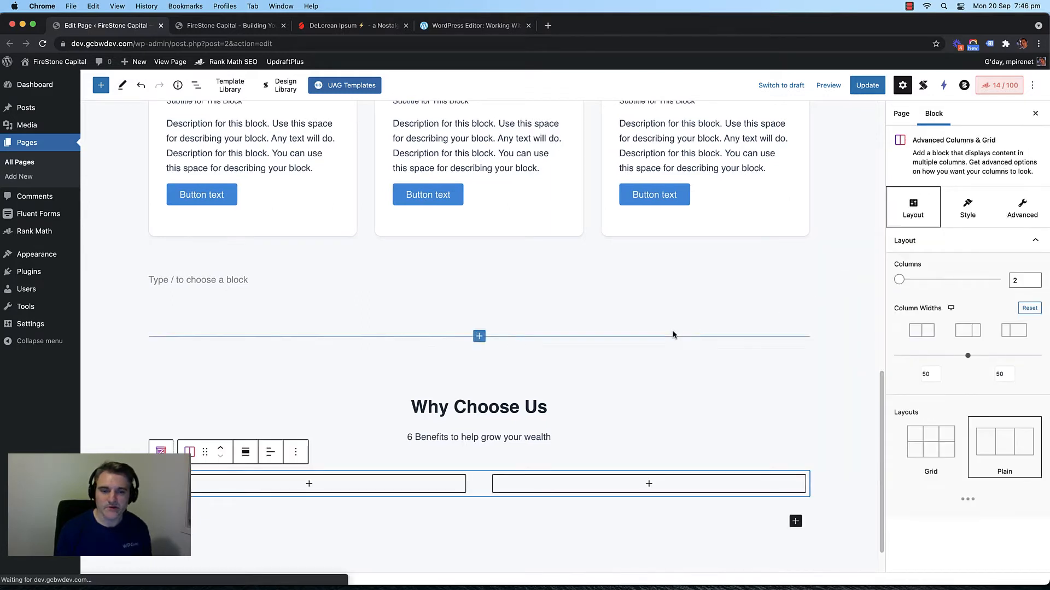
Step: Set the Advanced Columns to 3, try the Grid layout, then 4 columns in one row
double_click(1017, 282)
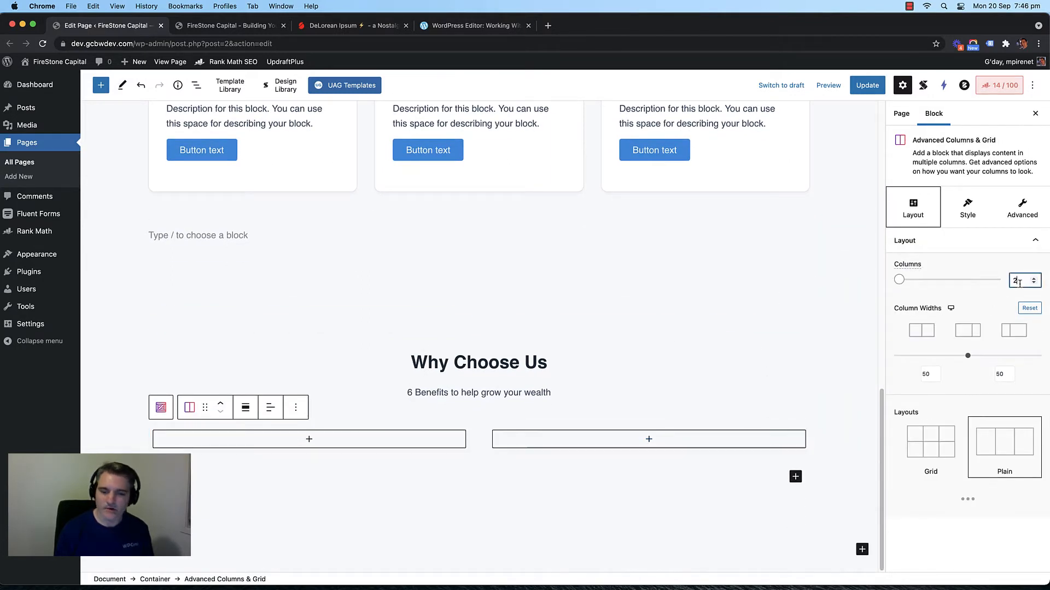
type("3")
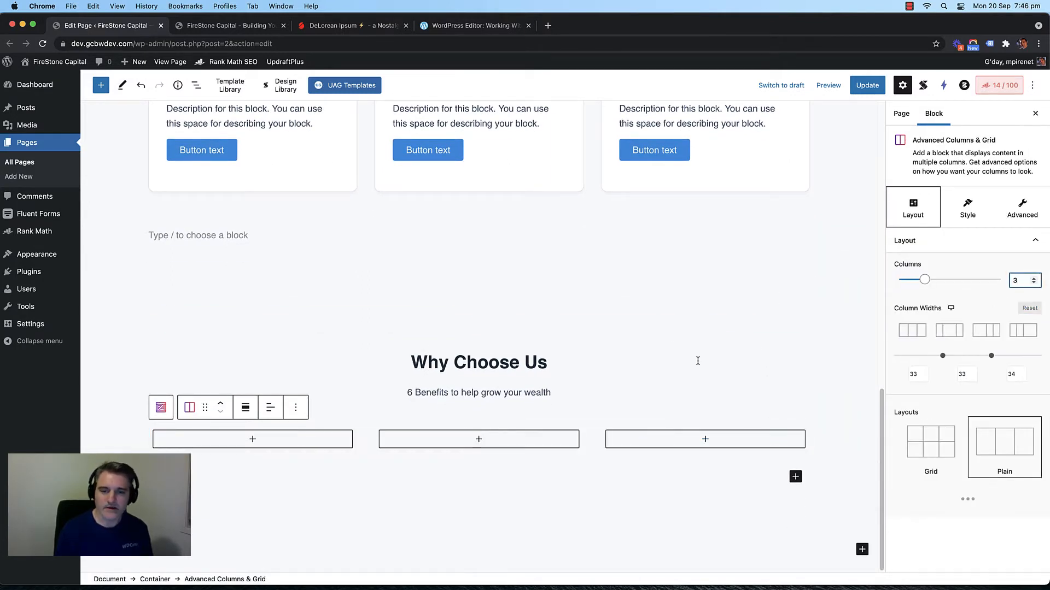
left_click(370, 441)
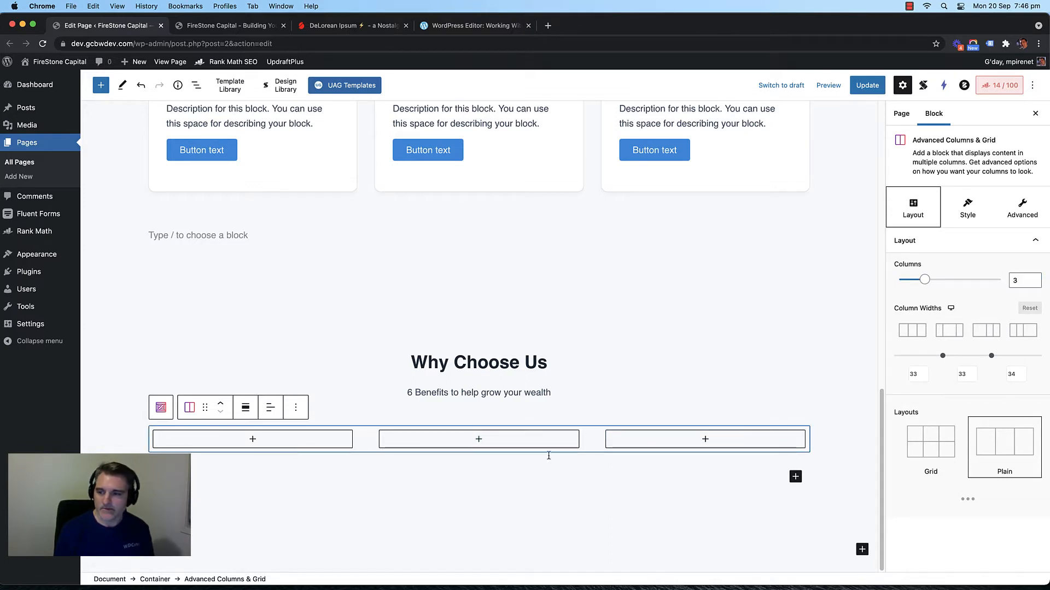
left_click(933, 457)
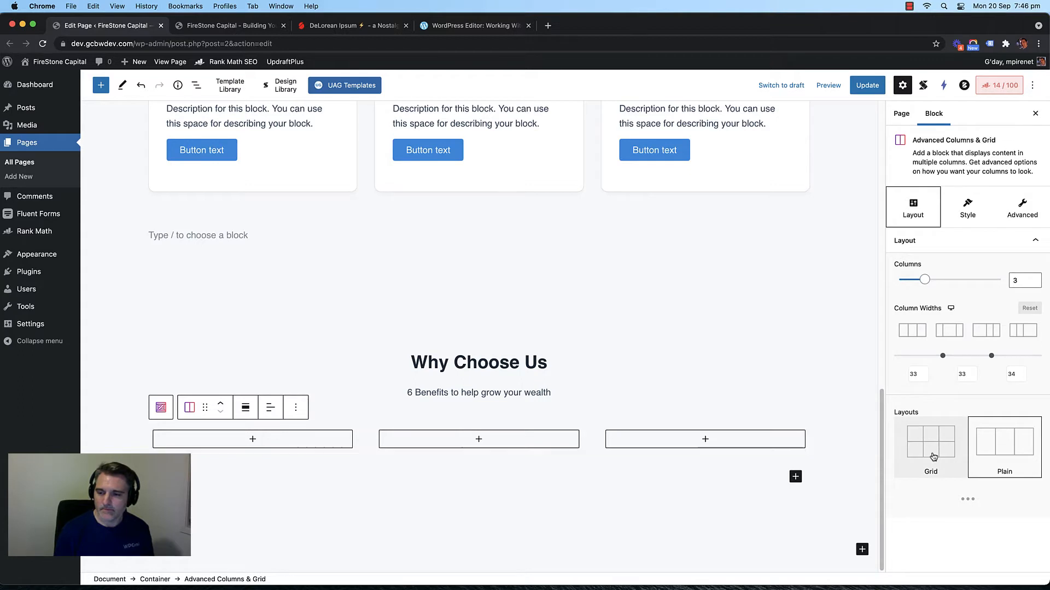
left_click(1021, 280)
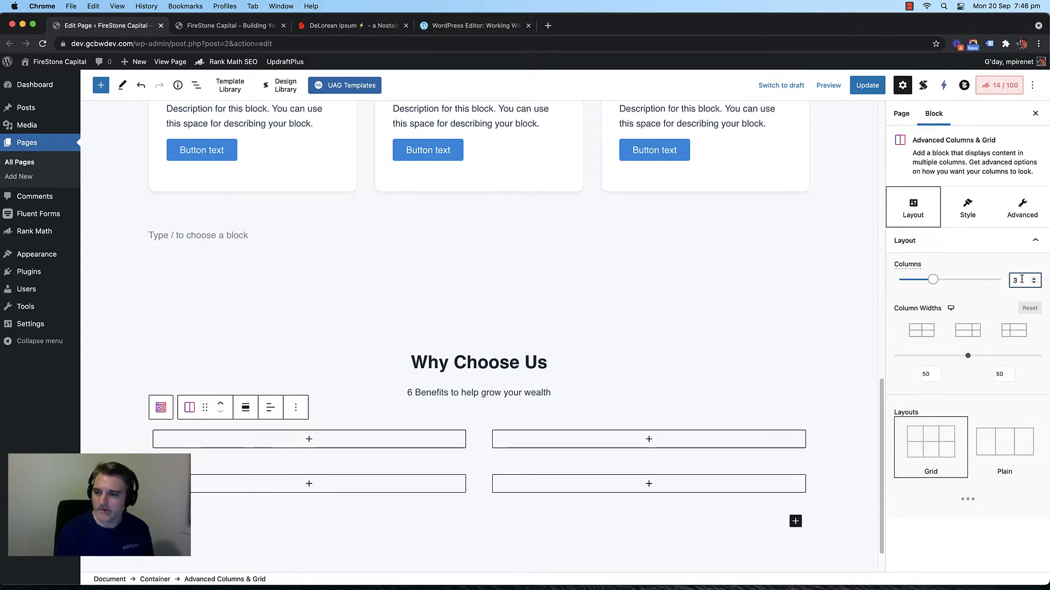
key("BackSpace")
type("4")
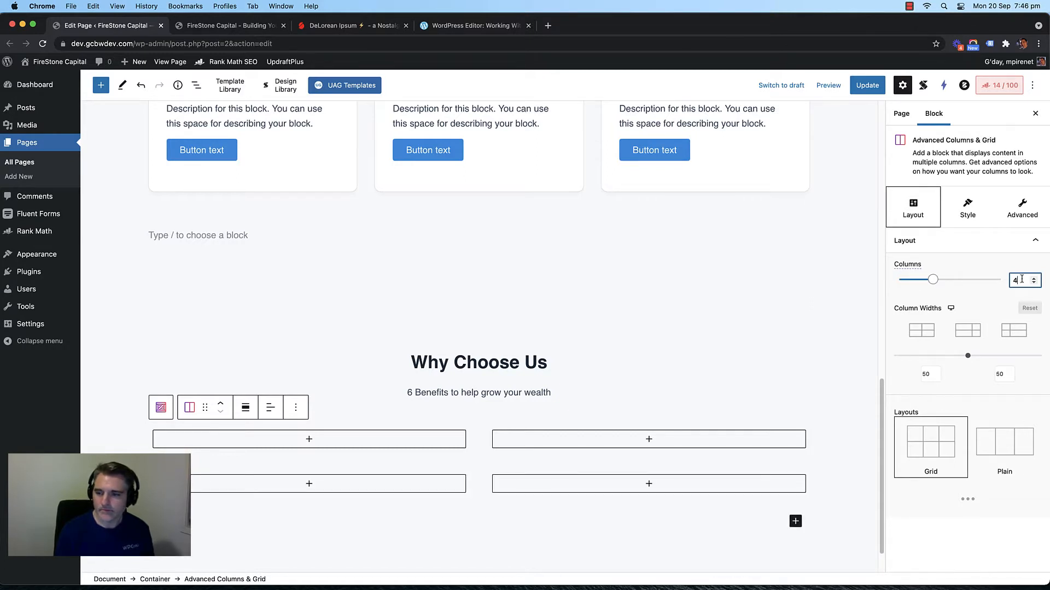
left_click(1003, 446)
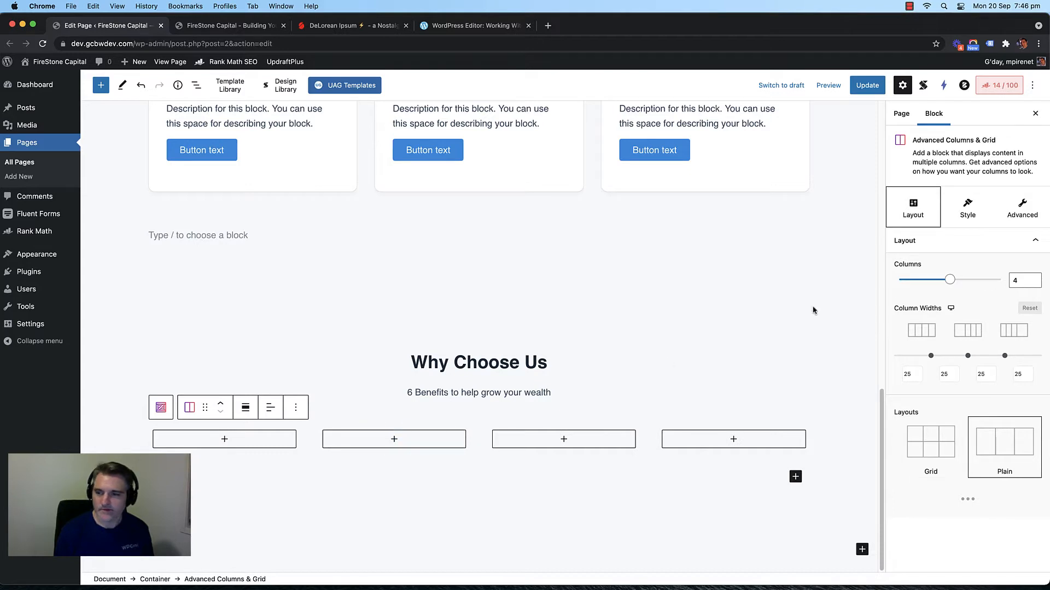
Step: Return to 3 columns in a single Plain row and select the first column
left_click(1023, 278)
key("BackSpace")
type("3")
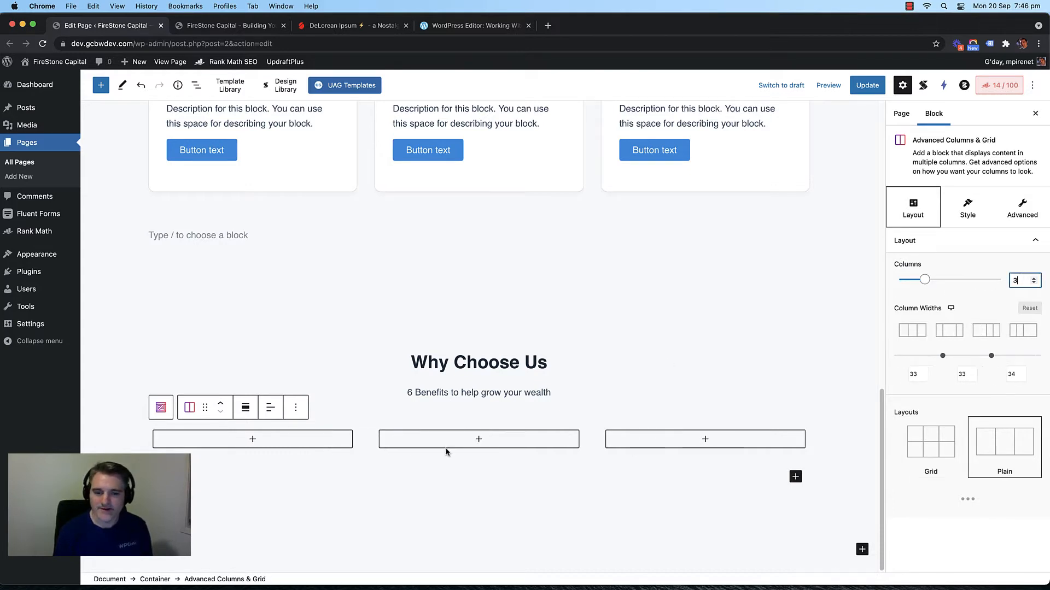
left_click(360, 443)
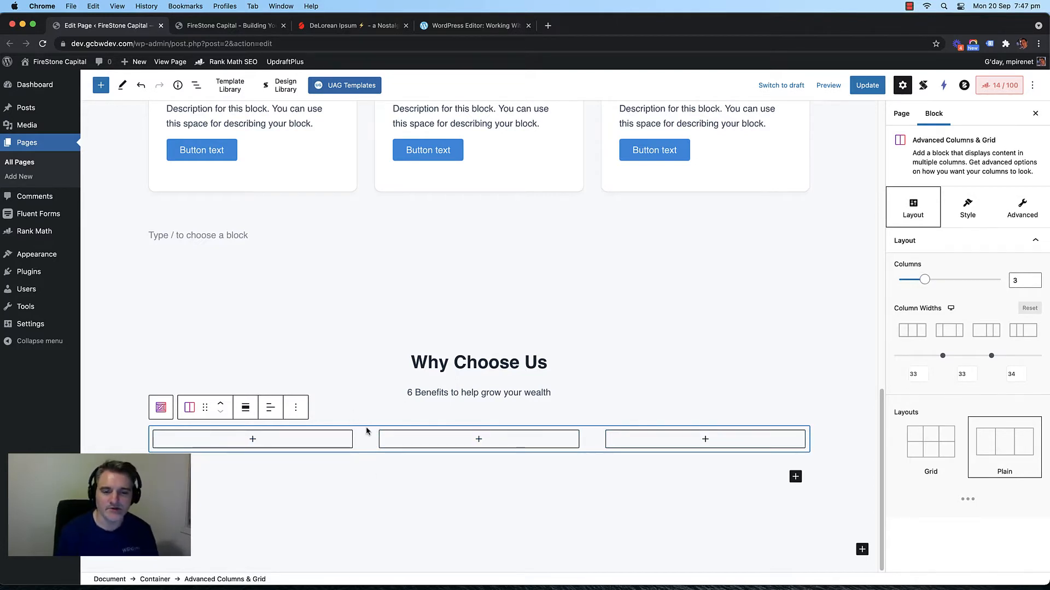
left_click(253, 439)
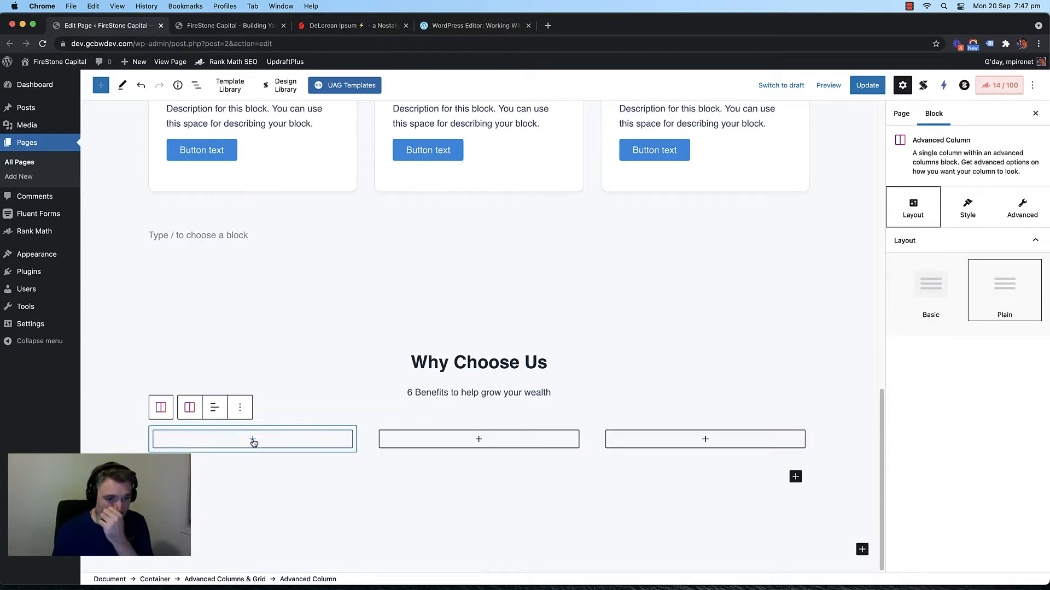
Step: Browse the first column's block library, searching for 'list' and then 'icon'
left_click(253, 441)
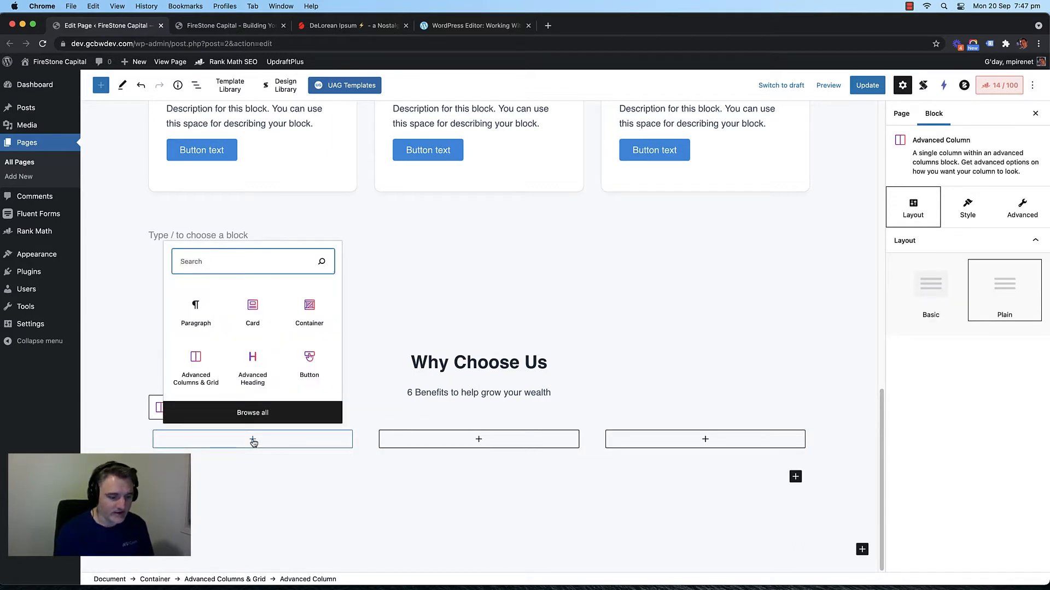
type("list")
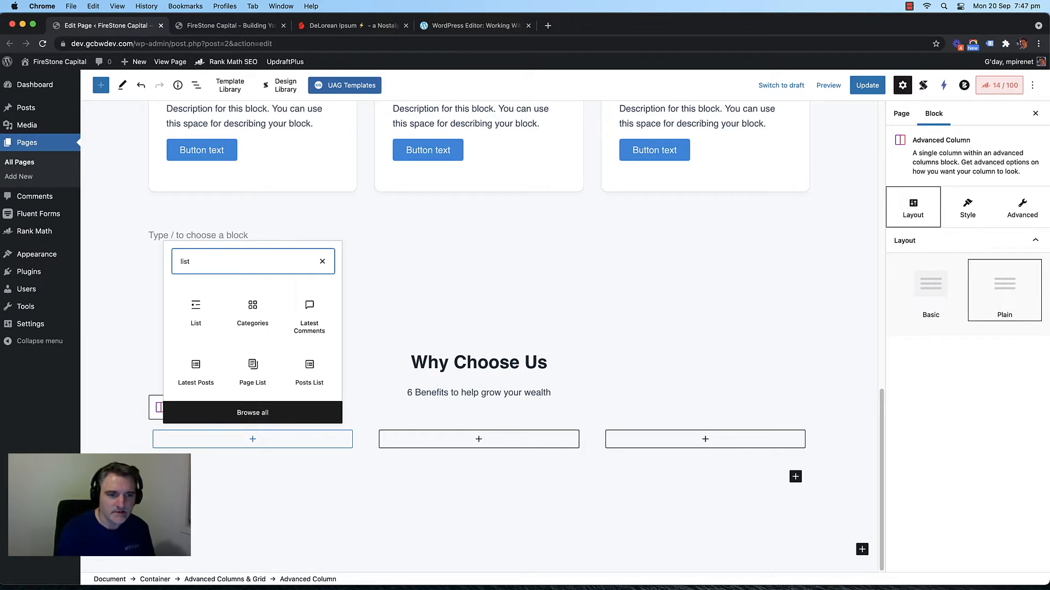
key("BackSpace")
key("BackSpace")
key("BackSpace")
key("BackSpace")
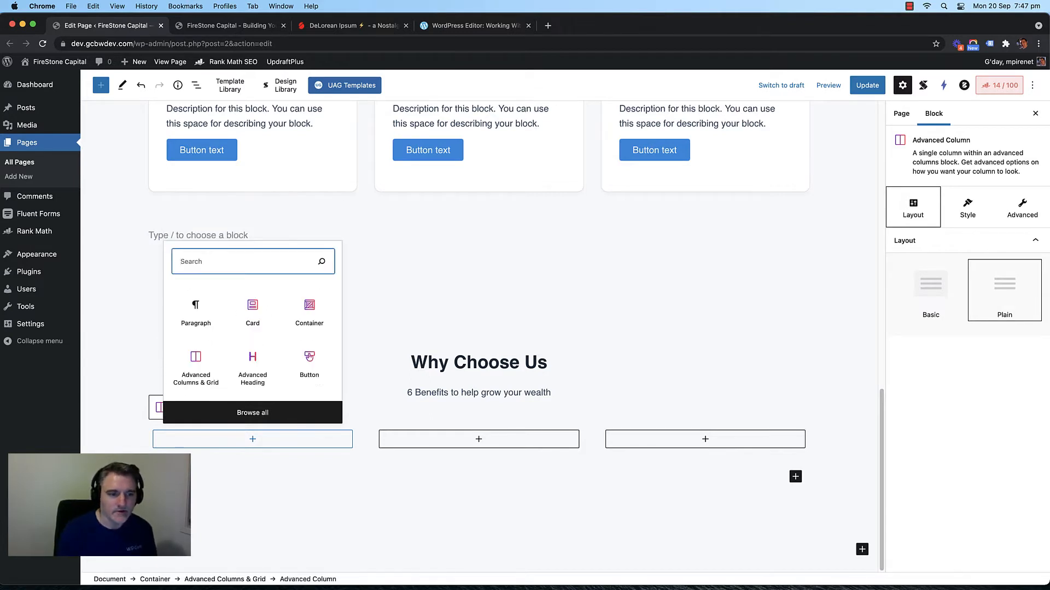
left_click(260, 413)
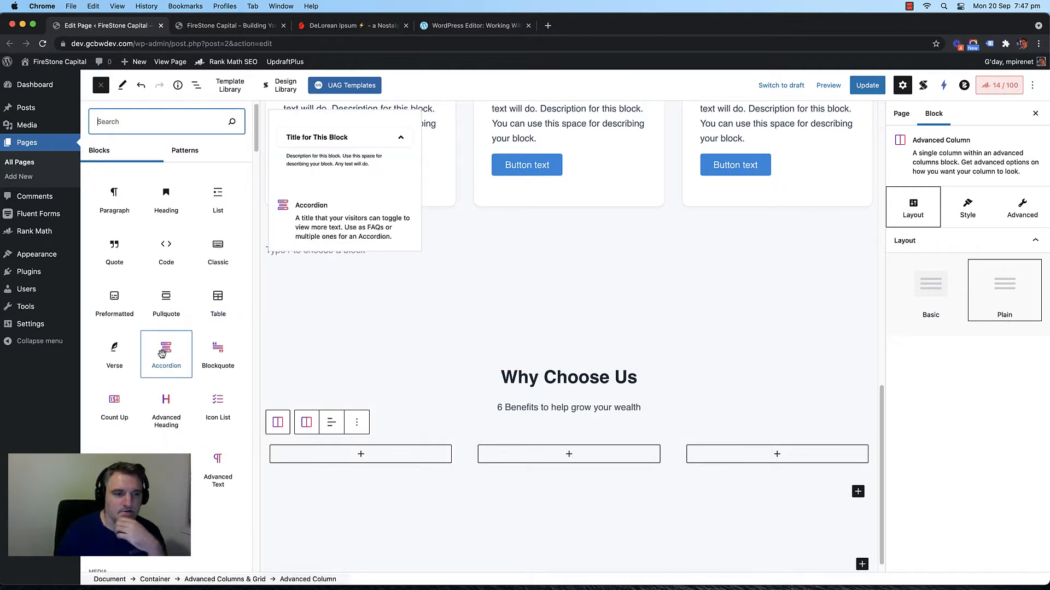
scroll(162, 354, "down", 15)
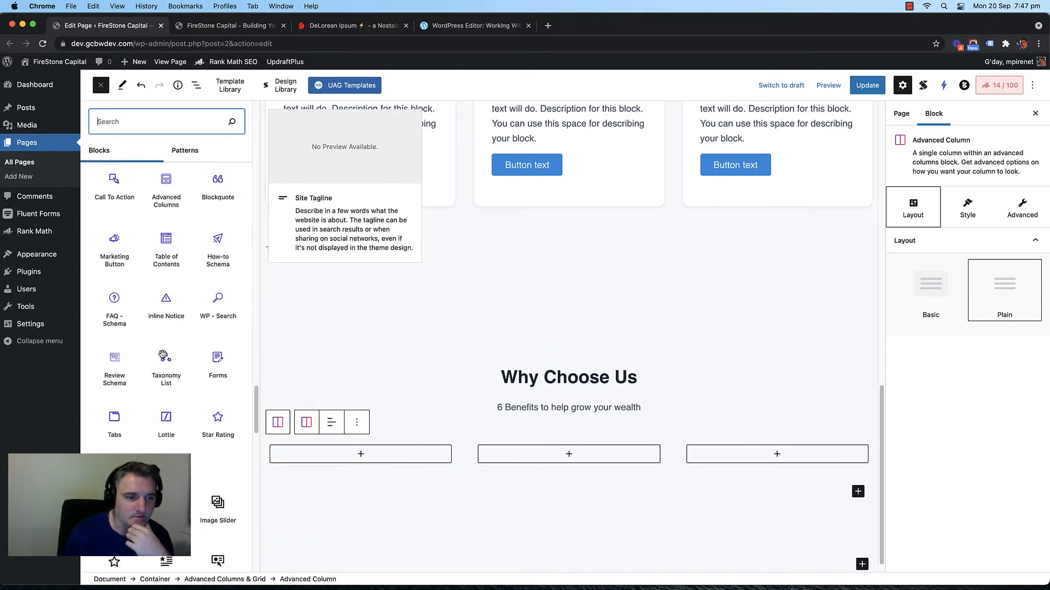
scroll(164, 355, "down", 10)
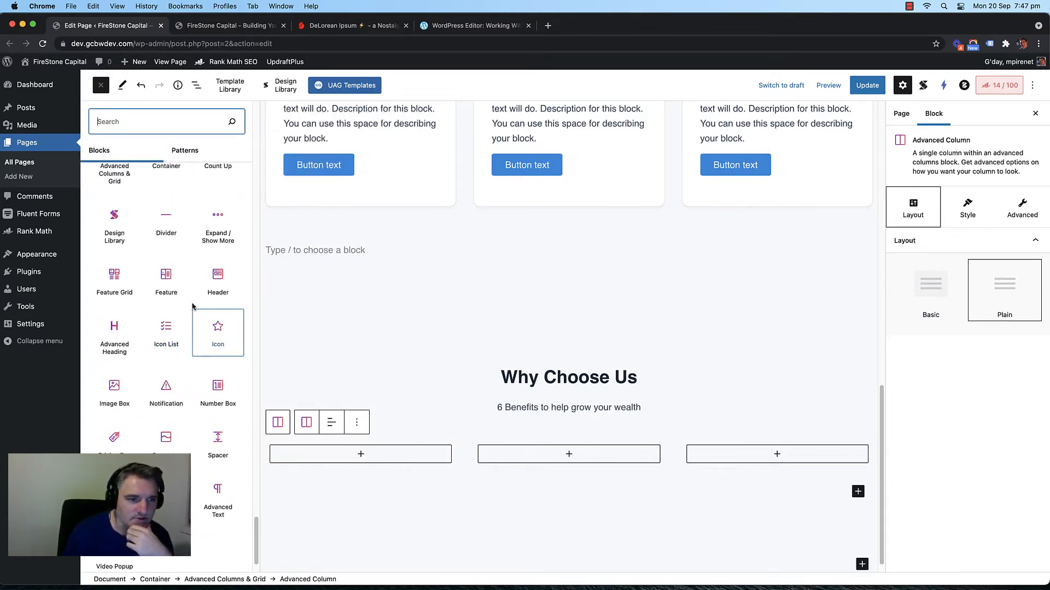
scroll(188, 312, "up", 5)
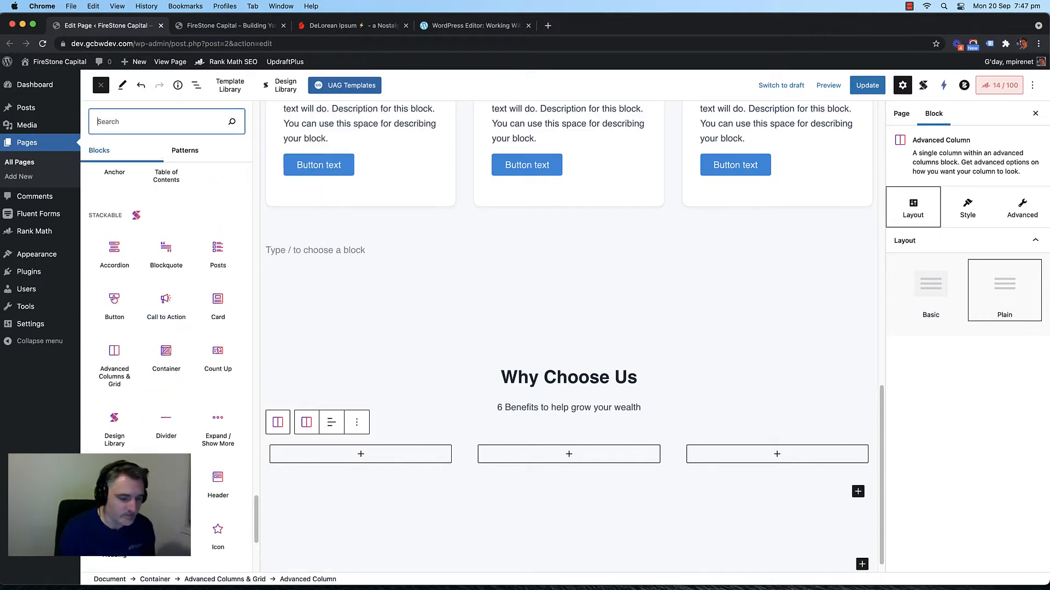
type("icon")
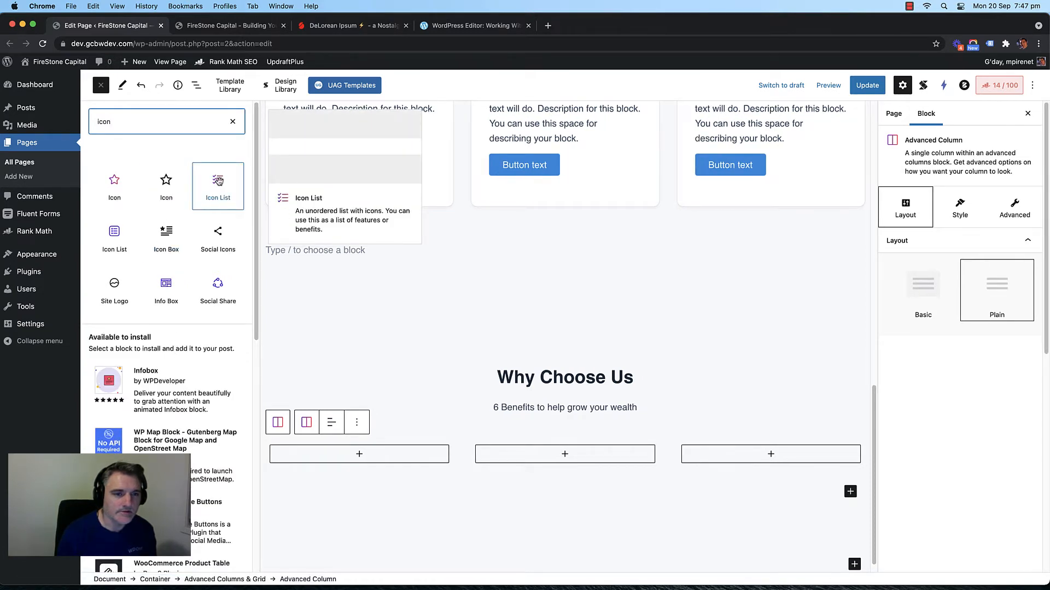
Step: Insert an Icon List block into the first column, then remove it again
left_click(383, 464)
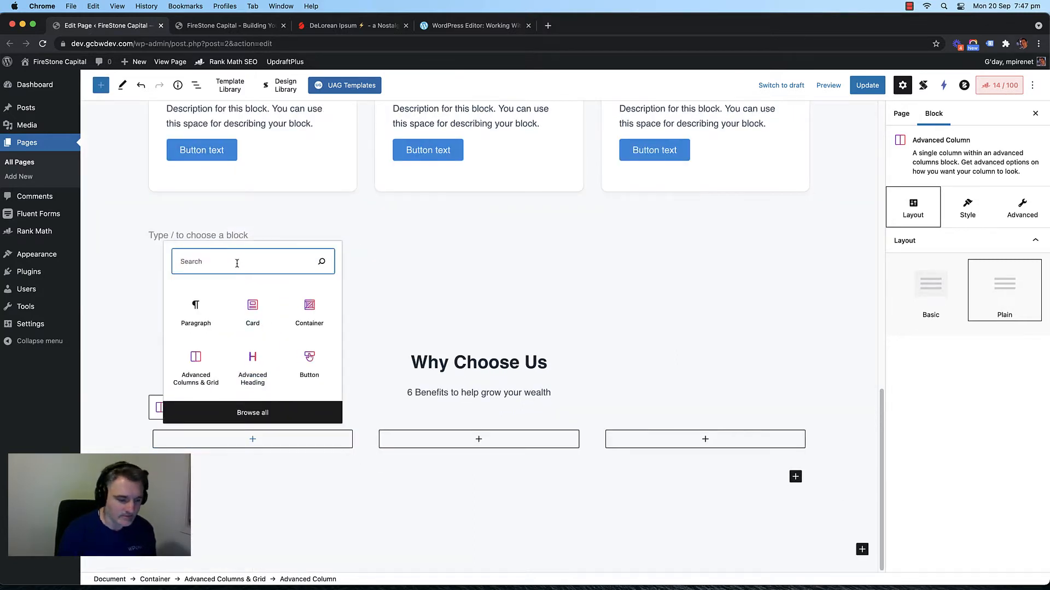
type("icon")
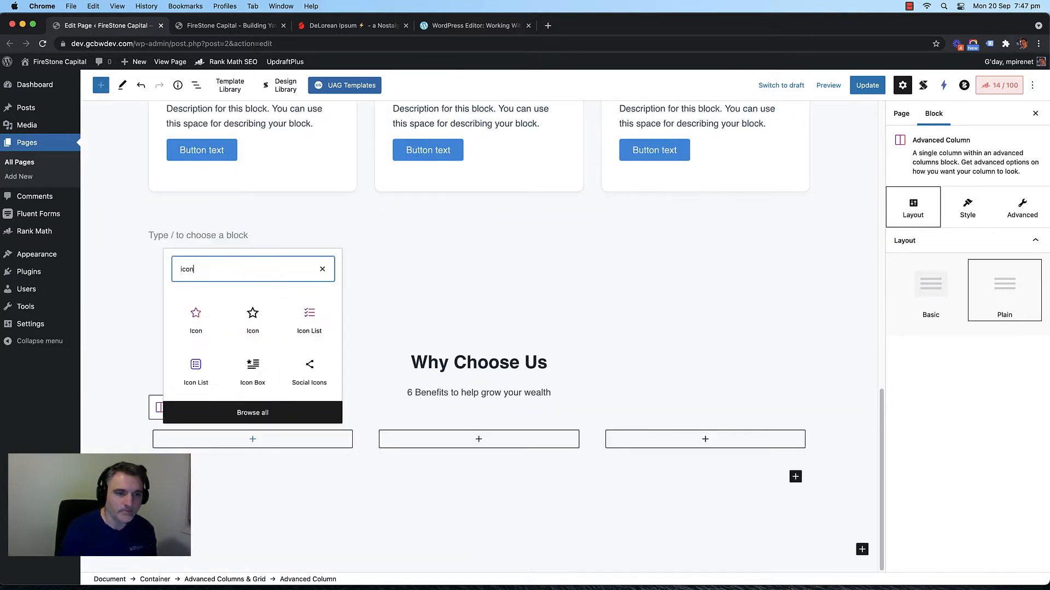
left_click(301, 319)
scroll(326, 348, "down", 3)
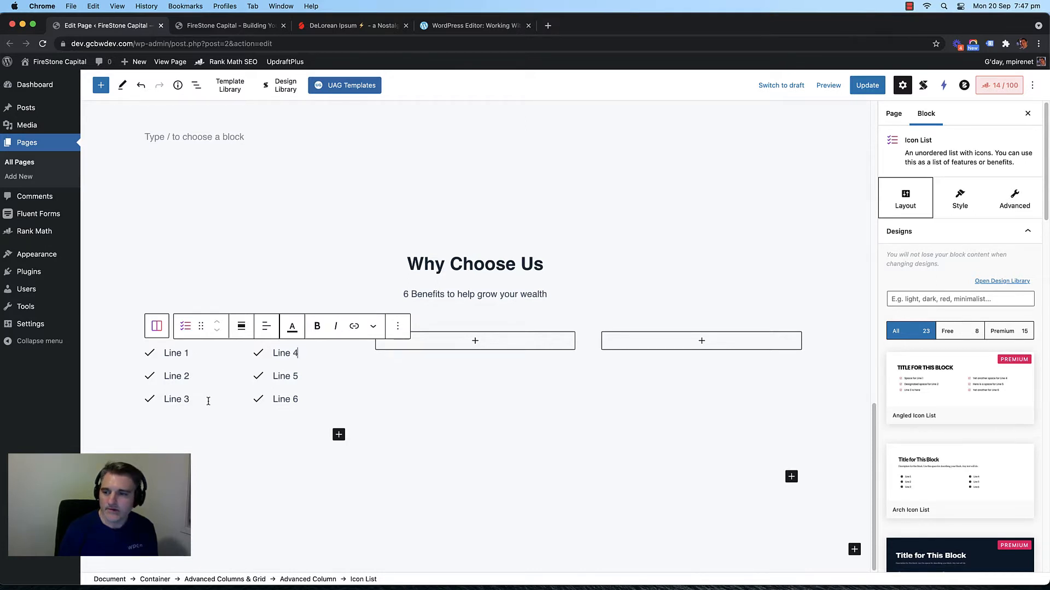
left_click(398, 326)
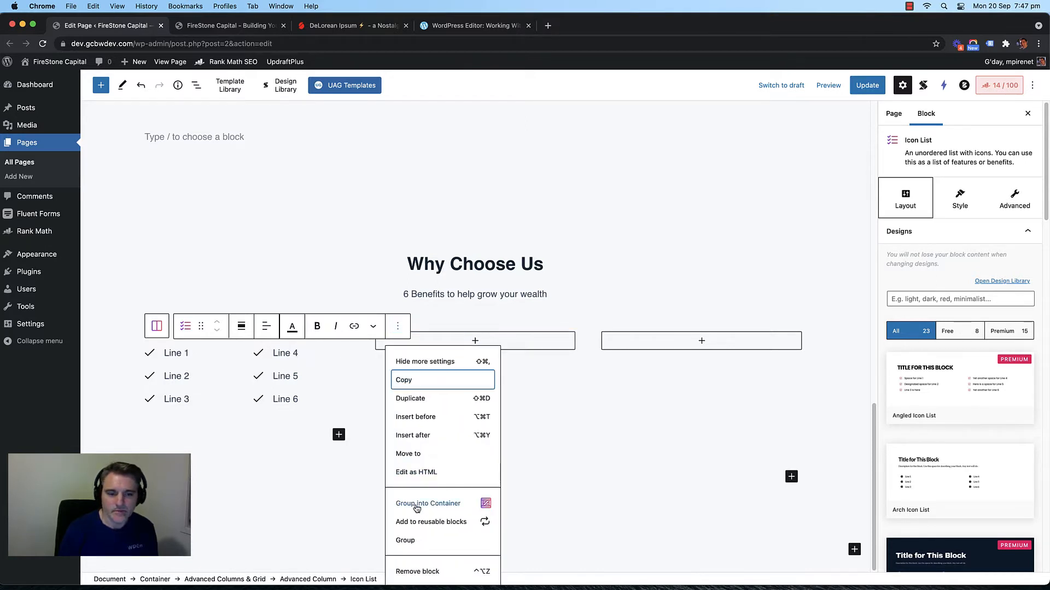
left_click(423, 569)
Step: Insert an Icon Box block into the now empty first column
left_click(254, 464)
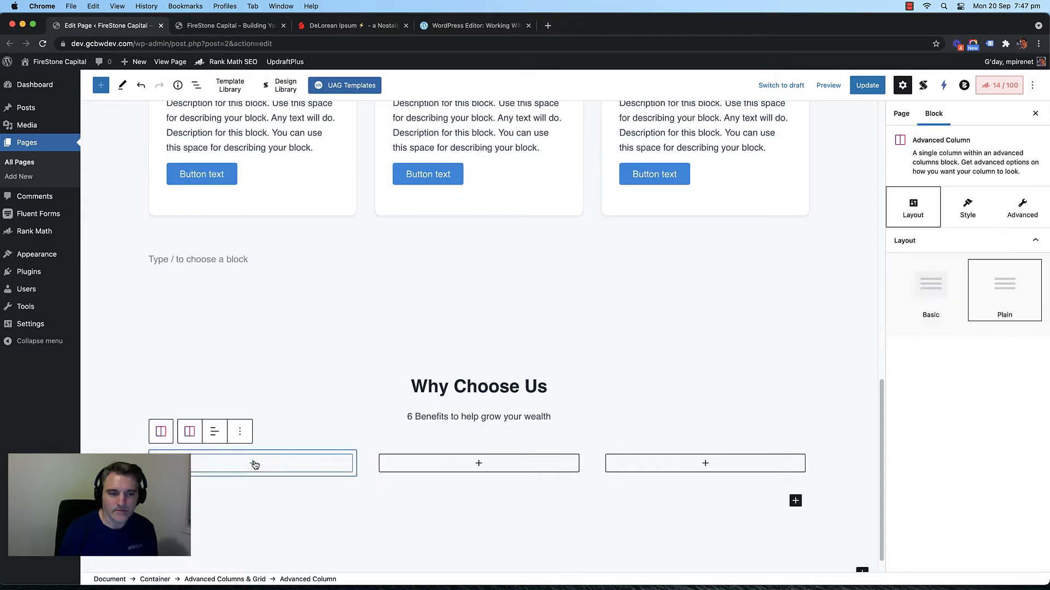
left_click(255, 465)
type("icon")
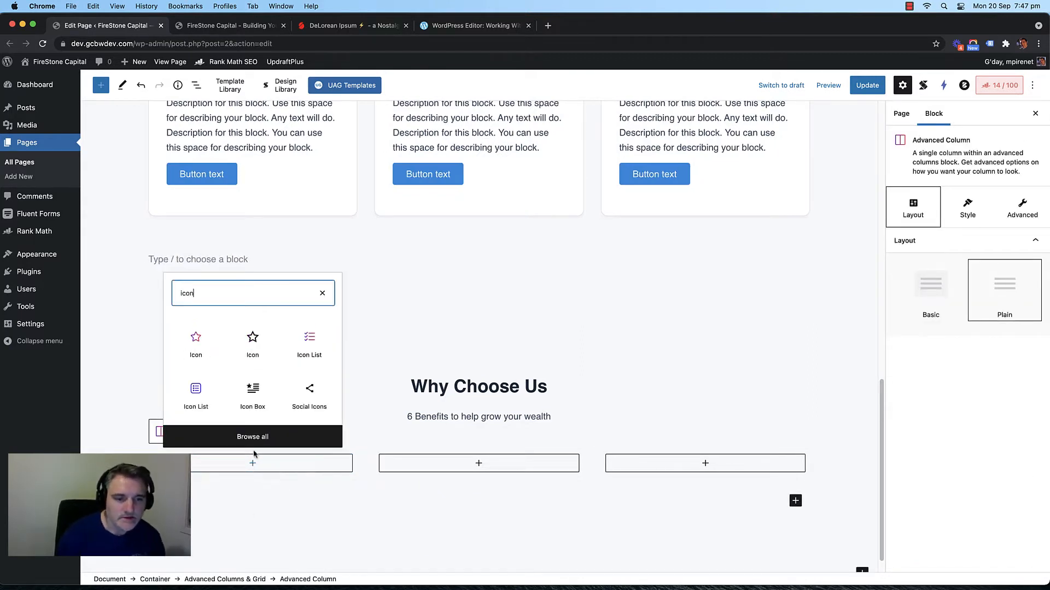
left_click(252, 393)
scroll(430, 421, "down", 5)
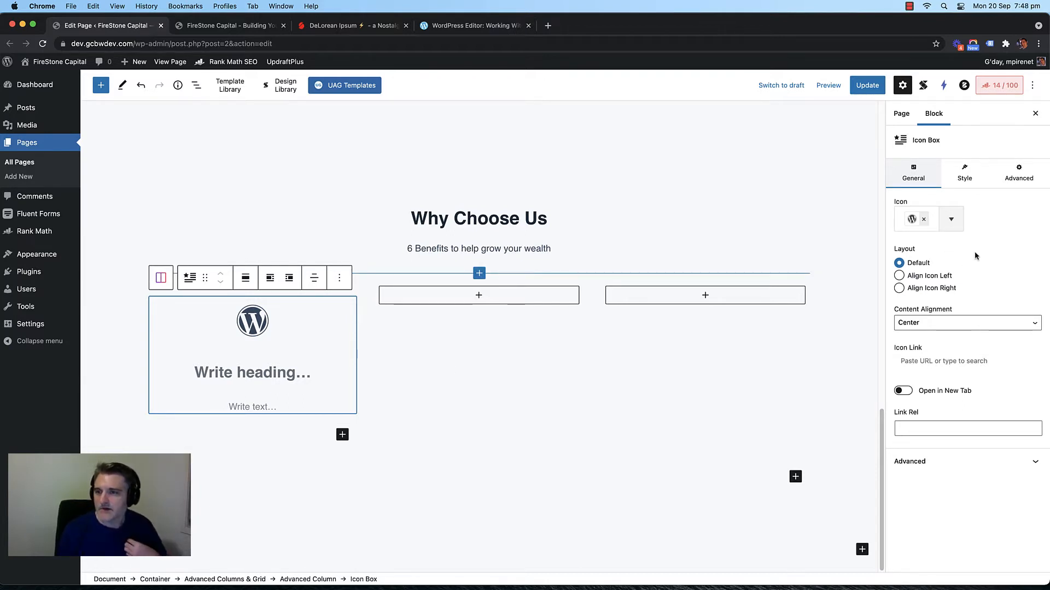
Step: Give the first icon box the heading Reason #1
left_click(965, 174)
left_click(919, 179)
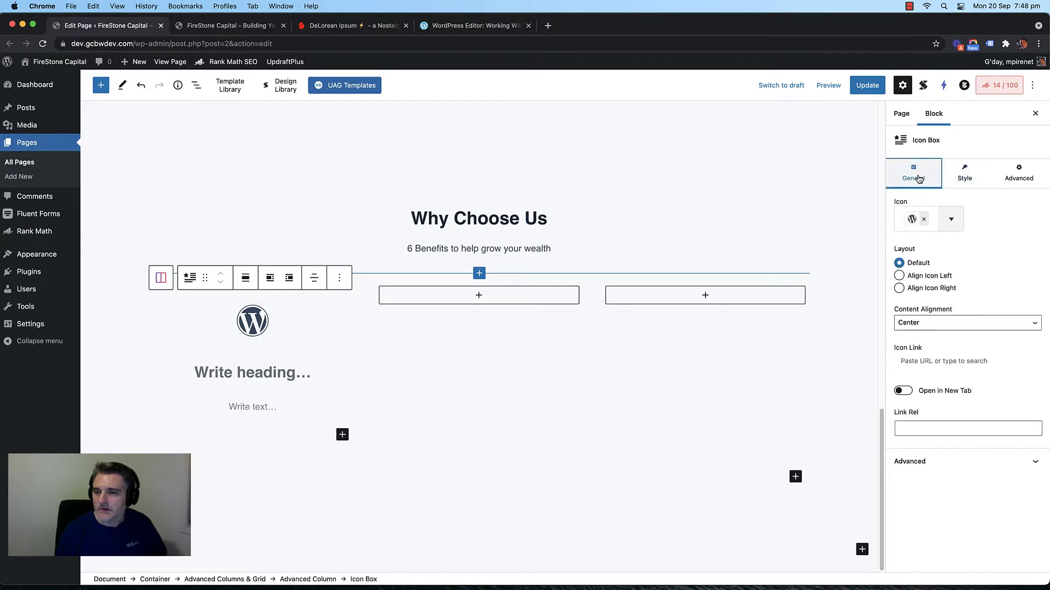
left_click(264, 373)
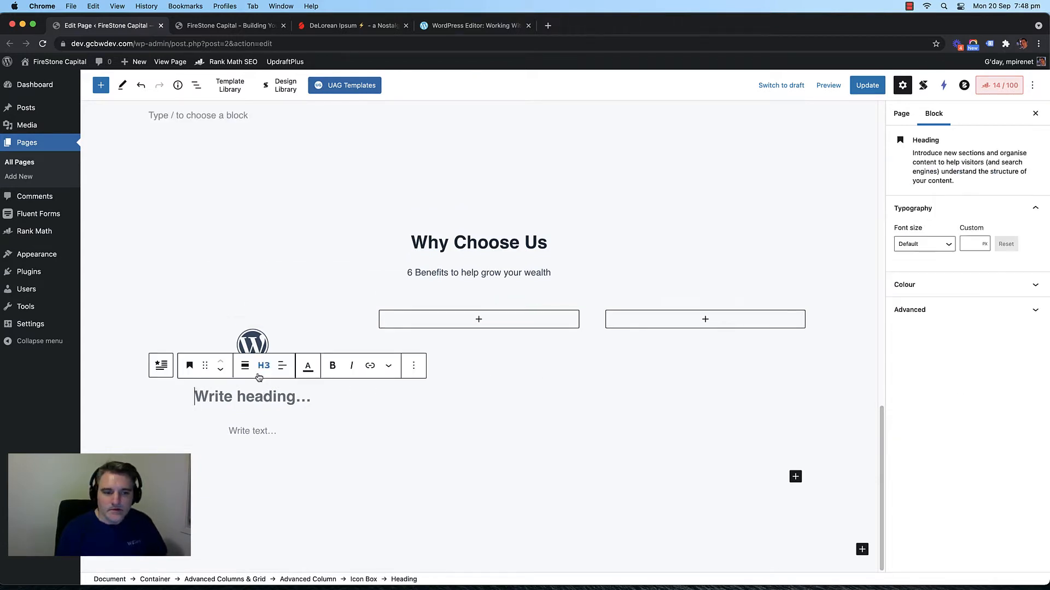
left_click(280, 359)
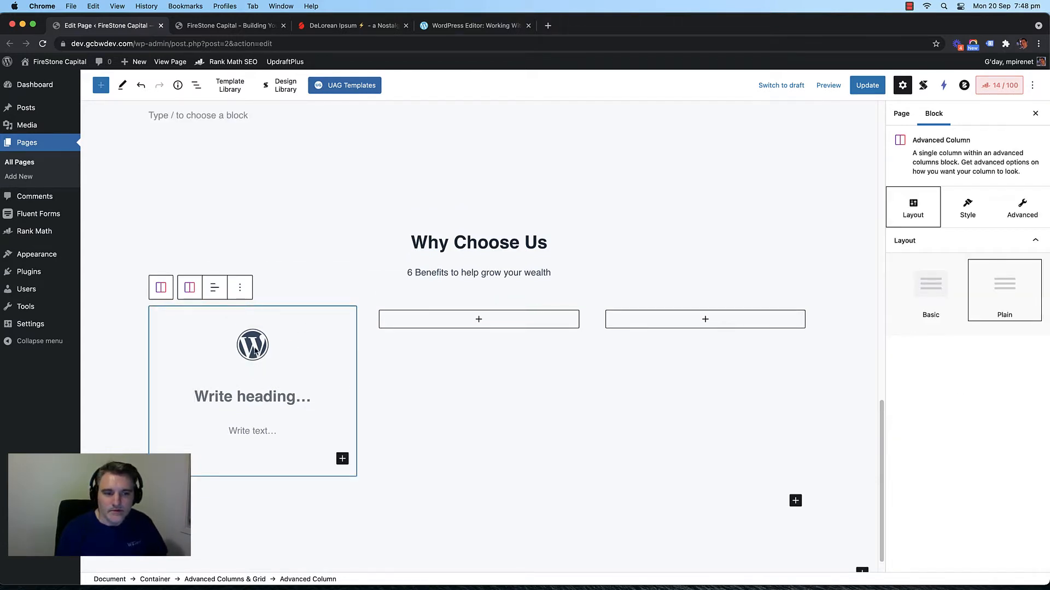
left_click(248, 402)
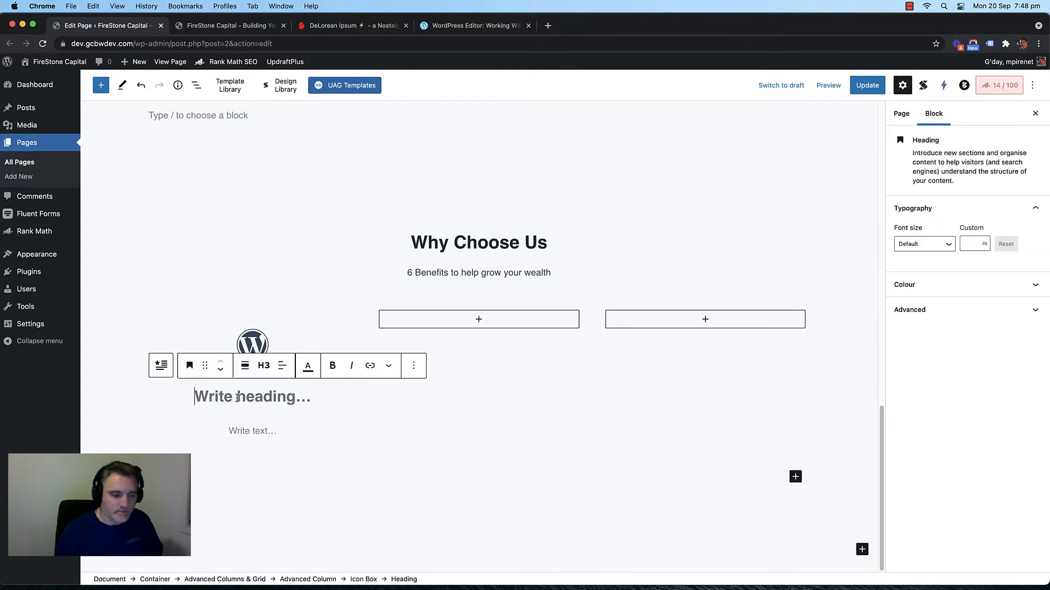
type("Reason #2")
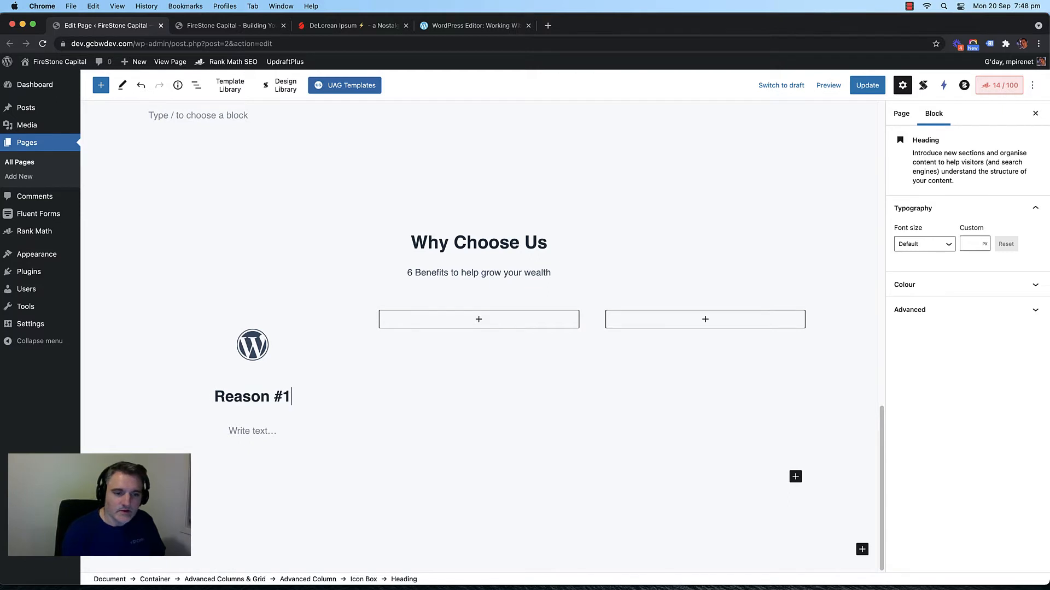
Step: Set the icon box description to 'This is awesome'
left_click(237, 429)
type("This is awseo")
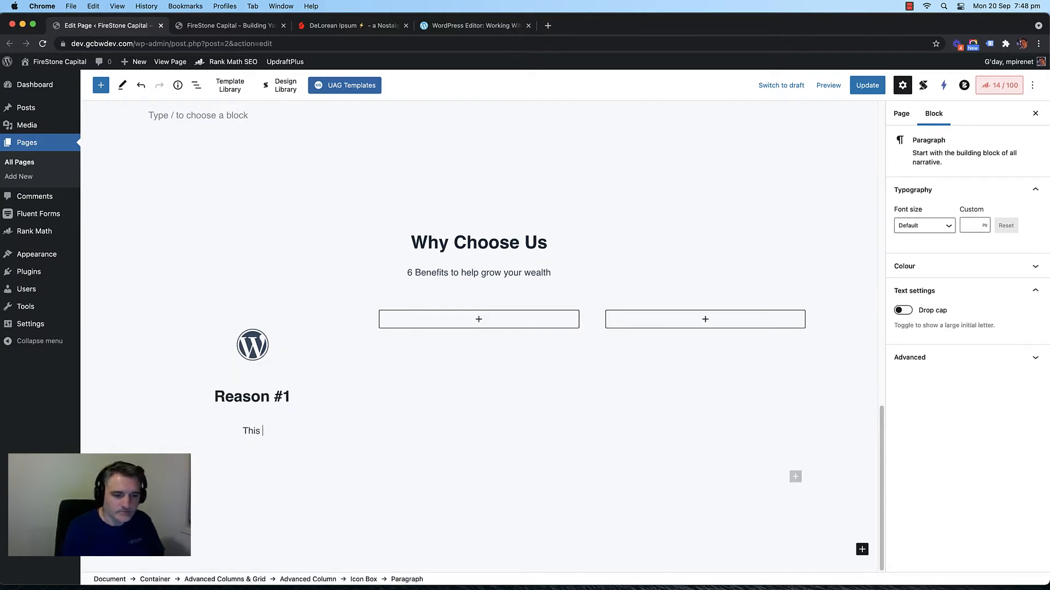
key("BackSpace")
key("BackSpace")
key("BackSpace")
type("esome")
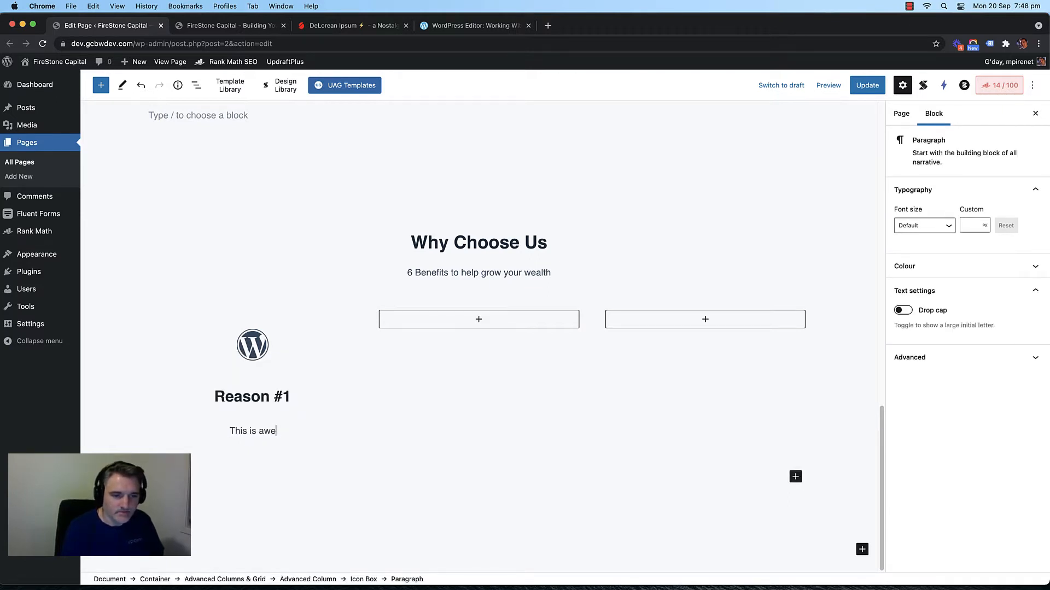
left_click(296, 345)
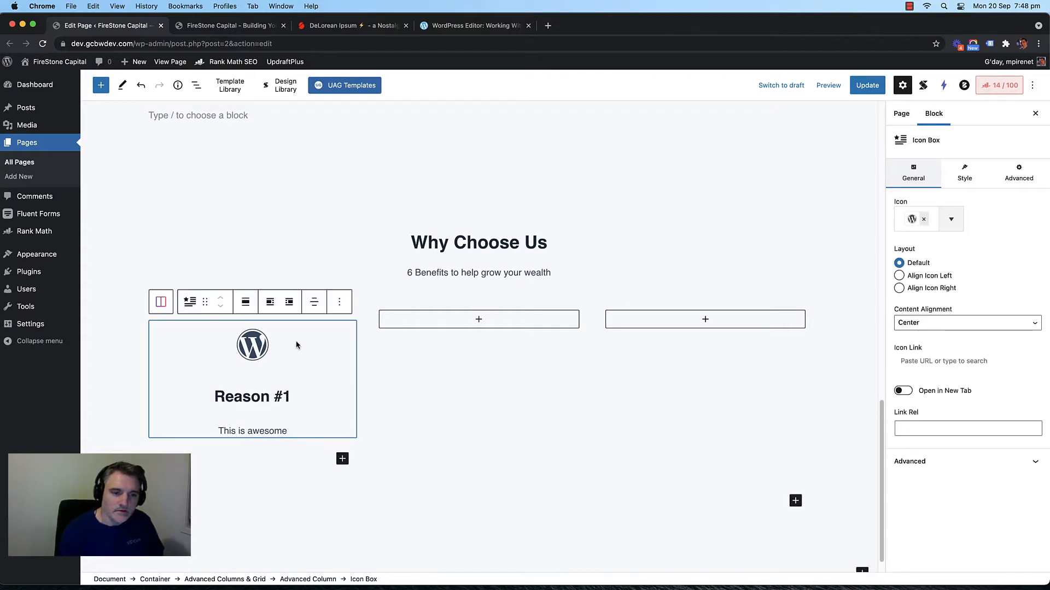
Step: Paste a copy of the Reason #1 box into the middle column and renumber it Reason #2
left_click(477, 320)
left_click(479, 320)
left_click(419, 388)
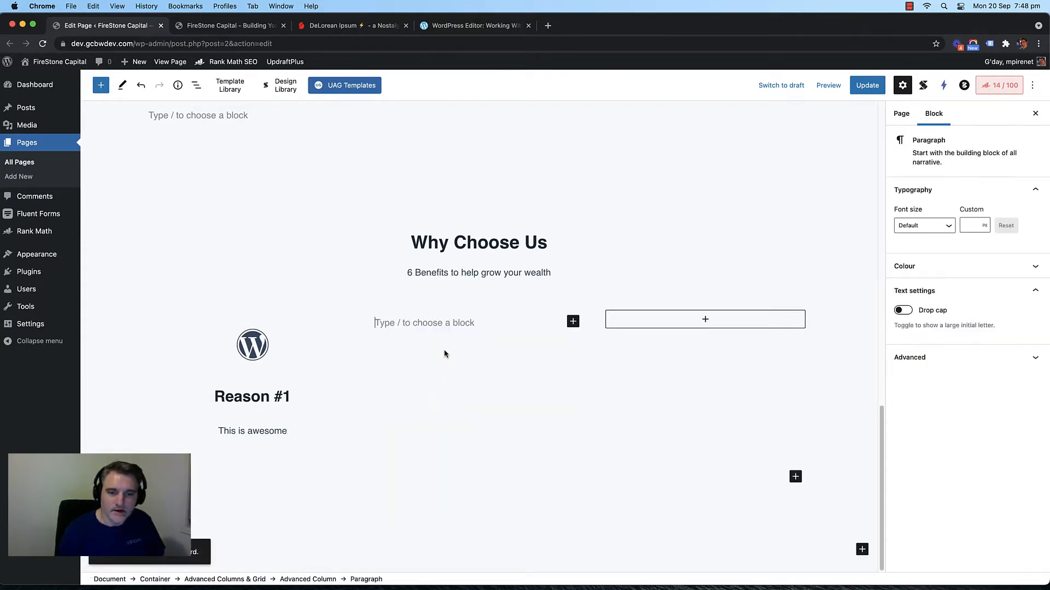
scroll(444, 349, "up", 2)
key("super+v")
scroll(492, 372, "down", 3)
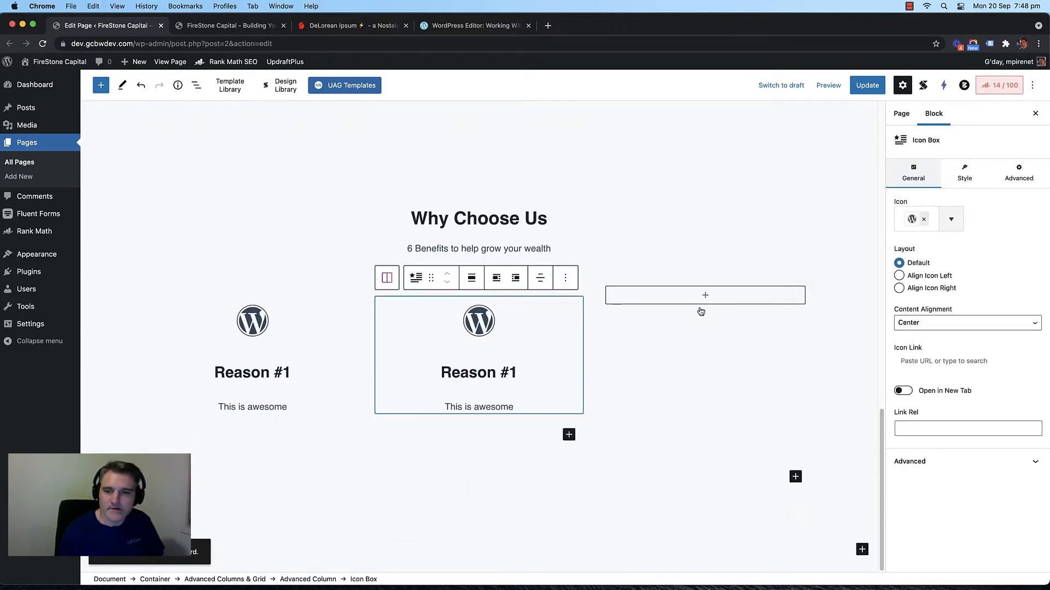
left_click(520, 373)
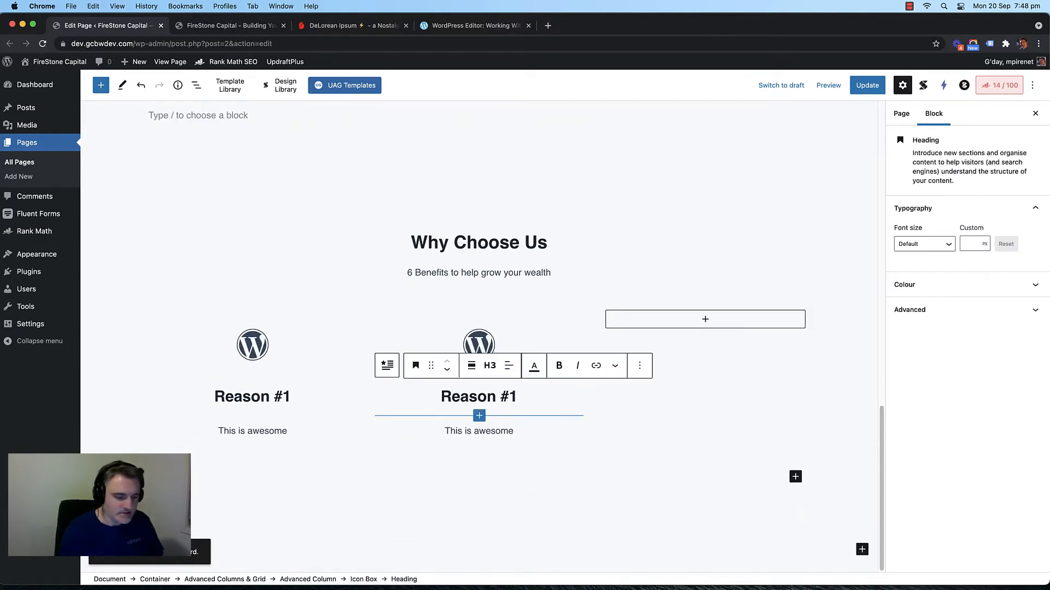
key("BackSpace")
type("2")
Step: Paste another Reason #1 copy into the third column and renumber it Reason #3
left_click(751, 346)
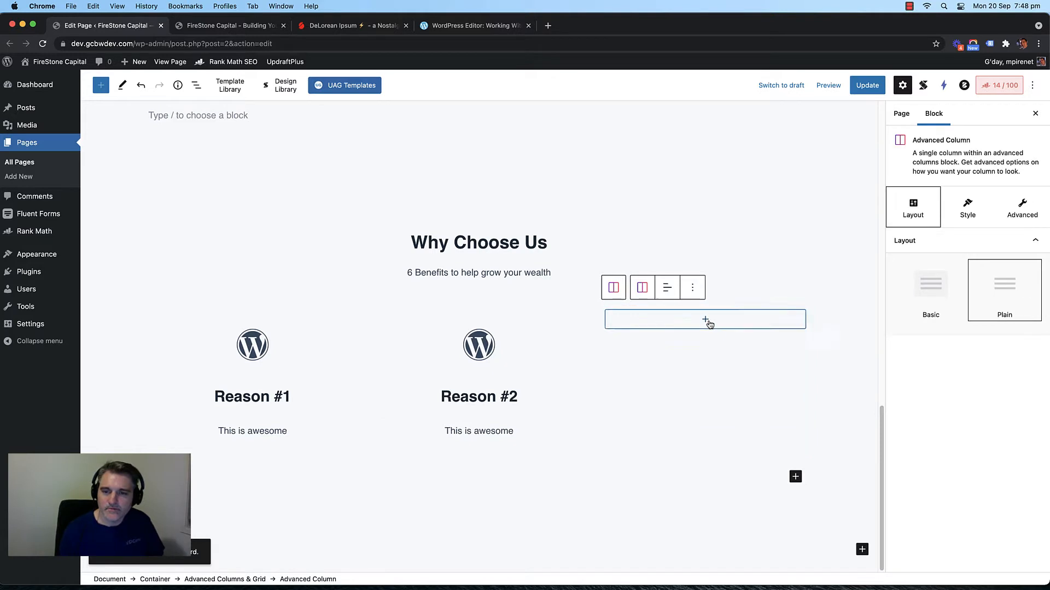
left_click(706, 320)
left_click(648, 404)
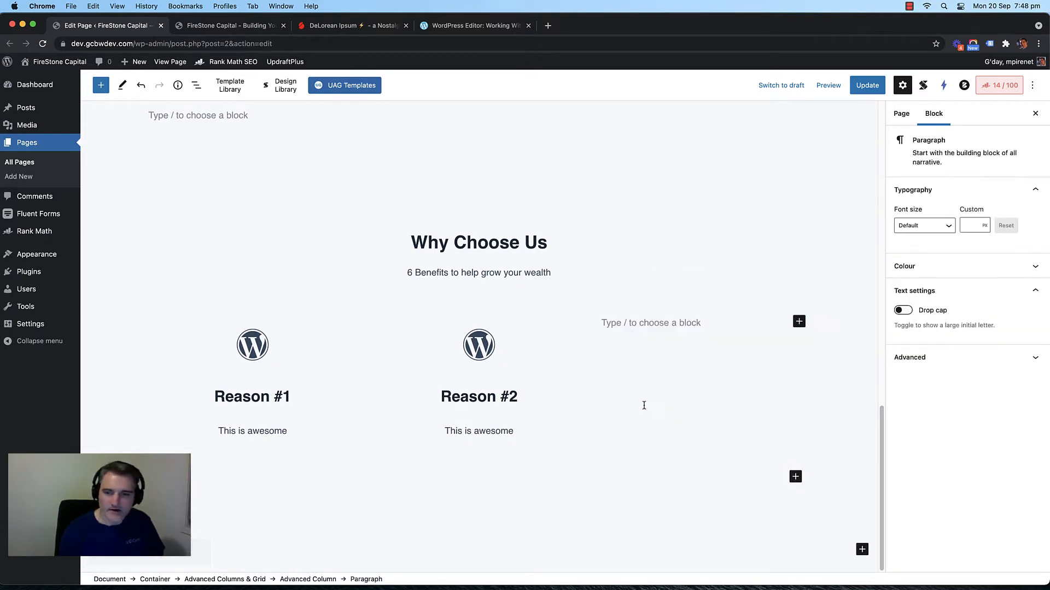
scroll(651, 394, "up", 2)
key("super+v")
scroll(705, 421, "down", 1)
left_click(743, 449)
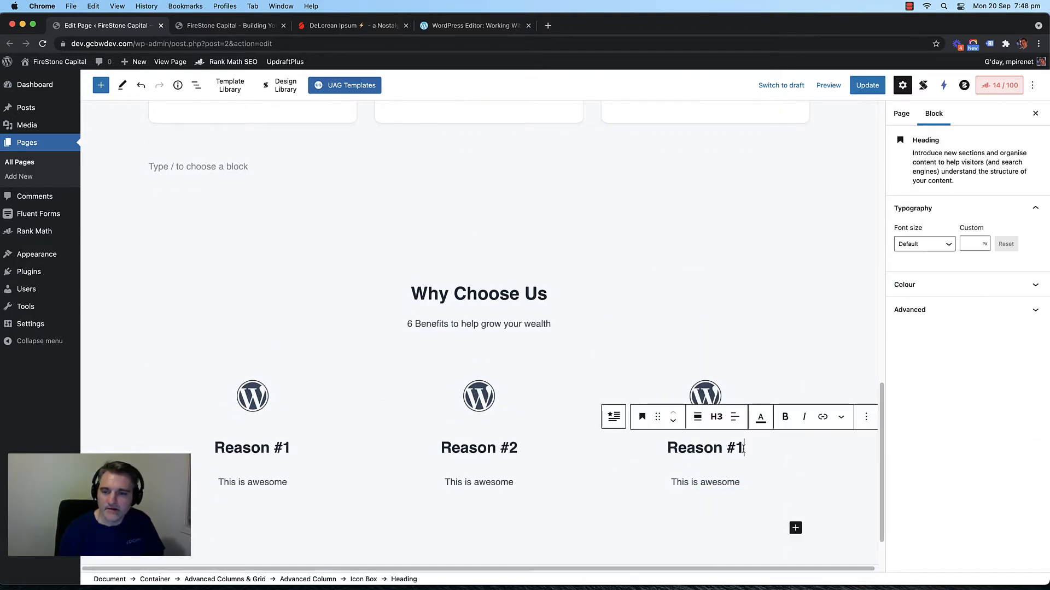
key("BackSpace")
type("3")
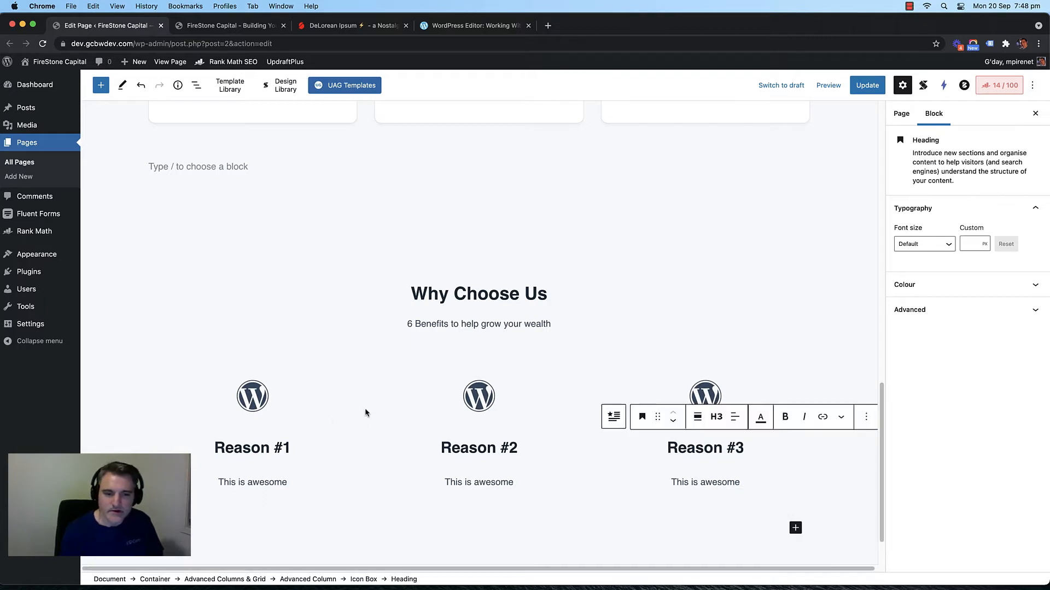
Step: Duplicate the three-column row of reasons
left_click(387, 412)
scroll(387, 411, "down", 3)
left_click(297, 289)
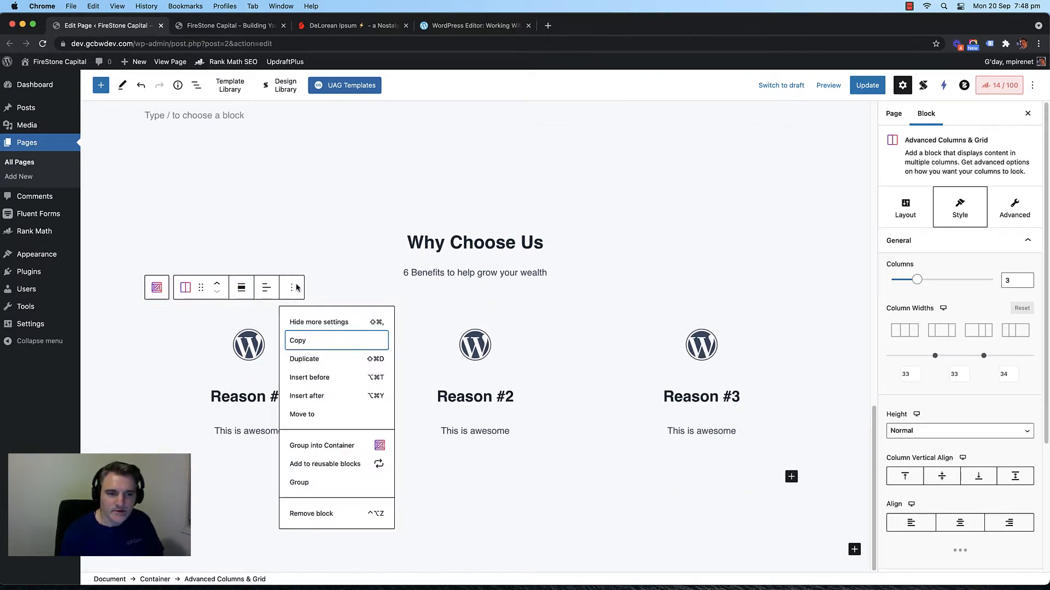
left_click(309, 360)
scroll(451, 381, "down", 3)
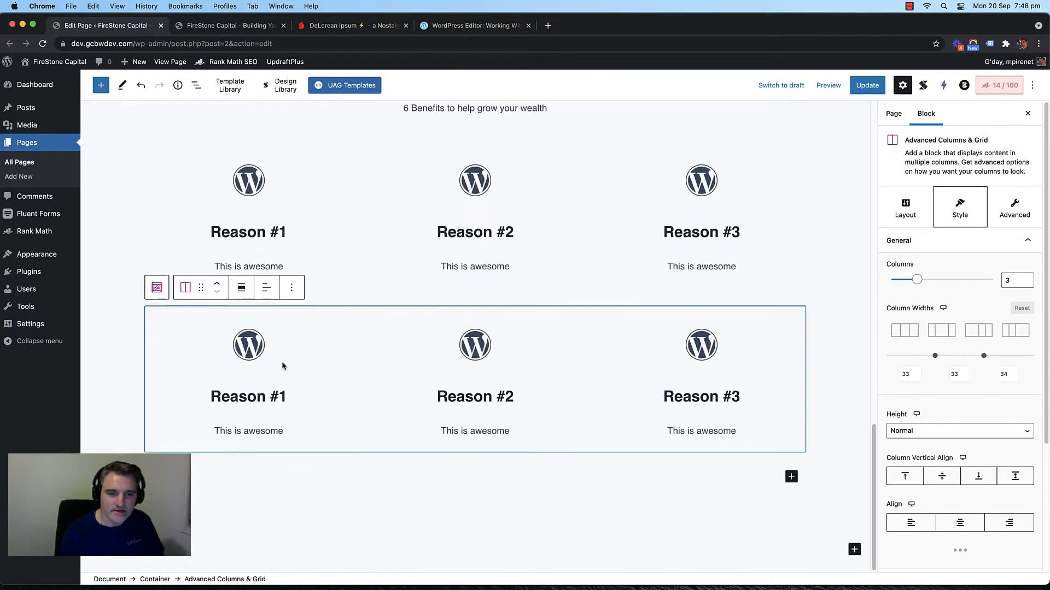
Step: Renumber the duplicated row's headings to Reason #4, Reason #5 and Reason #6
left_click(283, 397)
key("BackSpace")
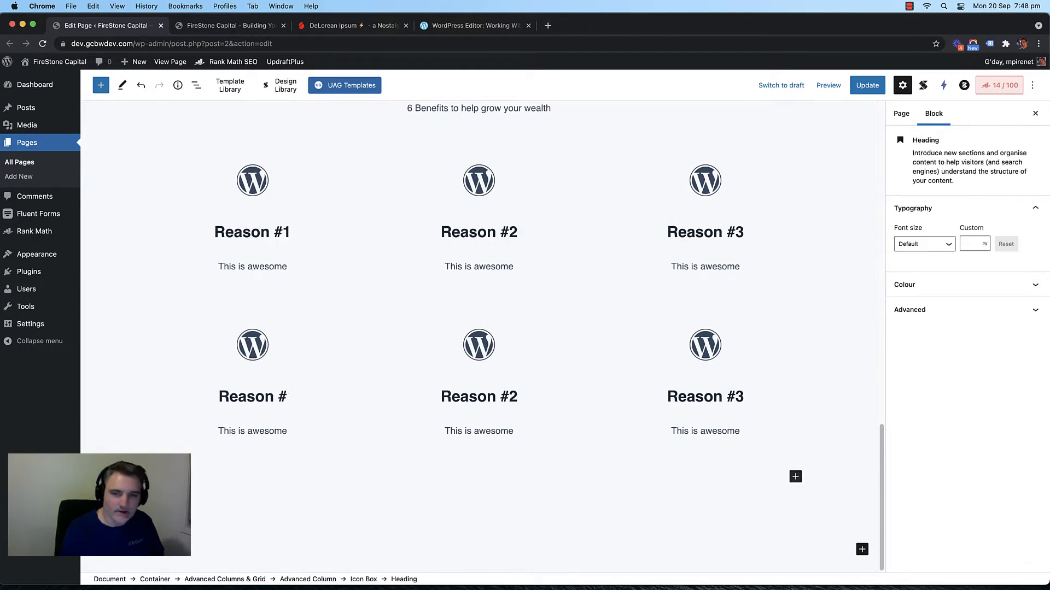
type("4")
left_click(517, 396)
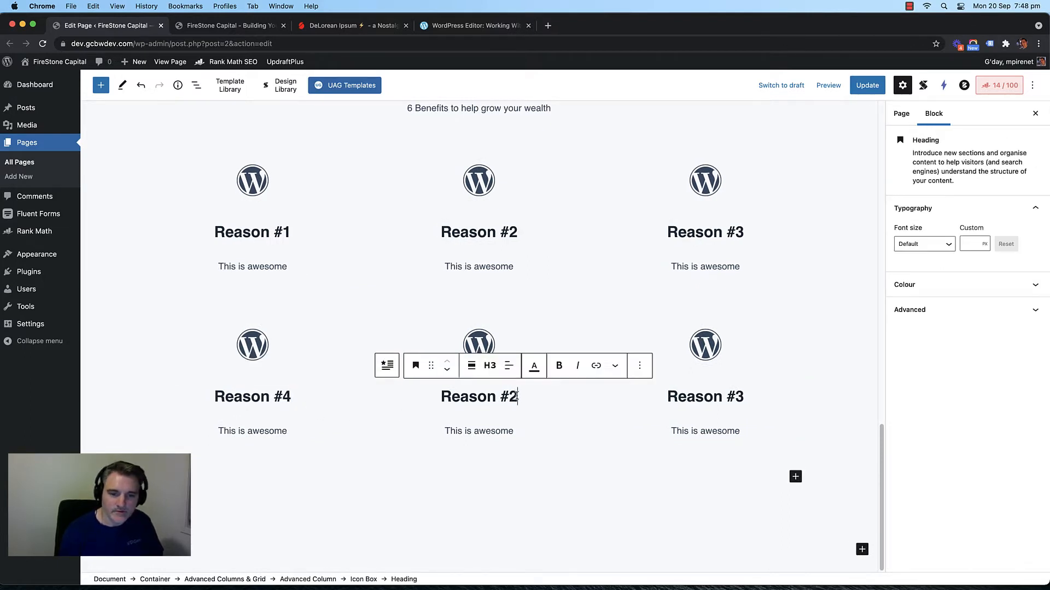
key("BackSpace")
type("4")
key("BackSpace")
type("5")
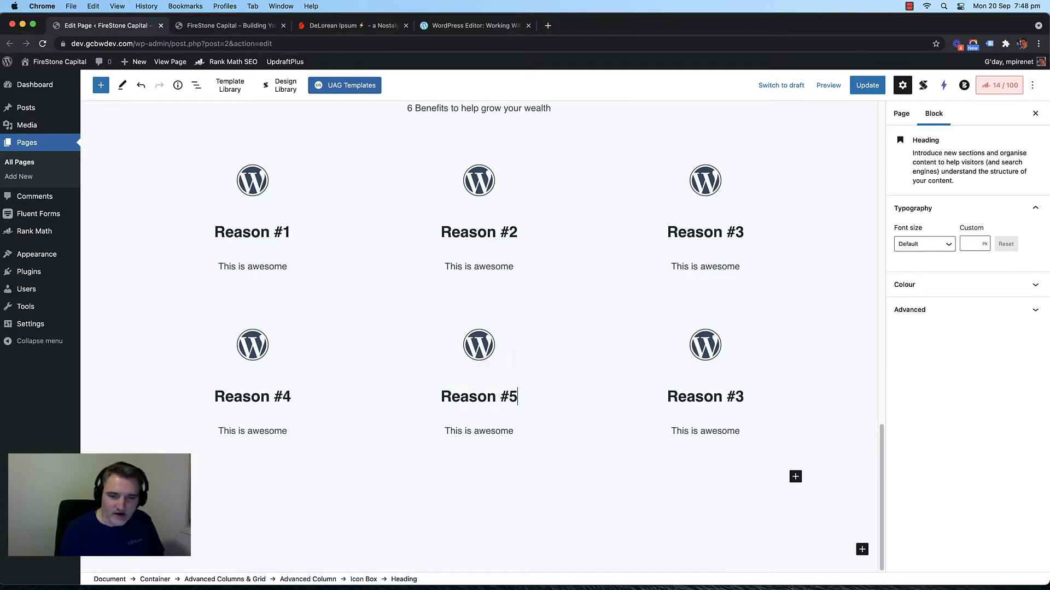
left_click(742, 397)
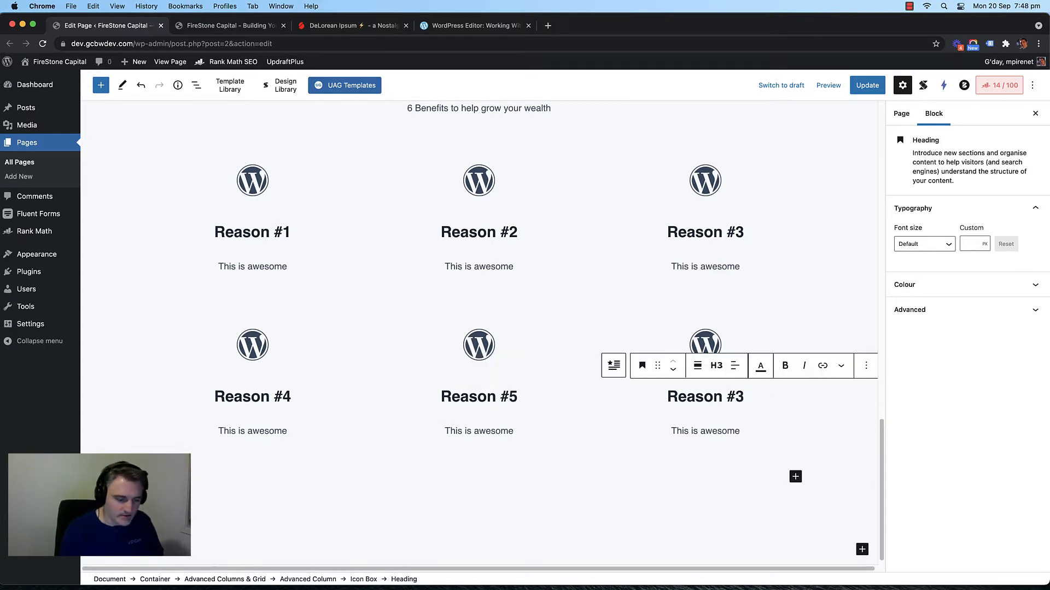
key("BackSpace")
type("6")
Step: Select the whole grid of reason columns through its parent blocks
scroll(192, 285, "up", 3)
left_click(151, 276)
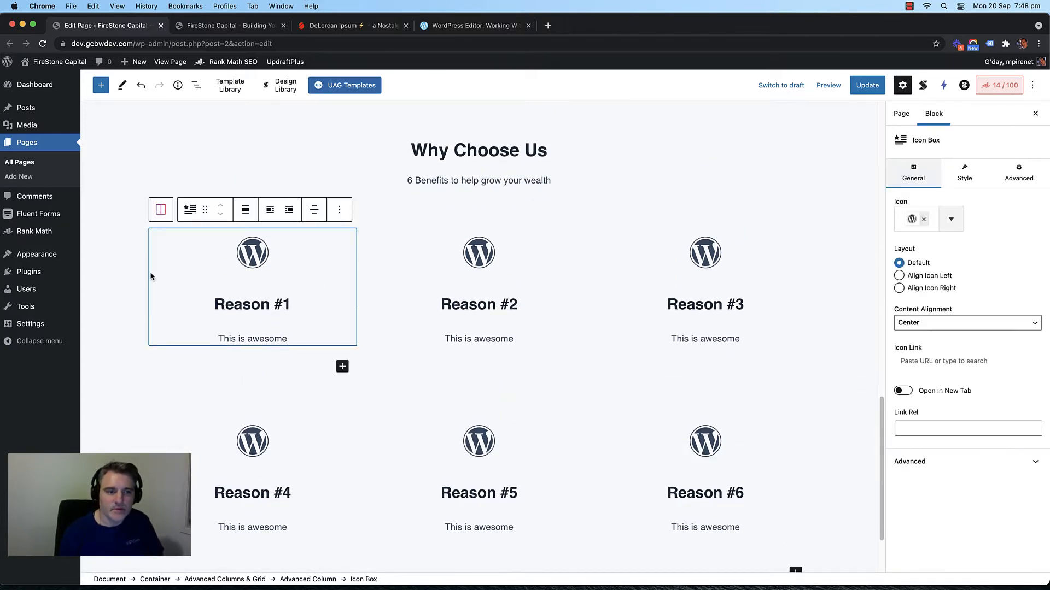
left_click(135, 303)
left_click(168, 356)
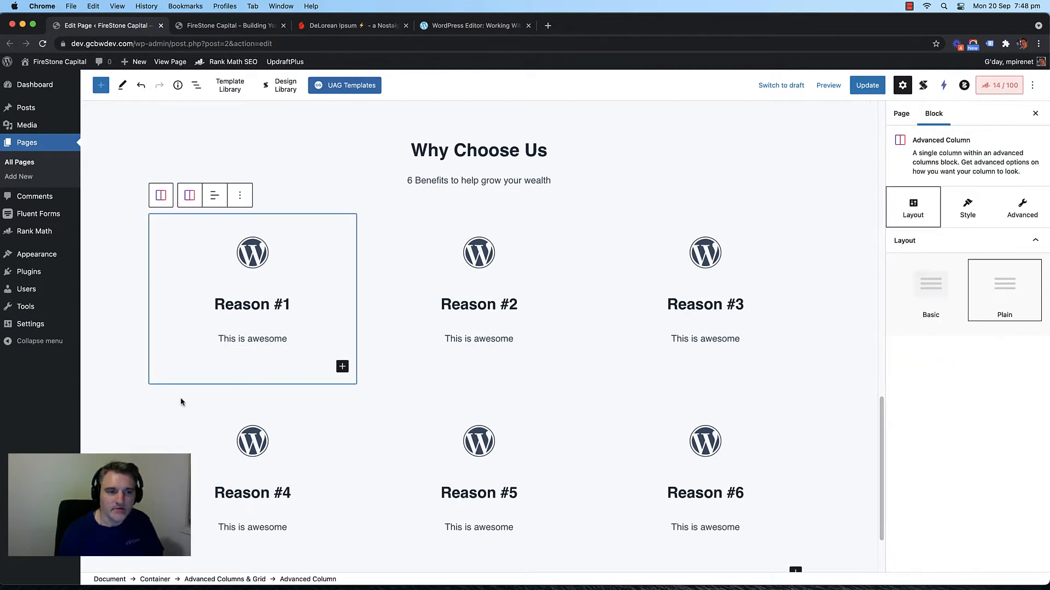
left_click(181, 402)
left_click(182, 358)
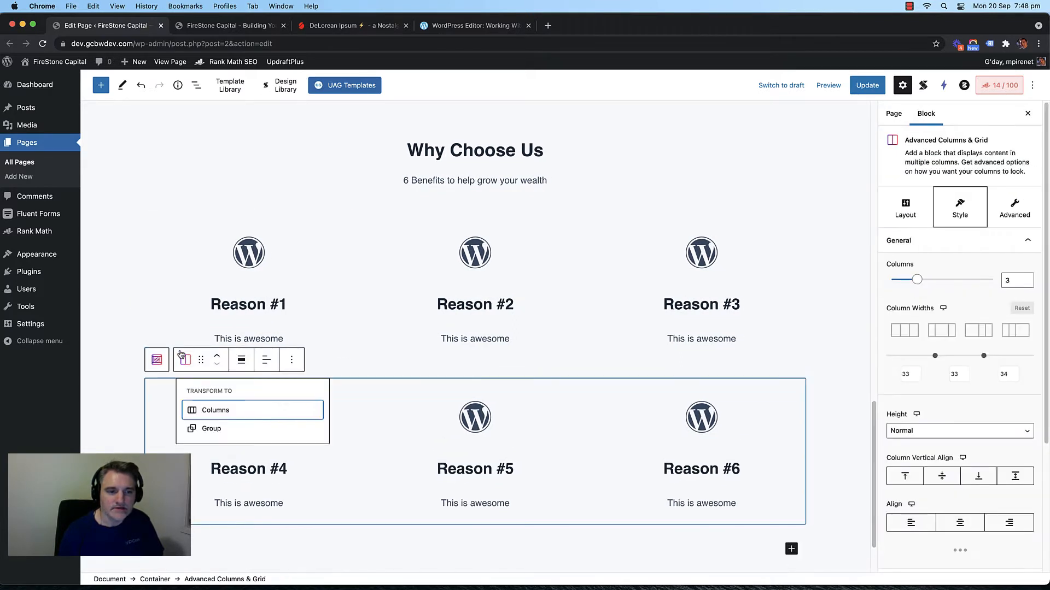
left_click(183, 304)
left_click(165, 287)
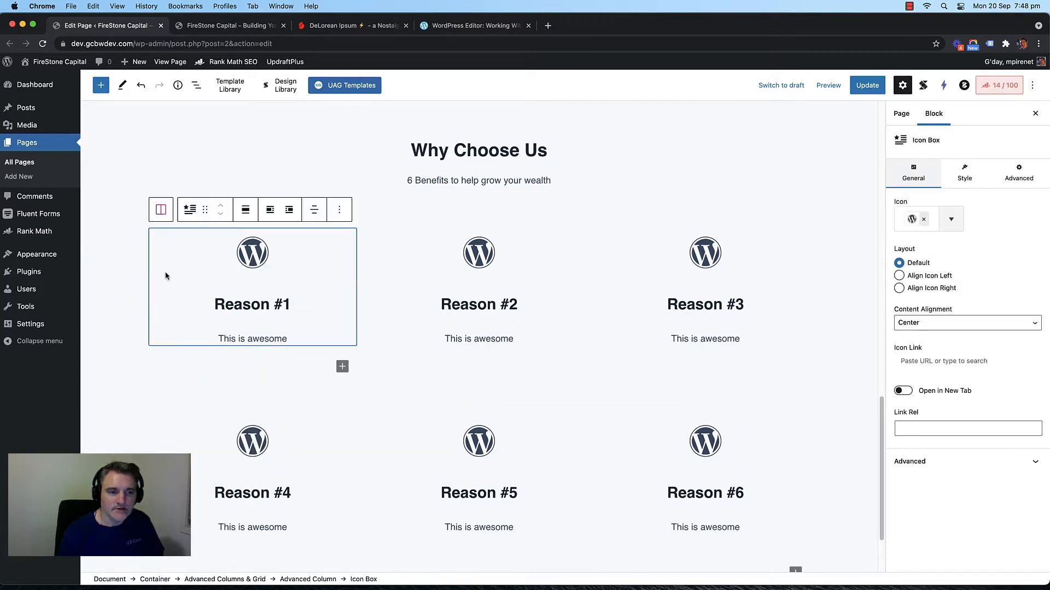
left_click(161, 210)
left_click(158, 195)
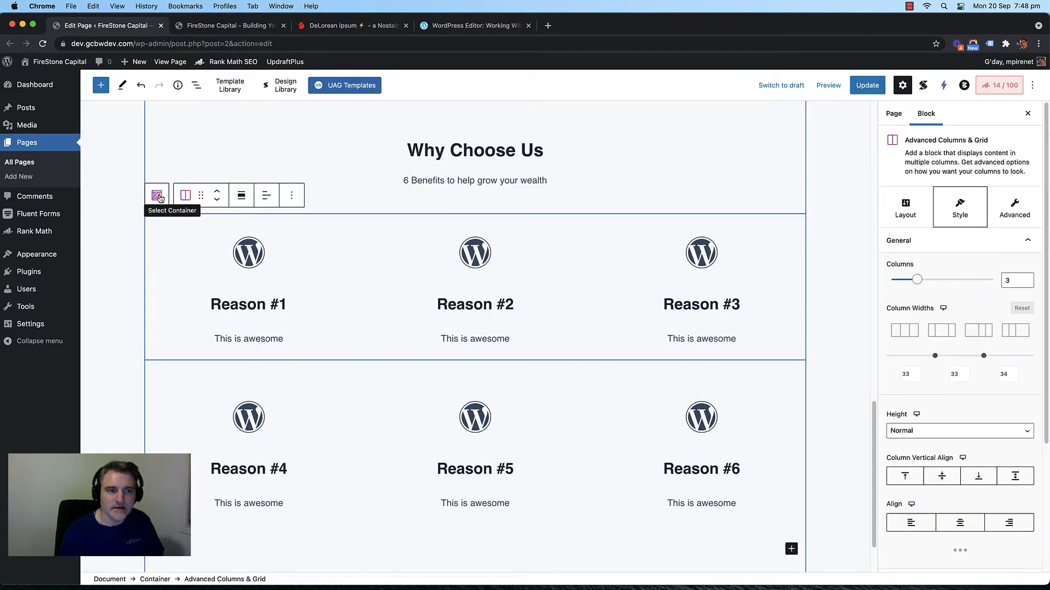
Step: Enable Block Background on the Why Choose Us container and choose the light grey swatch
left_click(159, 196)
scroll(164, 229, "up", 4)
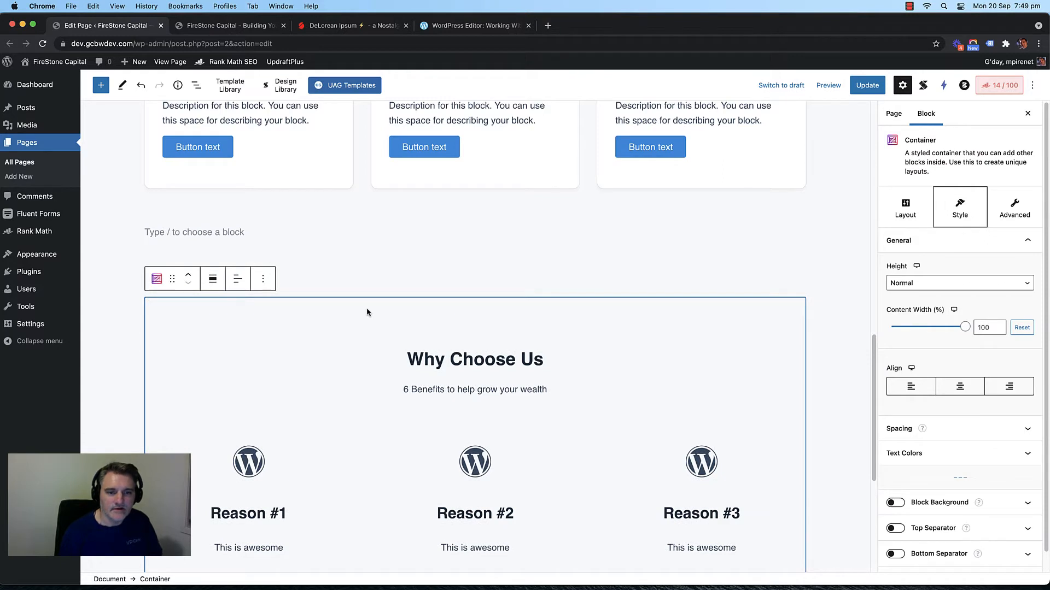
scroll(993, 390, "down", 1)
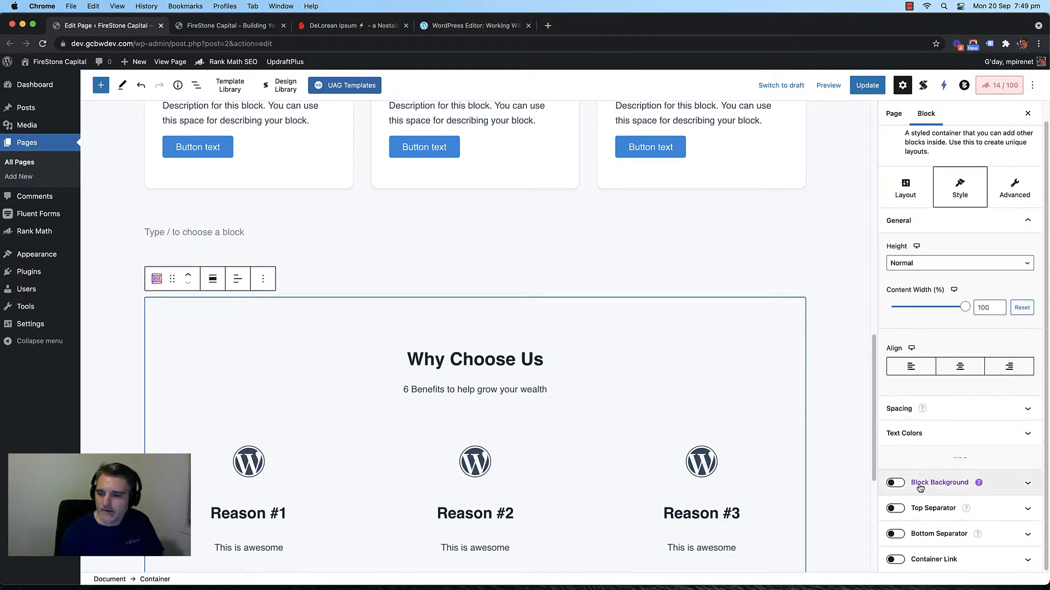
left_click(892, 482)
scroll(947, 441, "down", 5)
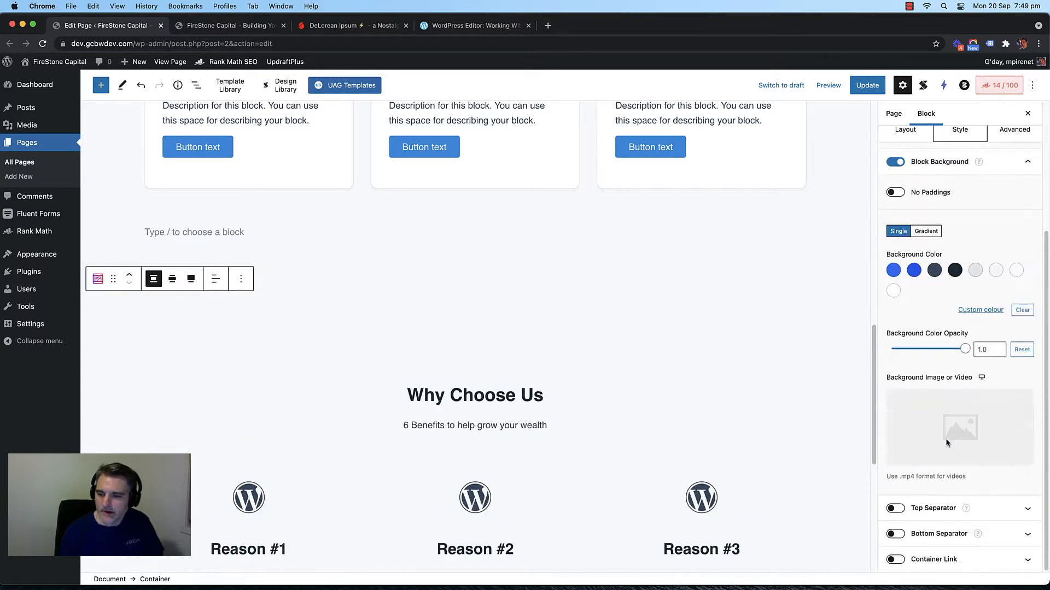
left_click(975, 271)
scroll(604, 373, "down", 6)
scroll(559, 379, "up", 5)
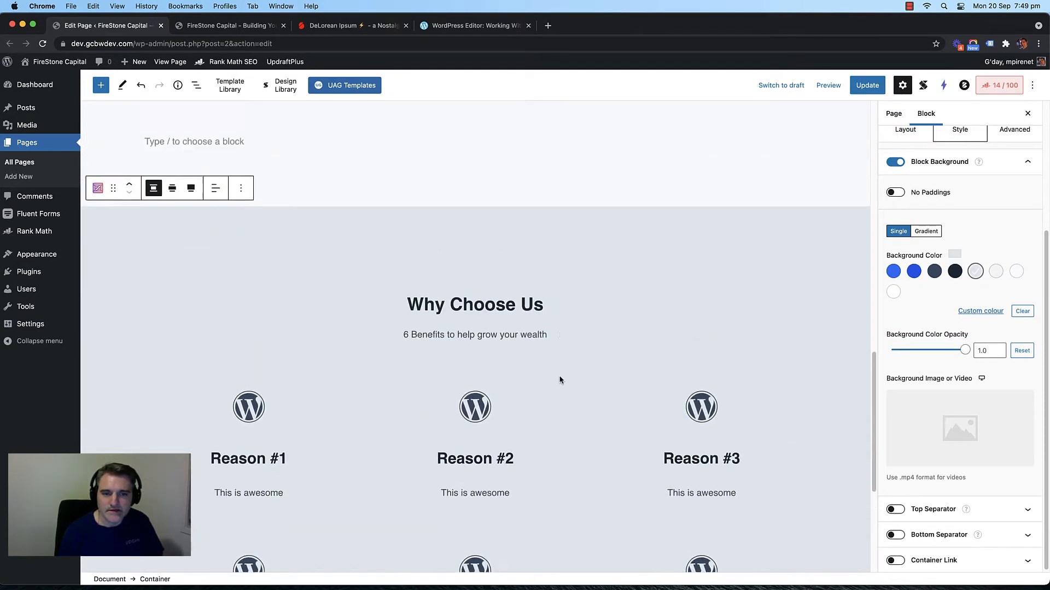
scroll(560, 377, "down", 5)
scroll(558, 386, "up", 2)
scroll(566, 299, "up", 15)
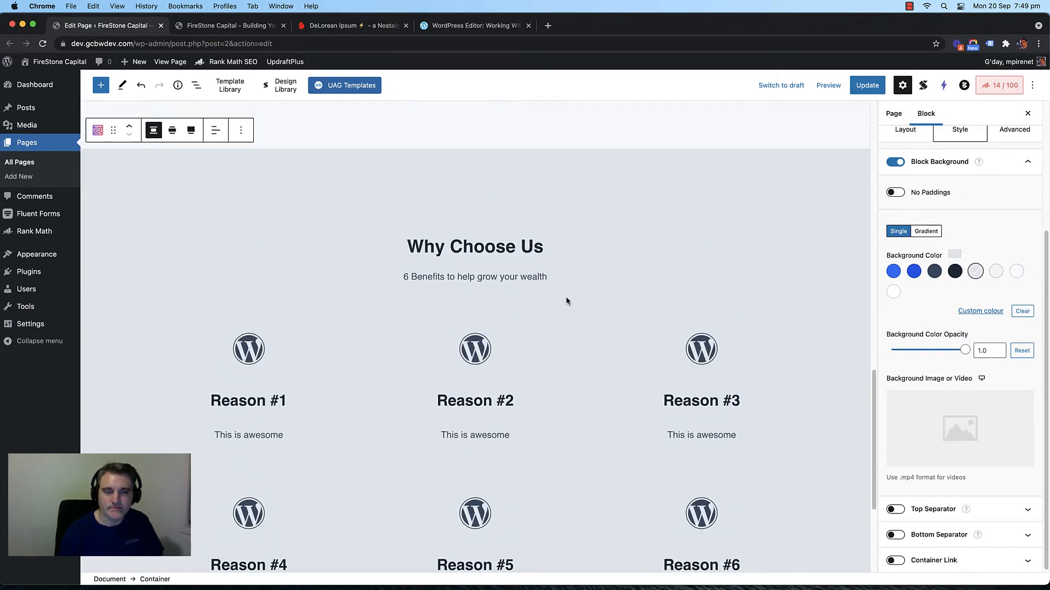
scroll(567, 301, "down", 12)
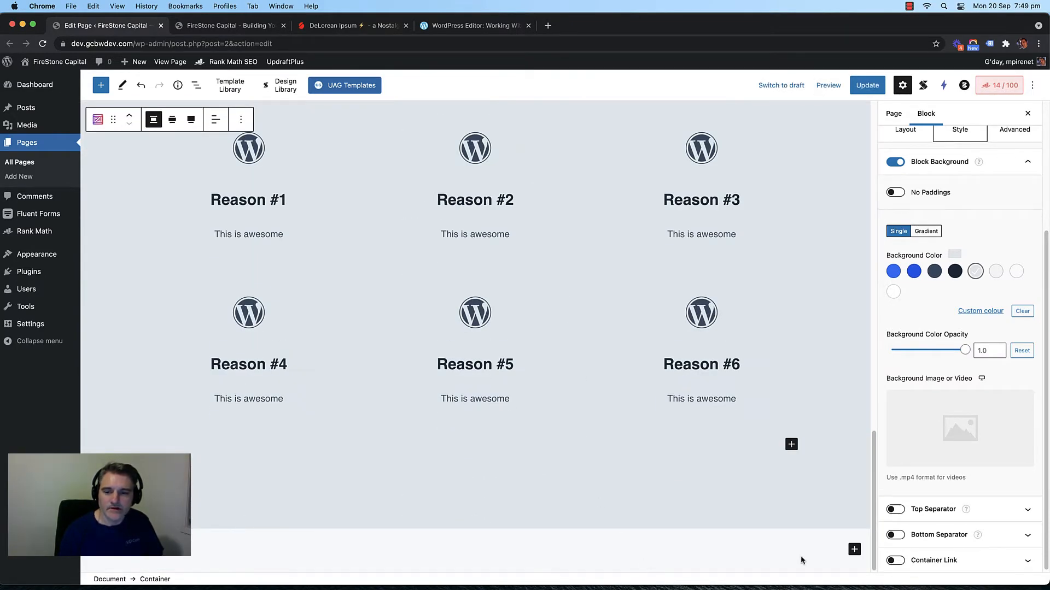
scroll(554, 412, "up", 8)
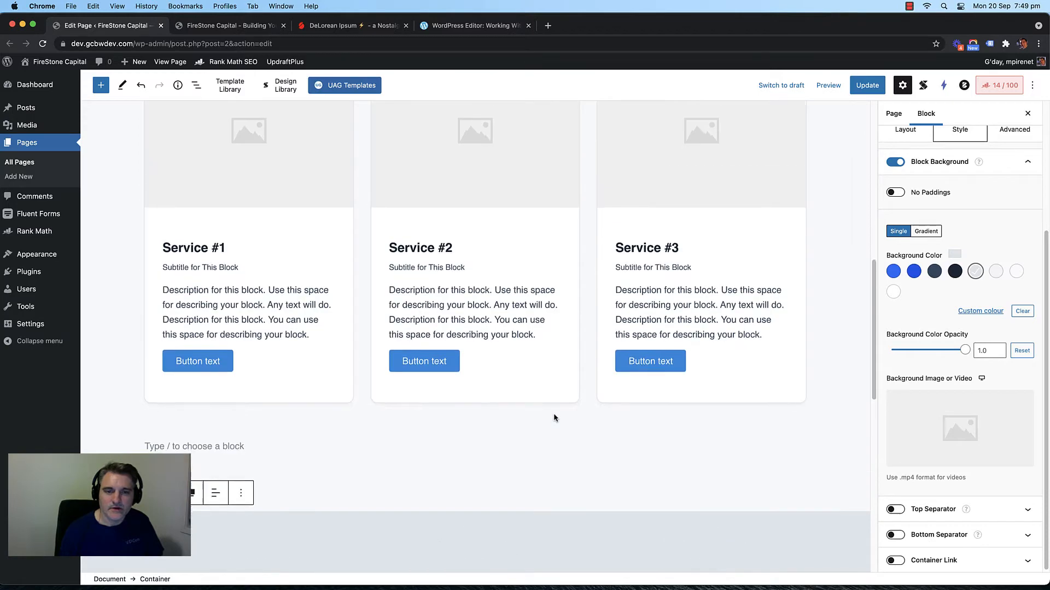
scroll(555, 415, "down", 8)
scroll(556, 420, "down", 1)
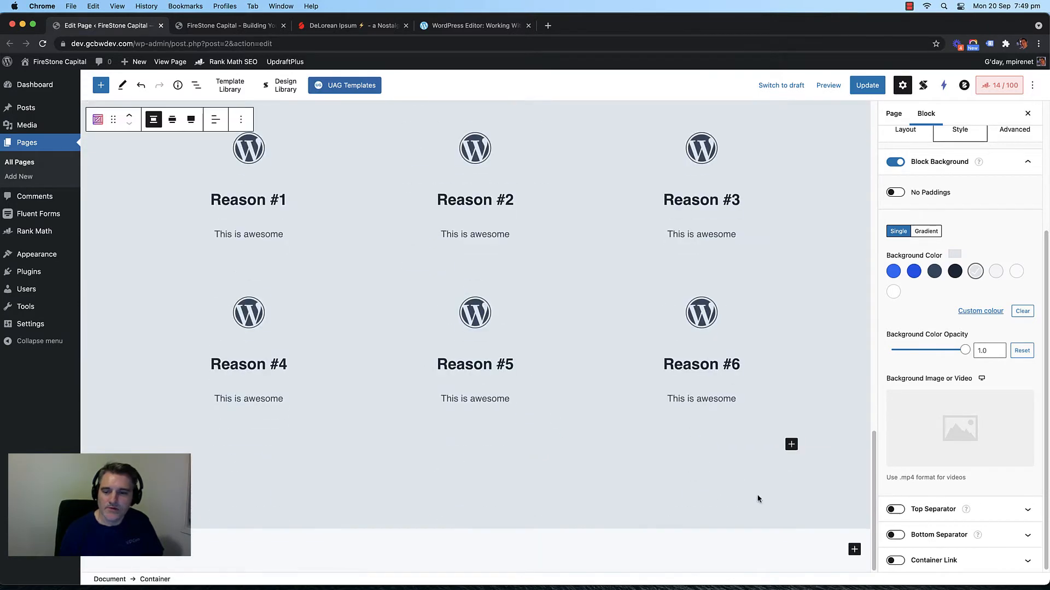
Step: Add an empty Container with Plain layout at the bottom of the page
left_click(852, 549)
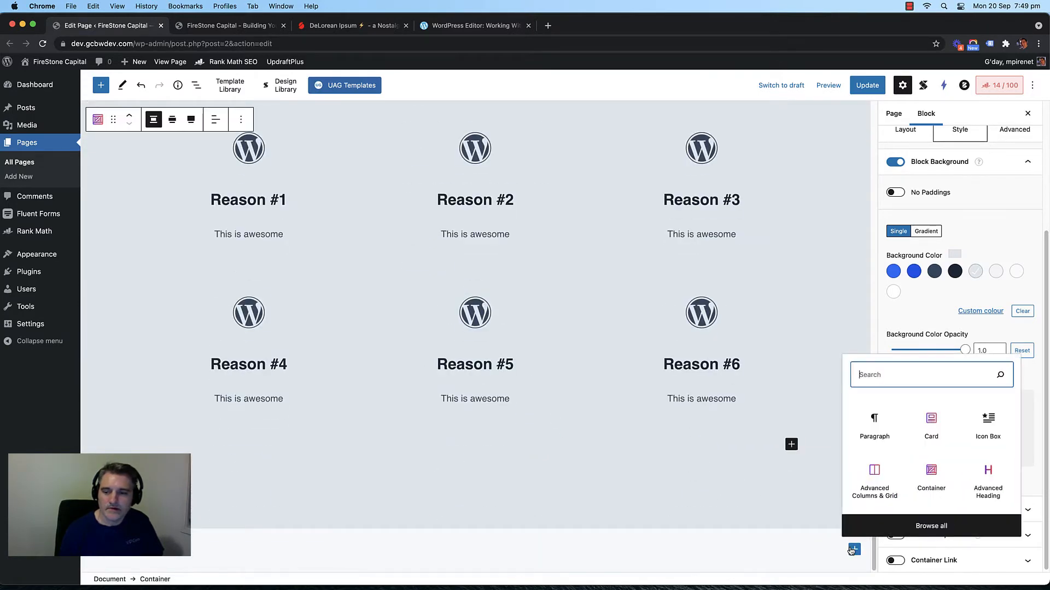
left_click(925, 473)
left_click(1025, 321)
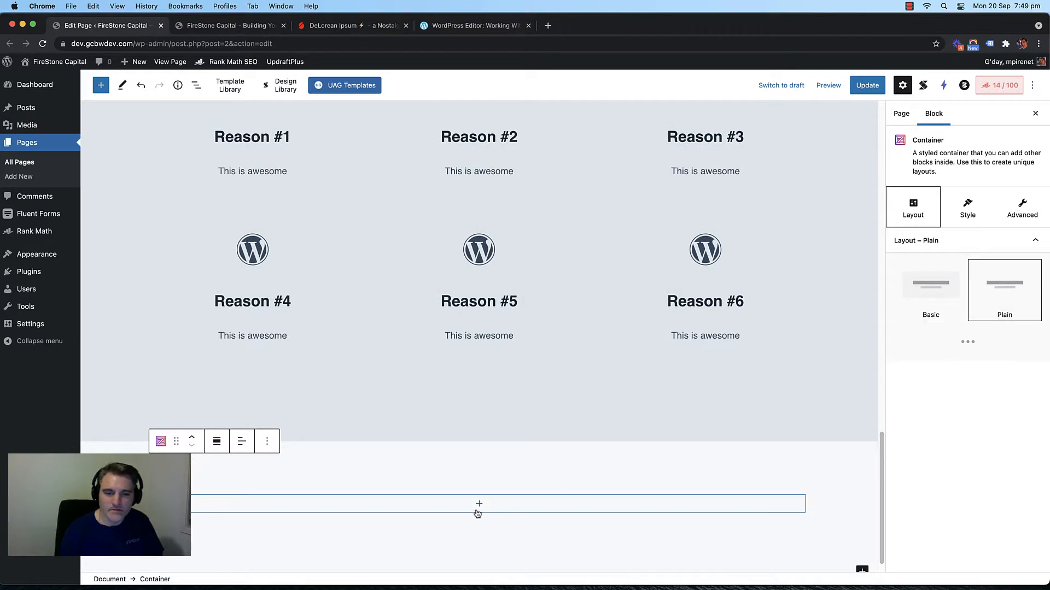
left_click(909, 6)
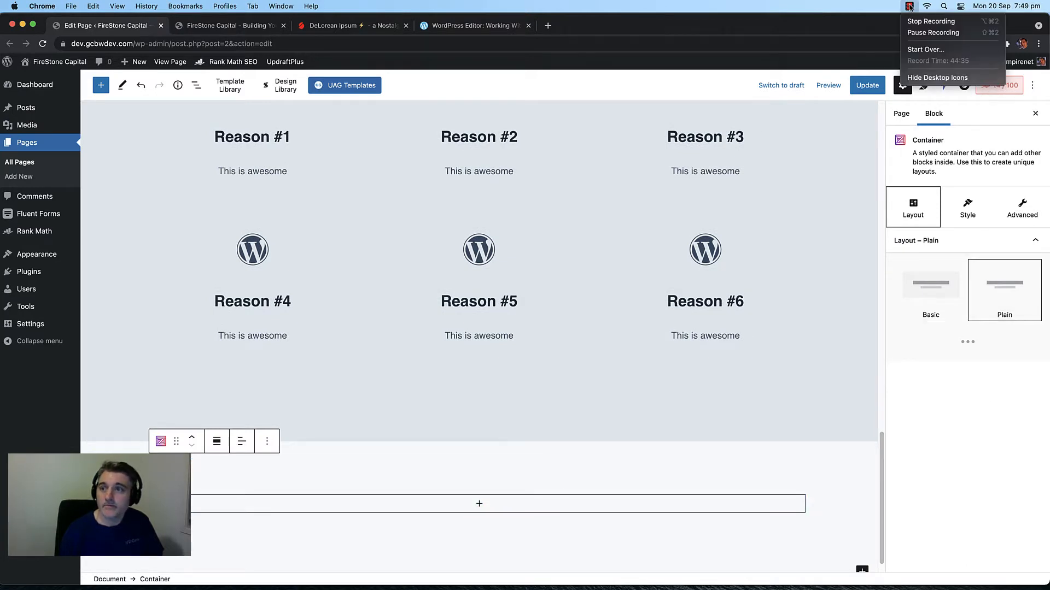
left_click(933, 33)
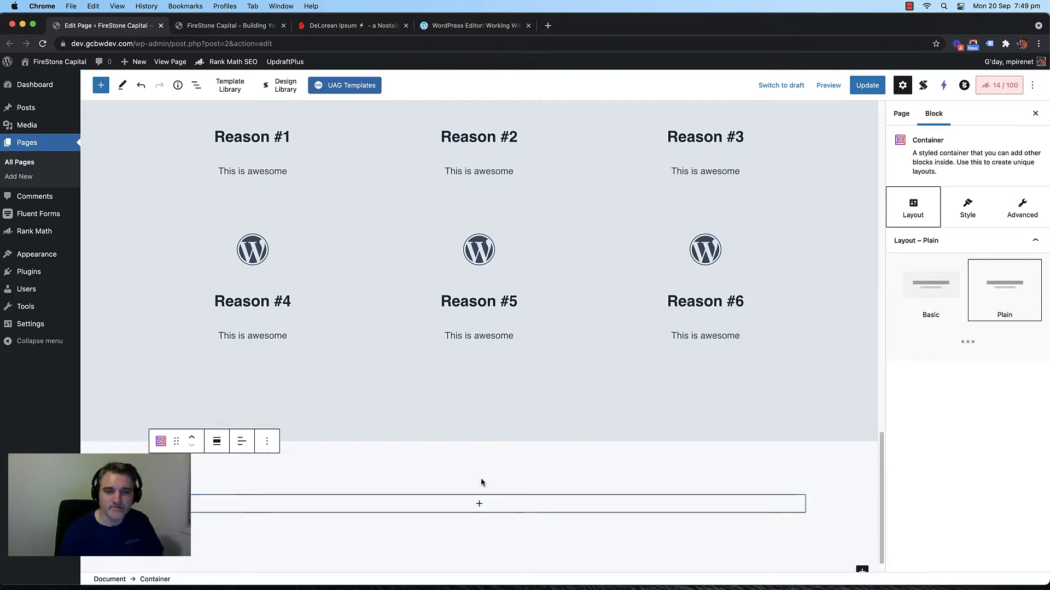
Step: Delete the empty bottom container and bring up the Why Choose Us section's options
scroll(481, 477, "down", 1)
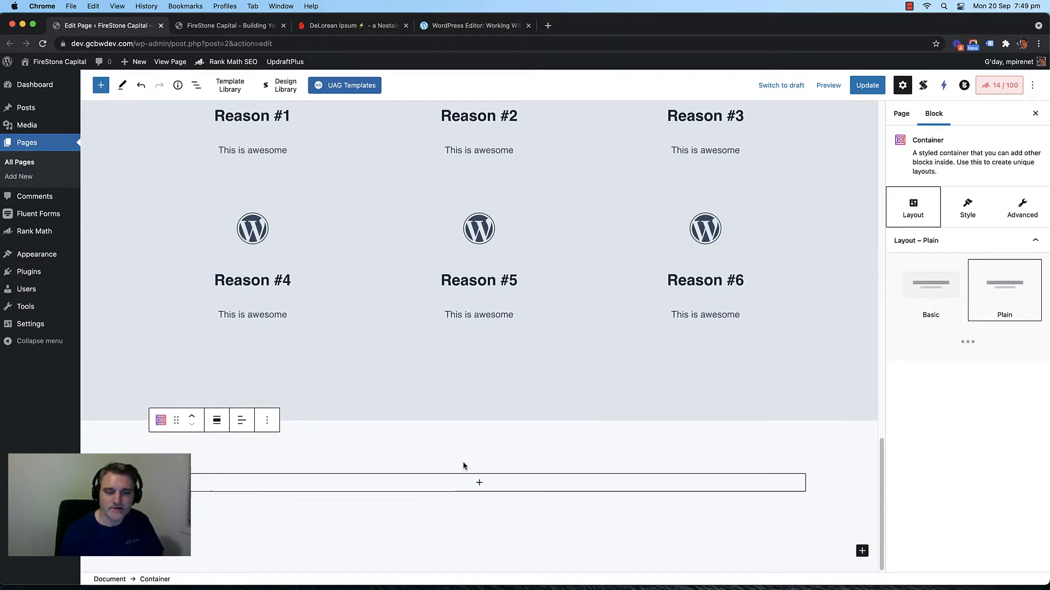
scroll(432, 459, "up", 6)
scroll(405, 455, "down", 6)
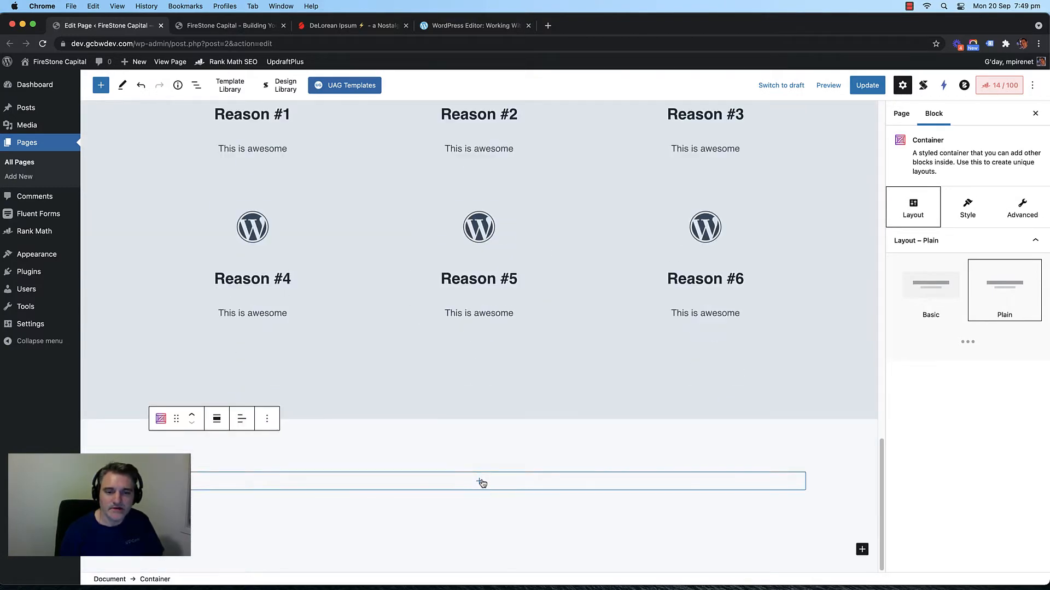
scroll(448, 450, "up", 6)
scroll(445, 446, "down", 6)
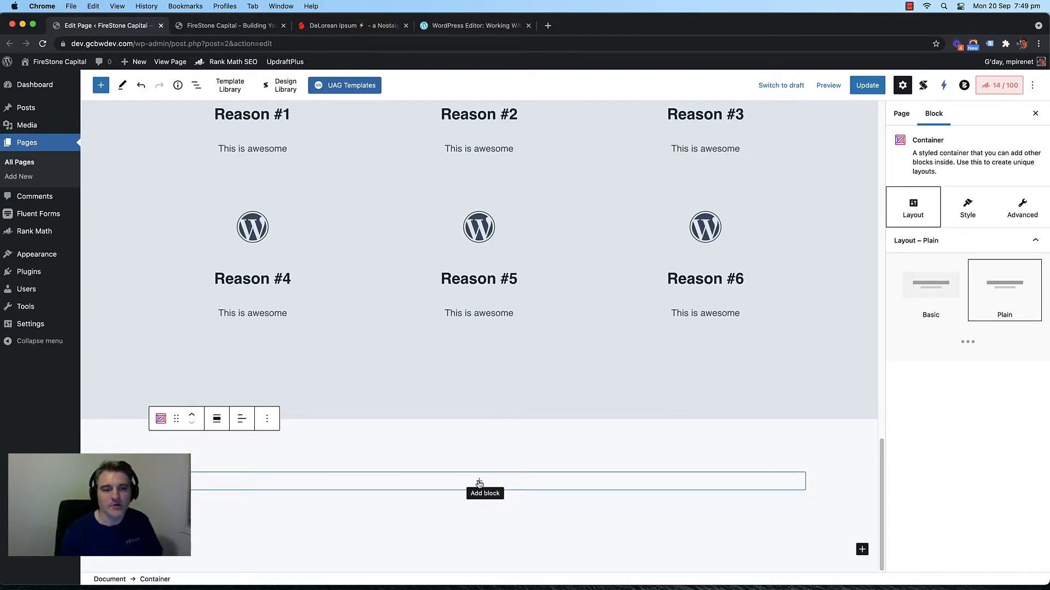
scroll(452, 450, "up", 8)
scroll(452, 450, "down", 8)
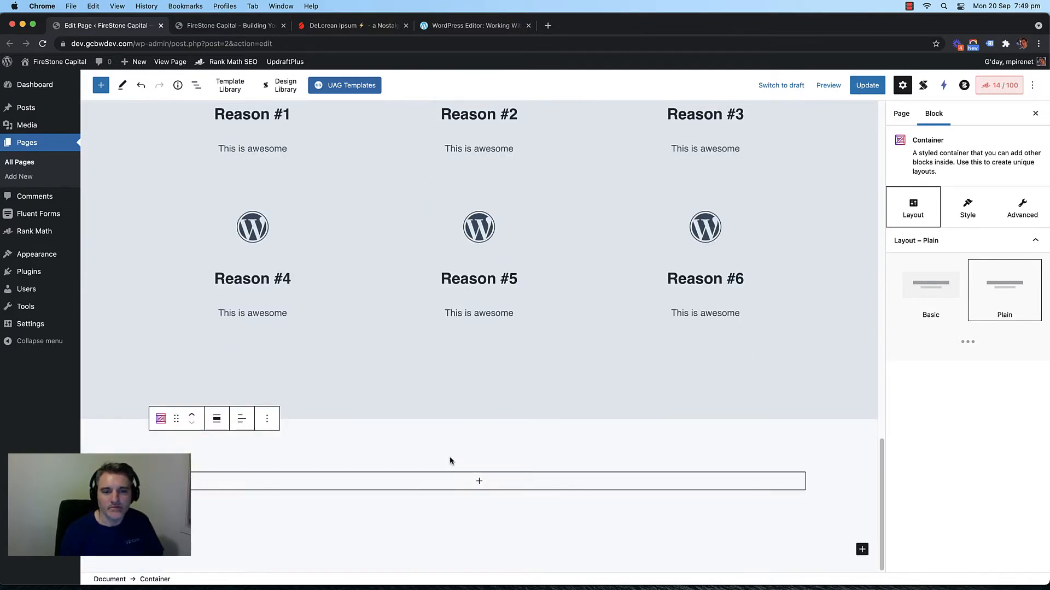
scroll(471, 234, "up", 6)
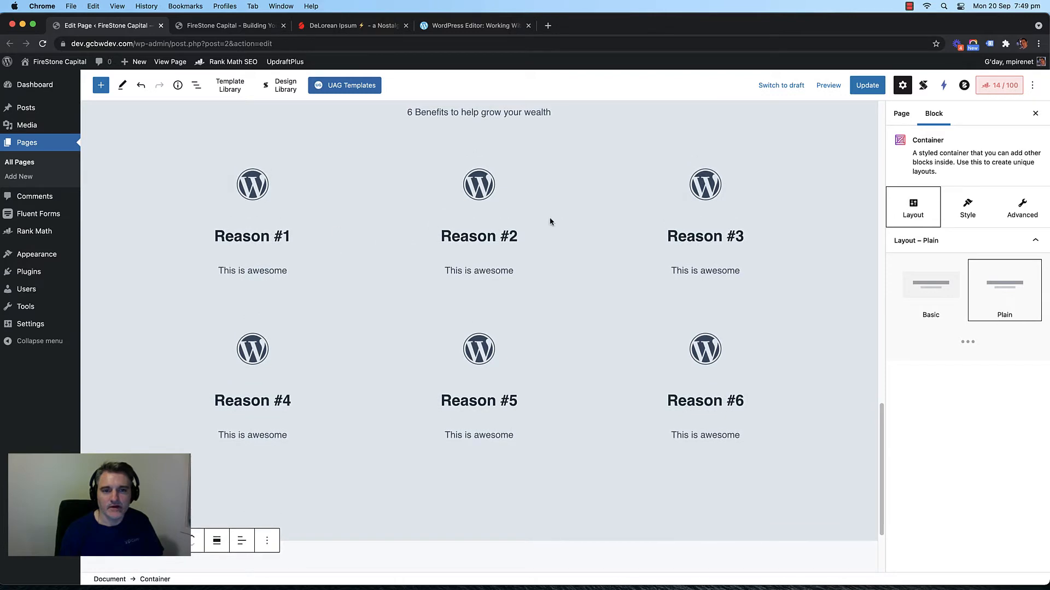
scroll(350, 268, "down", 4)
scroll(351, 273, "up", 4)
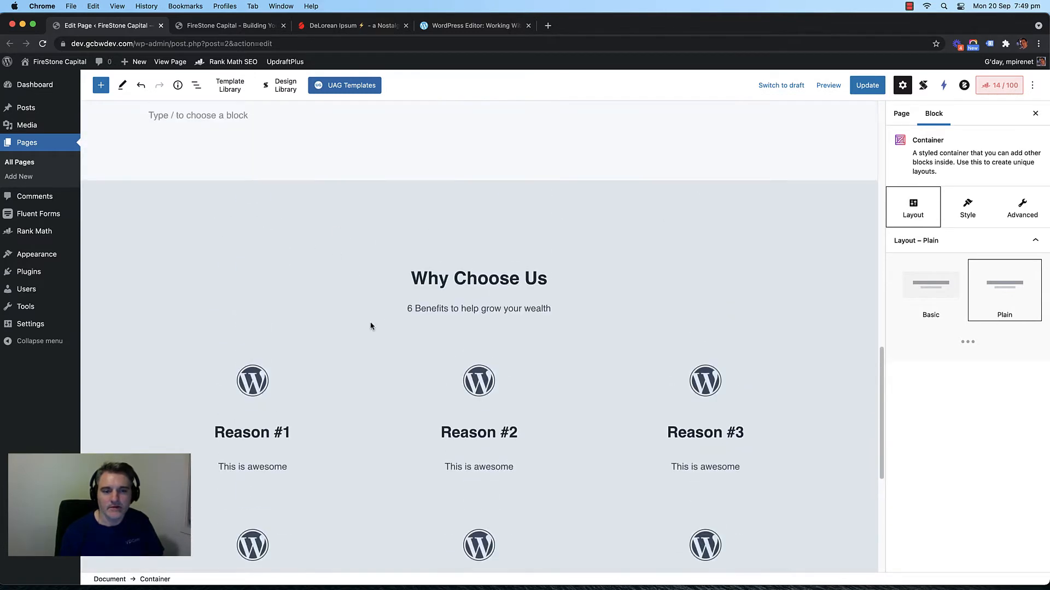
scroll(371, 322, "down", 2)
scroll(366, 322, "down", 4)
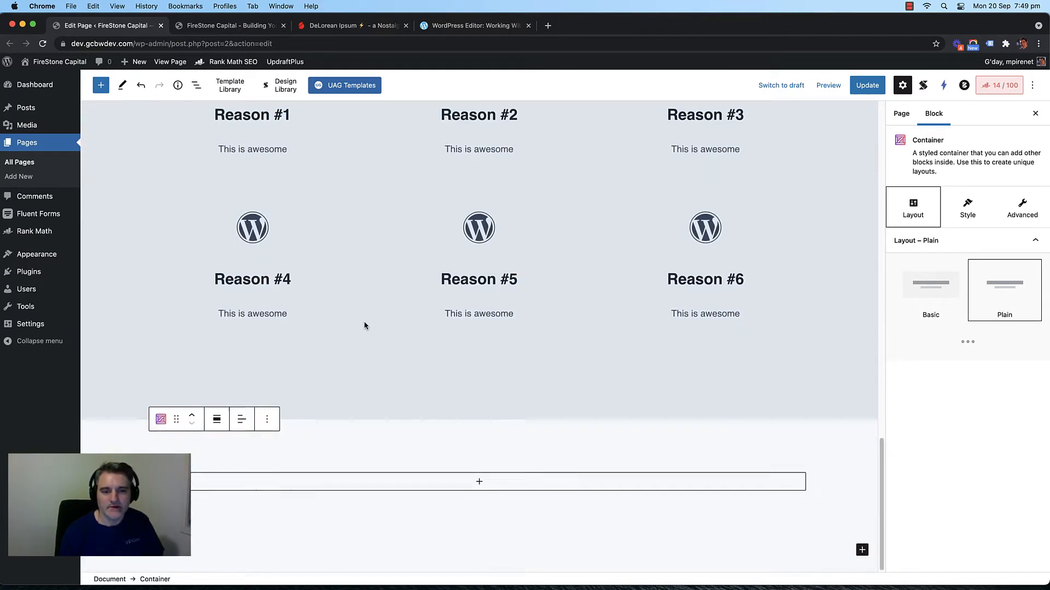
left_click(267, 419)
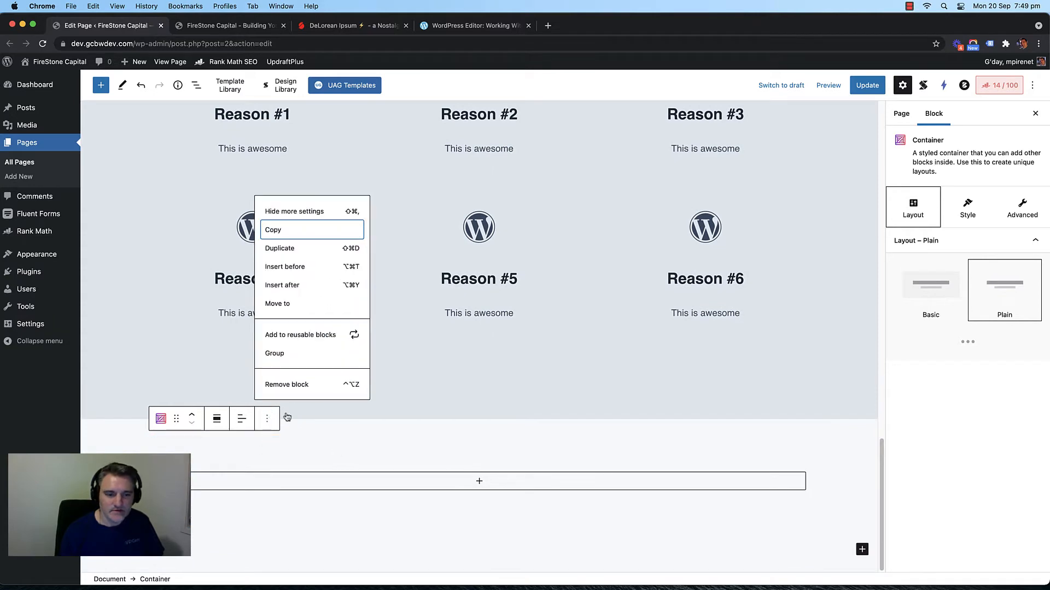
left_click(293, 385)
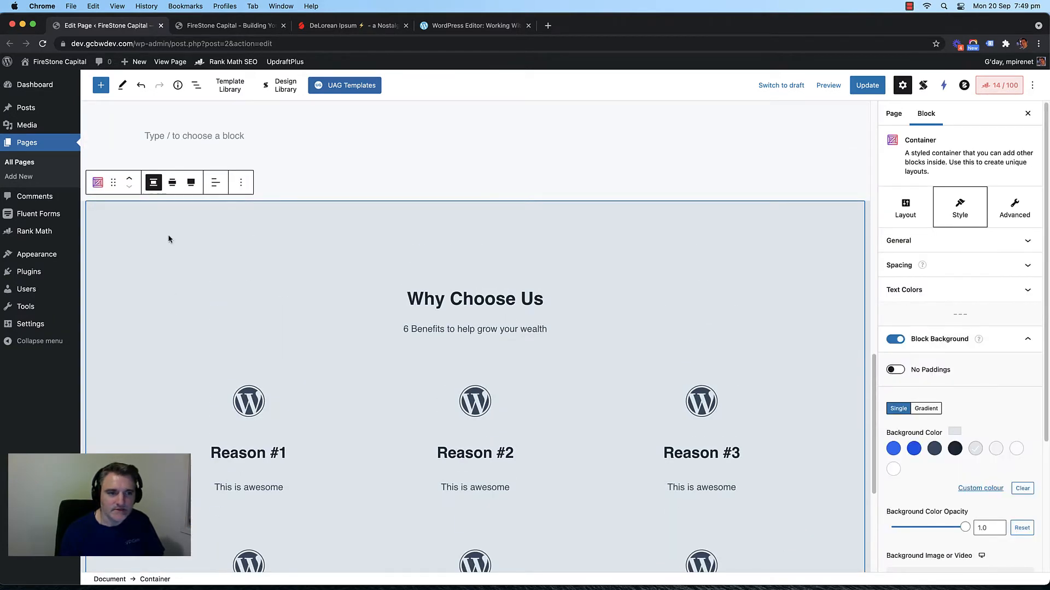
left_click(240, 182)
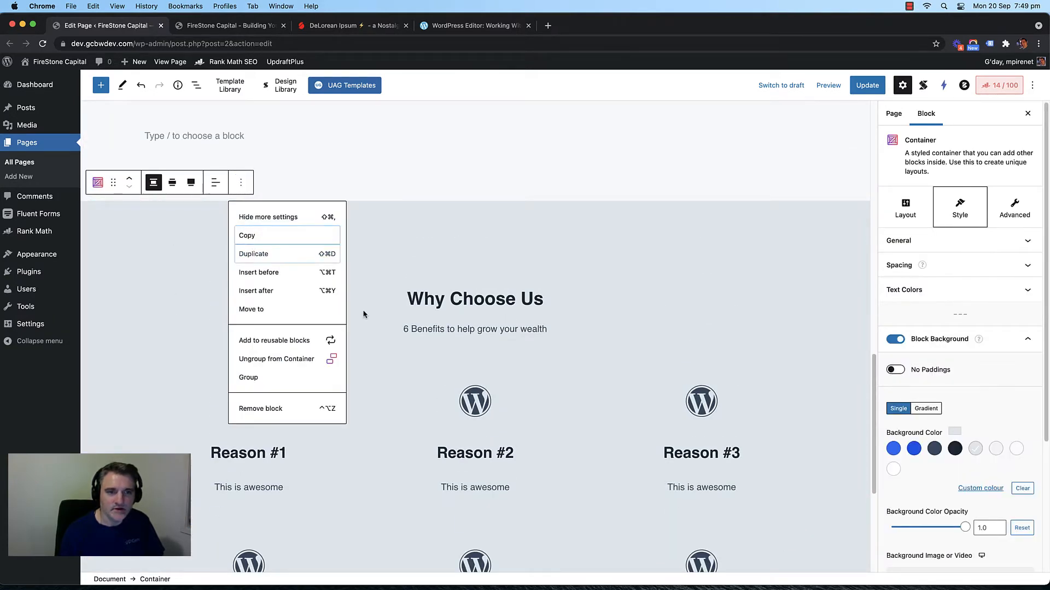
scroll(399, 316, "down", 10)
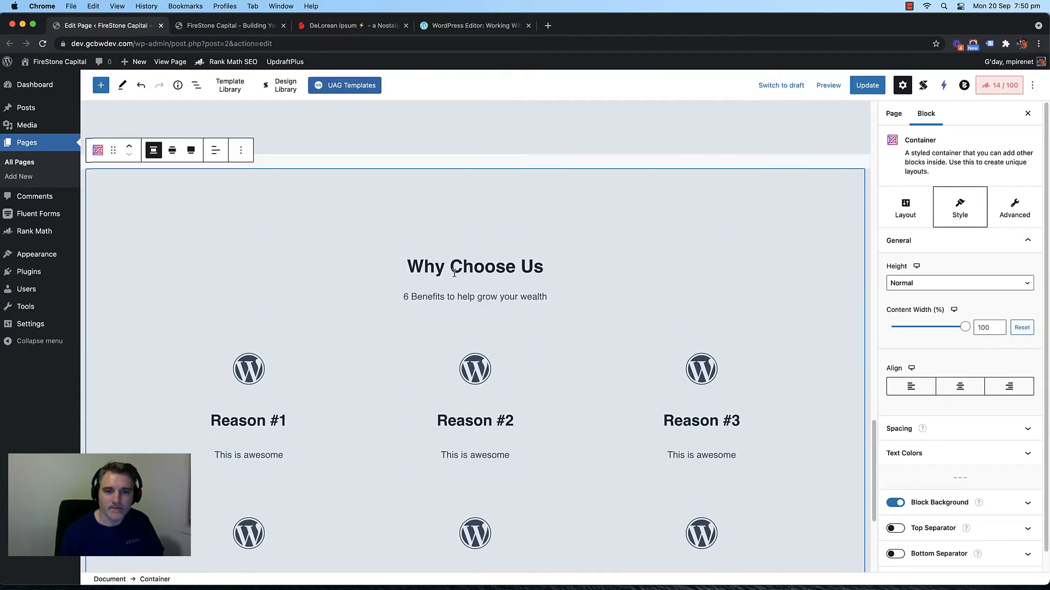
Step: Retitle the section 'What Our Clients Say' with subtitle 'Lovely messages from our lovely clients'
triple_click(462, 269)
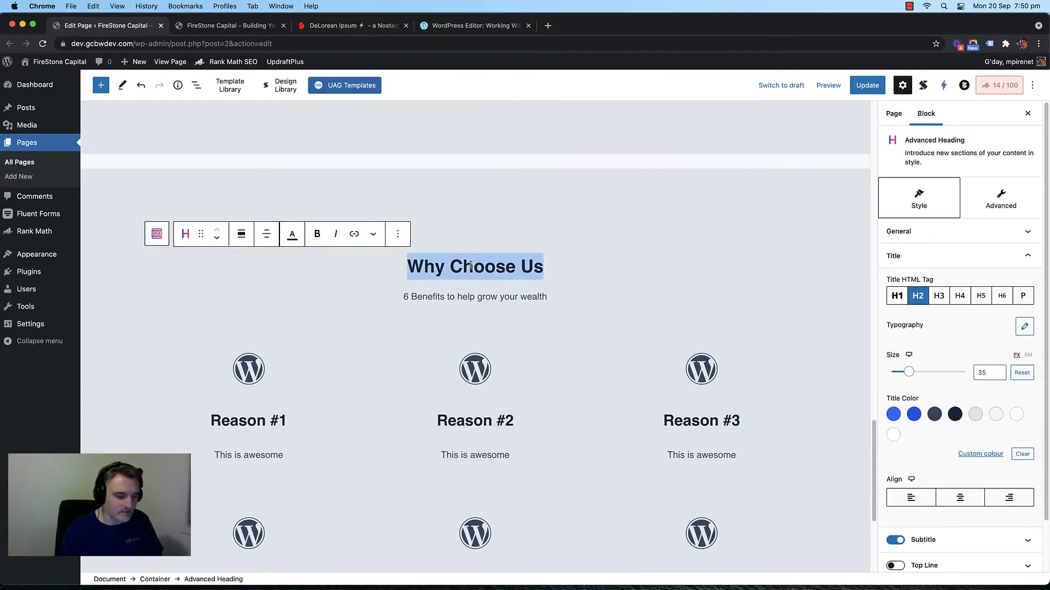
type("What ")
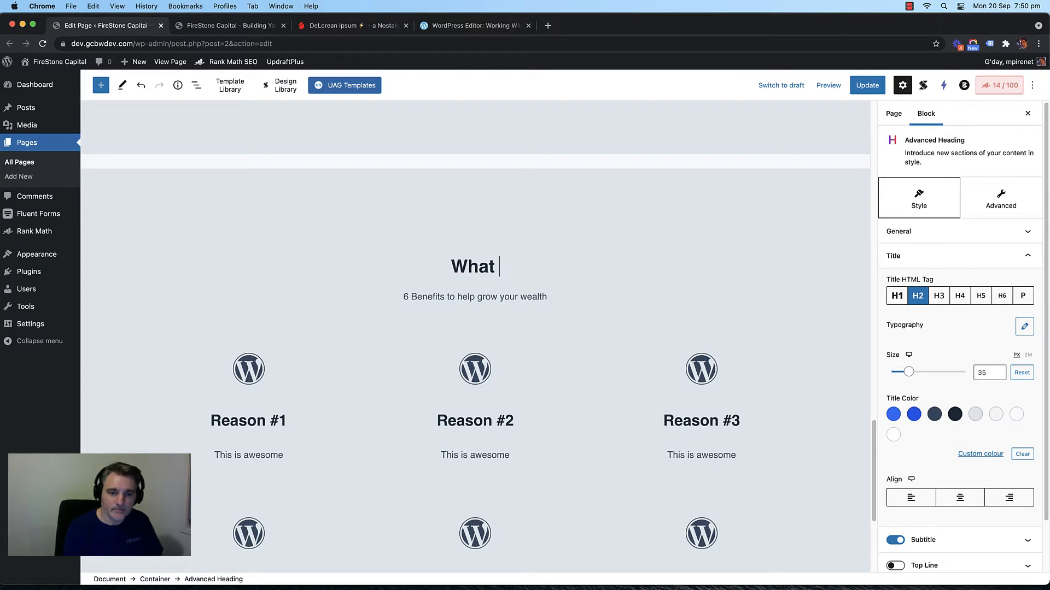
type("Our CLi")
key("BackSpace")
key("BackSpace")
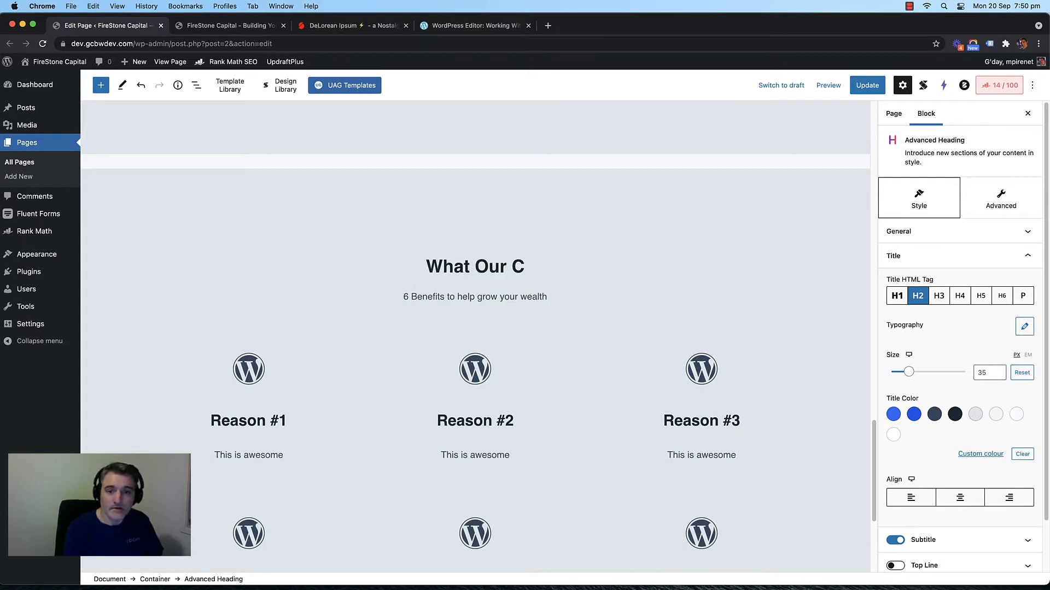
type("lients Say")
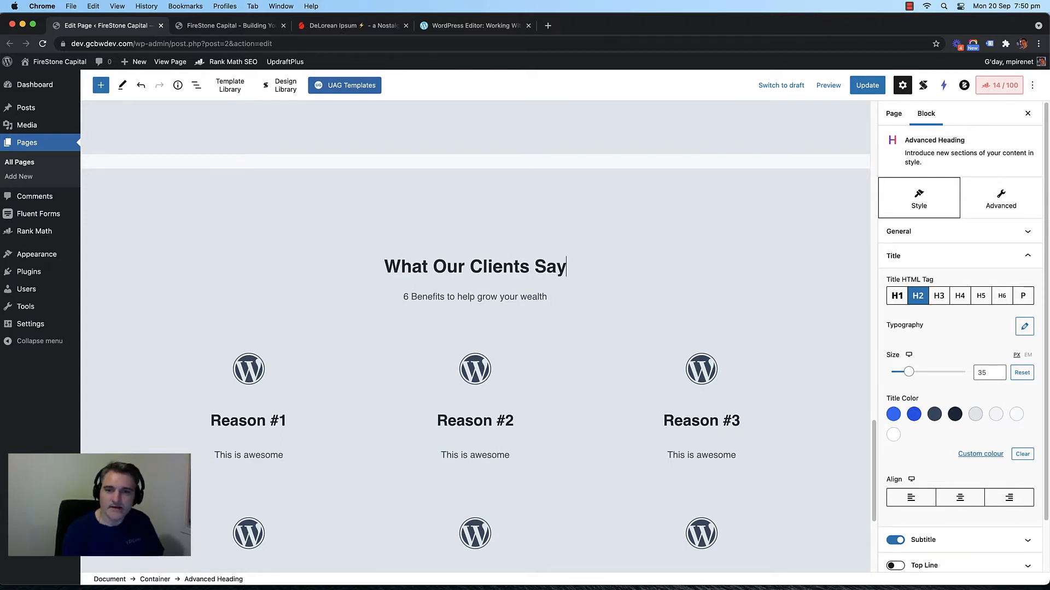
triple_click(462, 295)
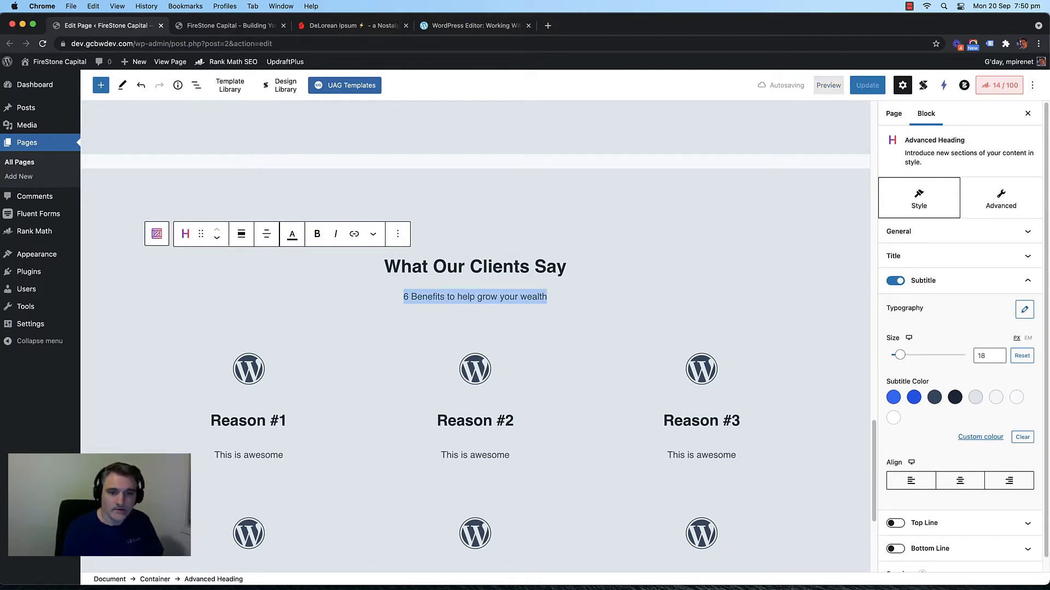
type("Lovely ")
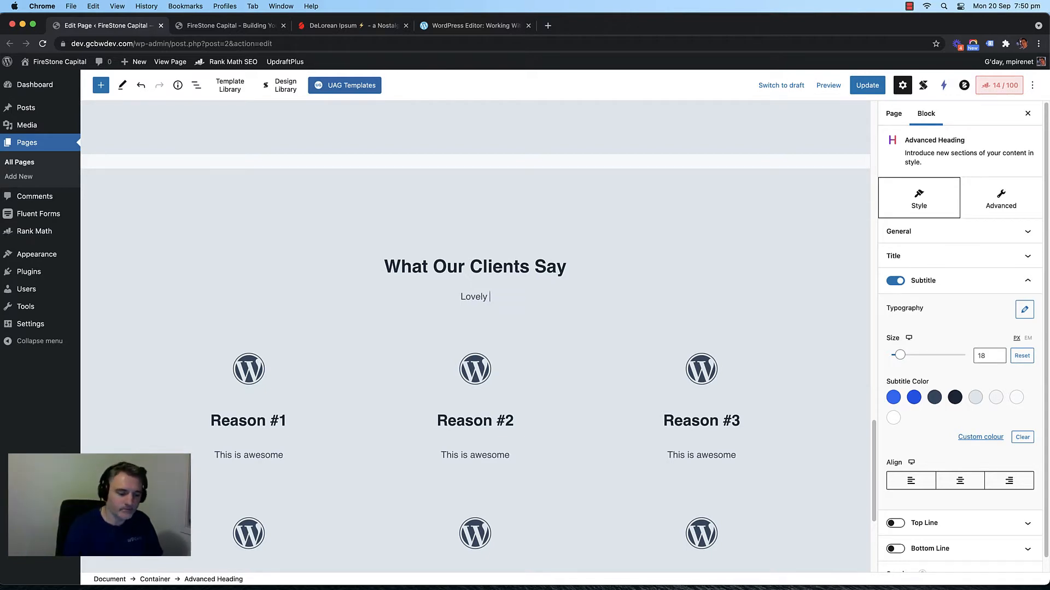
type("messages from")
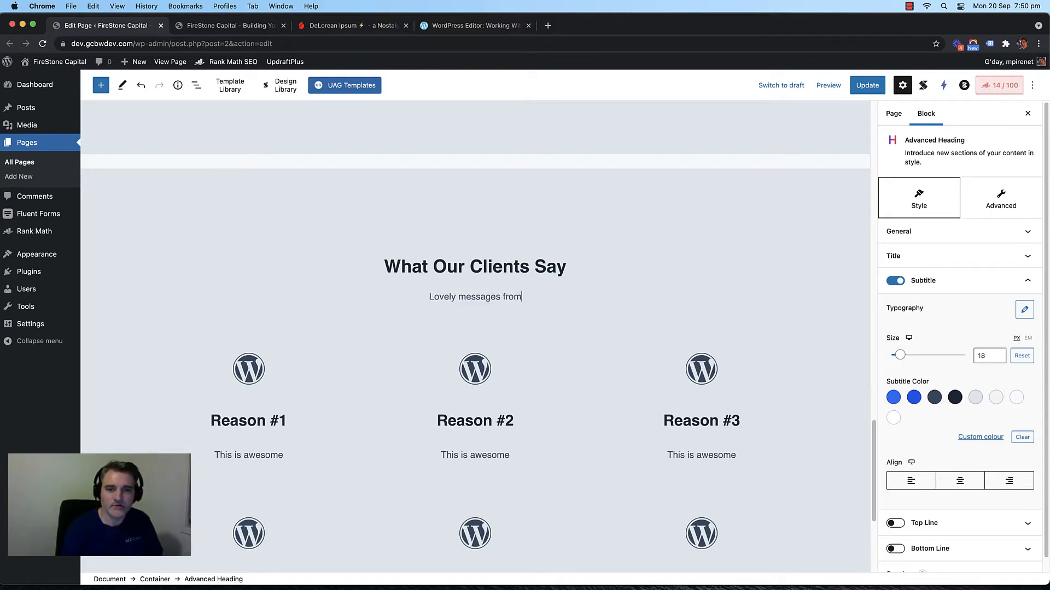
type(" our ")
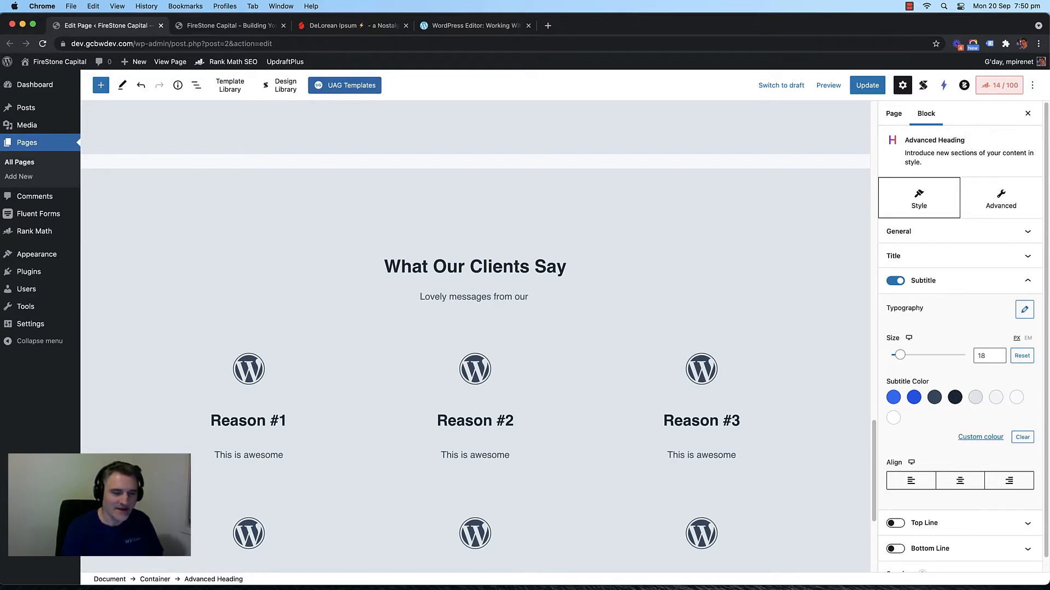
type("lovely cleint")
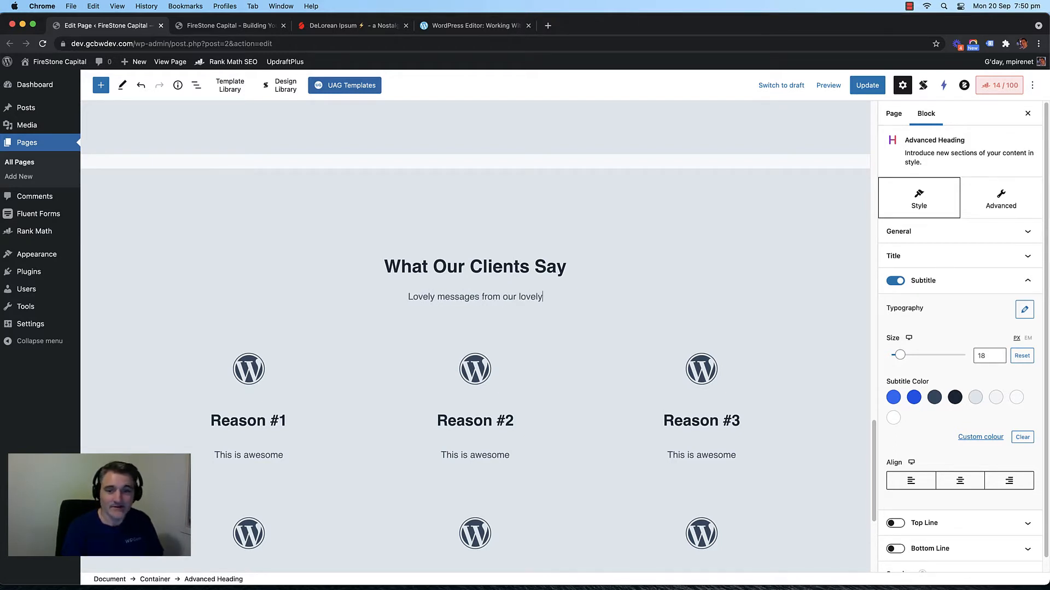
key("BackSpace")
key("BackSpace")
key("BackSpace")
key("BackSpace")
type("ients")
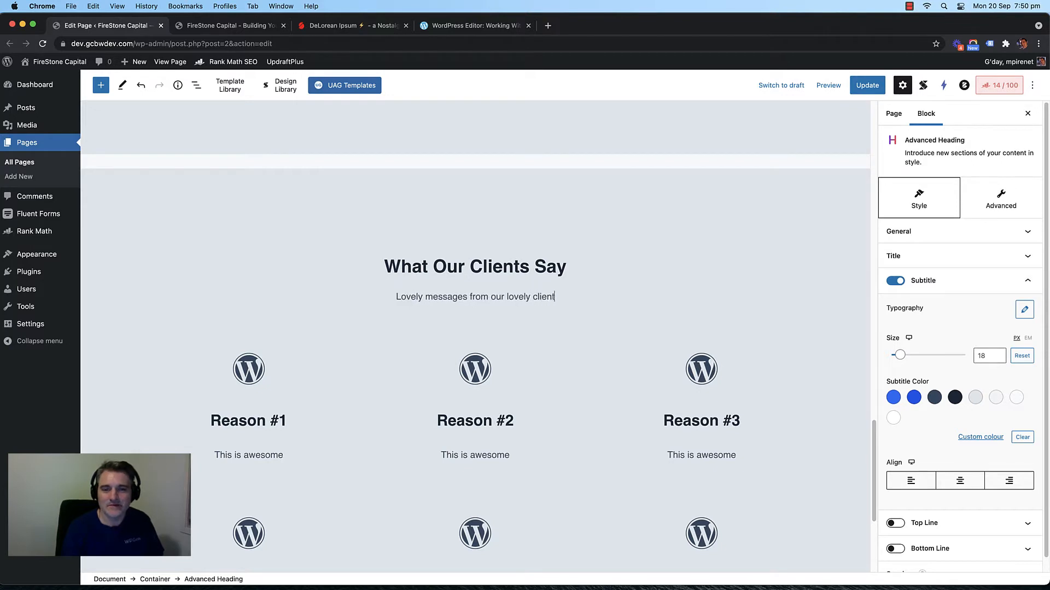
Step: Give the section container a dark slate block background
left_click(293, 183)
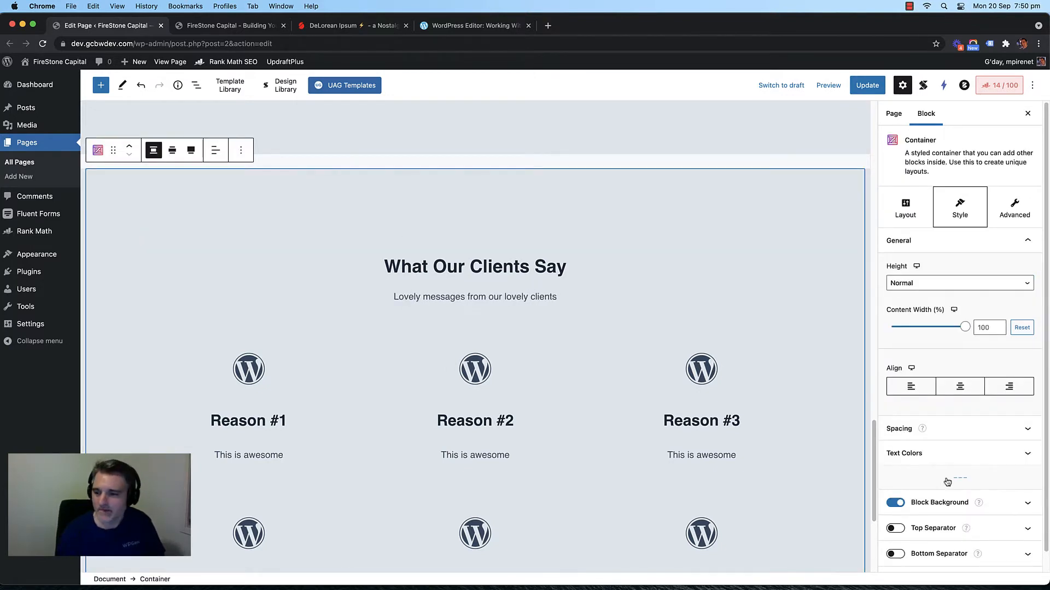
left_click(998, 504)
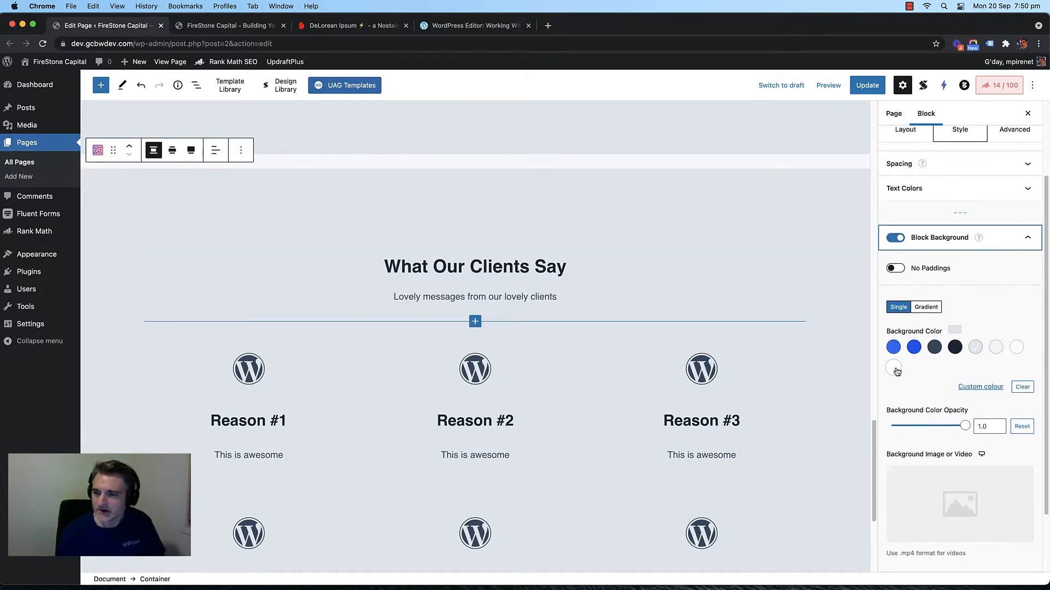
left_click(894, 368)
left_click(934, 348)
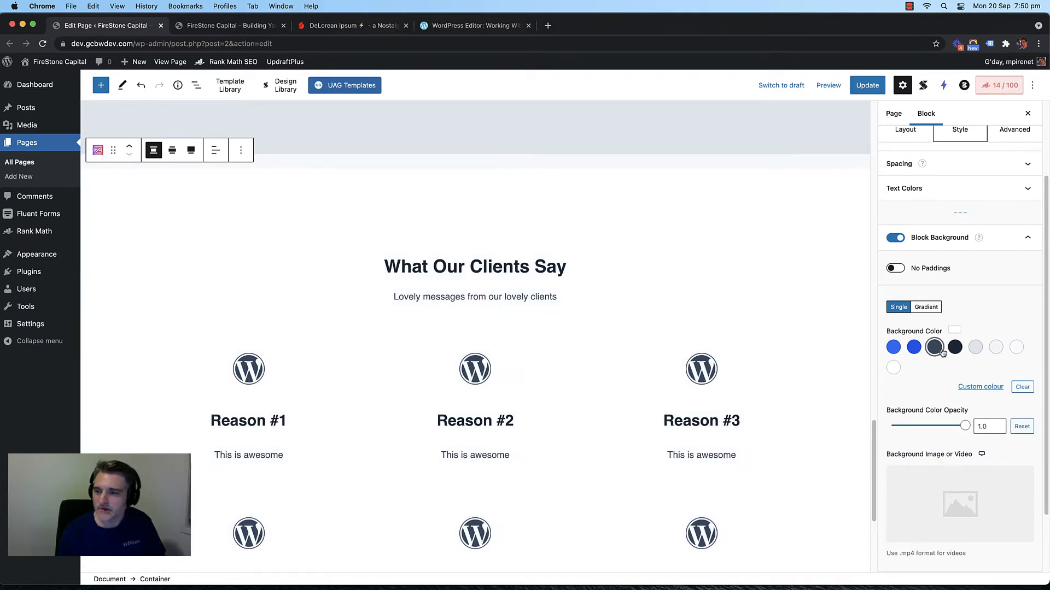
Step: Set the heading's subtitle and title colours to white
left_click(461, 267)
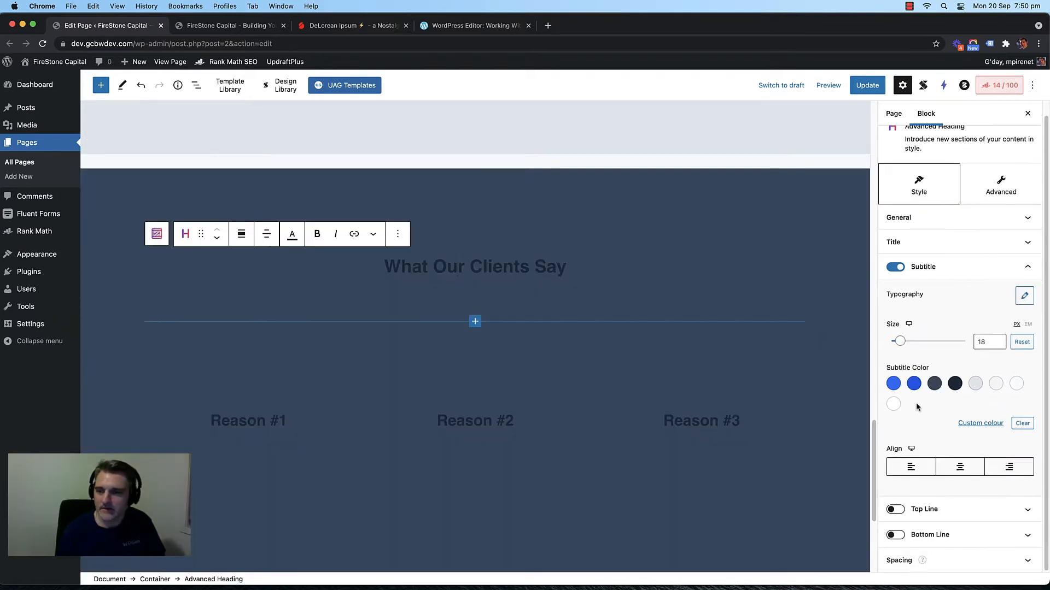
left_click(894, 405)
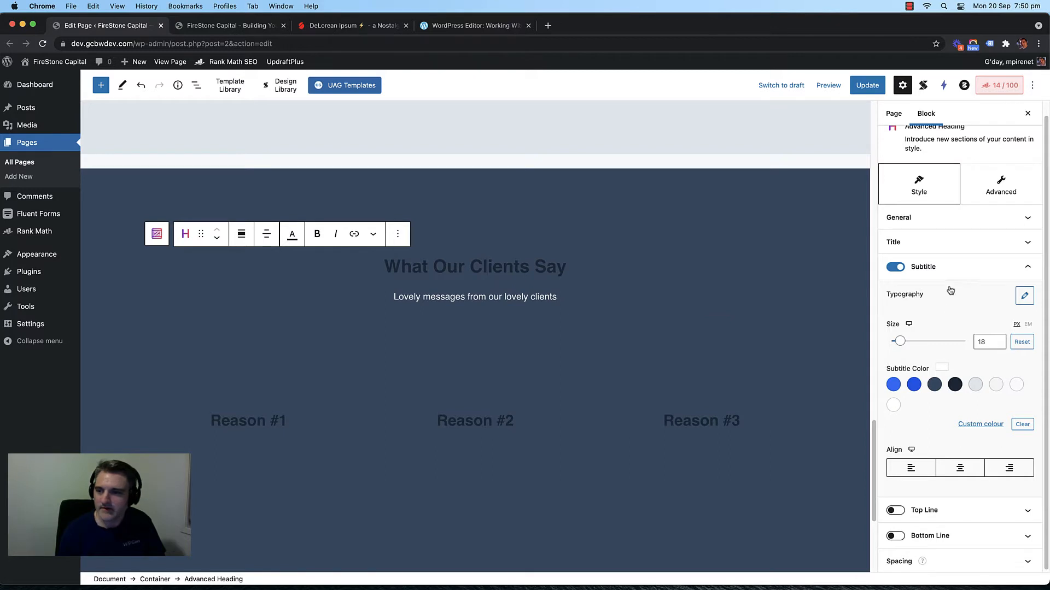
left_click(968, 242)
left_click(893, 433)
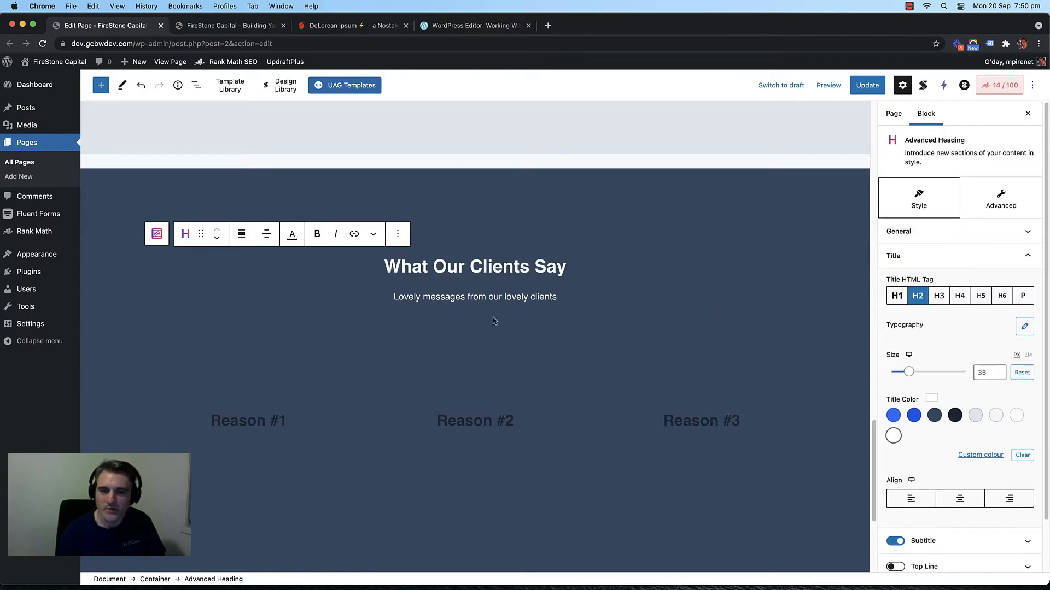
Step: Remove the whole Reason #4–6 columns row
scroll(344, 351, "down", 5)
left_click(348, 363)
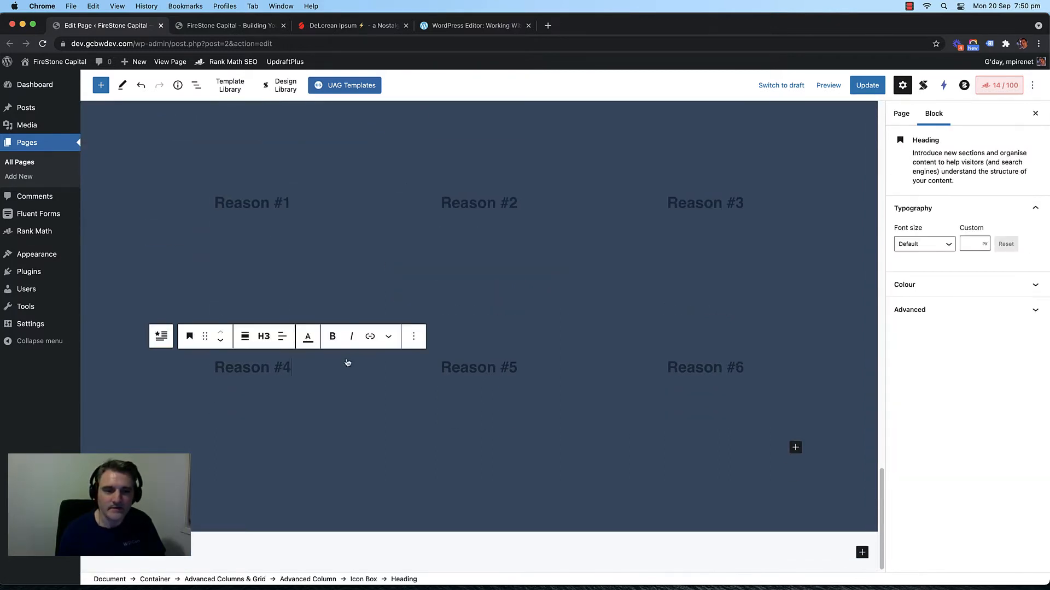
left_click(363, 316)
left_click(295, 257)
left_click(309, 486)
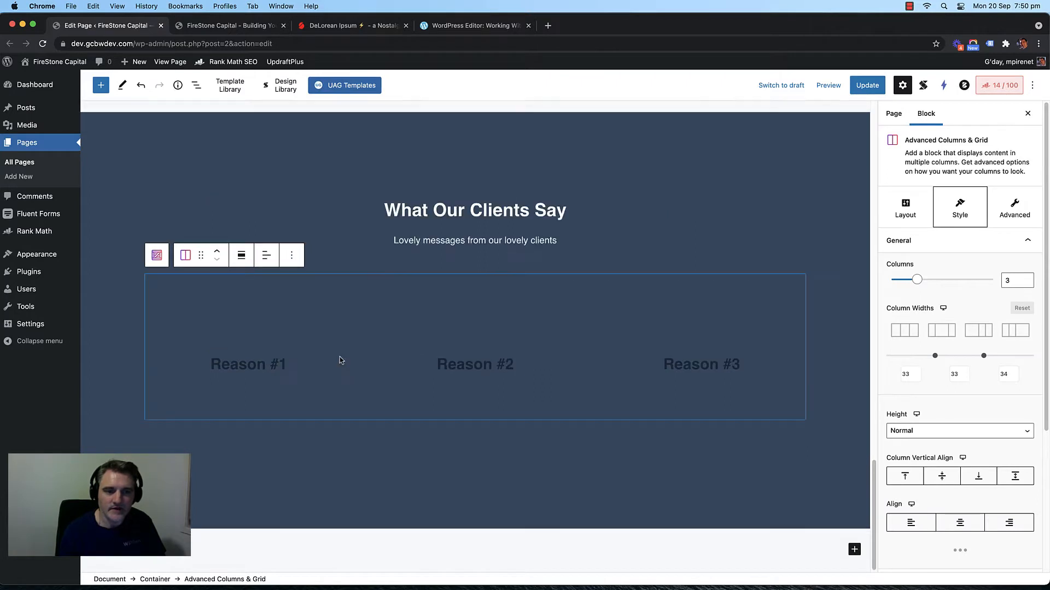
Step: Delete the Reason #1, #2 and #3 headings using Remove block
left_click(283, 364)
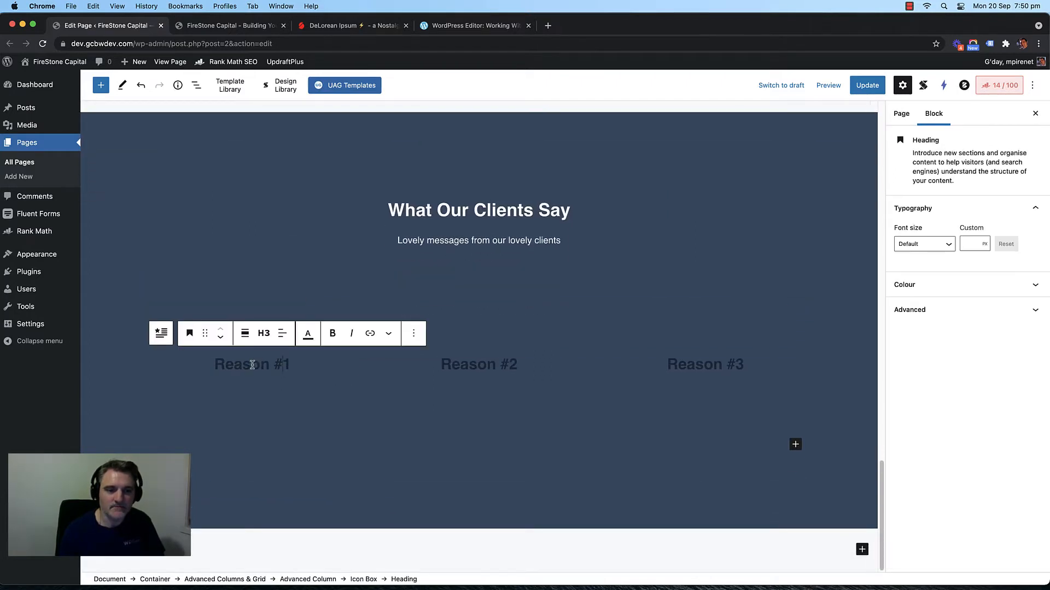
left_click(414, 333)
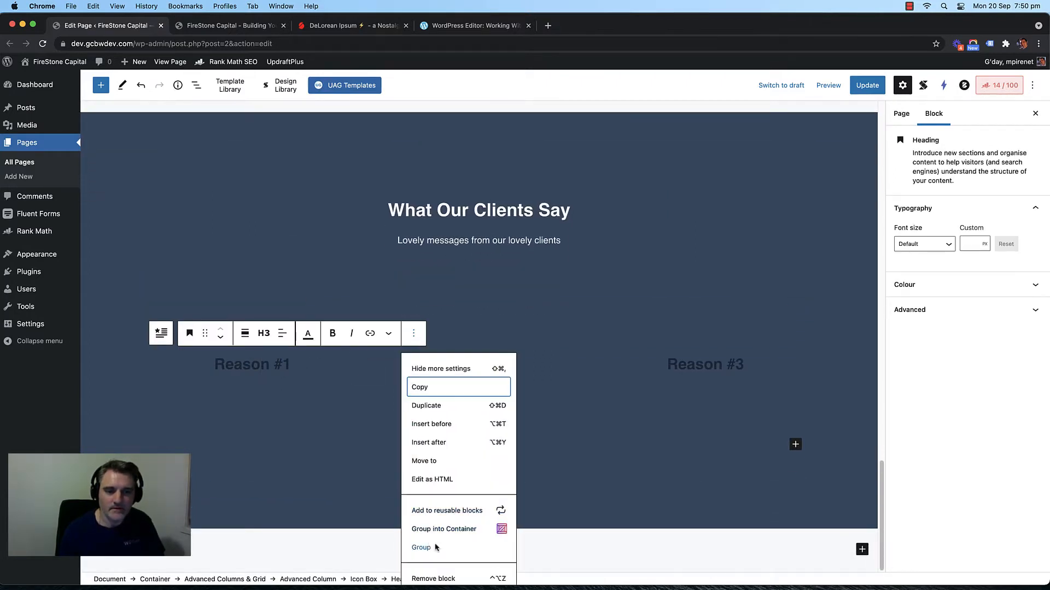
left_click(441, 577)
left_click(484, 387)
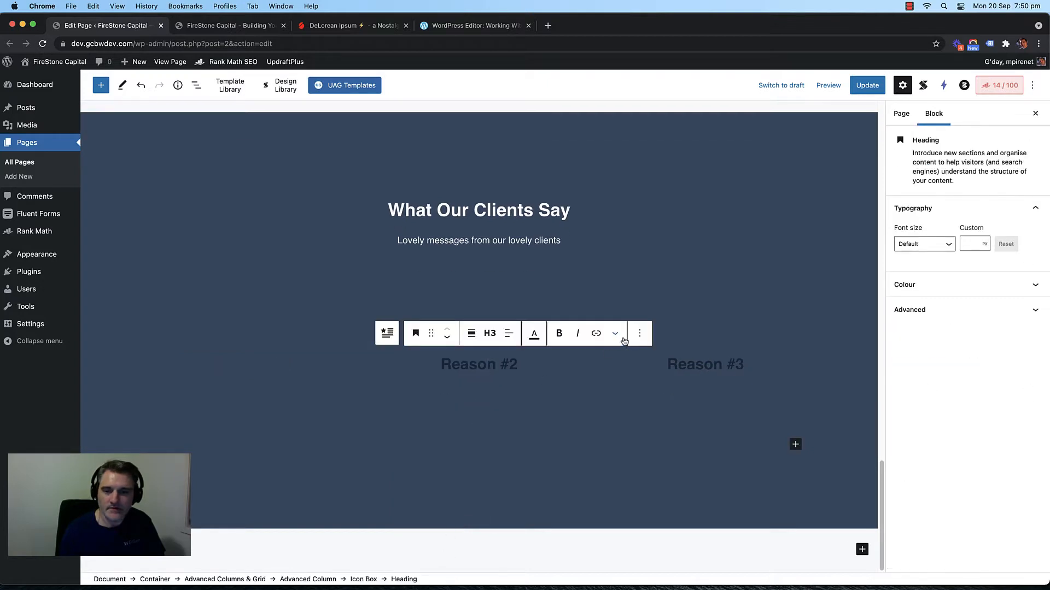
left_click(650, 333)
left_click(659, 577)
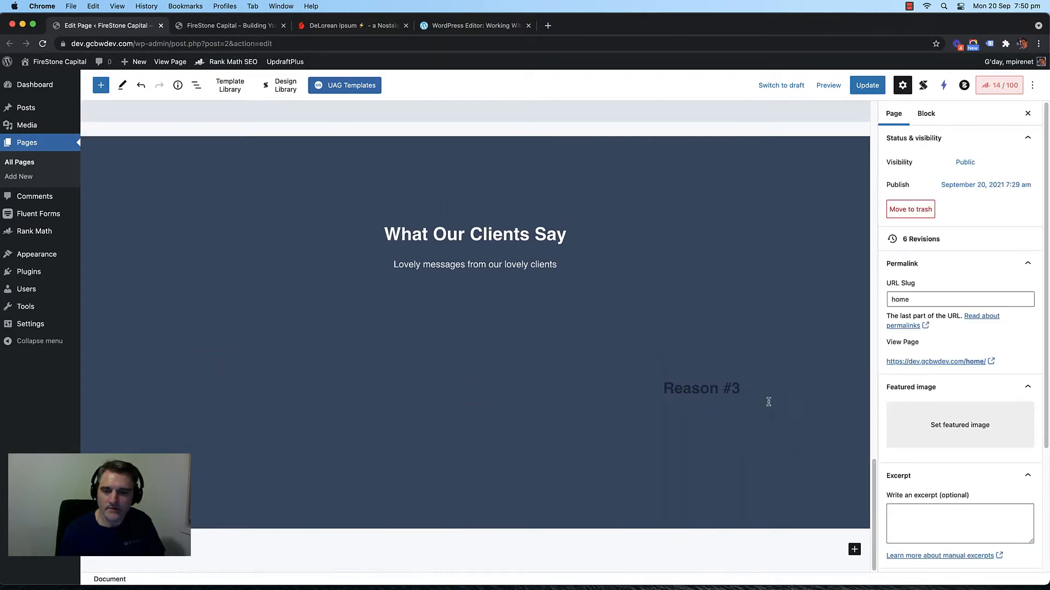
left_click(718, 382)
left_click(866, 334)
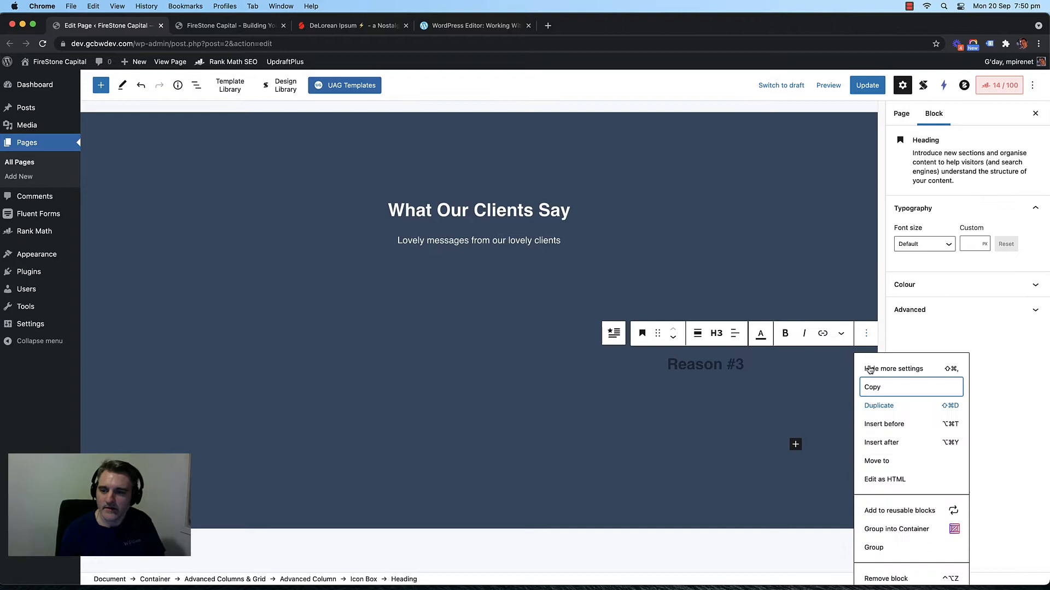
left_click(898, 571)
Step: Delete the Icon Boxes in the first and second columns
left_click(446, 399)
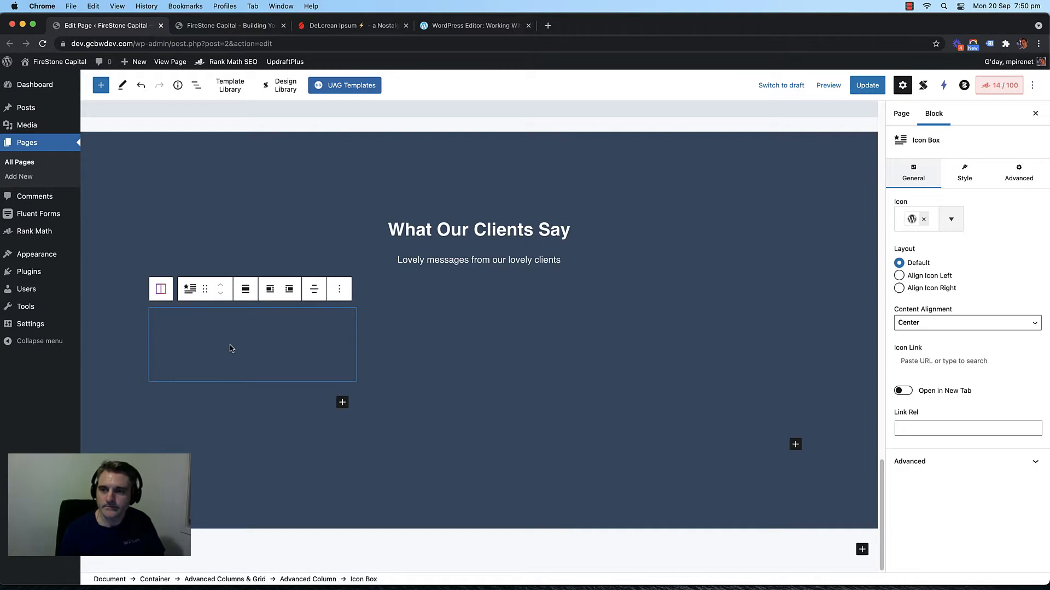
left_click(157, 290)
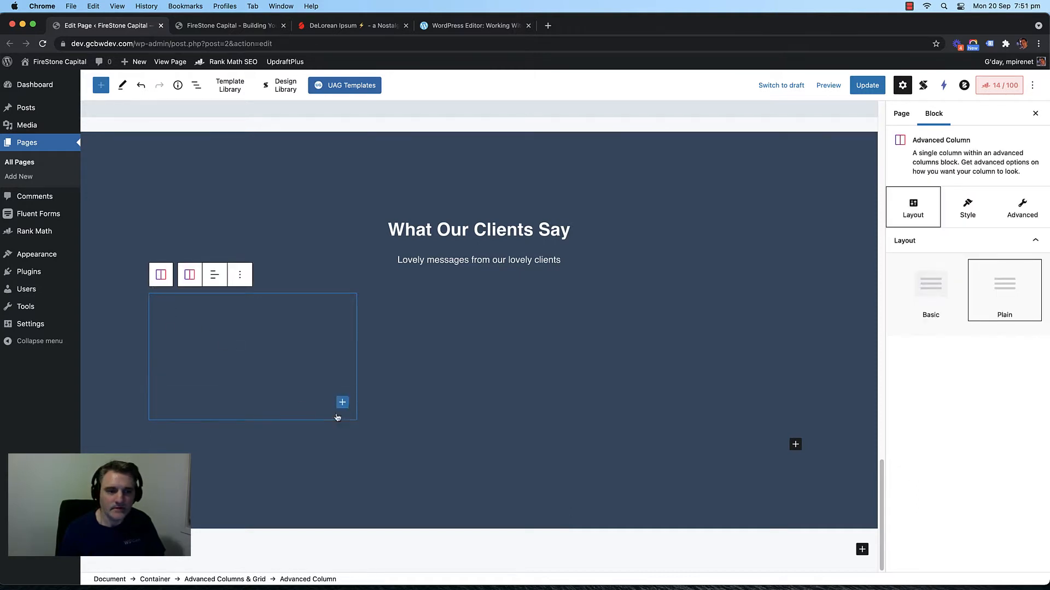
left_click(267, 320)
left_click(339, 289)
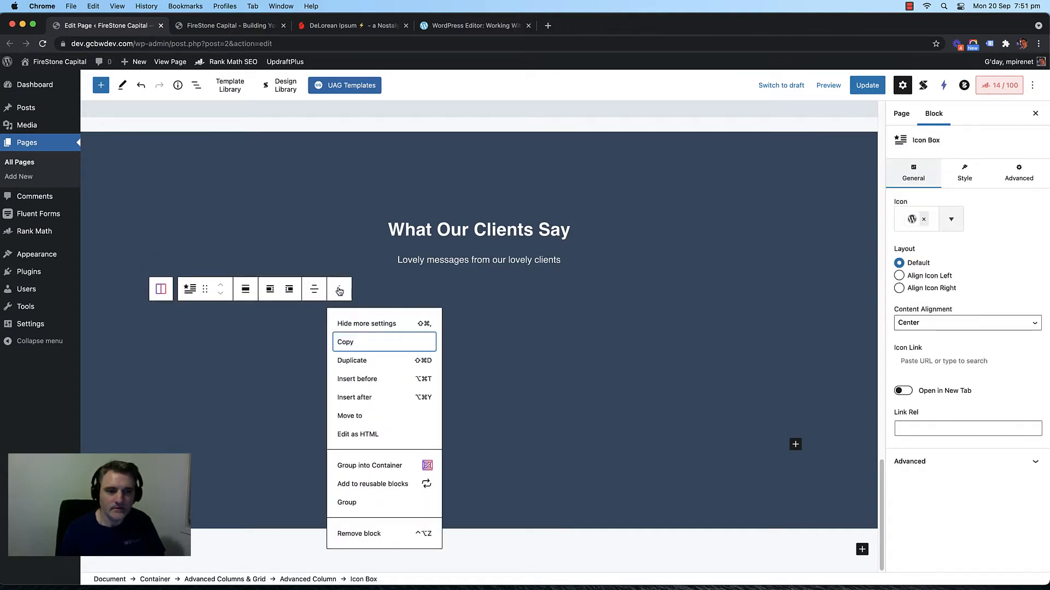
left_click(358, 531)
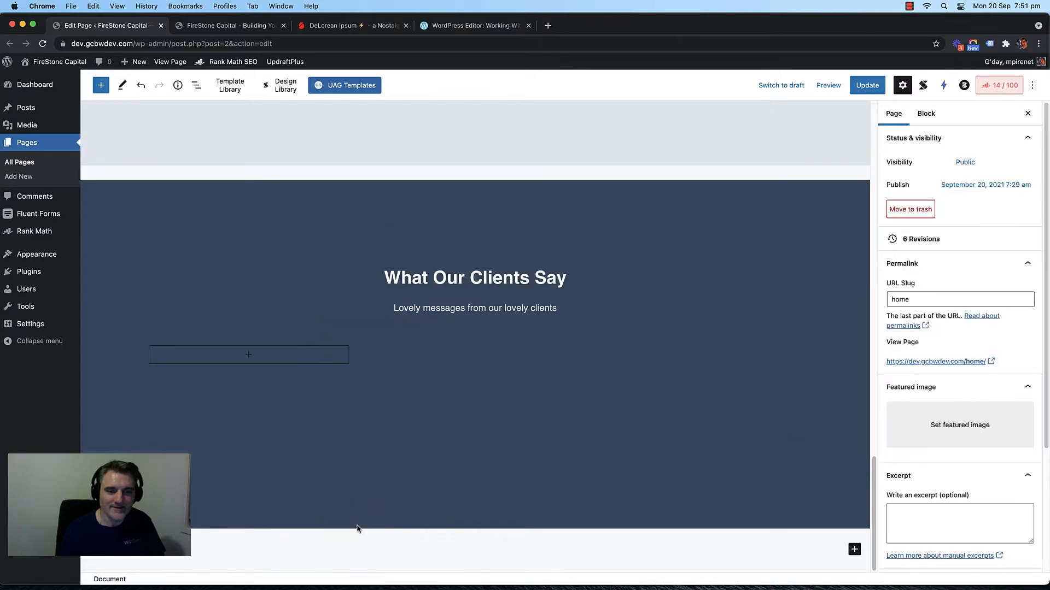
left_click(406, 356)
left_click(470, 343)
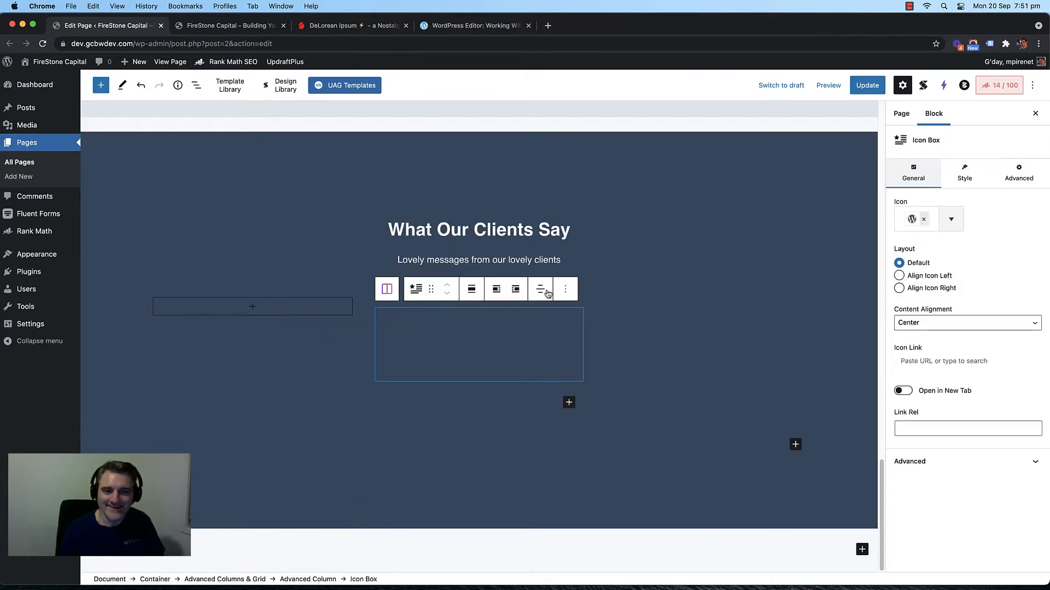
left_click(565, 288)
left_click(600, 532)
Step: Delete the third column's Icon Box, leaving three empty columns
left_click(682, 349)
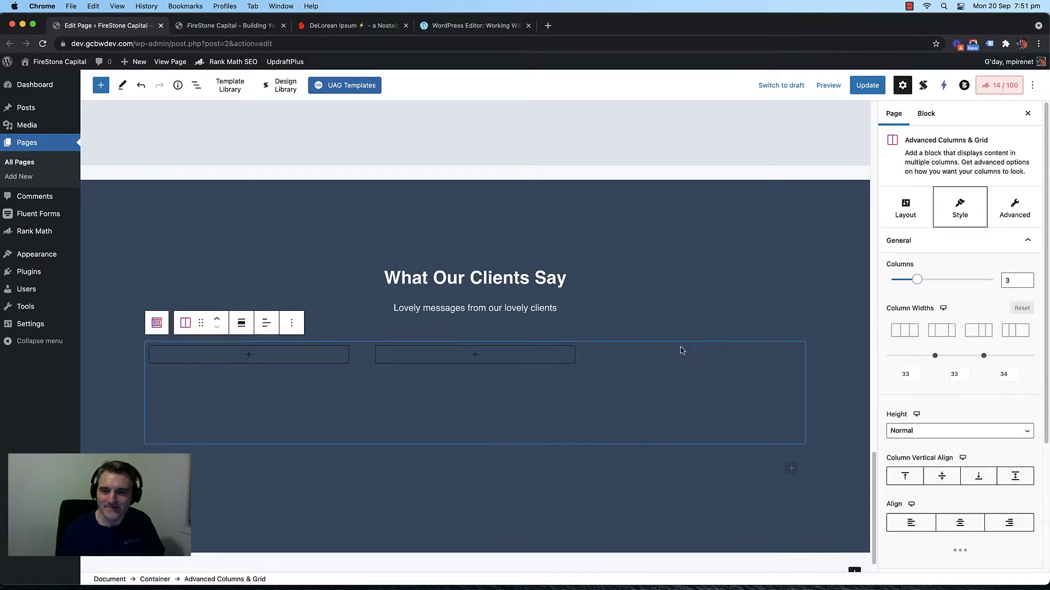
left_click(682, 350)
left_click(692, 324)
left_click(654, 391)
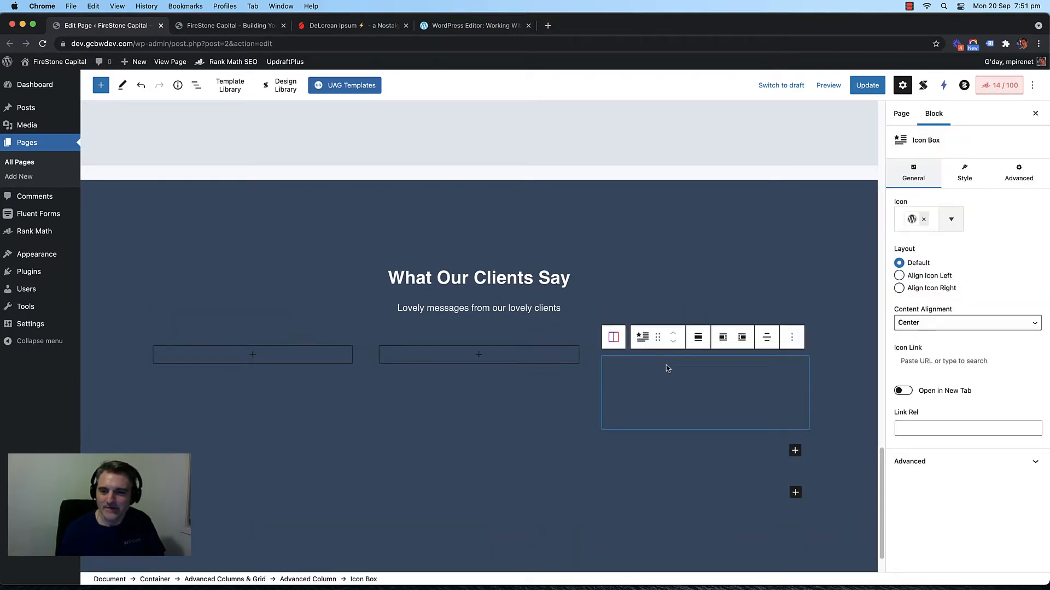
left_click(791, 338)
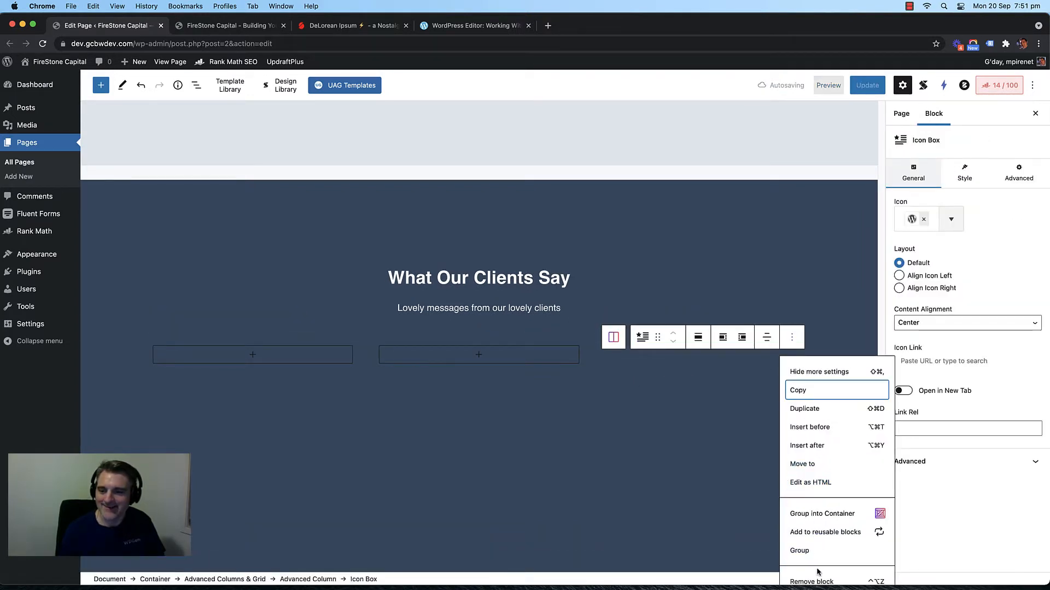
left_click(814, 581)
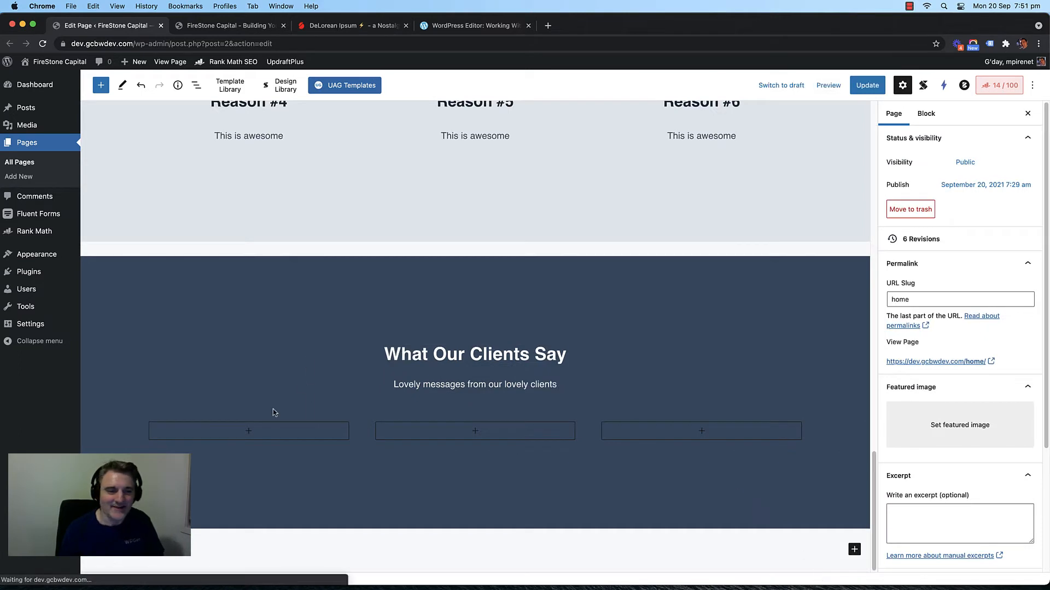
Step: Insert a Testimonial block, searched as 'tes', into the first empty column
left_click(245, 434)
left_click(247, 433)
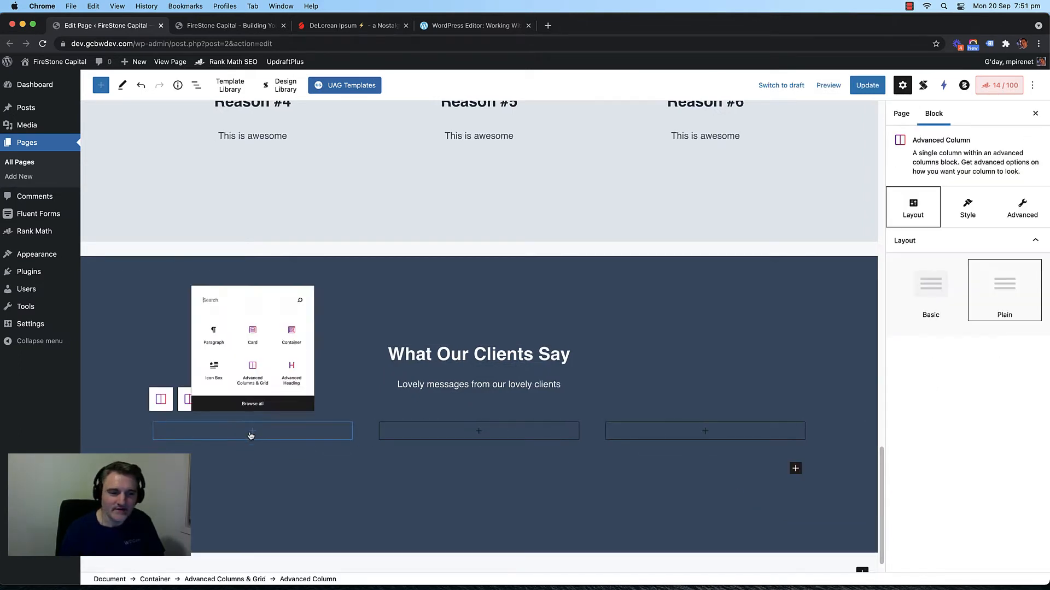
type("tes")
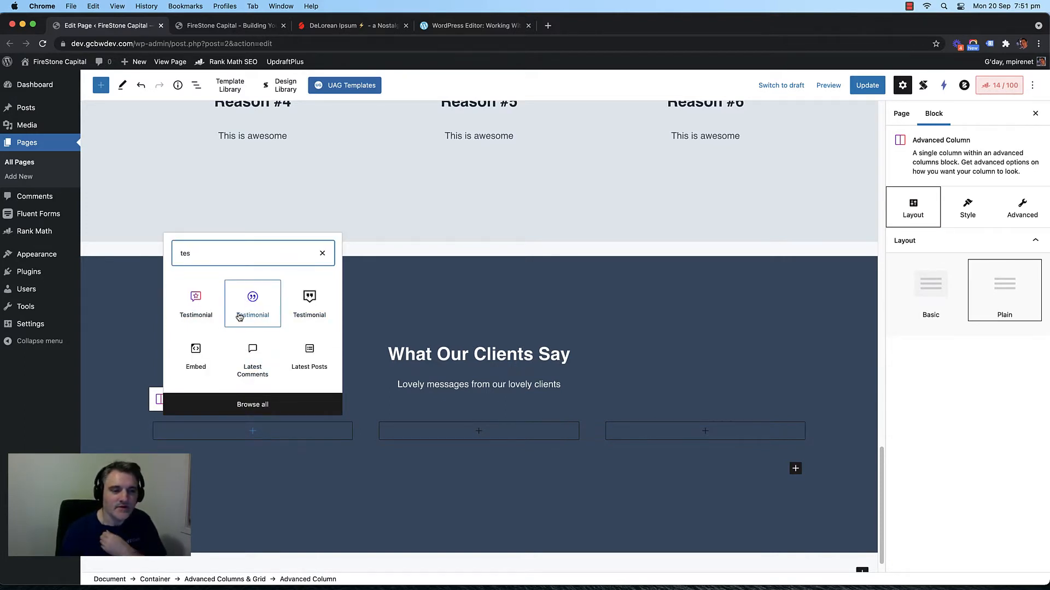
left_click(198, 304)
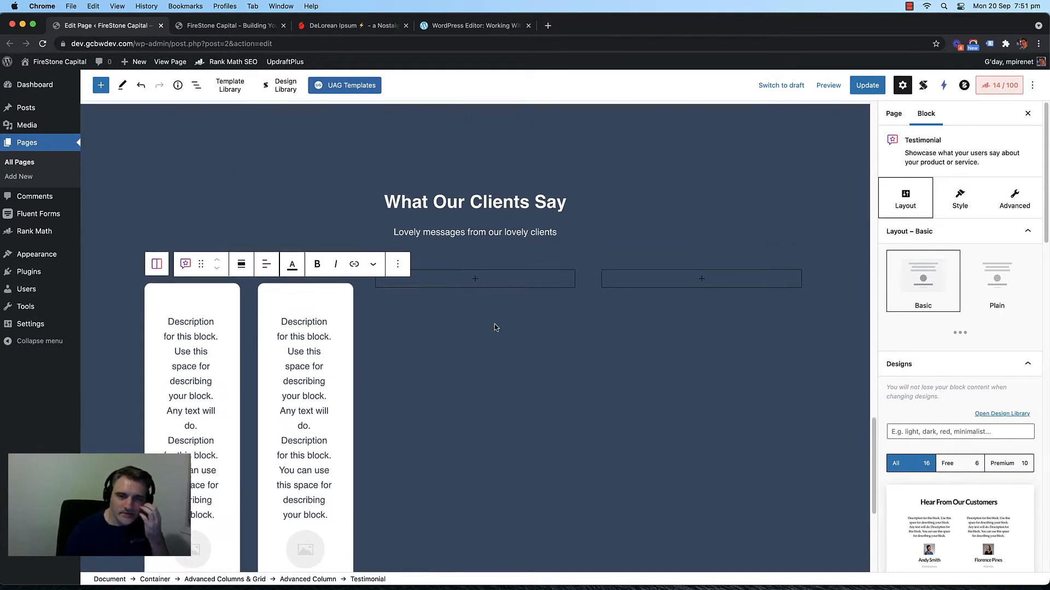
Step: Select the empty third column and look through its block options
scroll(495, 323, "up", 2)
left_click(438, 308)
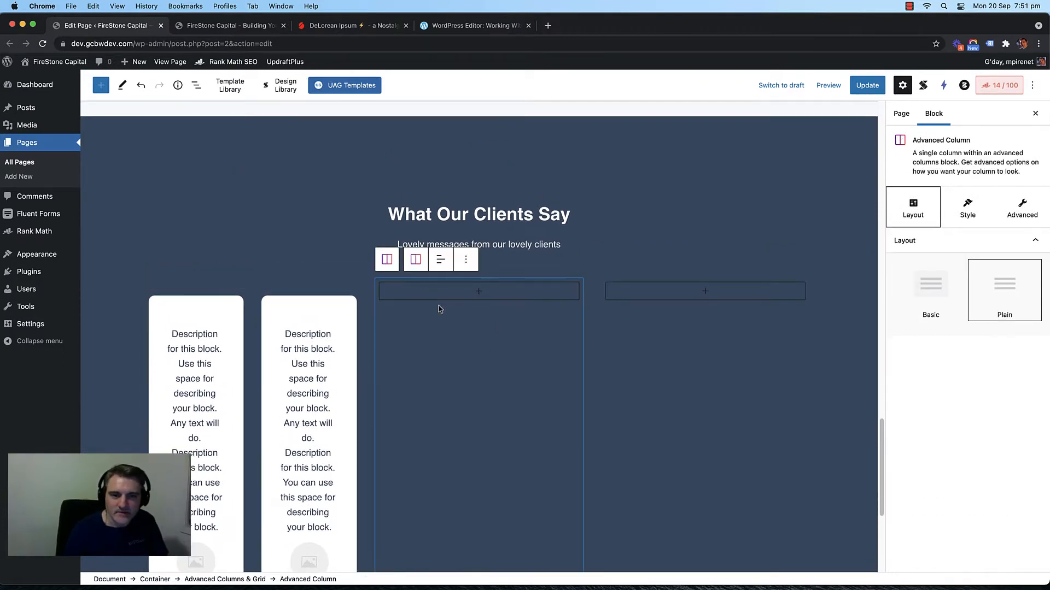
left_click(466, 260)
left_click(591, 343)
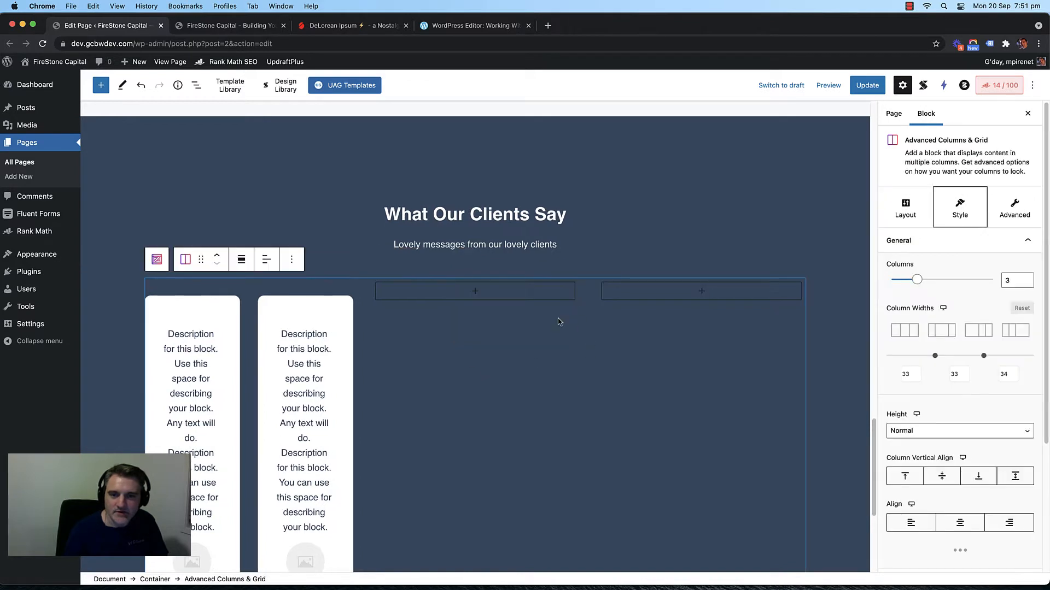
left_click(558, 318)
left_click(466, 260)
left_click(459, 365)
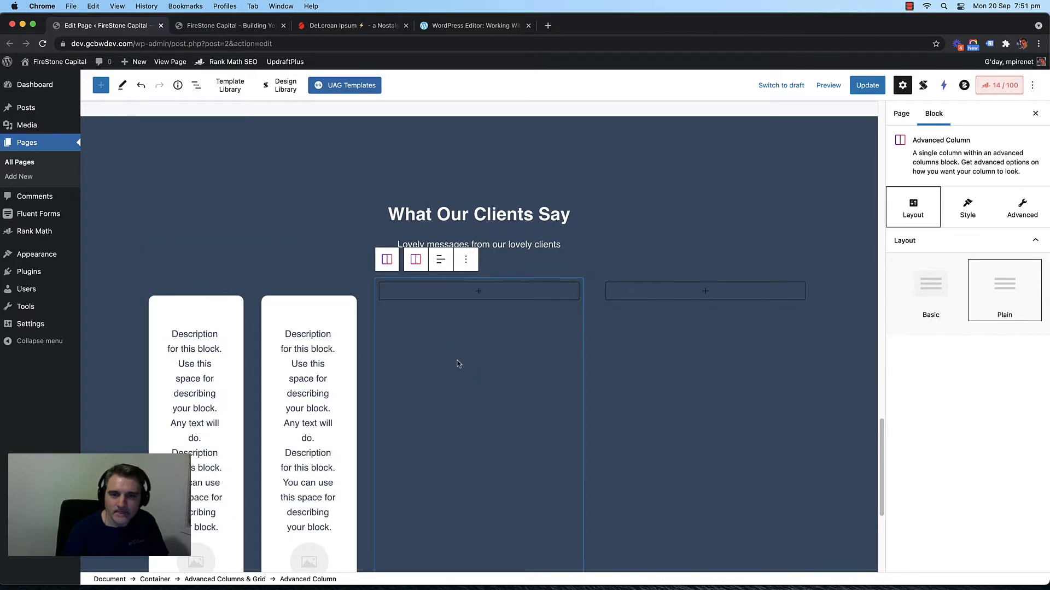
Step: Hide and restore the settings panel, then select the parent Advanced Columns & Grid block
left_click(392, 259)
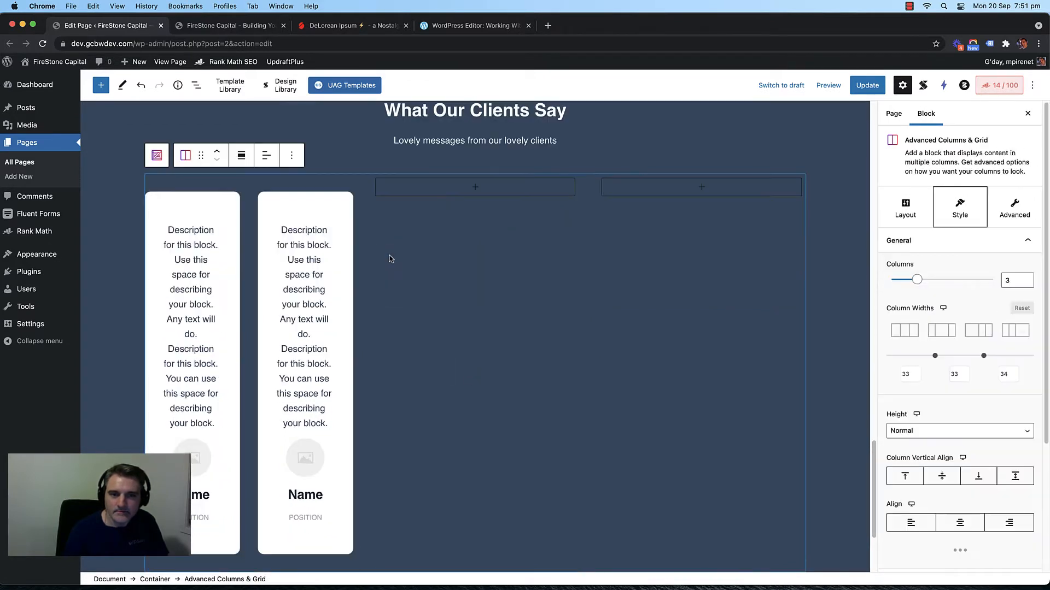
left_click(445, 289)
left_click(466, 157)
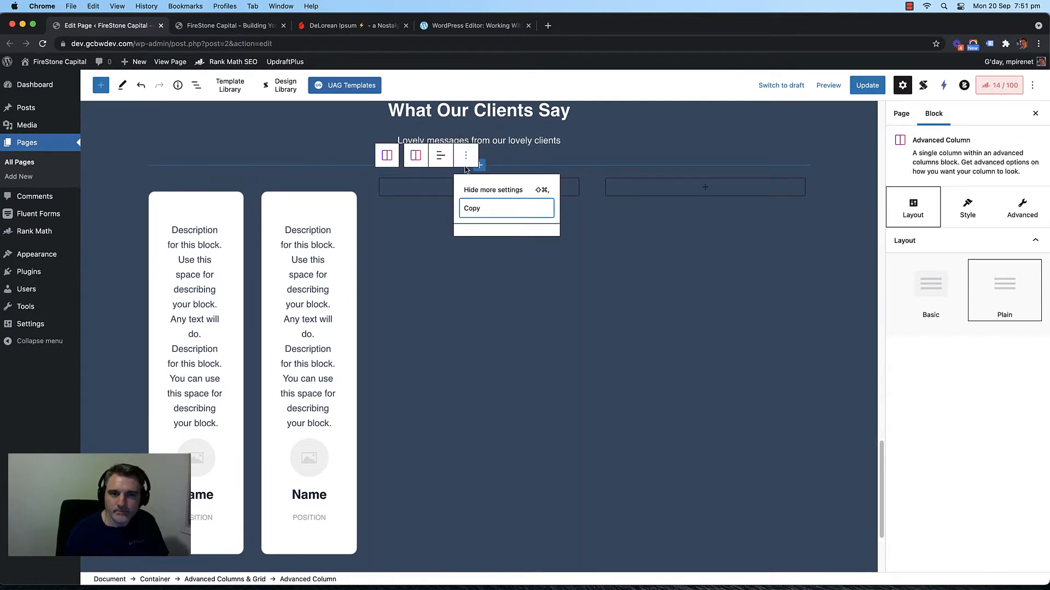
left_click(495, 190)
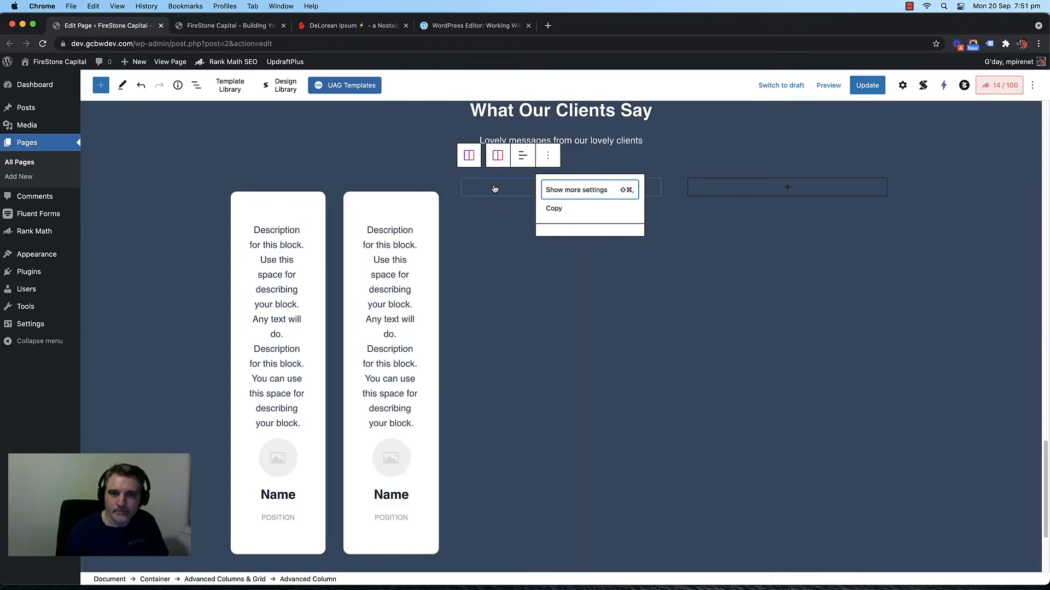
left_click(562, 191)
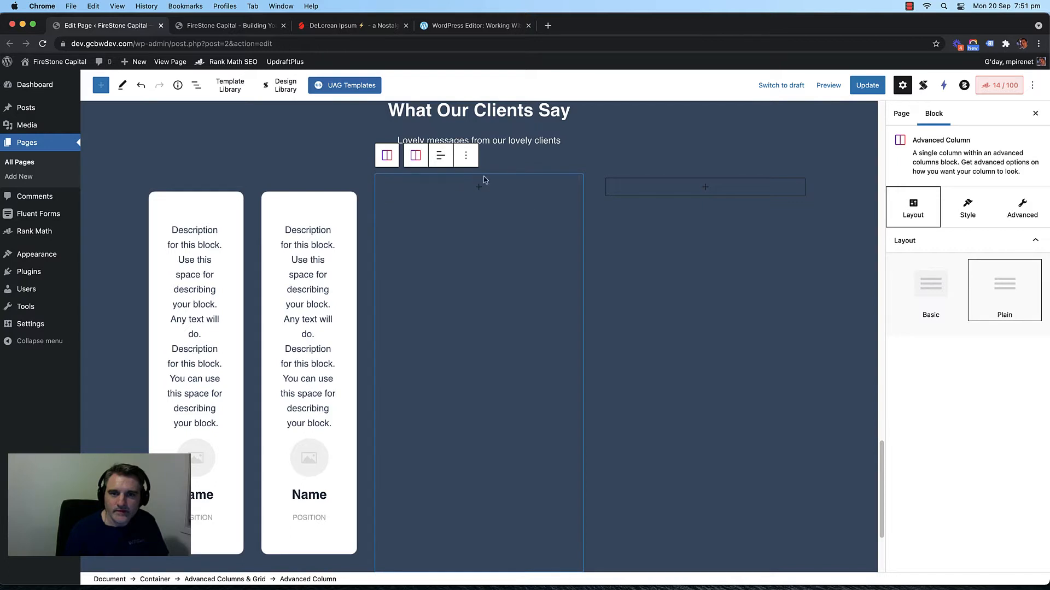
left_click(466, 156)
left_click(466, 258)
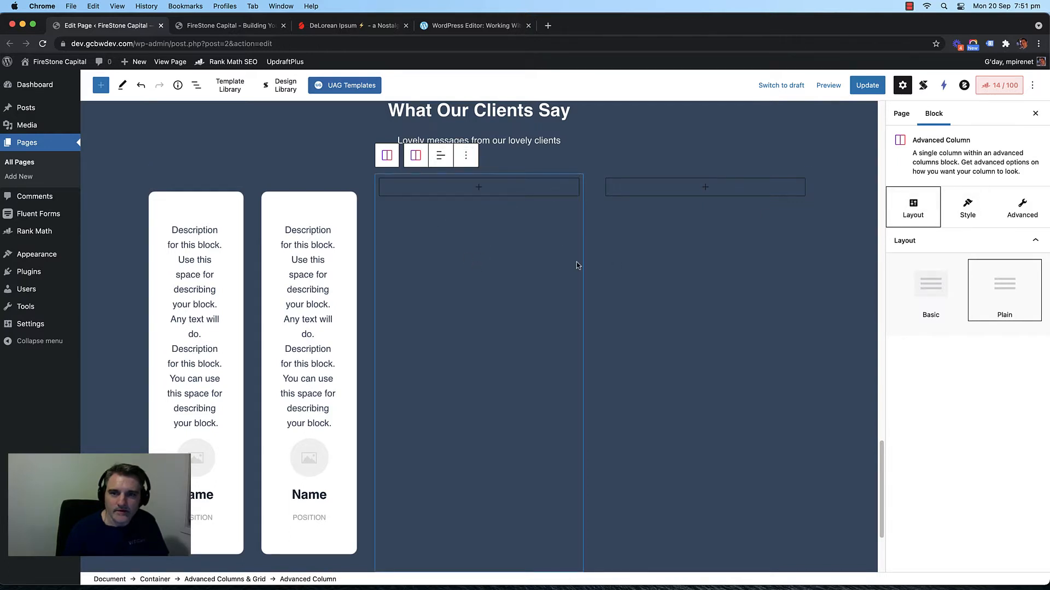
left_click(362, 187)
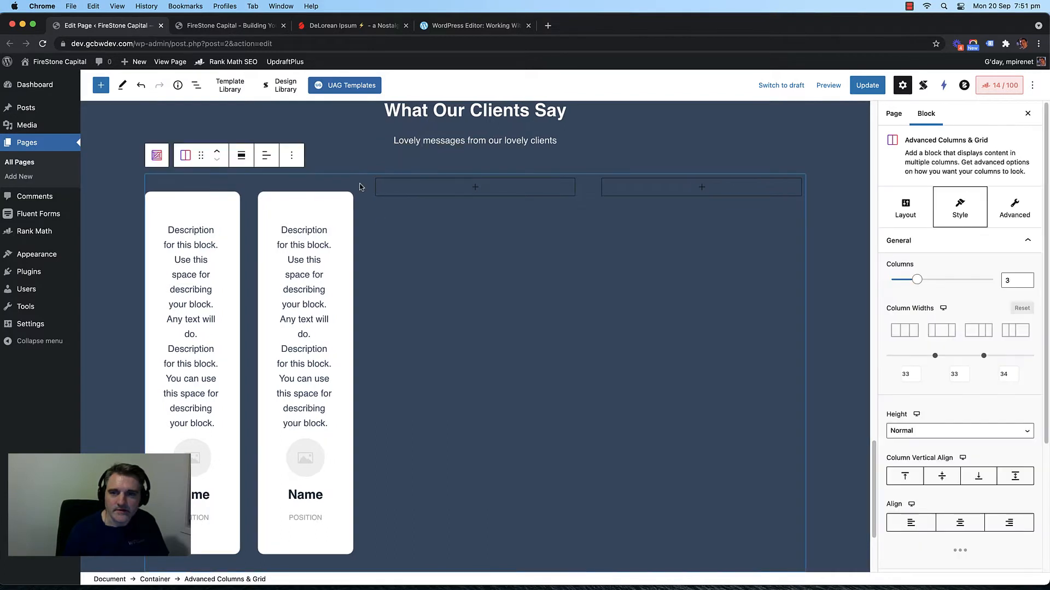
Step: Change the columns block's Columns count to 2
double_click(1014, 281)
type("2")
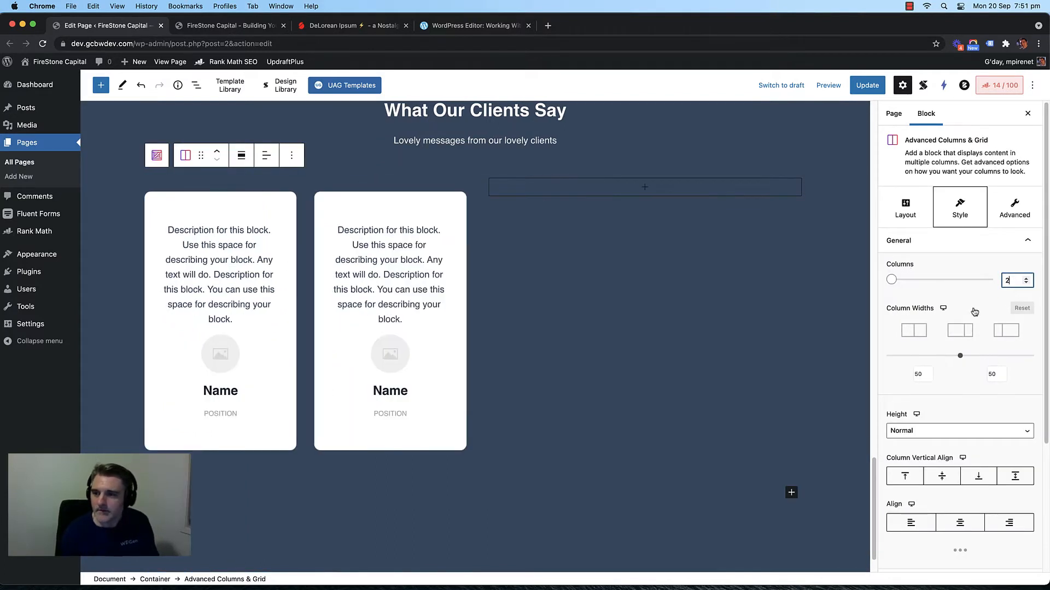
left_click_drag(1012, 281, 1000, 281)
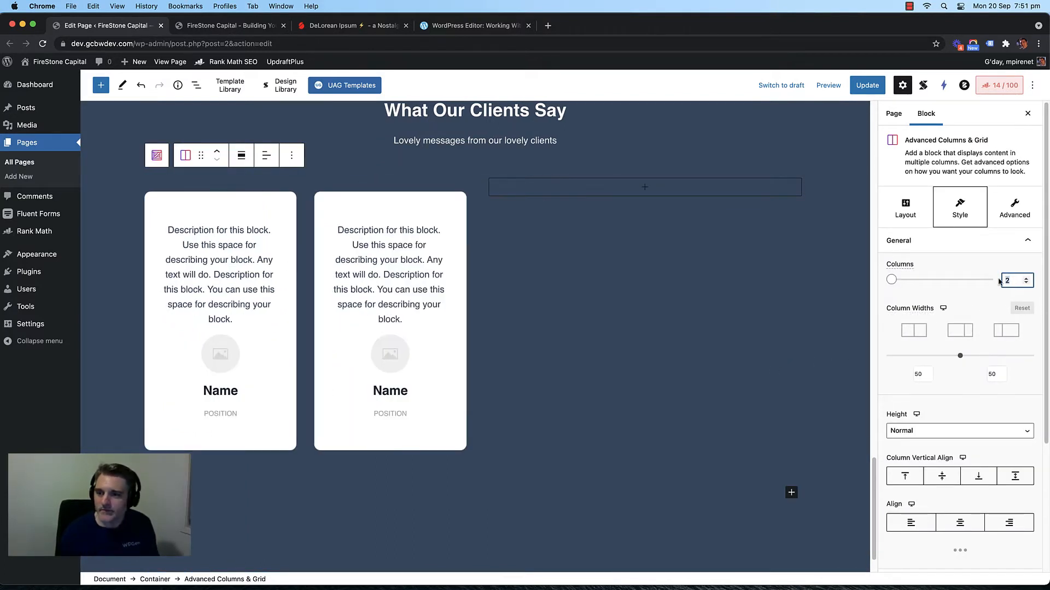
key("BackSpace")
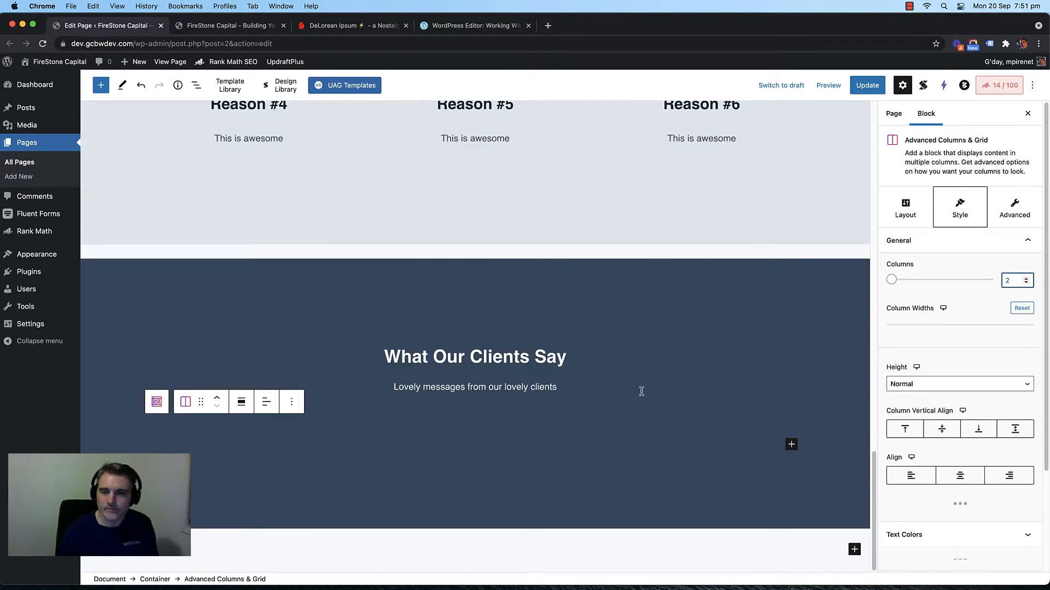
type("3")
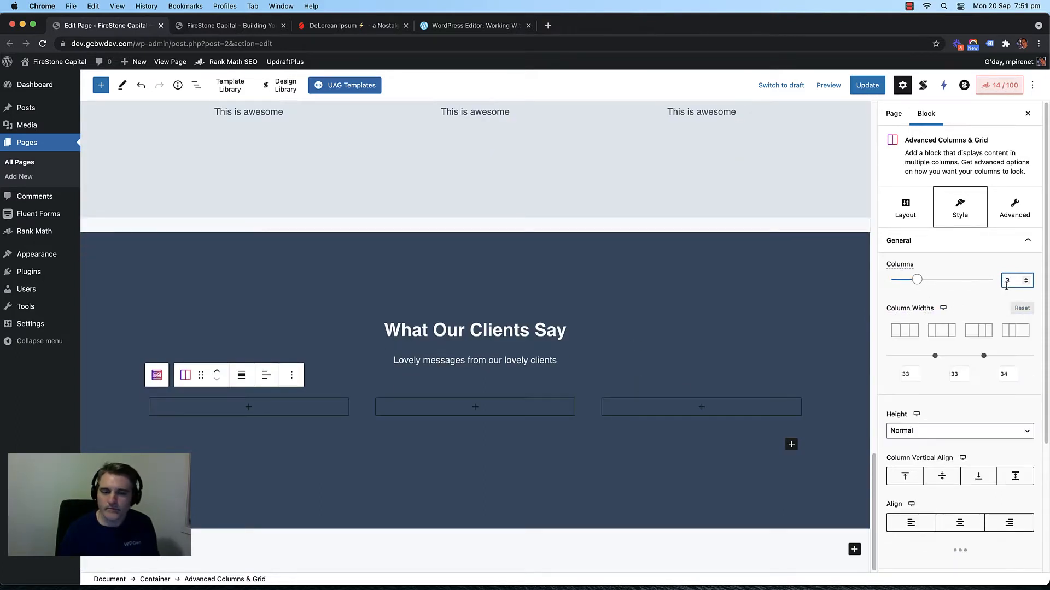
key("BackSpace")
type("2")
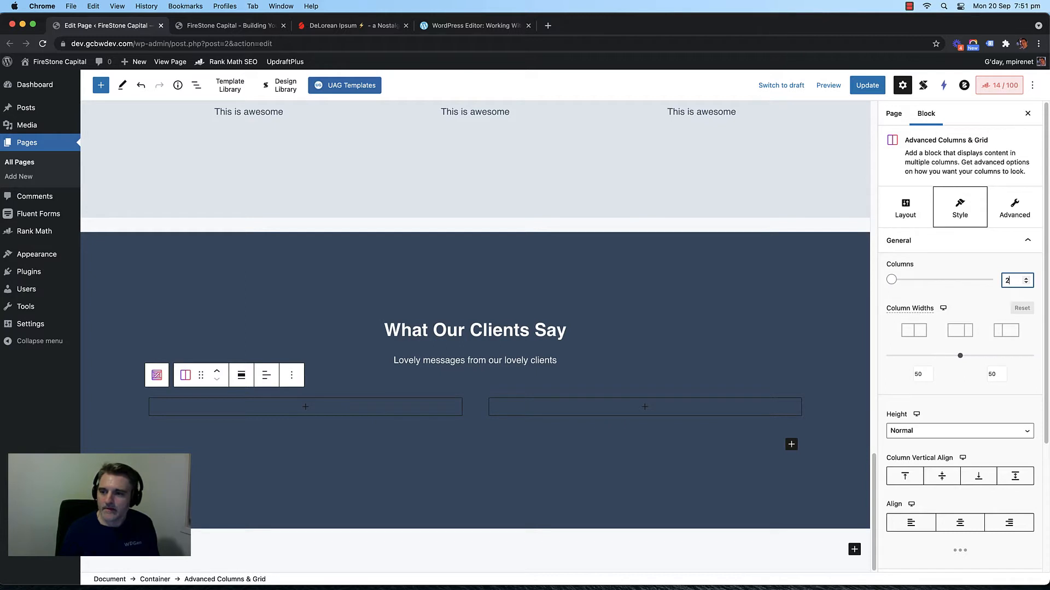
left_click(469, 403)
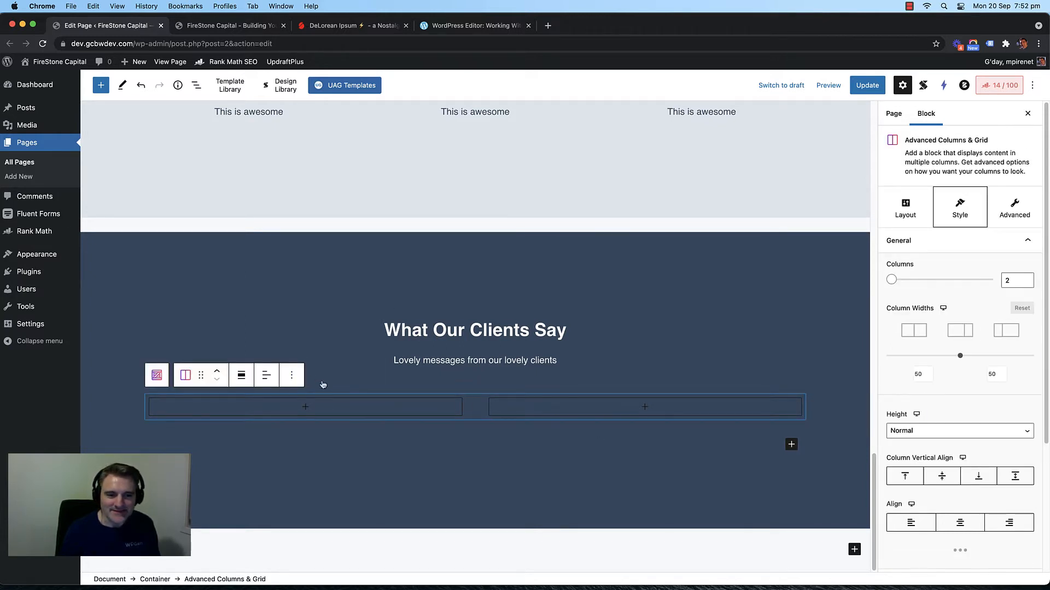
Step: Delete the empty two-column Advanced Columns & Grid block and select the section container
left_click(292, 381)
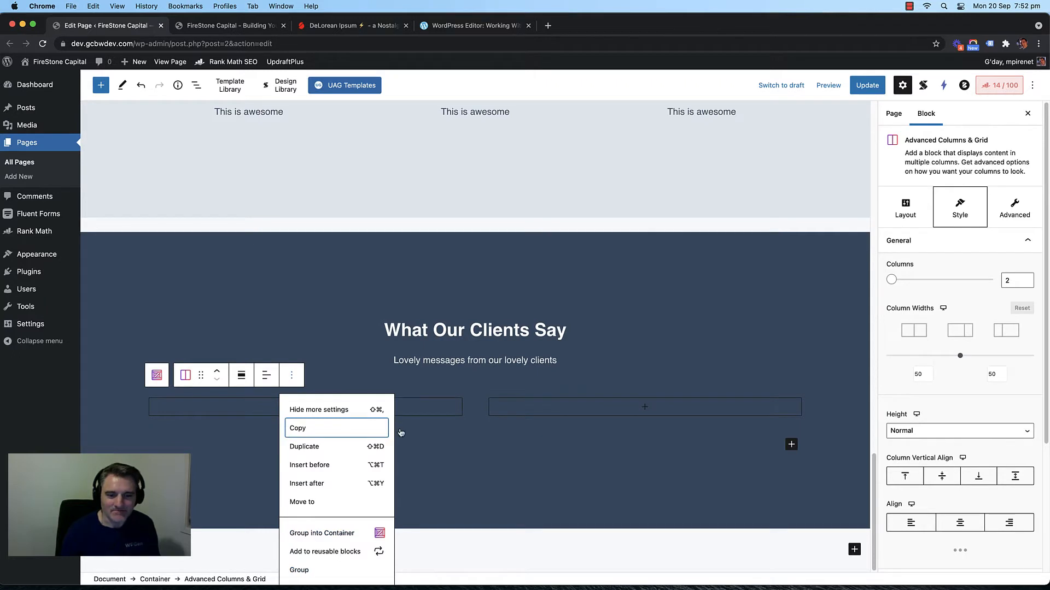
left_click(355, 307)
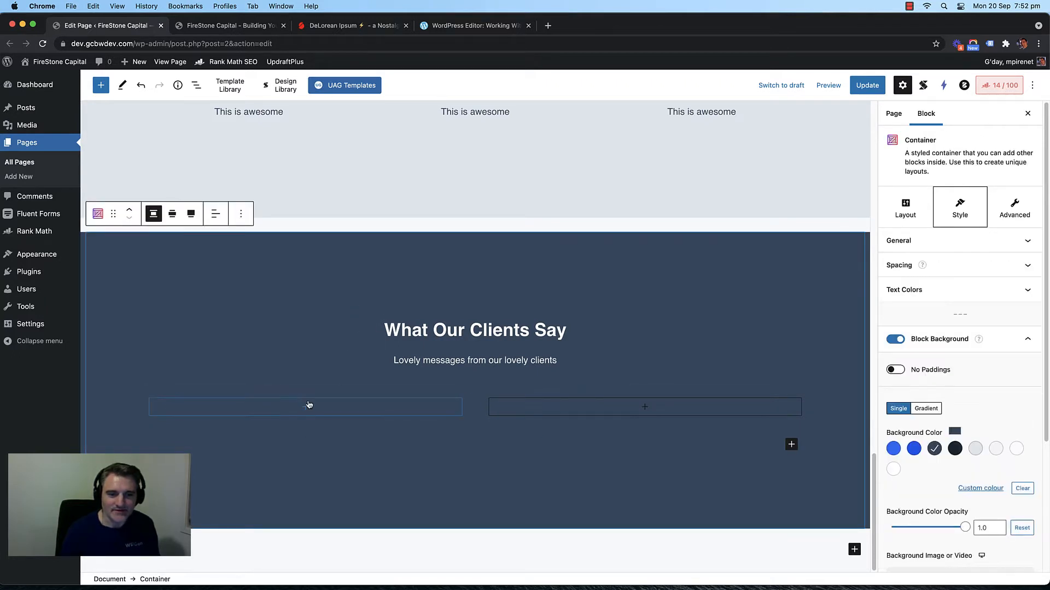
left_click(309, 405)
left_click(483, 409)
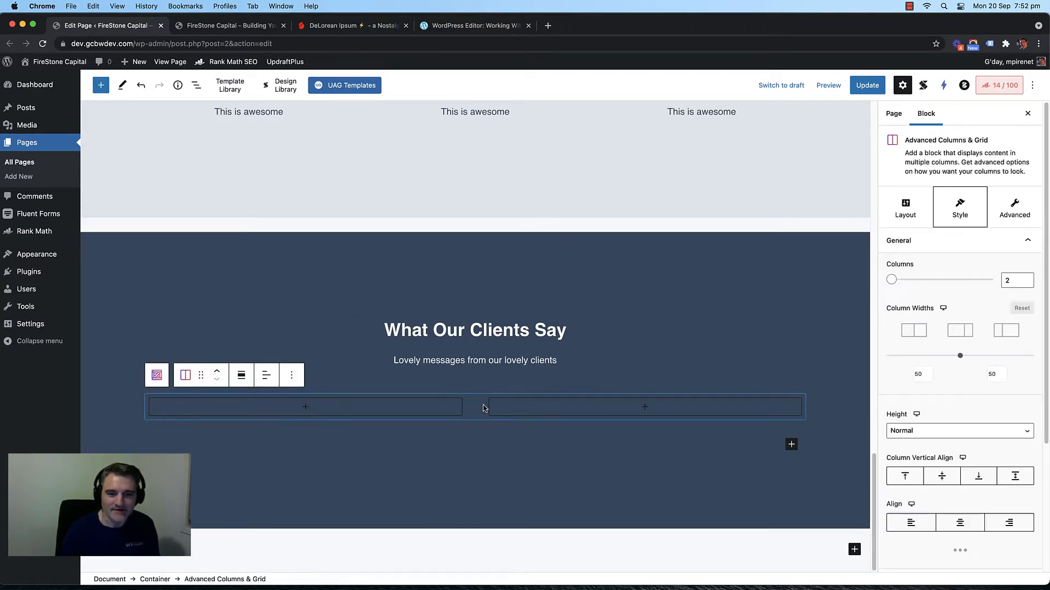
key("Delete")
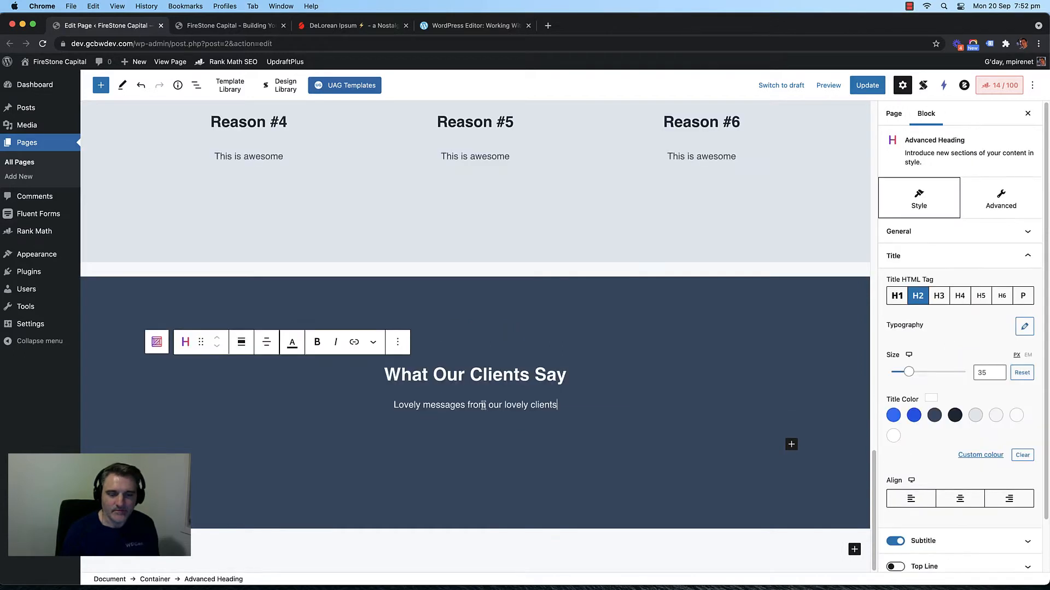
left_click(796, 449)
Step: Insert a Testimonial block, searched as 'tes', under the section subtitle
left_click(792, 445)
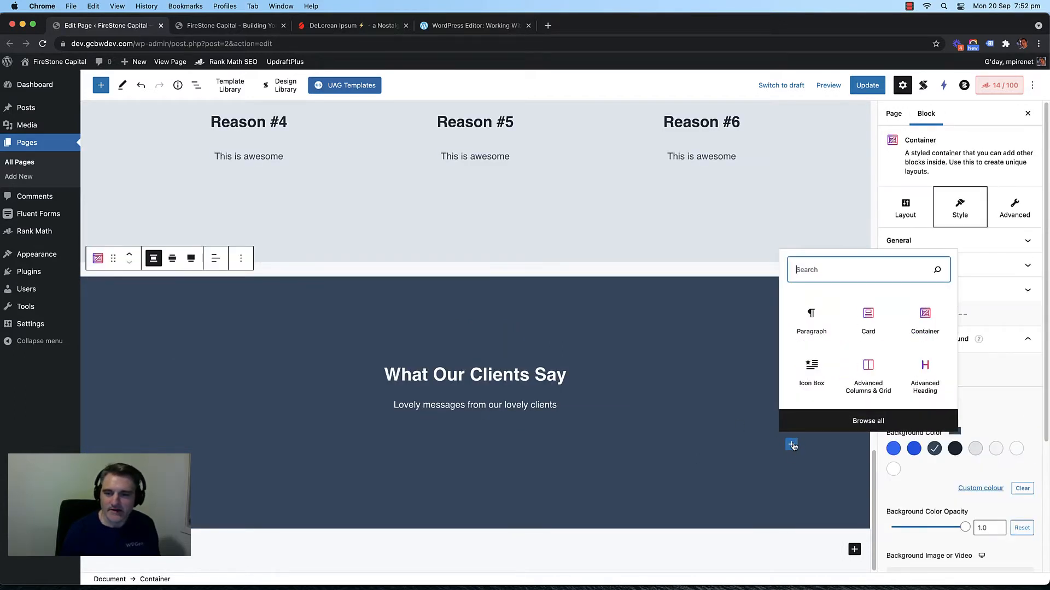
type("tet")
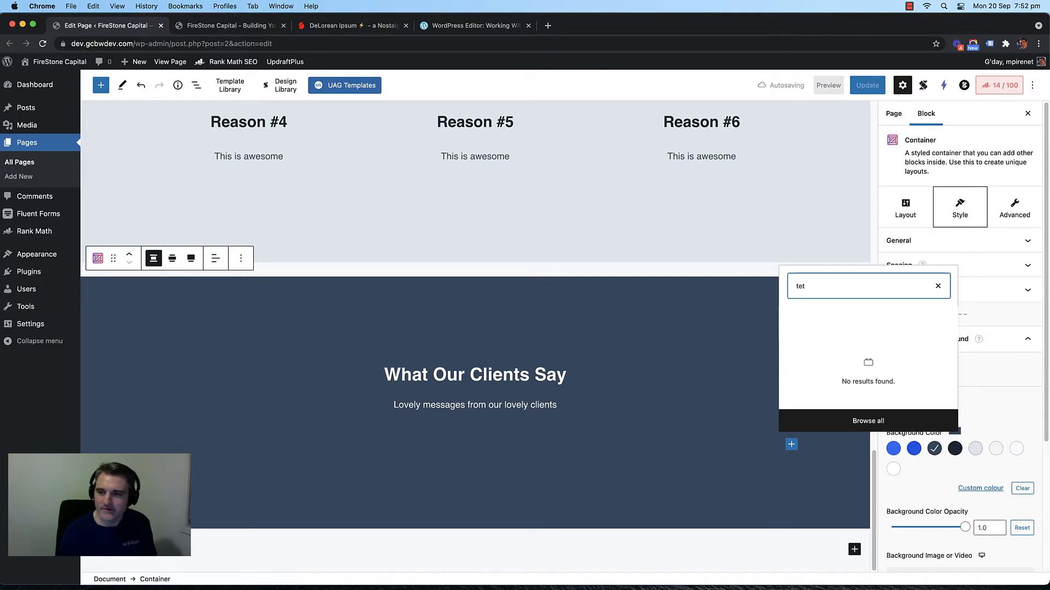
key("BackSpace")
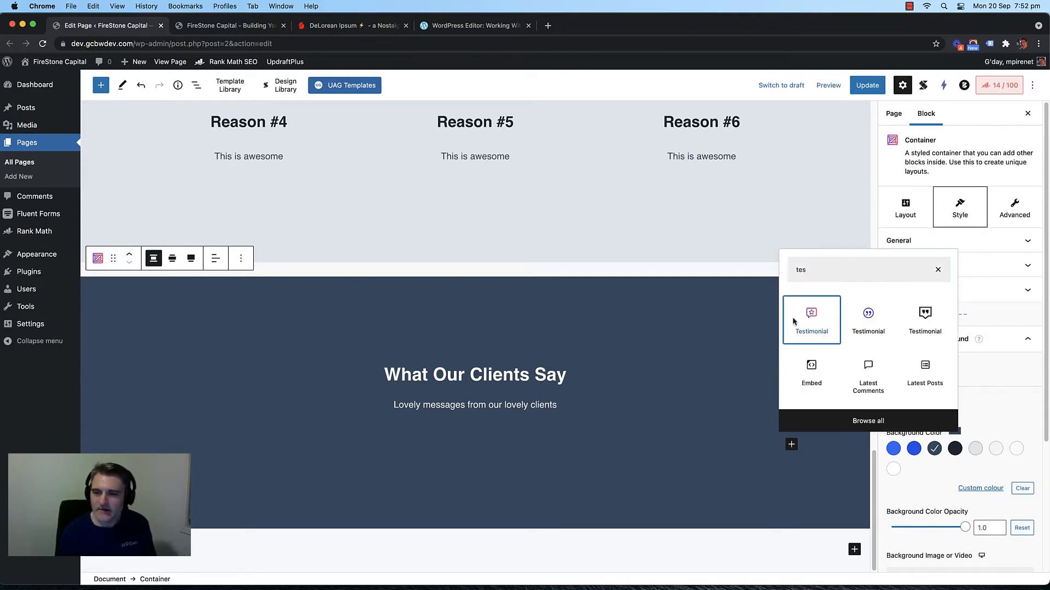
left_click(800, 323)
scroll(472, 308, "up", 2)
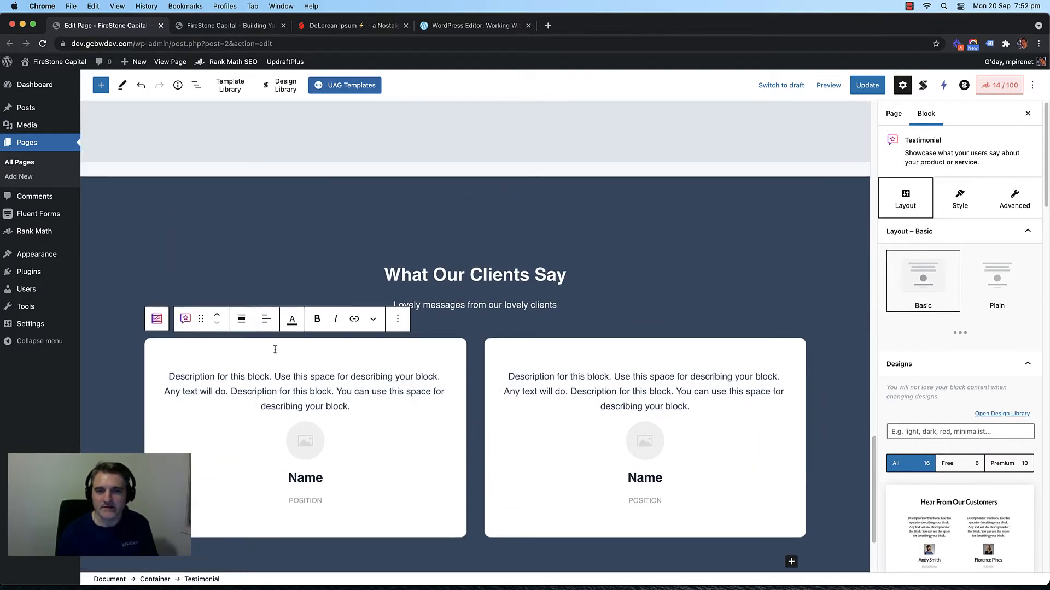
scroll(480, 376, "down", 1)
scroll(479, 376, "up", 1)
scroll(475, 414, "down", 2)
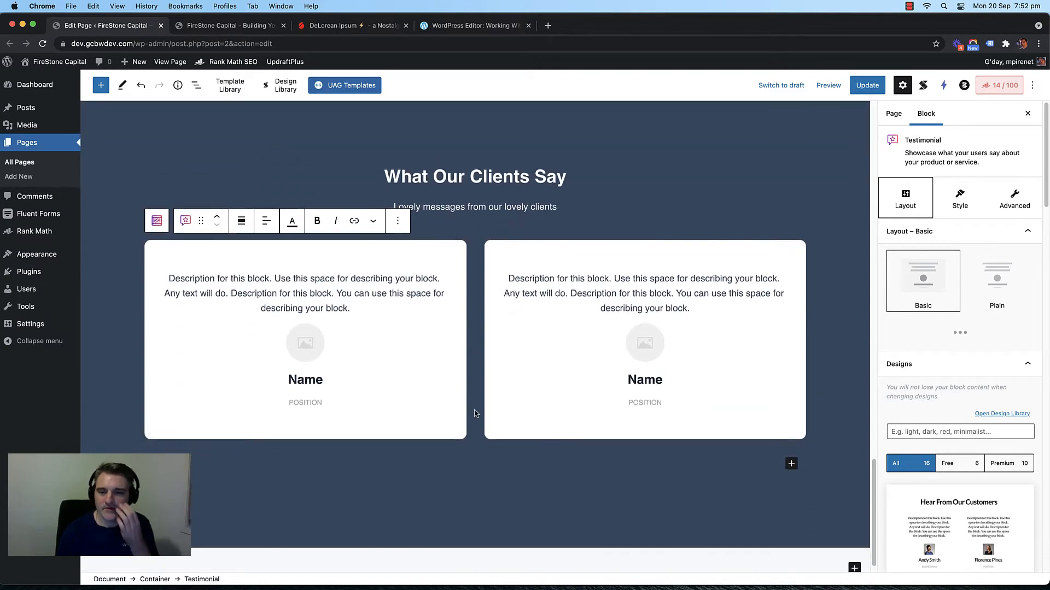
Step: Clear the first testimonial card's placeholder description text
left_click(345, 264)
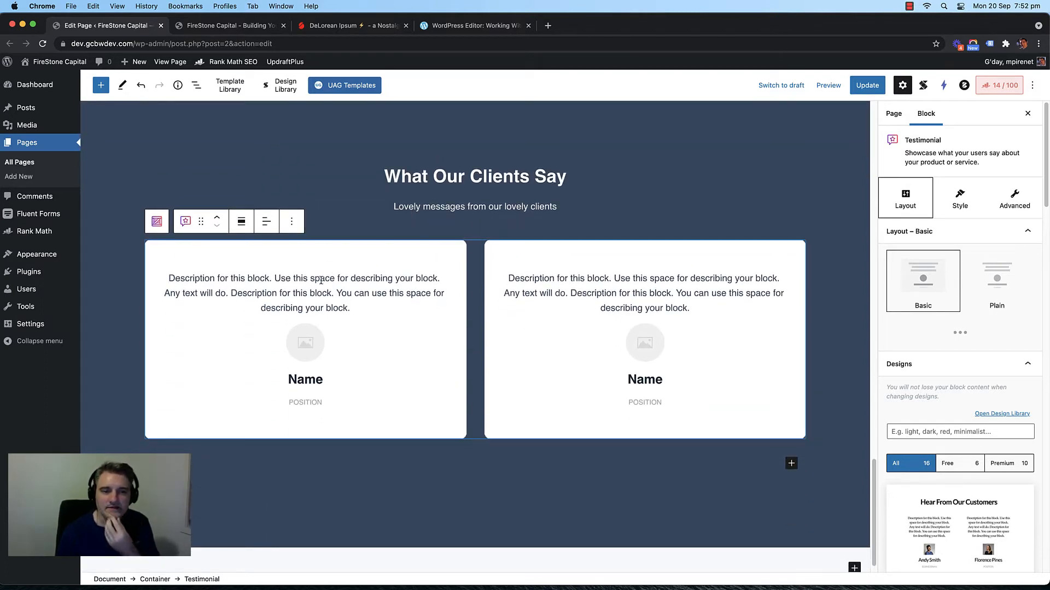
triple_click(312, 285)
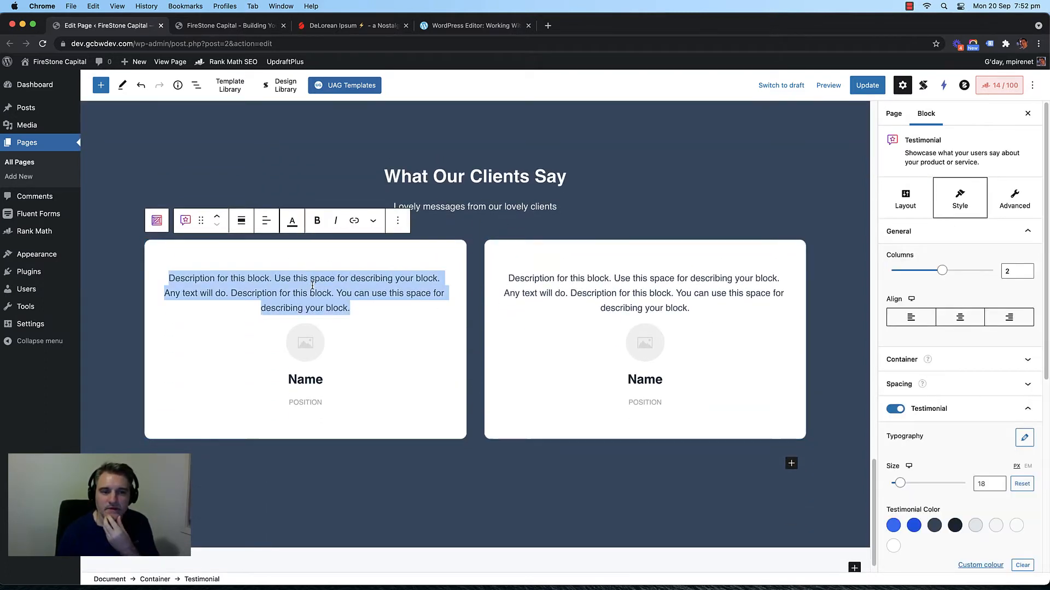
triple_click(610, 286)
left_click(335, 279)
double_click(327, 278)
double_click(317, 293)
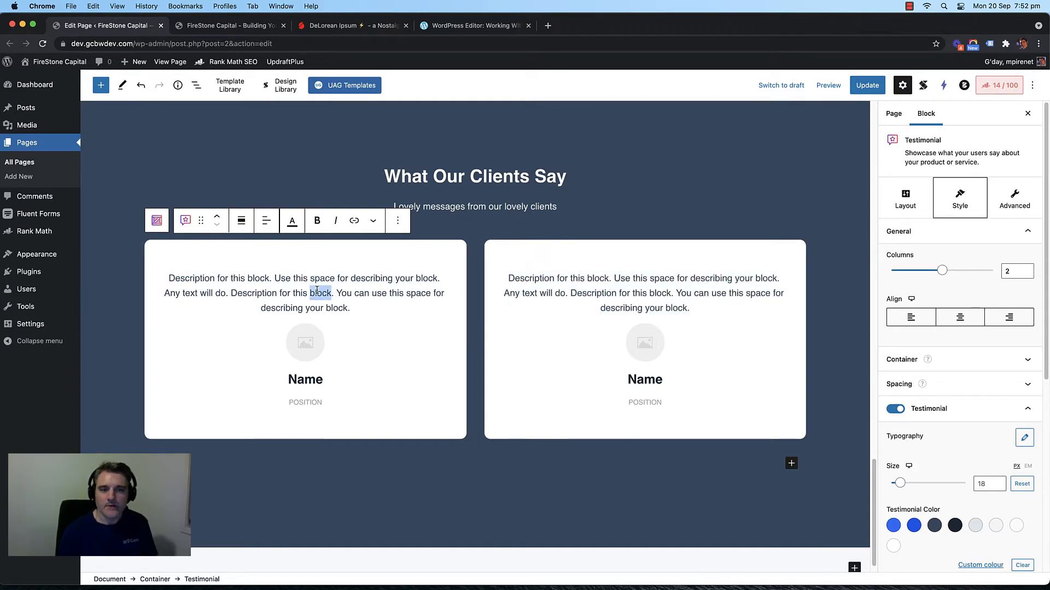
triple_click(640, 294)
triple_click(295, 294)
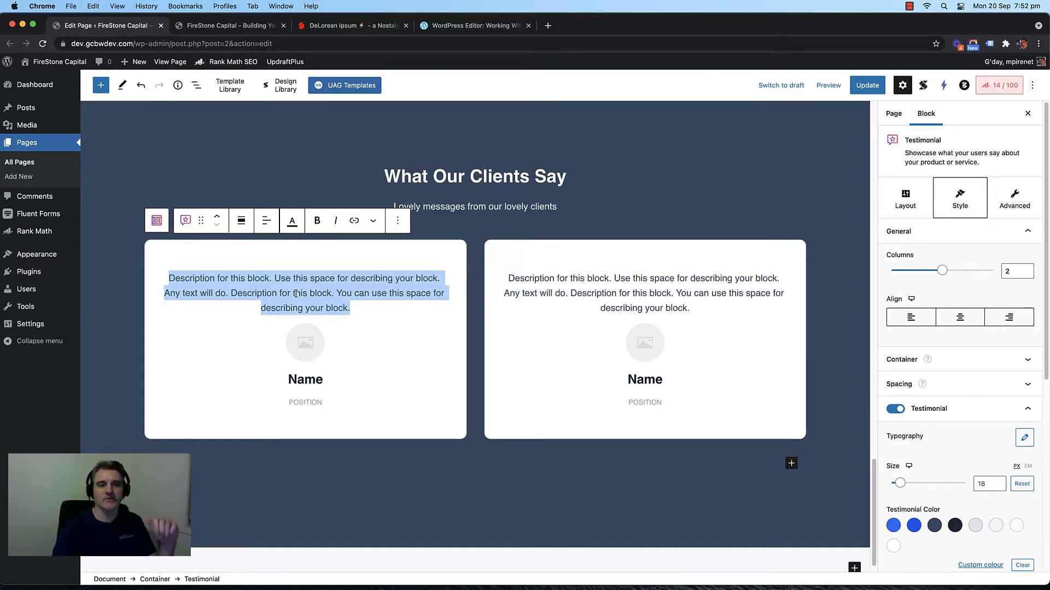
key("BackSpace")
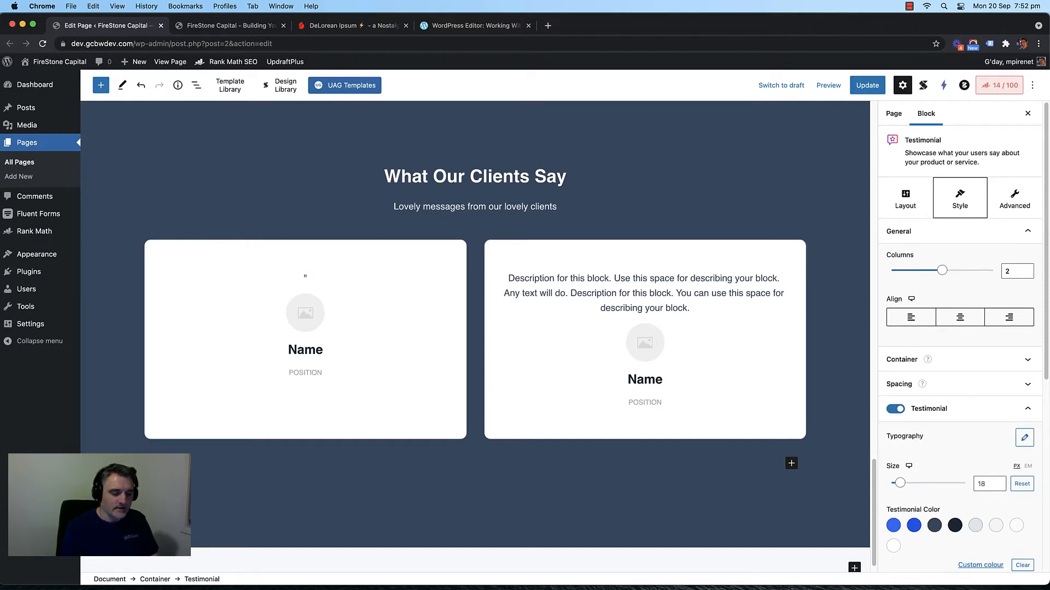
Step: Type the first card's quote "20% Increase in Wealth in Only 3 Months"
type("20% ")
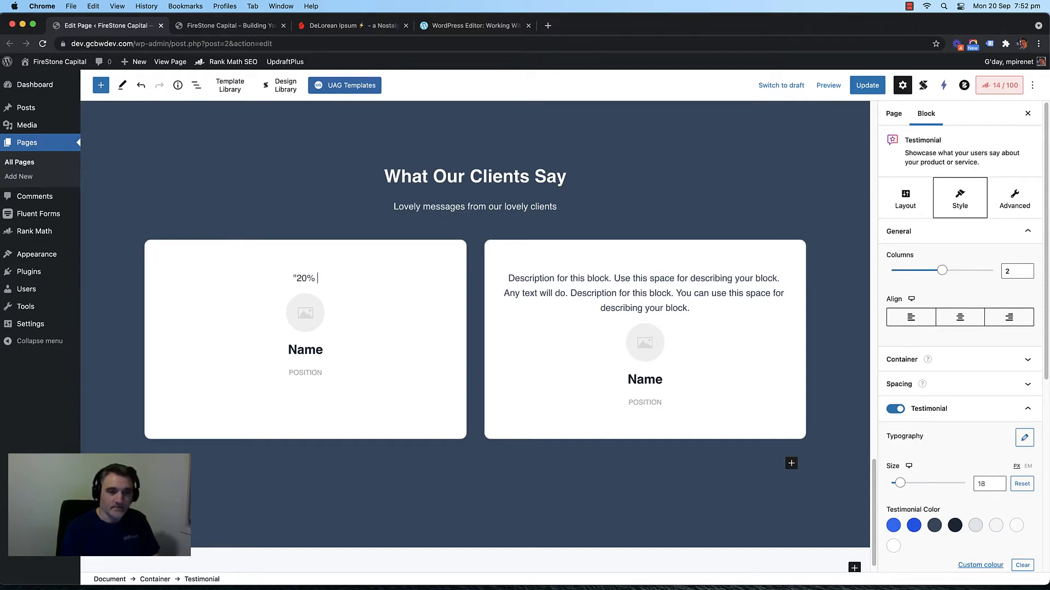
type("Increase in ")
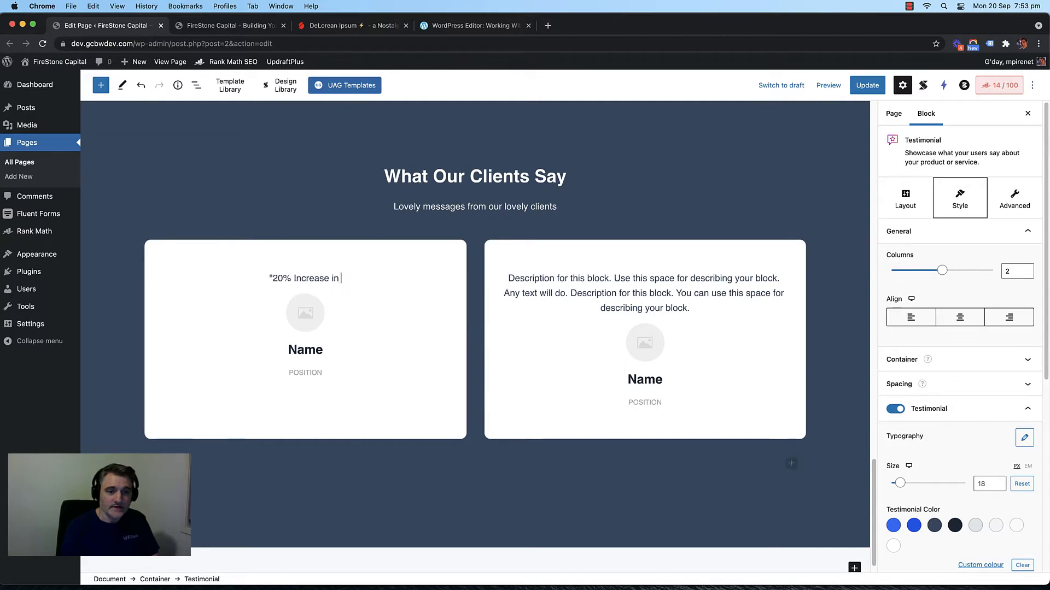
type("Wealth in Only")
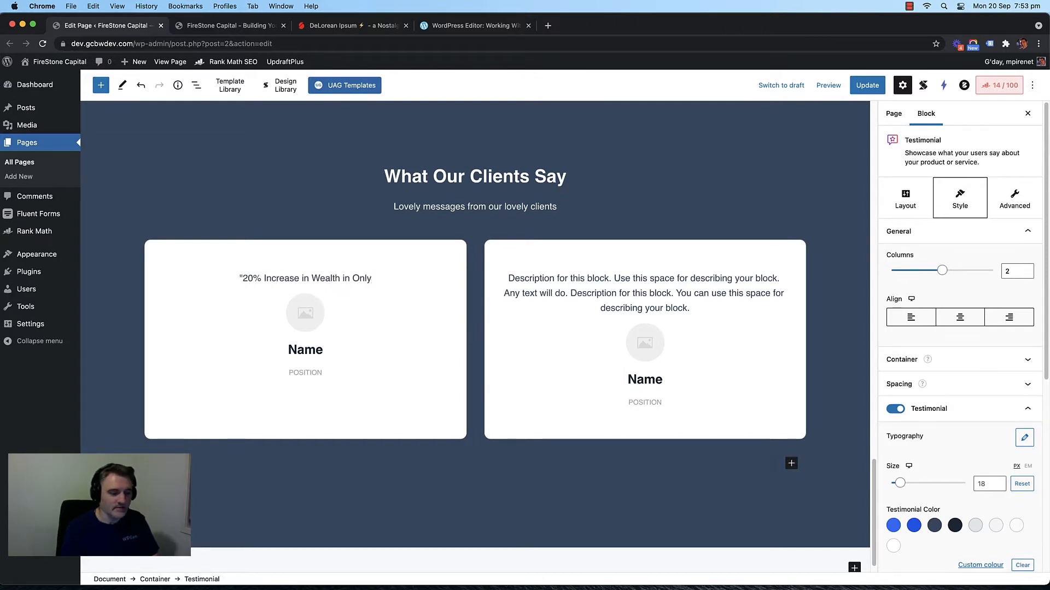
type(" 3 months")
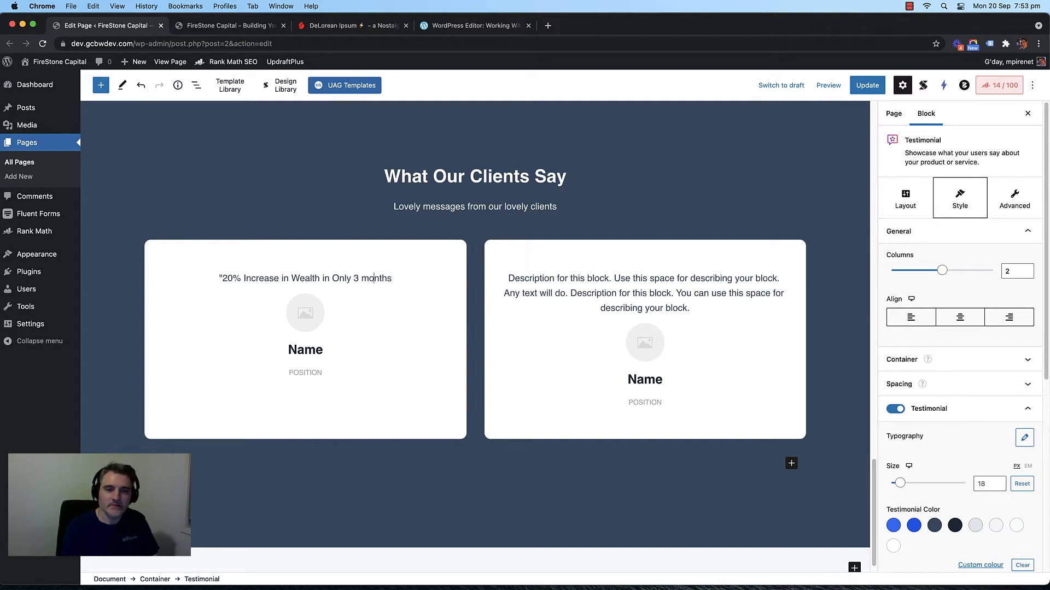
key("BackSpace")
type("M")
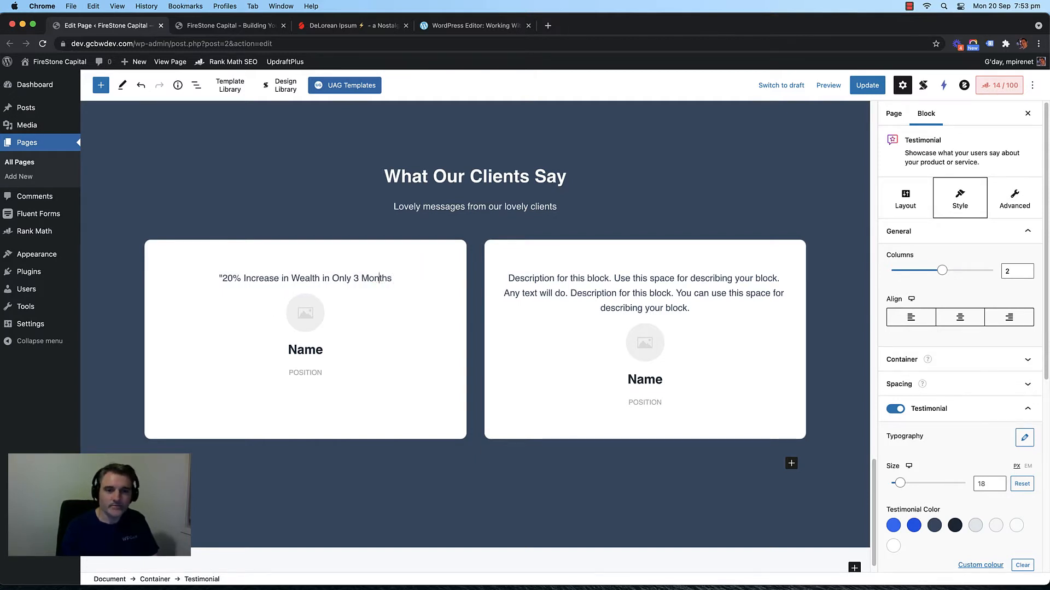
type("\"")
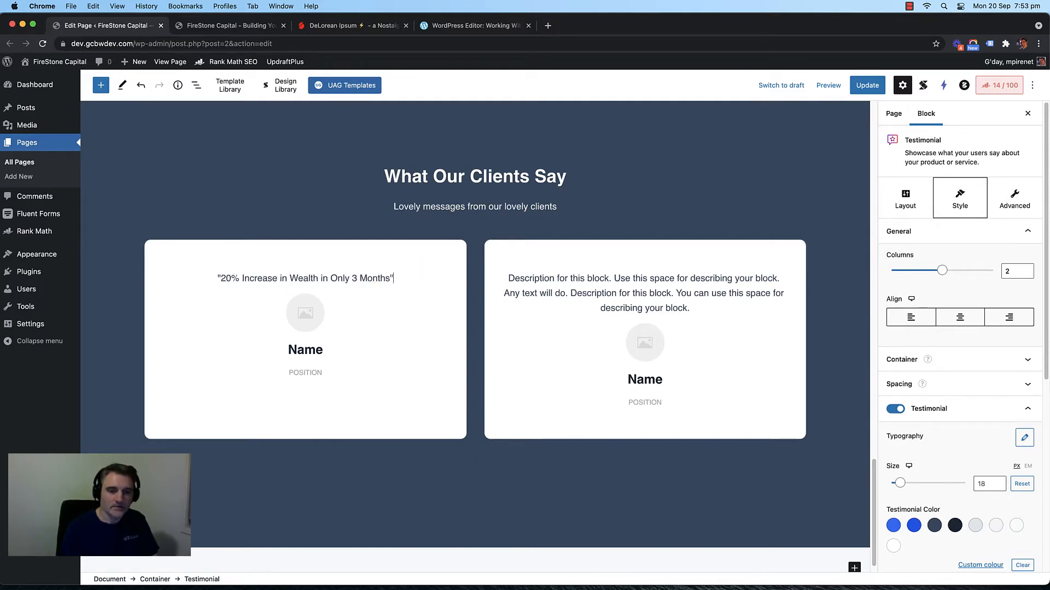
Step: Select and copy the whole first testimonial quote
left_click(294, 280)
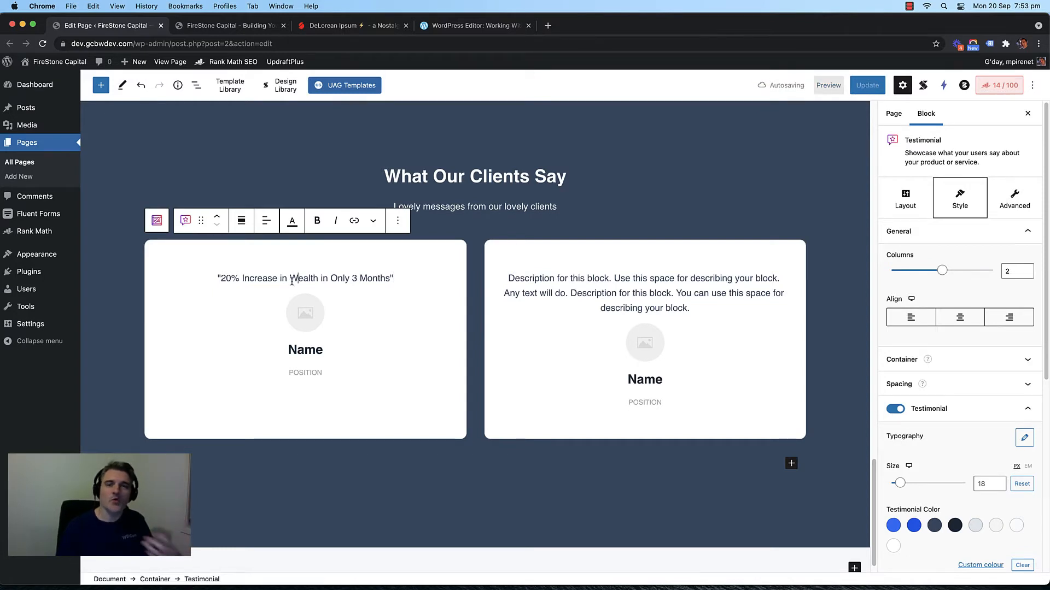
triple_click(292, 281)
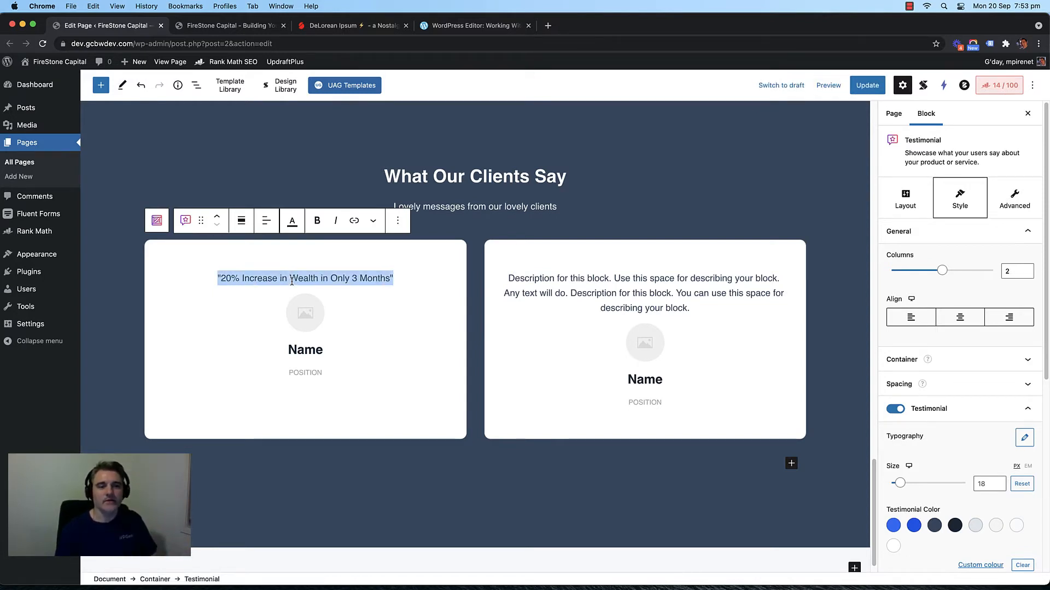
triple_click(296, 281)
triple_click(297, 281)
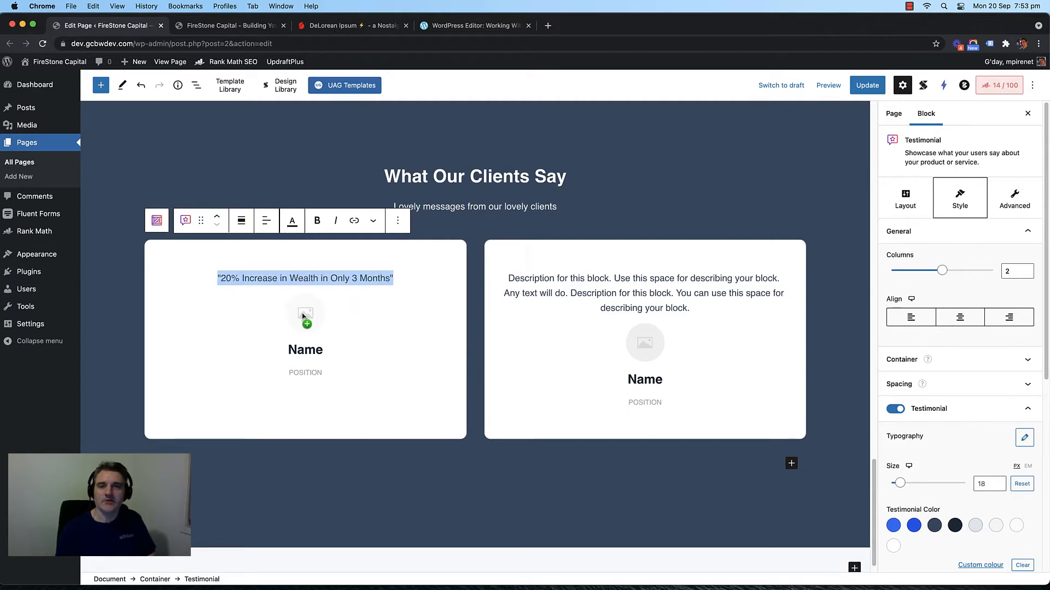
double_click(307, 374)
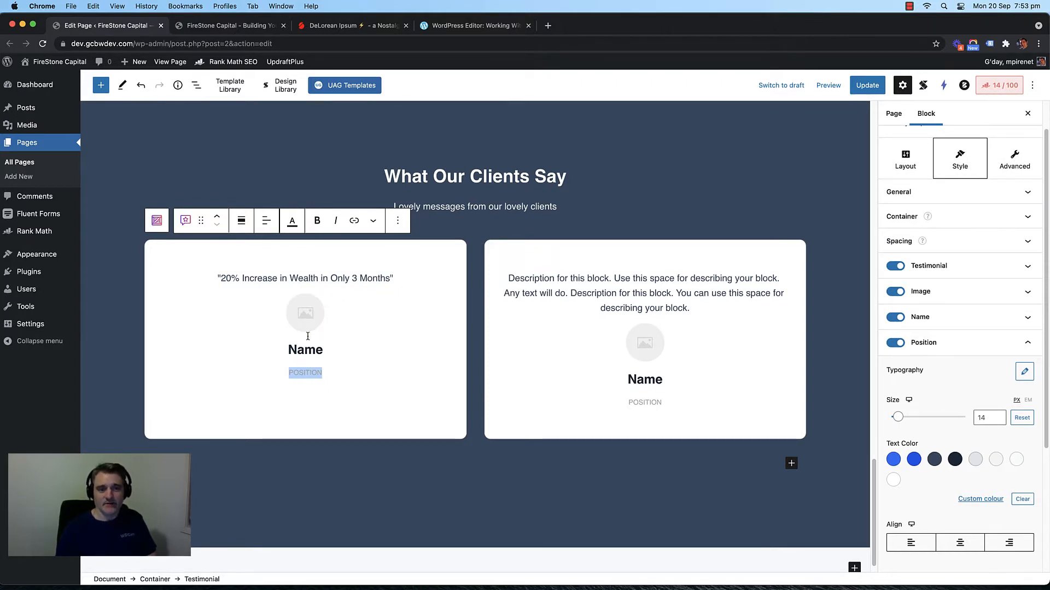
Step: Switch off the Position line on both testimonial cards
double_click(304, 375)
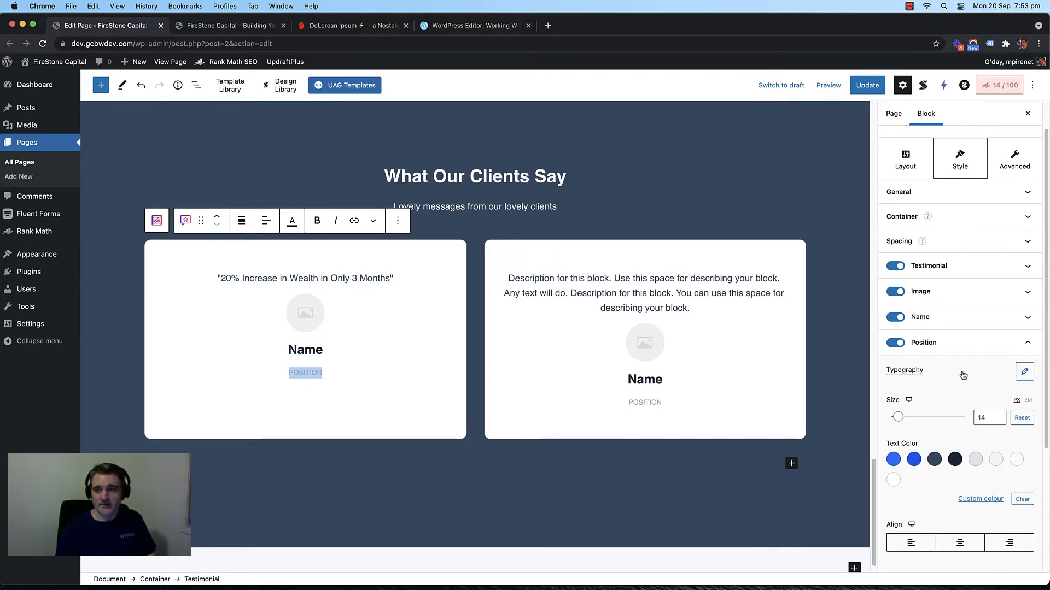
left_click(895, 342)
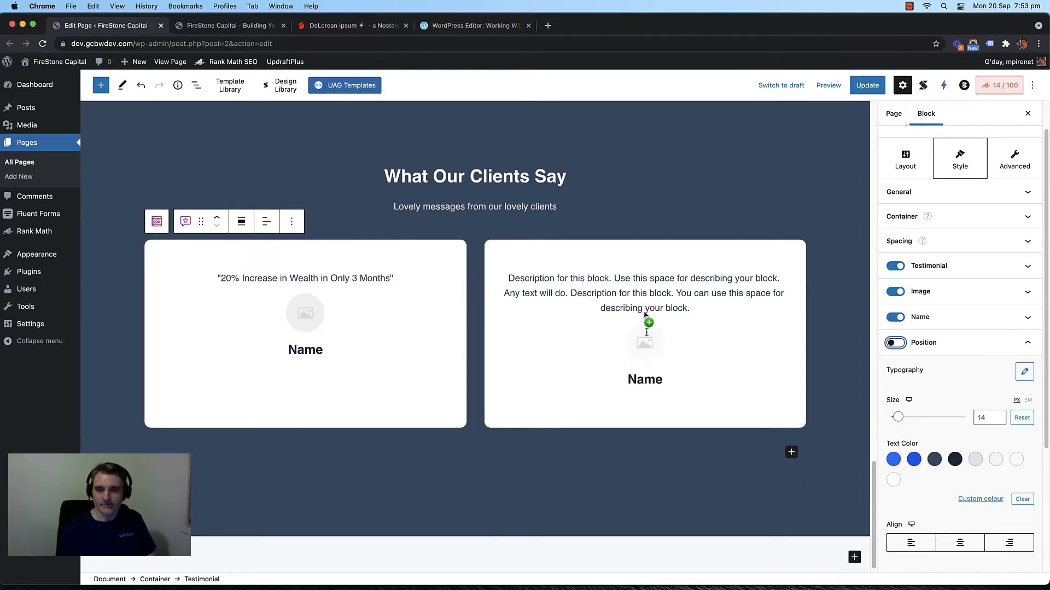
triple_click(315, 280)
key("cmd+c")
Step: Replace the second card's description with "My Superannuation was fully recovered. Highly Recommended"
left_click(672, 308)
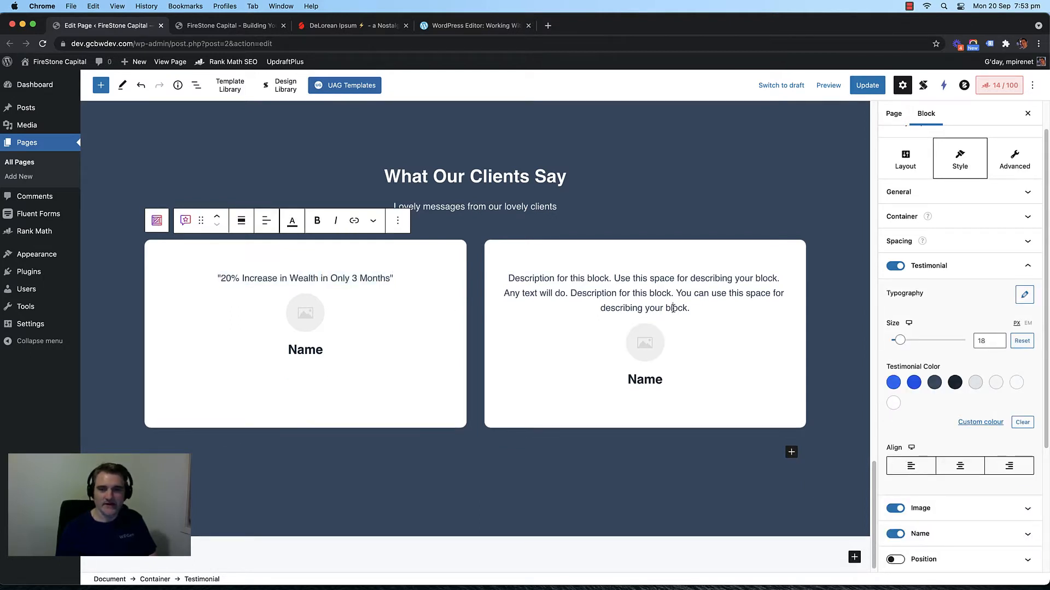
triple_click(673, 308)
key("cmd+v")
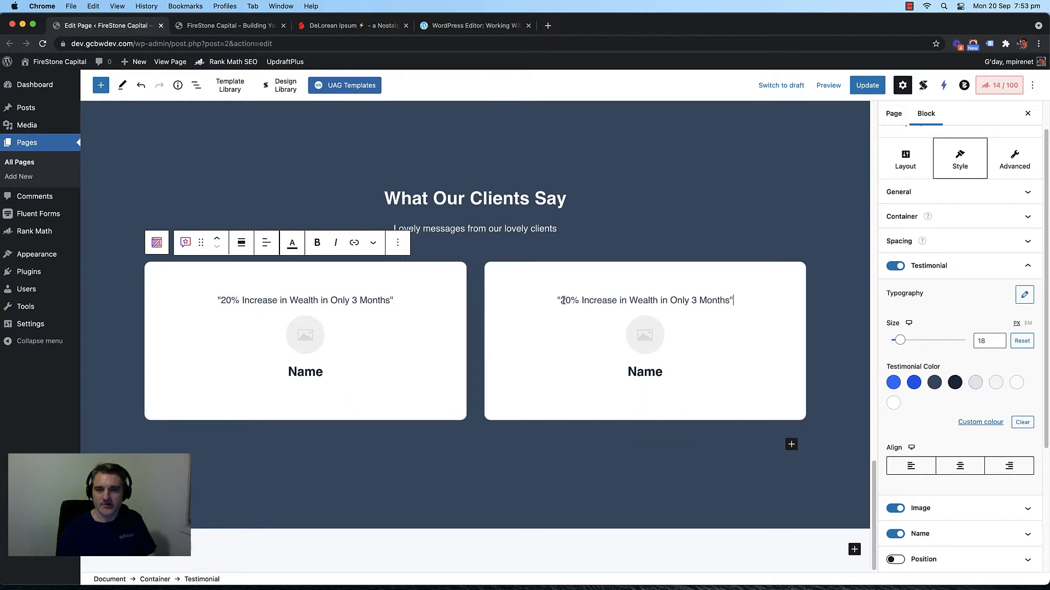
triple_click(594, 303)
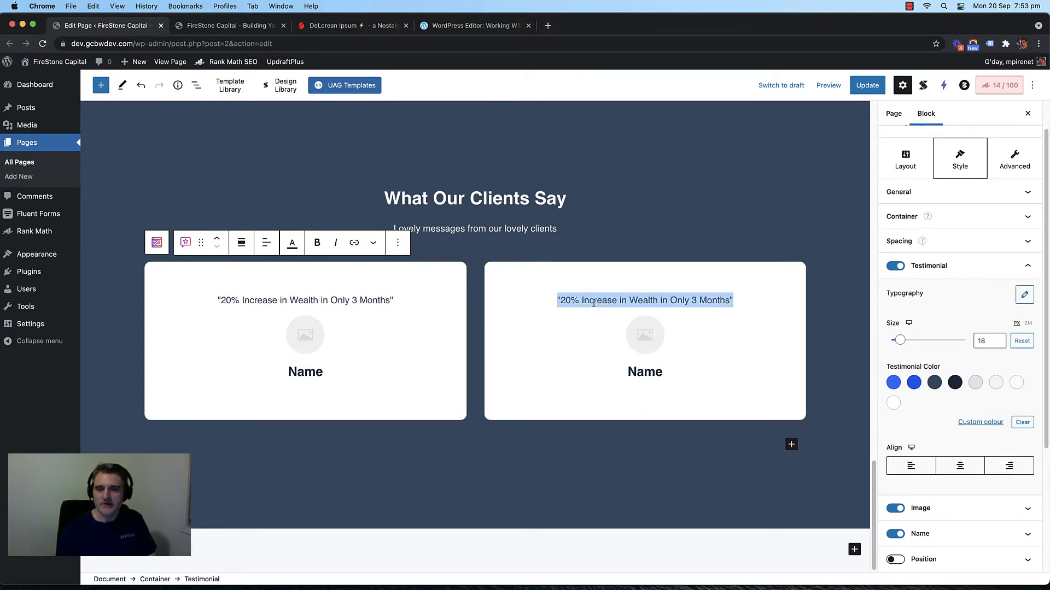
type("\"")
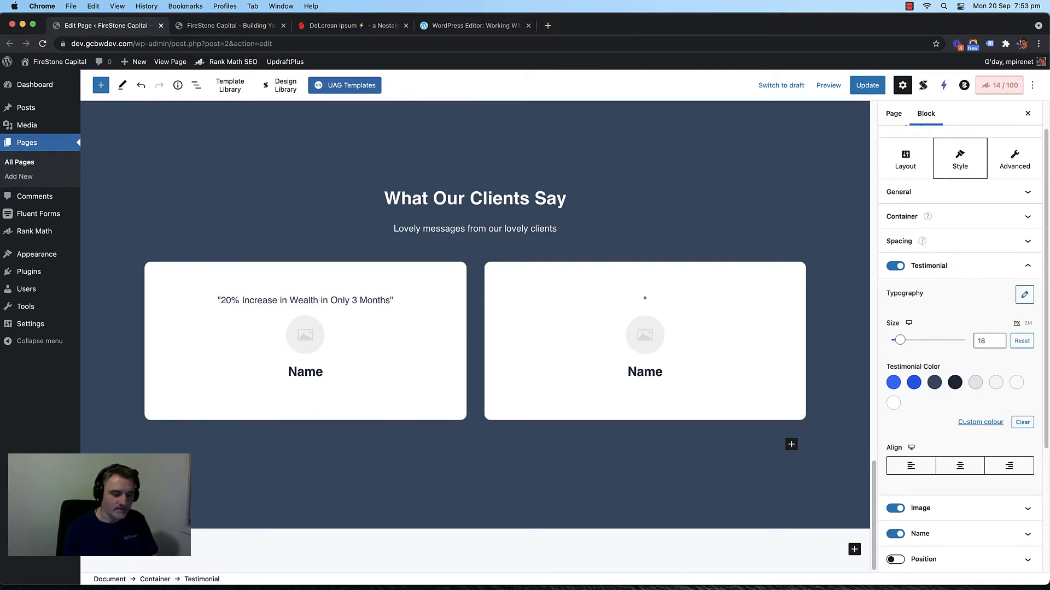
type("My S")
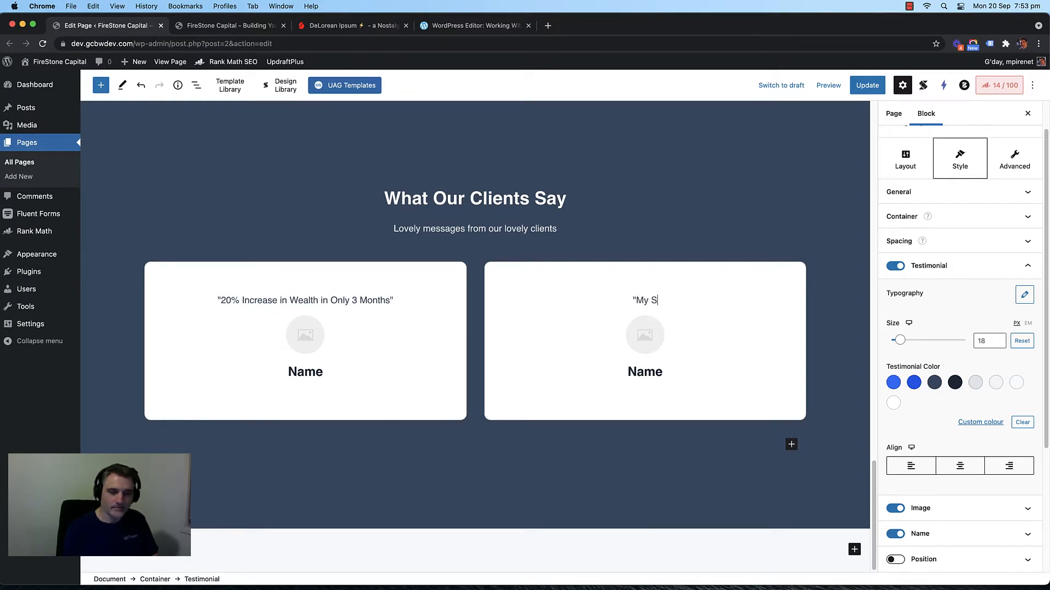
type("uperannia")
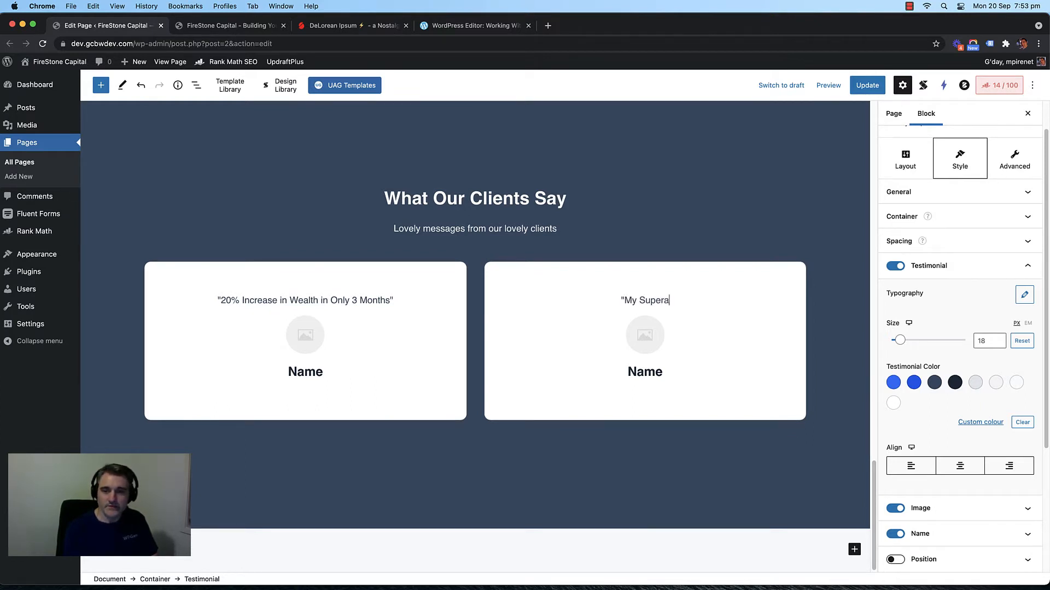
key("BackSpace")
key("BackSpace")
type("uatio")
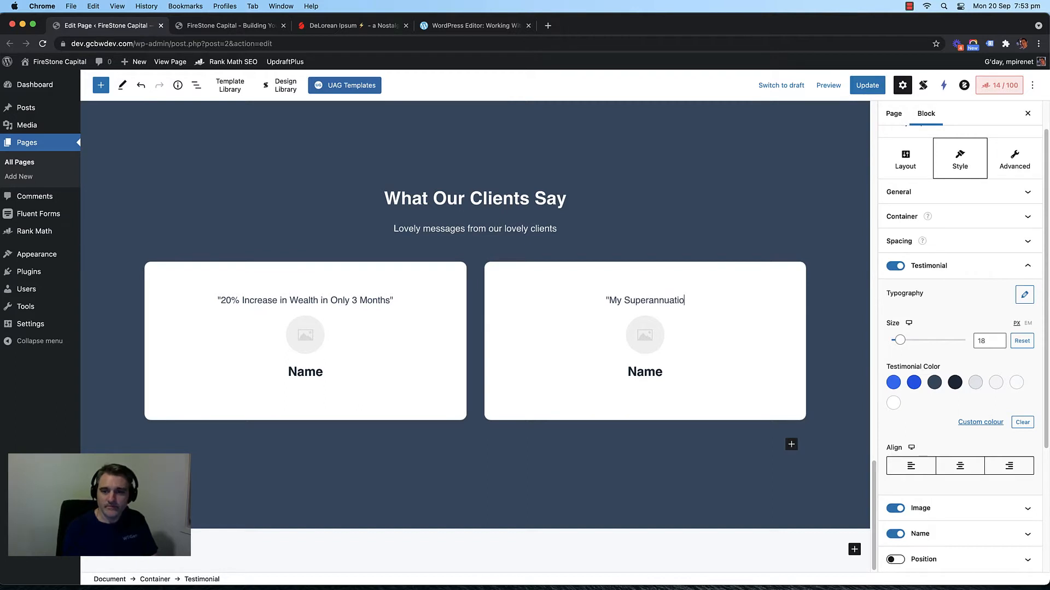
type("n was fully")
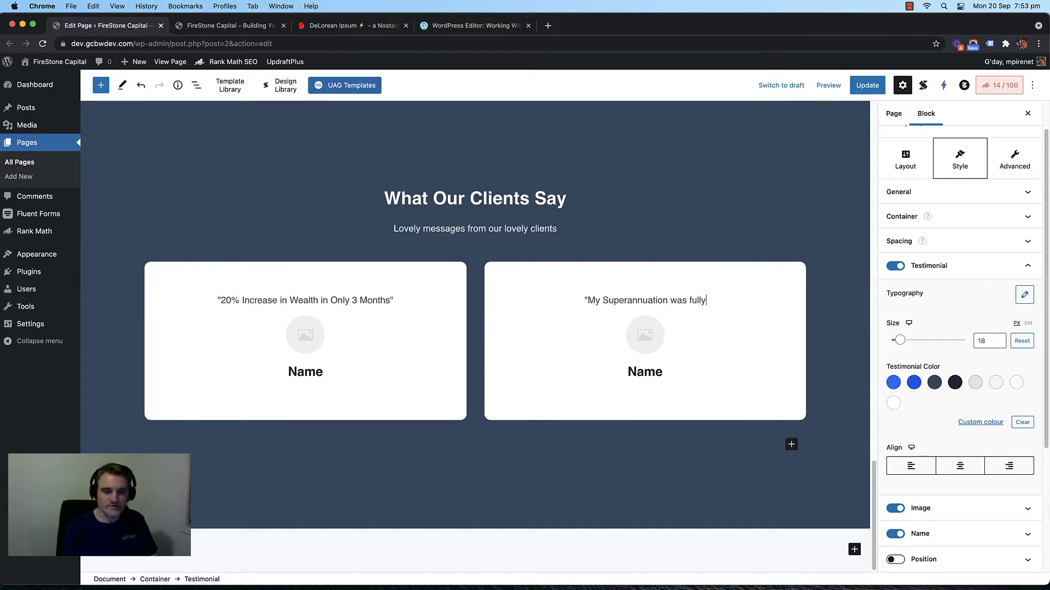
type(" revov")
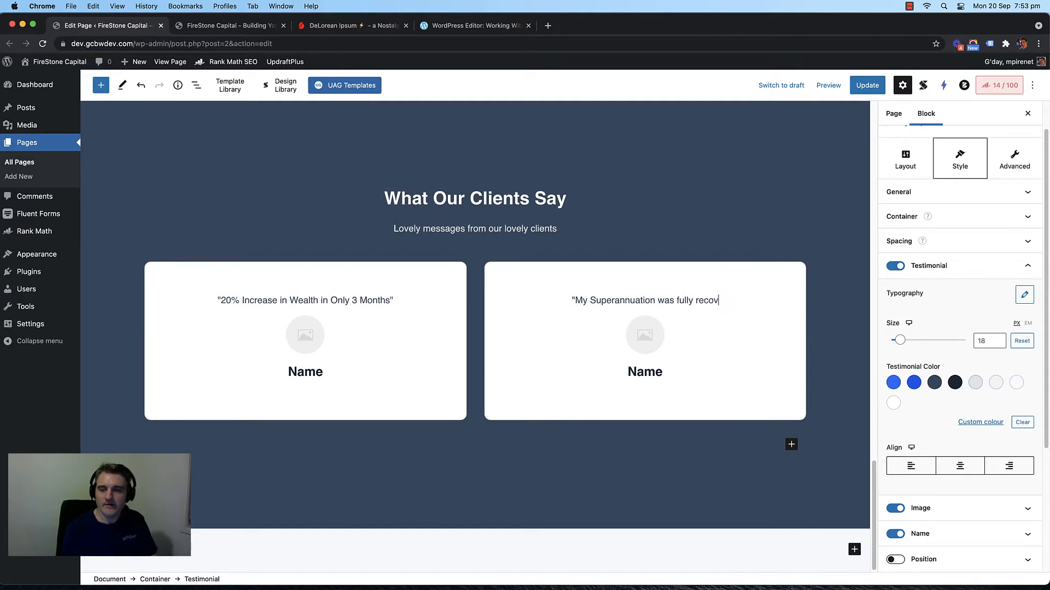
type("ered to")
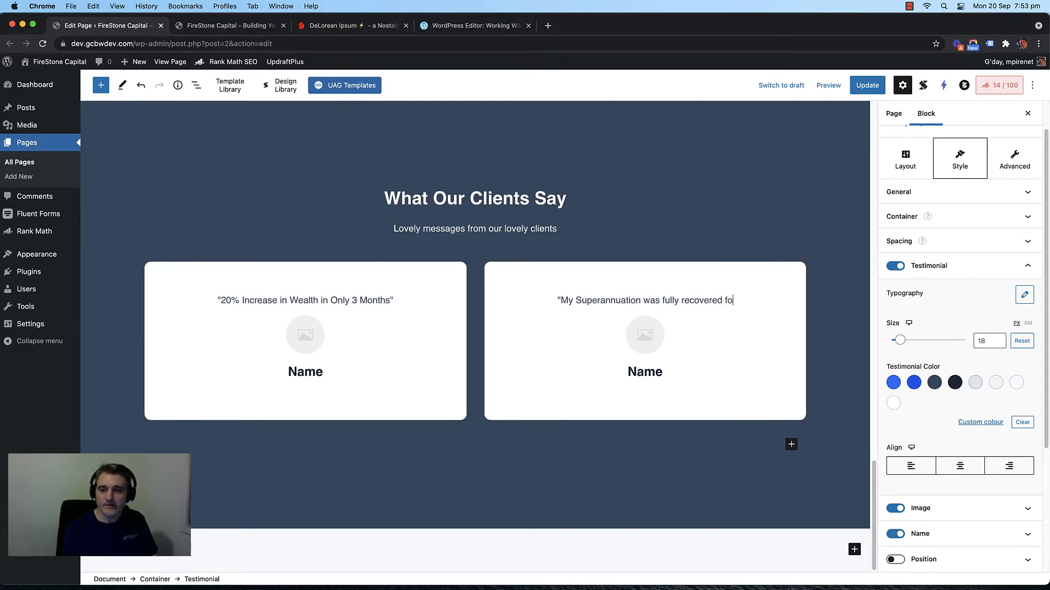
key("BackSpace")
key("BackSpace")
key("BackSpace")
type("\"")
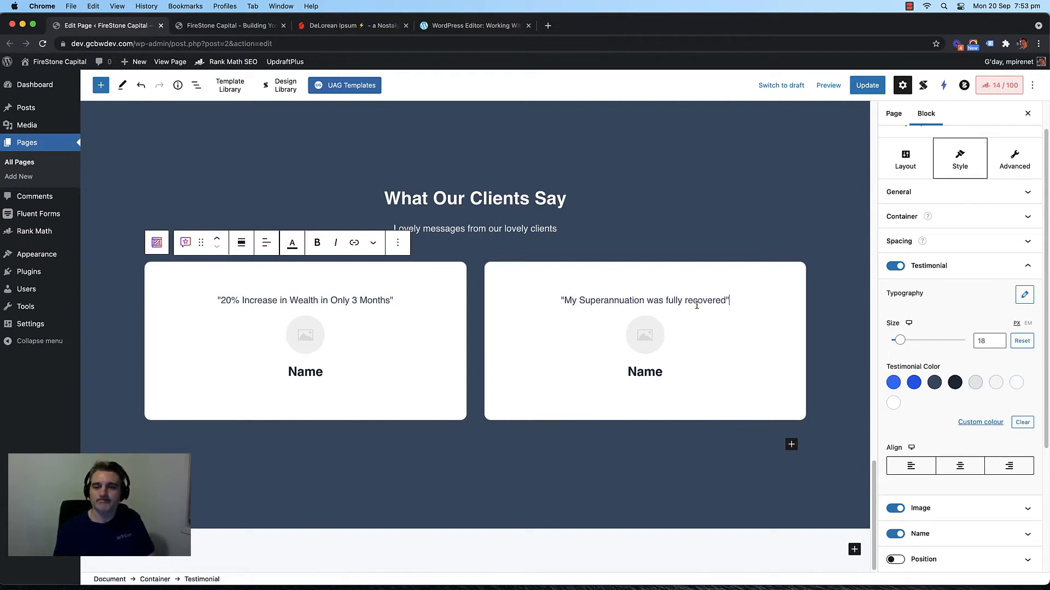
type(" Great Se")
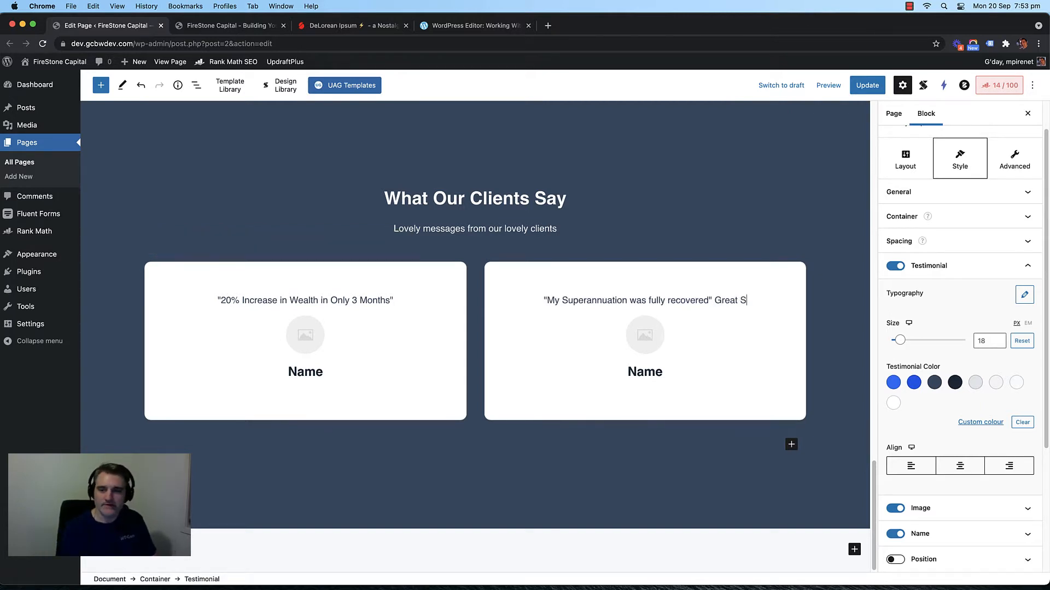
key("BackSpace")
key("BackSpace")
key("BackSpace")
key("BackSpace")
key("BackSpace")
key("BackSpace")
key("BackSpace")
key("BackSpace")
key("BackSpace")
key("BackSpace")
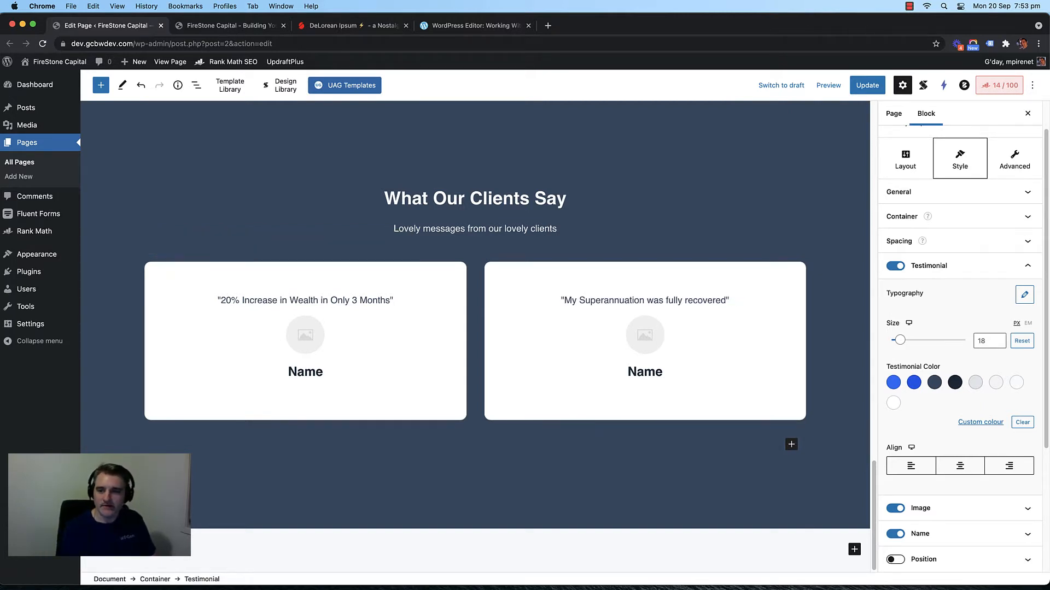
type(". Highly ")
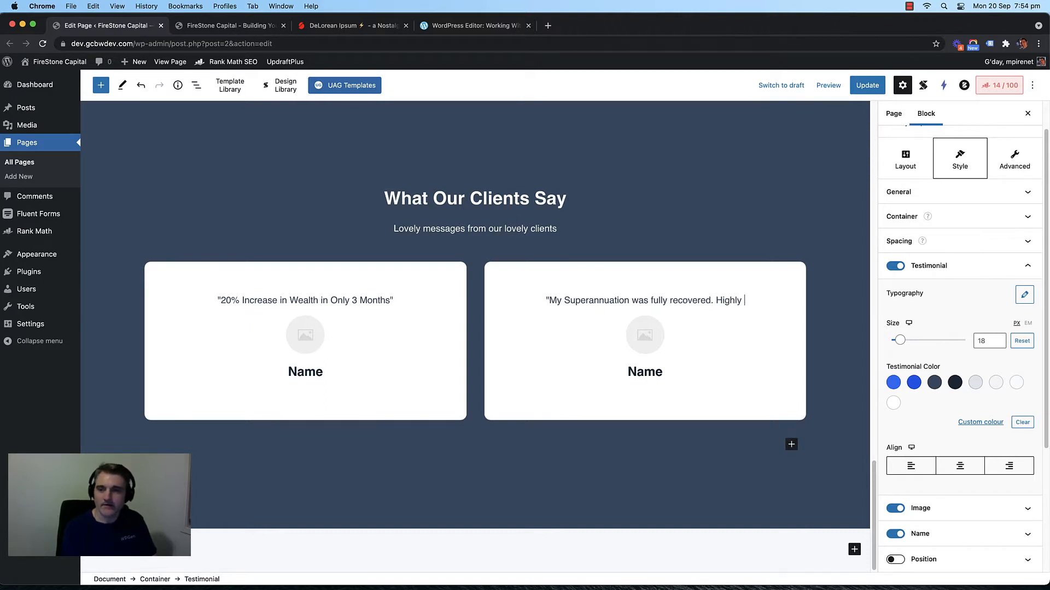
type("Recomm")
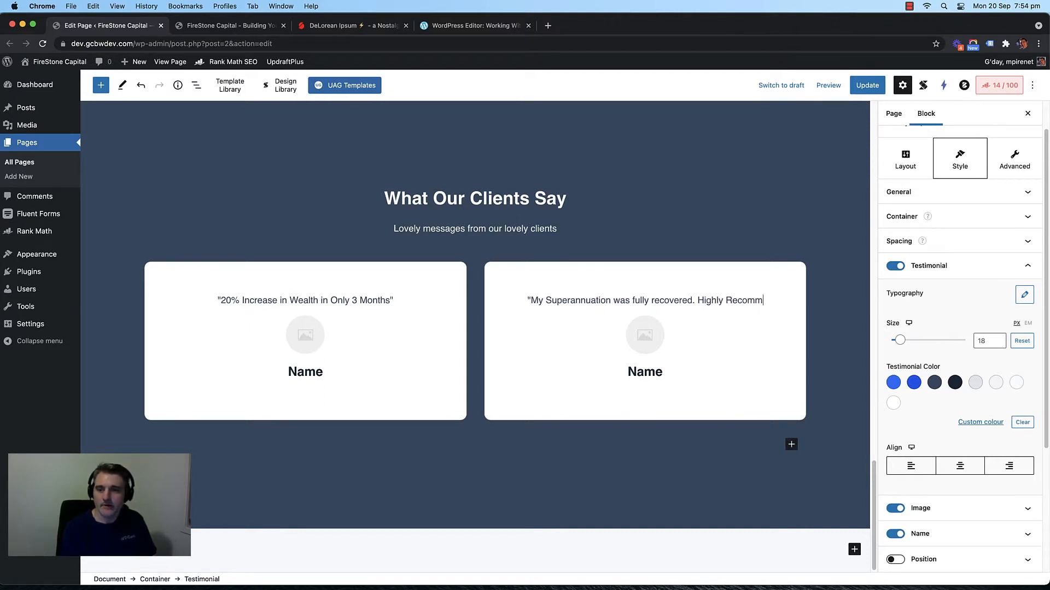
type("ended\"")
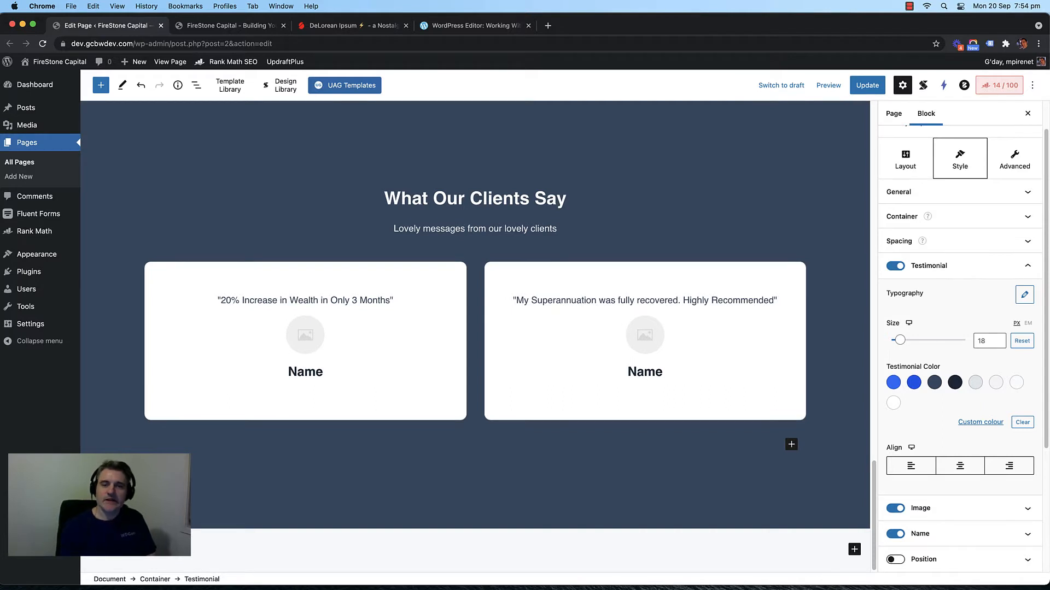
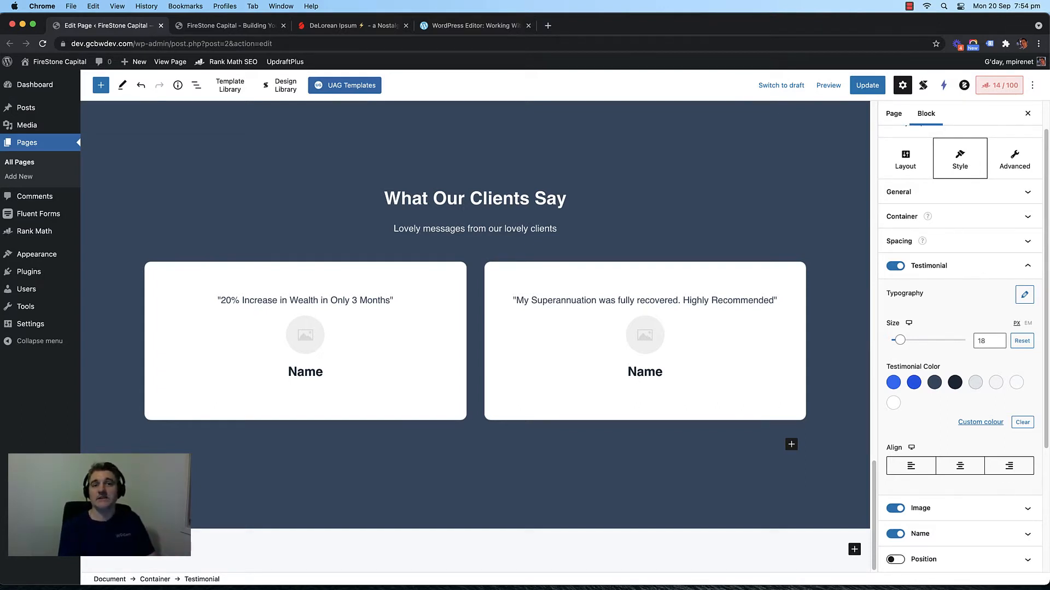
Step: Break the second testimonial quote so 'Highly Recommended' starts on its own line
left_click(684, 300)
key("Return")
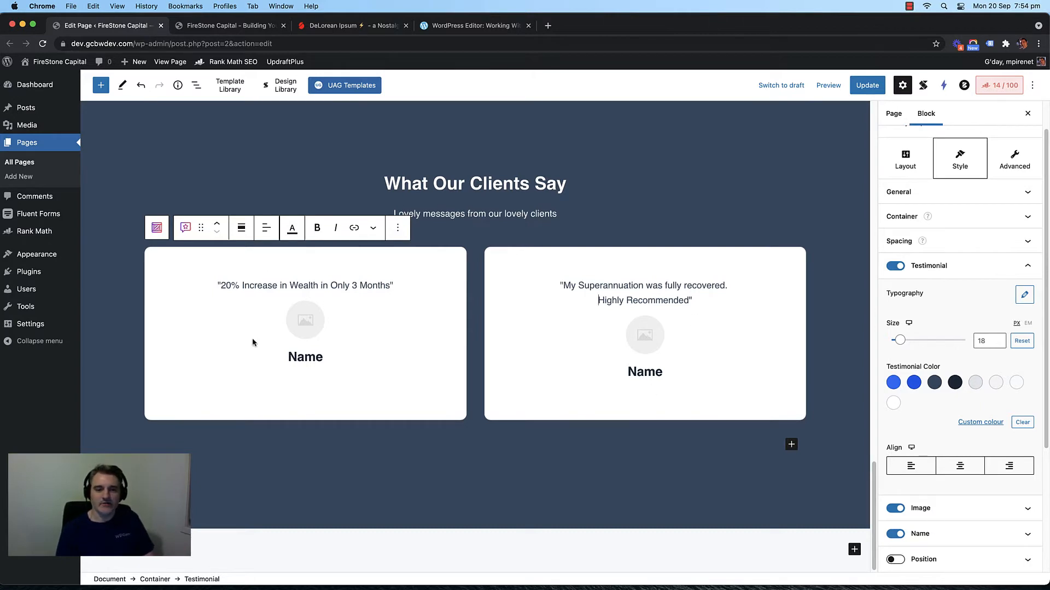
left_click(470, 331)
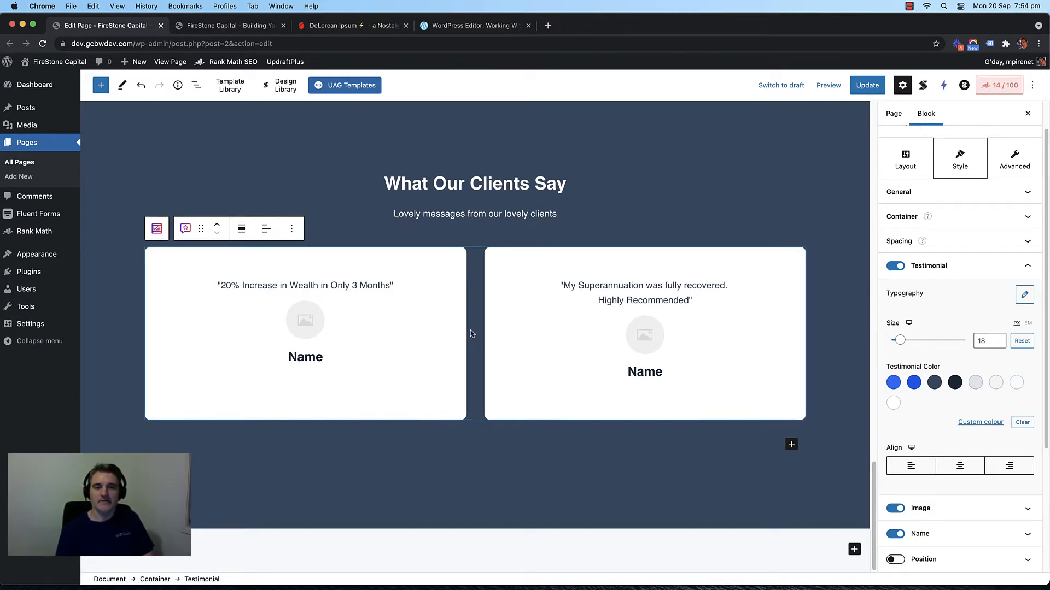
scroll(473, 339, "down", 1)
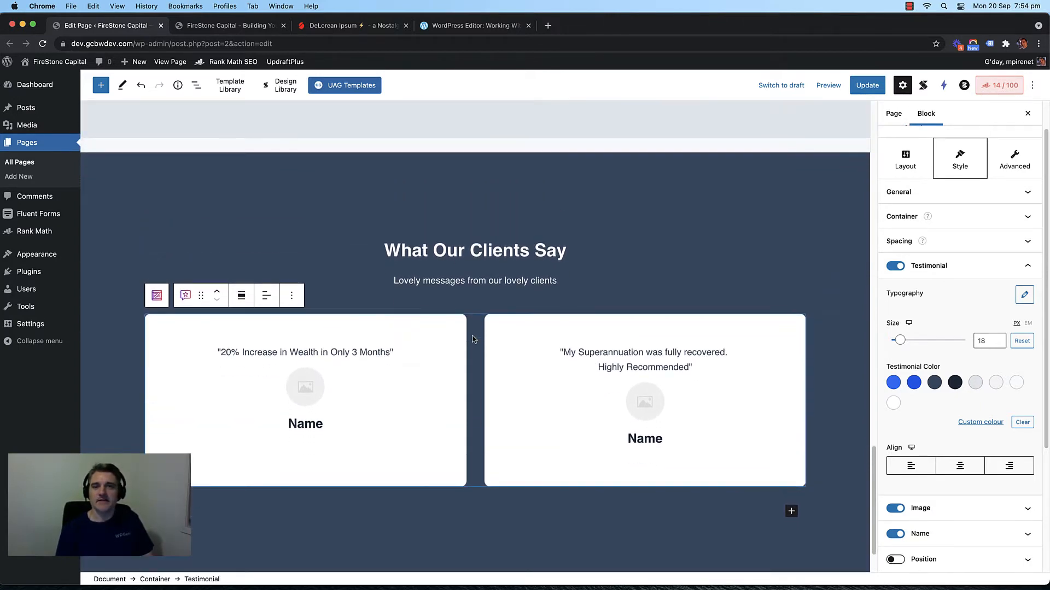
left_click(619, 352)
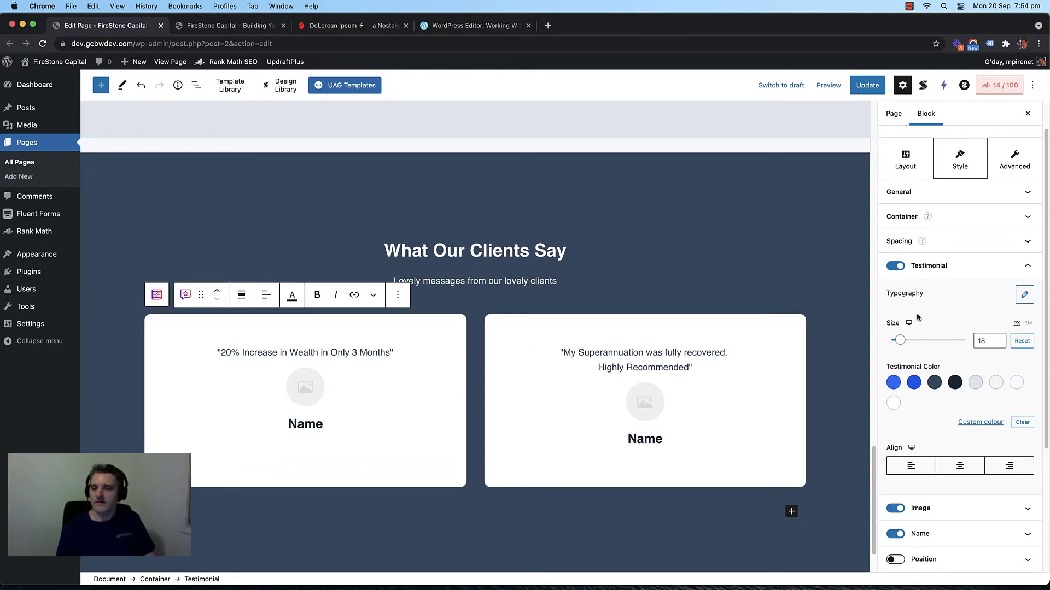
Step: Set the testimonial quote text size to 25
left_click(988, 343)
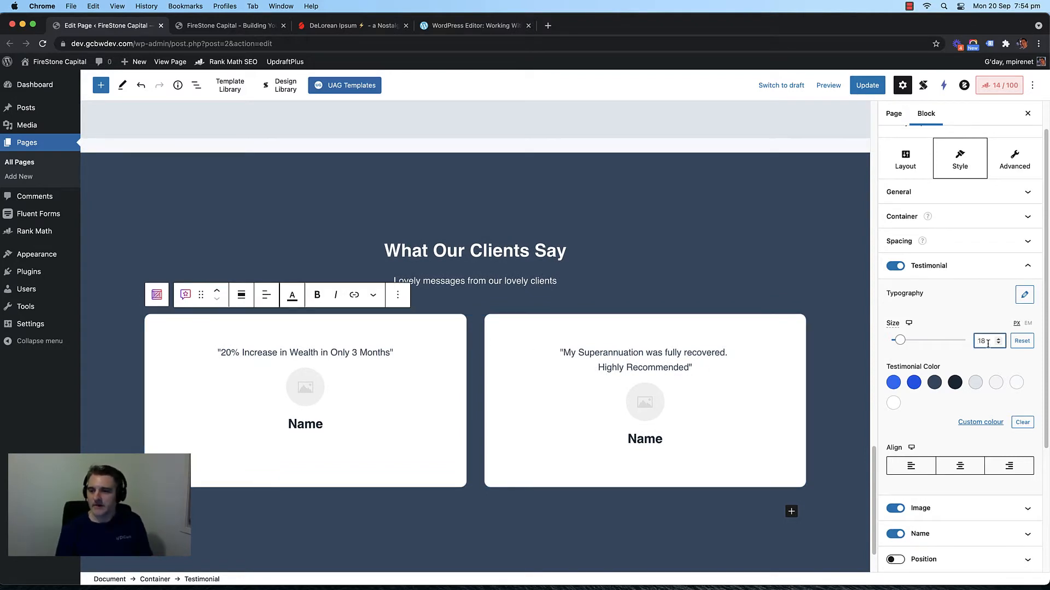
key("BackSpace")
key("BackSpace")
type("5")
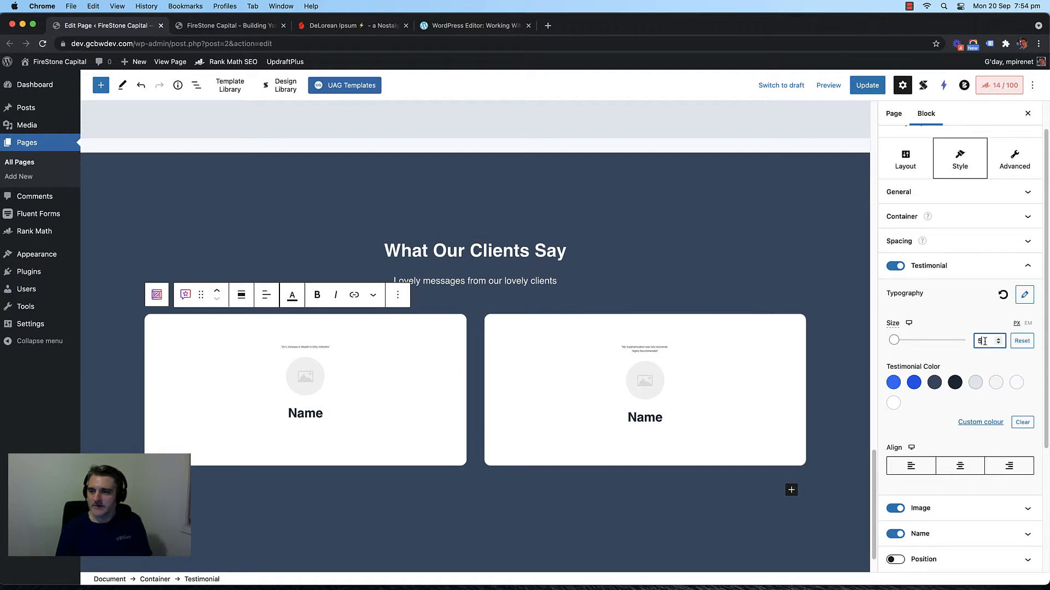
left_click_drag(985, 341, 955, 344)
type("25")
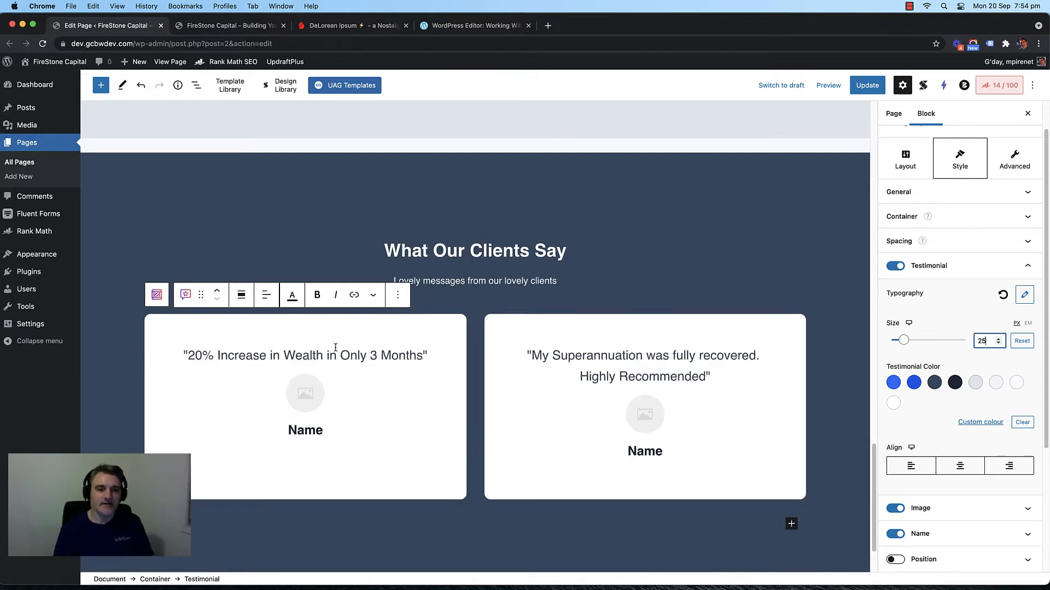
scroll(329, 350, "down", 1)
scroll(329, 351, "down", 1)
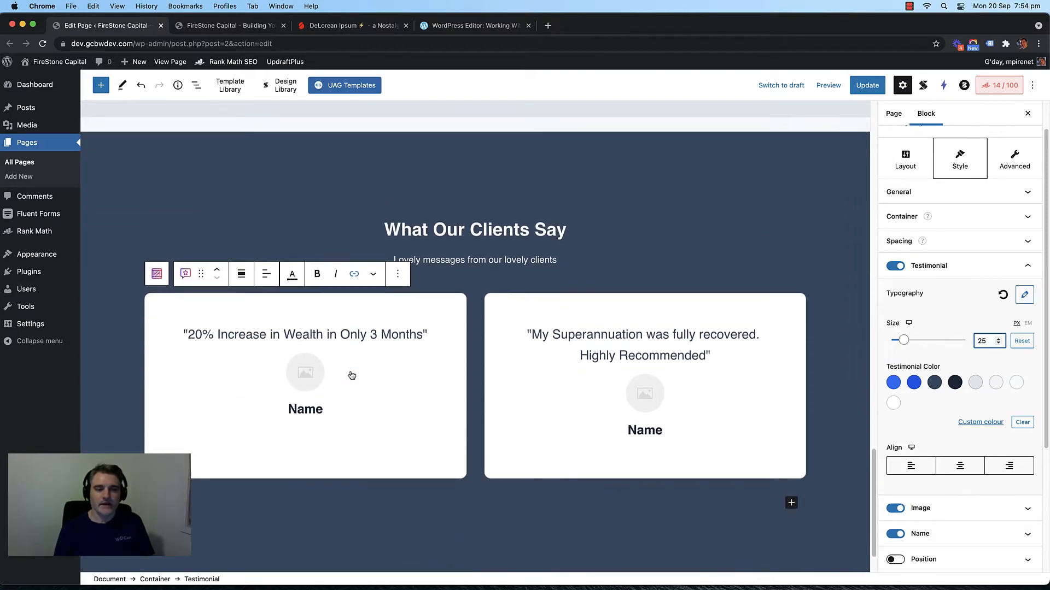
Step: Make the testimonial quotes bold using the Typography weight setting
left_click(682, 352)
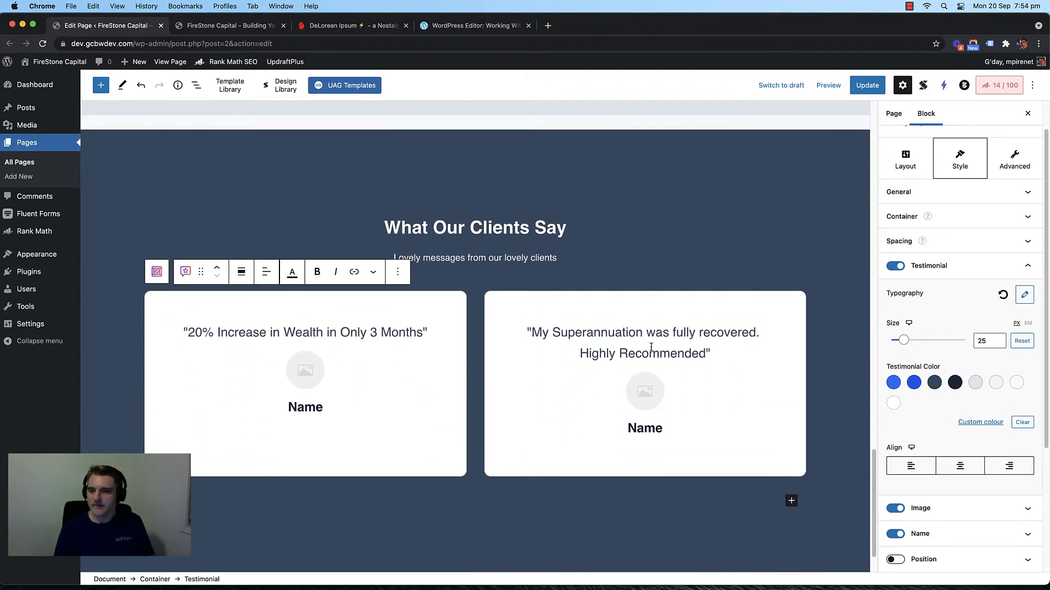
left_click(1024, 295)
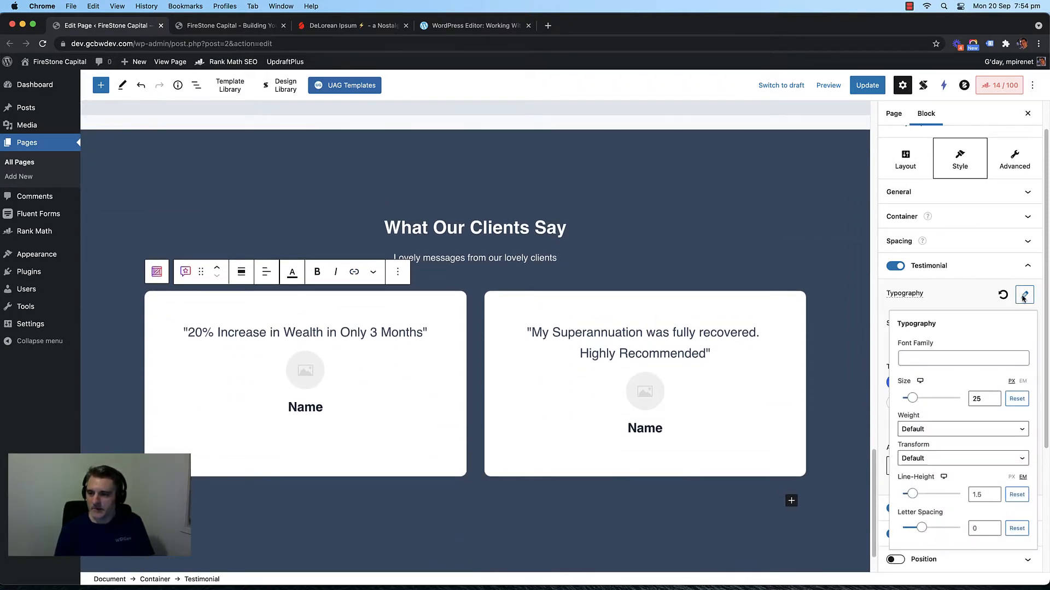
left_click(952, 429)
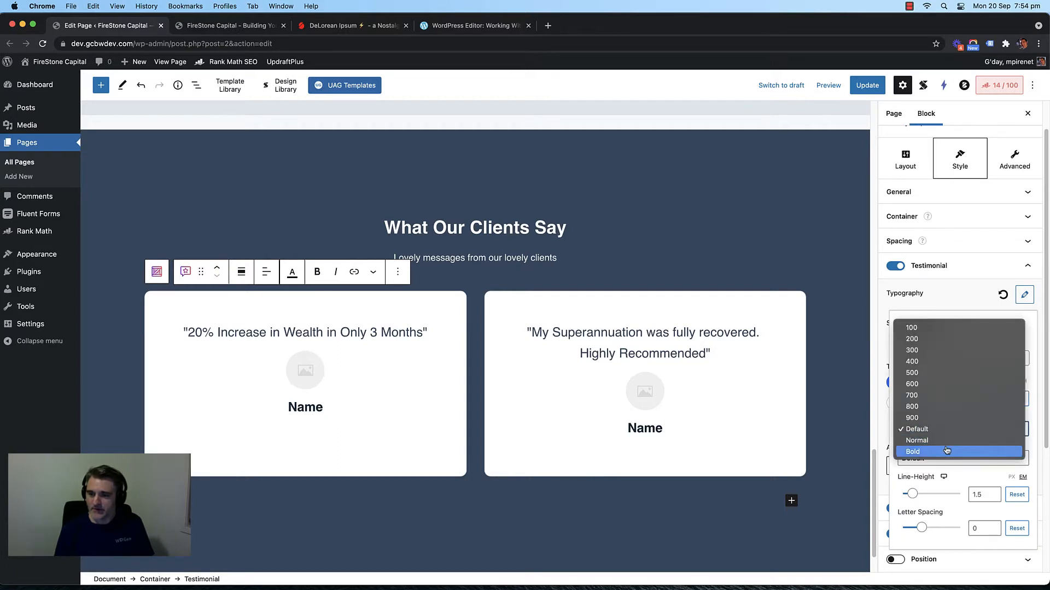
left_click(946, 449)
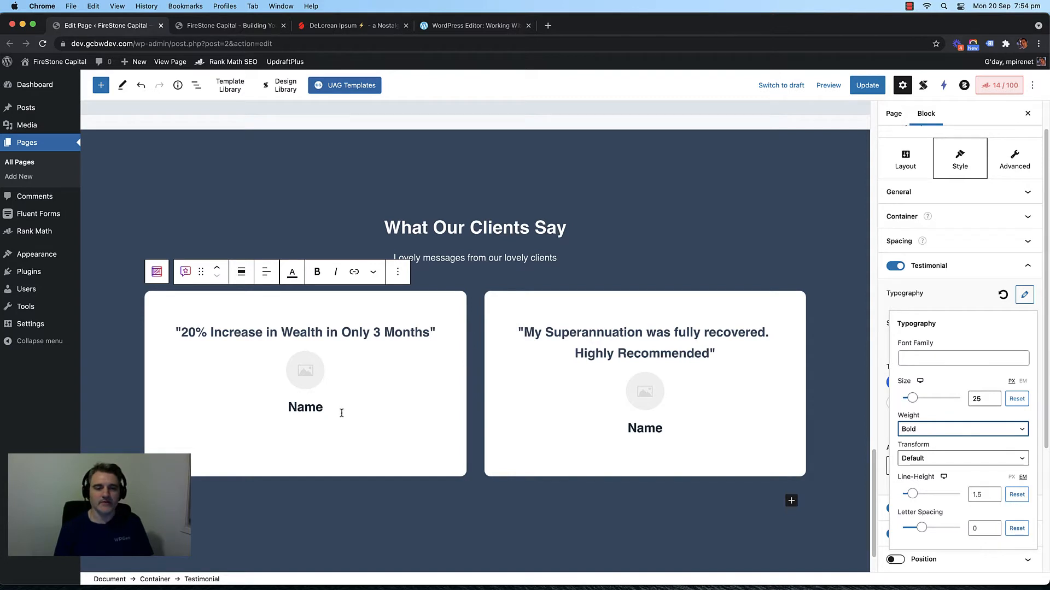
double_click(301, 410)
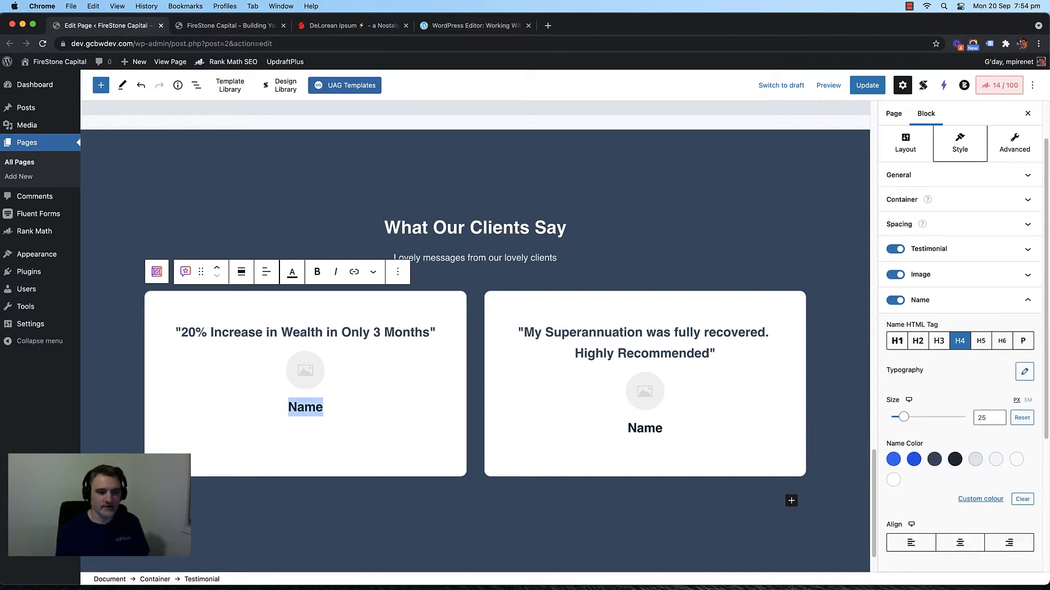
Step: Replace both Name placeholders with sample client names
type("Janes")
key("BackSpace")
type("Doe")
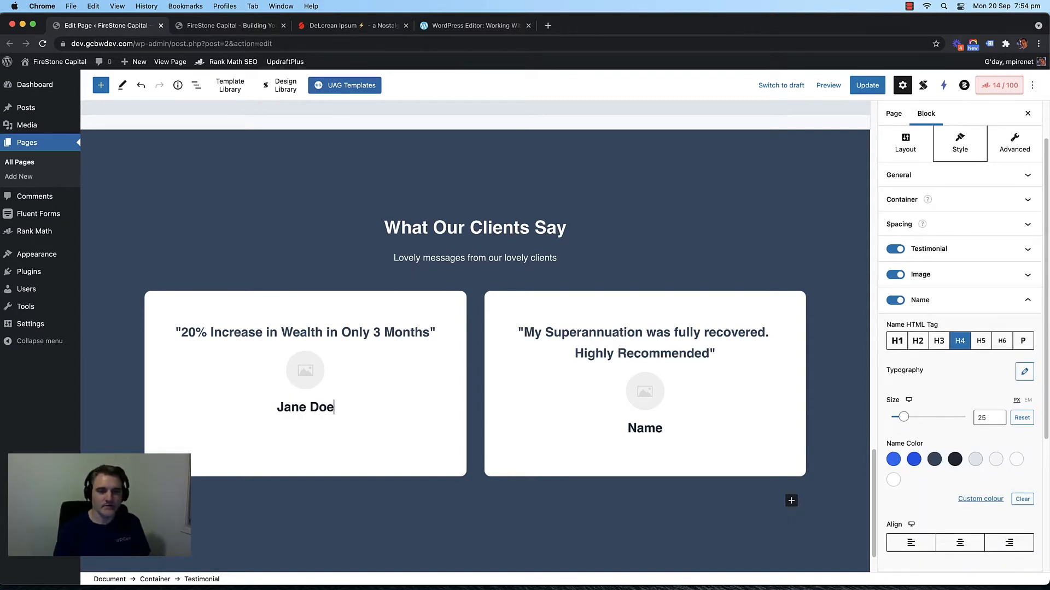
double_click(644, 430)
type("Joh")
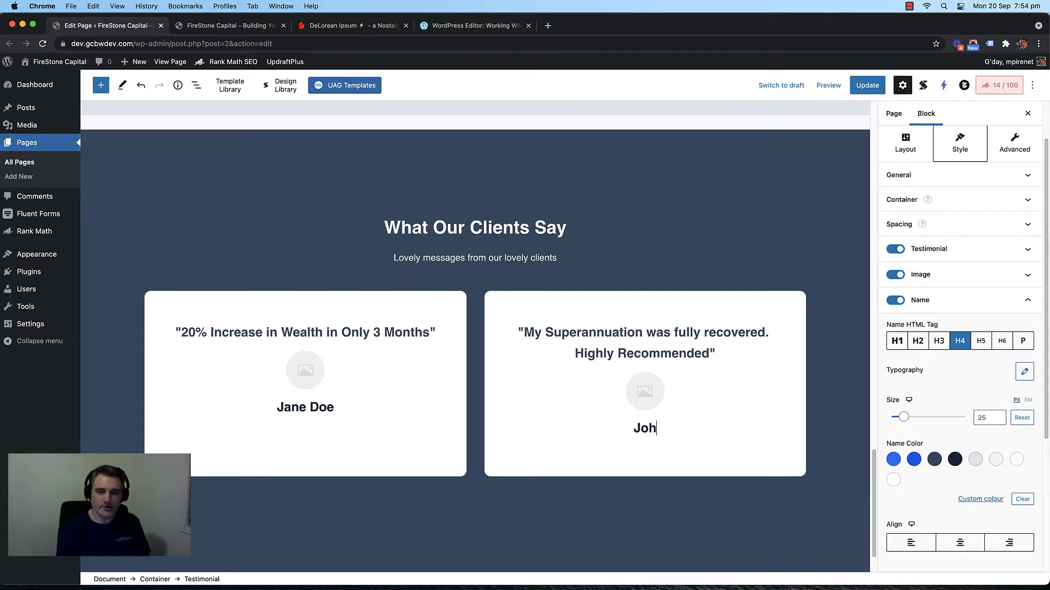
type("n Doe")
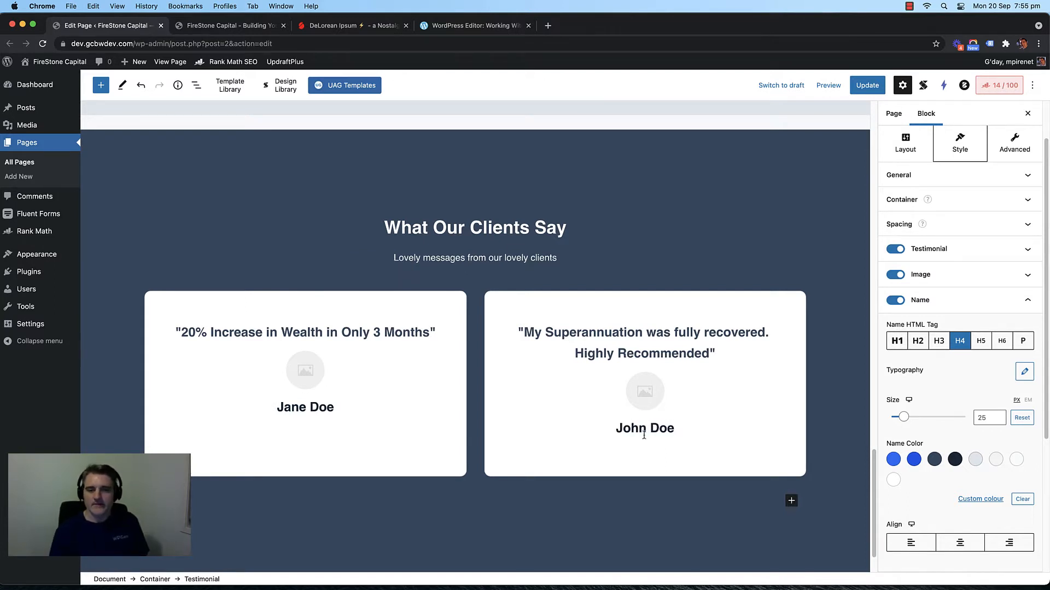
Step: Try a three-column testimonial layout, revert to two columns, and update the page
left_click(473, 370)
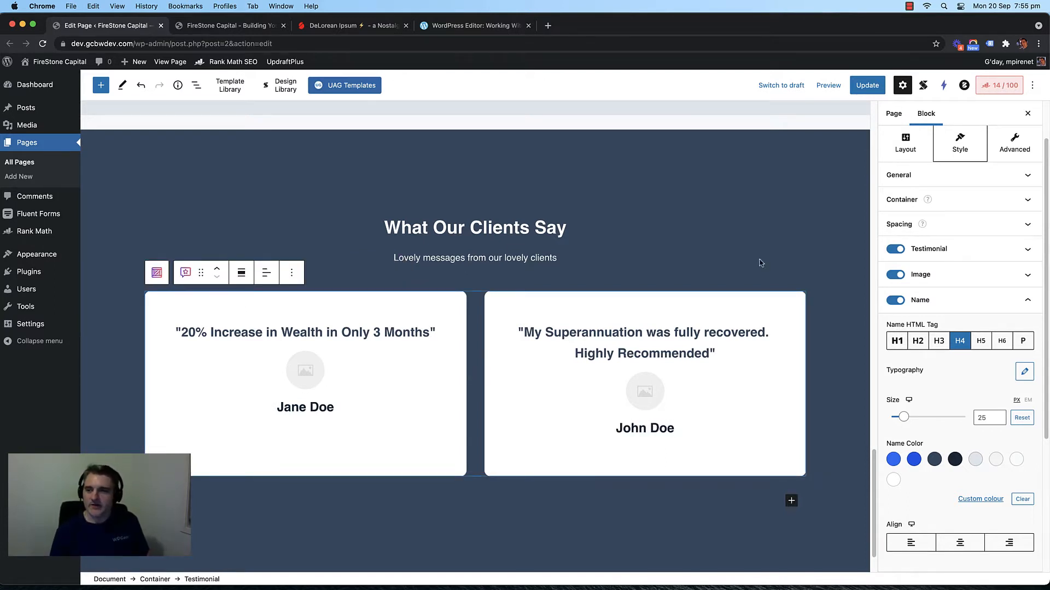
scroll(886, 213, "up", 2)
left_click(908, 206)
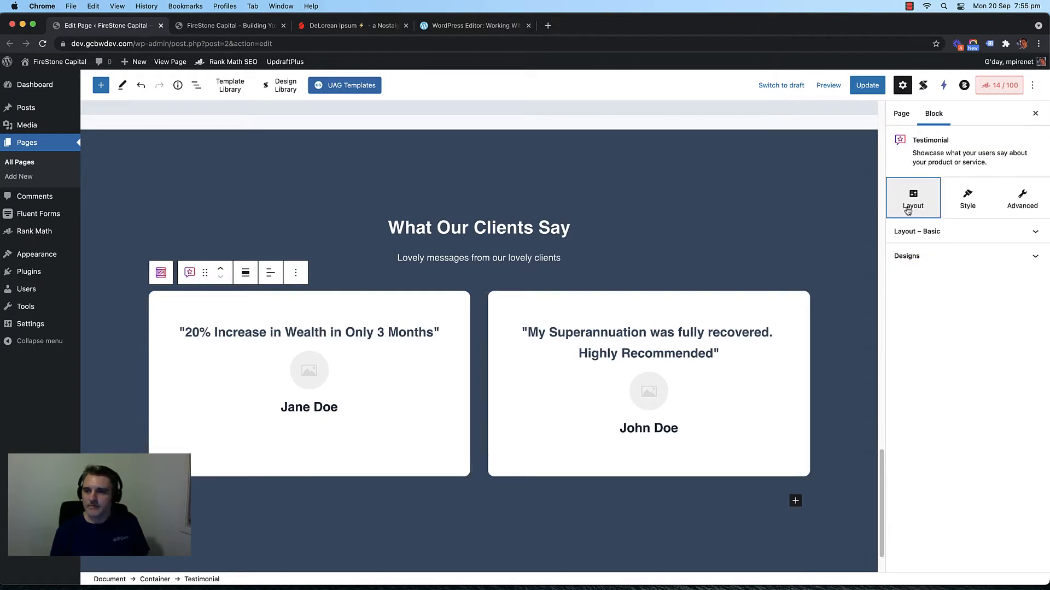
left_click(943, 232)
left_click(966, 200)
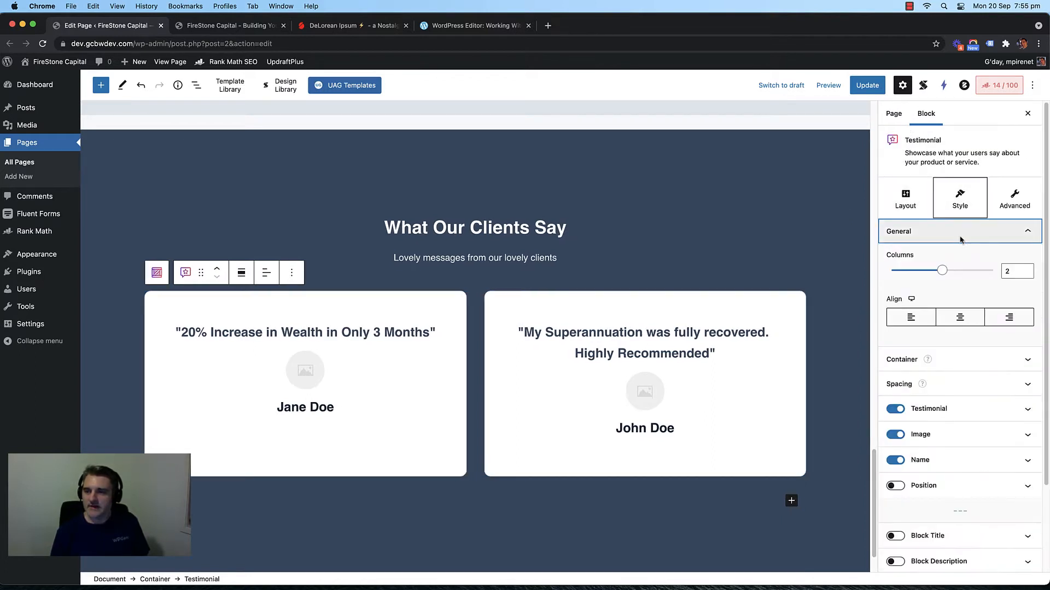
left_click(1026, 268)
scroll(709, 318, "up", 3)
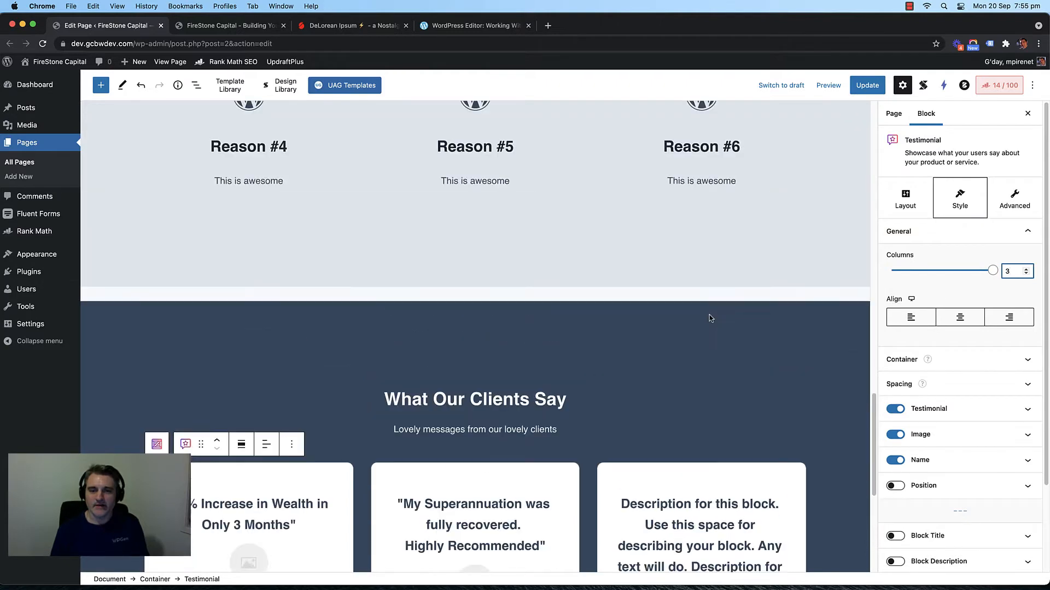
scroll(709, 318, "down", 6)
scroll(644, 223, "up", 3)
scroll(641, 336, "down", 1)
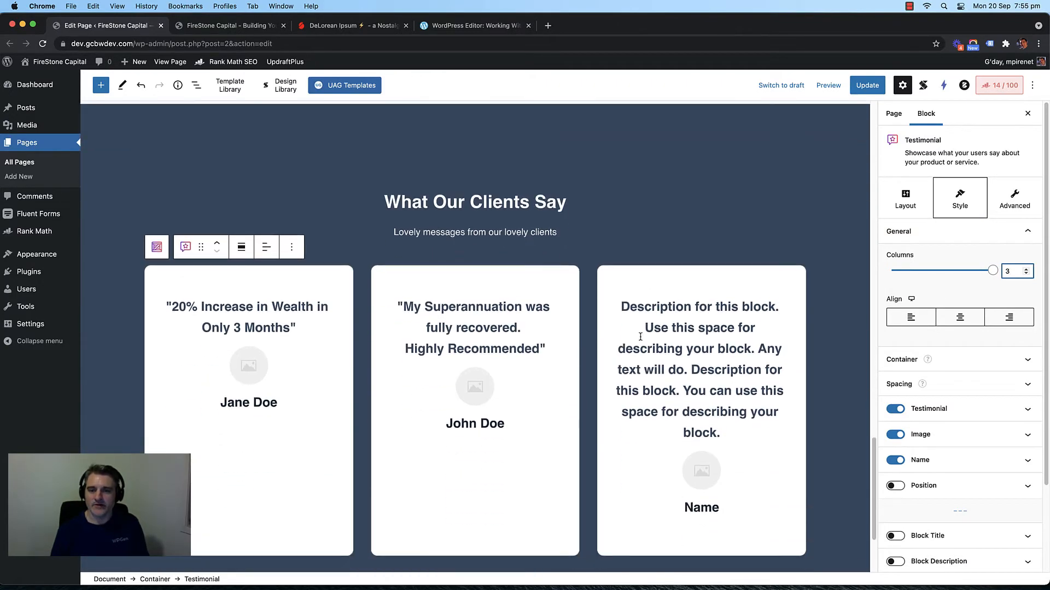
left_click(943, 269)
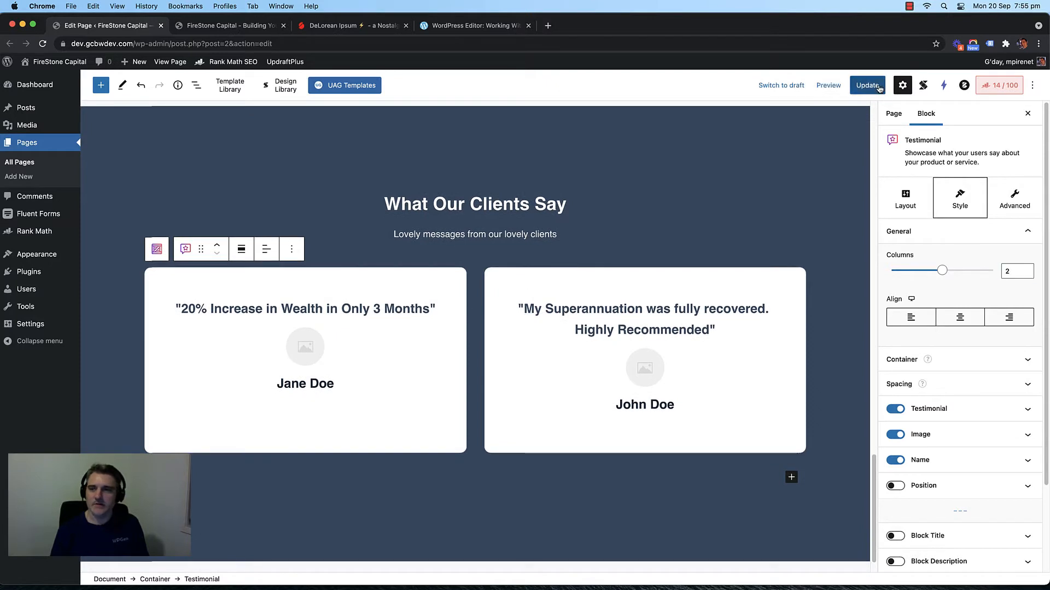
left_click(868, 85)
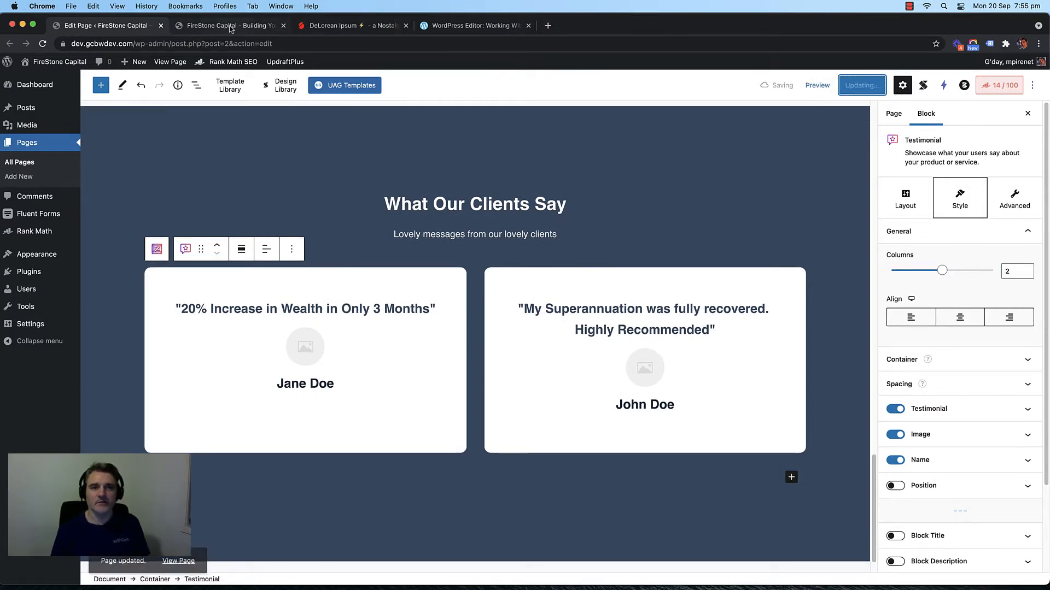
Step: Close the help article and open the live Home page
left_click(528, 26)
left_click(232, 29)
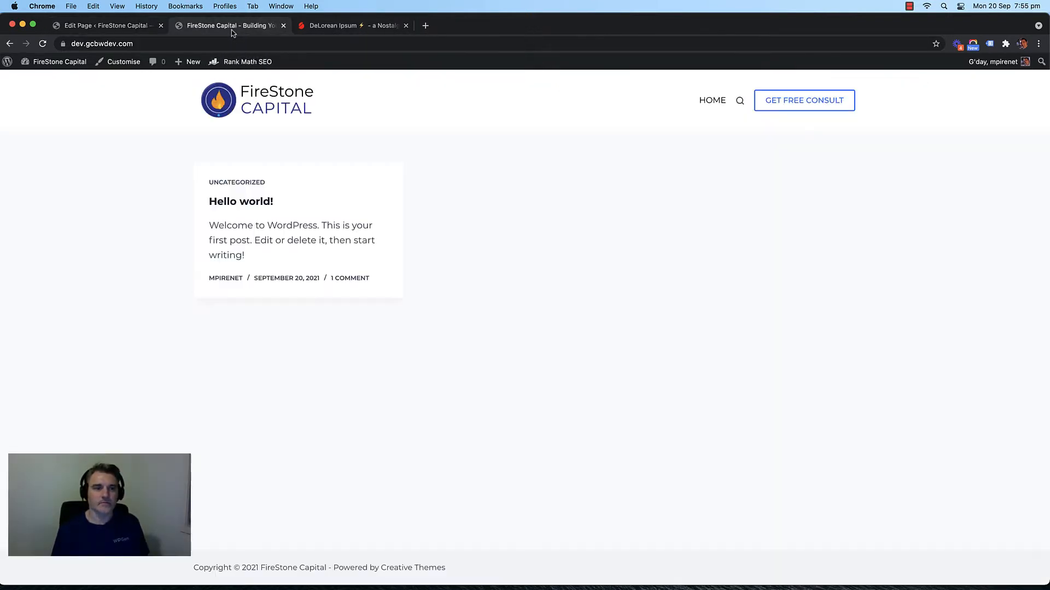
left_click(699, 101)
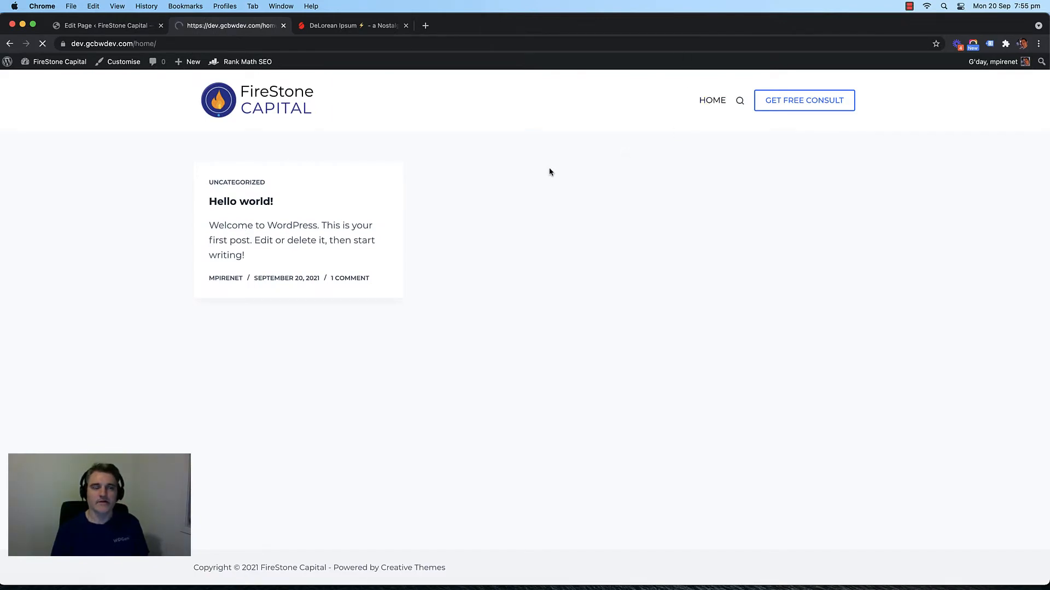
Step: Scroll the live Home page to check the testimonials, then return to the page editor
scroll(273, 240, "down", 2)
scroll(436, 195, "up", 2)
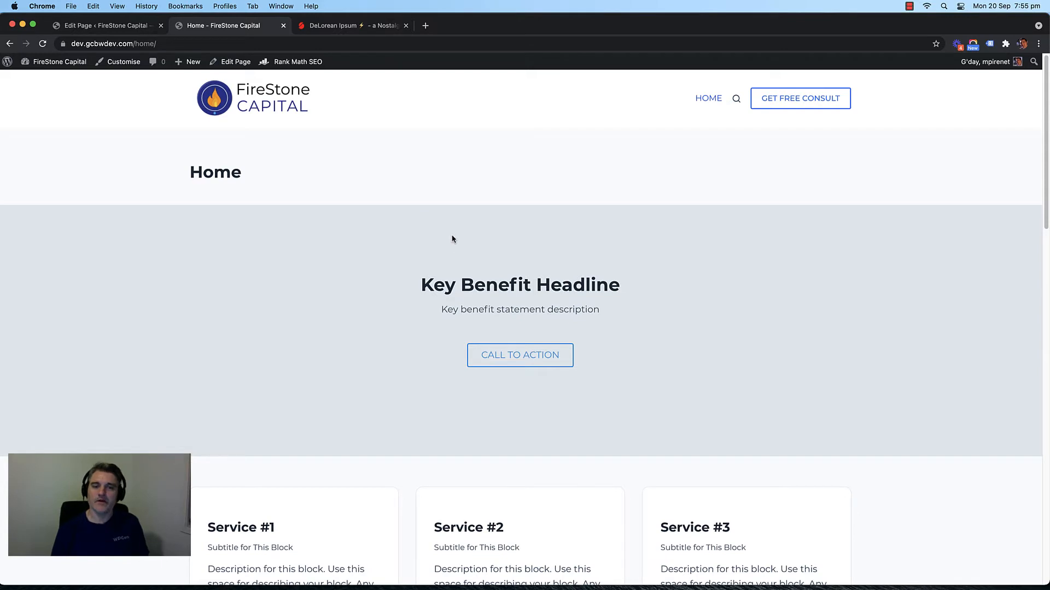
scroll(389, 300, "down", 6)
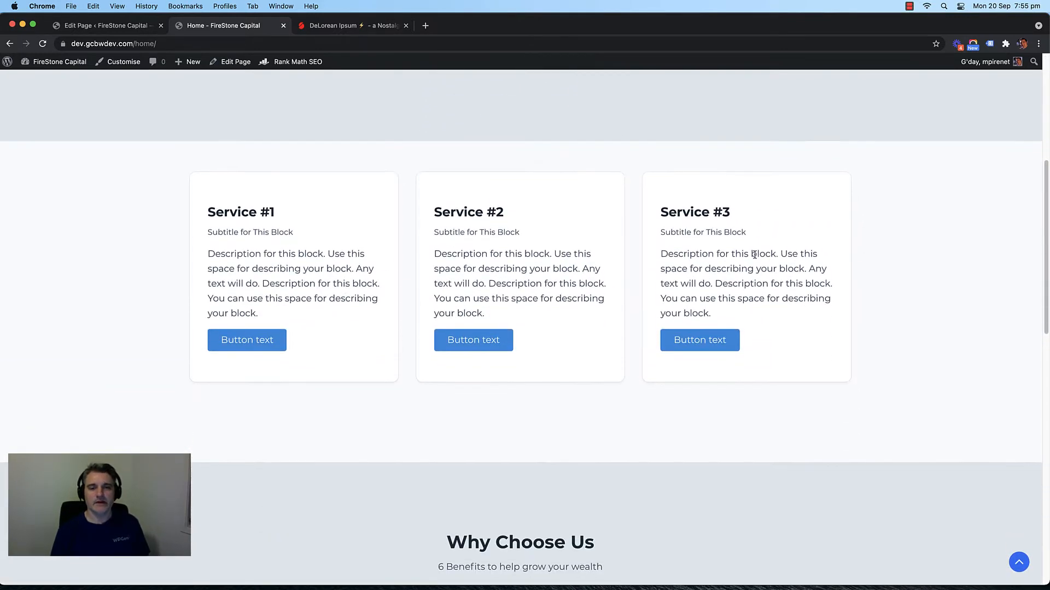
scroll(286, 239, "down", 1)
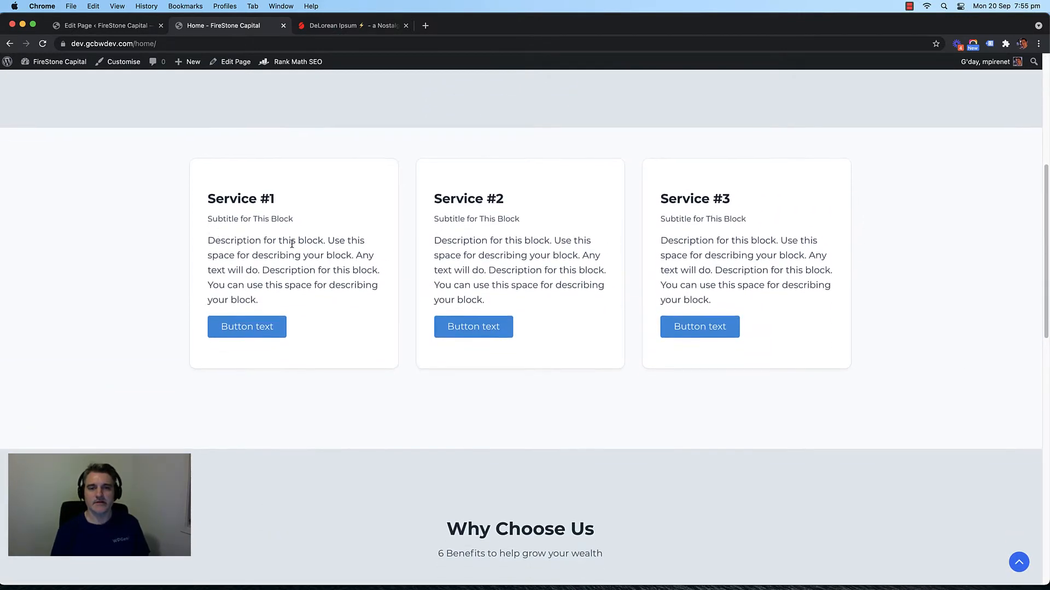
scroll(386, 248, "up", 2)
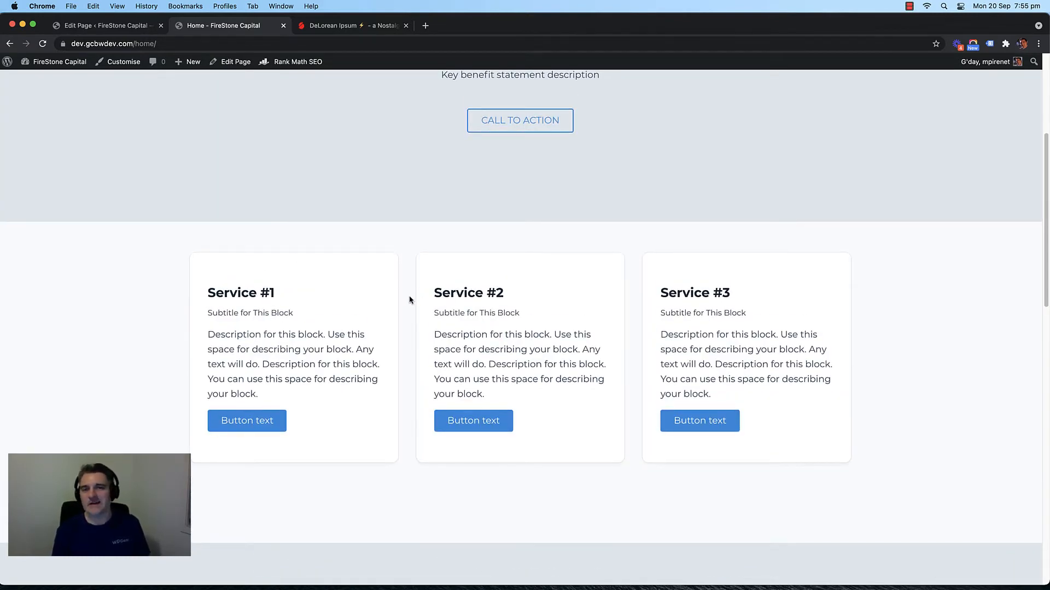
scroll(406, 297, "down", 3)
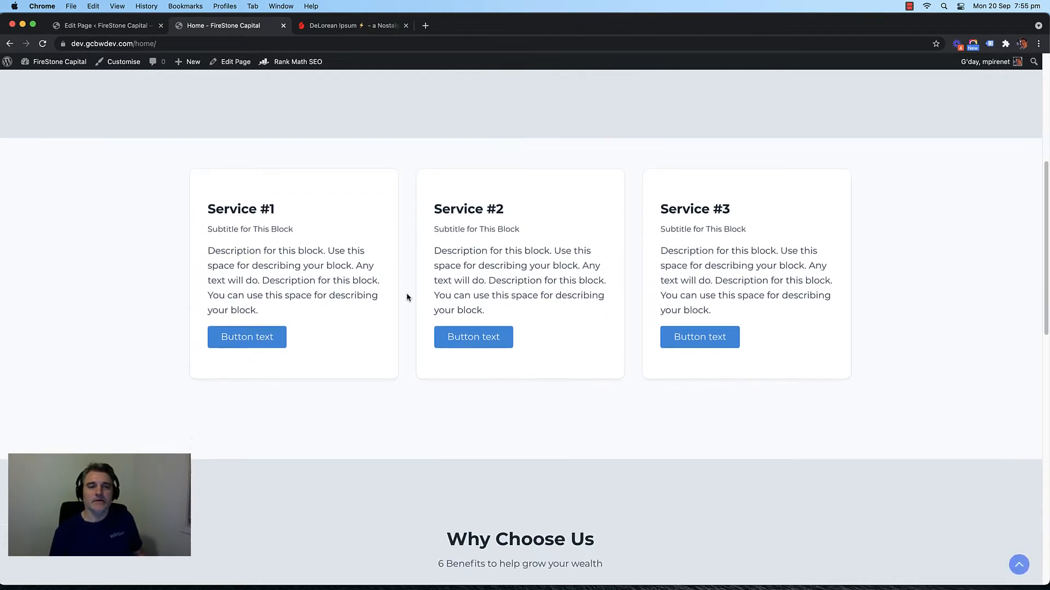
scroll(406, 297, "up", 4)
scroll(406, 297, "down", 9)
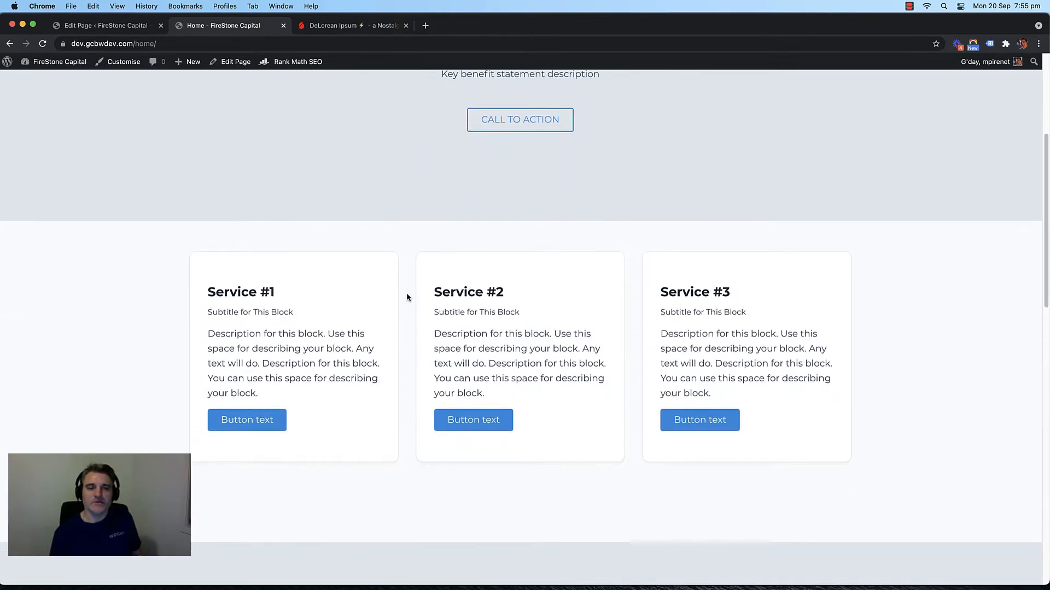
scroll(406, 297, "down", 2)
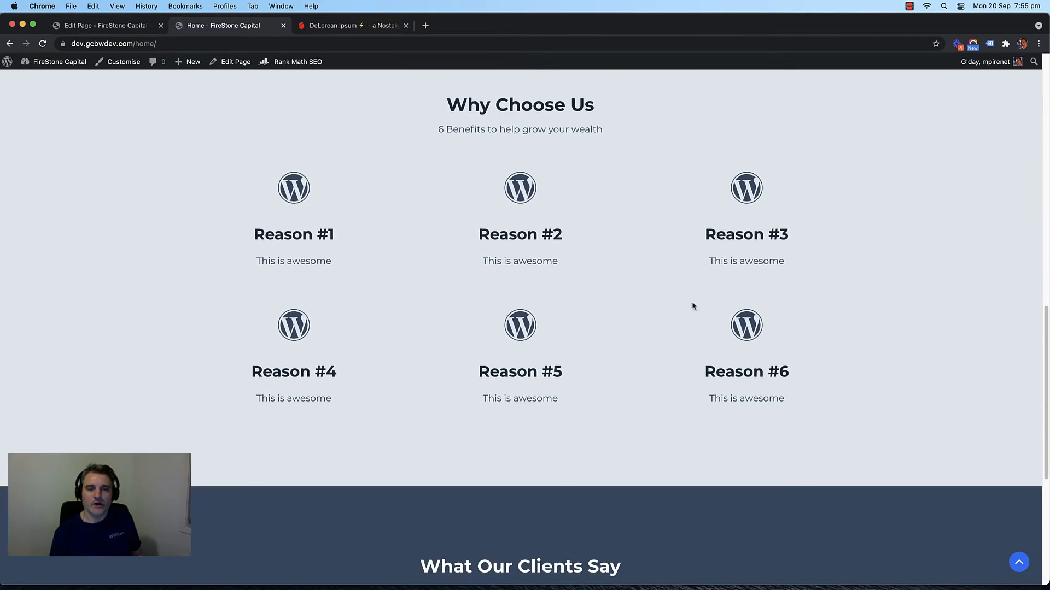
scroll(497, 221, "up", 2)
scroll(357, 223, "down", 2)
scroll(356, 224, "down", 6)
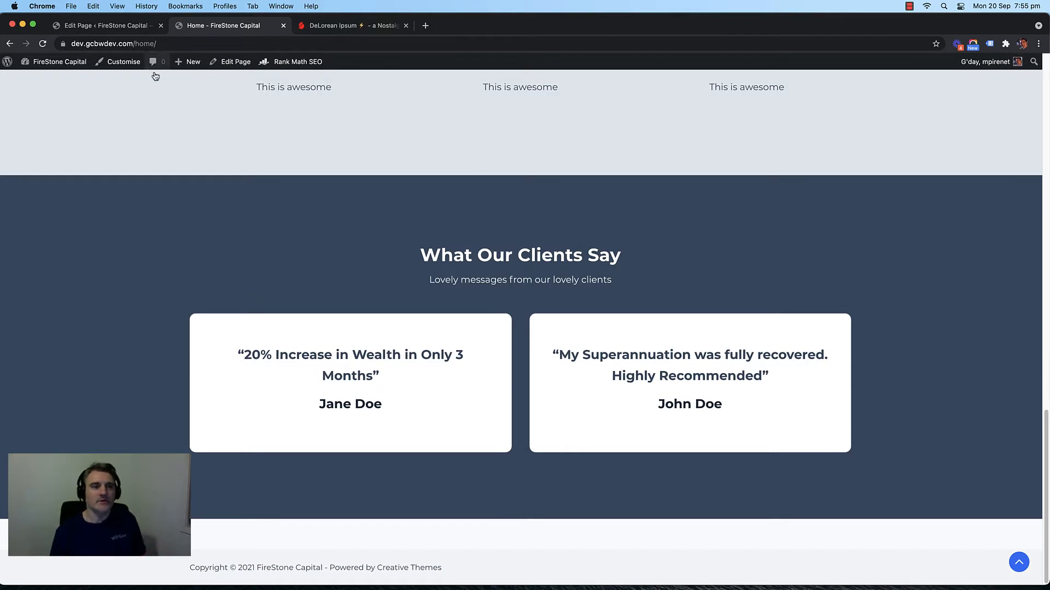
left_click(115, 31)
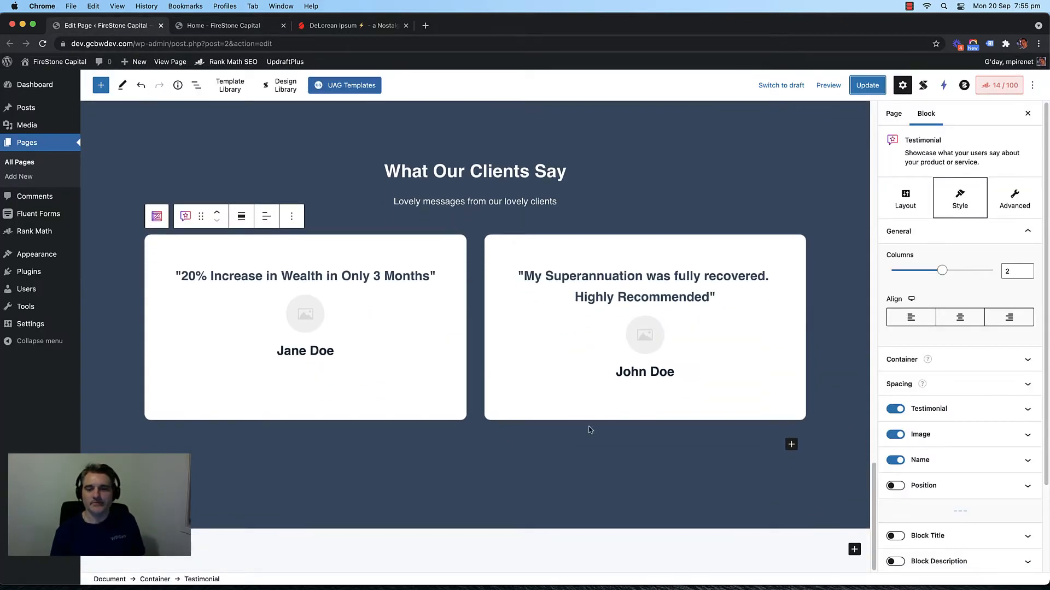
Step: Add a plain Container below the testimonials with a two-column grid inside
left_click(854, 550)
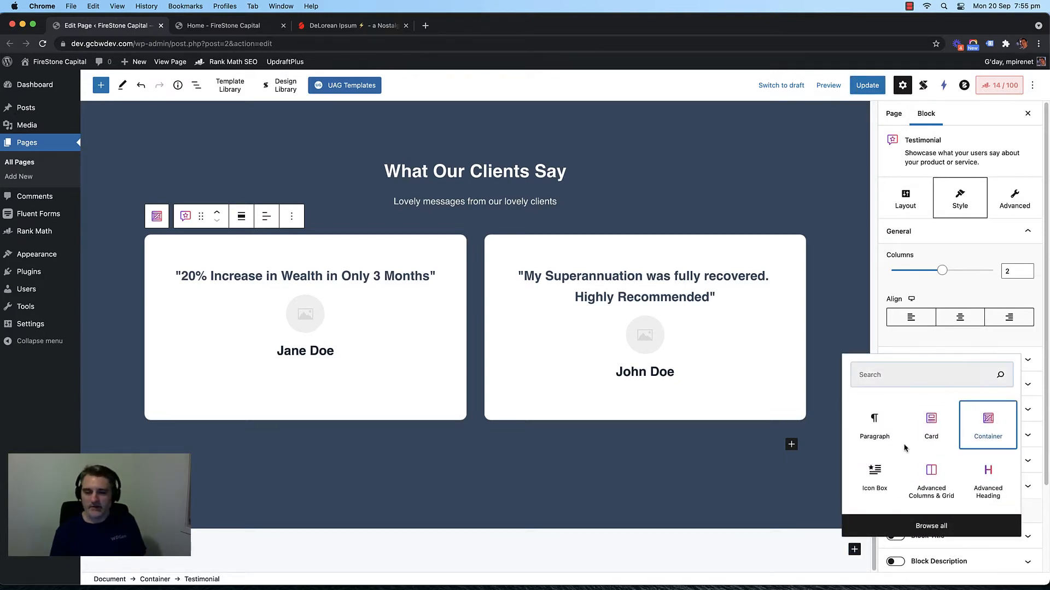
left_click(988, 426)
left_click(1010, 301)
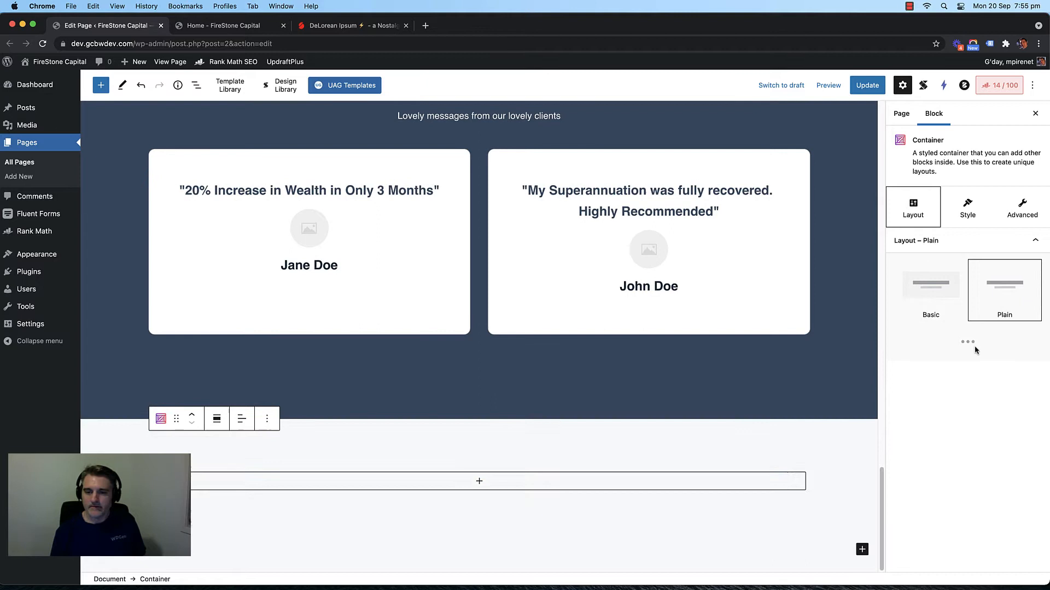
left_click(478, 482)
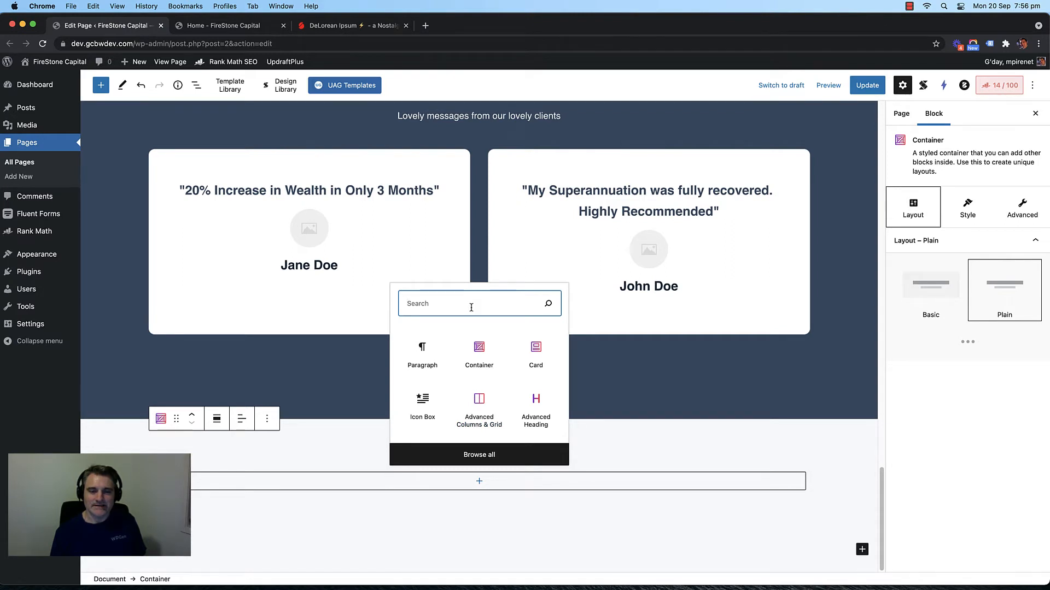
type("col")
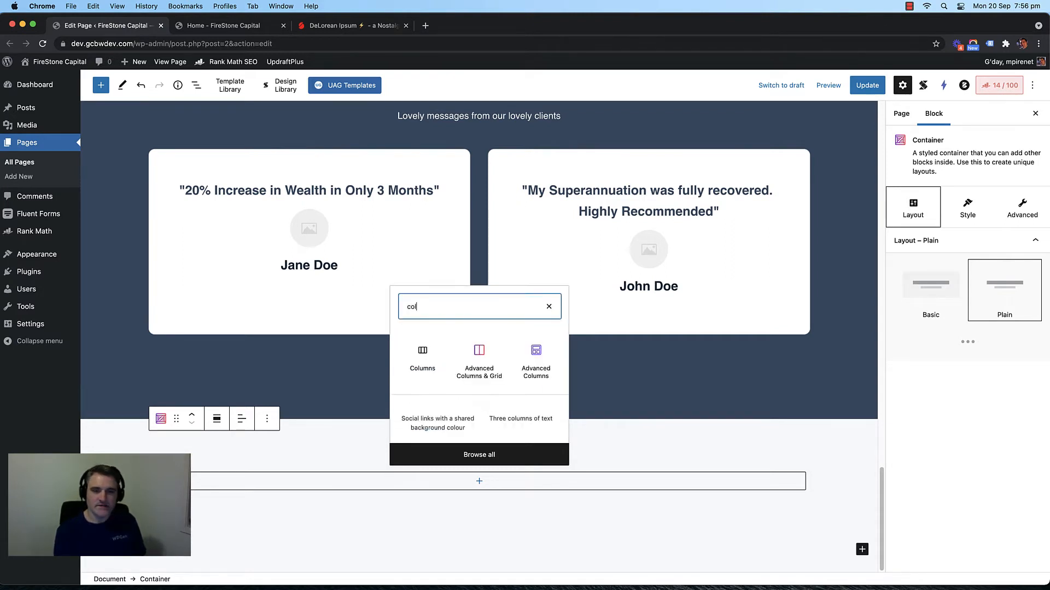
left_click(480, 363)
Step: Insert an Advanced Heading into the left column
scroll(474, 481, "down", 2)
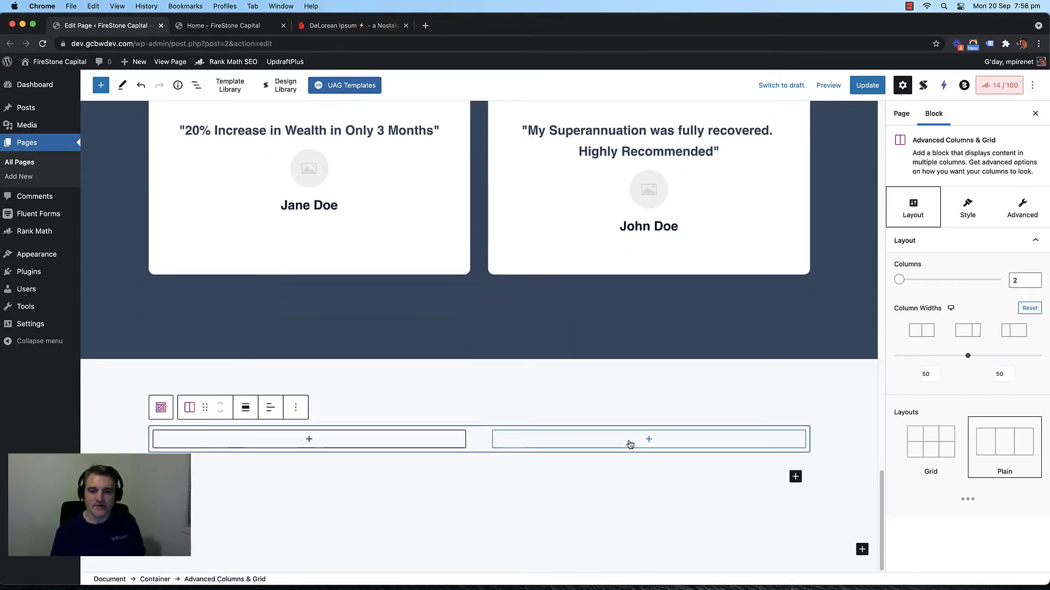
left_click(315, 442)
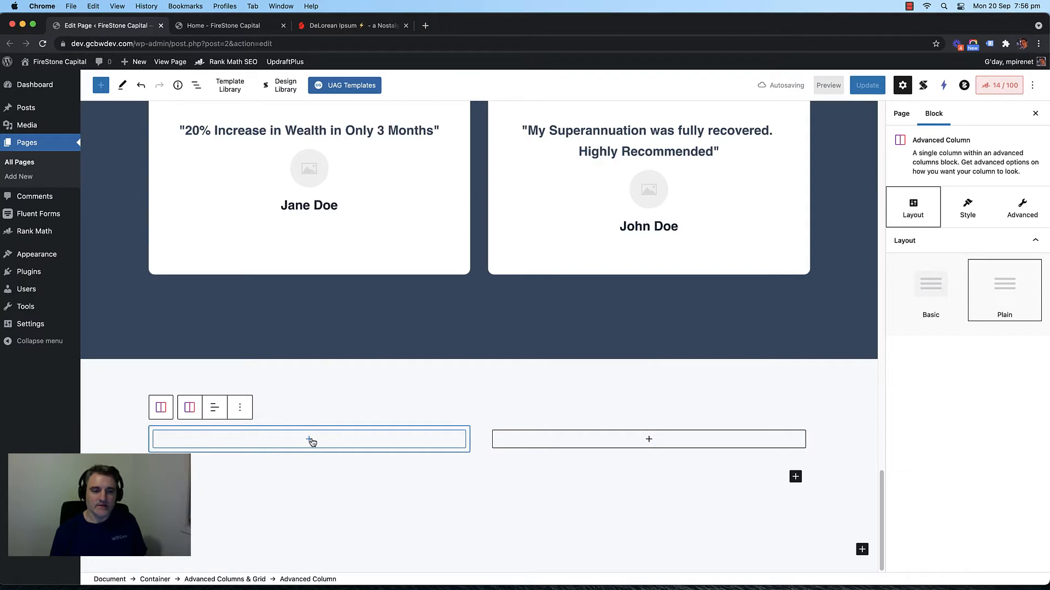
left_click(310, 441)
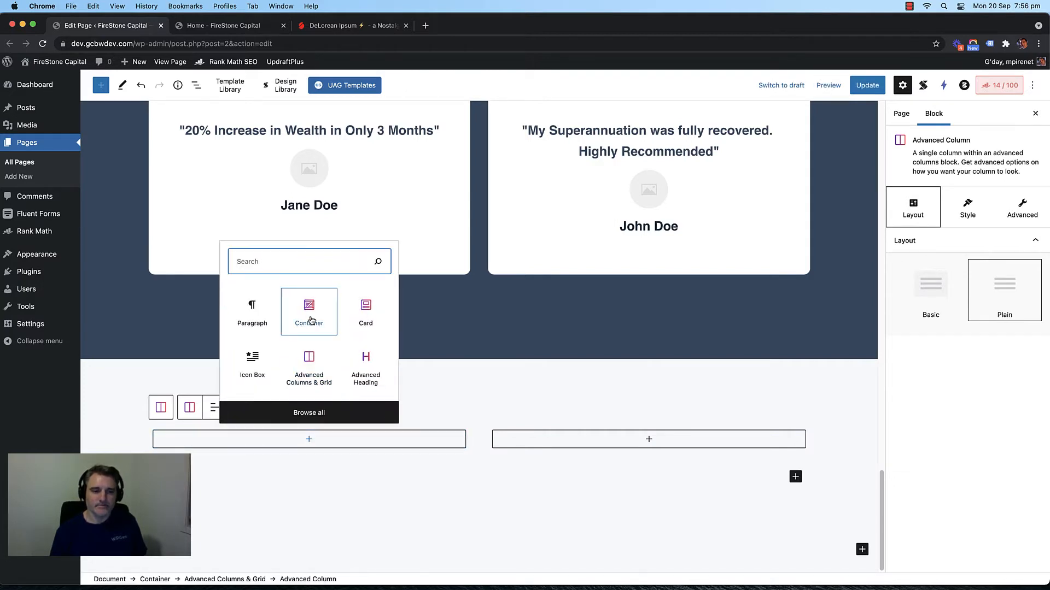
left_click(305, 442)
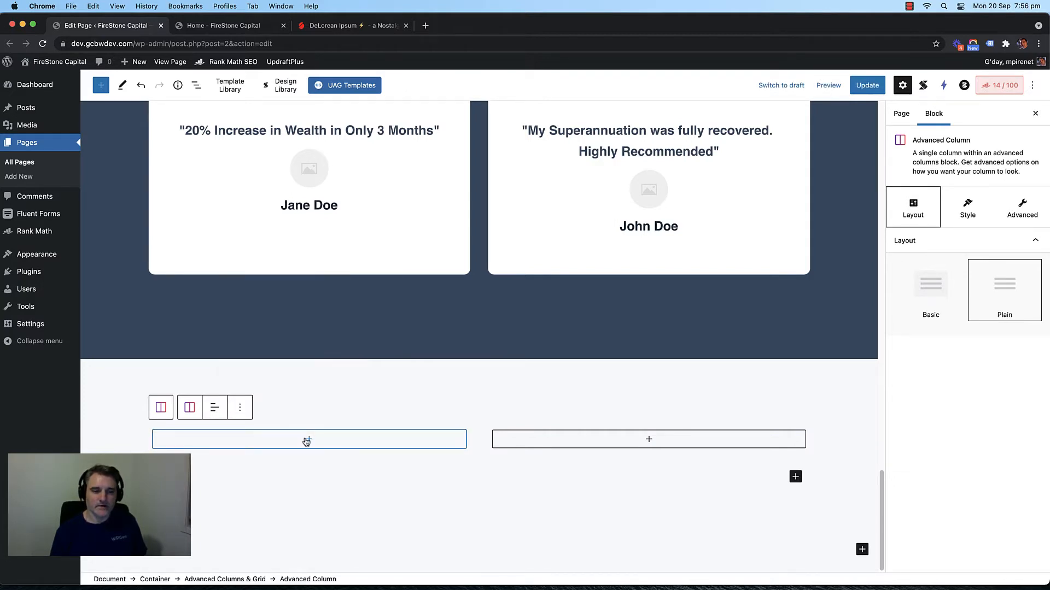
left_click(309, 441)
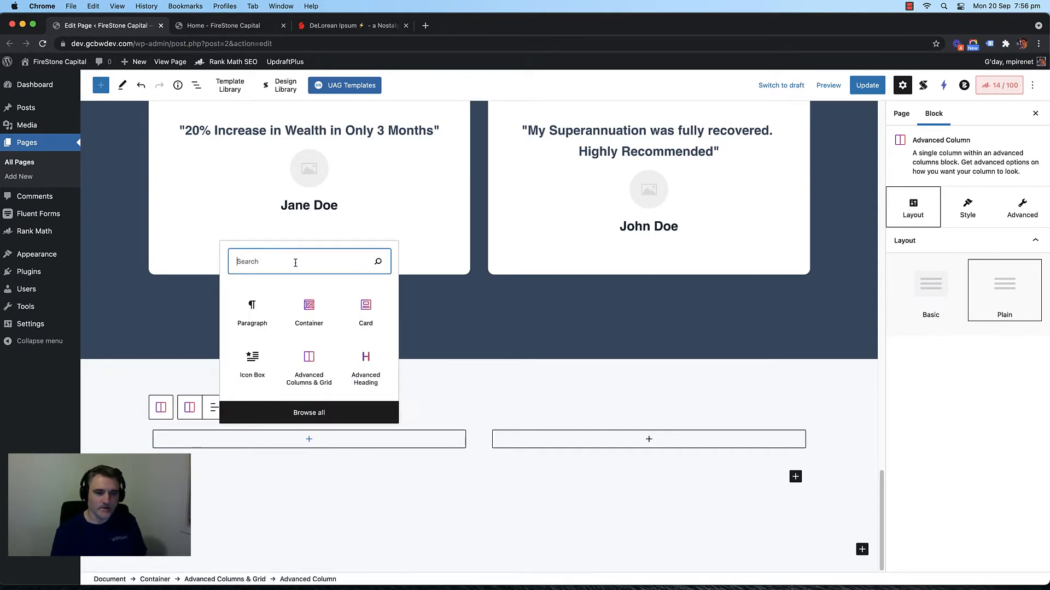
left_click(360, 368)
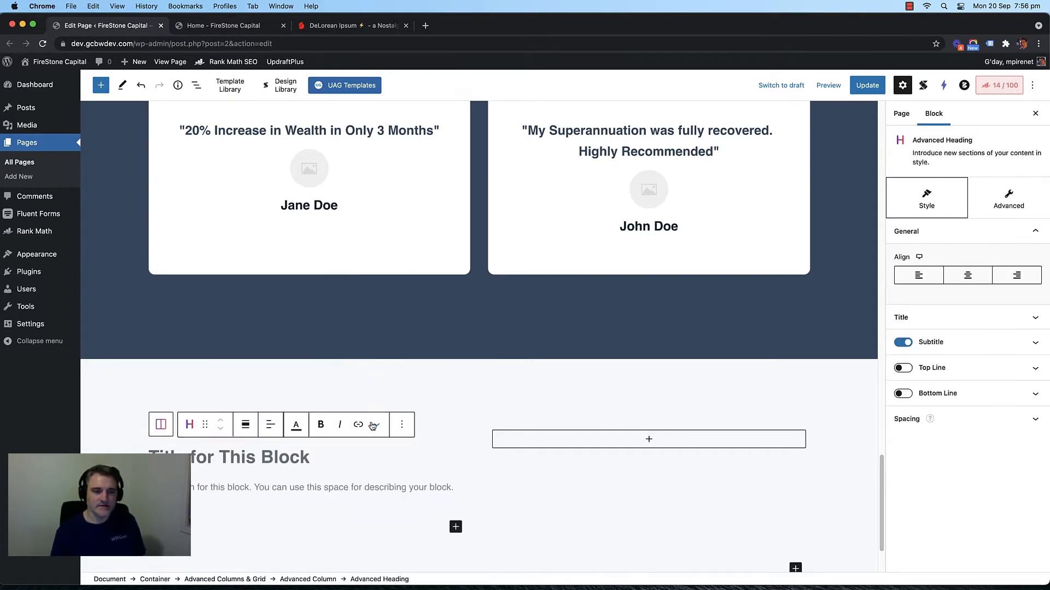
Step: Title the heading 'We Support Your Financial Future'
scroll(420, 456, "down", 1)
scroll(355, 440, "down", 1)
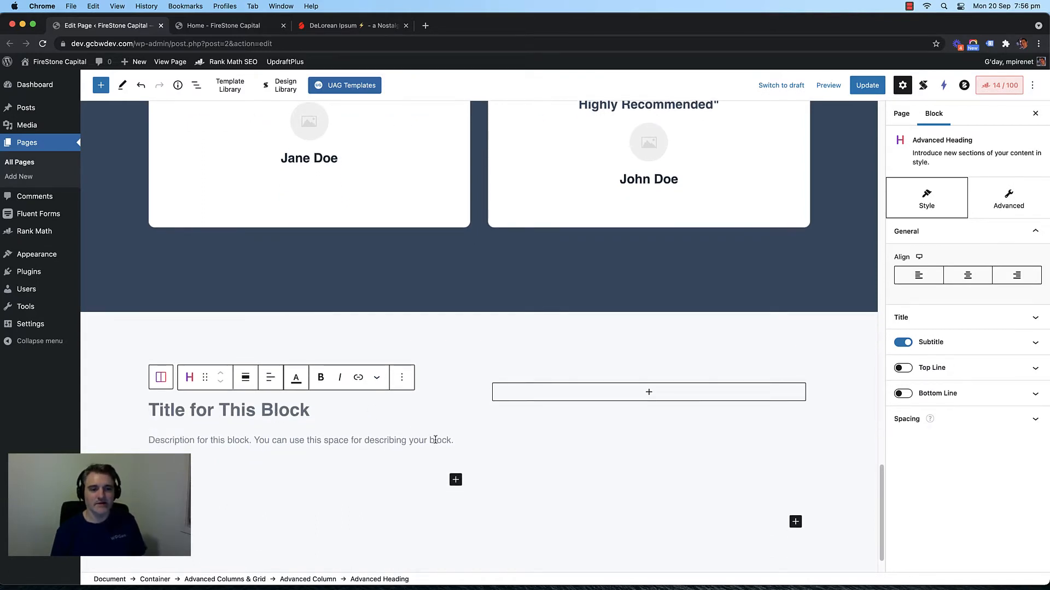
left_click(481, 394)
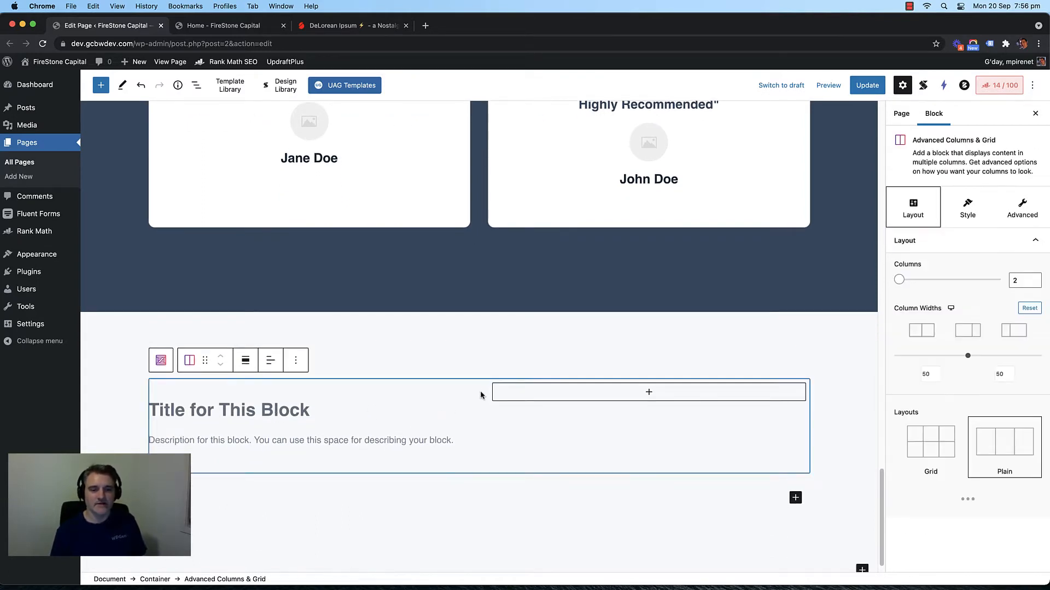
left_click(455, 396)
left_click(485, 414)
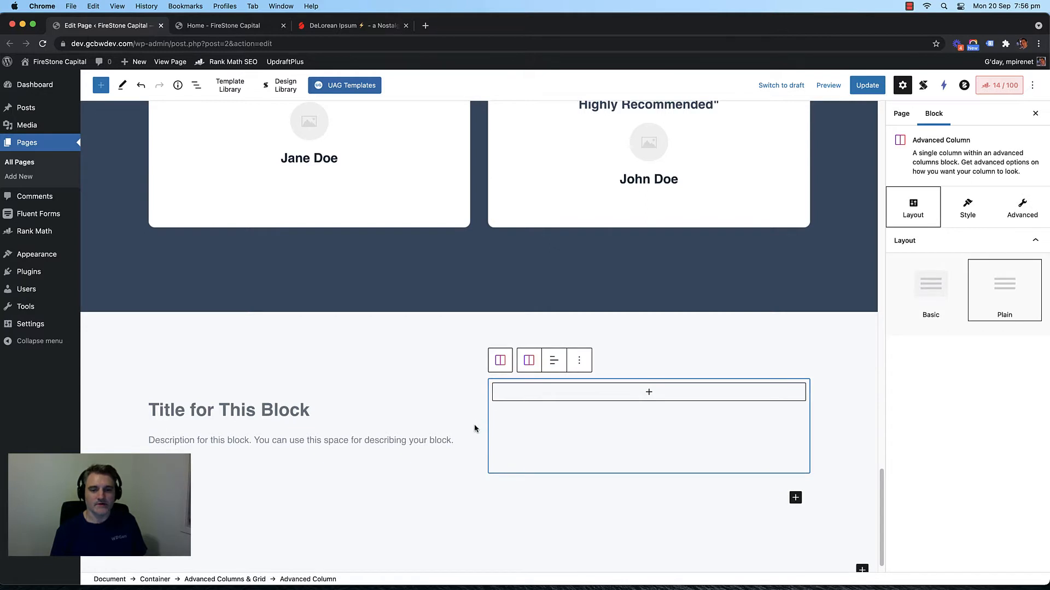
left_click(454, 453)
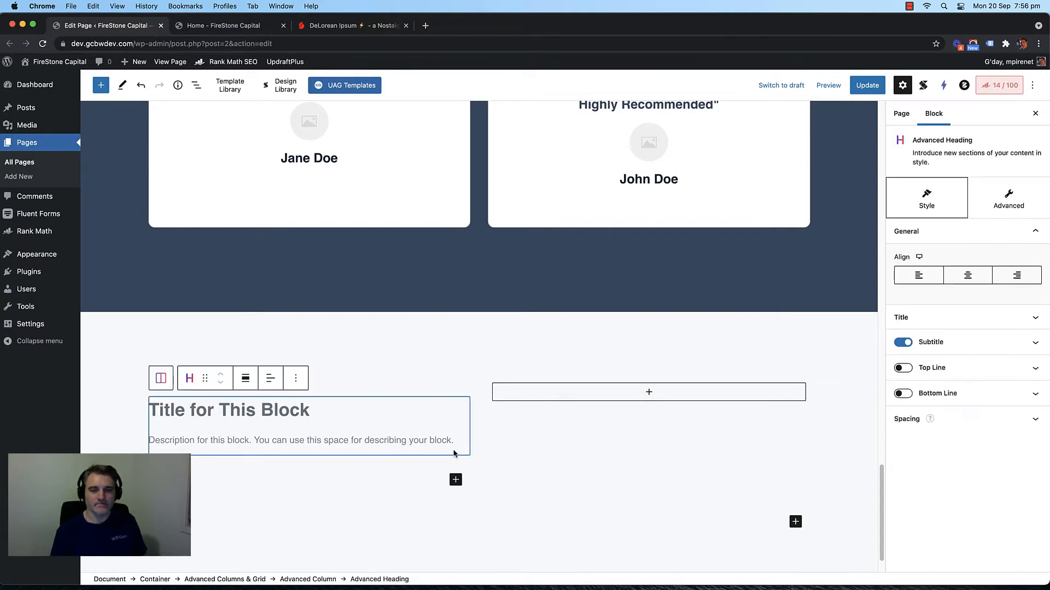
left_click(429, 471)
left_click(239, 360)
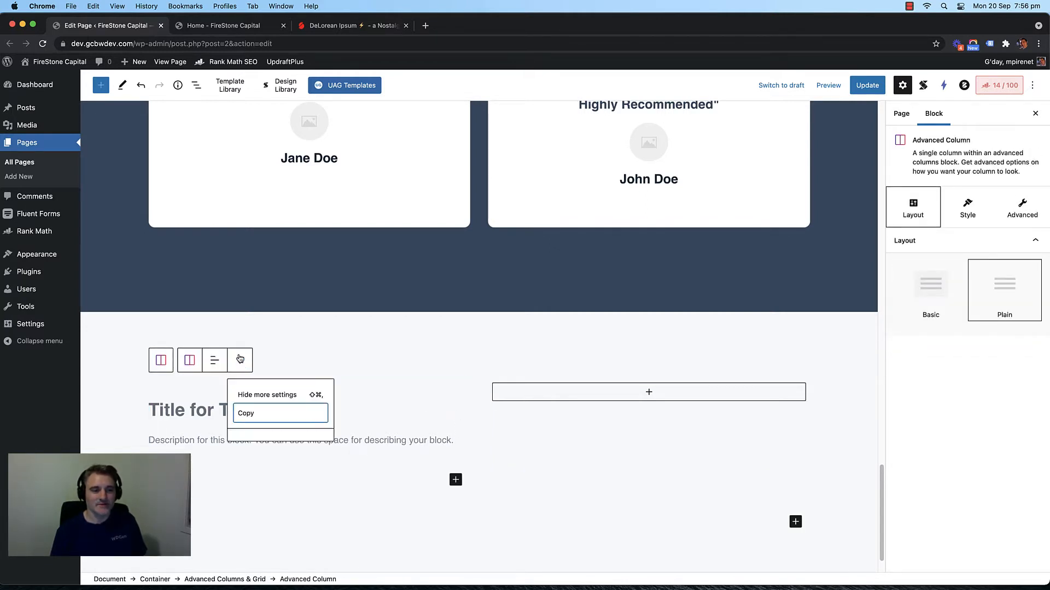
left_click(338, 400)
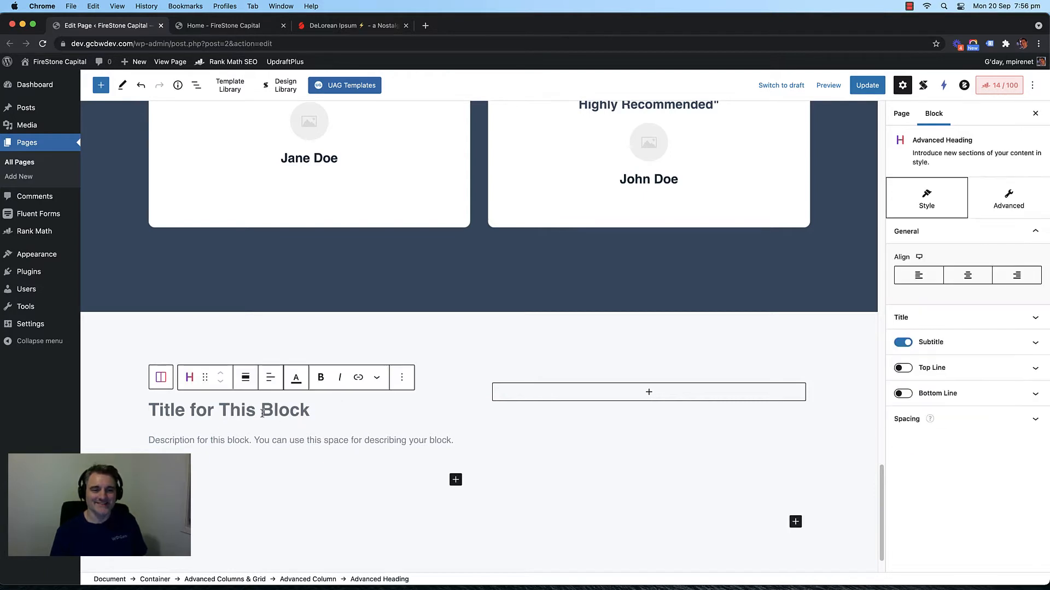
scroll(474, 382, "down", 2)
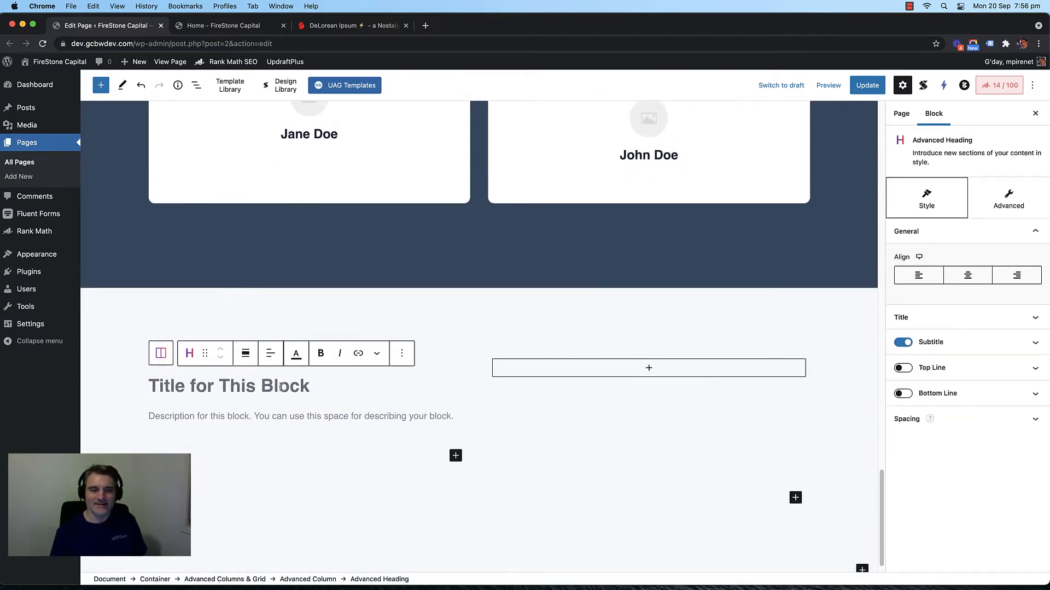
left_click(243, 386)
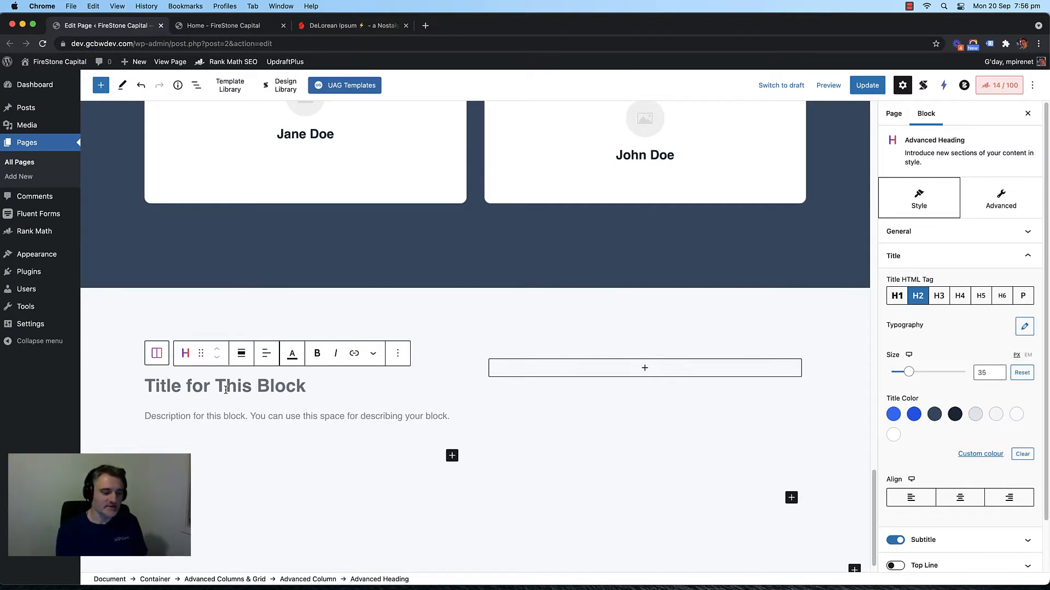
type("We ")
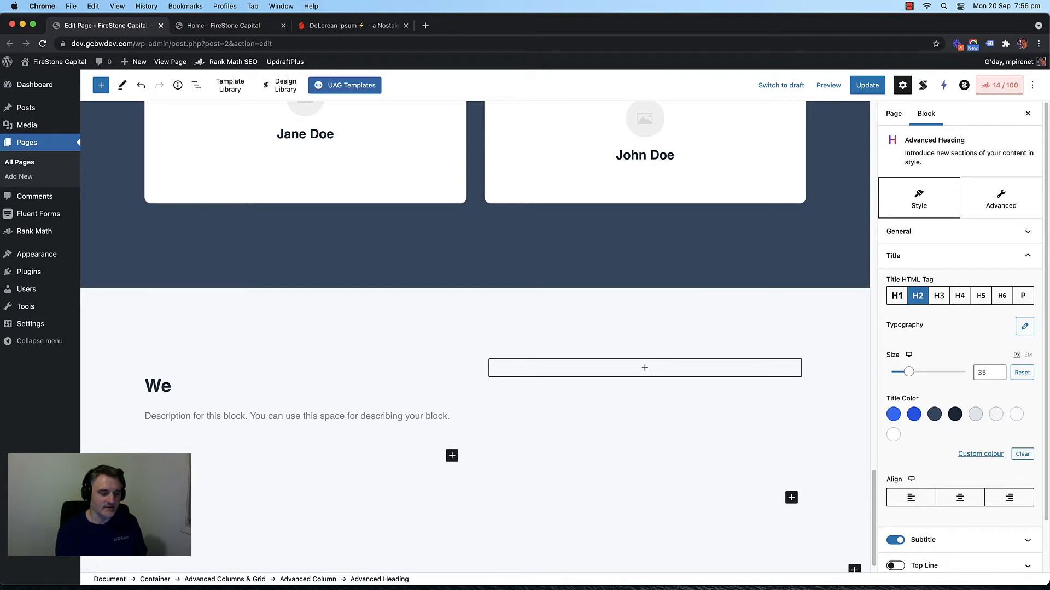
type("Su")
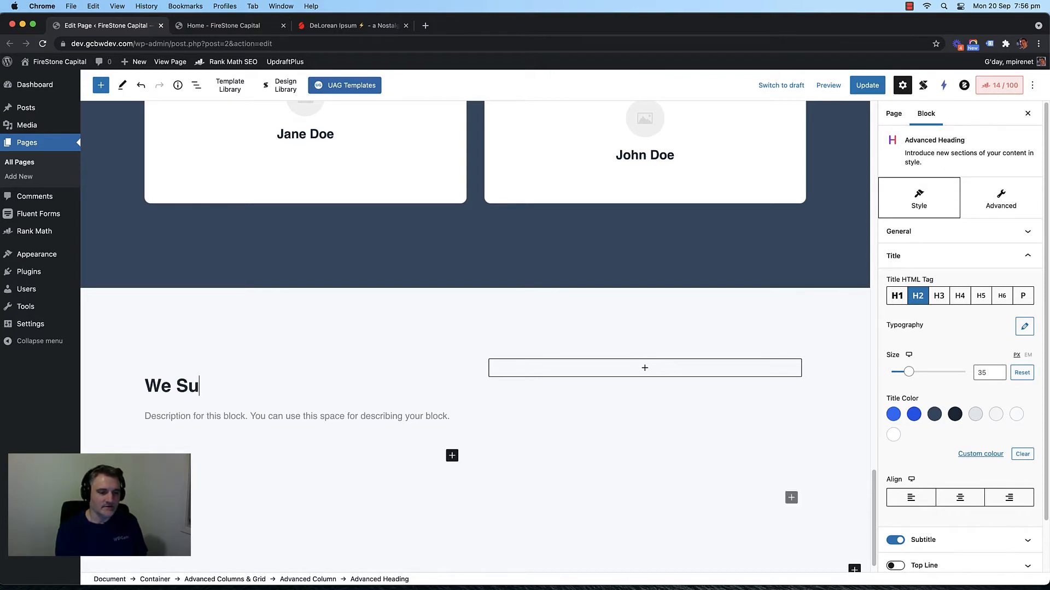
type("pport Your")
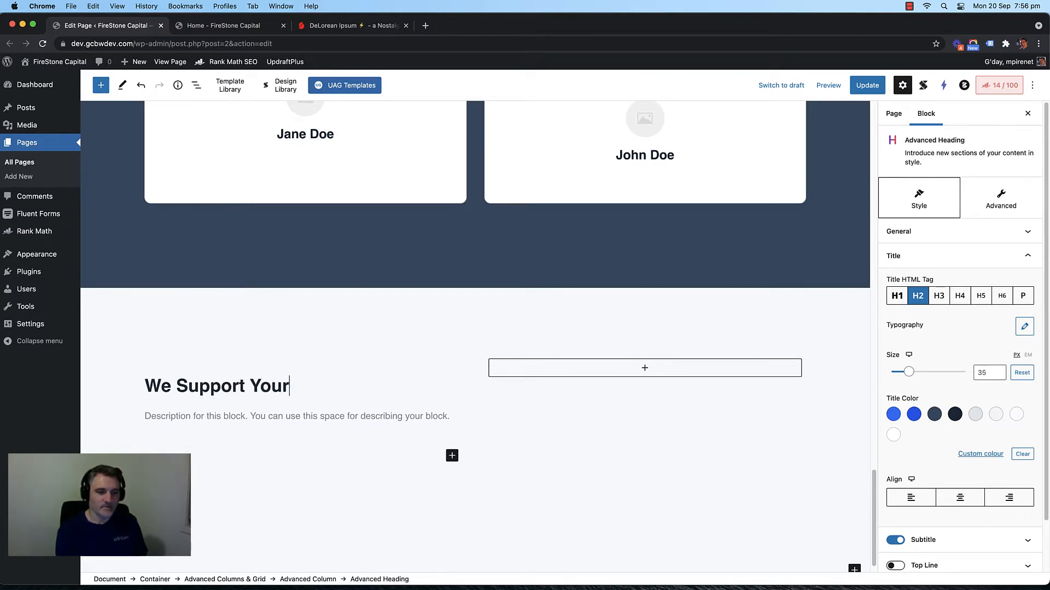
type(" Financial Future")
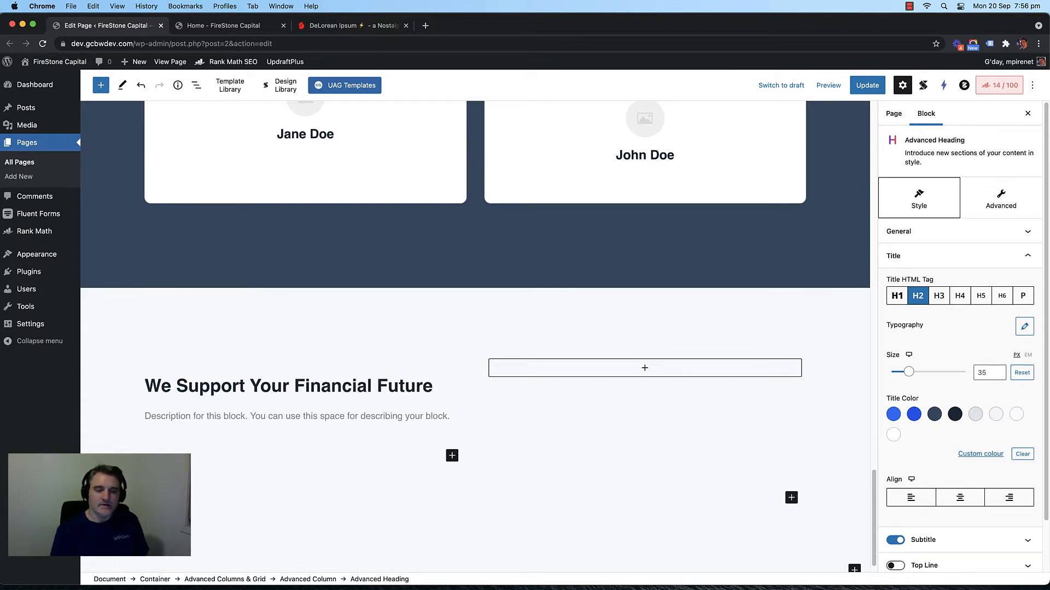
Step: Copy three DeLorean Ipsum placeholder paragraphs for the heading's description
left_click(322, 26)
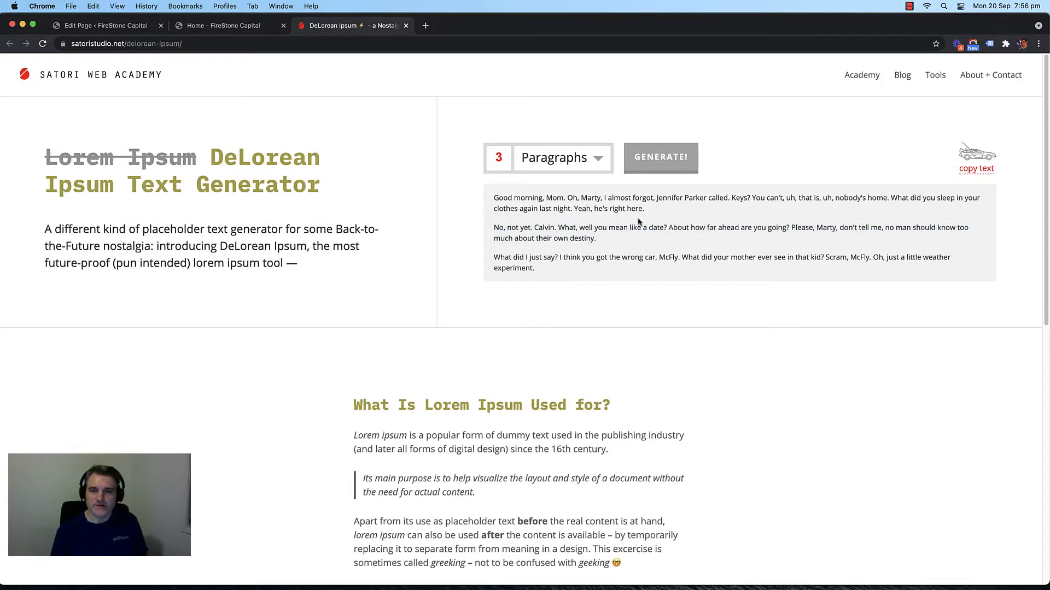
left_click_drag(568, 268, 486, 198)
key("super+c")
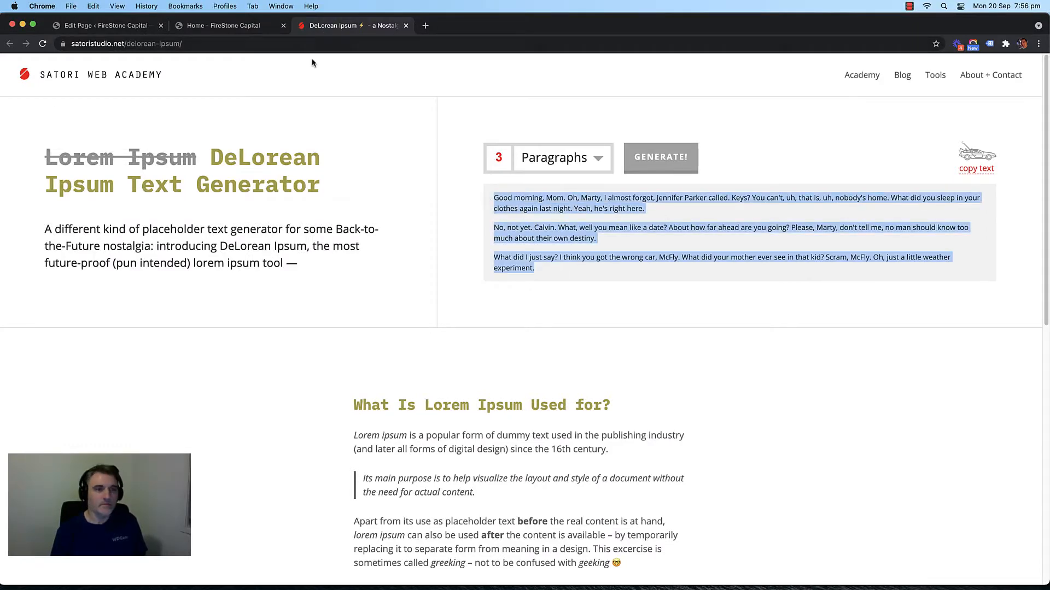
left_click(121, 29)
left_click(260, 412)
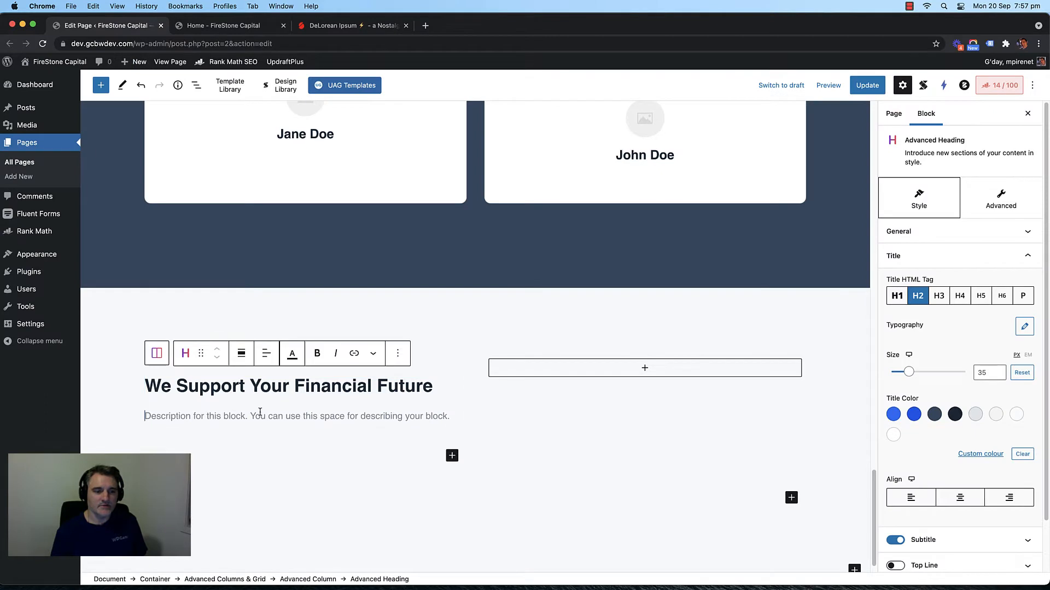
Step: Paste the three placeholder paragraphs into the description, separated by blank lines
key("super+v")
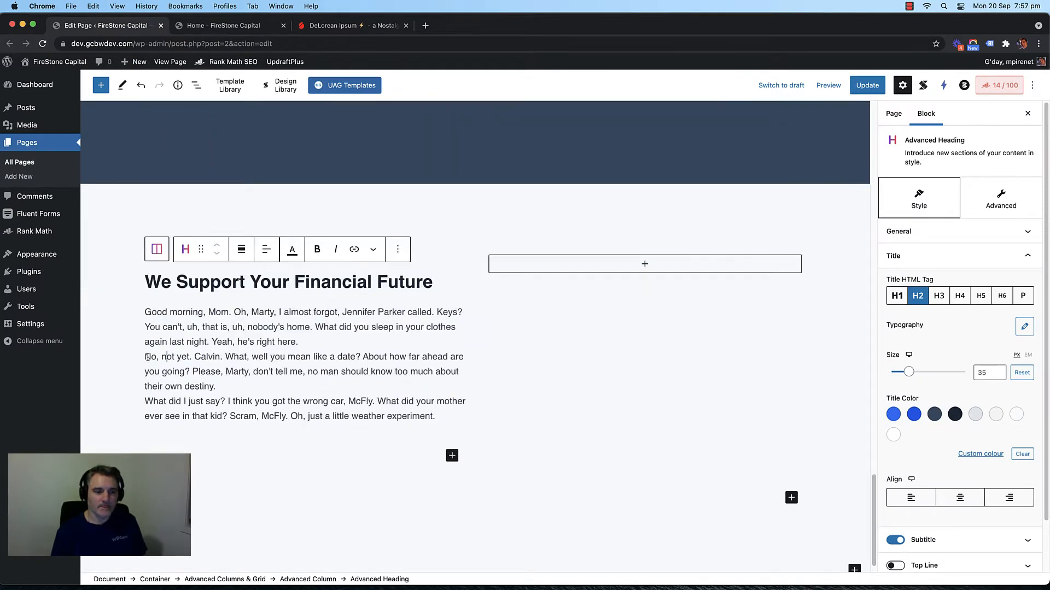
key("Return")
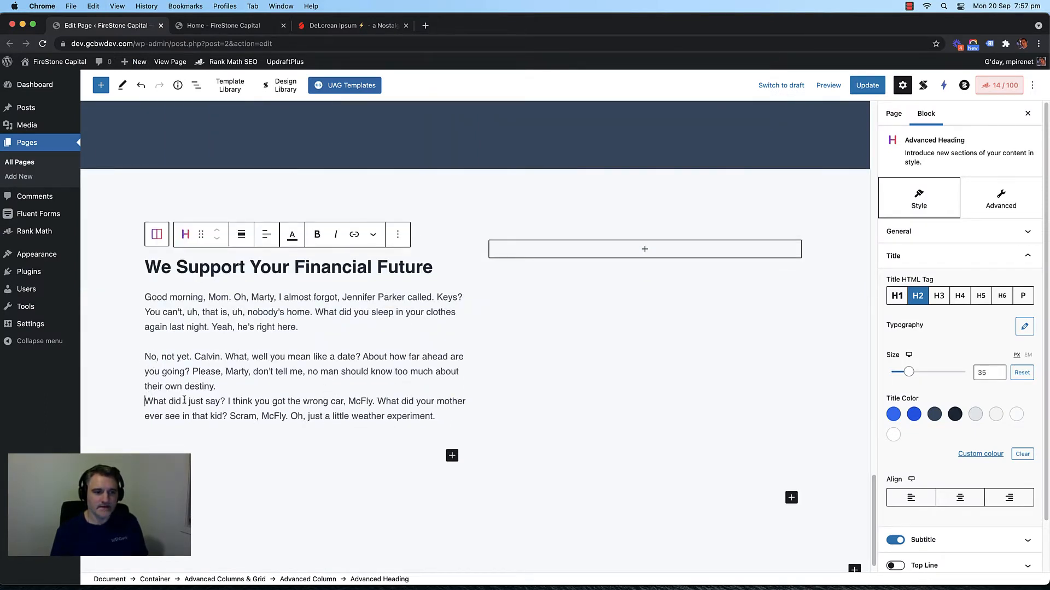
key("Return")
Step: Add a Video block to the right column, set to insert from a URL
scroll(417, 375, "up", 2)
left_click(647, 318)
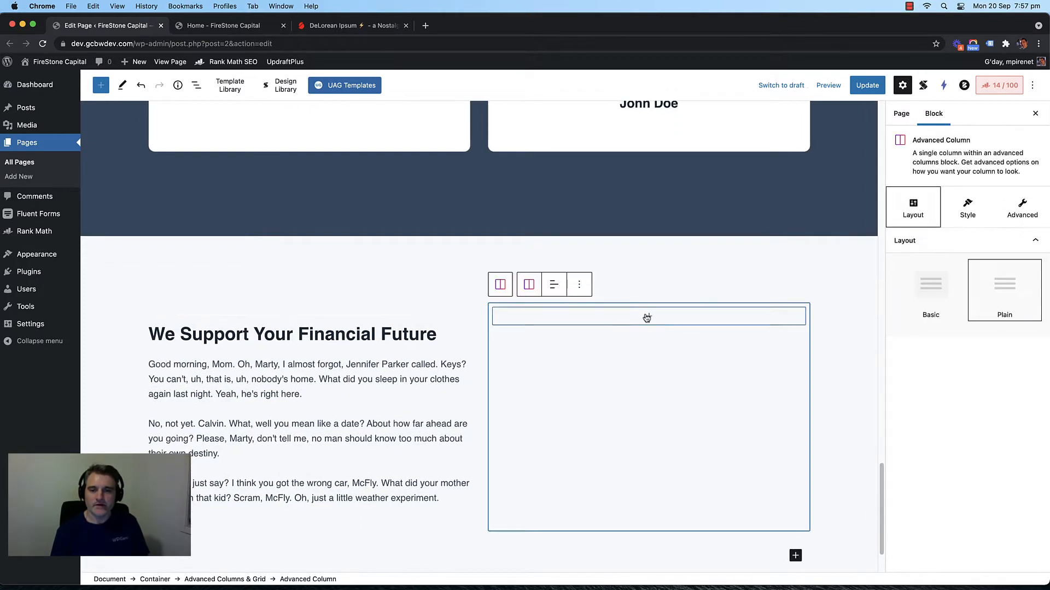
left_click(649, 319)
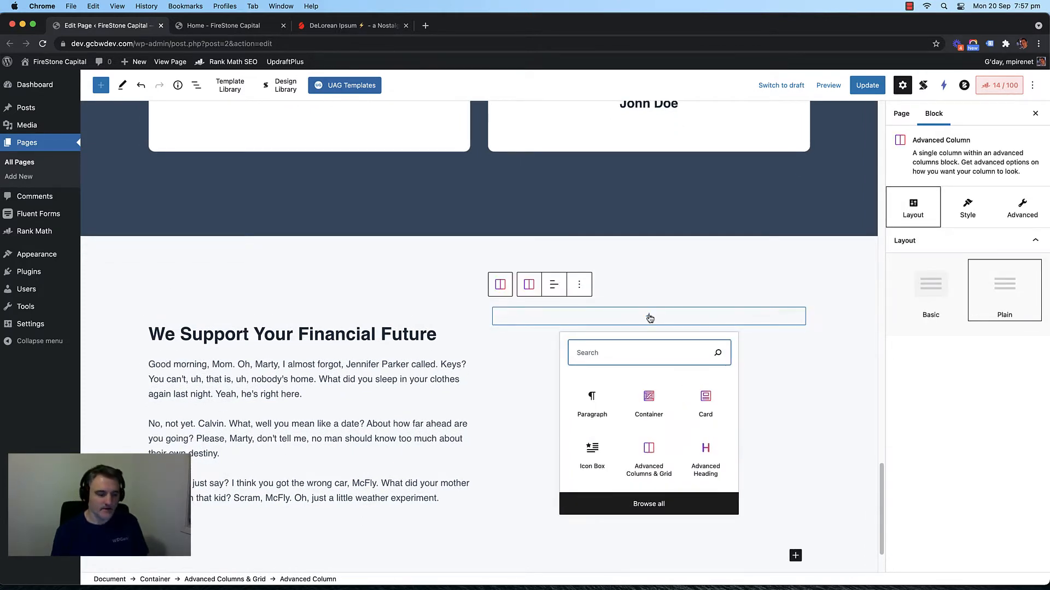
type("image")
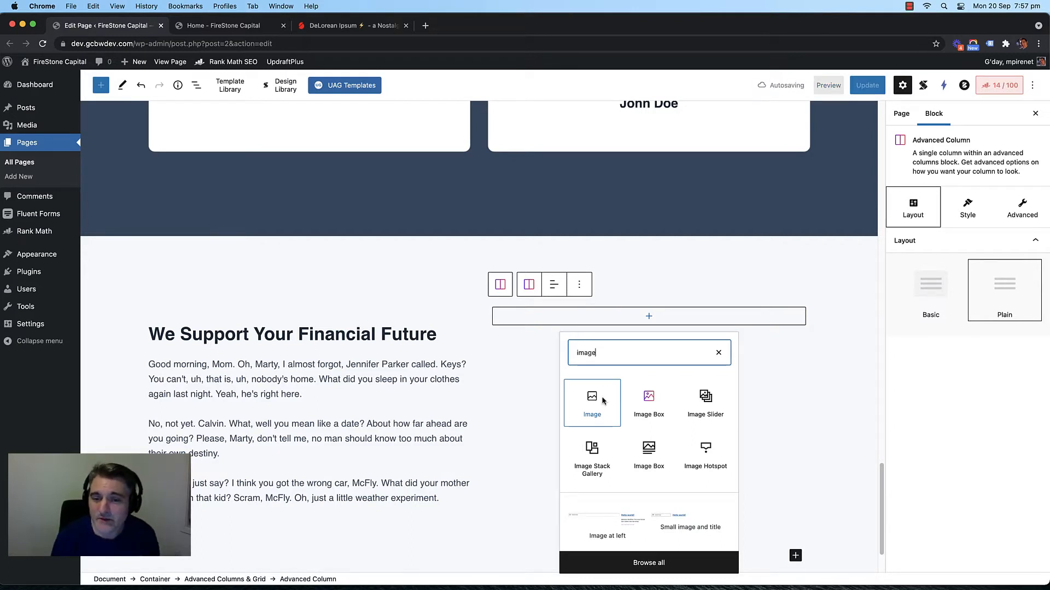
left_click(646, 319)
left_click(646, 322)
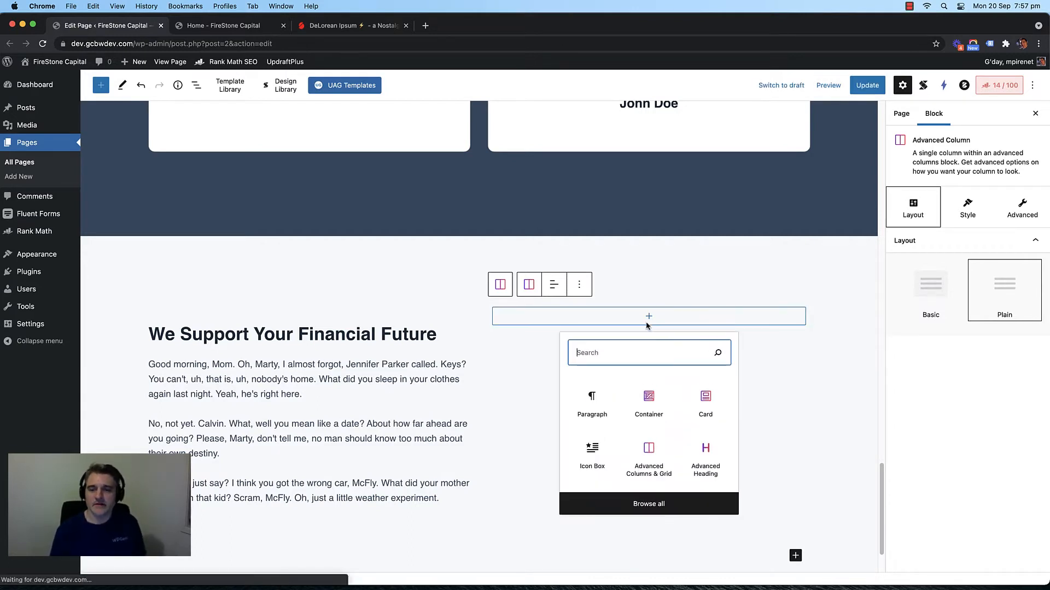
type("vide")
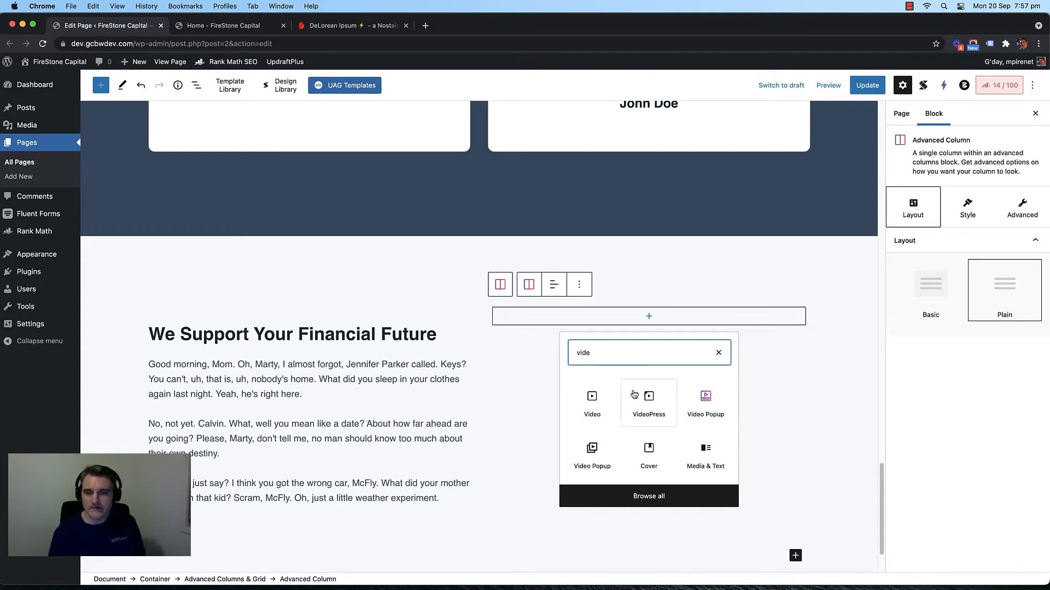
left_click(592, 406)
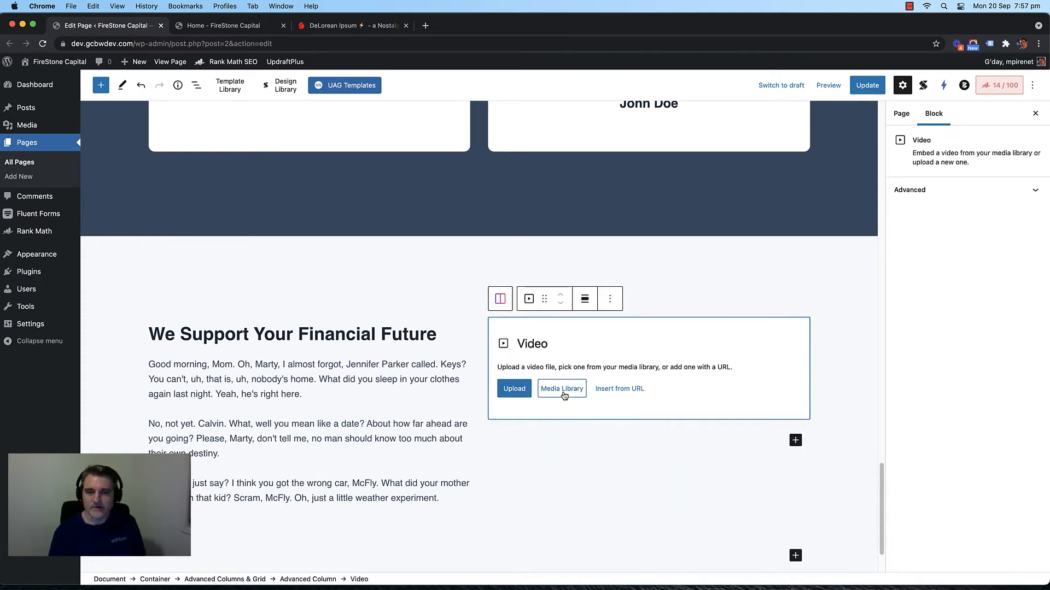
left_click(621, 399)
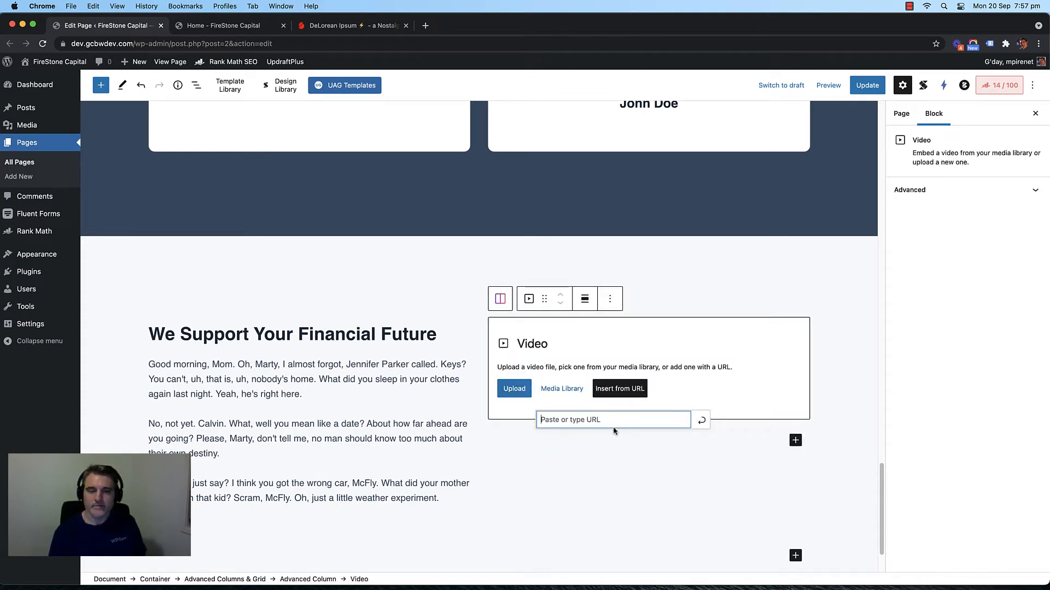
left_click(424, 24)
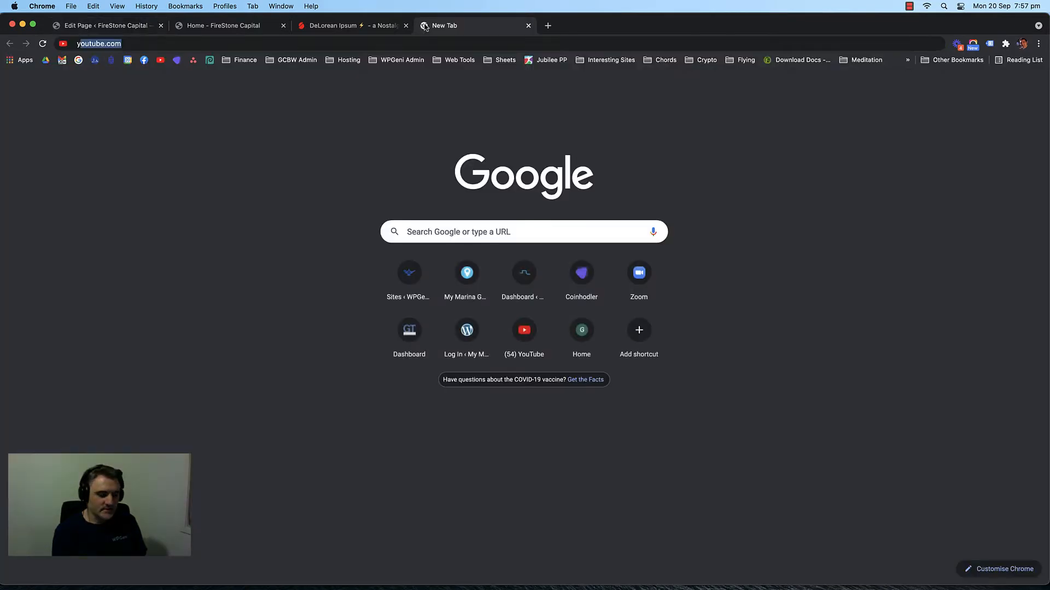
Step: Load youtube.com in the new browser tab
type("youtube")
key("BackSpace")
key("BackSpace")
key("BackSpace")
key("BackSpace")
key("BackSpace")
key("BackSpace")
key("BackSpace")
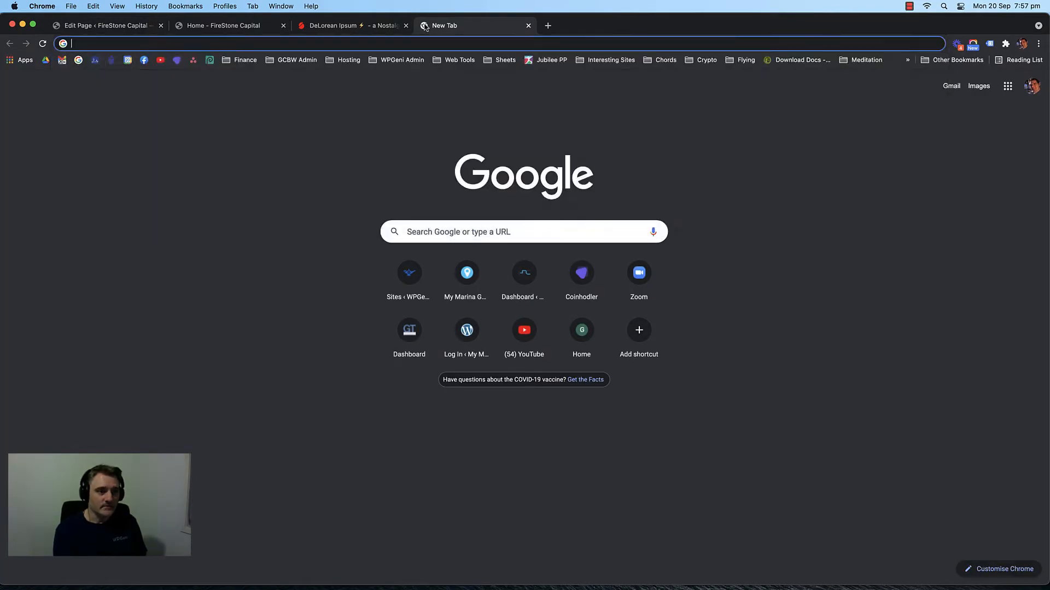
type("youtube")
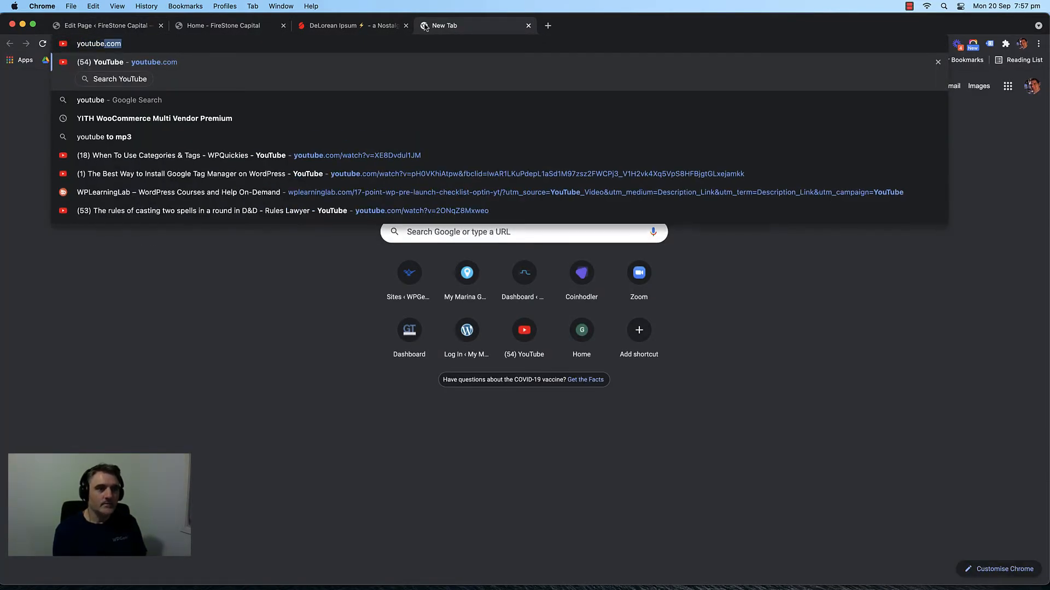
key("Return")
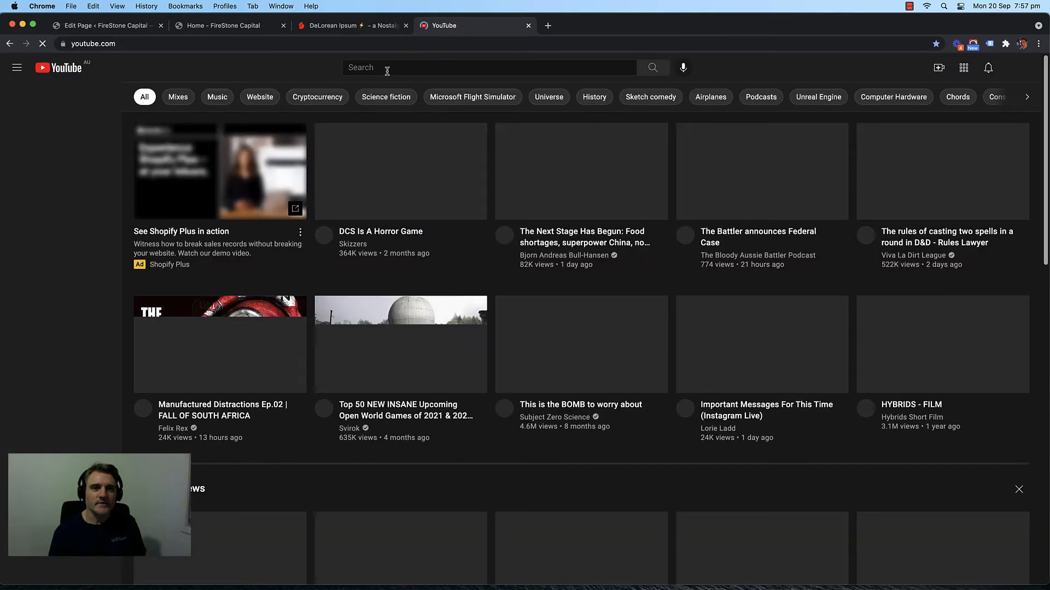
Step: Search 'finance business', open 'business finance 101' and copy its URL
type("fina")
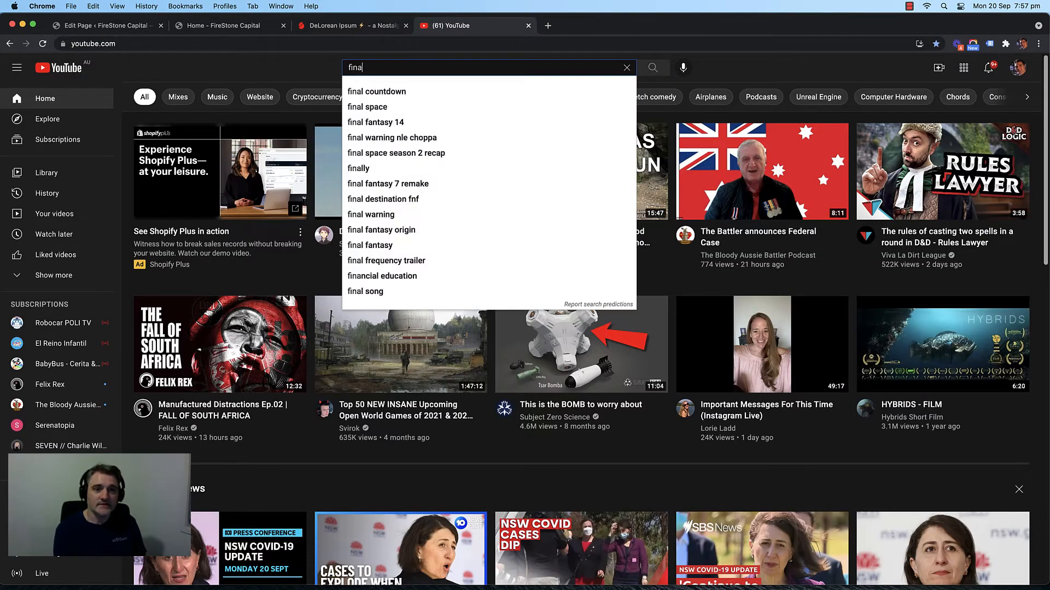
type("nce business")
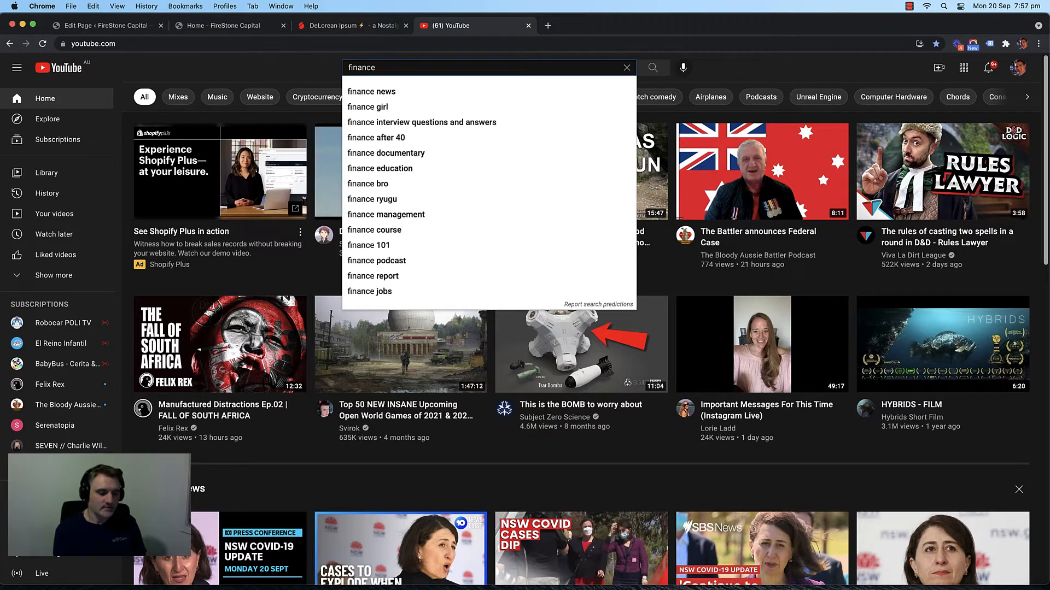
key("Return")
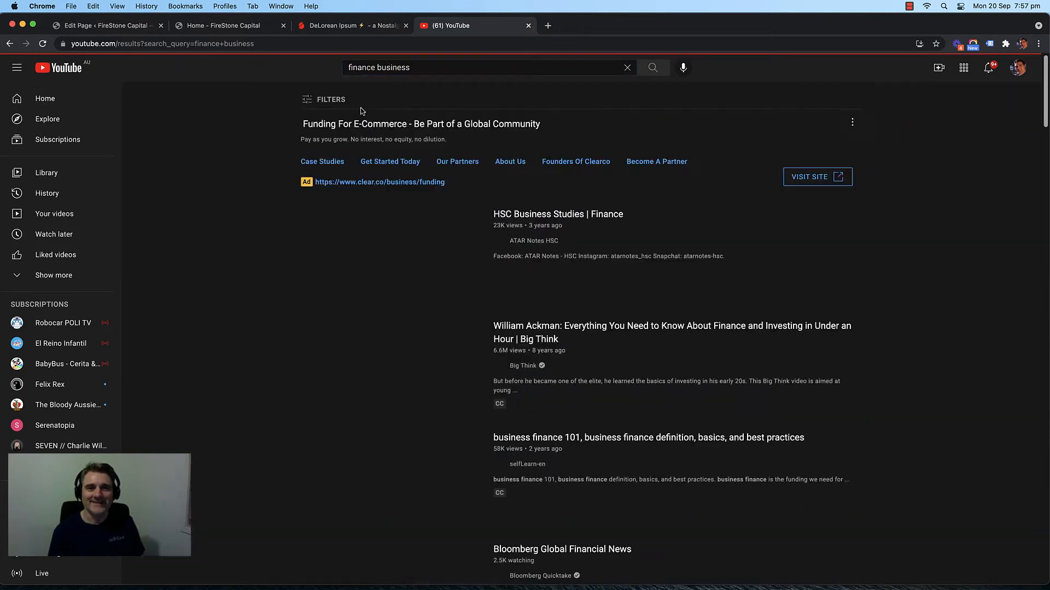
scroll(246, 193, "down", 3)
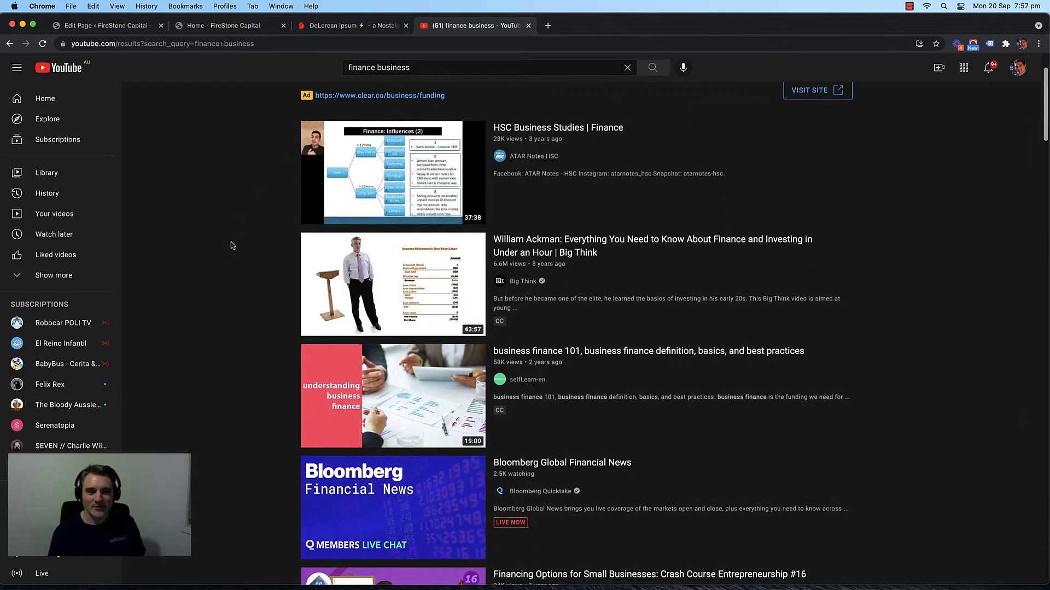
scroll(230, 241, "up", 1)
left_click(379, 400)
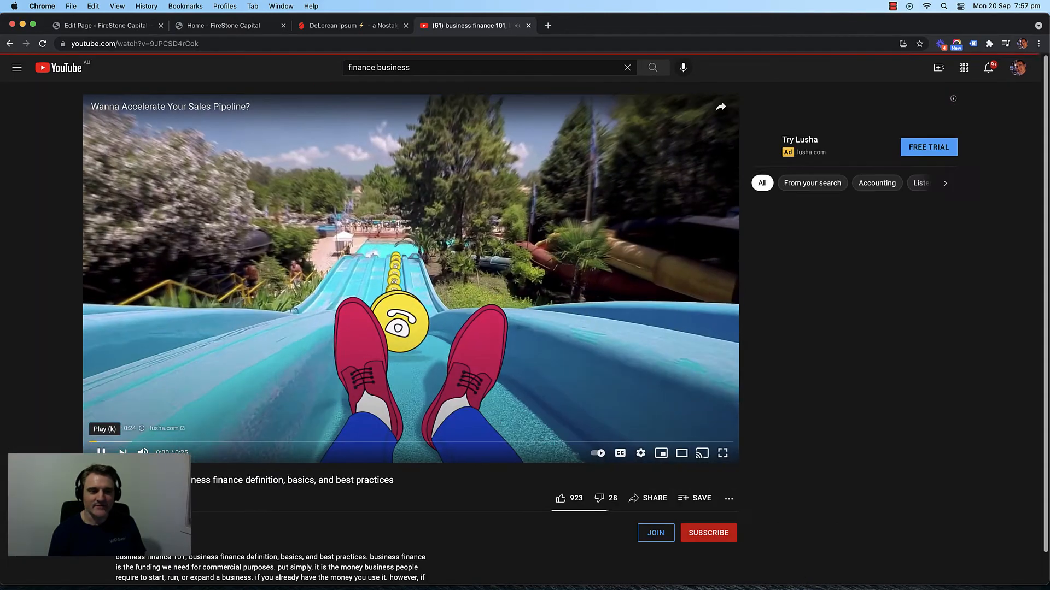
left_click(192, 44)
key("super+c")
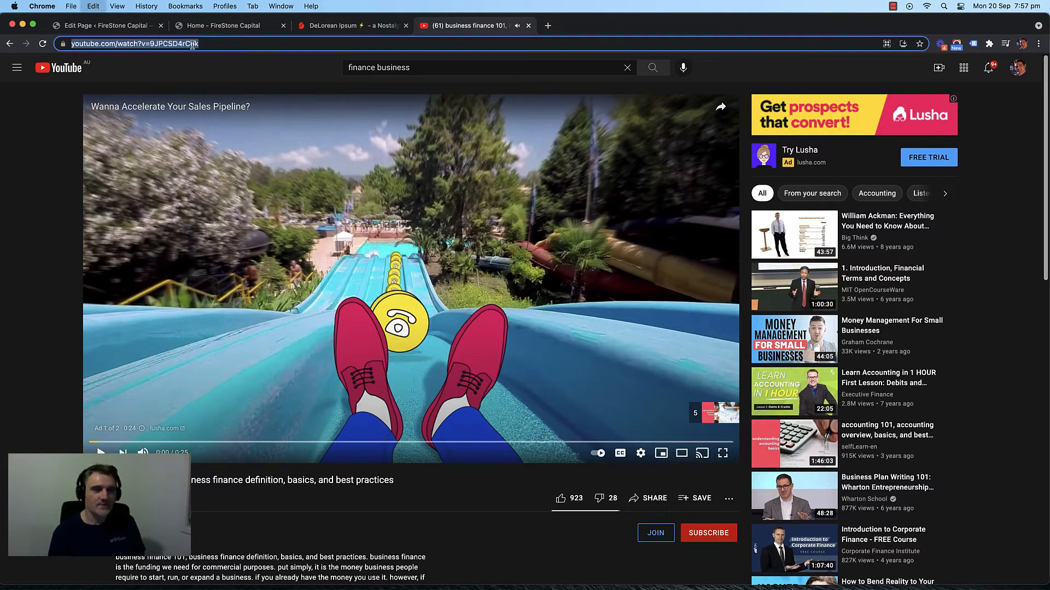
left_click(528, 26)
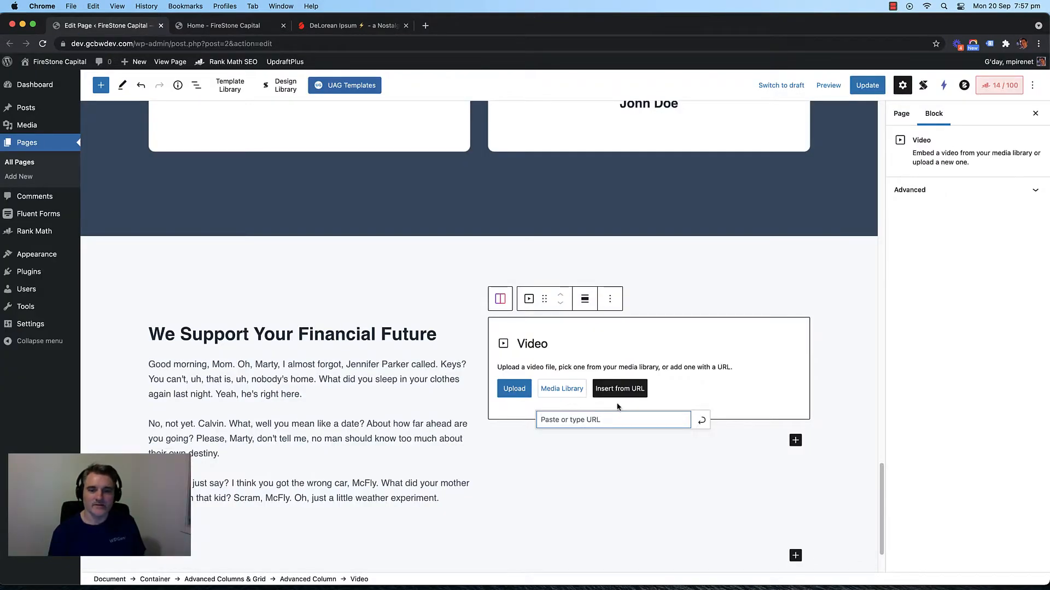
Step: Embed the 'business finance 101' video by pasting its URL into the Video block
left_click(603, 420)
key("super+v")
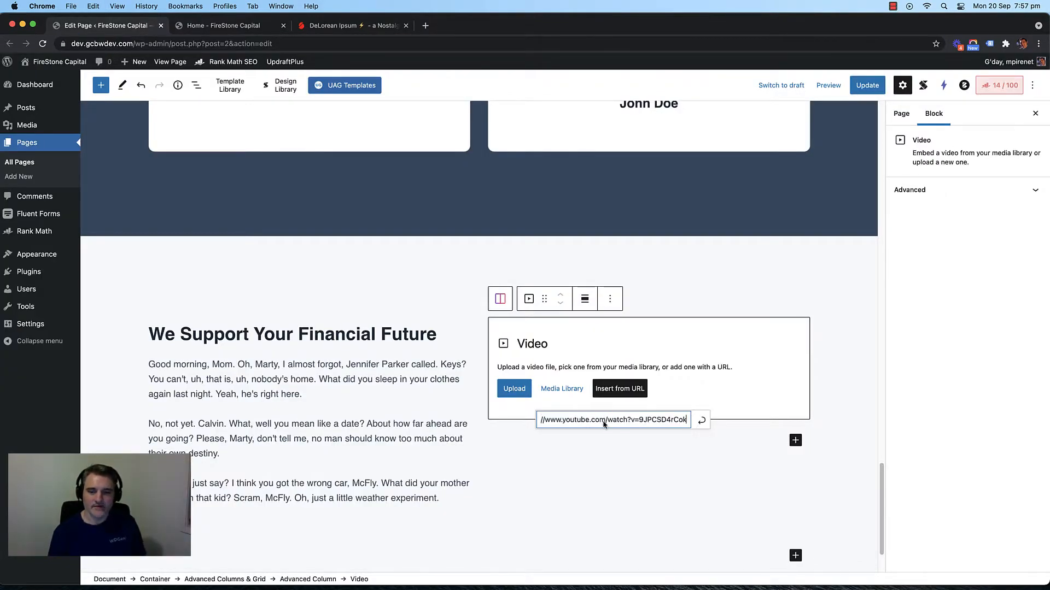
left_click(701, 419)
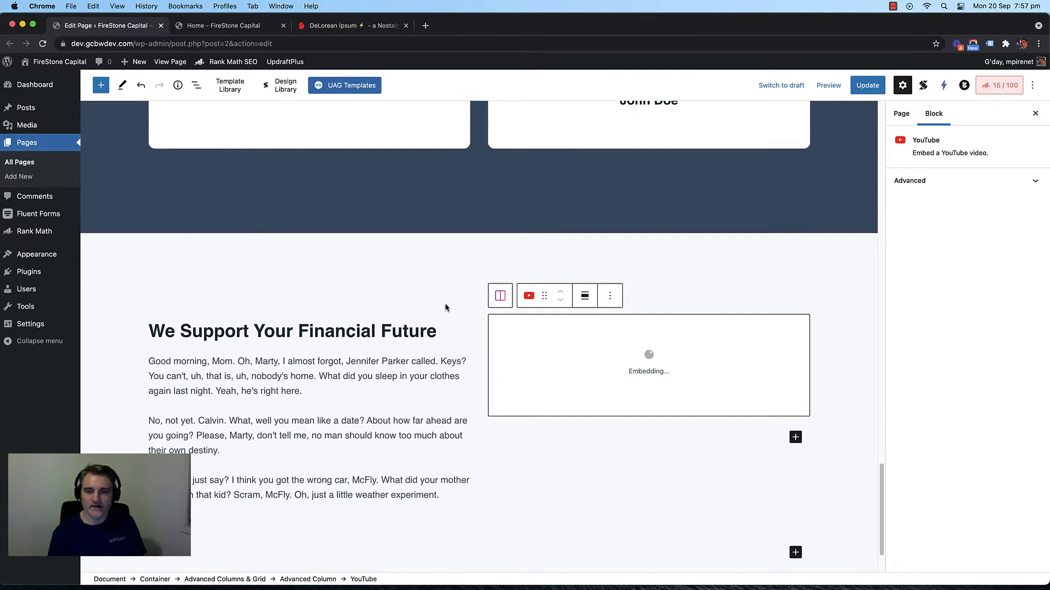
scroll(440, 285, "down", 3)
scroll(682, 269, "down", 1)
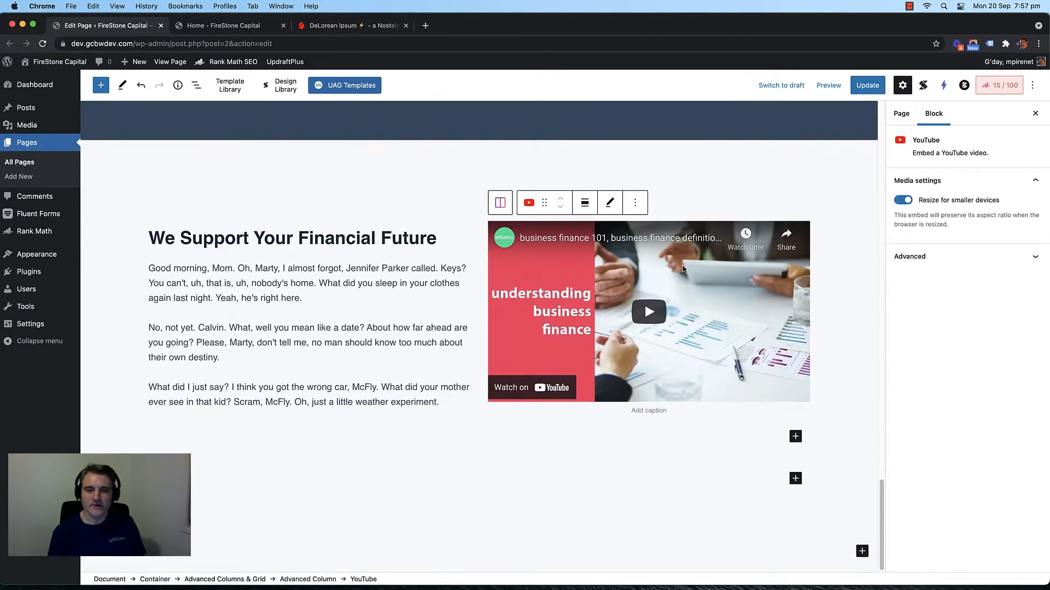
scroll(430, 374, "up", 1)
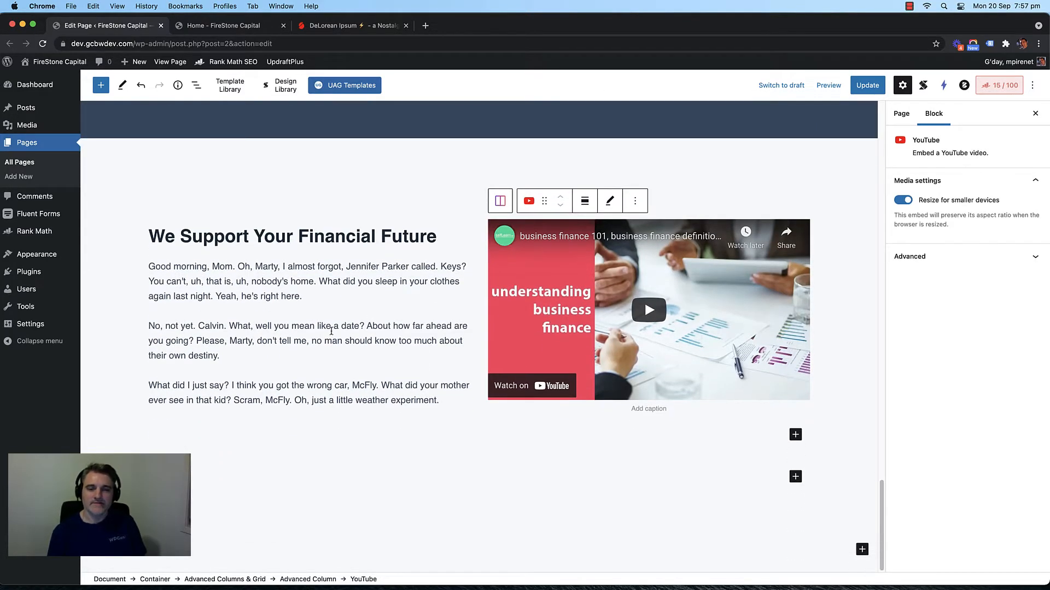
Step: Add an empty Paragraph block below the left column's description
left_click(454, 213)
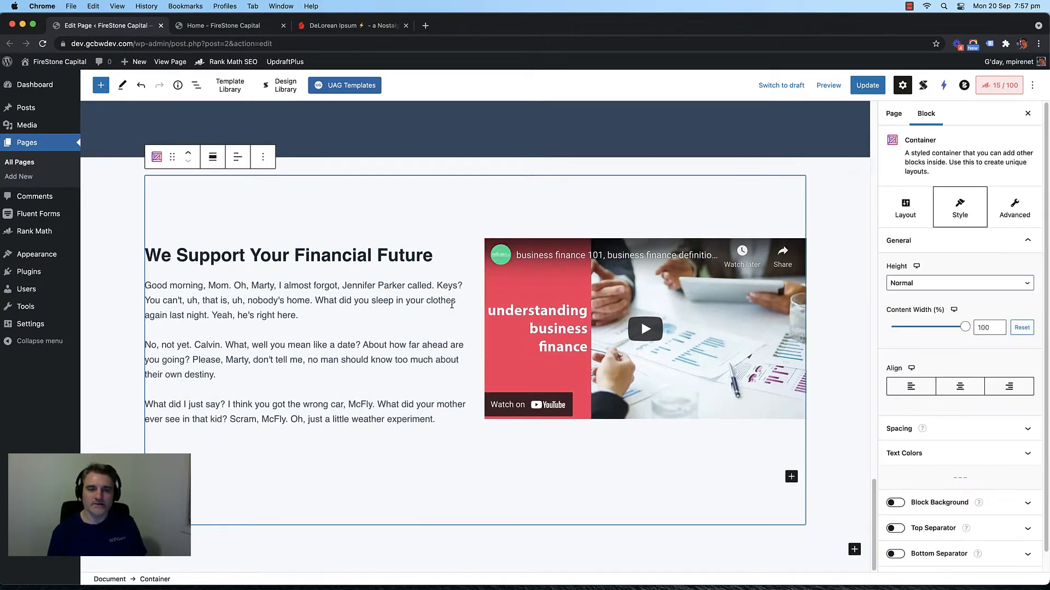
left_click(442, 443)
left_click(455, 458)
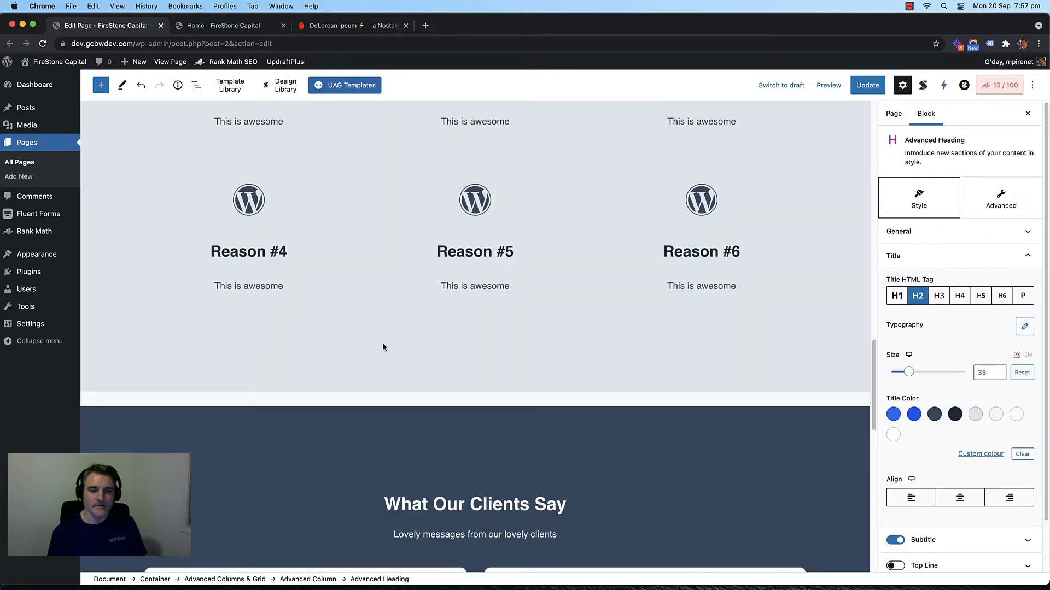
scroll(382, 343, "up", 10)
scroll(382, 345, "up", 5)
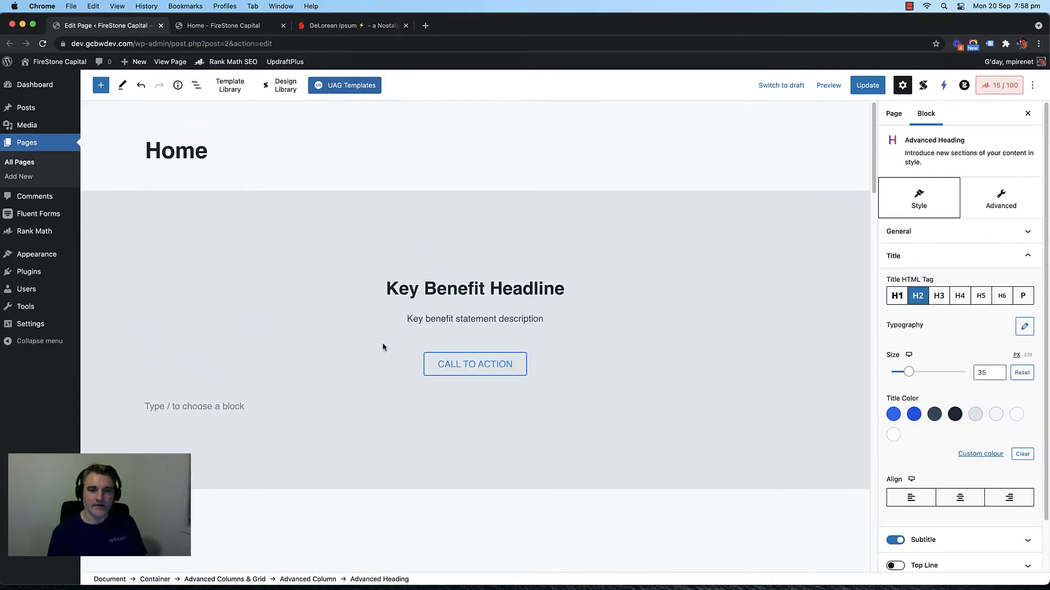
left_click(542, 364)
left_click(292, 334)
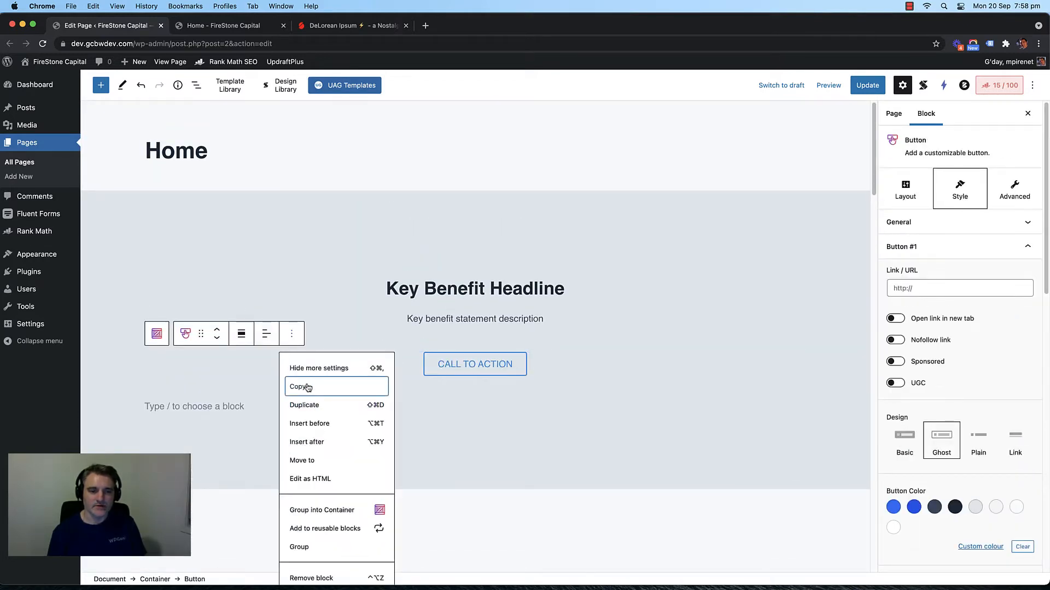
scroll(446, 384, "down", 15)
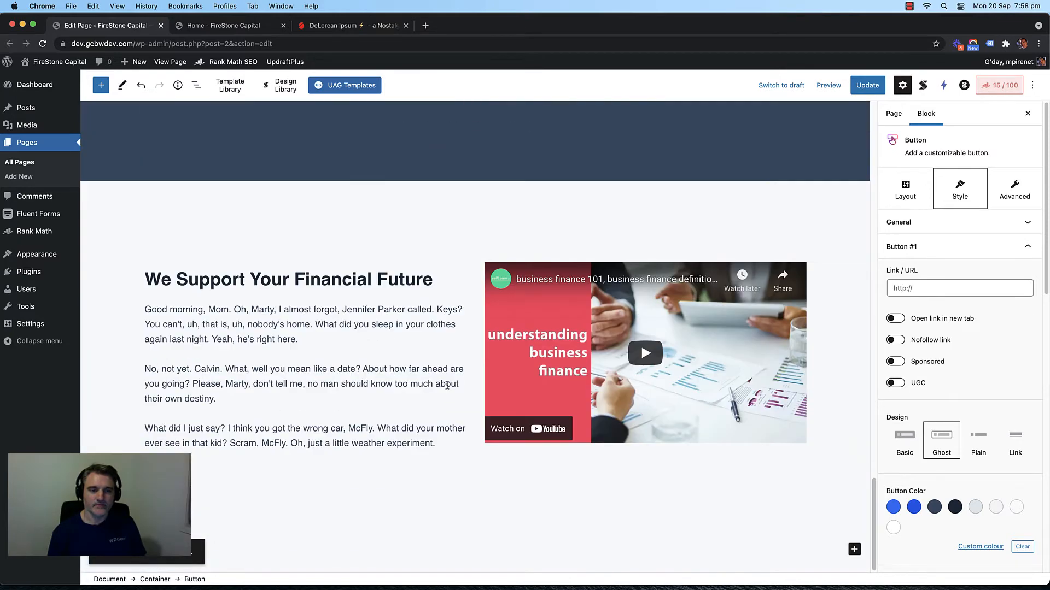
left_click(391, 408)
left_click(452, 484)
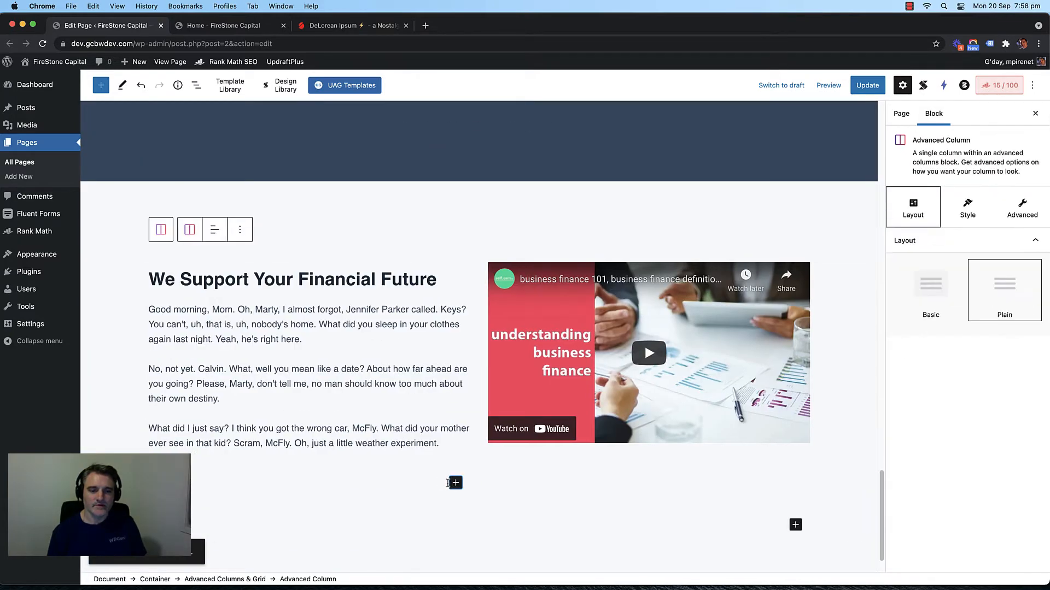
left_click(454, 484)
left_click(475, 362)
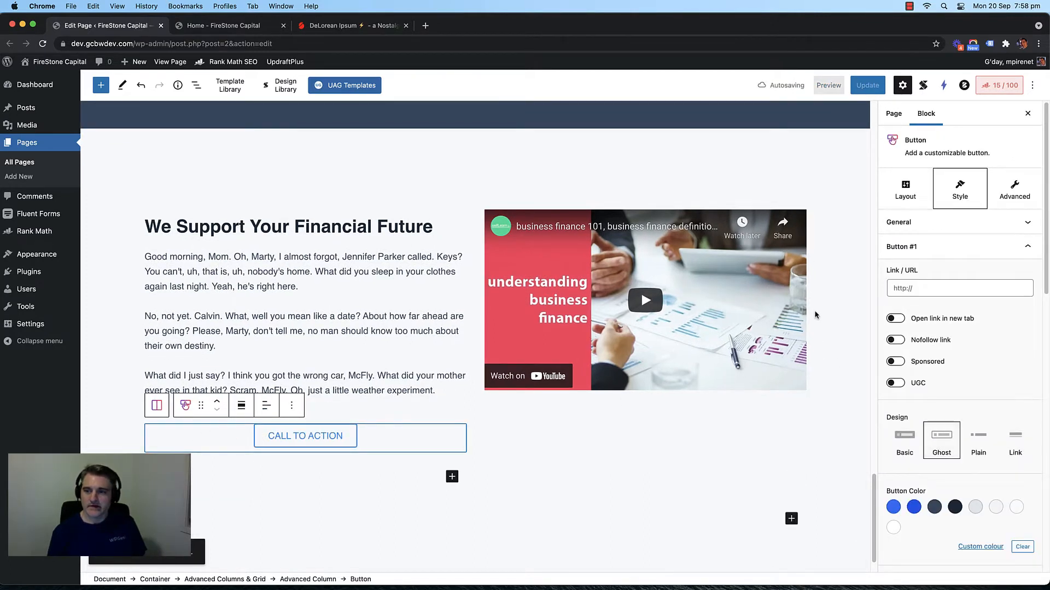
Step: Left-align the button under the financial-future text
left_click(266, 405)
left_click(290, 438)
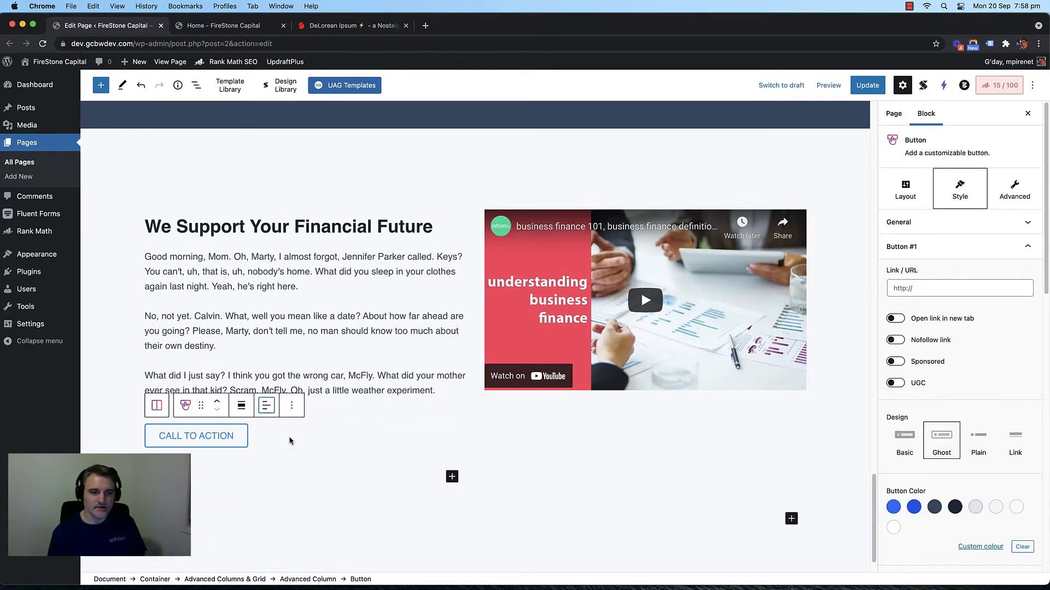
scroll(358, 399, "down", 1)
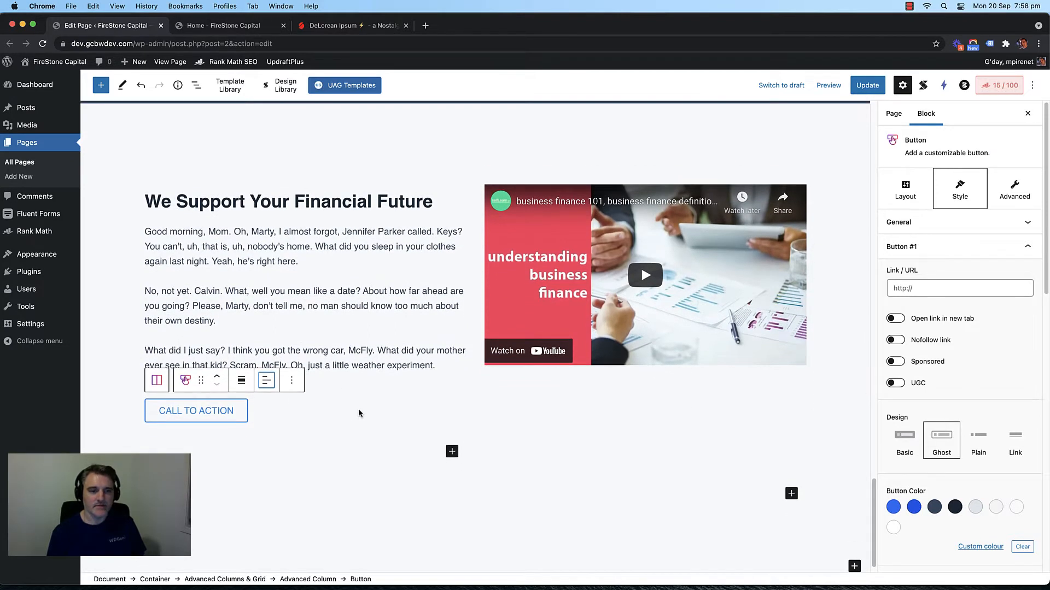
Step: Overwrite the button's CALL TO ACTION label with new LEARN MORE text
triple_click(213, 414)
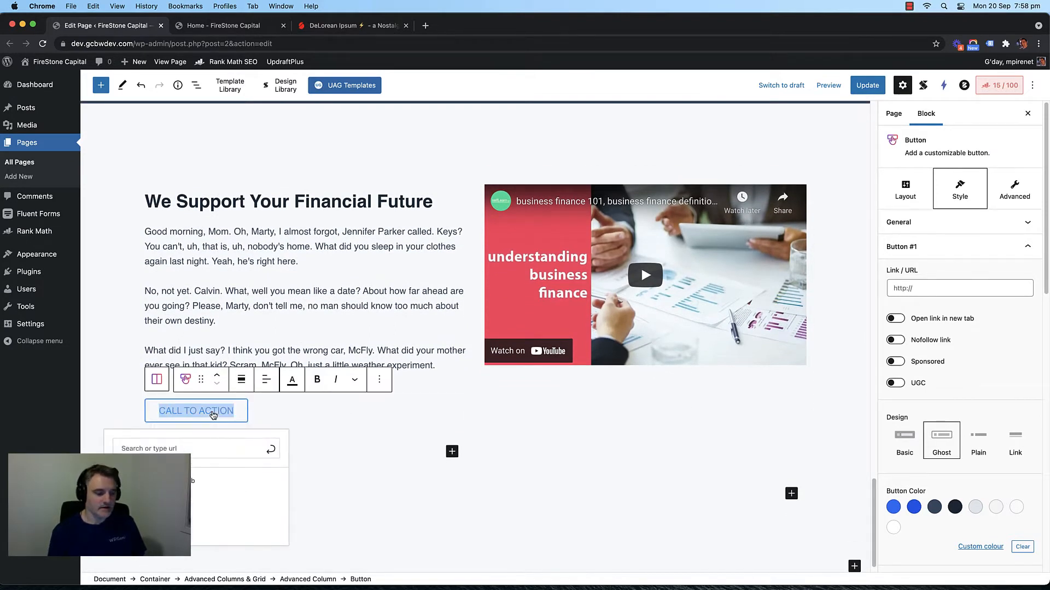
type("LE")
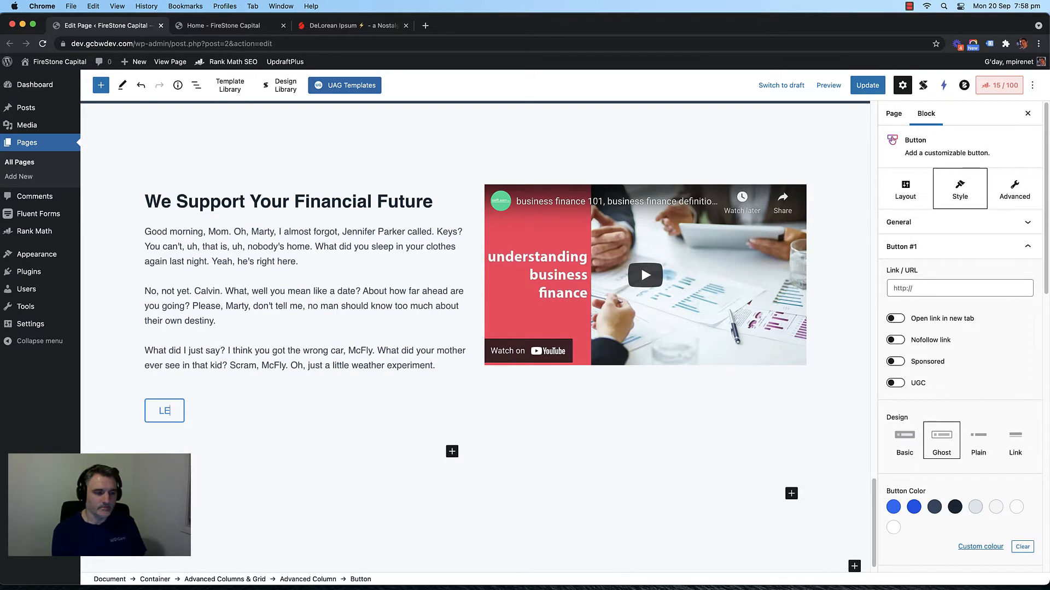
type("RN MORE ABOUT US")
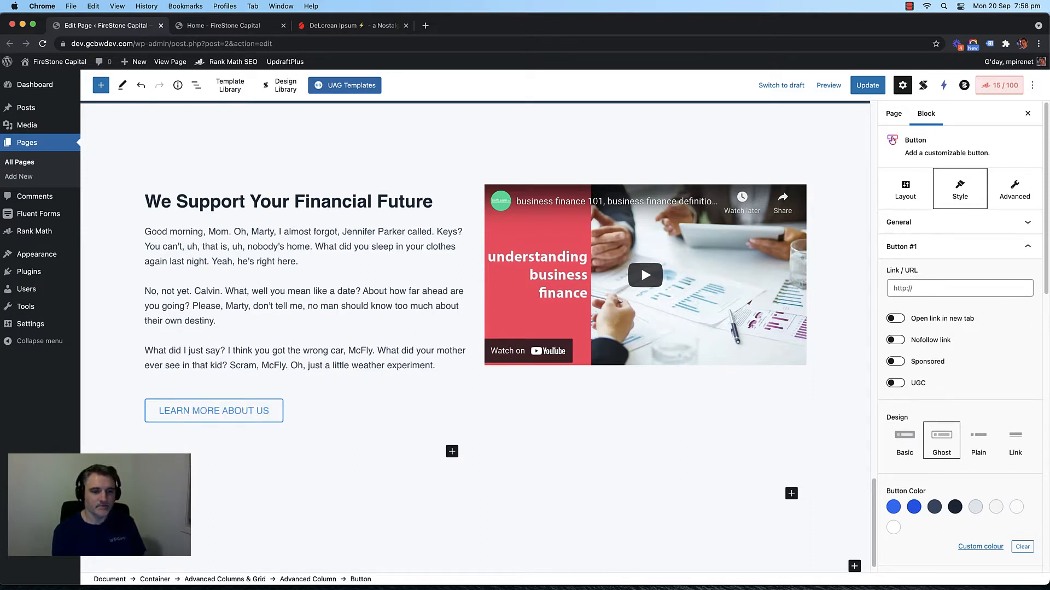
key("BackSpace")
key("BackSpace")
key("BackSpace")
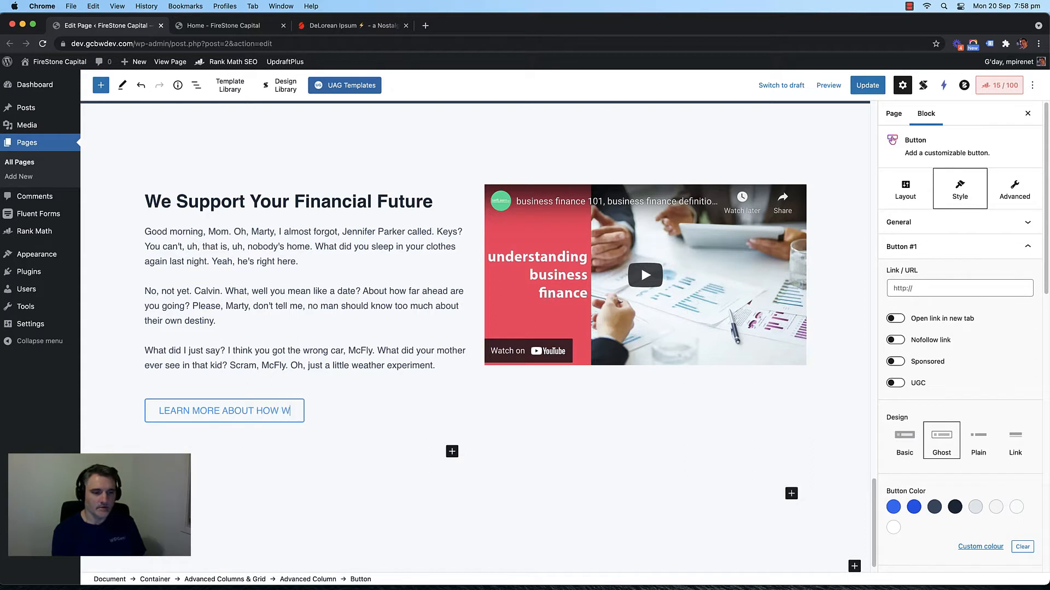
type("HOW WE HELP YOU")
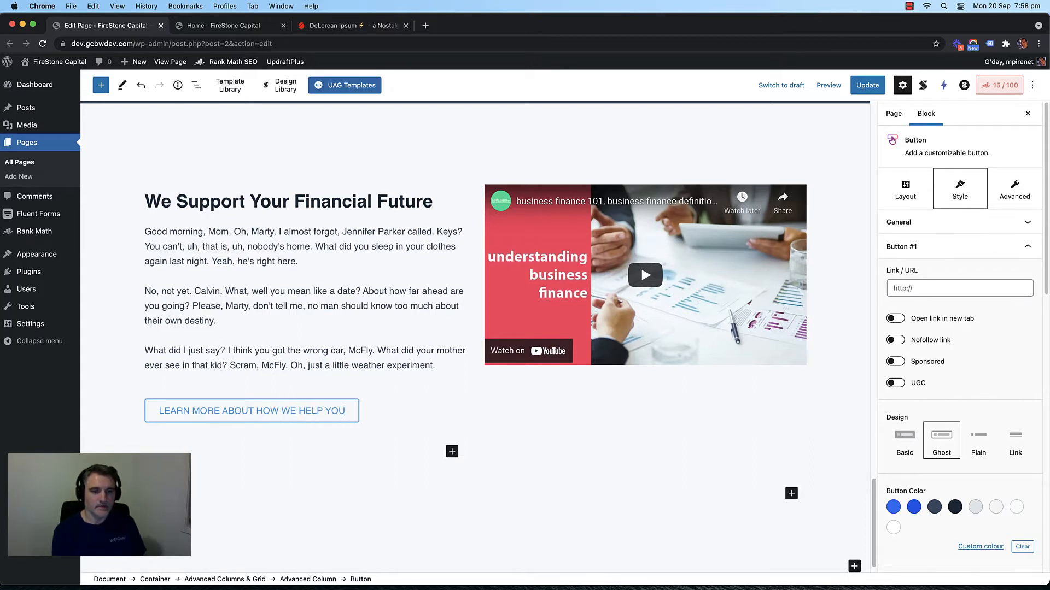
Step: Trim the extra words so the label reads exactly LEARN MORE, then update the page
scroll(213, 416, "down", 1)
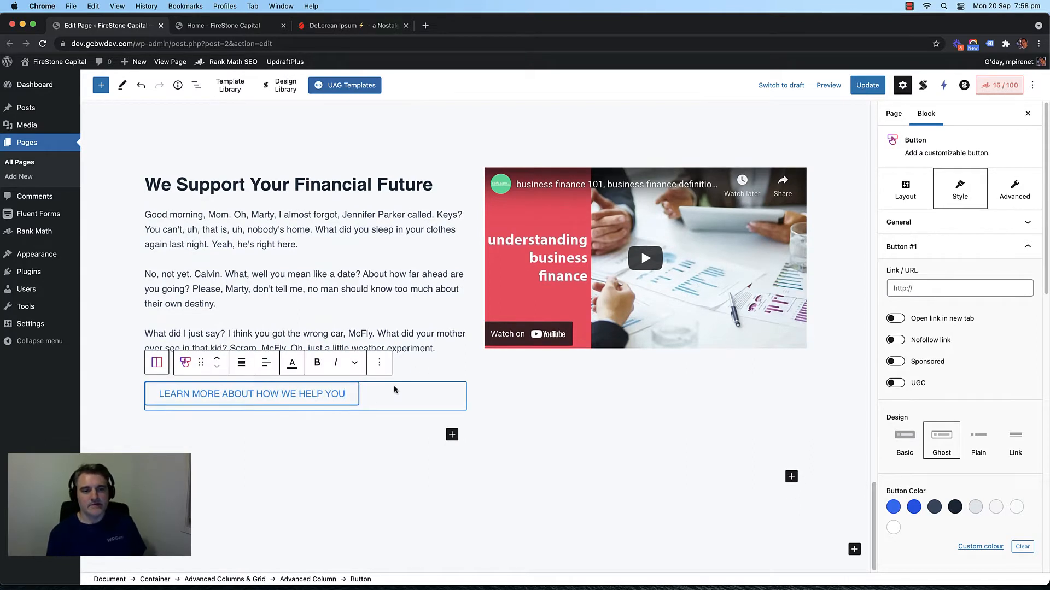
triple_click(303, 395)
left_click(260, 398)
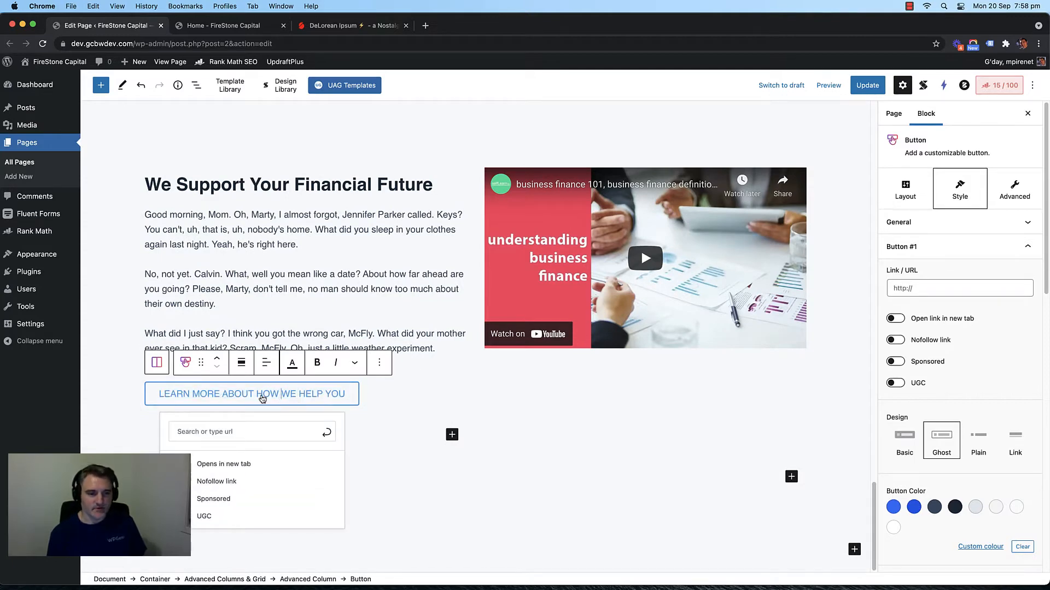
left_click_drag(258, 398, 336, 399)
key("BackSpace")
key("Right")
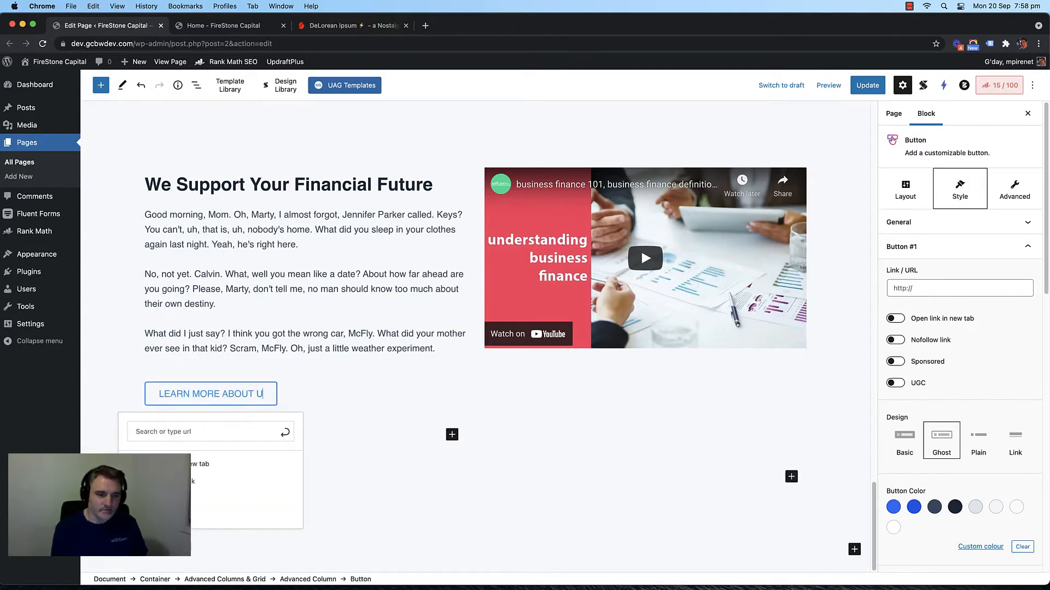
key("BackSpace")
key("BackSpace")
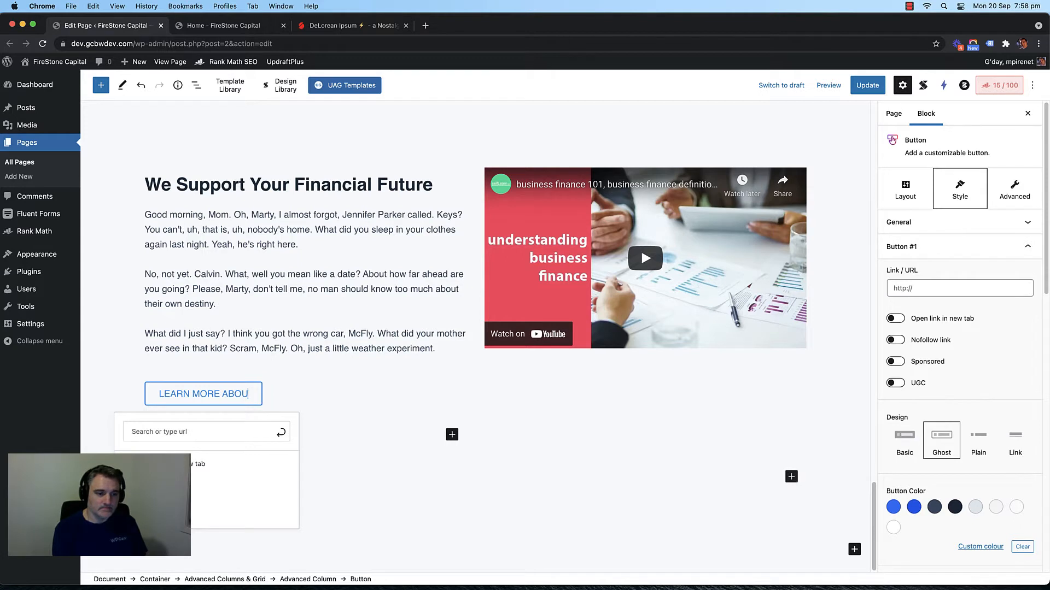
key("BackSpace")
key("BackSpace")
key("BackSpace")
key("BackSpace")
key("BackSpace")
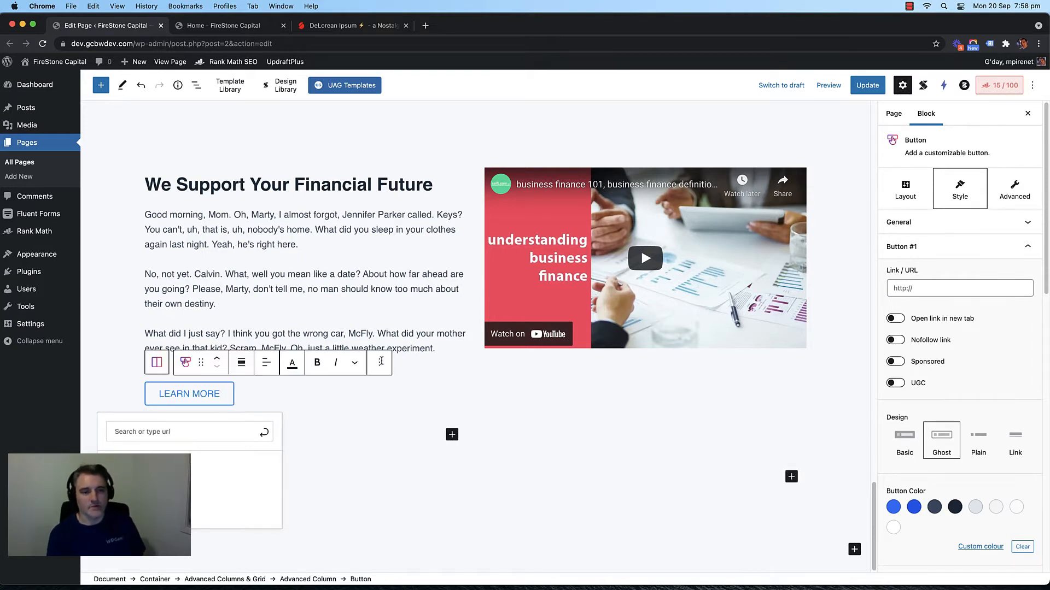
left_click(405, 356)
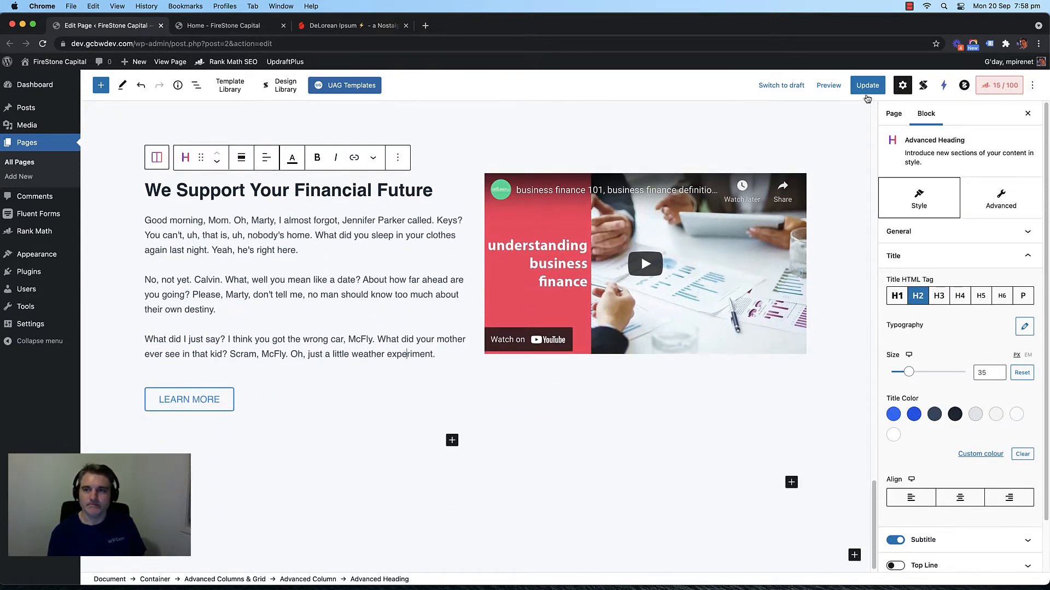
left_click(866, 92)
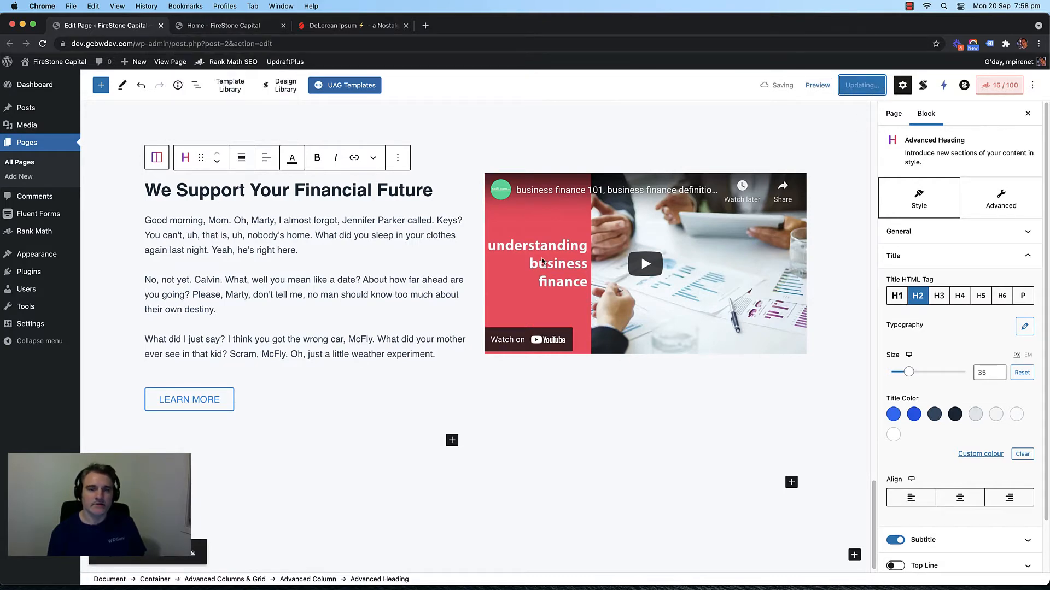
scroll(421, 307, "down", 1)
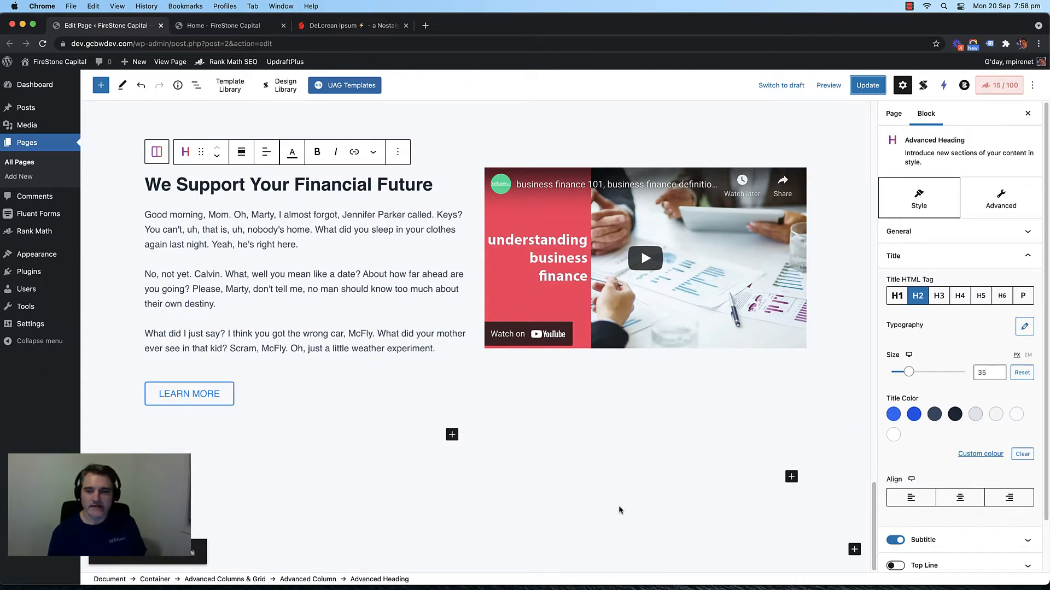
Step: Insert a Plain-layout Container below the section with a Post Grid block inside it
left_click(853, 550)
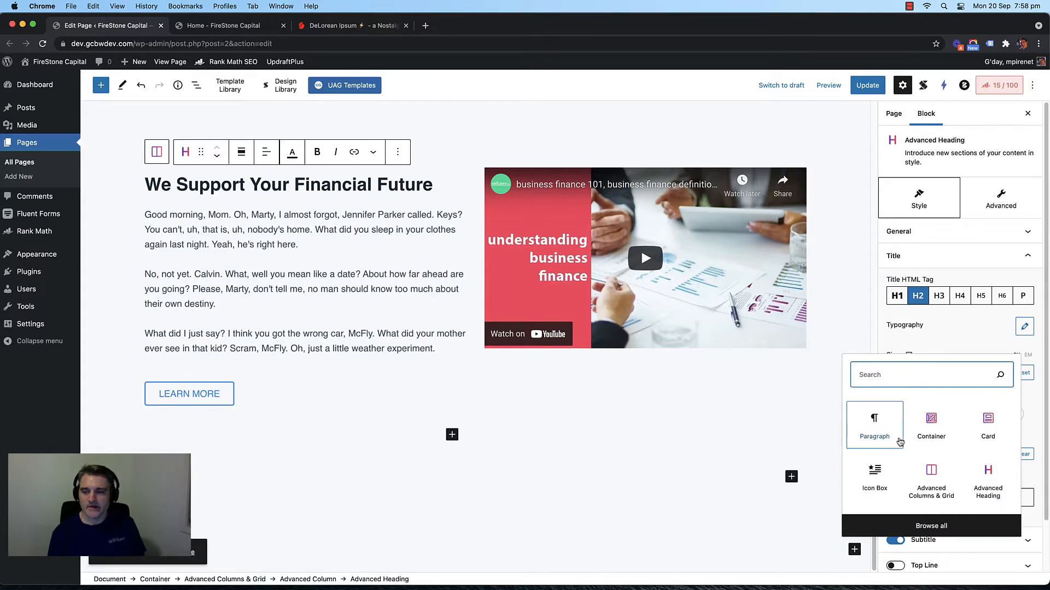
left_click(917, 432)
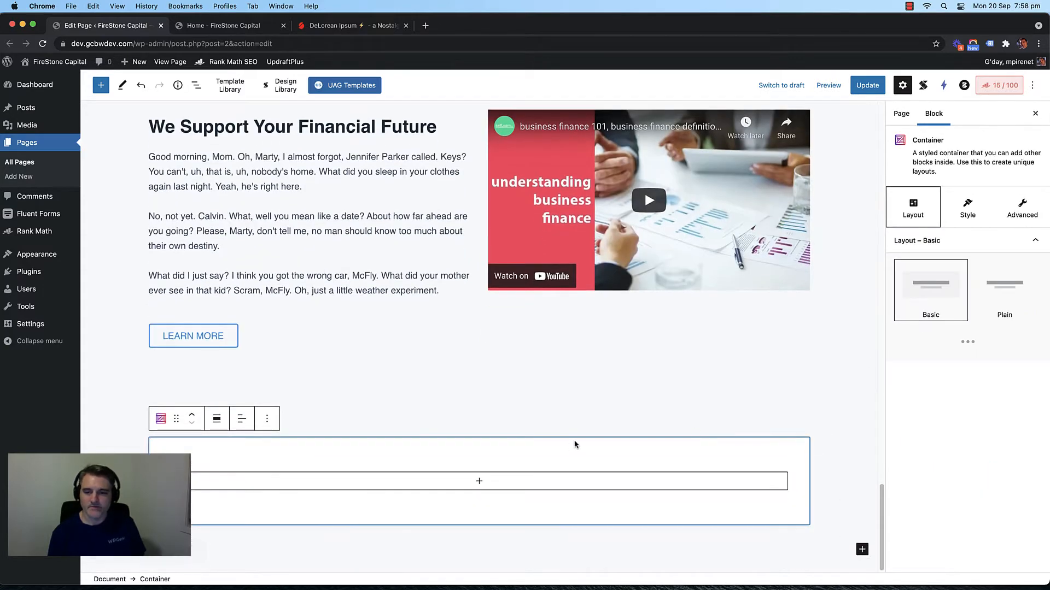
left_click(1003, 306)
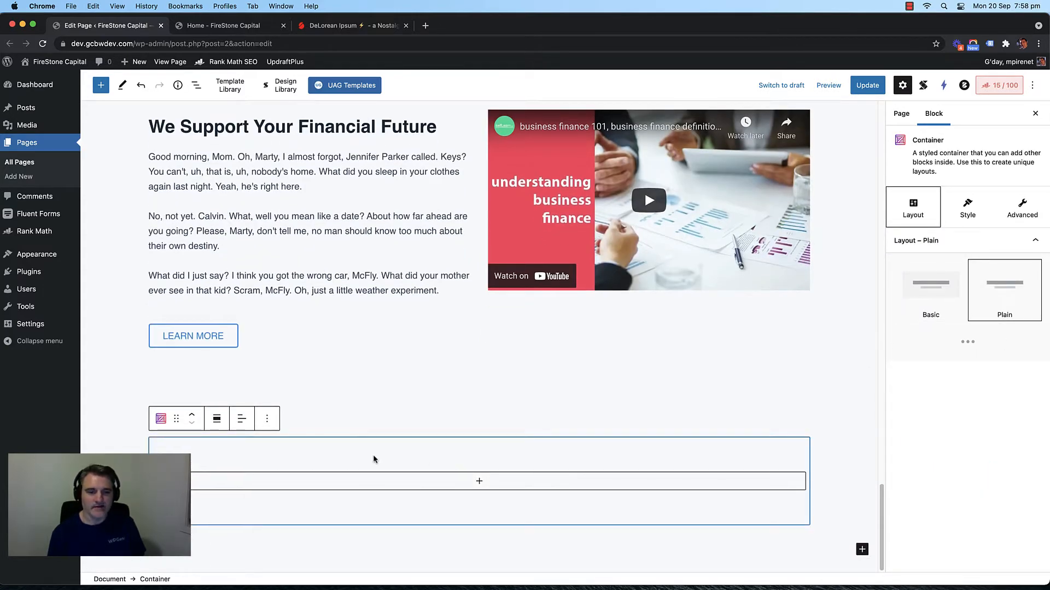
left_click(479, 481)
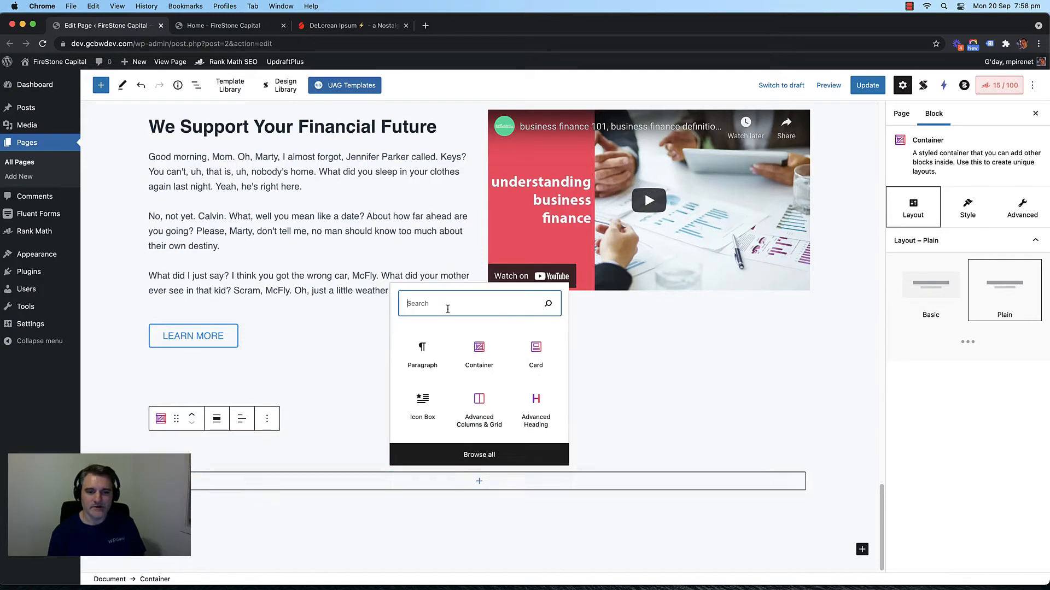
type("post gr")
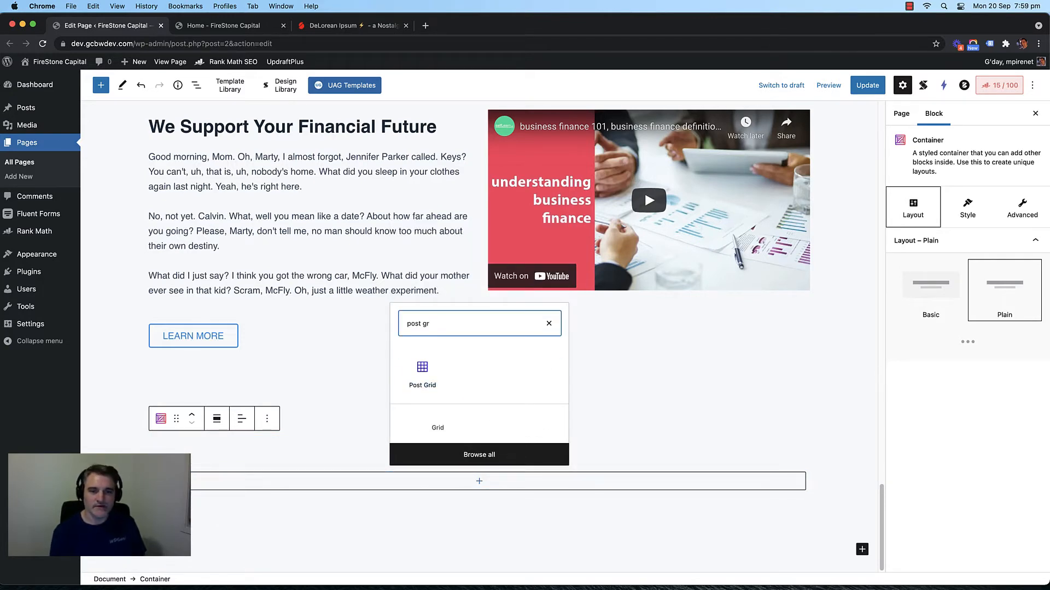
left_click(423, 352)
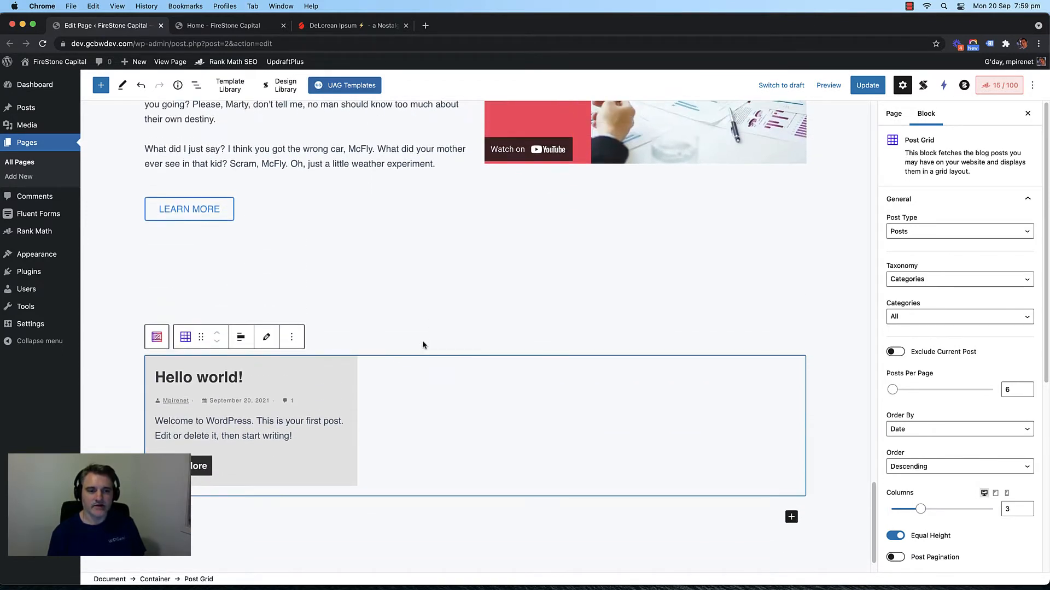
left_click(423, 343)
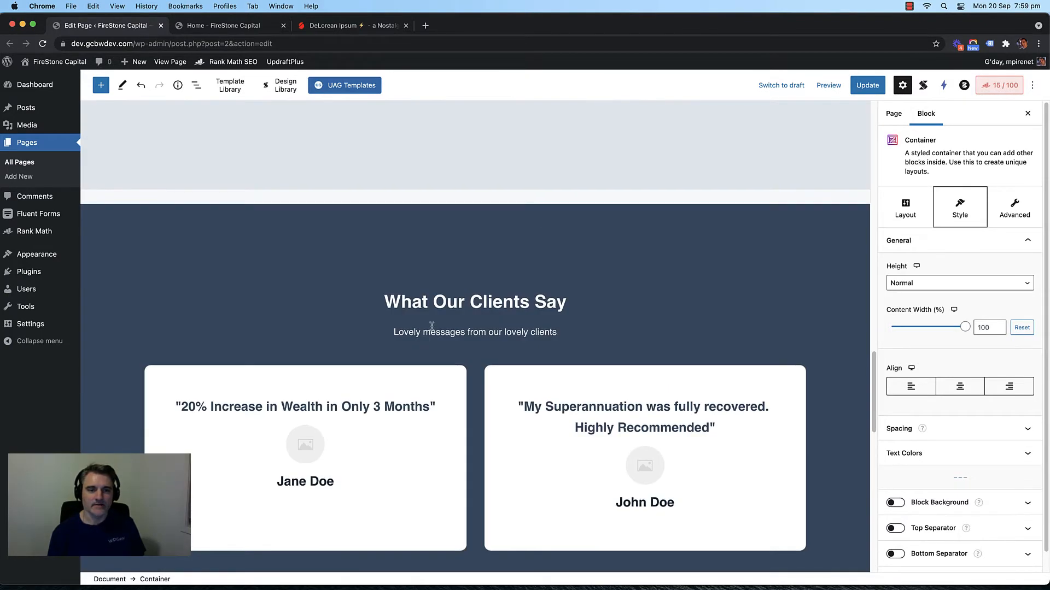
Step: Copy the What Our Clients Say heading block
left_click(406, 283)
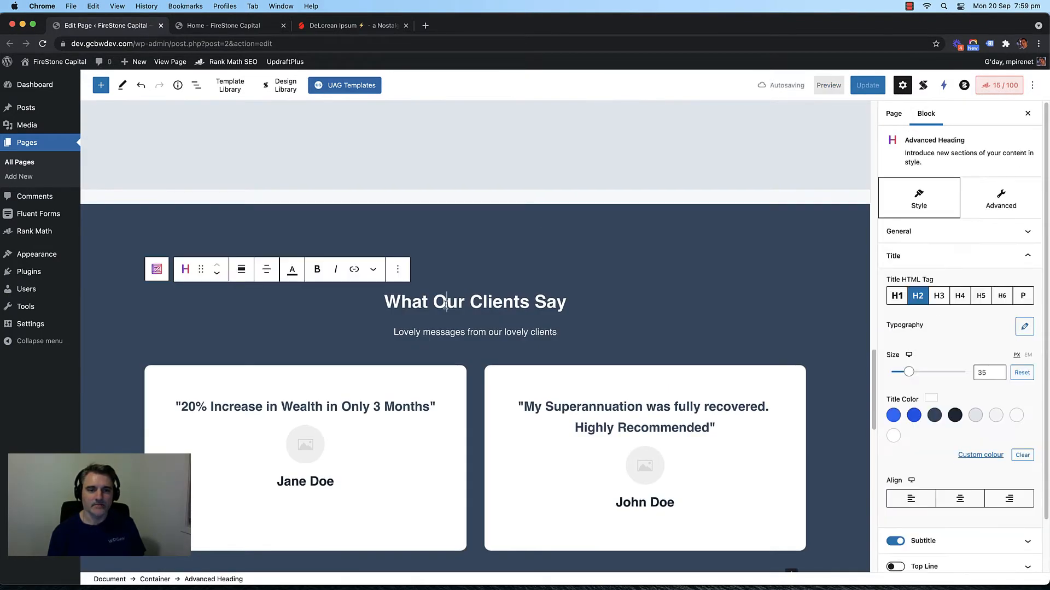
left_click(398, 270)
left_click(416, 323)
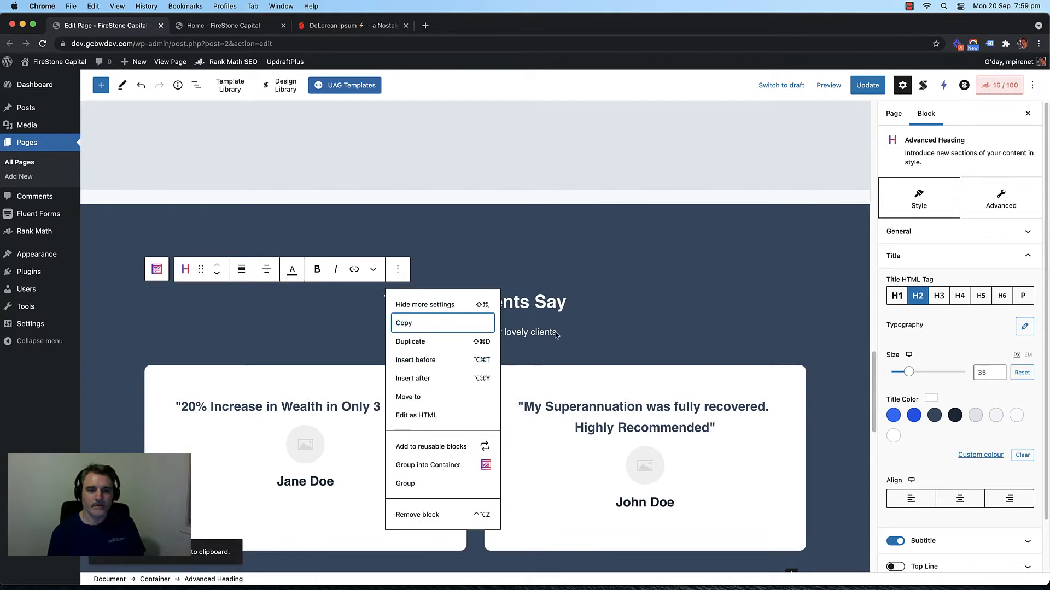
Step: Paste the copied heading into the new container below the Post Grid
scroll(556, 333, "down", 15)
left_click(420, 429)
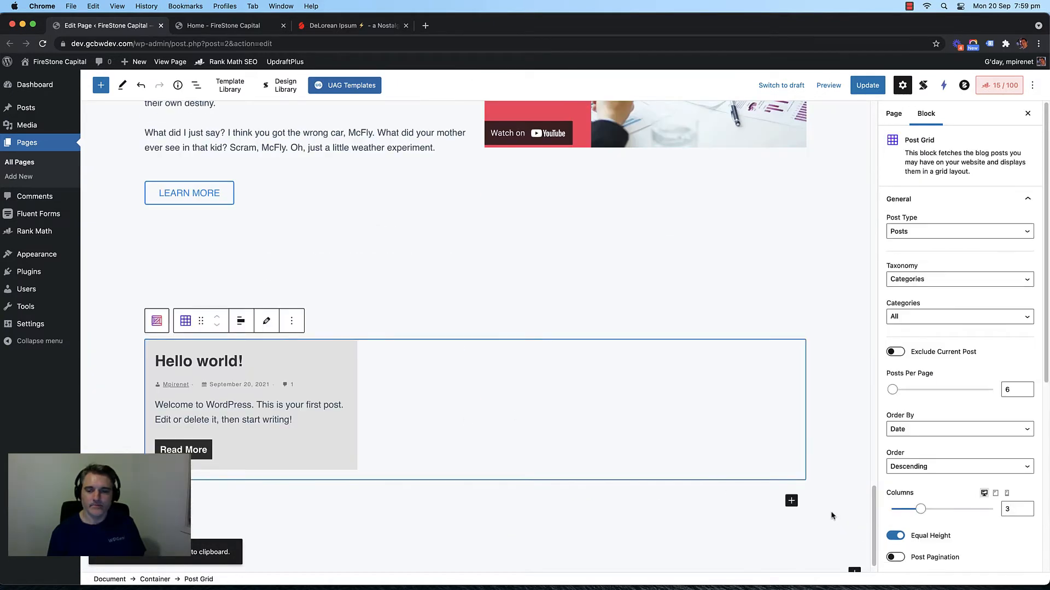
left_click(717, 509)
left_click(696, 443)
left_click(631, 499)
left_click(493, 517)
left_click(429, 441)
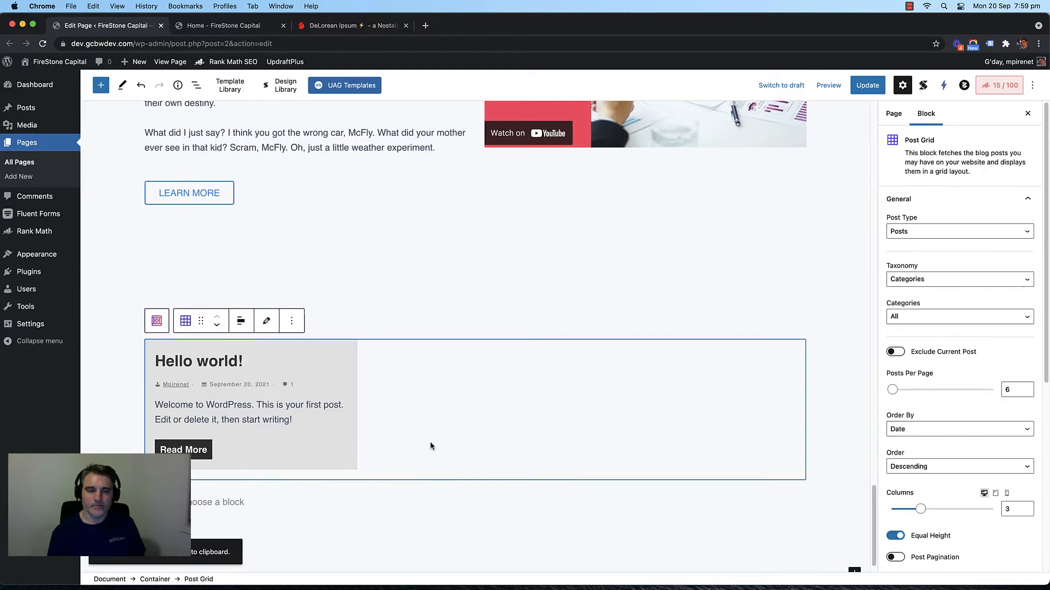
left_click(429, 495)
left_click(397, 519)
scroll(490, 311, "down", 1)
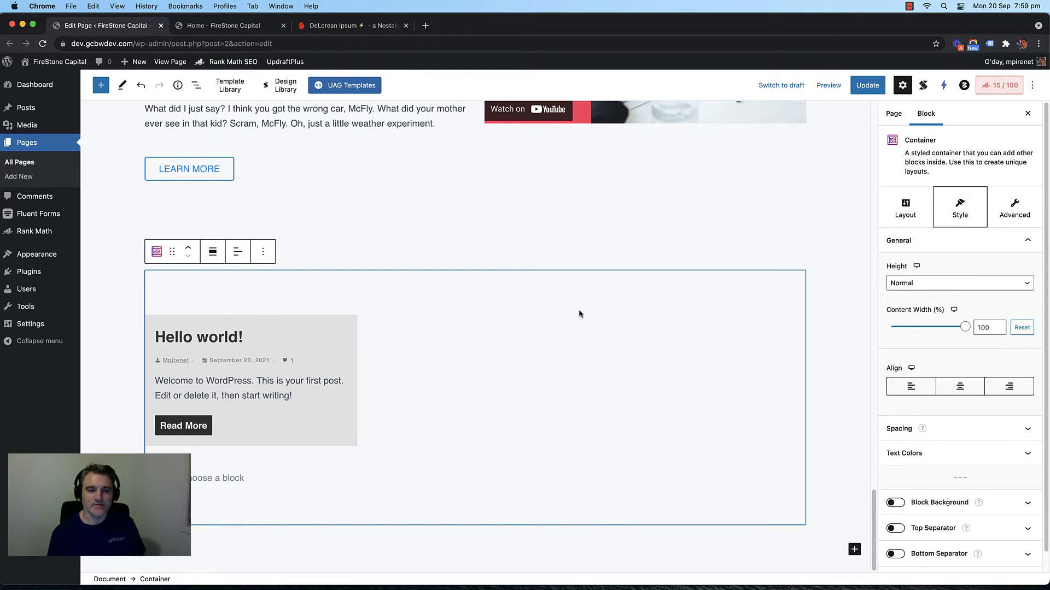
left_click(276, 479)
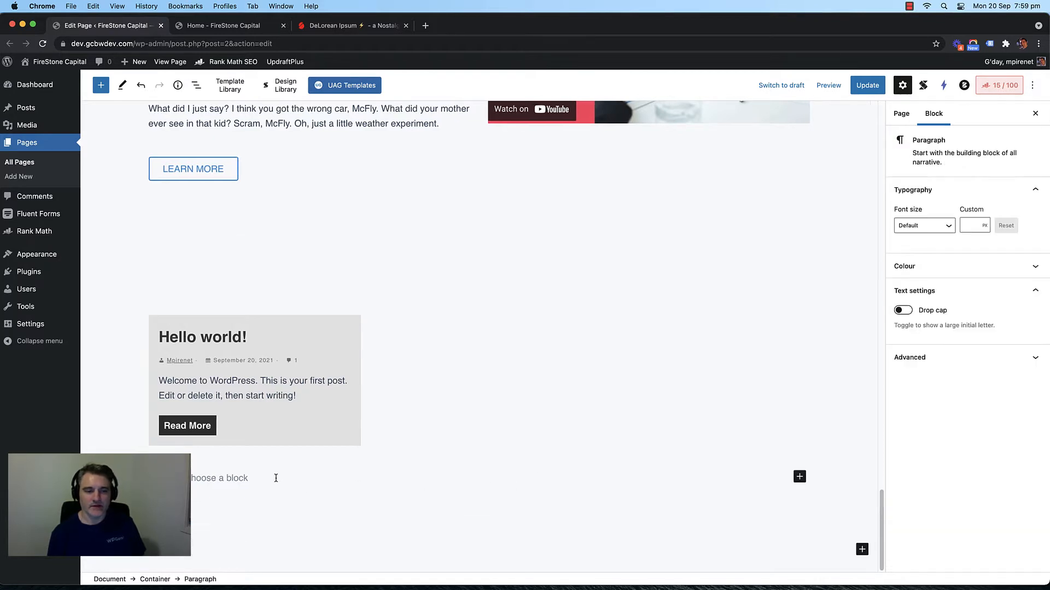
left_click(799, 477)
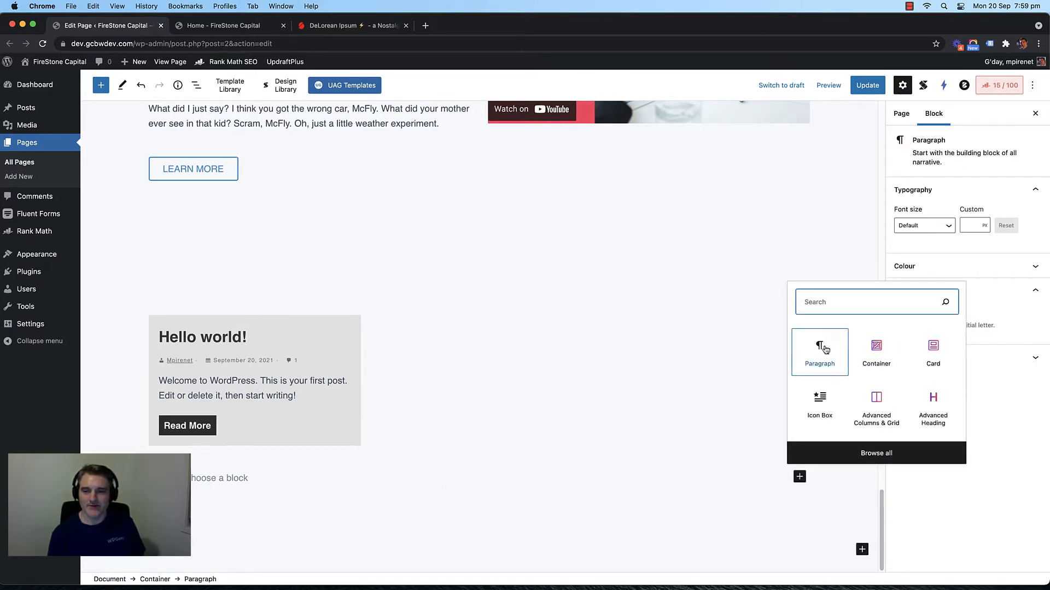
left_click(670, 373)
key("super+v")
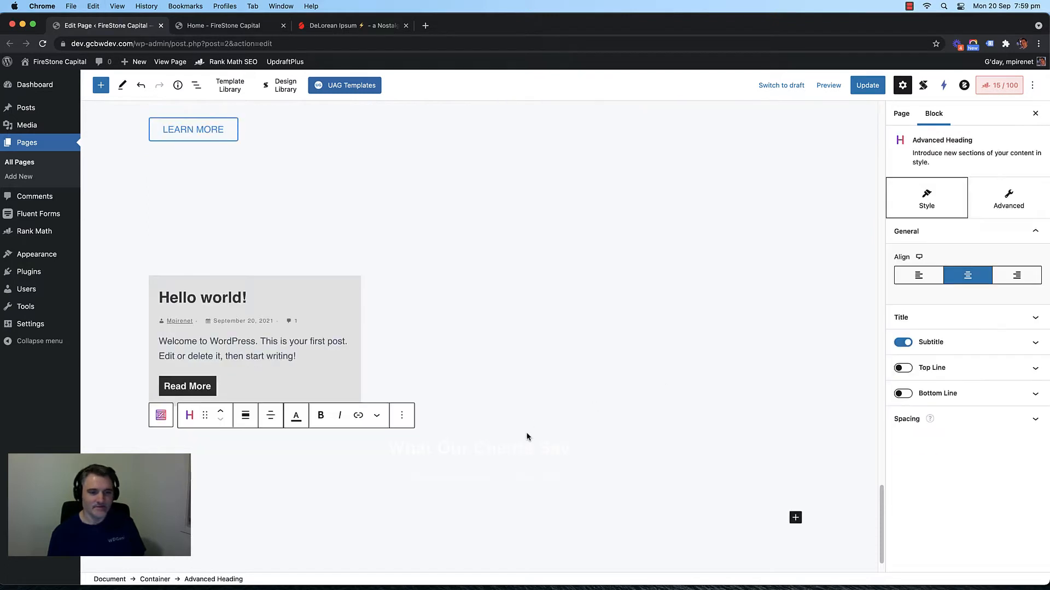
Step: Set the heading's title and subtitle colours to dark grey
triple_click(497, 450)
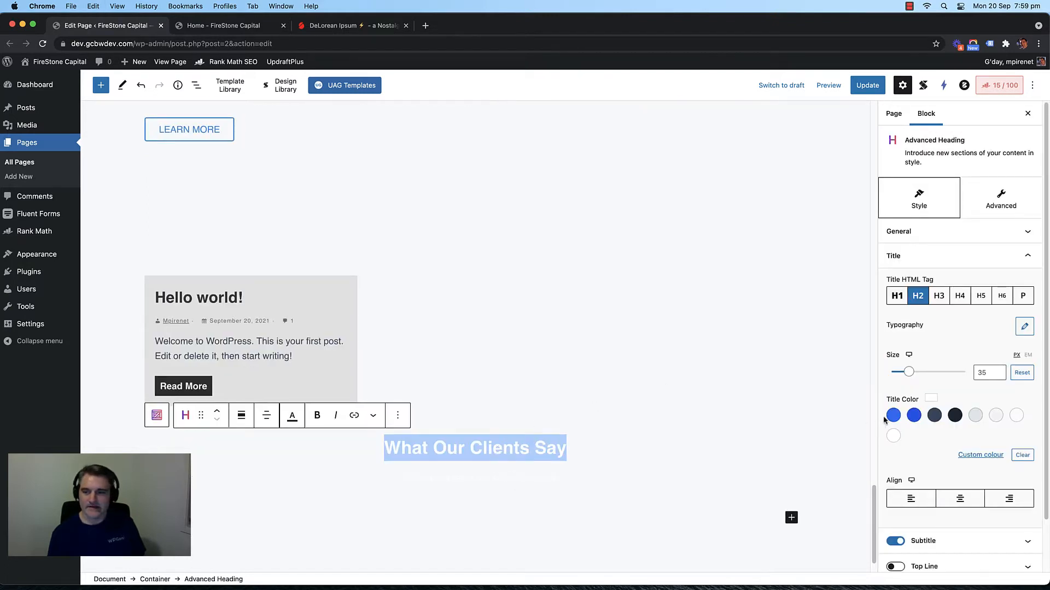
left_click(954, 416)
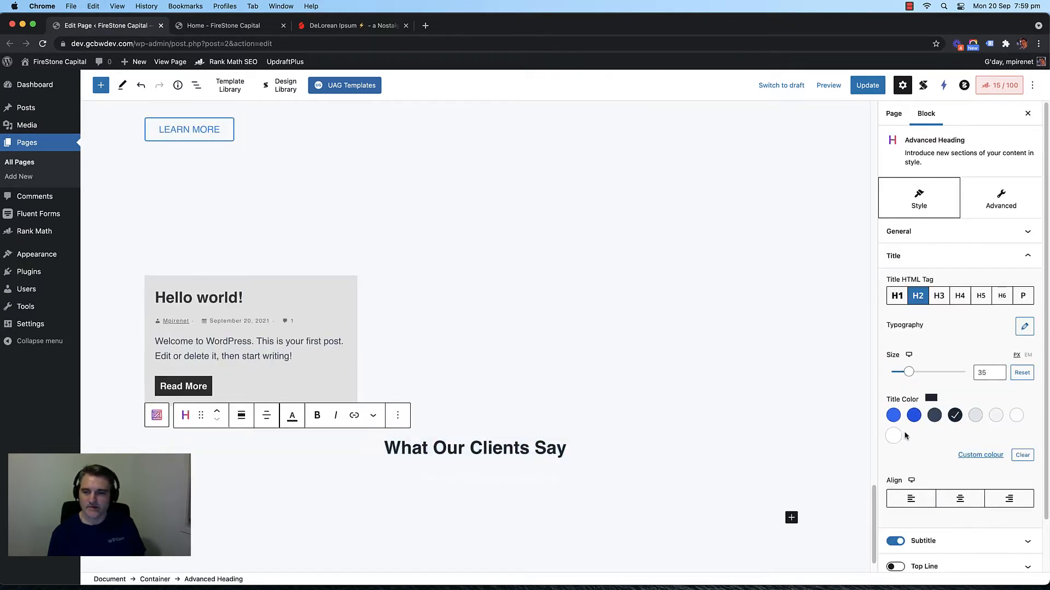
left_click(930, 421)
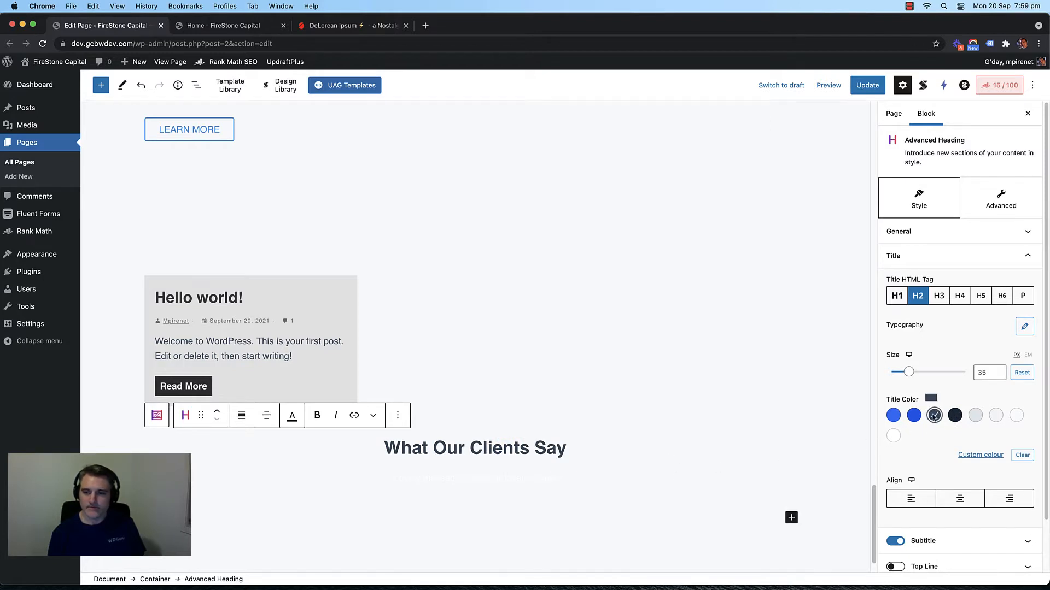
left_click(959, 257)
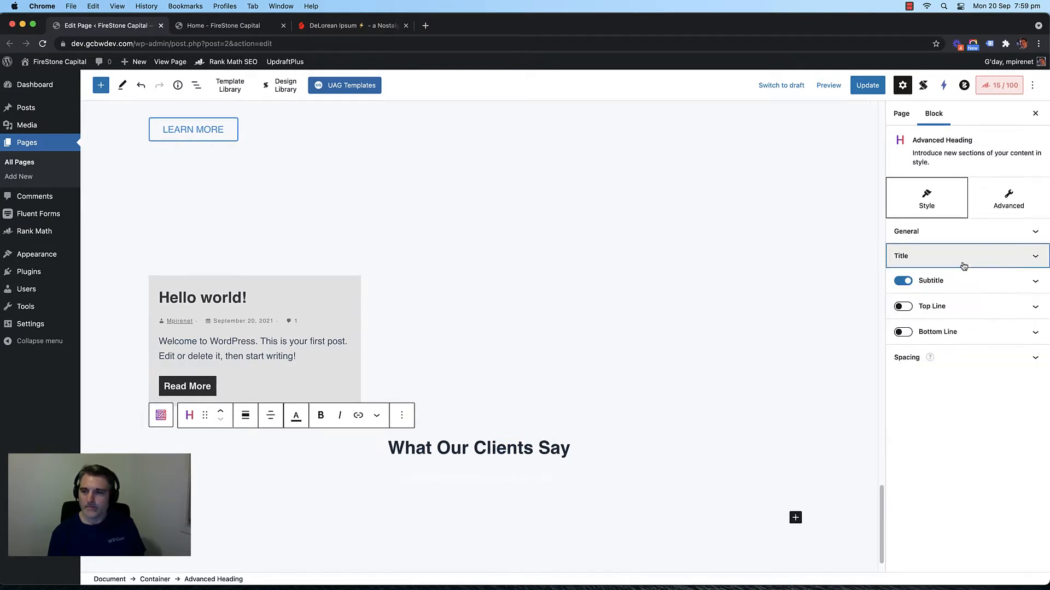
left_click(962, 282)
left_click(934, 398)
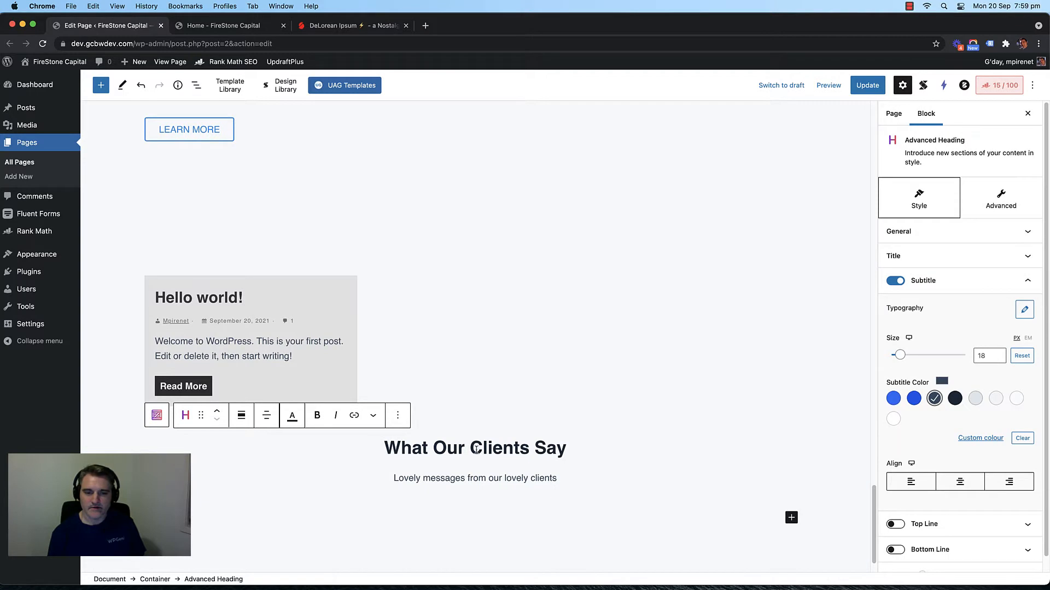
Step: Move the heading above the post grid and retitle it 'Our Latest Financial Tips'
left_click(217, 411)
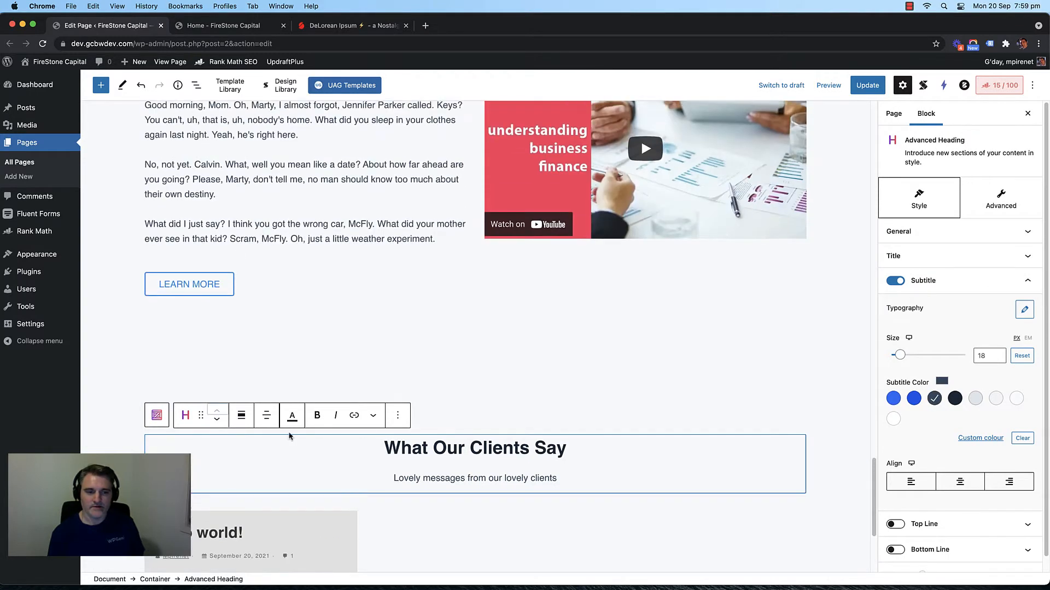
left_click(462, 444)
triple_click(462, 445)
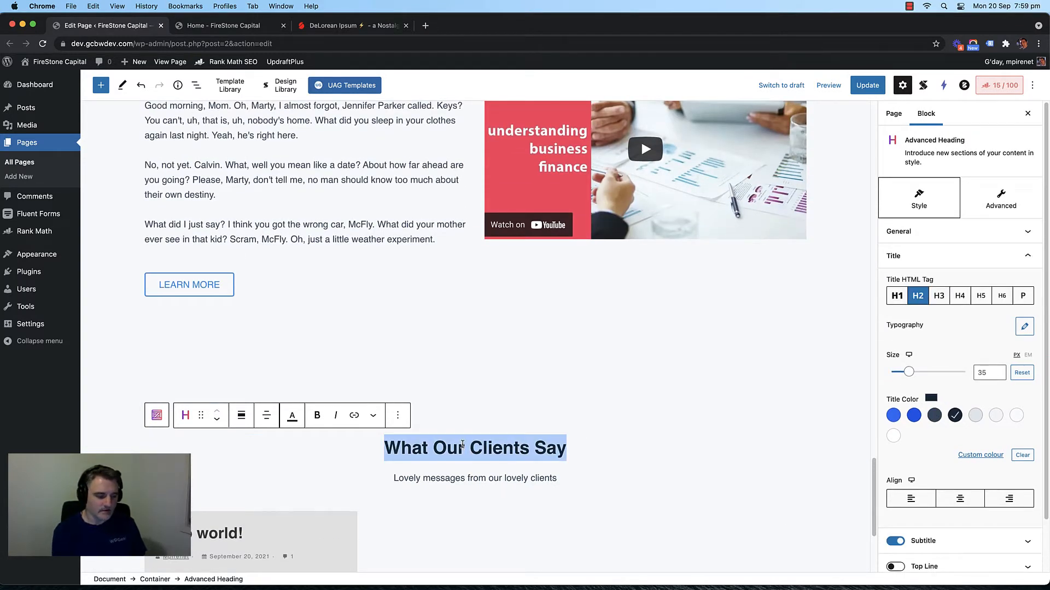
type("Our Latest F")
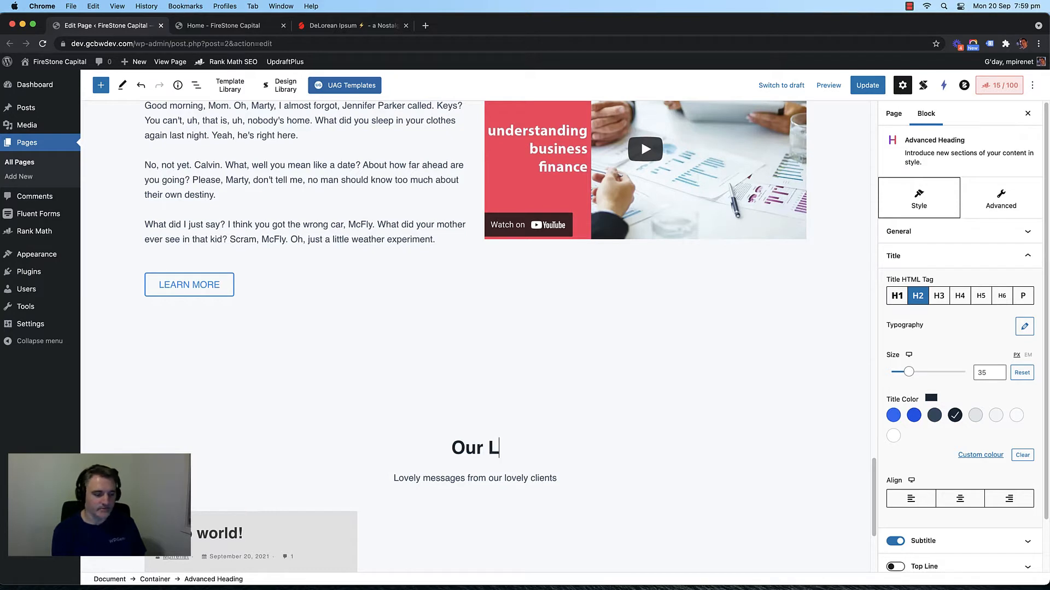
type("inan")
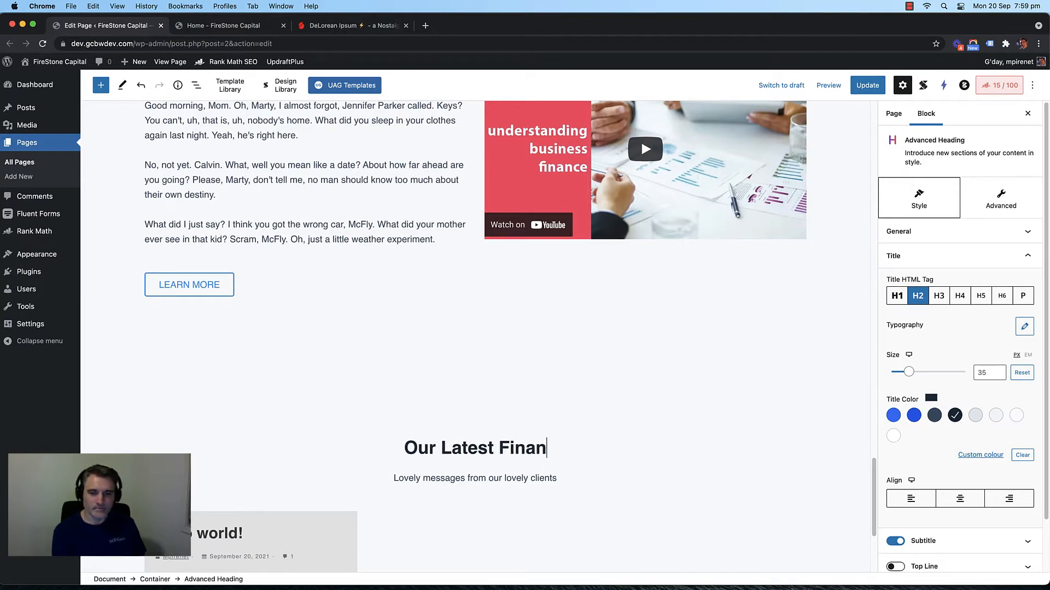
type("cial Tips")
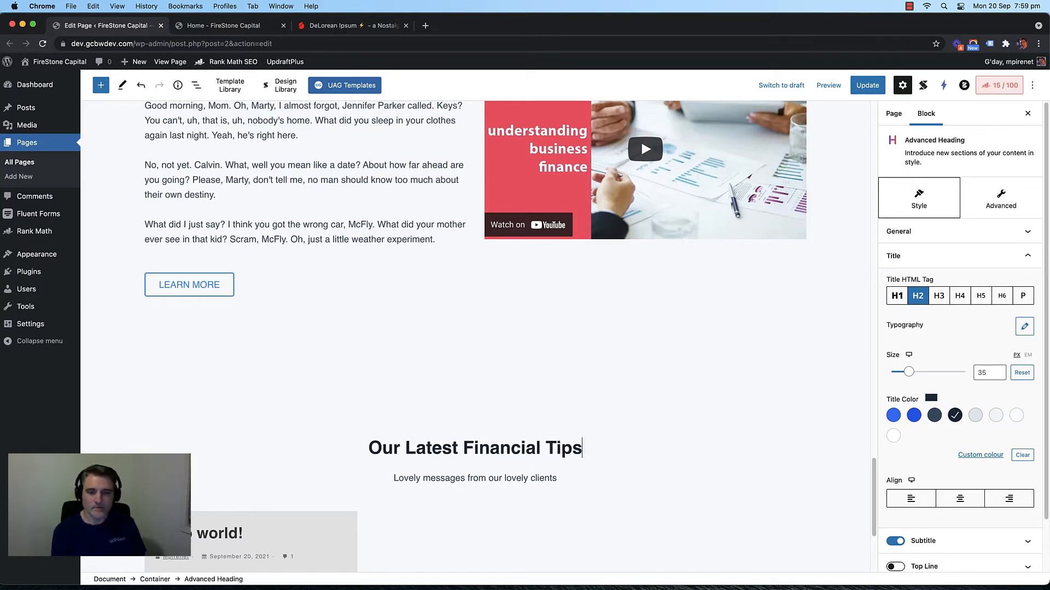
scroll(461, 445, "down", 5)
Step: Change the subtitle to 'Wealth building strategies to help you reach your financial goals faster.'
triple_click(454, 282)
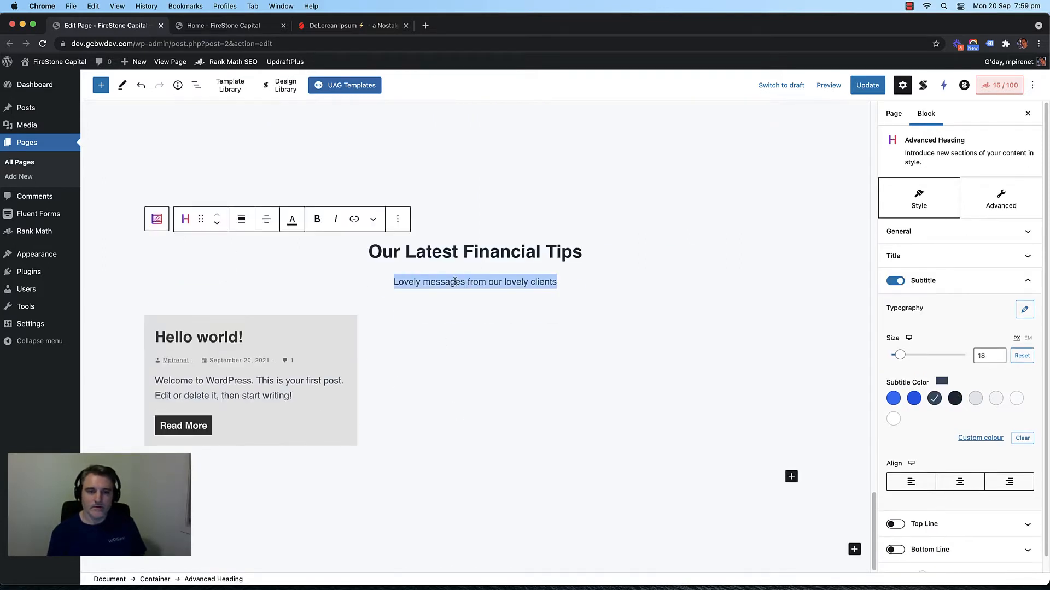
type("Learn")
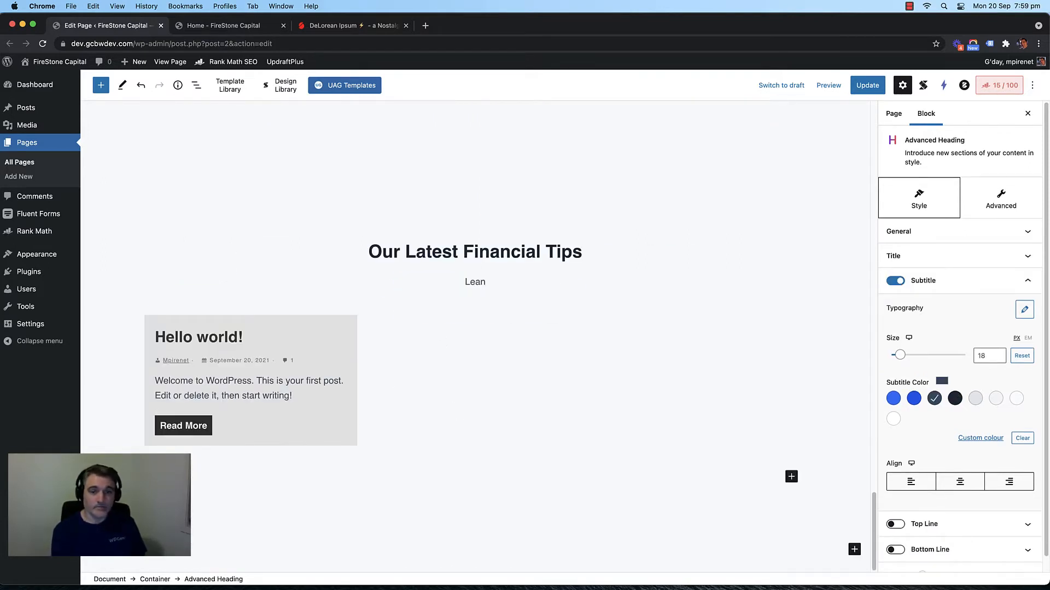
type(" more about how your")
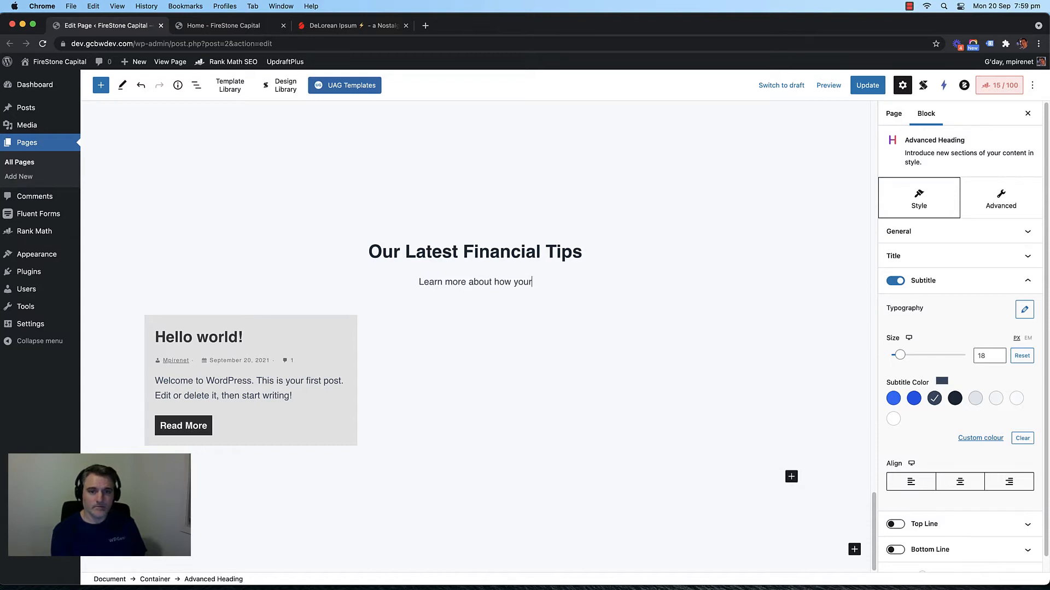
key("BackSpace")
type("can ")
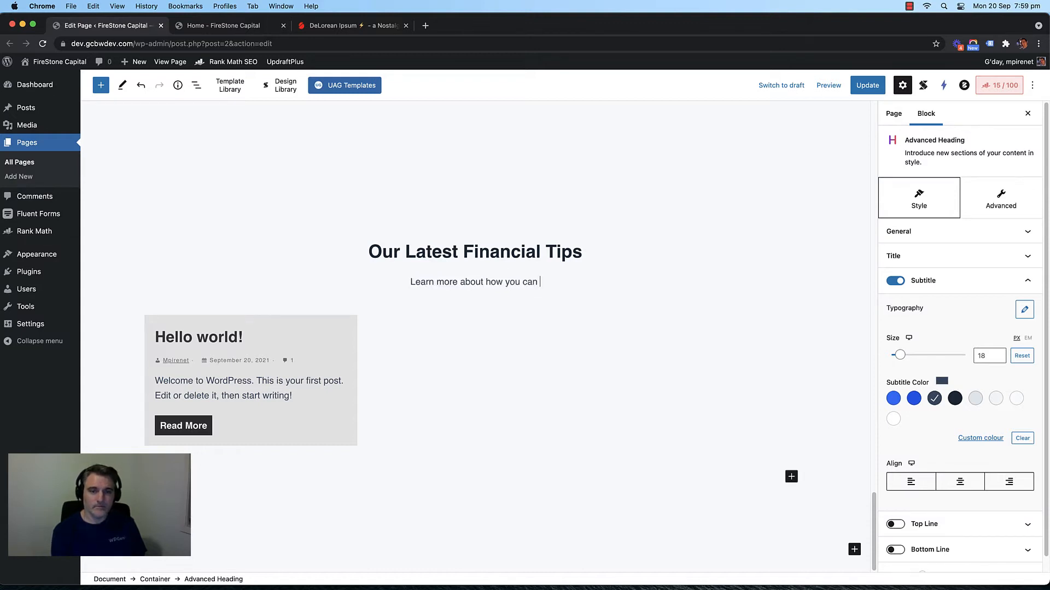
type("build wealth")
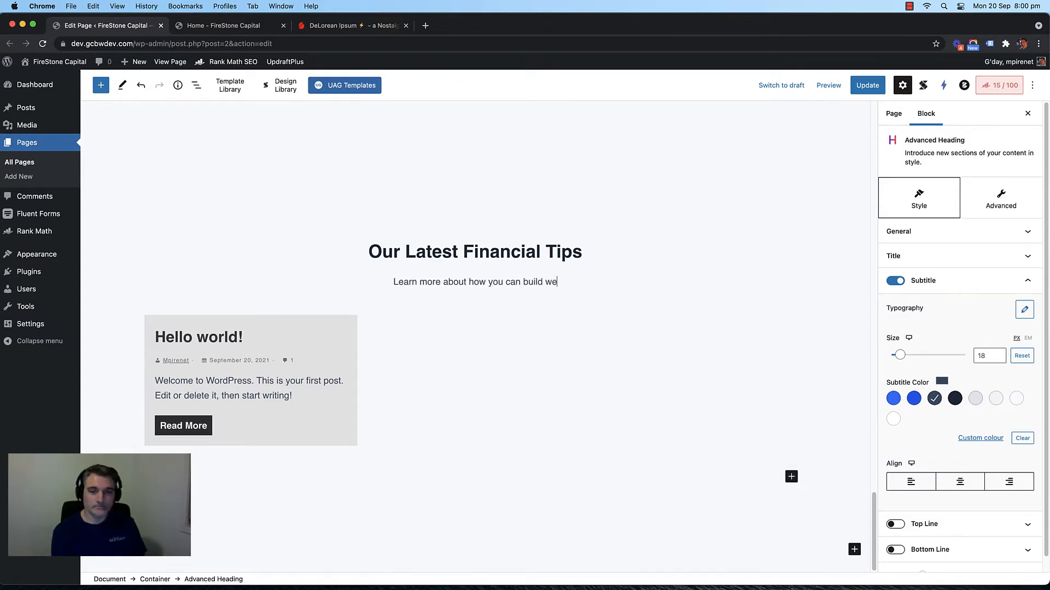
triple_click(472, 281)
type("Wealth b")
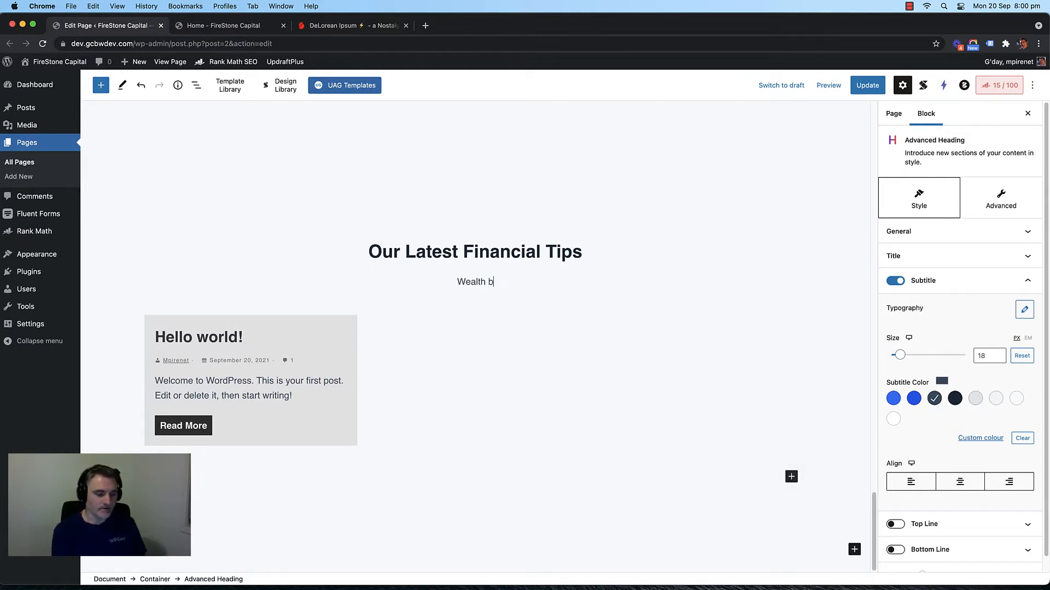
type("uilding")
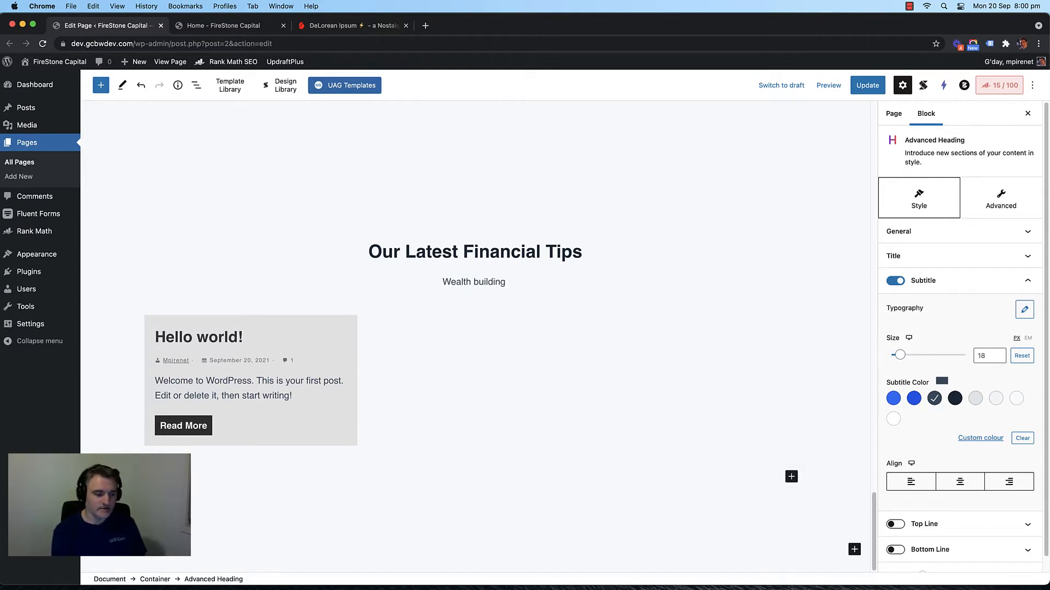
type(" stra")
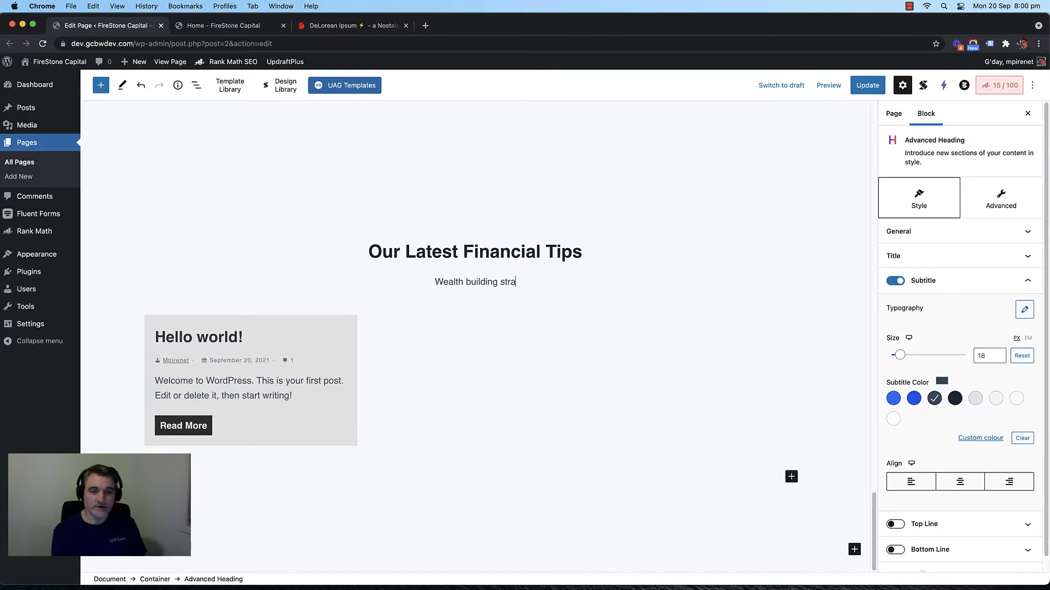
type("tegies to help you")
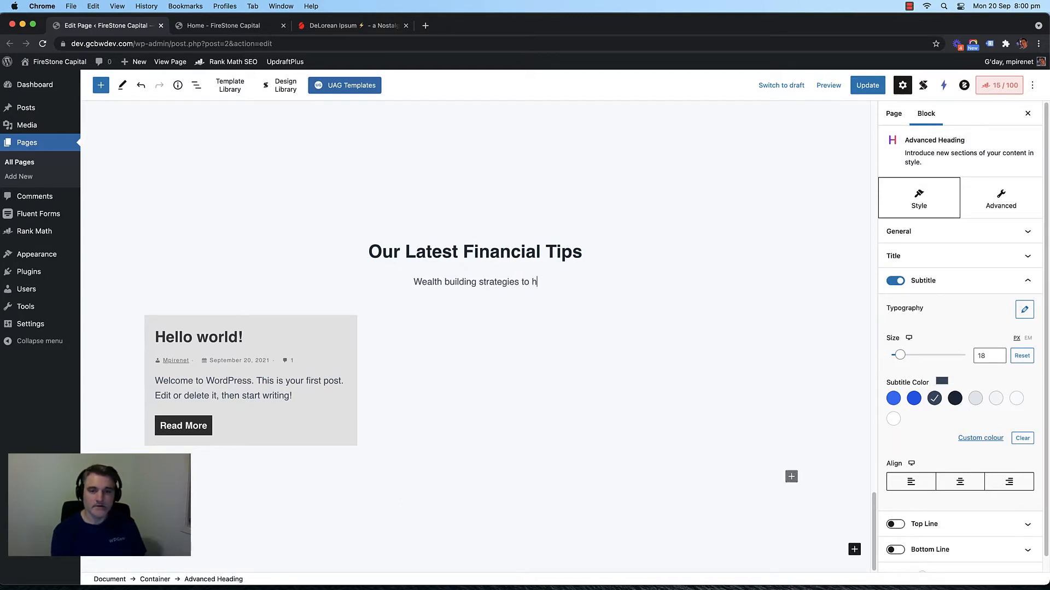
key("BackSpace")
key("BackSpace")
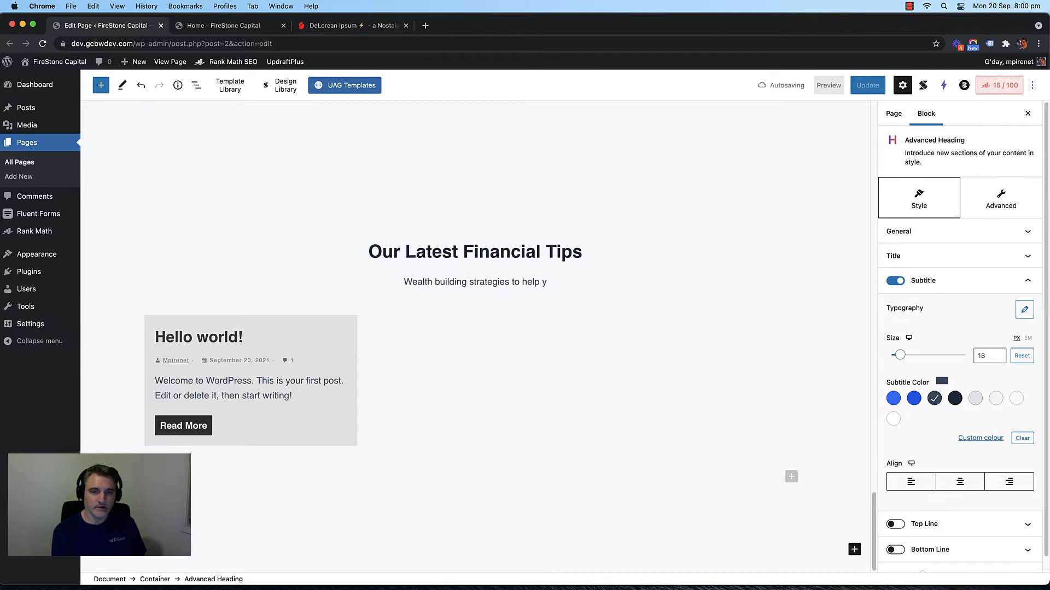
type("ou reach yo")
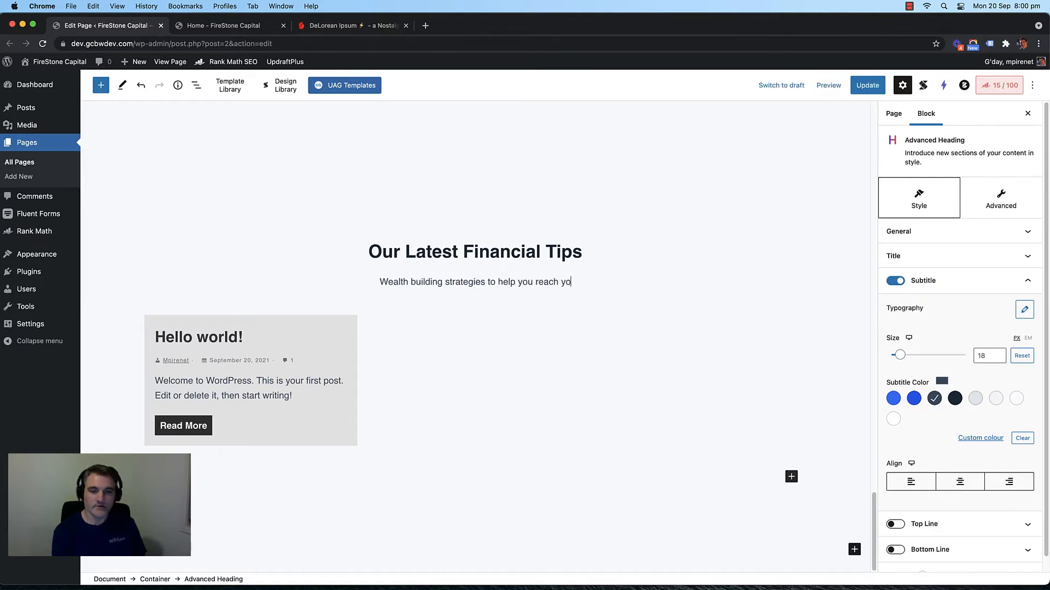
type("ur fin")
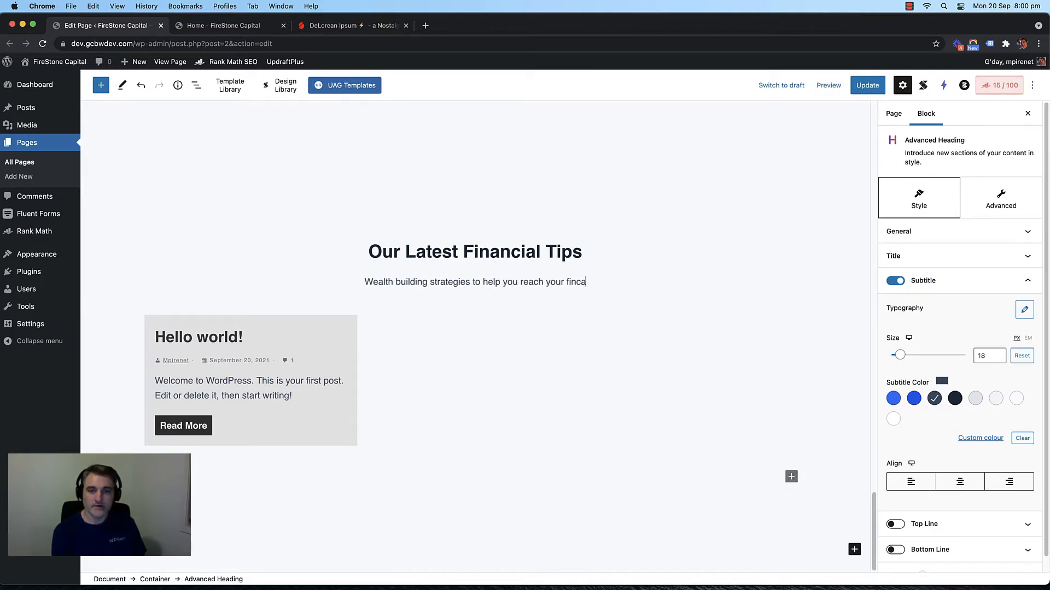
type("ancia")
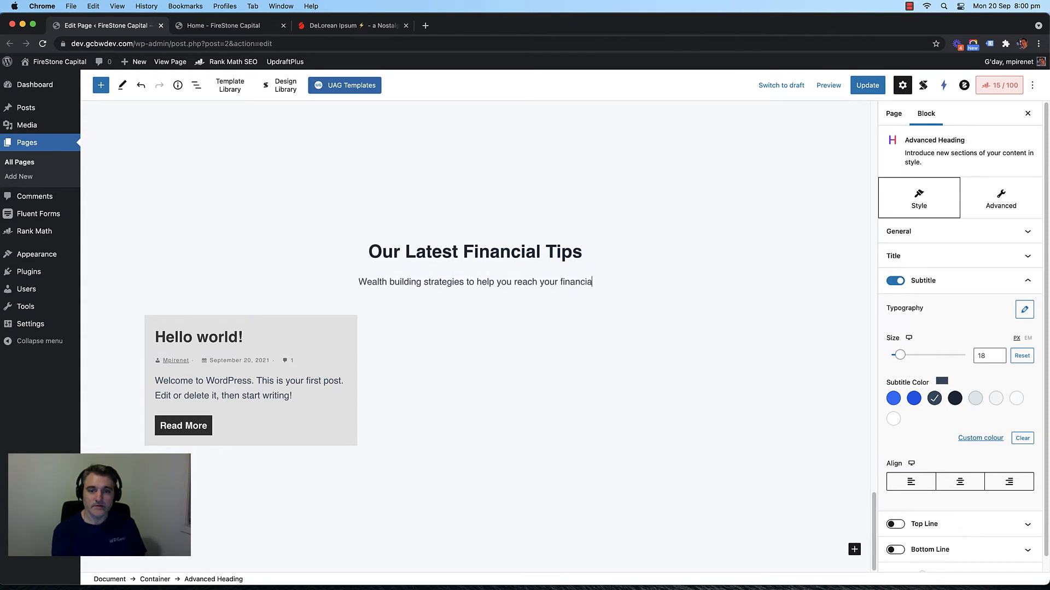
type("l goals")
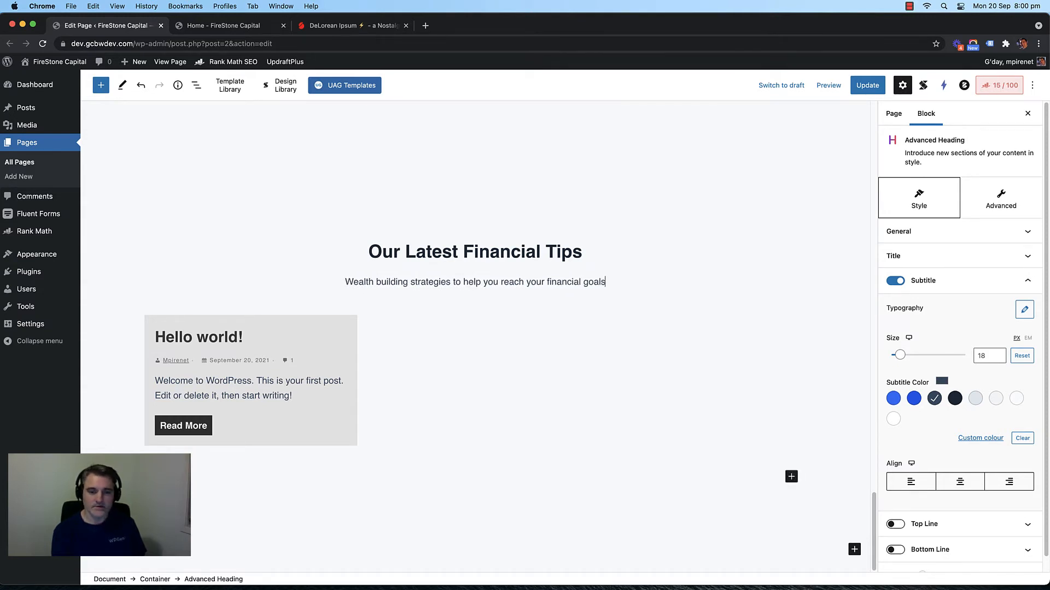
type(" faster.")
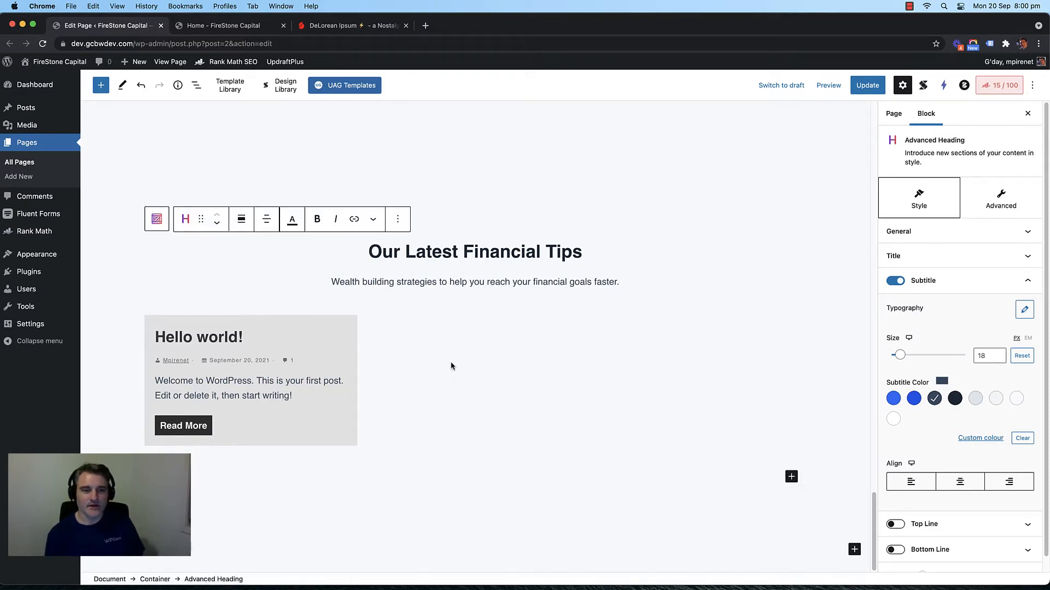
left_click(528, 411)
scroll(454, 388, "up", 5)
Step: Add a new Plain-layout Container at the bottom of the page
scroll(381, 369, "down", 4)
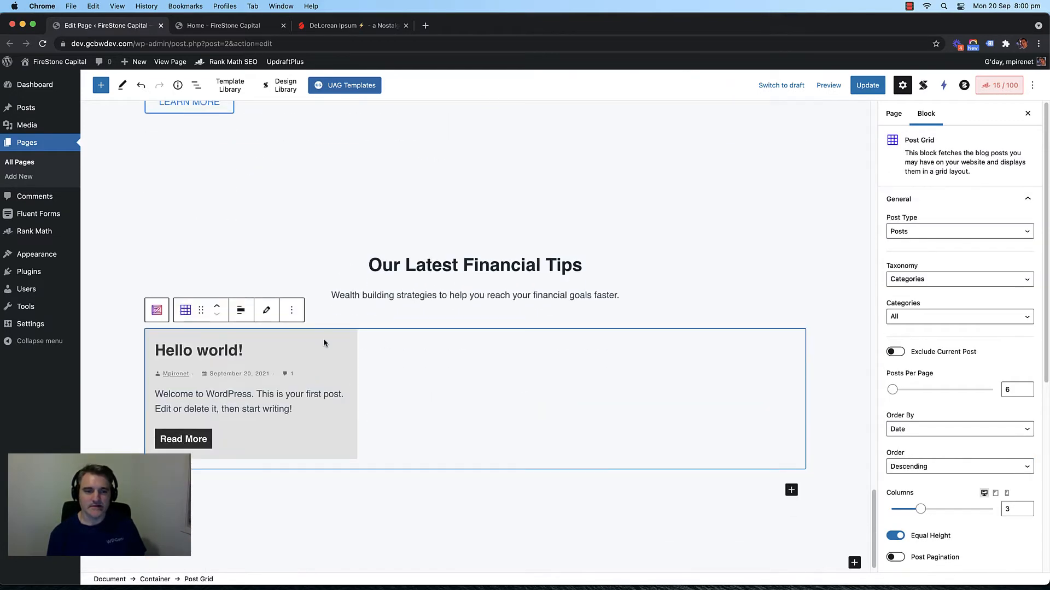
scroll(325, 345, "up", 1)
scroll(324, 339, "up", 8)
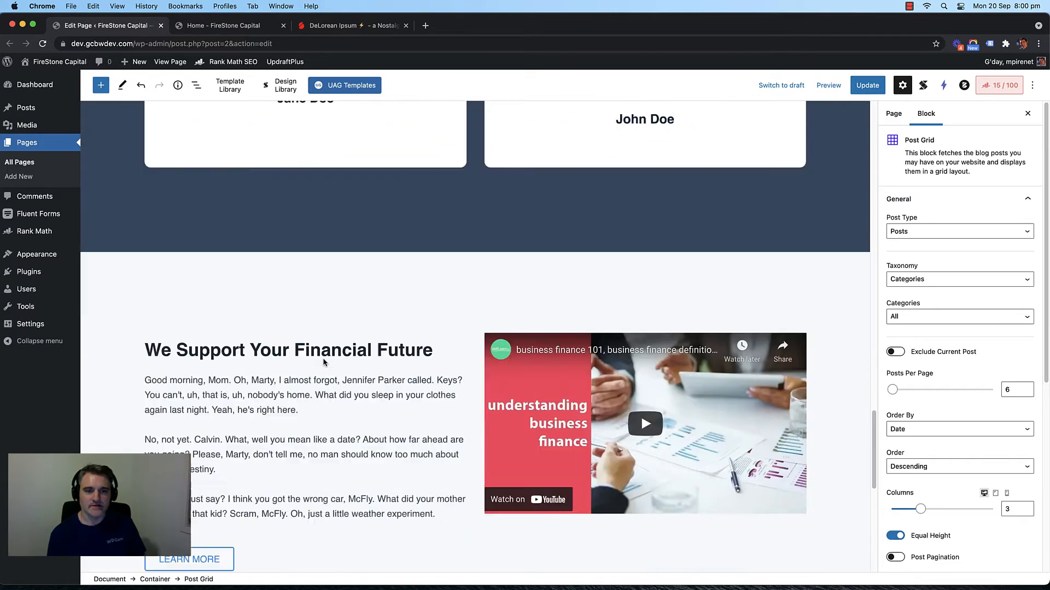
scroll(328, 361, "down", 8)
left_click(327, 335)
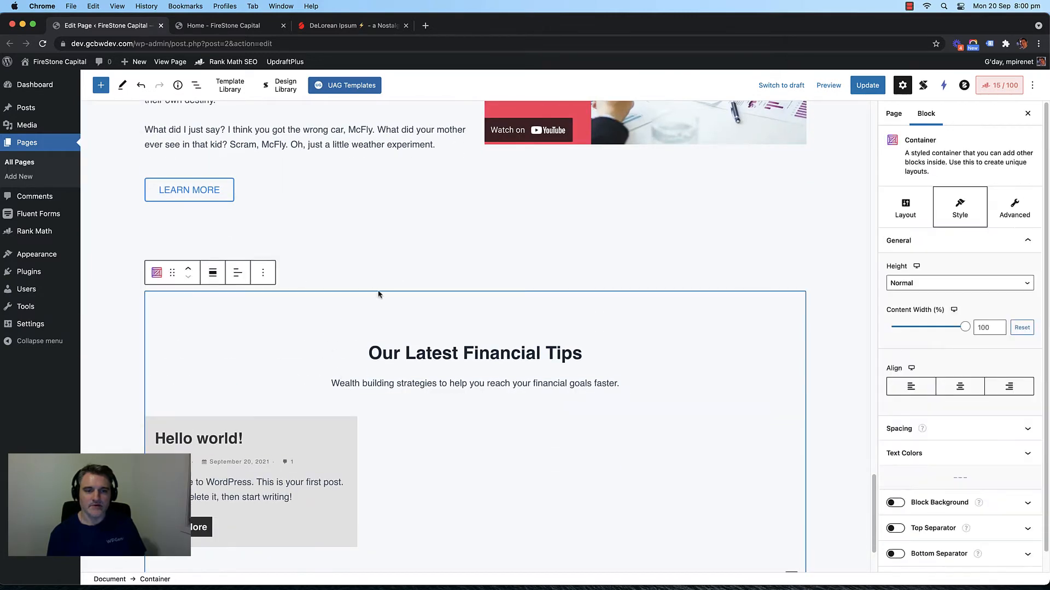
scroll(361, 306, "up", 1)
scroll(328, 328, "down", 1)
scroll(334, 301, "down", 5)
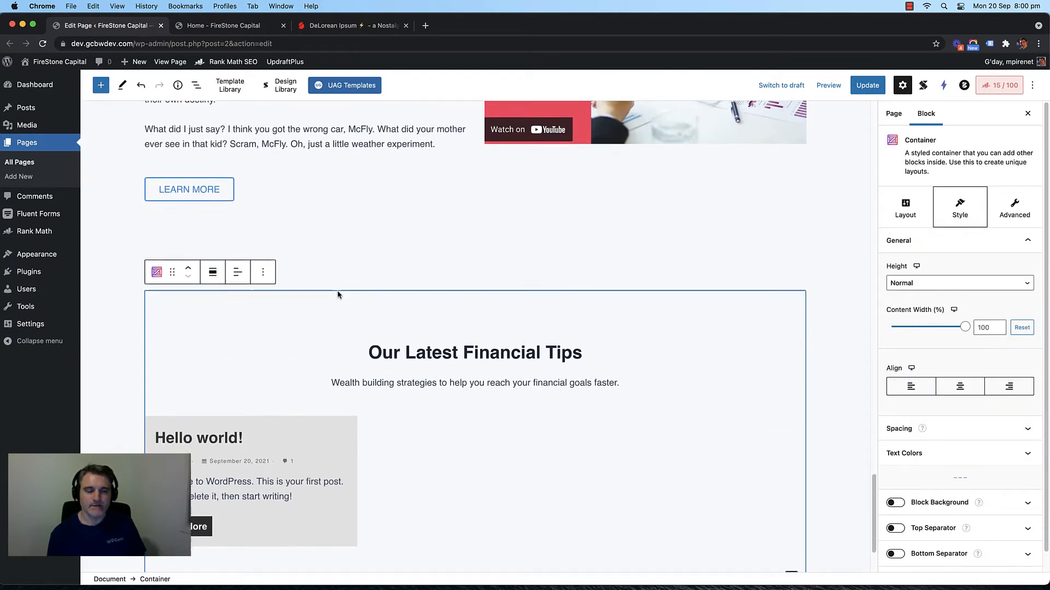
scroll(308, 284, "up", 15)
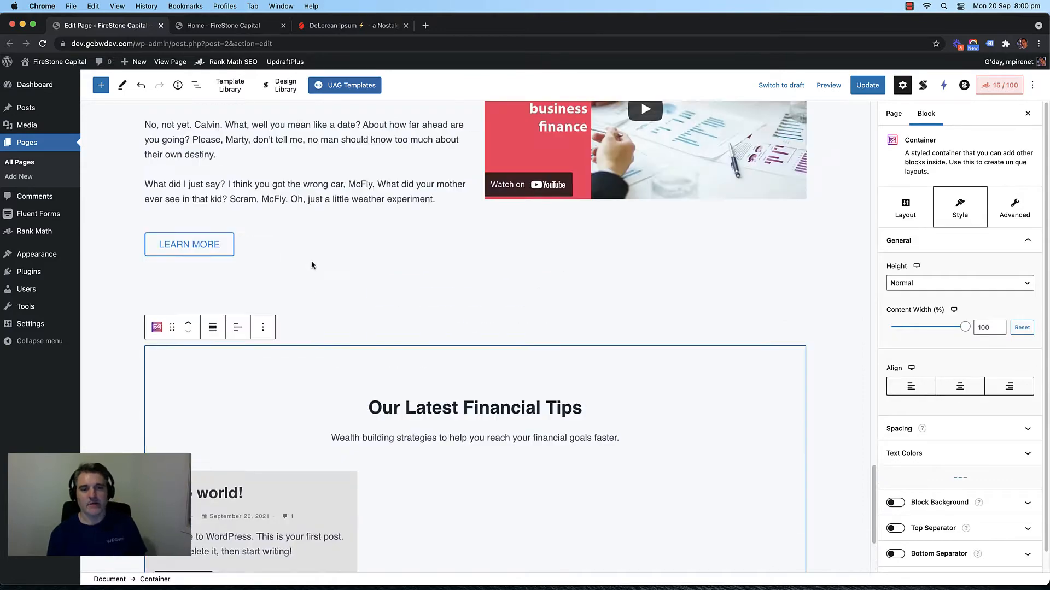
scroll(387, 265, "down", 15)
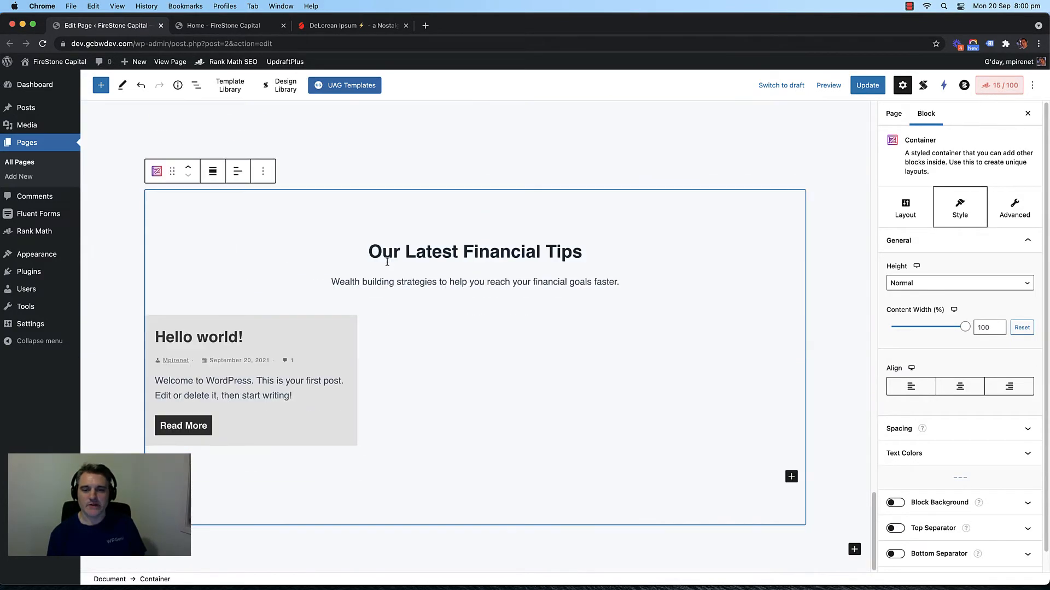
left_click(818, 381)
scroll(629, 359, "up", 1)
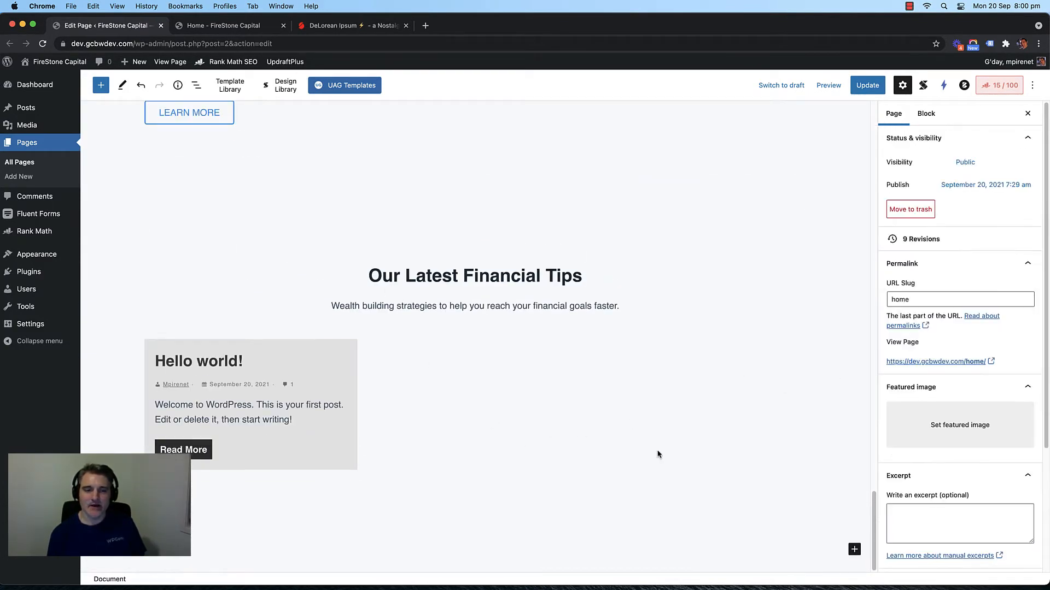
left_click(853, 550)
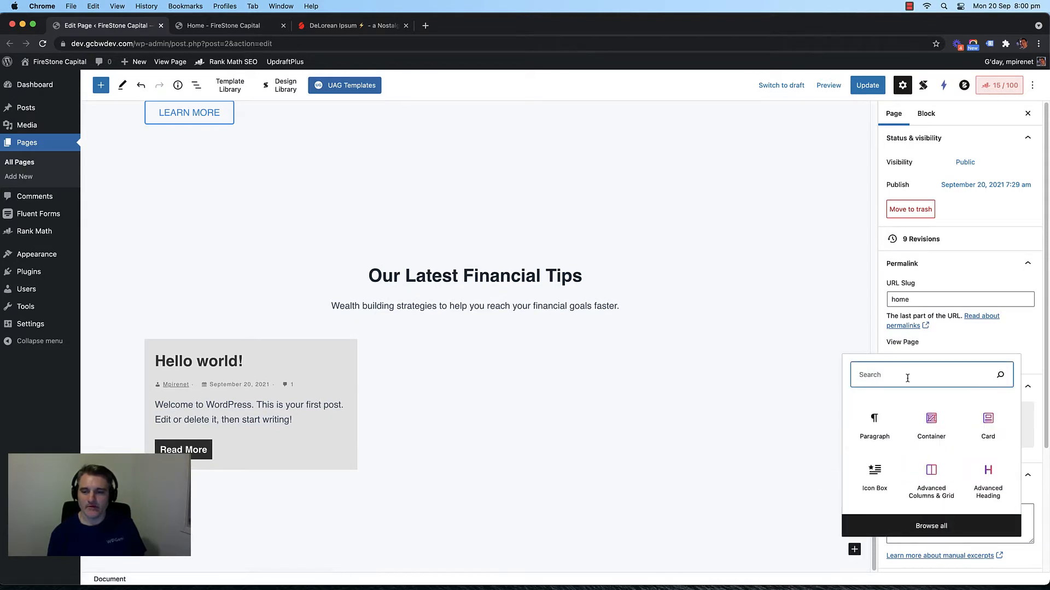
left_click(929, 430)
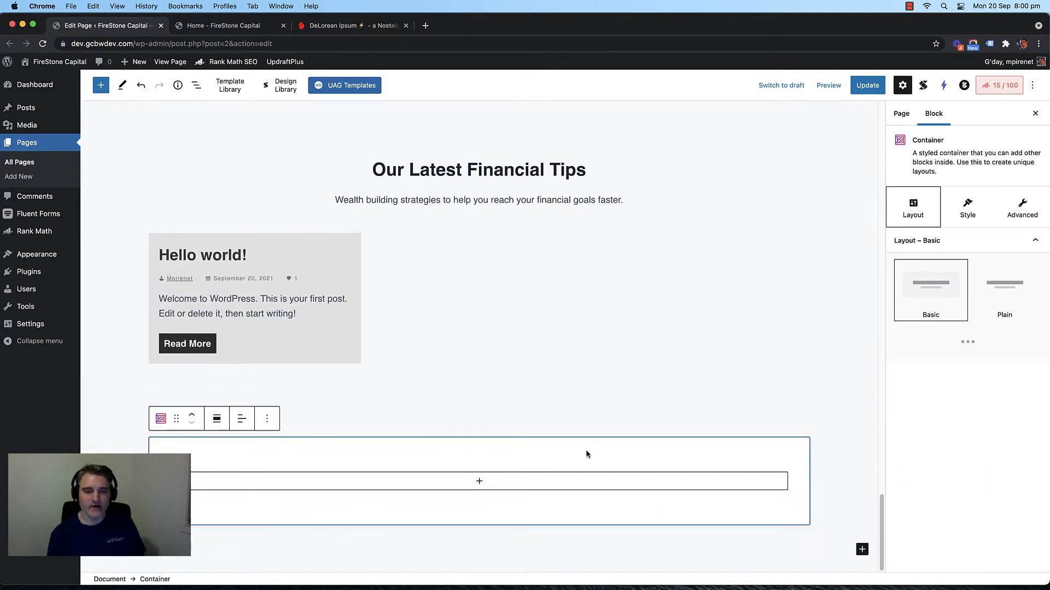
left_click(989, 299)
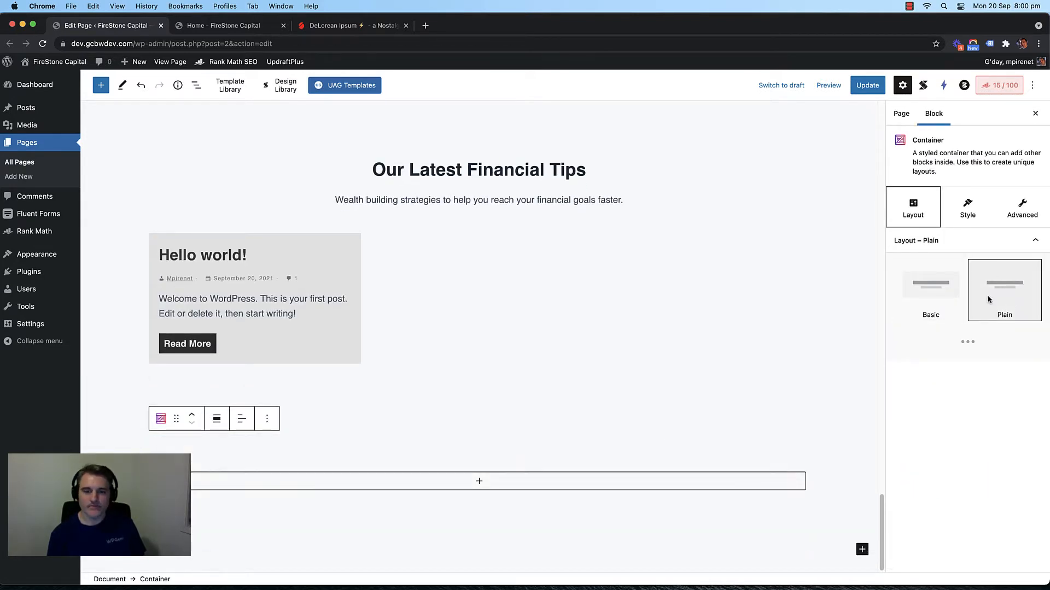
Step: Copy the Our Latest Financial Tips heading and paste it into the new container
left_click(499, 169)
left_click(397, 138)
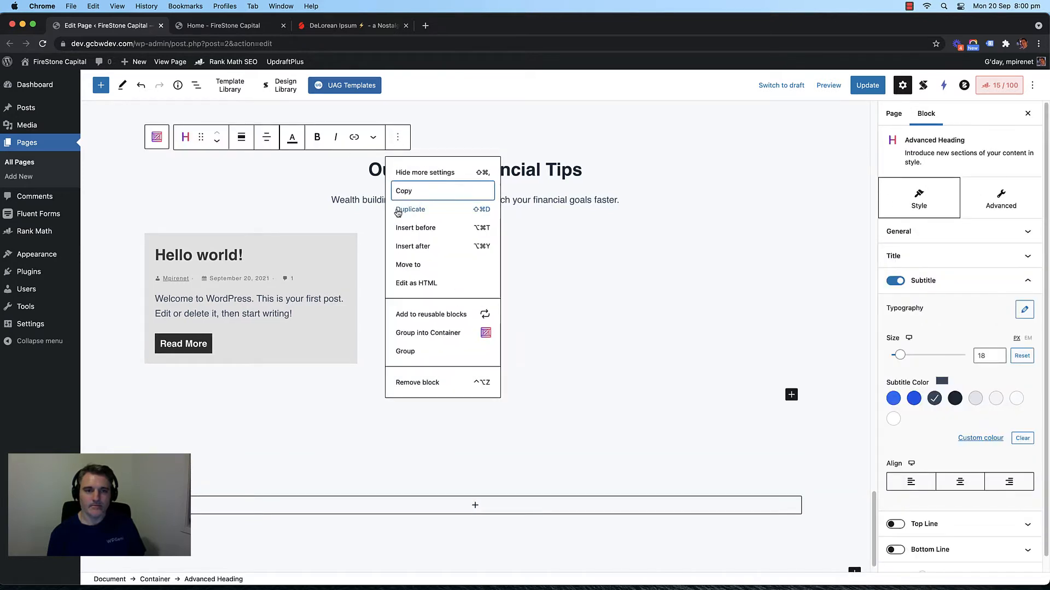
left_click(409, 192)
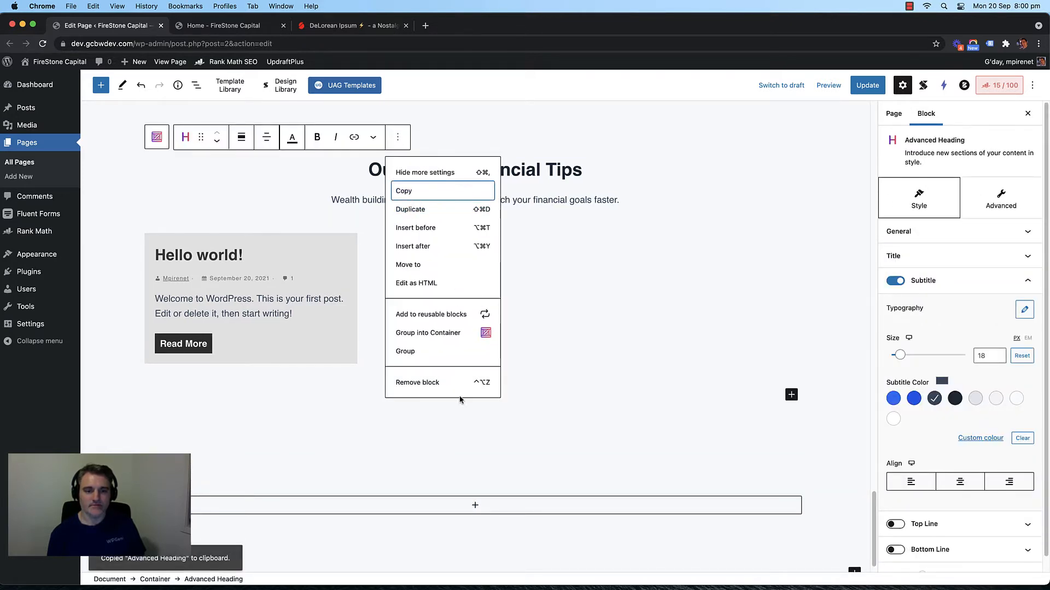
left_click(480, 510)
left_click(475, 481)
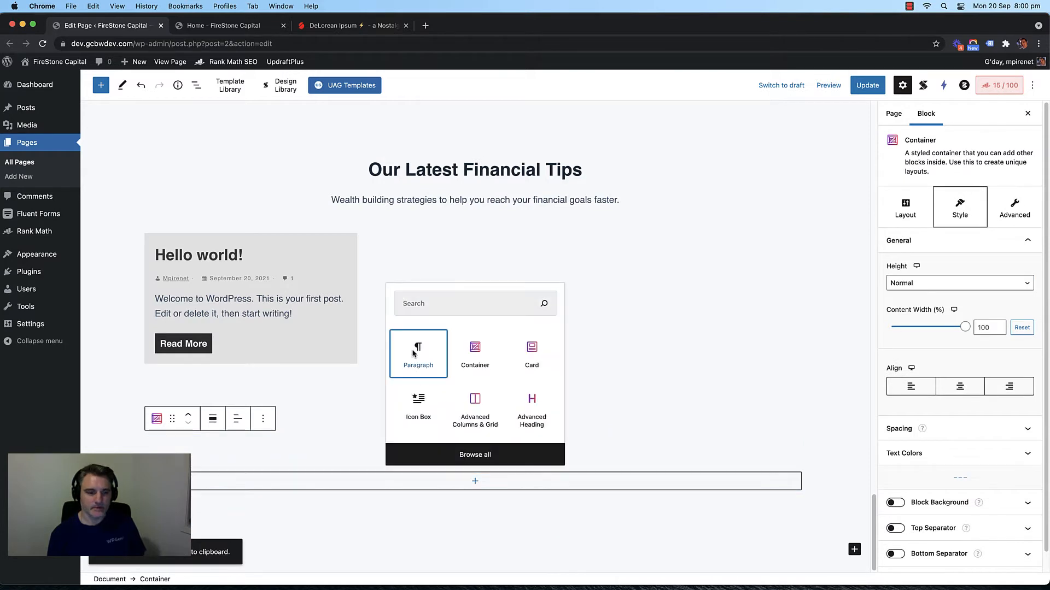
left_click(414, 353)
key("super+v")
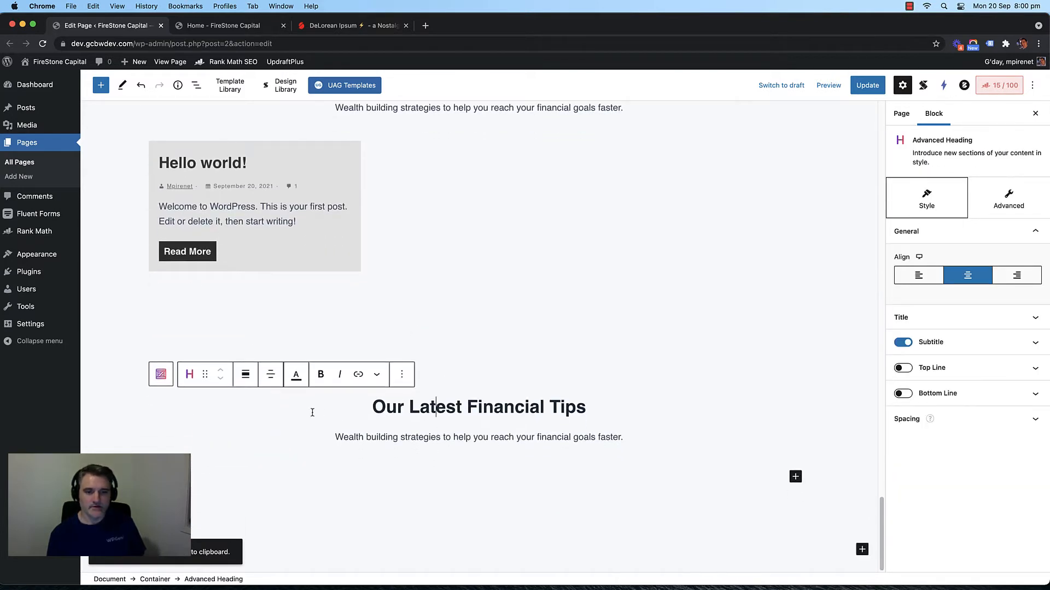
Step: Retitle the pasted heading 'CALL TO ACTION HEADLINE'
triple_click(475, 409)
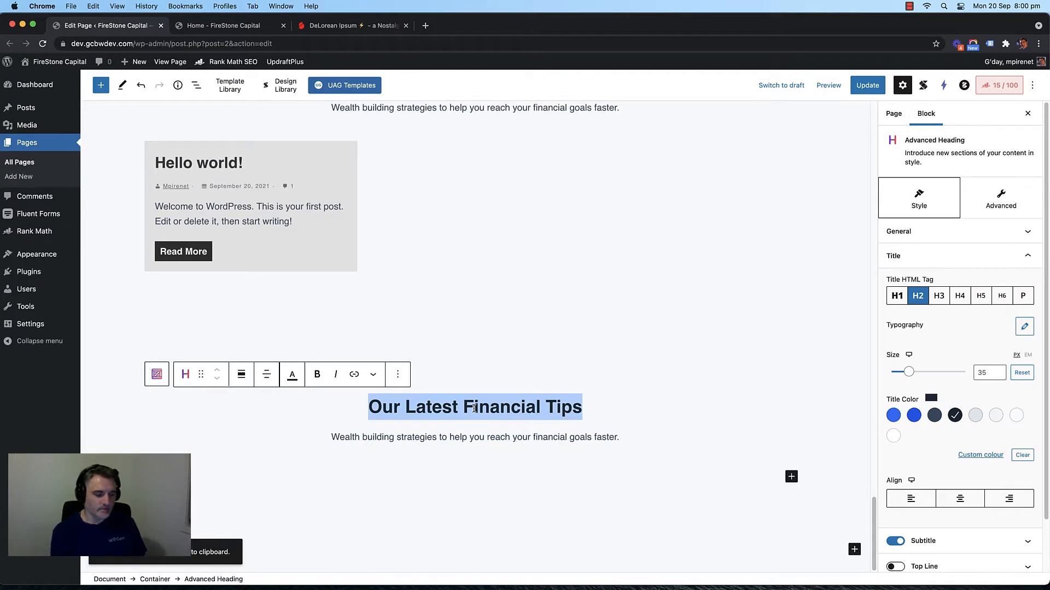
type("CA")
key("BackSpace")
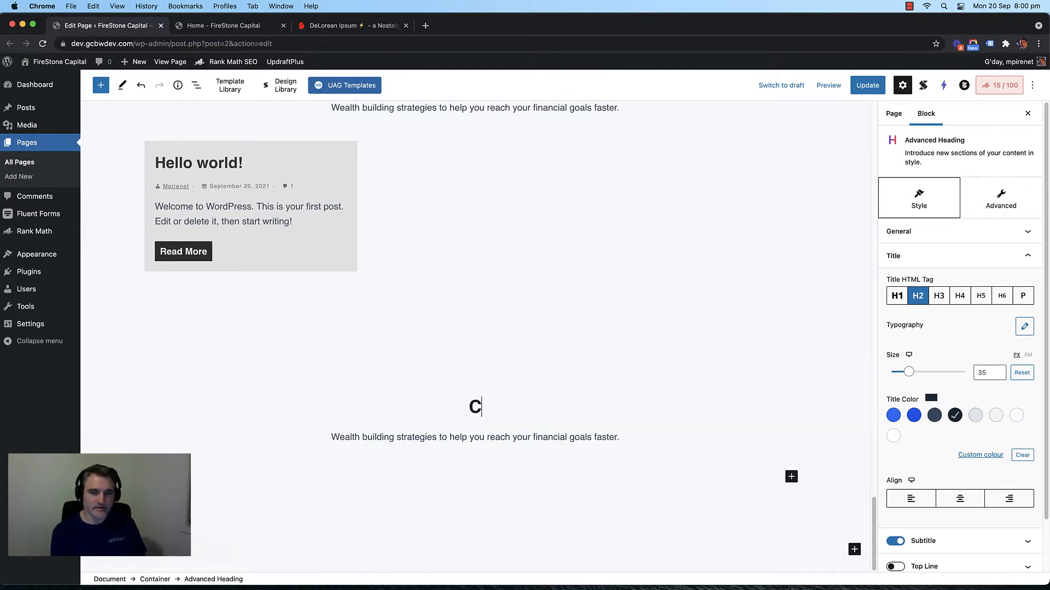
type("ALL TO ACTION ")
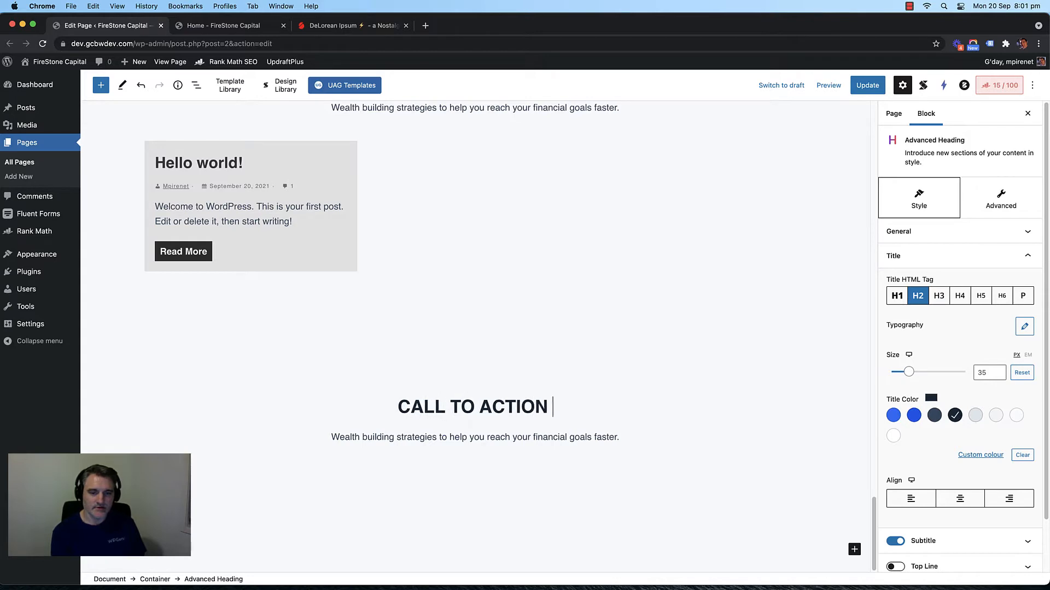
type("HEADLINE")
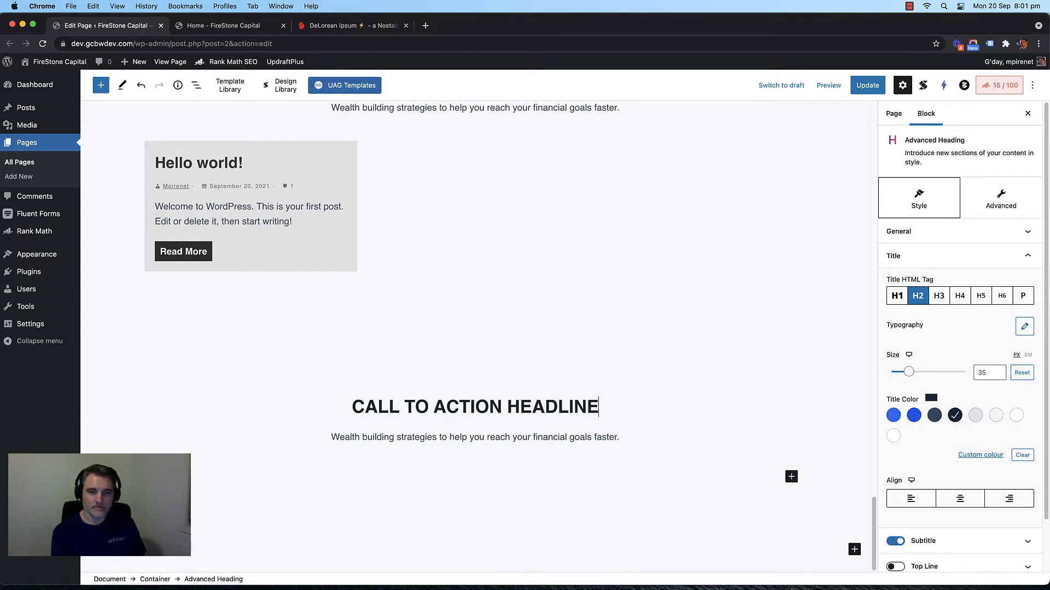
scroll(457, 298, "up", 8)
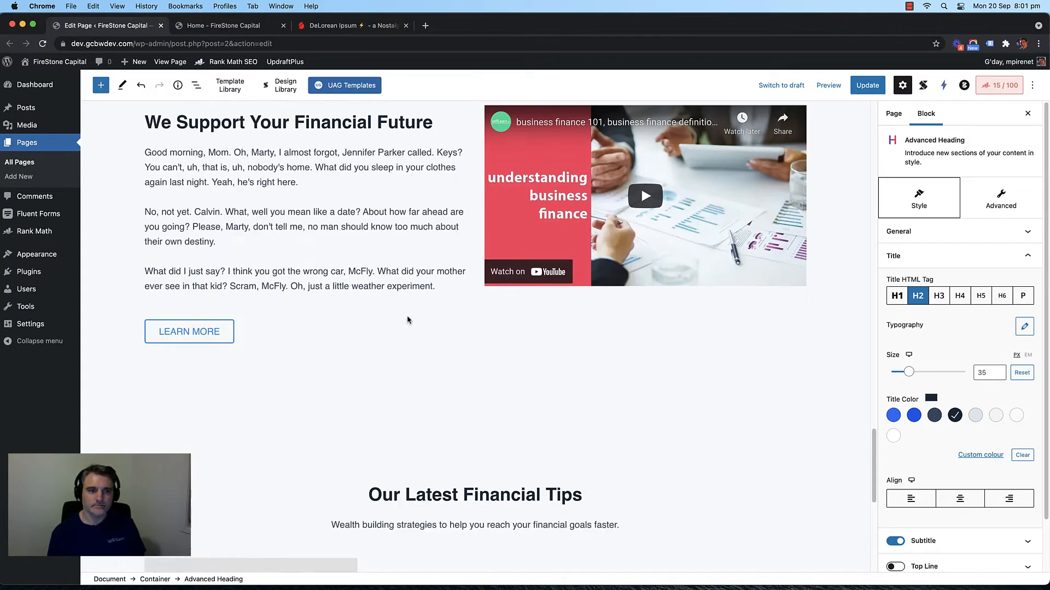
Step: Duplicate the Key Benefit Headline section
left_click(242, 383)
left_click(282, 352)
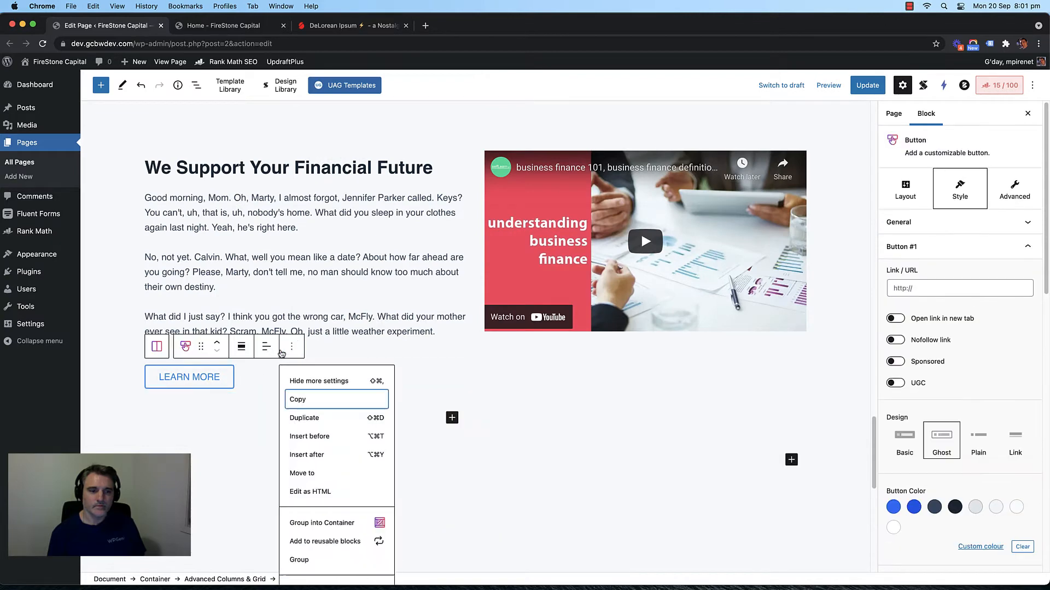
left_click(406, 310)
scroll(406, 311, "up", 20)
scroll(406, 310, "up", 10)
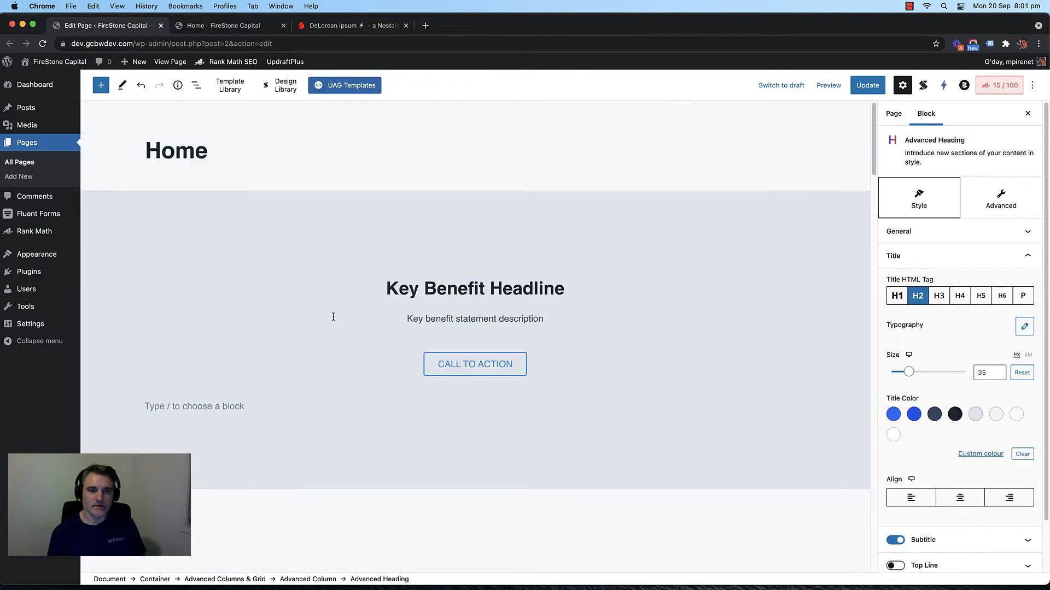
left_click(310, 257)
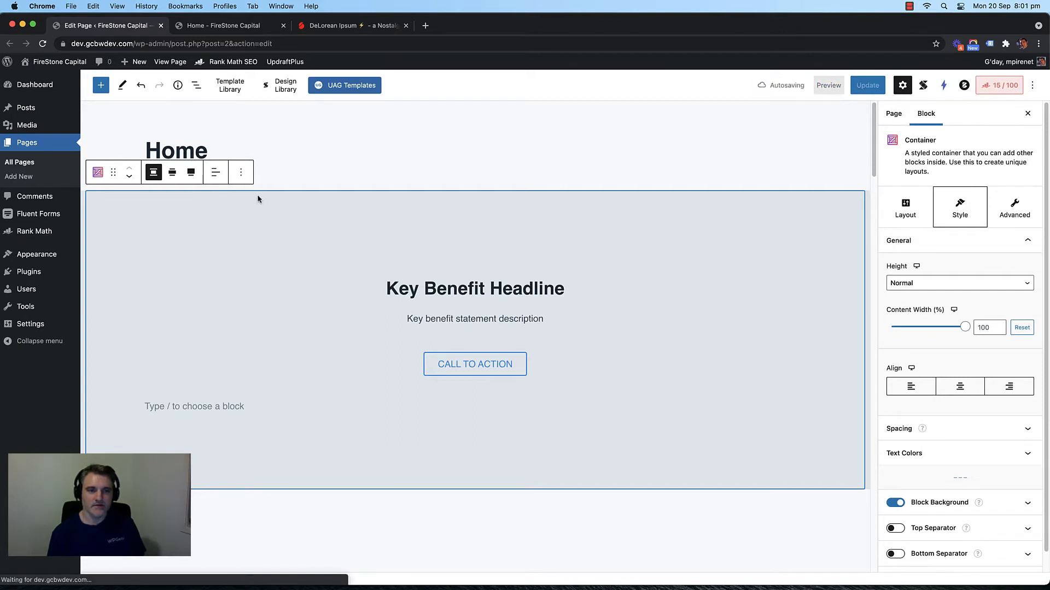
left_click(241, 172)
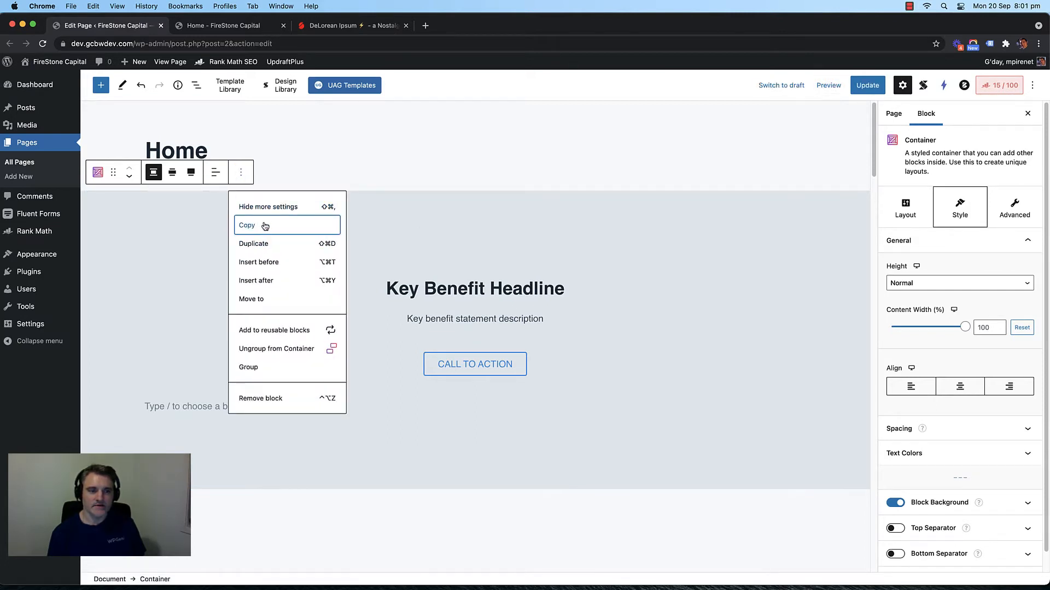
left_click(262, 243)
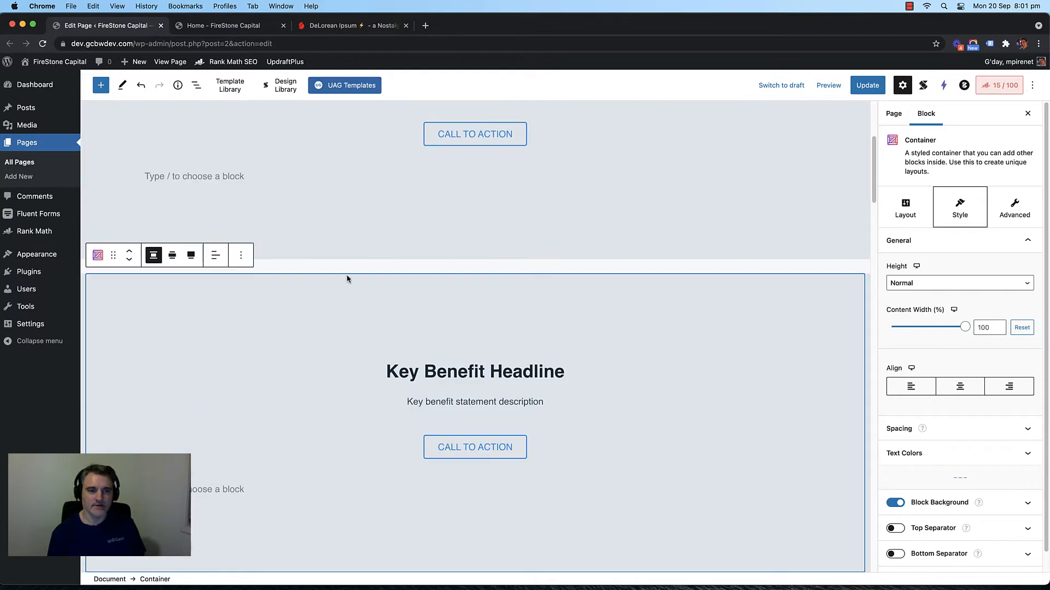
Step: Move the duplicate section down six places, below the CTA headline section
left_click(129, 239)
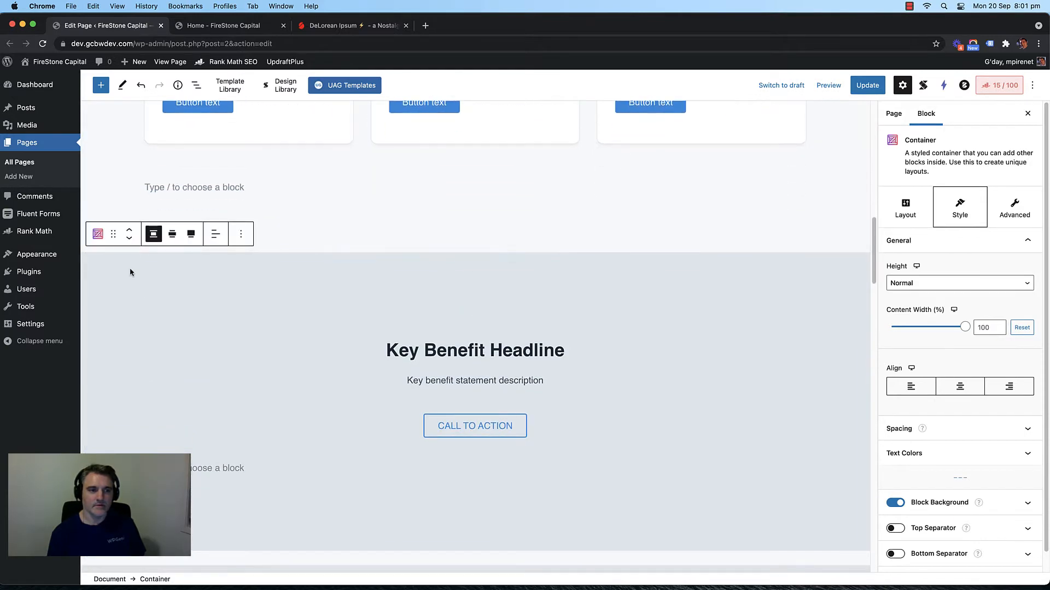
left_click(130, 239)
left_click(130, 239)
left_click(130, 239)
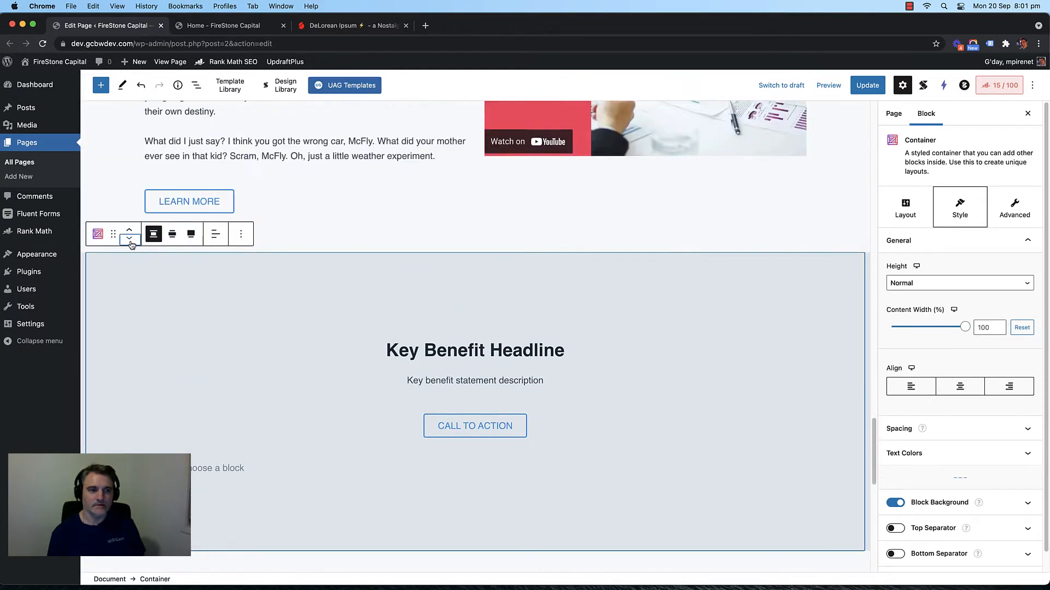
left_click(130, 238)
left_click(130, 239)
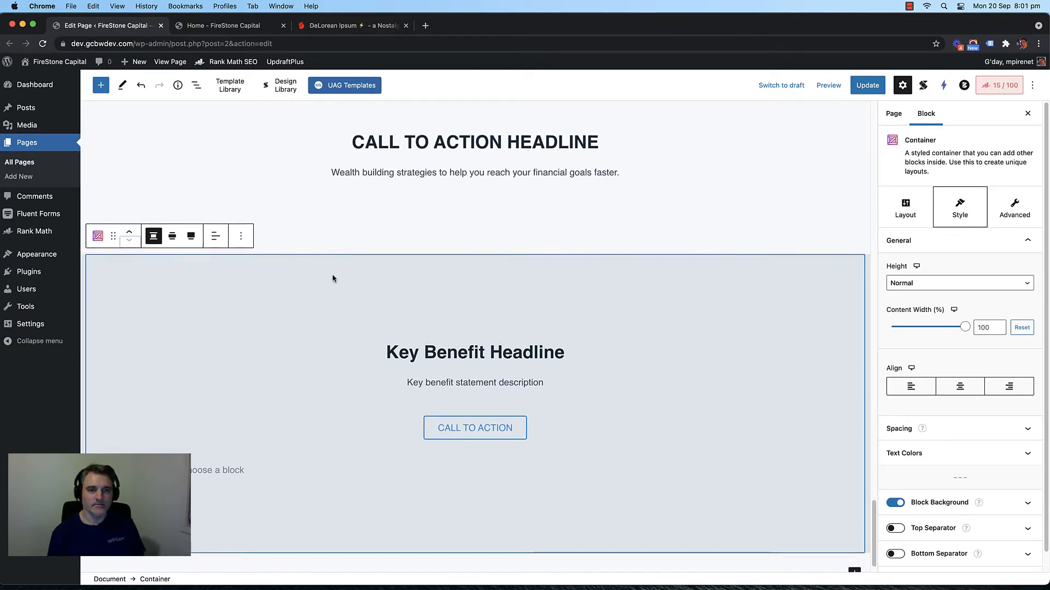
scroll(432, 386, "up", 4)
Step: Replace the duplicate's Key Benefit Headline text with the CALL TO ACTION heading
left_click(432, 386)
triple_click(435, 362)
scroll(437, 366, "down", 5)
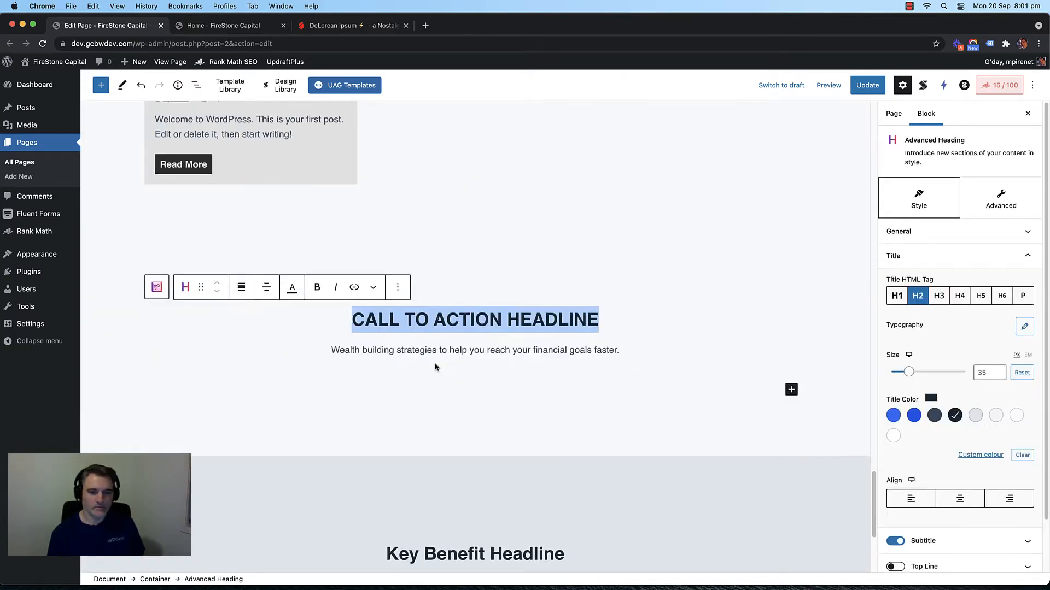
triple_click(459, 323)
key("ctrl+v")
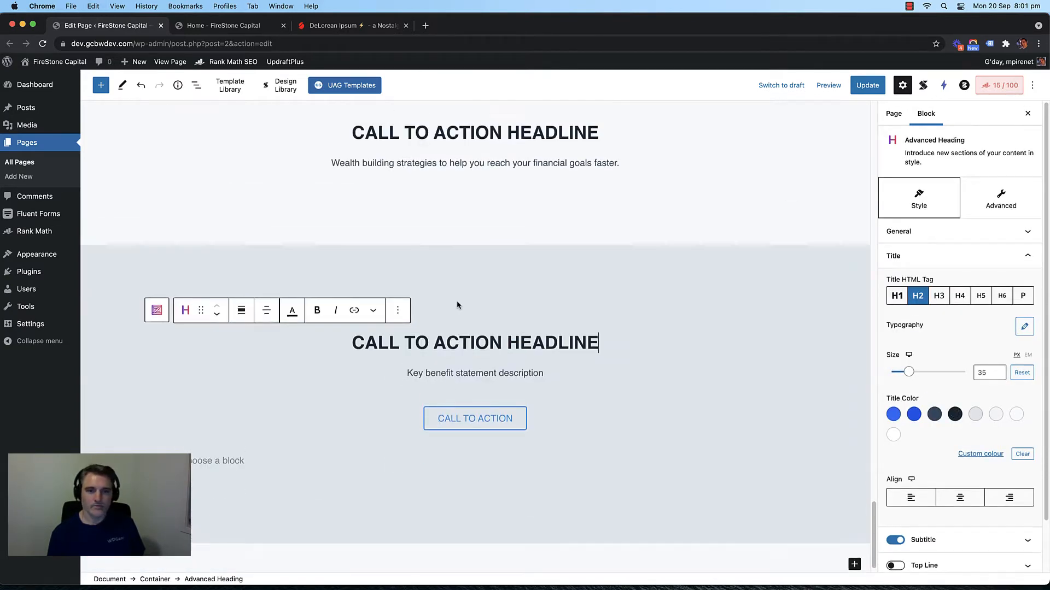
Step: Delete the earlier plain CTA container
scroll(188, 268, "up", 4)
left_click(392, 263)
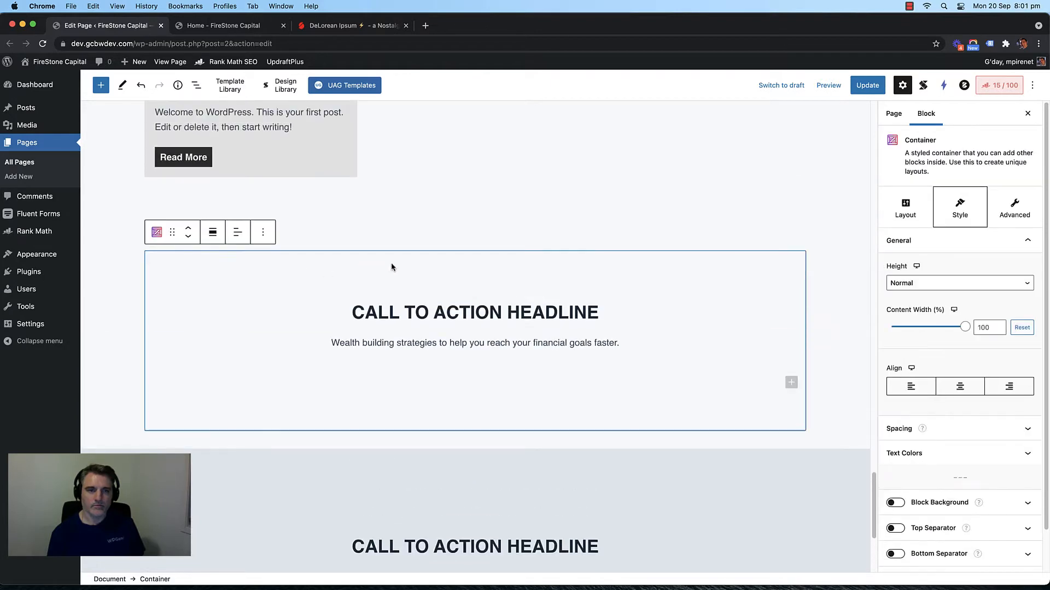
left_click(262, 233)
left_click(268, 457)
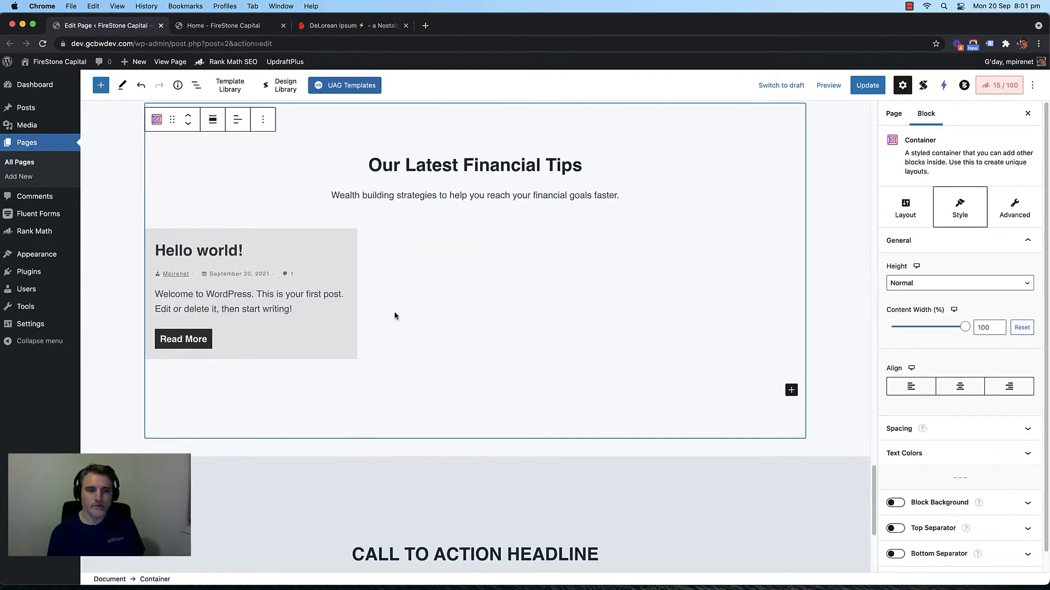
scroll(405, 314, "down", 4)
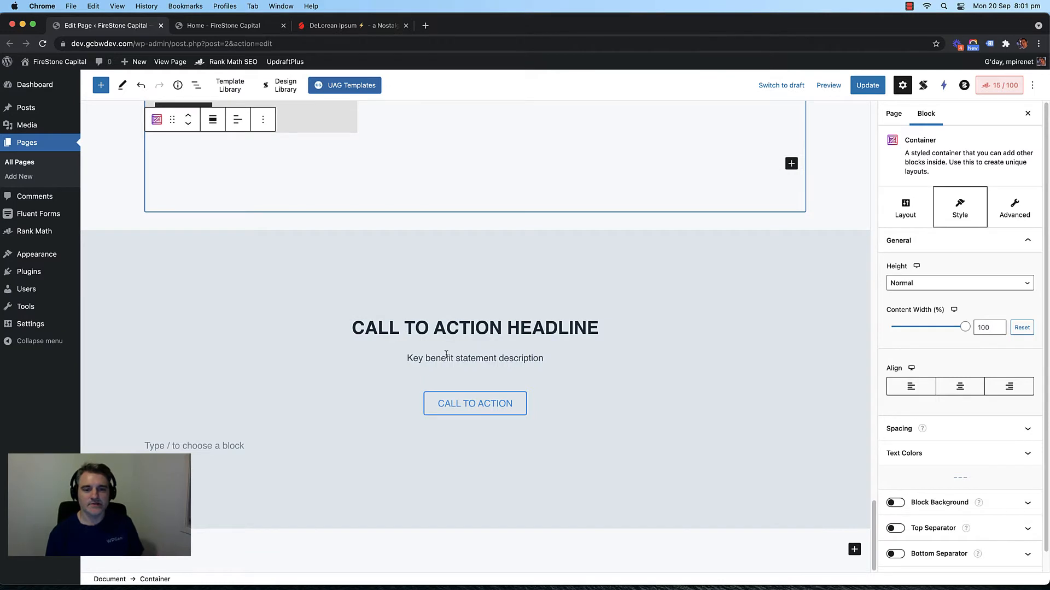
Step: Change the section heading to 'READY TO GET STARTED?'
triple_click(447, 356)
triple_click(457, 327)
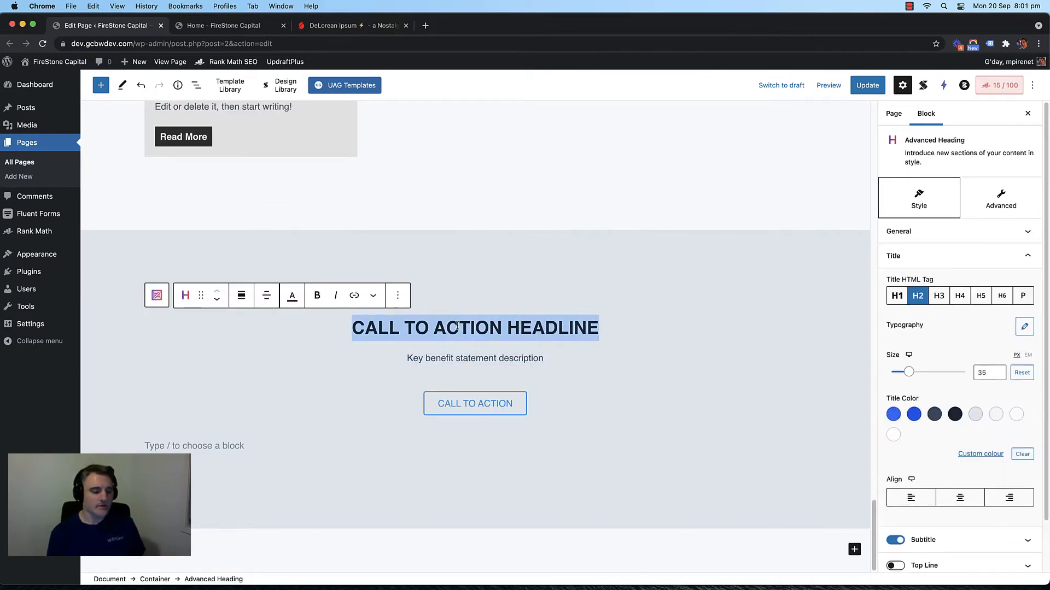
type("Bookin")
key("BackSpace")
key("BackSpace")
key("BackSpace")
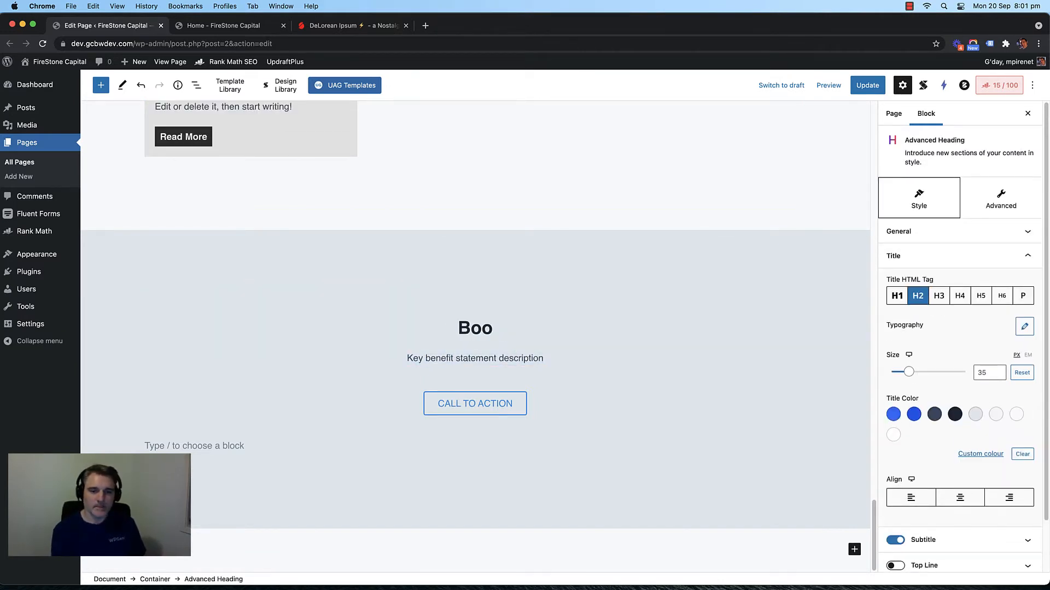
key("BackSpace")
key("BackSpace")
key("BackSpace")
type("o")
key("BackSpace")
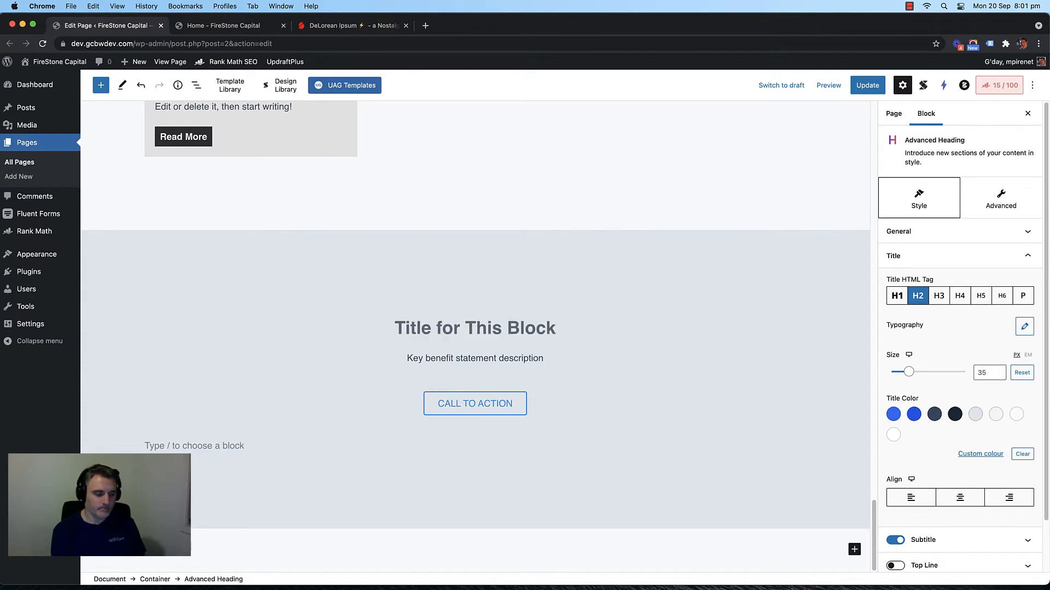
type("READ")
type("TO GET ST")
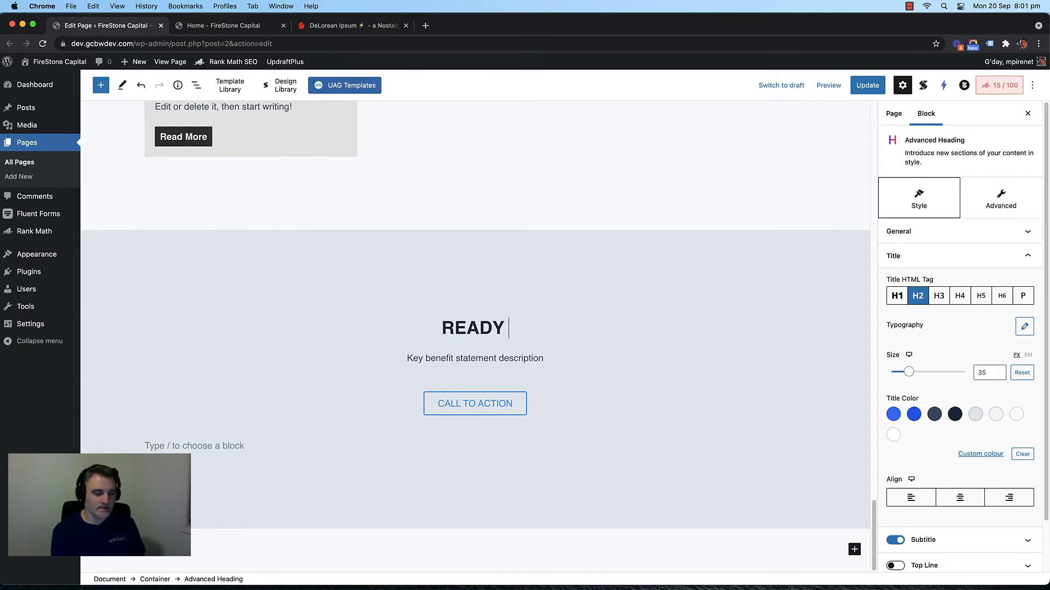
type("ARTED?")
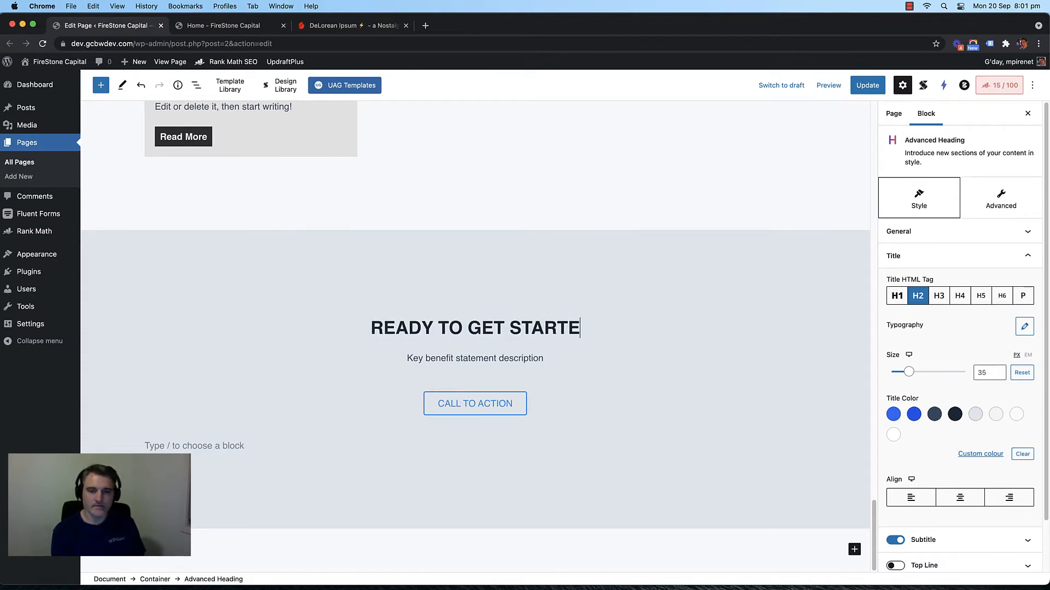
Step: Set the subtitle to 'Schedule your free financial consult today!'
triple_click(431, 359)
type("BOOK I")
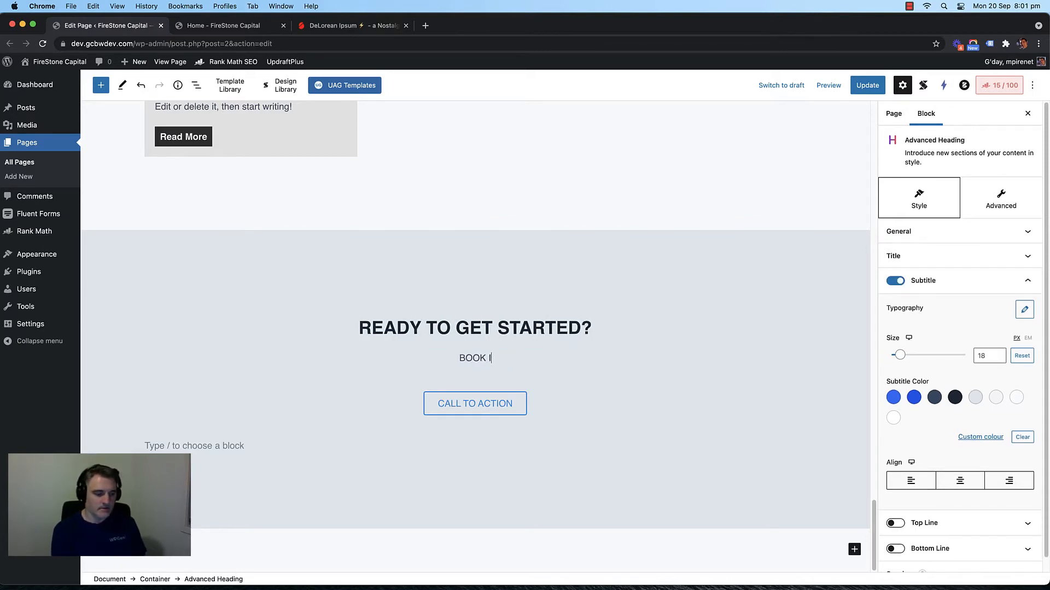
type("N FO")
key("BackSpace")
key("BackSpace")
key("BackSpace")
key("BackSpace")
key("BackSpace")
key("BackSpace")
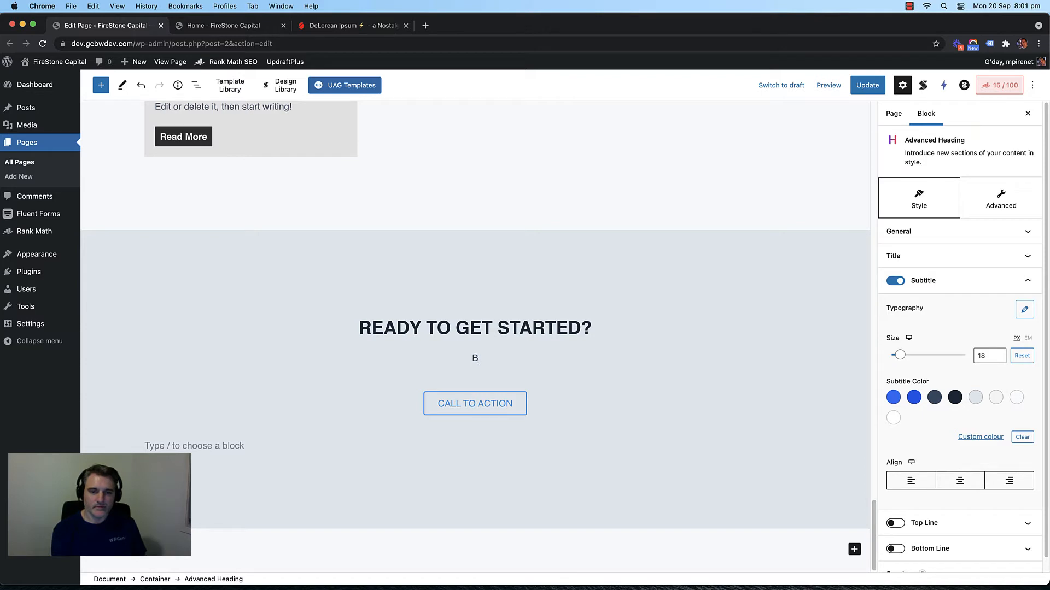
key("BackSpace")
key("BackSpace")
key("BackSpace")
type("Schedule your")
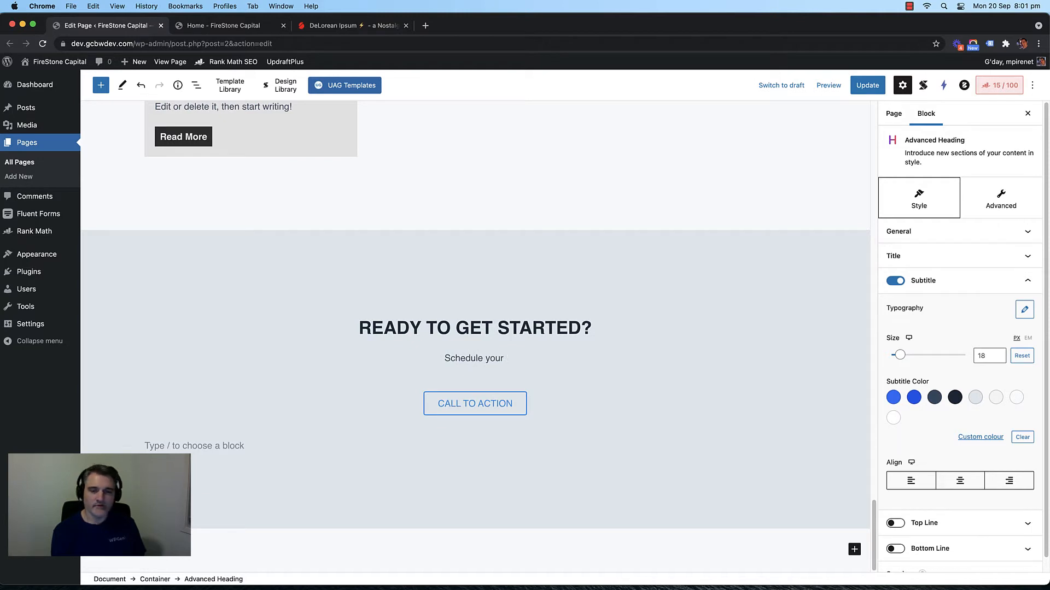
type(" free finan")
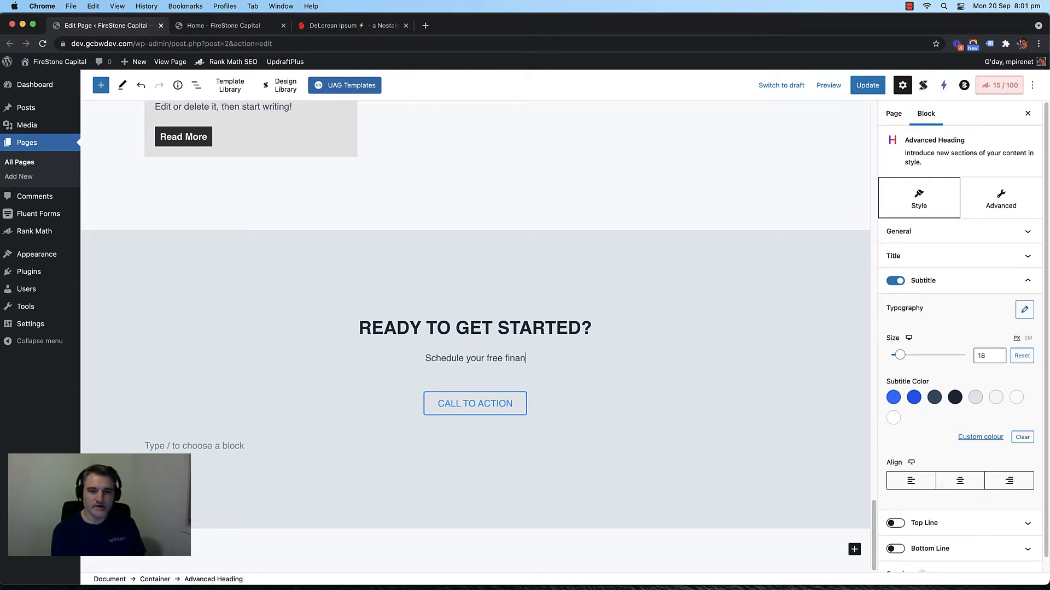
type("cial const")
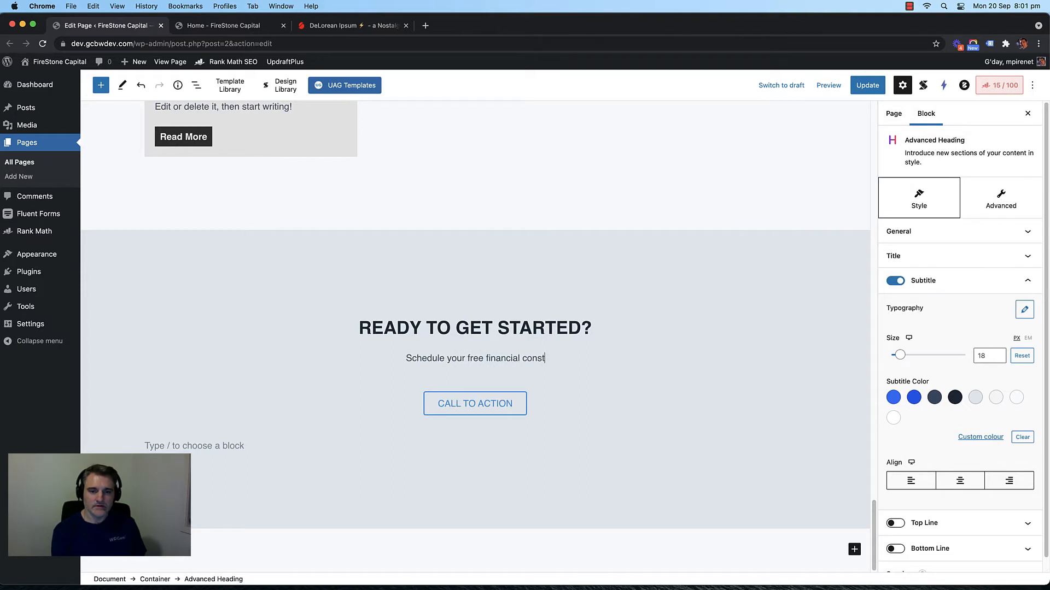
key("BackSpace")
type("ult ")
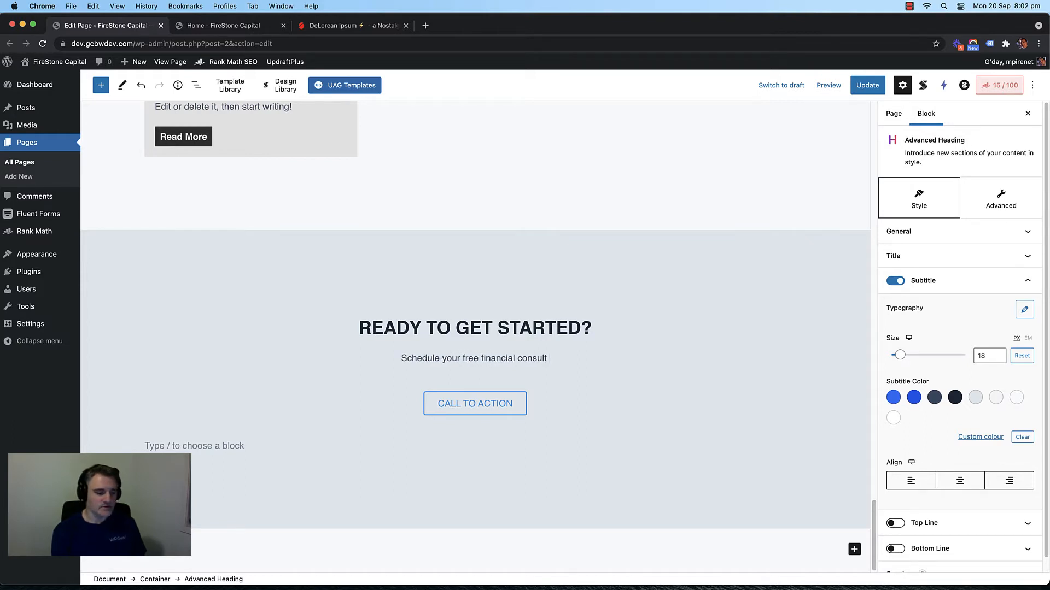
type("today")
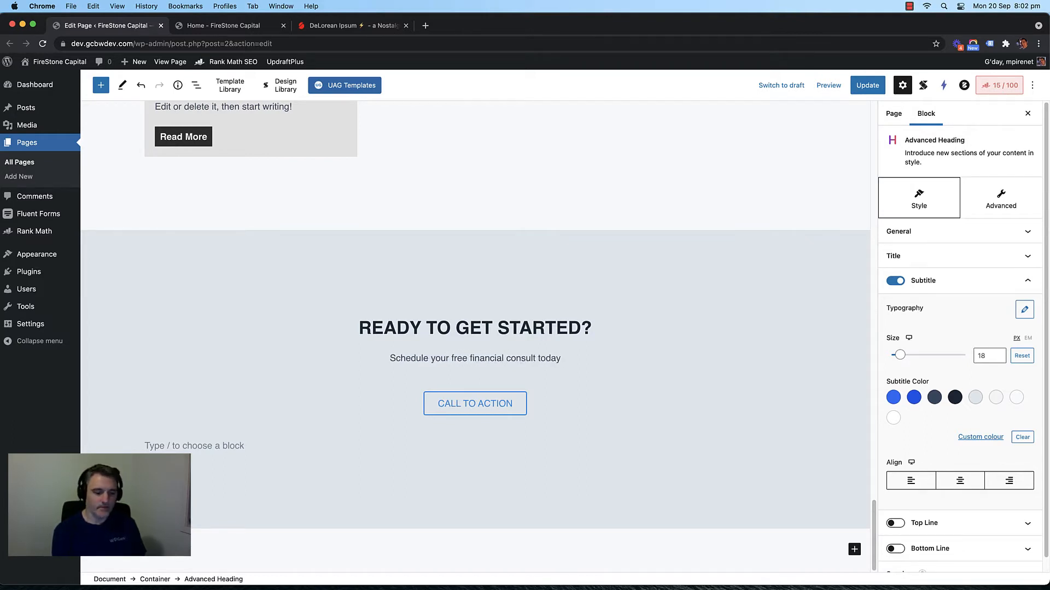
type("!")
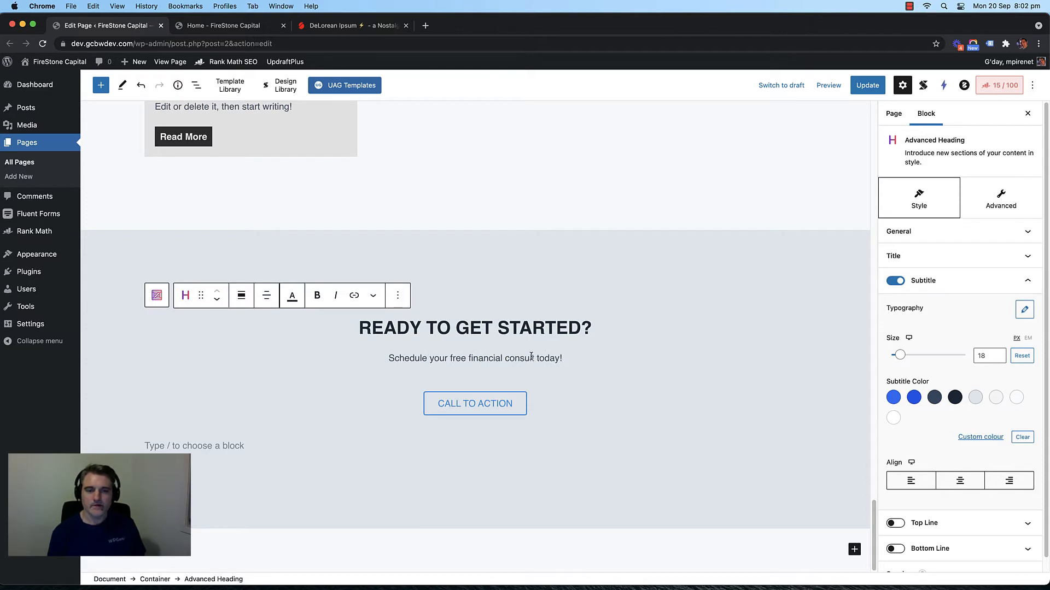
Step: Replace the closing section's CALL TO ACTION button label with 'Schedule A Free Session'
left_click(475, 409)
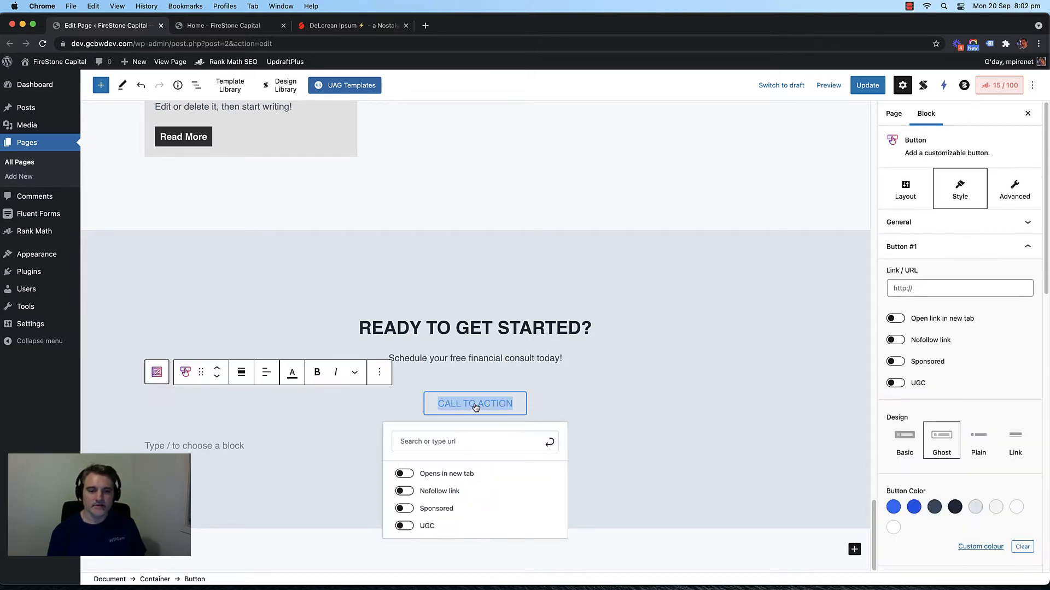
type("Take")
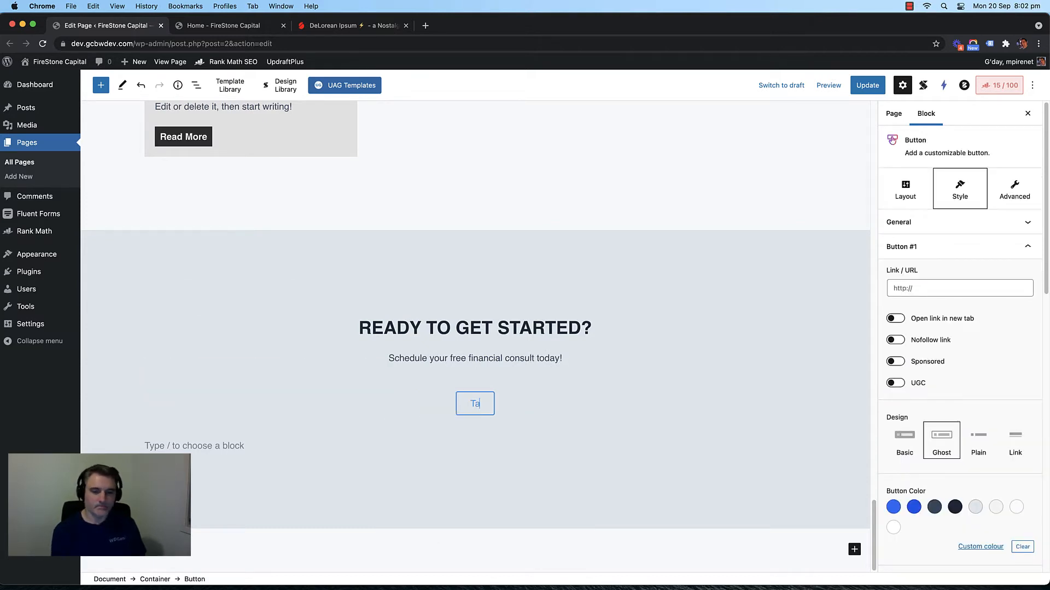
key("BackSpace")
key("BackSpace")
key("BackSpace")
key("BackSpace")
key("BackSpace")
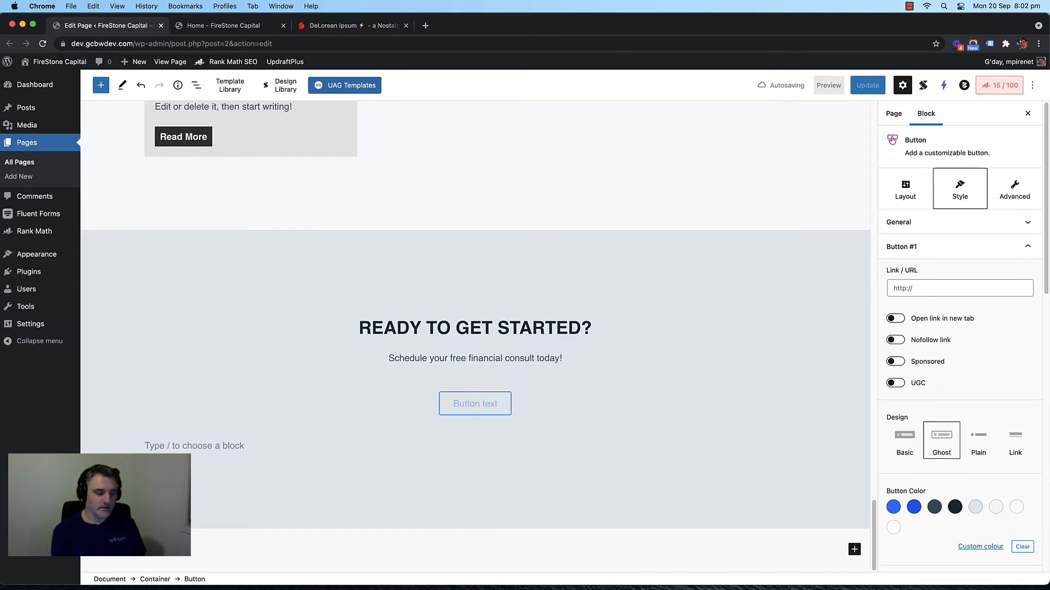
type("Schedyle")
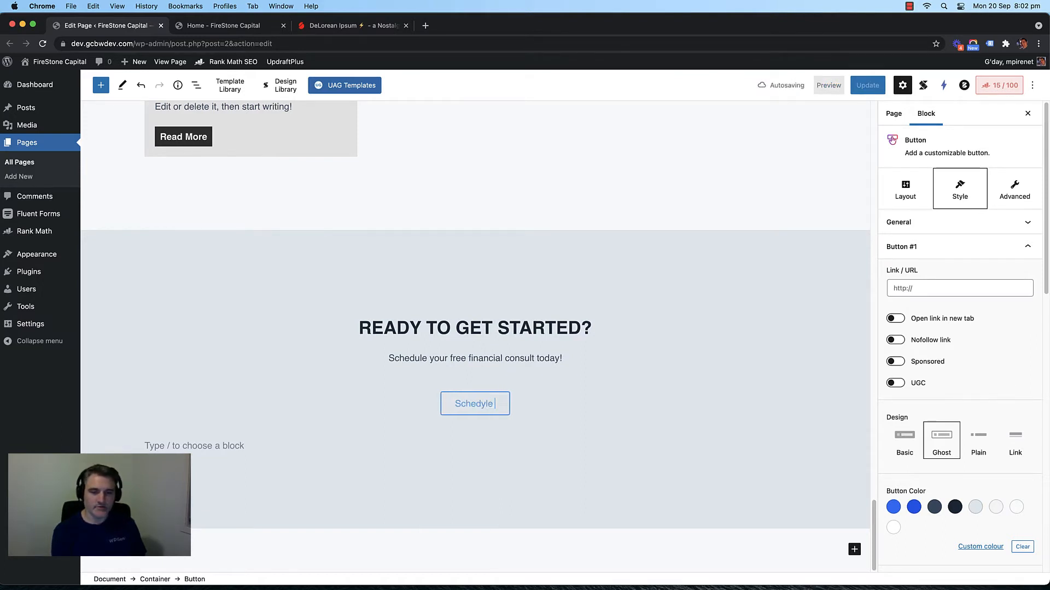
key("BackSpace")
key("BackSpace")
key("BackSpace")
type("ule ")
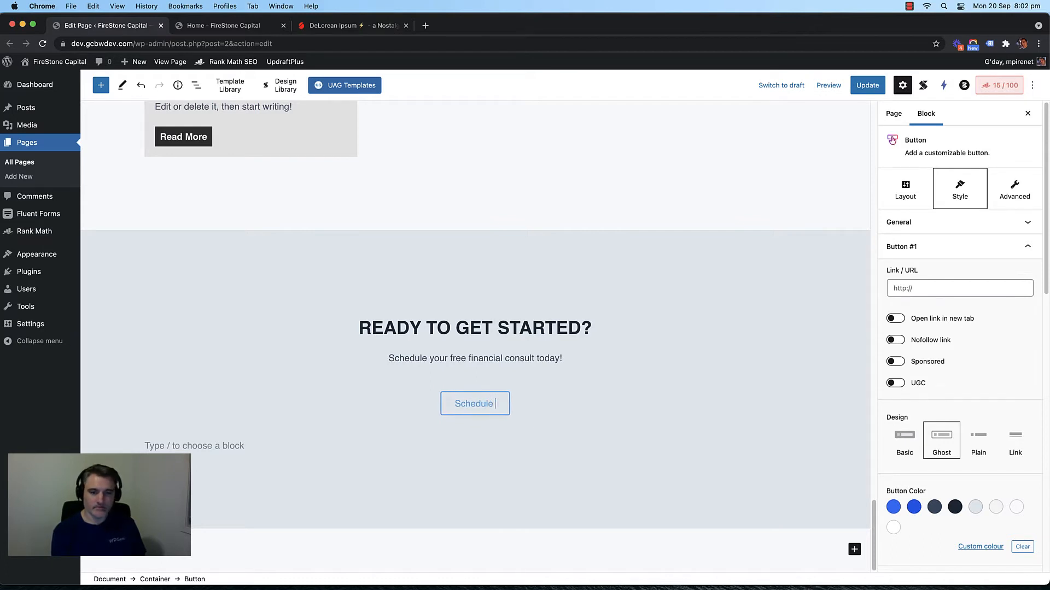
type("A Free Call")
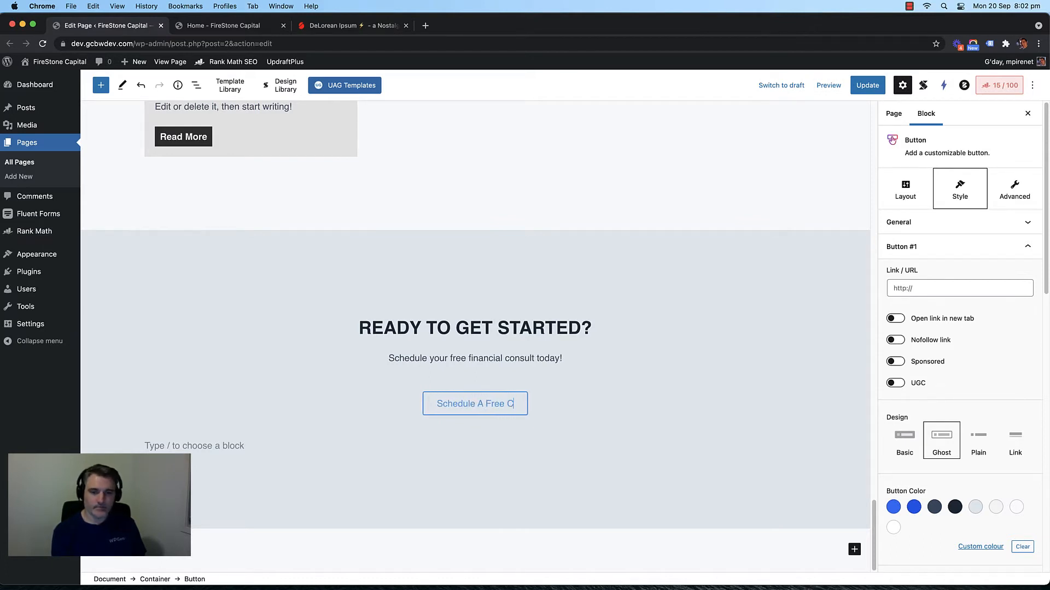
key("BackSpace")
key("BackSpace")
key("BackSpace")
key("BackSpace")
key("BackSpace")
type("Se")
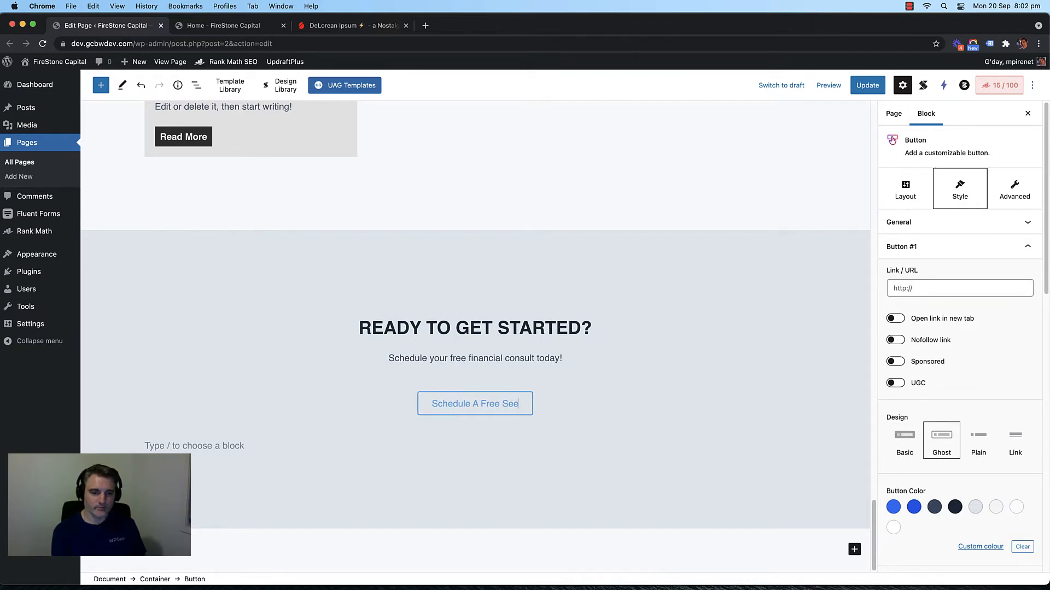
type("ssion")
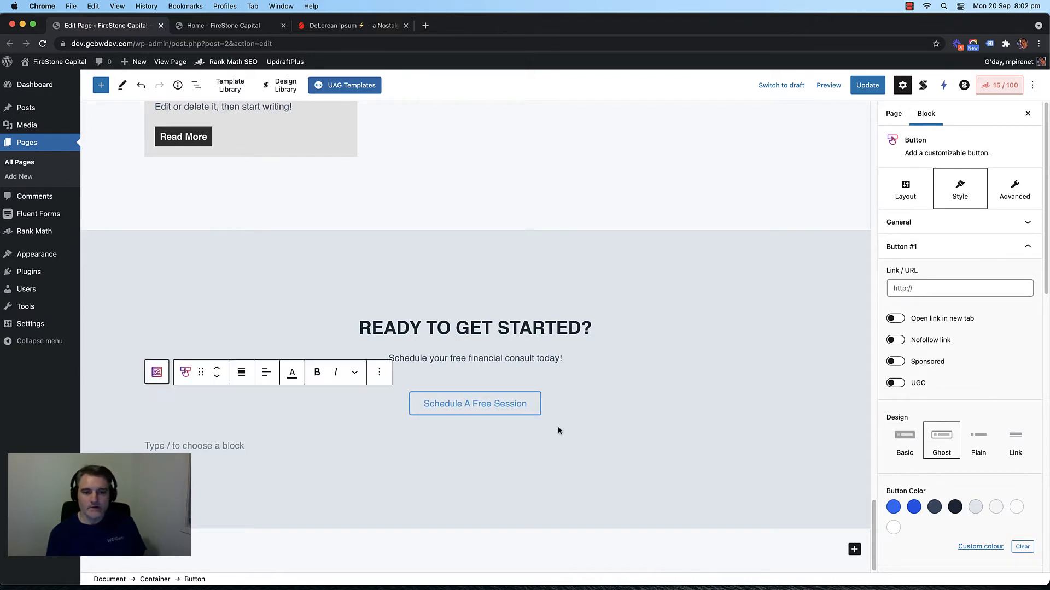
scroll(512, 370, "up", 3)
scroll(512, 370, "up", 20)
scroll(512, 370, "down", 20)
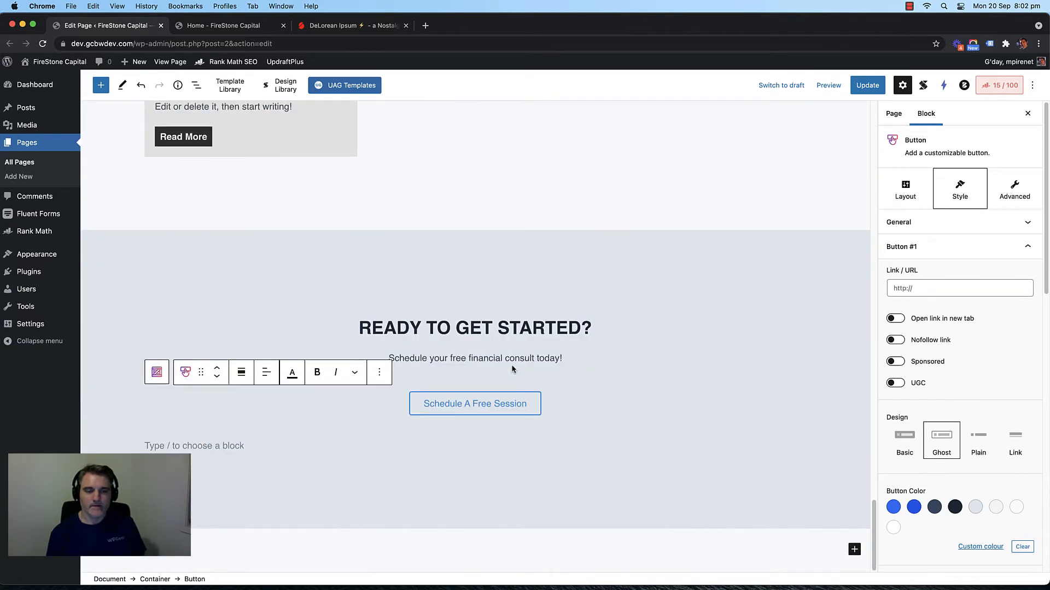
Step: Set the Ready to Get Started container's height to Short
left_click(341, 254)
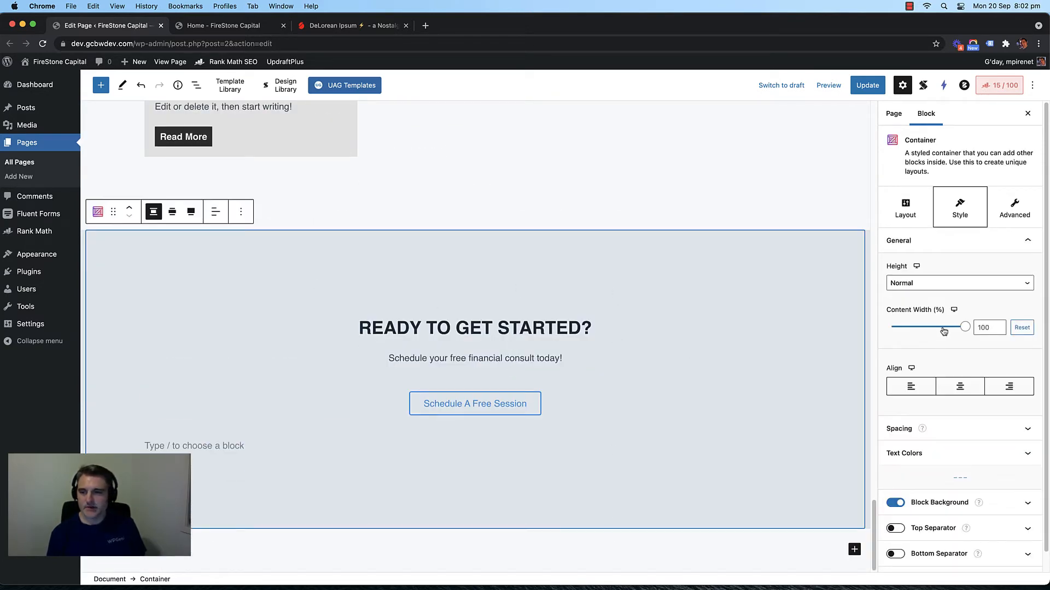
left_click(956, 282)
left_click(955, 277)
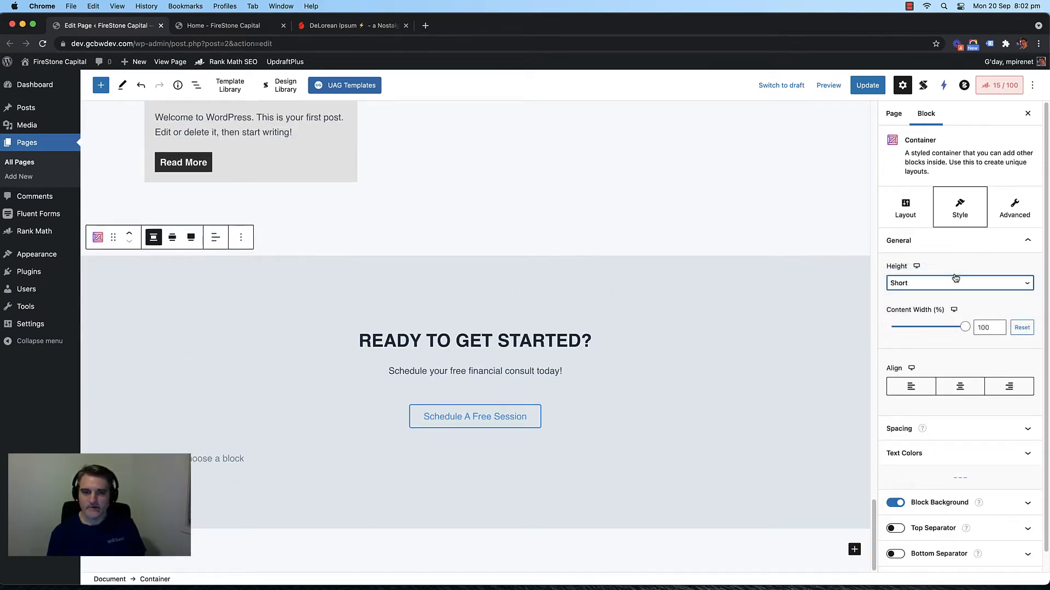
scroll(913, 352, "down", 1)
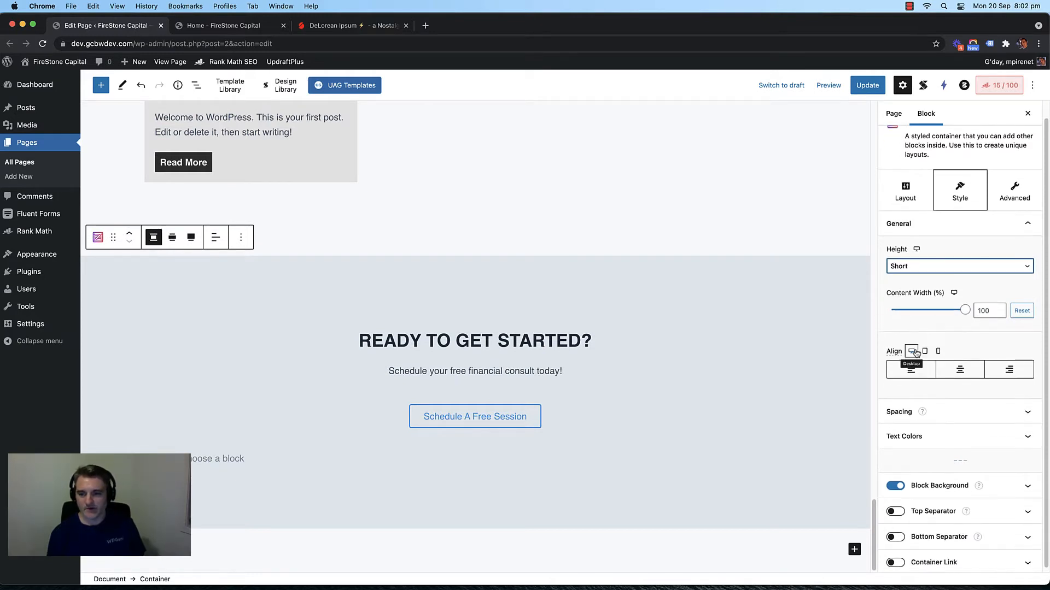
Step: Give the container 0 top and bottom padding under Block Spacing and update the page
left_click(957, 412)
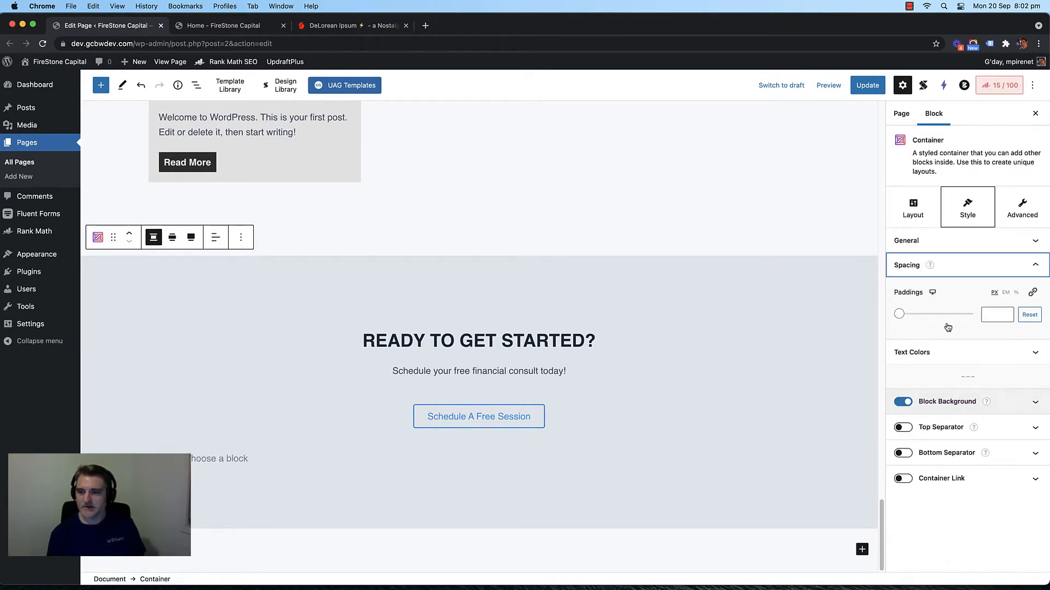
left_click(1022, 207)
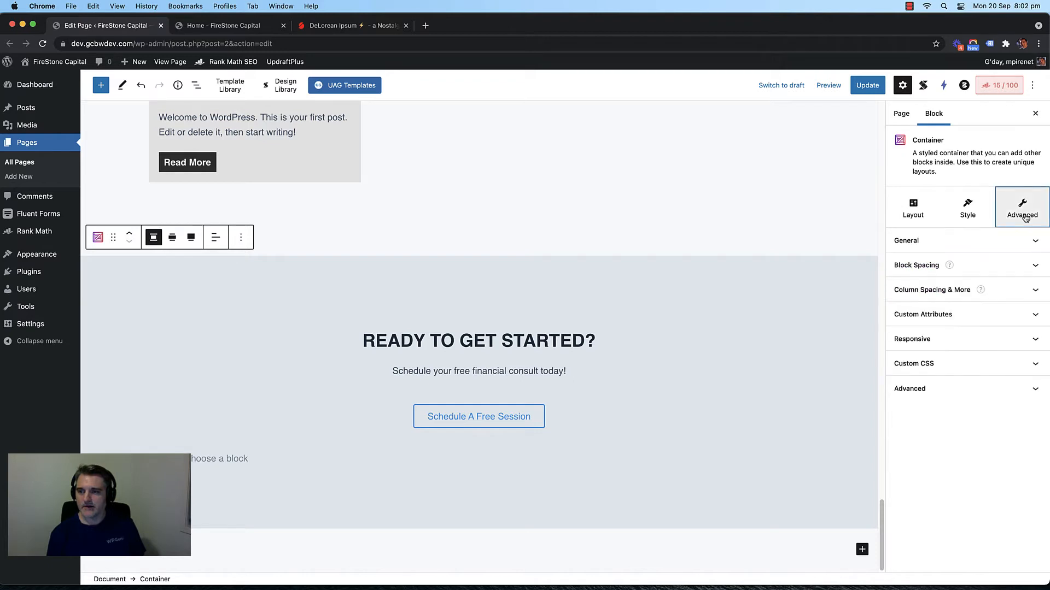
left_click(982, 265)
scroll(944, 339, "down", 5)
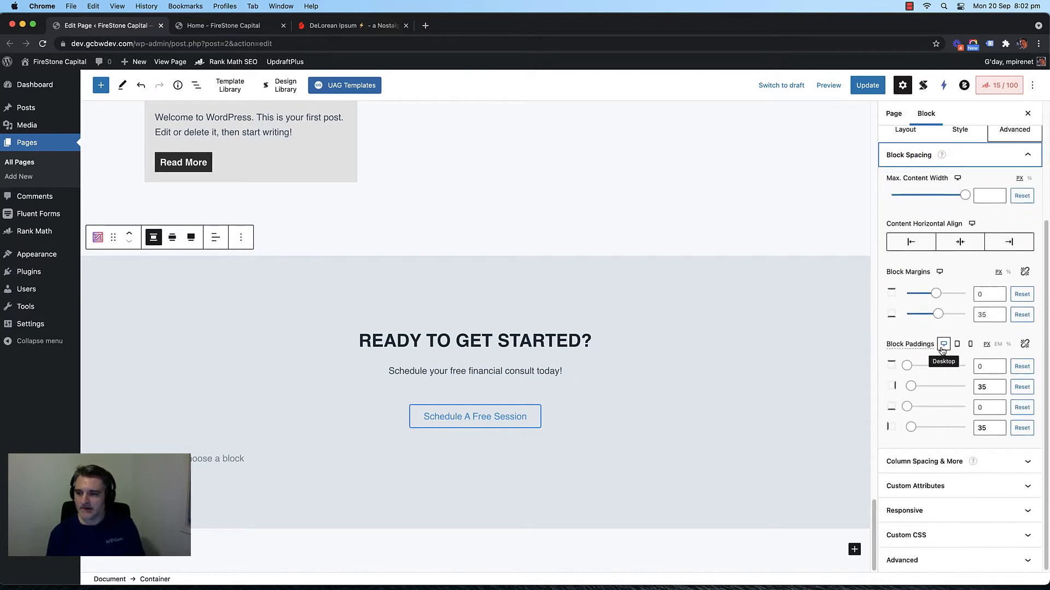
left_click(982, 367)
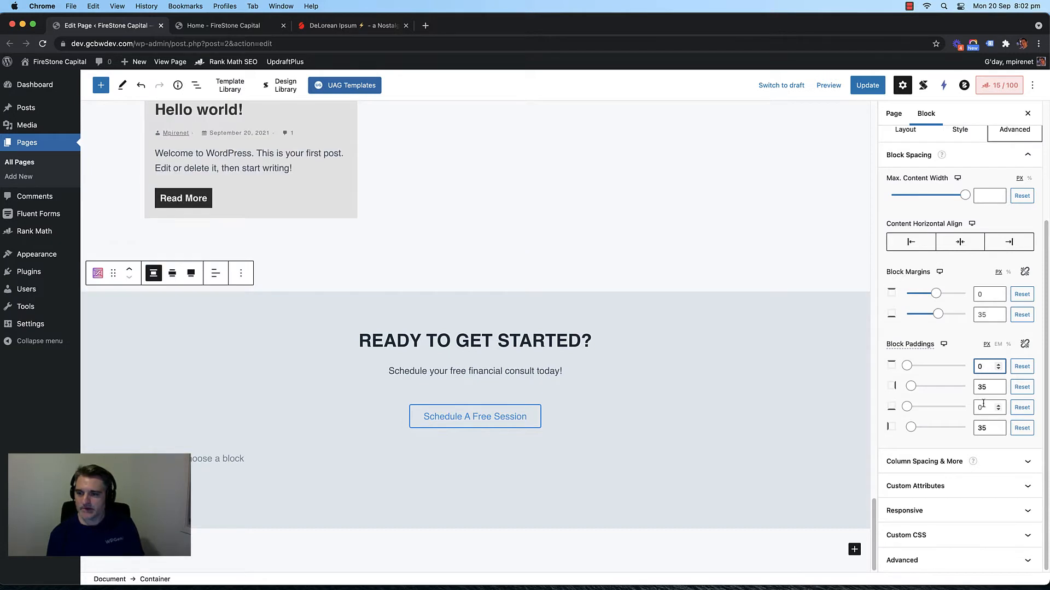
left_click(984, 404)
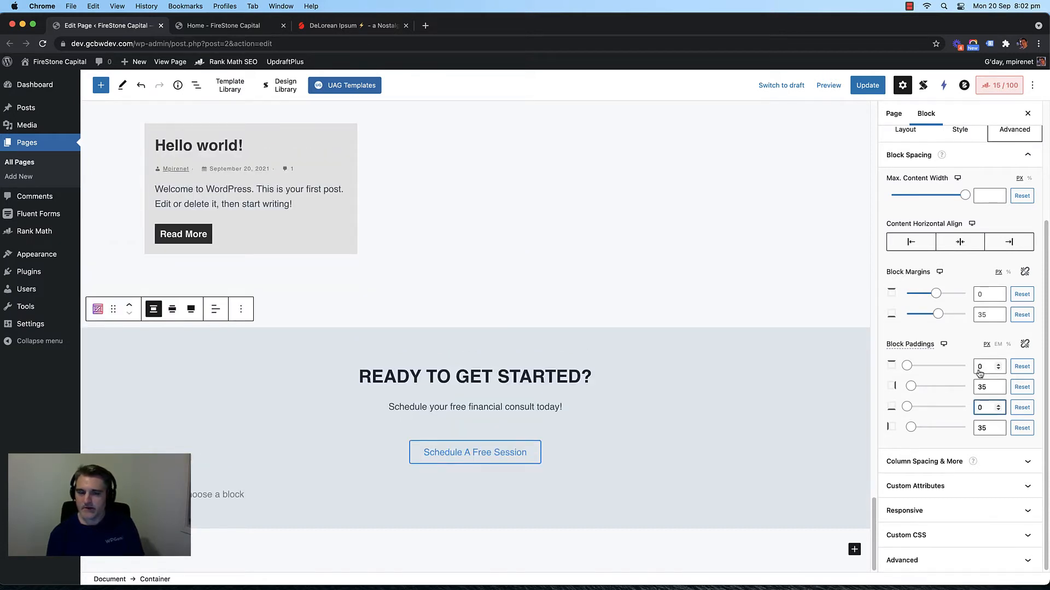
left_click(867, 85)
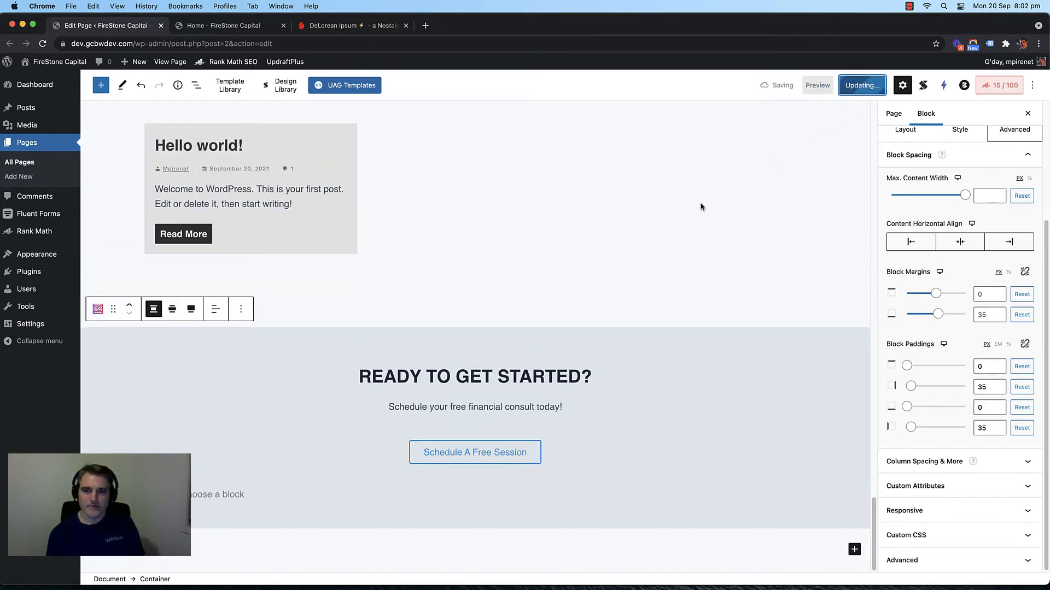
Step: Check the closing section on the live Home page
left_click(218, 28)
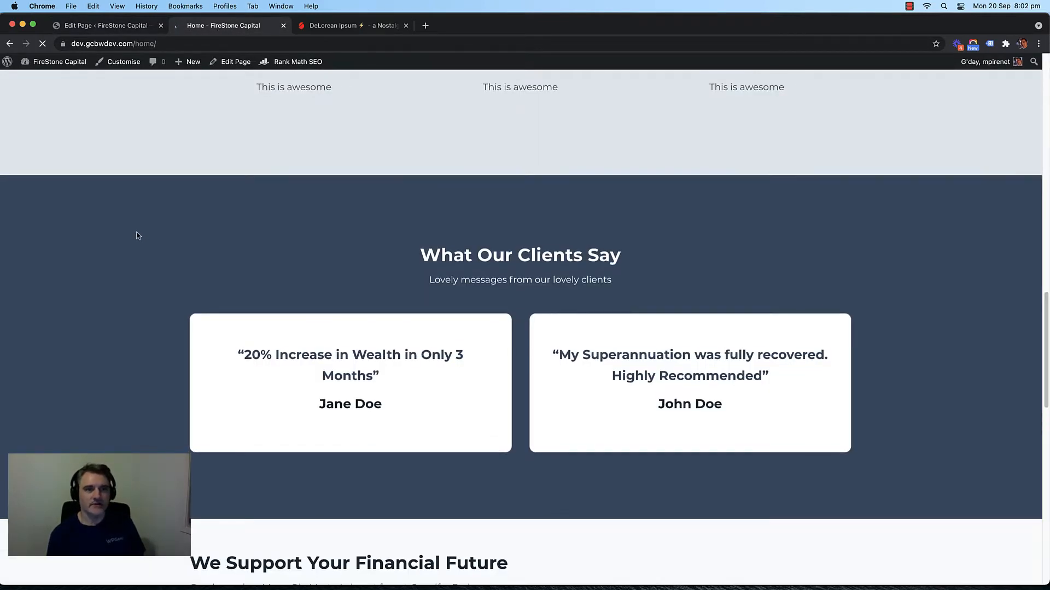
scroll(136, 234, "down", 10)
scroll(116, 234, "down", 1)
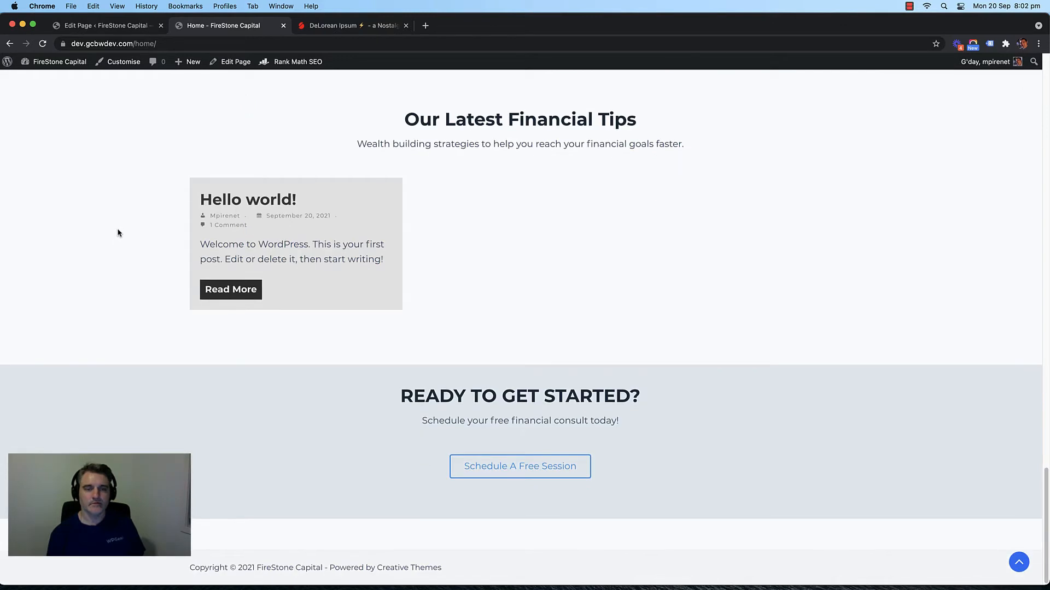
scroll(113, 239, "up", 2)
scroll(113, 239, "down", 2)
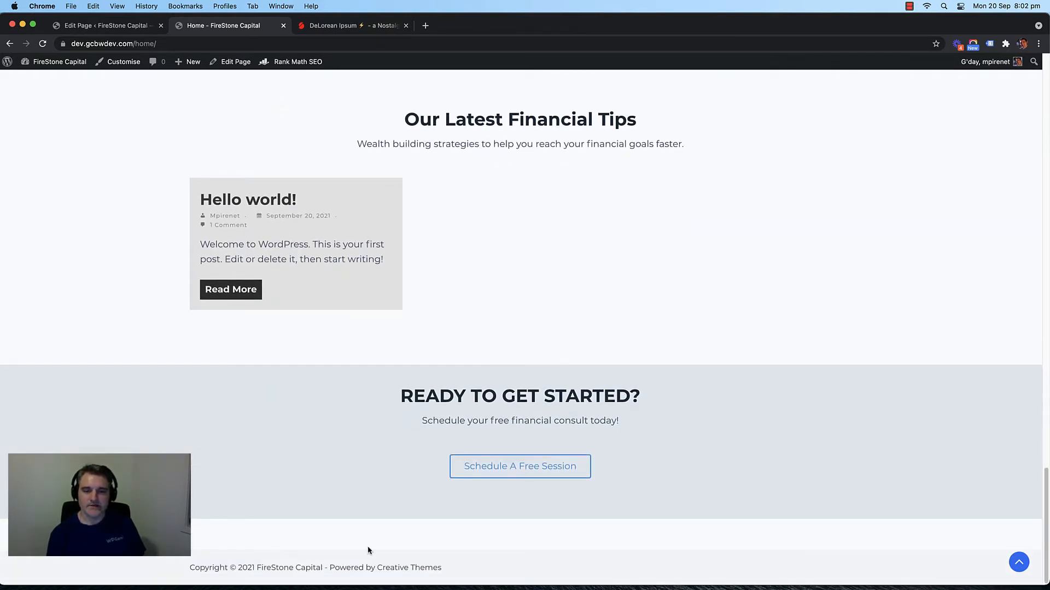
Step: Delete the empty paragraph under the Schedule A Free Session button and update the page
left_click(107, 26)
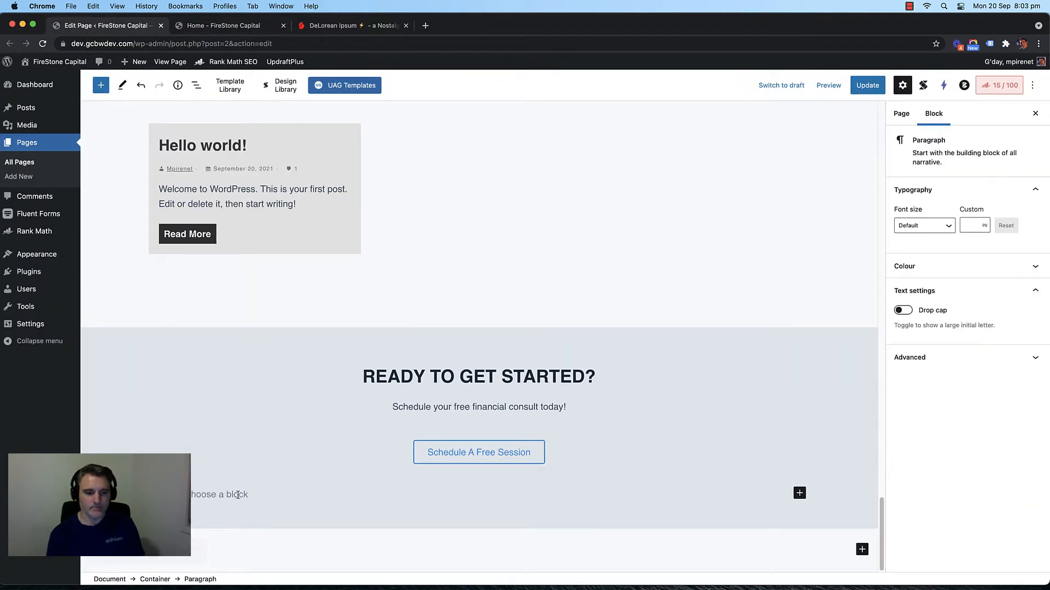
key("BackSpace")
left_click(590, 314)
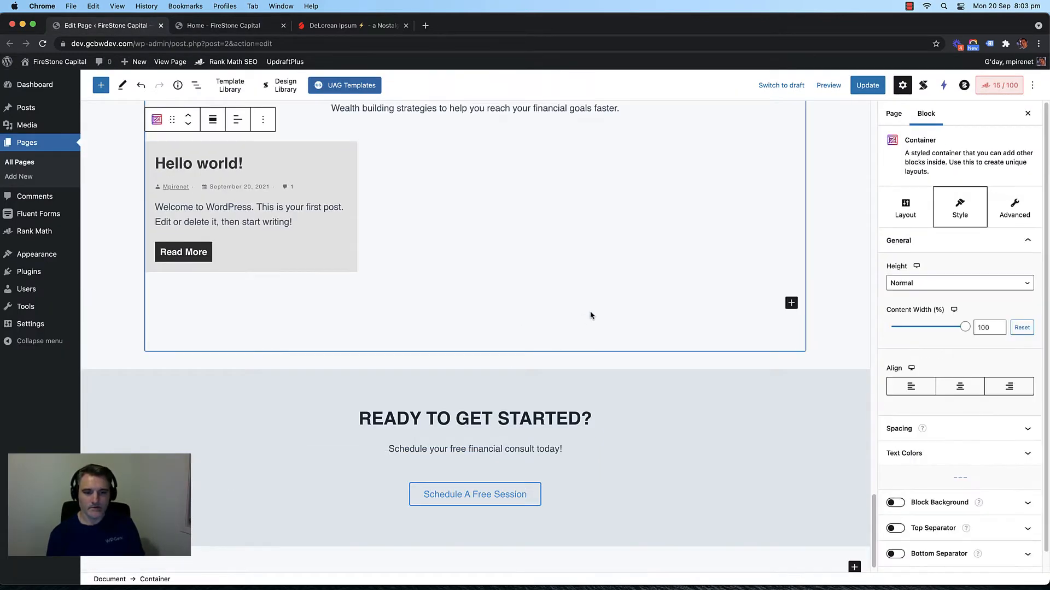
left_click(866, 85)
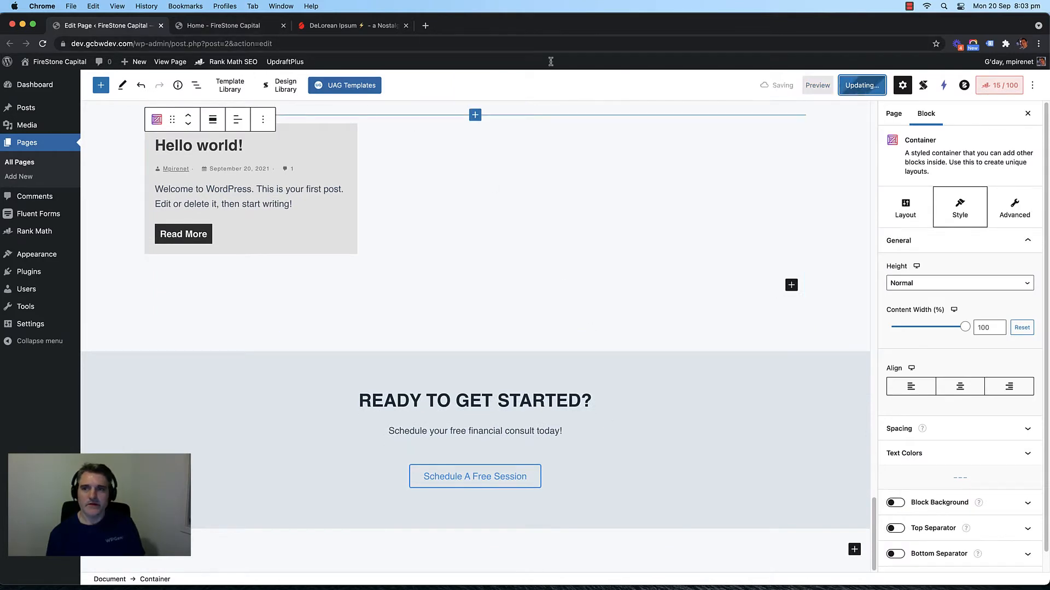
left_click(224, 26)
scroll(422, 272, "up", 3)
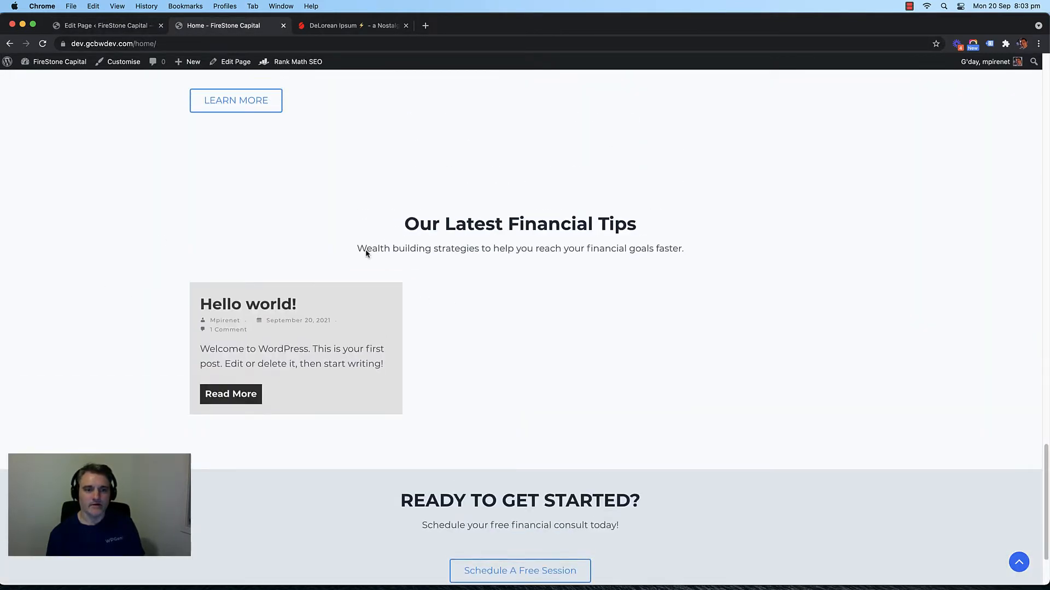
scroll(602, 383, "down", 3)
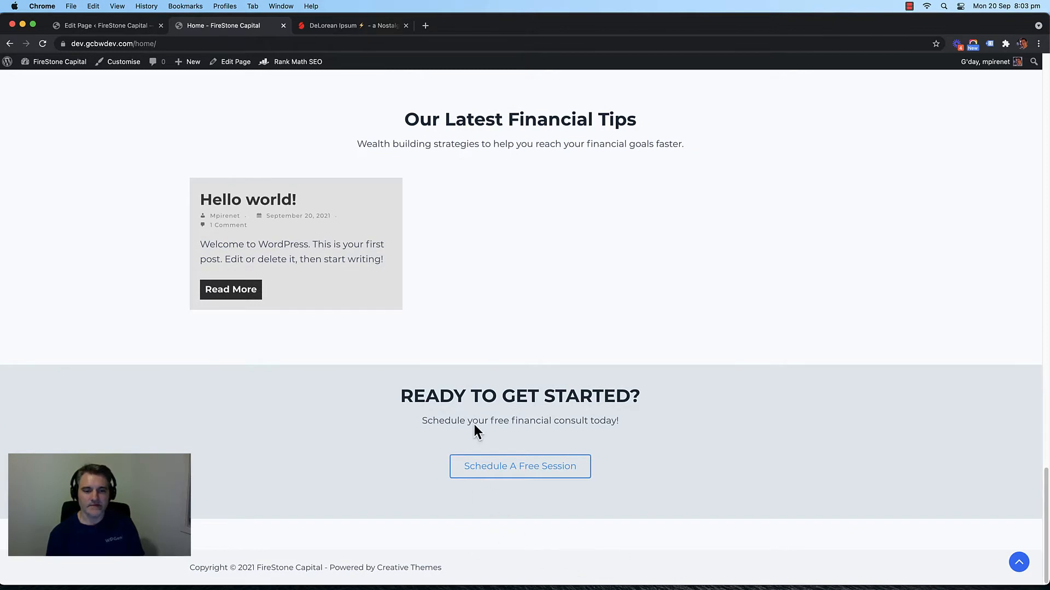
scroll(499, 274, "up", 5)
scroll(499, 274, "down", 5)
scroll(562, 337, "up", 5)
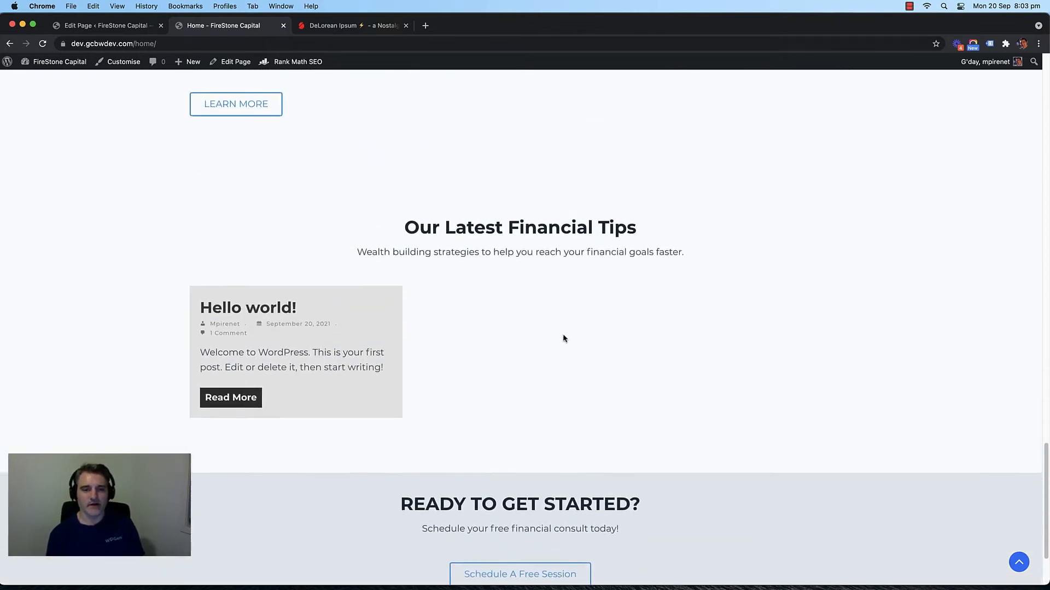
scroll(499, 340, "down", 5)
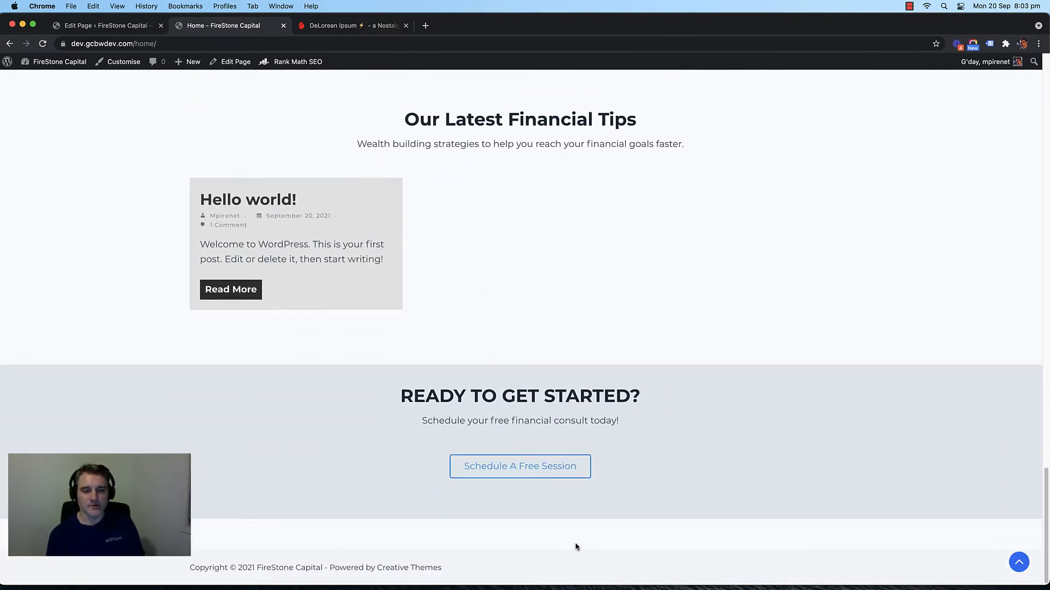
scroll(466, 295, "up", 5)
scroll(465, 298, "down", 4)
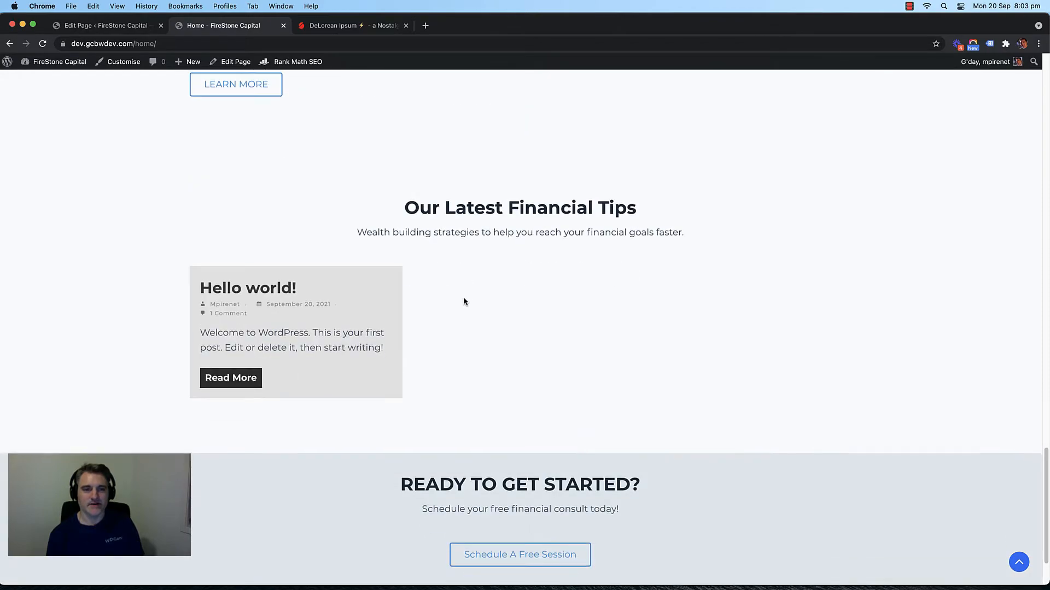
scroll(437, 299, "up", 5)
scroll(421, 299, "up", 20)
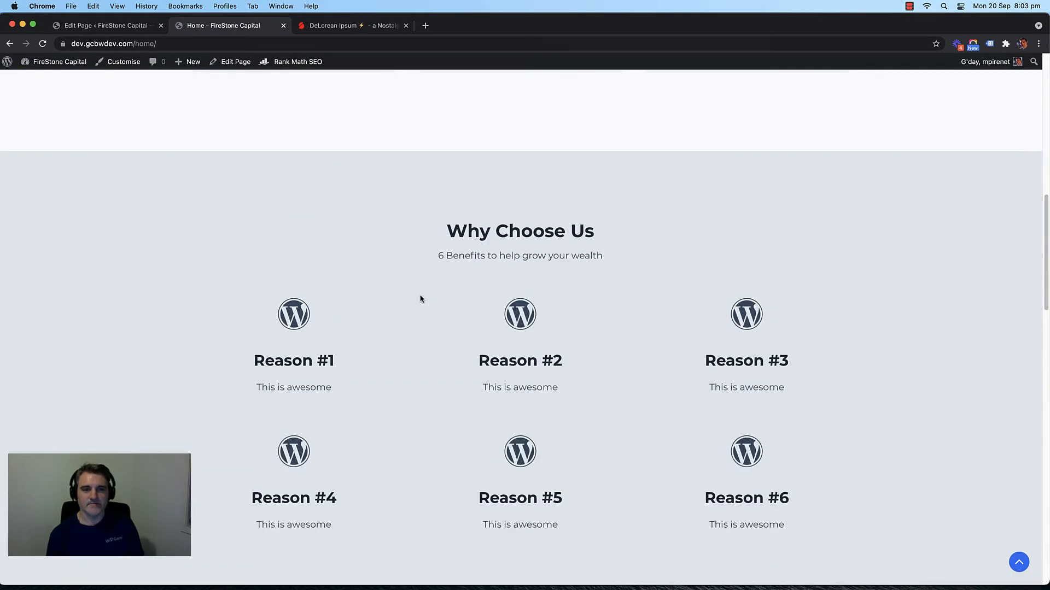
scroll(421, 298, "up", 3)
scroll(403, 302, "down", 20)
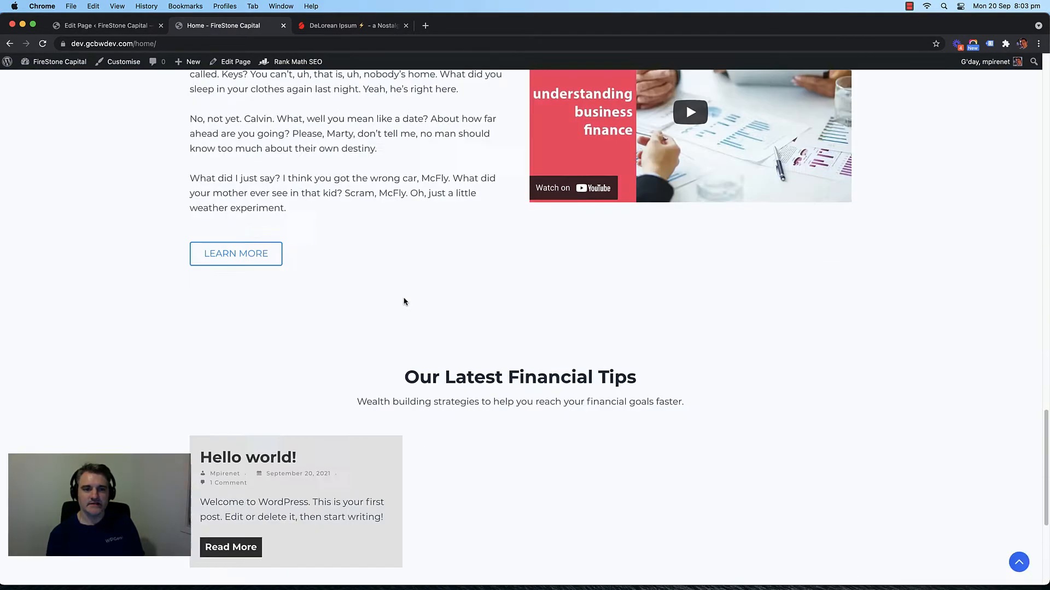
scroll(399, 295, "up", 20)
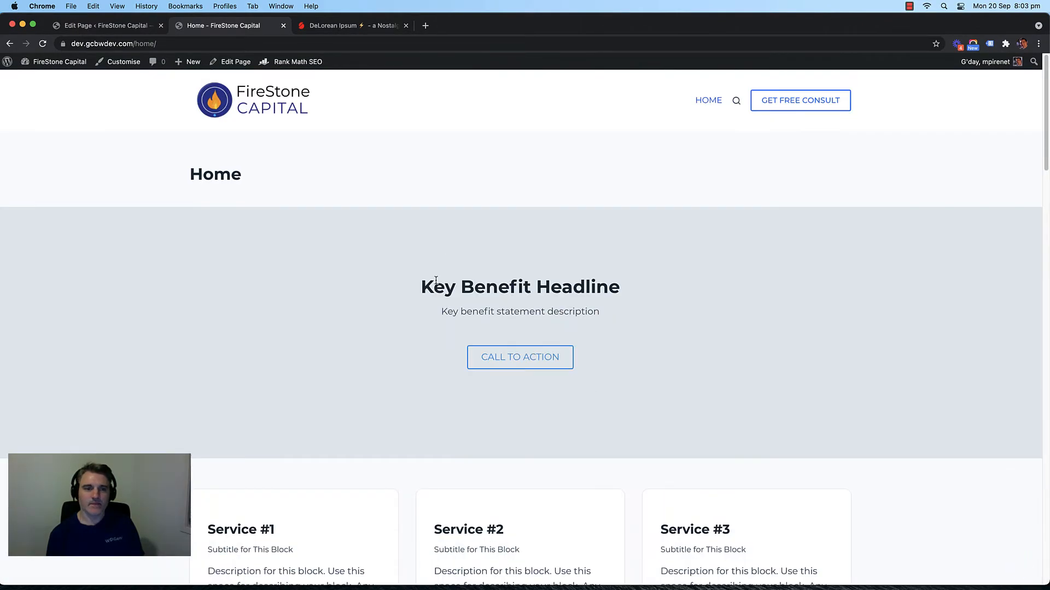
scroll(412, 264, "down", 12)
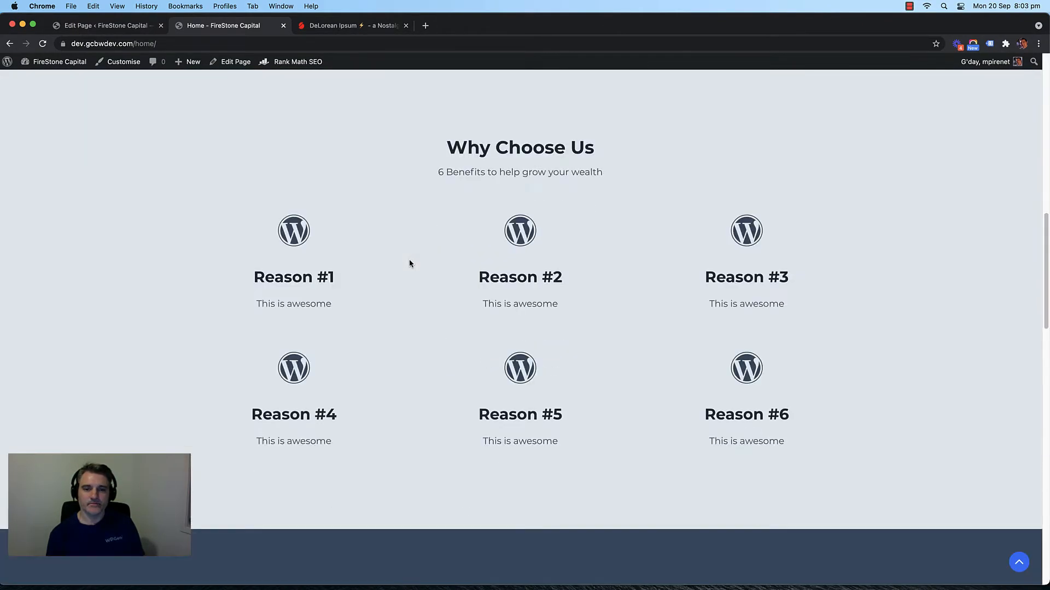
scroll(410, 262, "up", 12)
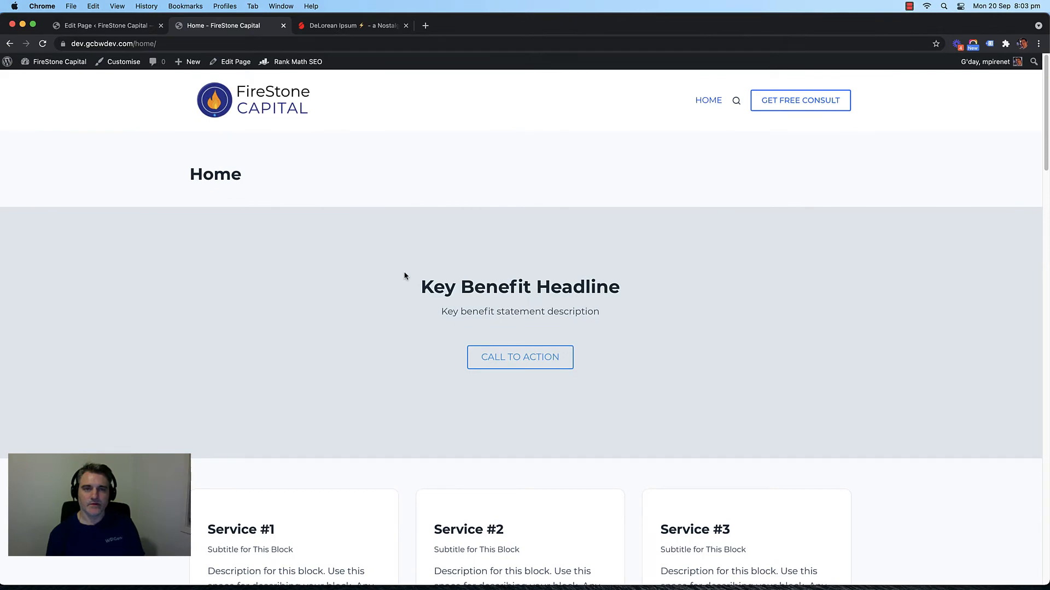
left_click(129, 25)
Step: Review the hero section on the live Home page
scroll(339, 309, "up", 4)
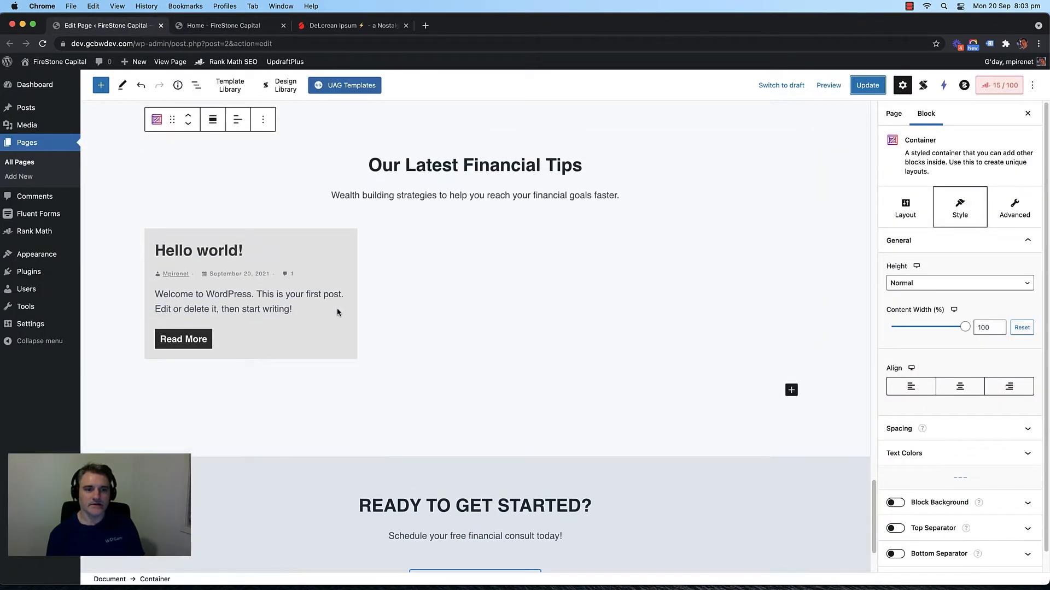
scroll(412, 298, "up", 20)
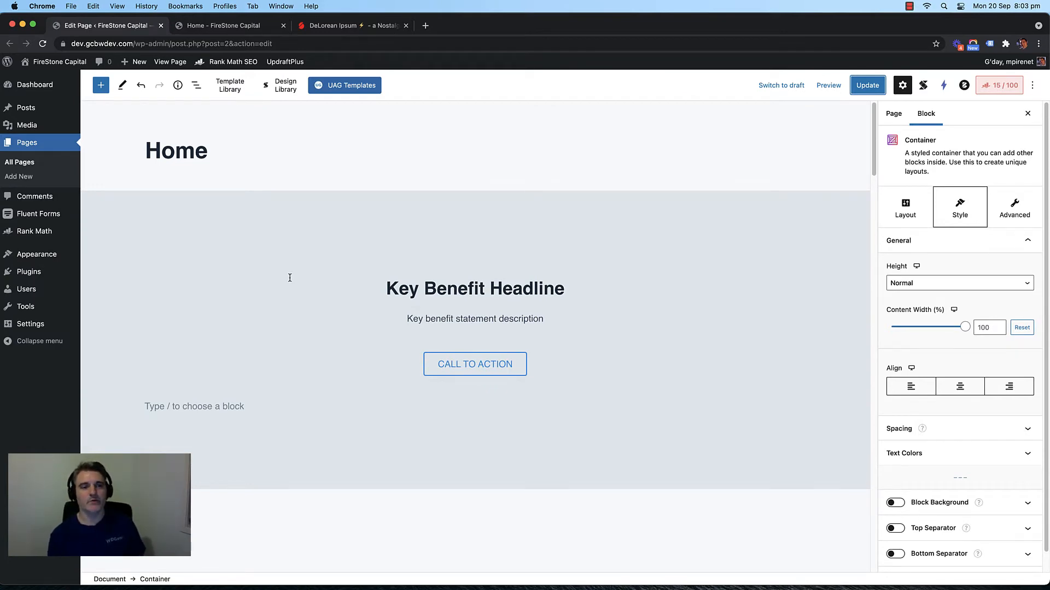
left_click(236, 27)
scroll(363, 205, "down", 4)
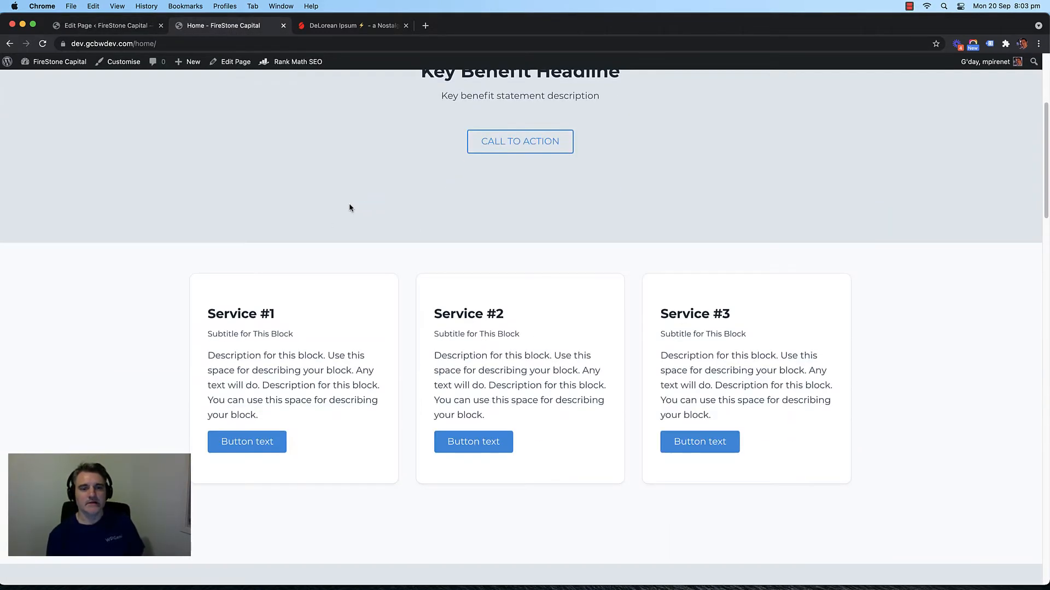
scroll(349, 209, "up", 4)
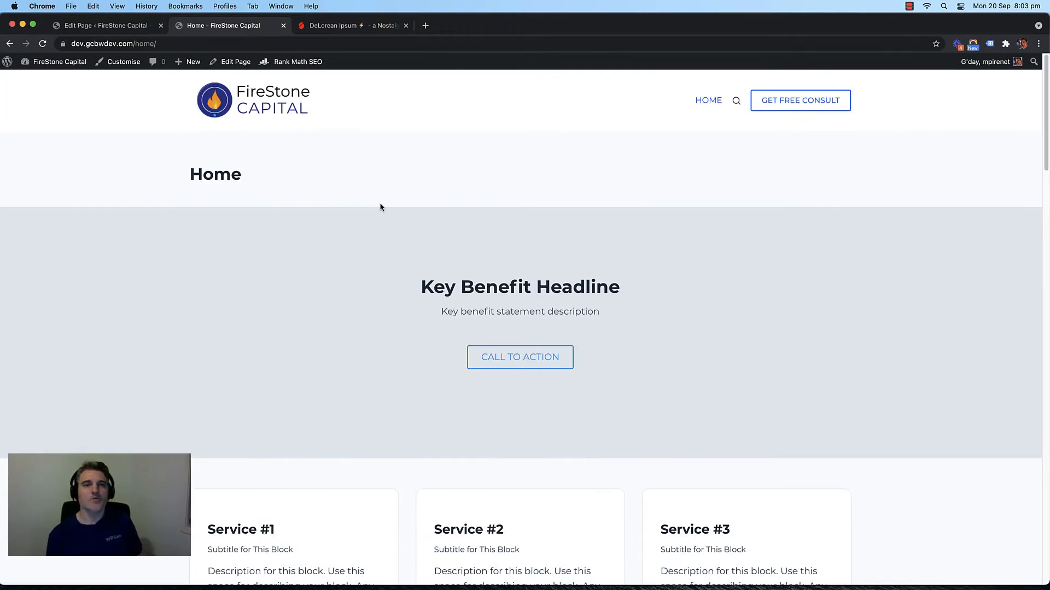
scroll(388, 216, "down", 1)
scroll(397, 221, "up", 1)
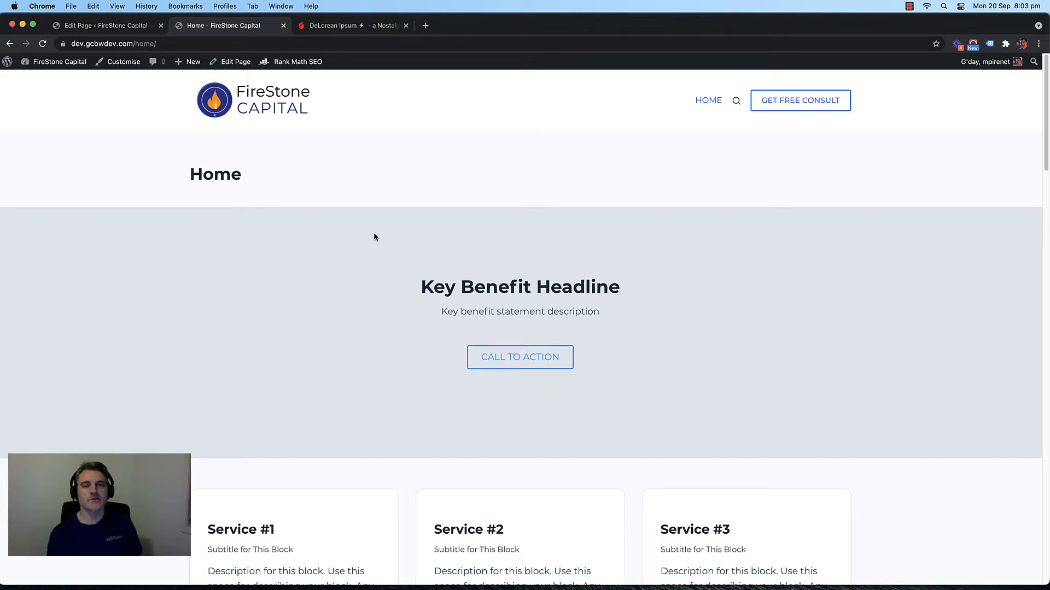
Step: Delete the empty paragraph under the hero's CALL TO ACTION button, save, and reload the live page
left_click(115, 29)
left_click(261, 404)
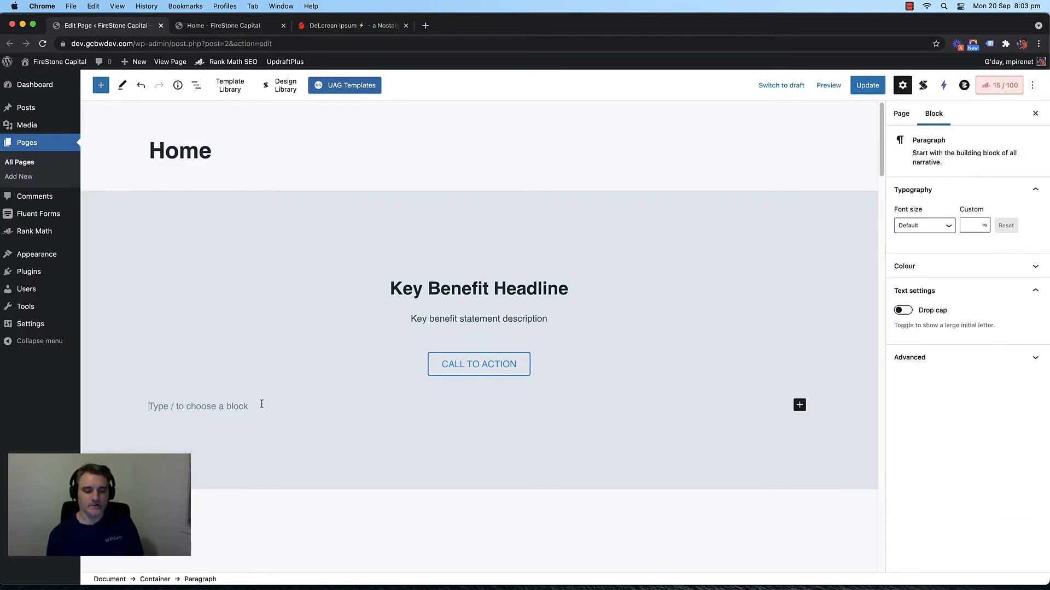
left_click(447, 374)
key("super+s")
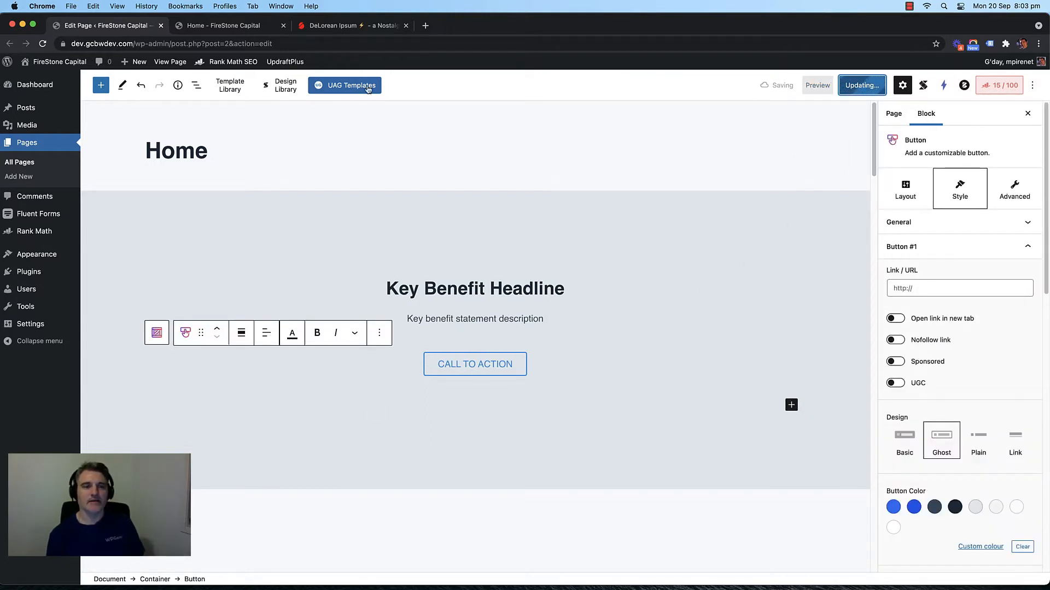
left_click(223, 27)
key("super+r")
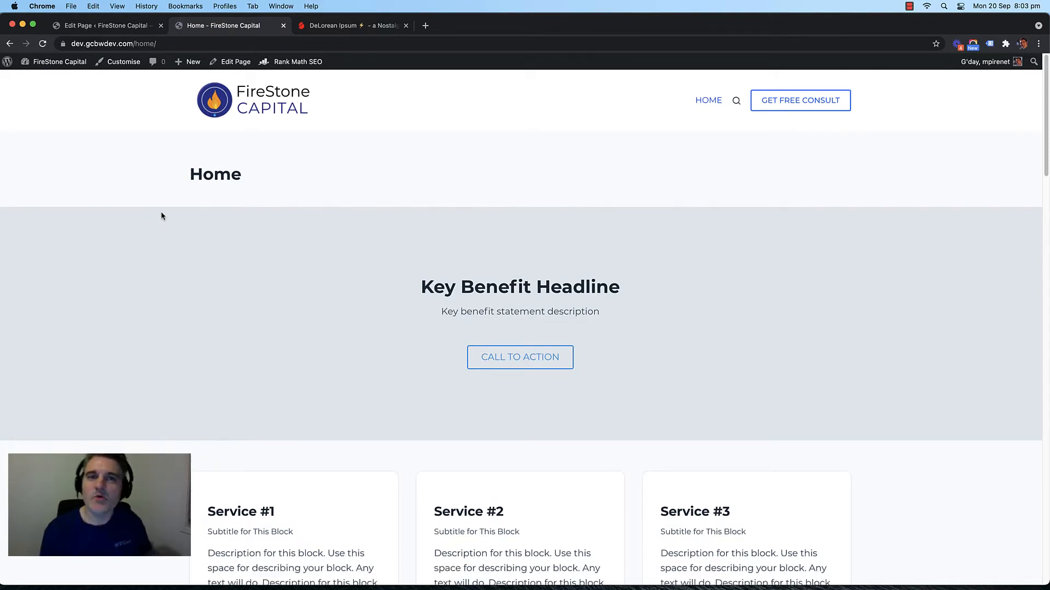
Step: Scroll through the shortened hero on the live page, then return to the Home page editor
scroll(161, 213, "down", 15)
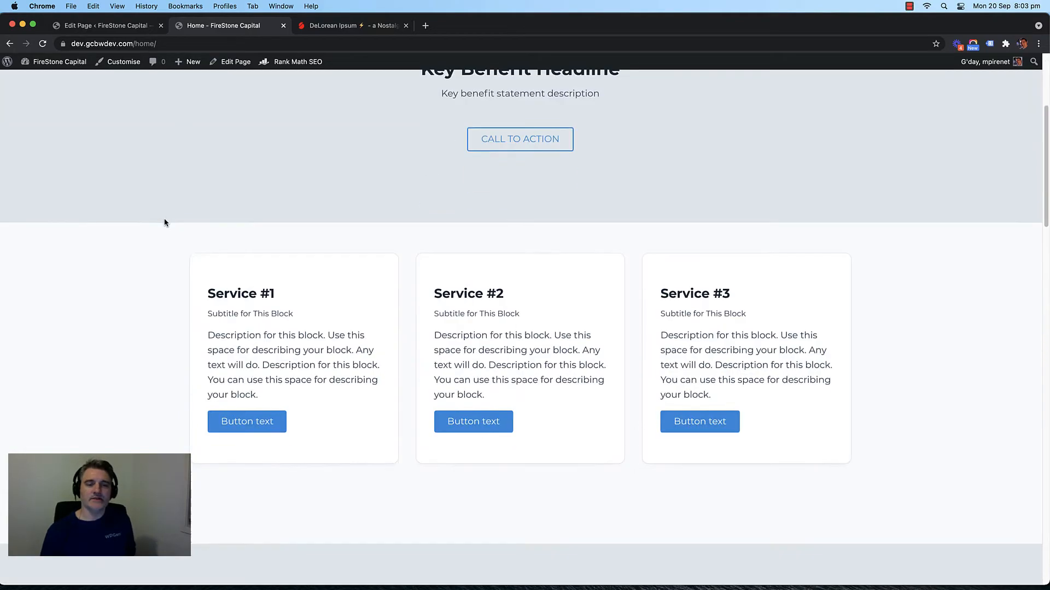
scroll(163, 229, "up", 4)
scroll(291, 176, "down", 4)
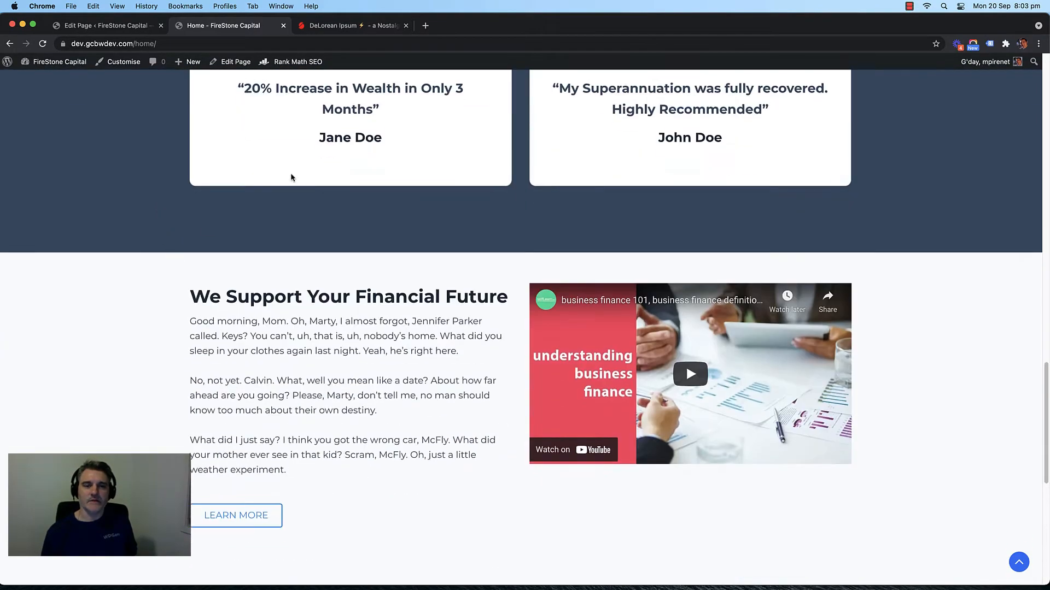
scroll(442, 152, "up", 2)
scroll(388, 402, "down", 1)
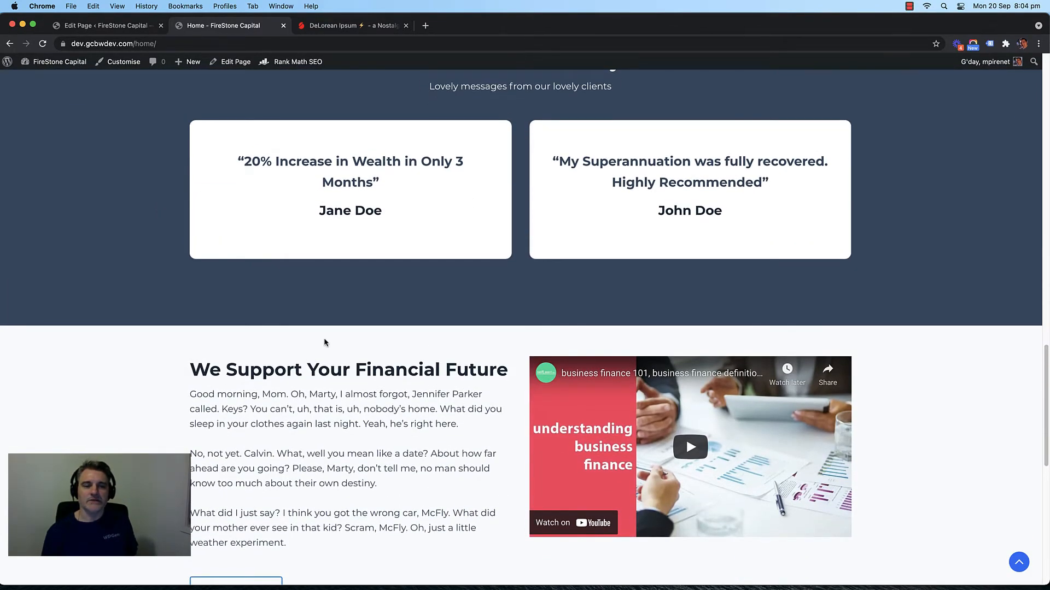
scroll(167, 281, "up", 10)
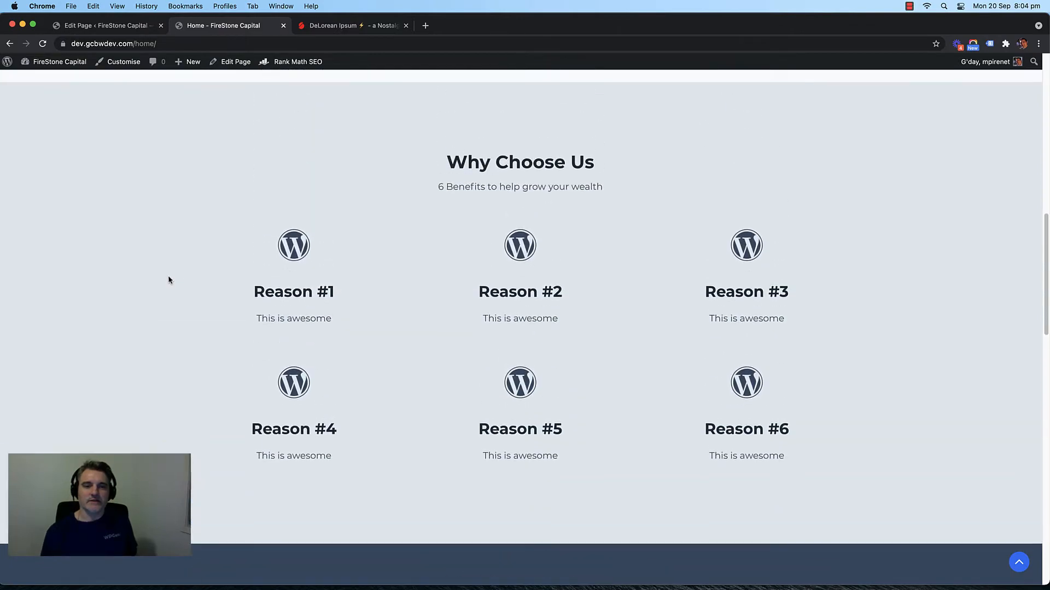
scroll(169, 280, "down", 10)
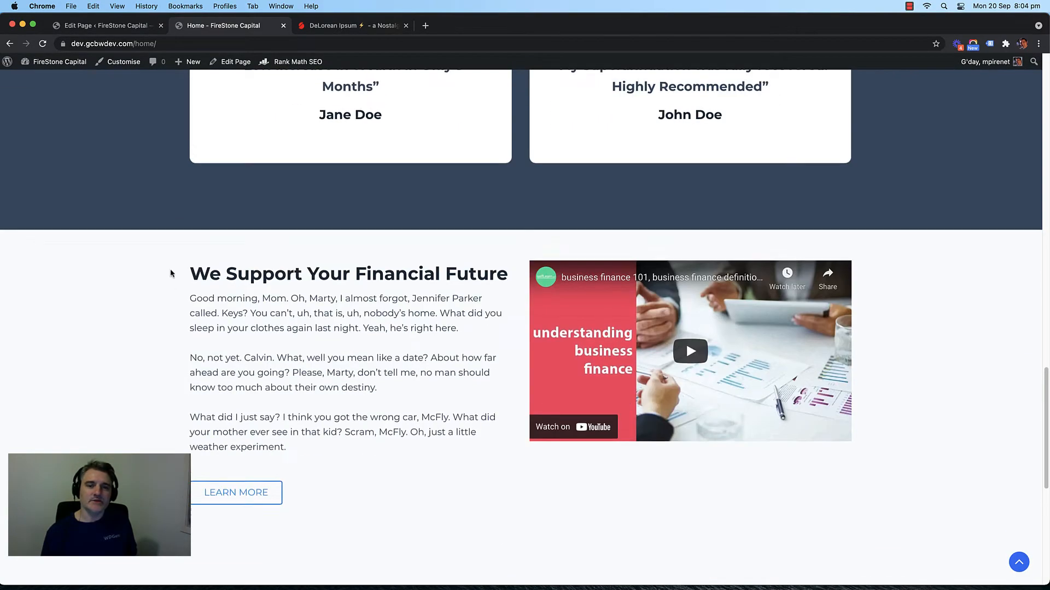
scroll(169, 271, "up", 10)
scroll(188, 293, "down", 3)
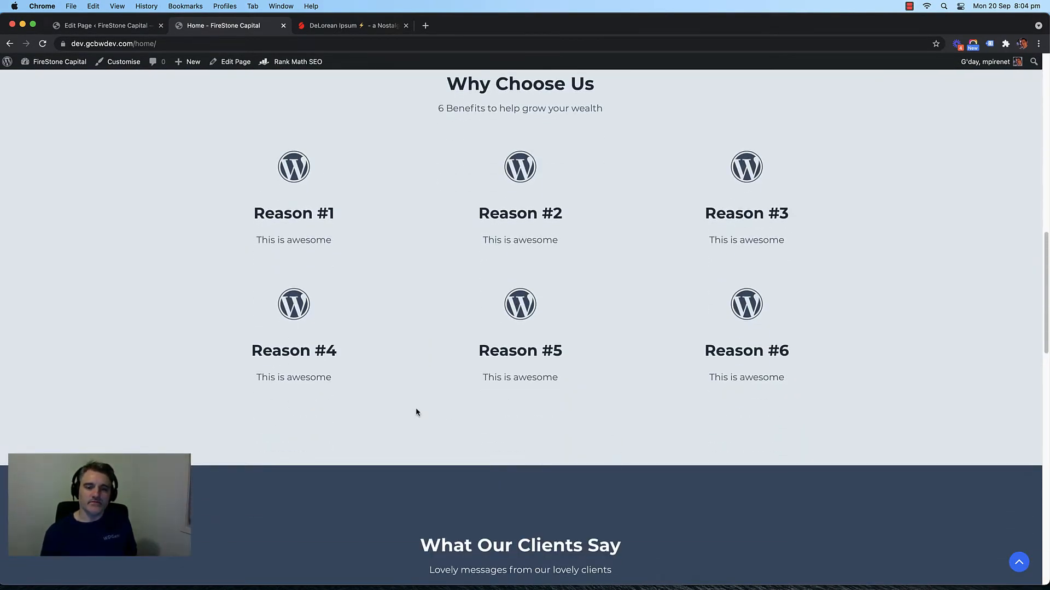
scroll(438, 399, "up", 10)
scroll(492, 377, "down", 10)
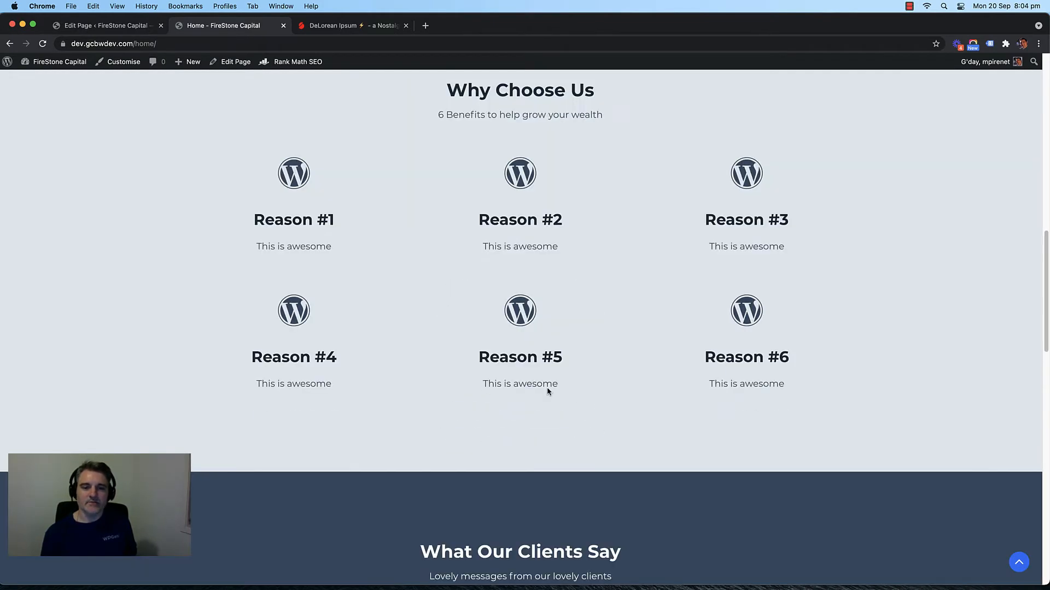
scroll(546, 422, "down", 1)
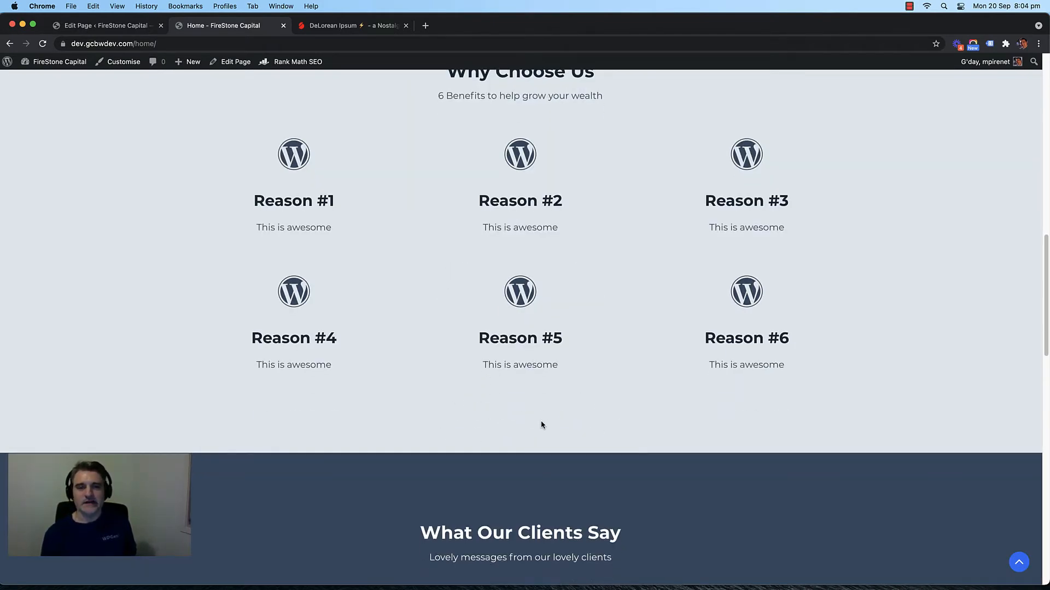
scroll(429, 230, "up", 6)
scroll(576, 370, "down", 5)
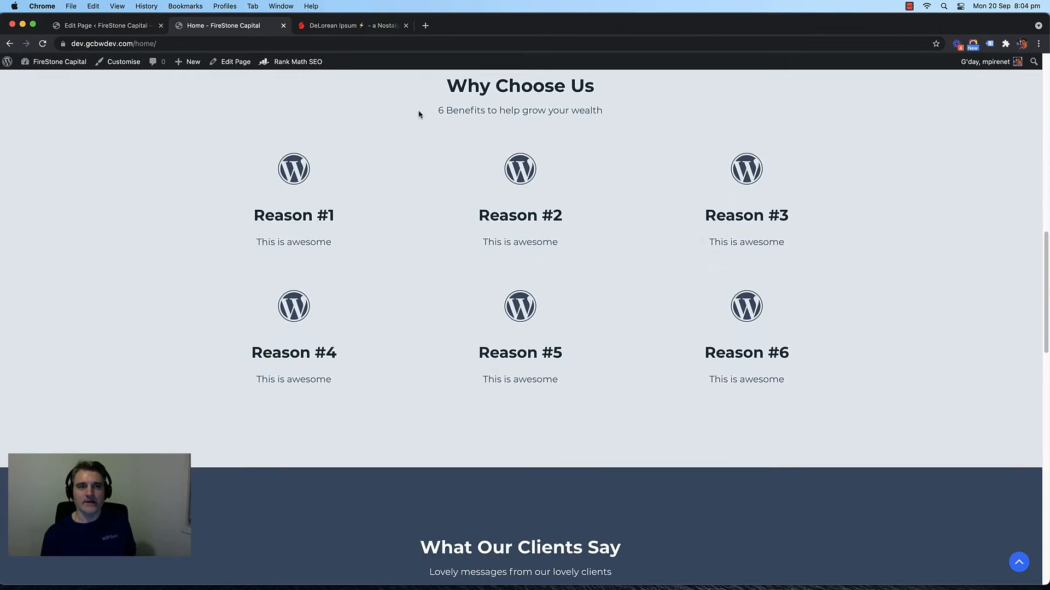
left_click(95, 27)
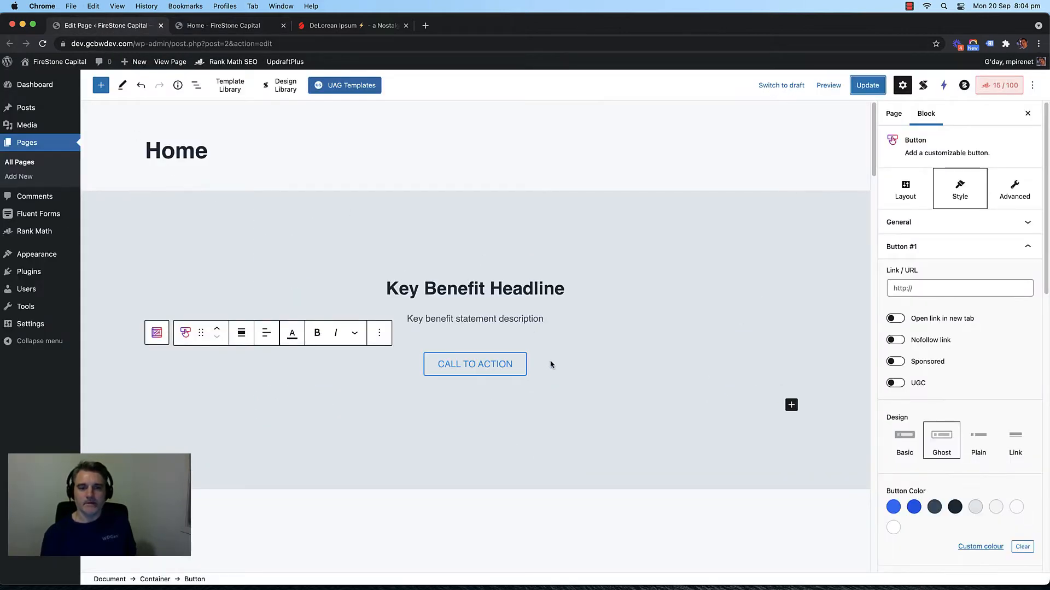
Step: Copy the hero's CALL TO ACTION button and add a paragraph inside the Why Choose Us container
left_click(292, 334)
left_click(298, 387)
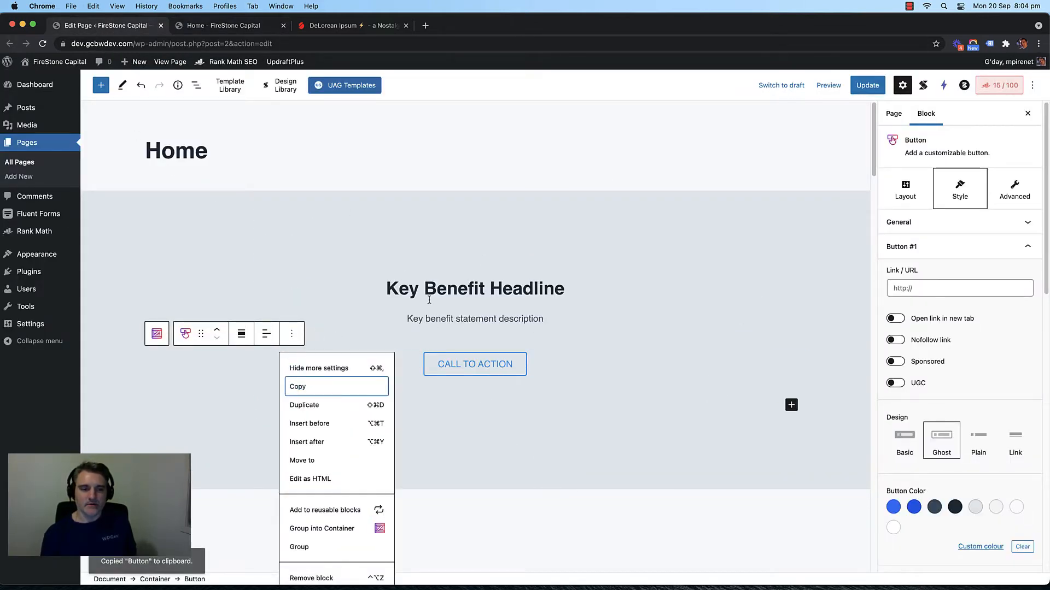
scroll(420, 285, "down", 15)
scroll(393, 286, "down", 8)
left_click(494, 339)
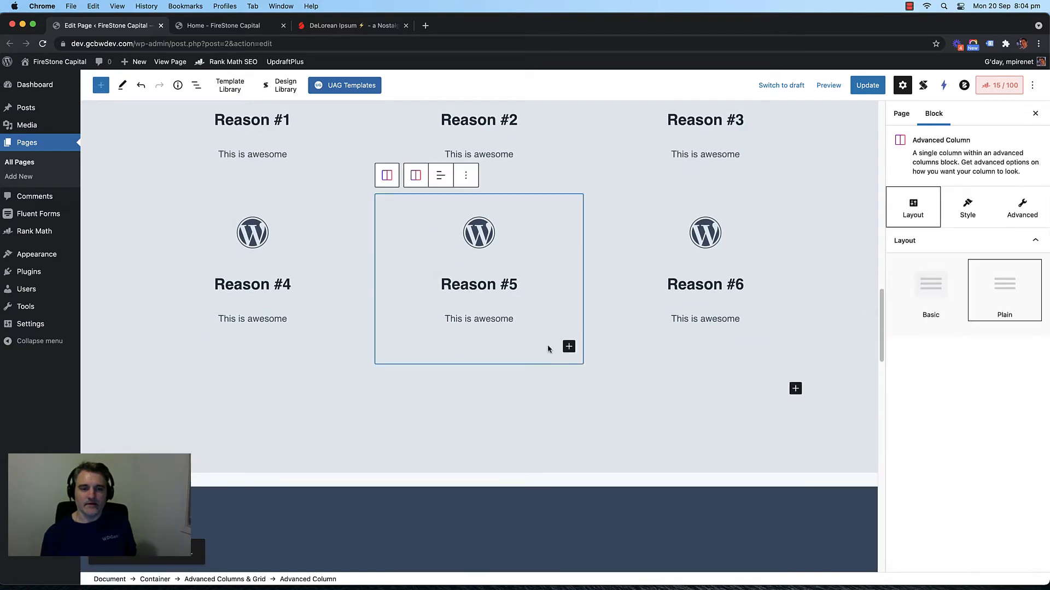
left_click(513, 371)
left_click(791, 364)
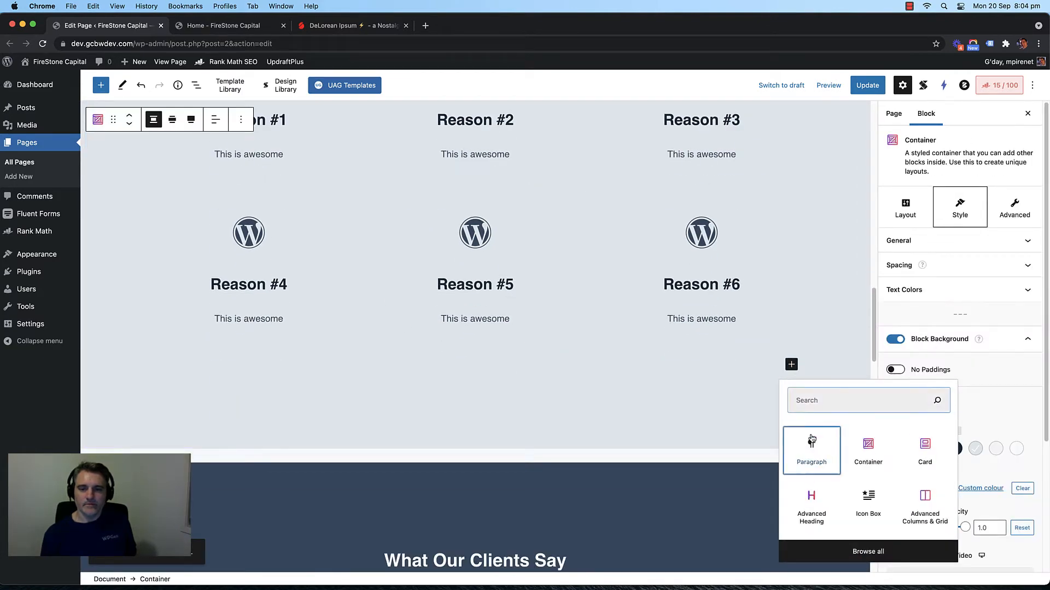
left_click(810, 446)
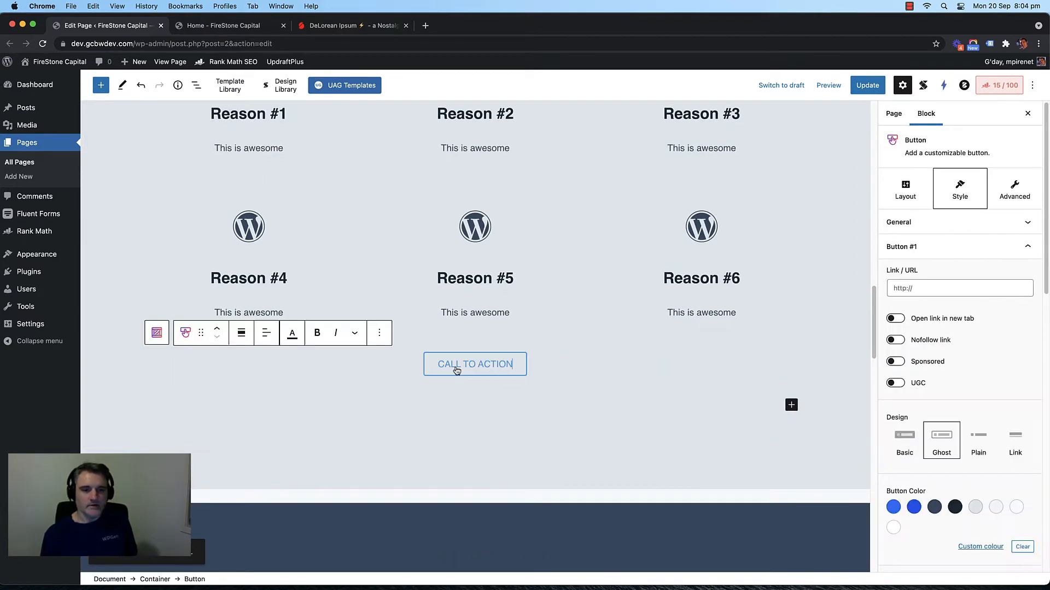
Step: Remove the leftover empty paragraph below the pasted button, update, and reload the live page
scroll(575, 368, "down", 3)
left_click(444, 331)
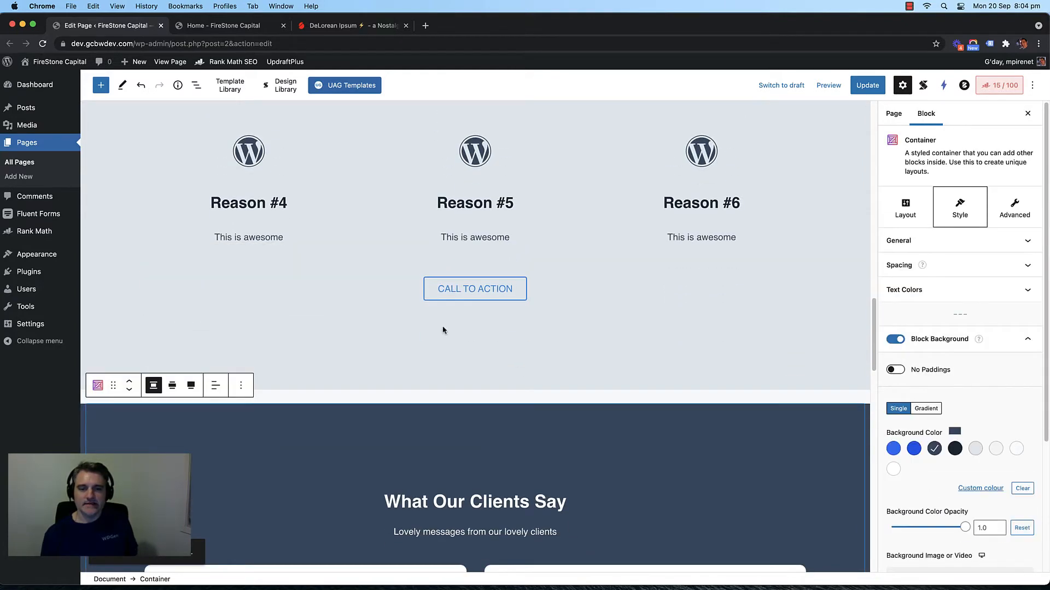
left_click(365, 326)
left_click(319, 322)
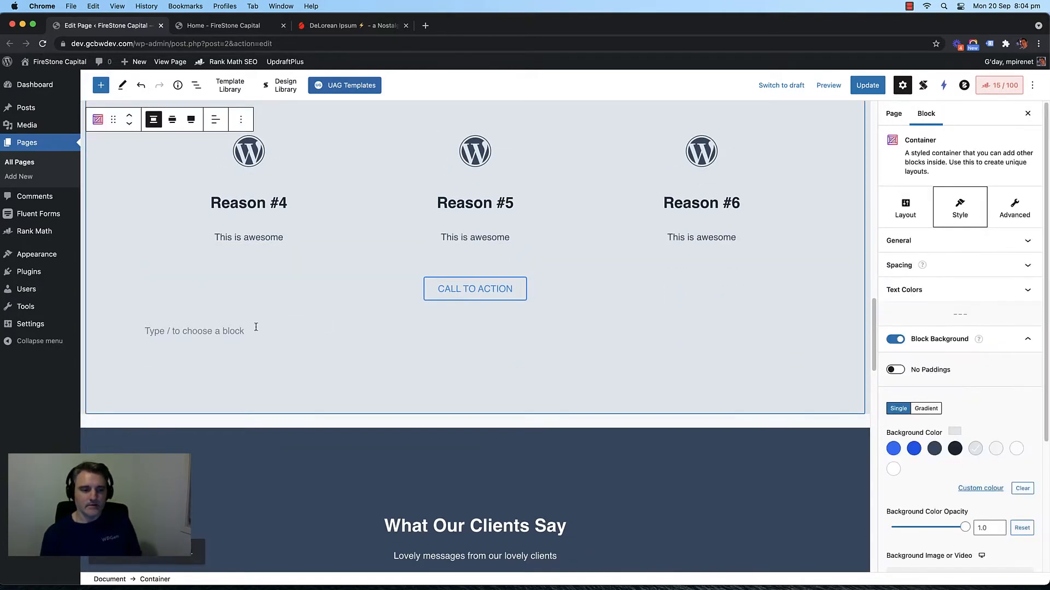
left_click(227, 327)
key("BackSpace")
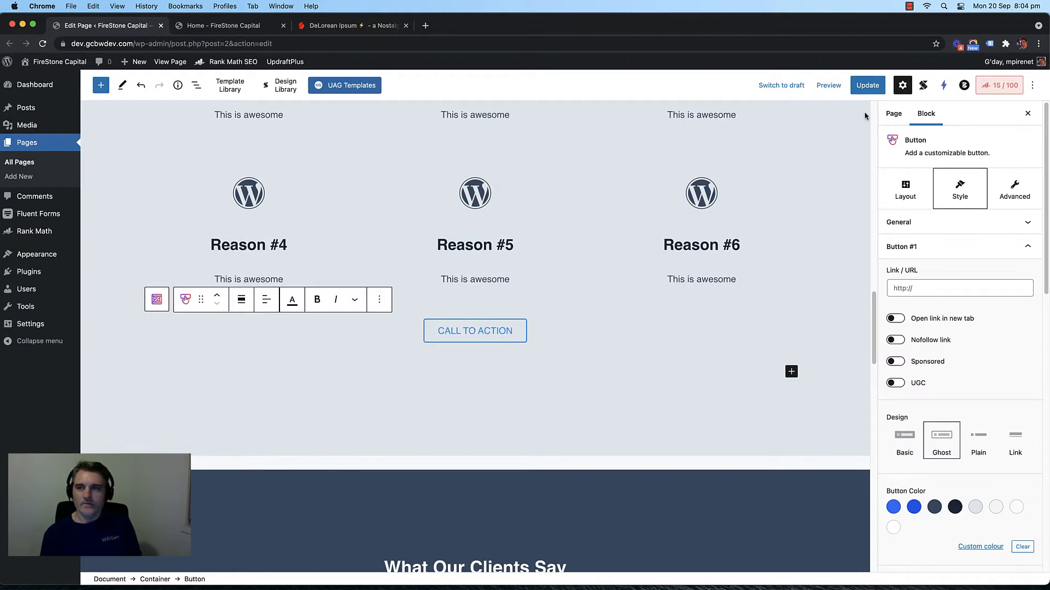
left_click(866, 82)
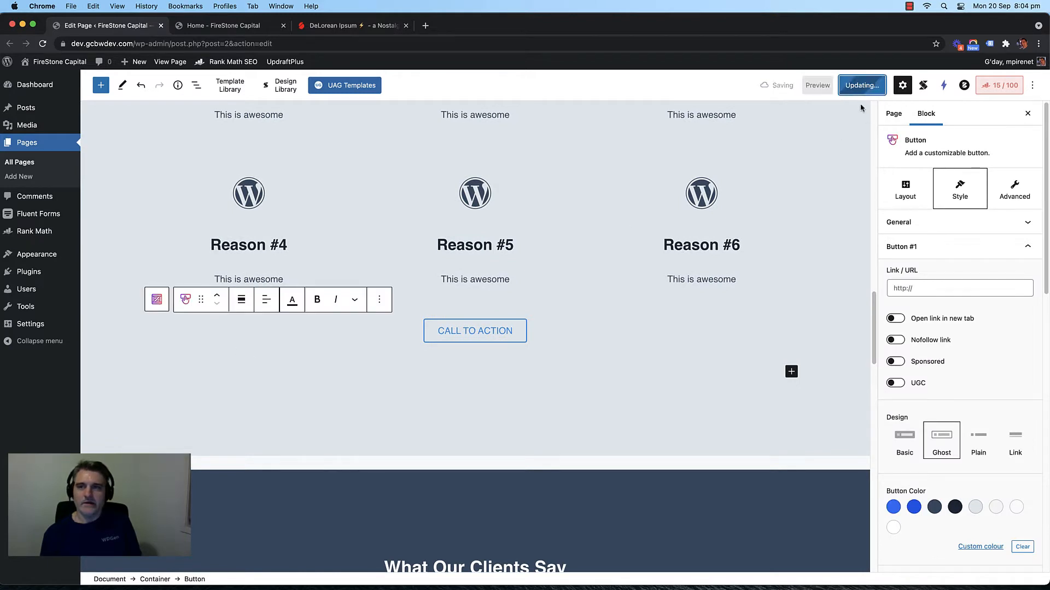
left_click(228, 27)
key("super+r")
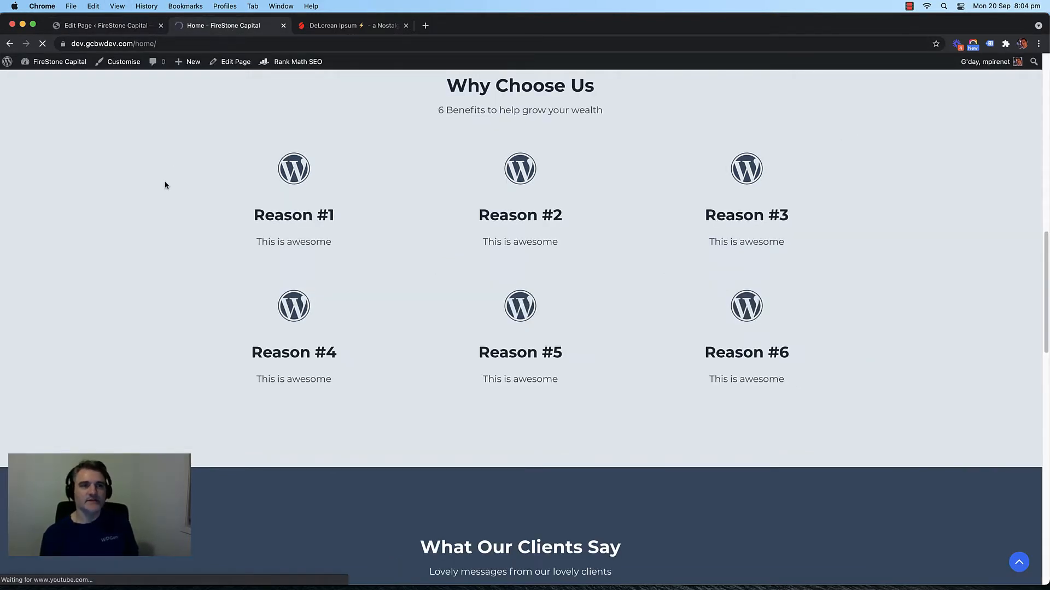
scroll(162, 218, "down", 9)
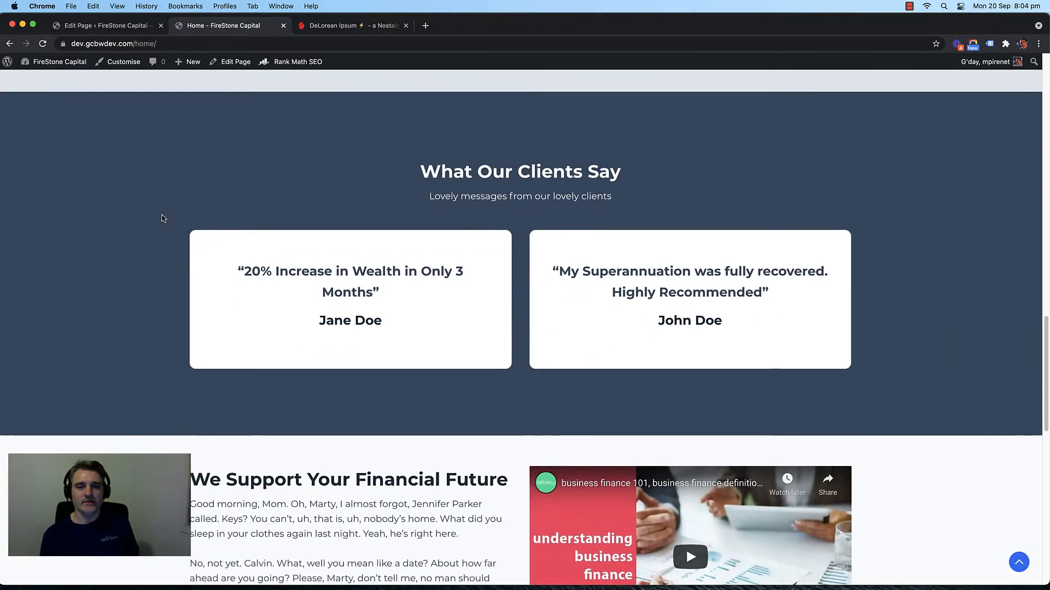
scroll(143, 214, "up", 1)
scroll(137, 216, "down", 8)
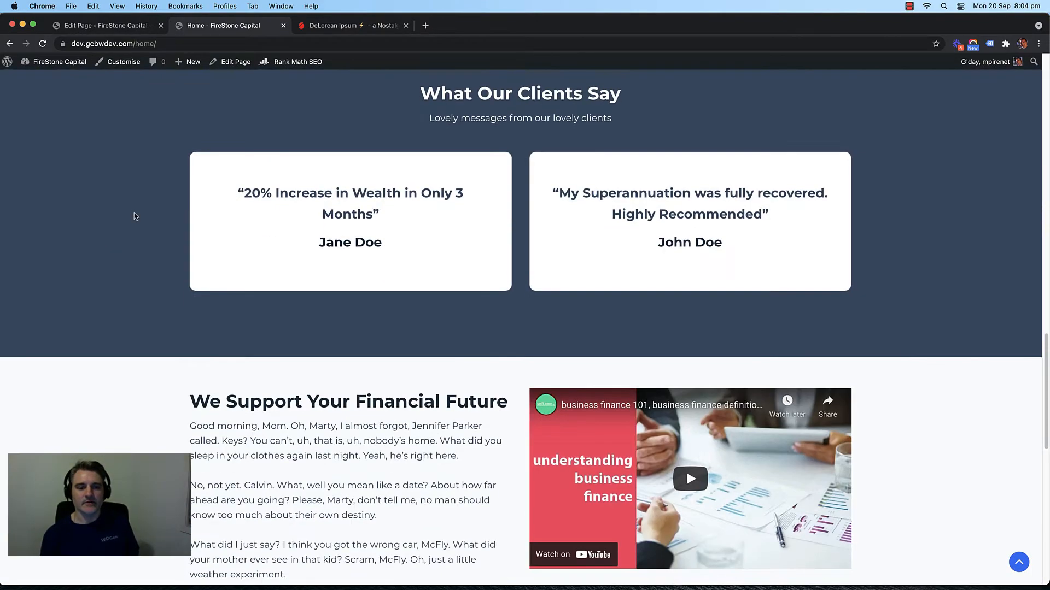
scroll(135, 216, "up", 15)
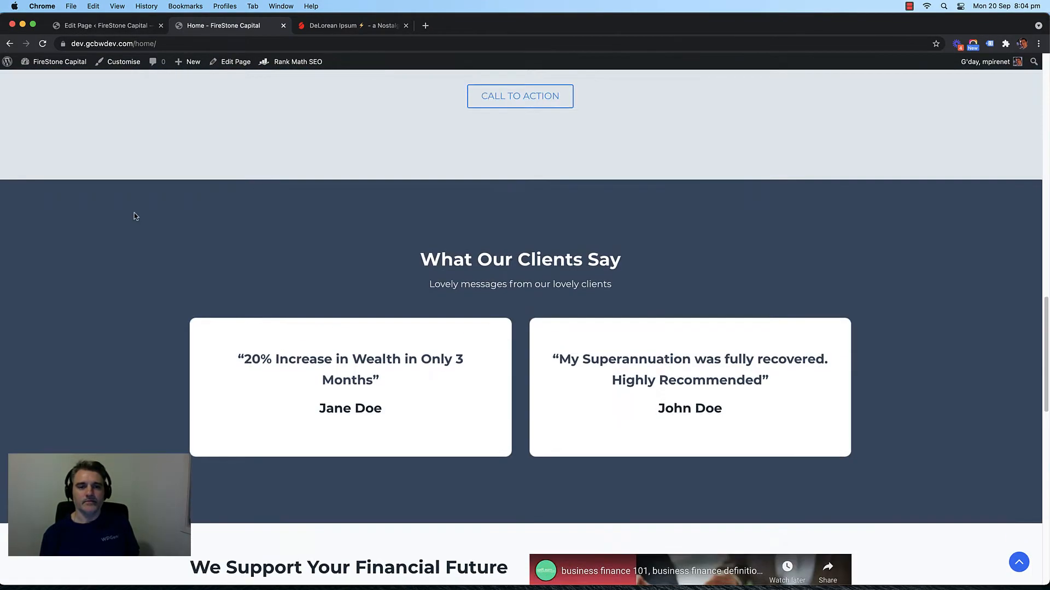
scroll(135, 217, "down", 7)
scroll(135, 217, "down", 4)
scroll(134, 216, "up", 2)
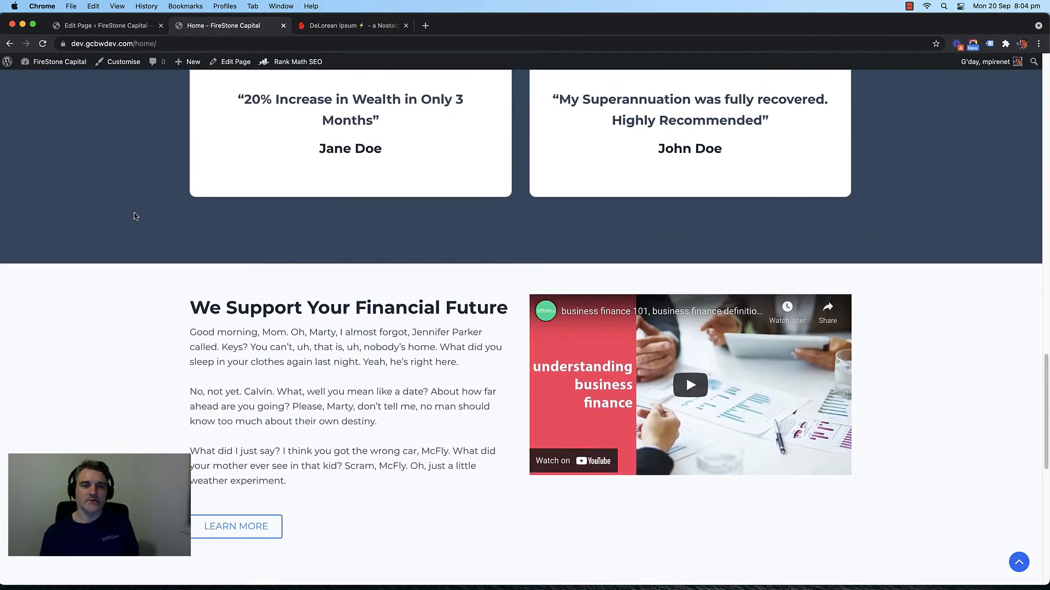
scroll(135, 216, "down", 7)
scroll(134, 216, "down", 4)
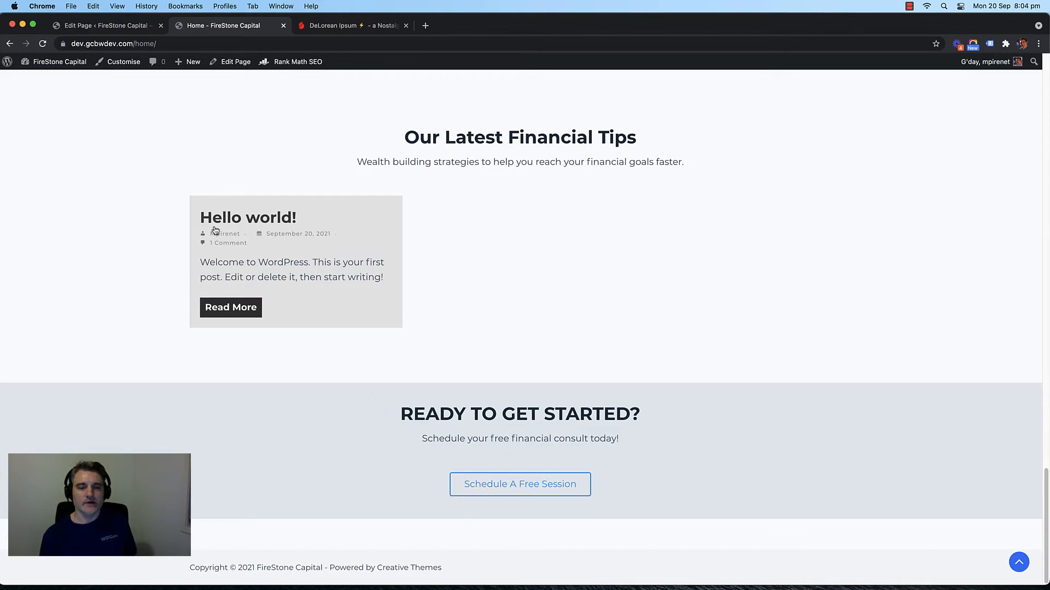
scroll(194, 227, "up", 15)
scroll(328, 283, "down", 5)
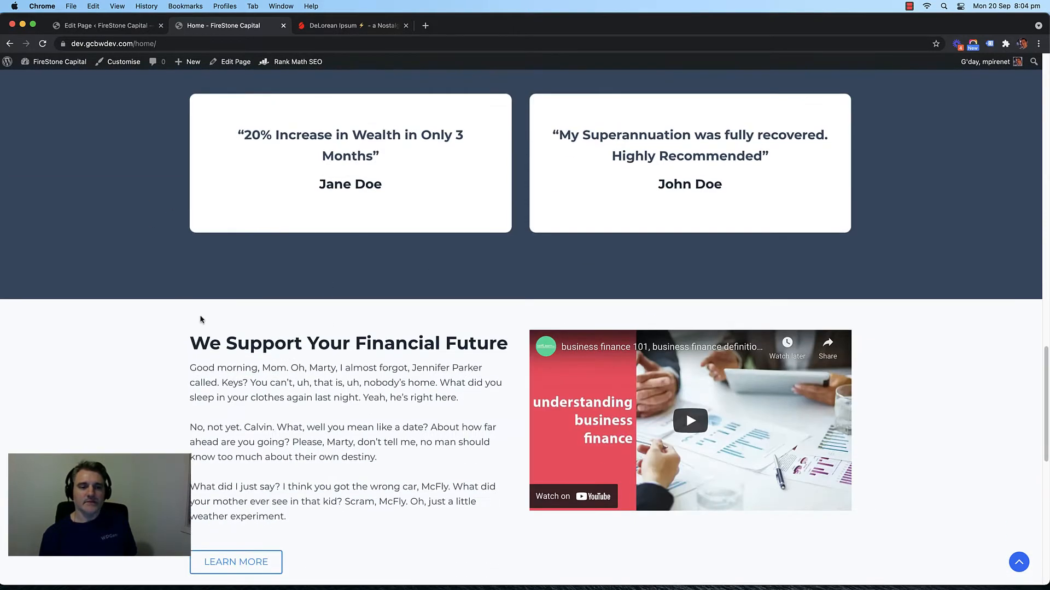
scroll(105, 246, "up", 2)
scroll(106, 246, "down", 2)
scroll(131, 157, "up", 1)
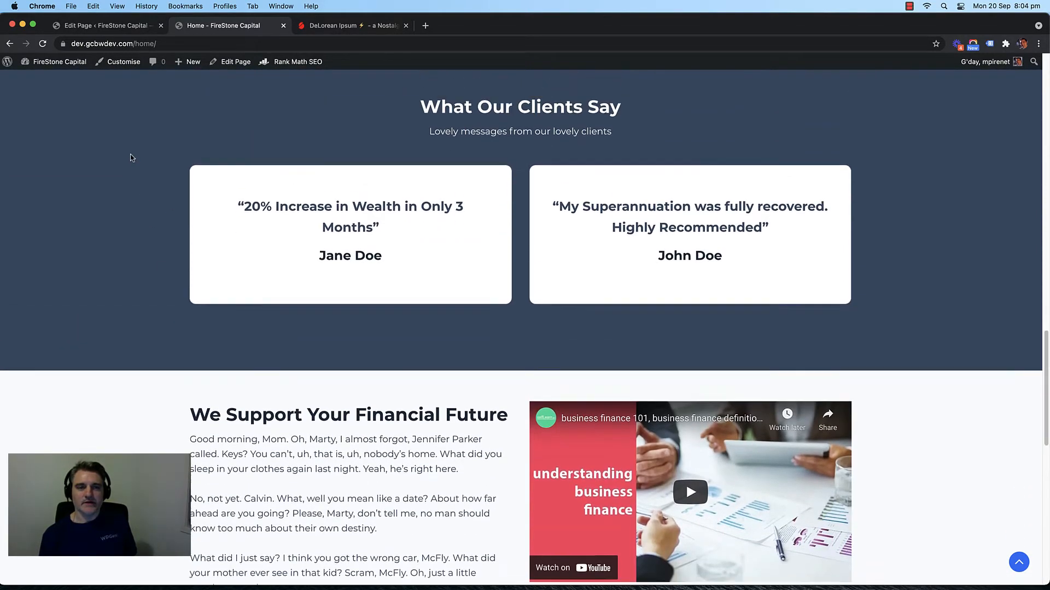
scroll(116, 212, "up", 1)
scroll(168, 394, "down", 2)
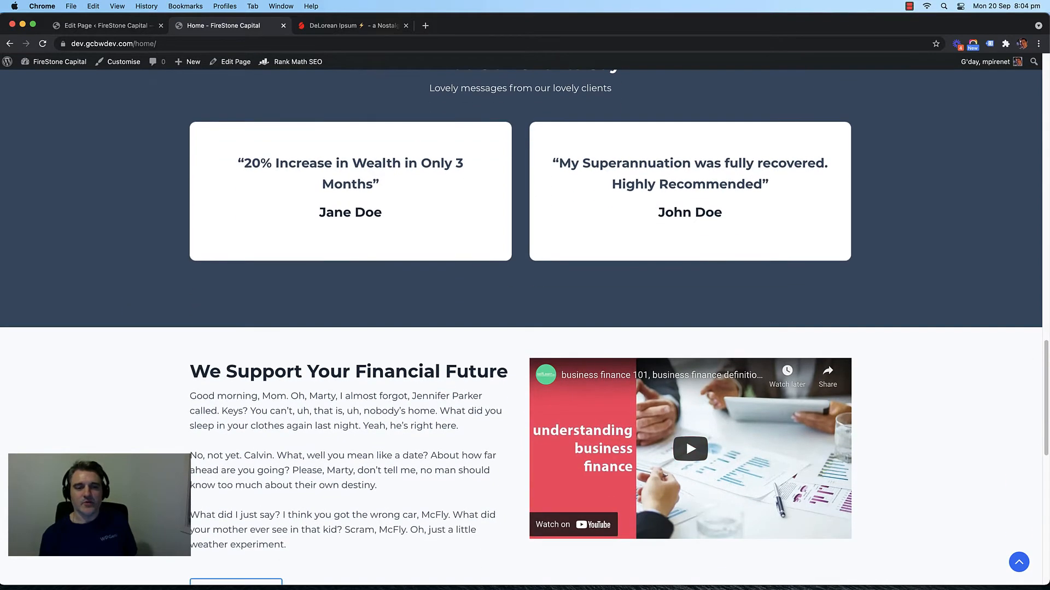
scroll(158, 298, "up", 1)
scroll(138, 284, "down", 1)
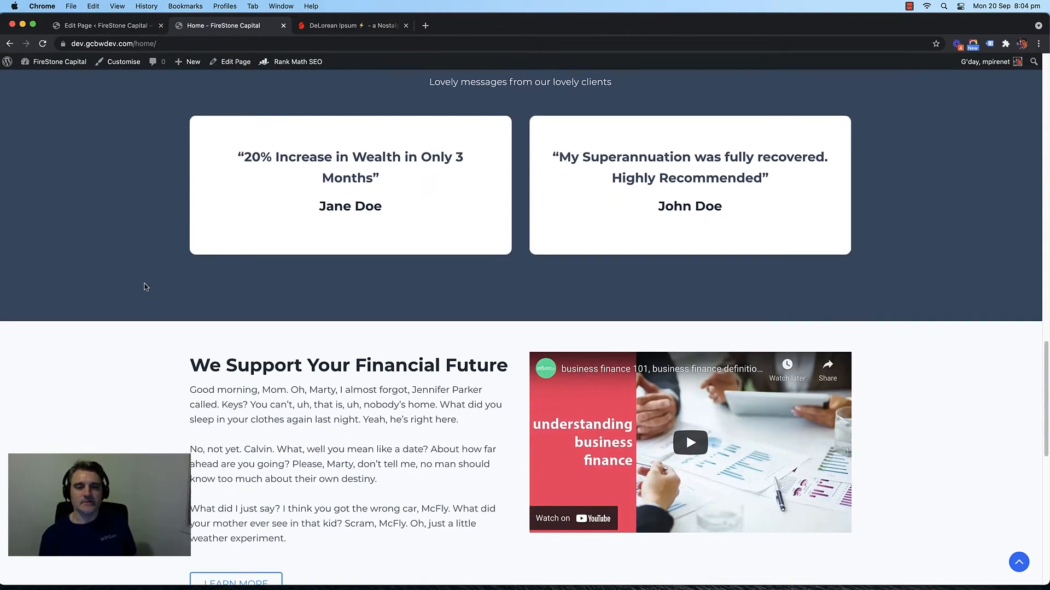
scroll(156, 293, "down", 3)
scroll(157, 290, "up", 2)
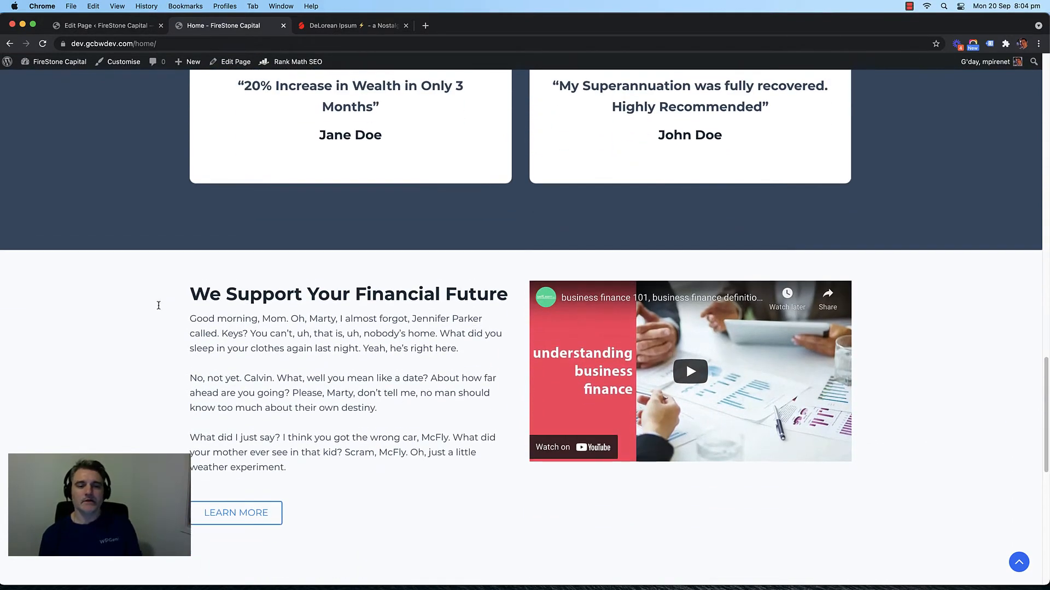
scroll(164, 321, "up", 4)
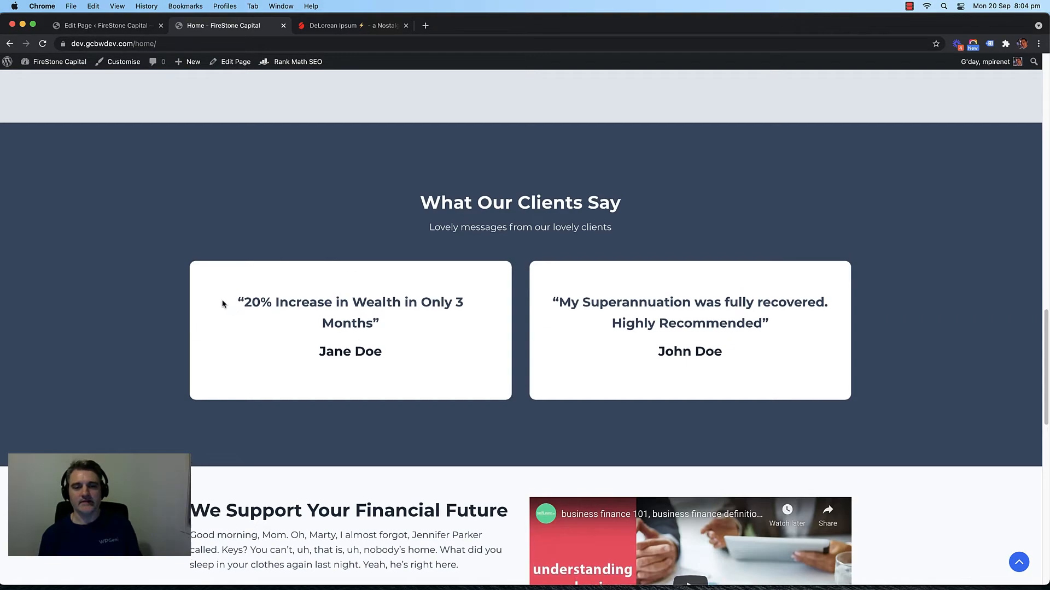
scroll(208, 306, "up", 12)
scroll(169, 297, "up", 10)
scroll(126, 305, "down", 15)
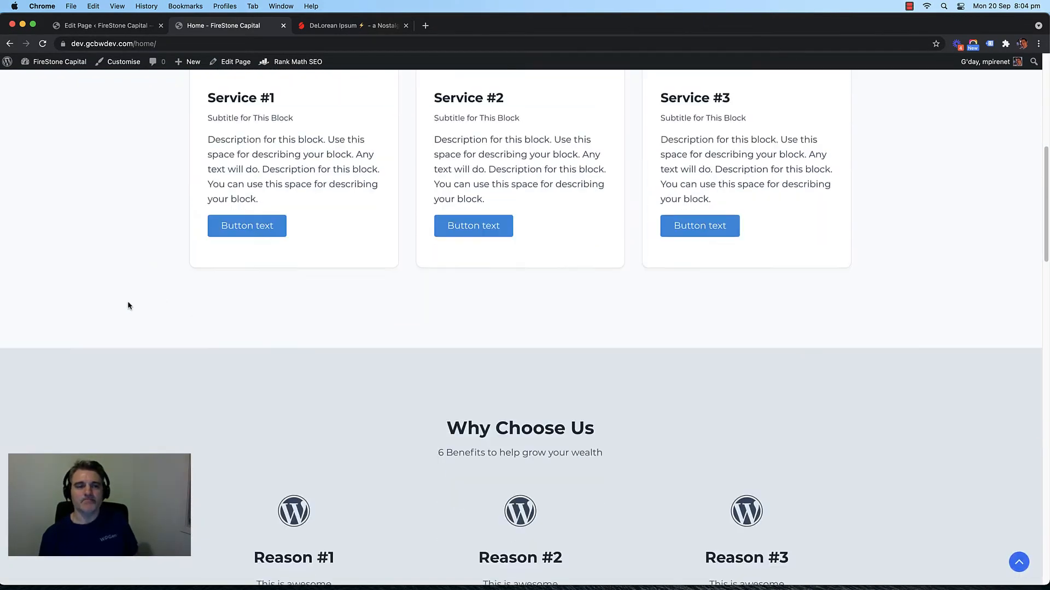
scroll(171, 305, "down", 10)
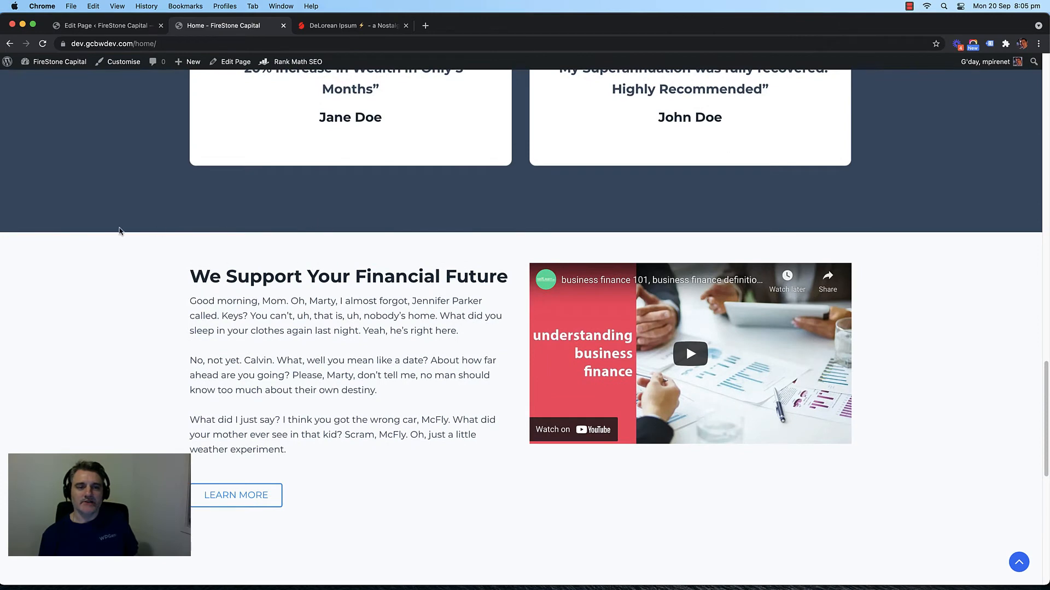
scroll(118, 235, "up", 3)
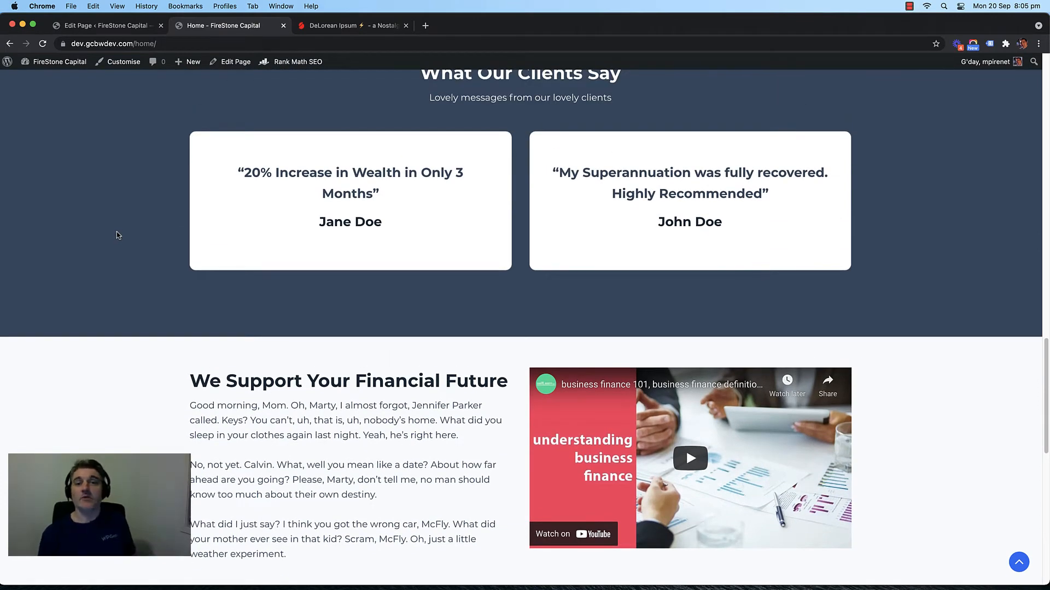
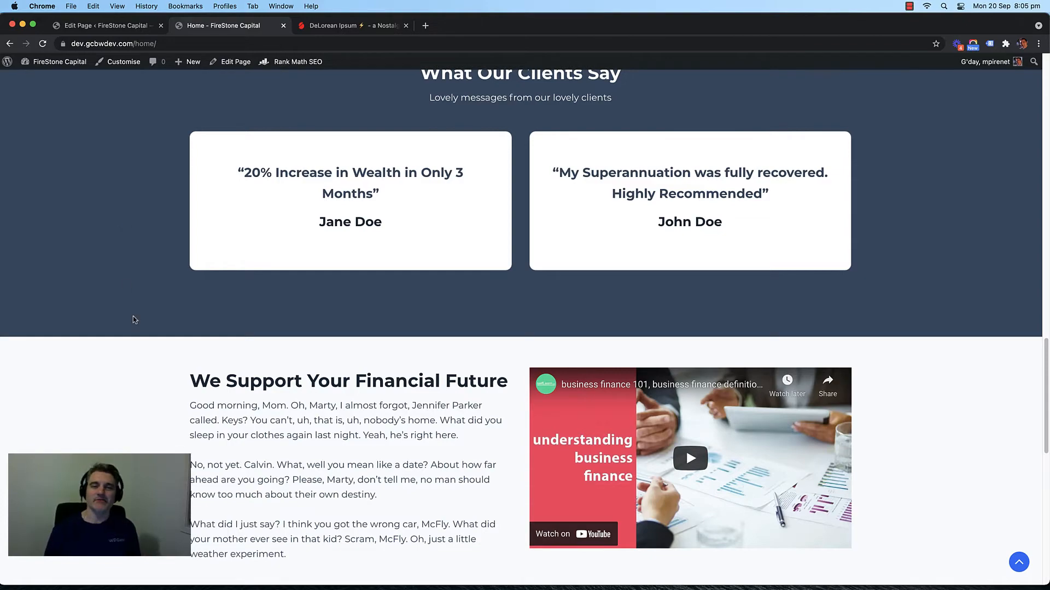
Step: Scroll up and down the live homepage to review its sections
scroll(135, 320, "up", 5)
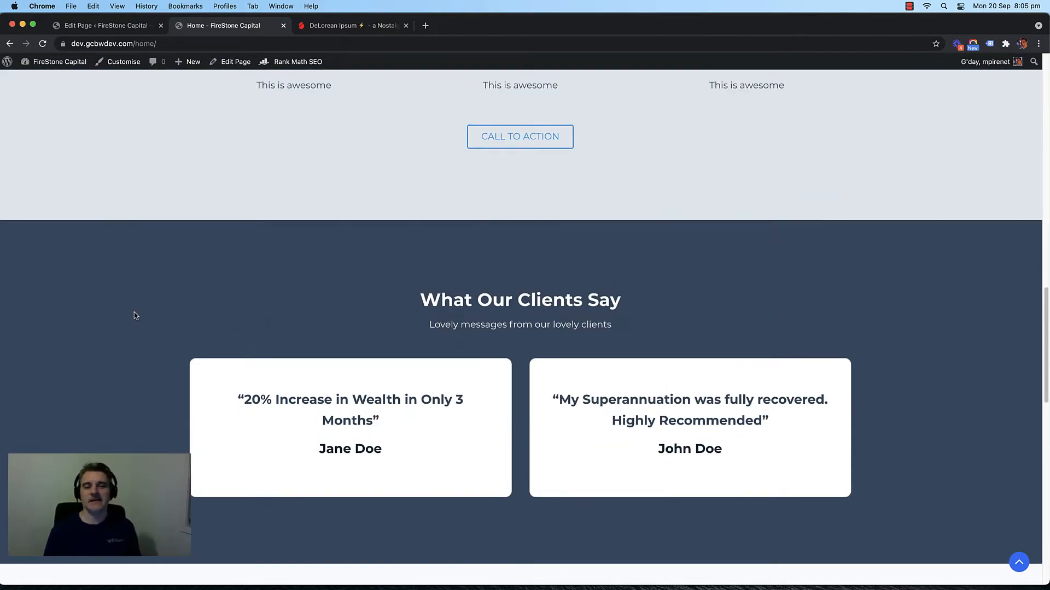
scroll(133, 306, "down", 7)
scroll(136, 284, "up", 20)
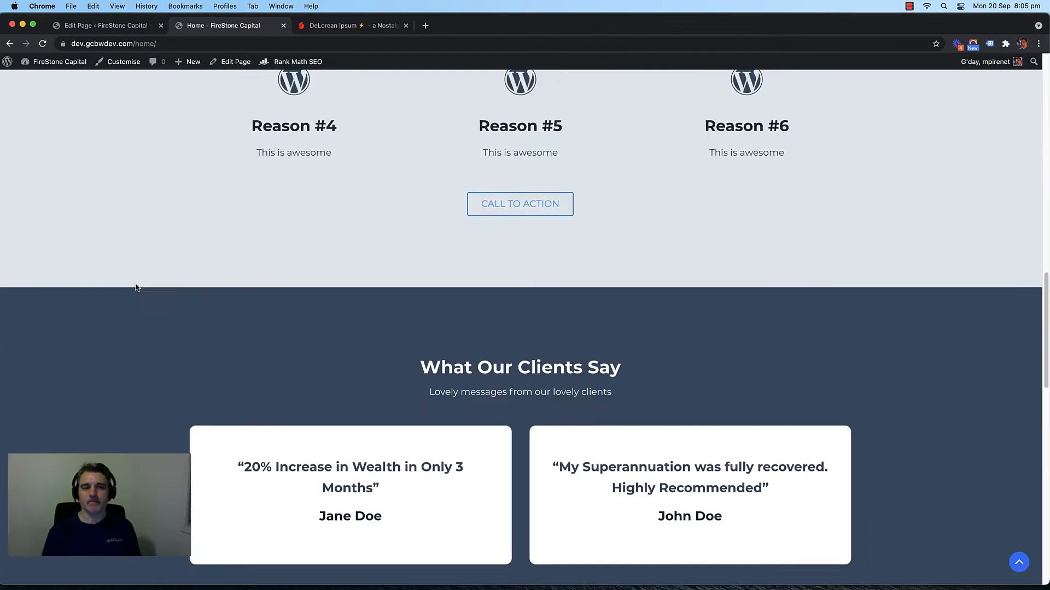
scroll(136, 286, "down", 9)
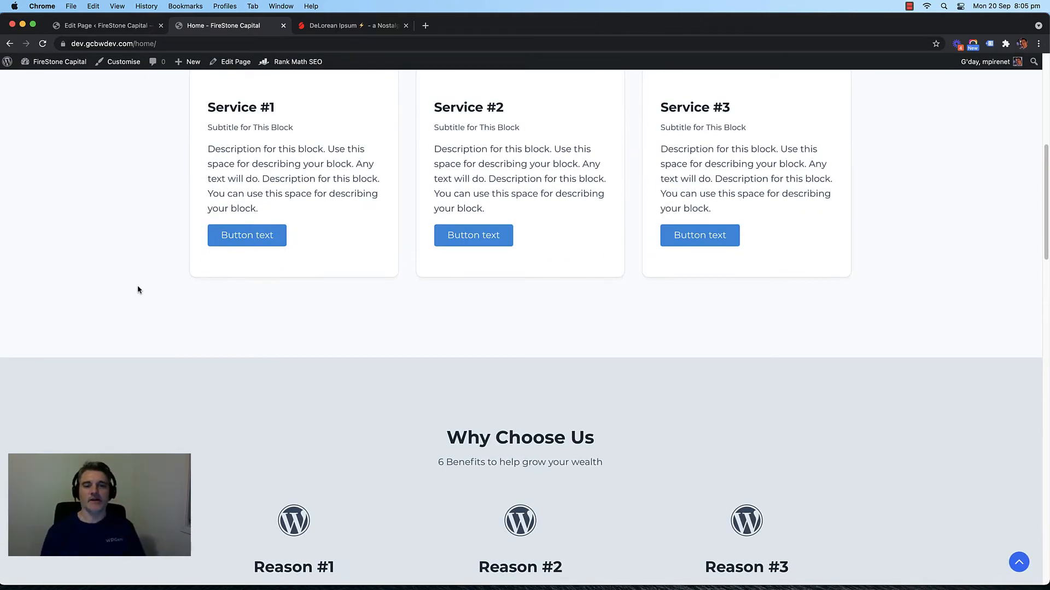
scroll(137, 284, "down", 20)
scroll(139, 287, "down", 2)
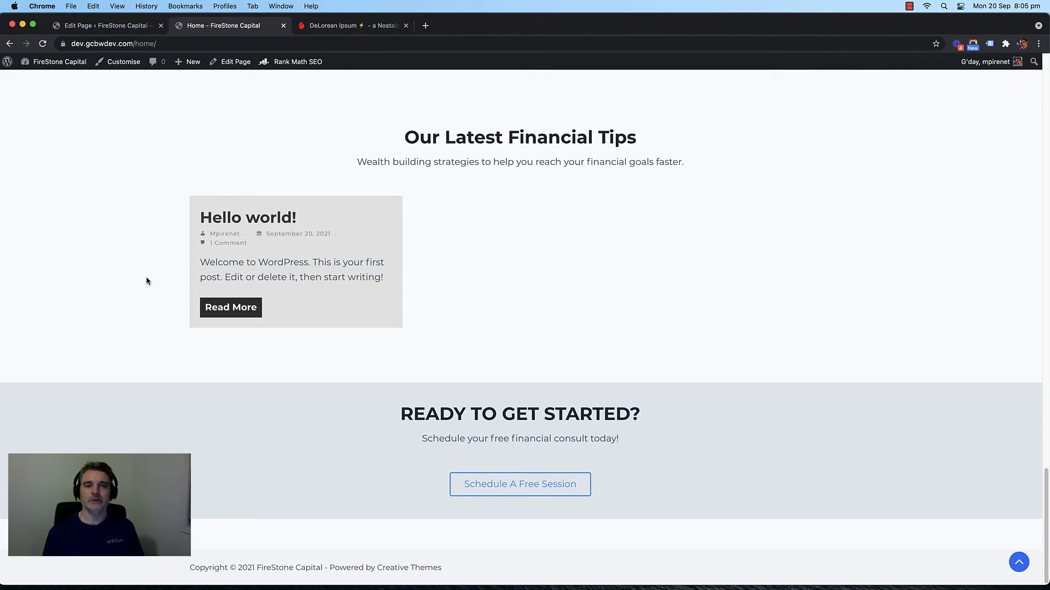
scroll(149, 274, "up", 7)
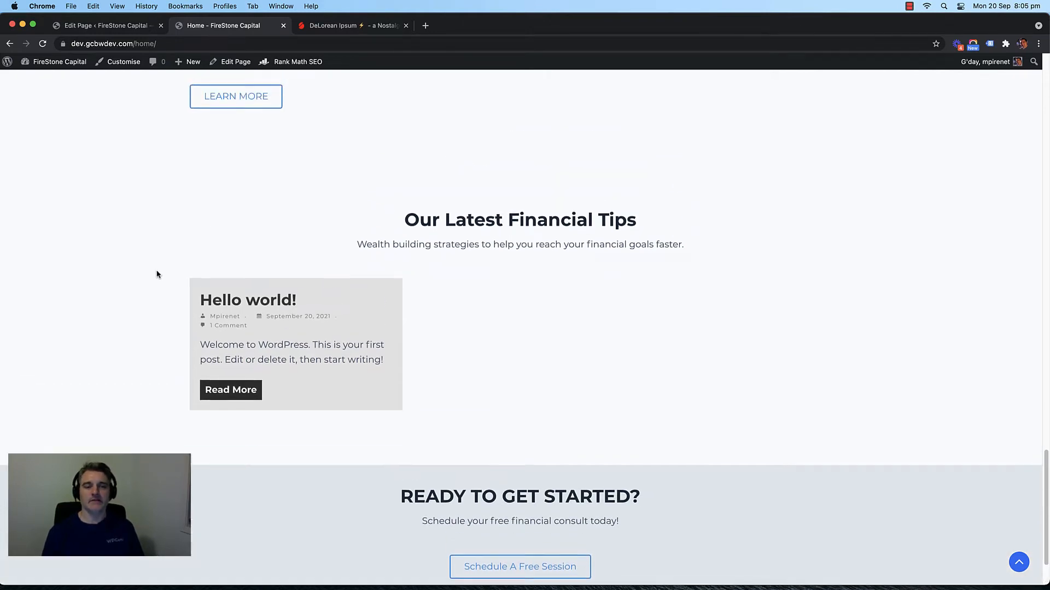
scroll(154, 275, "up", 6)
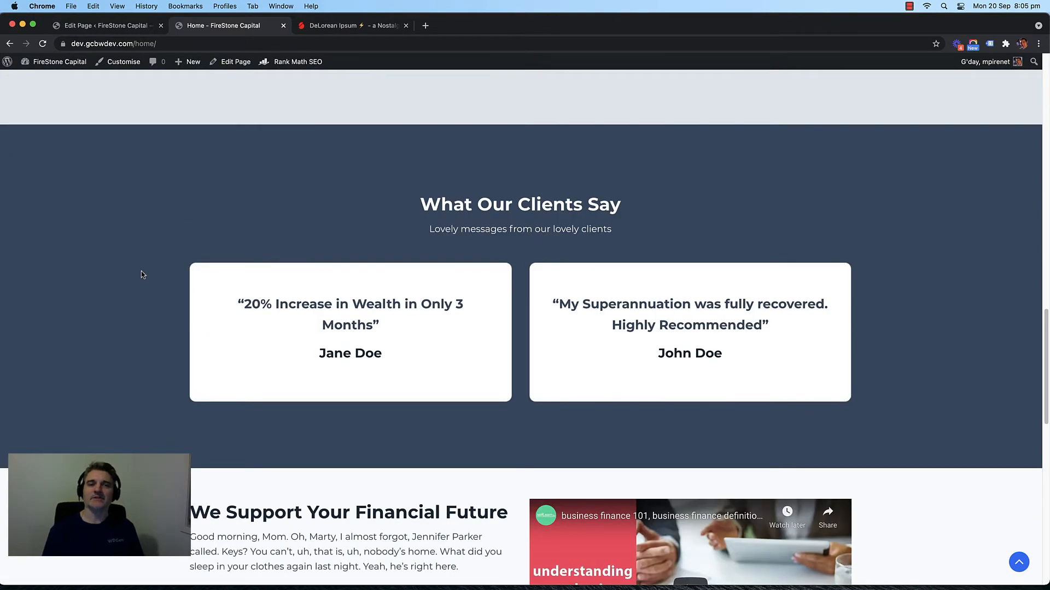
scroll(142, 276, "up", 8)
scroll(145, 277, "up", 18)
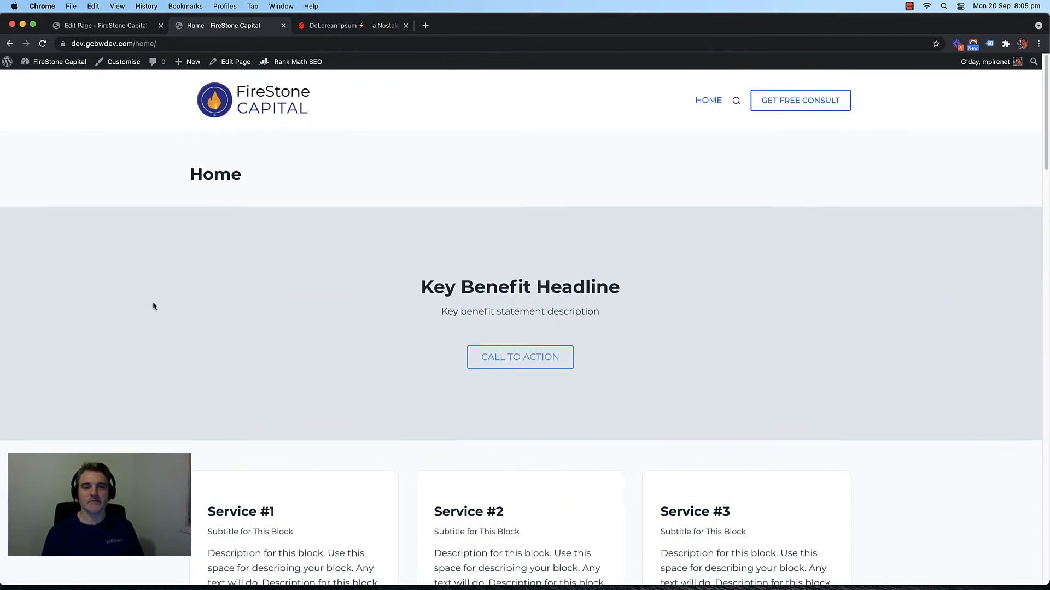
scroll(153, 302, "down", 5)
scroll(153, 302, "up", 6)
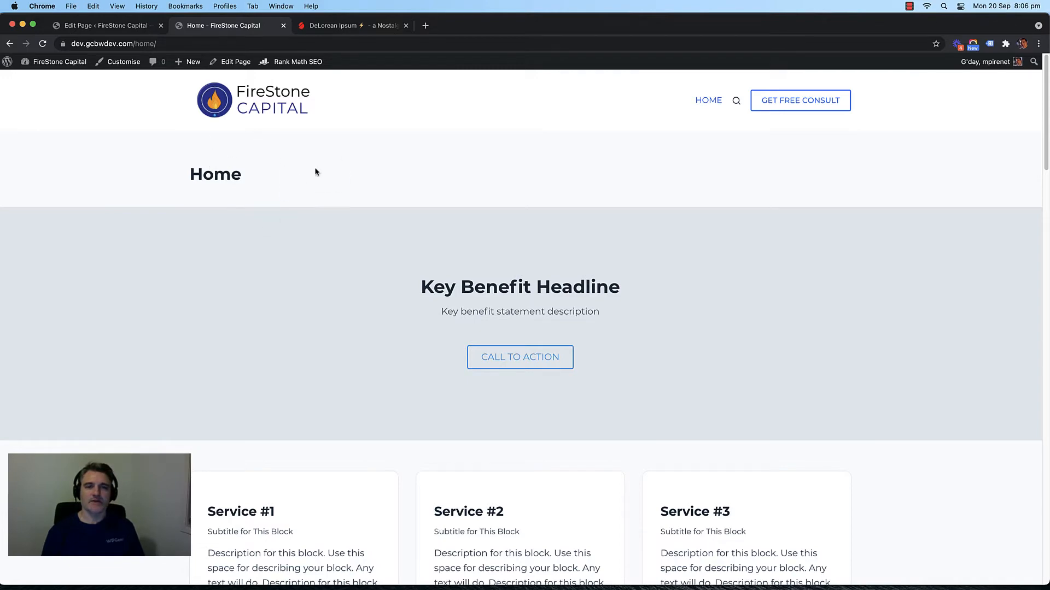
scroll(146, 248, "down", 20)
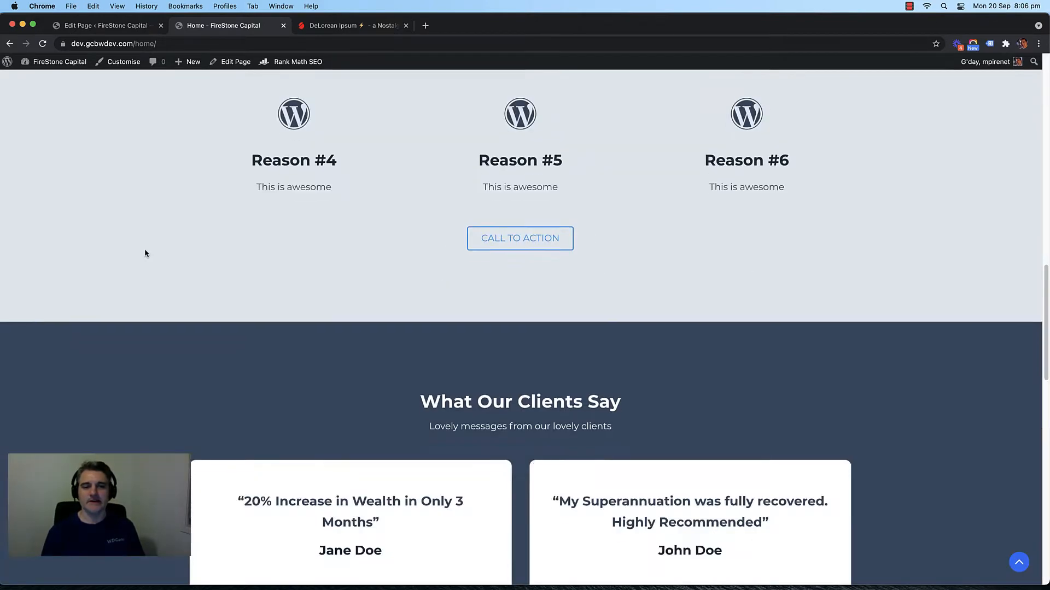
scroll(142, 255, "down", 1)
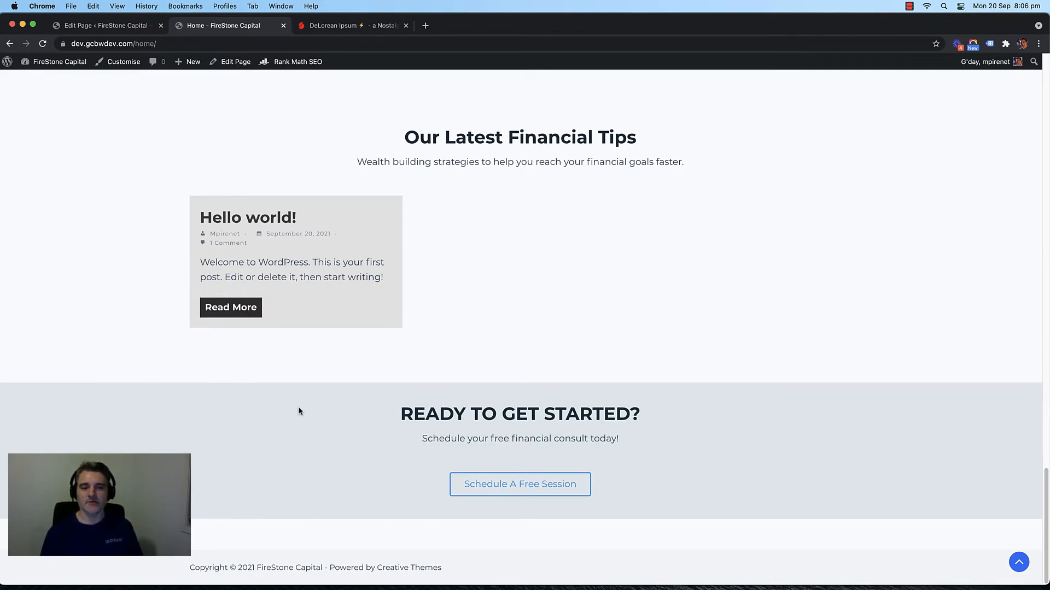
scroll(157, 211, "up", 20)
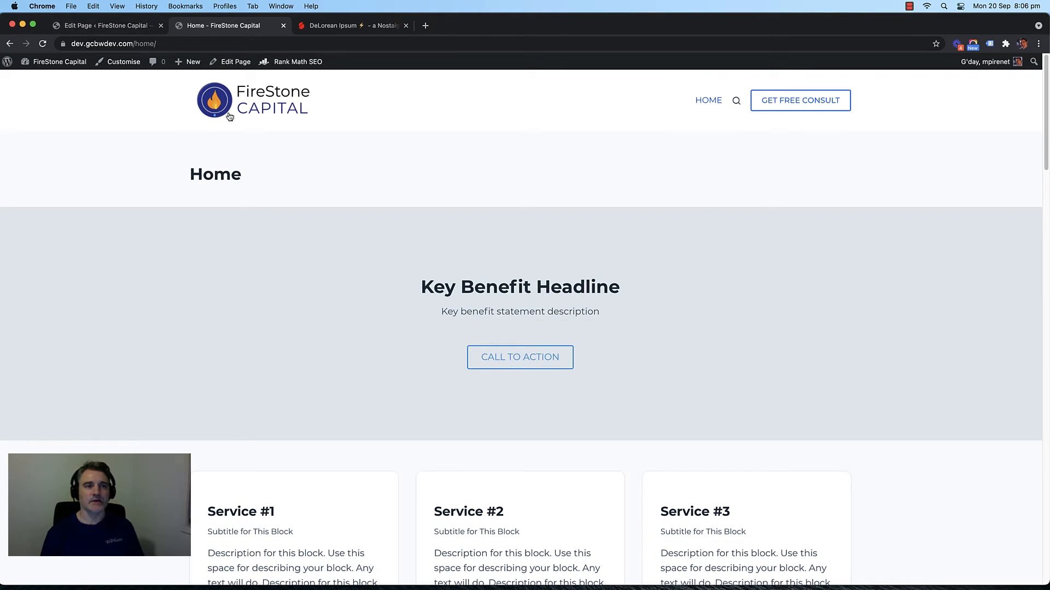
Step: Go to the Home page, then open Appearance > Customise for FireStone Capital
left_click(261, 104)
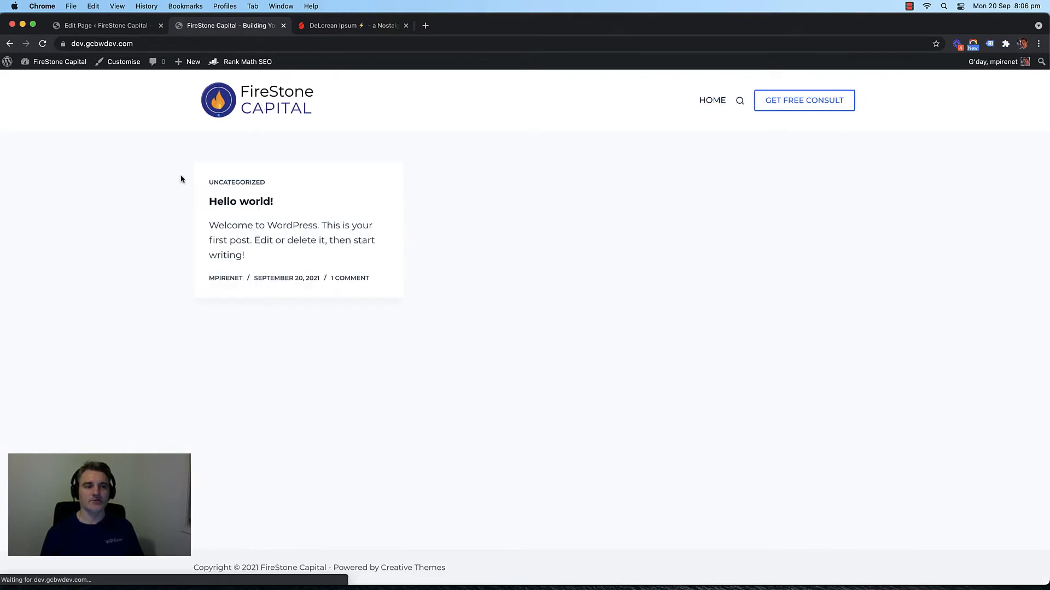
left_click(711, 100)
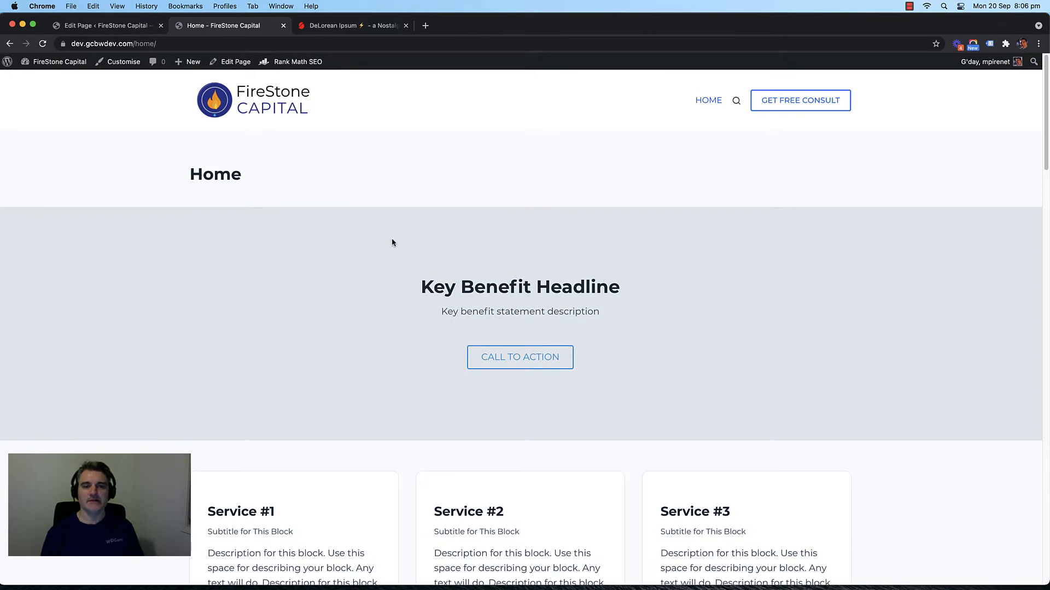
scroll(360, 229, "down", 4)
scroll(313, 214, "up", 4)
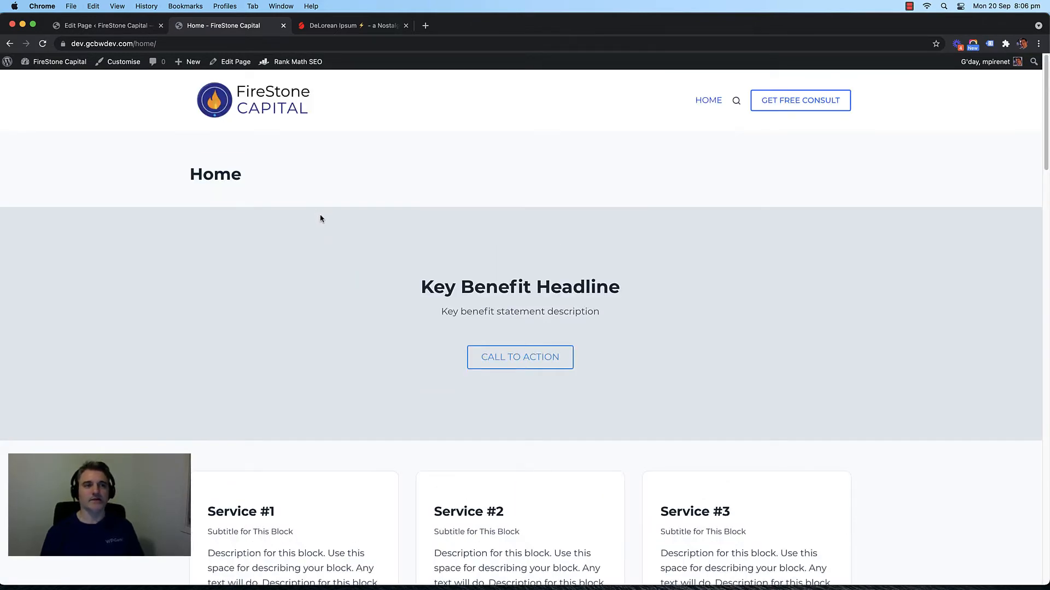
left_click(111, 32)
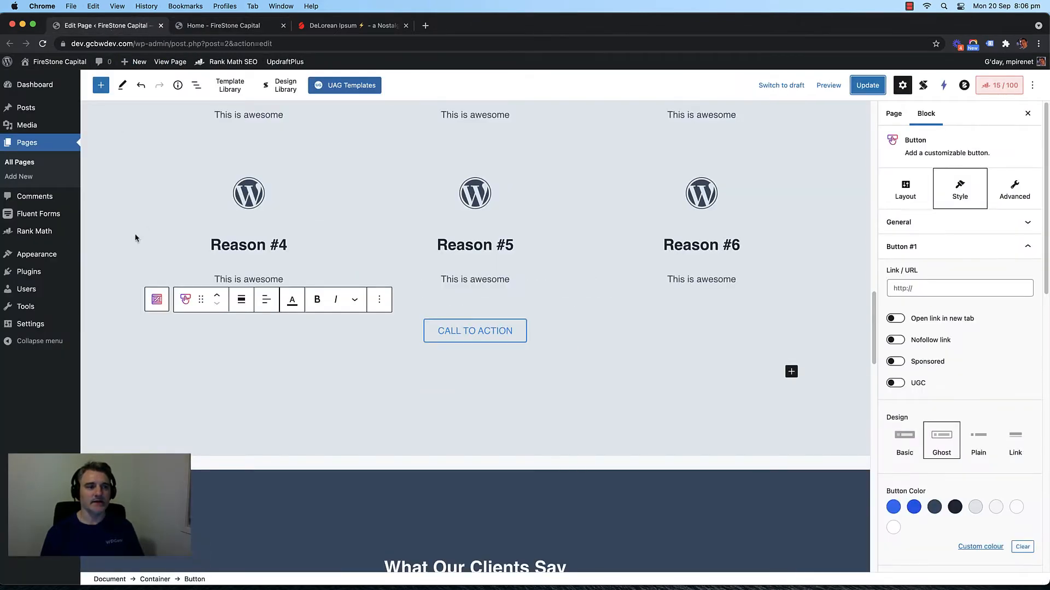
left_click(106, 270)
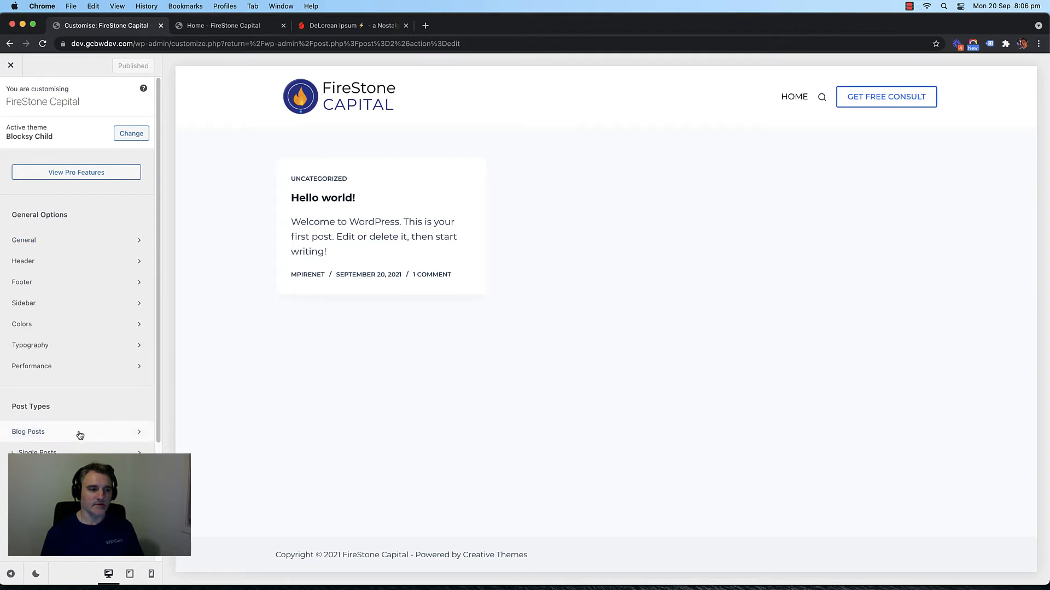
Step: In Customiser Pages settings, turn off Page Title and set content vertical spacing to Only Bottom
scroll(76, 432, "down", 2)
left_click(66, 400)
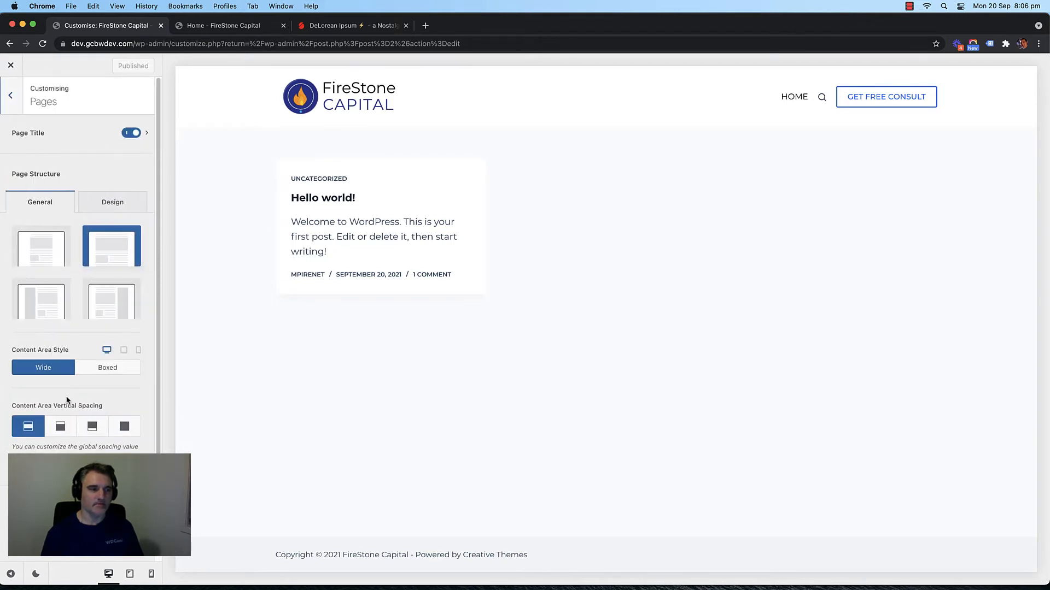
scroll(108, 402, "down", 1)
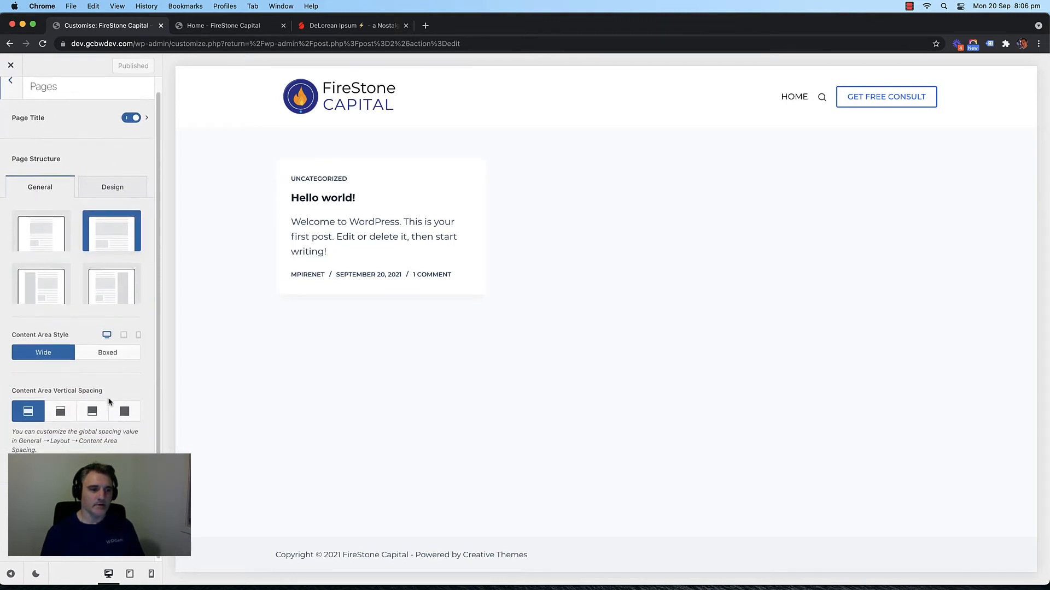
scroll(108, 400, "up", 1)
left_click(131, 132)
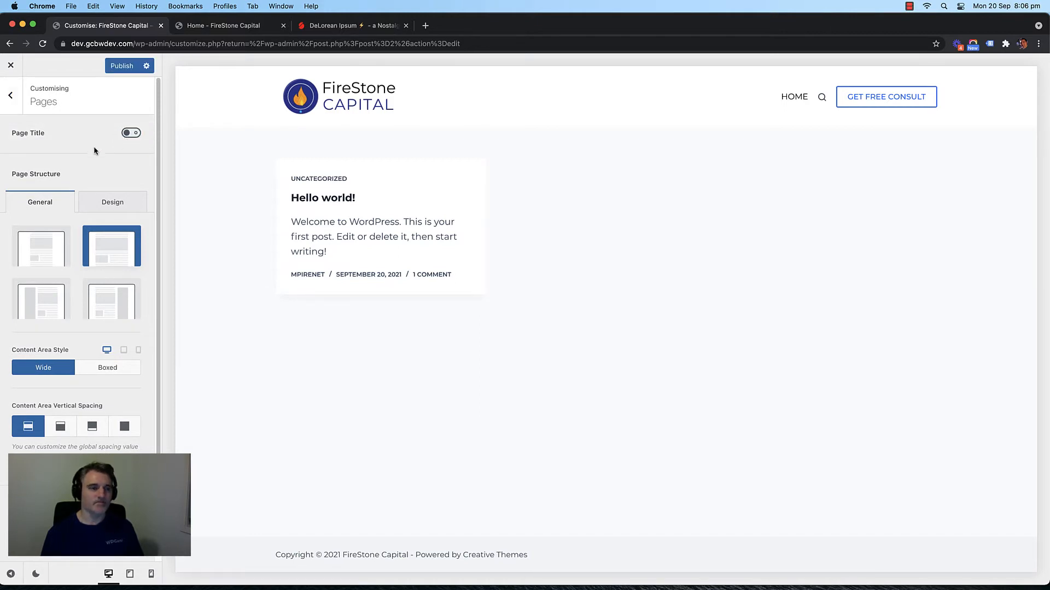
scroll(71, 195, "down", 1)
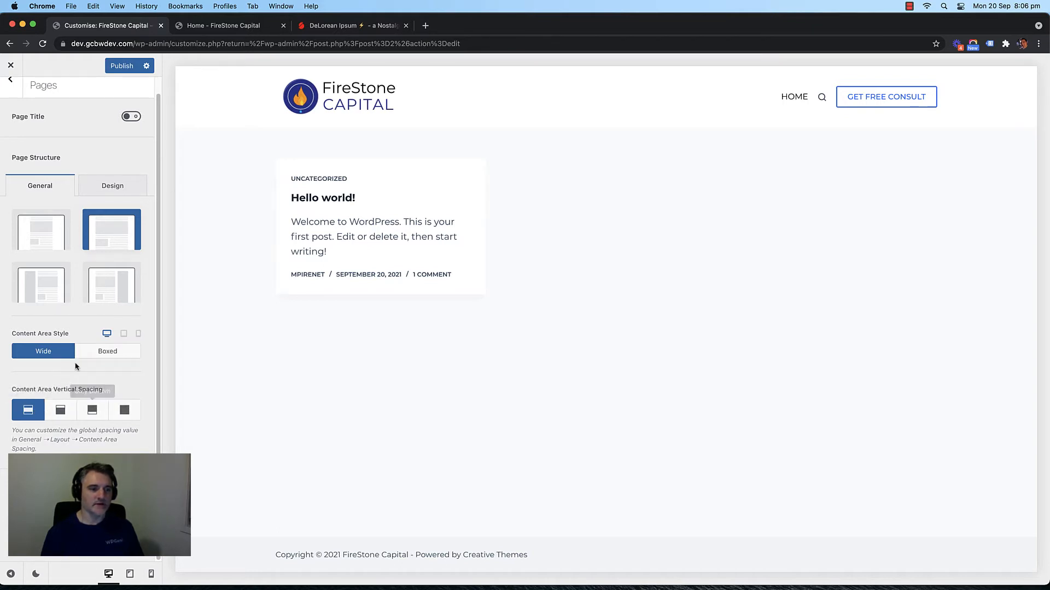
left_click(94, 415)
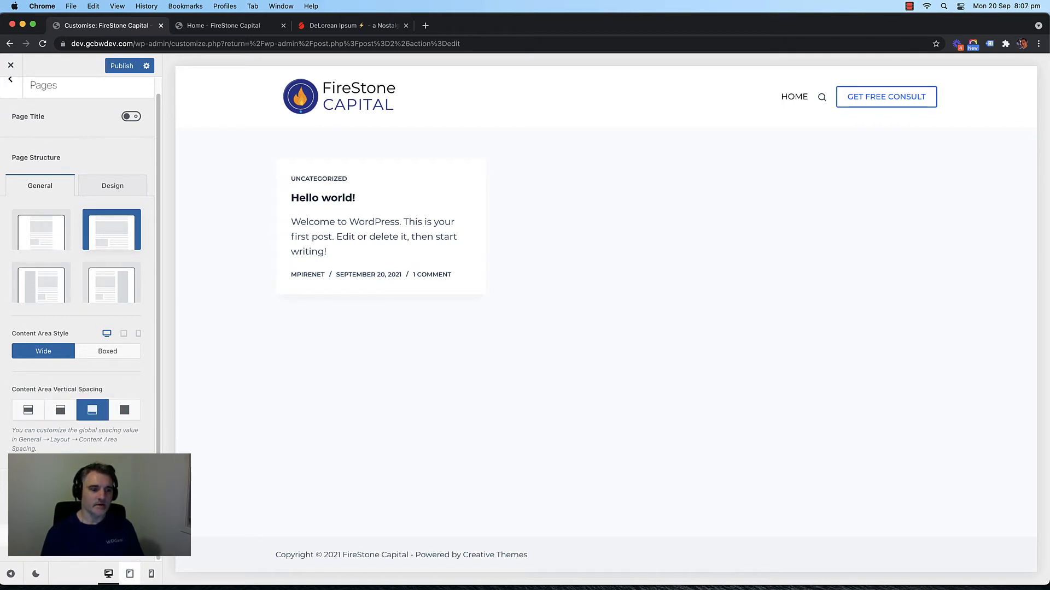
scroll(109, 257, "up", 1)
left_click(11, 94)
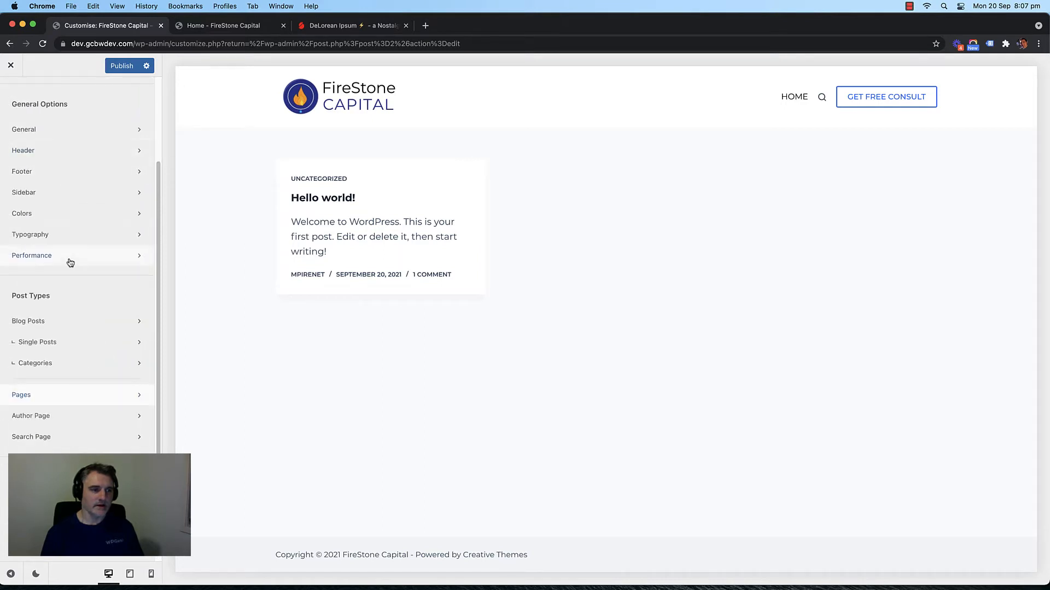
Step: In Homepage Settings, choose 'A static page' with Home as the front page
scroll(91, 334, "up", 3)
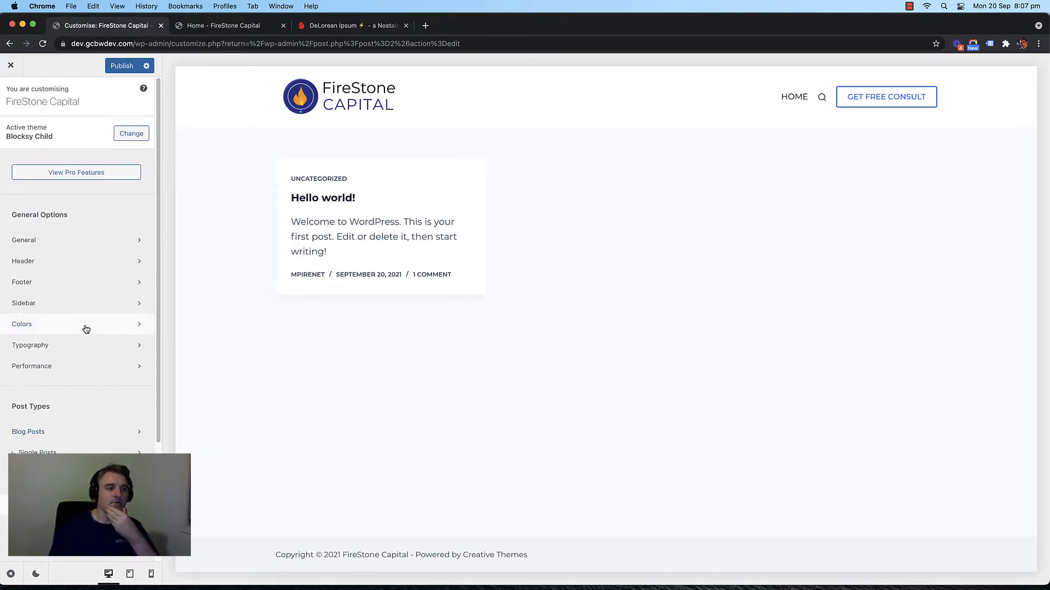
scroll(87, 342, "down", 3)
scroll(86, 343, "up", 3)
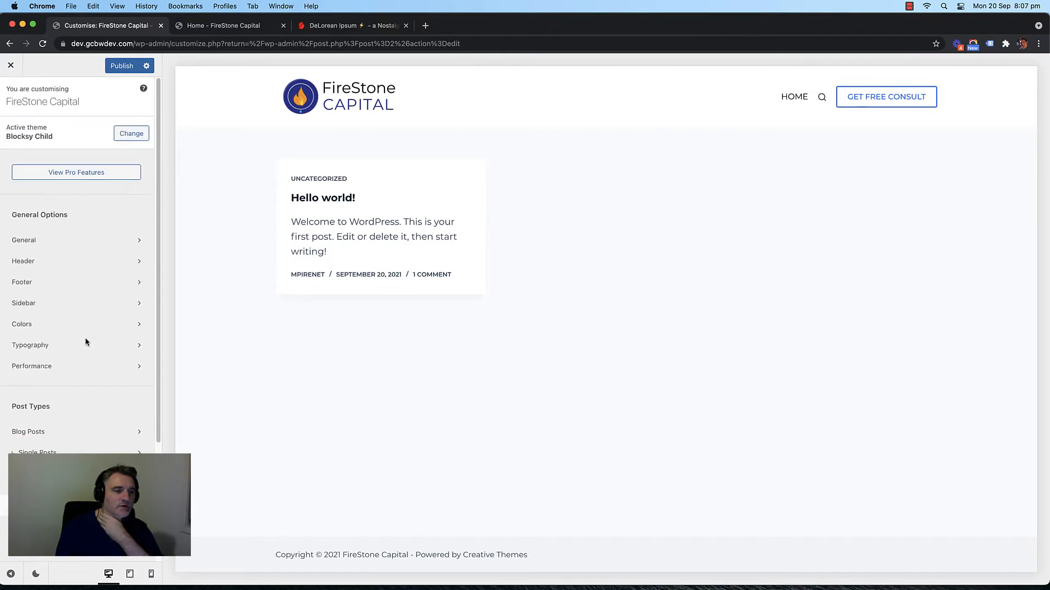
scroll(50, 295, "down", 3)
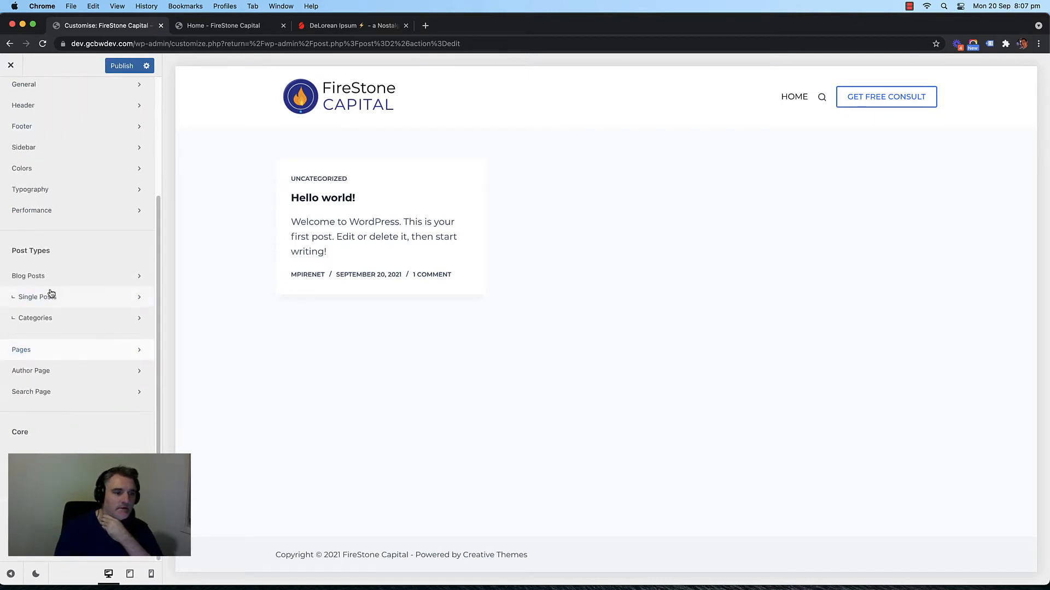
left_click(48, 479)
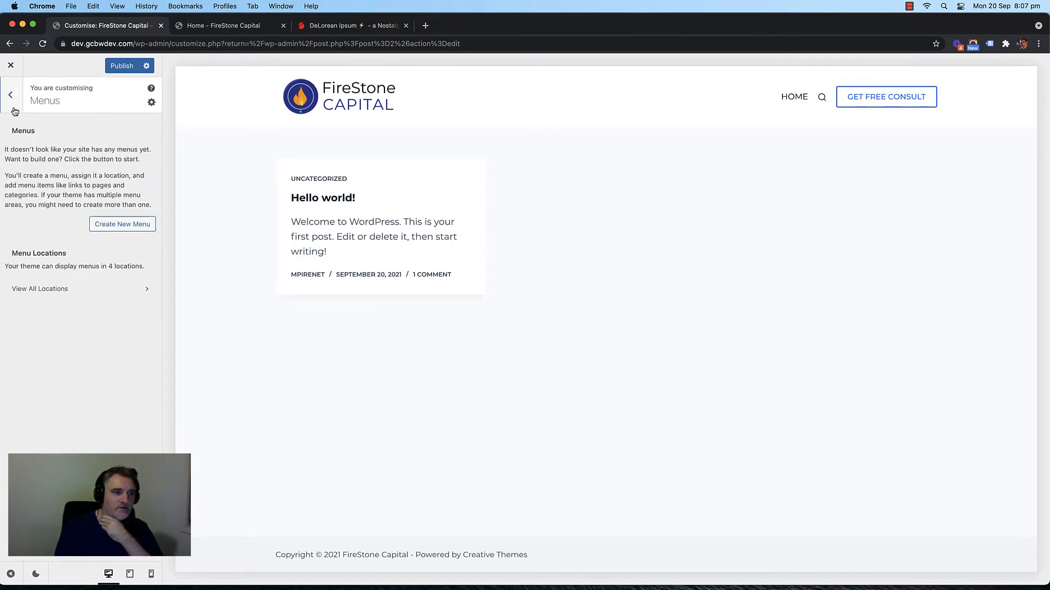
left_click(14, 109)
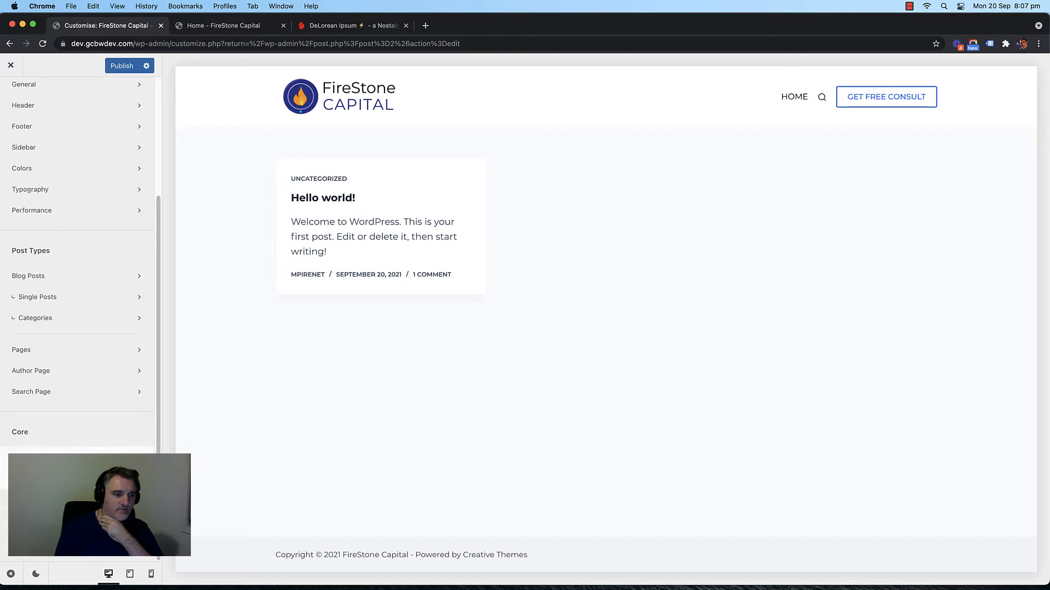
left_click(48, 522)
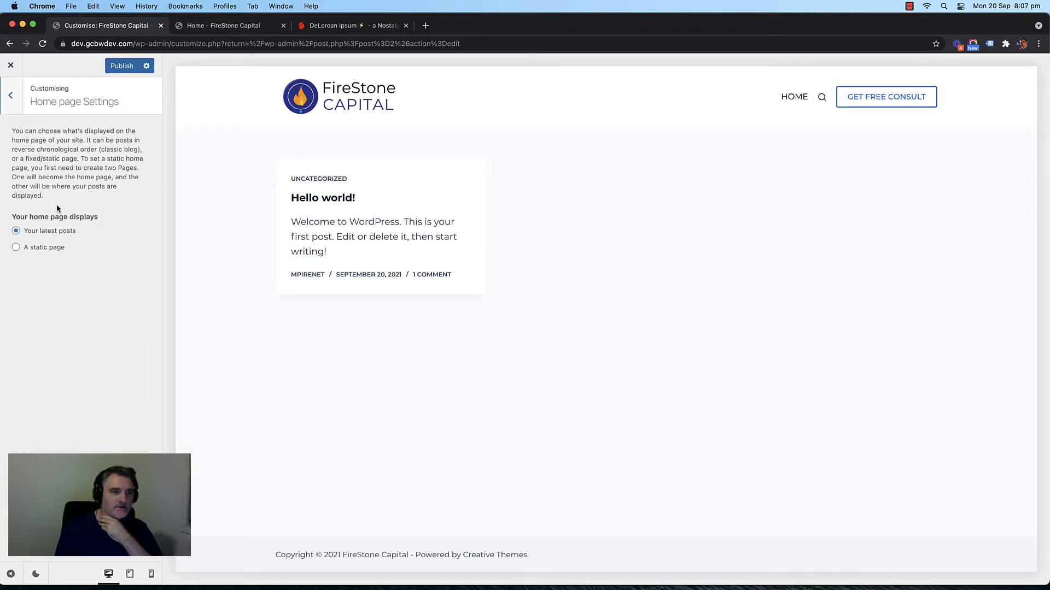
left_click(49, 248)
left_click(75, 284)
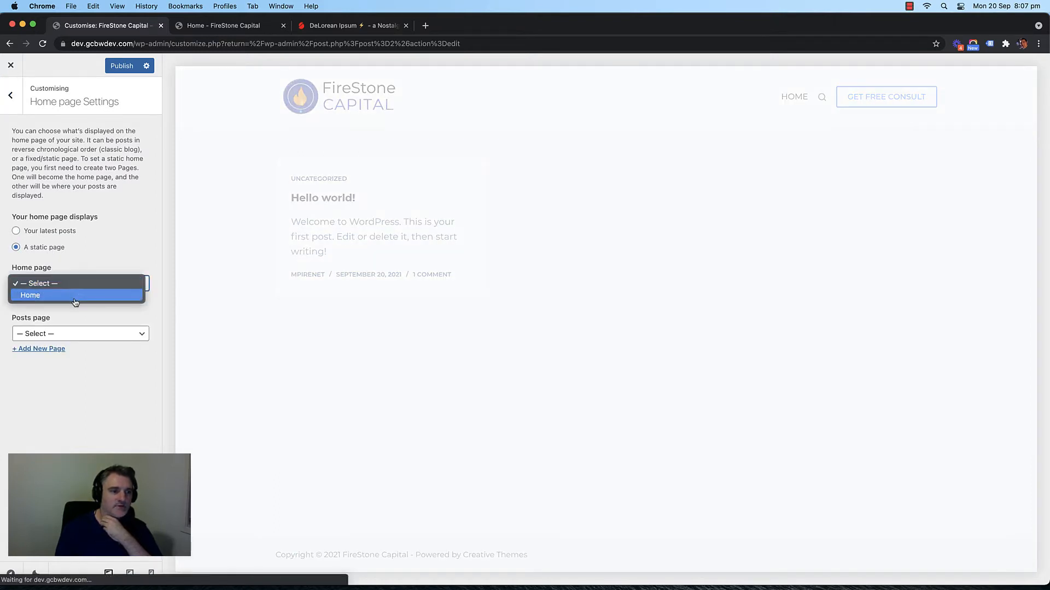
left_click(75, 299)
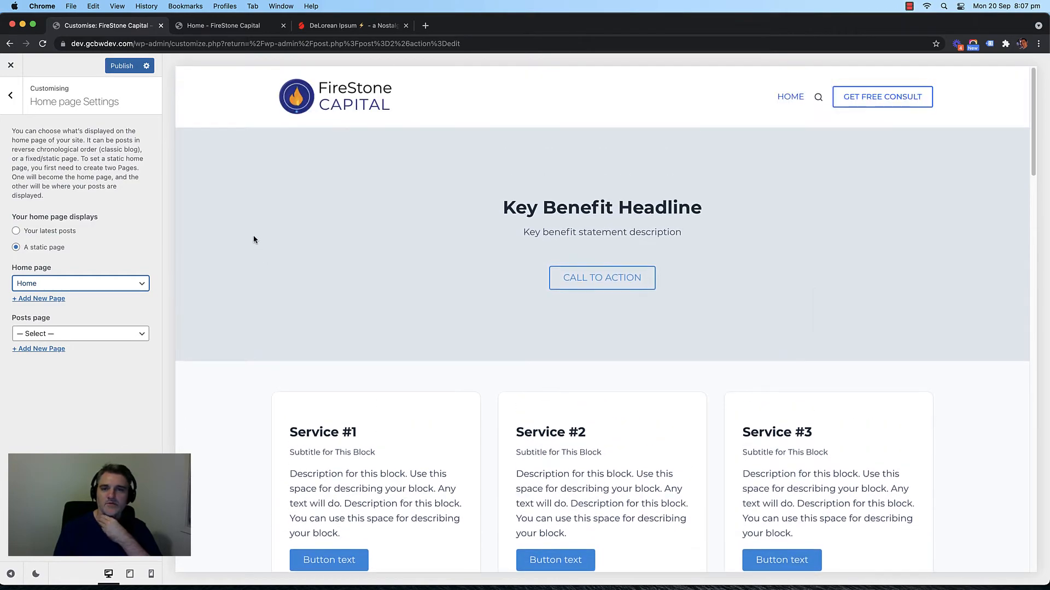
Step: Publish the static front page setting and view the live site
scroll(251, 239, "down", 15)
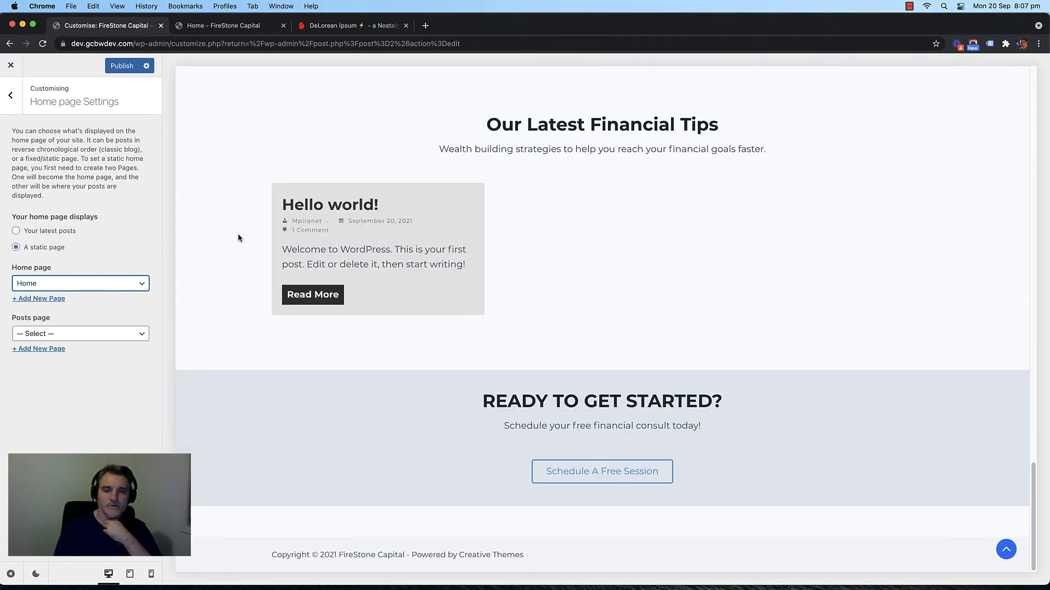
scroll(238, 237, "up", 15)
scroll(238, 238, "down", 8)
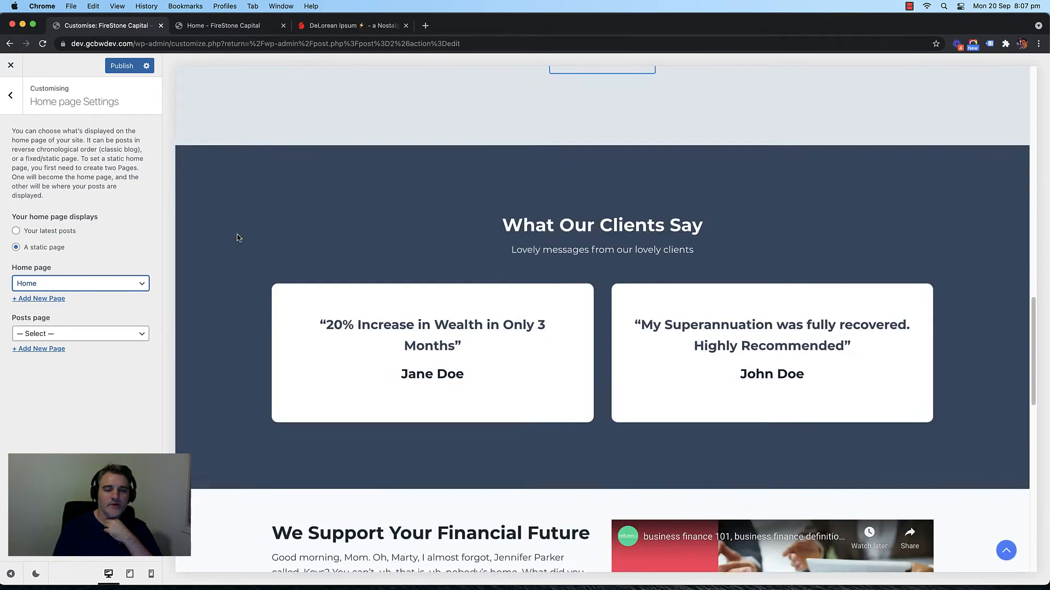
scroll(239, 237, "down", 8)
scroll(239, 238, "up", 15)
left_click(121, 66)
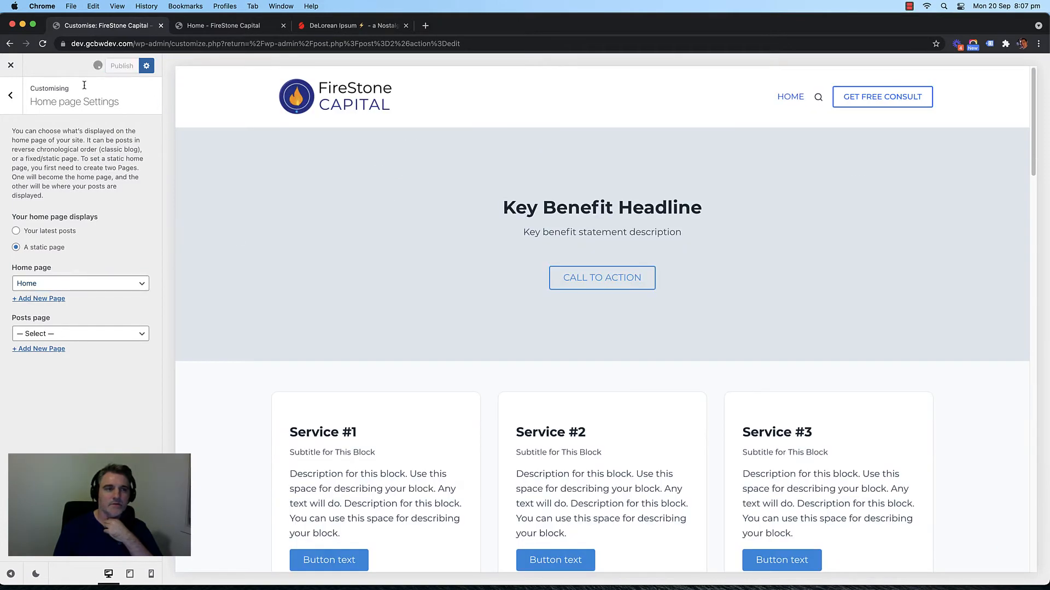
left_click(223, 25)
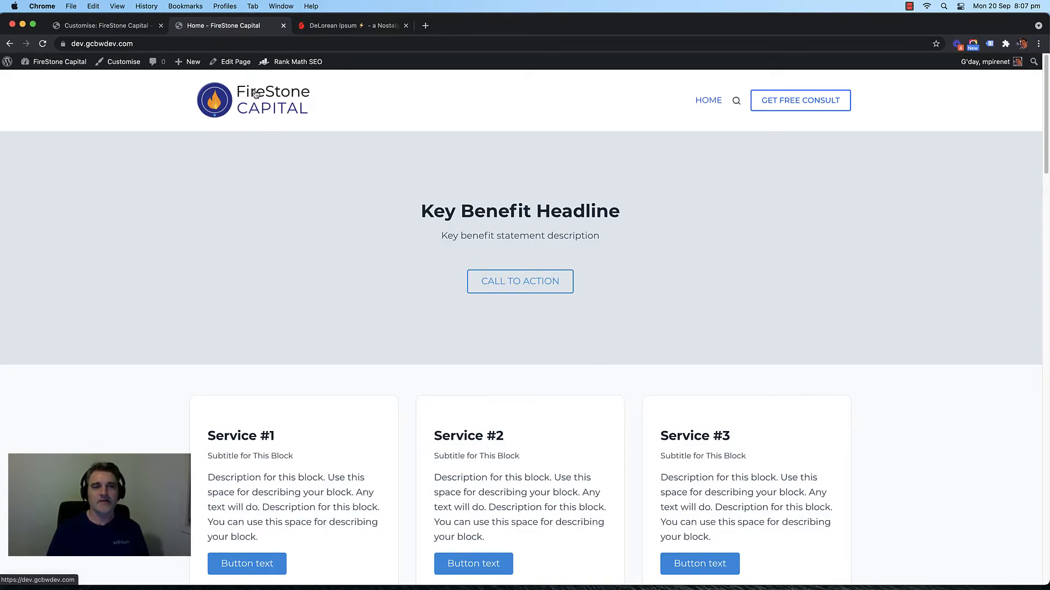
Step: Reload the live homepage and scroll through it to check the new front page
left_click(255, 95)
scroll(134, 192, "down", 20)
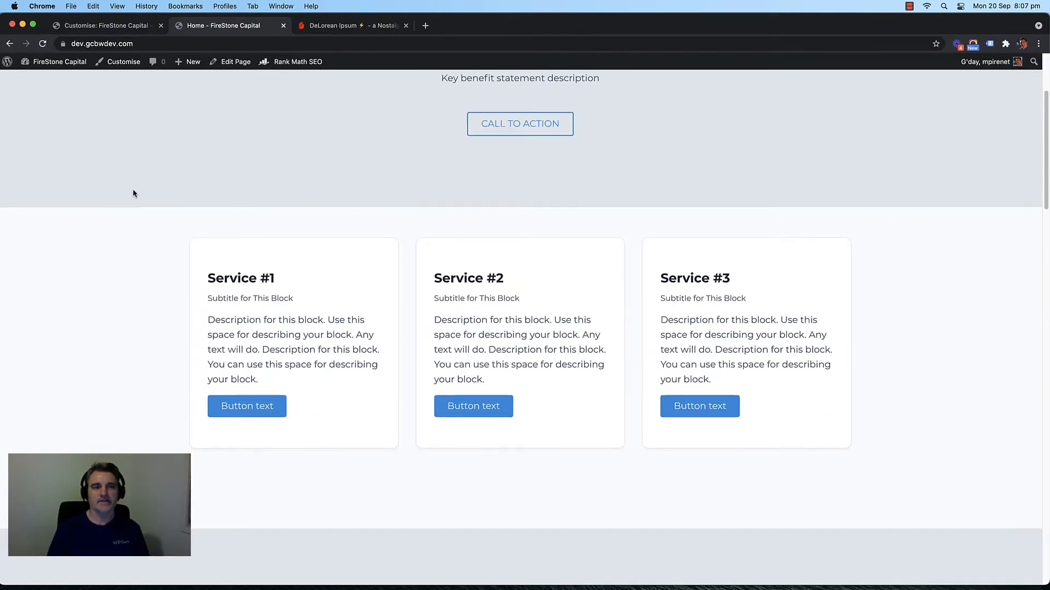
scroll(137, 192, "up", 18)
scroll(138, 192, "down", 15)
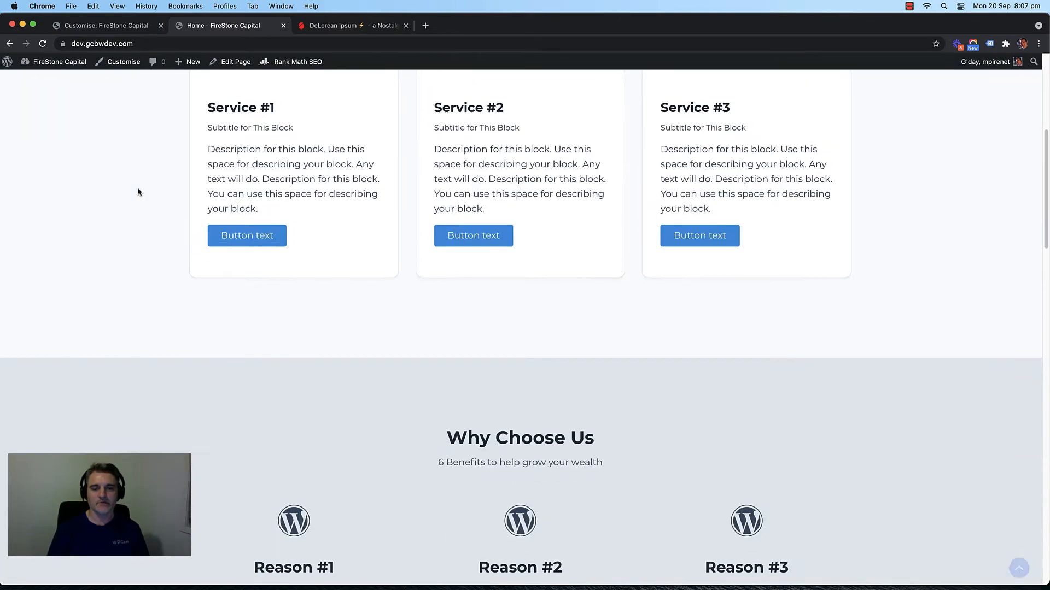
scroll(141, 223, "down", 10)
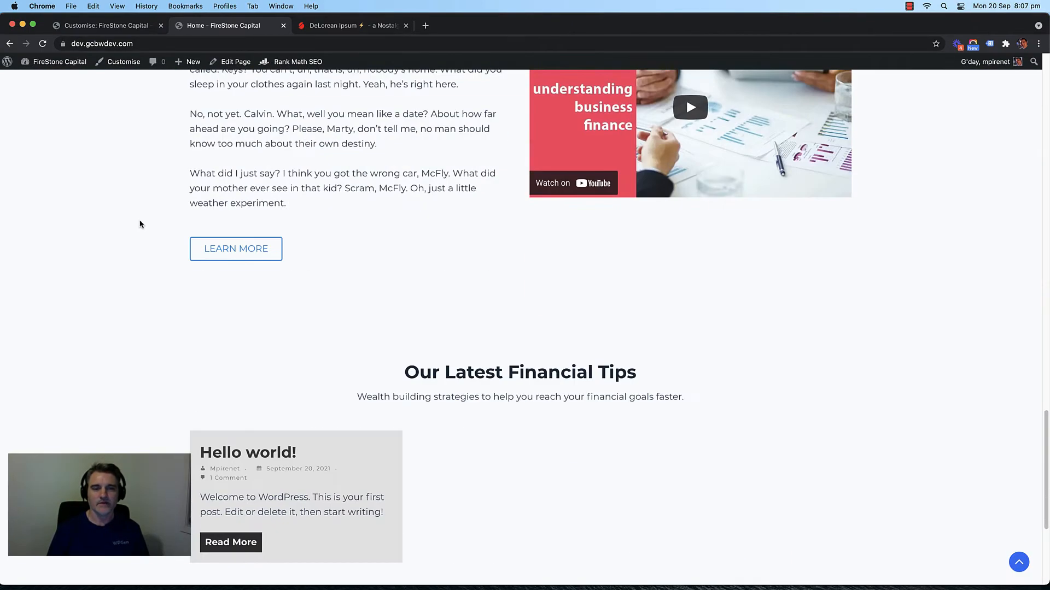
scroll(140, 223, "up", 20)
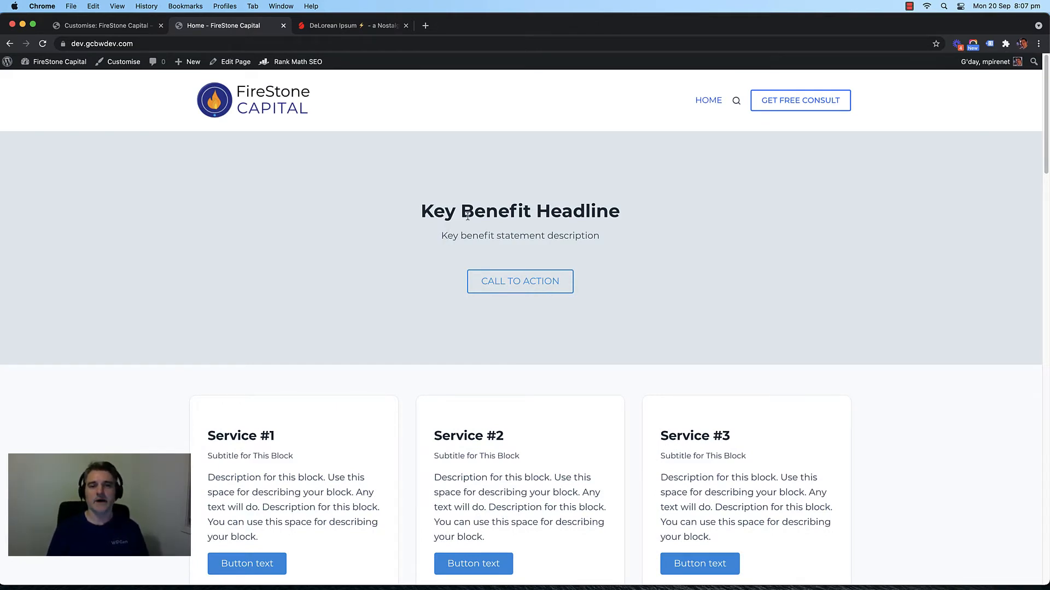
scroll(257, 260, "down", 4)
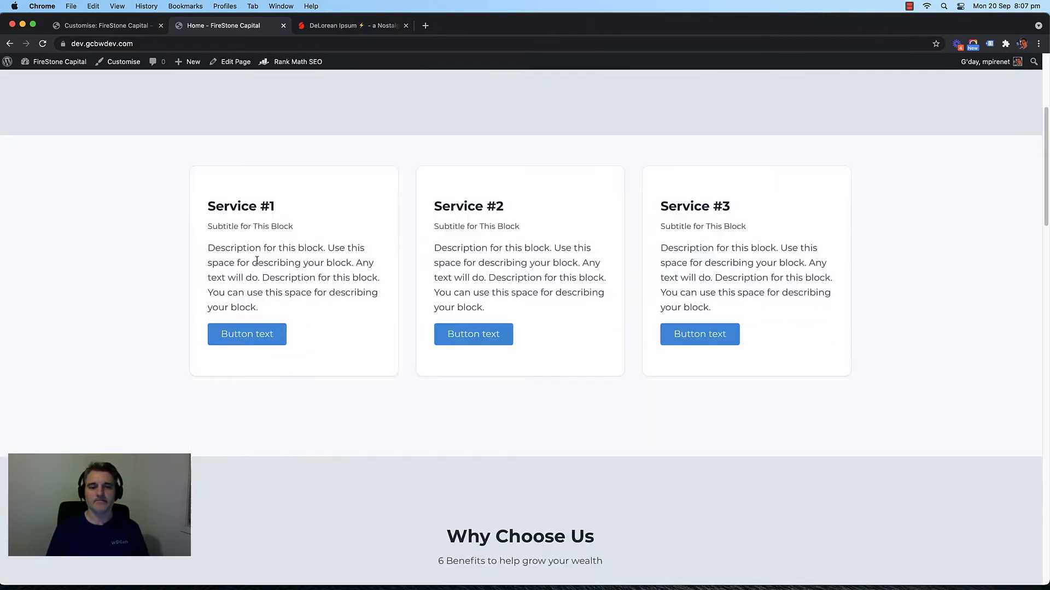
scroll(170, 261, "up", 4)
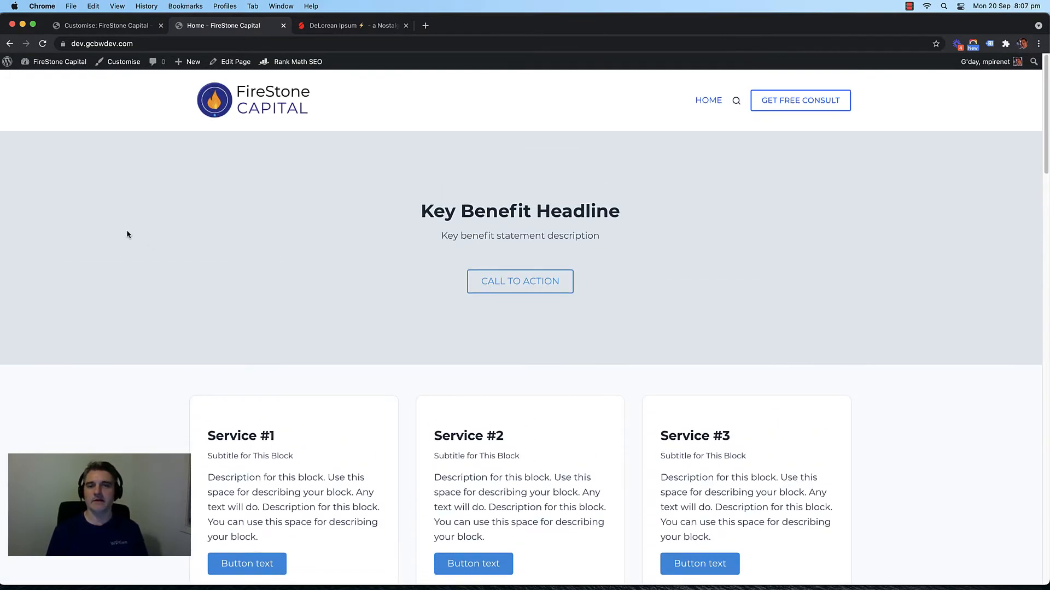
scroll(127, 234, "down", 4)
scroll(127, 234, "up", 4)
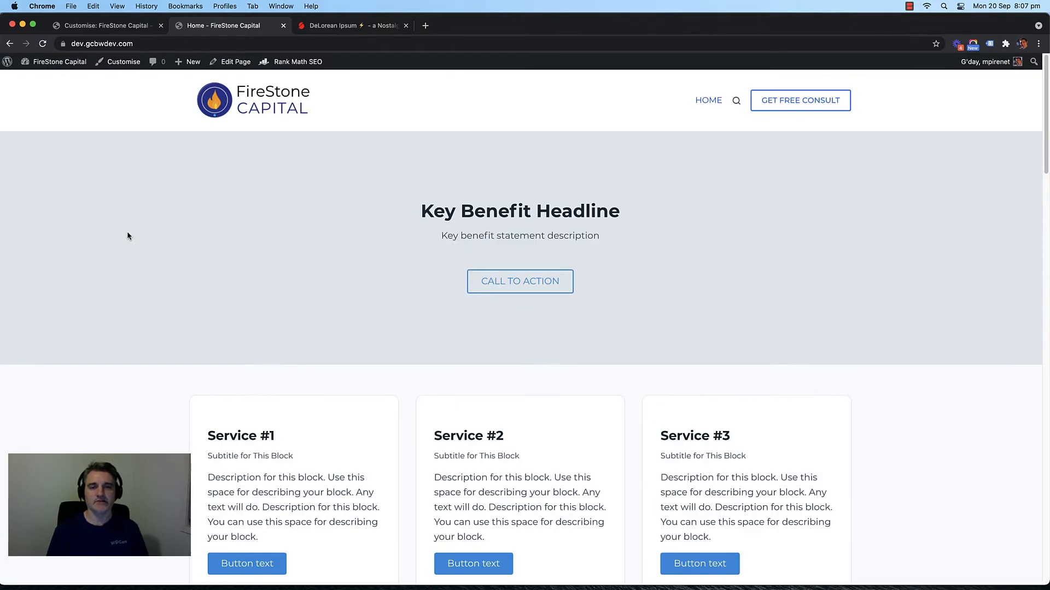
scroll(137, 244, "down", 15)
scroll(145, 250, "down", 6)
scroll(145, 250, "up", 17)
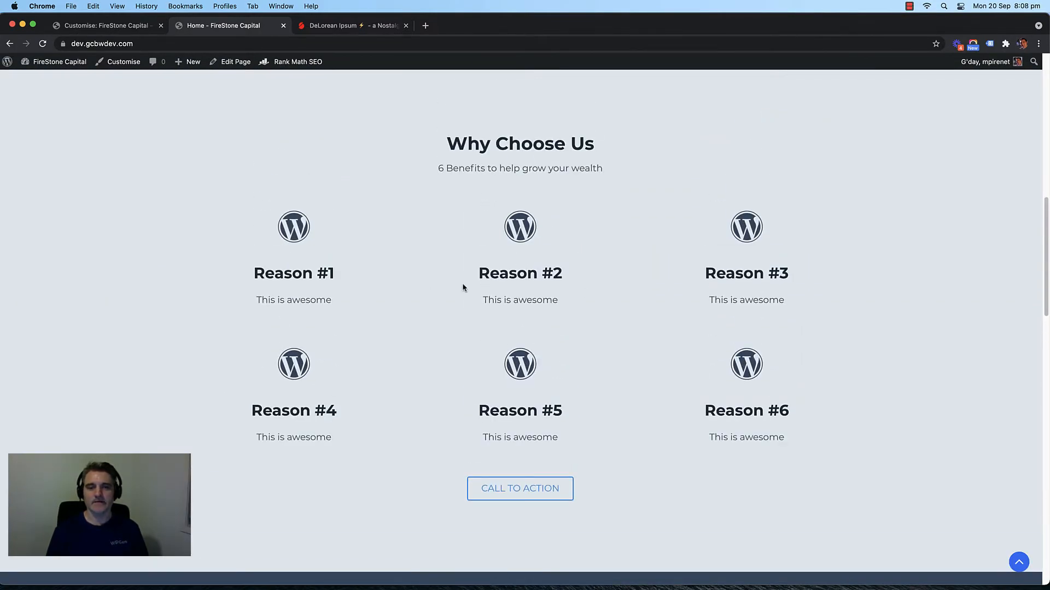
scroll(208, 300, "up", 10)
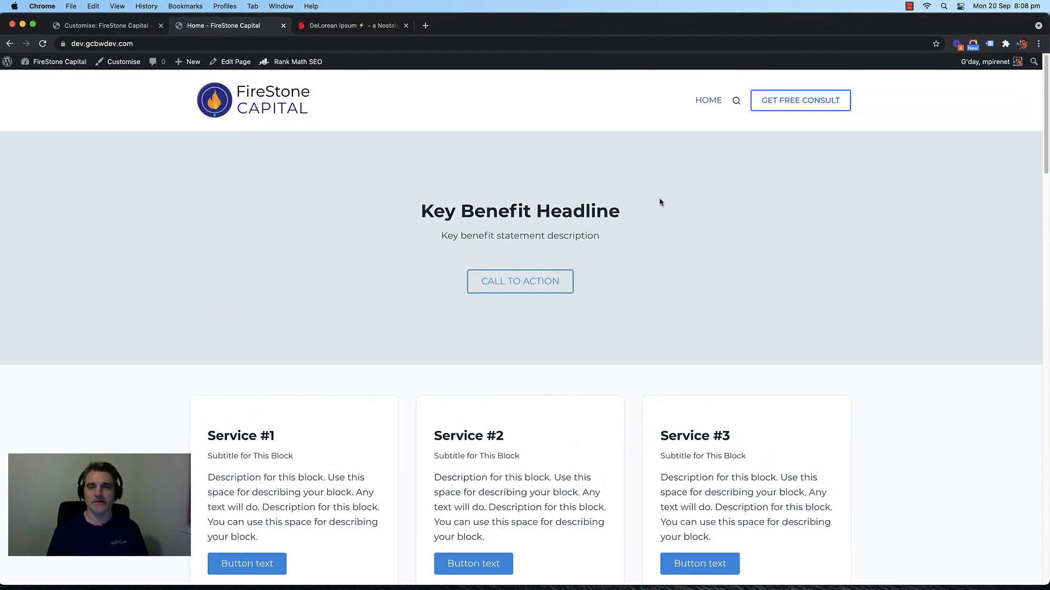
Step: Close the Customiser and return to the live homepage
left_click(100, 25)
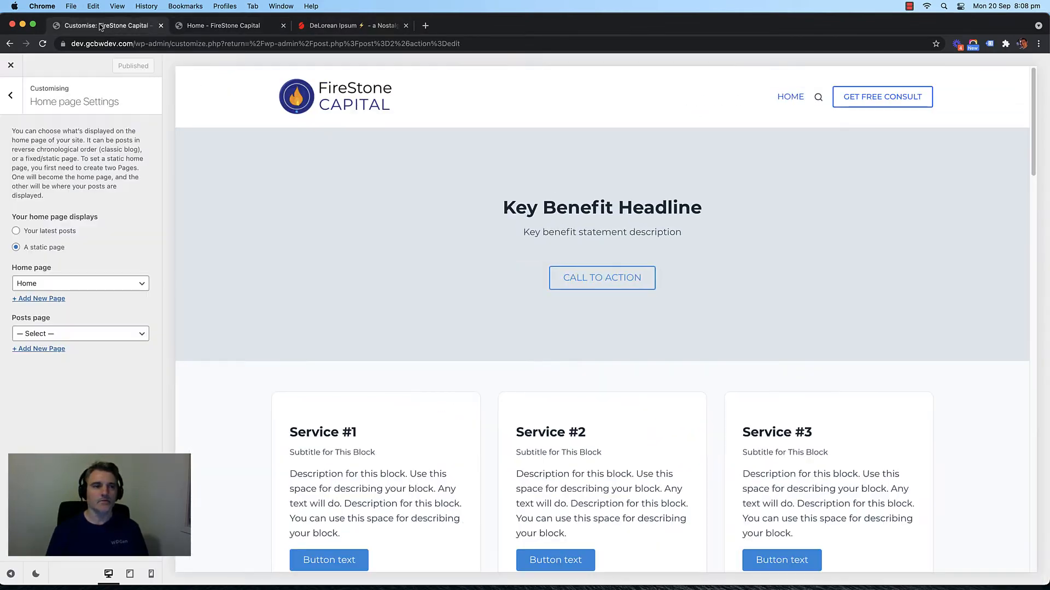
scroll(265, 188, "down", 1)
scroll(263, 187, "up", 1)
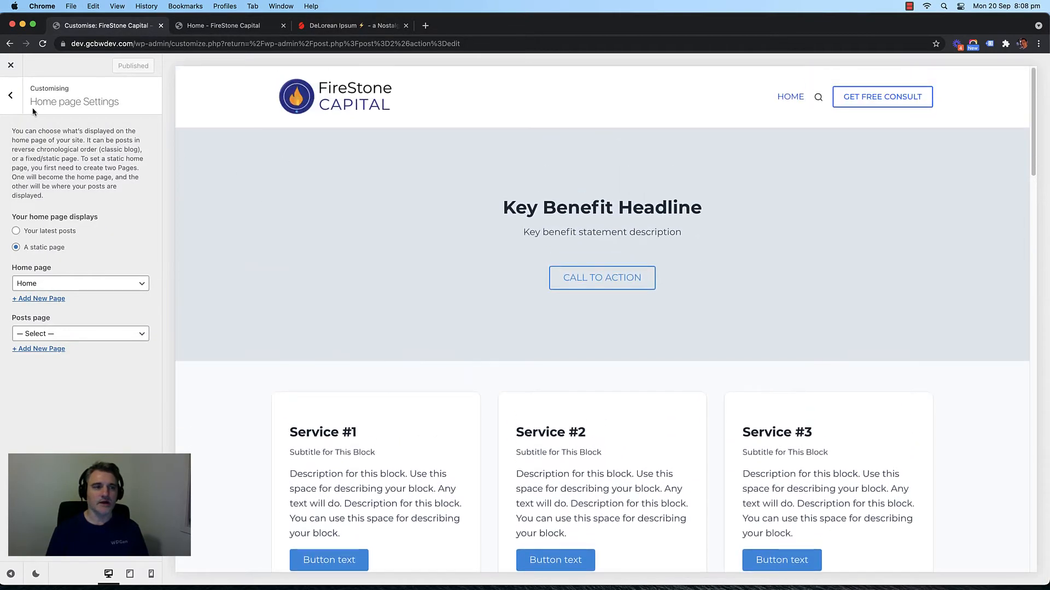
left_click(11, 67)
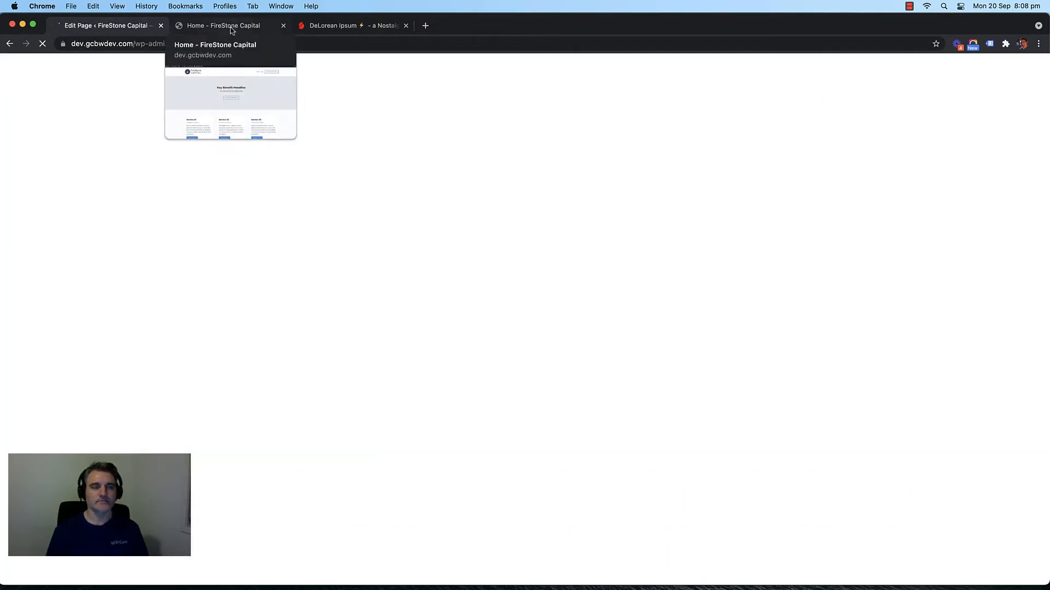
left_click(231, 28)
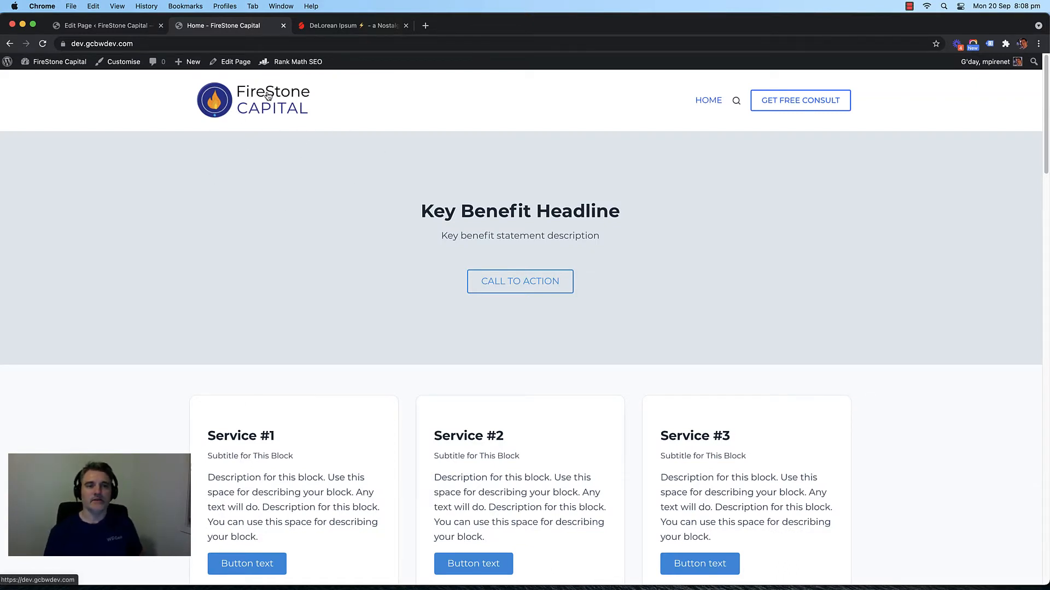
Step: Save the Ready to Get Started container as a reusable block named 'Call to Action Section'
left_click(124, 28)
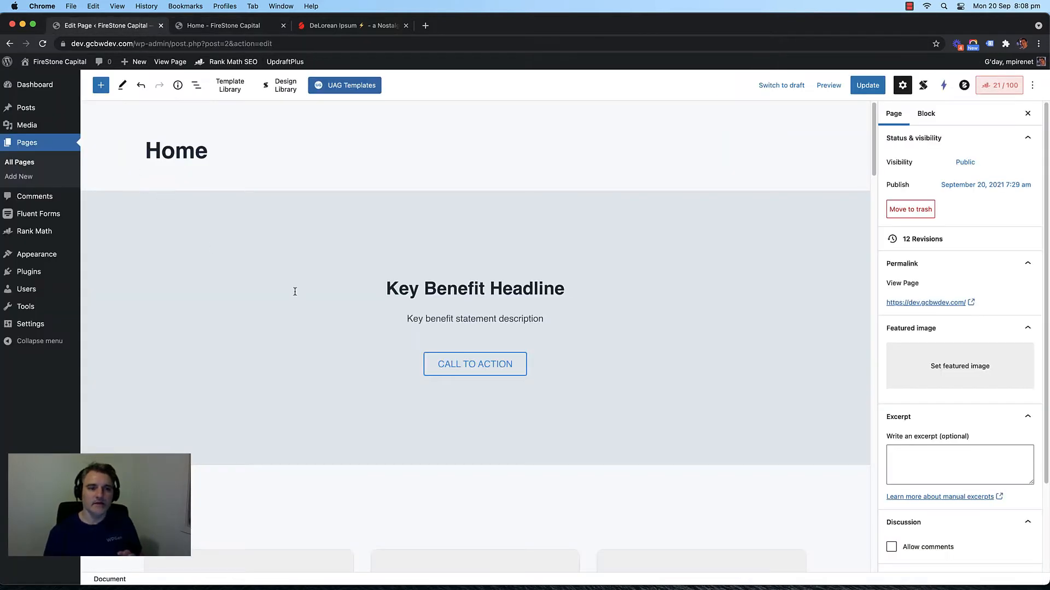
scroll(277, 281, "down", 5)
scroll(211, 271, "down", 1)
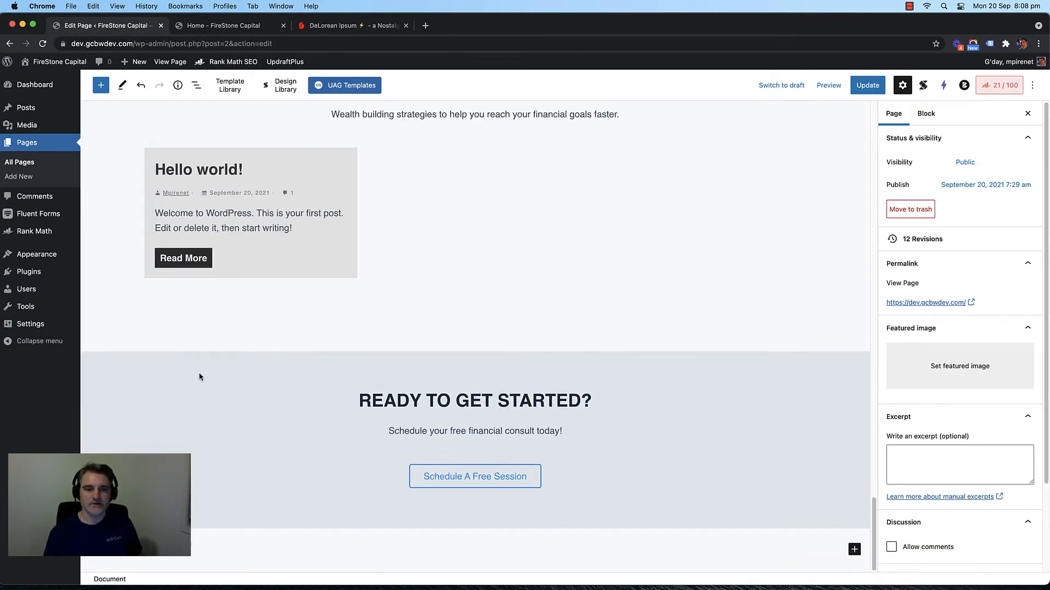
left_click(198, 375)
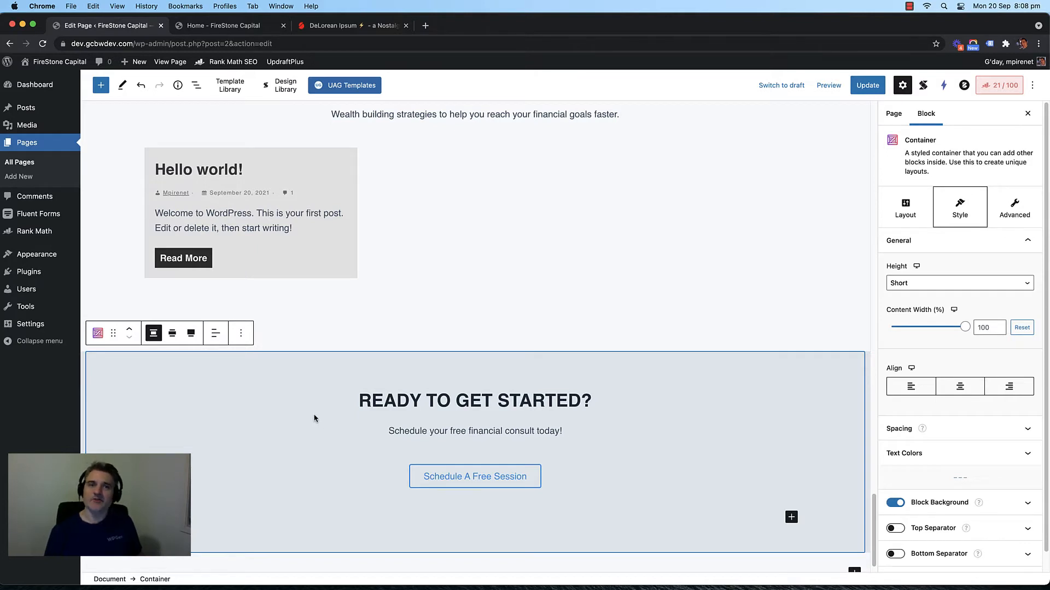
scroll(285, 407, "down", 1)
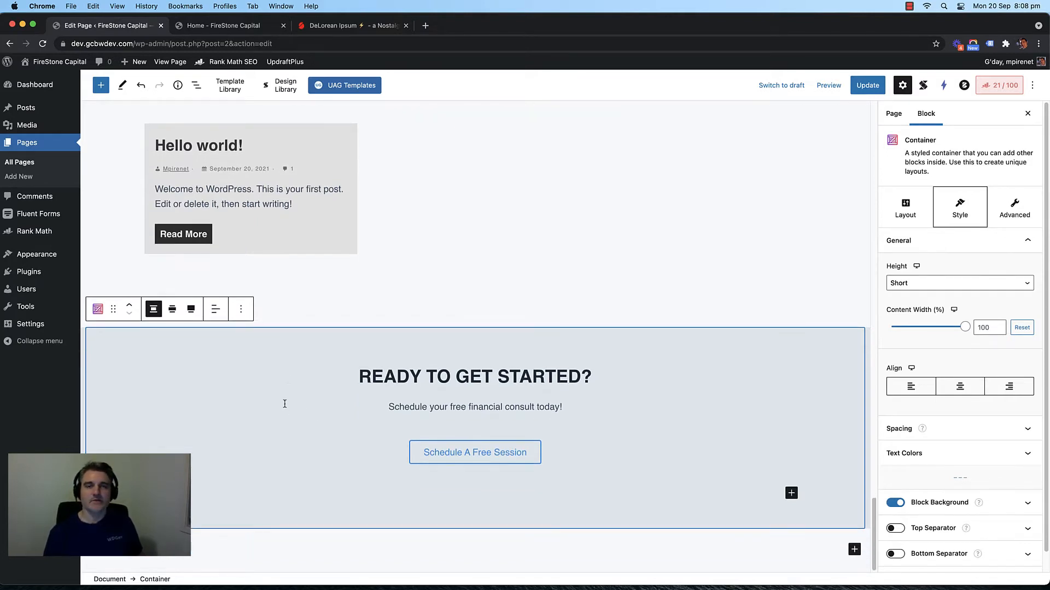
left_click(241, 311)
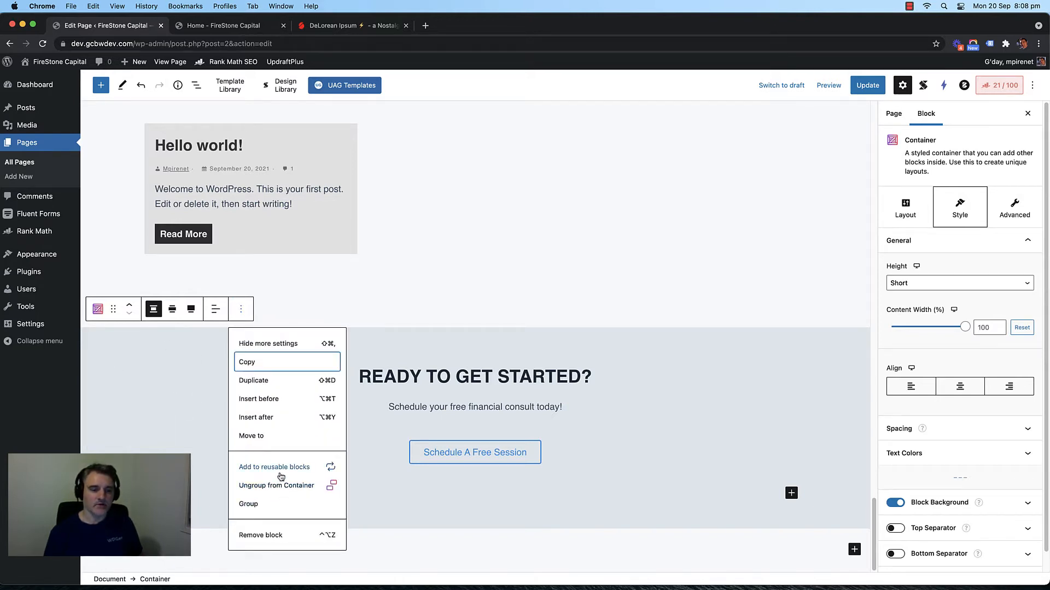
left_click(280, 468)
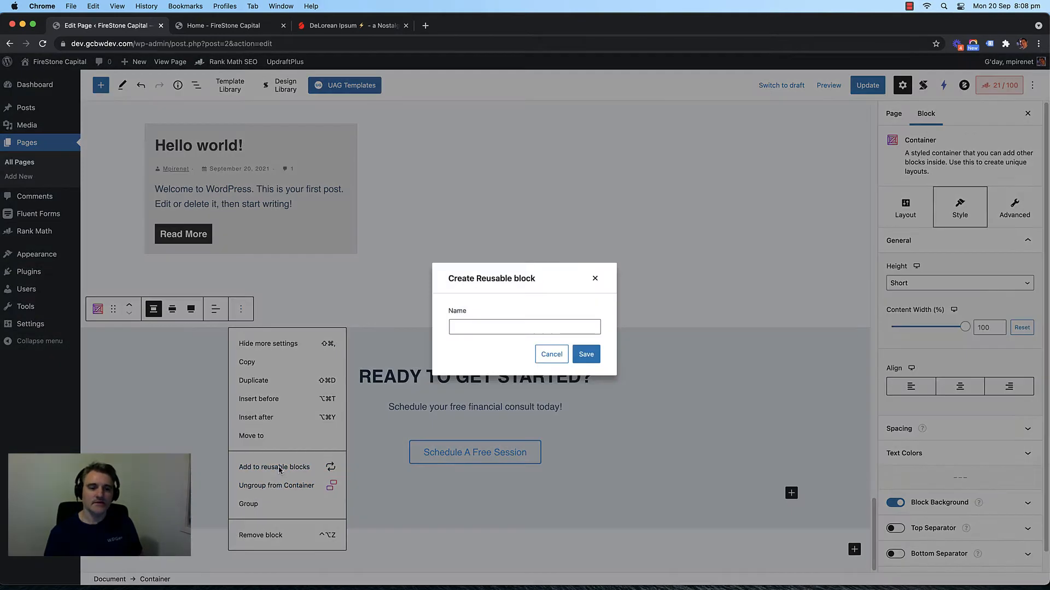
type("Ca")
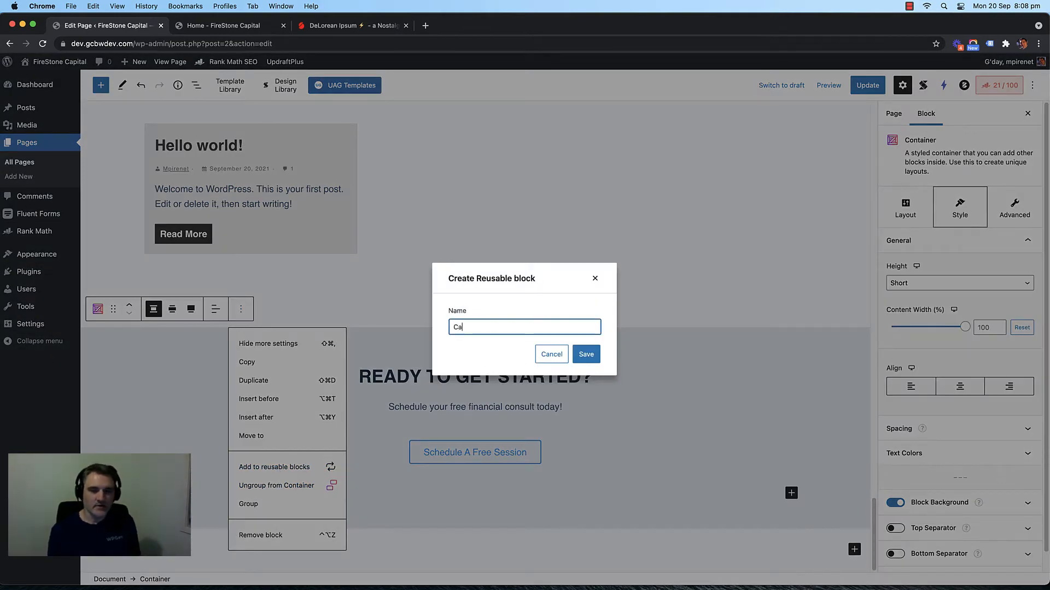
type("ll to actip")
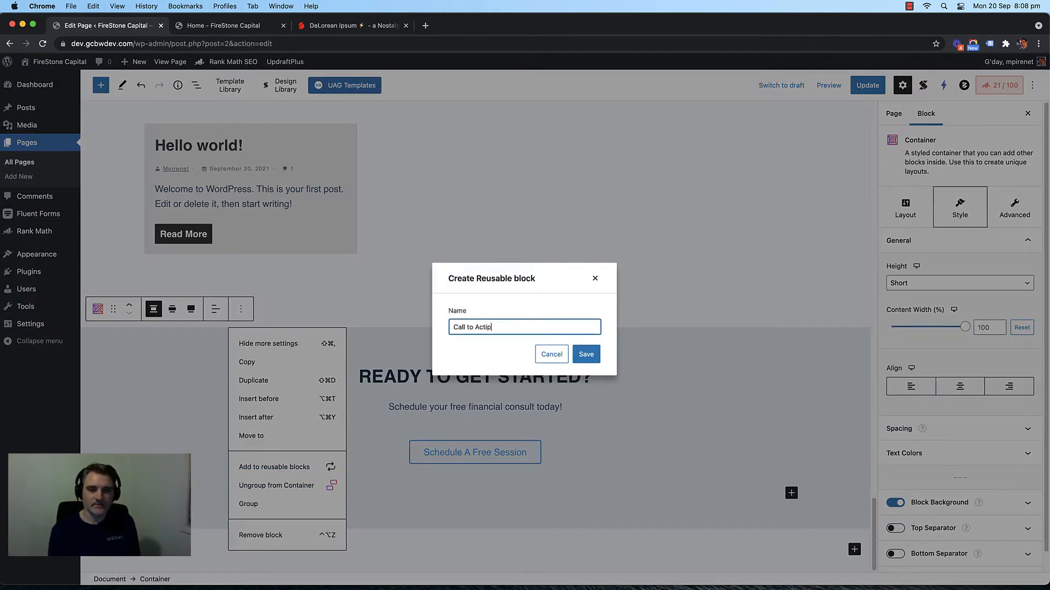
type("m")
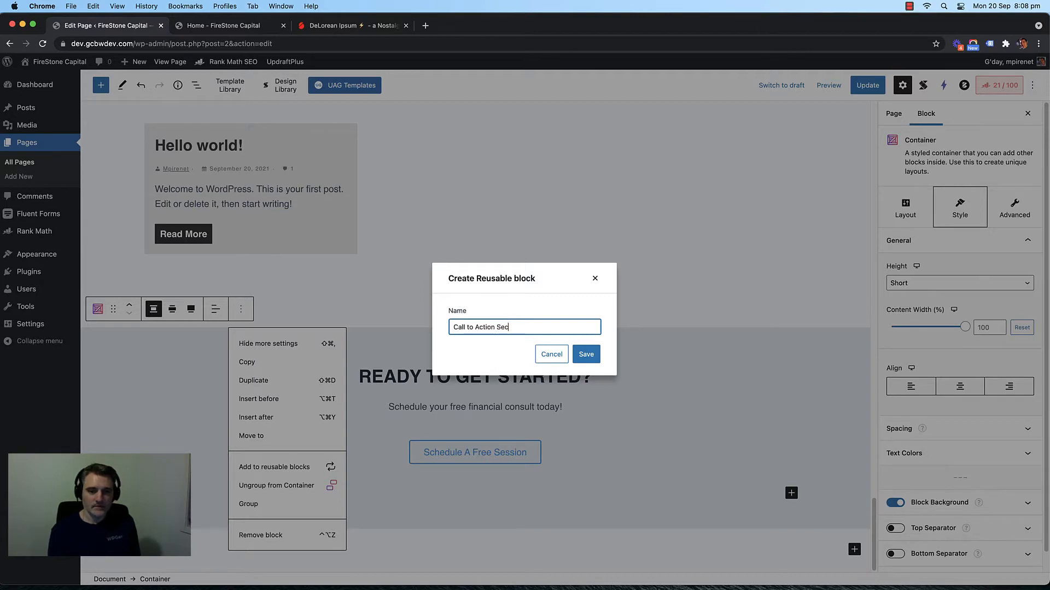
left_click(587, 356)
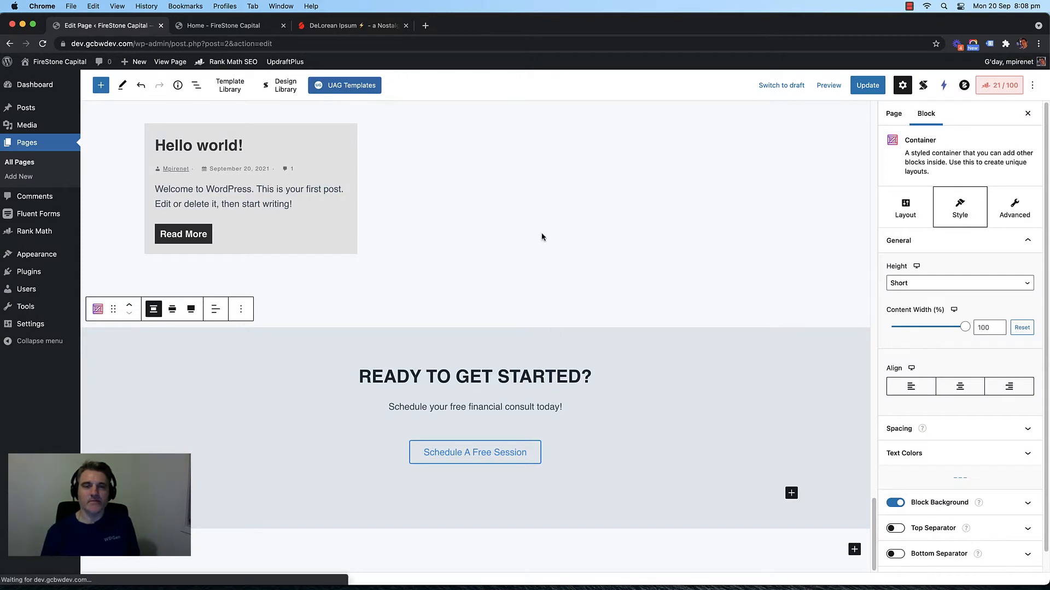
Step: Update the Home page and view the live homepage
scroll(543, 237, "down", 3)
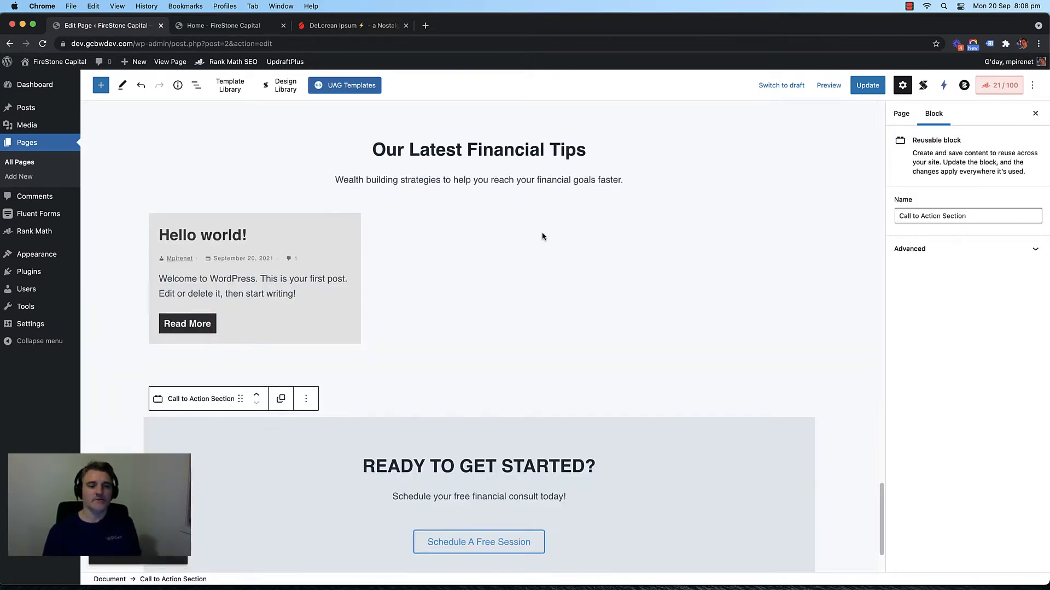
left_click(203, 359)
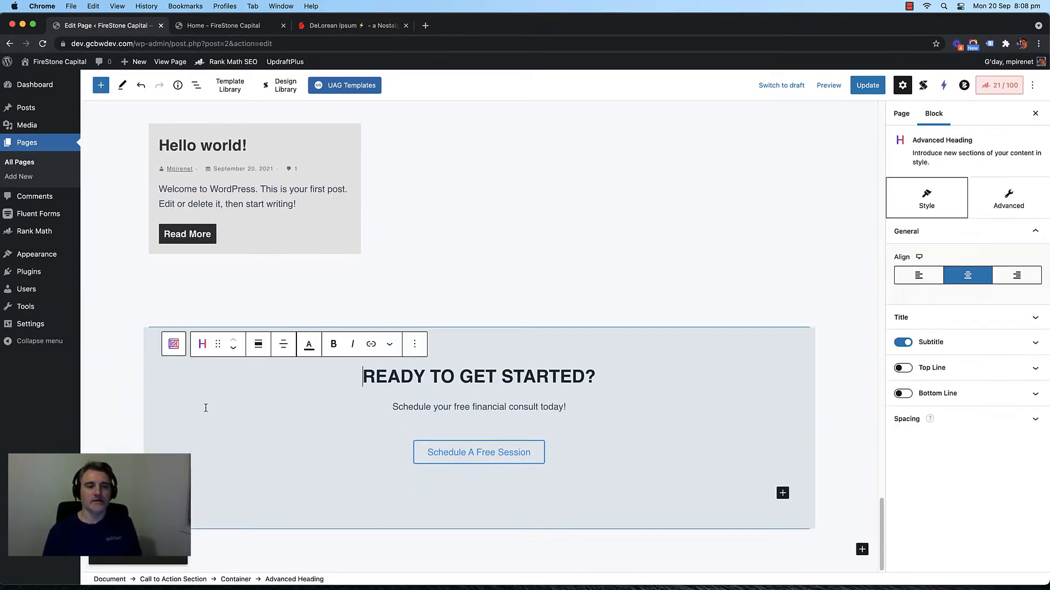
left_click(660, 372)
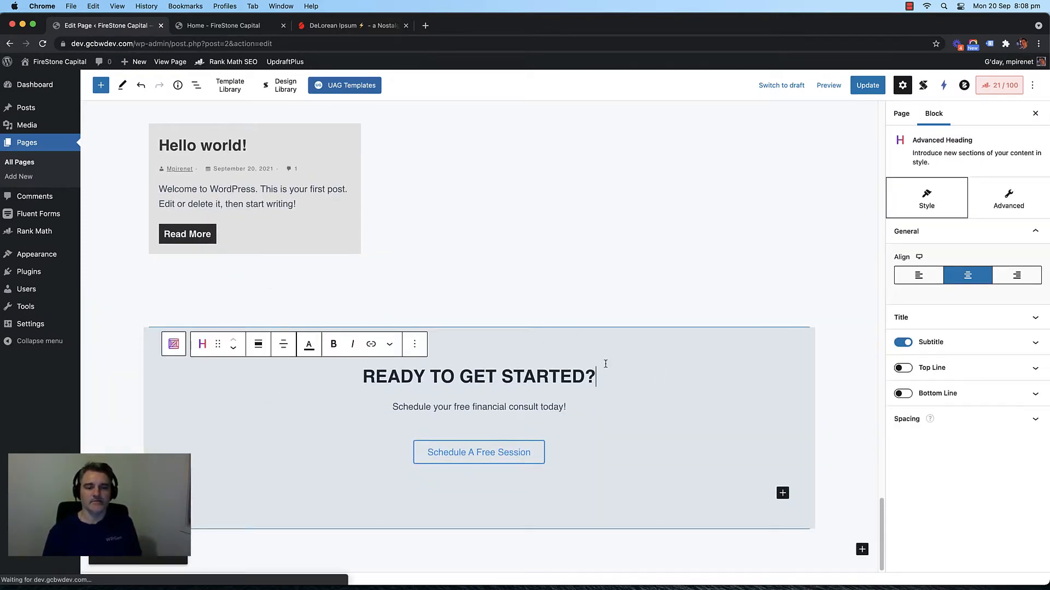
left_click(867, 85)
left_click(235, 26)
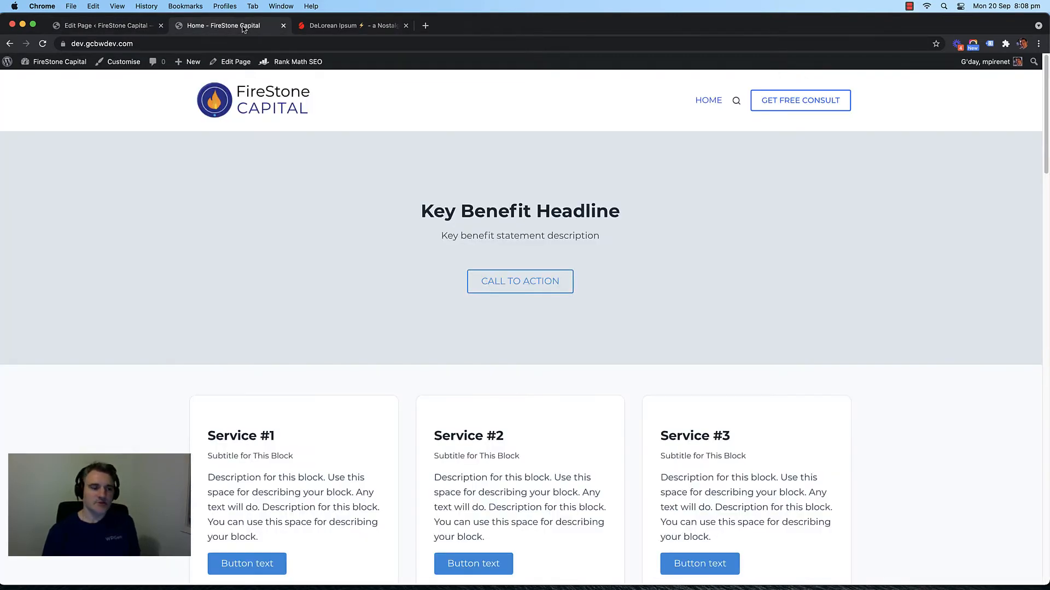
Step: Reload the live homepage, then go from the Home page editor to Pages > All Pages
key("super+r")
scroll(164, 170, "down", 10)
scroll(140, 171, "down", 15)
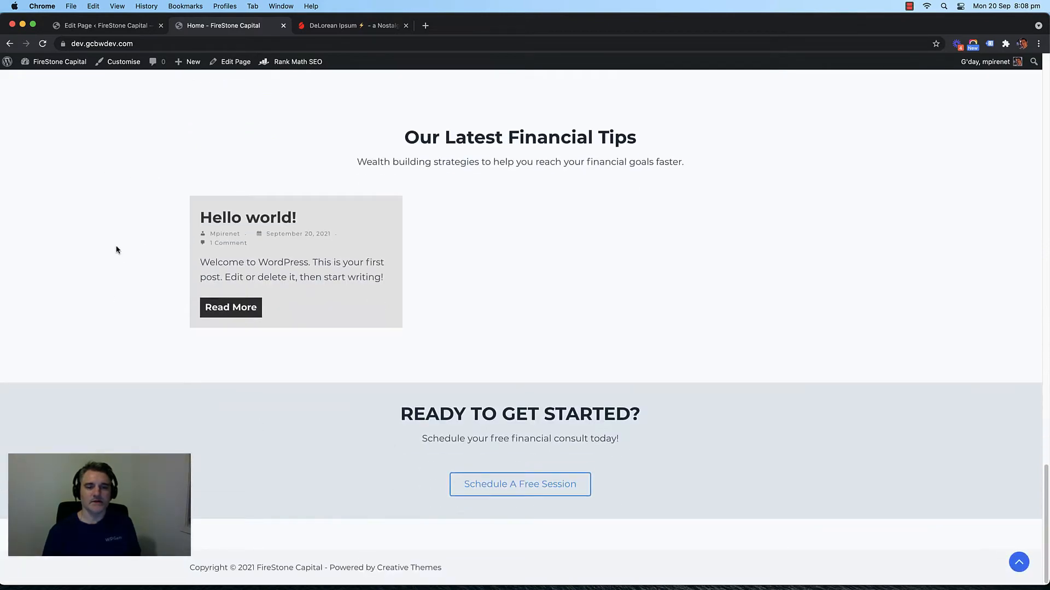
scroll(104, 237, "up", 20)
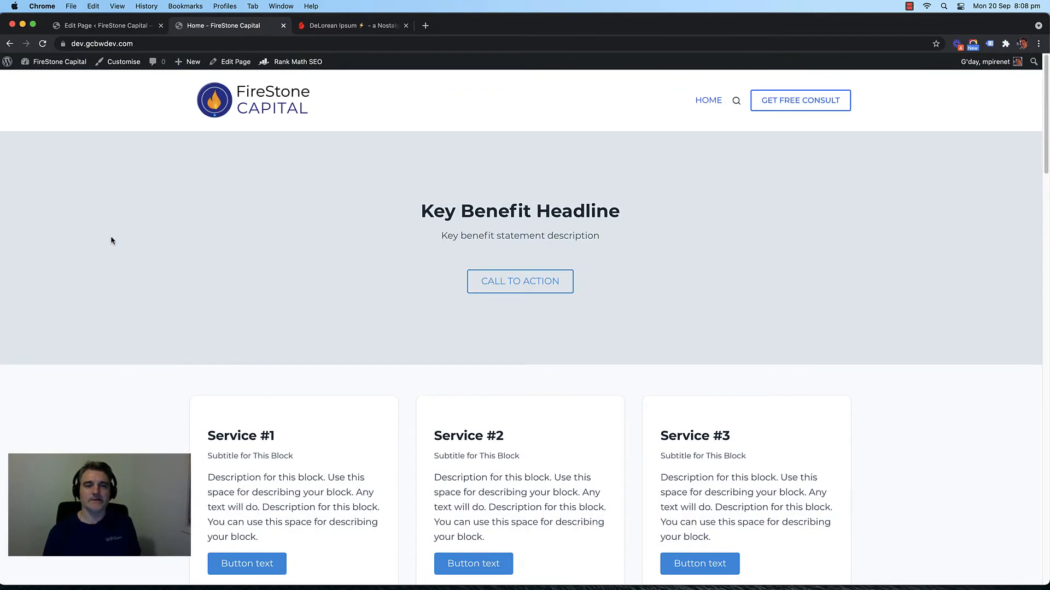
left_click(121, 28)
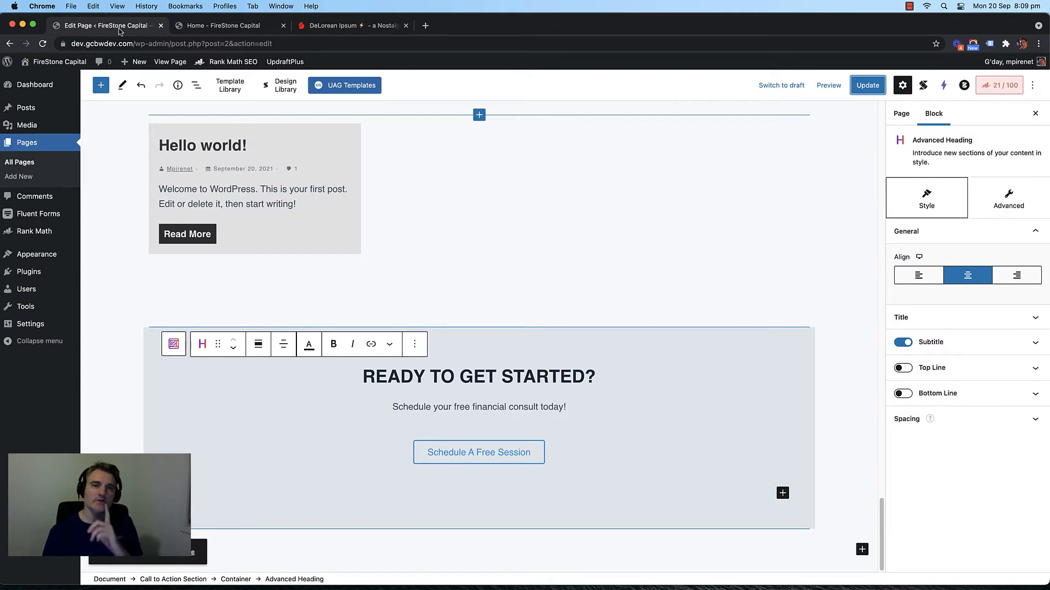
scroll(110, 356, "up", 20)
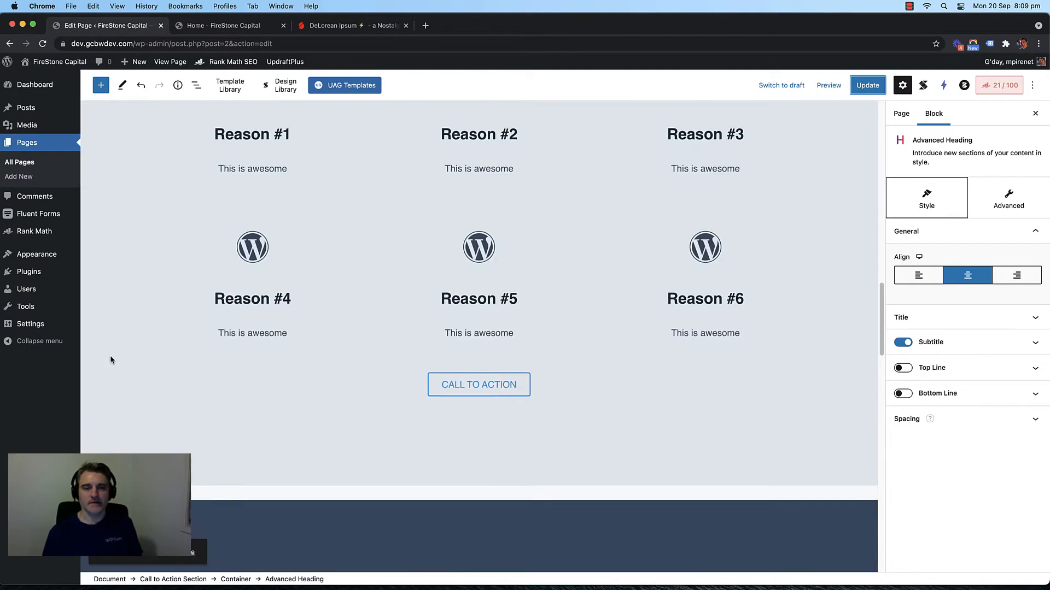
scroll(111, 360, "up", 10)
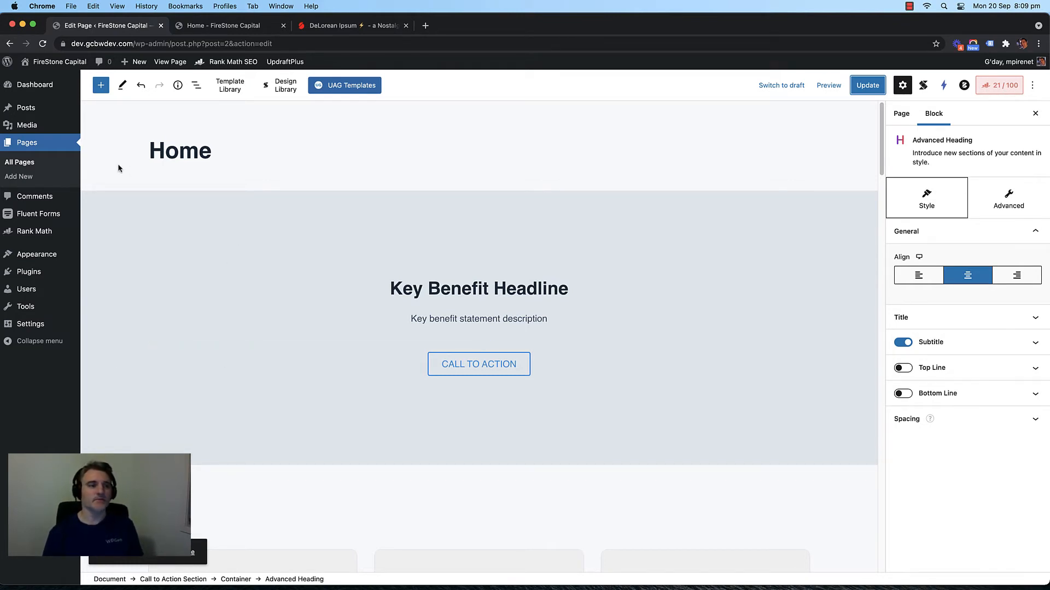
left_click(32, 163)
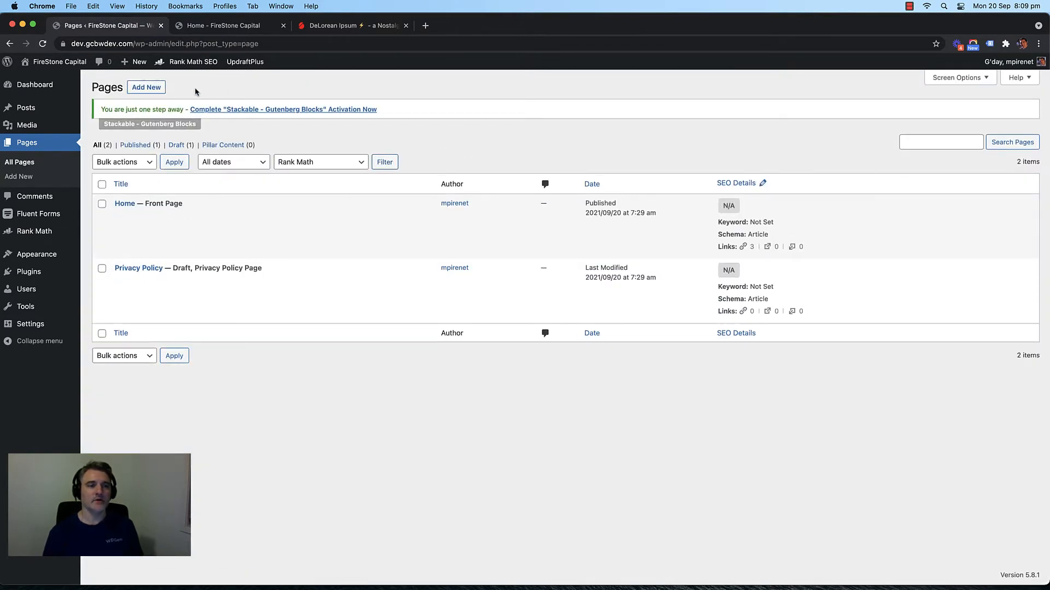
Step: Create a new page titled 'About' containing a Container block with the Plain layout
left_click(150, 92)
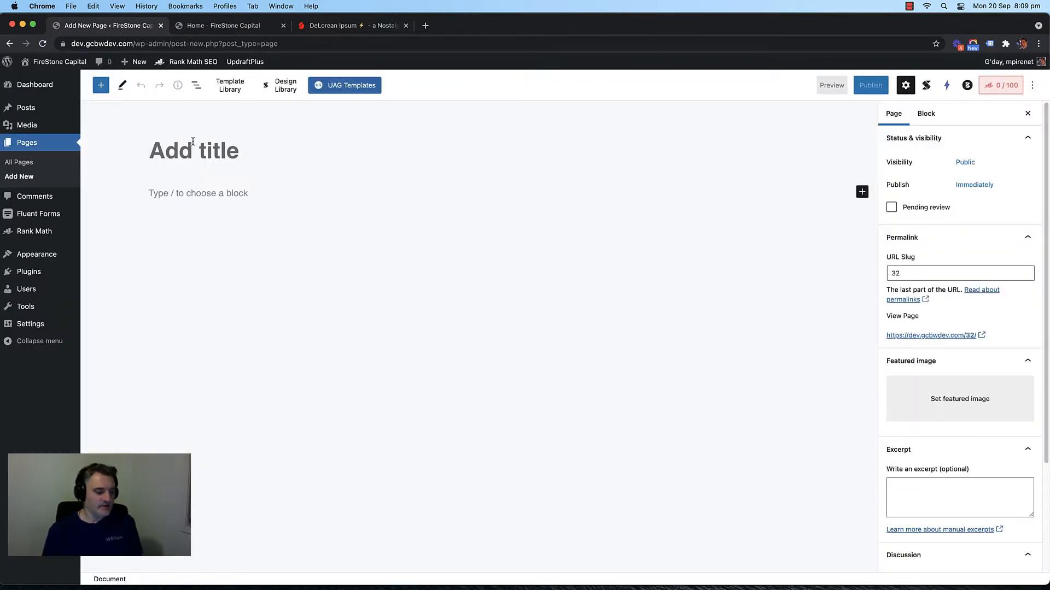
type("About")
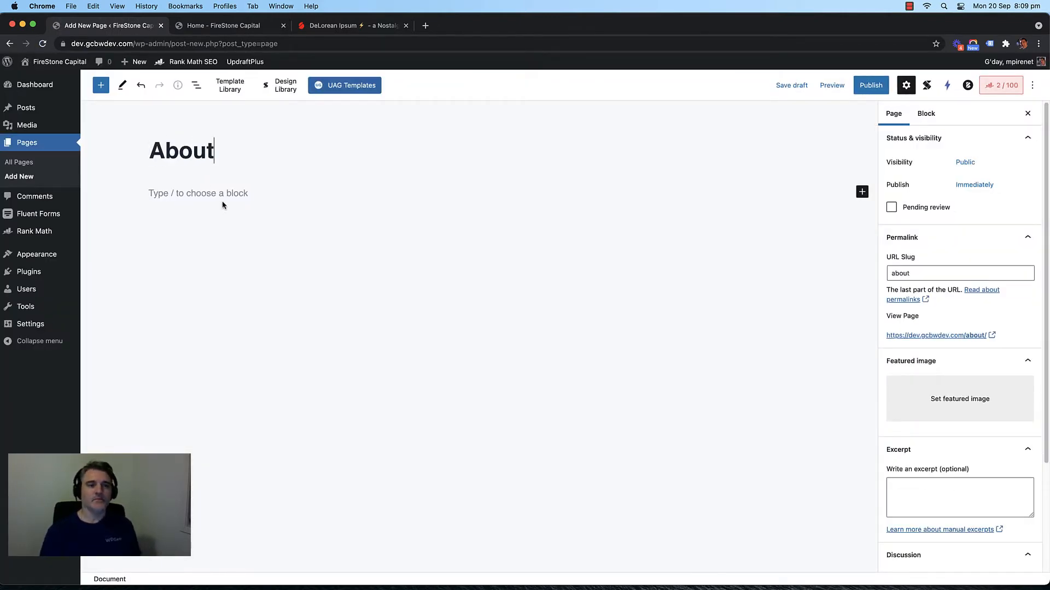
left_click(232, 194)
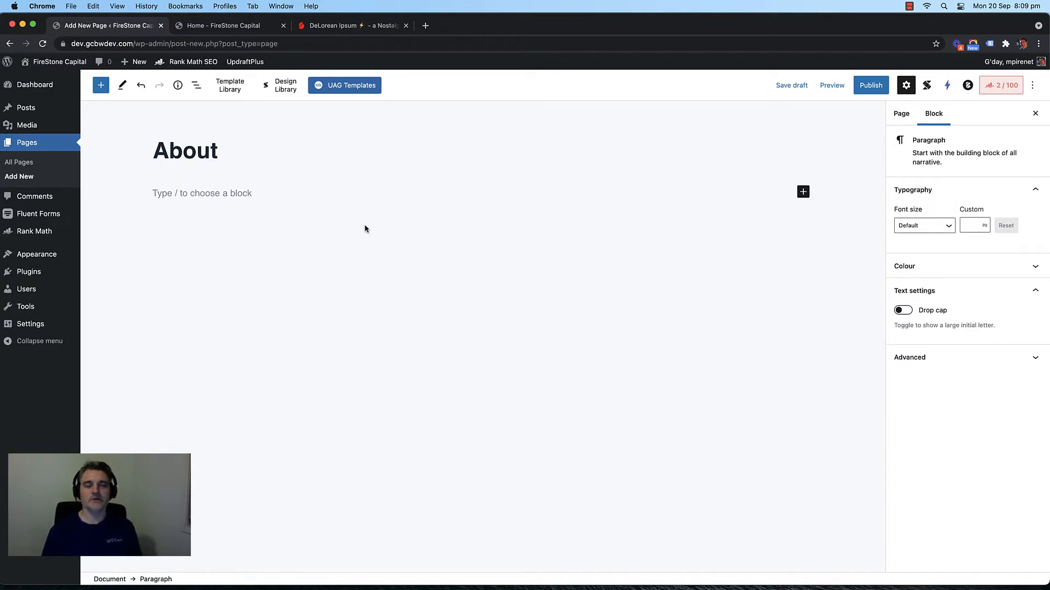
left_click(802, 192)
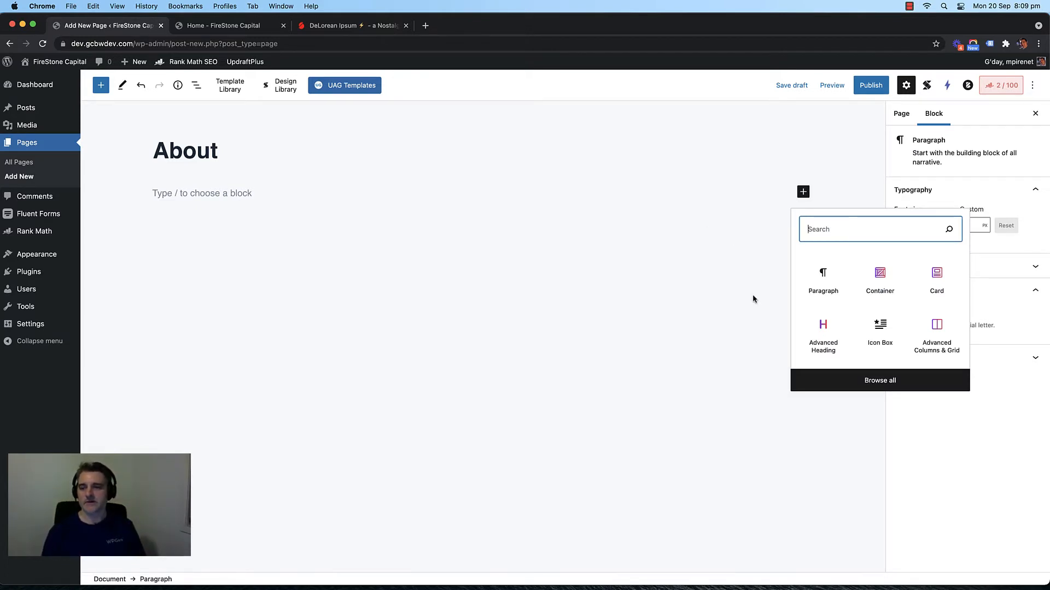
left_click(882, 284)
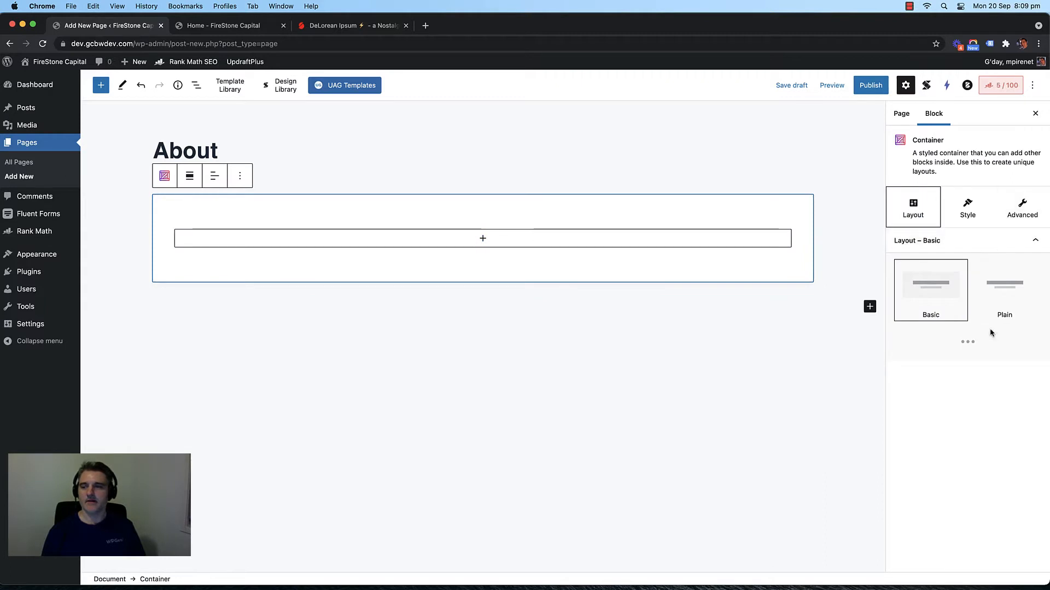
left_click(1002, 306)
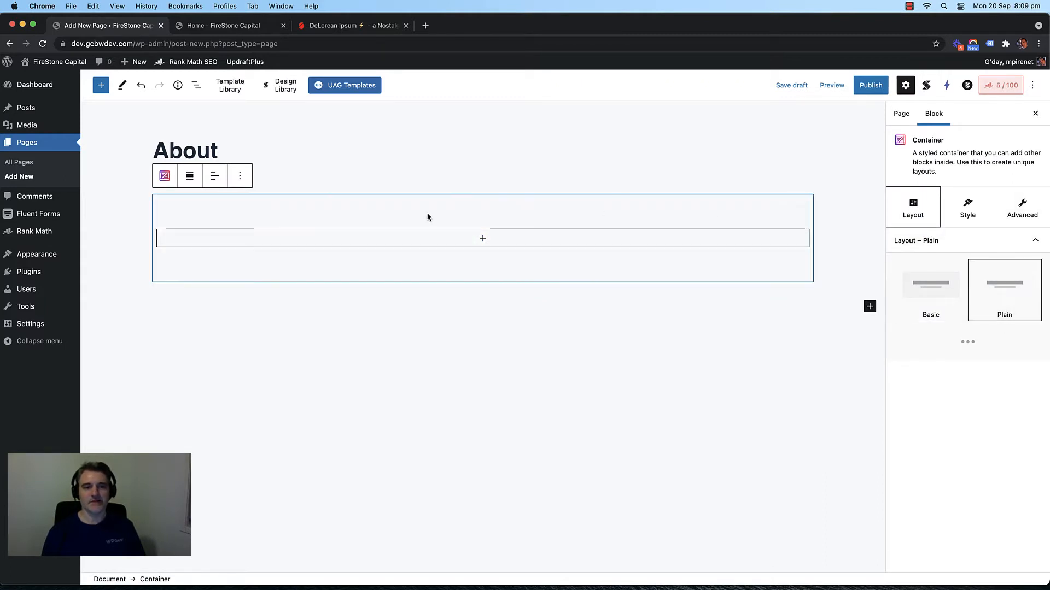
Step: Search the container's inner block inserter for 'head'
left_click(482, 238)
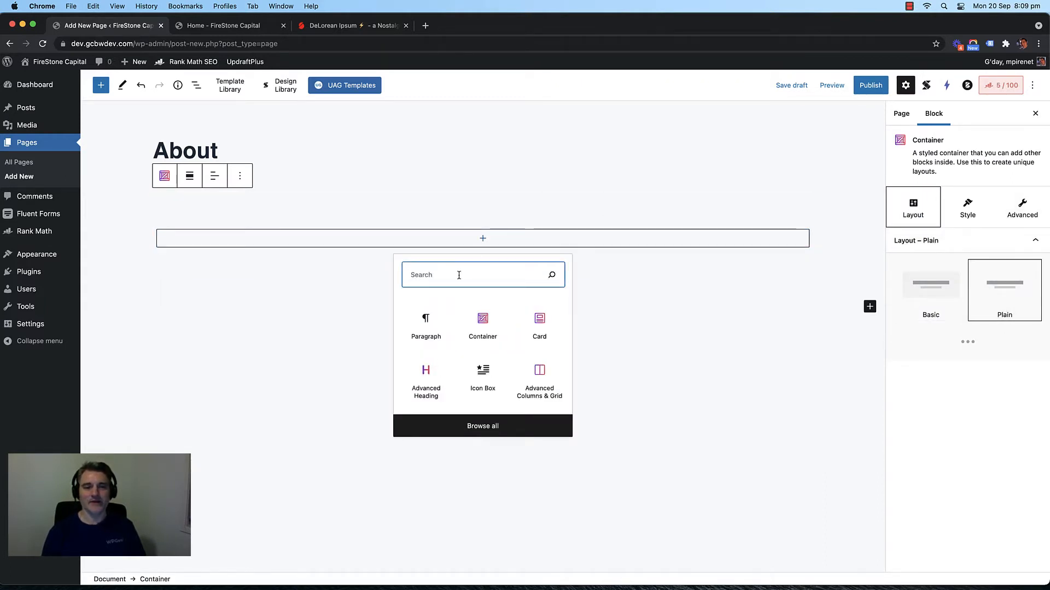
type("a")
key("BackSpace")
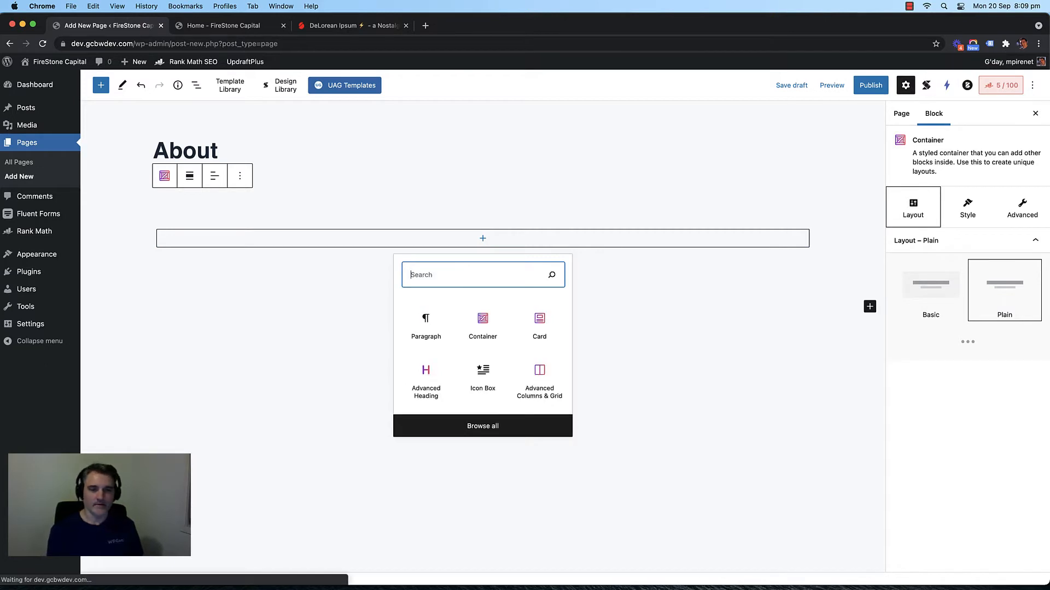
type("had")
key("BackSpace")
key("BackSpace")
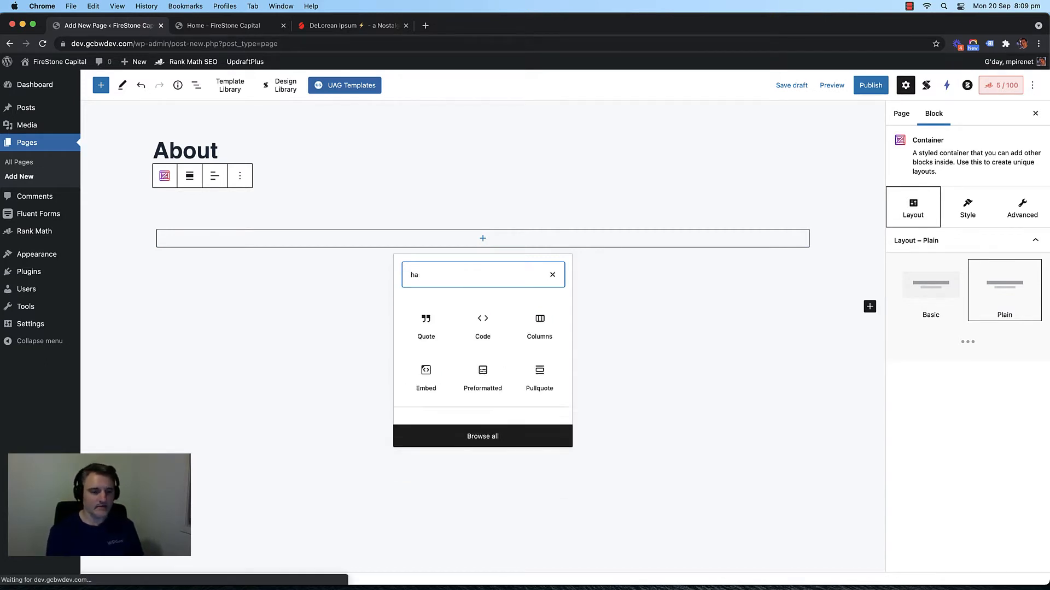
type("ead")
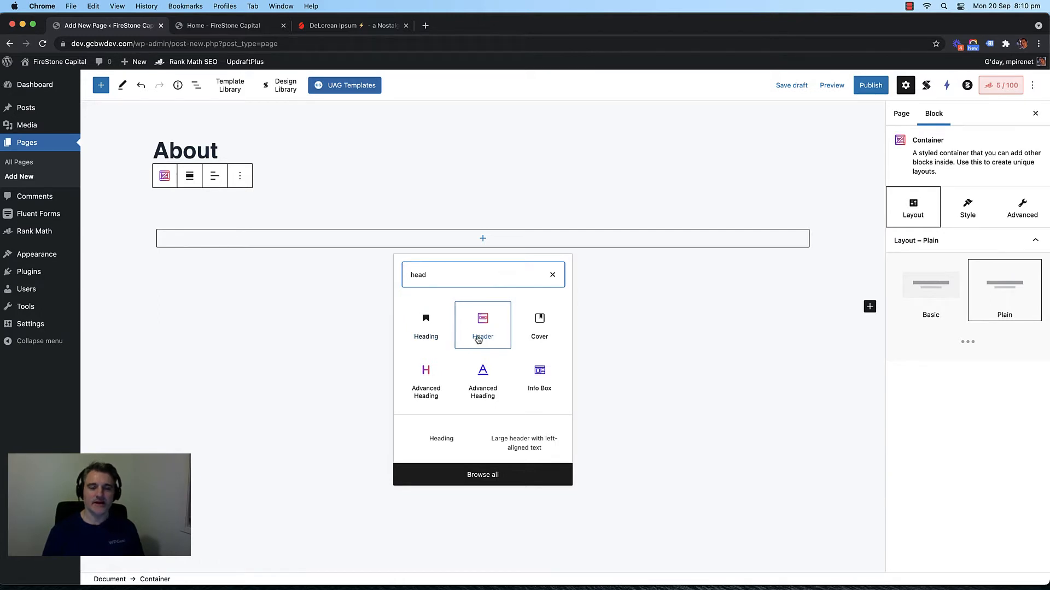
Step: Add an Advanced Heading titled 'About' with subtitle 'Your Financial Success Is Our Goal'
left_click(430, 383)
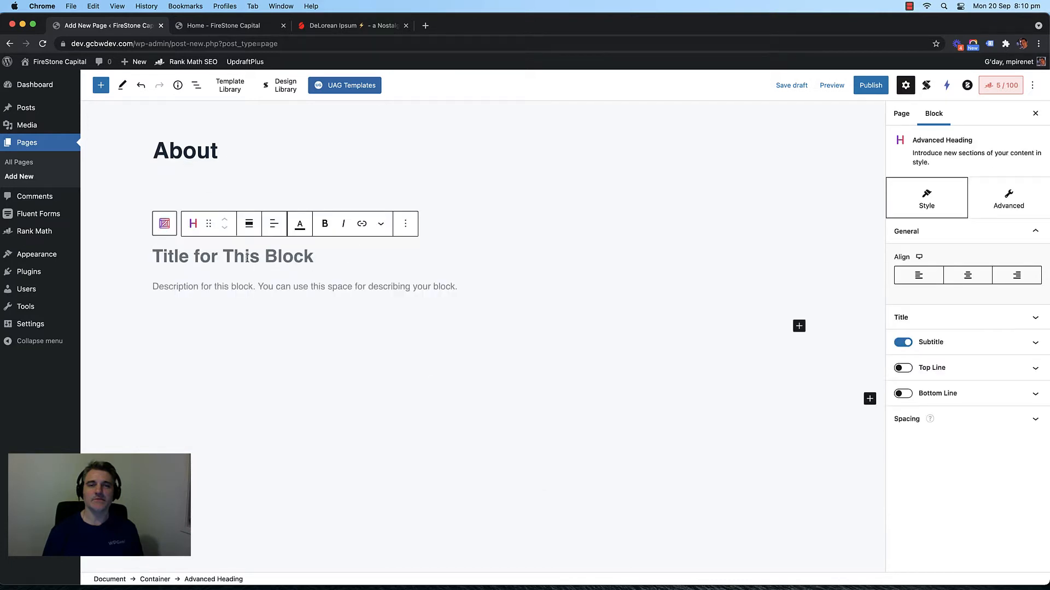
type("About")
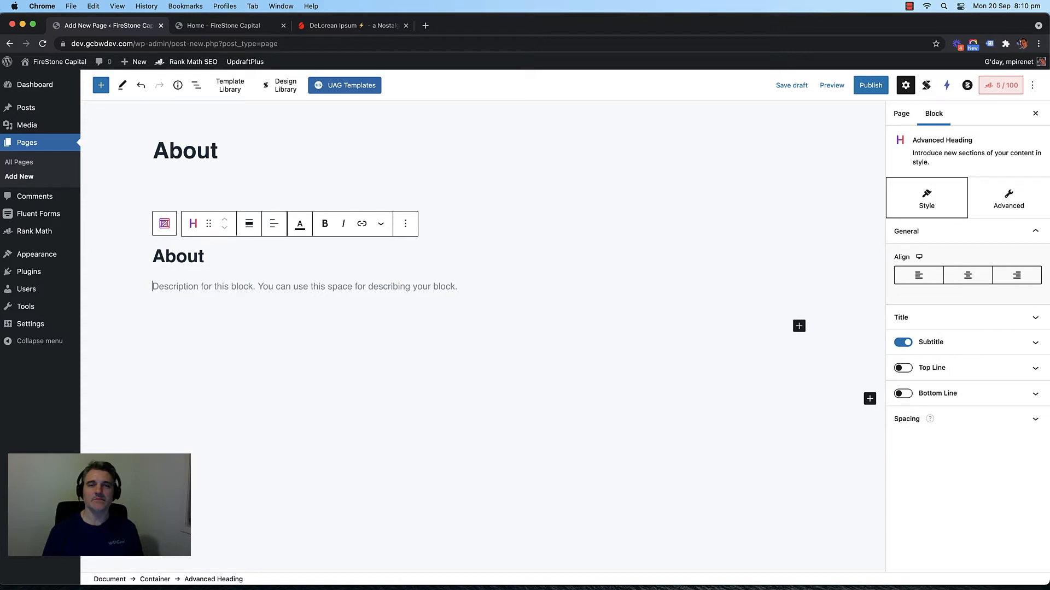
type("Your Finan")
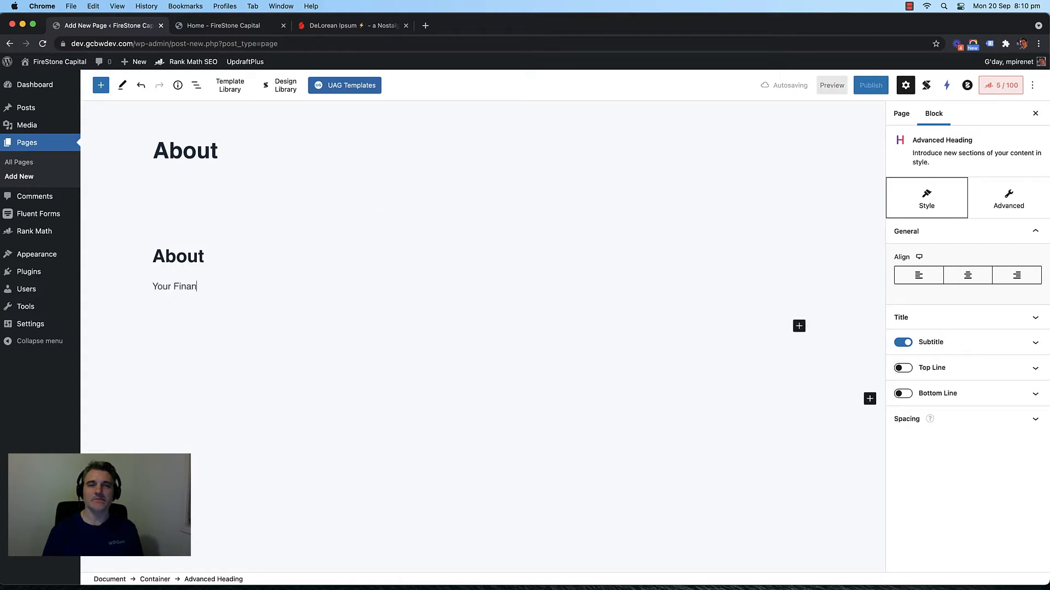
type("cial I")
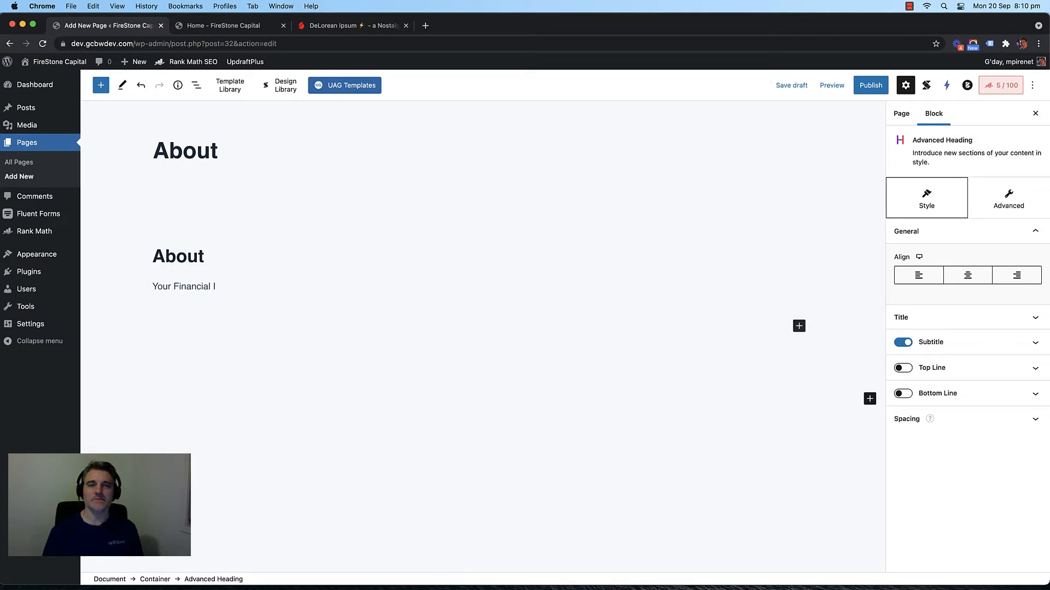
type("Success Is Our Goal")
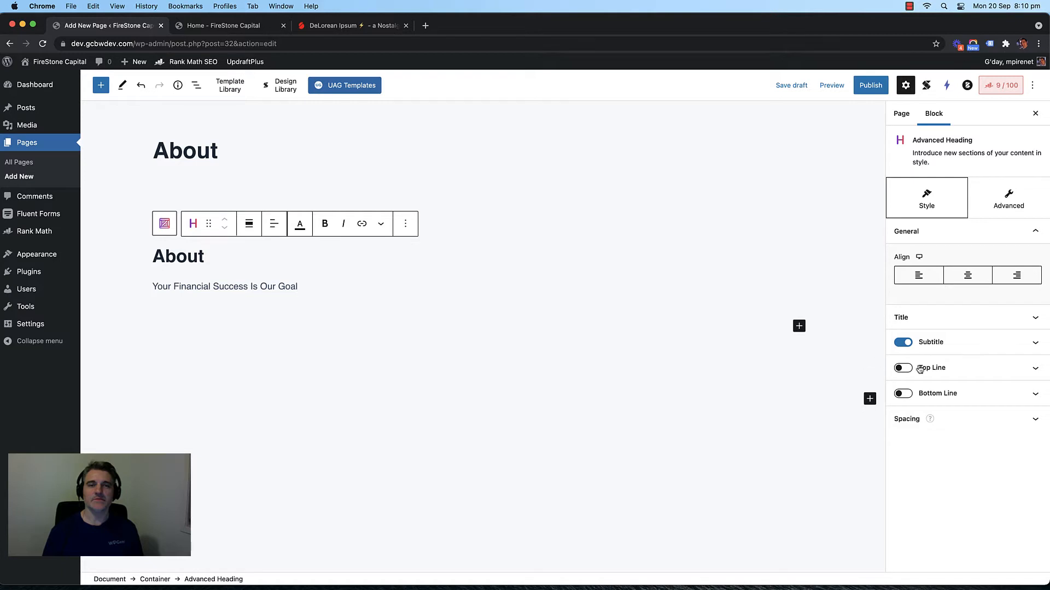
Step: Switch the heading's subtitle off and select the parent Container
left_click(902, 342)
left_click(354, 260)
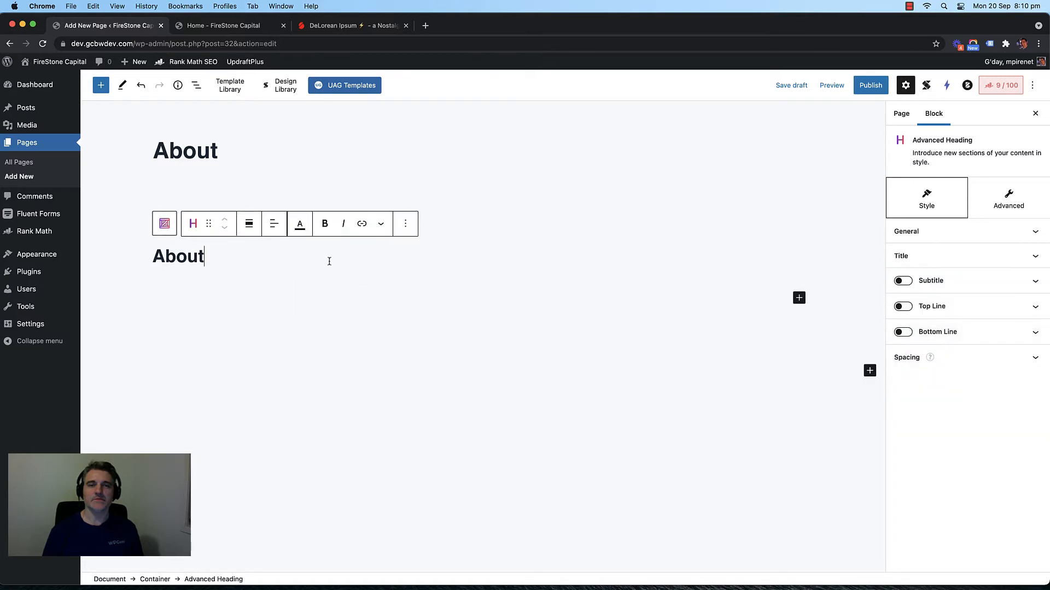
left_click(518, 202)
scroll(934, 411, "down", 1)
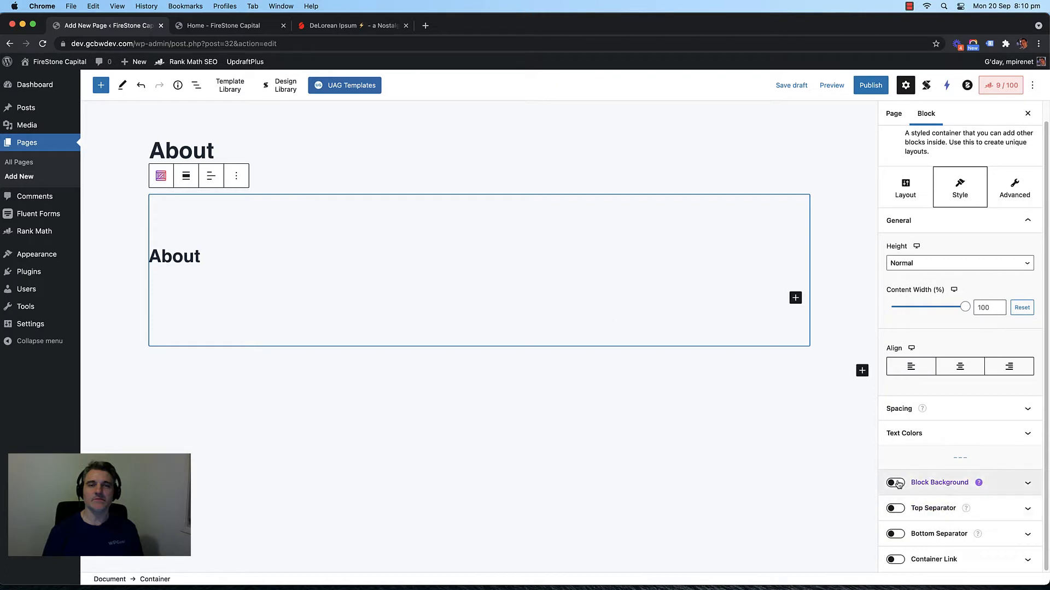
Step: Enable the banner container's background and try dark slate and blue colour swatches
left_click(895, 483)
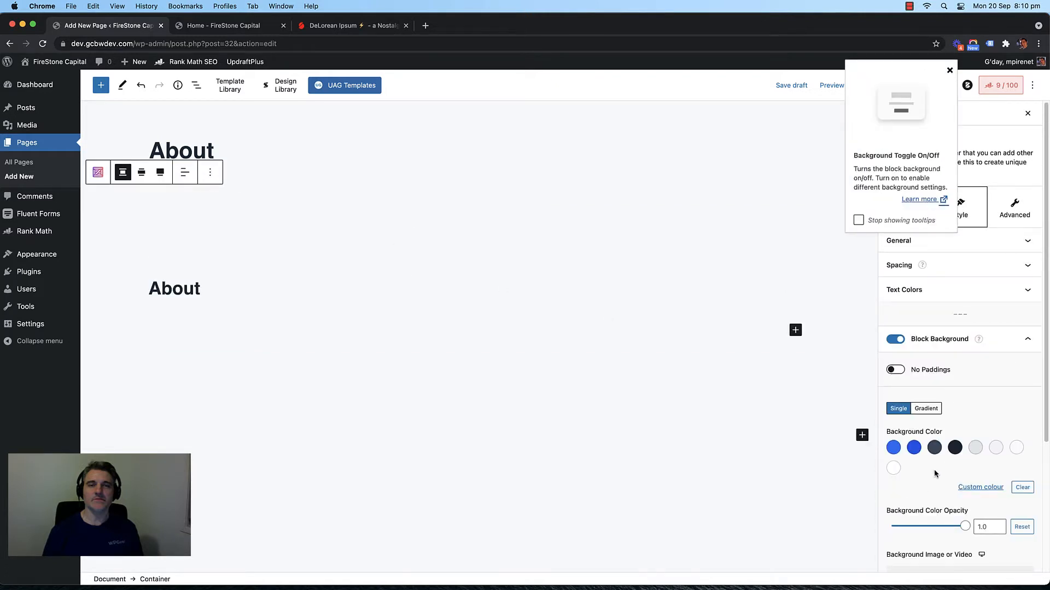
left_click(934, 449)
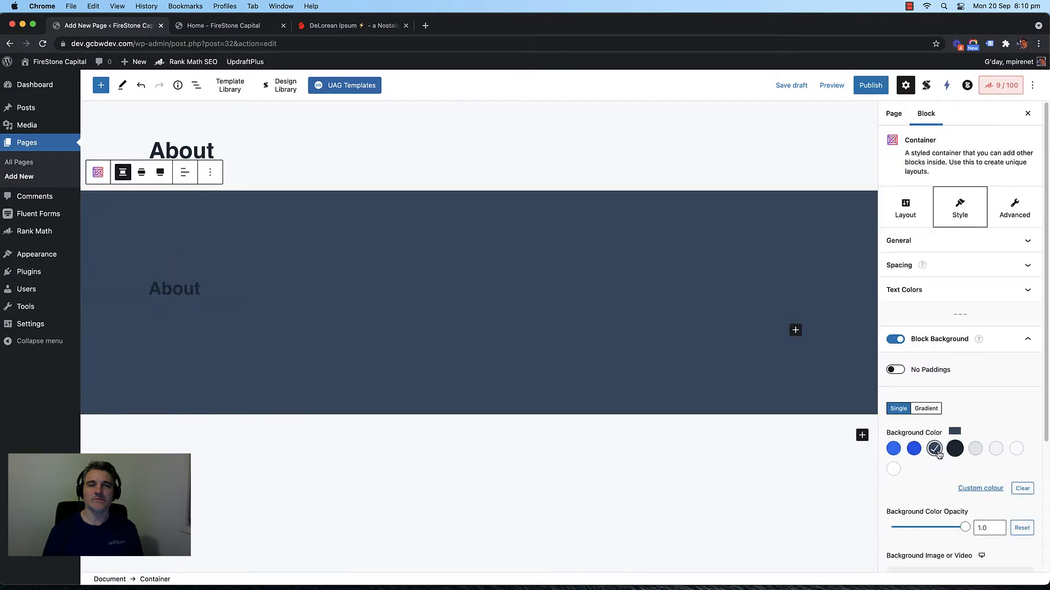
left_click(893, 449)
left_click(913, 448)
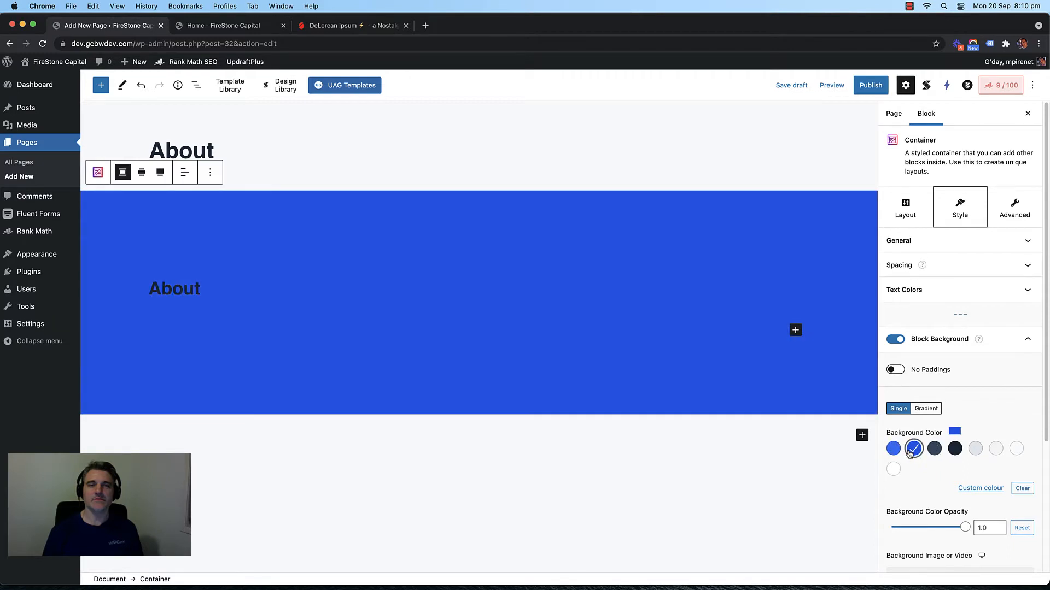
left_click(893, 448)
scroll(926, 473, "down", 4)
scroll(926, 473, "up", 2)
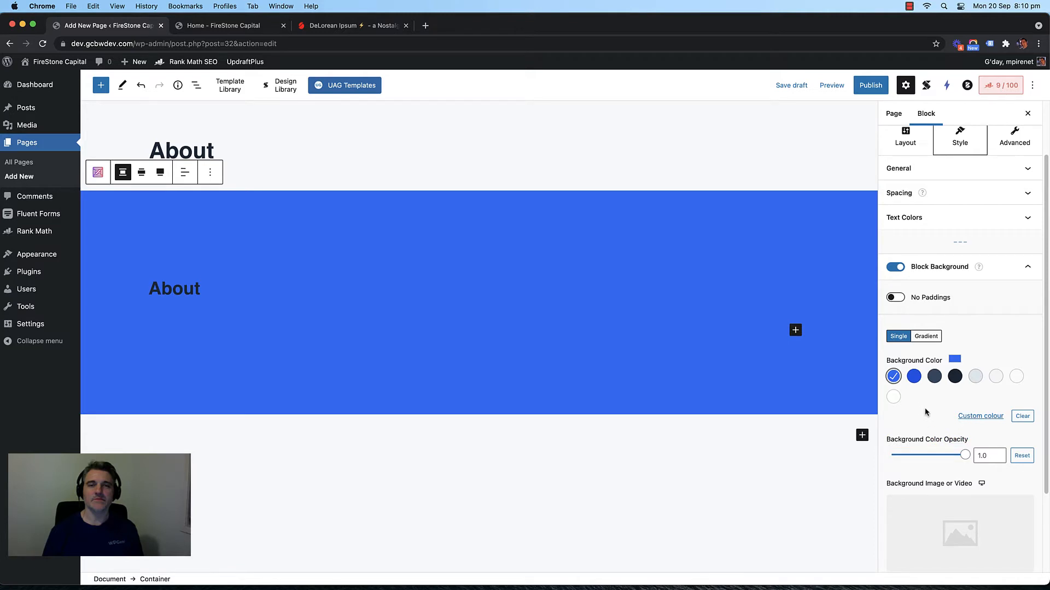
Step: Make the About heading title white and settle the container background on dark slate
left_click(170, 295)
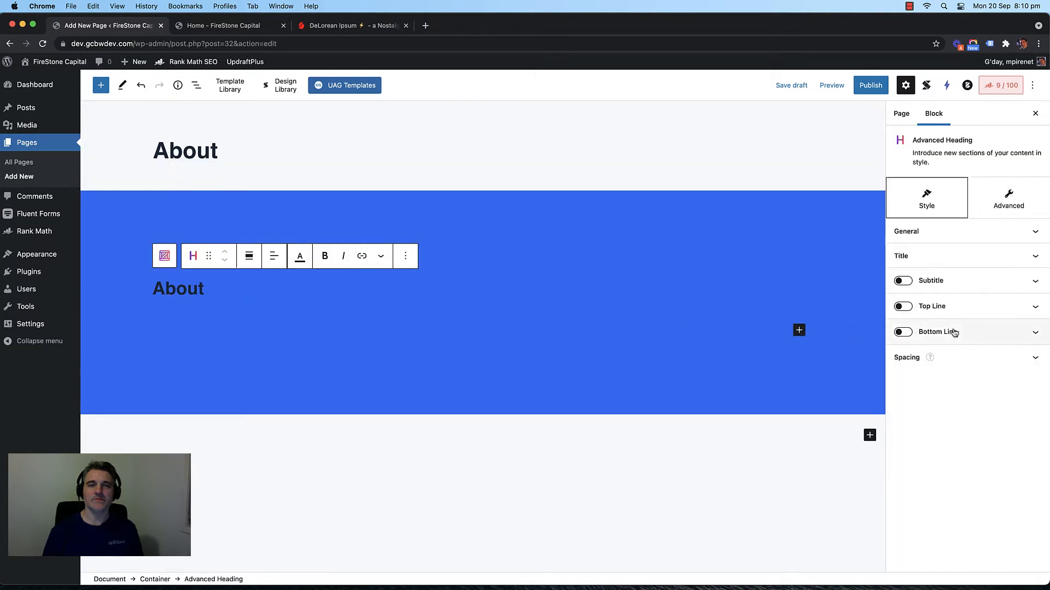
left_click(954, 256)
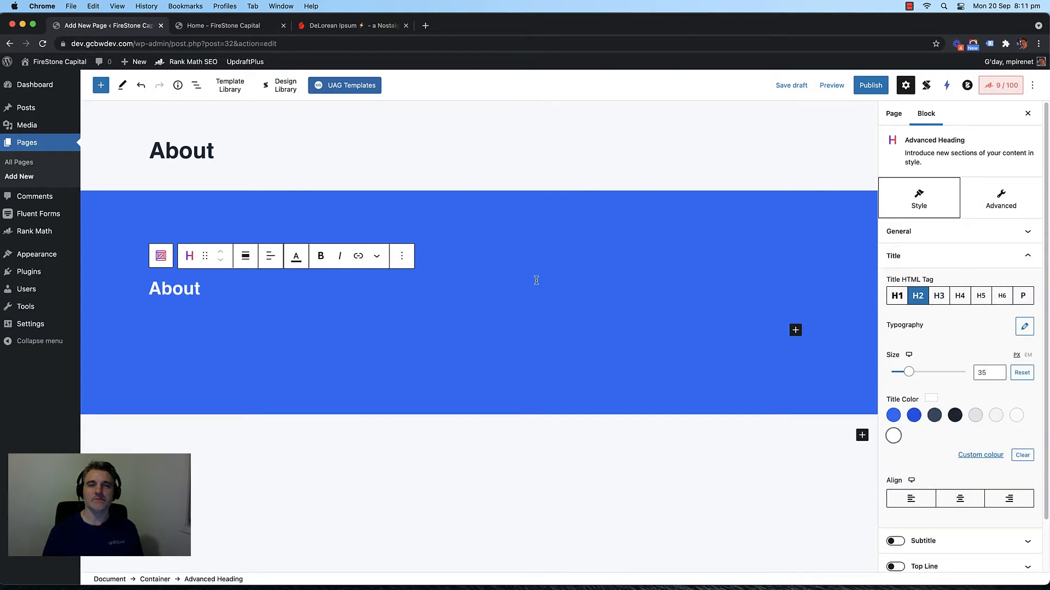
left_click(526, 202)
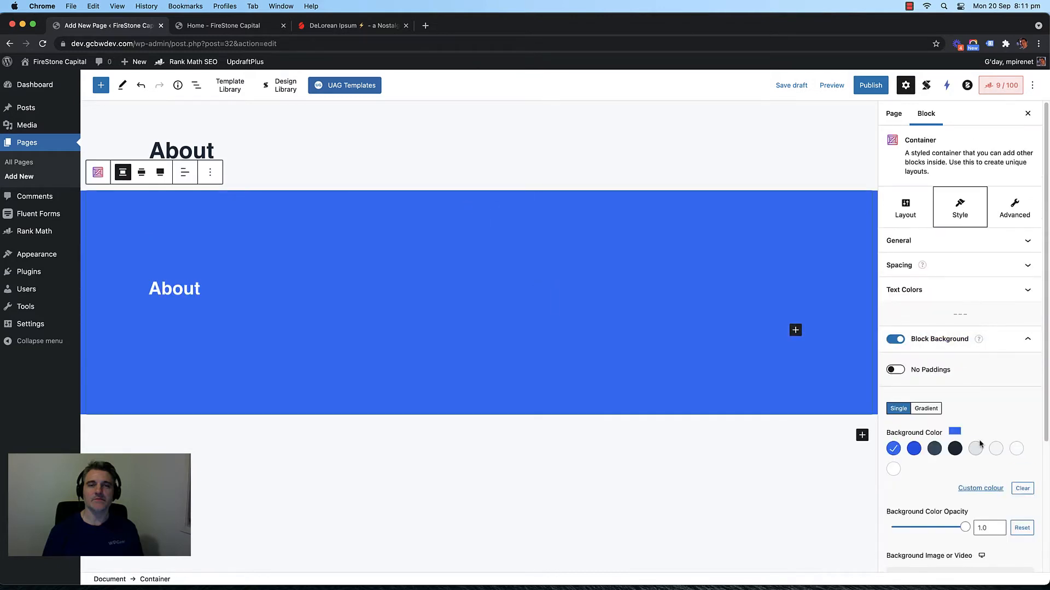
left_click(934, 448)
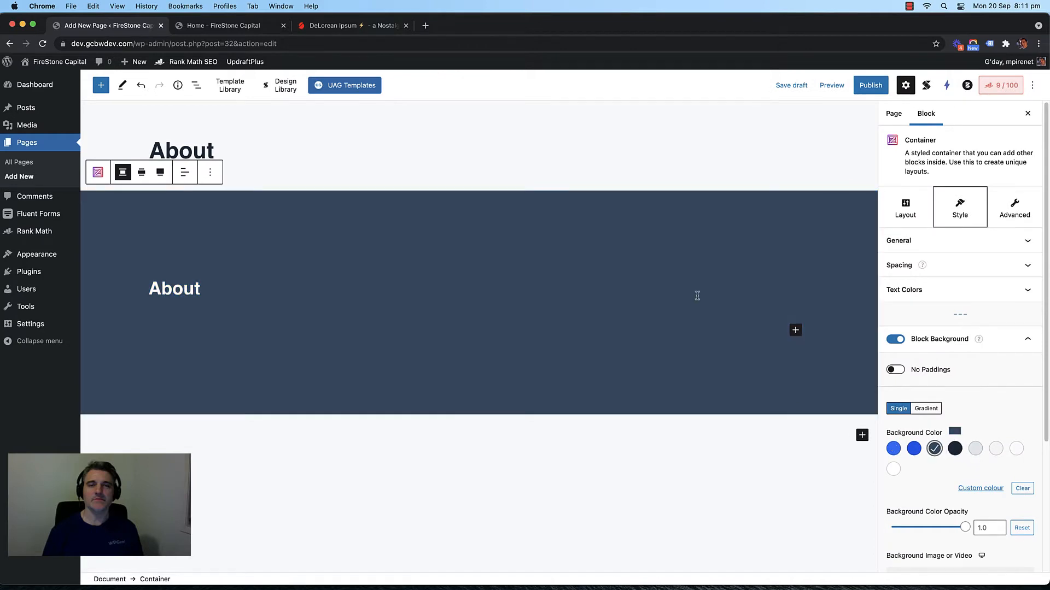
left_click(975, 448)
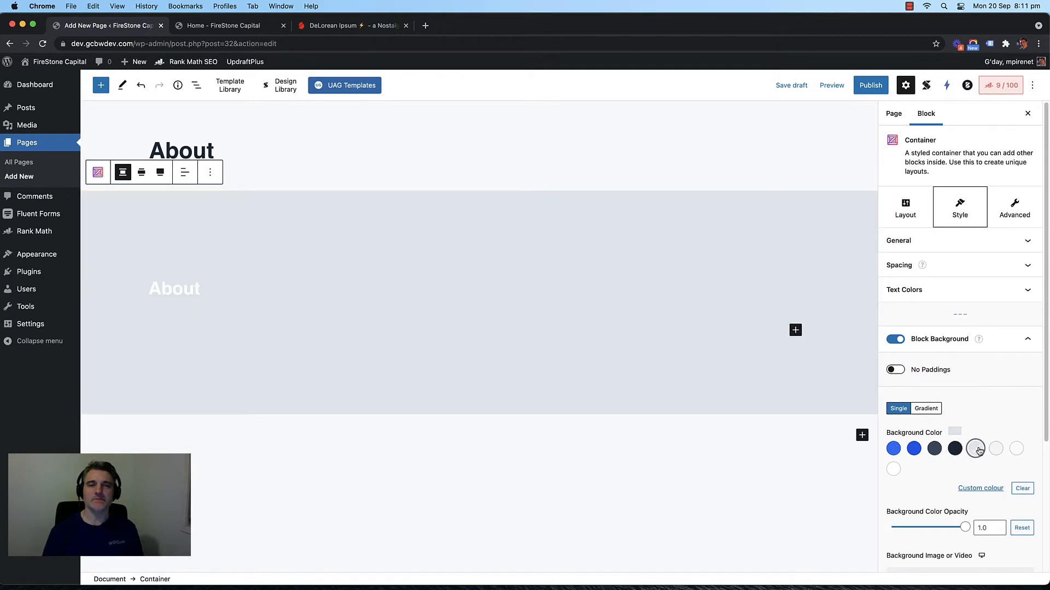
left_click(941, 449)
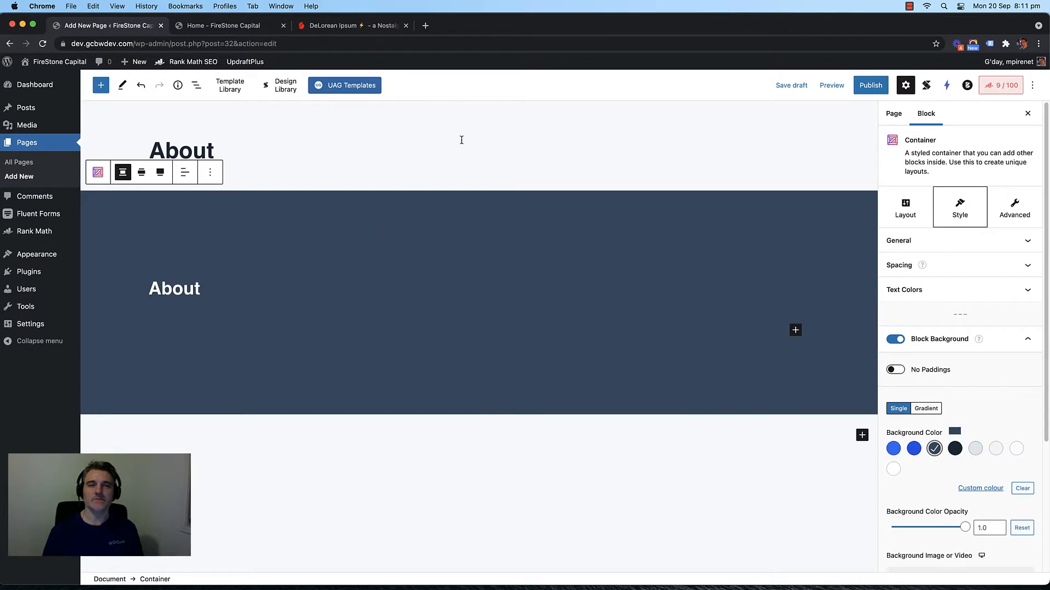
left_click(461, 140)
left_click(410, 215)
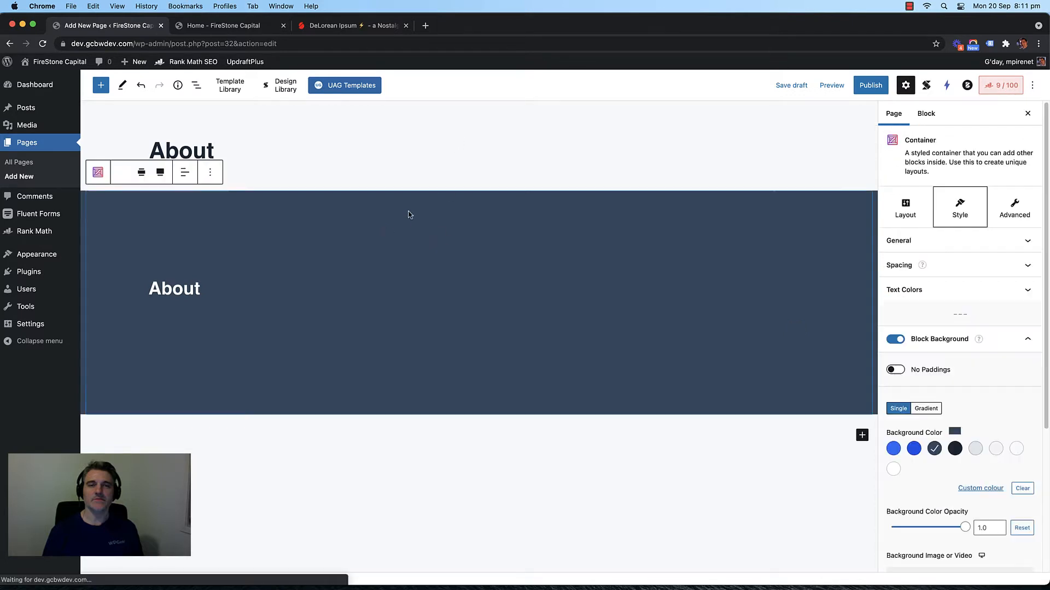
left_click(994, 221)
Step: Set the banner container's top and bottom block padding to 0
left_click(984, 266)
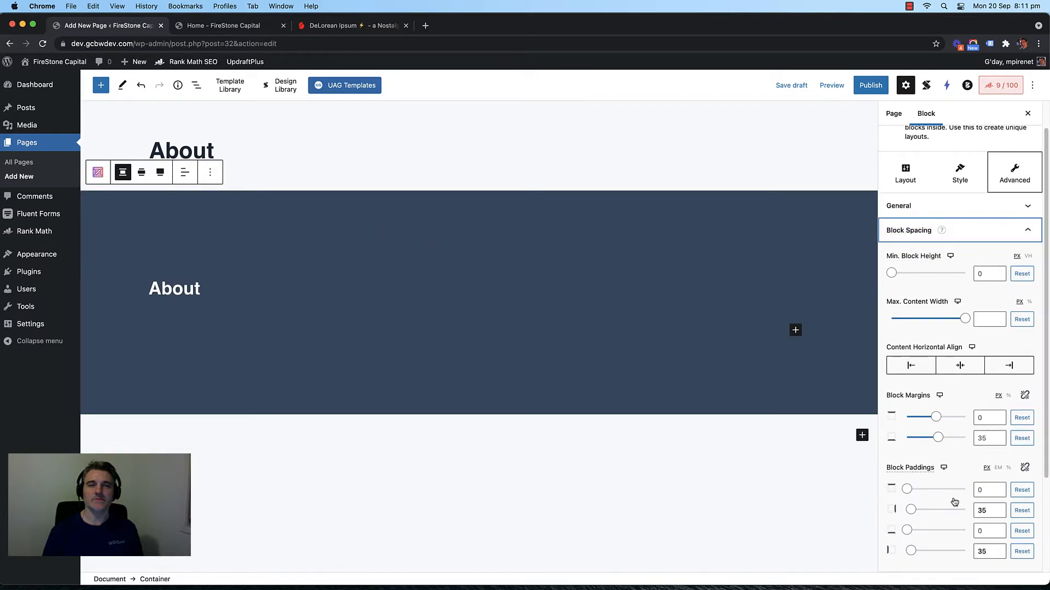
scroll(954, 502, "down", 3)
left_click(983, 387)
type("0")
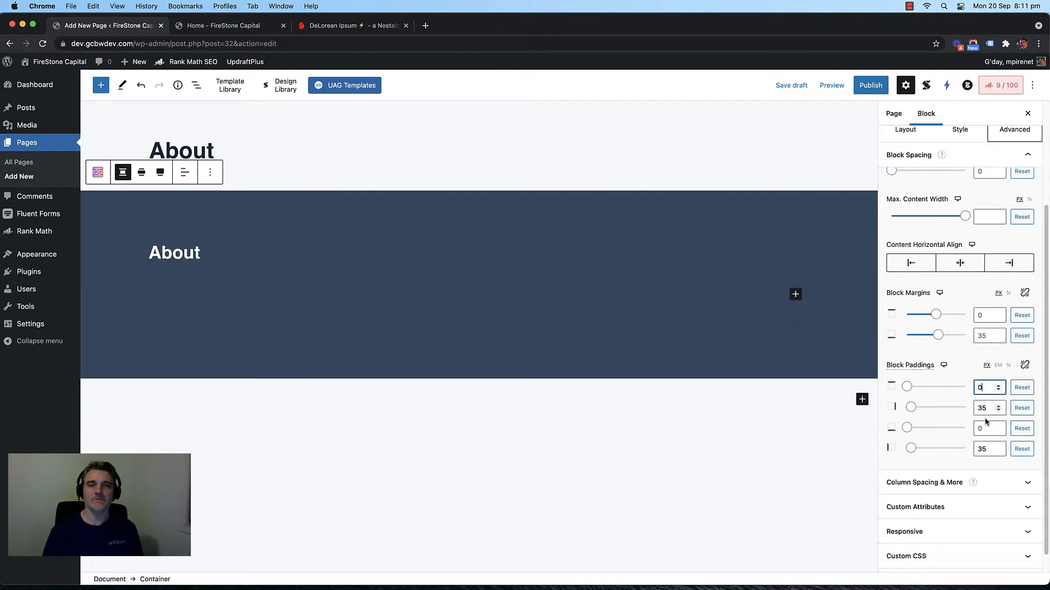
left_click(985, 430)
type("0")
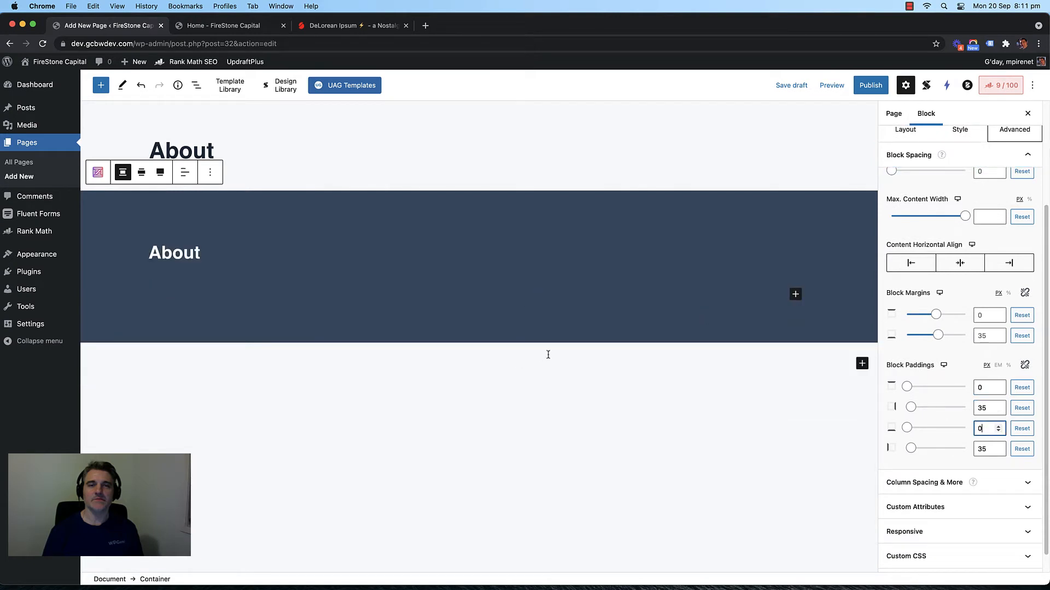
Step: Select the banner's heading, paragraphs and nearby blocks, ending on the banner container
left_click(463, 294)
left_click(387, 288)
left_click(284, 288)
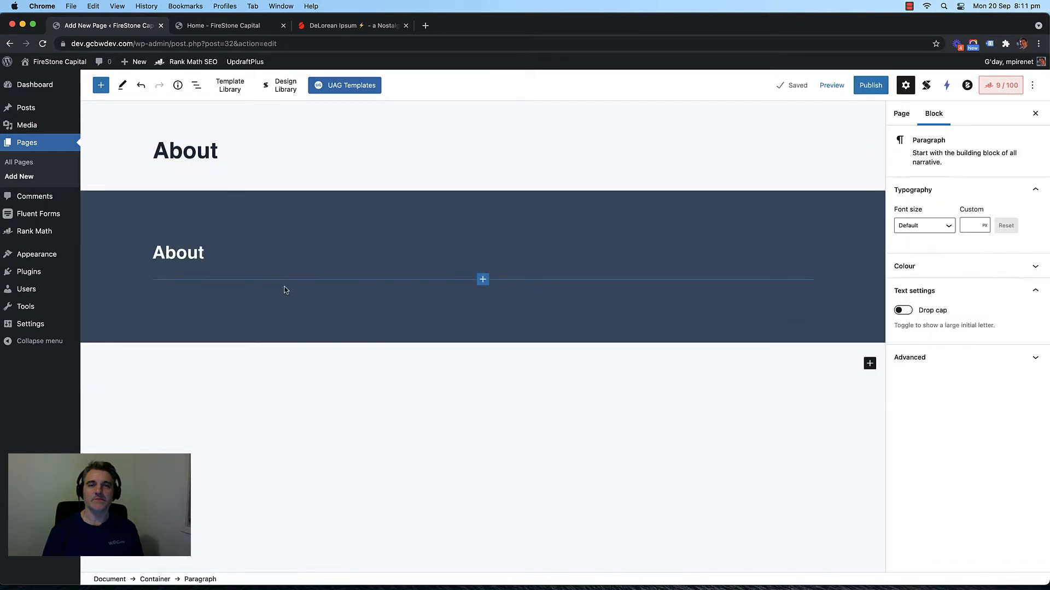
left_click(387, 462)
left_click(405, 157)
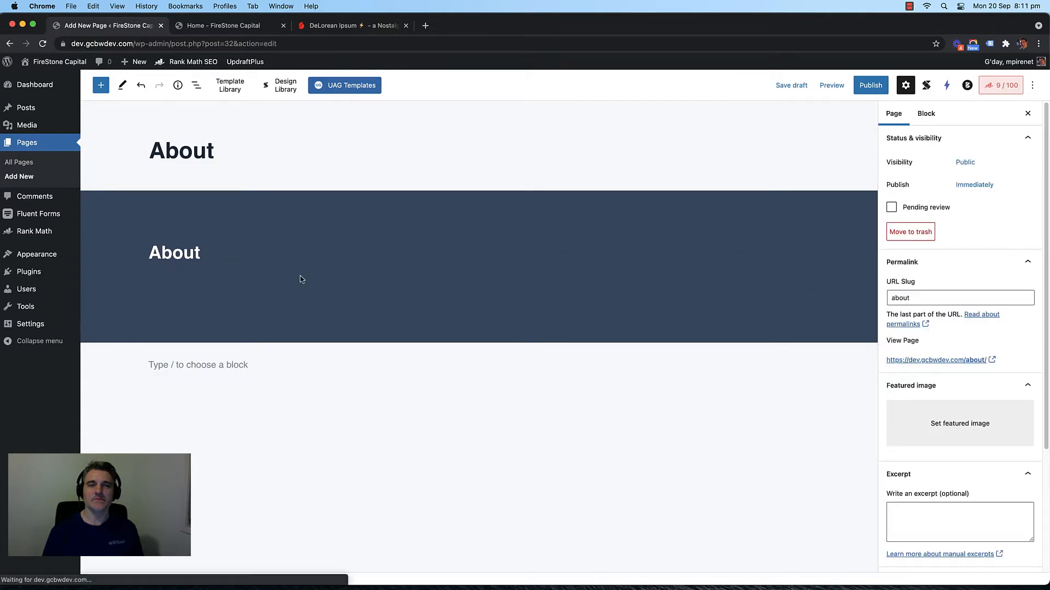
left_click(304, 302)
left_click(733, 296)
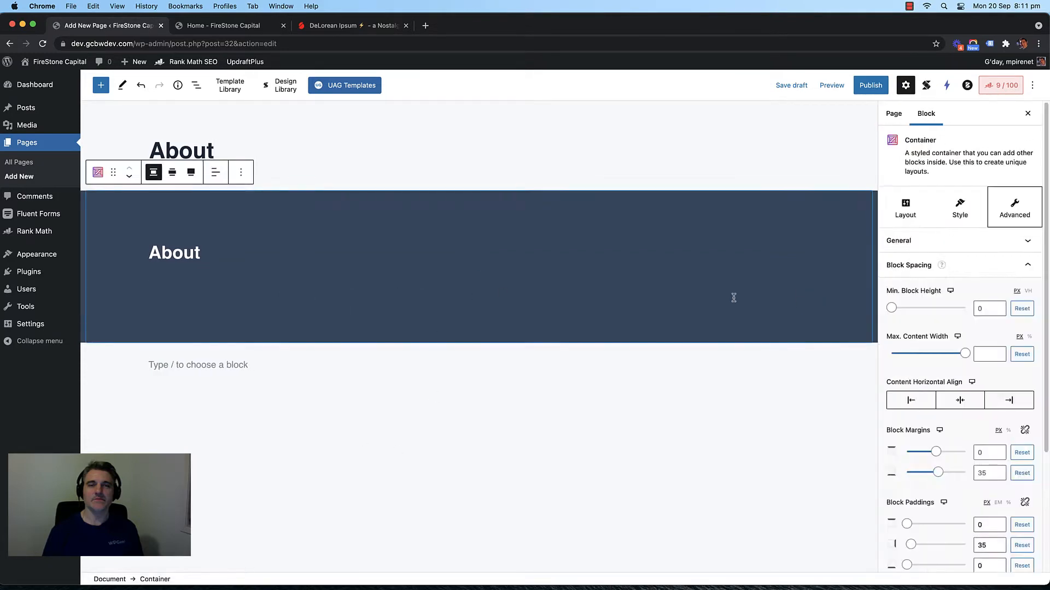
left_click(729, 297)
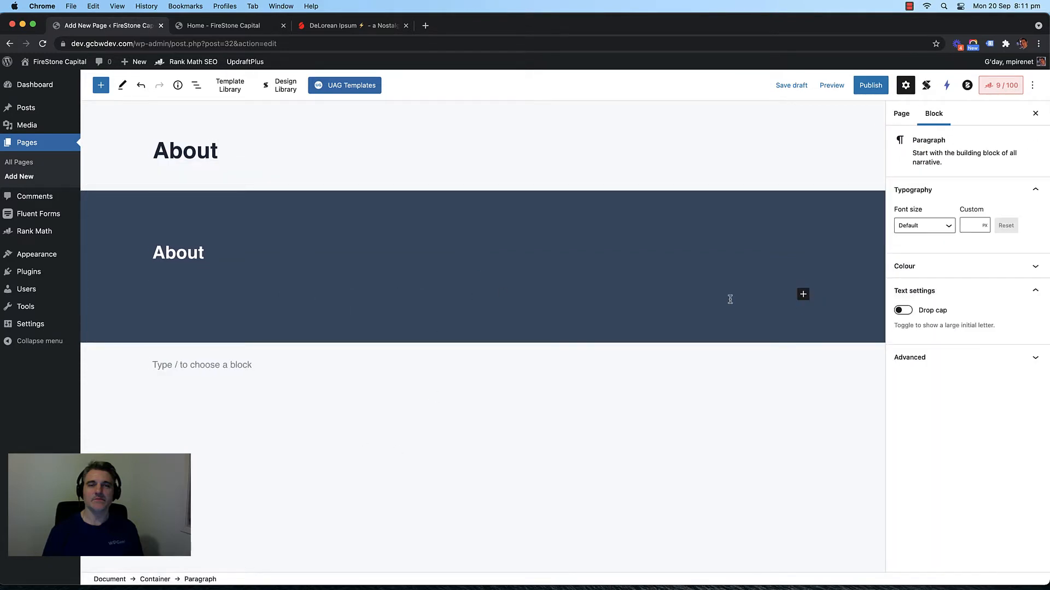
left_click(457, 391)
left_click(390, 296)
left_click(340, 256)
left_click(522, 210)
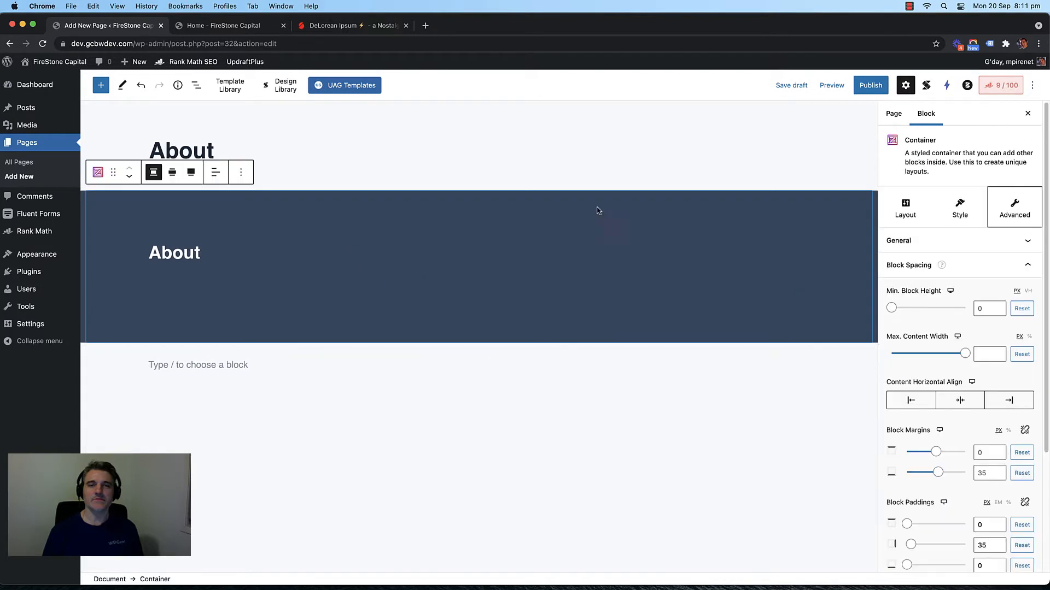
Step: Bring up the container's Style settings and expand its General section
left_click(960, 210)
left_click(954, 265)
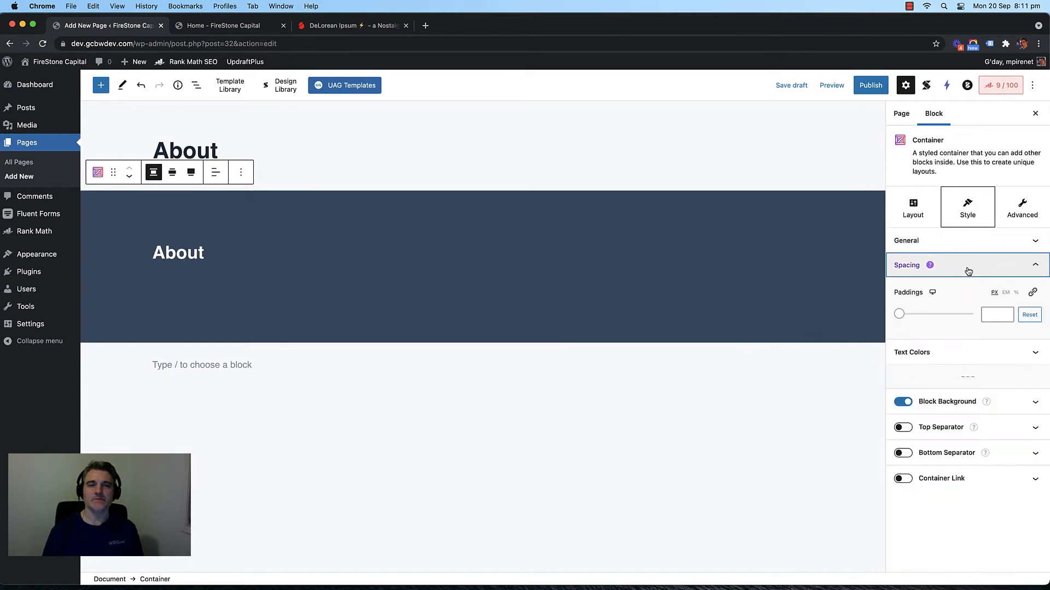
left_click(896, 203)
left_click(954, 216)
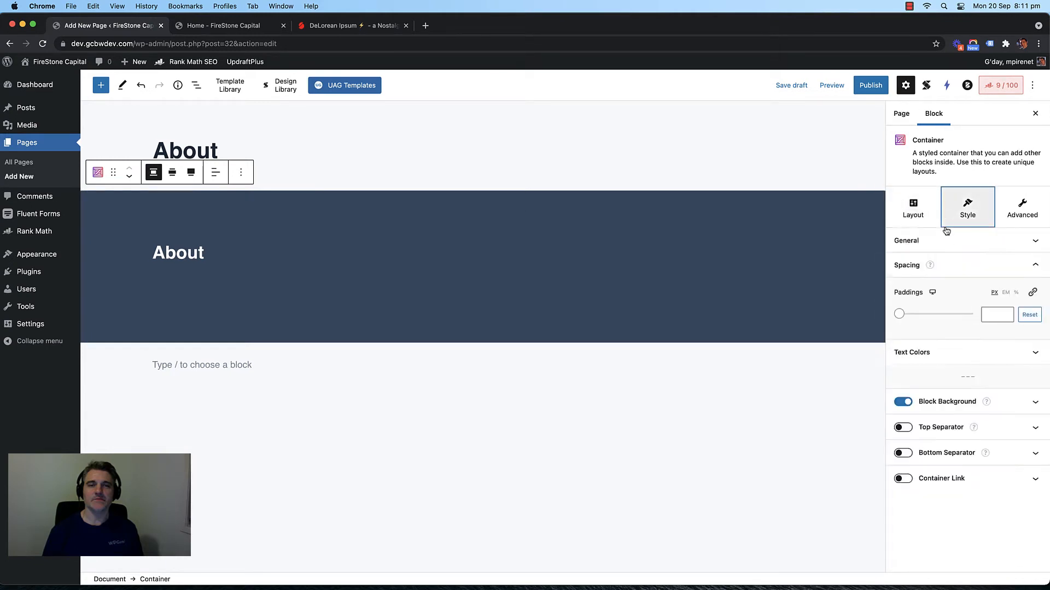
left_click(947, 241)
Step: Set the banner container's height to Short, then select the empty paragraph inside it
left_click(938, 283)
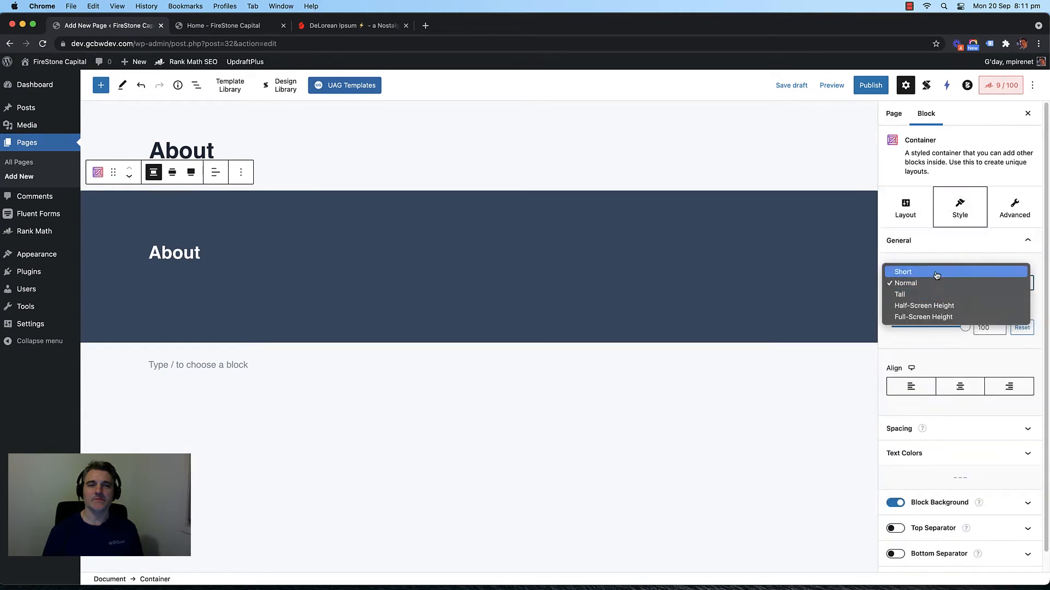
left_click(935, 271)
left_click(337, 253)
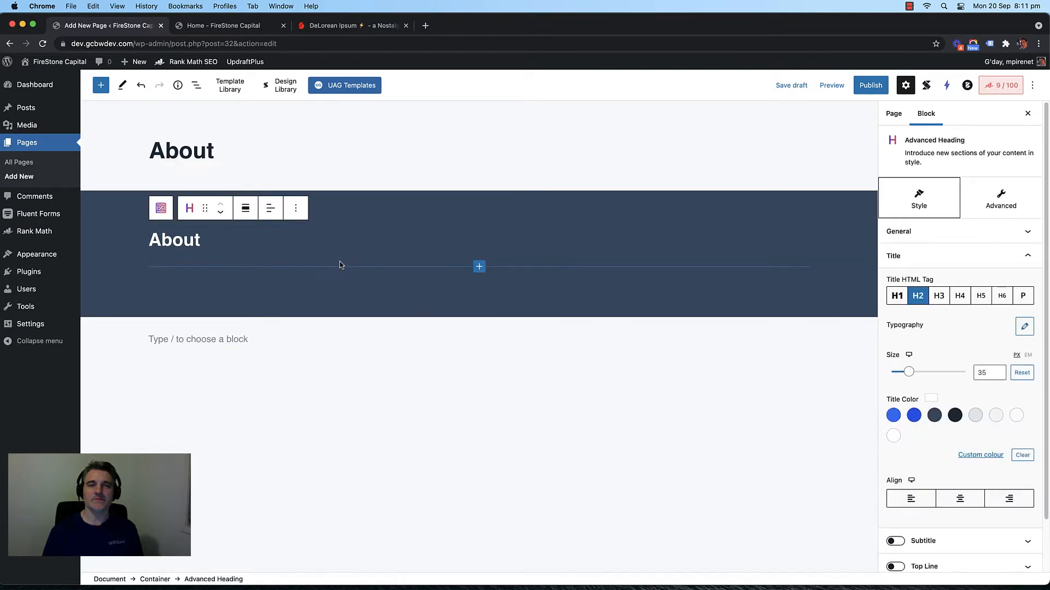
left_click(339, 262)
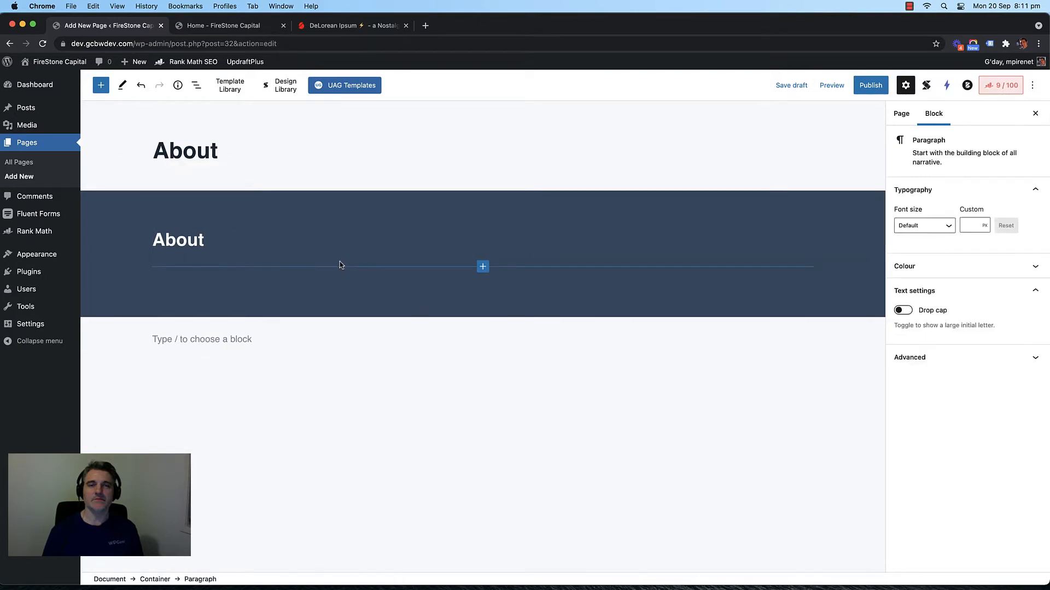
left_click(497, 150)
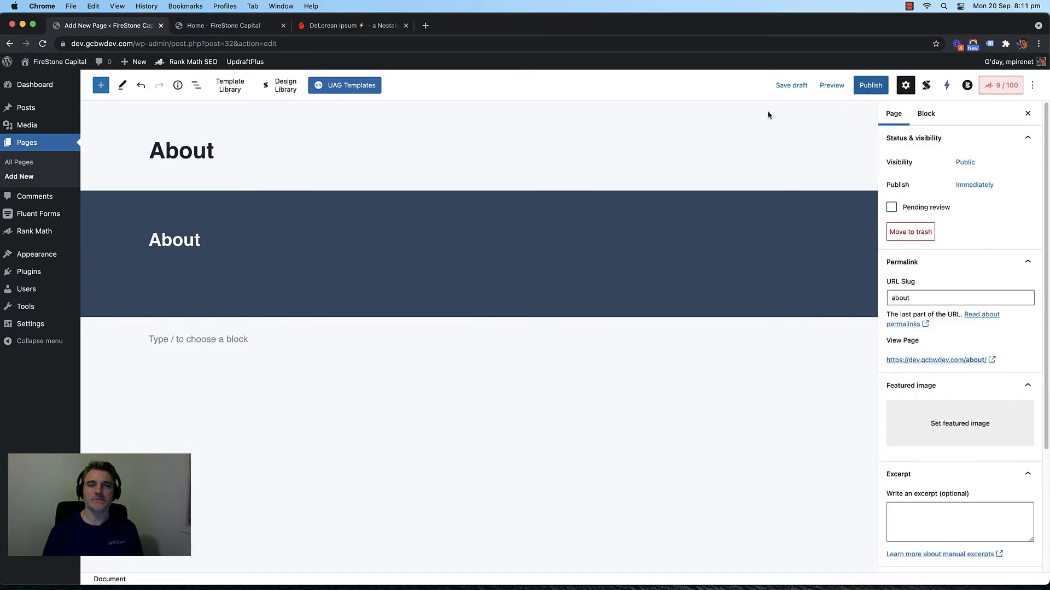
left_click(237, 244)
left_click(229, 268)
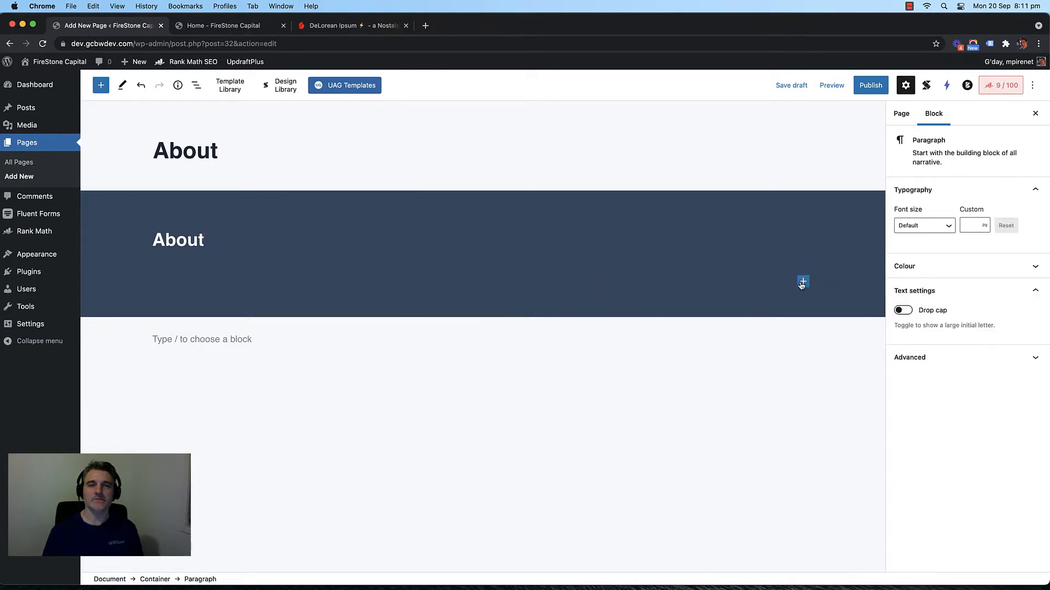
Step: Insert a paragraph block into the banner from the block inserter
left_click(801, 284)
left_click(335, 279)
left_click(802, 282)
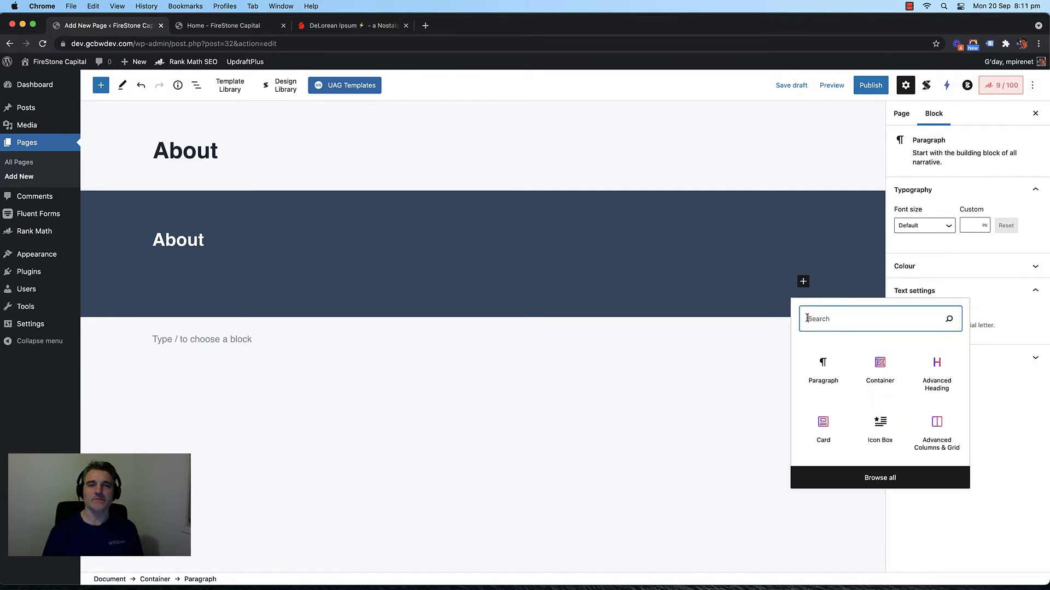
left_click(806, 361)
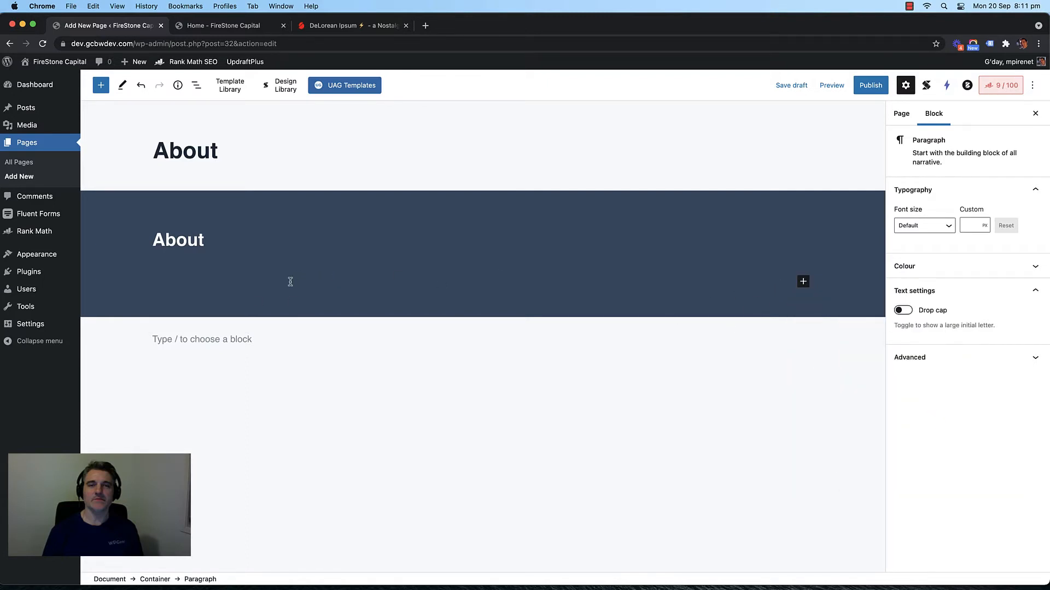
left_click(802, 281)
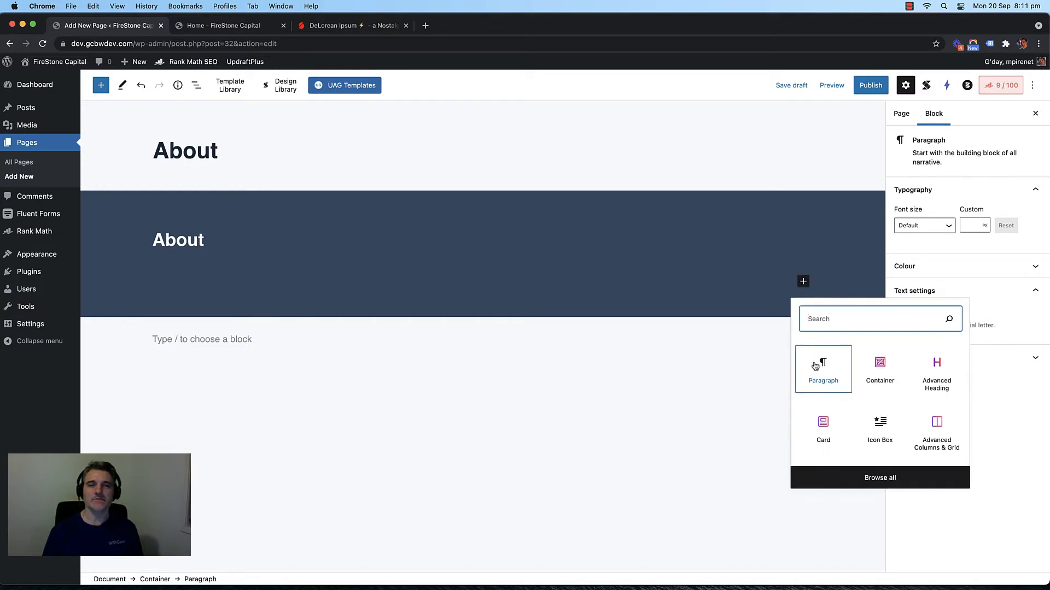
left_click(816, 366)
Step: Type test text in the banner's empty paragraph, then delete it along with the paragraph
left_click(419, 266)
left_click(317, 277)
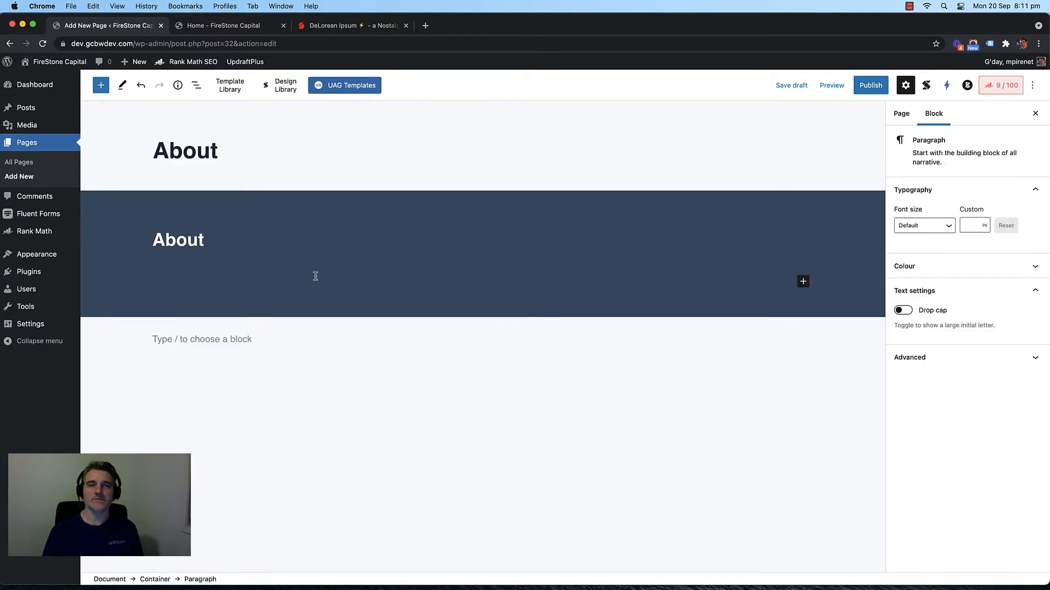
type("jkljkljkl")
key("super+a")
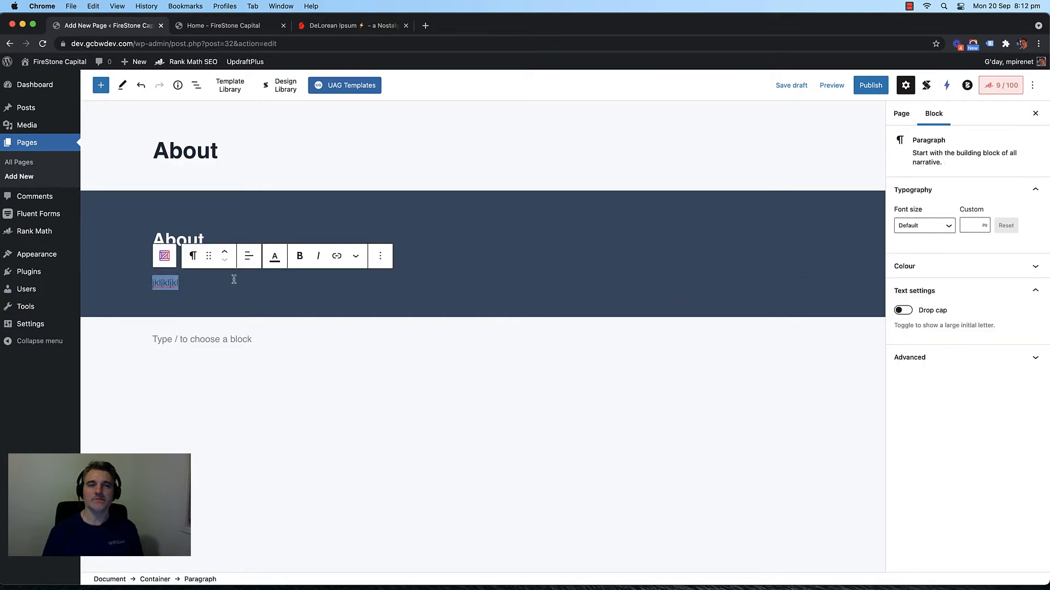
key("BackSpace")
key("BackSpace")
key("BackSpace")
key("BackSpace")
key("BackSpace")
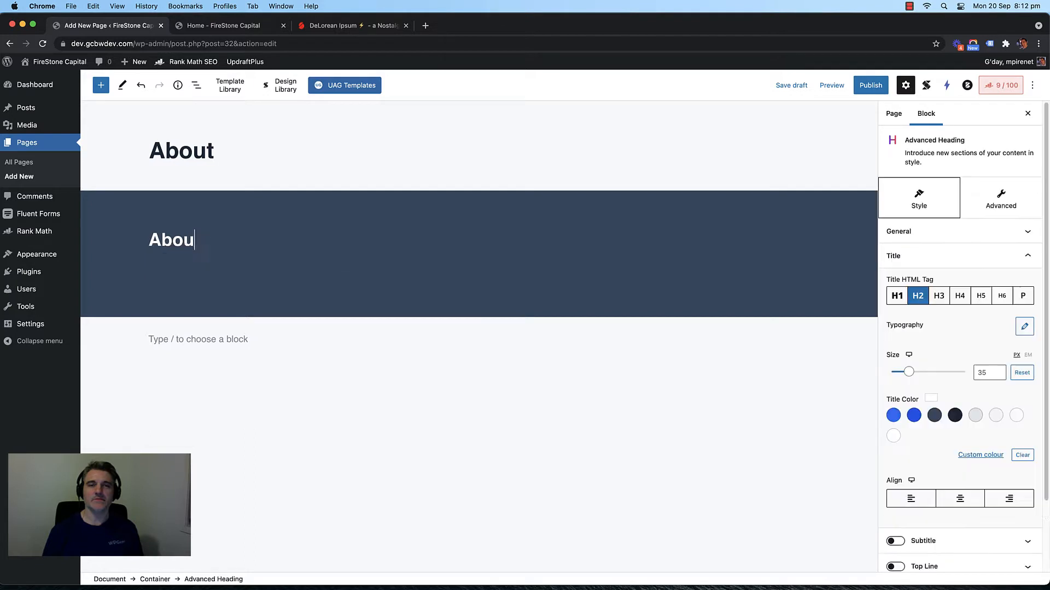
type("out")
Step: Type a test word in the paragraph below the banner, then delete it
left_click(449, 442)
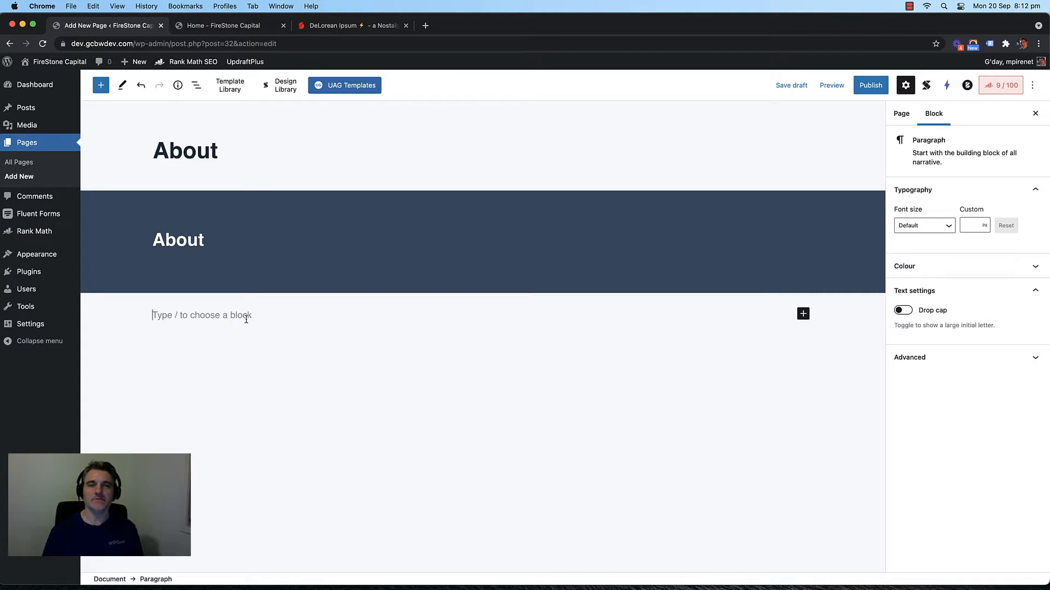
type("dfgdfg")
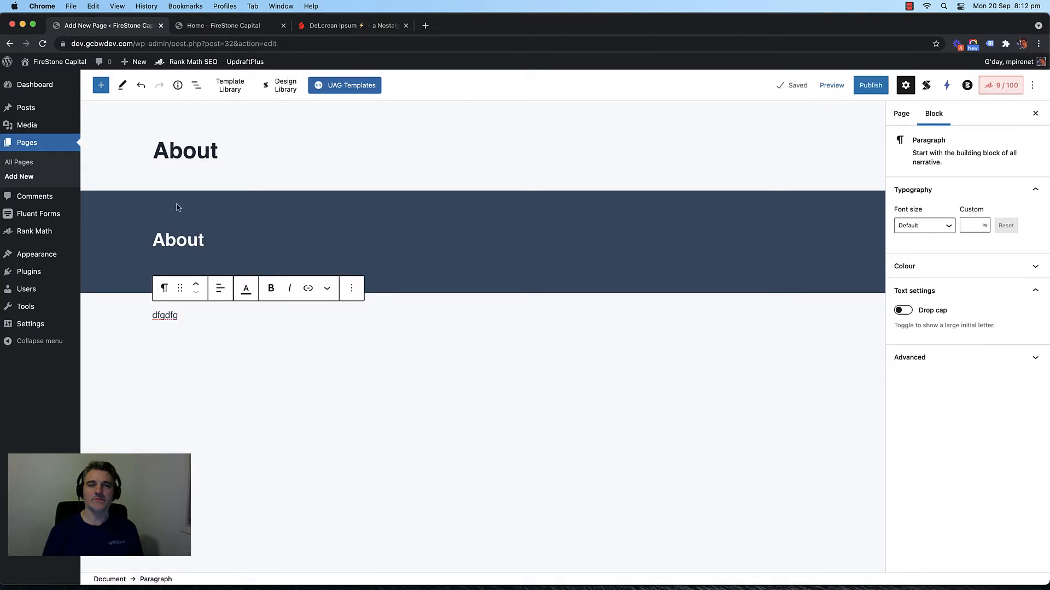
double_click(165, 311)
left_click(132, 317)
double_click(163, 317)
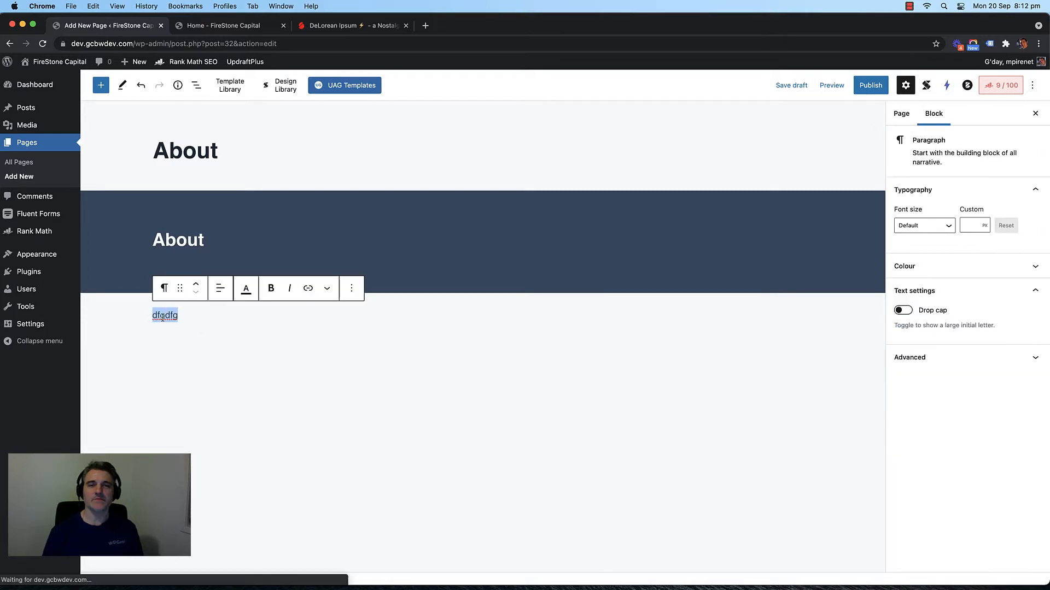
key("BackSpace")
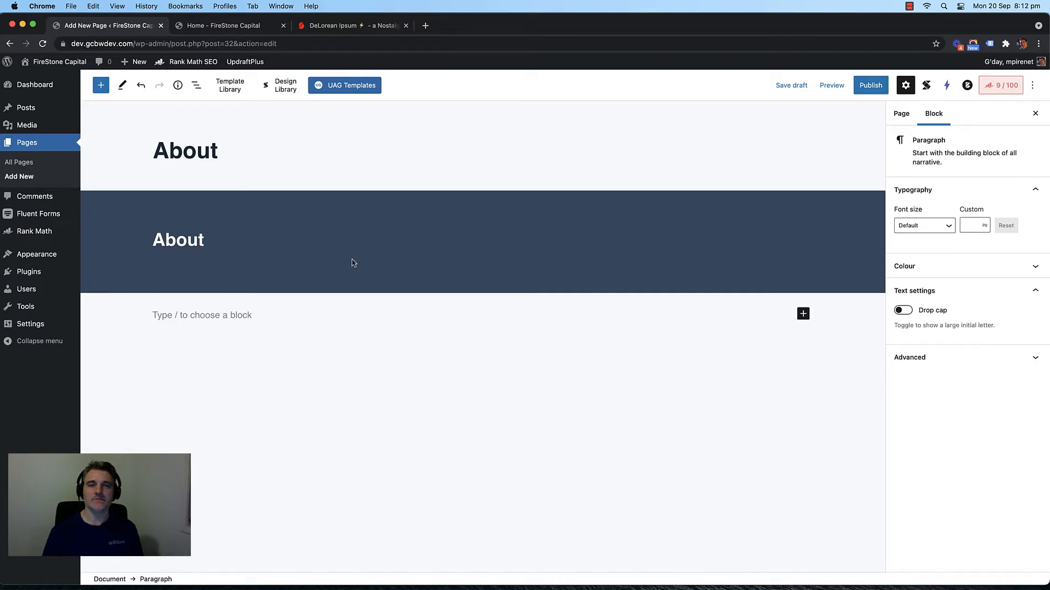
left_click(252, 206)
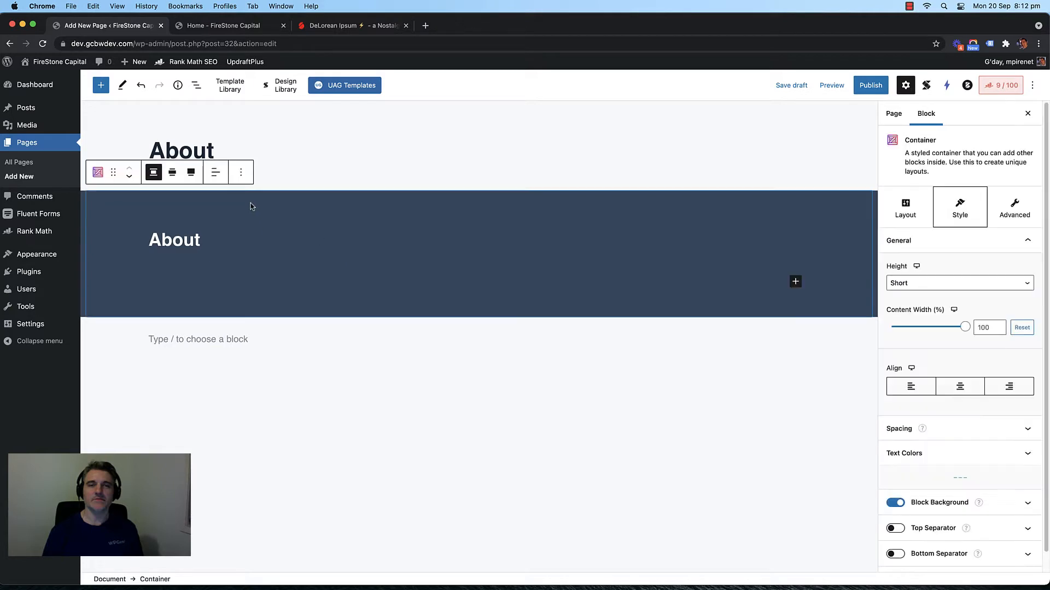
Step: Save the banner as reusable block 'Page Title Banner Section', then convert it to regular blocks
left_click(241, 172)
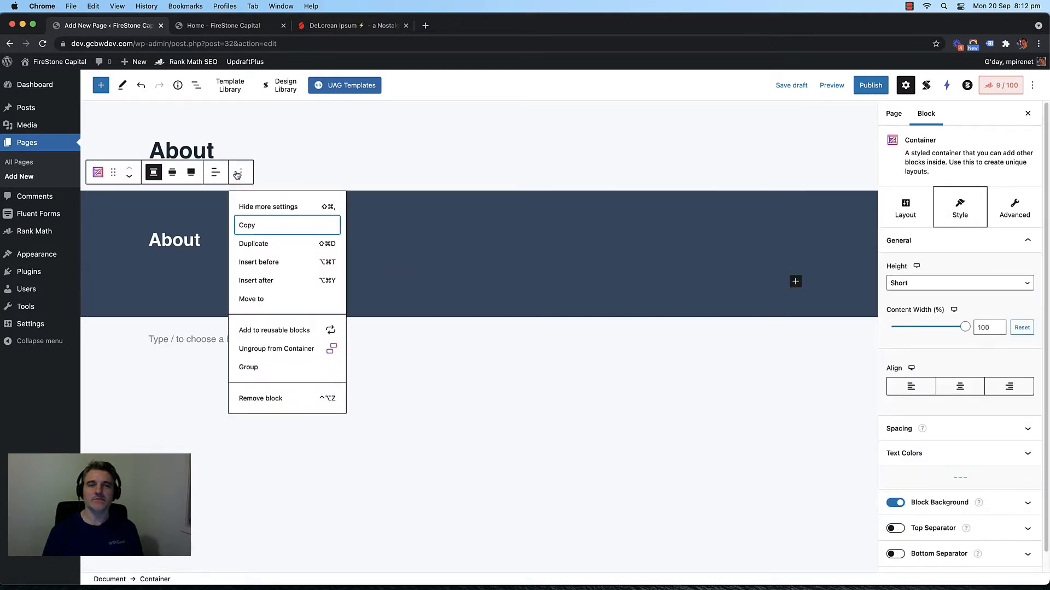
left_click(270, 330)
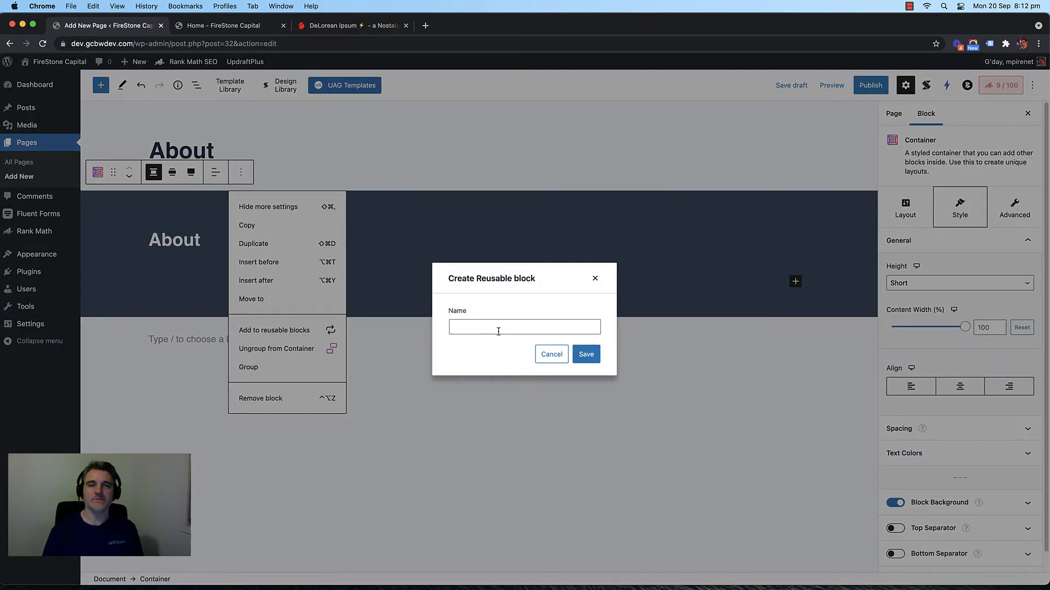
left_click(497, 328)
type("Page Bann")
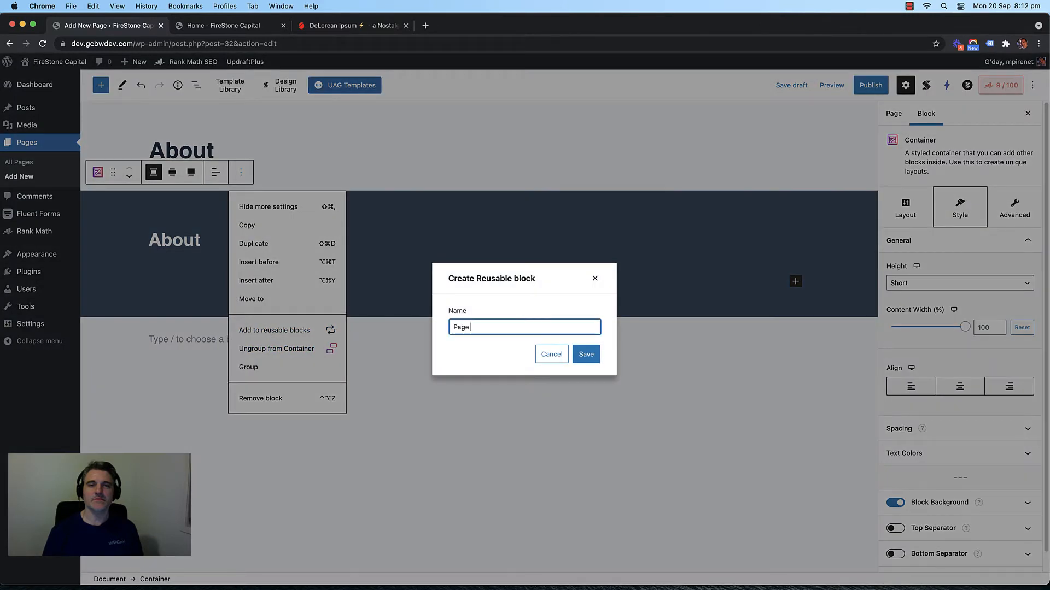
key("BackSpace")
key("BackSpace")
key("BackSpace")
type("Title Banner Section")
left_click(582, 355)
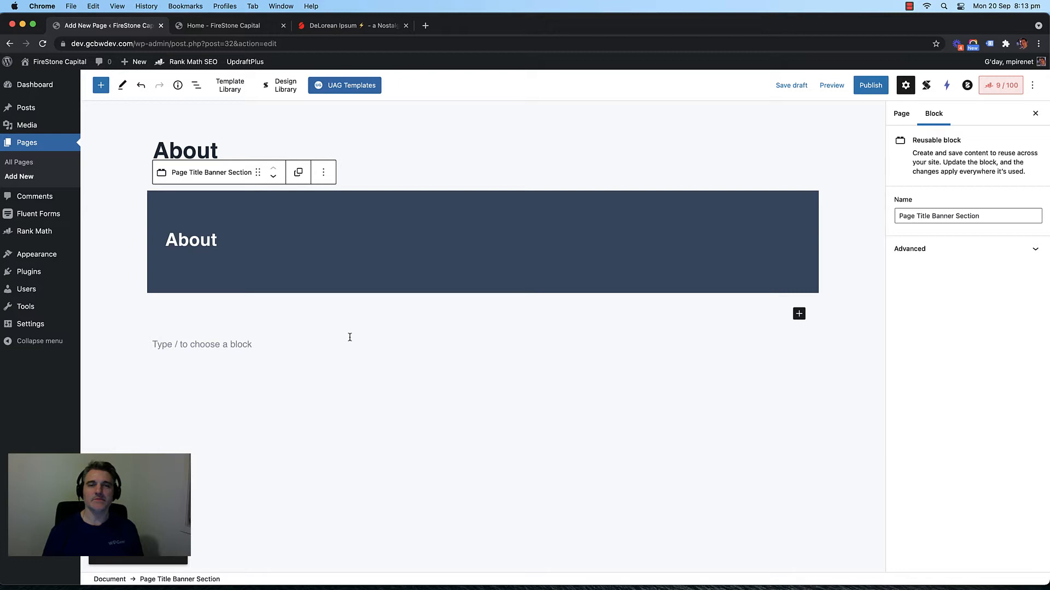
left_click(299, 174)
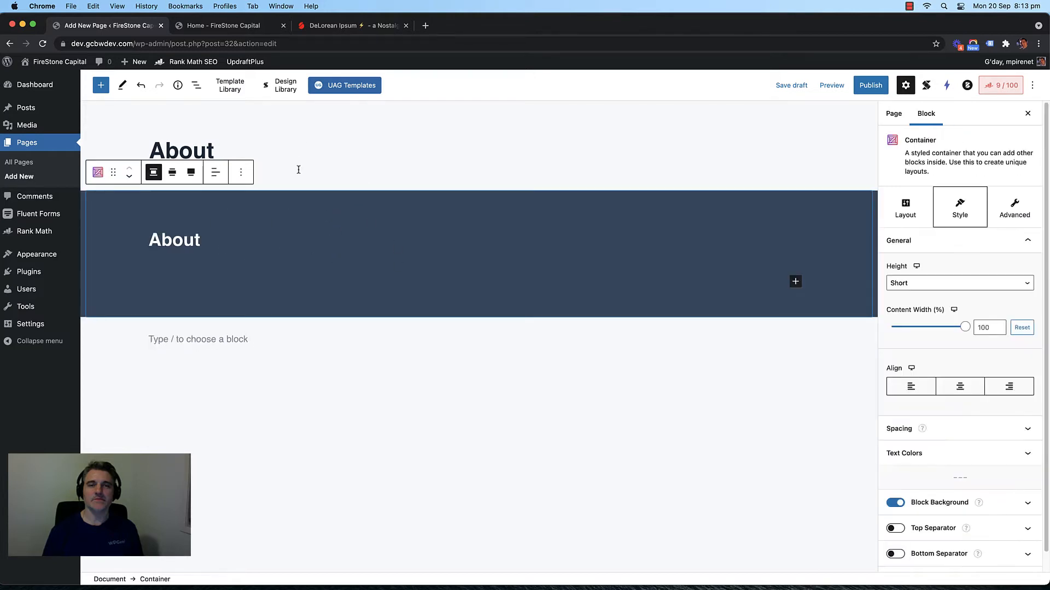
left_click(379, 402)
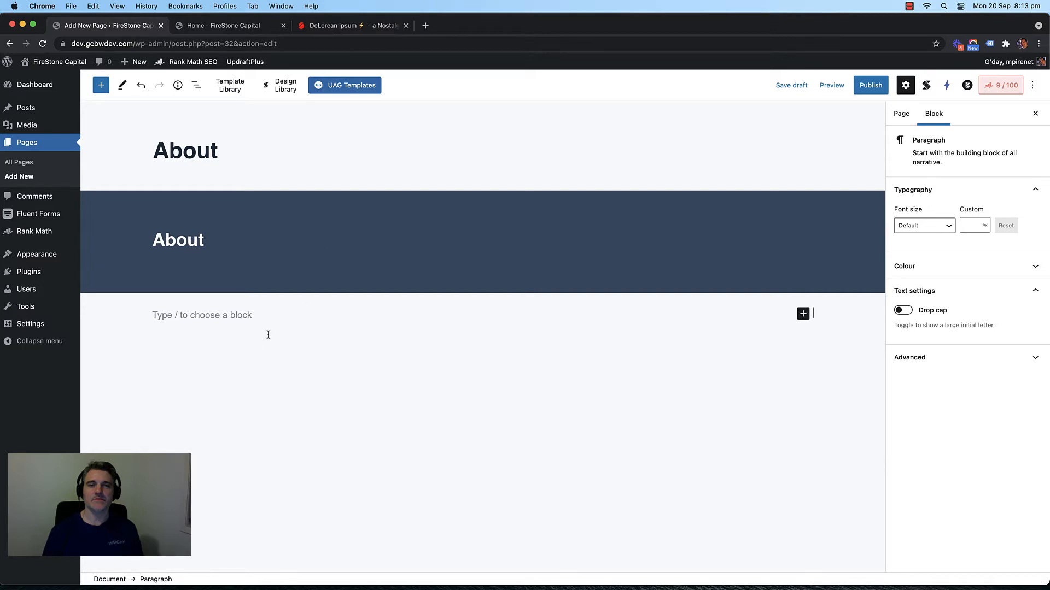
Step: Bring up the block inserter for the empty paragraph below the banner
left_click(331, 314)
left_click(802, 314)
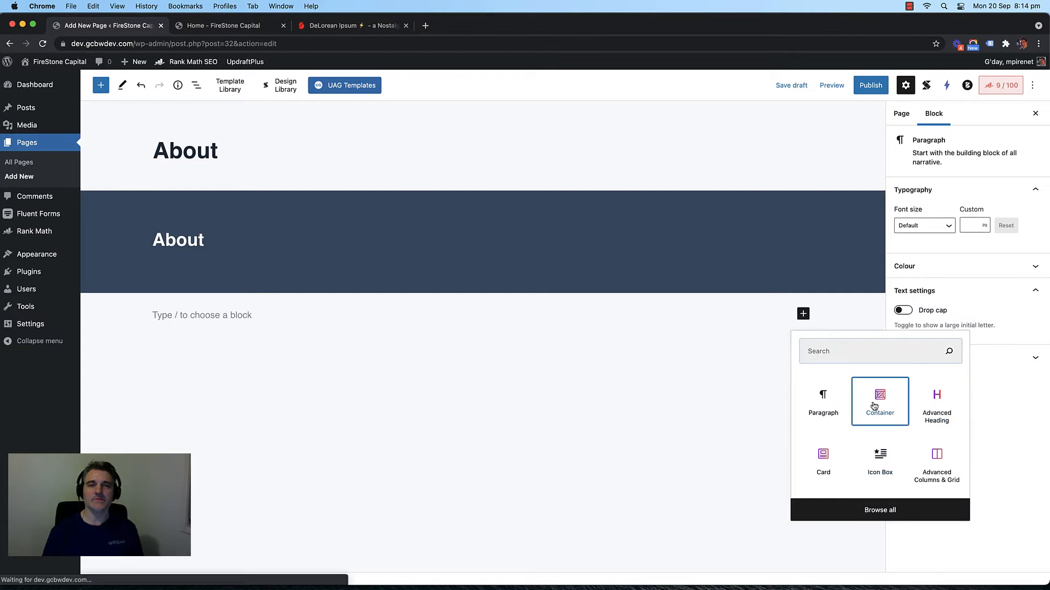
Step: Insert a Container holding a two-column Advanced Columns & Grid layout below the banner
left_click(876, 403)
left_click(482, 355)
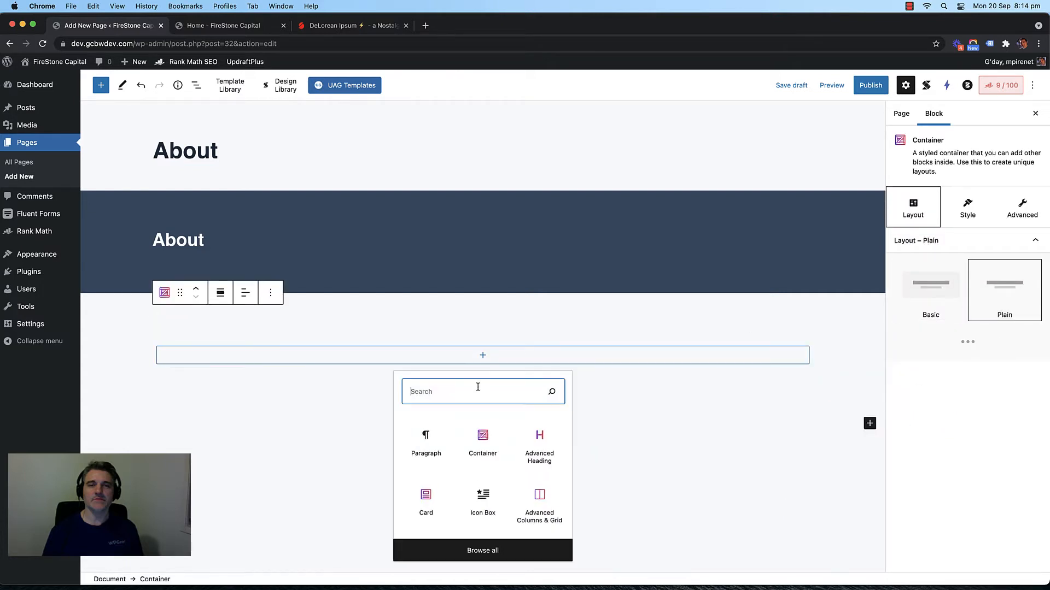
type("col")
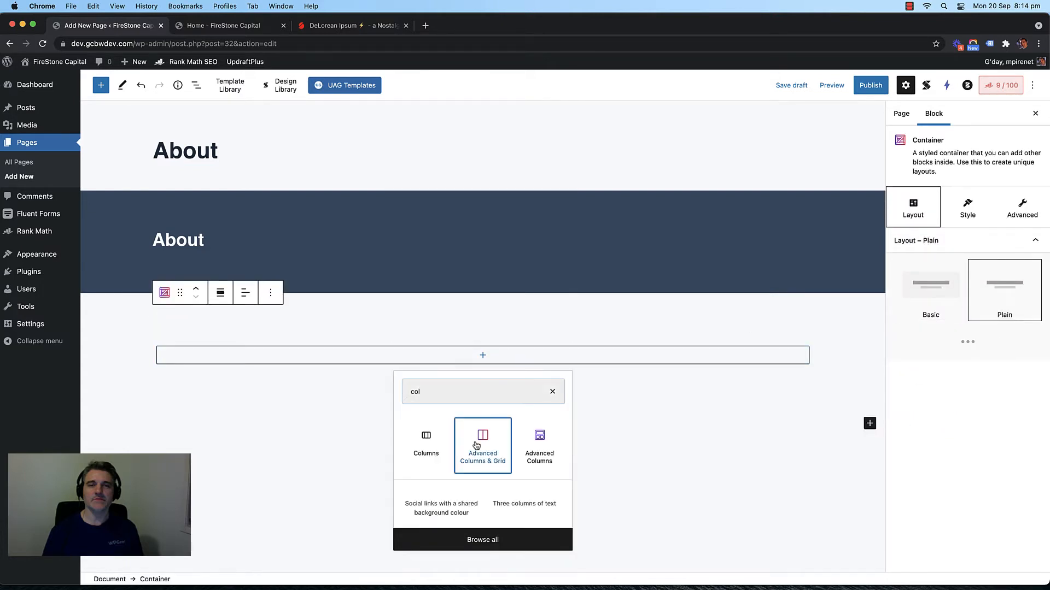
left_click(476, 444)
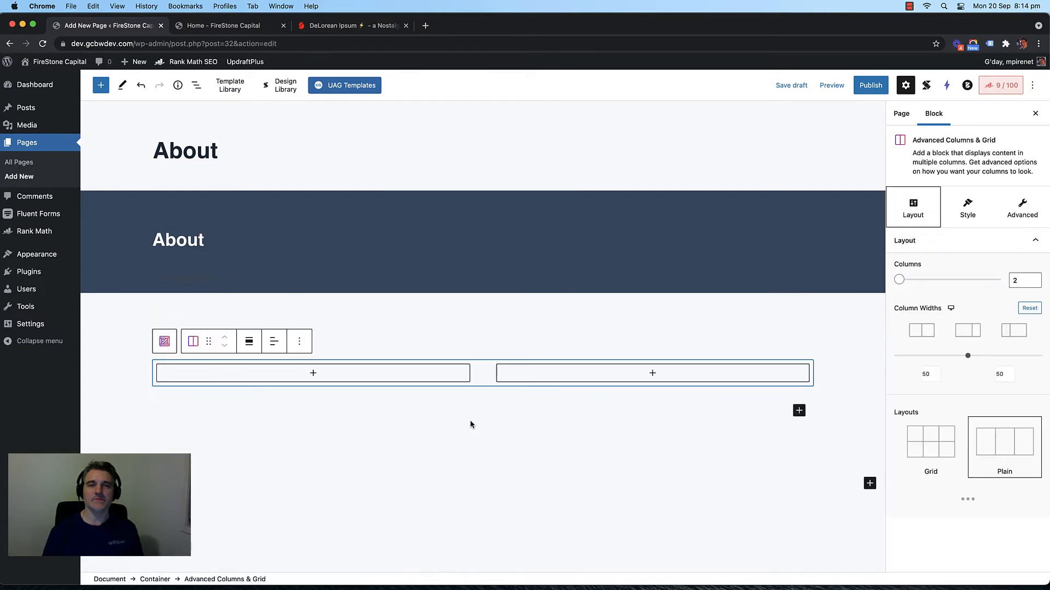
Step: Add an Image block to the right column with the laptop photo from the Media Library
left_click(653, 376)
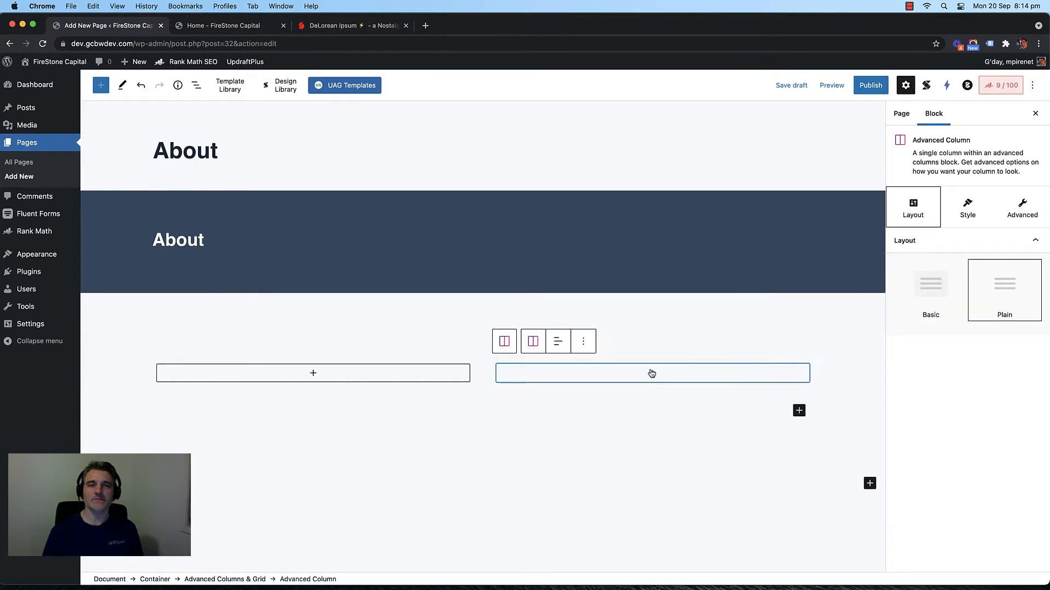
left_click(653, 372)
type("image")
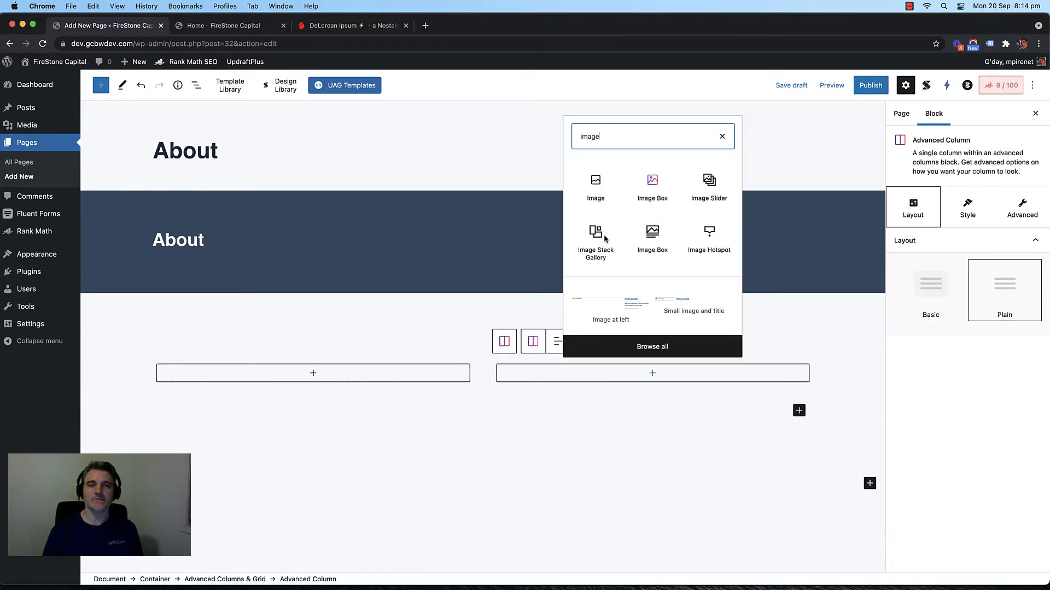
left_click(594, 190)
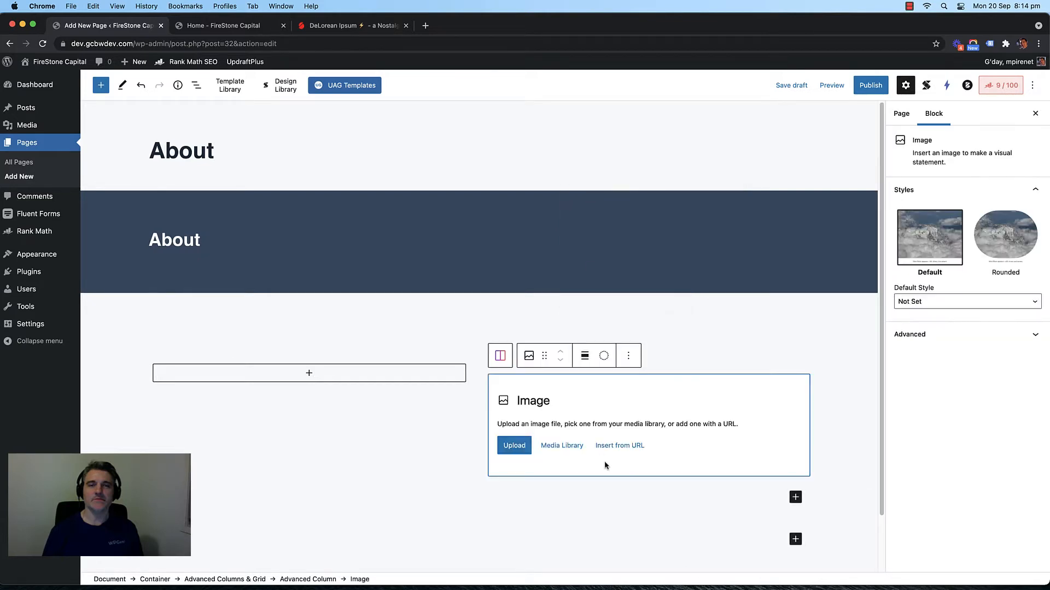
left_click(570, 449)
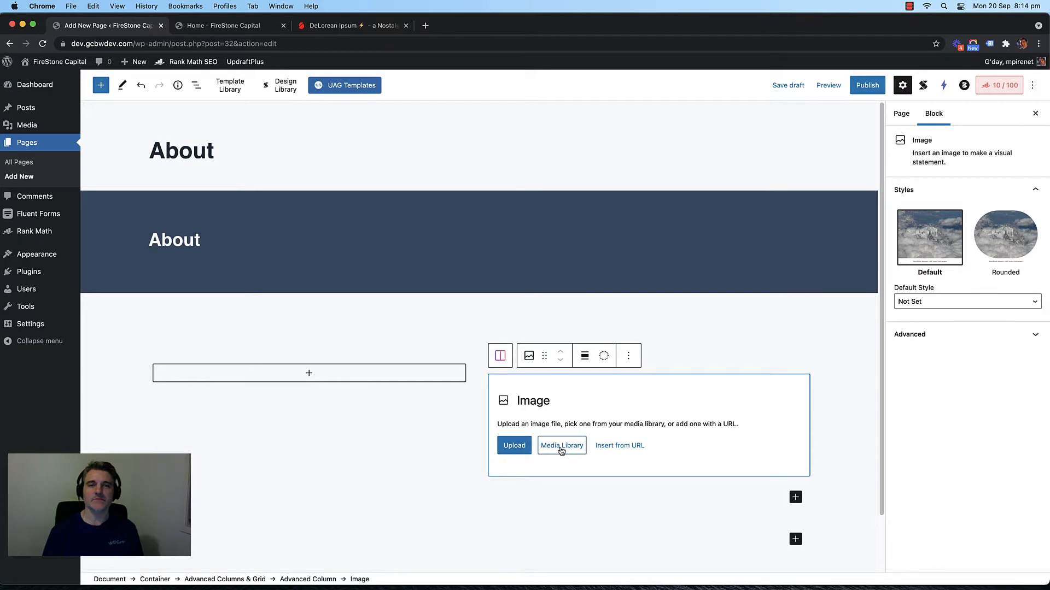
left_click(148, 200)
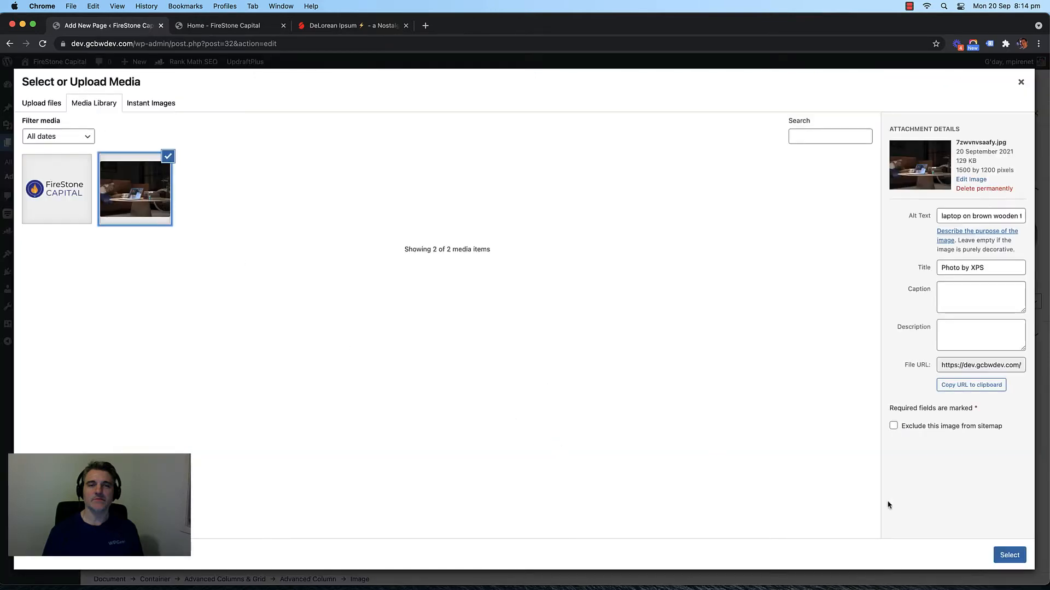
left_click(1008, 556)
scroll(383, 366, "down", 4)
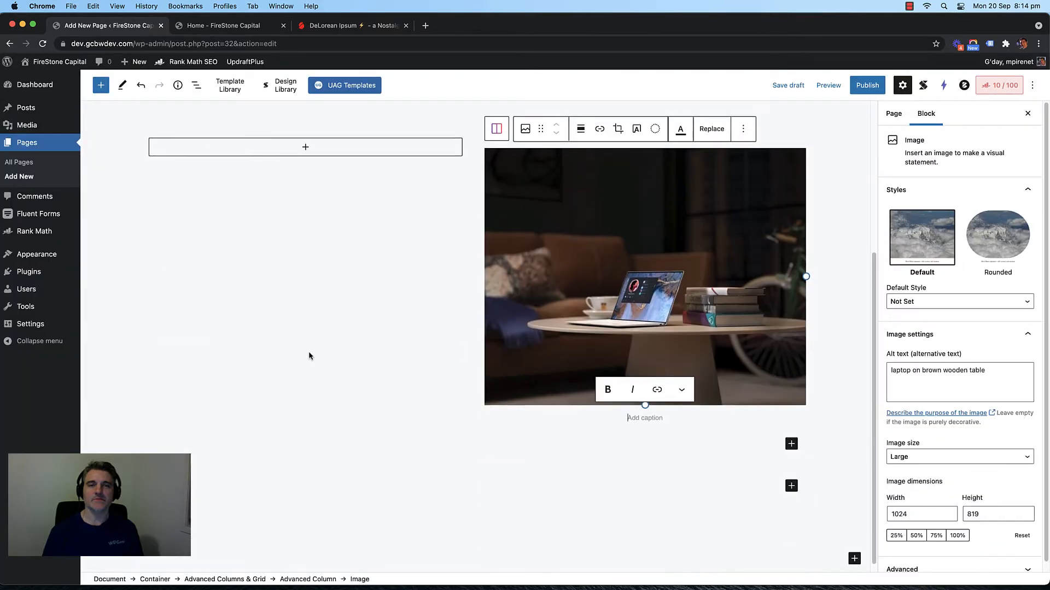
scroll(308, 351, "up", 2)
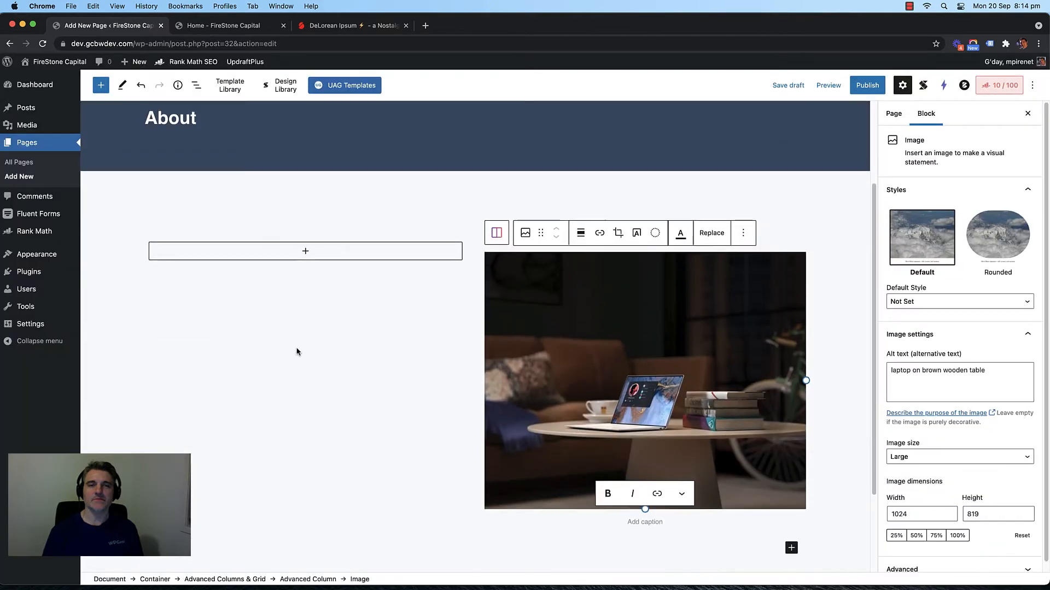
left_click(308, 251)
left_click(308, 251)
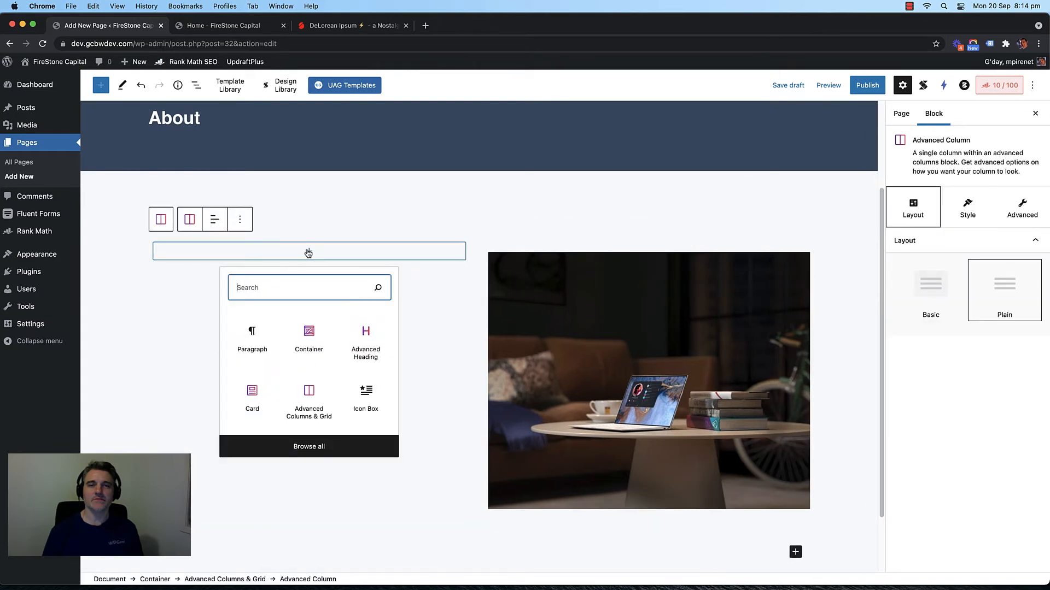
Step: Add an Advanced Heading to the left column reading 'We Help You Gain Financial Freedom'
left_click(362, 335)
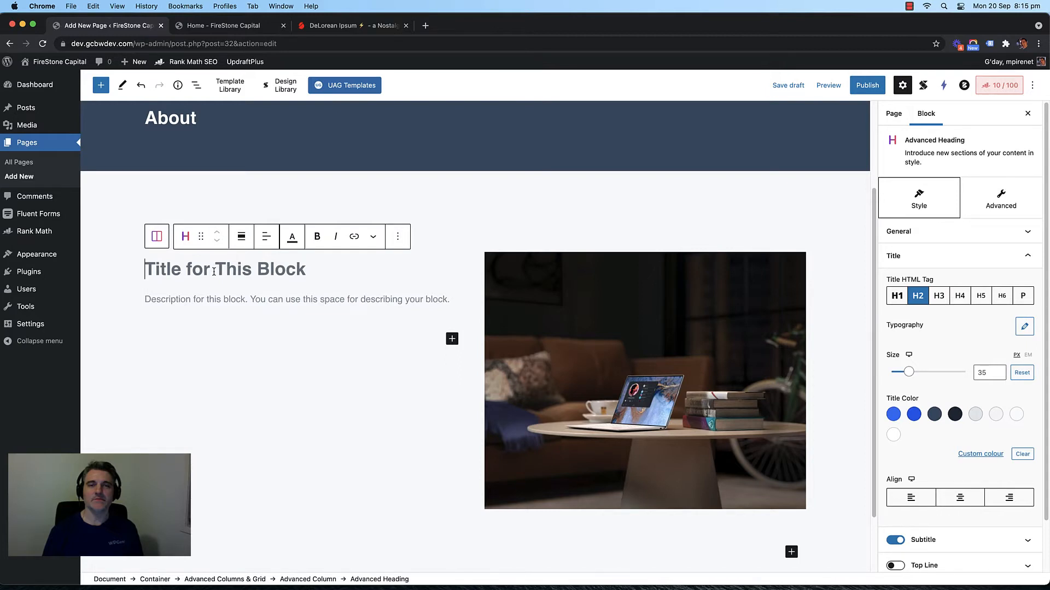
type("We ")
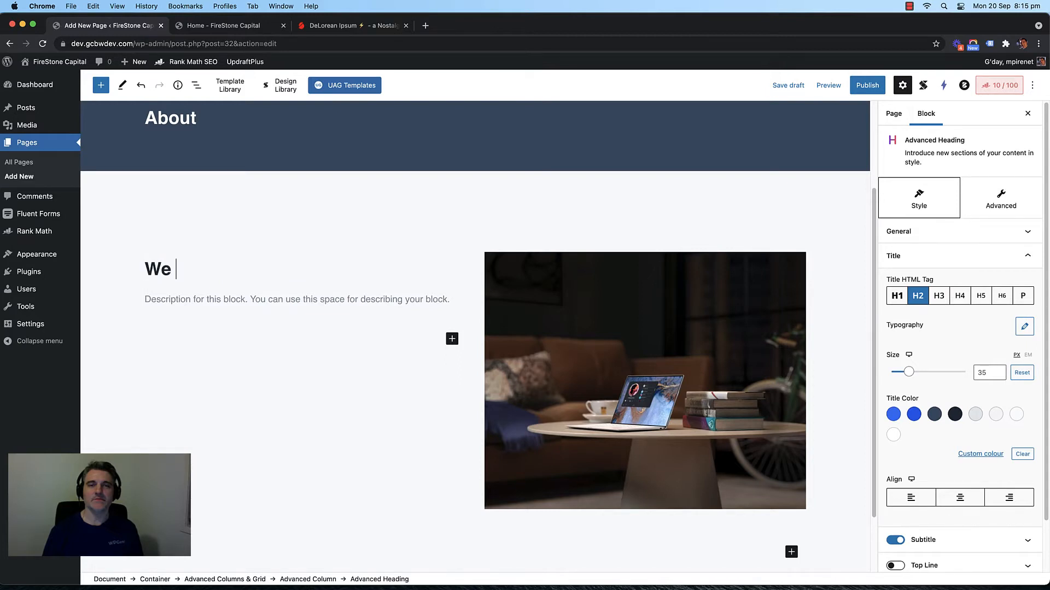
type("Help You")
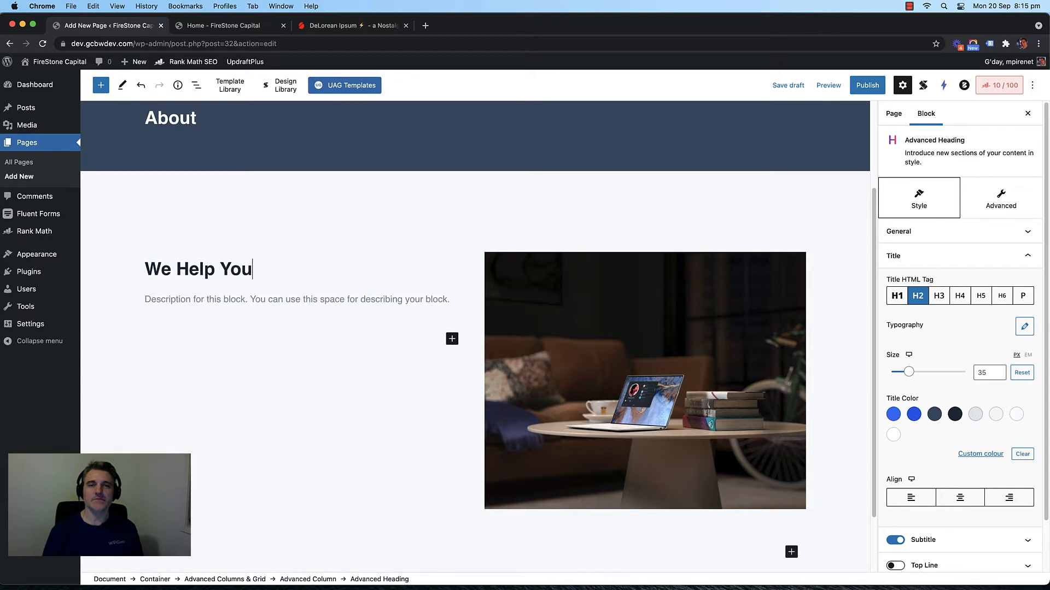
type(" Gain Finanic")
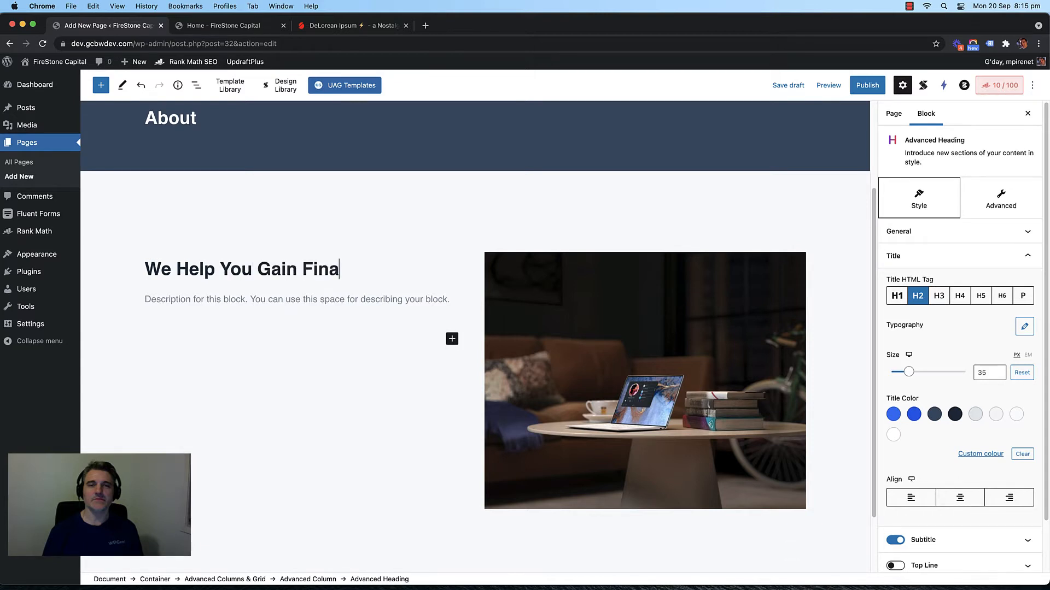
key("BackSpace")
key("BackSpace")
type("cial ")
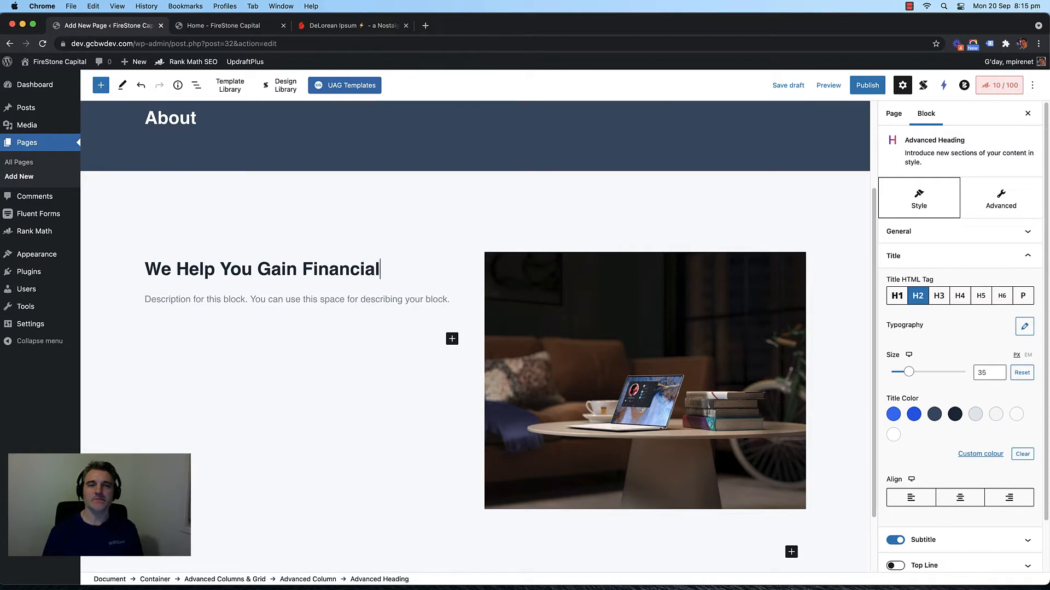
type("Freedo")
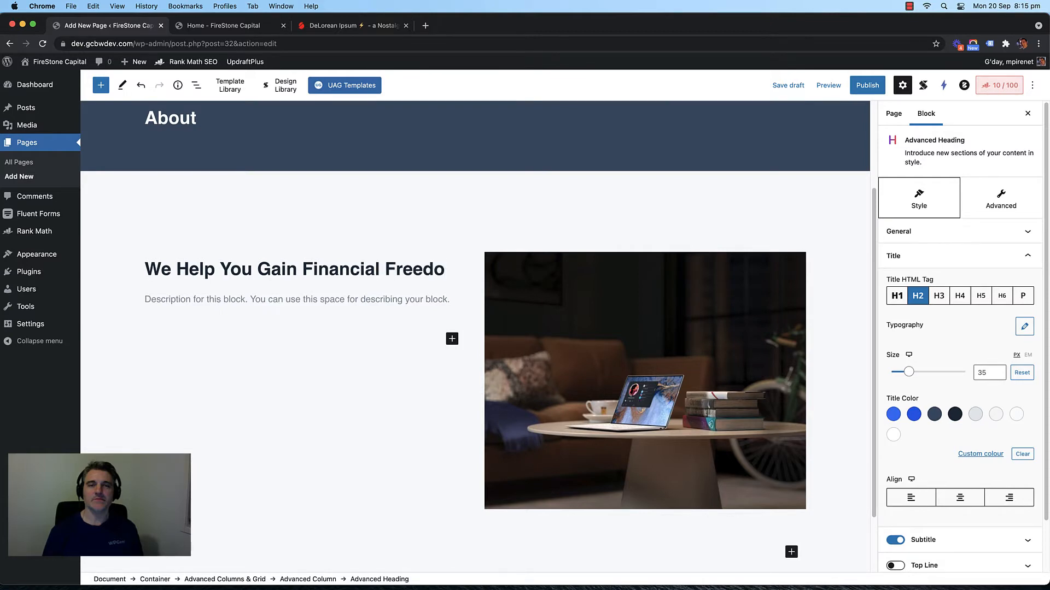
type("m")
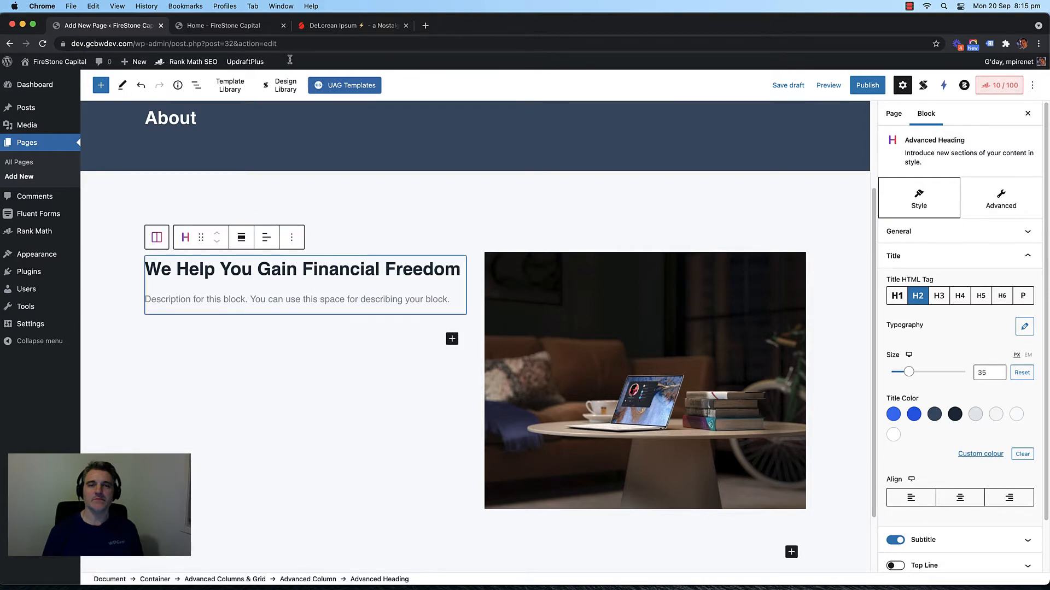
Step: Paste DeLorean Ipsum placeholder text into the heading's description, spaced into three paragraphs
left_click(345, 26)
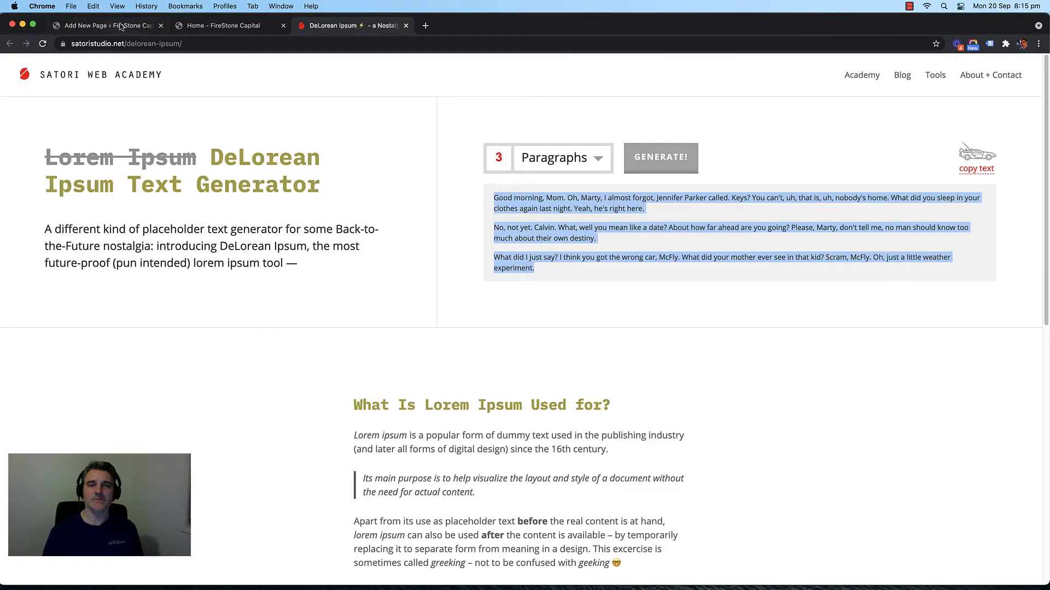
left_click(124, 25)
left_click(247, 299)
type("Good morning, Mom. Oh, Marty, I almost forgot, Jennifer Parker called. Keys? You can't, uh, that is, uh, nobody's home. What did you sleep in your clothes again last night. Yeah, he's right here. No, not yet. Calvin. What, well you mean like a date? About how far ahead are you going? Please, Marty, don't tell me, no man should know too much about their own destiny. What did I just say? I think you got the wrong car, McFly. What did your mother ever see in that kid? Scram, McFly. Oh, just a little weather experiment.")
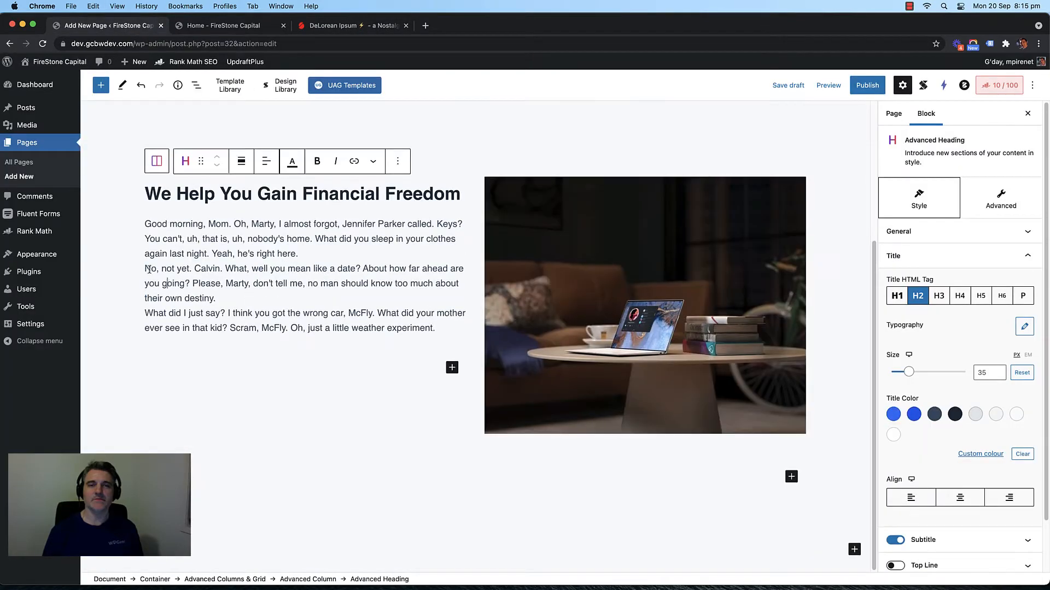
key("Return")
key("Down")
key("Down")
key("Down")
key("Return")
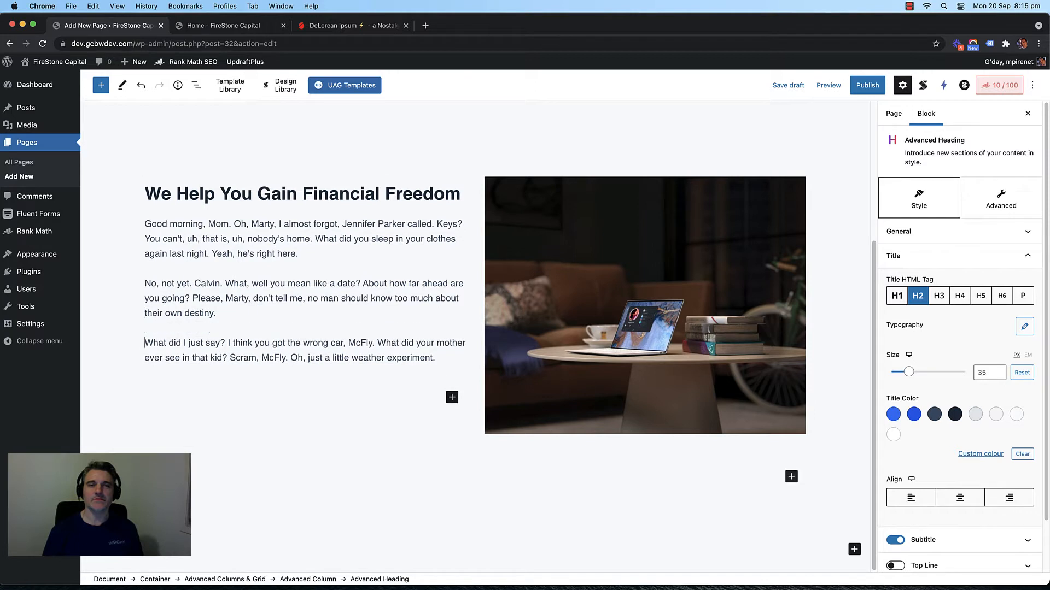
scroll(336, 271, "up", 1)
scroll(335, 273, "down", 1)
scroll(335, 273, "up", 1)
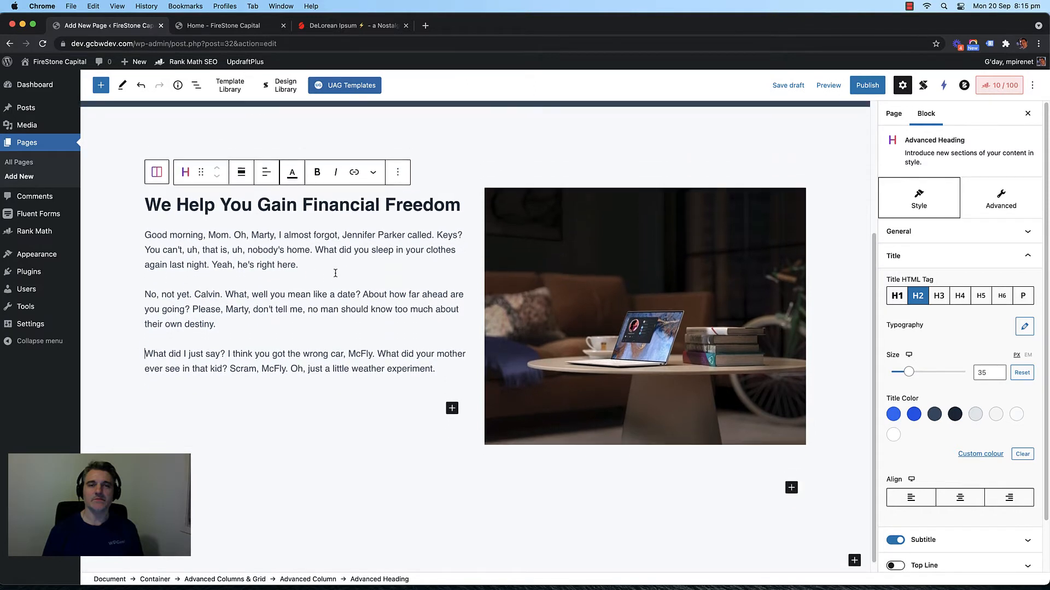
scroll(345, 301, "down", 1)
Step: Set the left column's Content Vertical Align to middle and delete the stray empty paragraph
left_click(465, 175)
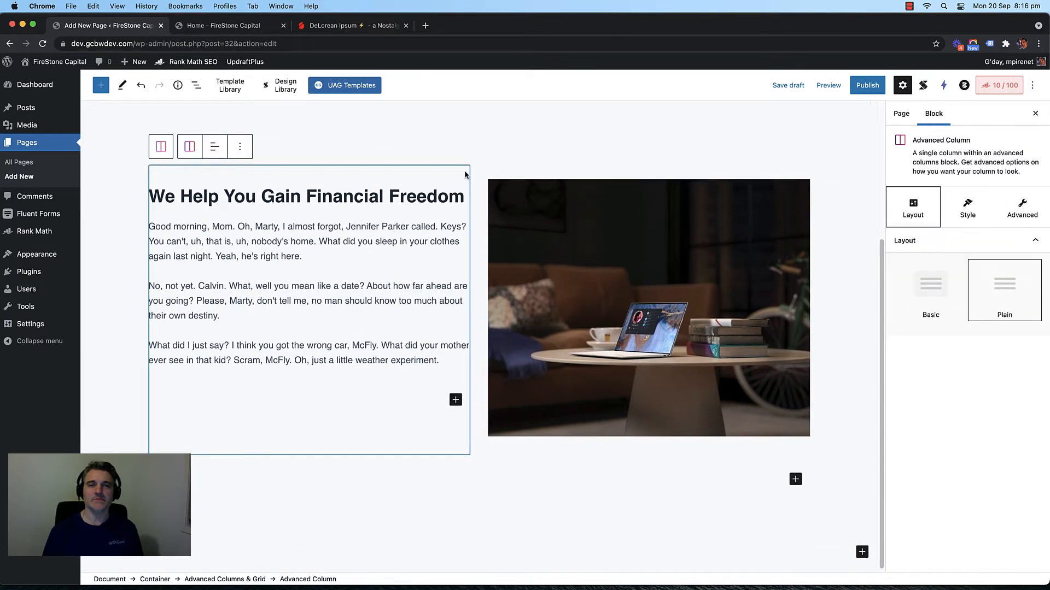
left_click(979, 215)
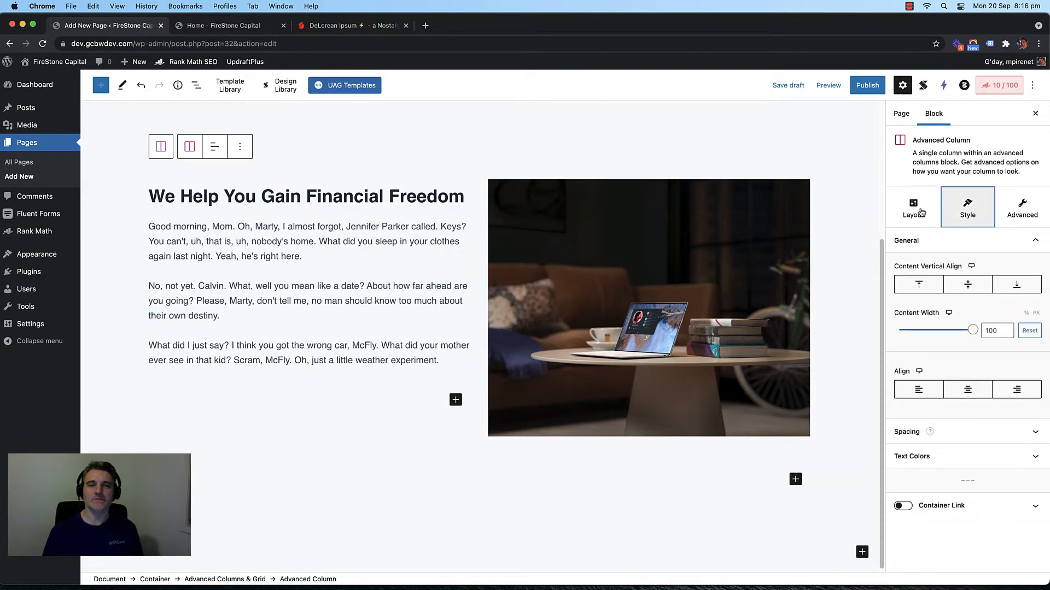
left_click(924, 214)
left_click(967, 208)
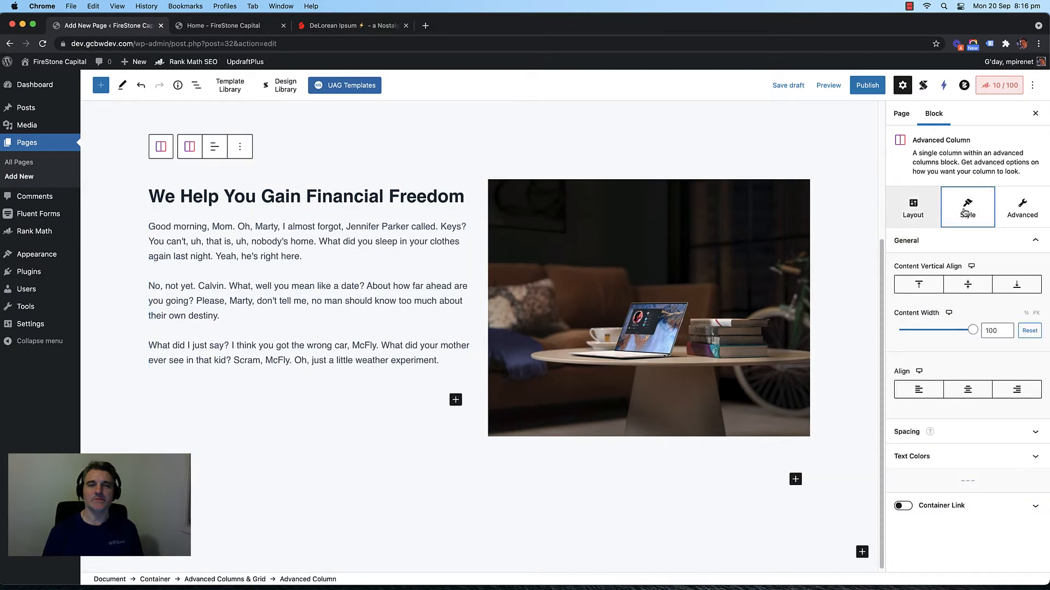
left_click(968, 287)
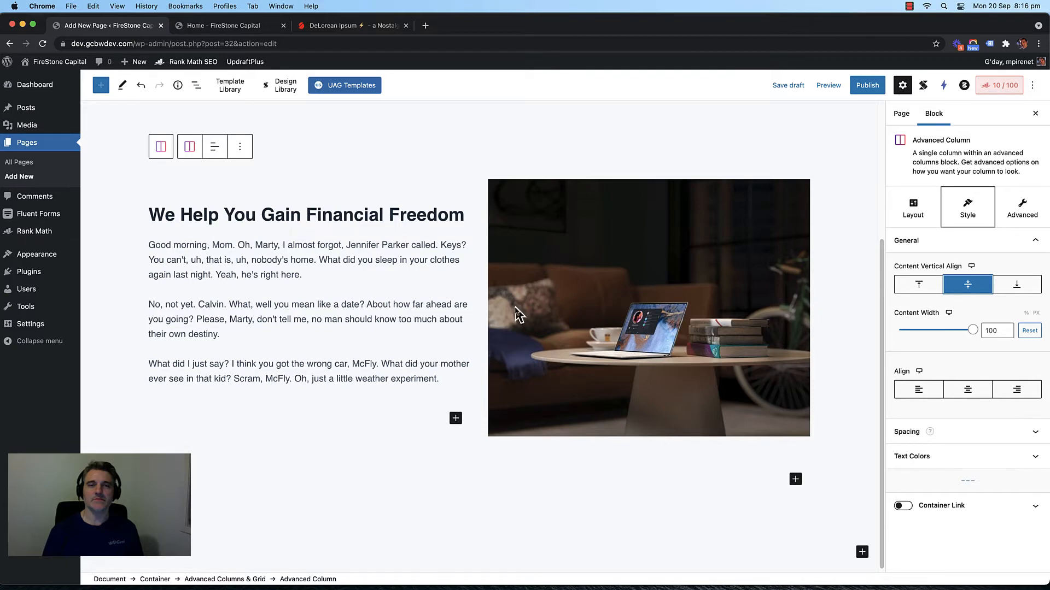
left_click(363, 421)
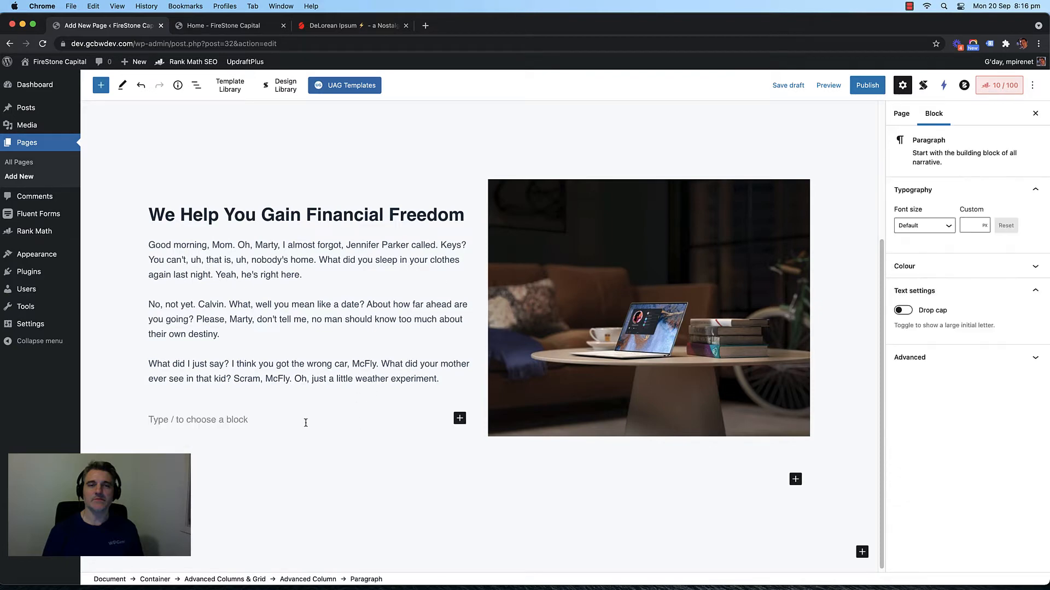
key("BackSpace")
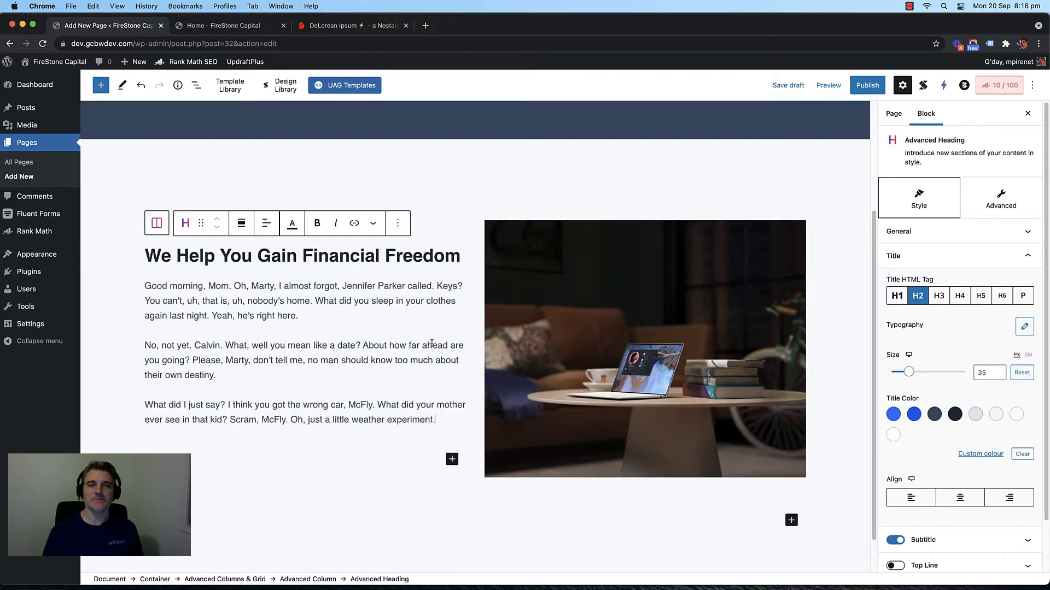
scroll(431, 345, "down", 1)
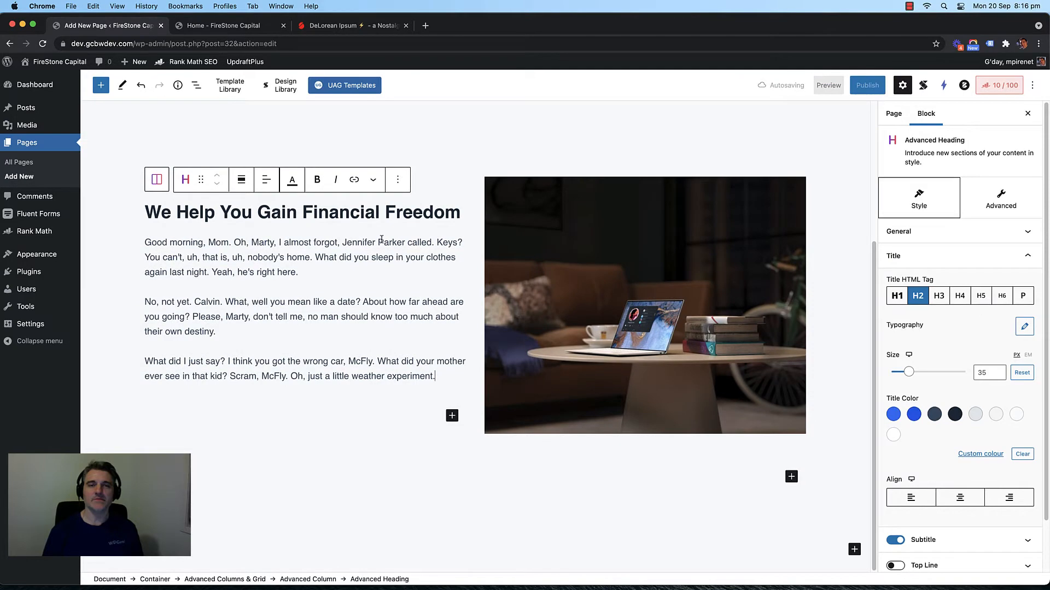
scroll(381, 239, "up", 2)
left_click(459, 238)
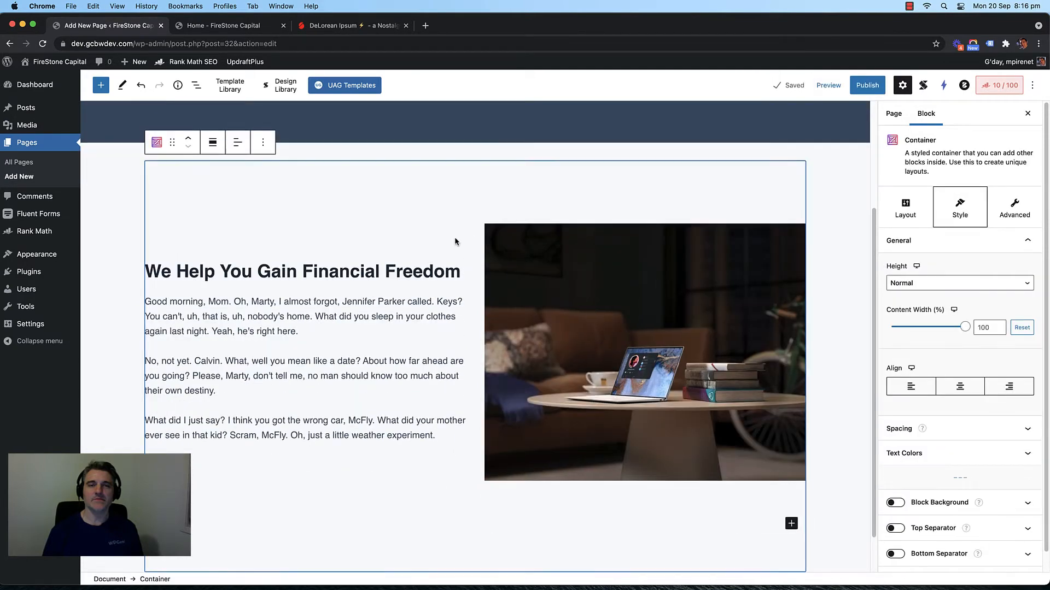
scroll(454, 241, "down", 1)
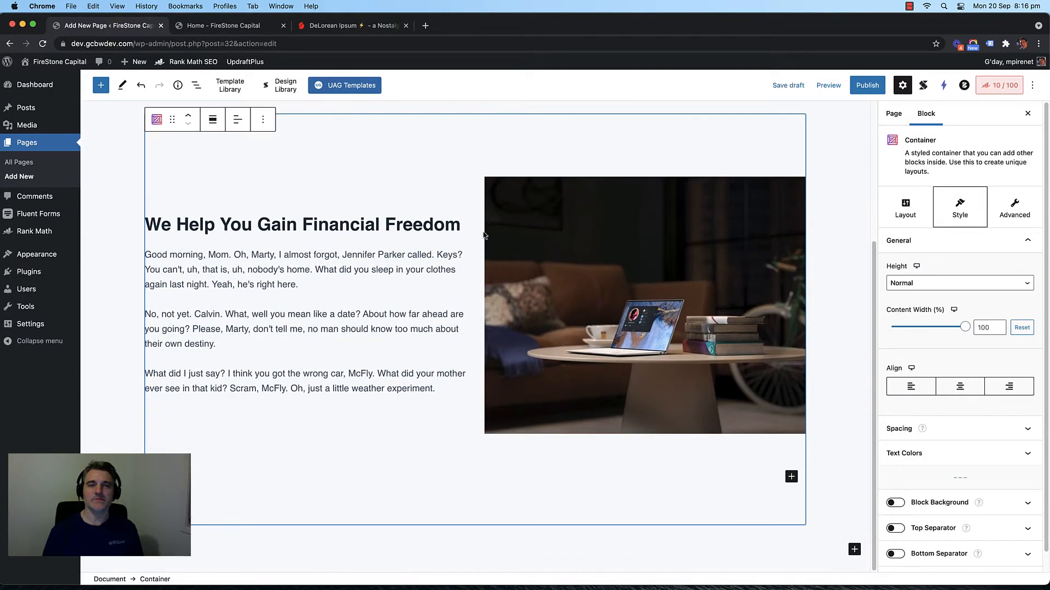
left_click(483, 235)
scroll(459, 234, "up", 1)
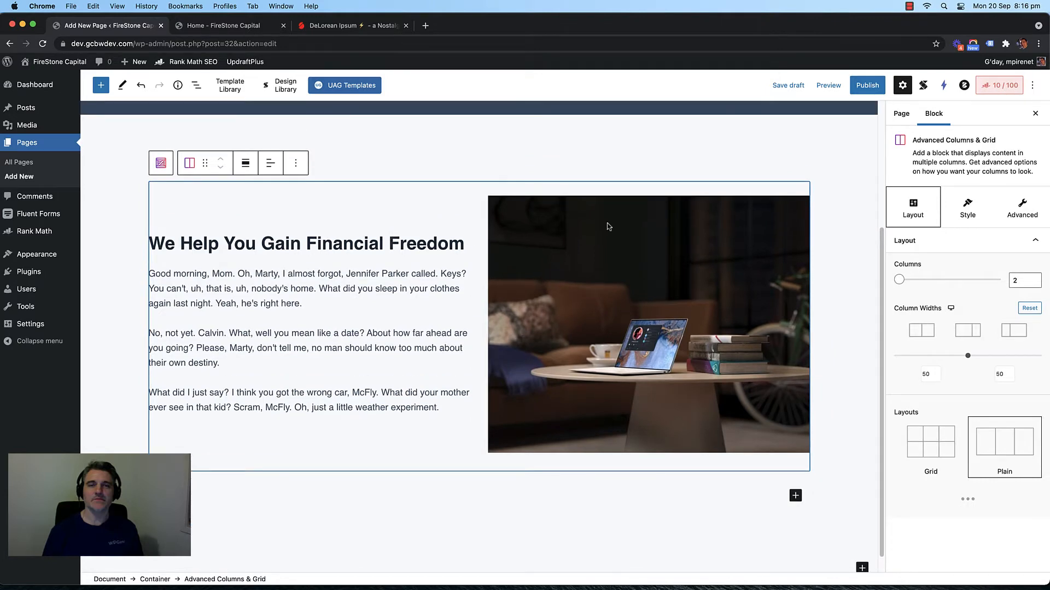
scroll(552, 339, "down", 1)
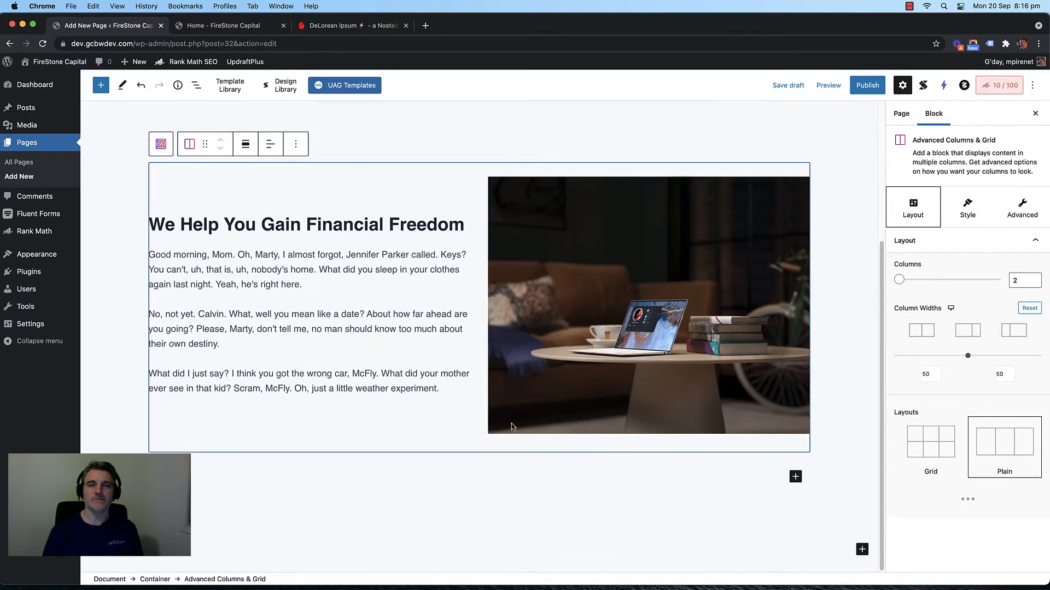
scroll(512, 426, "up", 4)
scroll(815, 332, "down", 3)
scroll(835, 322, "up", 3)
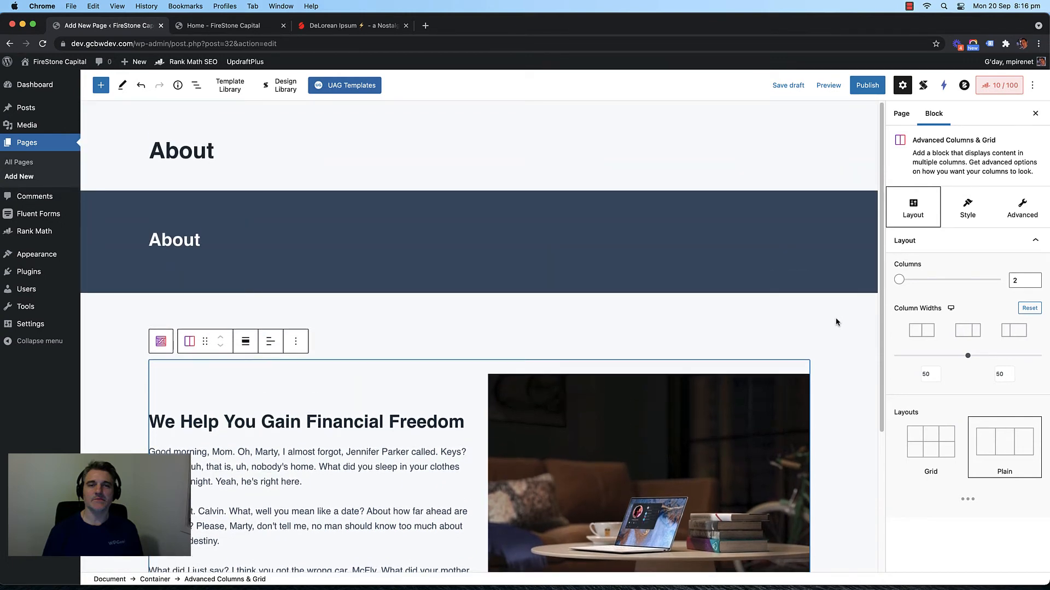
scroll(836, 322, "down", 5)
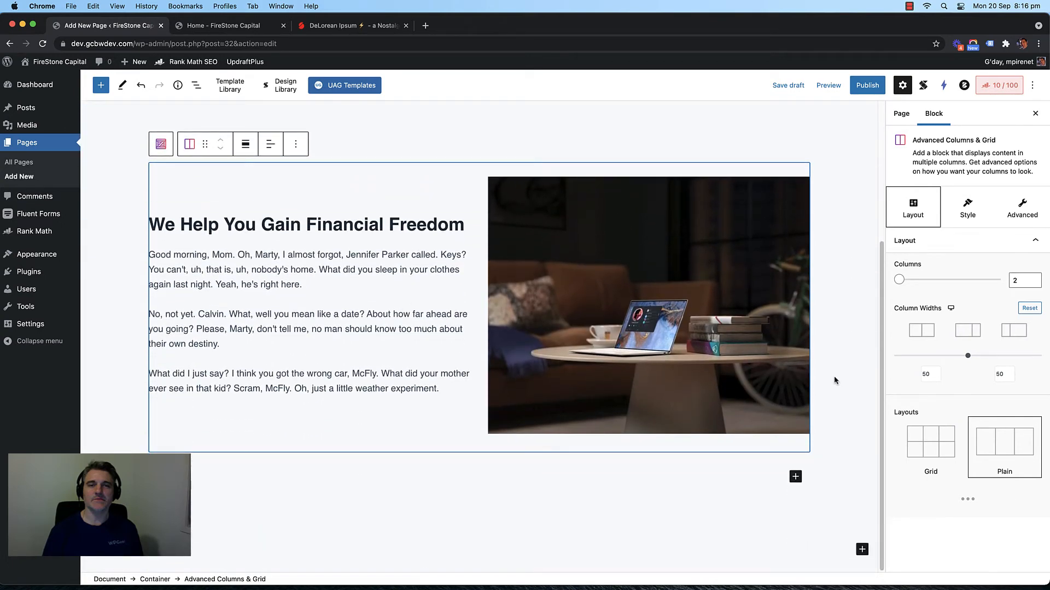
scroll(832, 377, "up", 1)
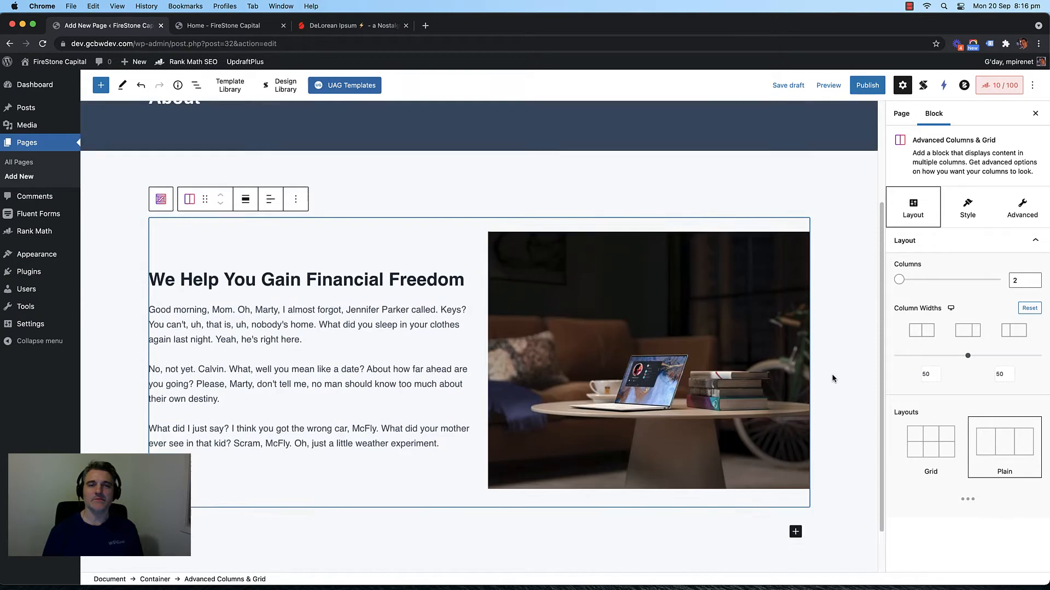
scroll(832, 377, "down", 1)
left_click(834, 376)
scroll(834, 350, "up", 4)
scroll(834, 343, "down", 4)
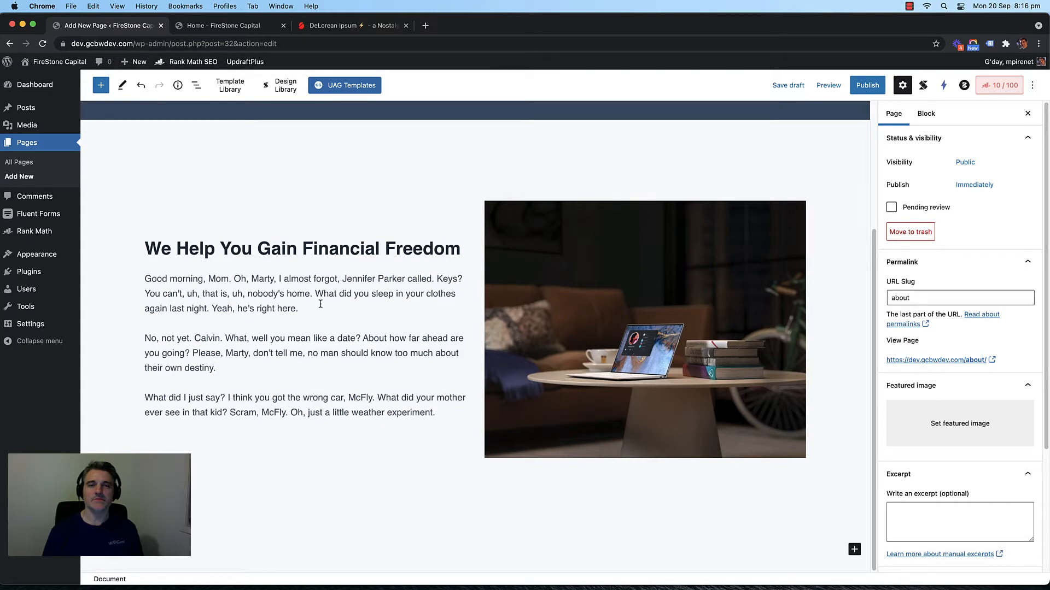
left_click(442, 413)
scroll(380, 367, "down", 1)
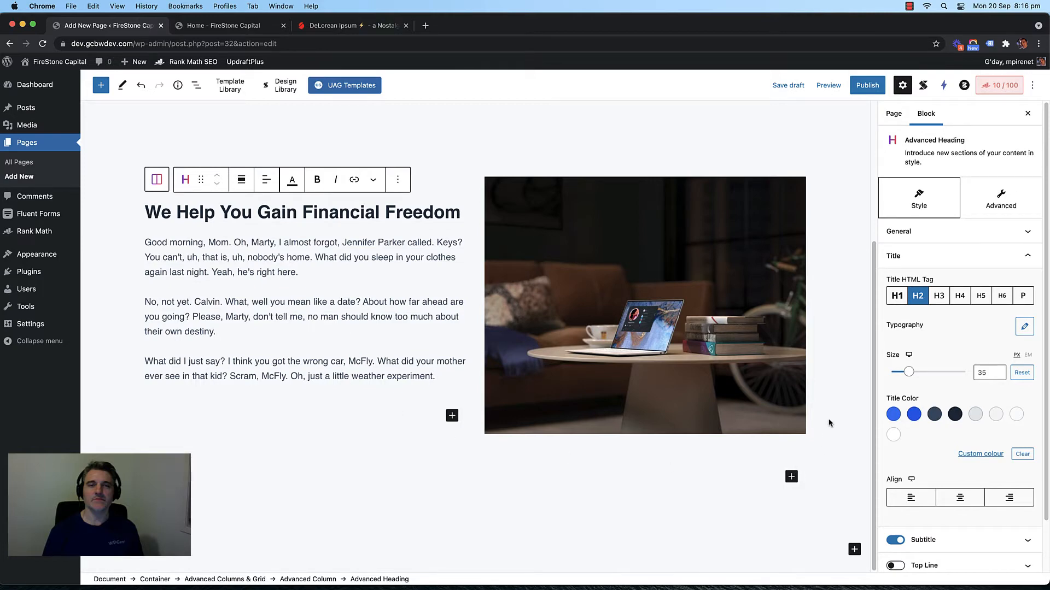
left_click(836, 394)
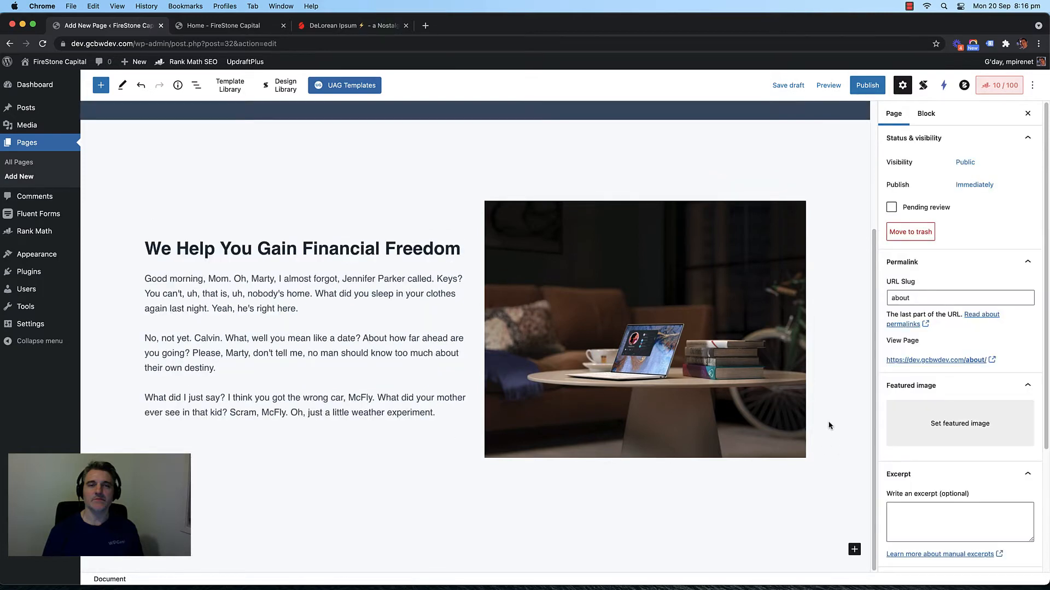
Step: Insert a Container below the financial section with an Advanced Columns & Grid layout of 3 columns
left_click(854, 550)
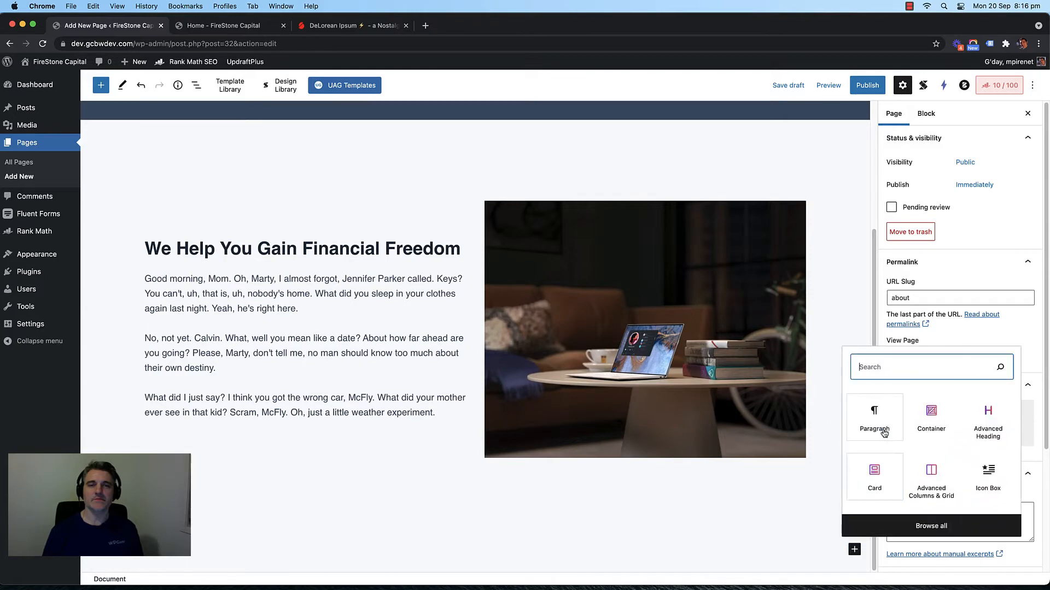
left_click(948, 421)
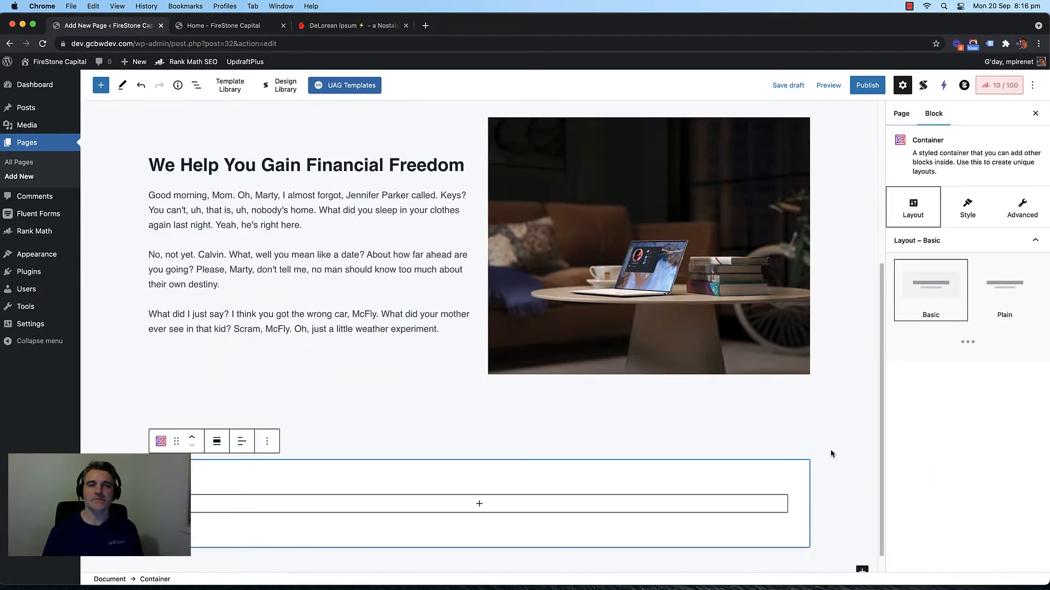
left_click(479, 504)
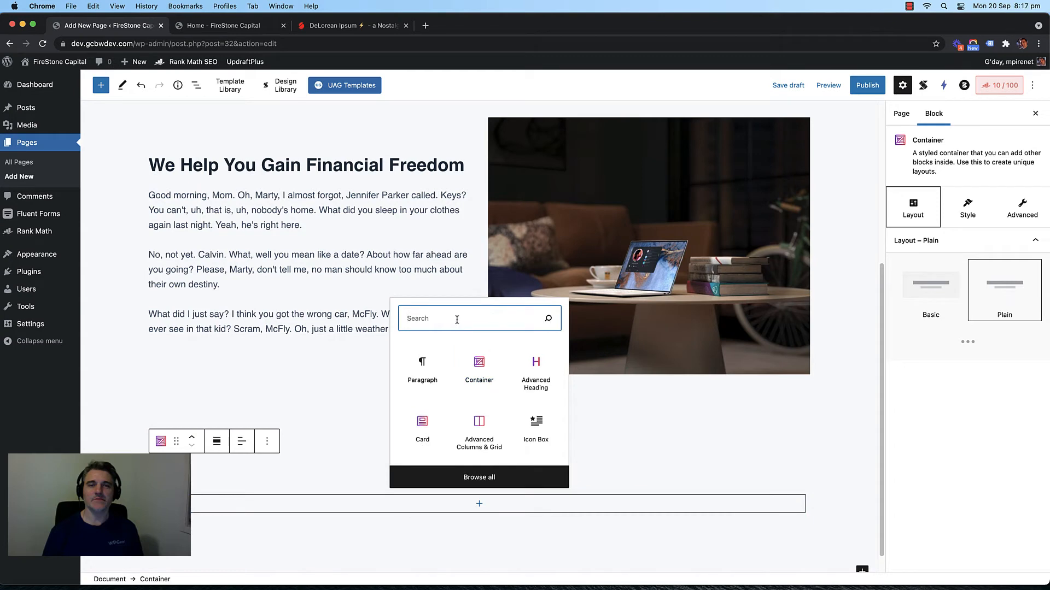
left_click(479, 426)
scroll(424, 376, "down", 2)
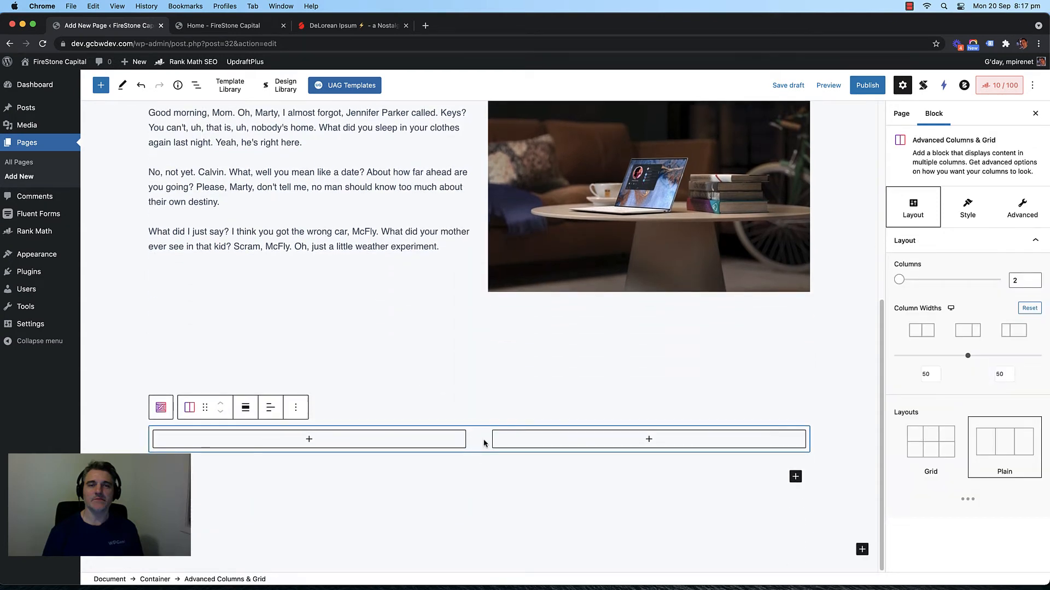
left_click(1033, 278)
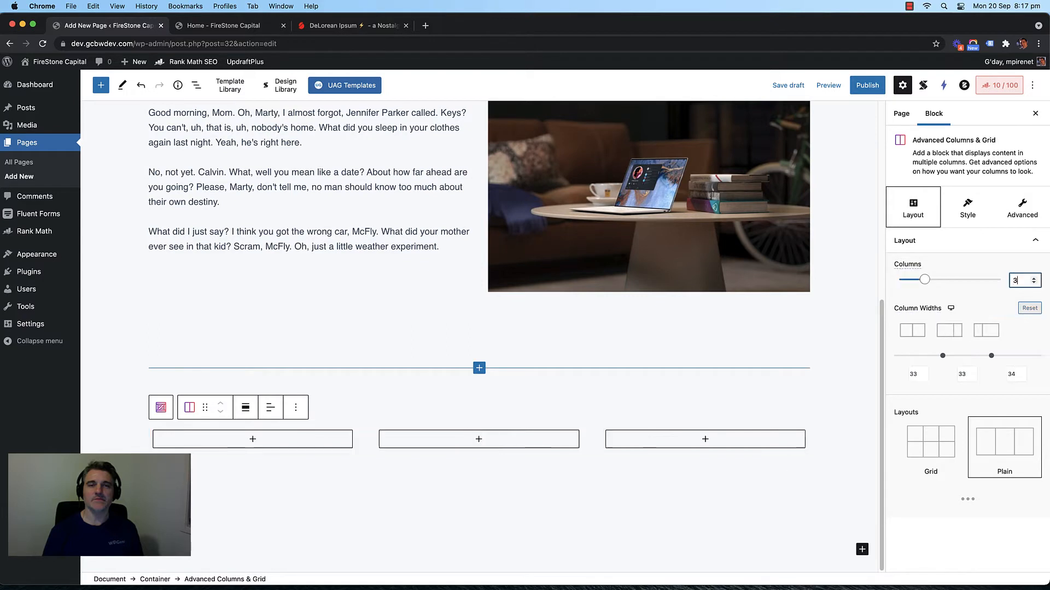
Step: Add an Advanced Heading block to the first column
left_click(253, 440)
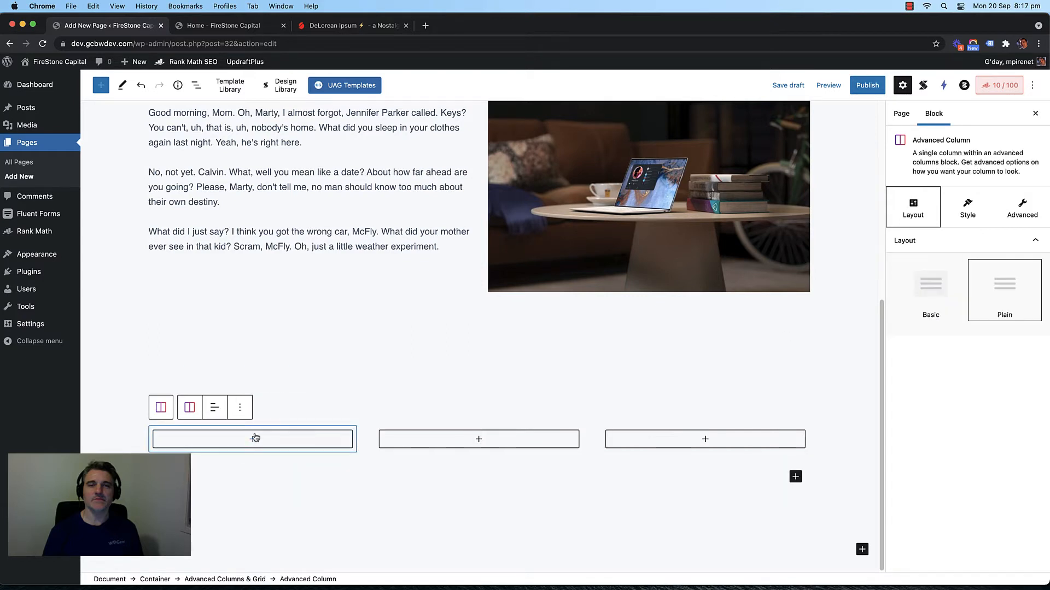
left_click(254, 440)
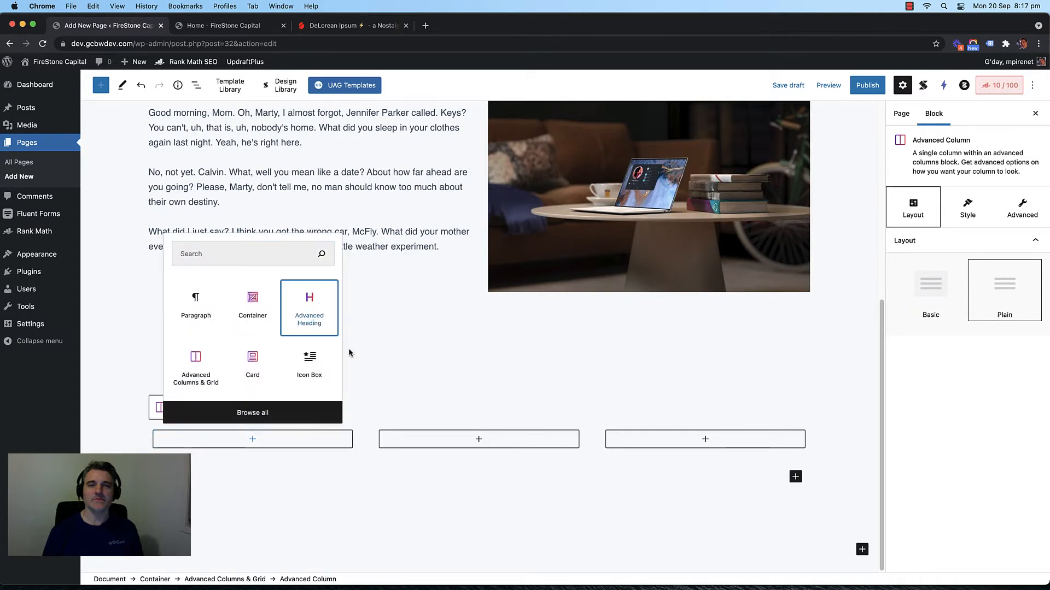
left_click(306, 317)
left_click(232, 354)
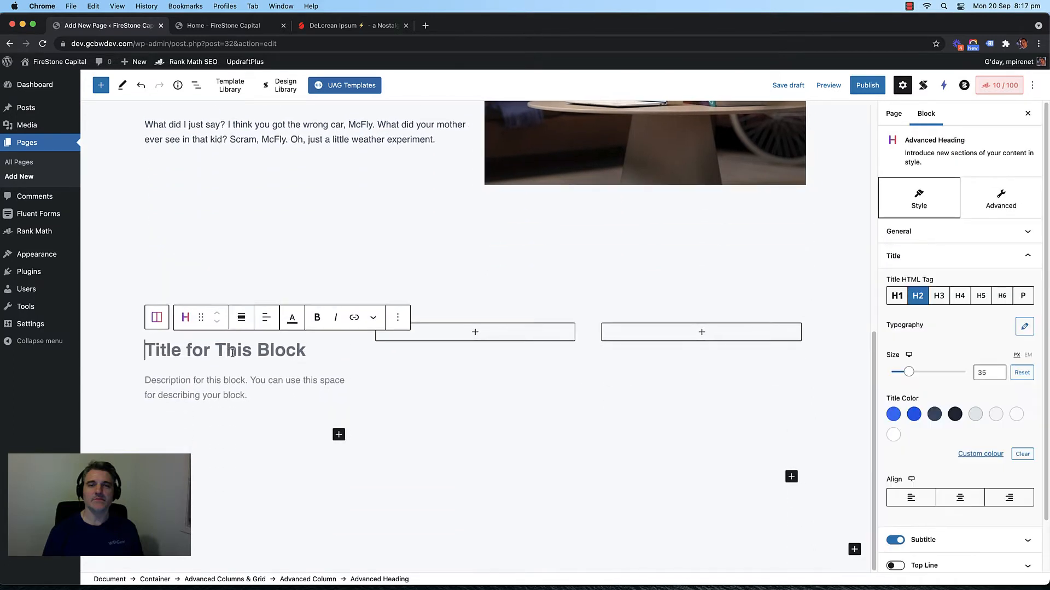
Step: Title the heading 'Our Mission' and copy two DeLorean Ipsum paragraphs
type("Our Mission")
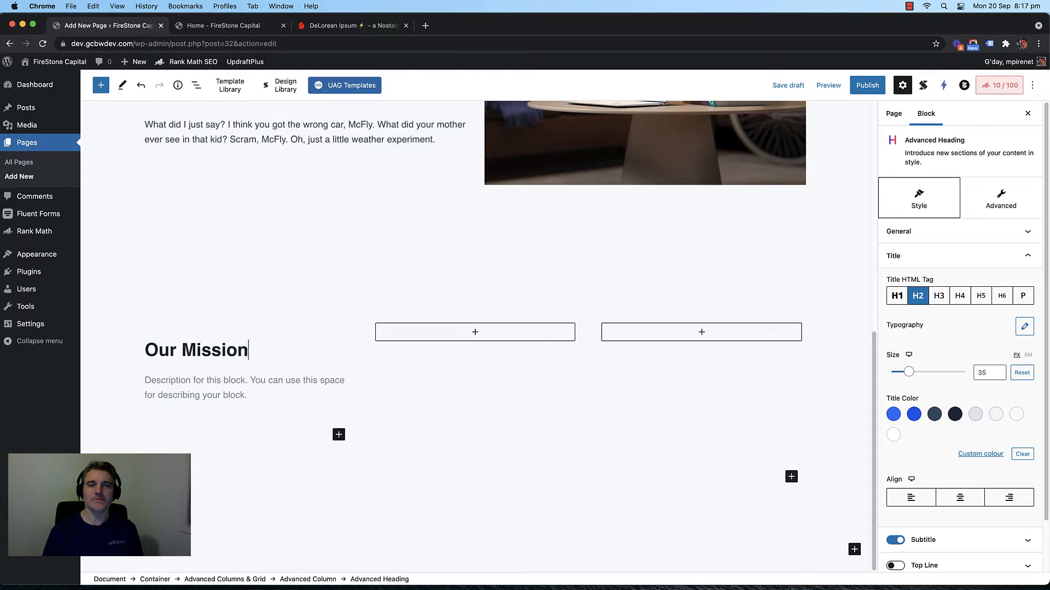
left_click(325, 25)
left_click(556, 264)
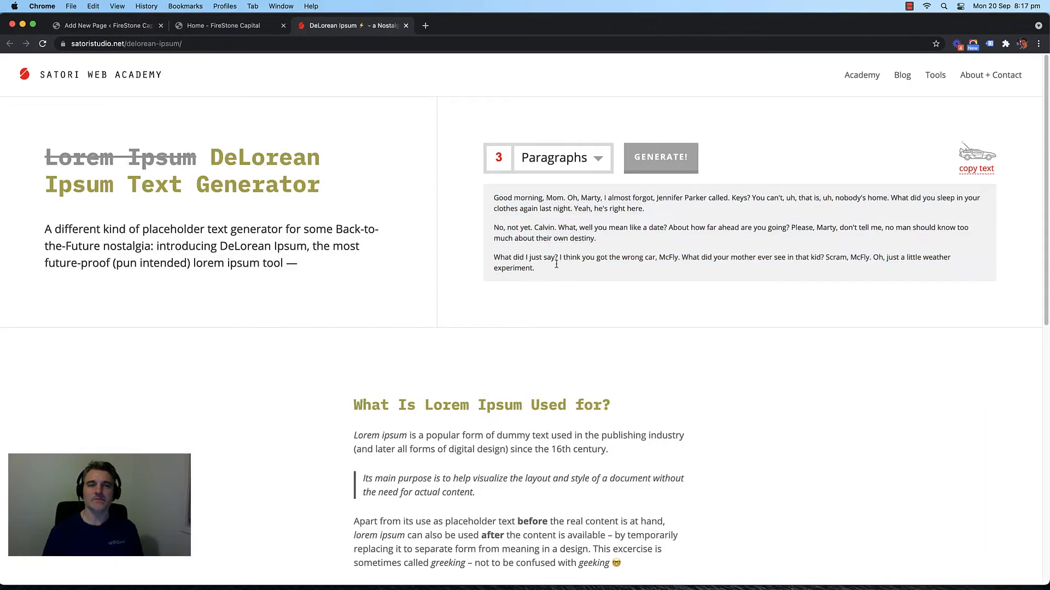
left_click_drag(556, 264, 486, 229)
left_click(551, 236)
left_click_drag(623, 240, 489, 199)
key("super+c")
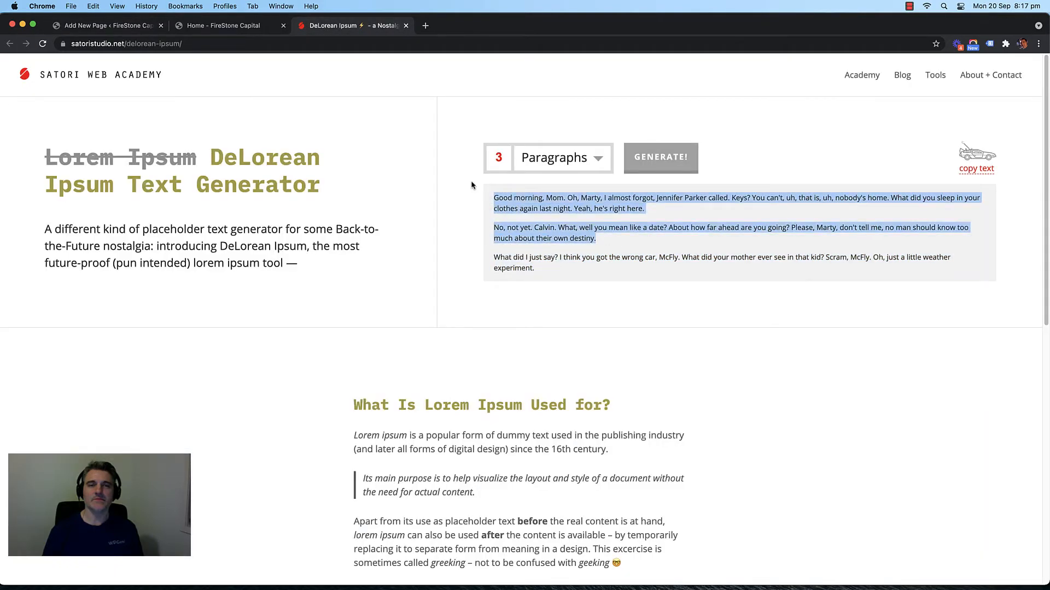
left_click(108, 25)
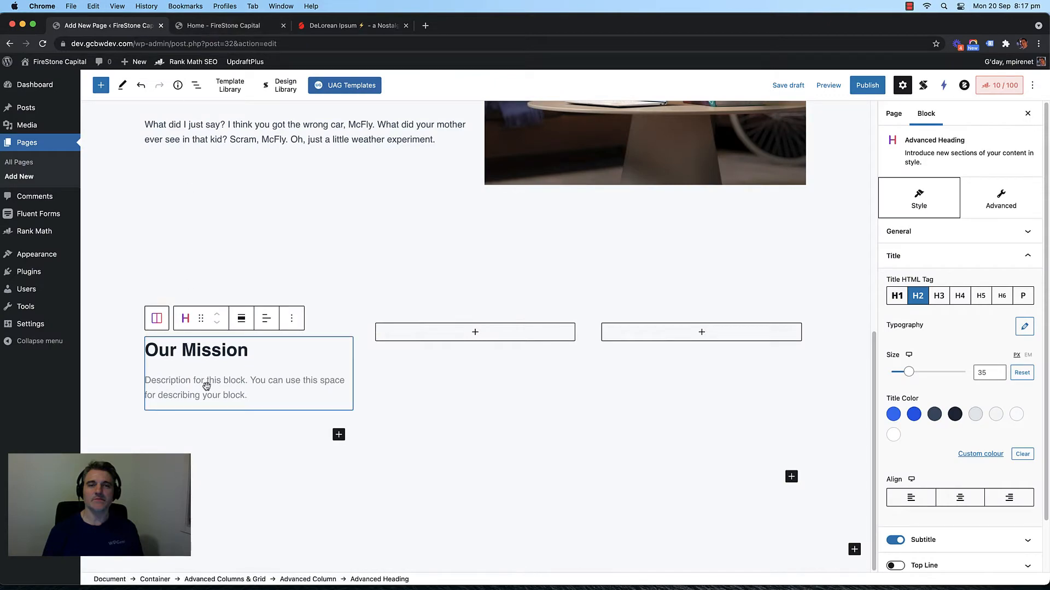
Step: Paste the paragraphs into the Our Mission description and split them before 'No, not yet.'
key("super+v")
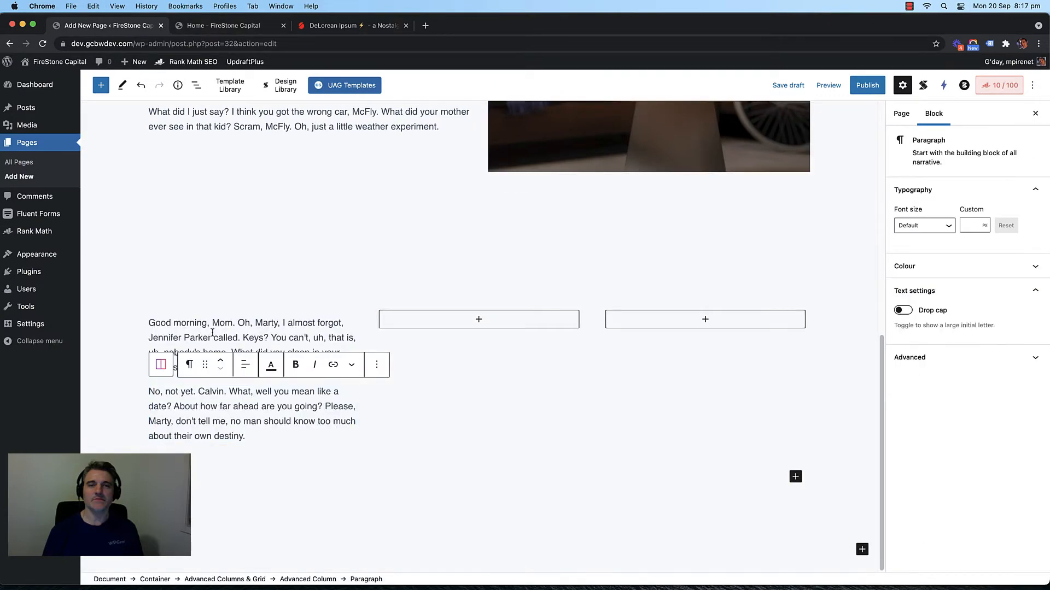
key("super+z")
left_click(198, 443)
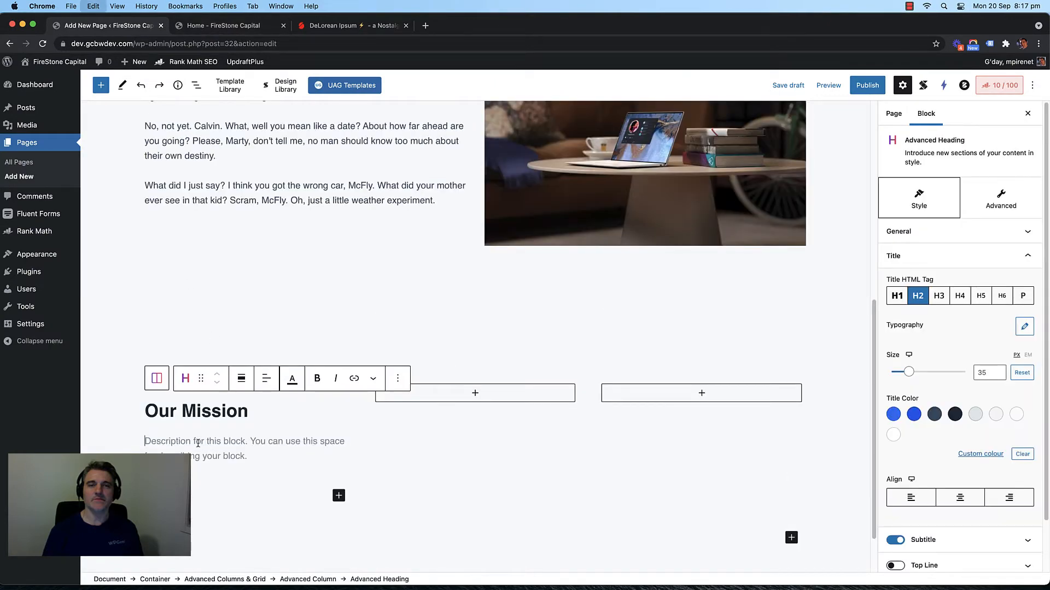
key("super+v")
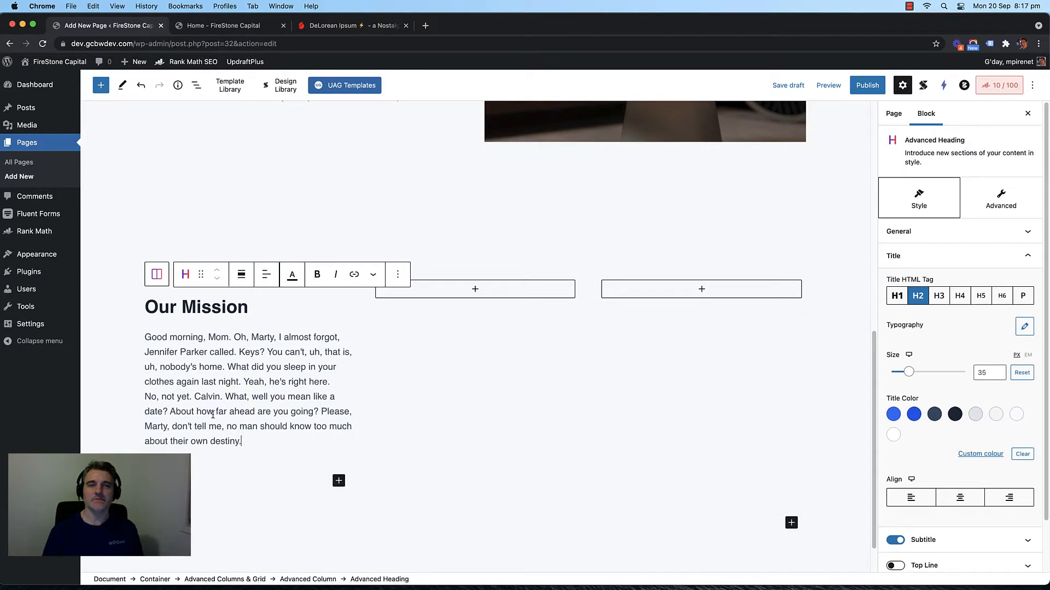
left_click(146, 397)
key("Return")
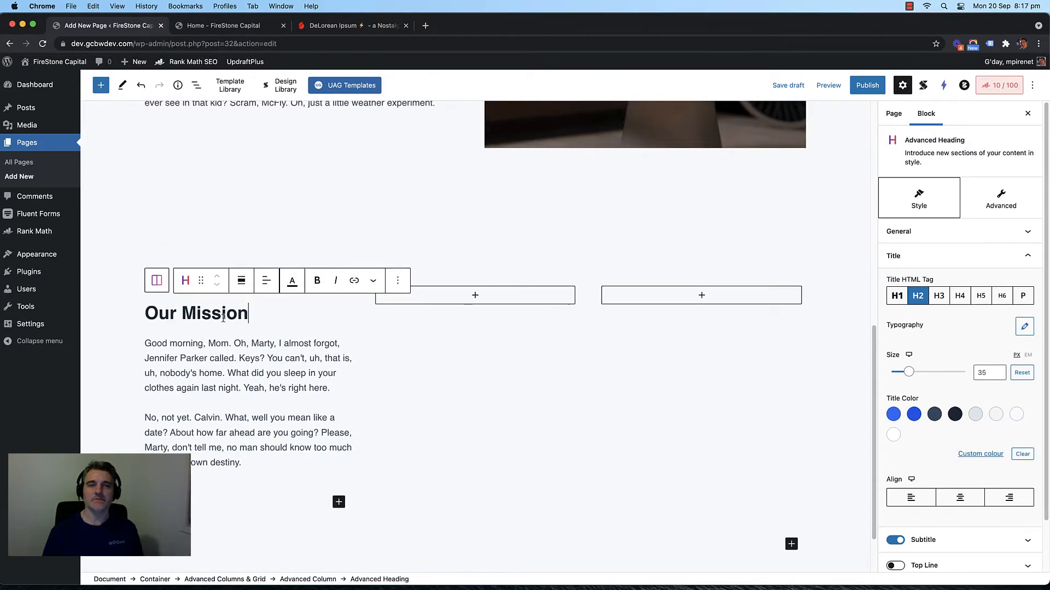
left_click(398, 286)
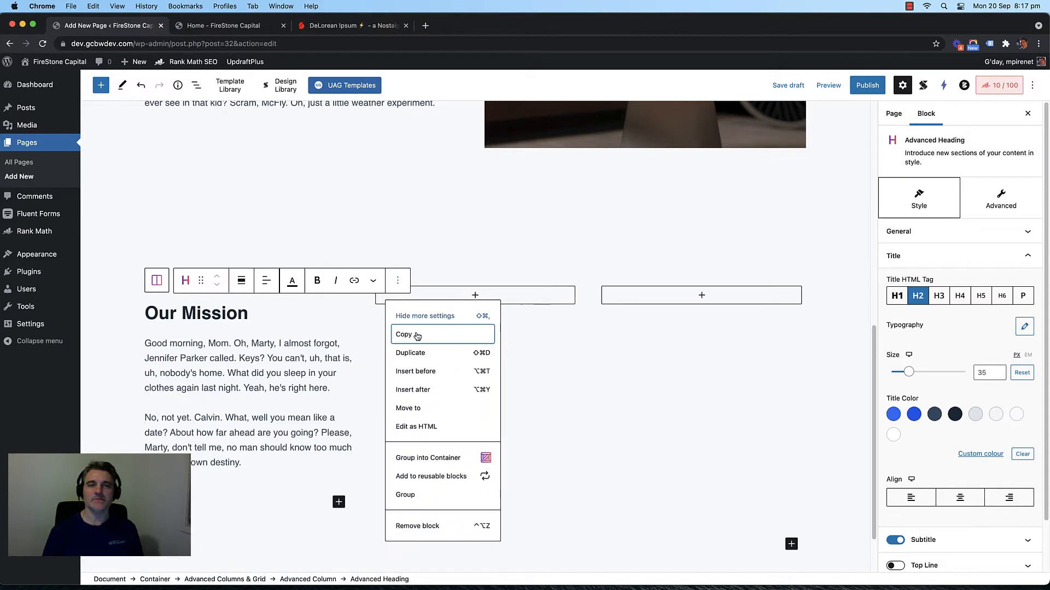
Step: Copy the Our Mission heading block into the empty middle and third columns
left_click(403, 335)
left_click(475, 296)
right_click(476, 296)
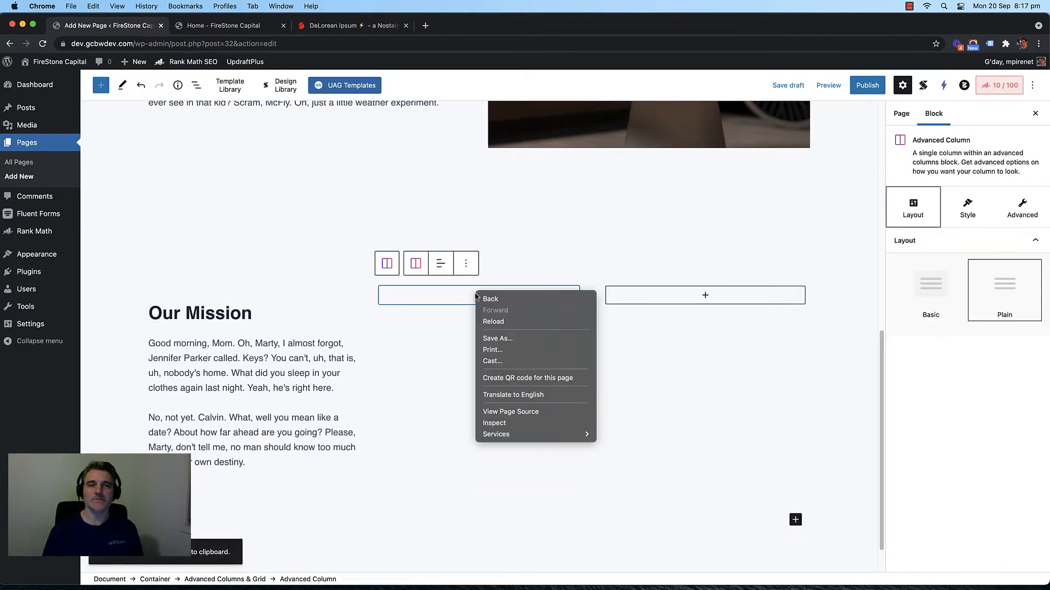
left_click(478, 297)
left_click(479, 297)
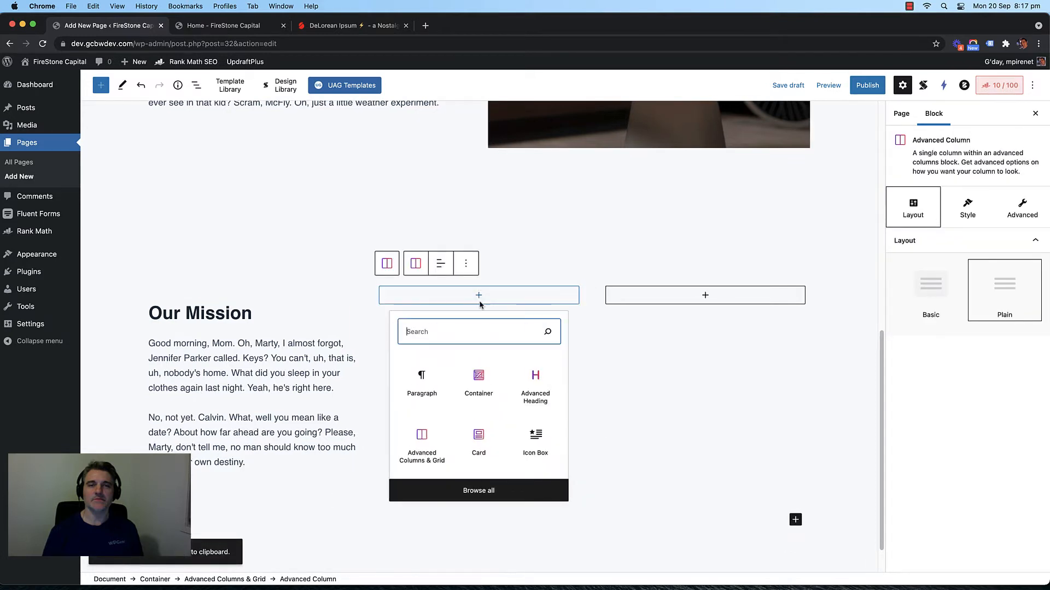
left_click(423, 382)
key("super+v")
left_click(704, 227)
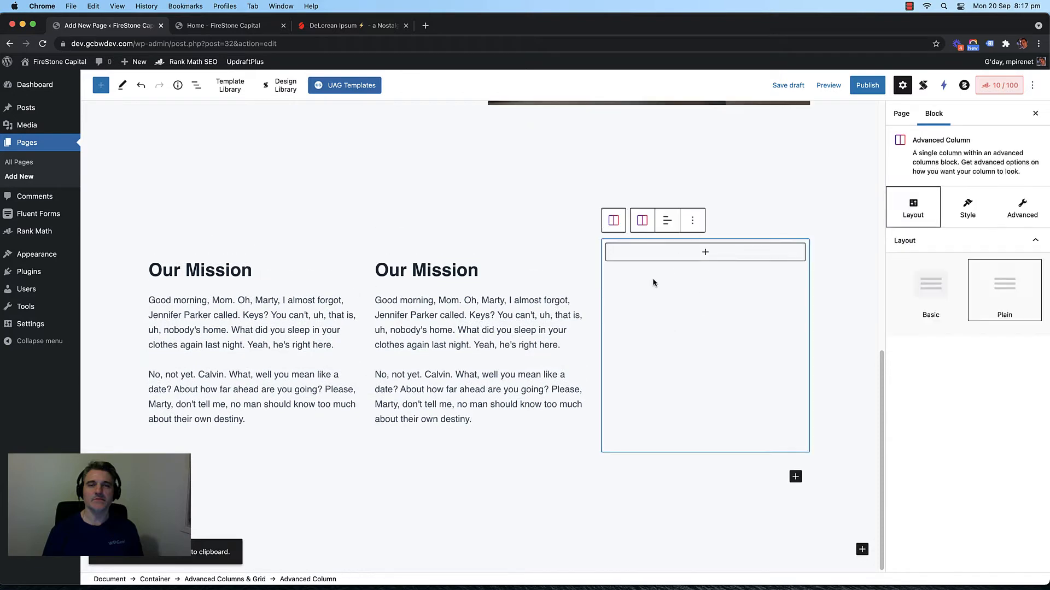
left_click(709, 253)
left_click(647, 337)
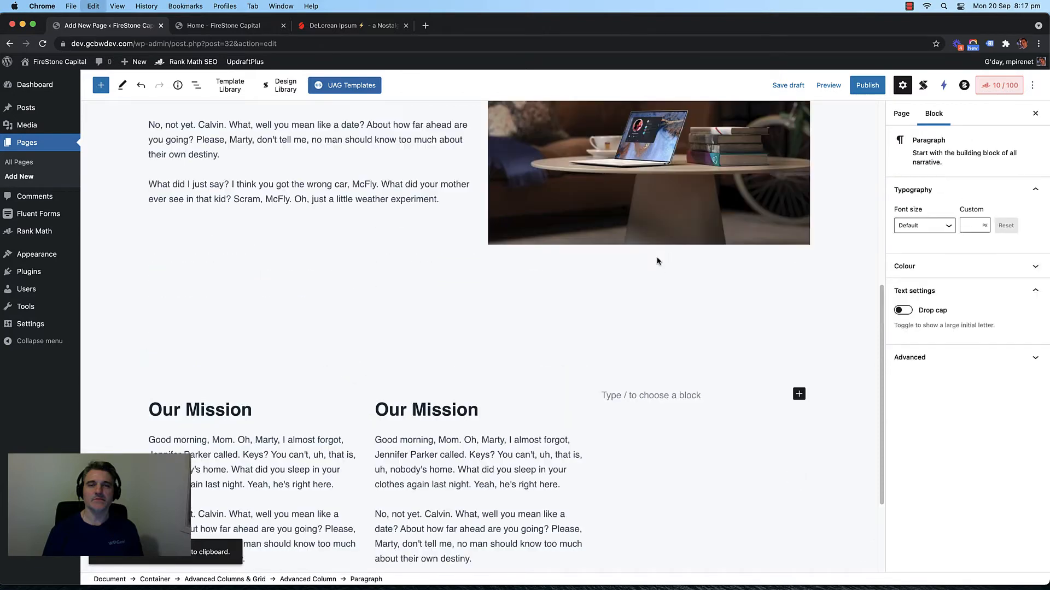
key("super+v")
Step: Retitle the pasted headings so the middle reads Our Values and the third Our Vision
double_click(425, 245)
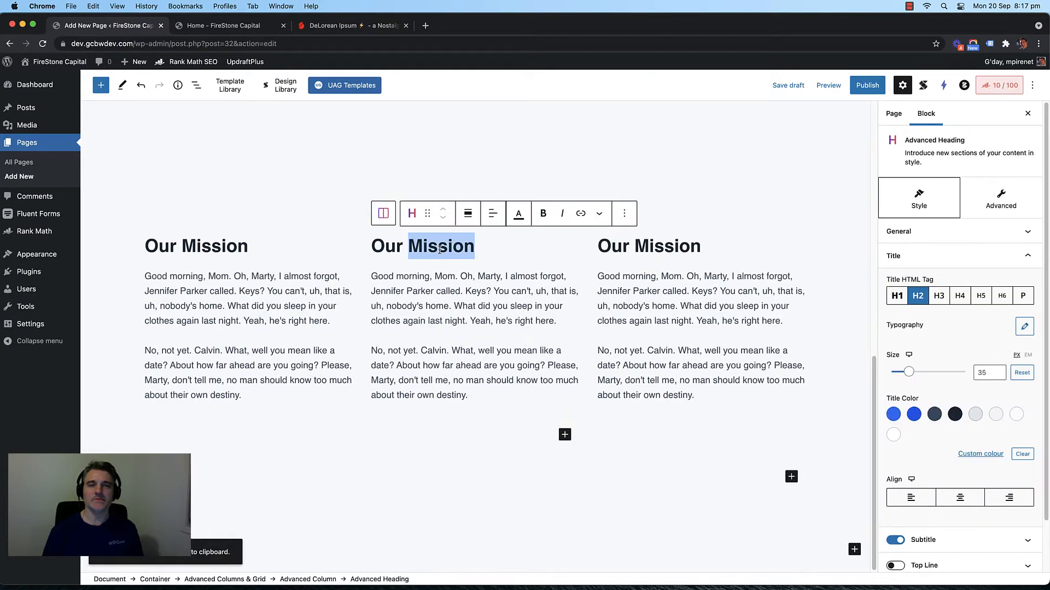
type("Vision")
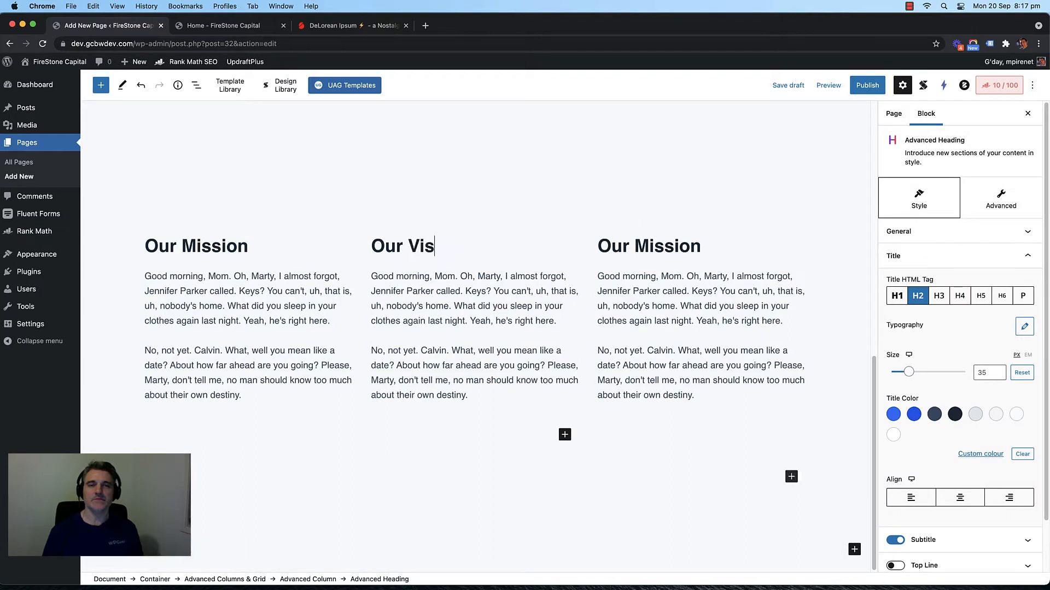
double_click(659, 243)
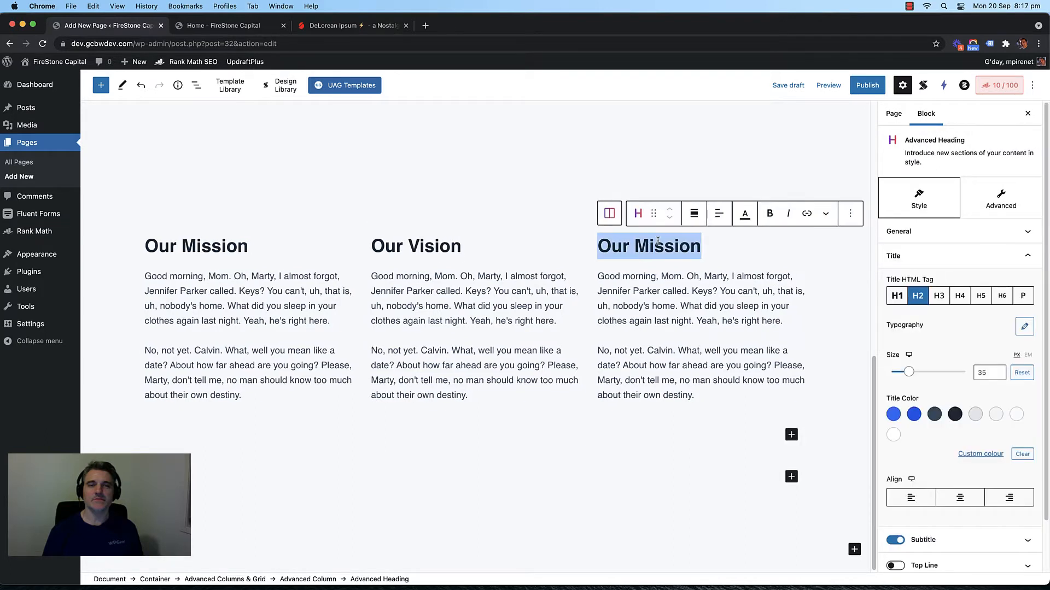
type("Values")
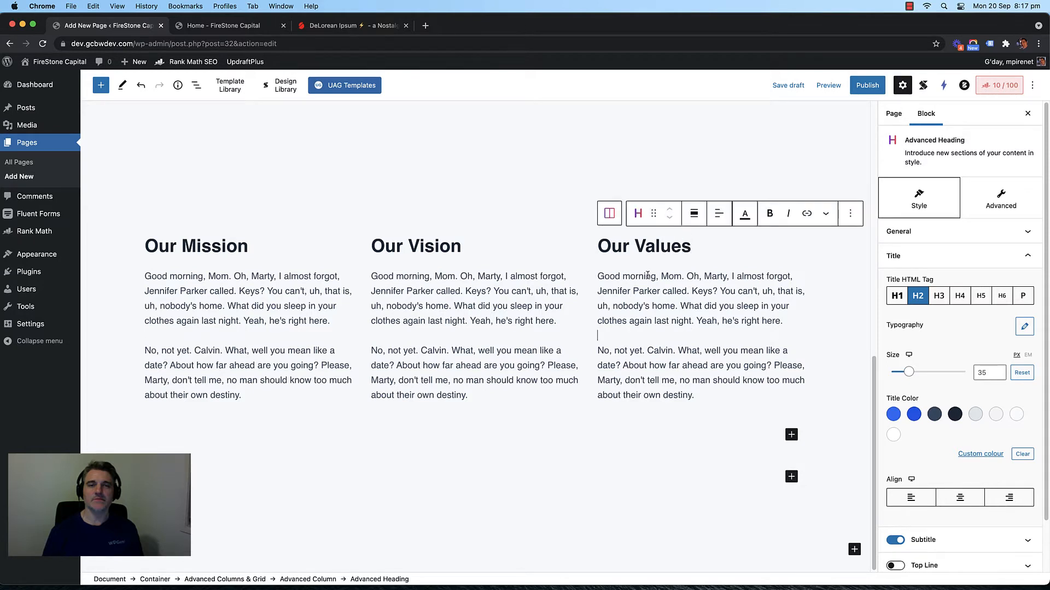
left_click(458, 246)
left_click(629, 246)
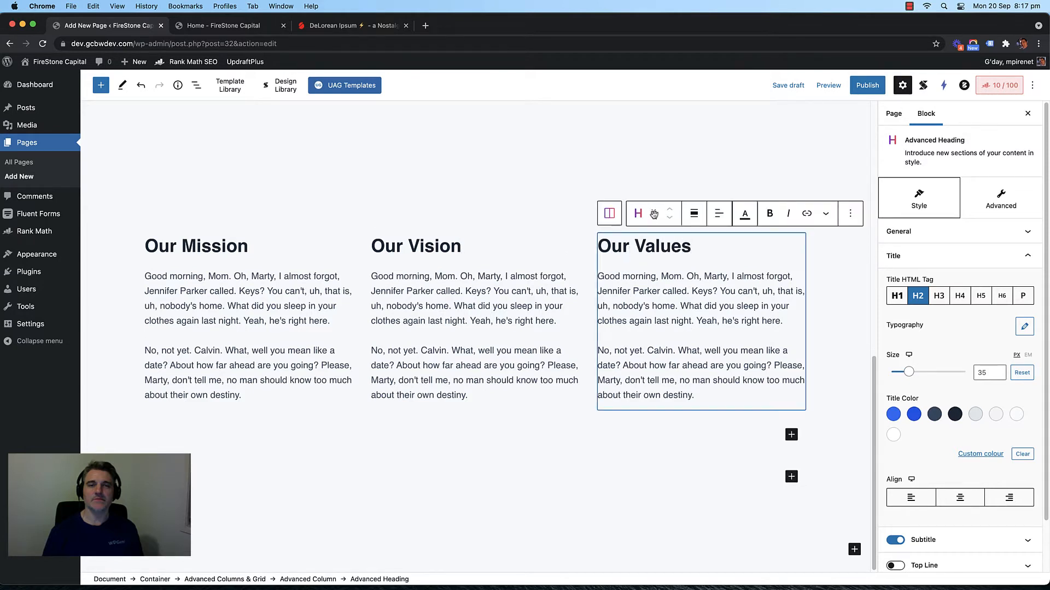
double_click(432, 239)
type("Values")
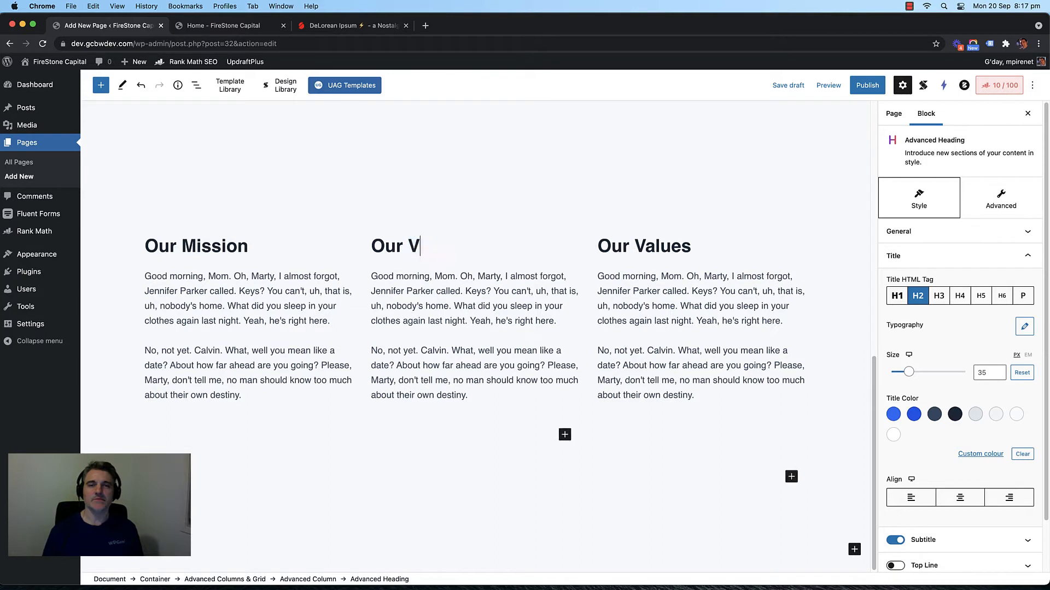
double_click(678, 246)
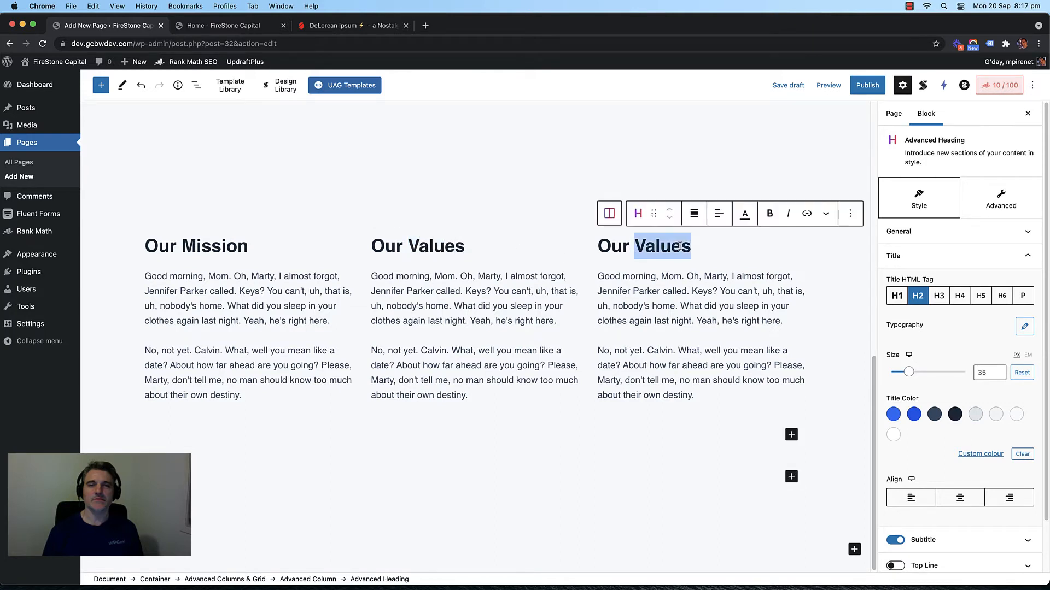
type("Vision")
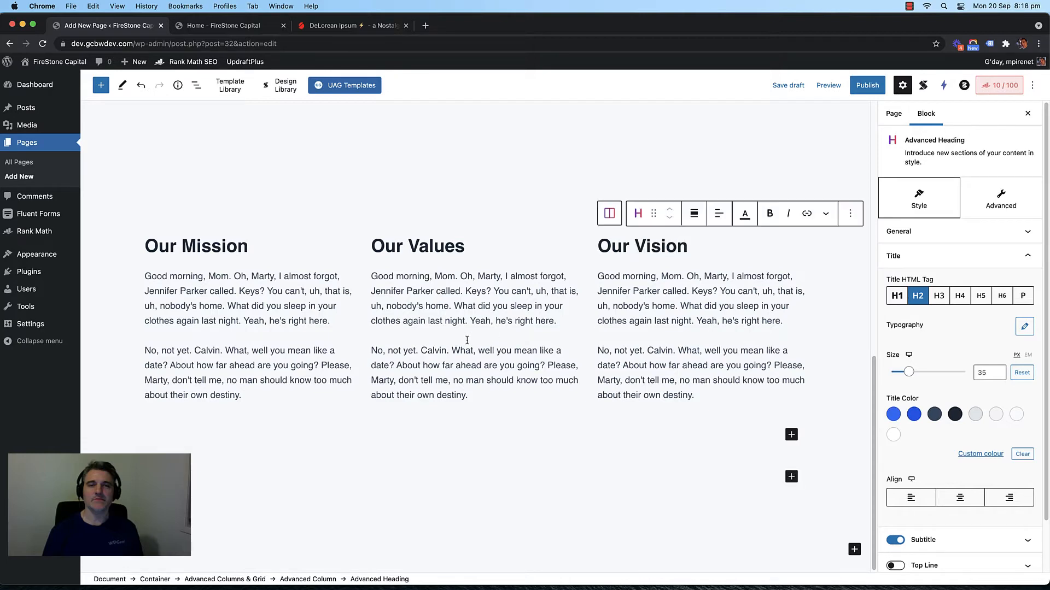
left_click(442, 344)
Step: Replace the Our Values paragraphs with an intro ending 'These are our core values:'
left_click_drag(476, 390, 371, 351)
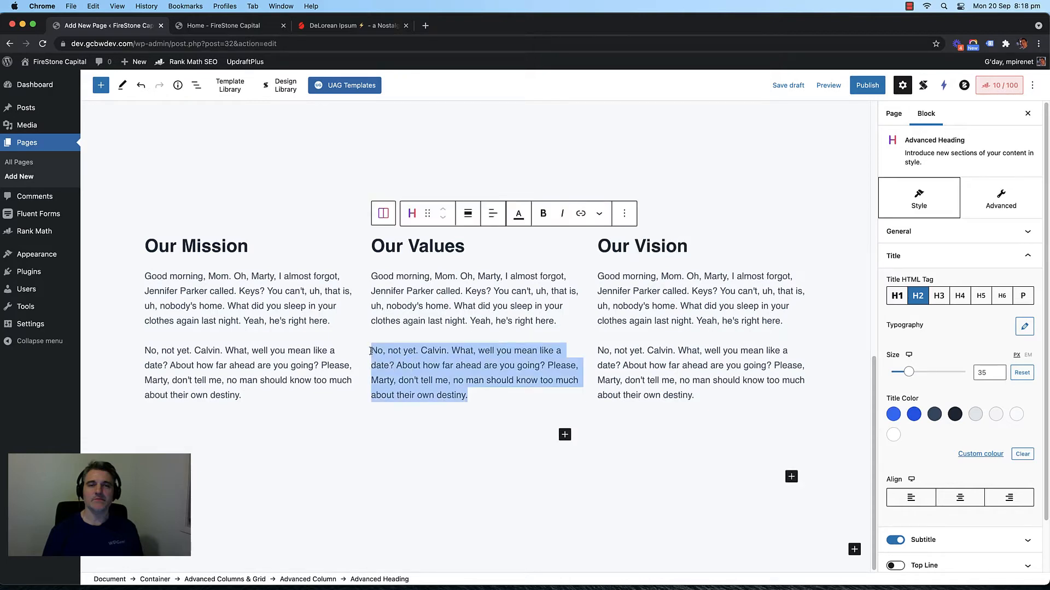
key("BackSpace")
key("BackSpace")
key("BackSpace")
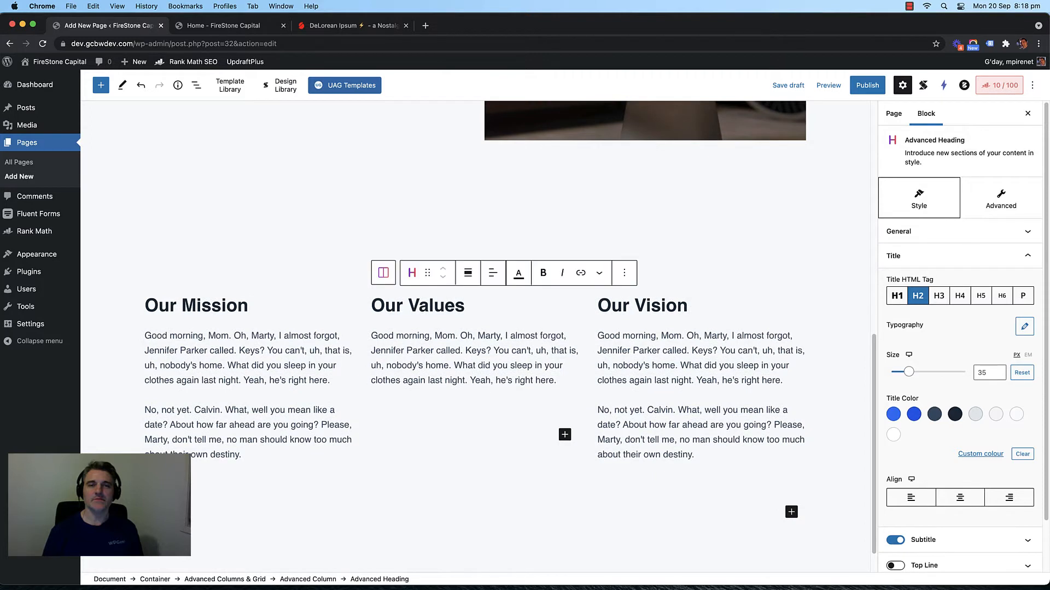
left_click_drag(567, 394, 370, 357)
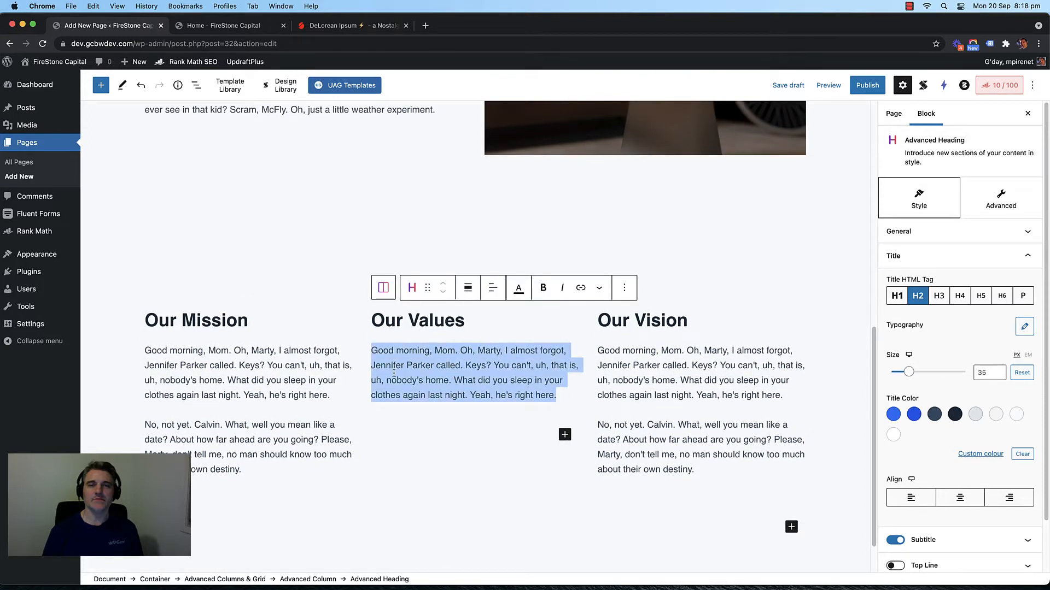
type("Our valuse")
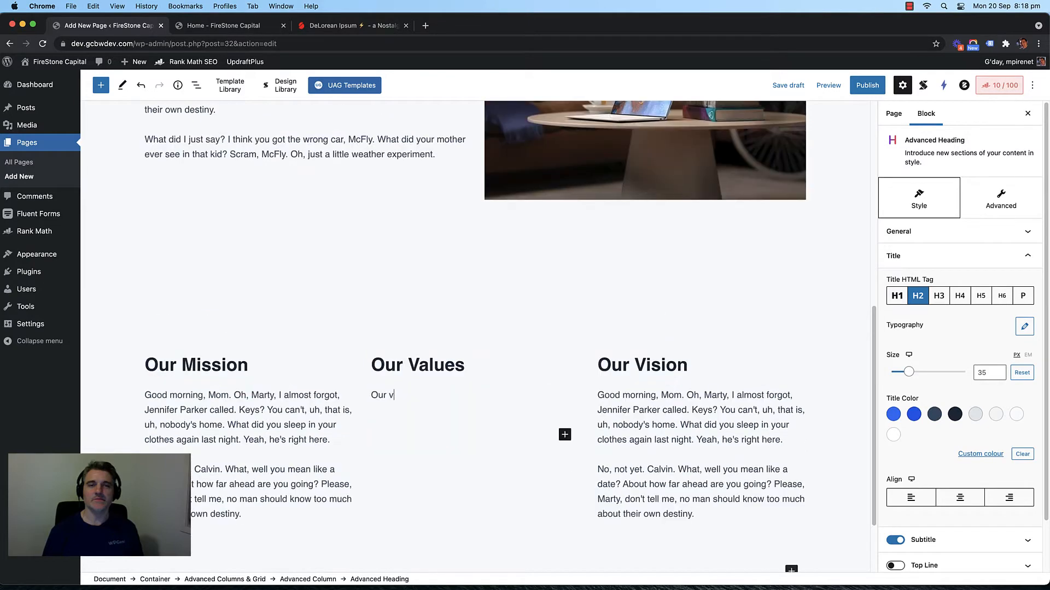
key("BackSpace")
key("BackSpace")
type("es lie deep witho")
key("BackSpace")
type("ing the")
key("BackSpace")
key("BackSpace")
key("BackSpace")
key("BackSpace")
key("BackSpace")
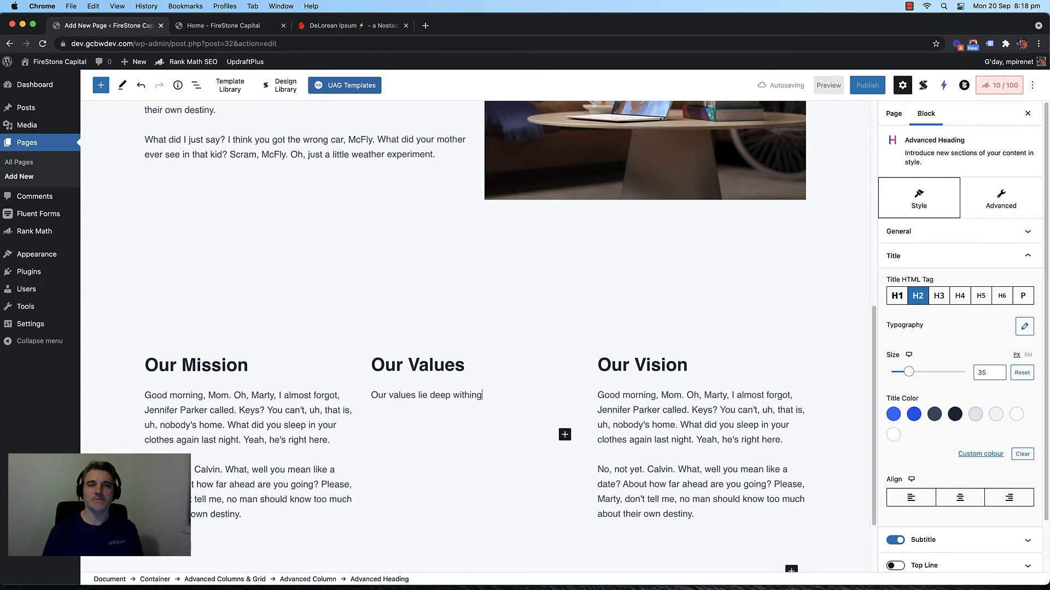
type("the")
type("er")
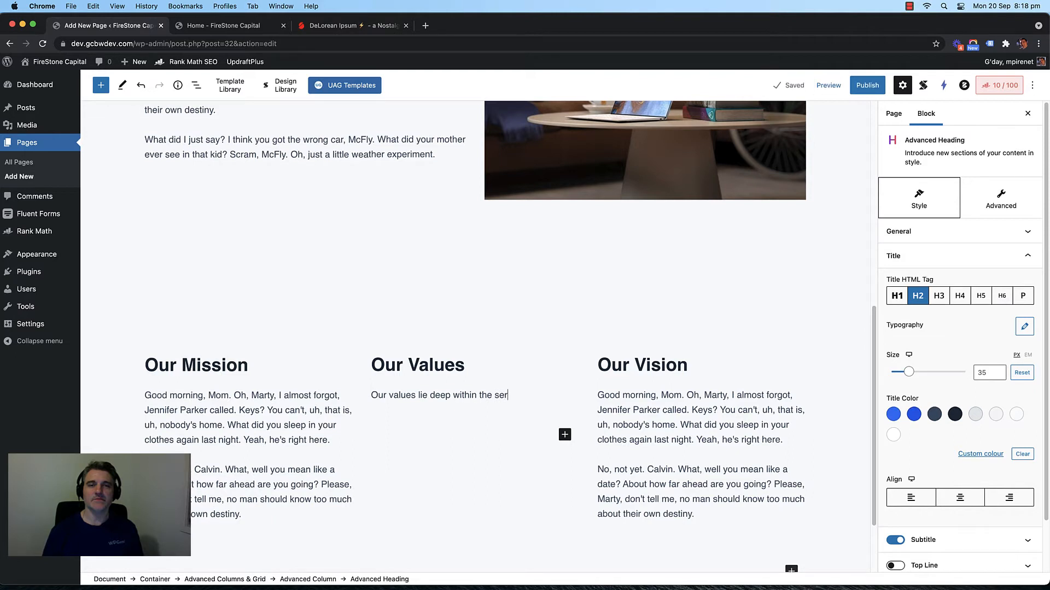
key("BackSpace")
key("BackSpace")
key("BackSpace")
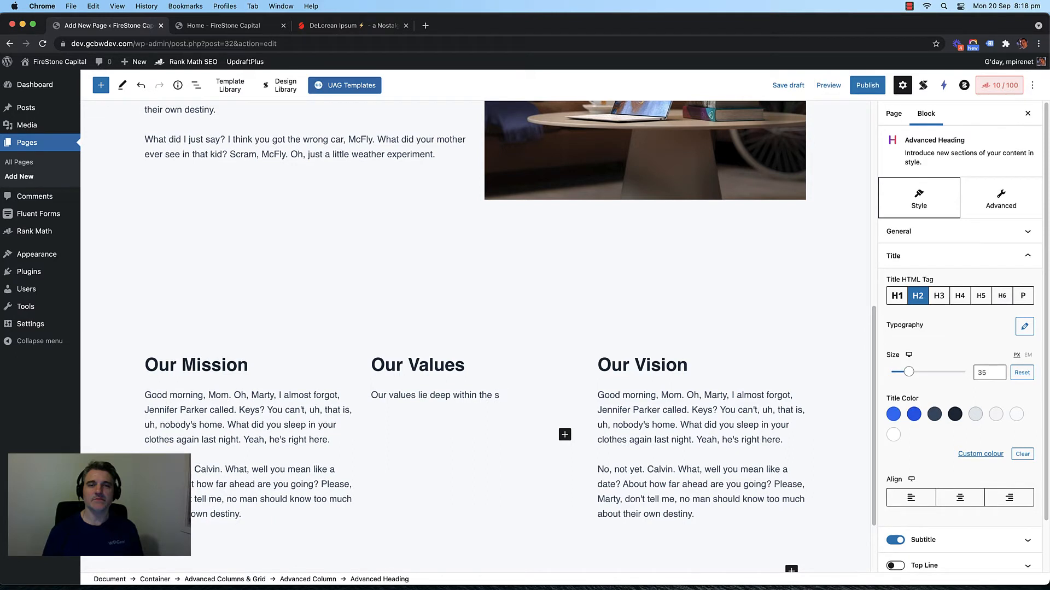
type("ervices of our clients. Thi")
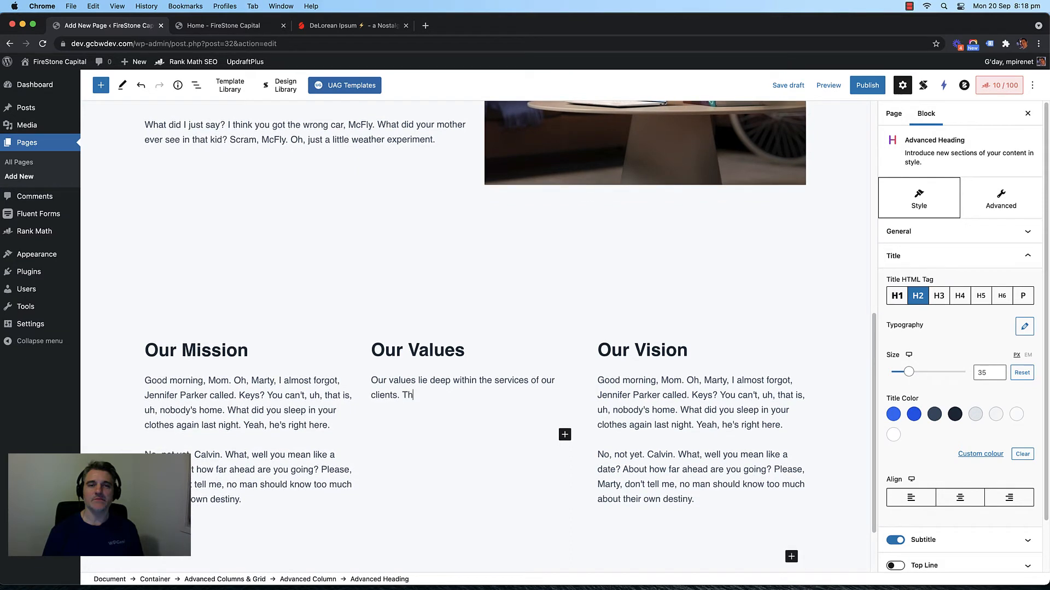
key("BackSpace")
type("es")
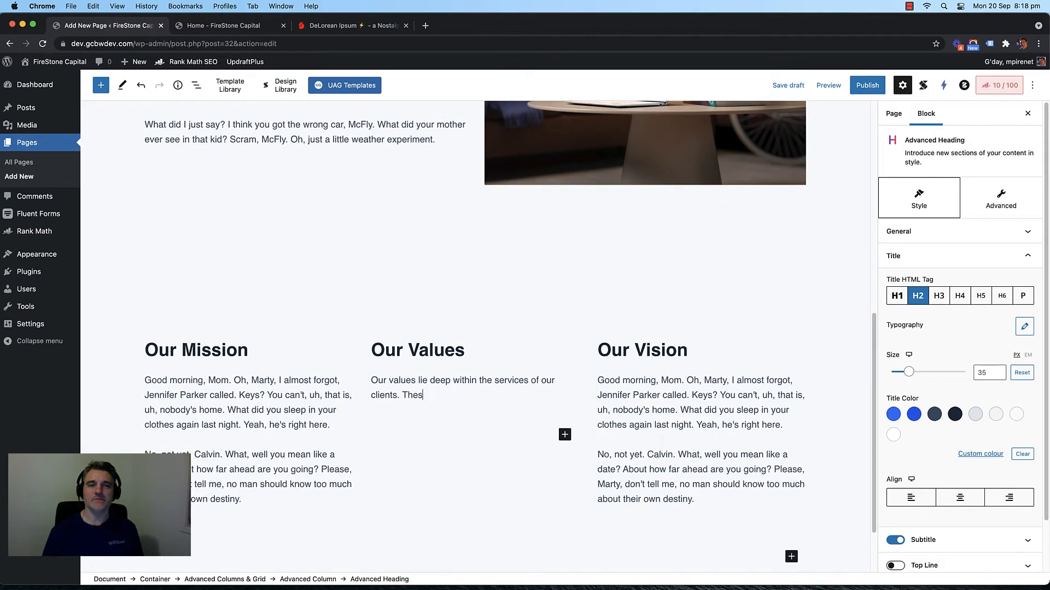
type("e are our core values:")
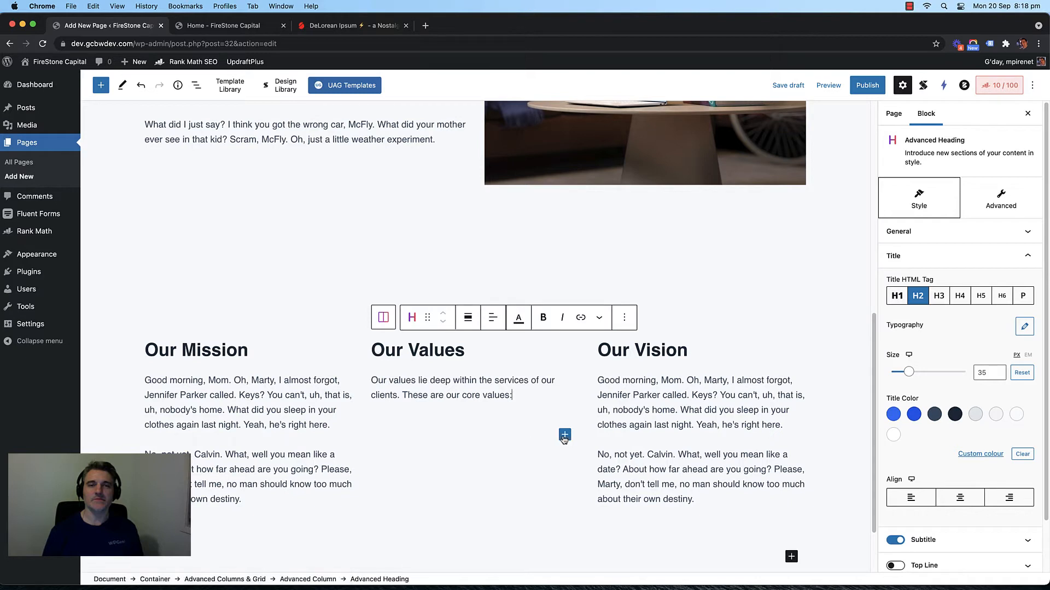
Step: Add an Icon List block below the intro and set it to 1 column
left_click(565, 435)
type("icon")
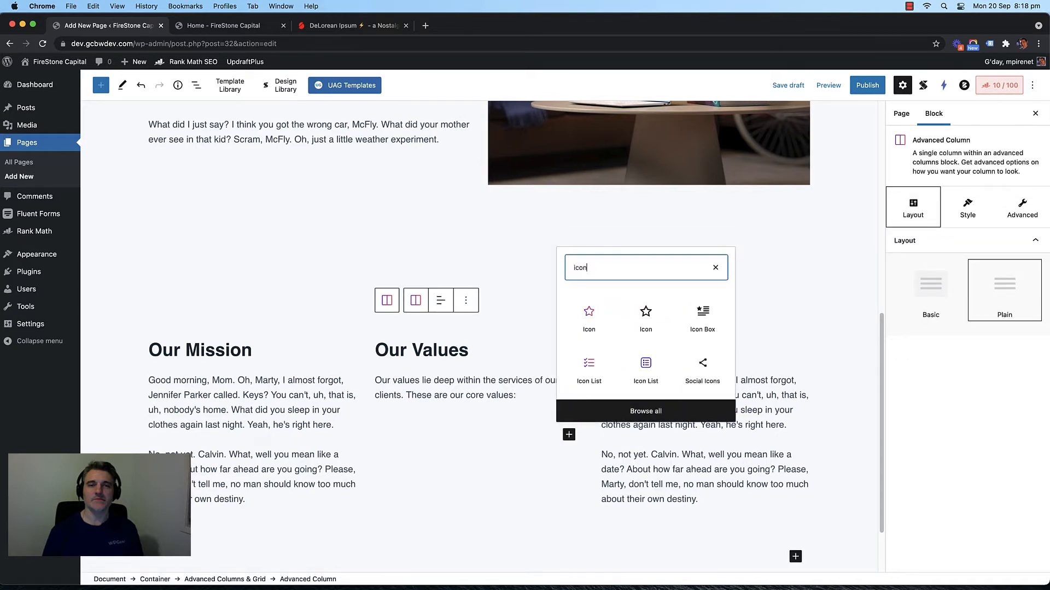
left_click(589, 365)
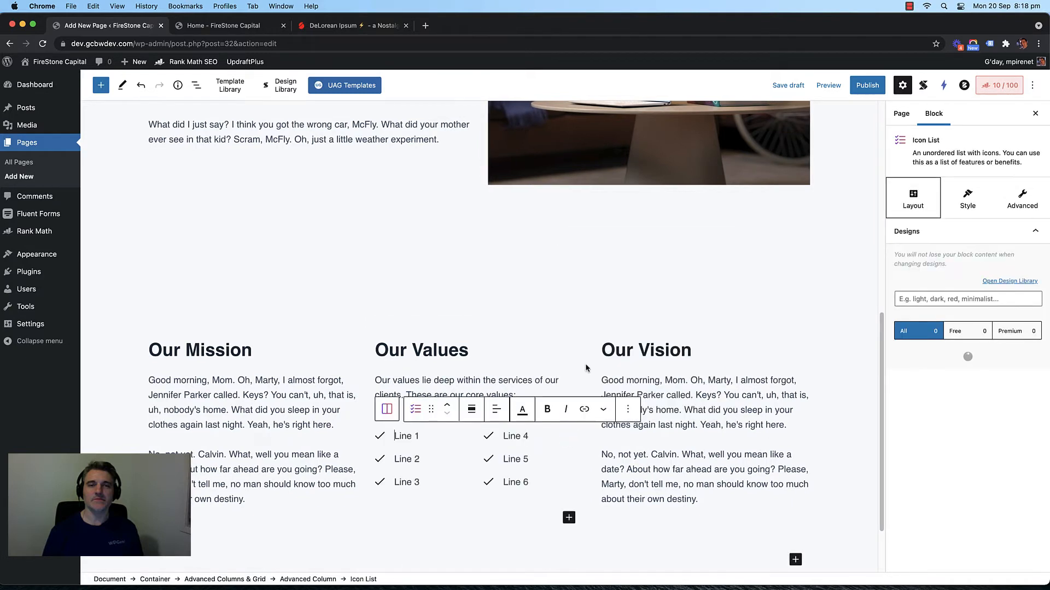
left_click(967, 198)
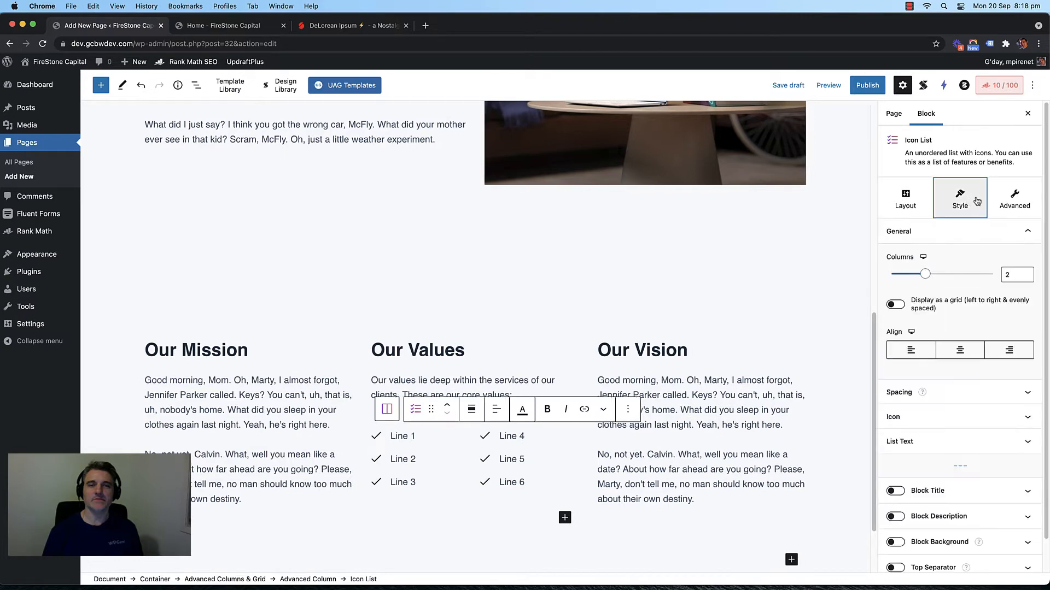
left_click(1016, 272)
type("1")
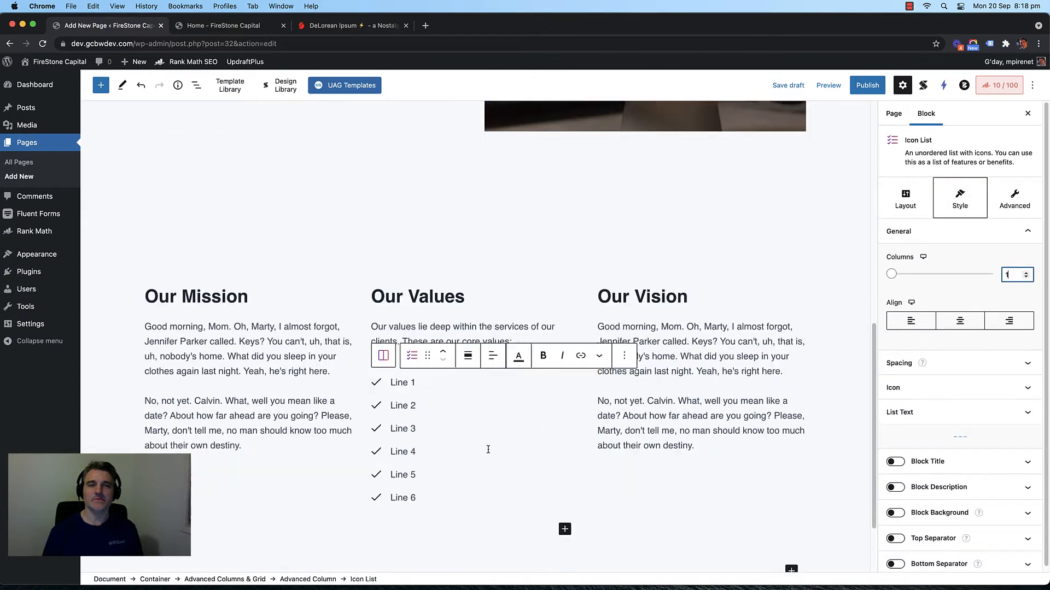
Step: Delete Line 5 and Line 6 so the icon list has four items
left_click(439, 455)
left_click_drag(450, 458, 387, 453)
key("BackSpace")
key("BackSpace")
key("BackSpace")
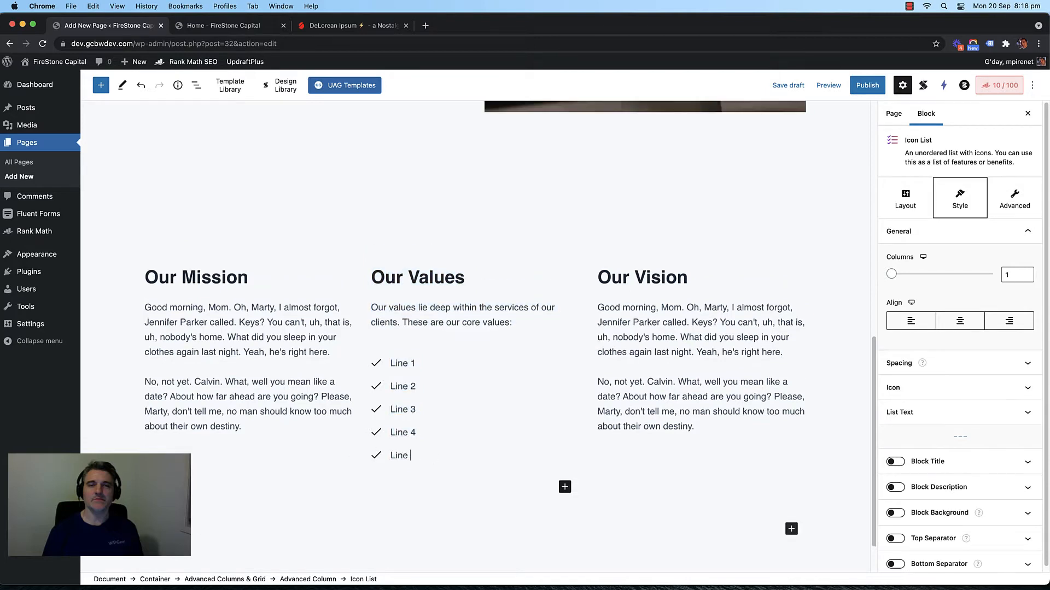
key("BackSpace")
key("BackSpace")
key("BackSpace")
key("BackSpace")
left_click(405, 387)
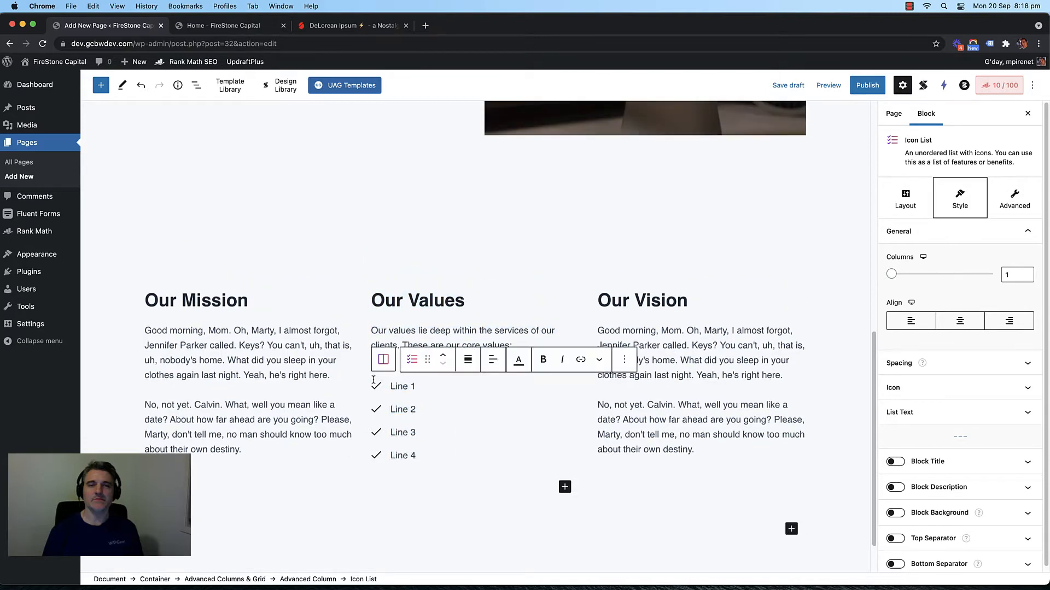
Step: Rename the first two icon list items to Professionalism and Dedication
triple_click(405, 387)
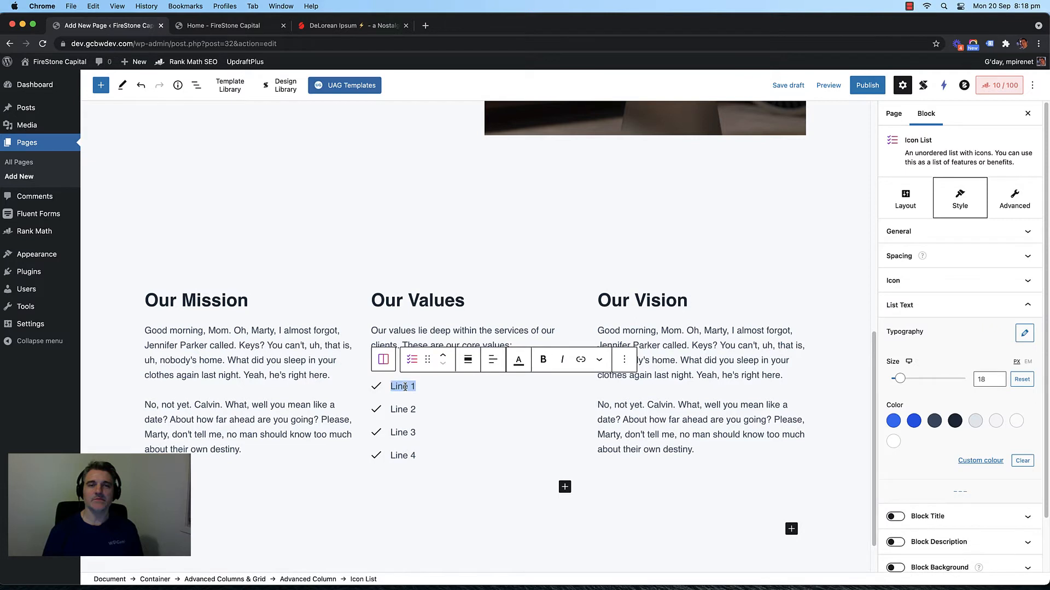
type("prod")
key("BackSpace")
key("BackSpace")
key("BackSpace")
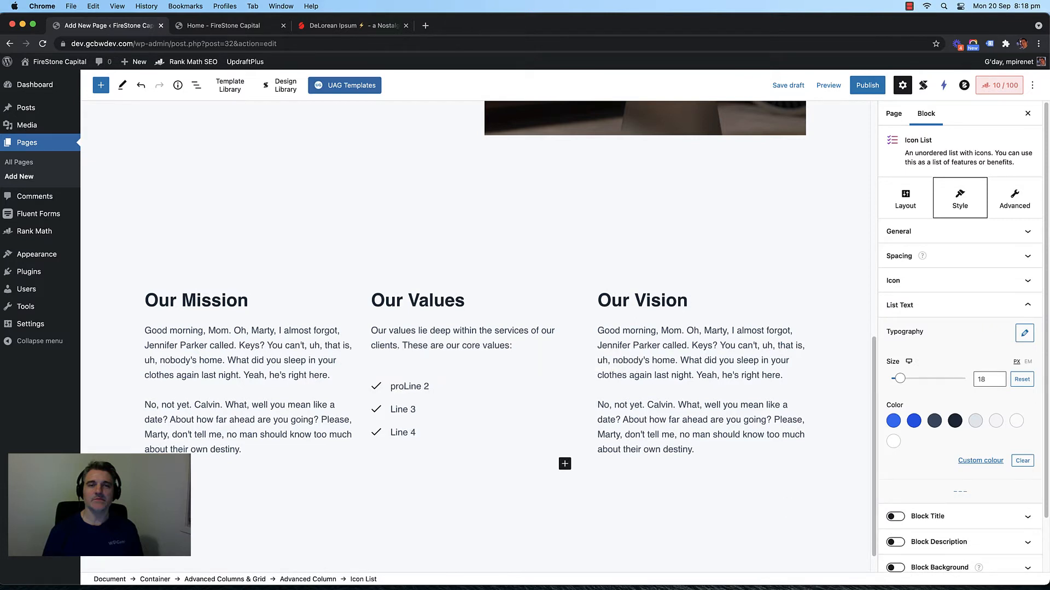
key("BackSpace")
key("Return")
type("Professionalism")
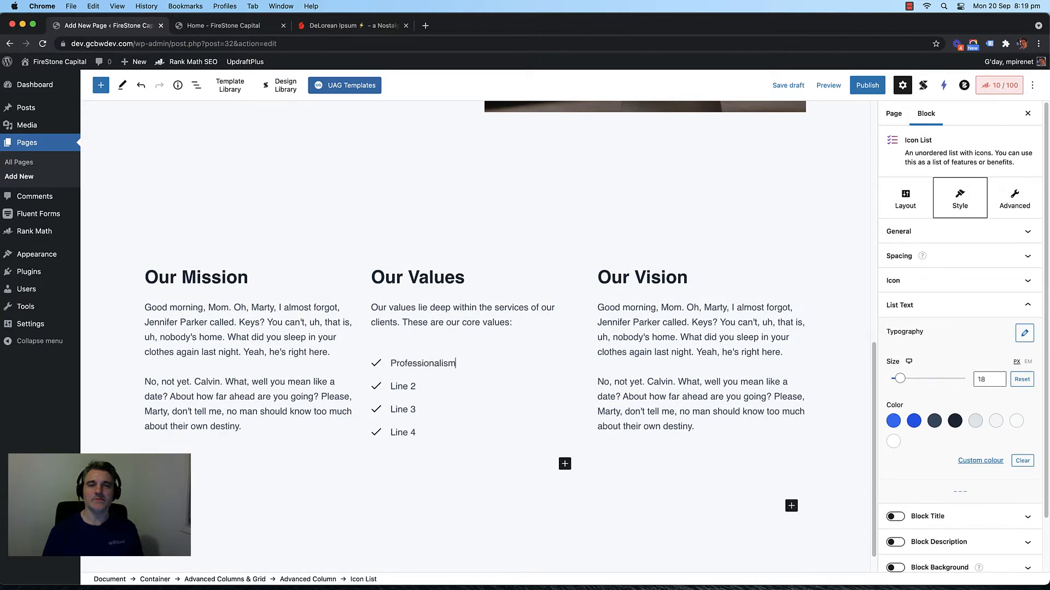
triple_click(404, 386)
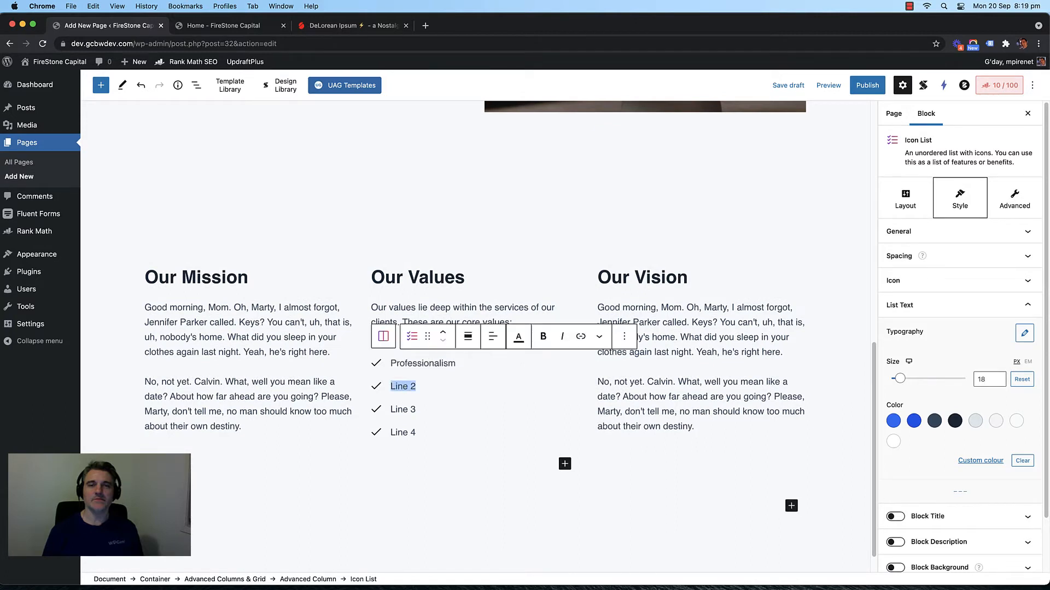
type("Dedica")
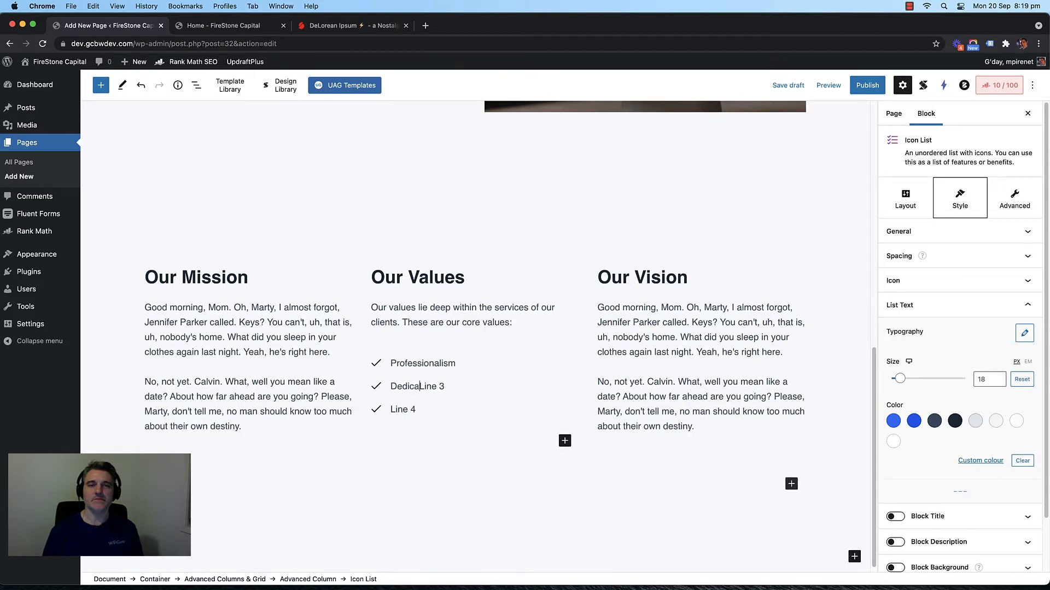
type("tion")
Step: Rename the last two items to Results Driven and Alignment with core strengths
key("Return")
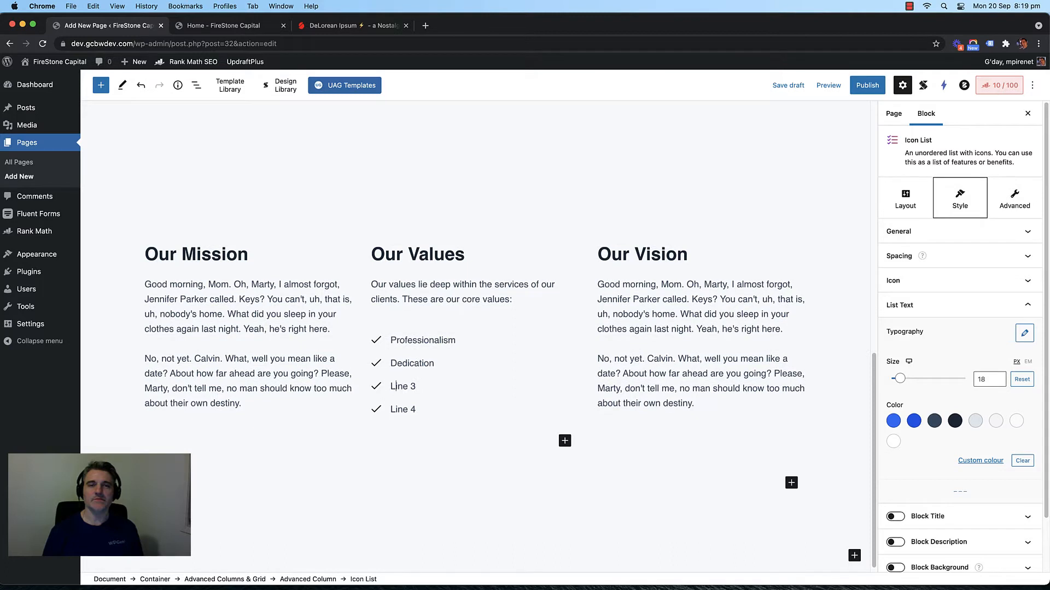
key("BackSpace")
key("BackSpace")
key("BackSpace")
key("BackSpace")
key("BackSpace")
type("Drvi")
key("BackSpace")
key("BackSpace")
type("iven")
key("Left")
key("Left")
key("Left")
key("Left")
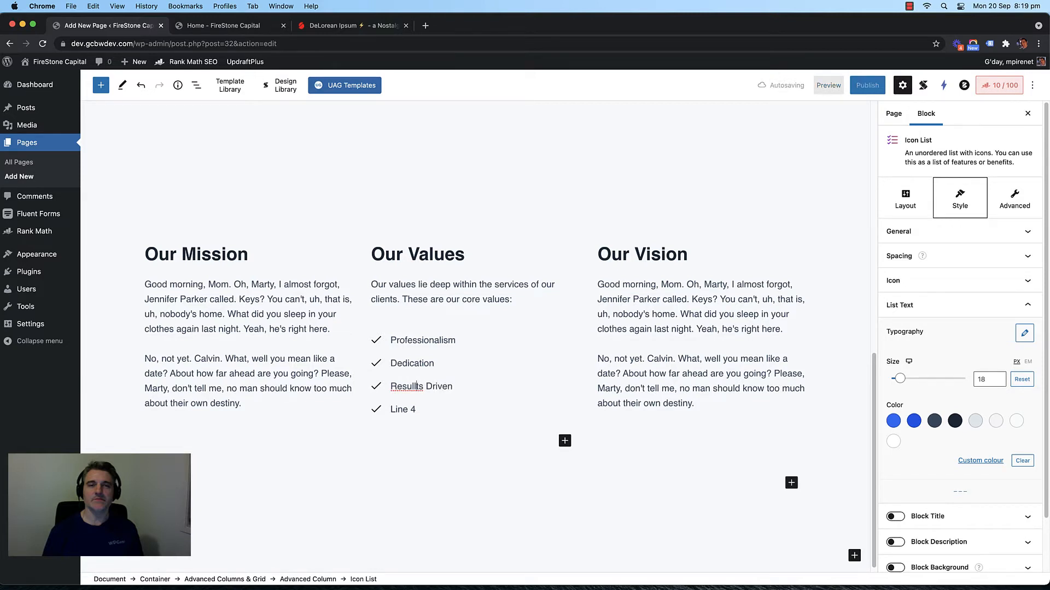
key("BackSpace")
key("BackSpace")
key("BackSpace")
key("BackSpace")
key("BackSpace")
key("BackSpace")
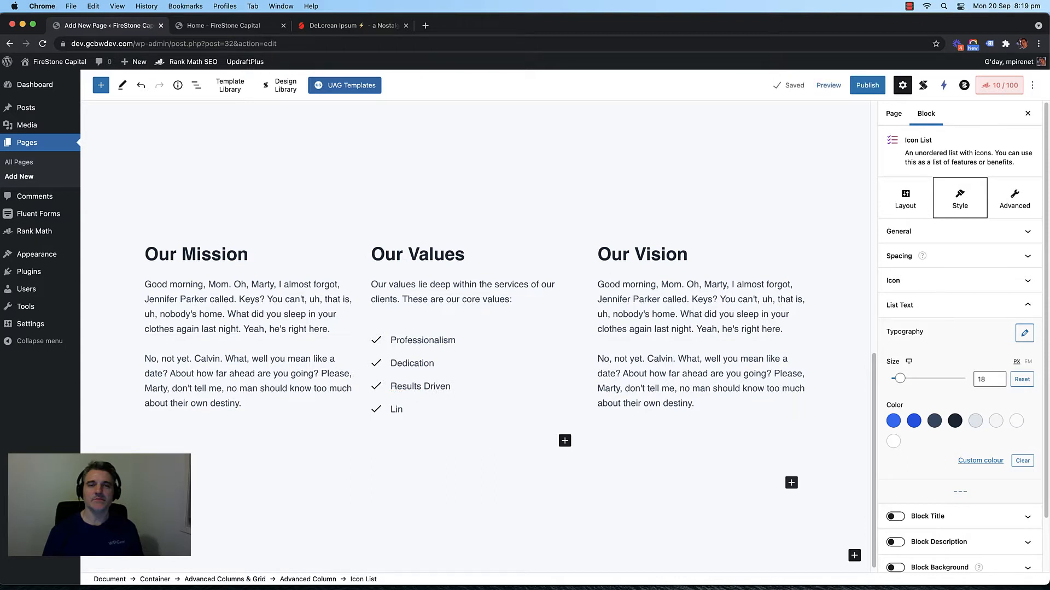
type("Priz")
key("BackSpace")
key("BackSpace")
key("BackSpace")
key("BackSpace")
key("BackSpace")
type("Alieg")
key("BackSpace")
key("BackSpace")
key("BackSpace")
type("g")
key("BackSpace")
type("ignment with core")
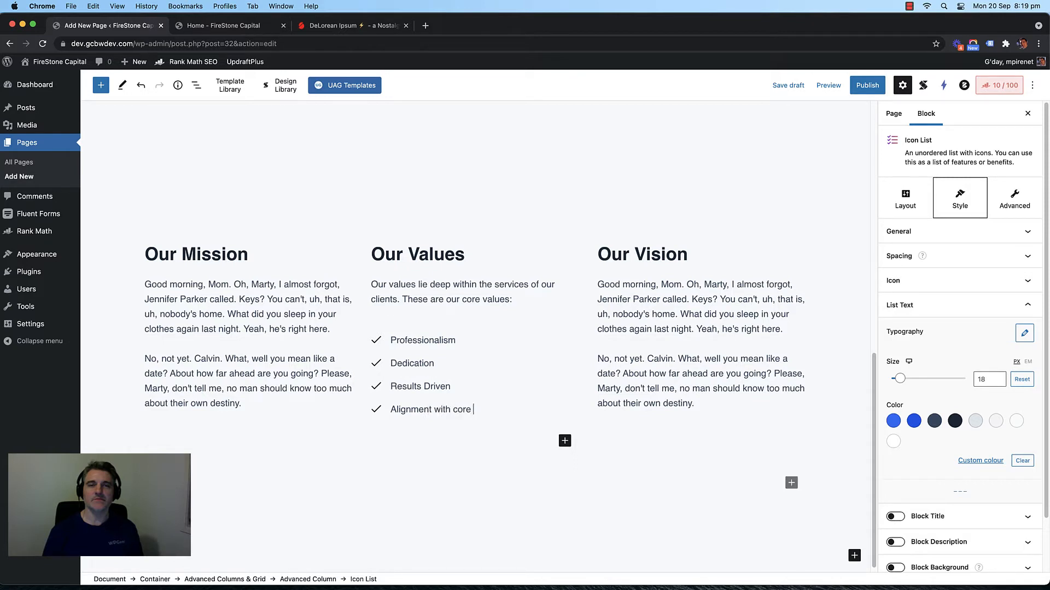
type(" strensht")
type("gths")
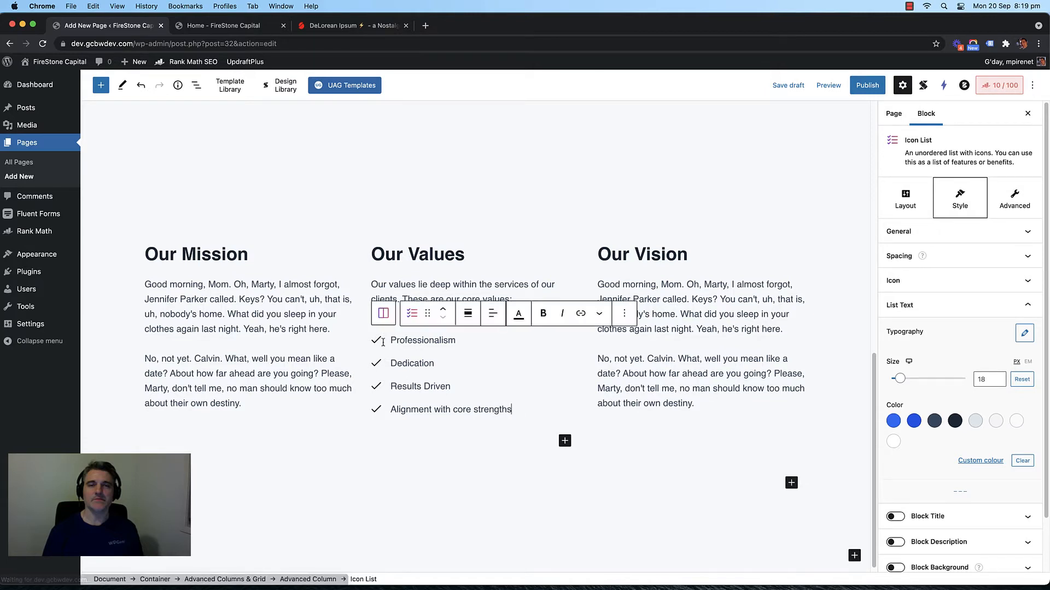
left_click(377, 341)
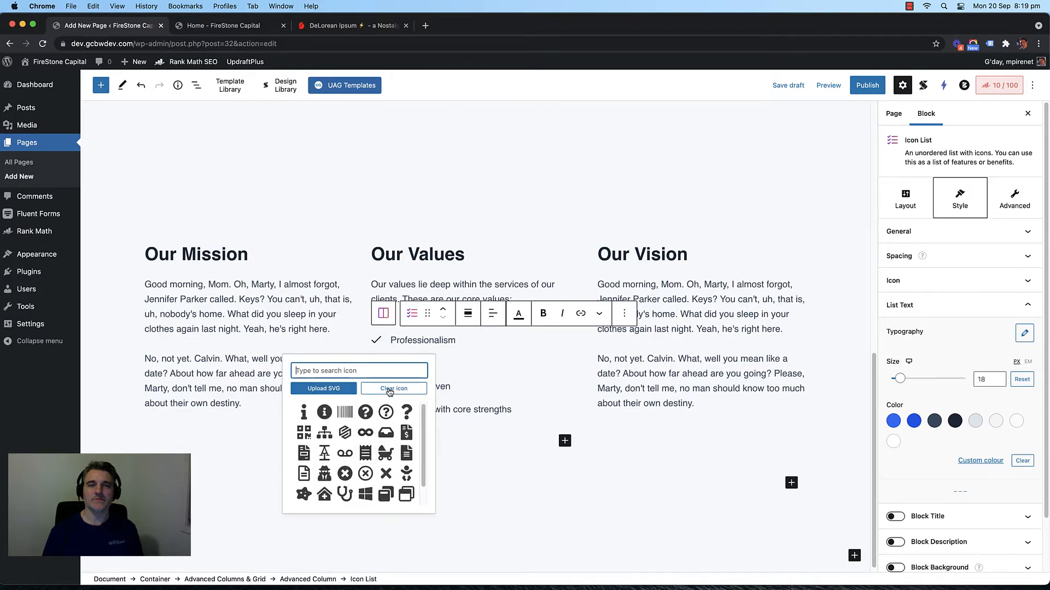
Step: Give Professionalism a handshake icon, Dedication a user-check icon and Results Driven a chart icon
scroll(355, 436, "up", 2)
left_click(353, 373)
type("hand")
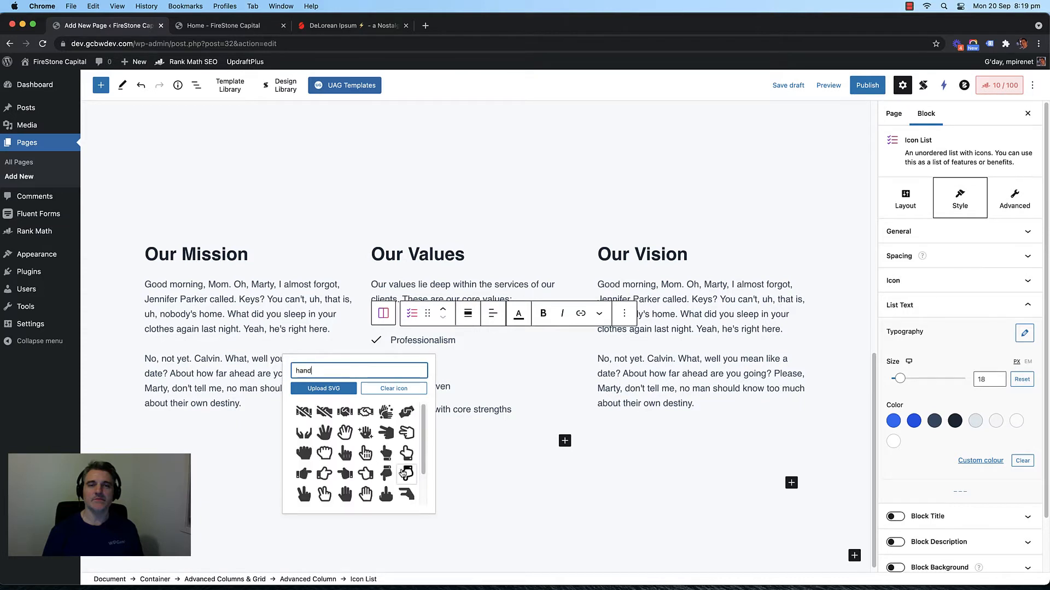
left_click(345, 411)
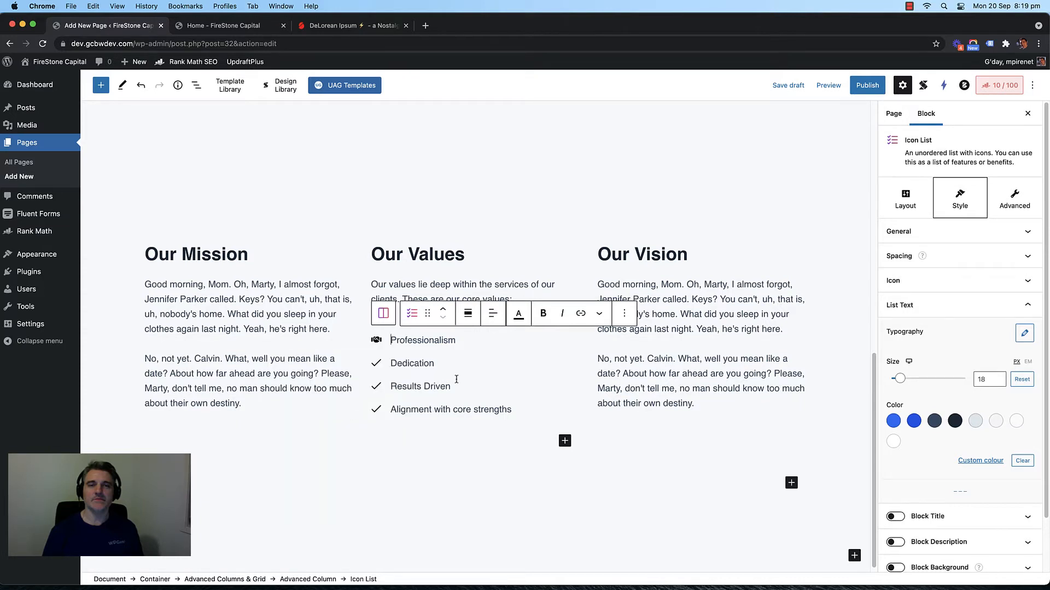
left_click(376, 363)
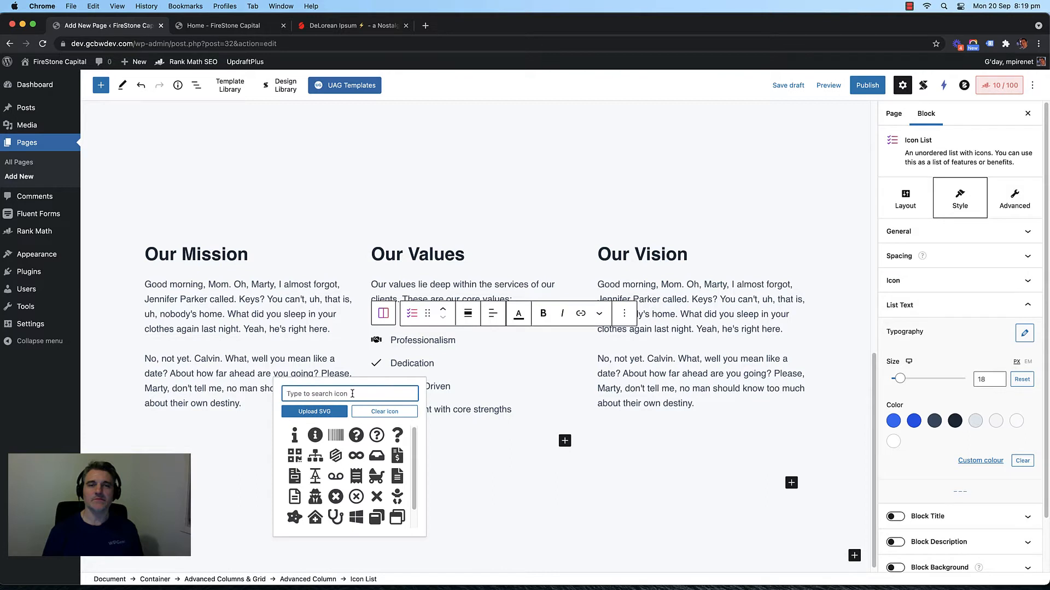
scroll(346, 455, "down", 1)
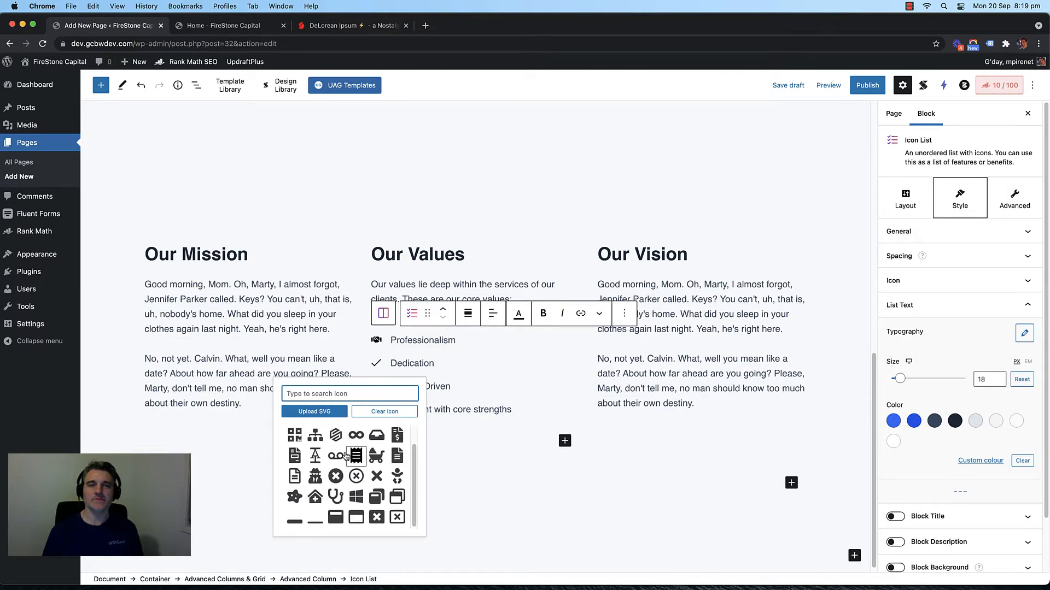
scroll(346, 464, "up", 1)
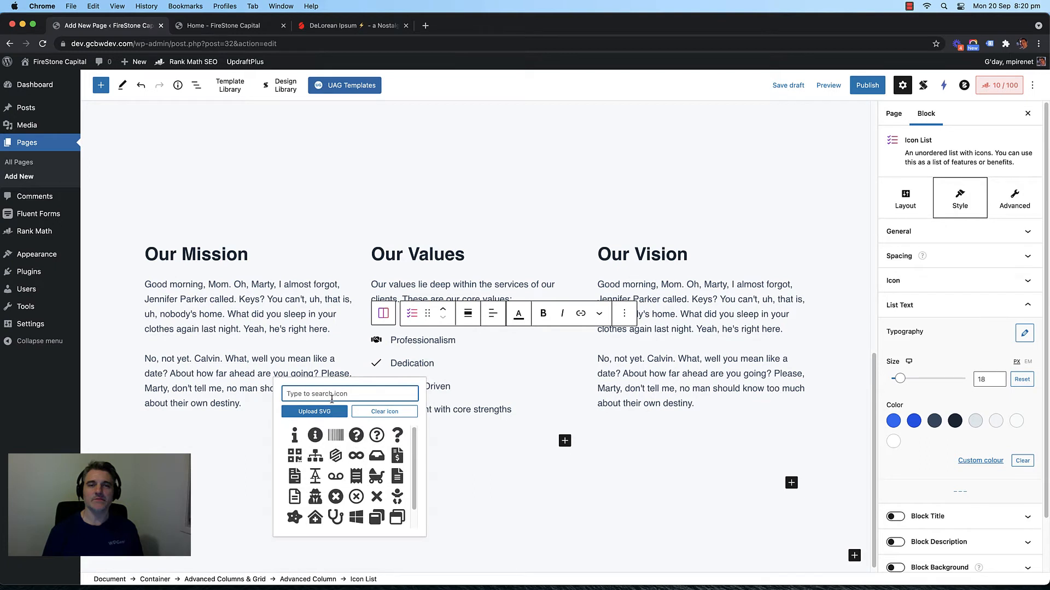
type("check")
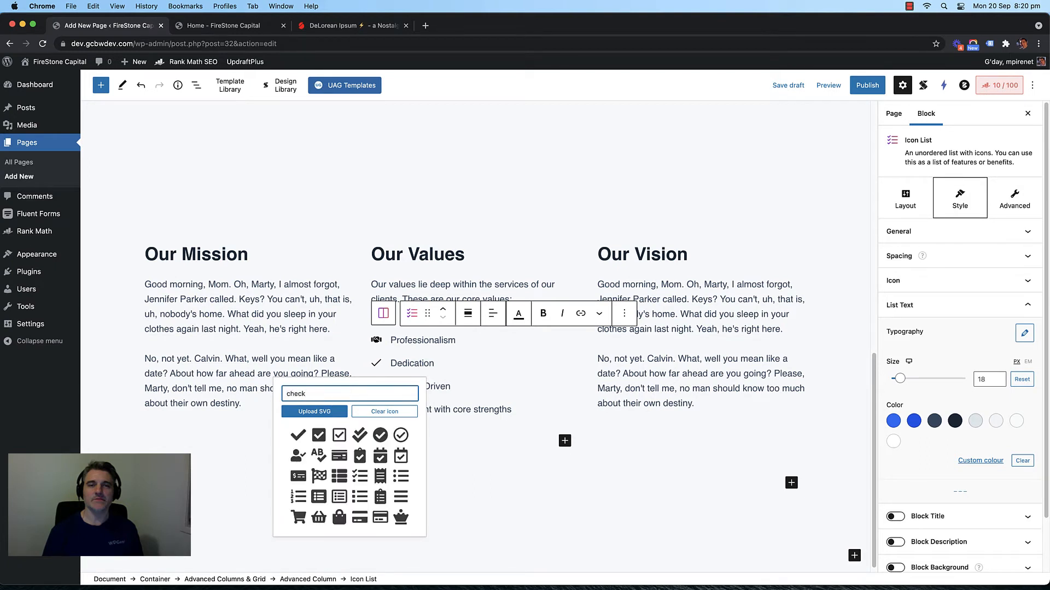
left_click(298, 456)
left_click(376, 387)
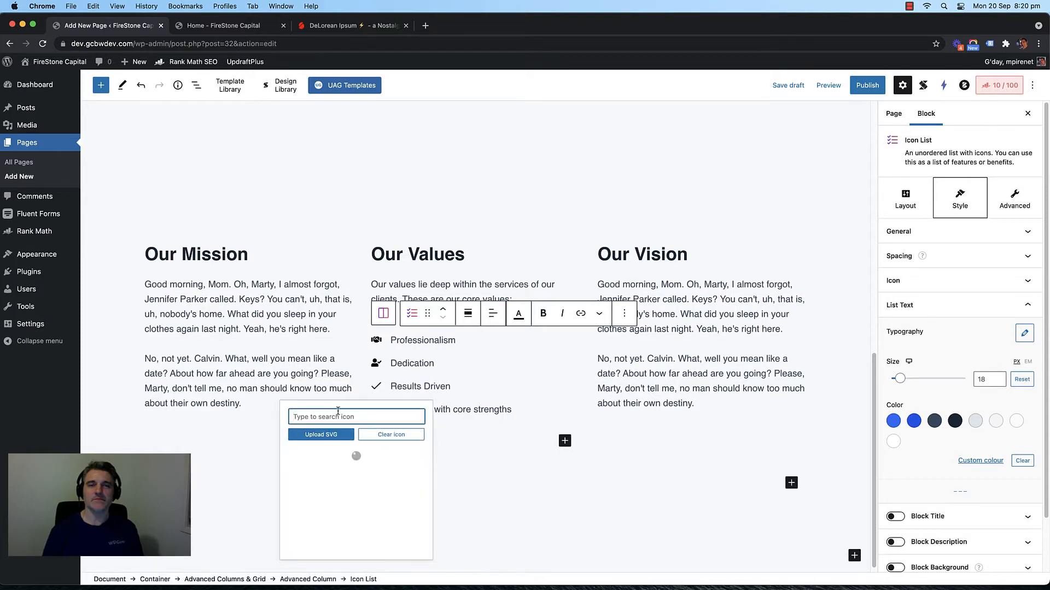
type("chart")
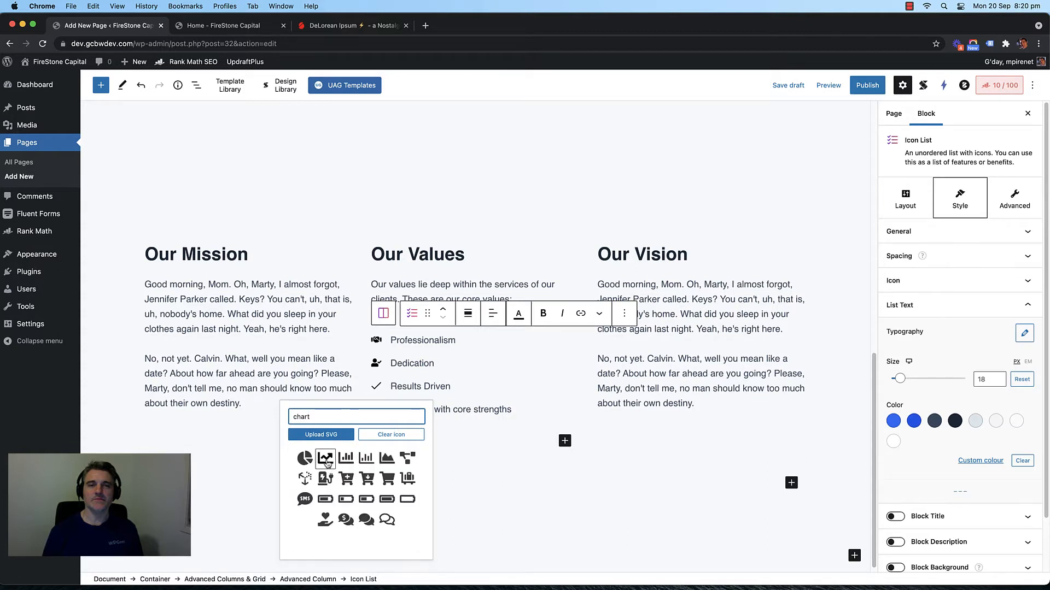
left_click(325, 459)
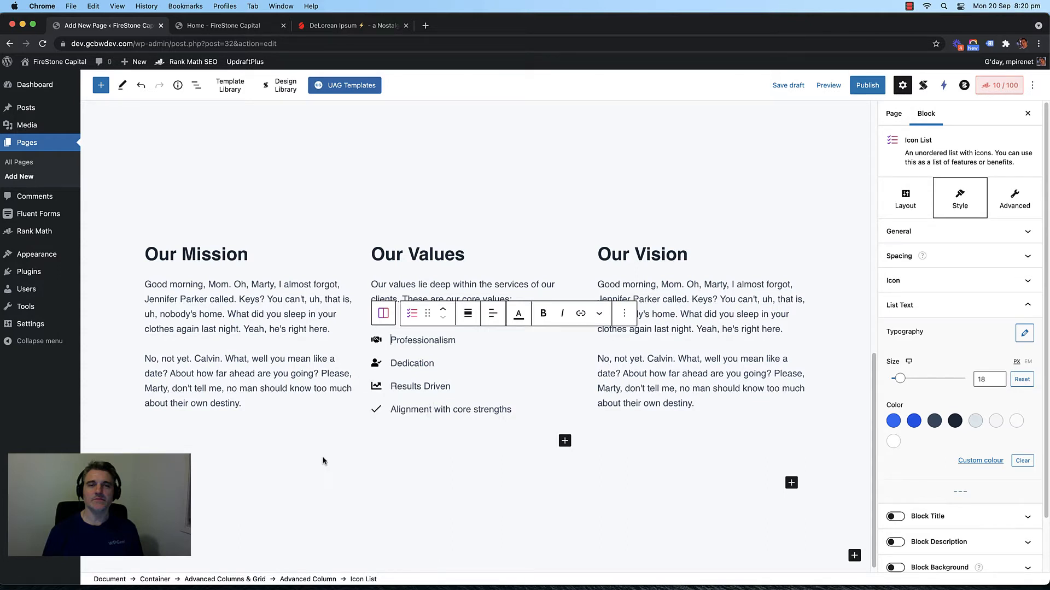
Step: Reword the fourth value to 'We support local charities'
left_click(378, 410)
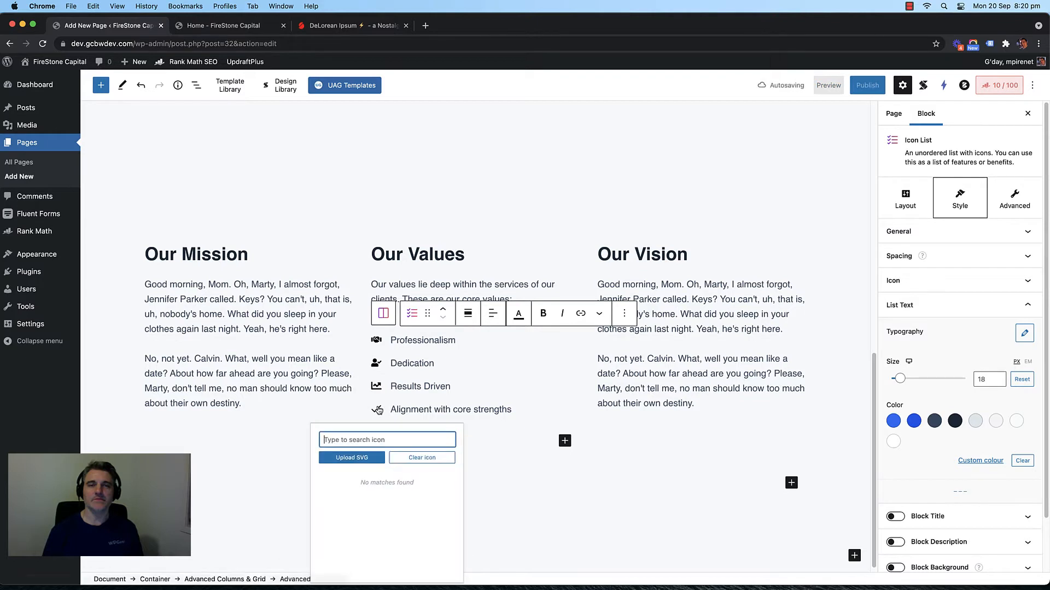
triple_click(432, 409)
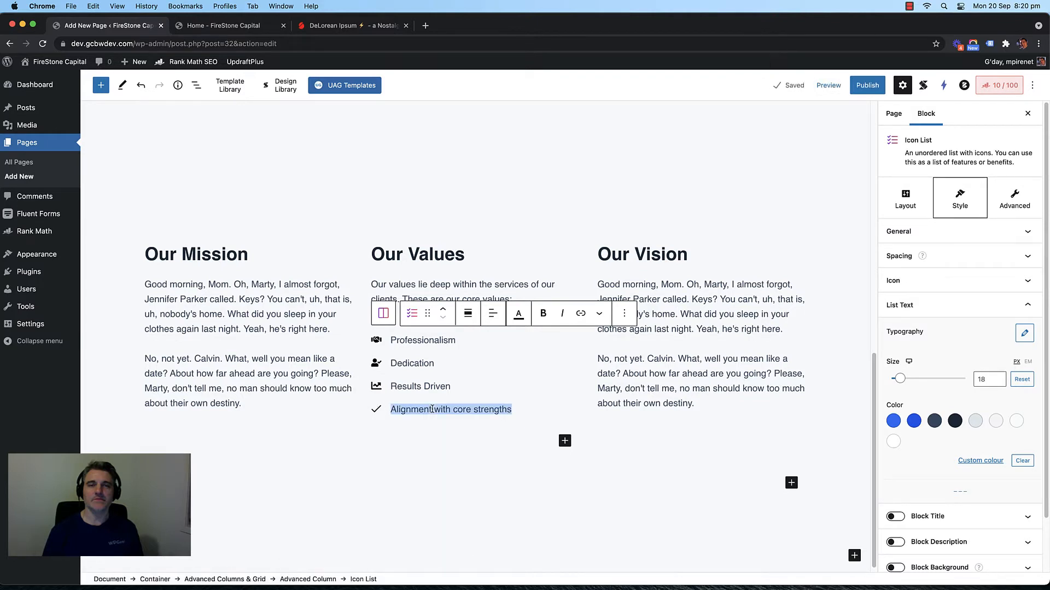
type("We care for")
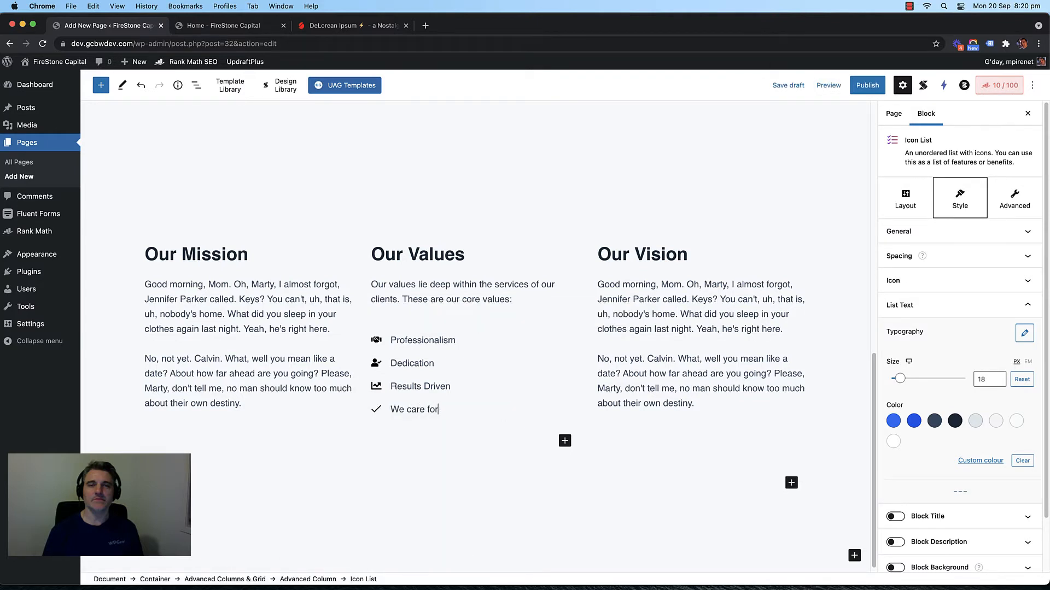
key("BackSpace")
key("BackSpace")
key("BackSpace")
key("BackSpace")
type("support location")
type(" chari")
type("tue")
key("BackSpace")
key("BackSpace")
type("ies")
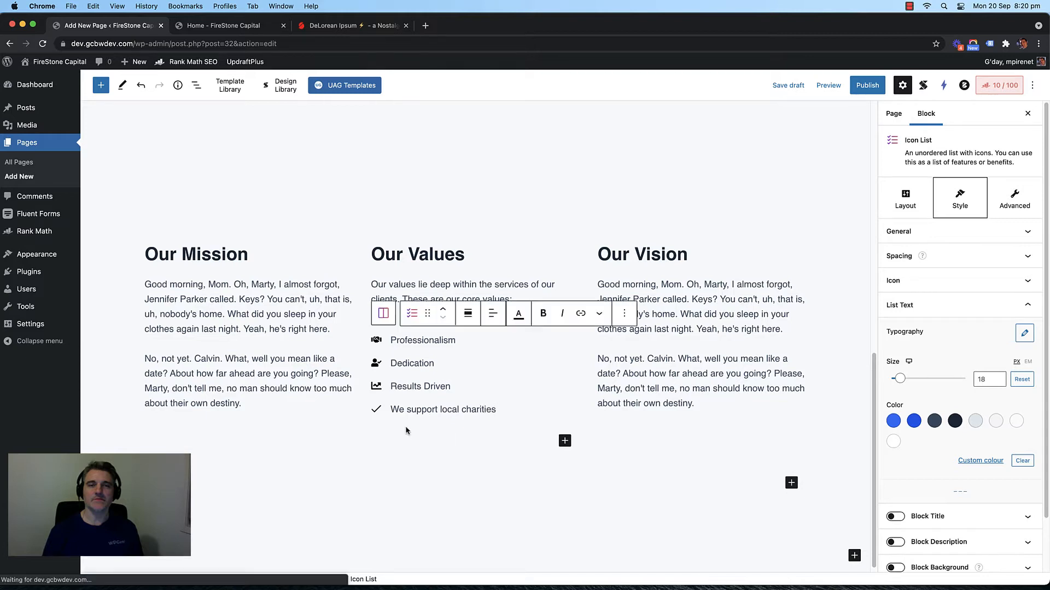
Step: Set a hand-holding-heart icon on the 'We support local charities' item
left_click(376, 410)
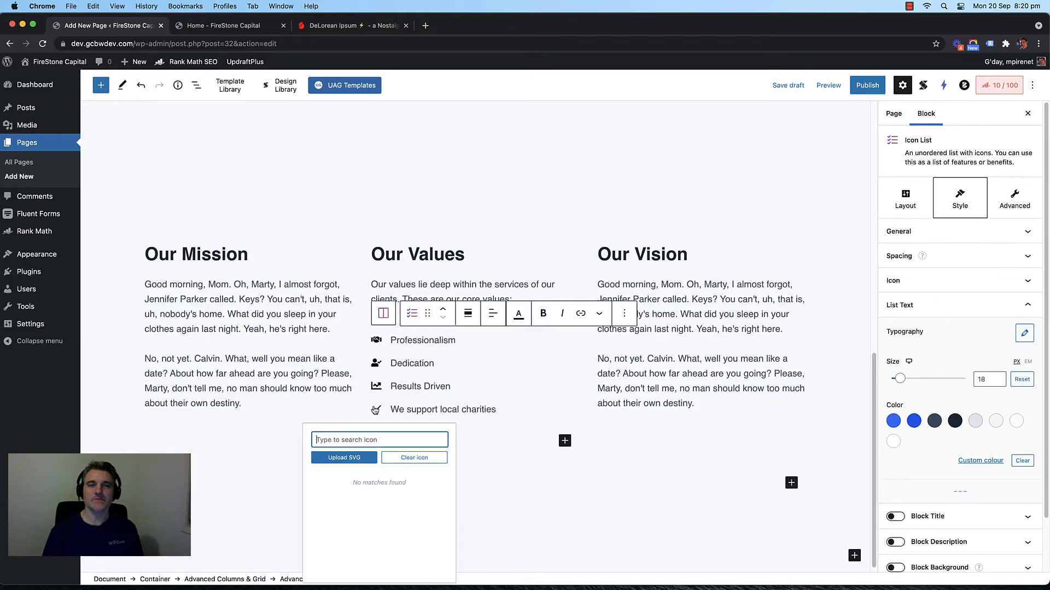
type("hand")
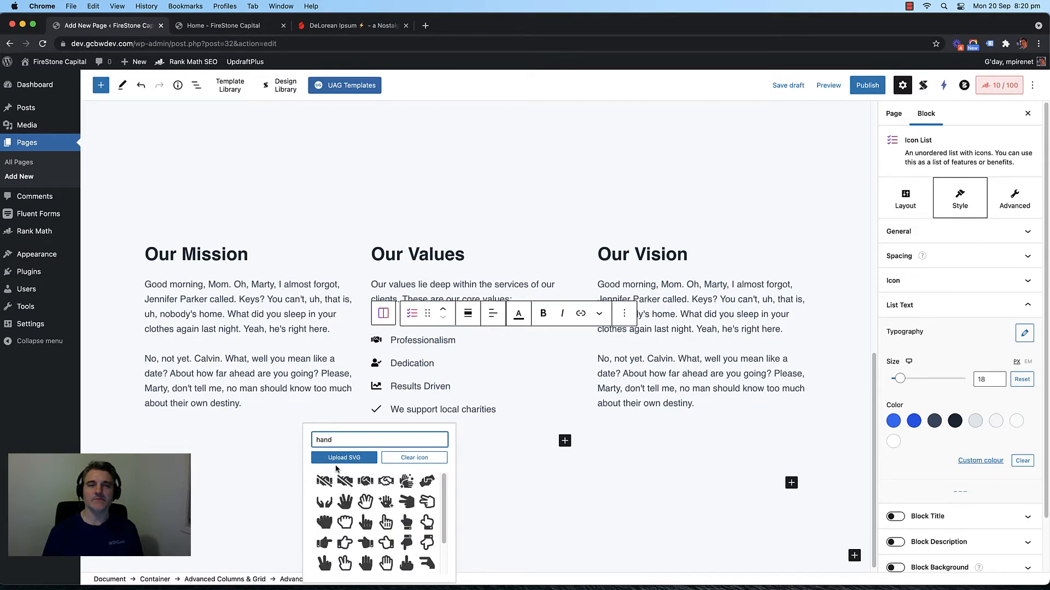
scroll(344, 547, "down", 3)
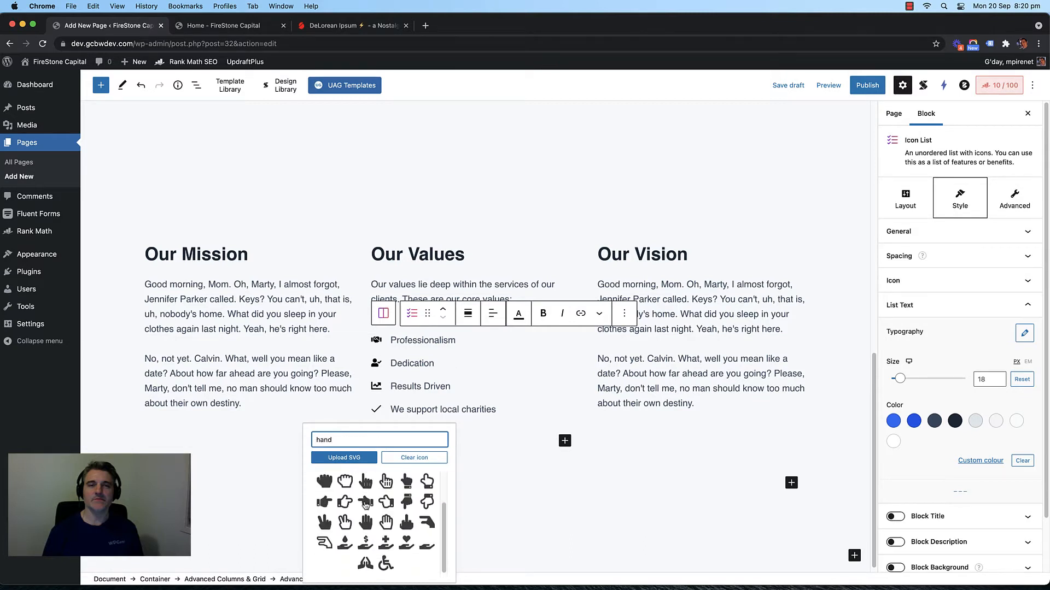
left_click(406, 543)
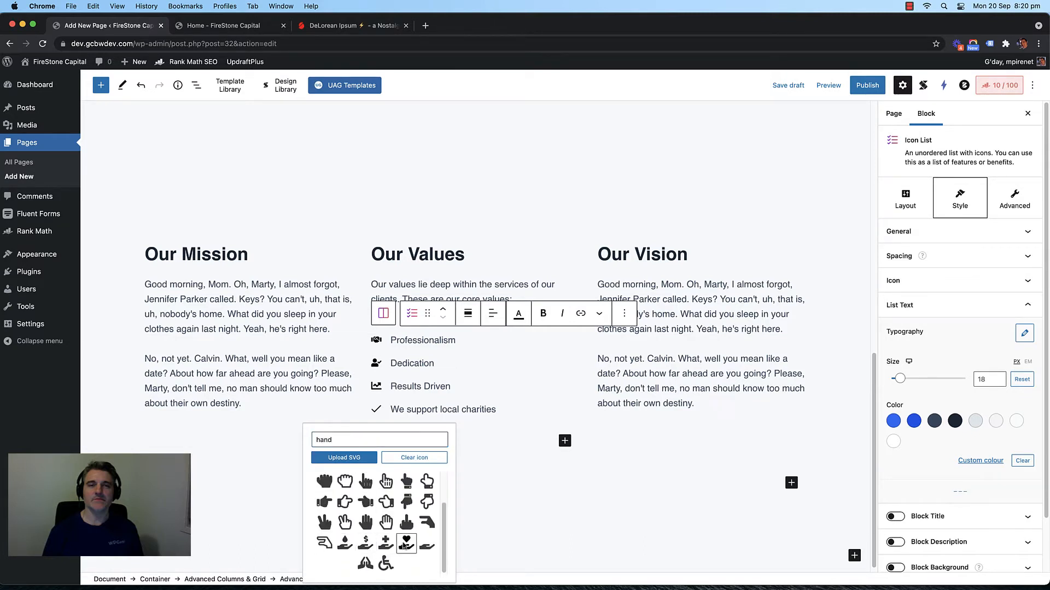
scroll(445, 415, "up", 3)
scroll(459, 432, "down", 3)
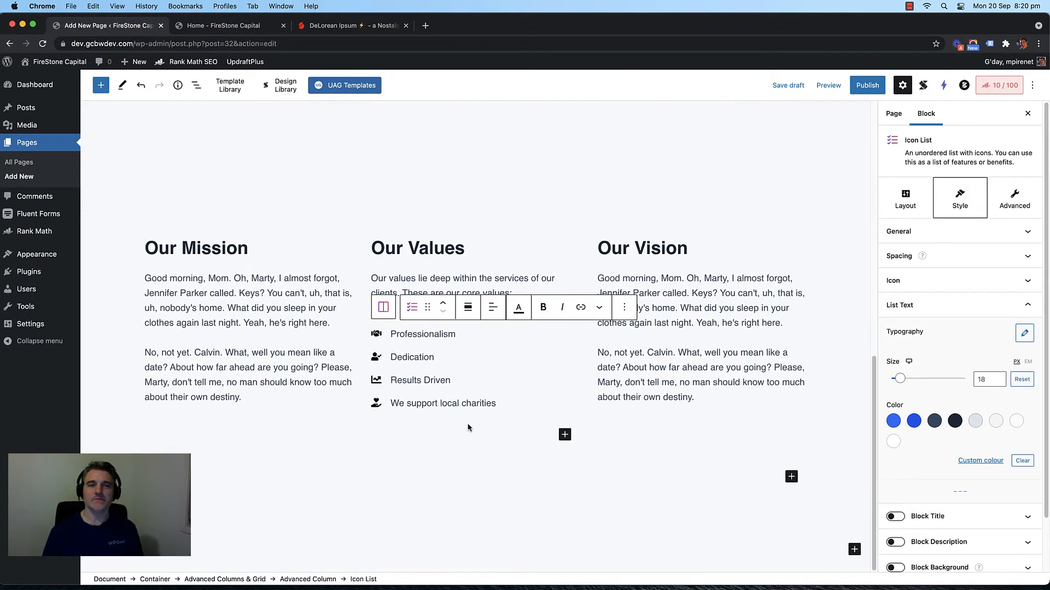
scroll(402, 391, "up", 5)
scroll(328, 396, "down", 1)
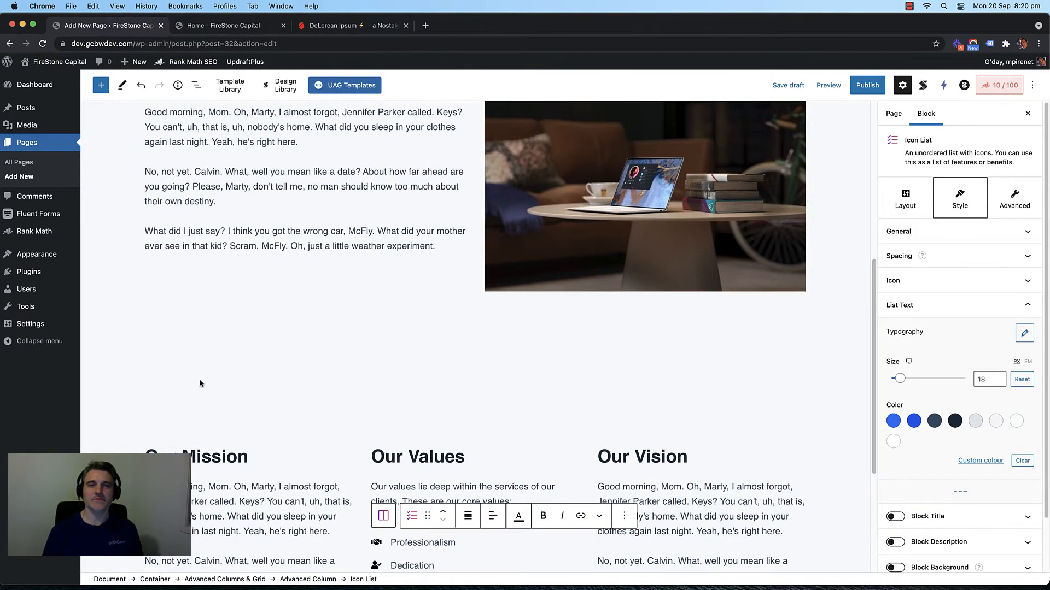
Step: Turn on the Container block's background and pick the light grey colour swatch
left_click(230, 408)
scroll(930, 464, "down", 1)
left_click(895, 483)
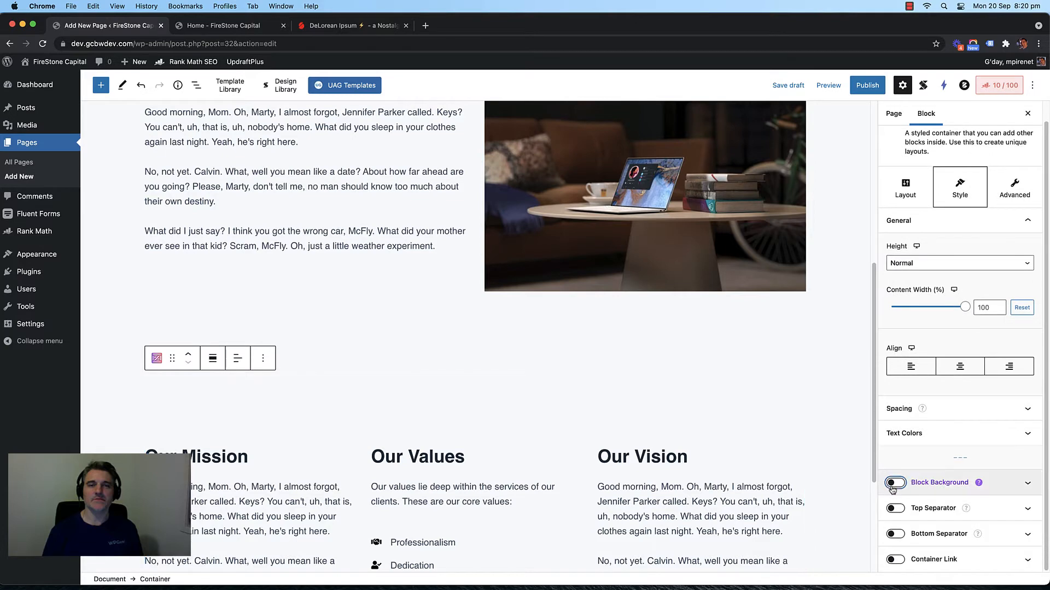
scroll(984, 383, "down", 5)
left_click(995, 343)
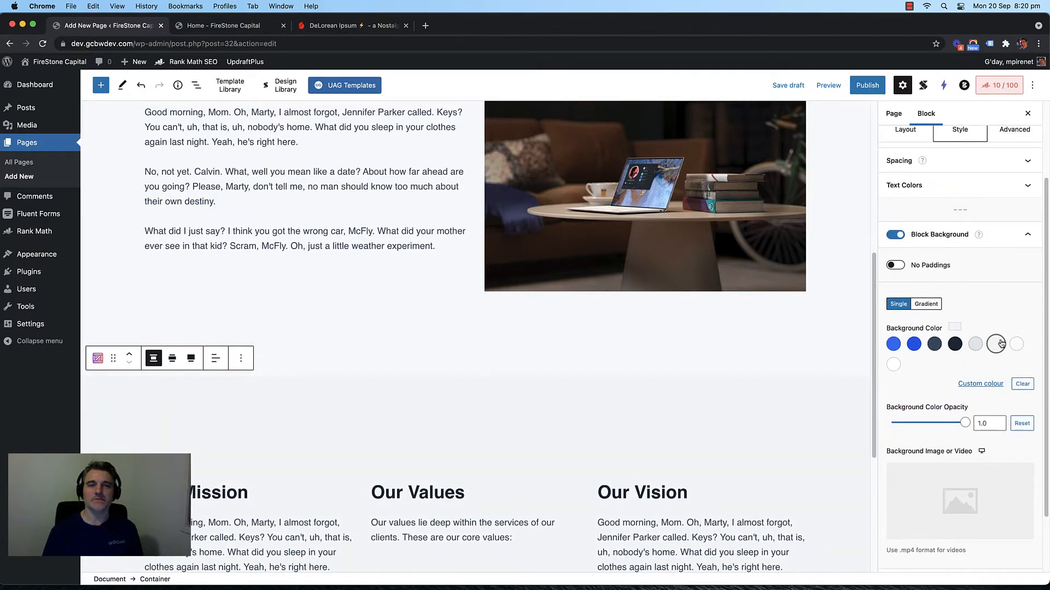
scroll(491, 349, "down", 5)
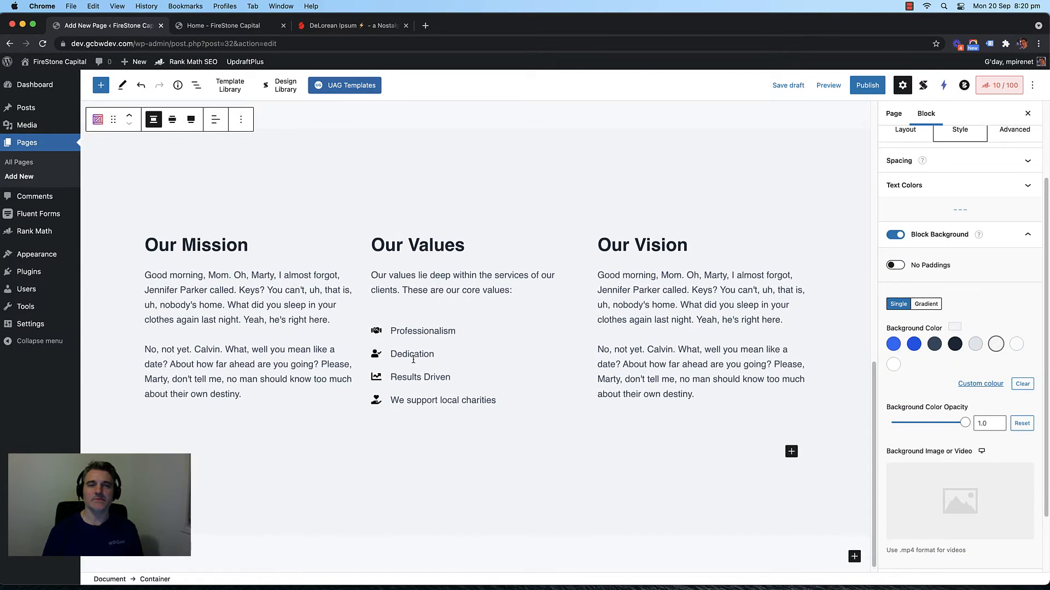
scroll(415, 363, "up", 3)
scroll(461, 293, "down", 1)
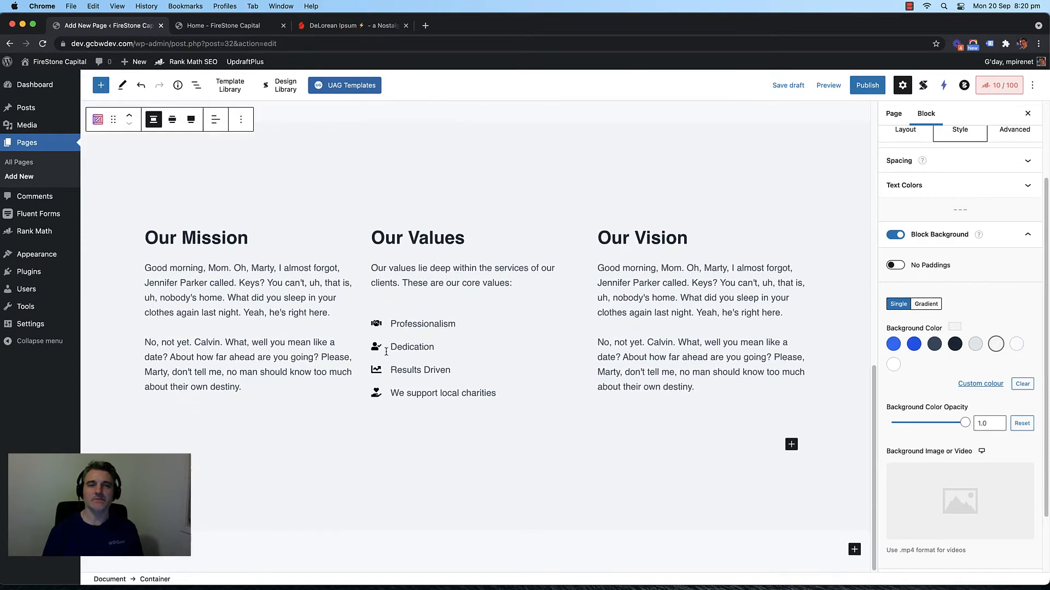
scroll(382, 281, "up", 5)
scroll(406, 359, "up", 4)
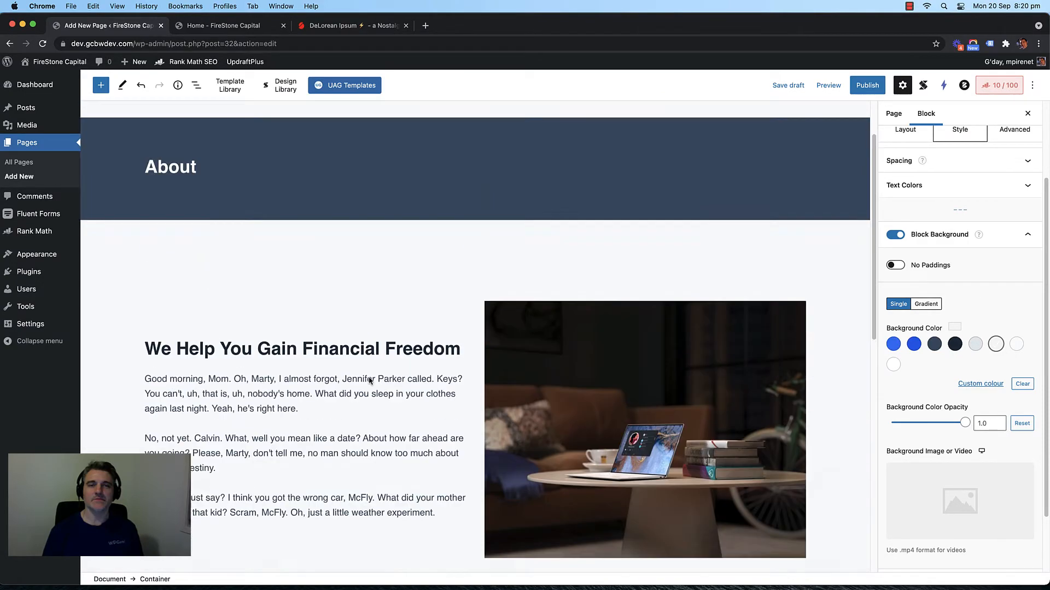
scroll(368, 378, "down", 10)
left_click(478, 545)
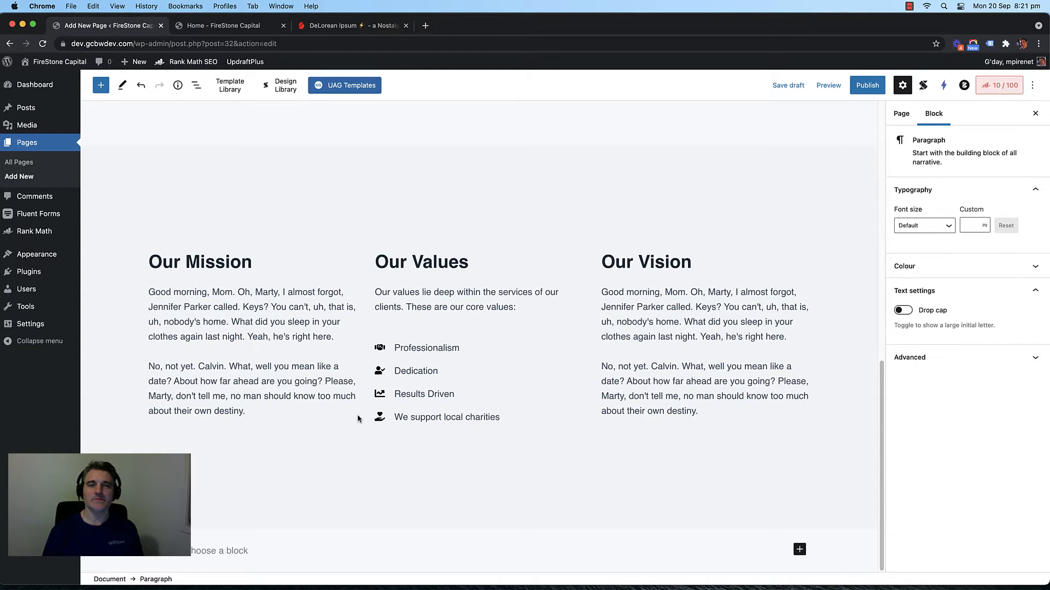
Step: Insert a plain-layout Container below the section with an Advanced Heading inside it
left_click(798, 550)
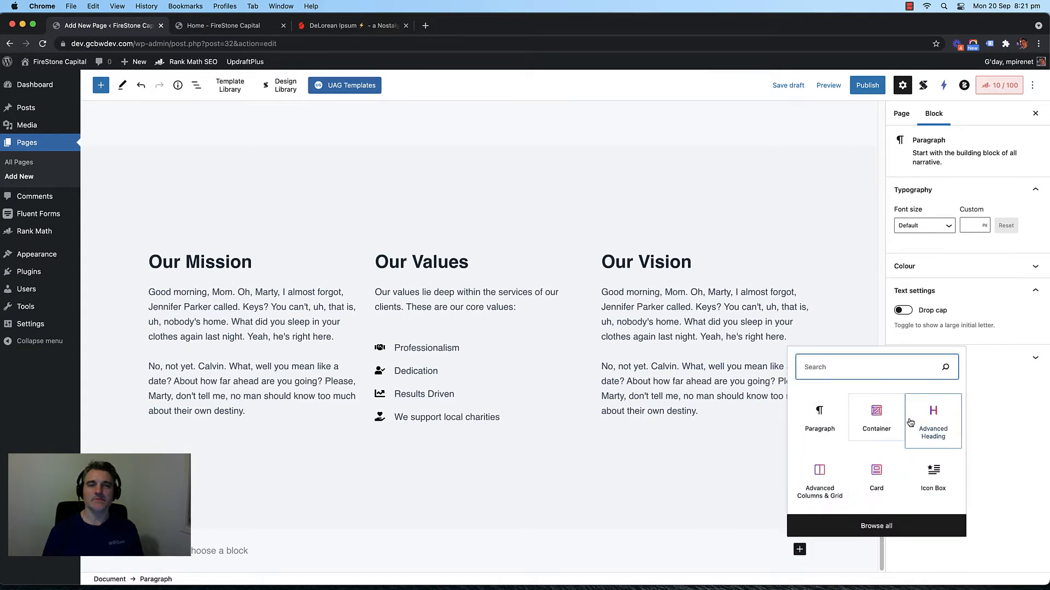
left_click(874, 426)
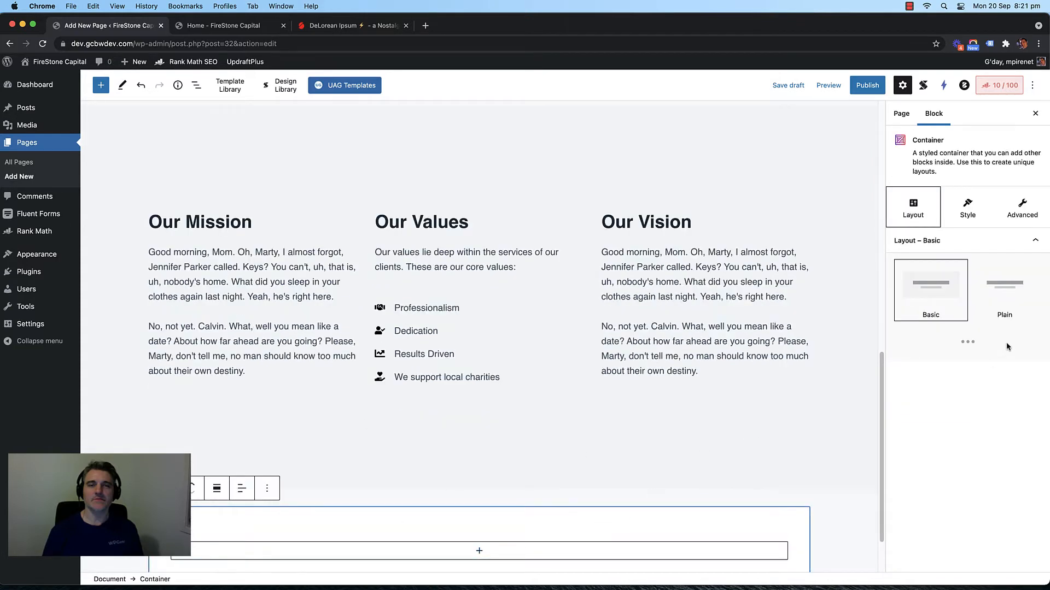
left_click(1005, 295)
left_click(478, 485)
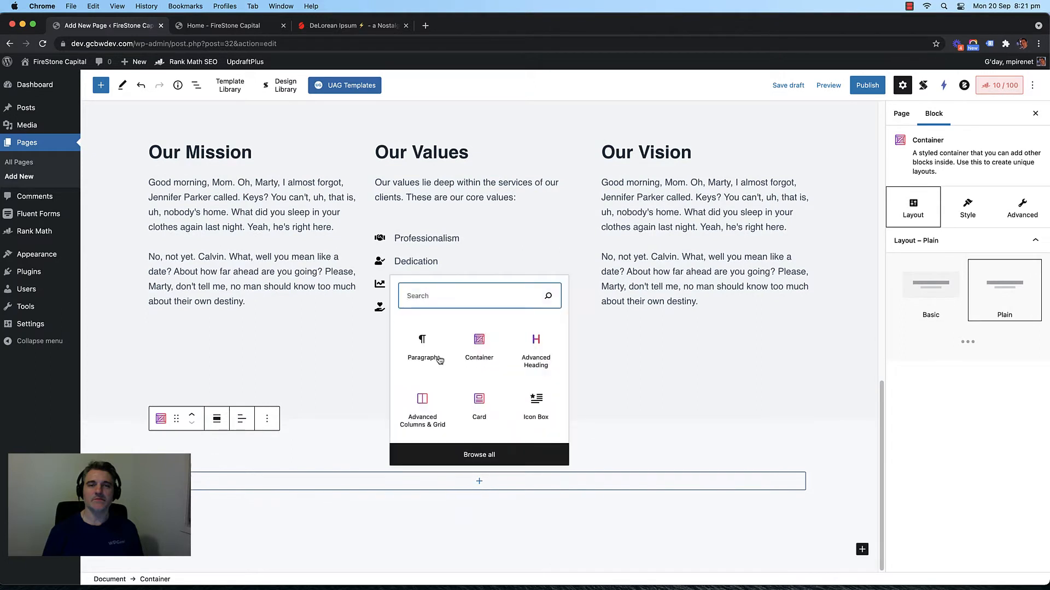
left_click(535, 355)
Step: Title the heading 'Meet Your Team' and centre-align it
left_click(250, 484)
type("Our")
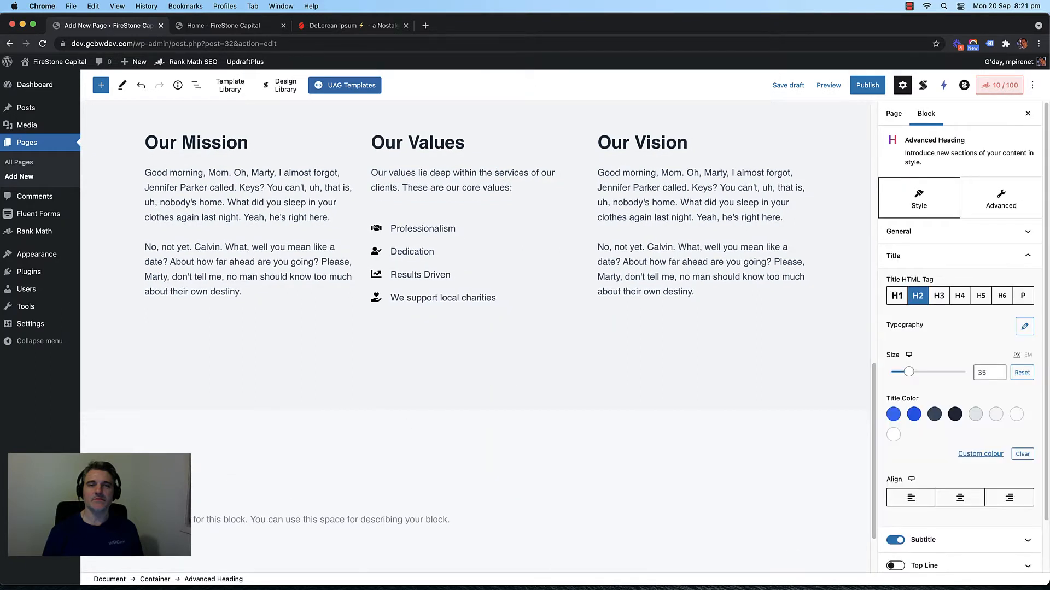
type("The")
key("BackSpace")
key("BackSpace")
key("BackSpace")
type("Our te")
key("BackSpace")
key("BackSpace")
type("O")
key("BackSpace")
type("Your Te")
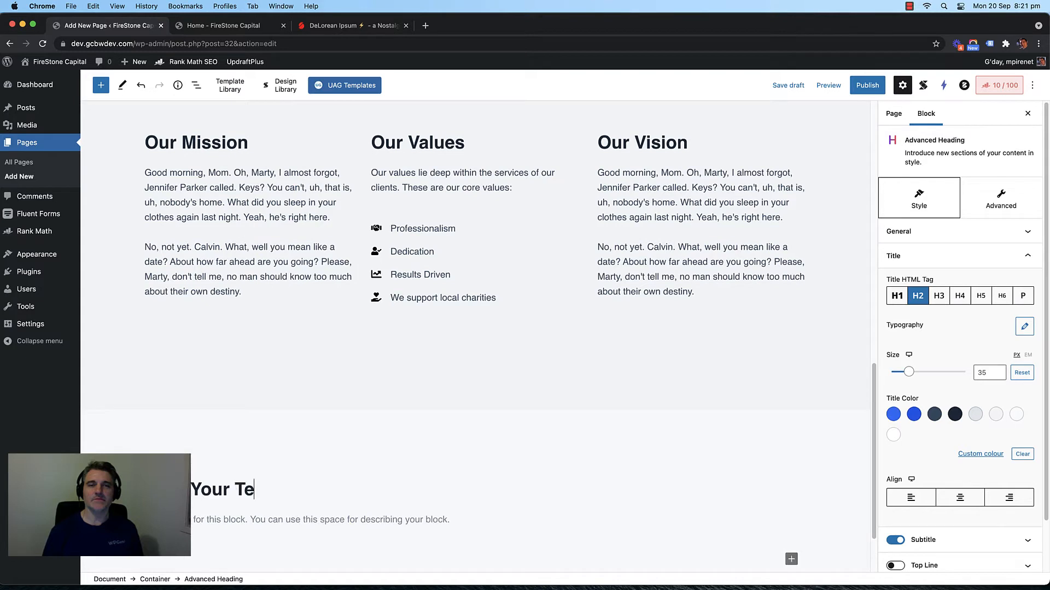
type("mam")
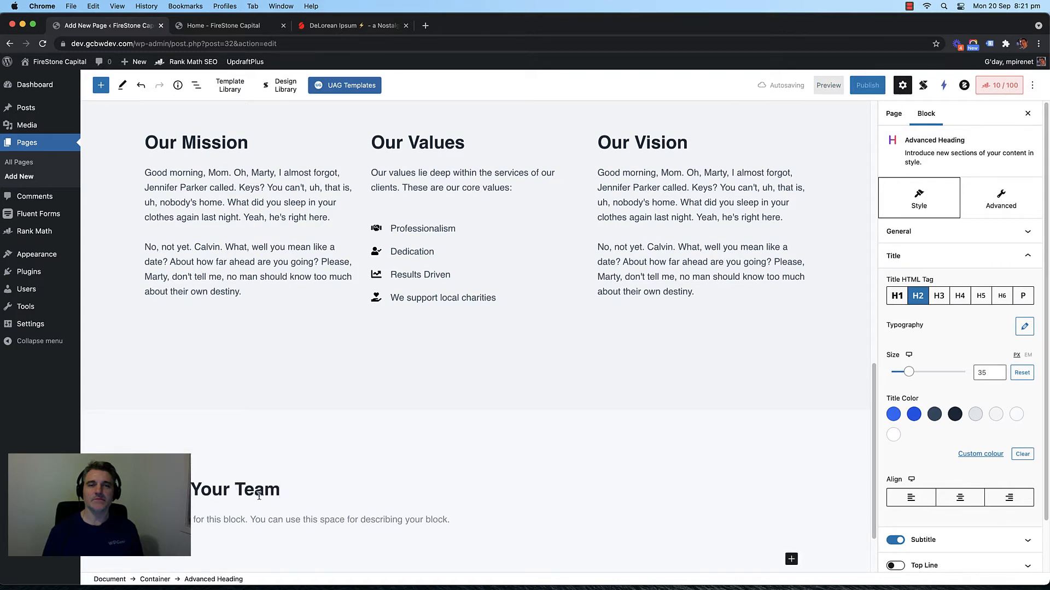
left_click(959, 499)
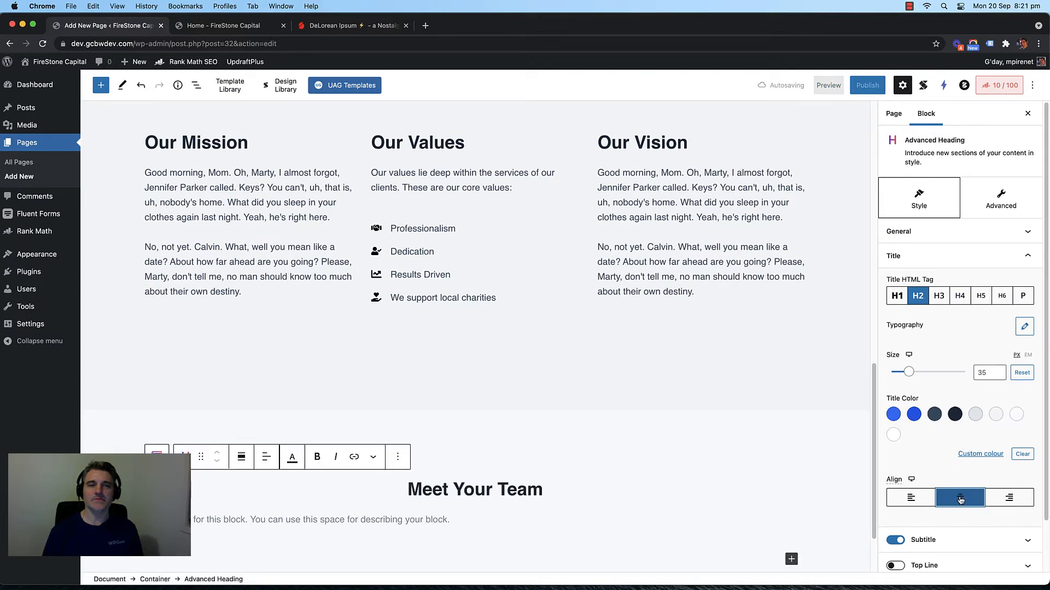
scroll(672, 435, "down", 1)
scroll(671, 434, "down", 3)
left_click(929, 232)
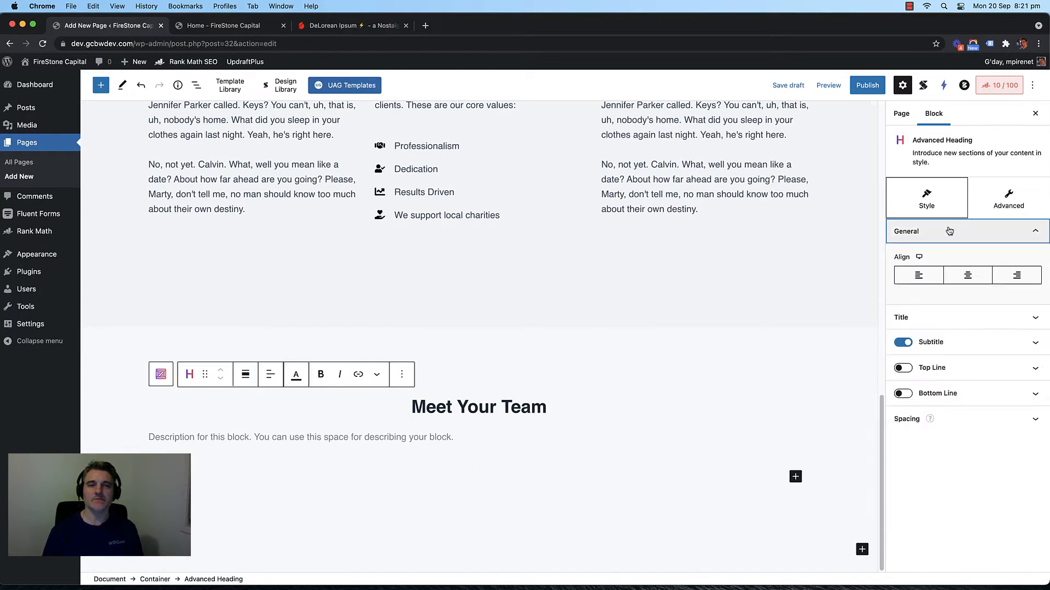
left_click(962, 275)
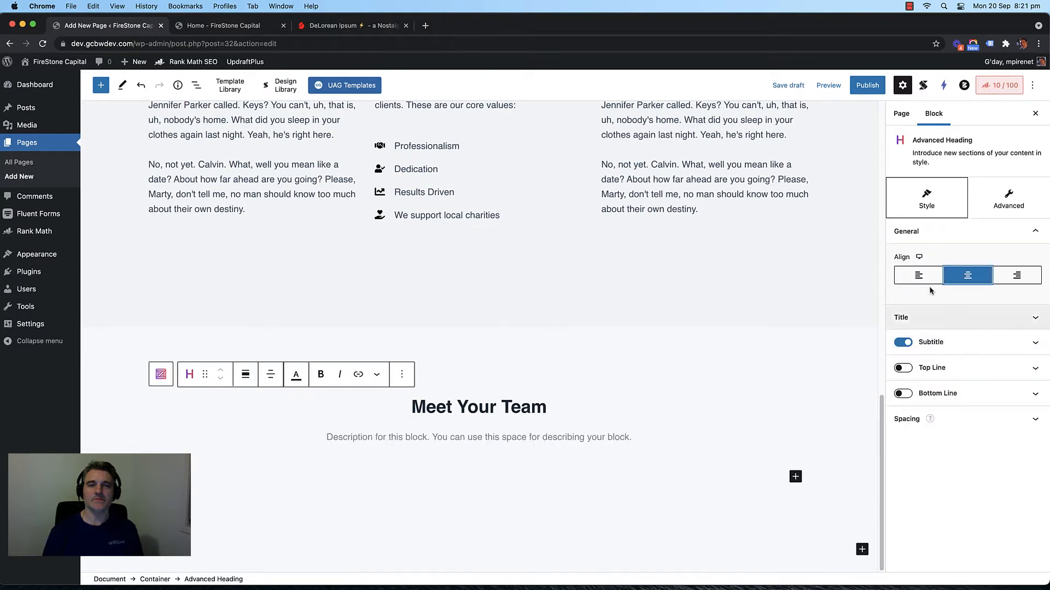
Step: Add the subtitle 'Financial Experts That Help You Achieve Your Dreams' under the heading
left_click(466, 435)
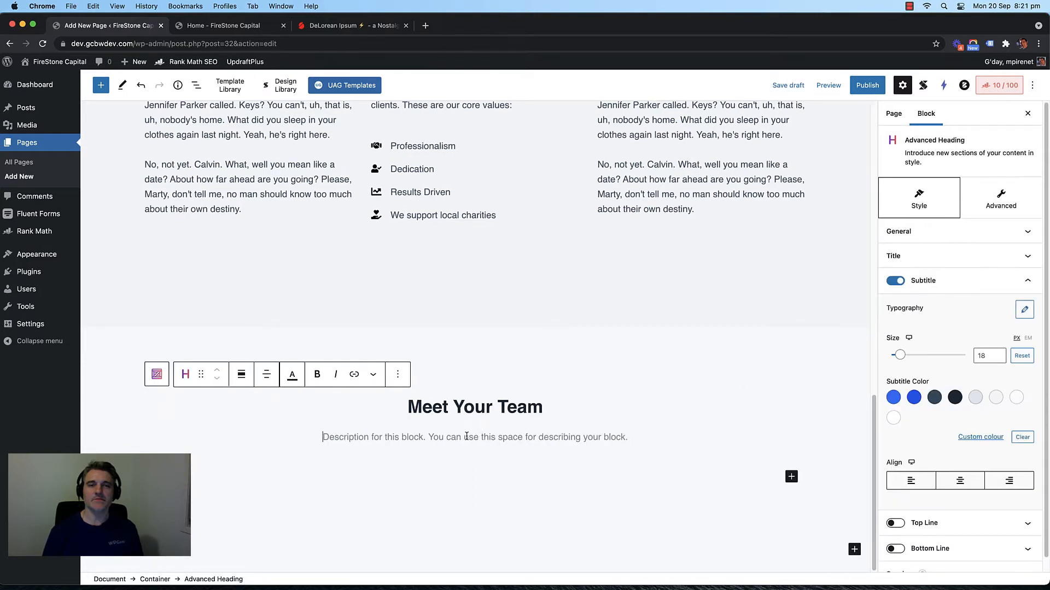
type("Finan")
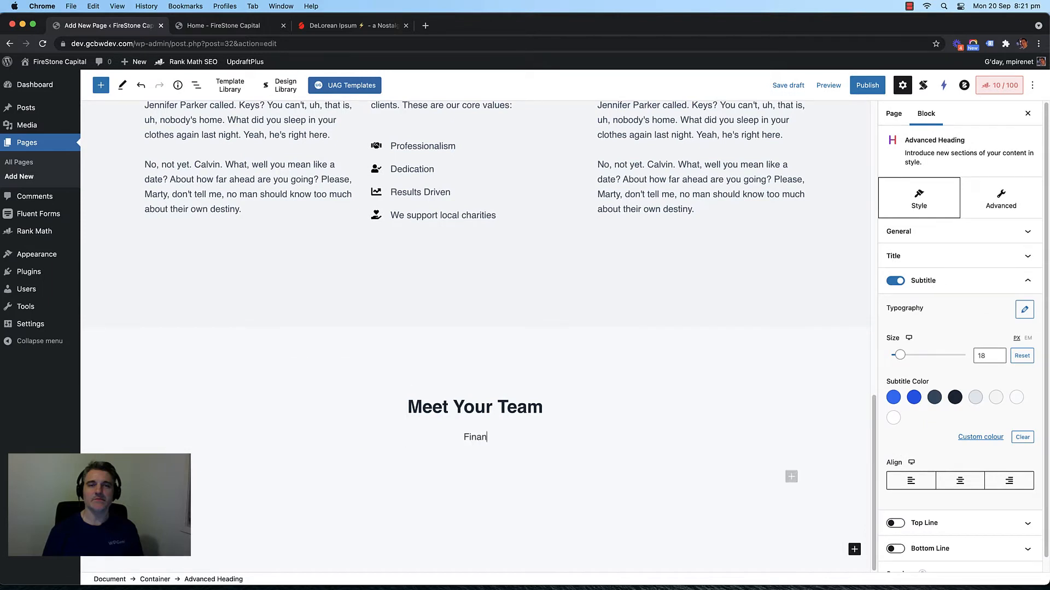
type("cial Experts")
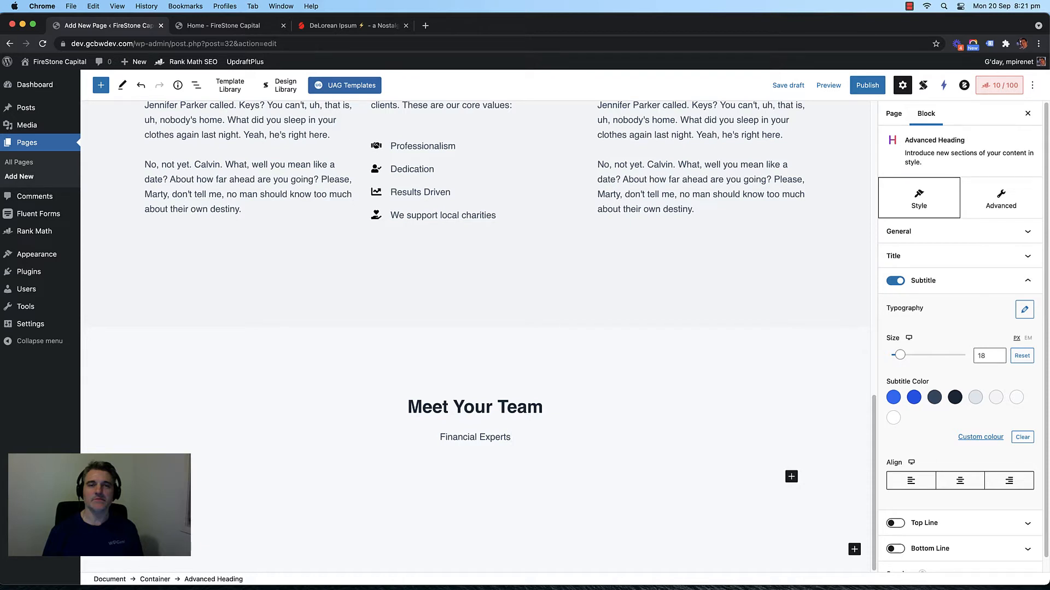
type(" That Hel")
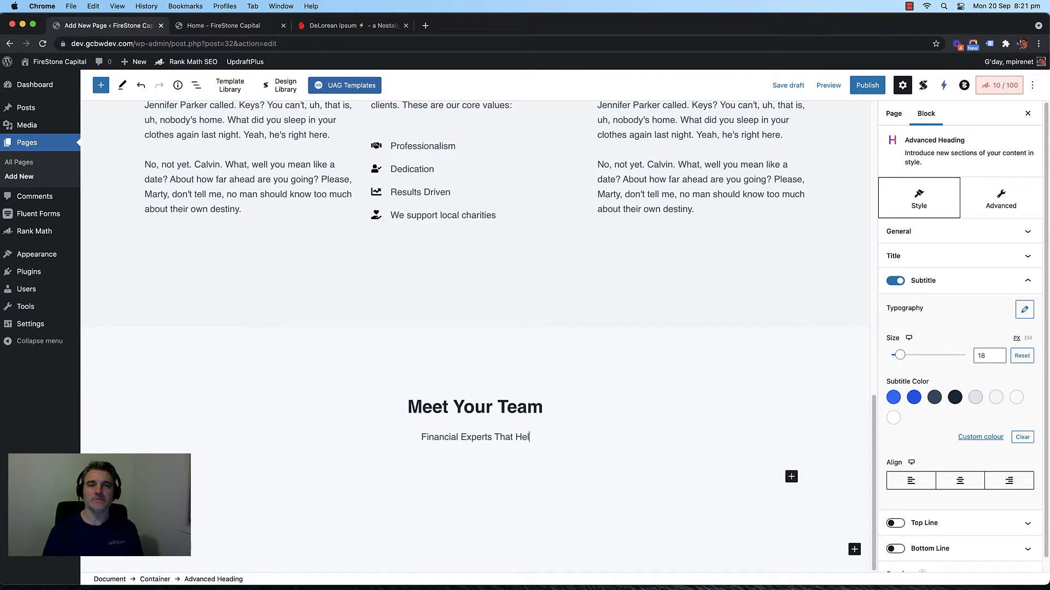
type("p You Achieve")
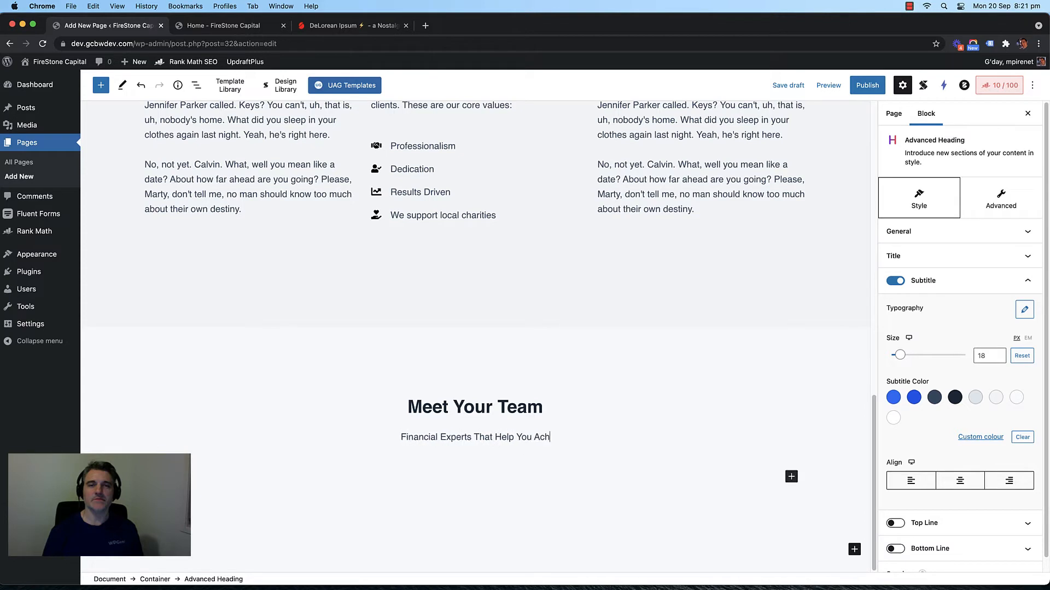
type("Yo")
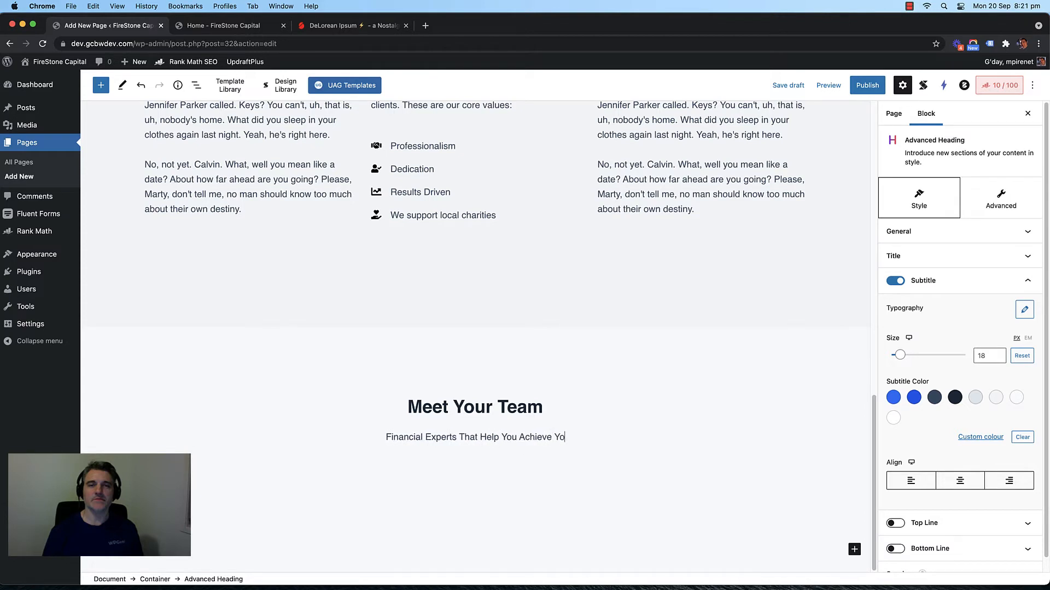
type("ur Dreams")
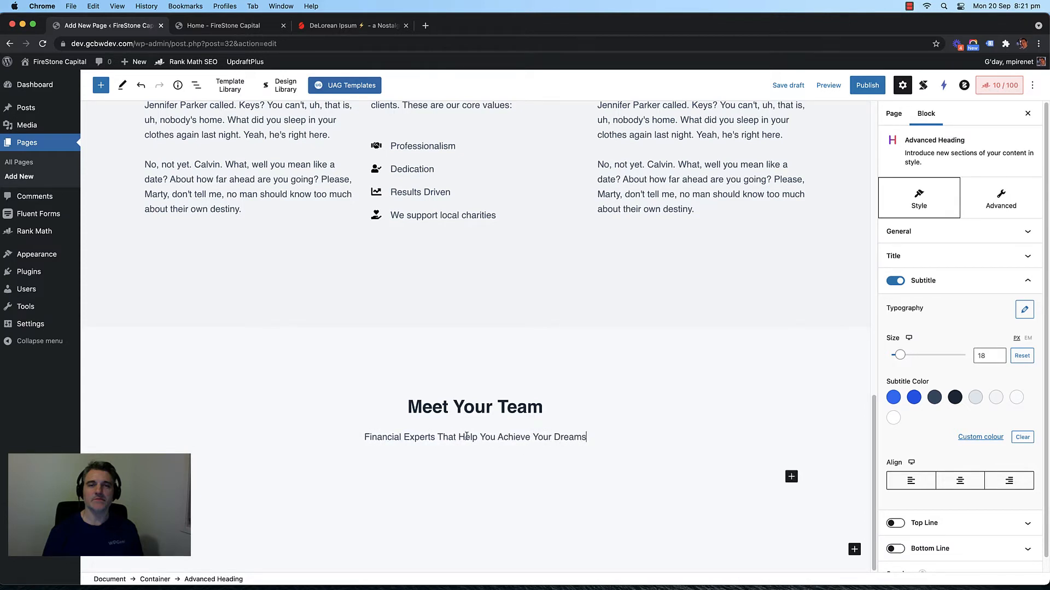
left_click(791, 486)
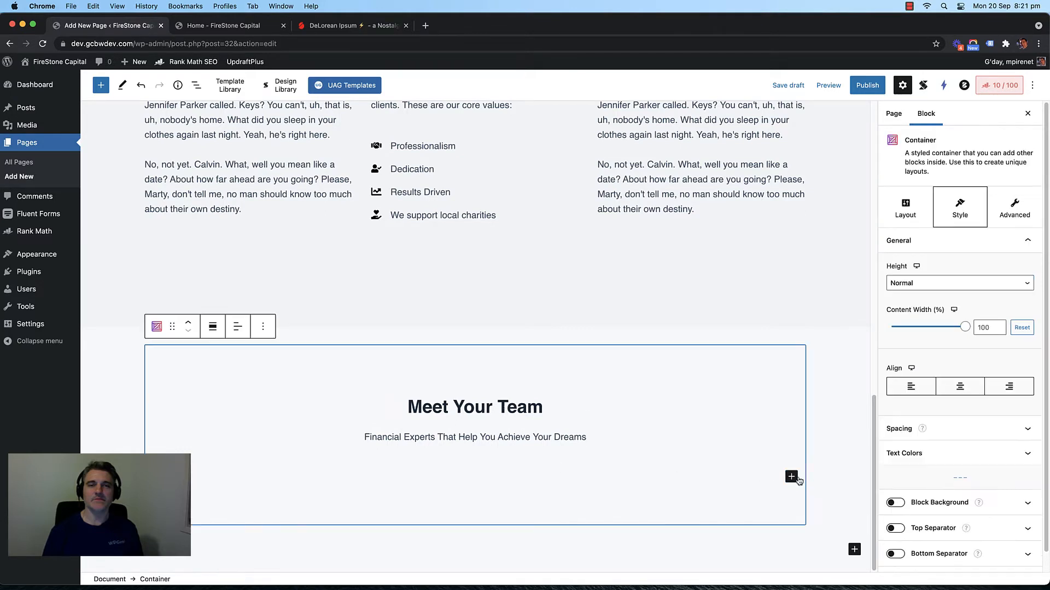
Step: Insert a Team Member block inside the container, found by searching 'tea'
left_click(792, 477)
type("tea")
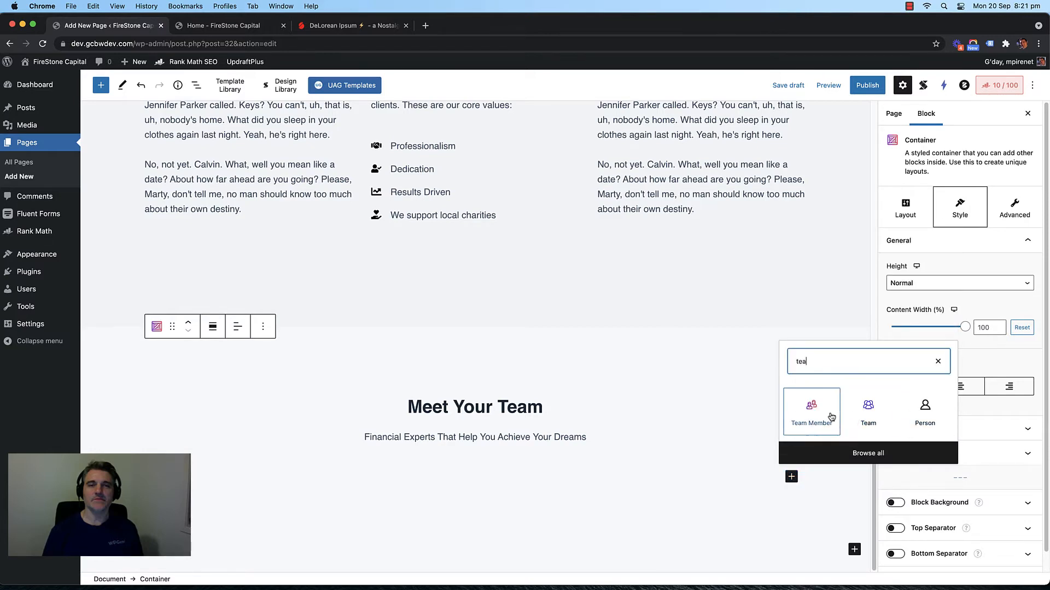
left_click(809, 410)
scroll(478, 327, "up", 4)
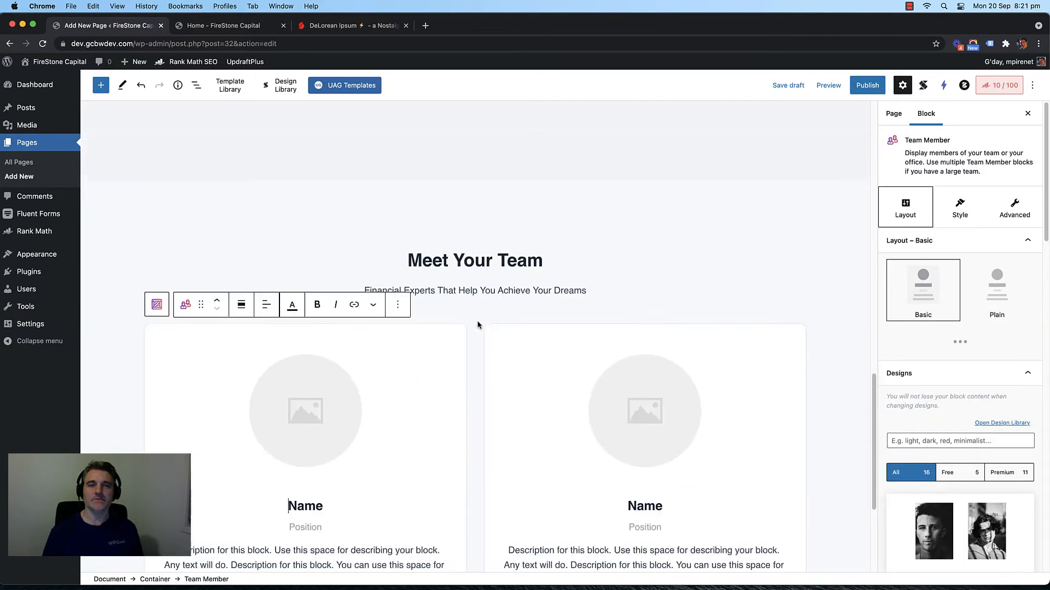
scroll(469, 358, "down", 2)
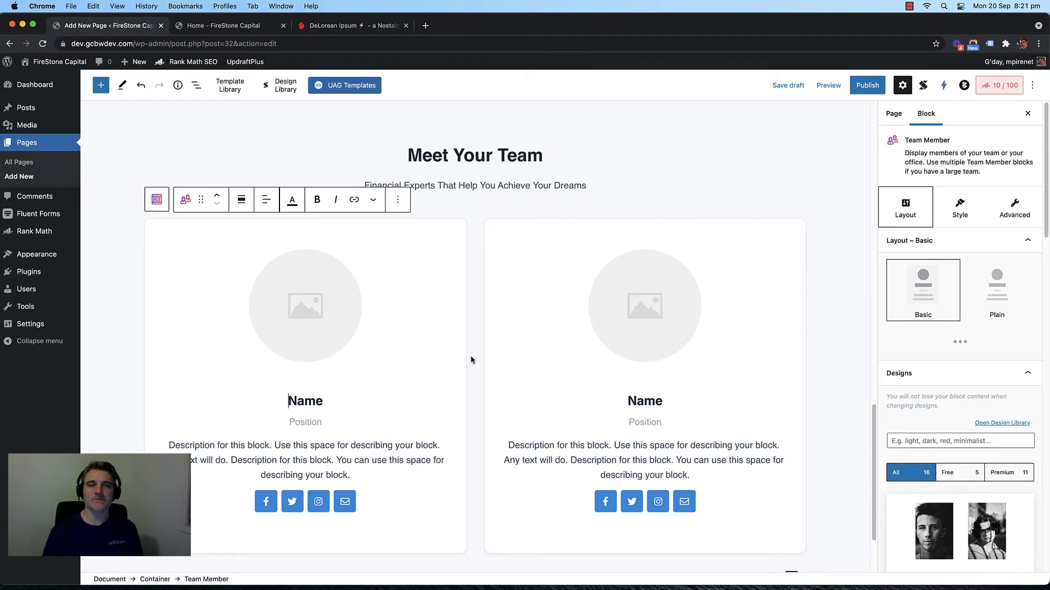
scroll(470, 359, "up", 3)
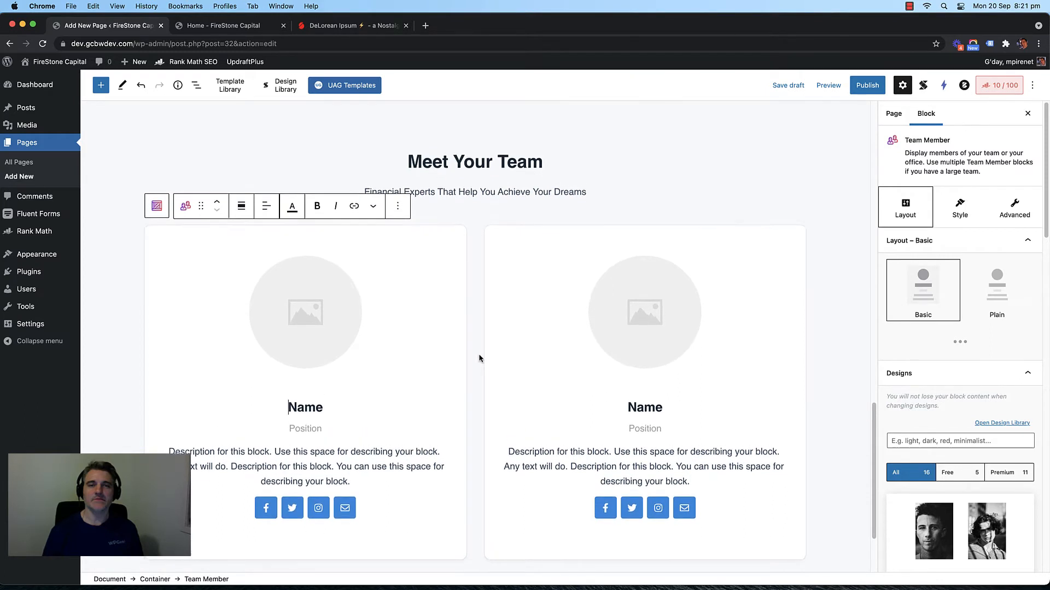
scroll(478, 360, "down", 1)
Step: Set the Team Member block to 3 columns in its Style settings
left_click(964, 213)
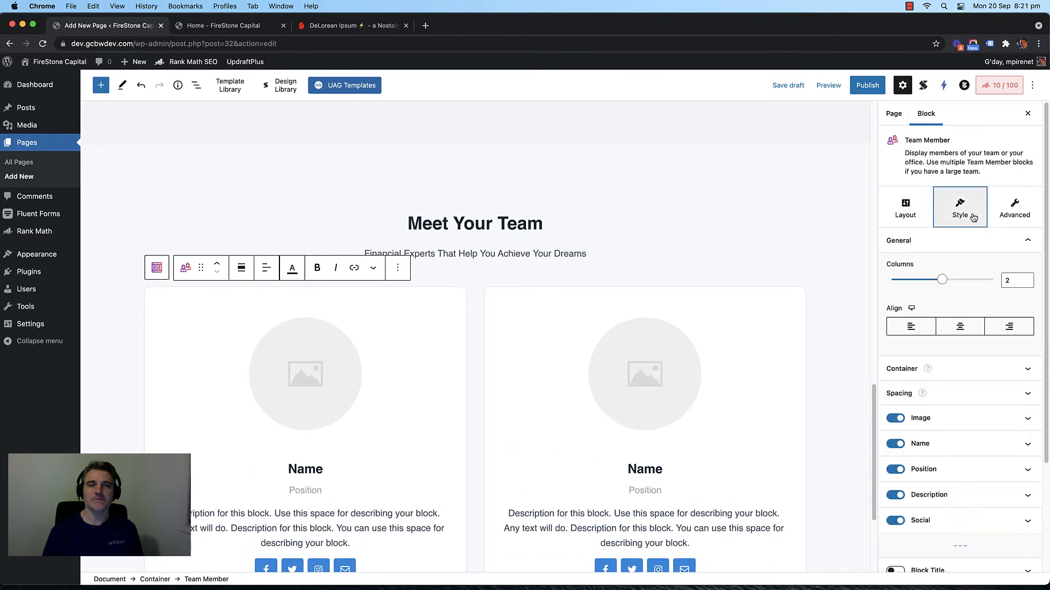
left_click(1009, 282)
key("BackSpace")
type("3")
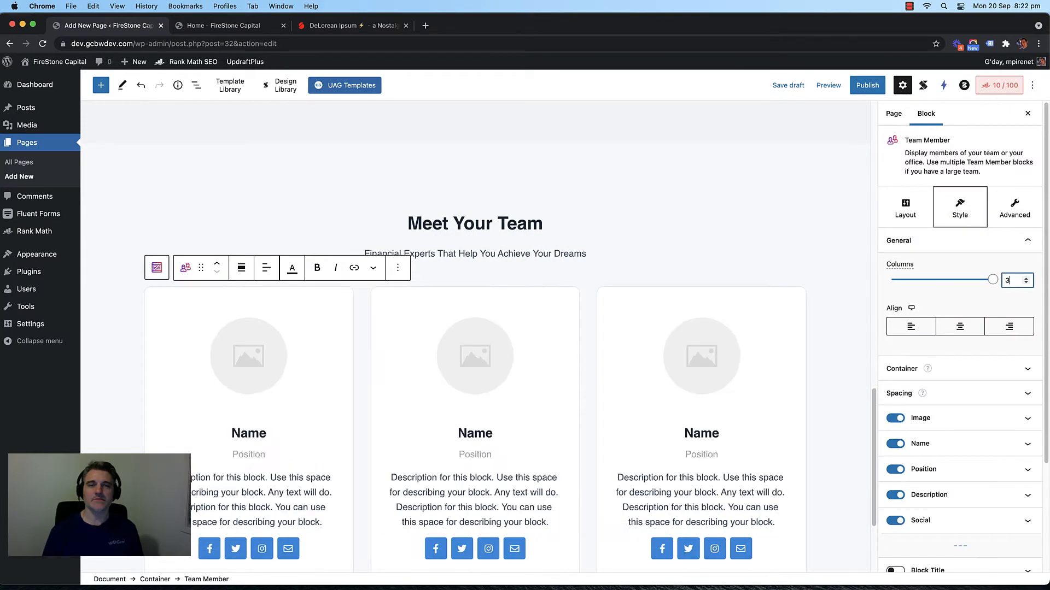
scroll(357, 394, "up", 4)
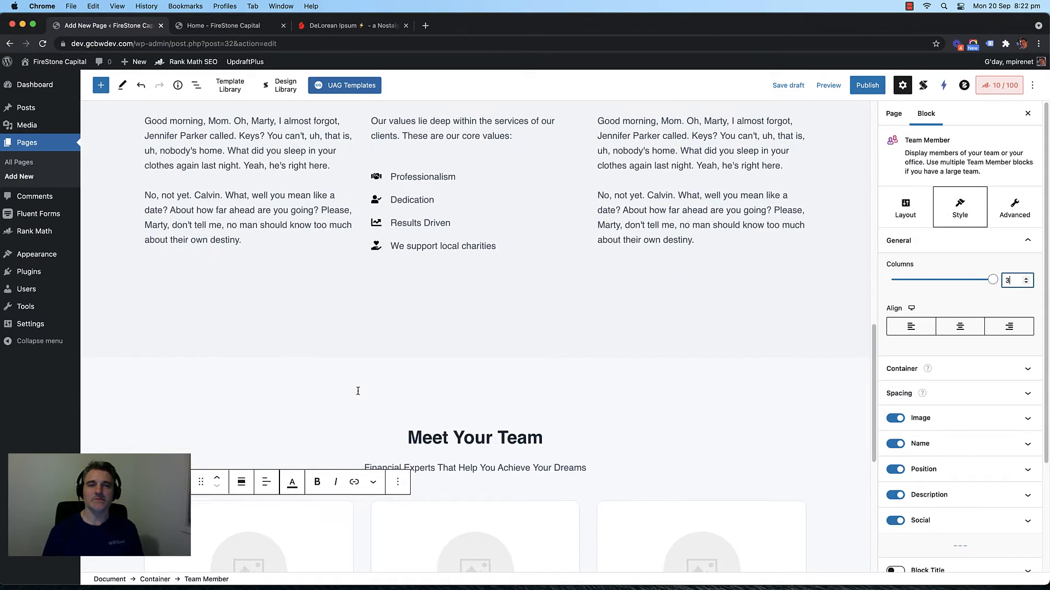
scroll(358, 405, "down", 6)
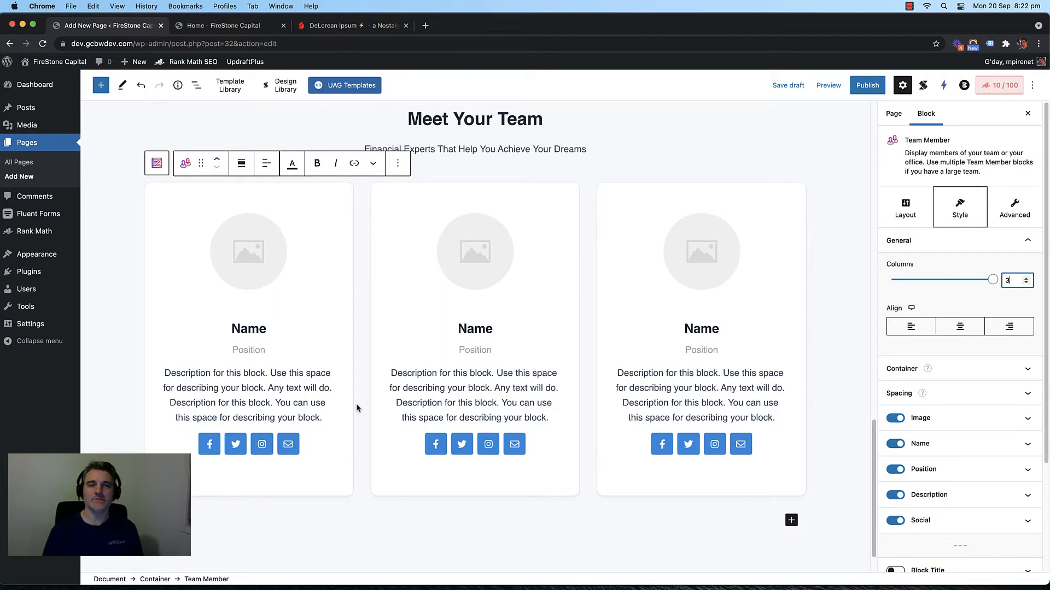
scroll(359, 405, "up", 1)
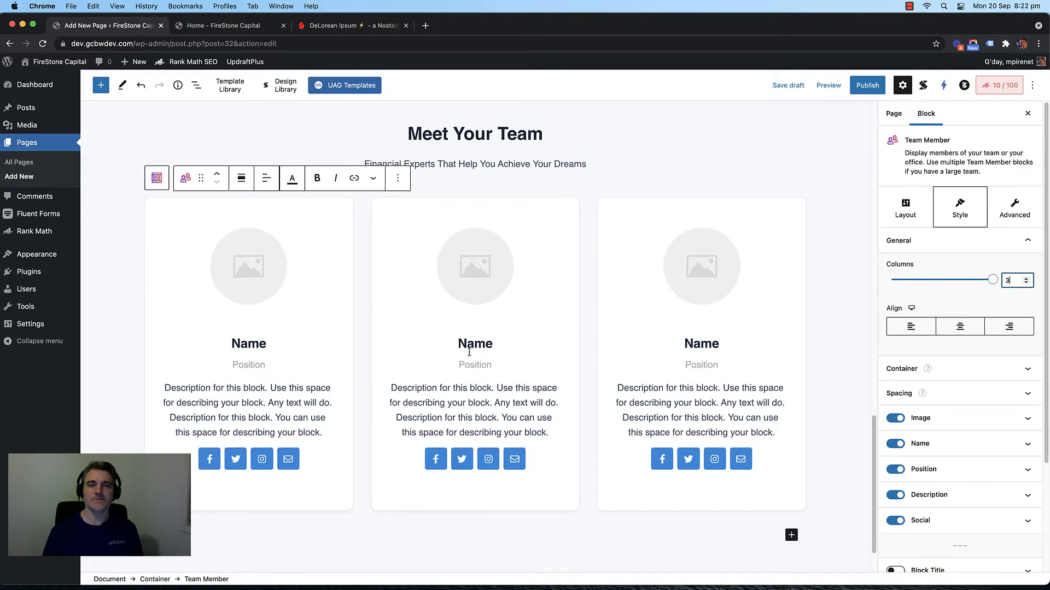
scroll(361, 333, "up", 4)
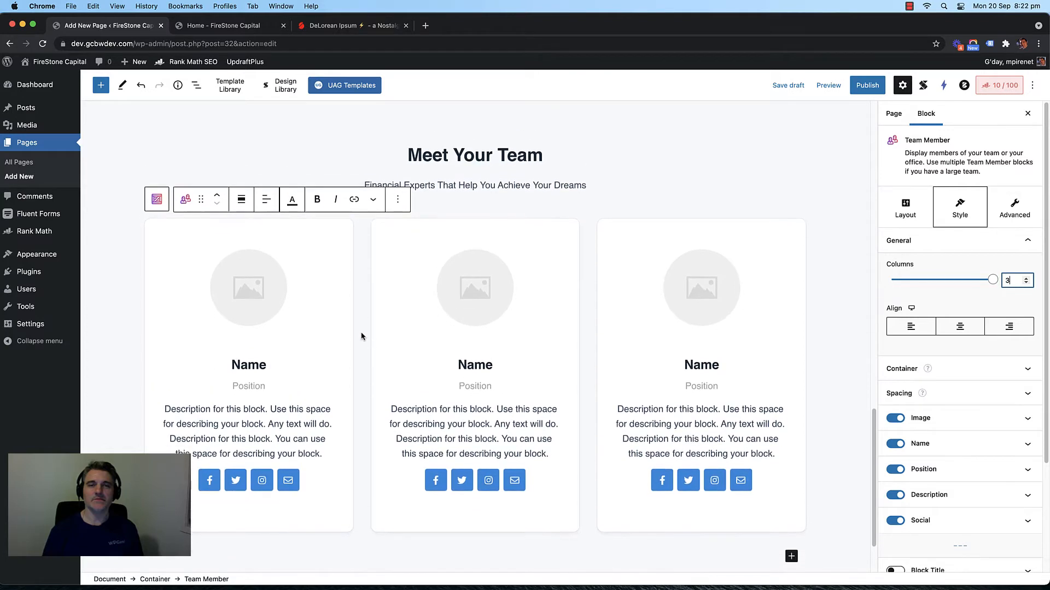
scroll(343, 304, "down", 4)
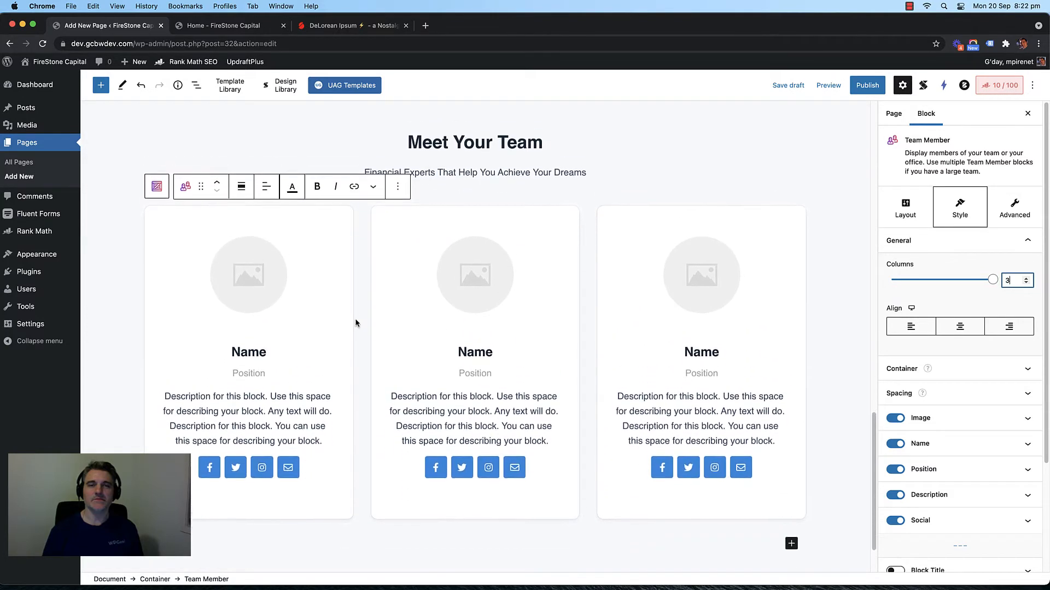
Step: Search Instant Images stock photos for 'people', filtered to landscape orientation
left_click(244, 281)
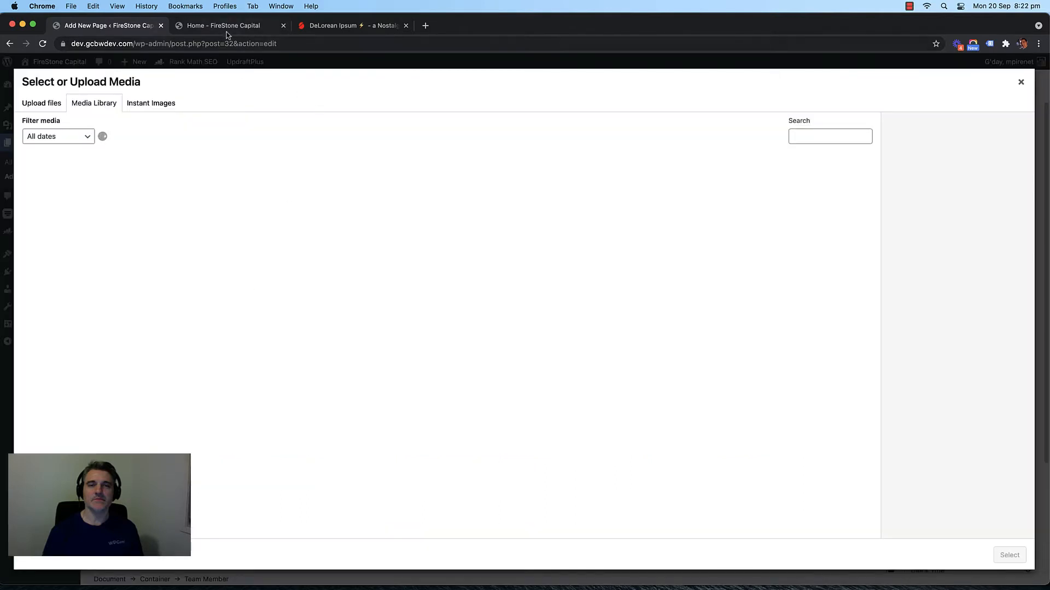
left_click(154, 106)
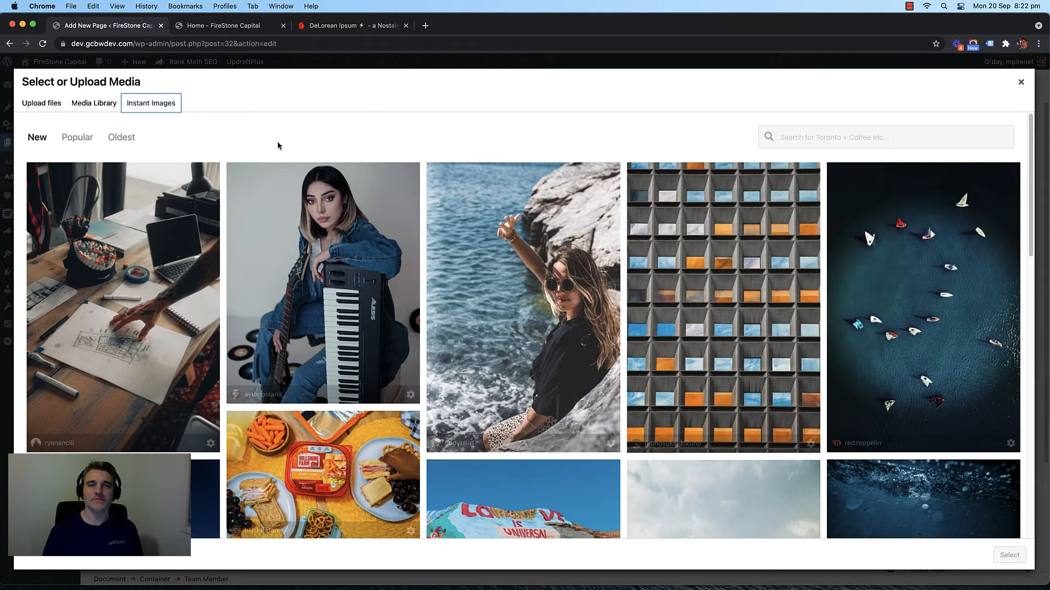
left_click(818, 139)
type("p")
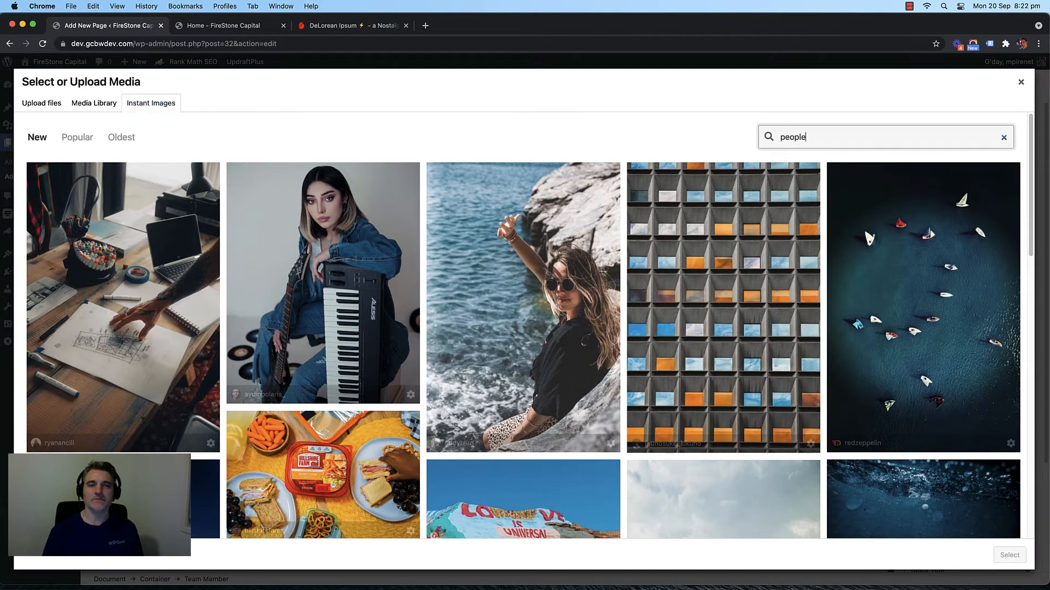
type("eople")
key("Return")
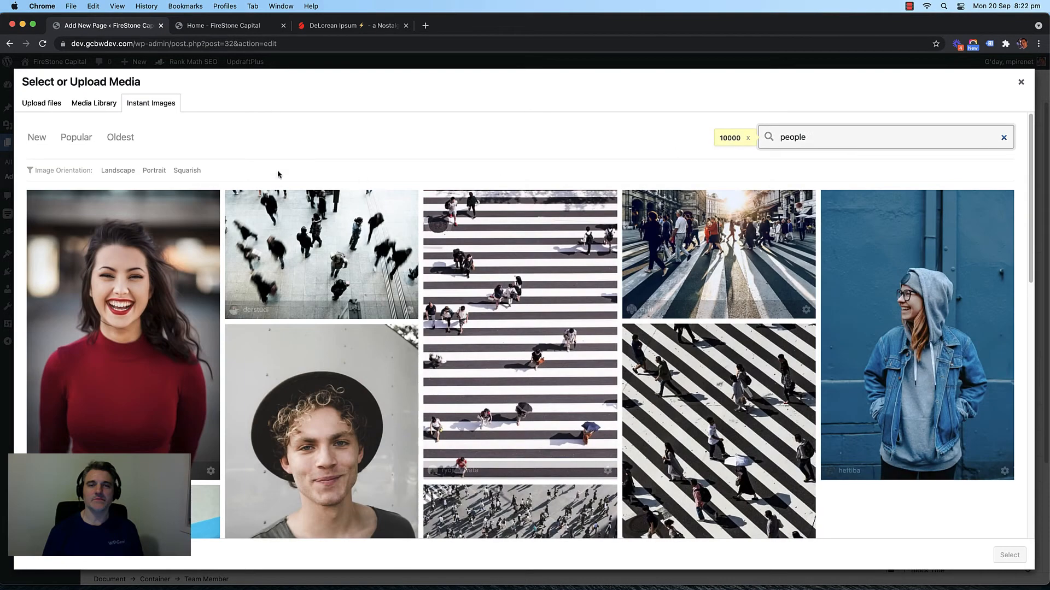
left_click(151, 171)
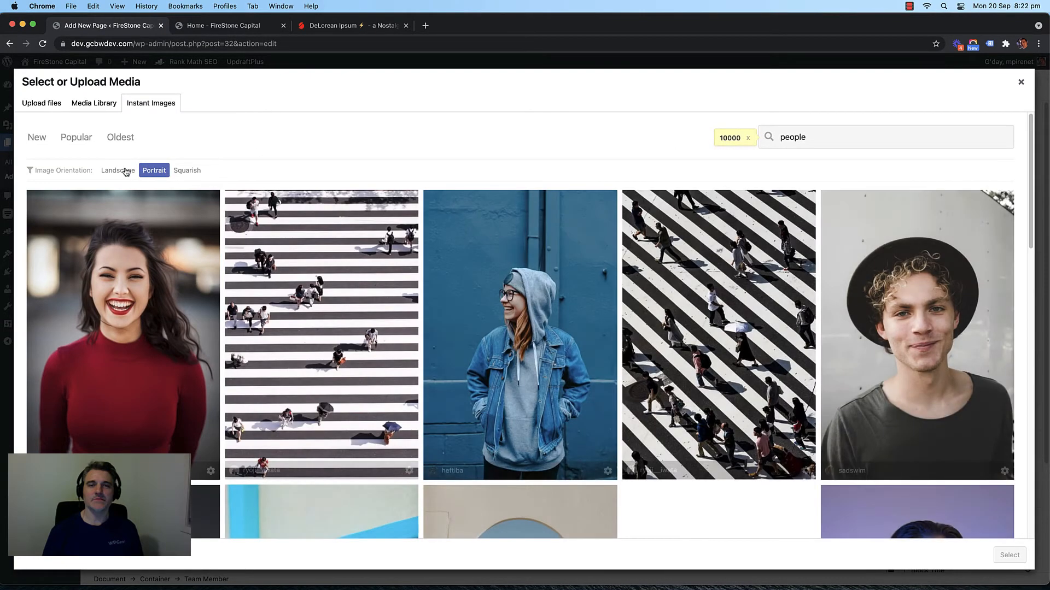
left_click(125, 171)
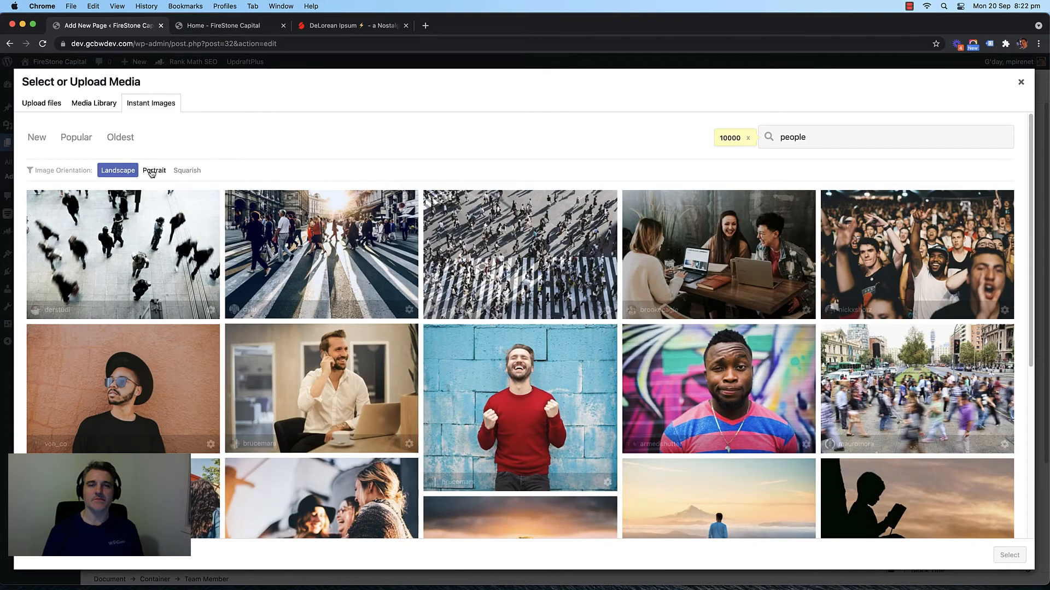
scroll(152, 180, "down", 6)
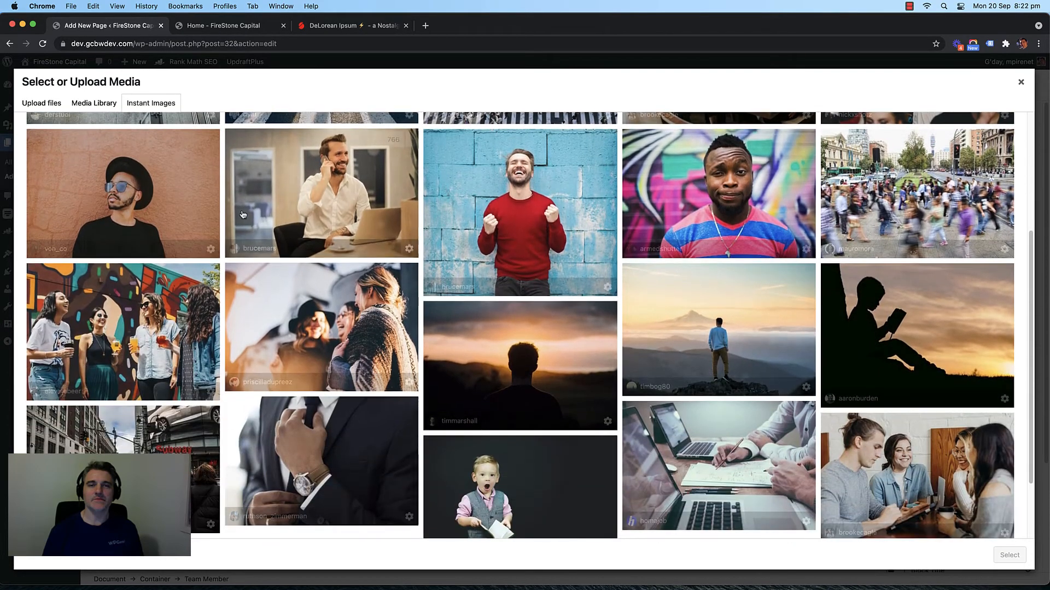
scroll(161, 240, "up", 4)
scroll(161, 241, "down", 4)
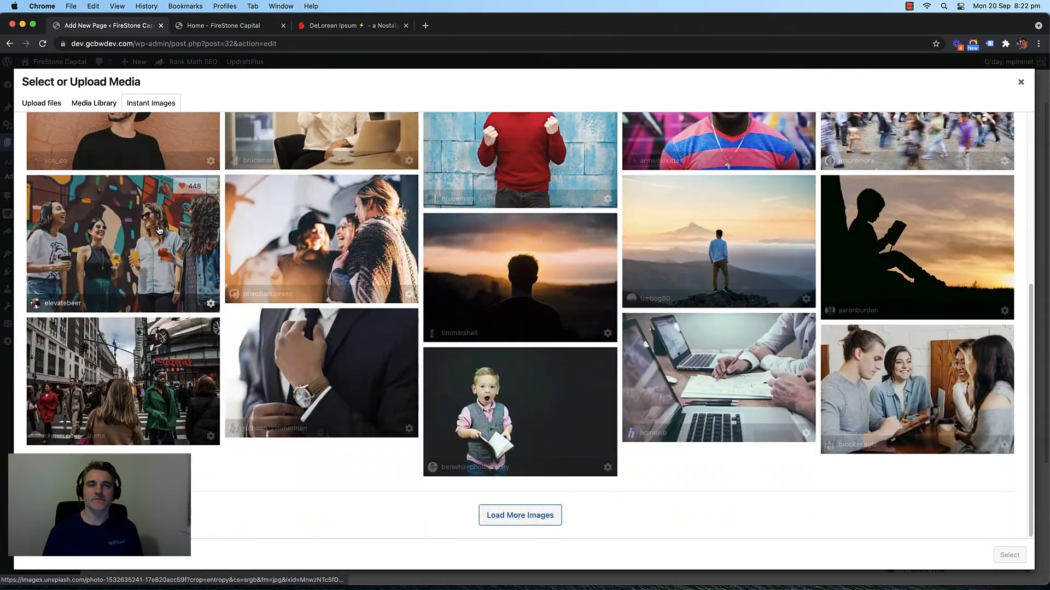
Step: Load more results and import the man-with-glasses and long-haired man photos
left_click(492, 516)
scroll(210, 289, "down", 10)
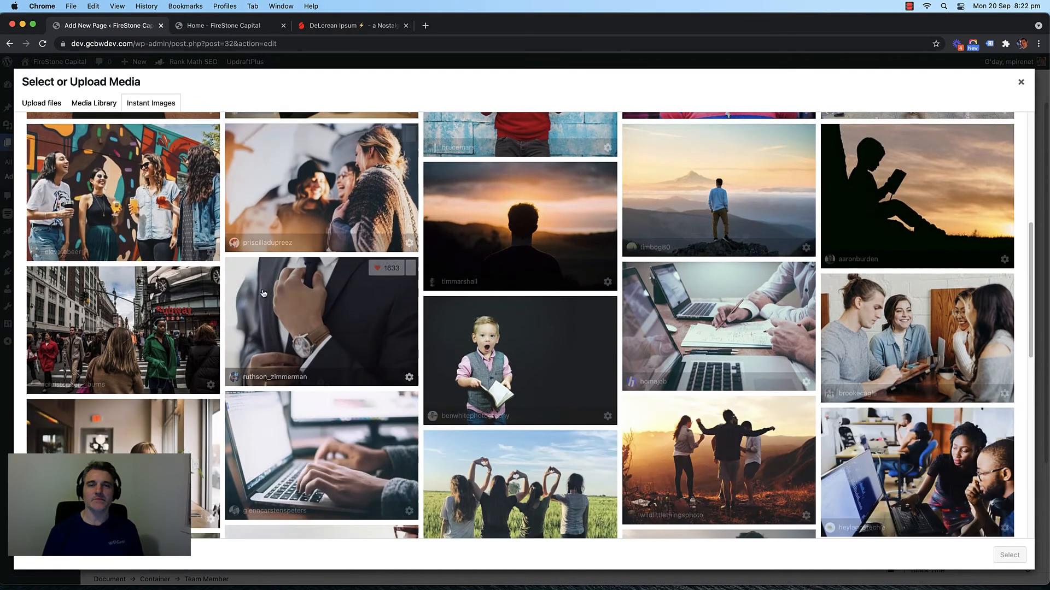
scroll(209, 289, "down", 4)
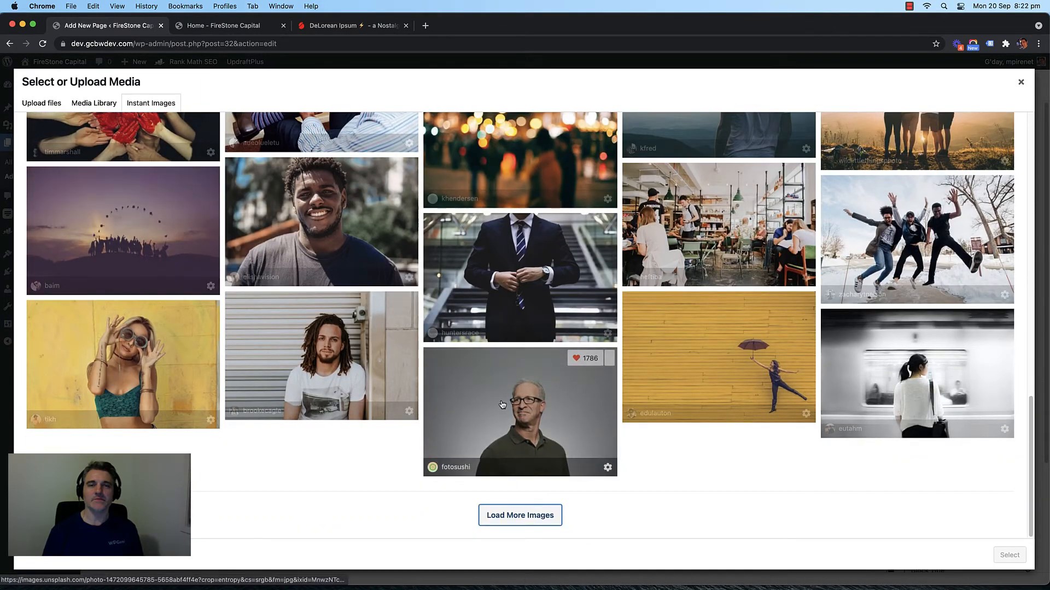
scroll(319, 302, "up", 15)
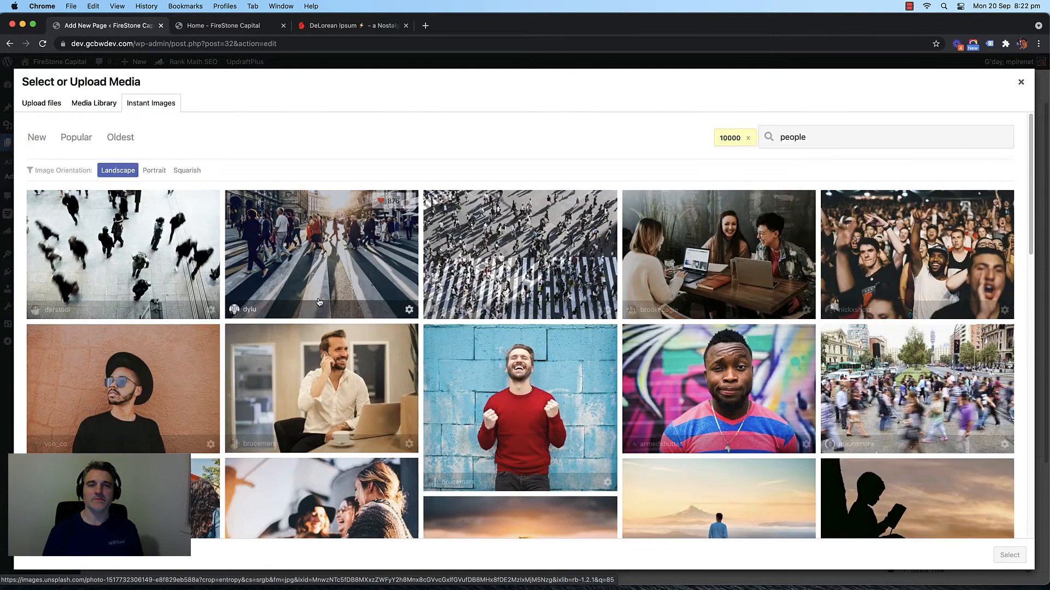
scroll(319, 302, "down", 15)
left_click(435, 377)
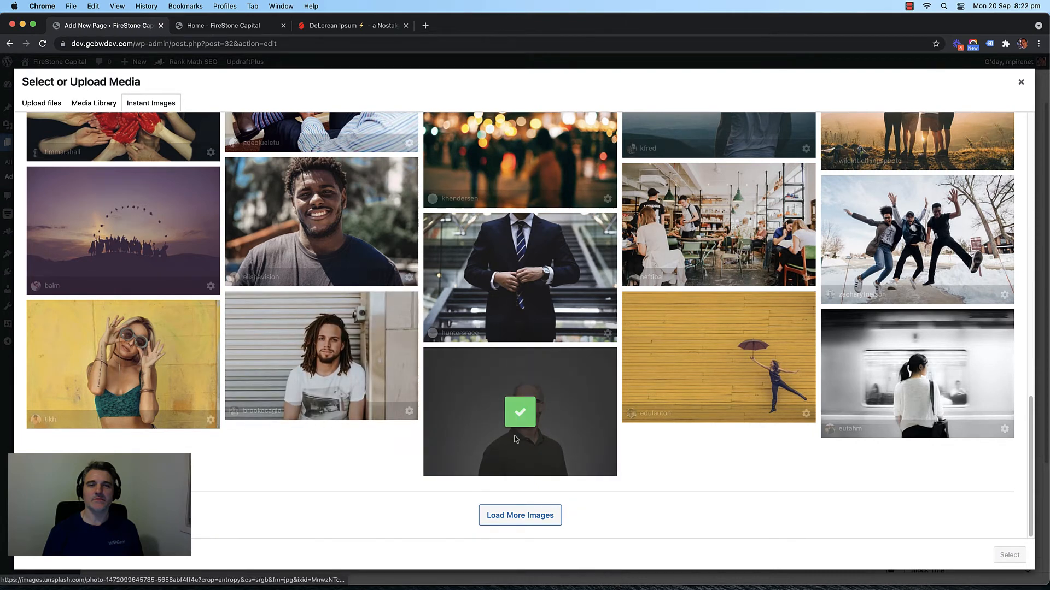
left_click(262, 375)
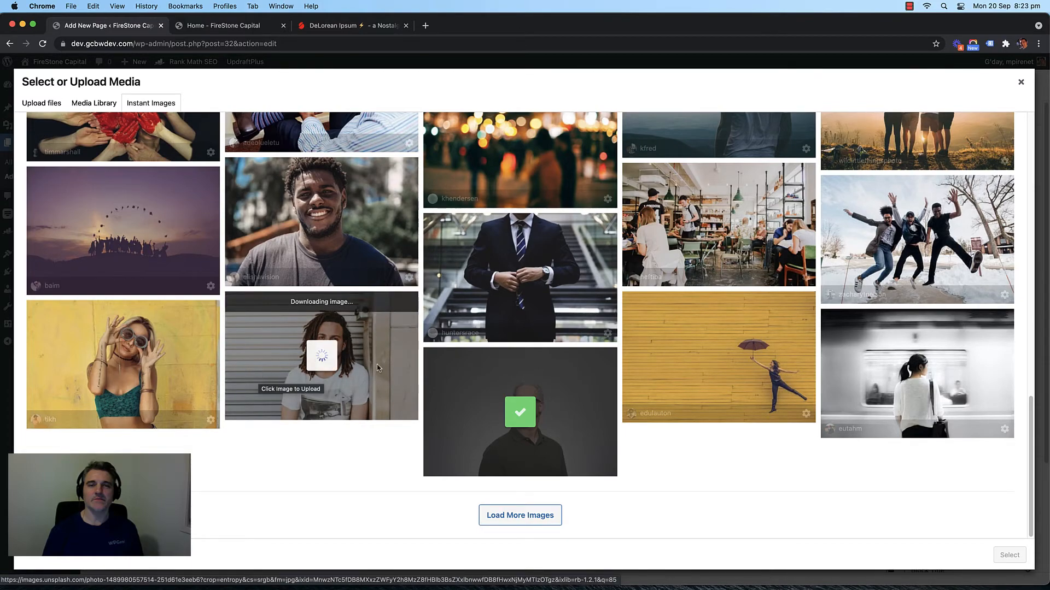
scroll(328, 377, "up", 5)
scroll(414, 375, "up", 5)
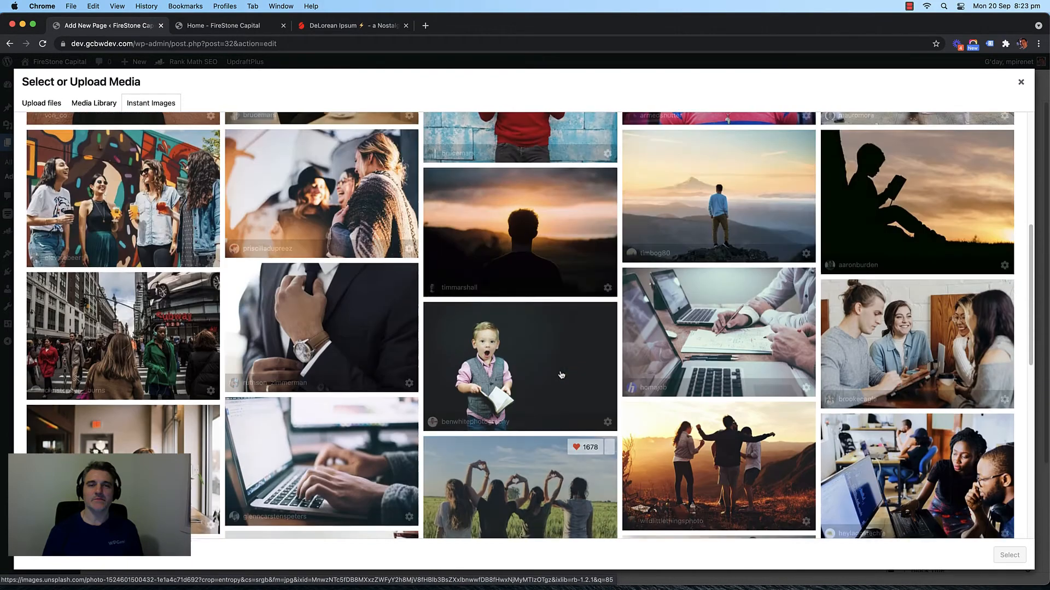
scroll(496, 375, "up", 2)
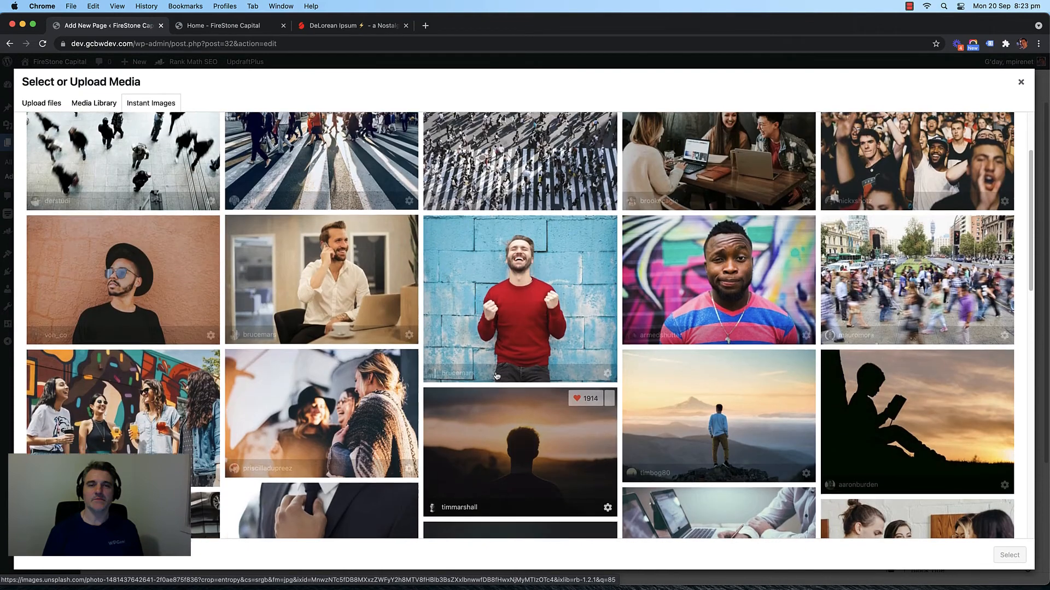
scroll(501, 324, "down", 1)
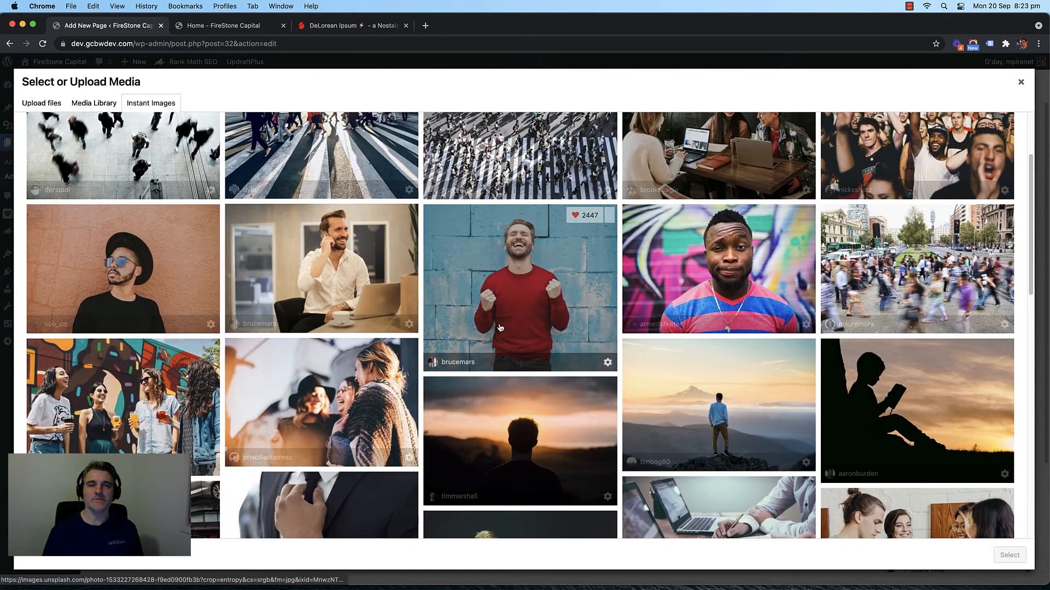
scroll(468, 323, "down", 3)
scroll(470, 328, "up", 4)
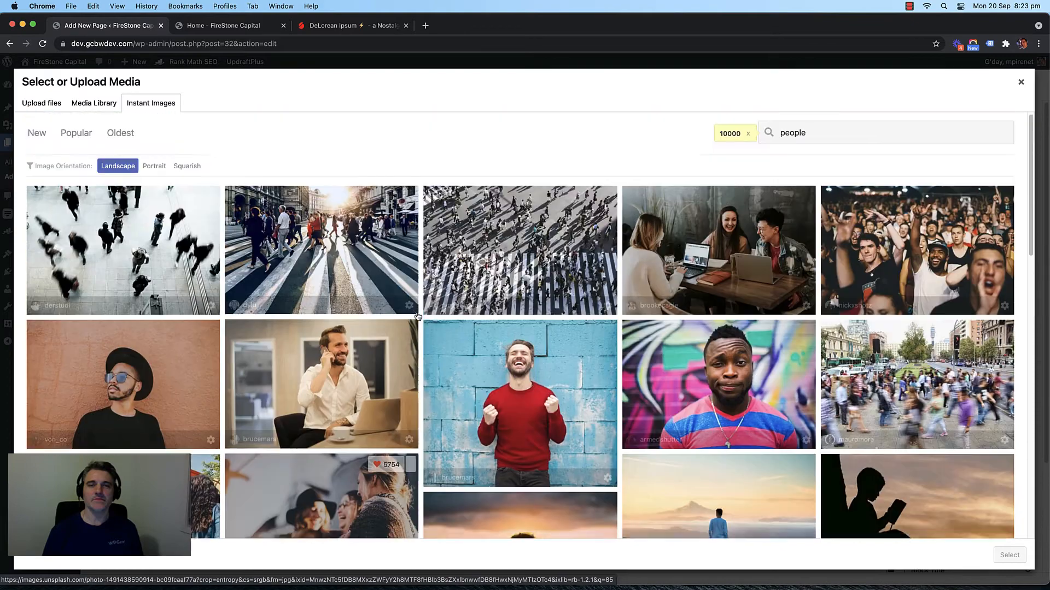
scroll(492, 410, "down", 15)
Step: Import the smiling blonde woman photo, then view the Media Library
left_click(514, 516)
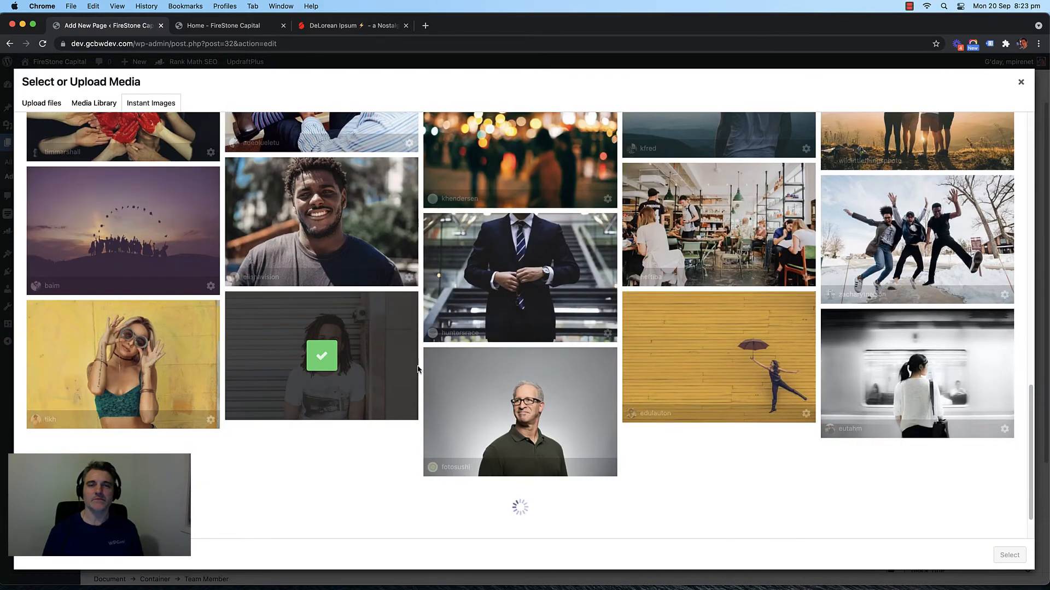
scroll(418, 370, "down", 5)
scroll(419, 369, "down", 1)
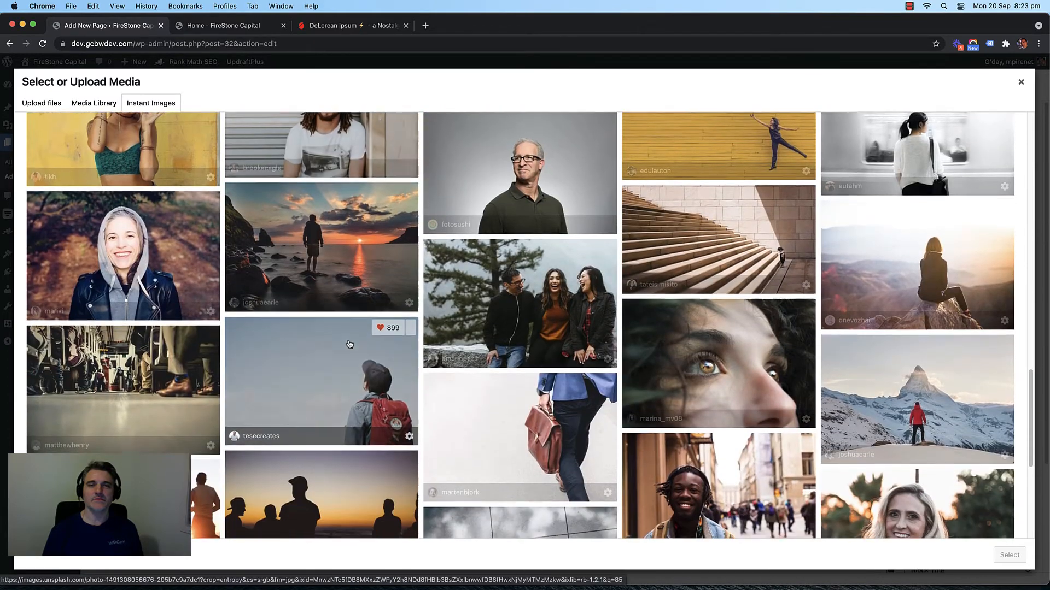
scroll(350, 344, "down", 5)
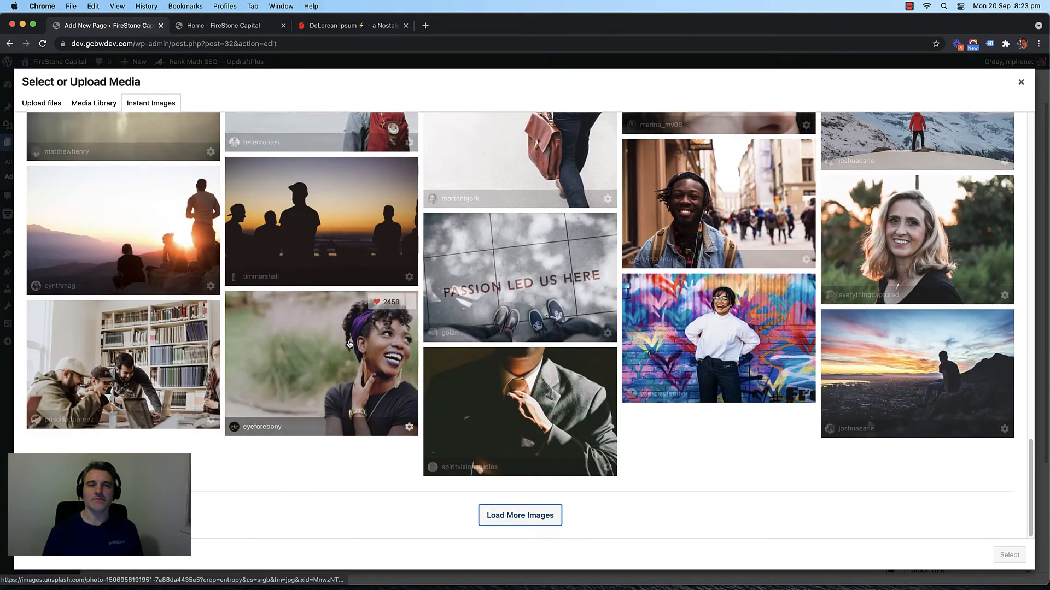
scroll(323, 341, "up", 2)
left_click(916, 327)
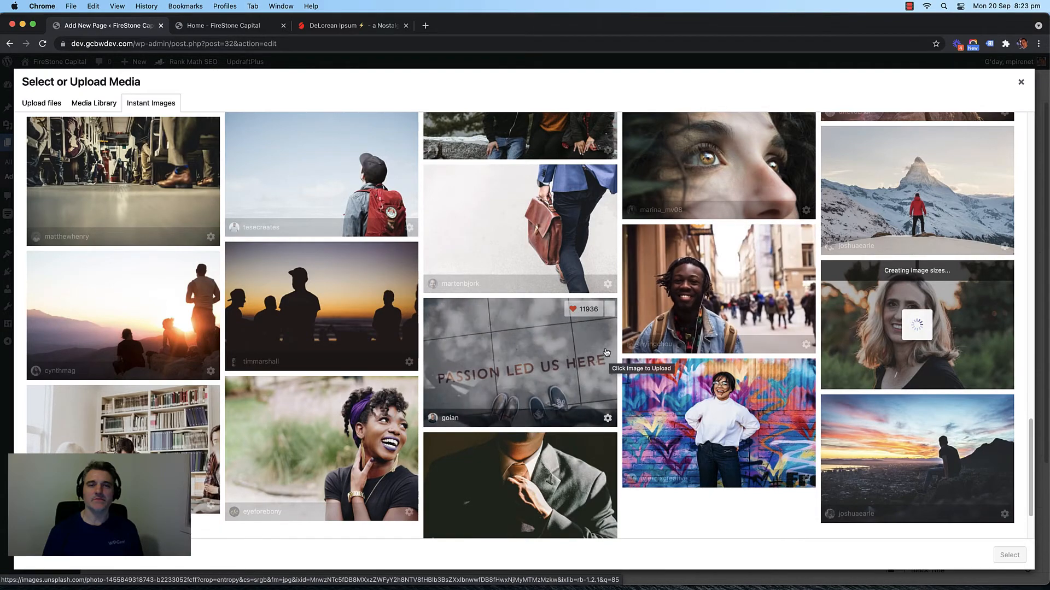
scroll(342, 290, "up", 5)
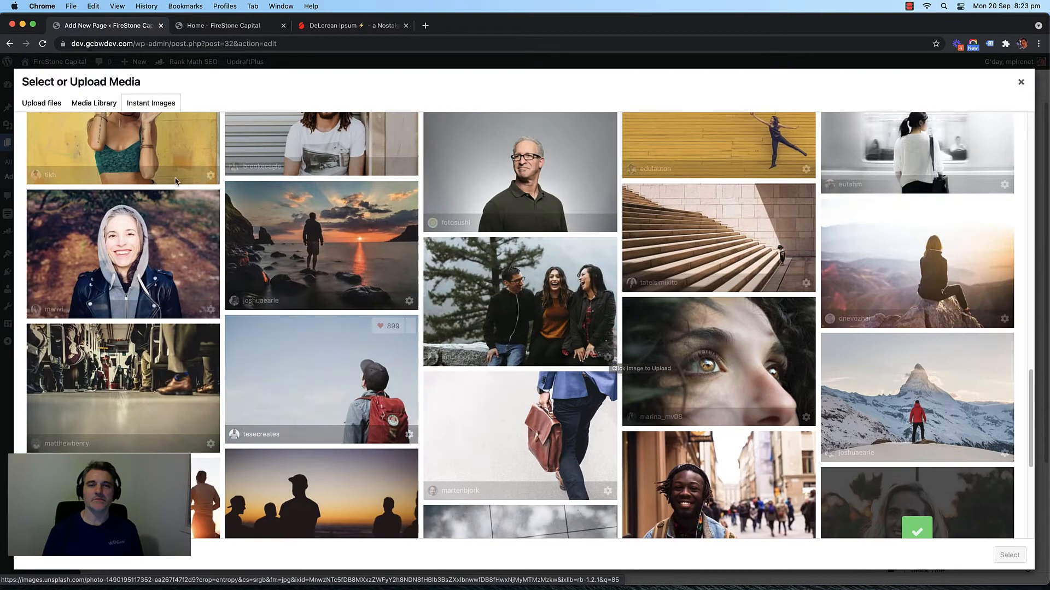
left_click(90, 101)
left_click(41, 103)
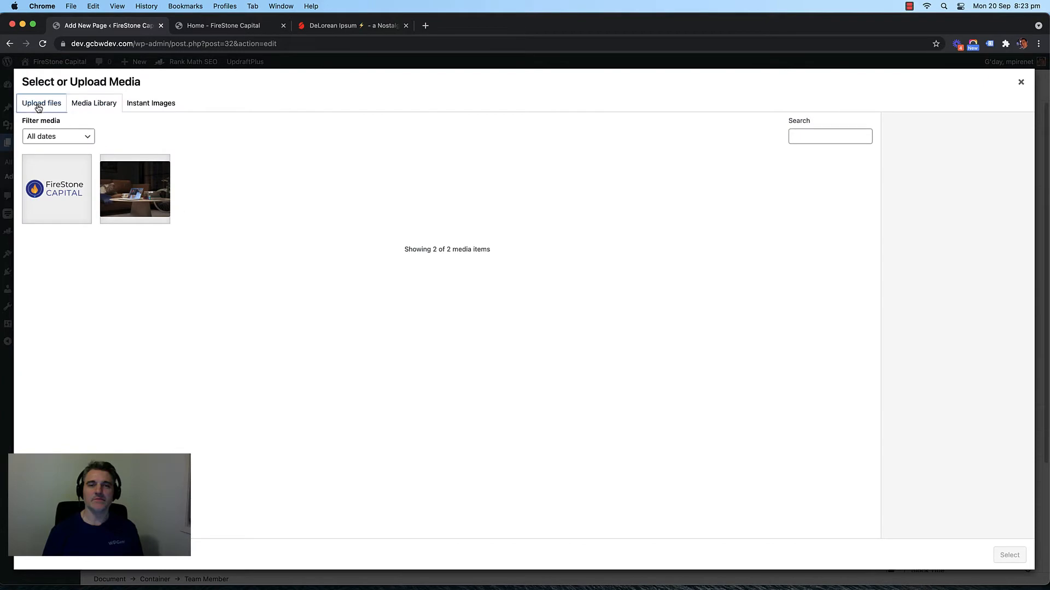
Step: Give the first team card the photo of the man with glasses
left_click(84, 107)
left_click(171, 105)
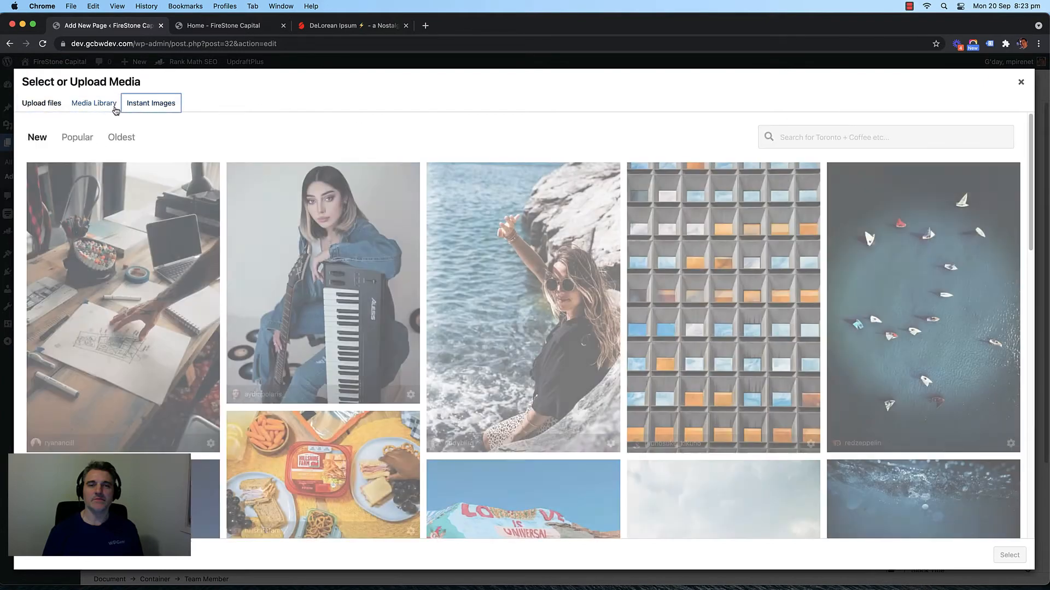
left_click(98, 105)
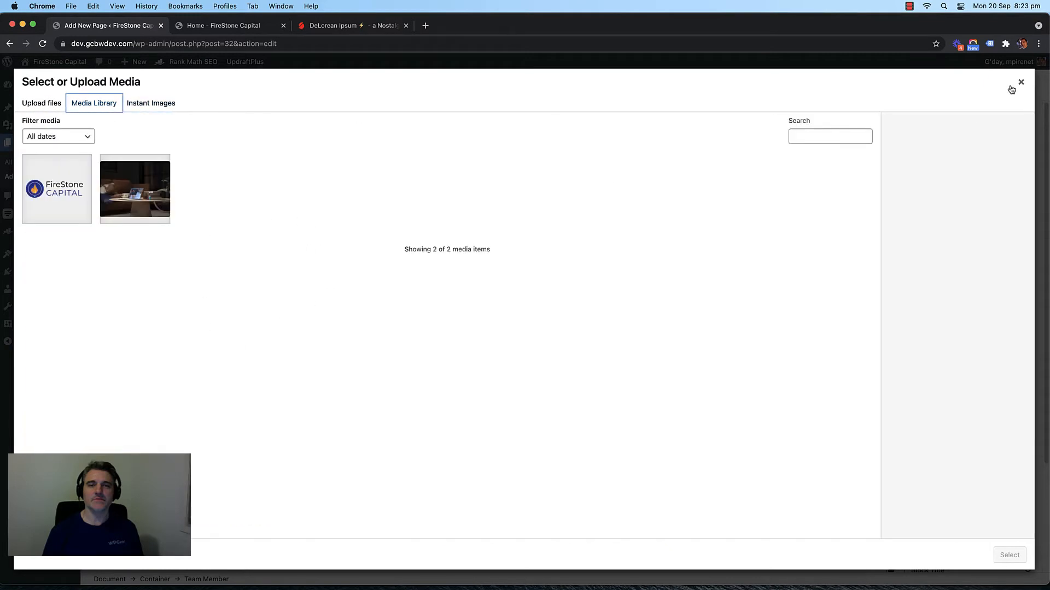
left_click(1019, 83)
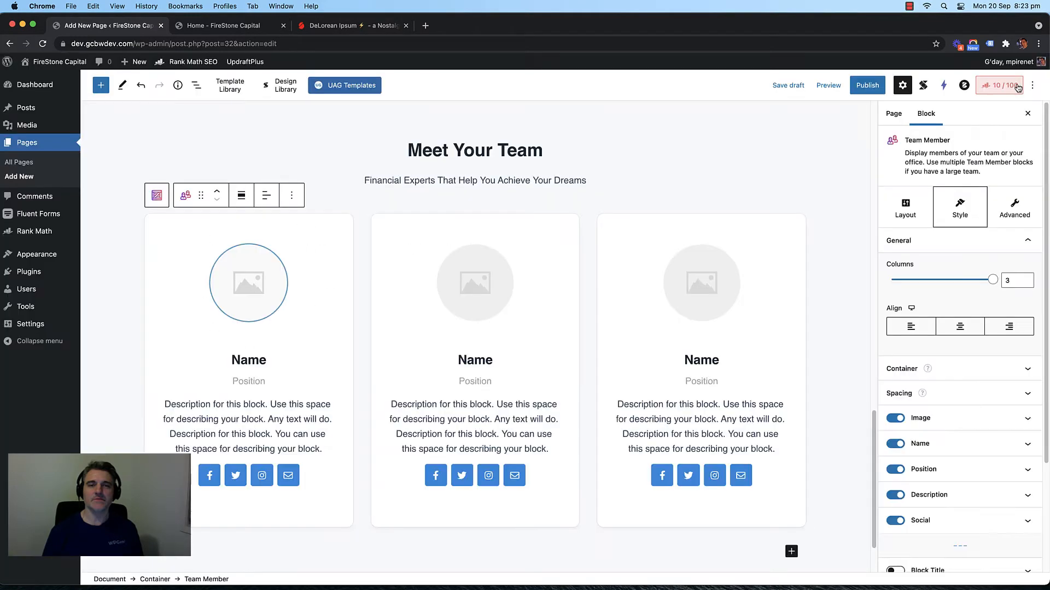
left_click(259, 279)
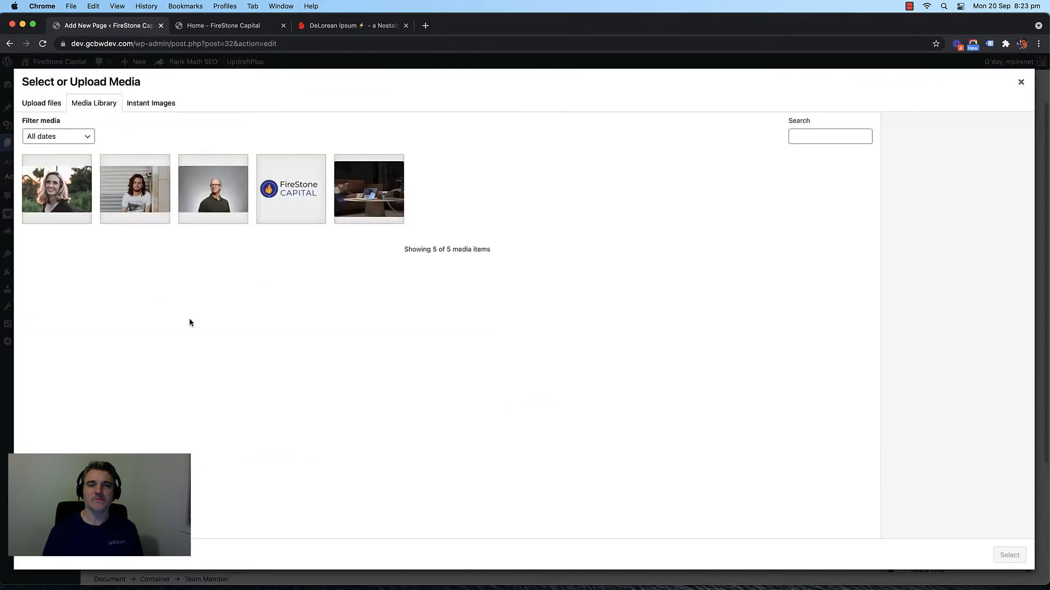
left_click(212, 208)
left_click(1009, 555)
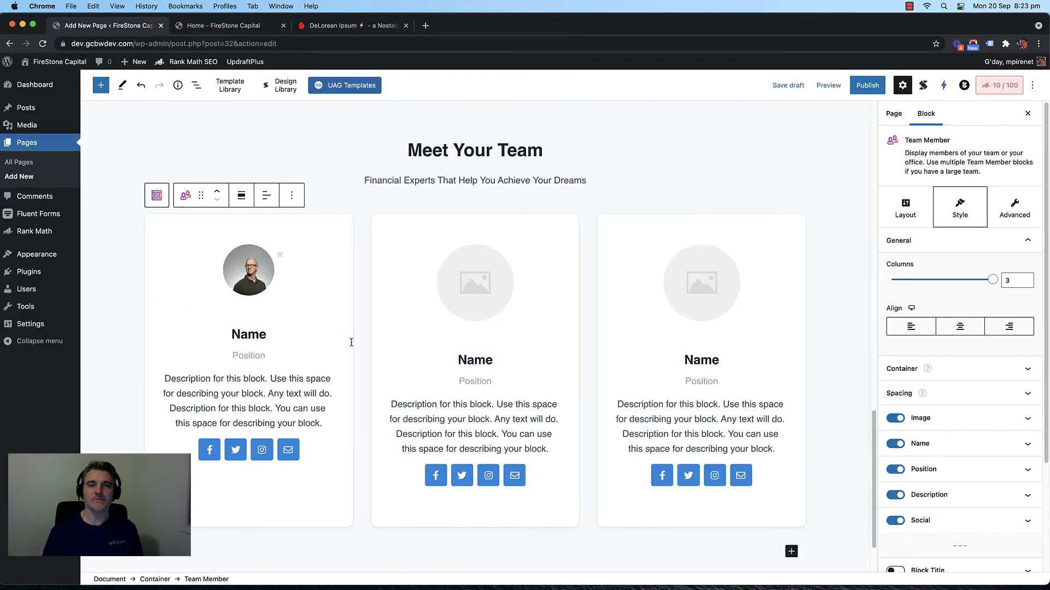
Step: Give the second card the smiling woman's photo and the third the long-haired man's
left_click(456, 282)
left_click(133, 219)
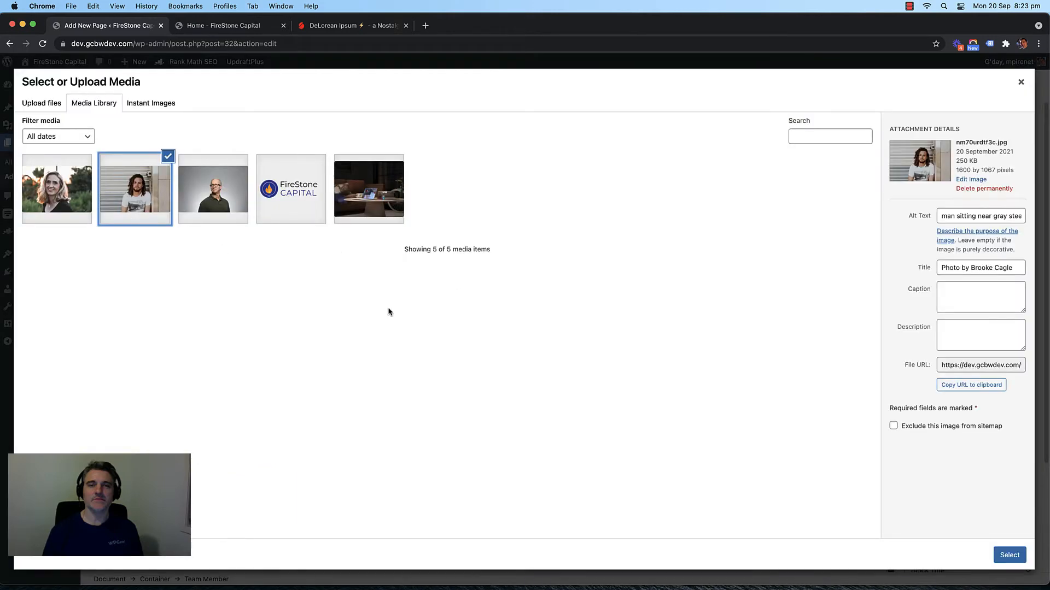
left_click(47, 198)
left_click(1011, 556)
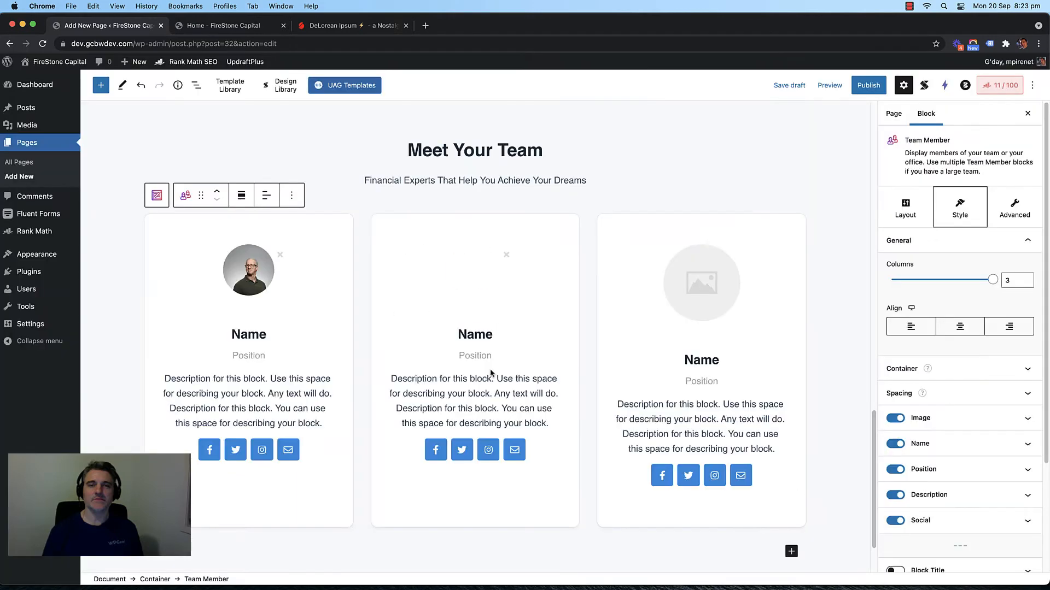
left_click(702, 283)
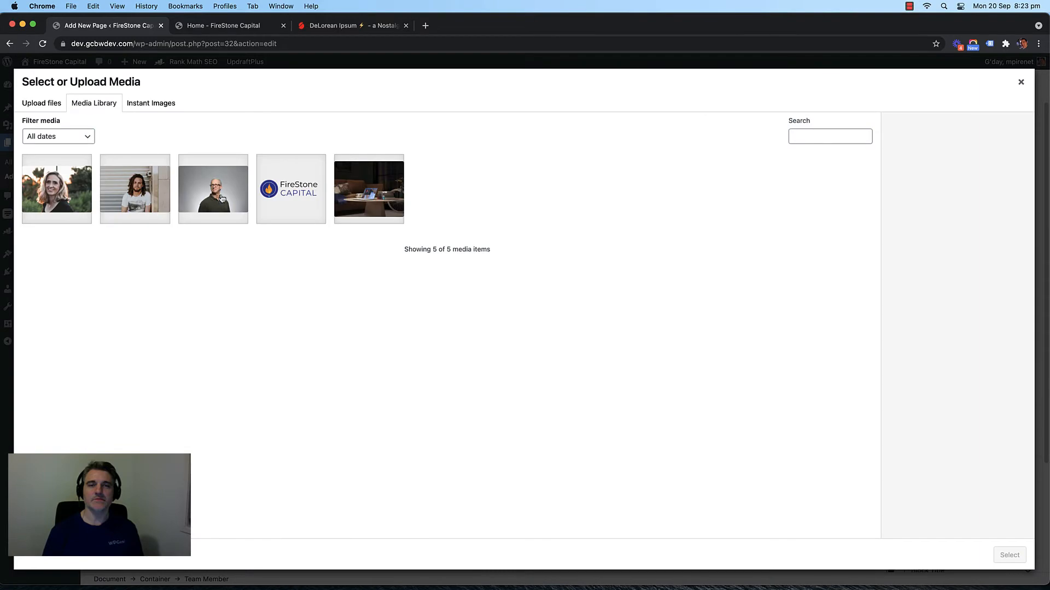
left_click(134, 189)
left_click(1010, 555)
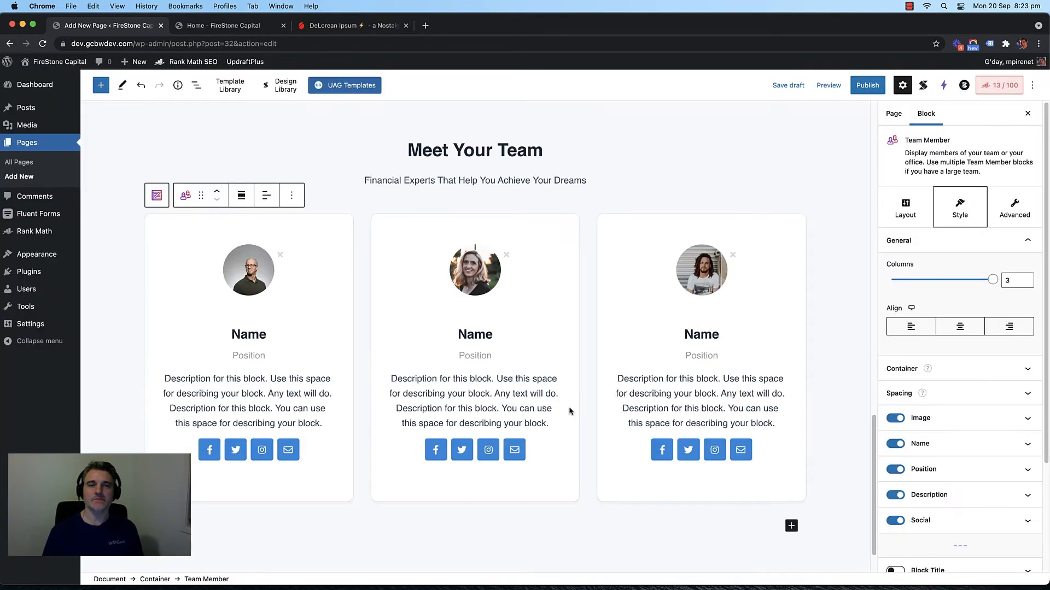
Step: Enter the first member's name and the title 'Director | Financial Advisor'
double_click(253, 332)
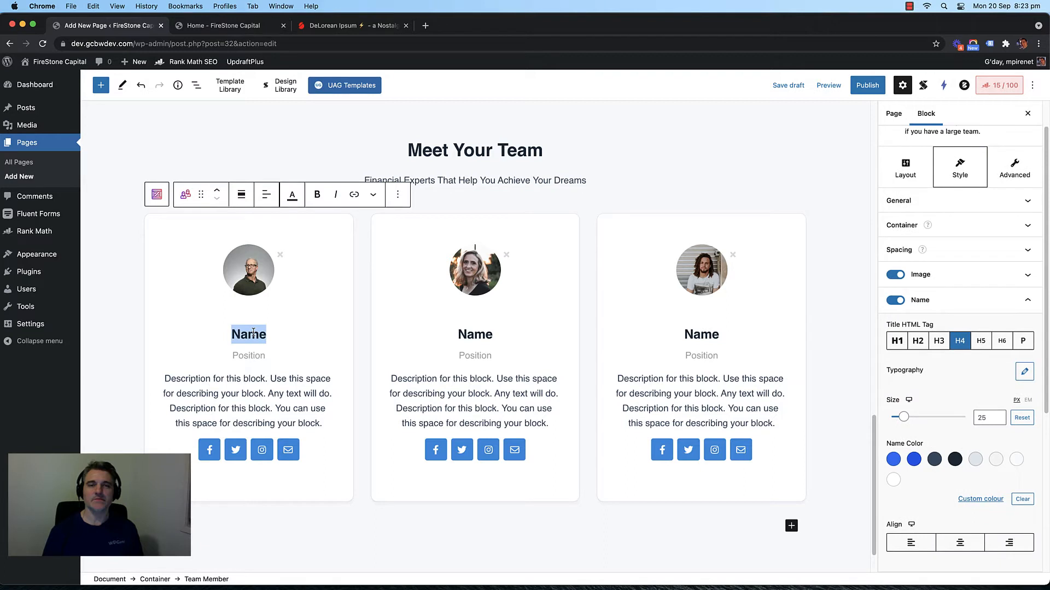
type("Joh")
key("BackSpace")
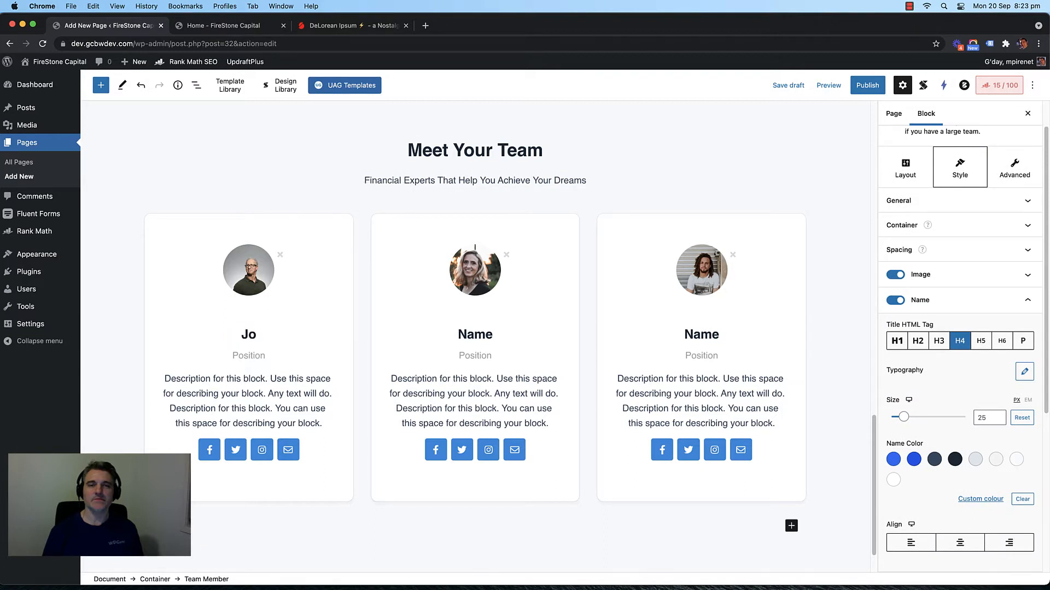
type("hn Smith")
double_click(255, 357)
type("Dite")
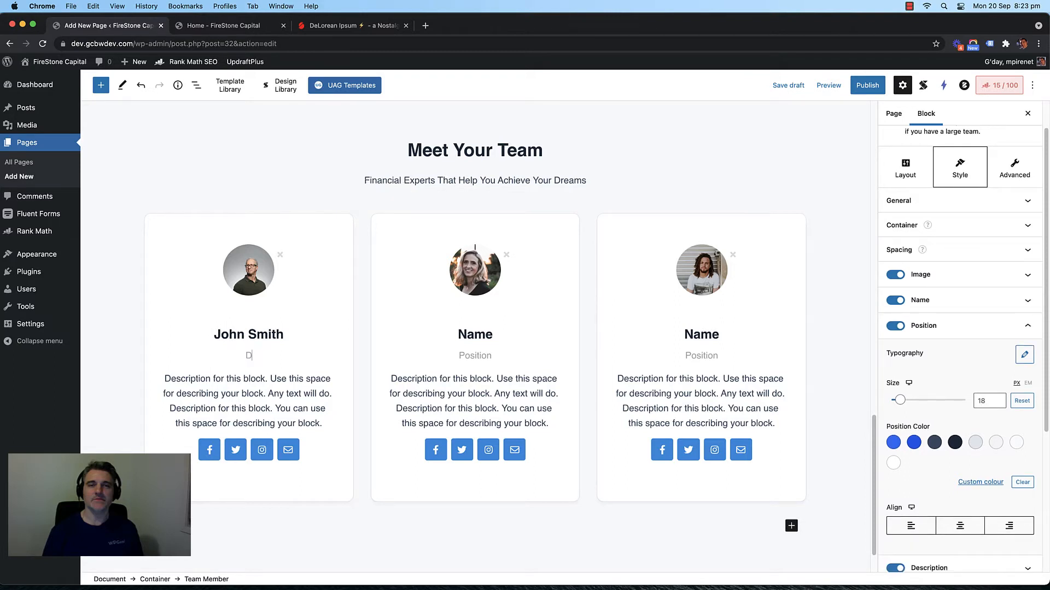
key("BackSpace")
type("rector I Financial Advisor")
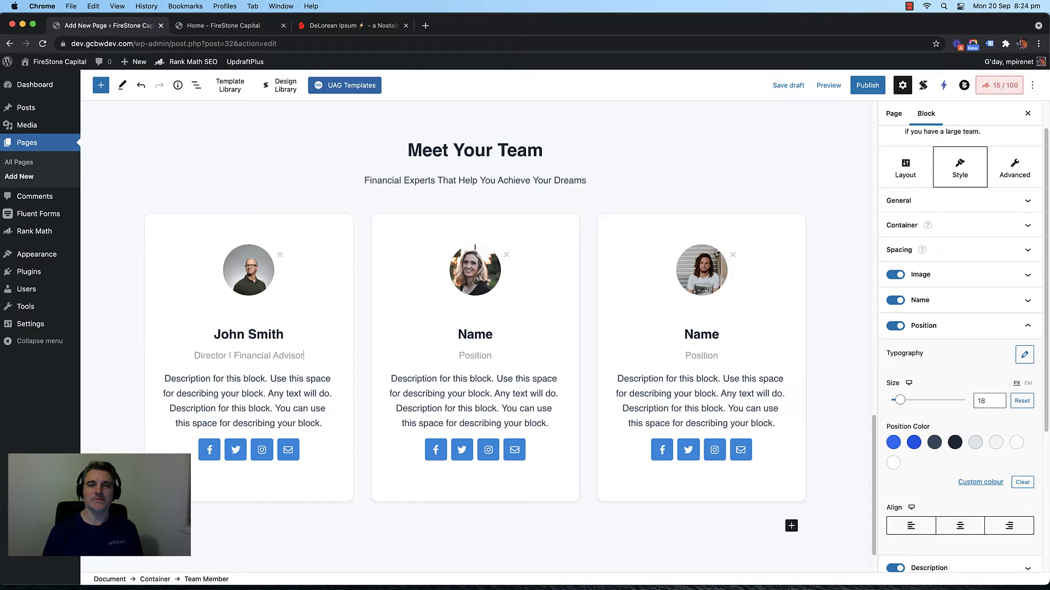
Step: Enter the second member's name and the title 'Manager | Financial Assistant'
double_click(474, 333)
type("Jane ")
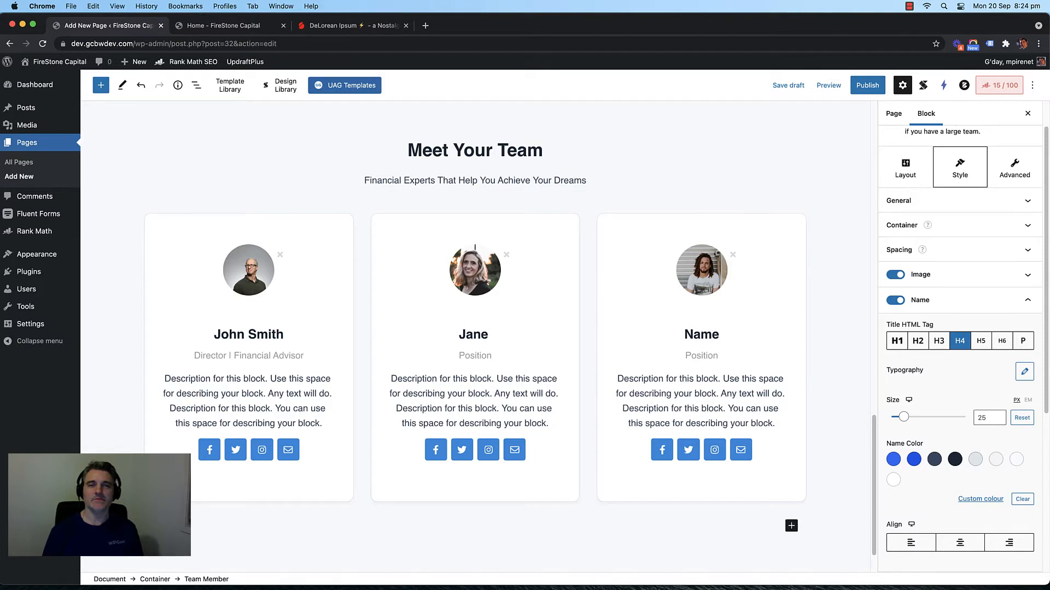
type("Smith")
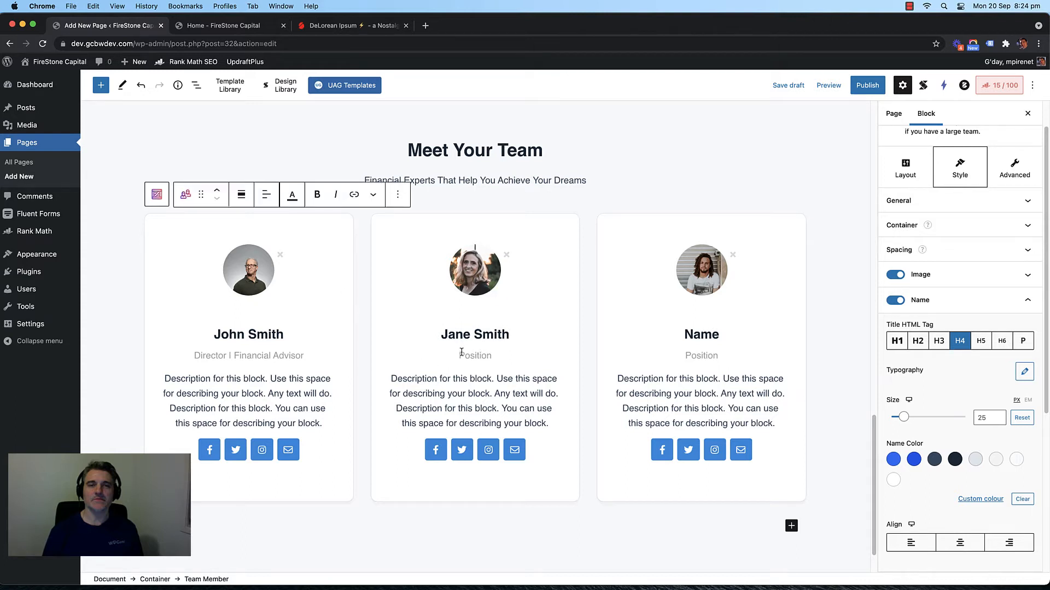
double_click(461, 352)
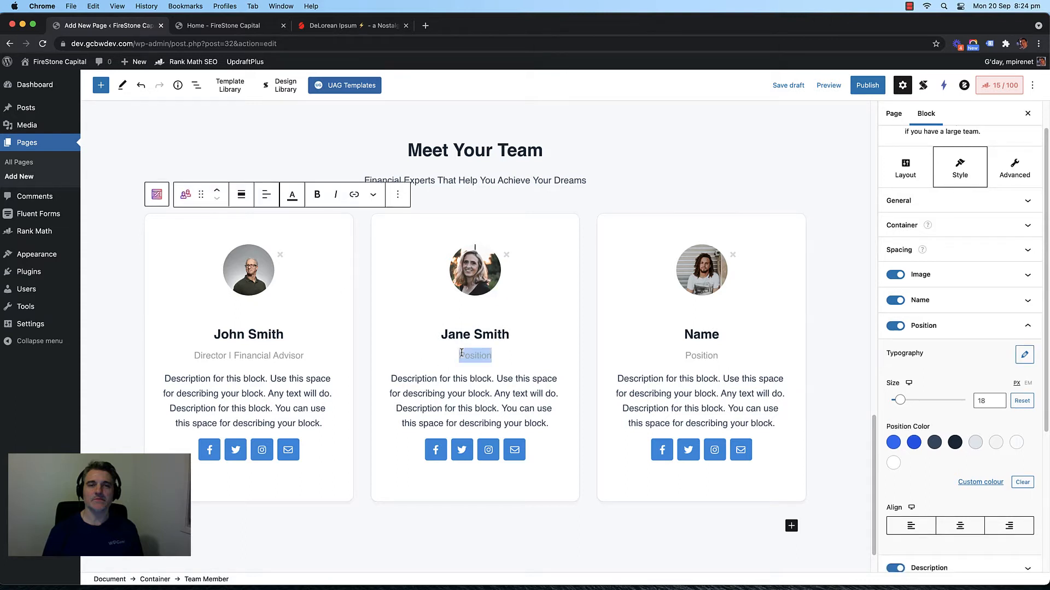
type("Man")
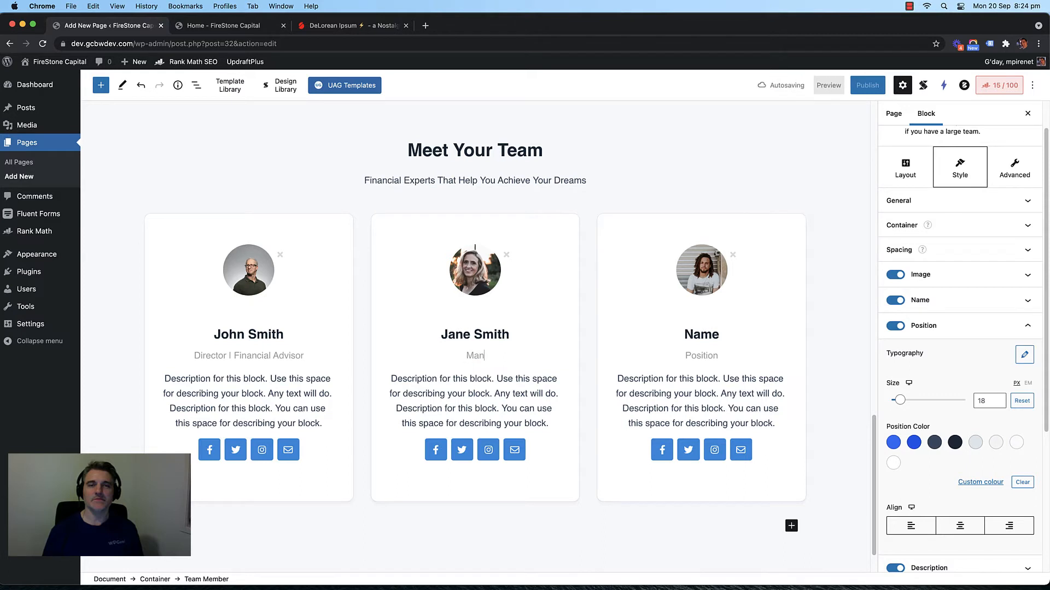
type("ager | ")
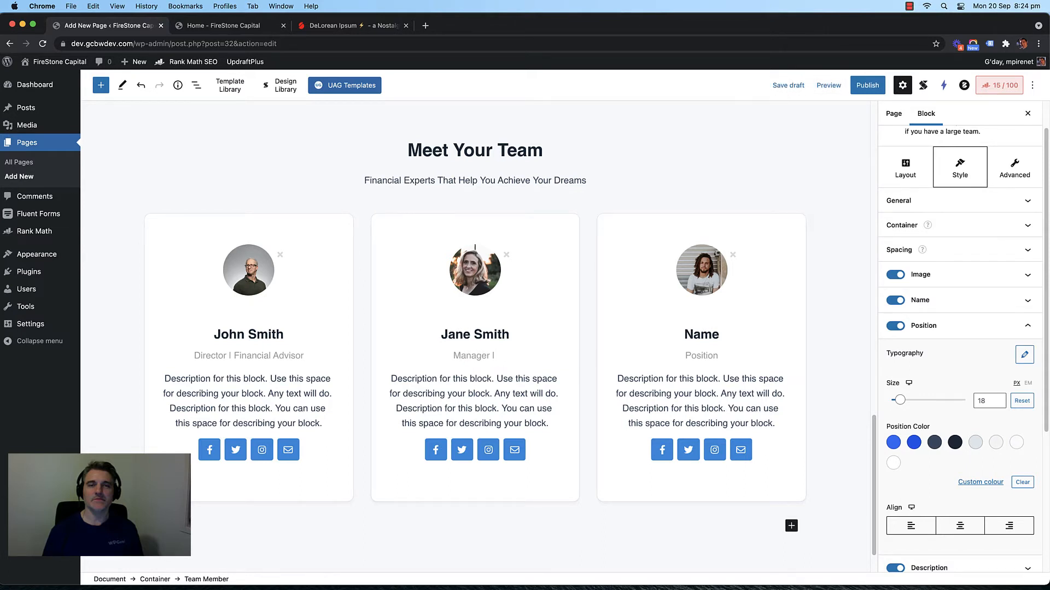
type("Financial Assit")
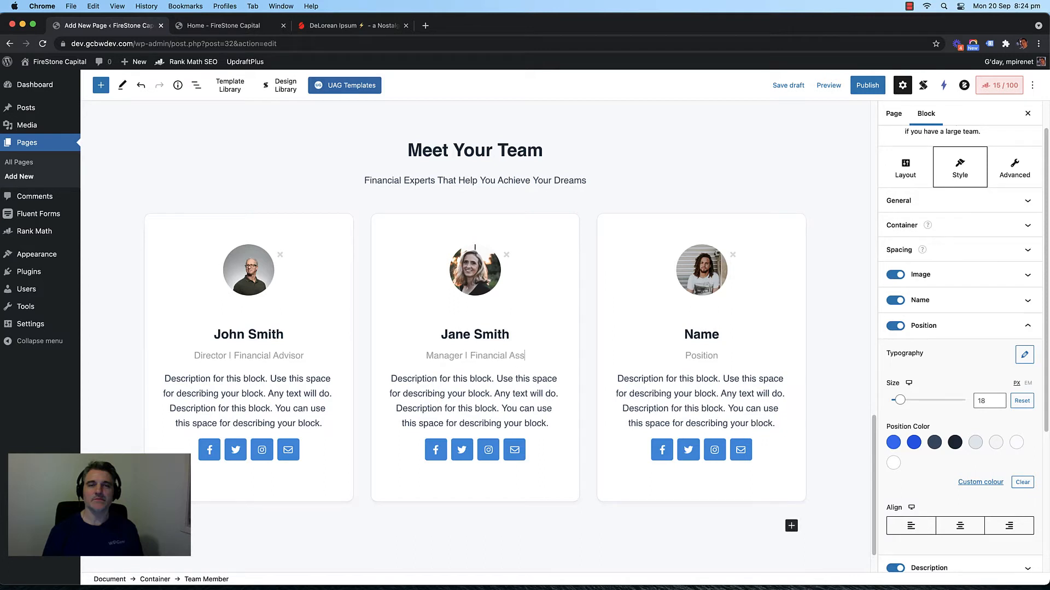
key("BackSpace")
type("stant")
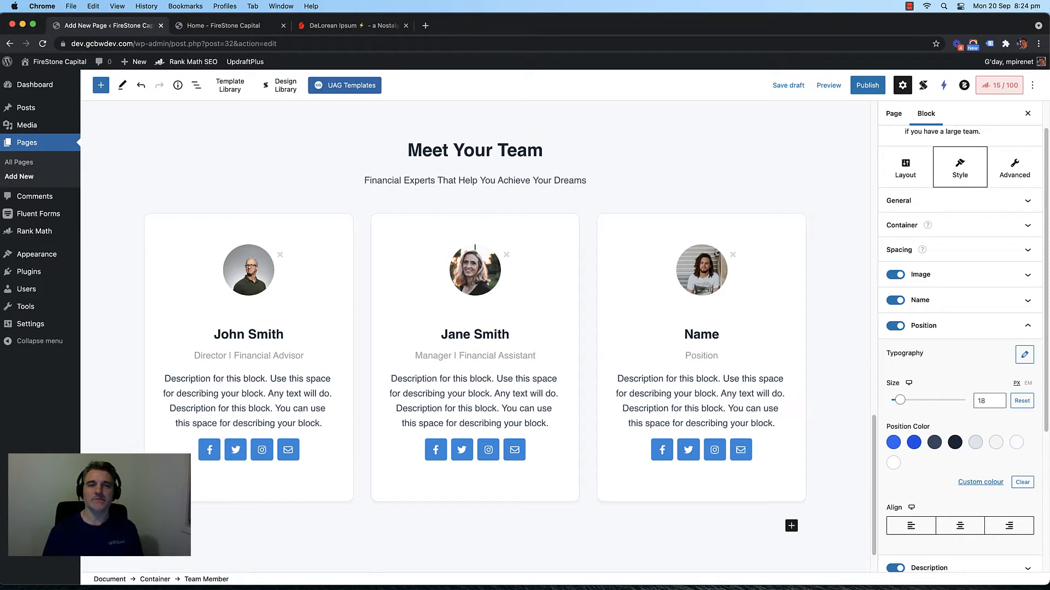
Step: Enter the third member's name and the title 'Financial Analyst'
double_click(705, 334)
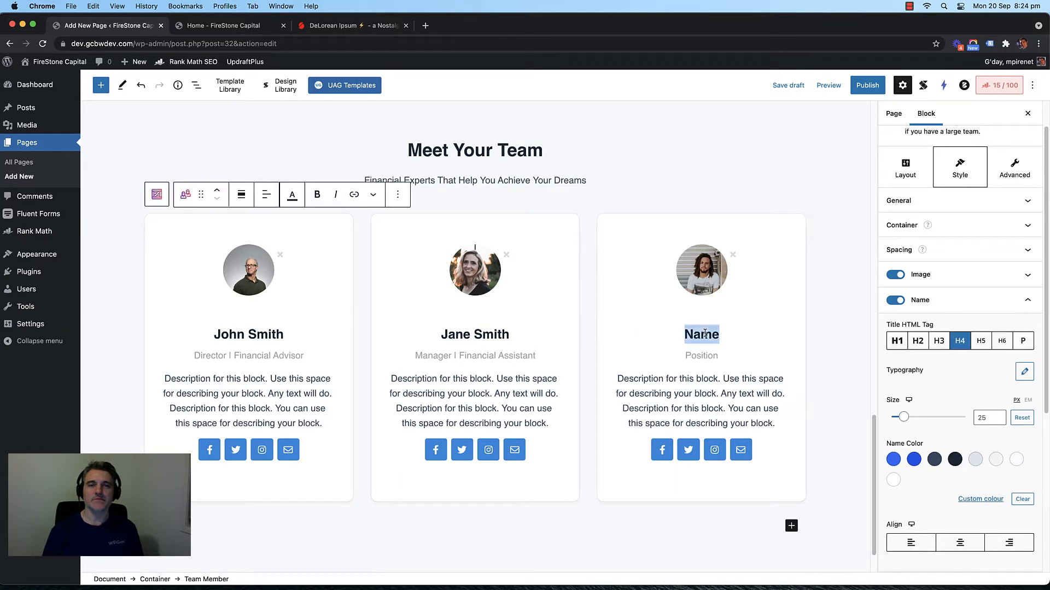
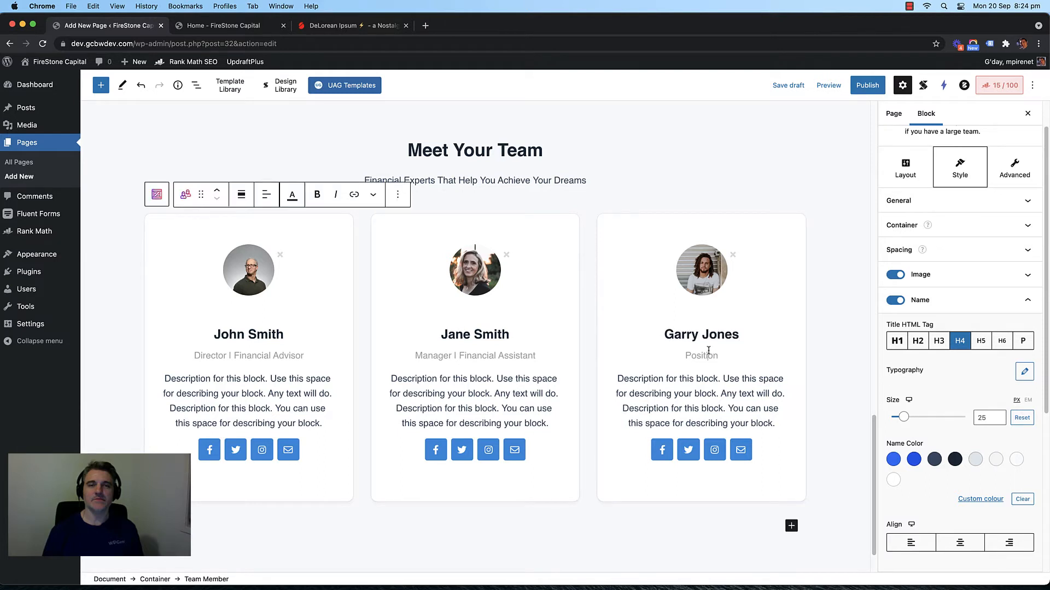
type("Fin")
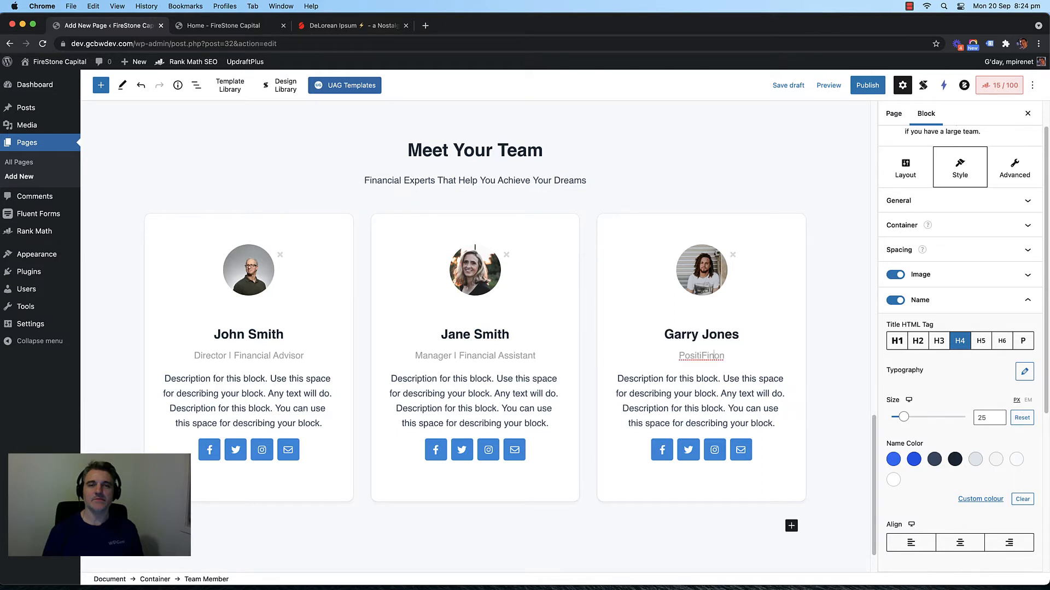
key("super+a")
type("Fina")
type("an")
type("cial Analy")
type("st")
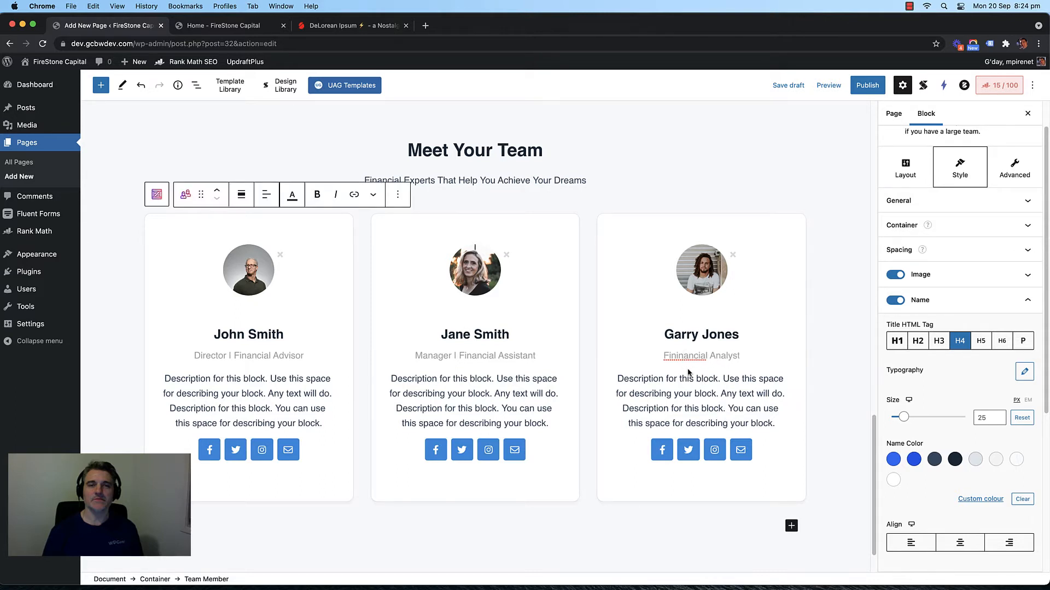
key("BackSpace")
key("BackSpace")
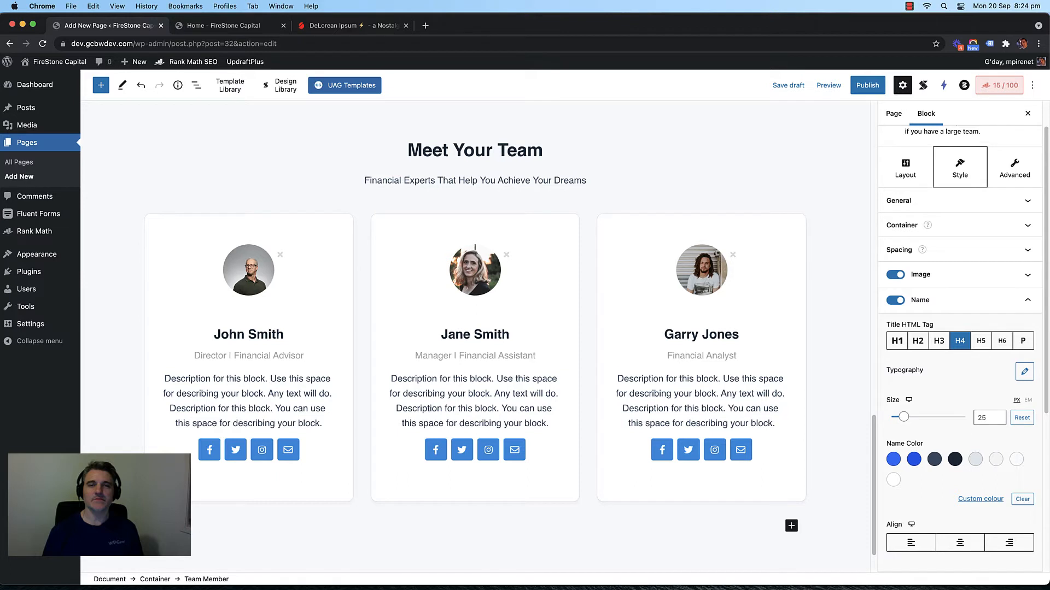
triple_click(730, 381)
double_click(504, 382)
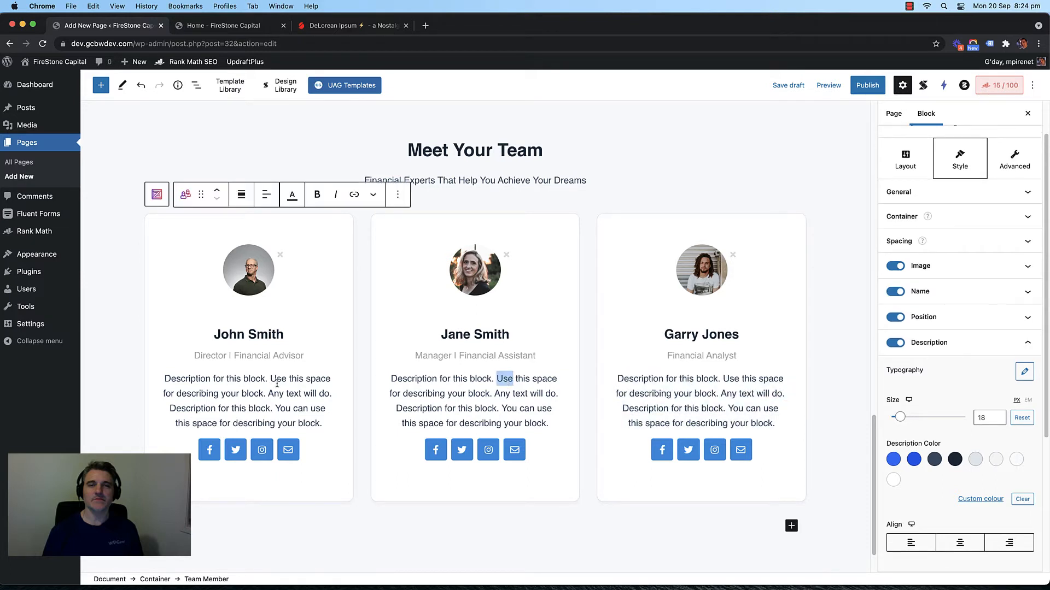
Step: Select the team container and inspect the links behind the cards' social buttons
left_click(277, 380)
left_click(360, 361)
scroll(359, 359, "down", 3)
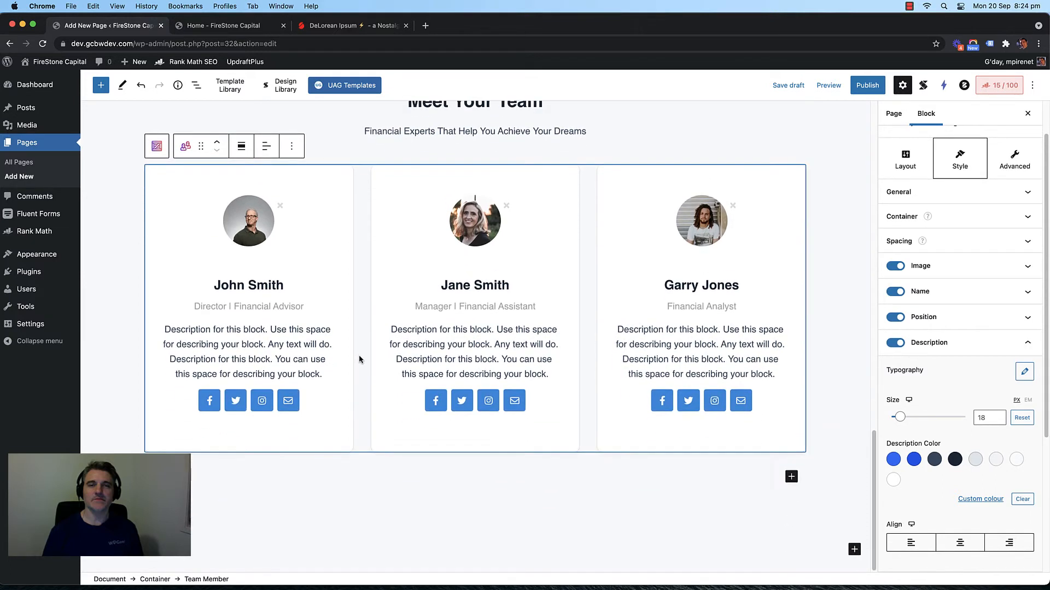
left_click(293, 404)
left_click(263, 403)
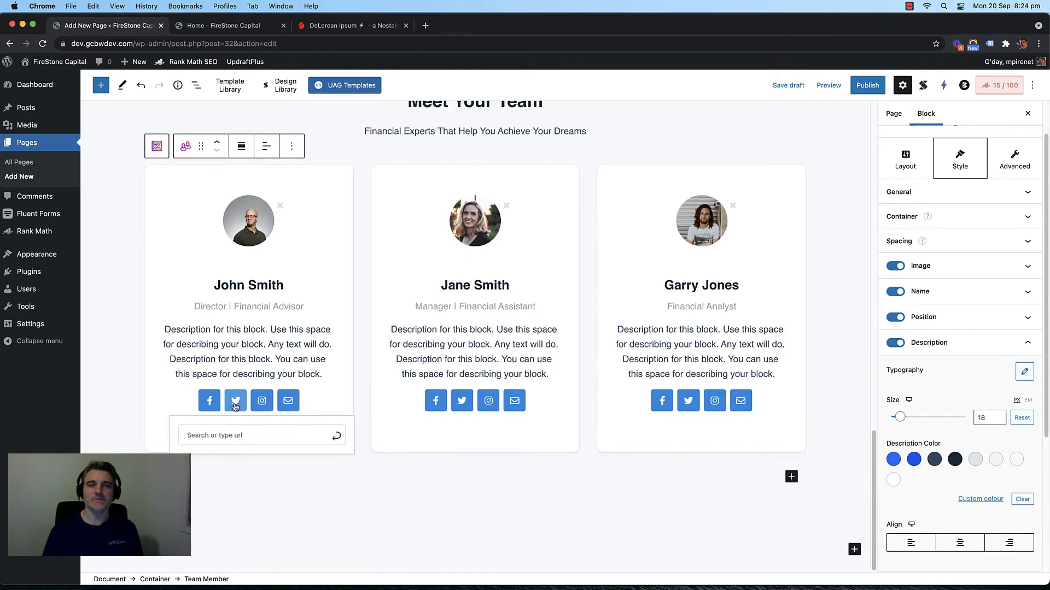
left_click(217, 403)
left_click(362, 309)
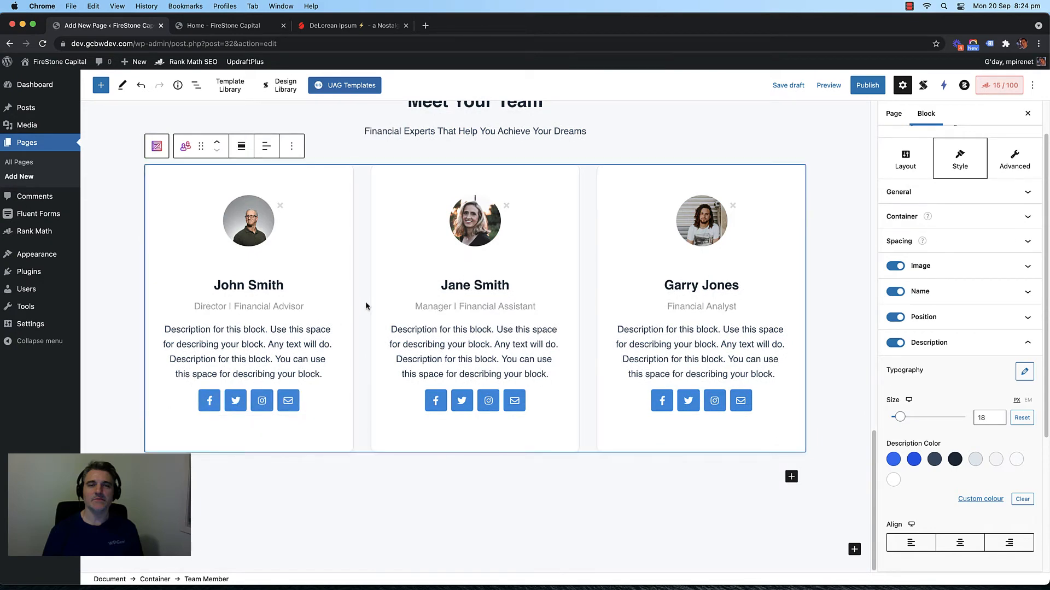
left_click(297, 396)
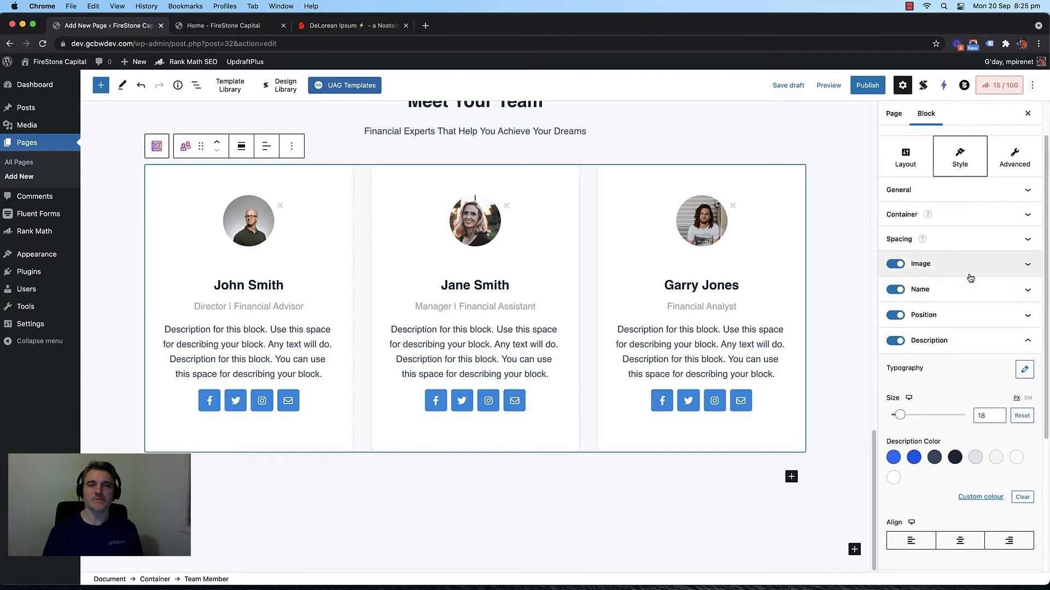
scroll(968, 284, "down", 4)
Step: Turn off the Facebook, Twitter and Instagram buttons and turn on LinkedIn
left_click(974, 381)
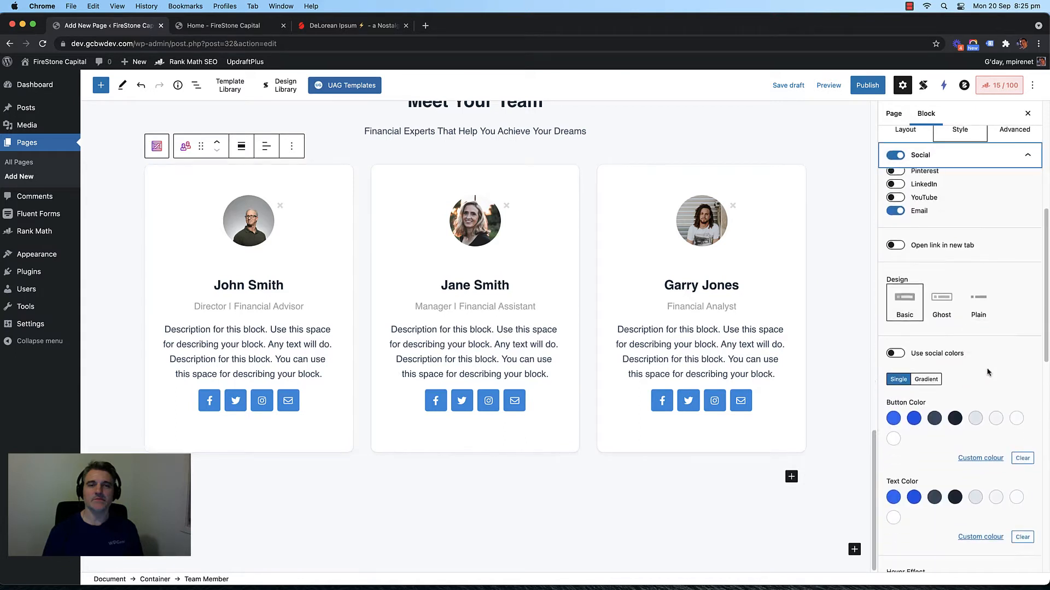
scroll(967, 310, "up", 3)
scroll(932, 393, "down", 2)
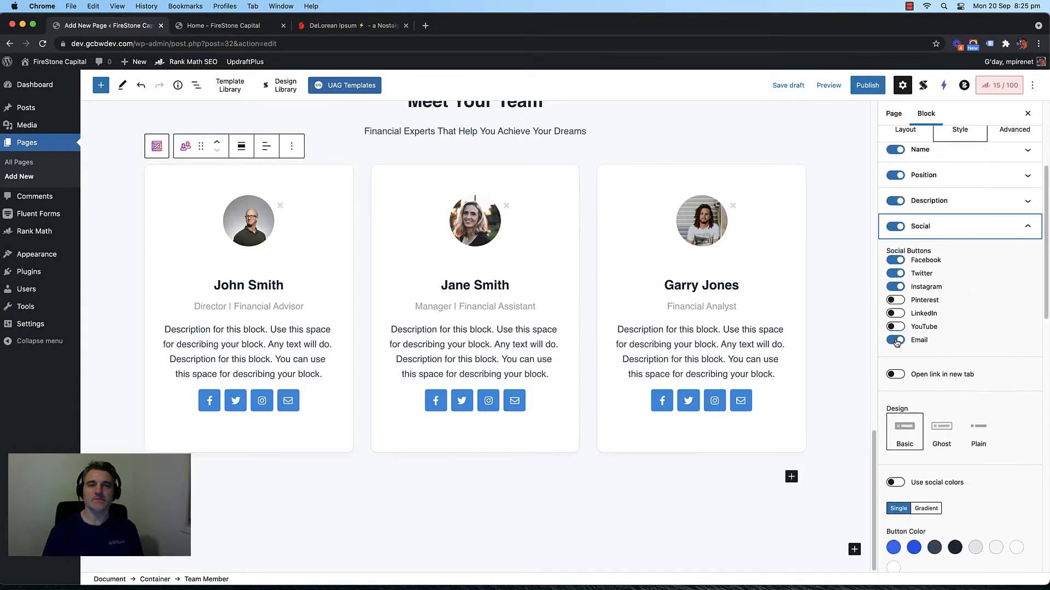
left_click(896, 261)
left_click(897, 261)
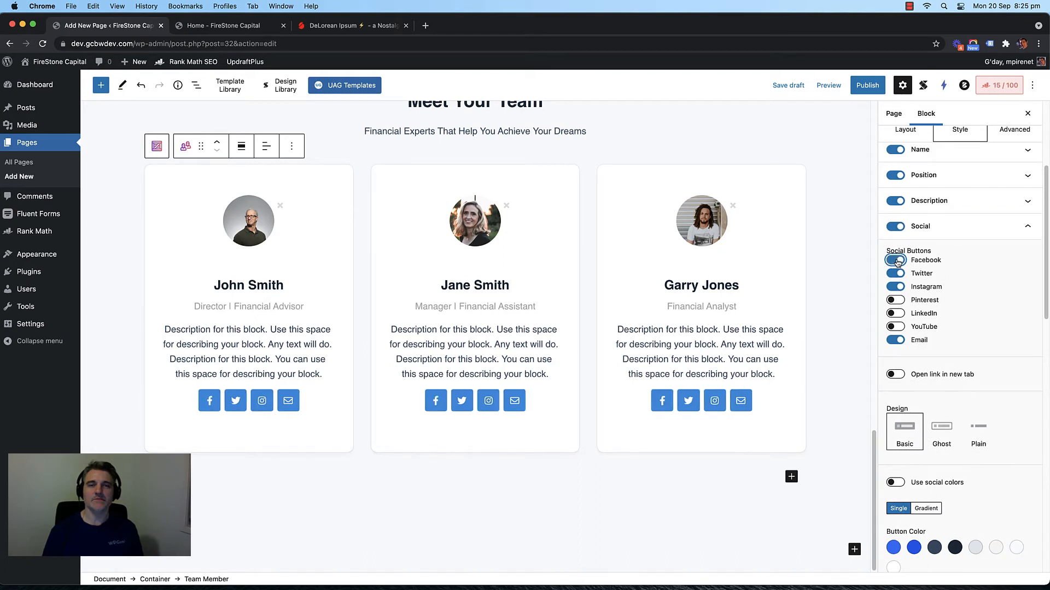
left_click(895, 273)
left_click(895, 289)
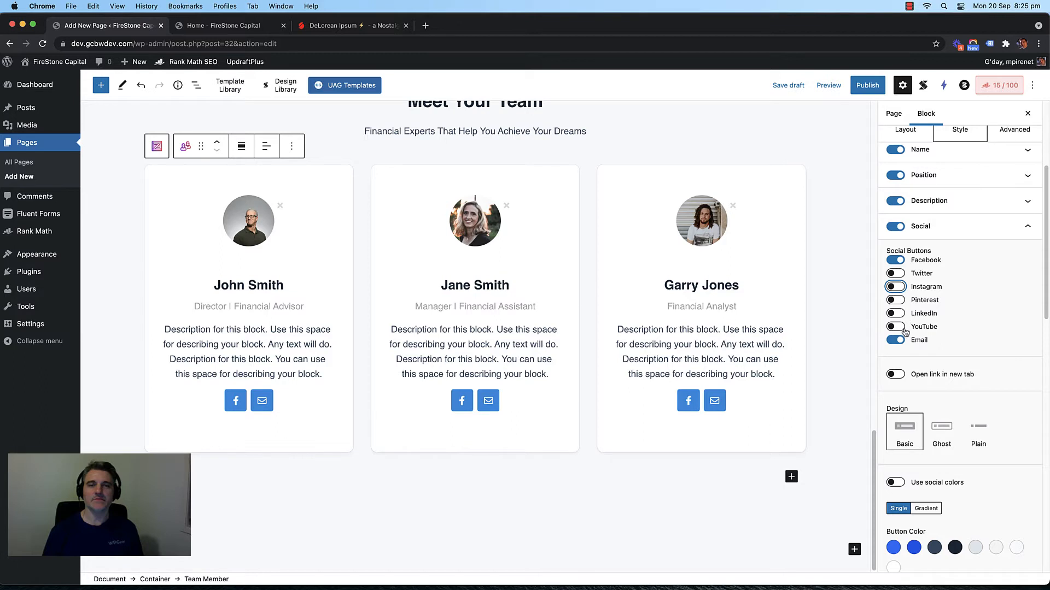
left_click(895, 314)
left_click(895, 260)
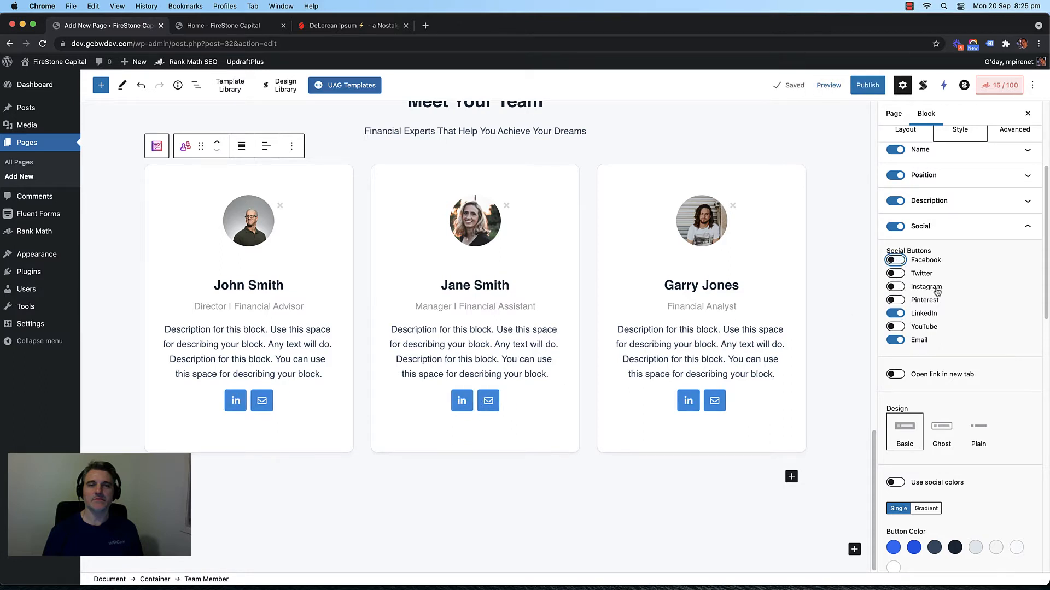
Step: Keep the Email button enabled alongside LinkedIn on every card
left_click(897, 340)
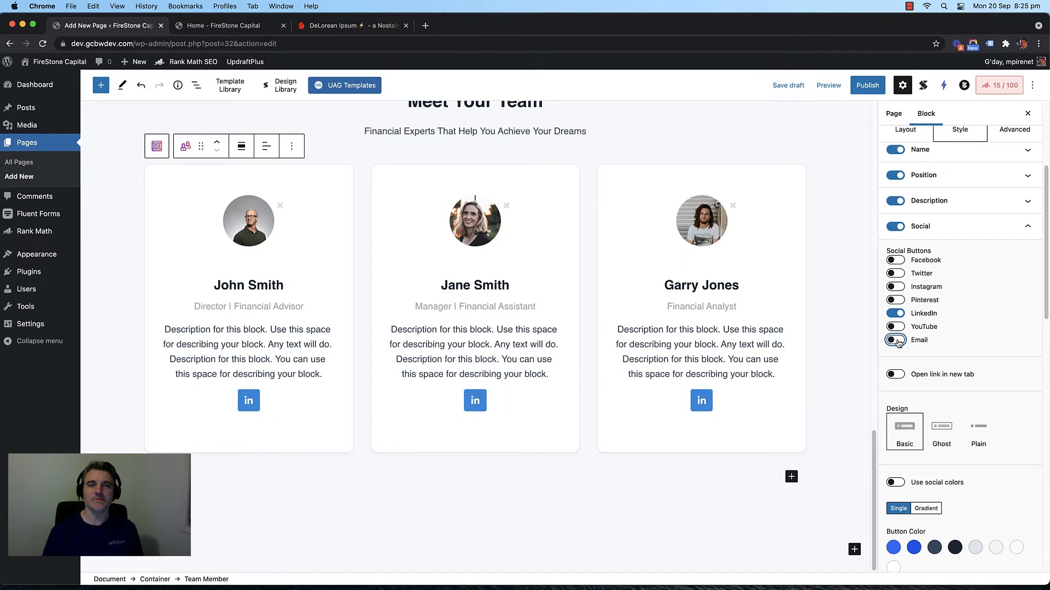
left_click(897, 340)
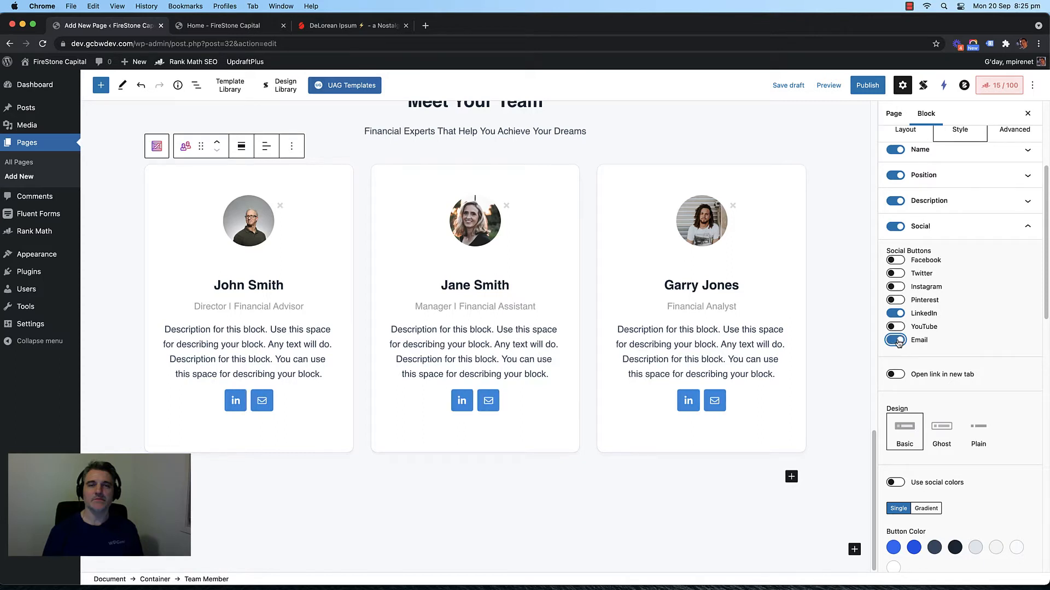
scroll(830, 326, "up", 1)
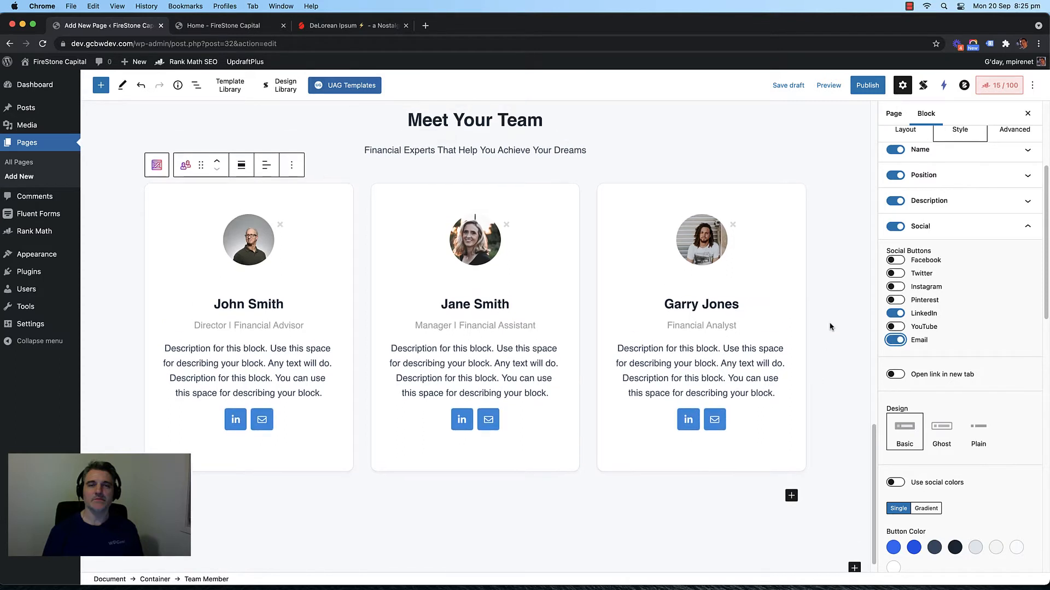
scroll(830, 327, "down", 1)
scroll(825, 284, "up", 1)
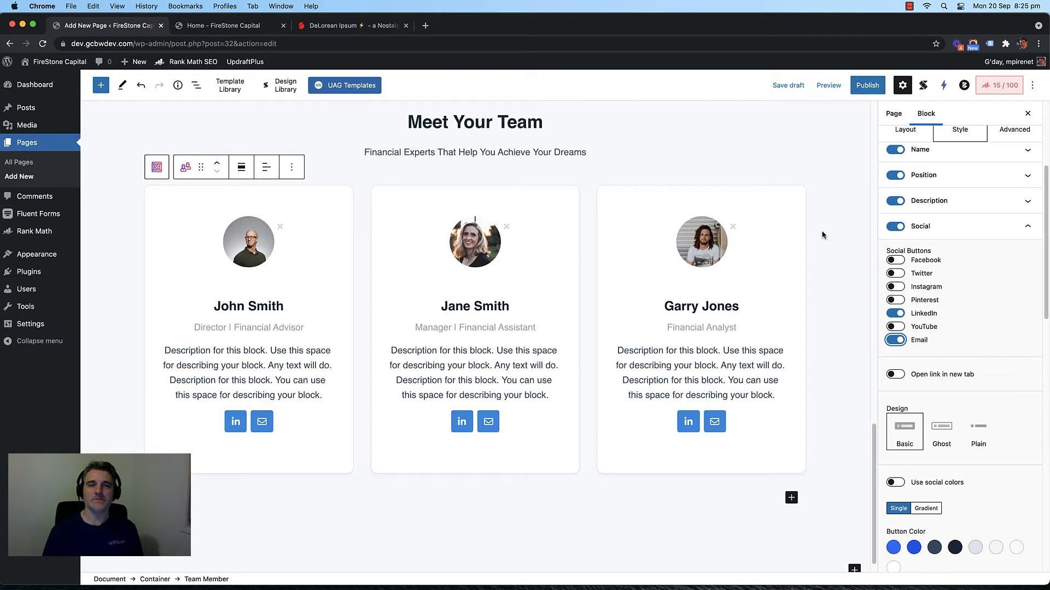
scroll(823, 236, "down", 1)
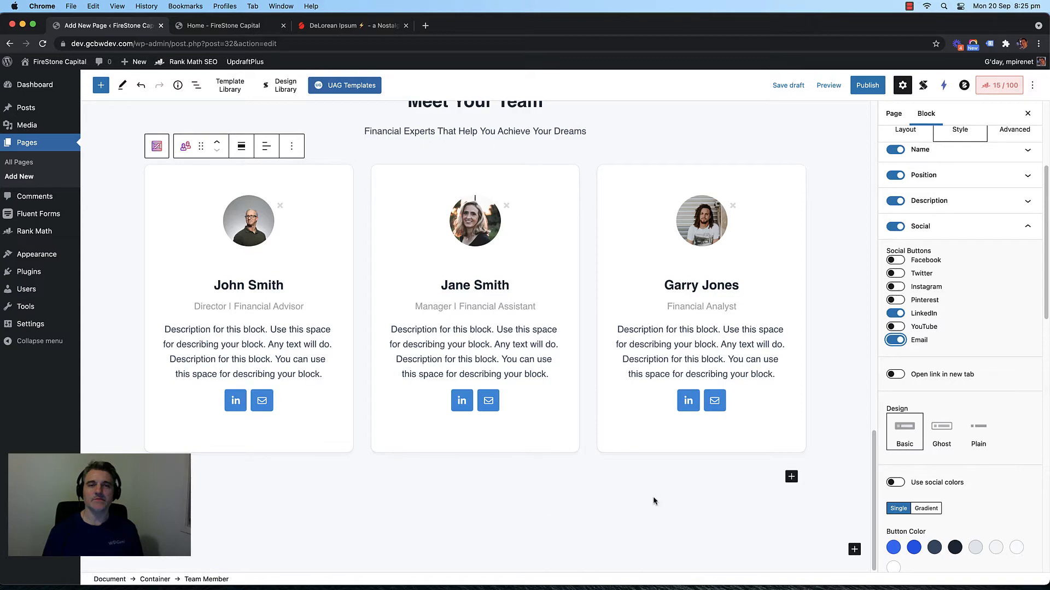
scroll(827, 376, "up", 10)
scroll(829, 377, "down", 10)
Step: Insert the reusable Call to Action Section below the team member cards
left_click(855, 550)
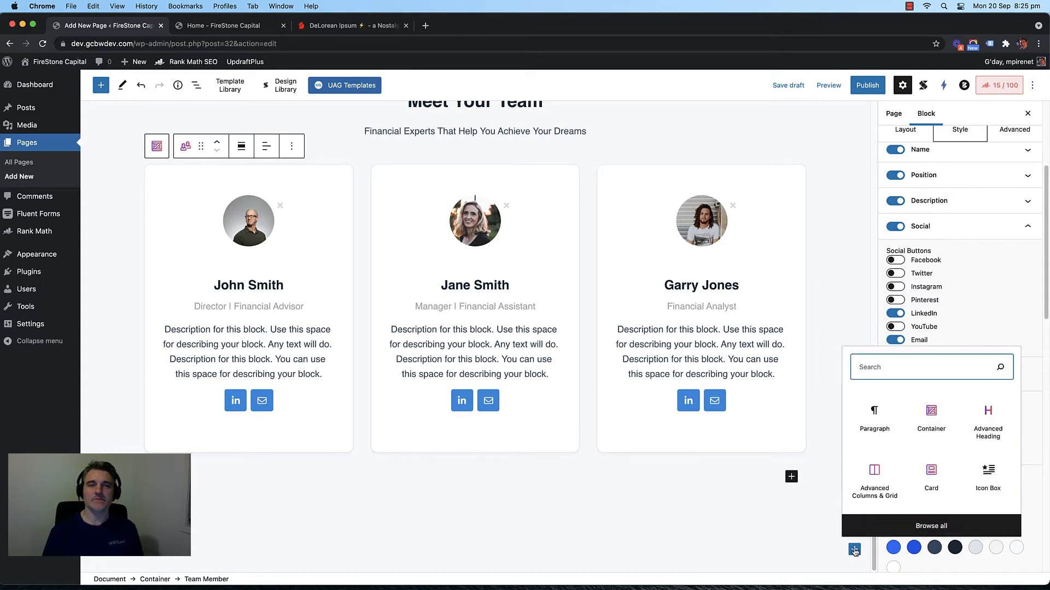
left_click(736, 527)
left_click(855, 549)
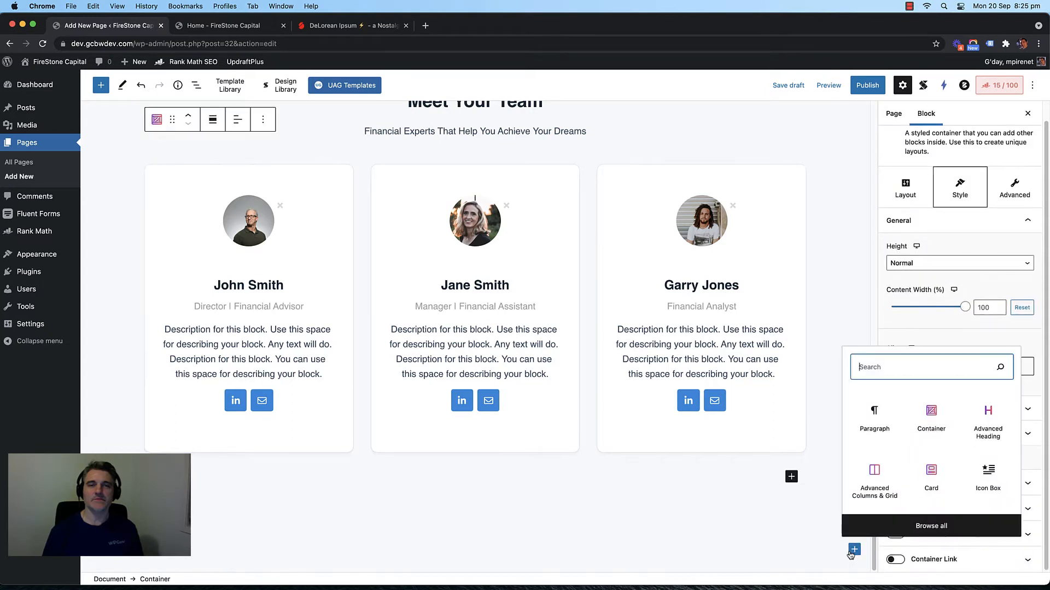
left_click(897, 527)
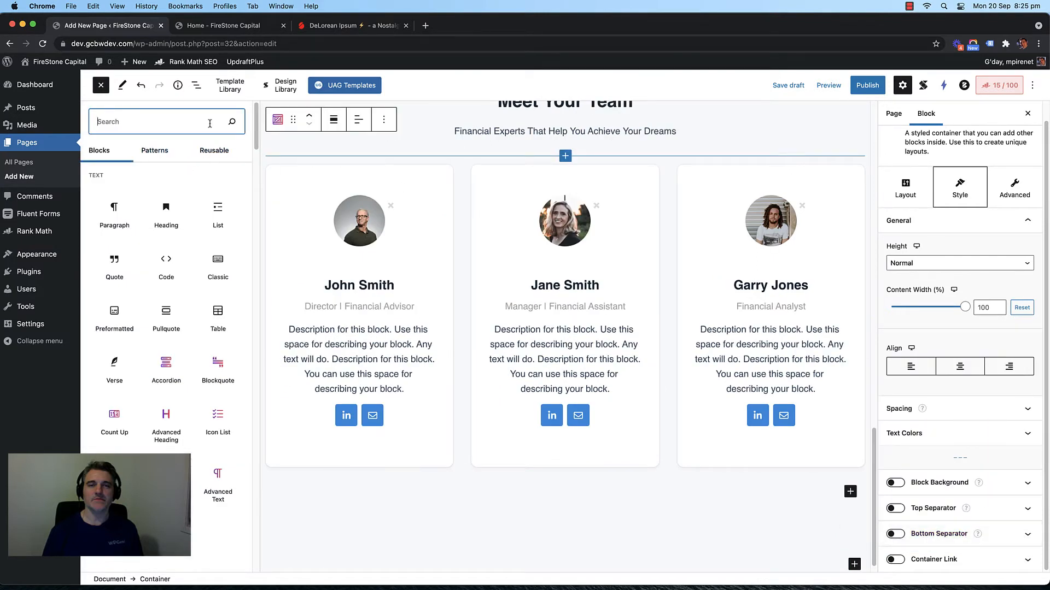
left_click(224, 150)
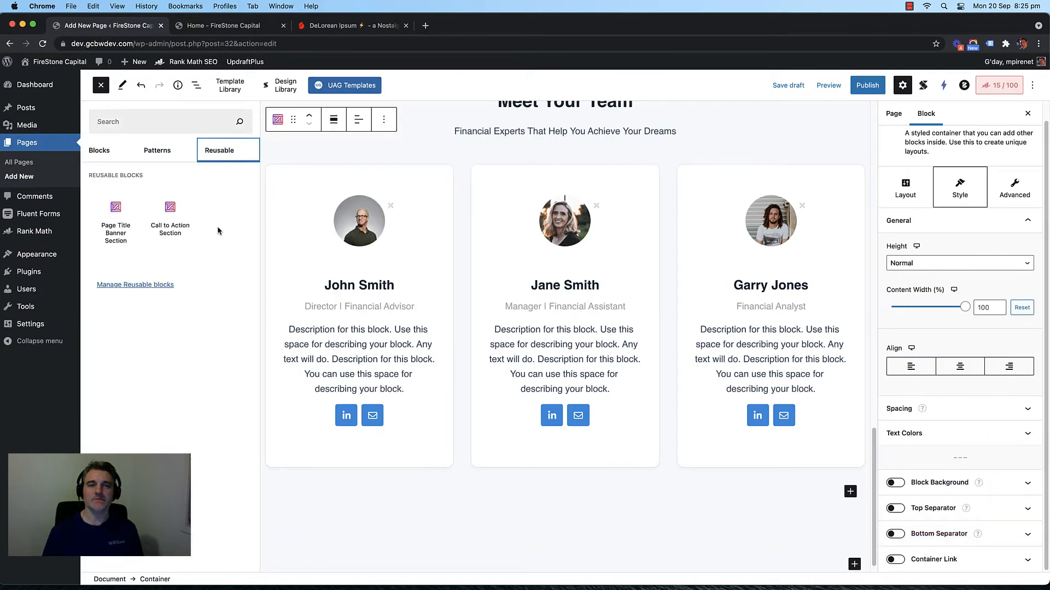
mouse_move(164, 230)
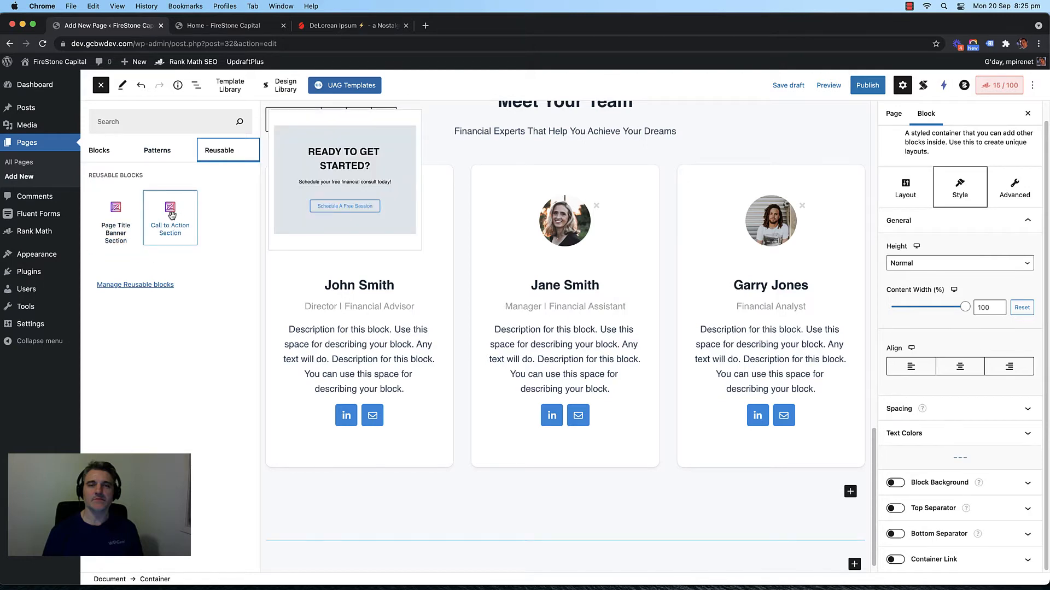
left_click(171, 212)
Step: Remove the accidentally inserted second Call to Action Section, keeping one below the team
scroll(454, 362, "down", 5)
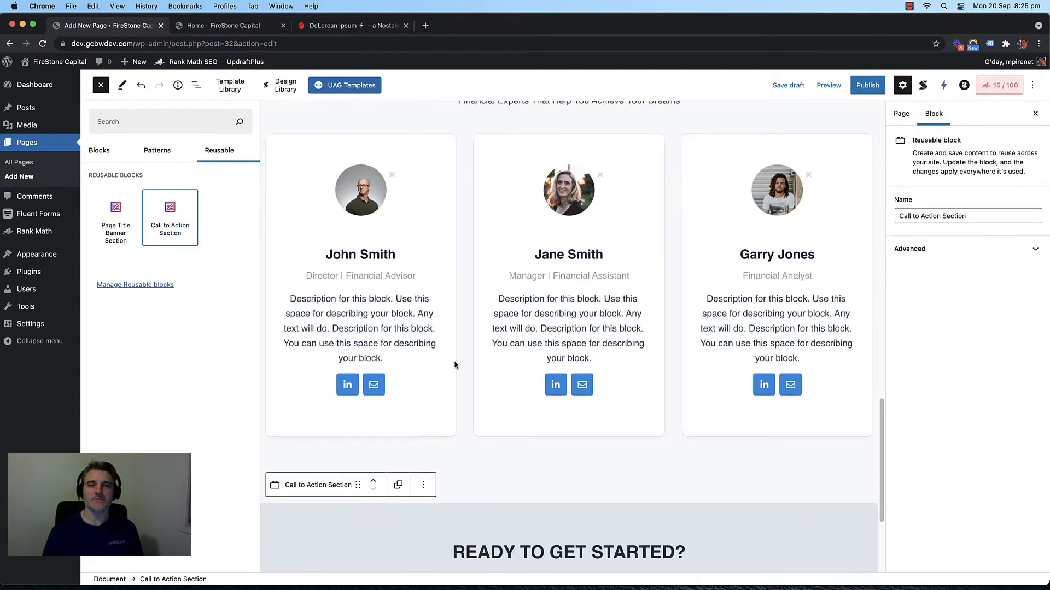
left_click(516, 376)
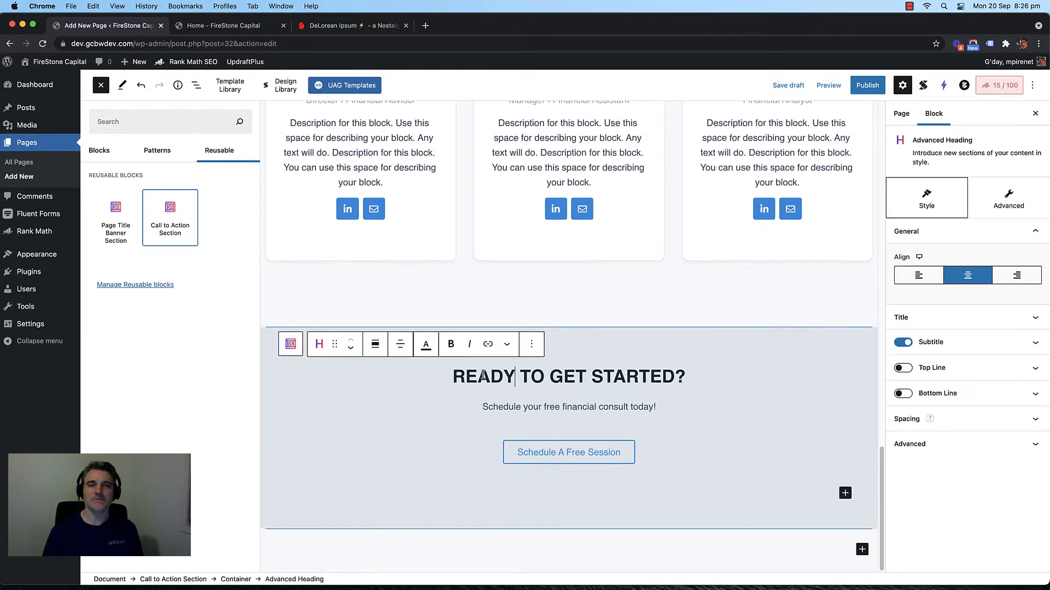
scroll(585, 372, "up", 1)
scroll(565, 378, "down", 1)
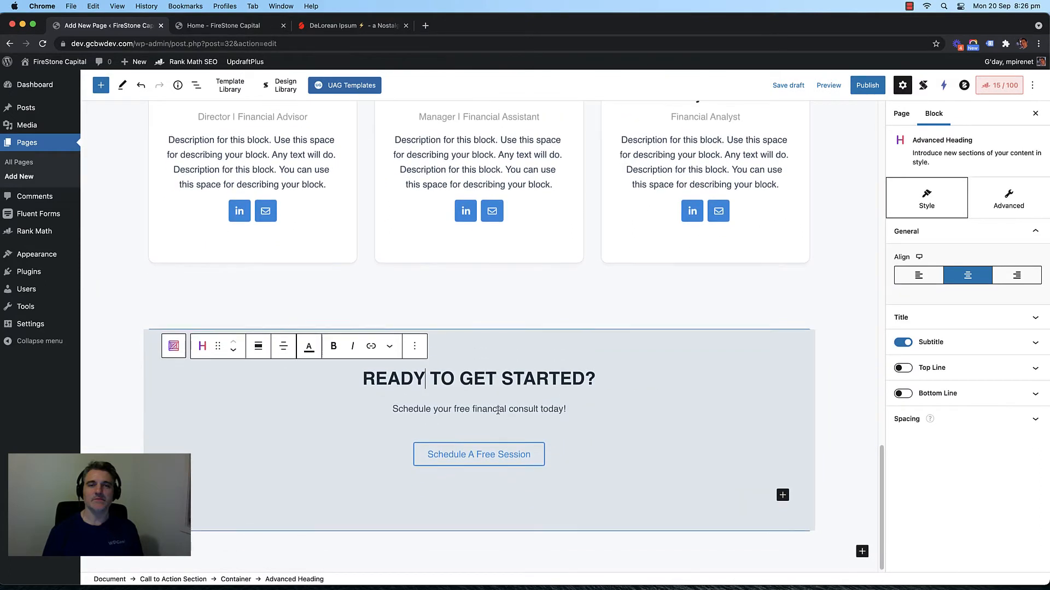
scroll(498, 410, "up", 1)
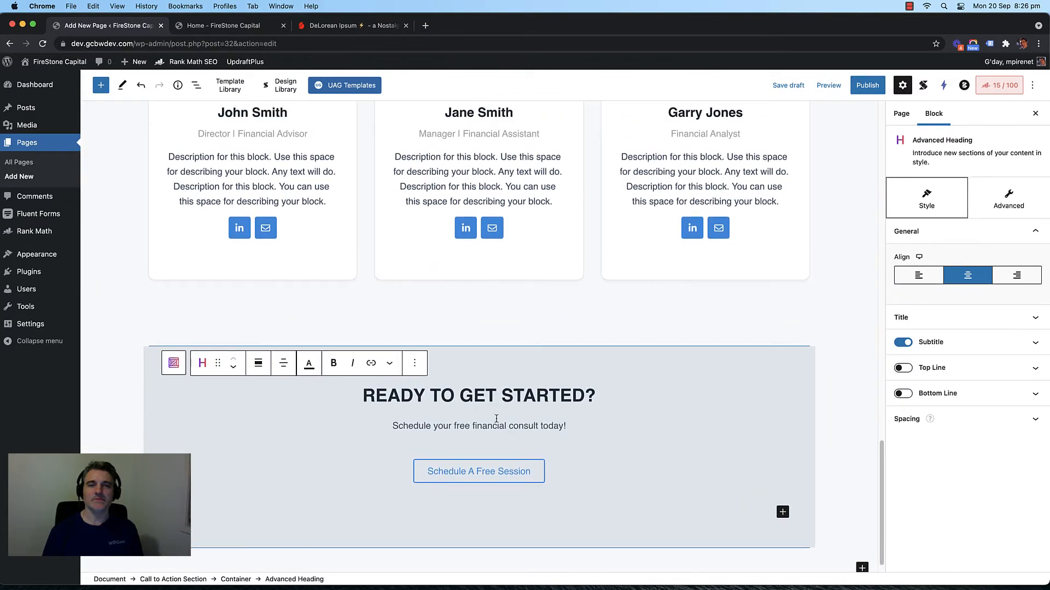
left_click(862, 568)
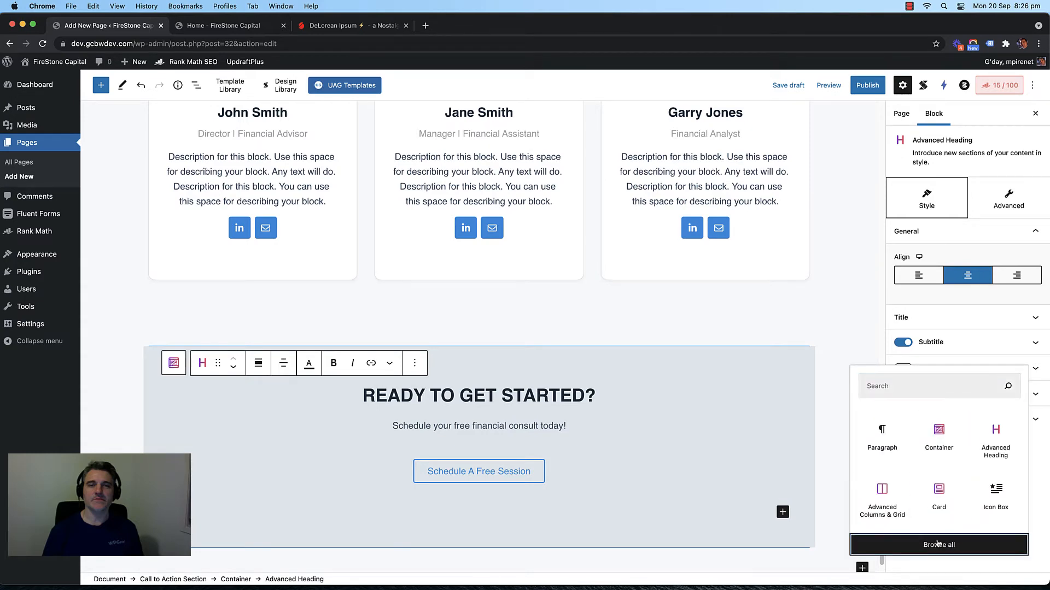
left_click(937, 545)
left_click(219, 150)
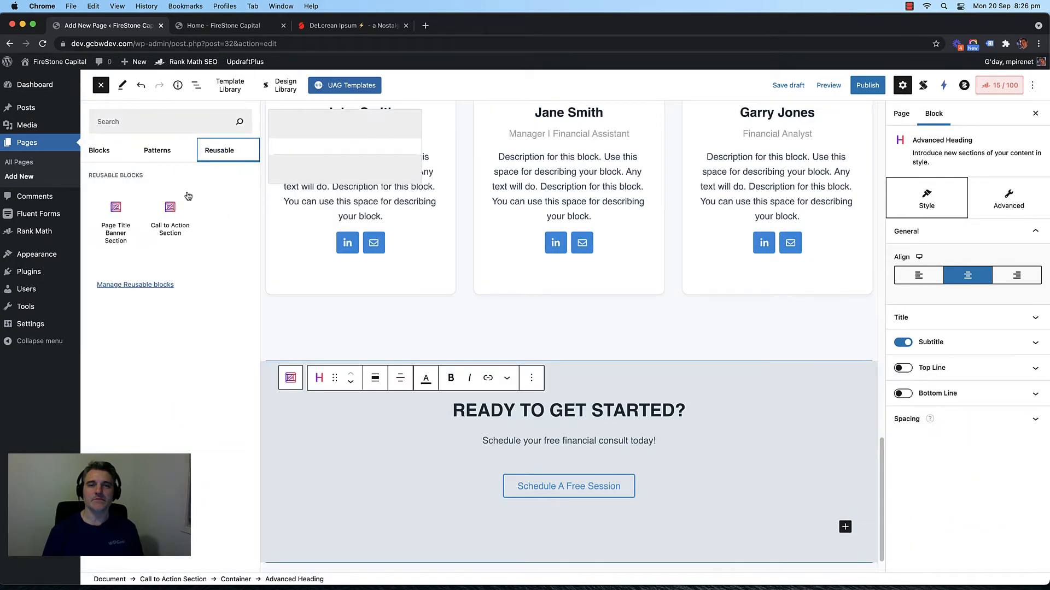
left_click(166, 212)
scroll(344, 376, "down", 4)
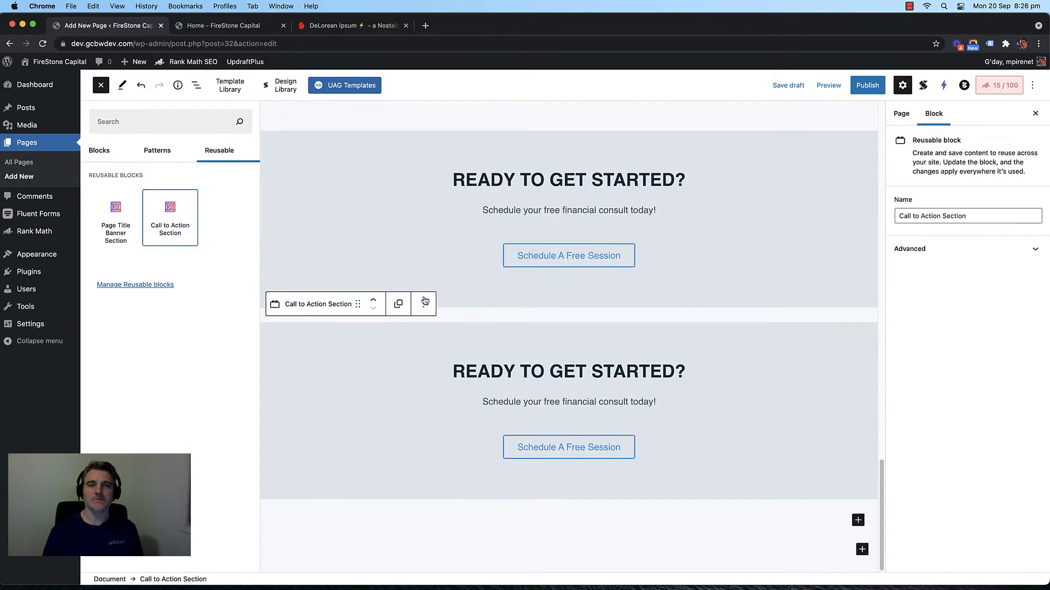
left_click(424, 304)
left_click(306, 304)
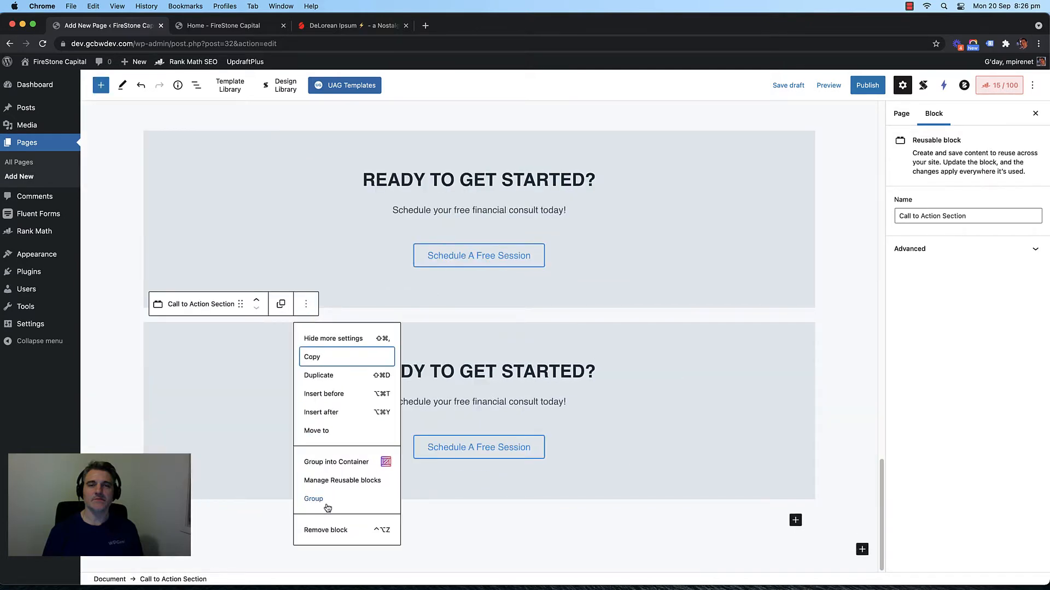
left_click(325, 531)
left_click(411, 380)
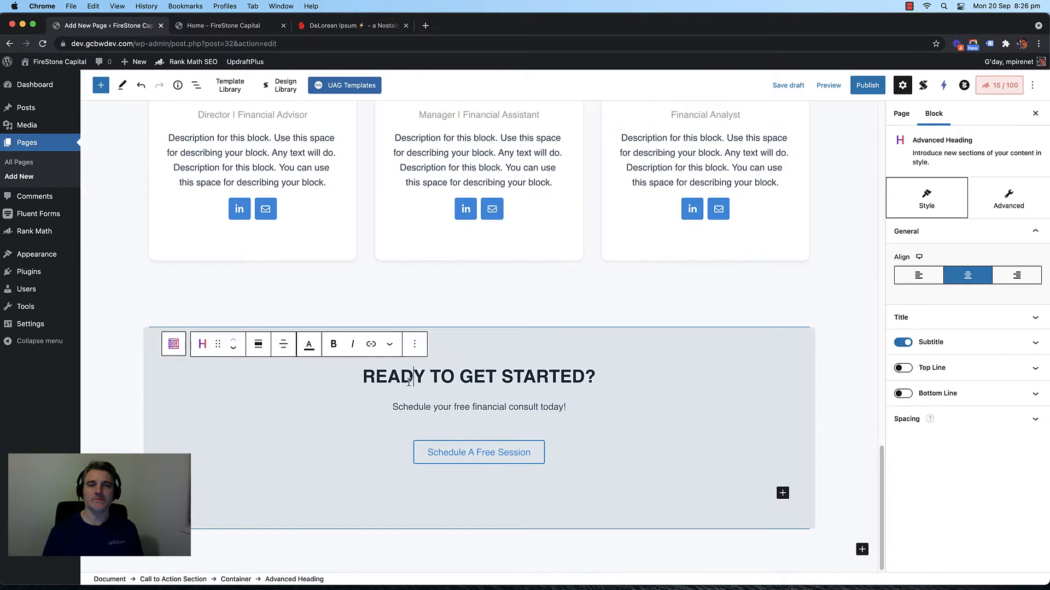
Step: Replace the READY TO GET STARTED? heading with 'Ready to Build Your Wealth' and start publishing
triple_click(405, 380)
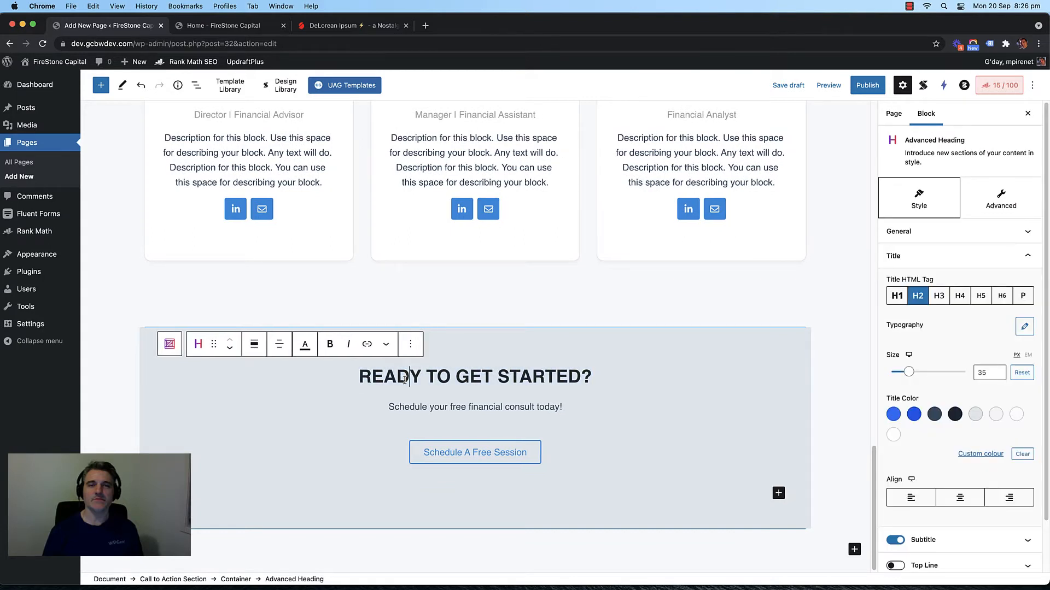
triple_click(405, 379)
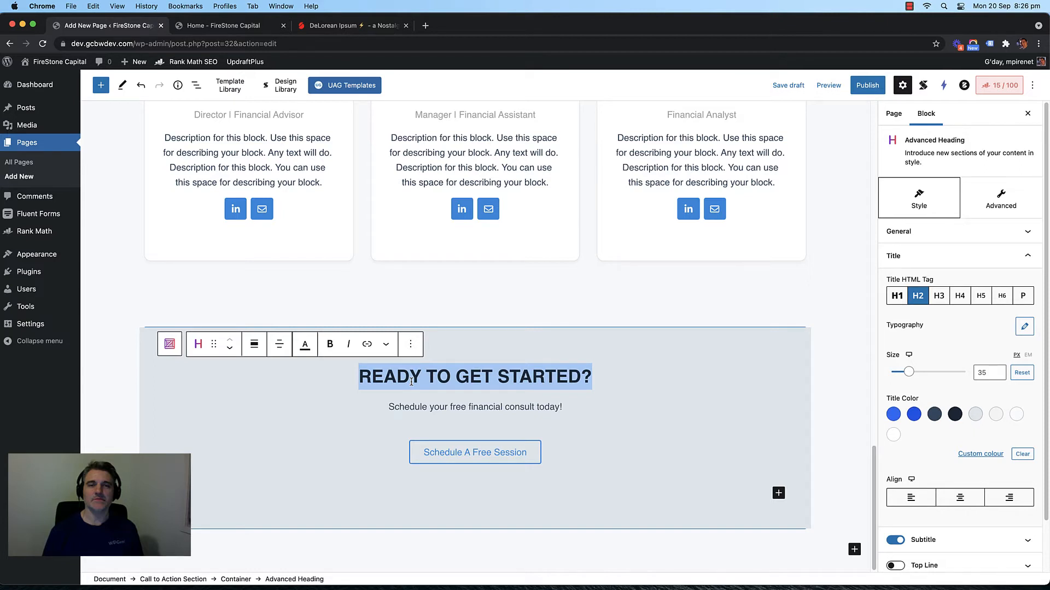
type("Ready to ")
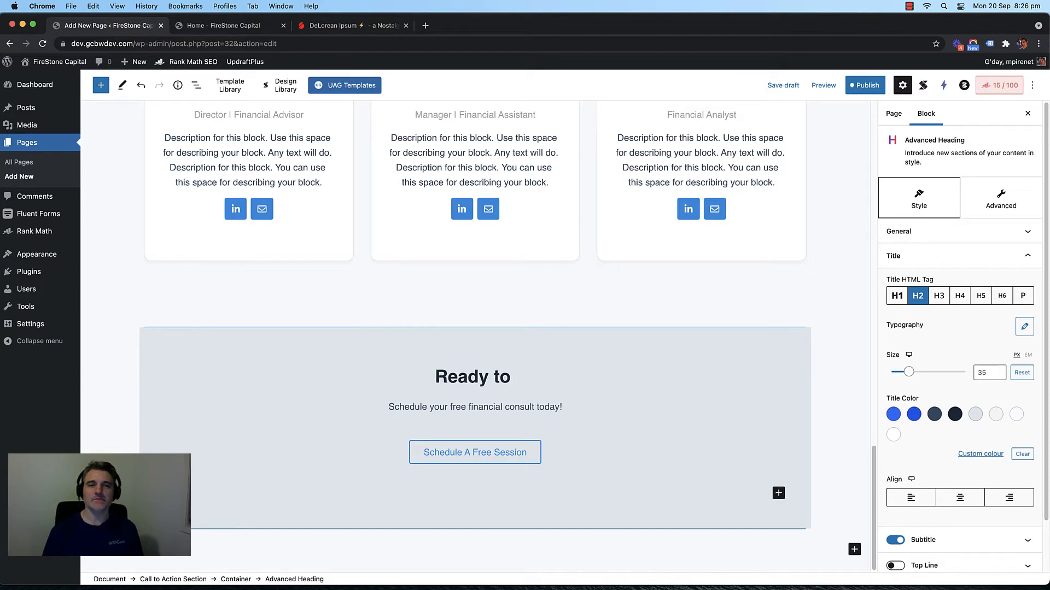
type("Build Yo")
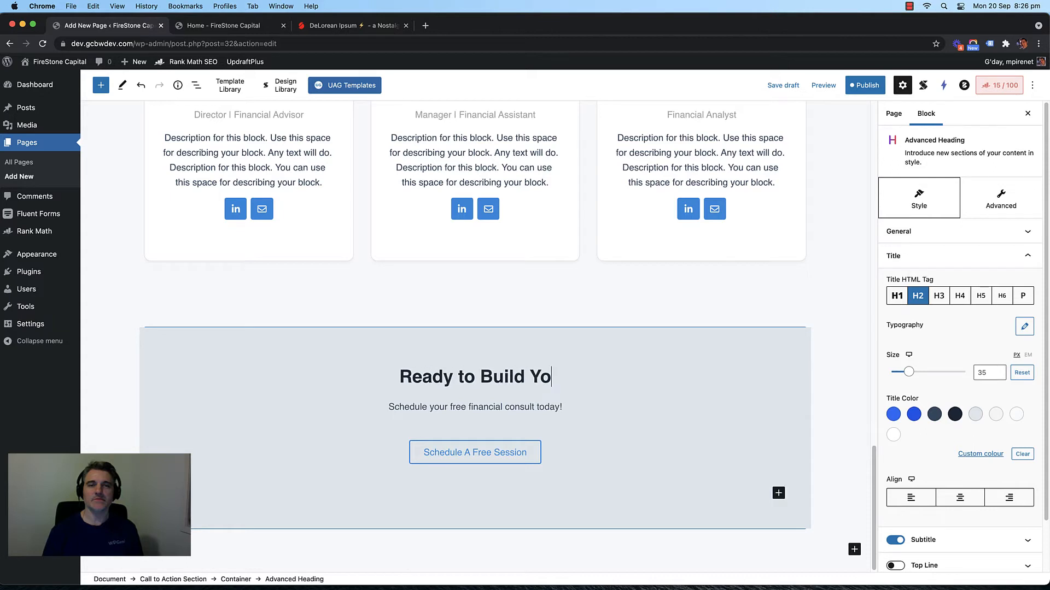
type("ur Wealth")
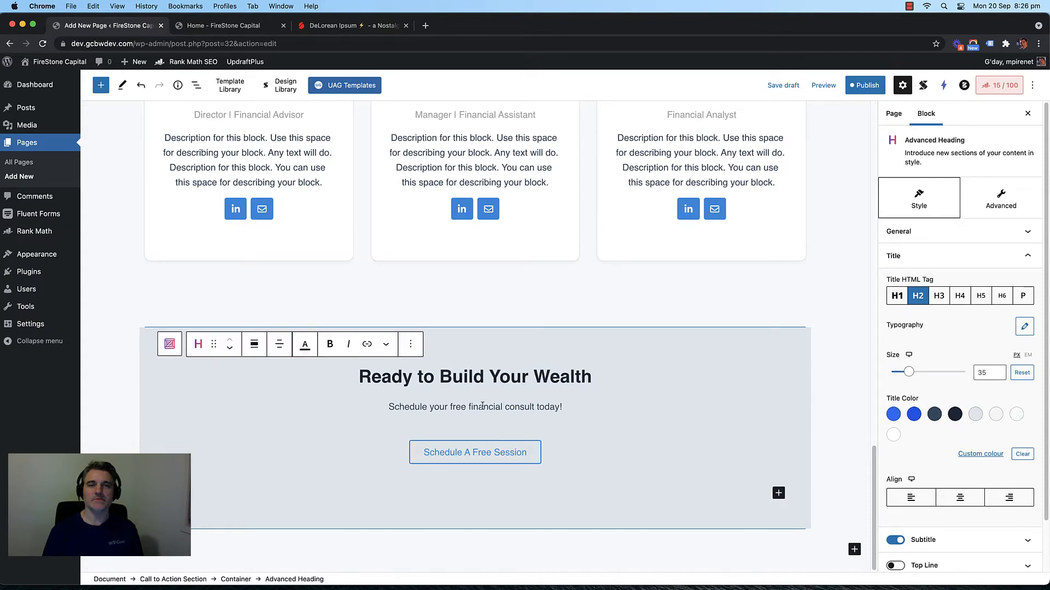
left_click(863, 85)
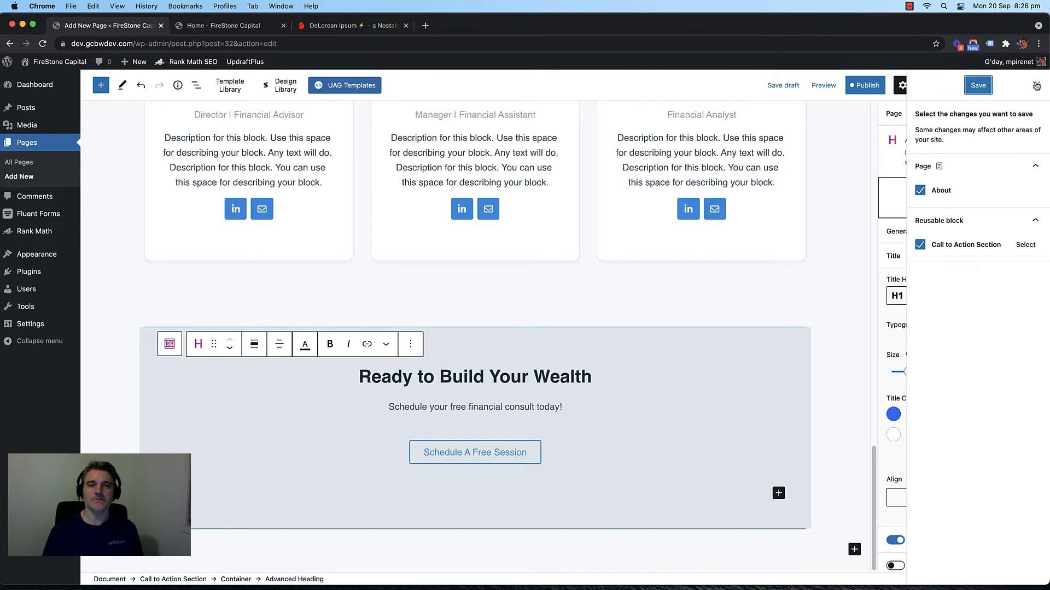
Step: Look through the editor Preferences' Appearance, Blocks and Panels sections, then close them
left_click(978, 86)
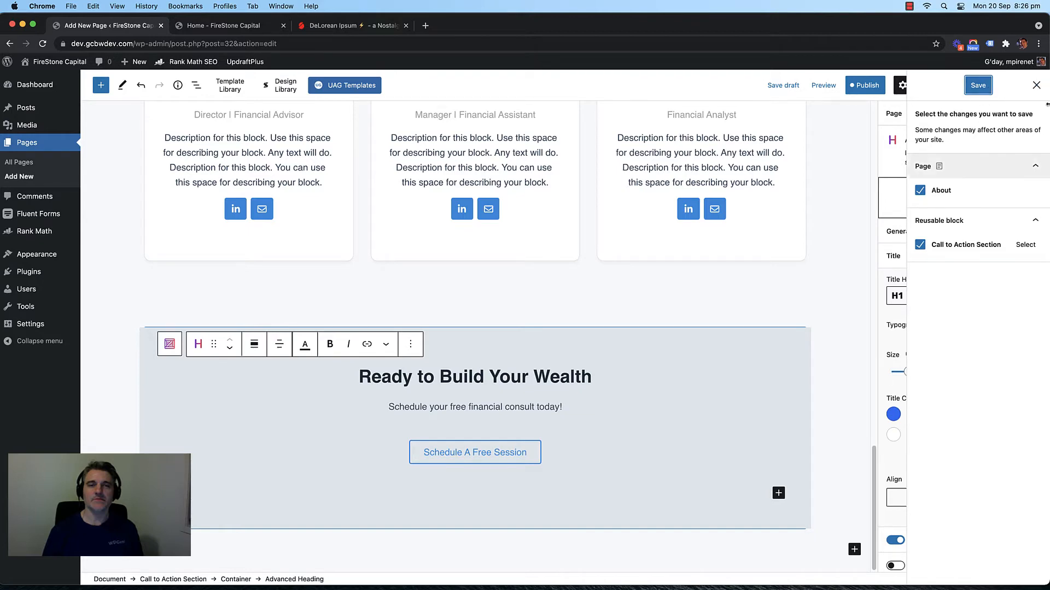
left_click(1033, 85)
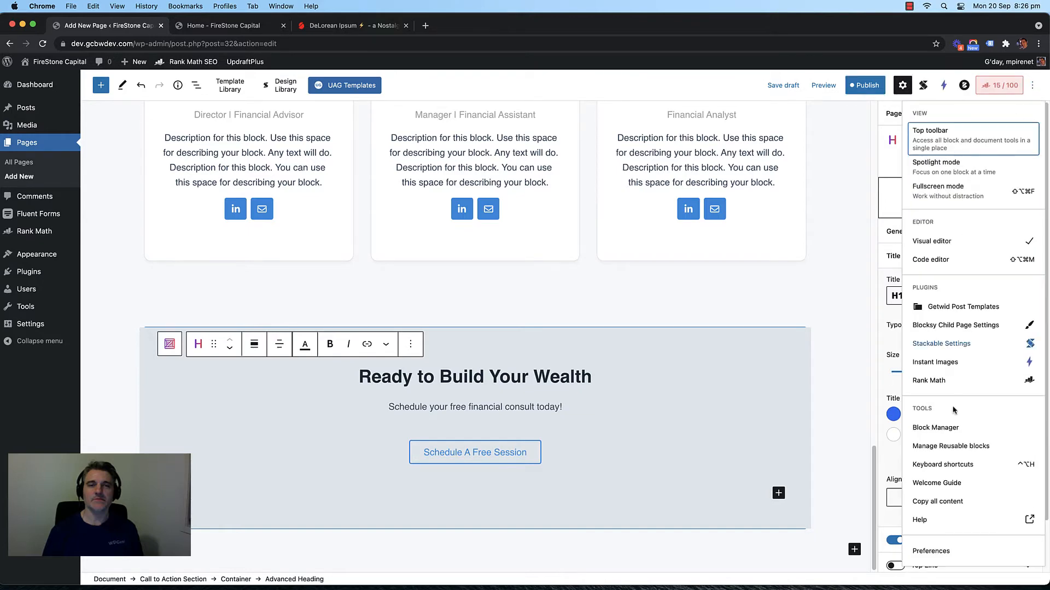
left_click(930, 551)
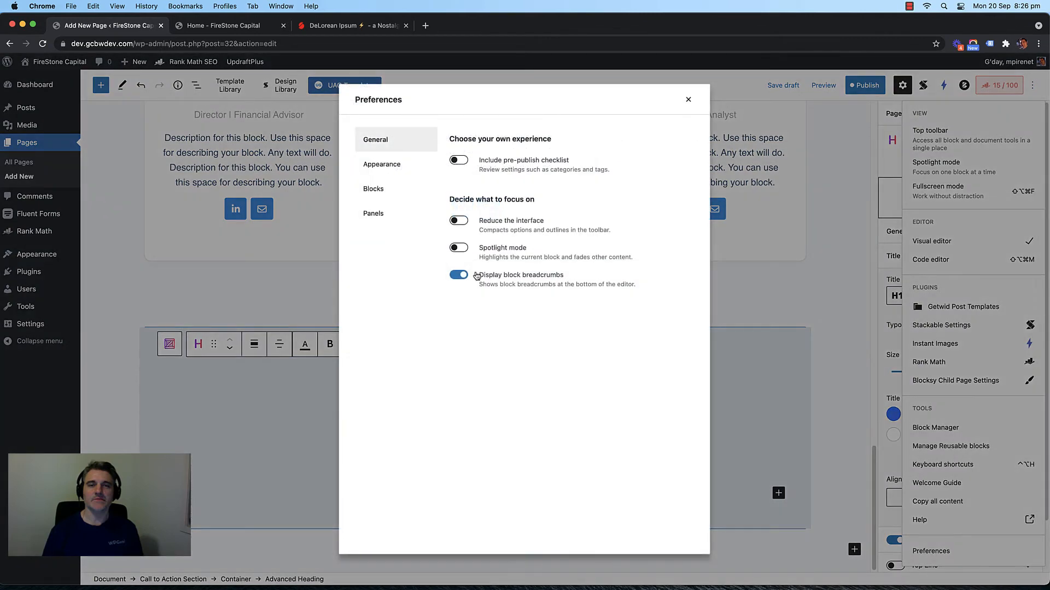
left_click(383, 165)
left_click(375, 189)
left_click(376, 214)
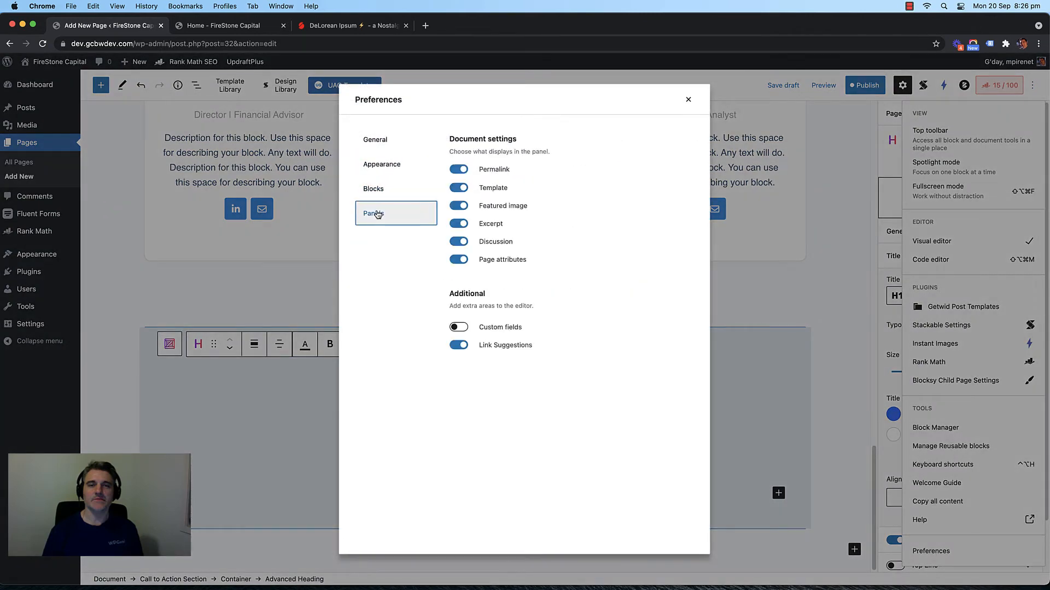
left_click(688, 100)
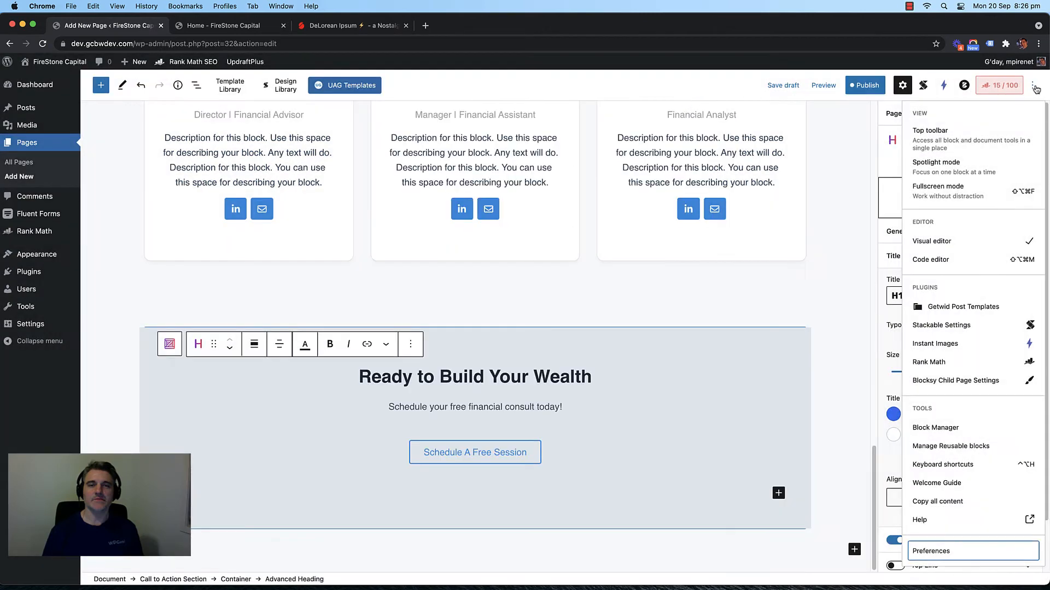
left_click(1035, 90)
Step: Publish the About page with the updated Call to Action Section and reload the live home page
left_click(865, 86)
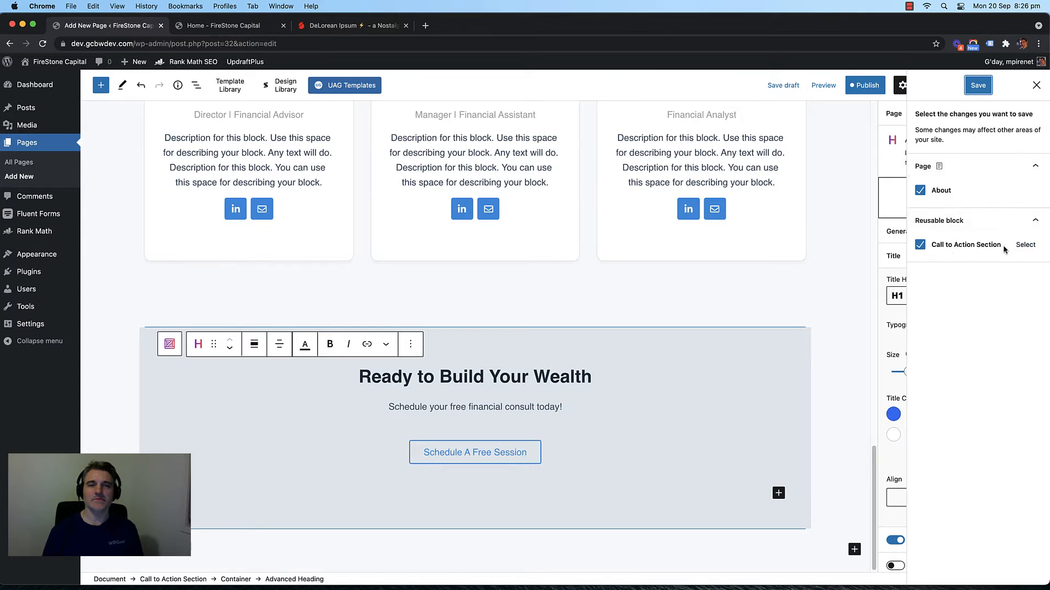
left_click(920, 245)
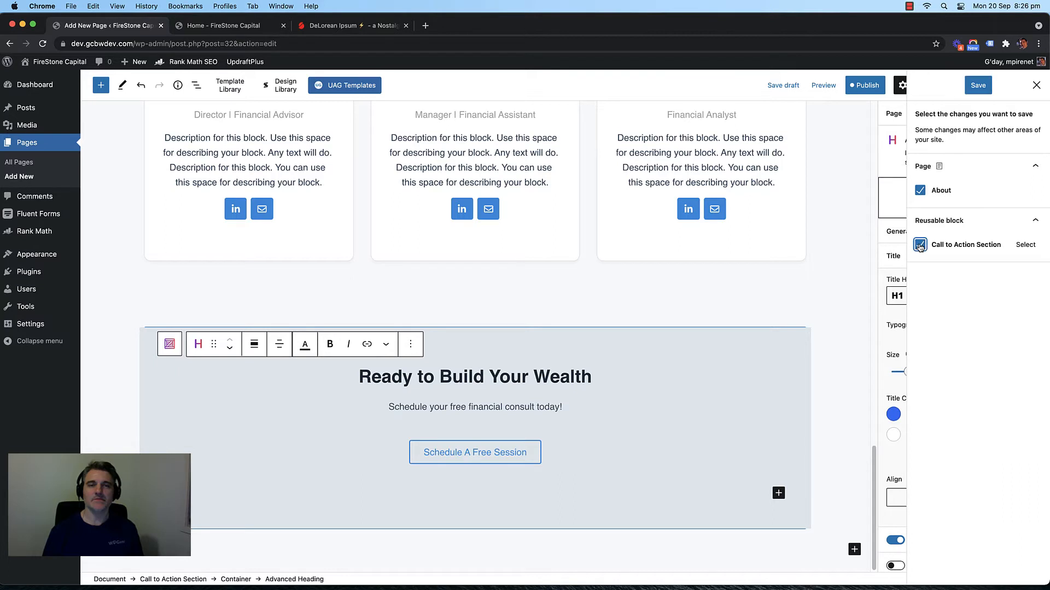
left_click(946, 284)
left_click(978, 87)
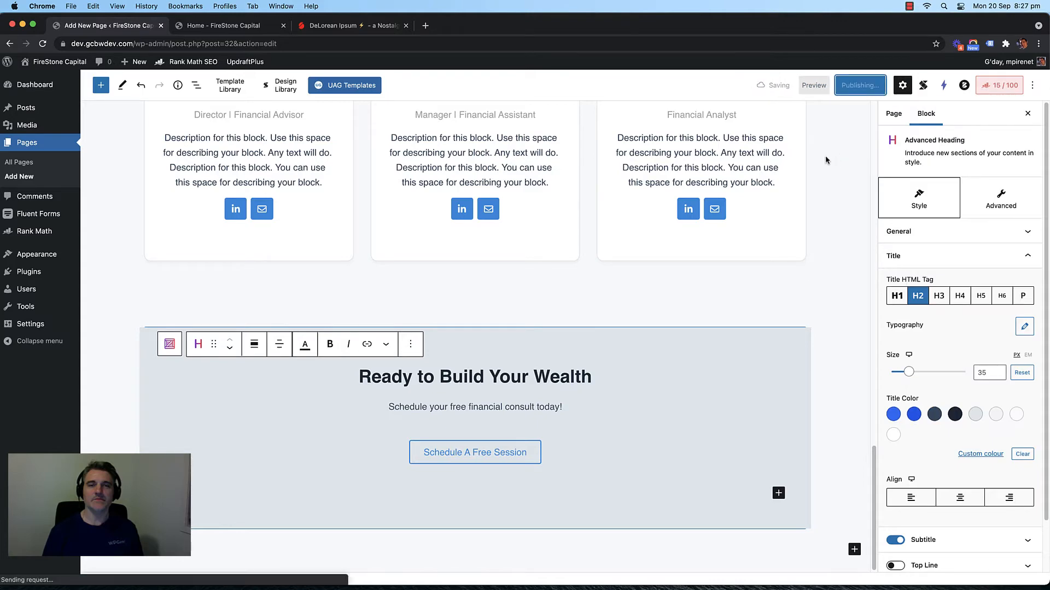
left_click(231, 27)
key("super+r")
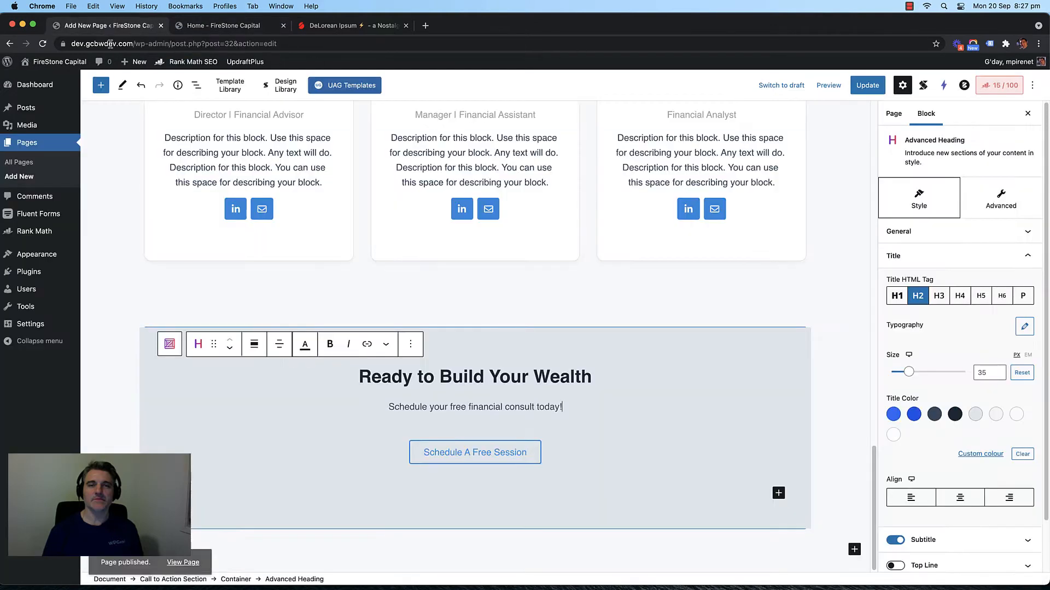
Step: Check the editor's preview options, then try loading /about on the live site
left_click(109, 27)
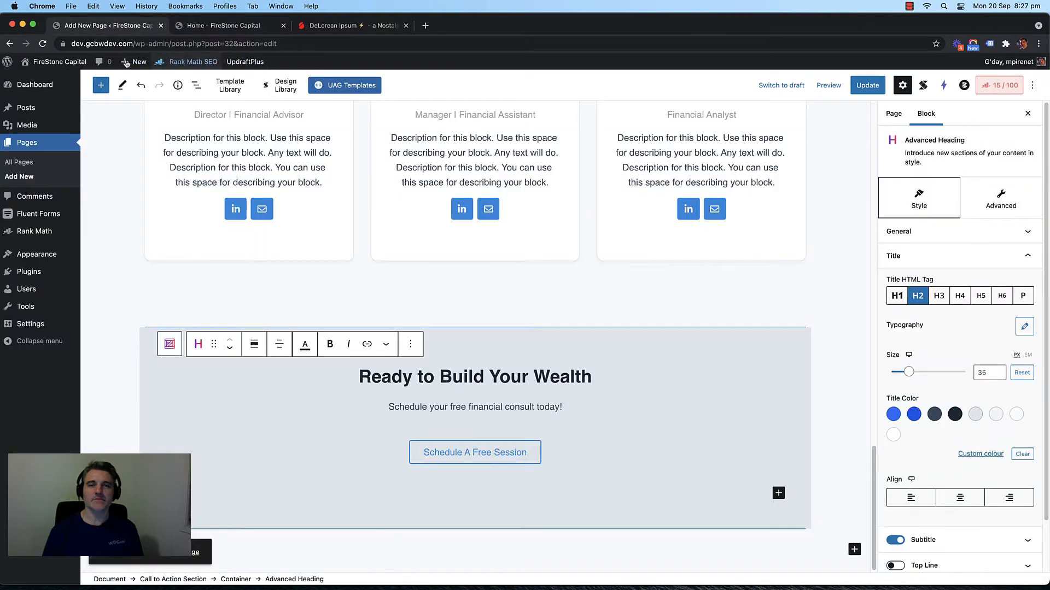
left_click(122, 212)
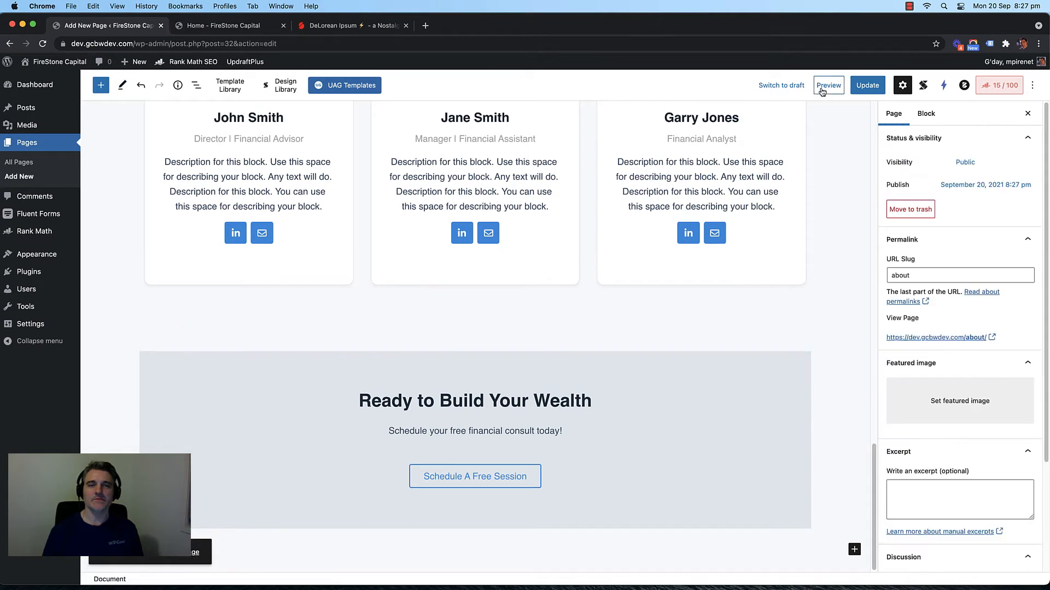
left_click(822, 89)
left_click(833, 87)
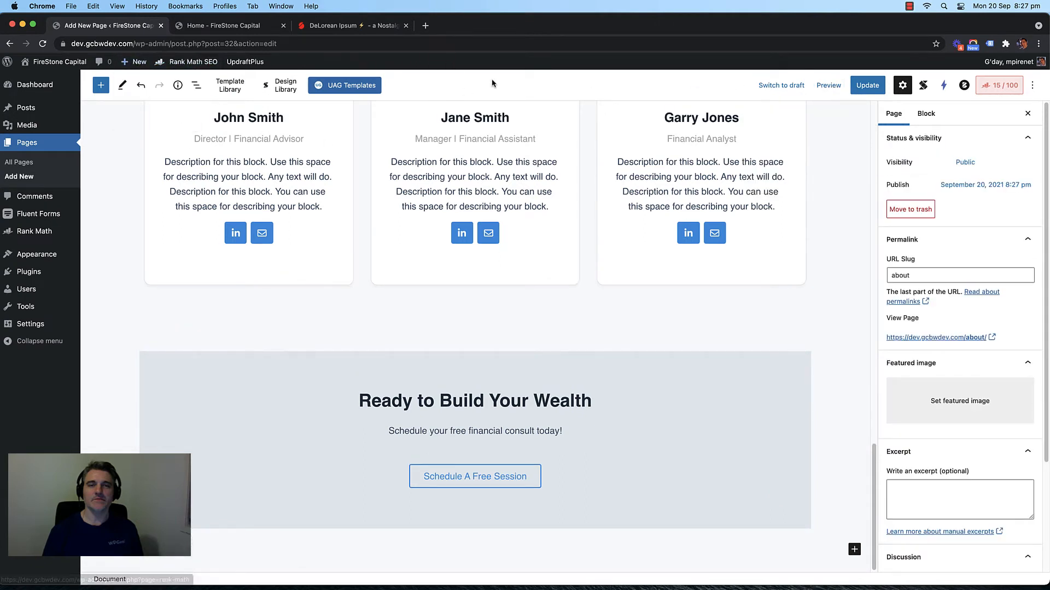
left_click(230, 26)
left_click(240, 44)
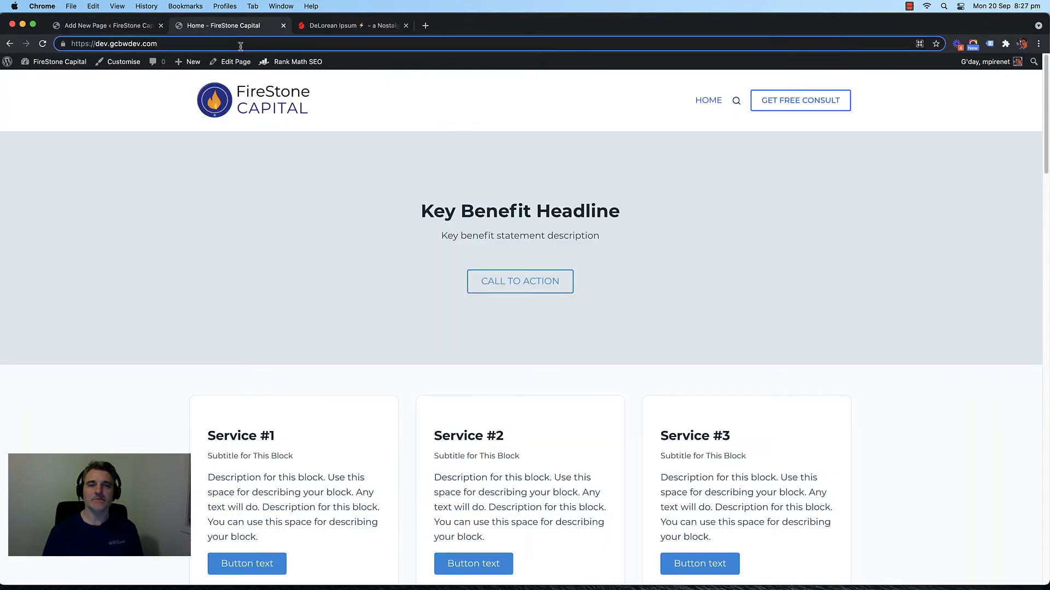
type("/about")
key("Return")
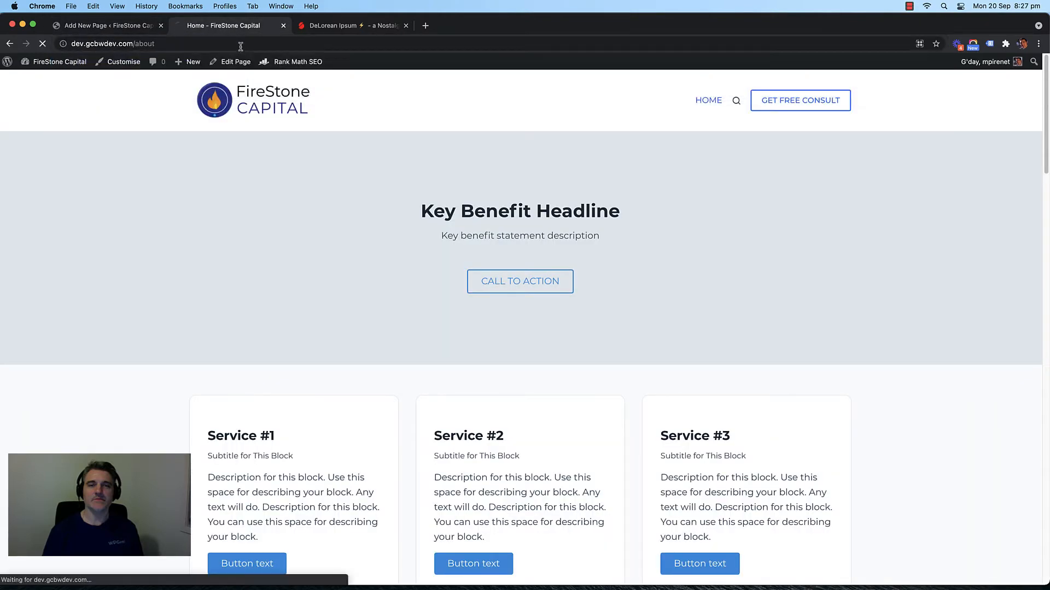
Step: Return to the editor and open the All Pages list
left_click(111, 32)
scroll(113, 187, "up", 10)
left_click(37, 163)
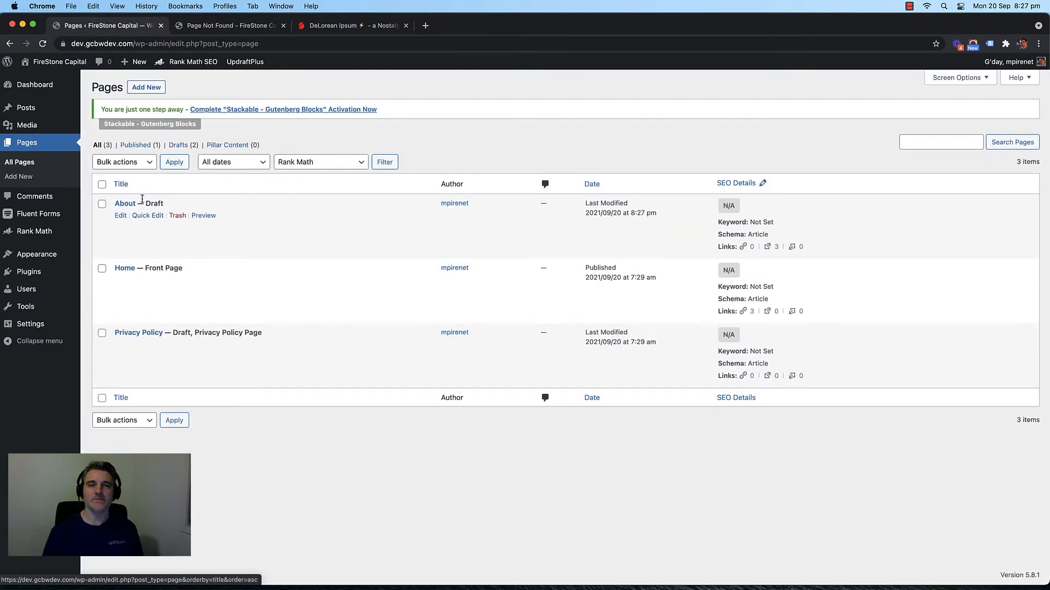
Step: Publish the About page from the pages list and reload its live address
left_click(121, 216)
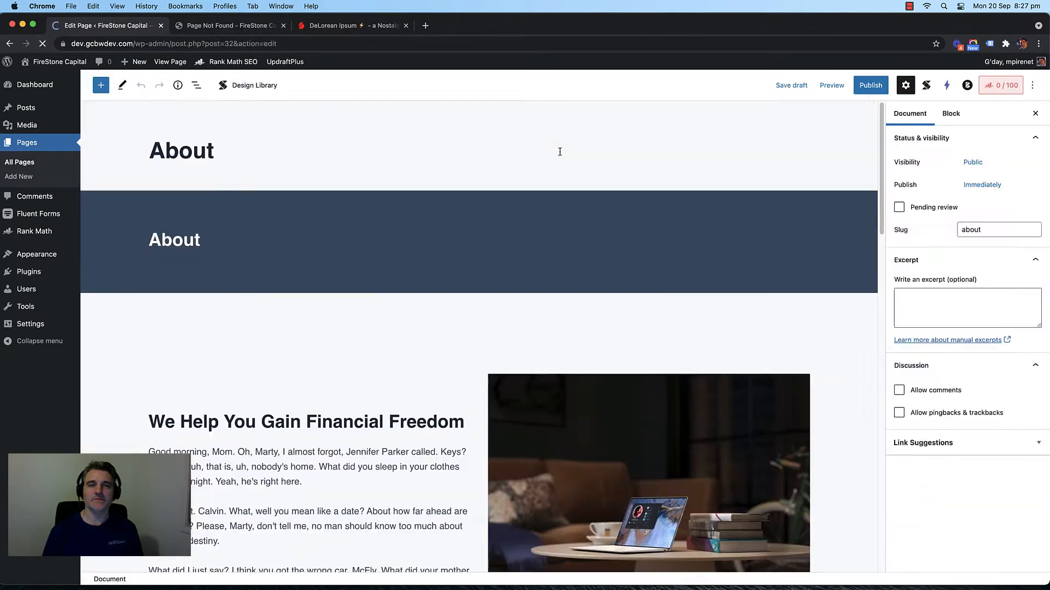
left_click(870, 86)
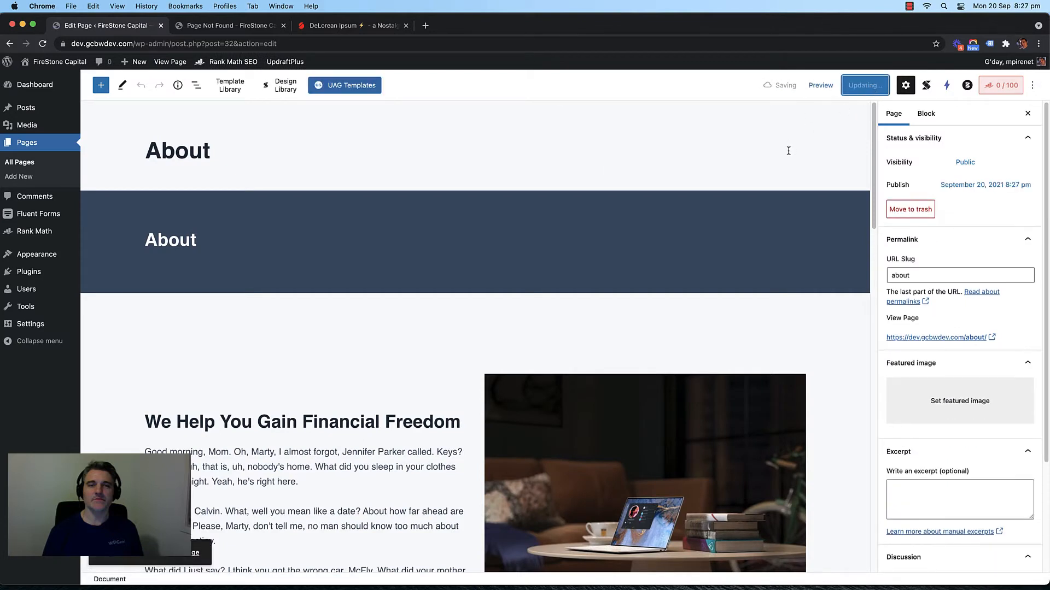
left_click(248, 27)
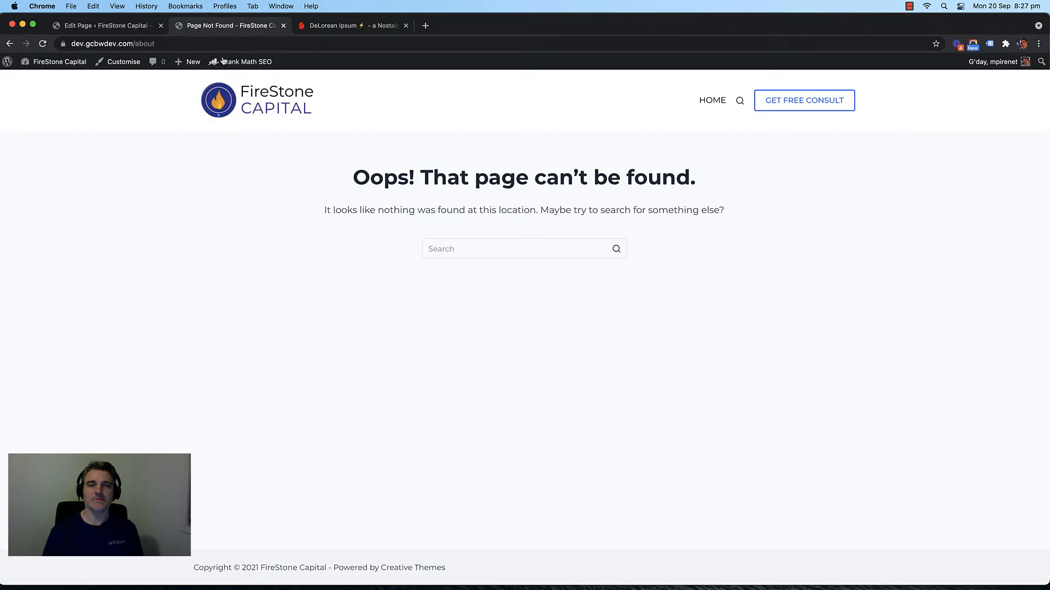
left_click(422, 124)
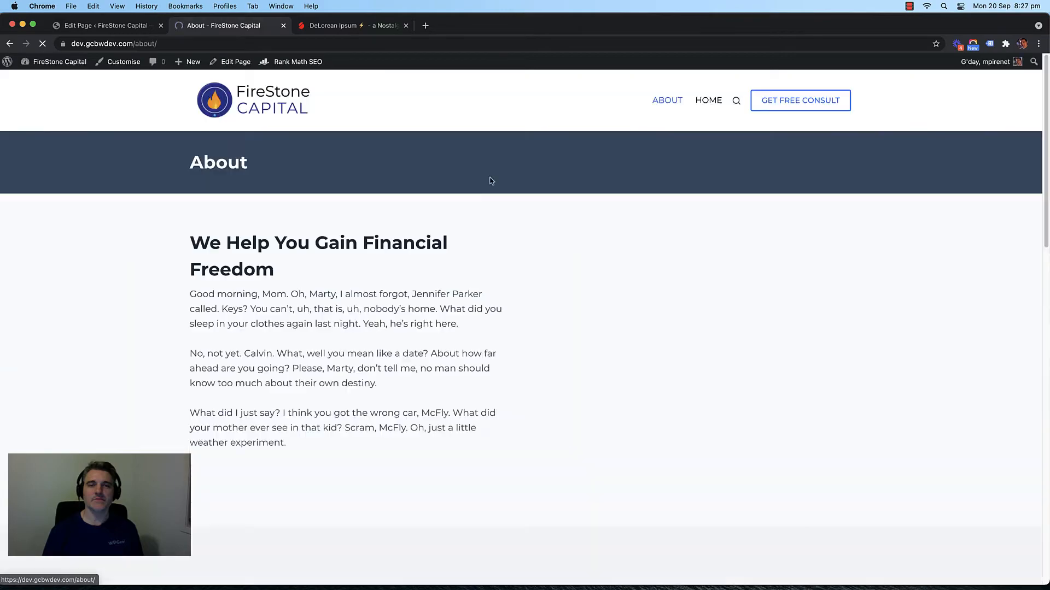
Step: Scroll through the live About page, checking the team cards and Ready to Build Your Wealth heading
scroll(318, 227, "down", 10)
scroll(152, 242, "down", 5)
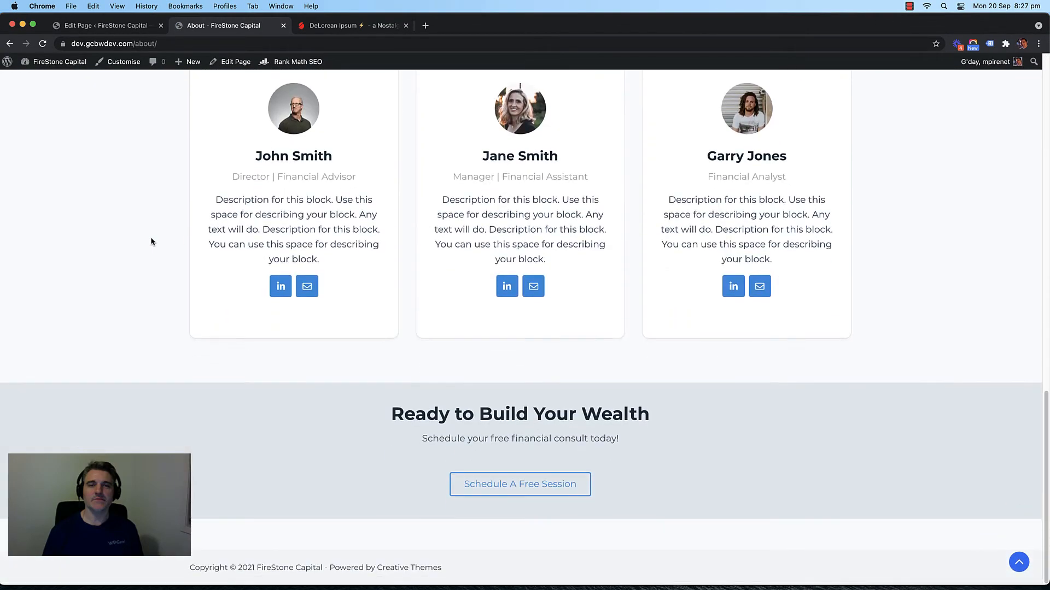
scroll(152, 240, "up", 15)
scroll(152, 240, "down", 15)
mouse_move(403, 415)
left_mouse_down()
mouse_move(641, 419)
mouse_move(383, 412)
left_mouse_up()
left_click(442, 416)
scroll(147, 147, "up", 15)
Step: Go to the live Home page and inspect its Ready to Build Your Wealth heading
left_click(243, 91)
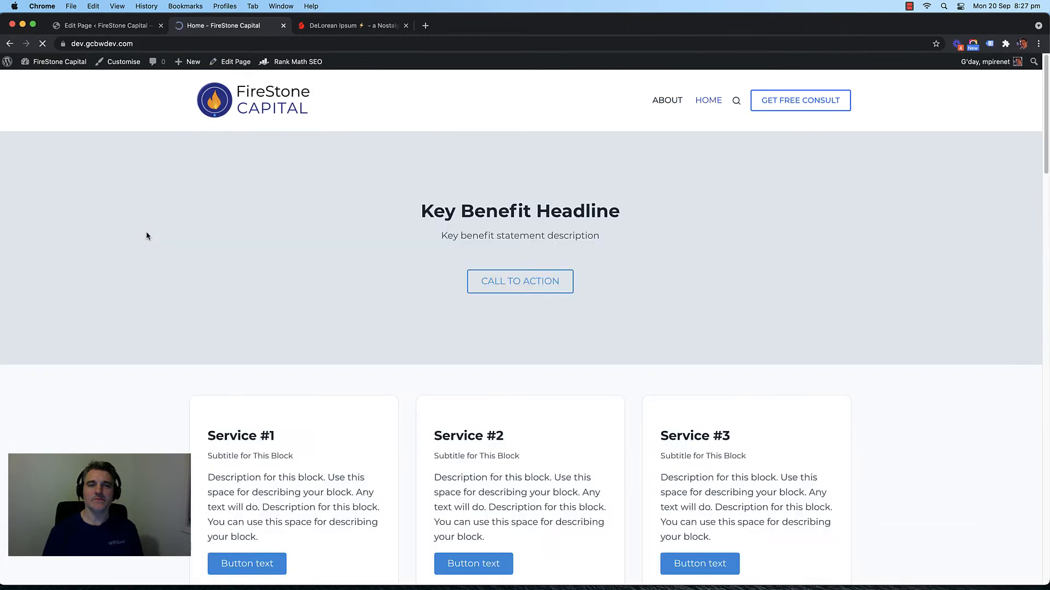
scroll(189, 247, "down", 20)
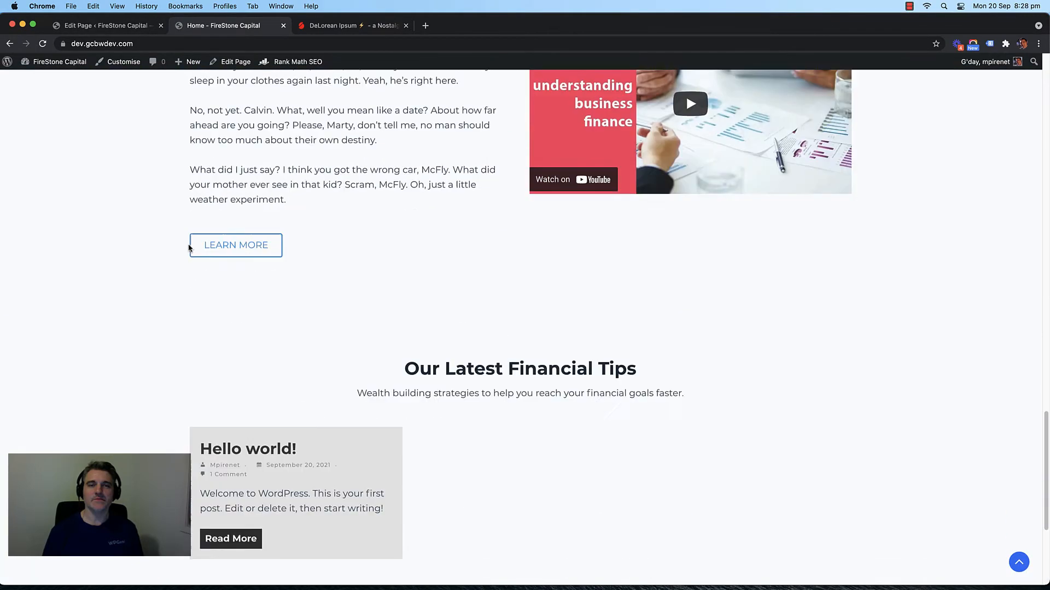
scroll(188, 249, "down", 5)
left_click_drag(569, 411, 450, 416)
left_click(406, 413)
left_click(625, 410)
left_click(451, 416)
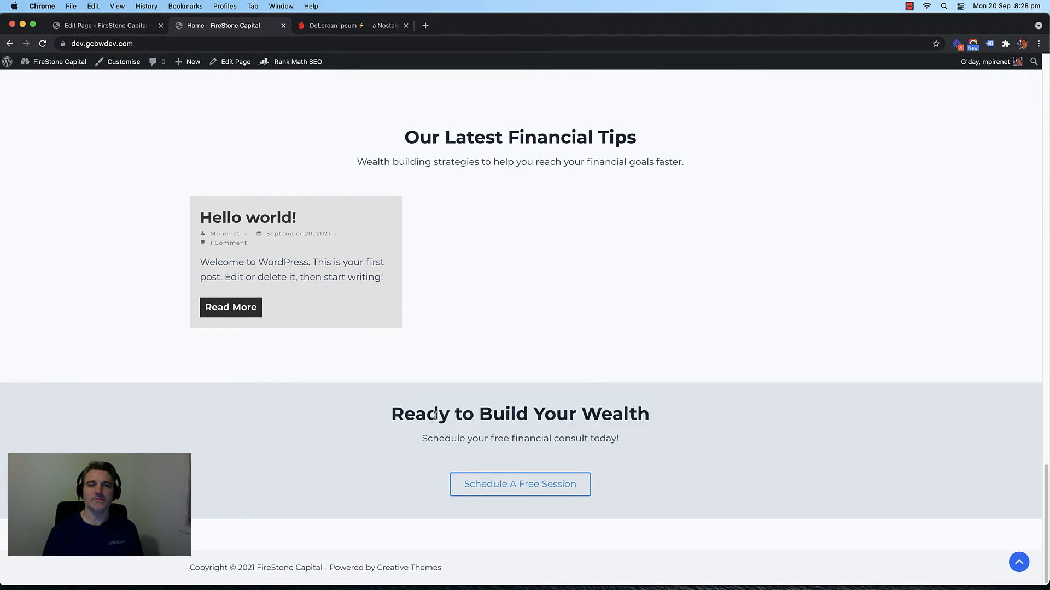
Step: Glance at the About editor, then recheck the call-to-action heading on the live Home page
left_click(118, 27)
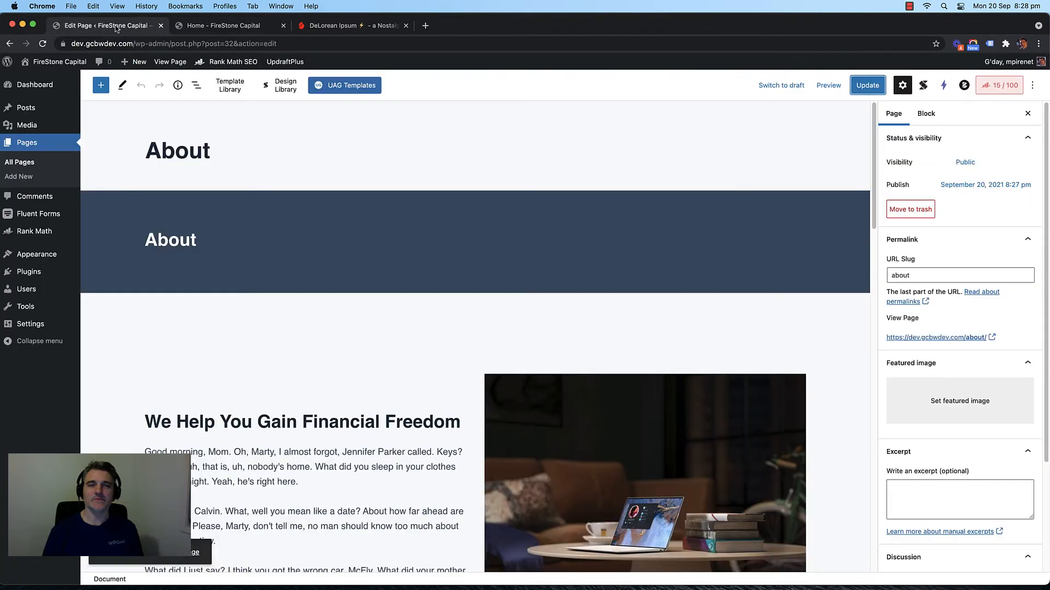
scroll(318, 261, "down", 15)
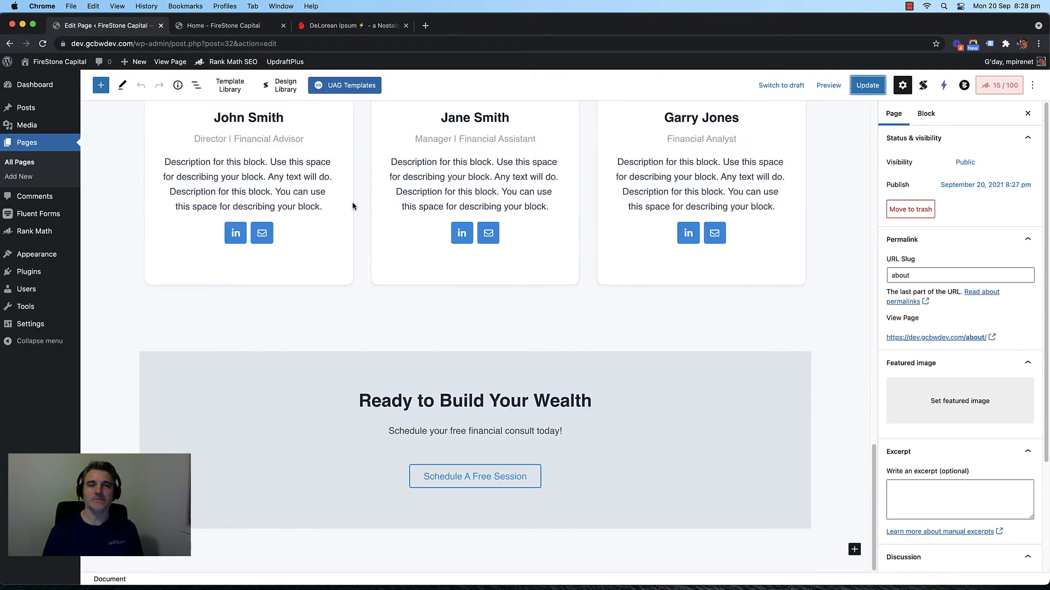
left_click(222, 25)
left_click_drag(425, 414, 648, 416)
left_click(525, 422)
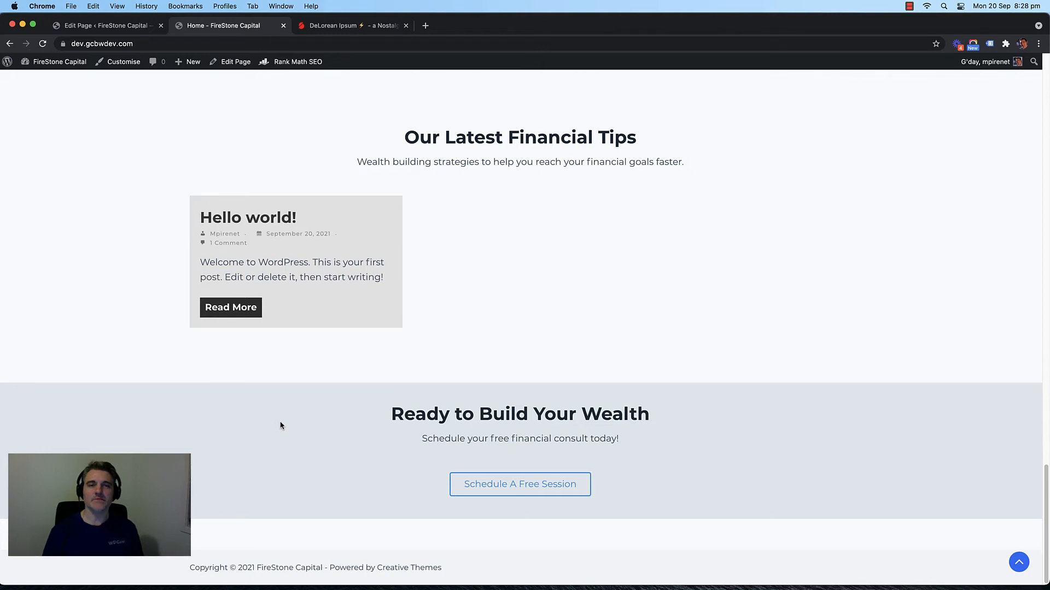
scroll(174, 351, "up", 8)
scroll(150, 356, "down", 8)
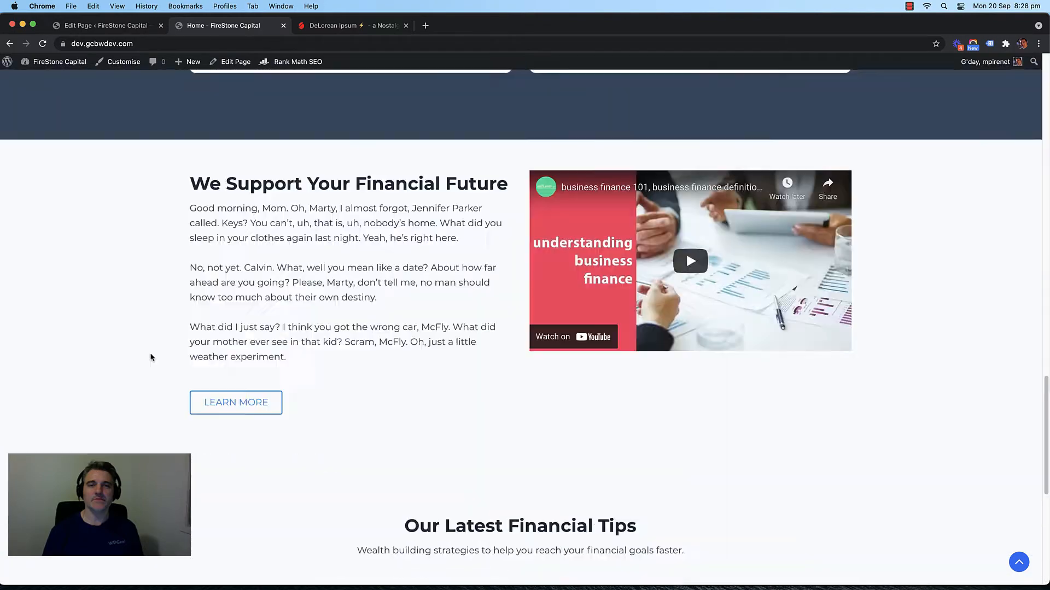
scroll(153, 359, "up", 15)
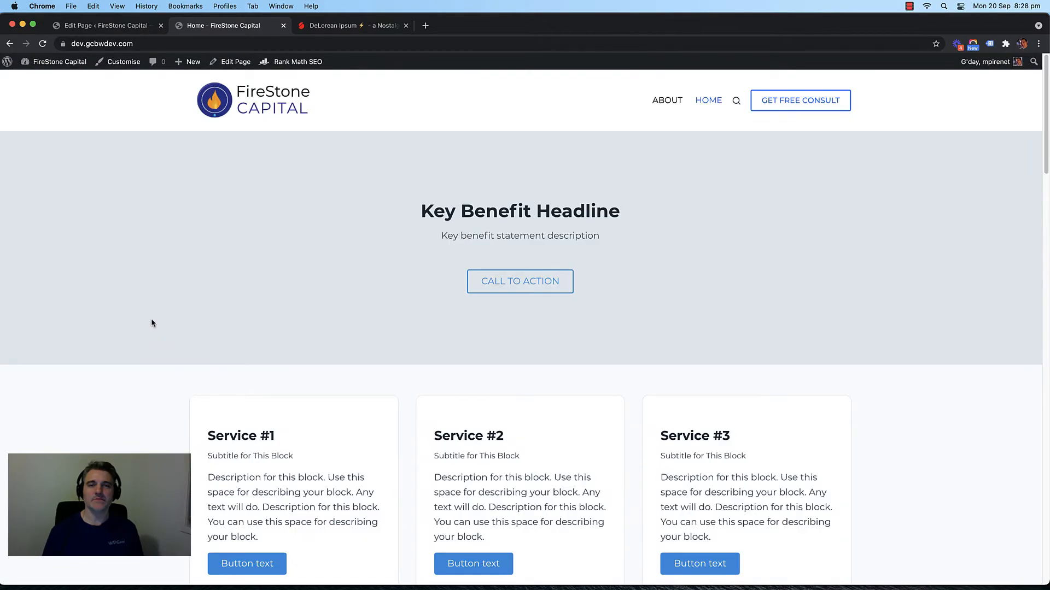
scroll(151, 322, "down", 15)
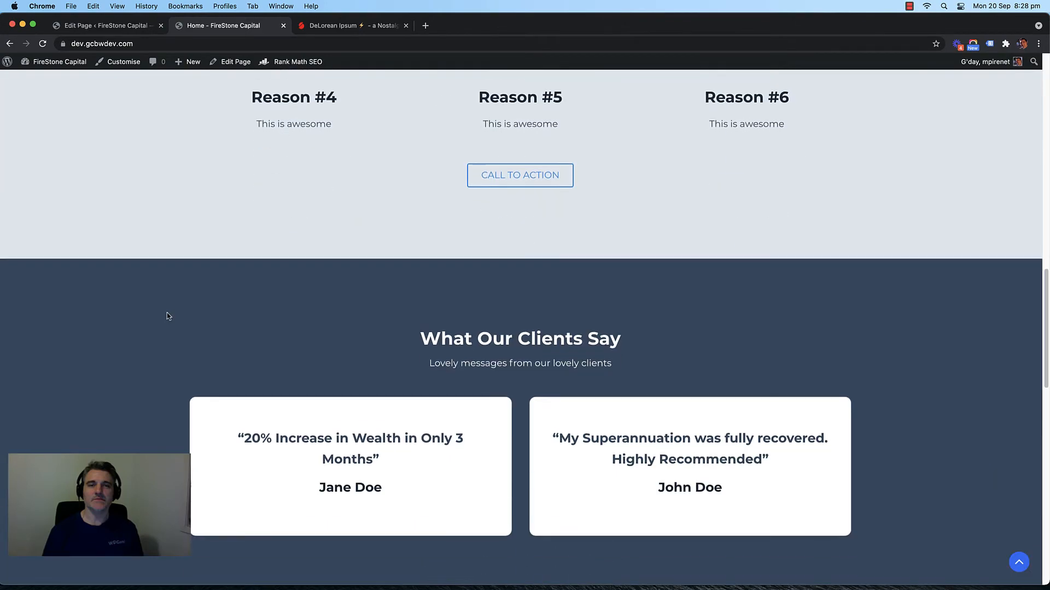
scroll(179, 319, "down", 3)
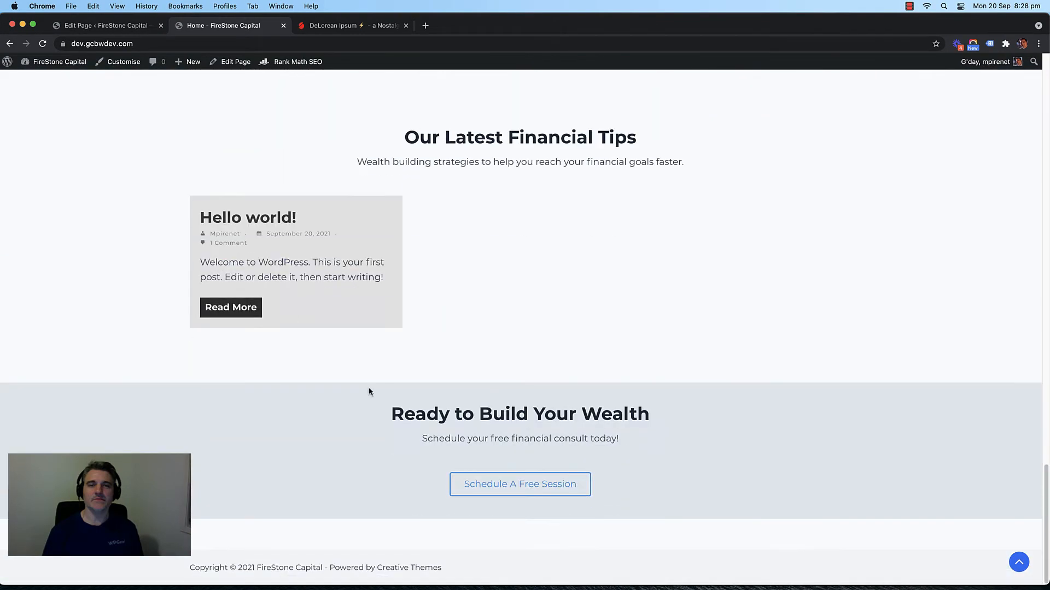
double_click(574, 418)
left_click(201, 399)
Step: Open the live About page from the ABOUT menu link, then return to All Pages
scroll(127, 286, "up", 15)
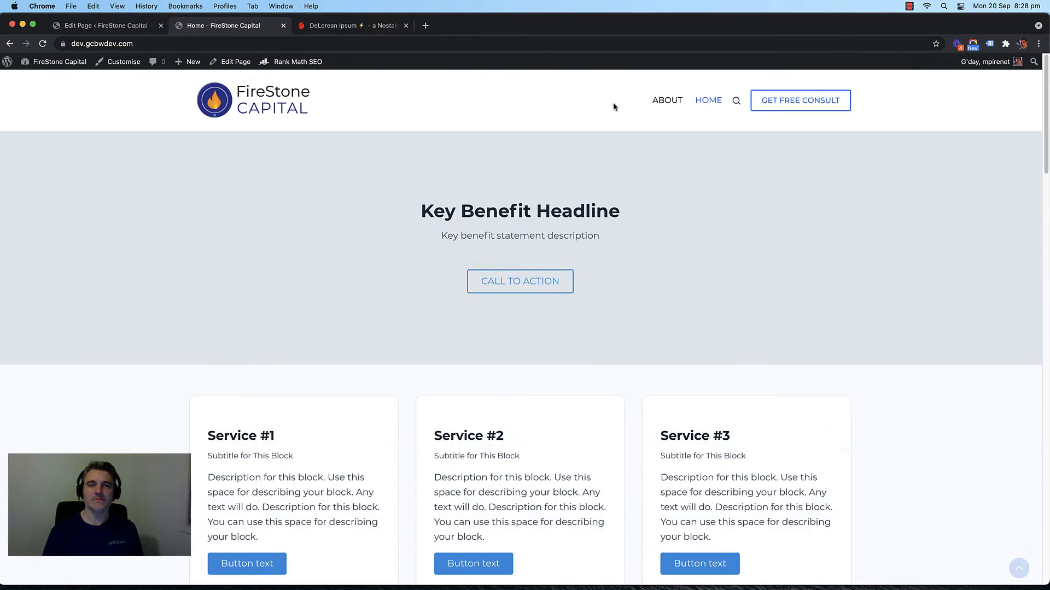
left_click(670, 105)
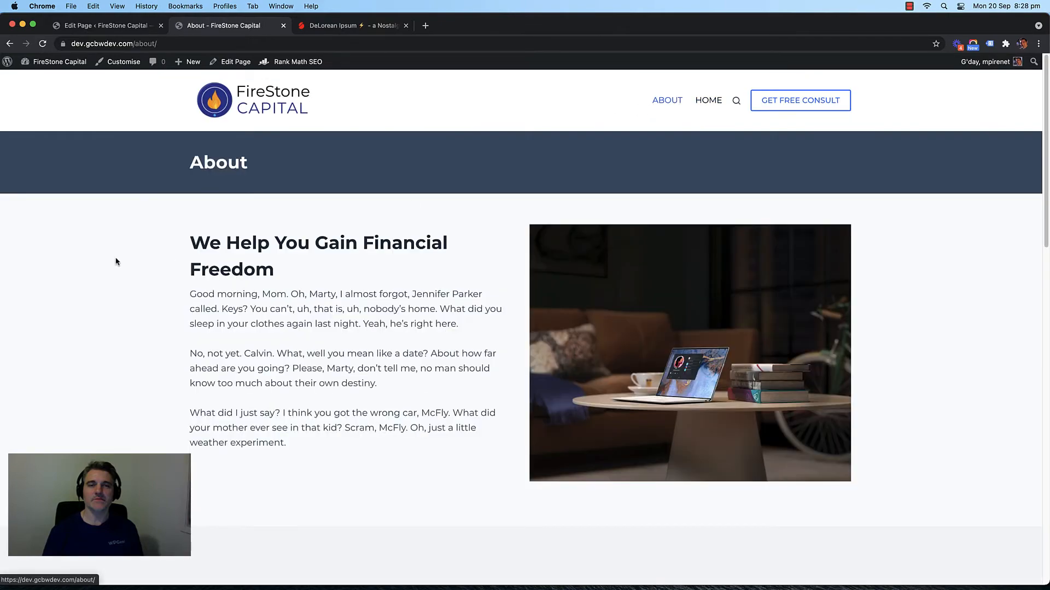
scroll(146, 265, "down", 15)
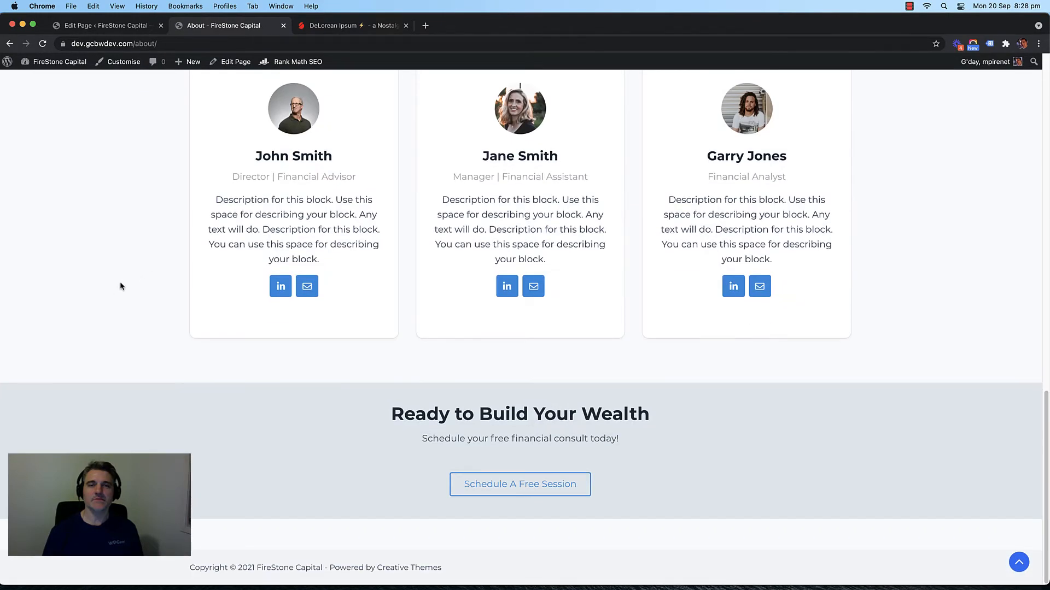
scroll(126, 284, "up", 1)
scroll(130, 279, "up", 15)
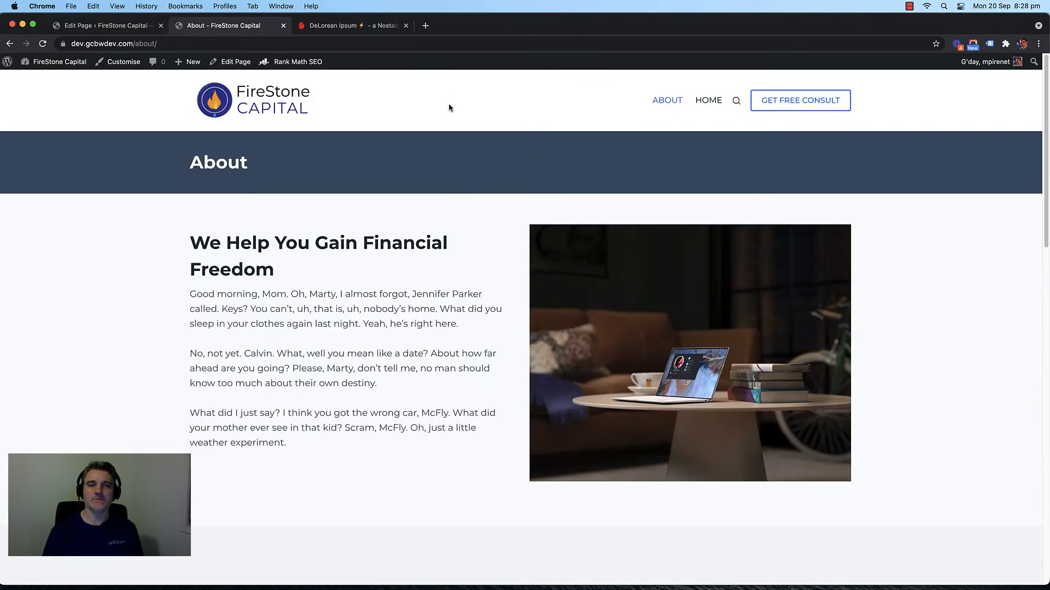
left_click(124, 27)
left_click(29, 164)
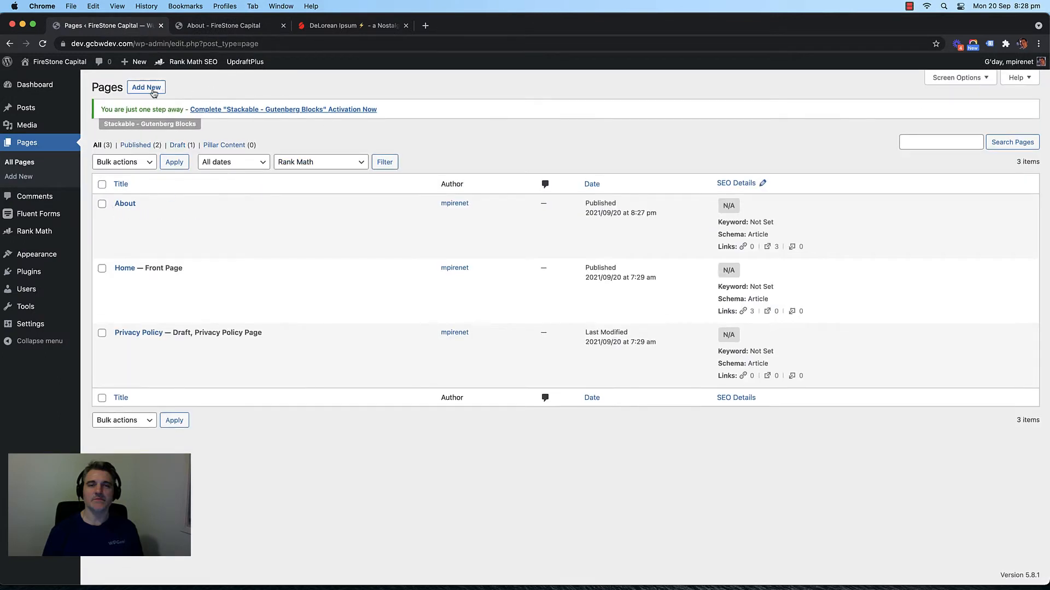
Step: Start a new page titled Services
left_click(15, 177)
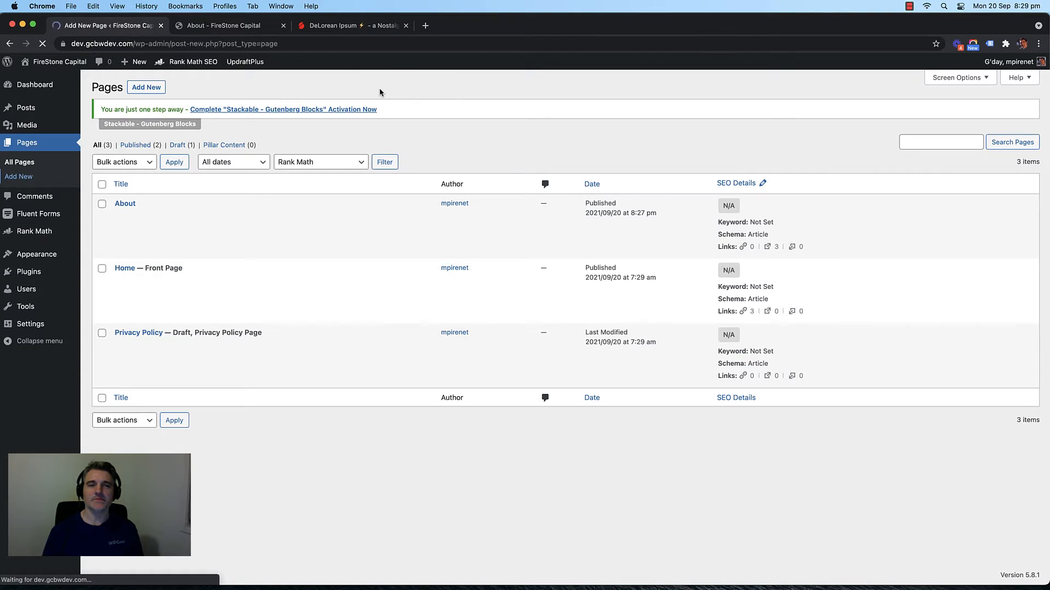
type("Se")
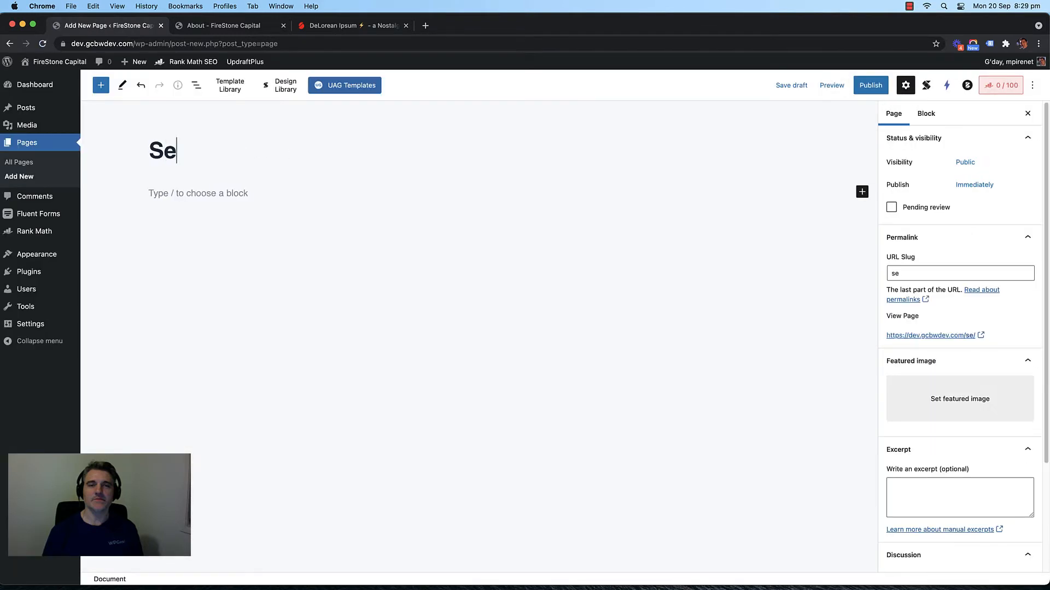
type("rvices")
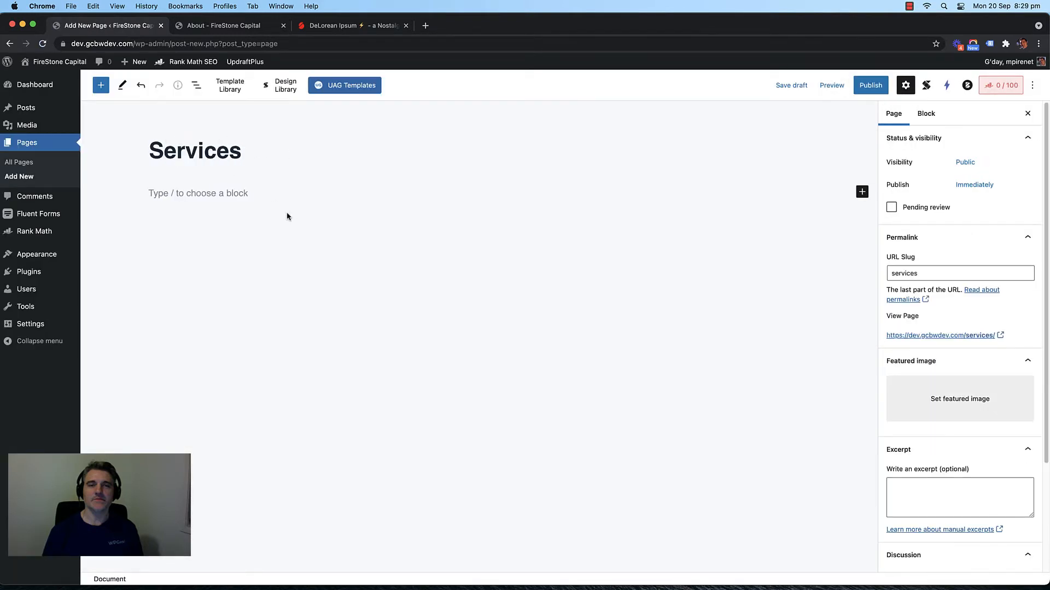
left_click(223, 195)
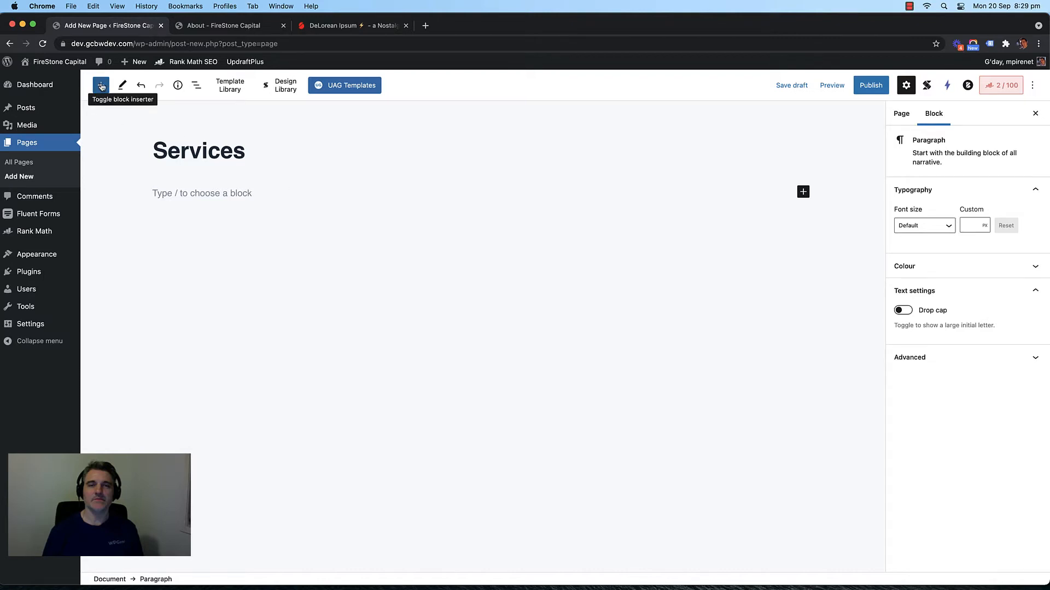
Step: Insert the reusable Page Title Banner Section below the title and select the whole block
left_click(101, 86)
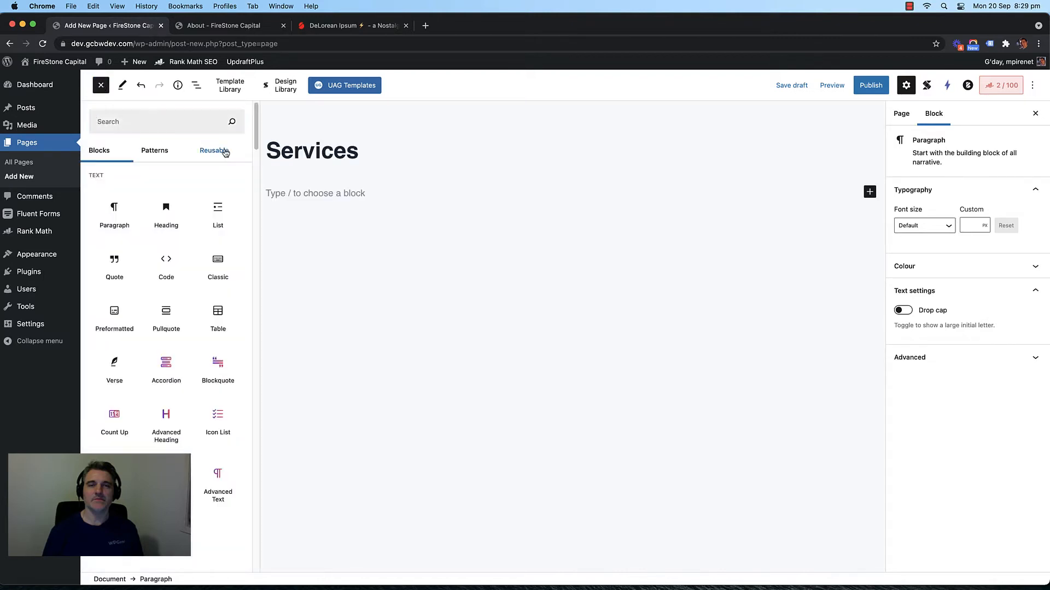
left_click(224, 152)
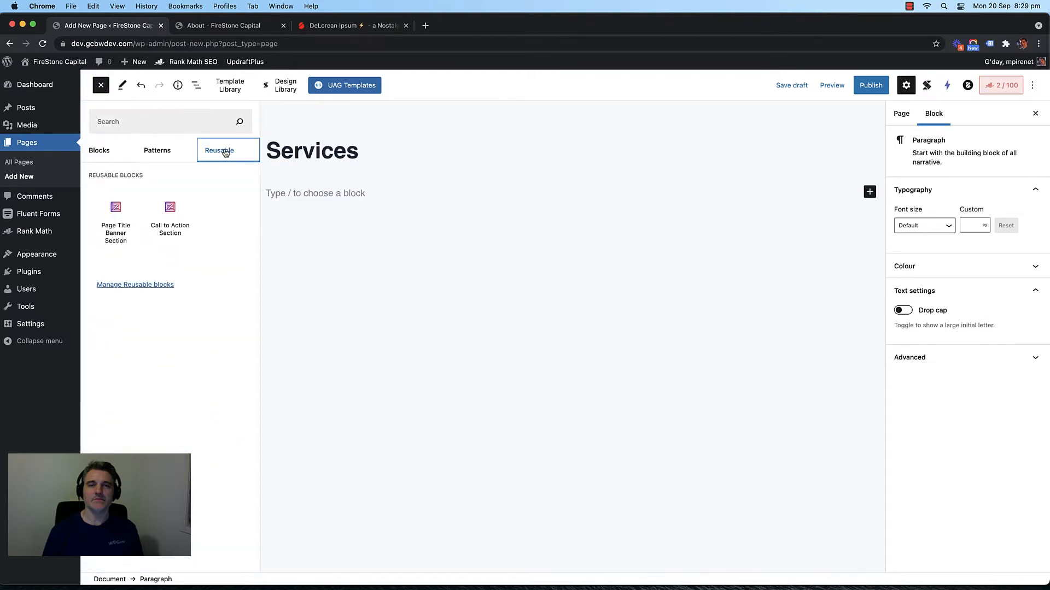
left_click(116, 227)
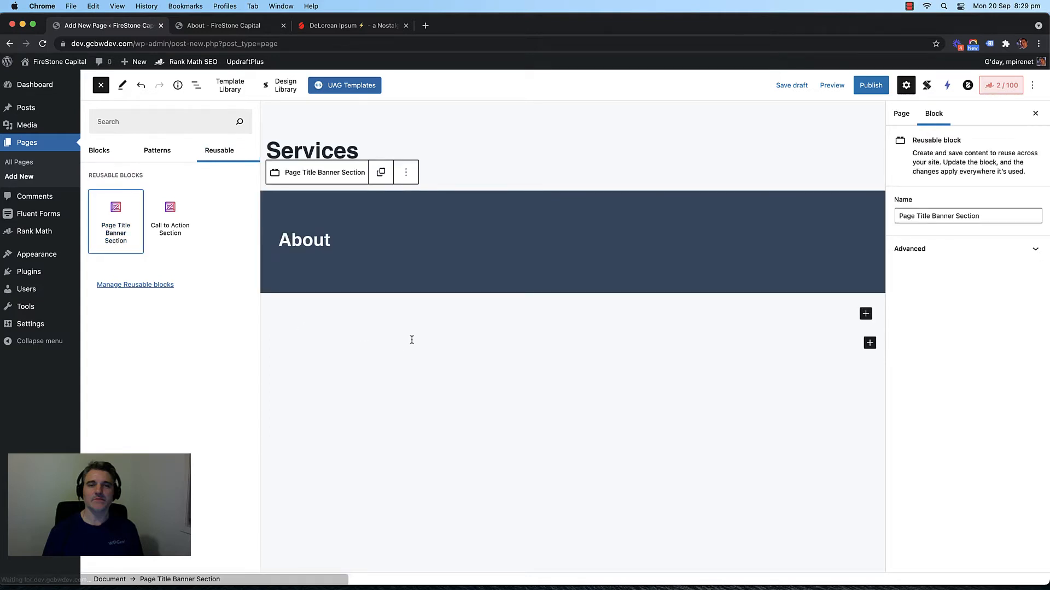
left_click(441, 174)
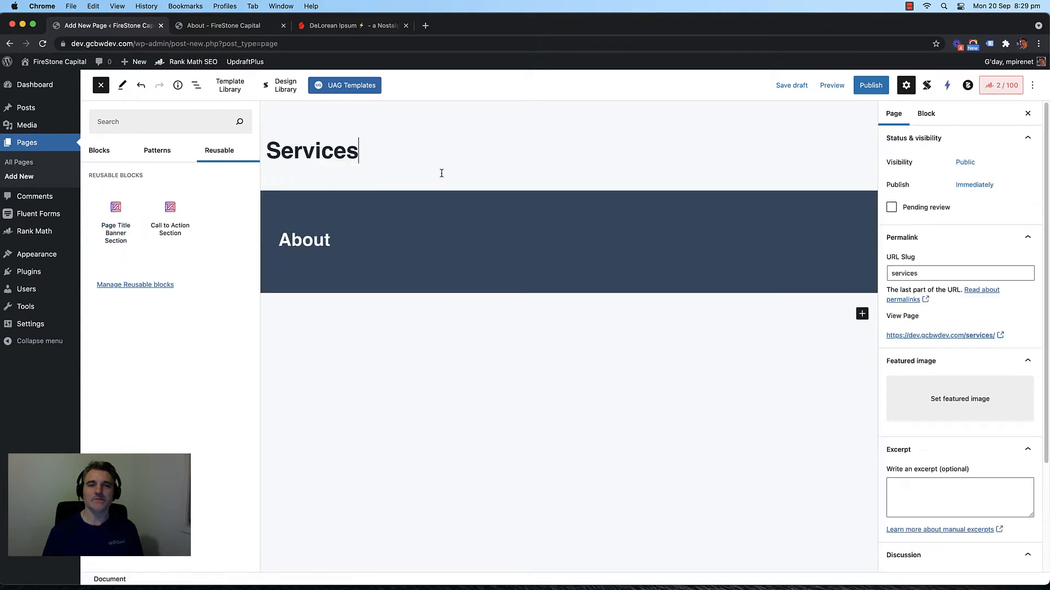
left_click(281, 196)
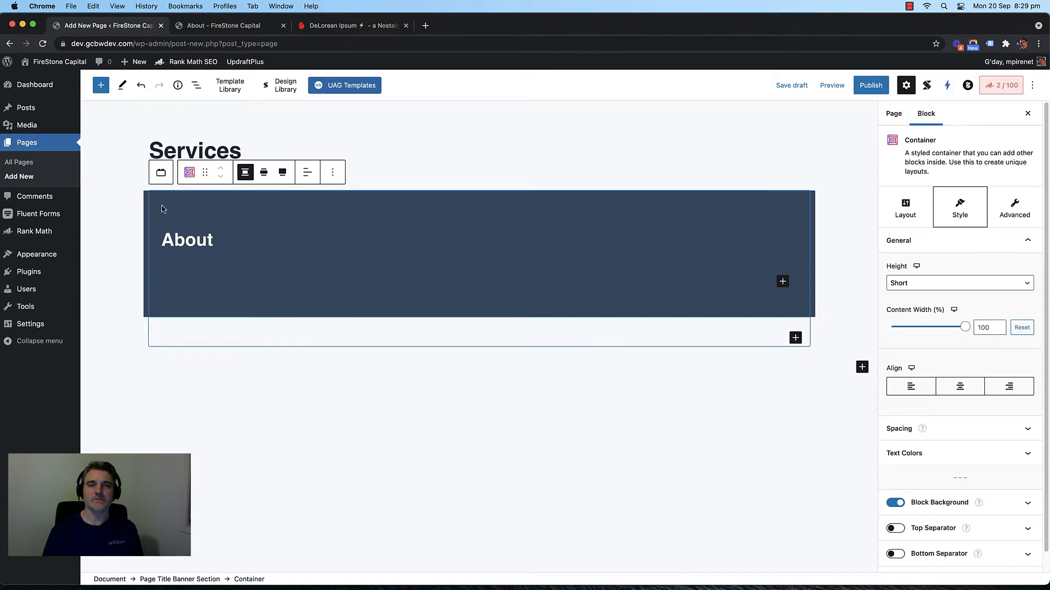
left_click(160, 172)
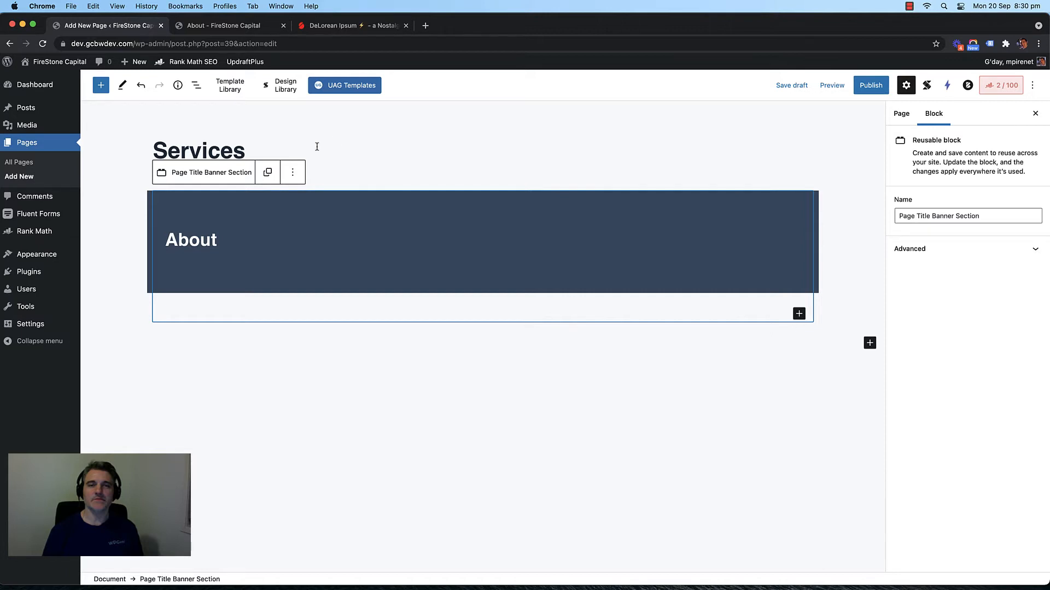
Step: Convert the Page Title Banner Section to regular blocks and retype its heading as Services
left_click(267, 172)
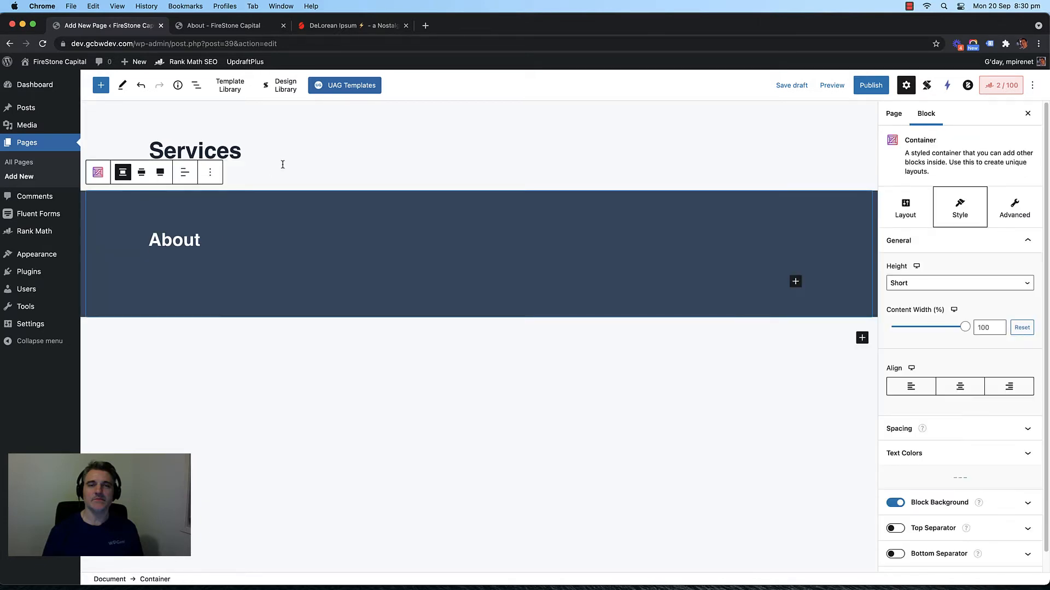
left_click(402, 380)
double_click(183, 239)
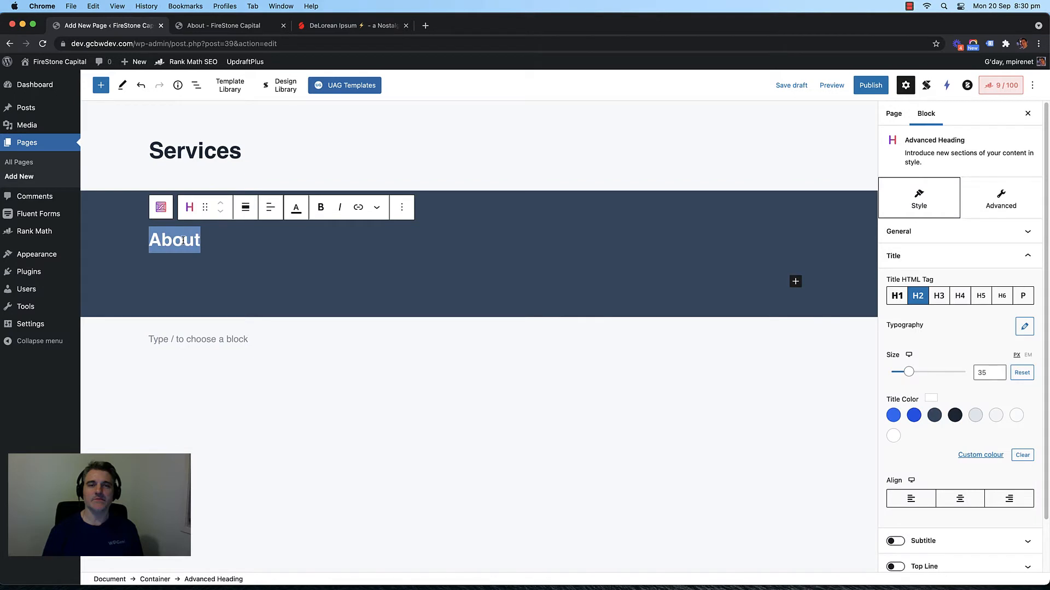
type("Service")
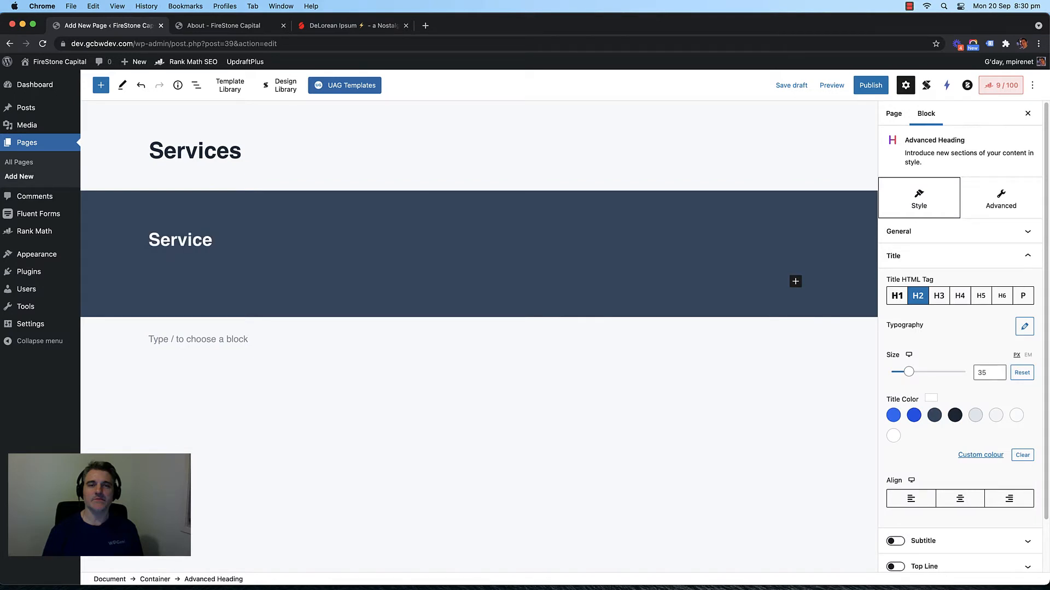
type("s")
left_click(389, 375)
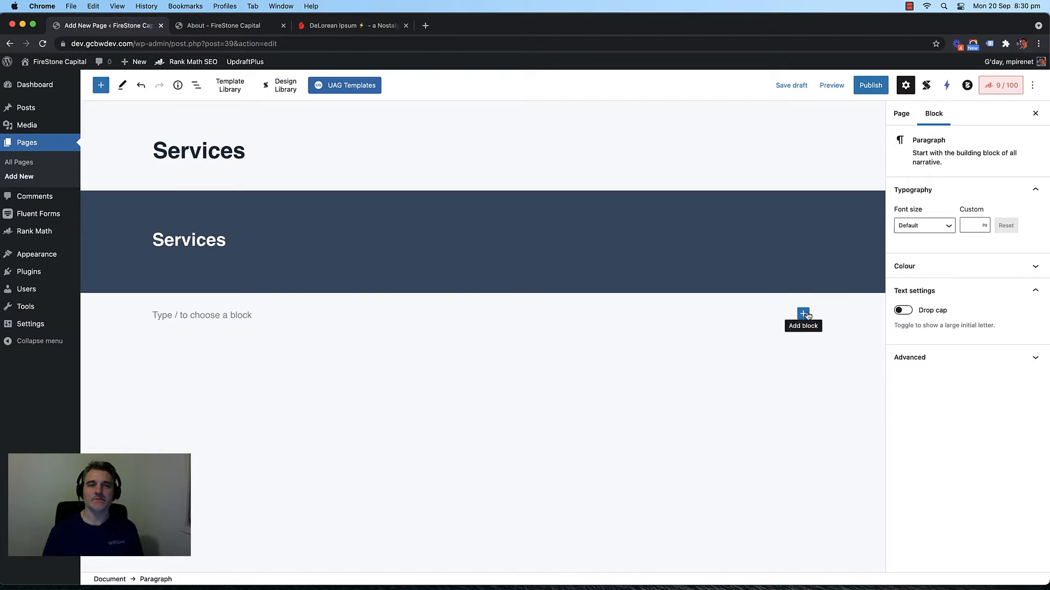
Step: From the live About page, open the admin bar's Edit Page link in a new tab
left_click(222, 26)
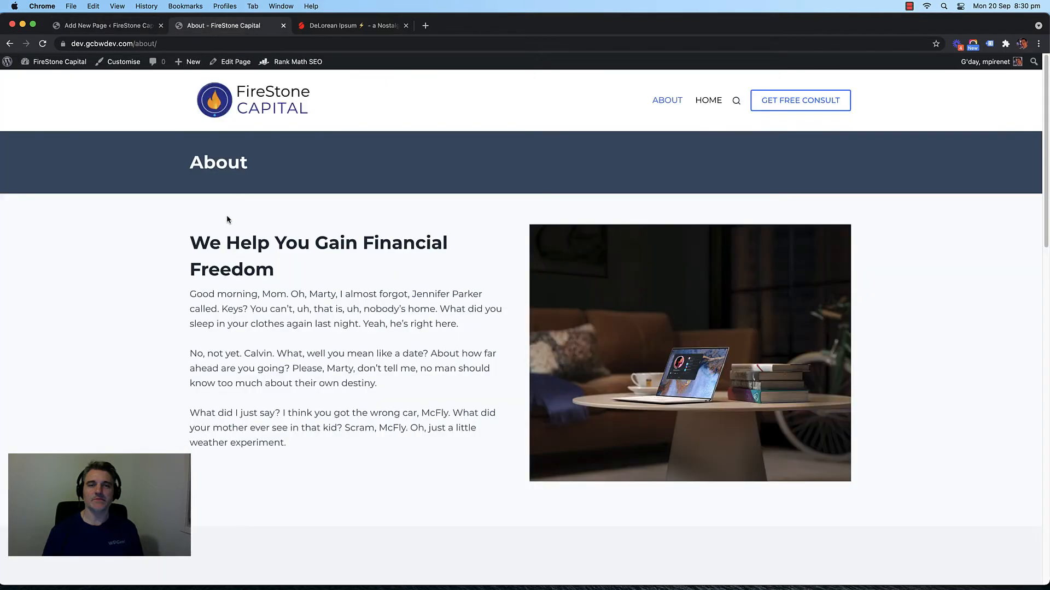
scroll(164, 217, "down", 5)
scroll(150, 218, "up", 5)
scroll(237, 244, "down", 3)
scroll(278, 271, "up", 1)
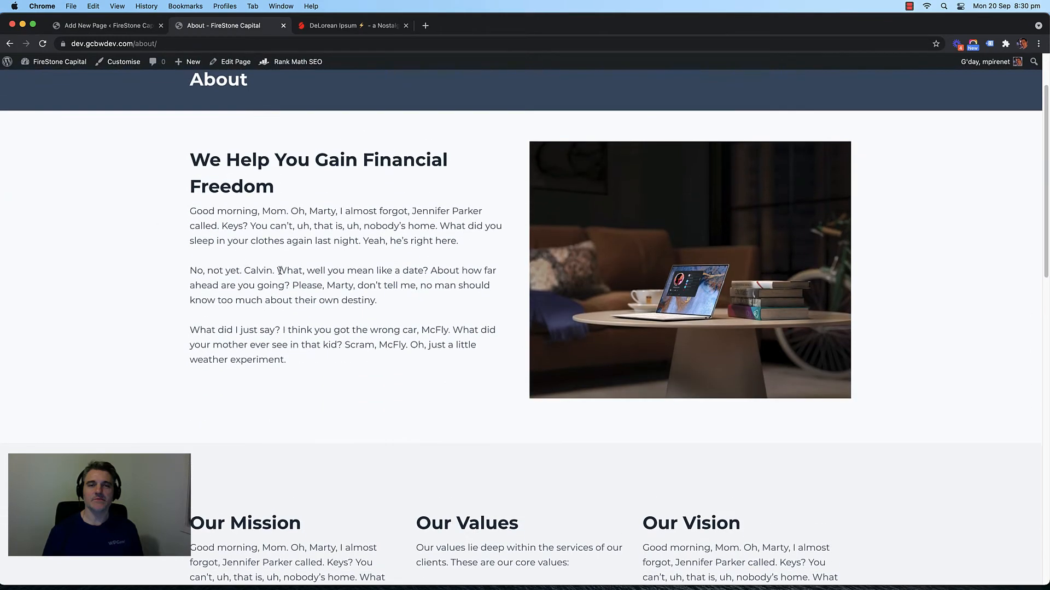
scroll(355, 203, "up", 2)
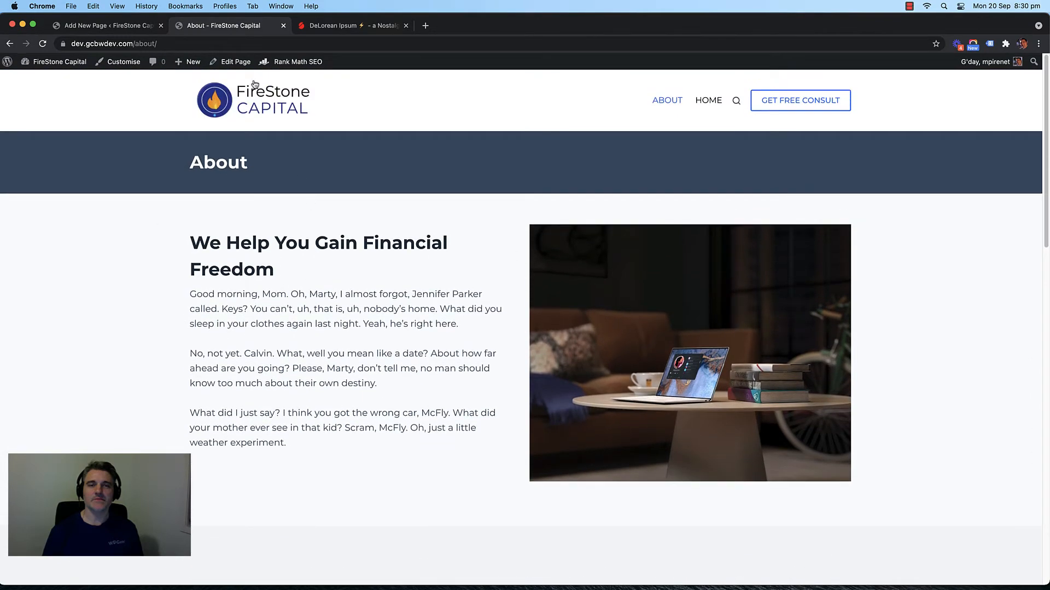
right_click(225, 67)
left_click(246, 72)
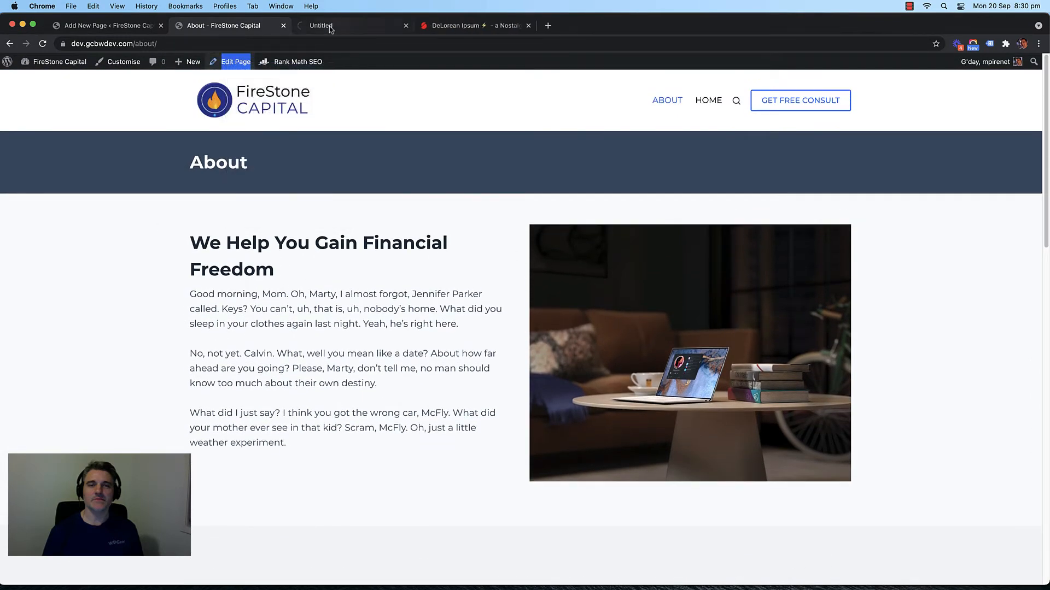
left_click(331, 27)
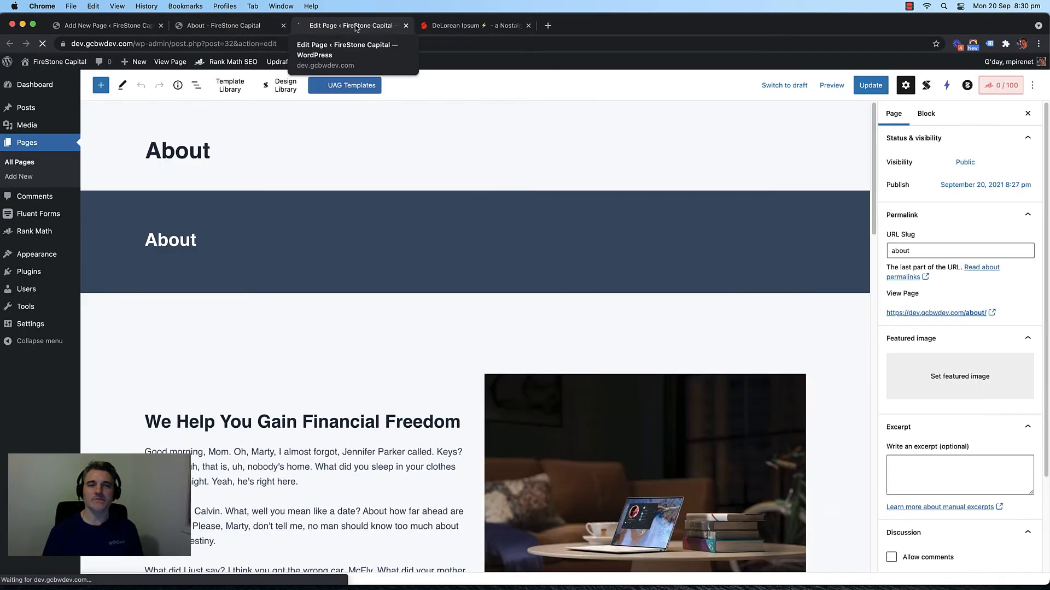
Step: Dismiss the repeated link menu and switch to the About page editor tab
left_click(230, 26)
right_click(235, 60)
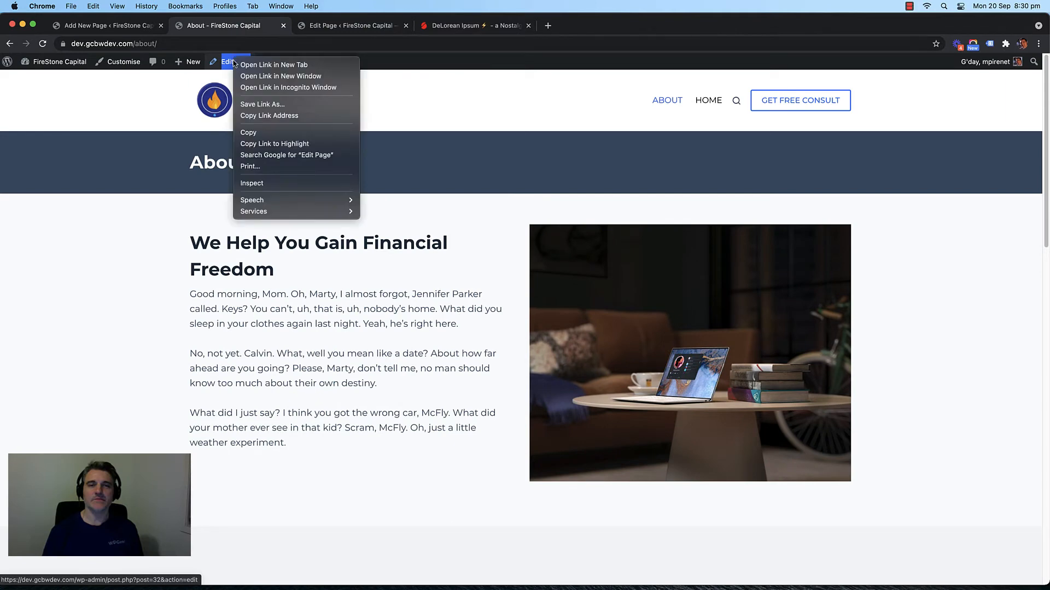
left_click(342, 31)
left_click(342, 32)
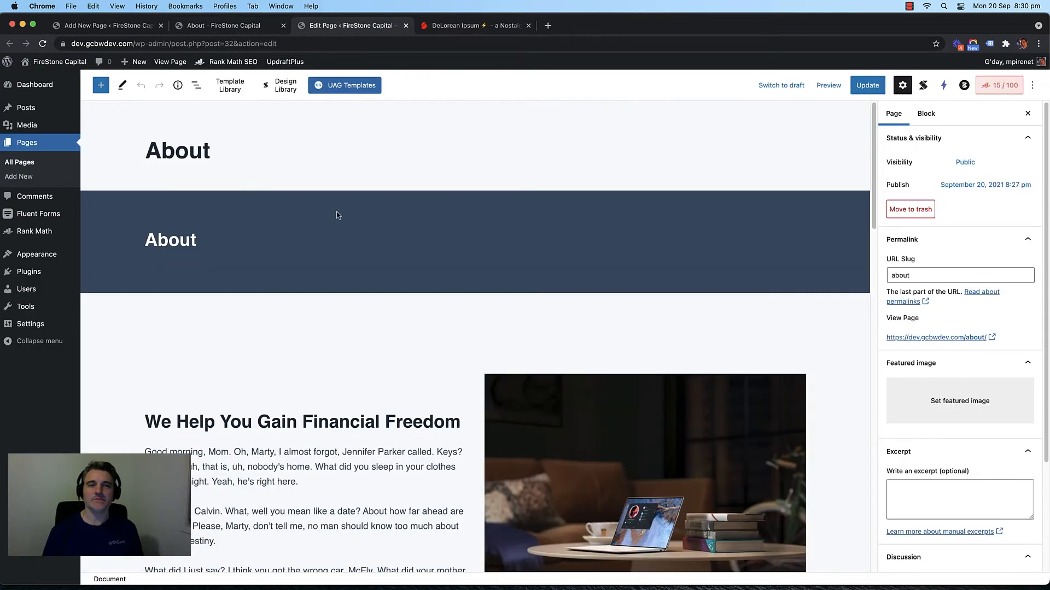
scroll(418, 274, "down", 4)
Step: Copy the About page's content container with its heading, text and image
left_click(387, 141)
scroll(356, 201, "up", 2)
left_click(338, 240)
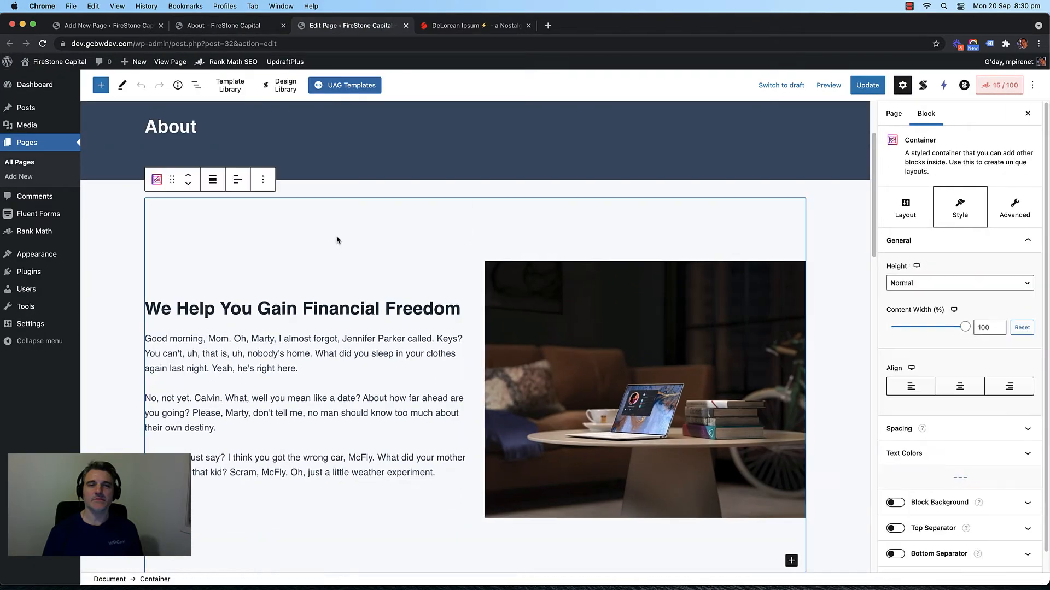
left_click(263, 181)
left_click(270, 234)
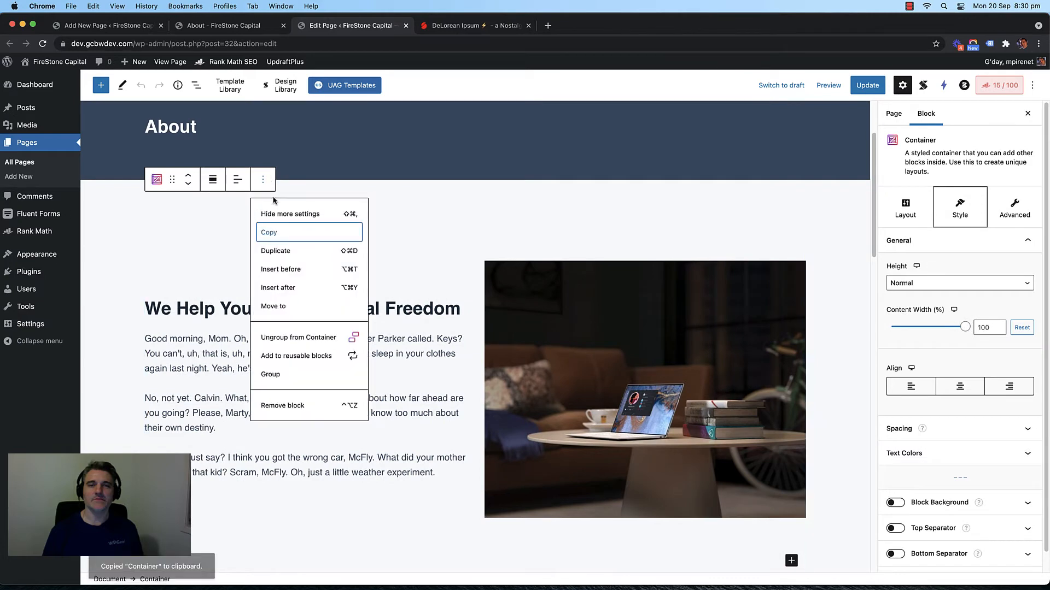
Step: Paste the container into a new paragraph below the Services banner and close the About editor tab
left_click(69, 30)
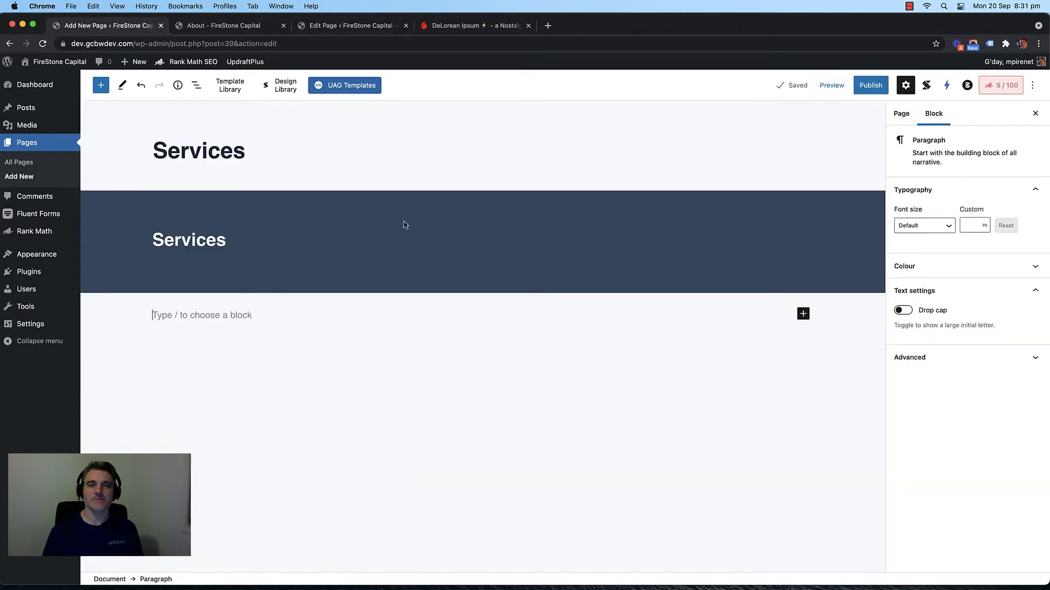
left_click(803, 313)
left_click(820, 394)
key("super+v")
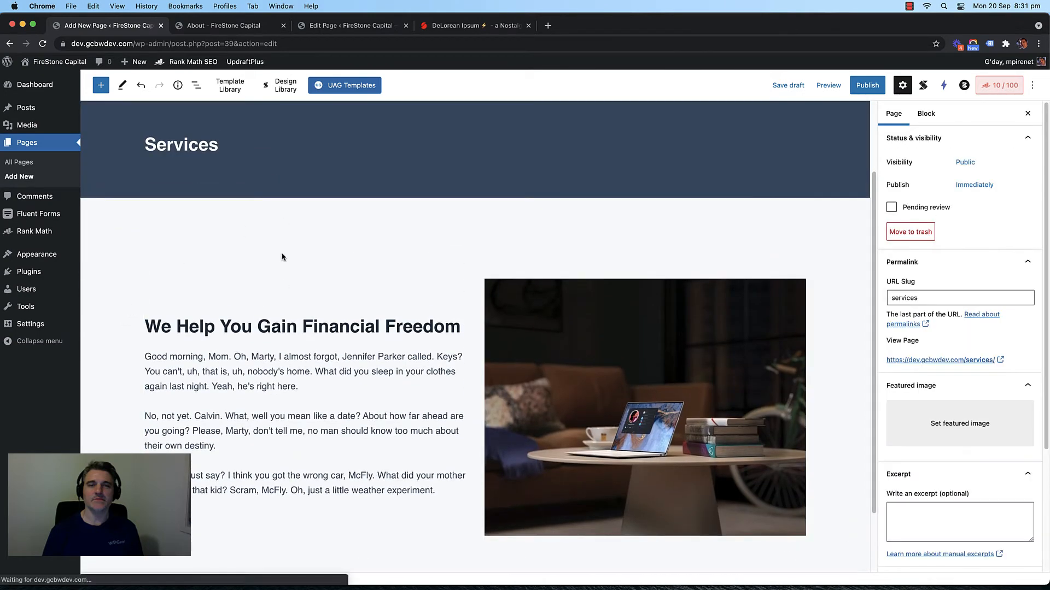
double_click(279, 328)
left_click(336, 25)
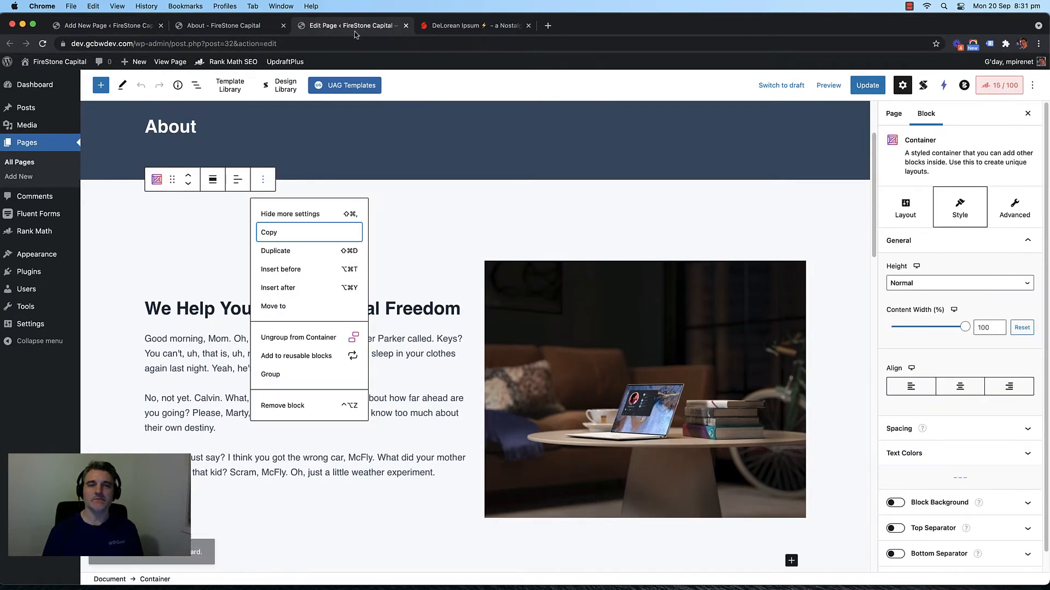
left_click(406, 26)
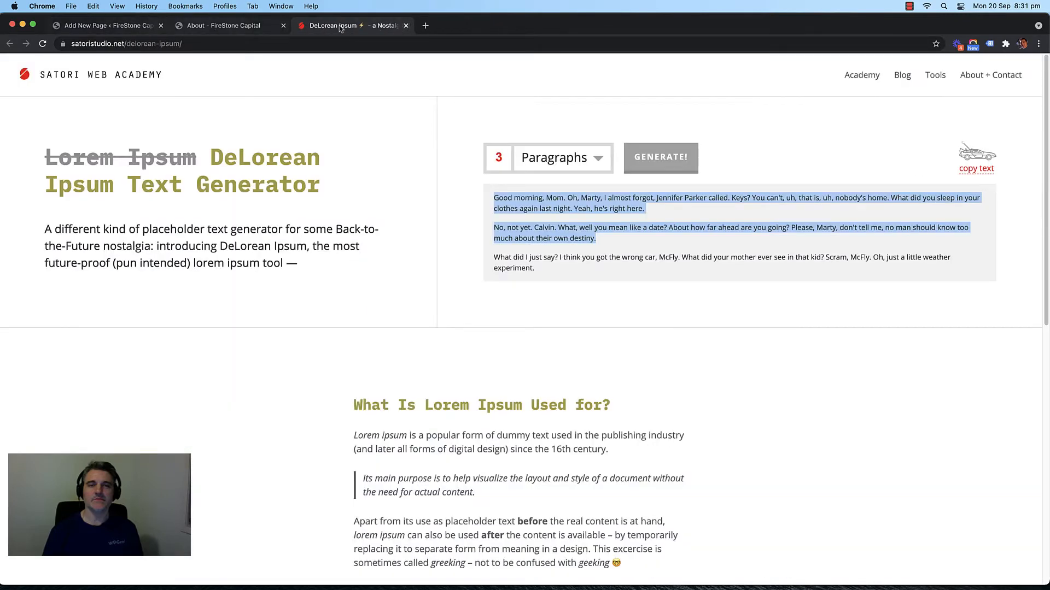
left_click(112, 26)
Step: Replace the heading 'We Help You Gain Financial Freedom' with 'Service #1'
triple_click(286, 314)
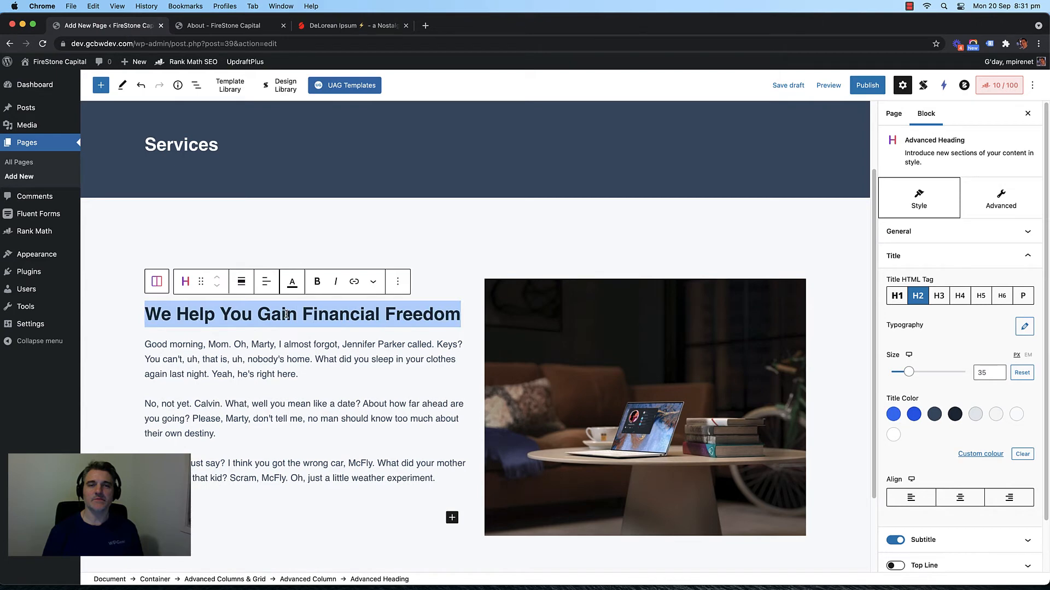
type("Service ")
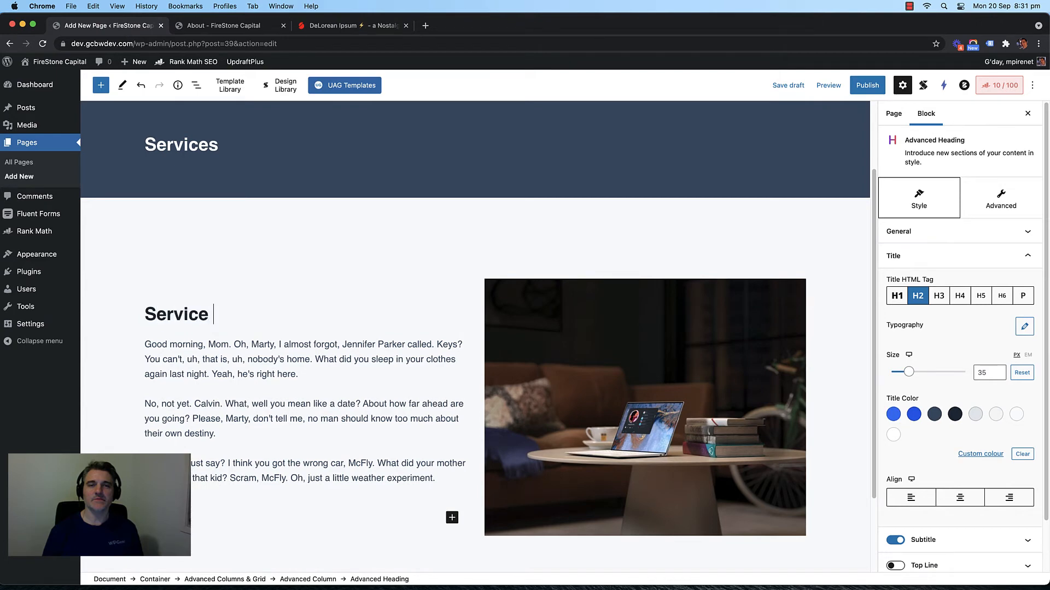
type("#1")
scroll(331, 307, "down", 3)
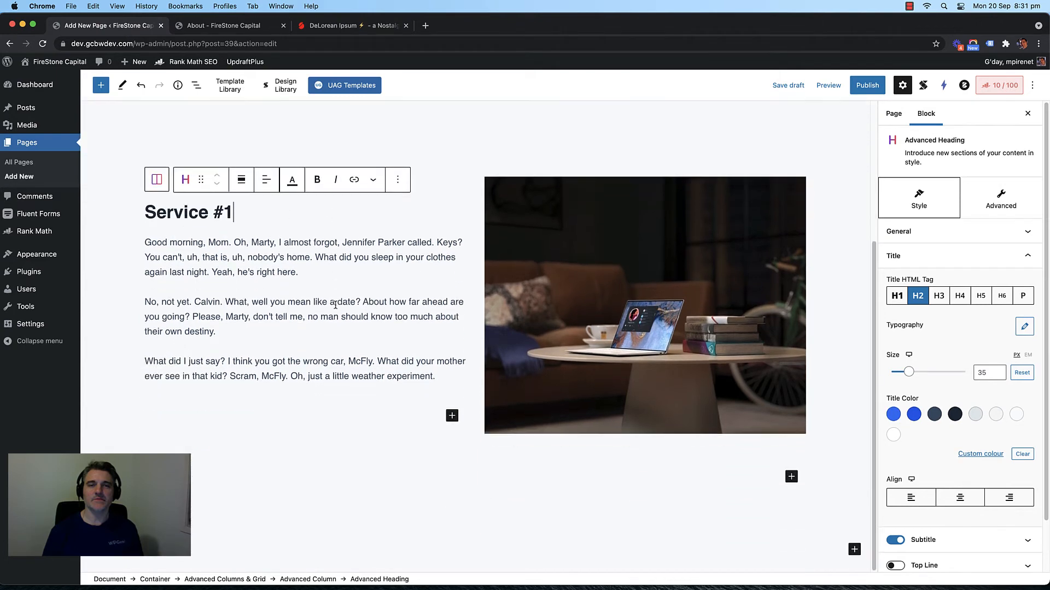
Step: Duplicate the Service #1 two-column block twice to make three service sections
left_click(400, 178)
left_click(439, 198)
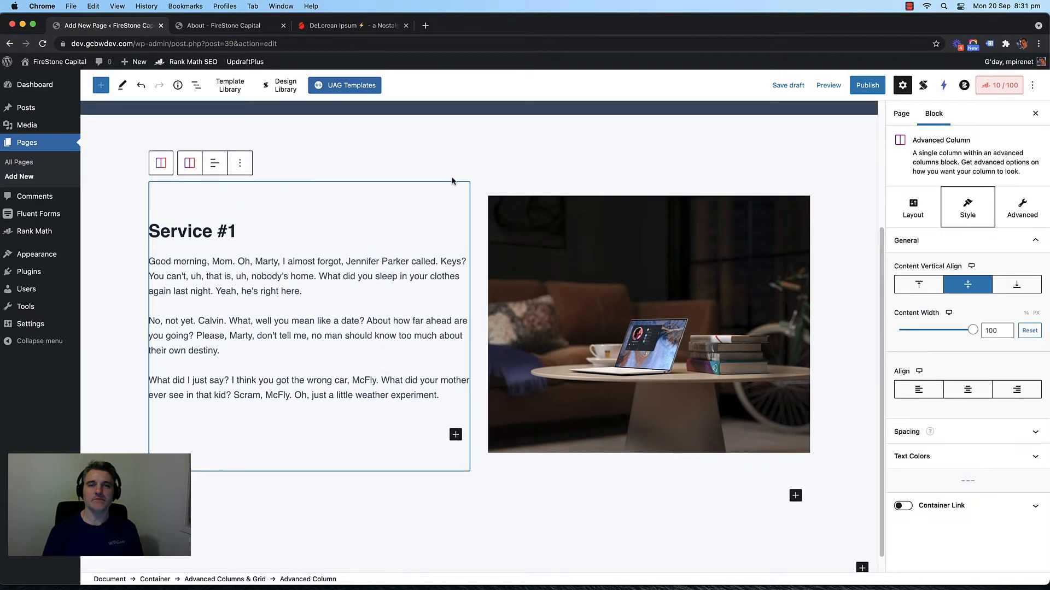
left_click(452, 180)
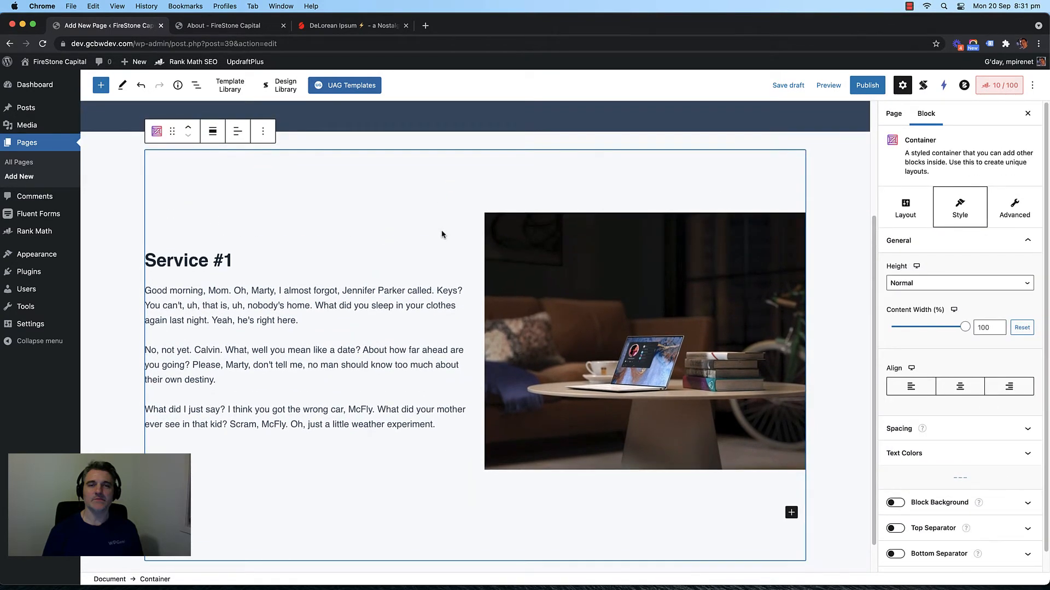
left_click(261, 132)
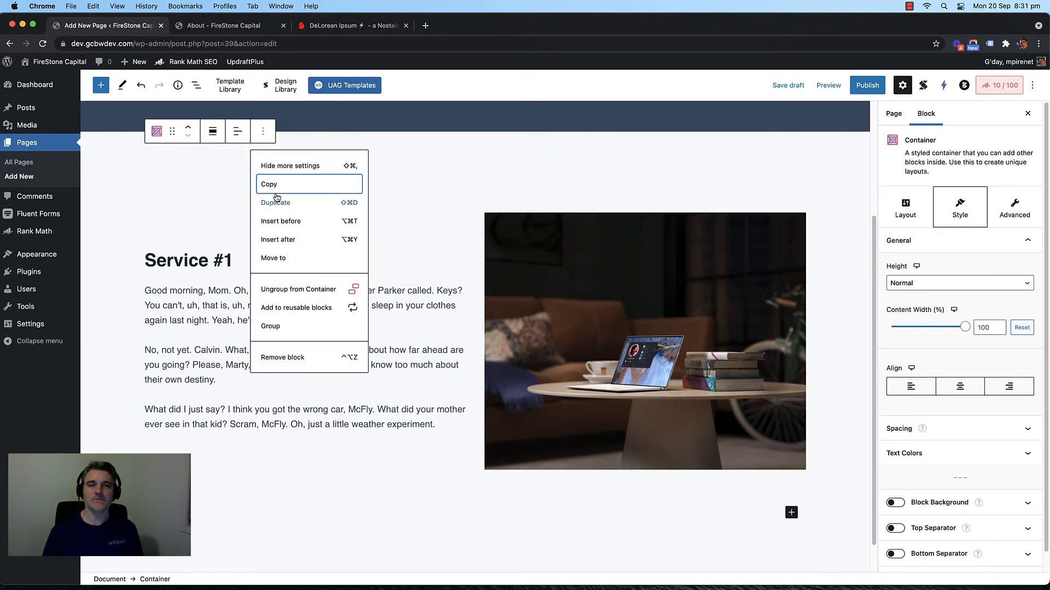
left_click(388, 220)
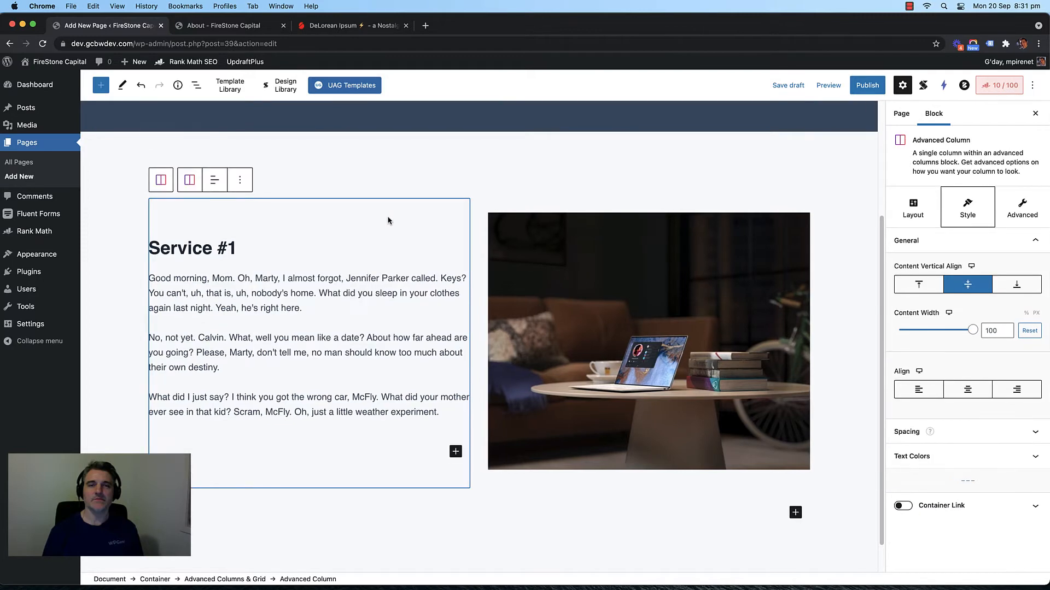
left_click(480, 204)
left_click(478, 201)
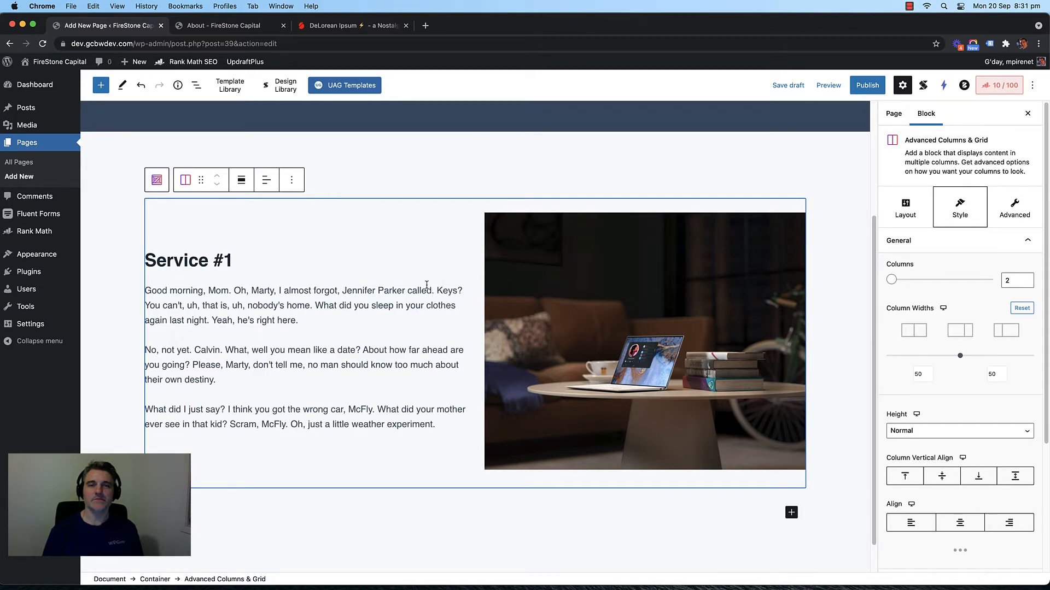
left_click(291, 180)
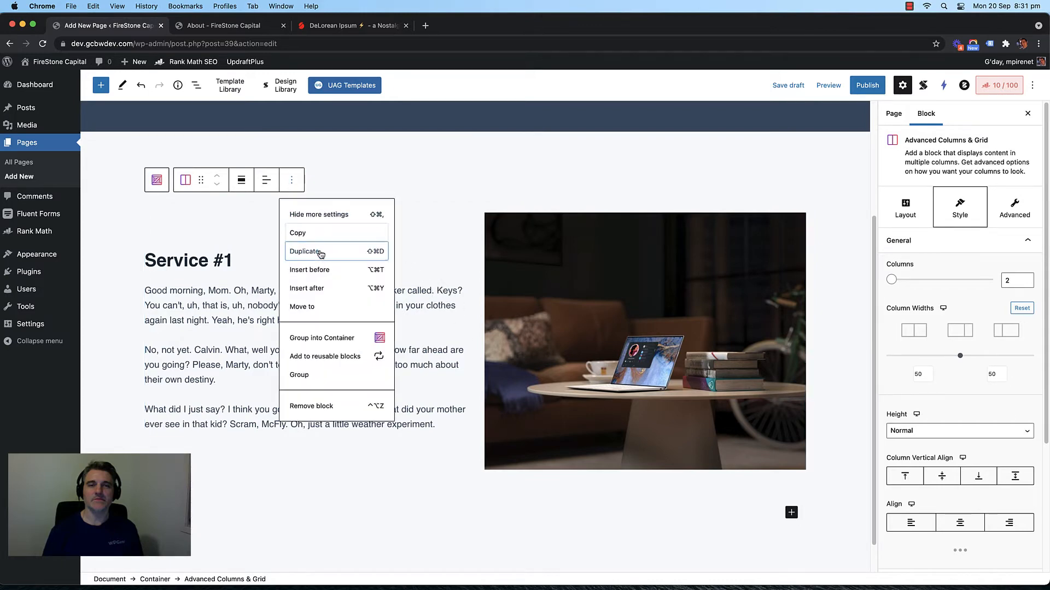
left_click(318, 253)
left_click(291, 165)
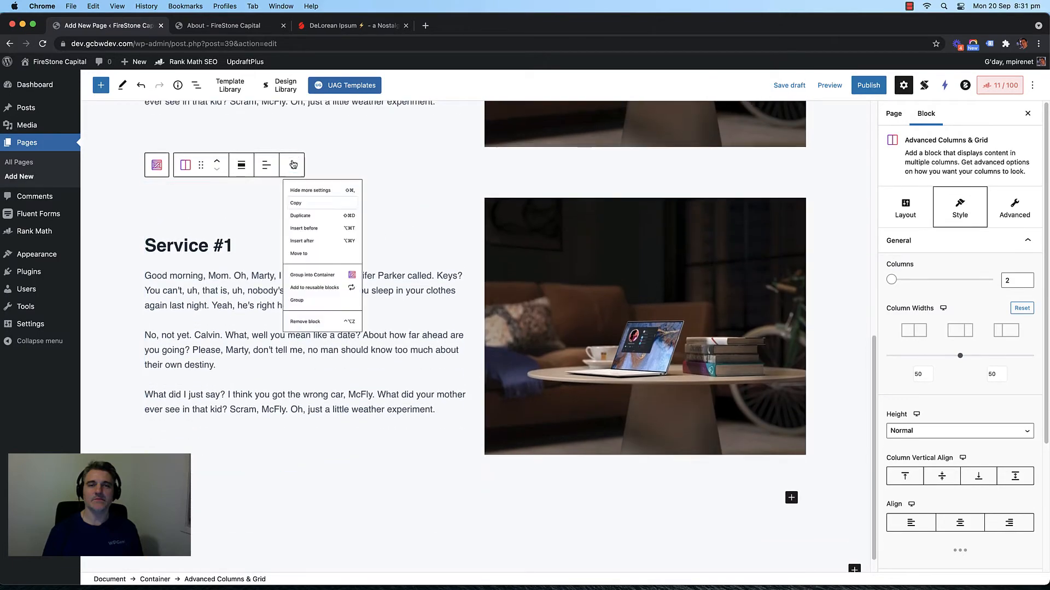
left_click(318, 235)
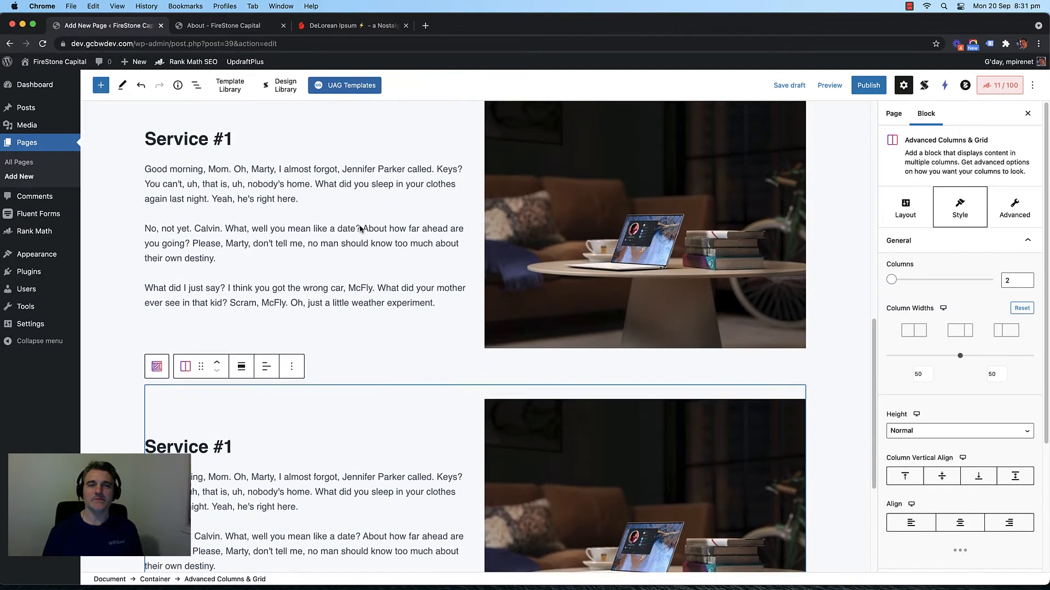
Step: Change the second and third copies' headings from 'Service #1' to 'Service #2' and 'Service #3'
scroll(359, 226, "up", 7)
scroll(360, 225, "down", 6)
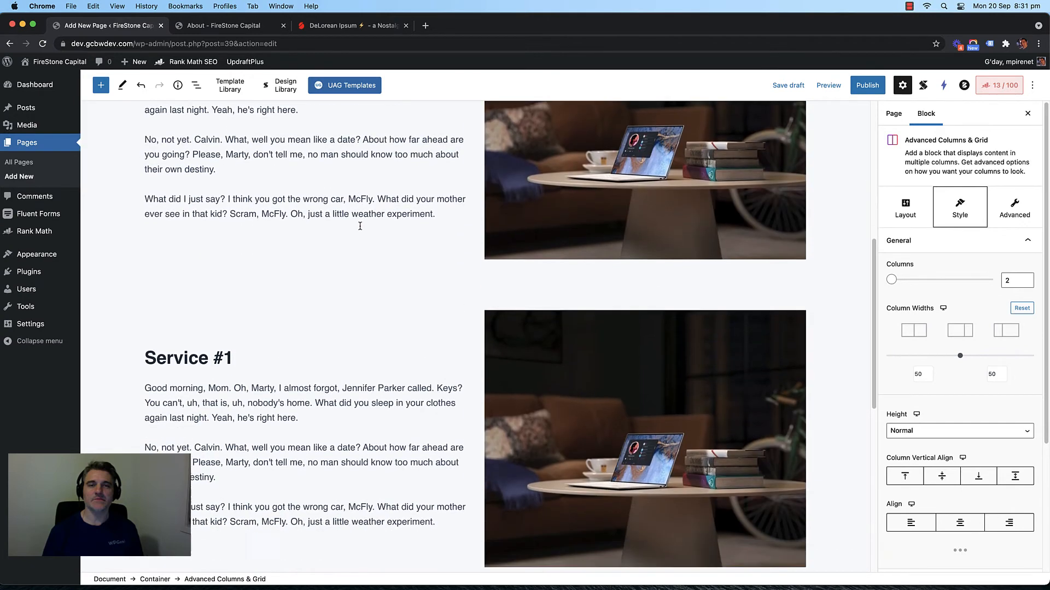
left_click(244, 297)
key("BackSpace")
type("2")
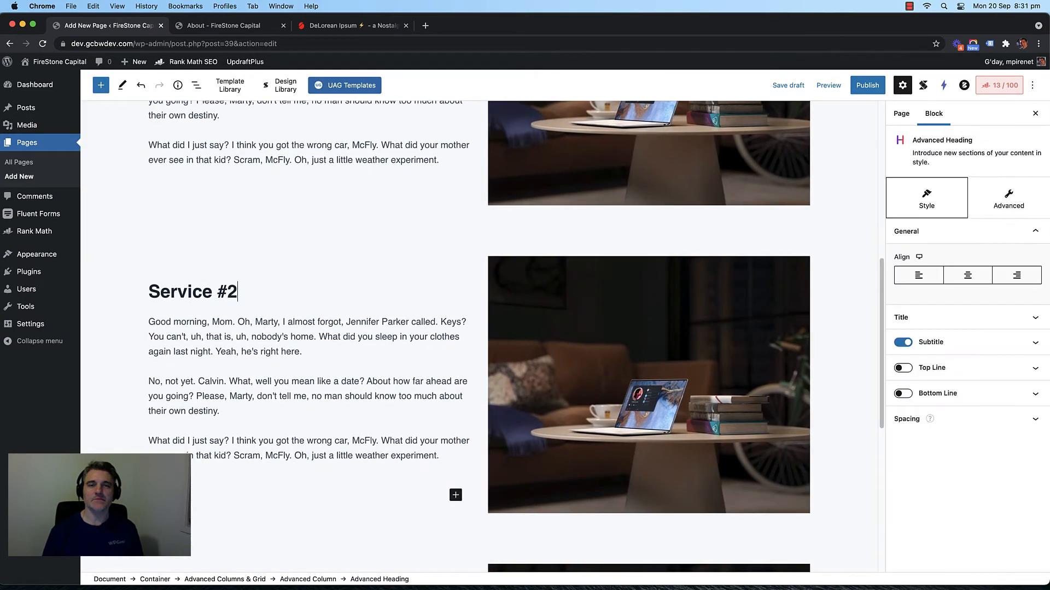
scroll(251, 251, "down", 10)
left_click(251, 243)
key("BackSpace")
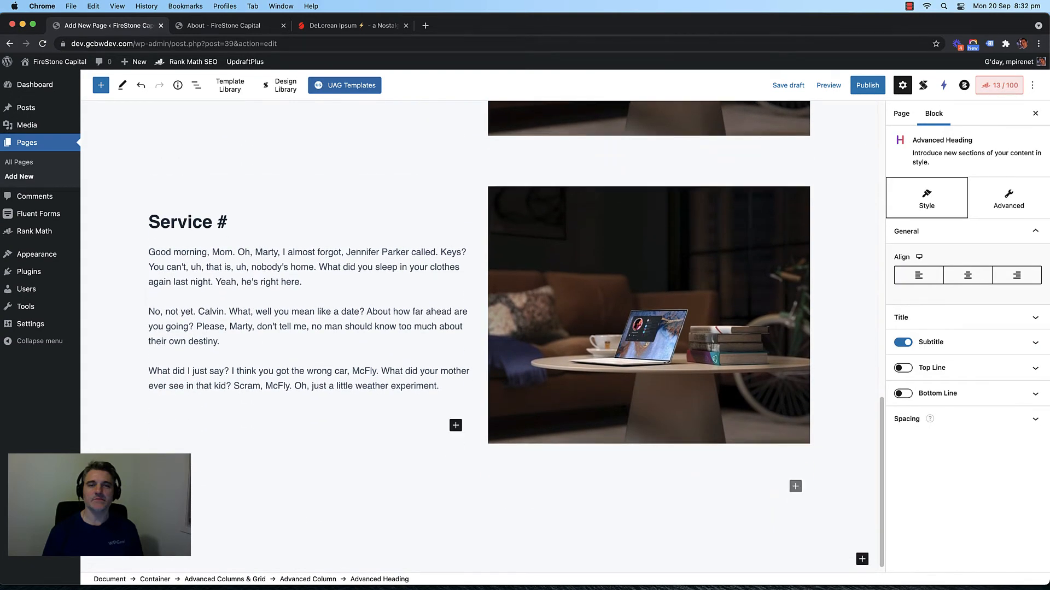
type("3")
Step: Select the image in the Service #2 section
scroll(312, 244, "up", 6)
scroll(333, 246, "up", 2)
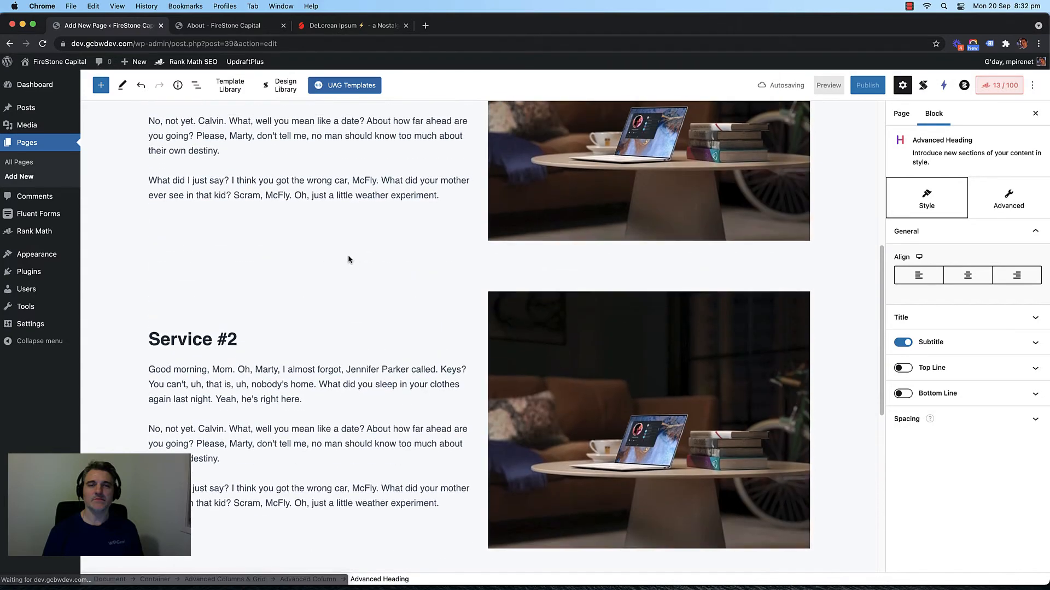
scroll(351, 259, "down", 3)
left_click(389, 297)
left_click(579, 270)
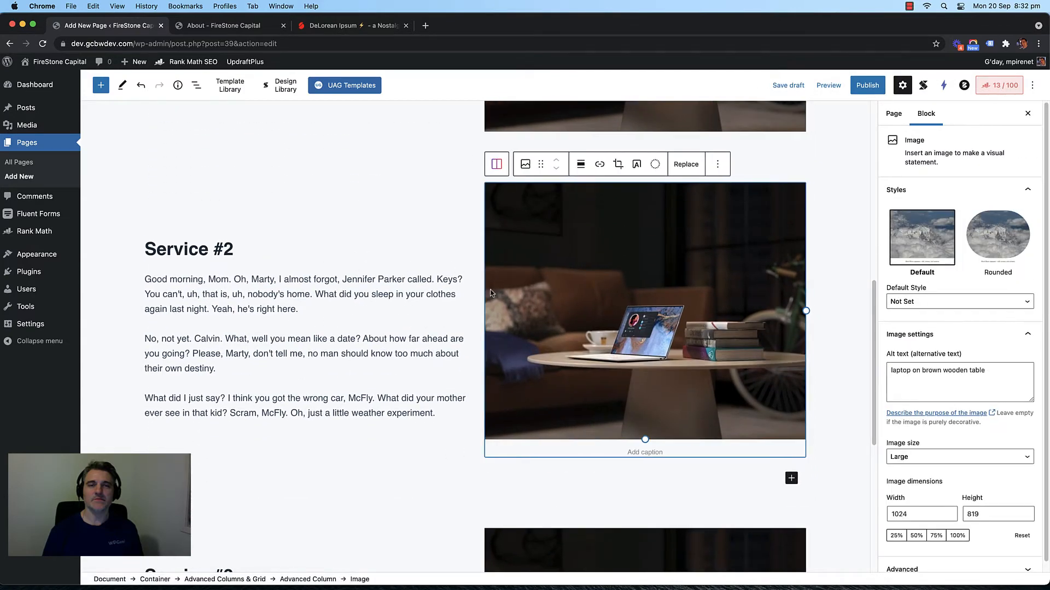
Step: Move the Service #2 image into the left column and its heading and text into the right
left_click_drag(541, 164, 280, 239)
scroll(278, 383, "down", 4)
left_click(292, 338)
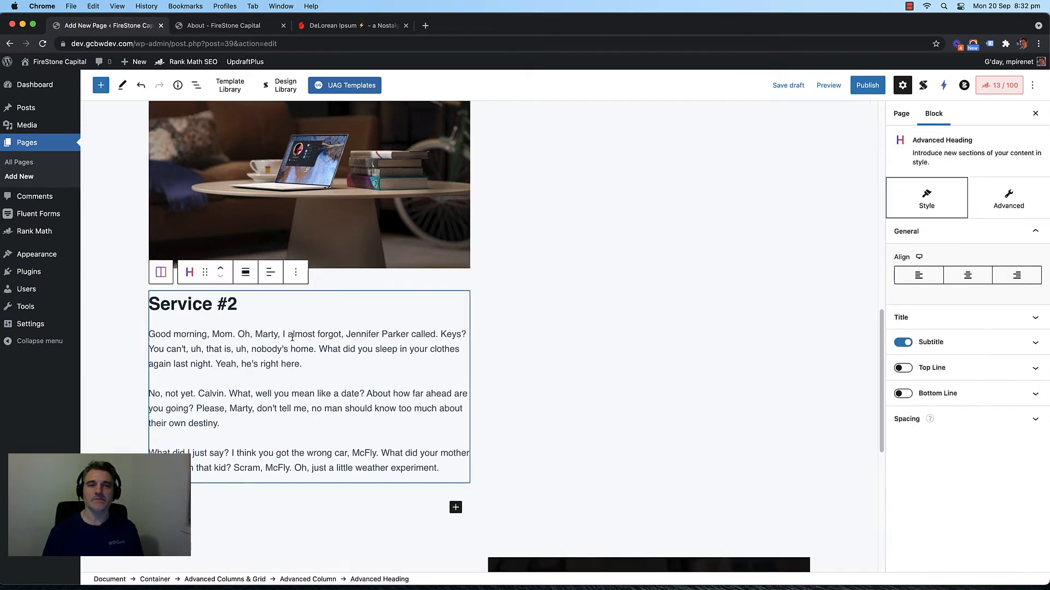
scroll(239, 296, "up", 3)
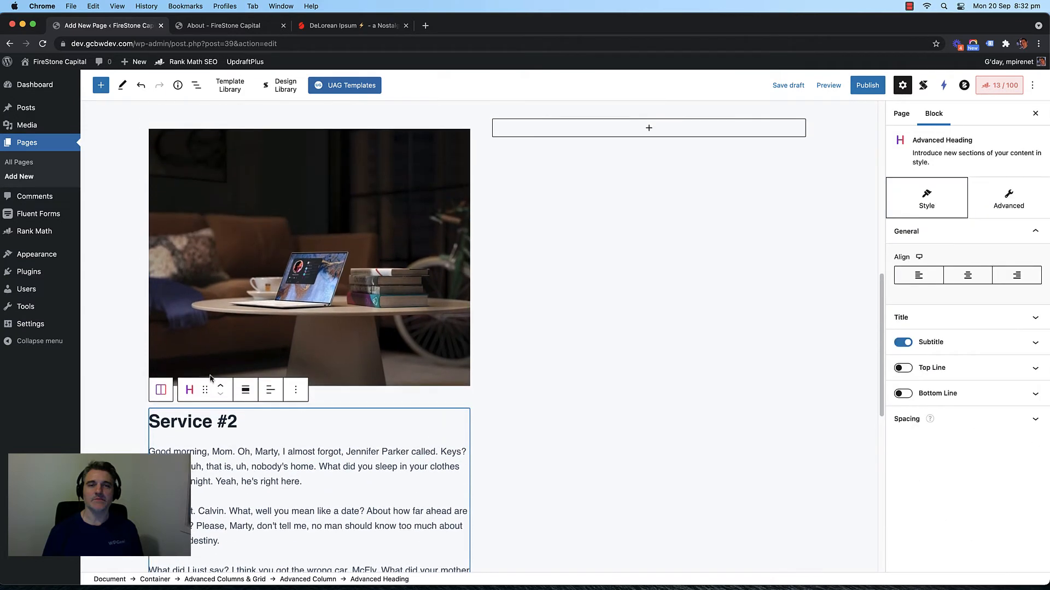
left_click_drag(205, 389, 623, 278)
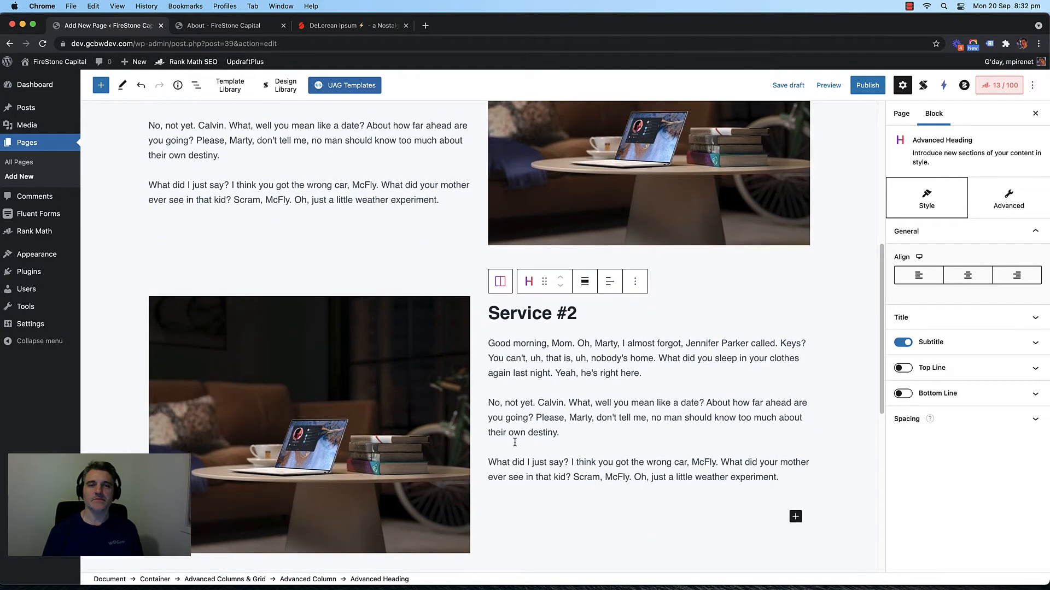
Step: Set the Service #2 row's Column Vertical Align to middle
left_click(472, 408)
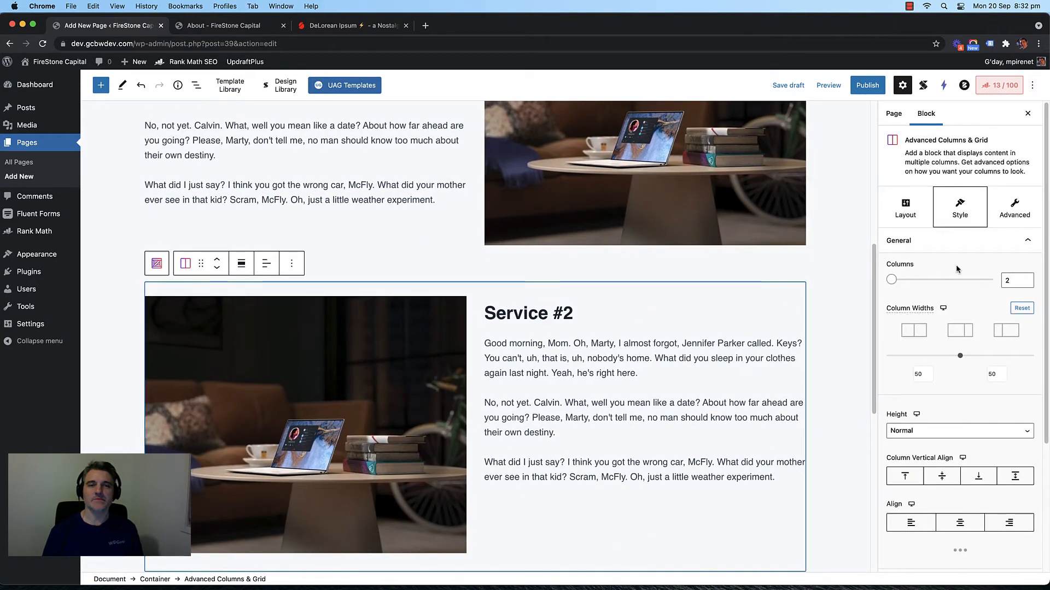
left_click(934, 244)
left_click(934, 246)
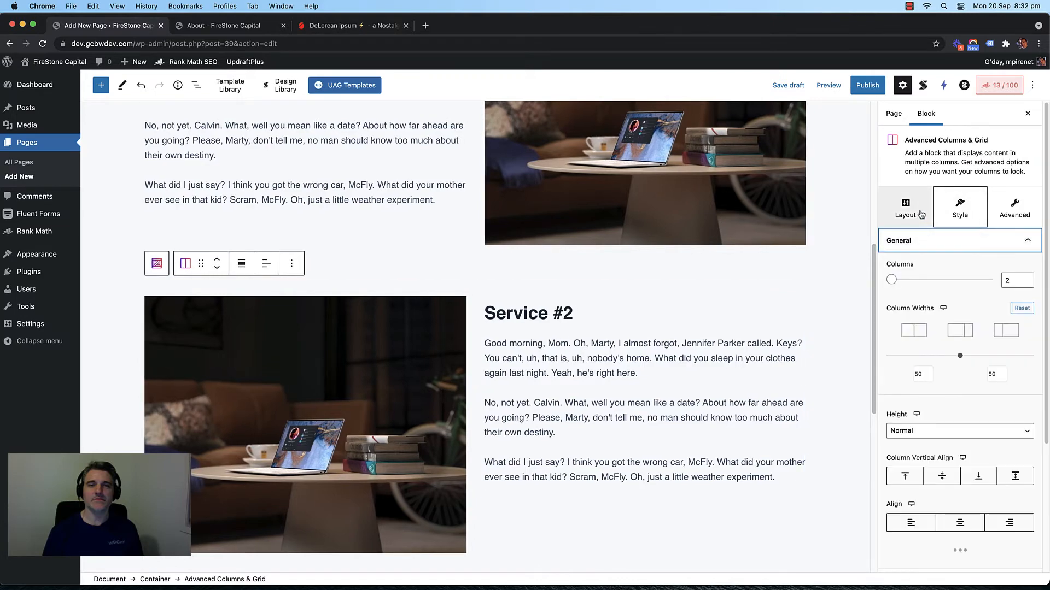
scroll(960, 286, "down", 3)
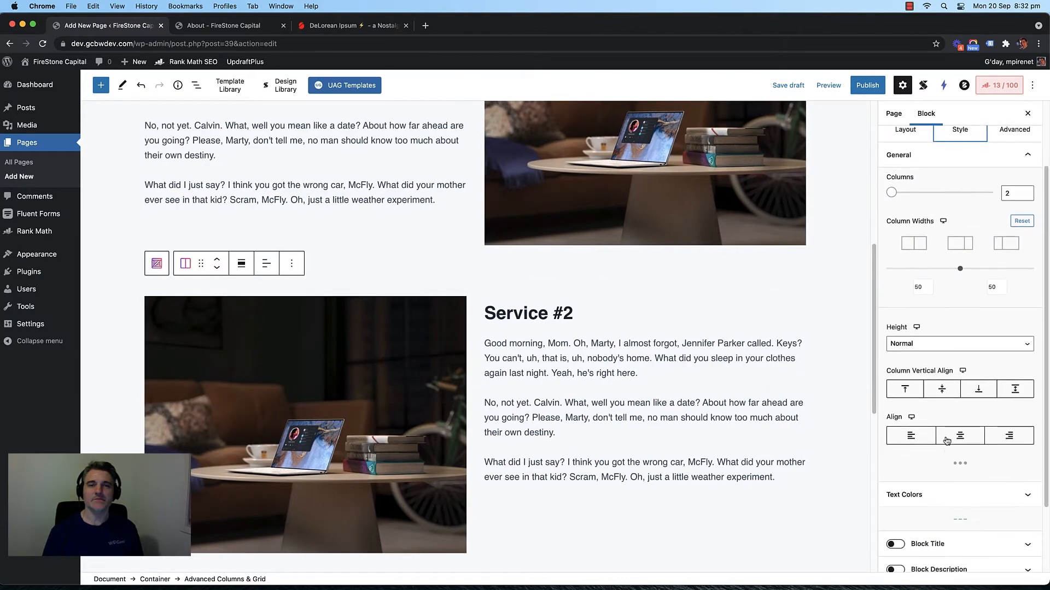
left_click(941, 389)
scroll(413, 301, "up", 1)
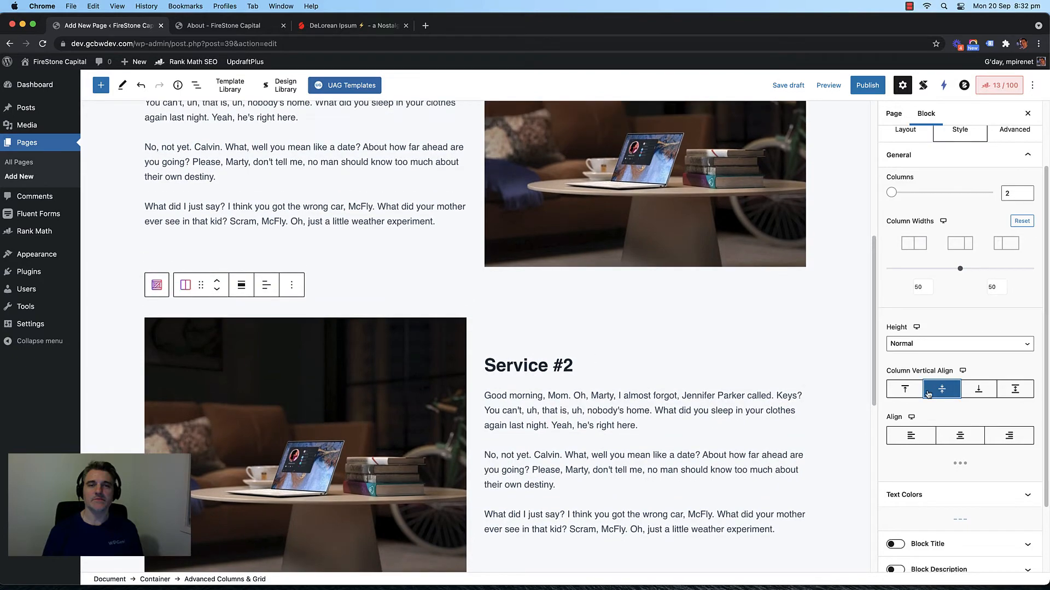
scroll(741, 339, "down", 5)
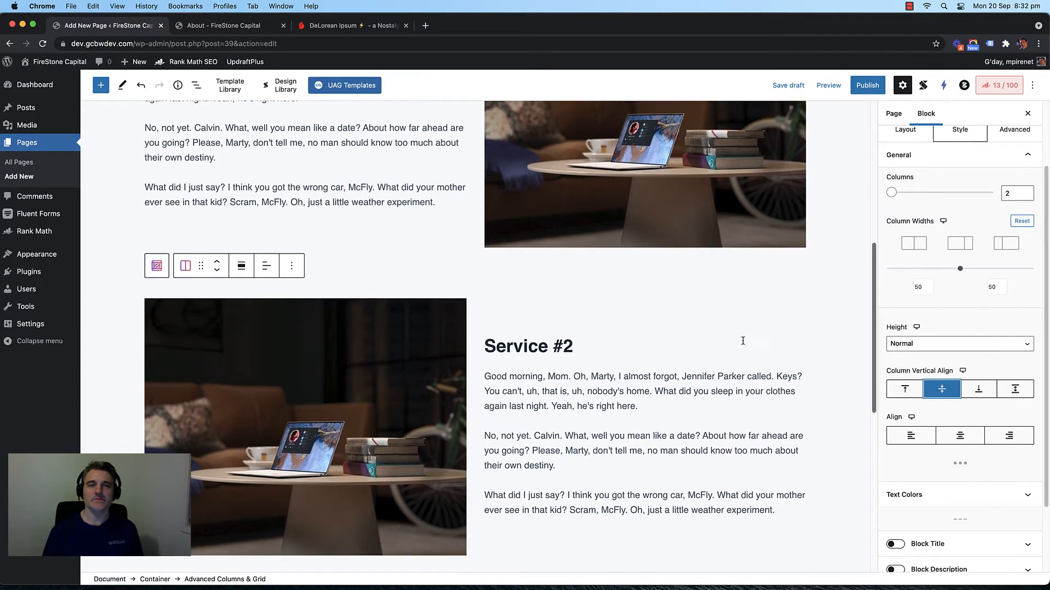
scroll(381, 277, "up", 6)
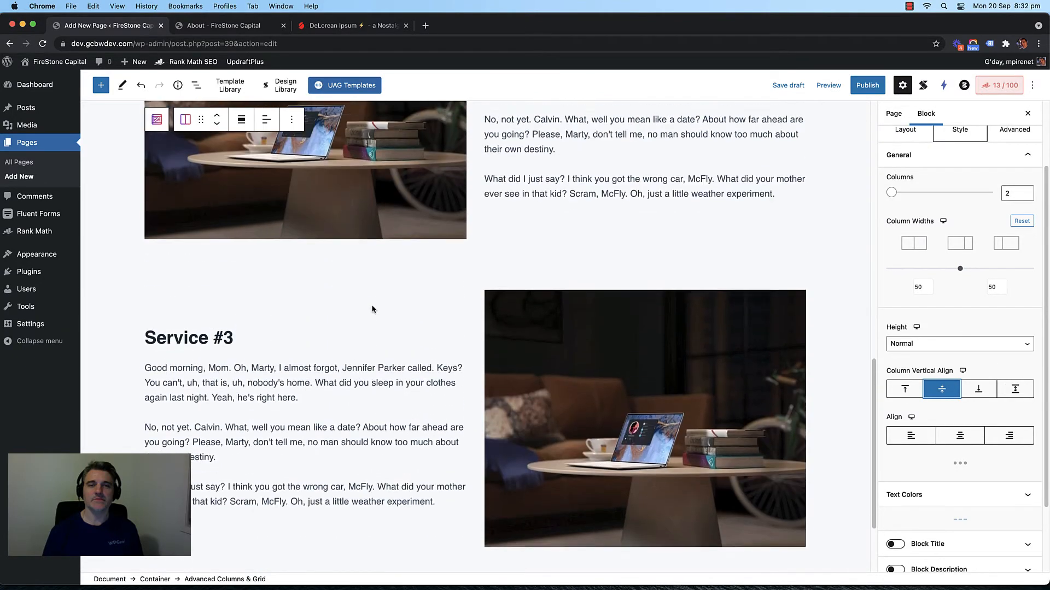
scroll(371, 308, "up", 4)
scroll(361, 314, "down", 12)
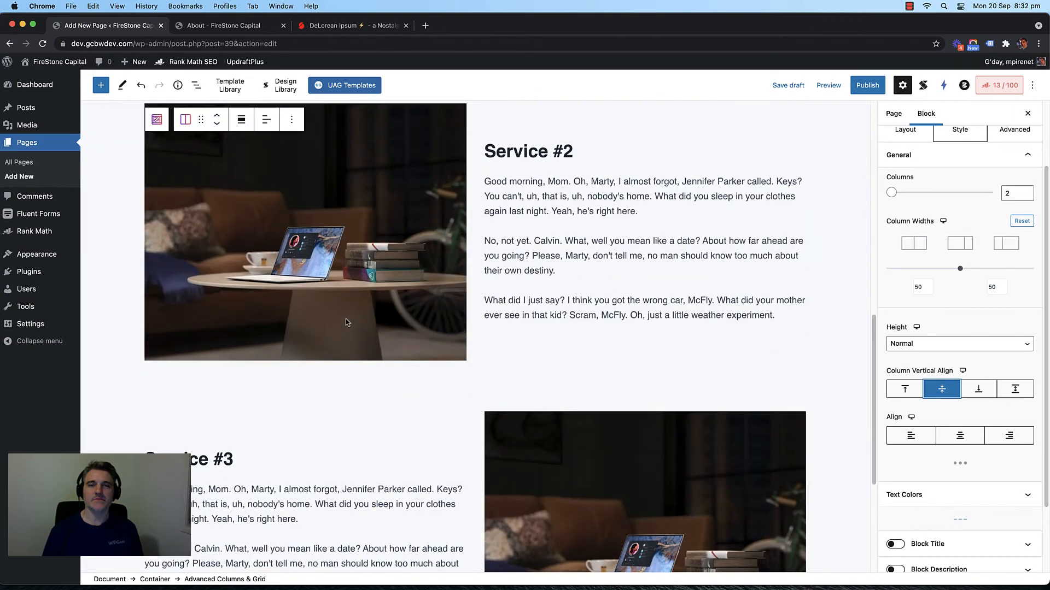
scroll(345, 323, "up", 10)
scroll(353, 328, "down", 3)
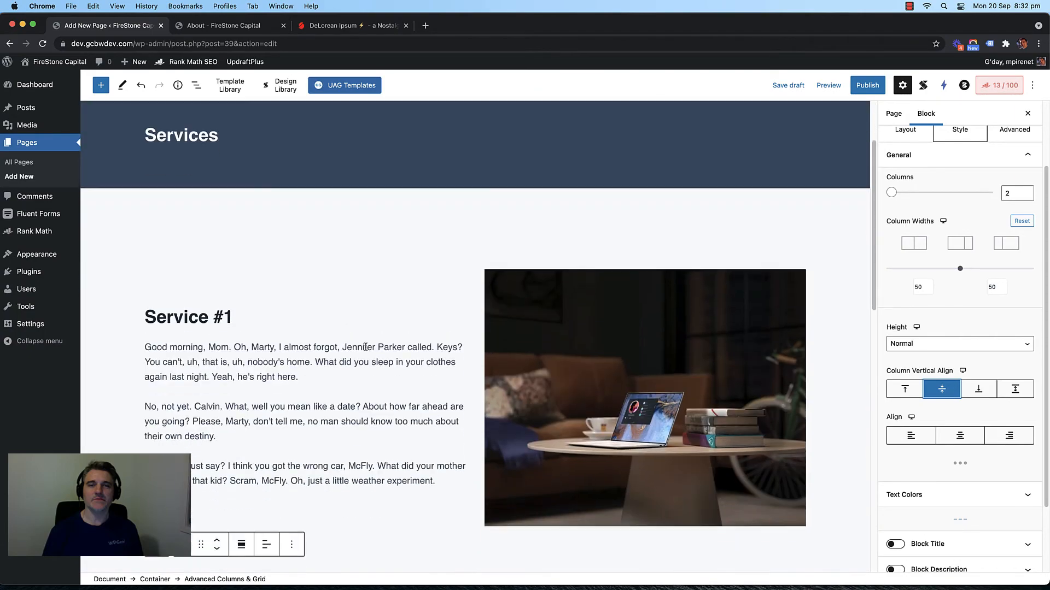
scroll(361, 334, "down", 10)
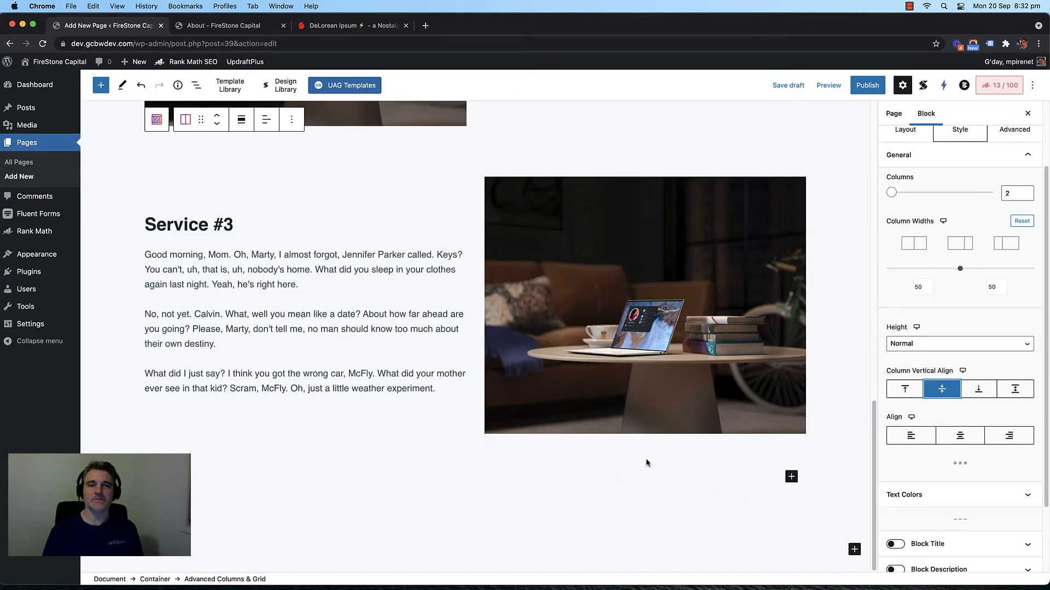
Step: Insert the reusable Call to Action Section block at the end of the Services page
left_click(854, 549)
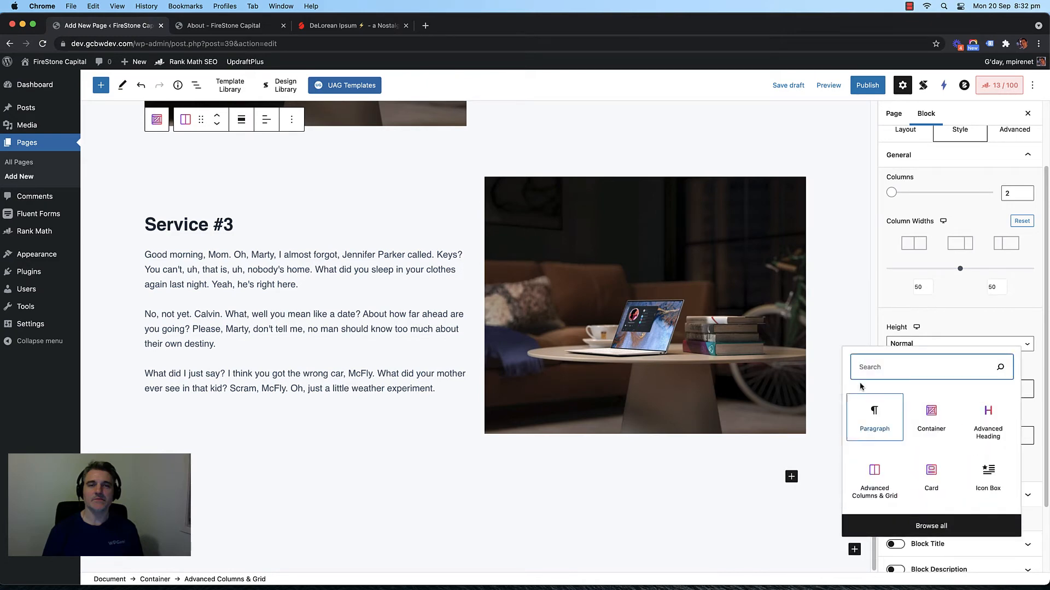
left_click(881, 526)
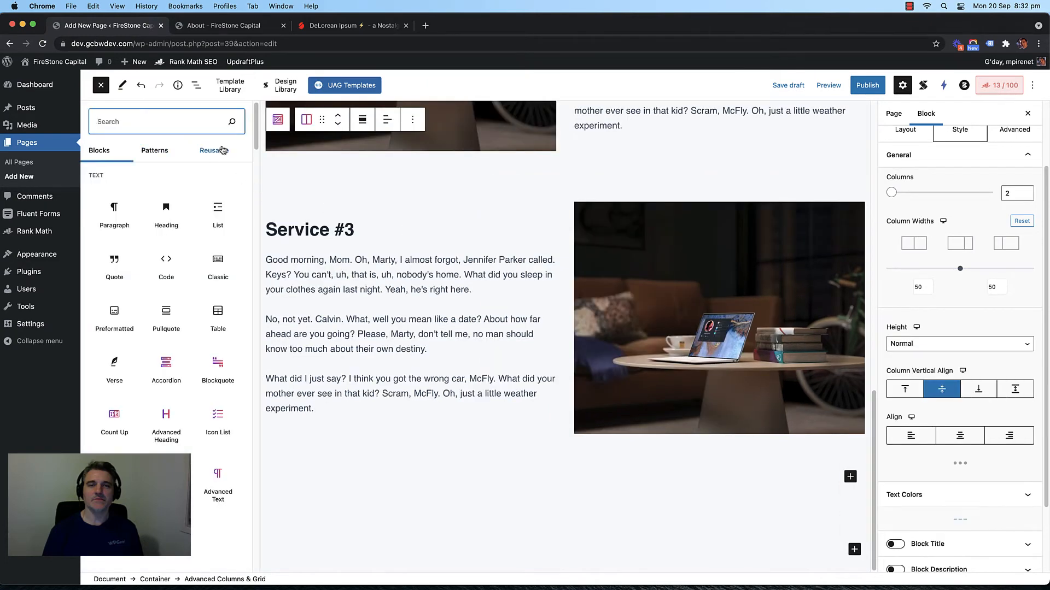
left_click(219, 150)
mouse_move(173, 228)
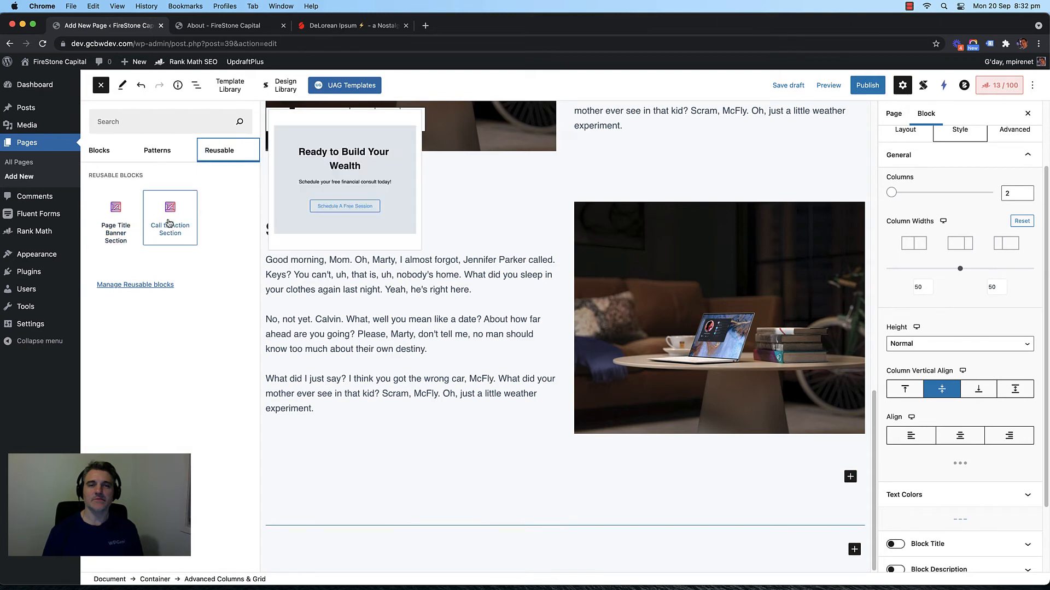
left_click(169, 222)
Step: Publish the Services page and view the live site's home page
scroll(473, 392, "down", 3)
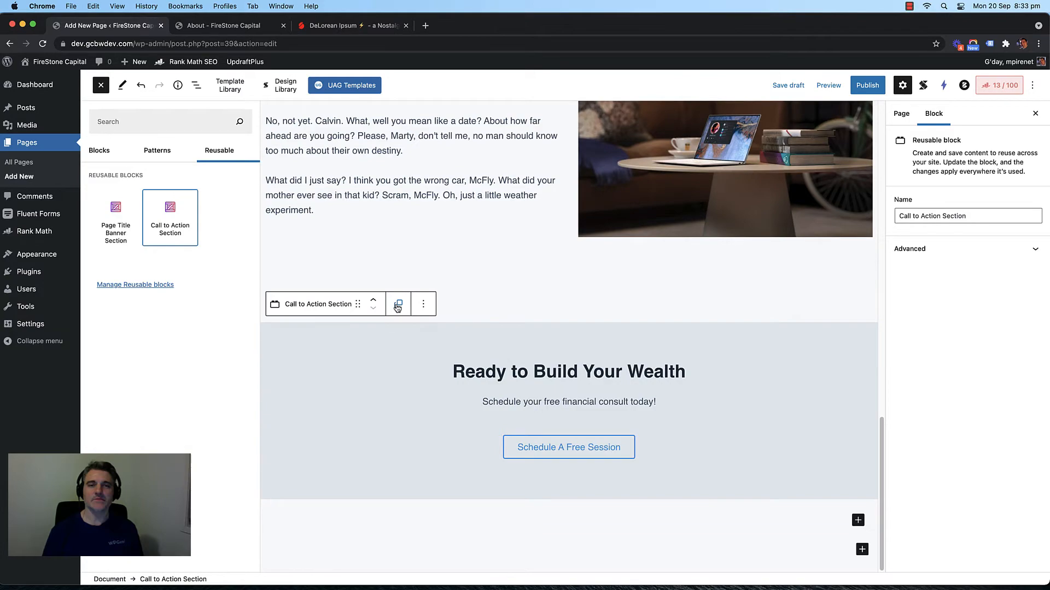
scroll(473, 326, "up", 18)
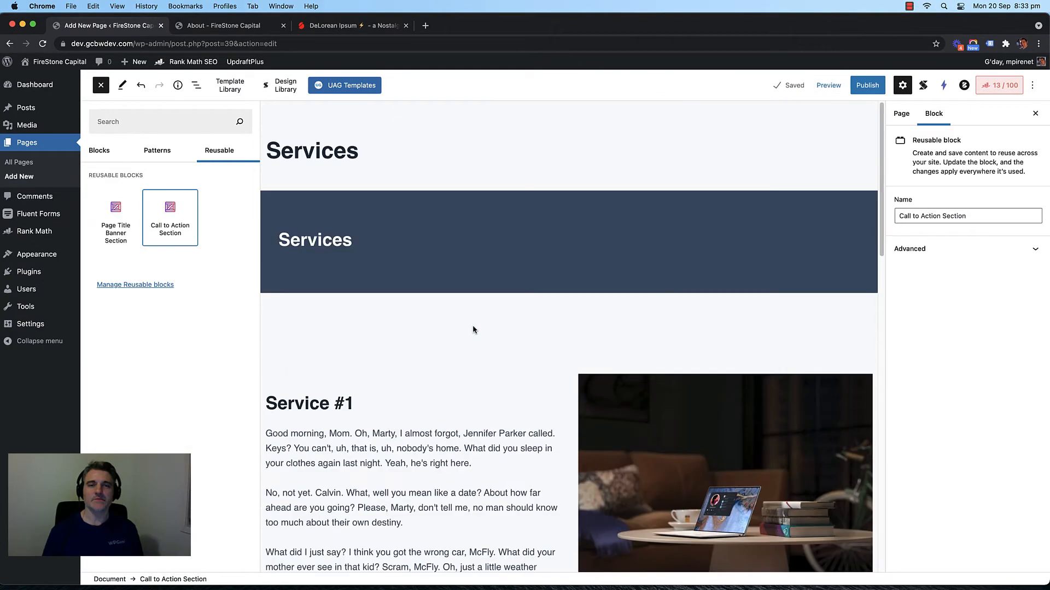
scroll(422, 383, "down", 8)
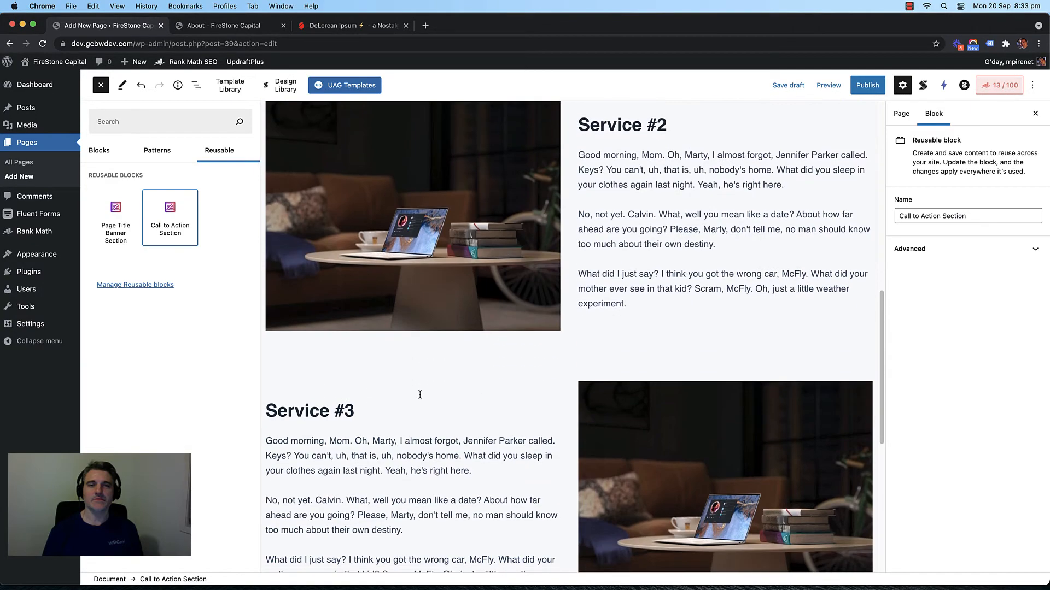
scroll(300, 178, "up", 8)
scroll(454, 353, "down", 7)
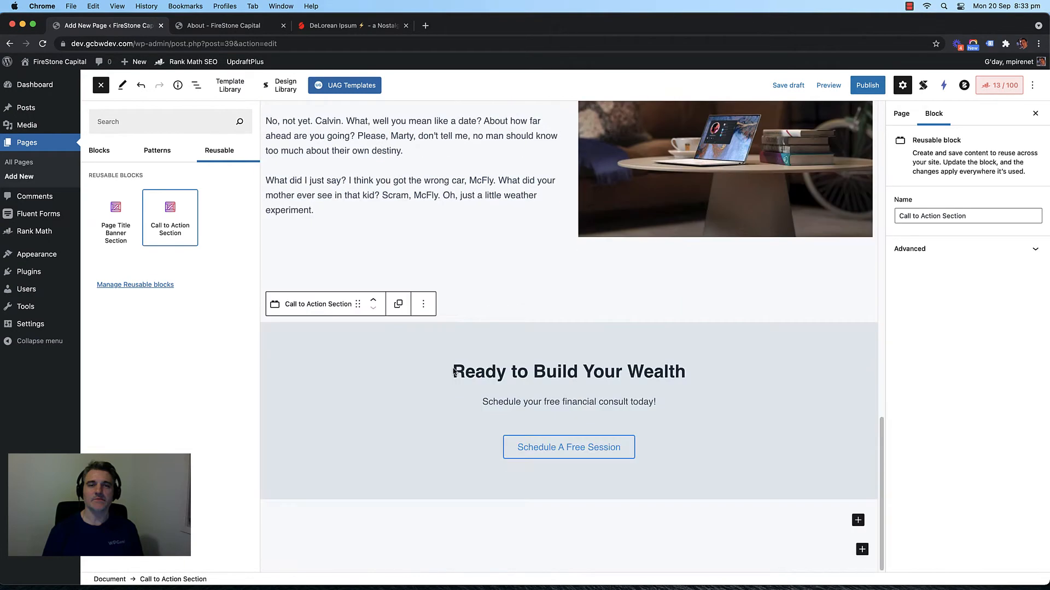
scroll(487, 289, "up", 3)
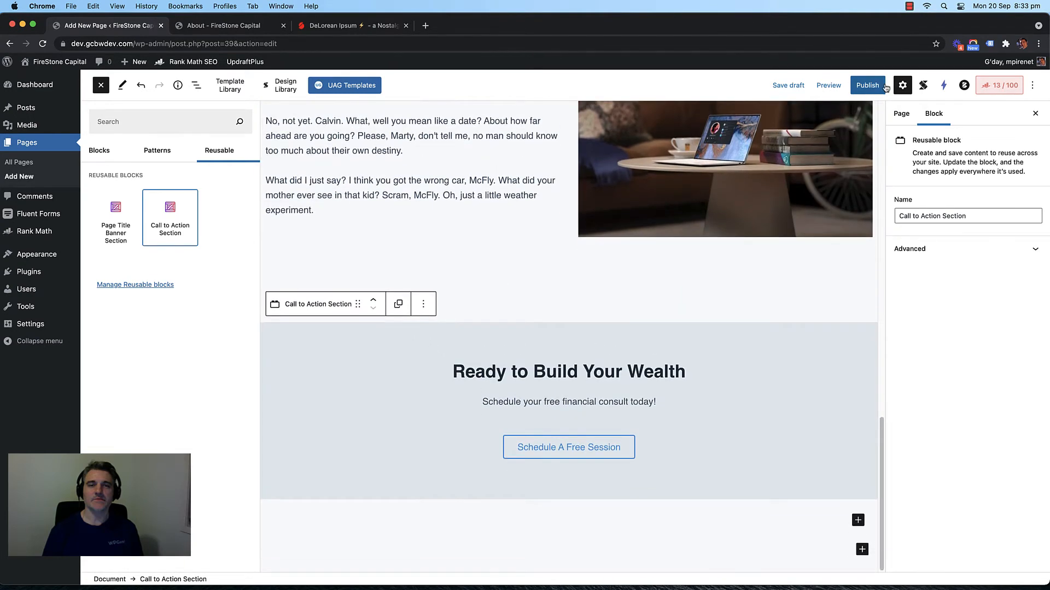
scroll(524, 237, "down", 1)
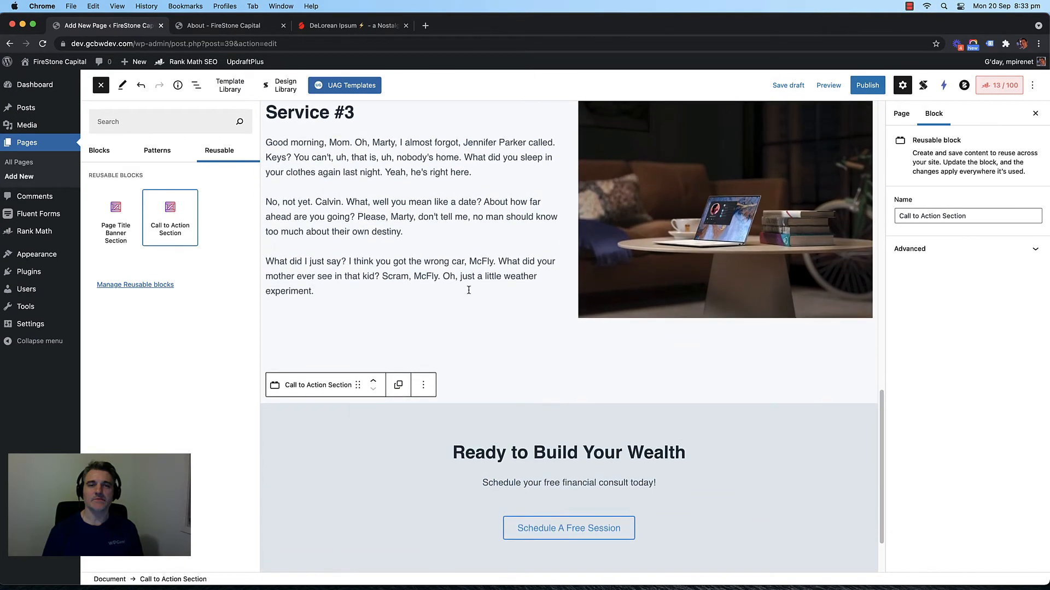
scroll(475, 292, "down", 1)
scroll(476, 293, "up", 3)
scroll(467, 300, "down", 2)
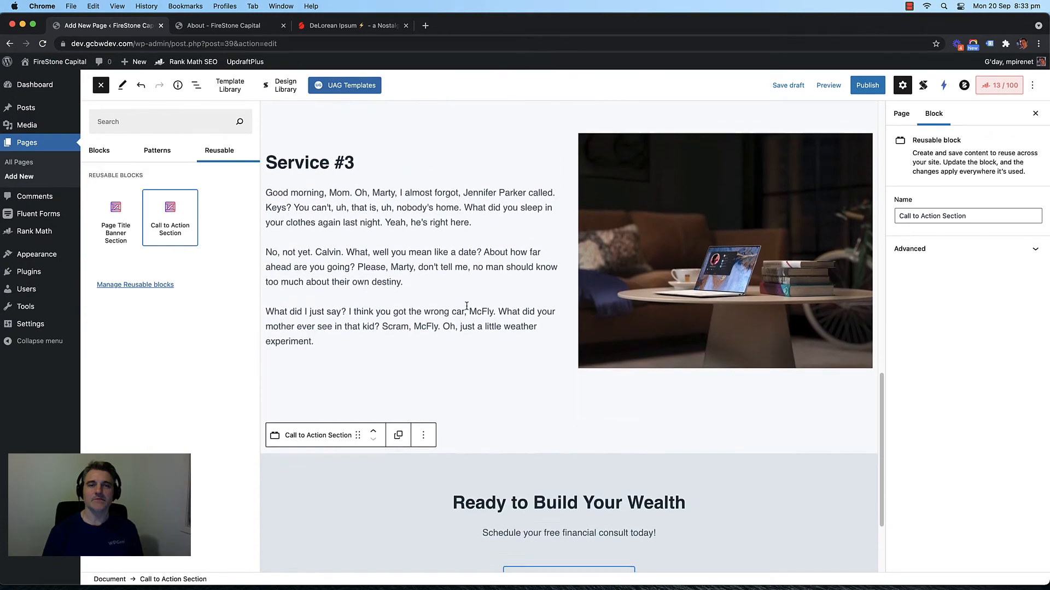
scroll(466, 307, "up", 2)
left_click(868, 85)
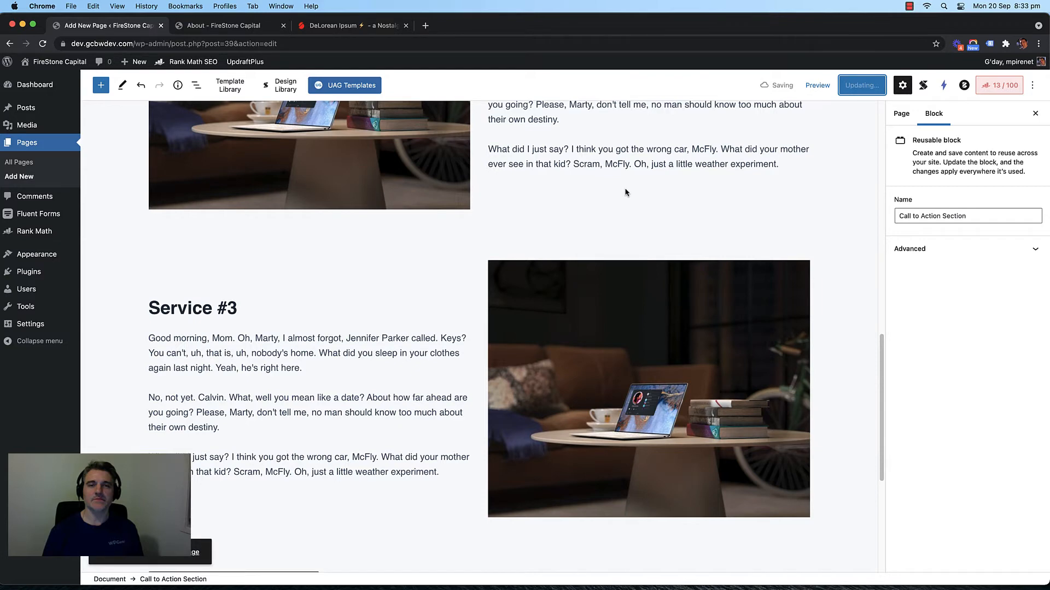
left_click(230, 31)
left_click(282, 103)
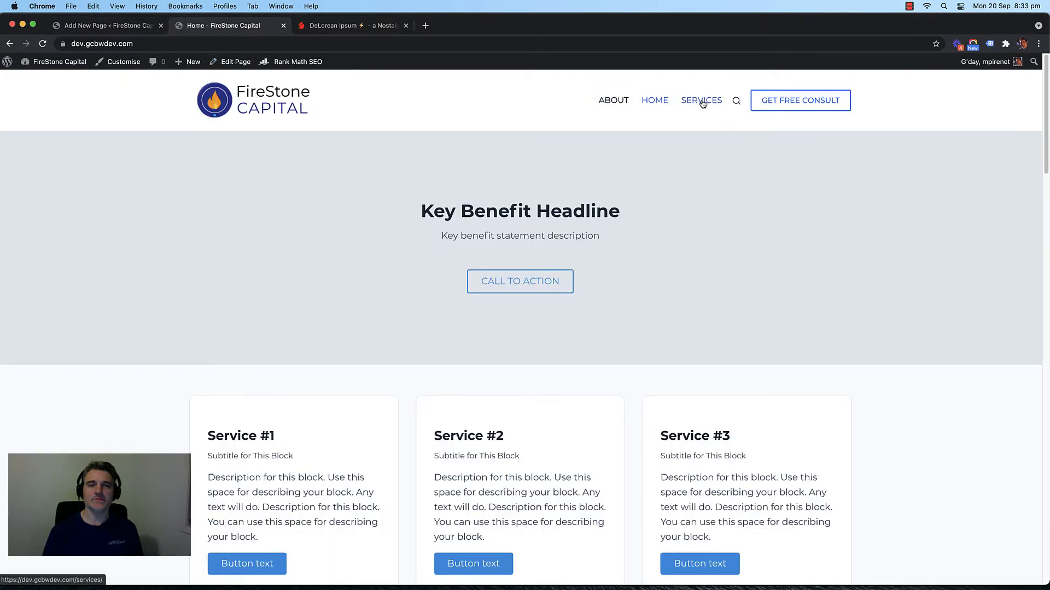
left_click(702, 103)
scroll(129, 244, "down", 10)
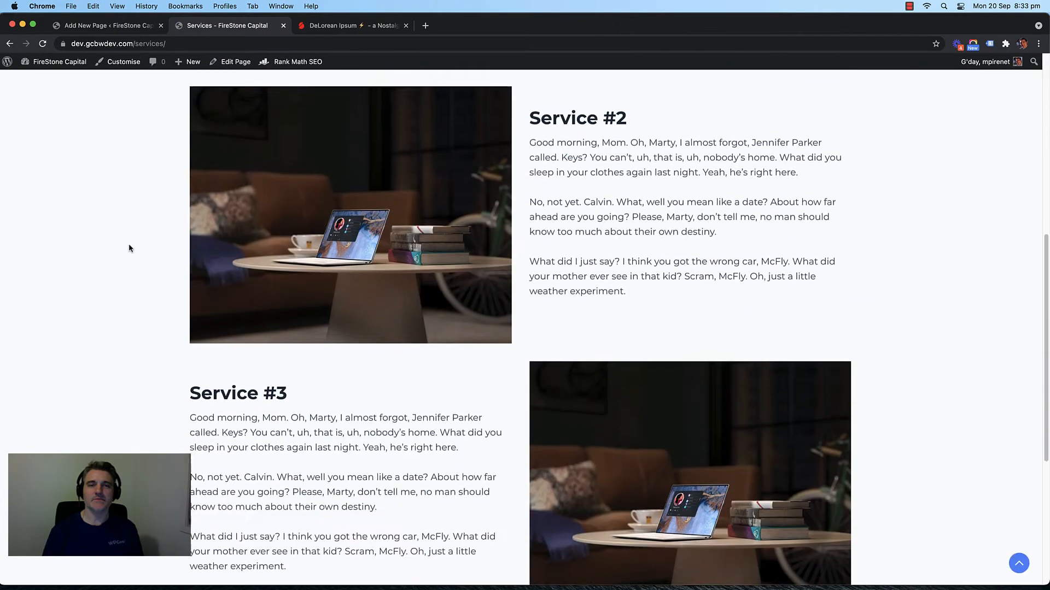
scroll(127, 249, "down", 2)
scroll(126, 249, "up", 13)
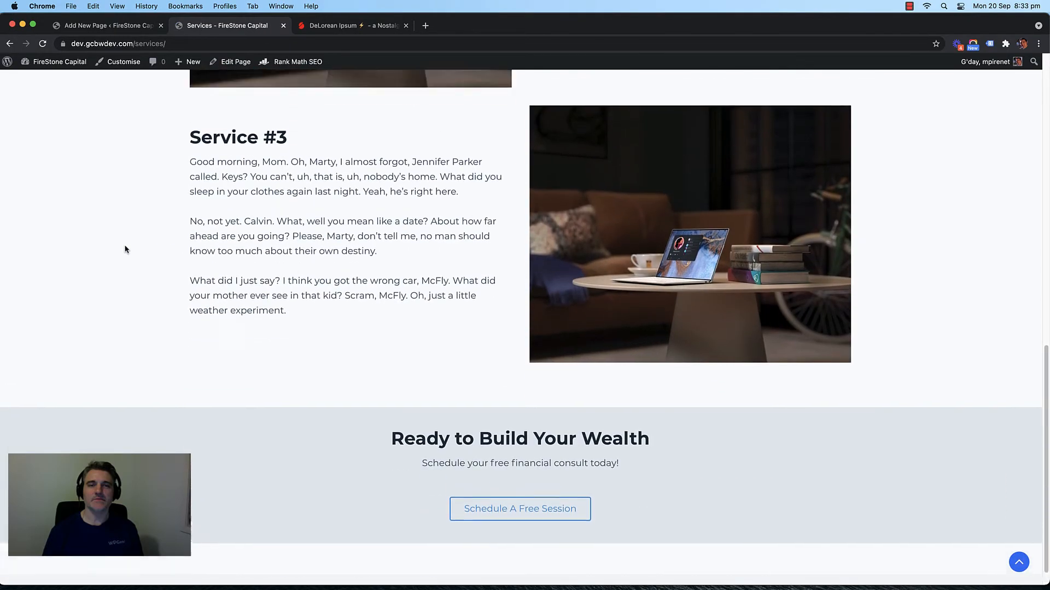
scroll(136, 271, "down", 10)
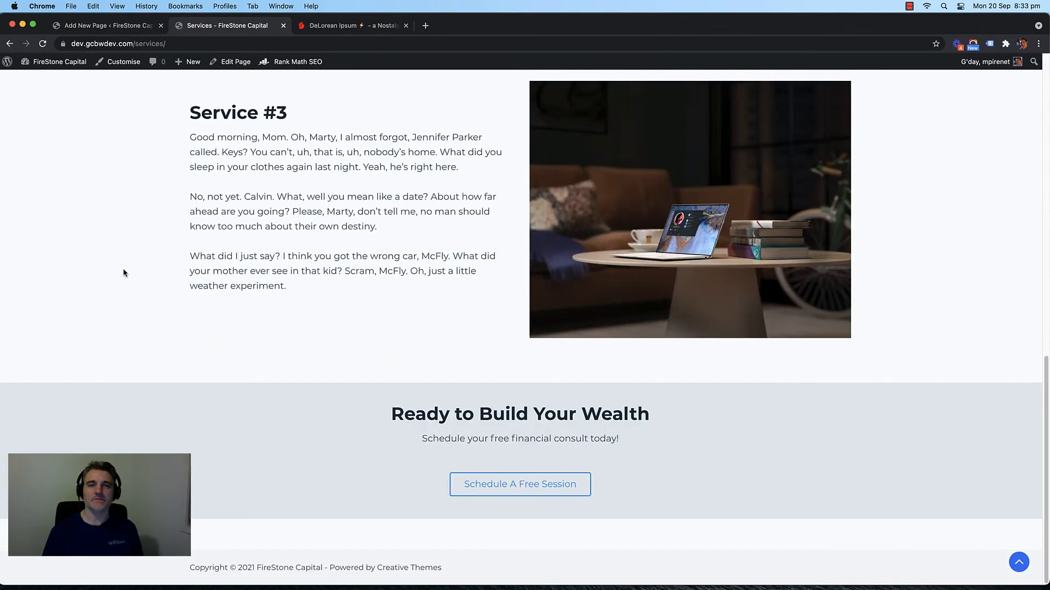
scroll(121, 267, "up", 10)
scroll(121, 268, "down", 10)
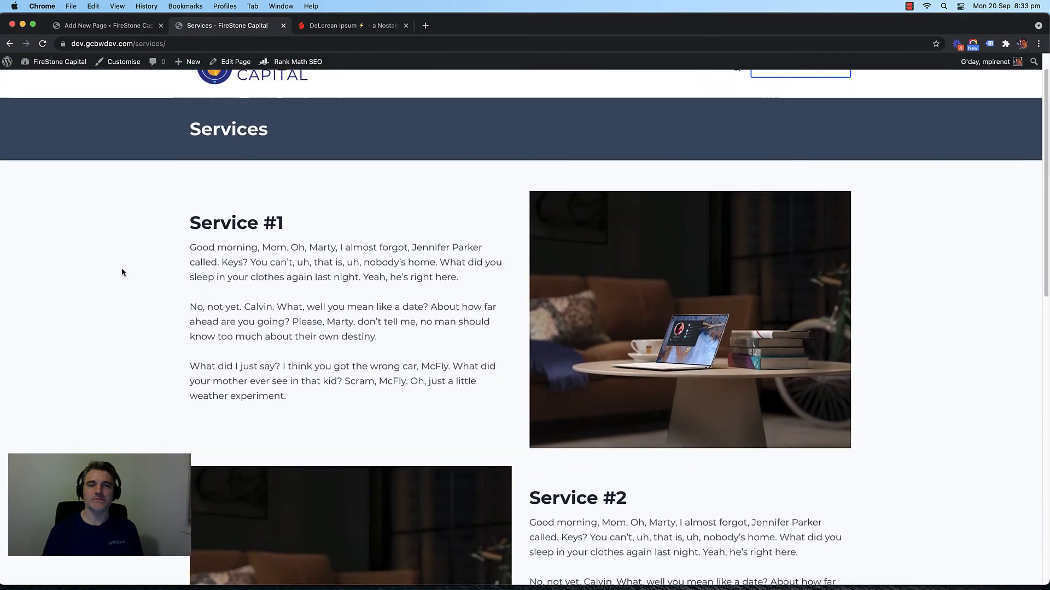
scroll(108, 281, "up", 12)
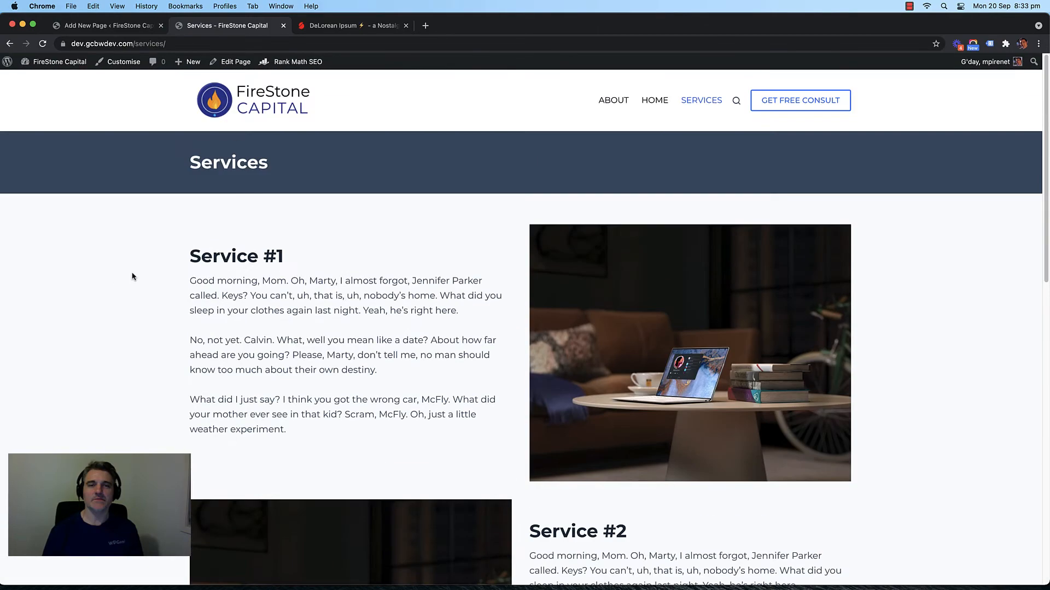
Step: Create a new page titled 'Blog'
left_click(124, 26)
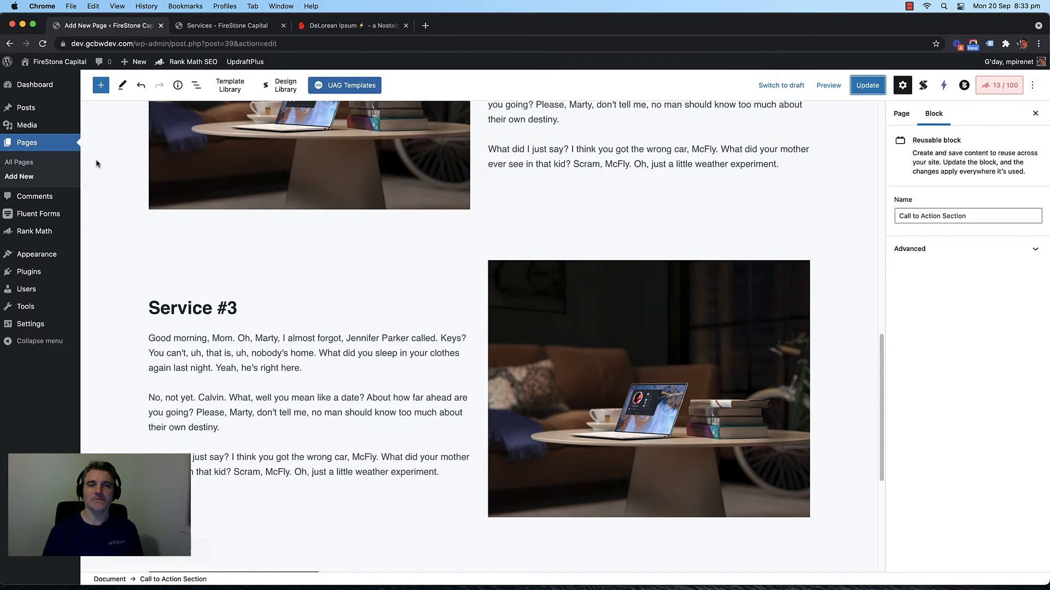
left_click(21, 162)
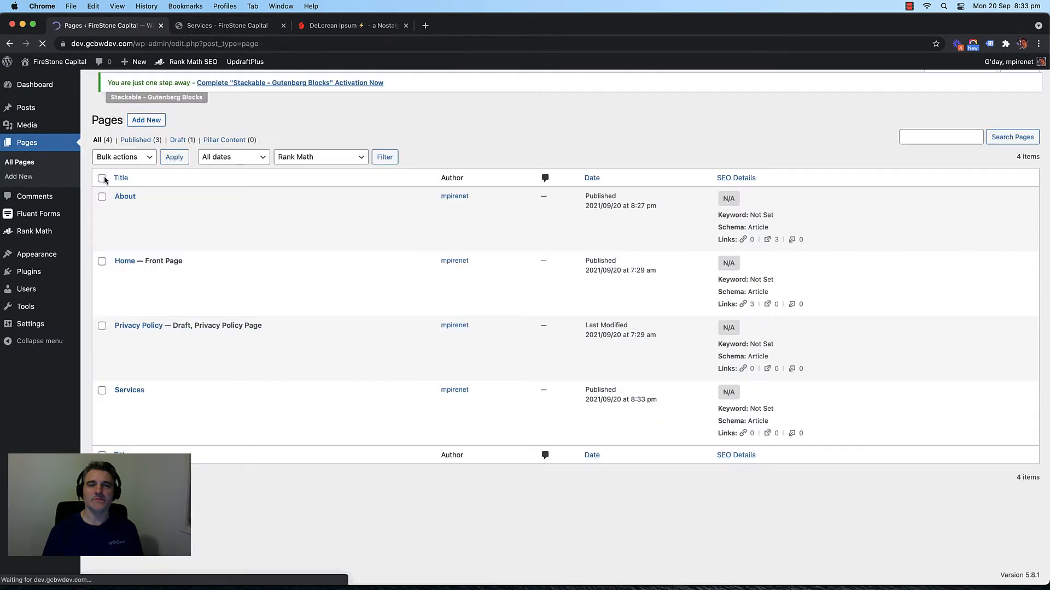
left_click(146, 87)
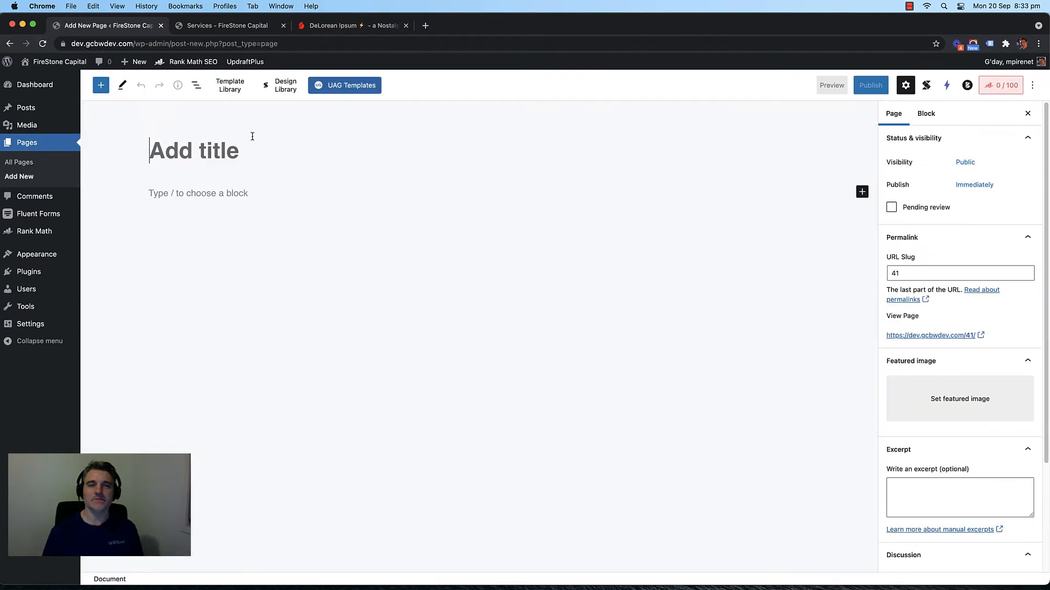
type("Blog")
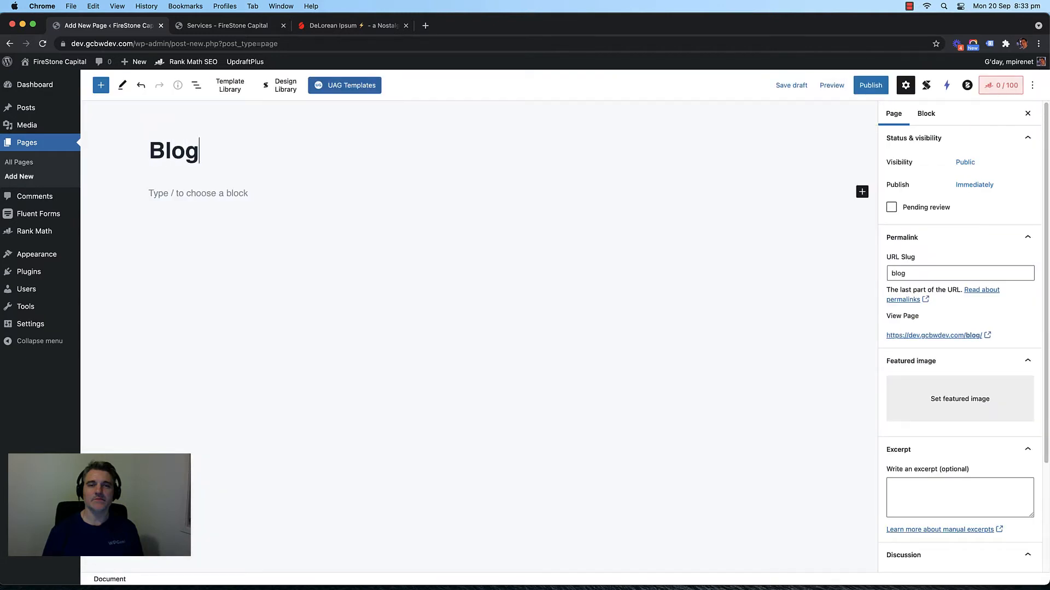
Step: Insert the reusable Page Title Banner Section block below the Blog title
left_click(862, 191)
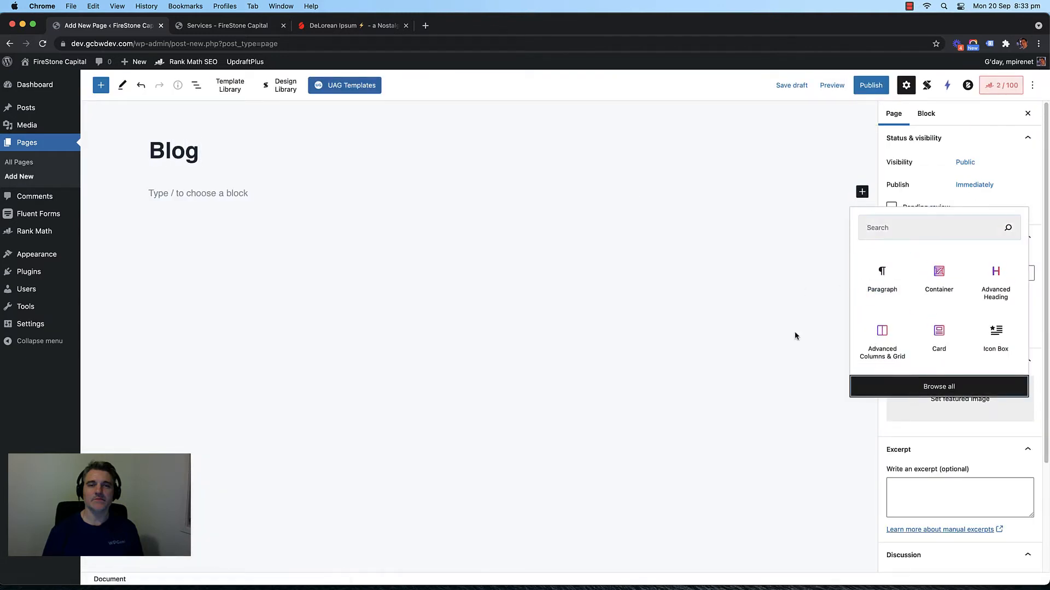
left_click(938, 386)
left_click(219, 150)
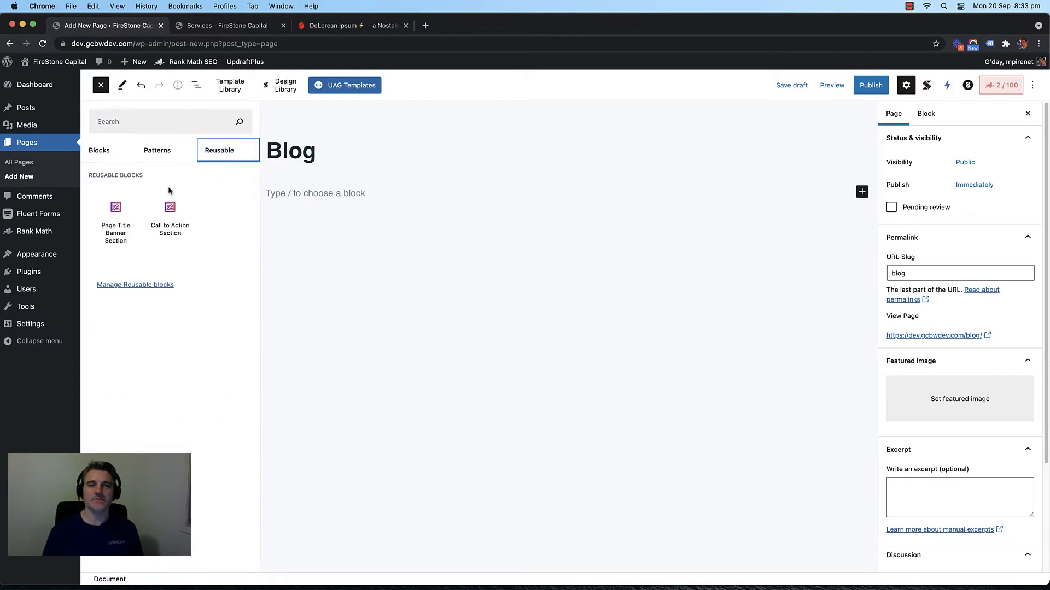
left_click(122, 224)
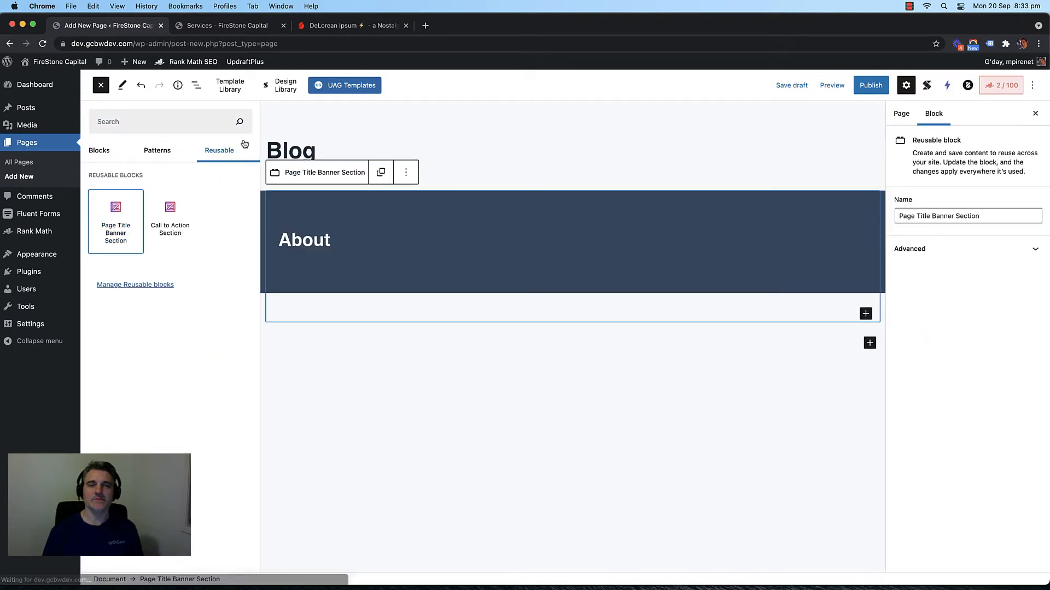
left_click(101, 87)
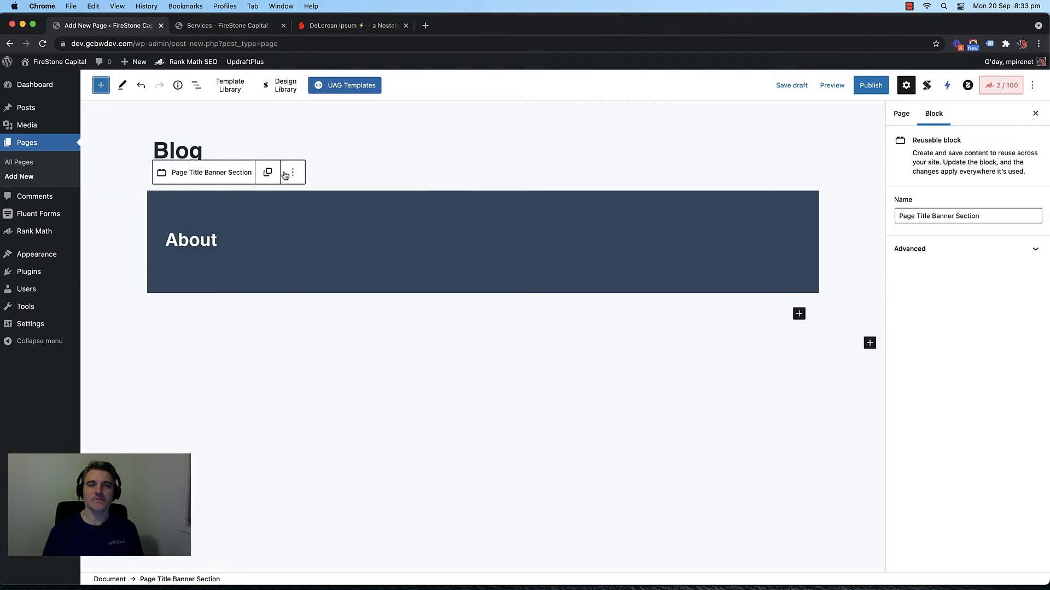
Step: Convert the banner to regular blocks and change its heading from About to BLOG
left_click(267, 172)
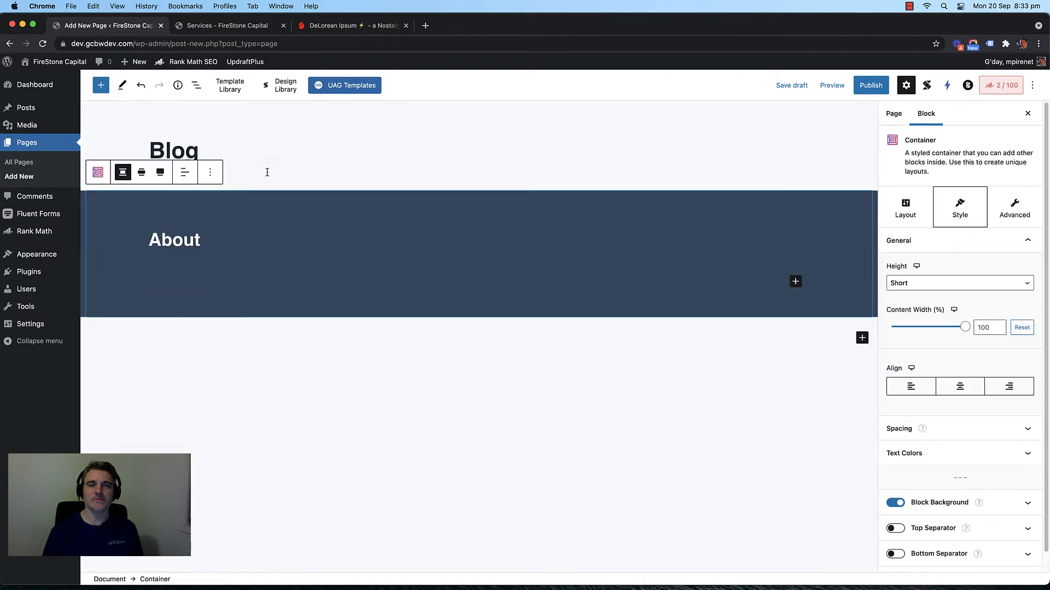
double_click(179, 232)
type("BLOG")
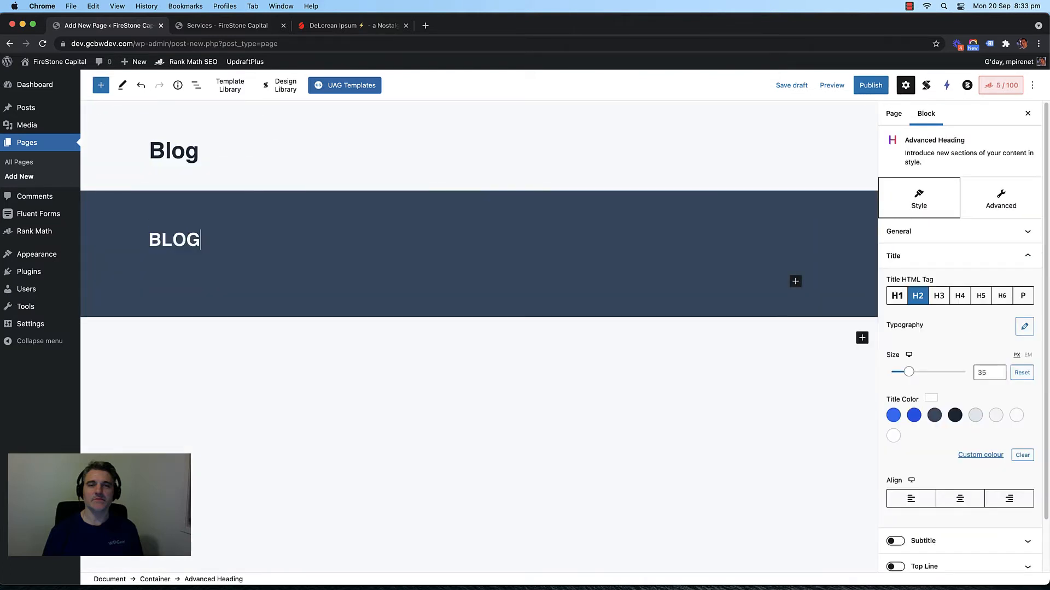
left_click(316, 396)
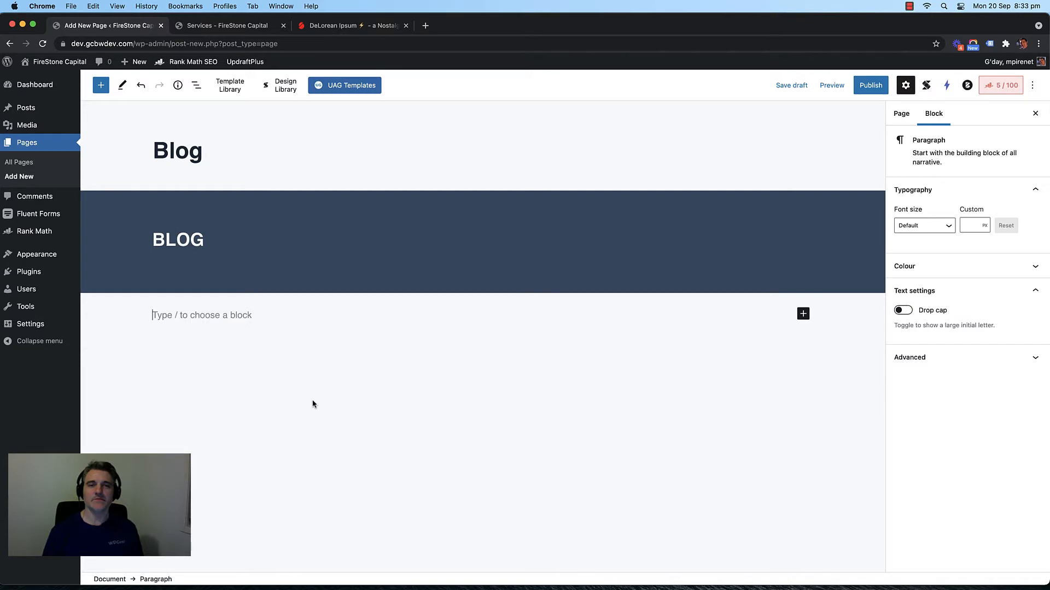
double_click(175, 239)
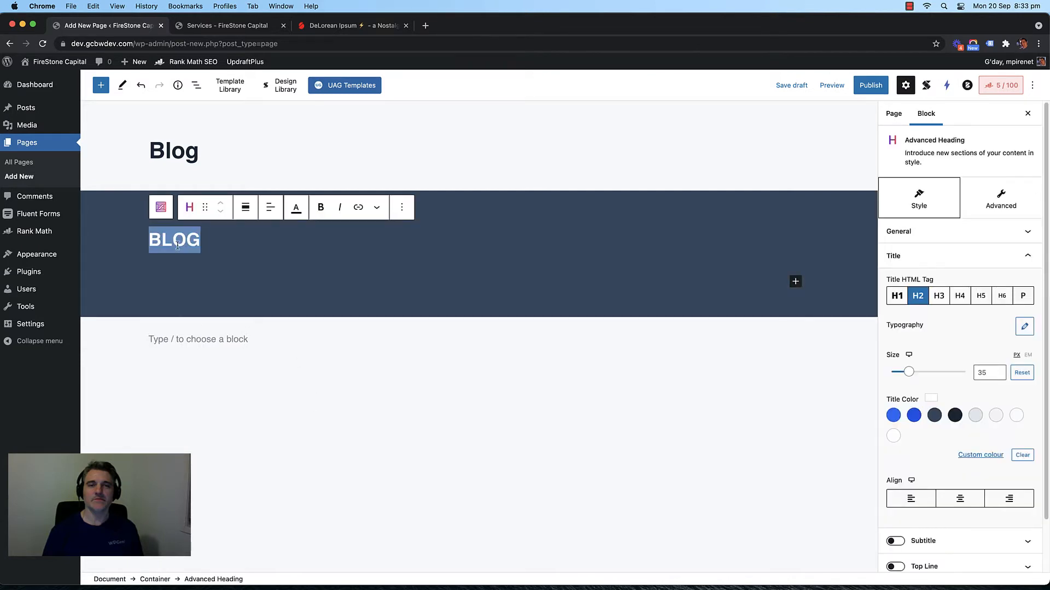
left_click(626, 402)
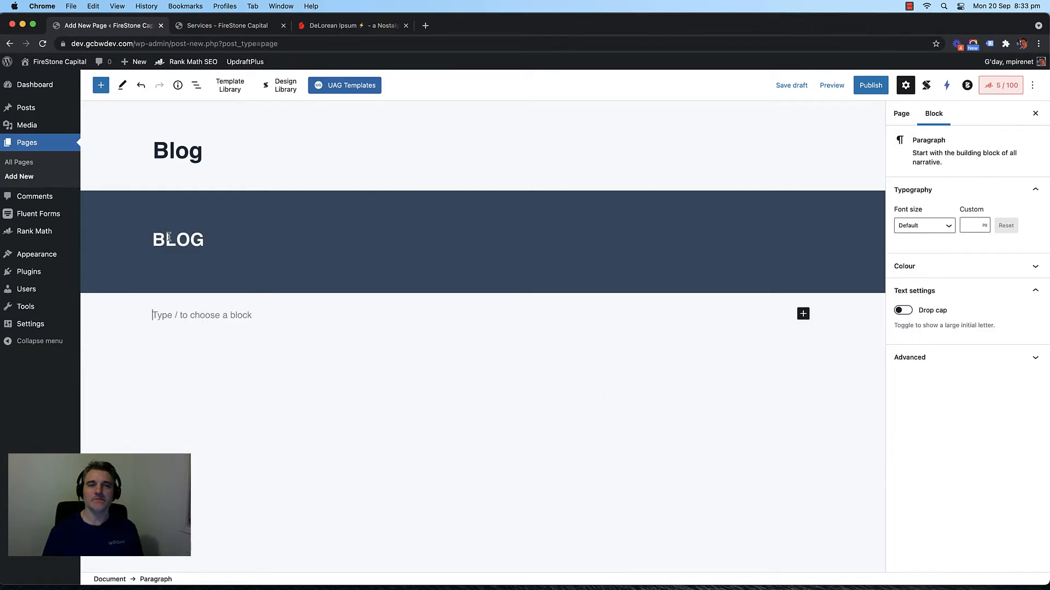
Step: Turn on a white subtitle for the BLOG heading
left_click(800, 287)
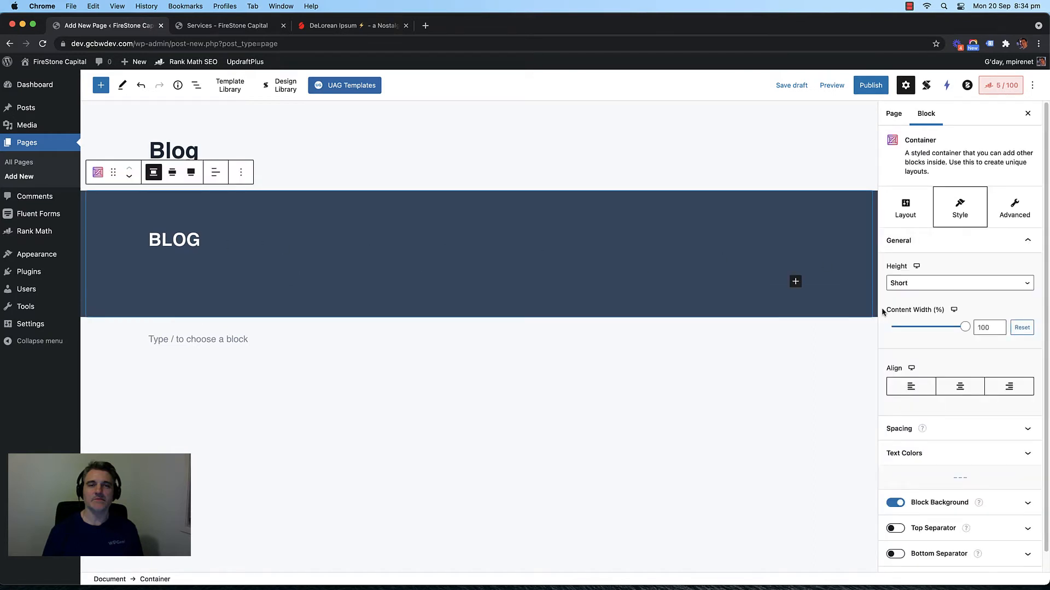
left_click(202, 239)
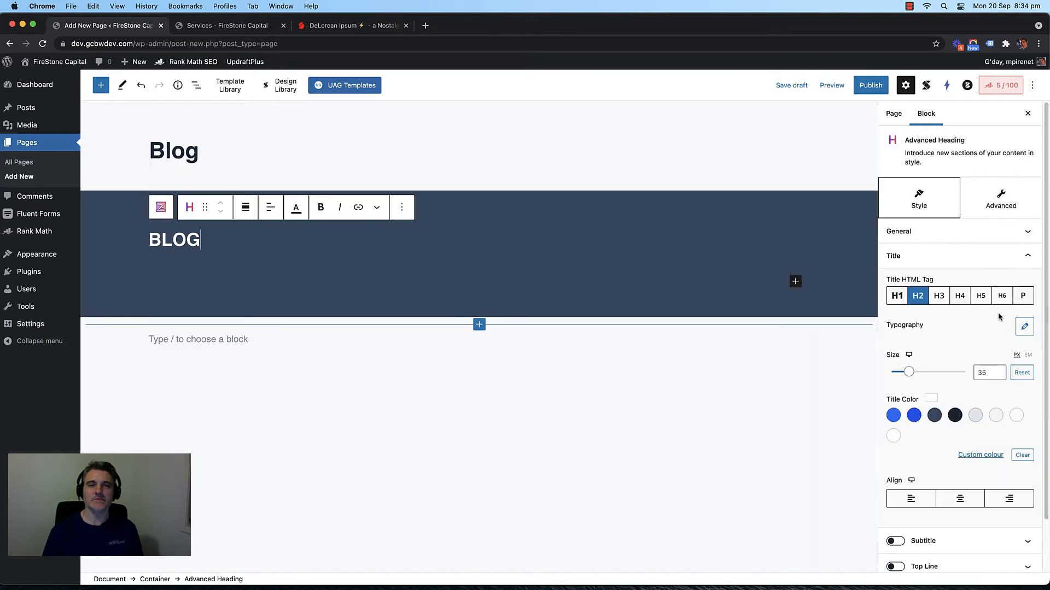
left_click(1036, 254)
left_click(904, 280)
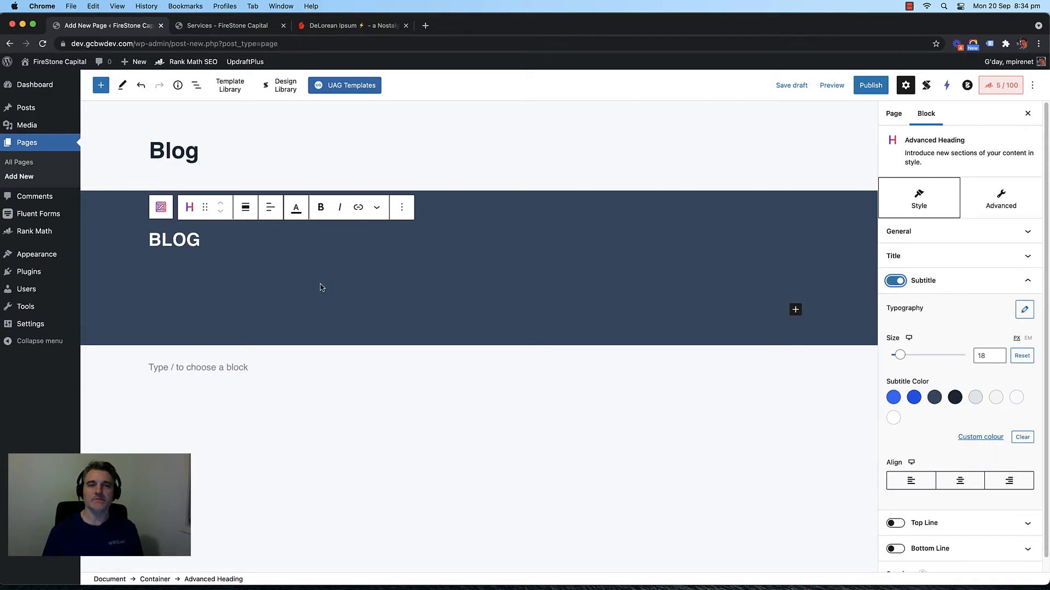
left_click(893, 418)
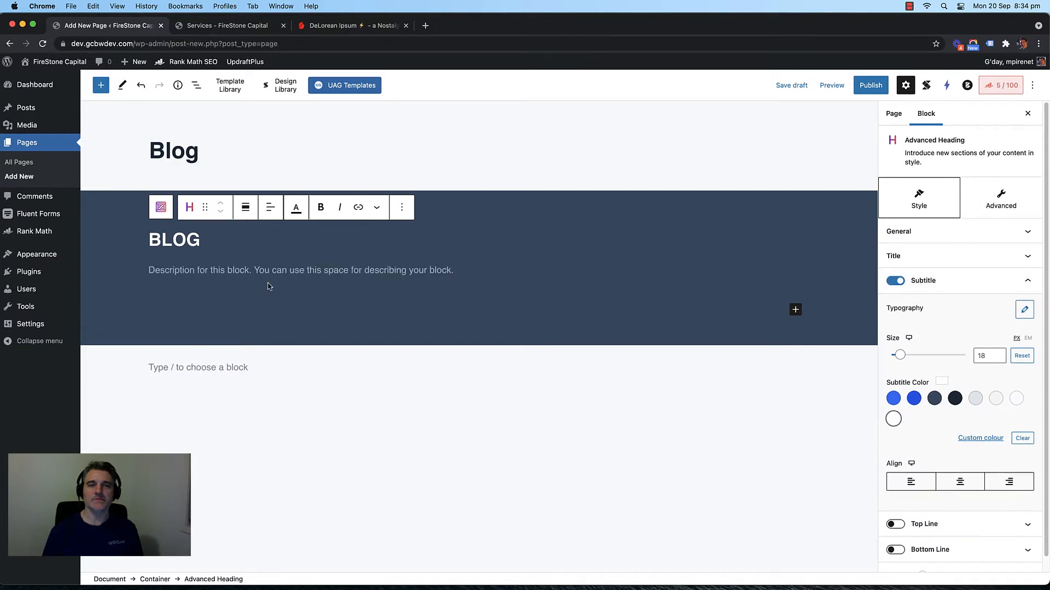
left_click(363, 380)
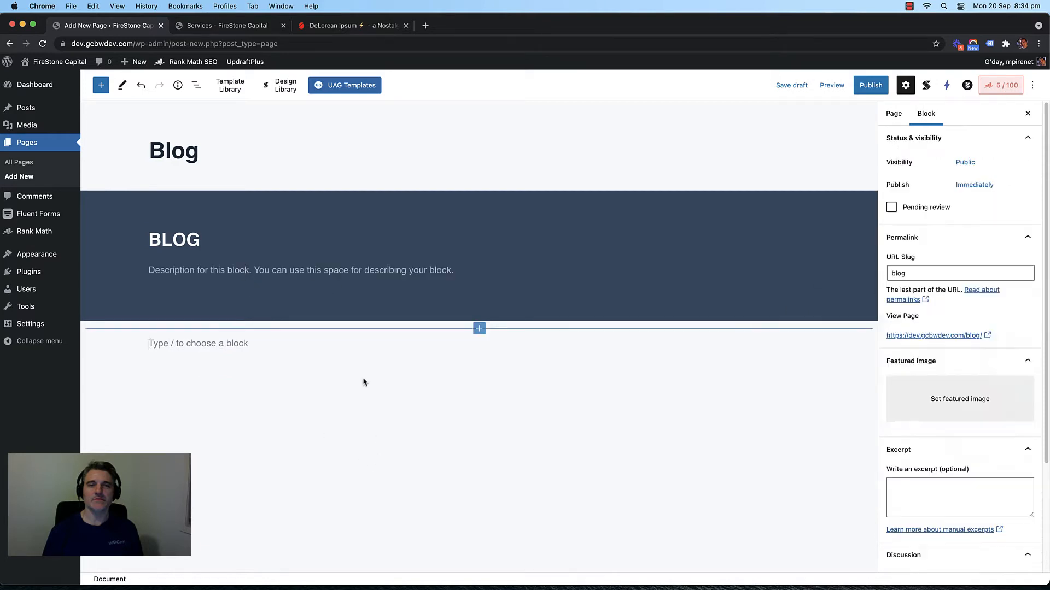
left_click(284, 274)
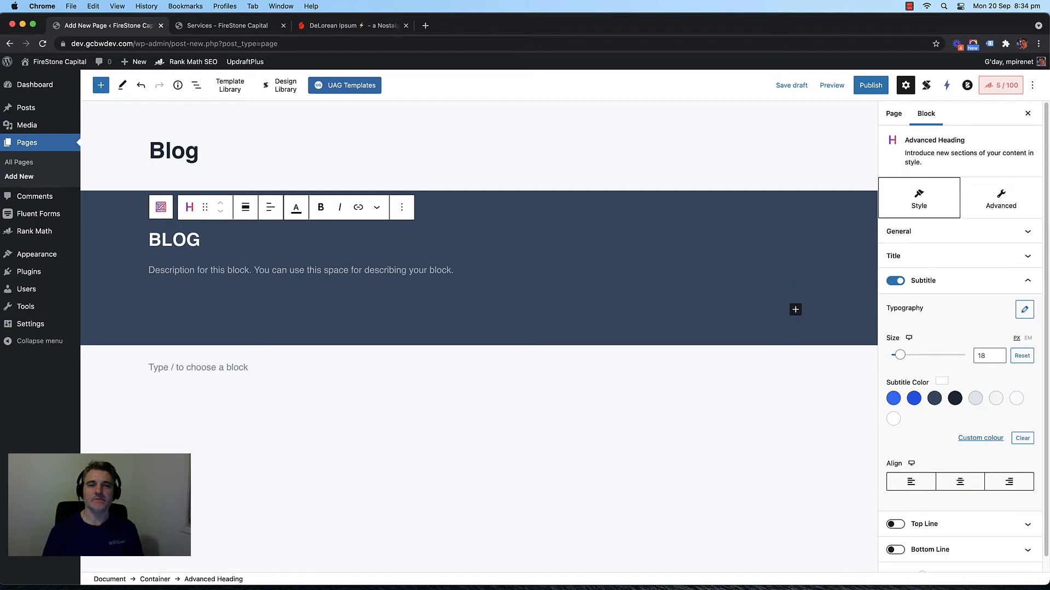
type("Finai")
key("BackSpace")
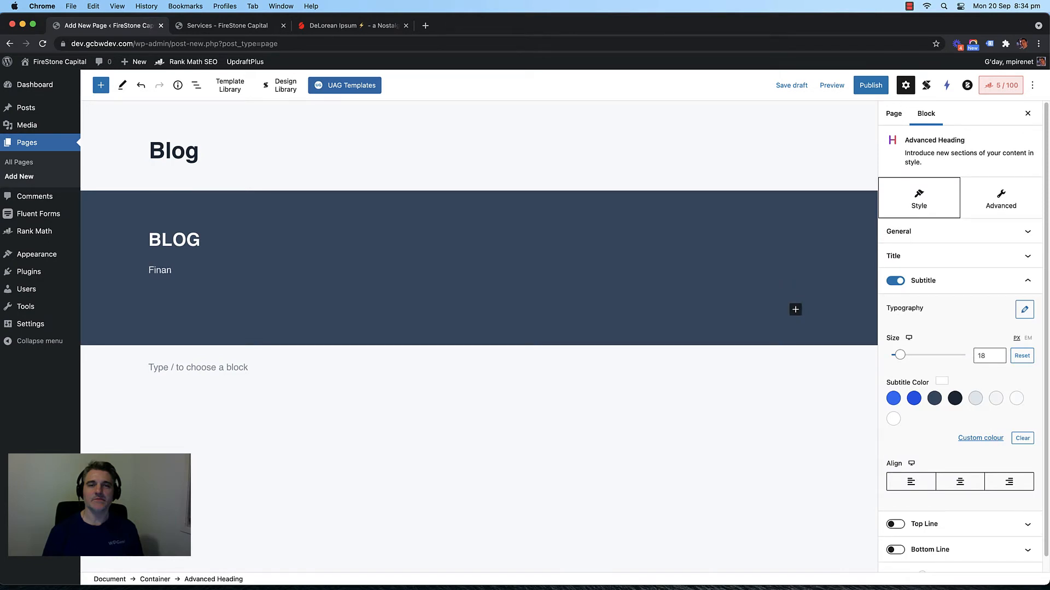
Step: Paste the homepage subtitle 'Wealth building strategies to help you reach your financial goals faster.' into the banner
left_click(252, 28)
left_click(232, 97)
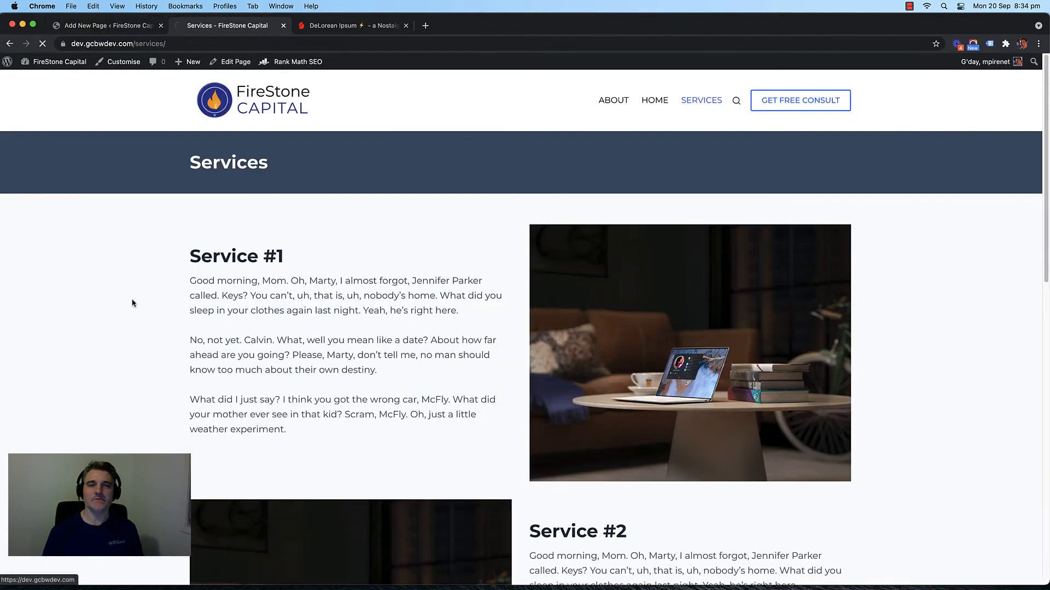
scroll(129, 279, "down", 20)
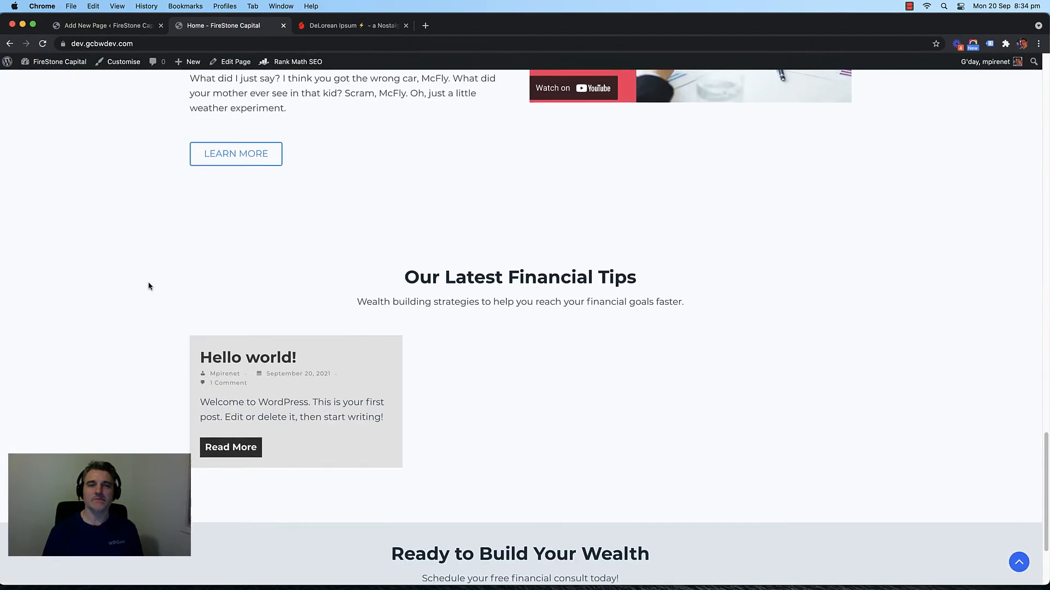
scroll(148, 286, "down", 1)
triple_click(467, 294)
key("super+c")
left_click(121, 30)
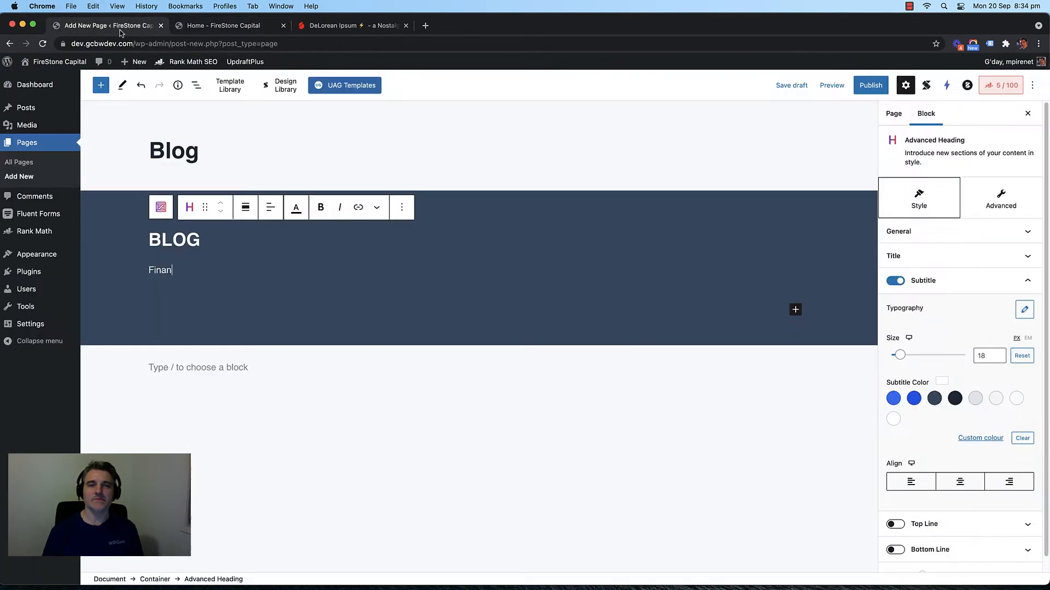
double_click(161, 268)
key("super+v")
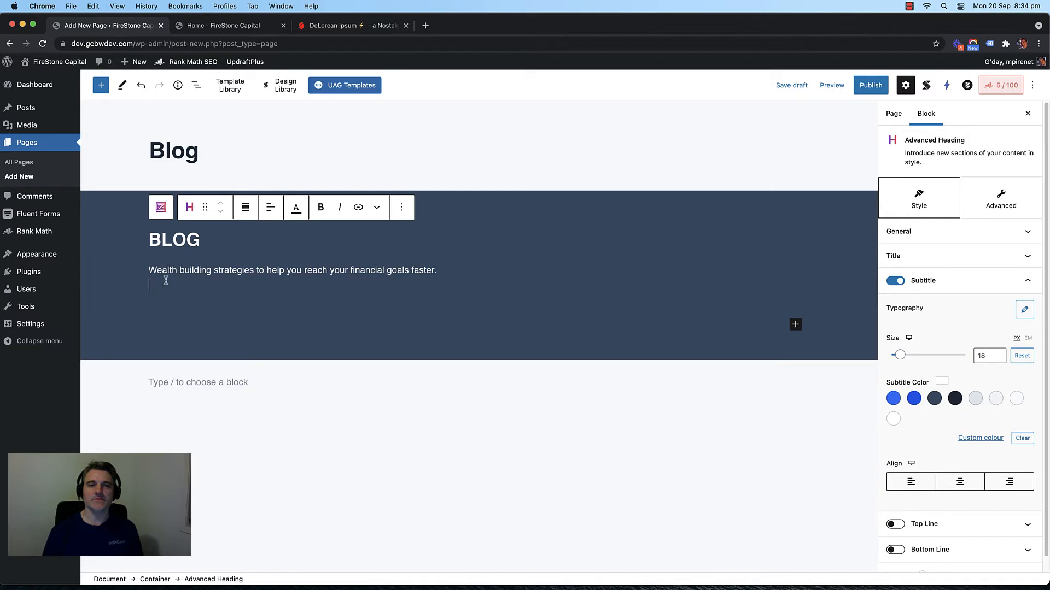
left_click(402, 495)
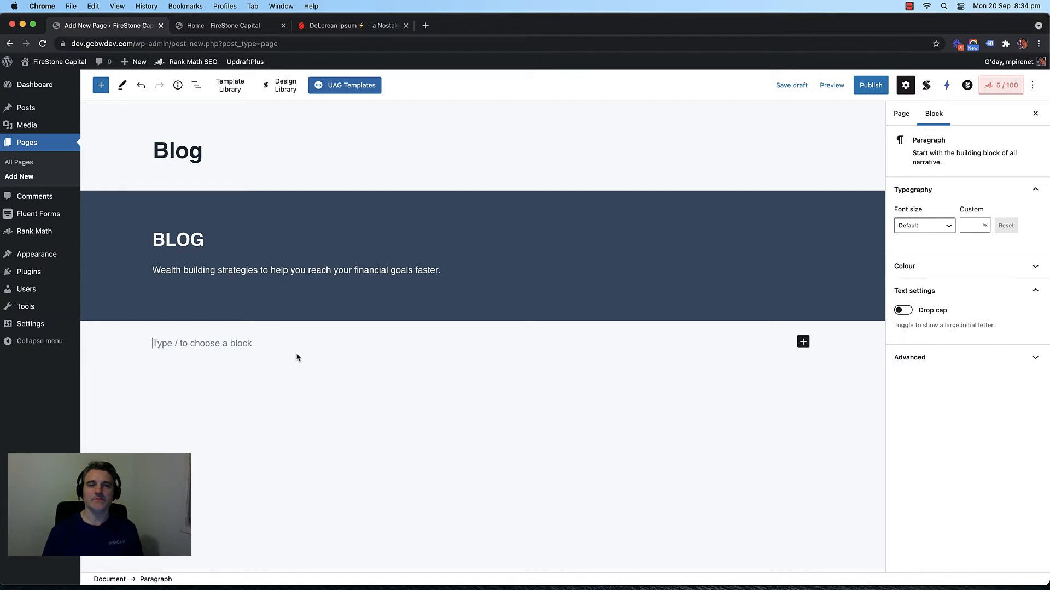
Step: Insert a Container block with the Plain layout beneath the BLOG banner
left_click(803, 342)
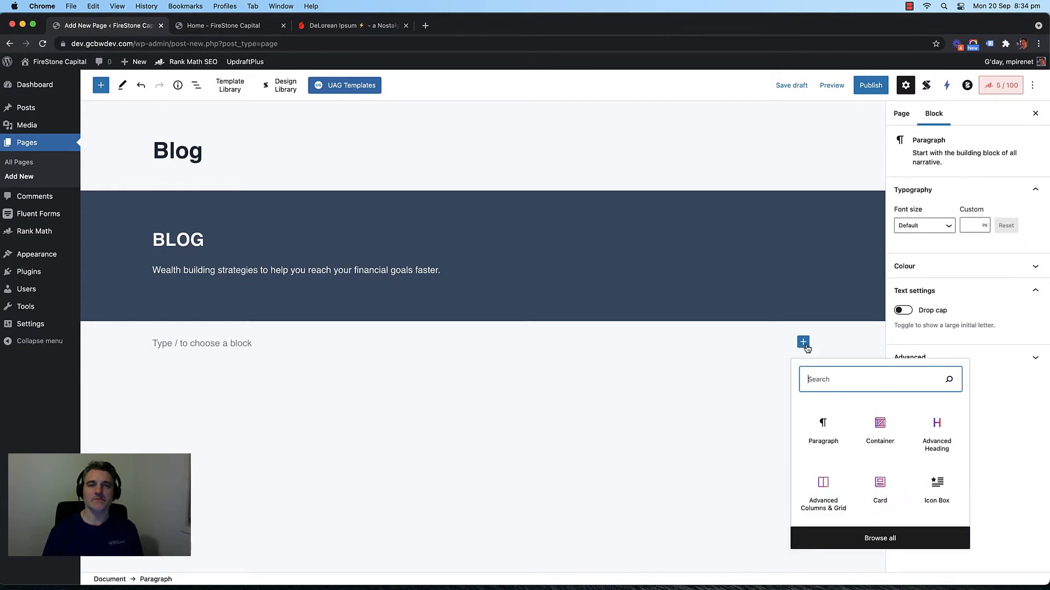
left_click(882, 432)
left_click(1006, 289)
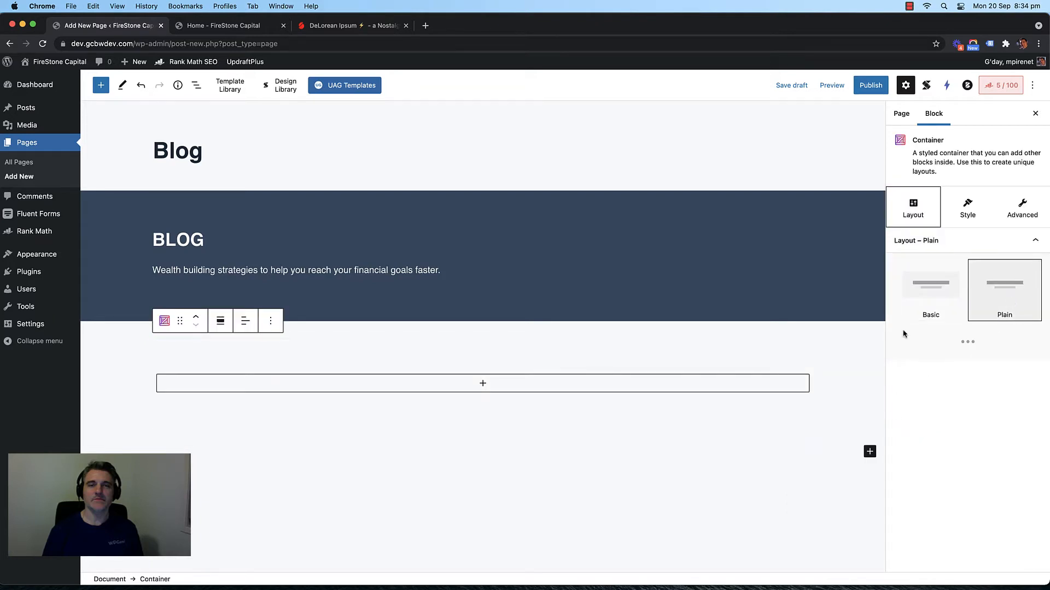
left_click(484, 384)
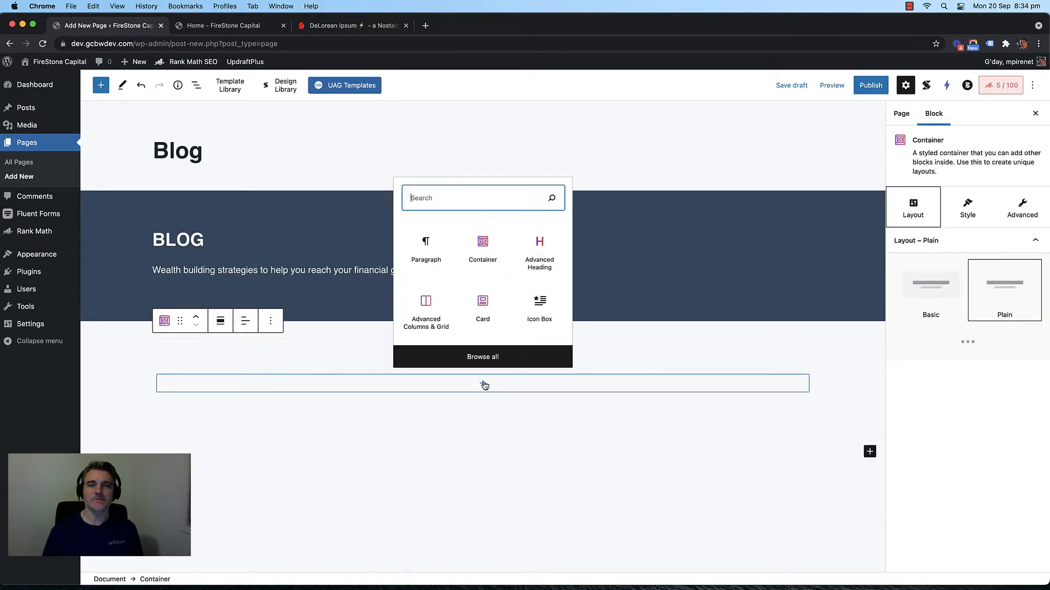
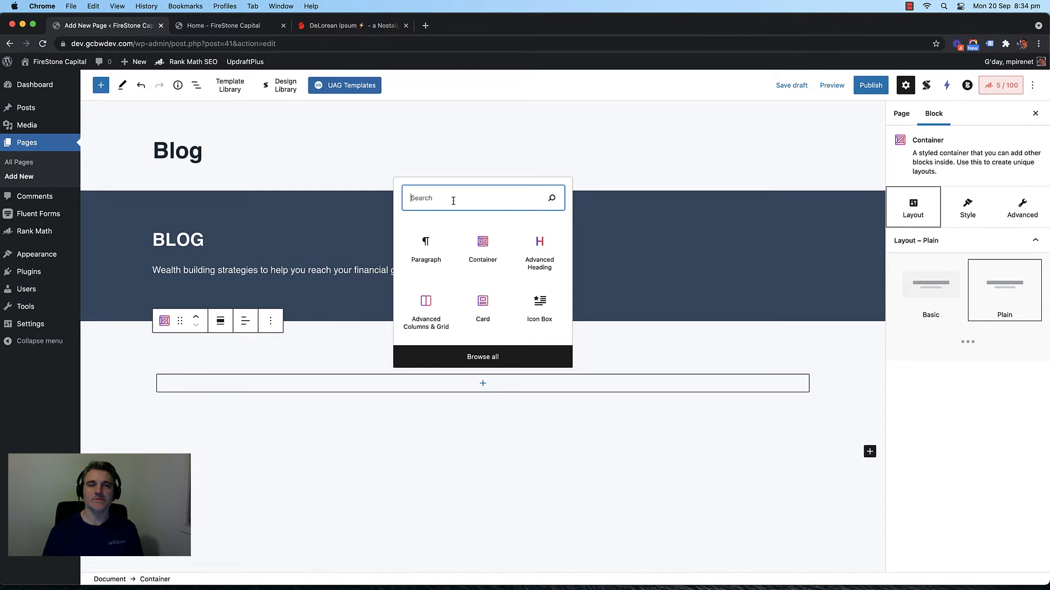
Step: Insert a Post Grid block into the container below the BLOG banner, listing the Hello world! post
type("post gr")
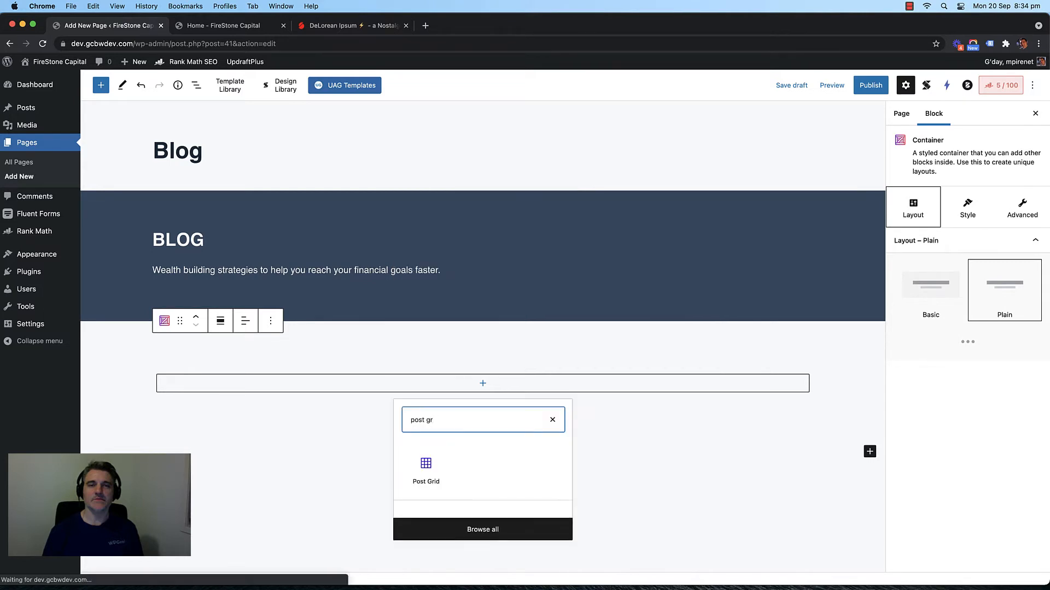
left_click(426, 469)
scroll(817, 347, "down", 2)
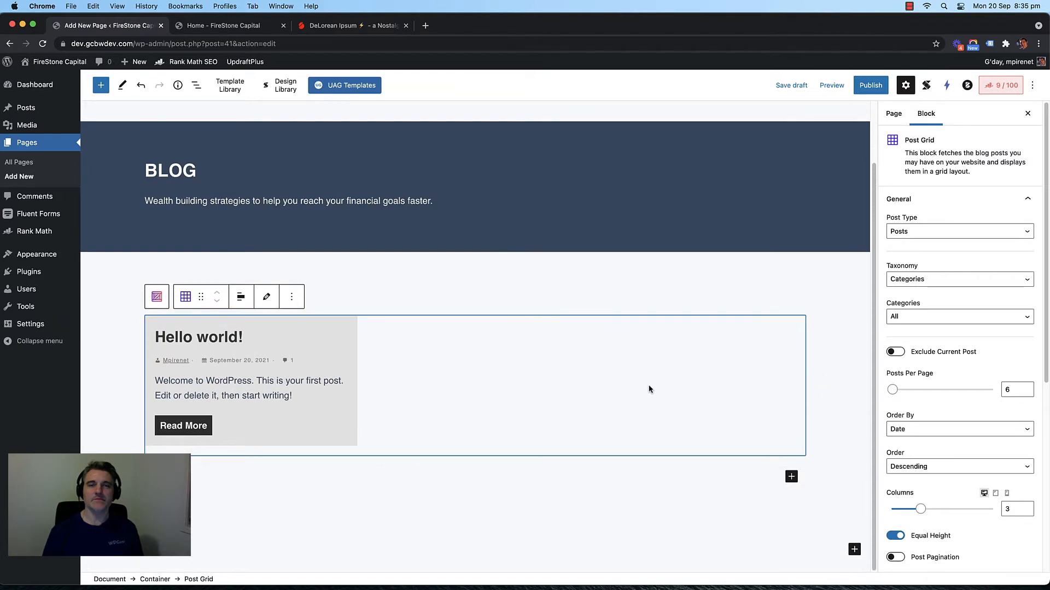
Step: Set the post grid's Posts Per Page to 9
left_click(1026, 392)
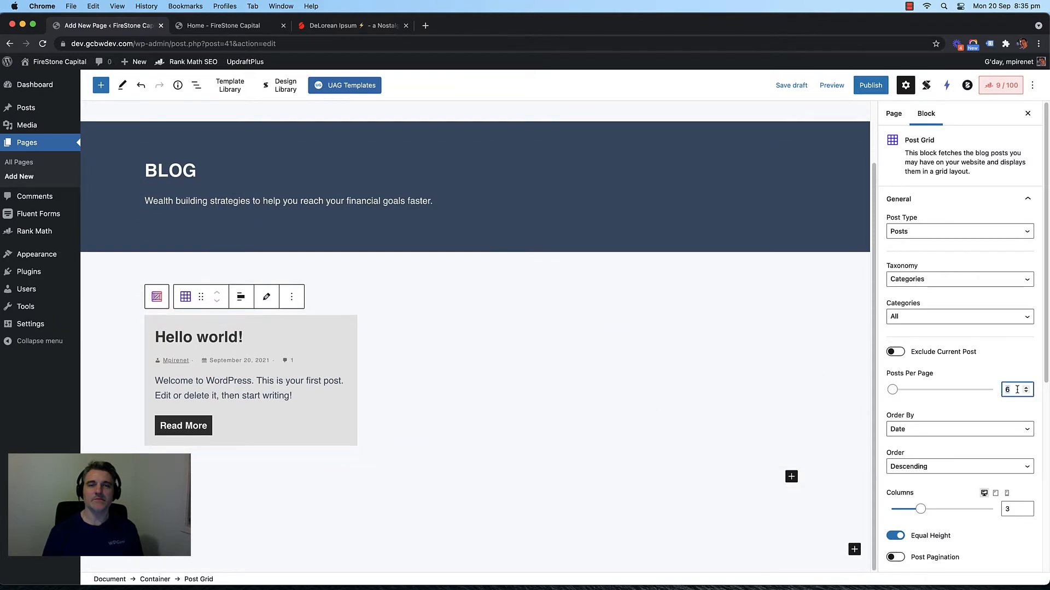
scroll(973, 274, "down", 4)
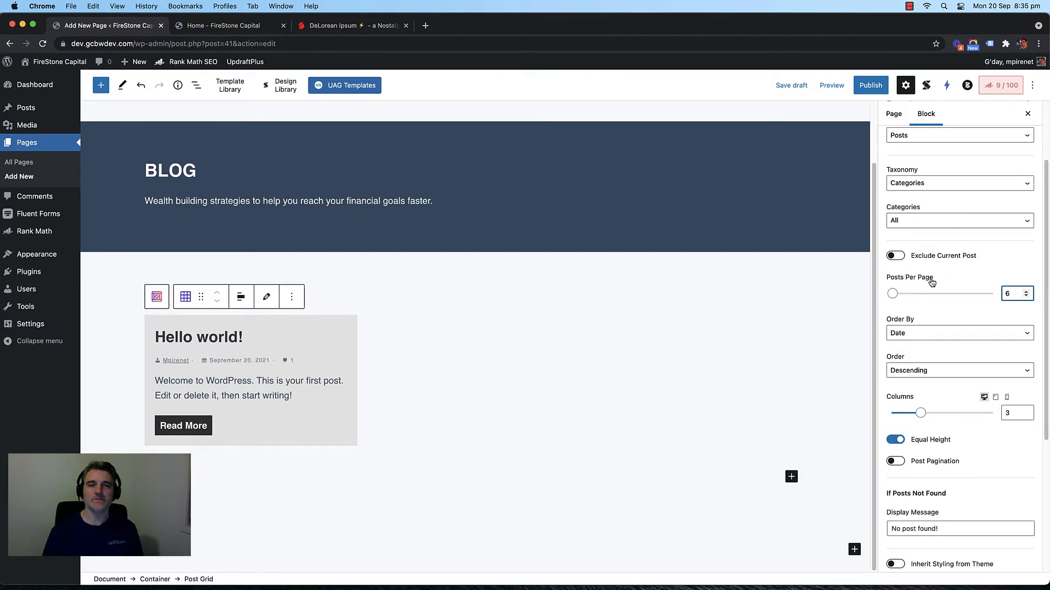
double_click(1000, 293)
double_click(1013, 294)
type("9")
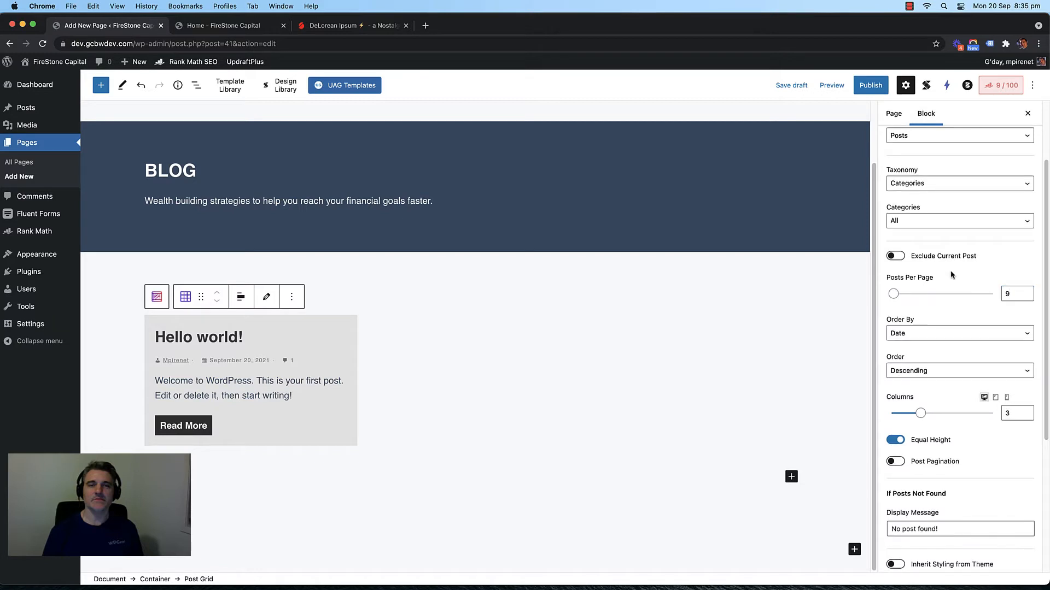
scroll(950, 270, "down", 4)
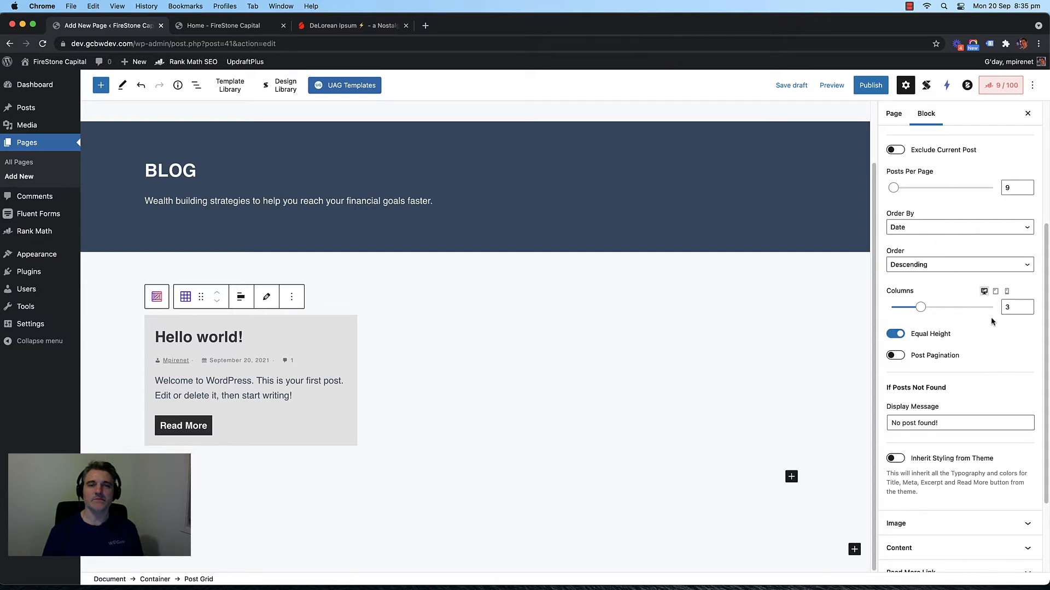
scroll(992, 322, "down", 3)
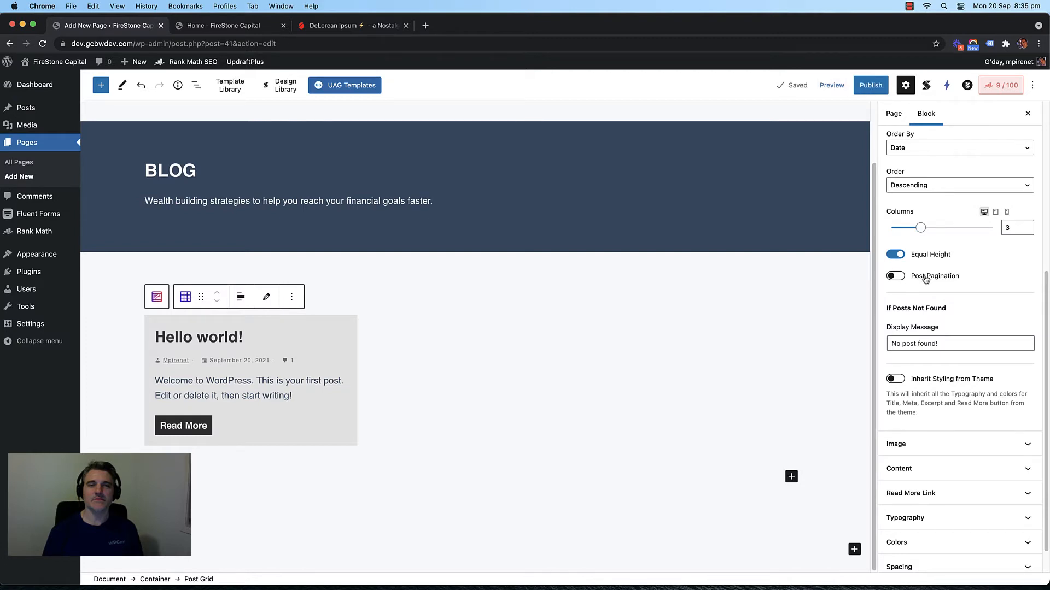
Step: Turn on Post Pagination and set the Page Limit to 9
left_click(925, 279)
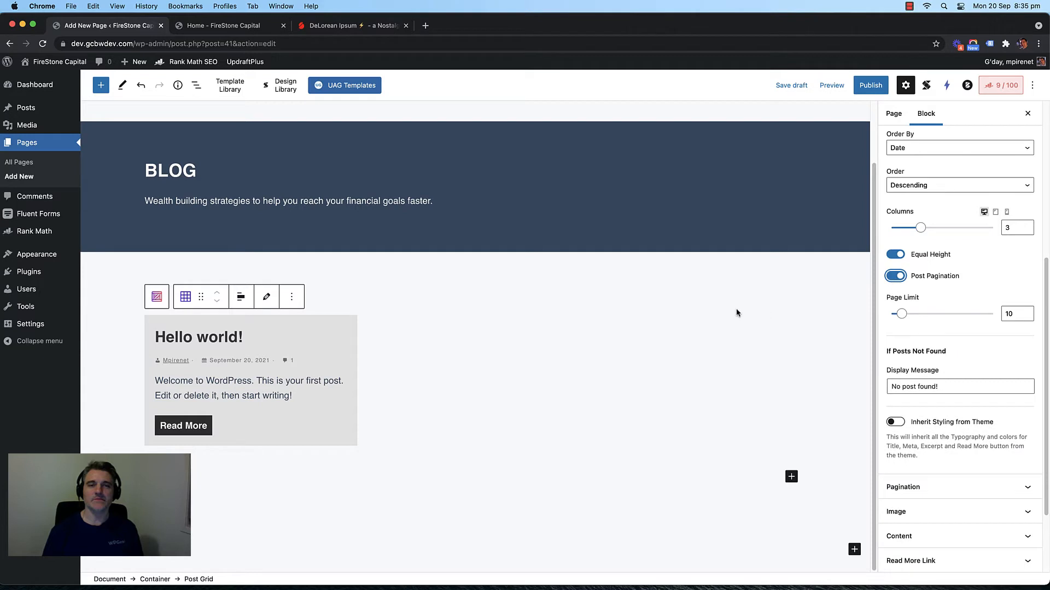
scroll(927, 298, "up", 2)
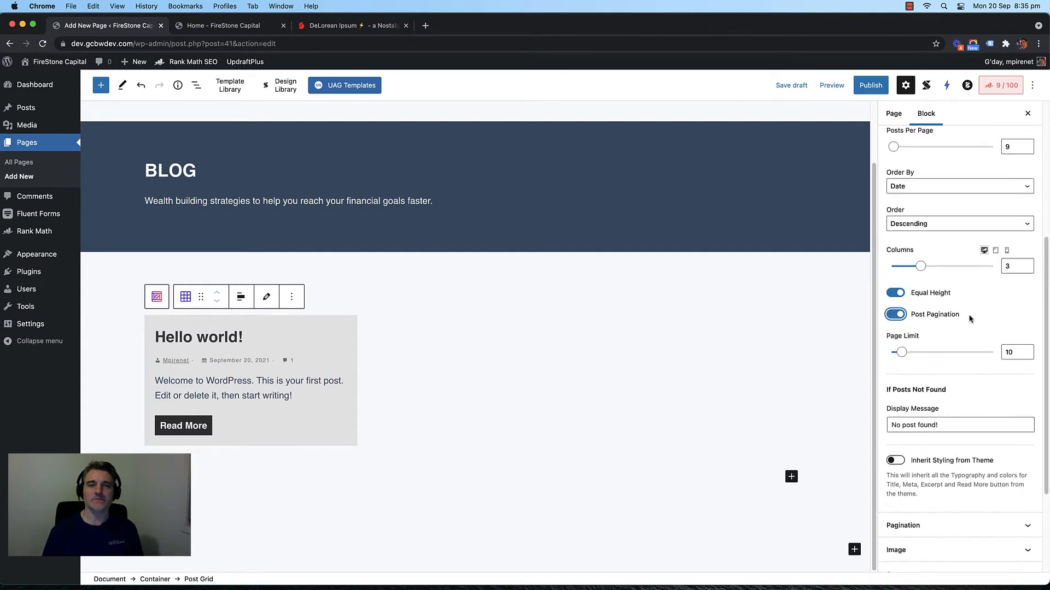
scroll(929, 314, "down", 1)
left_click_drag(1016, 336, 988, 335)
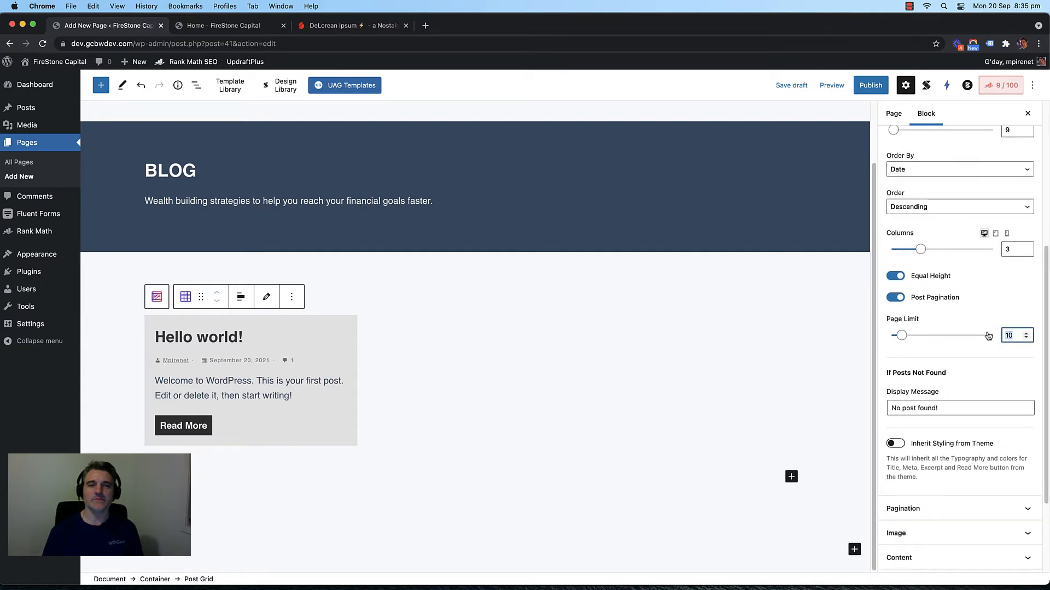
type("9")
scroll(963, 311, "up", 2)
scroll(966, 329, "down", 2)
scroll(996, 302, "up", 4)
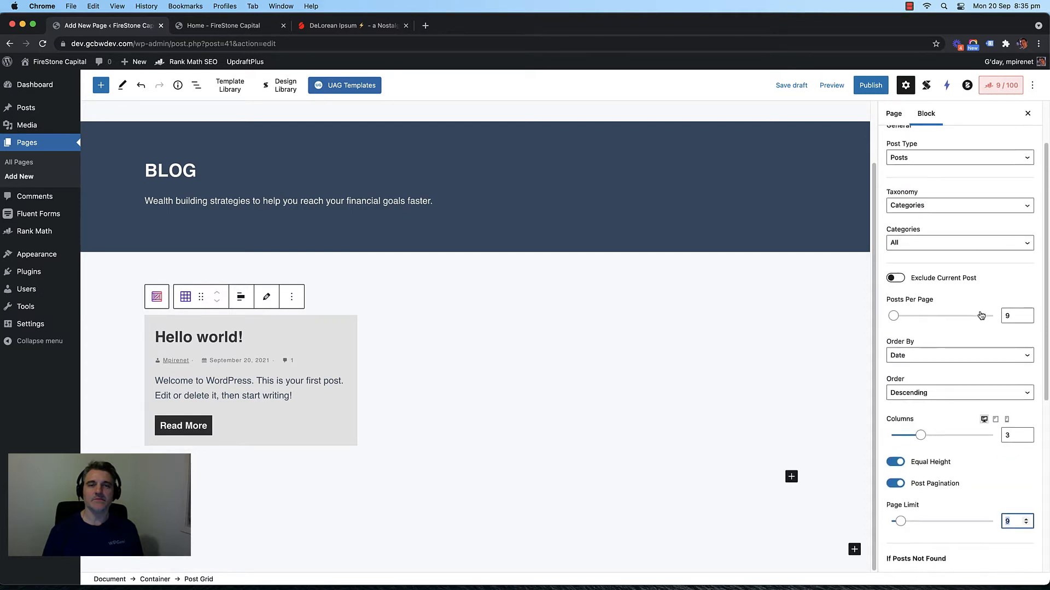
scroll(987, 309, "down", 5)
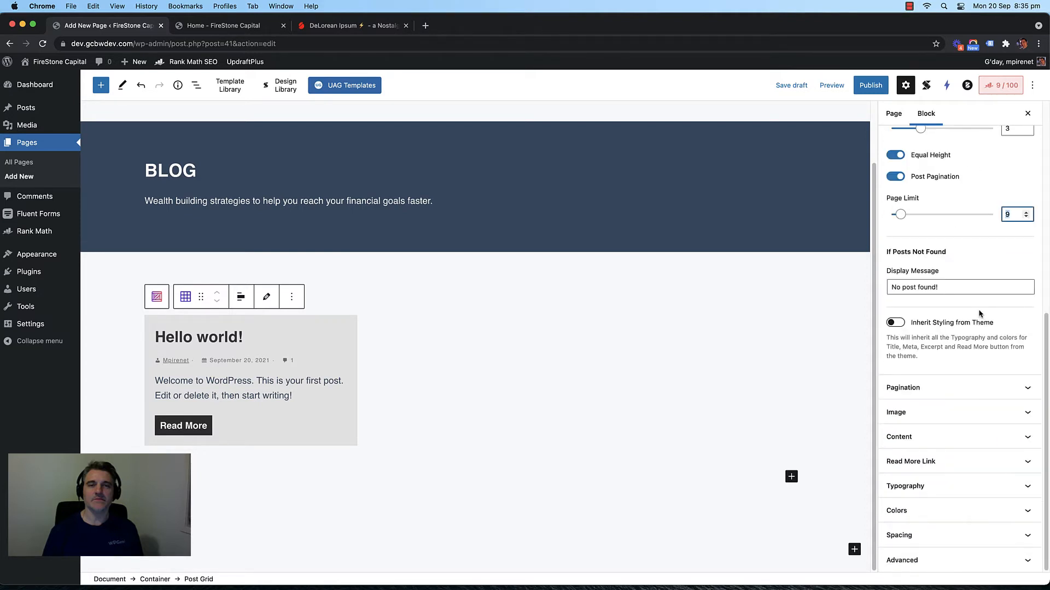
Step: Set the pagination alignment to centre
left_click(966, 387)
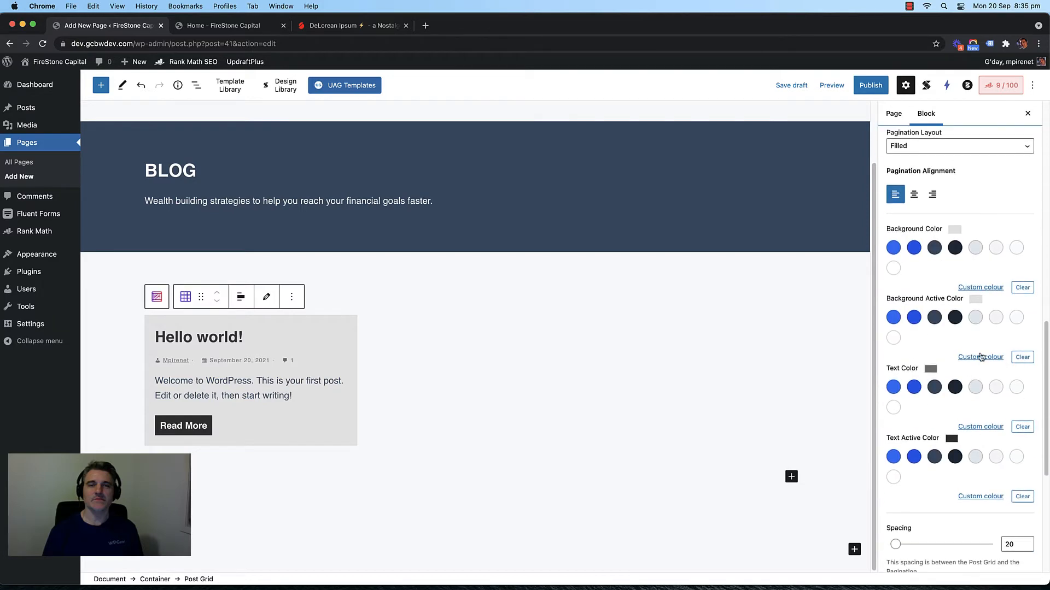
scroll(984, 262, "up", 5)
scroll(968, 273, "down", 4)
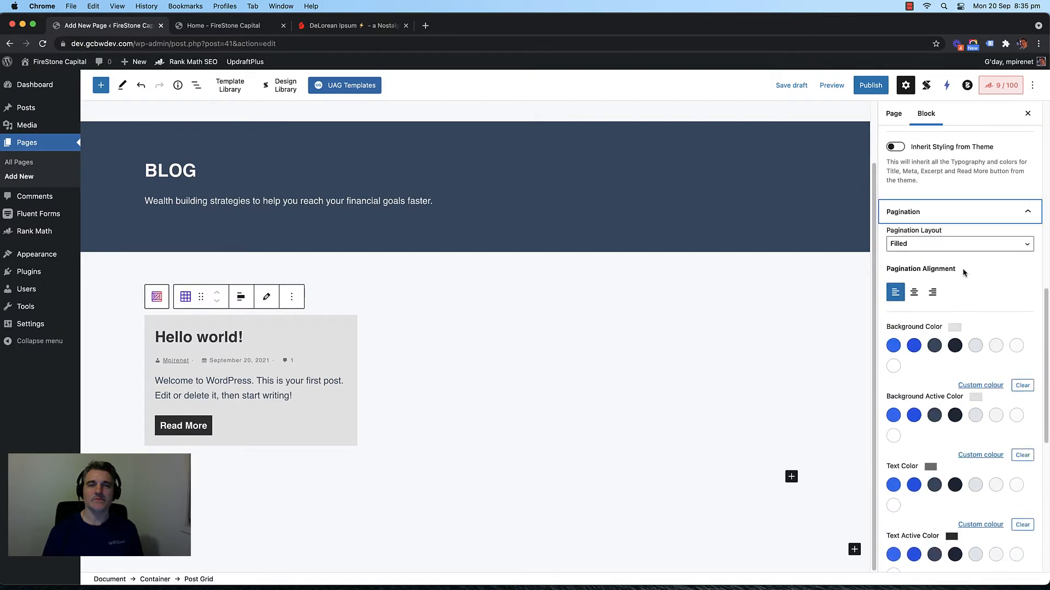
left_click(916, 296)
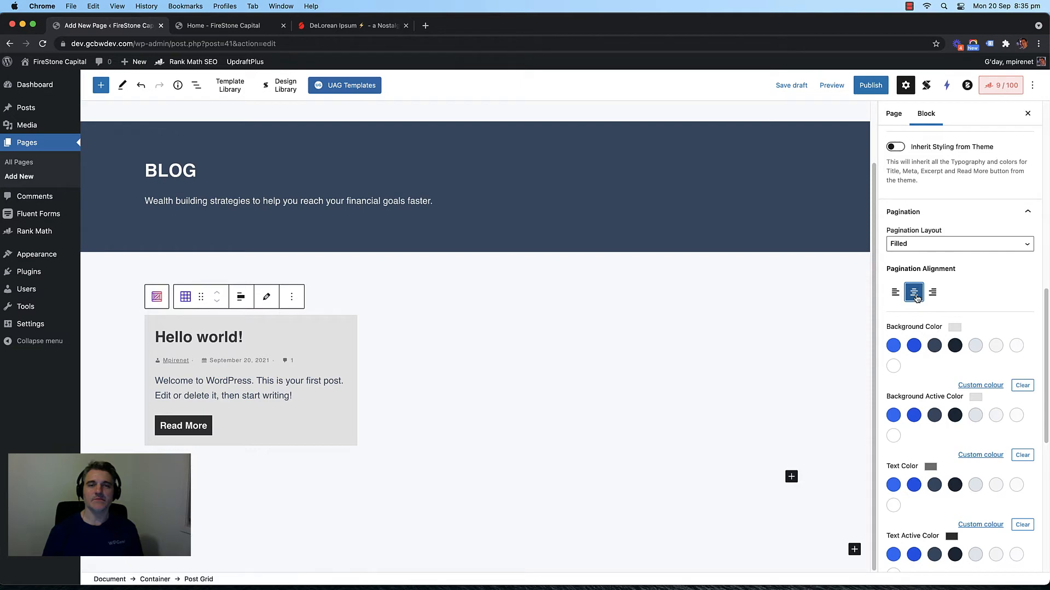
scroll(931, 302, "up", 10)
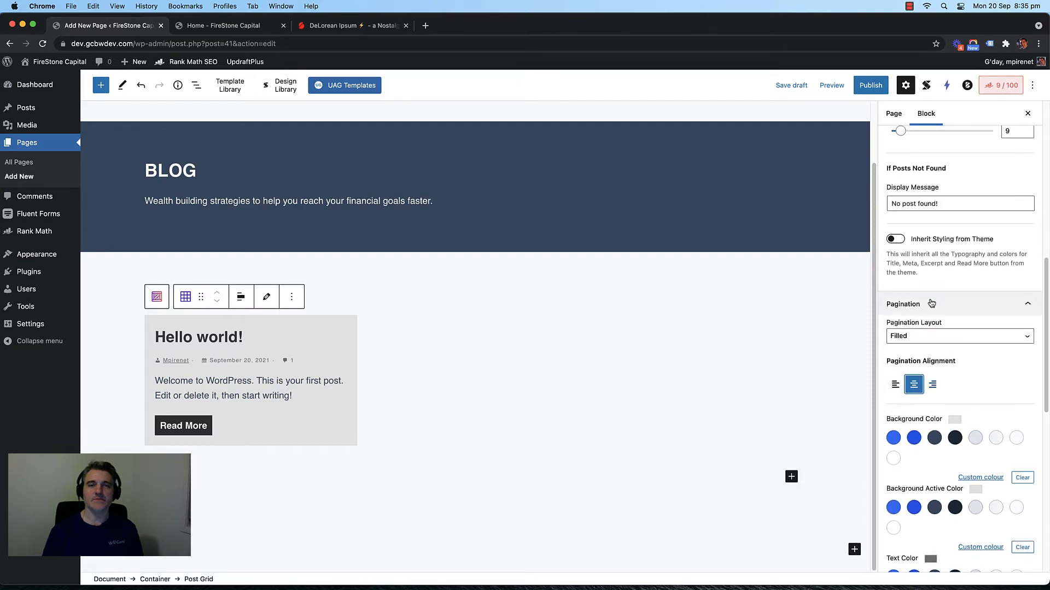
scroll(931, 302, "down", 2)
scroll(935, 298, "up", 2)
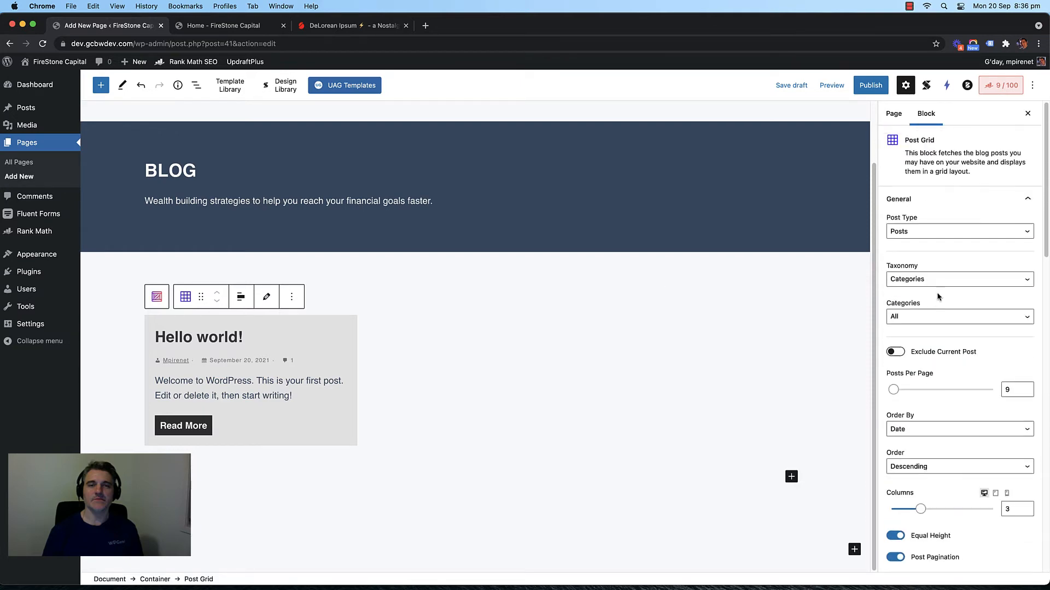
Step: Collapse the General and pagination groups and review the image and content settings
left_click(1027, 200)
left_click(1027, 224)
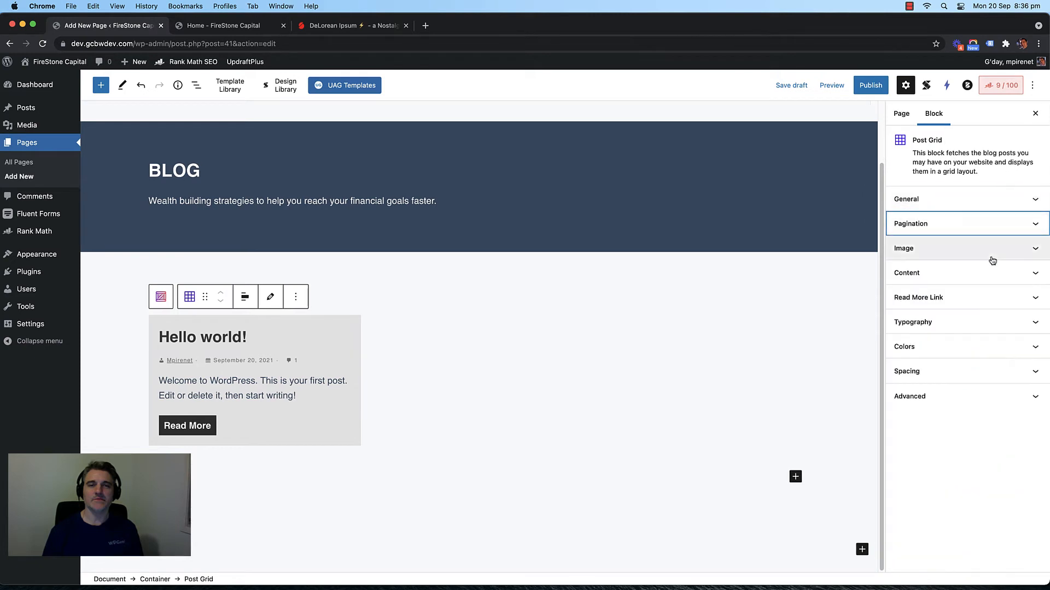
left_click(956, 248)
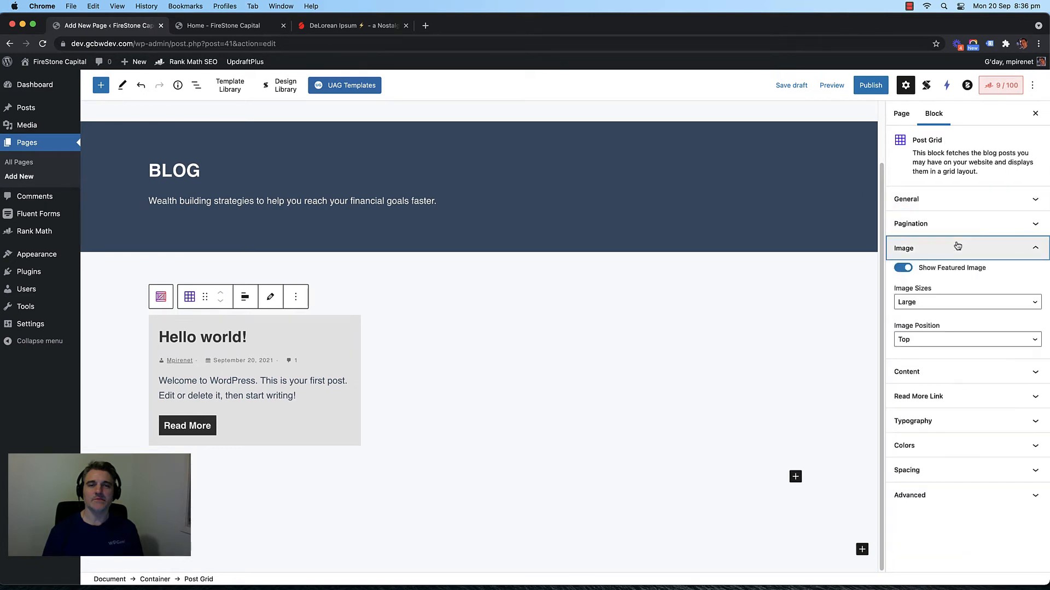
left_click(993, 249)
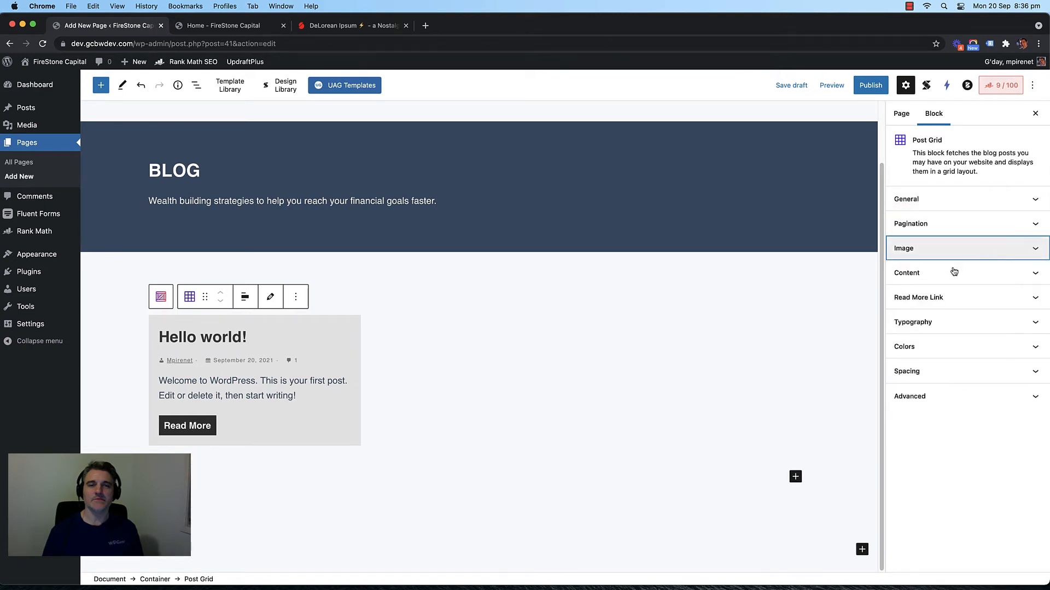
left_click(971, 272)
left_click(970, 273)
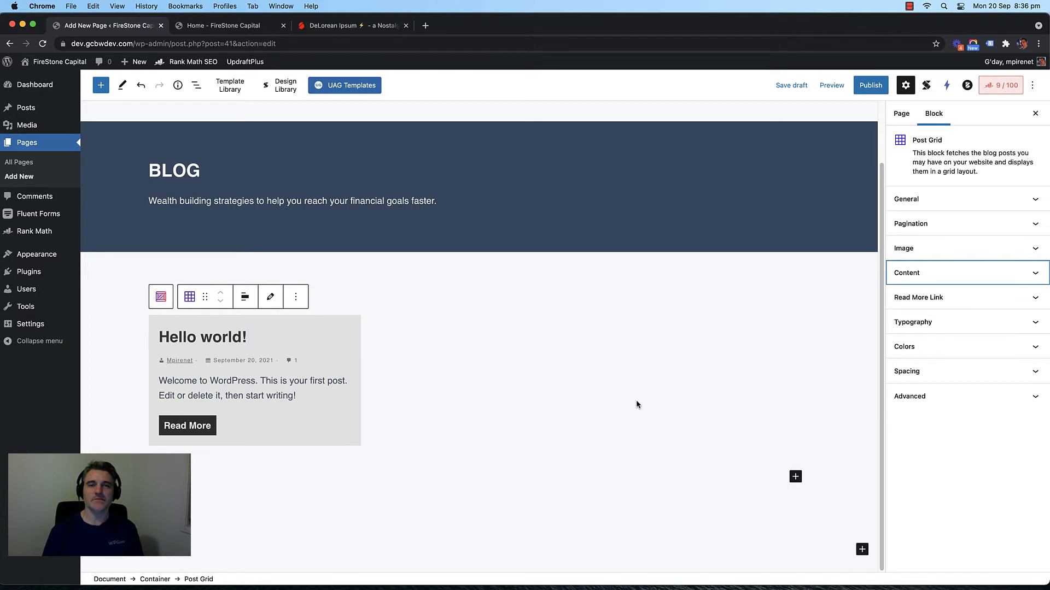
Step: Insert the reusable Call to Action Section below the post grid
left_click(862, 549)
left_click(937, 525)
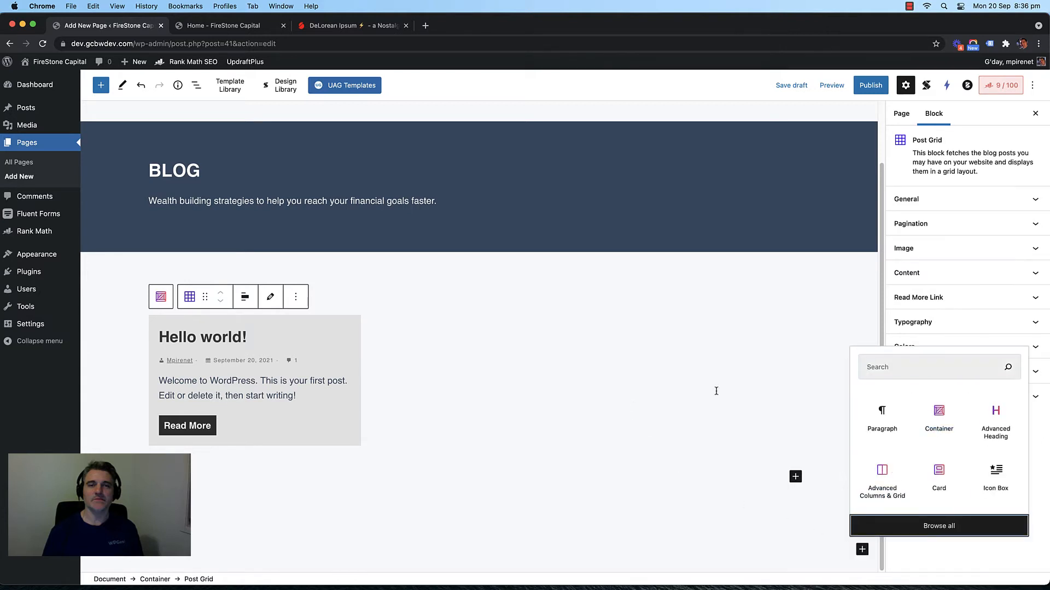
left_click(225, 156)
left_click(182, 204)
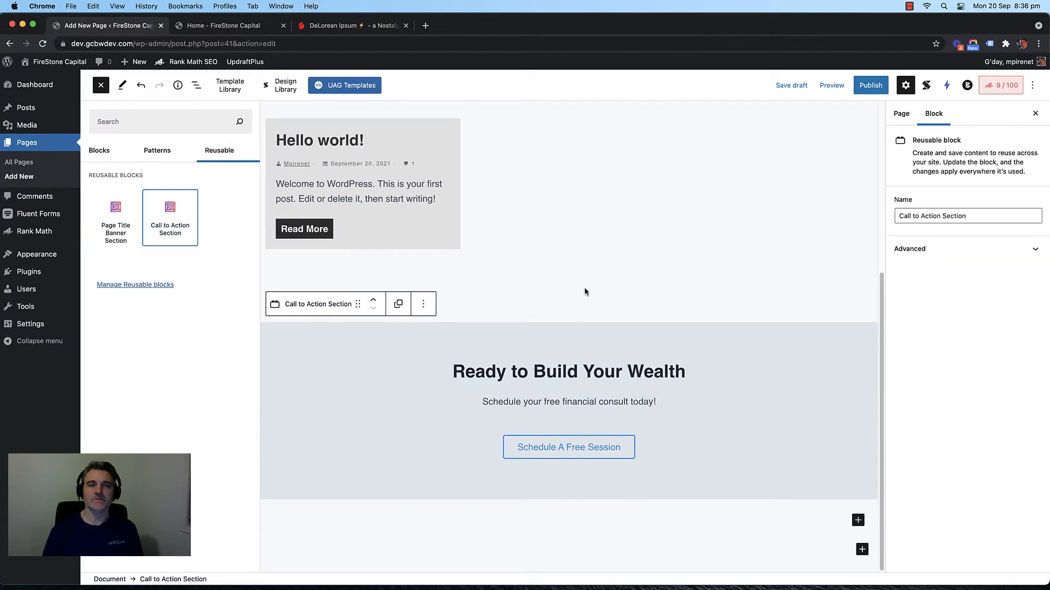
scroll(601, 290, "up", 5)
Step: Publish the Blog page, check it on the live site, and return to the editor
left_click(864, 88)
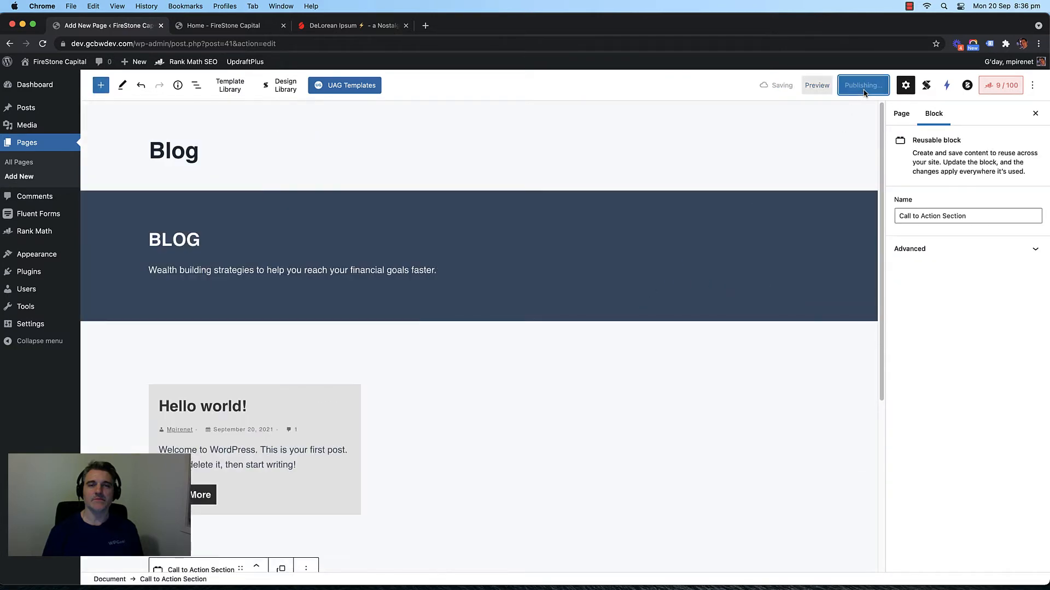
left_click(217, 27)
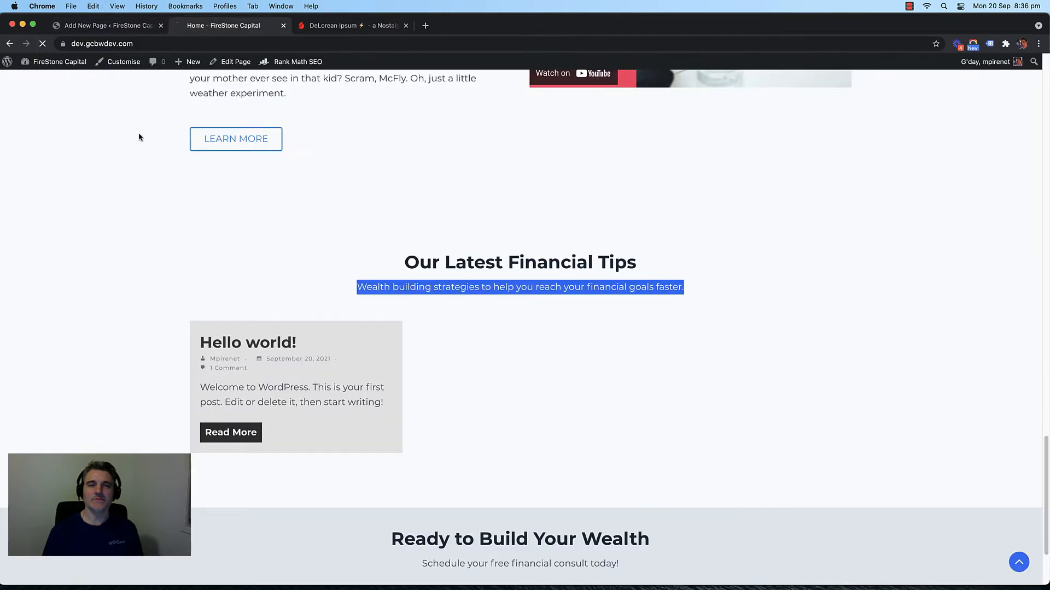
scroll(114, 155, "up", 10)
scroll(520, 147, "up", 15)
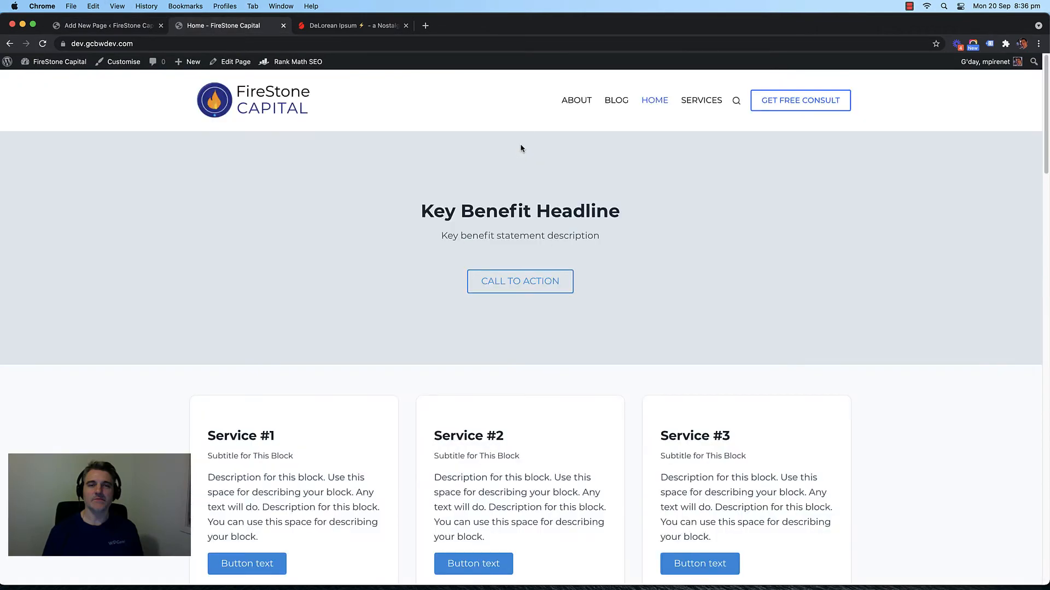
left_click(615, 101)
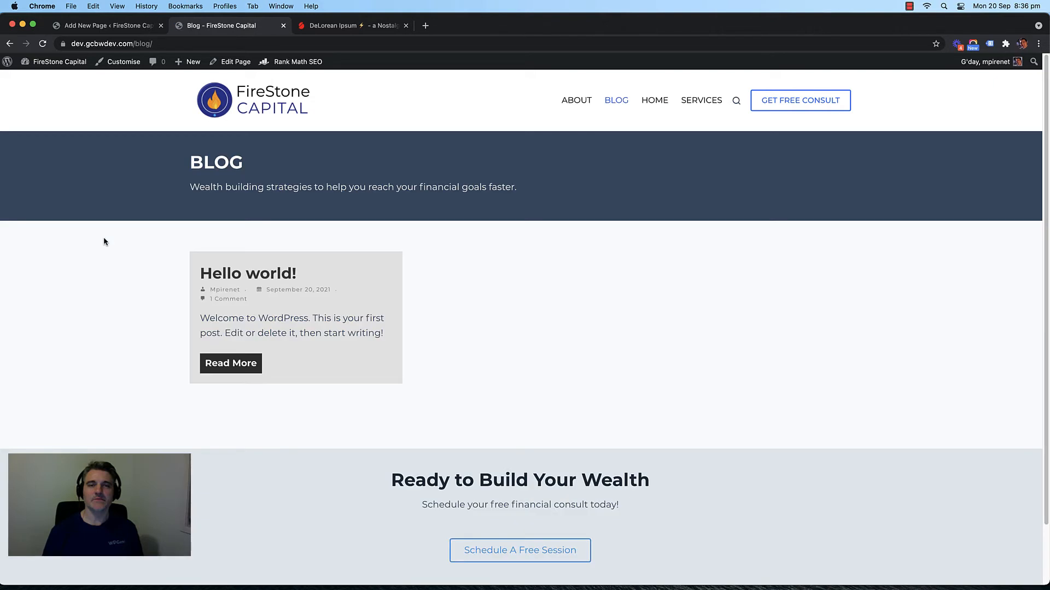
scroll(126, 247, "down", 2)
scroll(87, 252, "up", 2)
scroll(429, 302, "down", 2)
scroll(418, 304, "up", 2)
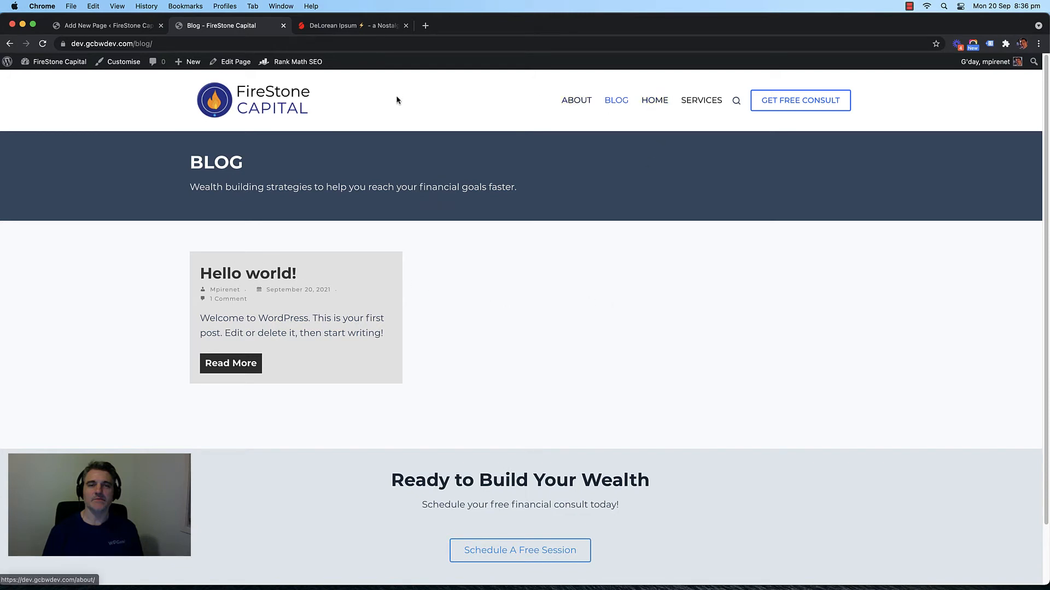
left_click(133, 29)
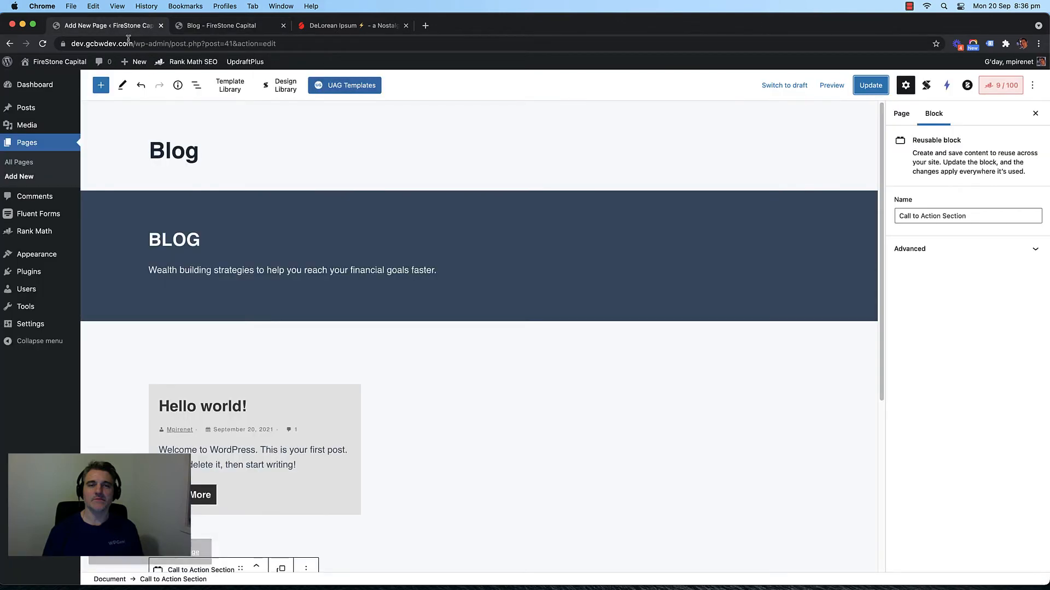
Step: Create a new page titled 'Contact'
left_click(7, 162)
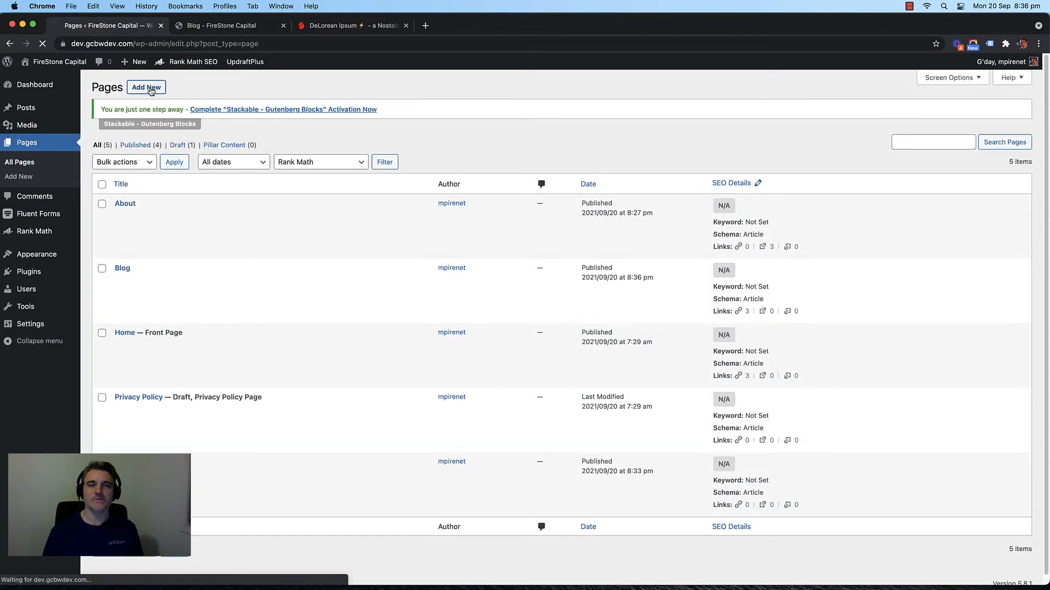
left_click(148, 88)
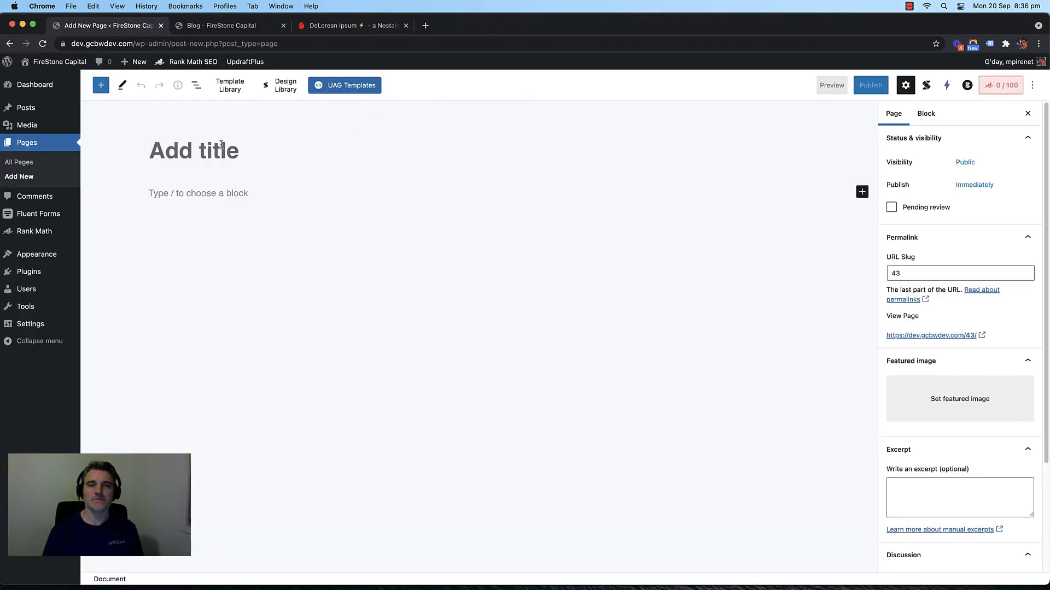
type("Contact")
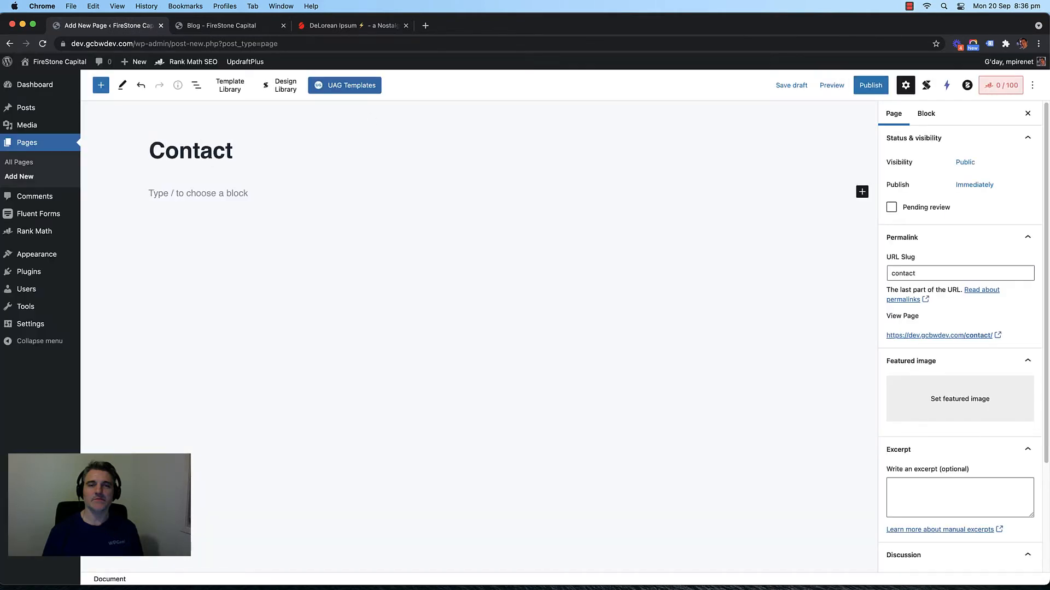
left_click(235, 189)
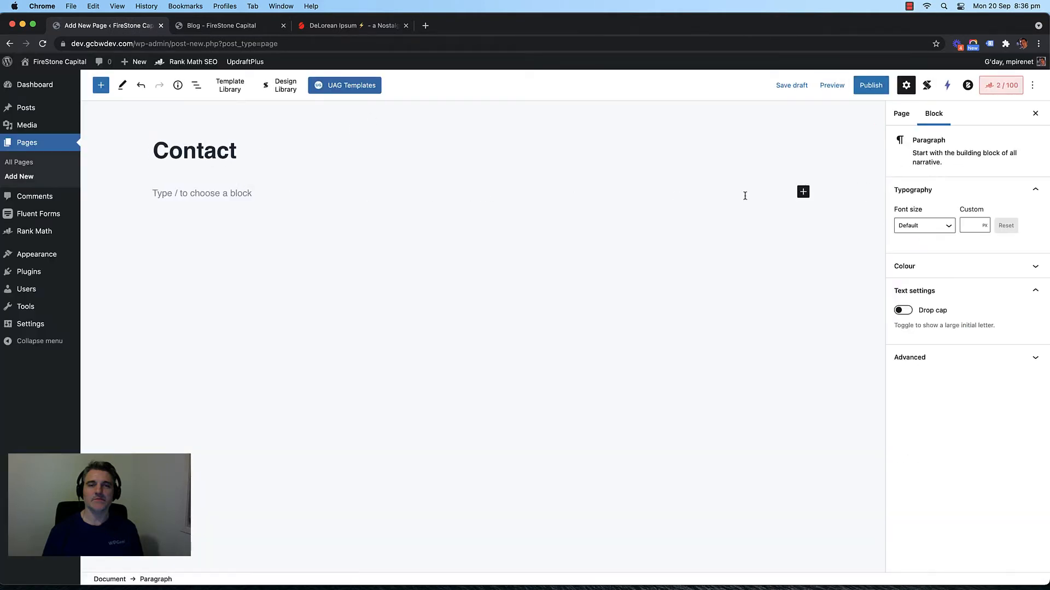
Step: Insert the Call to Action Section reusable block, then remove it again
left_click(803, 192)
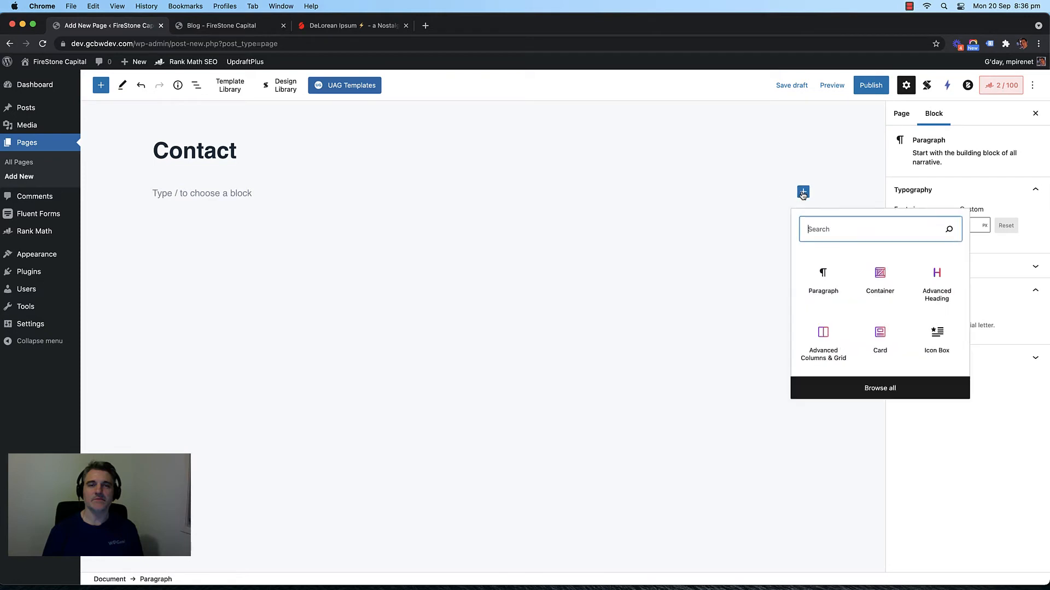
left_click(881, 389)
left_click(213, 150)
left_click(174, 214)
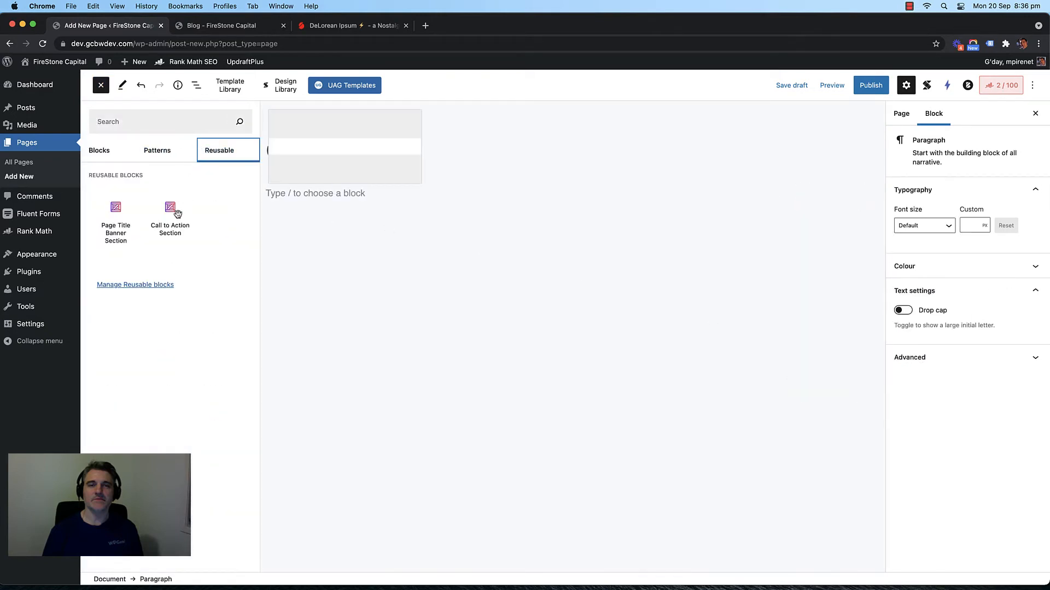
left_click(398, 326)
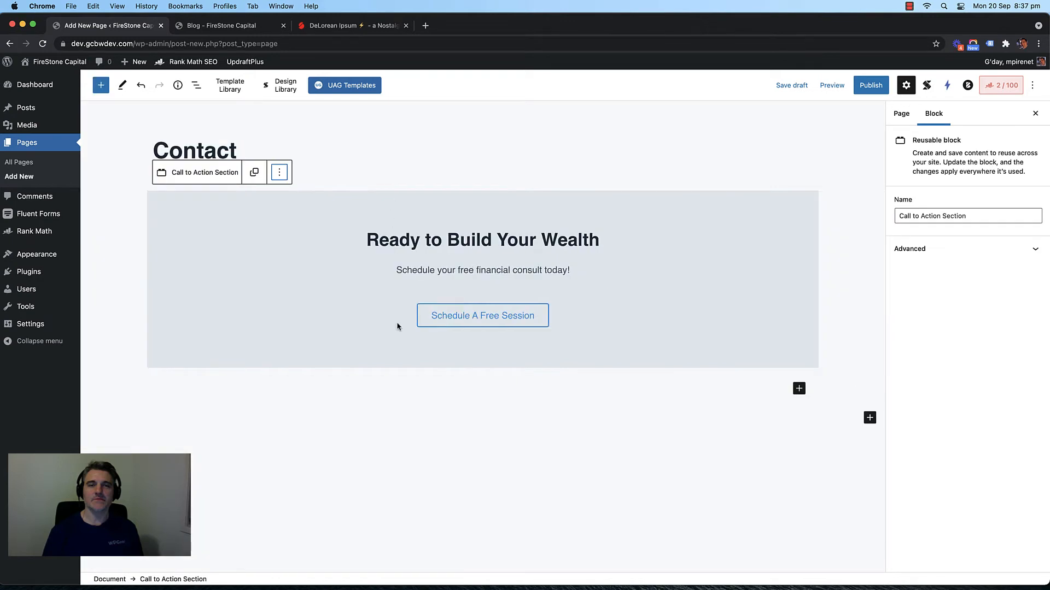
left_click(282, 174)
left_click(299, 398)
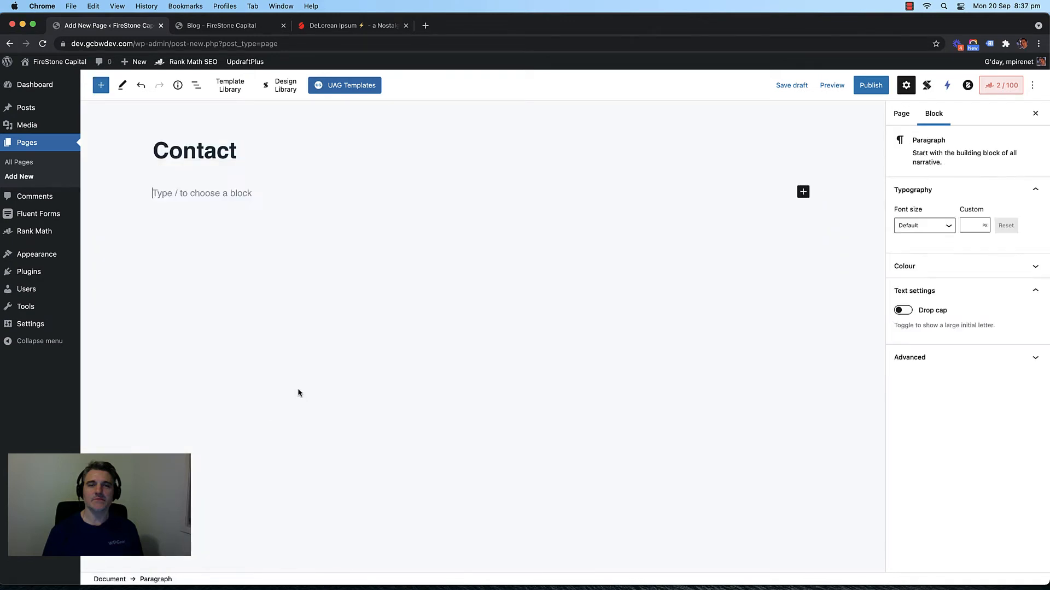
left_click(180, 165)
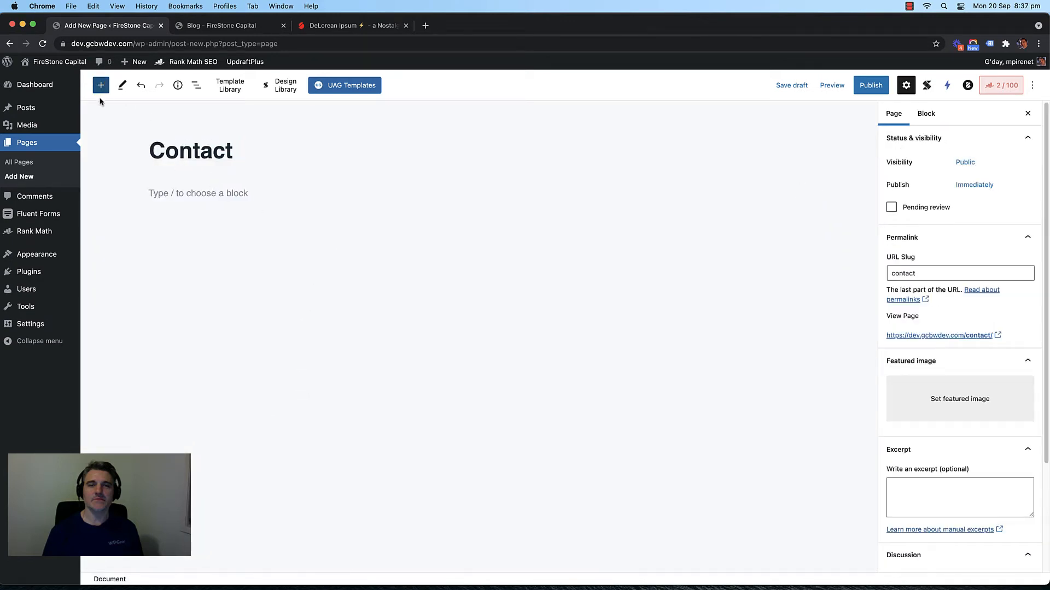
Step: Insert the Page Title Banner Section reusable block
left_click(100, 87)
left_click(208, 146)
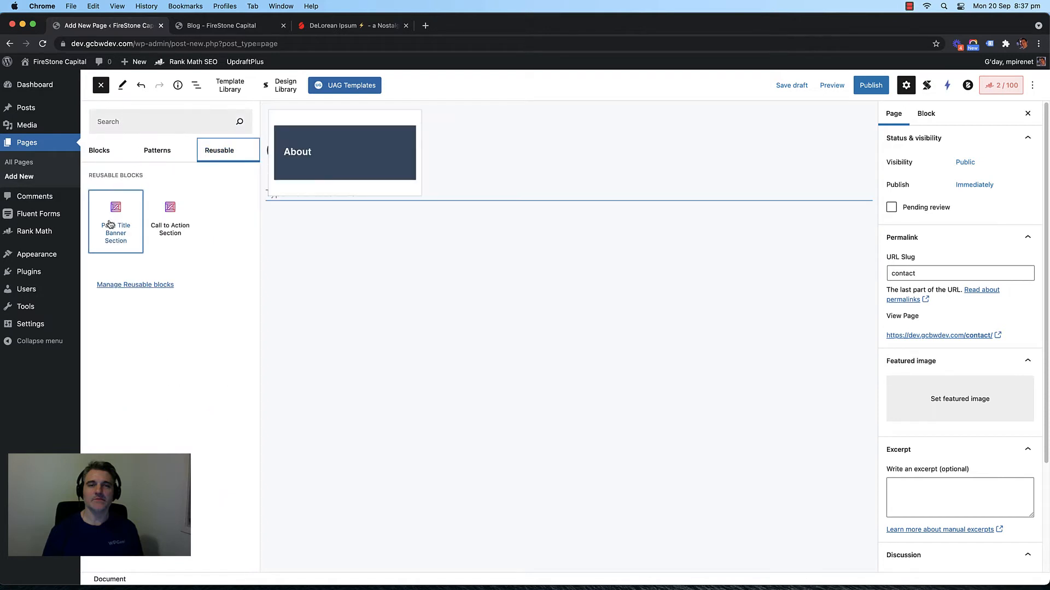
left_click(112, 224)
left_click(410, 197)
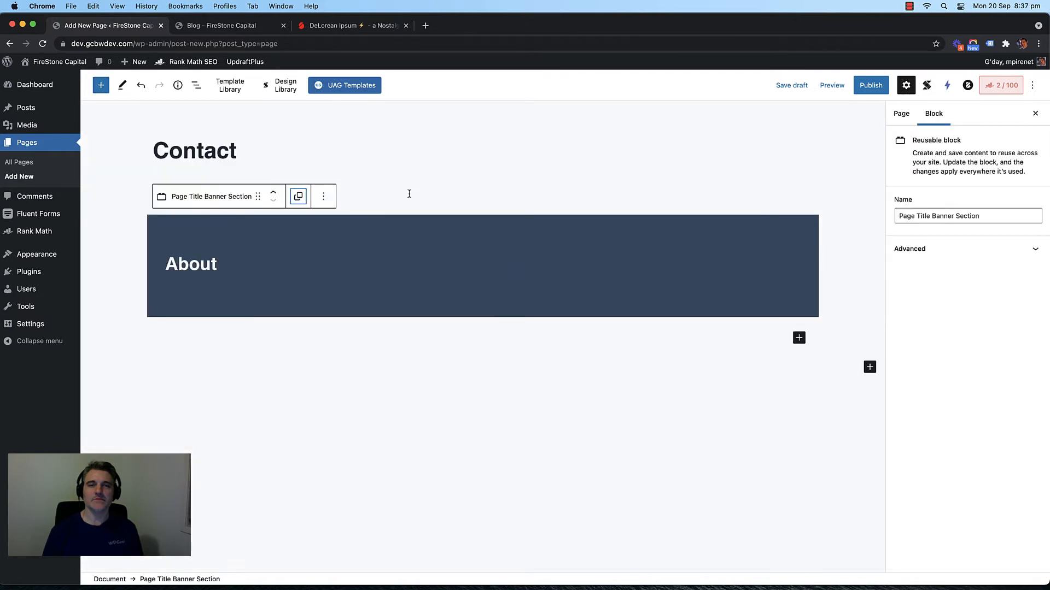
Step: Change the banner heading from About to 'Get In Touch'
double_click(200, 267)
type("Co")
key("BackSpace")
key("BackSpace")
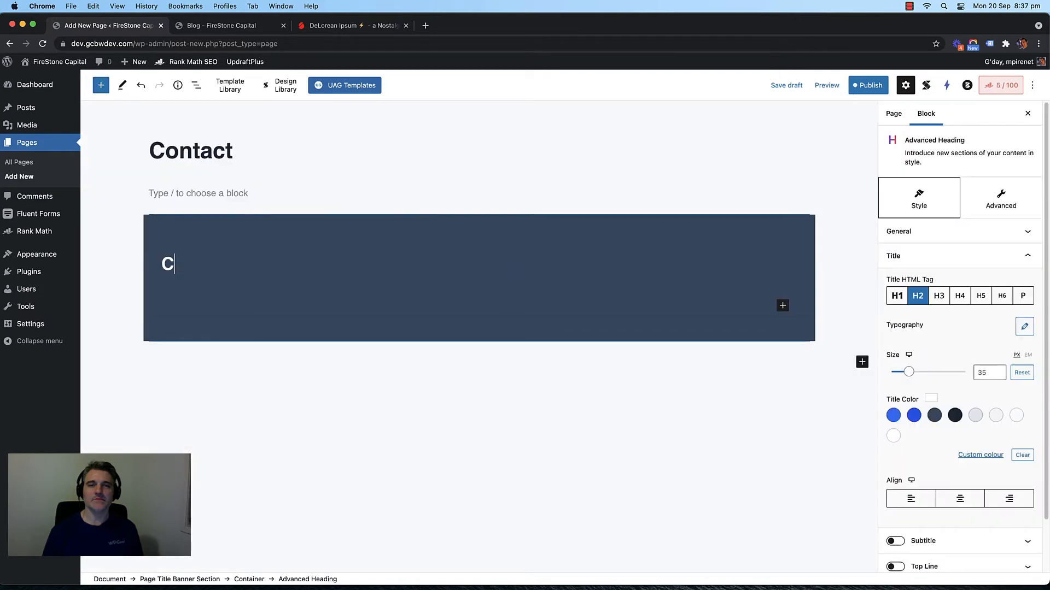
type("Get In Tocu")
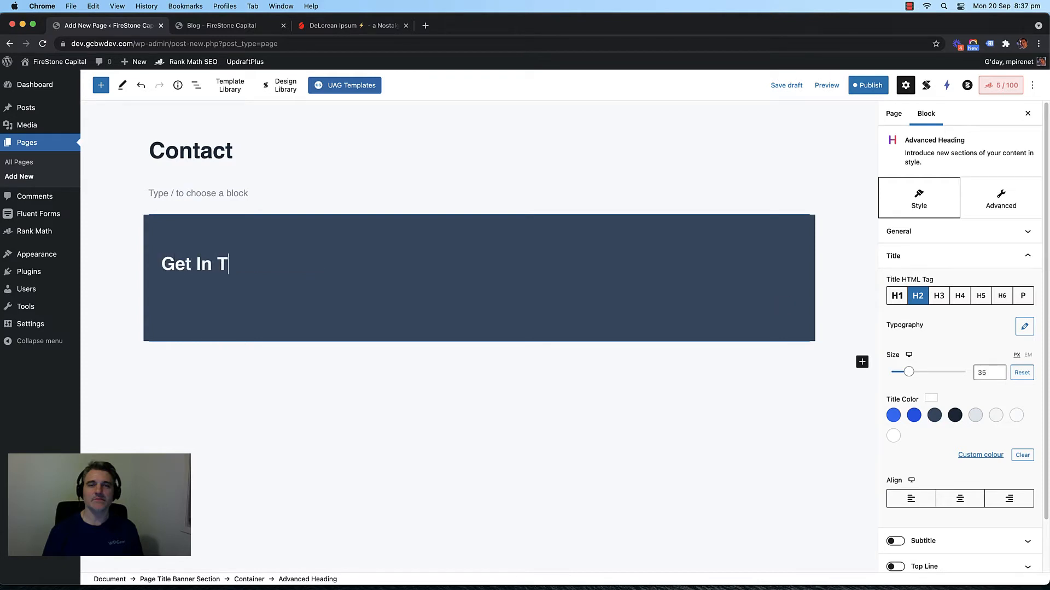
key("BackSpace")
key("BackSpace")
type("uch")
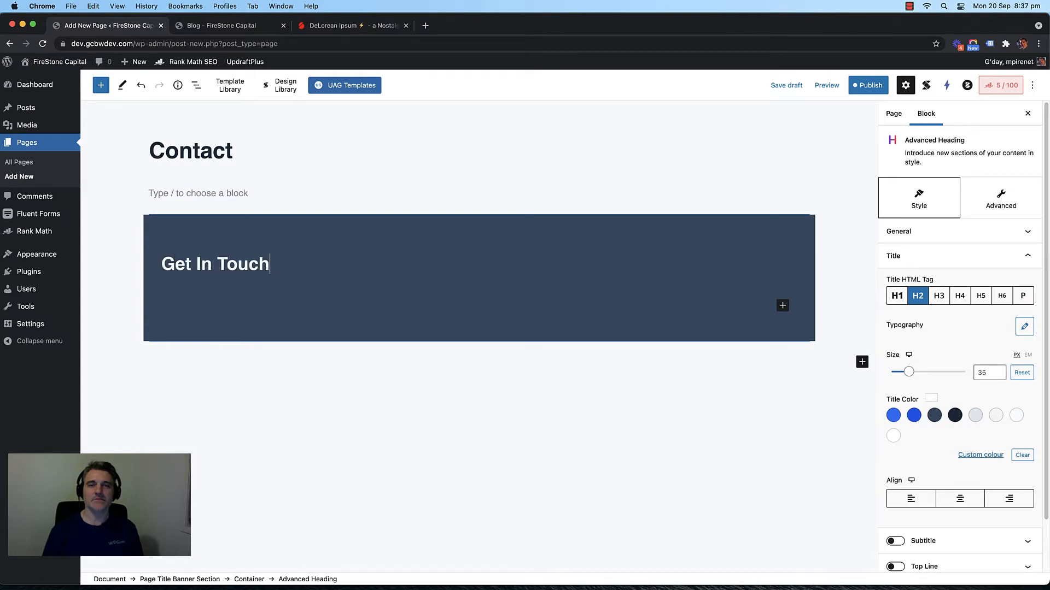
left_click(298, 361)
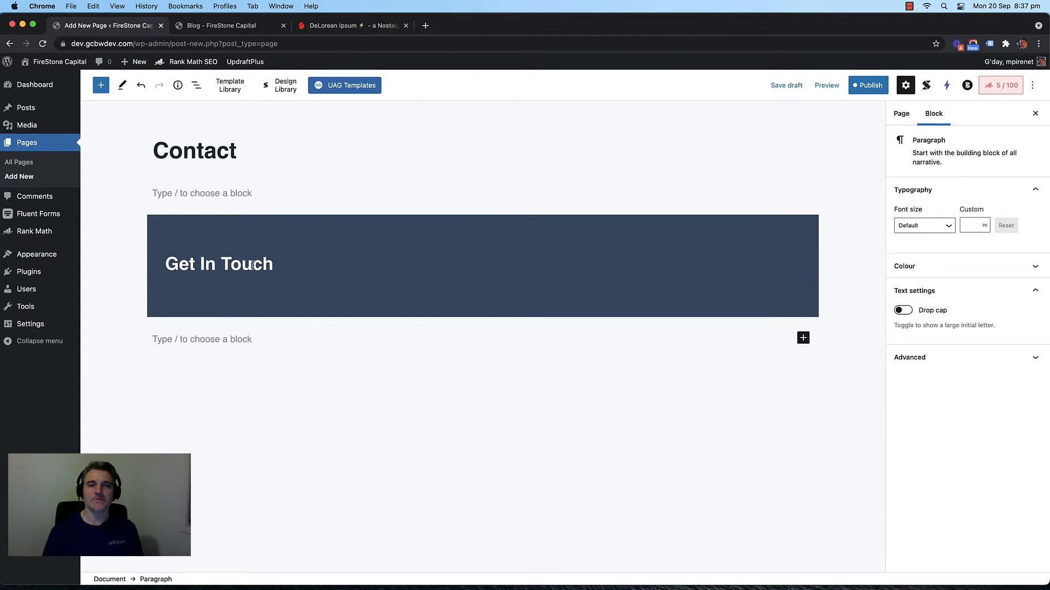
left_click(249, 264)
Step: Enable the heading subtitle and write 'Our Financial Advisory Team Is Ready To Talk To You'
left_click(936, 255)
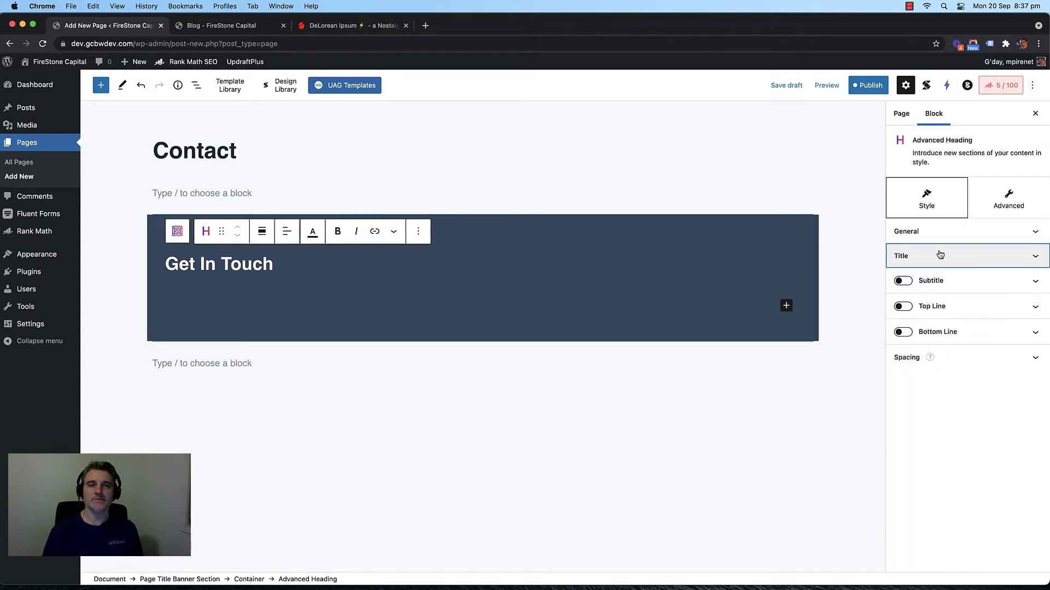
left_click(902, 281)
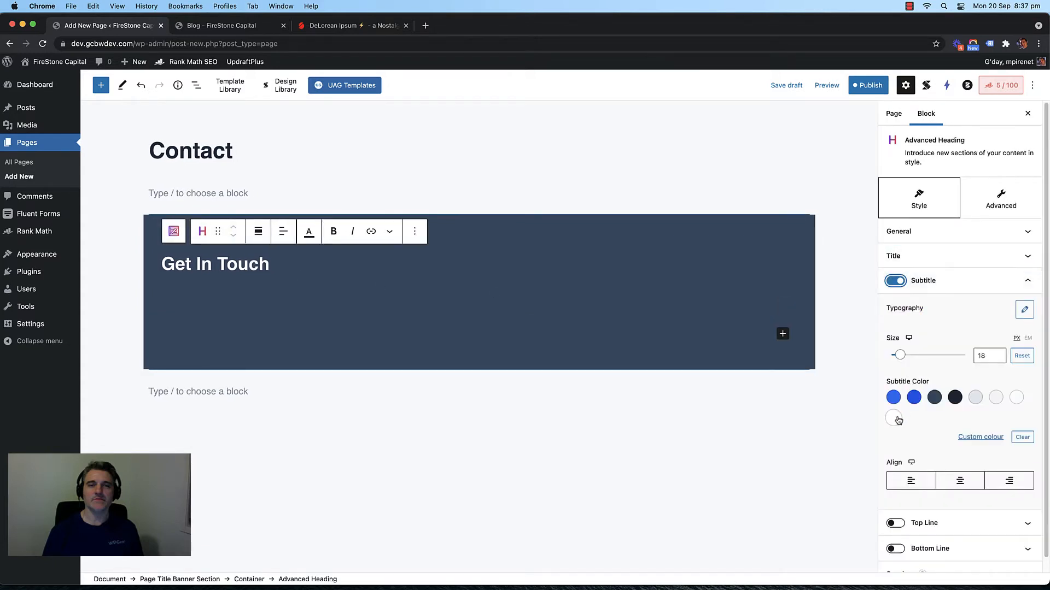
left_click(257, 295)
type("O")
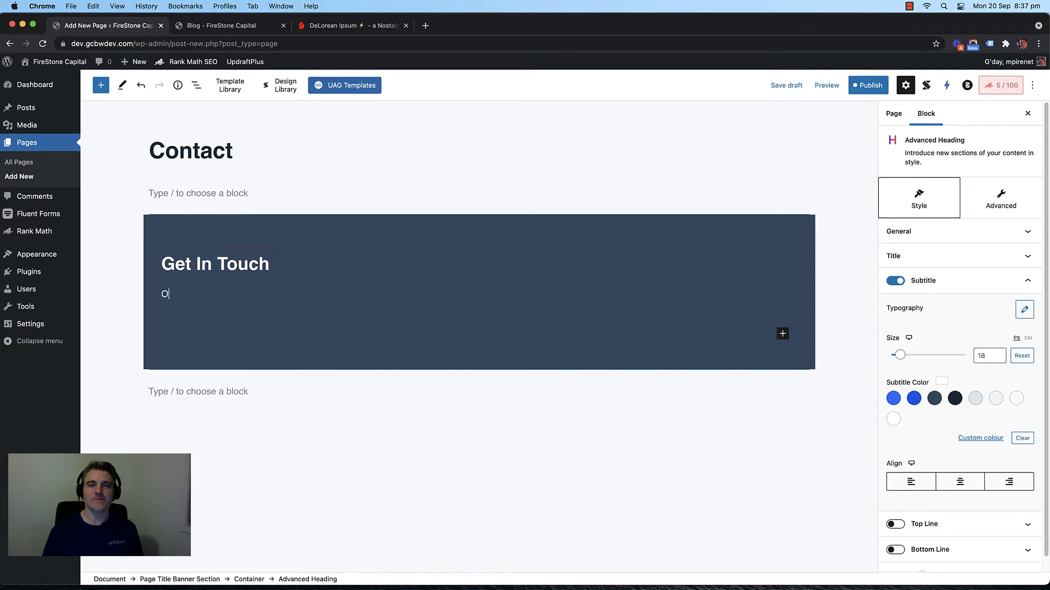
type("ur Finabi")
type("c")
key("BackSpace")
key("BackSpace")
key("BackSpace")
type("ncial Ad")
type("iv")
type("Advi")
type("sory team")
key("BackSpace")
key("BackSpace")
key("BackSpace")
key("BackSpace")
type("Team")
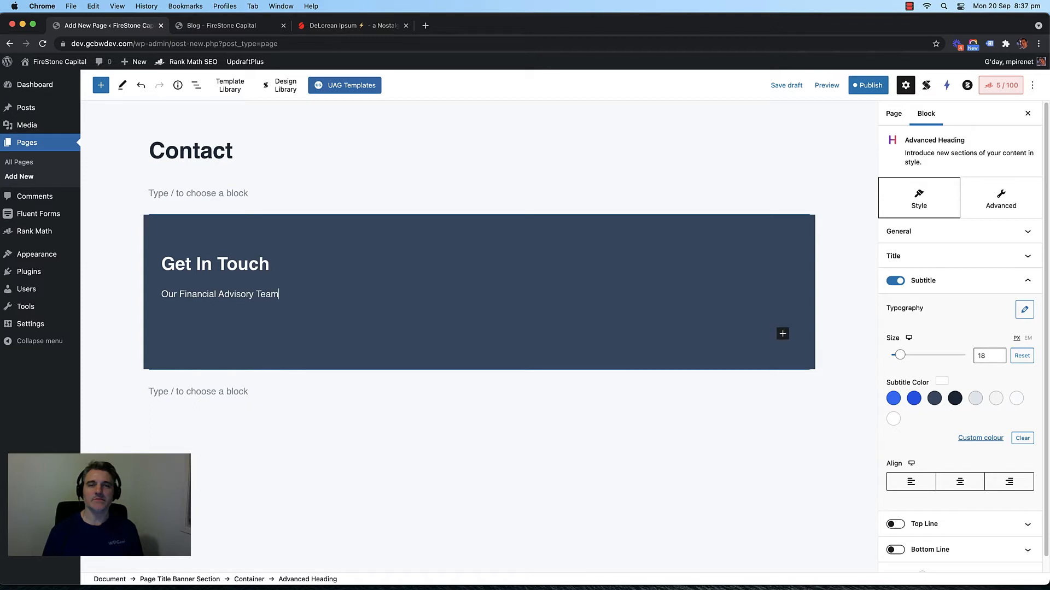
type(" Is Ready To Talk T")
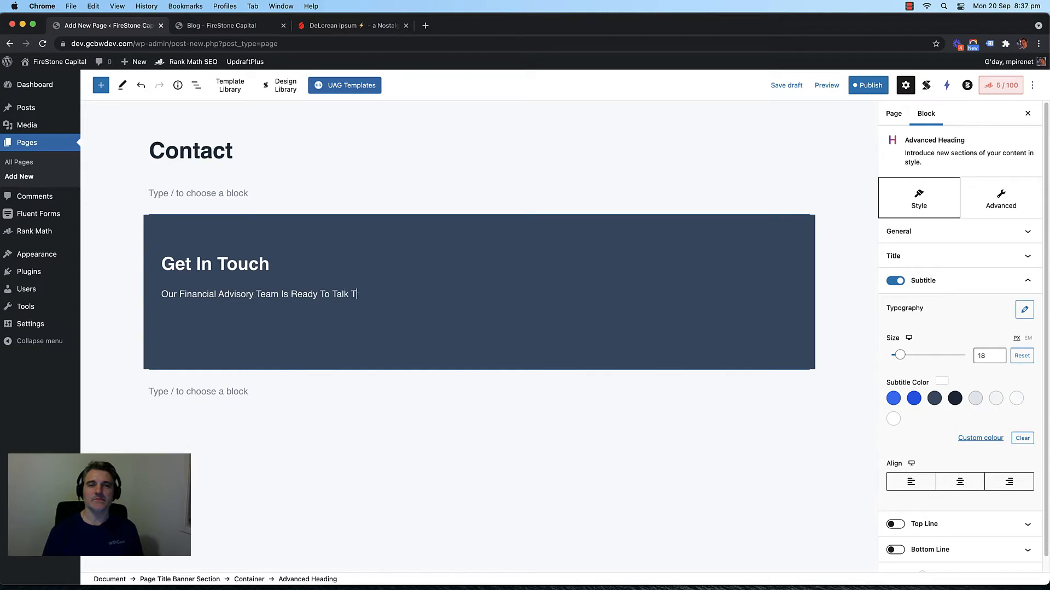
type("o yo You Rea")
key("BackSpace")
key("BackSpace")
left_click(358, 434)
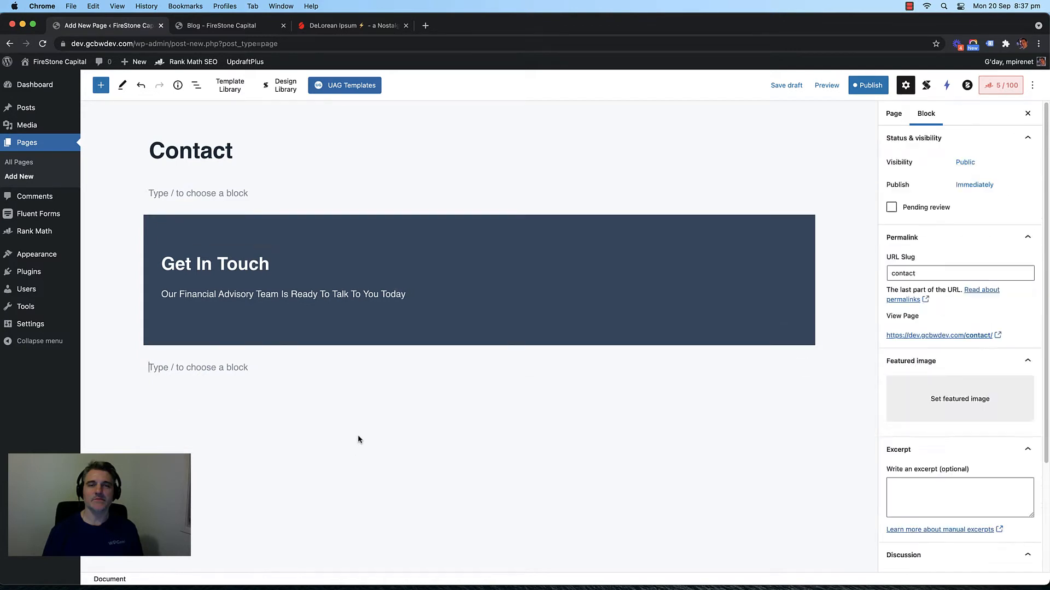
Step: Inspect the banner's container blocks and move to the empty paragraph below
left_click(199, 228)
left_click(151, 221)
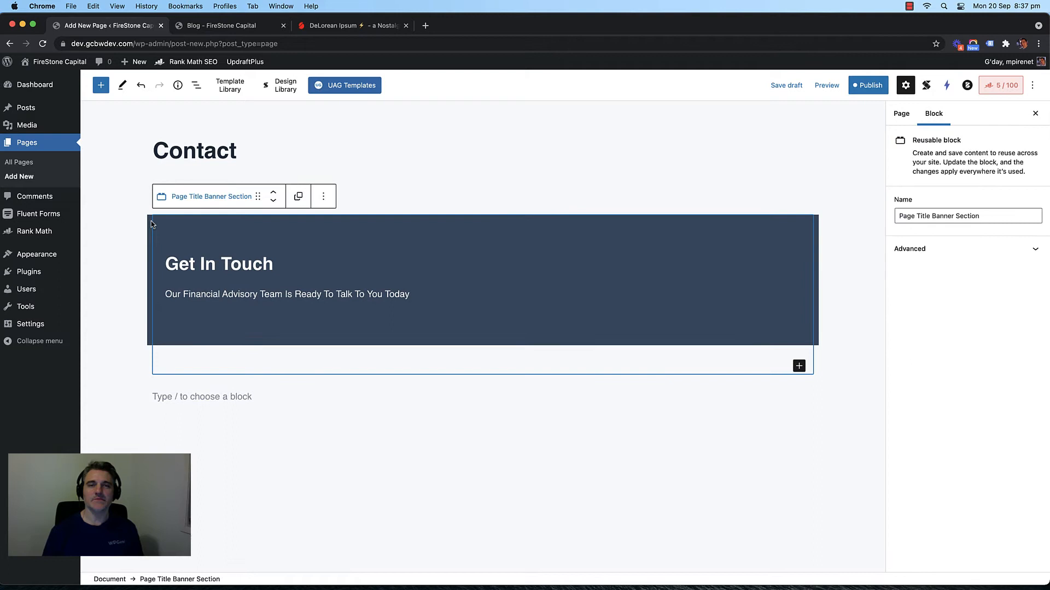
left_click(306, 220)
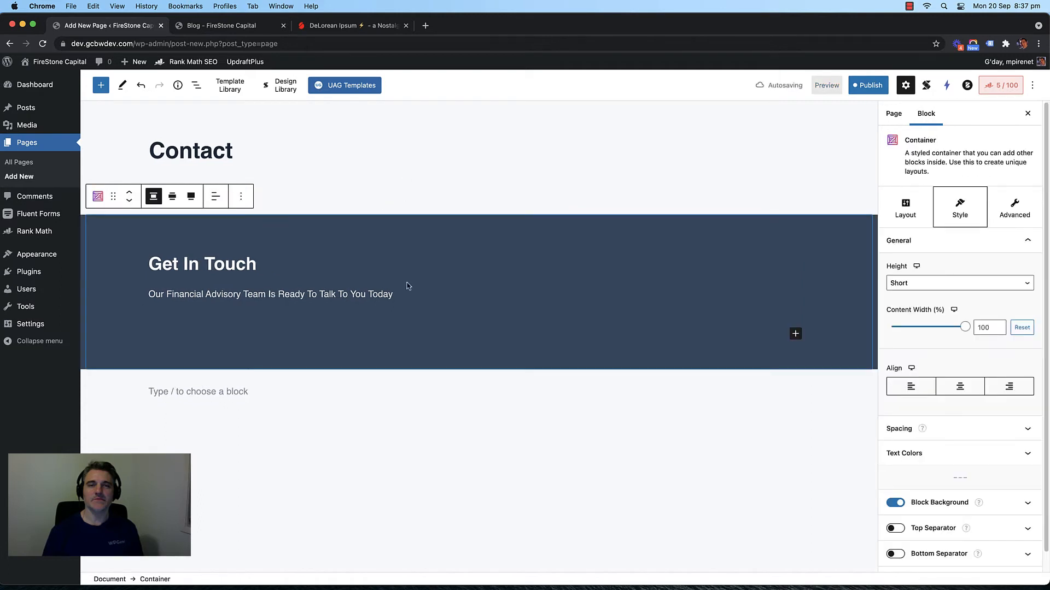
left_click(342, 392)
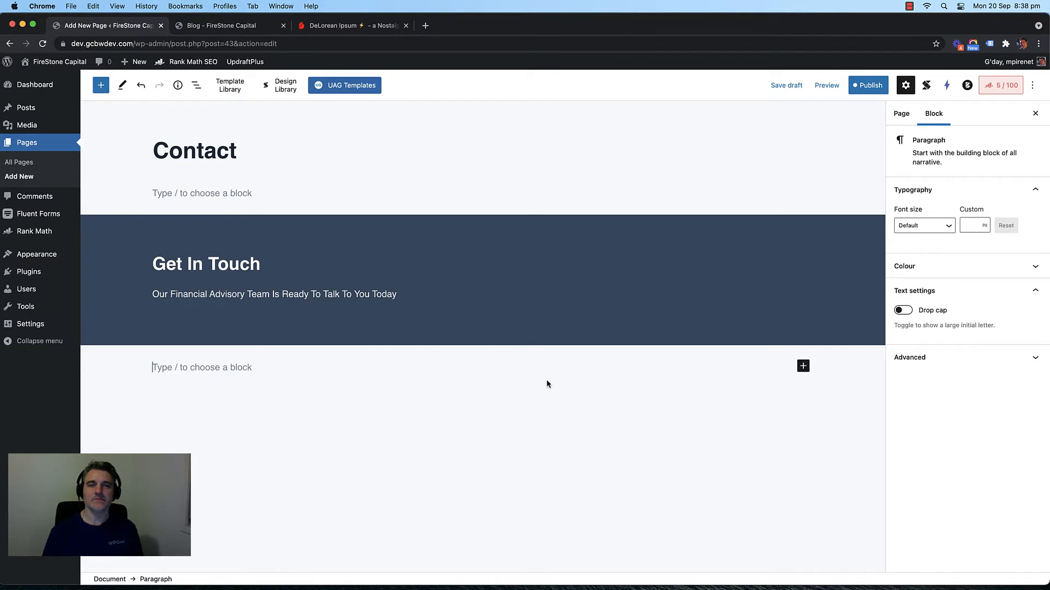
Step: Add a plain-layout Container below the banner holding a two-column block
left_click(803, 366)
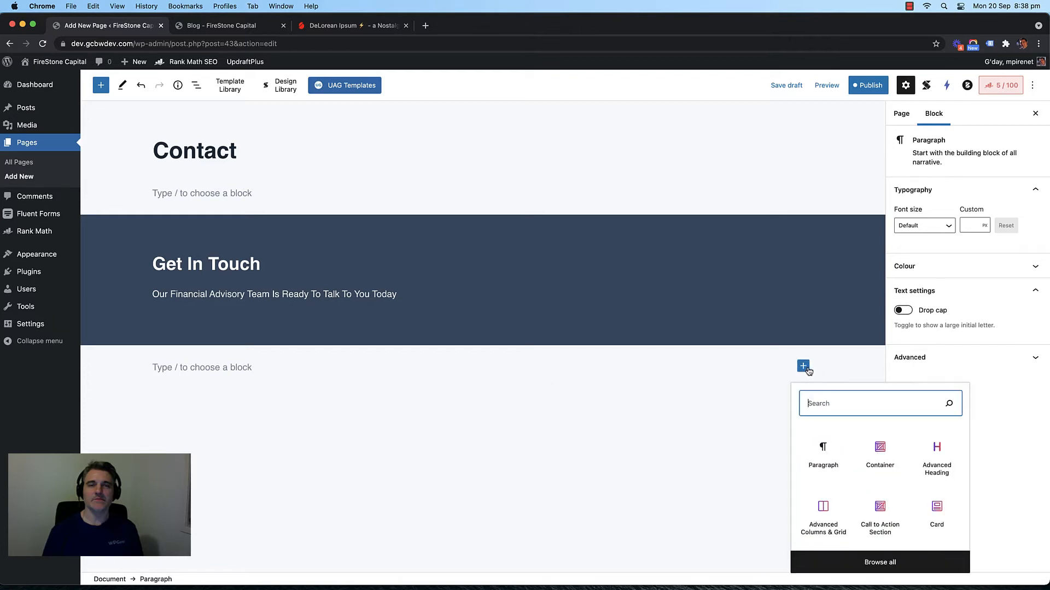
left_click(880, 454)
left_click(1003, 298)
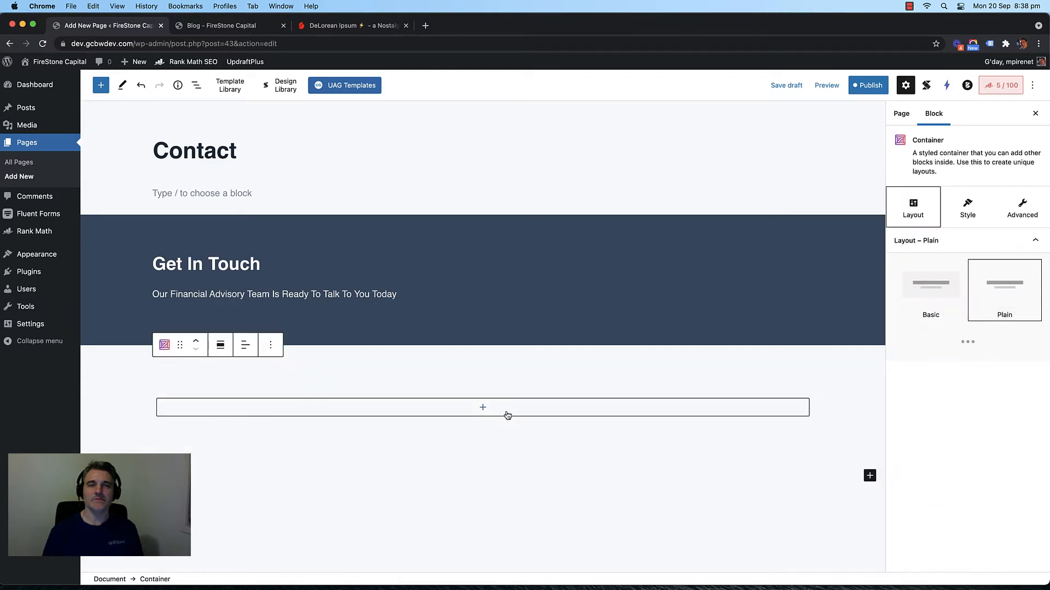
left_click(483, 408)
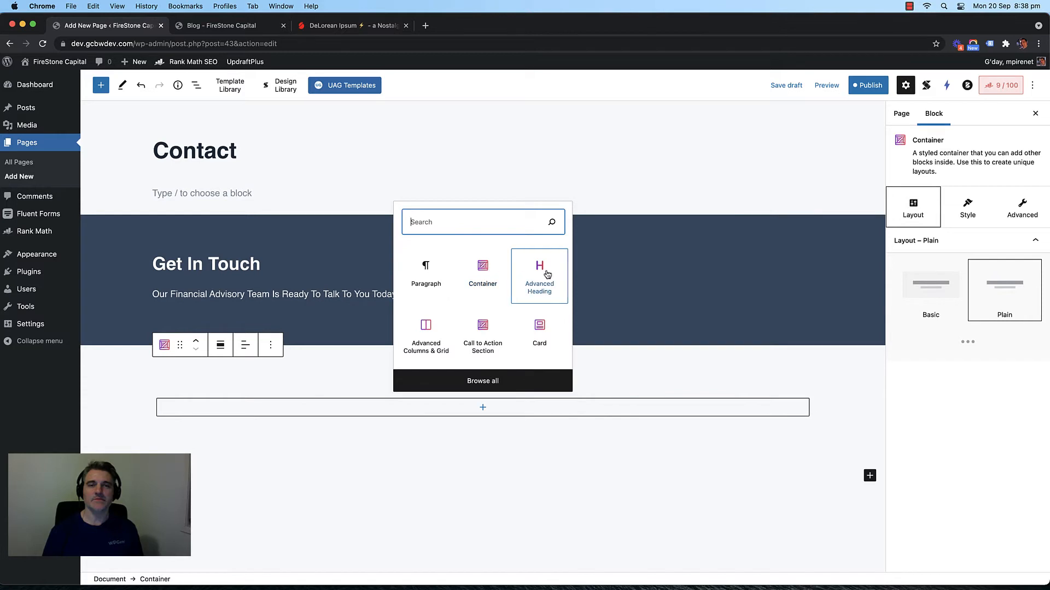
left_click(426, 329)
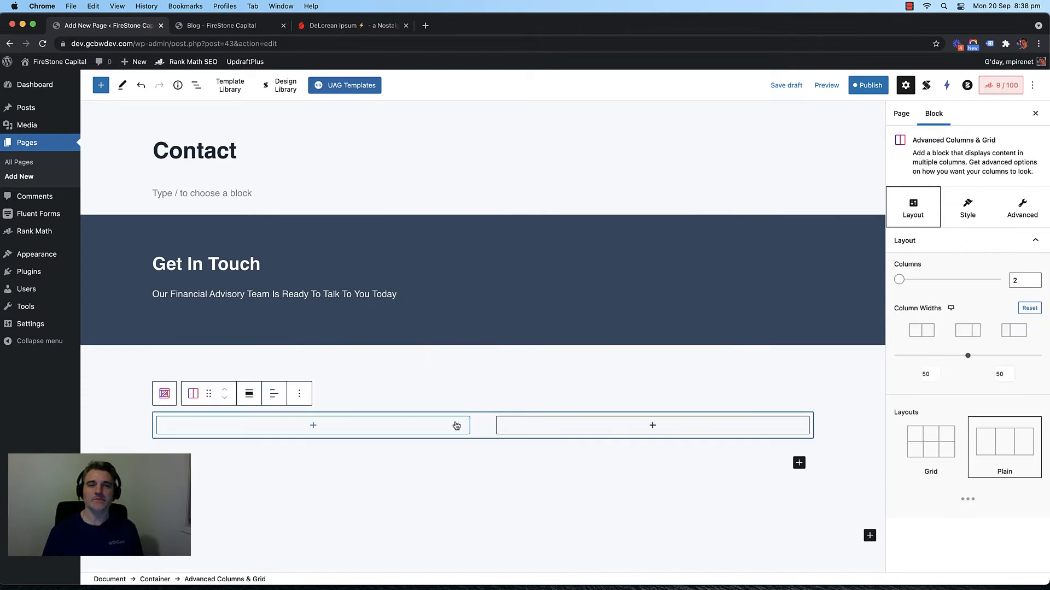
Step: Add a Fluent Forms block to the right column showing Contact Form Demo
left_click(650, 428)
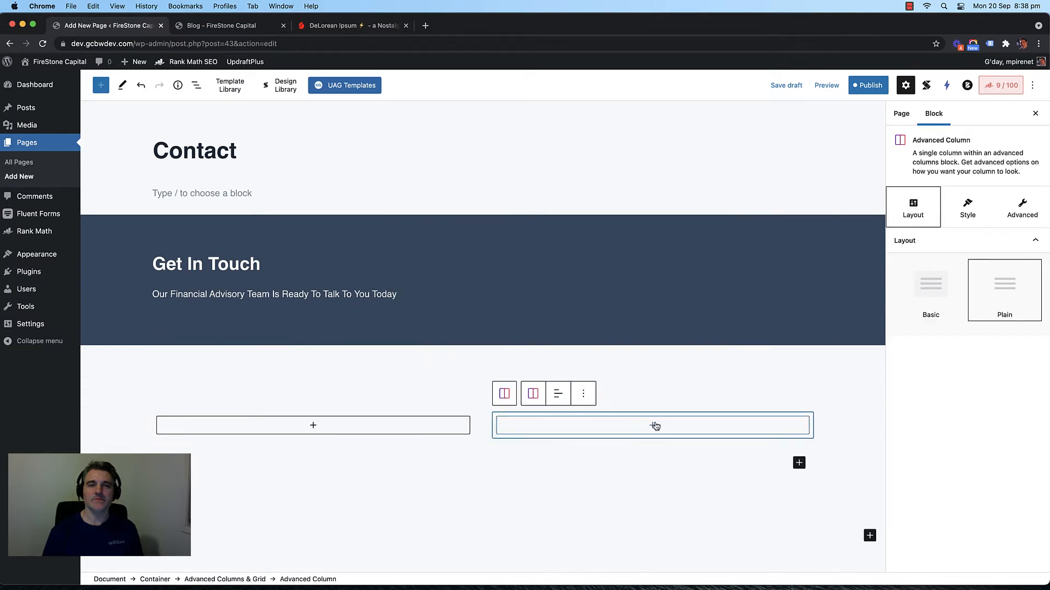
left_click(650, 426)
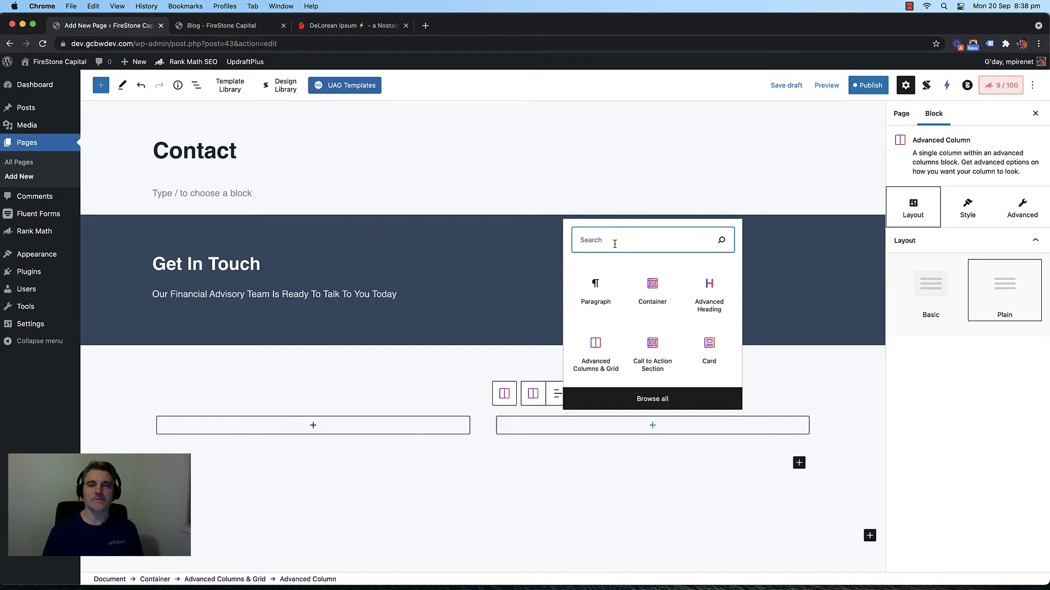
type("form")
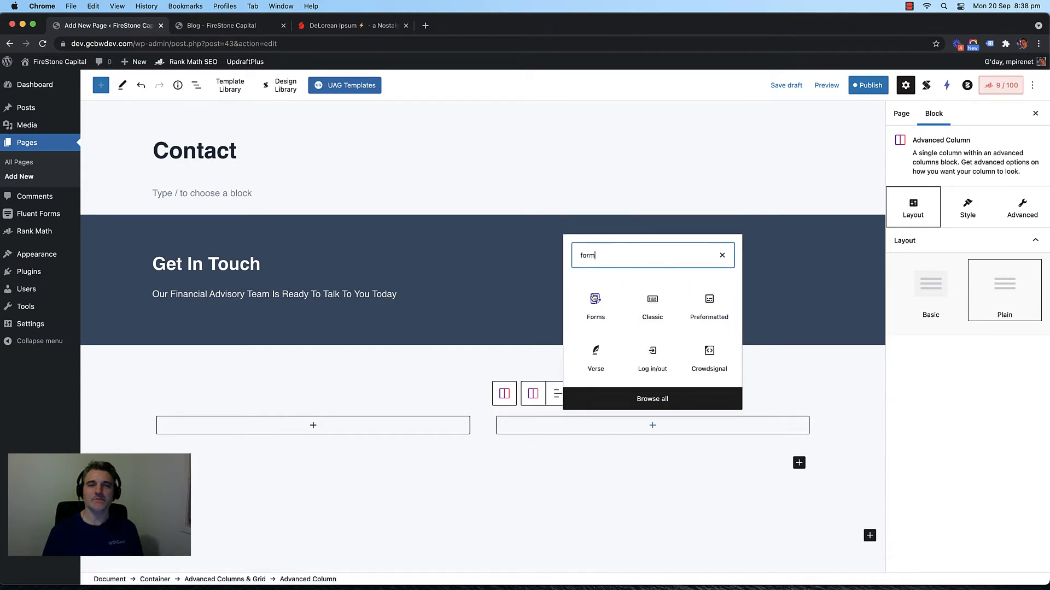
double_click(588, 249)
type("fl")
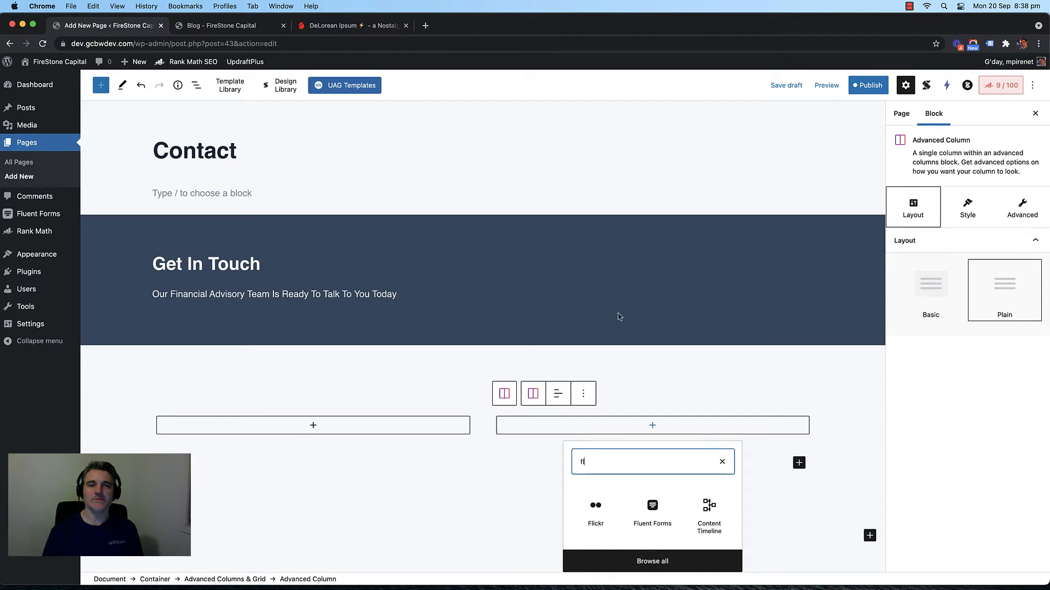
left_click(652, 508)
scroll(649, 490, "down", 3)
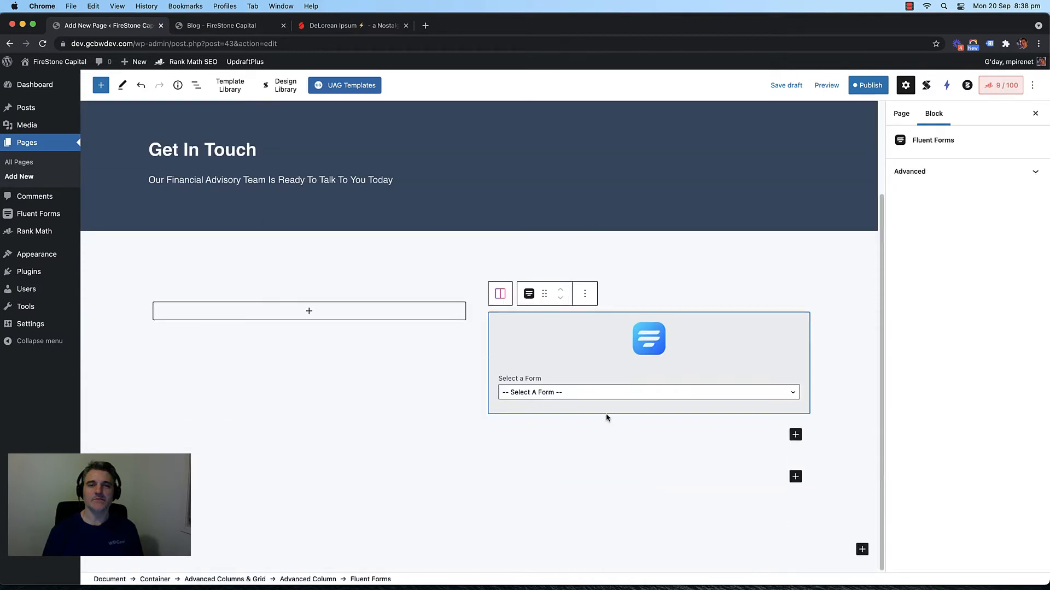
left_click(602, 393)
left_click(582, 415)
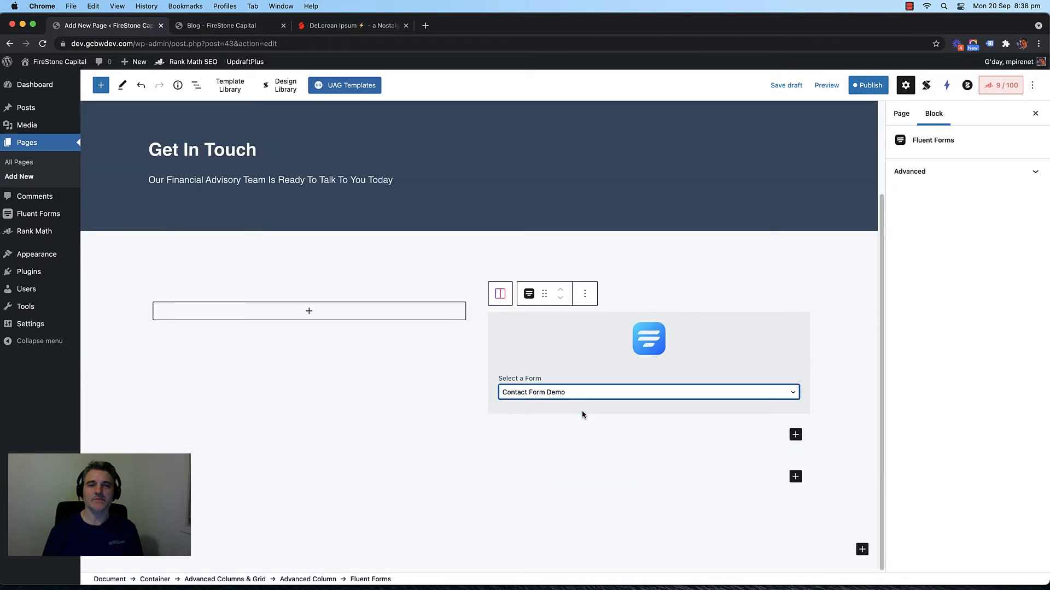
Step: Reconfirm Contact Form Demo in the form block and select the empty left column
left_click(462, 375)
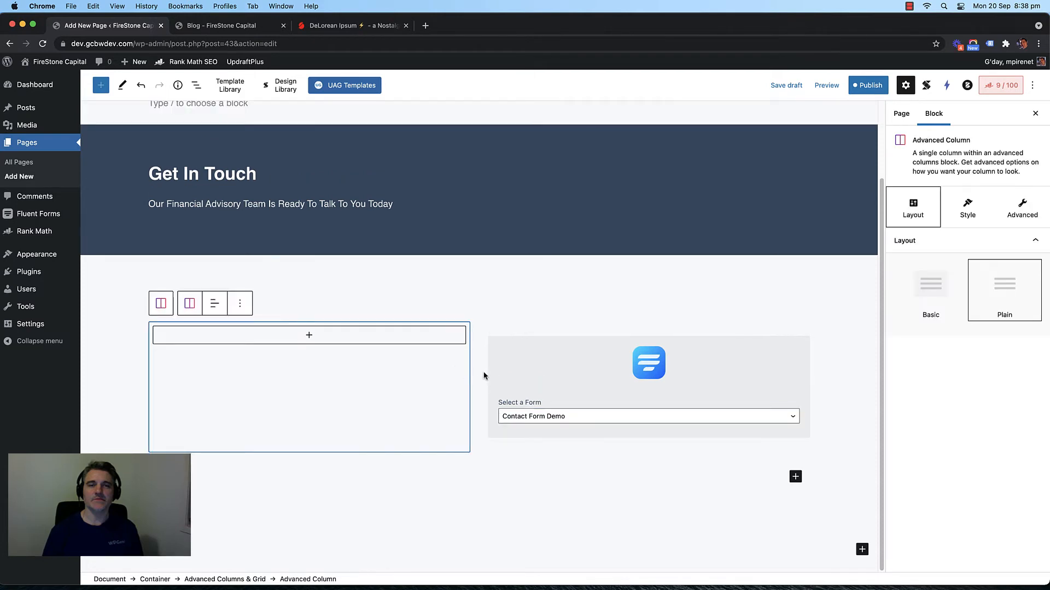
left_click(478, 387)
left_click(563, 404)
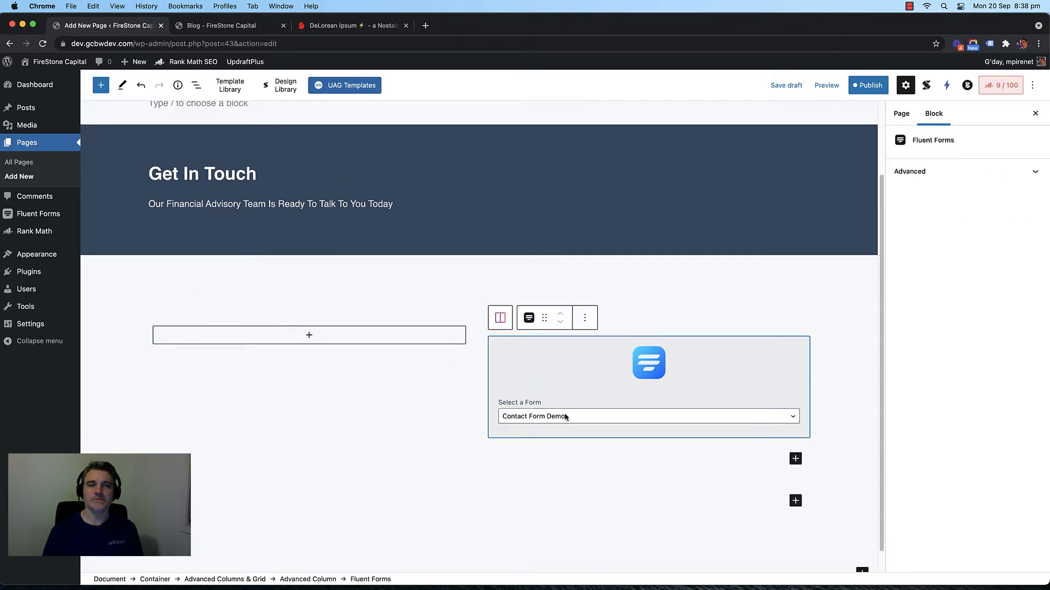
left_click(566, 416)
left_click(526, 414)
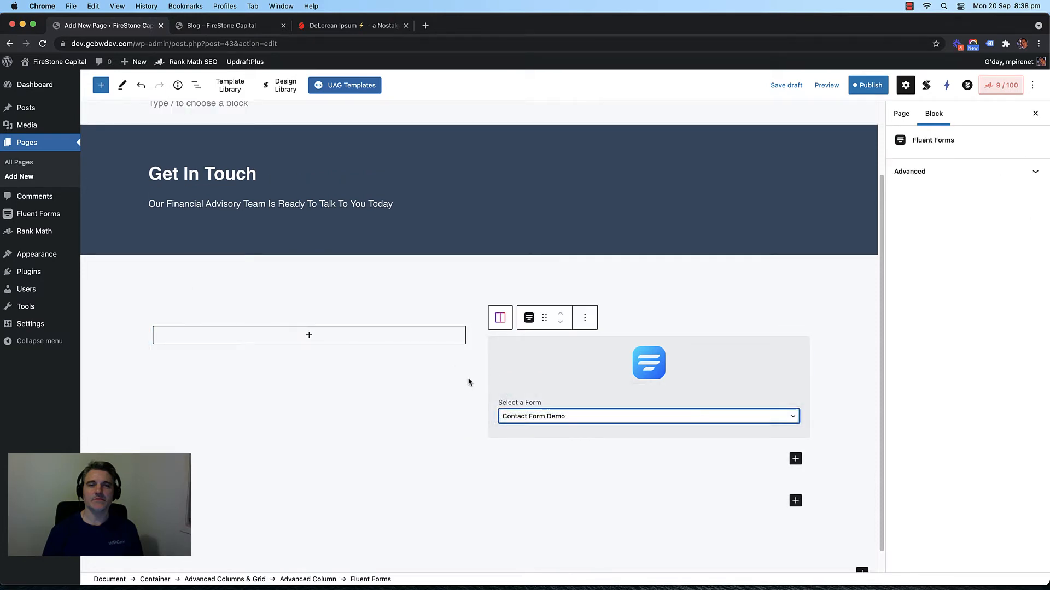
scroll(475, 376, "down", 1)
scroll(475, 372, "up", 1)
left_click(475, 372)
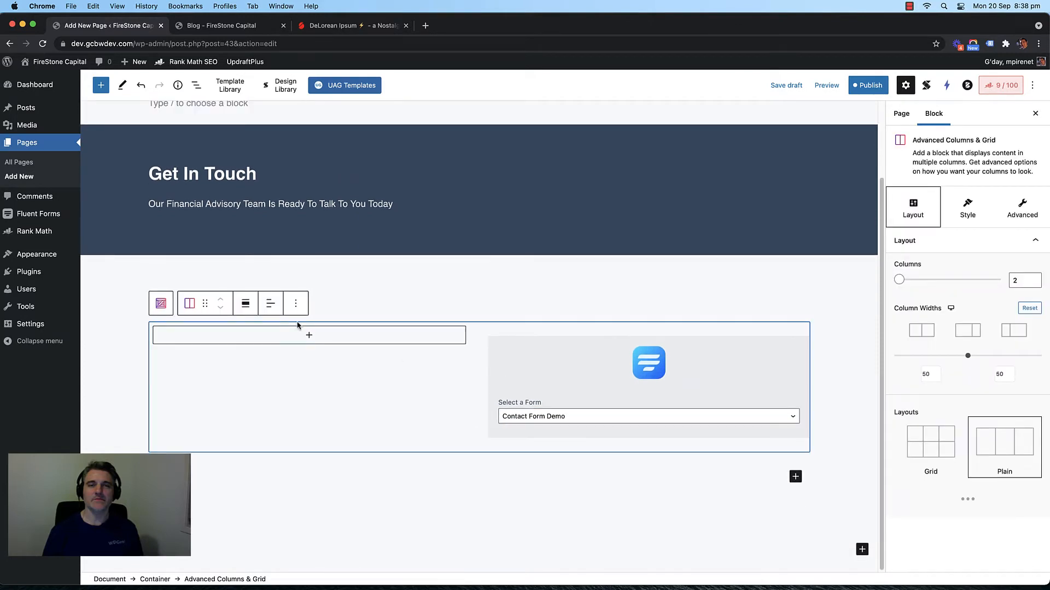
left_click(307, 337)
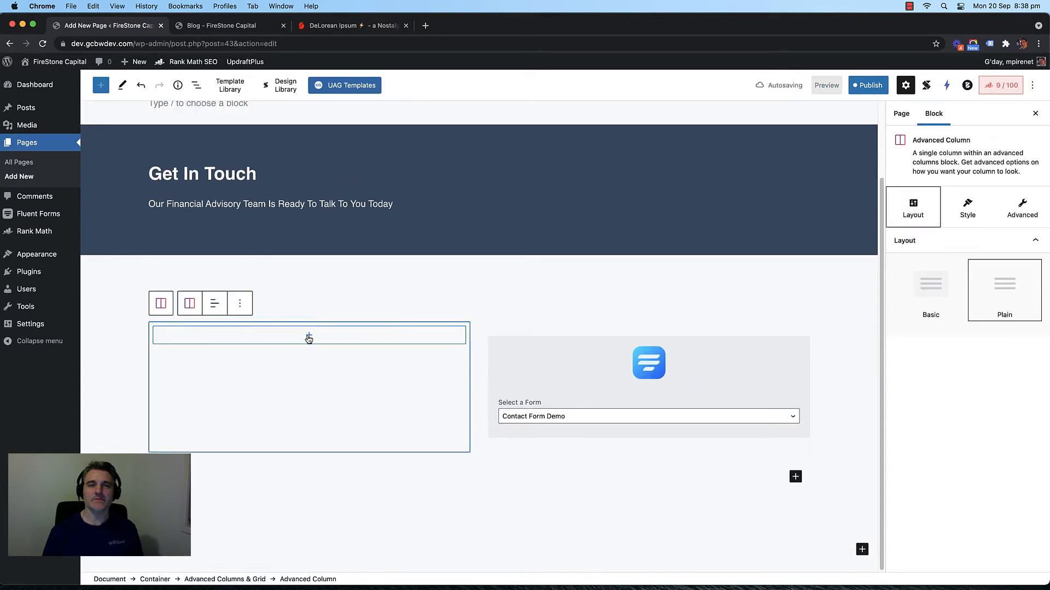
left_click(309, 339)
Step: Add a 'Contact Details' advanced heading with subtitle off, then search blocks for 'icon'
left_click(354, 425)
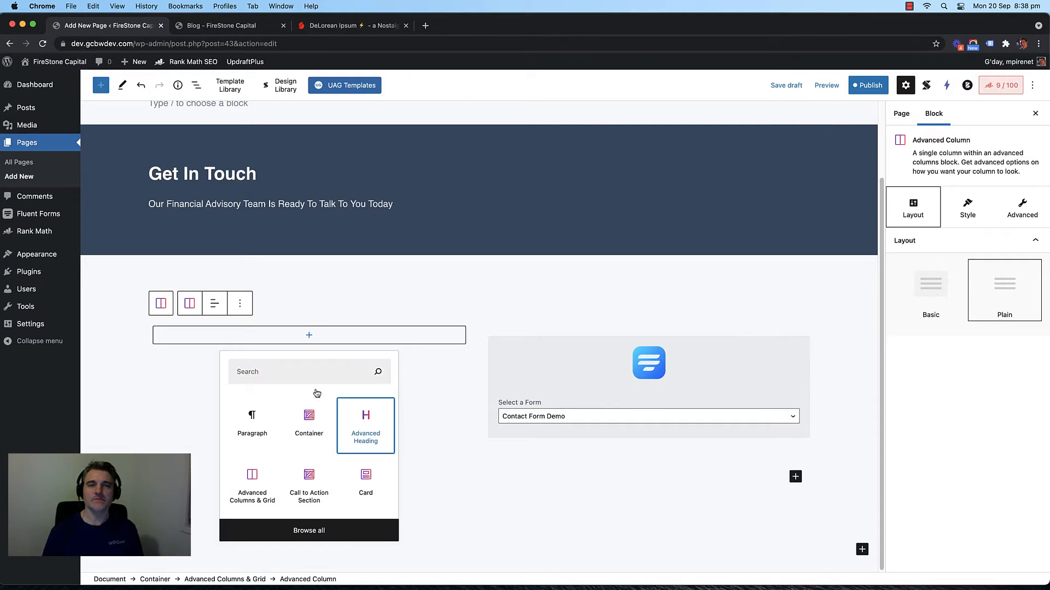
left_click(223, 354)
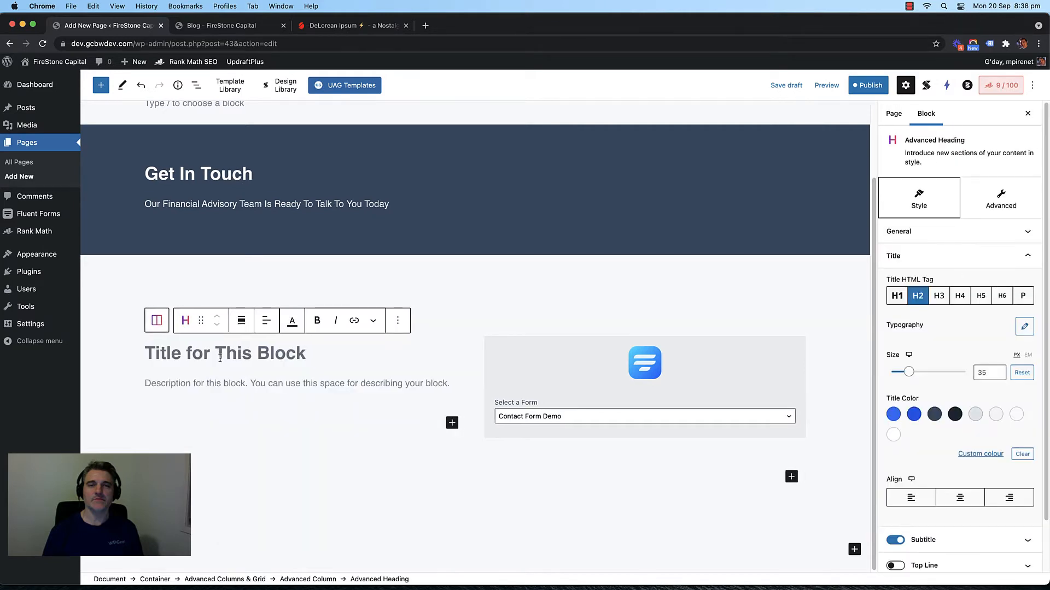
scroll(220, 359, "up", 1)
scroll(220, 359, "down", 1)
scroll(220, 359, "up", 1)
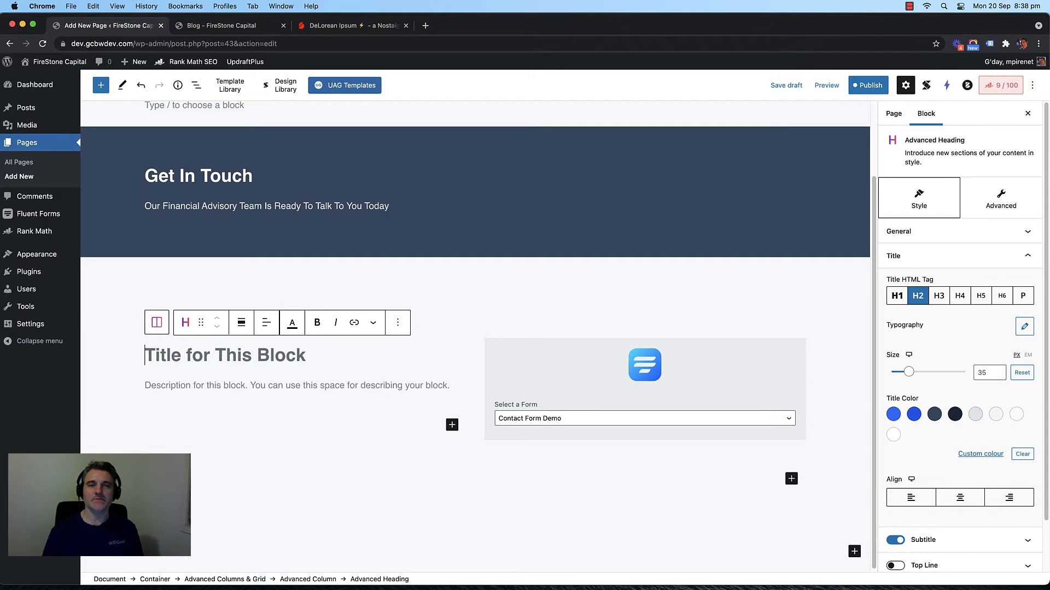
type("Conta")
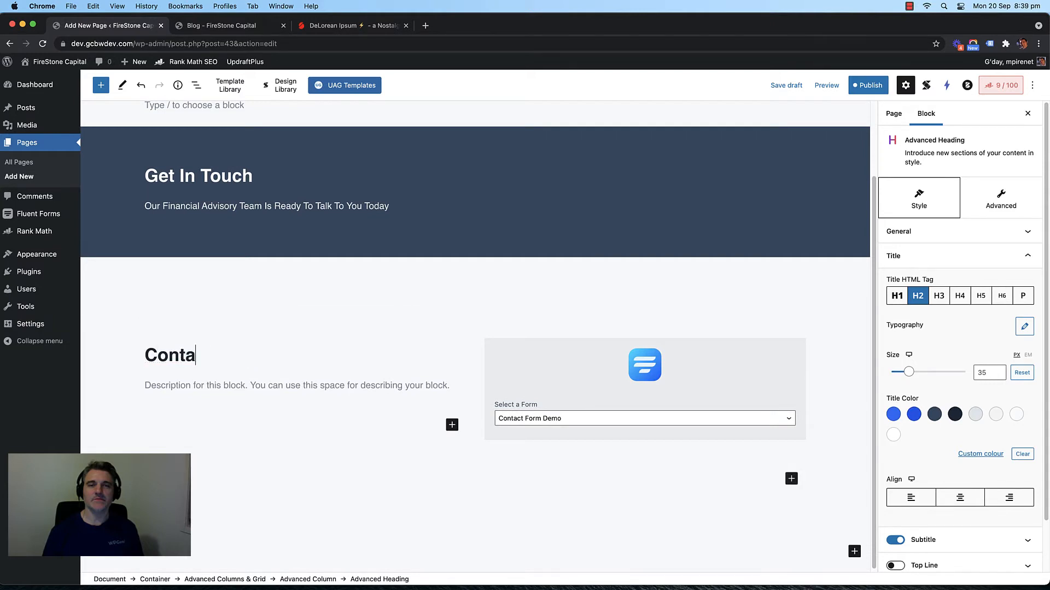
type("ct Details")
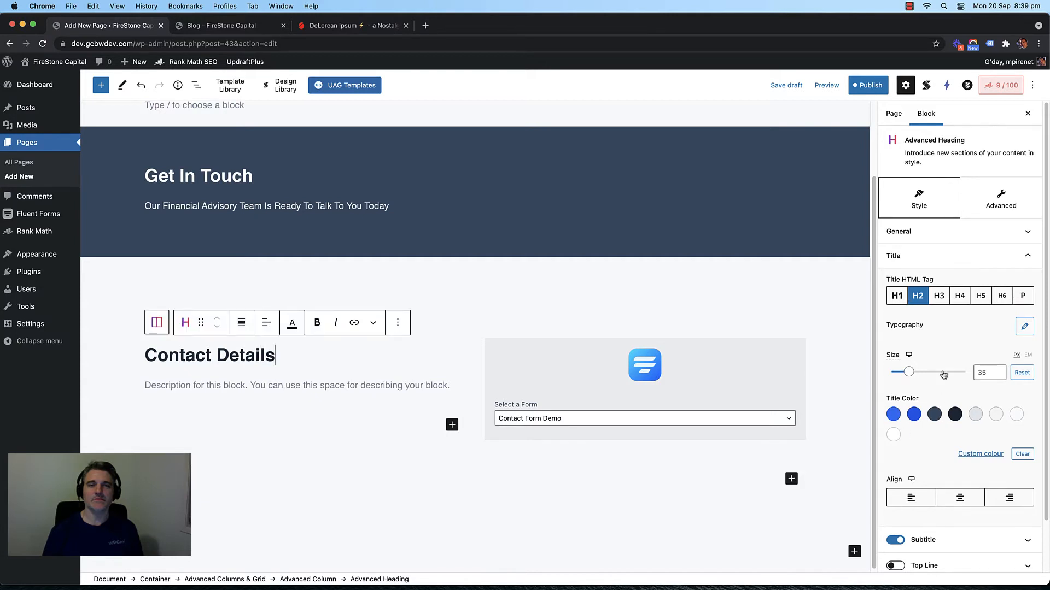
left_click(949, 255)
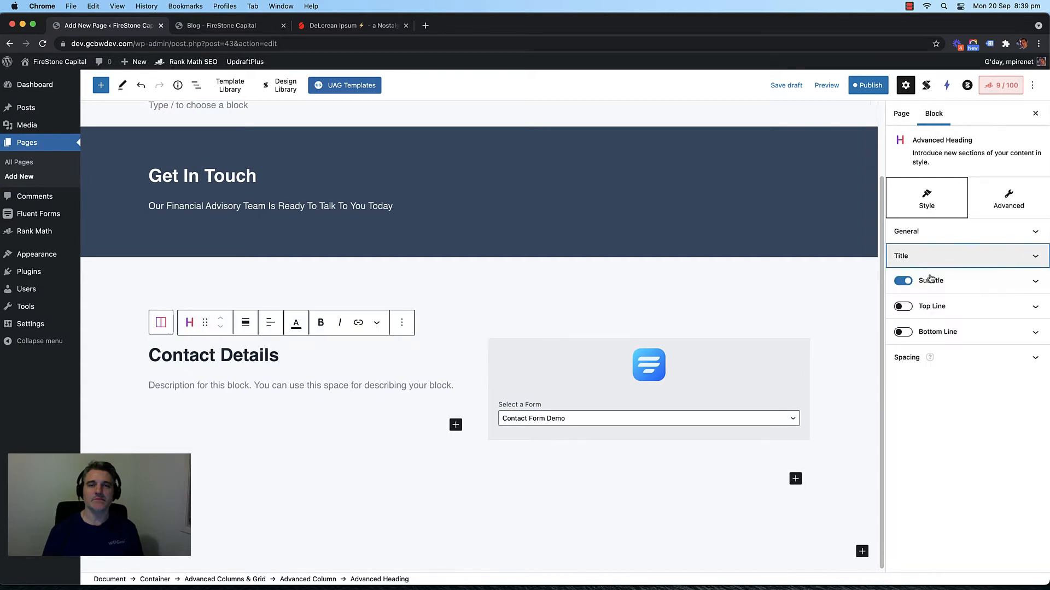
left_click(899, 280)
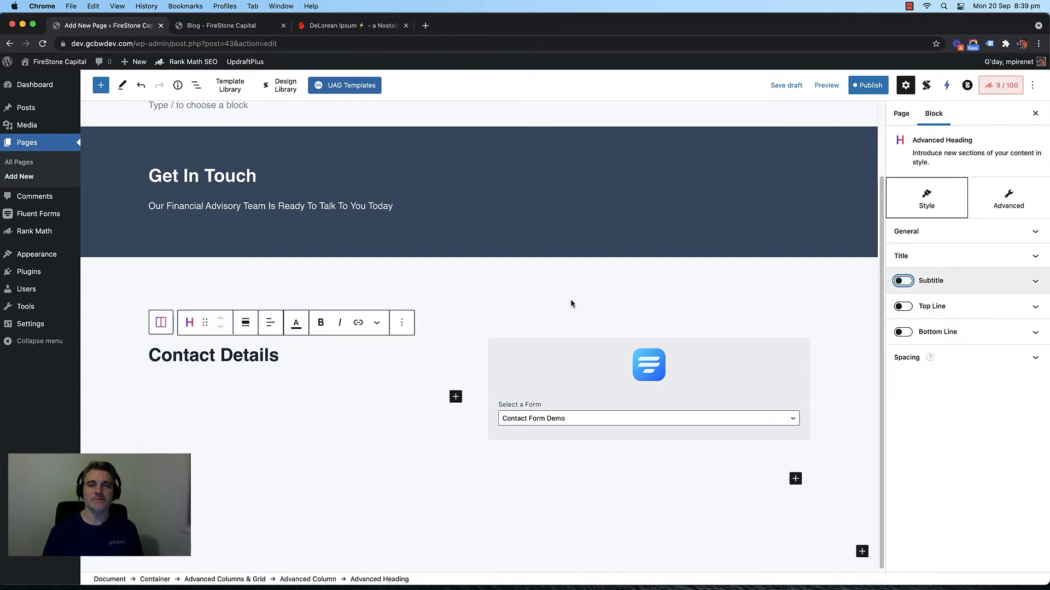
left_click(455, 398)
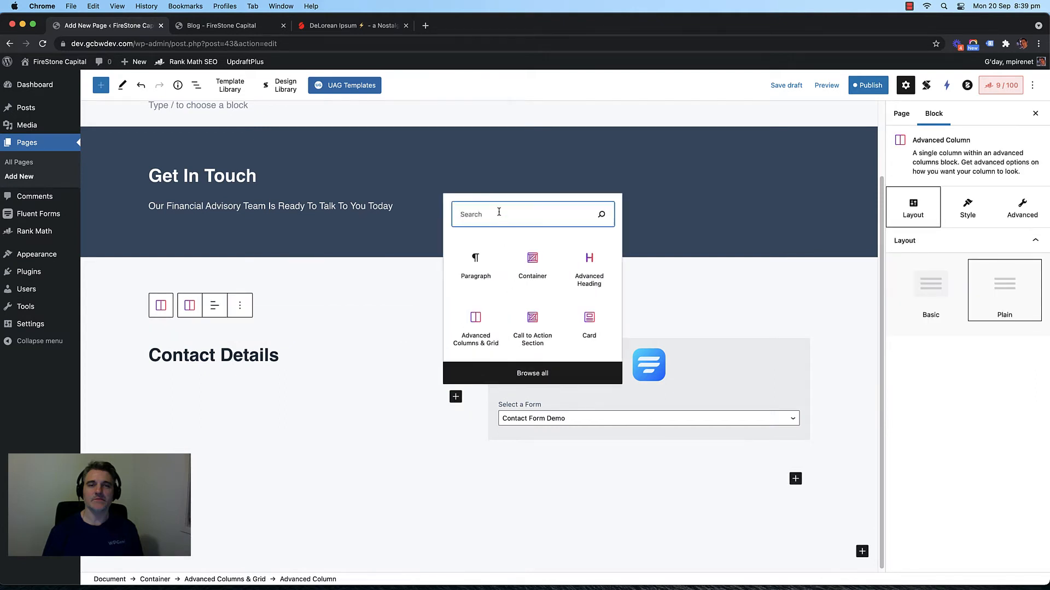
type("icon")
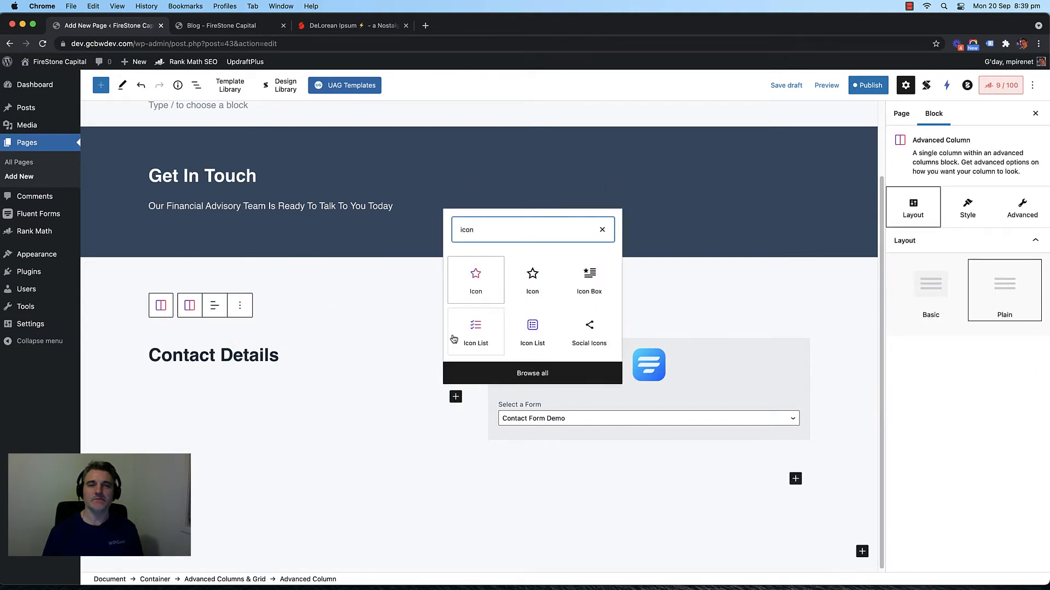
Step: Insert an Icon List block under Contact Details and set it to one column
left_click(465, 334)
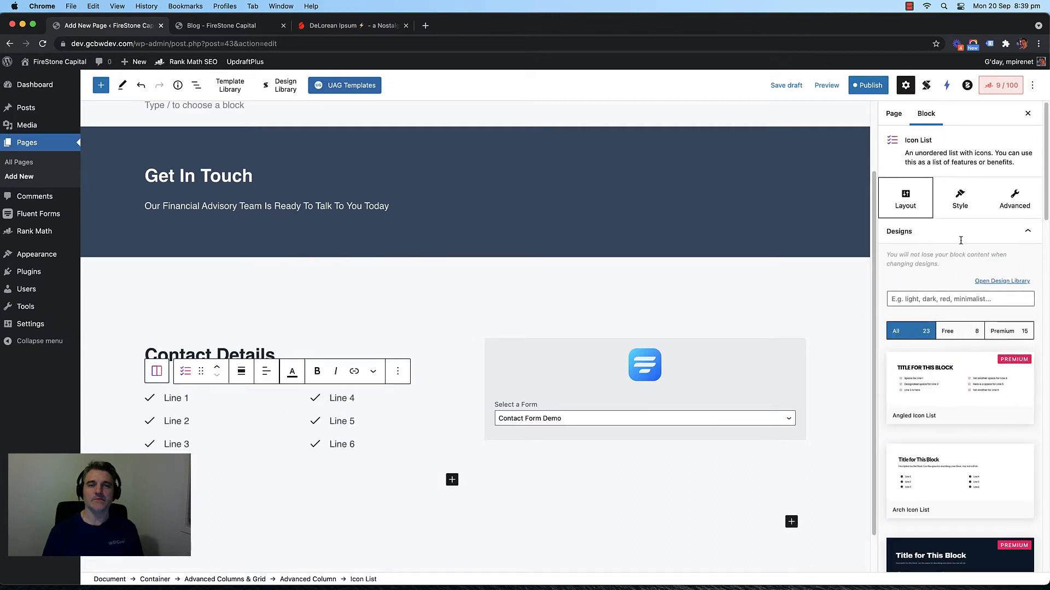
left_click(959, 199)
left_click(1014, 275)
key("Down")
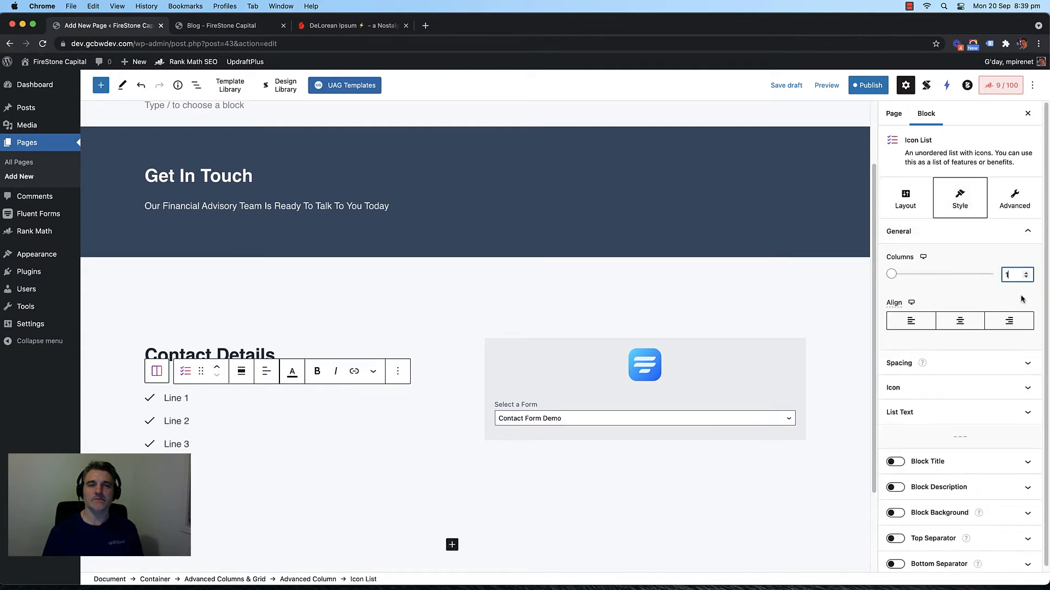
triple_click(187, 399)
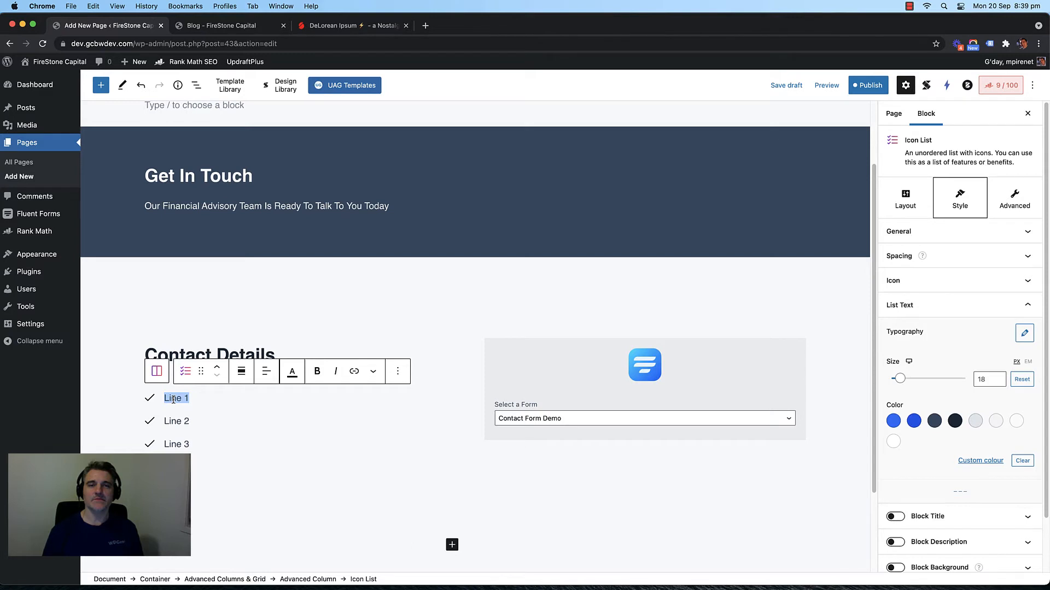
type("07")
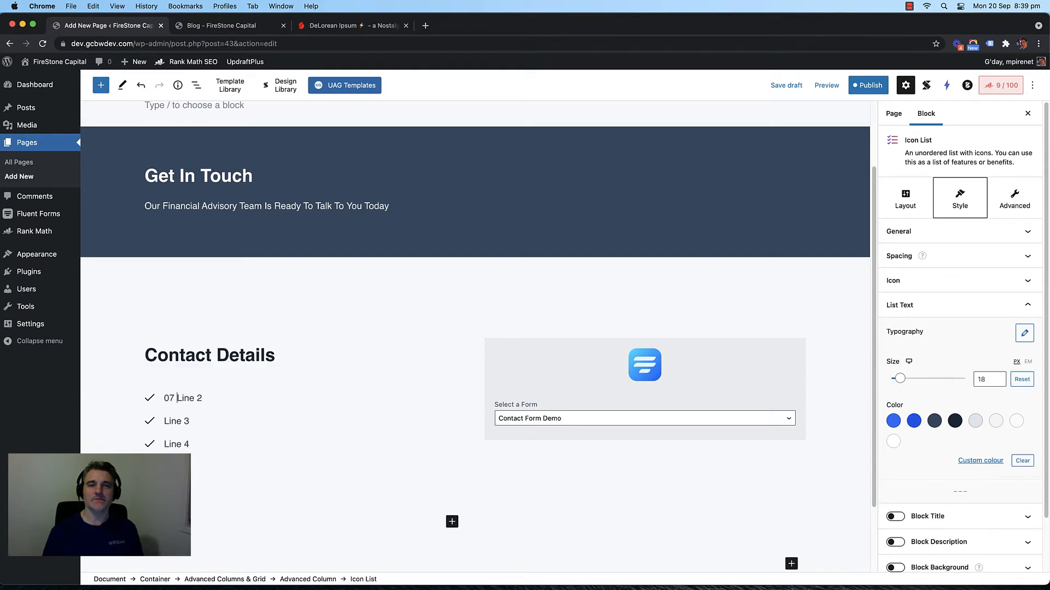
triple_click(176, 398)
type("0")
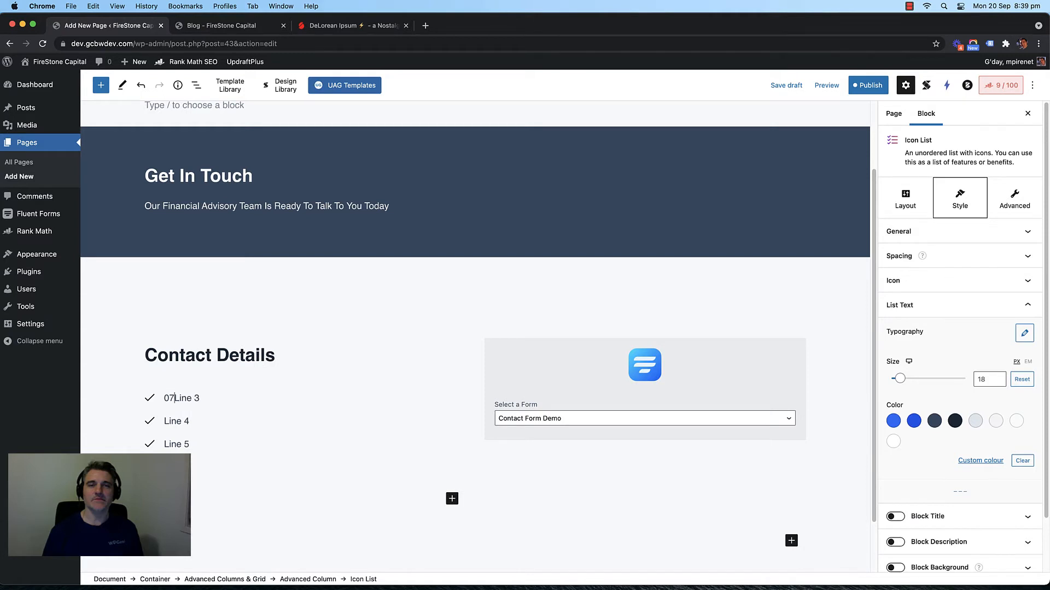
type("7")
key("Return")
type("5555")
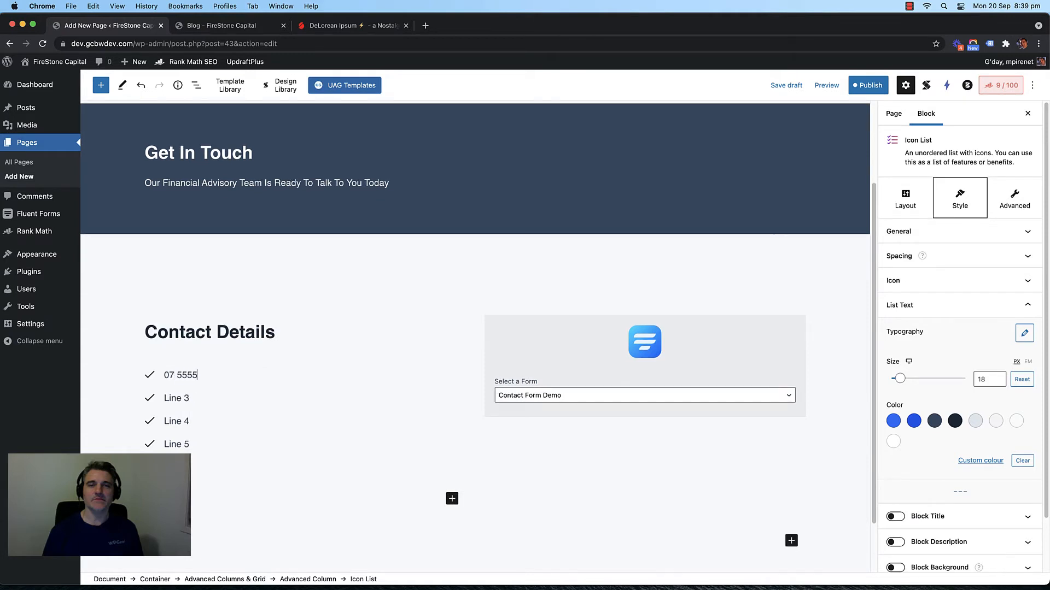
type(" 5555")
left_click(150, 375)
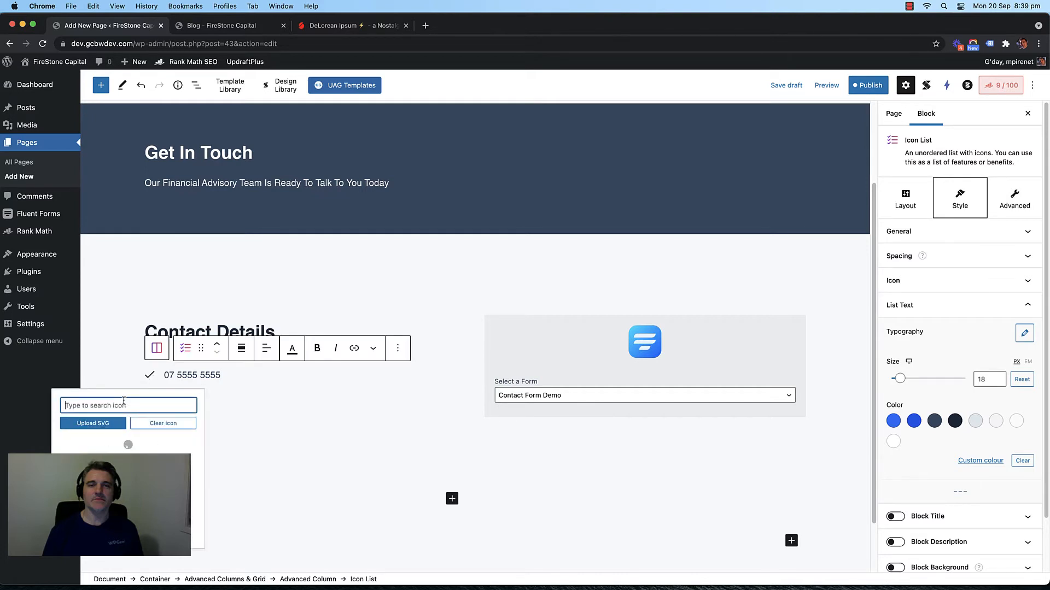
type("phone")
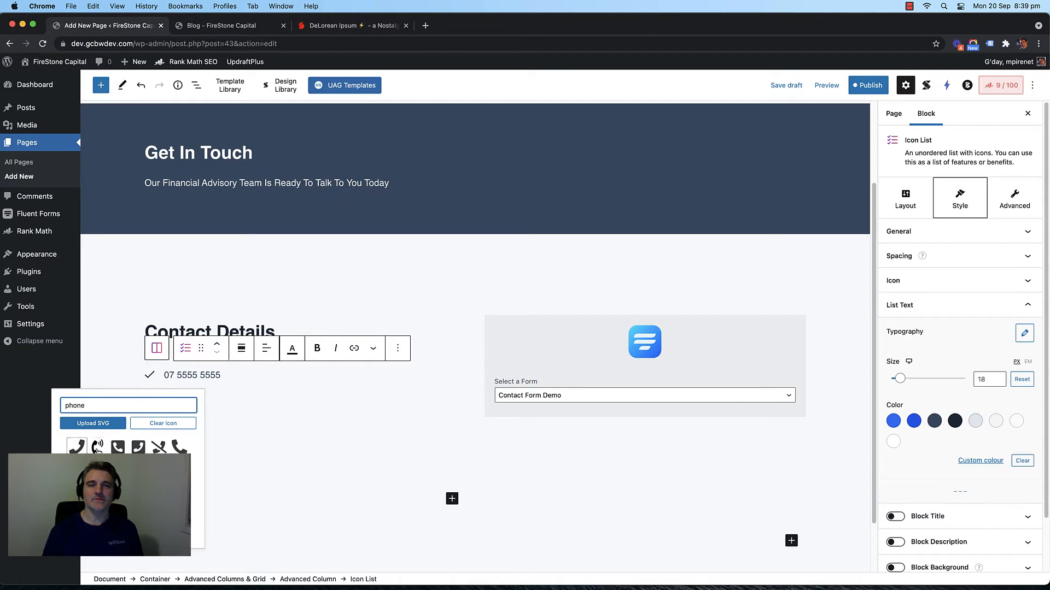
left_click(96, 447)
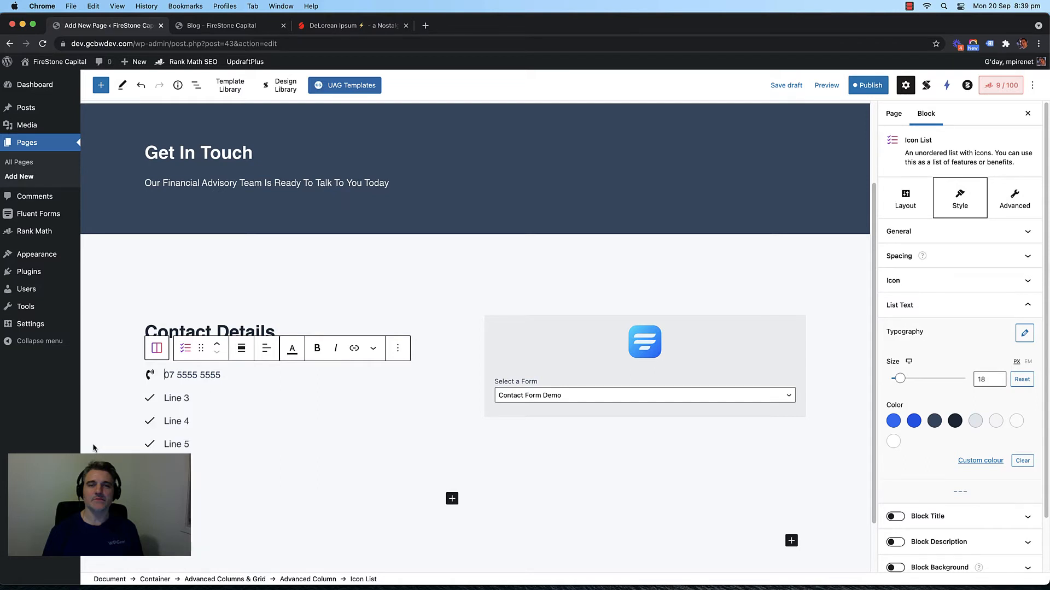
triple_click(169, 398)
left_click(169, 398)
key("Return")
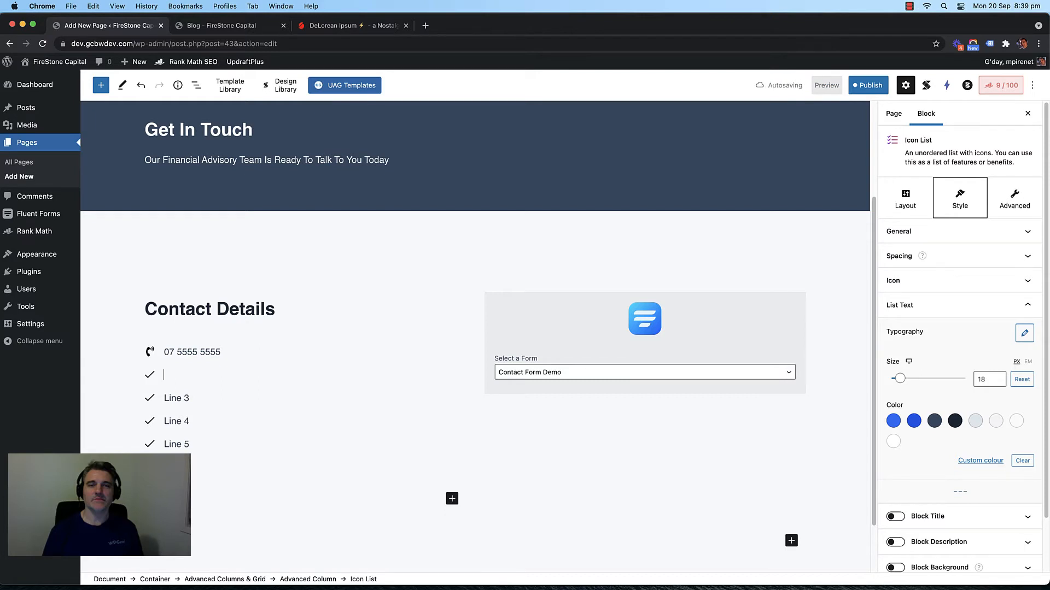
type("07 55")
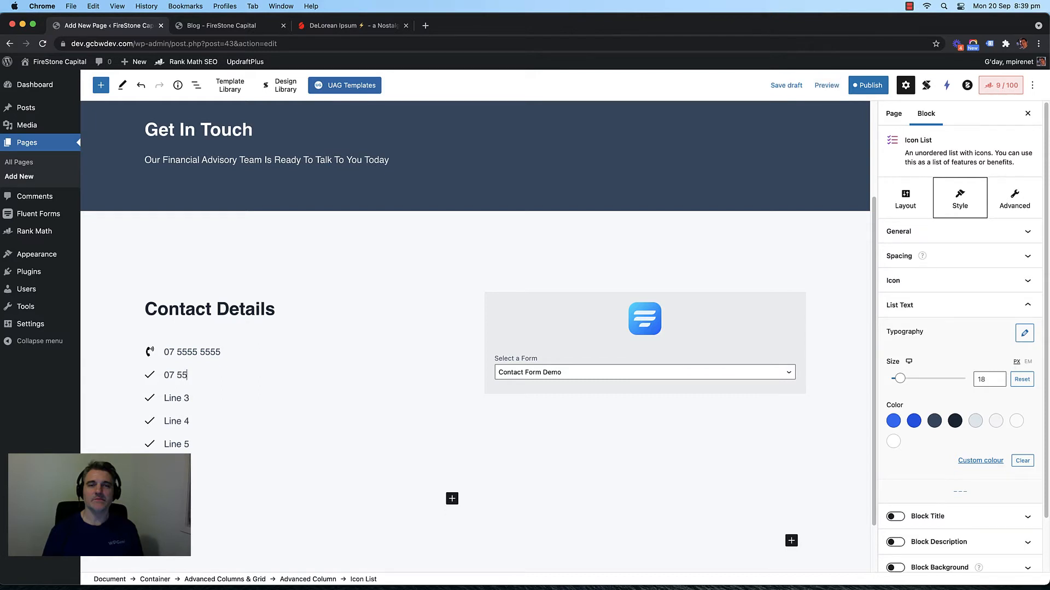
type("55 7777")
left_click(147, 376)
type("fax")
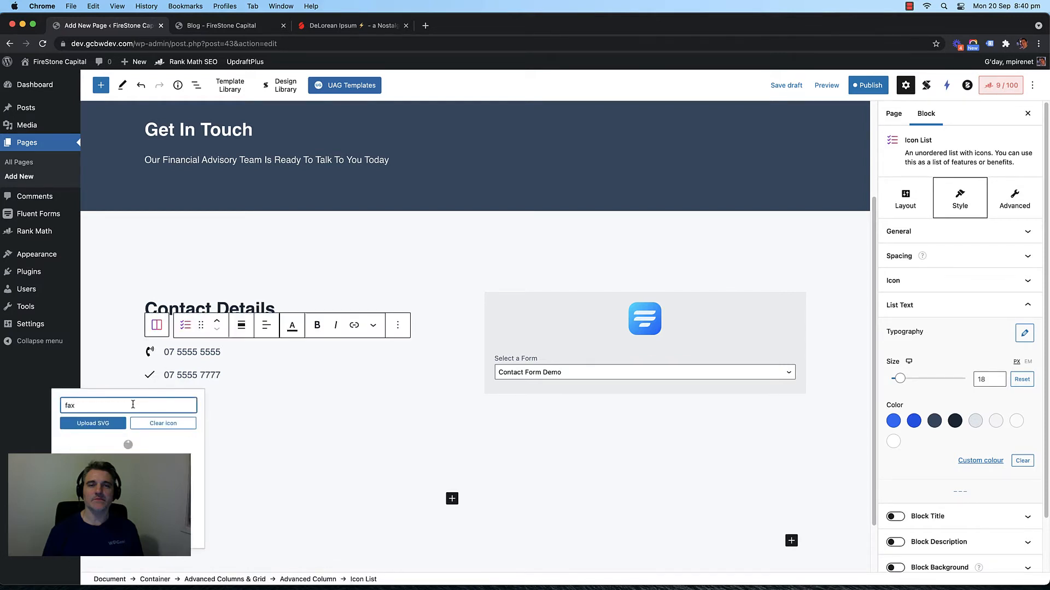
left_click(128, 445)
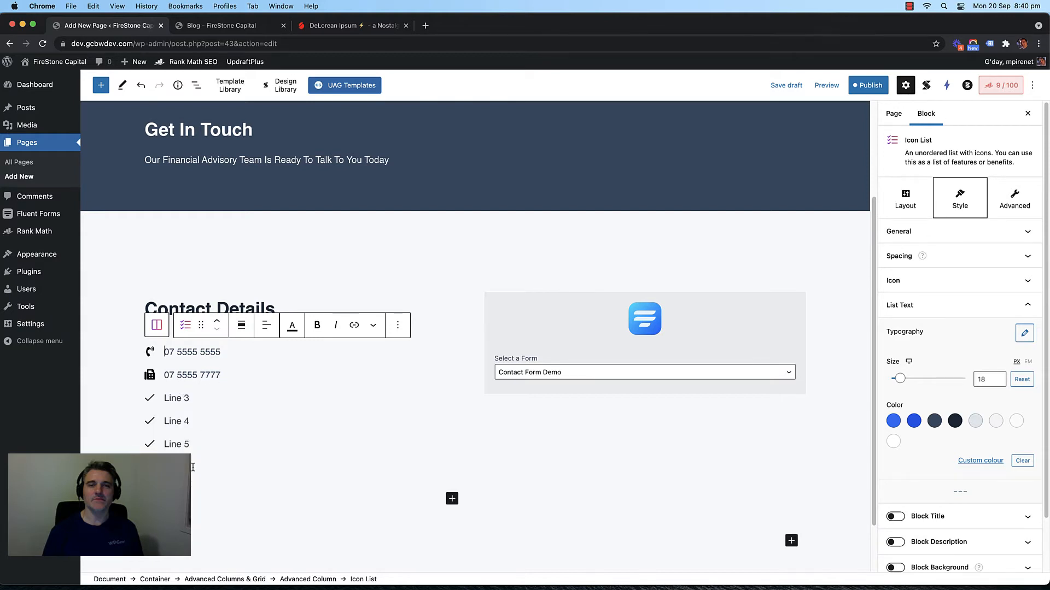
left_click_drag(193, 467, 159, 399)
key("BackSpace")
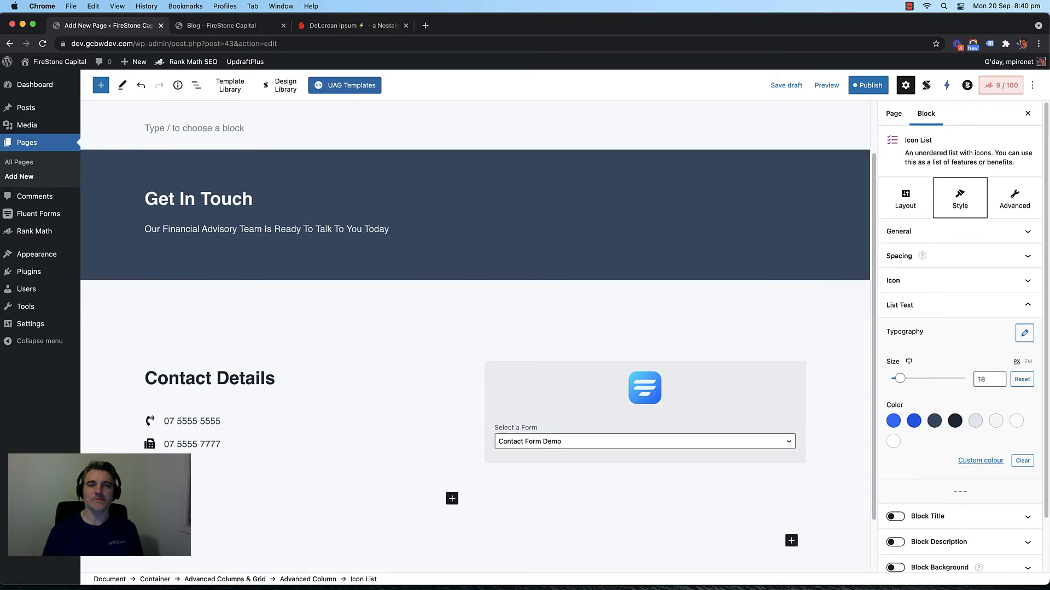
Step: Finish the address item with a second line 'Gold Coast, Qld 4214' and a map-pin icon
type("est Street")
key("shift+Return")
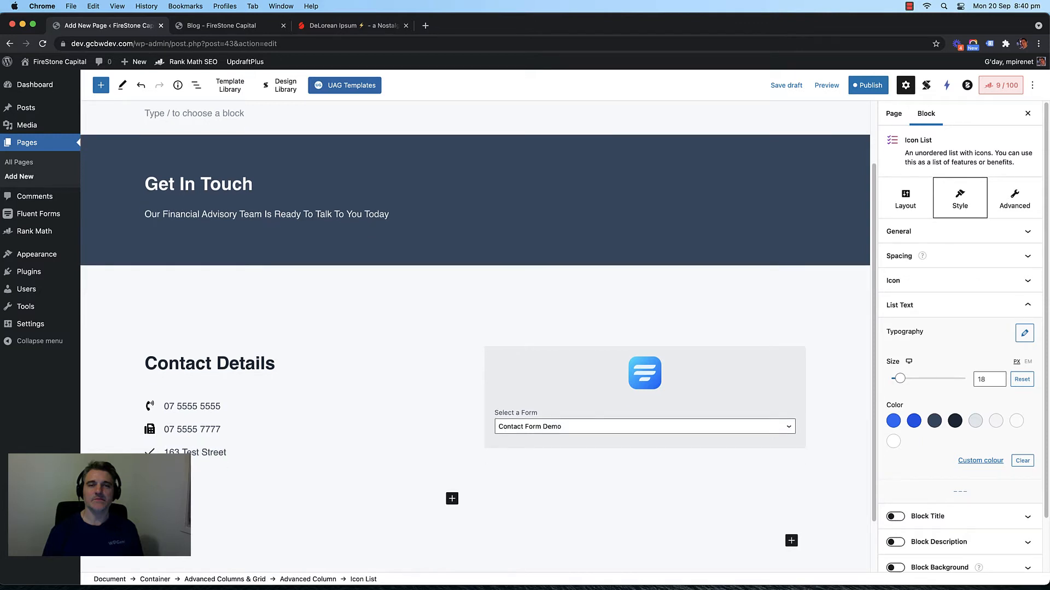
type("Gold Coast")
type(", Qld")
type(" 4214")
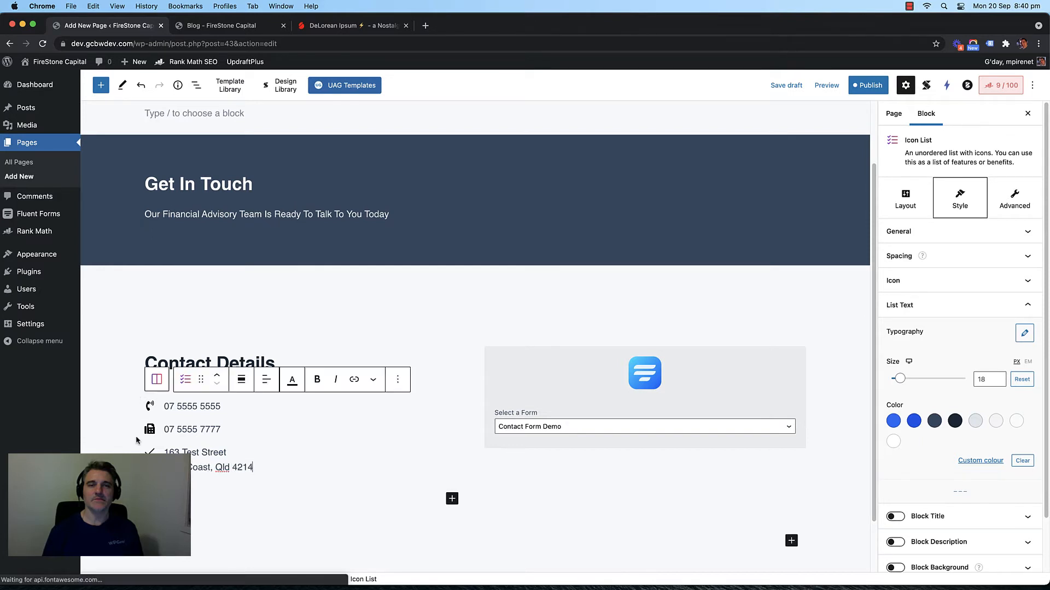
left_click(149, 452)
type("add")
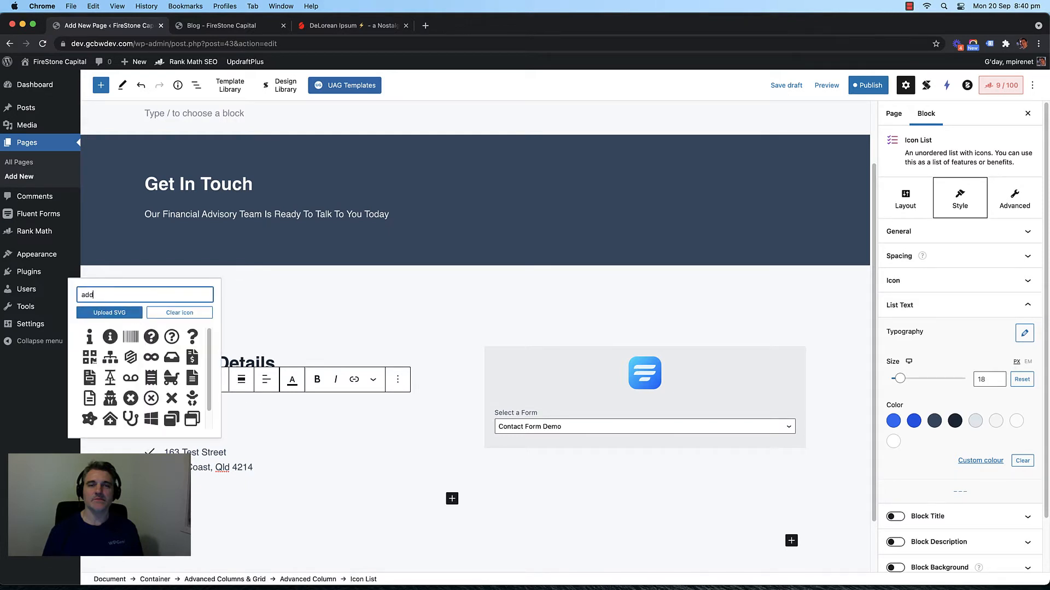
key("BackSpace")
key("BackSpace")
key("BackSpace")
type("map marker")
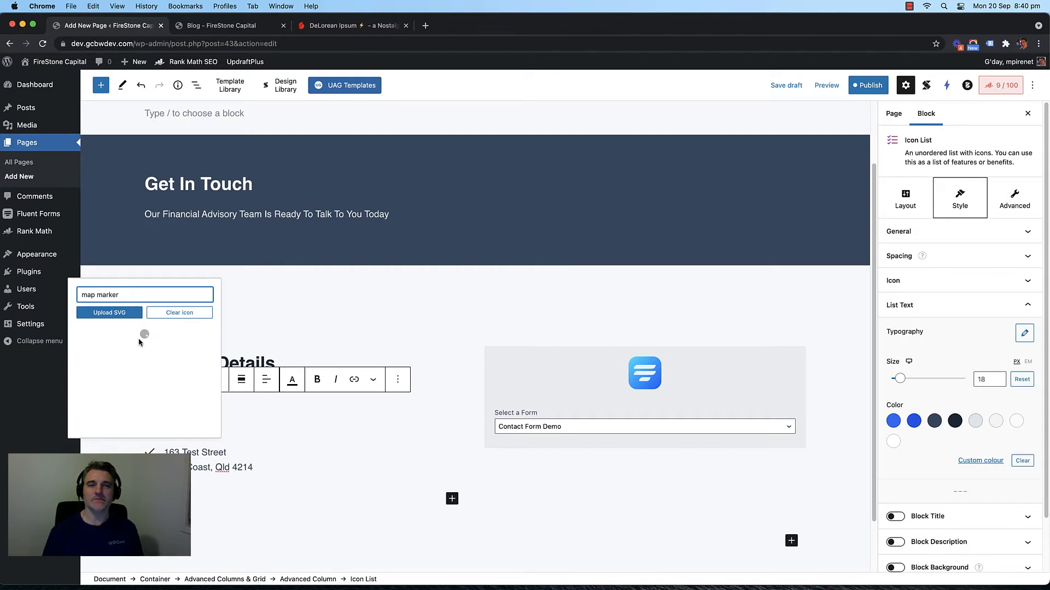
left_click(104, 339)
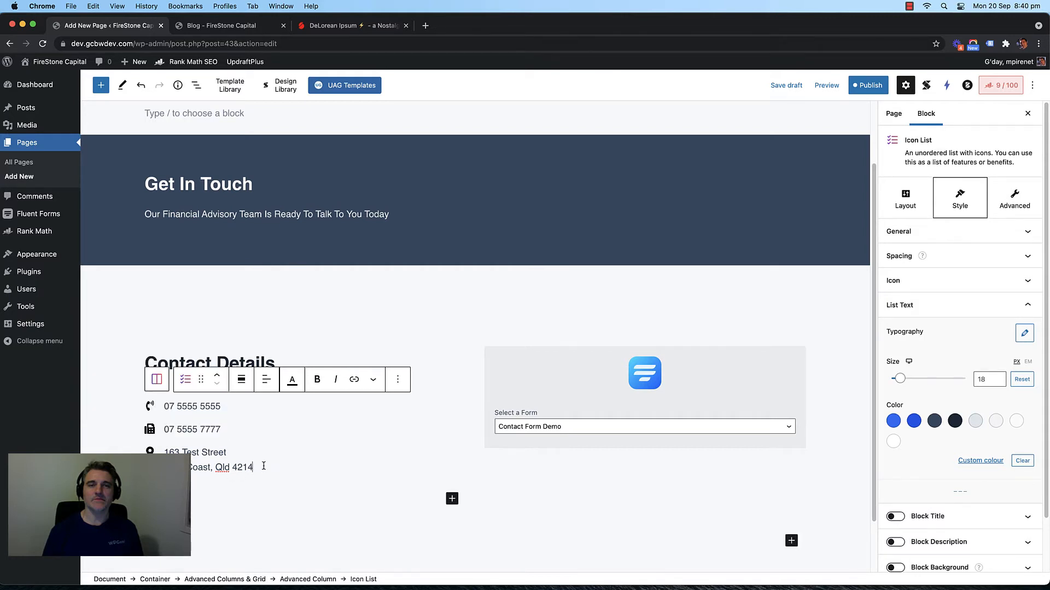
Step: Add an email address item to the list, marked with an envelope icon
scroll(264, 466, "down", 1)
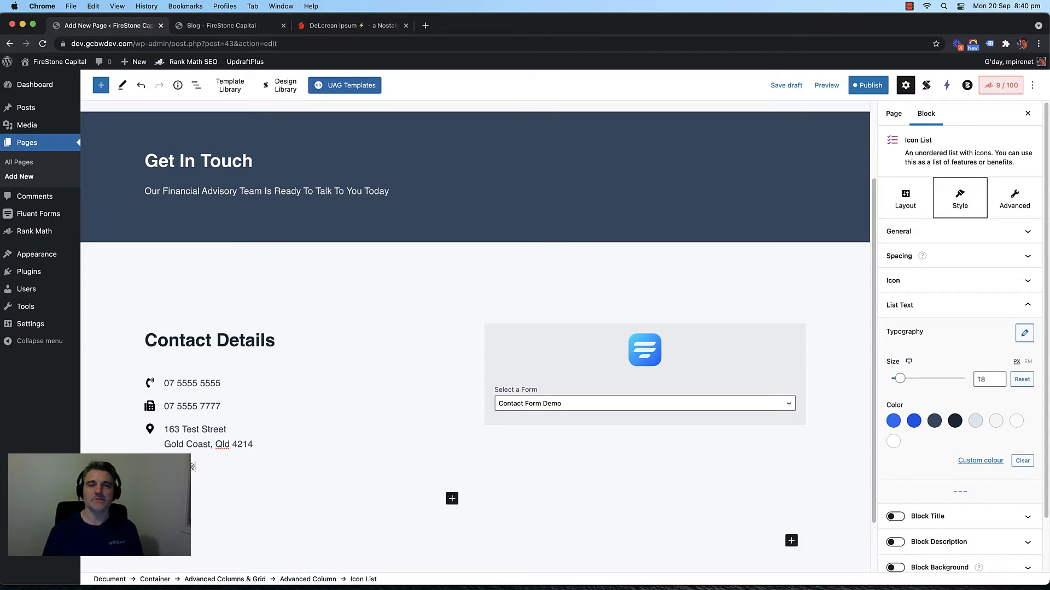
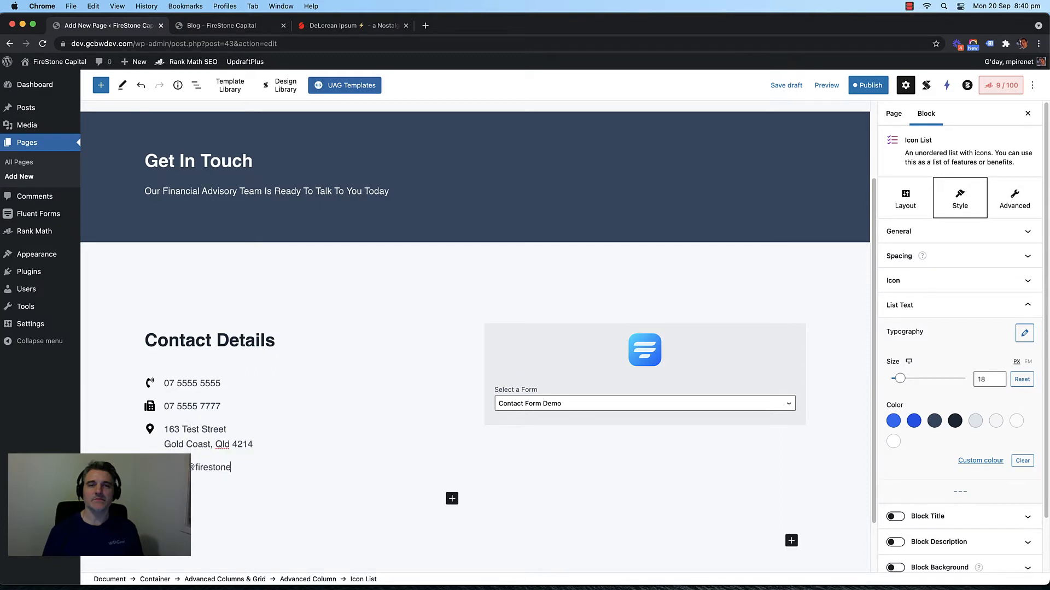
left_click(161, 356)
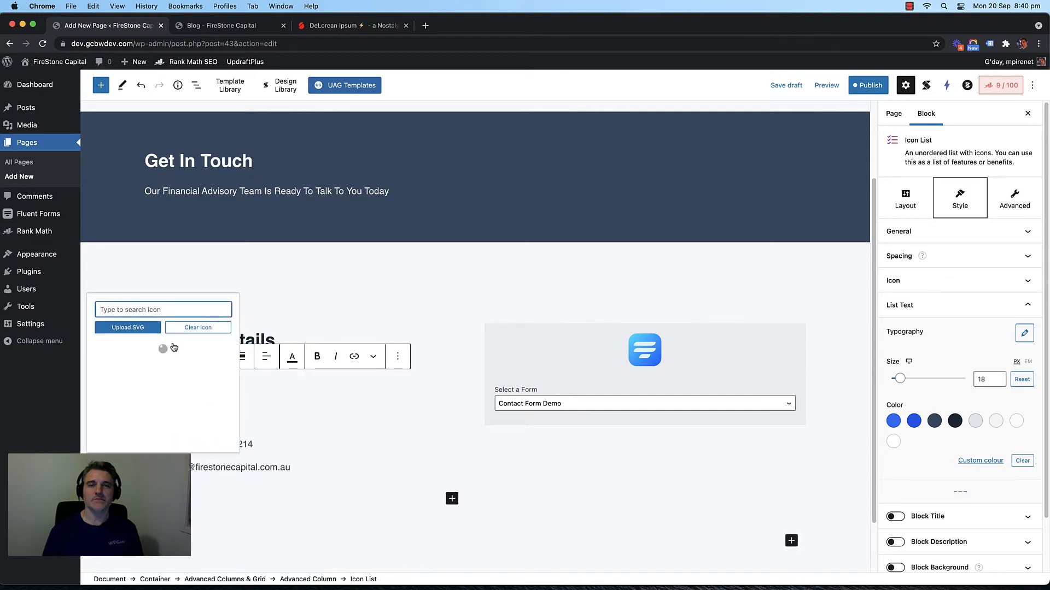
left_click(157, 310)
type("enve")
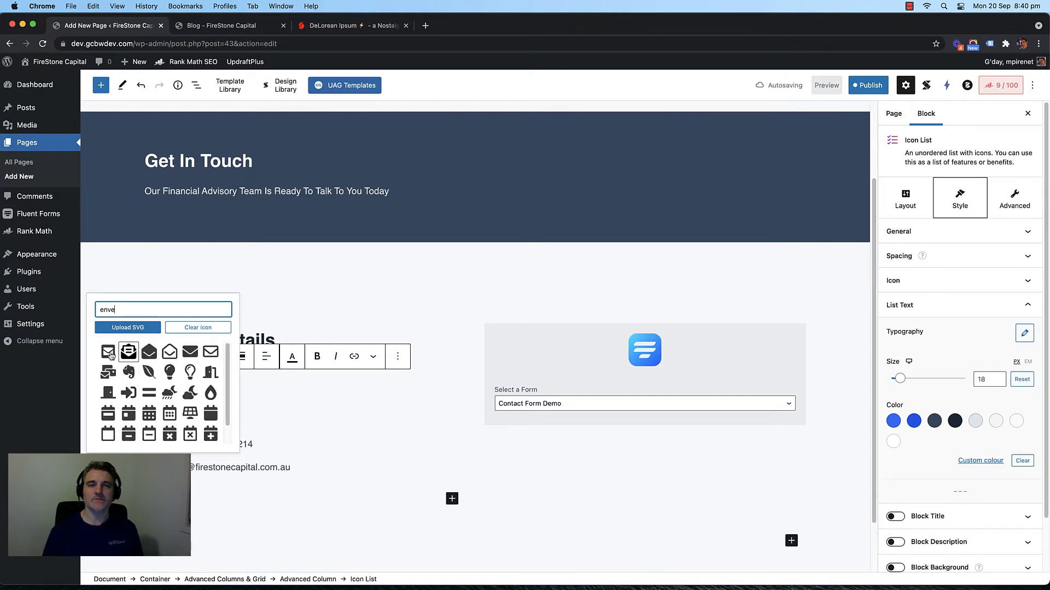
left_click(110, 354)
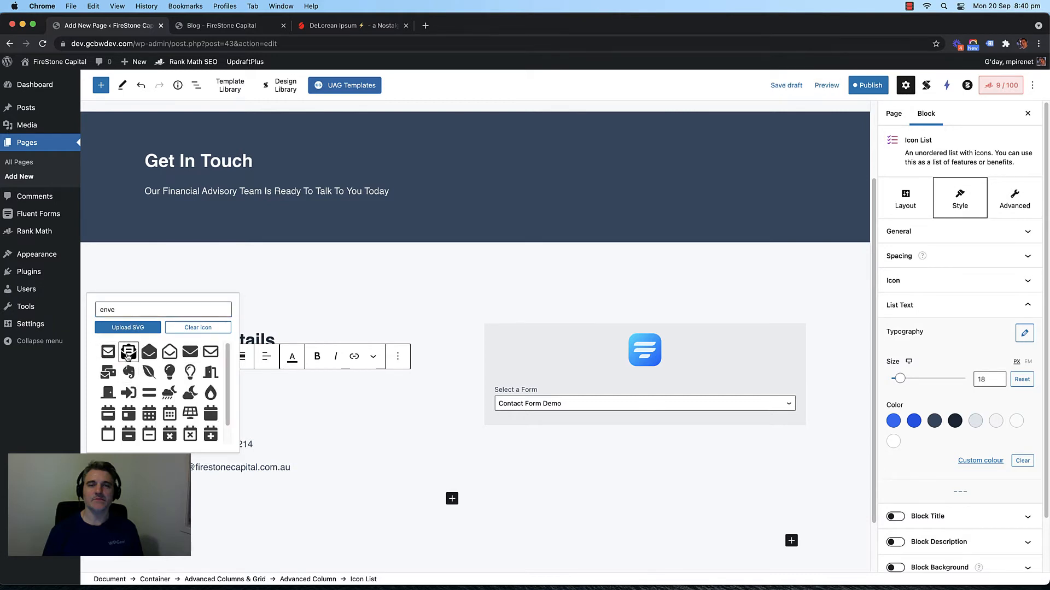
left_click(276, 451)
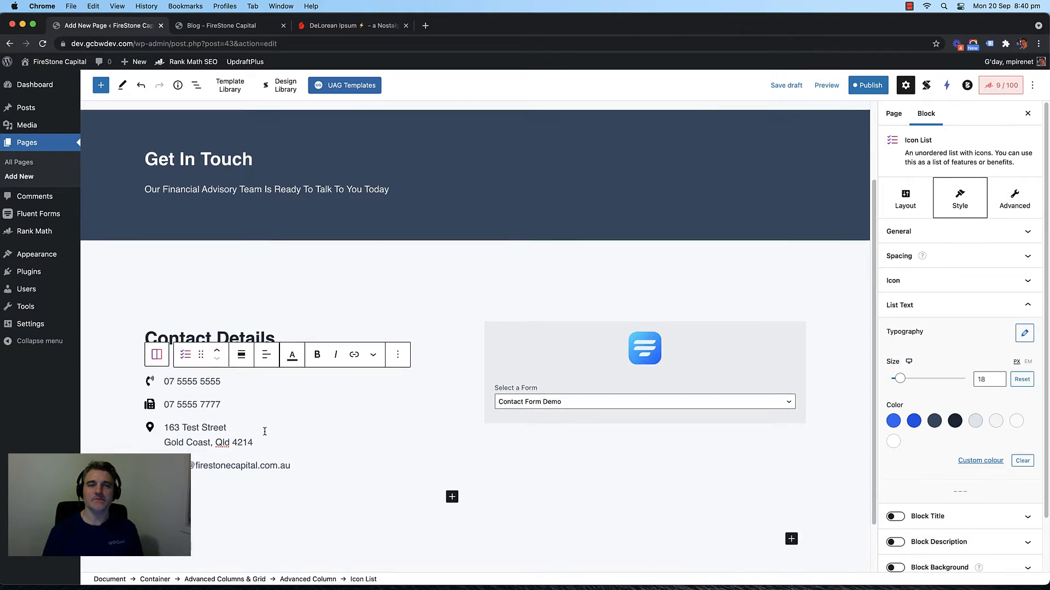
scroll(320, 438, "down", 2)
scroll(339, 421, "down", 1)
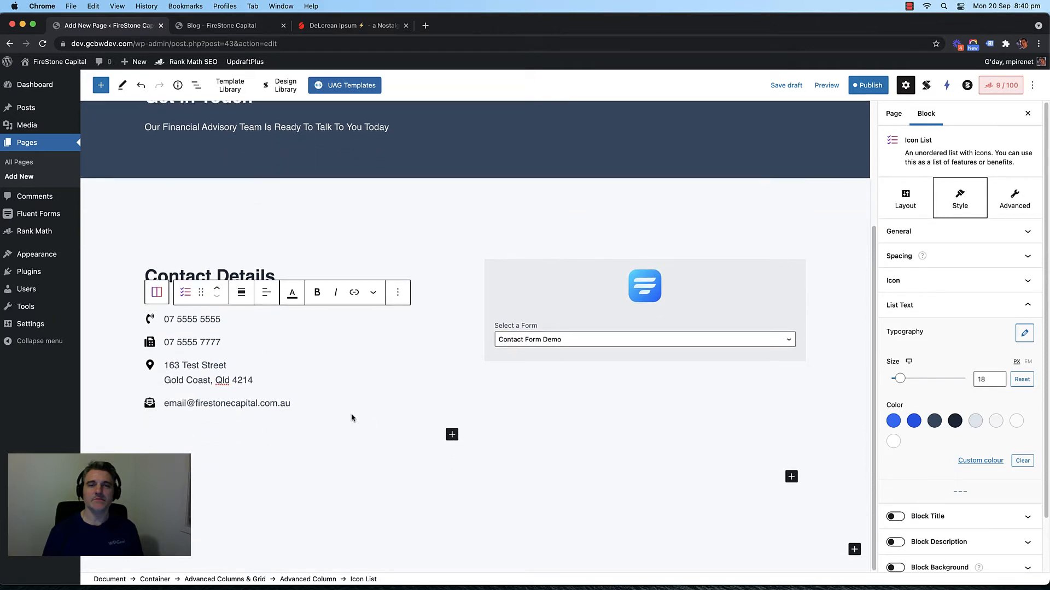
scroll(350, 416, "up", 1)
scroll(343, 412, "down", 1)
scroll(333, 412, "up", 2)
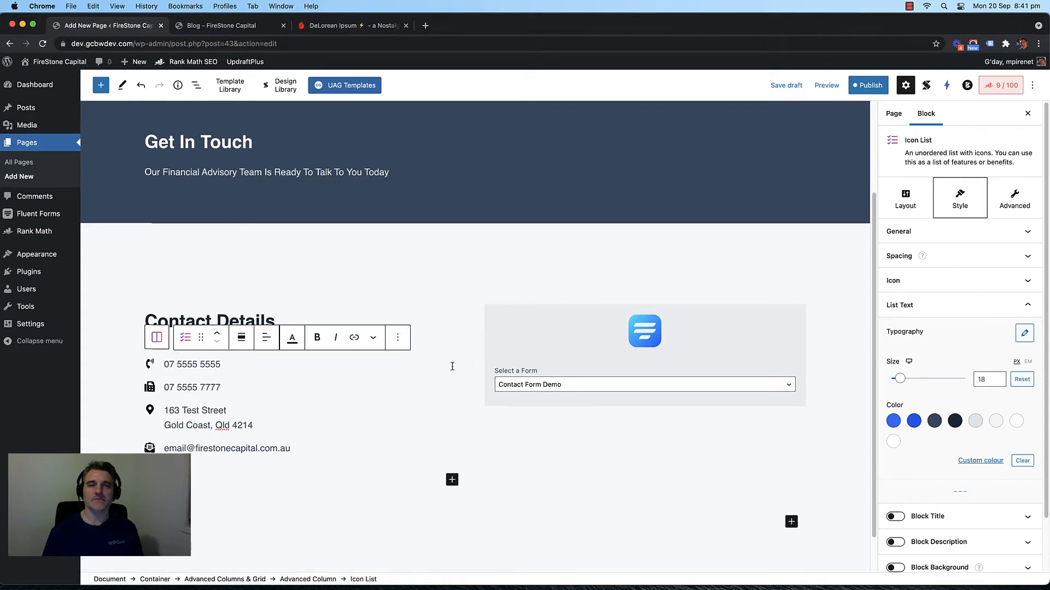
Step: Select the contact details icon list and set its list text size to 20
left_click(453, 315)
left_click(443, 262)
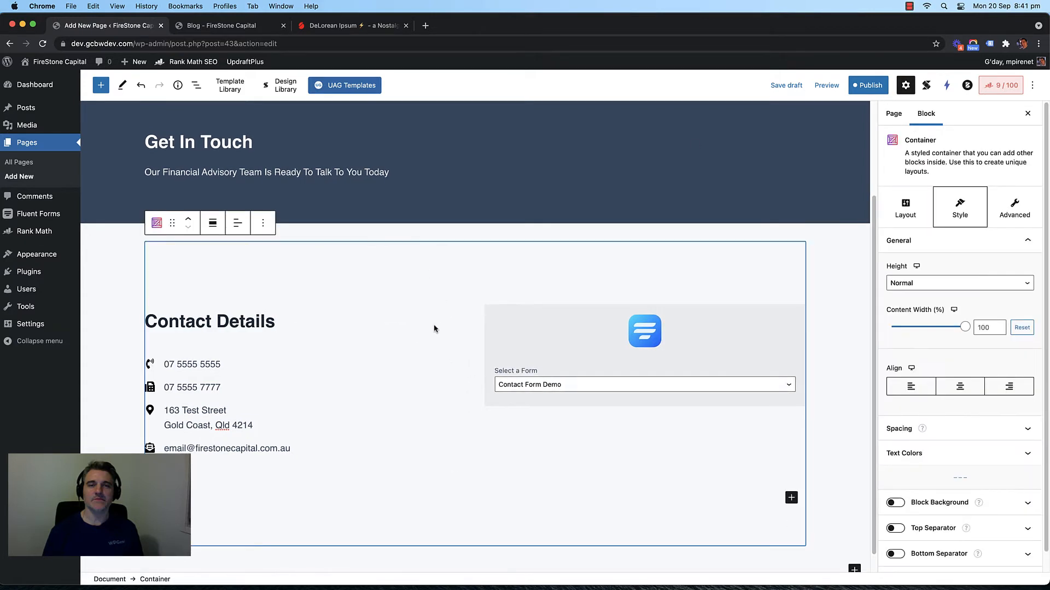
scroll(410, 328, "down", 1)
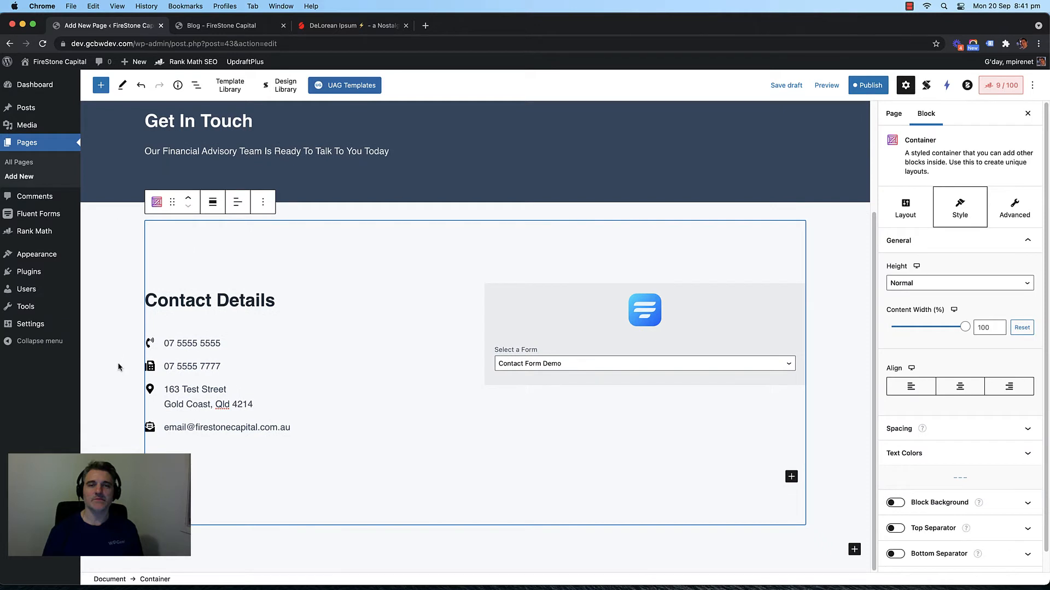
left_click(209, 346)
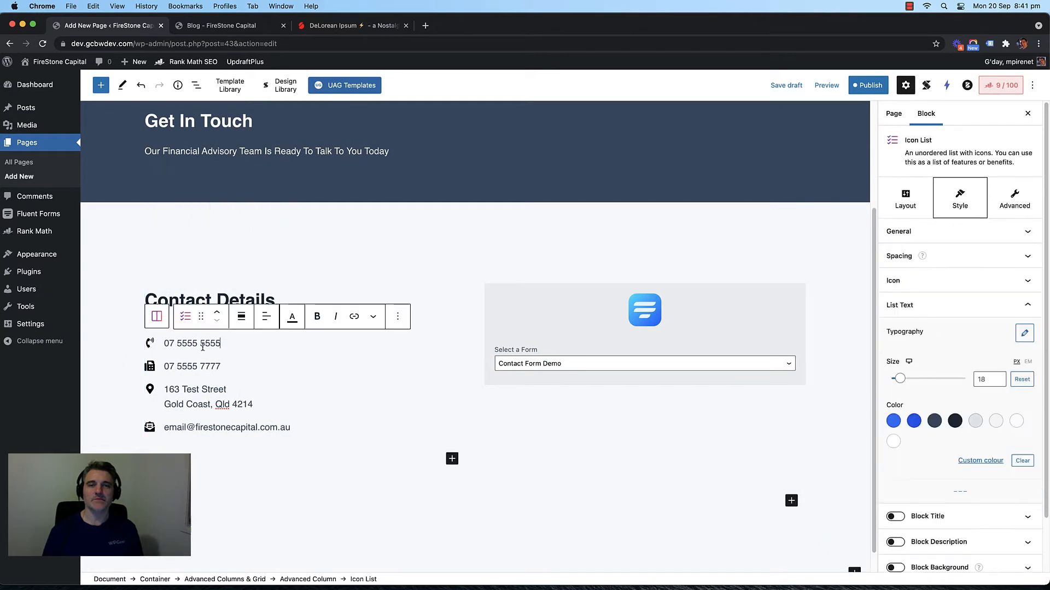
left_click(991, 379)
key("BackSpace")
key("BackSpace")
type("3")
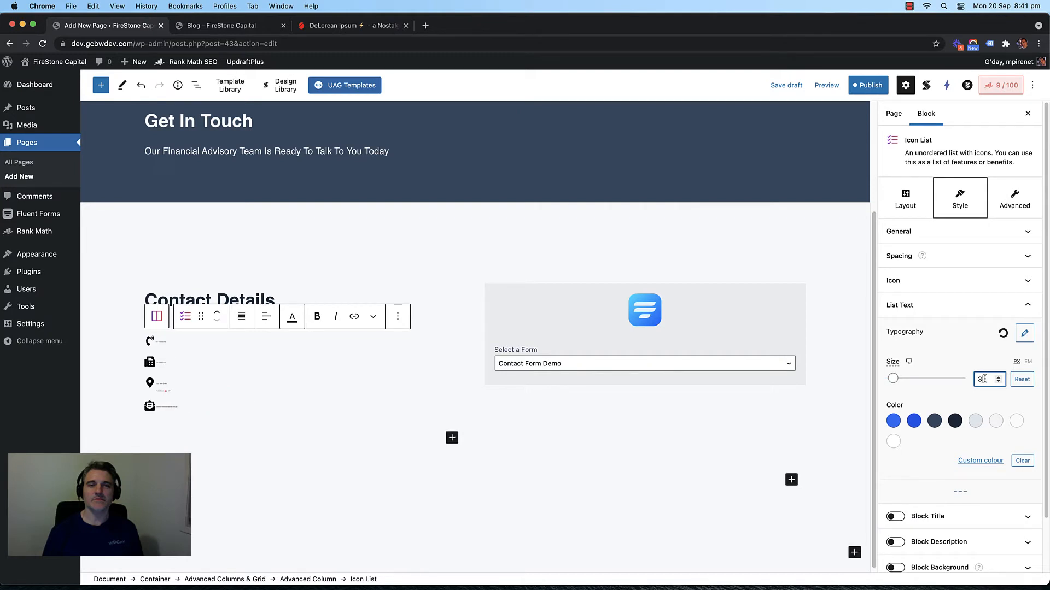
key("BackSpace")
type("20")
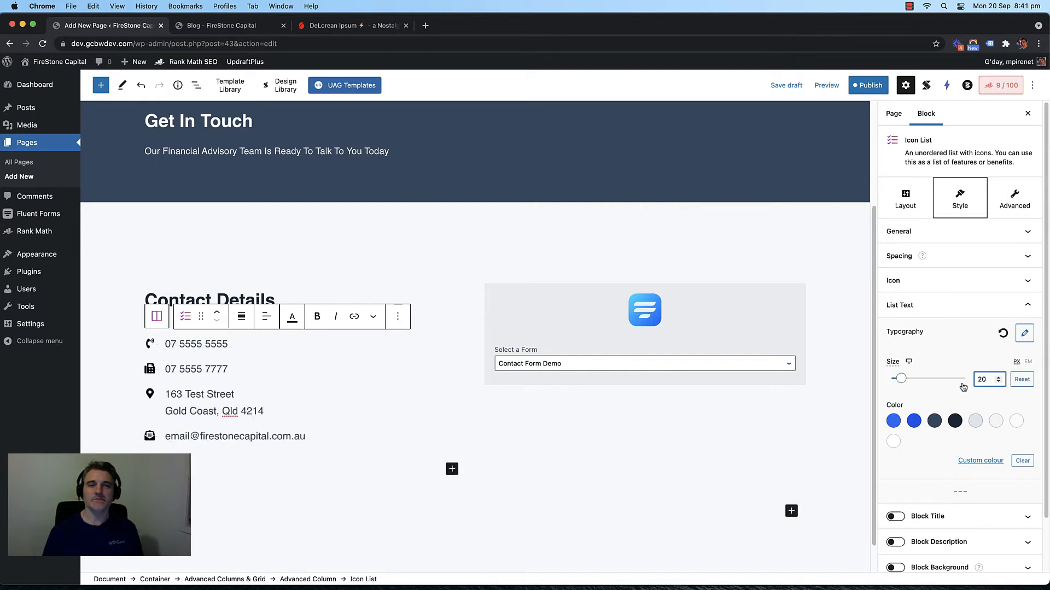
Step: Set the list icon size to 30 and colour the icons with the deeper blue swatch
left_click(961, 280)
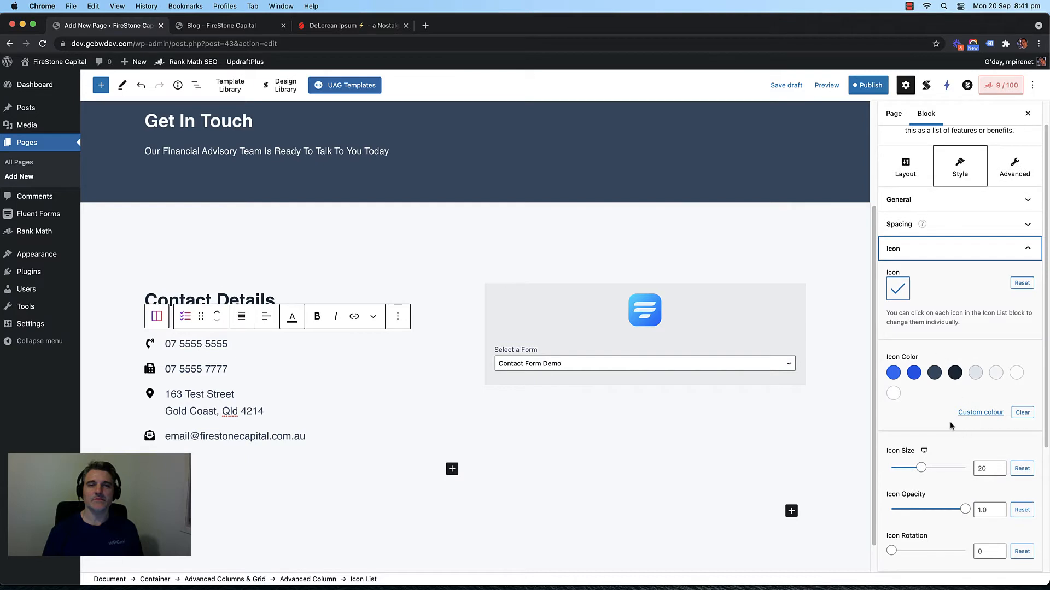
scroll(950, 426, "down", 3)
left_click(984, 386)
key("BackSpace")
key("BackSpace")
type("3")
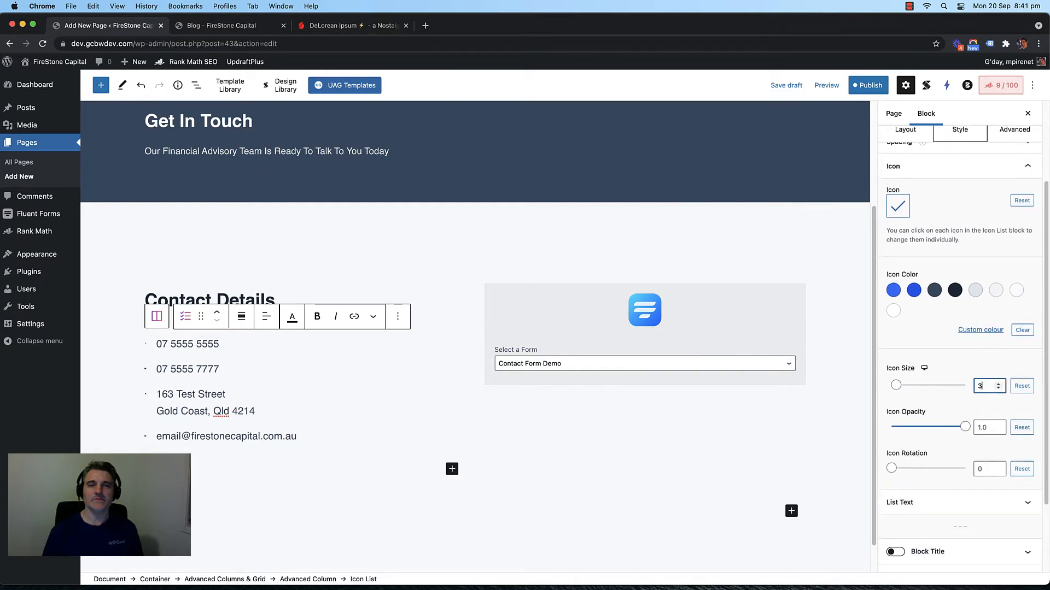
type("0")
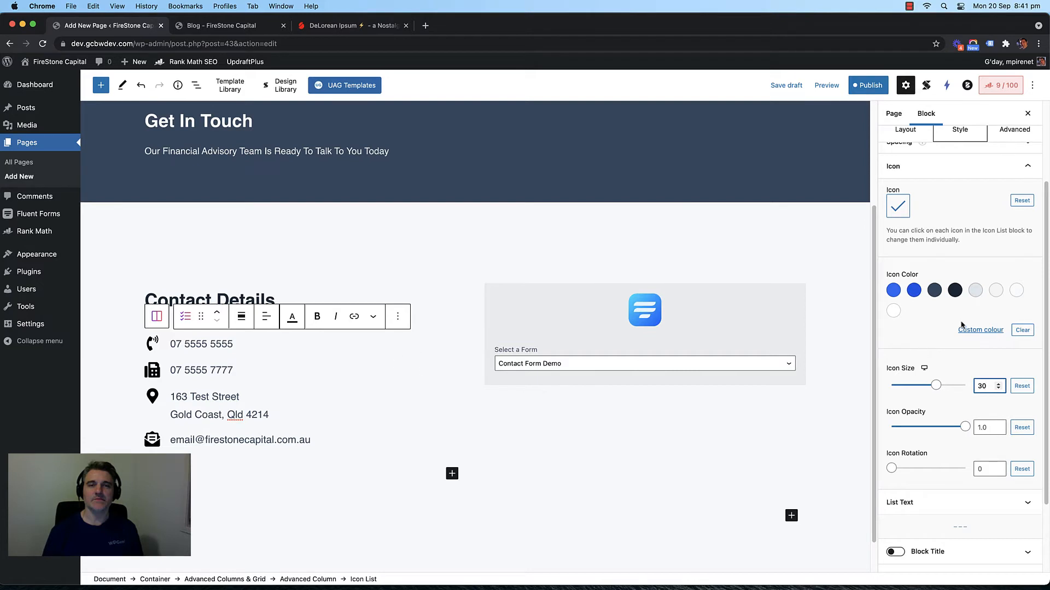
left_click(894, 292)
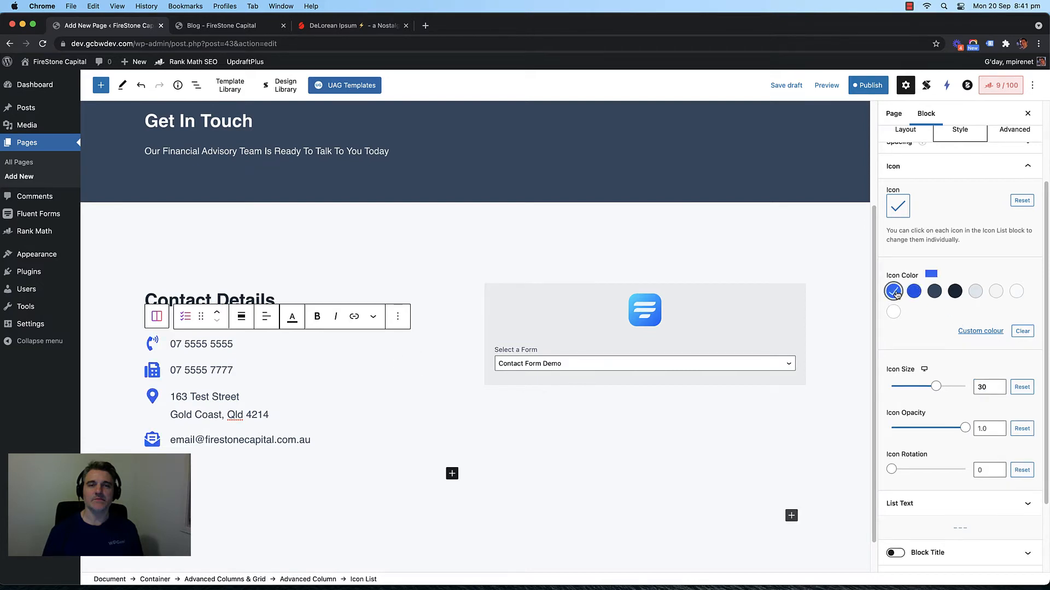
left_click(934, 292)
left_click(893, 291)
left_click(913, 293)
scroll(423, 360, "down", 2)
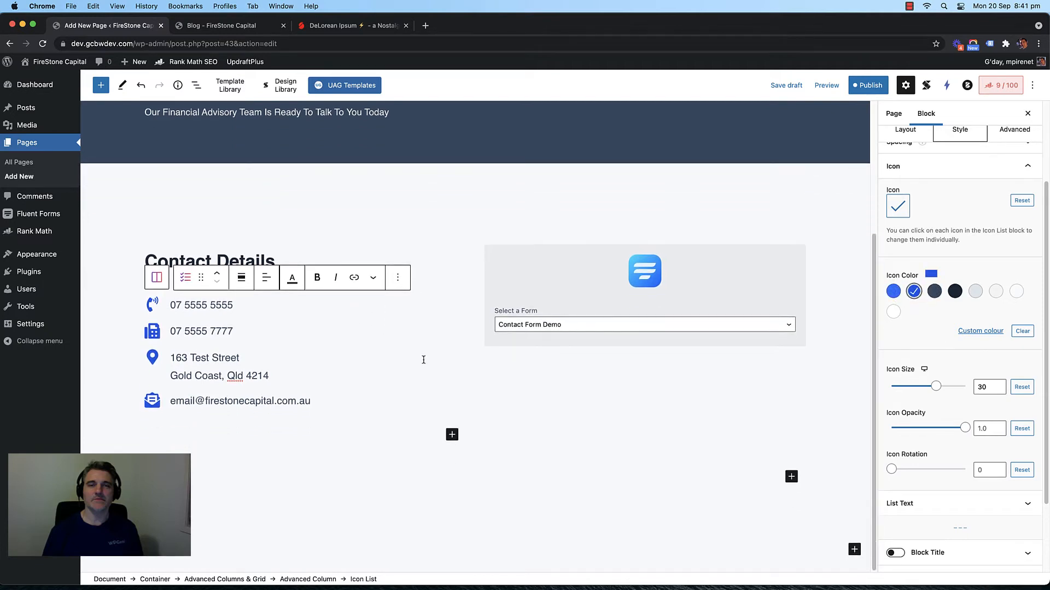
scroll(423, 360, "up", 5)
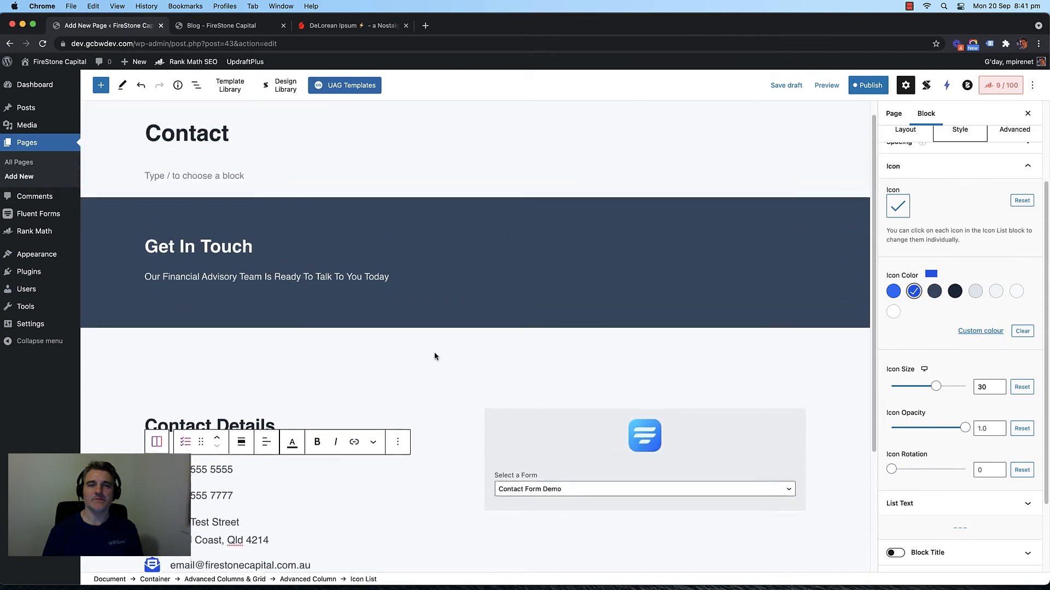
scroll(435, 357, "down", 5)
scroll(433, 363, "up", 2)
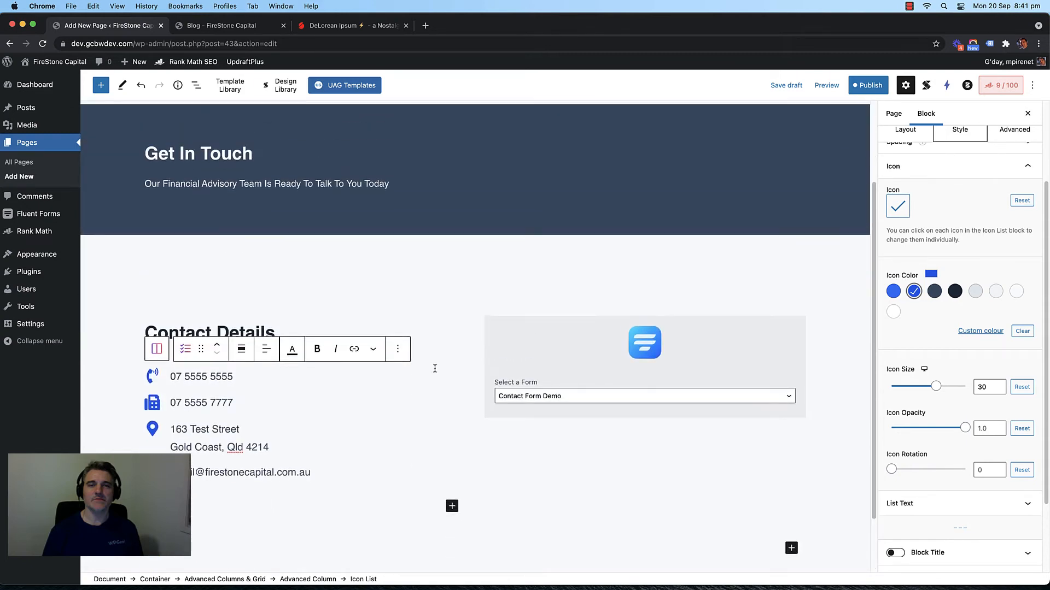
scroll(433, 366, "up", 3)
scroll(435, 372, "down", 5)
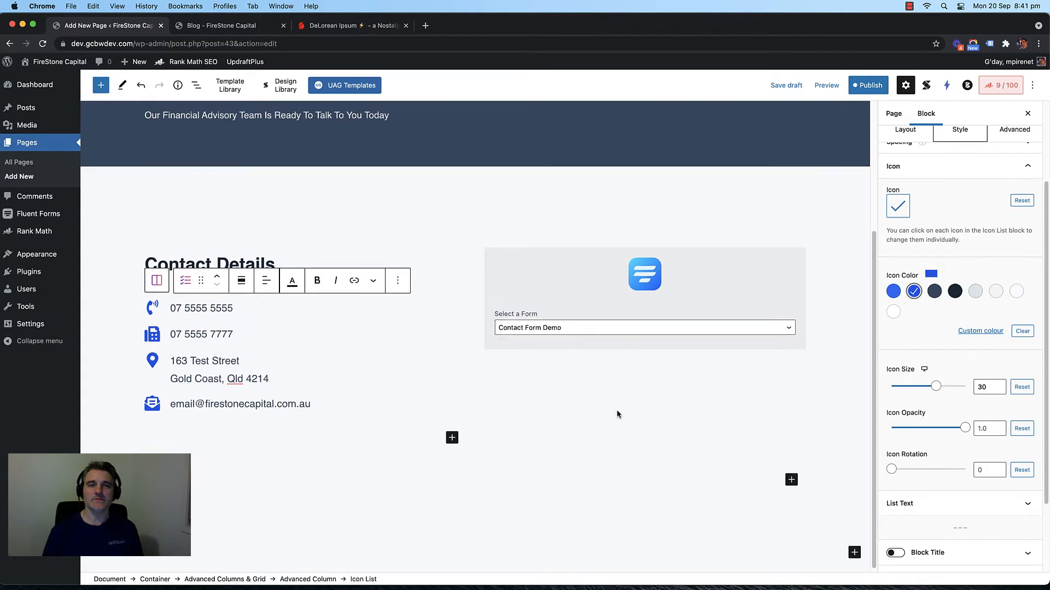
scroll(619, 412, "up", 2)
scroll(611, 418, "down", 2)
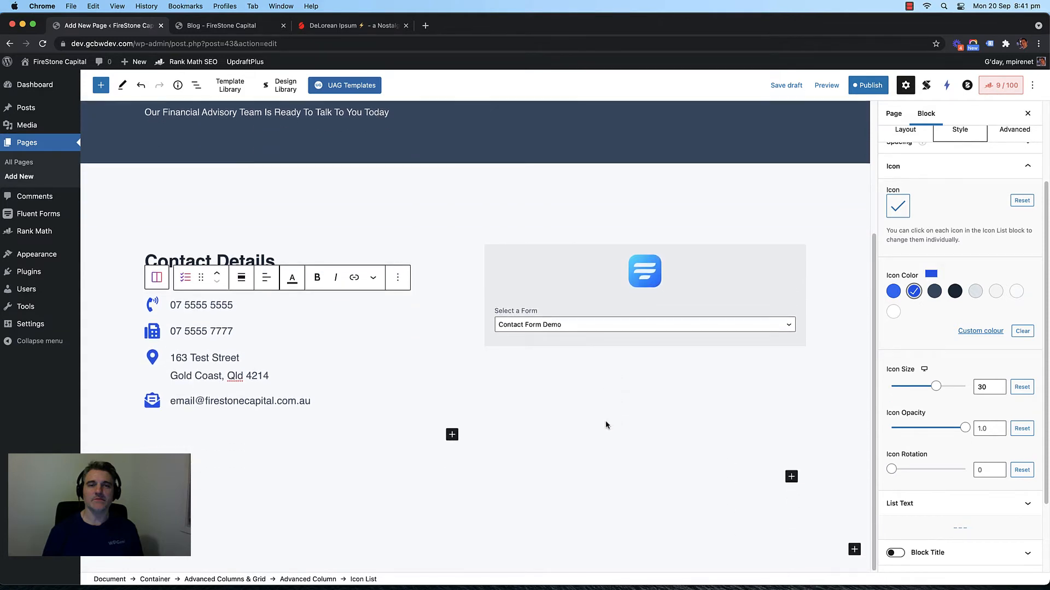
scroll(662, 450, "up", 1)
scroll(662, 449, "down", 1)
left_click(791, 476)
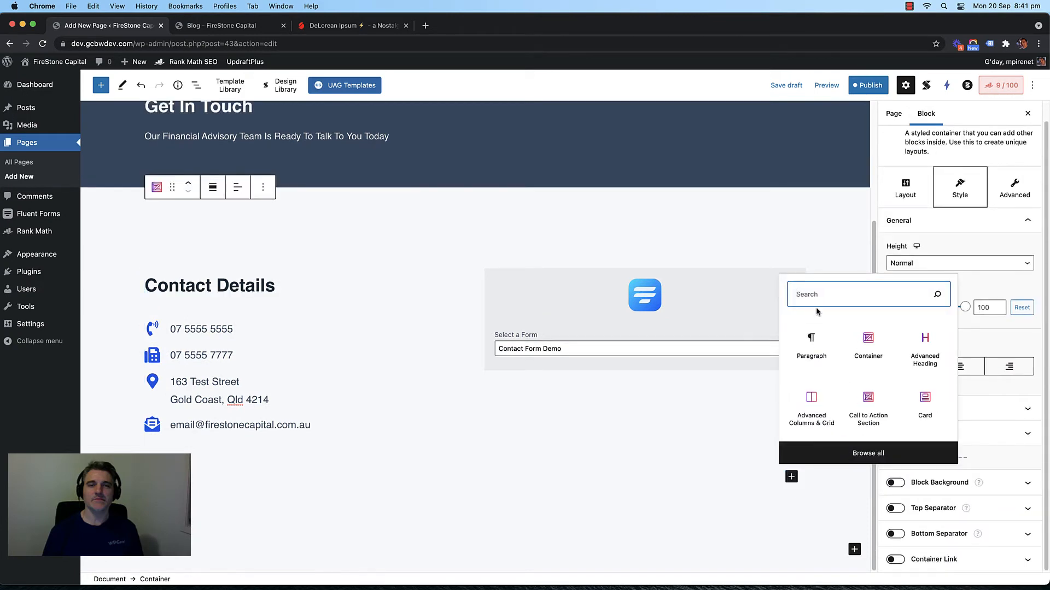
type("map")
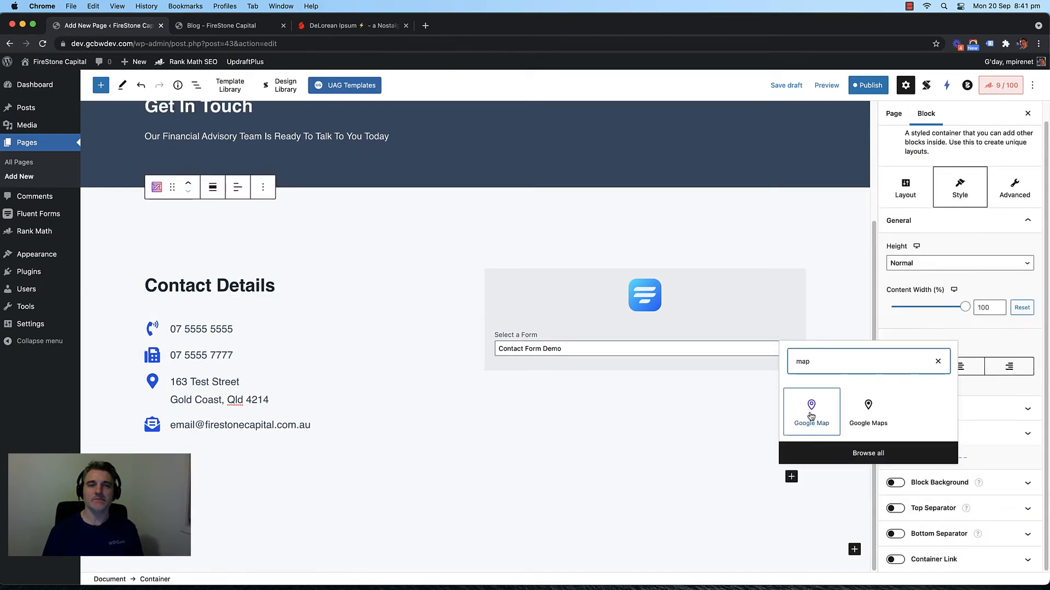
left_click(811, 416)
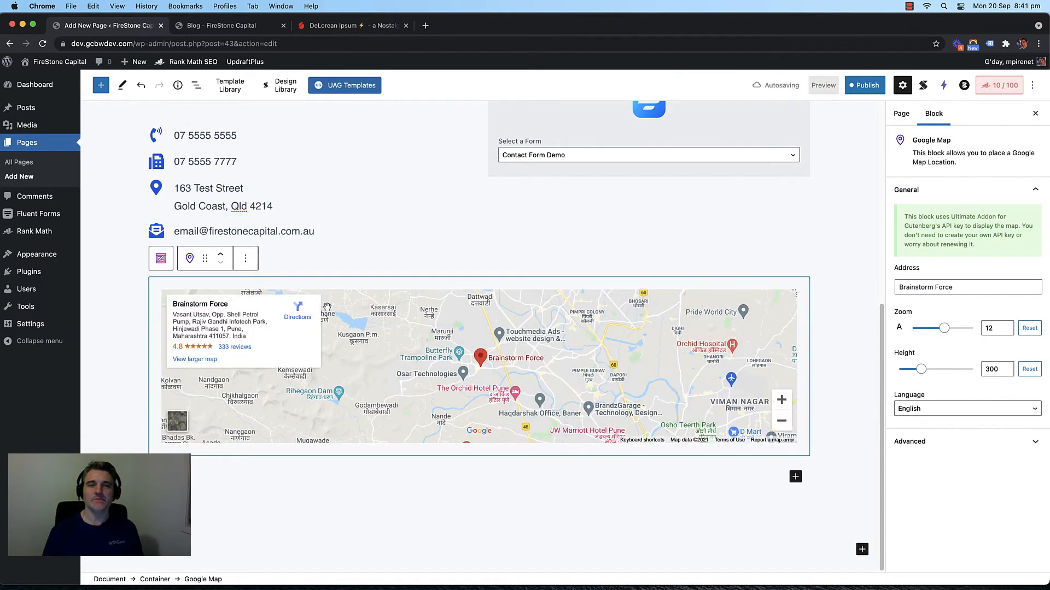
triple_click(923, 286)
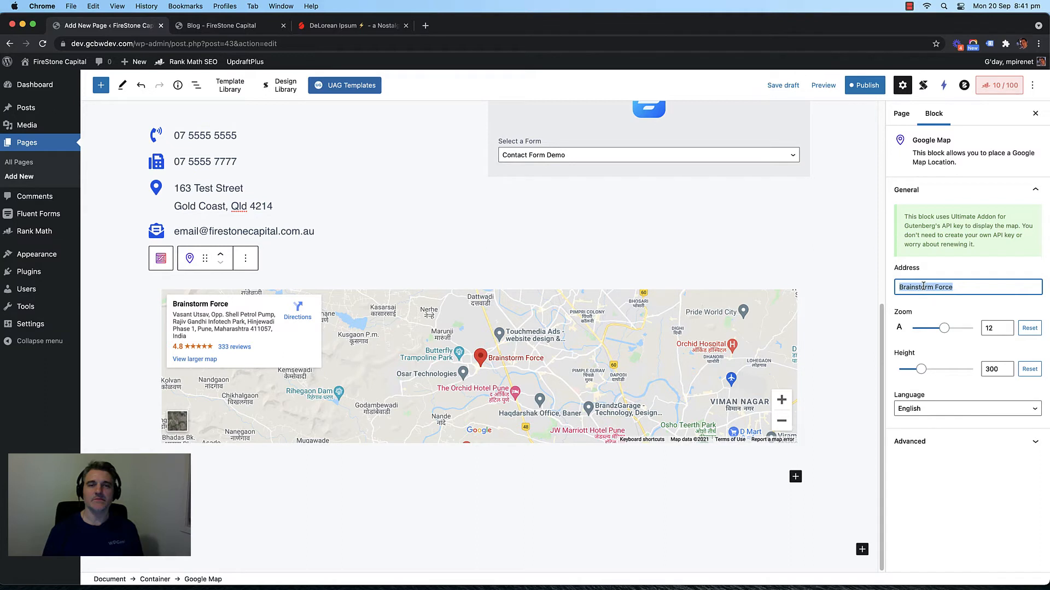
type("123 te")
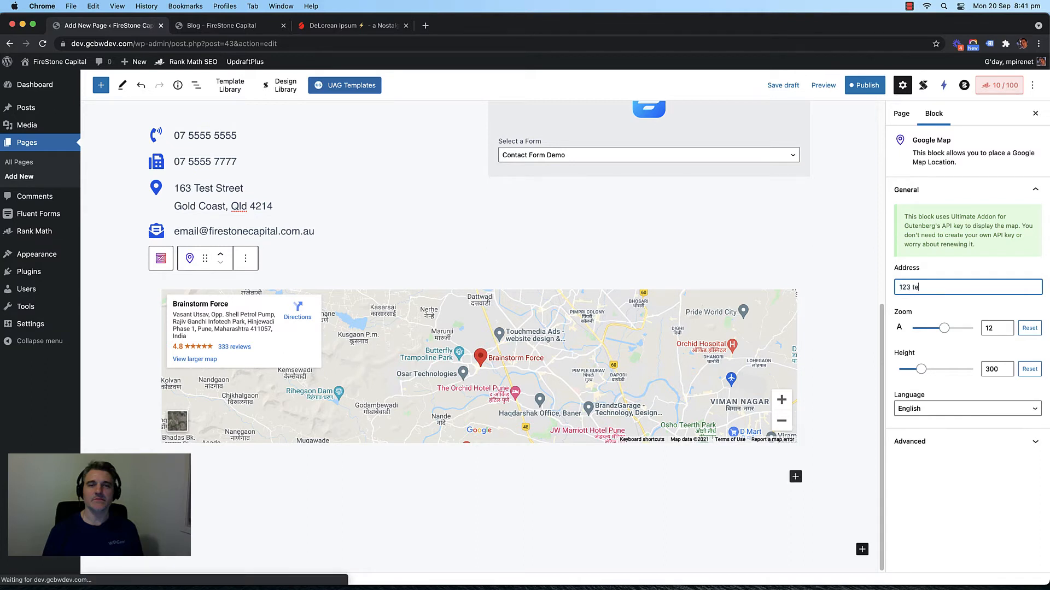
type("st street")
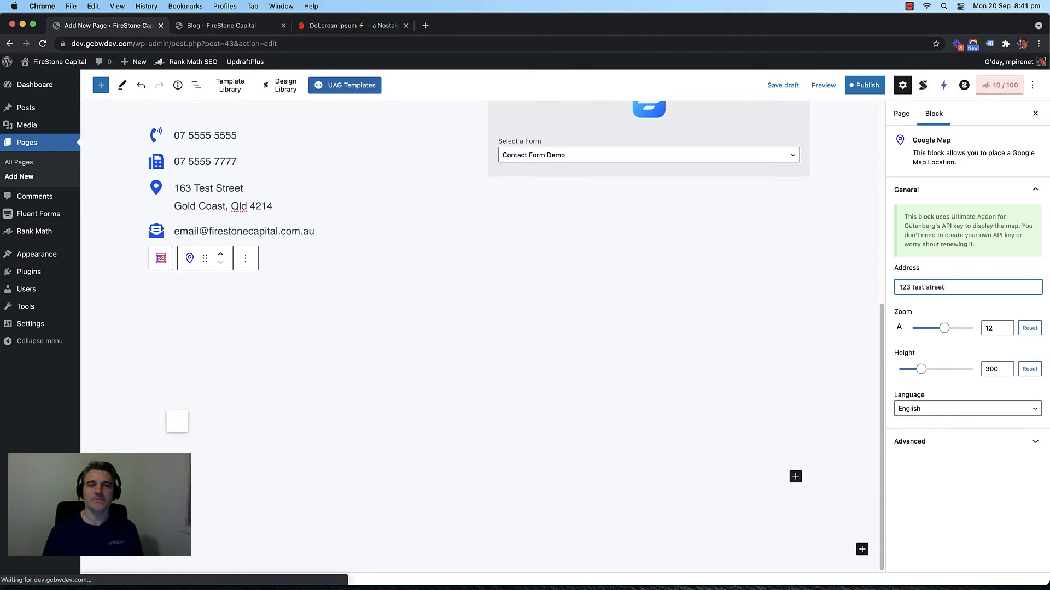
triple_click(921, 286)
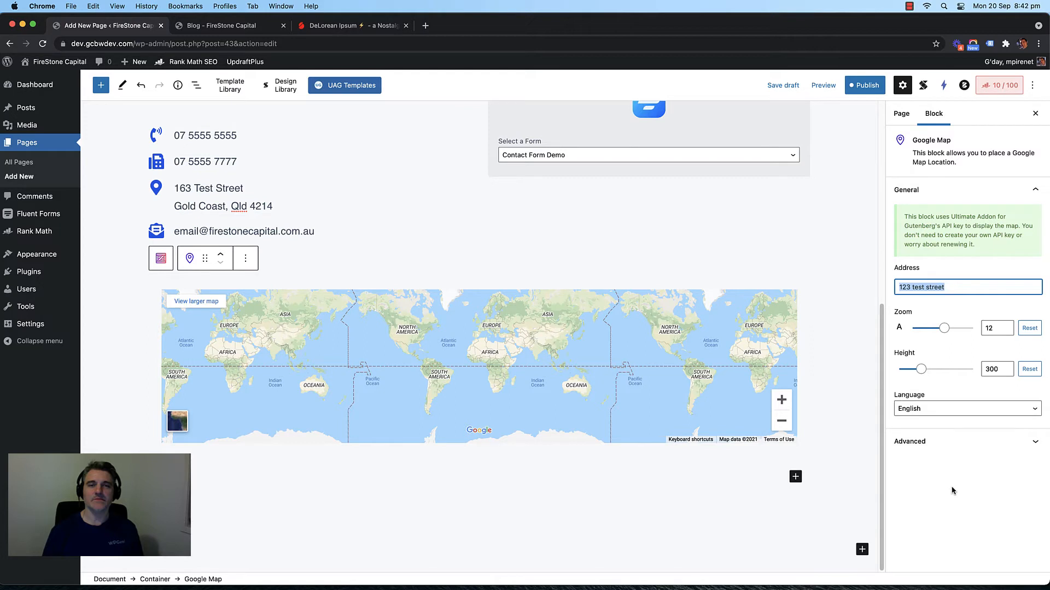
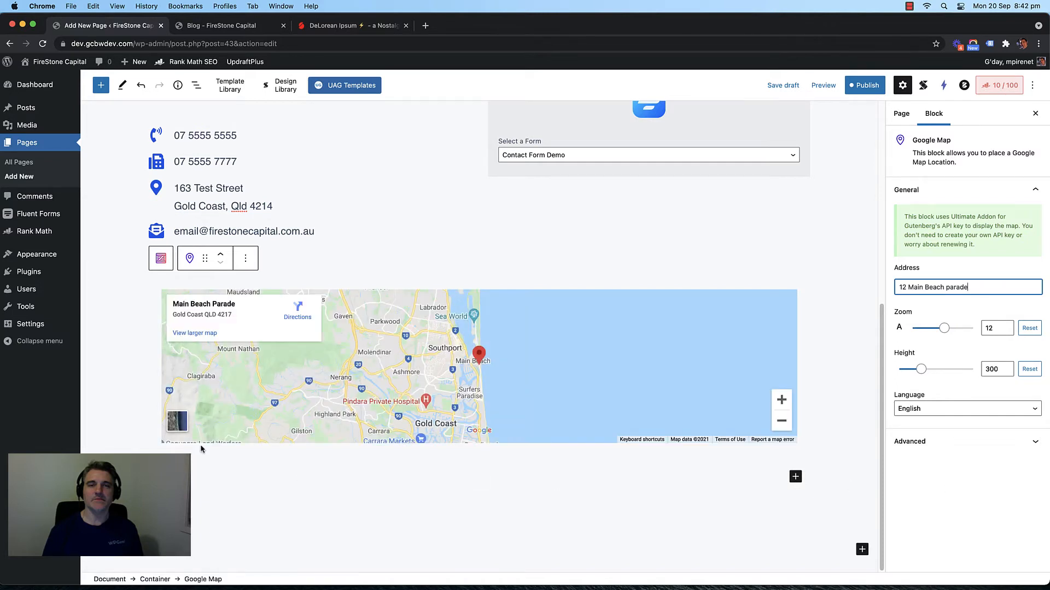
Step: Raise the map's zoom level to 18 for a street-level view
left_click(782, 402)
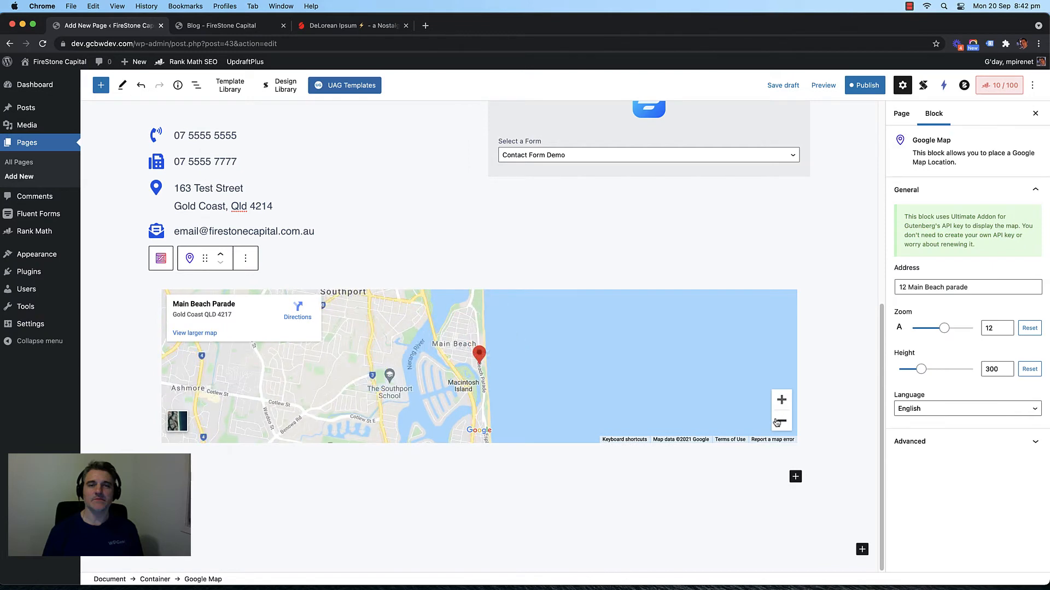
left_click(778, 423)
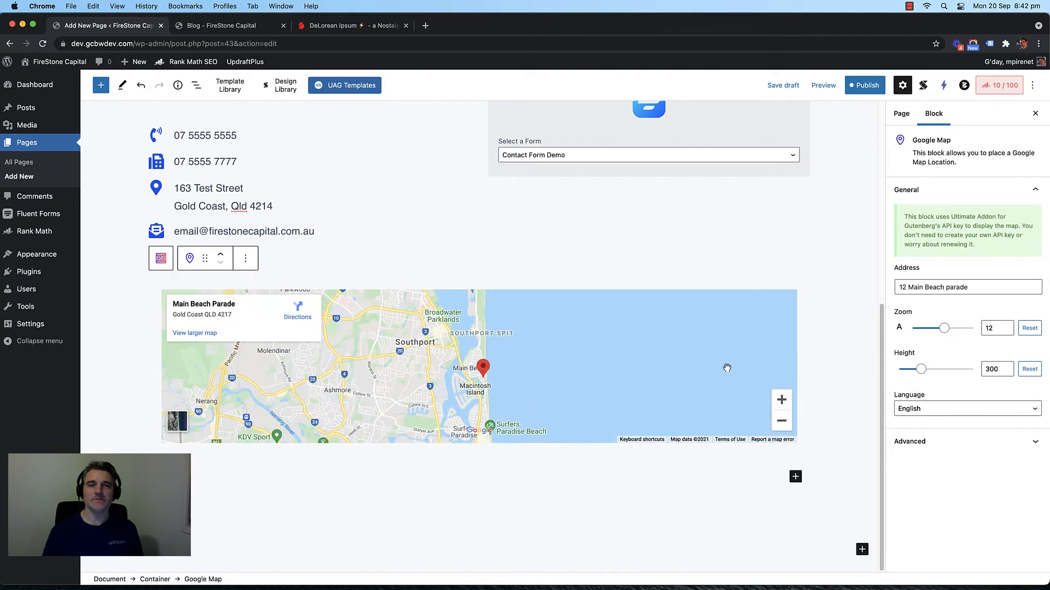
left_click(941, 329)
left_click_drag(941, 330, 962, 331)
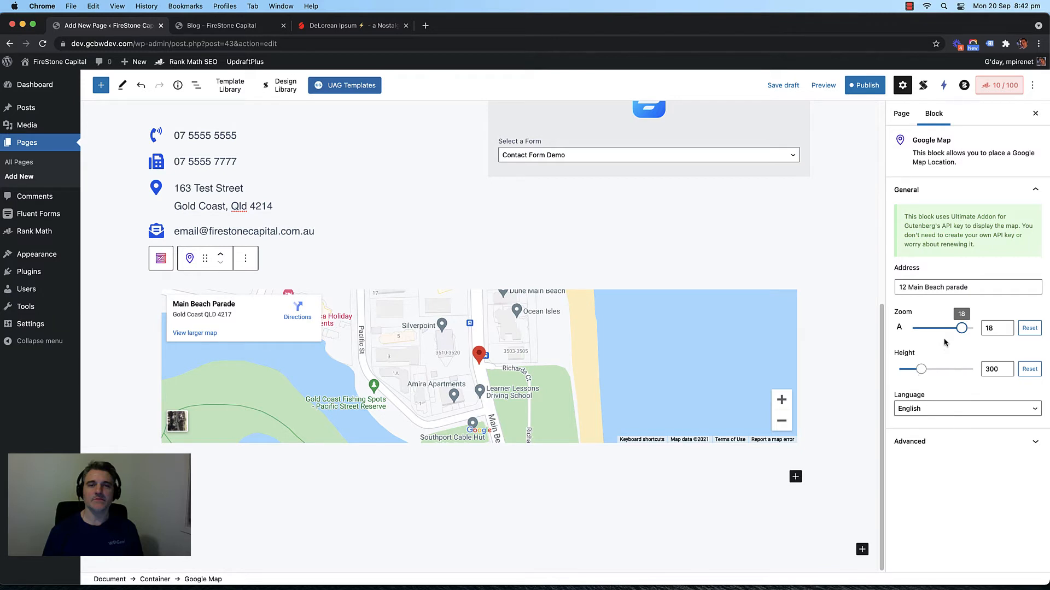
left_click(866, 90)
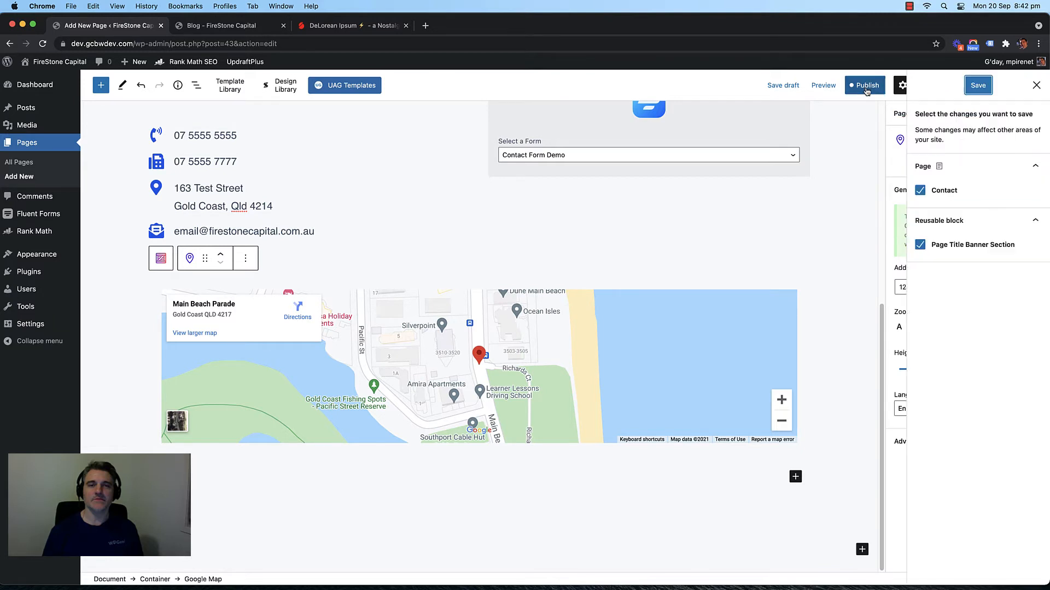
Step: Save the Contact page and its banner reusable block, then open the live site's home page
left_click(977, 85)
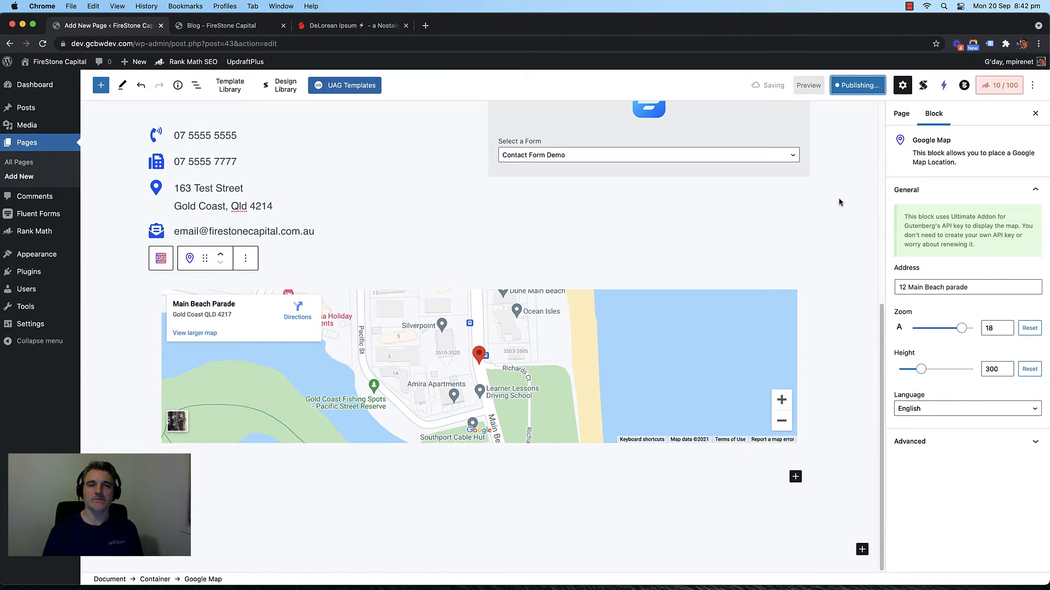
scroll(835, 200, "up", 6)
scroll(808, 204, "down", 2)
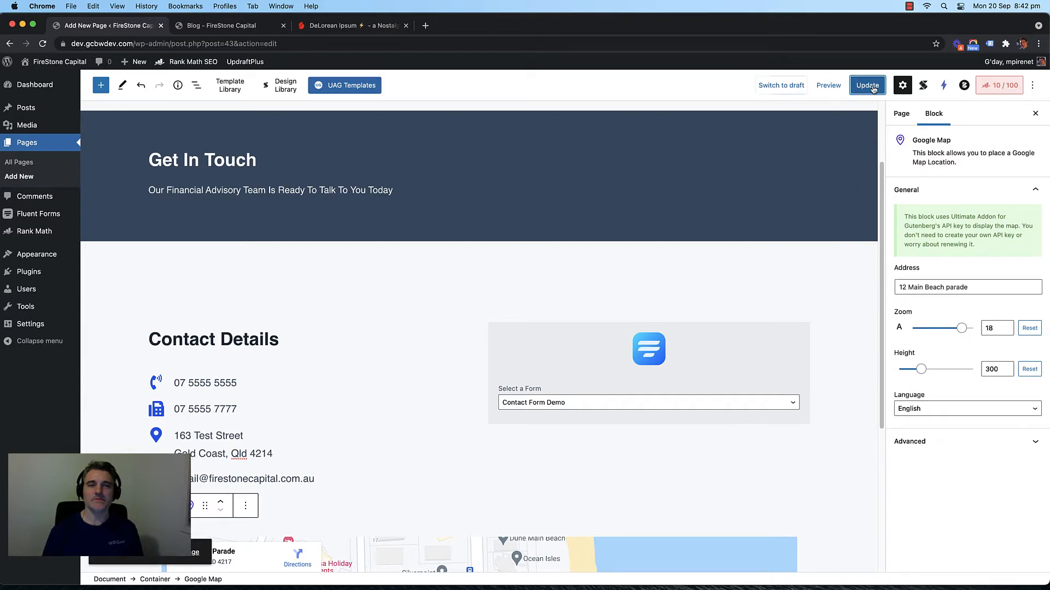
left_click(870, 87)
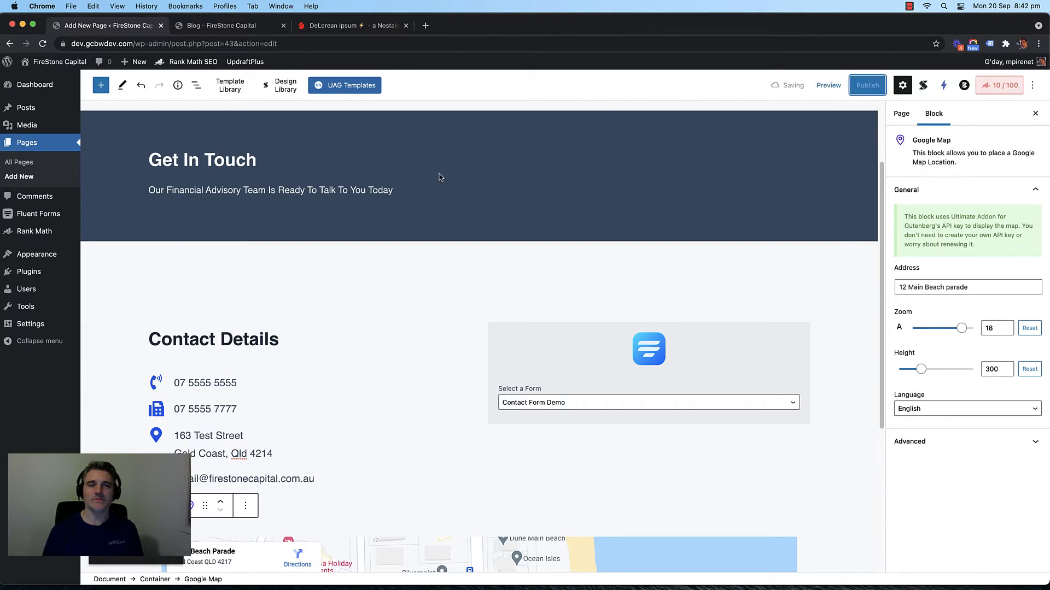
scroll(387, 221, "down", 5)
scroll(363, 210, "up", 1)
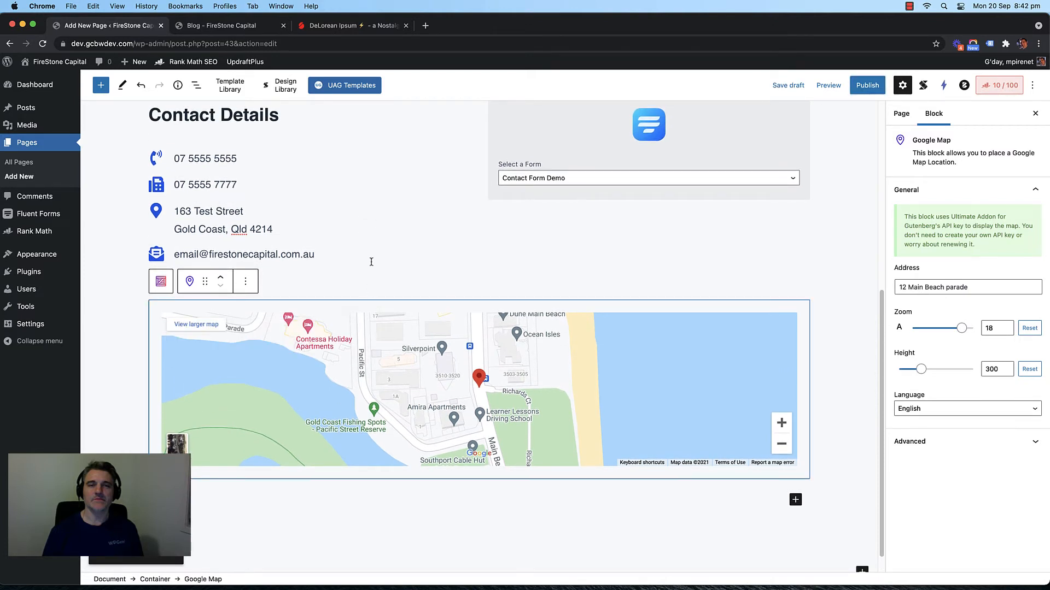
left_click(224, 26)
left_click(232, 107)
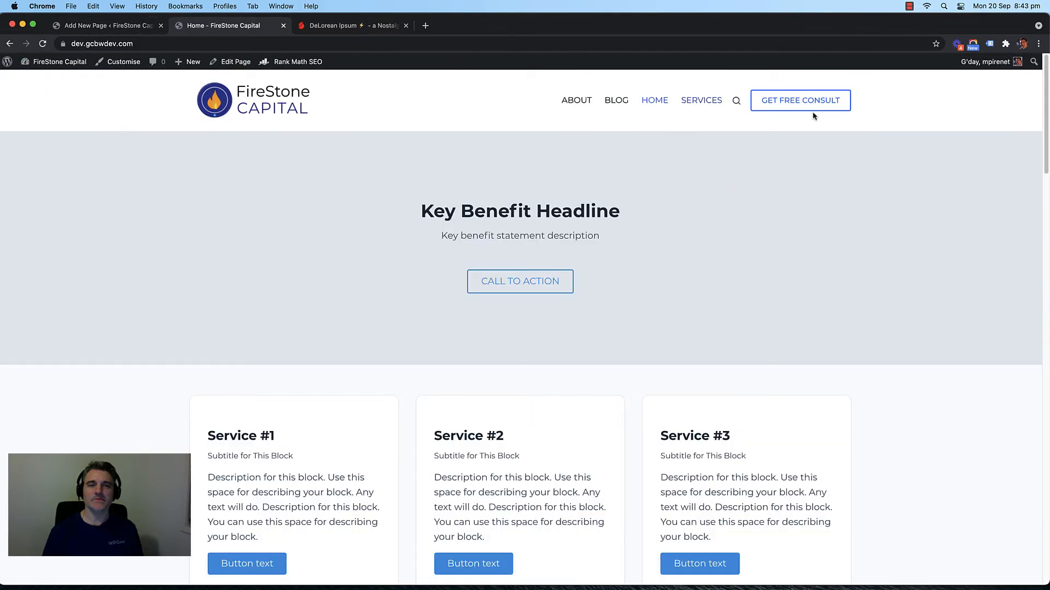
Step: Publish the page's latest changes and go to the All Pages list
left_click(129, 23)
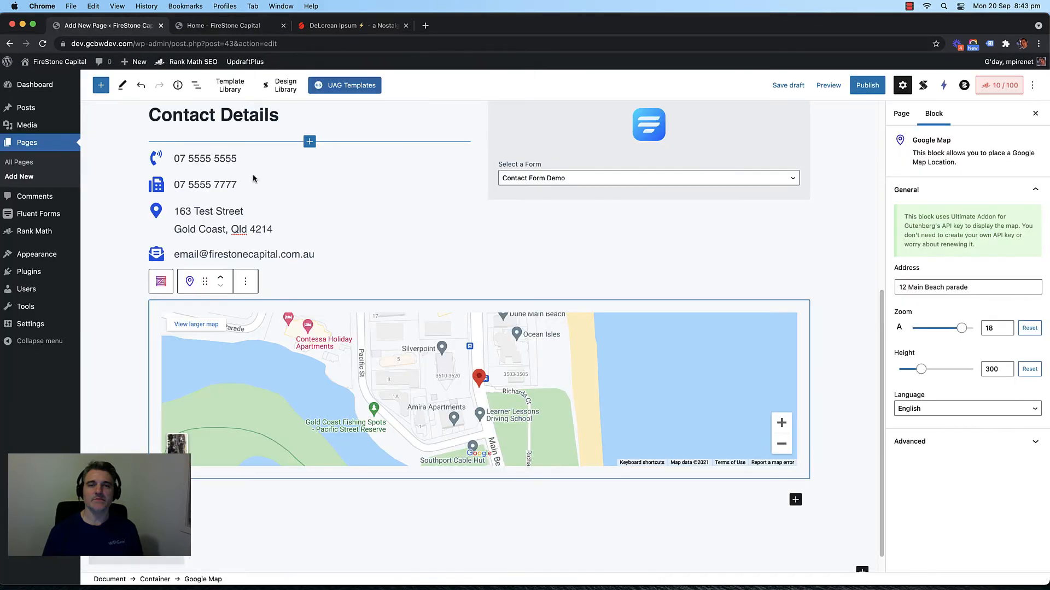
left_click(866, 89)
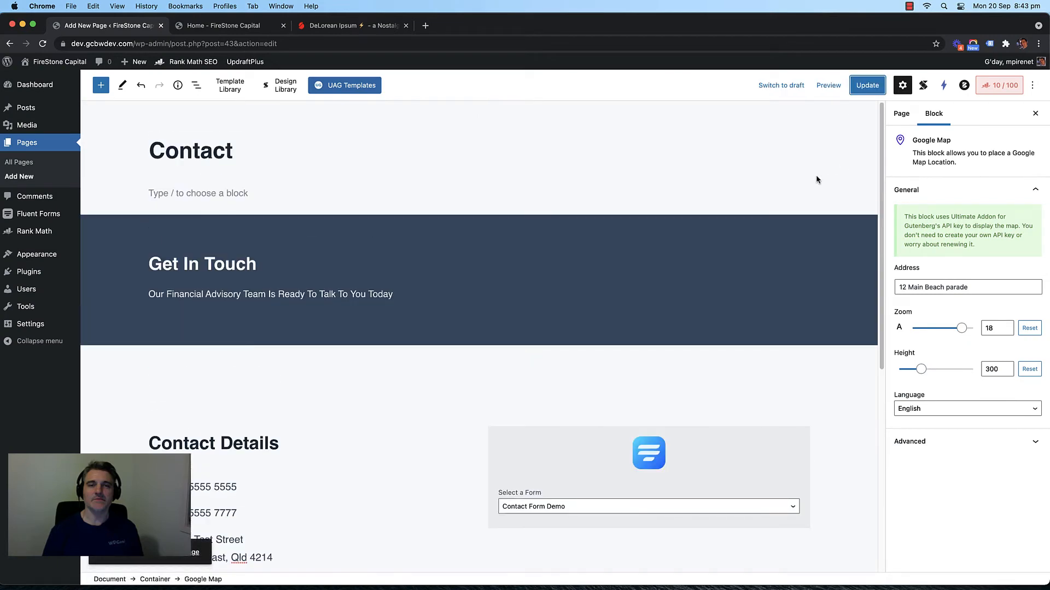
left_click(8, 161)
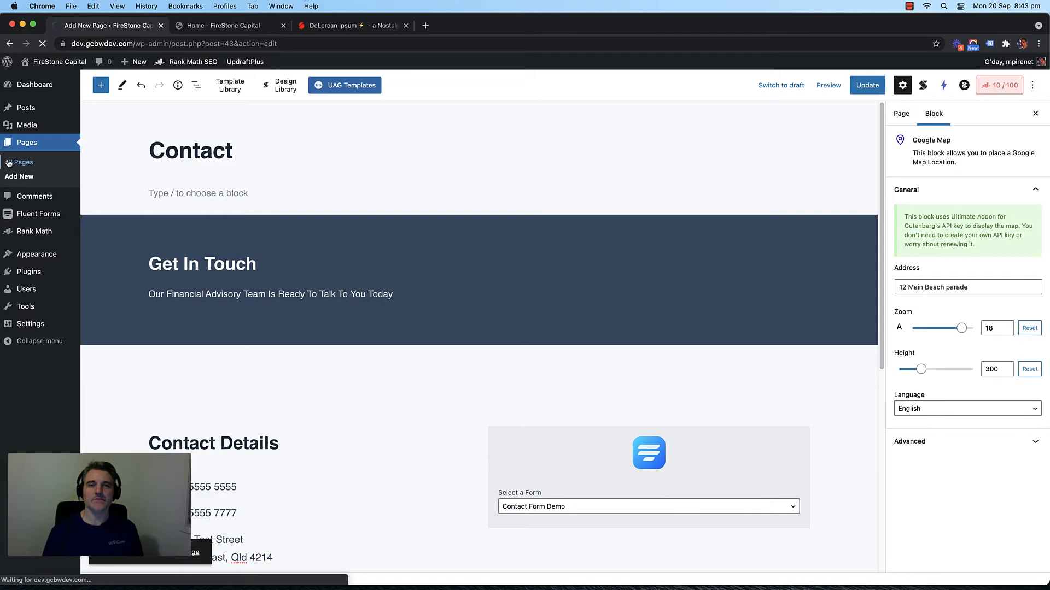
scroll(197, 209, "down", 3)
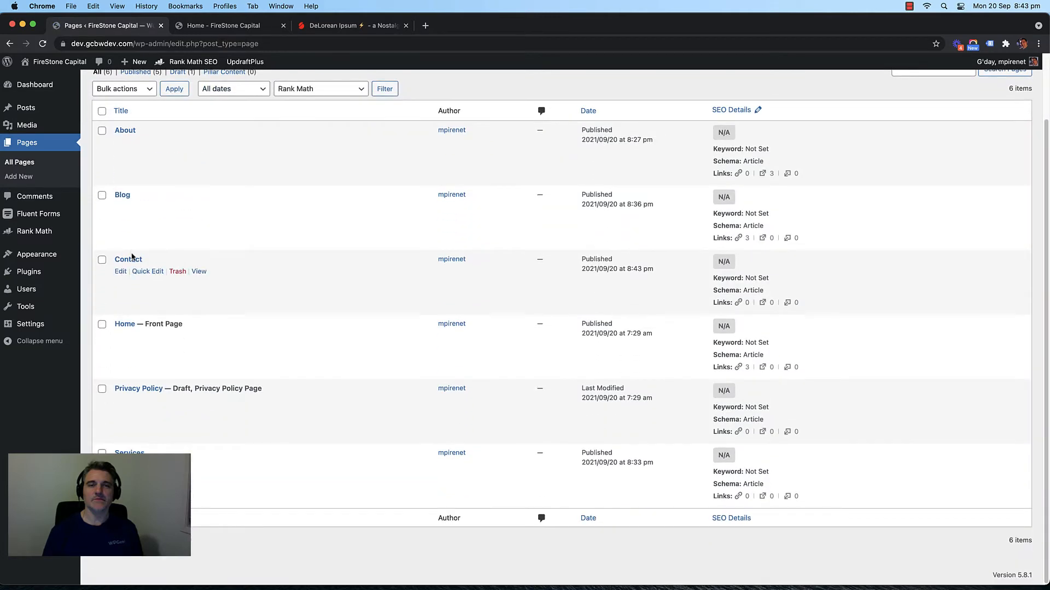
Step: Open the live Contact page from the site's CONTACT menu and test the embedded map's zoom
left_click(209, 29)
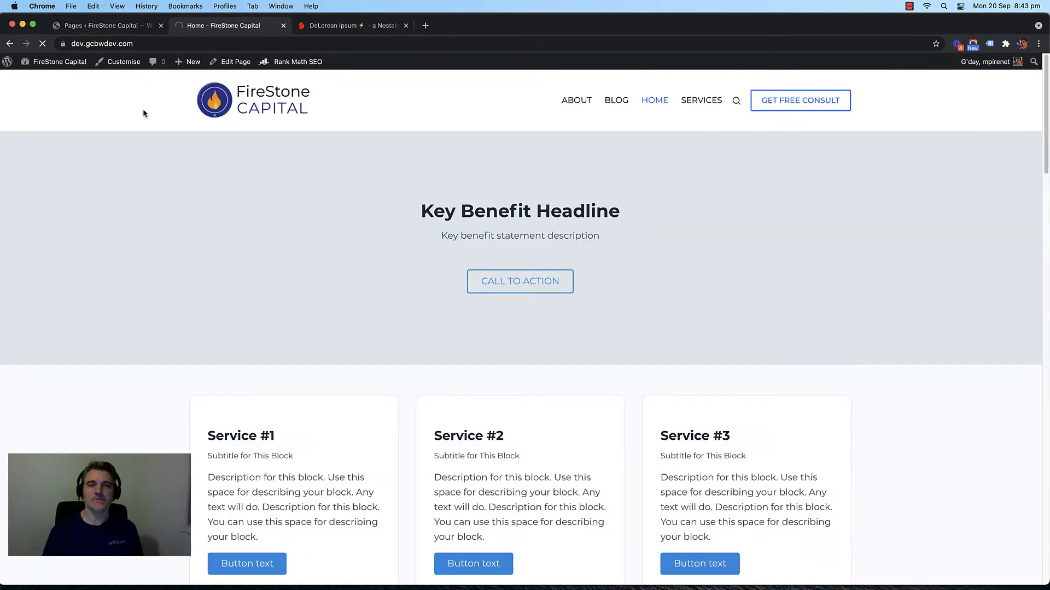
left_click(618, 108)
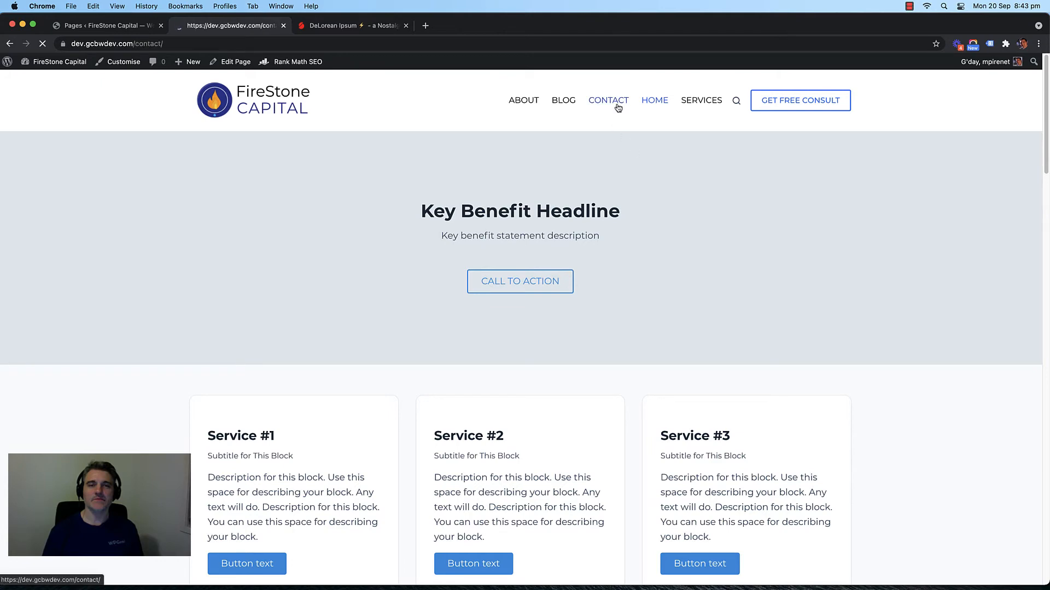
scroll(447, 286, "down", 5)
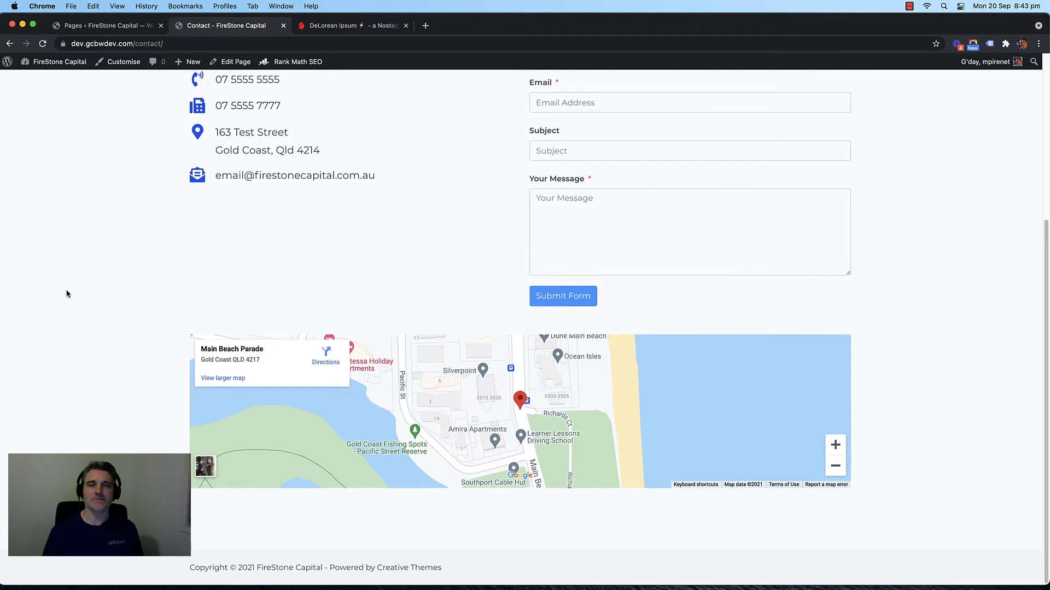
mouse_move(535, 407)
left_mouse_down()
mouse_move(561, 390)
mouse_move(525, 409)
left_mouse_up()
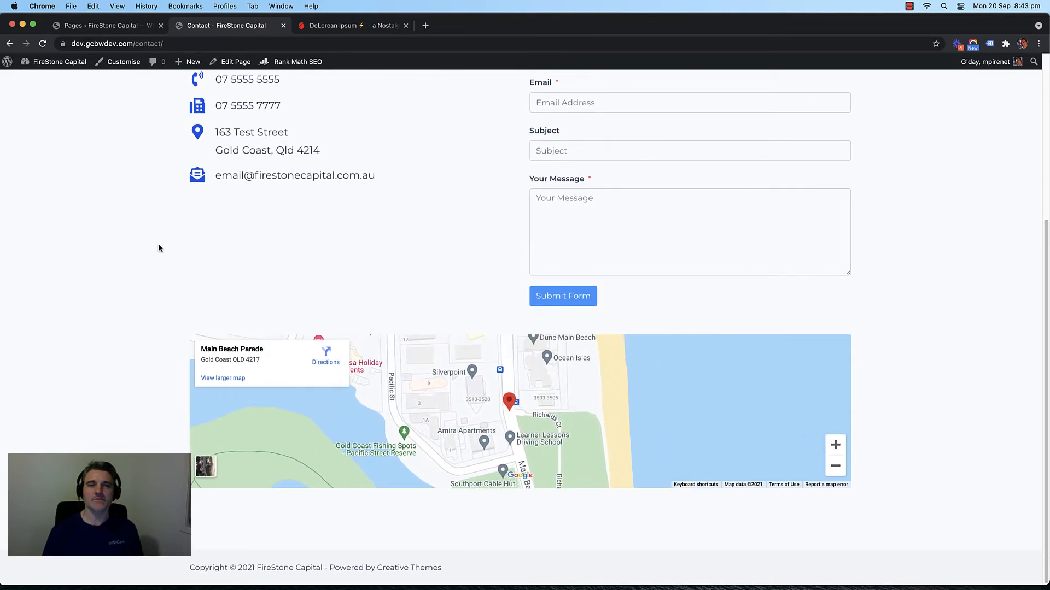
scroll(154, 239, "up", 4)
scroll(154, 239, "up", 1)
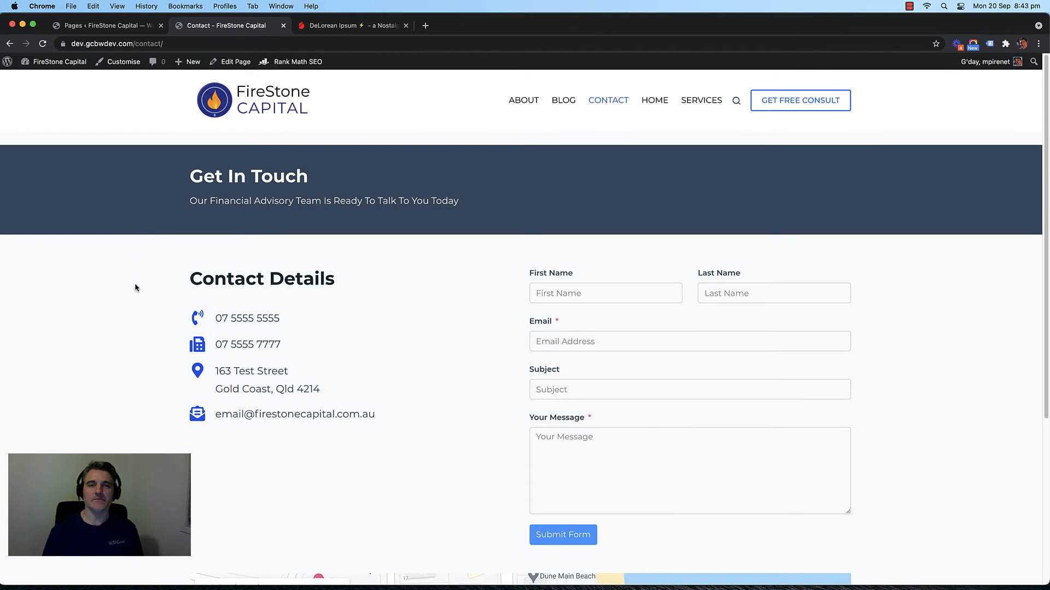
scroll(135, 284, "down", 5)
scroll(133, 283, "up", 5)
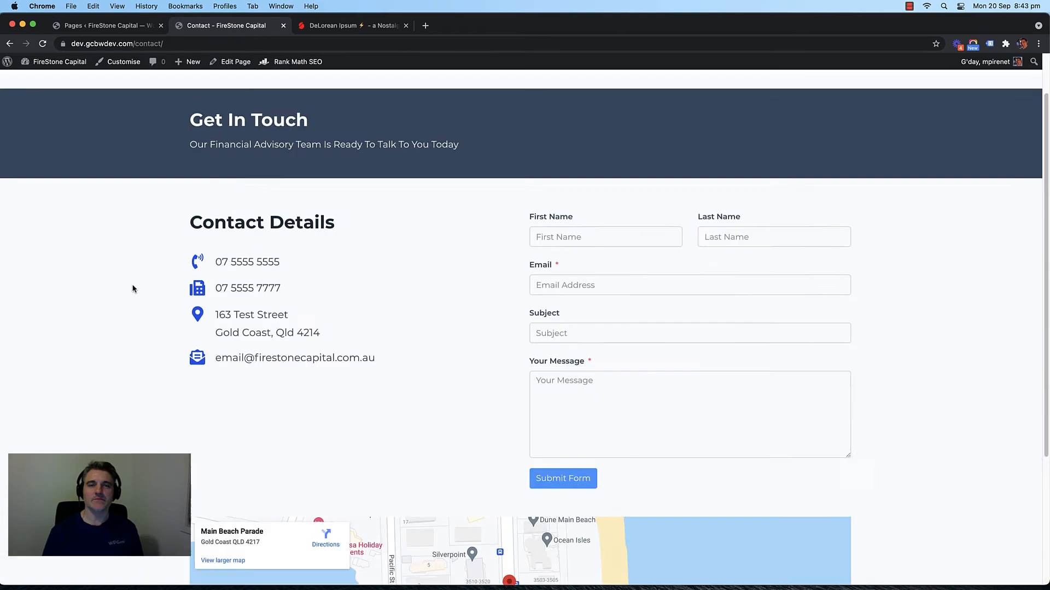
scroll(133, 283, "down", 5)
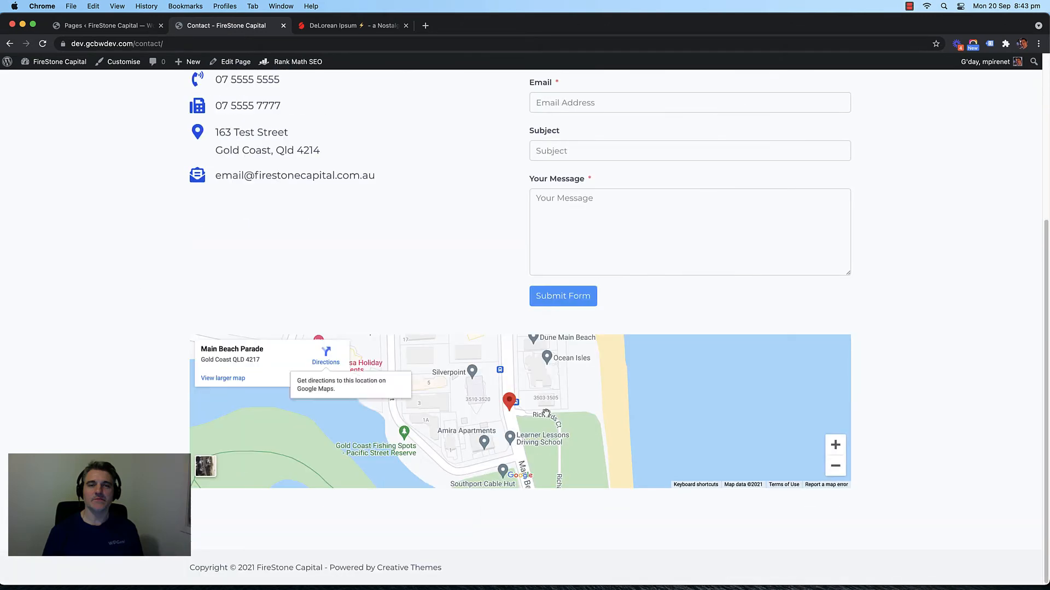
left_click(835, 466)
left_click(835, 446)
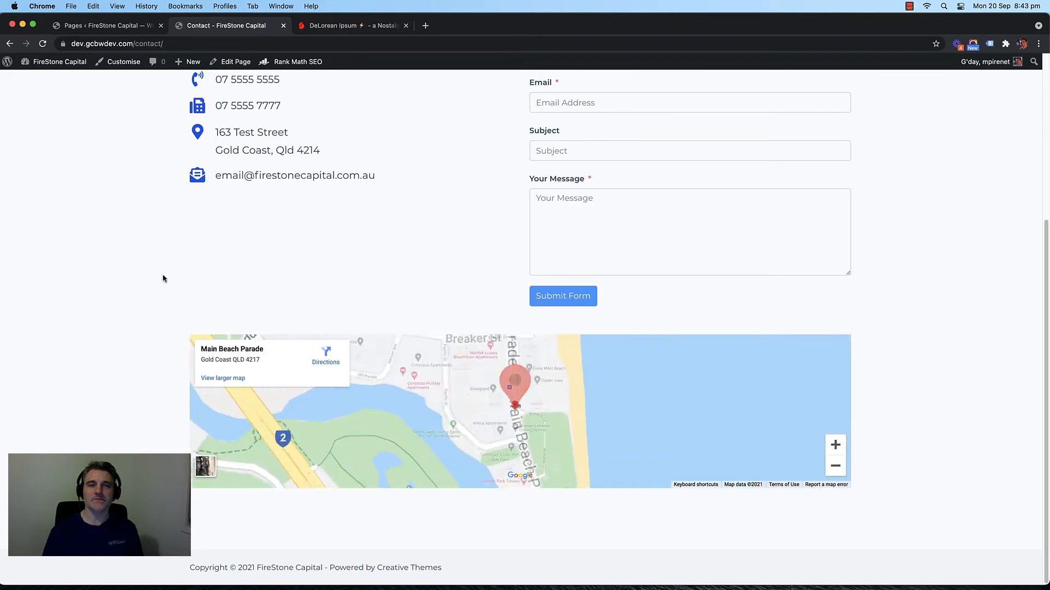
scroll(131, 232, "up", 5)
scroll(792, 403, "down", 1)
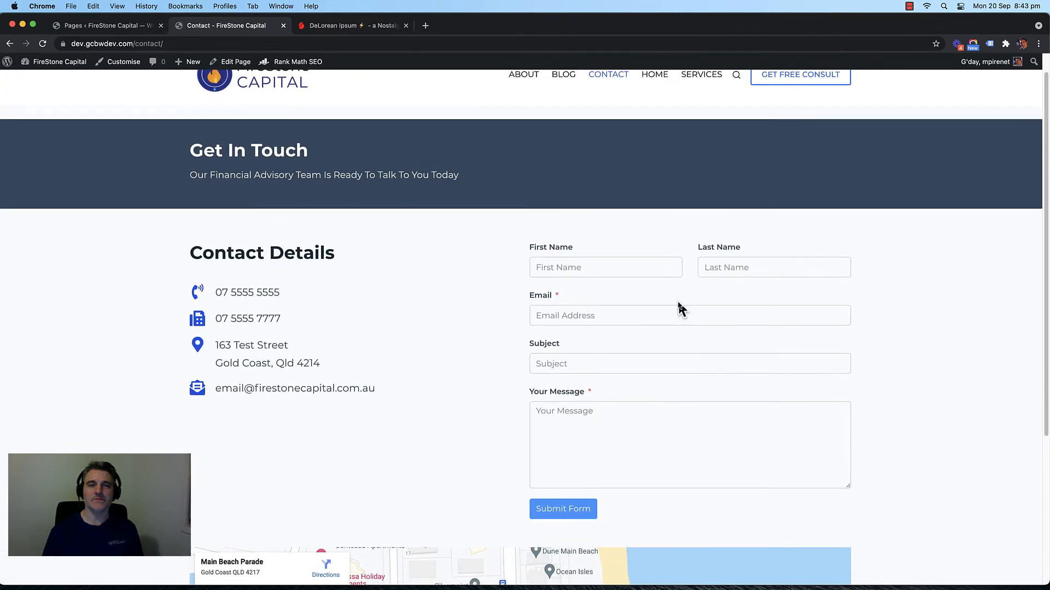
scroll(680, 307, "down", 3)
Step: Check each contact form field, then return to the admin Pages list
left_click(590, 183)
key("Tab")
key("Tab")
key("Tab")
key("Tab")
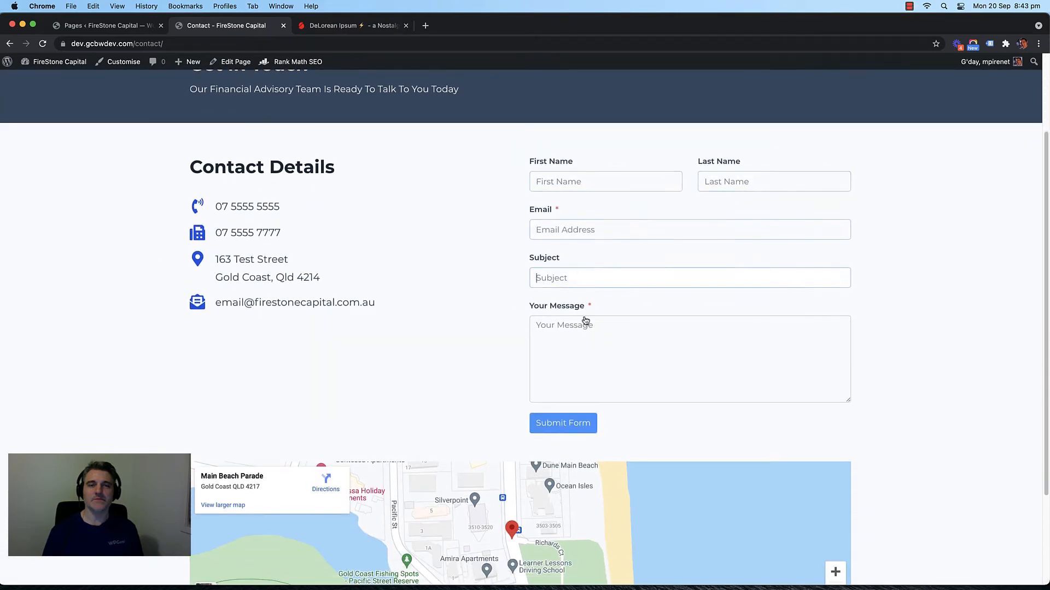
left_click(597, 188)
left_click(717, 184)
left_click(613, 230)
left_click(591, 278)
left_click(572, 326)
left_click(463, 307)
scroll(429, 266, "up", 2)
scroll(429, 267, "down", 2)
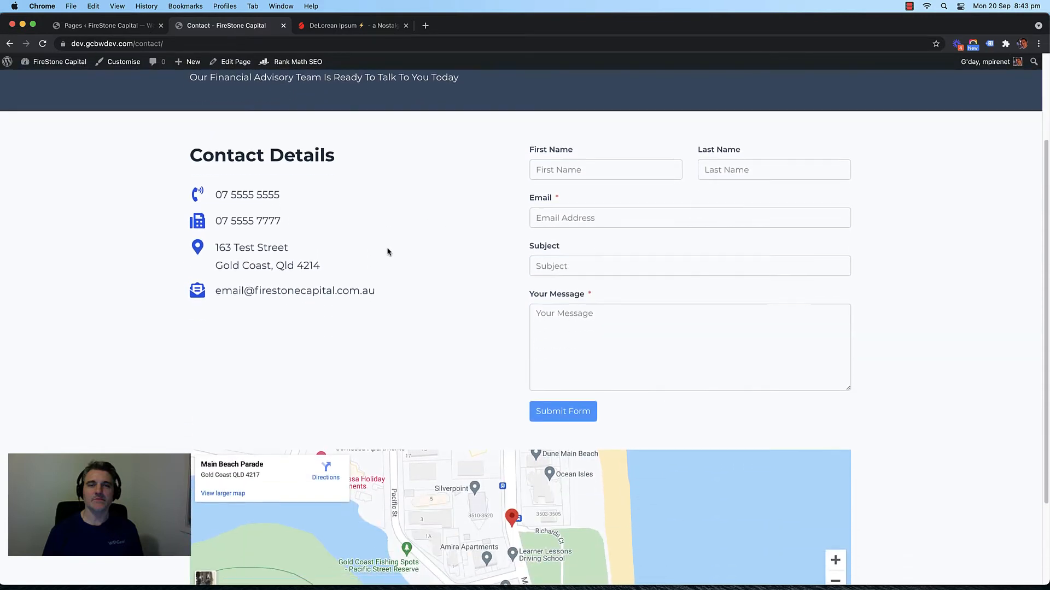
left_click(126, 26)
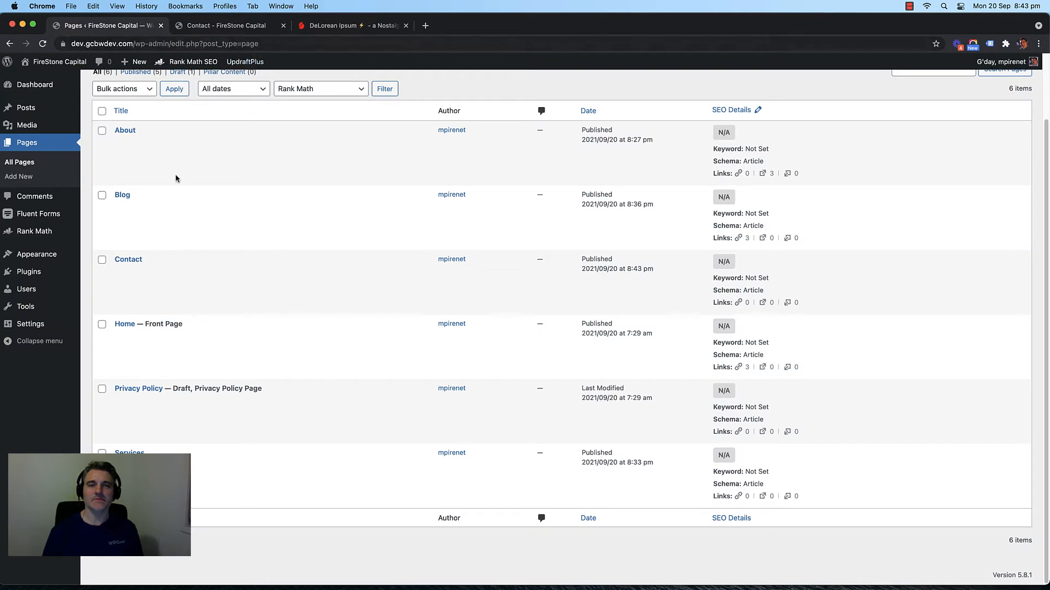
Step: Reopen the Contact page in the editor and select the Advanced Column holding the contact form
left_click(213, 28)
left_click(230, 61)
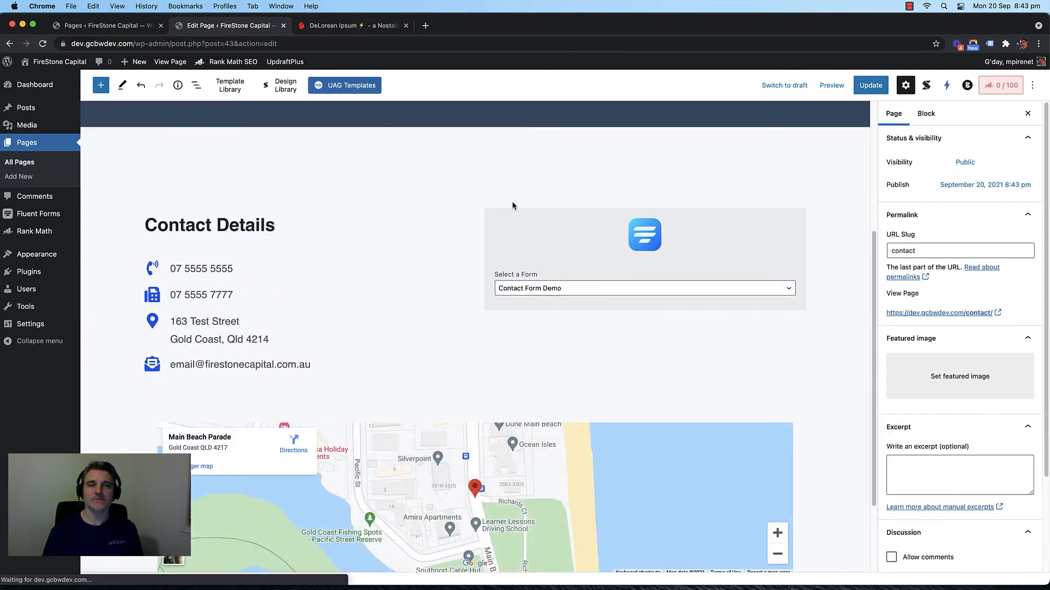
left_click(512, 202)
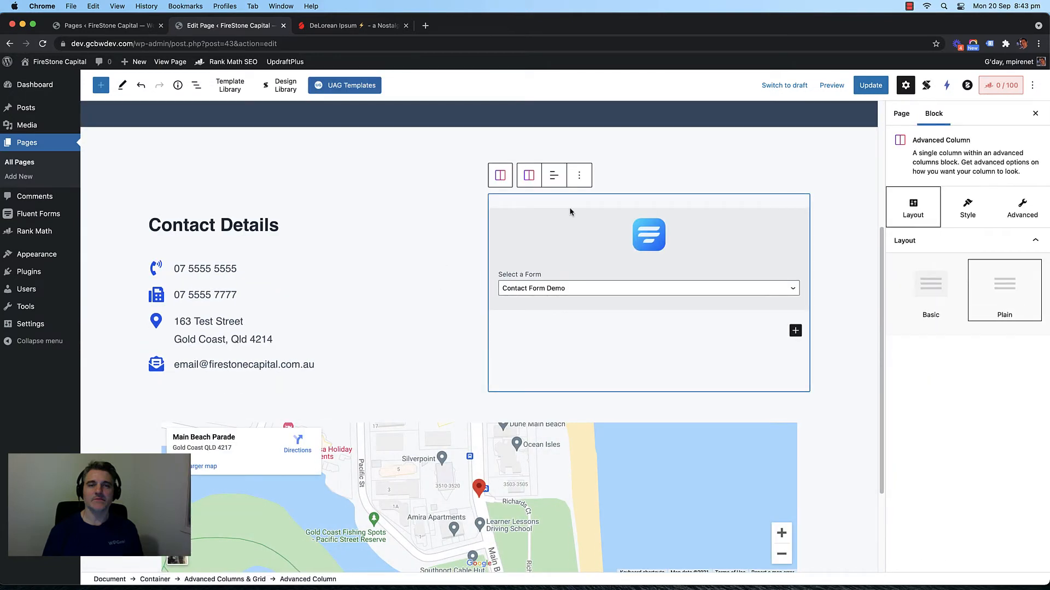
left_click(499, 175)
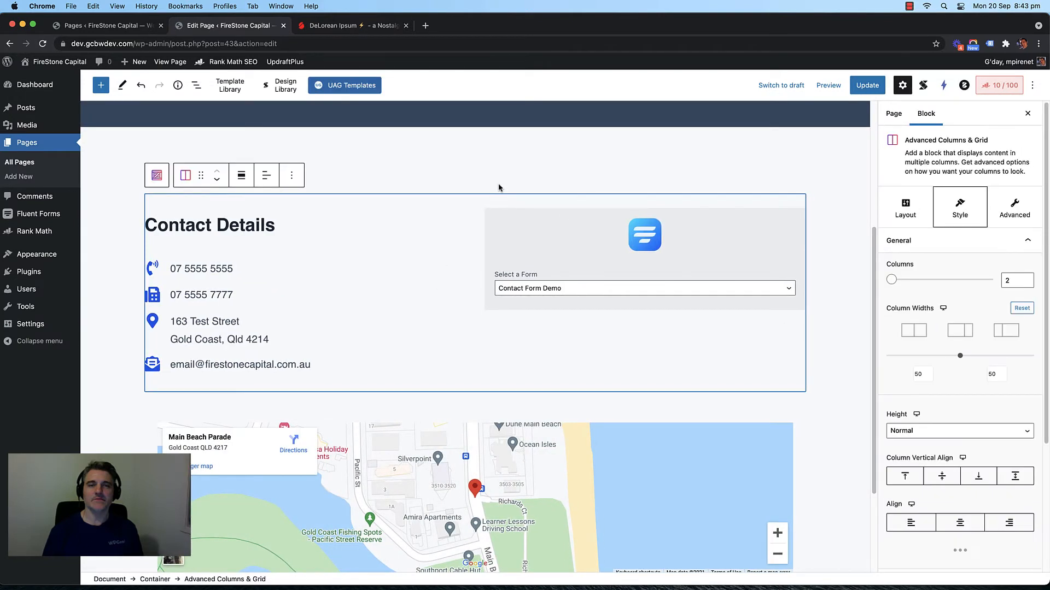
left_click(498, 202)
left_click(505, 218)
left_click(500, 190)
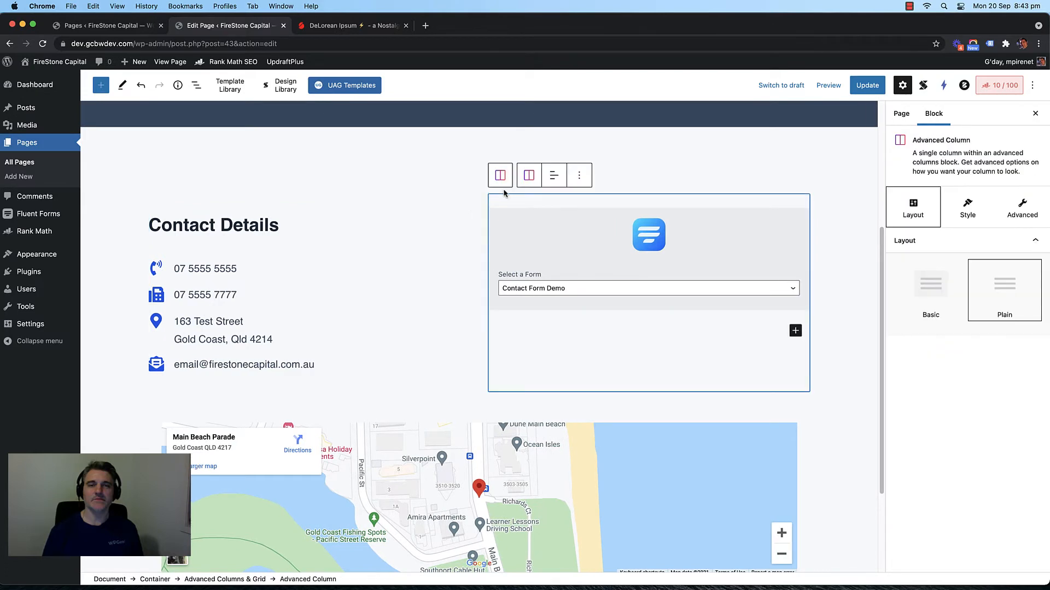
Step: Look through the form column's Style settings, expanding and collapsing the text colour panel
left_click(964, 210)
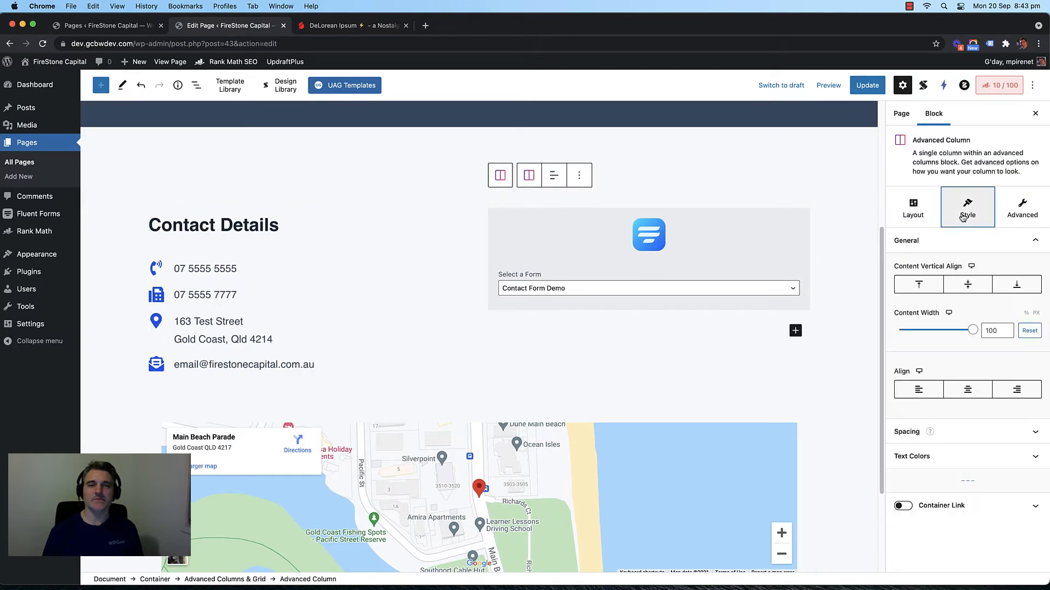
left_click(913, 207)
left_click(966, 208)
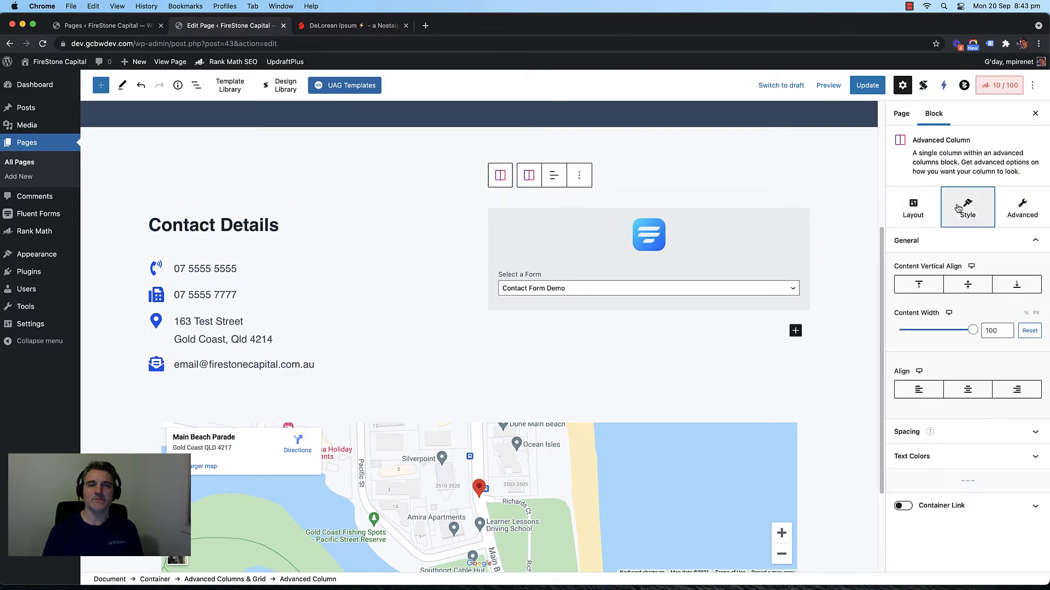
left_click(961, 455)
scroll(943, 342, "down", 2)
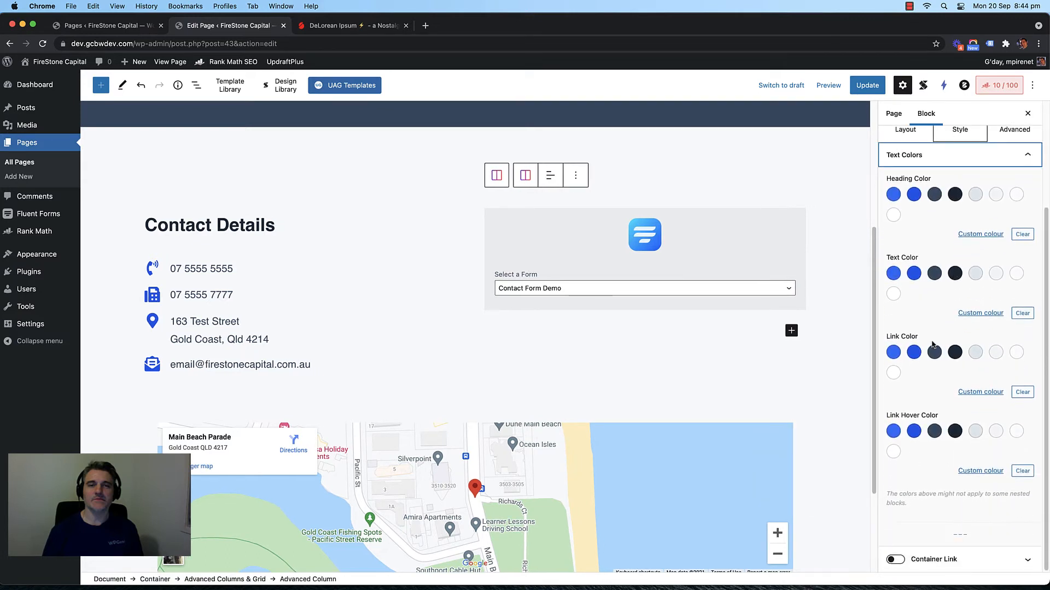
scroll(933, 347, "up", 4)
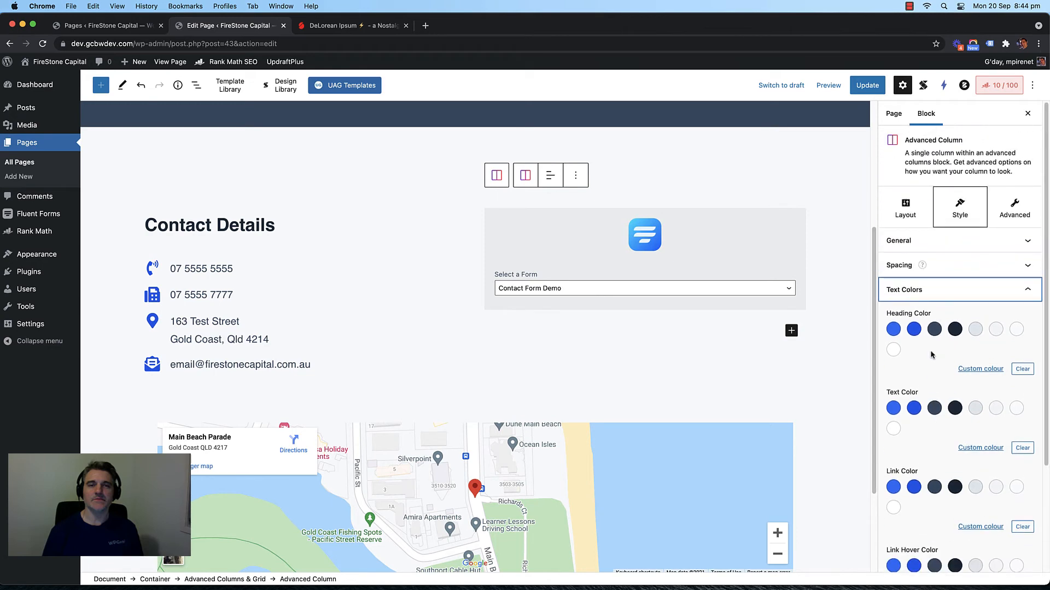
left_click(905, 208)
left_click(960, 208)
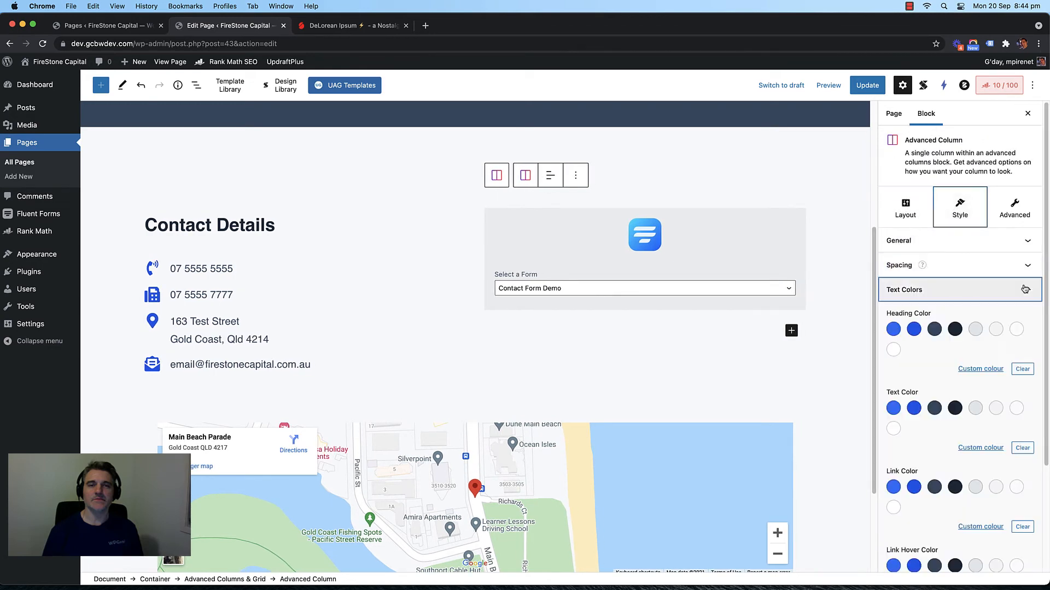
left_click(968, 290)
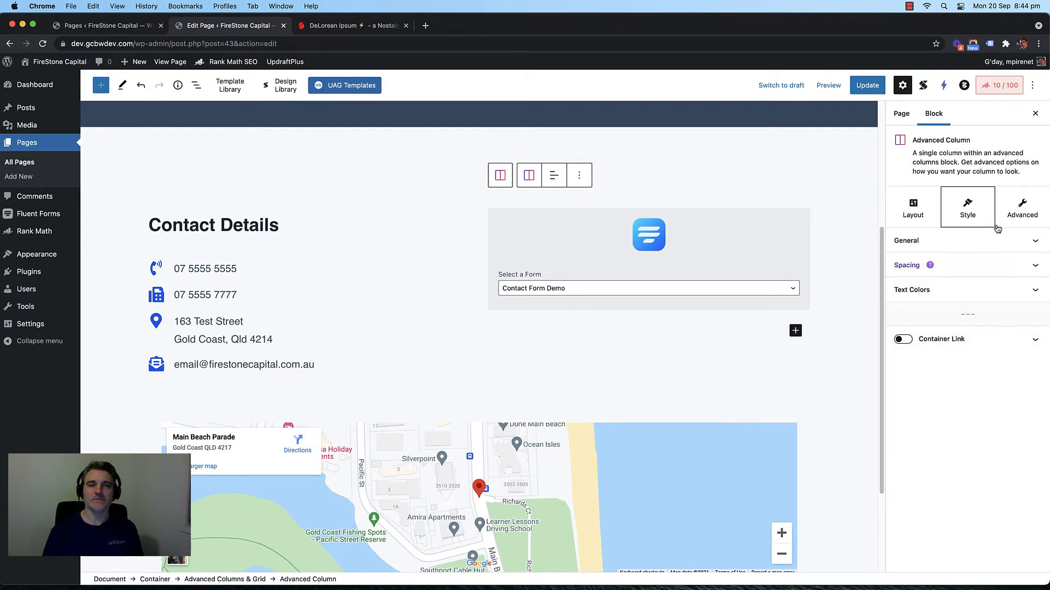
Step: Review the form column's general style, text colour and padding panels
left_click(967, 245)
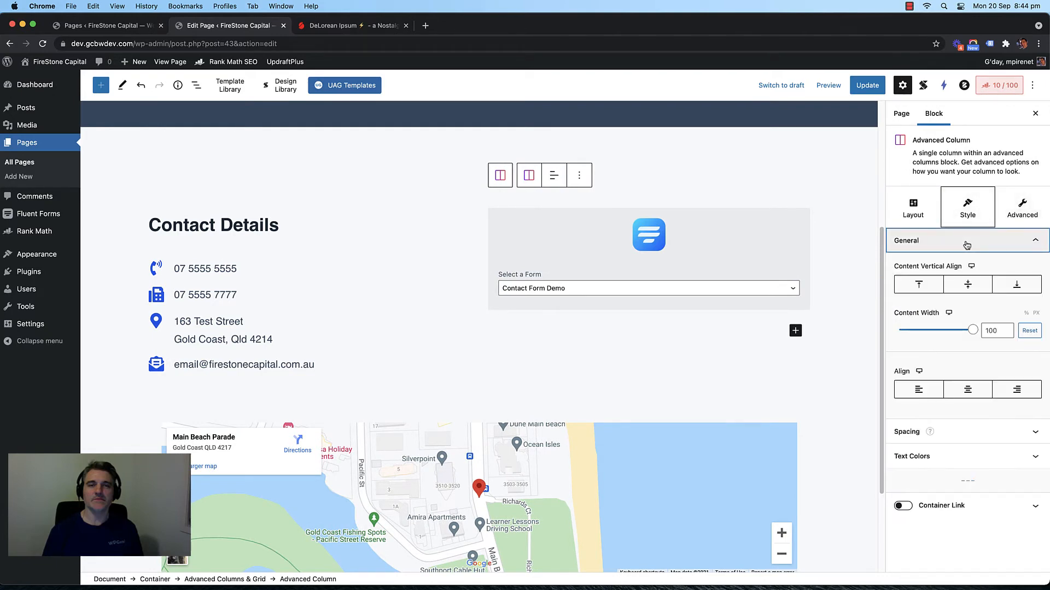
left_click(969, 242)
left_click(965, 283)
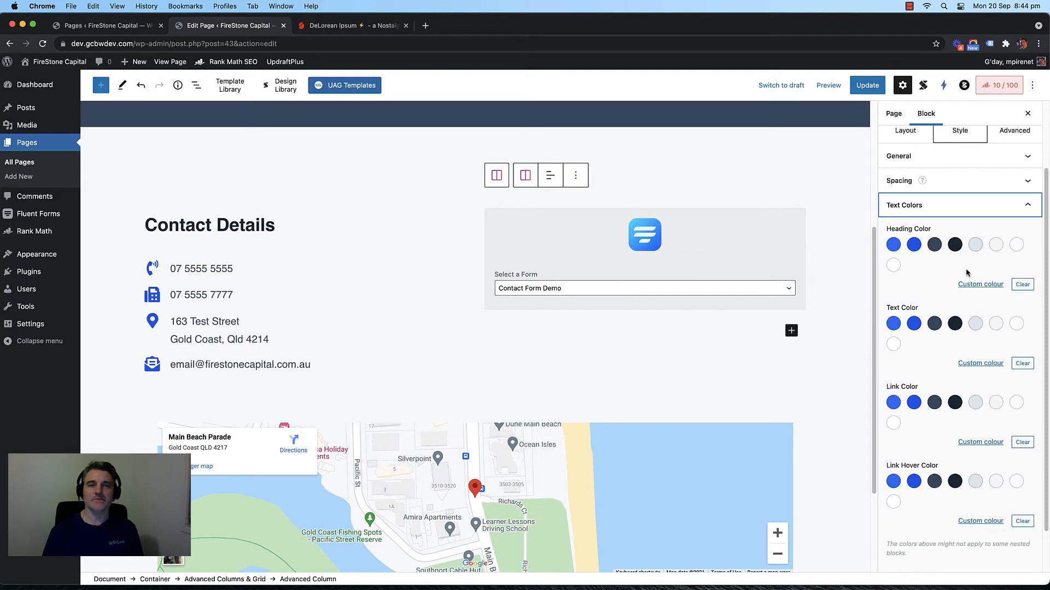
scroll(939, 275, "down", 2)
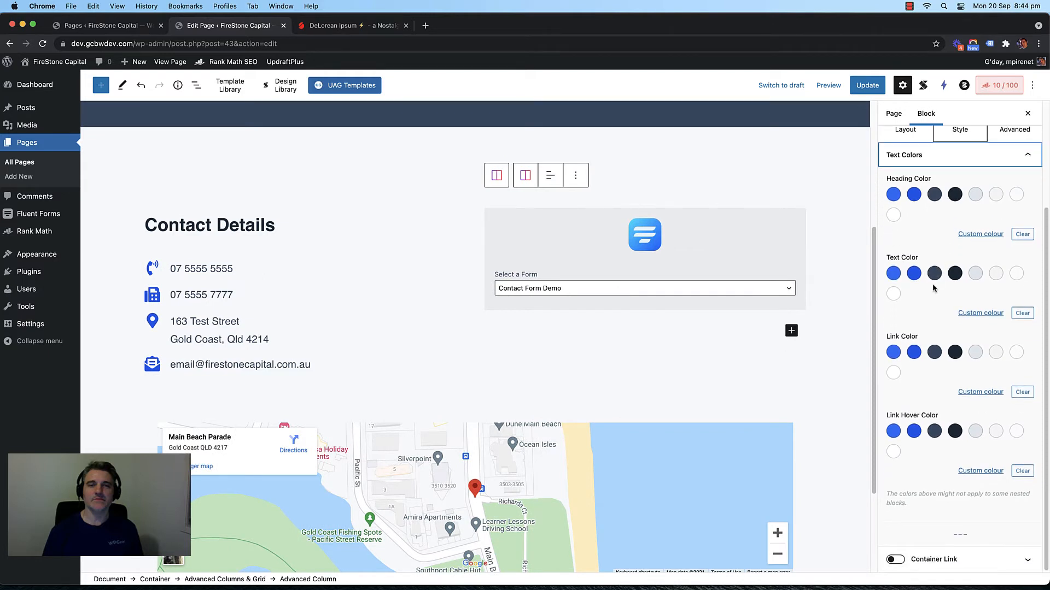
left_click(972, 159)
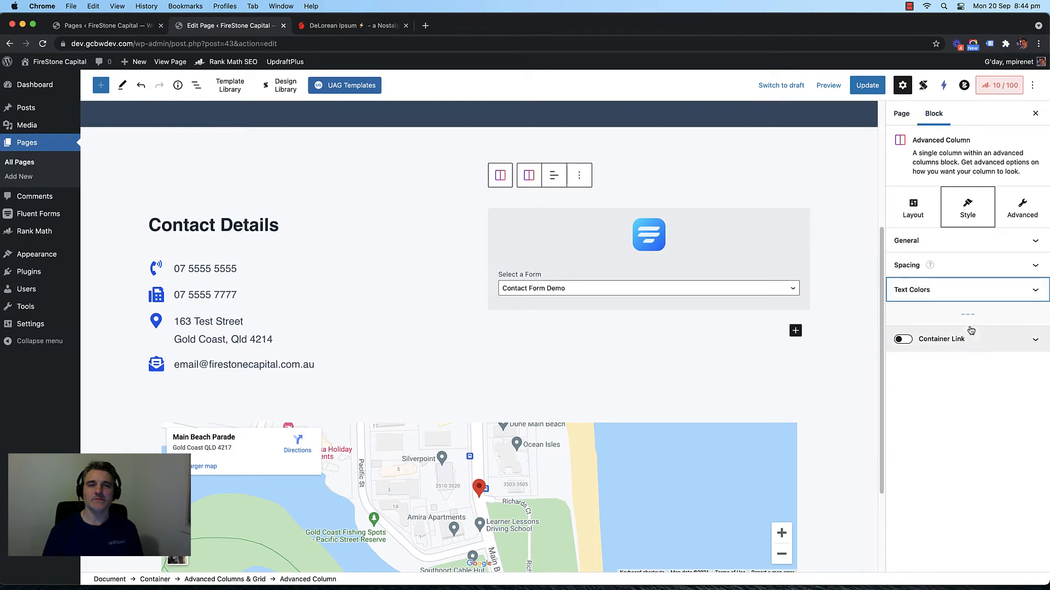
left_click(978, 267)
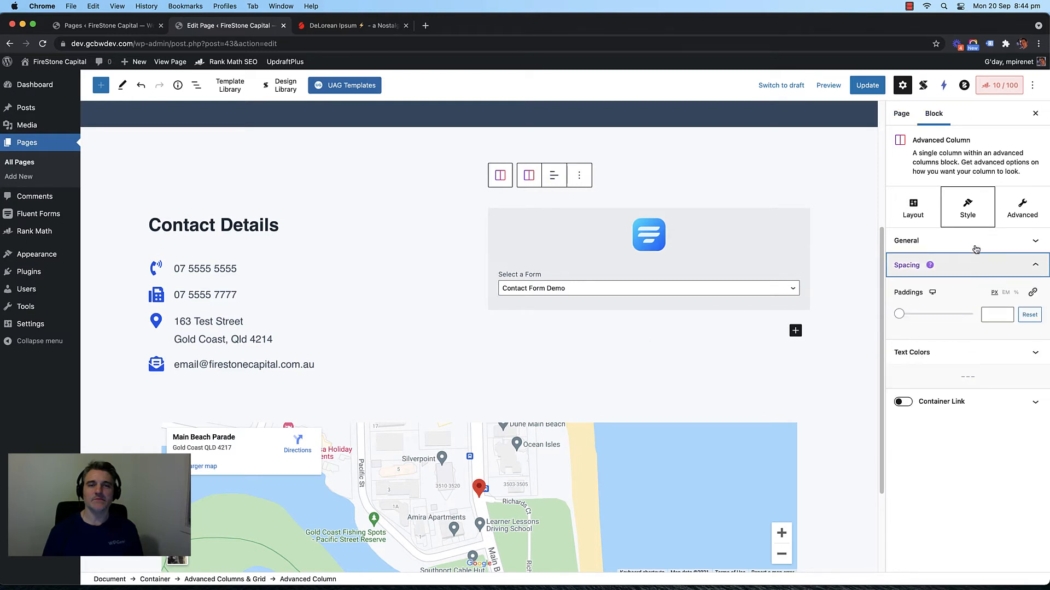
left_click(976, 248)
Step: Check the column's Advanced options, then change its Layout from Plain to Basic
left_click(1022, 208)
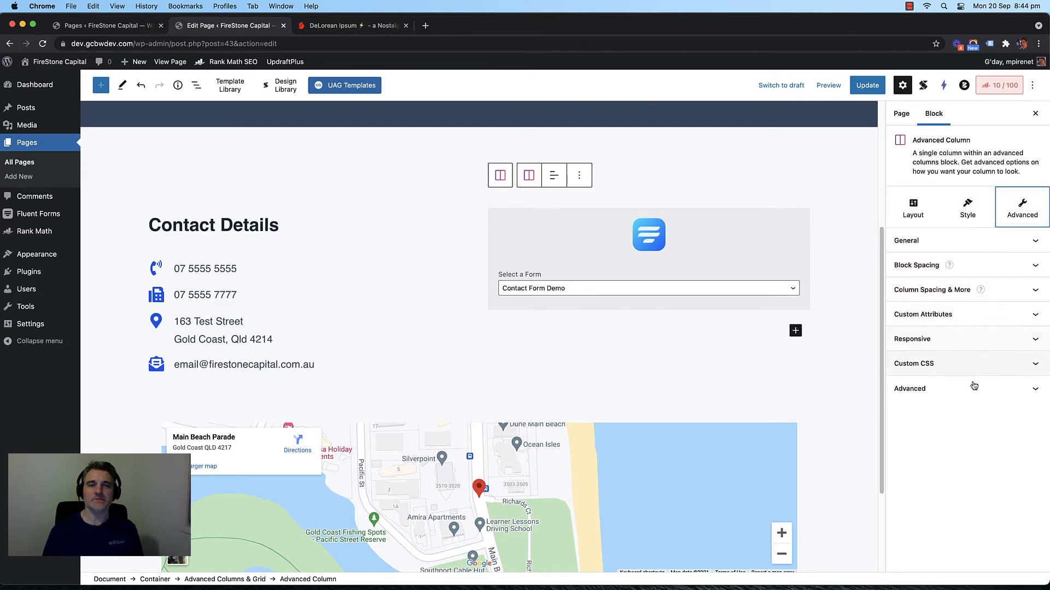
left_click(985, 242)
left_click(985, 244)
left_click(912, 208)
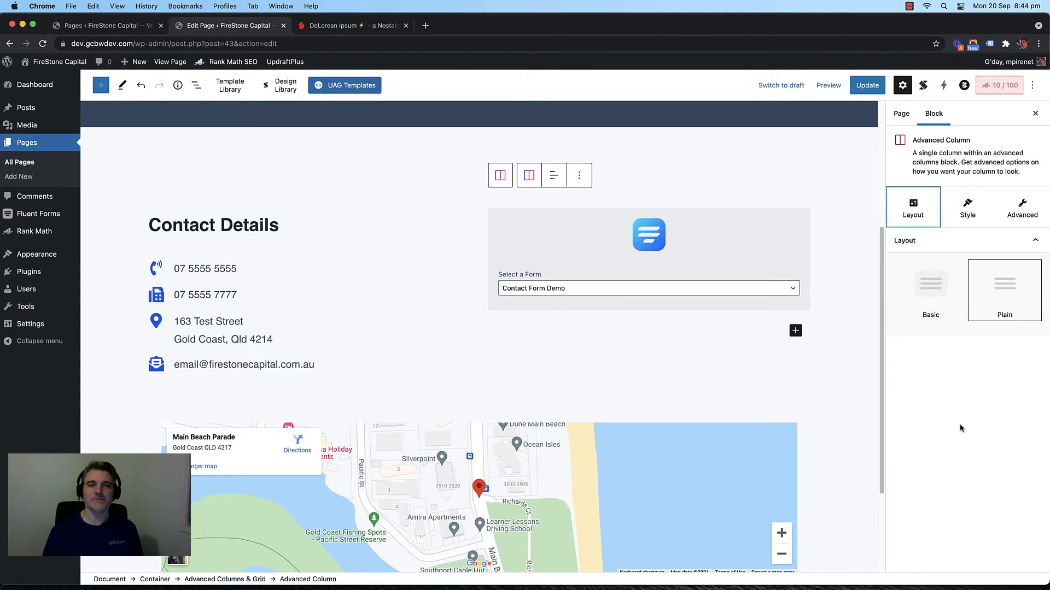
left_click(931, 288)
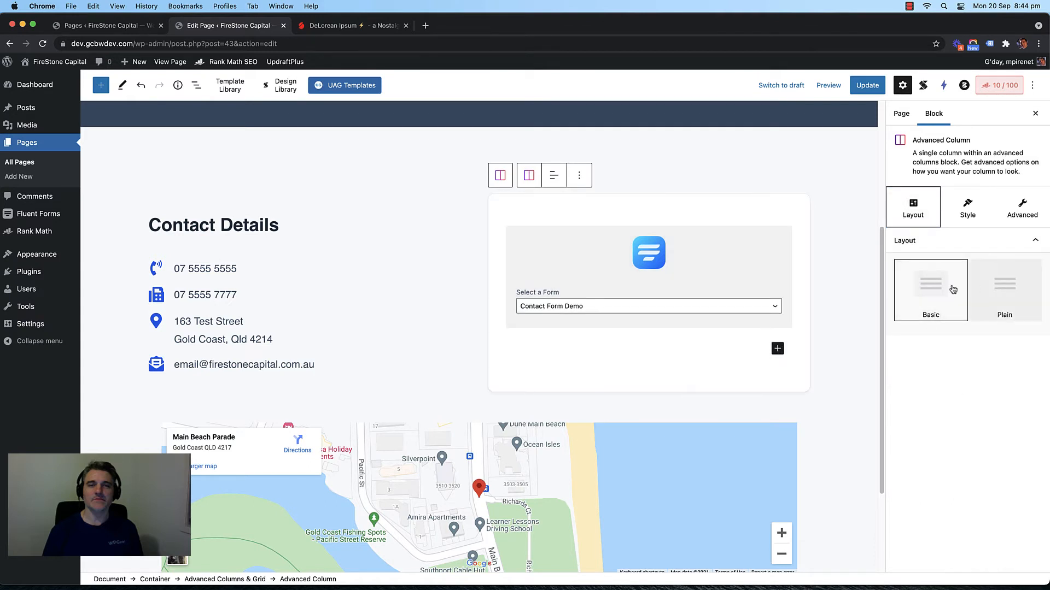
Step: Update the Contact page to save the Basic card layout, and refresh the Pages list
left_click(867, 85)
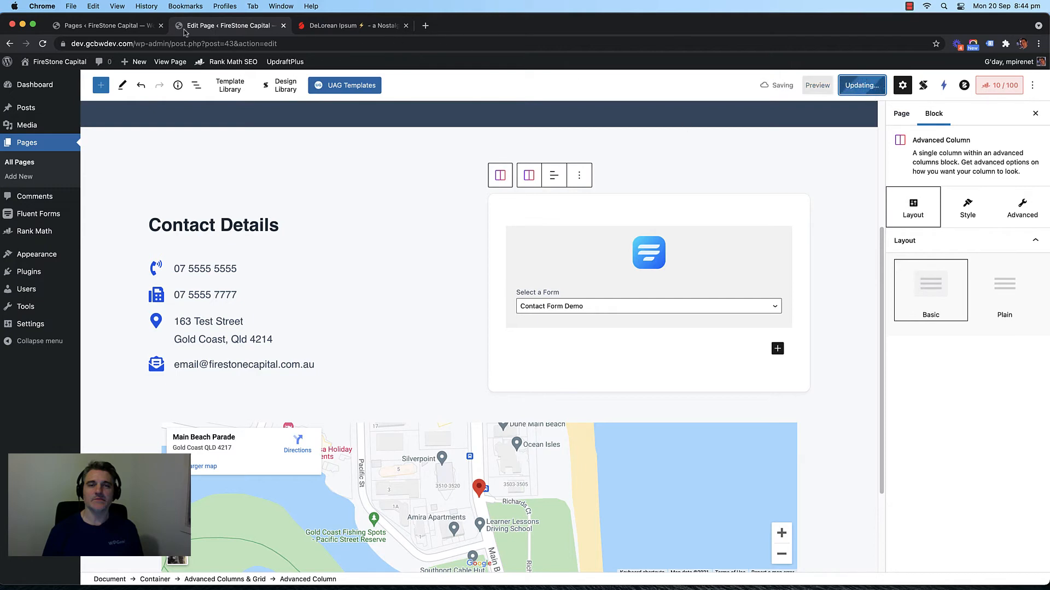
left_click(120, 26)
key("super+r")
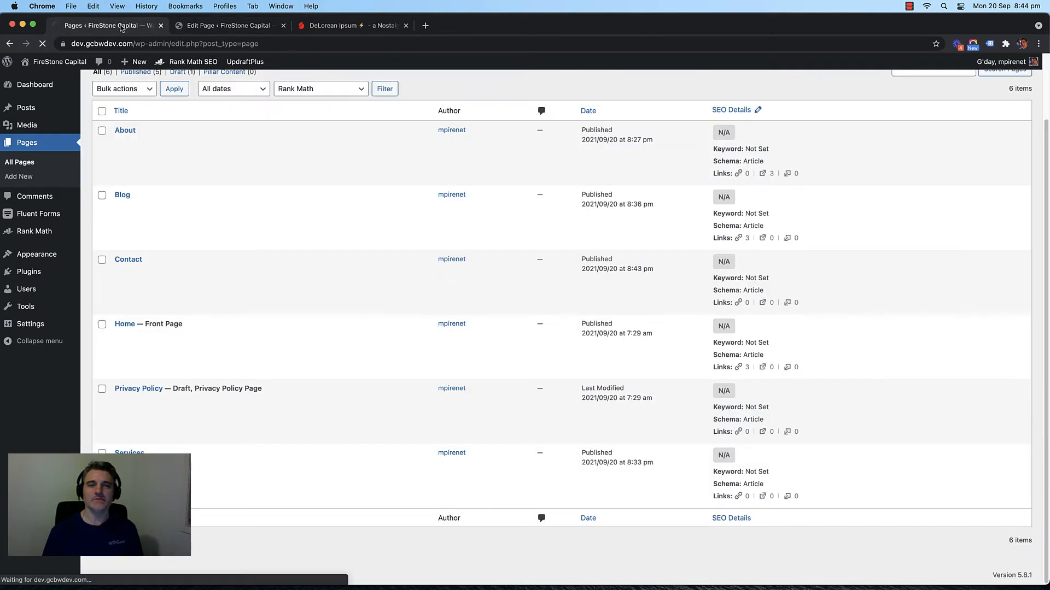
left_click(198, 27)
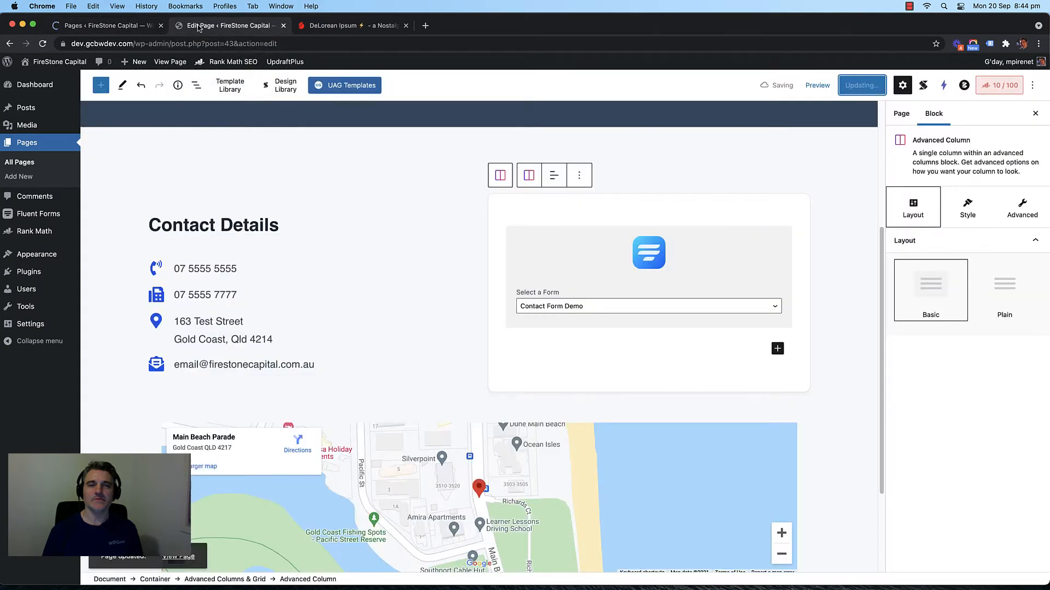
Step: View the published Contact page with its Get In Touch banner in a new tab
right_click(156, 61)
left_click(185, 66)
left_click(334, 26)
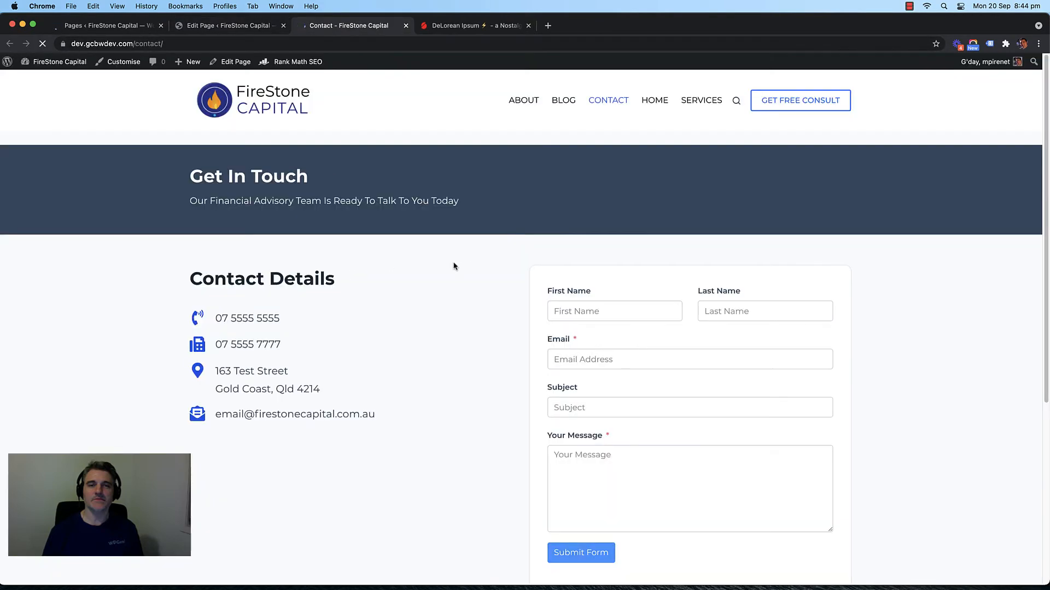
scroll(499, 308, "down", 4)
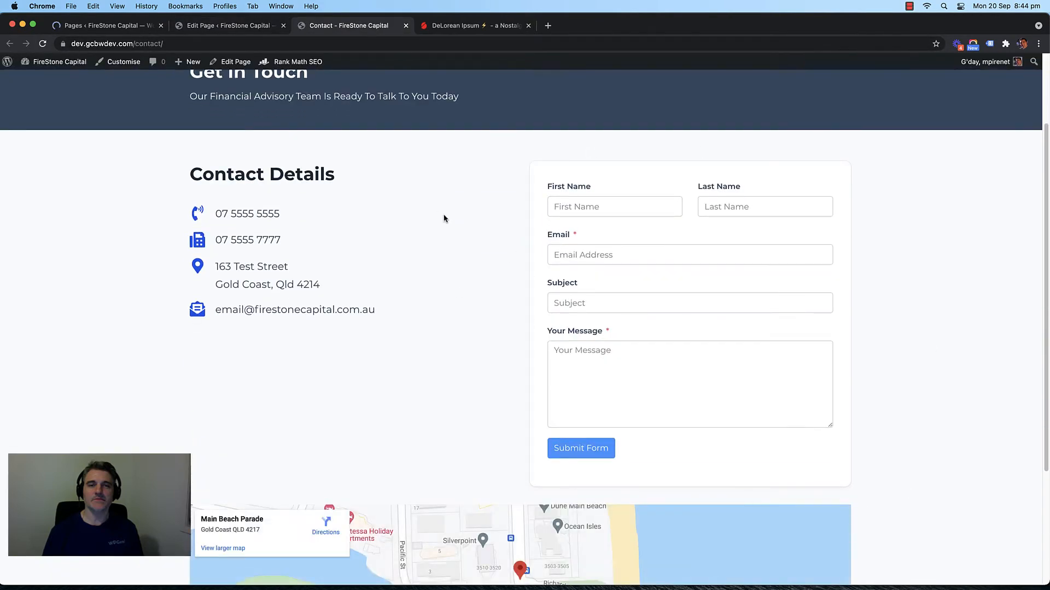
scroll(443, 219, "down", 2)
scroll(443, 244, "up", 4)
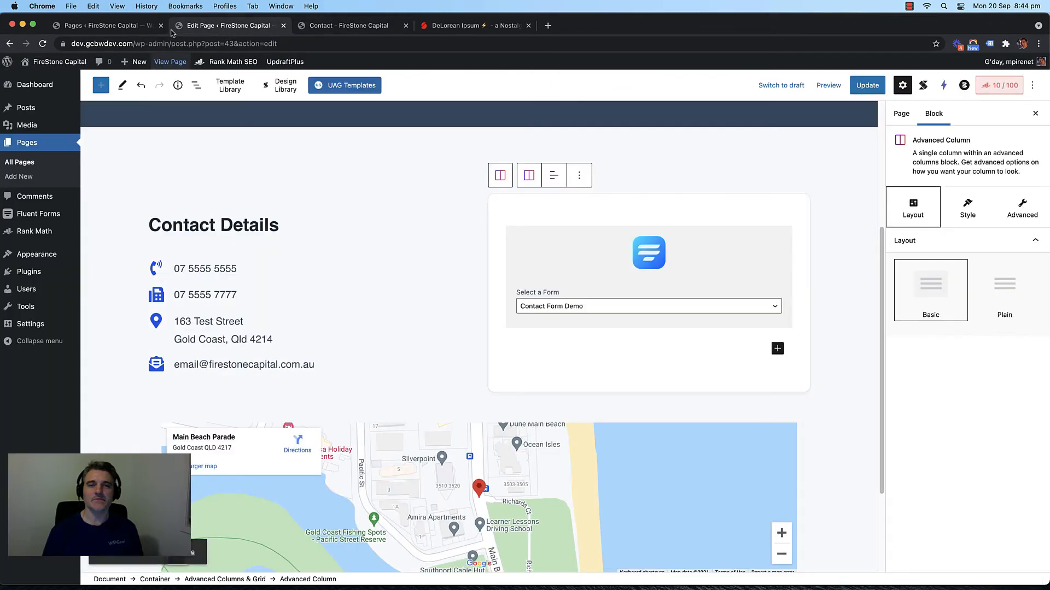
left_click(227, 26)
left_click(479, 251)
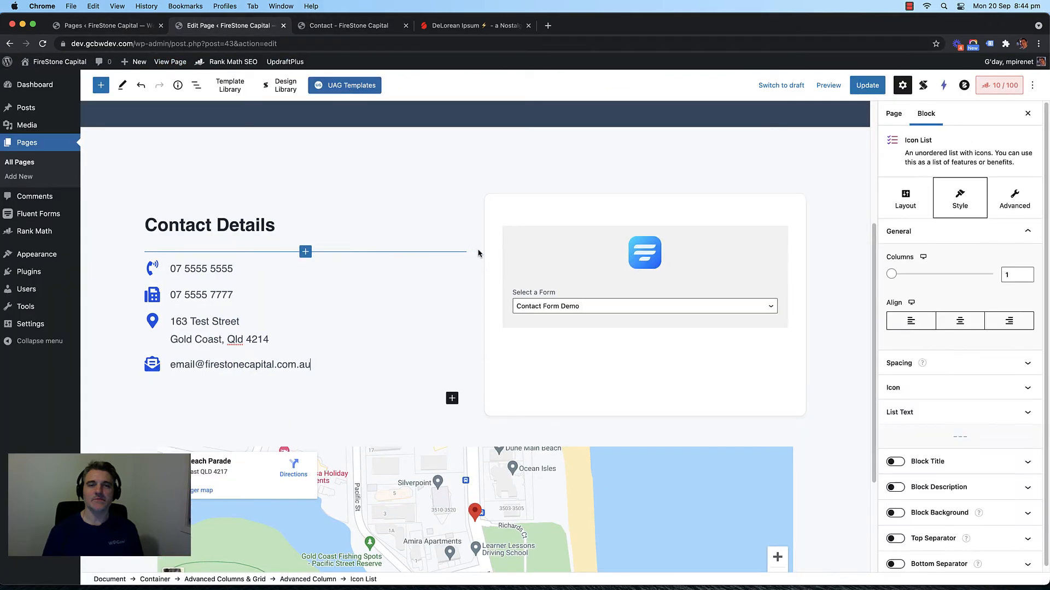
scroll(479, 253, "down", 2)
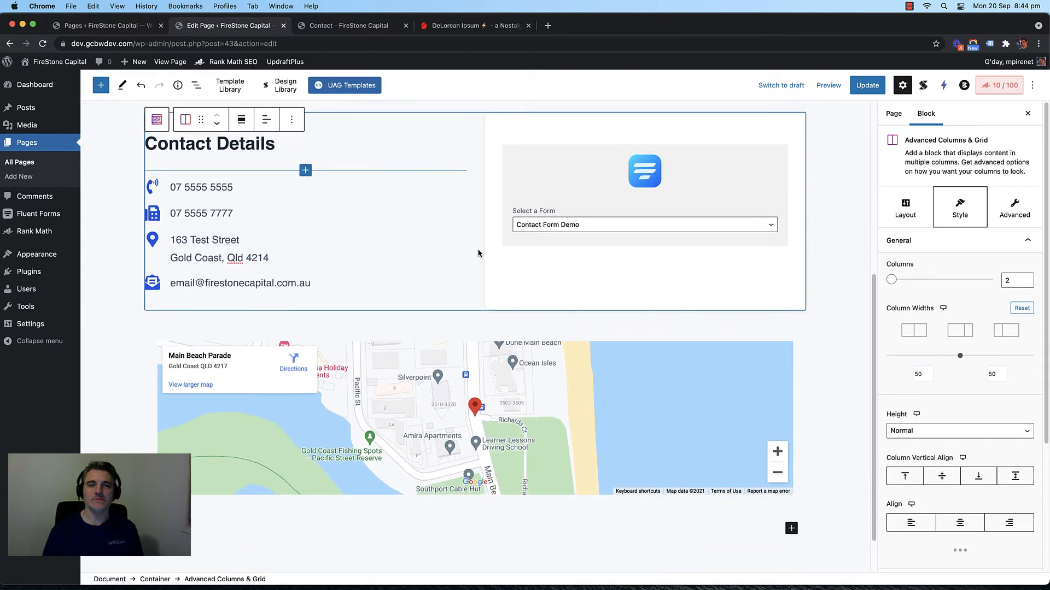
scroll(481, 252, "up", 4)
scroll(492, 262, "down", 4)
scroll(503, 274, "up", 3)
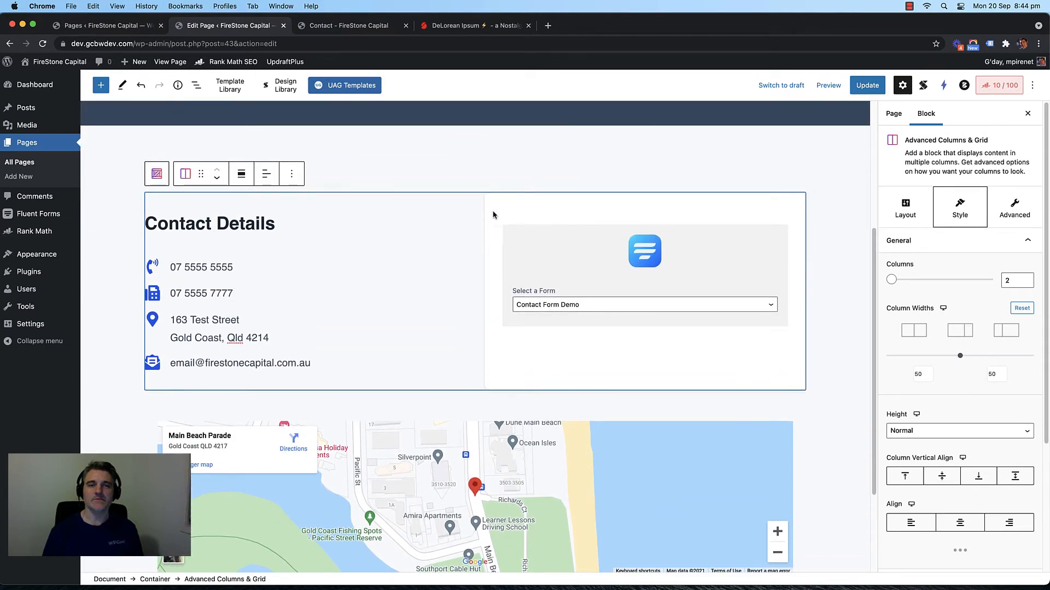
left_click(769, 335)
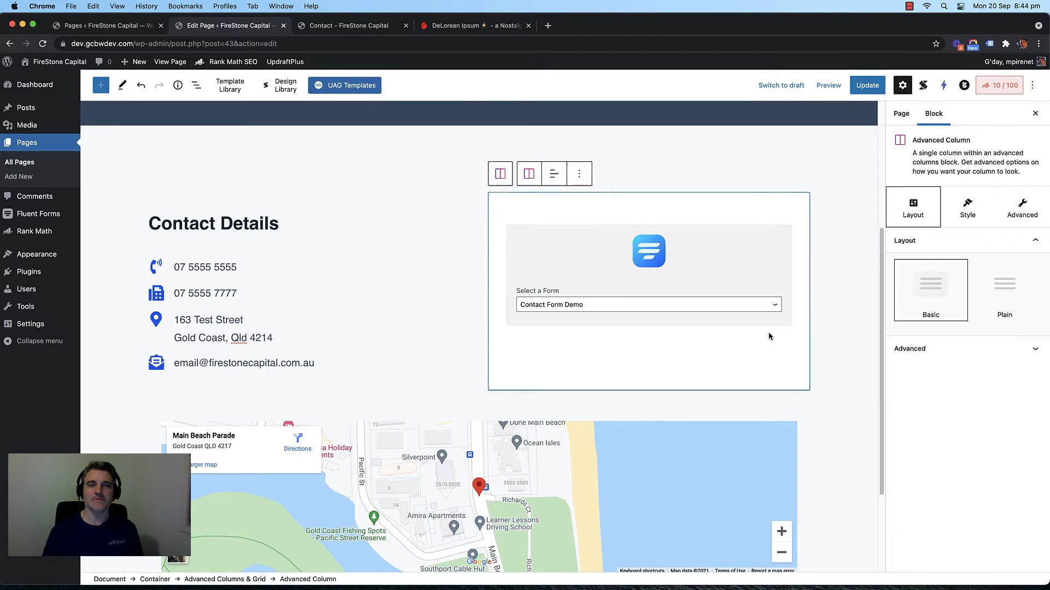
left_click(961, 218)
left_click(1015, 242)
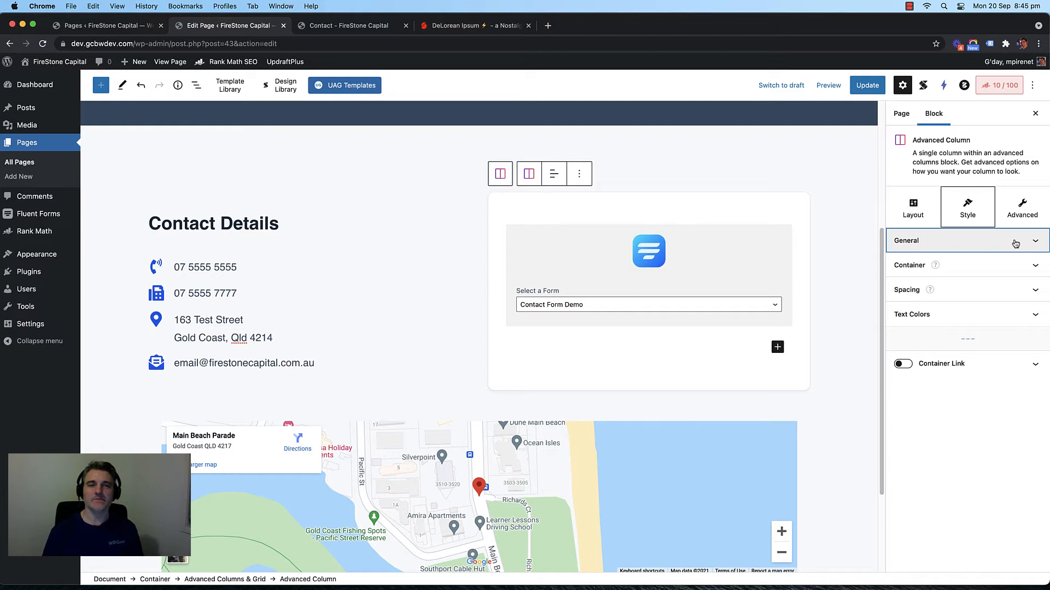
left_click(592, 399)
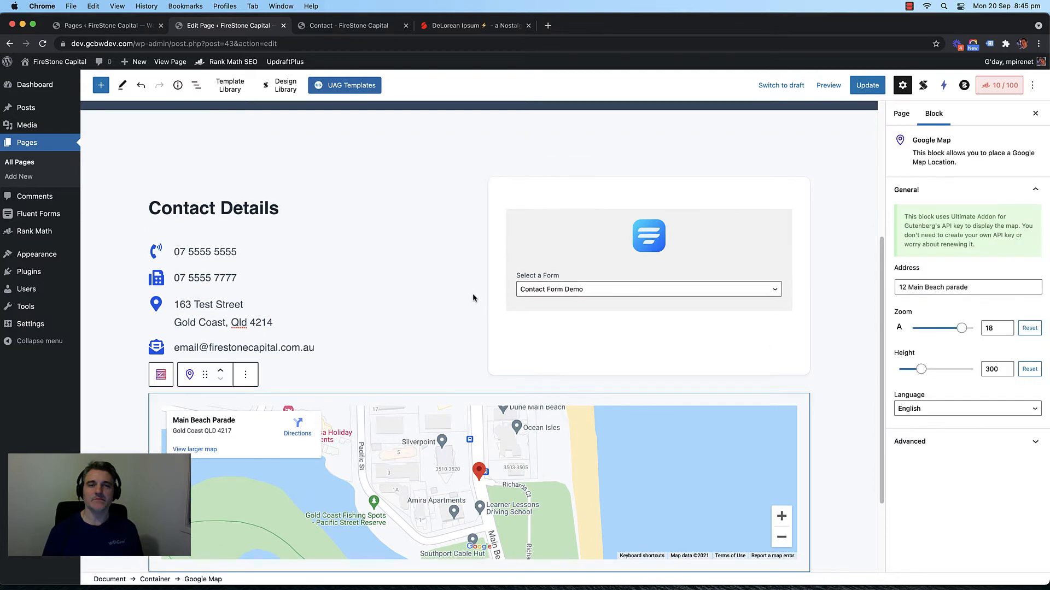
scroll(471, 294, "down", 1)
scroll(452, 304, "up", 1)
left_click(452, 303)
left_click(479, 306)
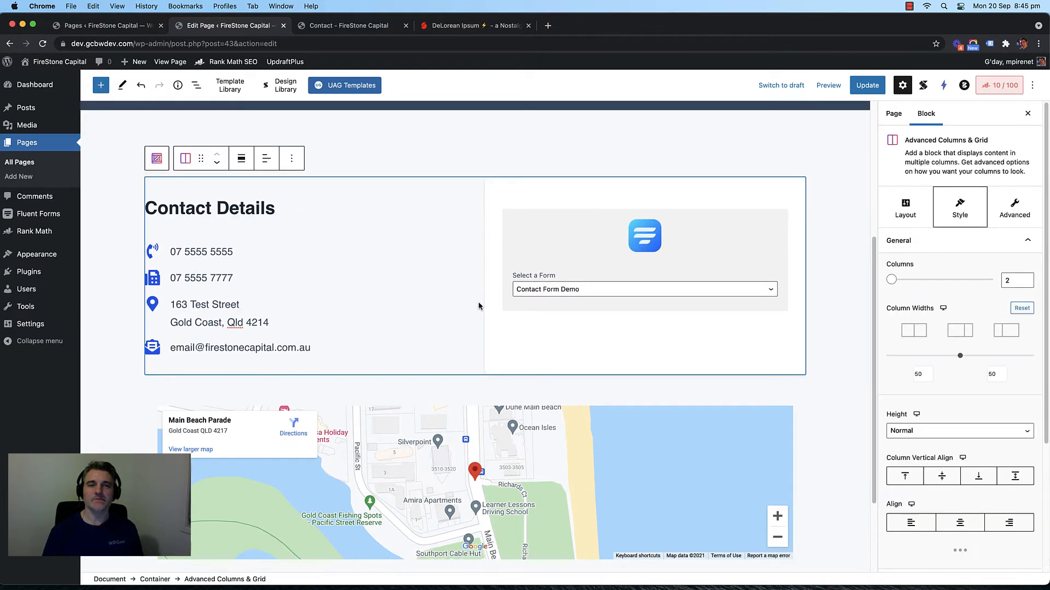
scroll(475, 309, "down", 3)
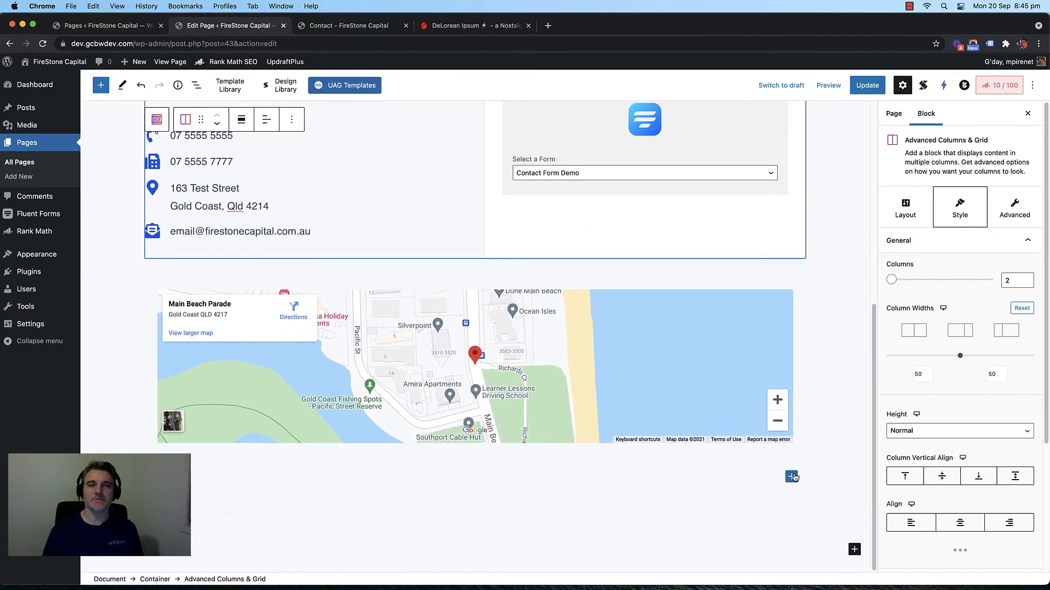
left_click(795, 476)
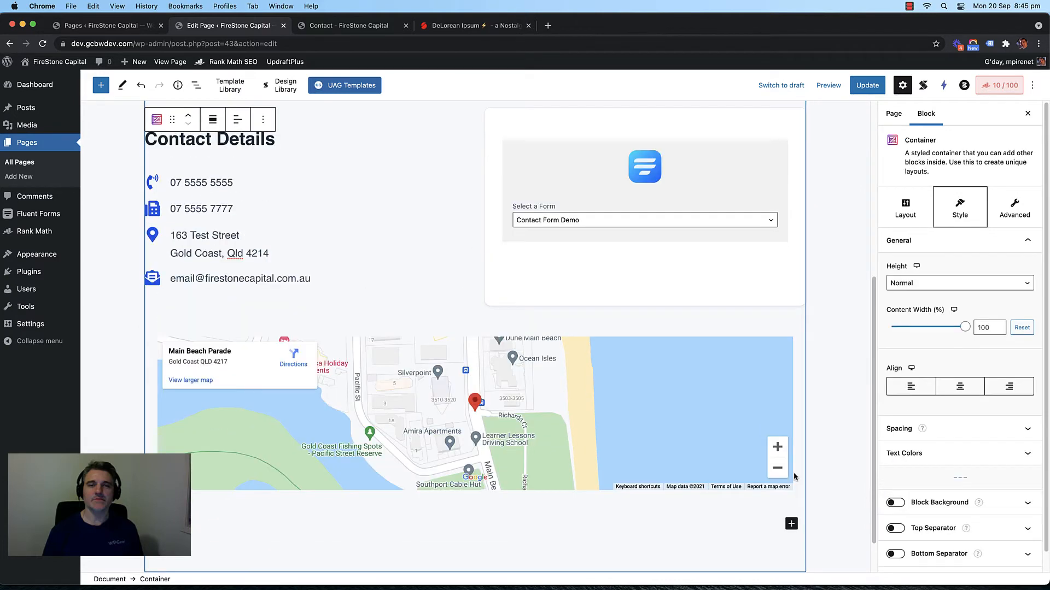
Step: Insert an Advanced Columns block below the map via a 'colum' search, choosing the 50/50 layout
left_click(791, 524)
type("colum")
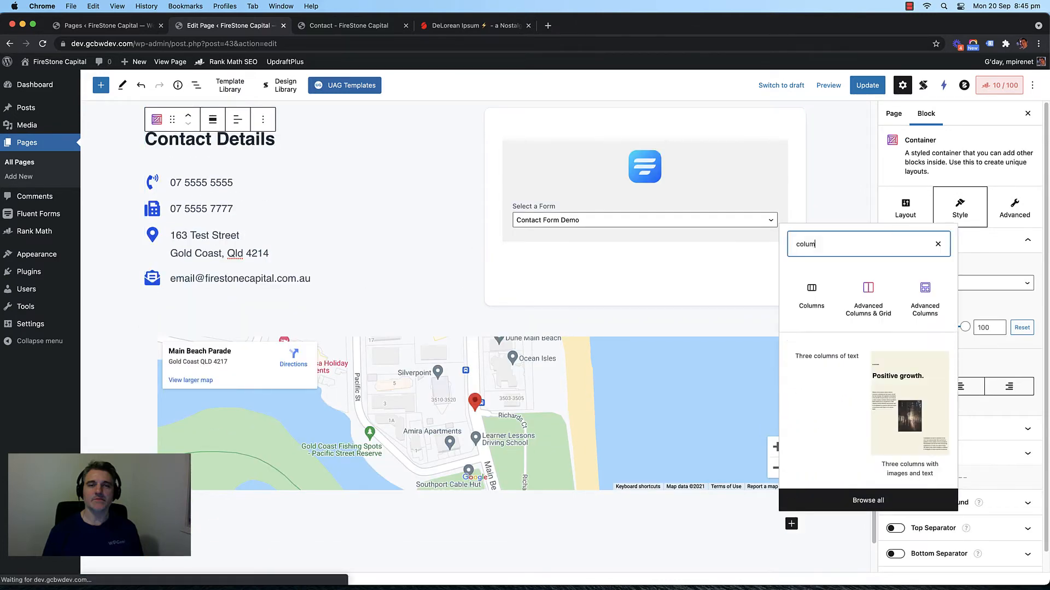
left_click(924, 275)
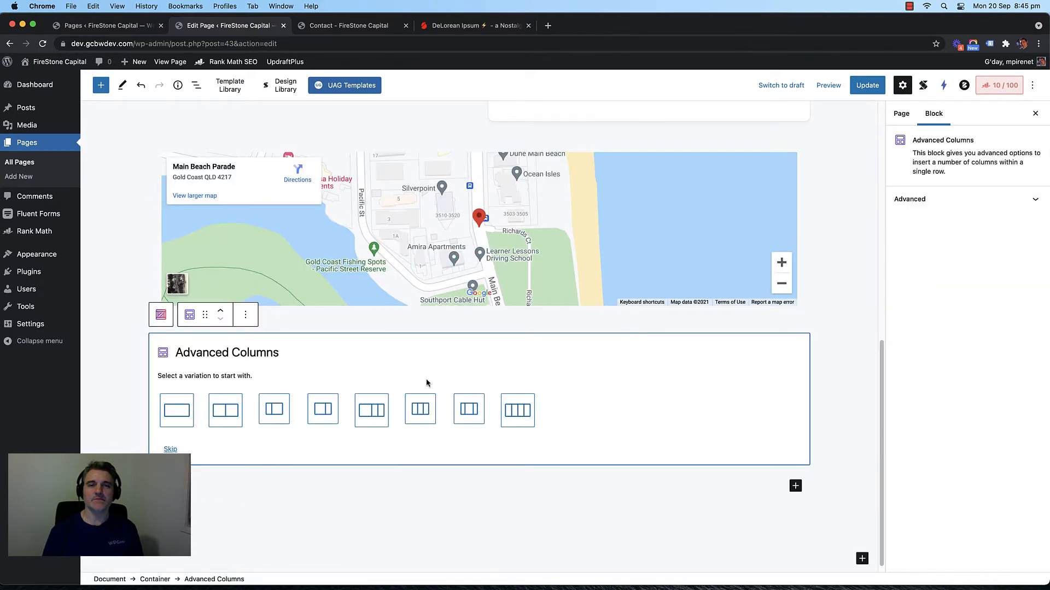
left_click(215, 410)
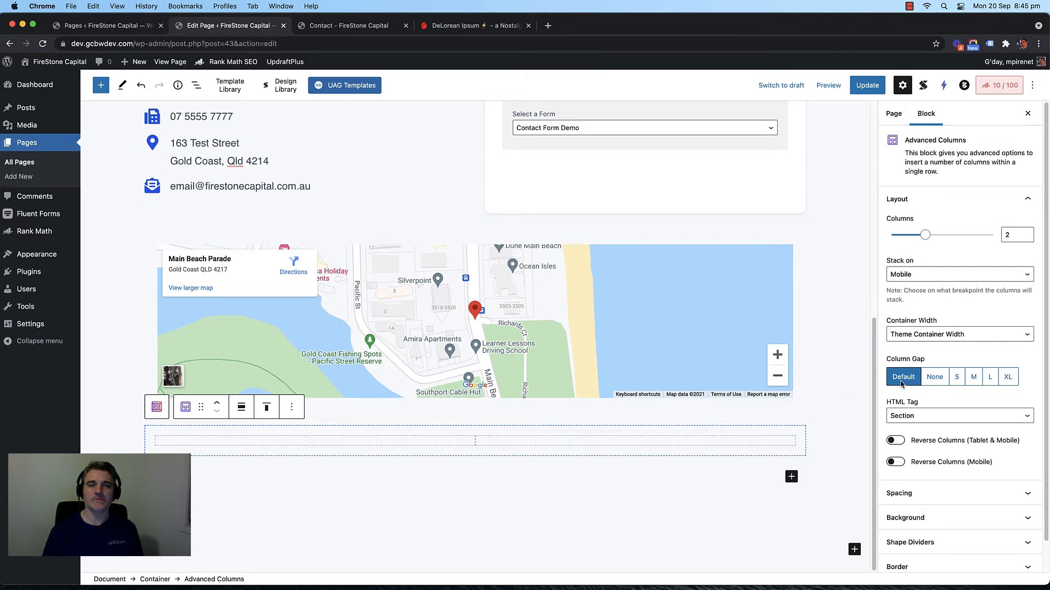
scroll(957, 358, "down", 1)
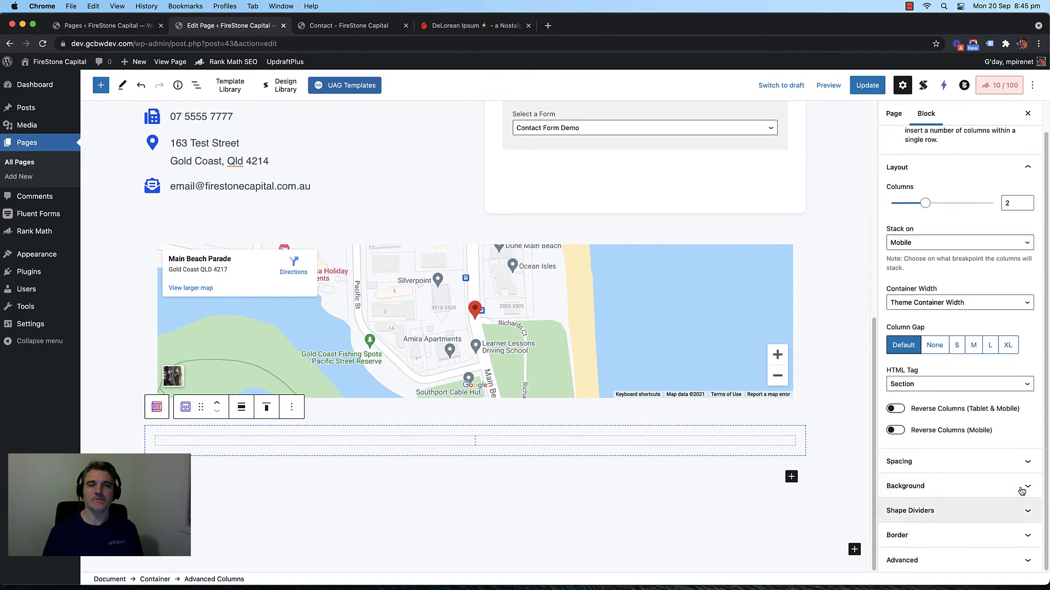
left_click(1020, 487)
left_click(1018, 486)
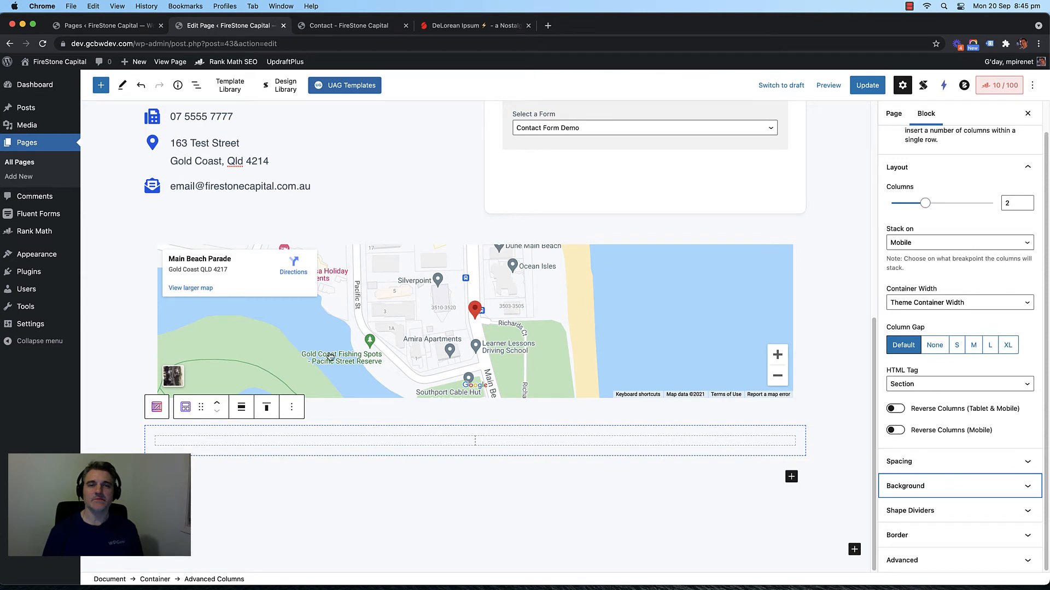
scroll(330, 357, "down", 2)
Step: Select the new block's left and right columns in turn, then the whole two-column block
left_click(523, 442)
left_click(420, 451)
left_click(534, 454)
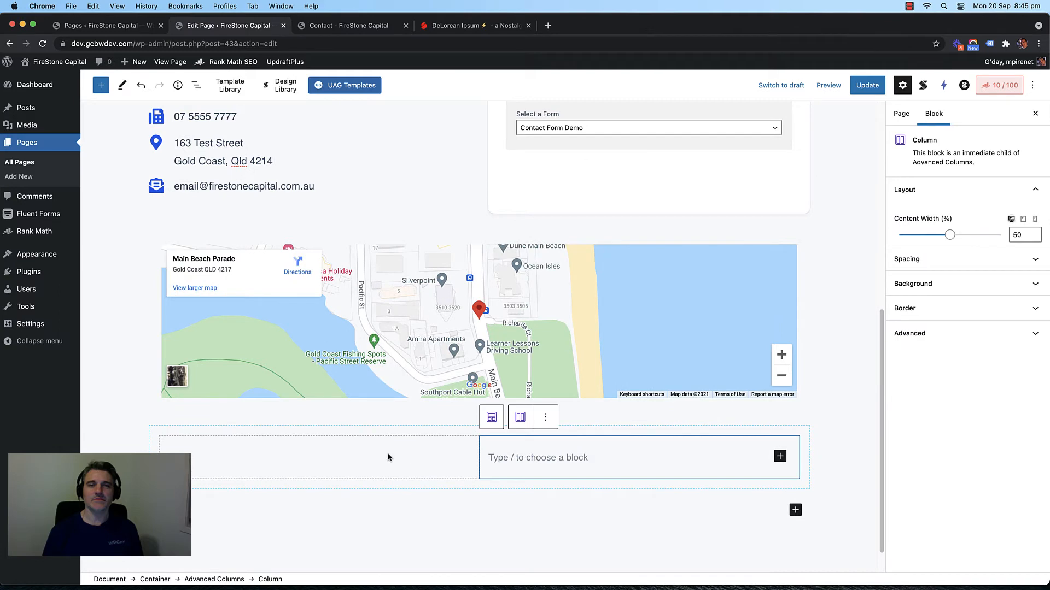
left_click(389, 457)
left_click(541, 457)
left_click(400, 457)
left_click(556, 456)
left_click(411, 467)
left_click(539, 456)
left_click(491, 418)
Step: Check the layout options of the contact form's column in the block above
scroll(491, 420, "up", 5)
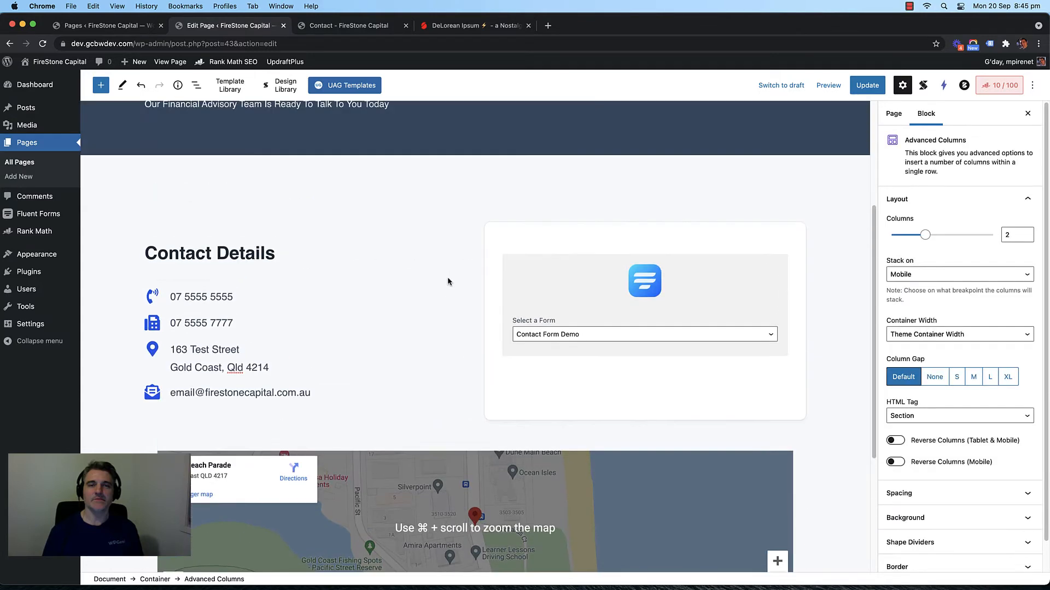
left_click(465, 324)
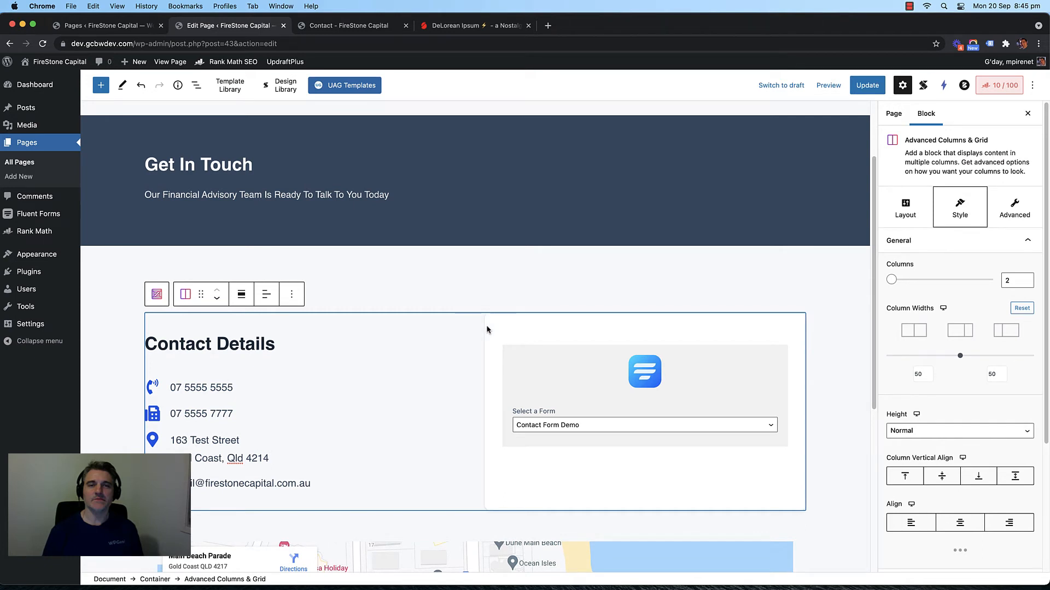
left_click(516, 330)
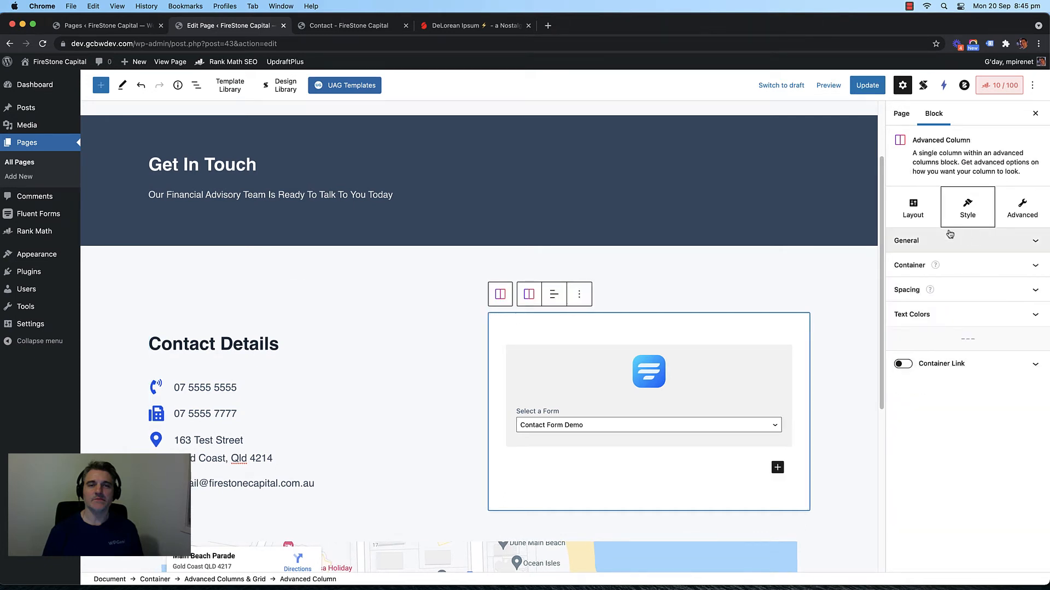
left_click(915, 206)
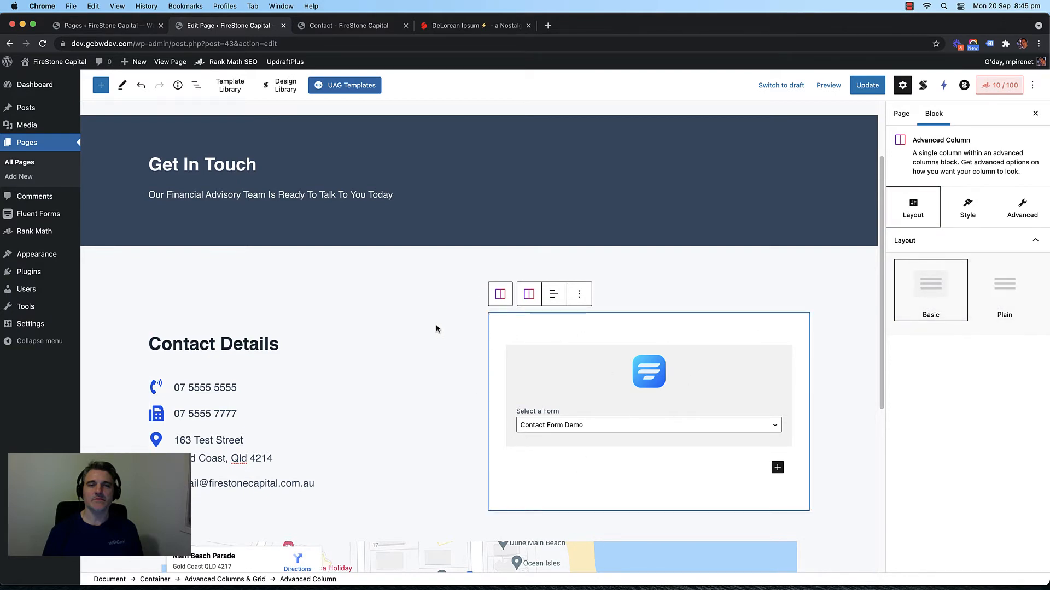
scroll(408, 335, "down", 5)
Step: Start an empty paragraph in the left column of the new two-column block
left_click(478, 447)
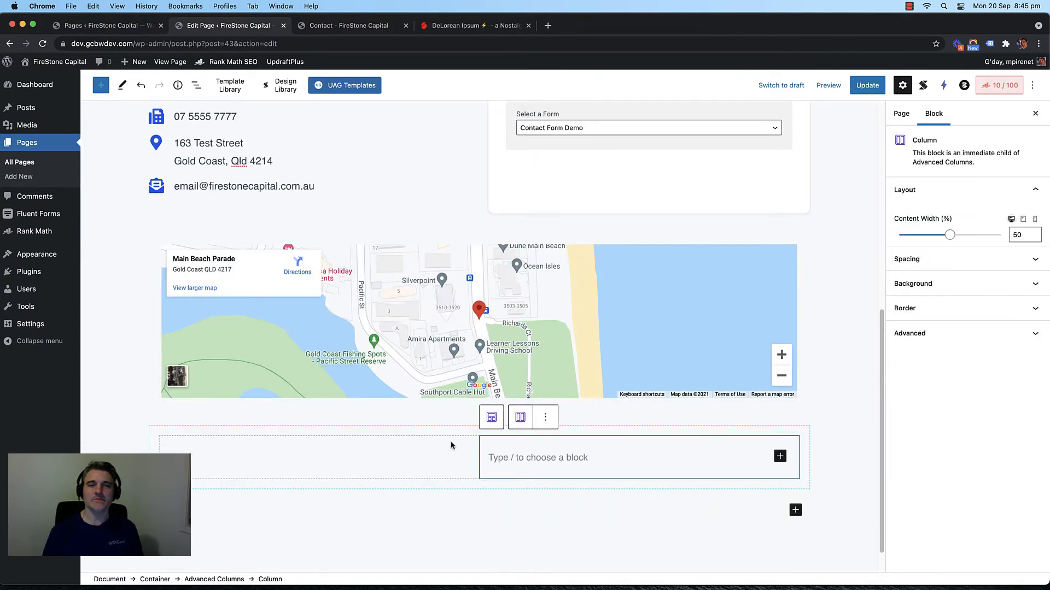
left_click(442, 446)
left_click(555, 451)
left_click(401, 459)
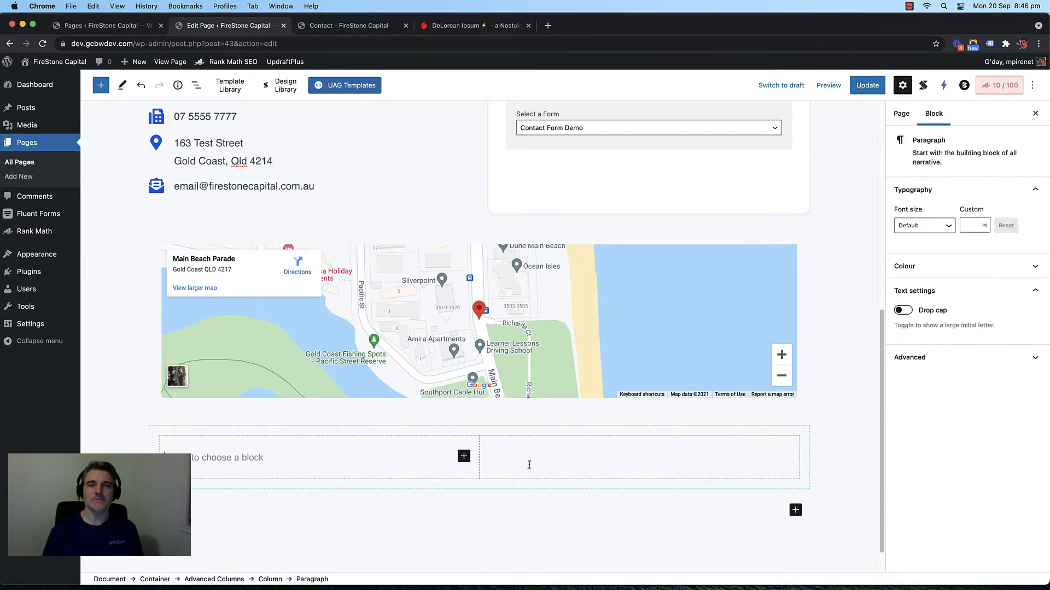
left_click(559, 457)
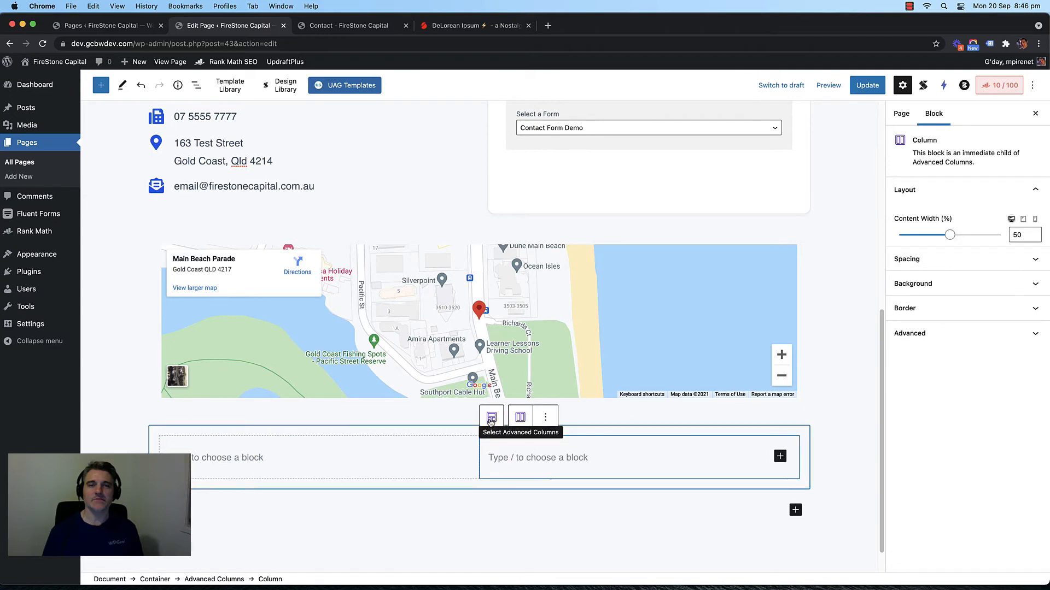
left_click(454, 433)
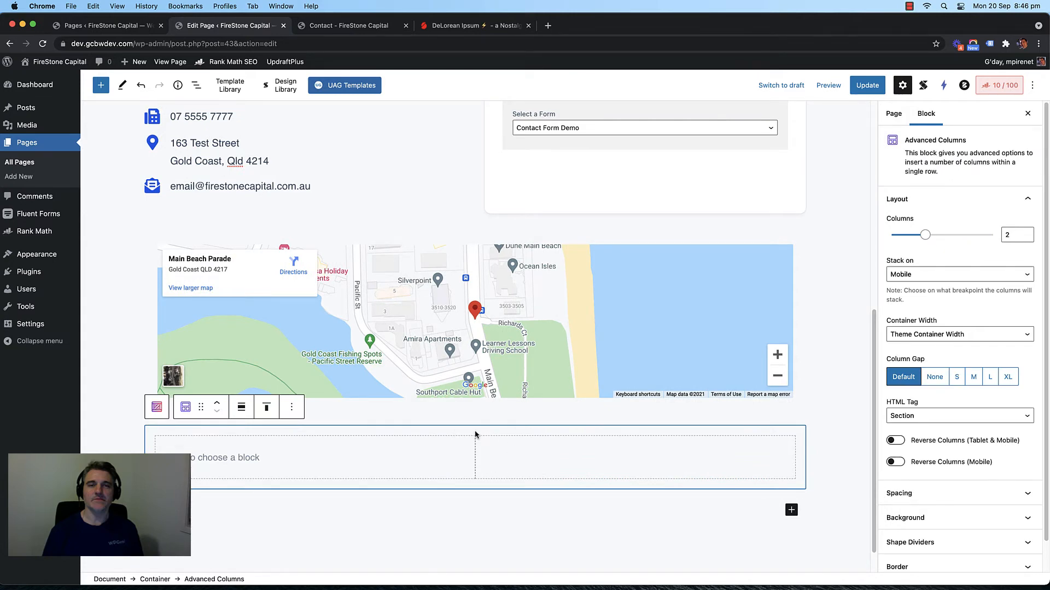
Step: Keep Mobile as the new block's stacking breakpoint and expand its Background settings
left_click(945, 275)
left_click(949, 274)
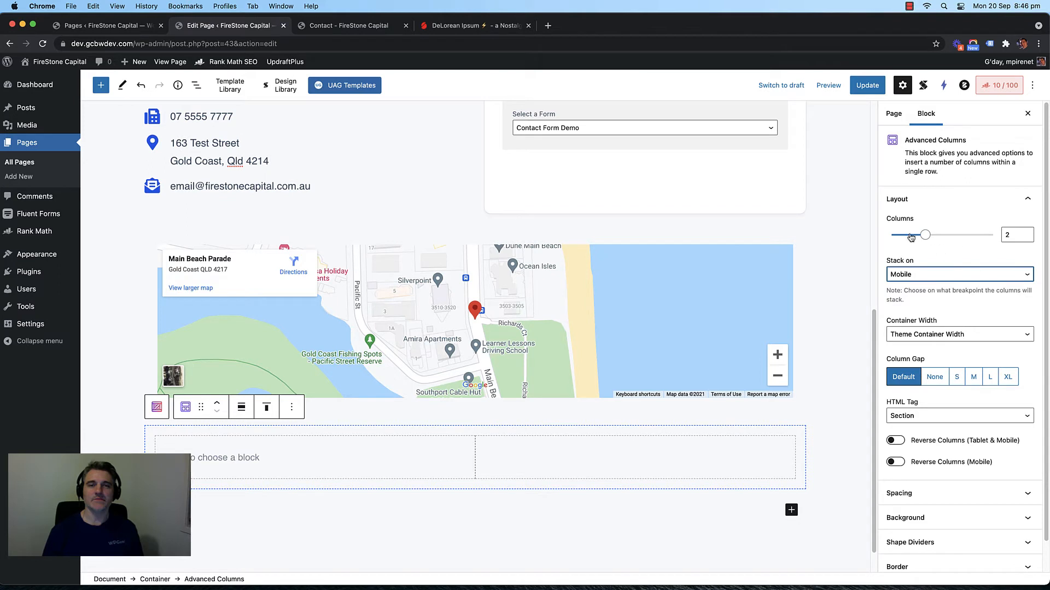
scroll(943, 289, "down", 1)
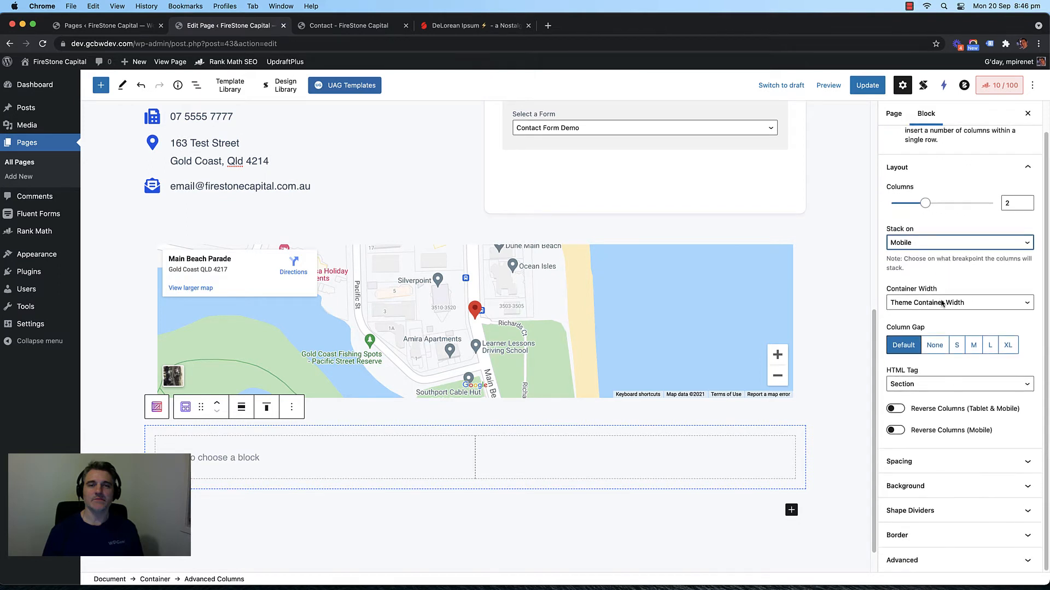
left_click(967, 486)
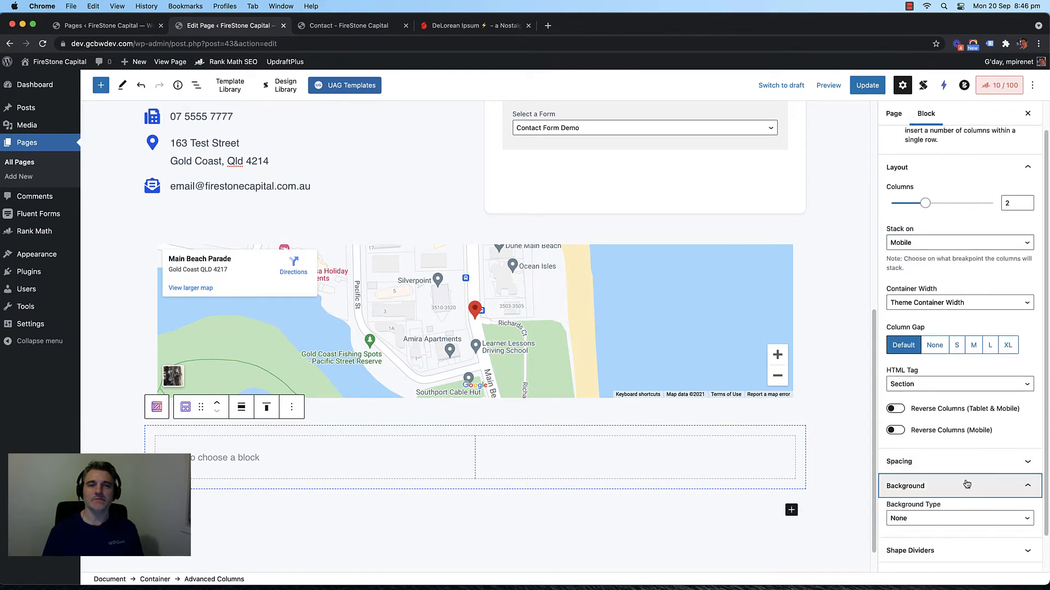
scroll(966, 484, "down", 1)
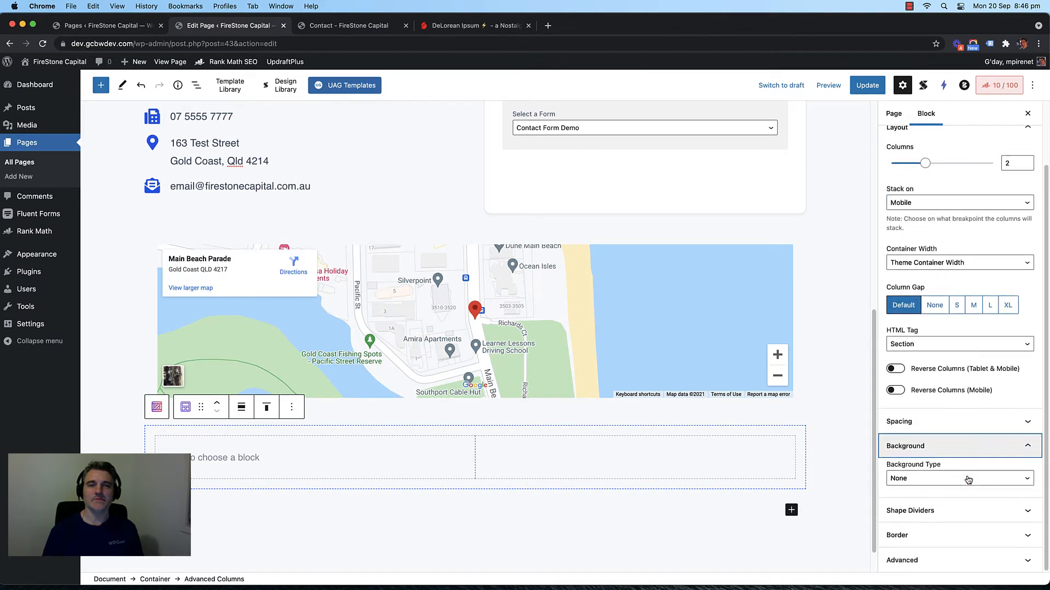
Step: Reselect the two-column block and expand its Spacing panel, showing 20 padding per side
left_click(578, 451)
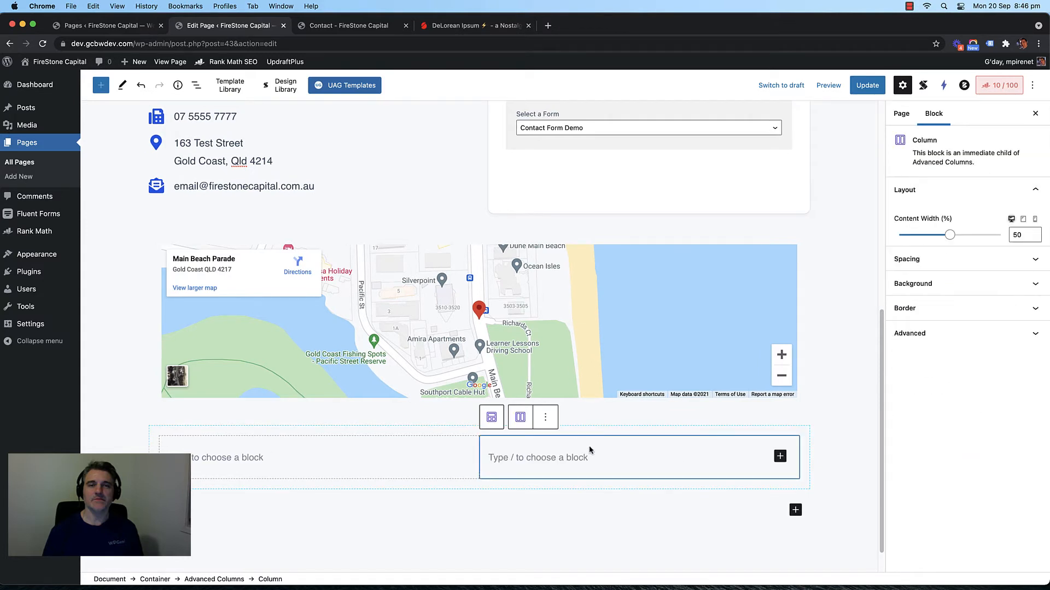
left_click(421, 452)
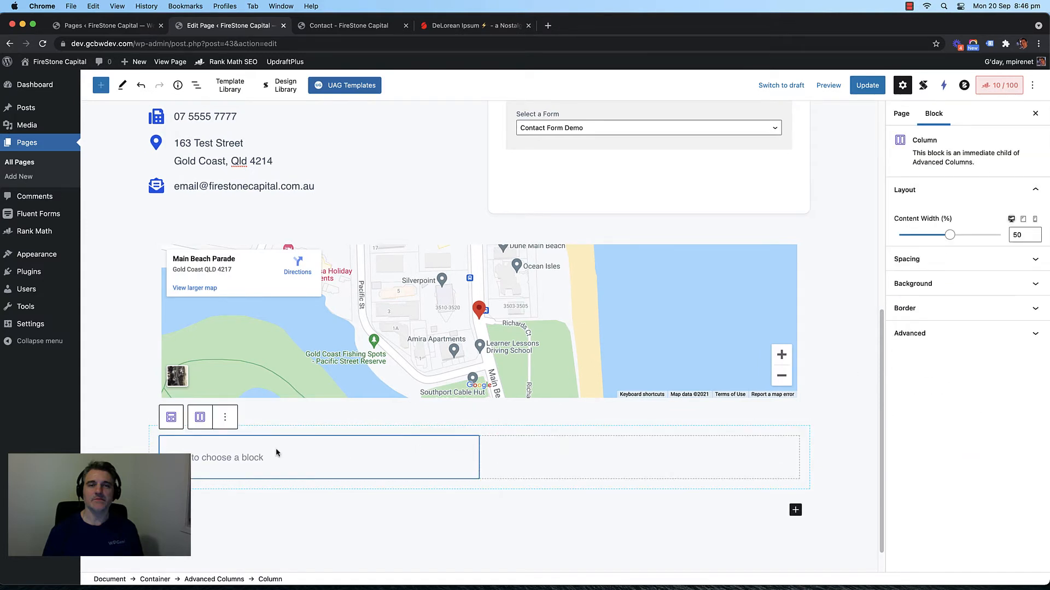
left_click(171, 417)
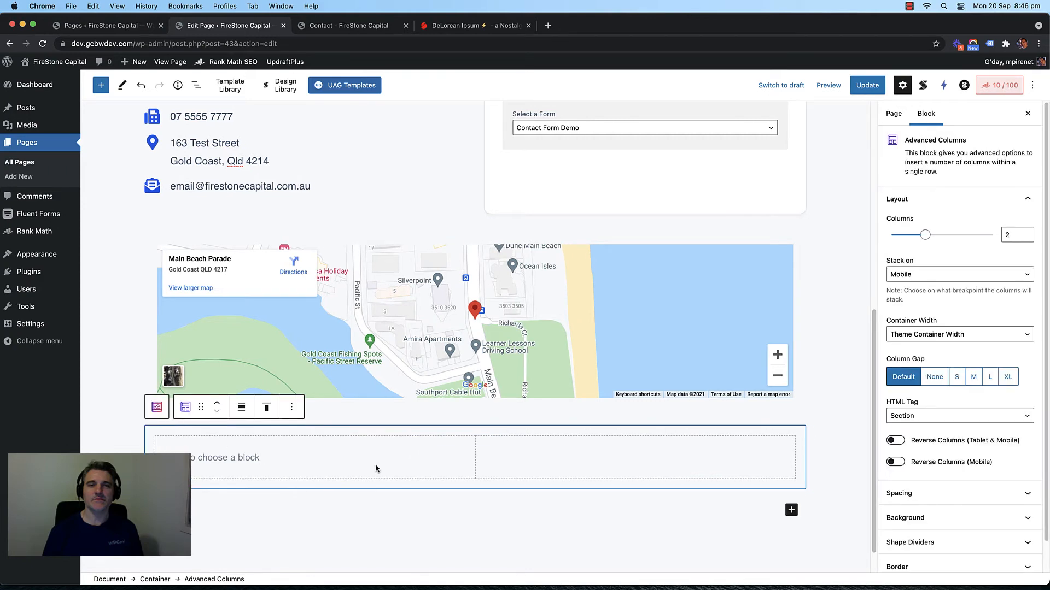
scroll(929, 328, "down", 2)
left_click(981, 465)
scroll(973, 438, "down", 8)
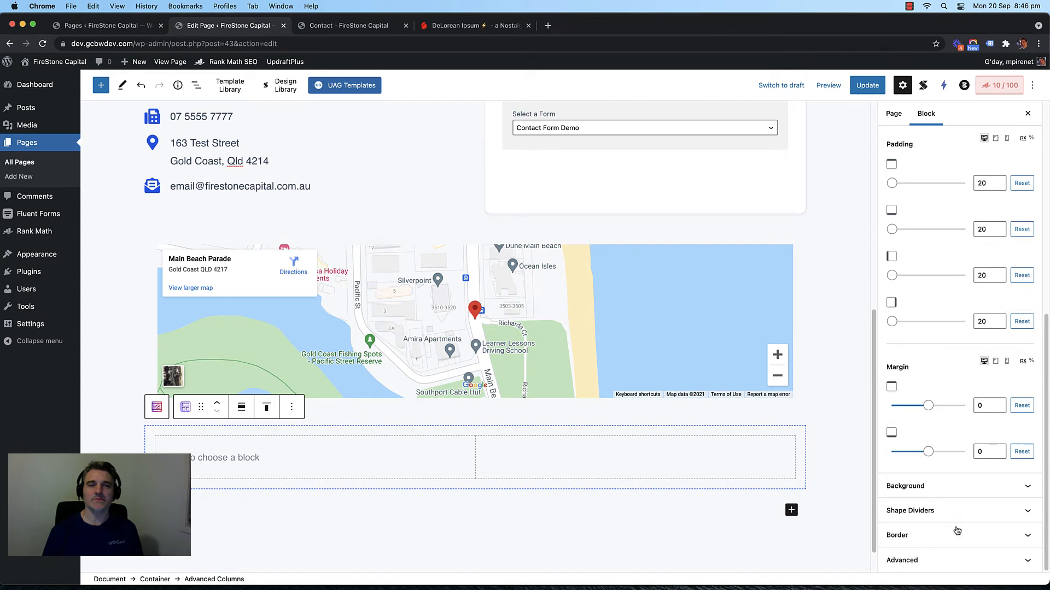
scroll(969, 364, "up", 7)
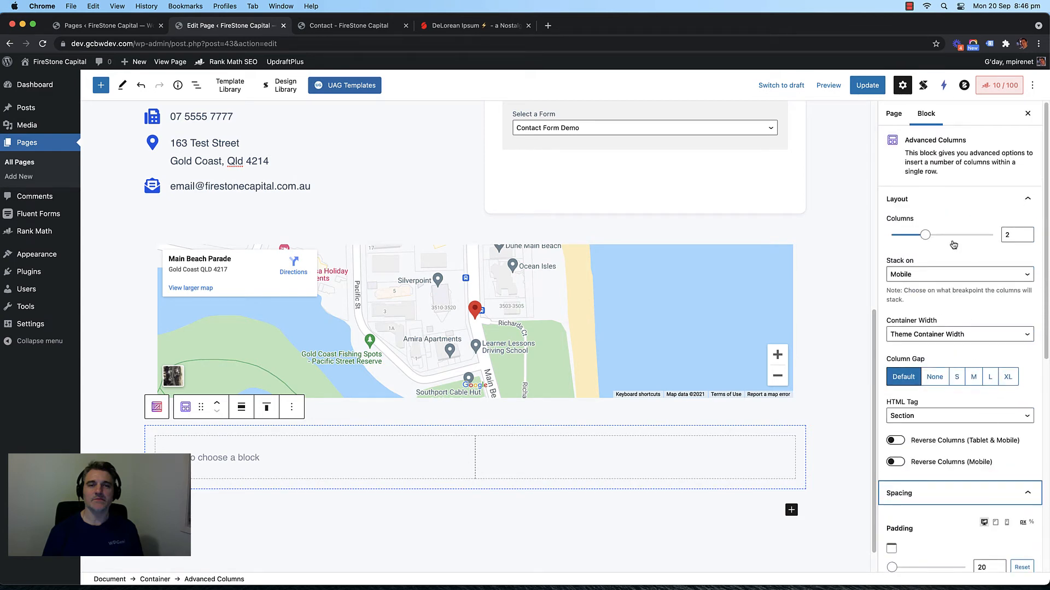
scroll(936, 317, "down", 4)
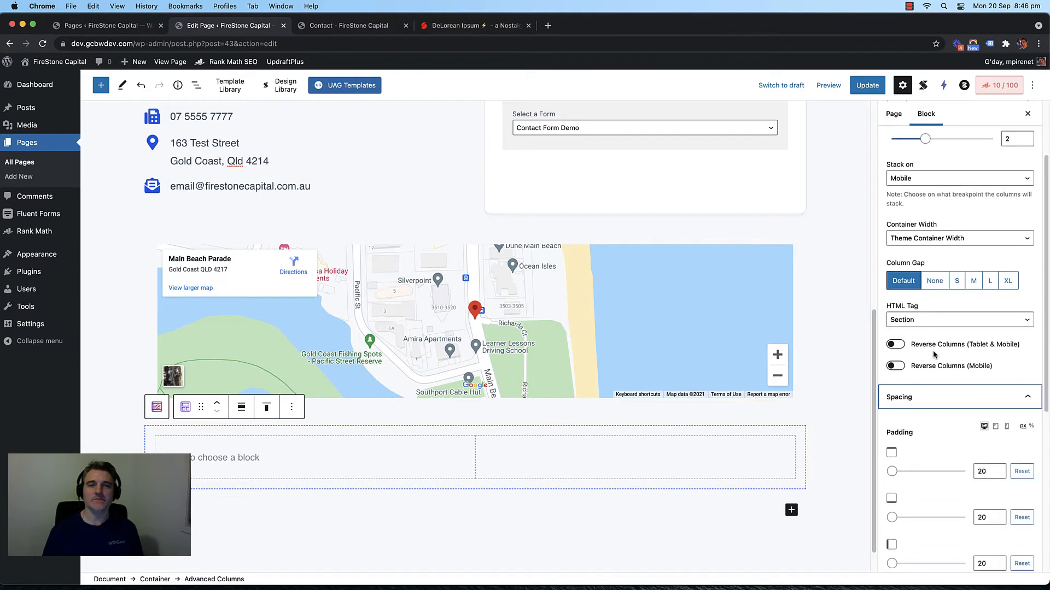
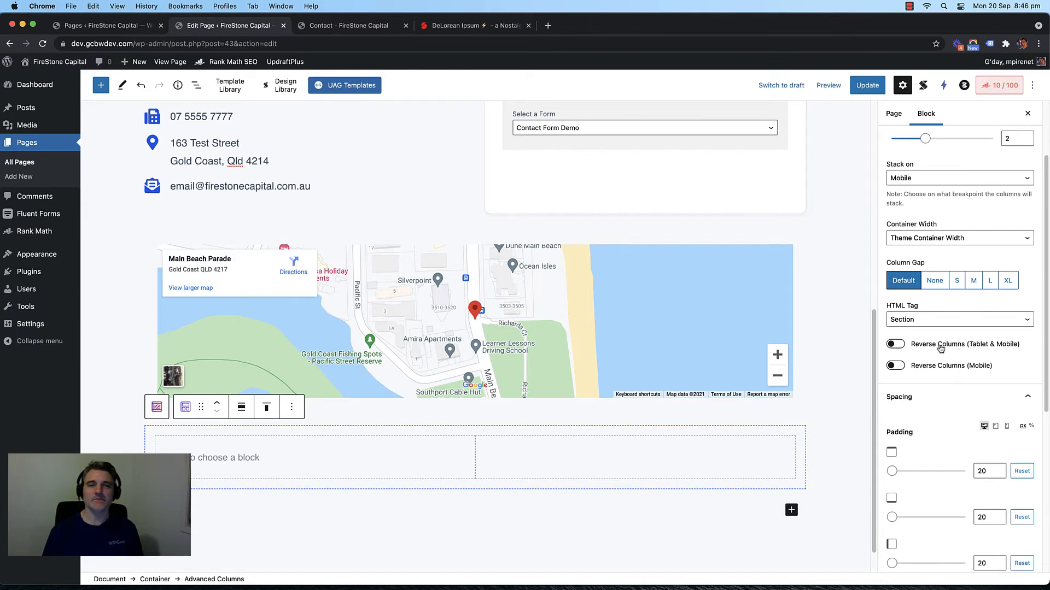
Step: Leave Reverse Columns (Tablet & Mobile) off and select the right-hand empty column
left_click(897, 344)
left_click(897, 346)
scroll(826, 352, "down", 1)
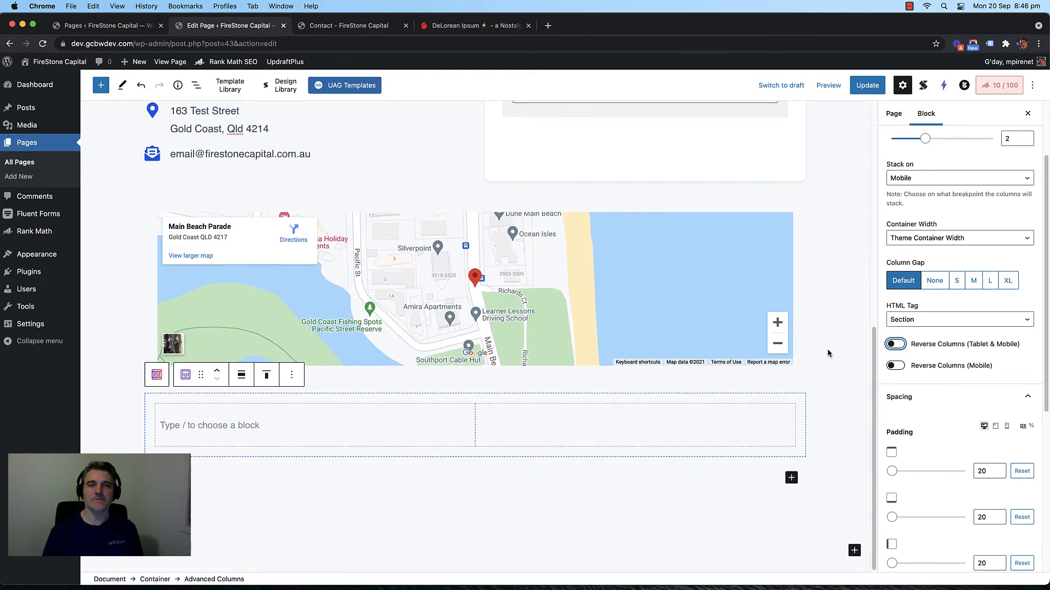
left_click(499, 419)
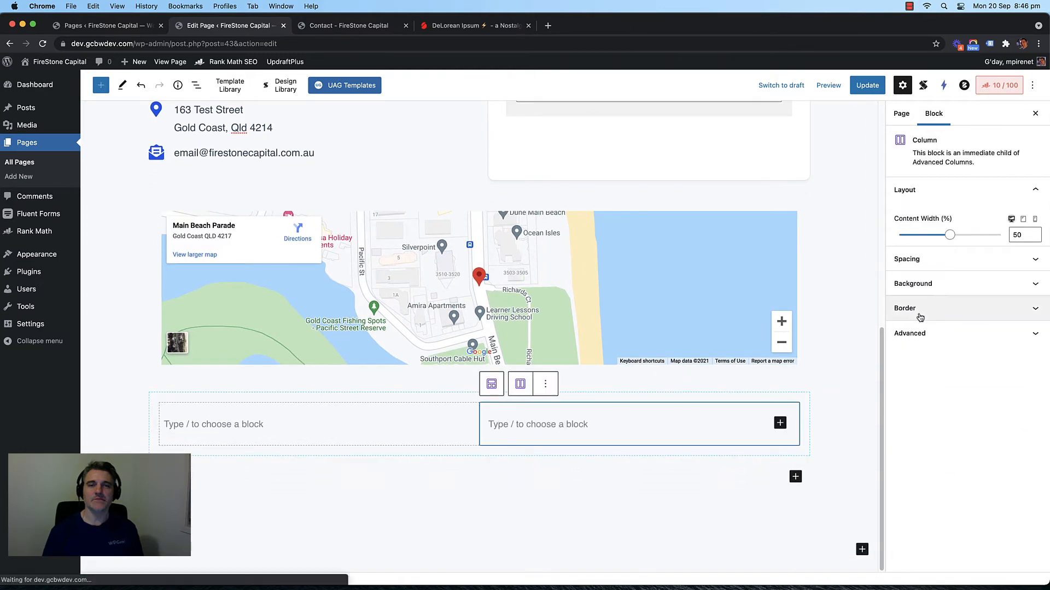
Step: Inspect the column's padding and margin settings, then collapse its Layout and Spacing panels
left_click(990, 258)
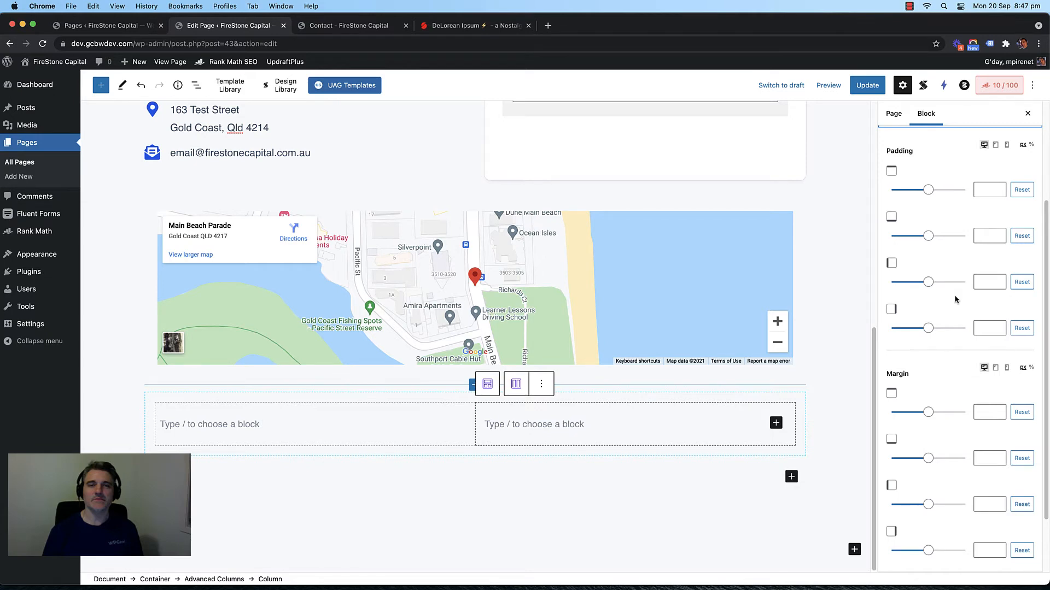
scroll(955, 300, "up", 3)
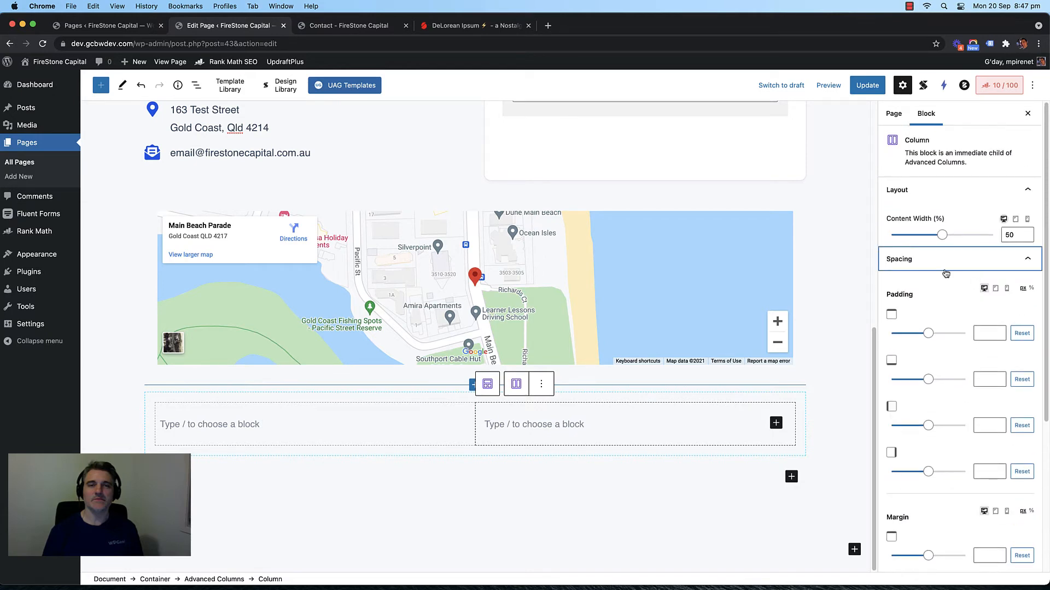
left_click(1034, 190)
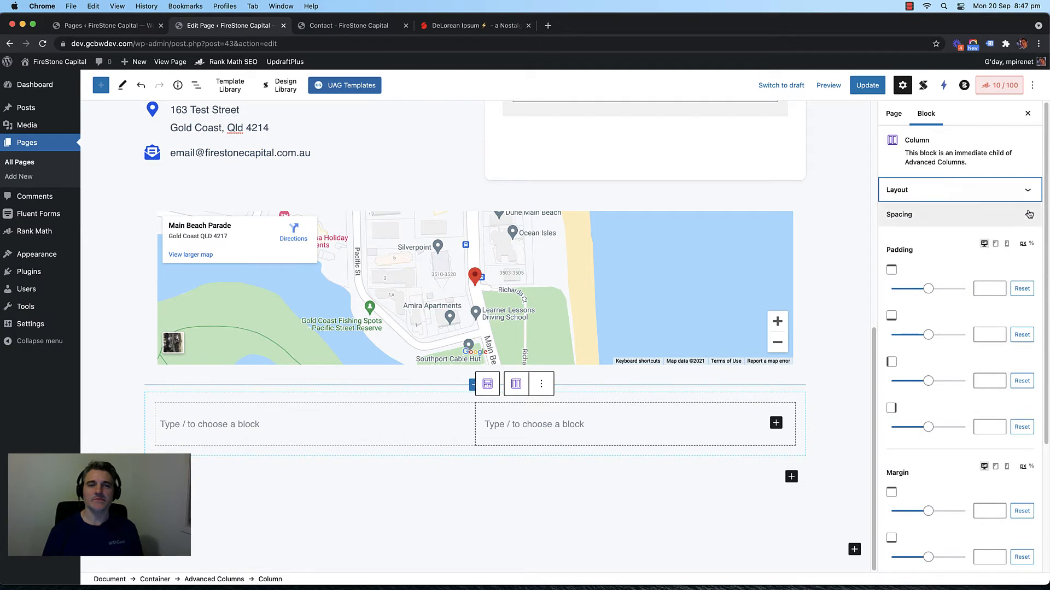
left_click(1029, 214)
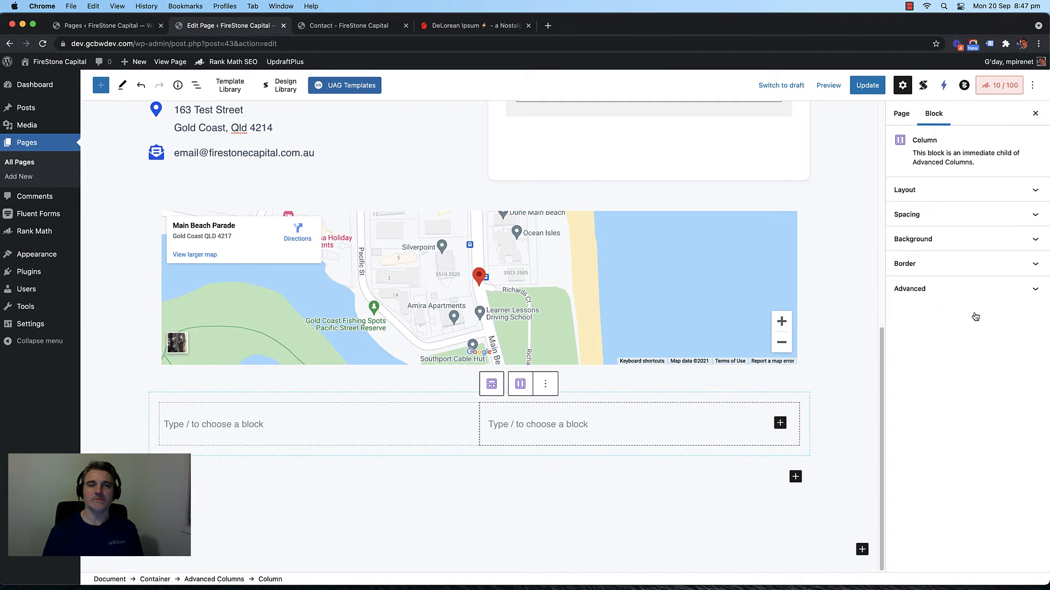
left_click(967, 215)
scroll(955, 238, "down", 3)
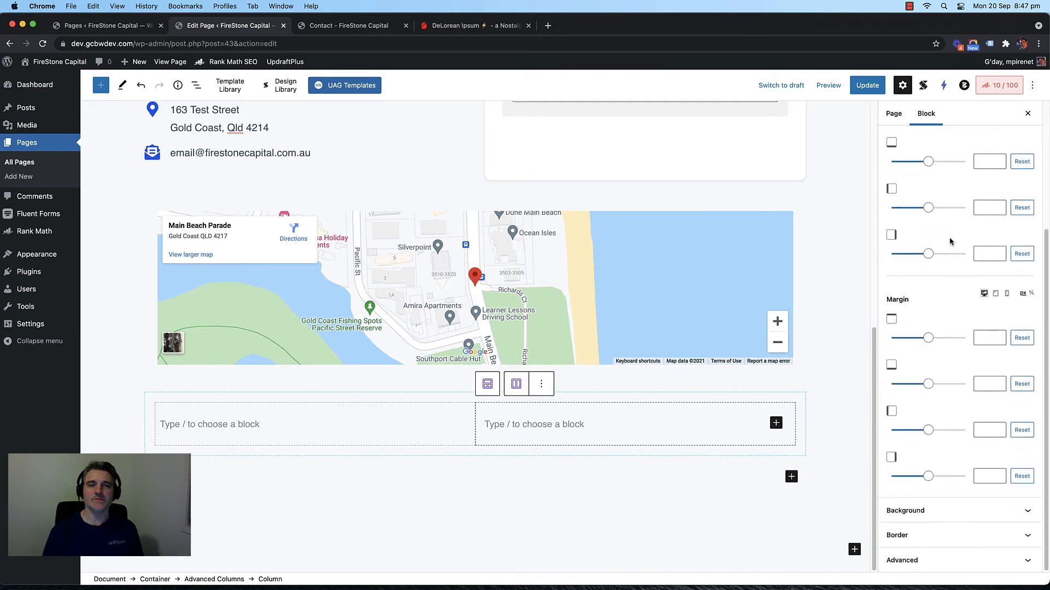
scroll(945, 214, "up", 3)
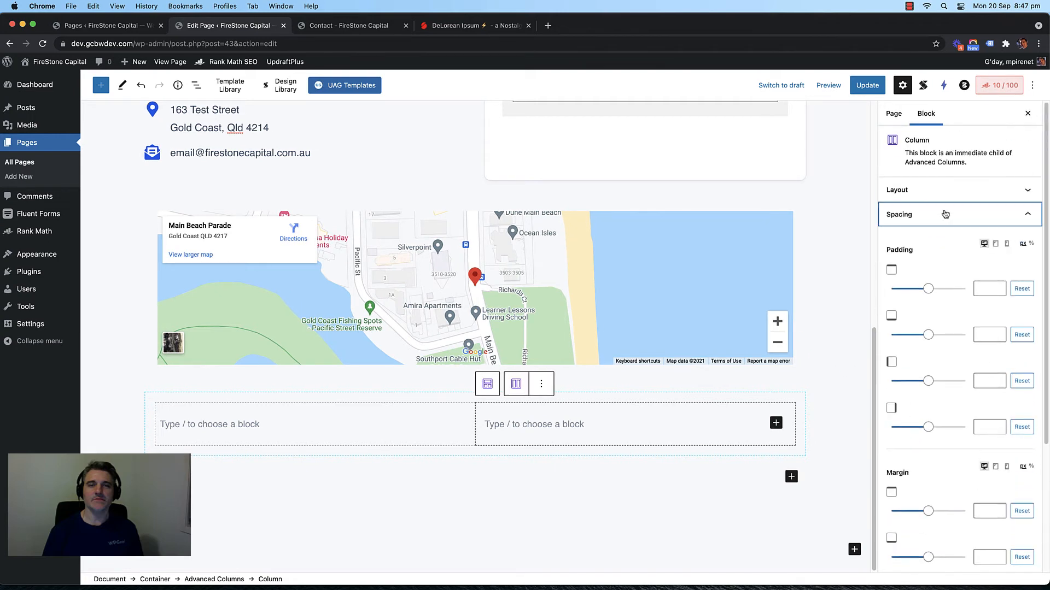
left_click(1028, 214)
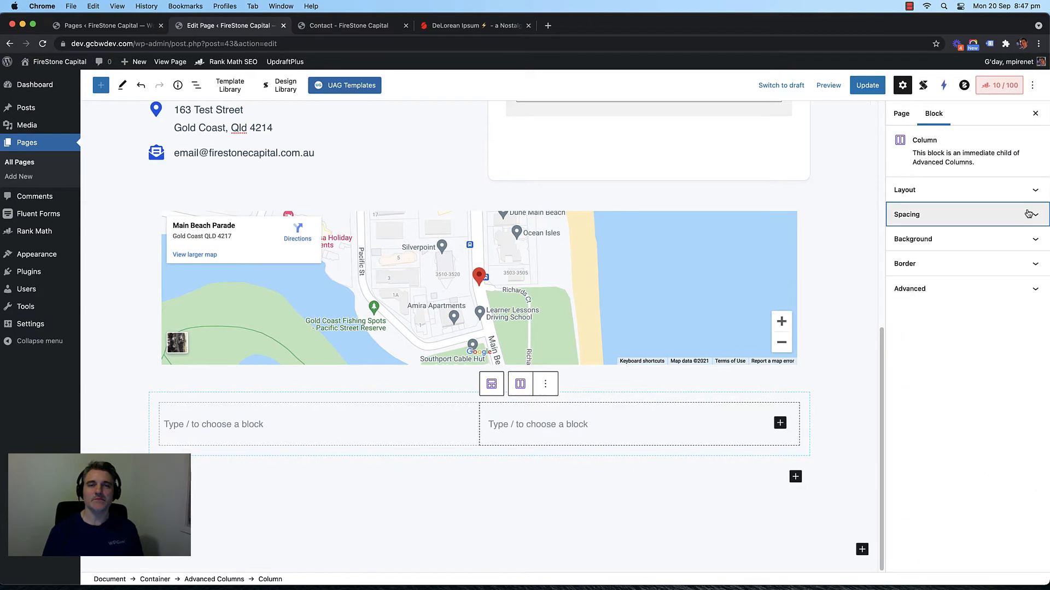
Step: Delete the empty two-column block below the map and update the Contact page
left_click(544, 386)
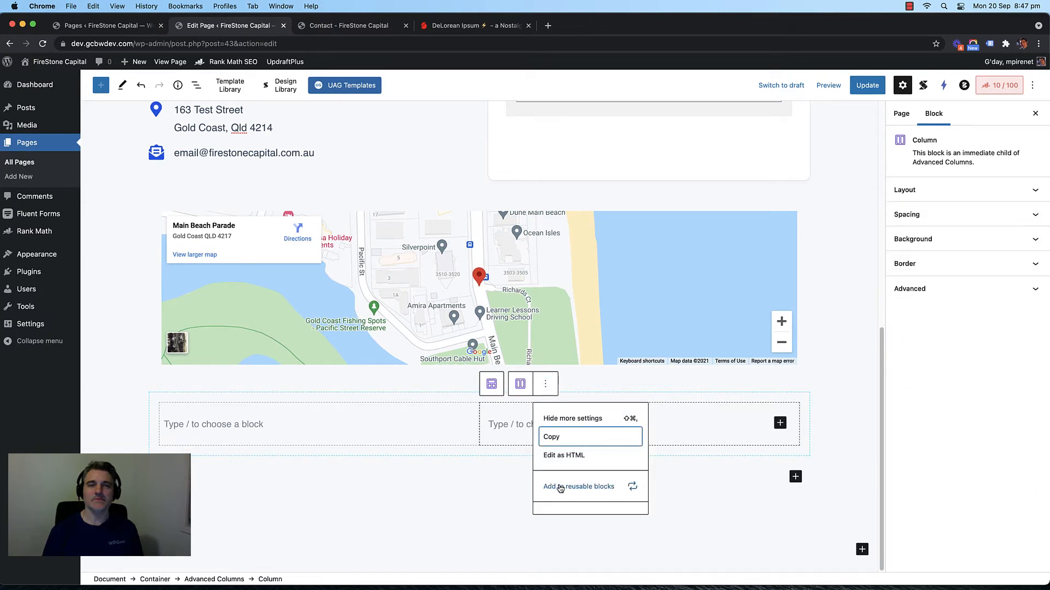
left_click(453, 490)
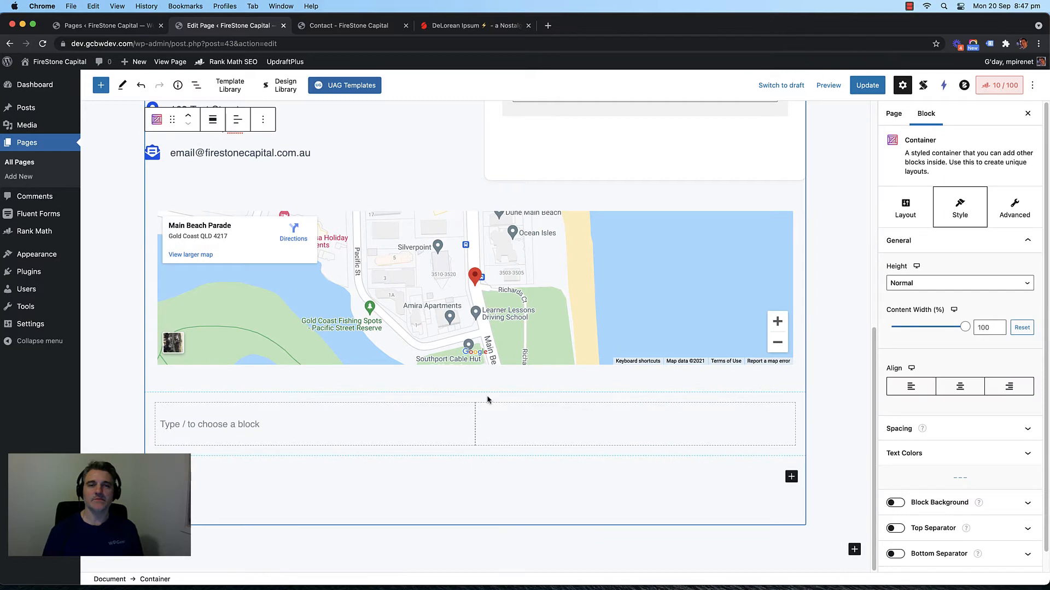
left_click(488, 400)
left_click(291, 373)
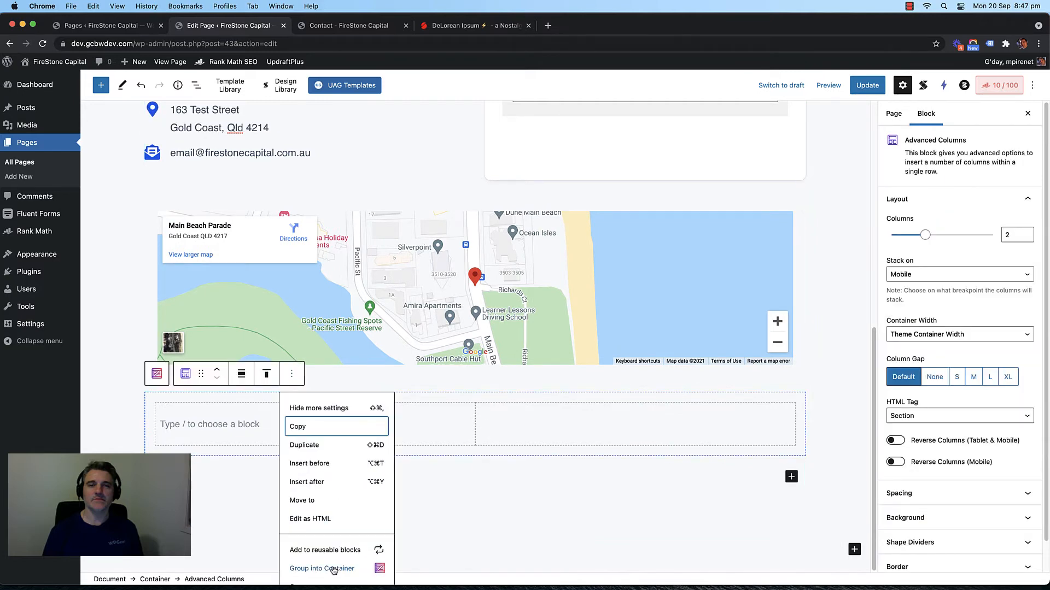
left_click(346, 502)
left_click(303, 421)
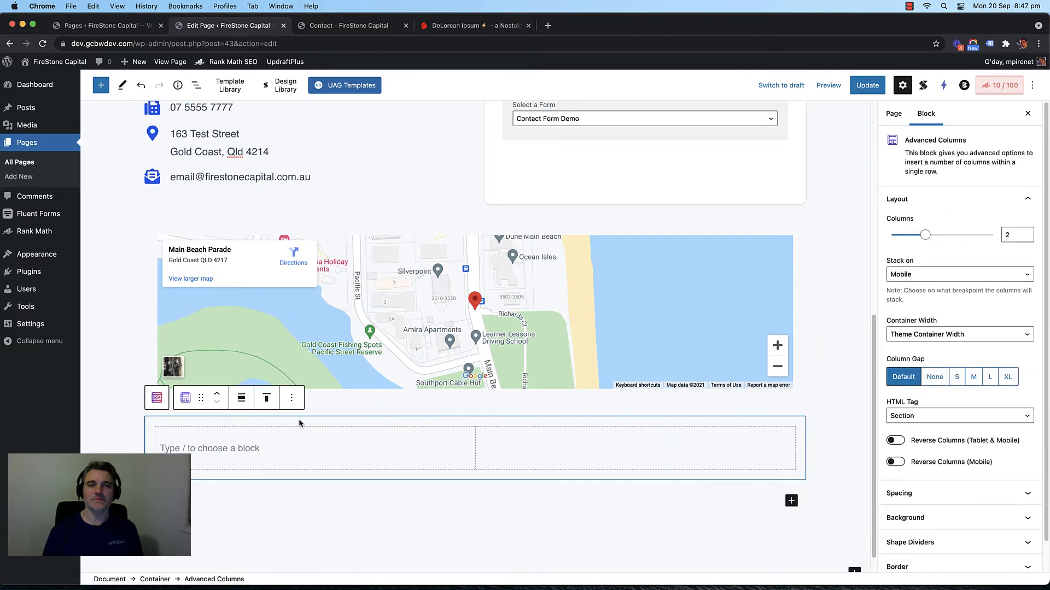
key("Delete")
scroll(825, 175, "up", 2)
left_click(865, 88)
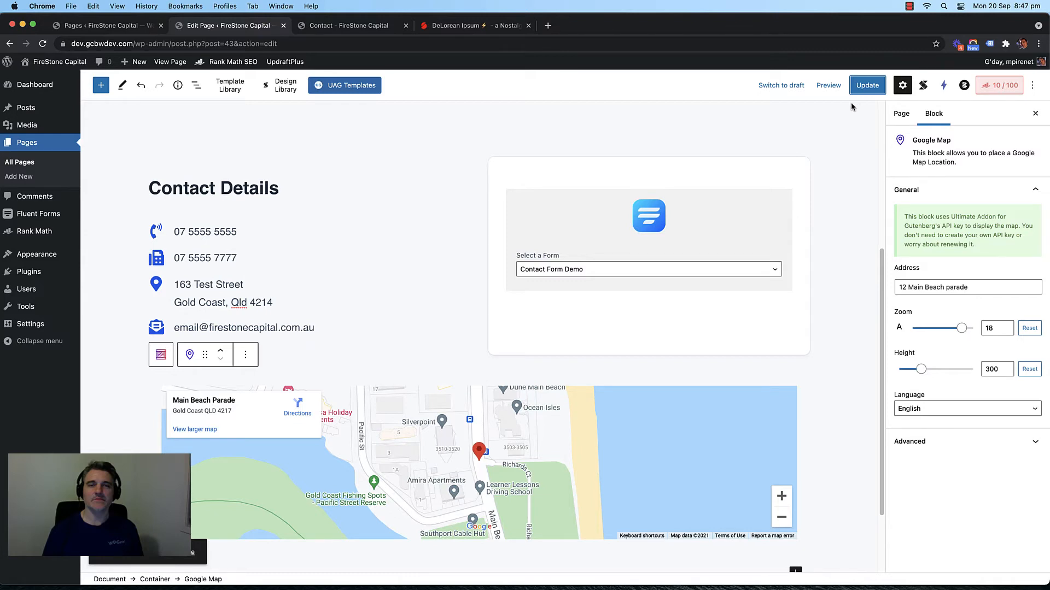
Step: On the live site, go from Contact through About to the Services page and scroll its rows
left_click(347, 26)
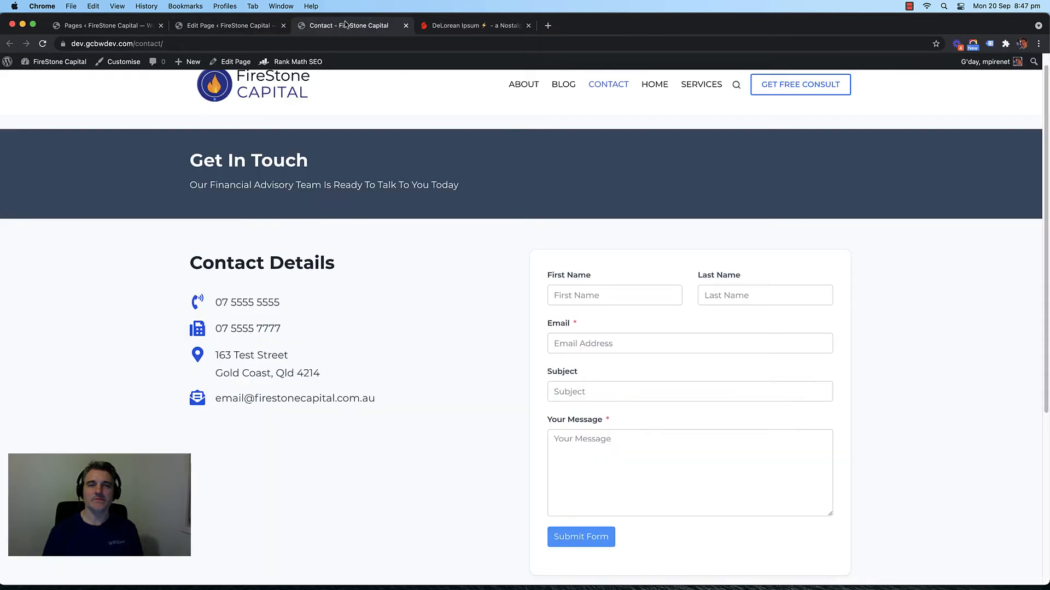
left_click(538, 88)
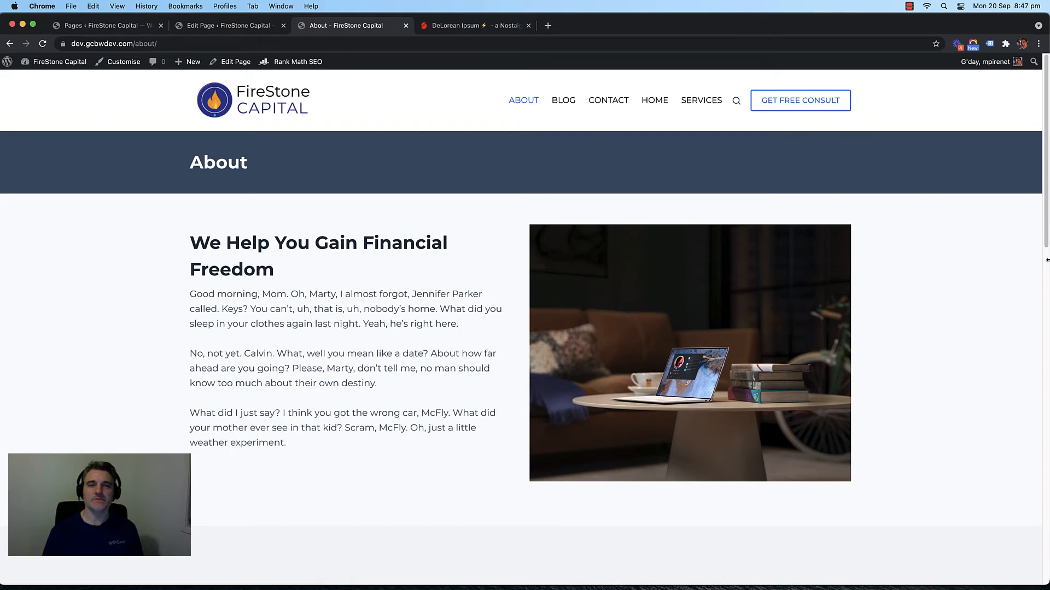
left_click_drag(1047, 260, 1043, 310)
left_click(706, 99)
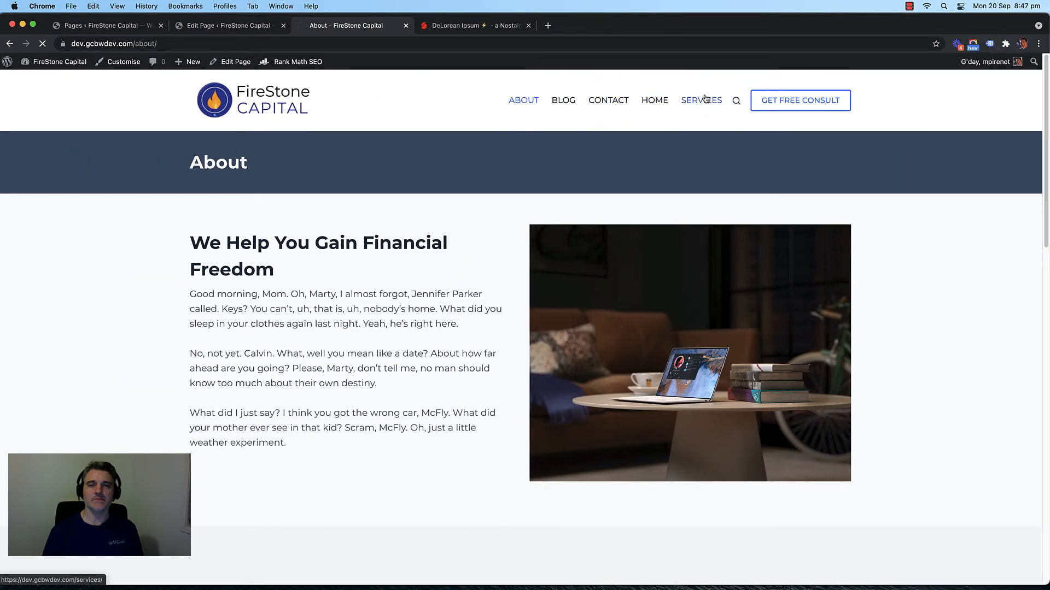
left_click(1047, 301)
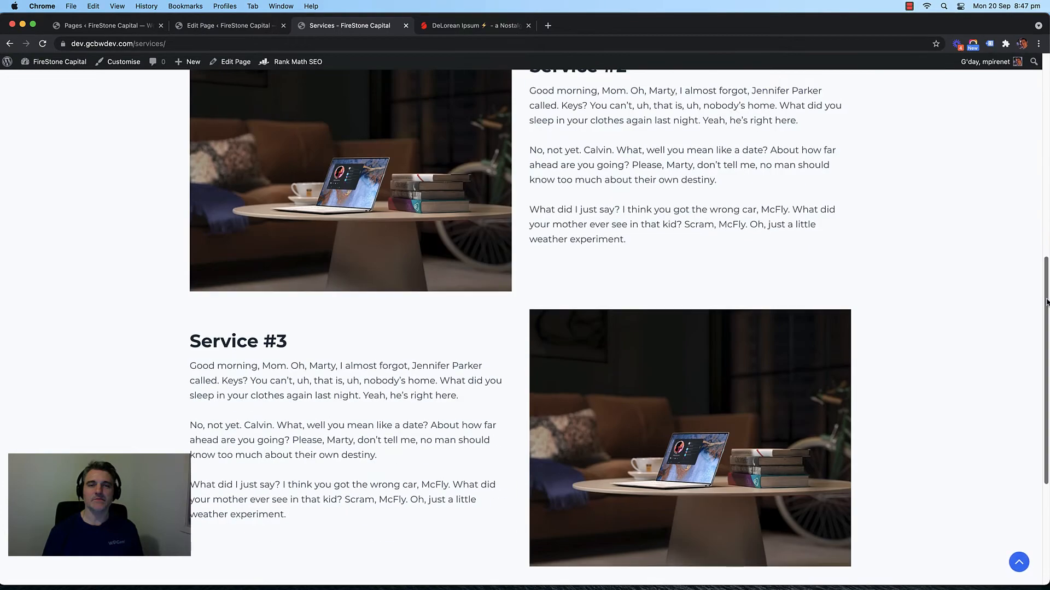
scroll(860, 174, "up", 10)
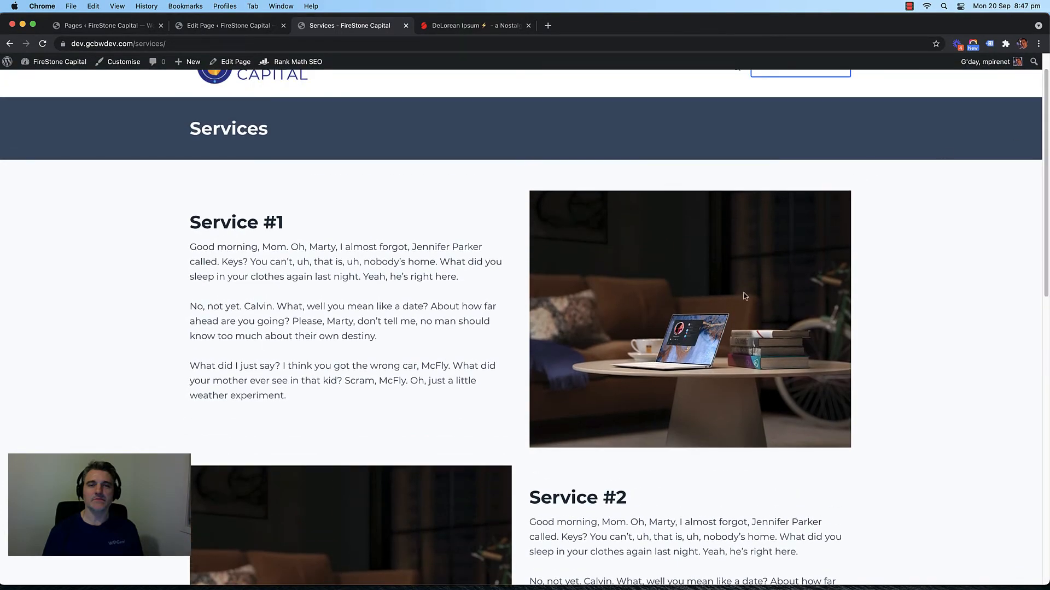
scroll(683, 293, "down", 6)
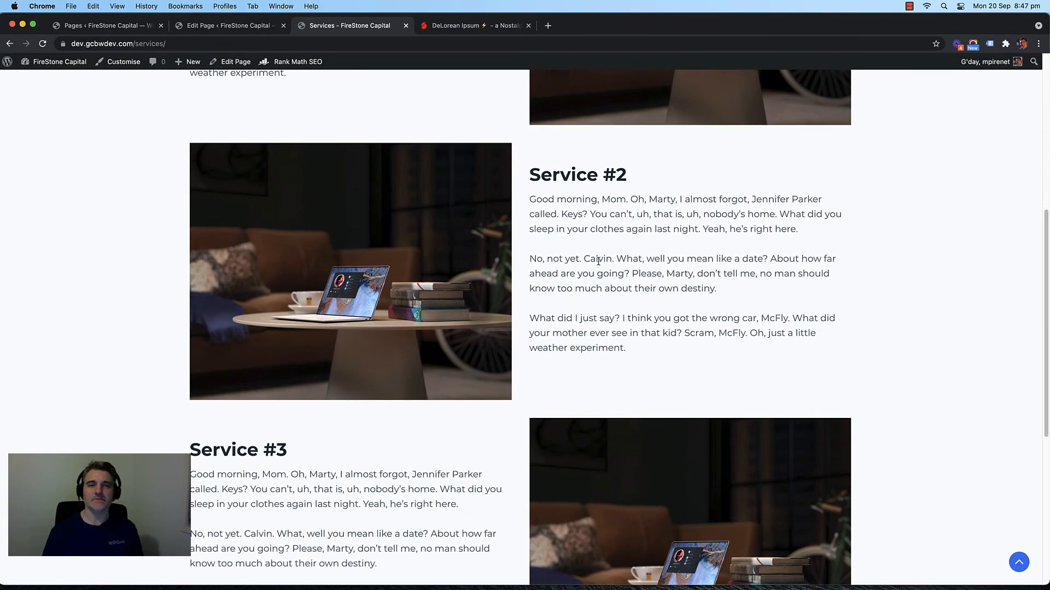
scroll(598, 261, "up", 6)
left_click_drag(1049, 348, 254, 360)
Step: Scroll the phone-width Services page to see Service #2's photo stacking, then restore desktop width
scroll(129, 329, "down", 10)
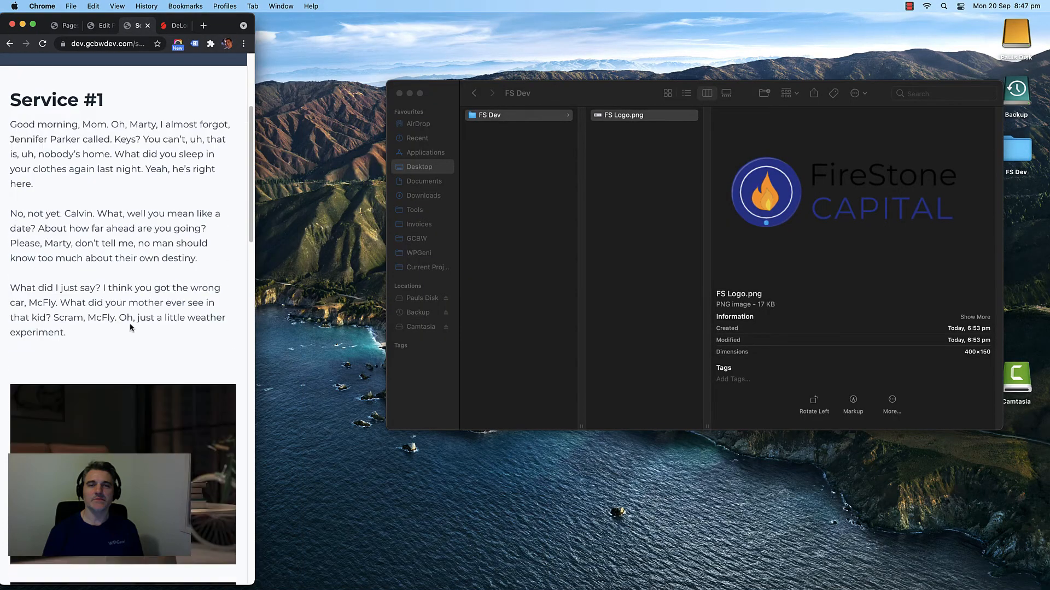
scroll(129, 329, "up", 10)
scroll(107, 317, "down", 6)
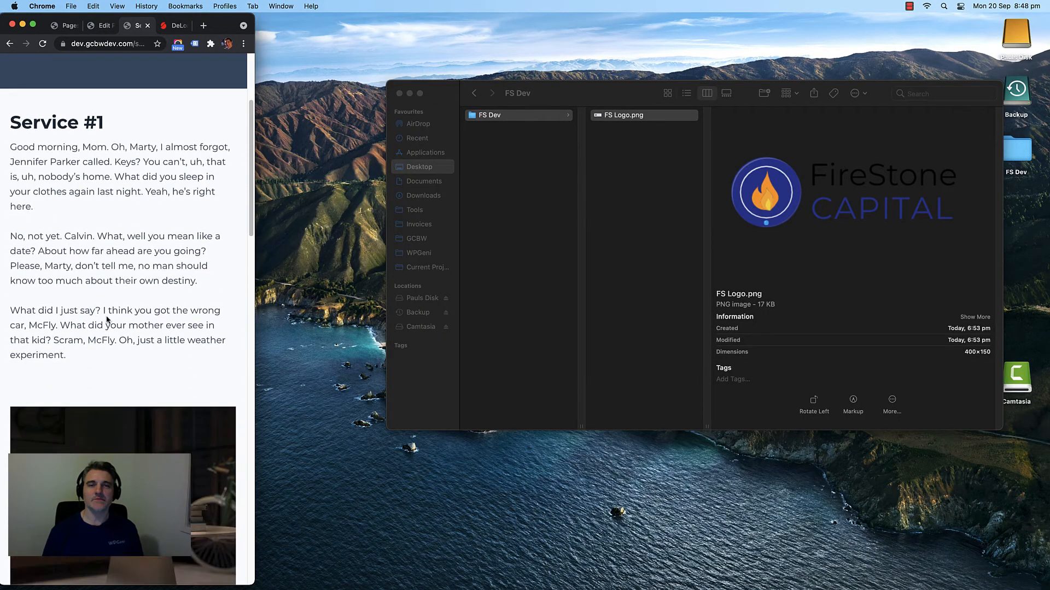
scroll(107, 316, "up", 5)
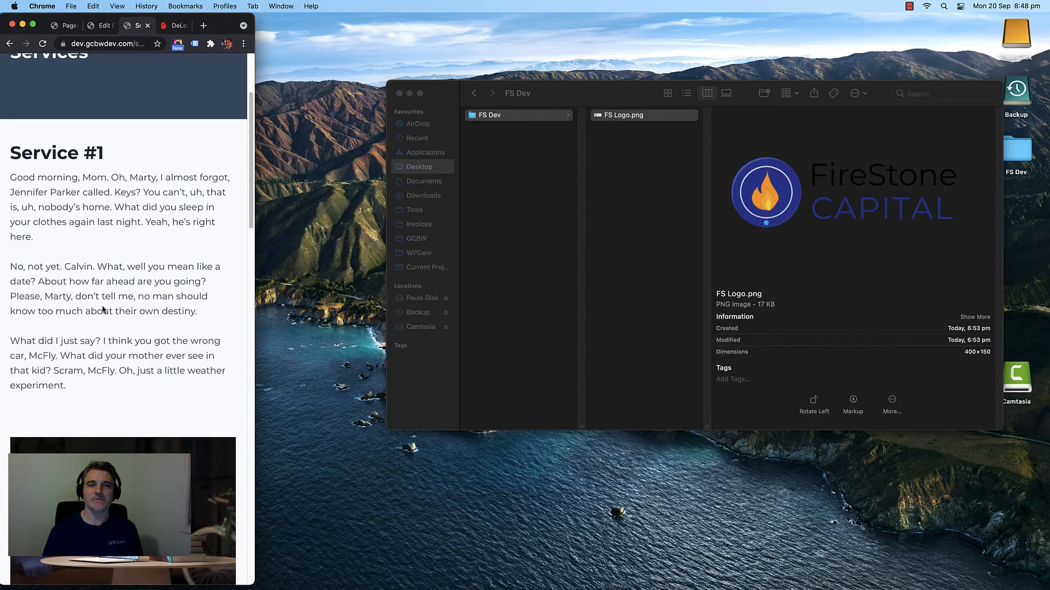
scroll(117, 260, "down", 2)
scroll(241, 302, "up", 5)
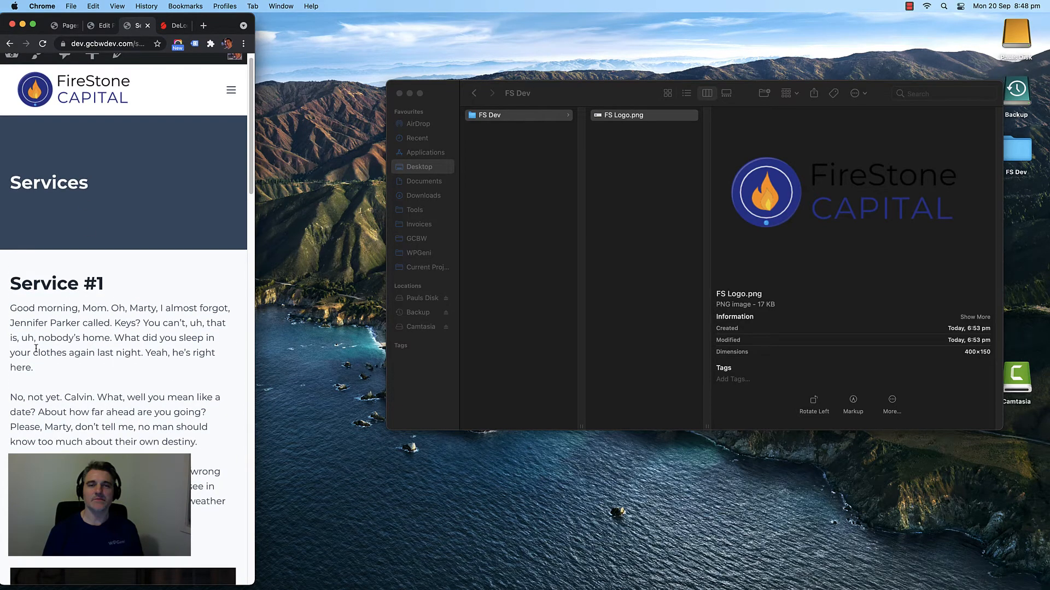
scroll(73, 326, "down", 10)
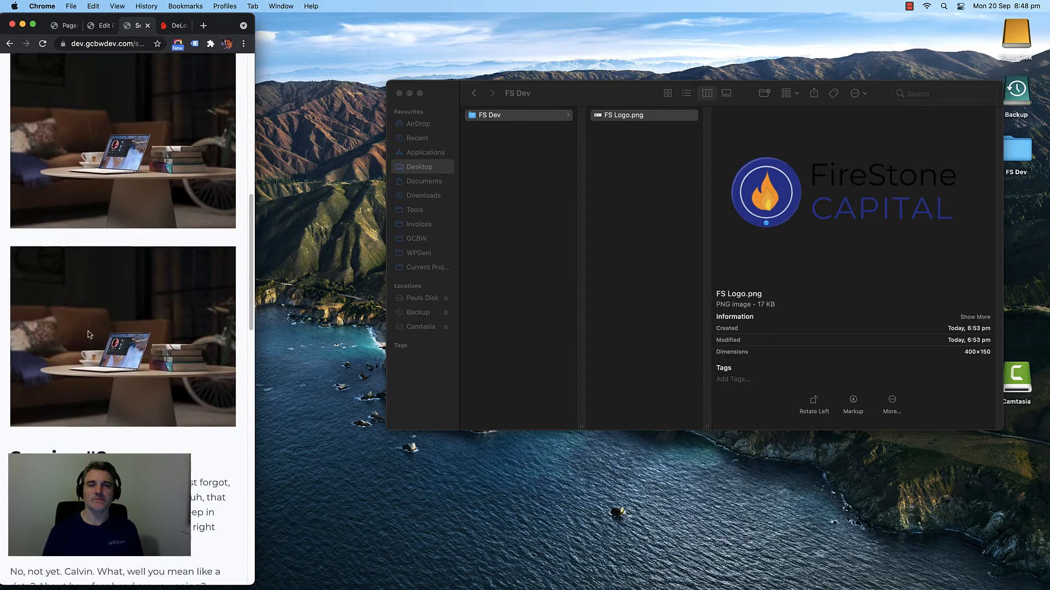
scroll(128, 269, "down", 2)
scroll(108, 294, "down", 6)
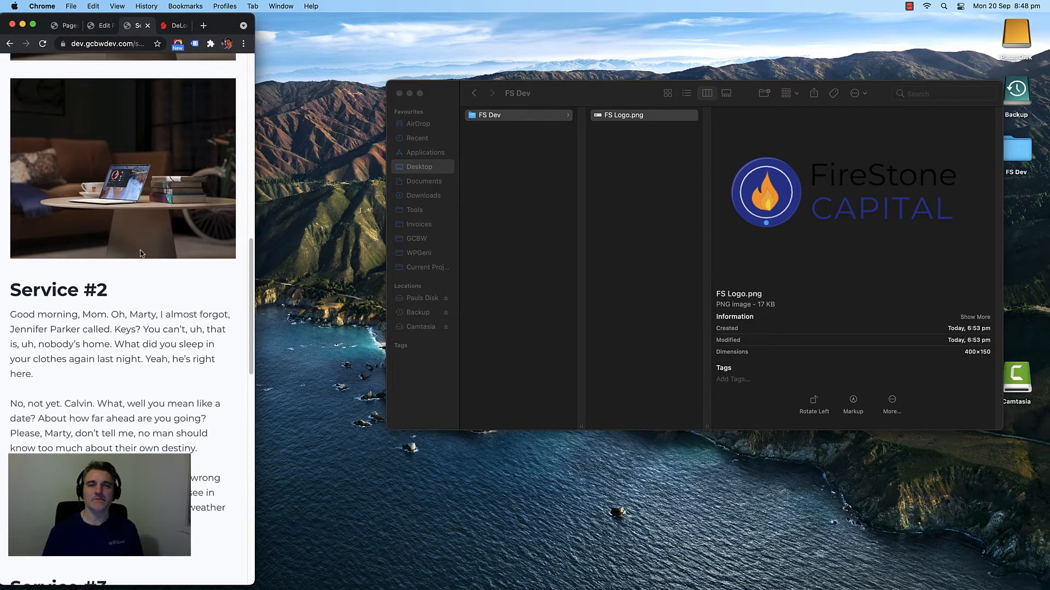
scroll(94, 312, "down", 6)
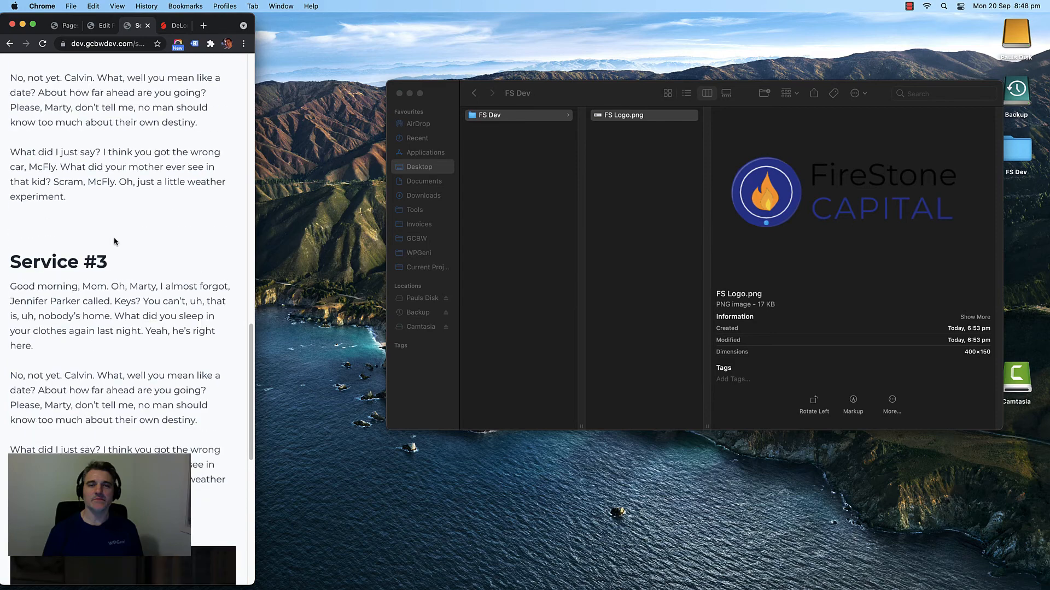
scroll(117, 347, "down", 2)
scroll(110, 322, "up", 8)
scroll(110, 322, "up", 10)
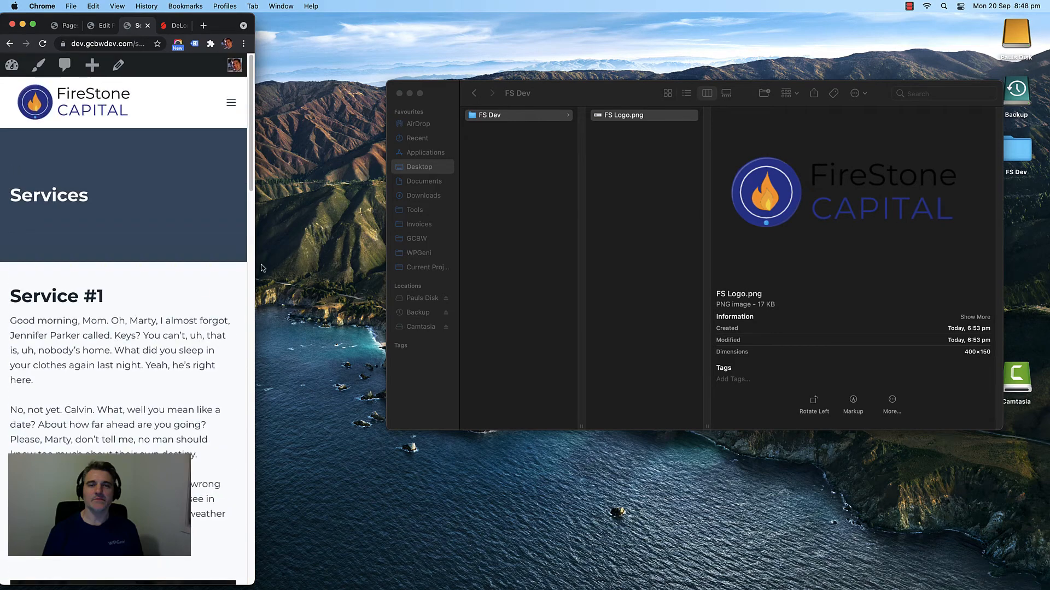
left_click_drag(251, 166, 1048, 273)
Step: Scroll the desktop Services page and briefly select Service #1's body text
scroll(833, 261, "up", 10)
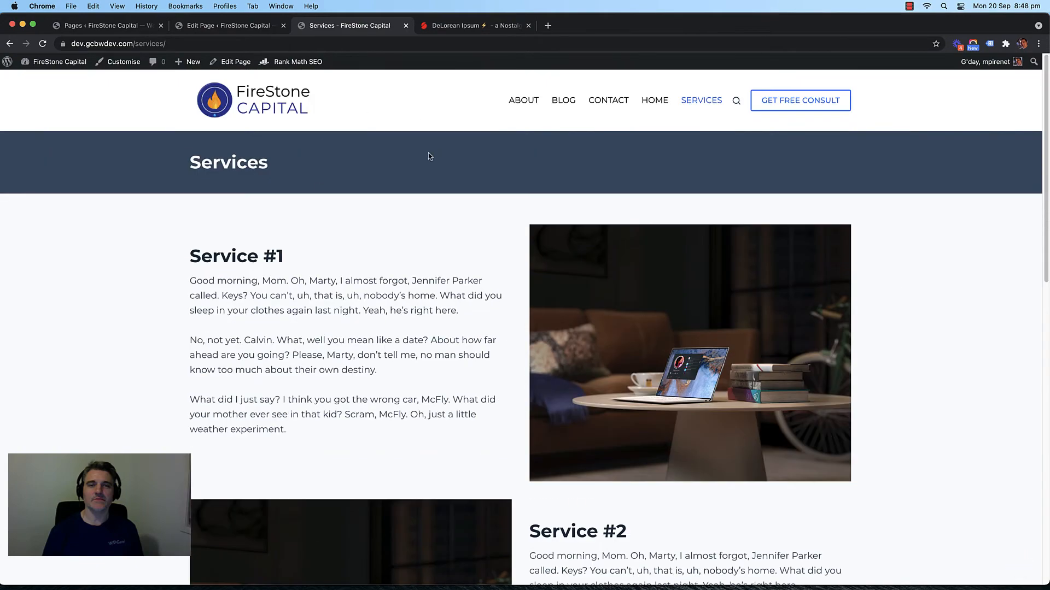
scroll(492, 219, "down", 6)
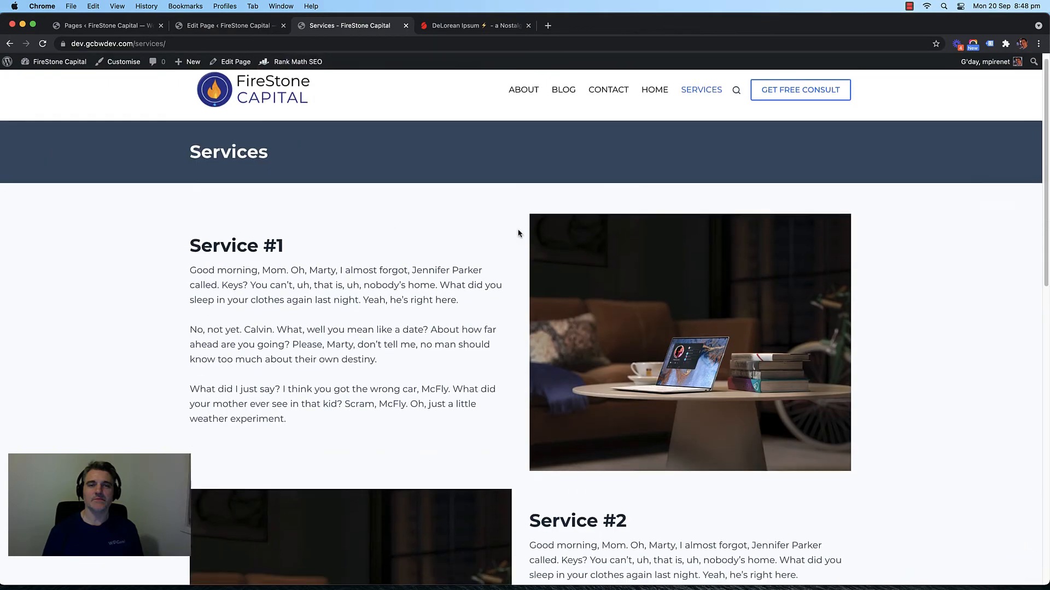
scroll(452, 234, "up", 6)
scroll(445, 236, "down", 1)
scroll(438, 255, "down", 2)
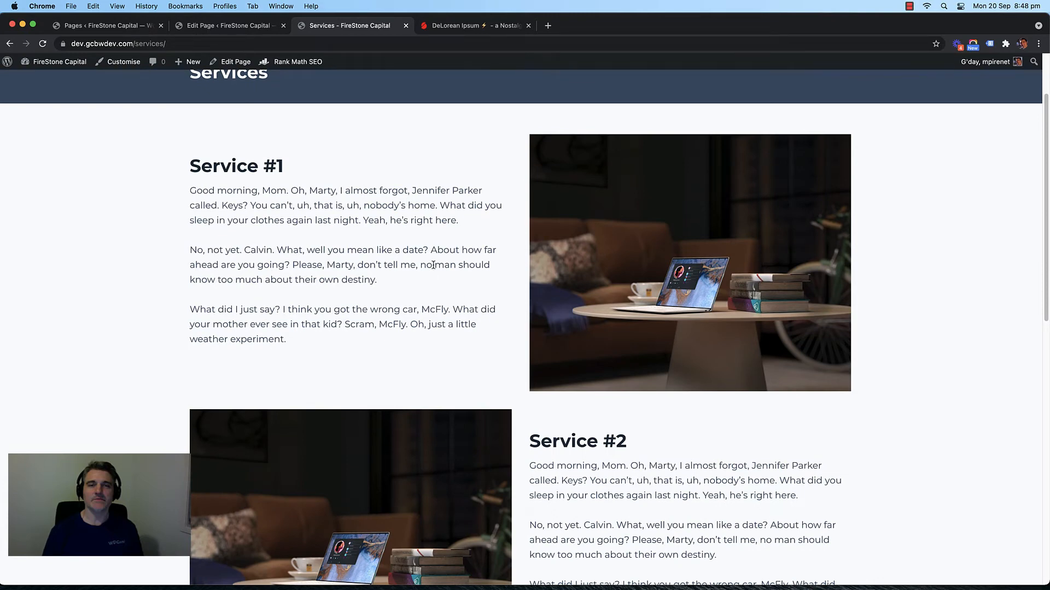
scroll(389, 301, "up", 2)
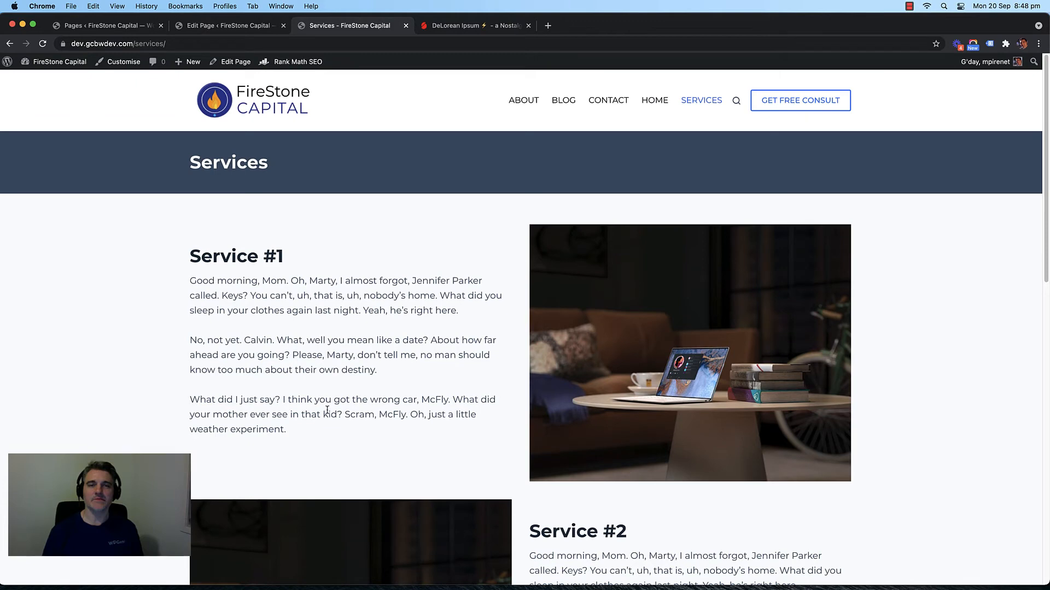
left_click_drag(316, 435, 189, 278)
left_click(234, 291)
Step: Return to the Contact page editor tab
scroll(459, 337, "down", 2)
scroll(410, 333, "up", 2)
scroll(382, 331, "down", 4)
scroll(331, 329, "up", 4)
left_click(246, 30)
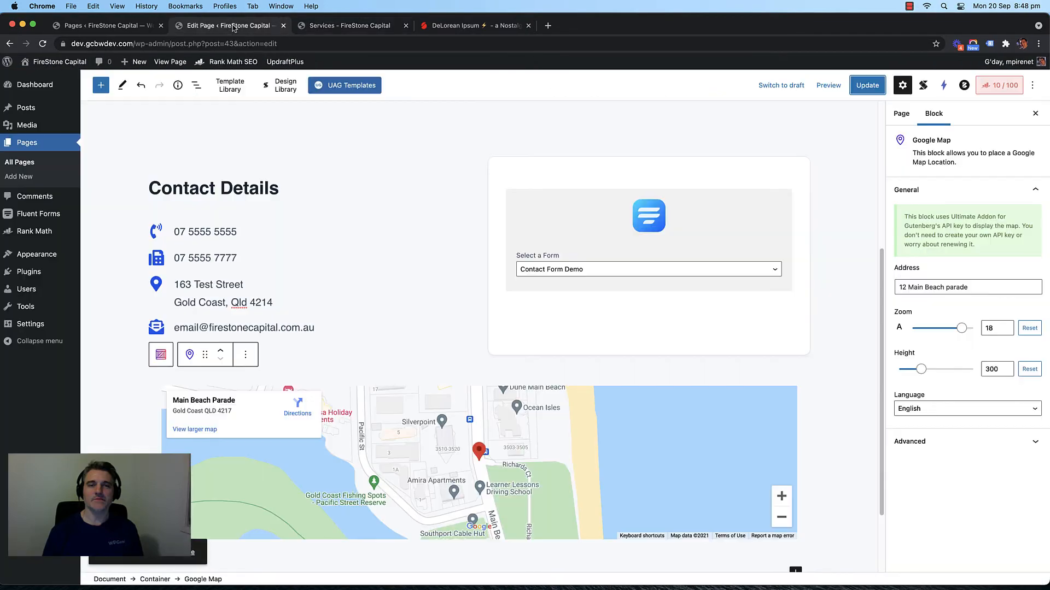
Step: Close the Contact page editor and open the Services page from All Pages for editing
left_click(129, 28)
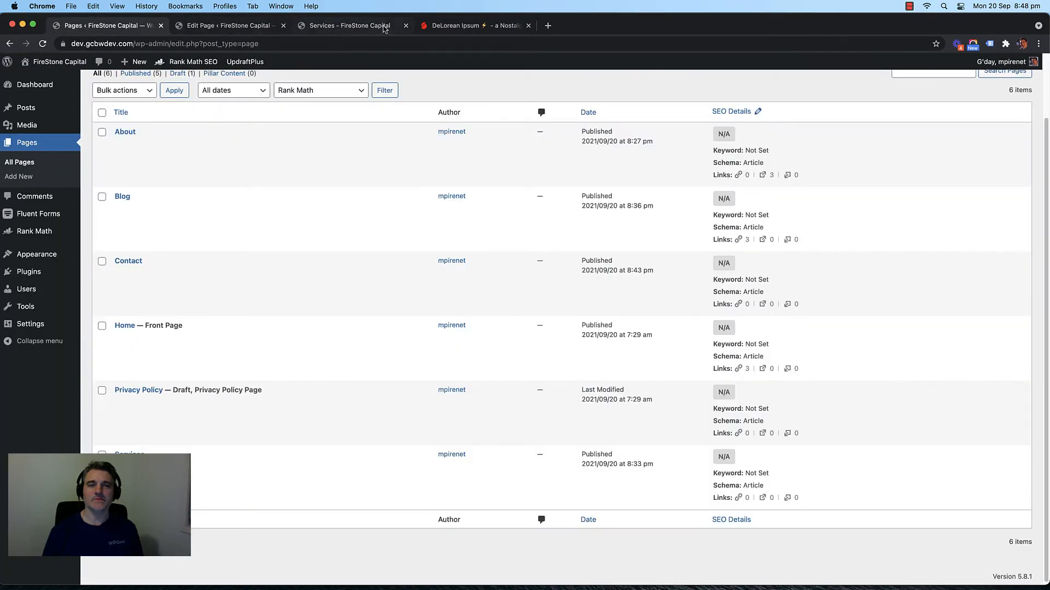
left_click(252, 26)
left_click(356, 27)
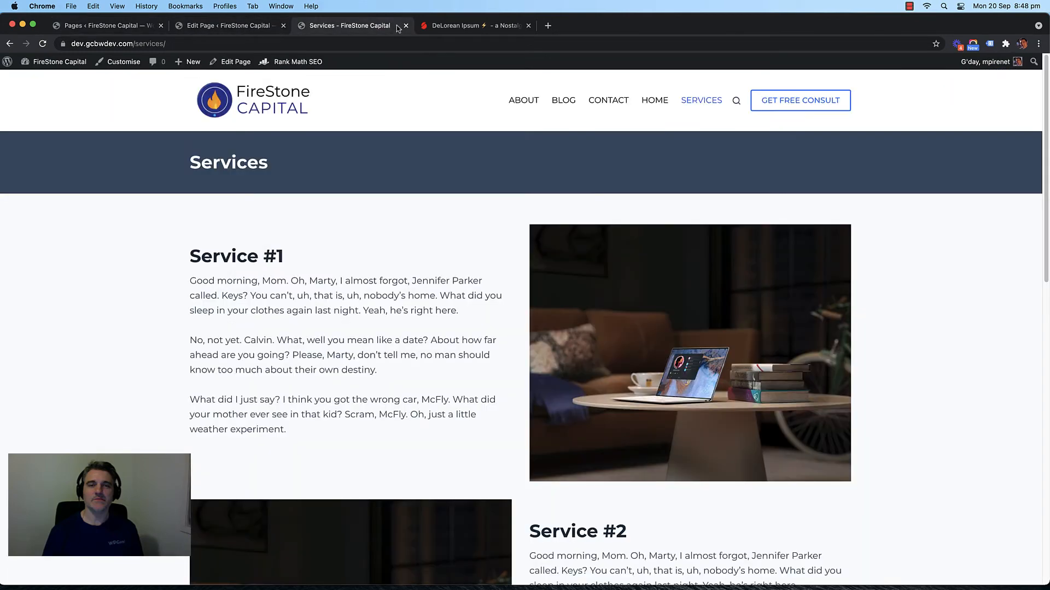
left_click(229, 26)
left_click(283, 25)
left_click(120, 26)
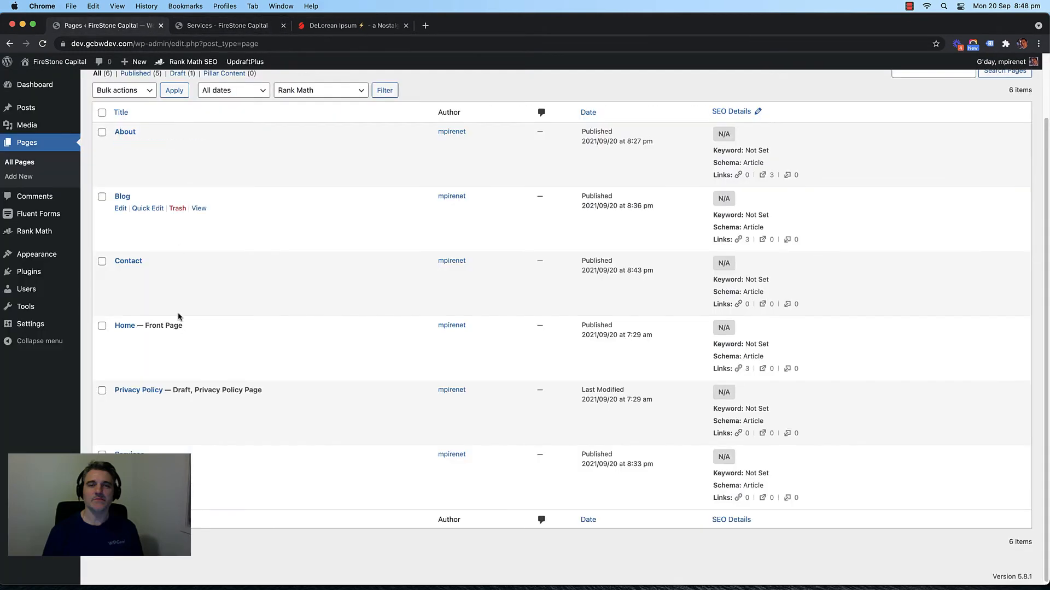
left_click(121, 467)
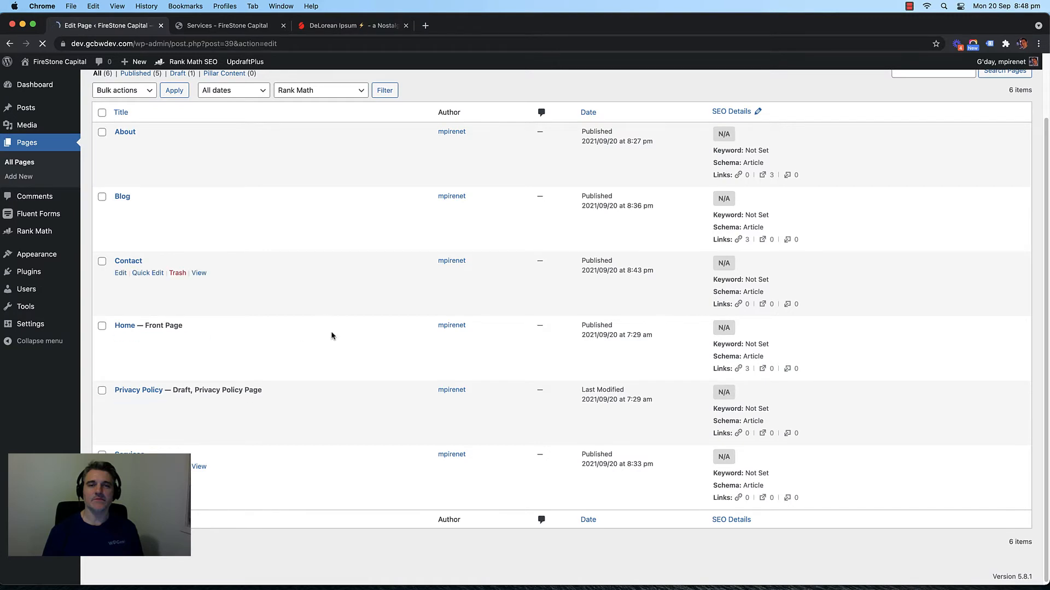
scroll(403, 313, "down", 4)
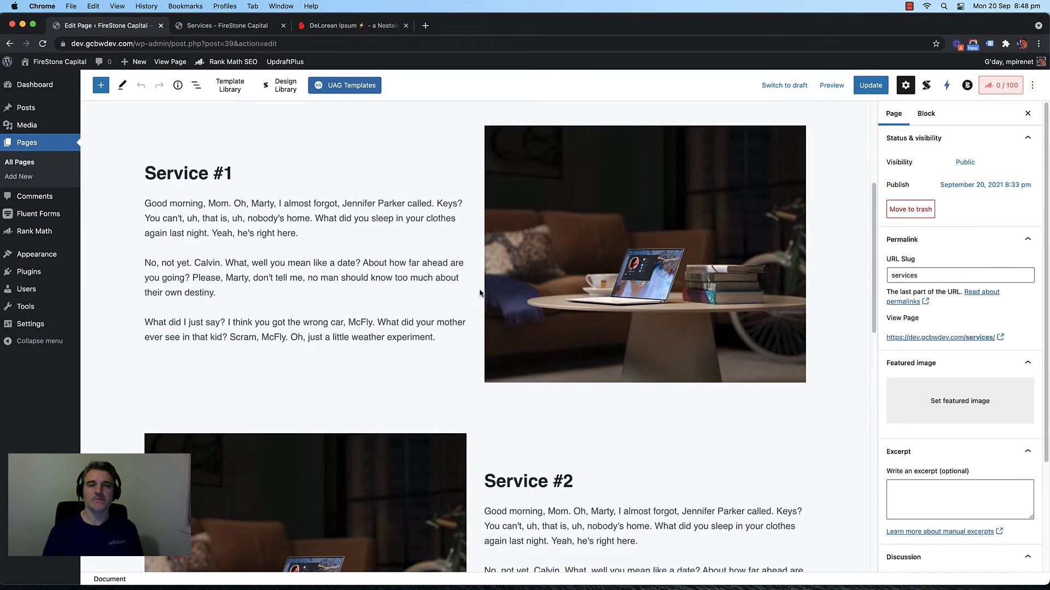
Step: Select the Service #1 two-column row and review its Layout and Style settings
left_click(480, 294)
scroll(421, 287, "up", 1)
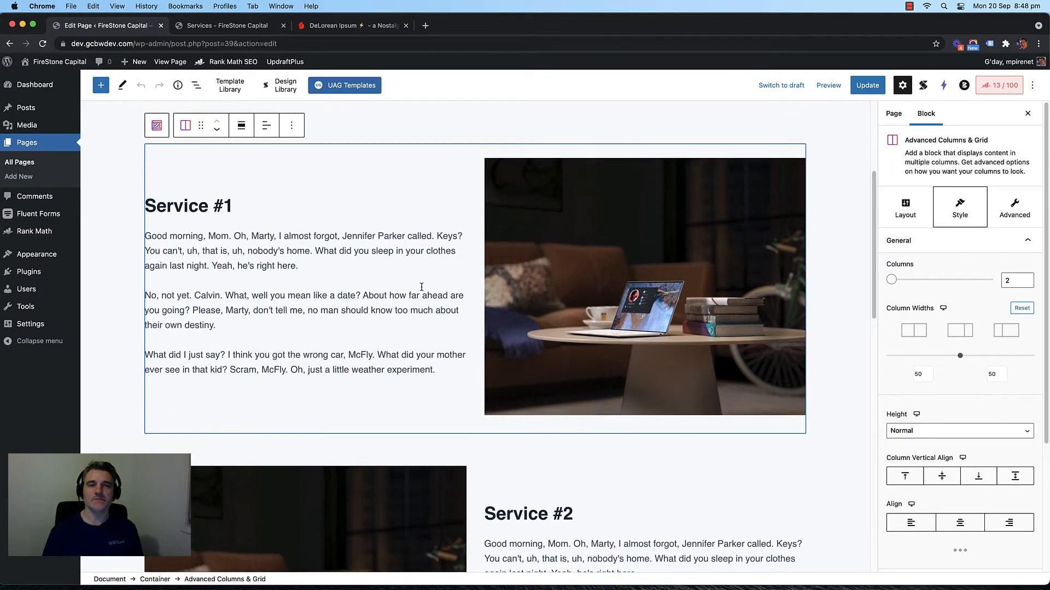
scroll(932, 317, "down", 3)
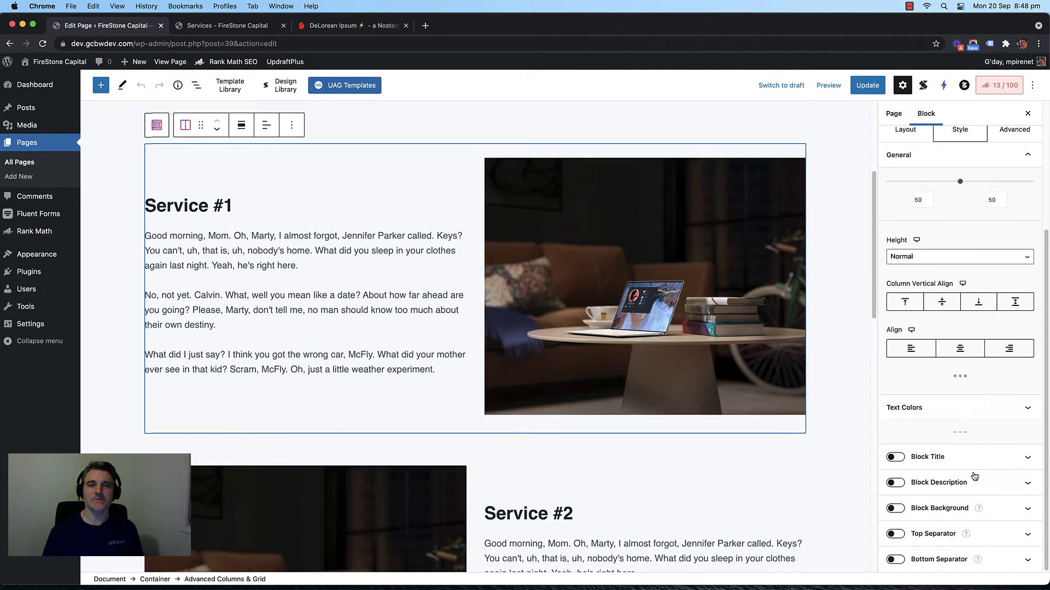
scroll(972, 459, "up", 2)
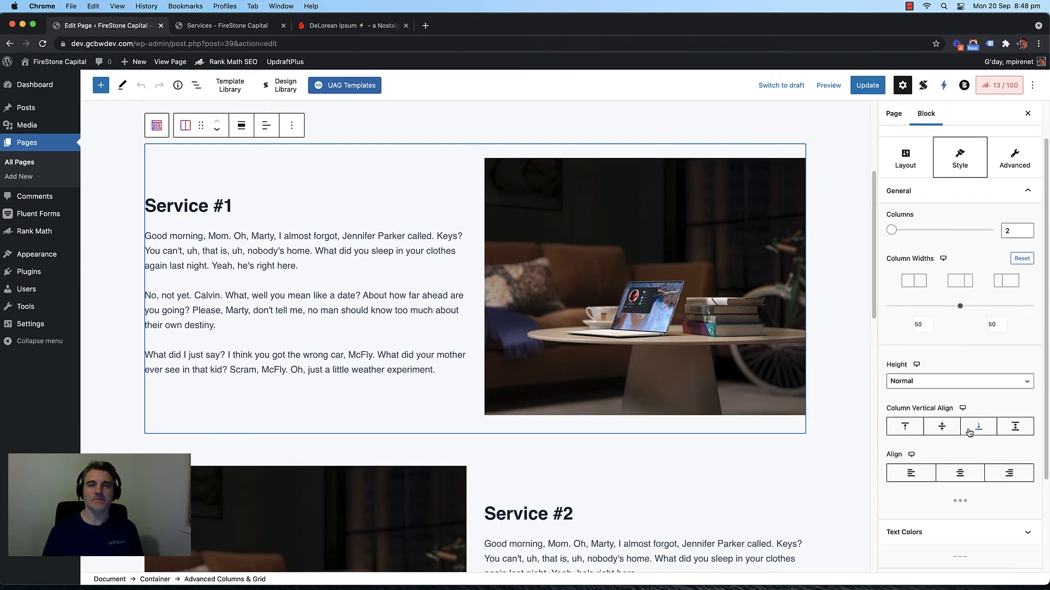
scroll(969, 433, "up", 1)
left_click(907, 211)
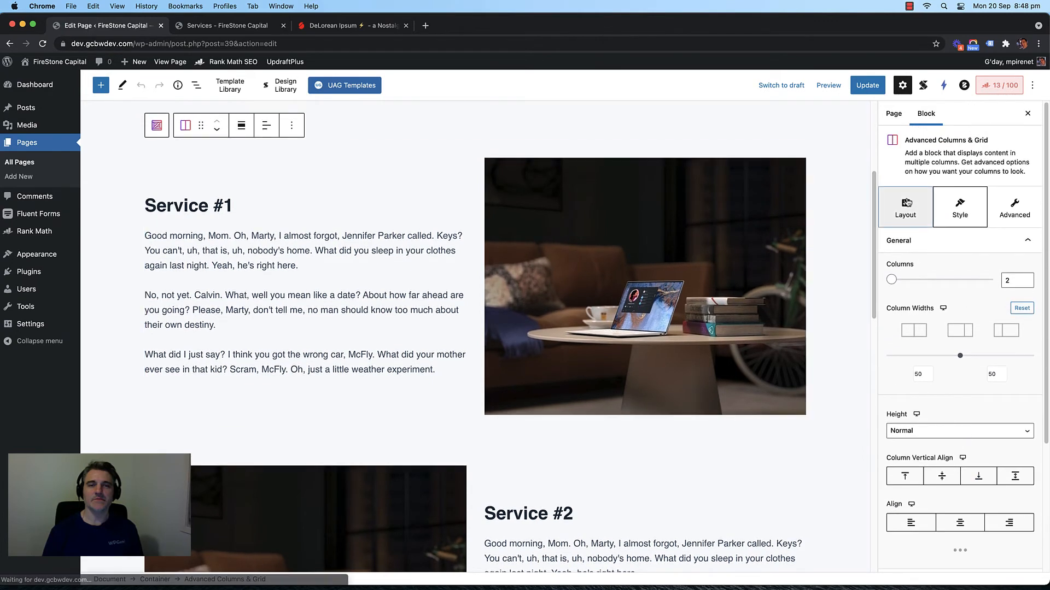
left_click(962, 214)
scroll(947, 391, "down", 1)
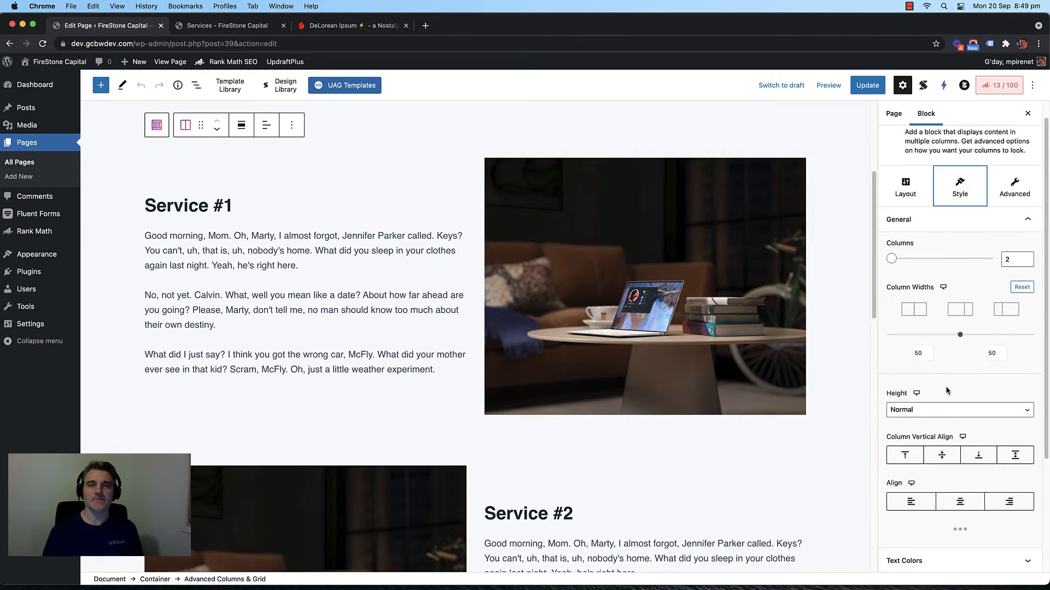
scroll(946, 391, "down", 4)
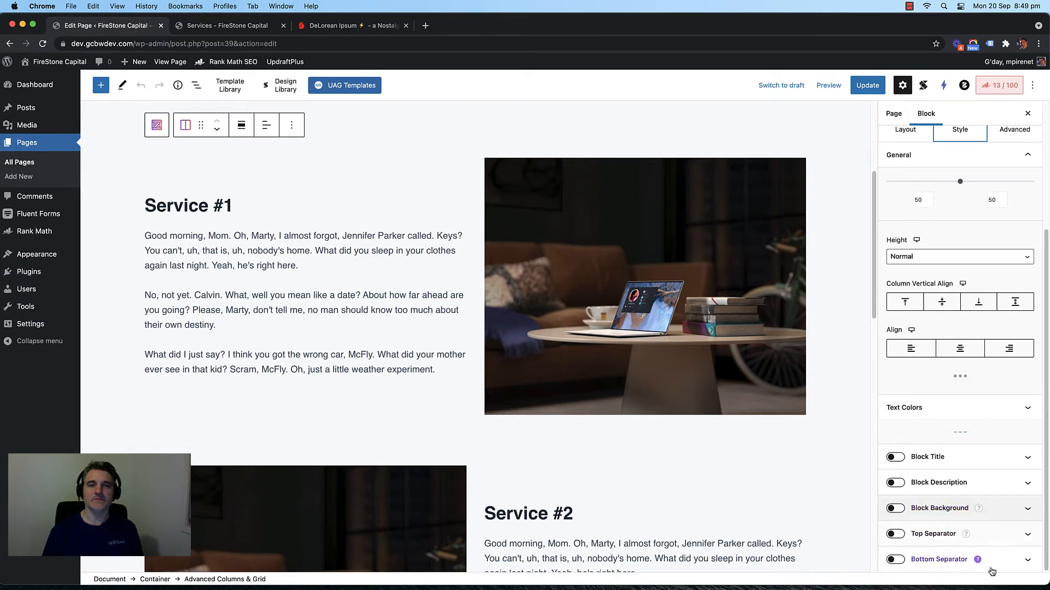
scroll(966, 455, "up", 5)
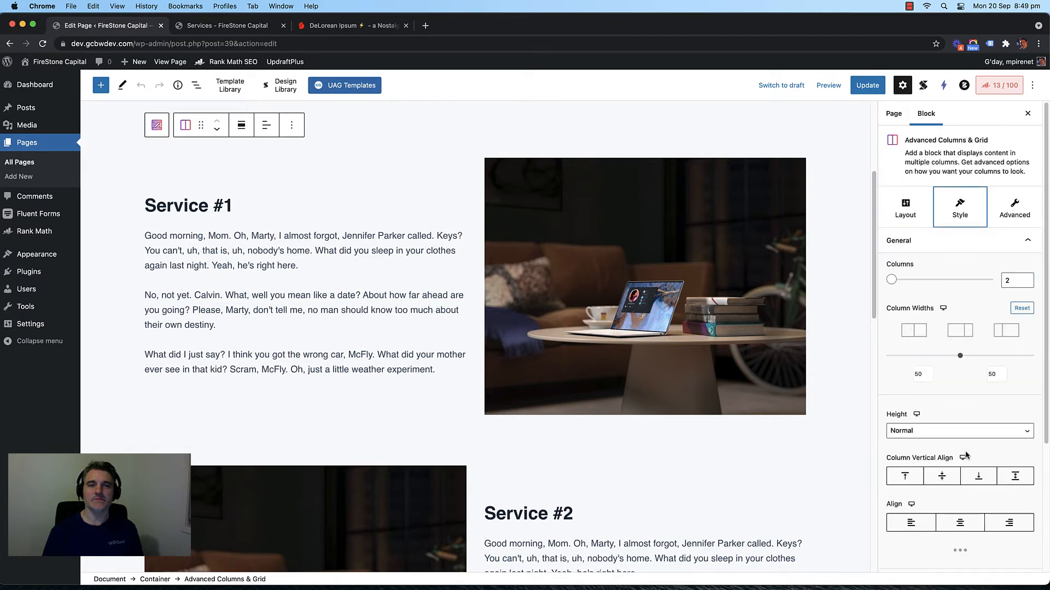
scroll(966, 455, "down", 5)
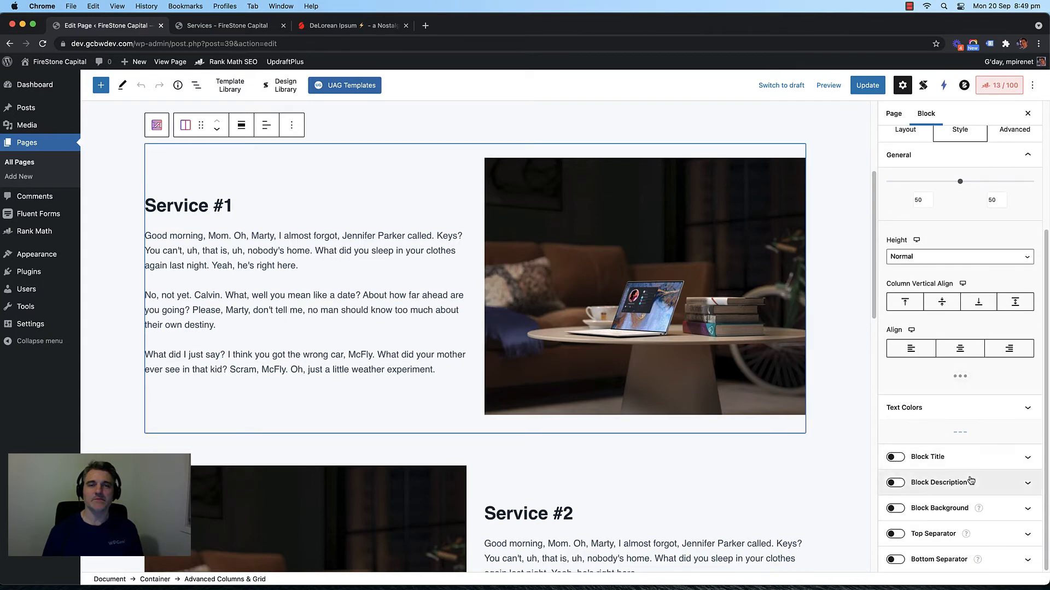
left_click(1034, 85)
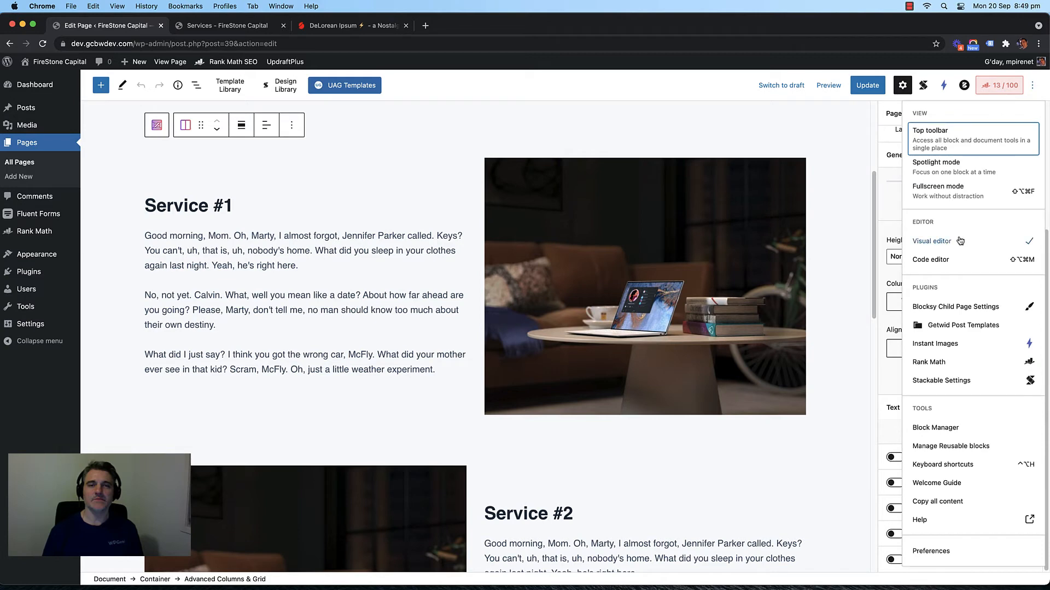
Step: Browse the General, Appearance, Blocks and Panels preferences, then close them and the options menu
left_click(945, 550)
left_click(390, 162)
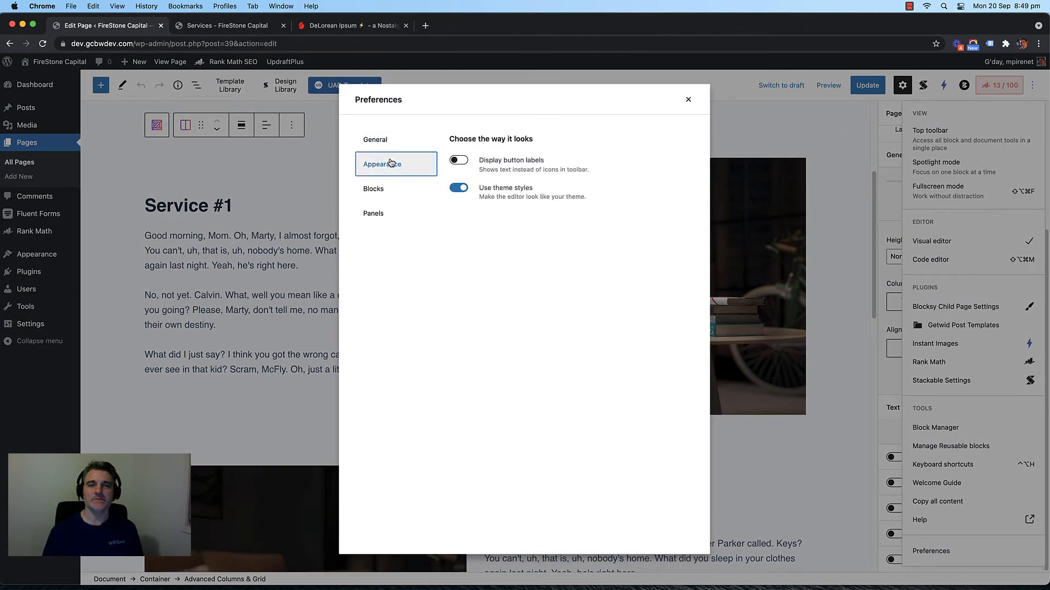
left_click(383, 188)
left_click(392, 160)
left_click(388, 218)
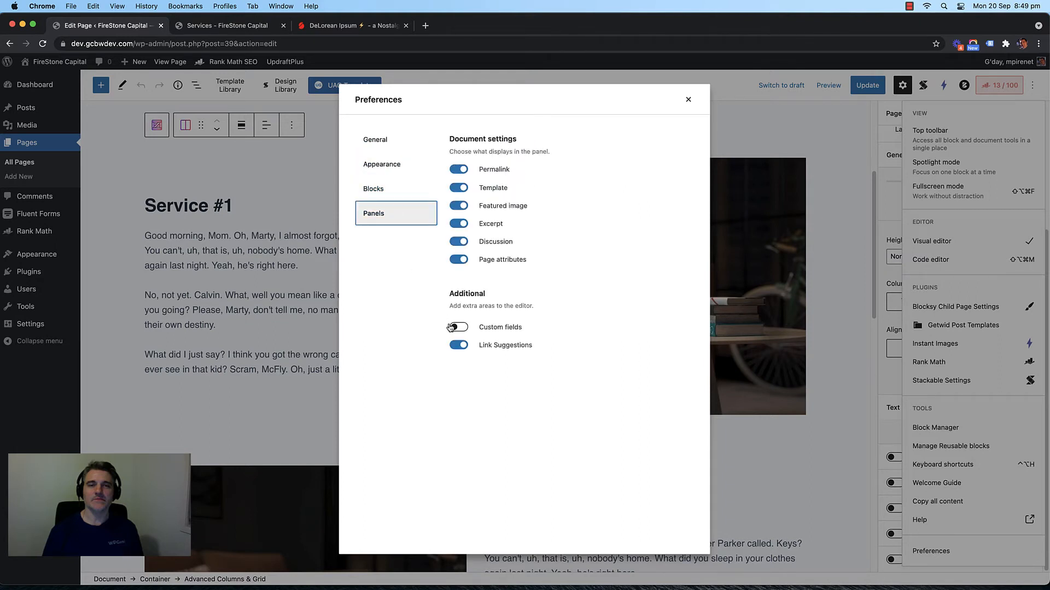
left_click(409, 188)
left_click(393, 142)
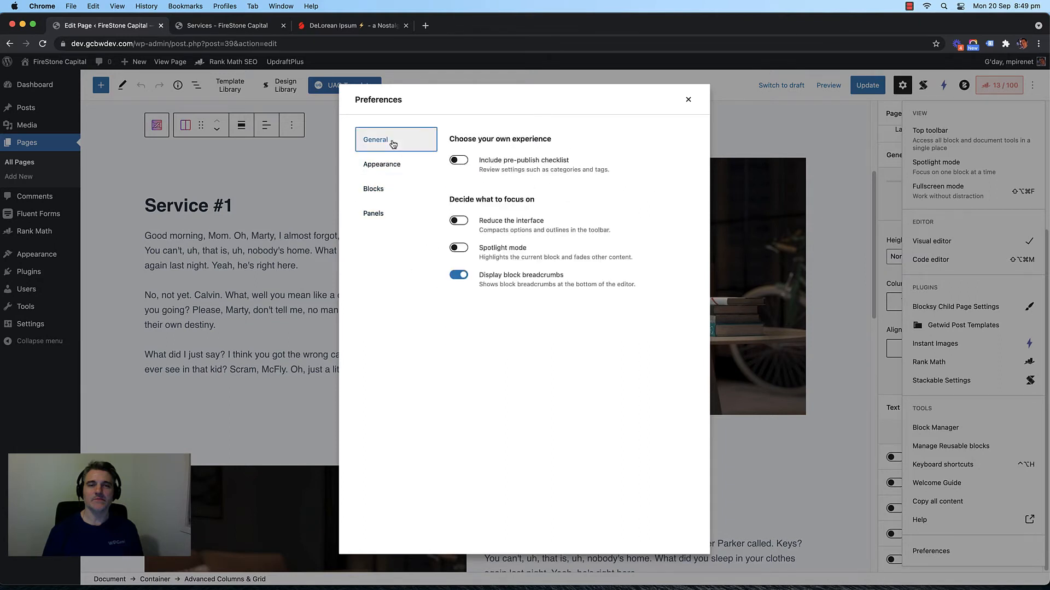
left_click(688, 104)
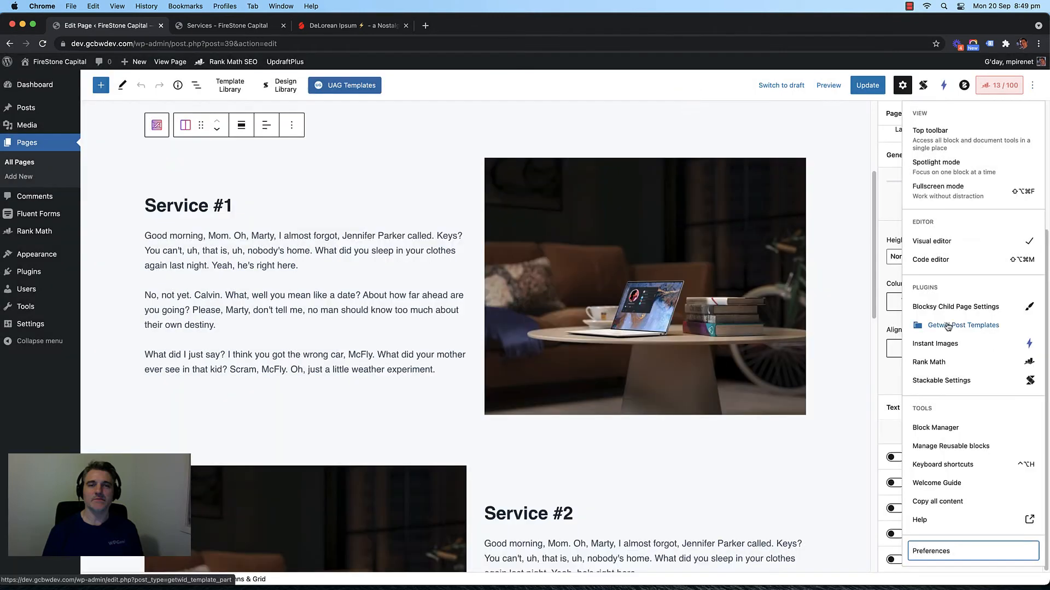
key("Escape")
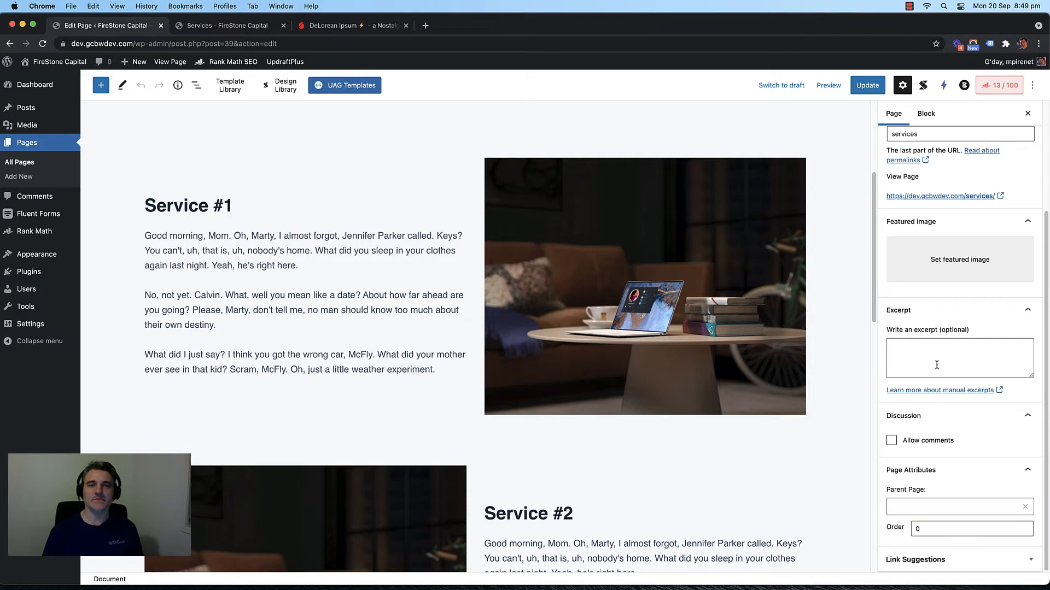
Step: Select the Service #2 row, view its layout and the page settings, then click its heading
left_click(546, 446)
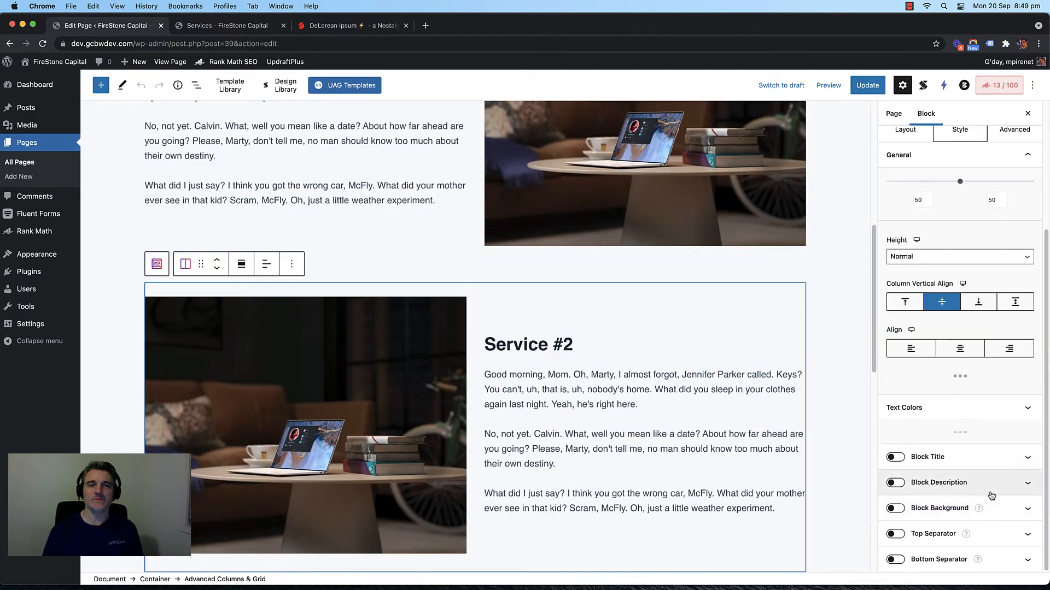
scroll(981, 372, "up", 4)
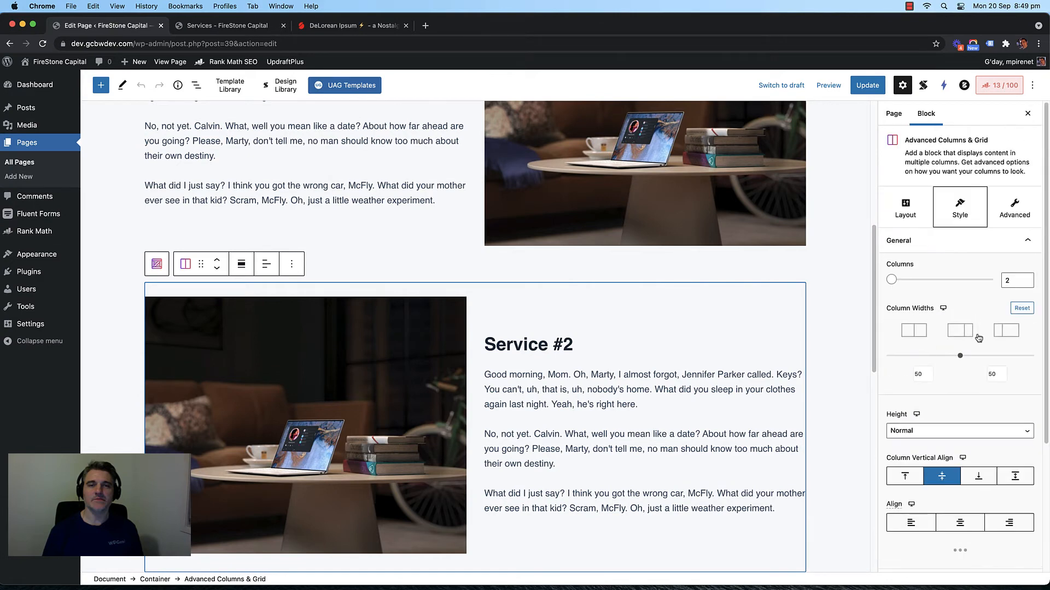
left_click(905, 210)
left_click(893, 113)
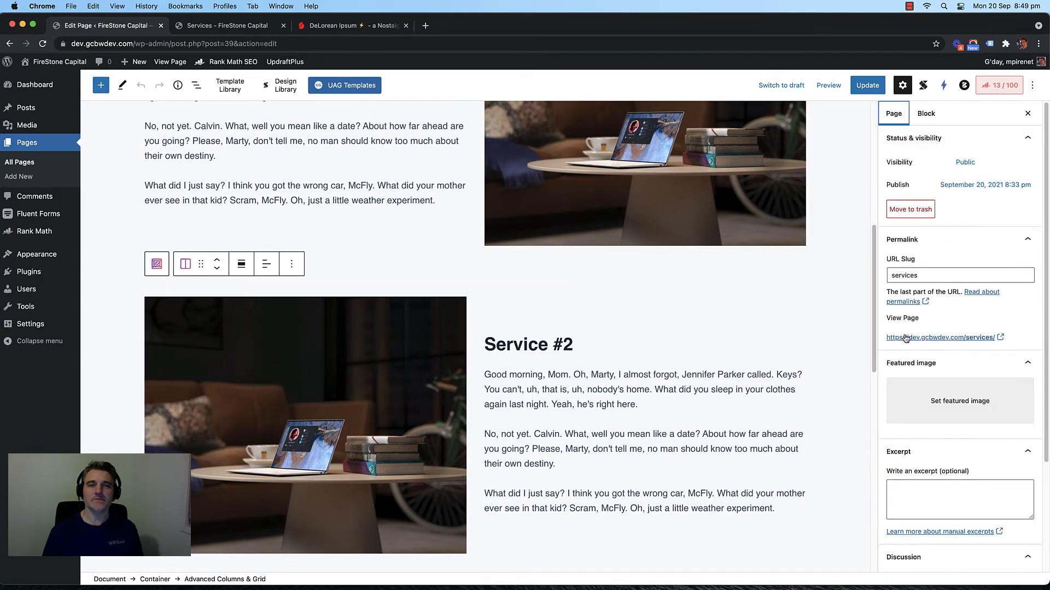
scroll(938, 375, "down", 5)
left_click(539, 344)
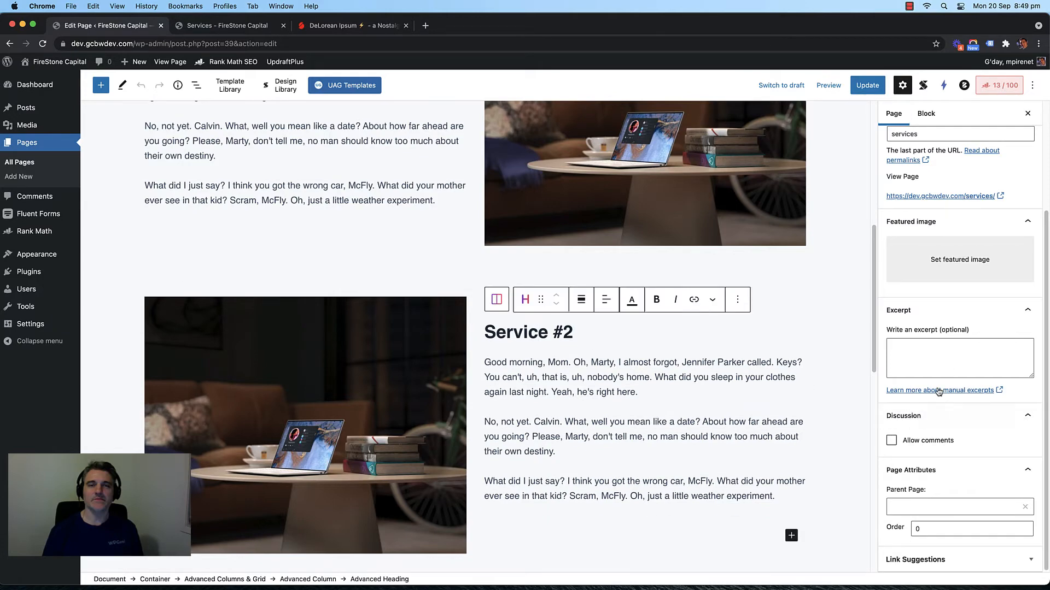
scroll(938, 391, "up", 3)
scroll(951, 328, "down", 3)
Step: Revisit preferences, toggling block breadcrumbs off and back on, then close everything and deselect the heading
left_click(1032, 86)
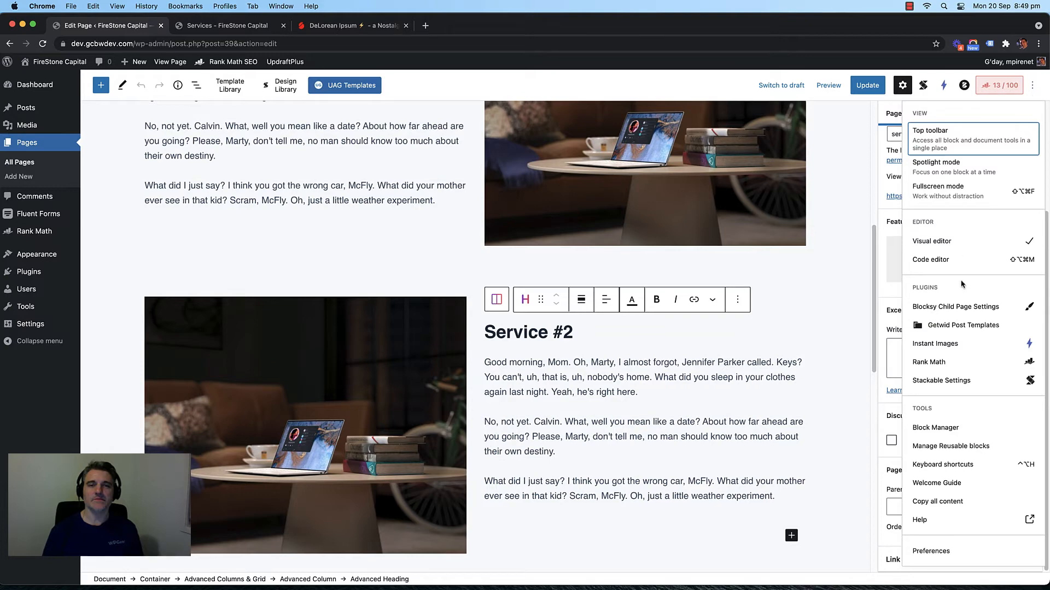
left_click(944, 550)
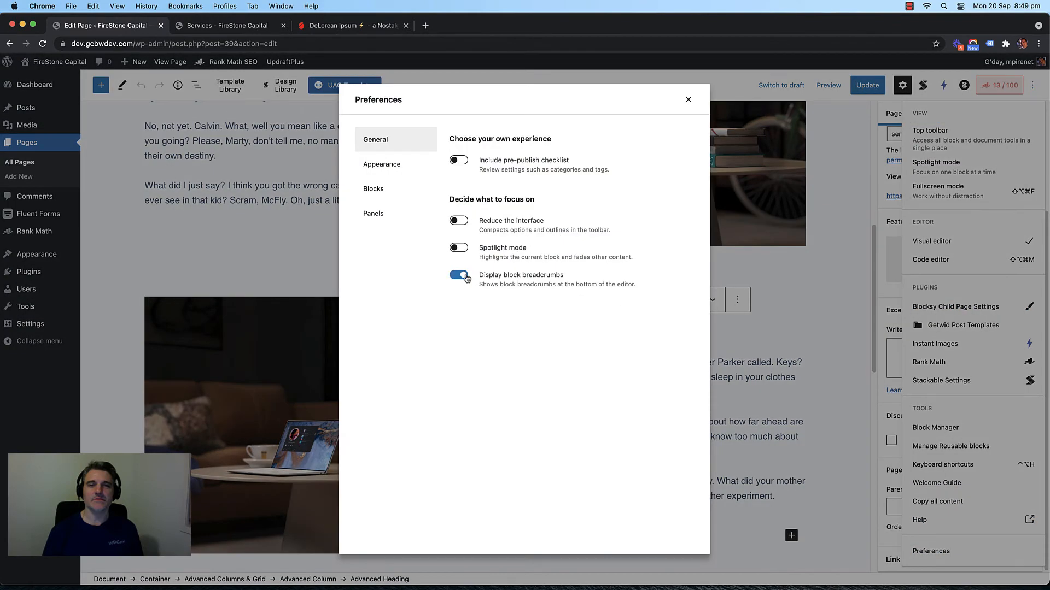
left_click(454, 275)
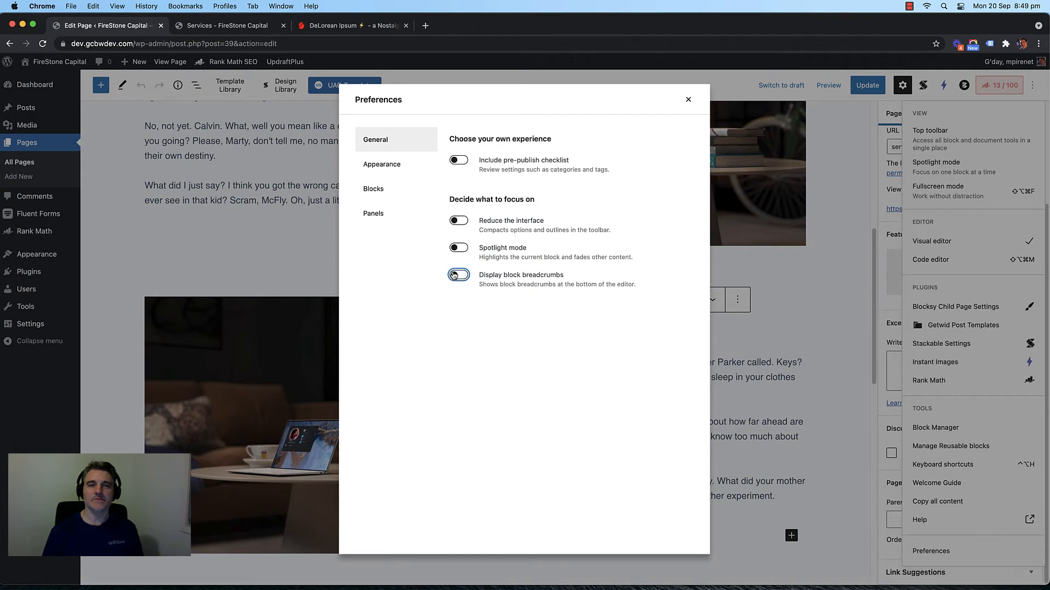
left_click(455, 275)
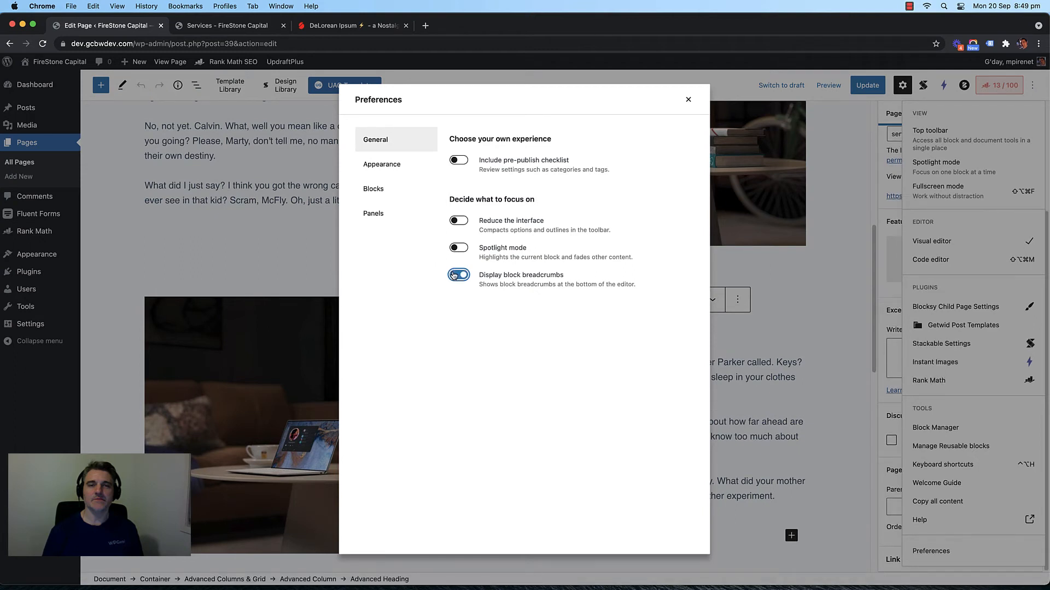
left_click(380, 164)
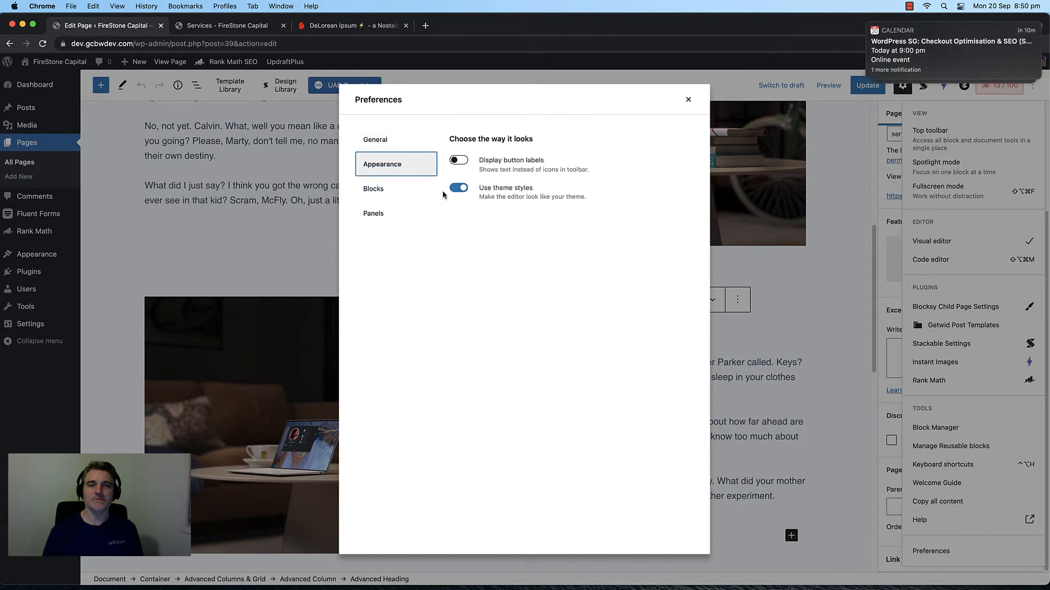
left_click(374, 188)
left_click(378, 212)
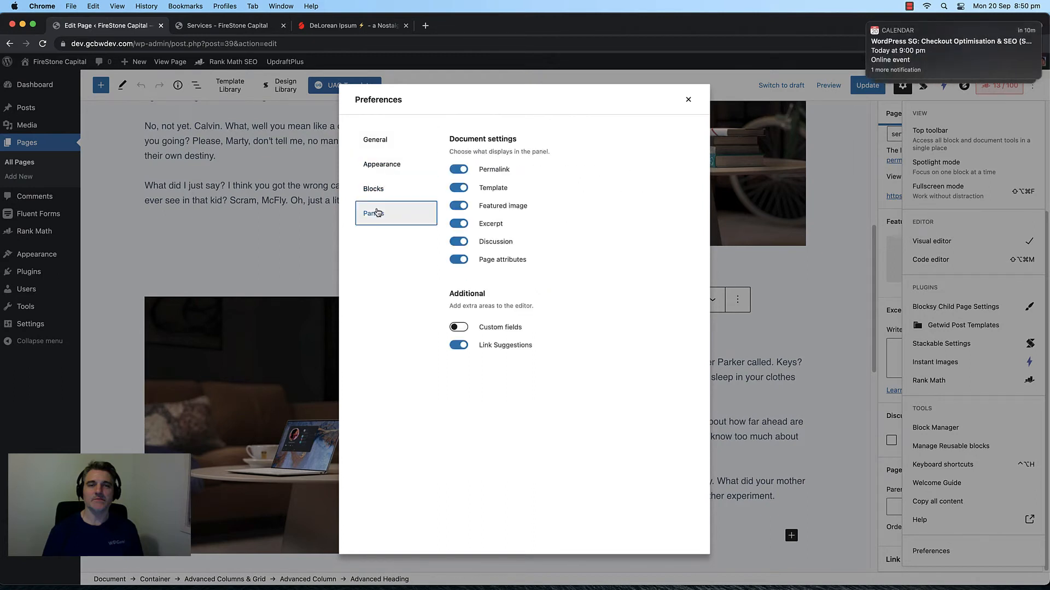
left_click(685, 100)
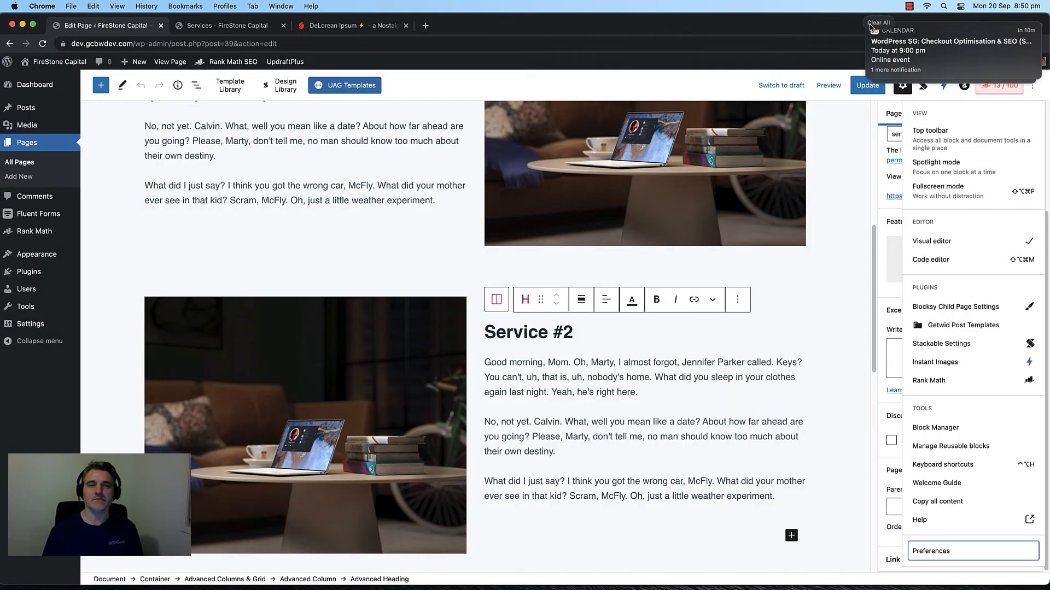
left_click(868, 23)
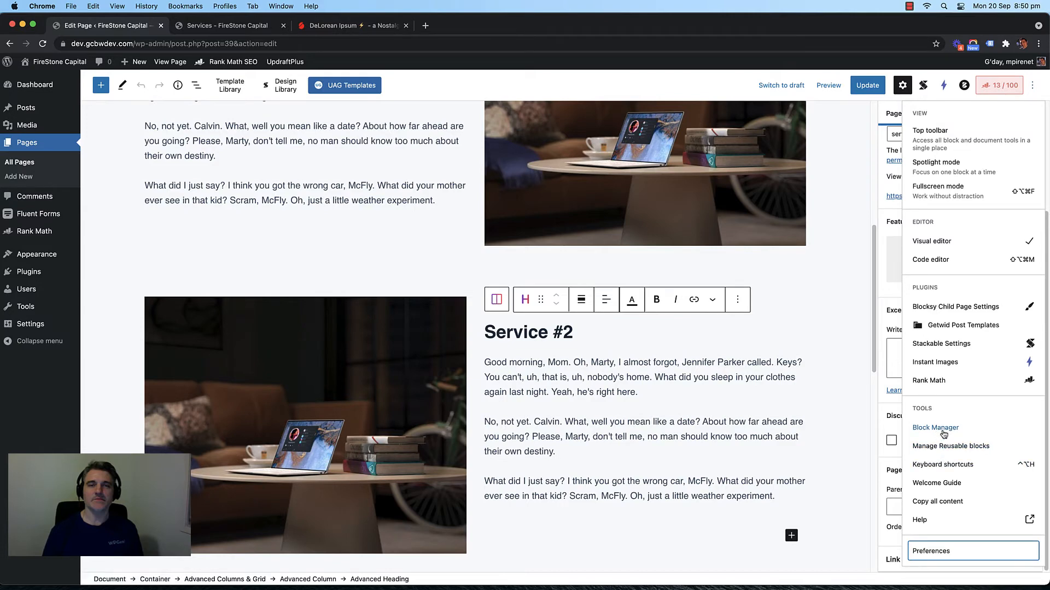
left_click(857, 383)
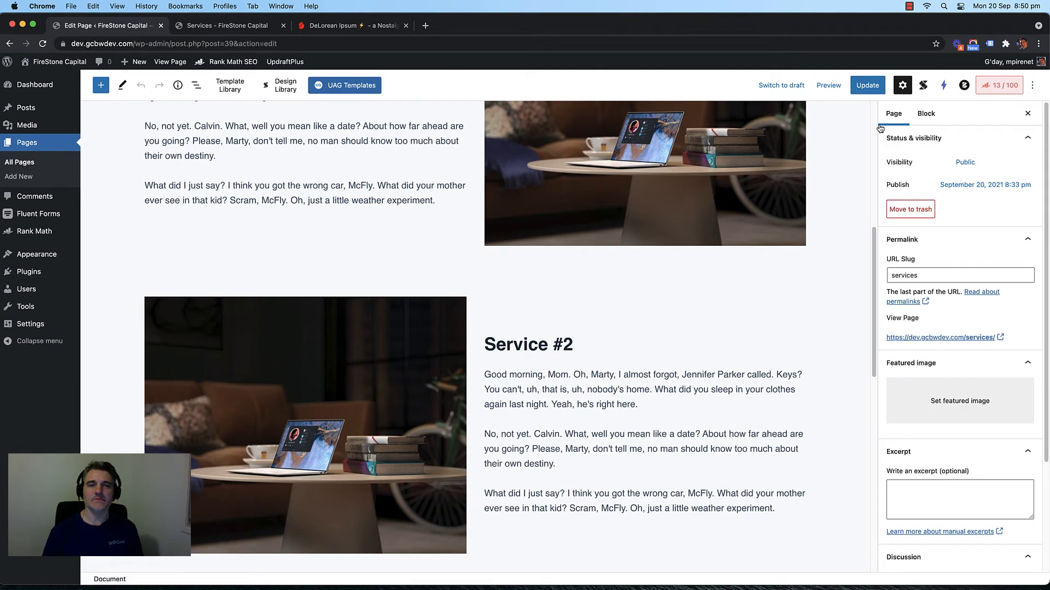
Step: Scroll through the Services page rows and select the Service #3 two-column row
scroll(367, 150, "up", 5)
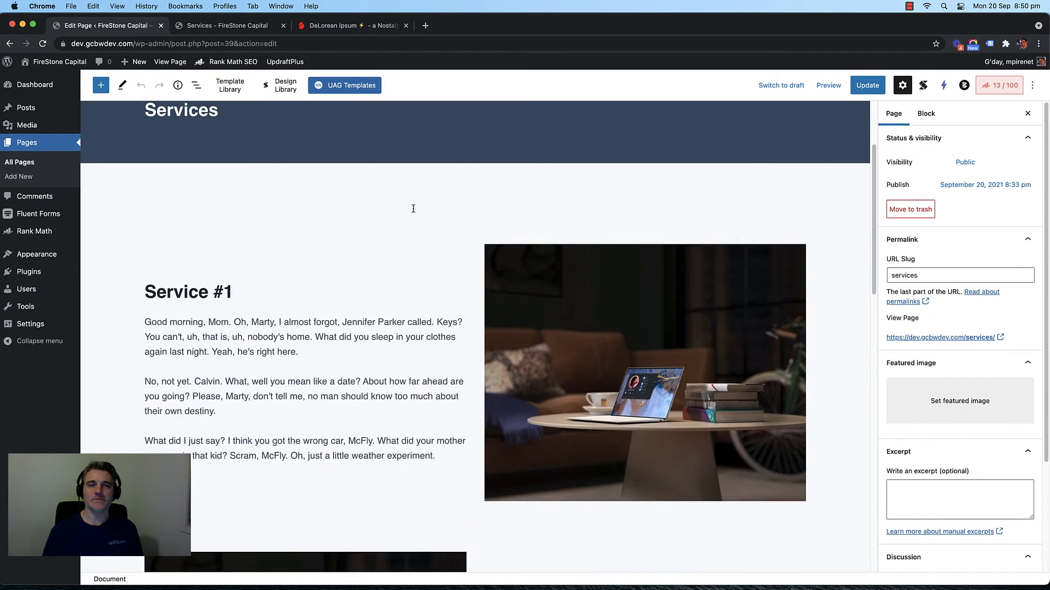
scroll(426, 211, "down", 4)
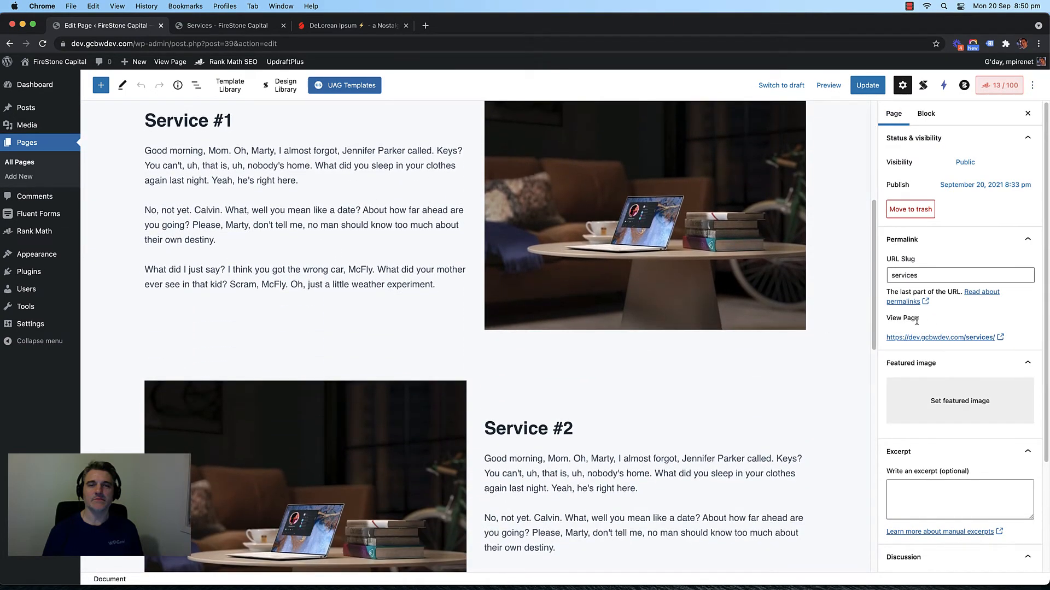
scroll(382, 273, "up", 4)
scroll(414, 284, "down", 11)
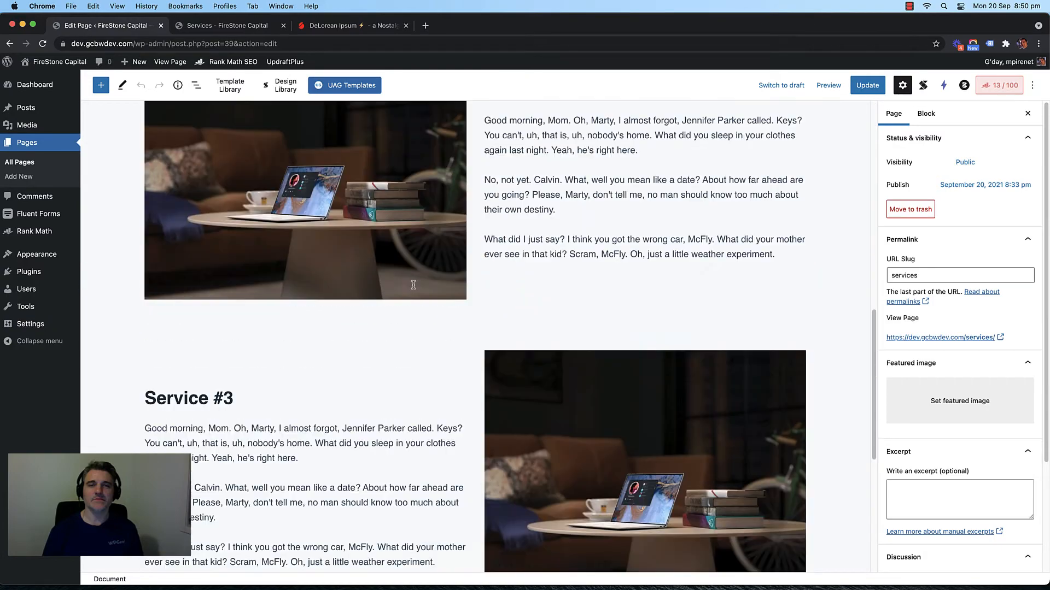
scroll(413, 284, "up", 10)
scroll(413, 284, "down", 6)
scroll(412, 283, "up", 7)
scroll(592, 307, "down", 8)
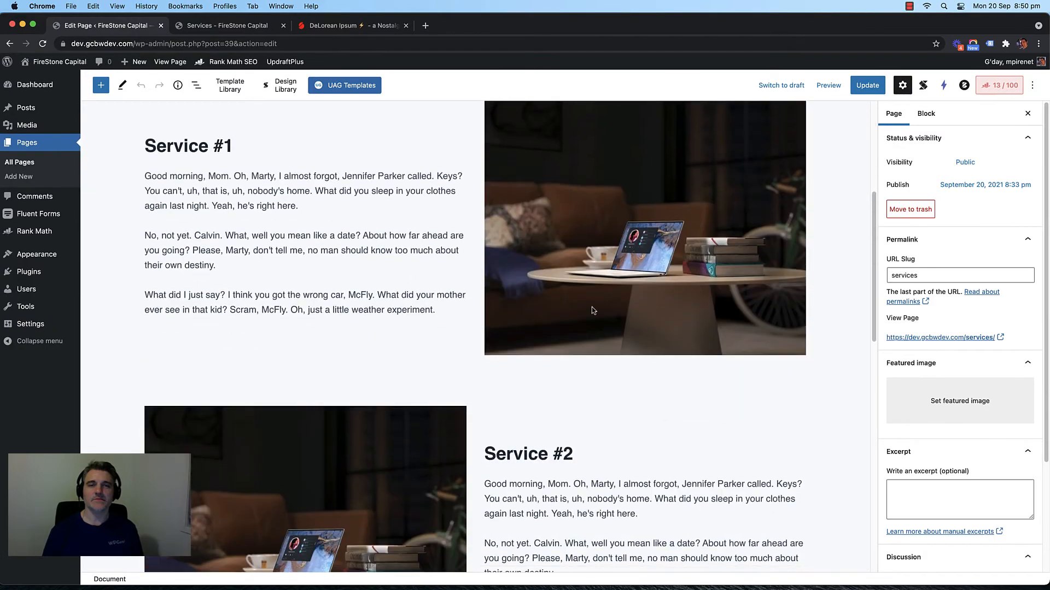
scroll(627, 290, "down", 10)
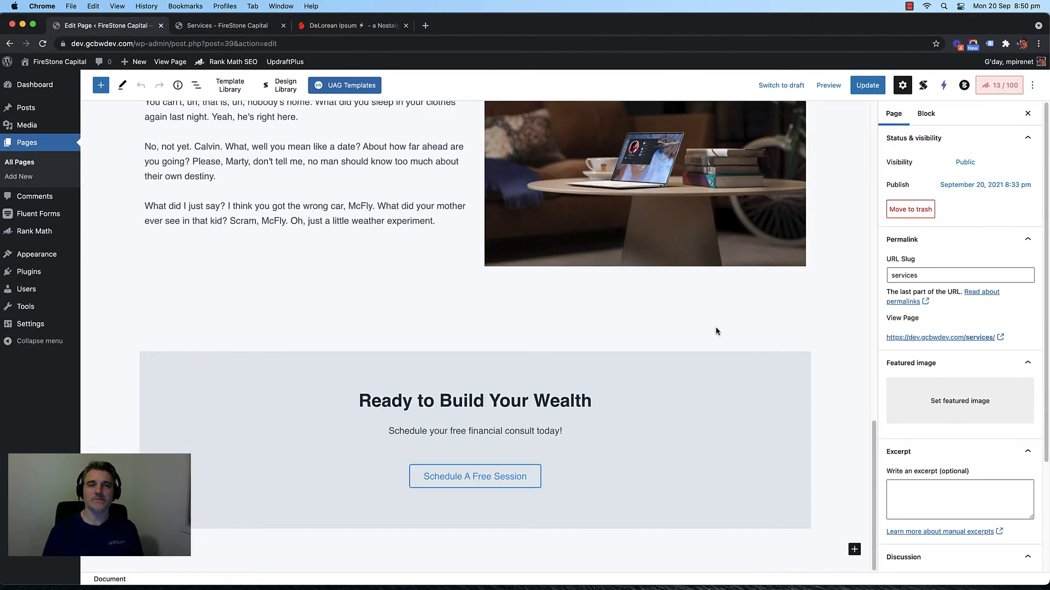
scroll(968, 334, "down", 5)
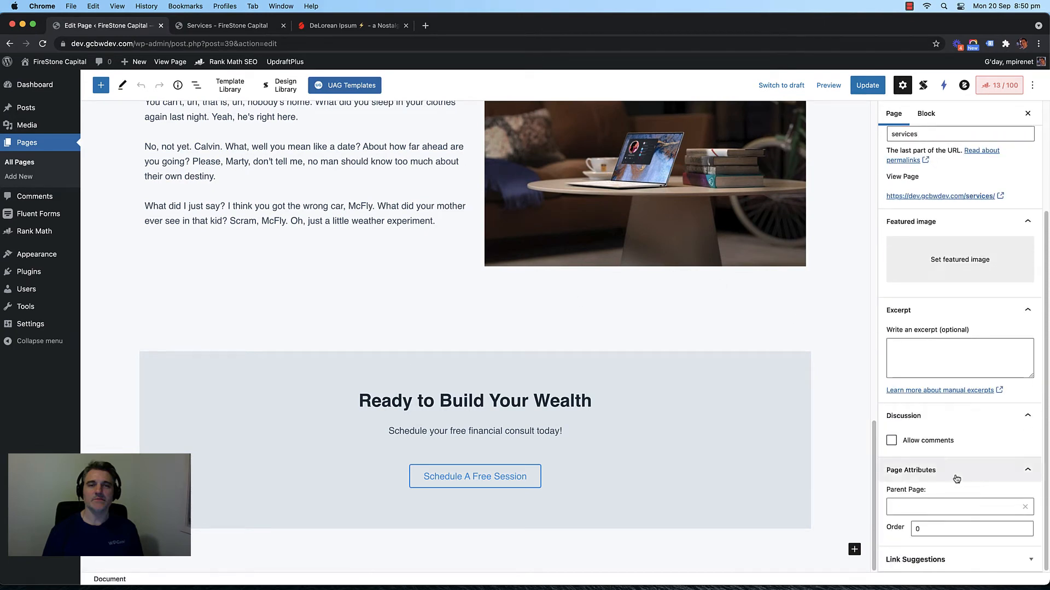
scroll(956, 479, "up", 5)
scroll(717, 319, "up", 10)
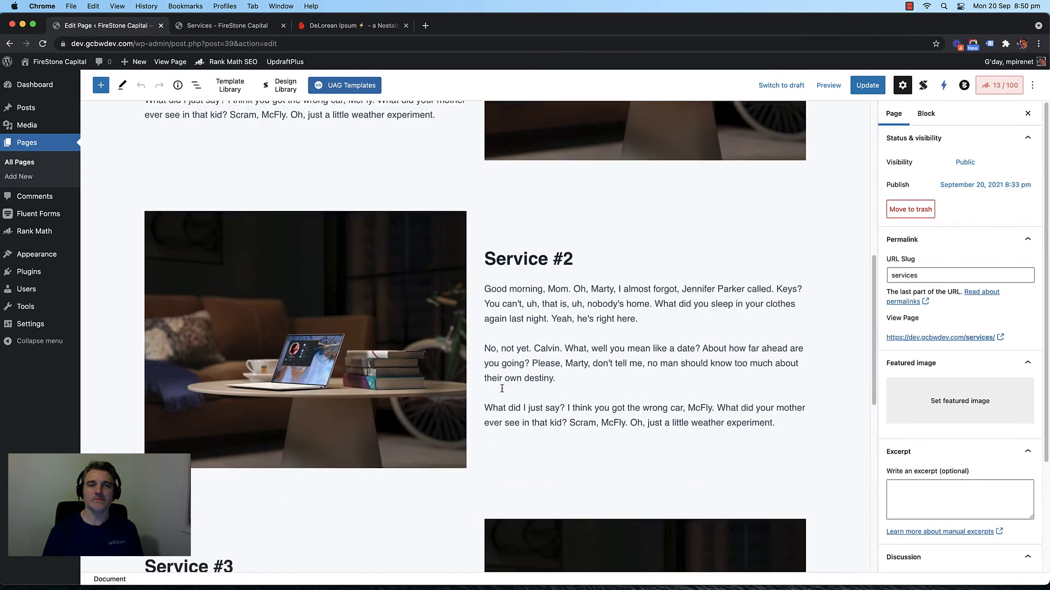
scroll(502, 389, "down", 4)
left_click(480, 333)
Step: Check page settings, then reselect the whole Service #3 row to review its block settings
scroll(935, 404, "down", 1)
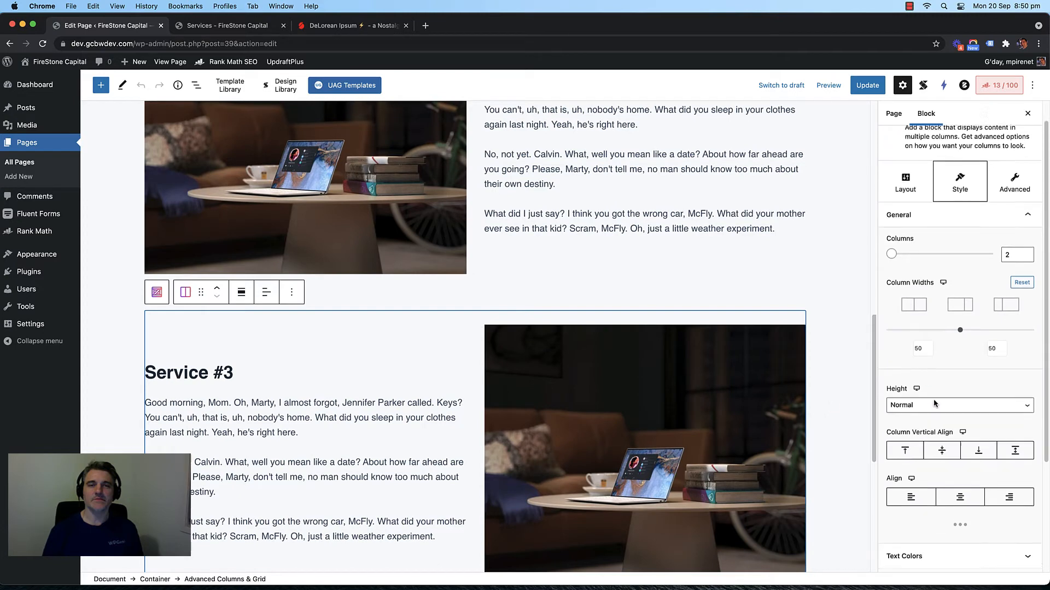
scroll(934, 407, "down", 5)
scroll(1009, 569, "up", 6)
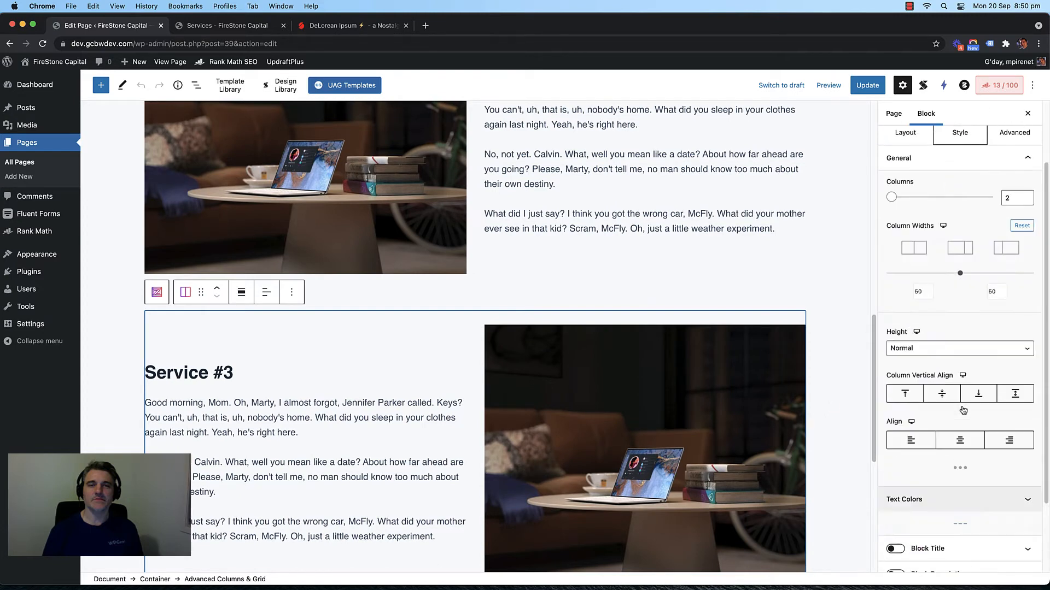
left_click(895, 115)
left_click(925, 114)
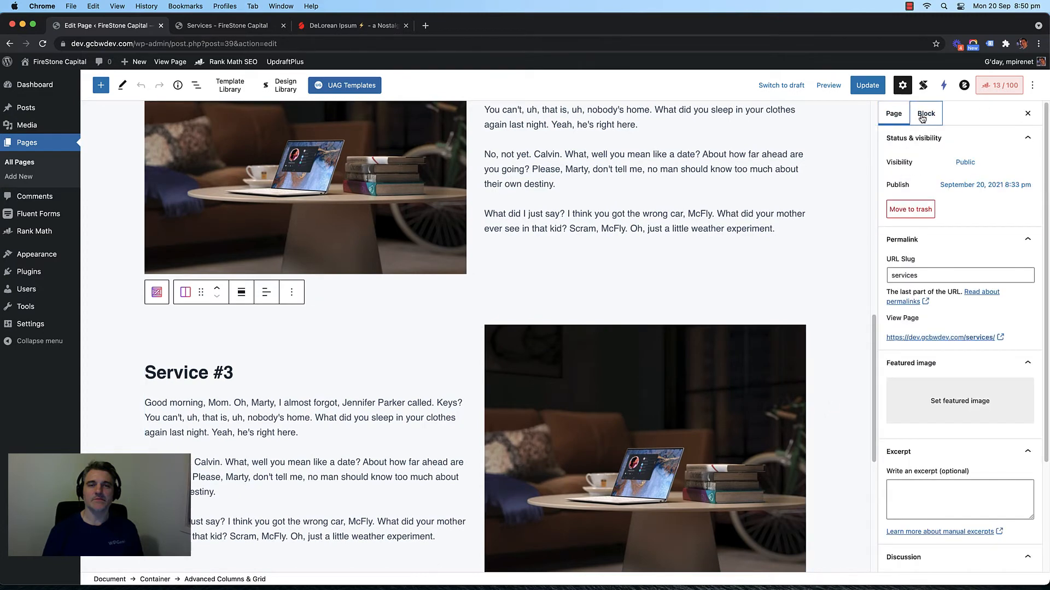
left_click(377, 326)
left_click(481, 315)
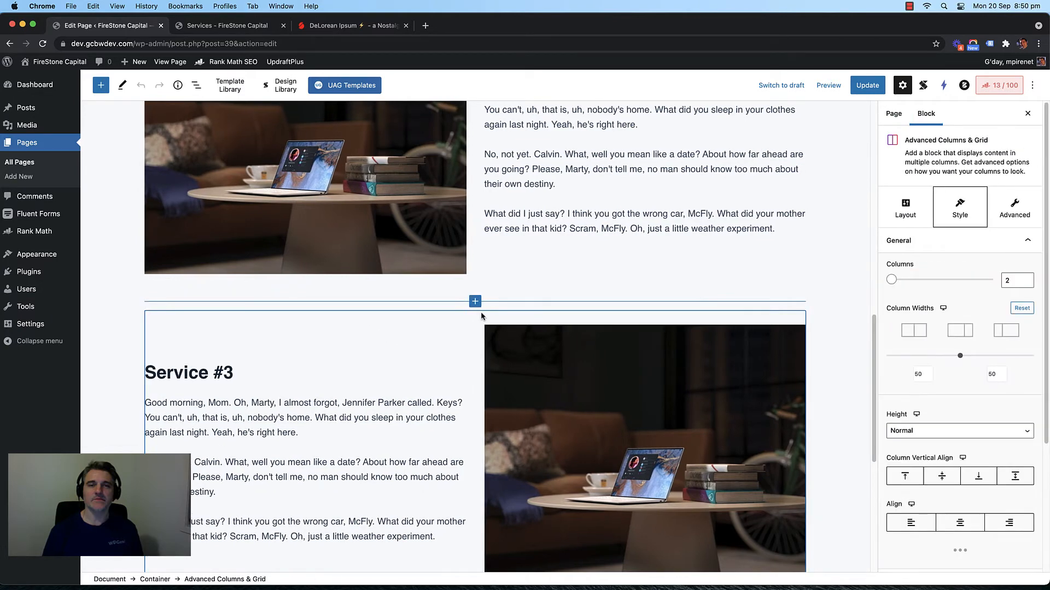
scroll(940, 335, "down", 4)
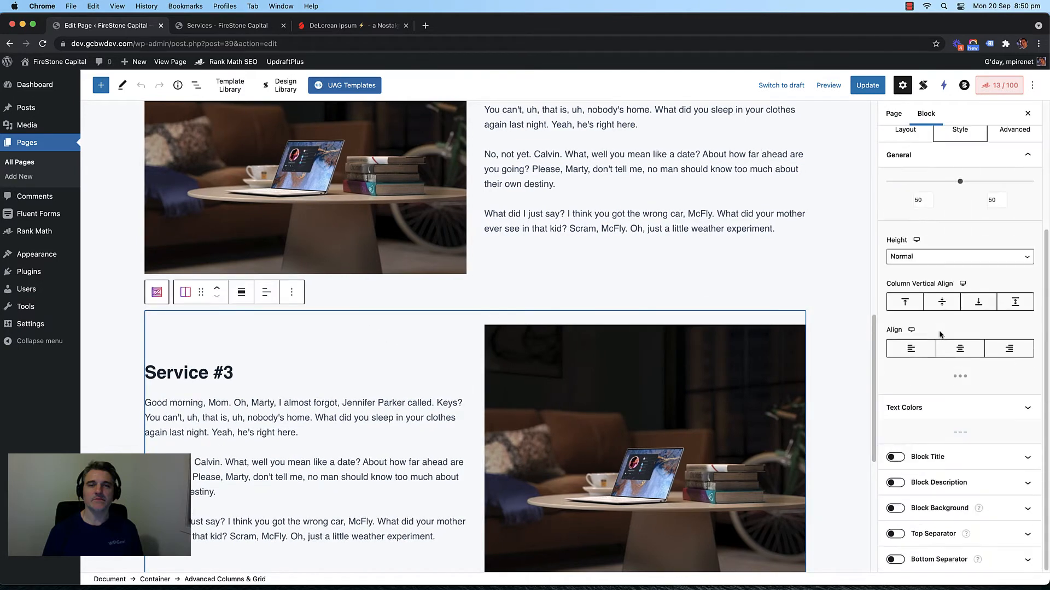
scroll(940, 335, "up", 2)
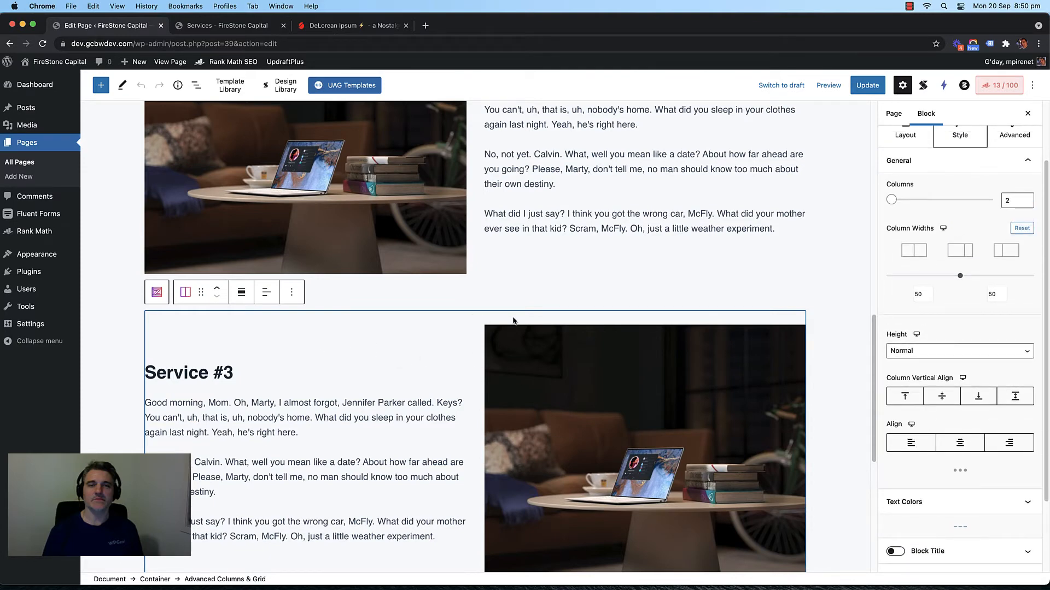
scroll(950, 375, "down", 2)
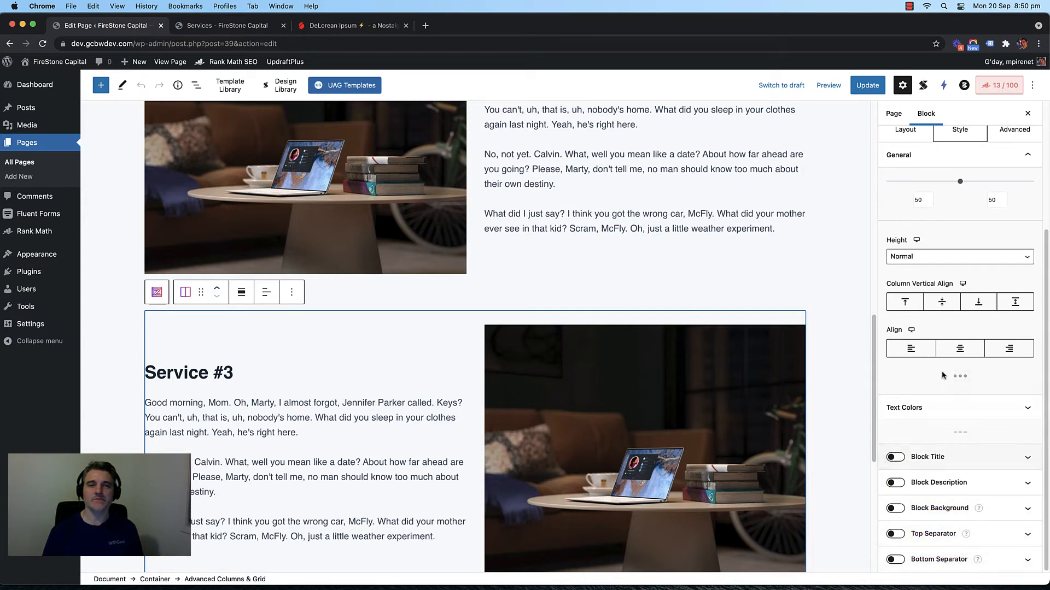
scroll(943, 372, "up", 4)
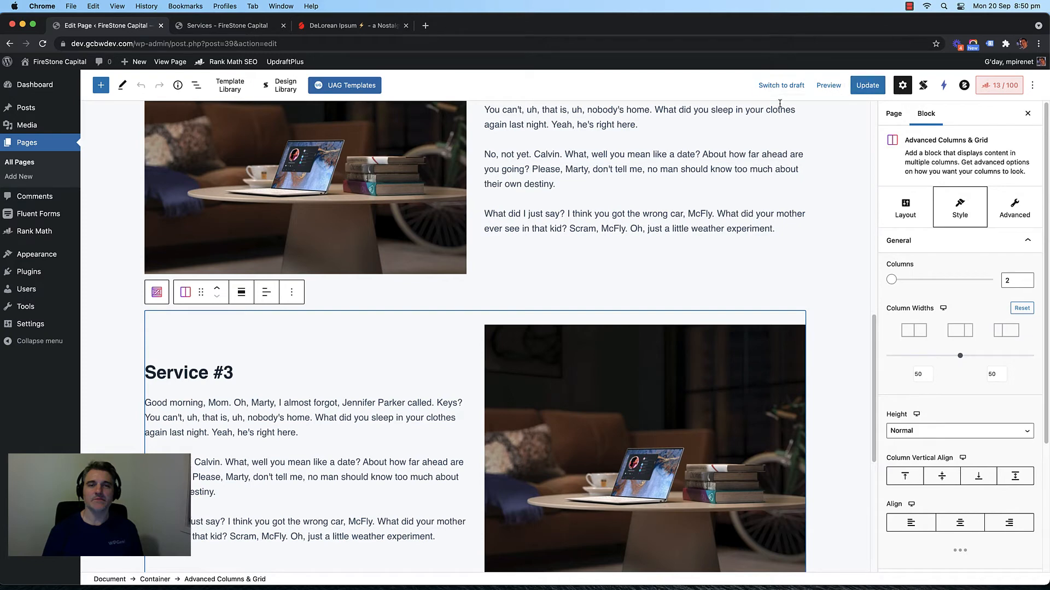
left_click(909, 6)
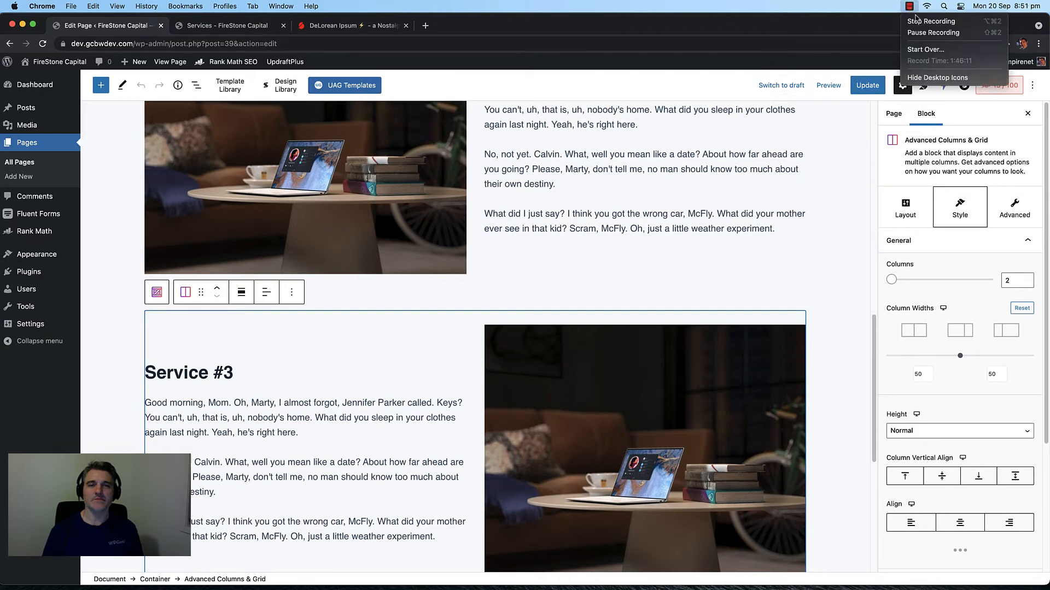
left_click(932, 33)
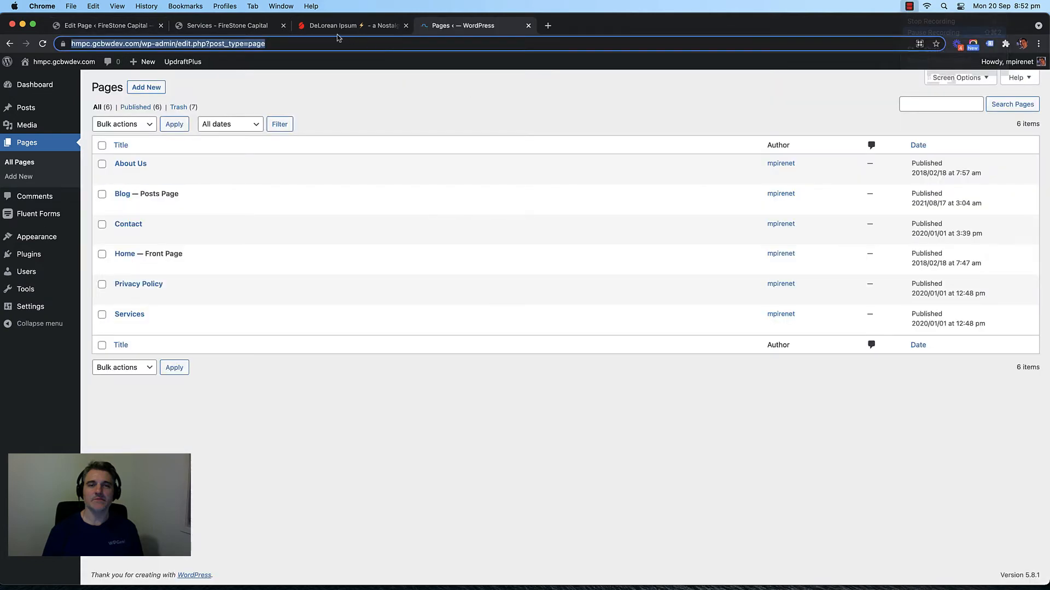
left_click(430, 109)
left_click(528, 25)
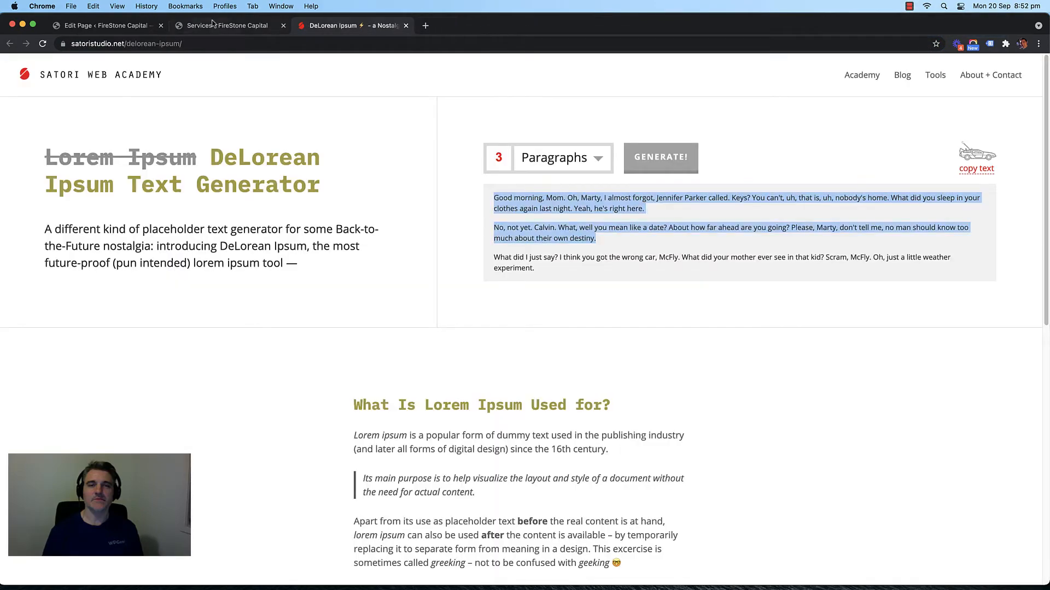
left_click(216, 25)
left_click(135, 27)
scroll(215, 261, "up", 3)
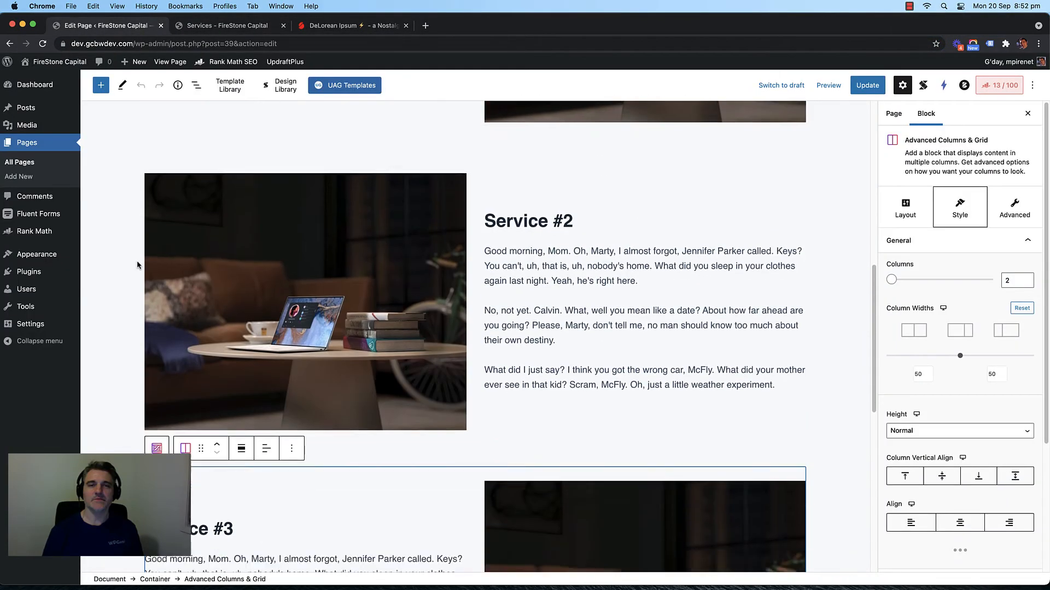
scroll(328, 257, "down", 8)
scroll(434, 253, "up", 8)
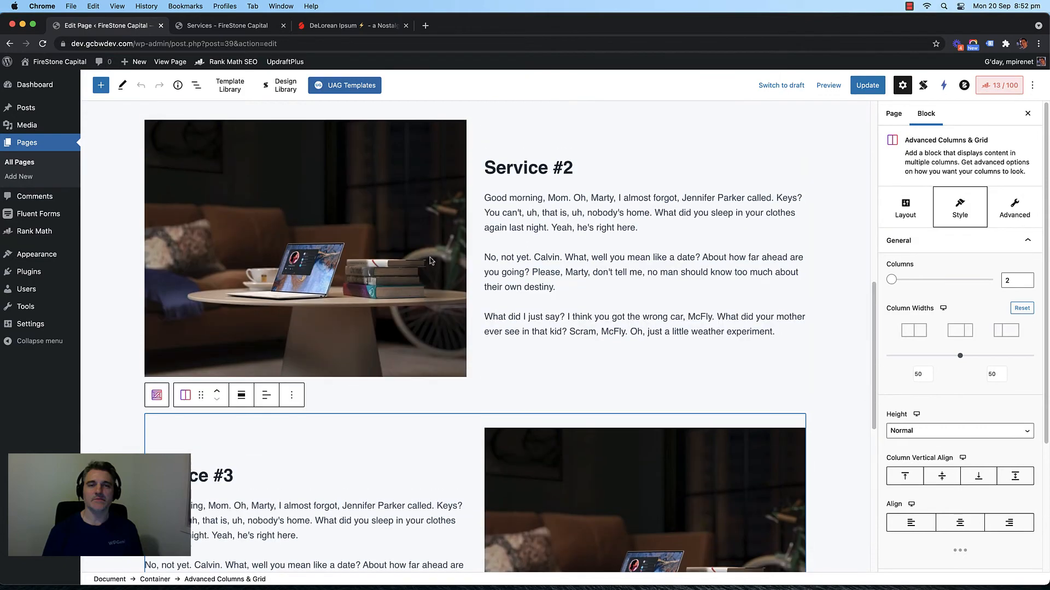
scroll(432, 260, "down", 7)
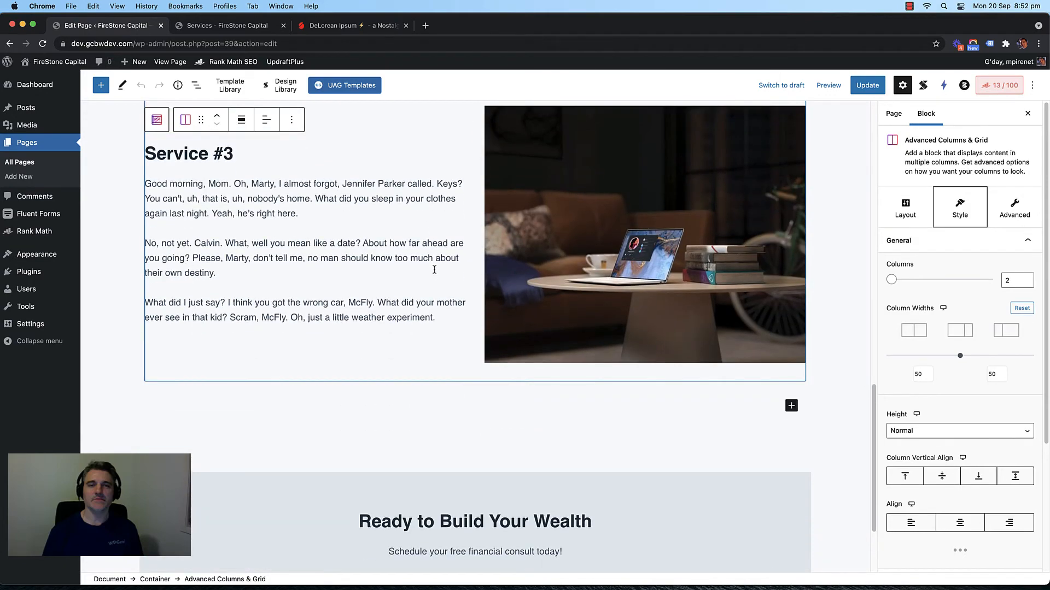
scroll(435, 270, "down", 2)
scroll(434, 270, "up", 5)
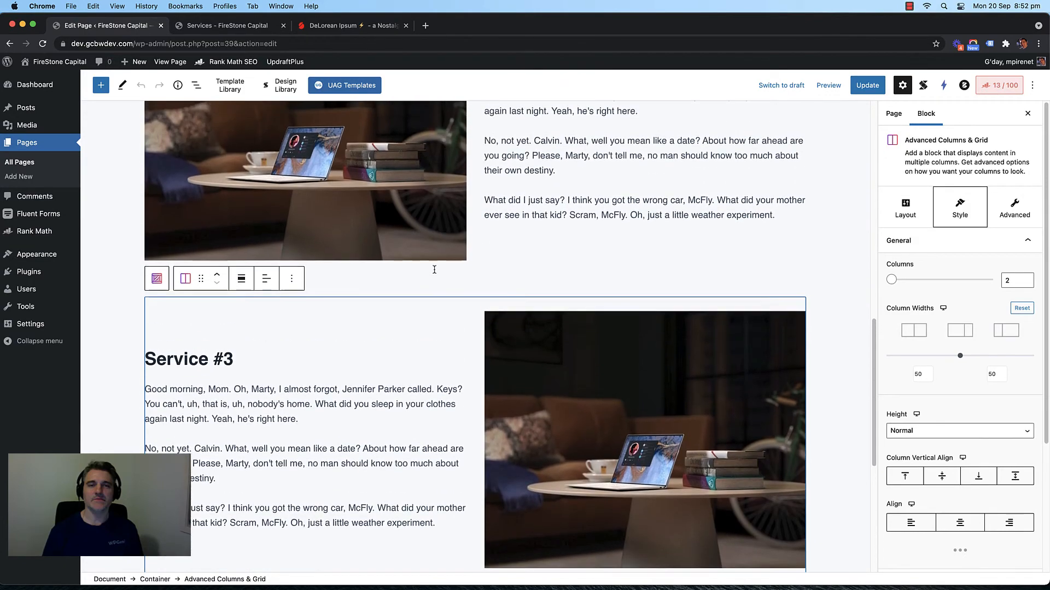
scroll(434, 269, "up", 15)
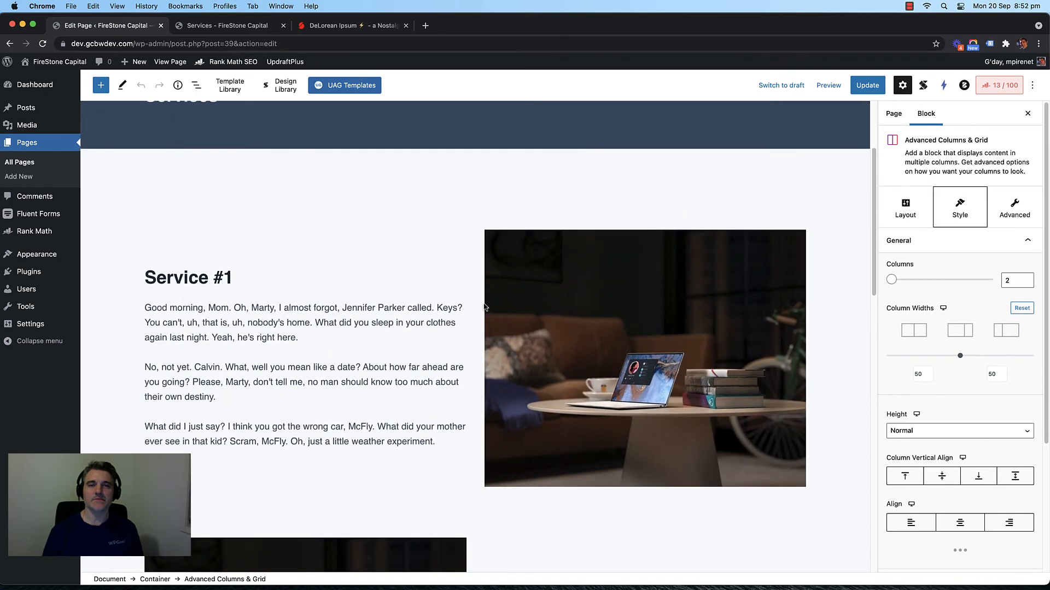
scroll(464, 293, "down", 16)
scroll(431, 284, "up", 2)
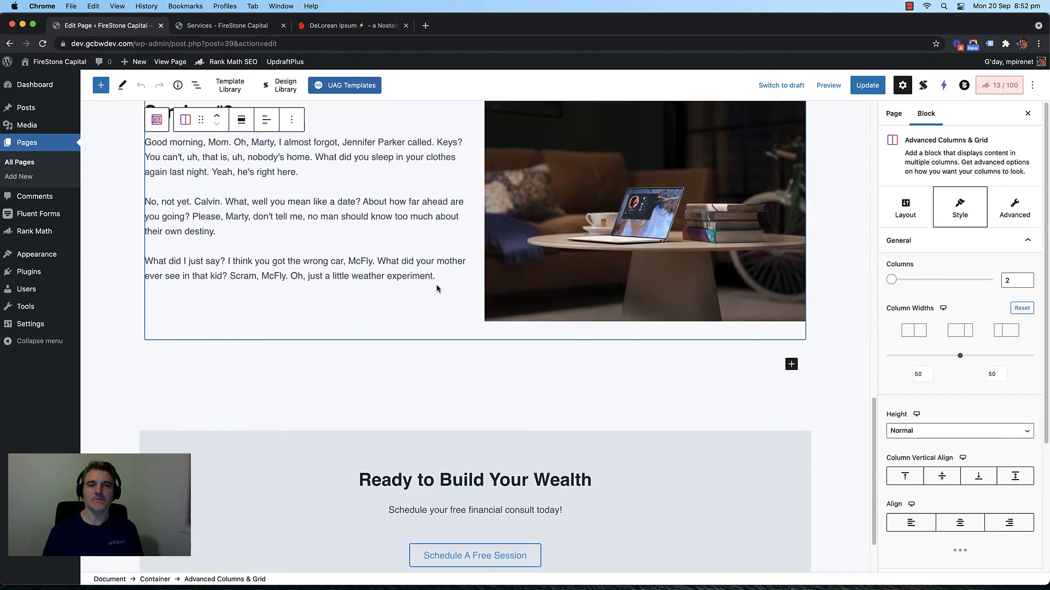
scroll(439, 287, "down", 3)
left_click(796, 303)
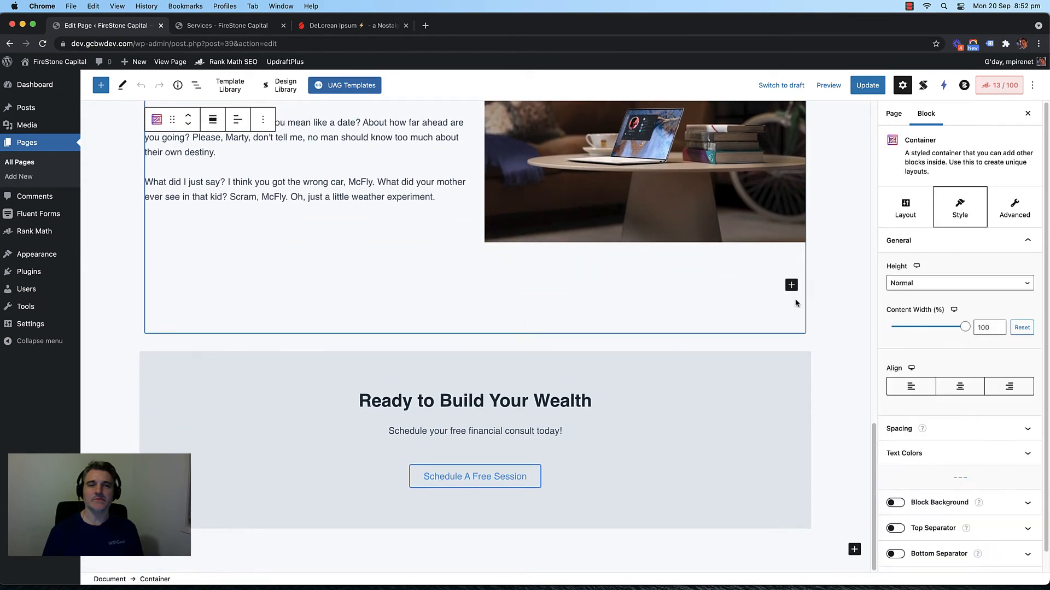
left_click(806, 342)
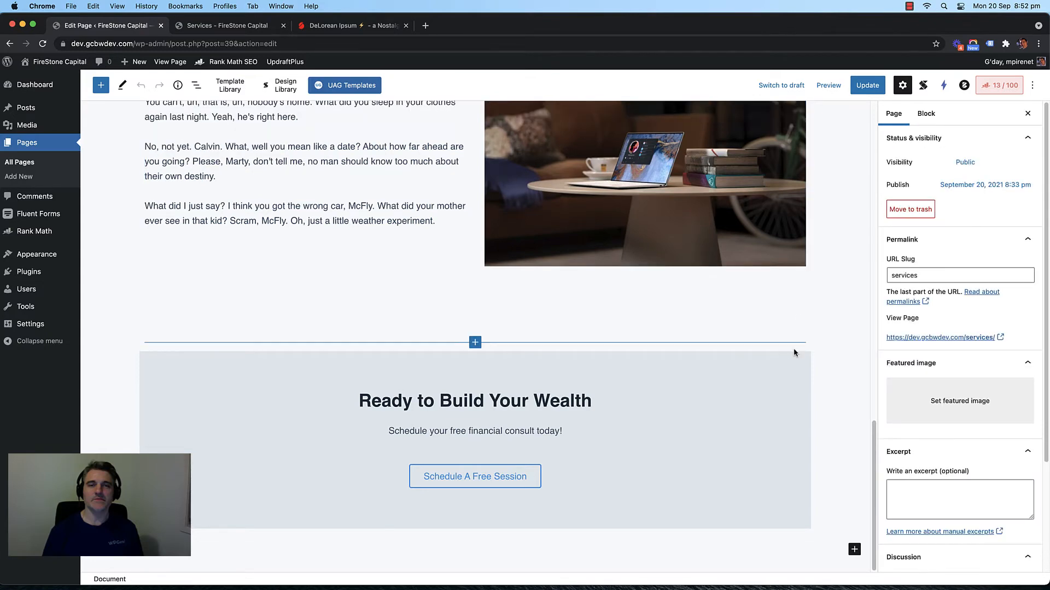
left_click(793, 352)
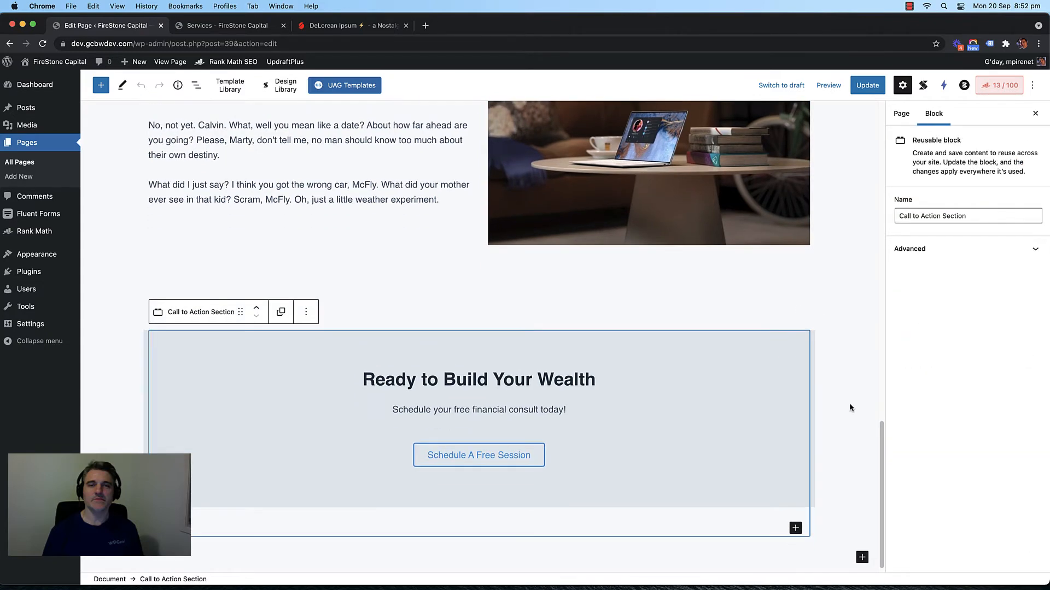
scroll(820, 317, "up", 4)
scroll(826, 321, "up", 8)
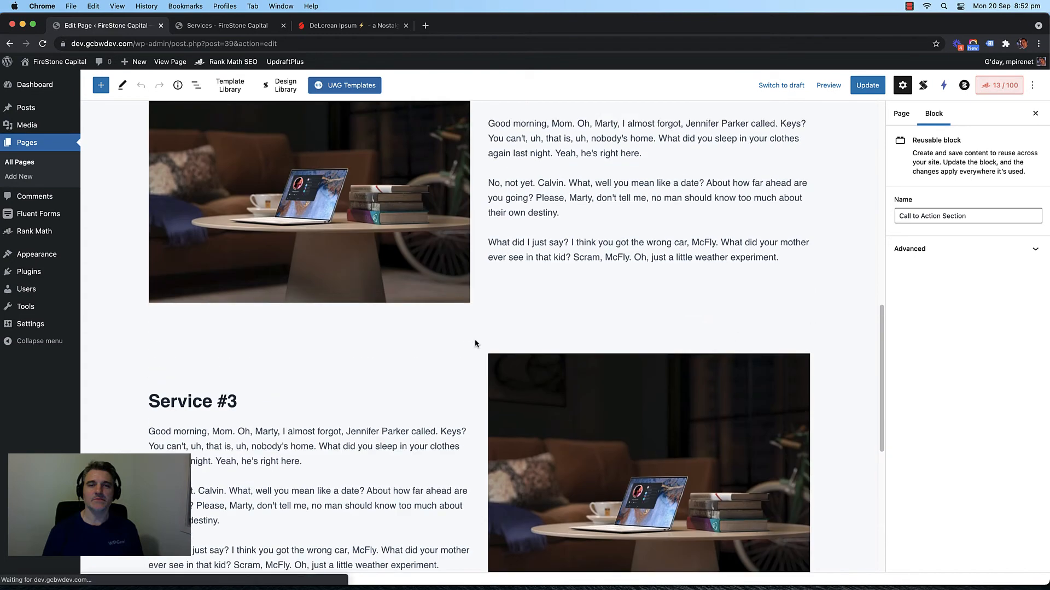
left_click(474, 355)
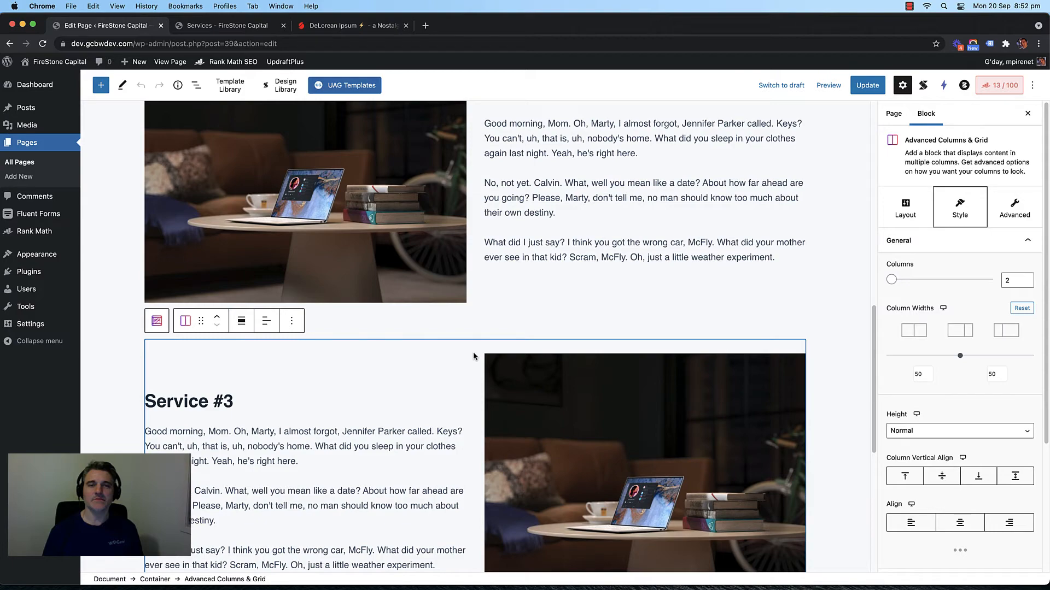
scroll(849, 335, "down", 10)
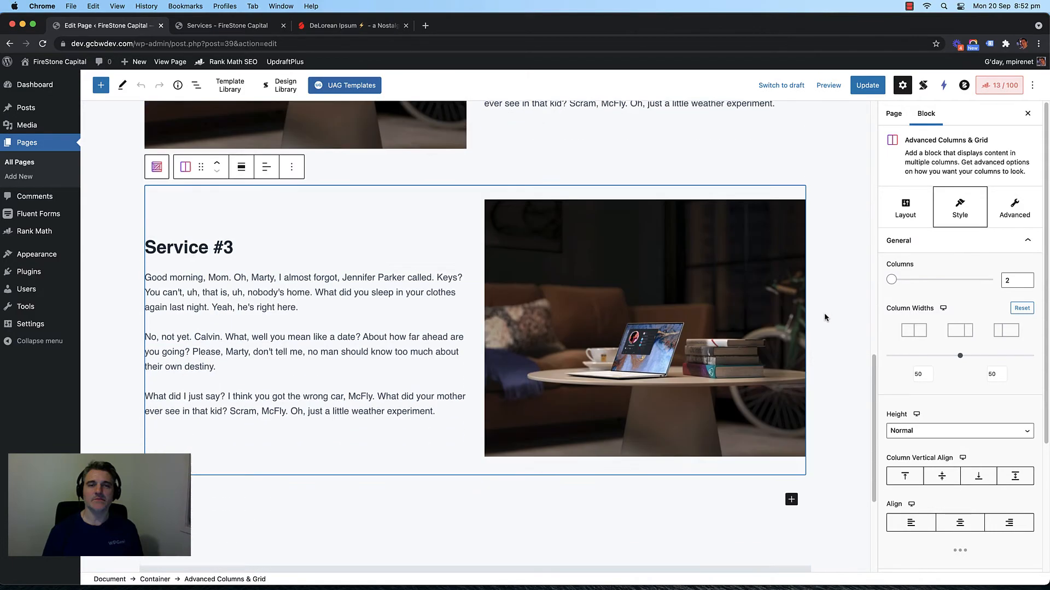
scroll(520, 243, "up", 20)
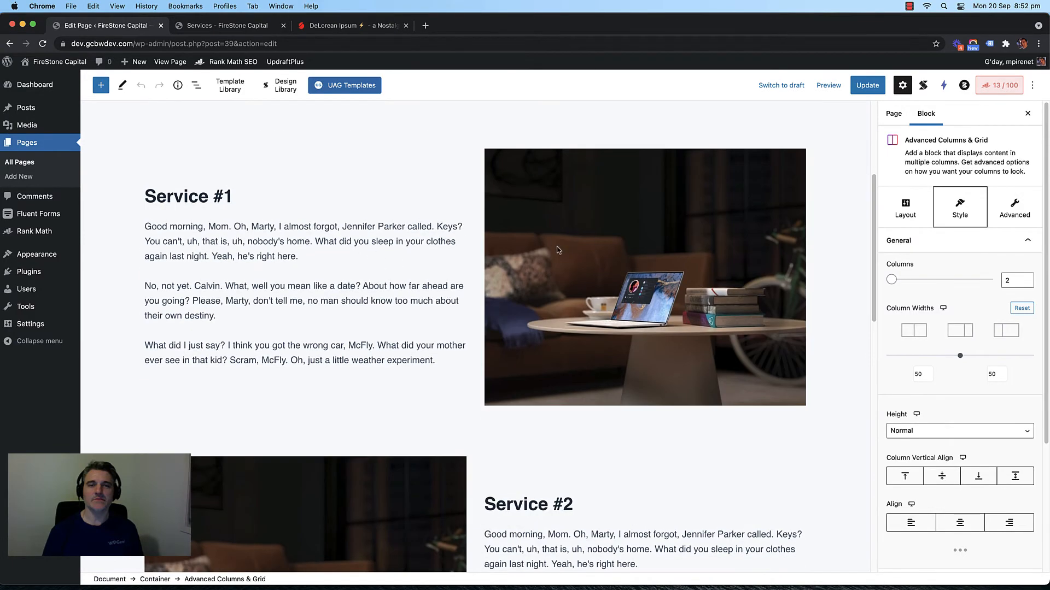
scroll(557, 250, "down", 15)
scroll(448, 280, "up", 10)
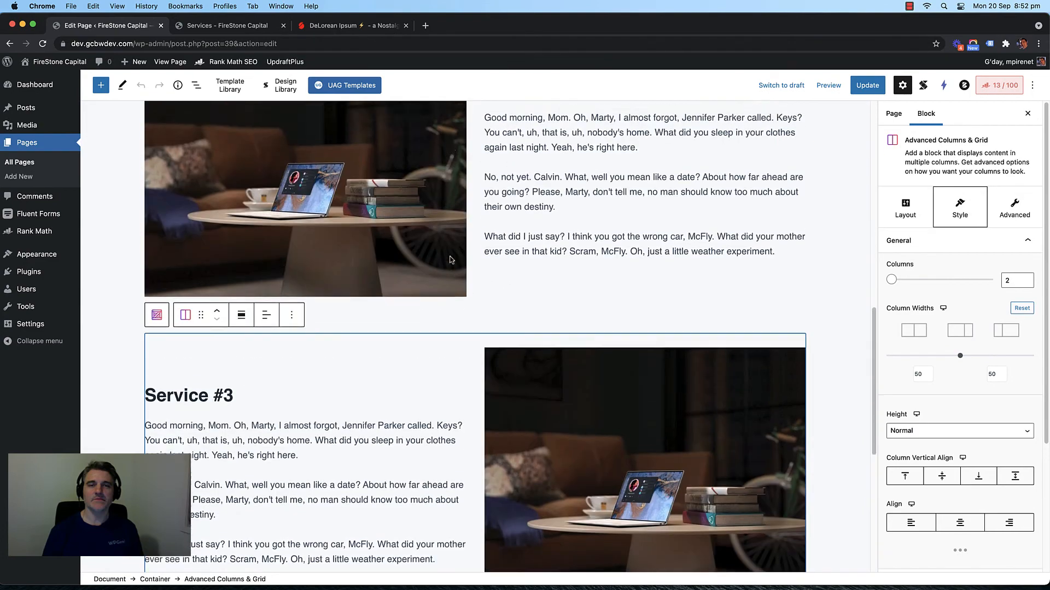
scroll(825, 462, "down", 10)
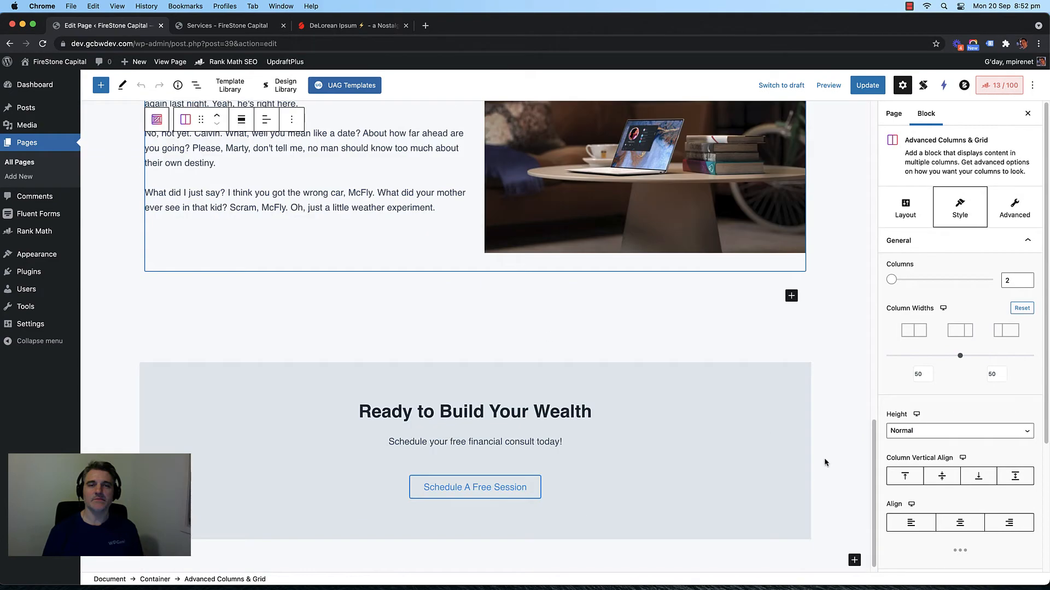
Step: Insert a Section block with a plain layout at the page end, leaving display conditions at None
left_click(854, 559)
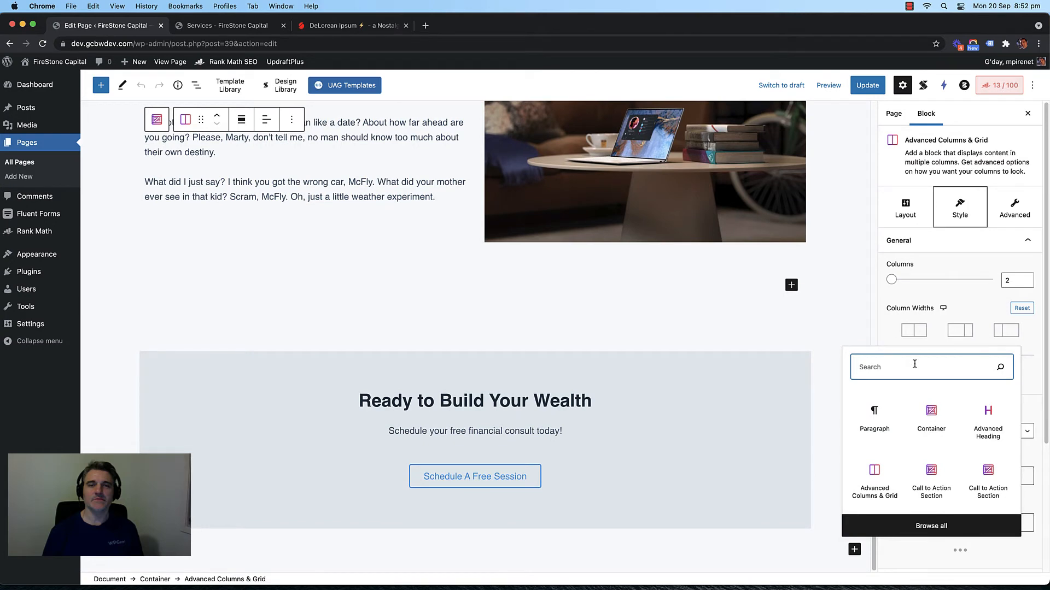
type("sect")
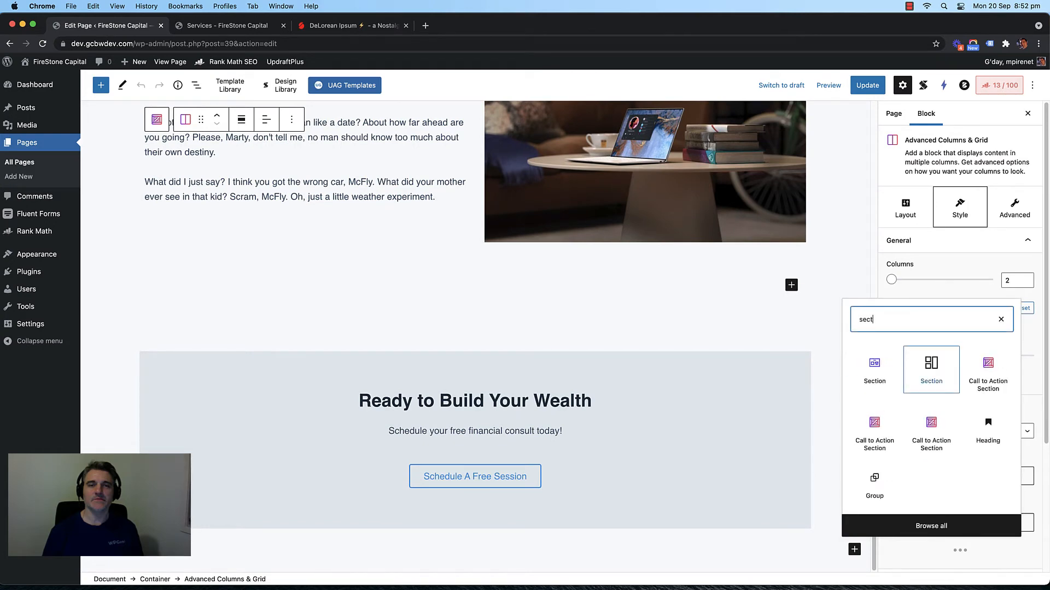
left_click(924, 367)
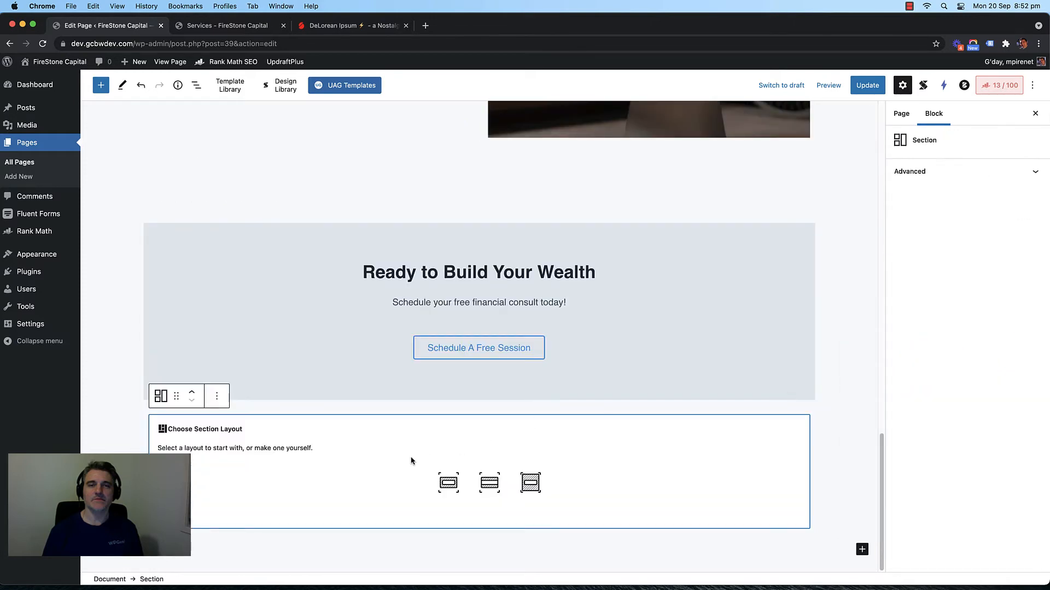
left_click(448, 482)
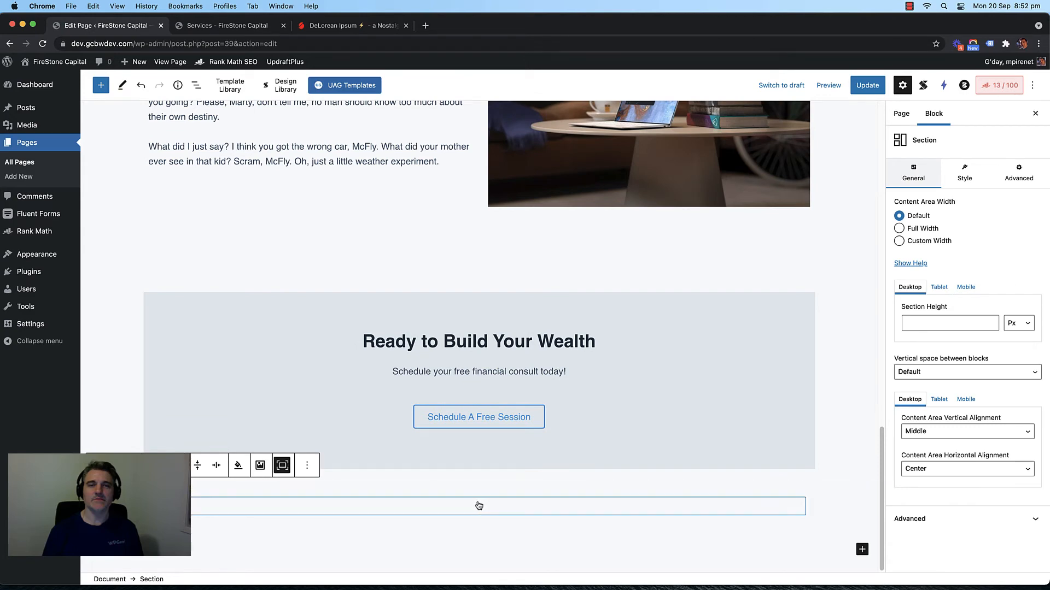
left_click(980, 518)
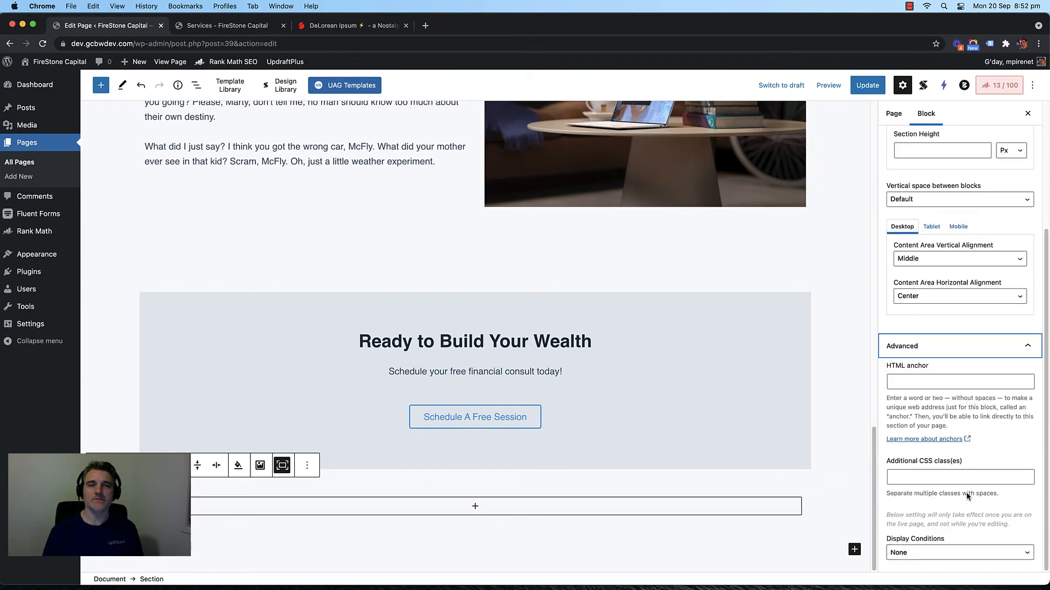
left_click(938, 553)
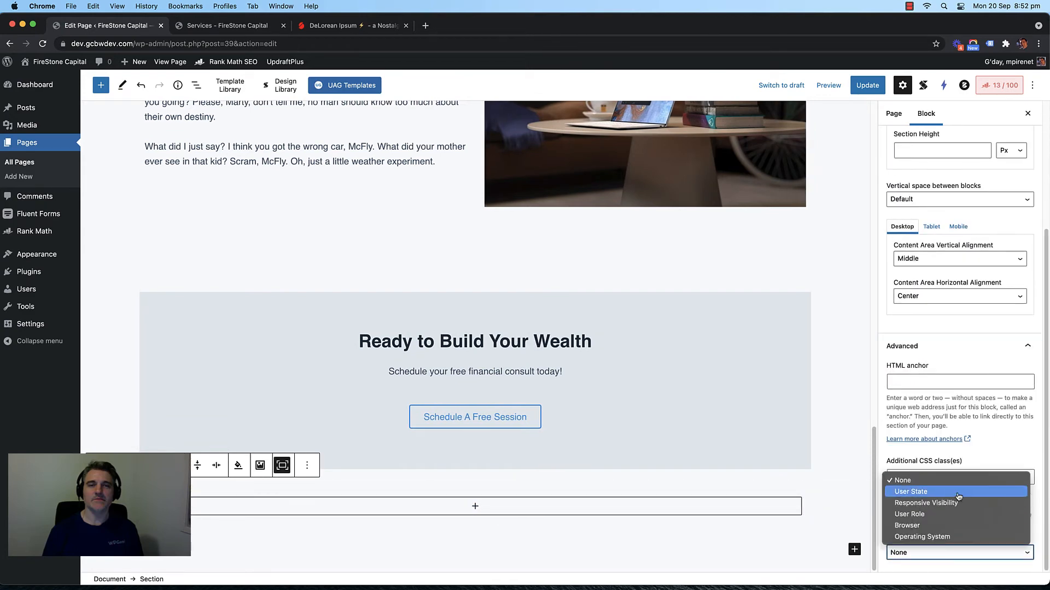
left_click(1005, 446)
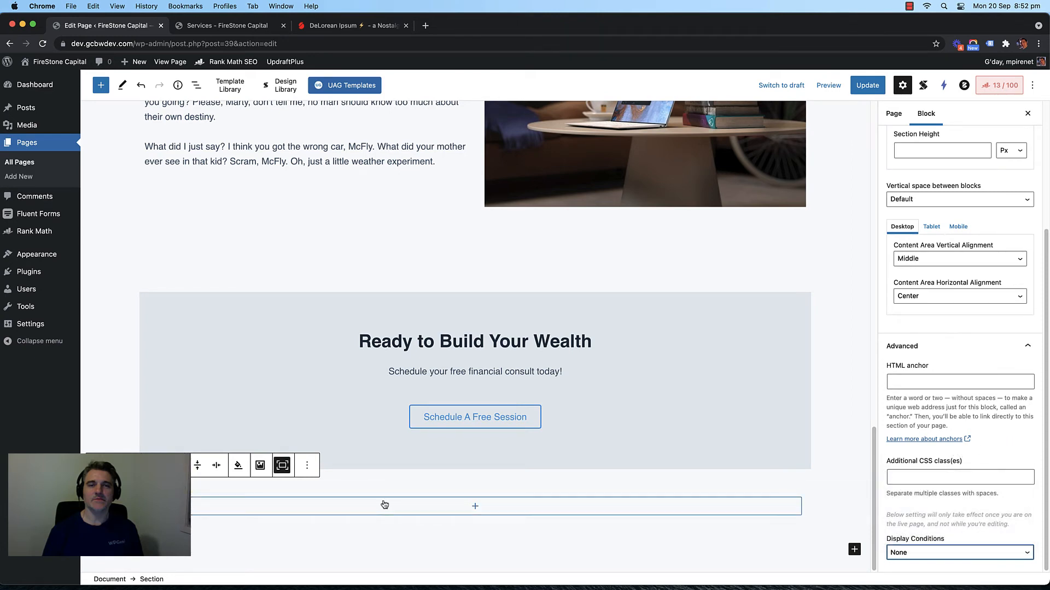
Step: Add a Columns block inside the section with an even 50 / 50 split
left_click(474, 507)
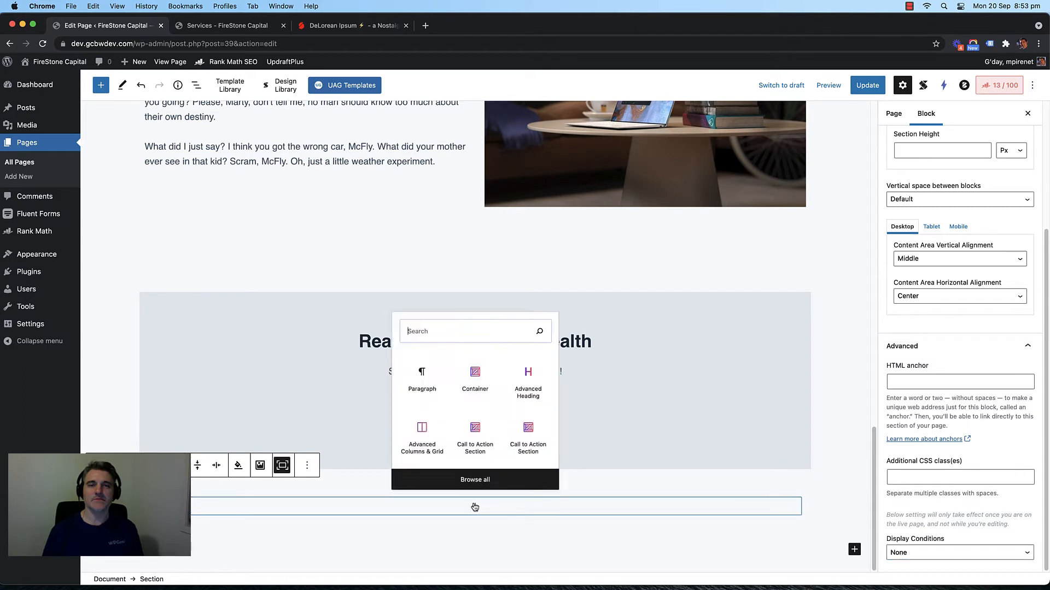
type("colium")
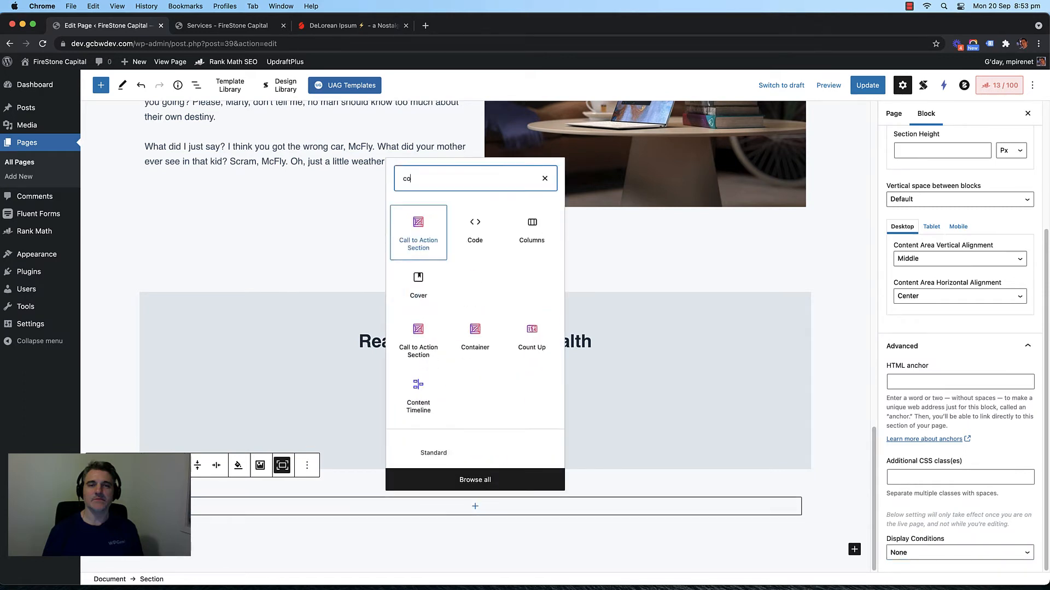
key("BackSpace")
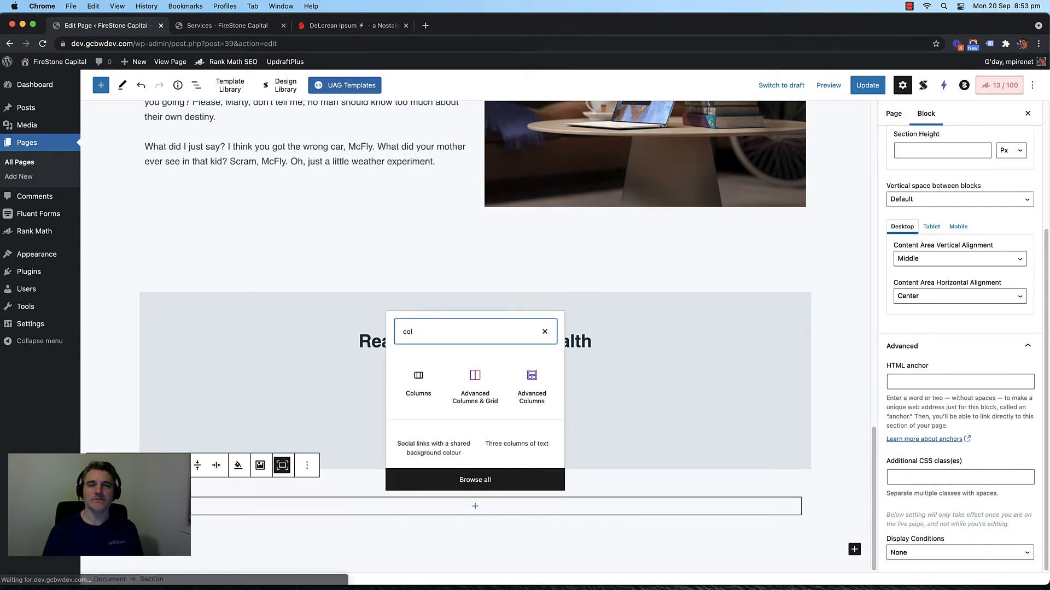
left_click(418, 394)
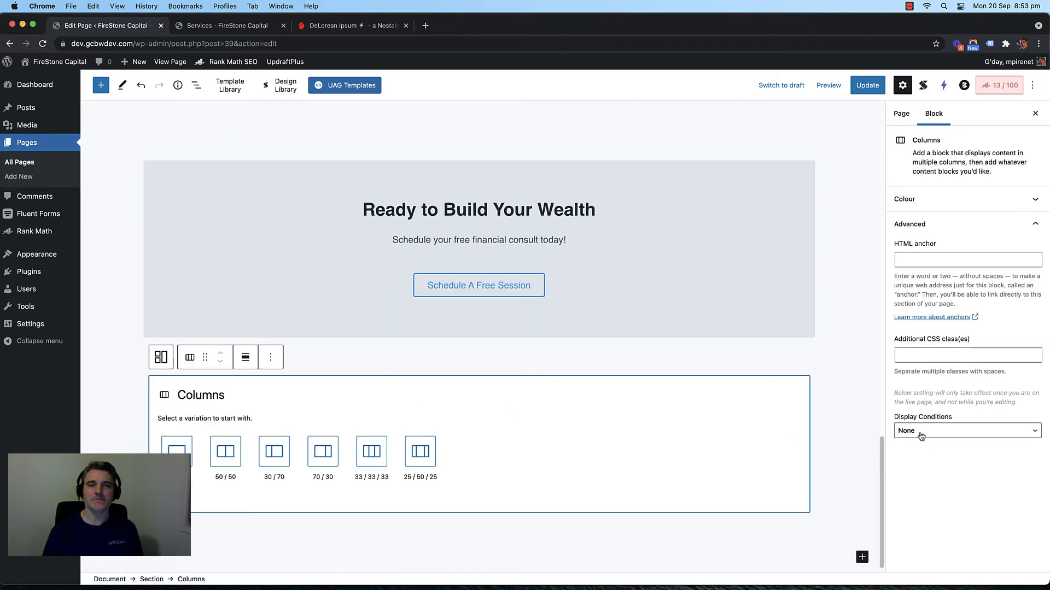
left_click(235, 465)
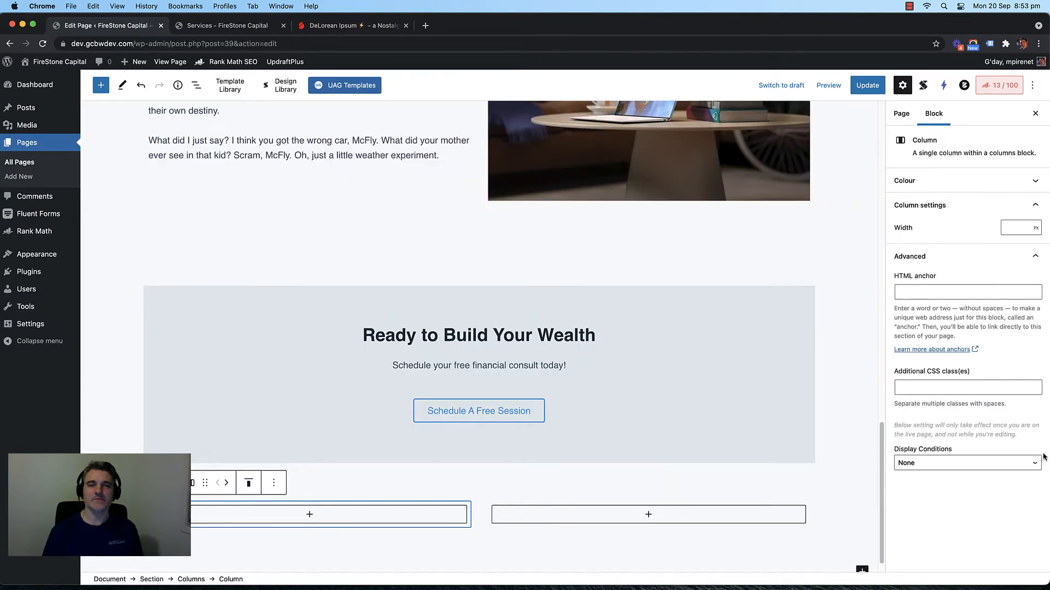
left_click(975, 469)
left_click(976, 468)
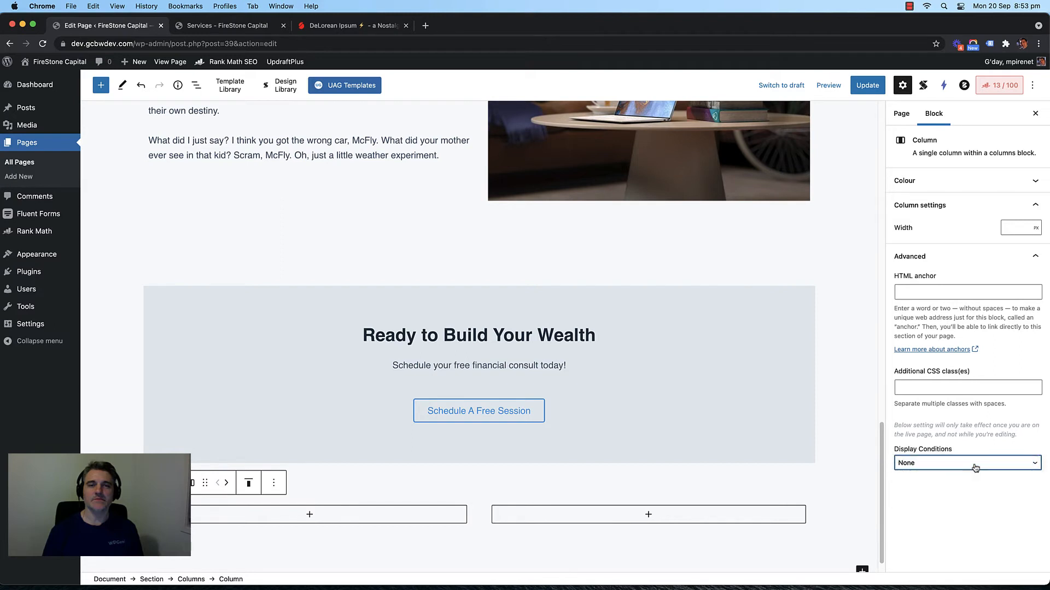
Step: Check the new section's structure by selecting the section, the columns block and each column
left_click(473, 483)
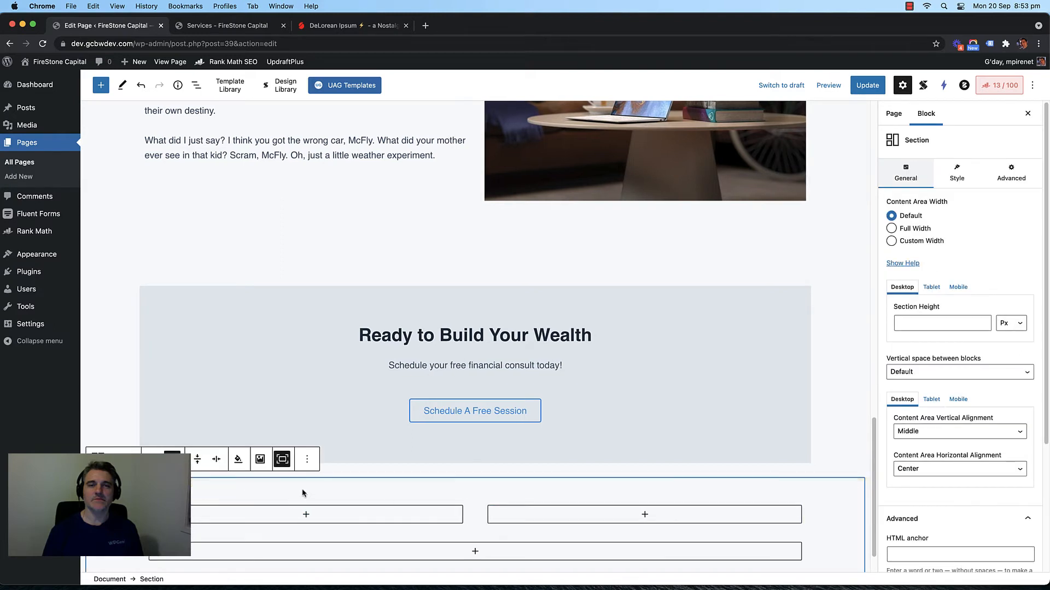
scroll(328, 495, "down", 1)
left_click(405, 504)
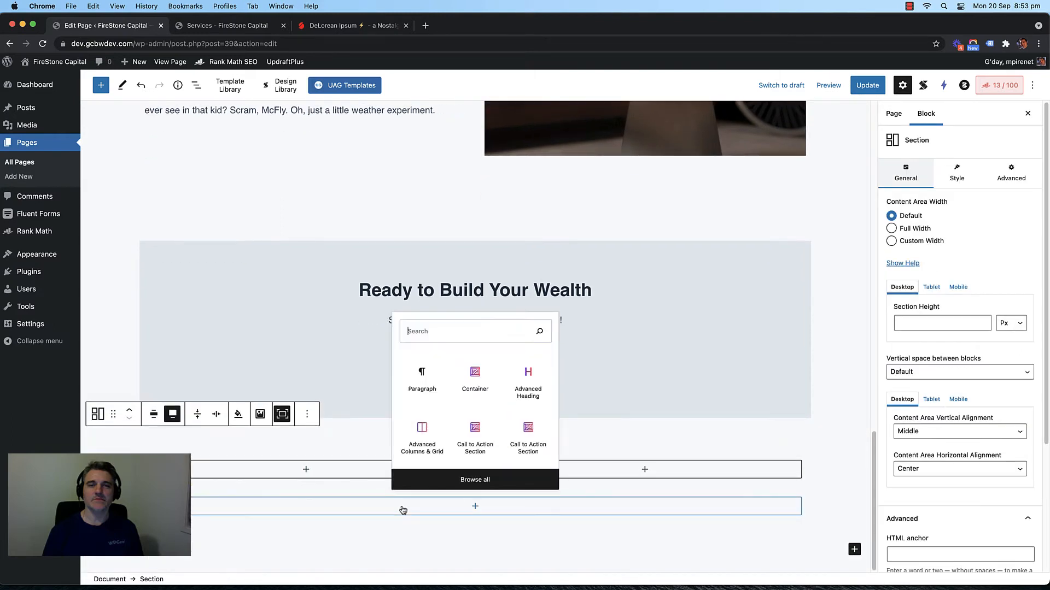
left_click(293, 495)
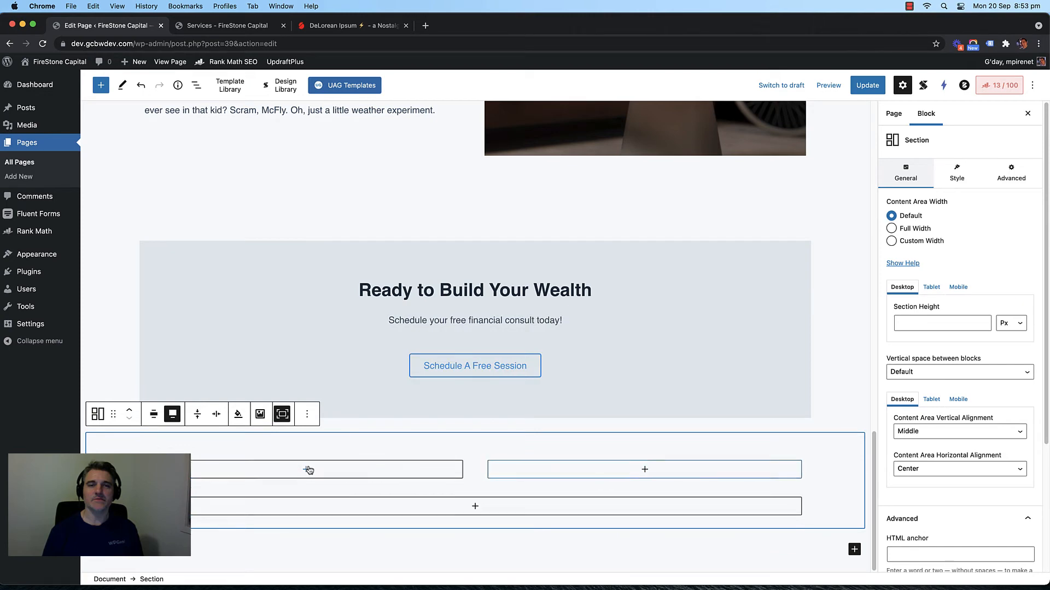
left_click(481, 460)
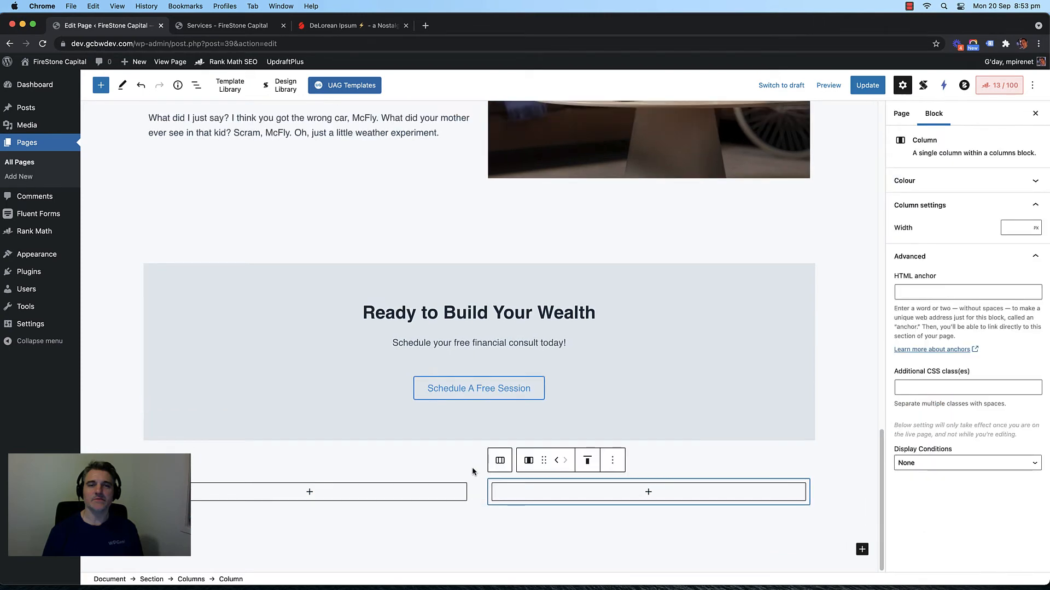
left_click(471, 468)
left_click(470, 486)
left_click(454, 483)
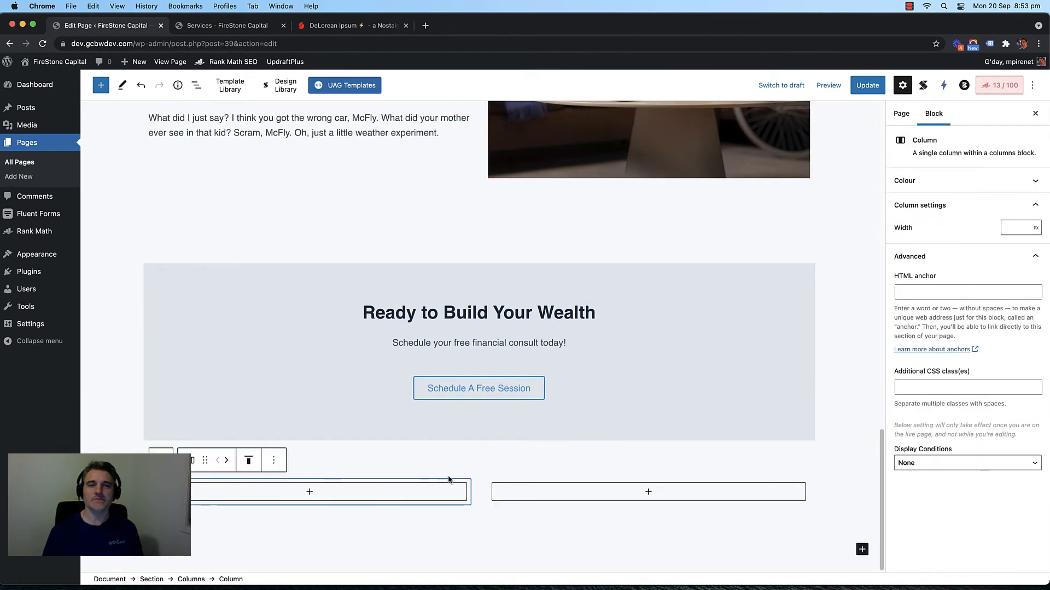
left_click(462, 464)
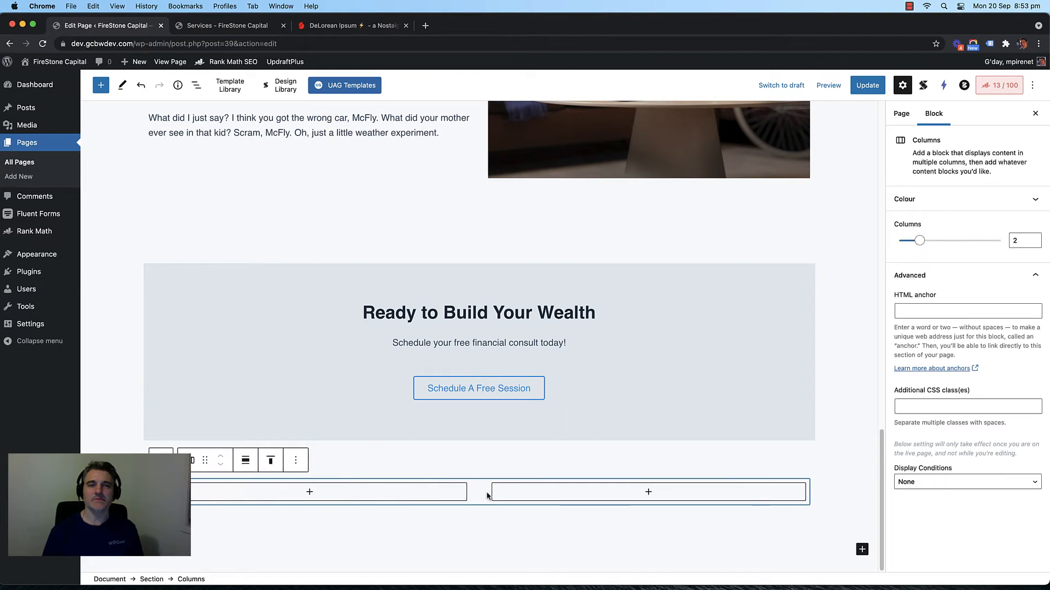
left_click(296, 460)
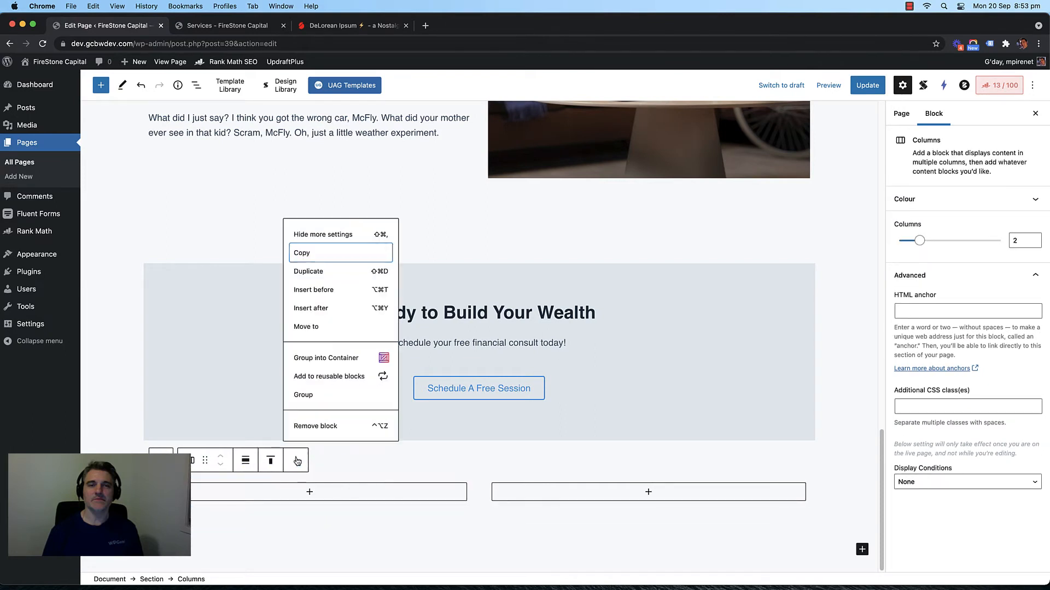
left_click(461, 471)
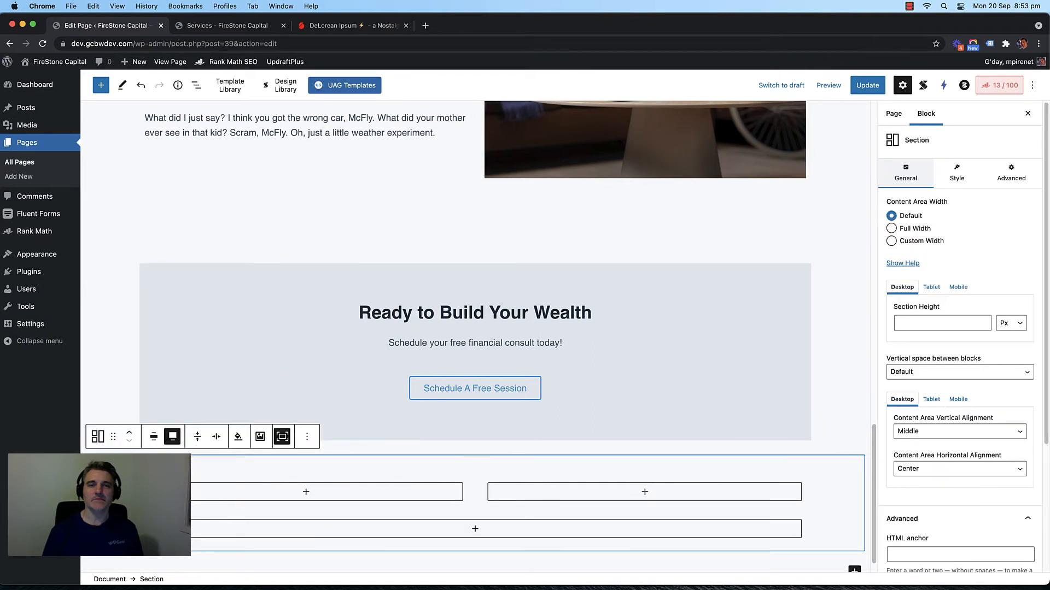
Step: Move the new section up the page, above the Ready to Build Your Wealth block
left_click(130, 433)
left_click(131, 434)
scroll(382, 429, "down", 4)
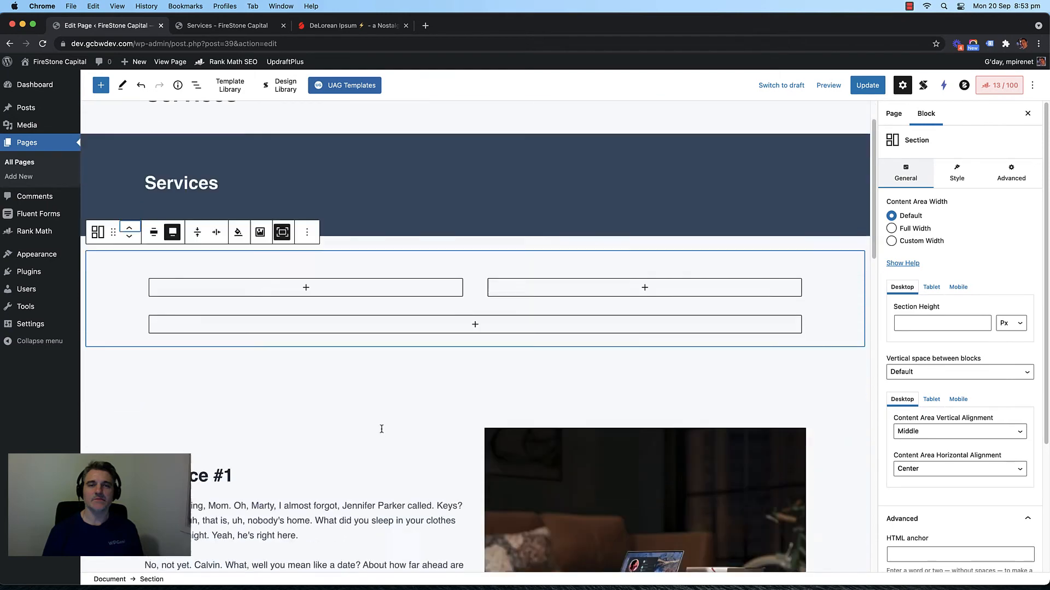
scroll(377, 429, "up", 2)
scroll(325, 444, "down", 1)
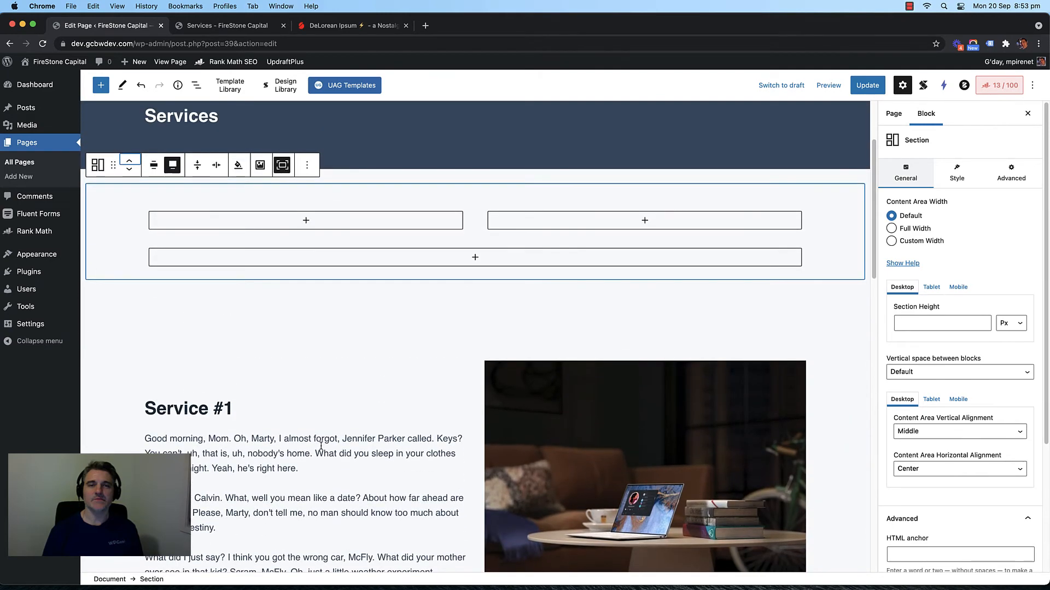
Step: Copy the Service #1 heading and text into the new section's left column
left_click(206, 408)
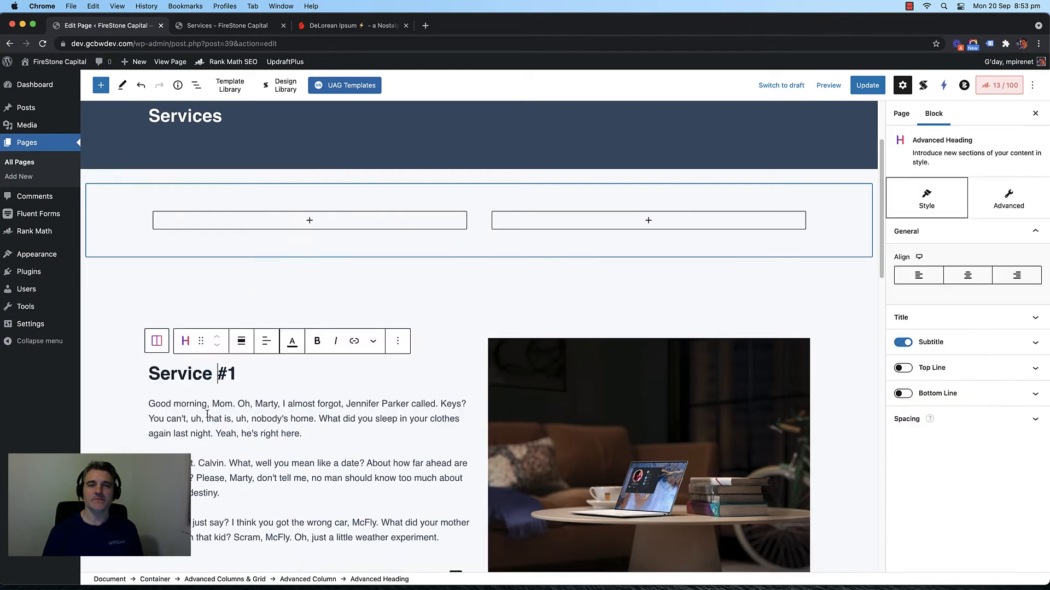
left_click(404, 335)
left_click(414, 396)
left_click(310, 220)
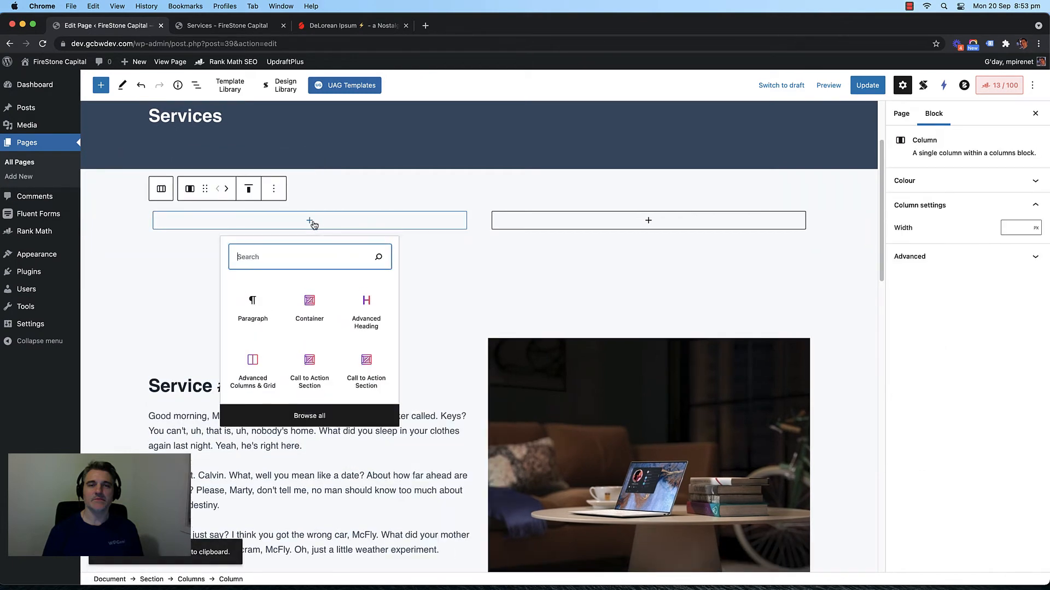
double_click(238, 304)
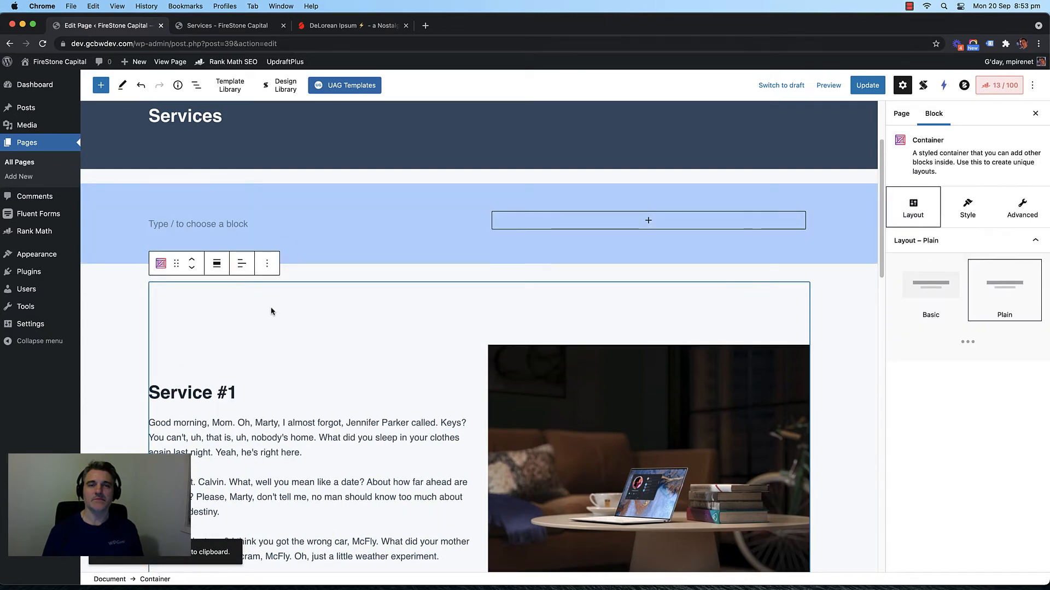
left_click(343, 221)
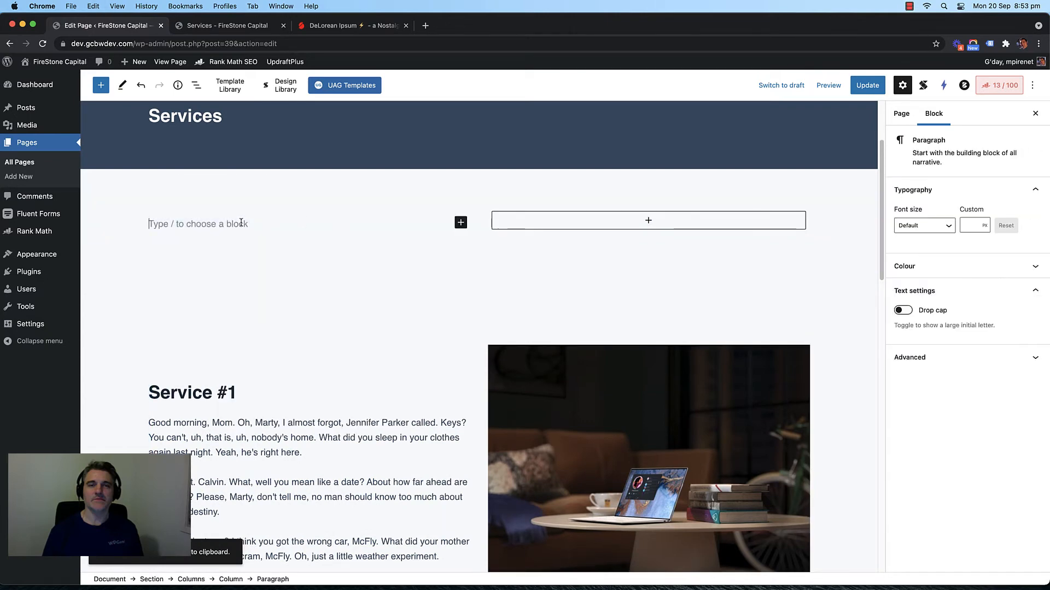
key("super+v")
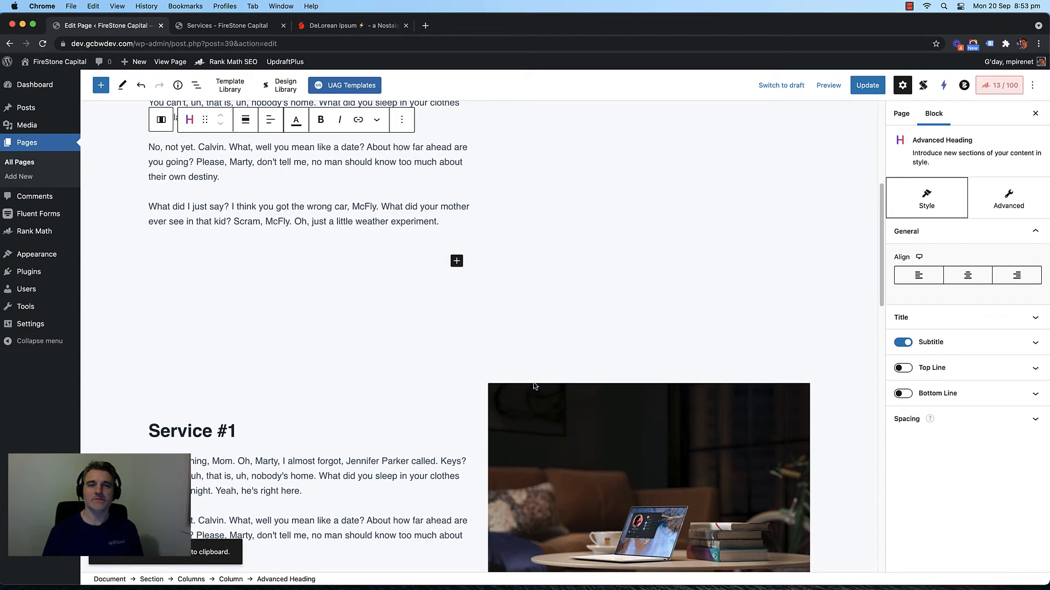
Step: Copy the Service #1 image into the new section's right column
left_click(534, 386)
left_click(721, 341)
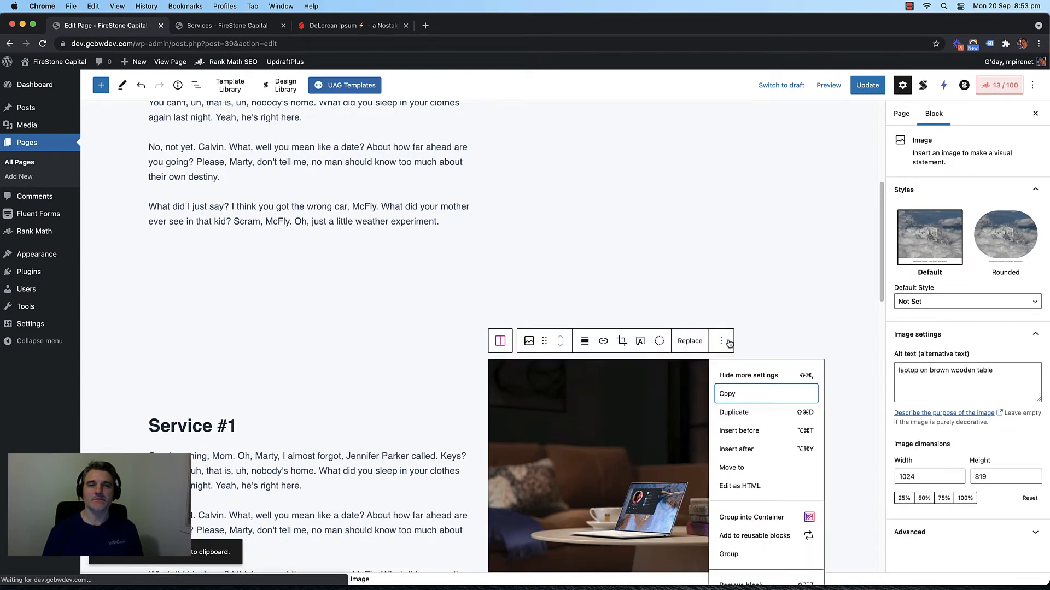
left_click(728, 396)
scroll(669, 312, "up", 6)
left_click(648, 344)
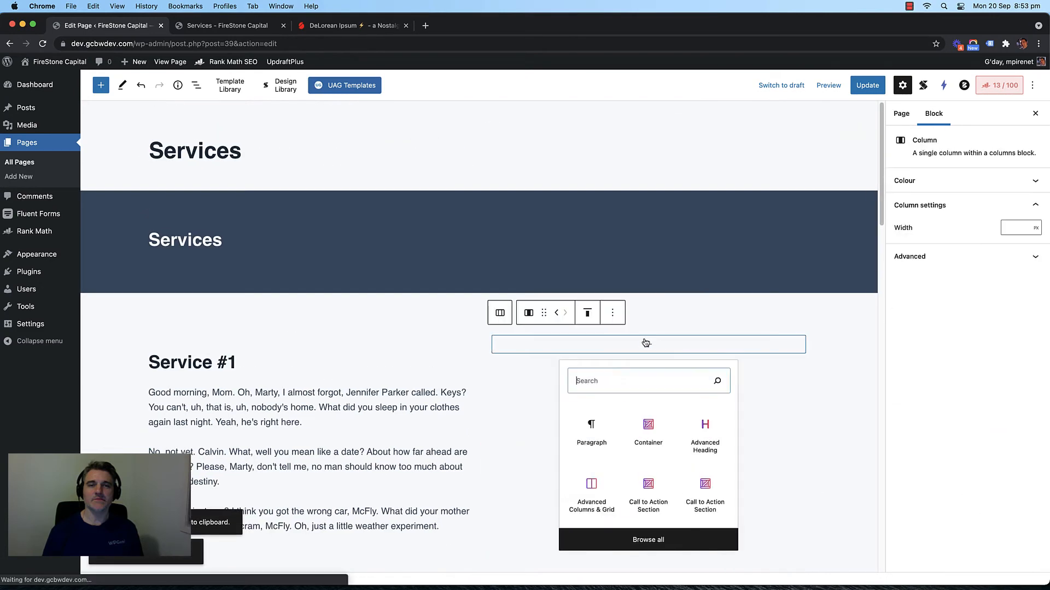
left_click(594, 429)
scroll(565, 352, "down", 5)
key("super+v")
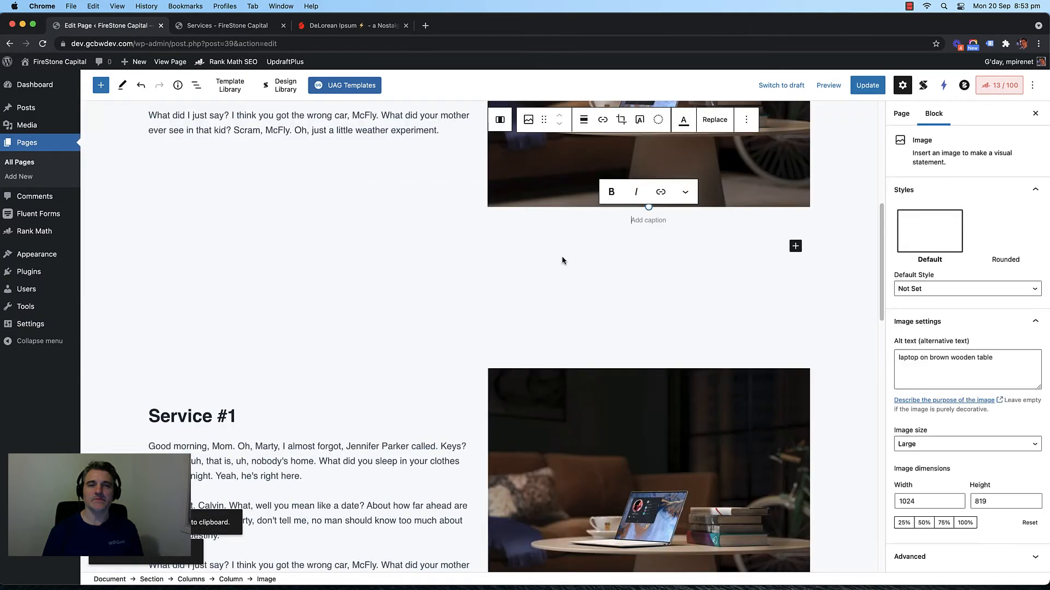
Step: Remove the old Service #1, Service #2 and Service #3 rows
scroll(376, 353, "down", 5)
left_click(479, 328)
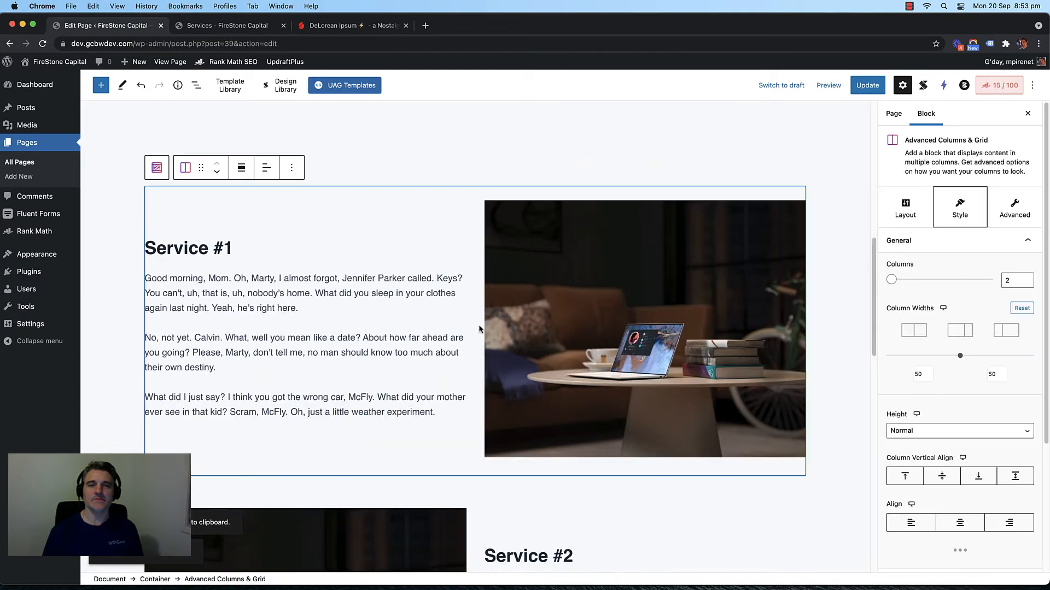
left_click(292, 168)
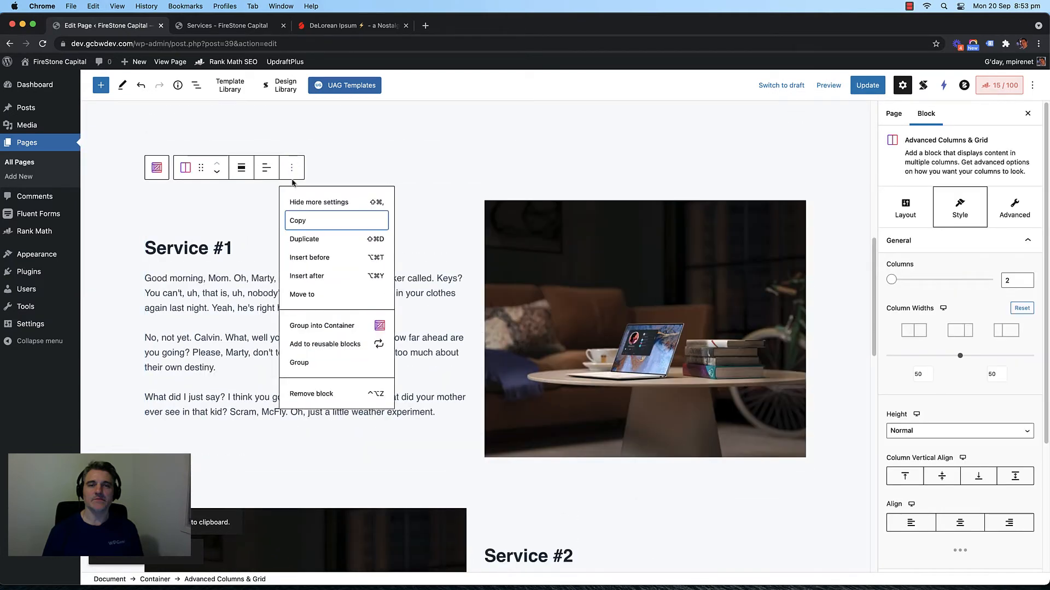
left_click(310, 394)
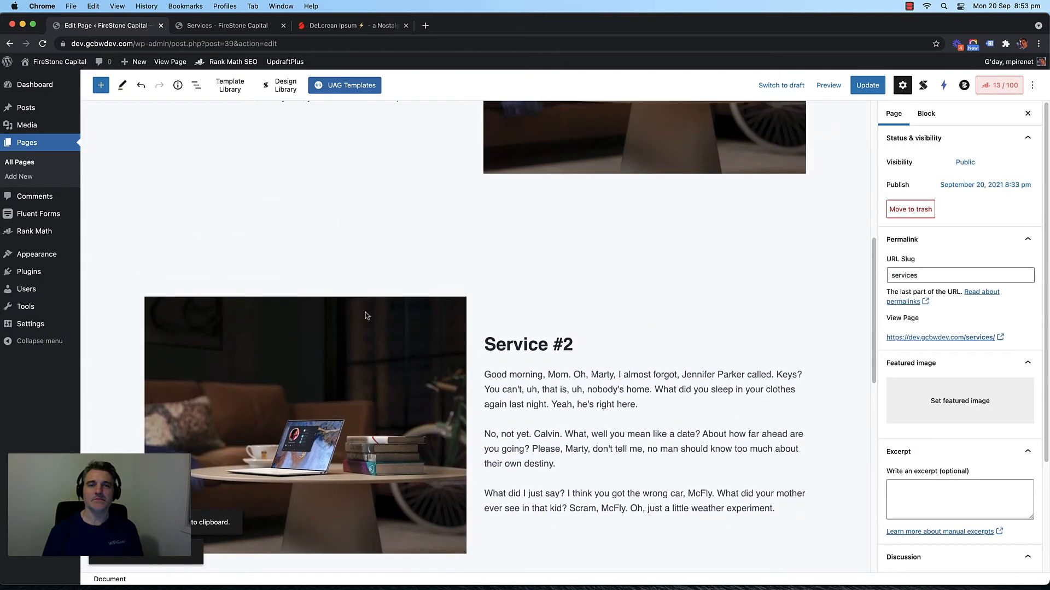
left_click(477, 323)
left_click(295, 264)
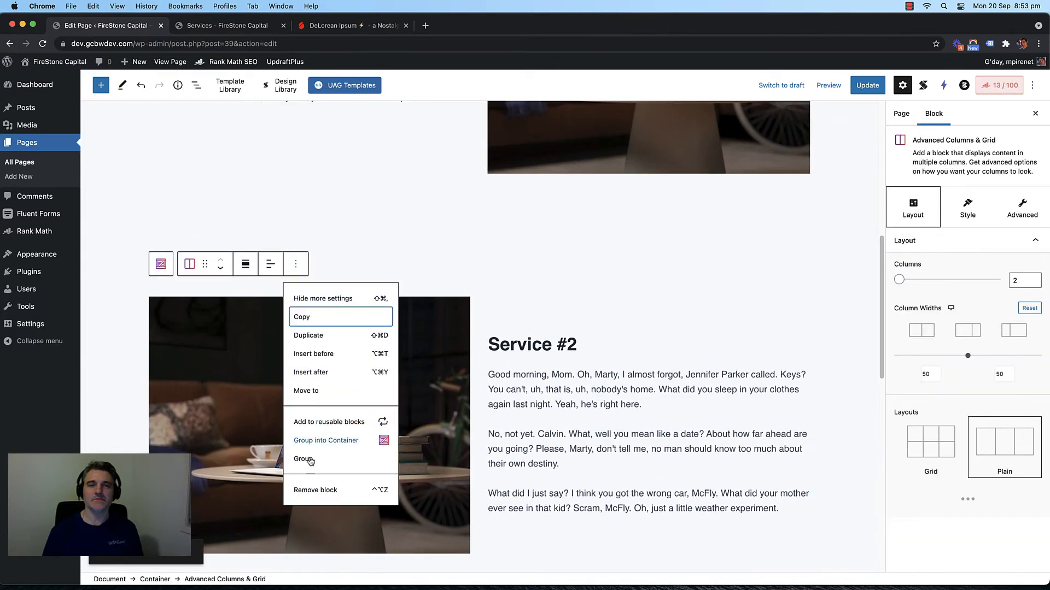
left_click(316, 490)
left_click(481, 326)
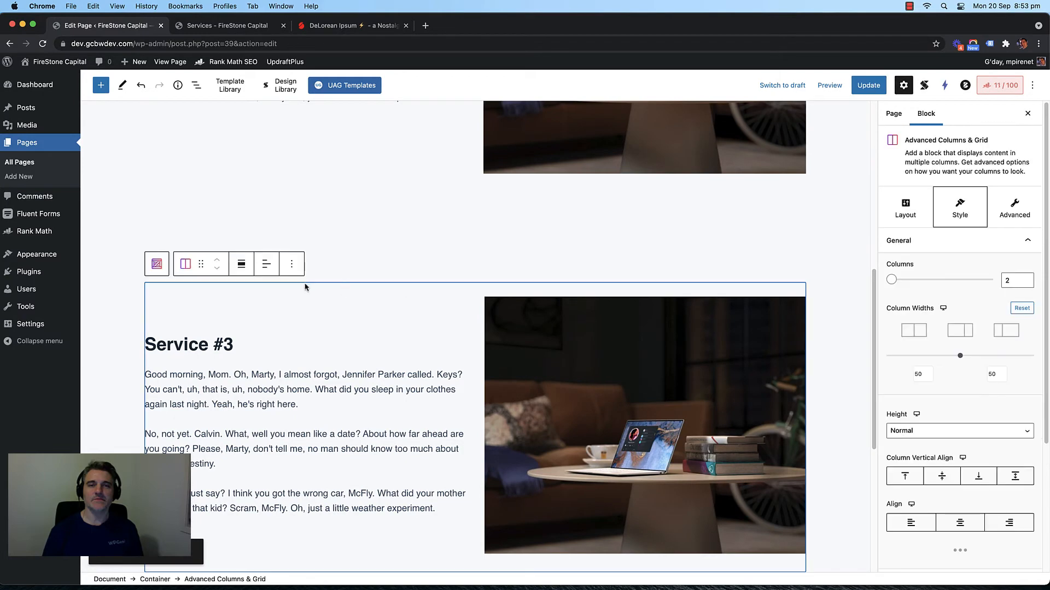
left_click(291, 264)
left_click(320, 491)
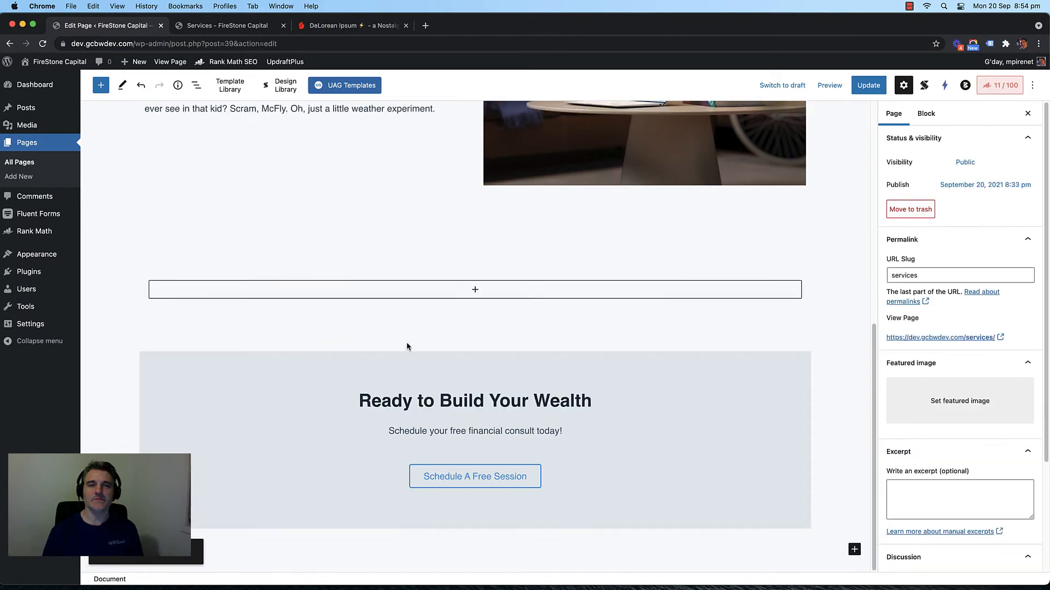
Step: Delete the leftover empty container and select the new two-column service row
scroll(406, 343, "up", 4)
left_click(468, 465)
left_click(267, 423)
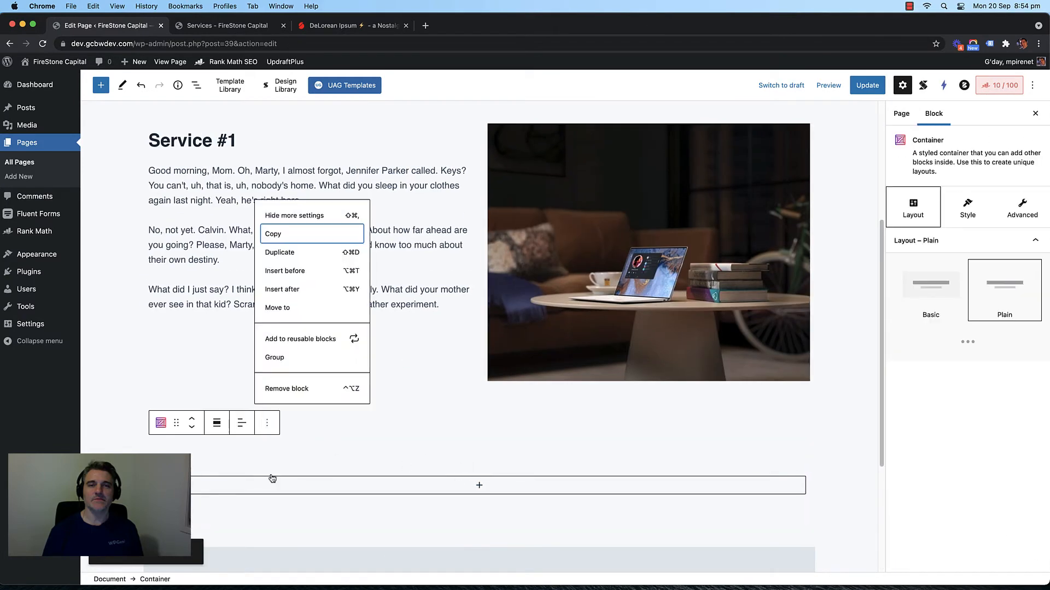
left_click(286, 389)
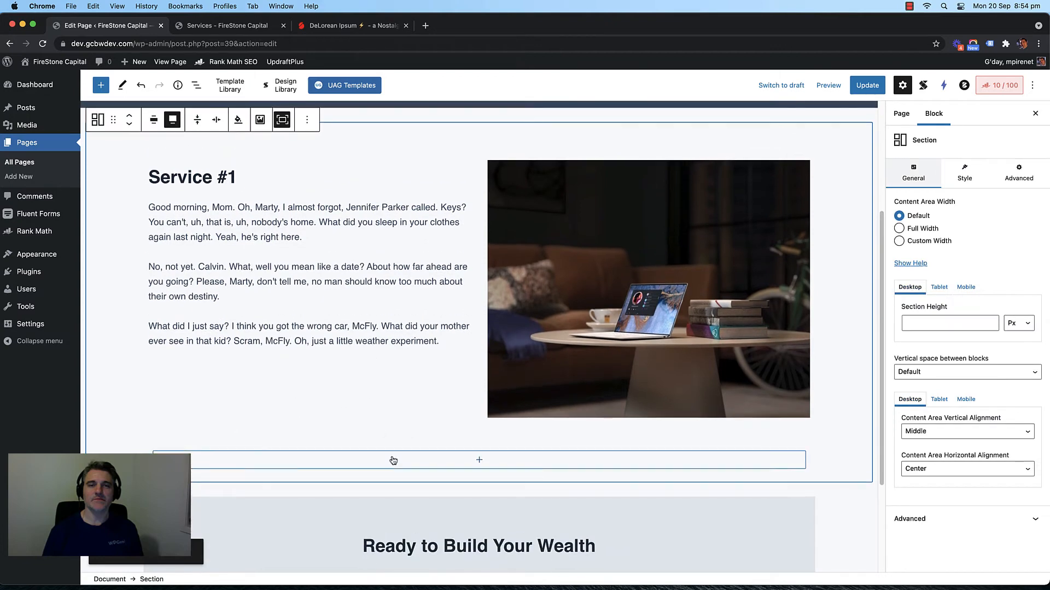
scroll(402, 318, "up", 3)
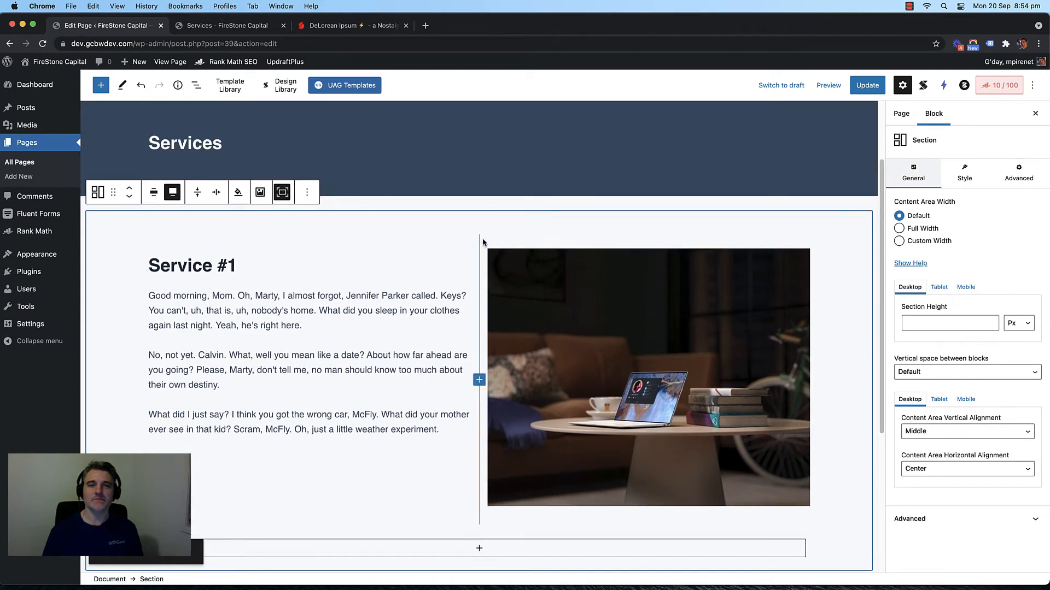
left_click(483, 243)
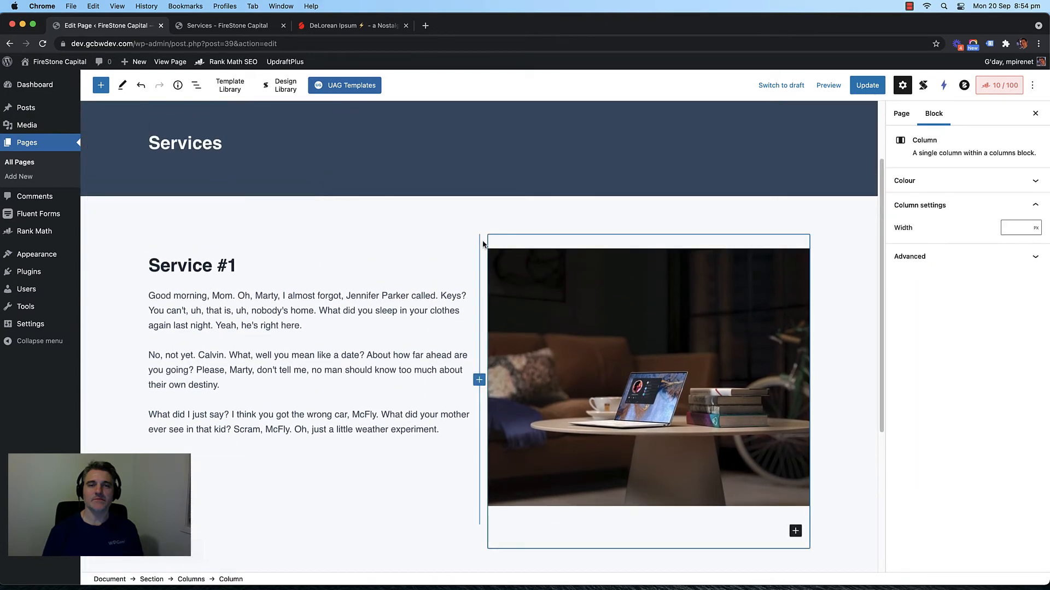
left_click(424, 253)
left_click(161, 216)
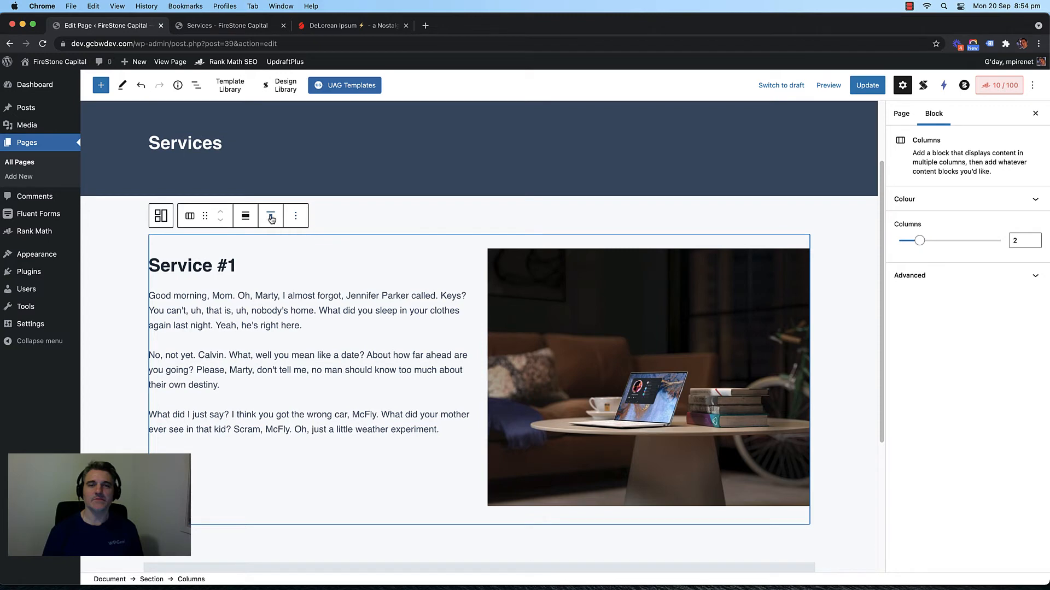
Step: Duplicate the Service #1 columns row twice through its More options menu
left_click(297, 216)
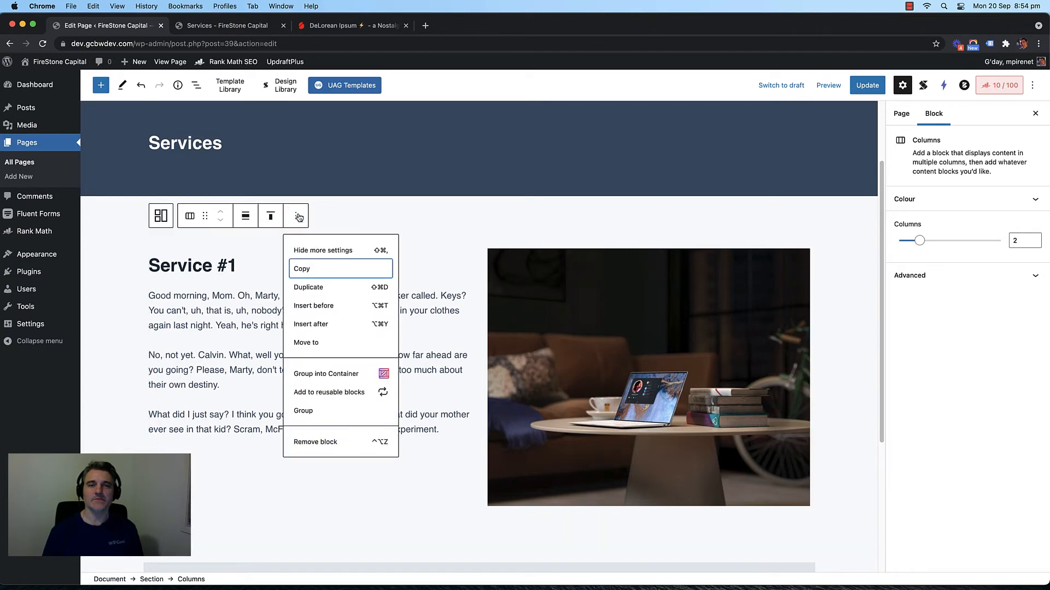
left_click(326, 288)
left_click(296, 264)
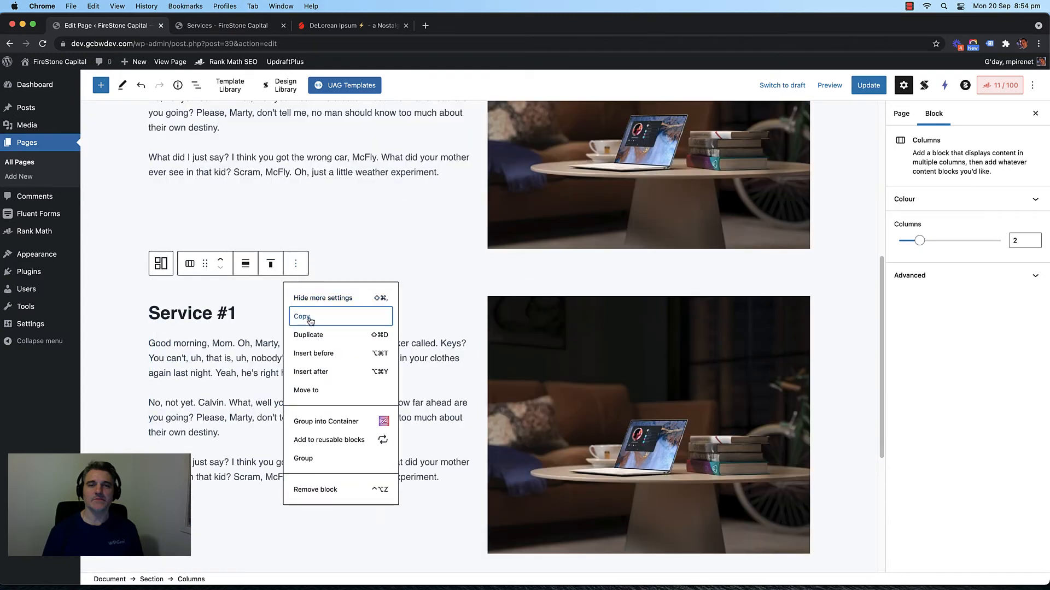
left_click(317, 332)
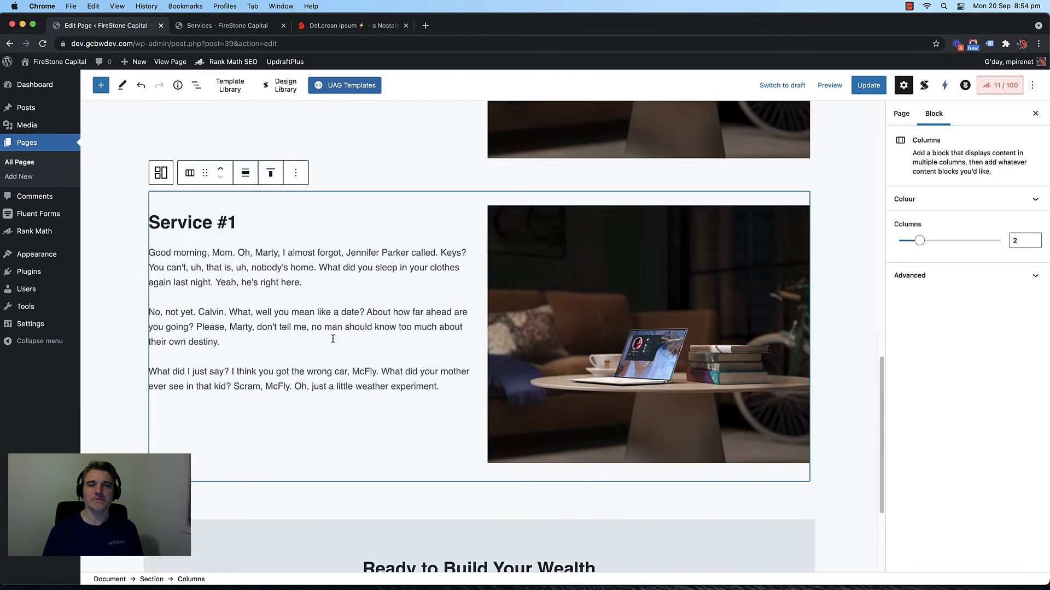
scroll(385, 345, "down", 3)
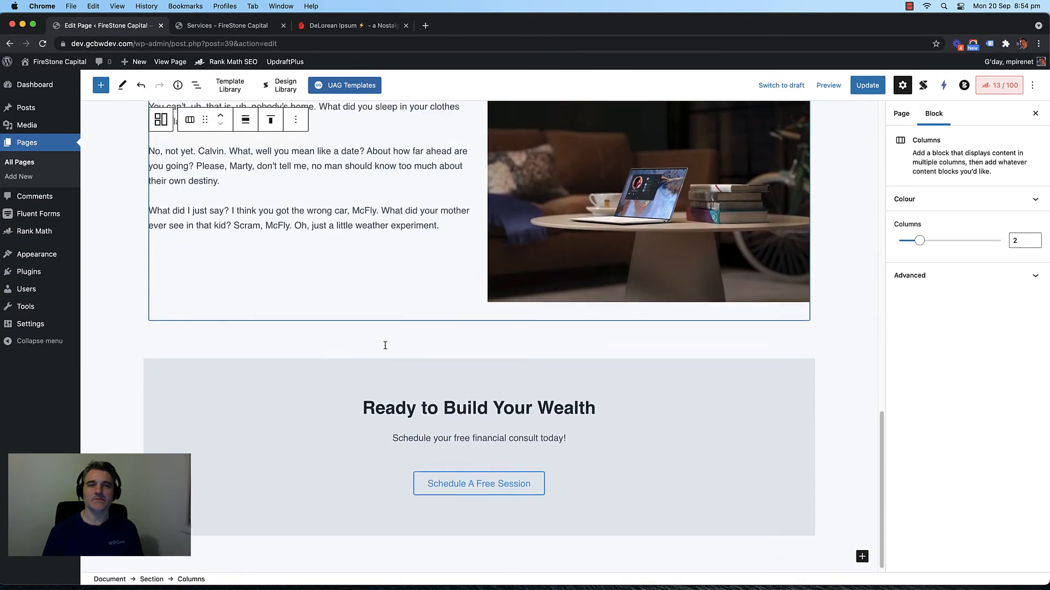
scroll(385, 346, "up", 8)
scroll(385, 348, "down", 3)
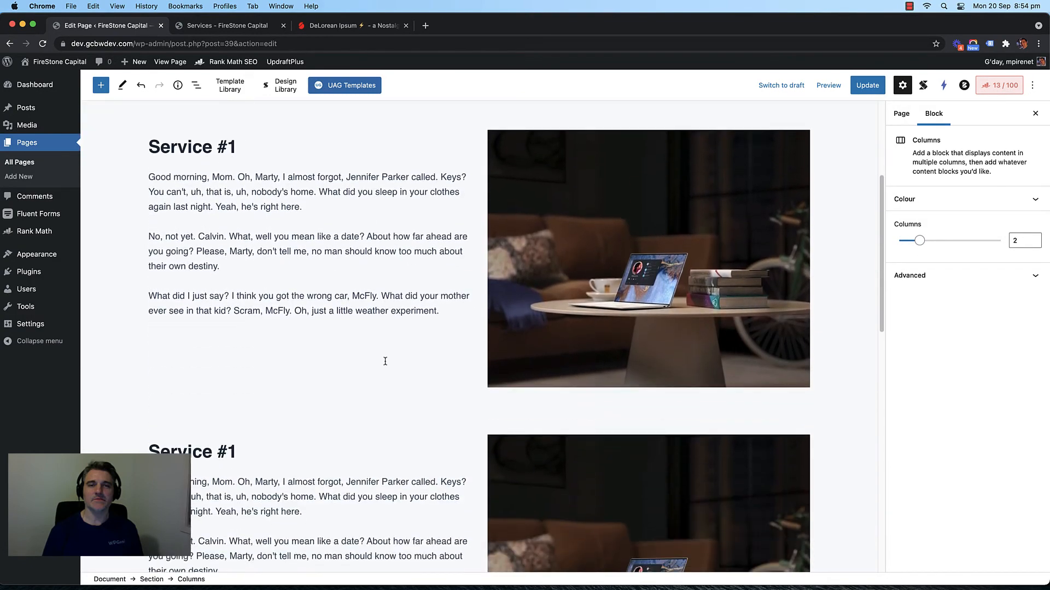
left_click(380, 318)
scroll(166, 167, "up", 4)
left_click(101, 84)
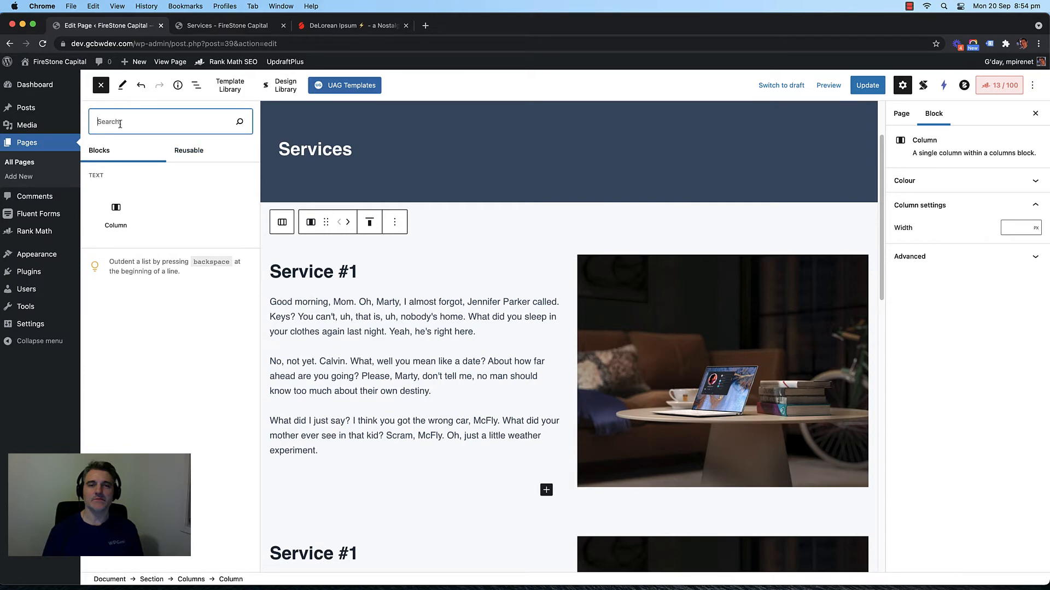
left_click(186, 150)
left_click(101, 152)
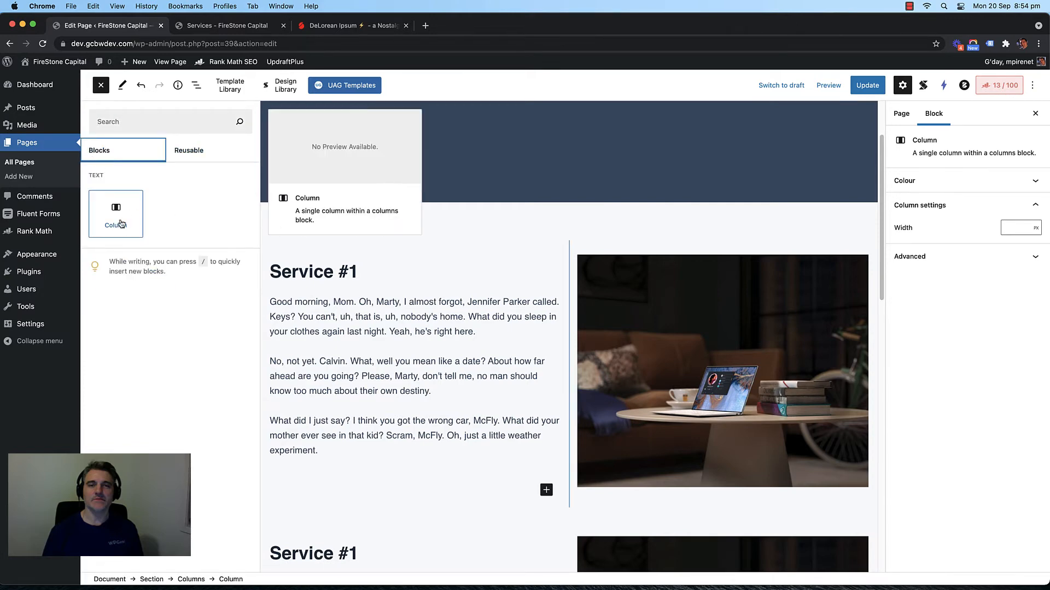
left_click(107, 90)
scroll(374, 225, "down", 5)
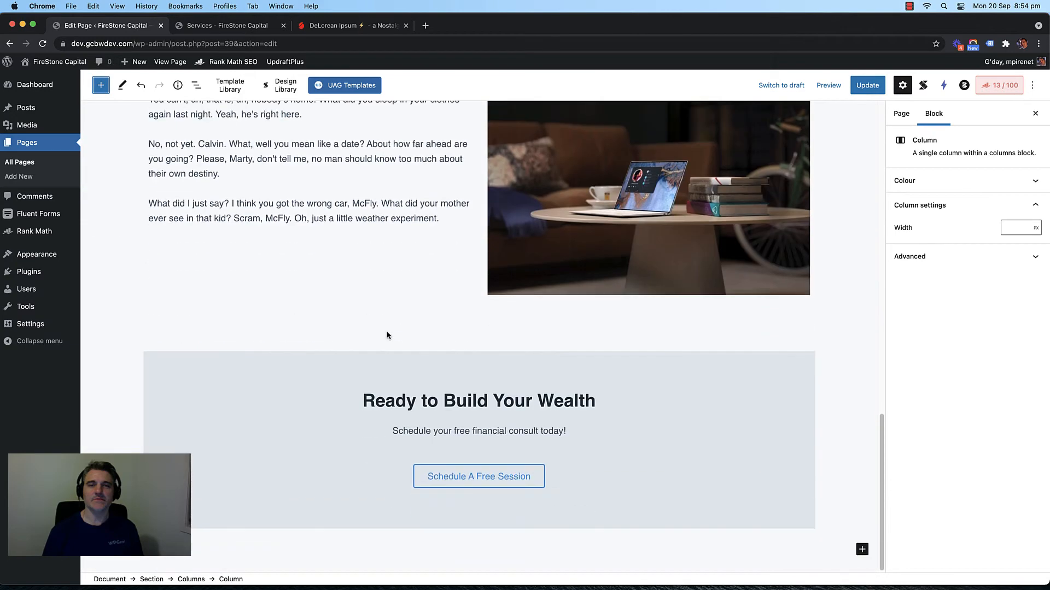
left_click(862, 550)
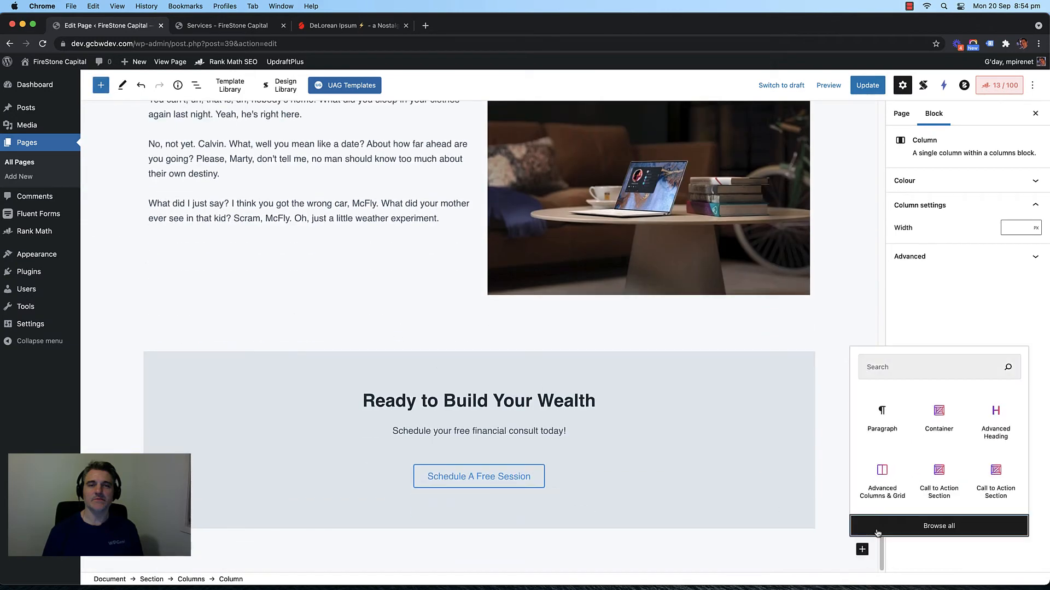
left_click(875, 531)
scroll(164, 284, "down", 10)
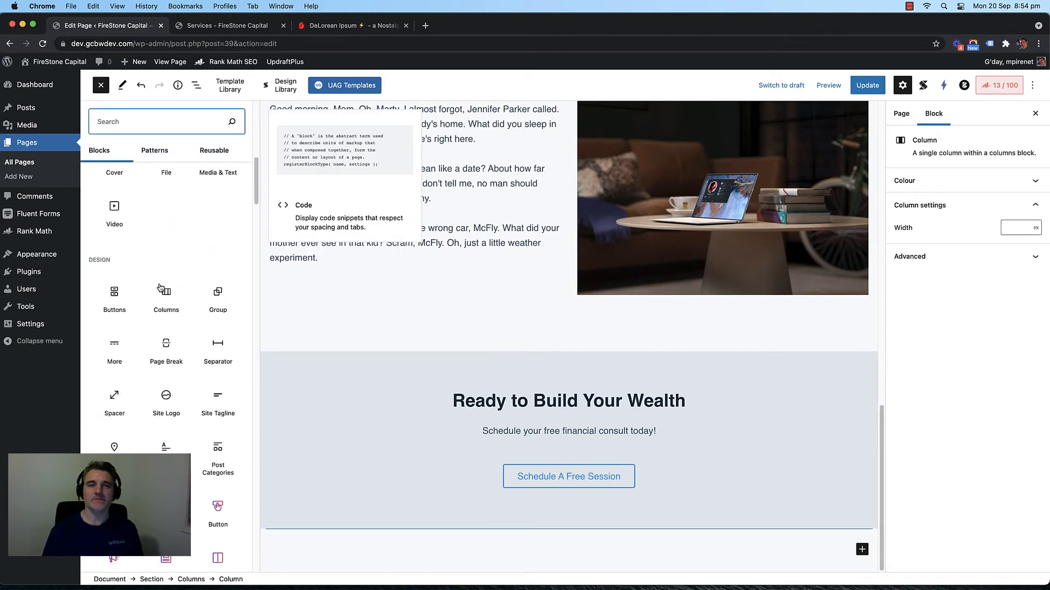
scroll(165, 281, "up", 3)
scroll(169, 287, "down", 15)
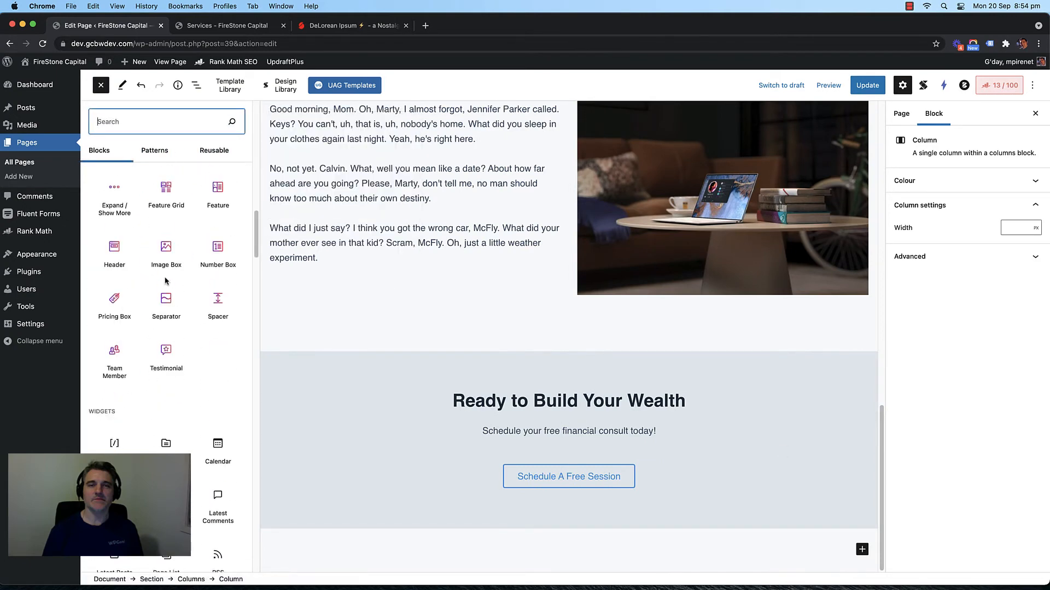
scroll(170, 300, "down", 15)
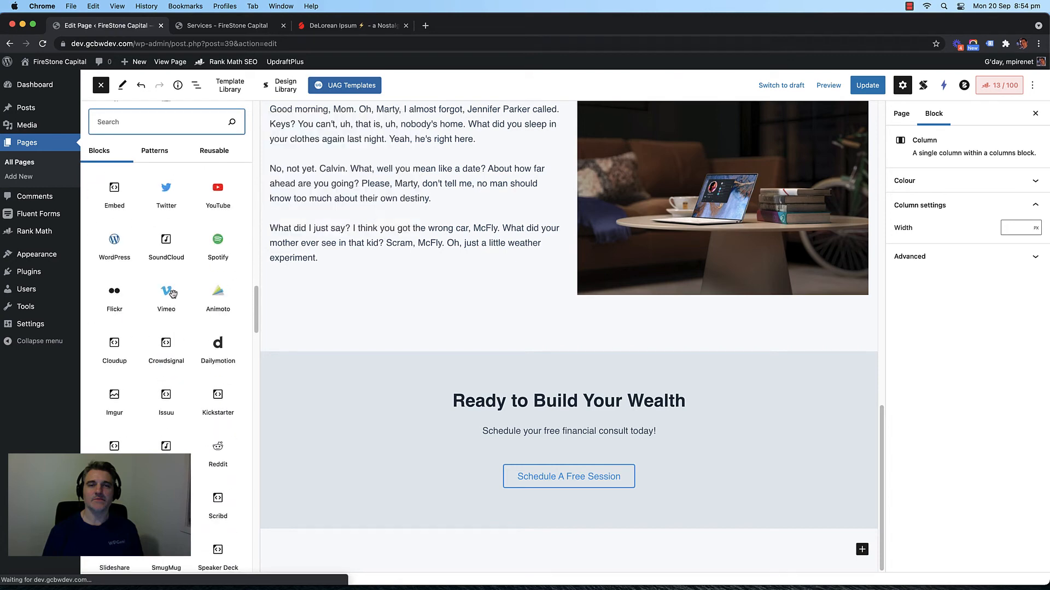
scroll(164, 307, "down", 15)
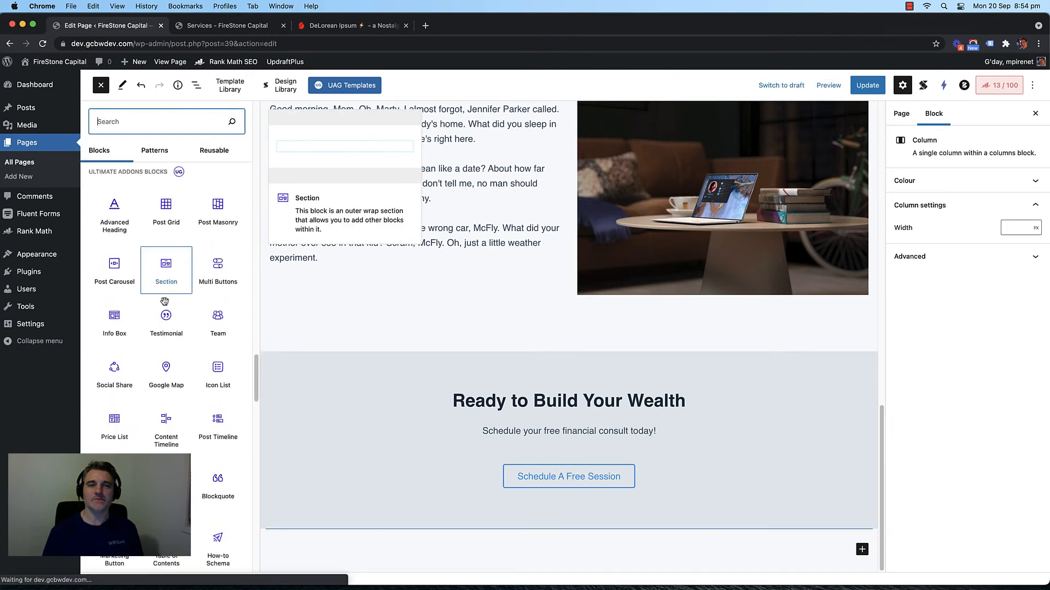
scroll(164, 302, "down", 1)
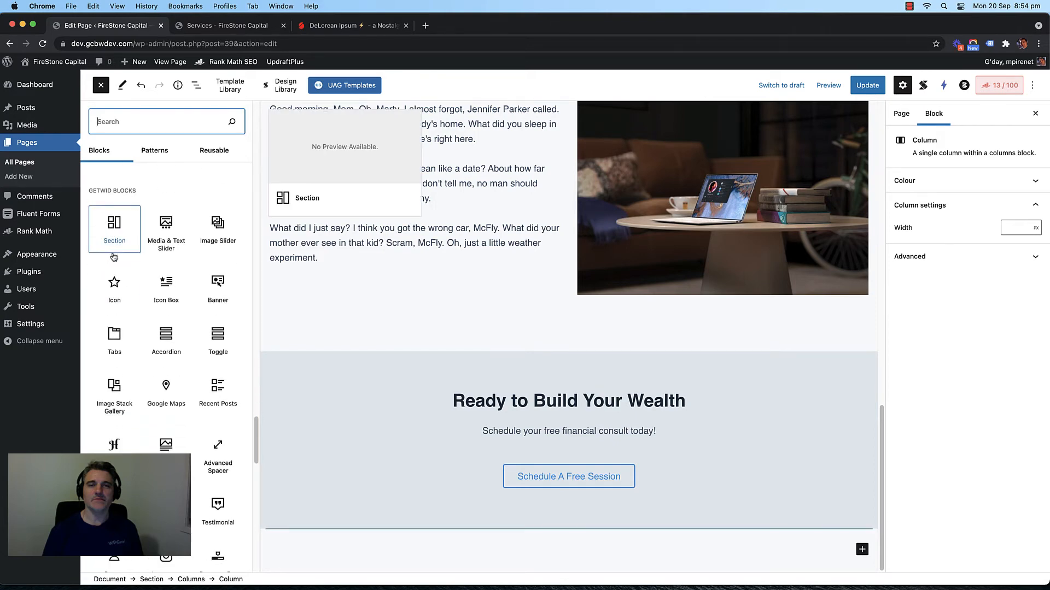
scroll(142, 284, "down", 5)
scroll(154, 297, "down", 15)
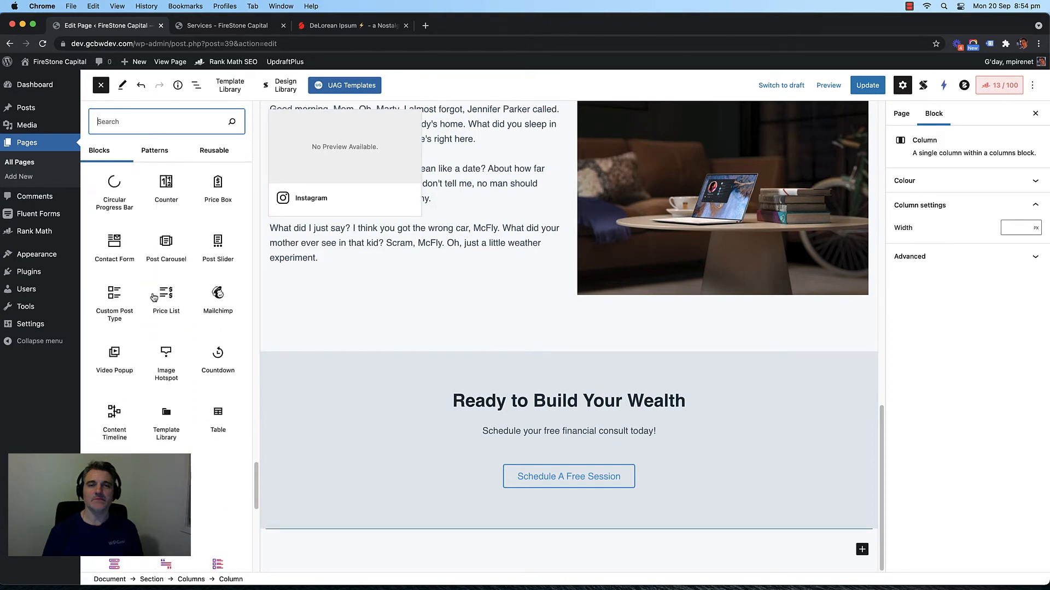
scroll(153, 294, "up", 15)
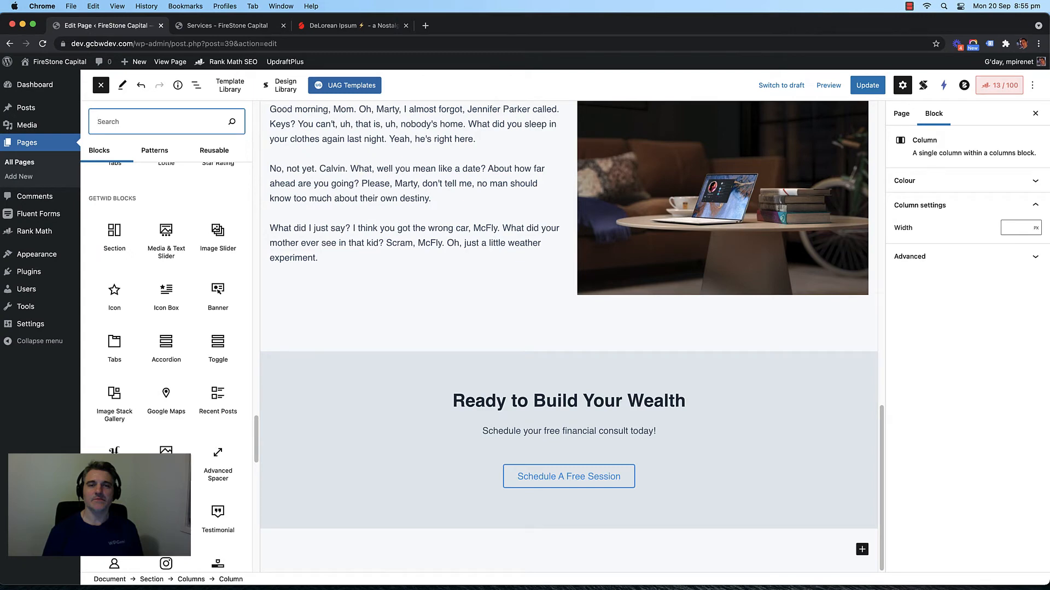
type("colum")
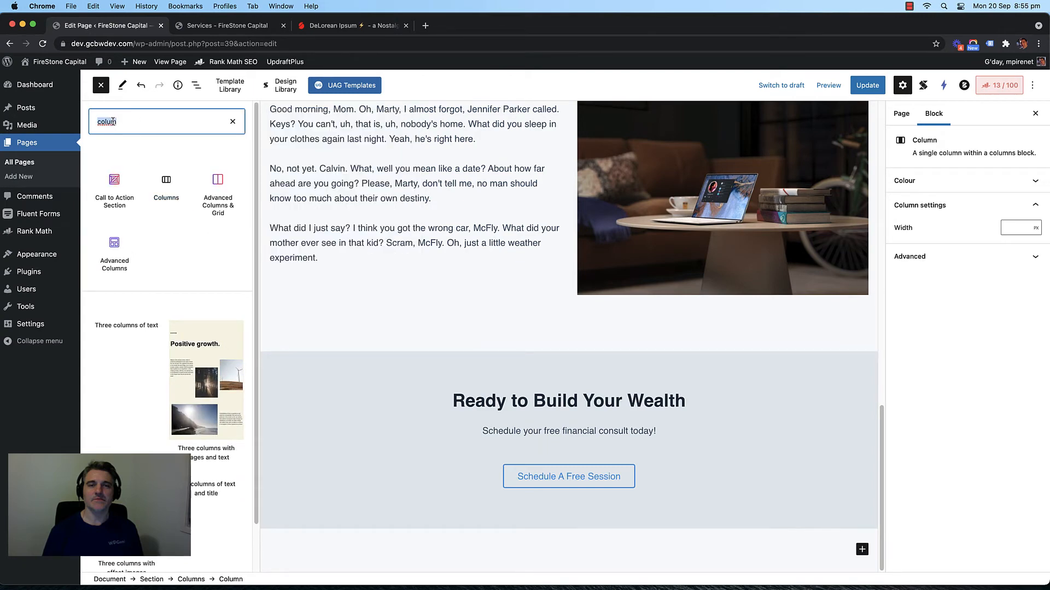
key("BackSpace")
scroll(172, 219, "down", 15)
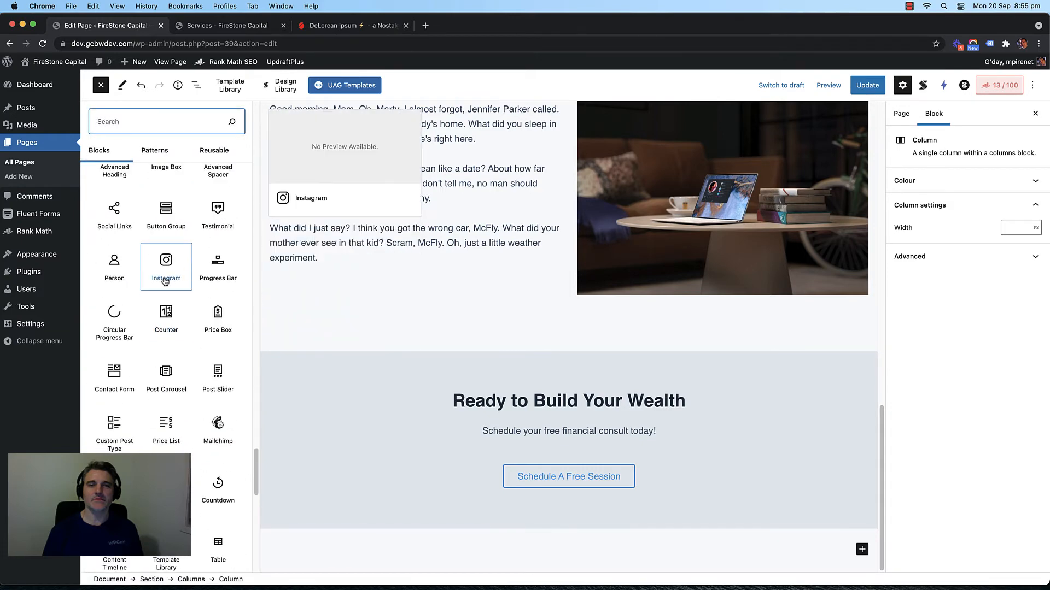
scroll(165, 273, "down", 5)
scroll(165, 278, "up", 3)
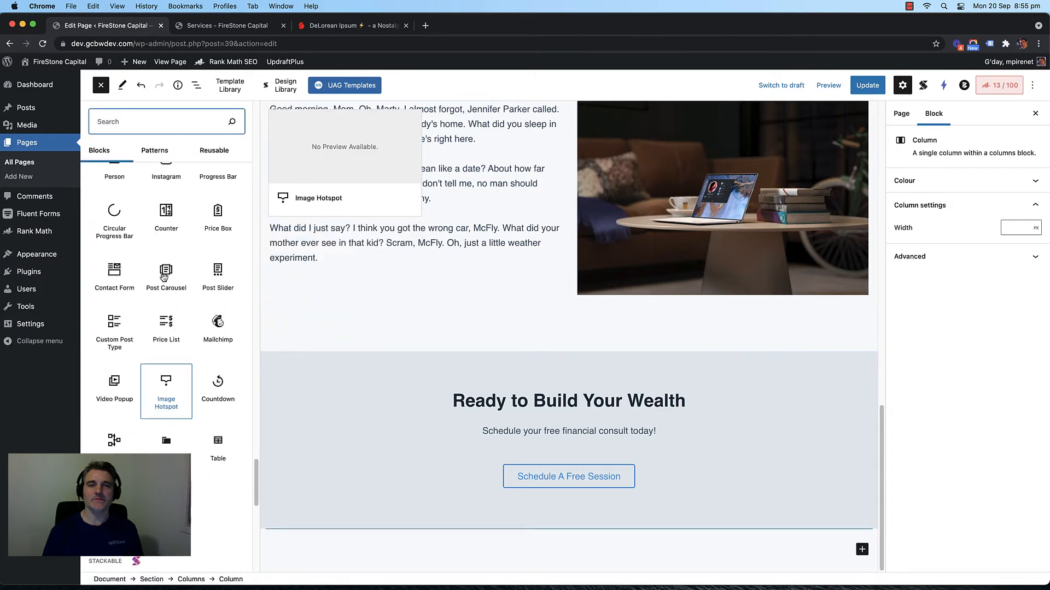
scroll(164, 277, "up", 8)
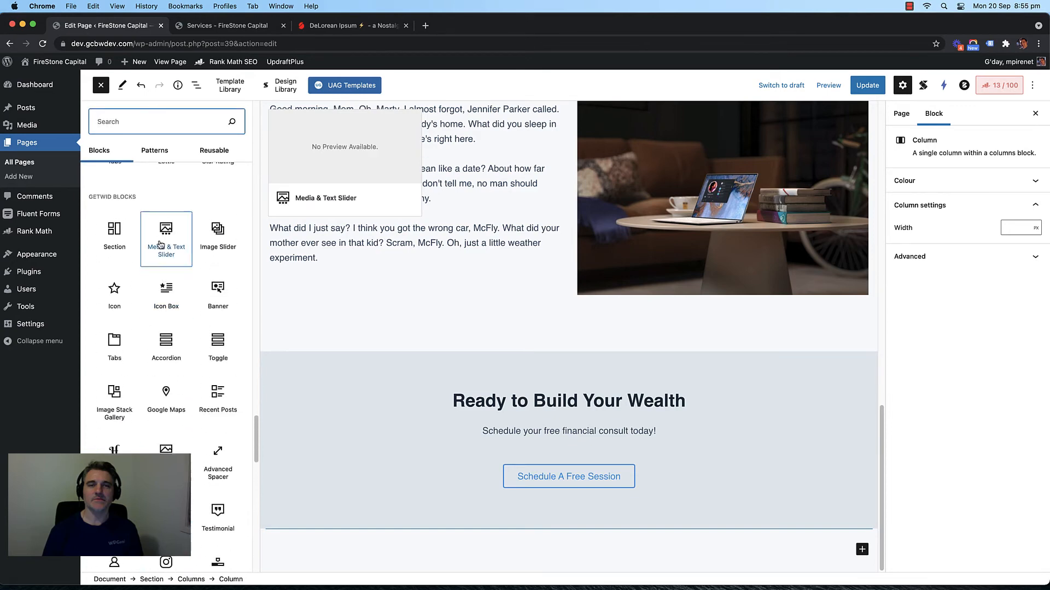
scroll(166, 278, "down", 2)
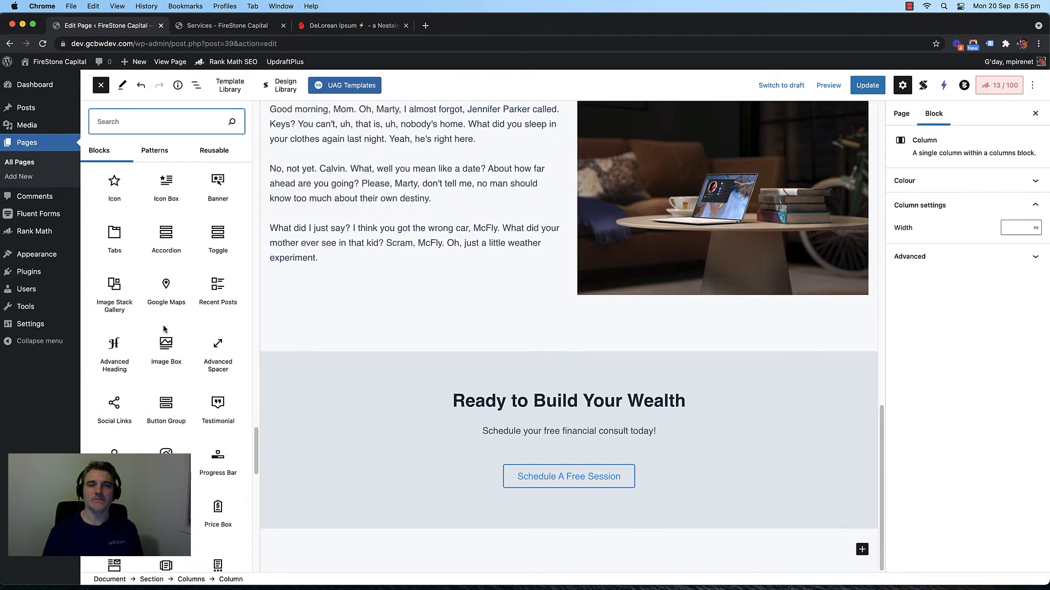
scroll(166, 325, "down", 2)
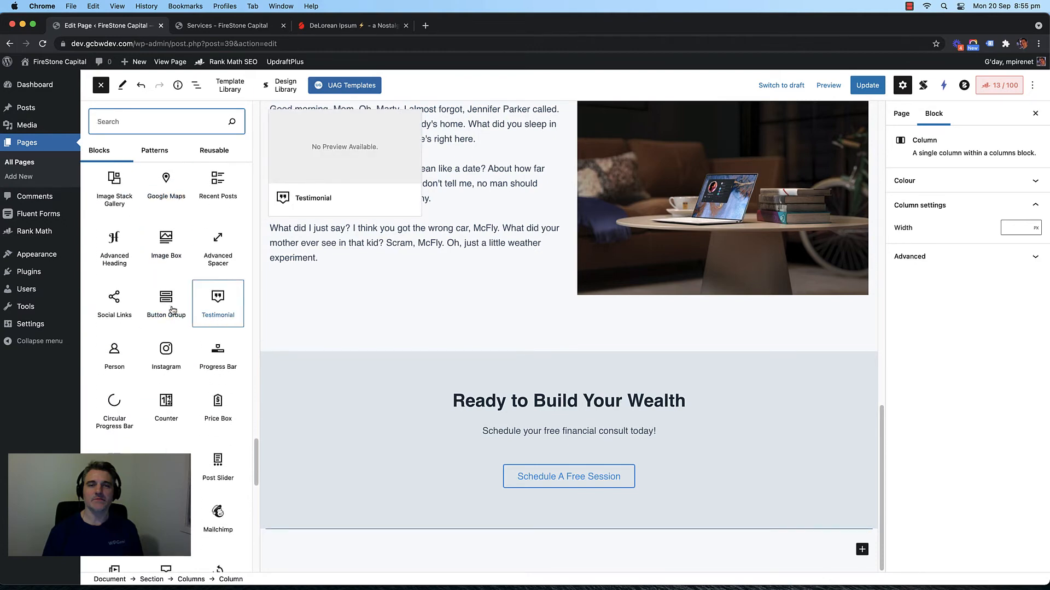
scroll(170, 295, "down", 4)
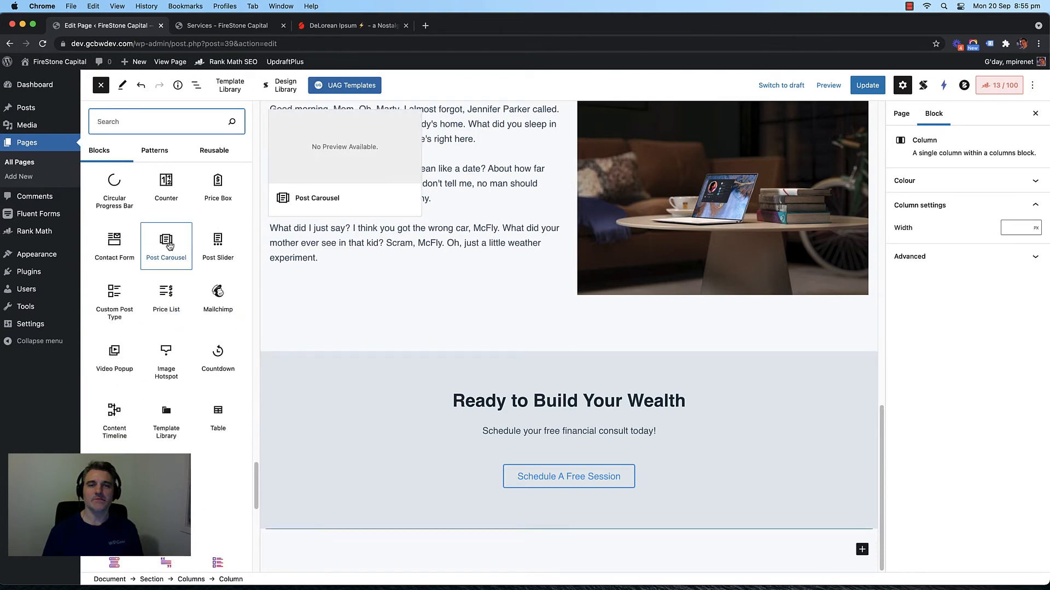
scroll(154, 271, "up", 10)
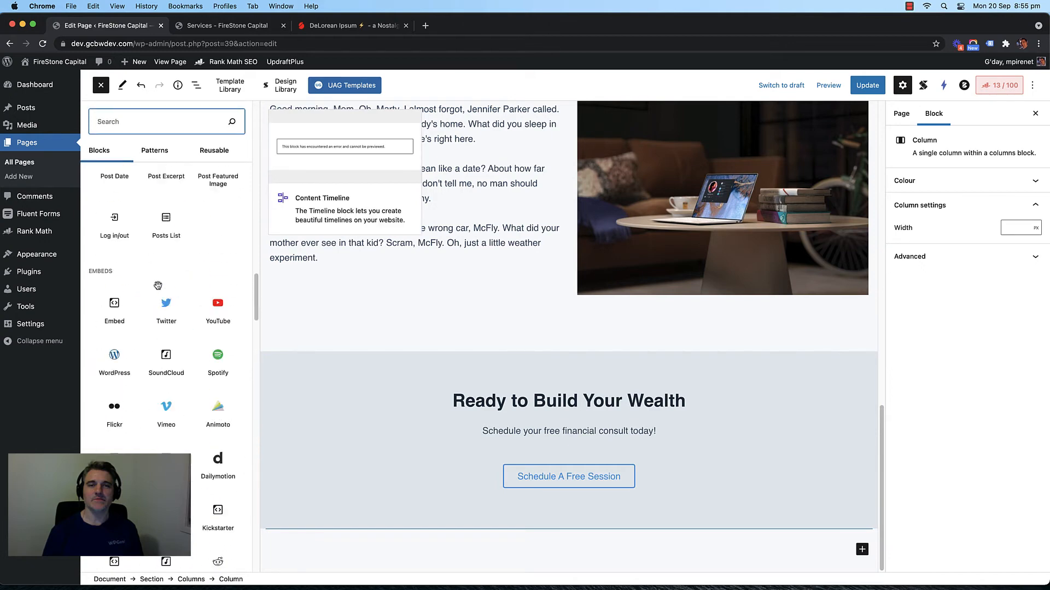
scroll(158, 290, "down", 5)
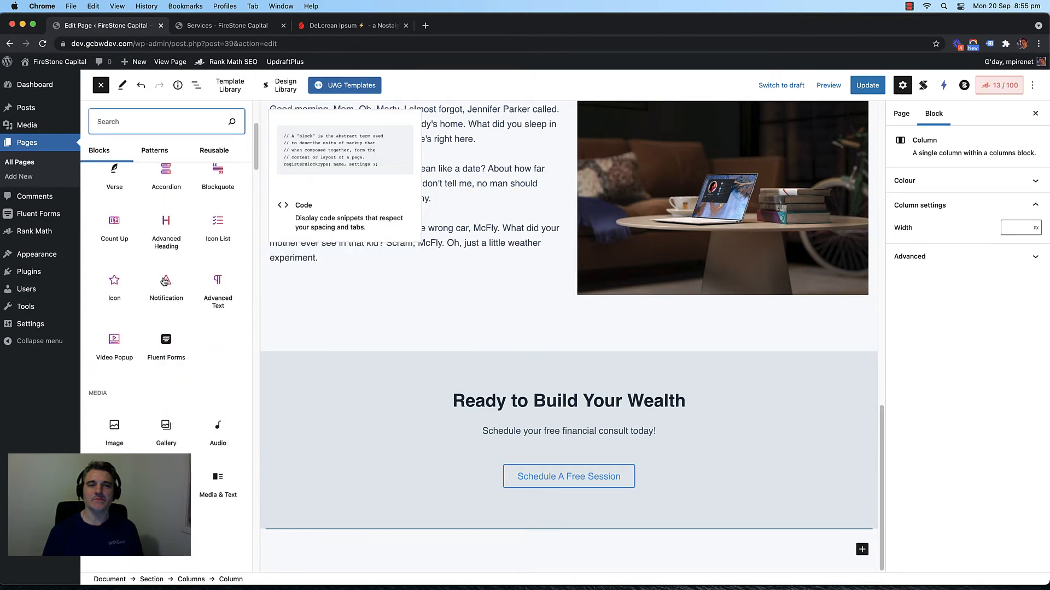
scroll(156, 298, "up", 5)
scroll(157, 298, "down", 5)
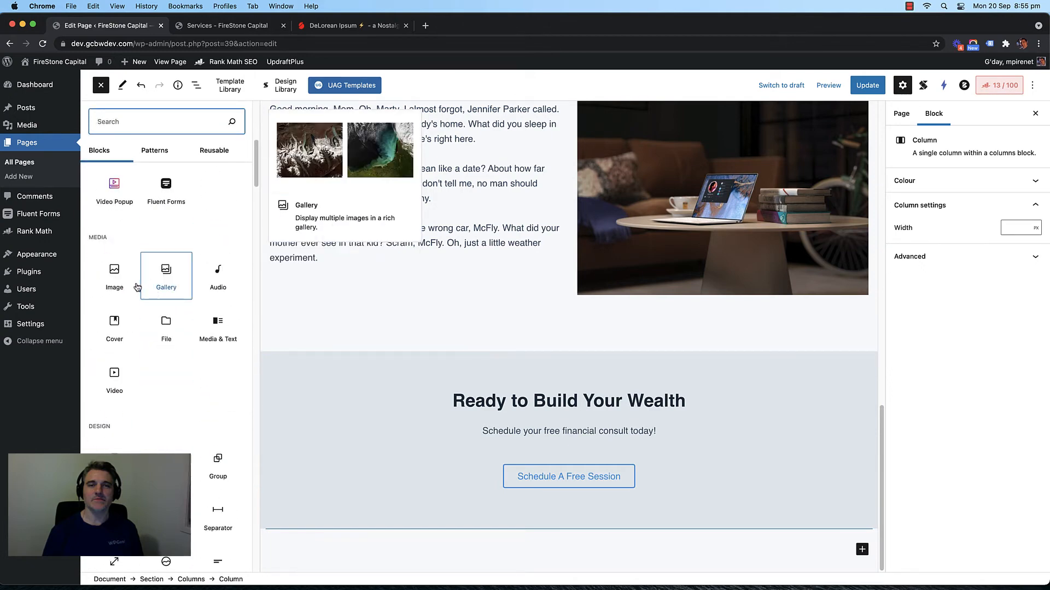
scroll(164, 298, "down", 3)
scroll(164, 295, "down", 2)
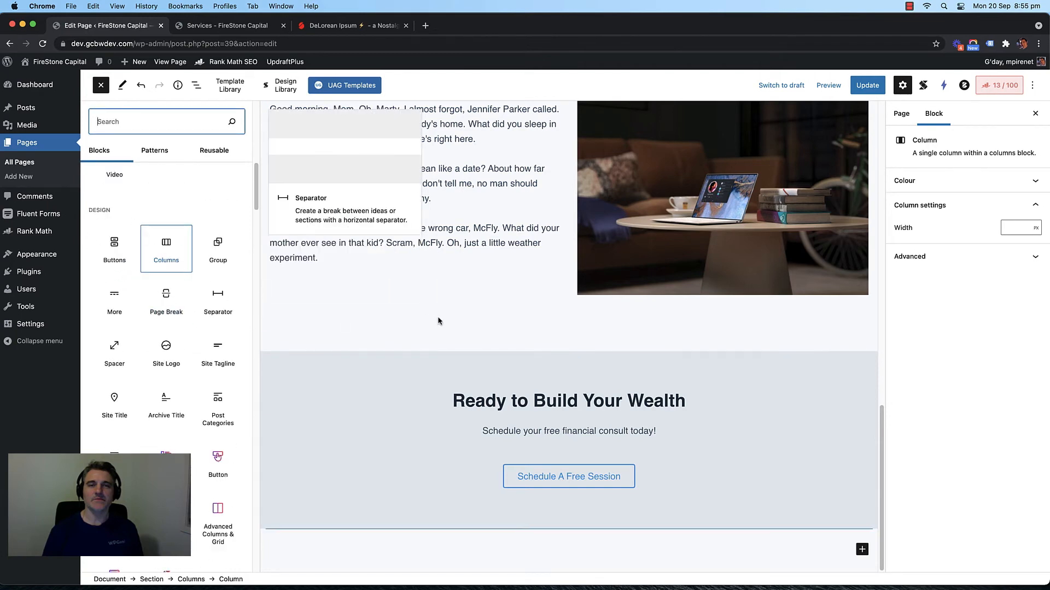
left_click(474, 288)
Step: Swap the second row's contents: image into the left column, Service #1 text into the right
scroll(349, 264, "up", 12)
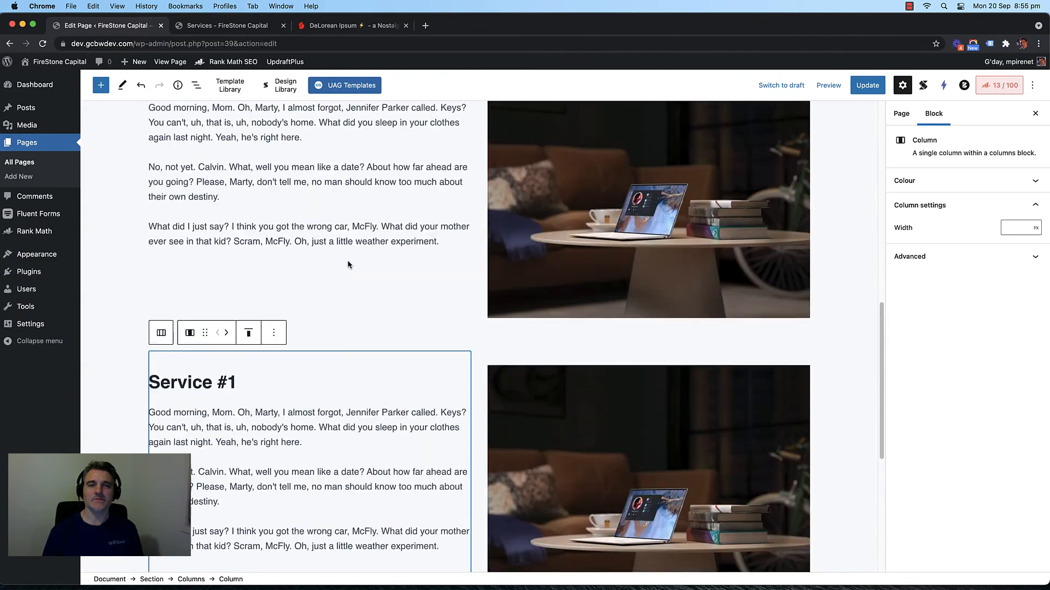
scroll(382, 263, "down", 5)
scroll(381, 261, "down", 2)
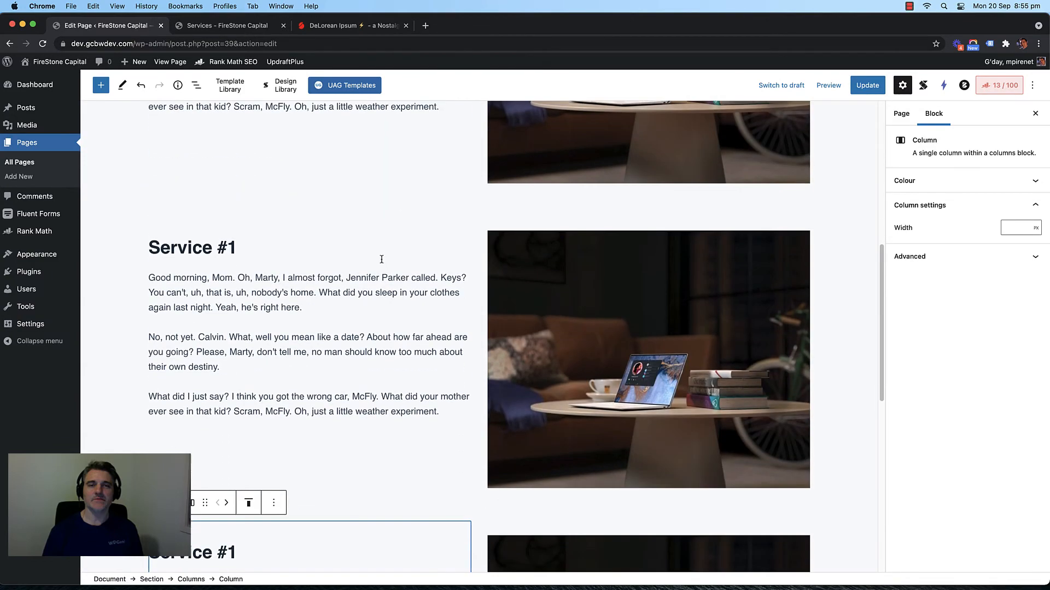
left_click(540, 265)
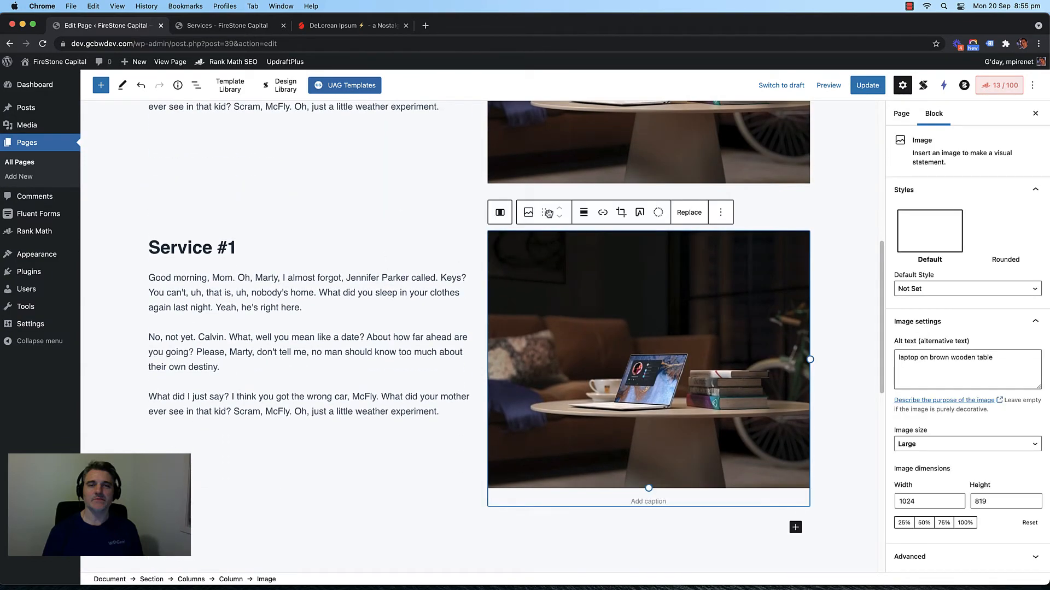
left_click_drag(544, 212, 231, 246)
scroll(265, 275, "down", 7)
left_click(275, 266)
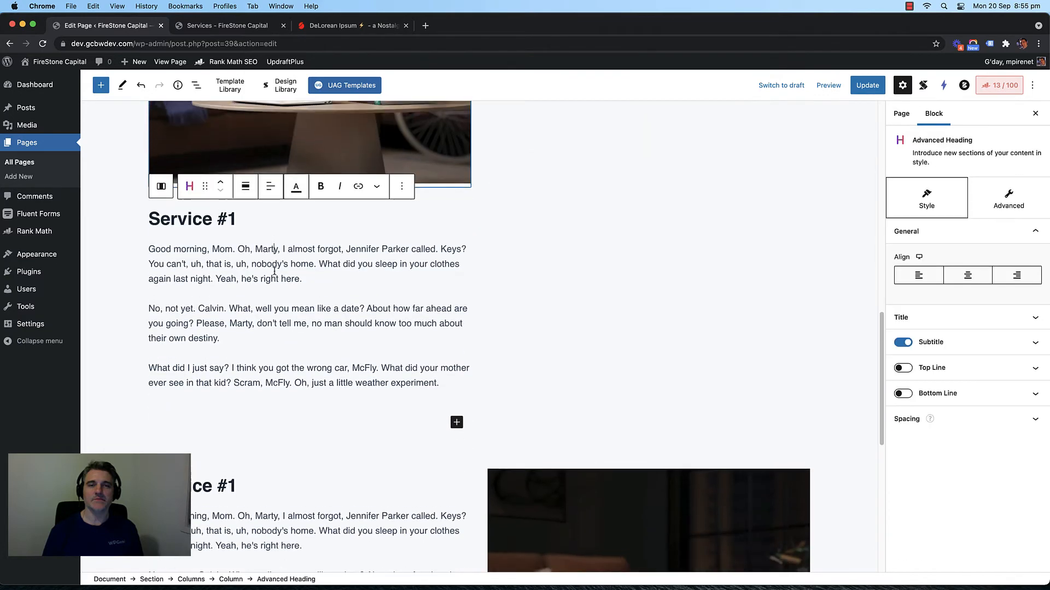
scroll(275, 282, "up", 3)
left_click_drag(205, 360, 614, 309)
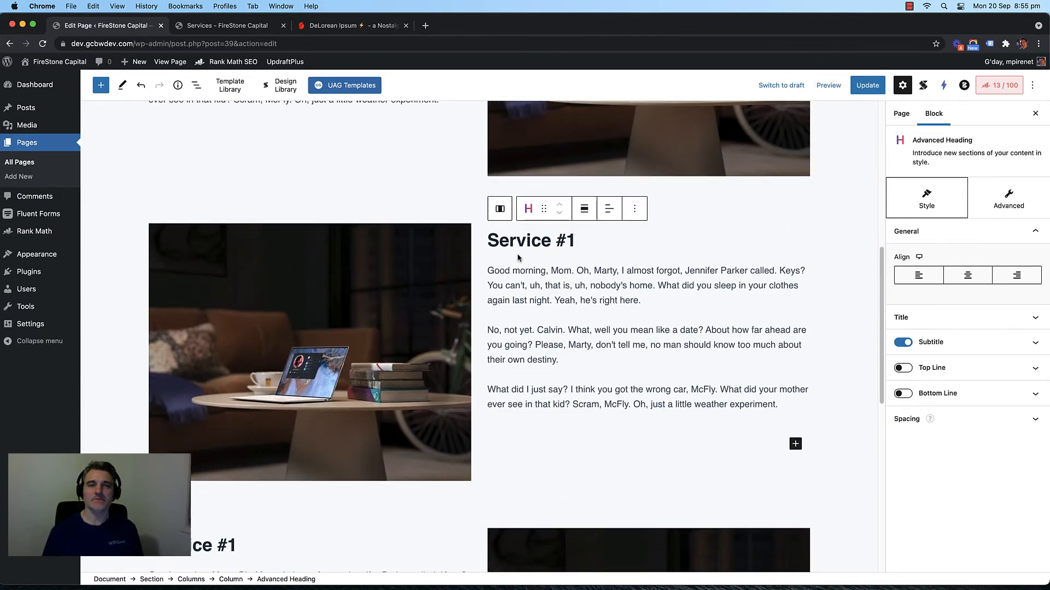
Step: Set the second row's text column to Align middle vertically
left_click(476, 226)
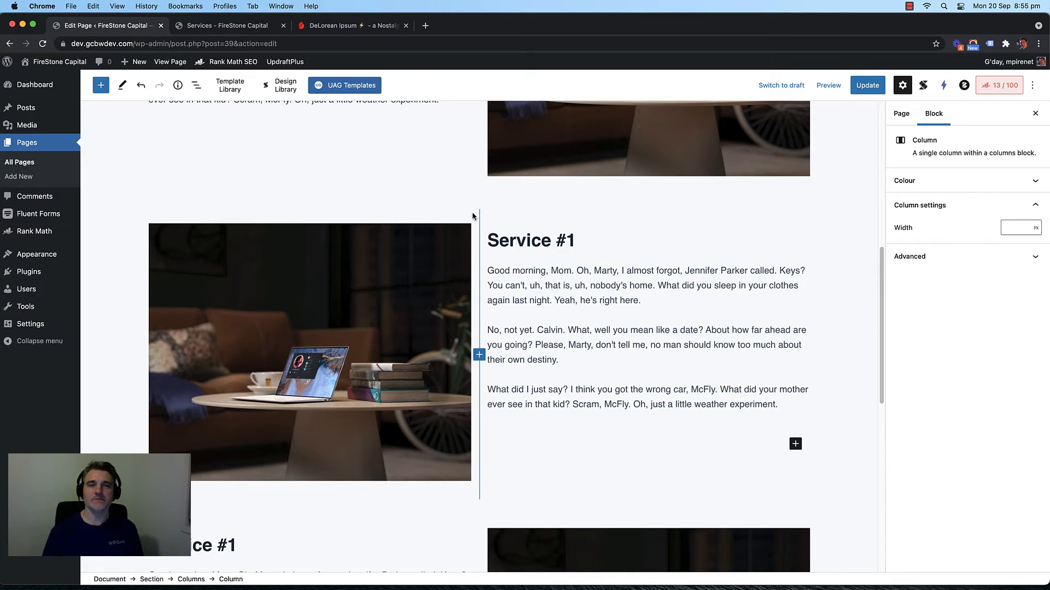
left_click(462, 213)
left_click(480, 213)
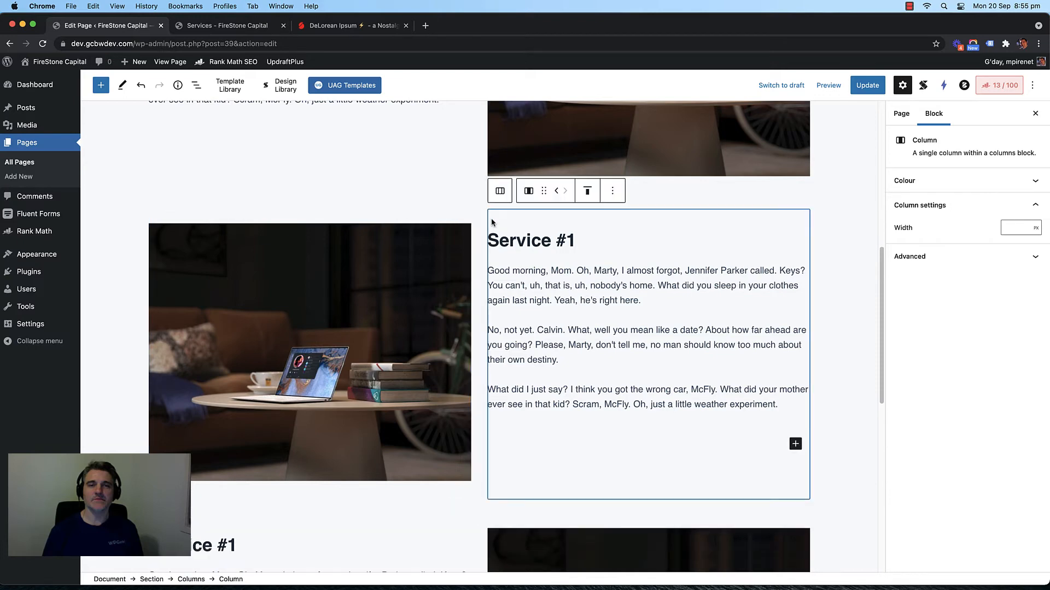
left_click(587, 190)
left_click(622, 242)
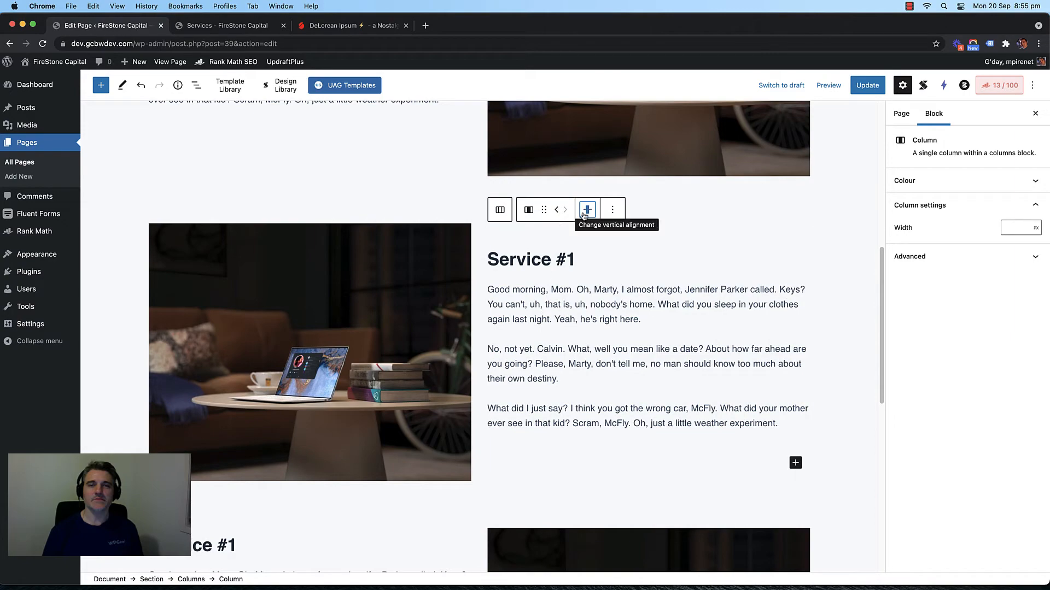
scroll(526, 326, "down", 10)
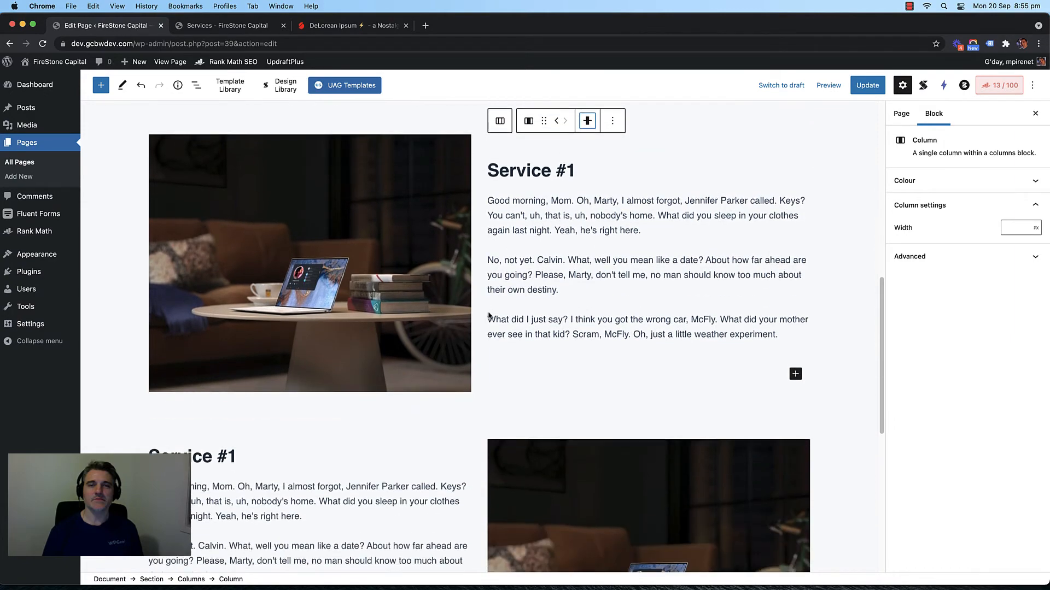
scroll(481, 310, "down", 10)
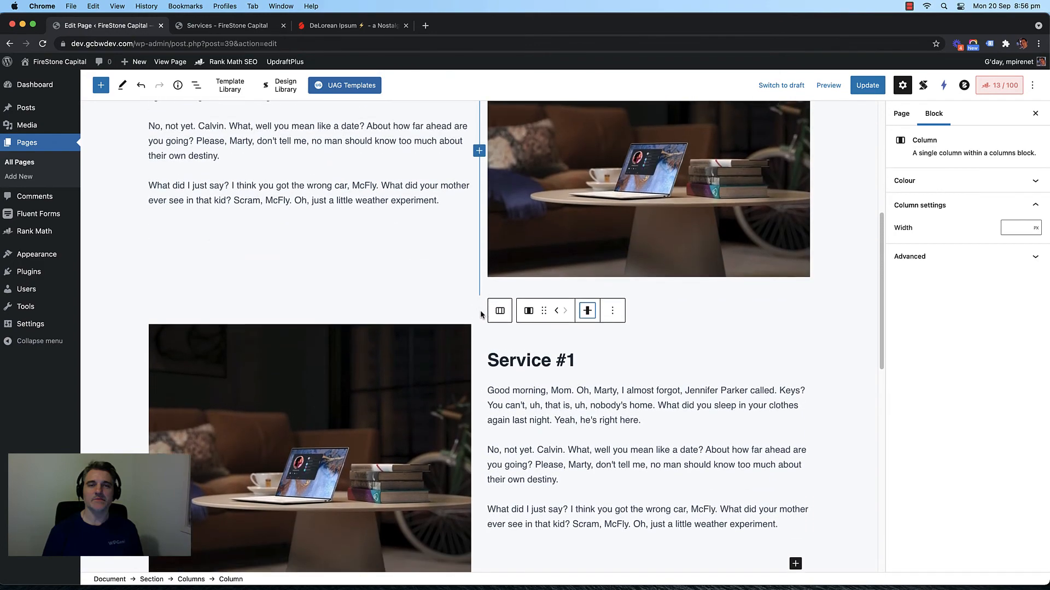
scroll(448, 324, "up", 3)
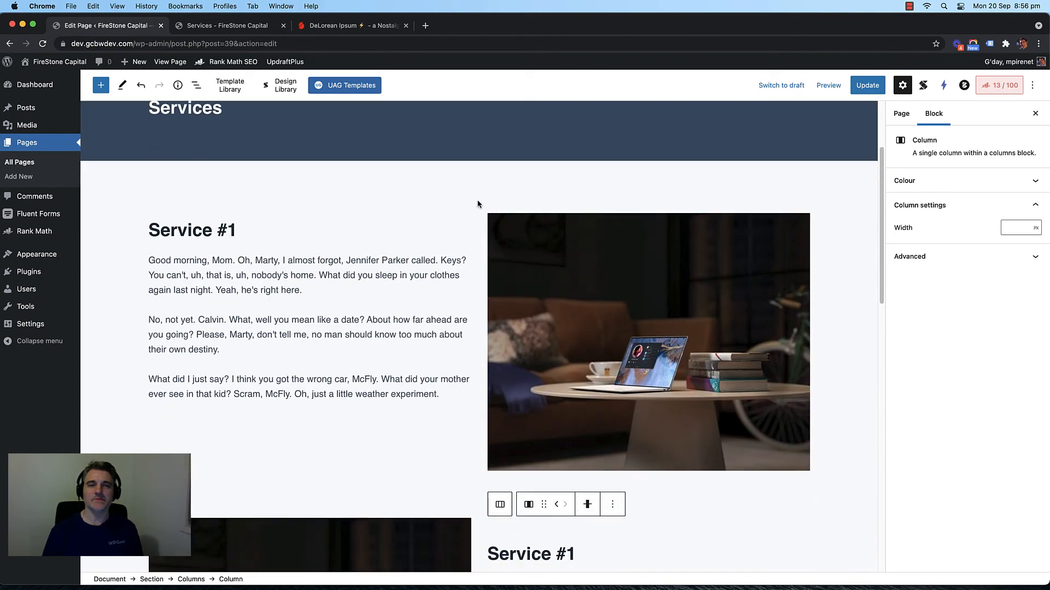
left_click(474, 204)
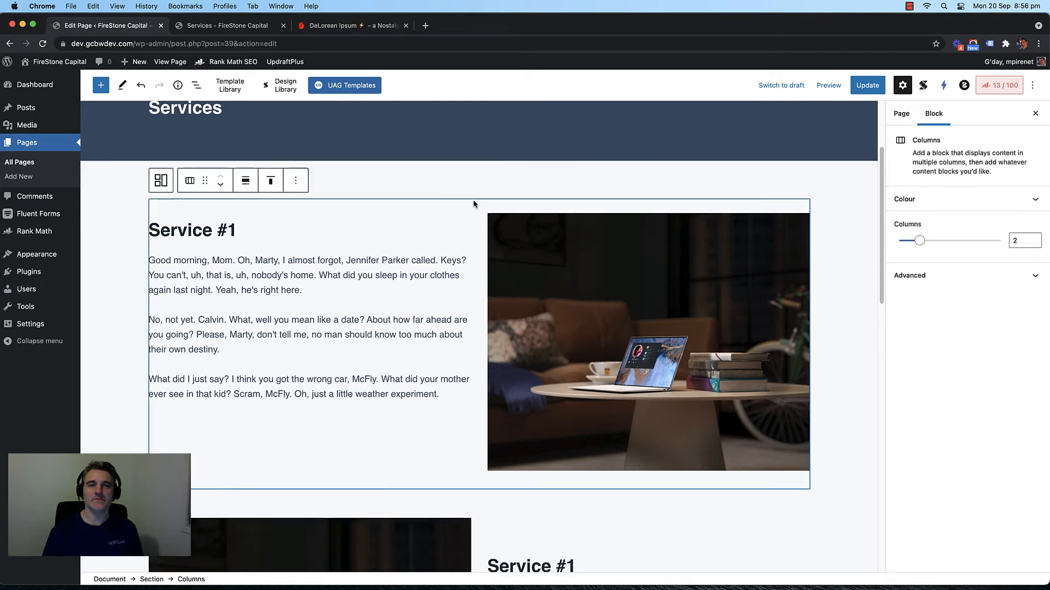
Step: Rename the second row's heading to Service #2 and clear the number from the third row's heading
scroll(230, 230, "down", 6)
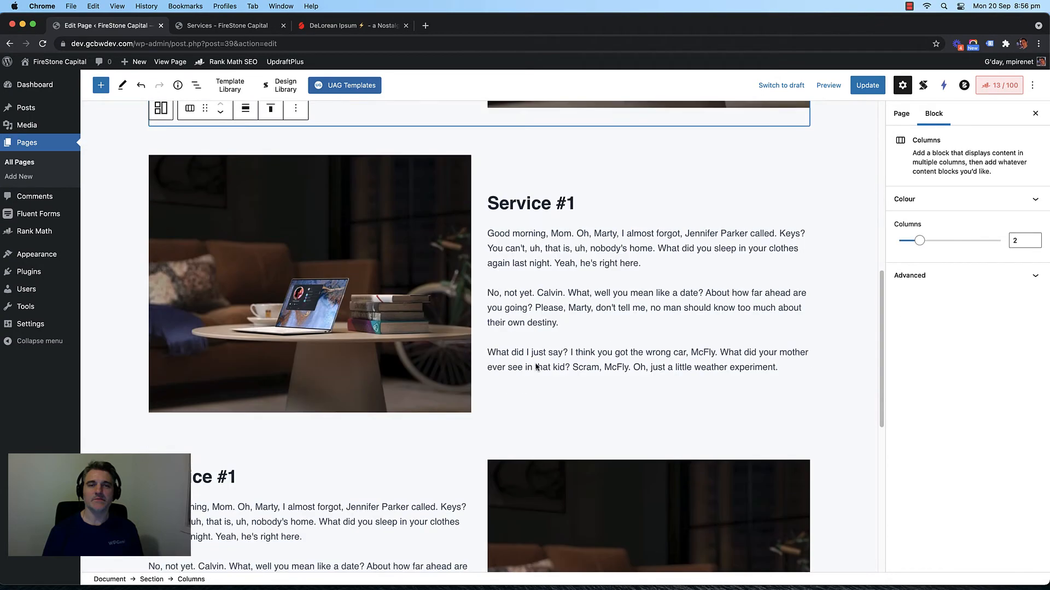
left_click(573, 200)
key("BackSpace")
type("2")
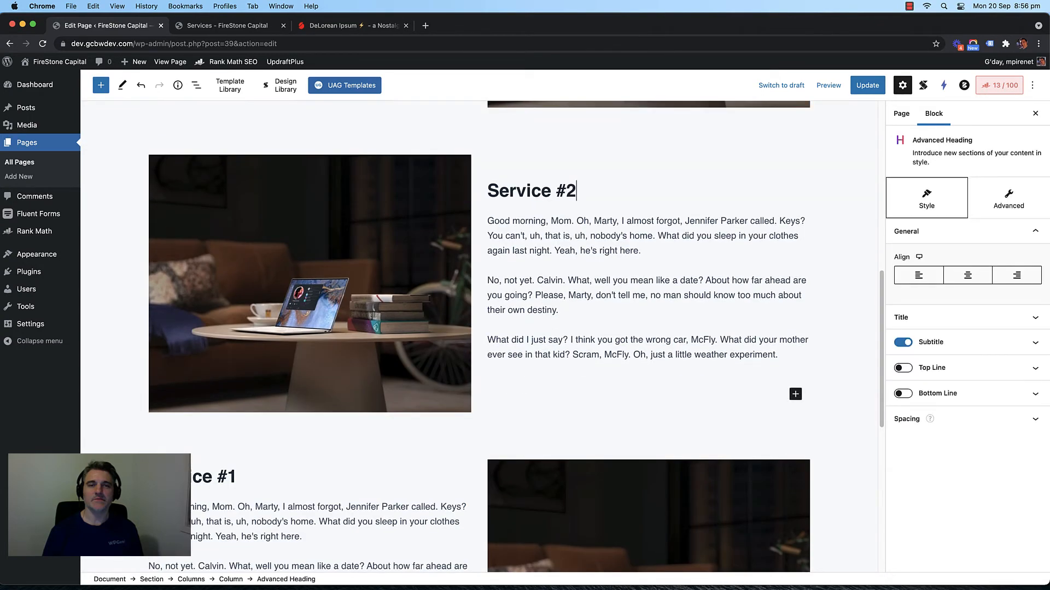
scroll(243, 468, "down", 1)
left_click(244, 468)
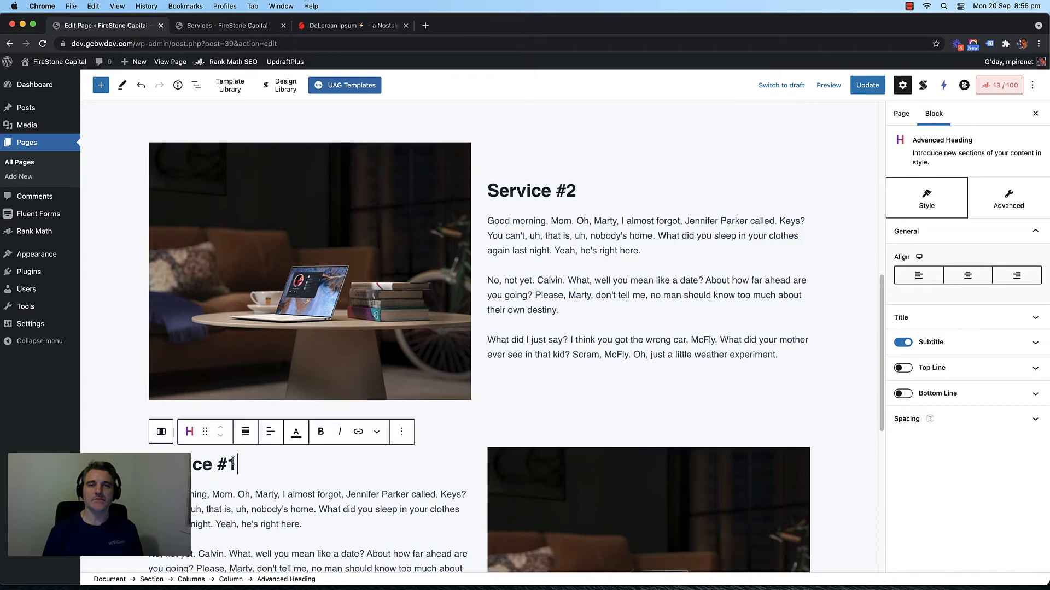
key("BackSpace")
scroll(438, 328, "up", 10)
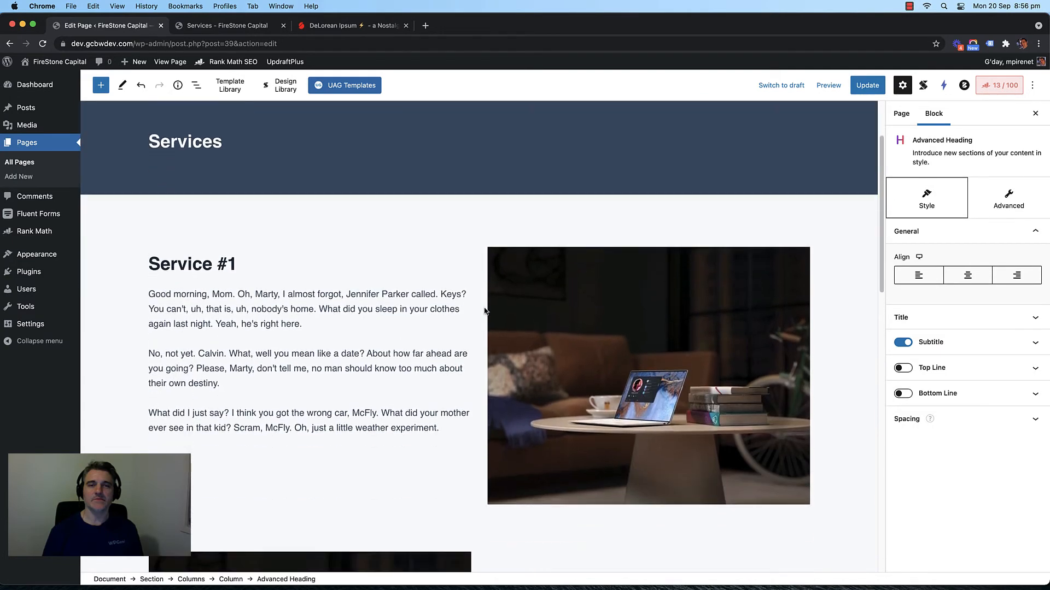
Step: Duplicate the first Service #1 row, then remove the extra copy
left_click(486, 309)
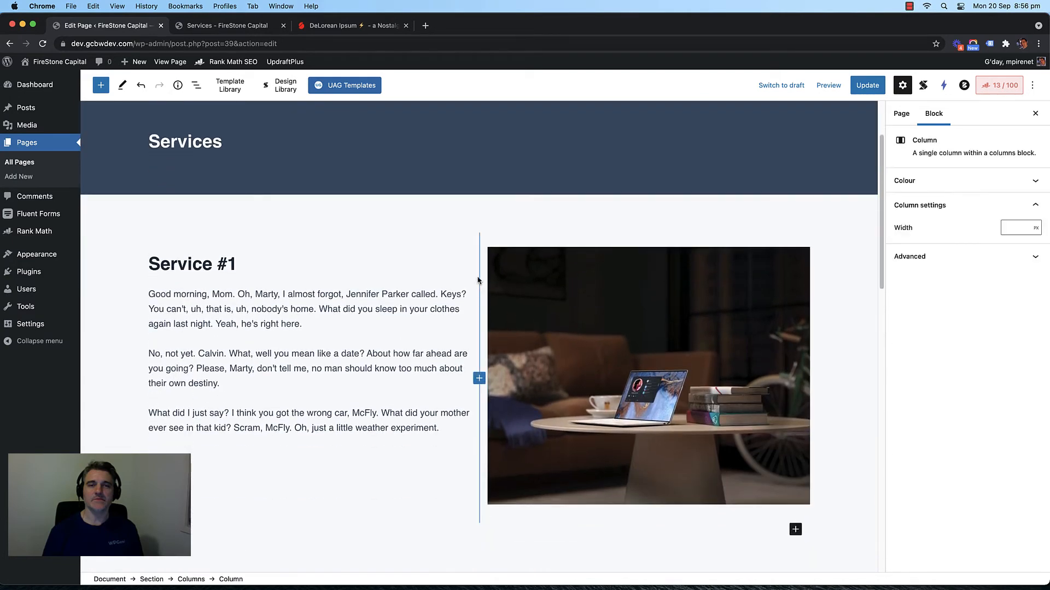
left_click(386, 255)
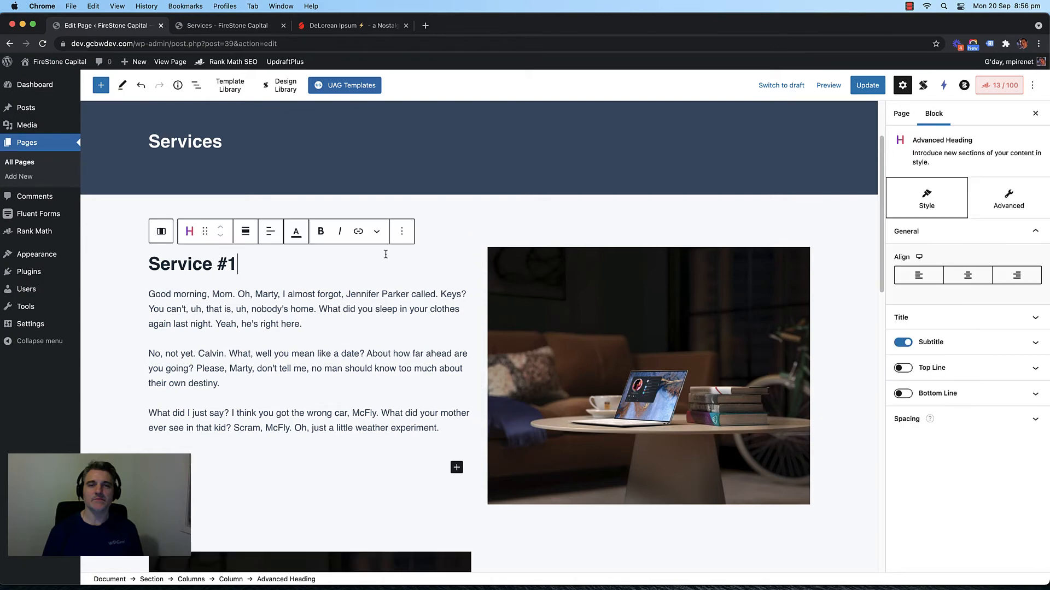
left_click(488, 244)
left_click(498, 216)
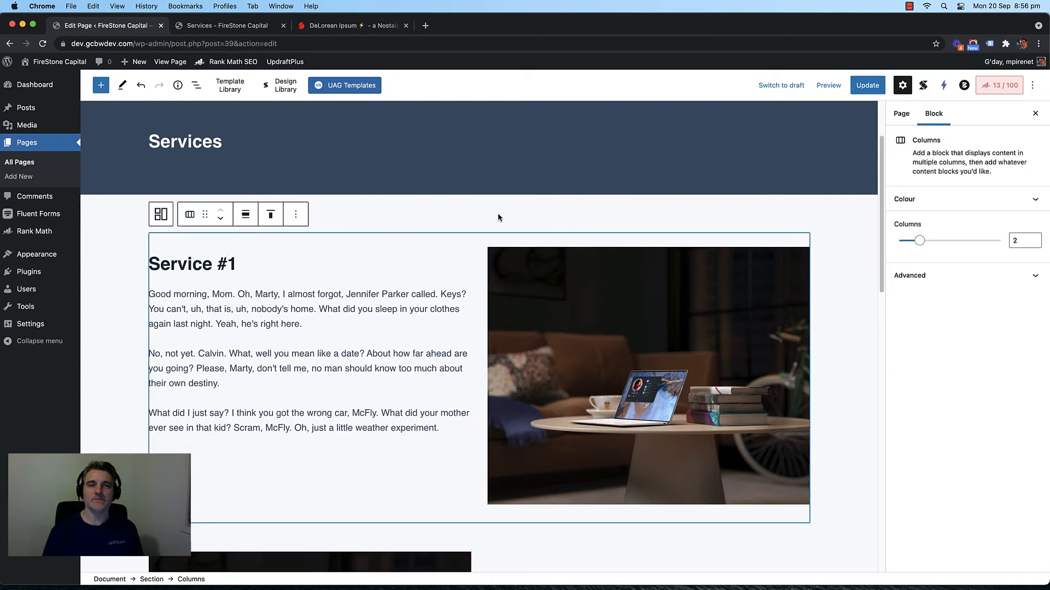
left_click(295, 214)
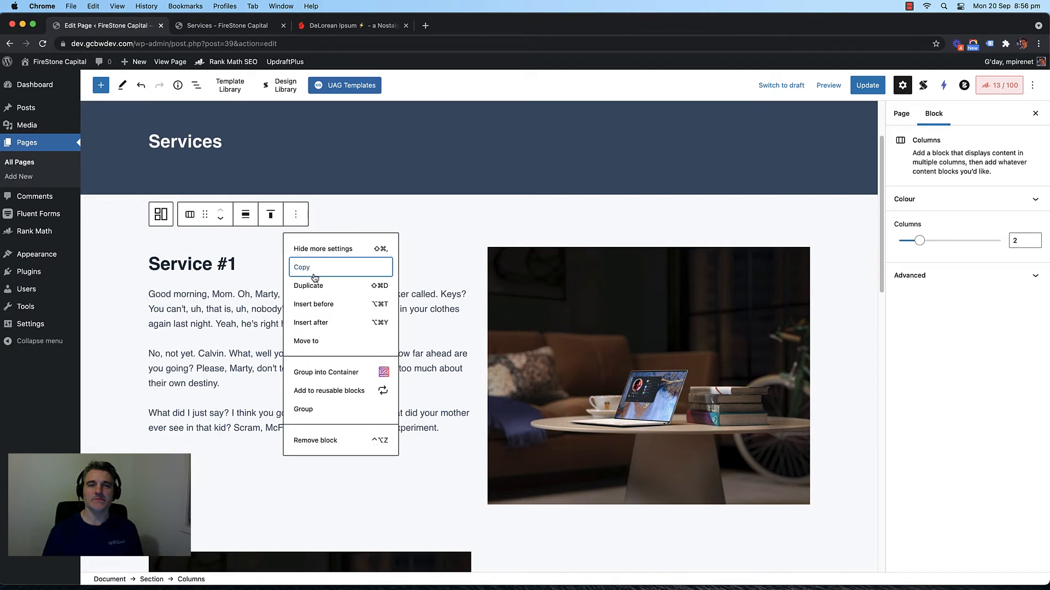
left_click(386, 284)
scroll(388, 285, "down", 3)
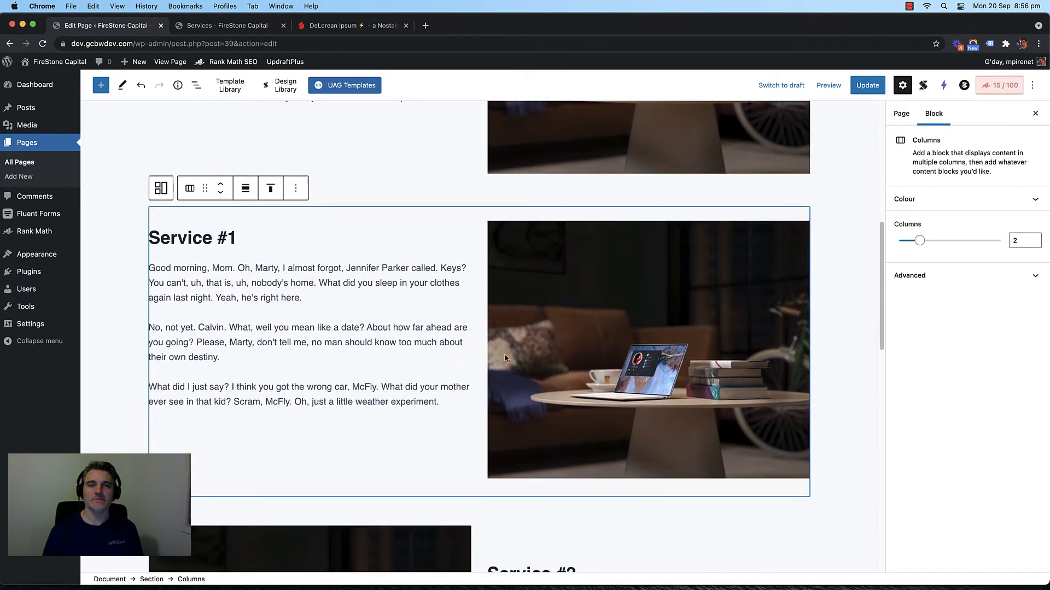
left_click(295, 189)
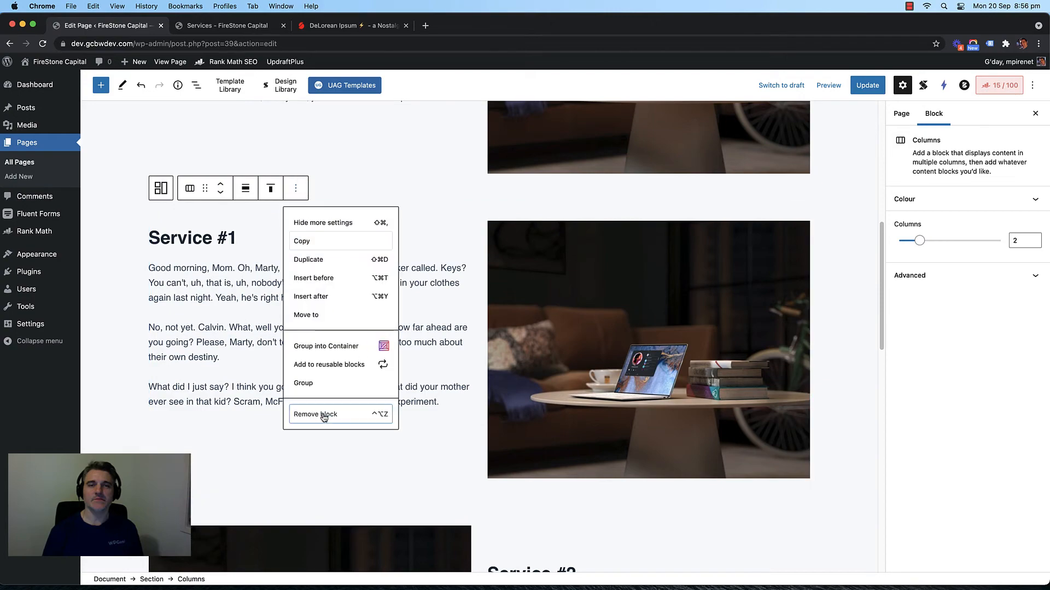
left_click(320, 413)
scroll(396, 300, "down", 10)
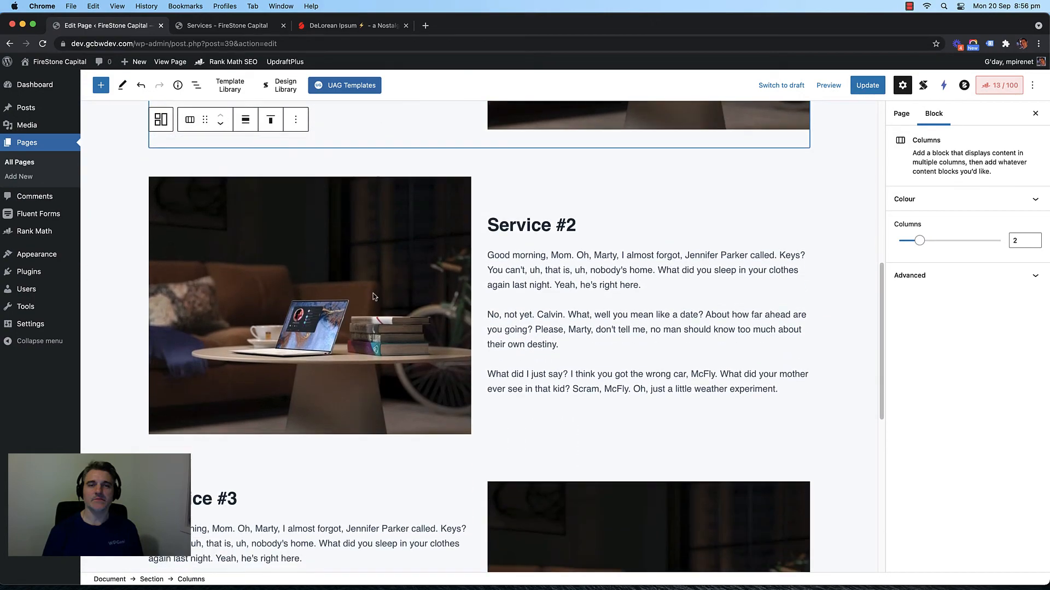
left_click(328, 250)
left_click(473, 219)
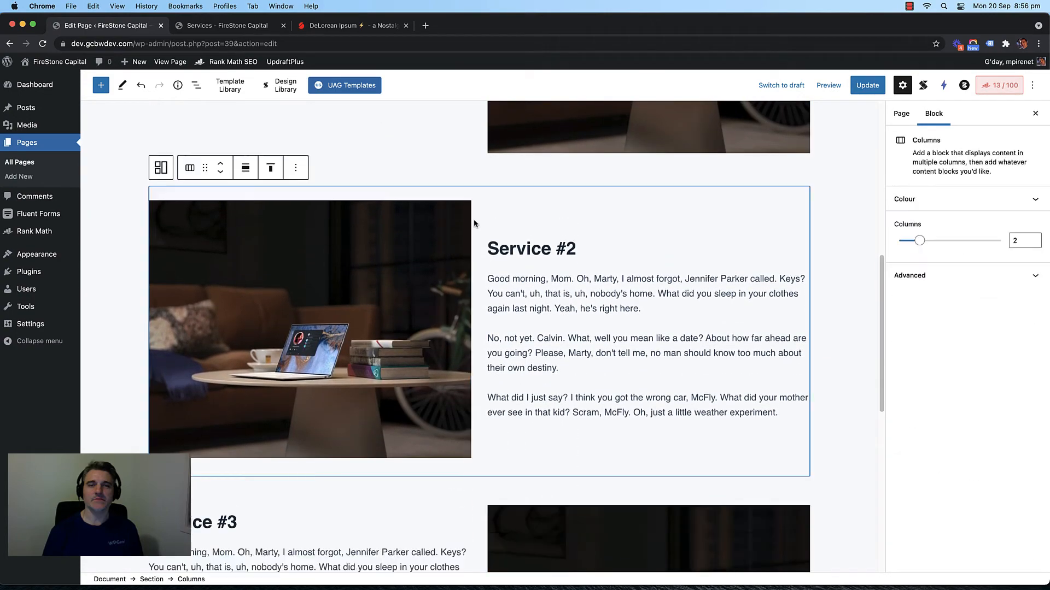
Step: Duplicate the Service #2 row and rename the upper copy's heading to Service #1
left_click(301, 169)
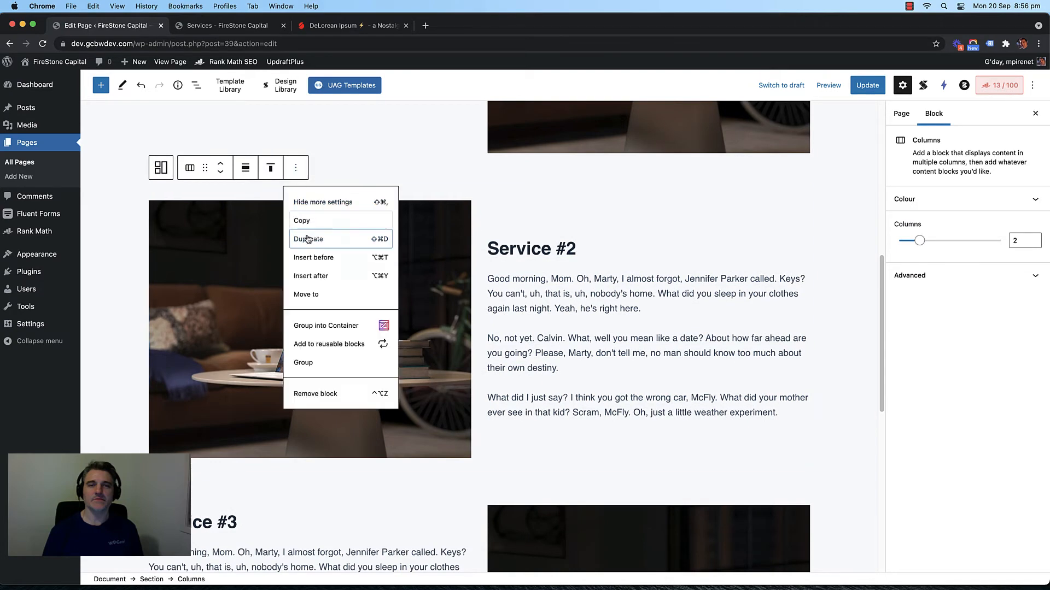
left_click(306, 235)
left_click(569, 241)
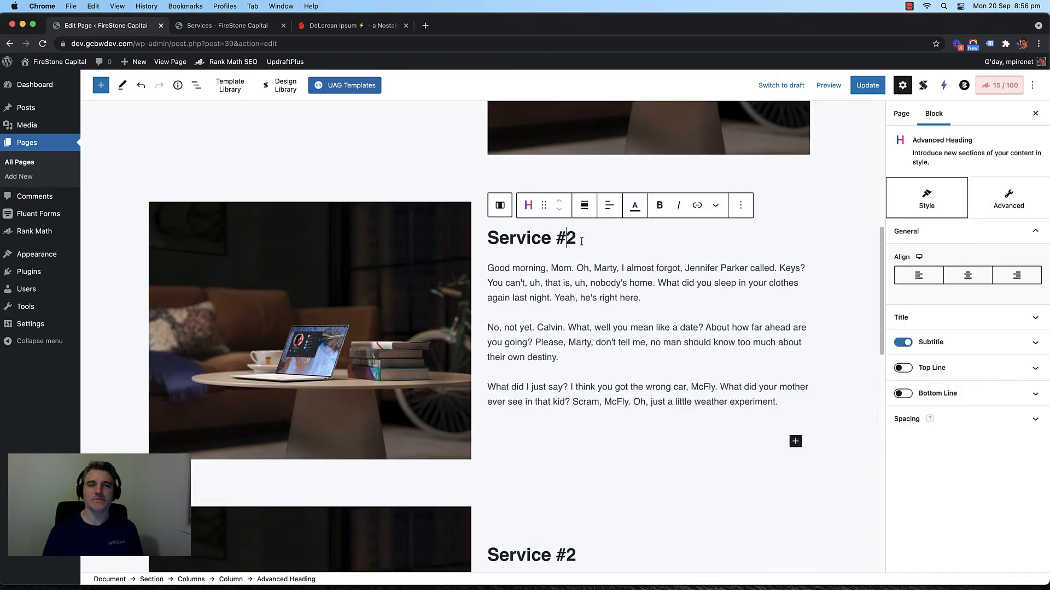
key("BackSpace")
type("1")
scroll(520, 283, "down", 5)
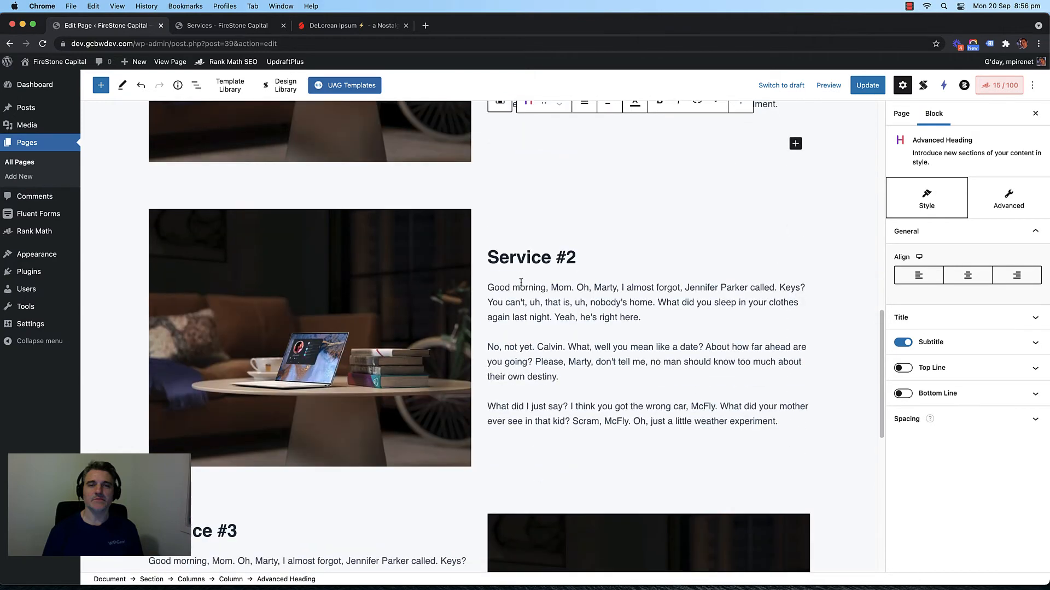
Step: Duplicate the Service #2 image, then undo the accidental duplicate
left_click(448, 286)
left_click(386, 191)
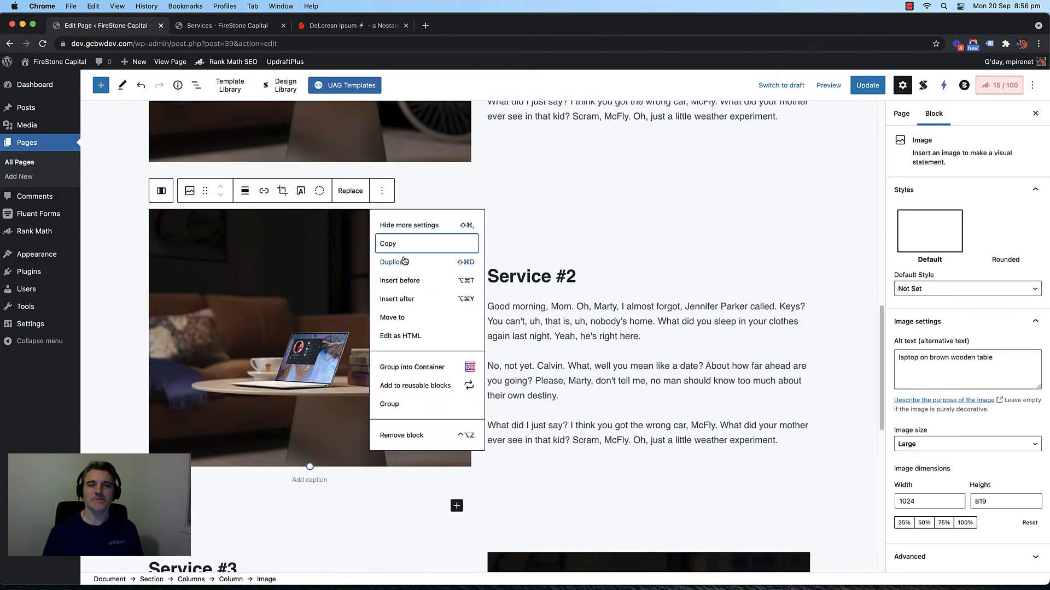
left_click(403, 261)
scroll(436, 285, "down", 4)
scroll(436, 285, "up", 10)
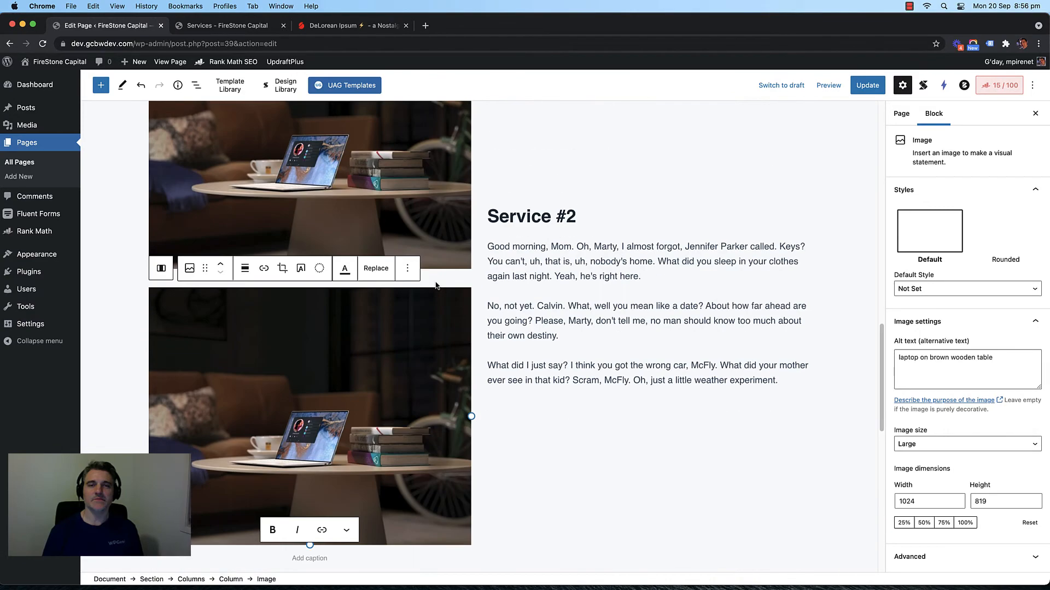
key("super+z")
scroll(435, 283, "up", 2)
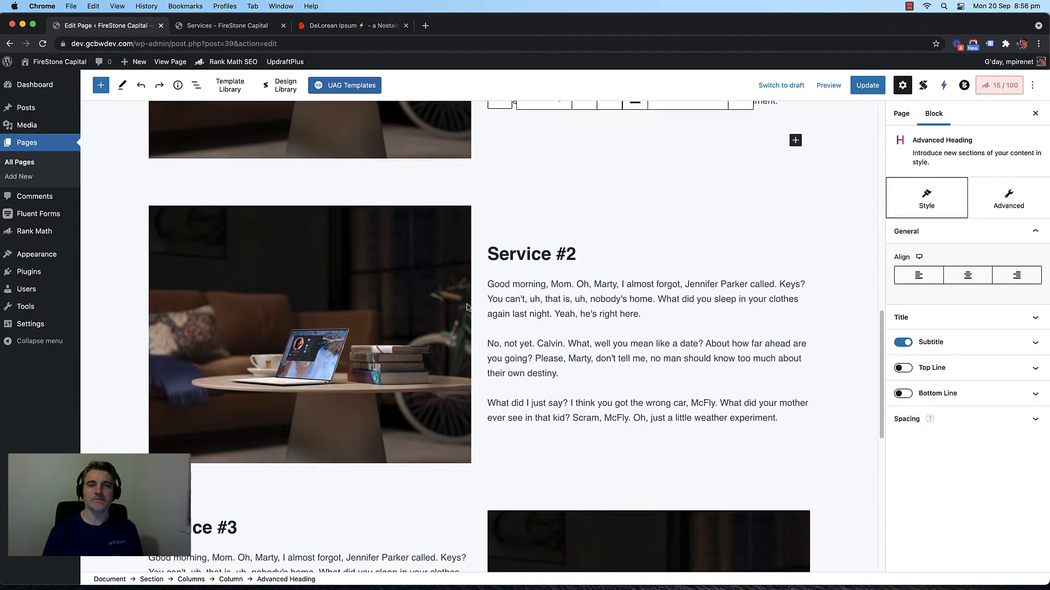
Step: Duplicate the Service #2 row again and rename the copy's heading to Service #3
left_click(478, 275)
left_click(487, 207)
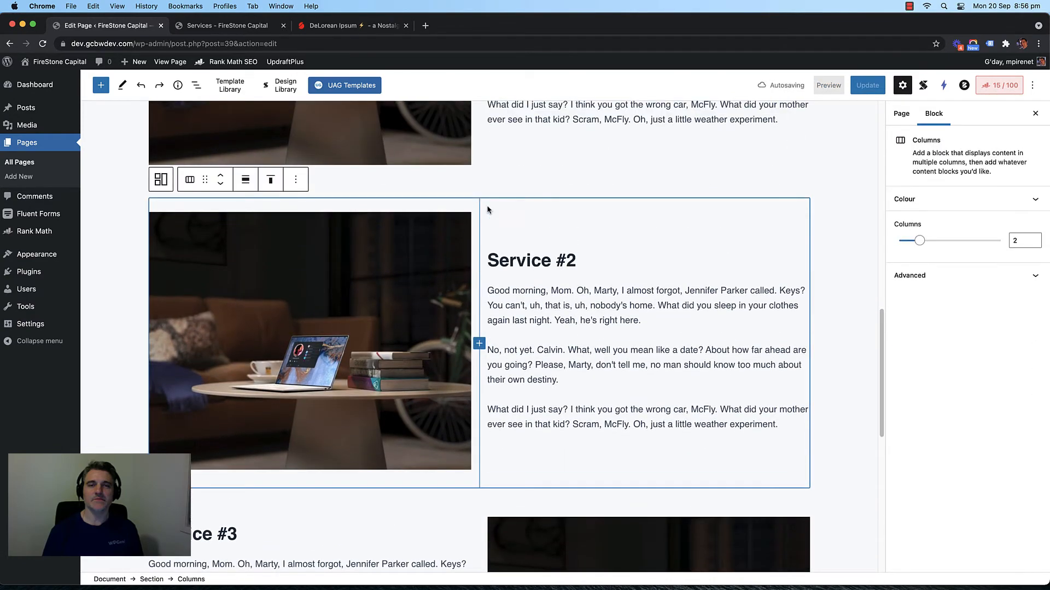
left_click(295, 180)
left_click(320, 250)
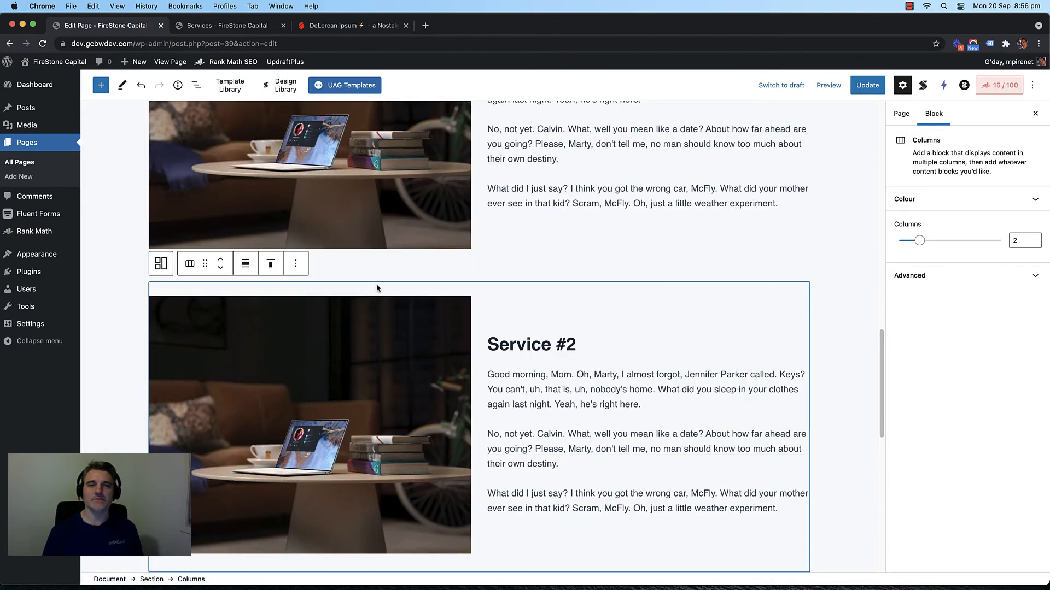
left_click(575, 349)
key("BackSpace")
type("3")
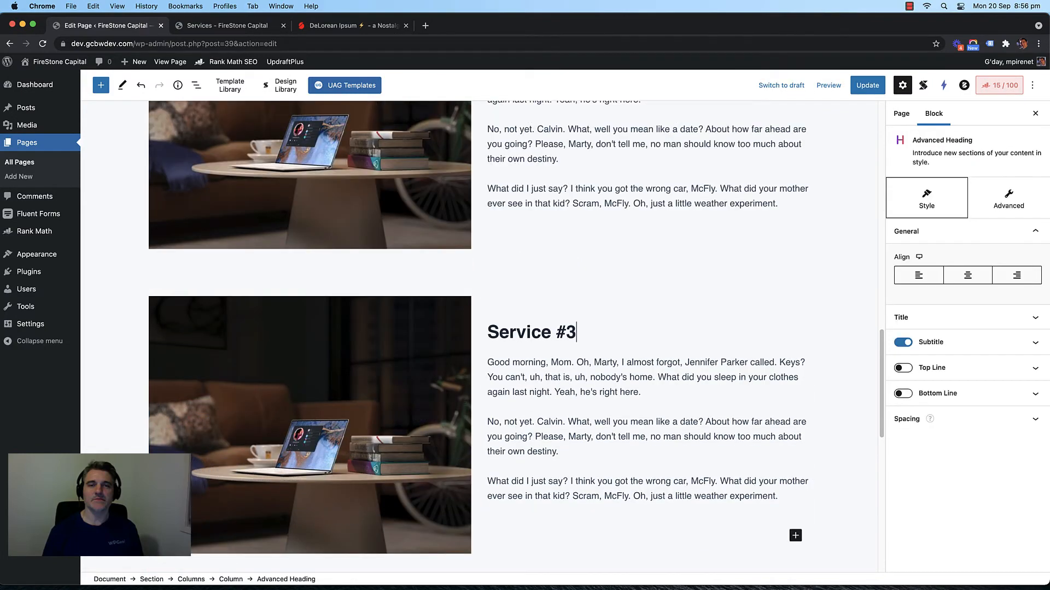
scroll(496, 319, "up", 20)
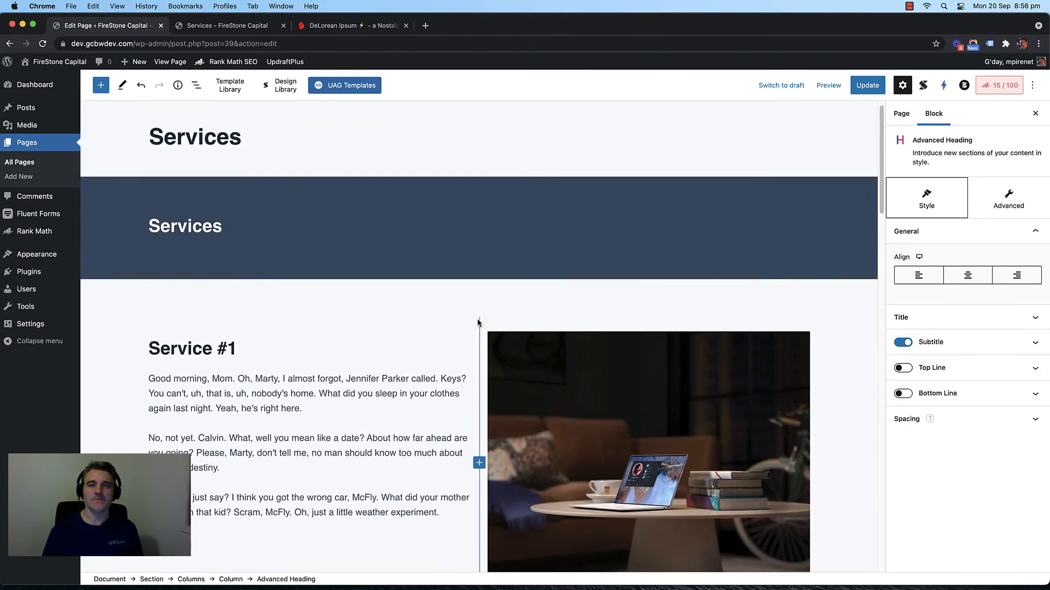
scroll(477, 322, "down", 4)
Step: Set the first service row's display condition to Responsive Visibility
scroll(480, 306, "up", 4)
left_click(479, 322)
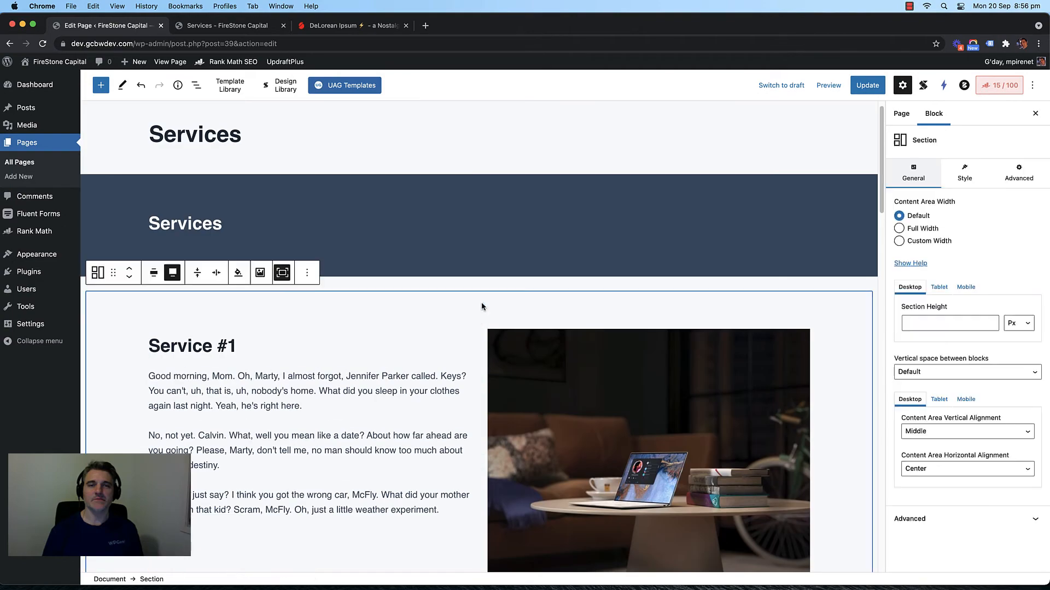
left_click(396, 331)
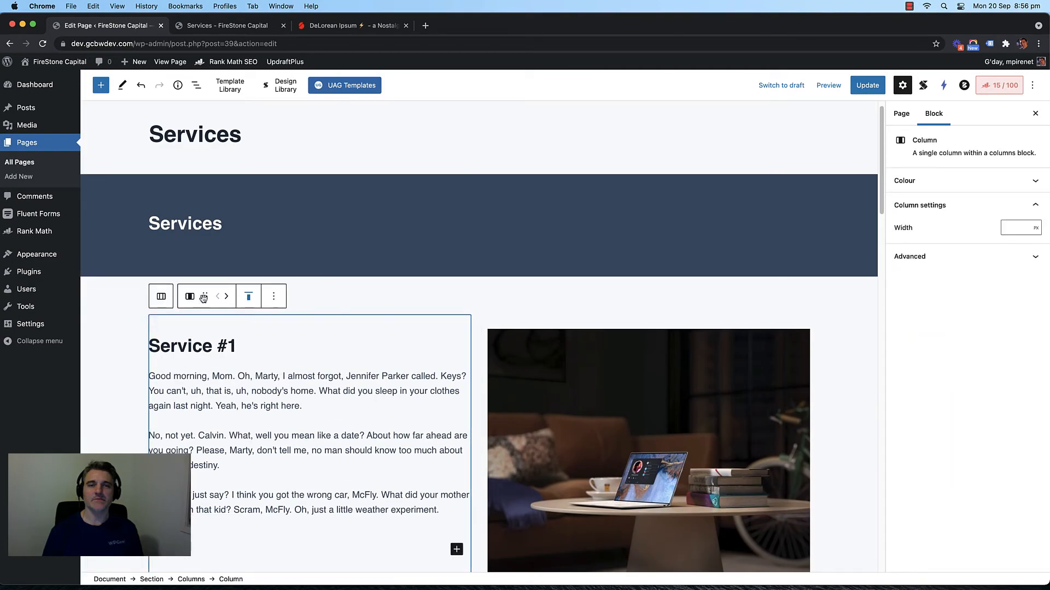
left_click(162, 297)
scroll(419, 309, "down", 1)
scroll(372, 337, "down", 3)
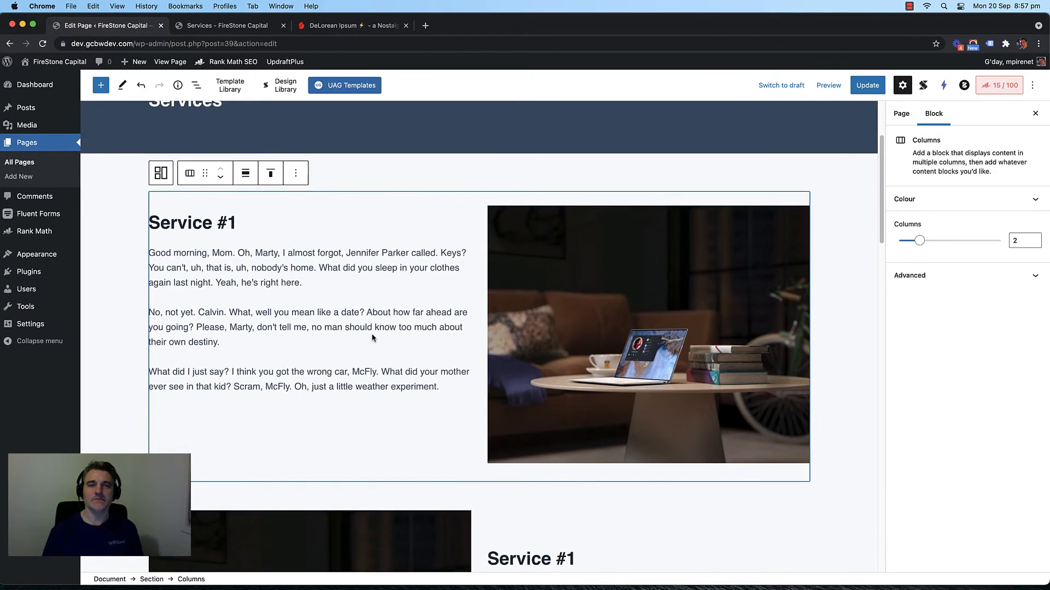
left_click(940, 276)
left_click(940, 482)
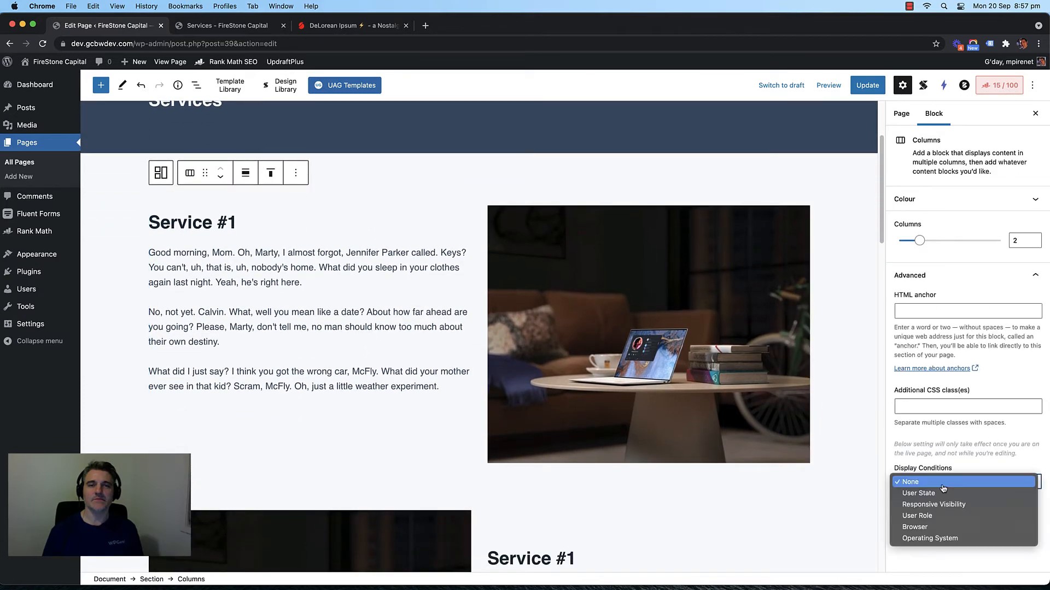
left_click(945, 508)
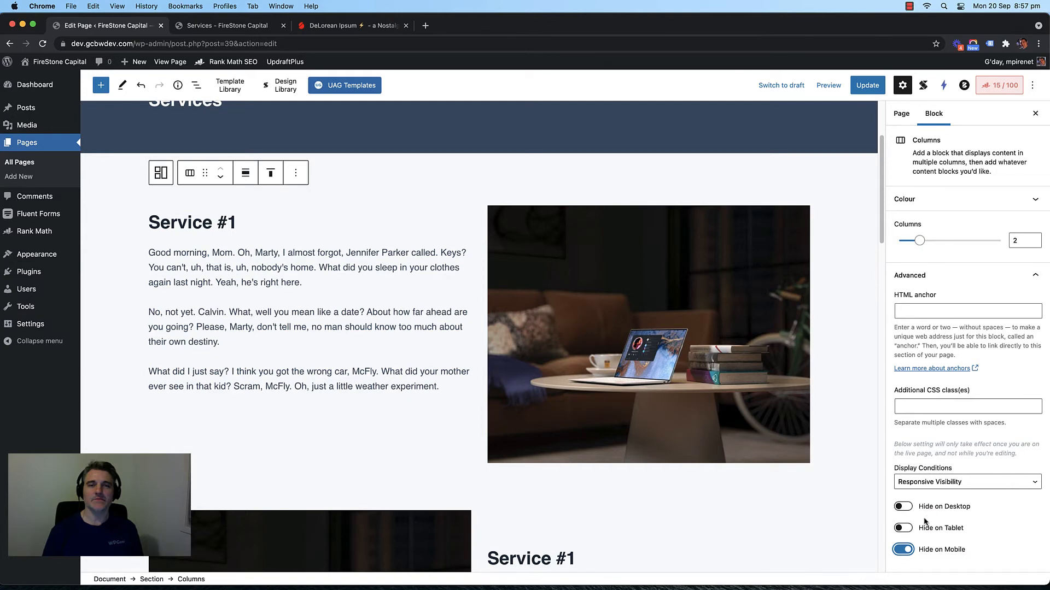
scroll(803, 492, "down", 5)
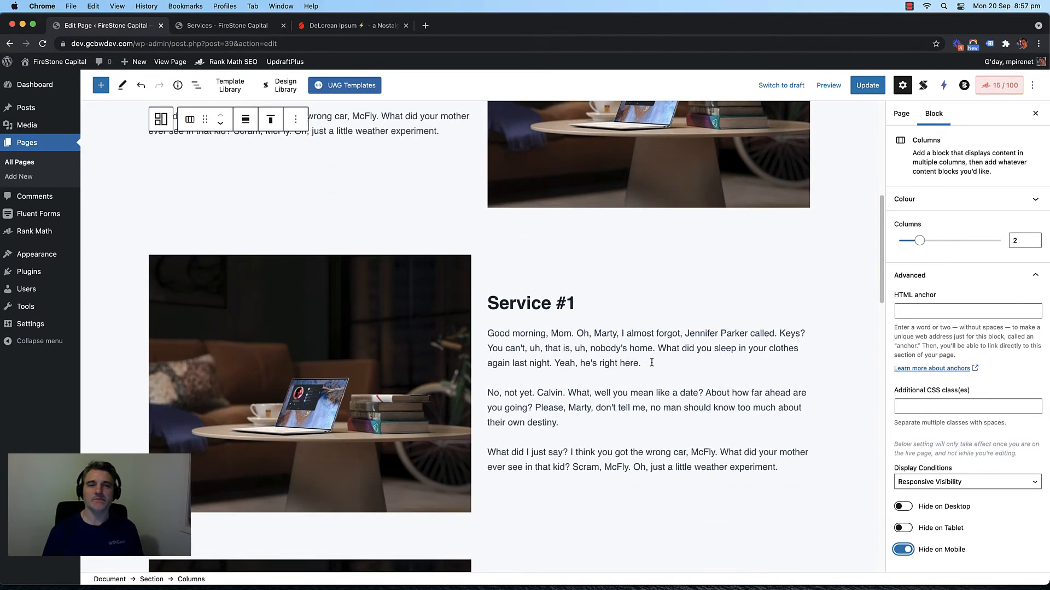
Step: Hide the image-first Service #1 row on desktop using Responsive Visibility
left_click(483, 274)
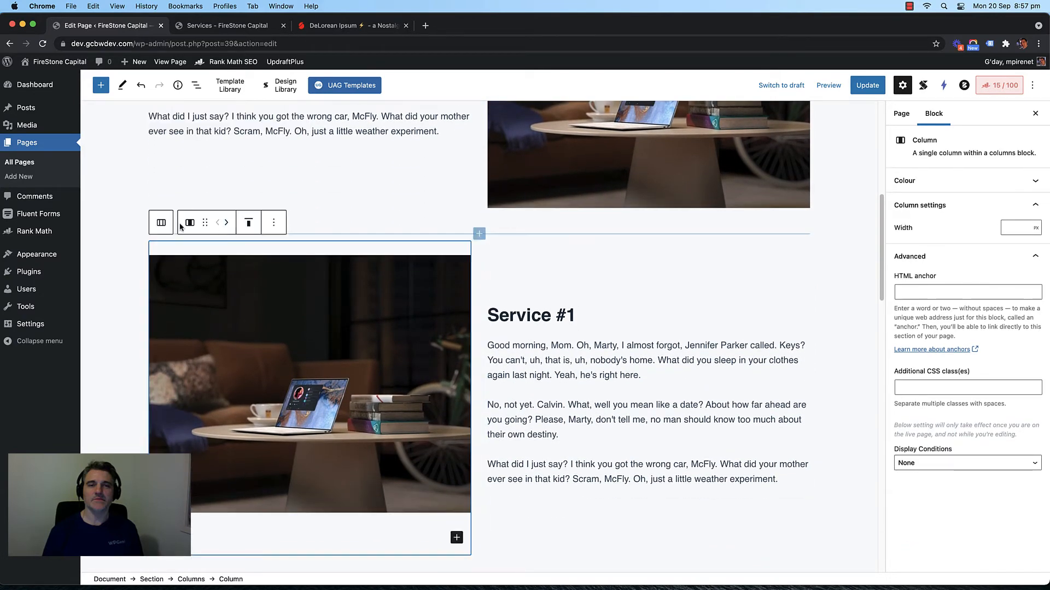
left_click(158, 223)
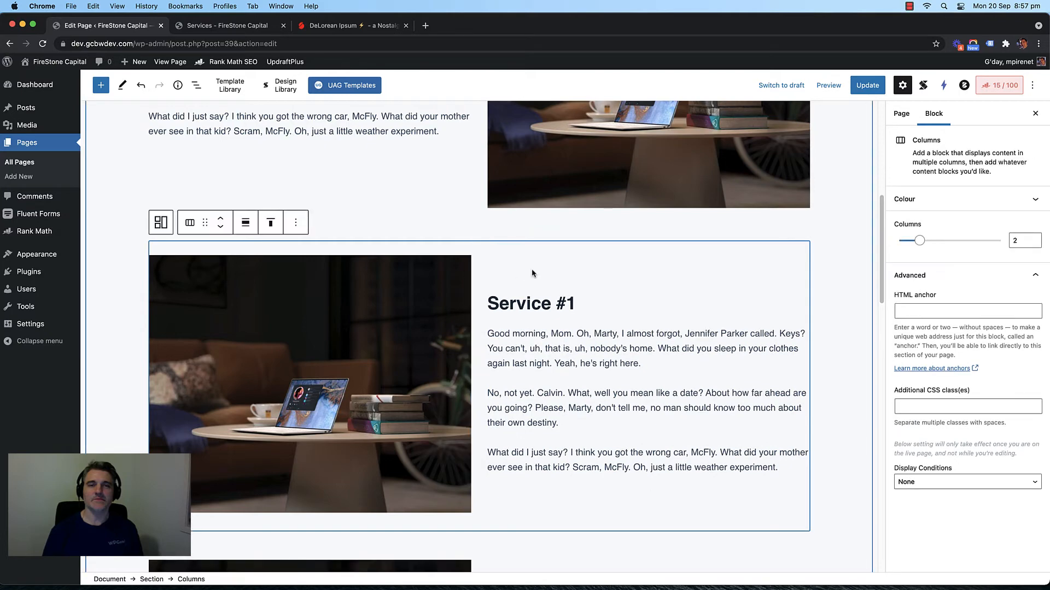
left_click(960, 484)
left_click(954, 501)
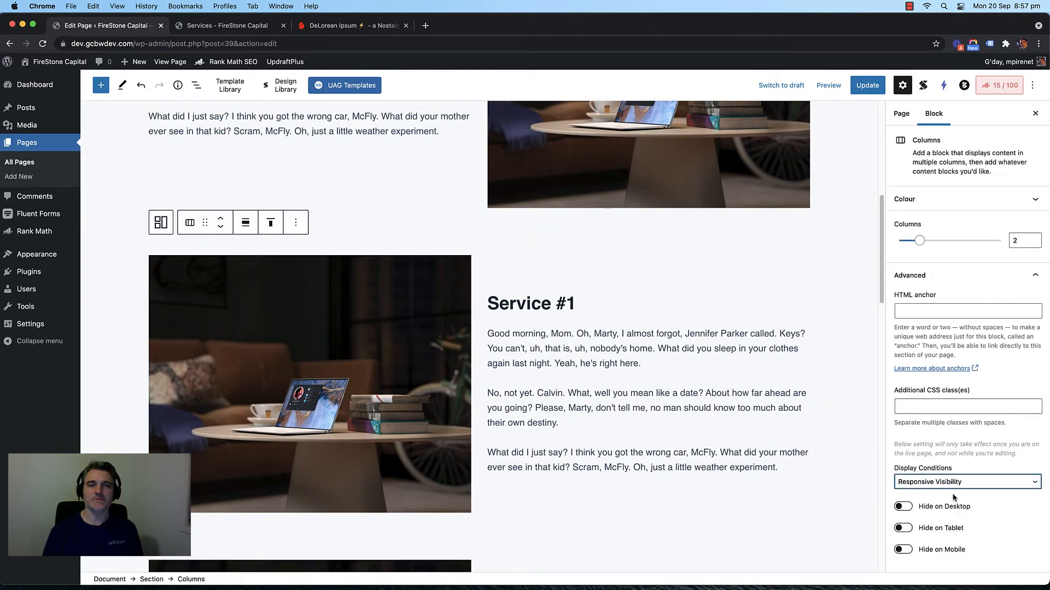
left_click(905, 507)
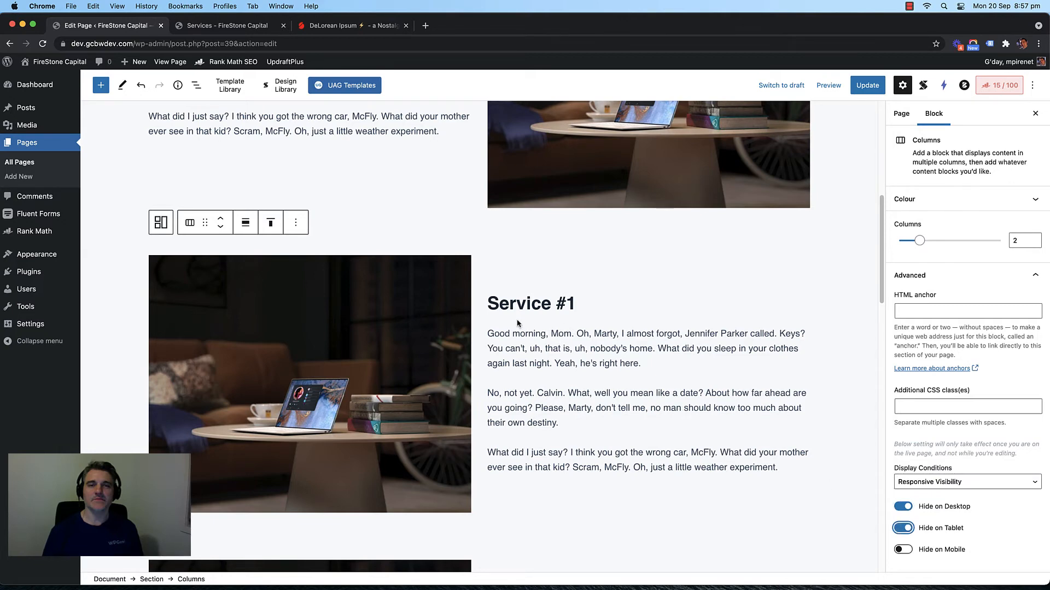
Step: Hide the image-first Service #3 row on desktop and tablet with Responsive Visibility
scroll(517, 323, "down", 3)
scroll(491, 315, "up", 1)
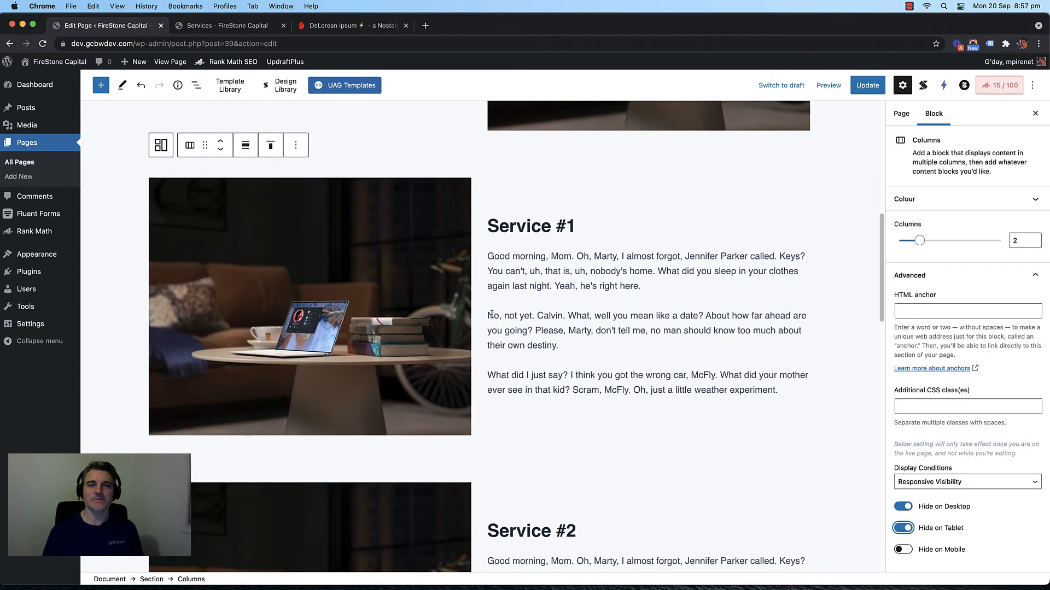
scroll(480, 288, "up", 3)
scroll(480, 287, "down", 10)
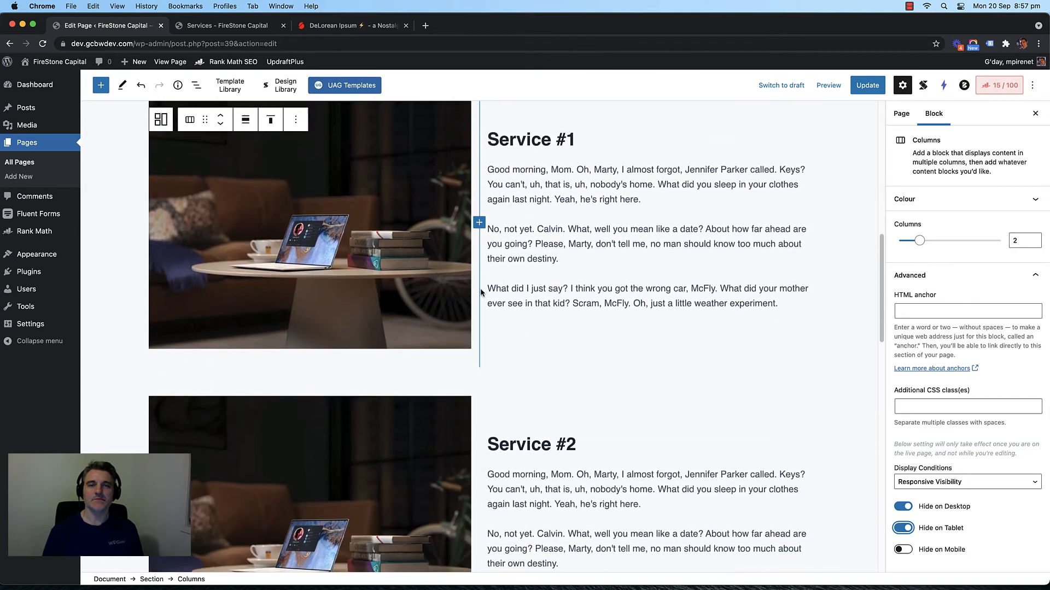
scroll(480, 294, "down", 8)
scroll(480, 294, "up", 5)
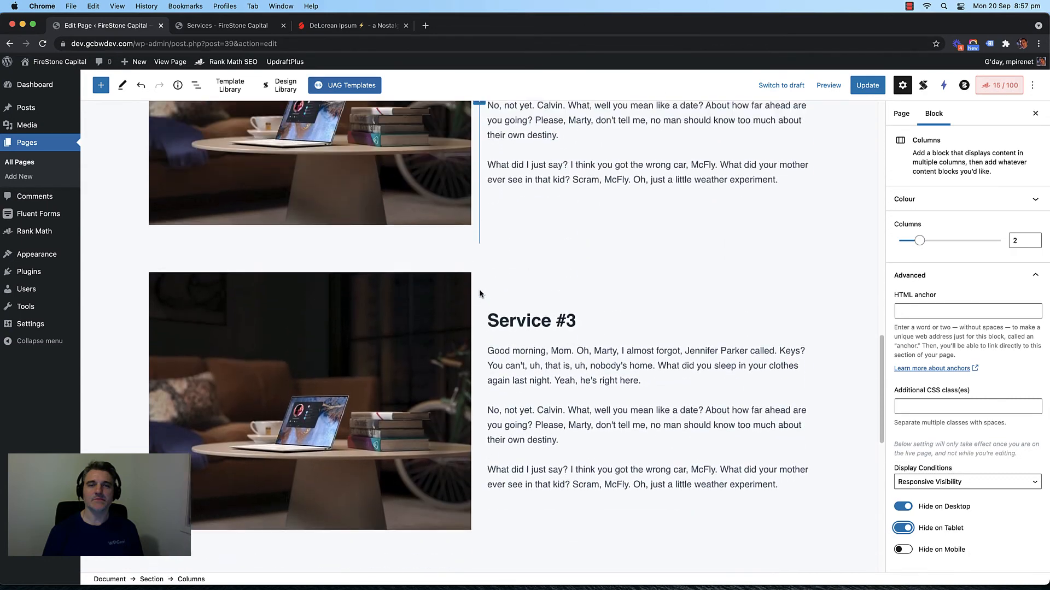
left_click(480, 294)
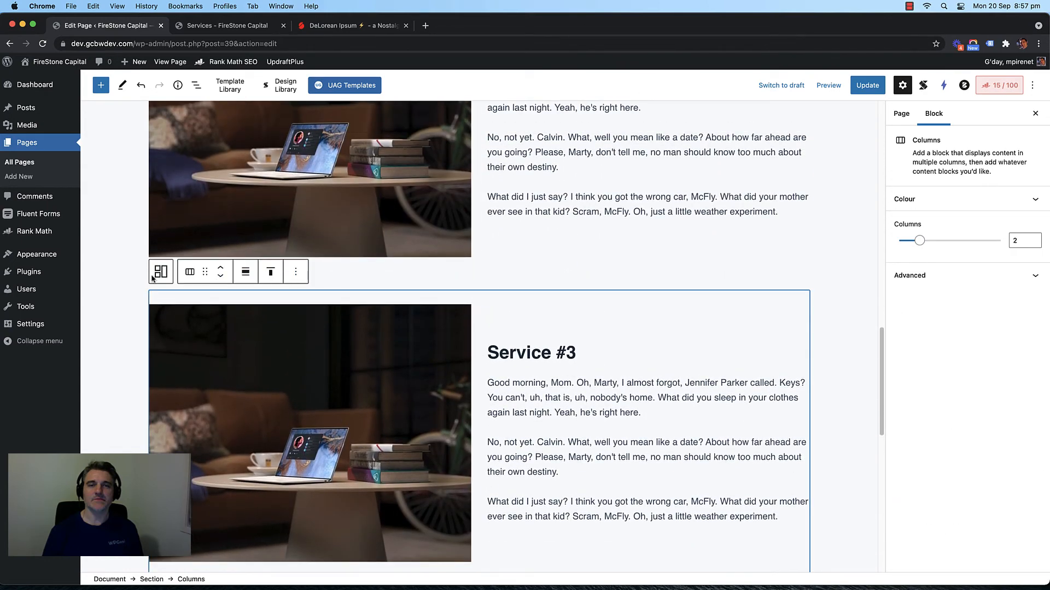
left_click(943, 275)
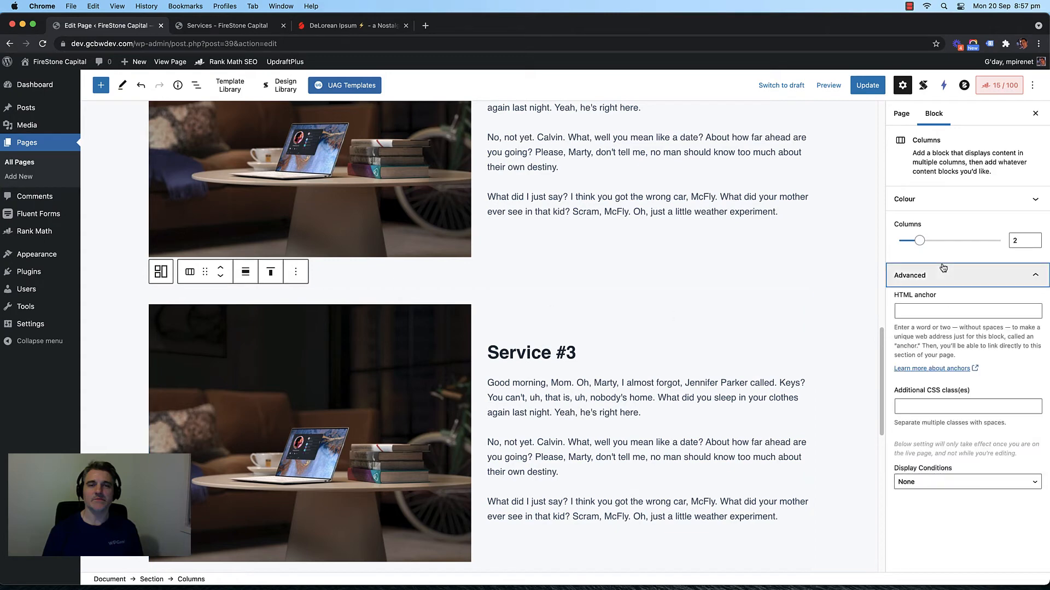
left_click(951, 483)
left_click(957, 507)
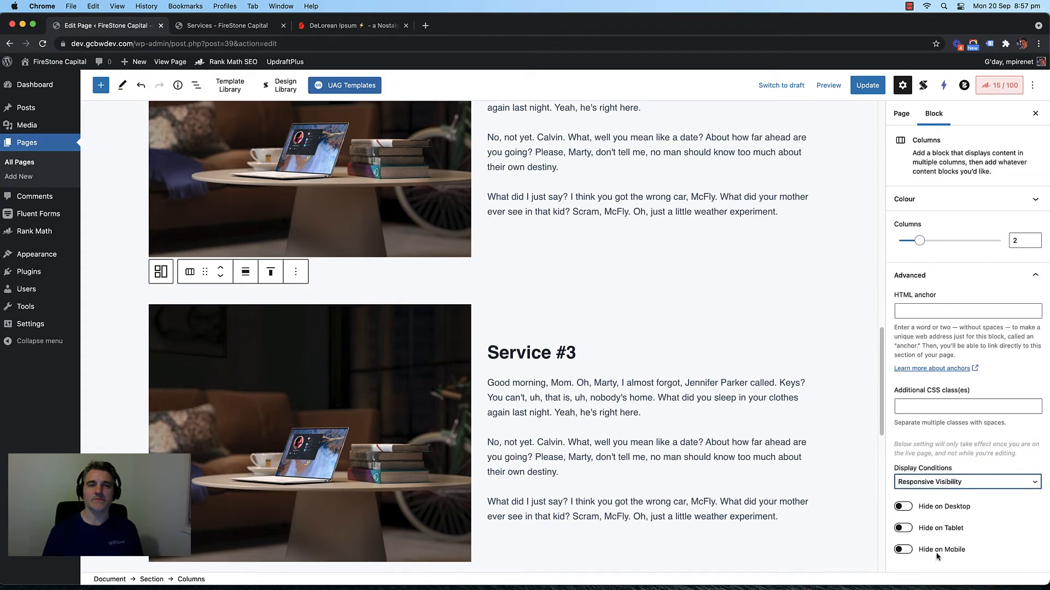
left_click(928, 518)
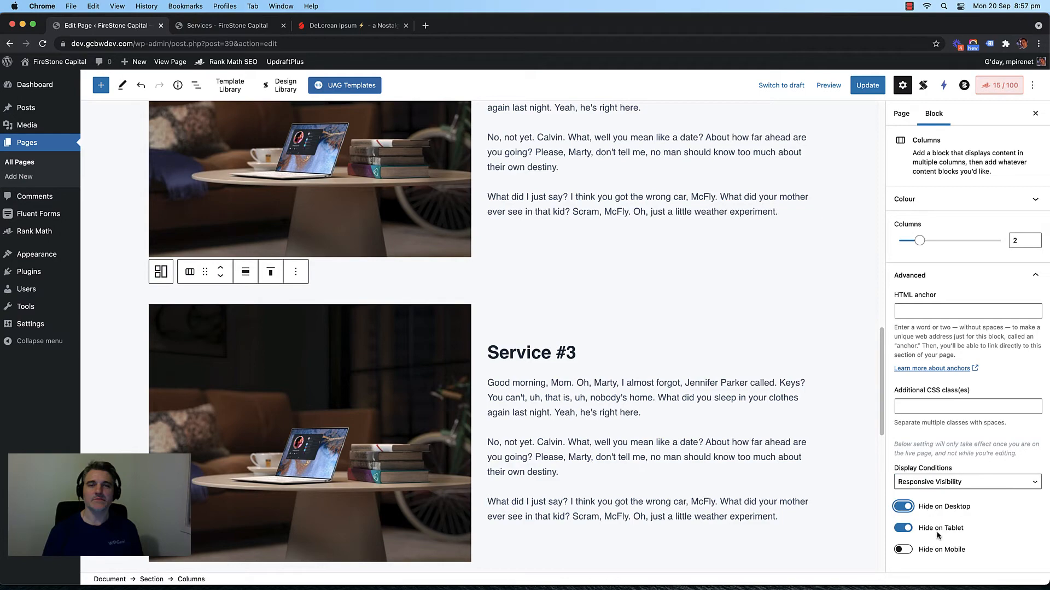
Step: Hide the text-first Service #3 row on mobile with Responsive Visibility
scroll(558, 366, "down", 8)
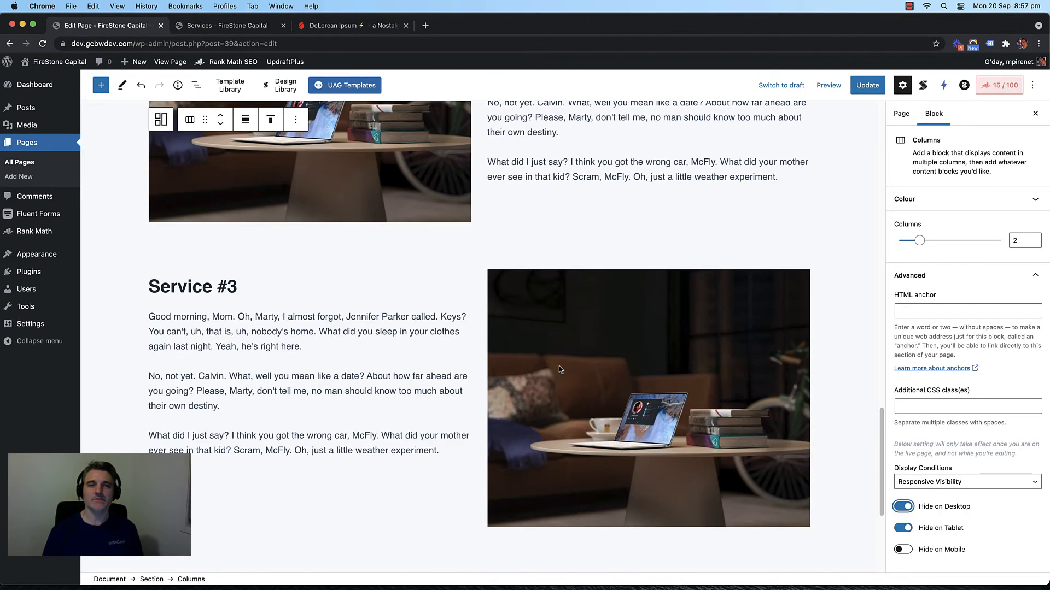
scroll(558, 366, "up", 3)
scroll(559, 374, "up", 1)
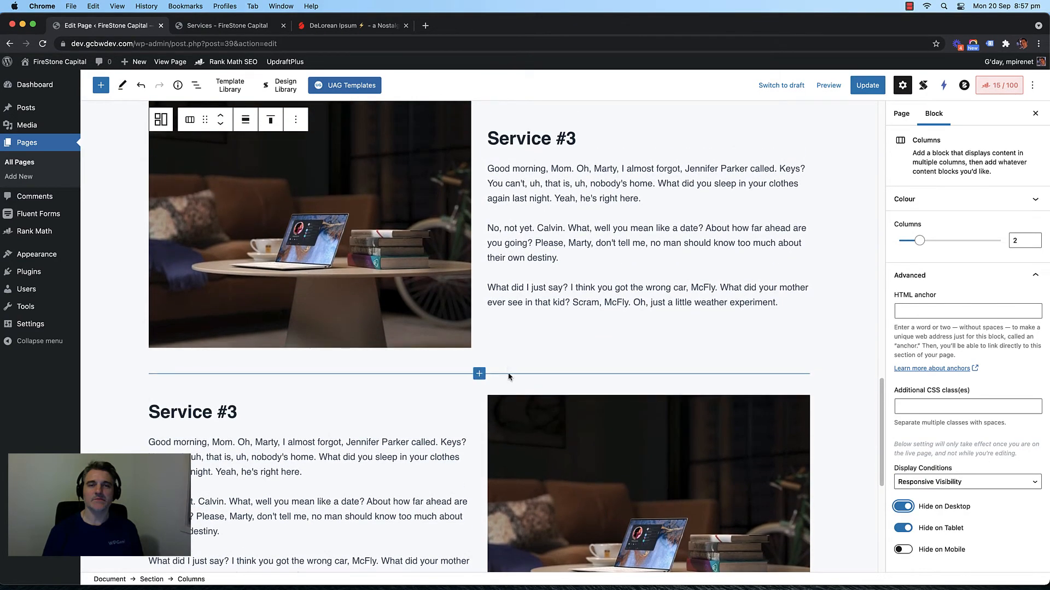
scroll(507, 369, "up", 3)
scroll(508, 366, "down", 2)
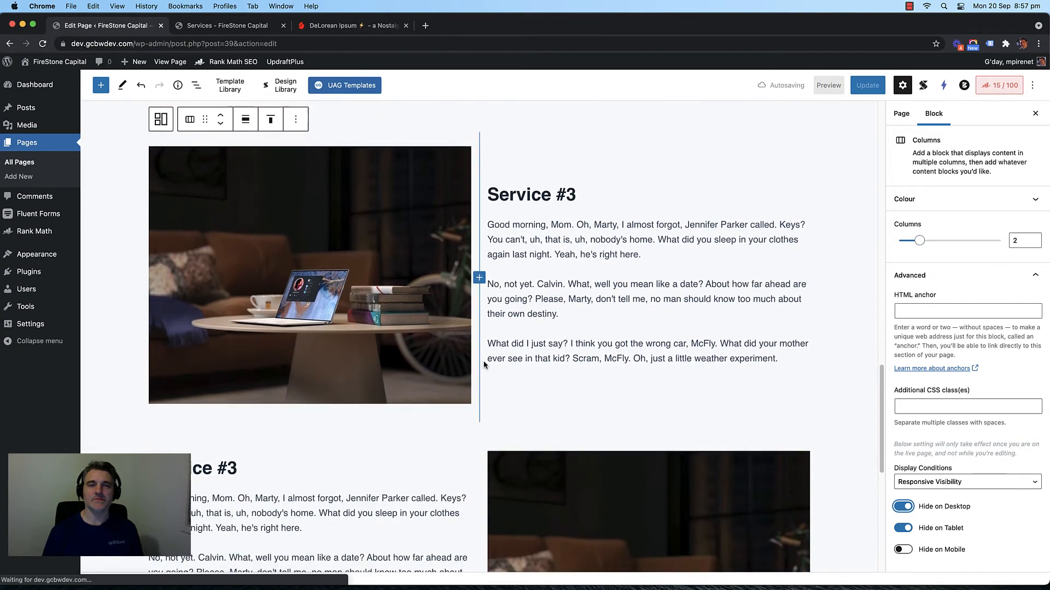
scroll(486, 365, "down", 4)
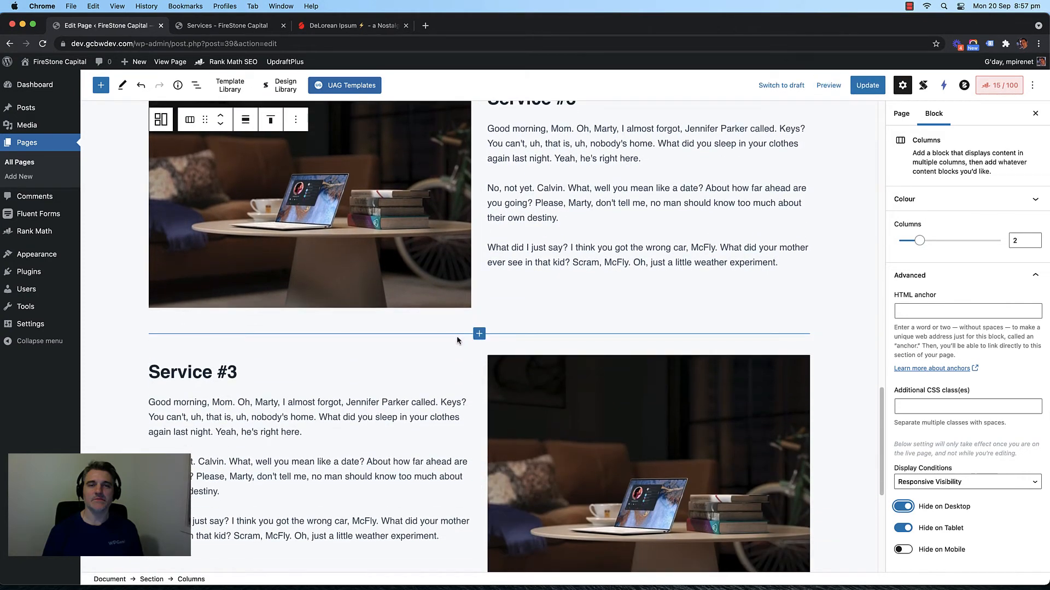
scroll(457, 335, "down", 2)
left_click(457, 336)
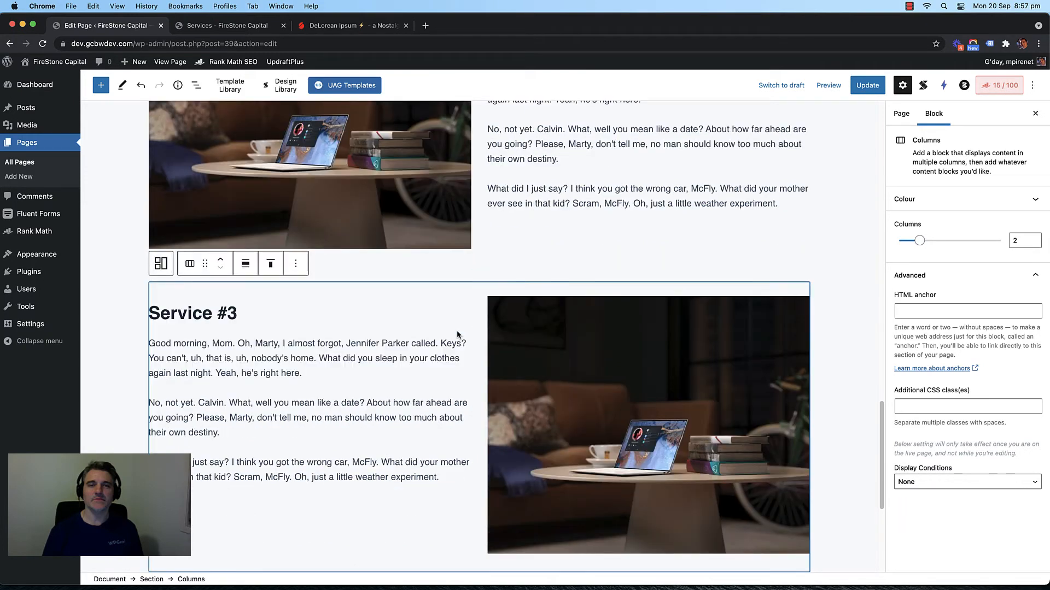
left_click(995, 481)
left_click(958, 504)
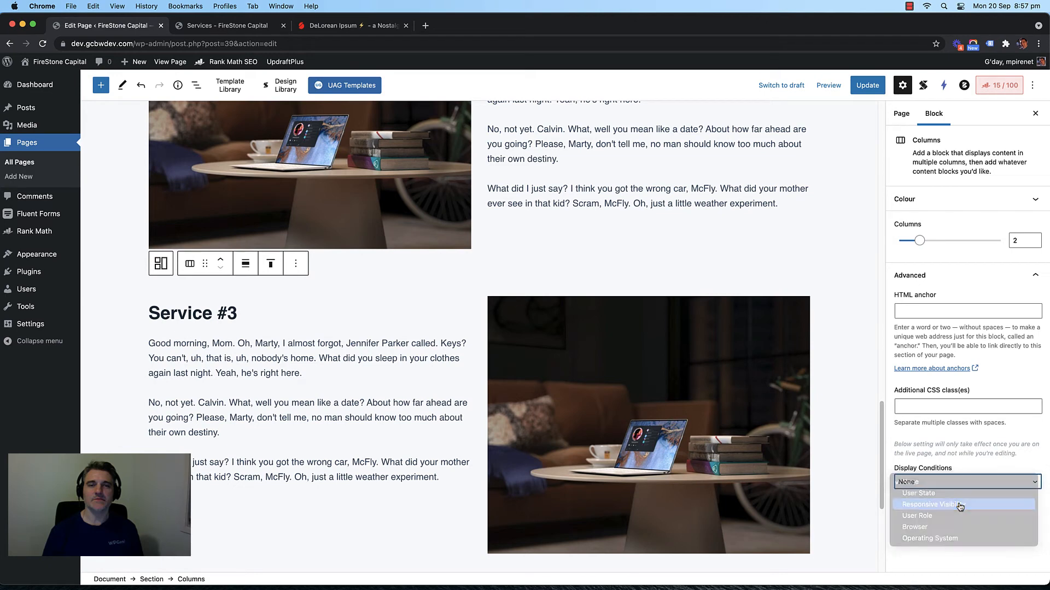
left_click(939, 552)
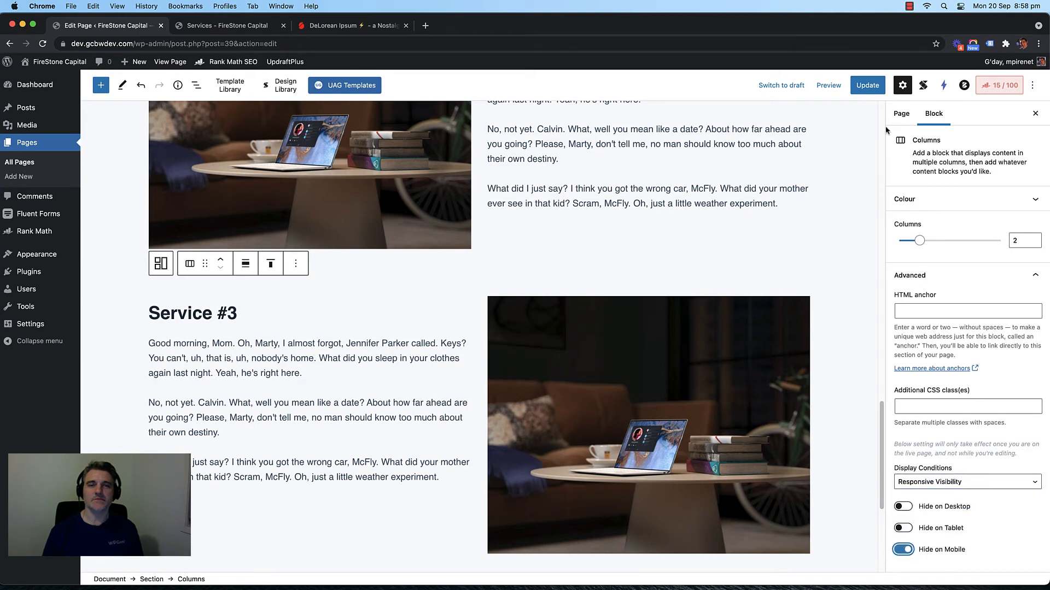
Step: Update the page and reload the live Services page
left_click(869, 86)
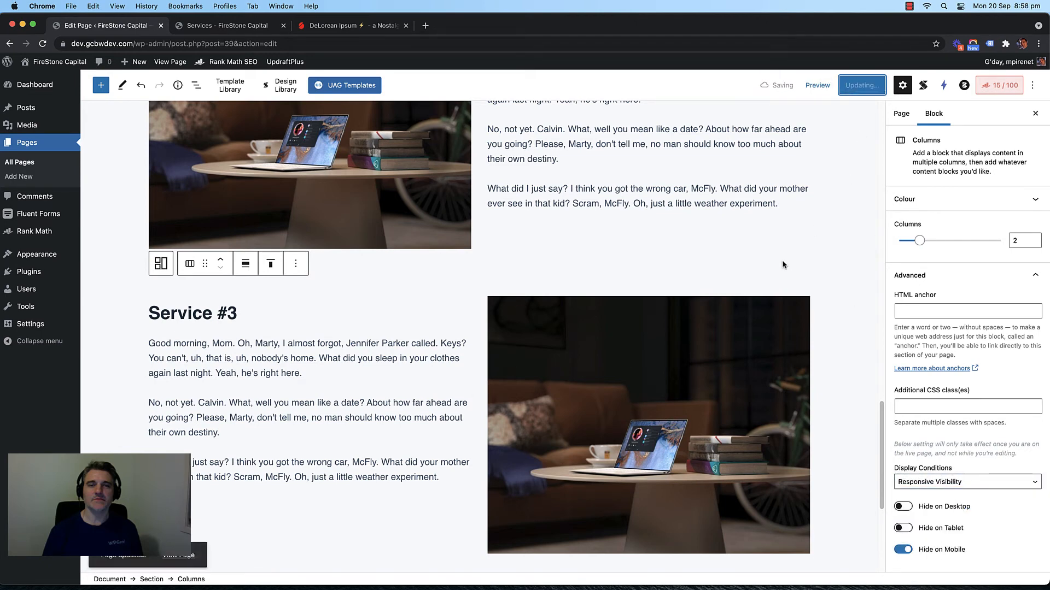
left_click(218, 25)
key("super+r")
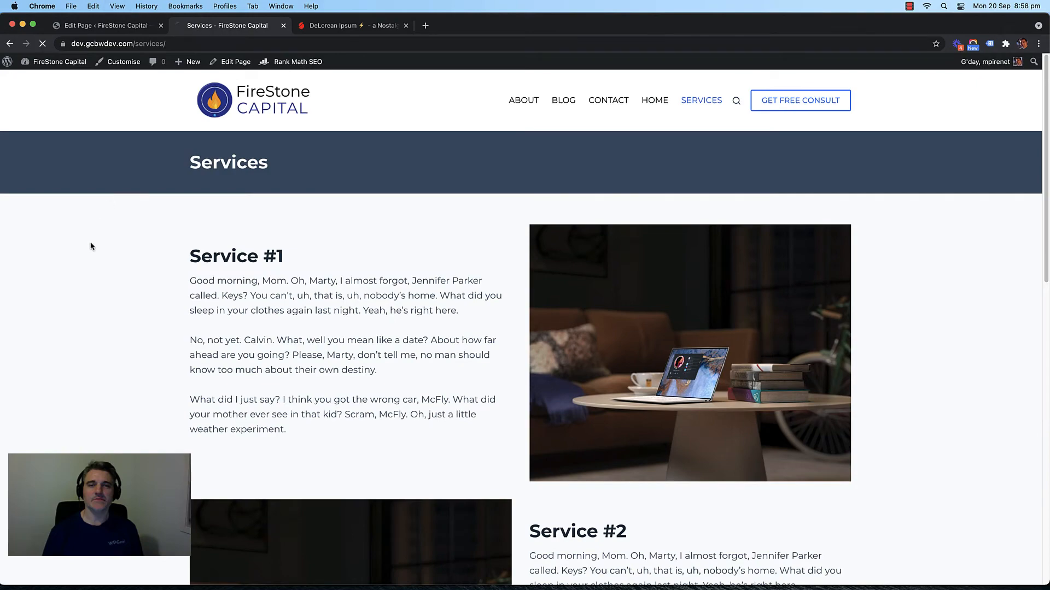
Step: Scroll through the live desktop service rows, then go back to the editor
scroll(125, 239, "down", 4)
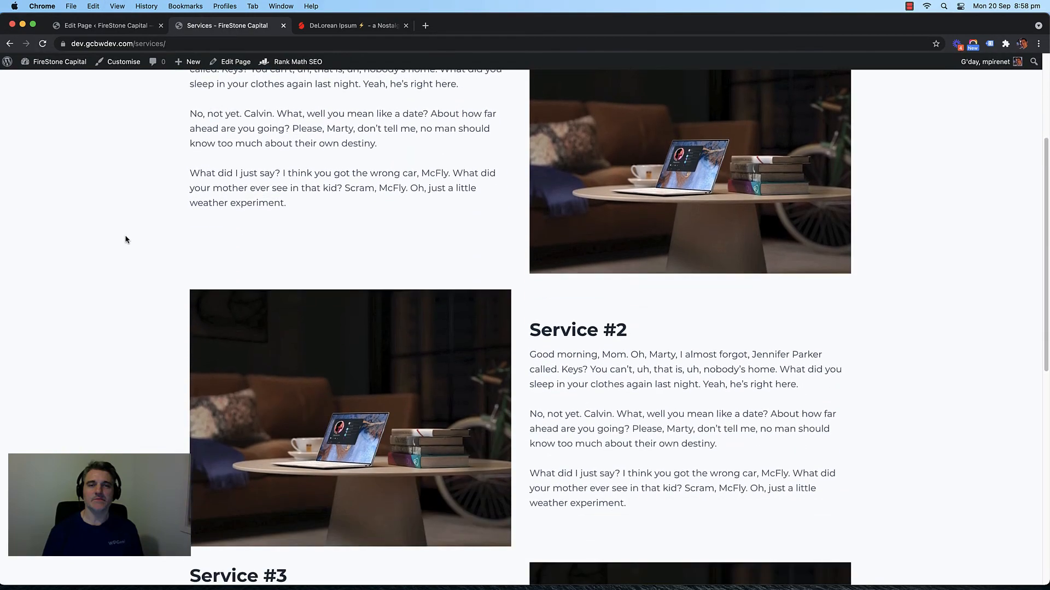
scroll(126, 239, "down", 8)
scroll(125, 239, "up", 10)
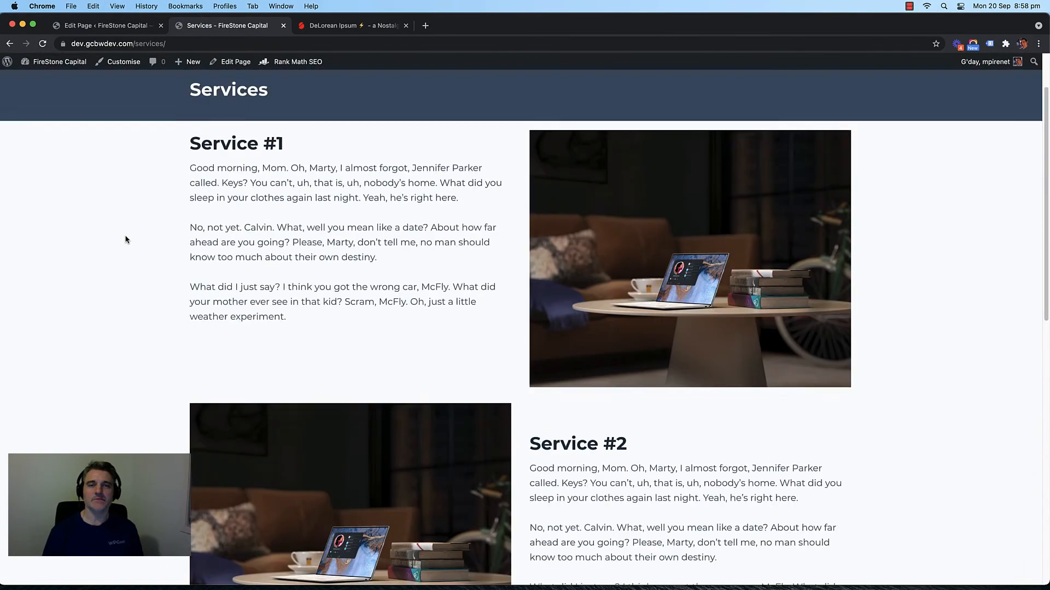
scroll(126, 240, "up", 2)
scroll(126, 239, "down", 1)
left_click(107, 26)
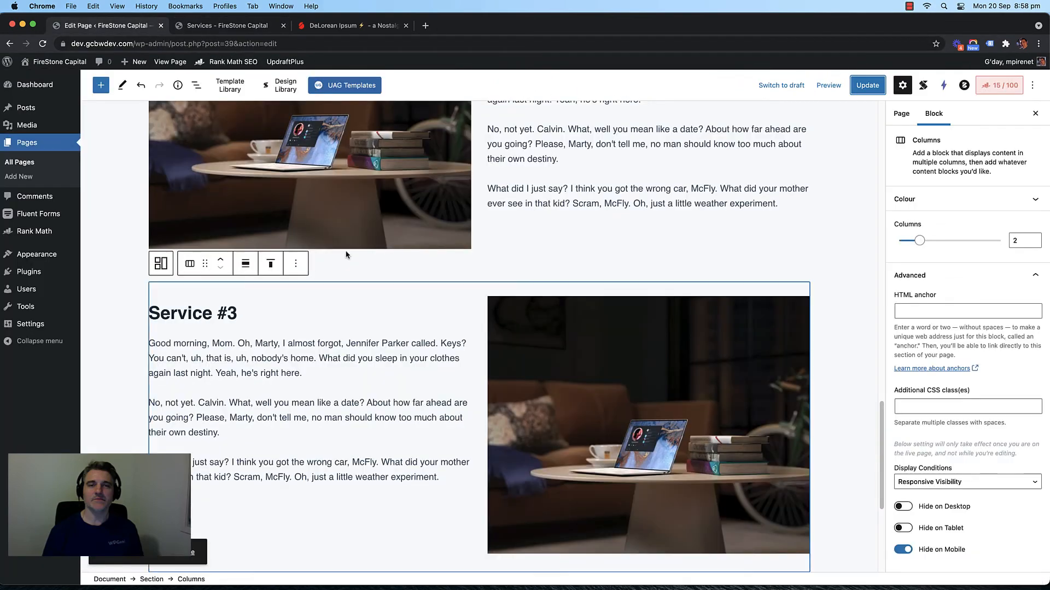
scroll(346, 254, "up", 12)
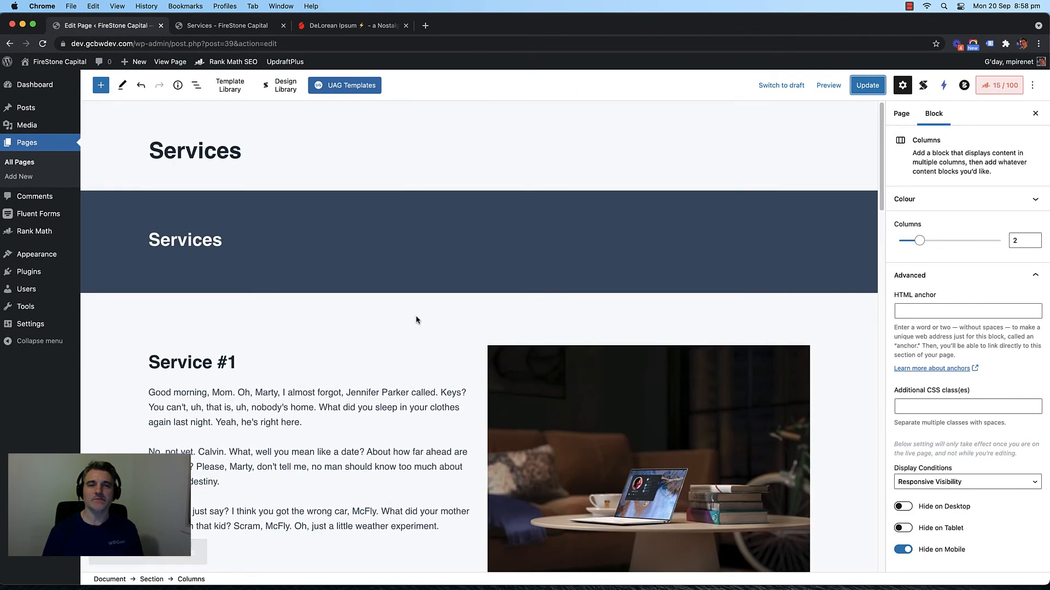
Step: Give the service section a custom 40 px top padding and update the page
left_click(416, 316)
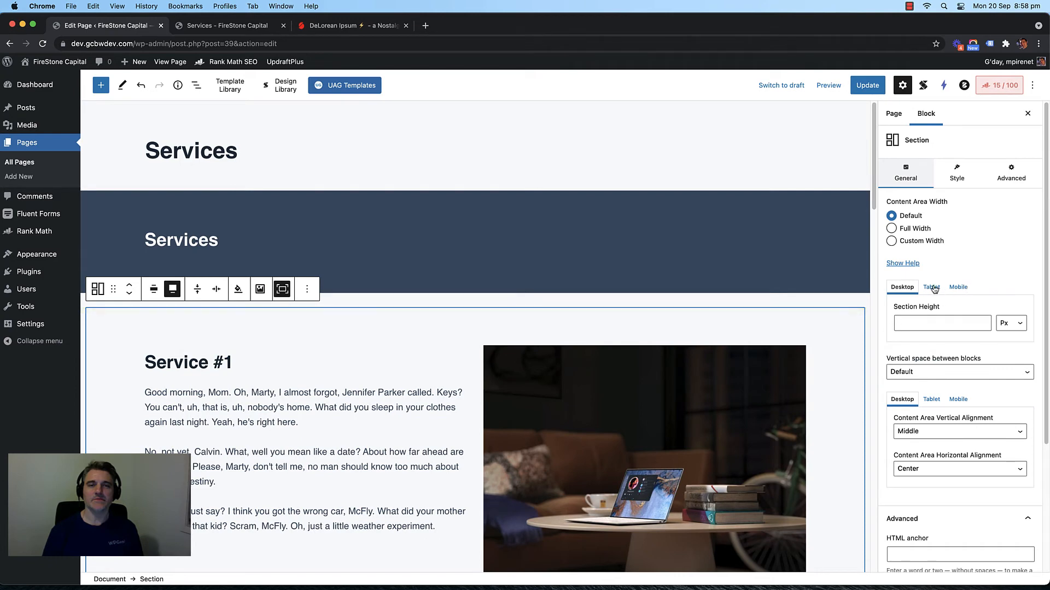
scroll(923, 292, "down", 3)
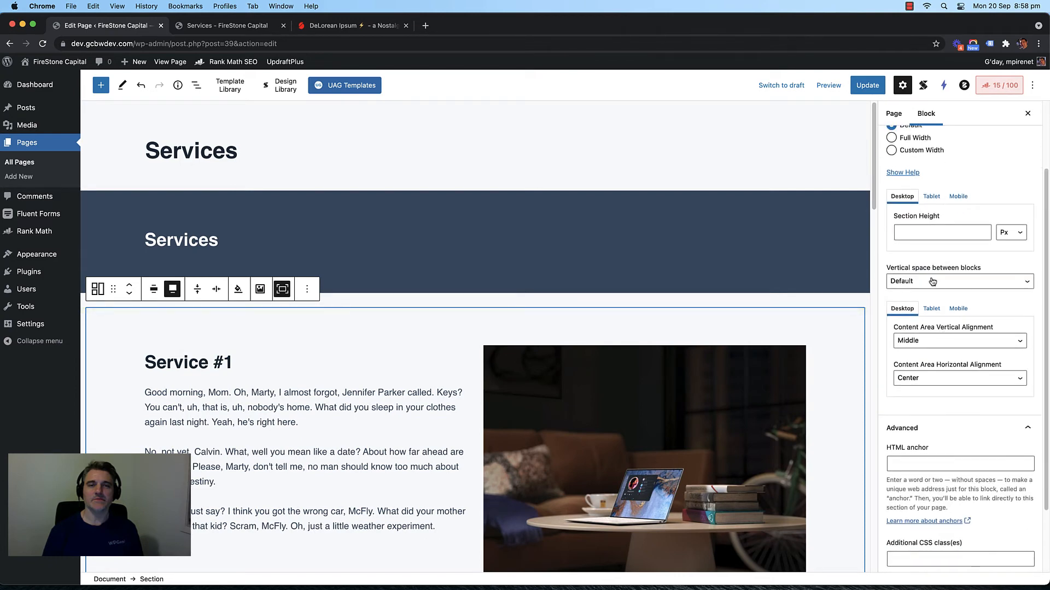
scroll(936, 289, "up", 3)
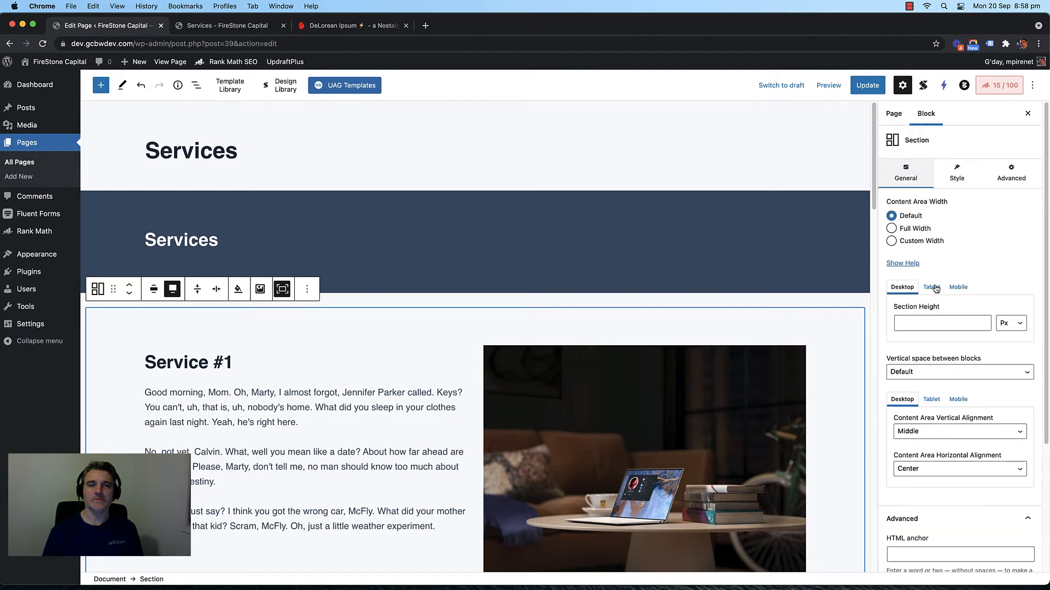
left_click(958, 184)
left_click(1024, 177)
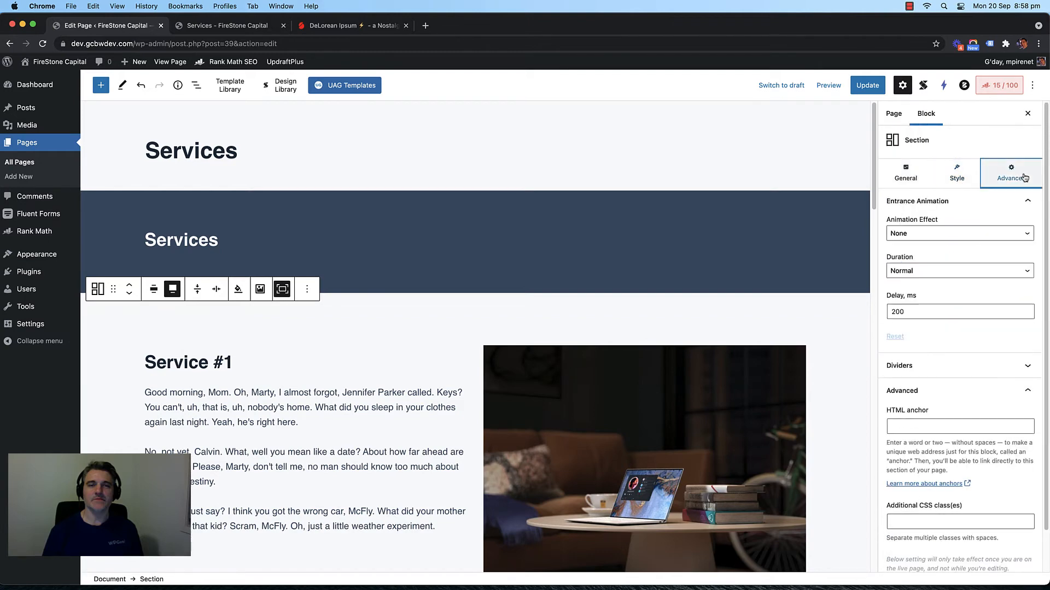
left_click(963, 178)
left_click(965, 356)
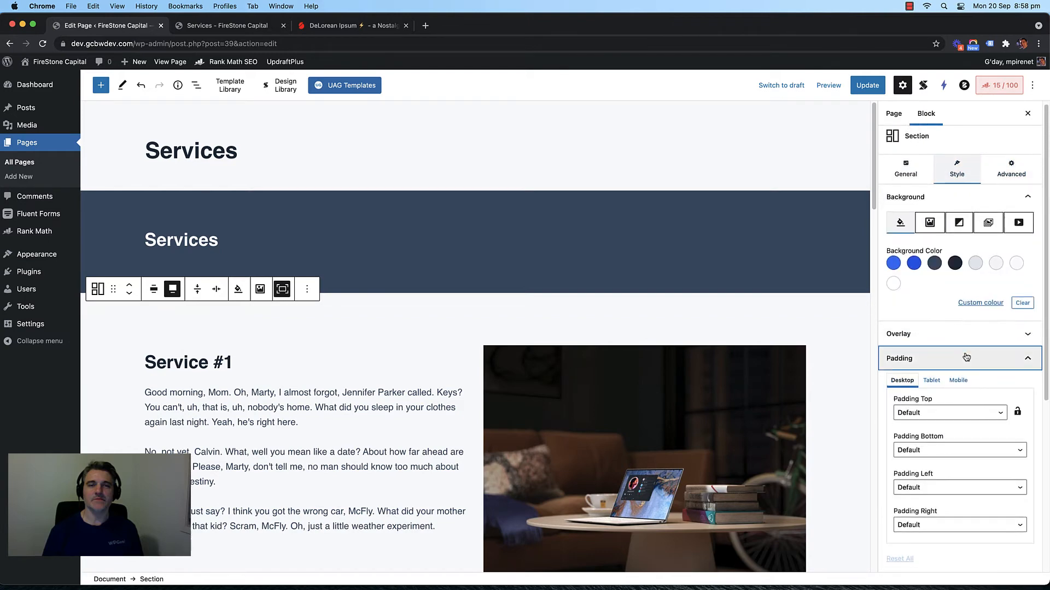
scroll(954, 339, "down", 3)
left_click(939, 320)
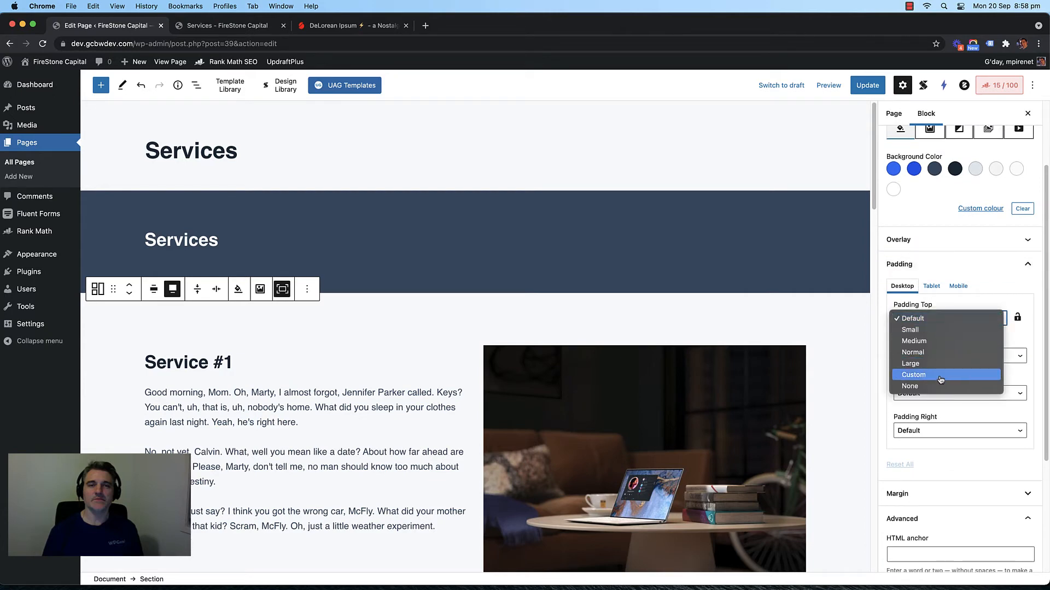
left_click(938, 375)
left_click(925, 347)
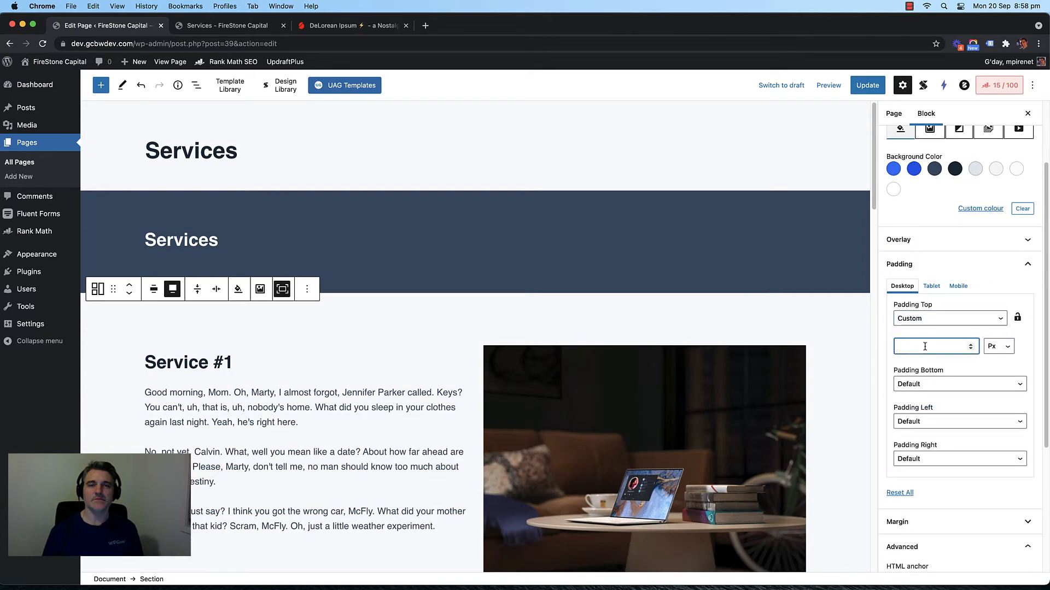
type("40")
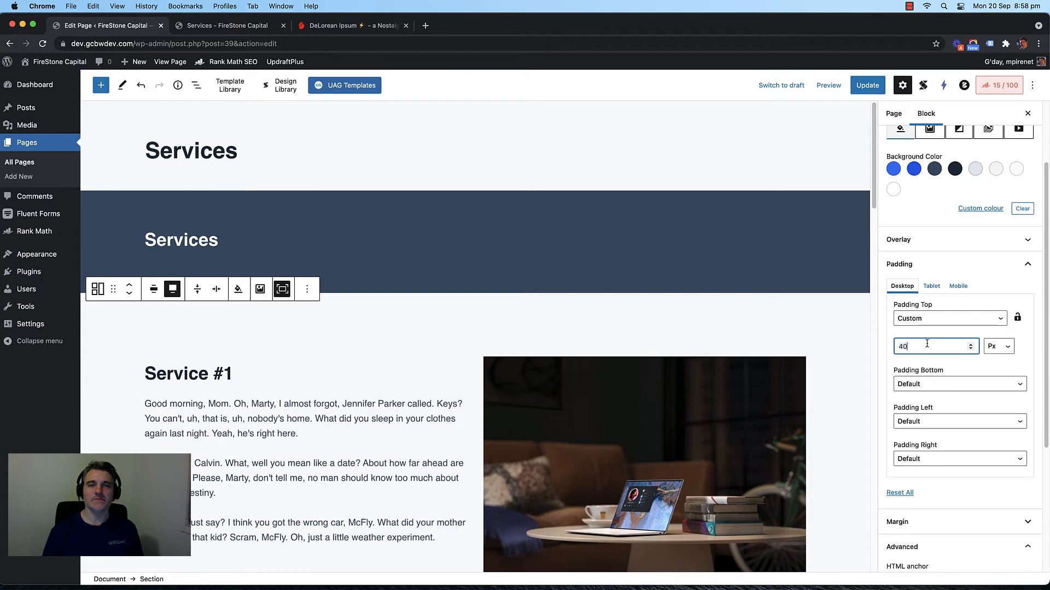
left_click(867, 85)
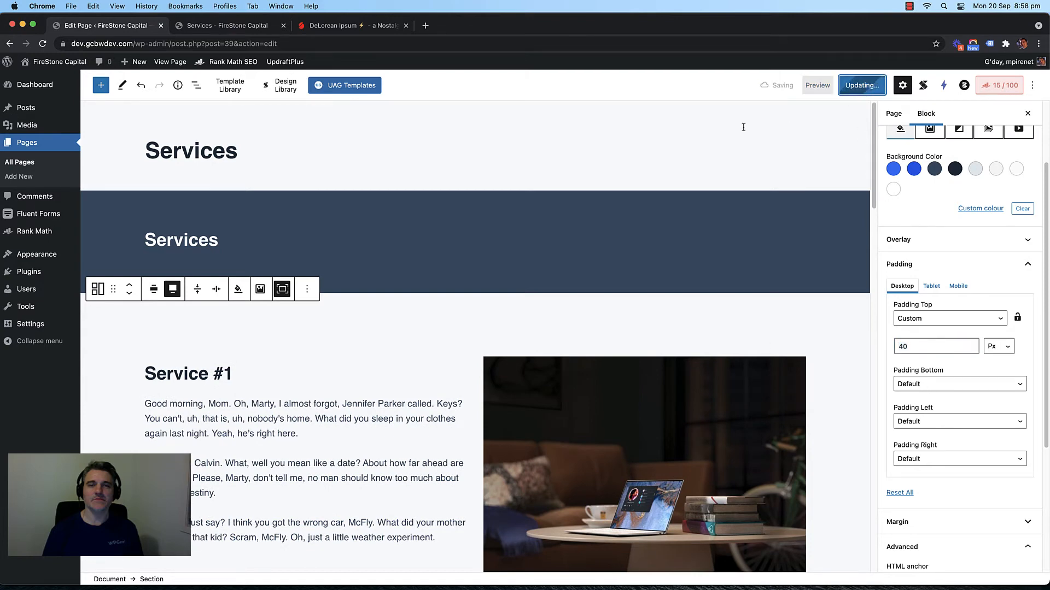
Step: Raise the section's top padding to 75 px, update, and view the live Services page
left_click(228, 26)
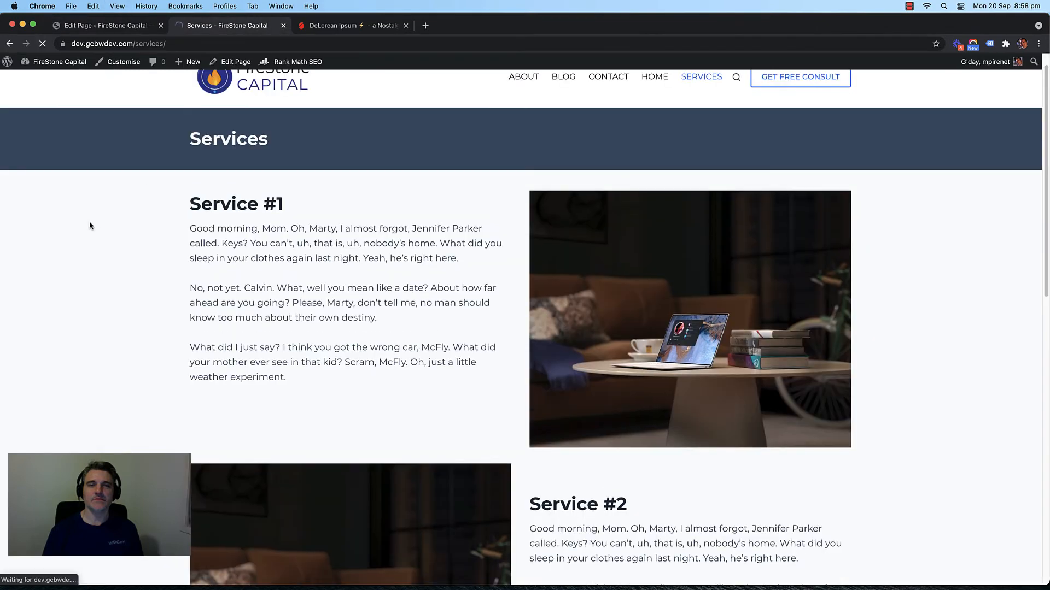
left_click(100, 28)
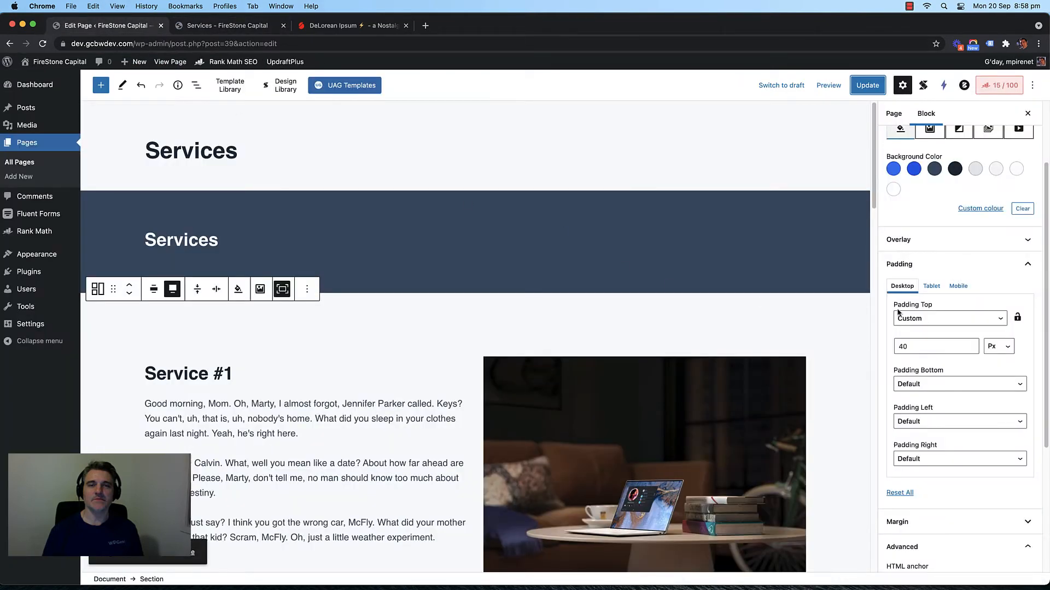
double_click(909, 347)
type("75")
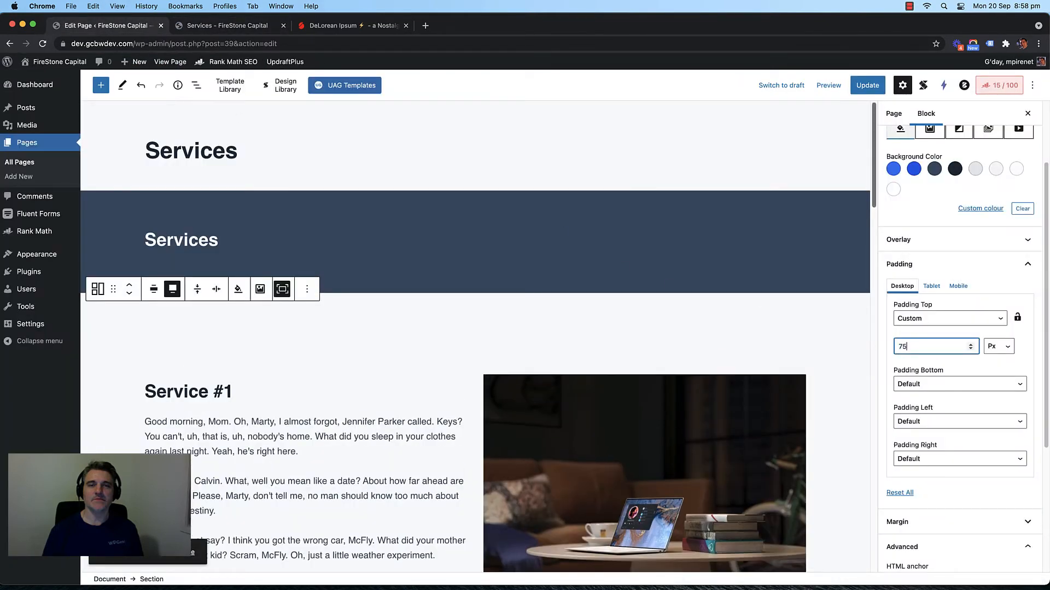
left_click(867, 85)
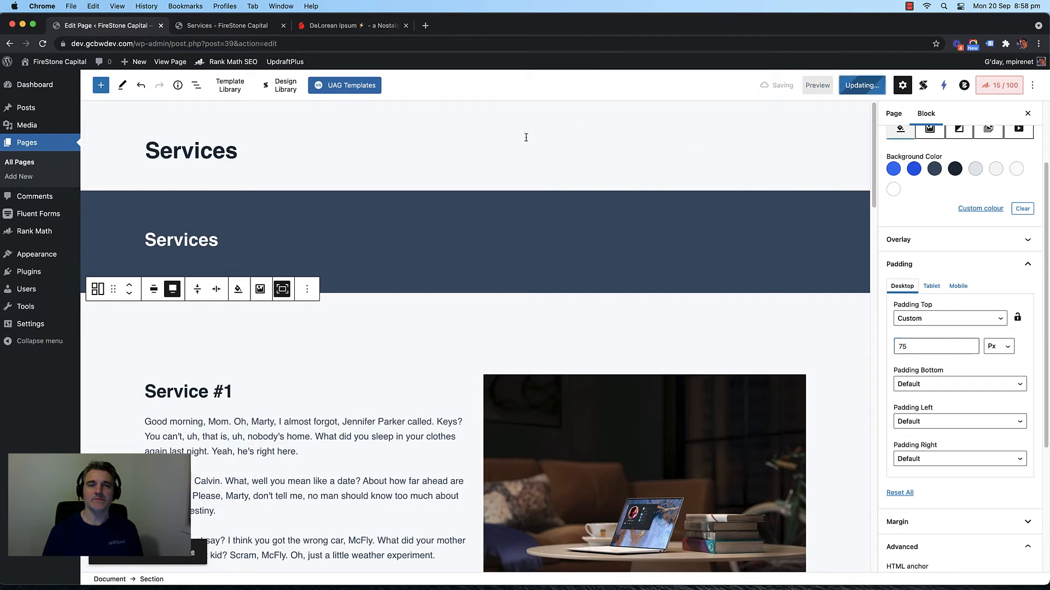
left_click(226, 30)
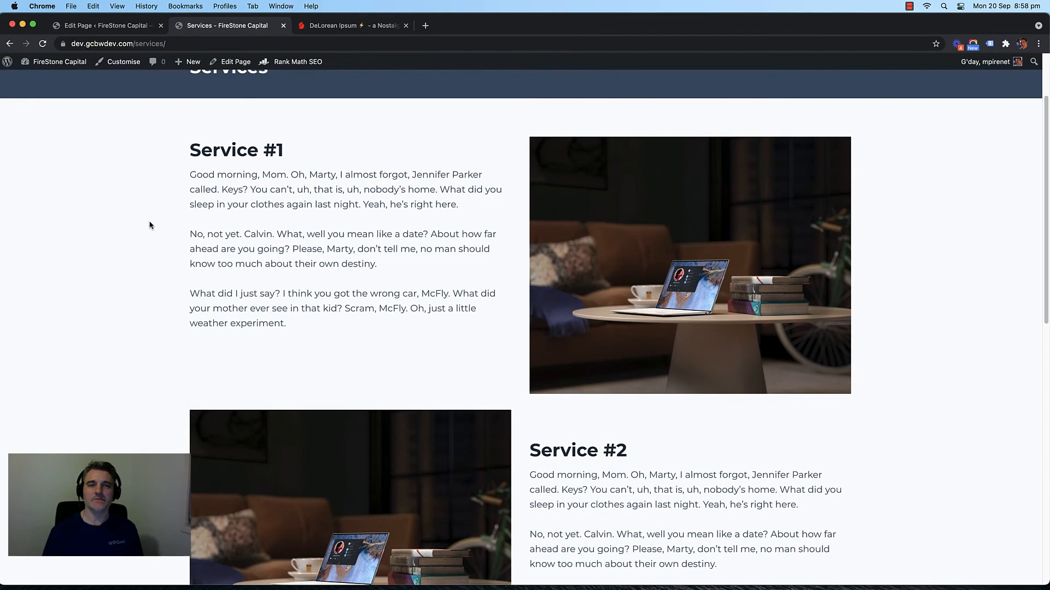
scroll(149, 225, "up", 3)
scroll(162, 234, "down", 5)
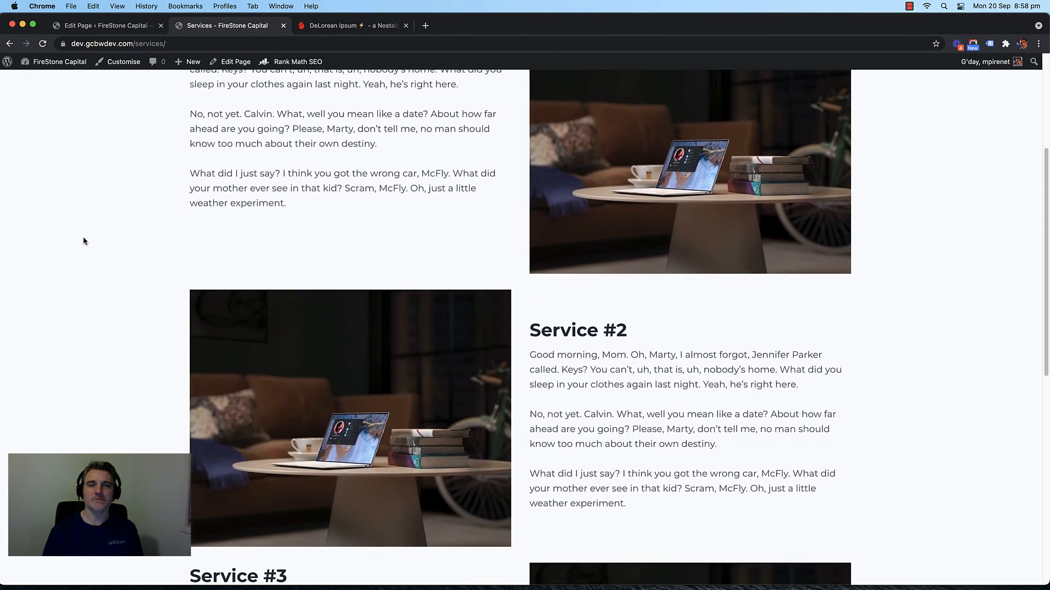
scroll(84, 241, "down", 5)
scroll(84, 241, "up", 5)
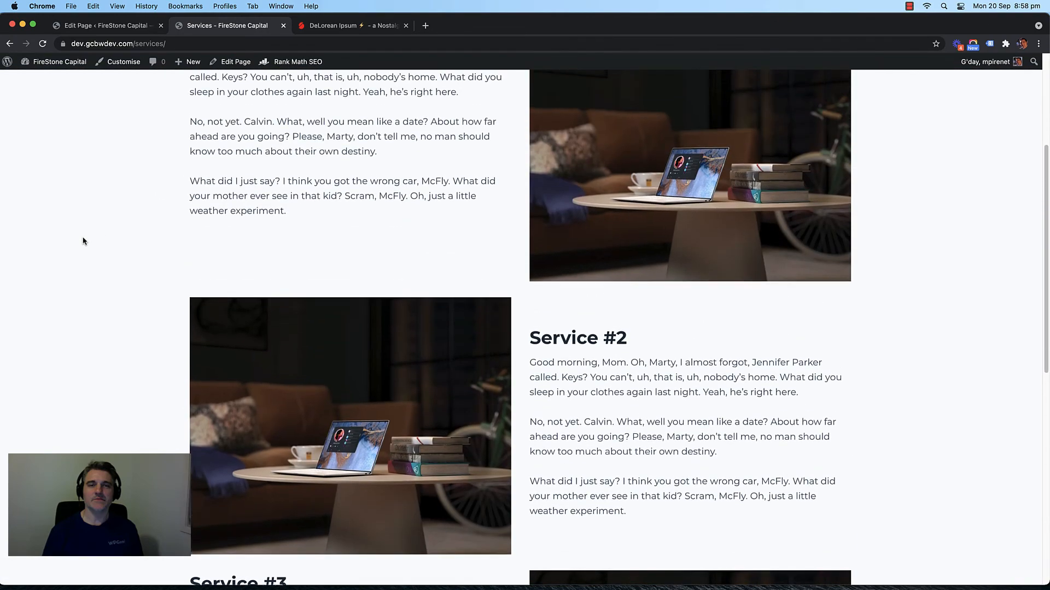
left_click_drag(1048, 240, 1049, 264)
right_click(89, 189)
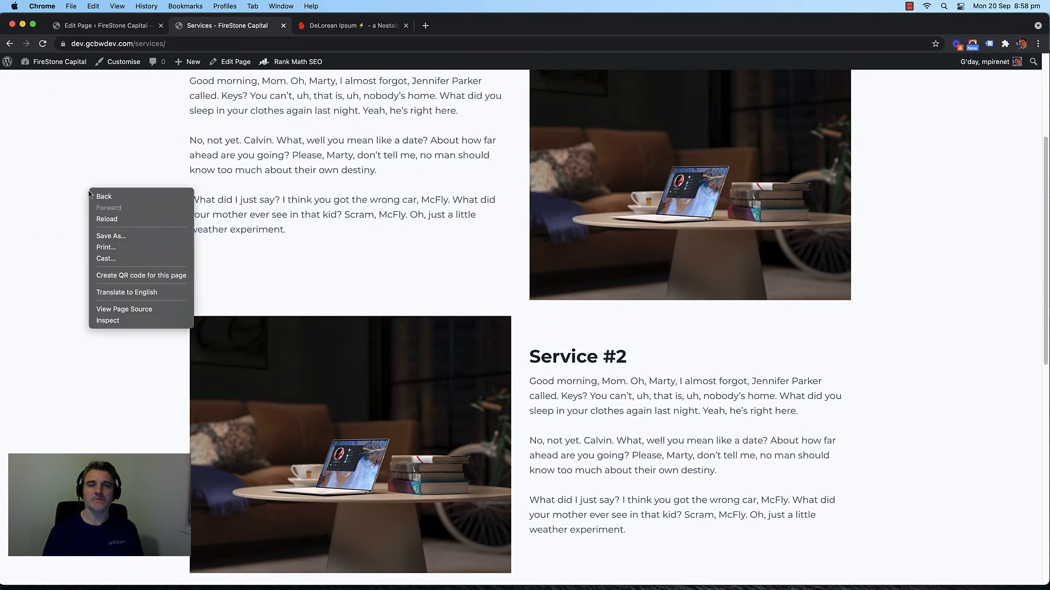
Step: Open DevTools' device toolbar and preview the Services page at desktop width
left_click(132, 322)
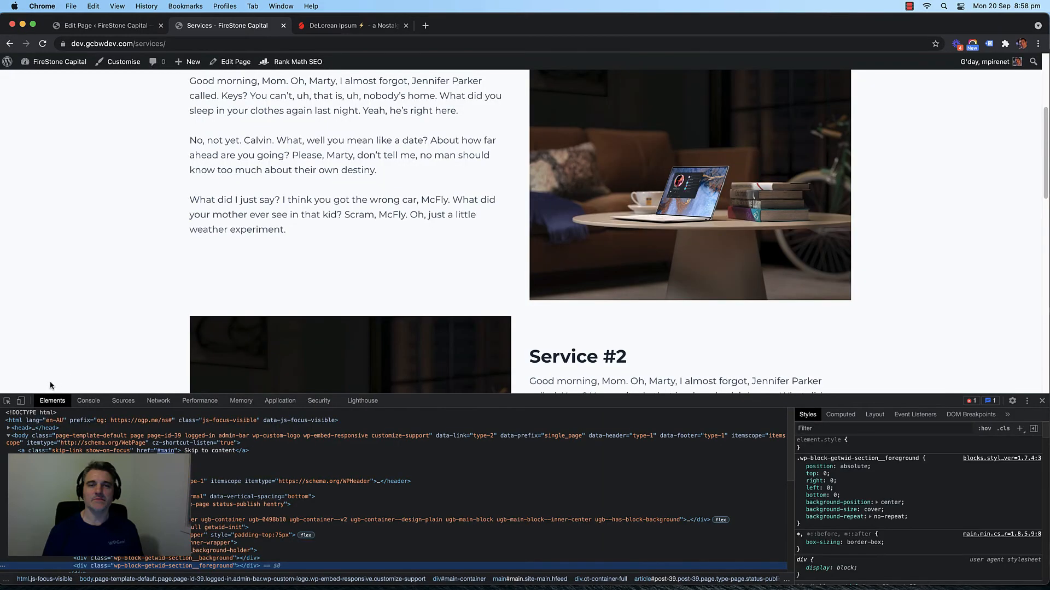
left_click(20, 401)
scroll(626, 239, "up", 5)
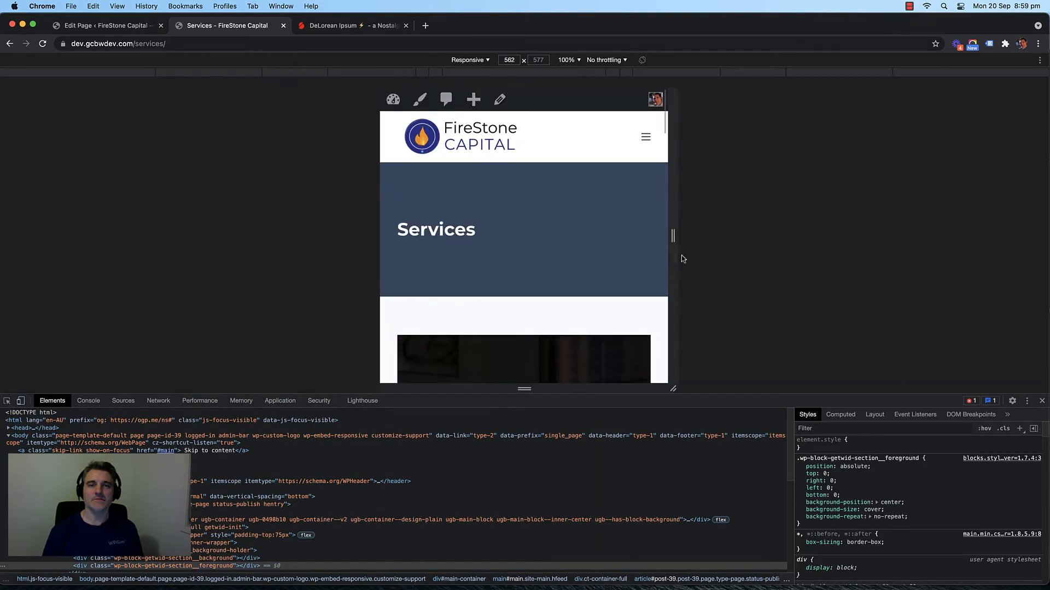
left_click_drag(674, 258, 1011, 260)
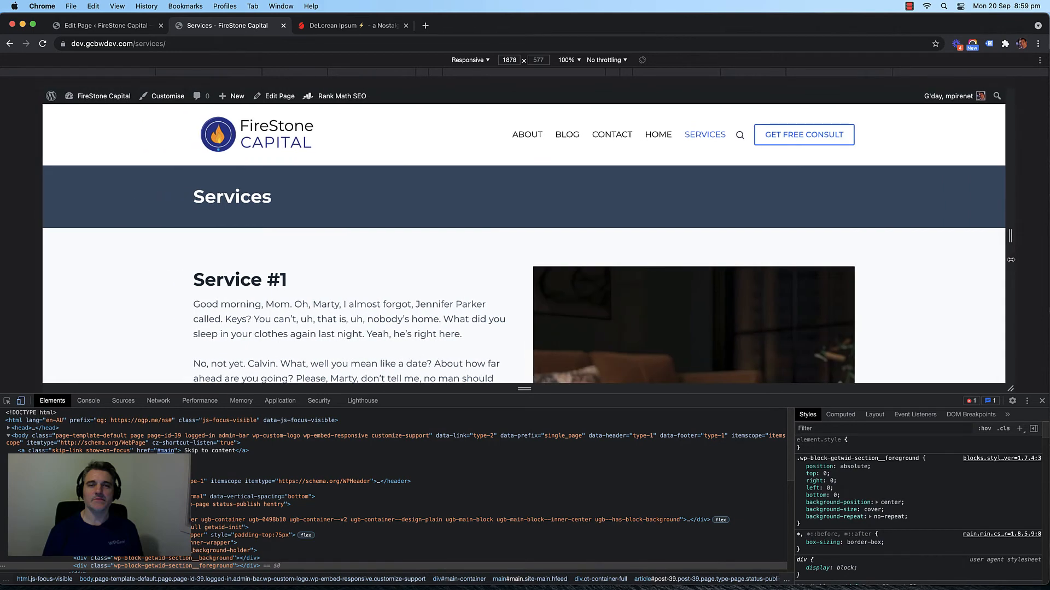
scroll(952, 251, "down", 8)
scroll(952, 252, "up", 5)
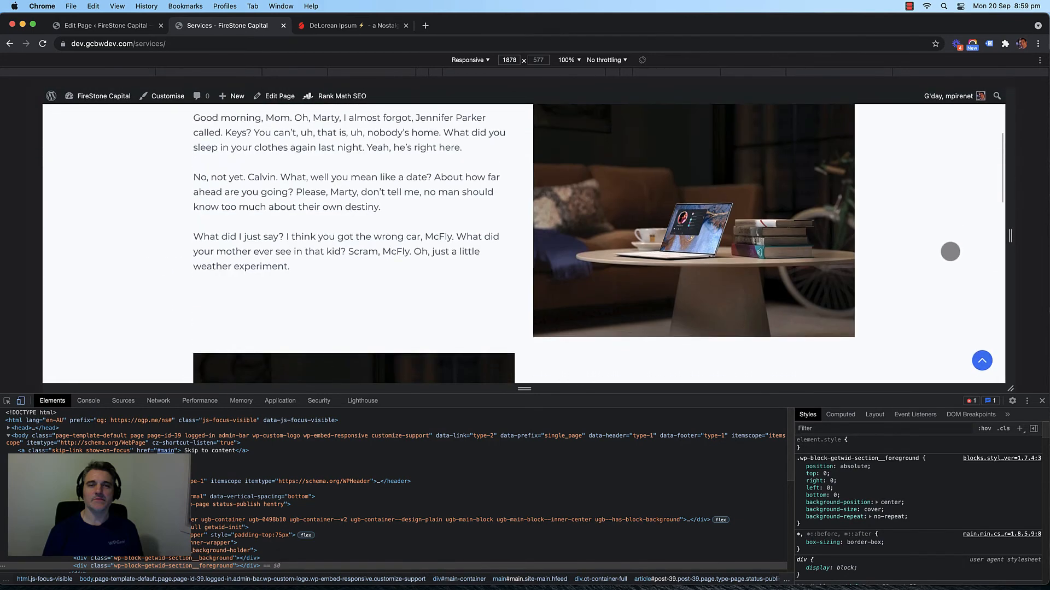
scroll(958, 247, "up", 3)
Step: Narrow the preview to mobile width to check the rows stack, then widen back and close DevTools
left_click_drag(1010, 236, 754, 253)
scroll(724, 256, "up", 2)
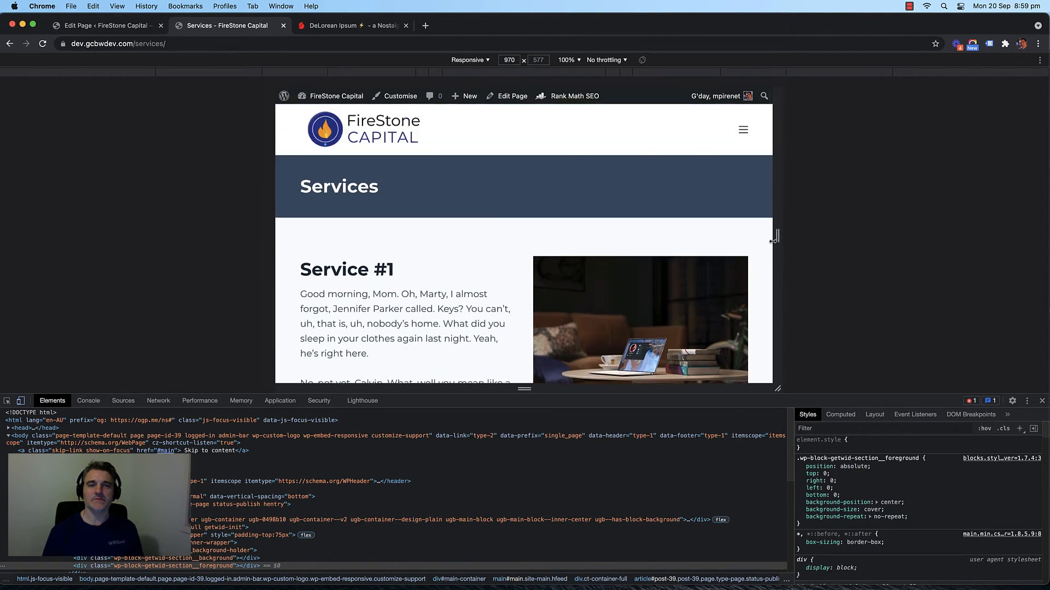
scroll(646, 254, "down", 15)
scroll(646, 253, "up", 6)
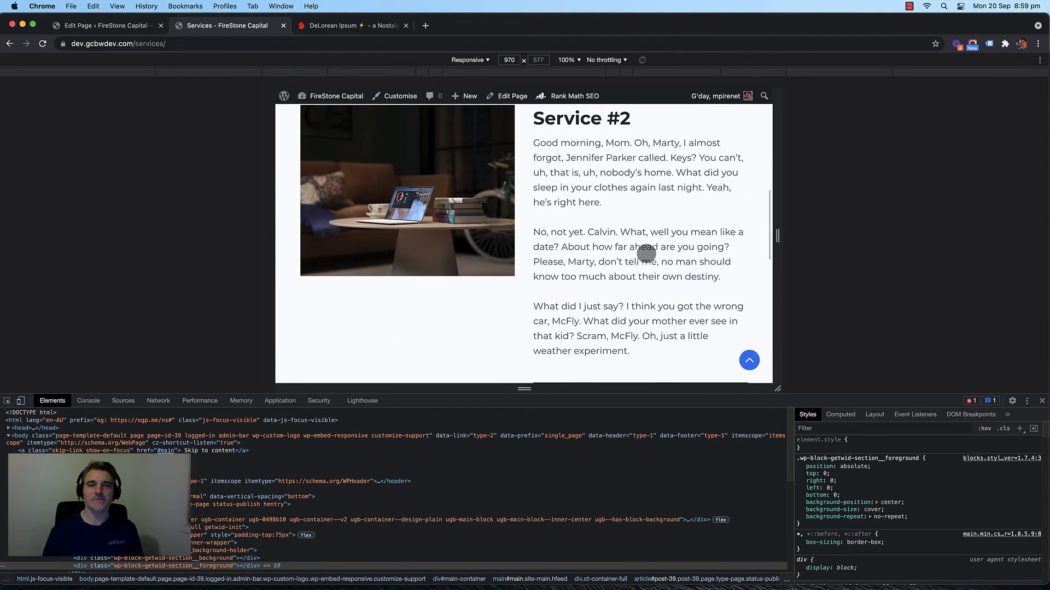
scroll(647, 253, "up", 8)
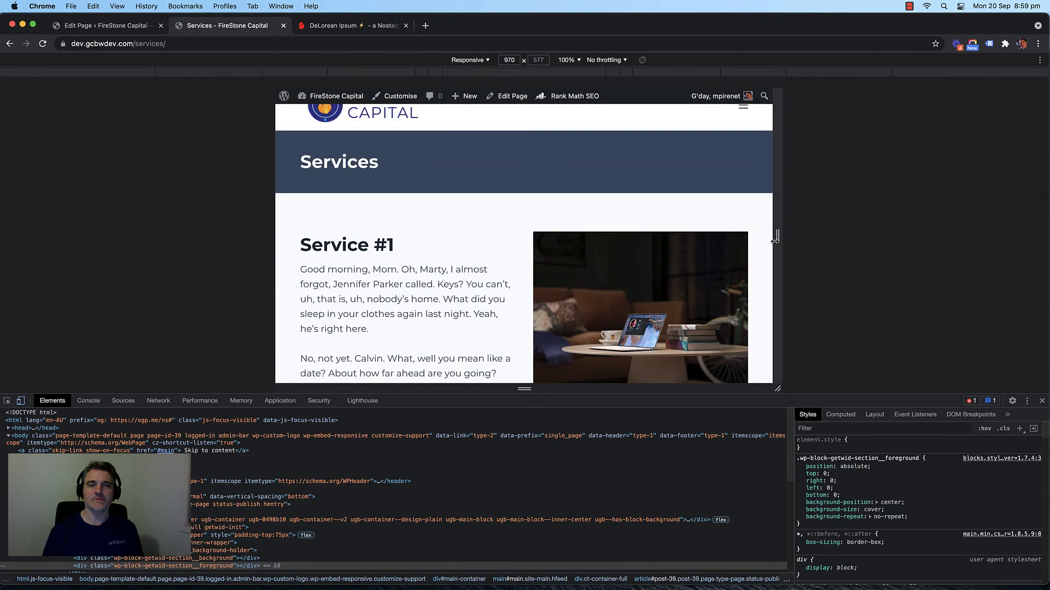
left_click_drag(776, 240, 676, 236)
scroll(534, 257, "down", 5)
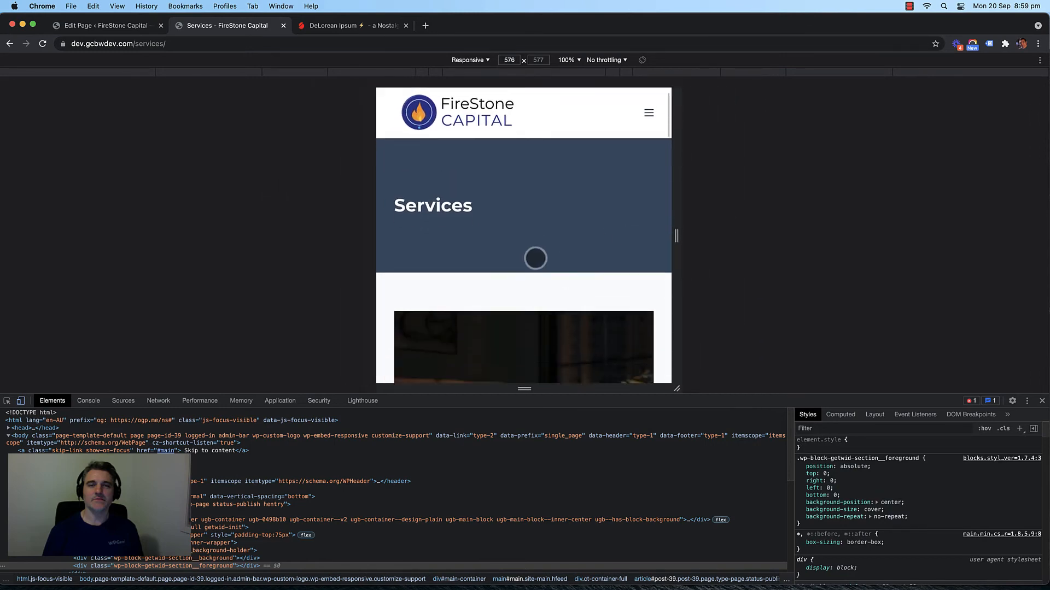
scroll(536, 259, "down", 5)
scroll(536, 261, "up", 1)
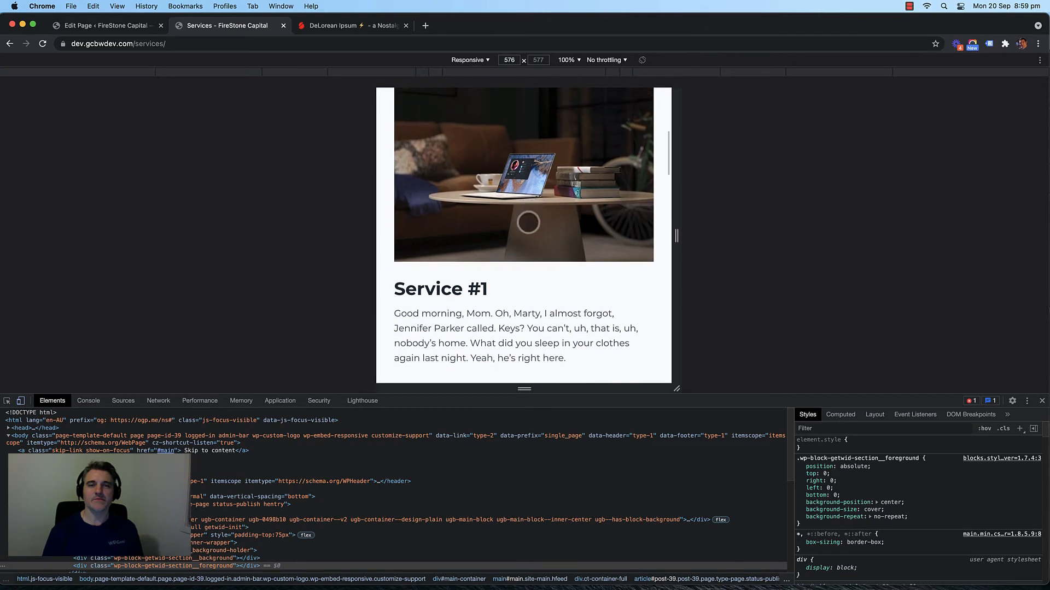
scroll(525, 222, "down", 5)
scroll(515, 218, "down", 15)
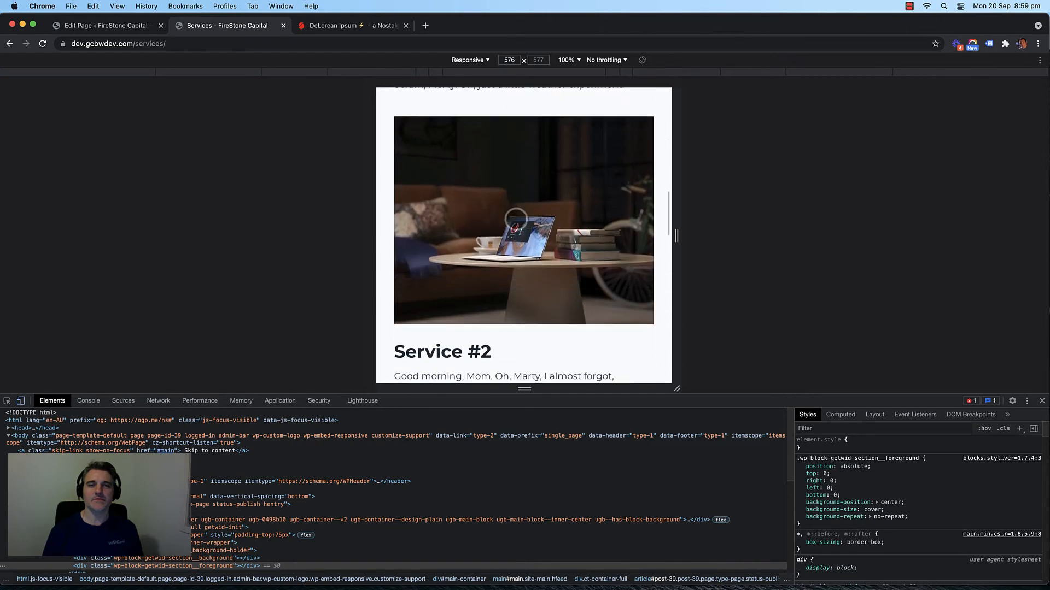
scroll(507, 206, "down", 3)
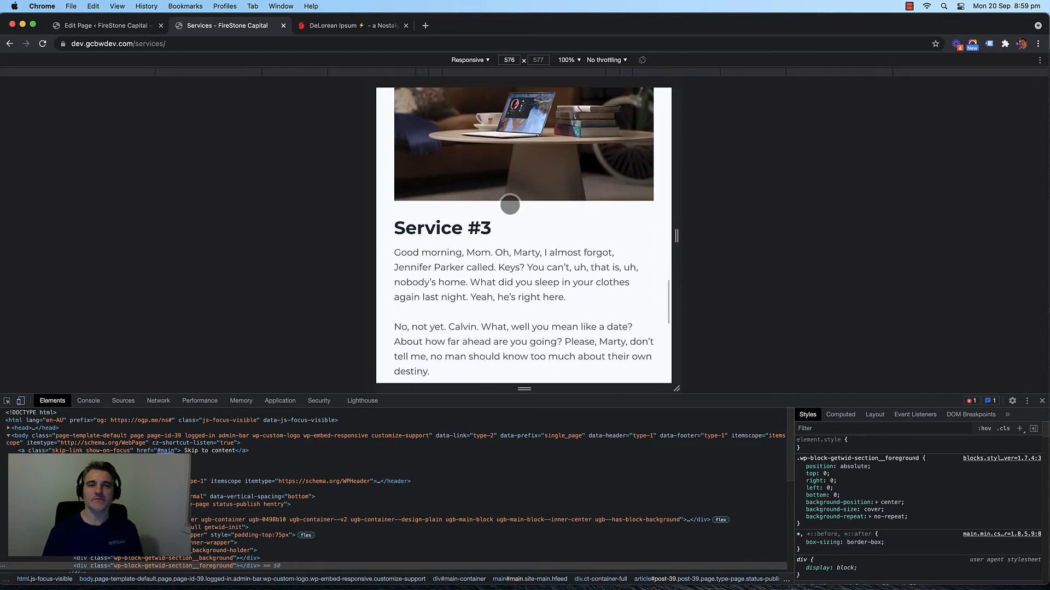
scroll(546, 213, "up", 3)
left_click_drag(678, 235, 1049, 247)
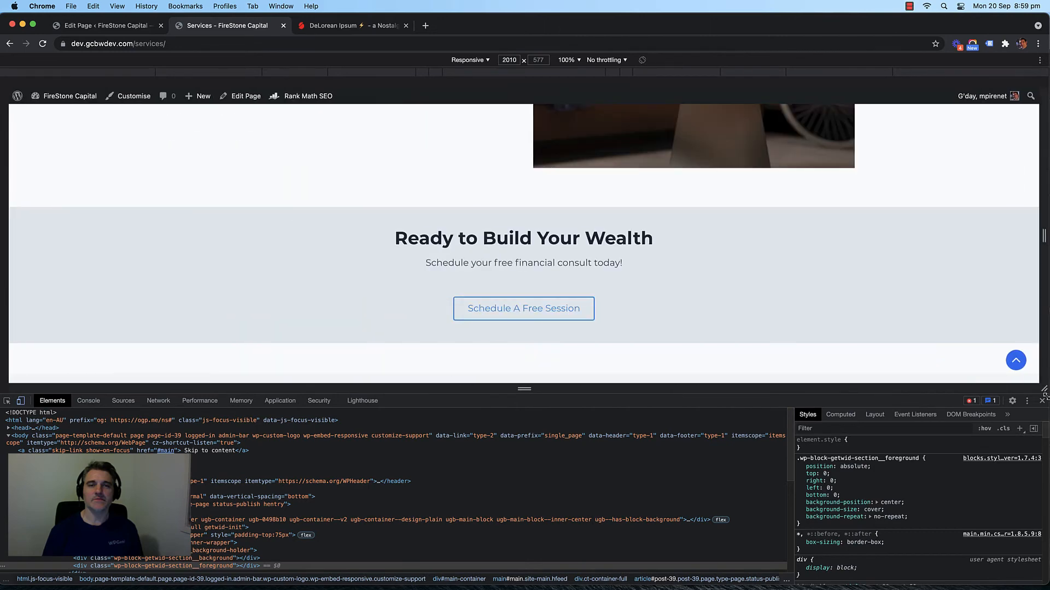
left_click(1043, 402)
Step: Back in the editor, open and dismiss the block inserter below the service rows, leaving an empty placeholder
left_click(107, 26)
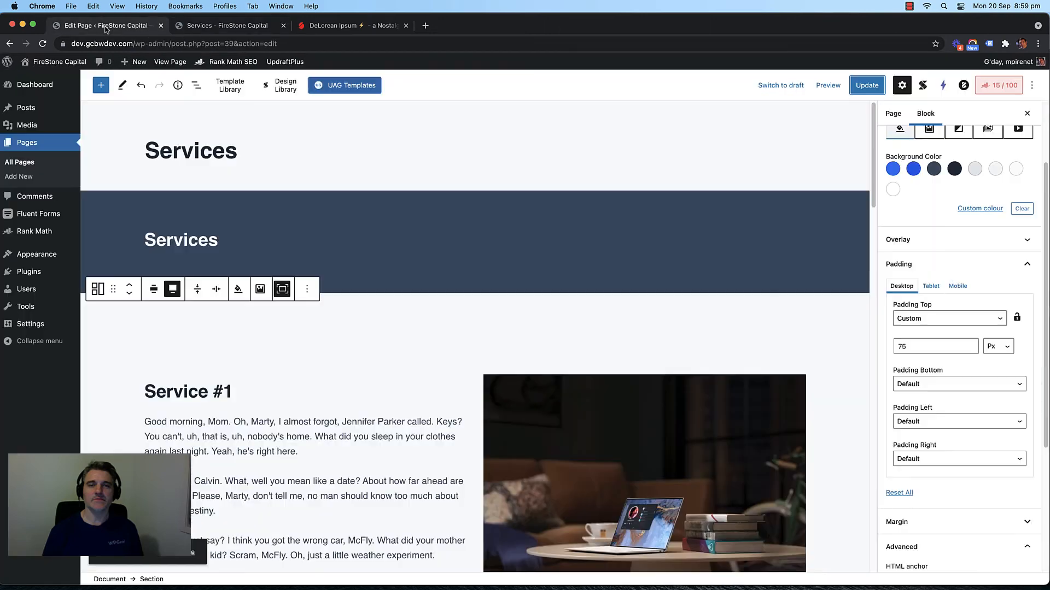
scroll(480, 302, "down", 5)
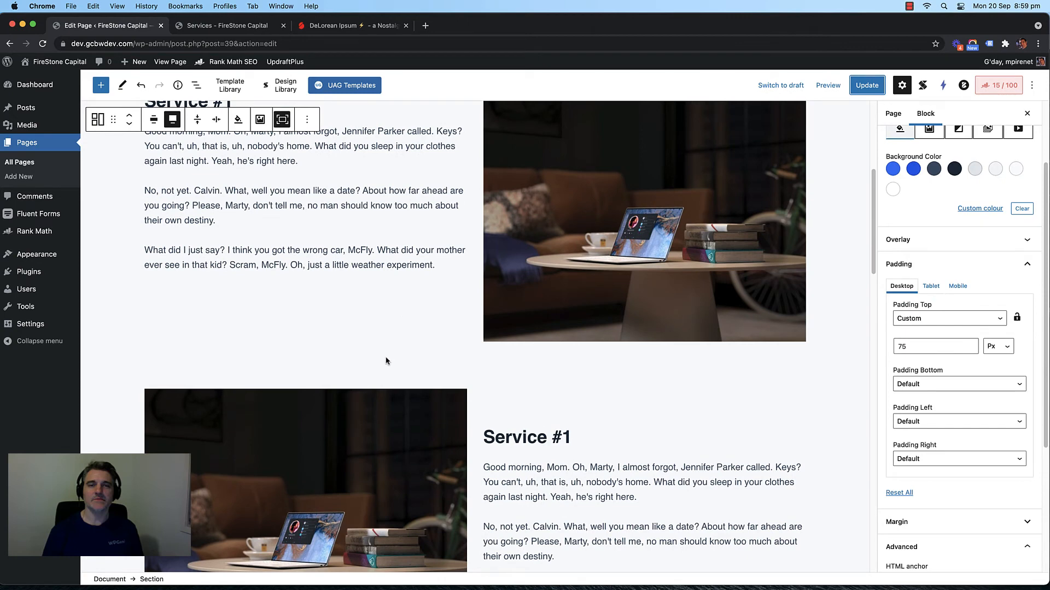
scroll(421, 300, "up", 3)
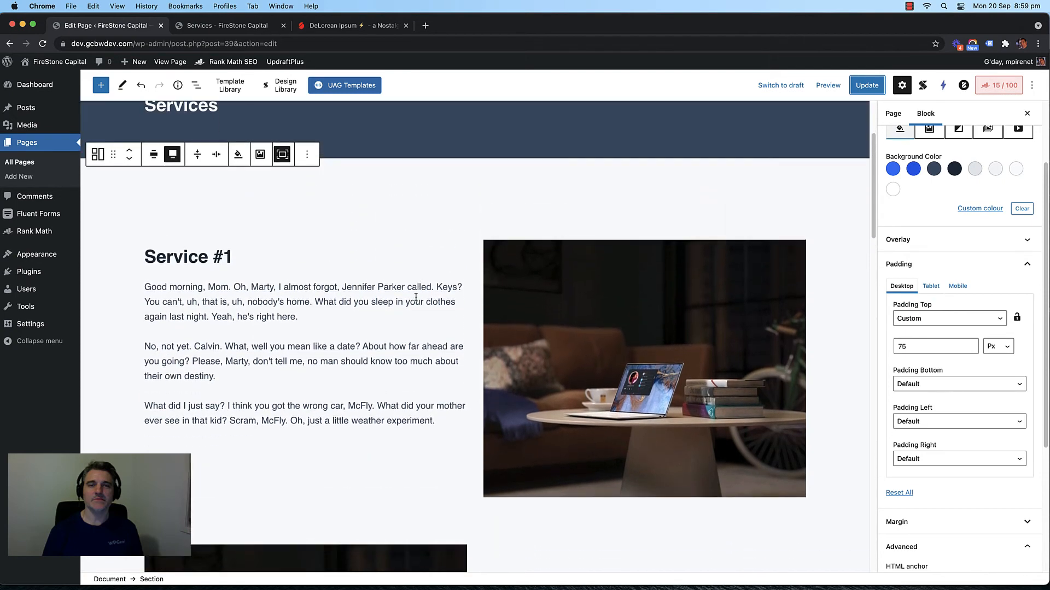
scroll(415, 297, "up", 2)
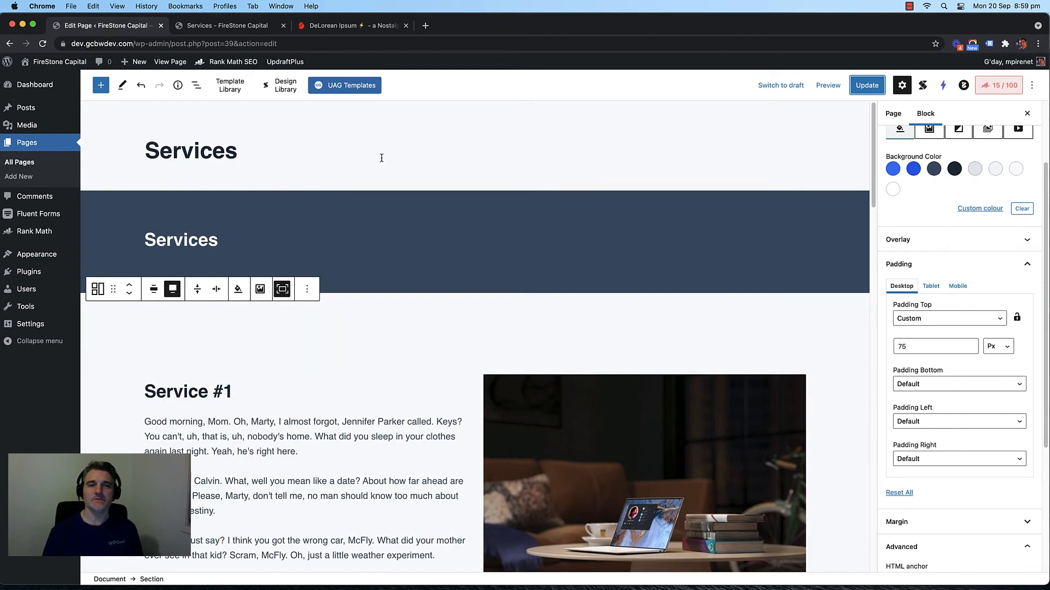
scroll(451, 382, "down", 20)
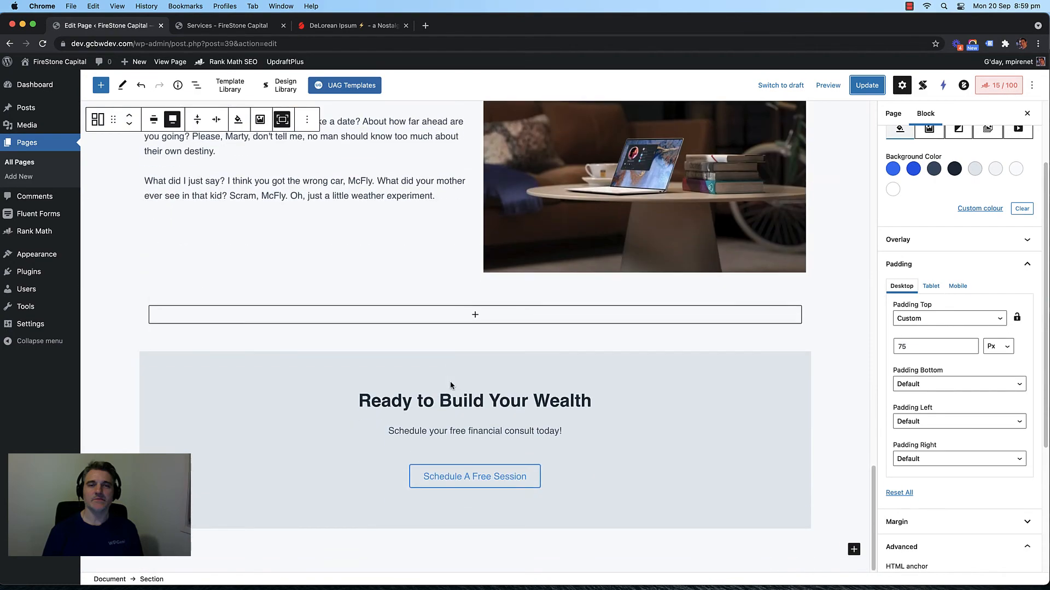
left_click(472, 330)
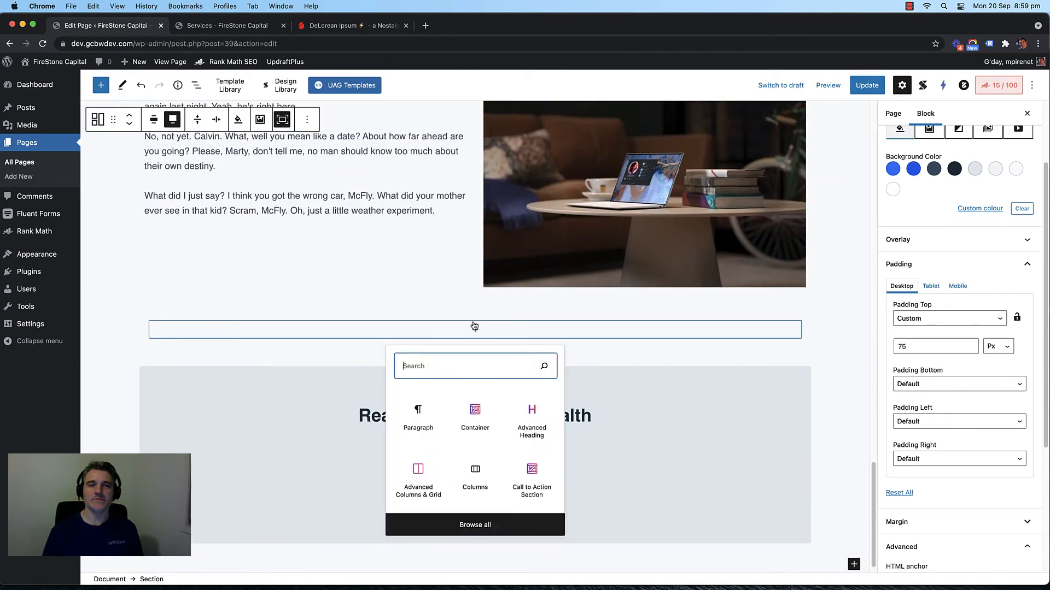
left_click(450, 311)
scroll(377, 372, "down", 1)
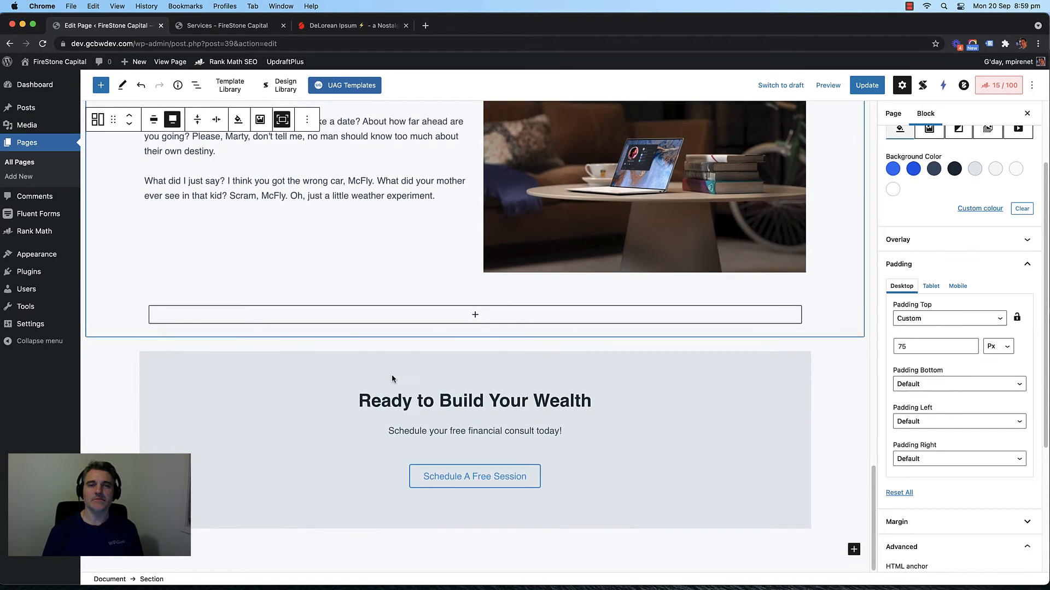
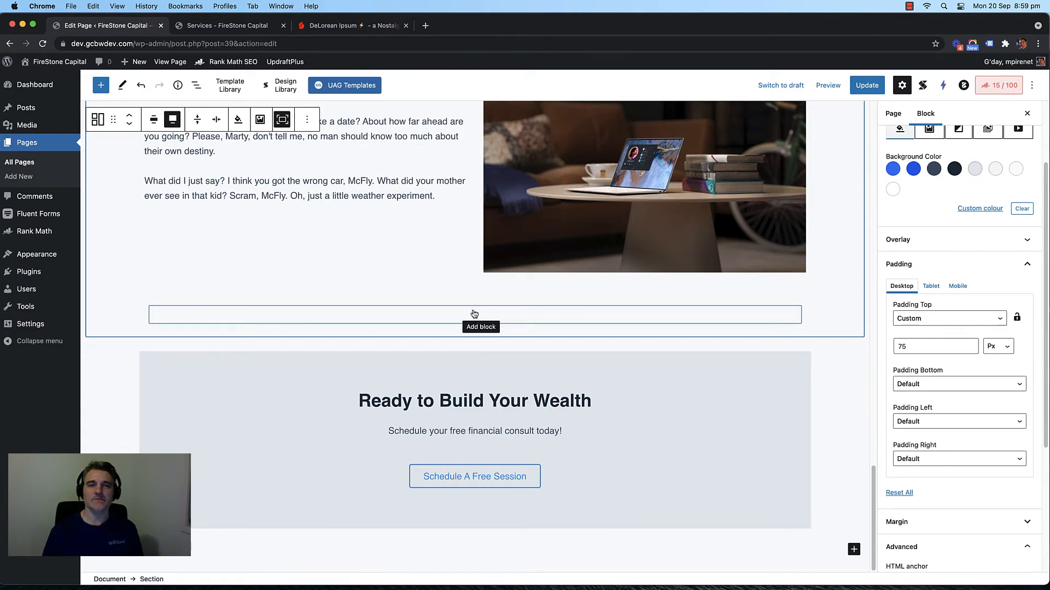
Step: Save the edits to the Services page with Update
scroll(869, 395, "up", 15)
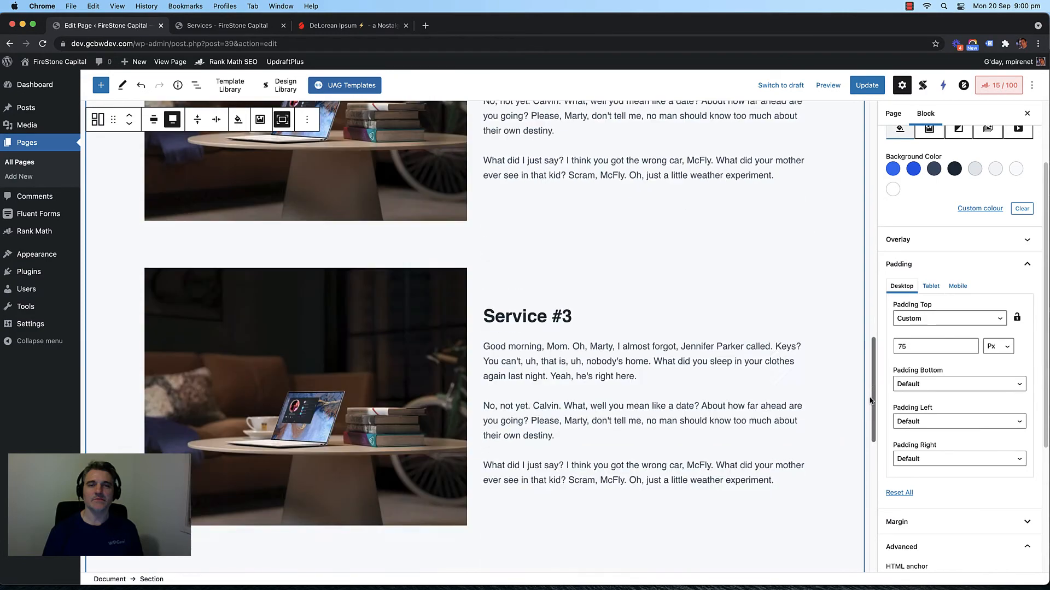
scroll(866, 393, "up", 3)
left_click(867, 84)
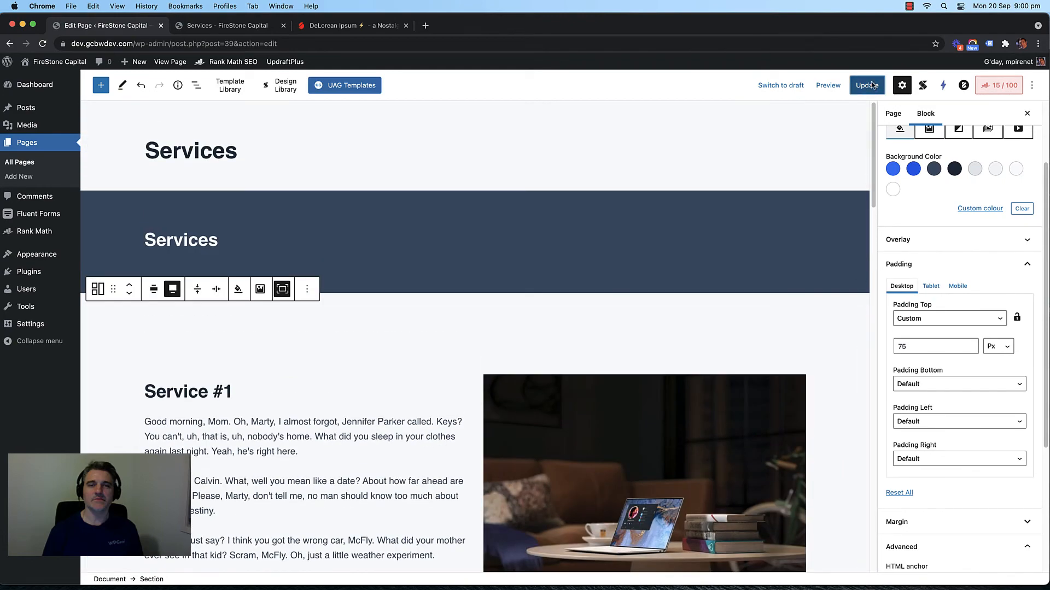
Step: Check the live Services page and the site's Home page in the other tab
left_click(219, 26)
scroll(215, 108, "up", 20)
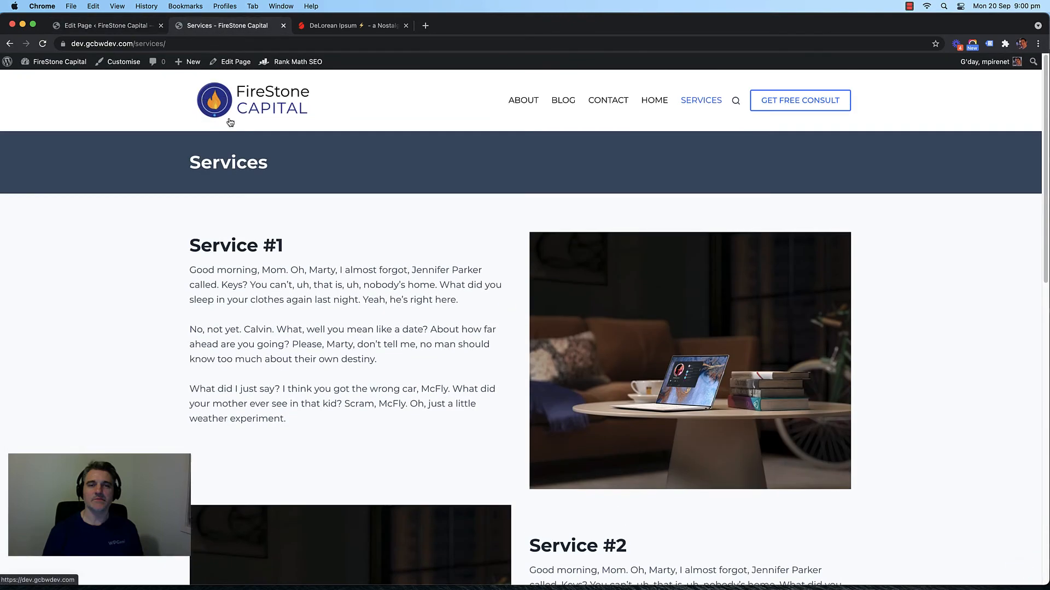
left_click(250, 93)
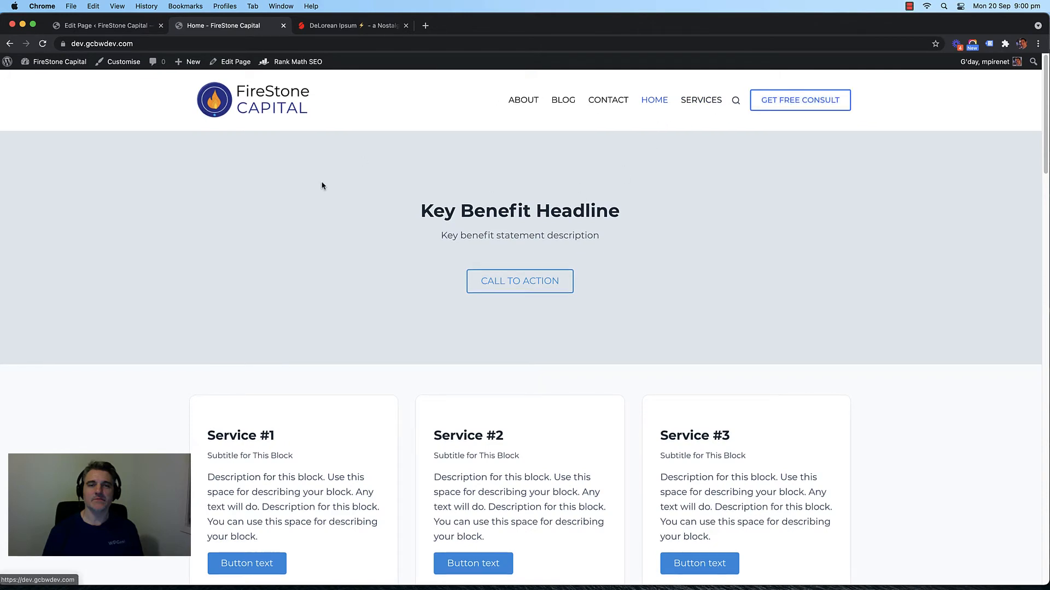
scroll(138, 199, "down", 5)
scroll(139, 195, "down", 7)
scroll(139, 195, "up", 12)
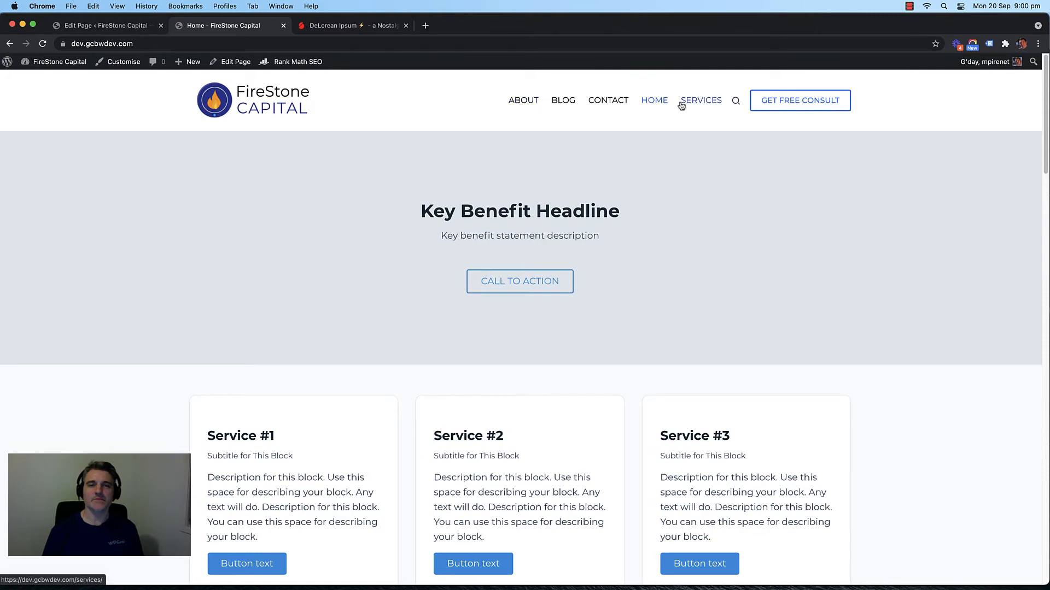
Step: Go to Appearance > Menus in the WordPress admin
left_click(107, 31)
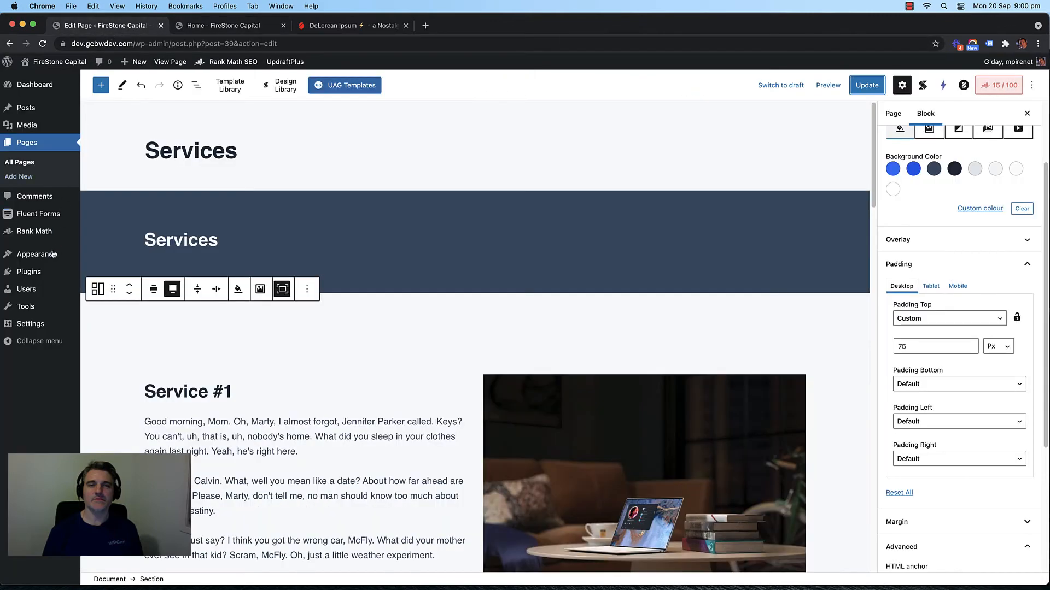
mouse_move(38, 254)
left_click(101, 299)
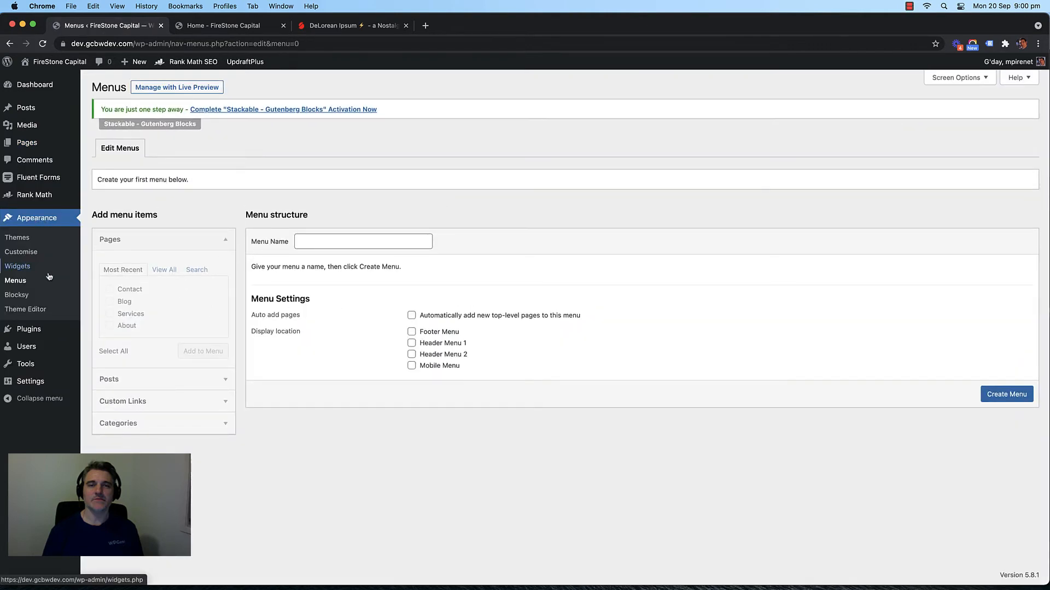
Step: Create a menu named 'Main Menu' assigned to Header Menu 1 and save it
left_click(325, 242)
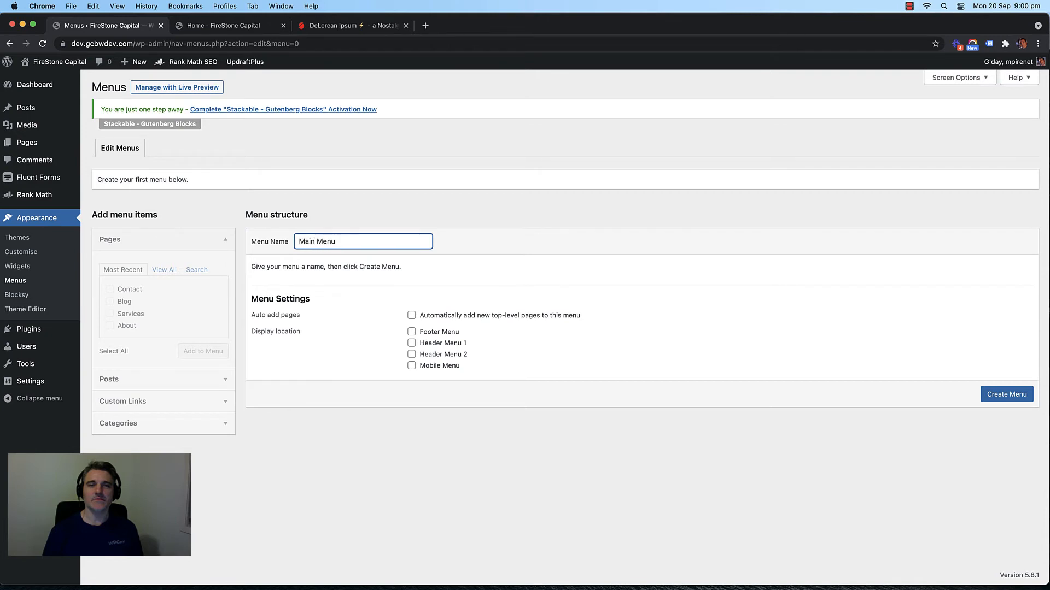
left_click(438, 345)
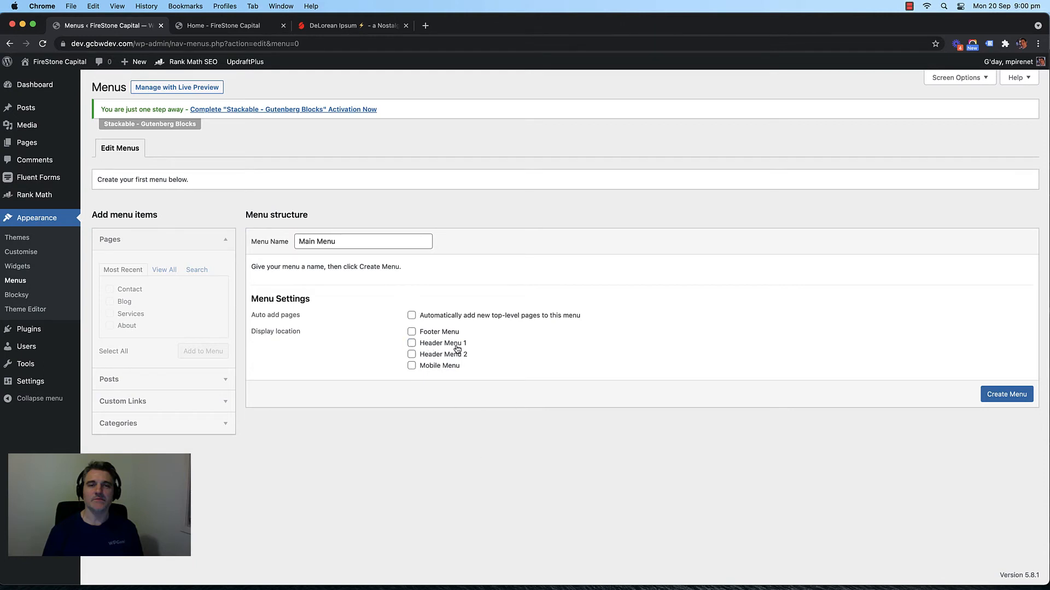
left_click(1021, 393)
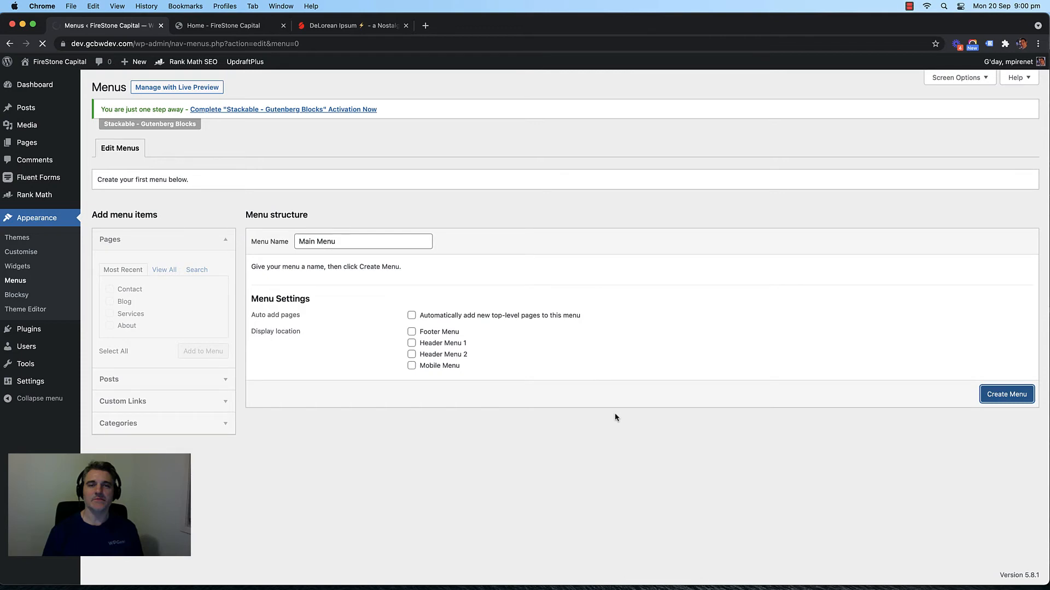
left_click(235, 26)
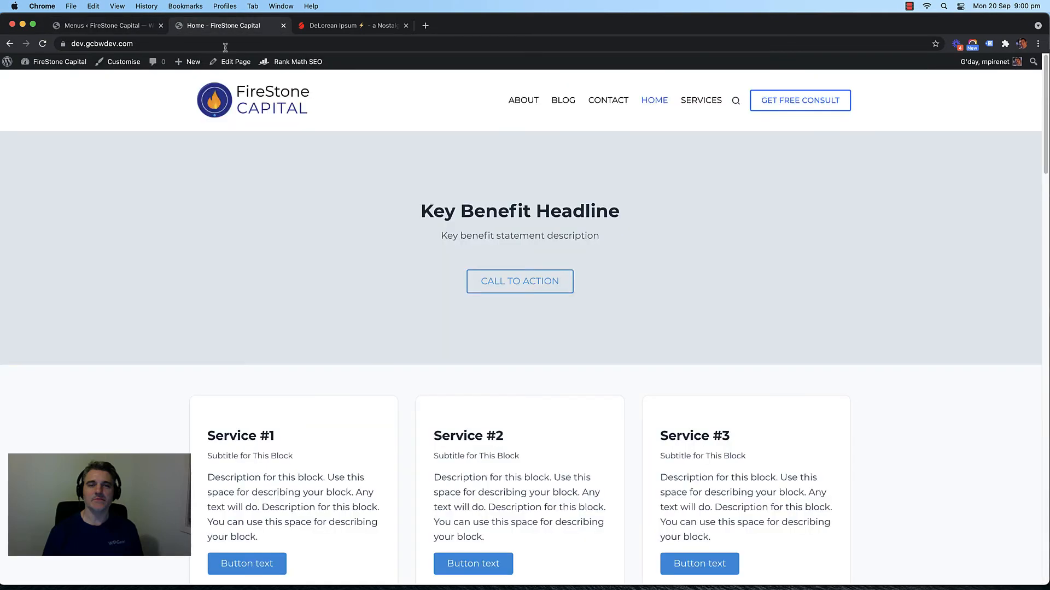
left_click(221, 115)
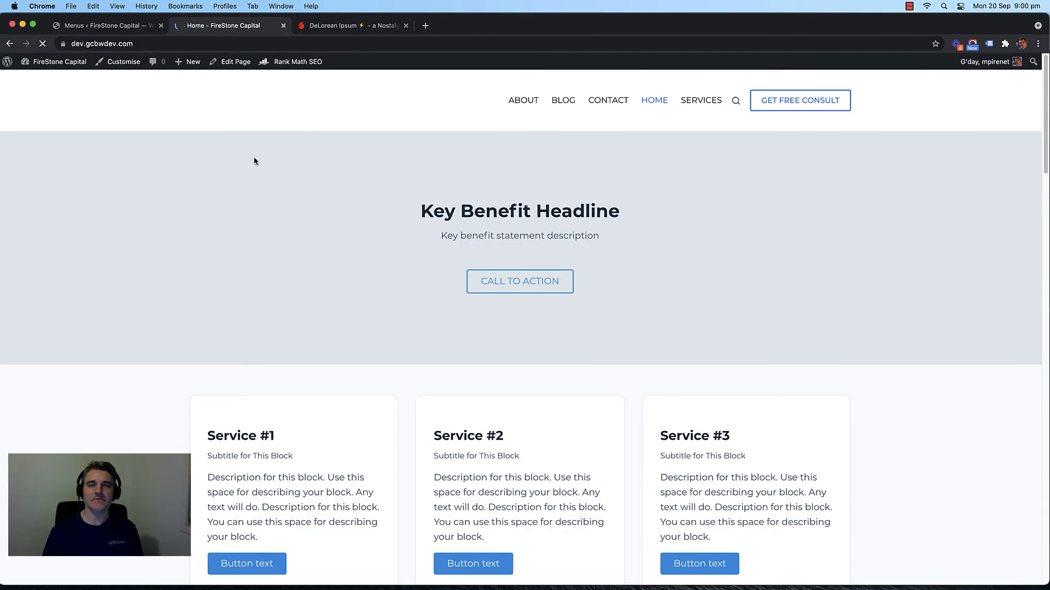
left_click(117, 24)
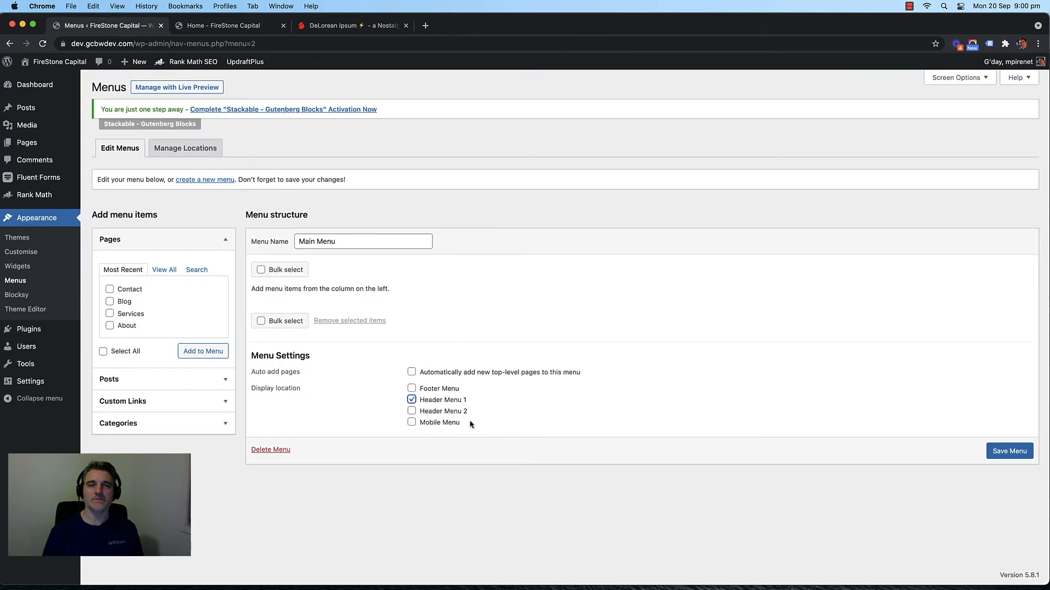
left_click(1023, 455)
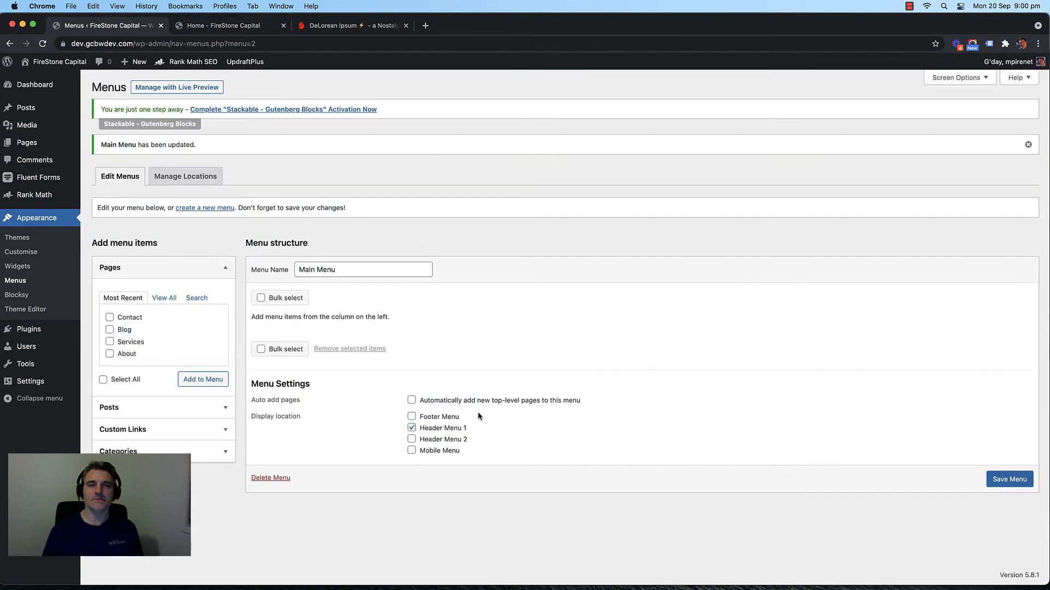
Step: Add the Contact, Blog, Services, About and Home pages to Main Menu
left_click(125, 326)
left_click(127, 319)
left_click(197, 299)
left_click(110, 298)
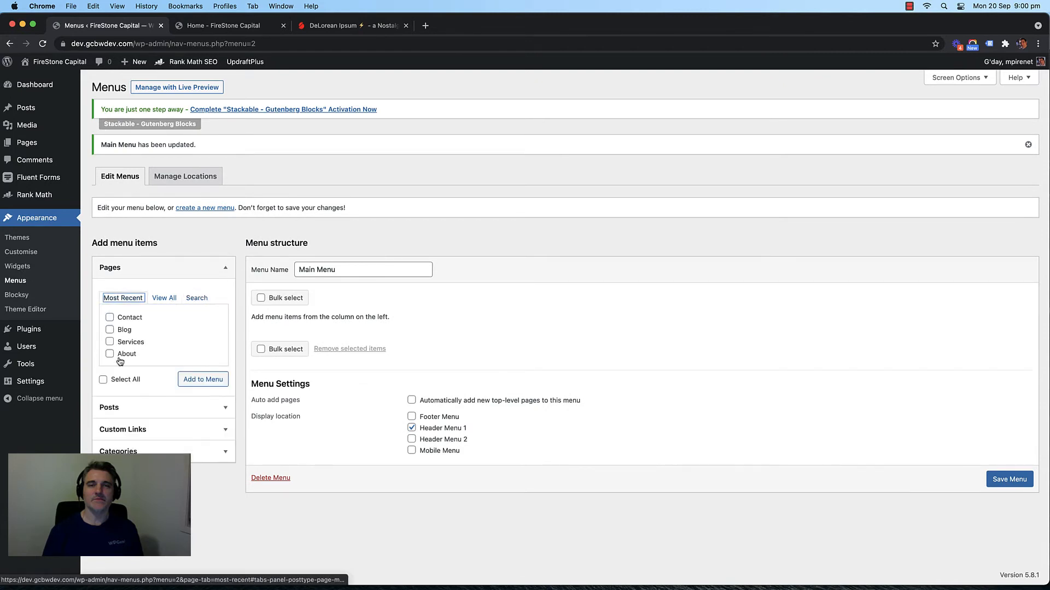
left_click(122, 379)
left_click(207, 379)
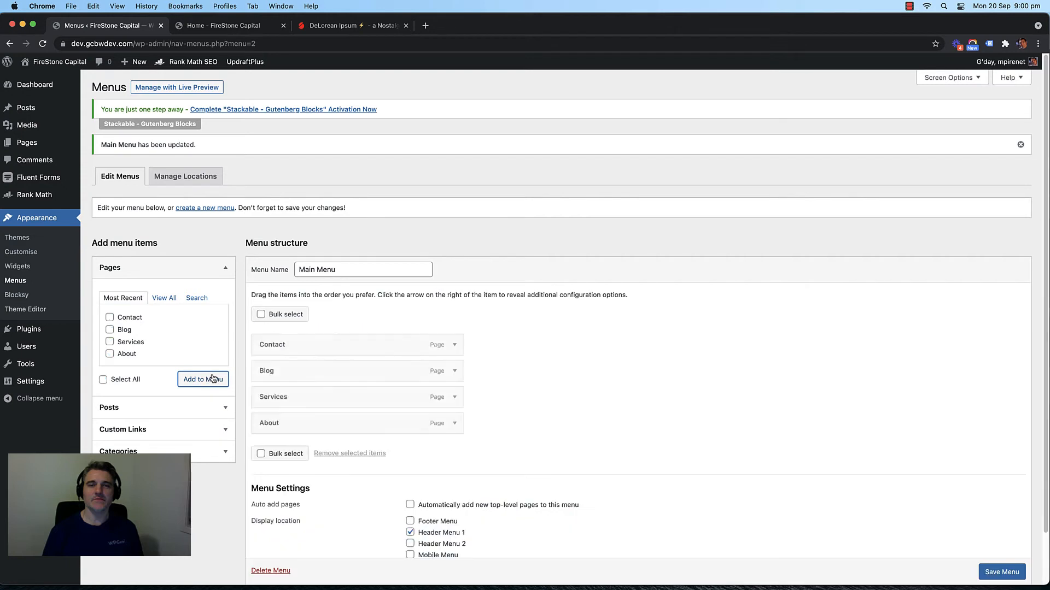
scroll(587, 373, "down", 1)
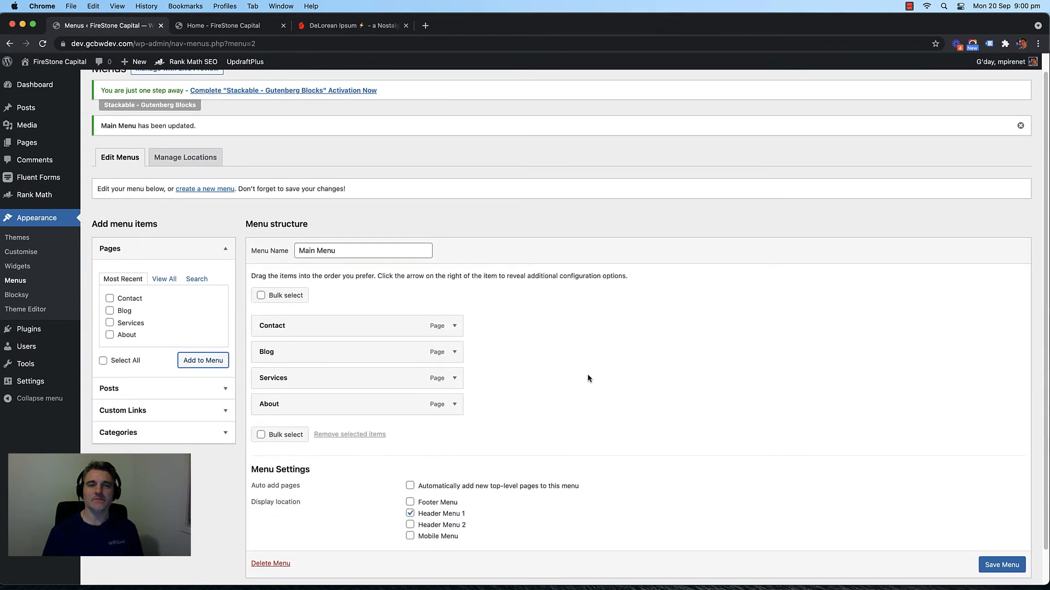
left_click(165, 263)
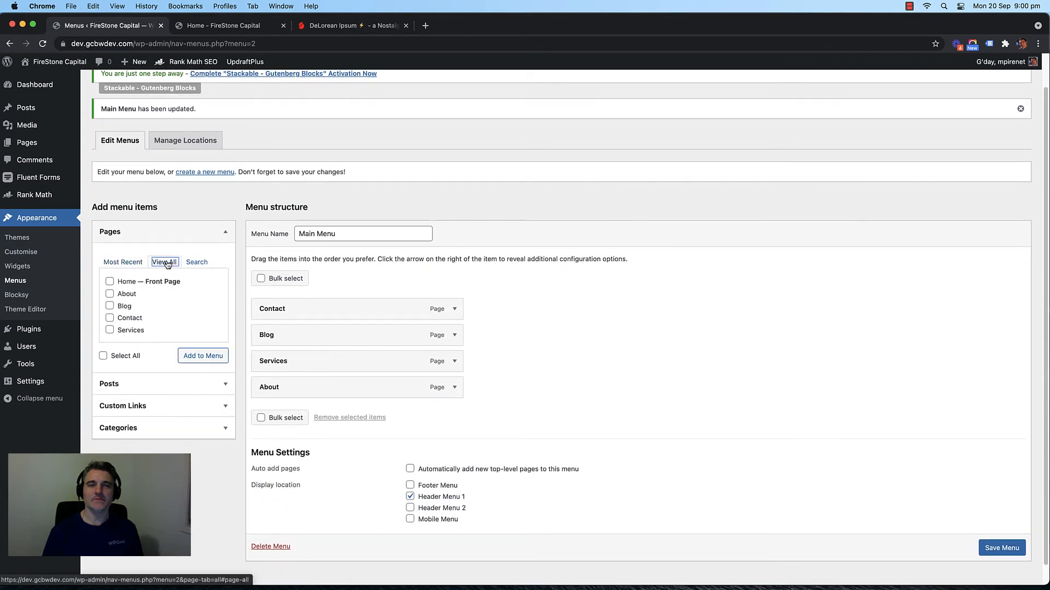
left_click(135, 282)
left_click(204, 356)
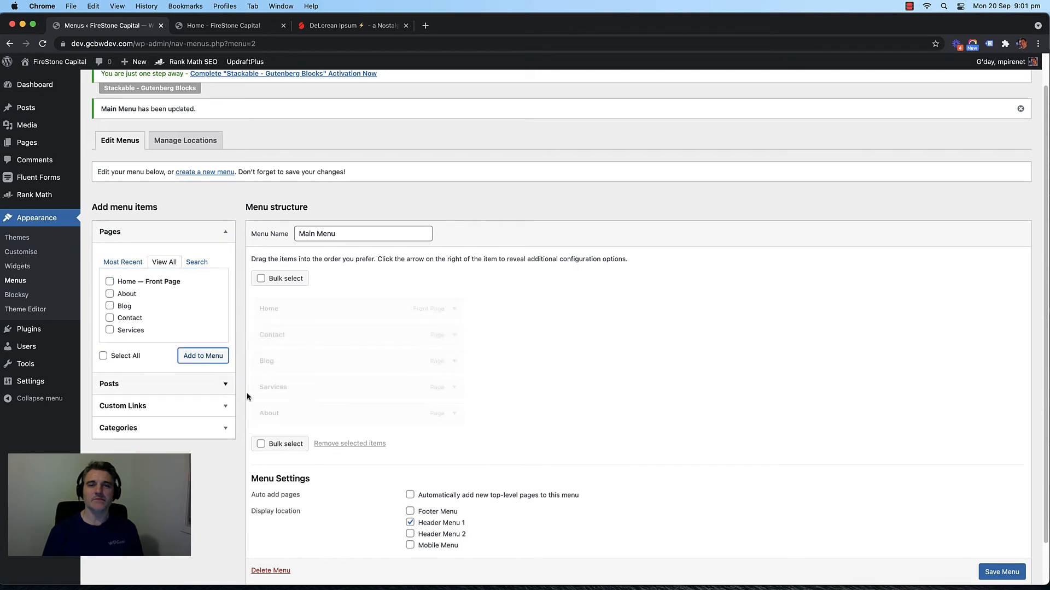
Step: Reorder the items to Home, About, Services, Blog, Contact, save, and reload the live site
left_click_drag(286, 413, 294, 339)
left_click_drag(281, 392, 285, 371)
left_click_drag(284, 414, 296, 361)
scroll(596, 423, "down", 2)
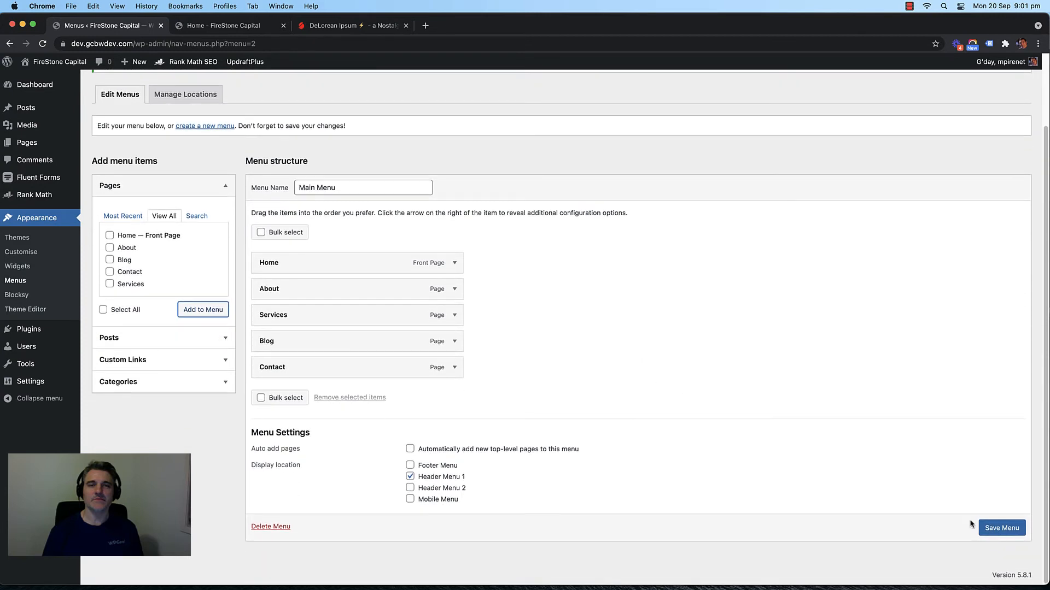
left_click(997, 529)
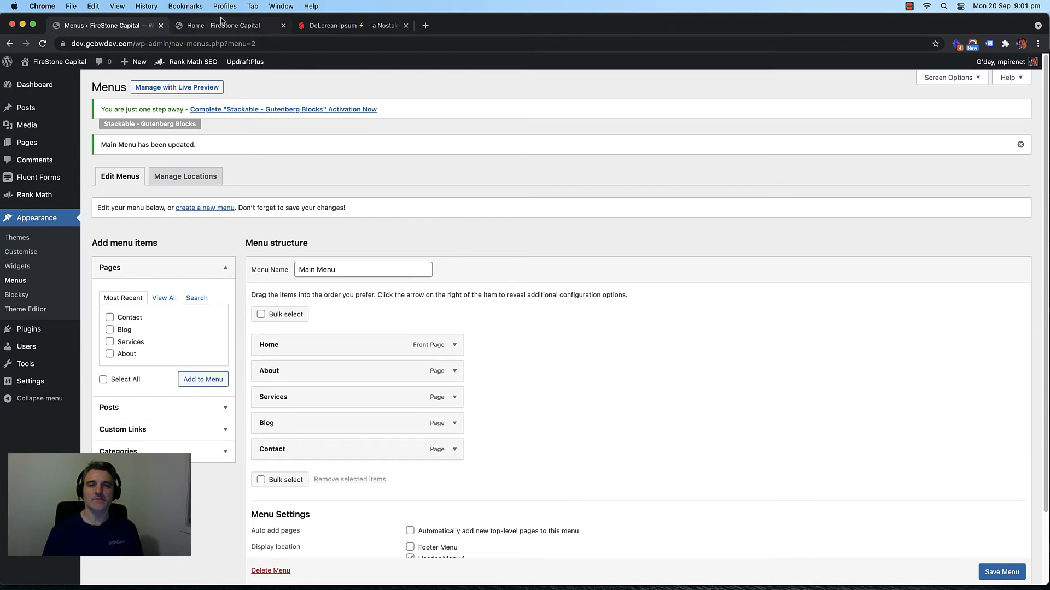
left_click(220, 25)
key("super+r")
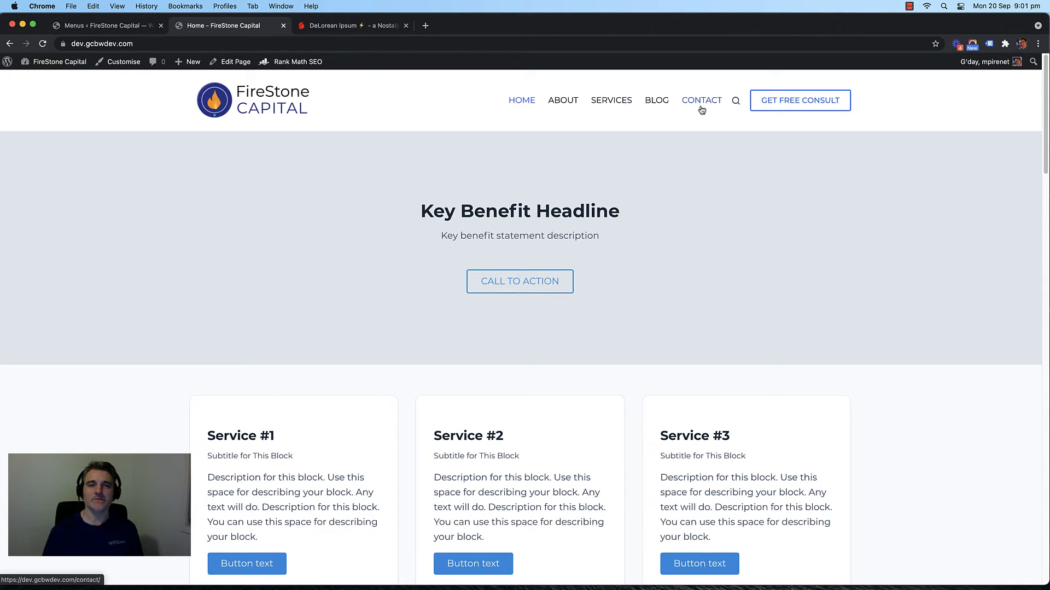
Step: Preview the live home page at mobile width and check its navigation menu
mouse_move(1047, 182)
left_mouse_down()
mouse_move(971, 187)
mouse_move(1048, 193)
left_mouse_up()
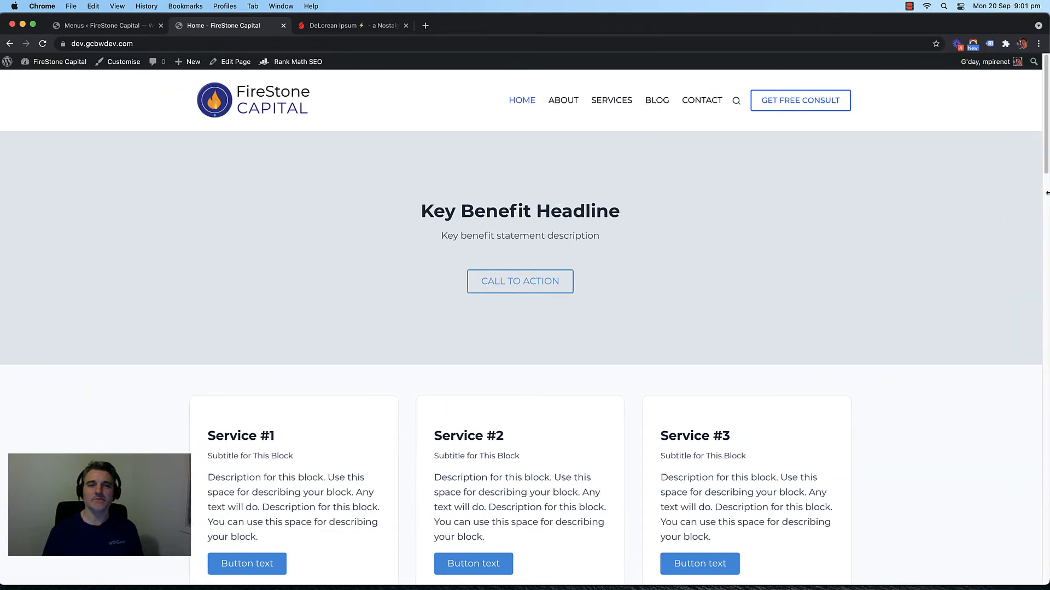
right_click(154, 235)
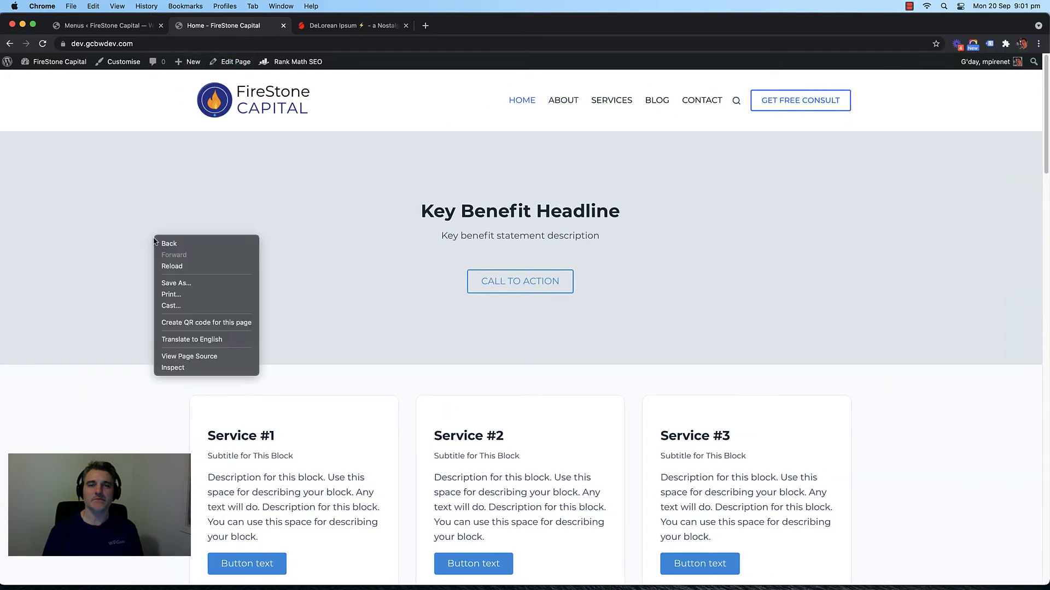
right_click(126, 354)
left_click(196, 487)
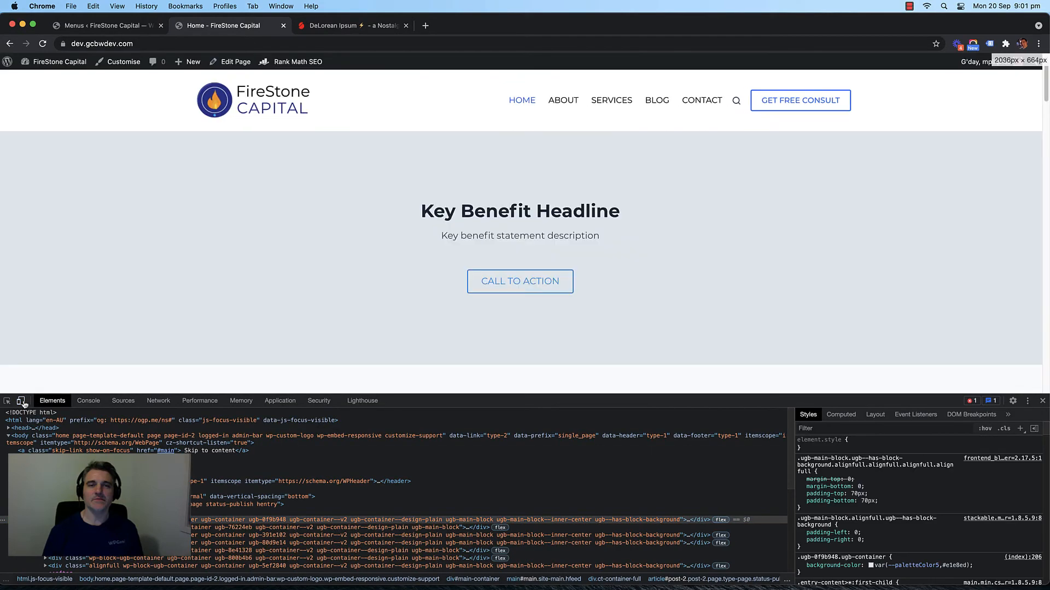
left_click_drag(1044, 237, 709, 257)
left_click(680, 135)
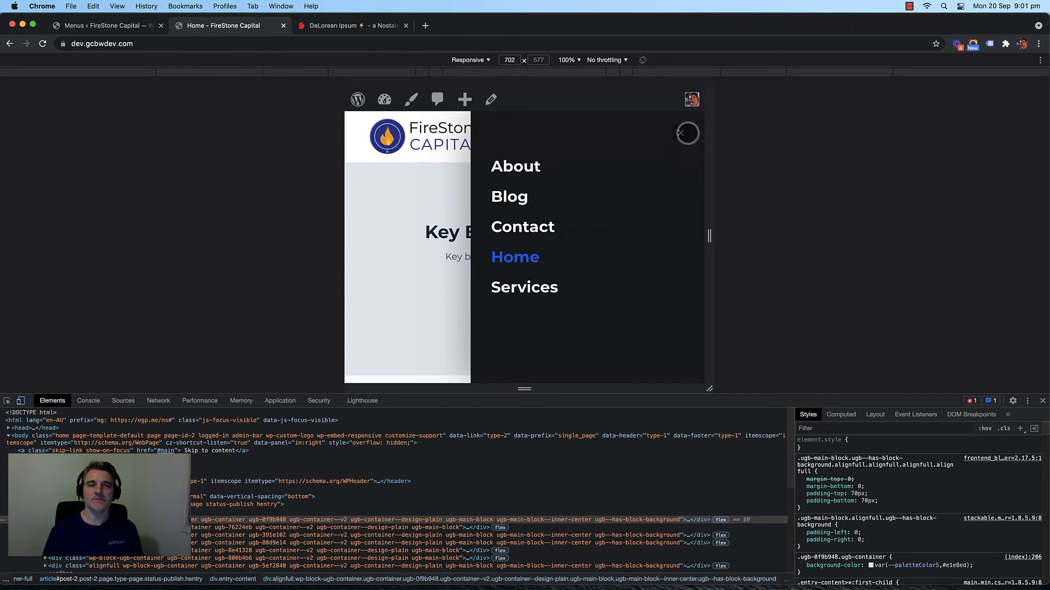
left_click(681, 133)
Step: Save the menu with the mobile location added and recheck the mobile menu order
left_click(103, 26)
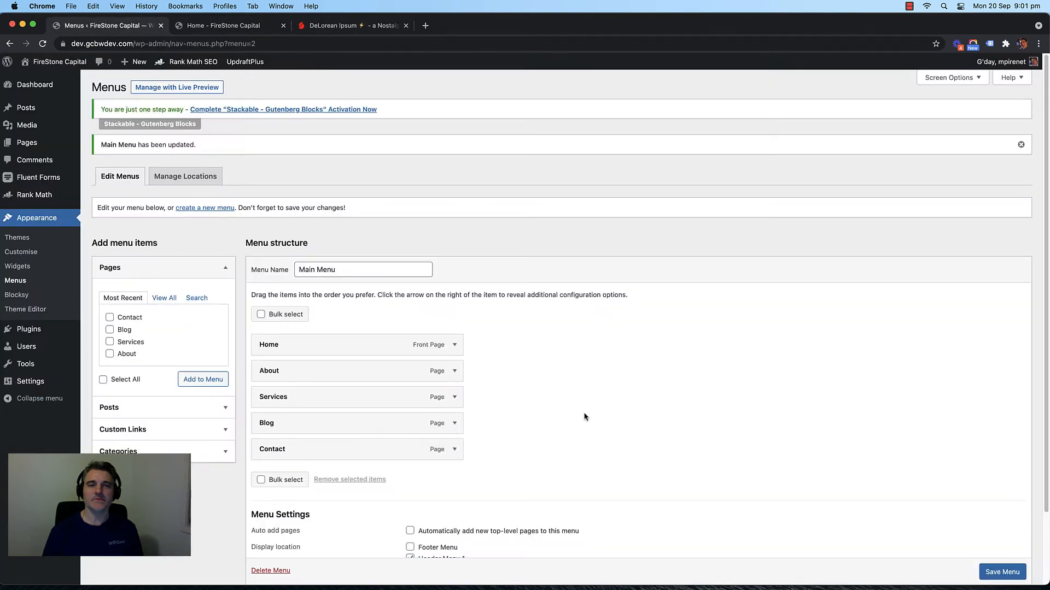
scroll(583, 417, "down", 3)
left_click(988, 523)
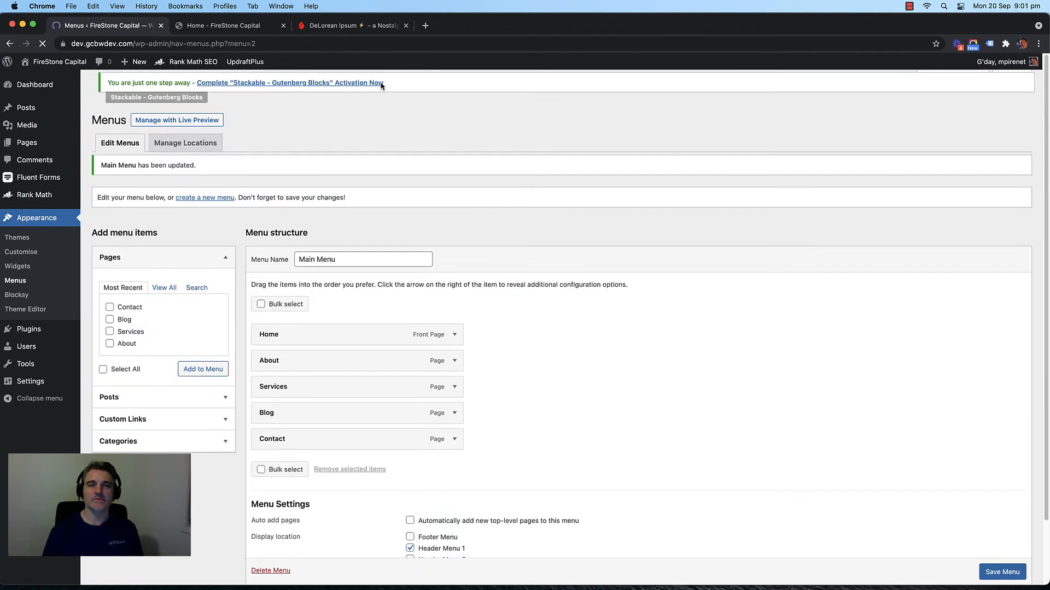
left_click(232, 27)
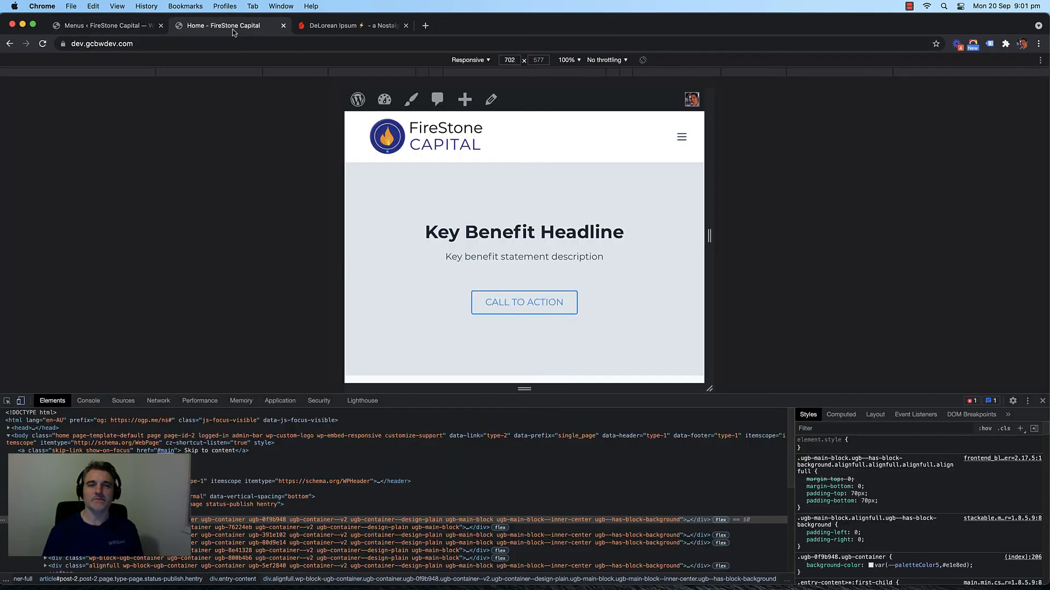
key("super+r")
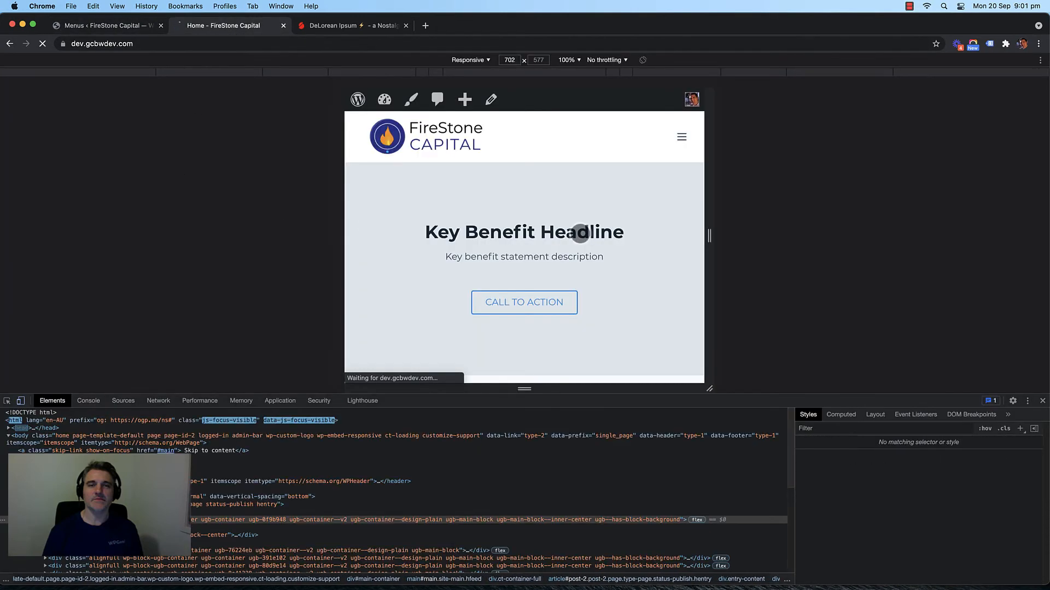
left_click(681, 138)
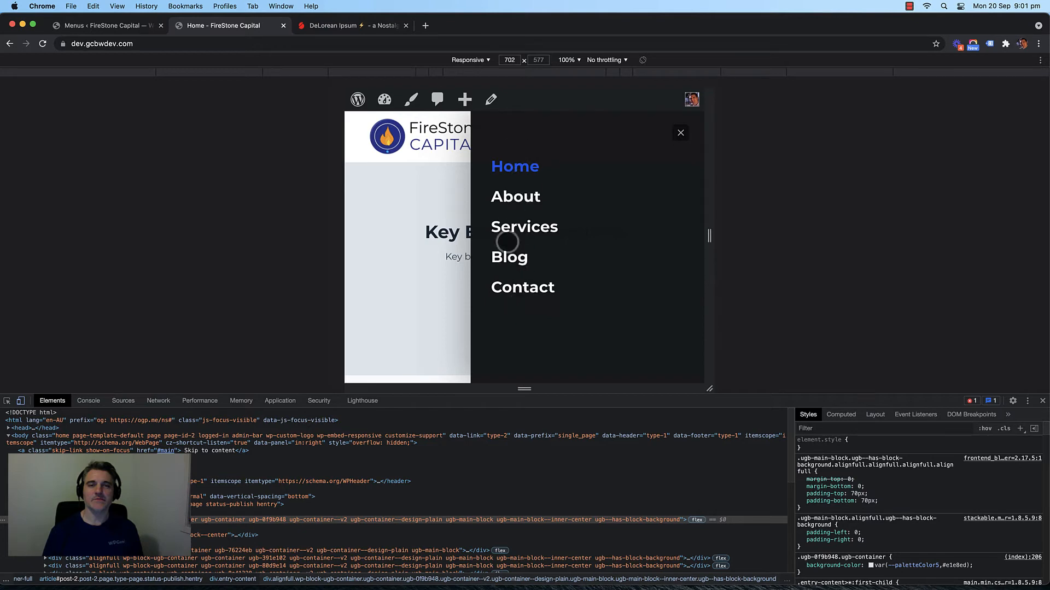
left_click(680, 132)
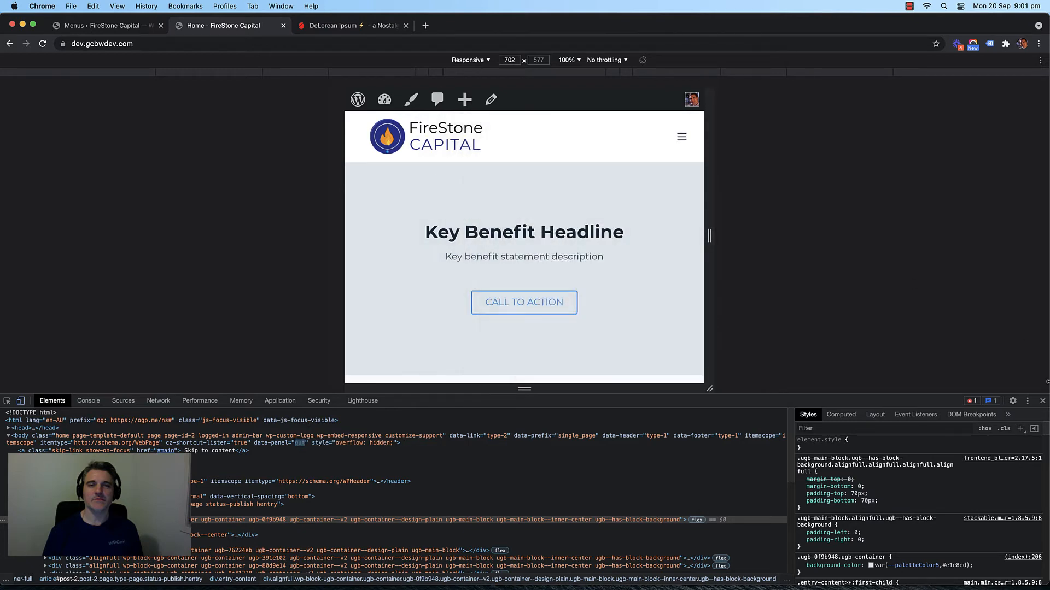
Step: Return the preview to desktop width and open Appearance > Customise
left_click(1042, 401)
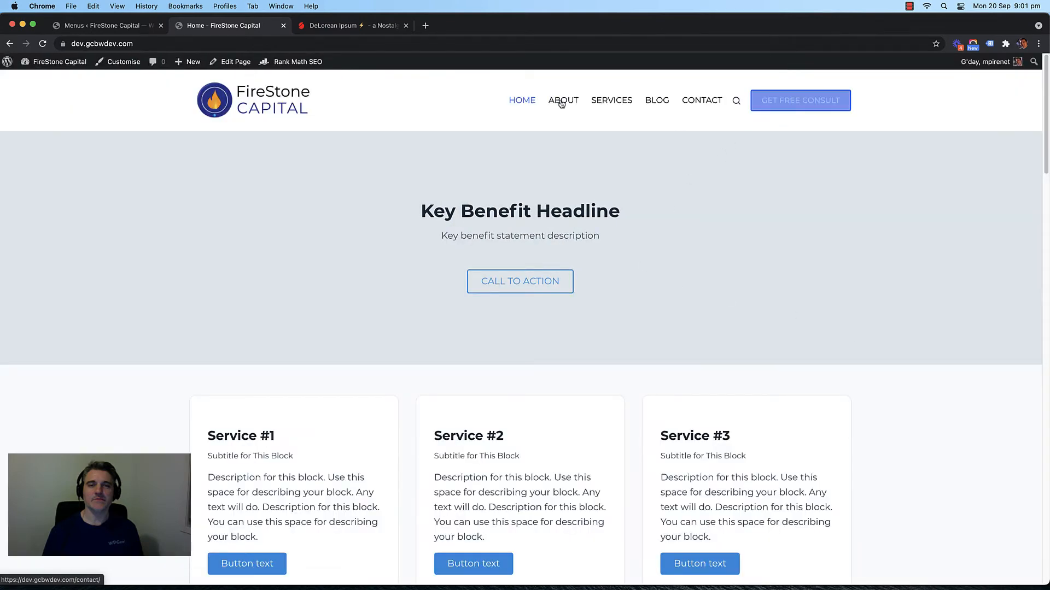
key("ctrl+shift+Tab")
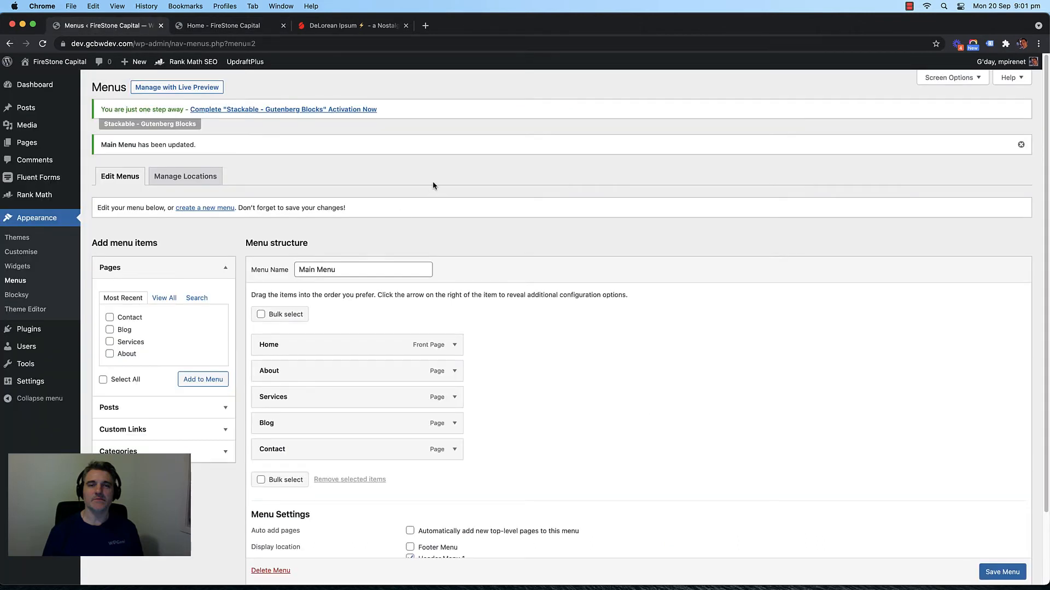
left_click(41, 254)
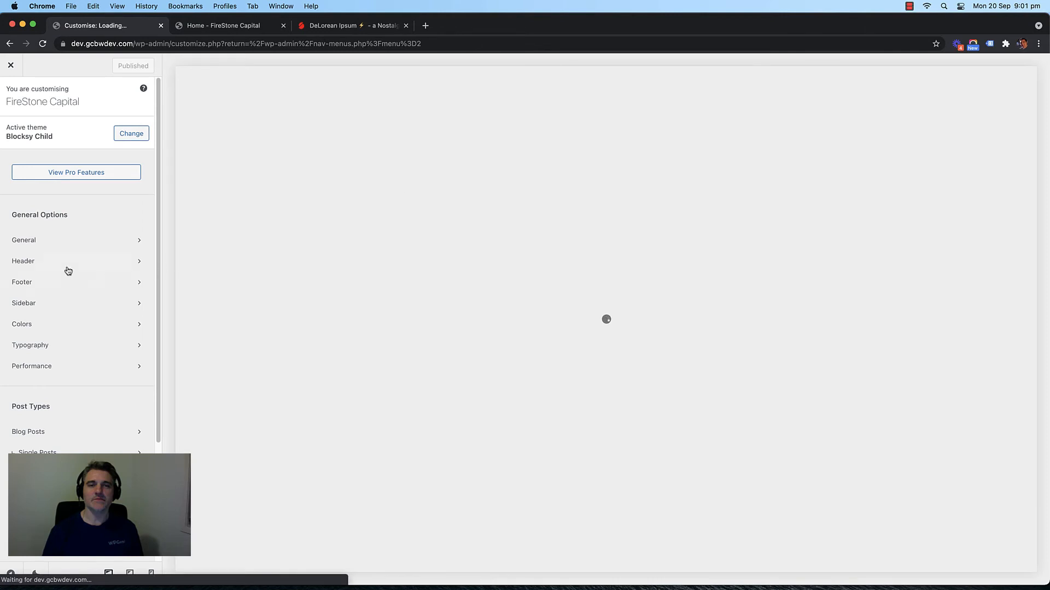
Step: Switch the Header builder to Mobile Header and look through the Offcanvas settings
left_click(68, 271)
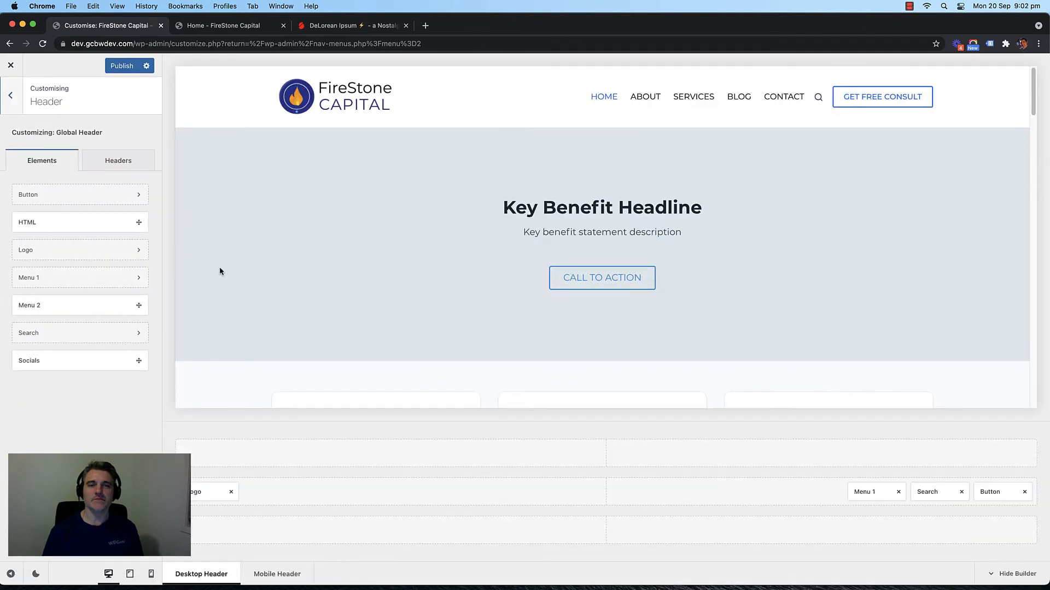
scroll(219, 270, "down", 3)
scroll(218, 270, "up", 3)
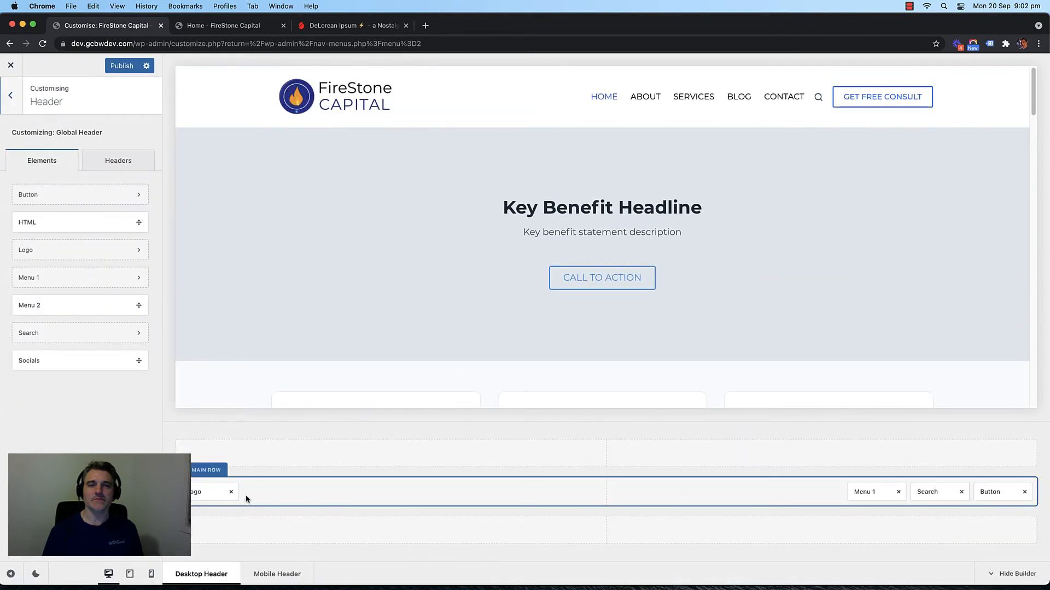
left_click(277, 575)
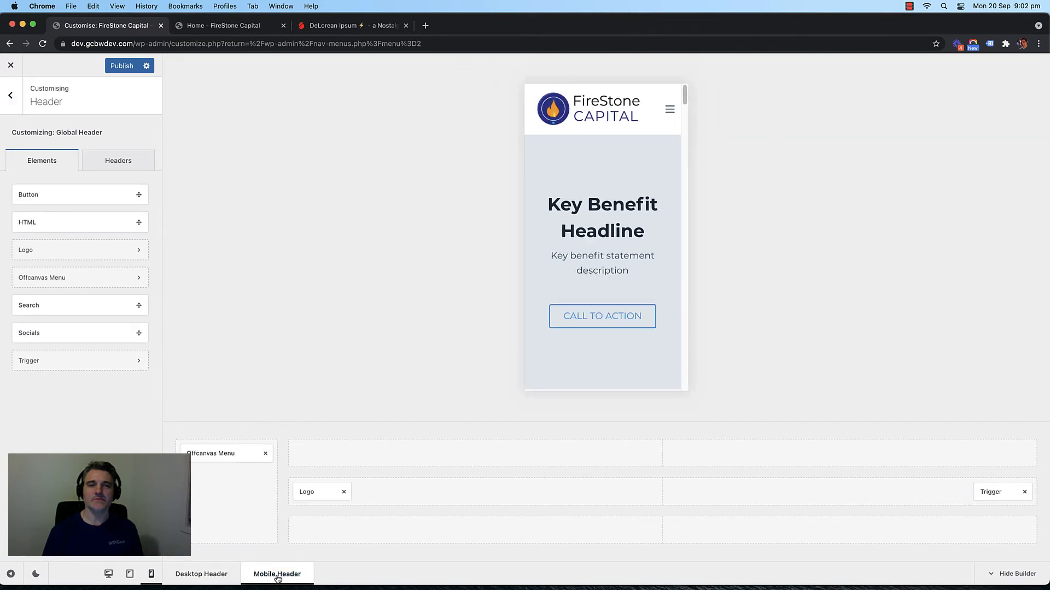
left_click(235, 456)
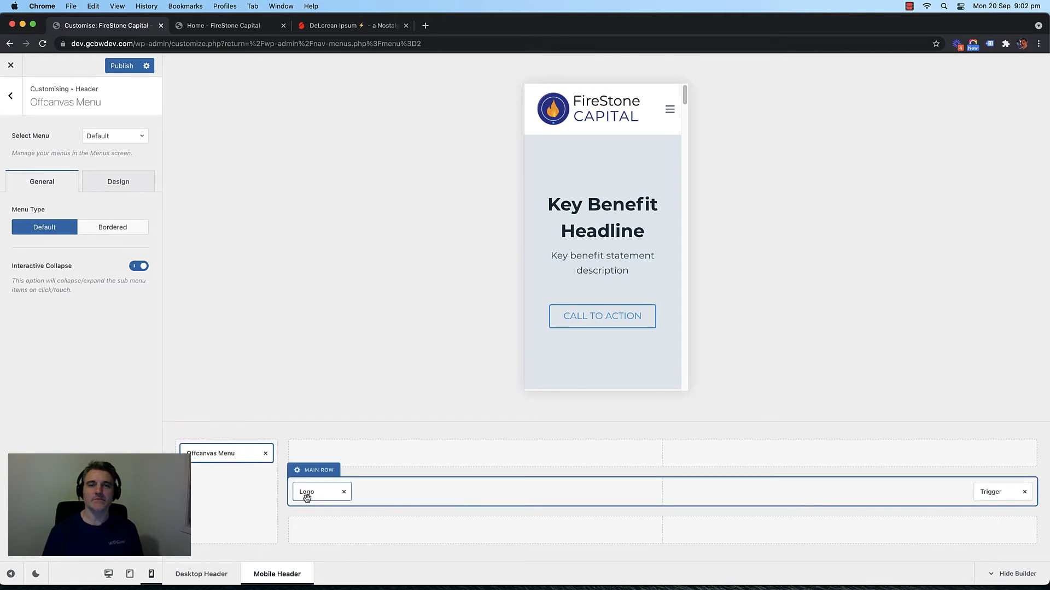
left_click(1002, 492)
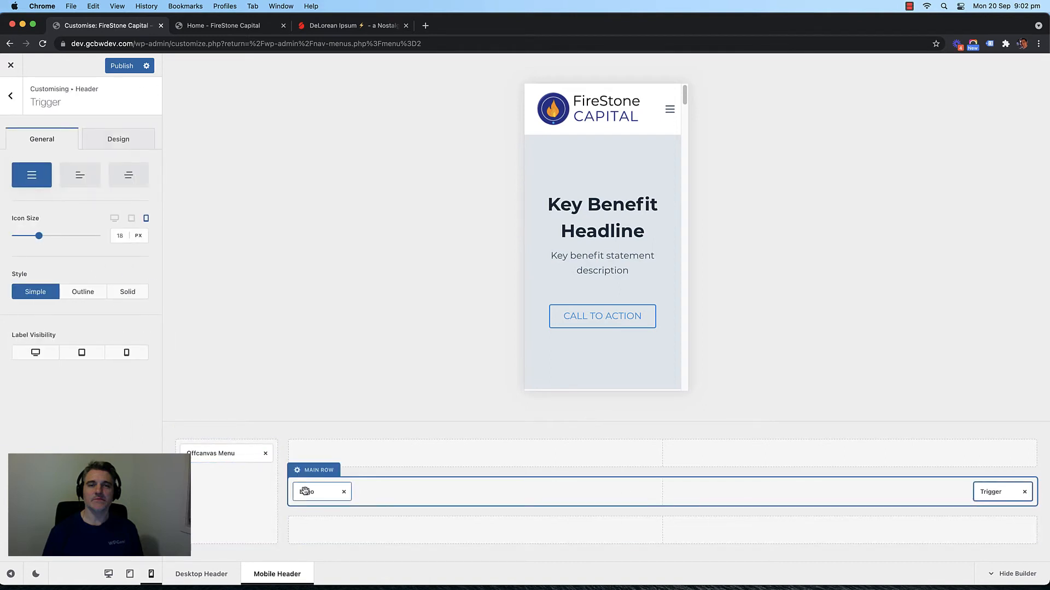
left_click(228, 459)
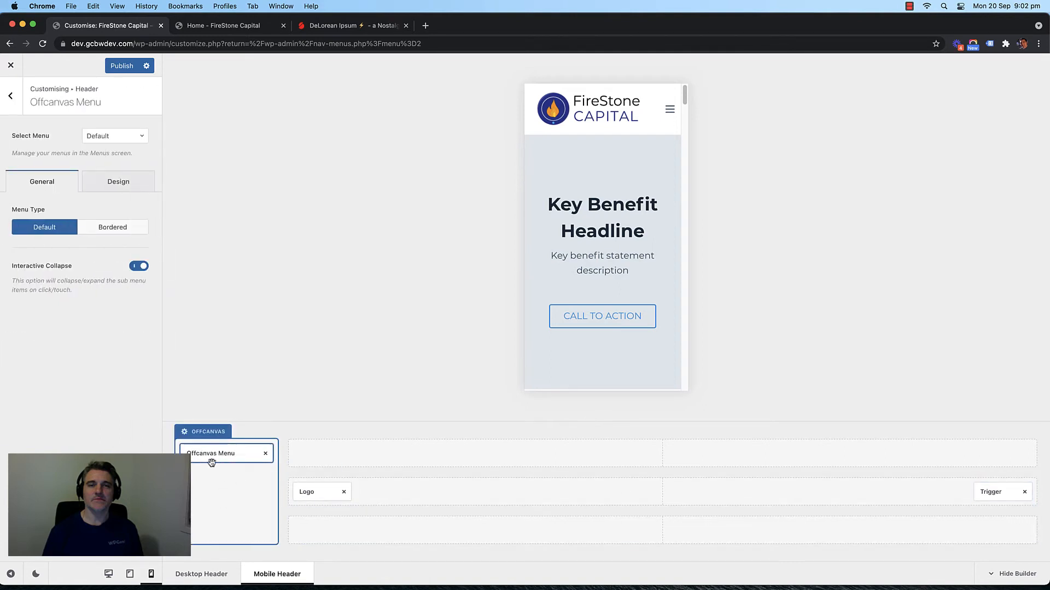
left_click(12, 97)
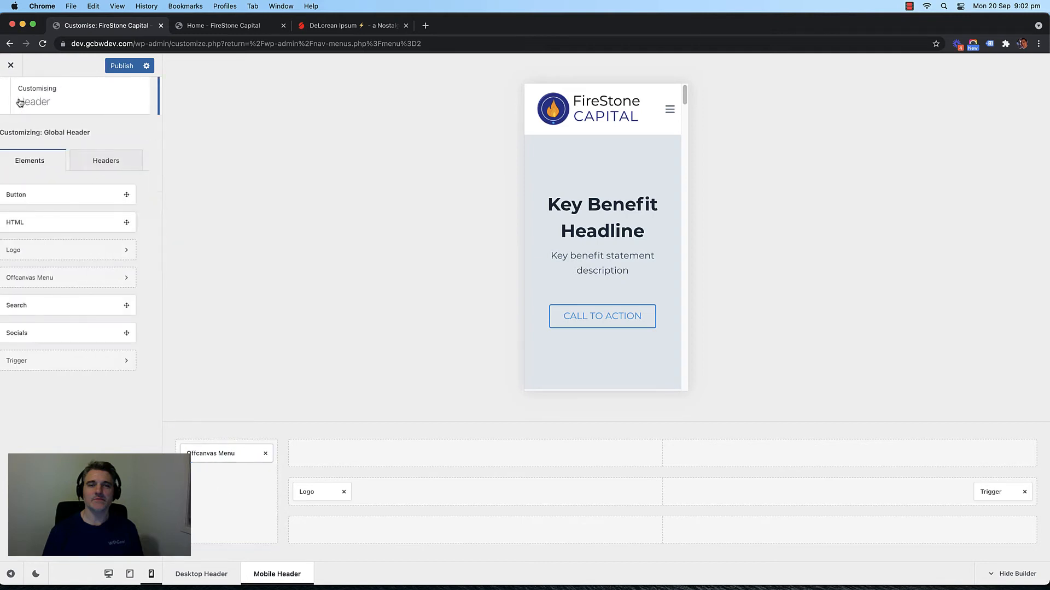
Step: Drag the Button element into the Offcanvas area and preview it via the hamburger
left_click_drag(53, 192, 218, 482)
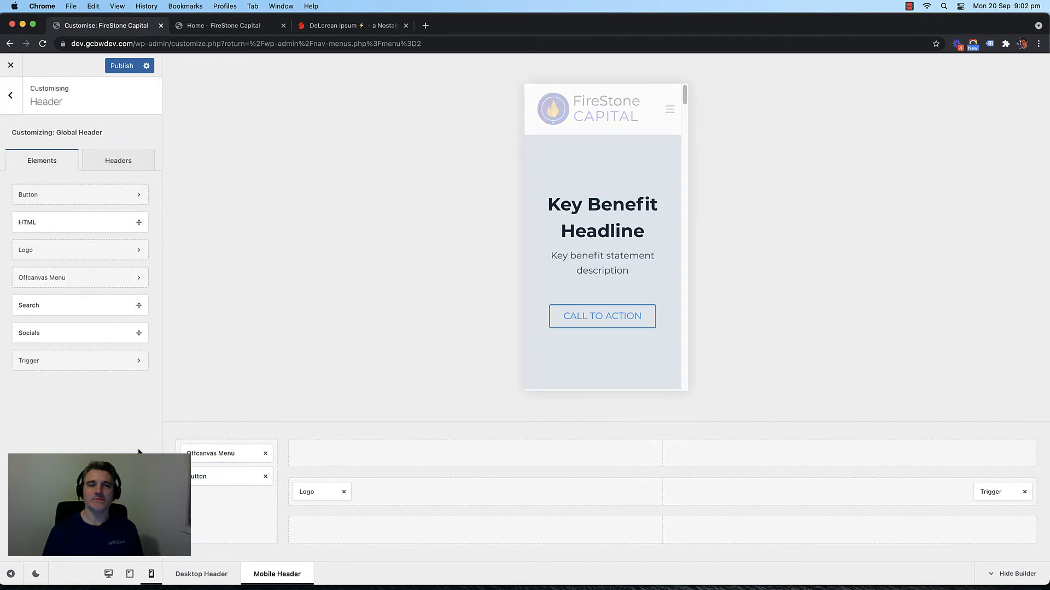
left_click(669, 113)
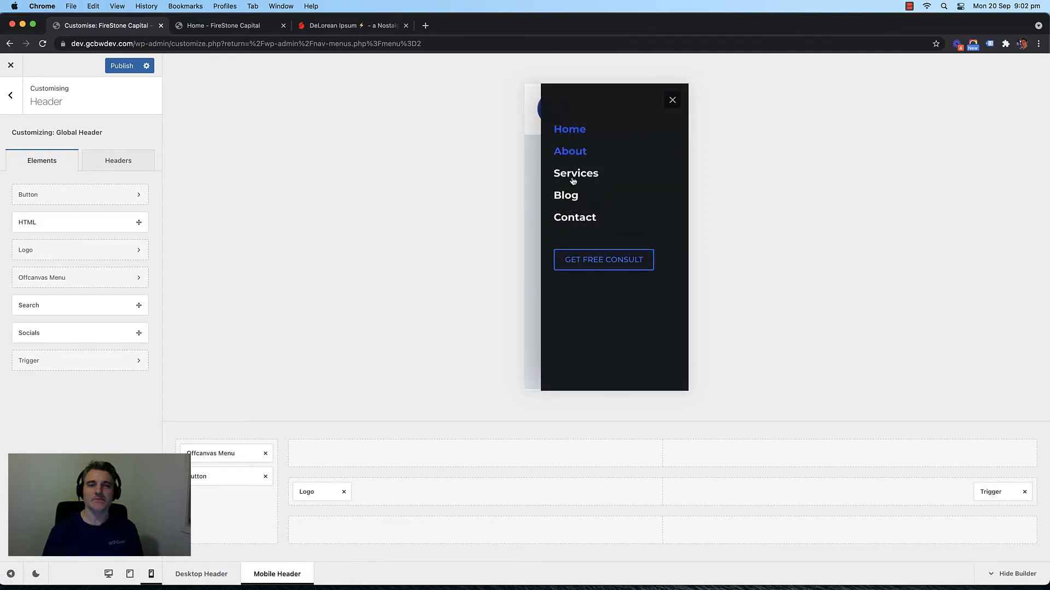
left_click(672, 100)
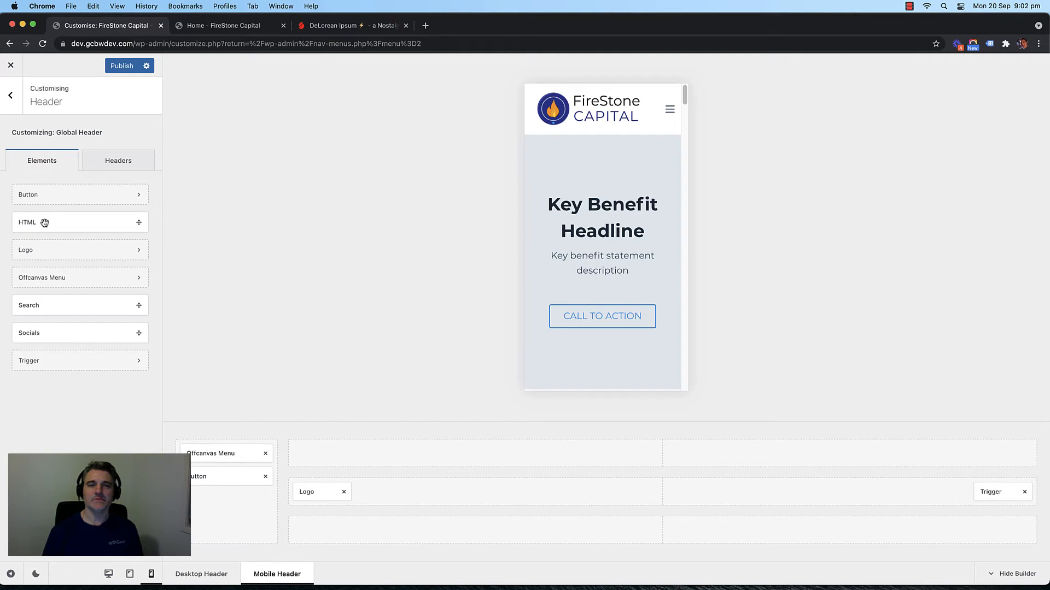
Step: Add an HTML element to the Offcanvas area and open its settings
left_click_drag(148, 442, 212, 502)
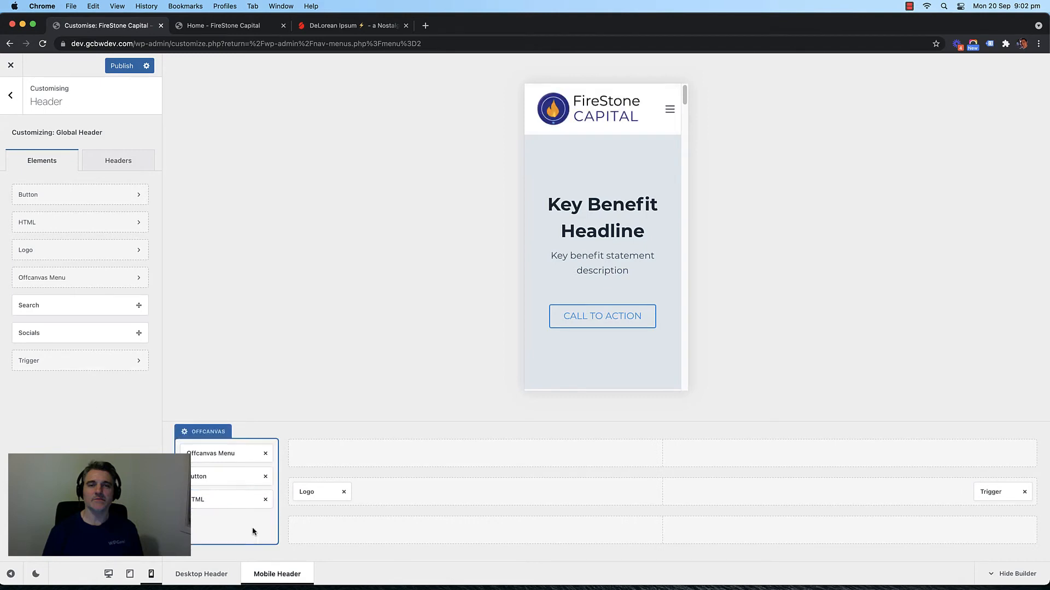
left_click(235, 500)
triple_click(36, 232)
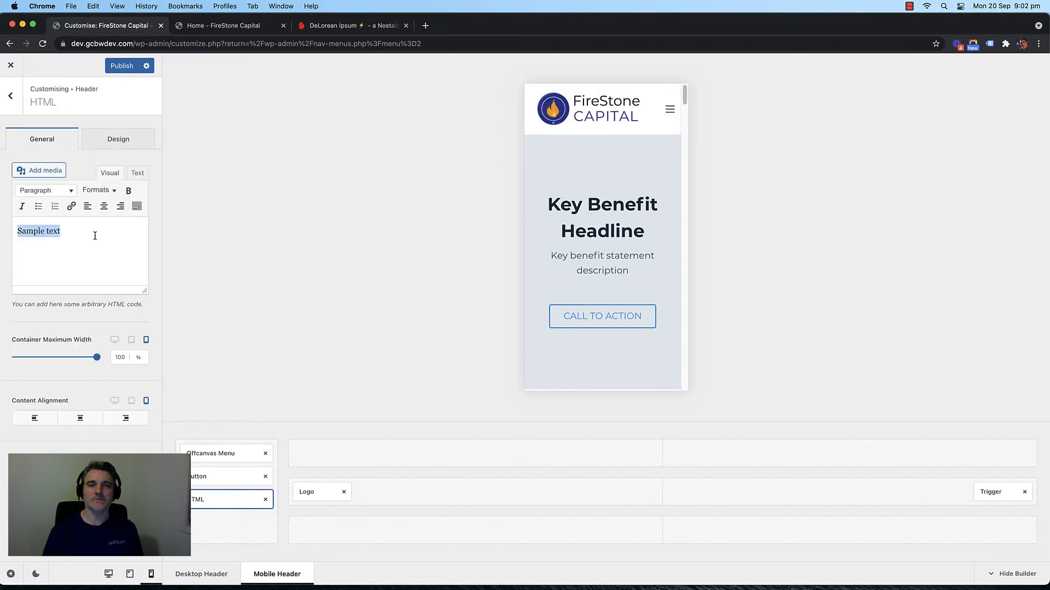
double_click(48, 230)
left_click(61, 237)
triple_click(43, 231)
left_click(76, 231)
Step: Replace the element's 'Sample text' with the phone number and preview the off-canvas menu
triple_click(51, 234)
type("07 5555 5555")
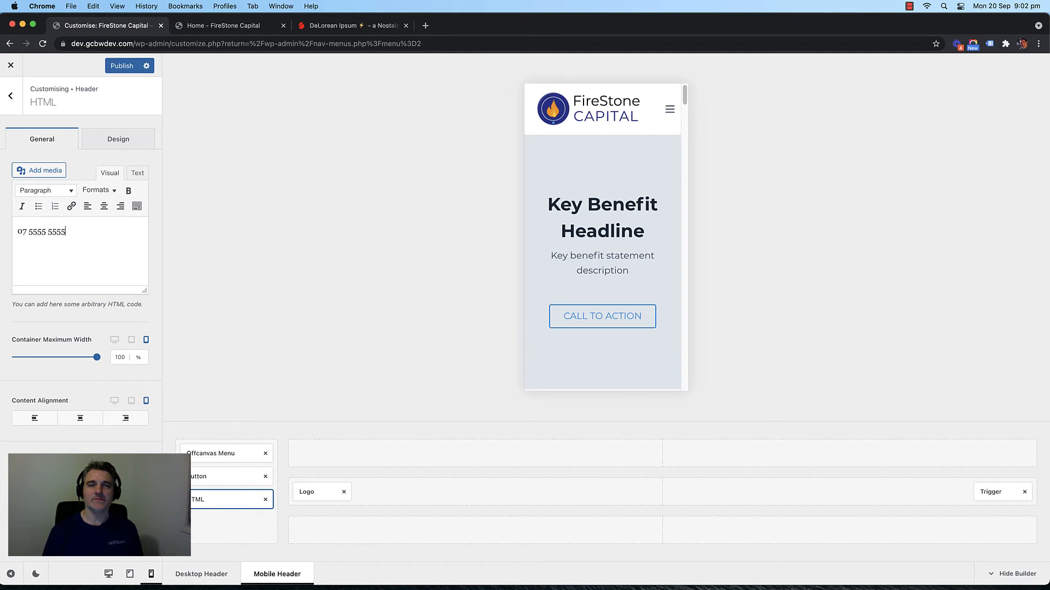
left_click(667, 108)
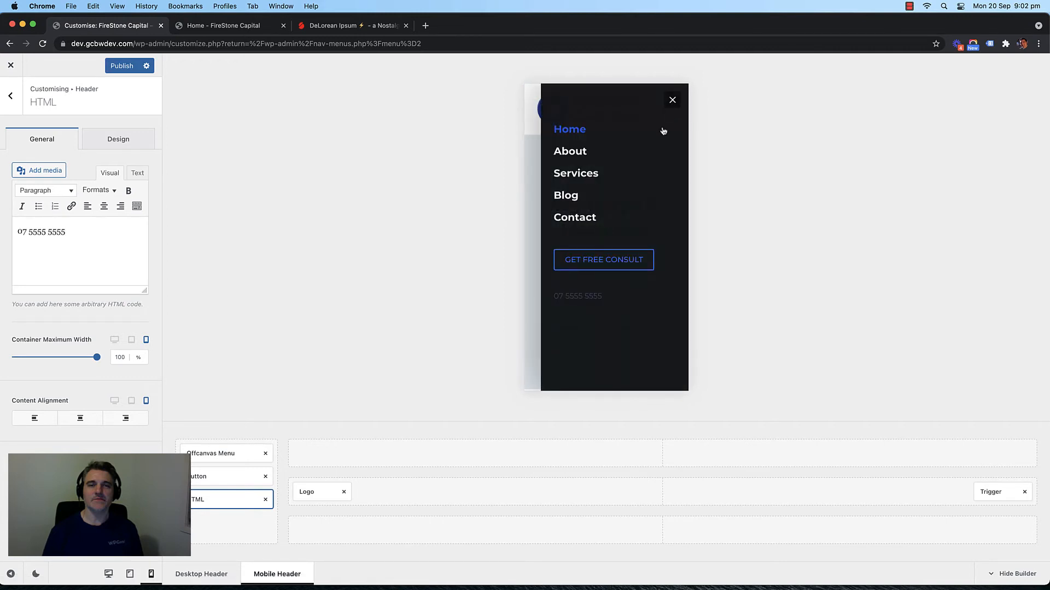
left_click(672, 100)
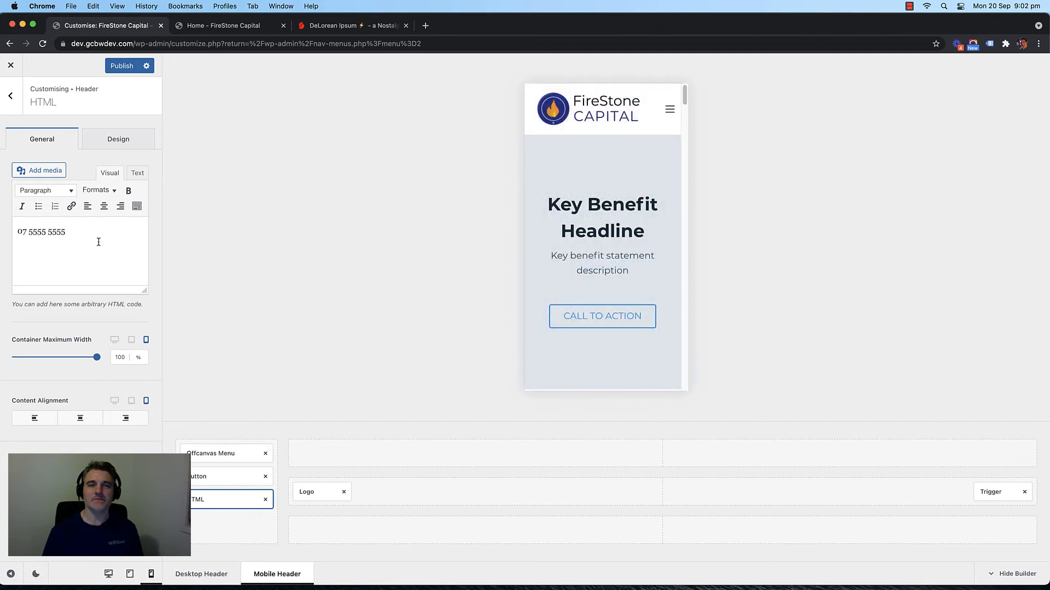
Step: Set the phone number's font colour to white (#ffffff) in the Design tab
left_click(119, 138)
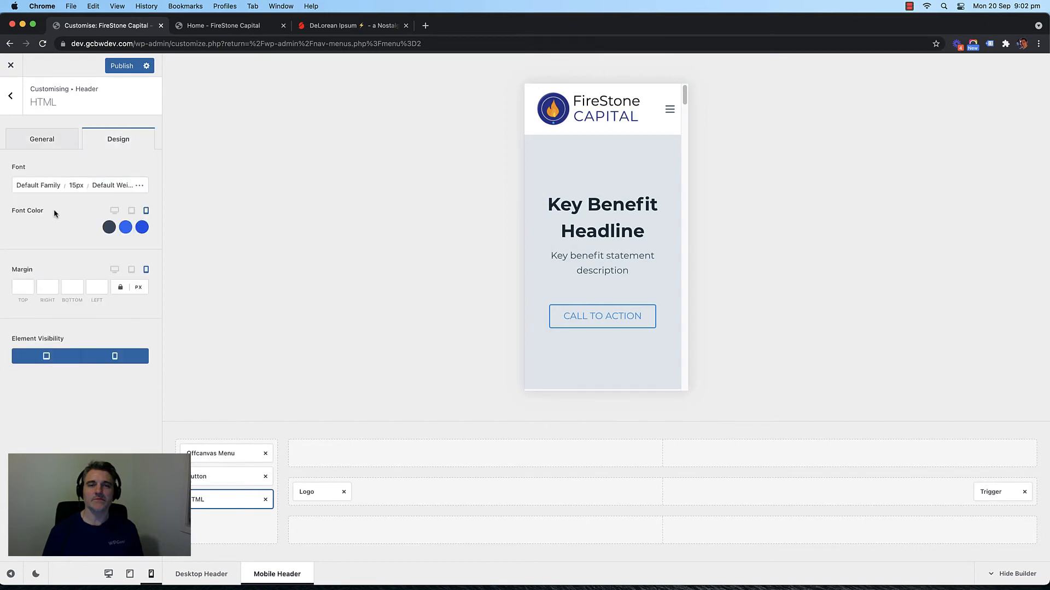
left_click(111, 227)
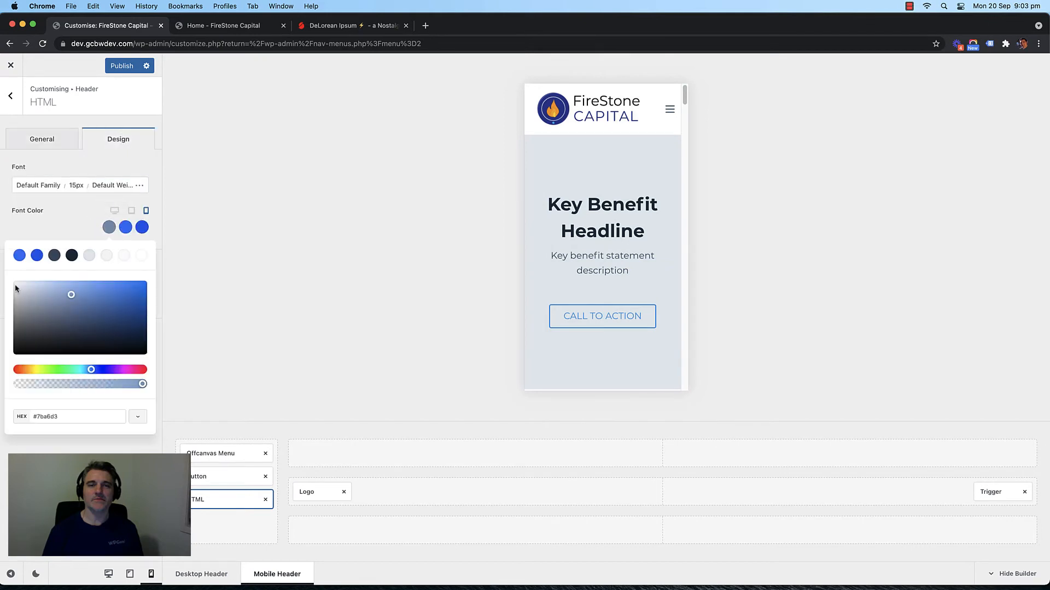
left_click_drag(21, 294, 4, 266)
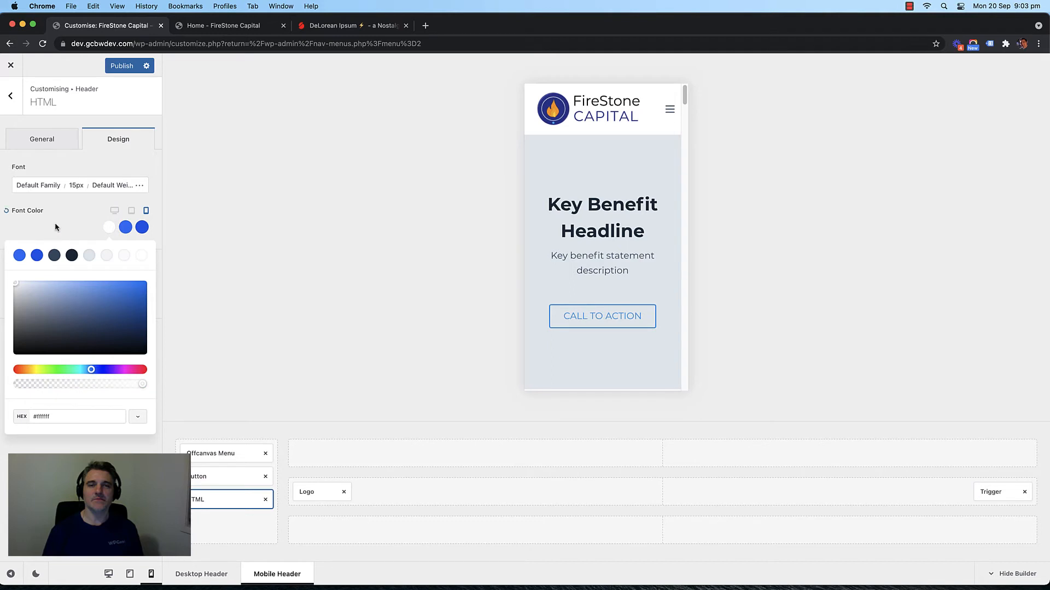
left_click(669, 110)
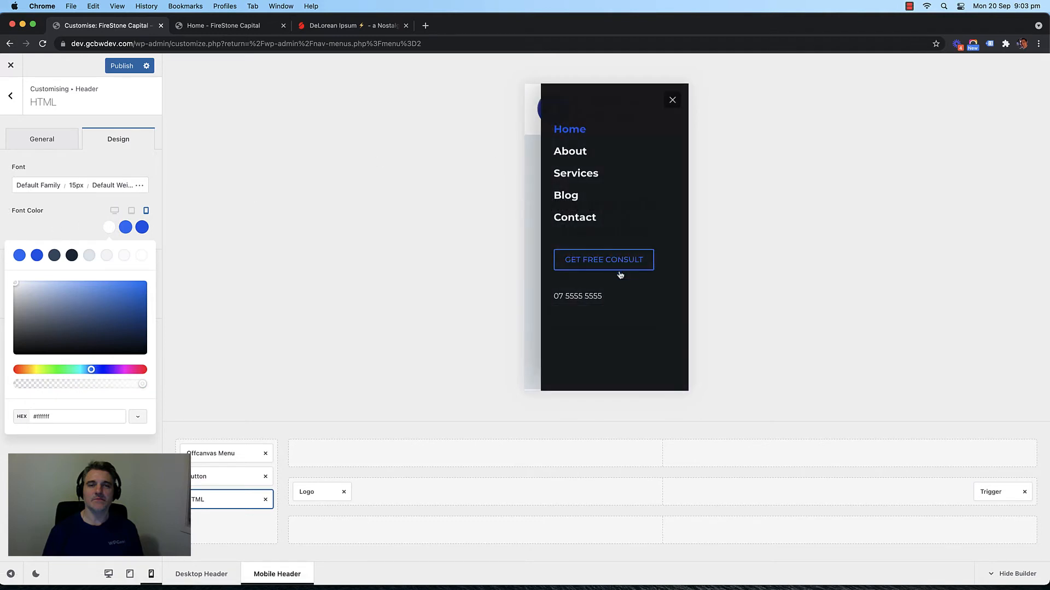
left_click(79, 210)
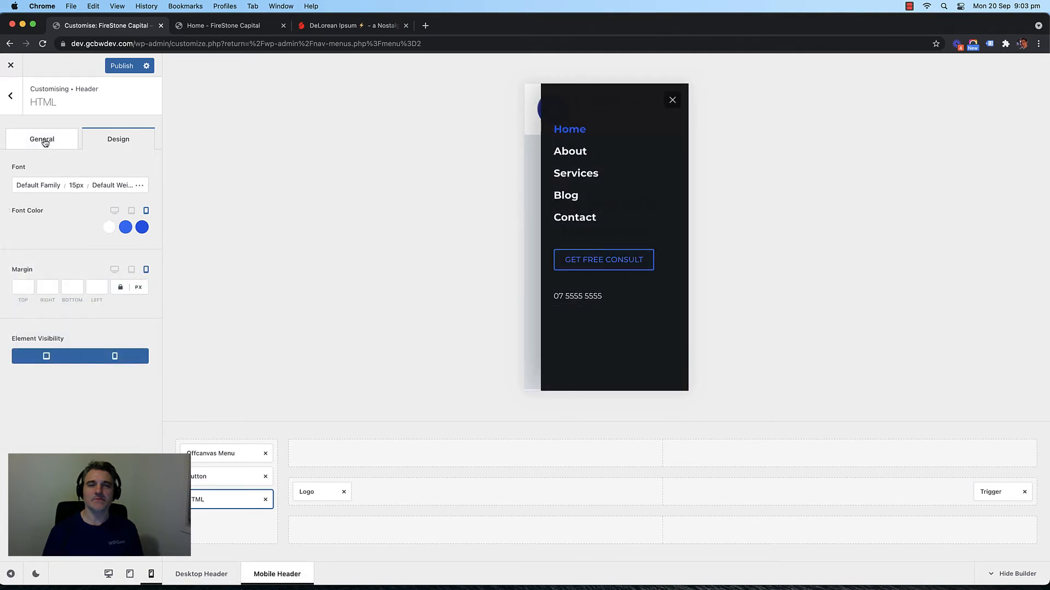
left_click(44, 140)
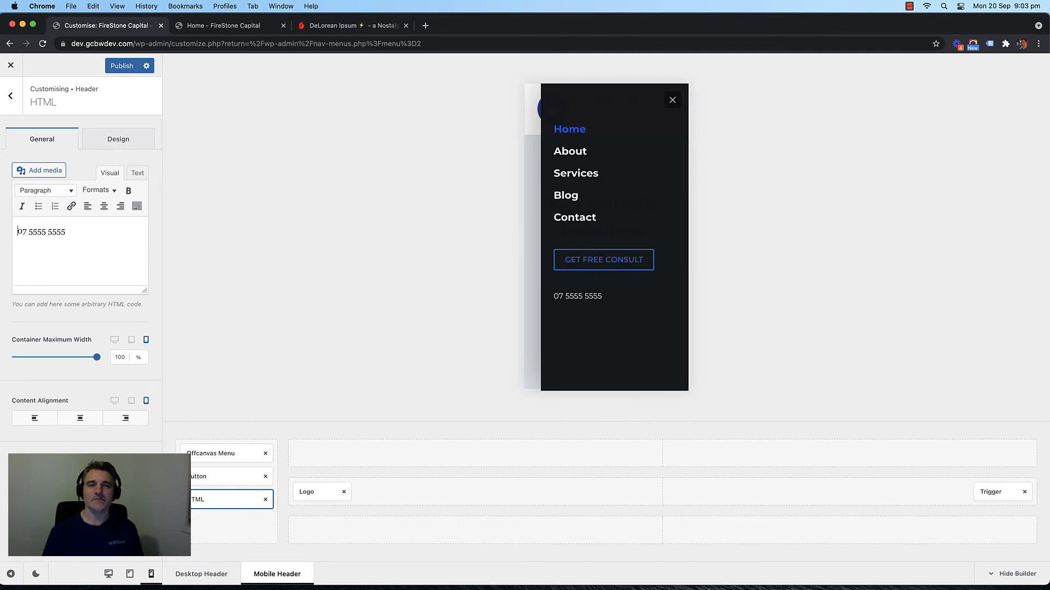
Step: Enlarge the phone number's mobile font size to 25px, then select the number
left_click(118, 138)
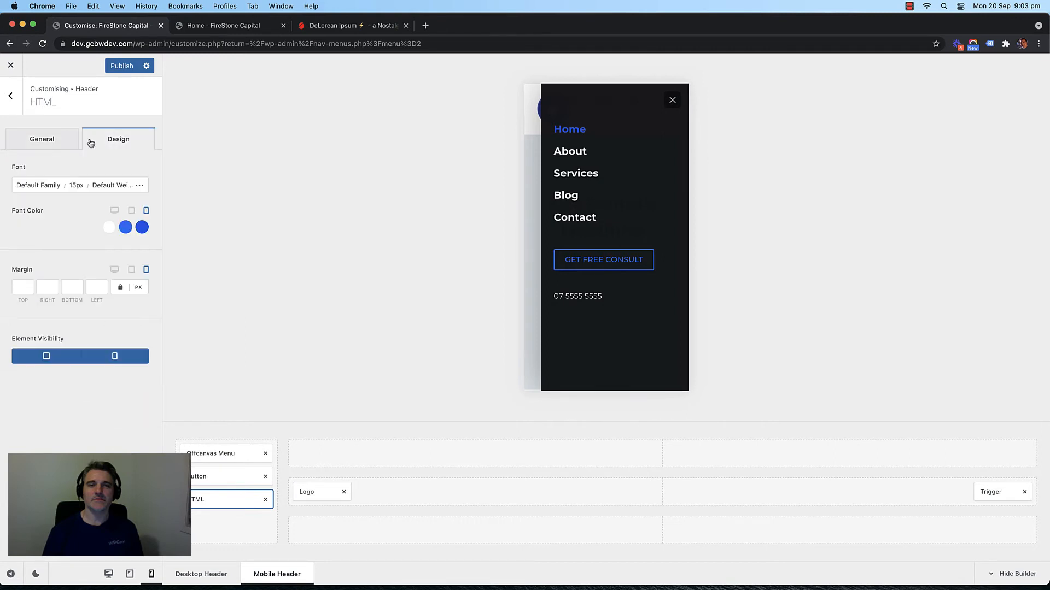
left_click(42, 139)
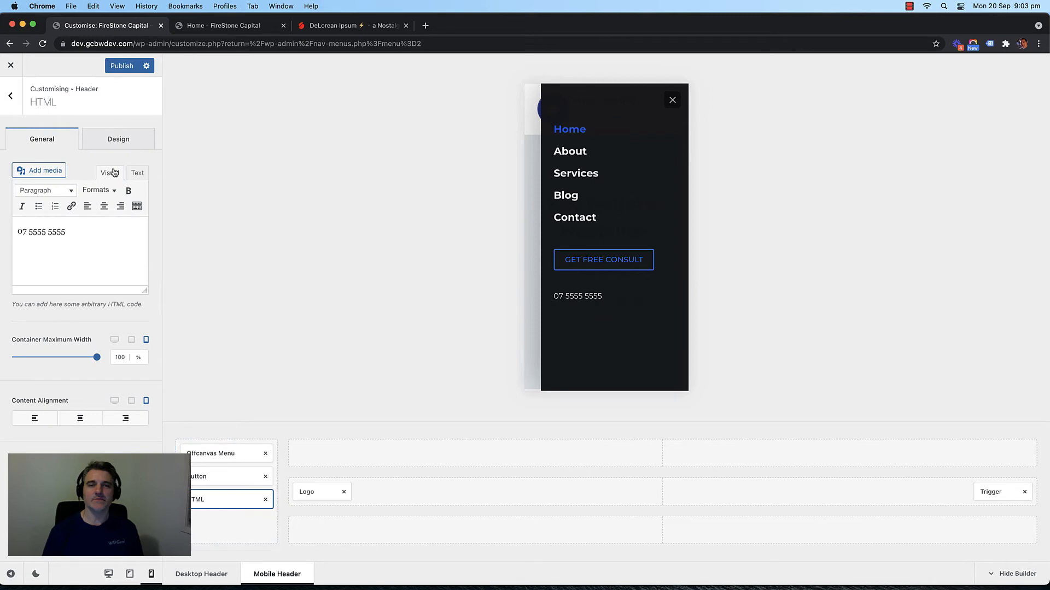
left_click(10, 97)
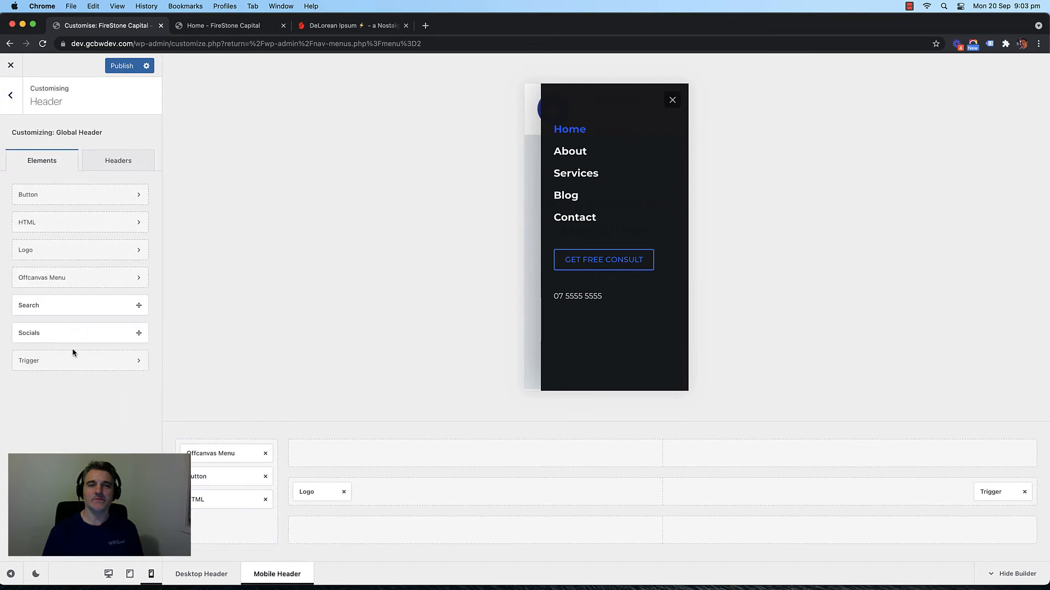
left_click(208, 499)
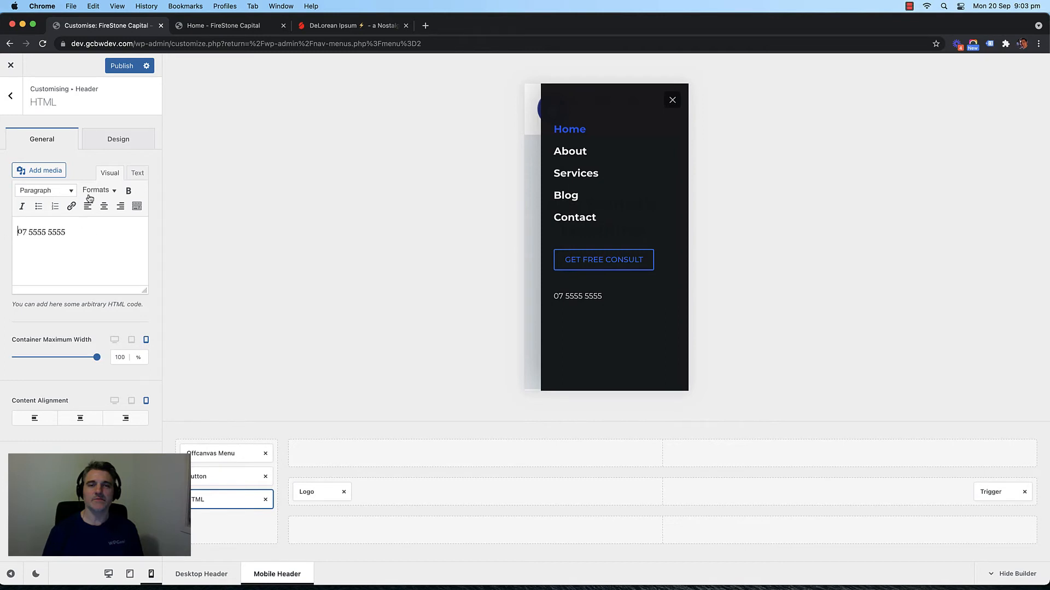
left_click(115, 141)
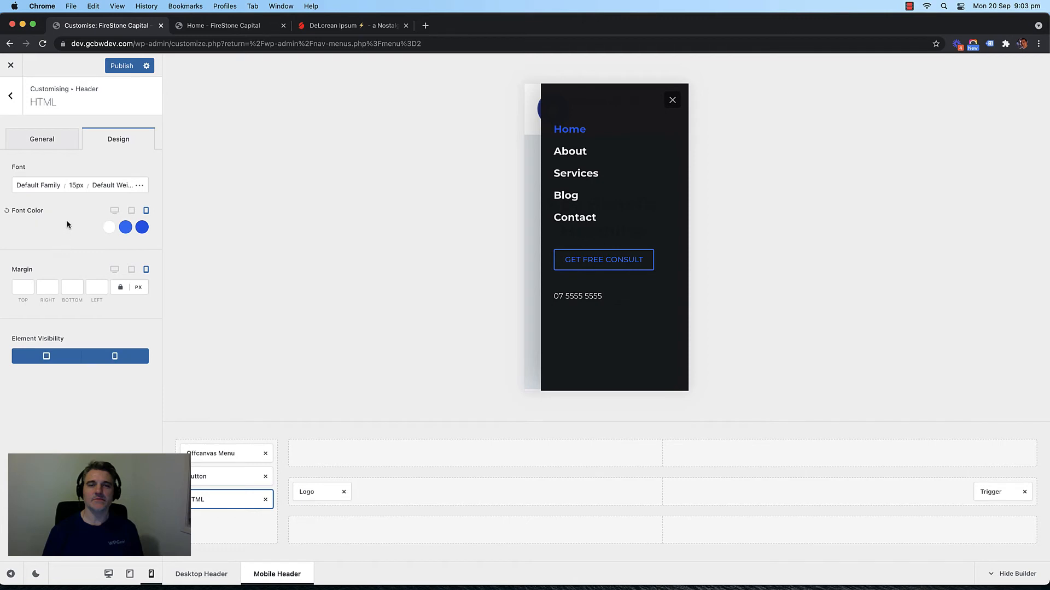
left_click(76, 186)
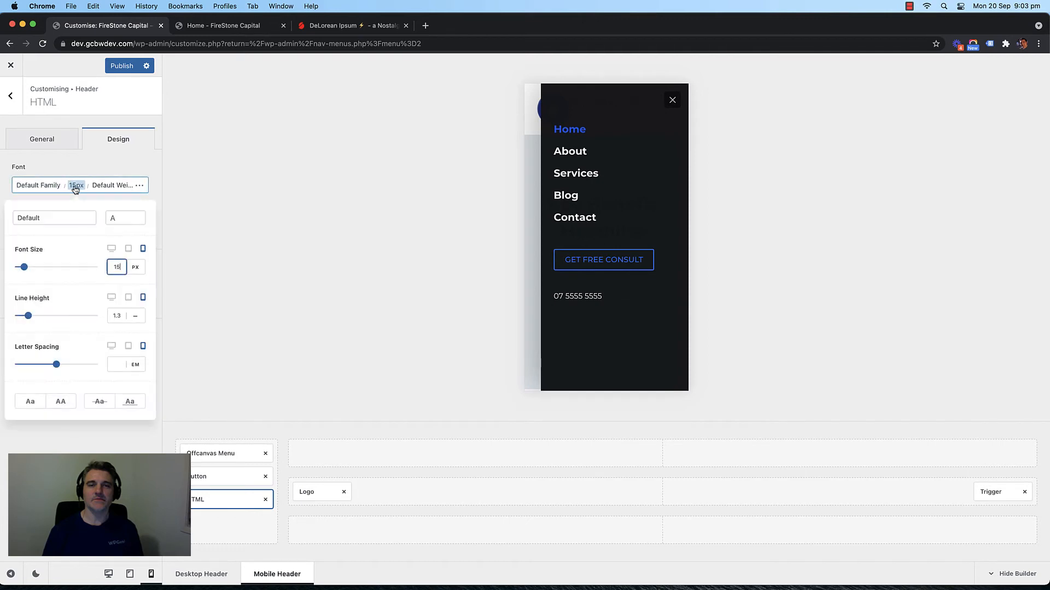
key("BackSpace")
key("BackSpace")
type("24")
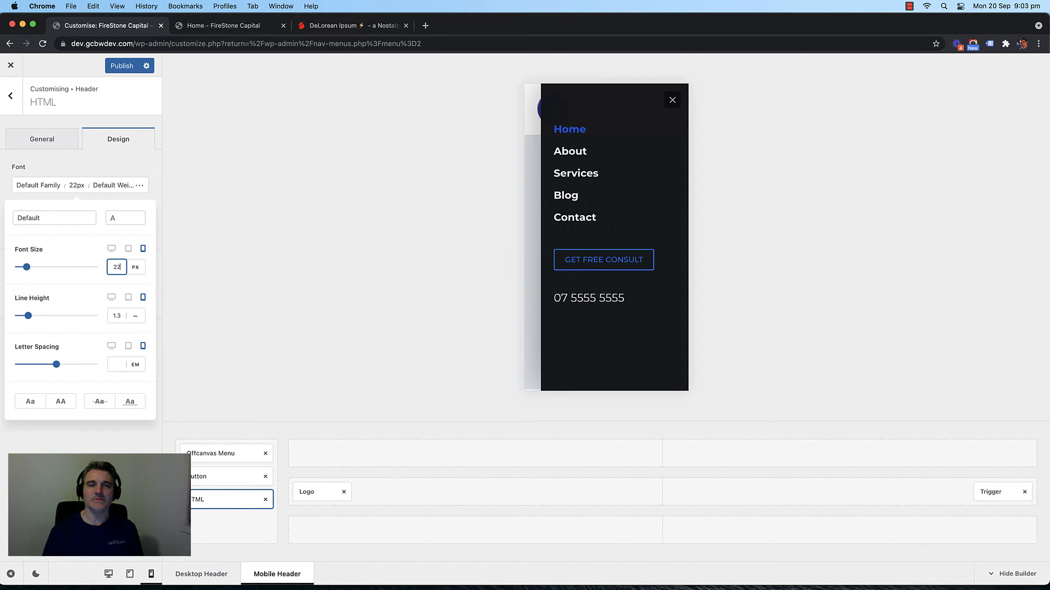
left_click(42, 140)
triple_click(45, 228)
left_click(44, 229)
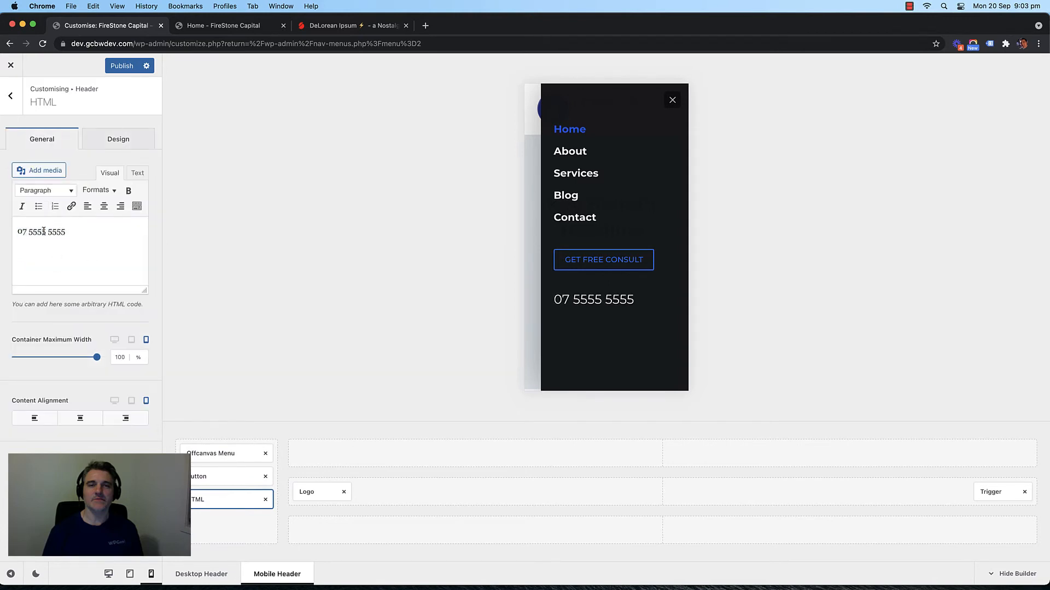
Step: Link the selected phone number to its tel: address and apply the link
triple_click(27, 232)
left_click(71, 207)
type("te")
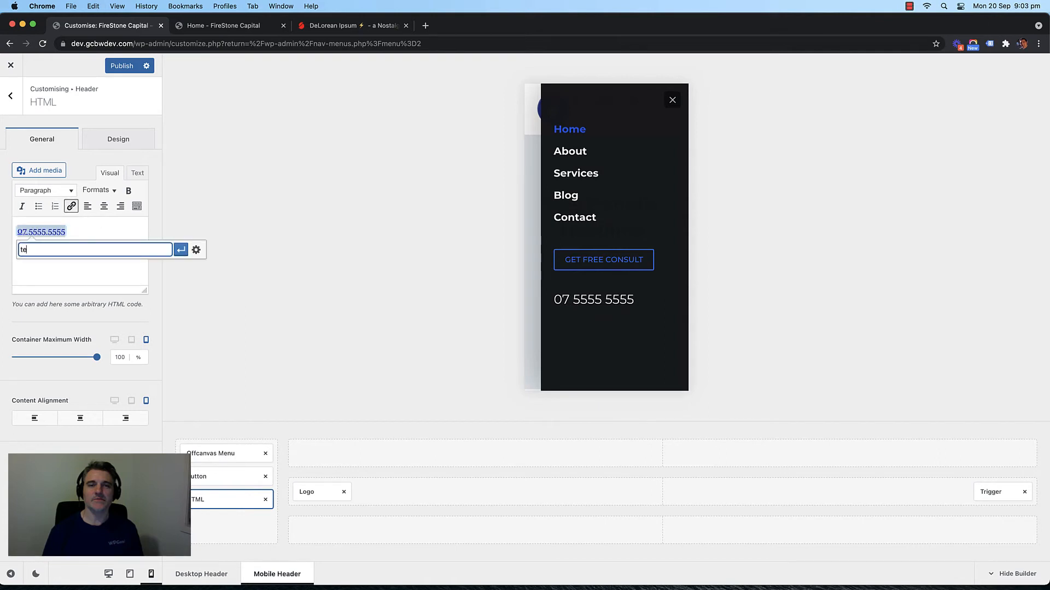
type("l:")
key("super+v")
key("super+a")
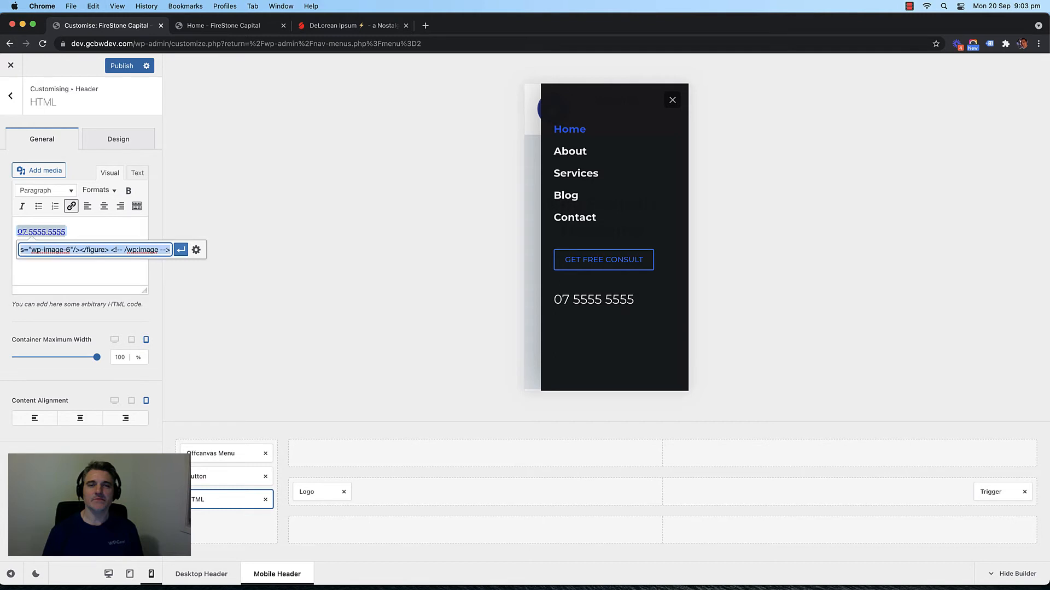
key("BackSpace")
type("tel:07")
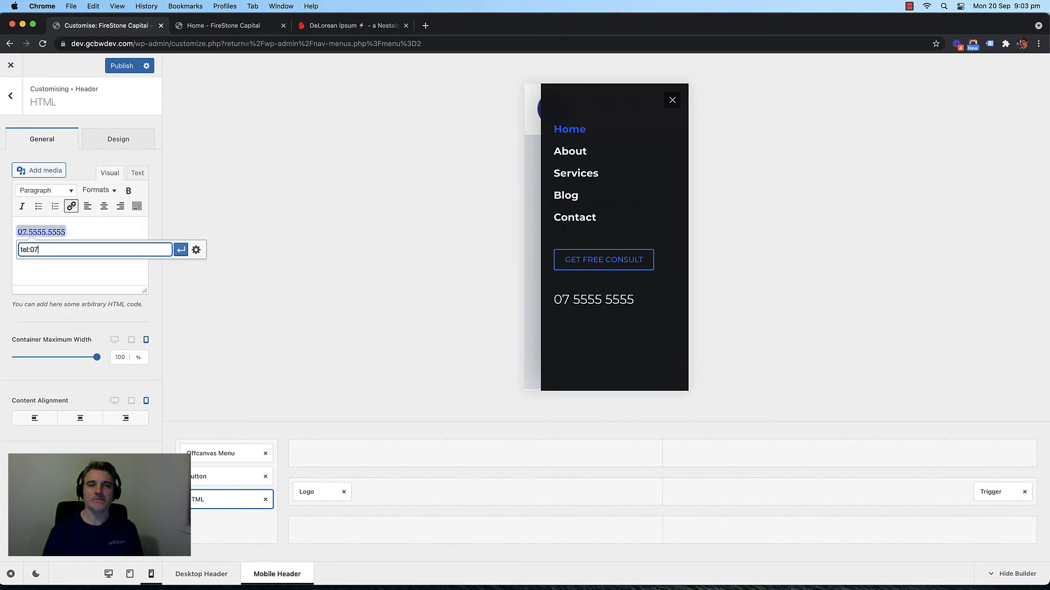
type("55555555")
left_click(181, 251)
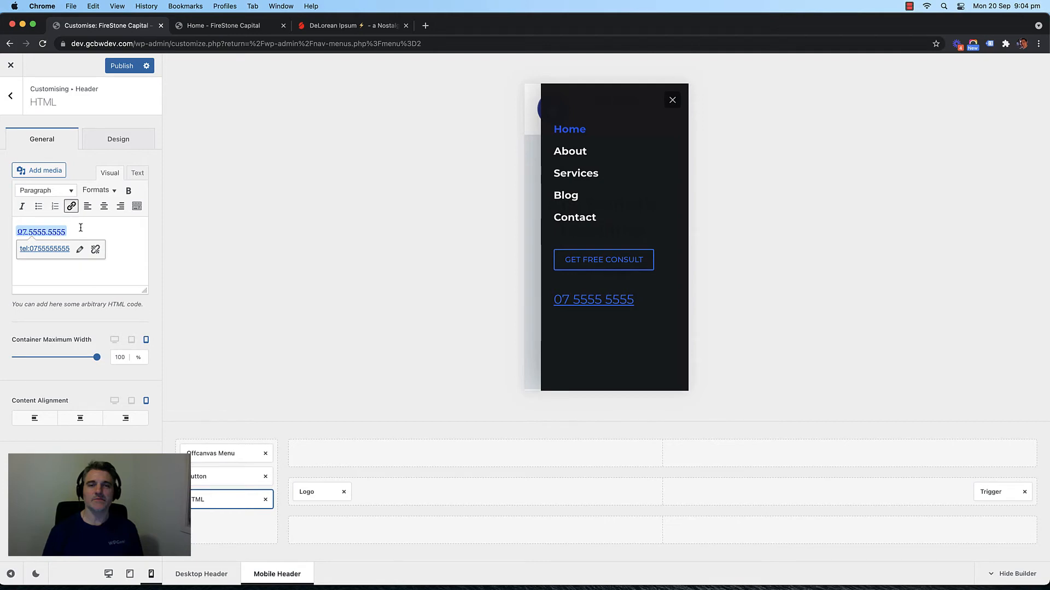
left_click(118, 66)
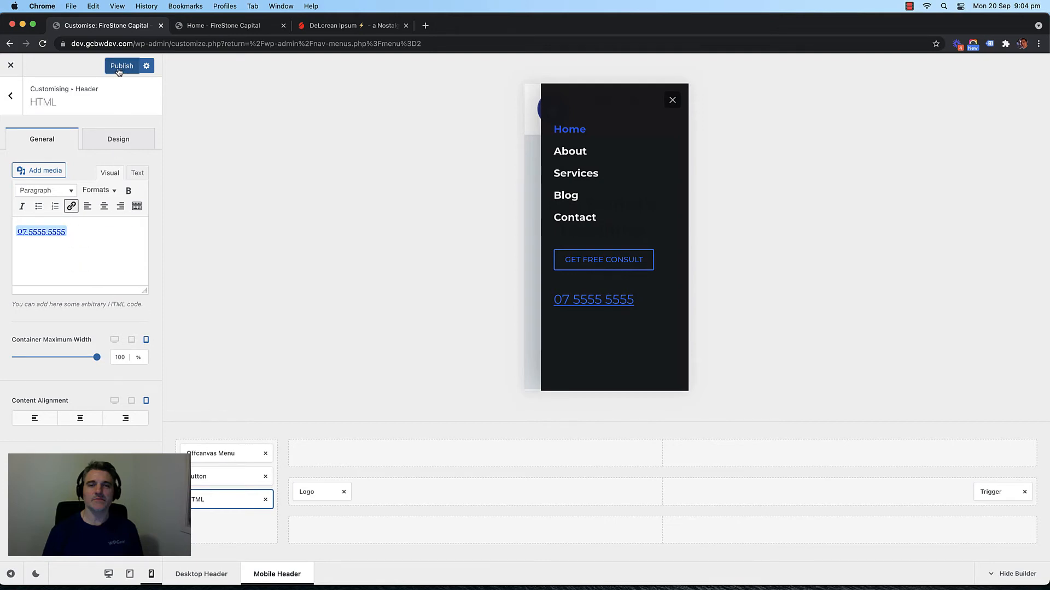
Step: Publish the header changes and open DevTools on the live home page
left_click(225, 26)
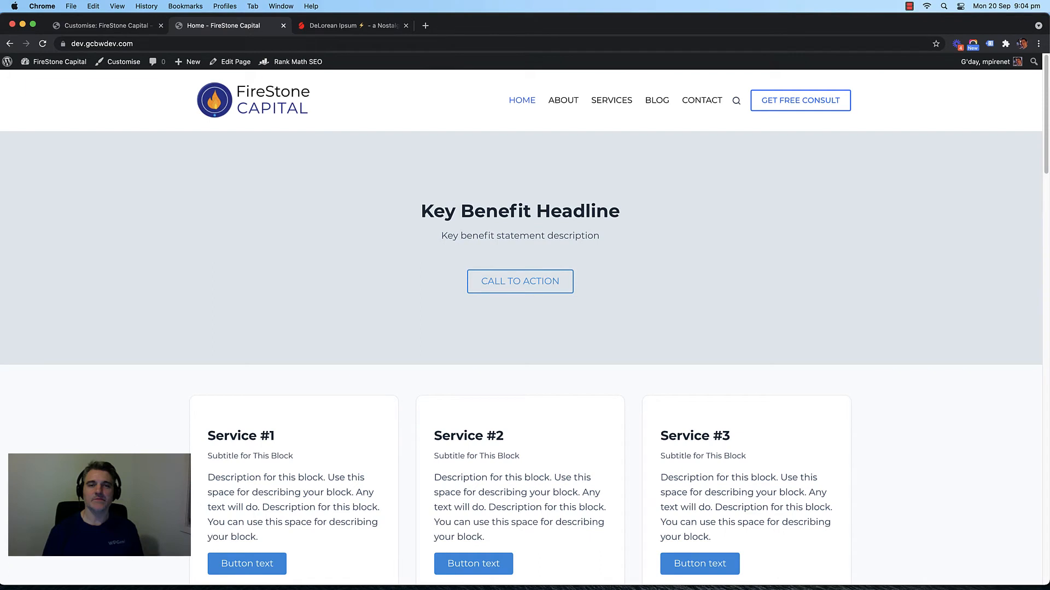
right_click(130, 497)
left_click(145, 579)
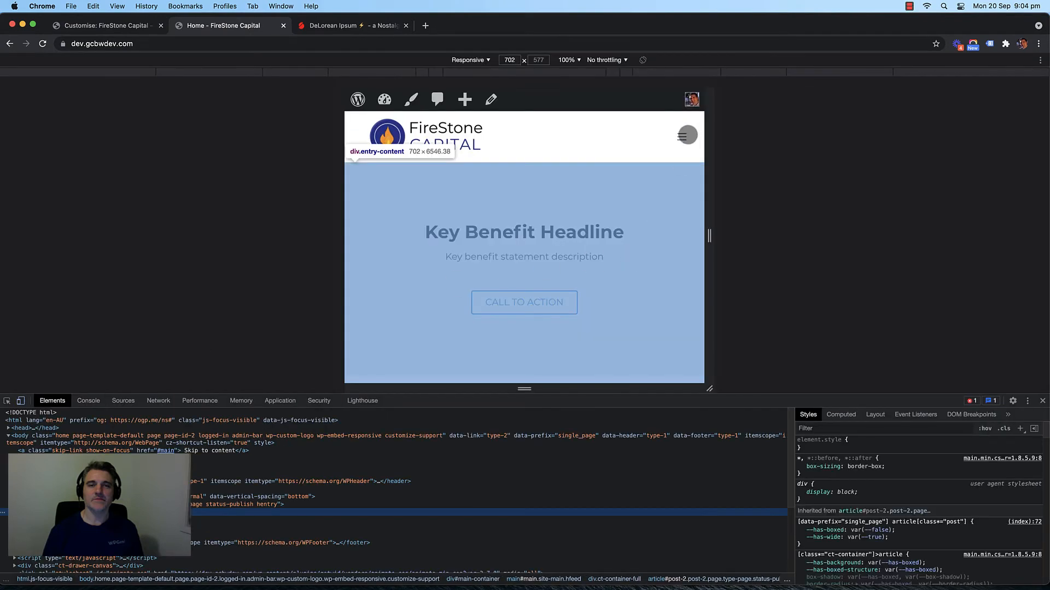
Step: Open the mobile menu to confirm the phone number appears as a link
left_click(683, 138)
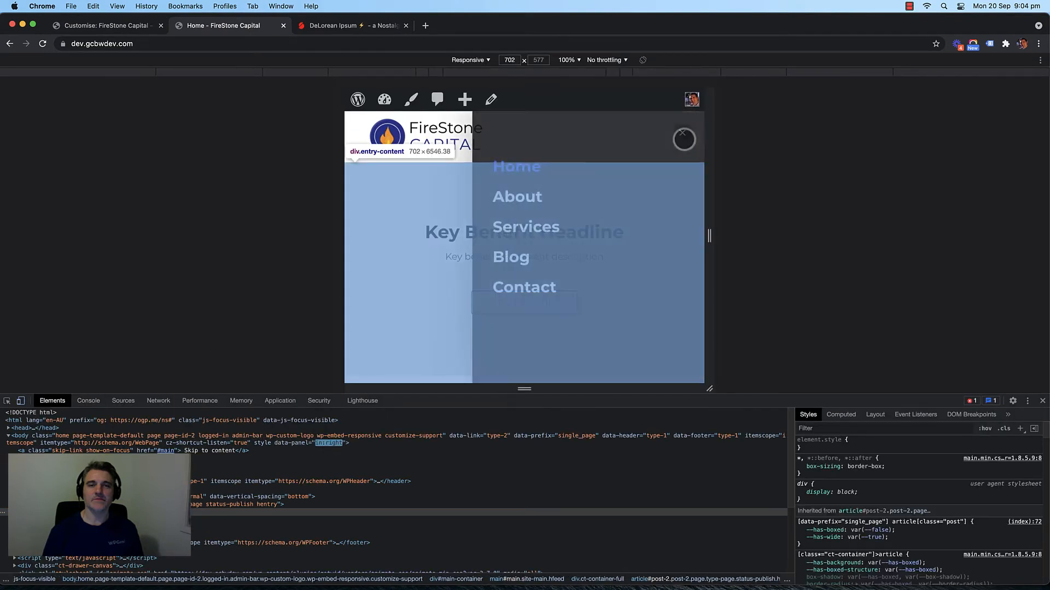
left_click(680, 138)
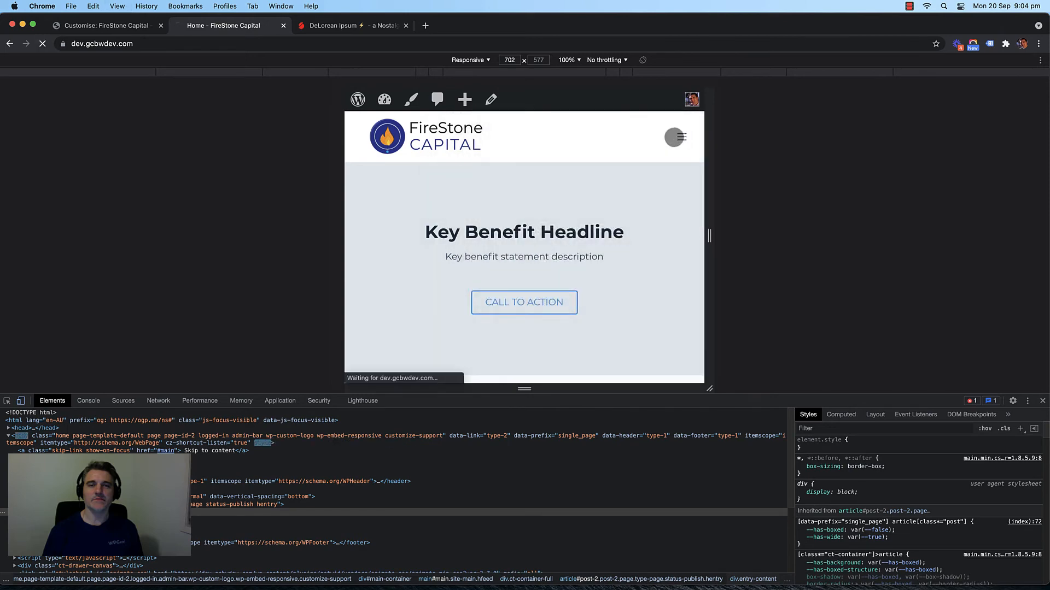
left_click(680, 137)
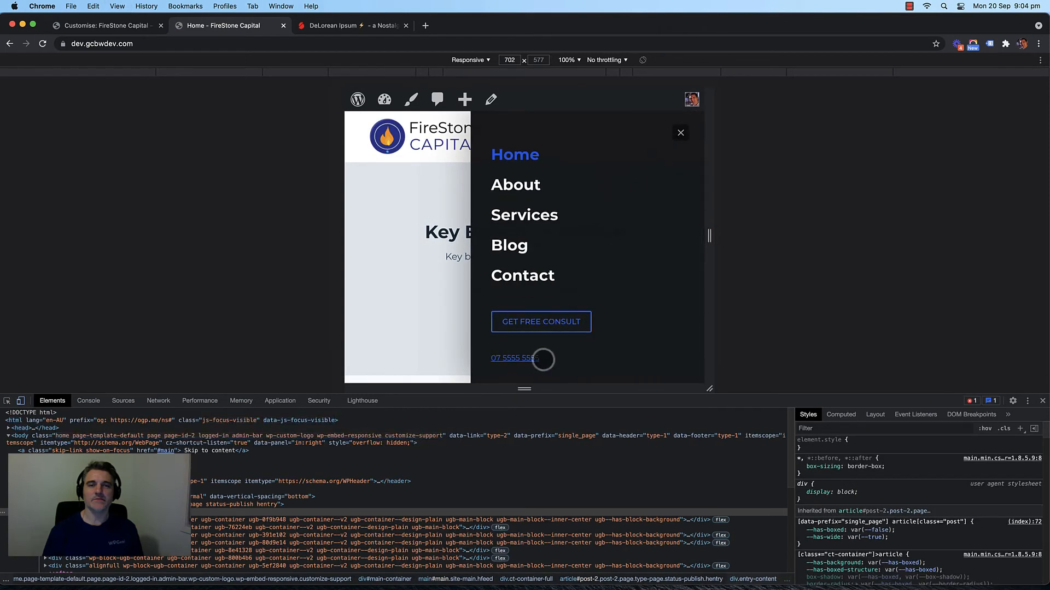
left_click(681, 130)
left_click(682, 132)
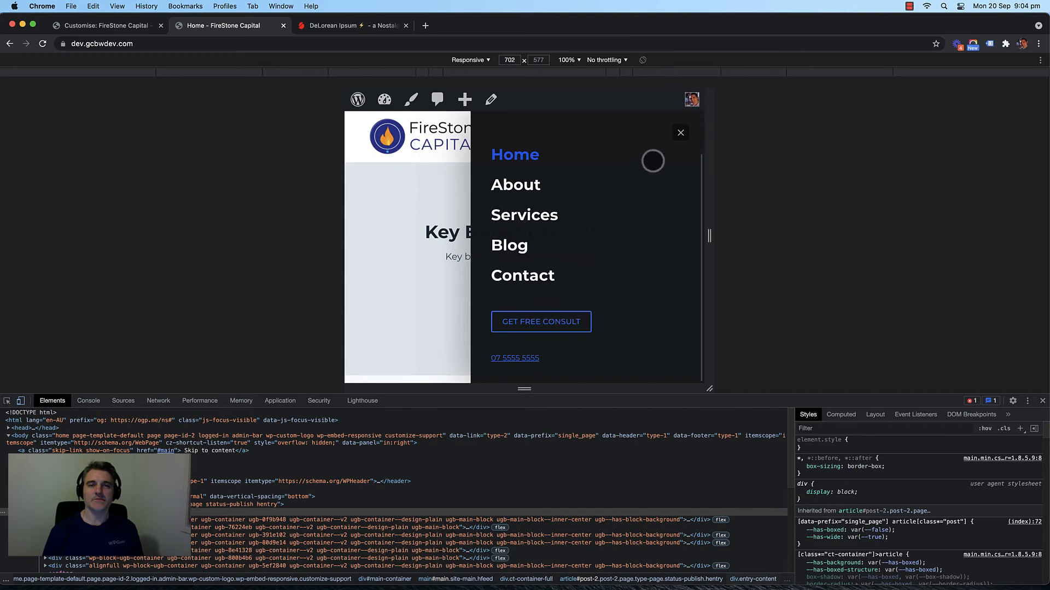
left_click(680, 133)
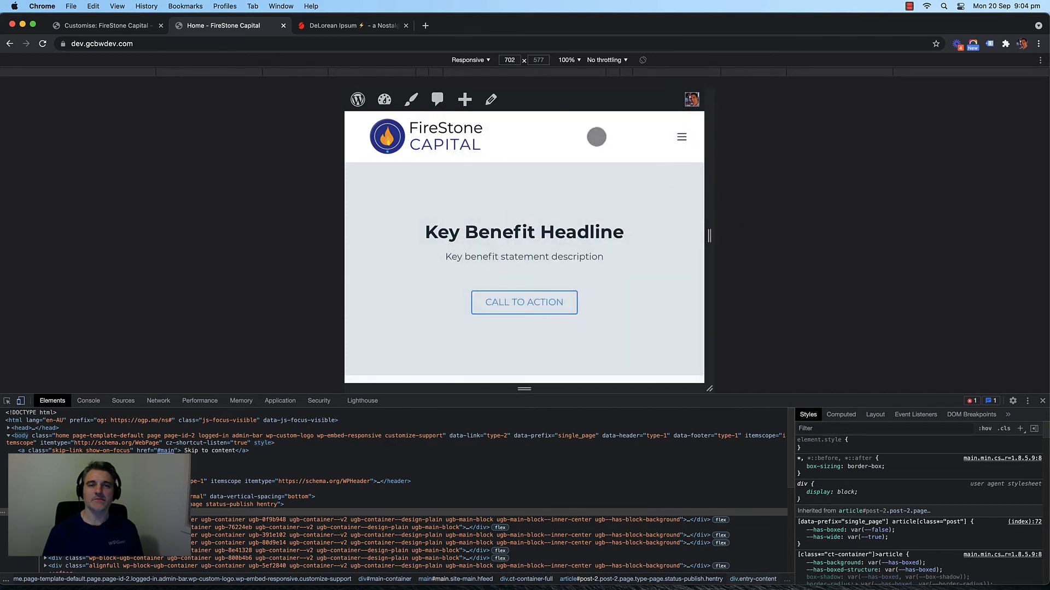
Step: Restore desktop width, close DevTools and scroll through the home page
left_click(21, 401)
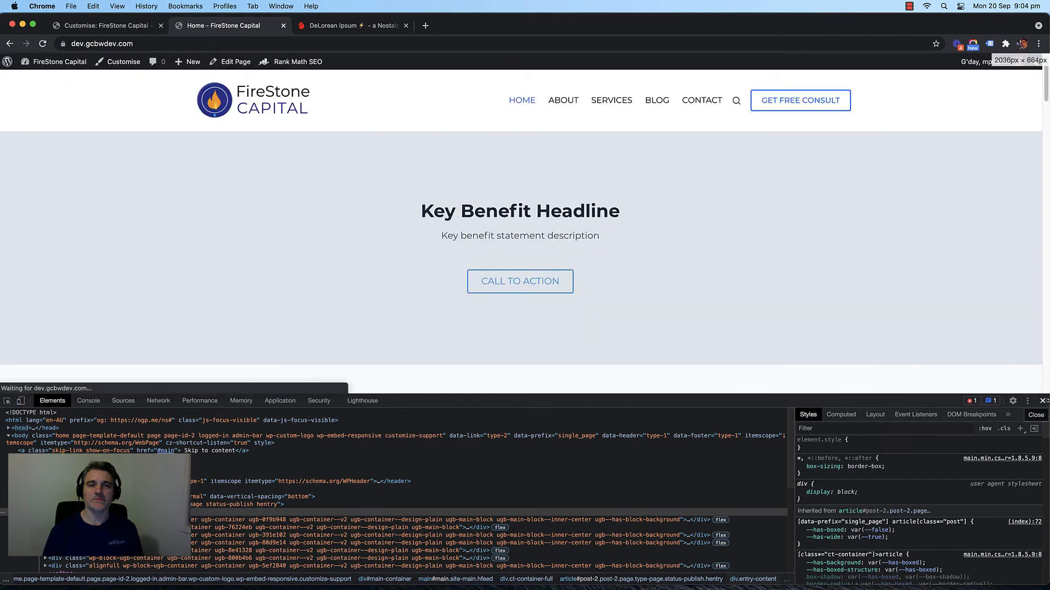
key("super+alt+i")
scroll(156, 269, "down", 5)
scroll(130, 270, "up", 5)
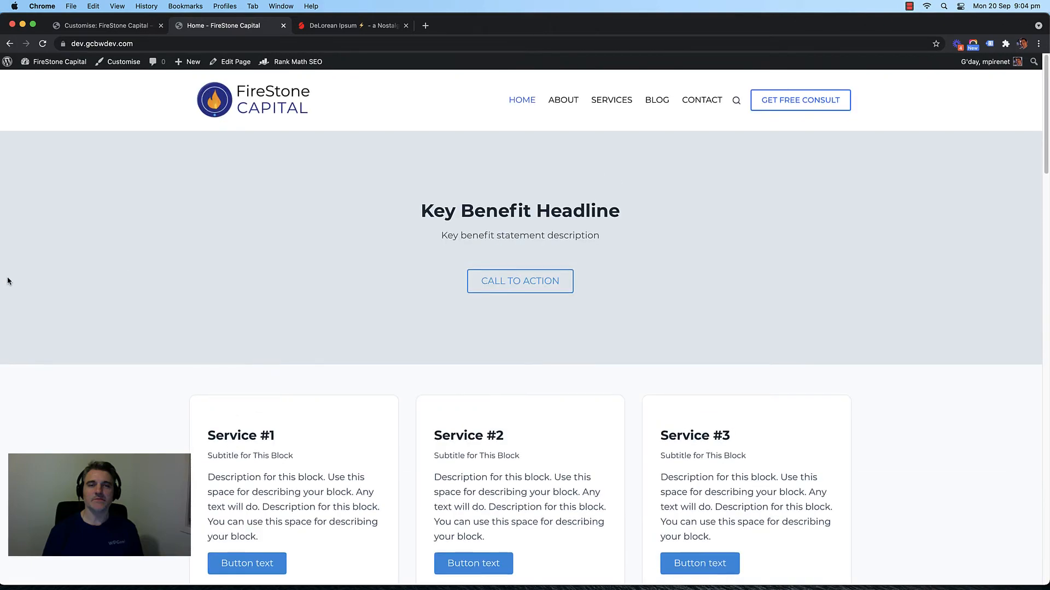
scroll(79, 295, "down", 15)
scroll(85, 296, "down", 8)
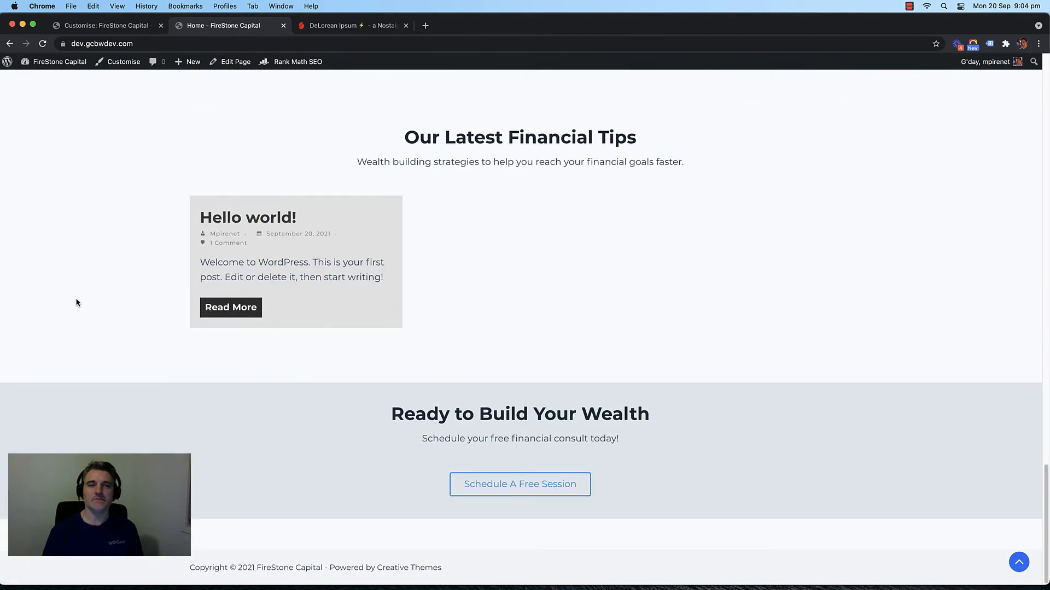
scroll(77, 302, "up", 20)
Step: Back at the Customiser root, preview at desktop size, scroll to the footer and open Footer
left_click(106, 26)
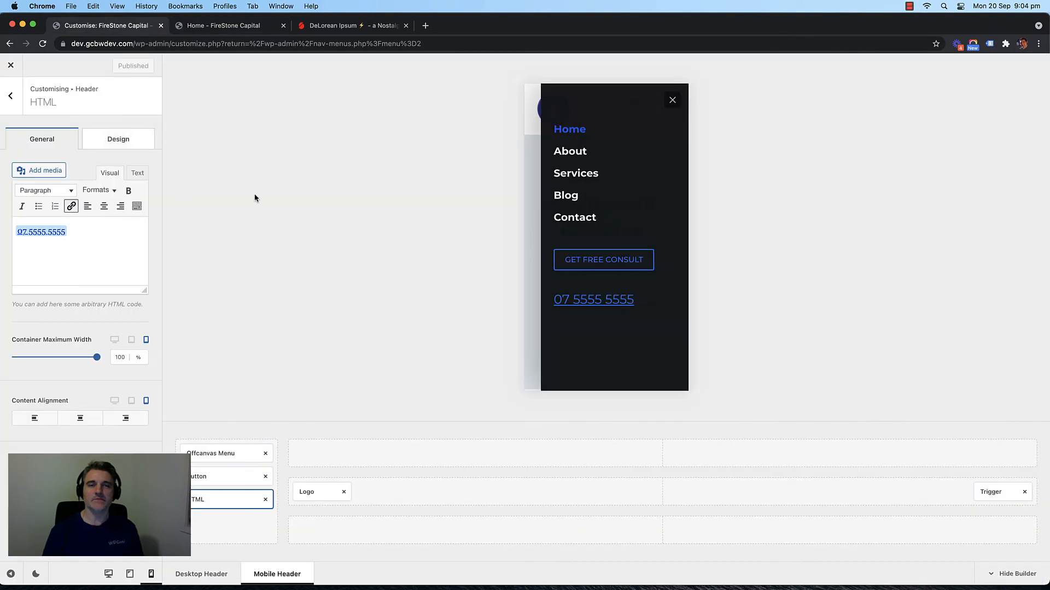
left_click(8, 99)
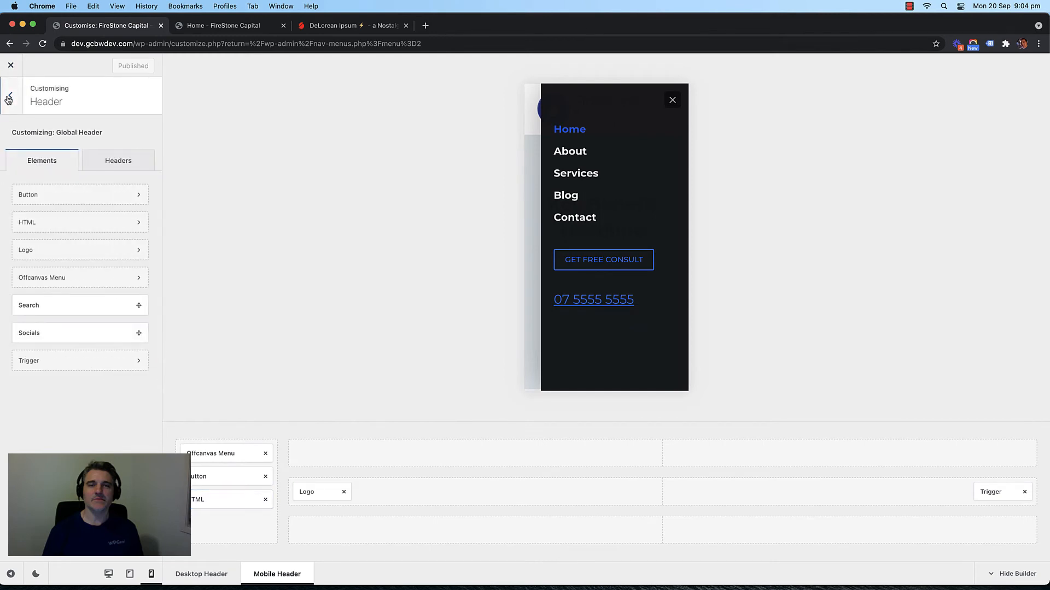
left_click(8, 100)
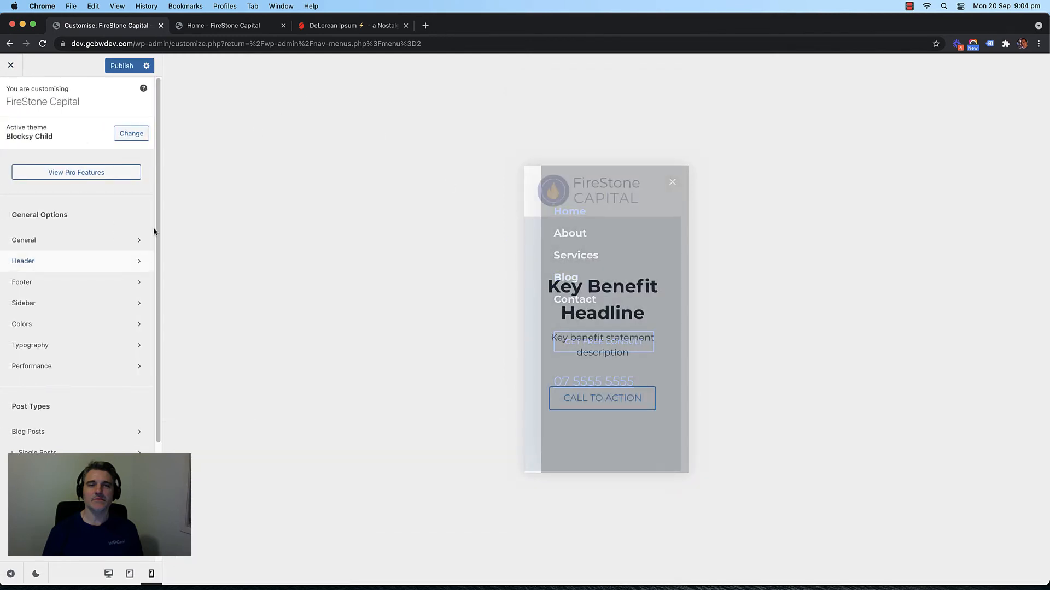
left_click(109, 574)
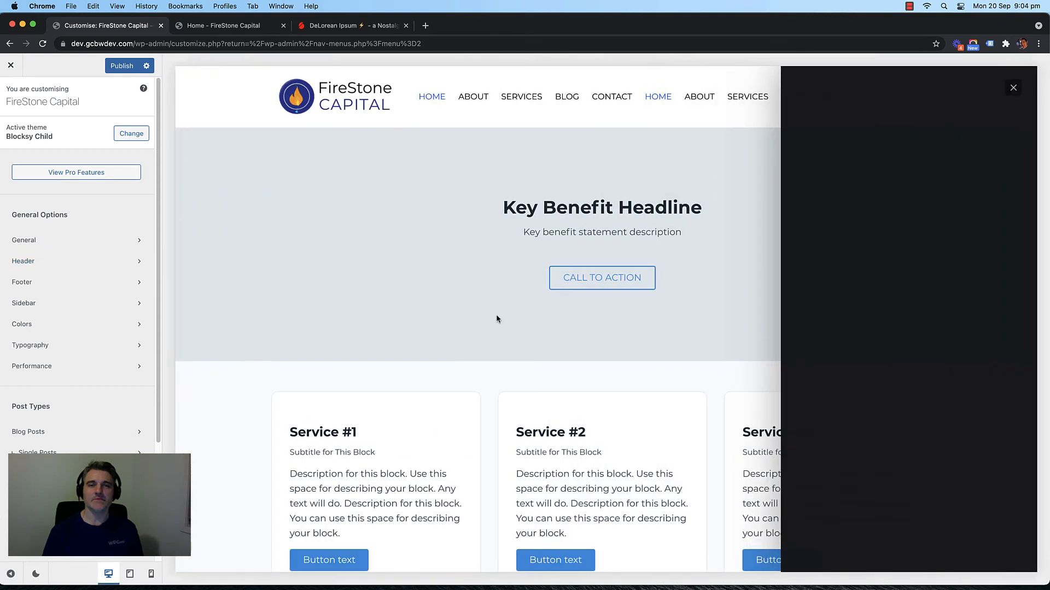
left_click(1014, 89)
scroll(408, 247, "down", 20)
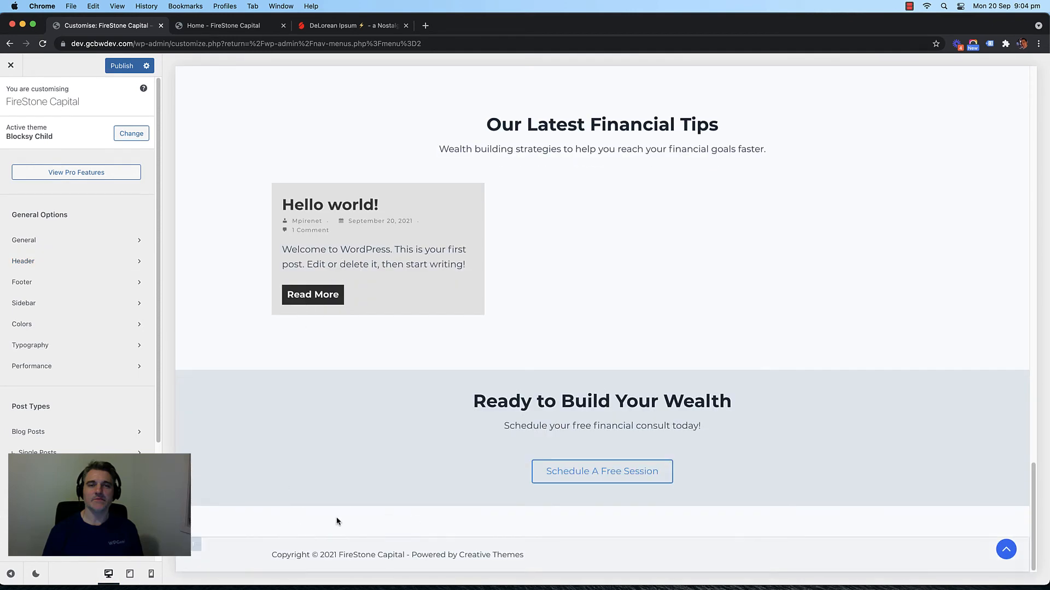
left_click(56, 280)
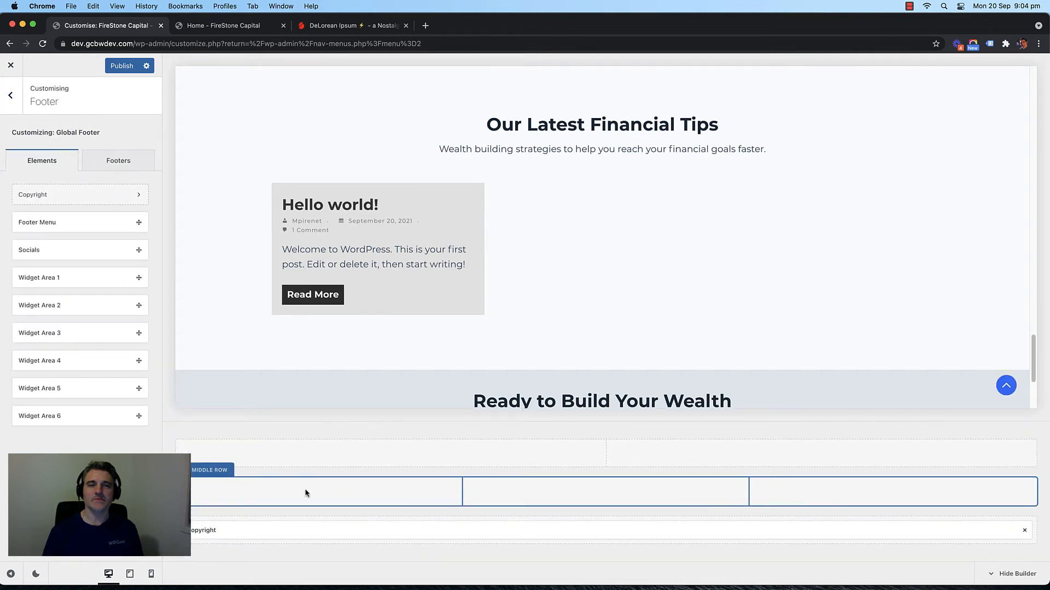
Step: Drag Widget Areas 1, 2 and 3 into the footer's middle-row columns
left_click_drag(66, 278, 266, 494)
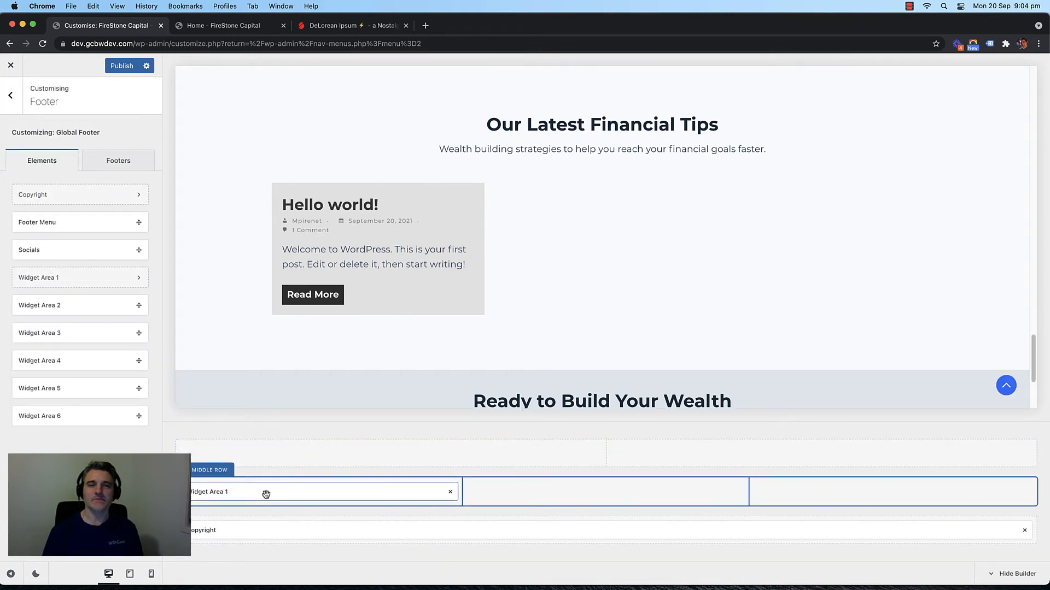
left_click_drag(70, 304, 585, 492)
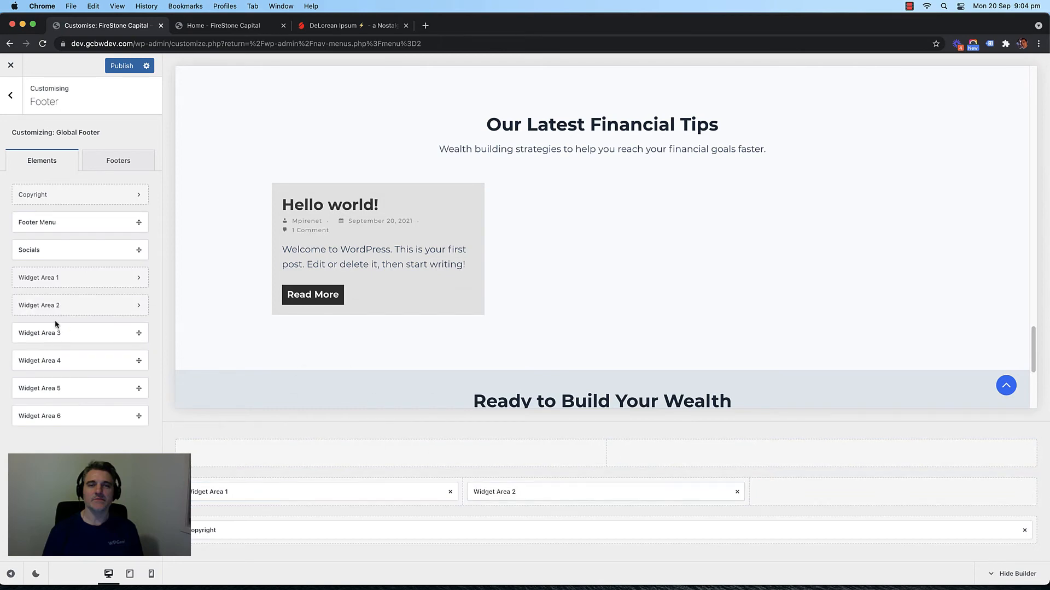
left_click_drag(139, 342, 810, 506)
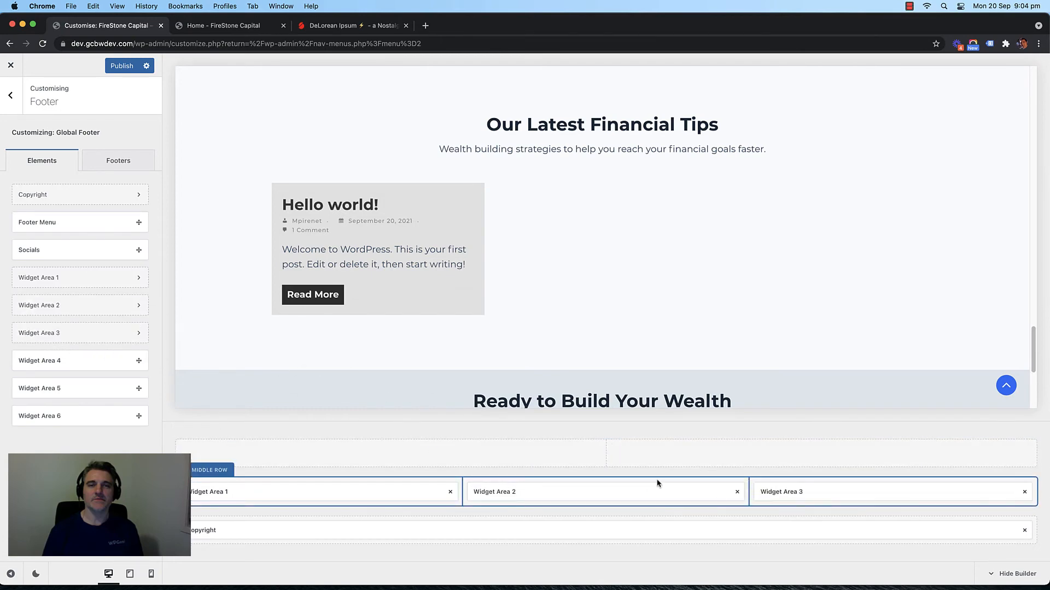
Step: Keep the Middle Row at 3 columns and re-place Widget Area 3 in the third column
left_click(210, 470)
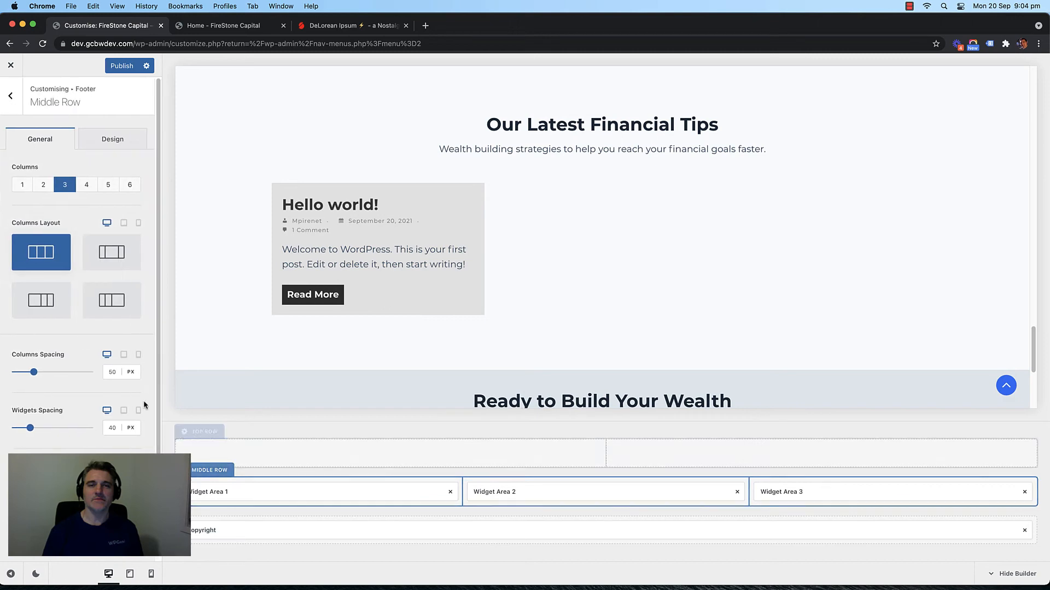
left_click(89, 190)
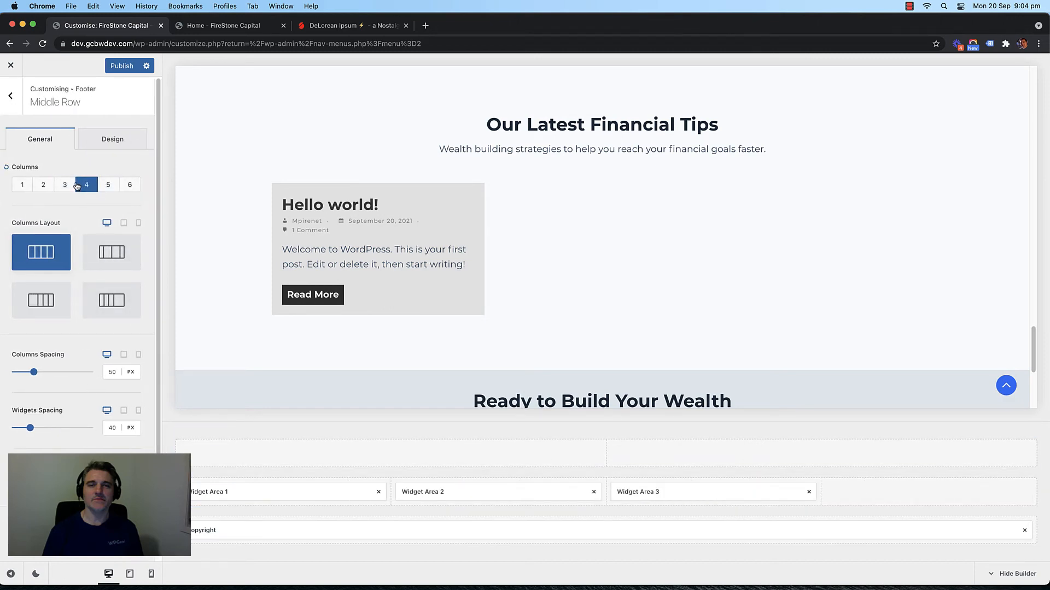
left_click(65, 186)
left_click(42, 189)
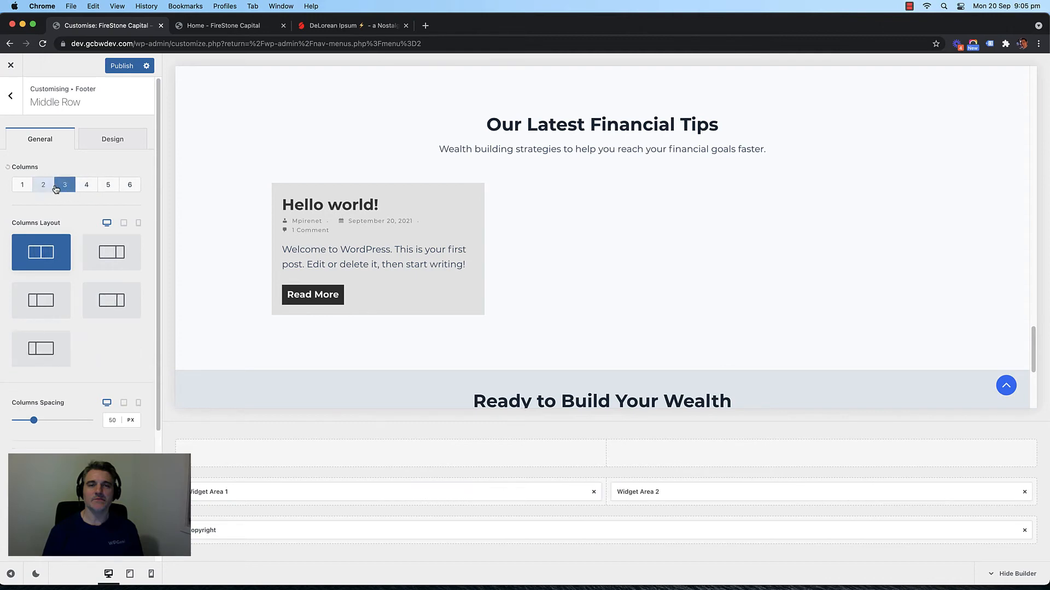
left_click(63, 188)
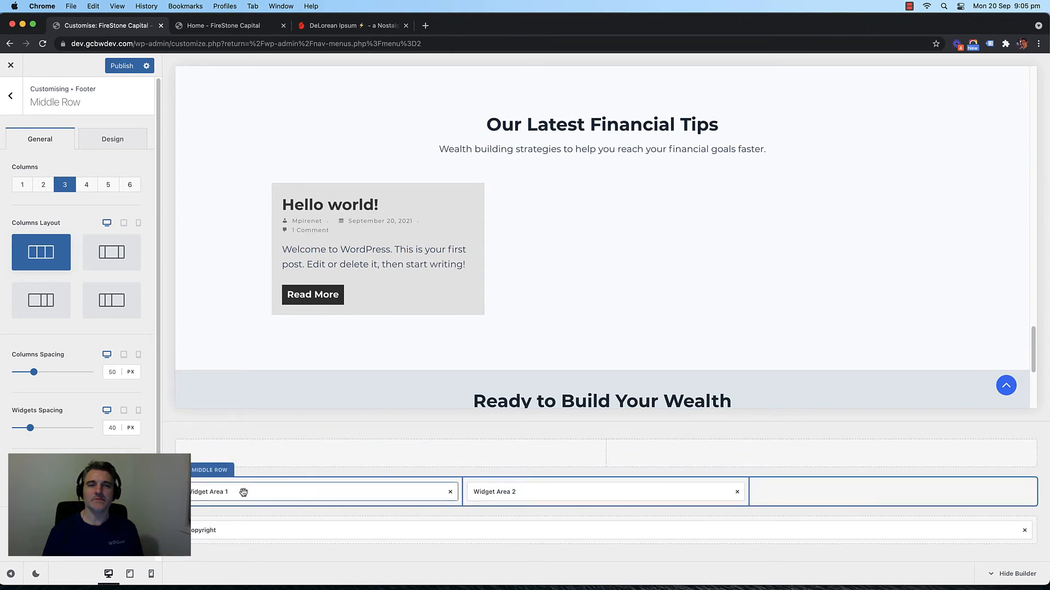
left_click(10, 96)
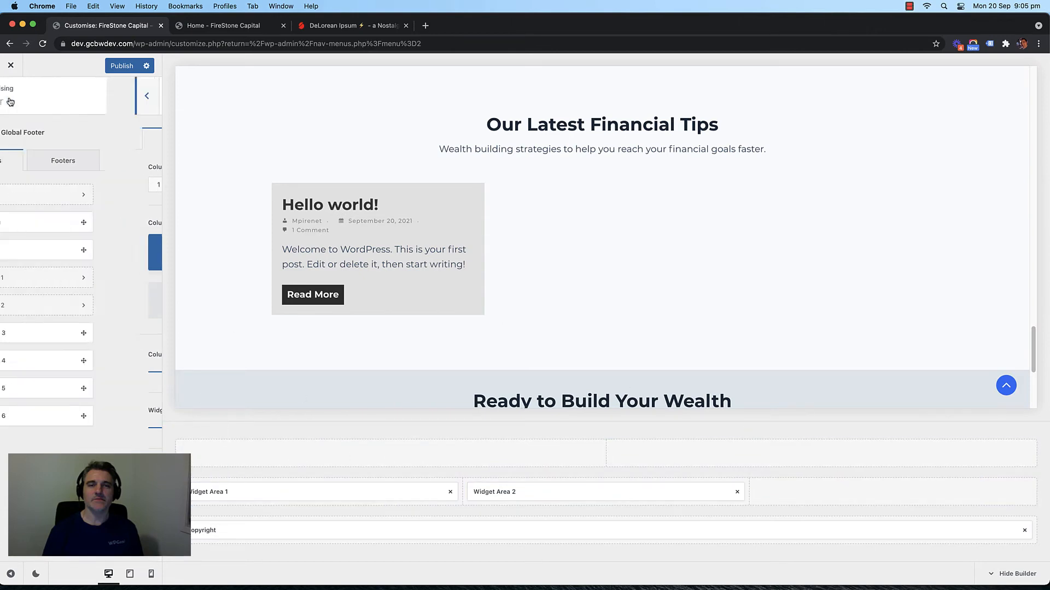
left_click_drag(50, 335, 801, 492)
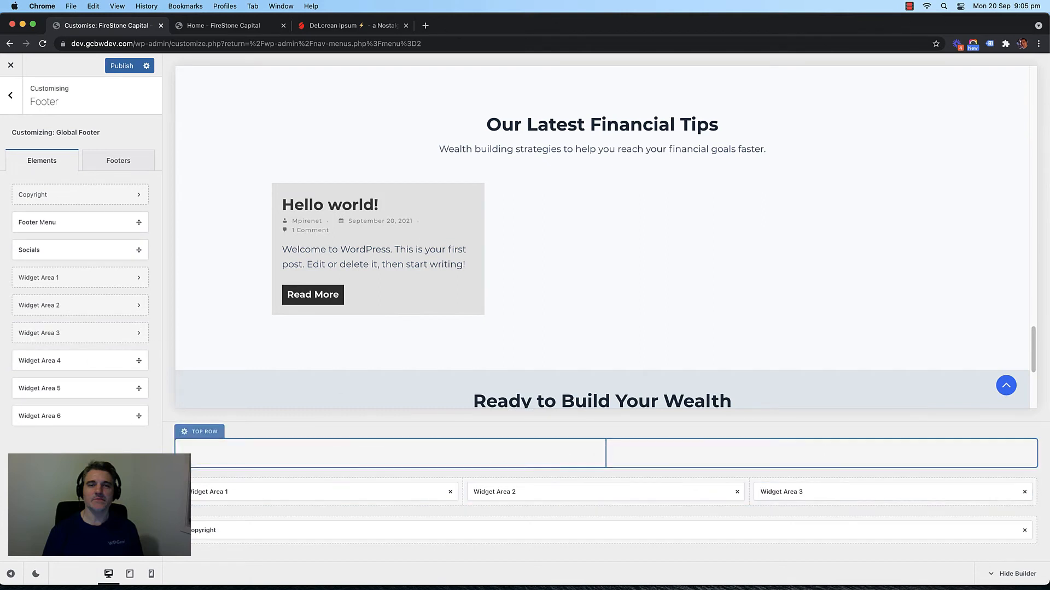
Step: Delete the 'Powered by {theme_author}' credit from the footer copyright text
left_click(232, 531)
left_click_drag(89, 256, 66, 242)
key("BackSpace")
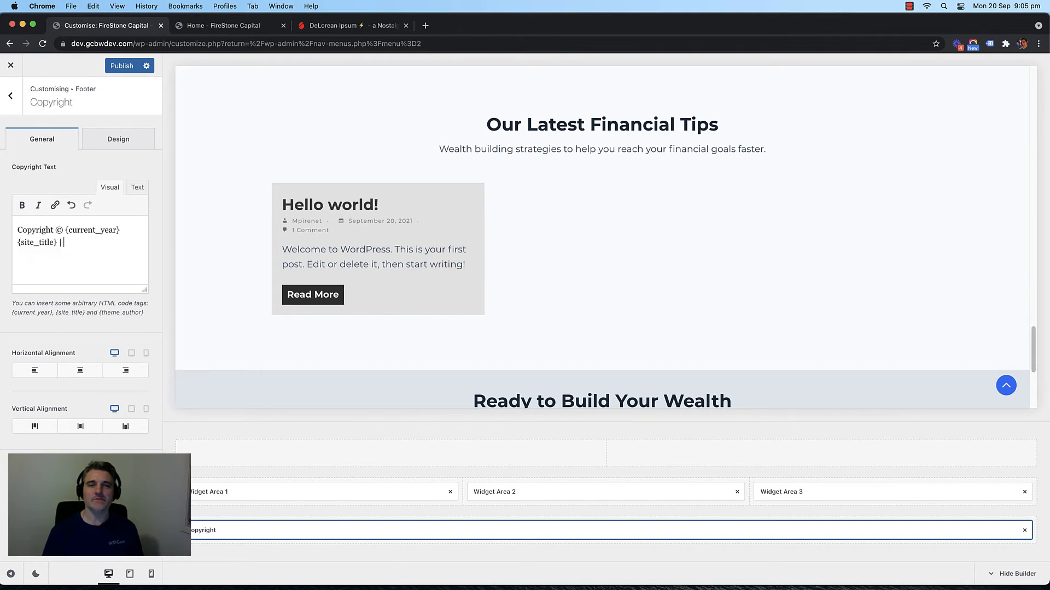
Step: Append the company name, its ACN and Financial Services License number, then publish
scroll(235, 212, "up", 20)
scroll(217, 213, "down", 20)
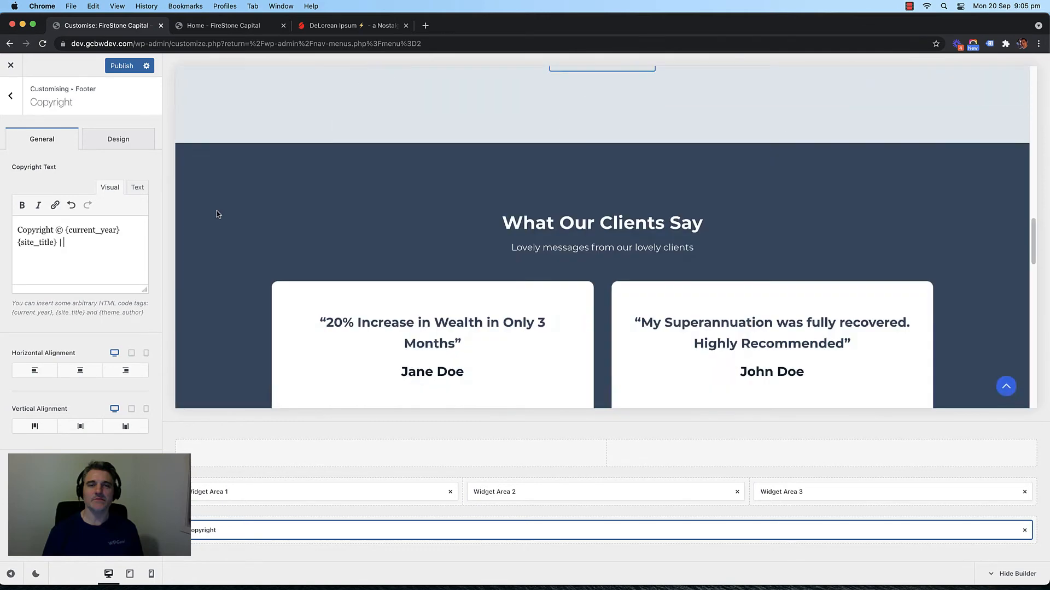
type("FireStone Capi")
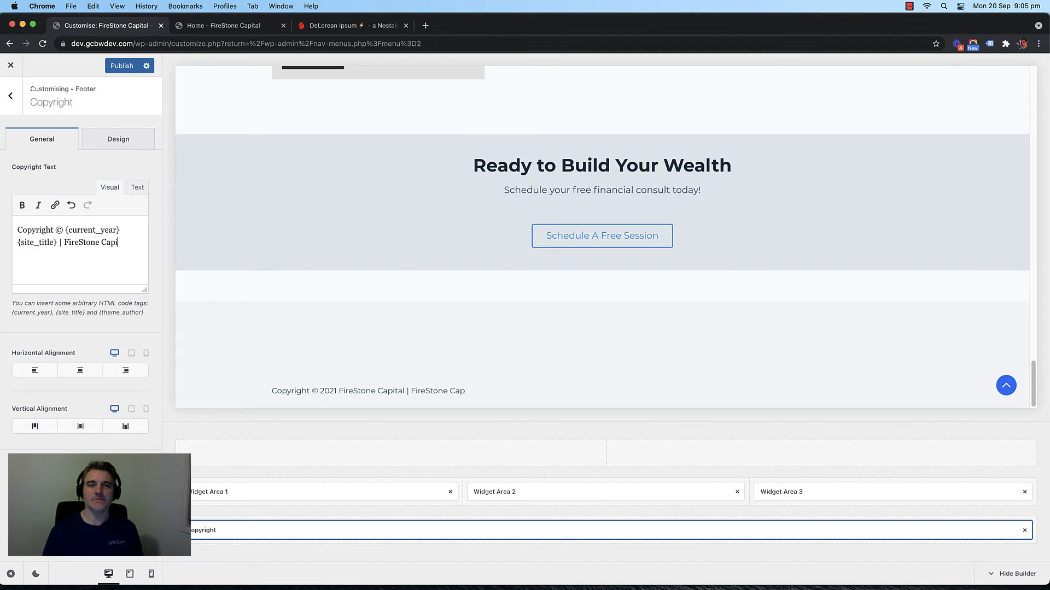
type("AB")
key("BackSpace")
type("CN")
type(" 90423 423")
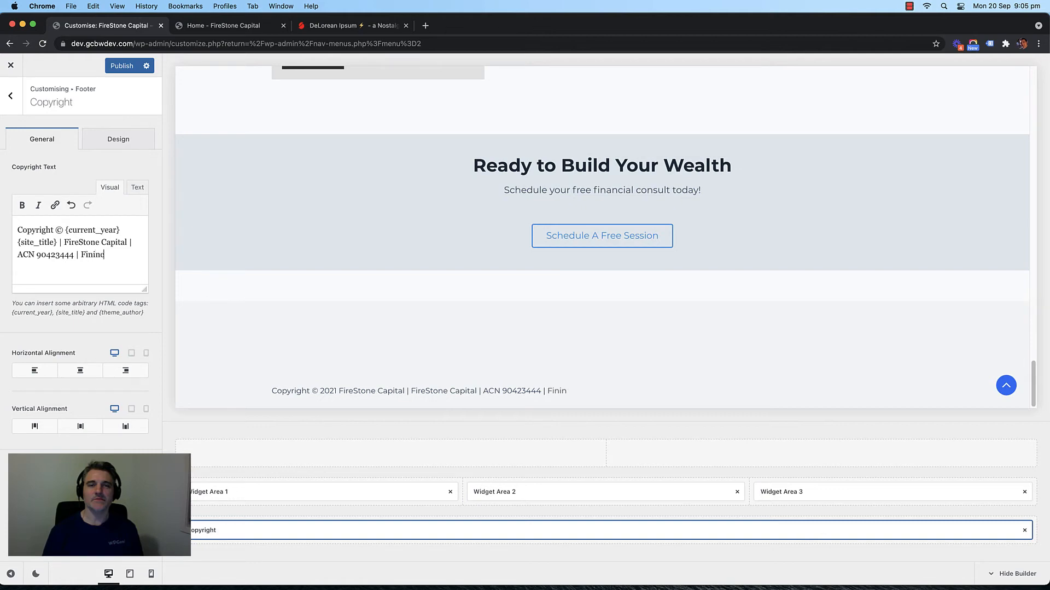
type("Services License")
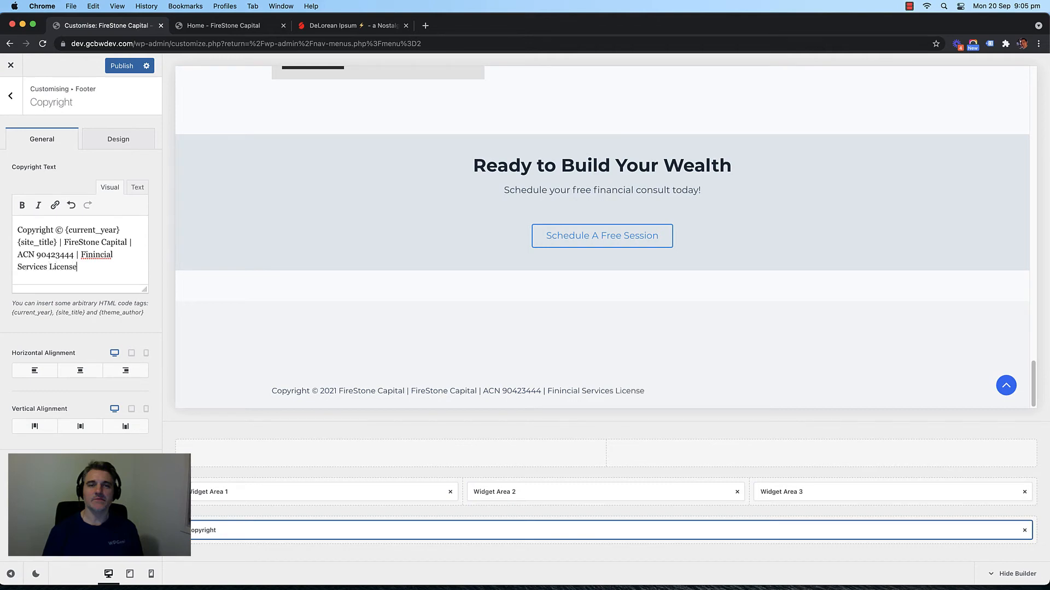
type(" #45345")
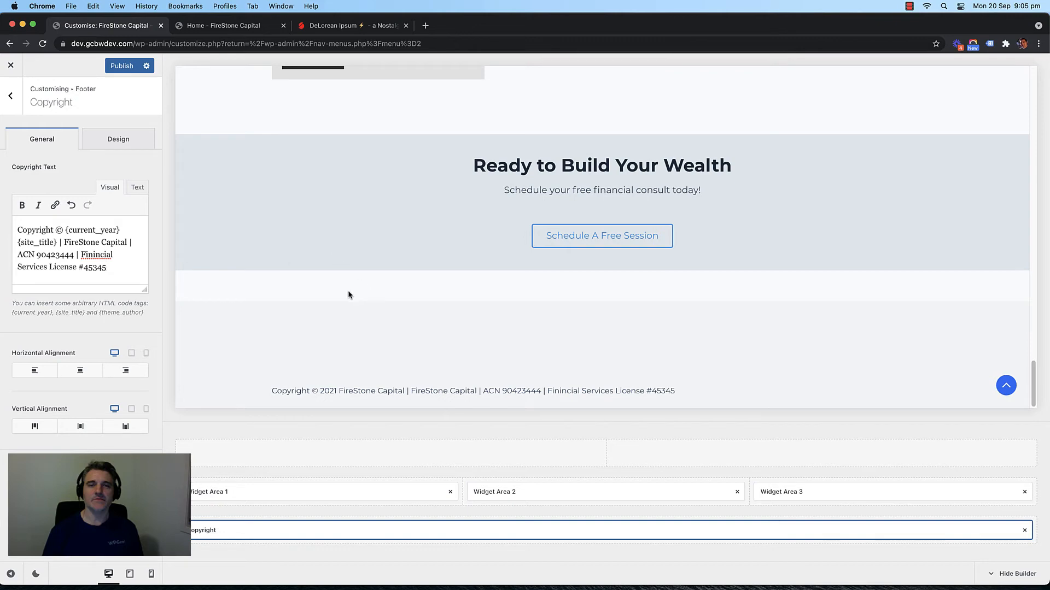
left_click(121, 69)
Step: Add a 'Quick Links' heading block to footer Widget Area 1
left_click(300, 491)
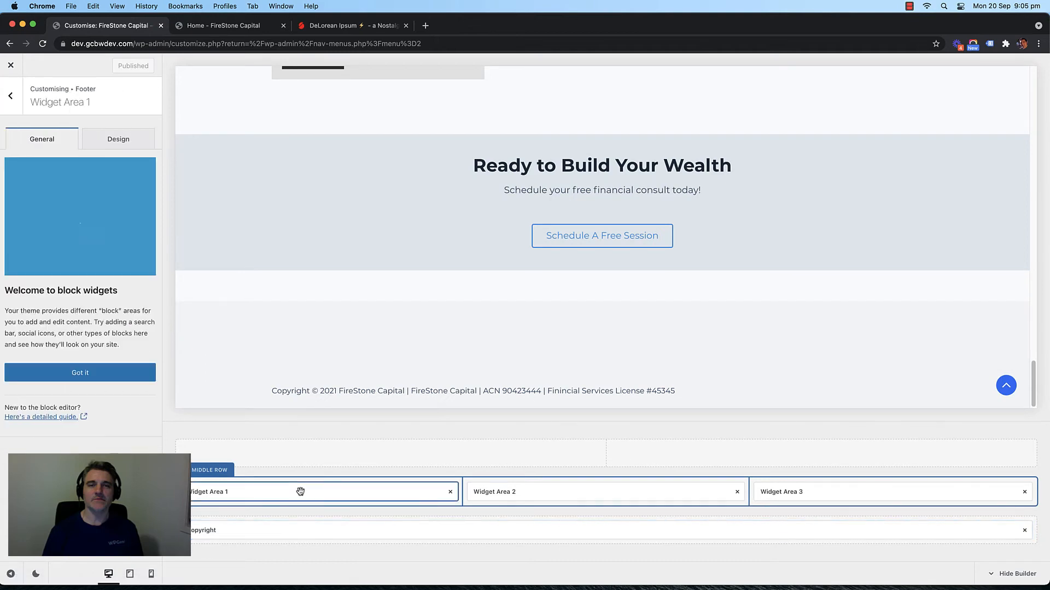
left_click(103, 378)
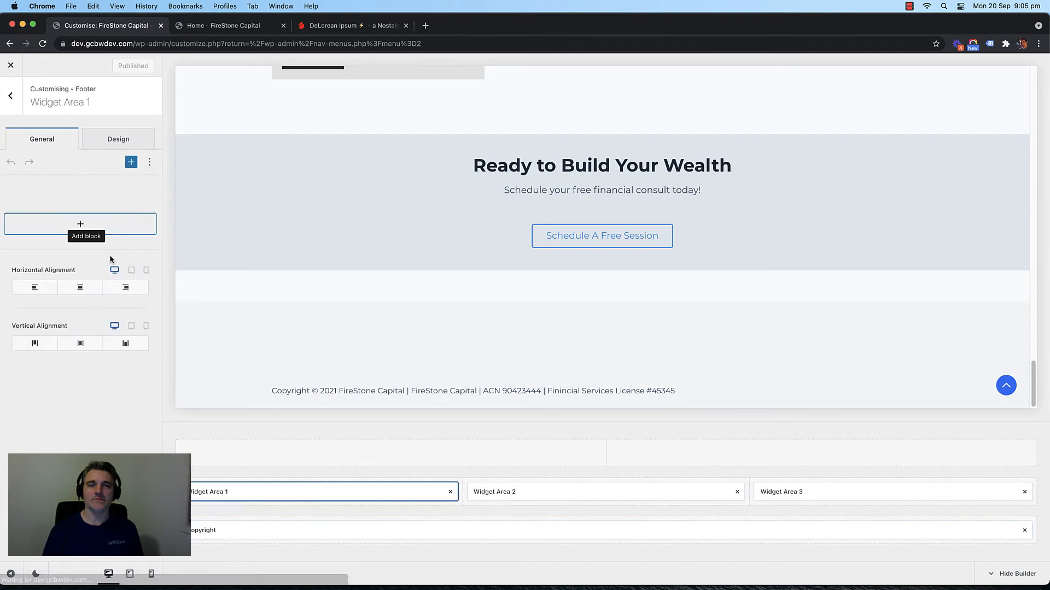
left_click(80, 226)
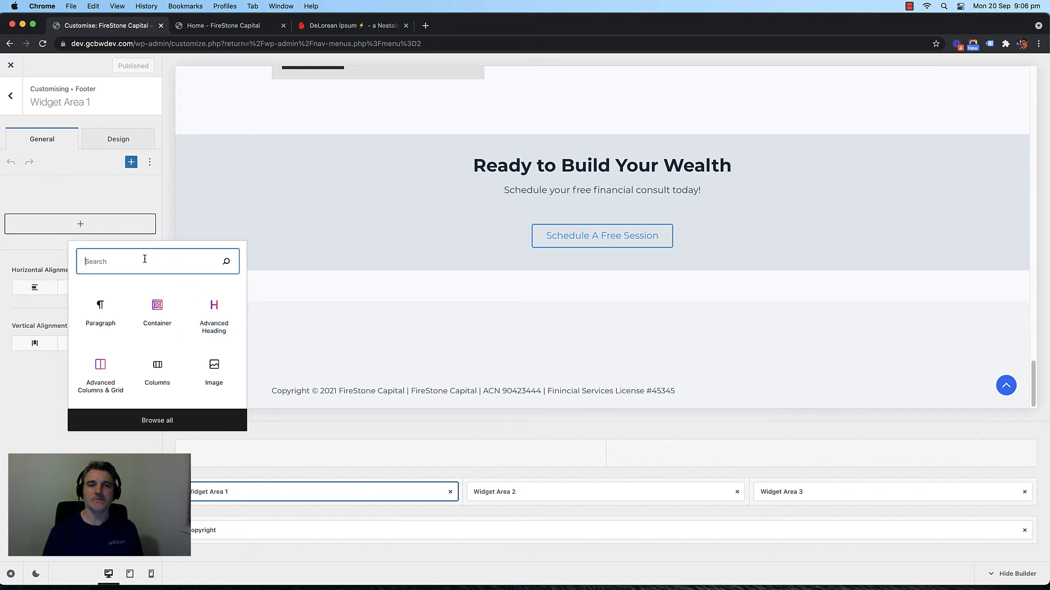
type("head")
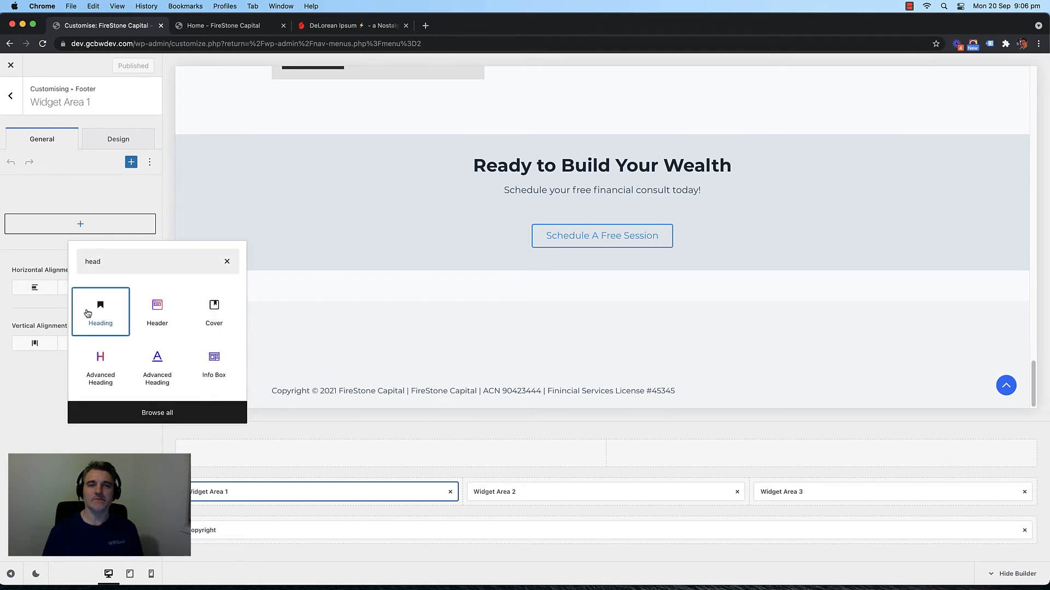
left_click(87, 313)
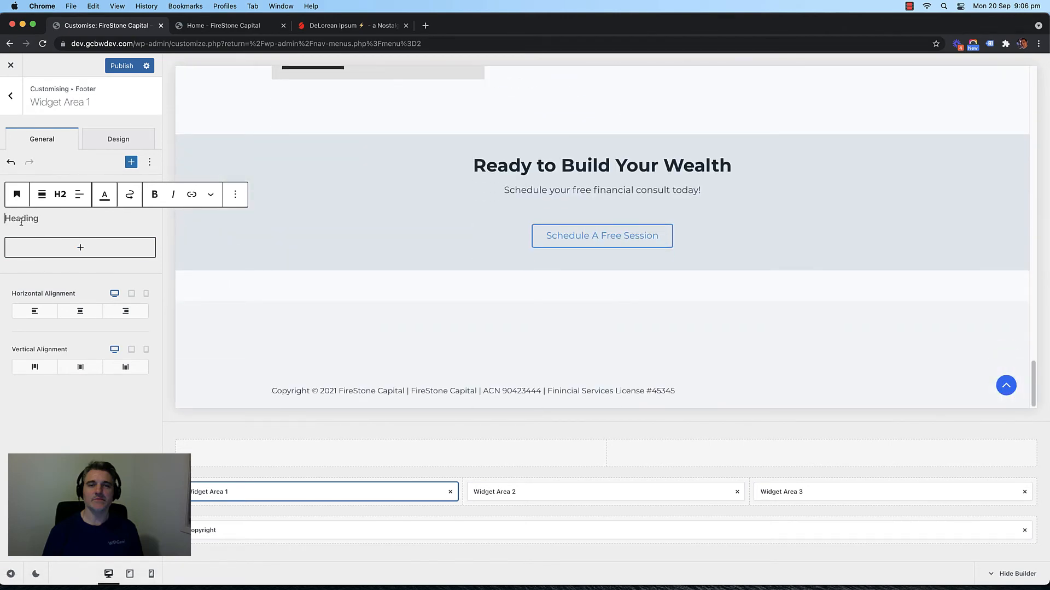
type("Quick Links")
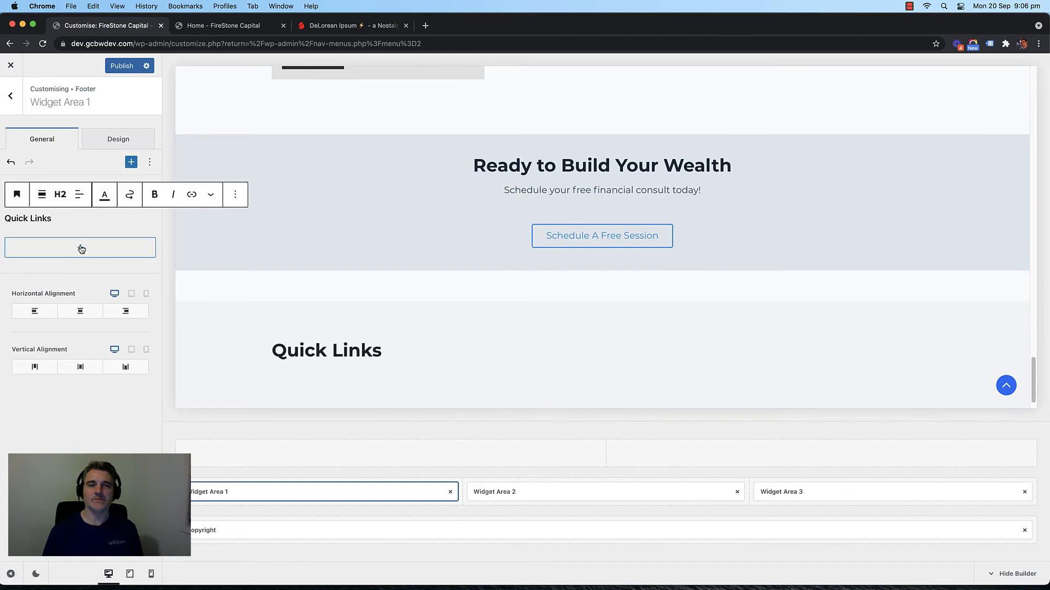
Step: Add a Navigation Menu block under the heading, pick Main Menu, then undo that change
left_click(81, 248)
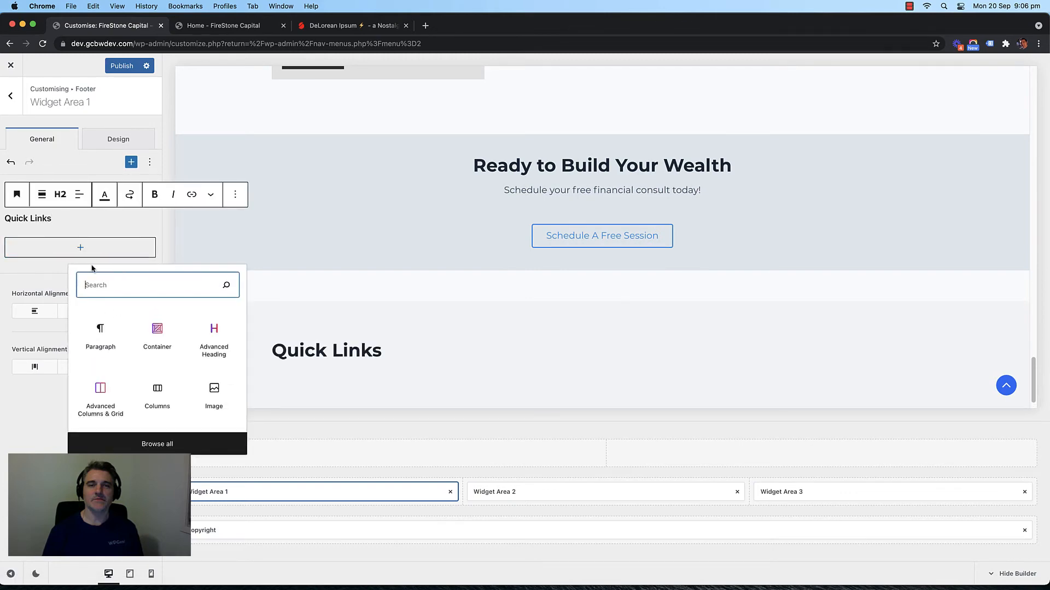
type("menu")
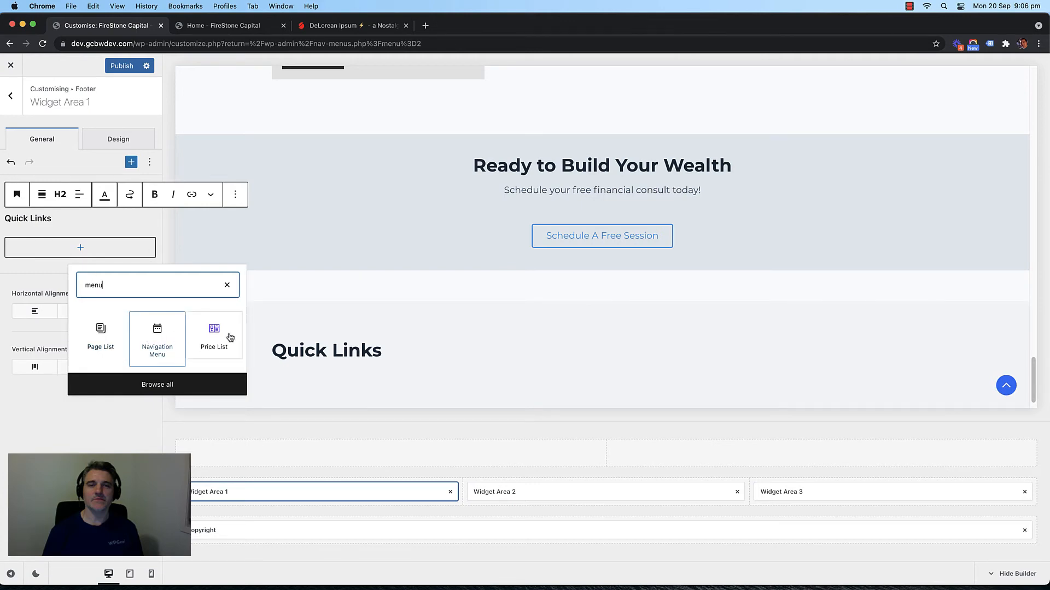
left_click(146, 337)
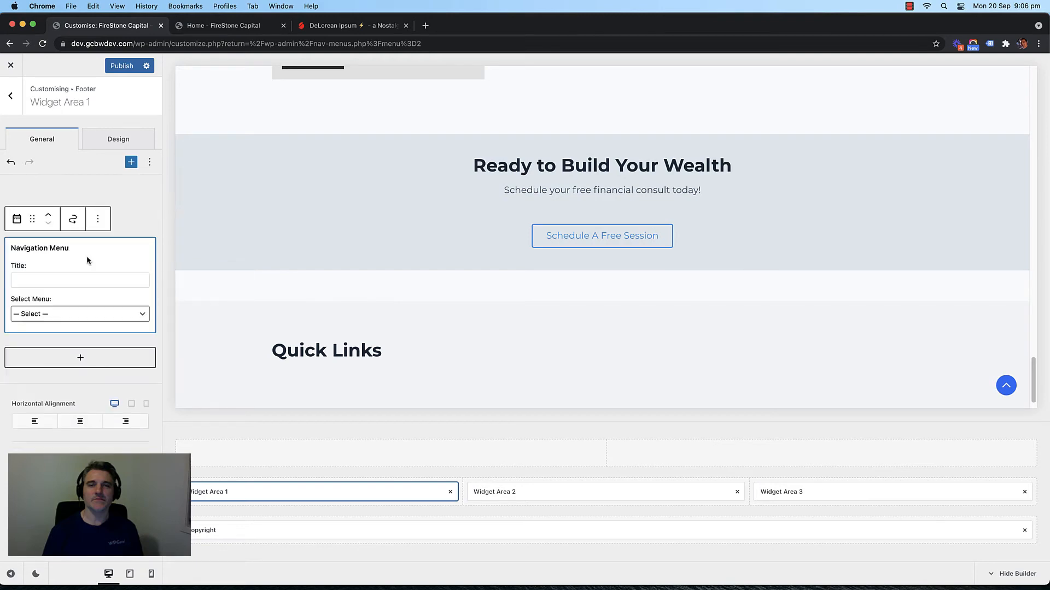
left_click(68, 313)
left_click(60, 322)
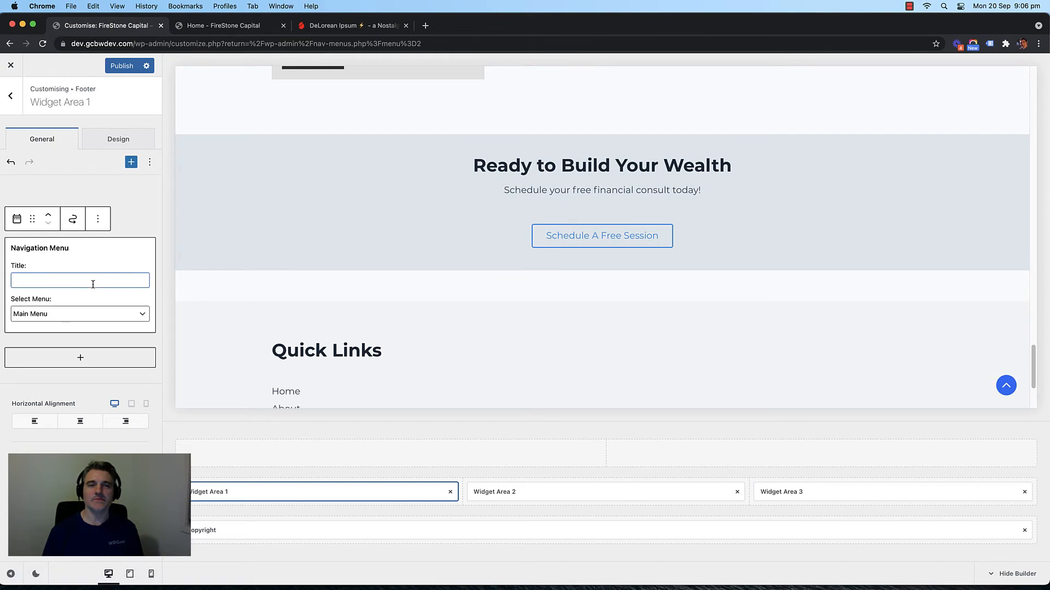
scroll(305, 358, "down", 3)
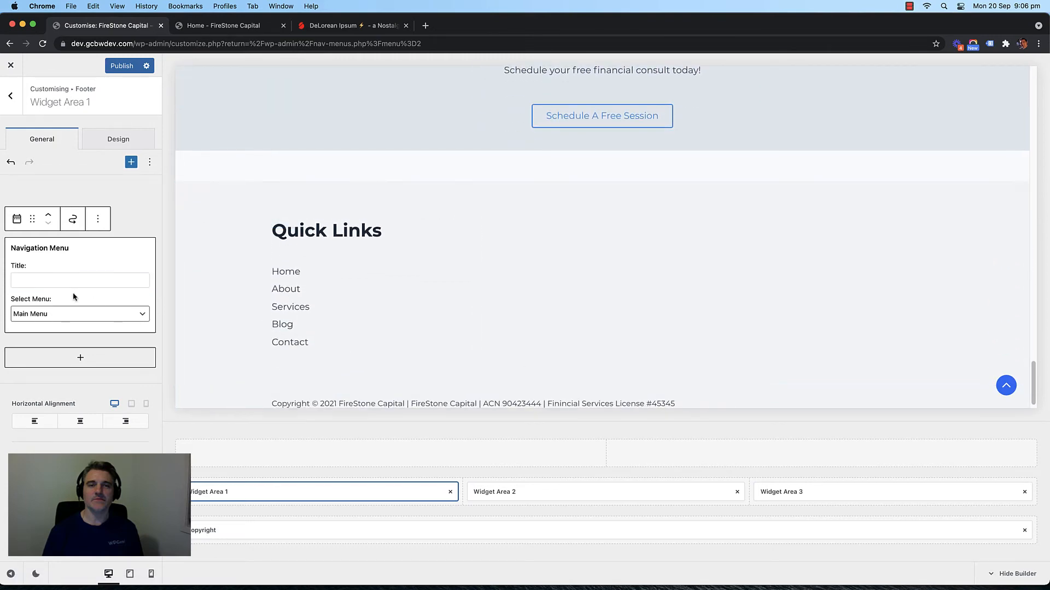
left_click(9, 164)
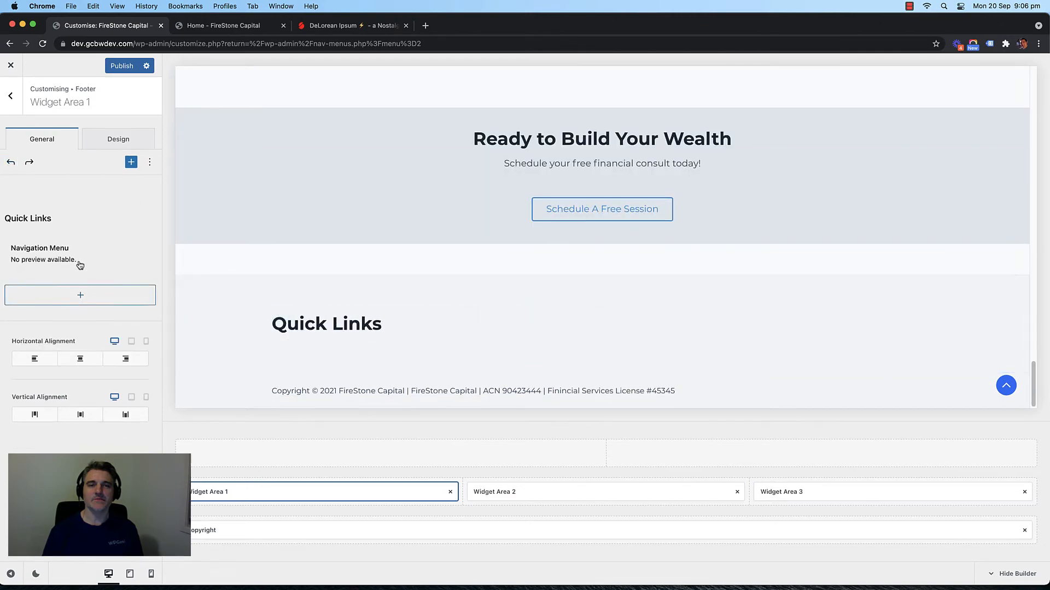
Step: Review the Quick Links heading and the widget area's design settings, then open Widget Area 2
left_click(63, 216)
left_click(36, 217)
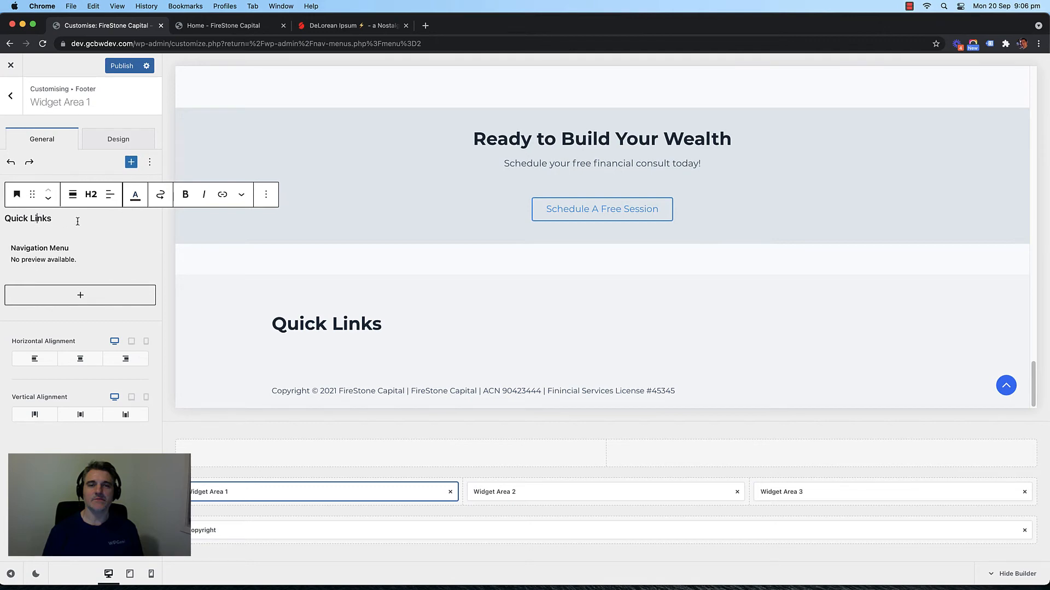
left_click(109, 140)
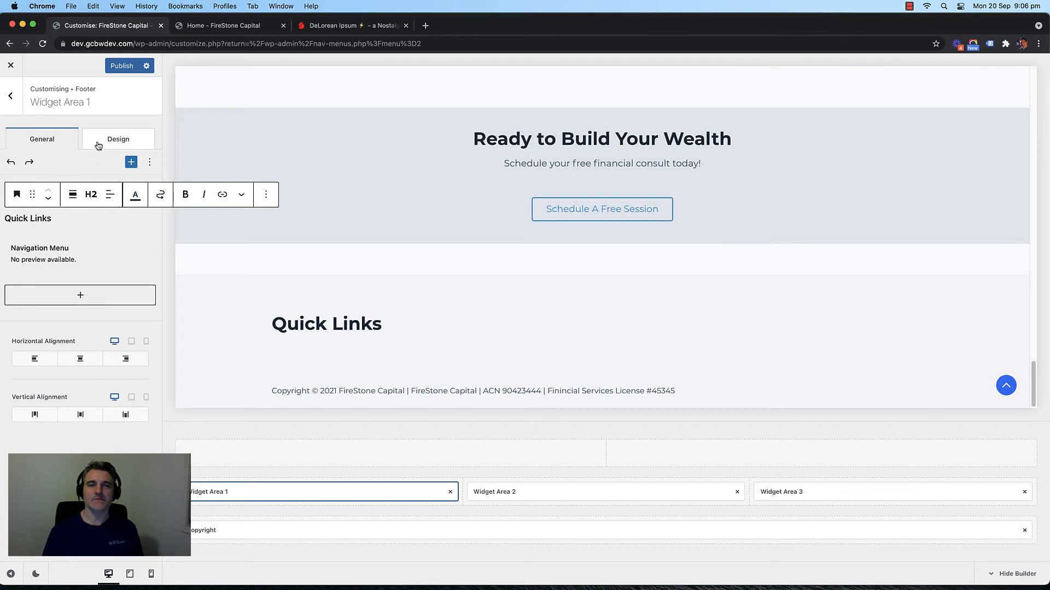
left_click(42, 142)
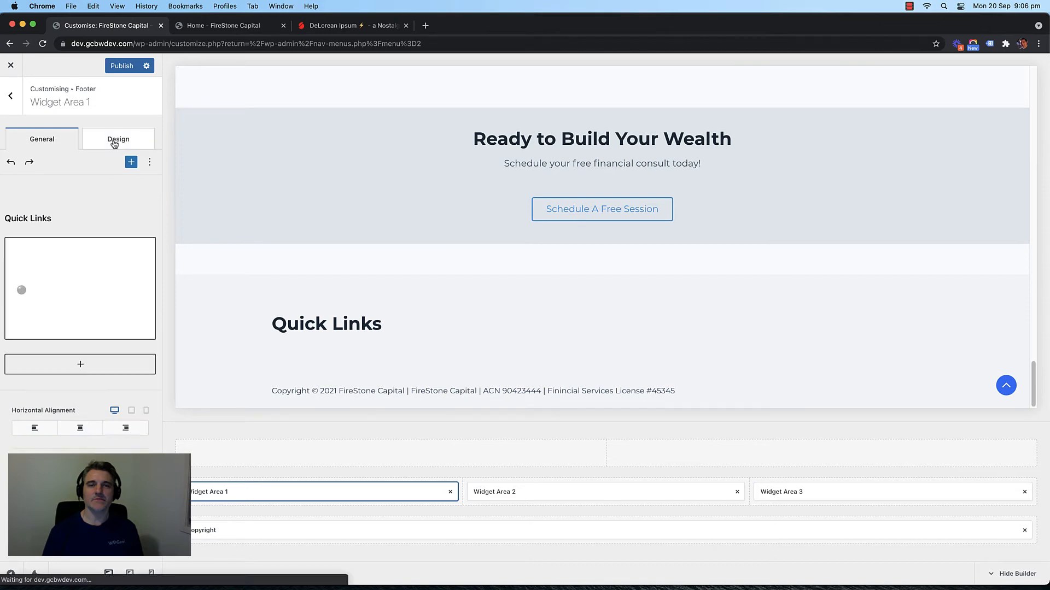
left_click(115, 144)
left_click(41, 141)
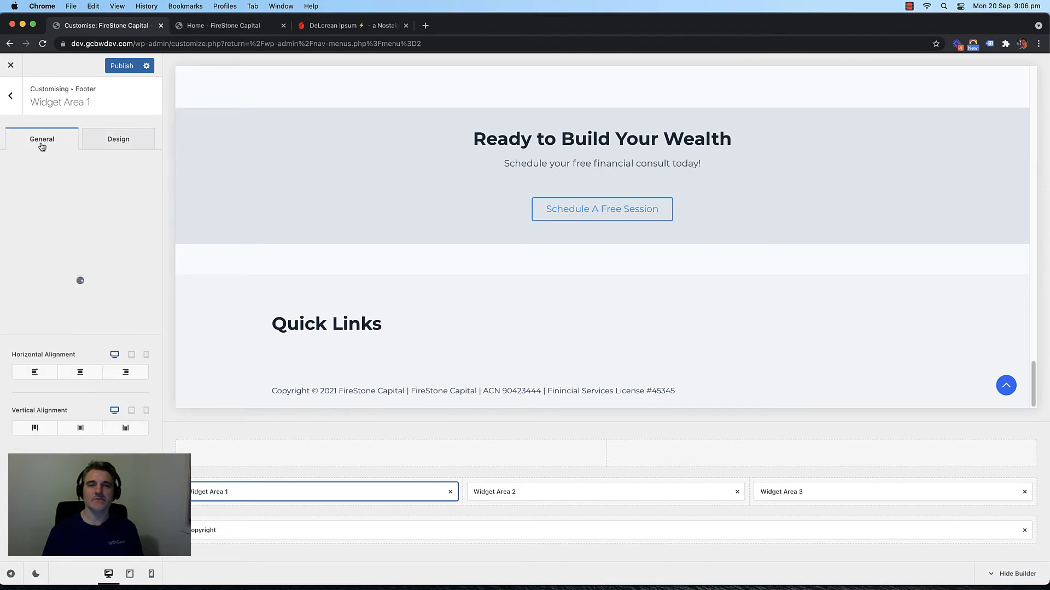
left_click(518, 491)
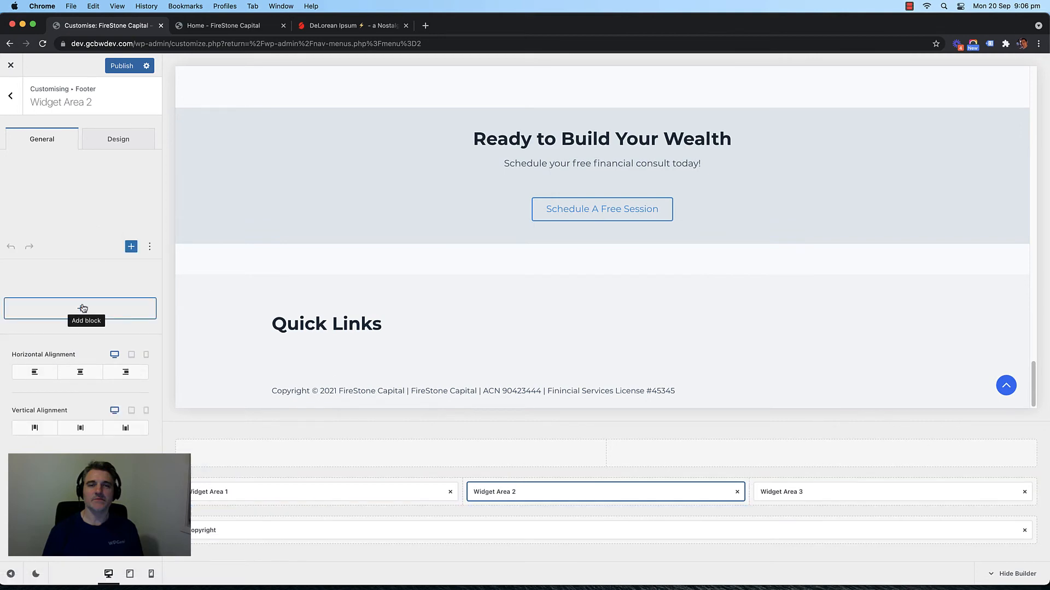
Step: Add a 'Latest Blogs' heading block to footer Widget Area 2
left_click(82, 311)
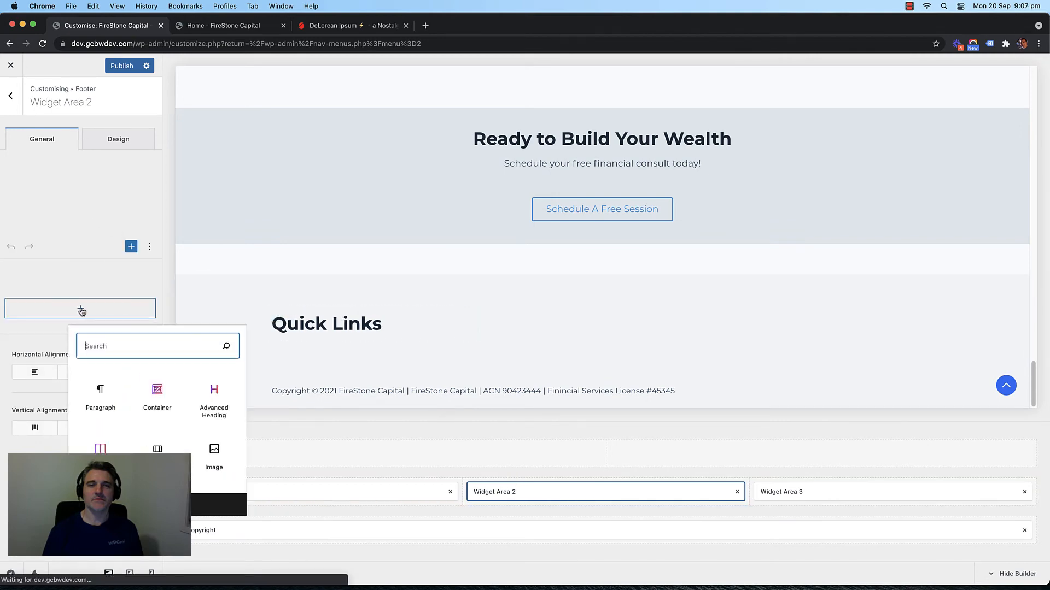
type("heading")
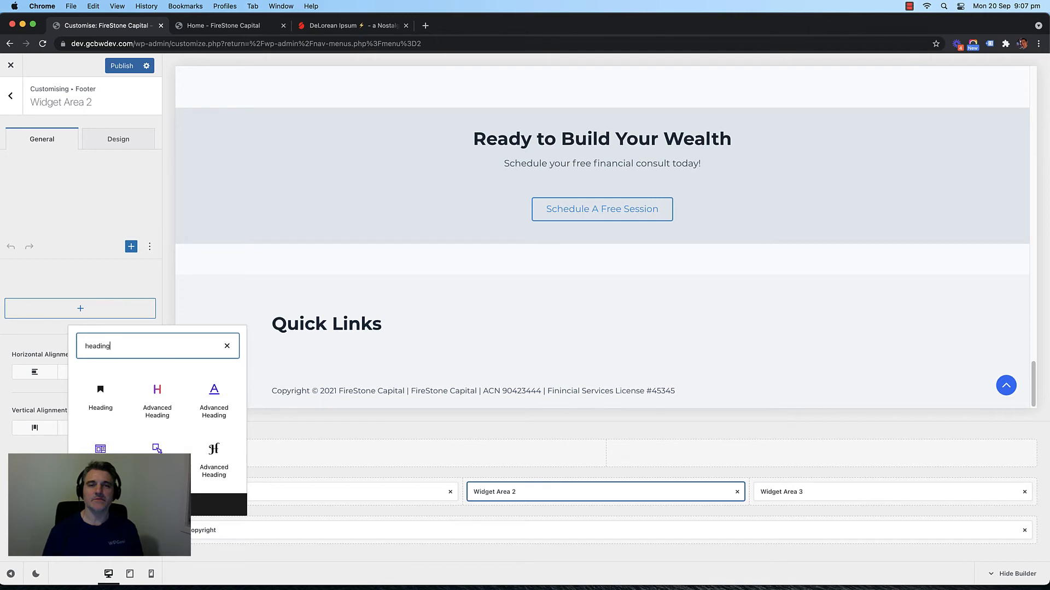
left_click(106, 390)
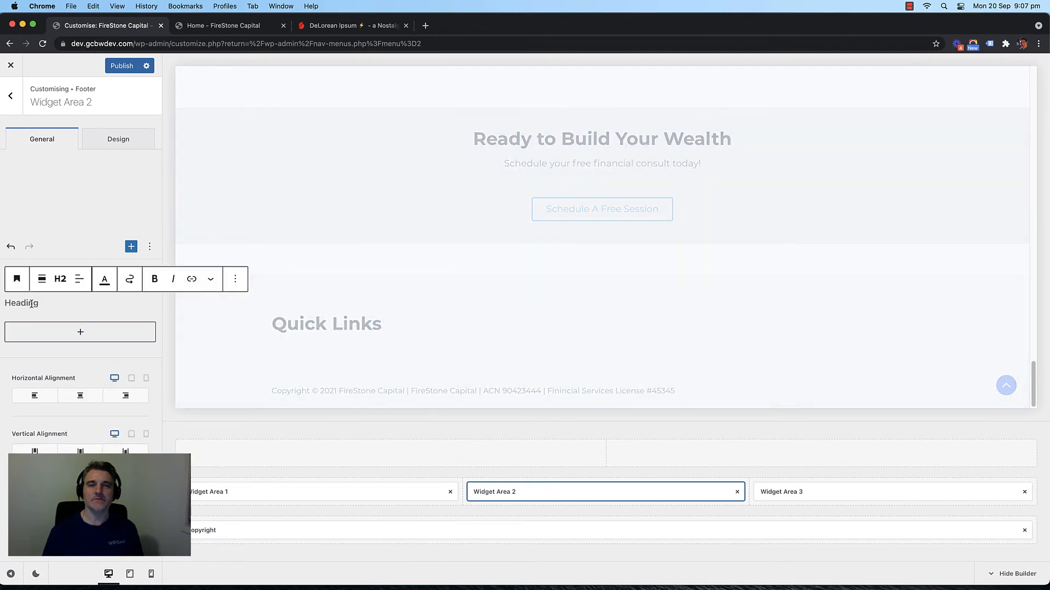
type("Latest Pot")
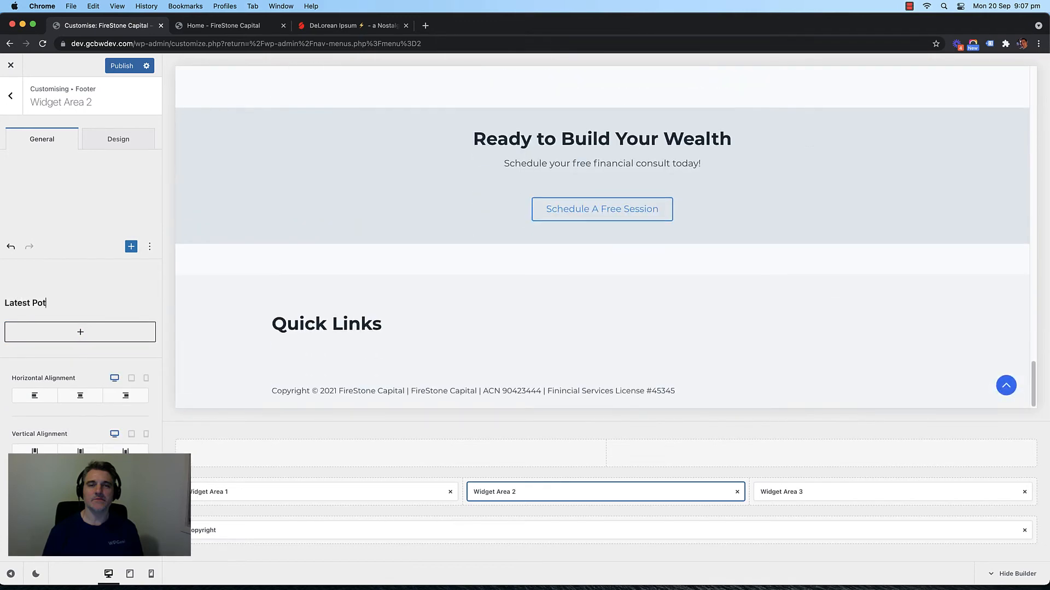
key("BackSpace")
key("BackSpace")
key("BackSpace")
type("Blogs")
Step: Insert a Latest Posts list below the heading, then open Widget Area 3
left_click(81, 332)
type("post")
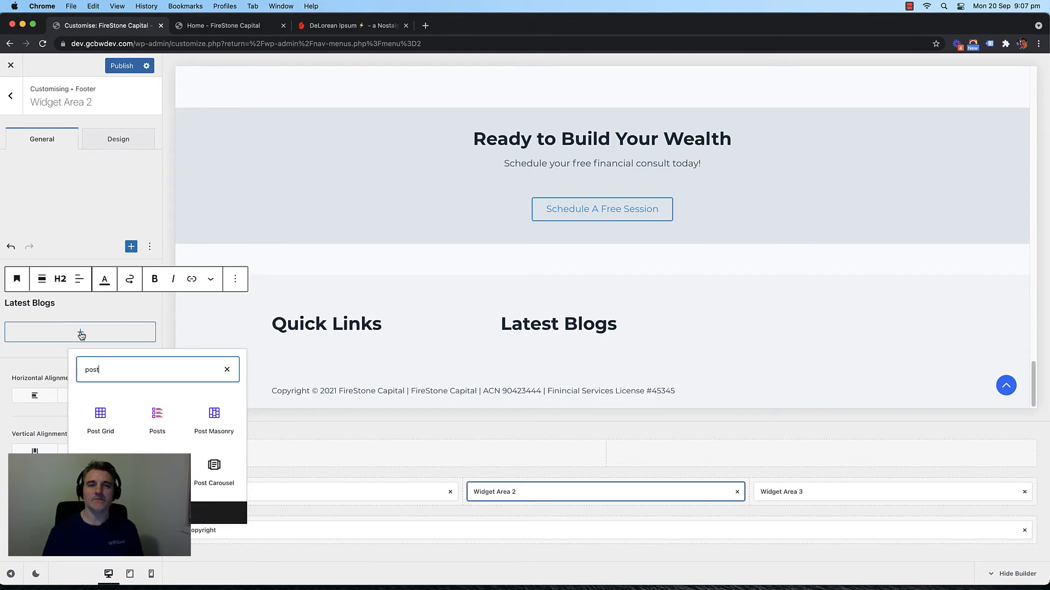
type(" li")
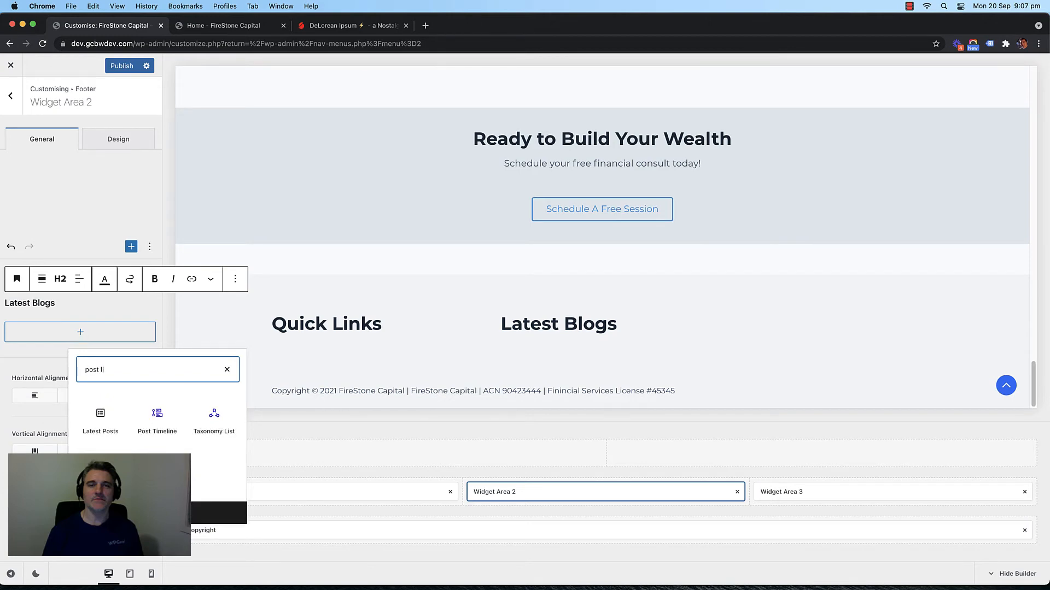
left_click(102, 415)
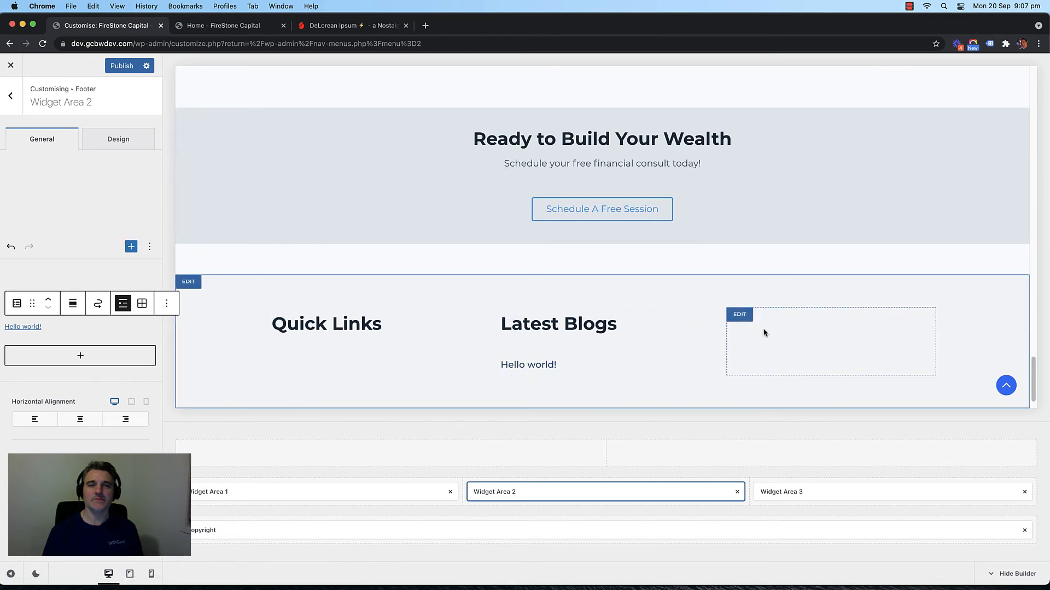
left_click(793, 493)
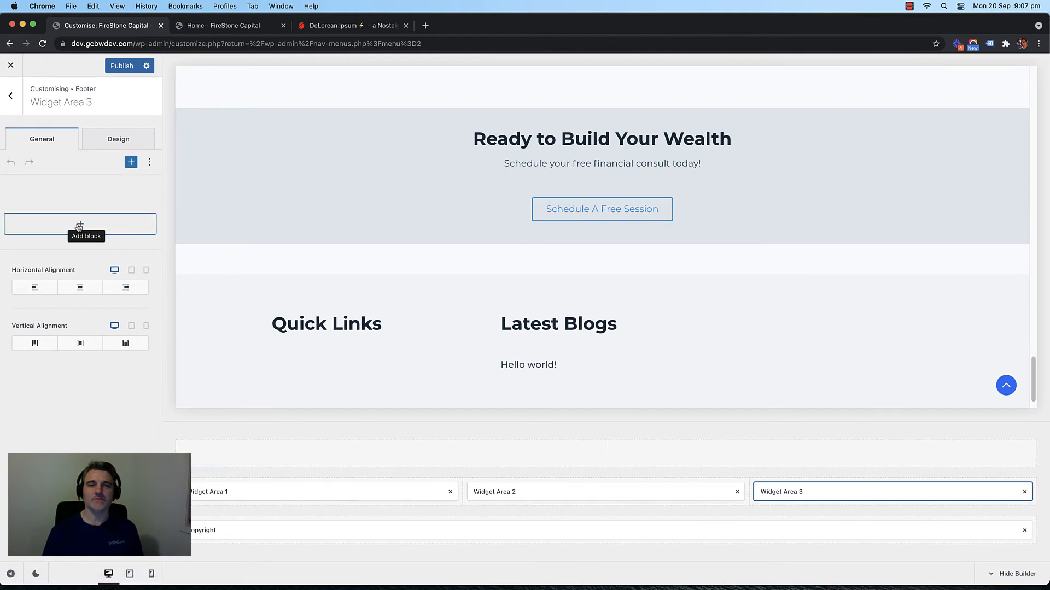
Step: Add a 'Contact Us' heading block to footer Widget Area 3
left_click(79, 221)
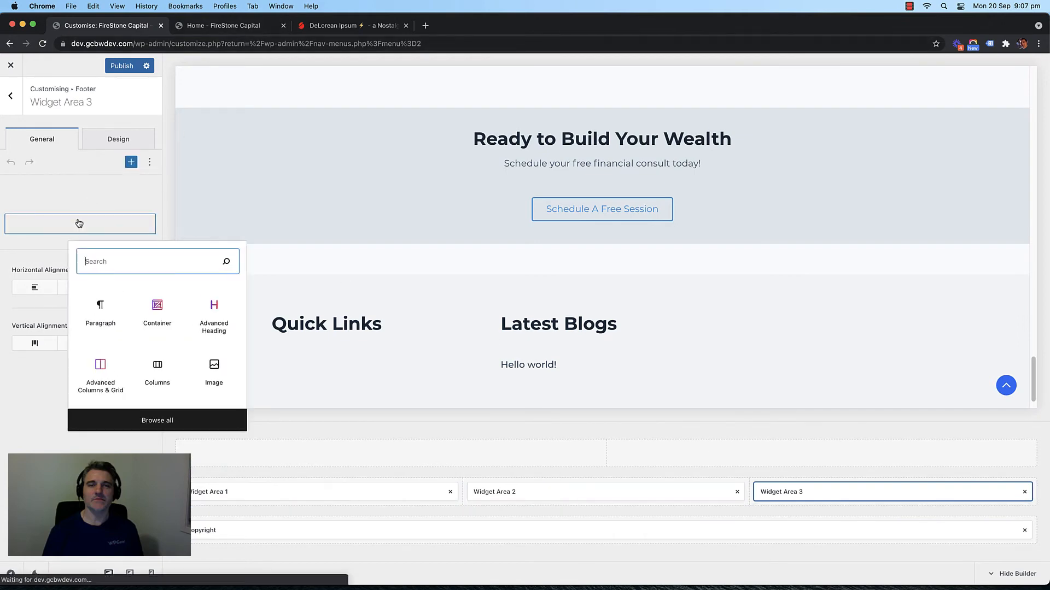
type("head")
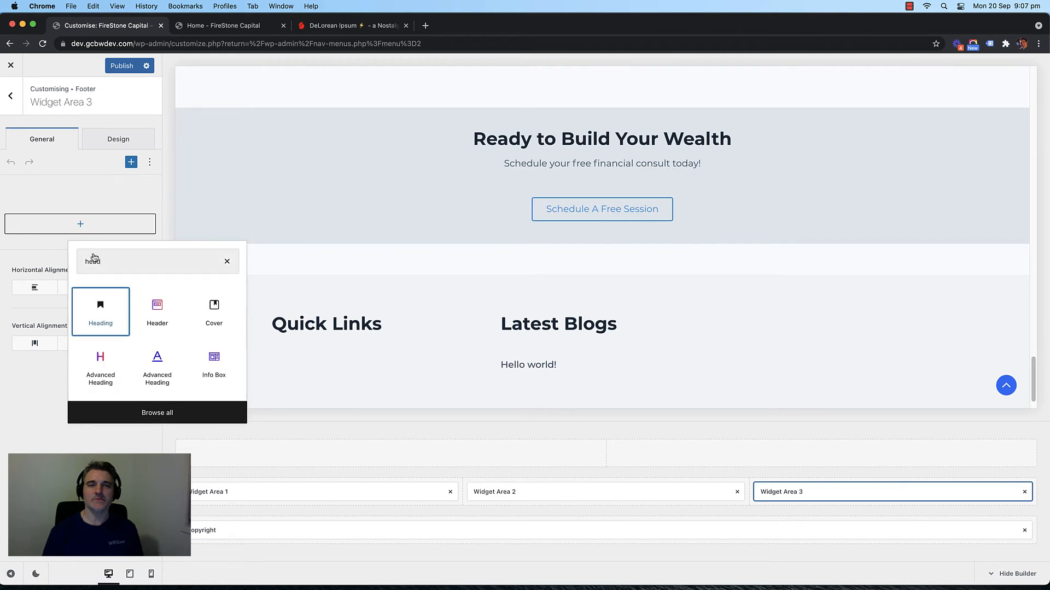
key("Return")
left_click(69, 254)
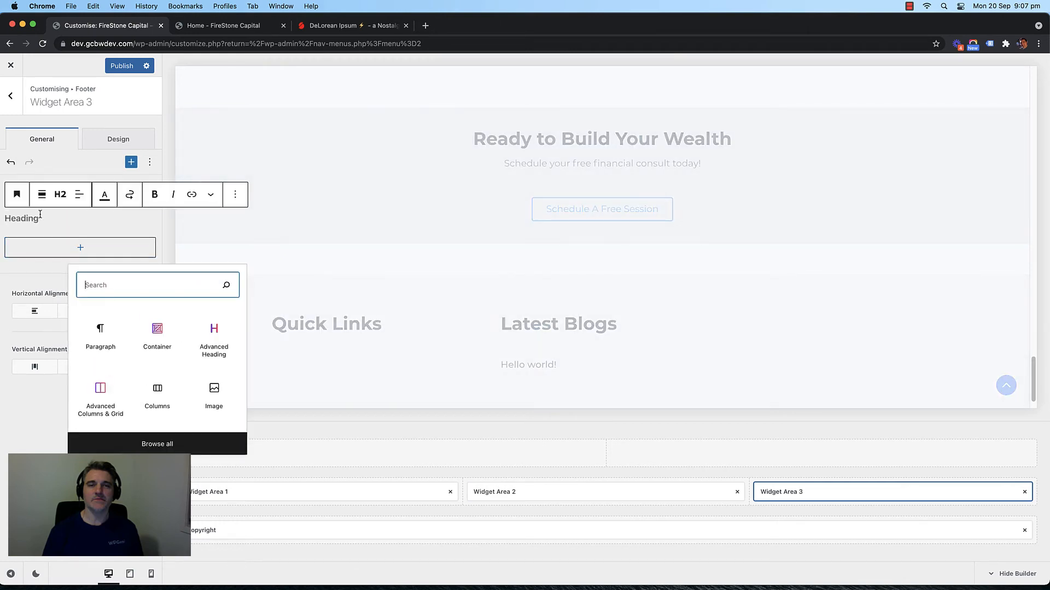
left_click(39, 217)
type("Contact")
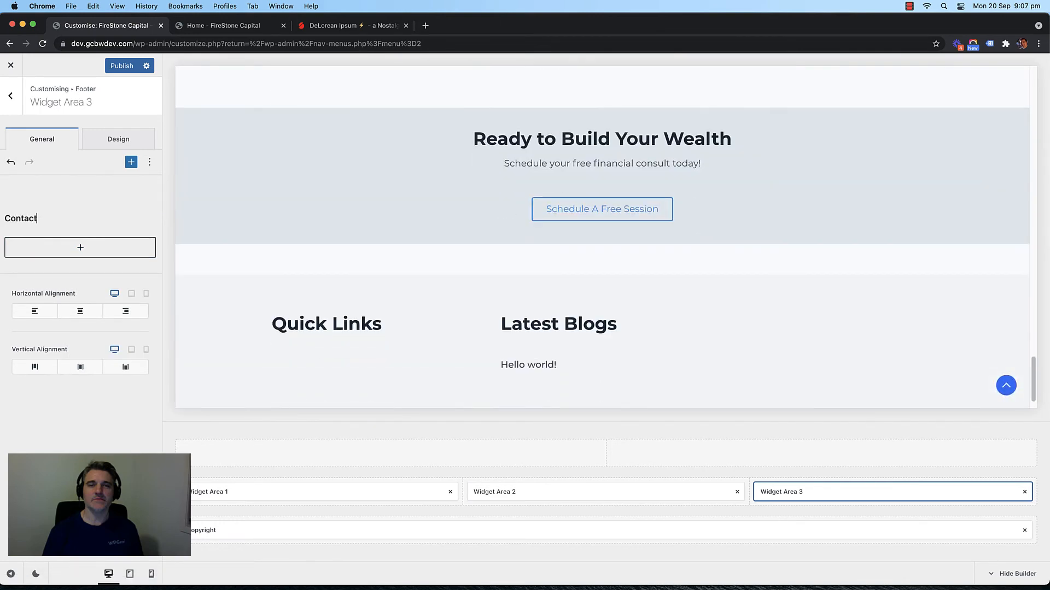
key("BackSpace")
key("BackSpace")
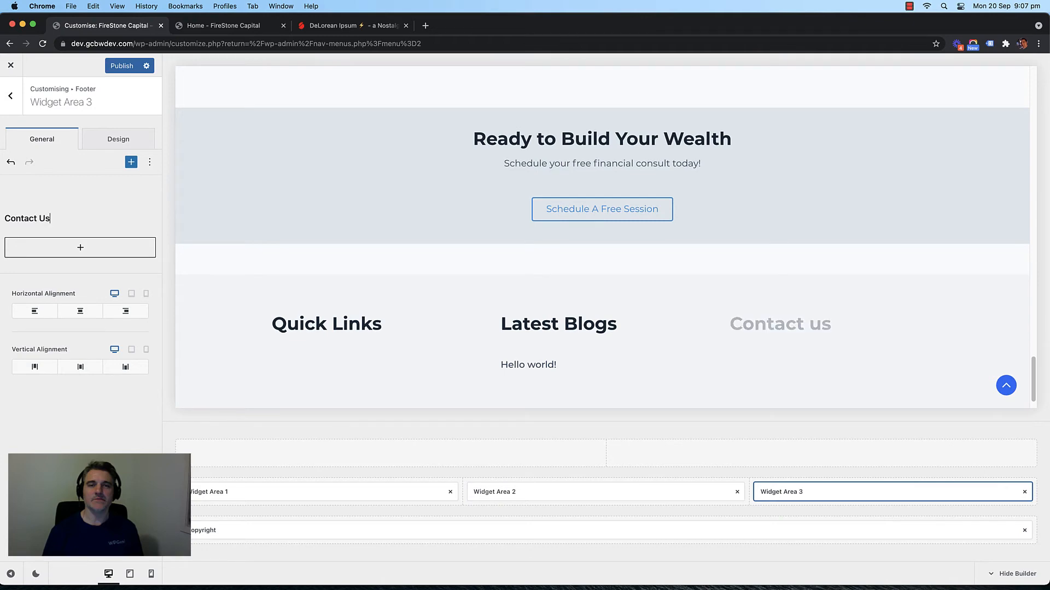
type("Us")
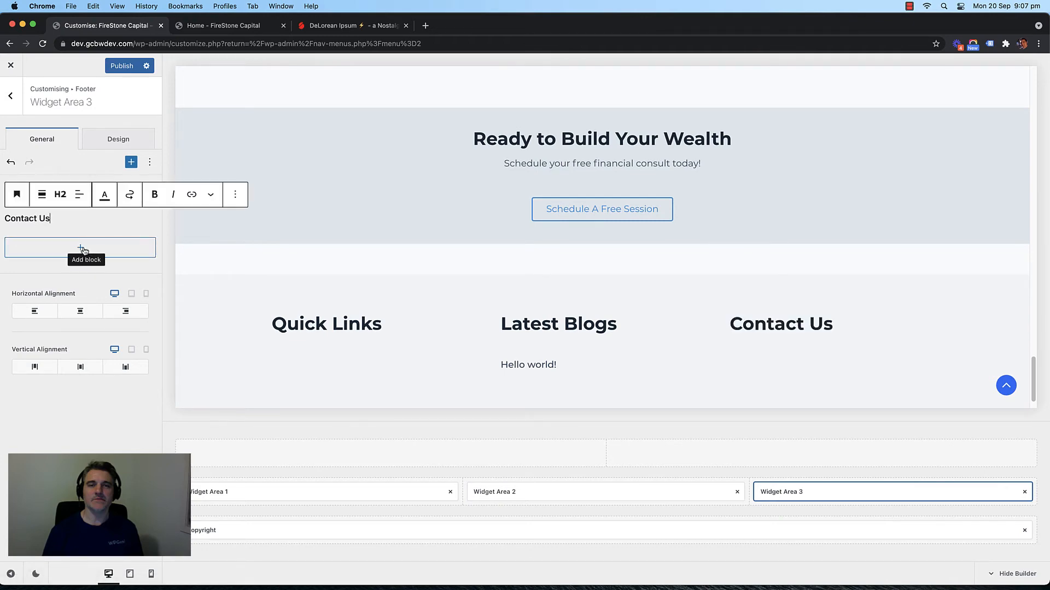
Step: Insert an Icon List block under the heading and delete lines 4–6
left_click(81, 249)
type("icon")
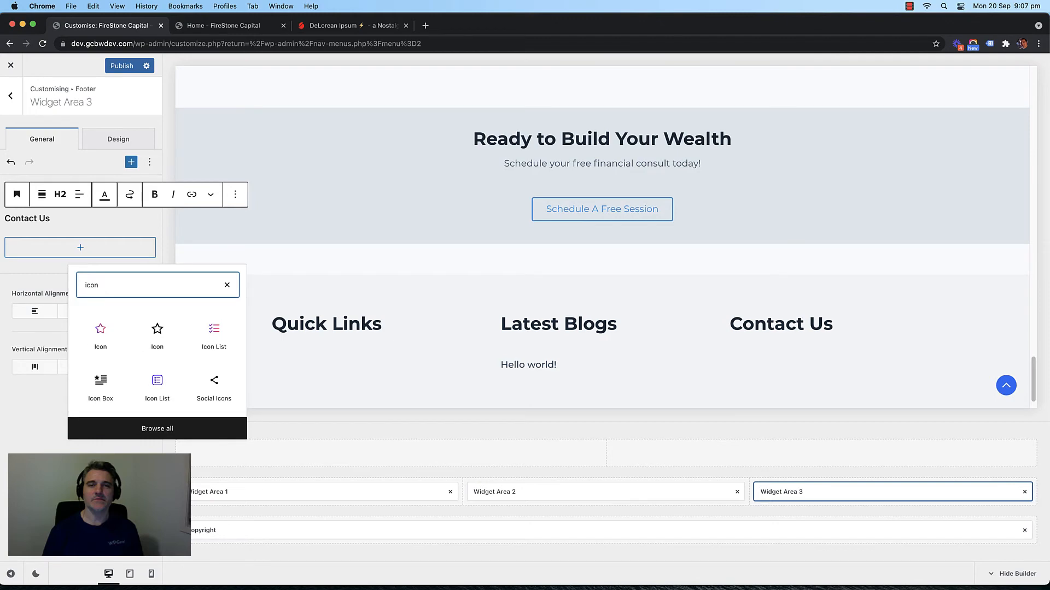
left_click(213, 331)
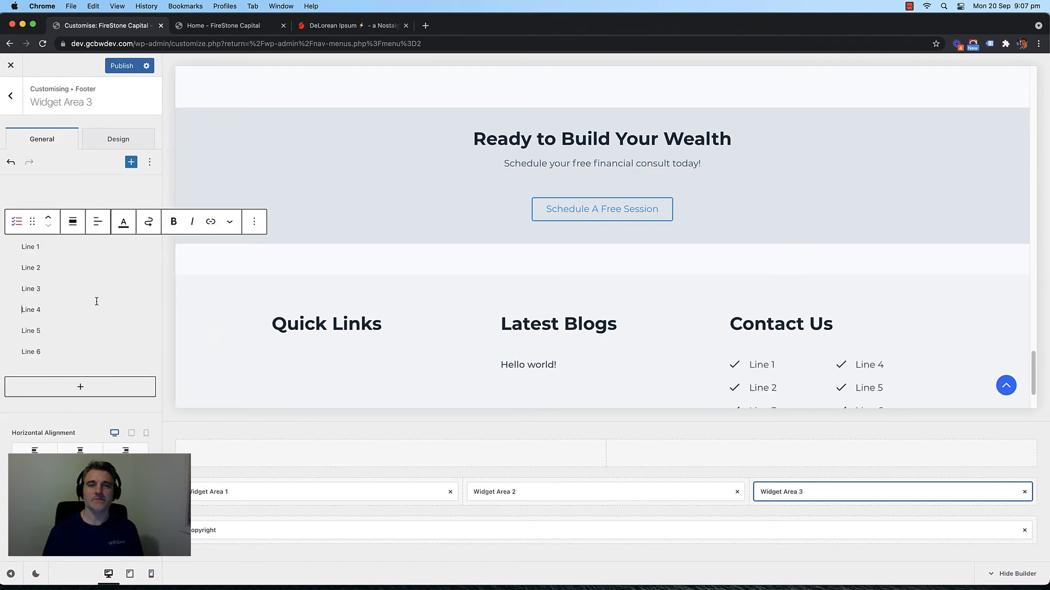
left_click(57, 349)
key("BackSpace")
key("BackSpace")
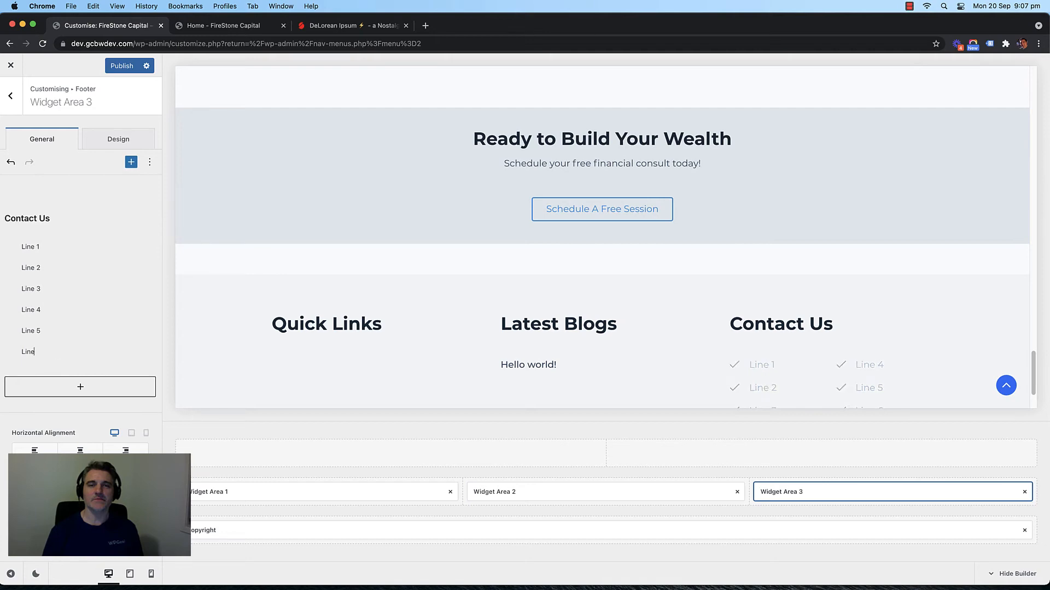
key("BackSpace")
key("BackSpace")
key("BackSpace")
key("BackSpace")
key("BackSpace")
key("BackSpace")
key("BackSpace")
key("BackSpace")
key("BackSpace")
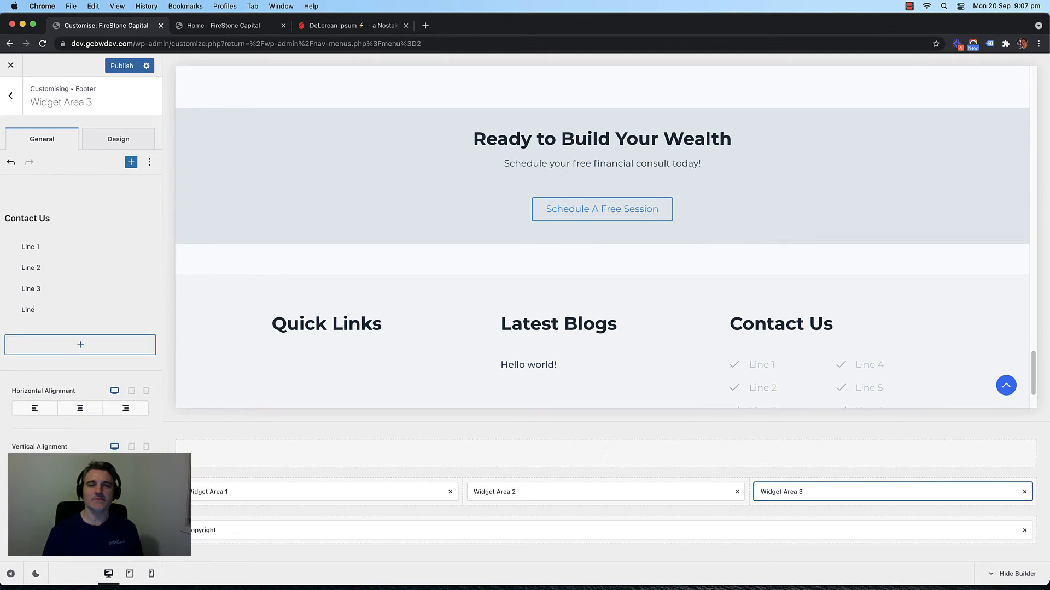
key("BackSpace")
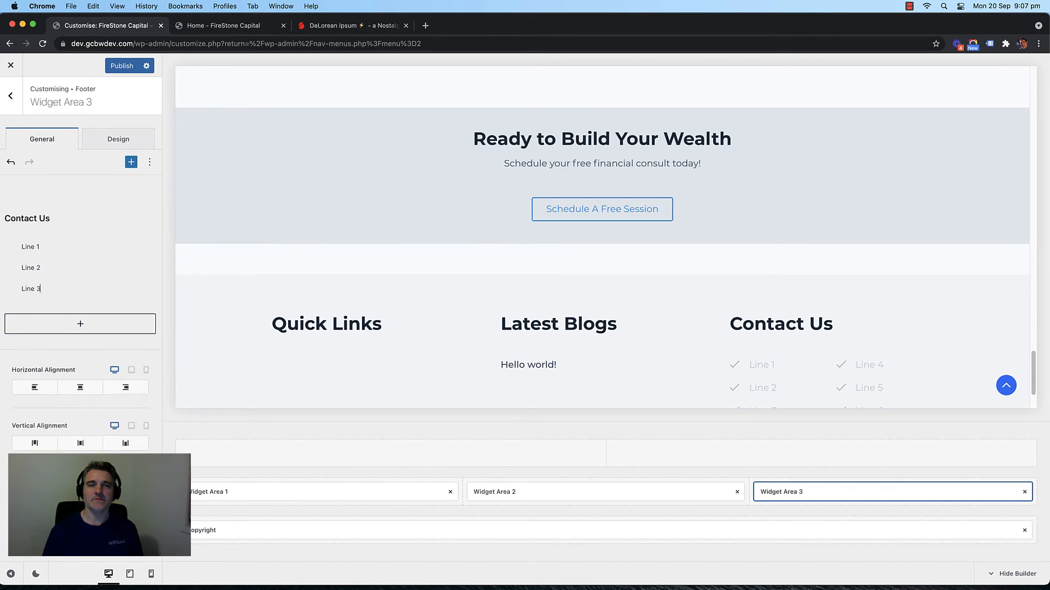
Step: Paste the main and second phone numbers from the Contact page over Lines 1 and 2
left_click(176, 28)
left_click(702, 100)
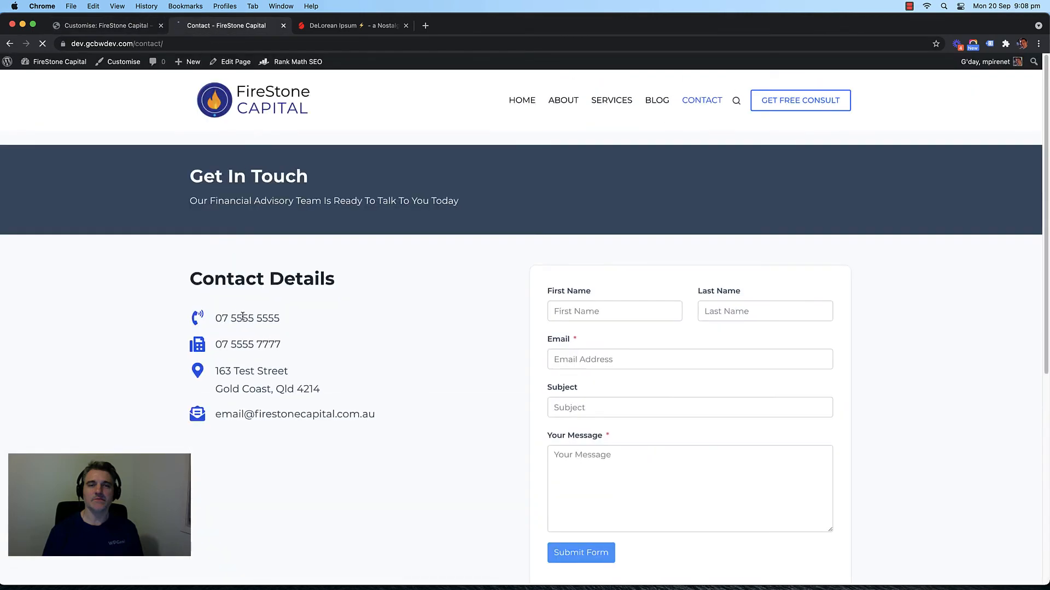
triple_click(242, 317)
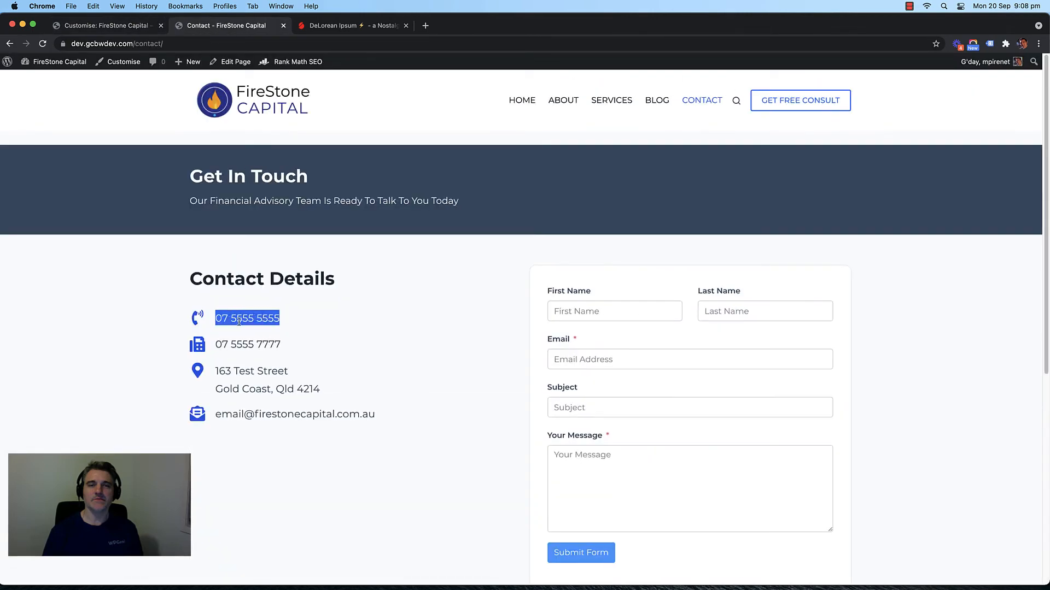
key("super+c")
key("super+1")
triple_click(29, 249)
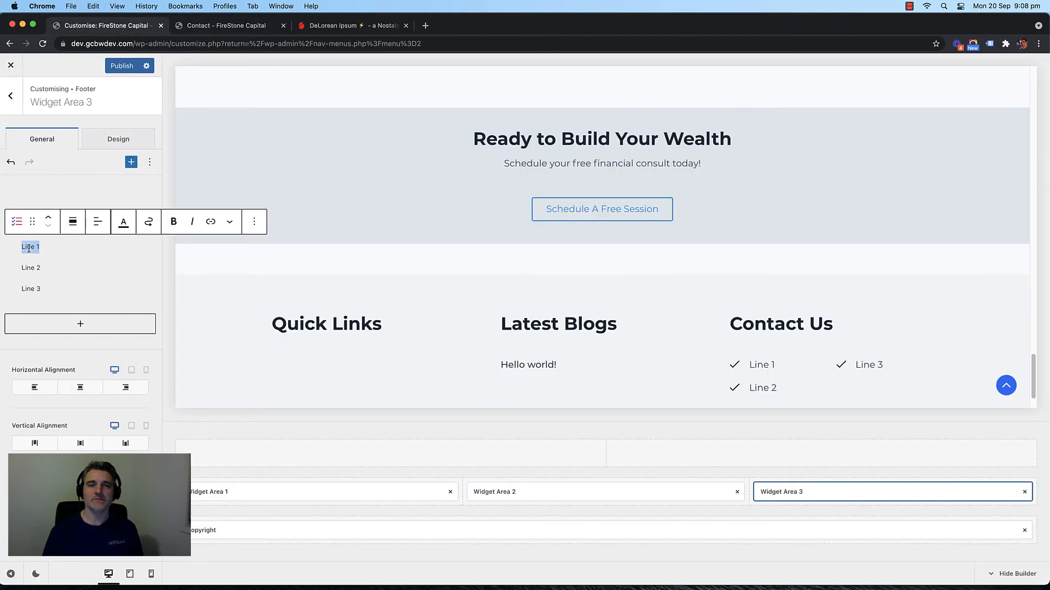
key("super+v")
left_click(218, 25)
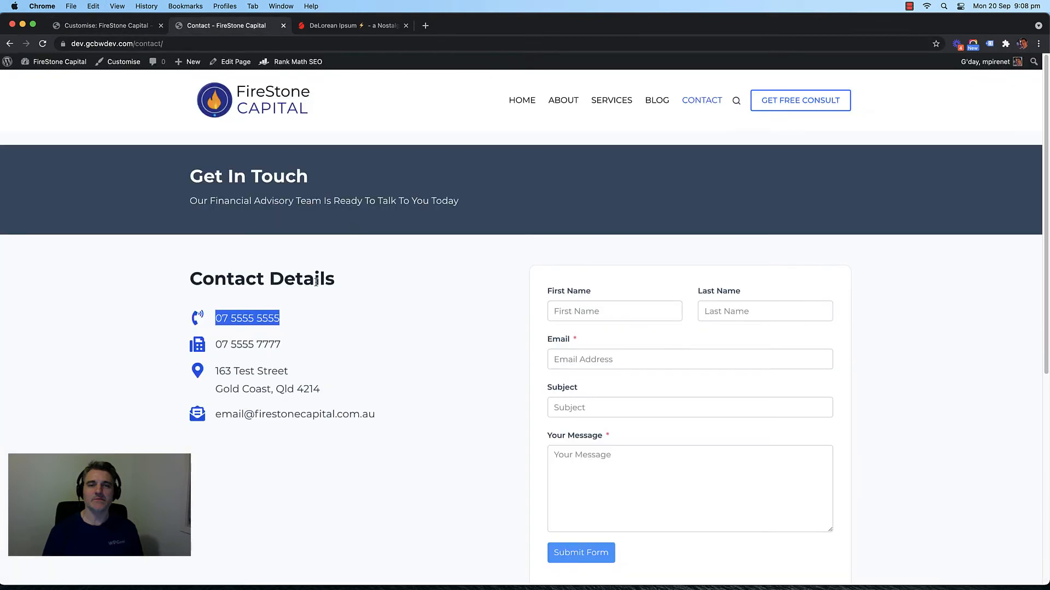
triple_click(244, 344)
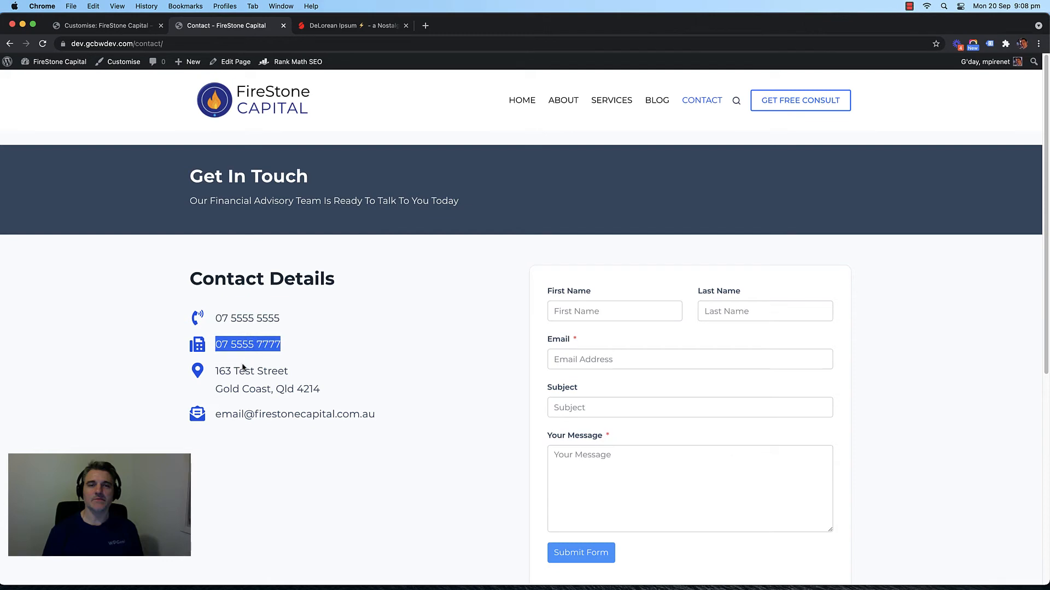
key("super+c")
left_click(125, 25)
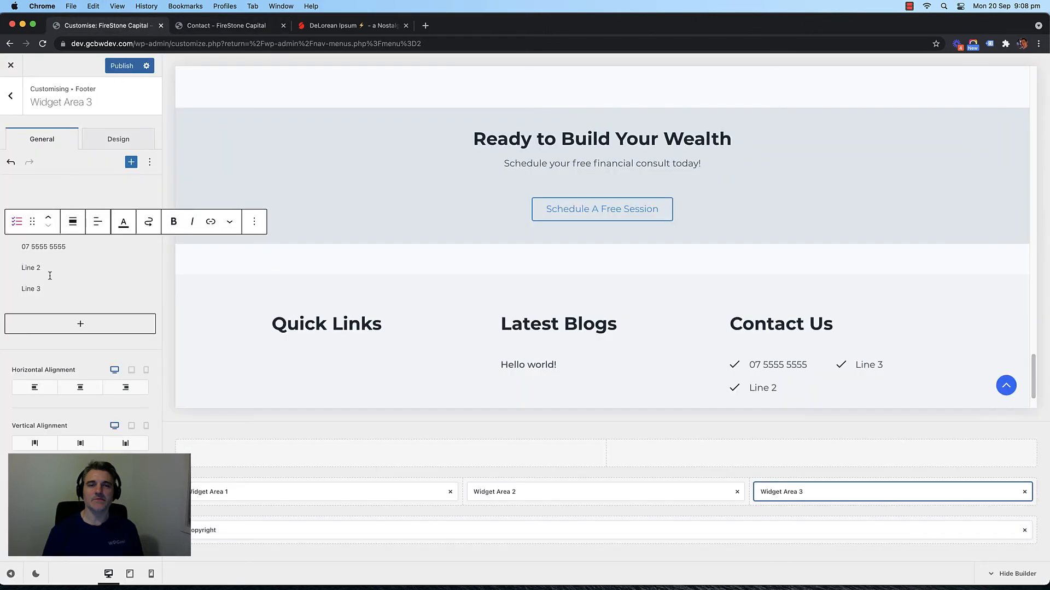
triple_click(25, 267)
key("super+v")
Step: Paste the street address into Line 3, tidying its line break and stray characters
left_click(207, 27)
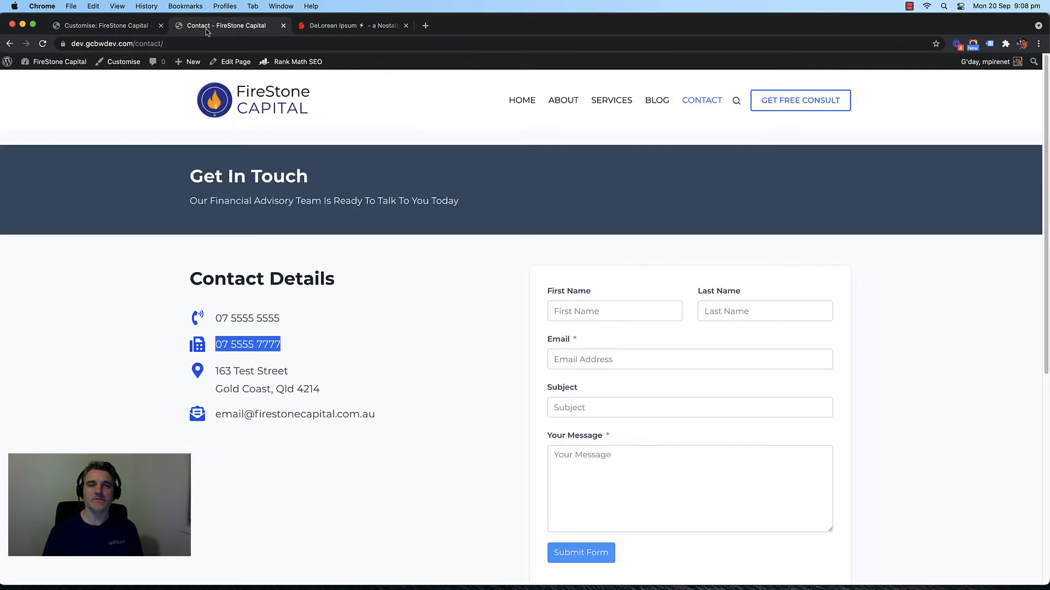
triple_click(242, 376)
left_click_drag(333, 394, 217, 373)
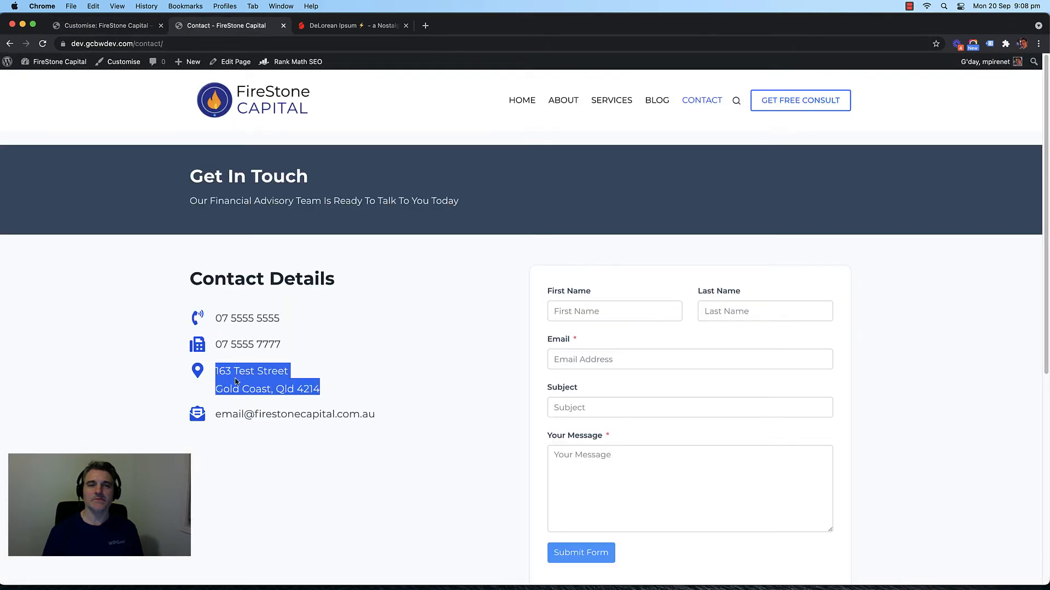
key("super+c")
left_click(129, 28)
left_click(33, 289)
key("super+v")
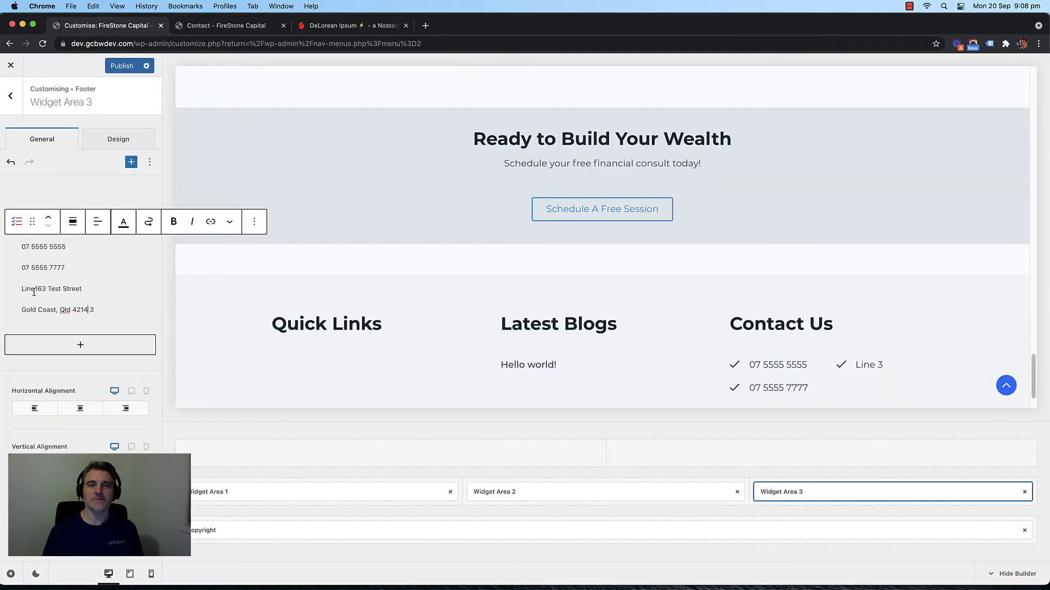
key("BackSpace")
key("BackSpace")
key("BackSpace")
key("BackSpace")
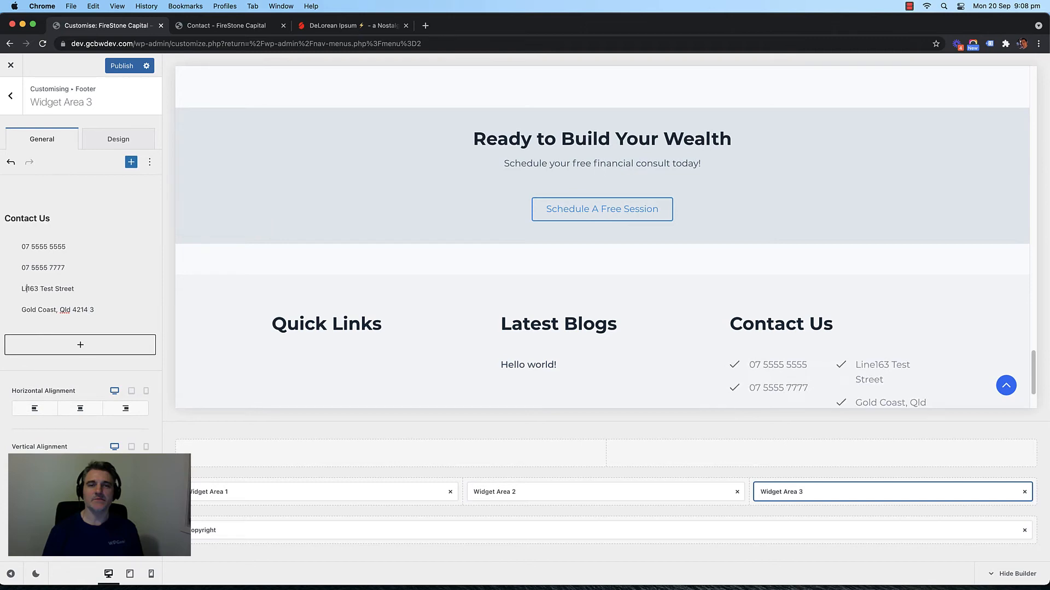
key("BackSpace")
key("shift+Return")
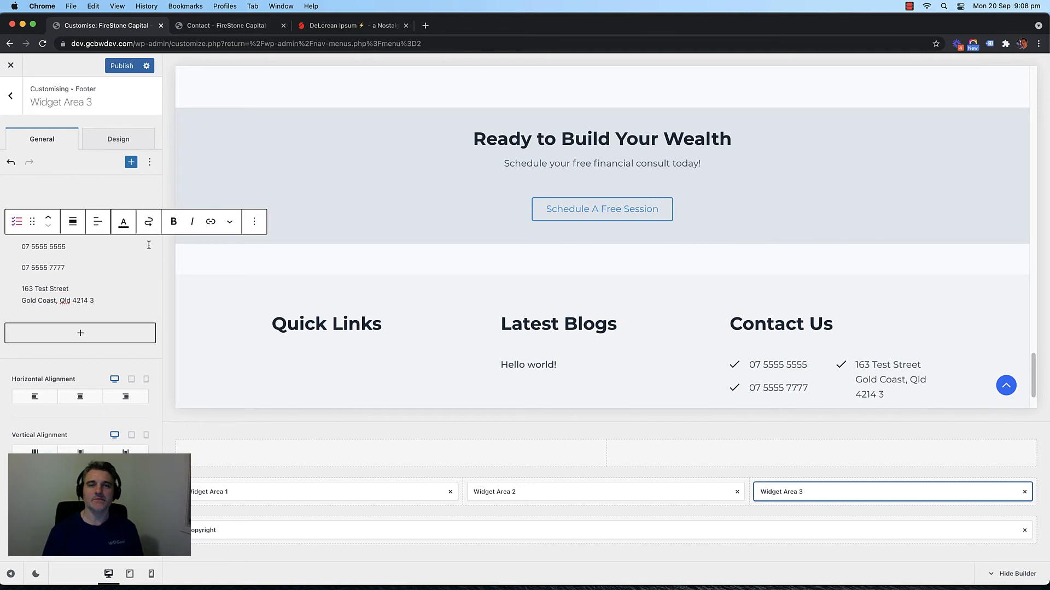
key("BackSpace")
key("BackSpace")
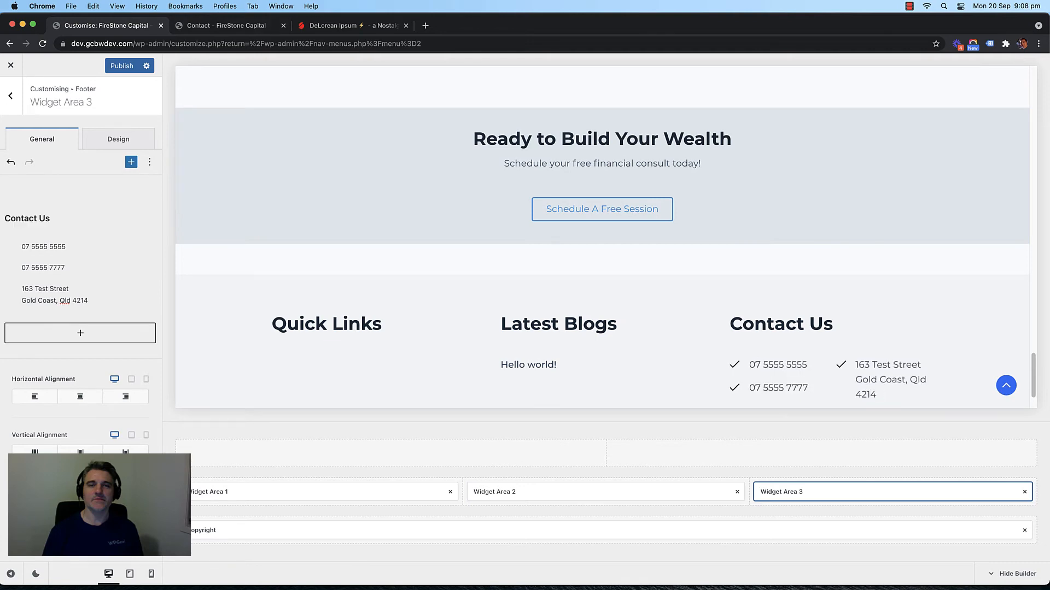
Step: Copy the e-mail address from the Contact page and paste it as a new list line
left_click(226, 25)
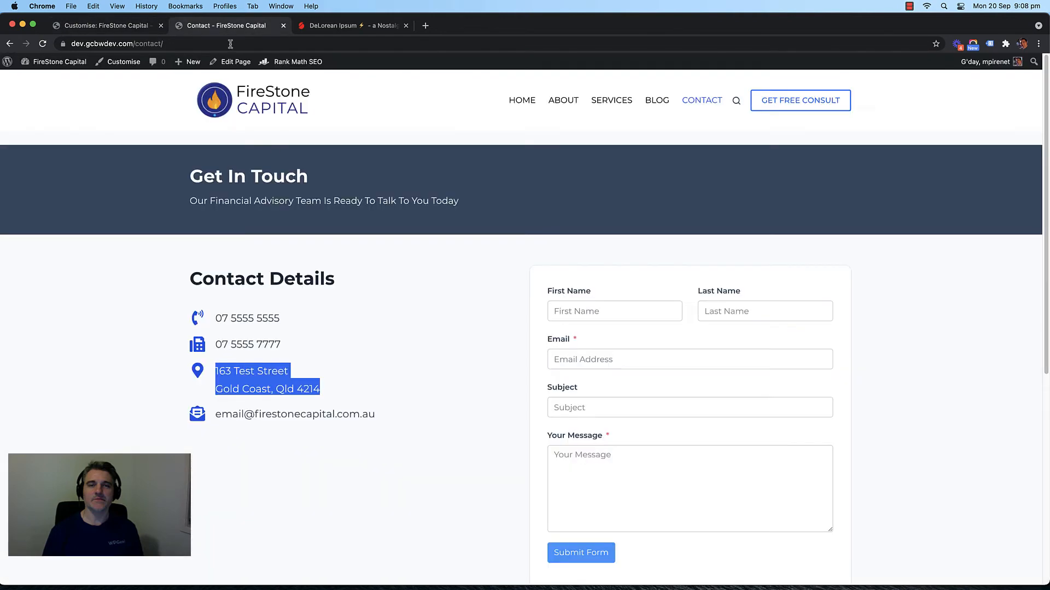
left_click_drag(392, 412, 213, 414)
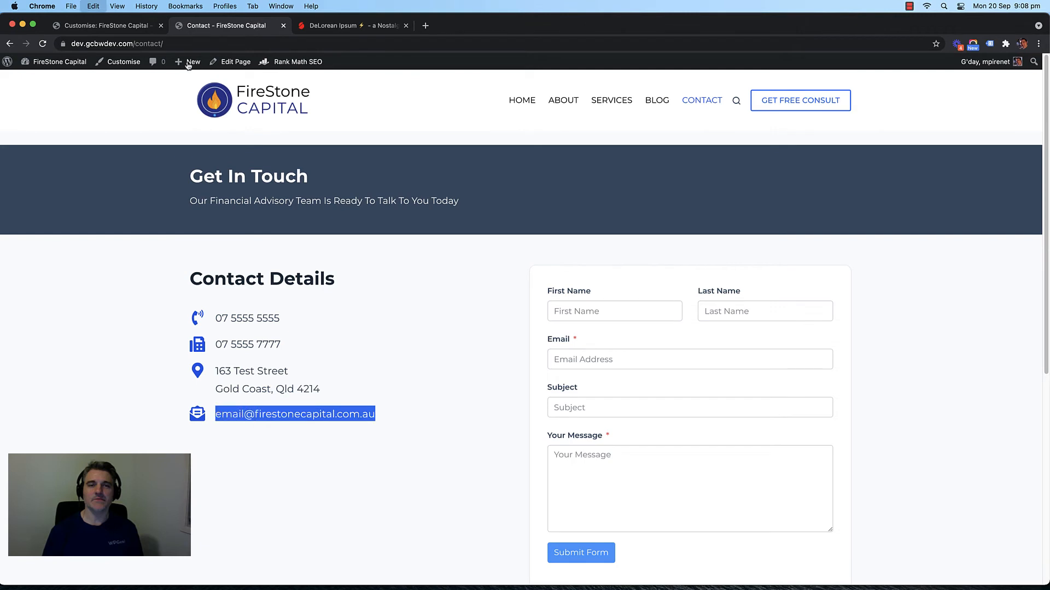
left_click(100, 27)
key("super+v")
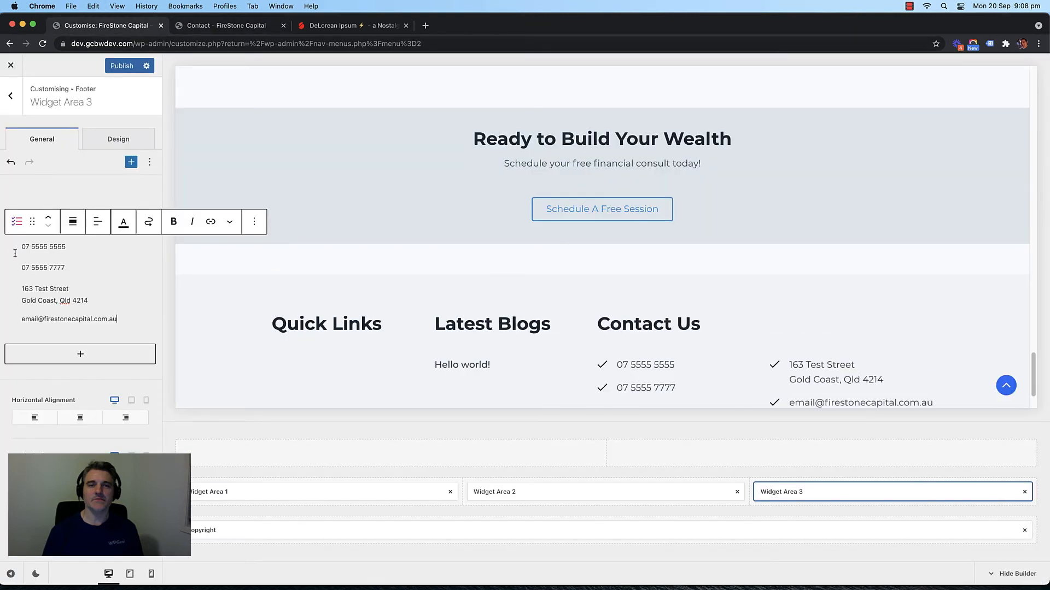
Step: Check the footer in the preview, publish the changes, and close the Customiser
scroll(251, 260, "down", 3)
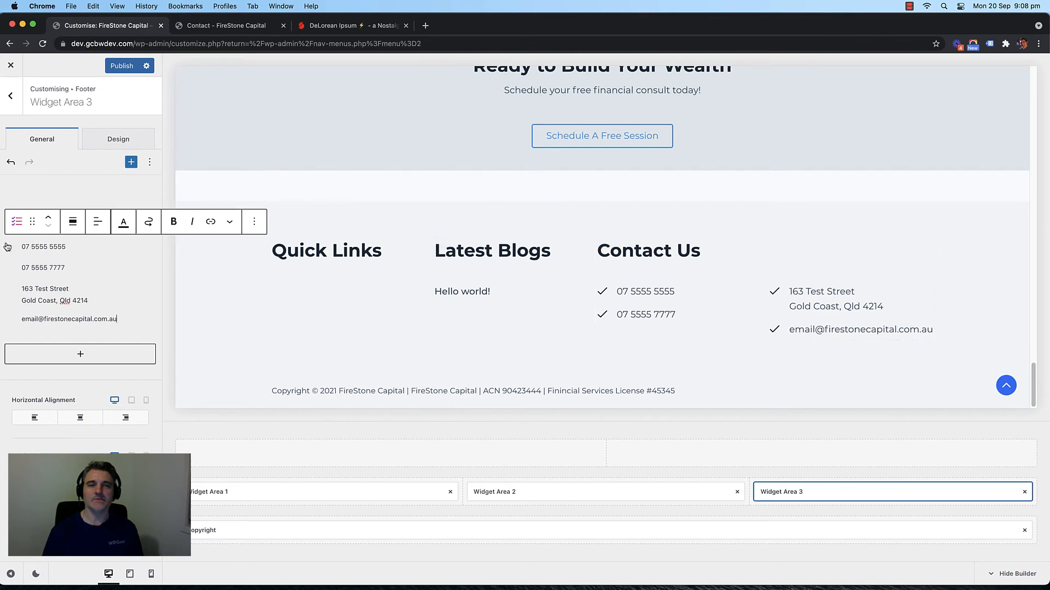
left_click(116, 66)
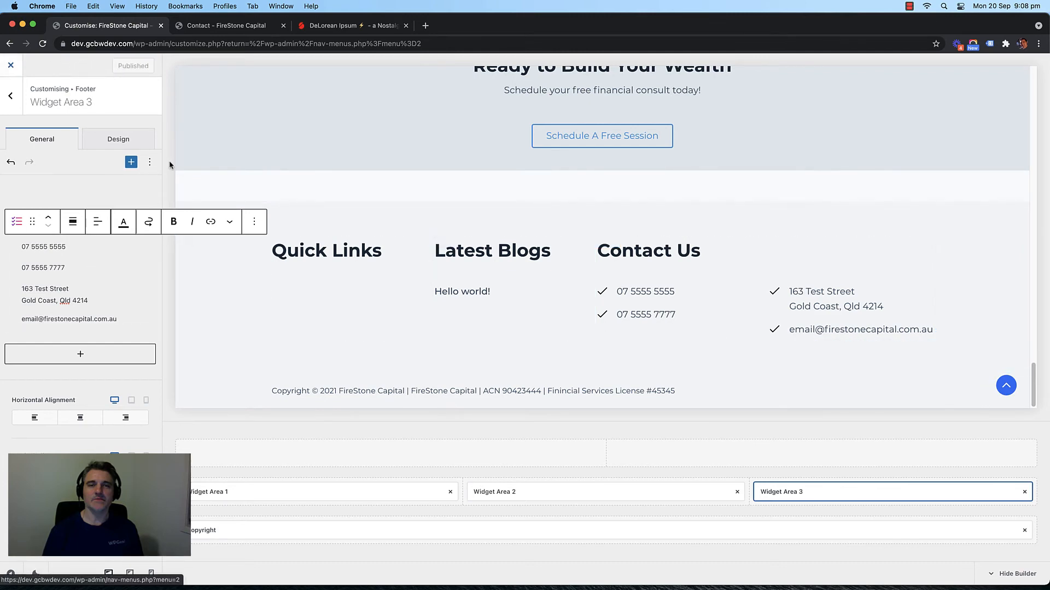
left_click(10, 65)
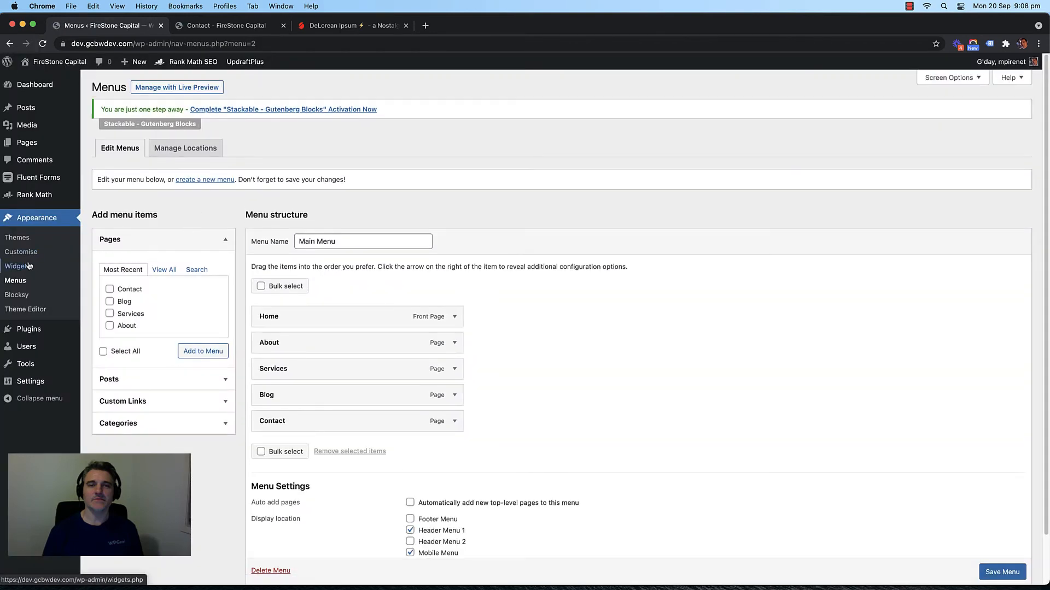
Step: Open the Widgets admin screen, dismiss the welcome dialog and expand Footer Widget Area 3
left_click(27, 266)
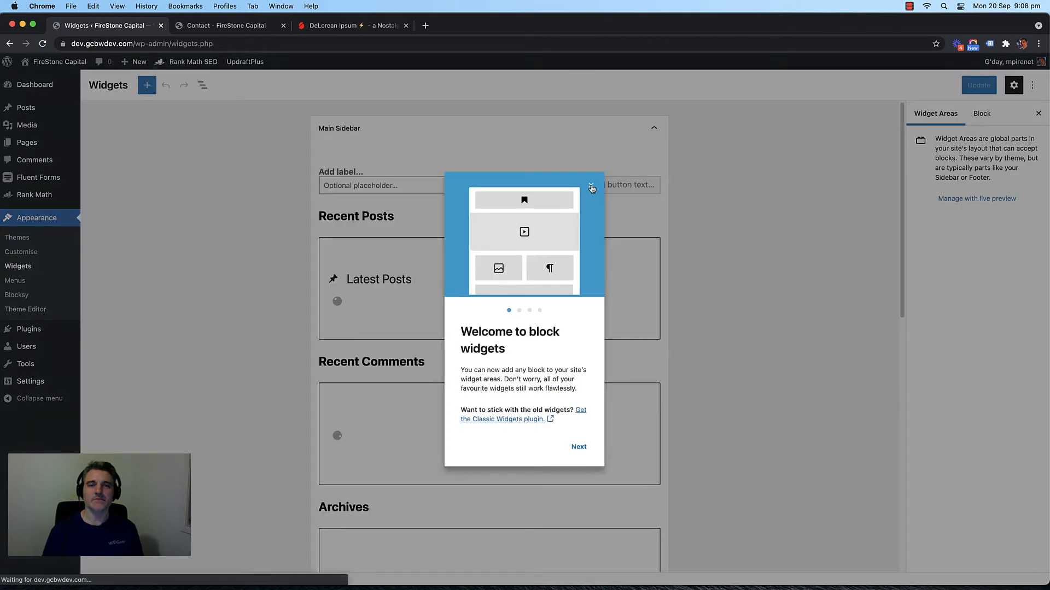
left_click(591, 186)
scroll(465, 276, "down", 5)
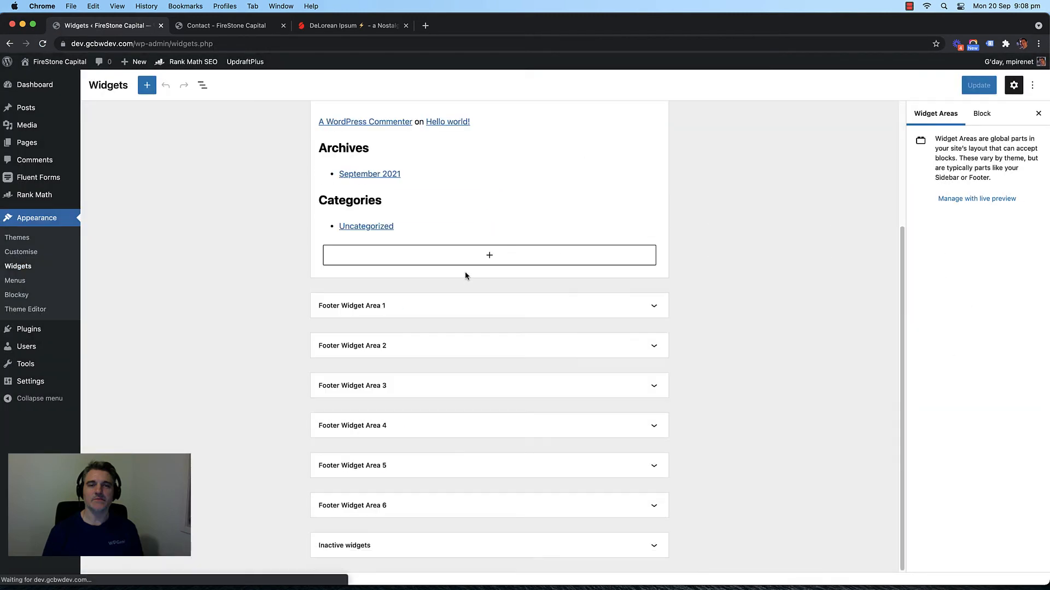
scroll(465, 276, "up", 4)
scroll(508, 269, "down", 5)
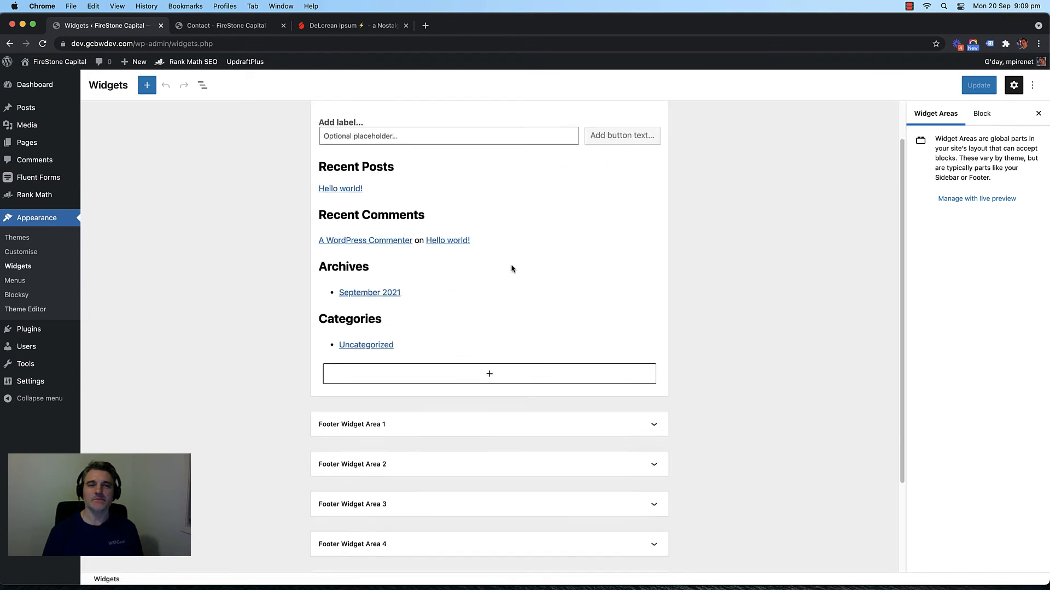
left_click(495, 389)
scroll(496, 395, "down", 3)
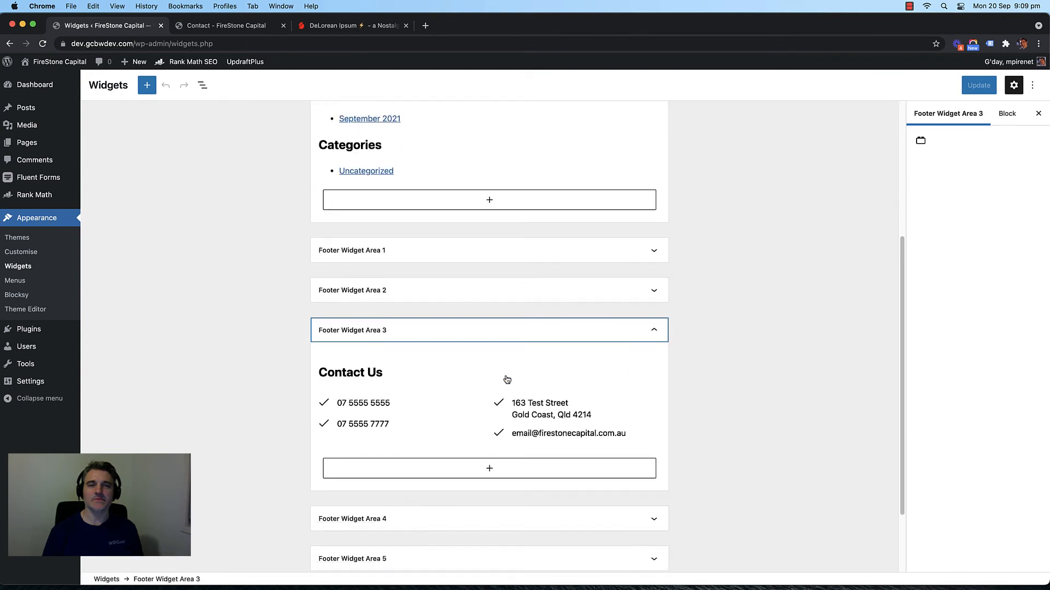
Step: Change the Contact Us icon list's column count from 2 to 1
left_click(444, 356)
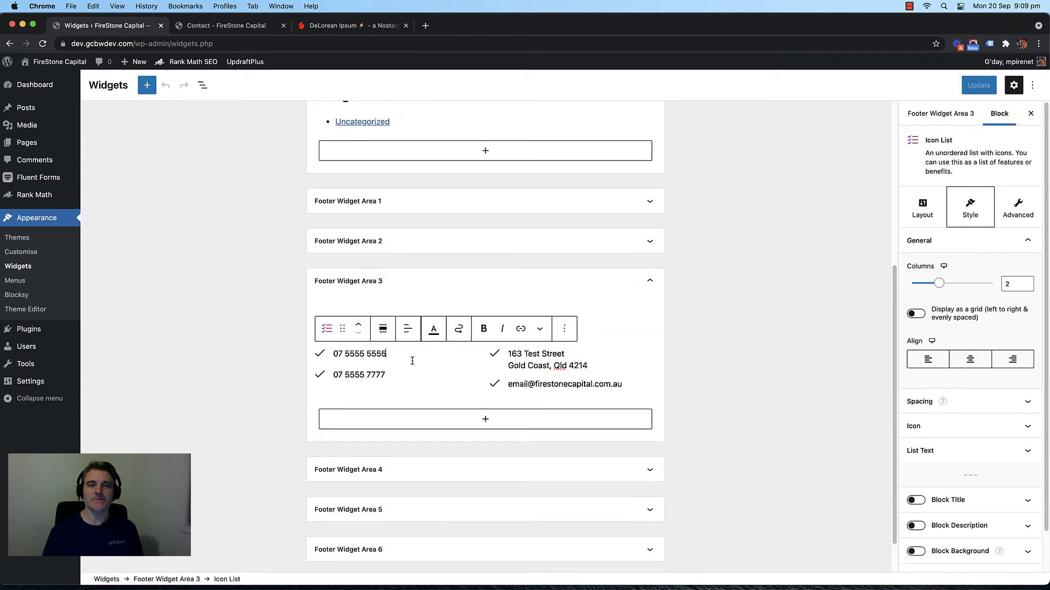
left_click(1018, 285)
key("BackSpace")
type("1")
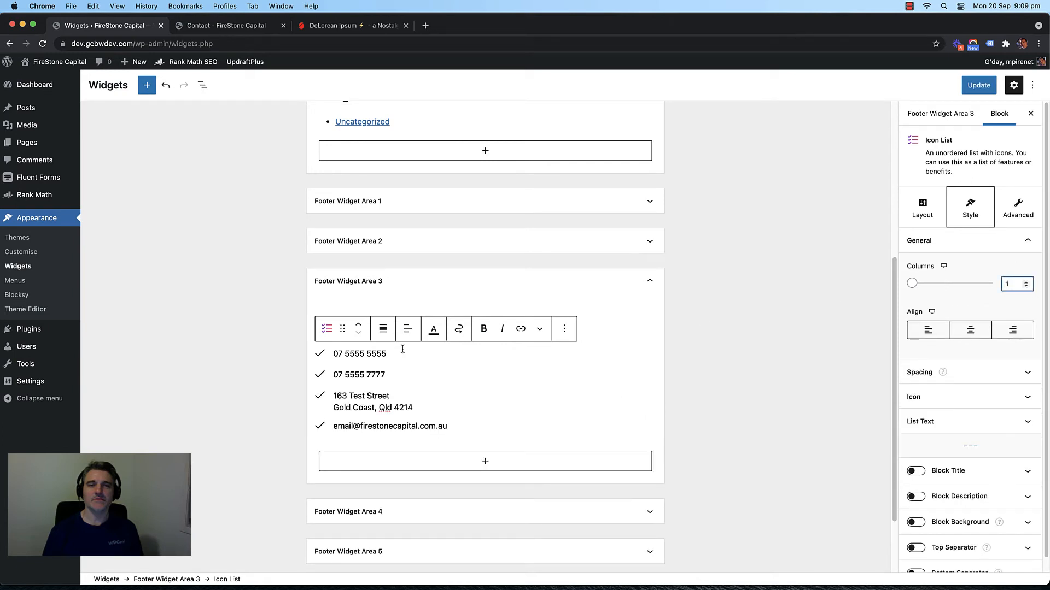
left_click(370, 304)
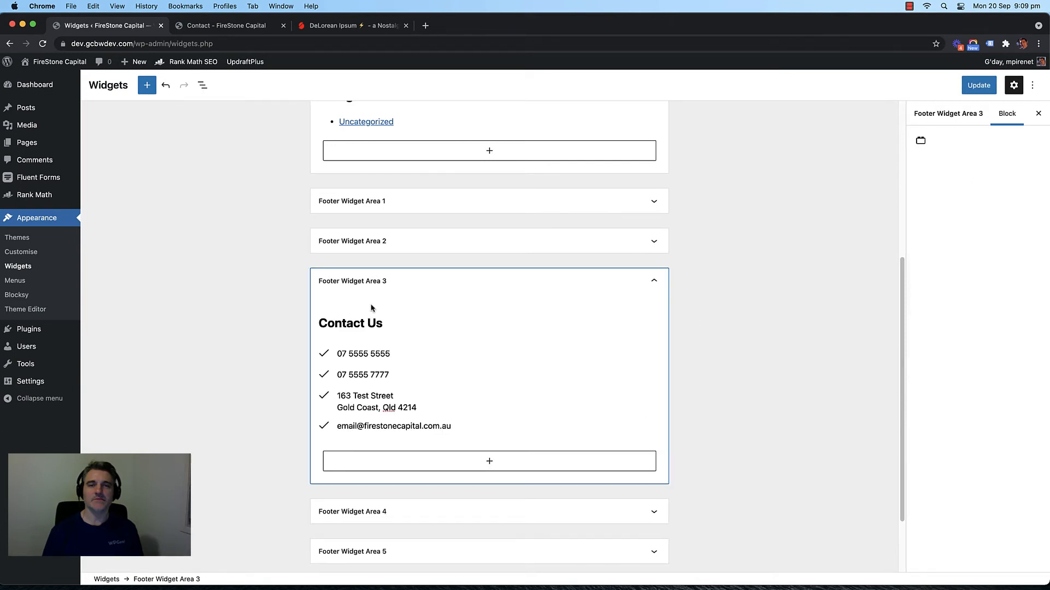
left_click(324, 354)
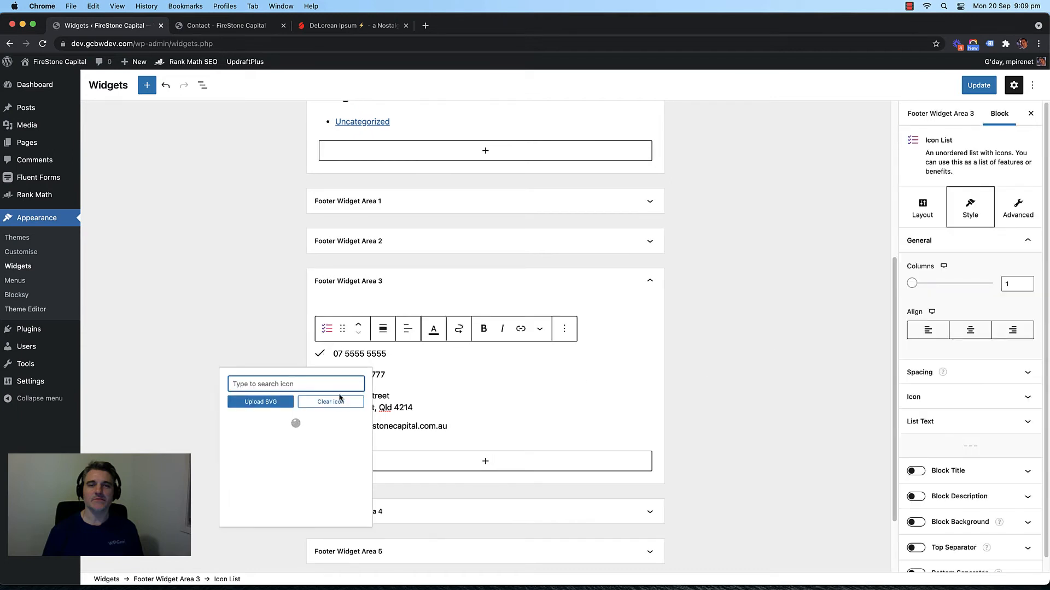
Step: Replace the checkmarks on the first three Contact Us items with phone, fax and map-pin icons
type("phone")
left_click(244, 428)
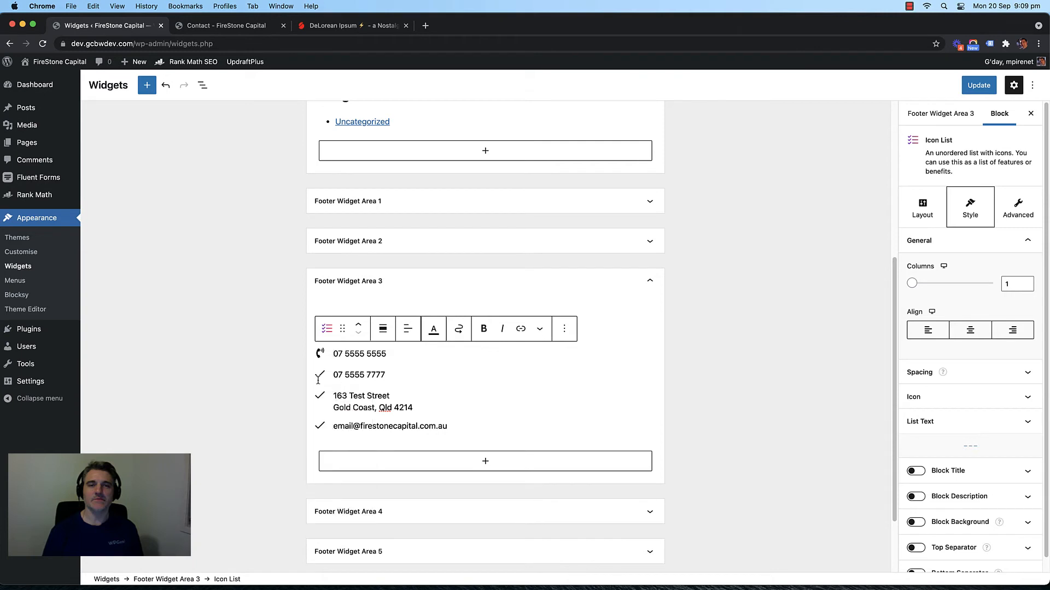
left_click(320, 377)
left_click(322, 377)
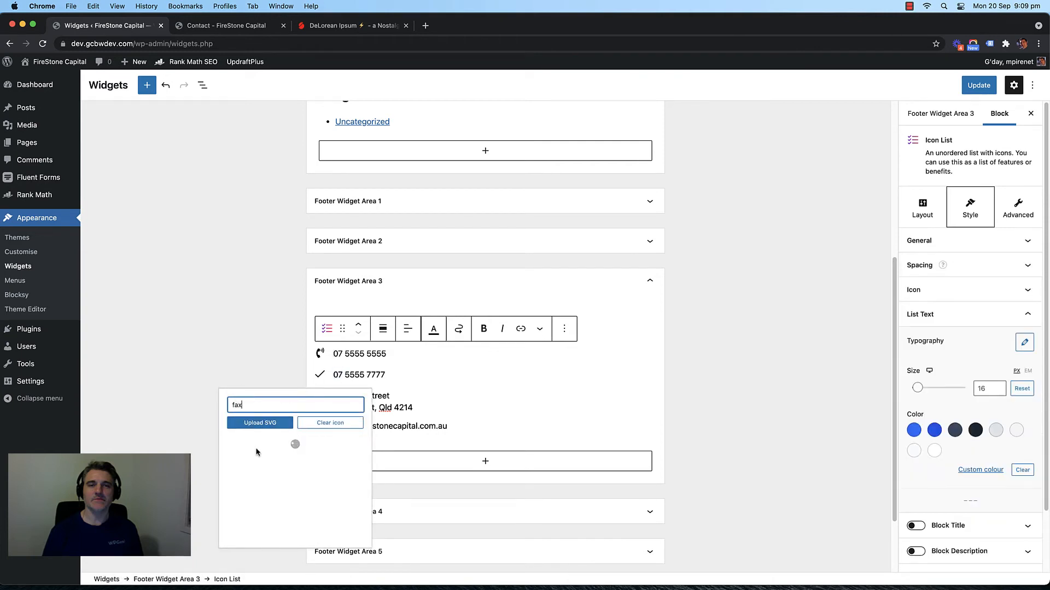
left_click(302, 452)
left_click(320, 396)
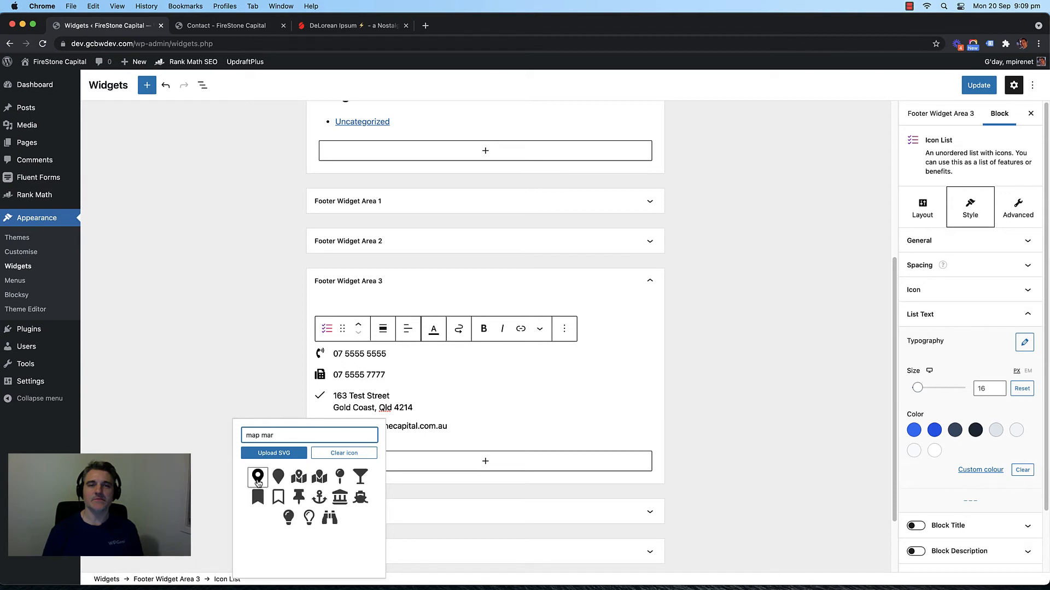
left_click(259, 480)
left_click(319, 429)
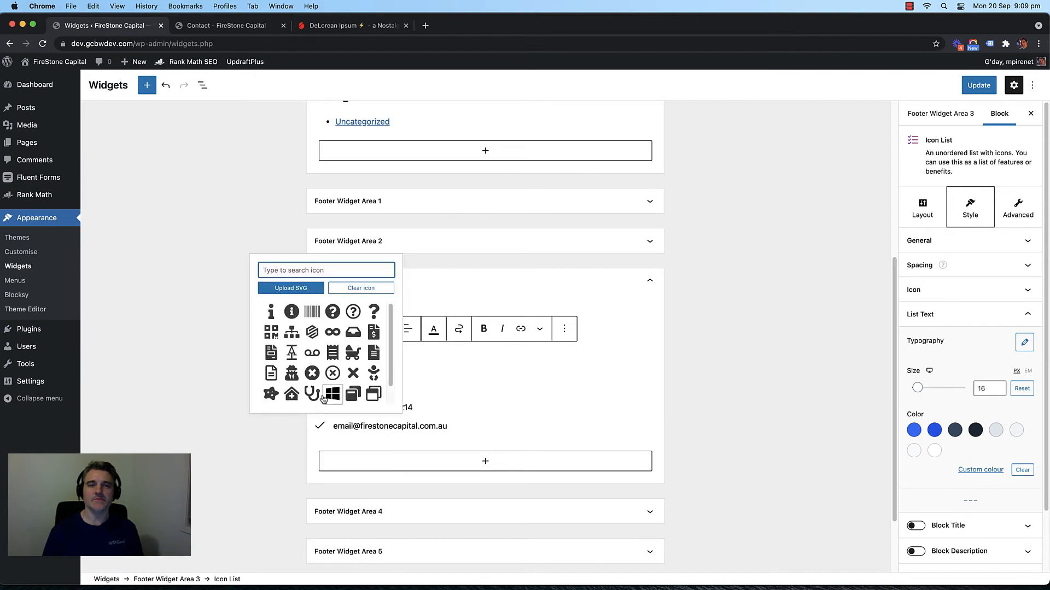
type("enve")
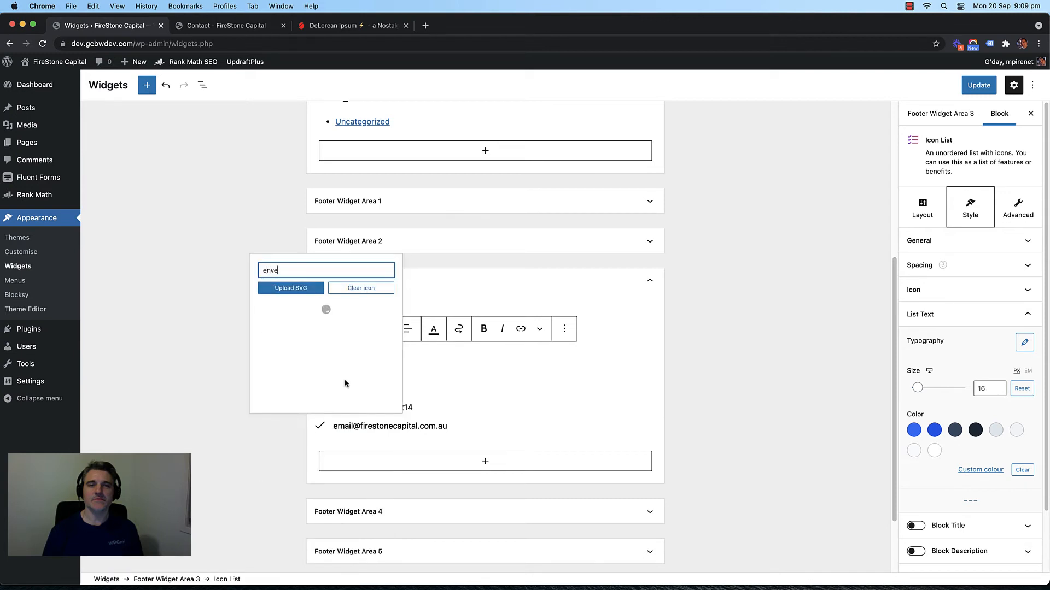
Step: Give the email item an envelope icon, update the widgets, and check the live Contact page
left_click(290, 312)
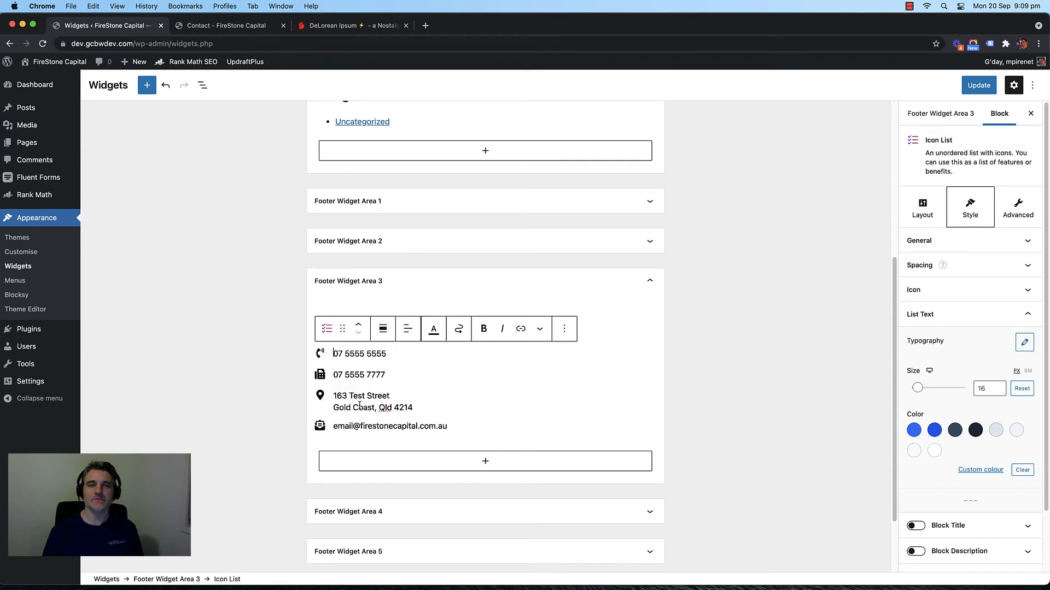
left_click(967, 87)
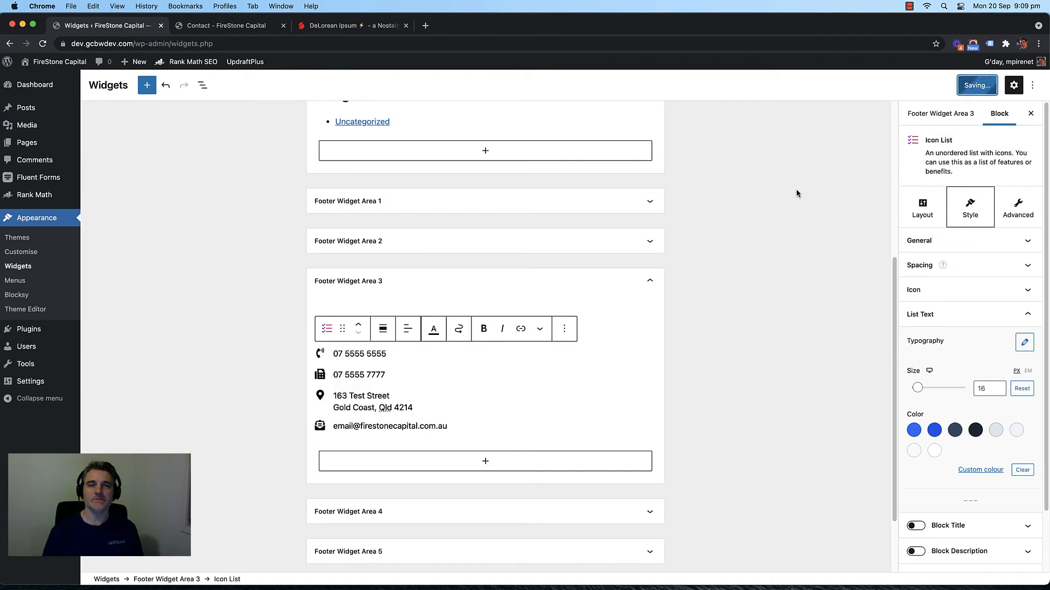
left_click(235, 26)
key("super+r")
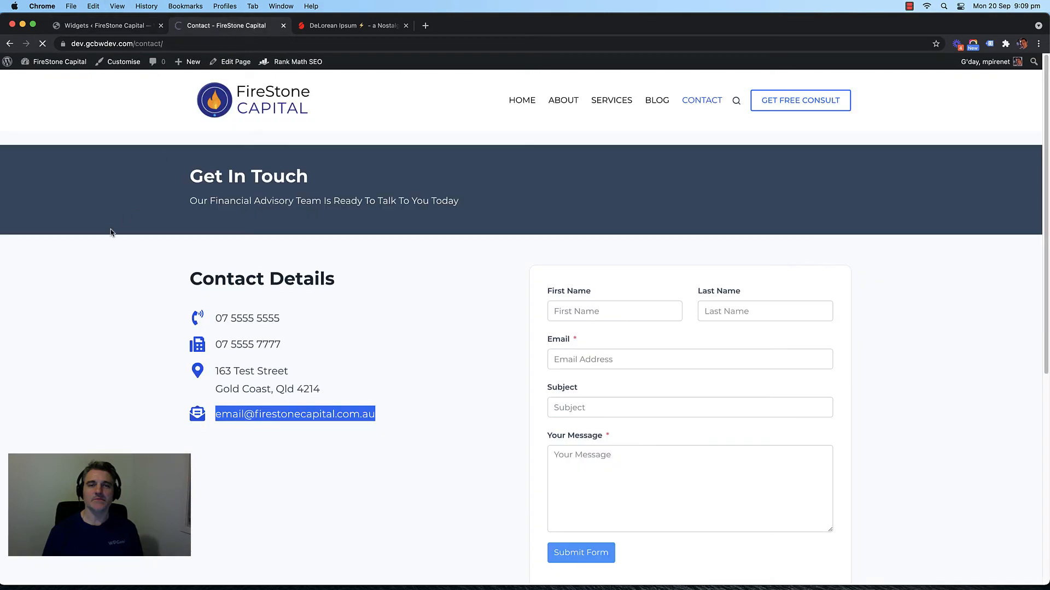
scroll(96, 281, "down", 10)
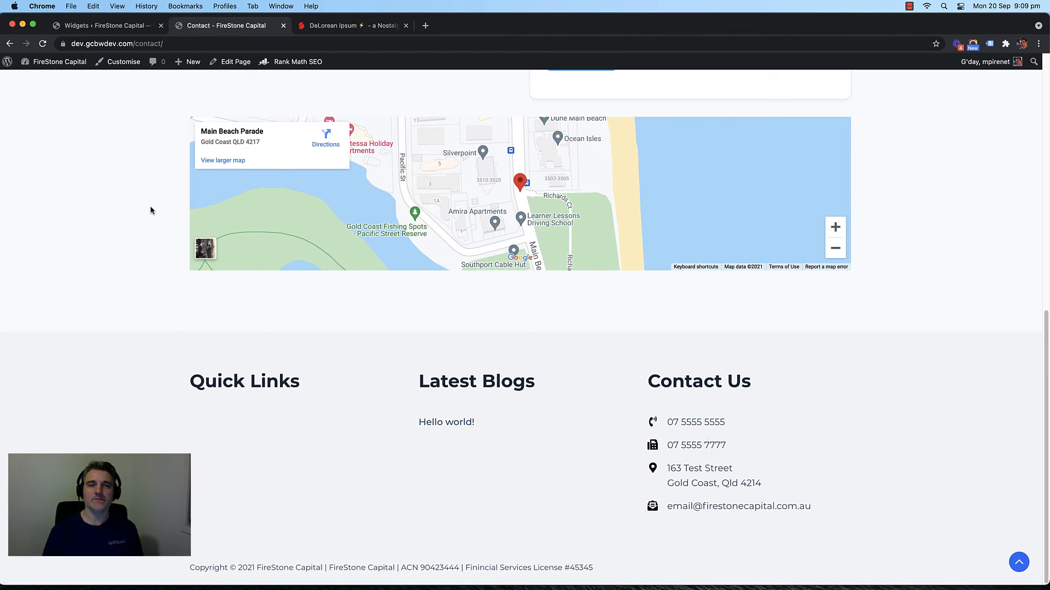
Step: Open the site Customiser from the admin bar
right_click(101, 61)
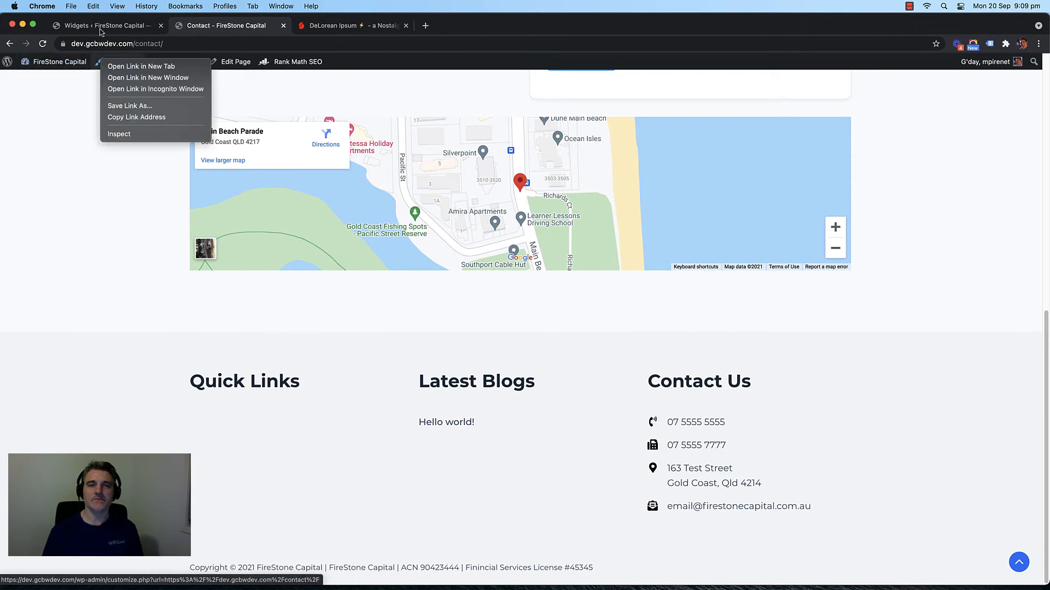
left_click(101, 32)
left_click(100, 32)
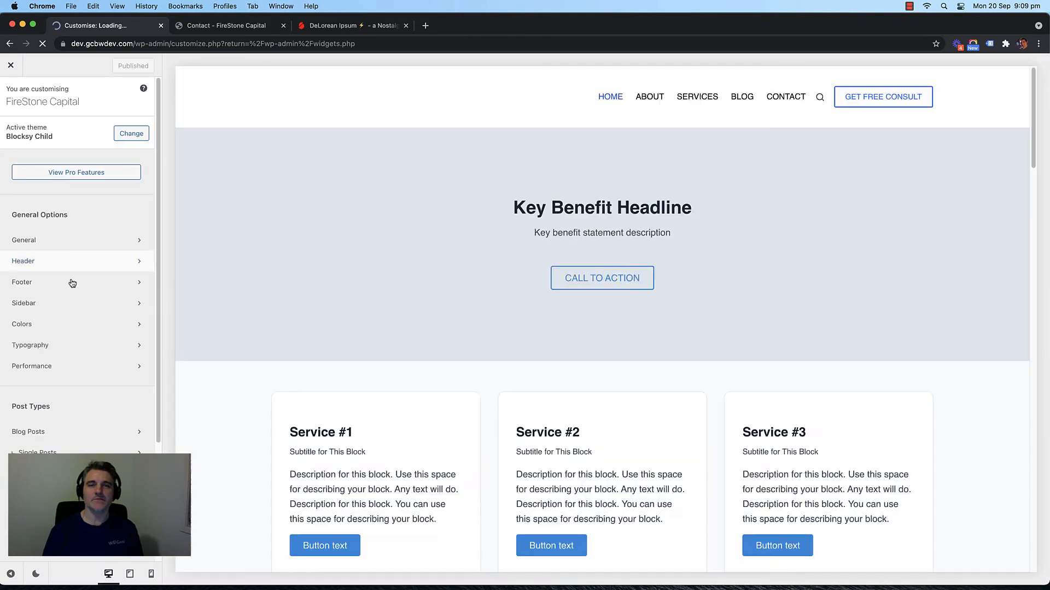
Step: Set the Widget Area 1 Quick Links navigation to Main Menu, publish, and reload the Contact page
left_click(72, 282)
left_click(92, 279)
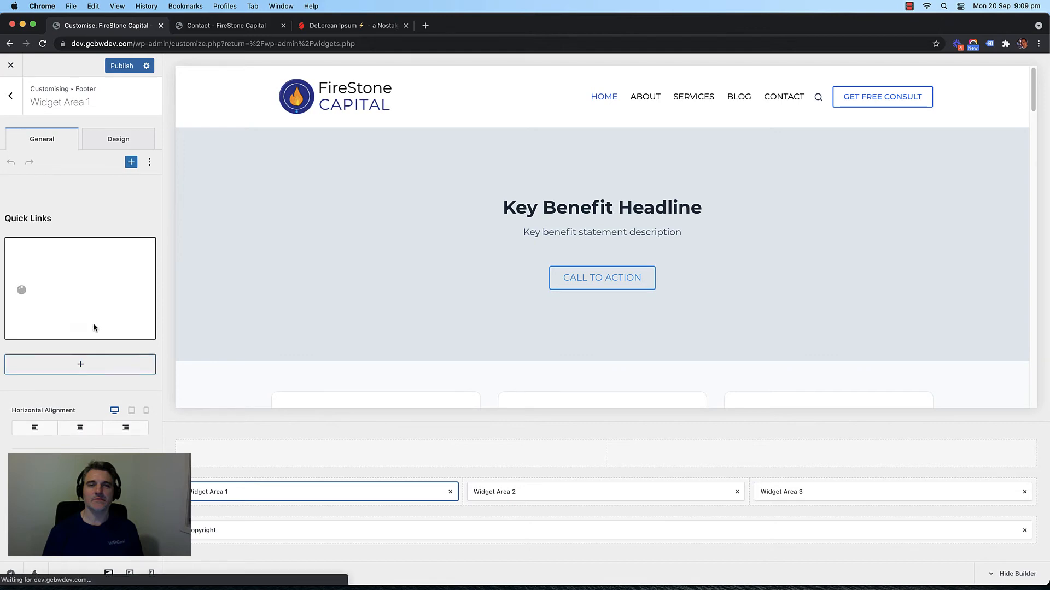
left_click(94, 328)
left_click(69, 315)
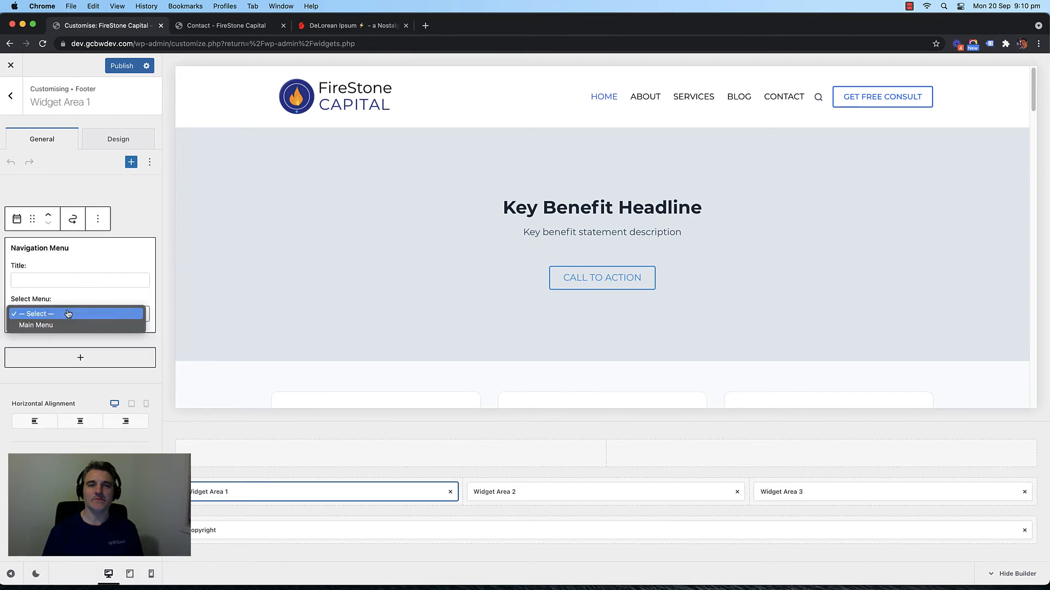
left_click(63, 327)
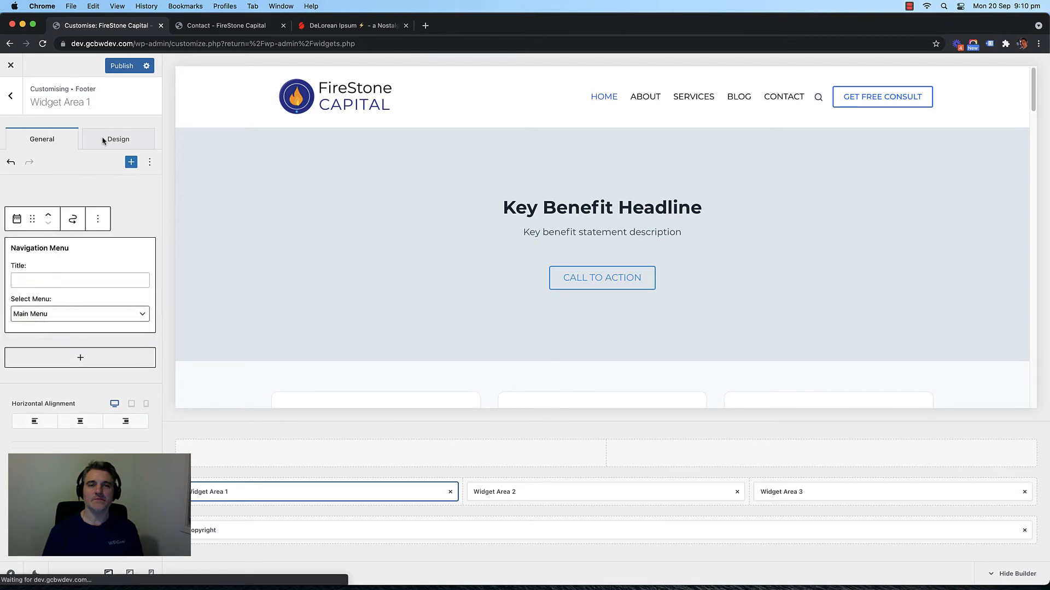
left_click(121, 66)
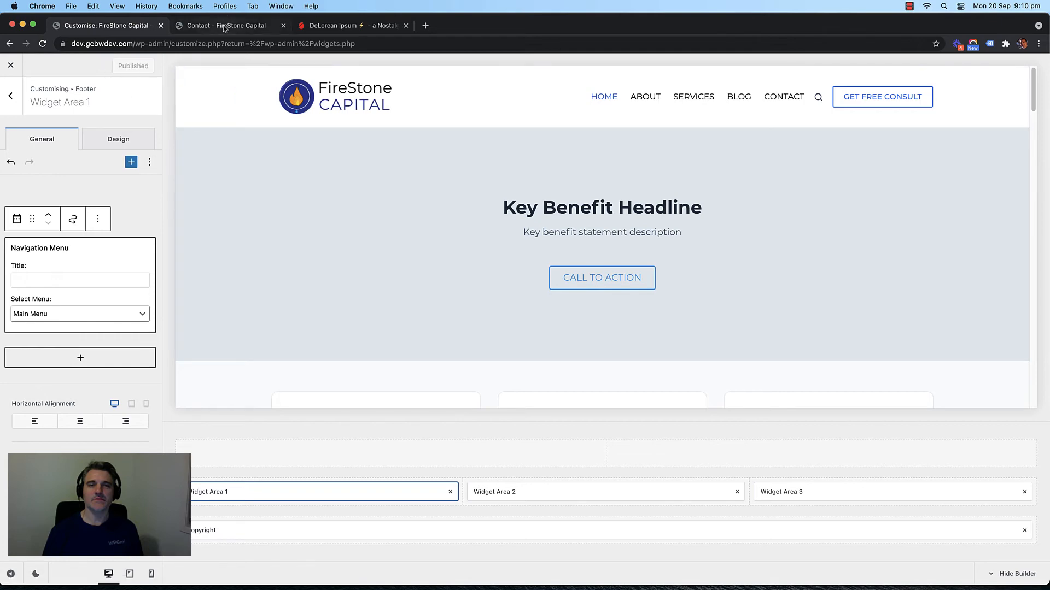
left_click(226, 25)
key("super+r")
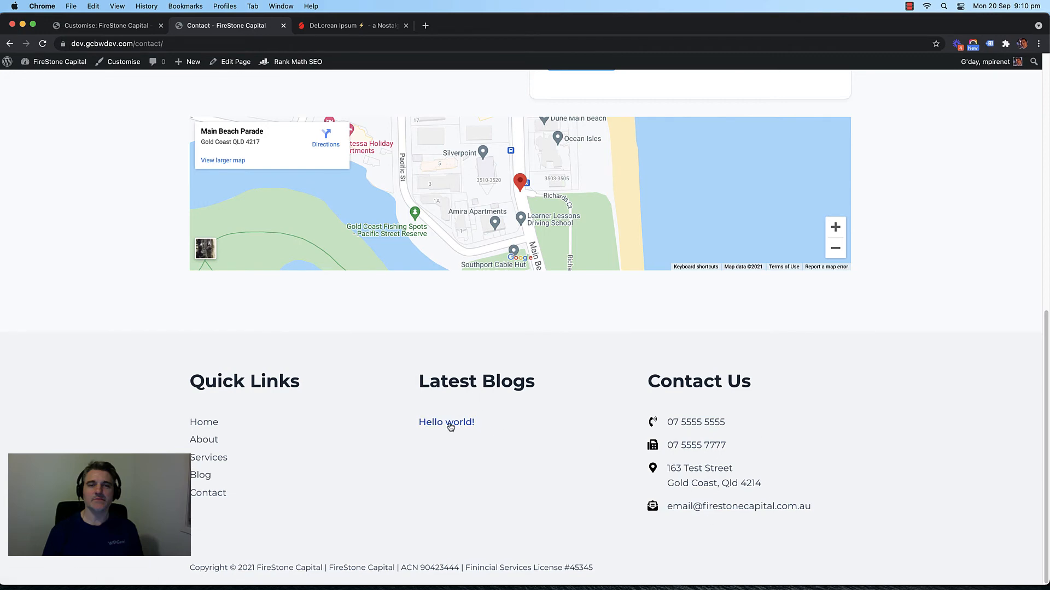
Step: Open the live Home page from the FireStone Capital logo and look over its hero
scroll(125, 285, "up", 10)
left_click(284, 88)
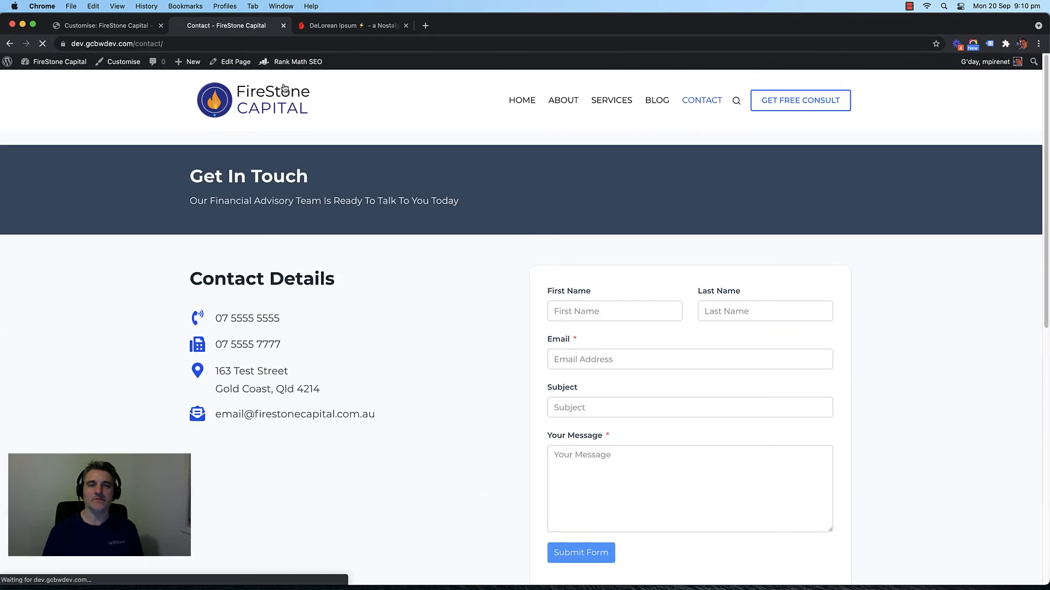
scroll(277, 224, "down", 4)
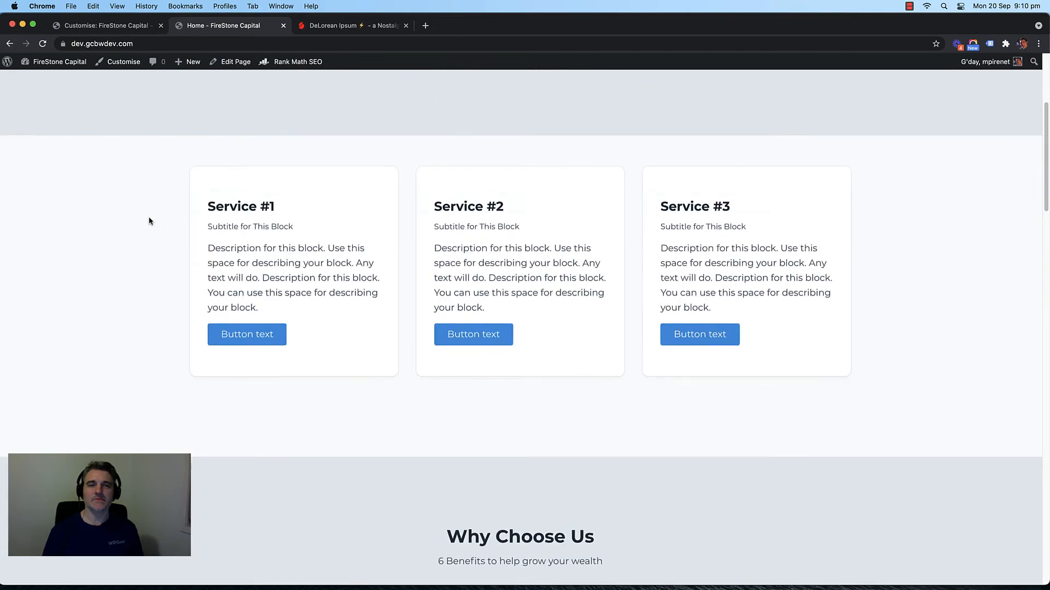
scroll(148, 220, "up", 4)
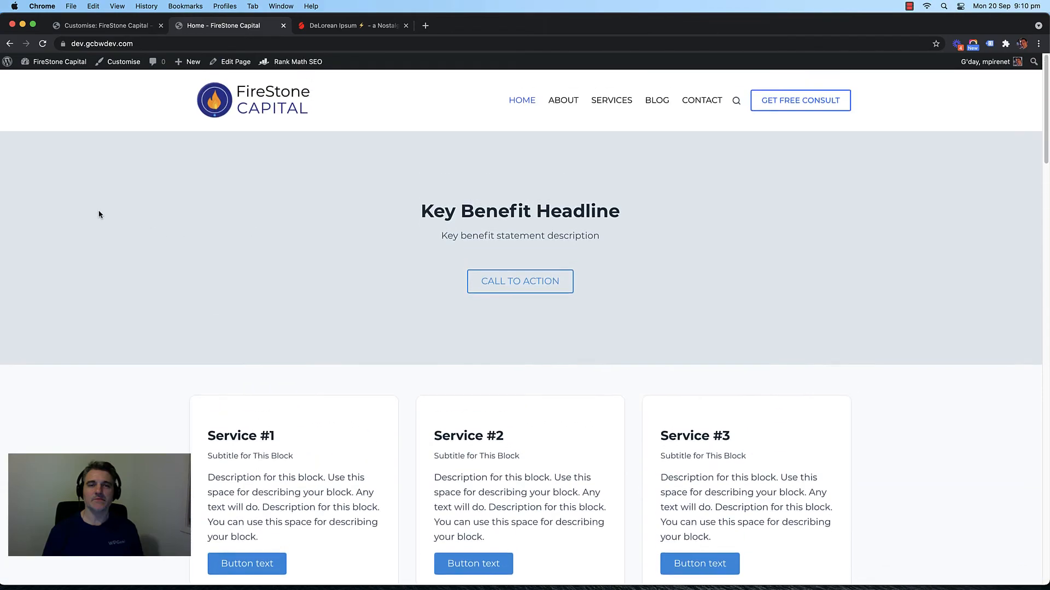
scroll(83, 220, "down", 15)
scroll(83, 221, "up", 15)
scroll(104, 239, "down", 4)
scroll(130, 232, "up", 4)
scroll(130, 234, "down", 8)
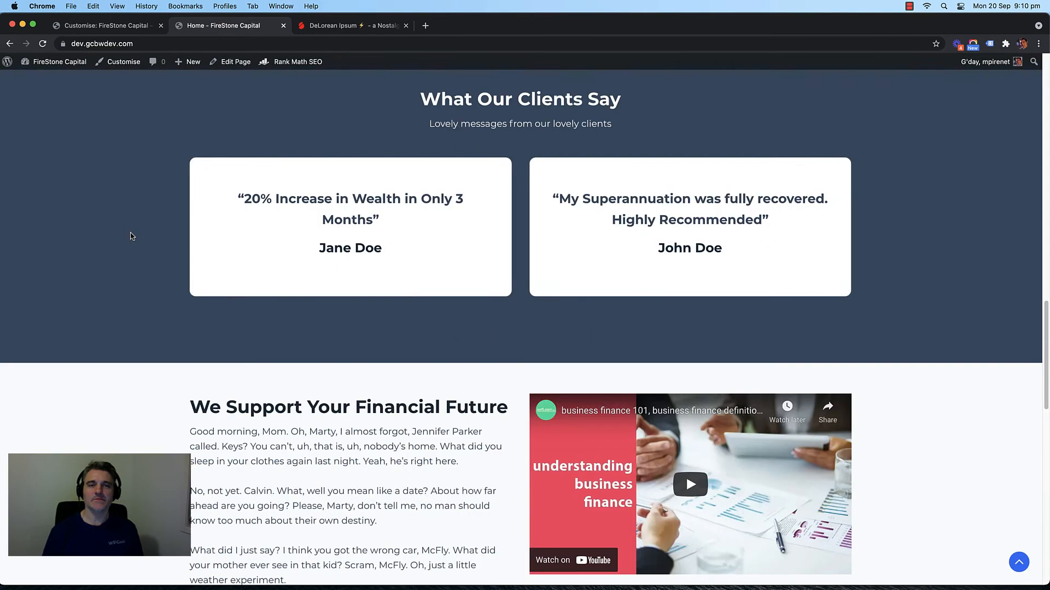
scroll(130, 235, "down", 4)
scroll(131, 234, "up", 12)
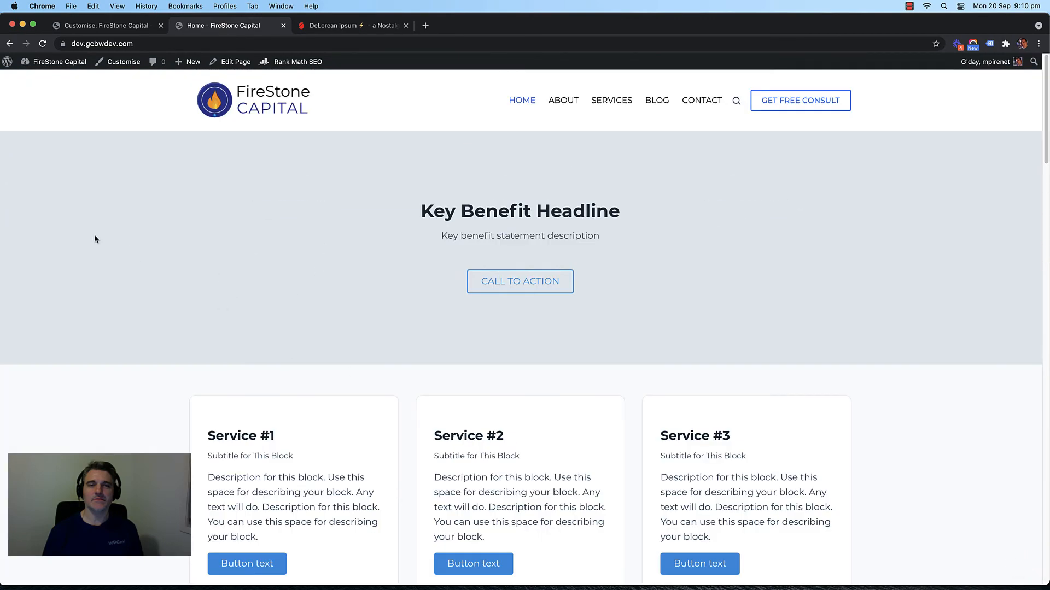
Step: Highlight parts of the Key Benefit Headline and hero text, then deselect them
left_click_drag(498, 212, 617, 211)
left_click_drag(620, 212, 379, 225)
left_click_drag(479, 237, 553, 244)
left_click(553, 246)
Step: Scroll down to the footer's Quick Links, Latest Blogs and Contact Us columns
scroll(153, 230, "down", 6)
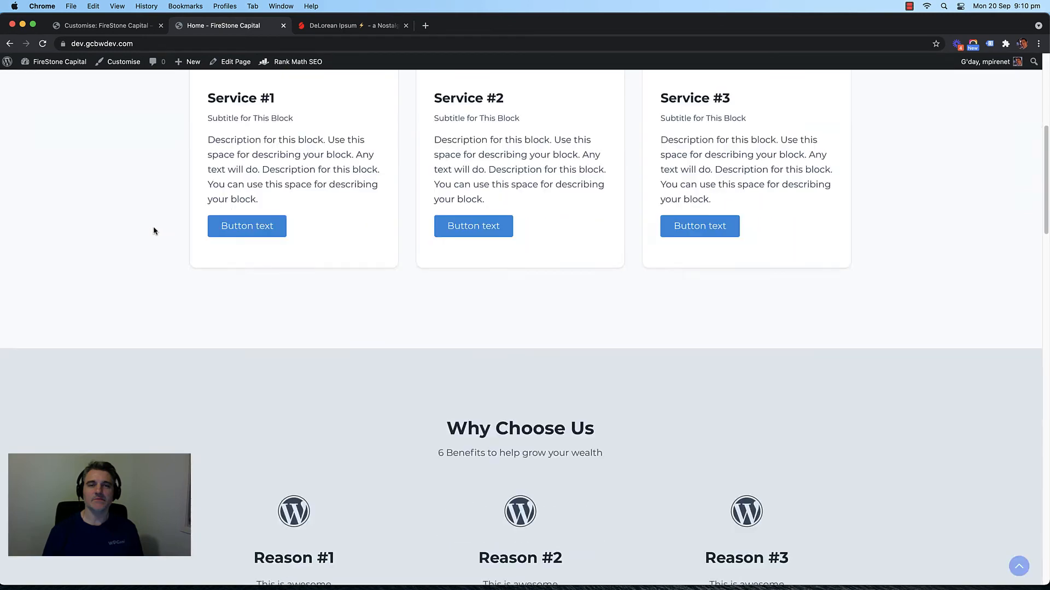
scroll(153, 231, "down", 8)
scroll(129, 234, "up", 10)
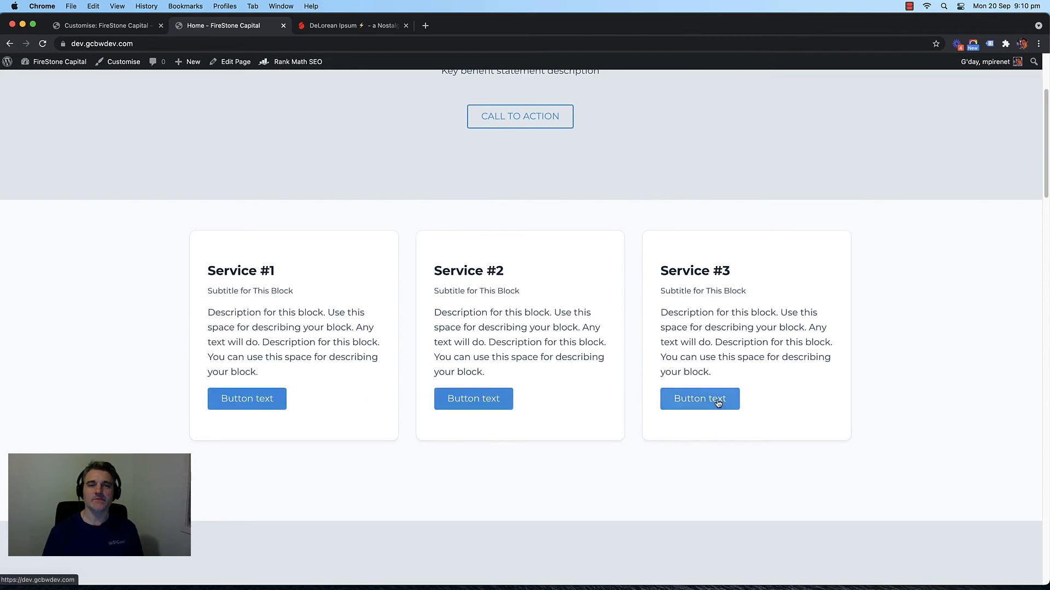
scroll(283, 245, "up", 3)
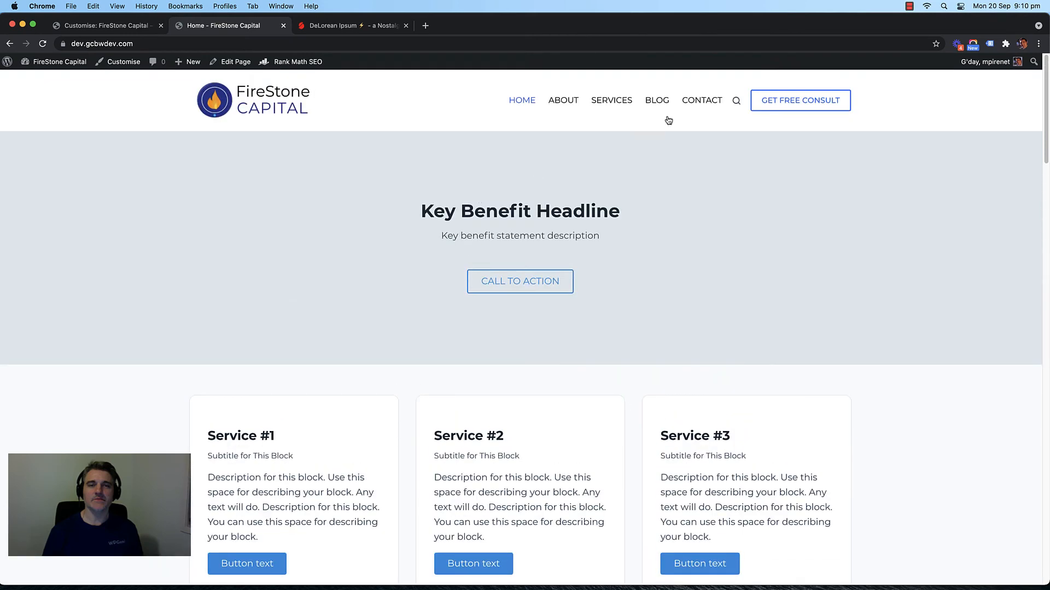
scroll(164, 234, "down", 15)
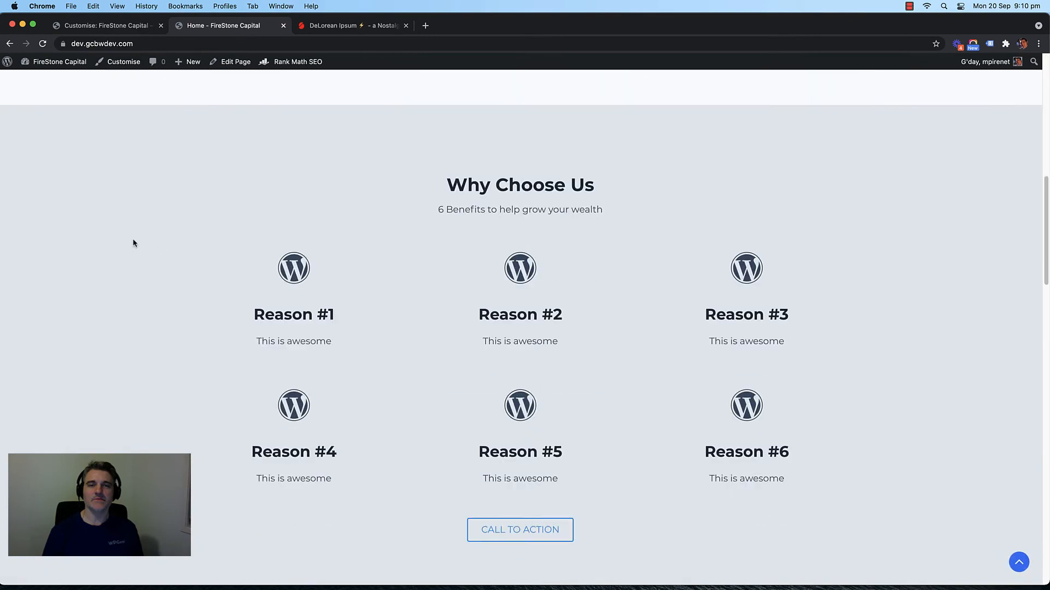
scroll(128, 233, "up", 2)
scroll(128, 233, "down", 4)
scroll(130, 239, "up", 4)
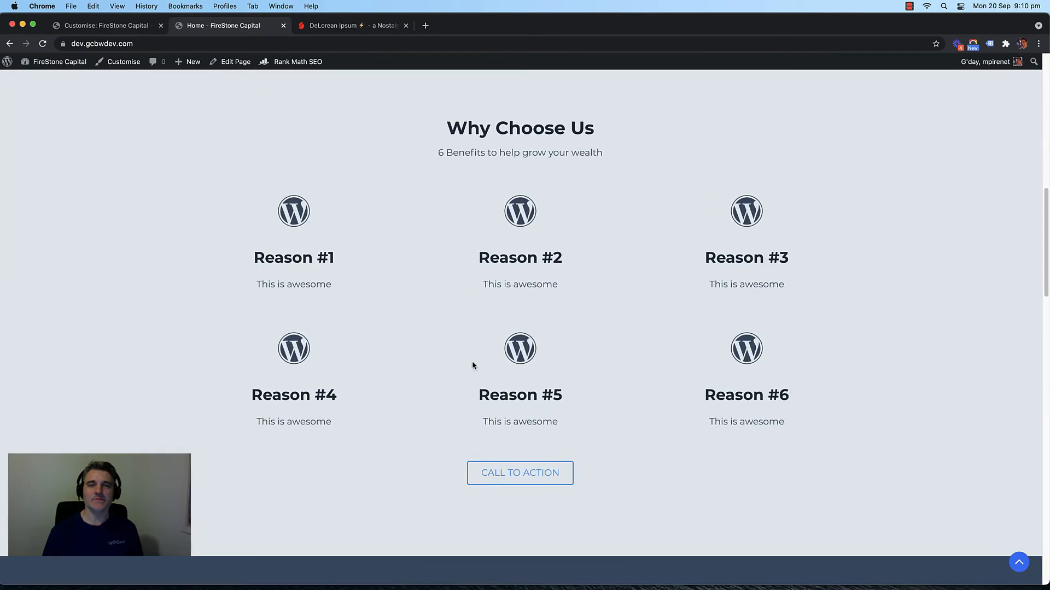
scroll(67, 248, "down", 9)
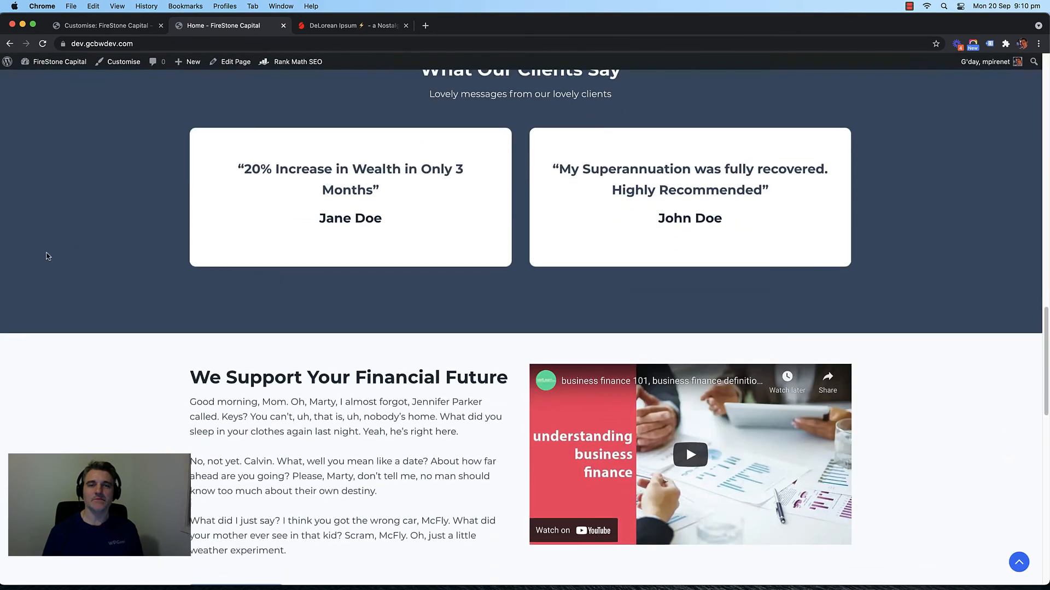
scroll(28, 251, "down", 9)
scroll(13, 262, "down", 4)
scroll(12, 262, "up", 4)
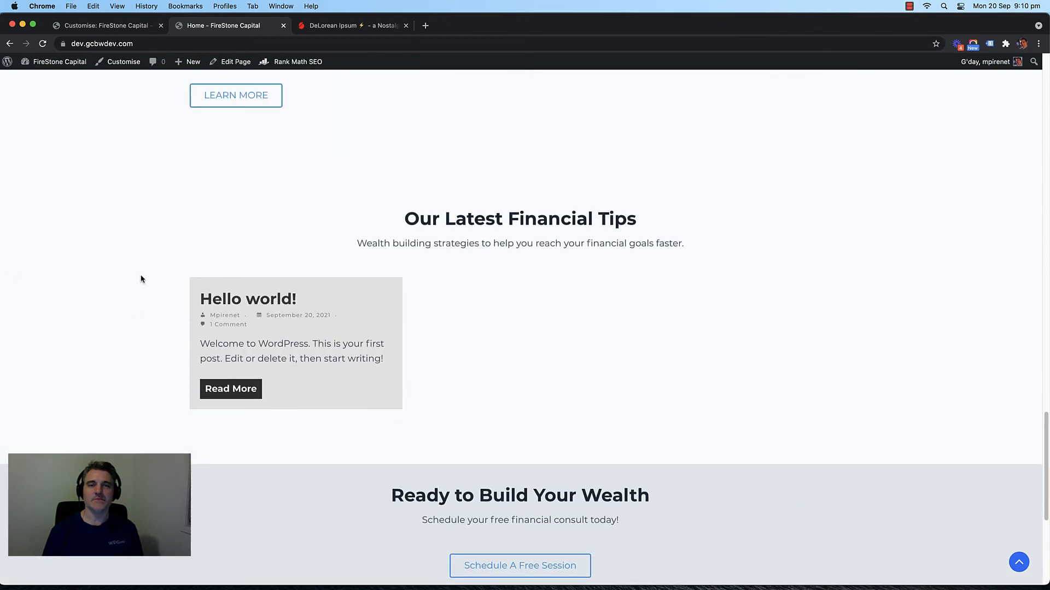
scroll(113, 261, "down", 5)
scroll(113, 261, "up", 2)
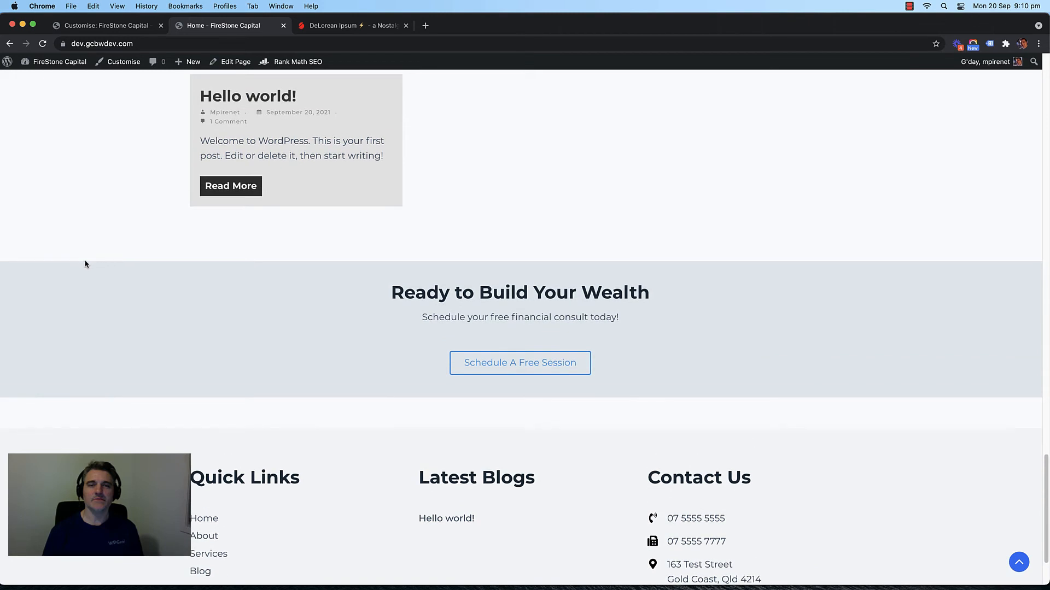
Step: Browse the Customizer's Footer and general theme settings, returning to the main options list
left_click(108, 26)
left_click(16, 98)
left_click(16, 98)
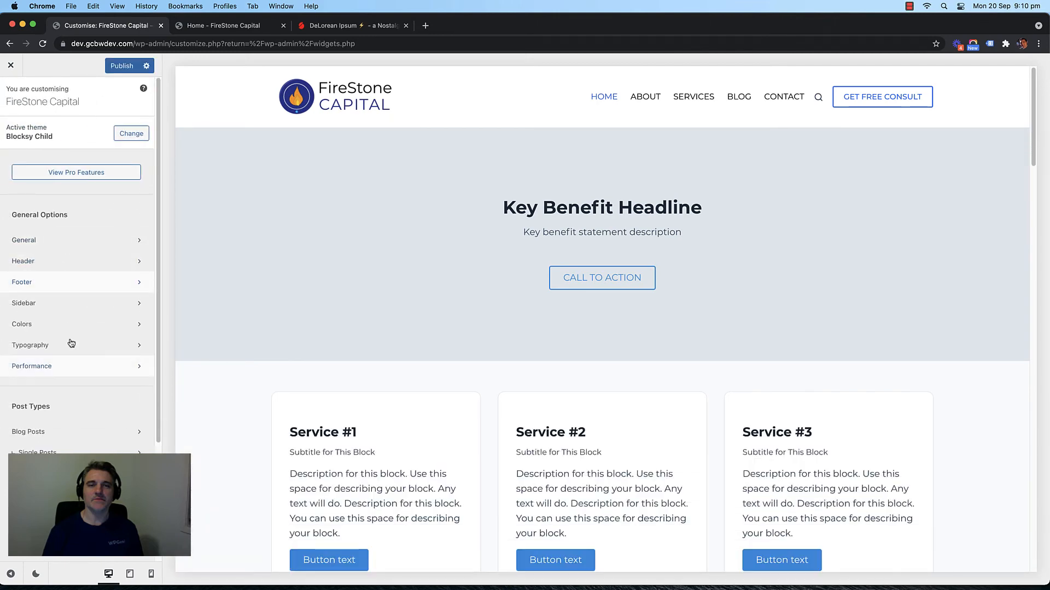
left_click(73, 246)
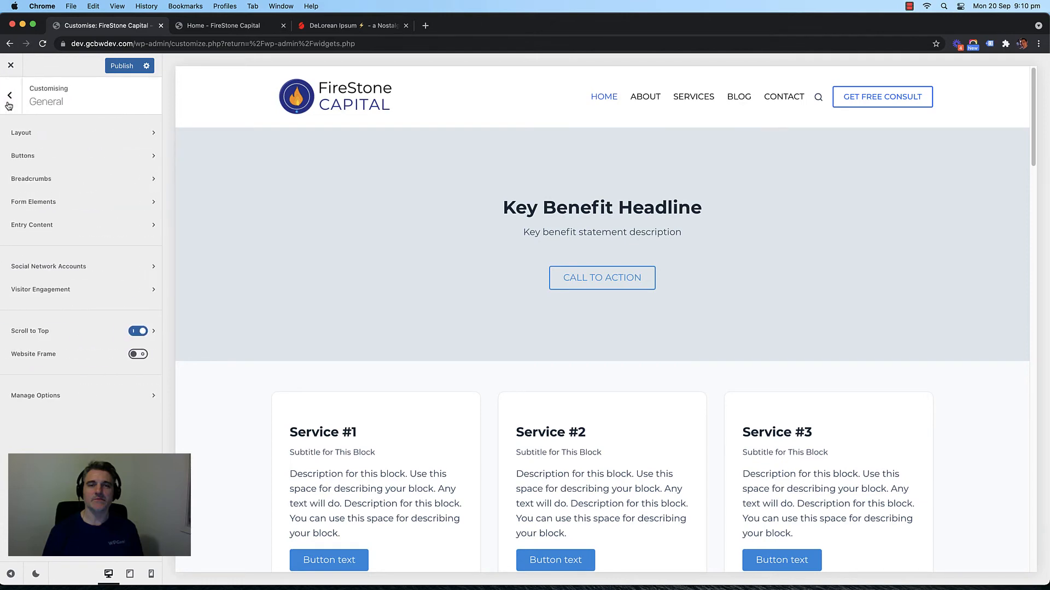
left_click(10, 96)
Step: Close the Customizer and view the live Home page
left_click(909, 6)
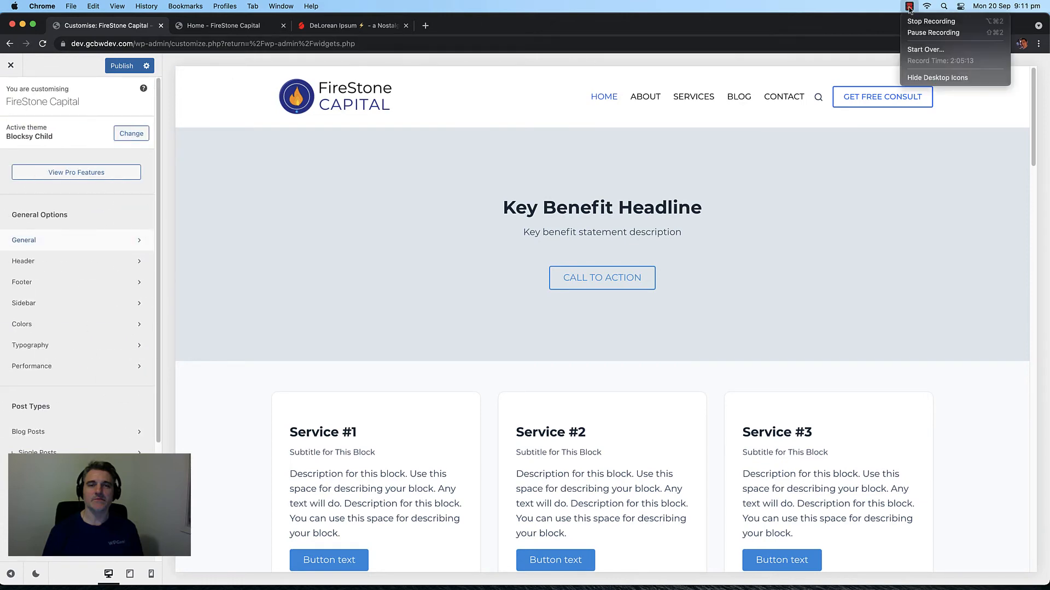
left_click(932, 32)
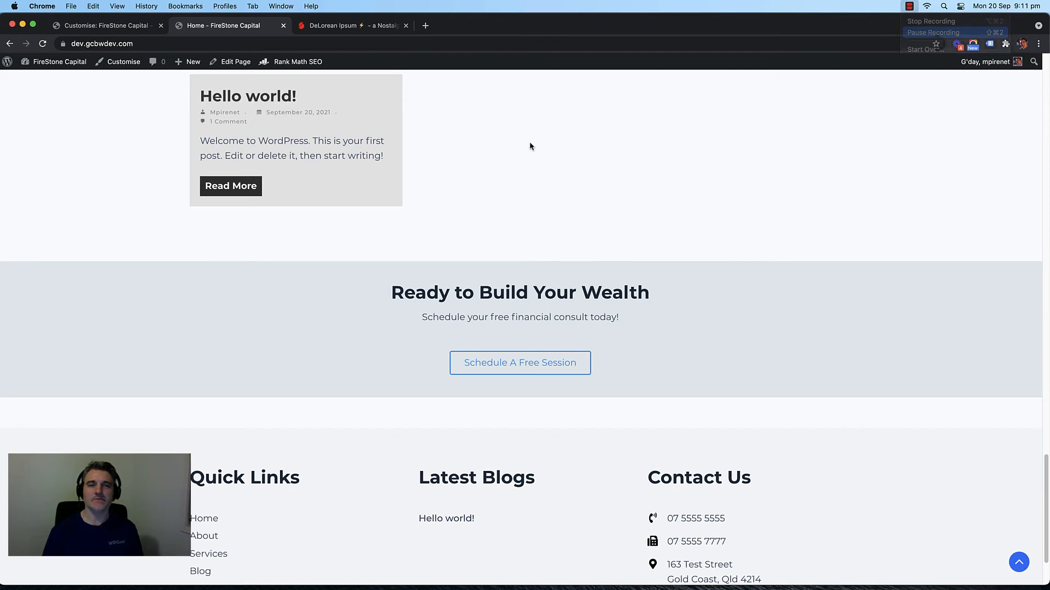
left_click(910, 7)
left_click(933, 32)
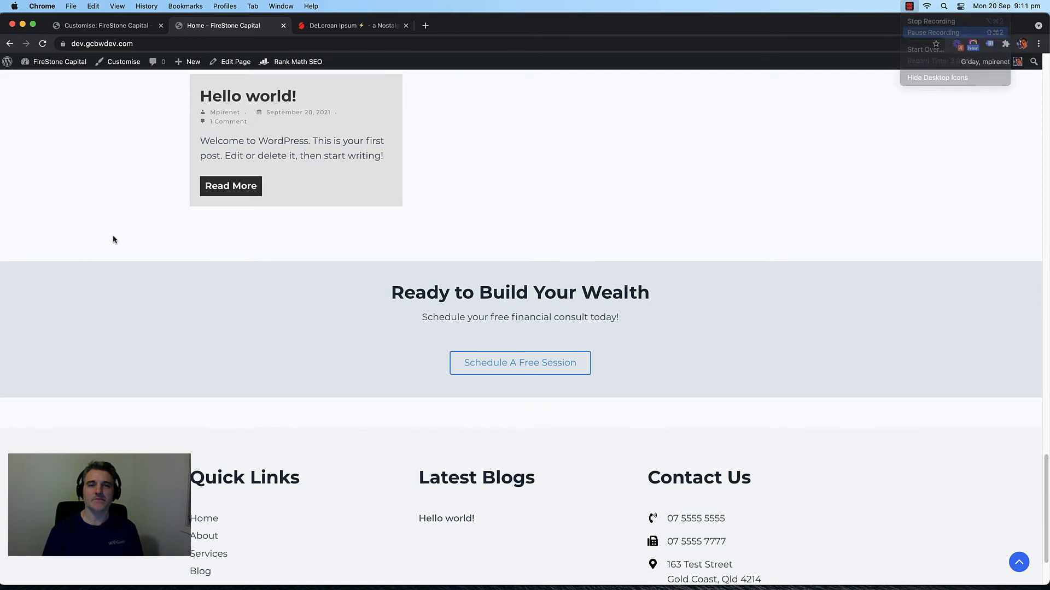
Step: Open the Home page's Edit Page link from the admin bar in a new tab
scroll(125, 216, "up", 4)
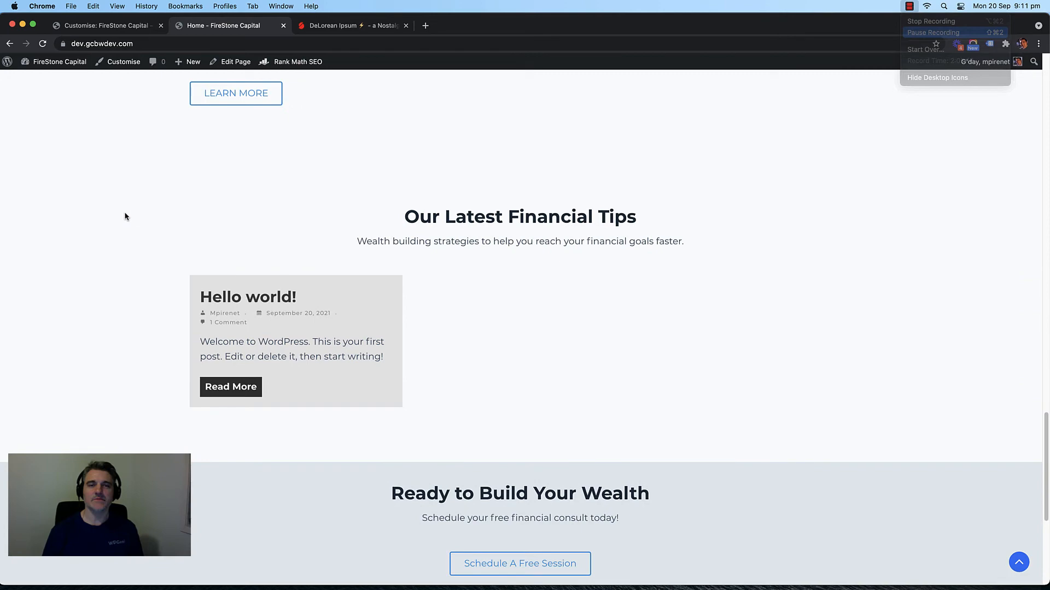
scroll(132, 213, "up", 10)
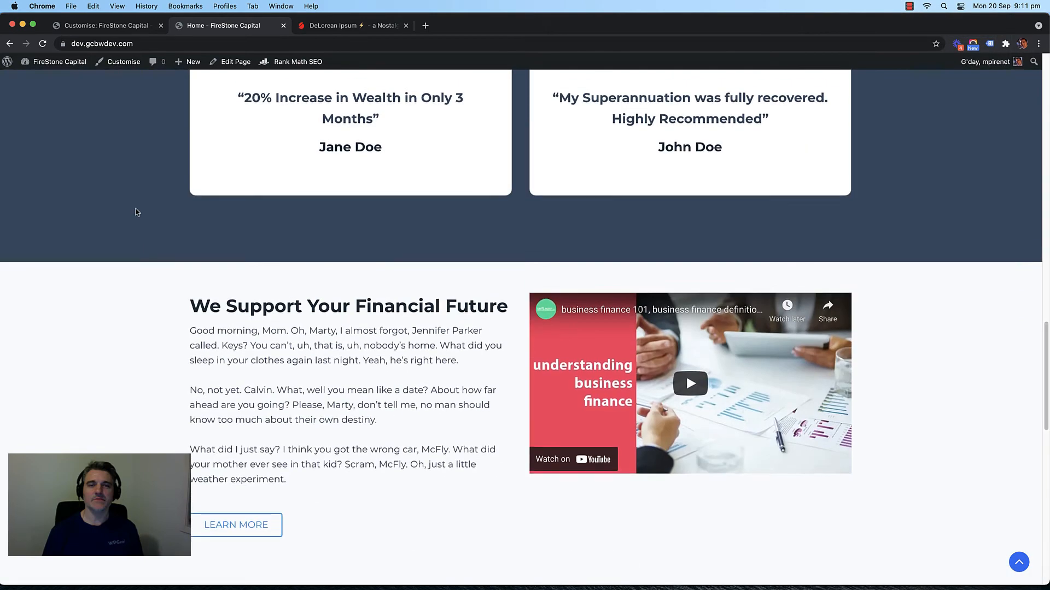
scroll(133, 222, "down", 6)
scroll(131, 216, "up", 20)
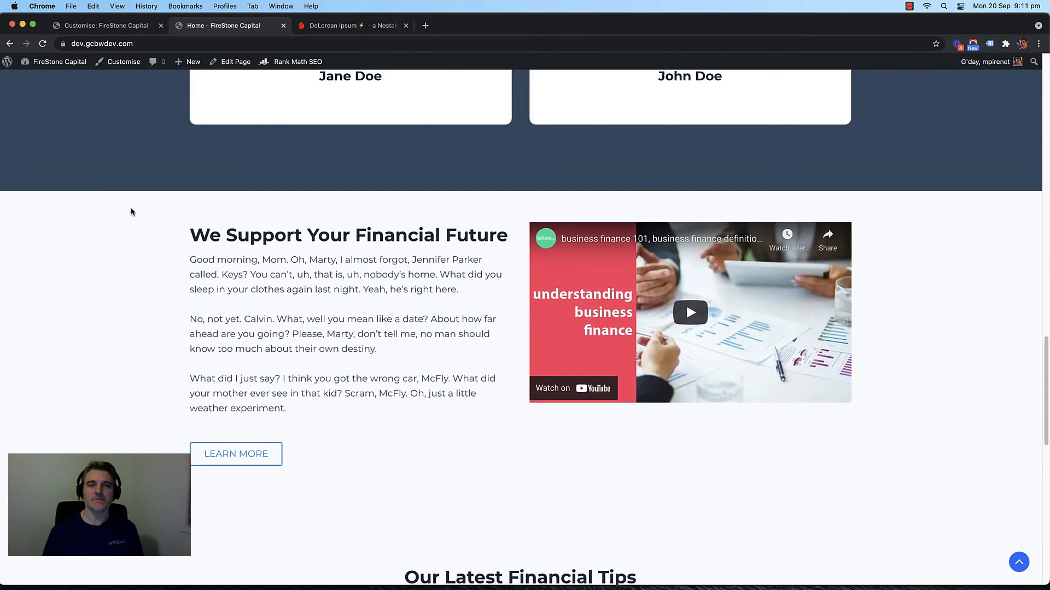
scroll(131, 213, "up", 8)
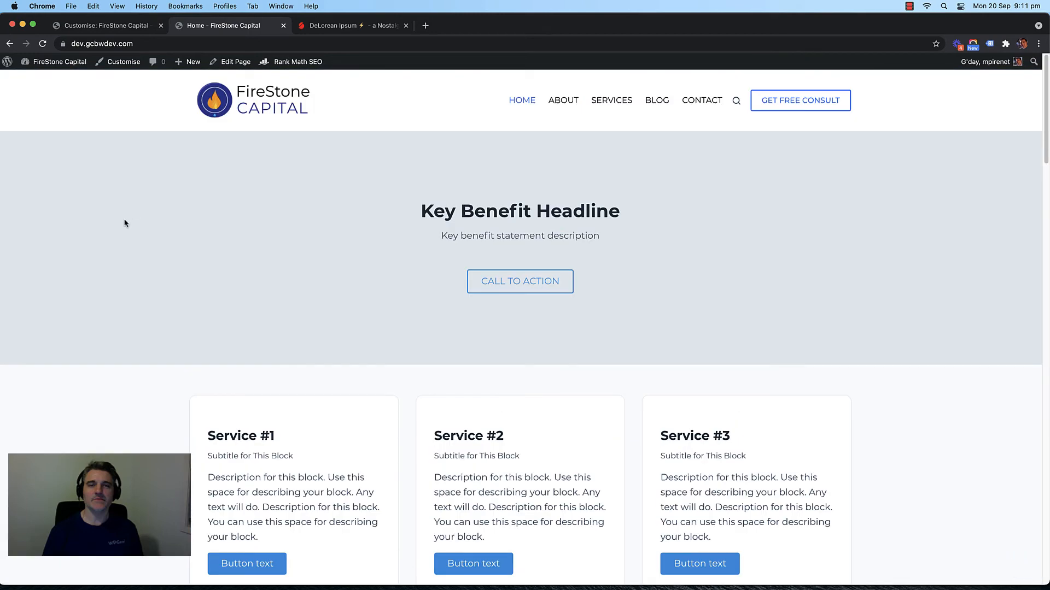
right_click(240, 65)
left_click(312, 70)
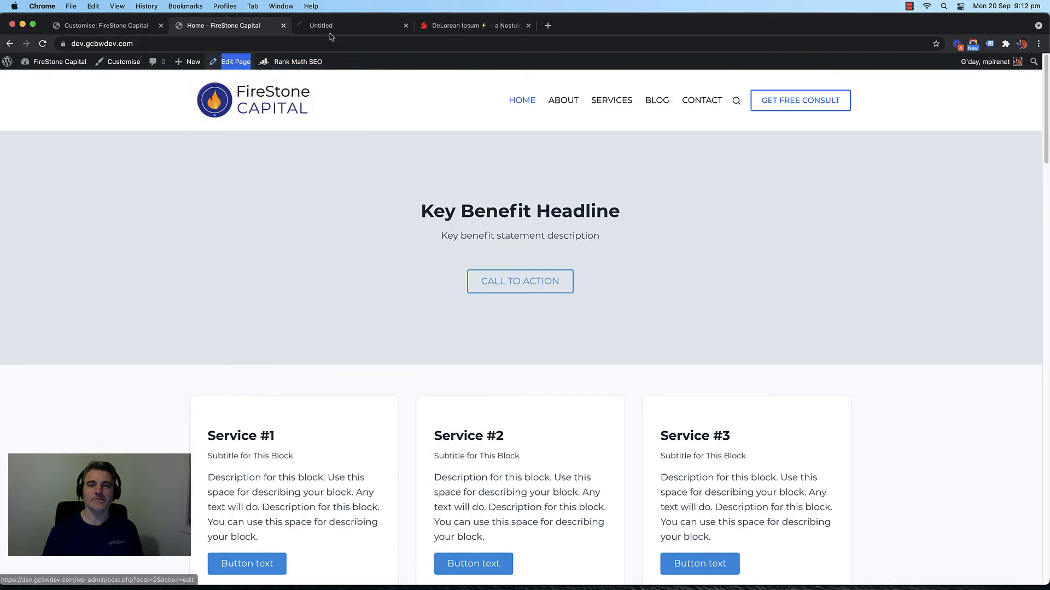
Step: In the editor tab, select the hero Container and add a Block Background image
left_click(352, 32)
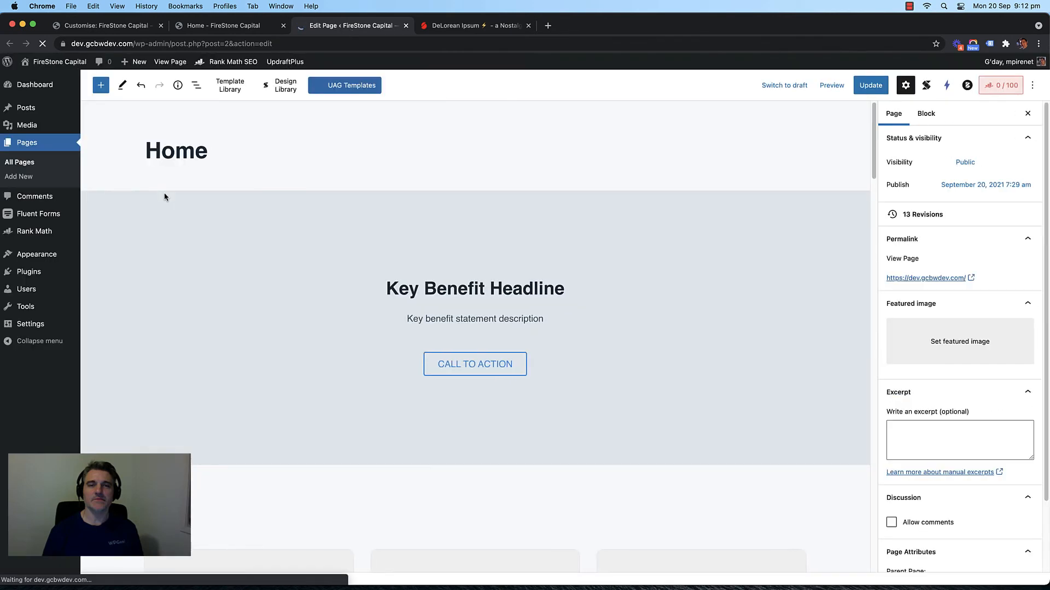
left_click(255, 216)
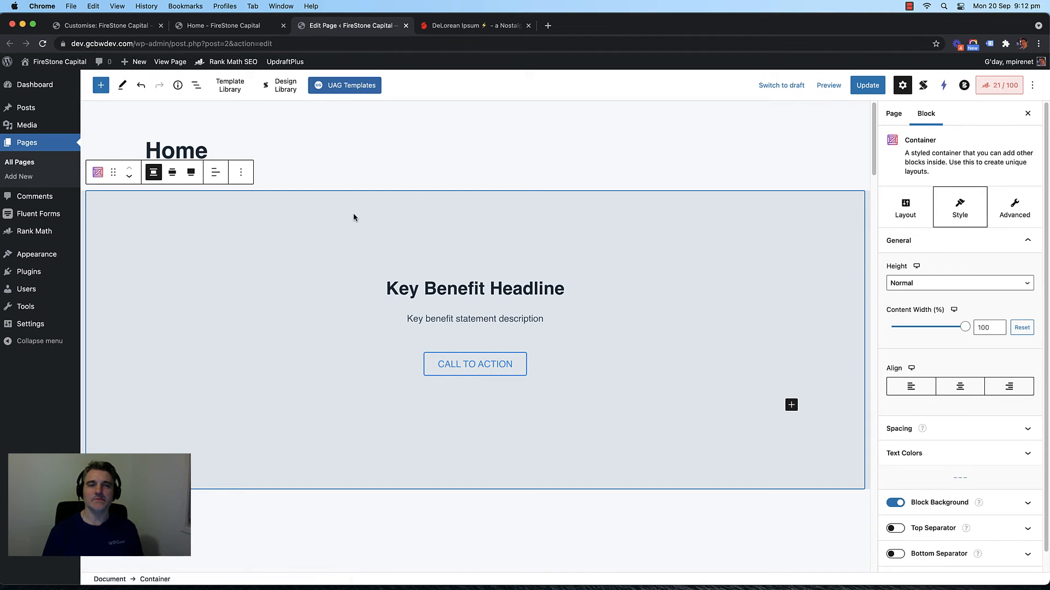
scroll(913, 344, "down", 1)
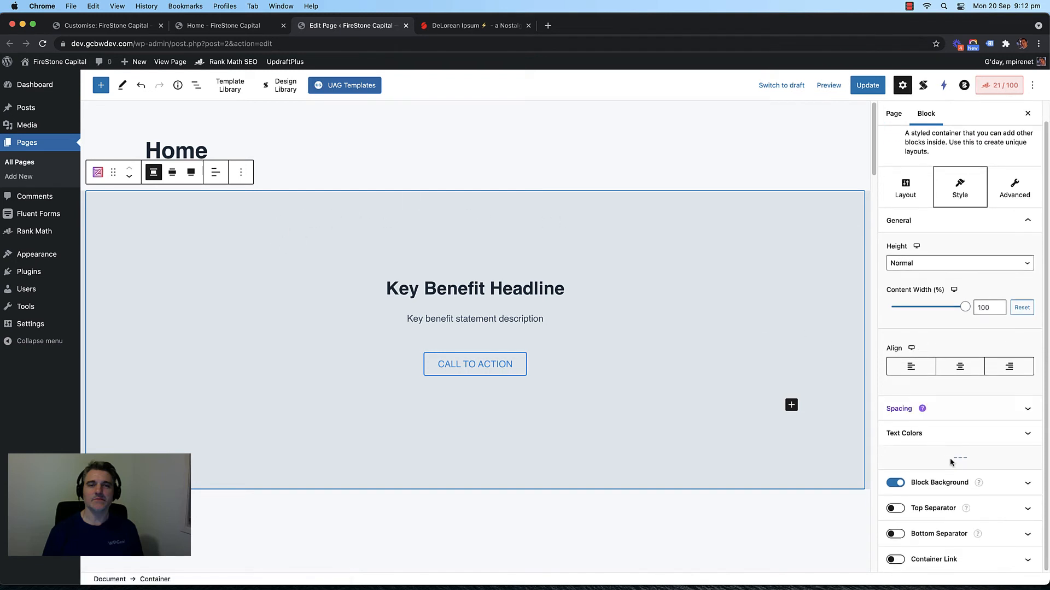
left_click(987, 482)
scroll(949, 402, "down", 2)
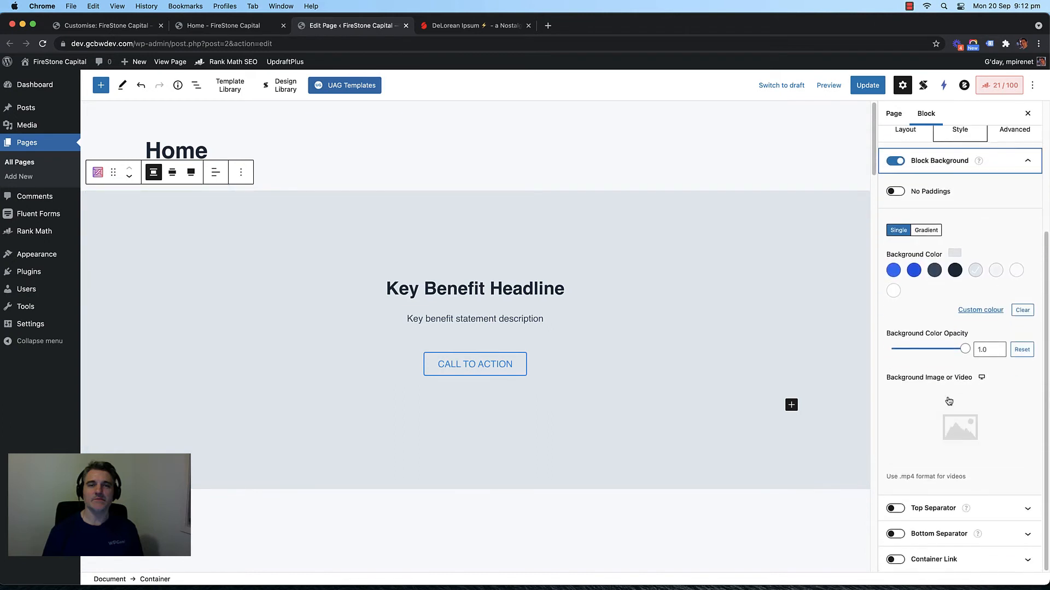
left_click(960, 426)
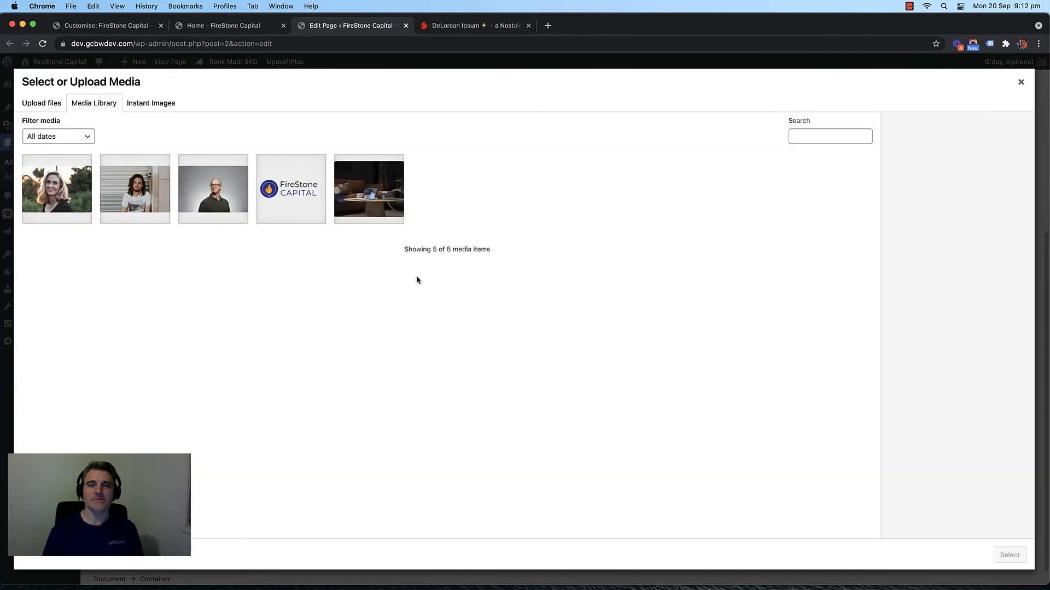
Step: Search Instant Images stock photos for 'wealth' and load more results
left_click(151, 103)
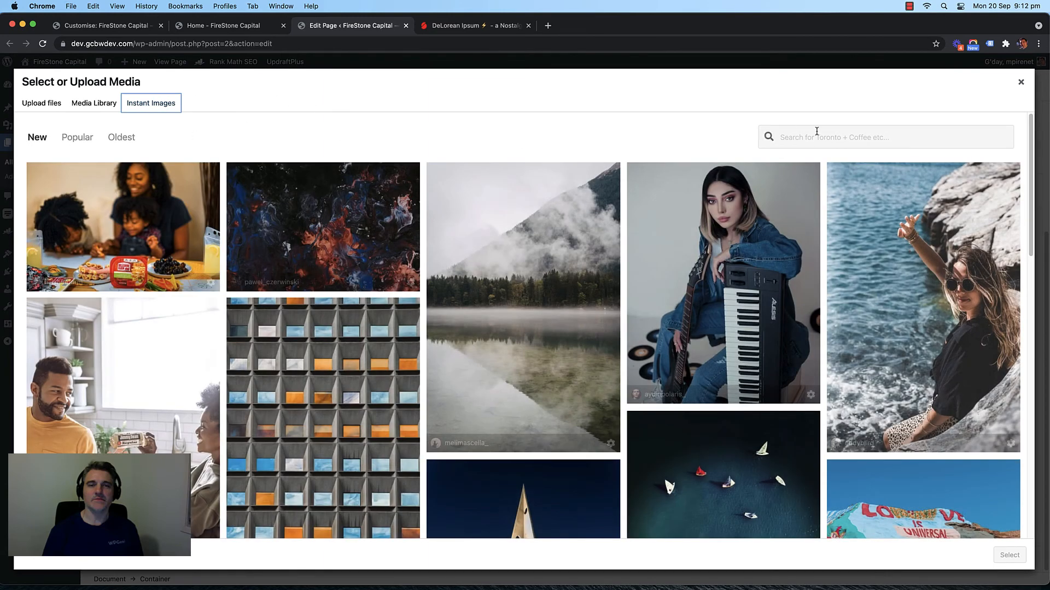
left_click(864, 136)
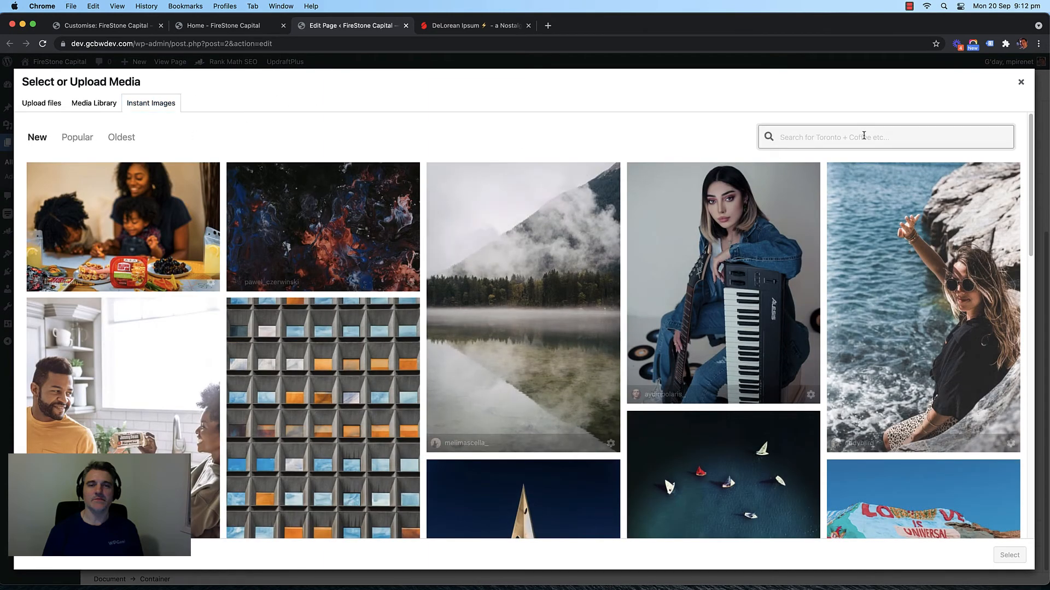
type("wealth")
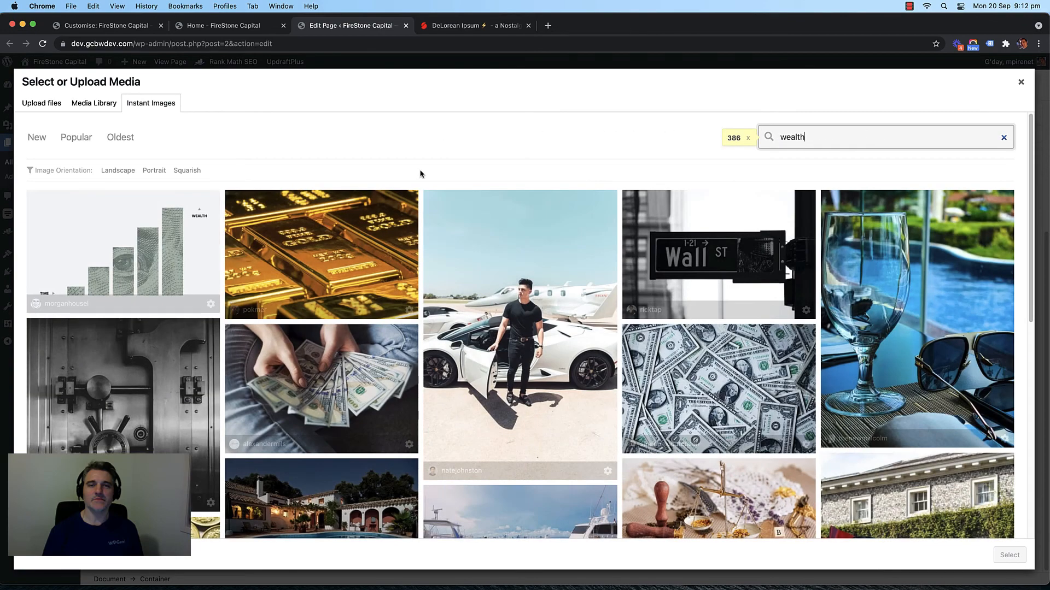
scroll(420, 182, "down", 6)
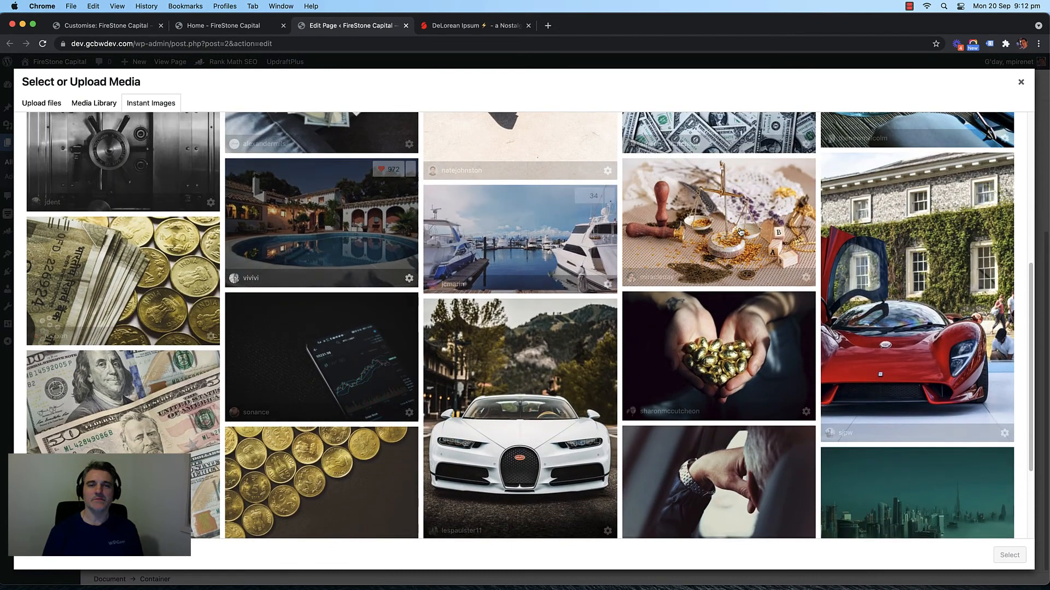
scroll(457, 218, "down", 2)
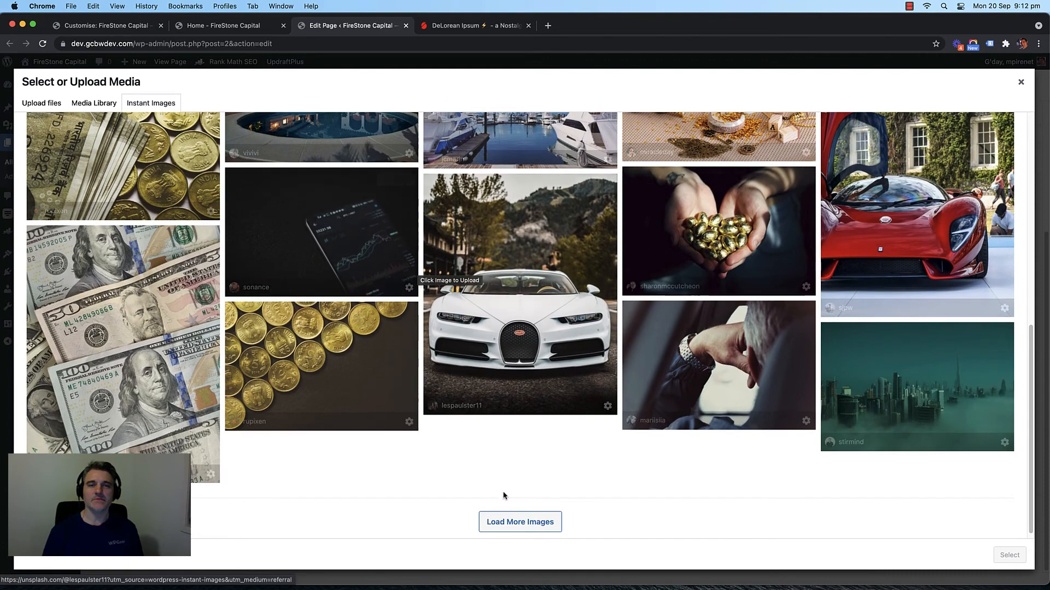
left_click(517, 514)
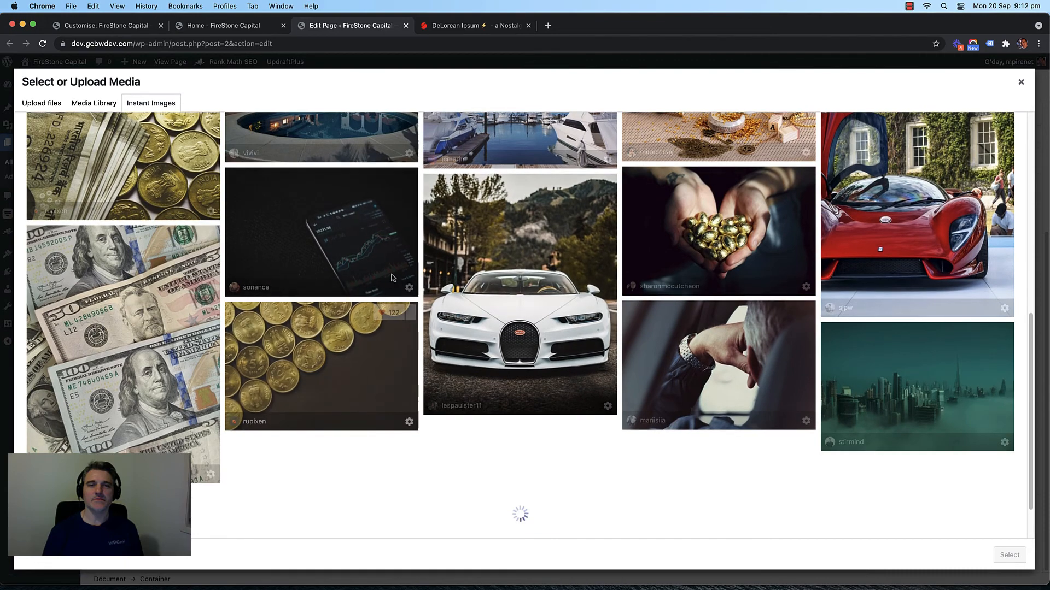
scroll(425, 259, "down", 6)
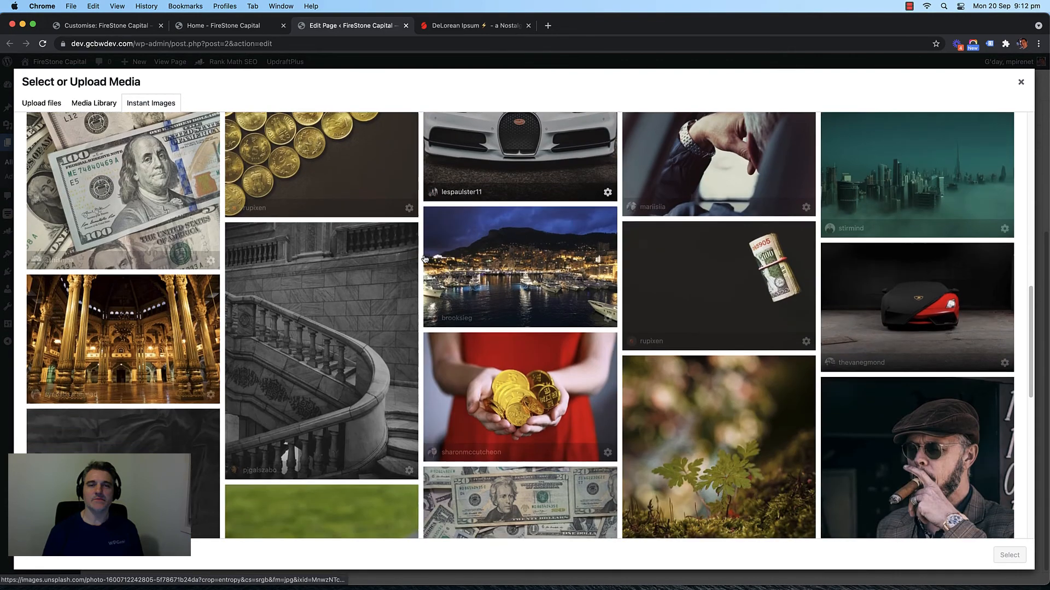
scroll(421, 257, "down", 6)
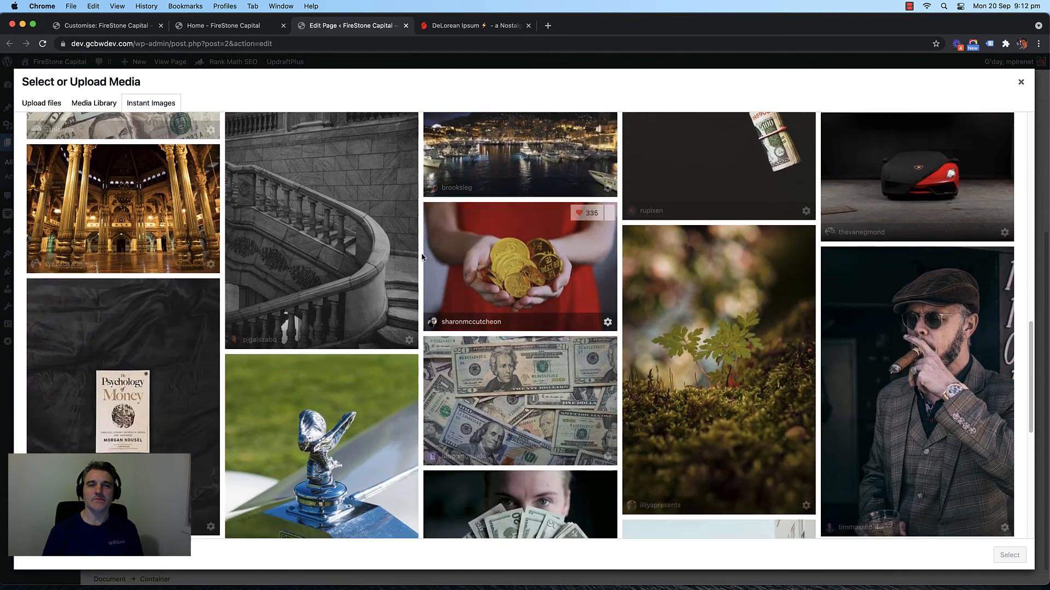
scroll(421, 257, "up", 5)
scroll(422, 257, "down", 2)
scroll(421, 257, "down", 10)
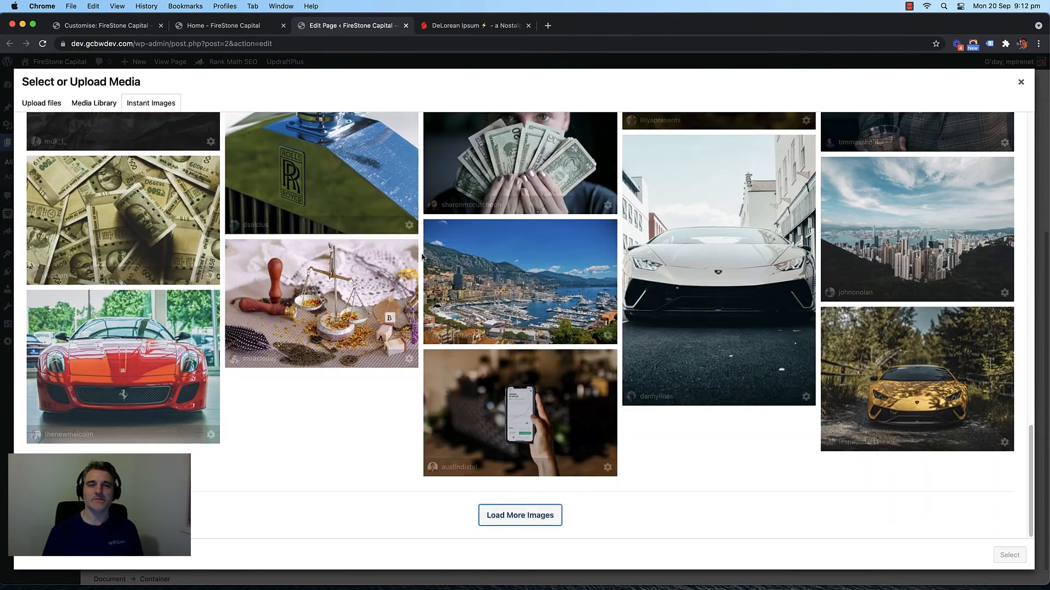
scroll(421, 256, "up", 20)
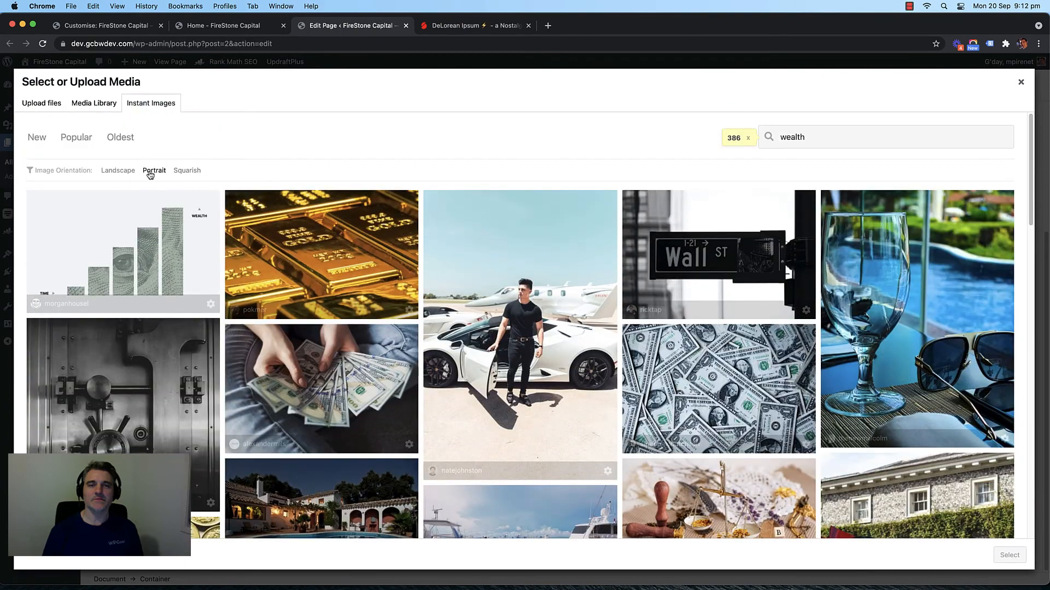
Step: Filter to Landscape, download the hands-holding-gold-coins photo and select it as the background
left_click(115, 170)
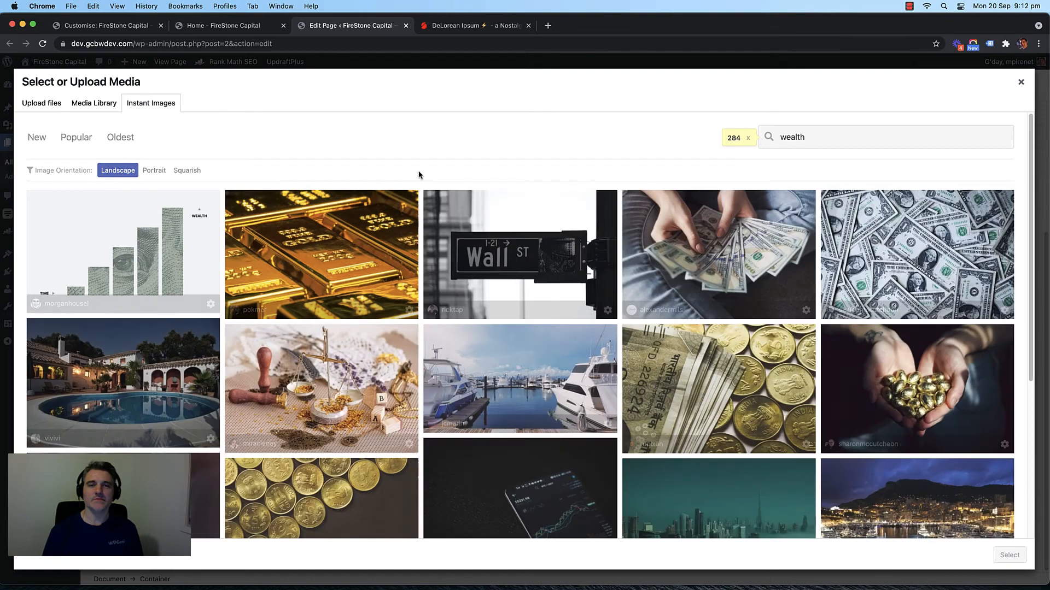
scroll(420, 208, "down", 5)
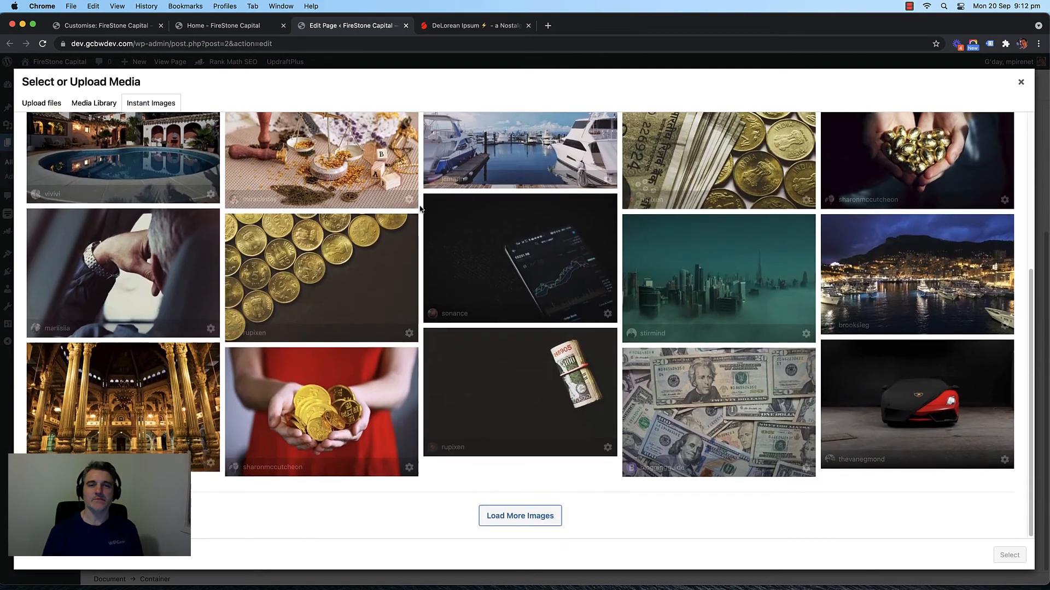
left_click(503, 517)
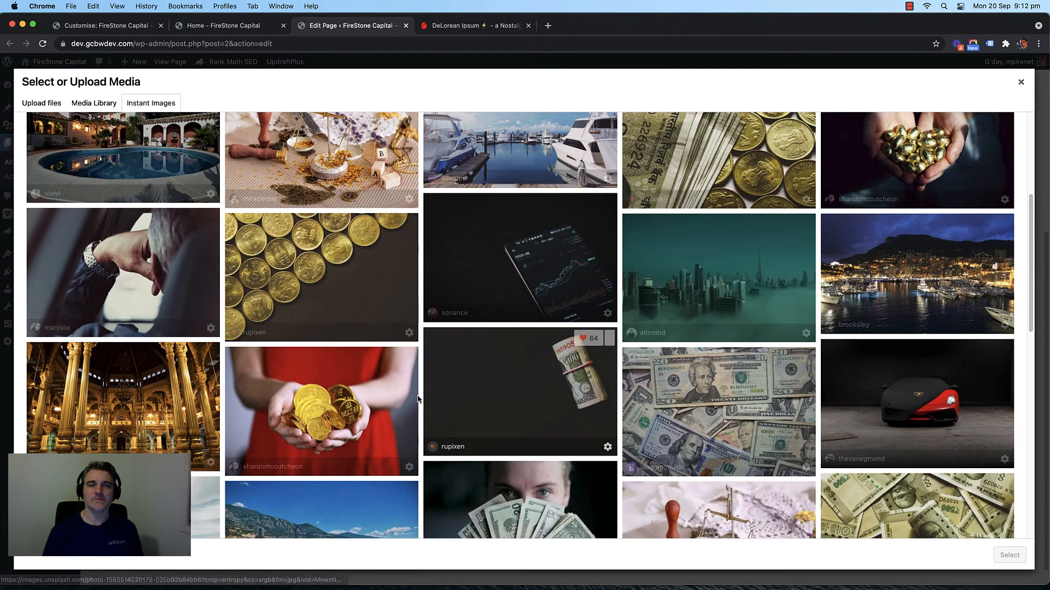
left_click(344, 407)
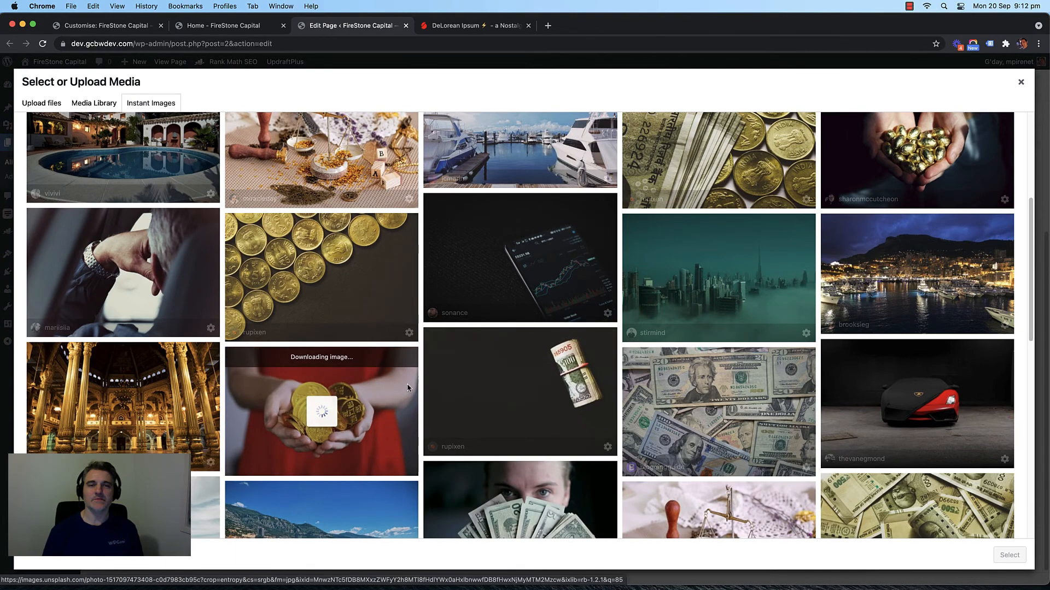
scroll(328, 410, "down", 2)
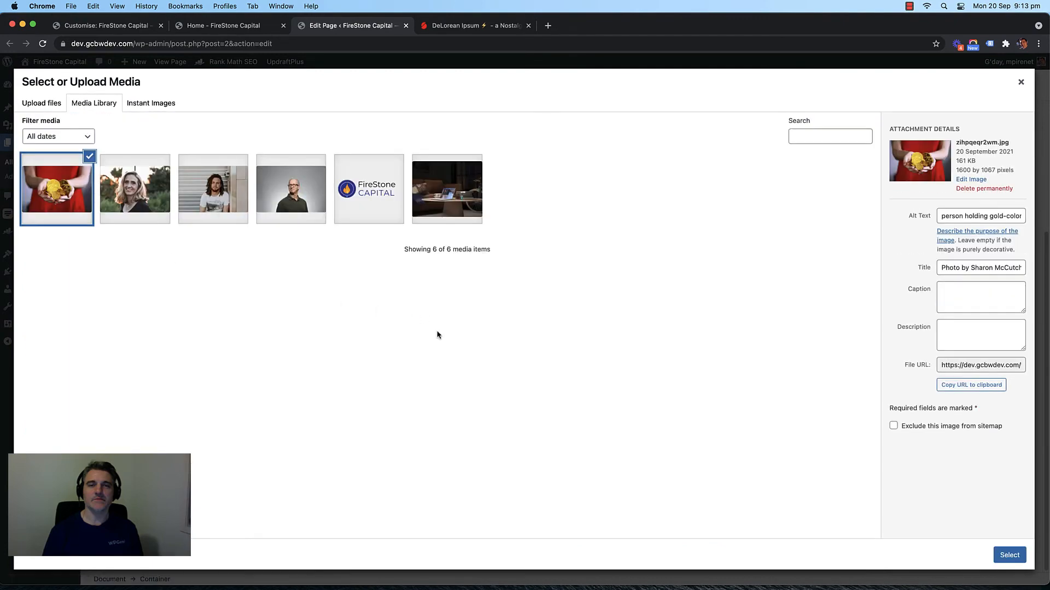
left_click(1010, 555)
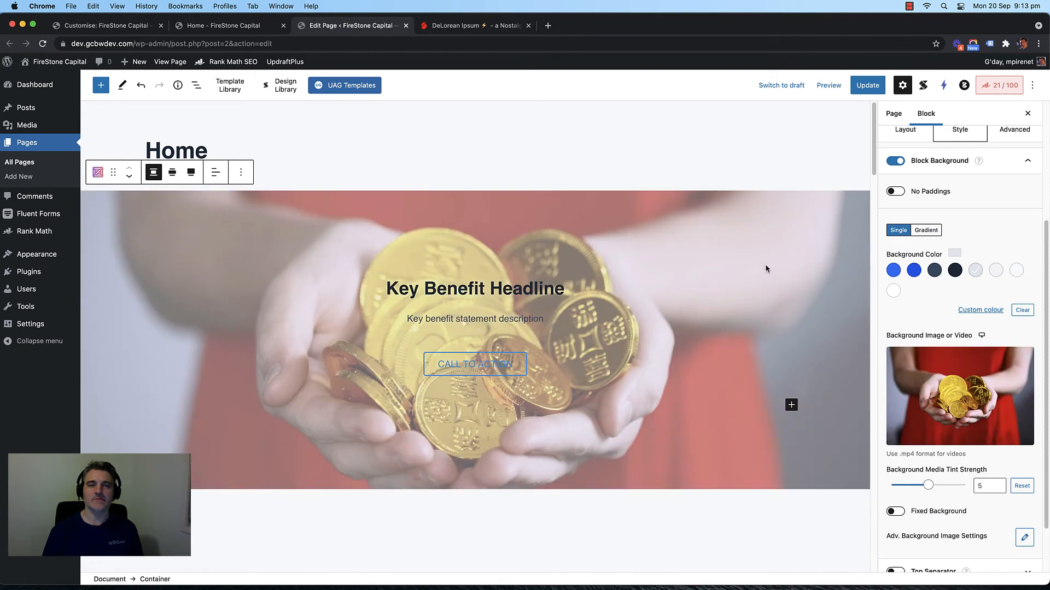
Step: Try tint options on the hero photo, settling on the darkest preset colour at strength 4
scroll(932, 335, "down", 1)
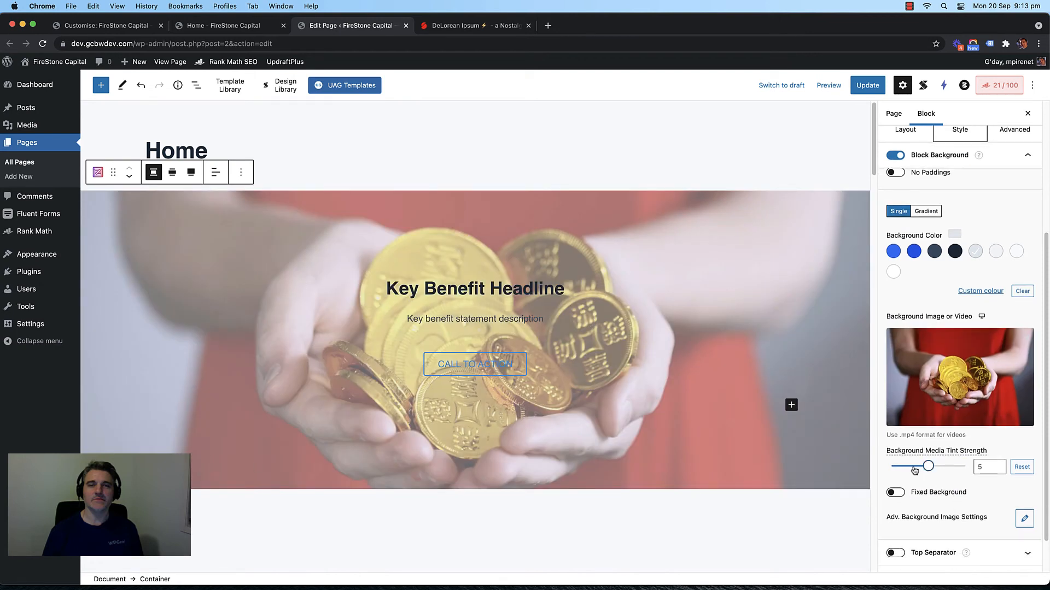
left_click_drag(914, 470, 849, 469)
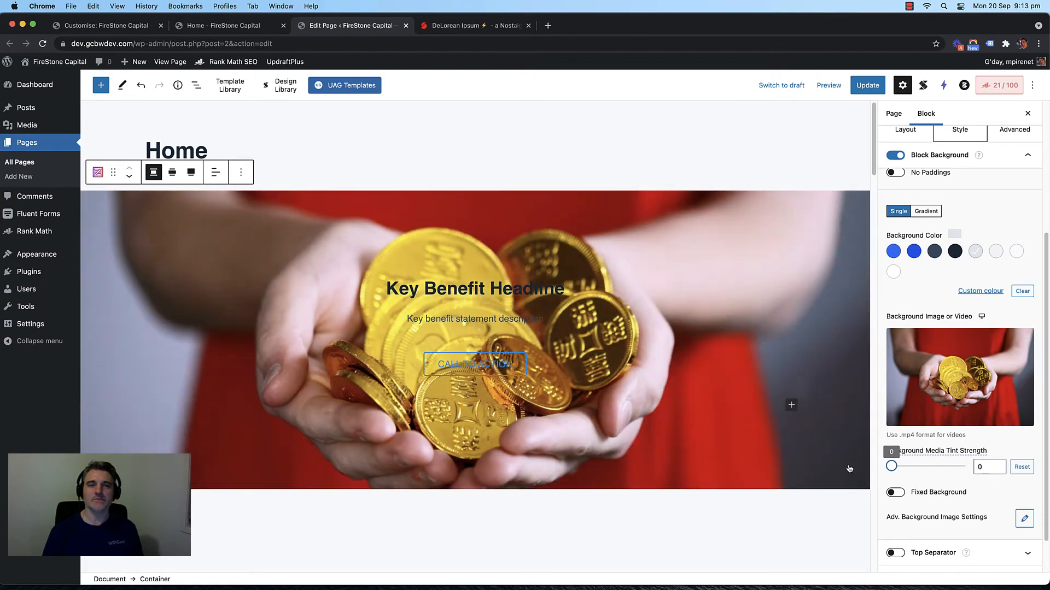
scroll(925, 468, "down", 2)
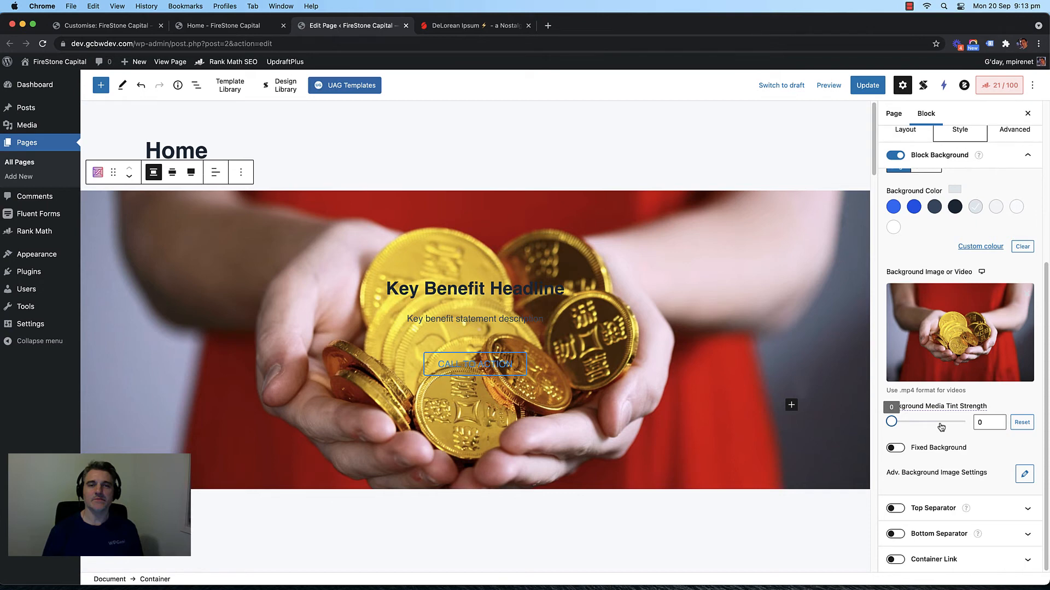
left_click(926, 423)
left_click_drag(928, 424, 896, 422)
left_click(934, 206)
left_click(957, 210)
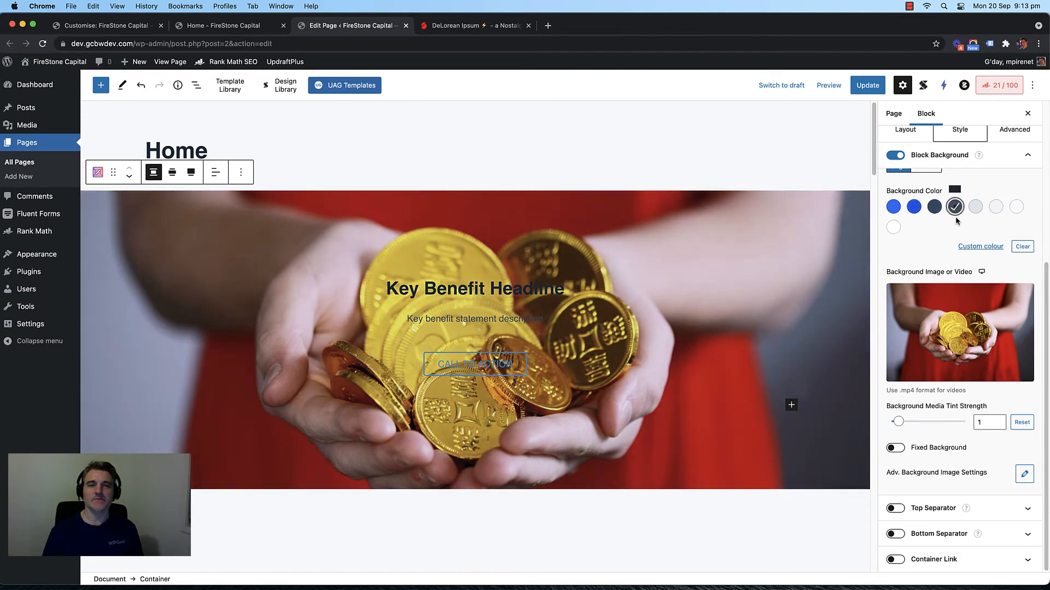
left_click(934, 207)
left_click(954, 206)
left_click_drag(898, 422, 938, 425)
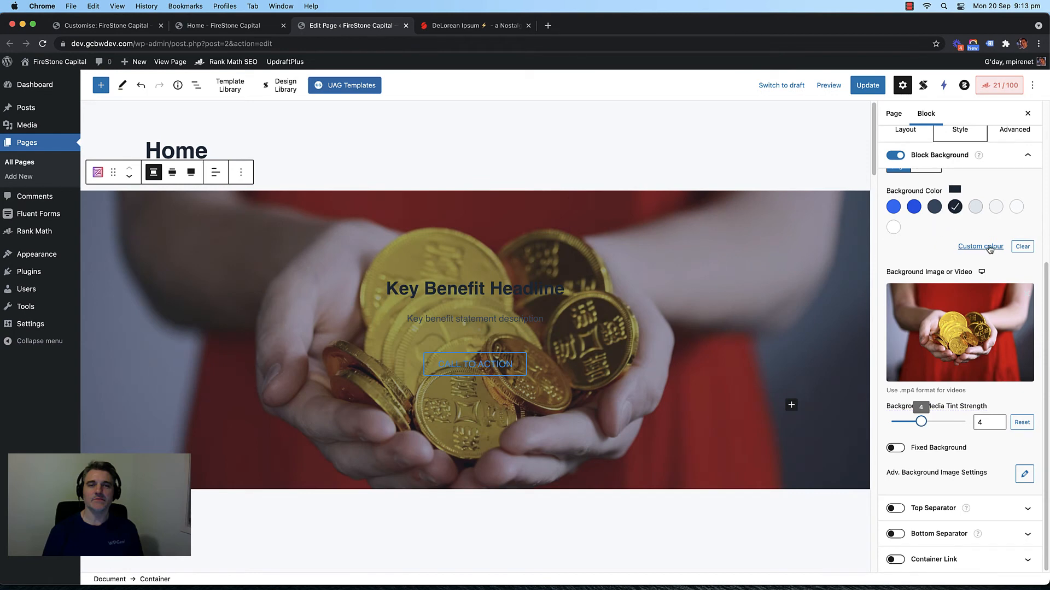
Step: Set the tint to custom black #000000 and bring the strength back to about 4
left_click(894, 207)
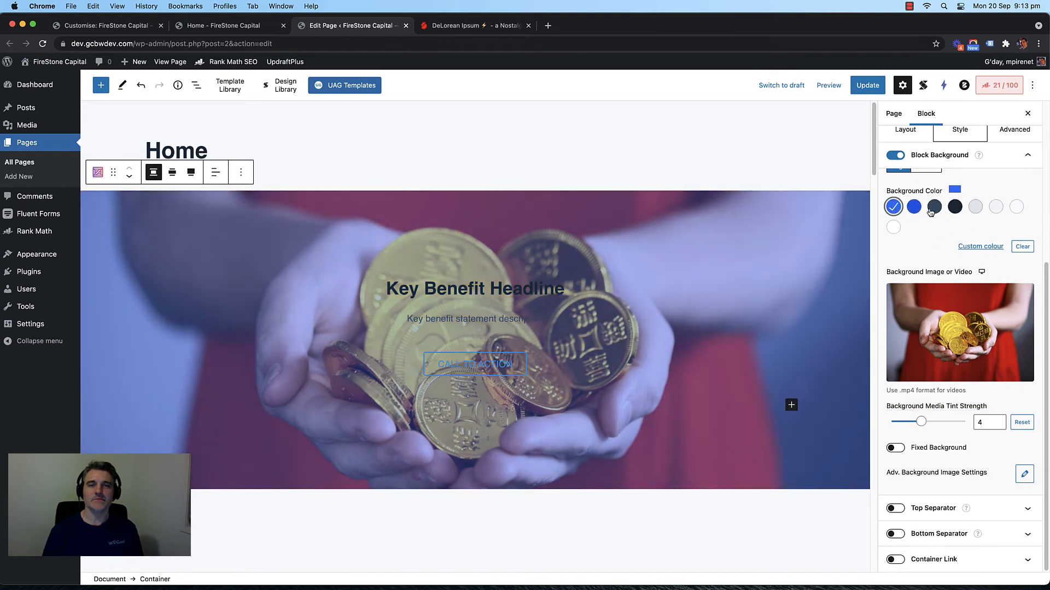
left_click(933, 207)
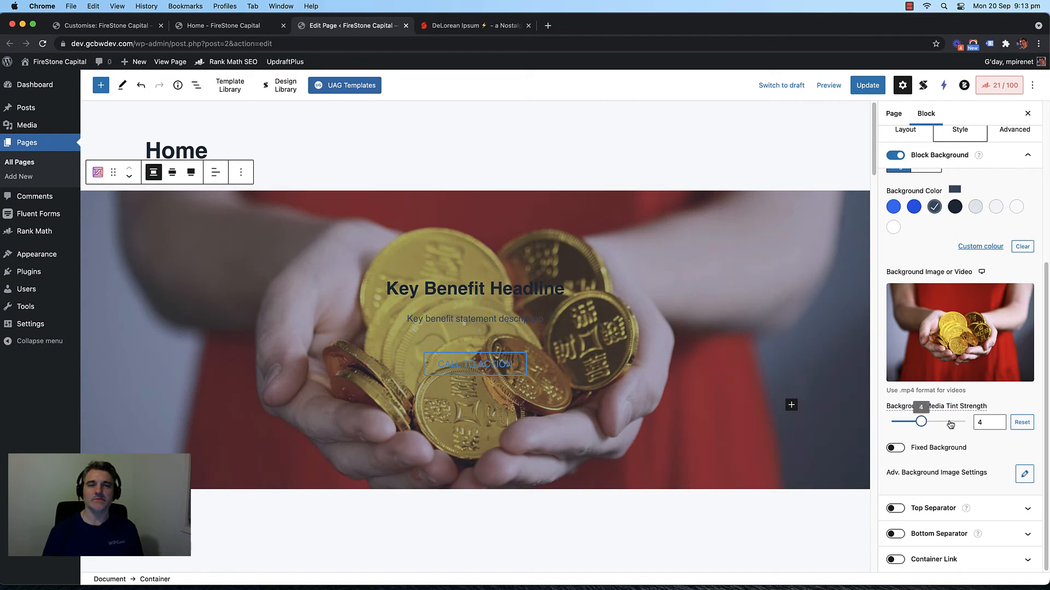
mouse_move(921, 422)
left_mouse_down()
mouse_move(950, 424)
mouse_move(936, 425)
left_mouse_up()
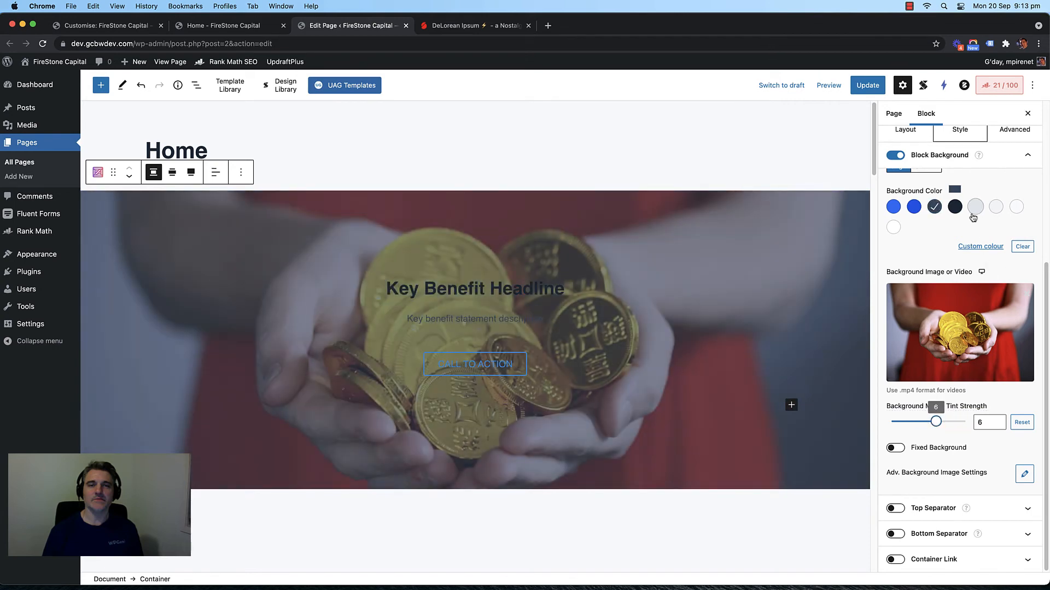
left_click(981, 246)
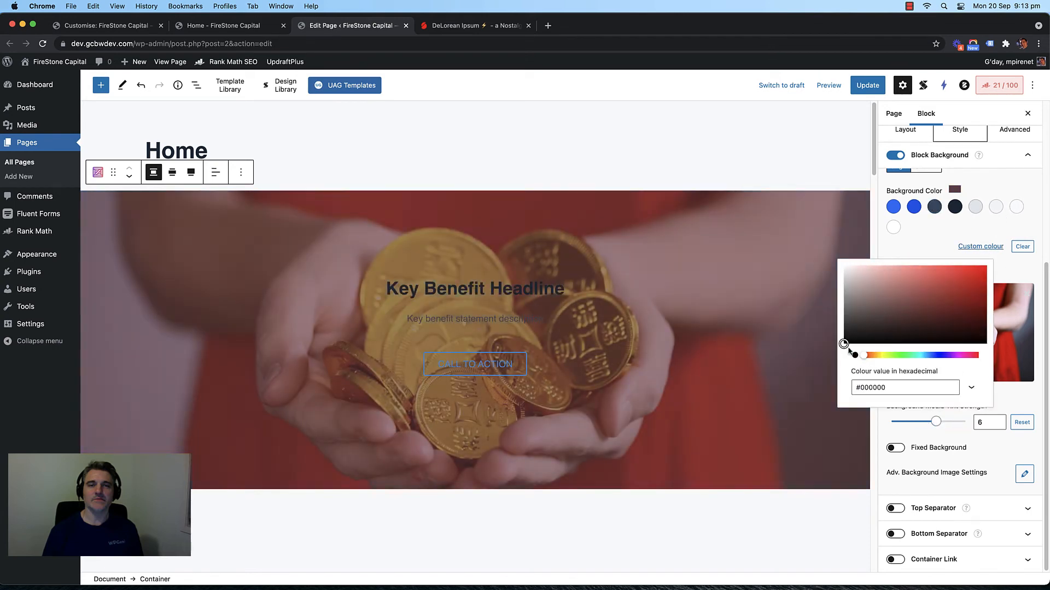
left_click(844, 344)
left_click(941, 228)
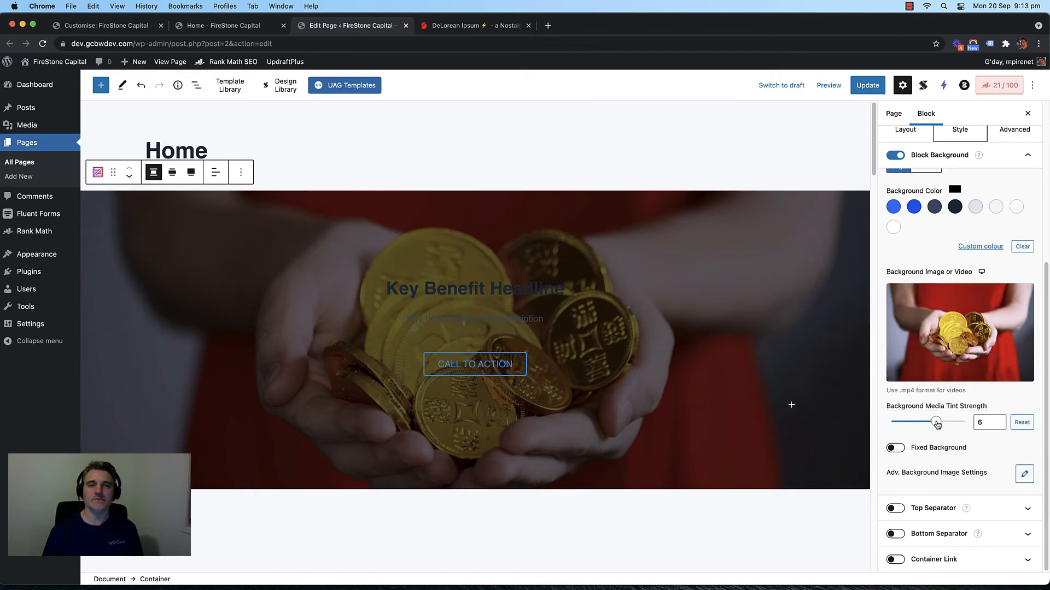
left_click_drag(935, 422, 922, 425)
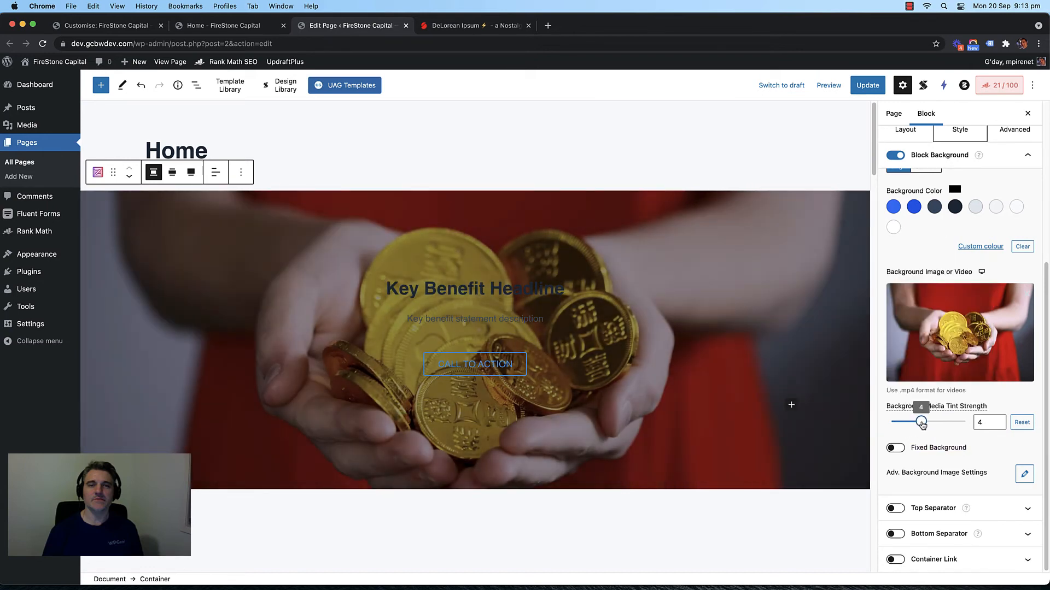
left_click(468, 289)
Step: Set the Advanced Heading's Title Color and Subtitle Color to white
double_click(467, 288)
triple_click(467, 287)
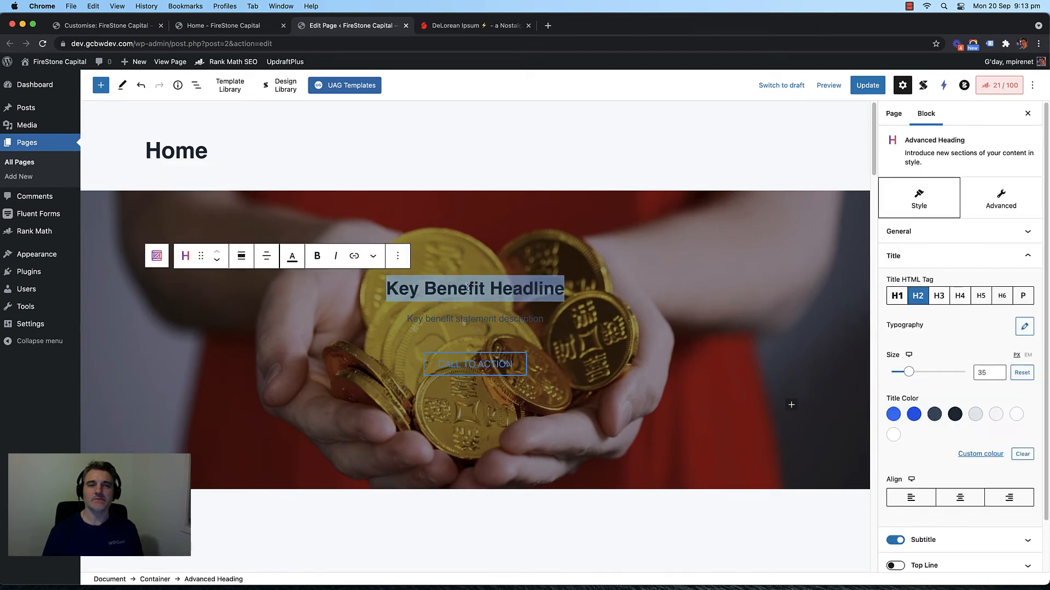
left_click(893, 435)
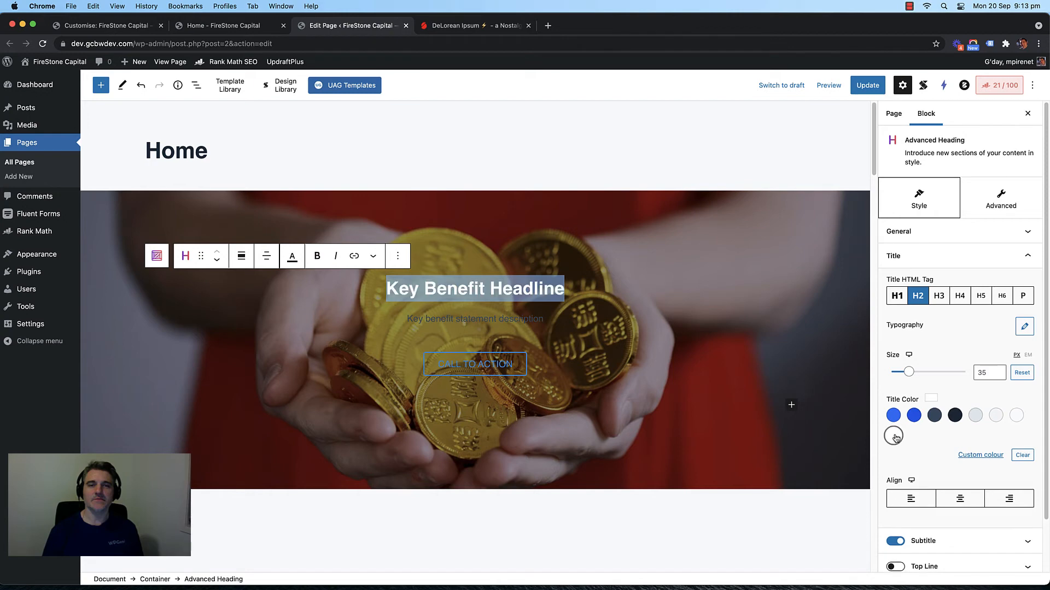
left_click(475, 319)
scroll(916, 438, "down", 2)
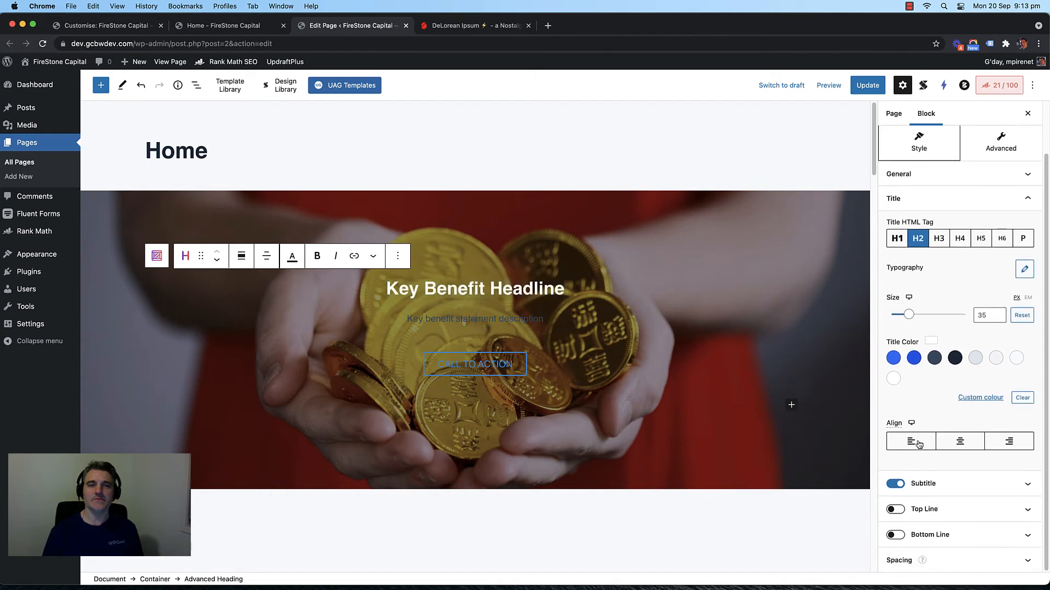
left_click(951, 484)
left_click(893, 418)
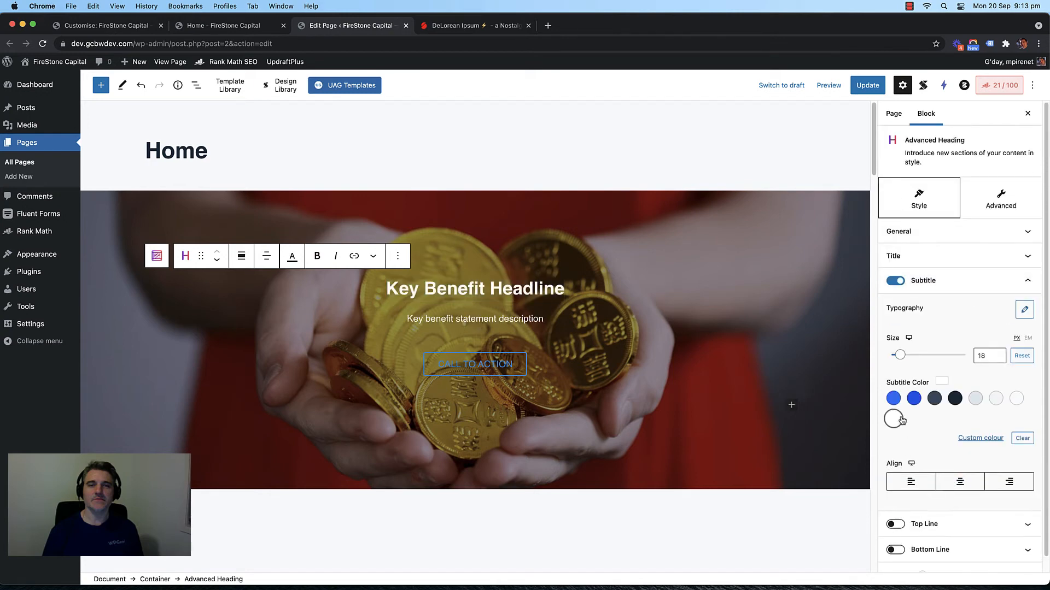
Step: Set the Call to Action button's Button Color to white
left_click(502, 367)
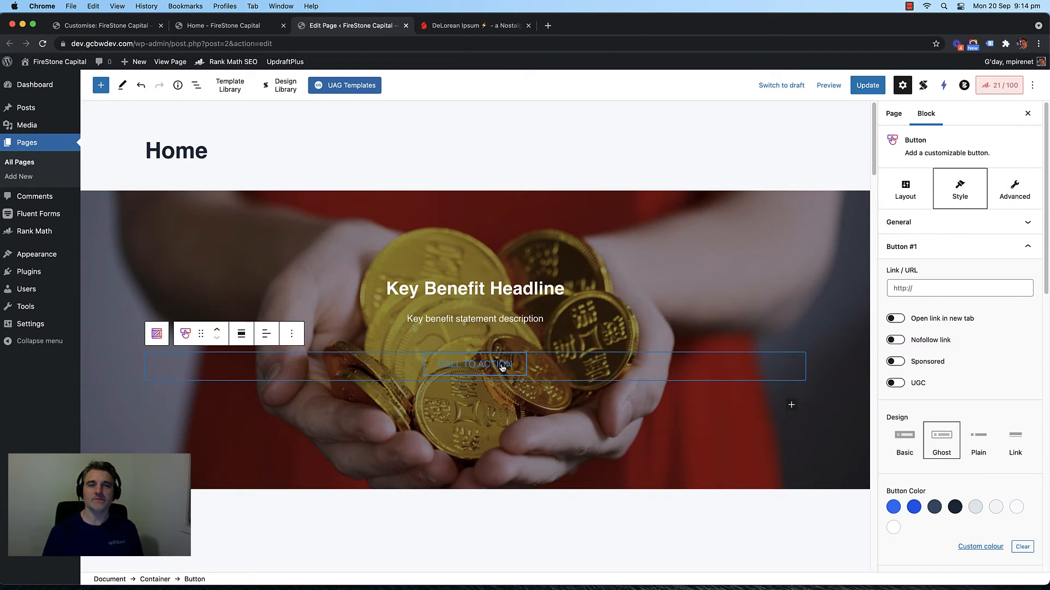
left_click(893, 527)
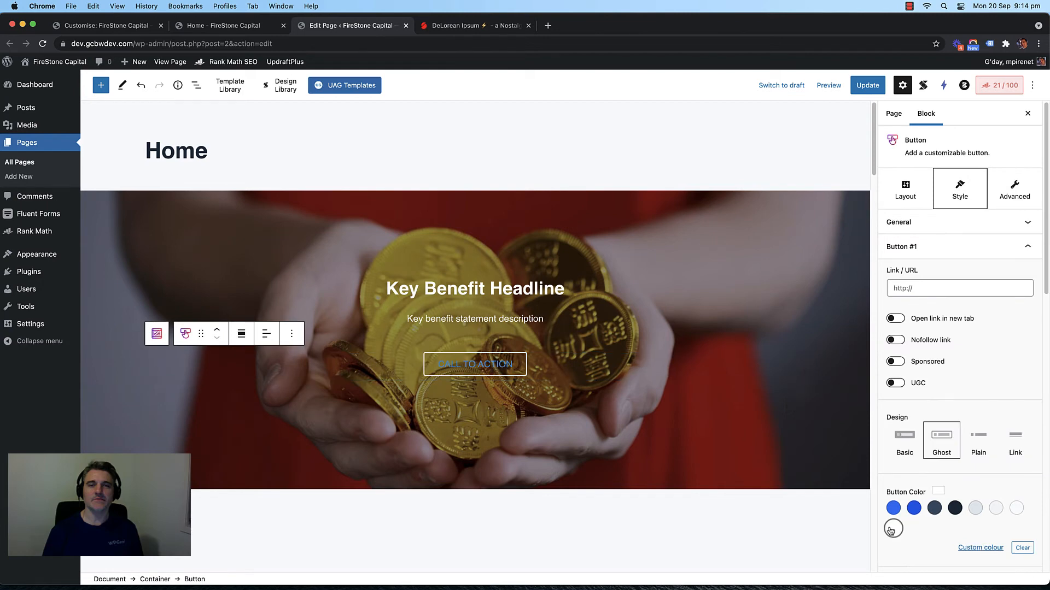
triple_click(465, 281)
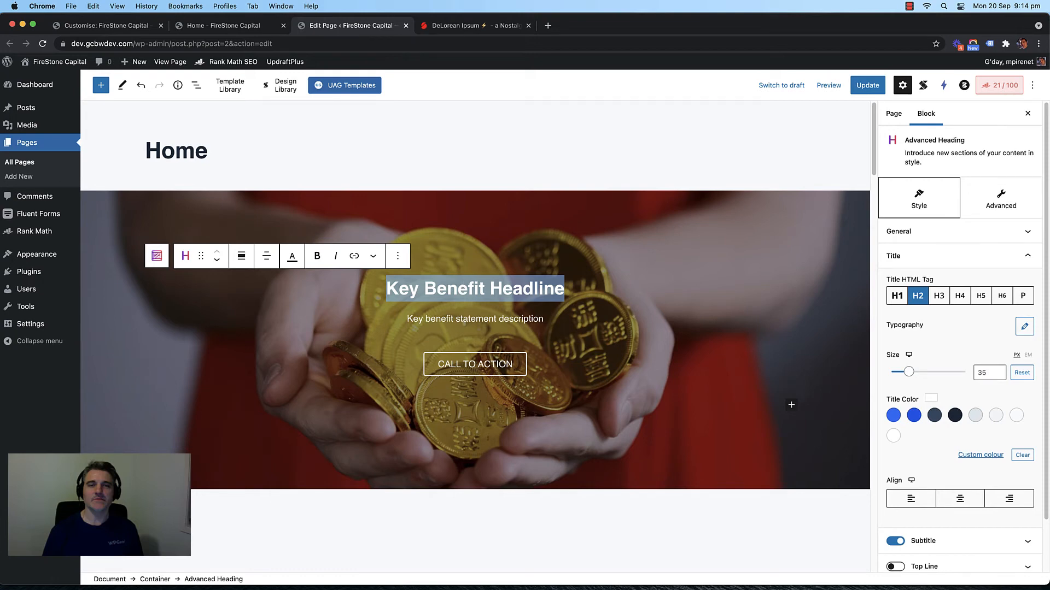
Step: Replace the headline with 'Partnering With You For Financial Success'
type("Partn")
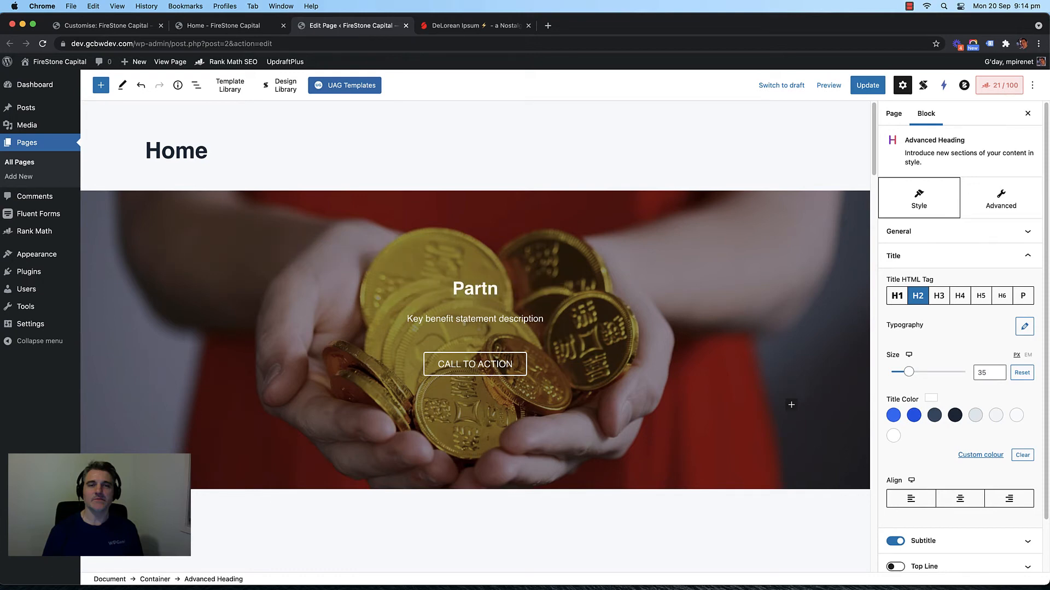
type("ering With yo")
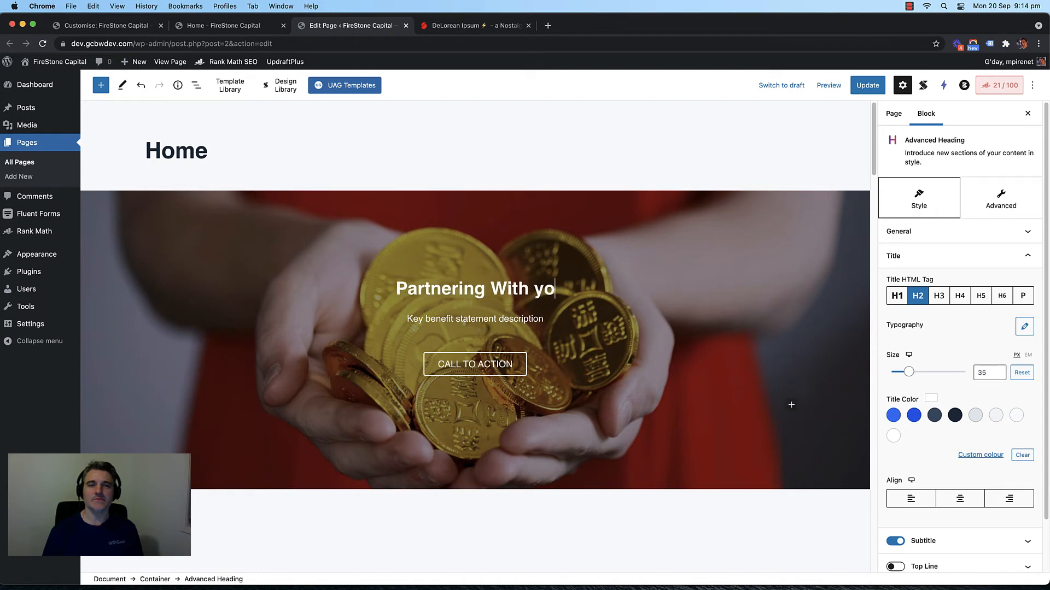
key("BackSpace")
key("BackSpace")
type("You For F")
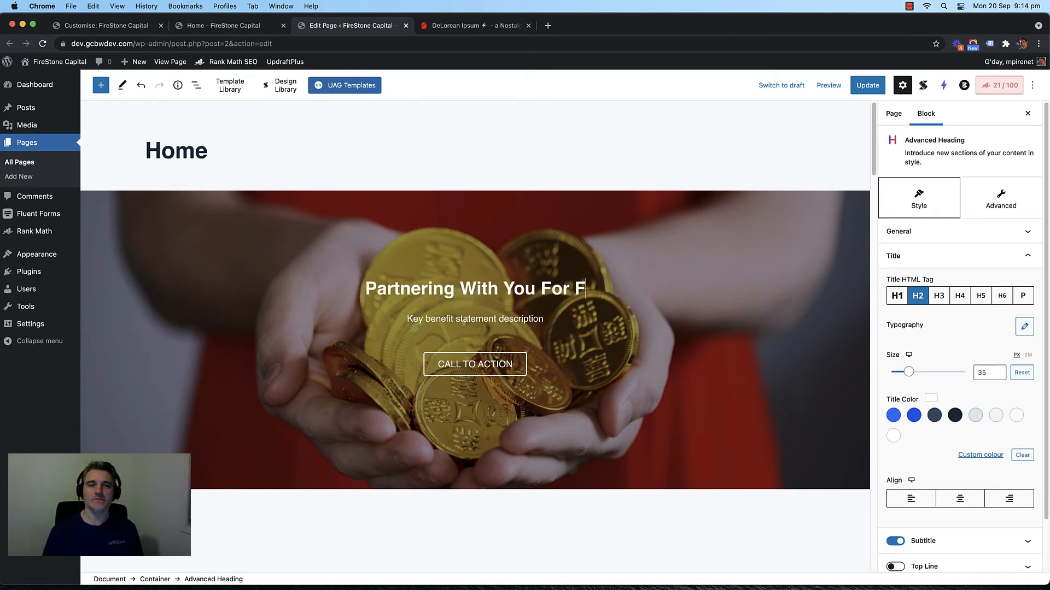
type("inancial")
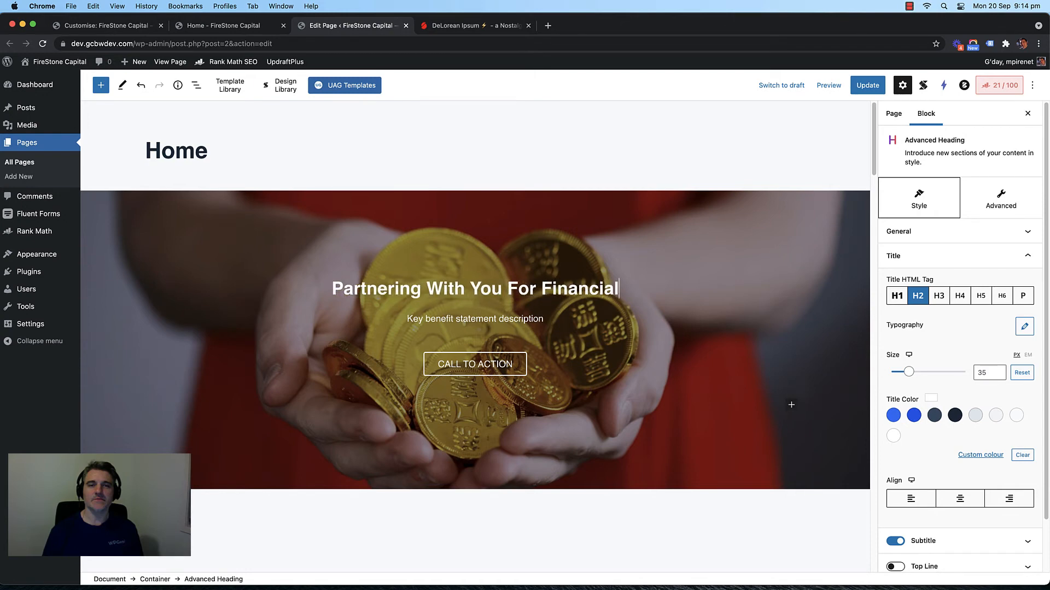
type(" Success")
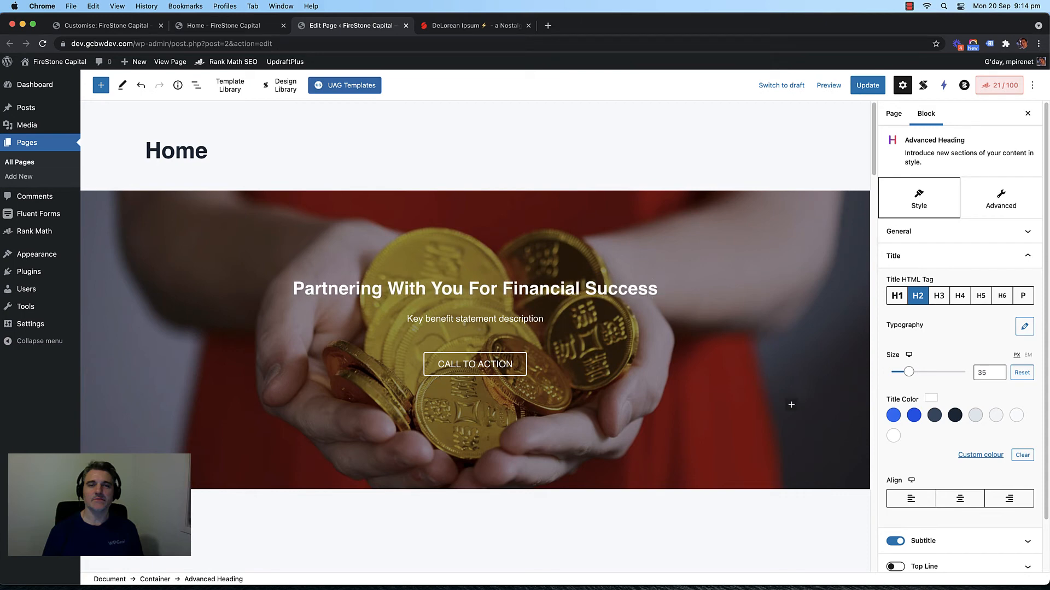
Step: Delete the old subtitle text, leaving only its placeholder
triple_click(478, 321)
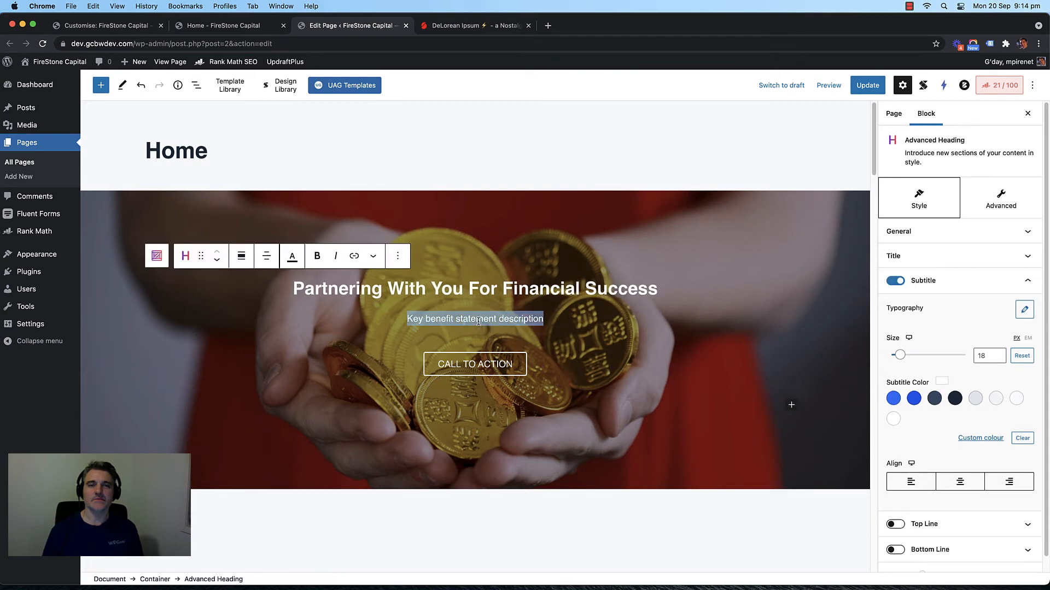
type("Our ")
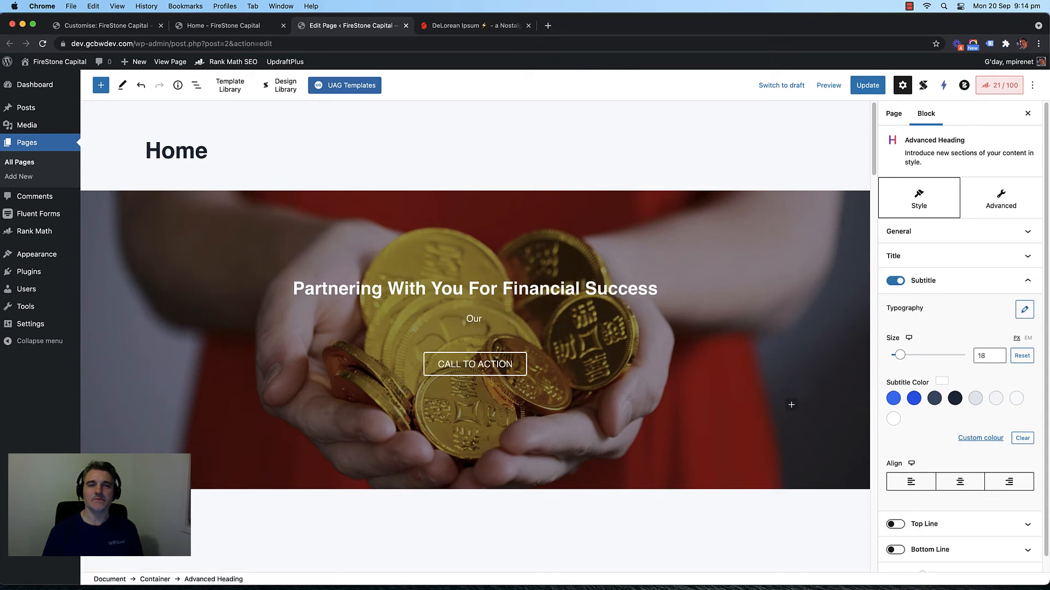
type("Fin")
key("BackSpace")
key("BackSpace")
key("BackSpace")
type("A")
key("BackSpace")
key("BackSpace")
key("BackSpace")
key("BackSpace")
key("BackSpace")
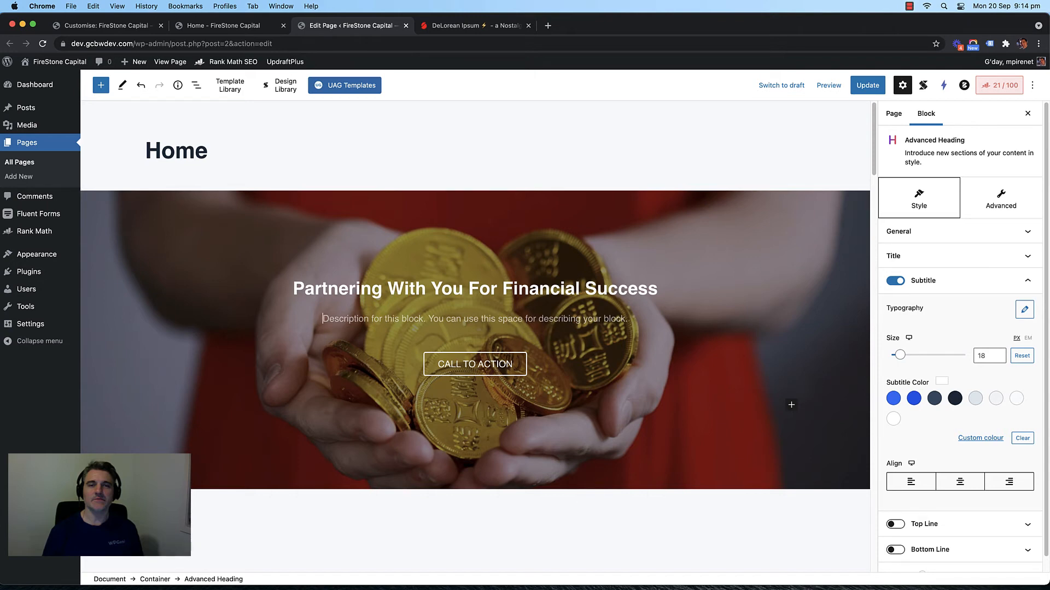
Step: Type 'Professional Wealth Planning Advisory Service' as the hero subtitle
type("P")
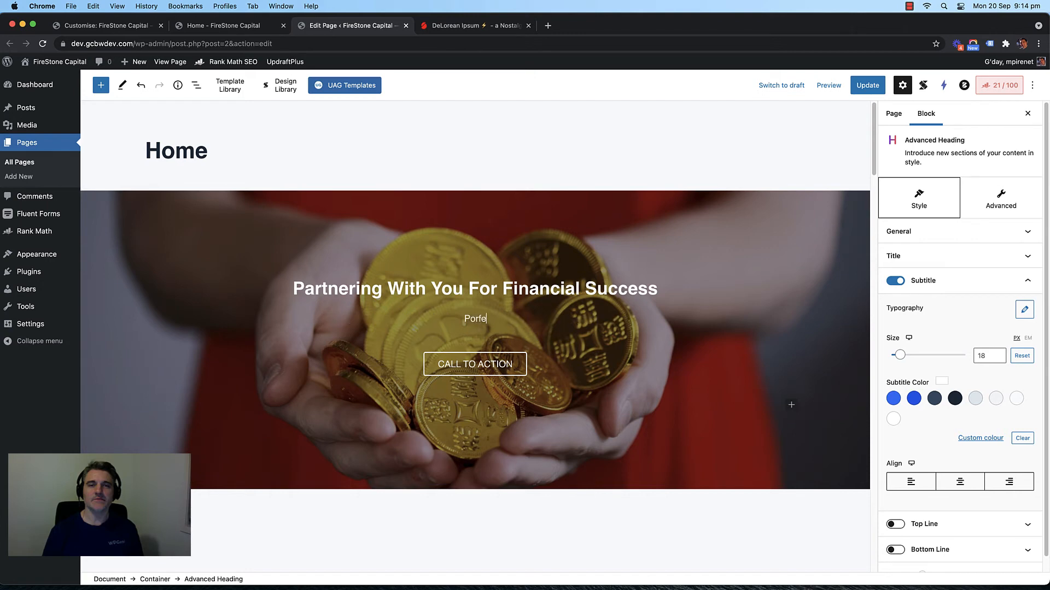
type("rofessional Wealth Planning")
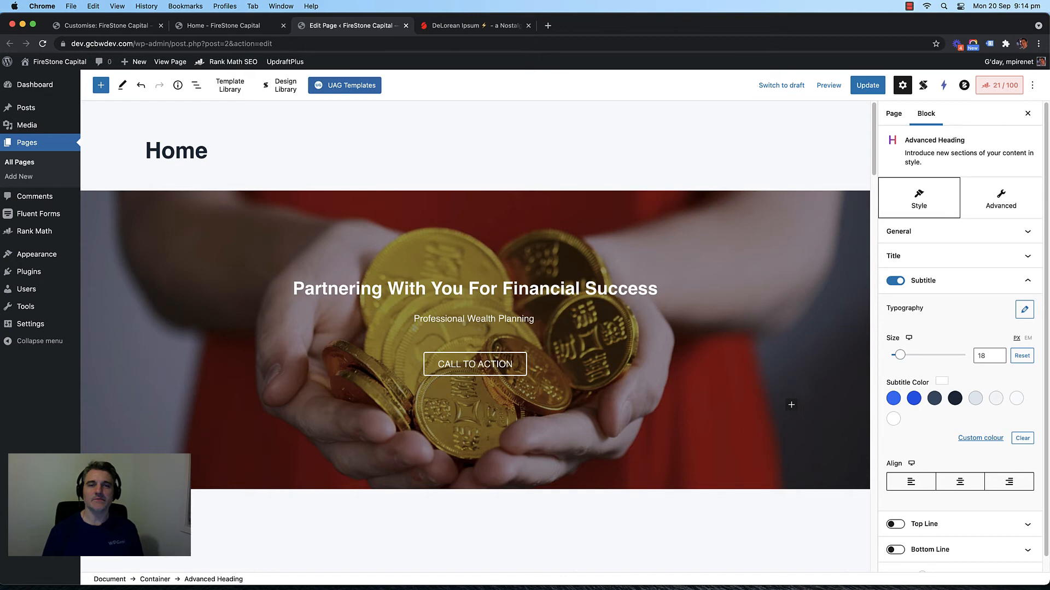
type(" Advisory")
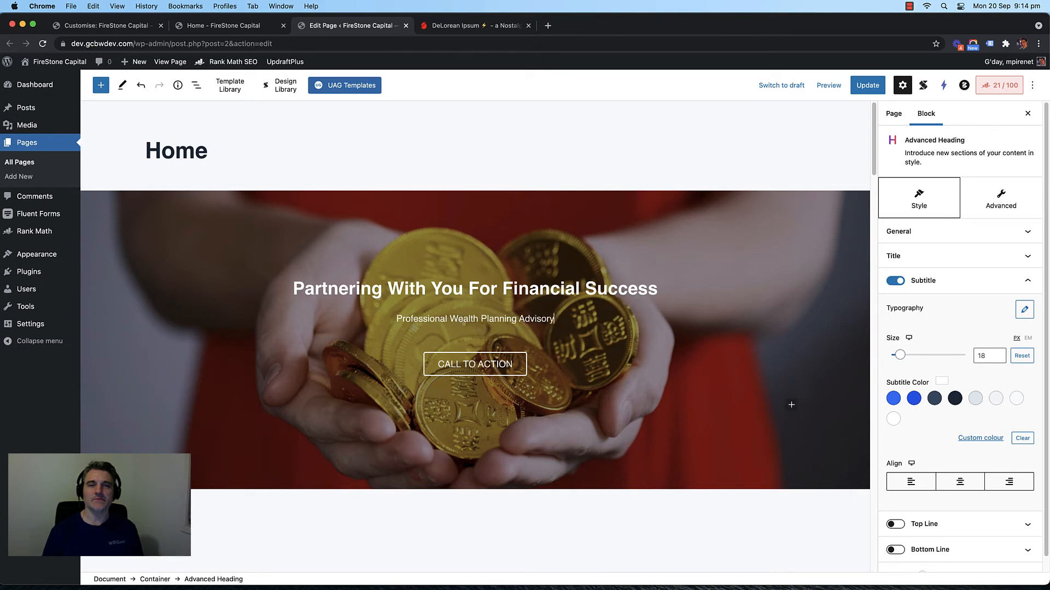
type(" Service")
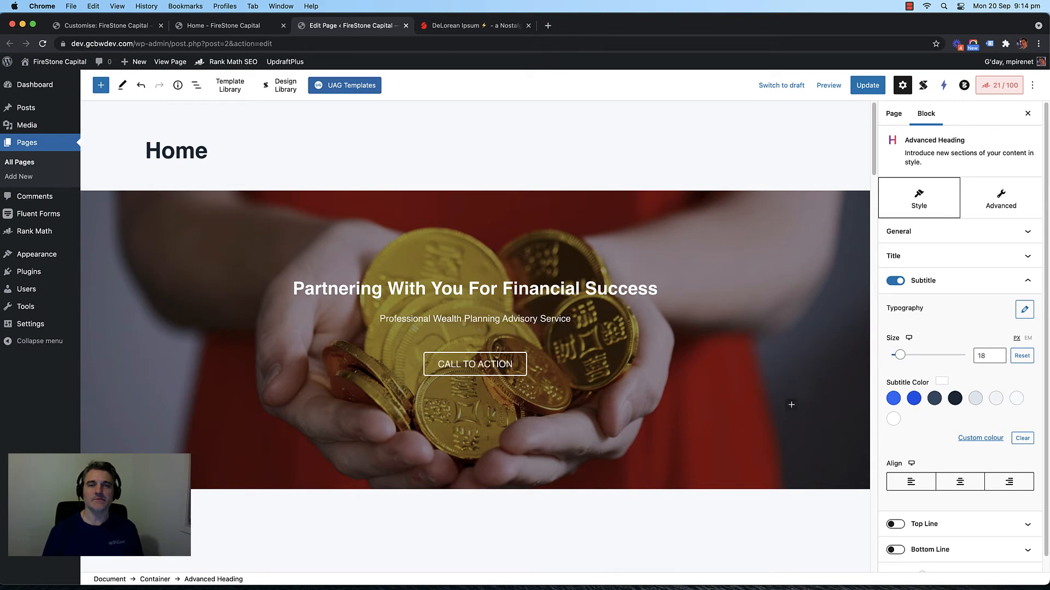
Step: Set the hero heading's title size to 50
left_click(943, 256)
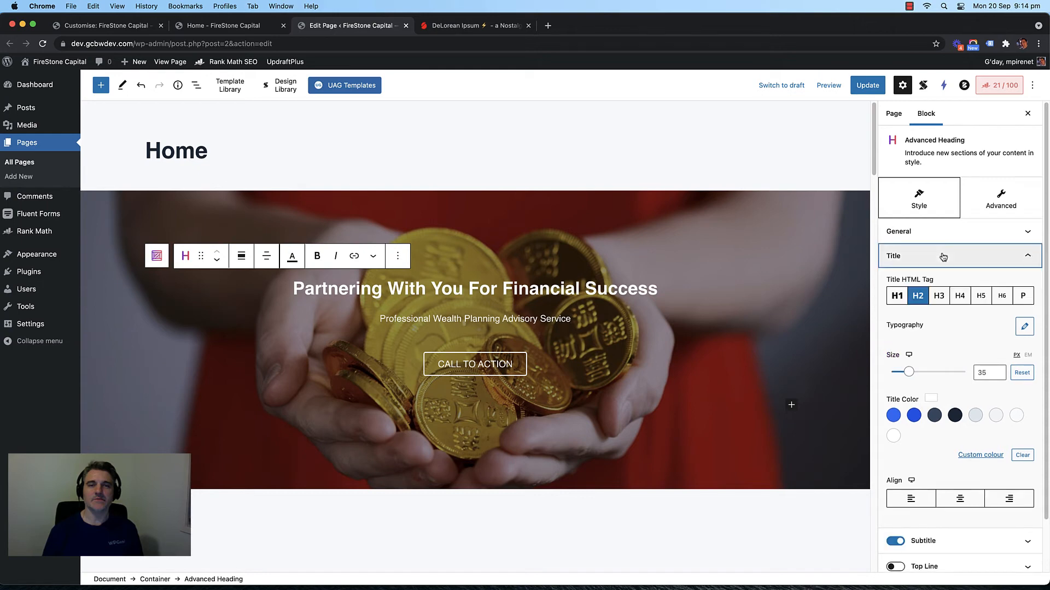
left_click_drag(909, 371, 915, 372)
left_click(987, 372)
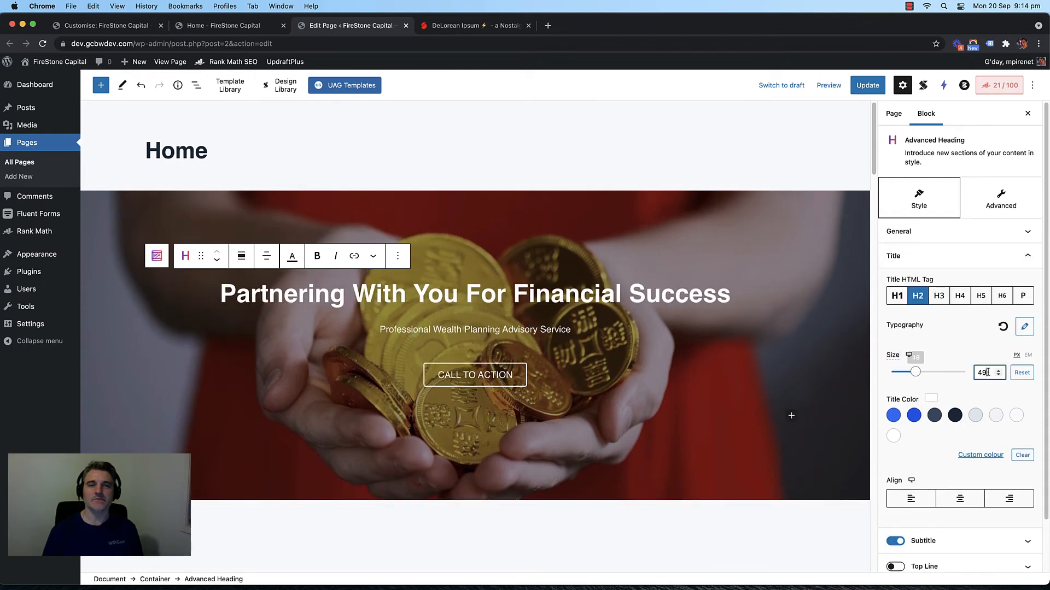
key("Up")
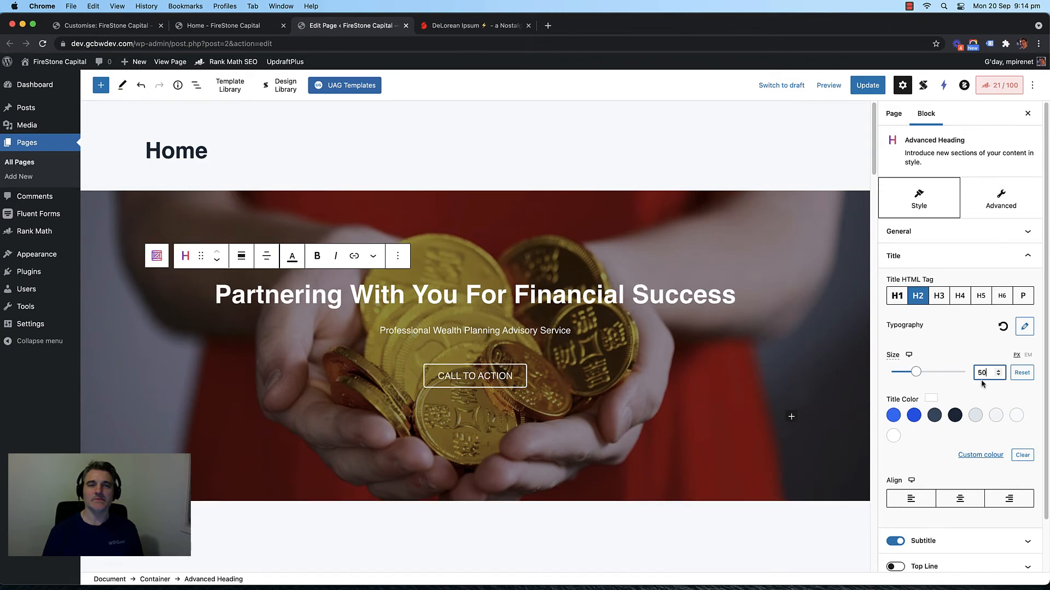
left_click(553, 333)
Step: Set the hero subtitle's size to 26
scroll(962, 383, "down", 2)
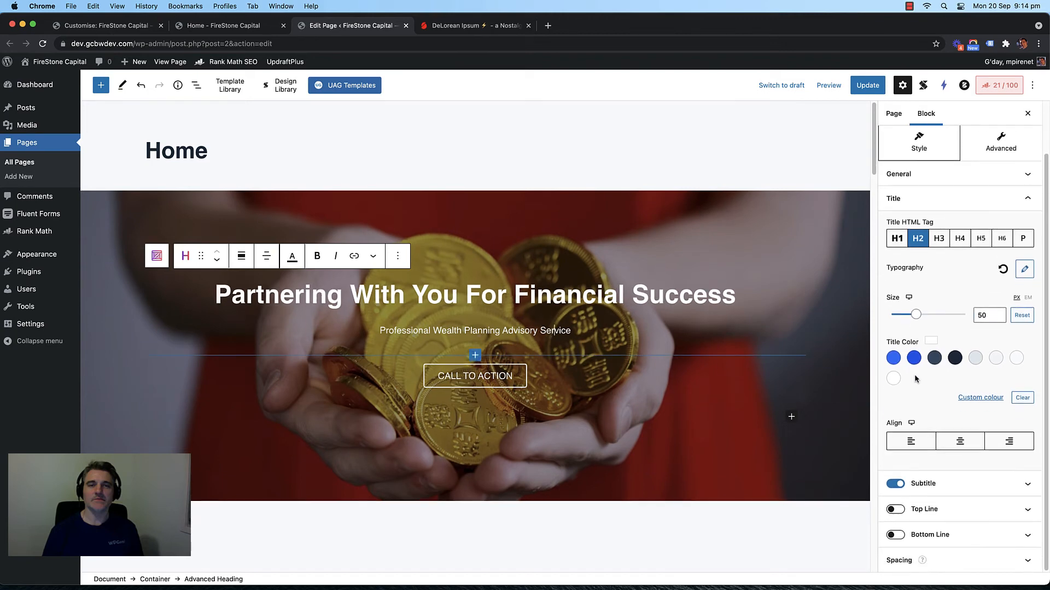
left_click(929, 484)
left_click(985, 344)
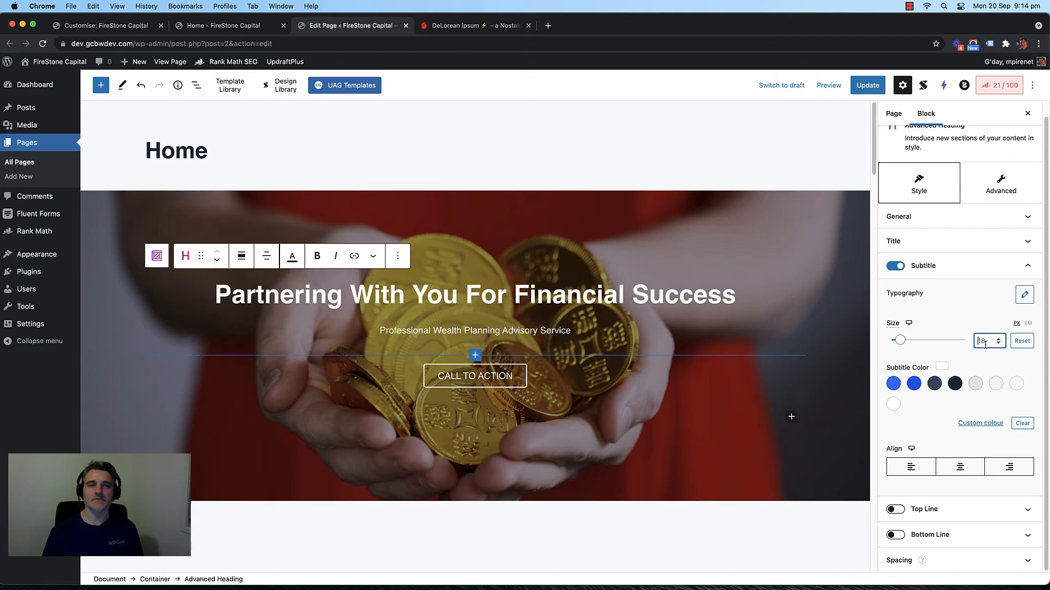
type("25")
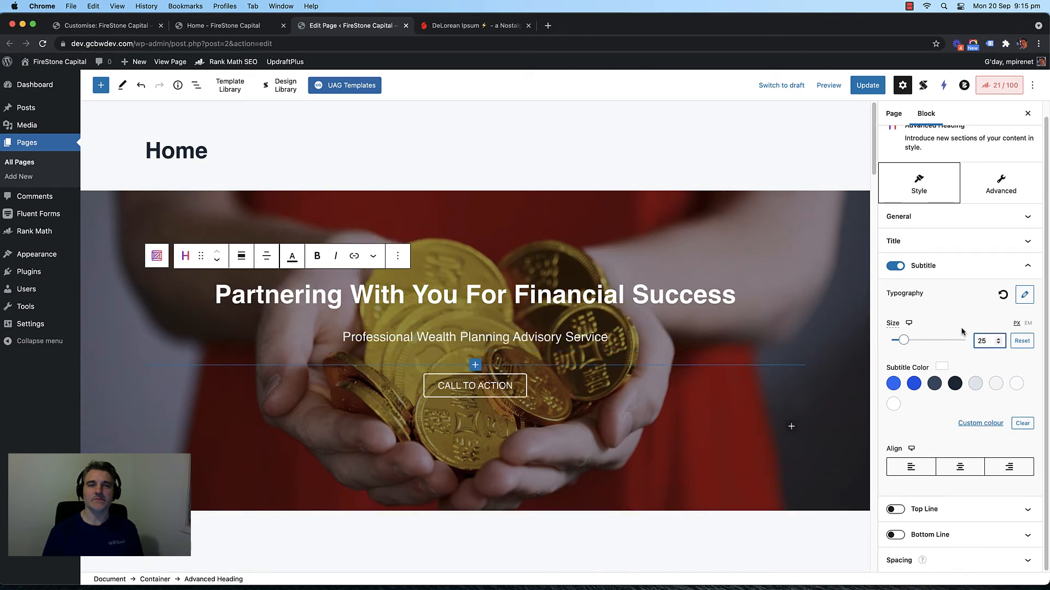
key("Up")
scroll(584, 326, "down", 2)
scroll(584, 326, "up", 1)
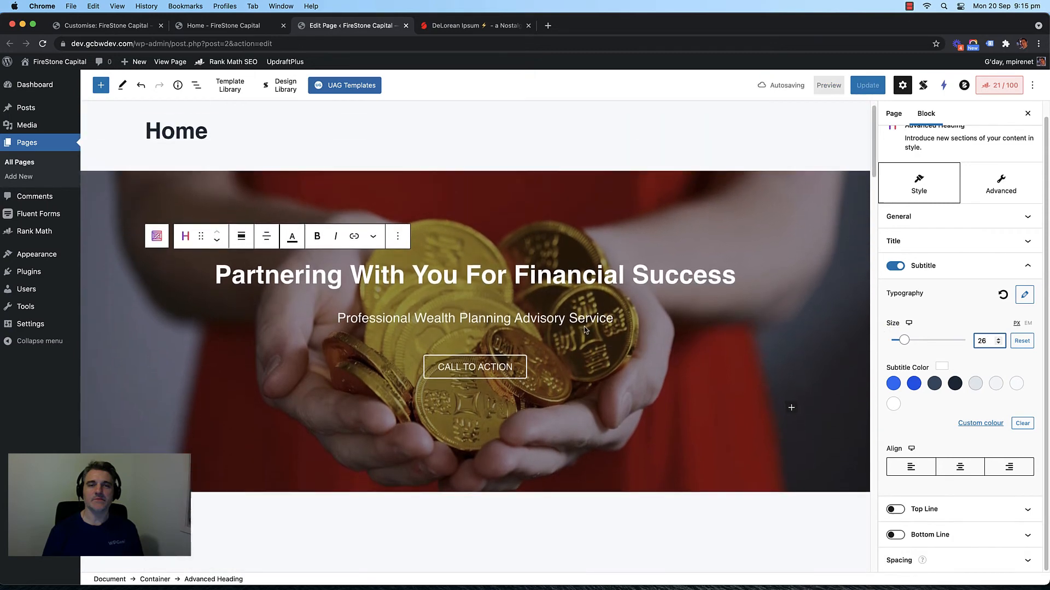
Step: Update the page, check the enlarged hero text on the reloaded Home page, then return to the editor
left_click(867, 116)
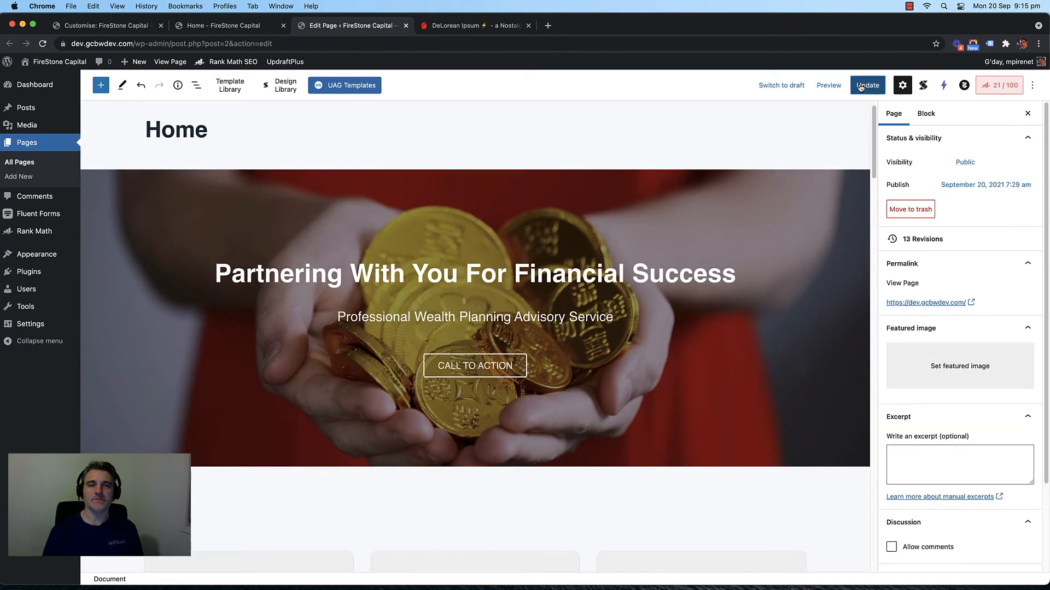
left_click(861, 86)
left_click(235, 27)
key("super+r")
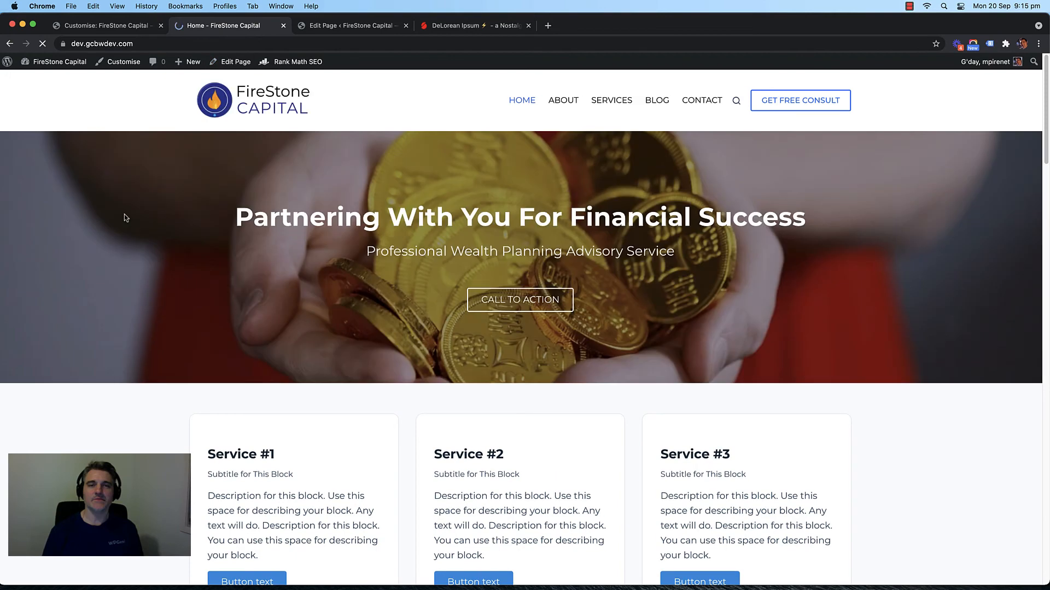
scroll(125, 217, "down", 2)
scroll(116, 222, "up", 2)
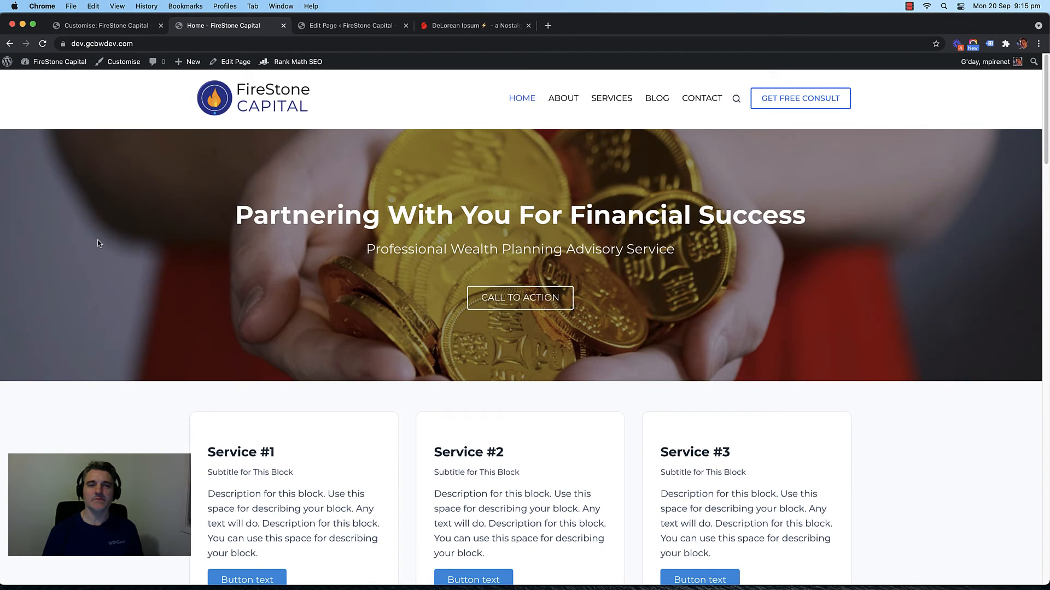
scroll(99, 244, "up", 1)
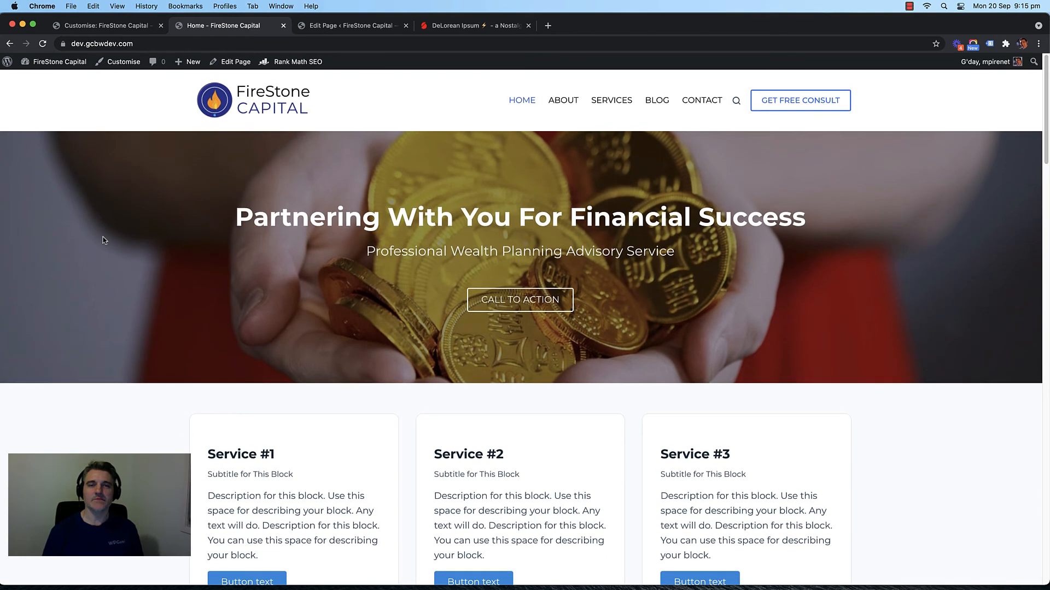
key("ctrl+Tab")
left_click(466, 272)
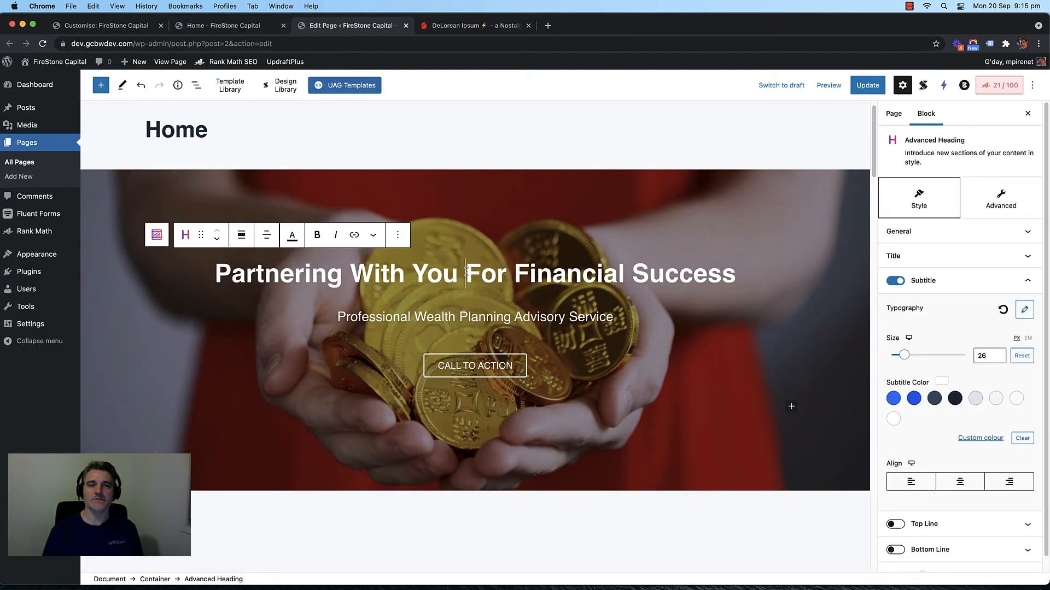
Step: Break the hero heading onto two lines, update, and review it on the reloaded live page
key("shift+Return")
left_click(868, 85)
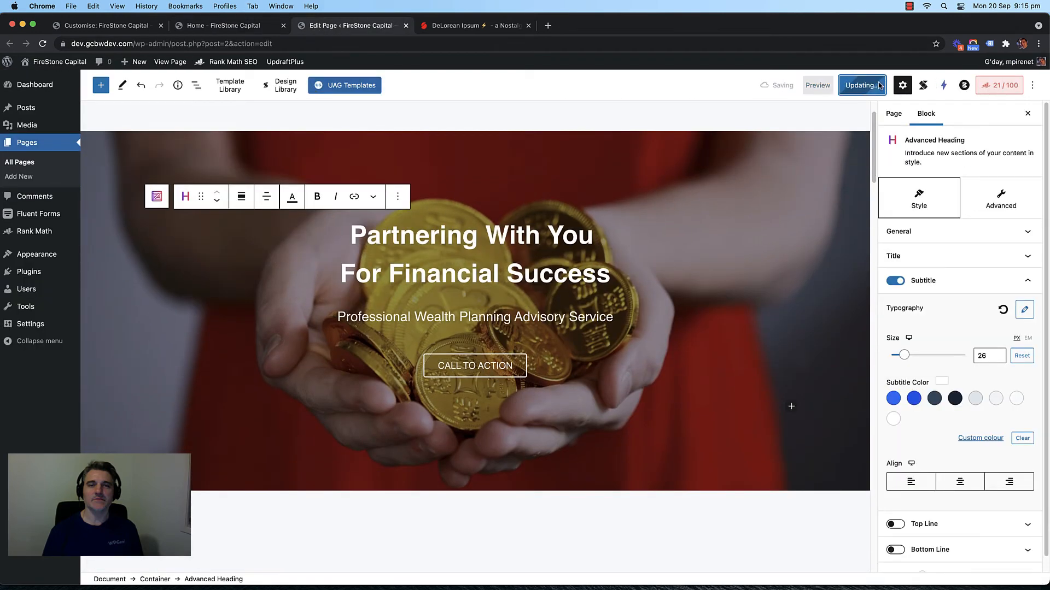
left_click(226, 26)
key("super+r")
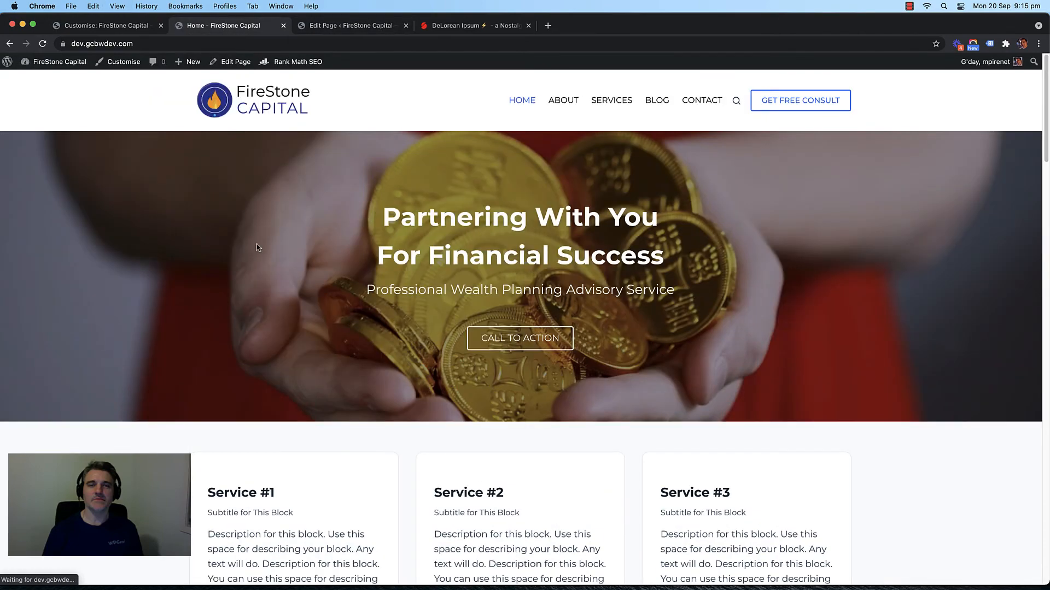
scroll(276, 238, "down", 1)
scroll(294, 232, "up", 1)
scroll(164, 259, "down", 1)
scroll(125, 266, "down", 3)
scroll(123, 266, "up", 5)
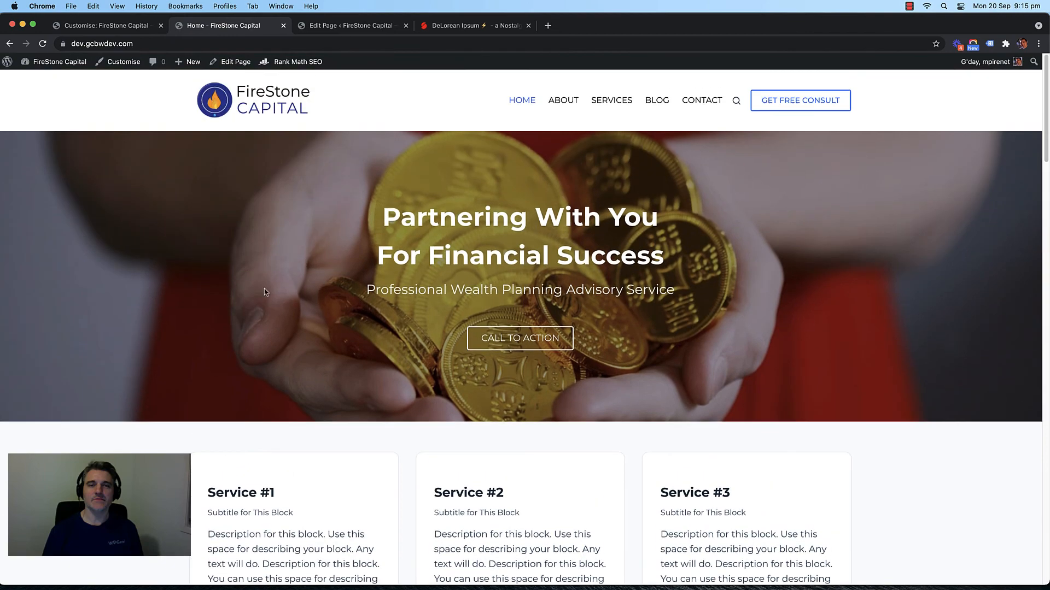
scroll(122, 267, "down", 10)
scroll(117, 267, "up", 8)
scroll(117, 268, "down", 5)
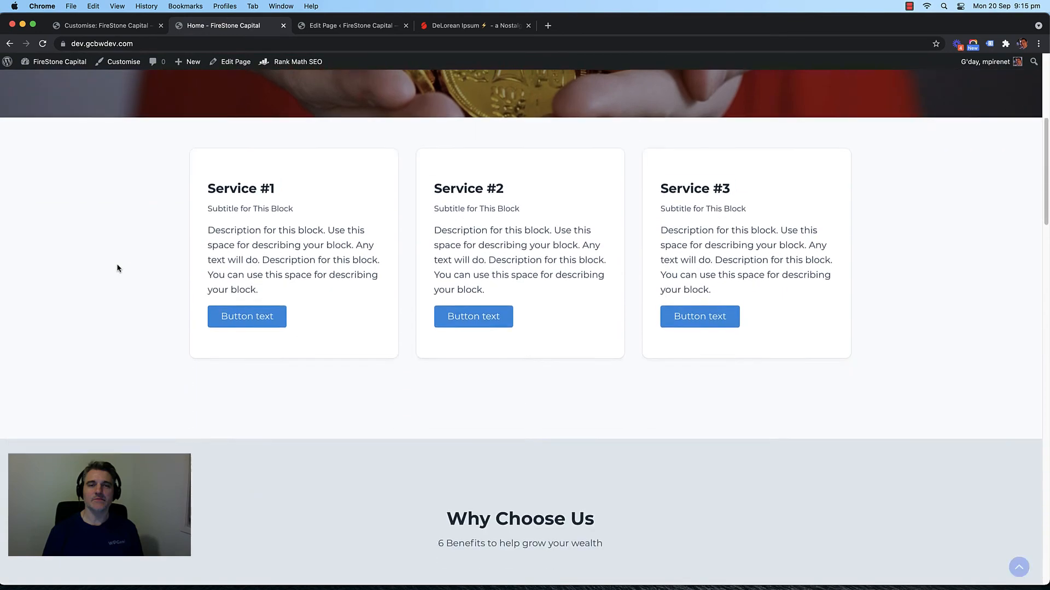
scroll(119, 266, "up", 2)
scroll(118, 267, "down", 1)
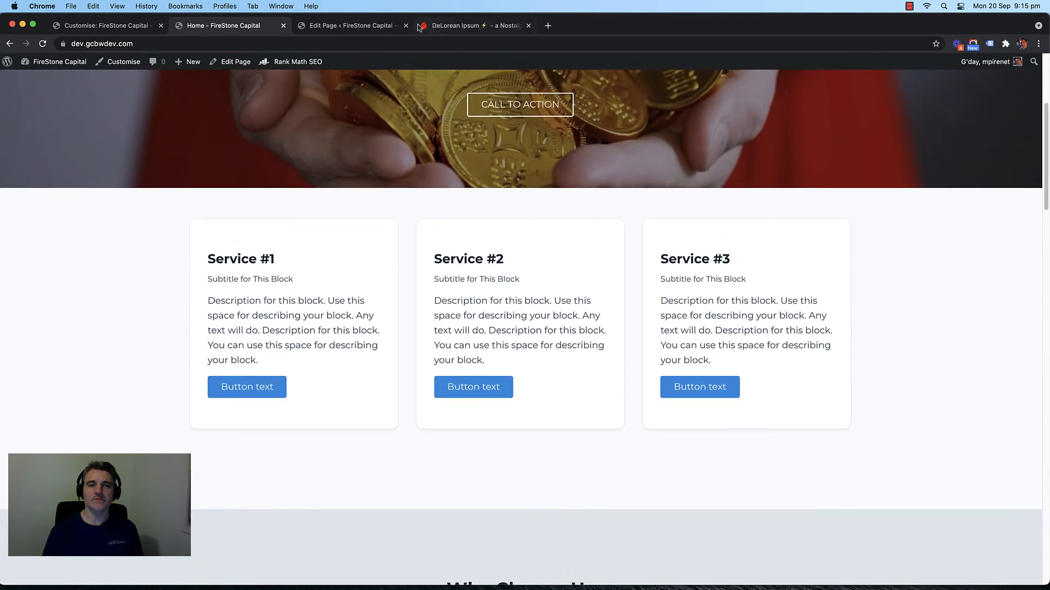
Step: Inspect the Service #1 card heading in the editor and compare it with the live page
left_click(358, 26)
scroll(350, 224, "down", 4)
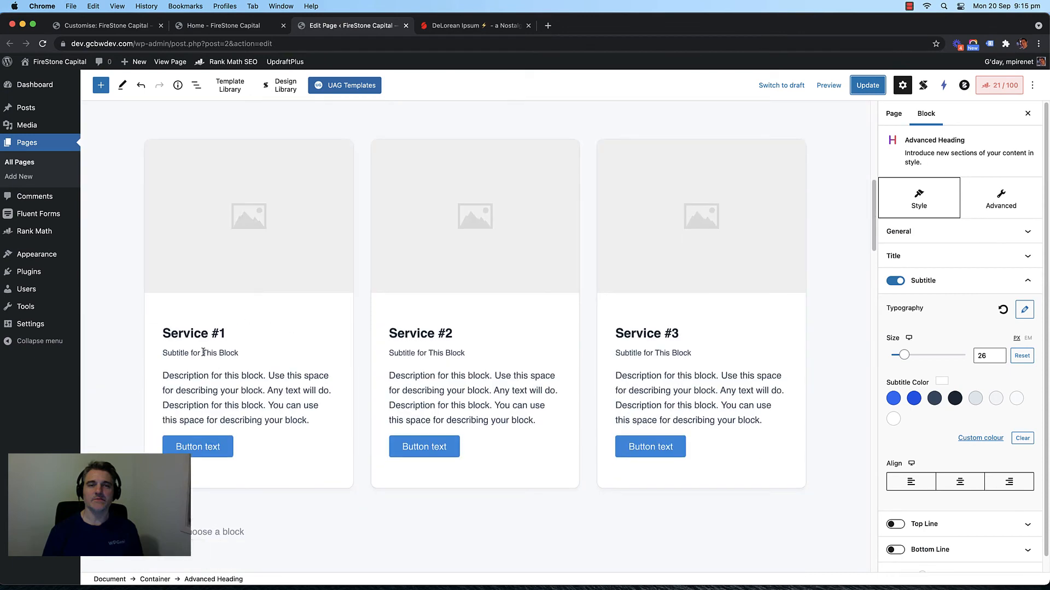
triple_click(179, 334)
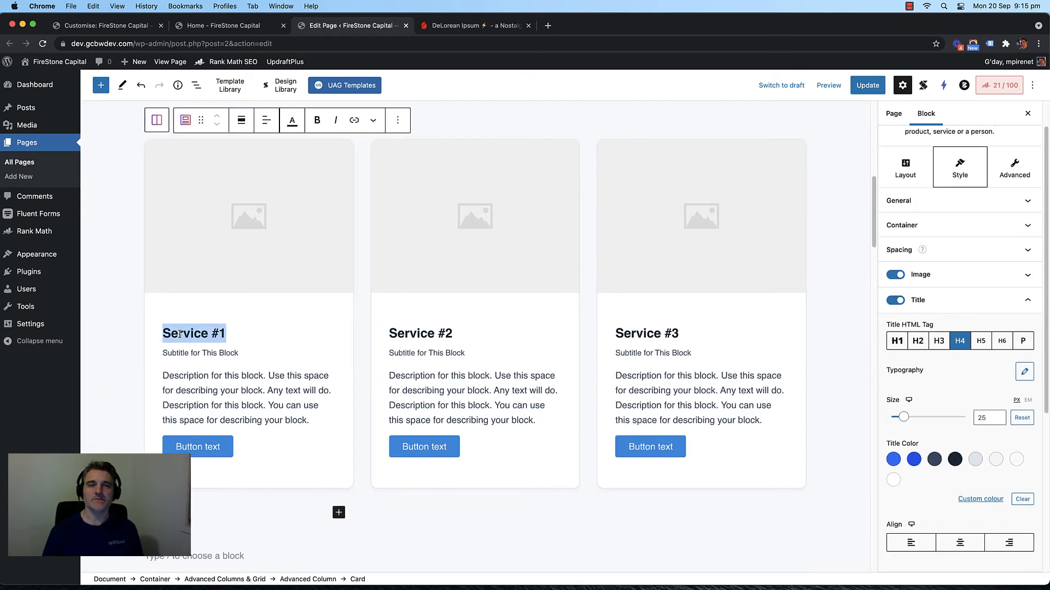
left_click(180, 334)
scroll(363, 273, "up", 3)
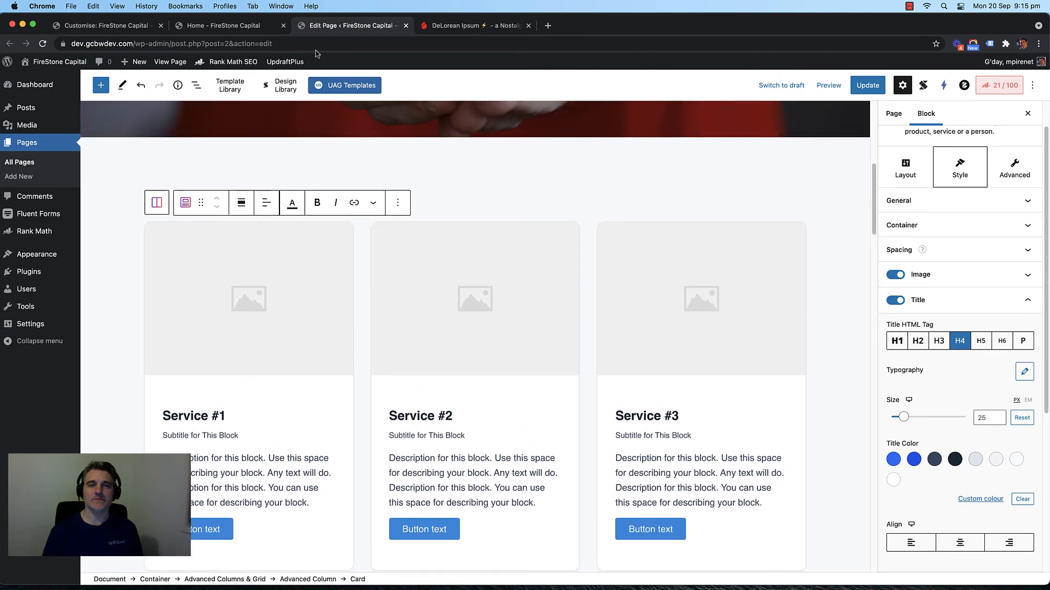
left_click(224, 26)
scroll(131, 194, "down", 8)
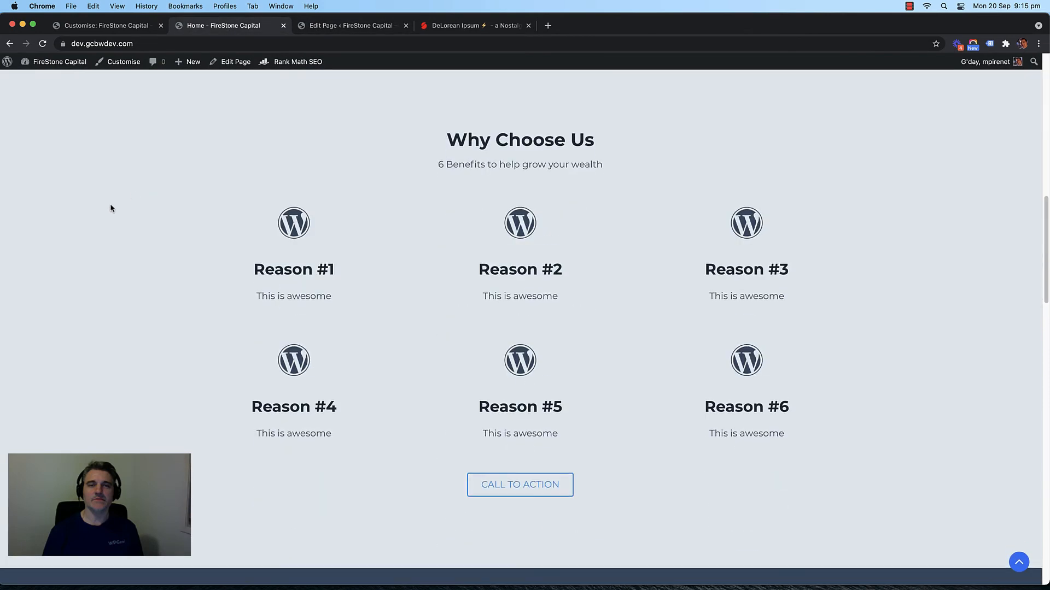
scroll(110, 204, "up", 2)
key("ctrl+Tab")
scroll(362, 239, "down", 3)
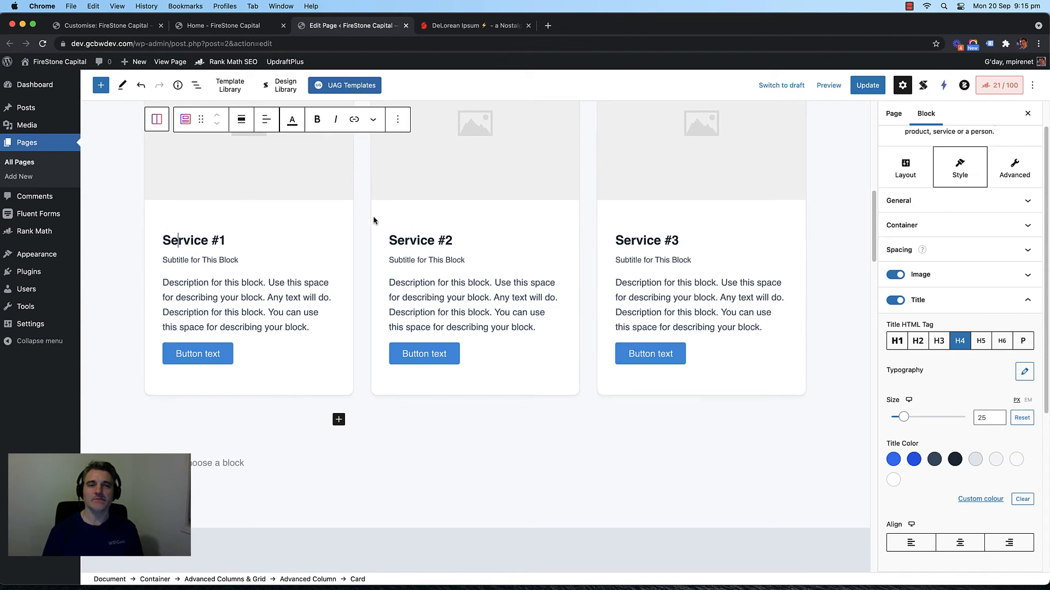
Step: Check the Service #1 and #2 headings on the live page, then select a service card in the editor
left_click(224, 25)
scroll(375, 142, "up", 10)
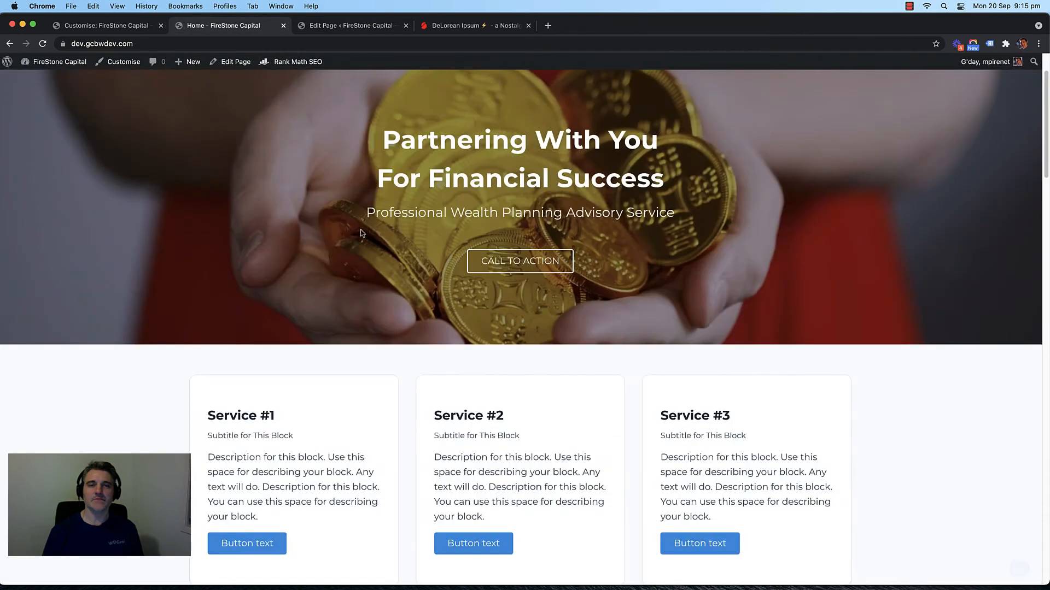
scroll(275, 341, "down", 2)
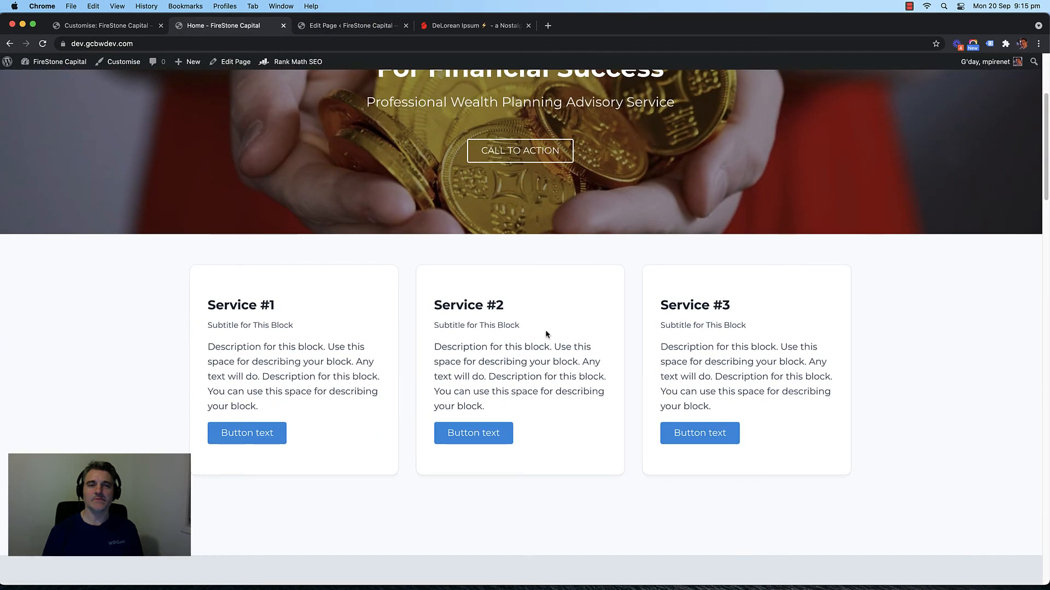
left_click_drag(279, 305, 211, 301)
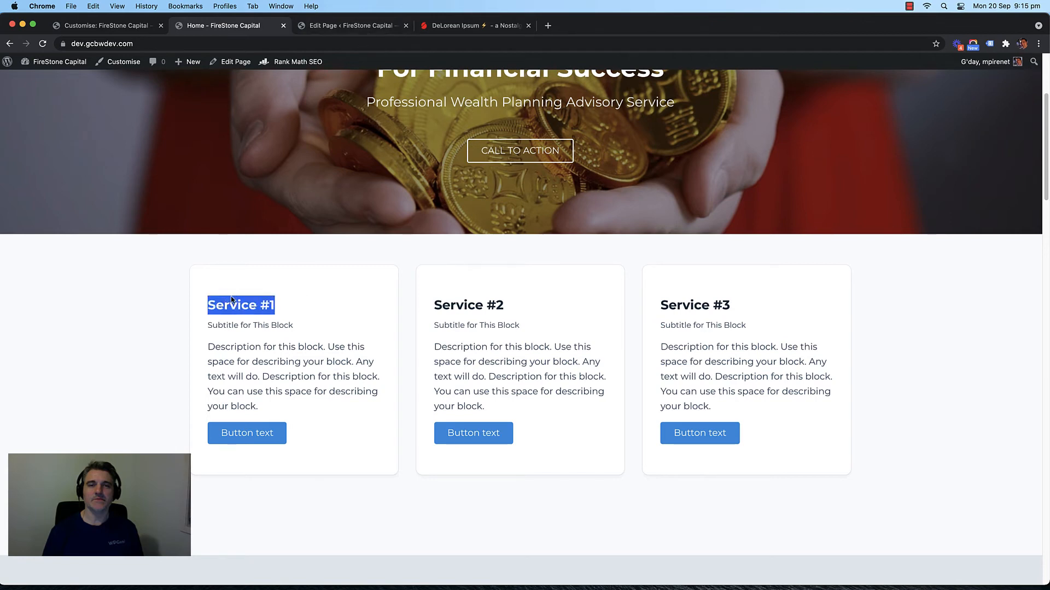
left_click_drag(506, 300, 450, 301)
left_click(711, 301)
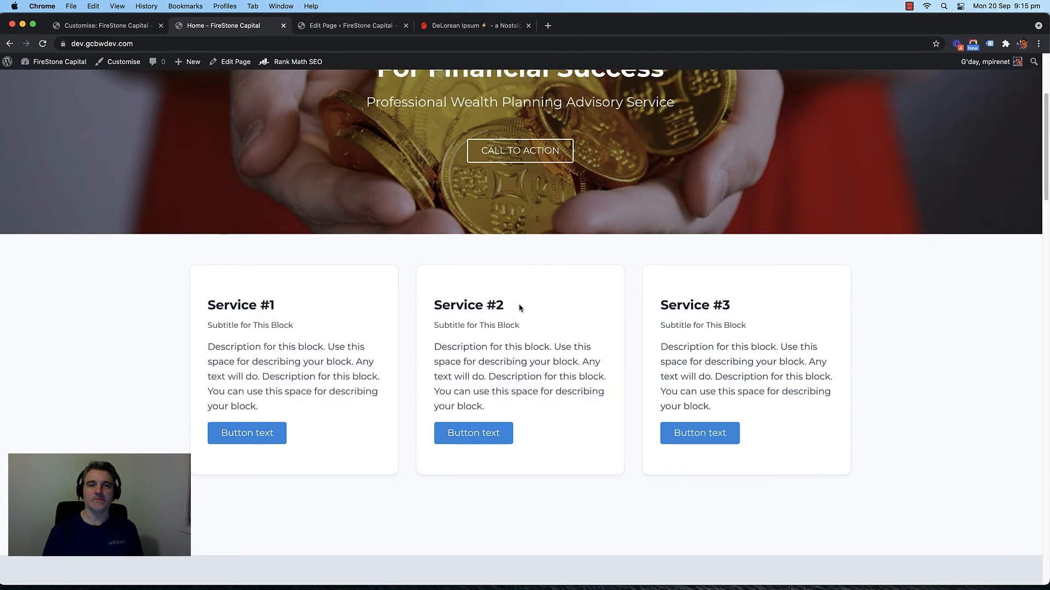
left_click(341, 28)
scroll(531, 257, "up", 5)
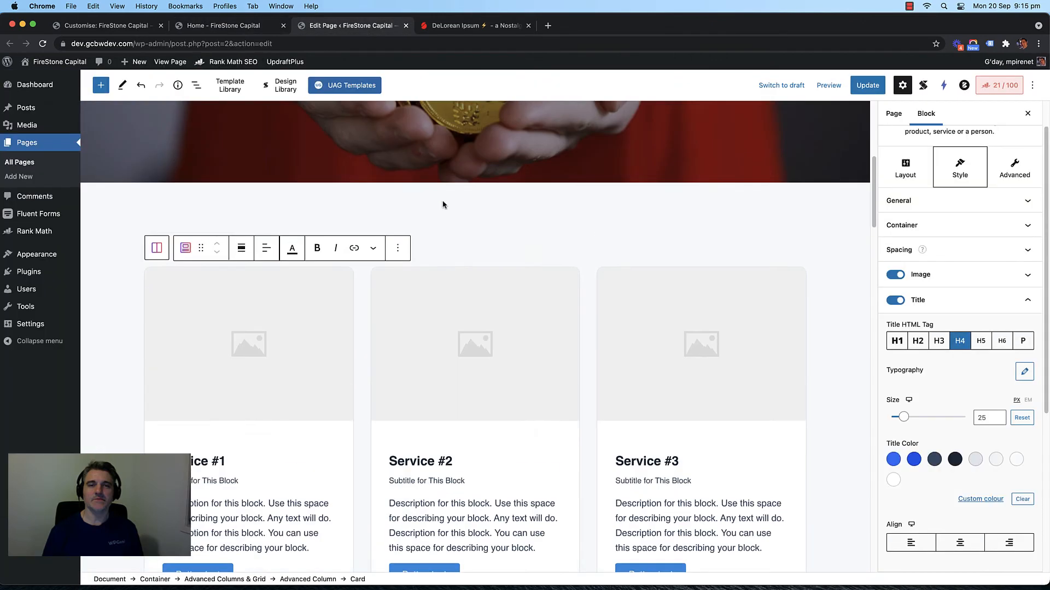
left_click(528, 254)
Step: Insert an Advanced Heading block above the service cards and centre-align it
left_click(533, 244)
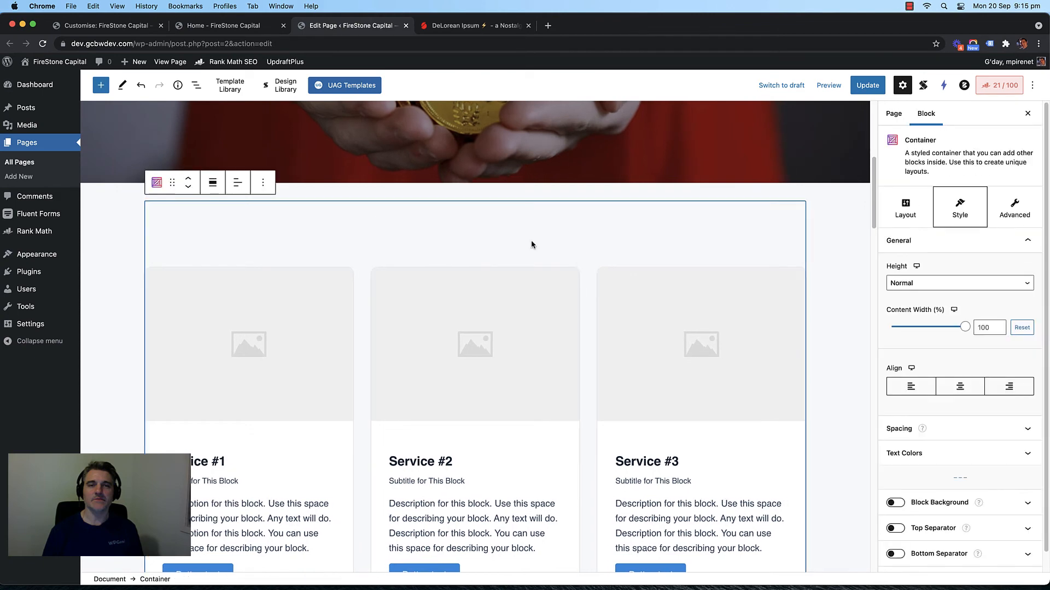
scroll(569, 278, "down", 5)
left_click(641, 355)
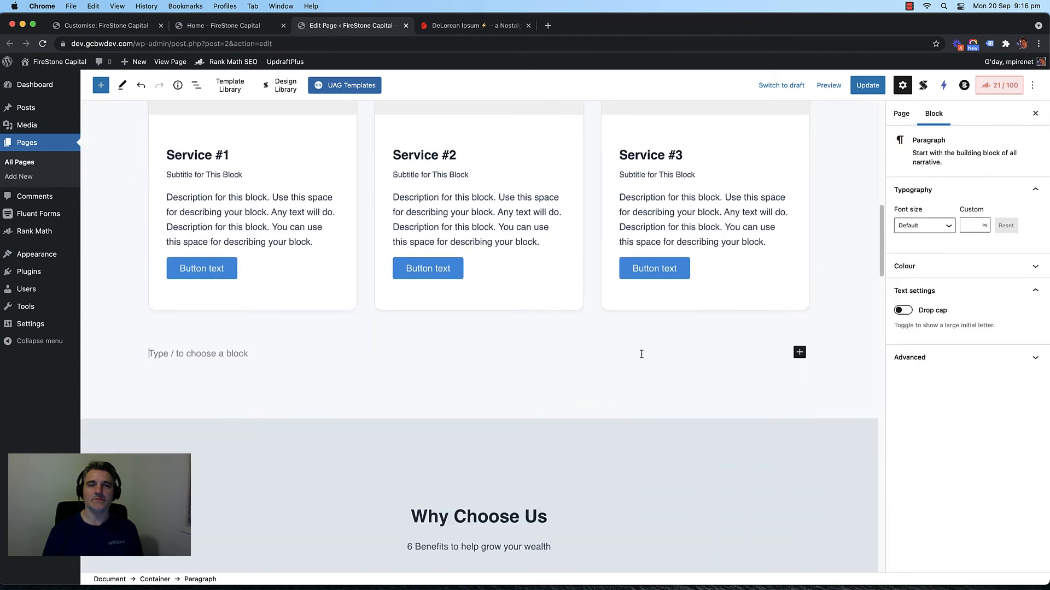
left_click(800, 352)
type("ad")
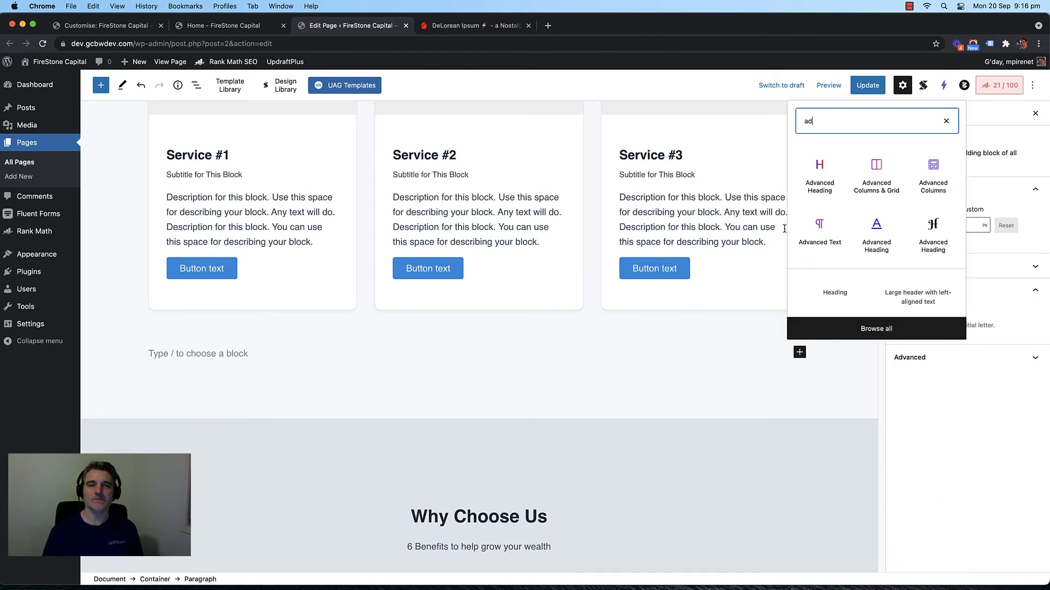
left_click(819, 174)
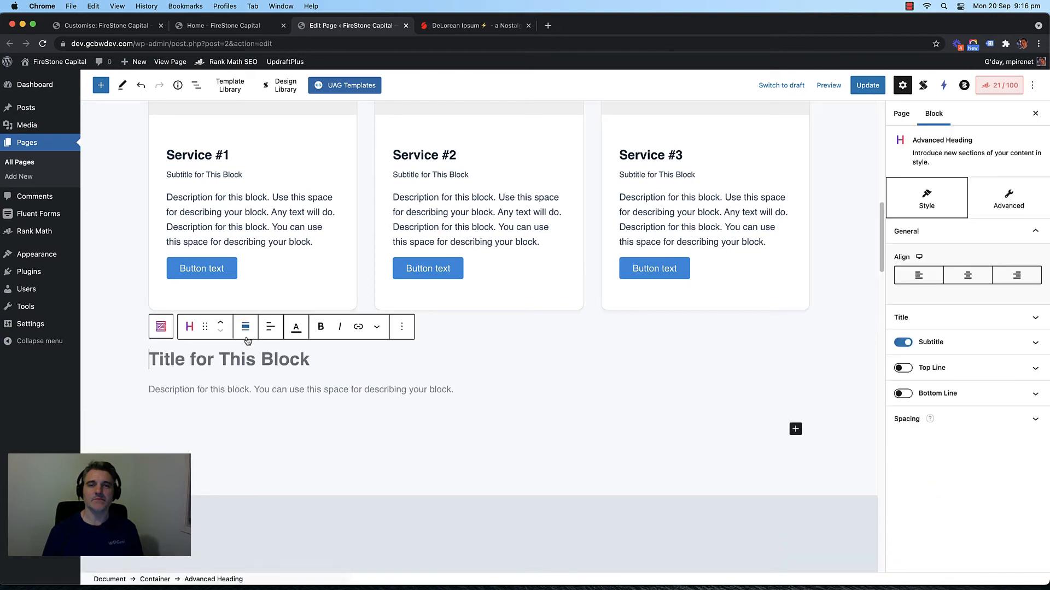
left_click(221, 322)
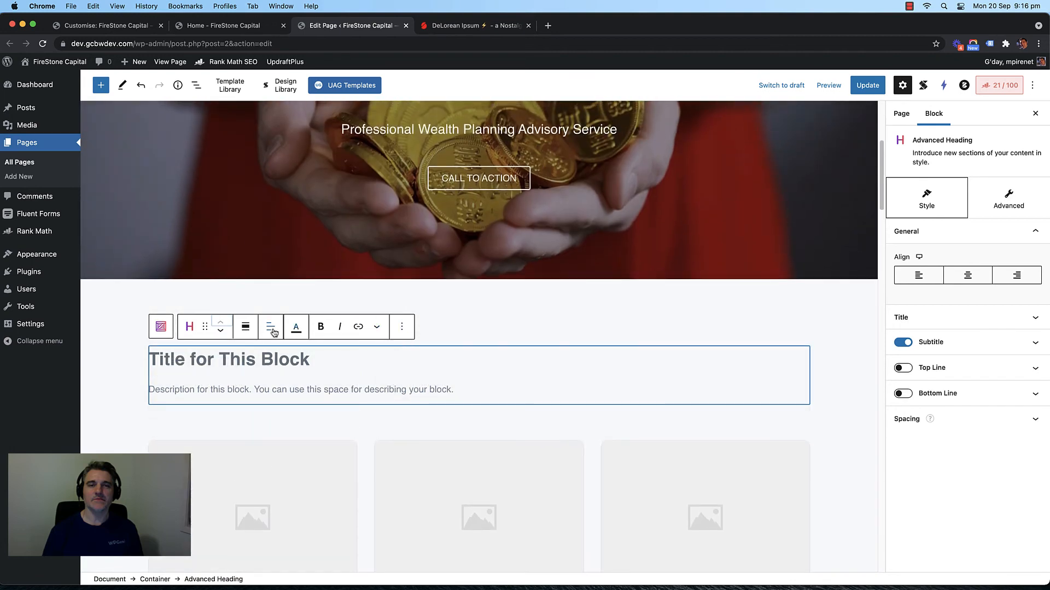
left_click(271, 327)
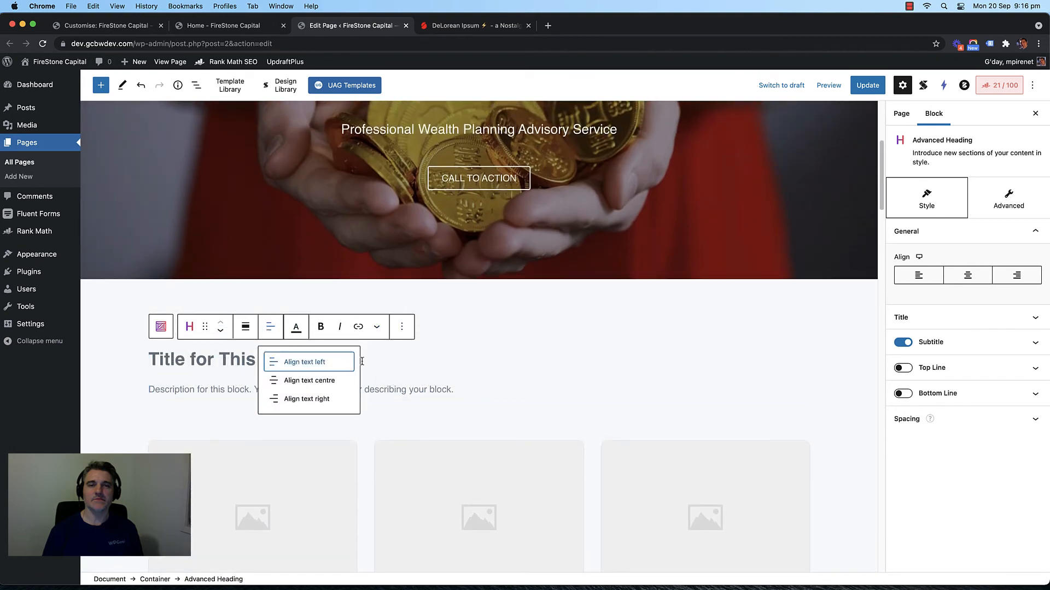
left_click(961, 275)
Step: Title the heading 'We Have All Your Financial Needs Covered'
left_click(475, 360)
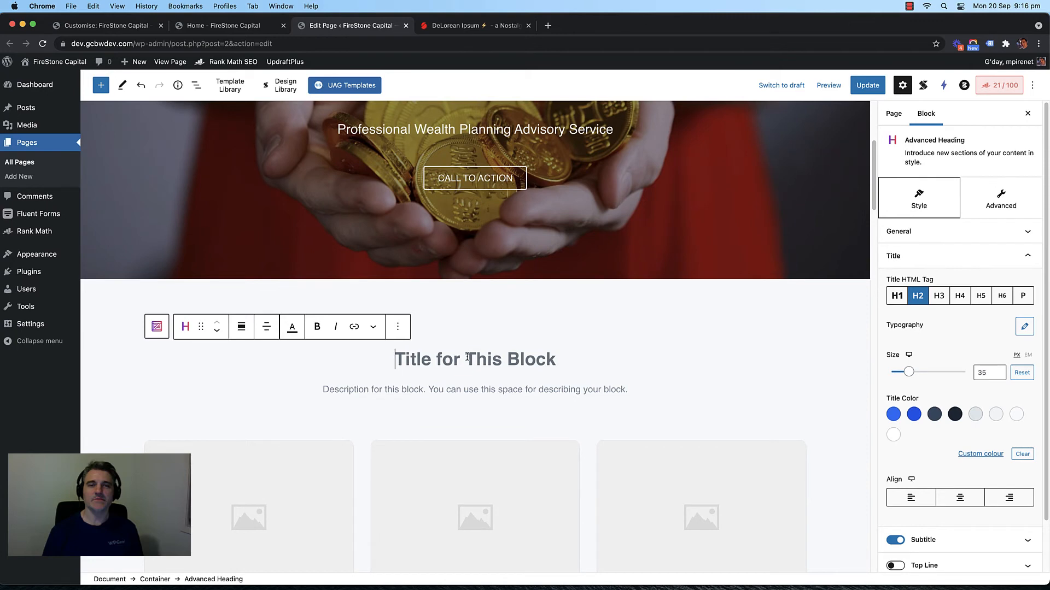
type("We ")
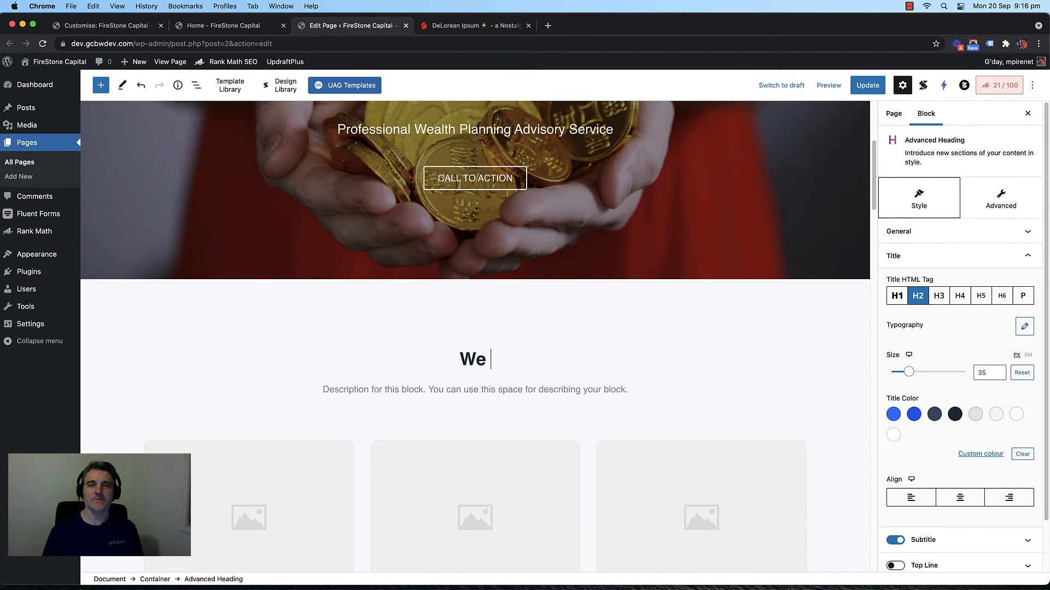
type("Have")
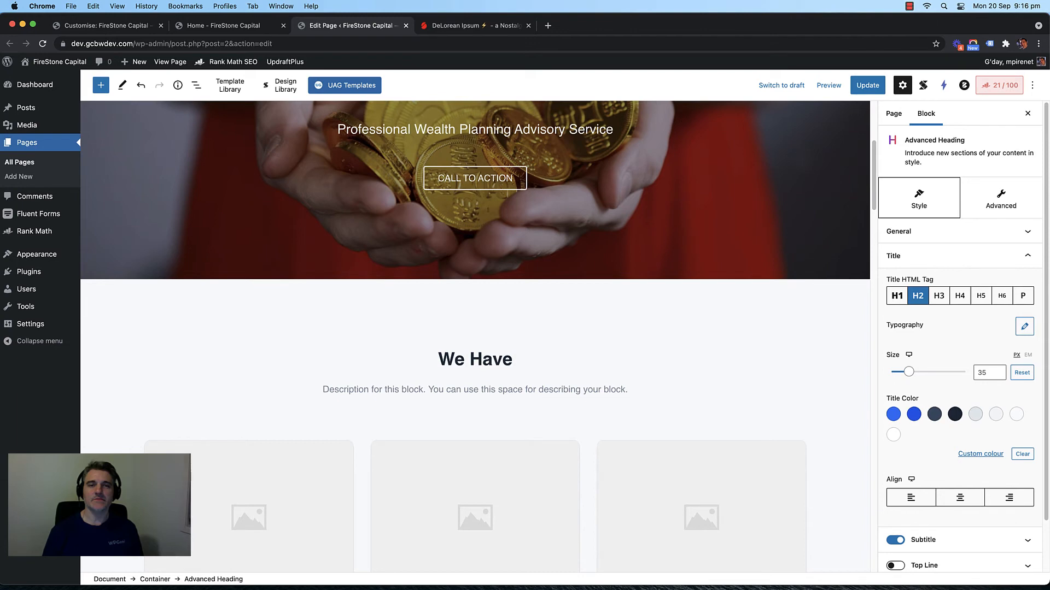
type("All Your Gl")
key("BackSpace")
key("BackSpace")
key("BackSpace")
key("BackSpace")
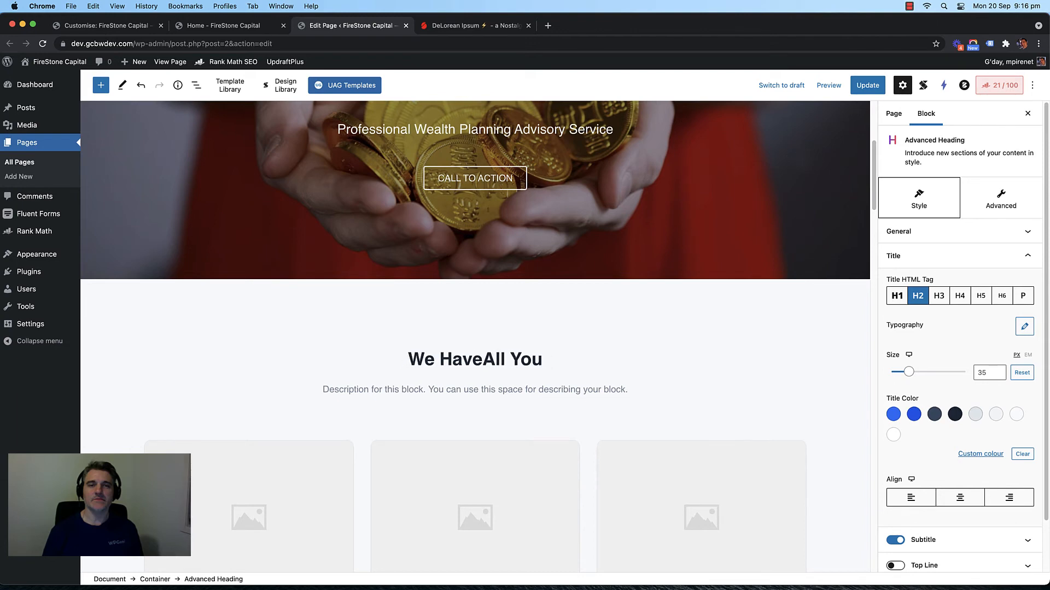
key("BackSpace")
key("BackSpace")
key("BackSpace")
key("BackSpace")
key("BackSpace")
key("BackSpace")
key("BackSpace")
type("All")
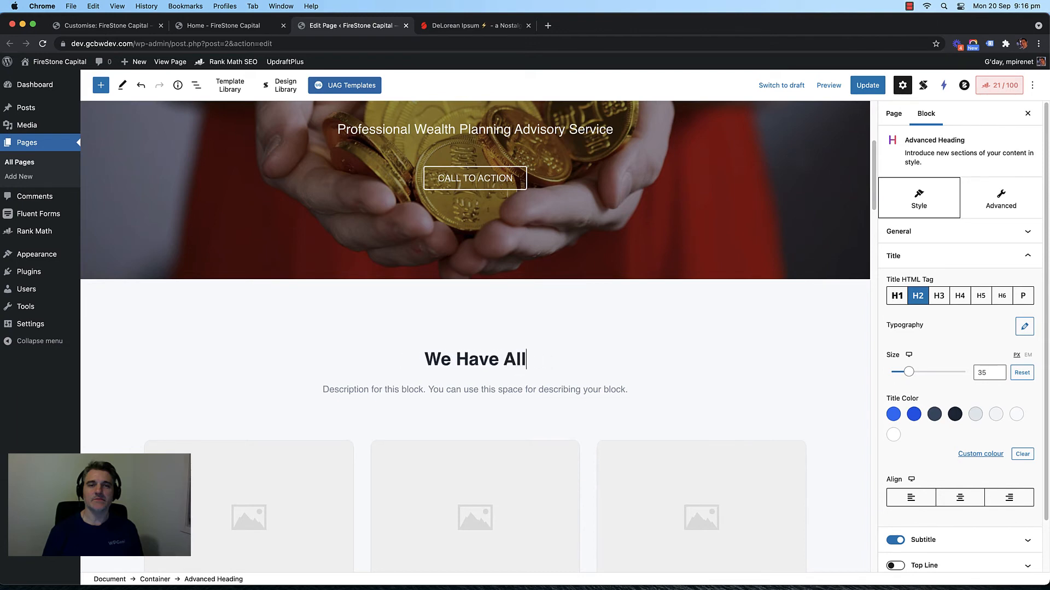
type(" Your Finan")
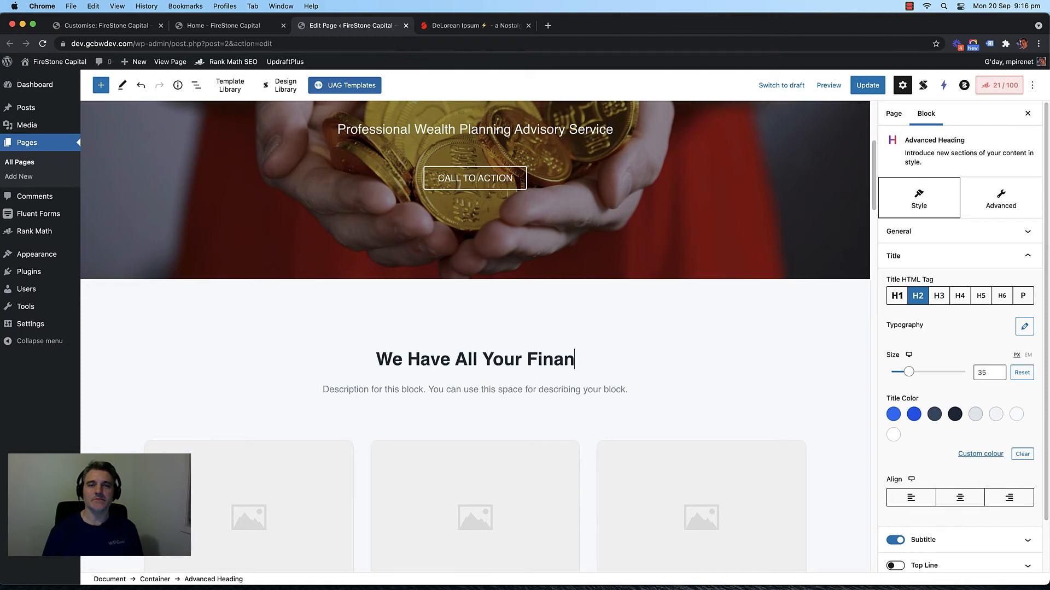
type("cial Ser")
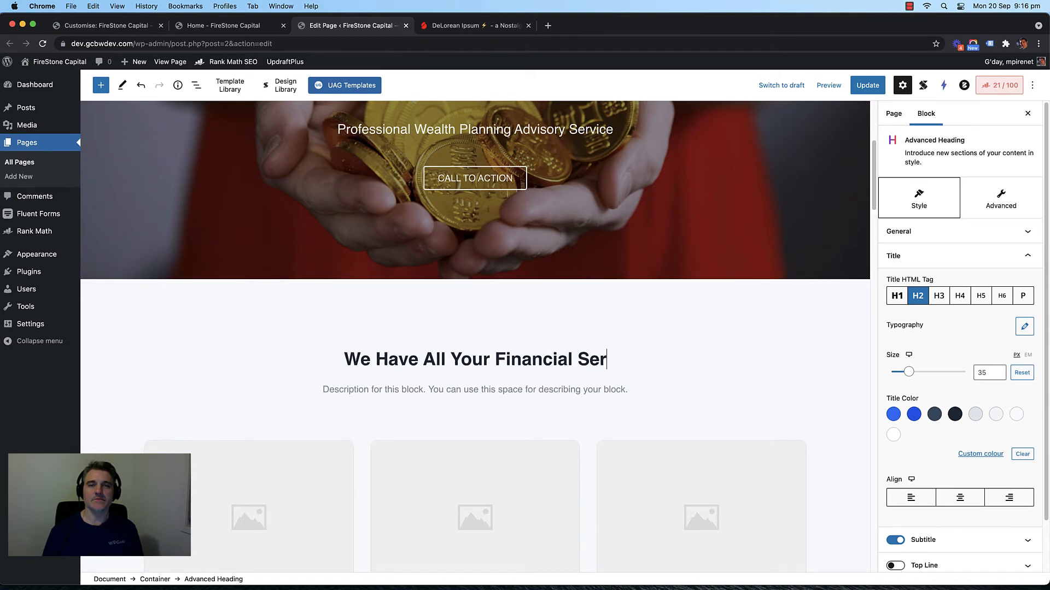
type("vic")
key("BackSpace")
key("BackSpace")
key("BackSpace")
key("BackSpace")
key("BackSpace")
key("BackSpace")
type("Ne")
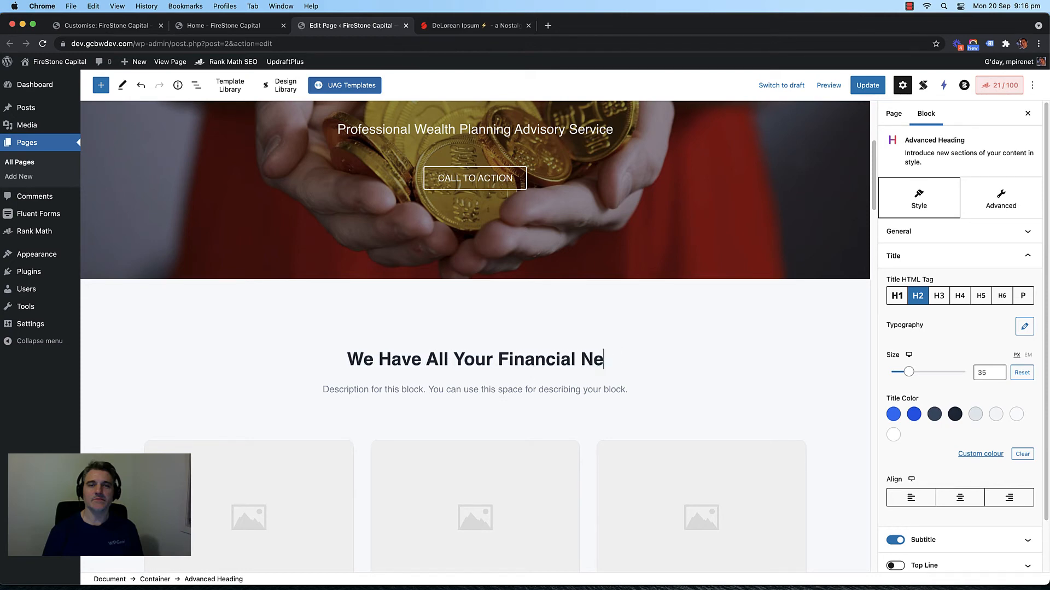
type("eds Coverre")
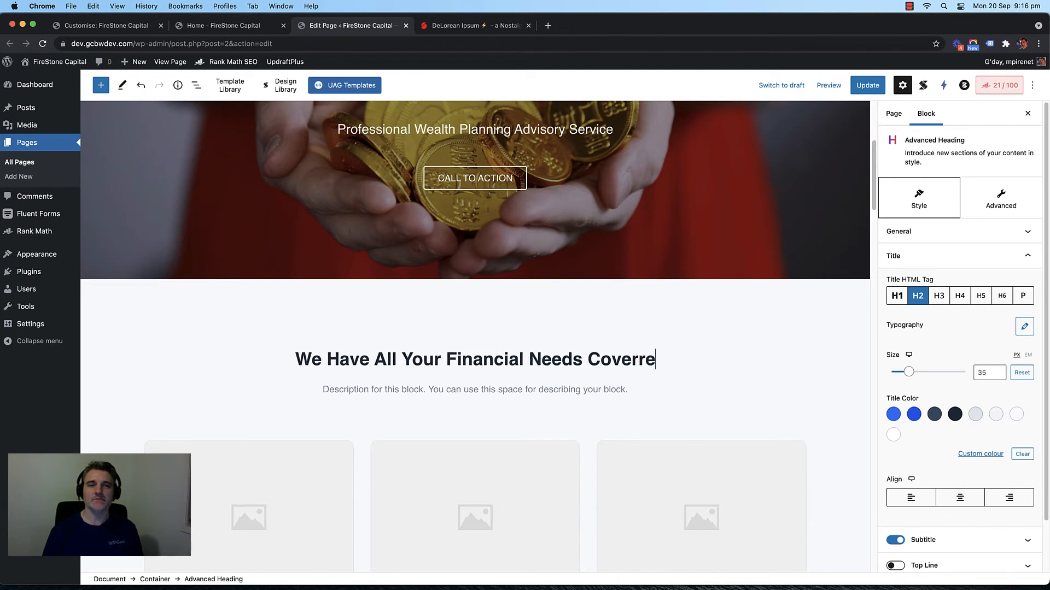
key("BackSpace")
key("BackSpace")
type("ed")
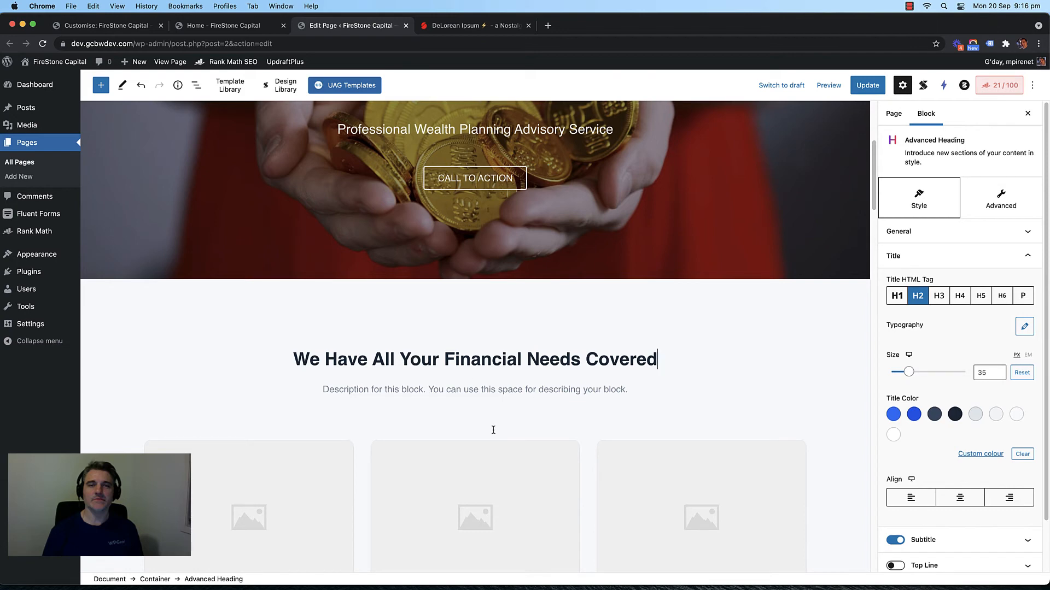
left_click(475, 390)
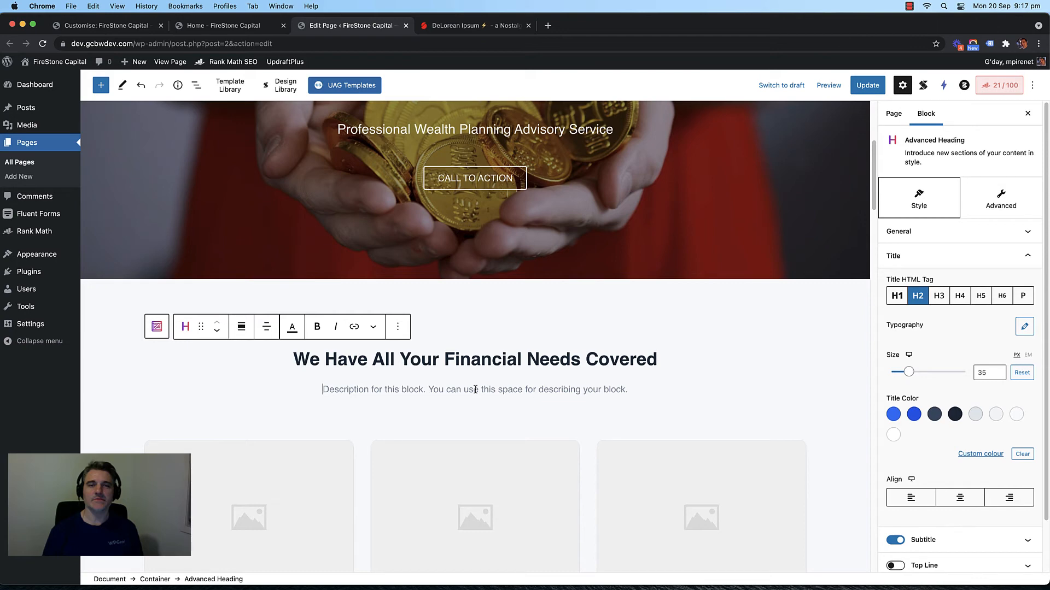
Step: Type 'Don't get stuck with doing wealth building the old way' as the heading's description
type("Don")
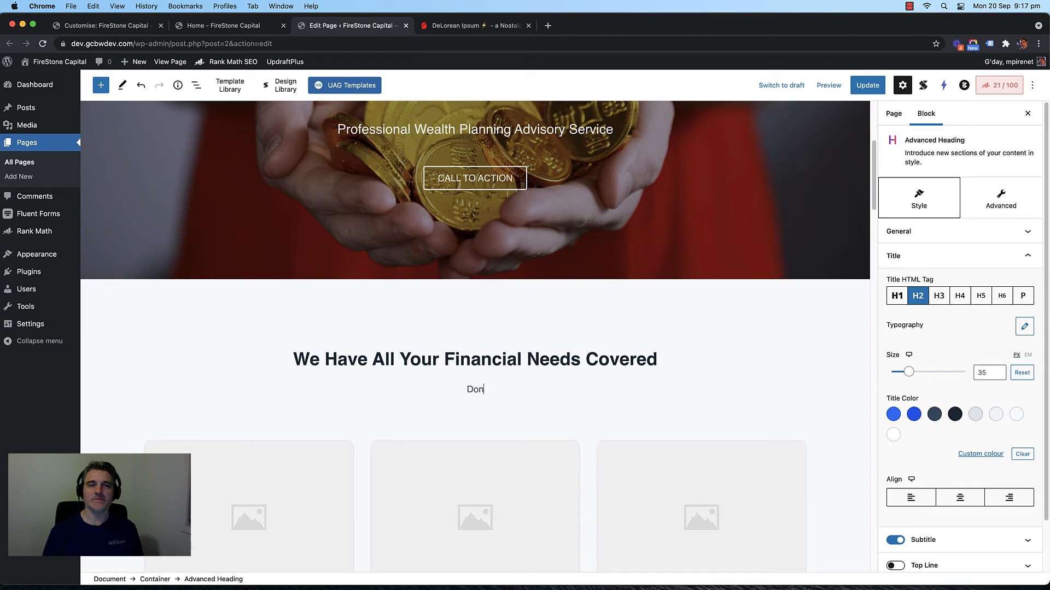
type("'t get stuck with a")
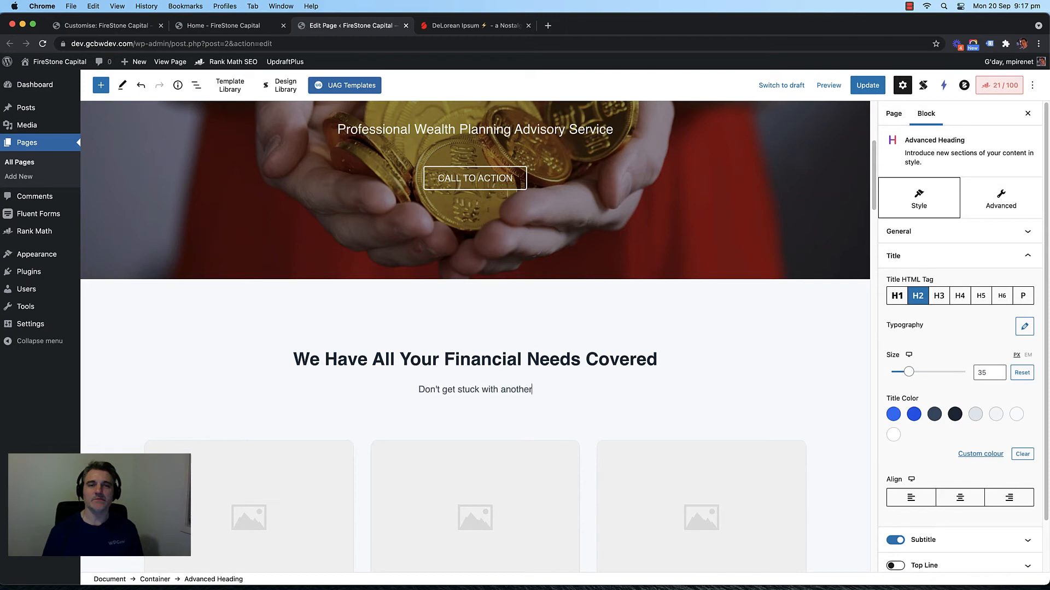
key("BackSpace")
type("doing ")
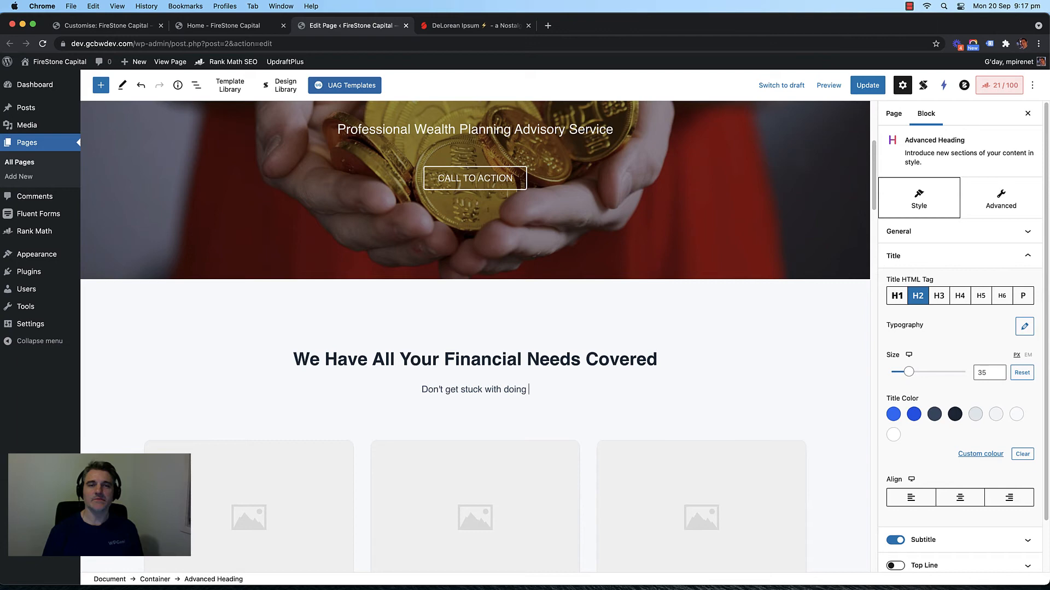
type("wealth")
key("BackSpace")
key("BackSpace")
key("BackSpace")
key("BackSpace")
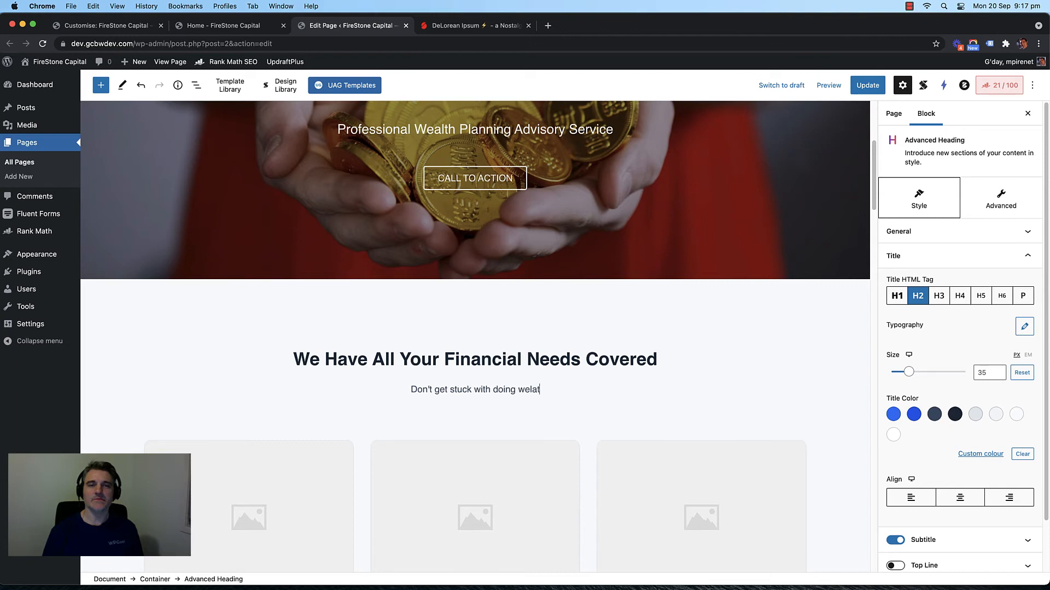
type("alth b")
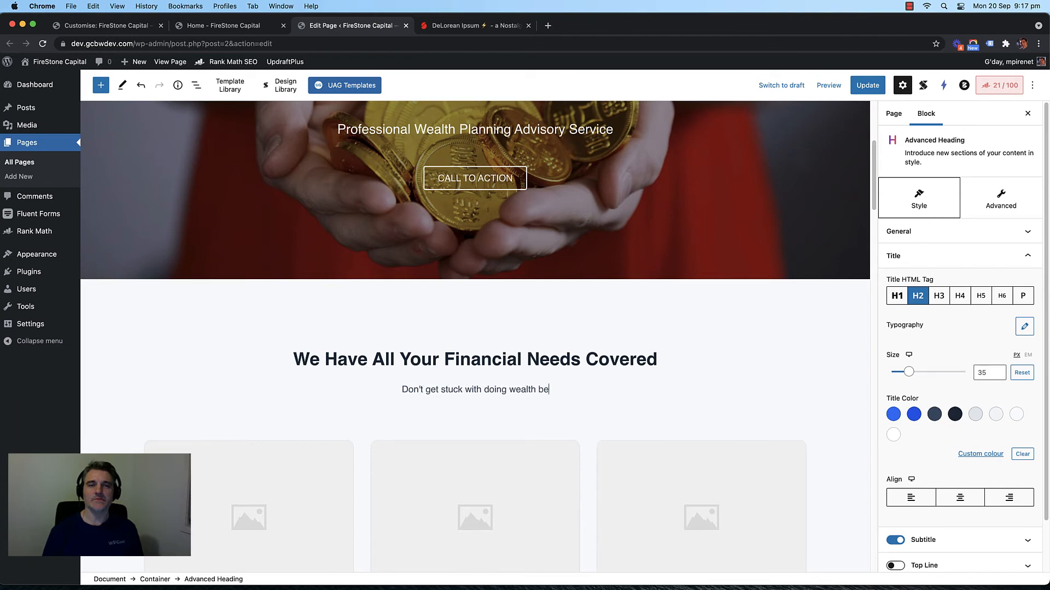
type("uildin")
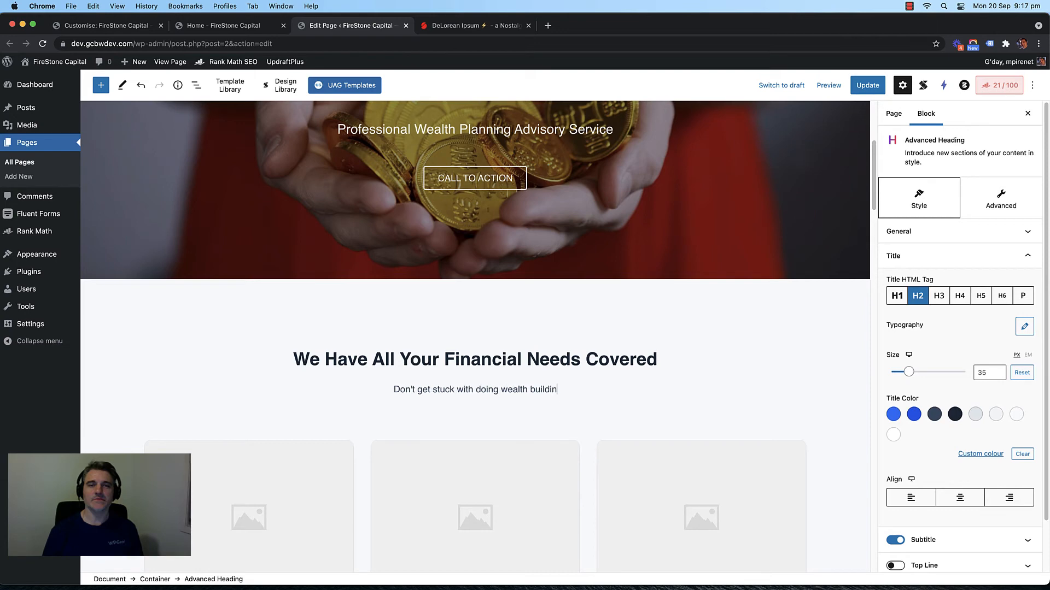
type("g the old way")
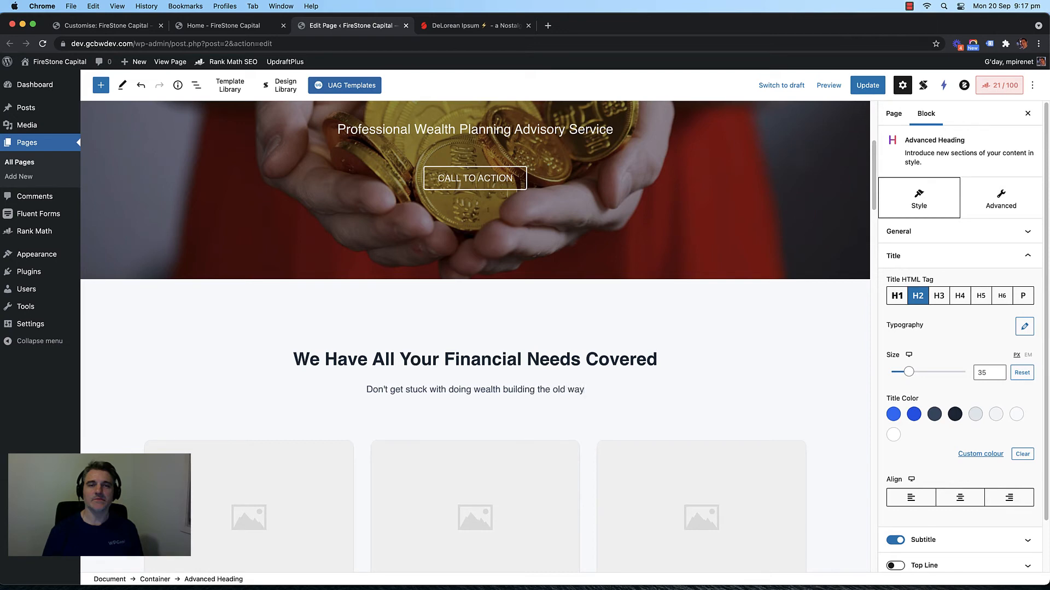
scroll(358, 361, "down", 3)
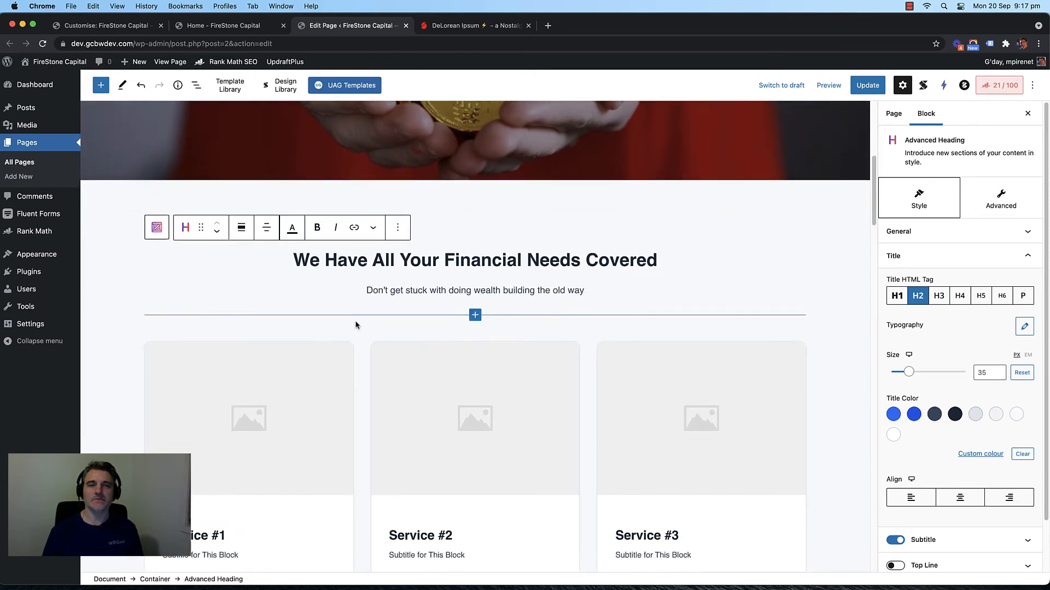
Step: Give the Service #1 card's button the Ghost outlined design
scroll(356, 325, "down", 6)
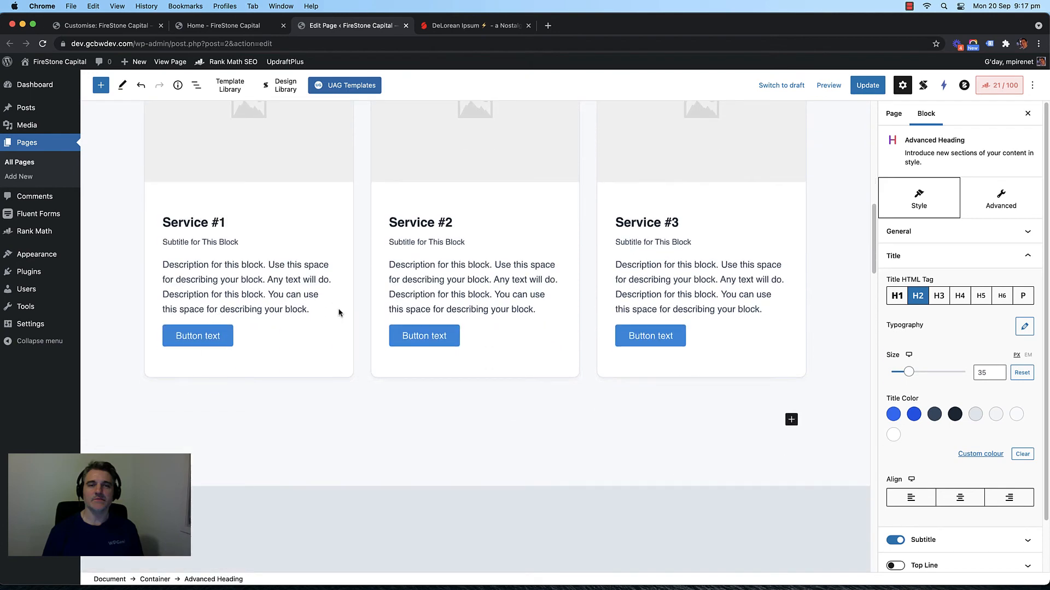
left_click(290, 339)
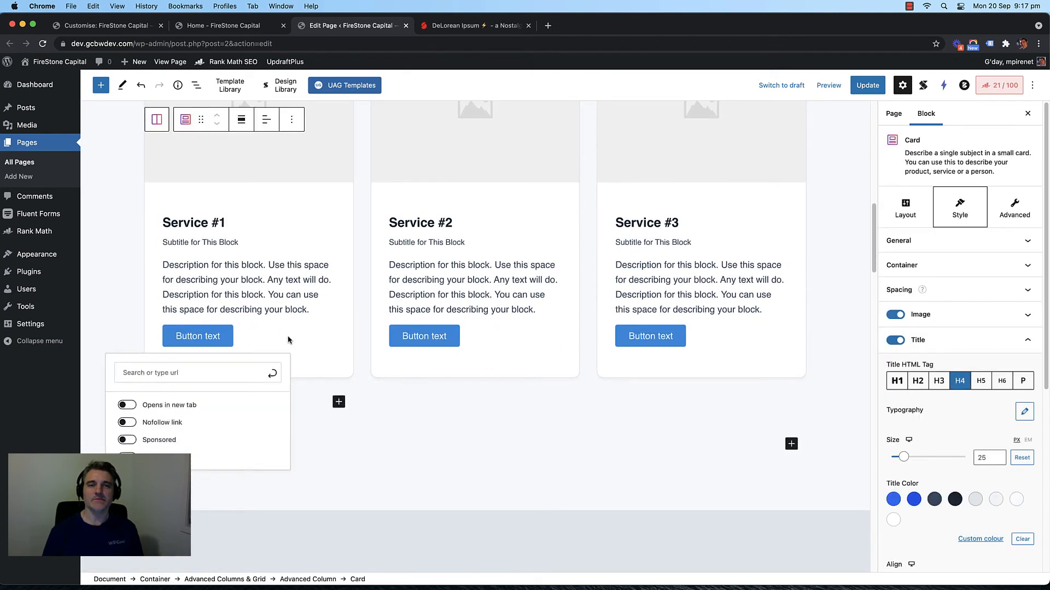
left_click(486, 422)
left_click(320, 337)
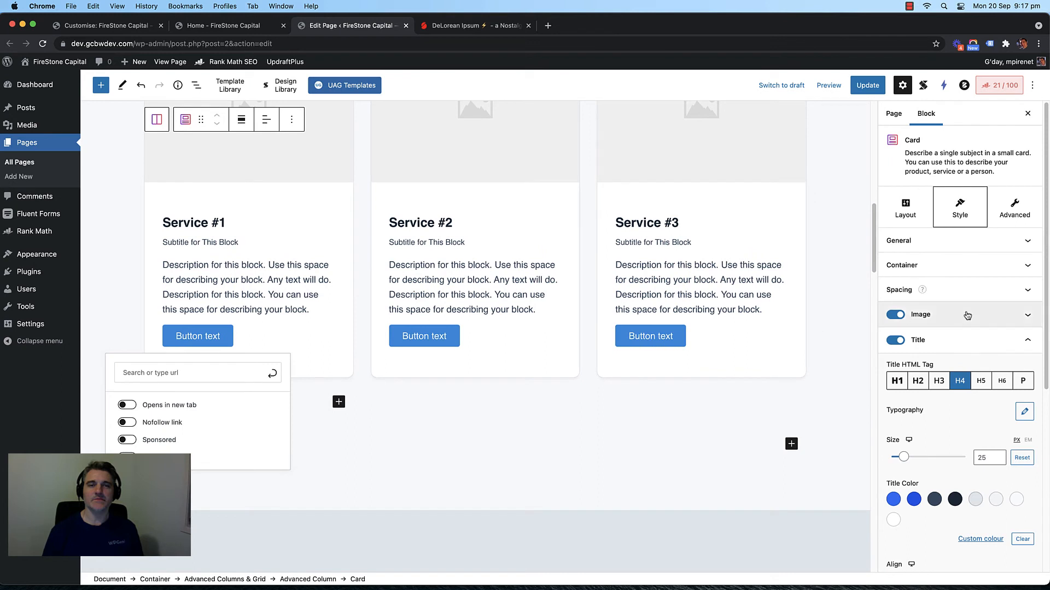
scroll(966, 316, "down", 5)
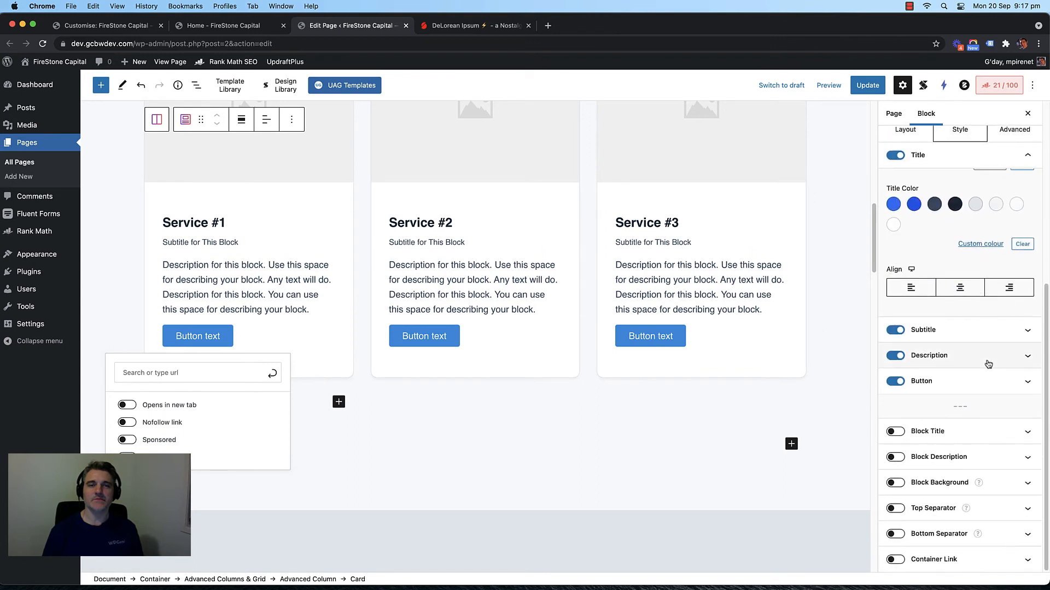
left_click(978, 381)
scroll(946, 284, "down", 2)
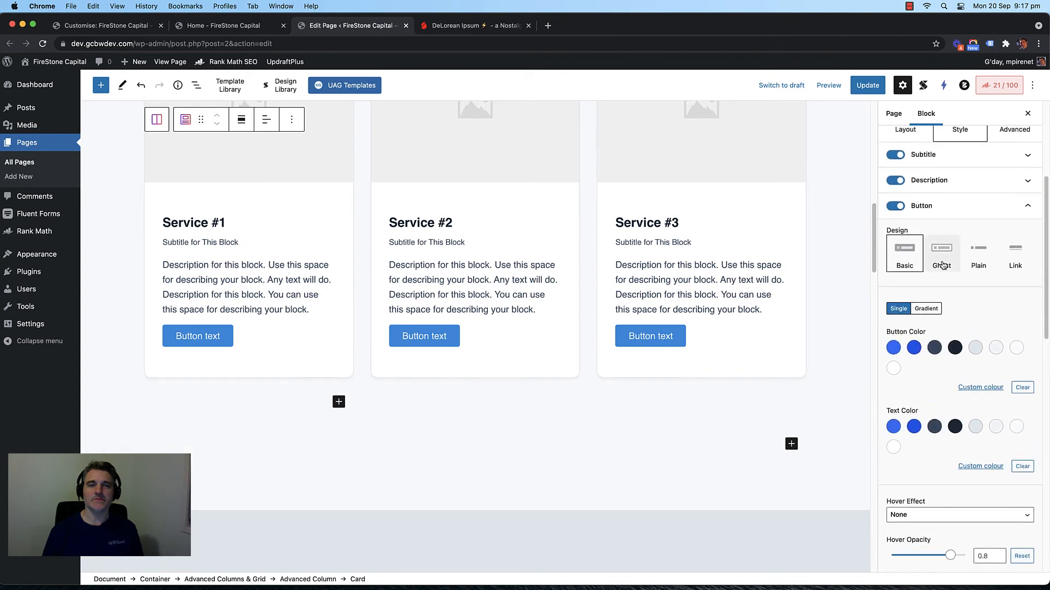
left_click(942, 263)
Step: Apply the Ghost button design to the Service #2 and #3 cards as well
left_click(484, 334)
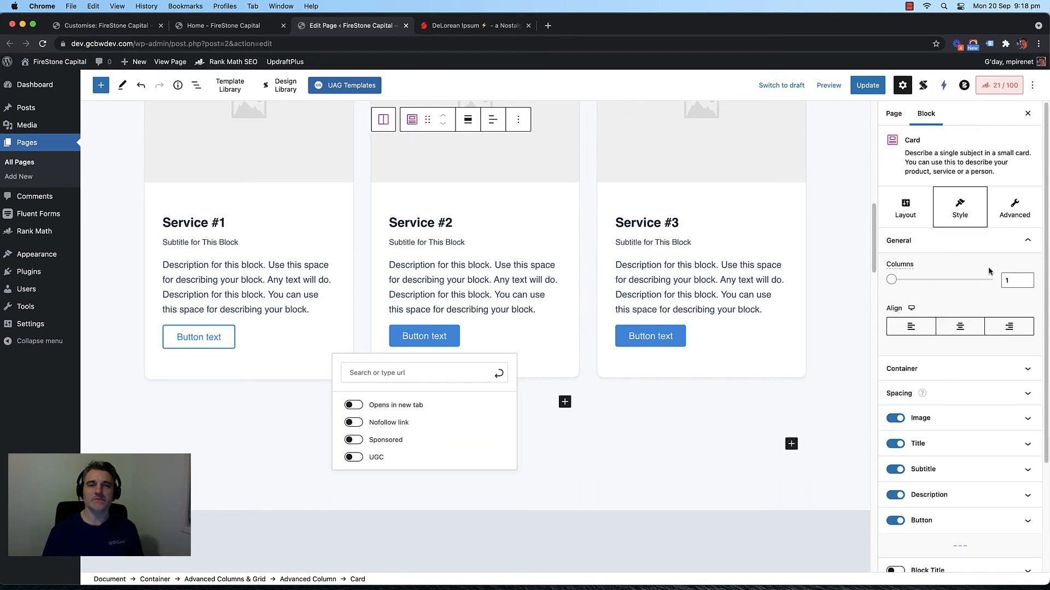
scroll(979, 382, "down", 4)
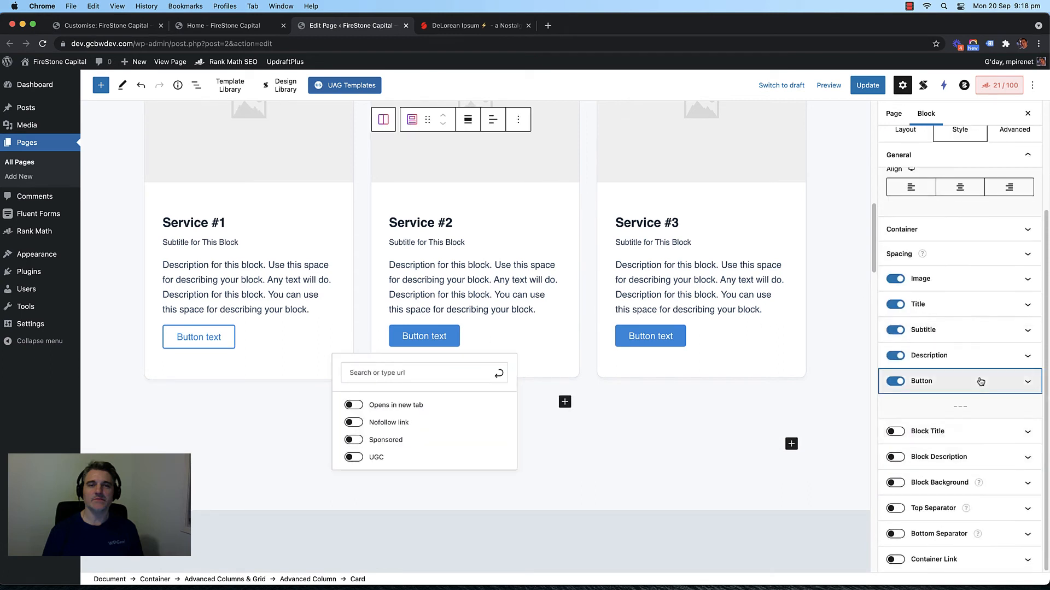
left_click(981, 381)
left_click(942, 174)
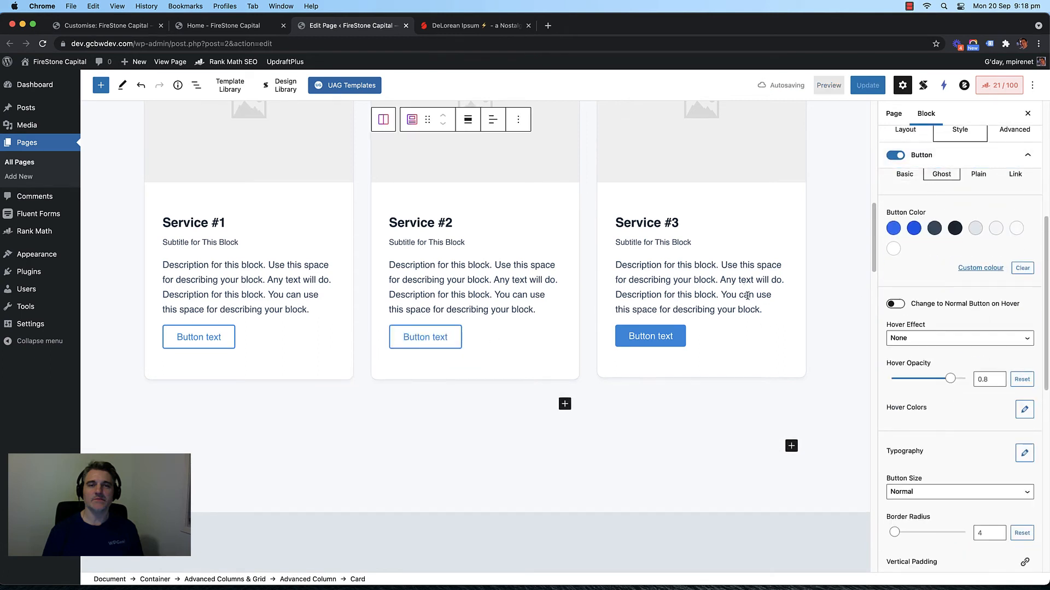
left_click(747, 296)
scroll(966, 468, "down", 3)
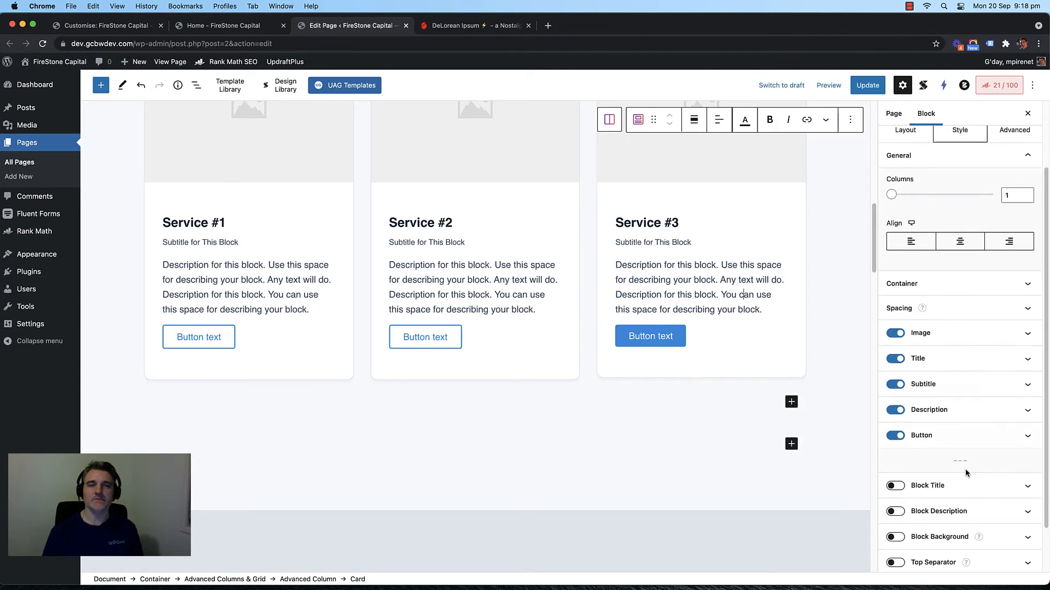
left_click(971, 432)
scroll(964, 351, "up", 2)
left_click(942, 266)
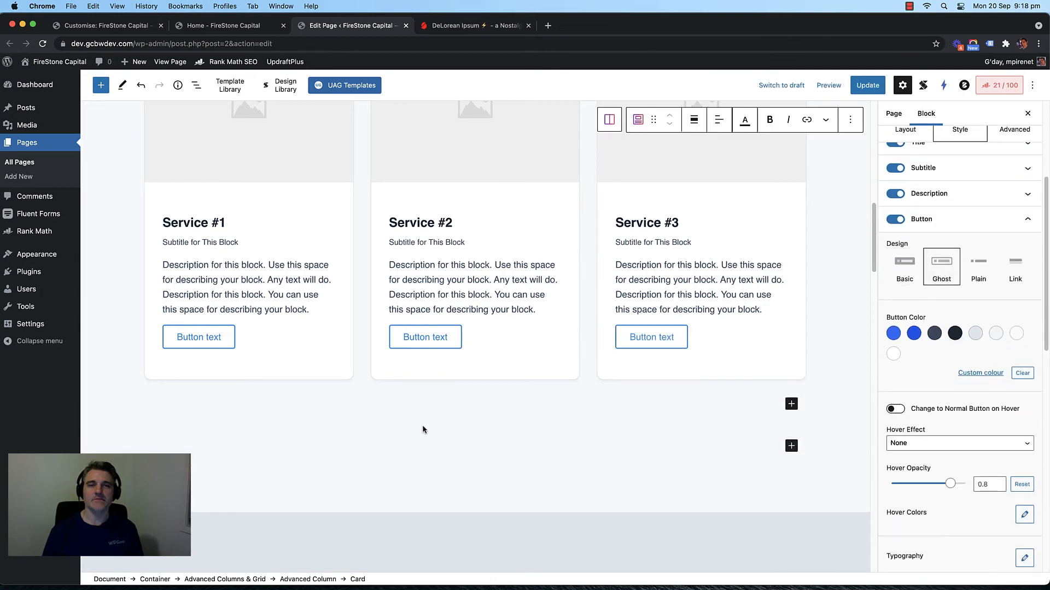
scroll(373, 356, "up", 3)
scroll(360, 330, "down", 2)
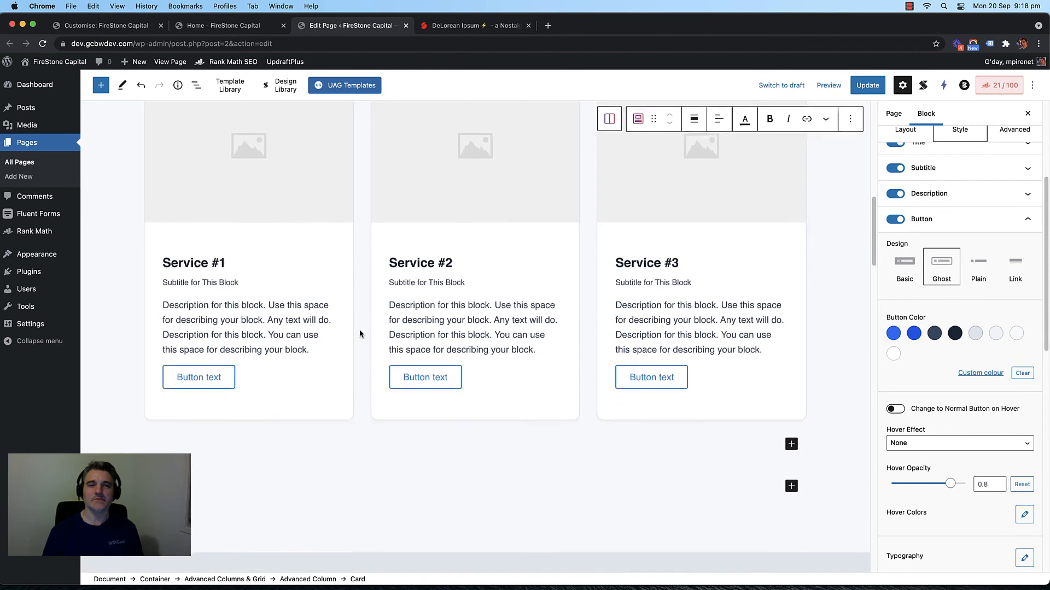
scroll(359, 333, "down", 1)
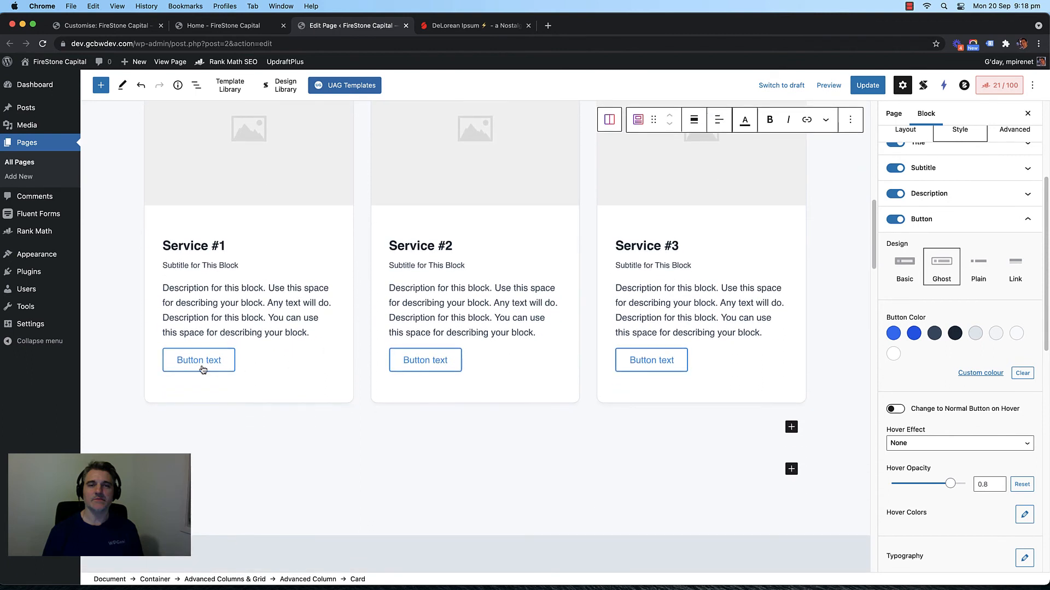
Step: Relabel all three service card buttons 'Learn More'
triple_click(198, 366)
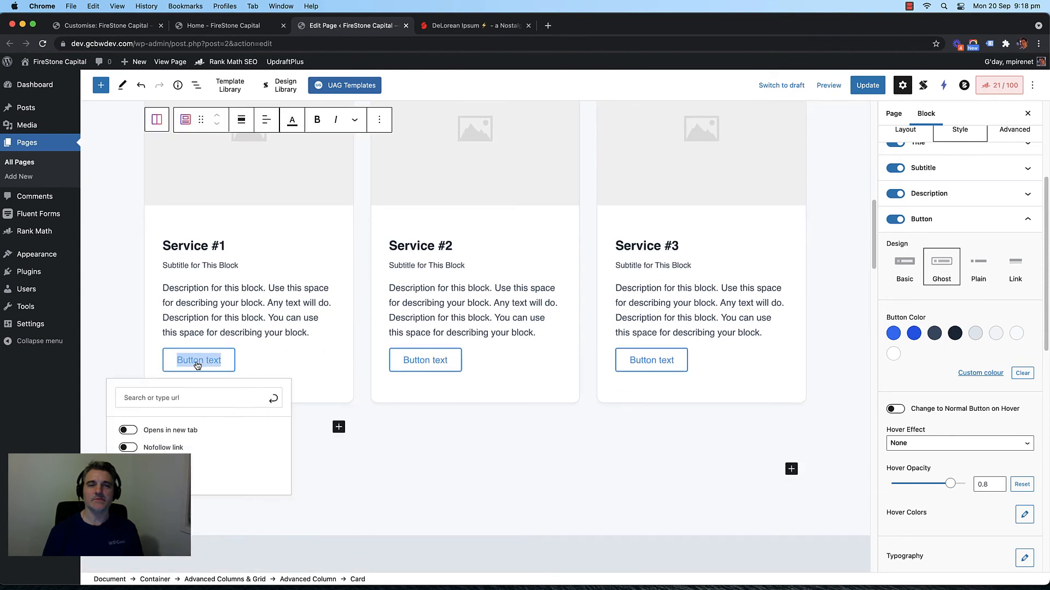
type("Lear")
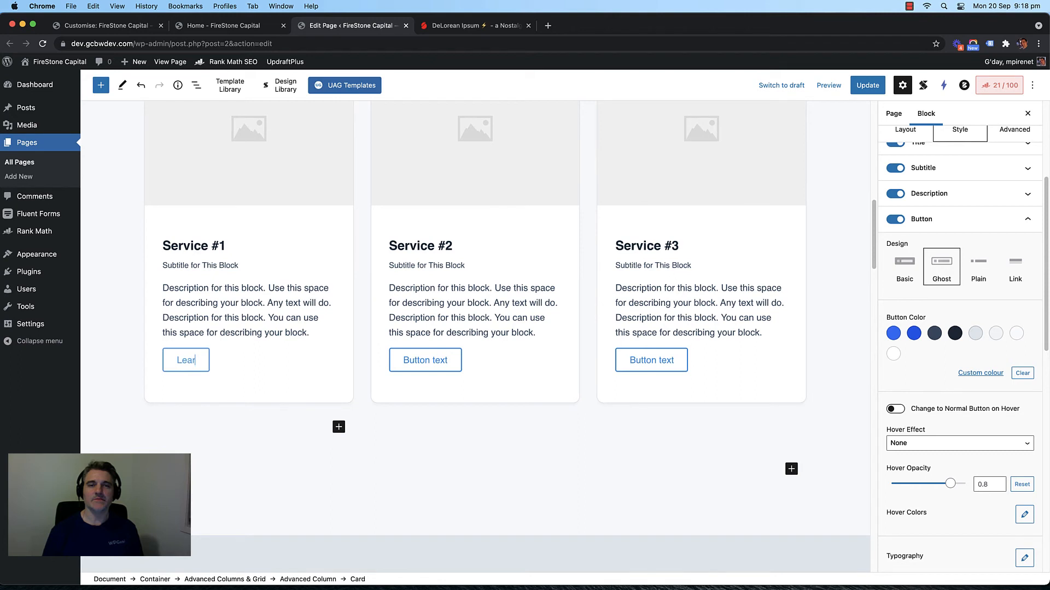
type("n More")
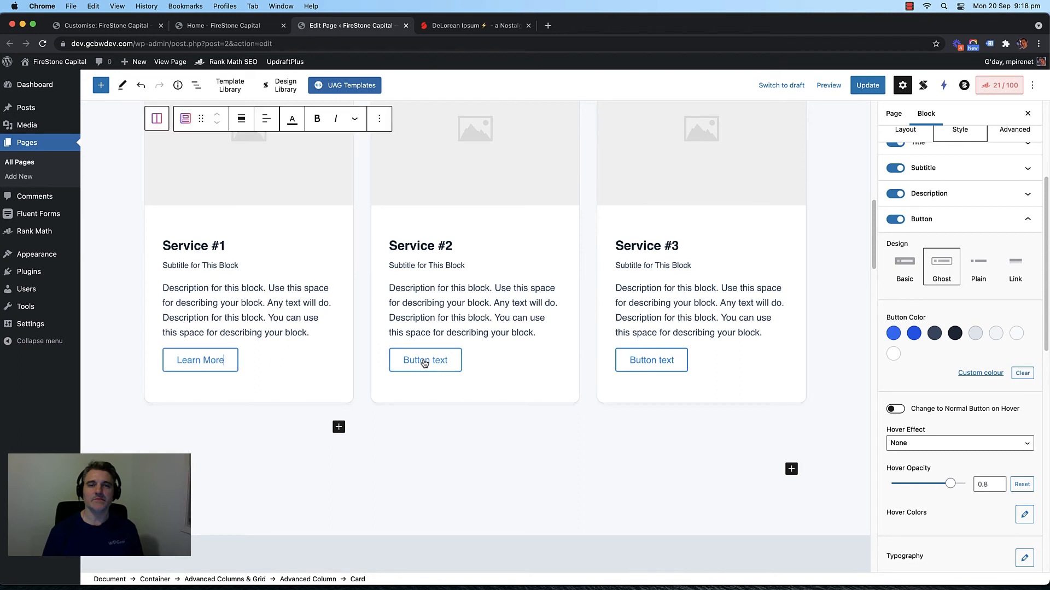
triple_click(424, 364)
type("Leanr")
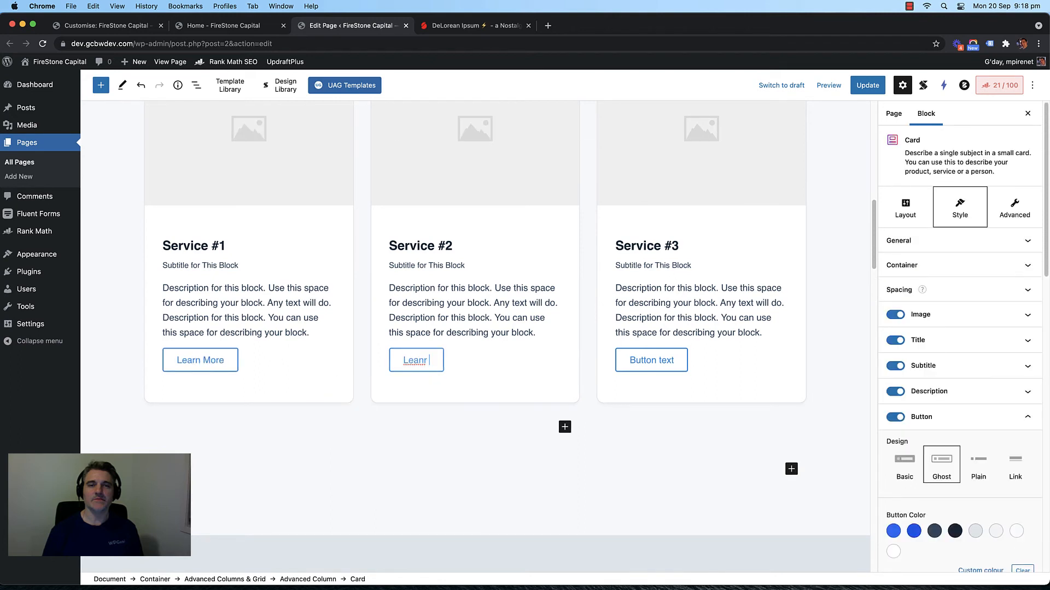
key("BackSpace")
key("BackSpace")
type("rn More")
triple_click(645, 361)
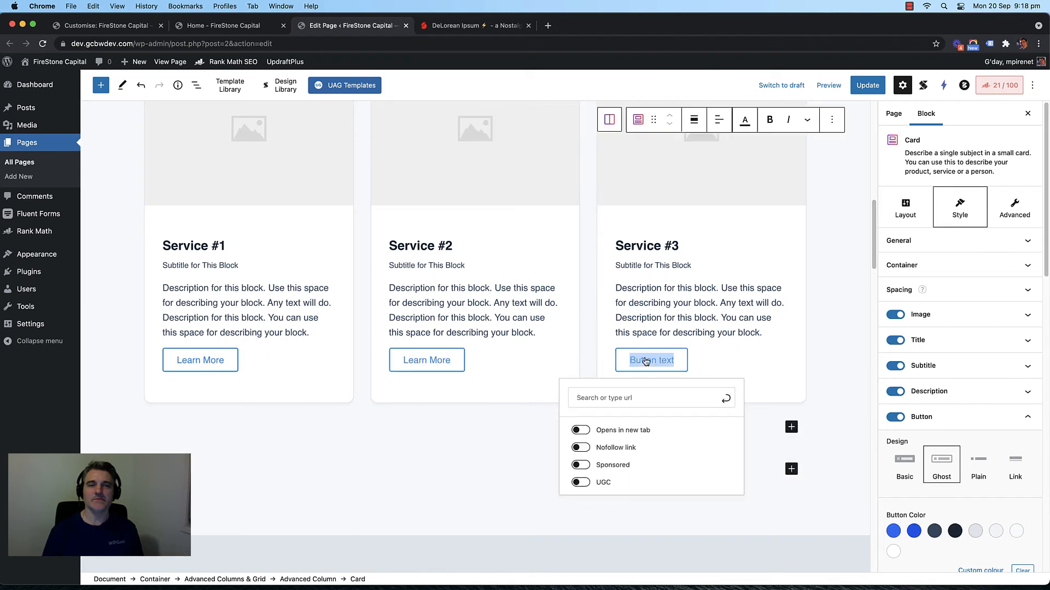
type("Learn")
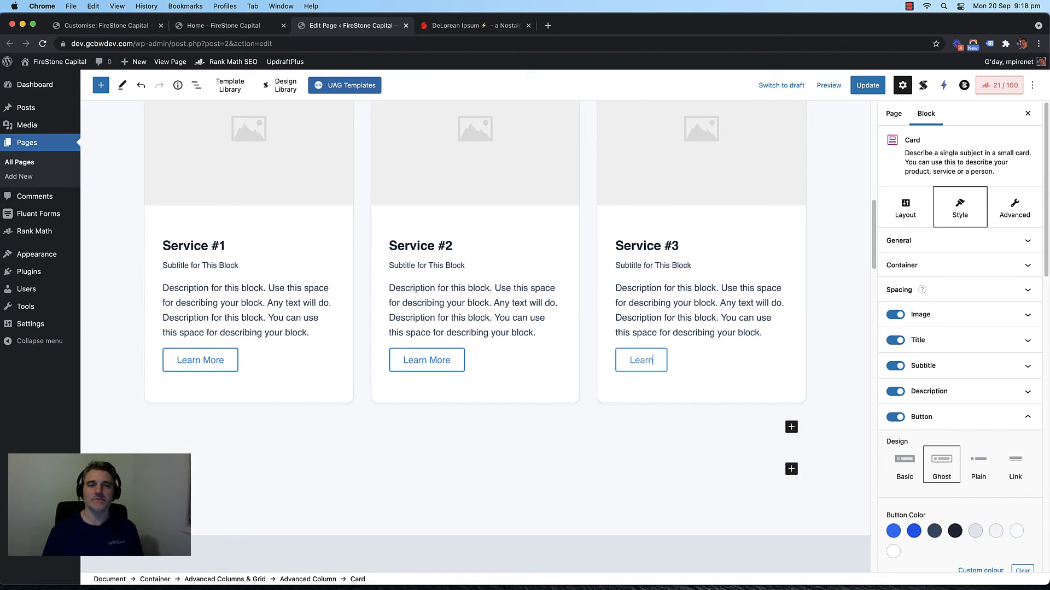
type(" More")
scroll(571, 343, "down", 6)
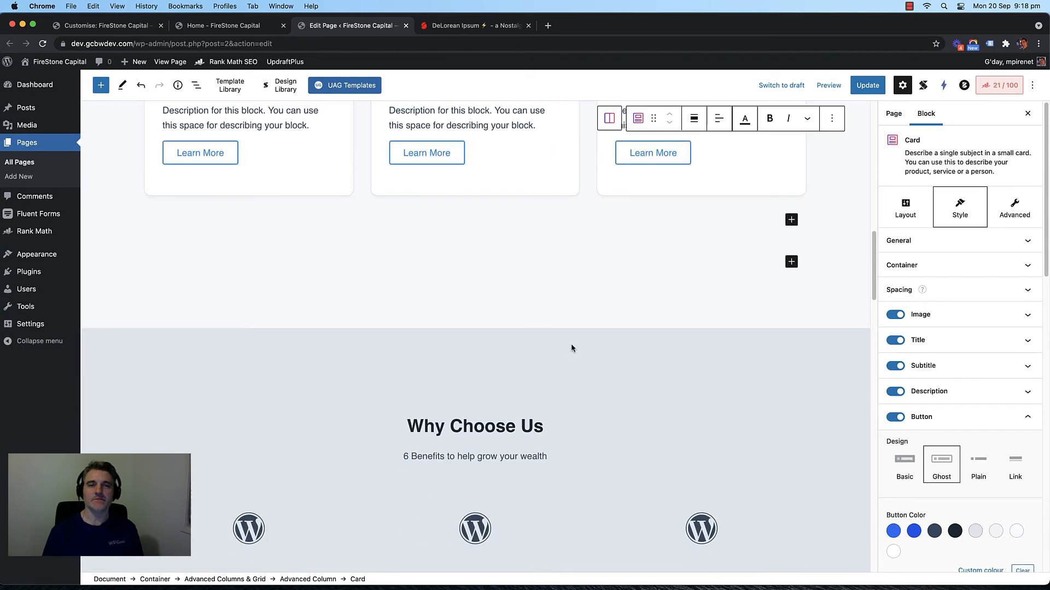
Step: Set the Reason #1 icon box to Align Icon Left with left-aligned content
scroll(349, 300, "down", 3)
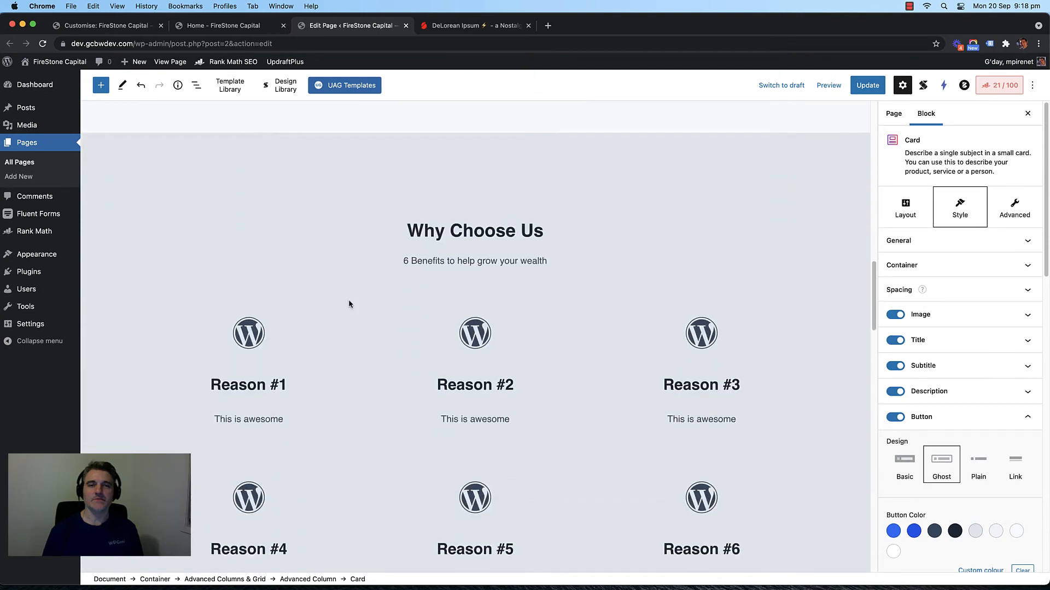
scroll(240, 339, "down", 2)
left_click(239, 338)
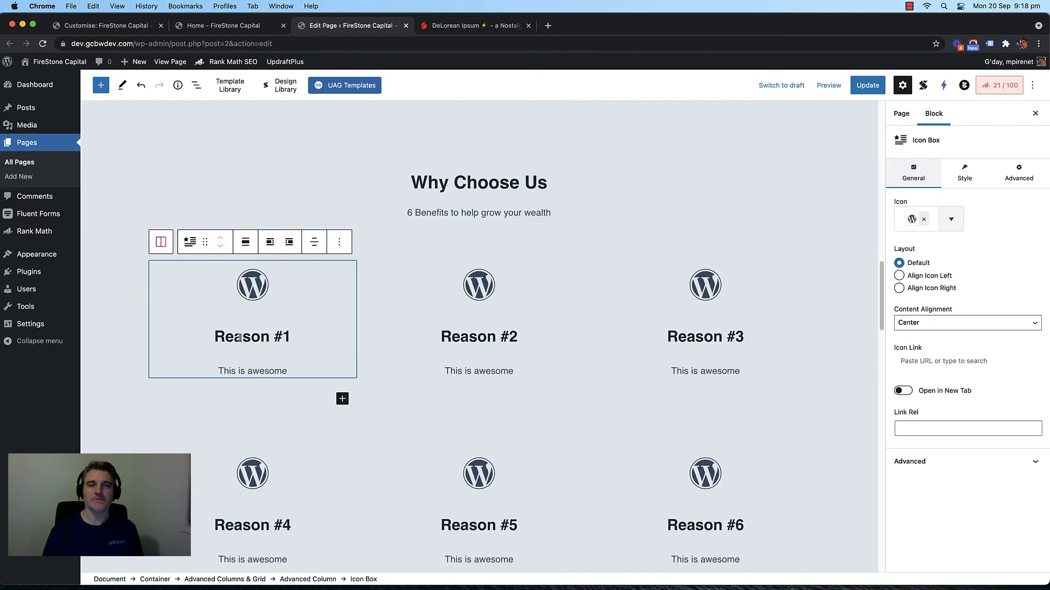
left_click(899, 276)
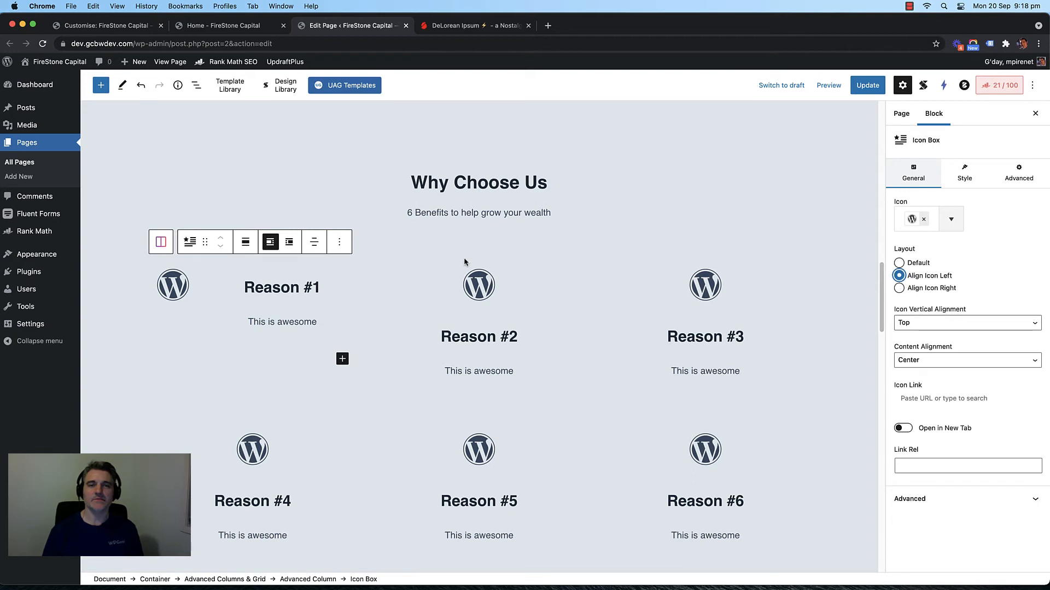
left_click(315, 244)
left_click(328, 277)
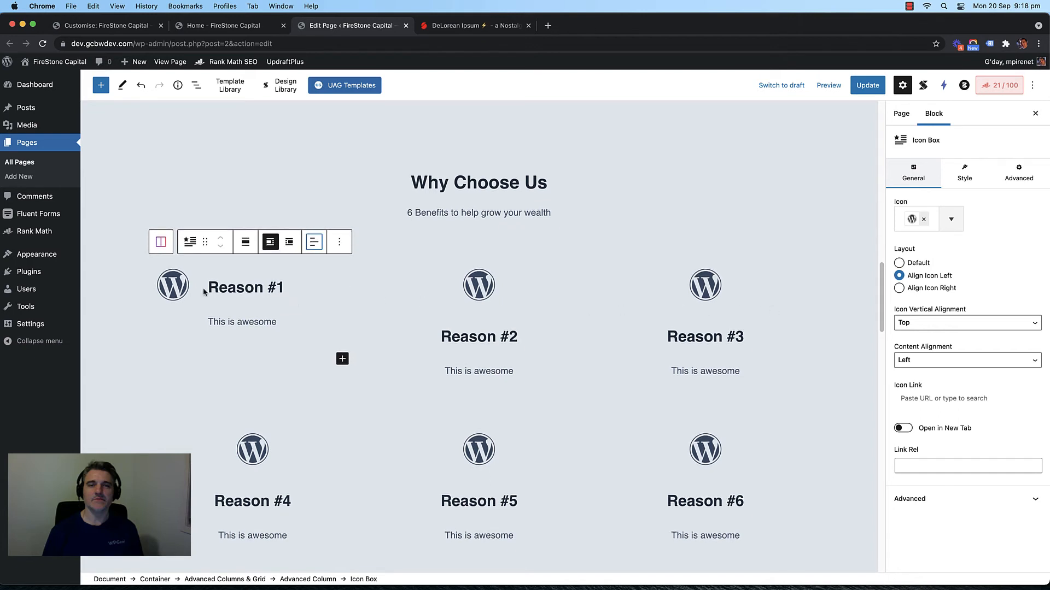
Step: Remove the default WordPress icon from the Reason #1 box
triple_click(287, 289)
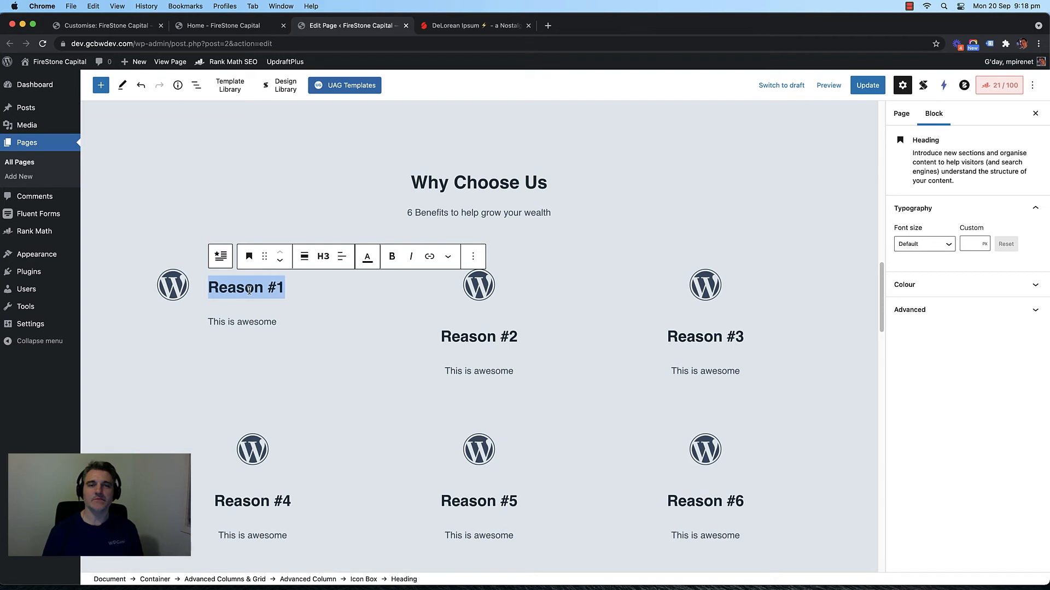
left_click(170, 293)
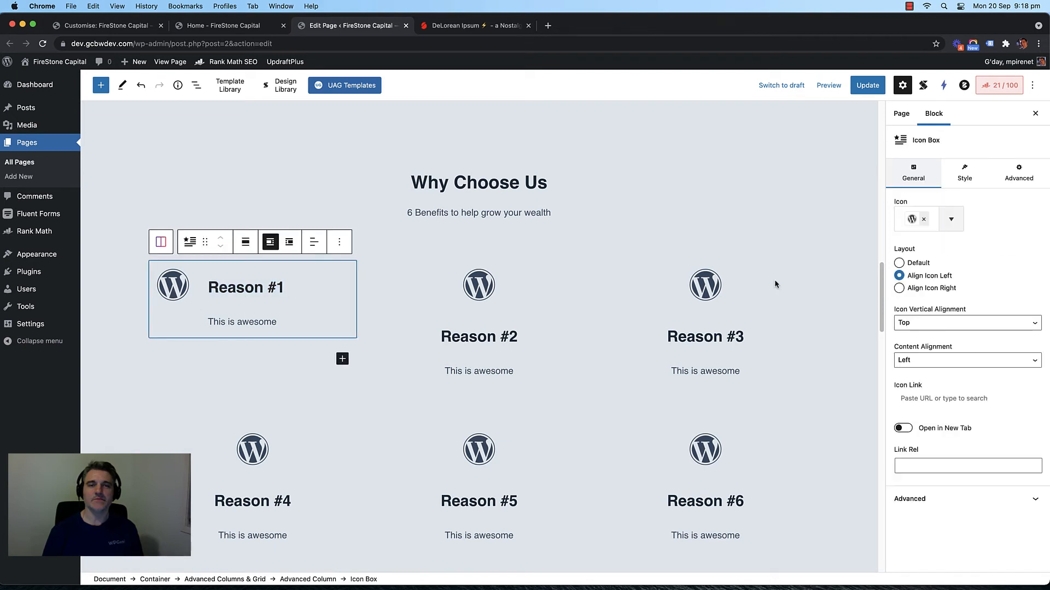
left_click(923, 219)
Step: Give Reason #1 the first 'handshake' icon from the icon picker
left_click(923, 220)
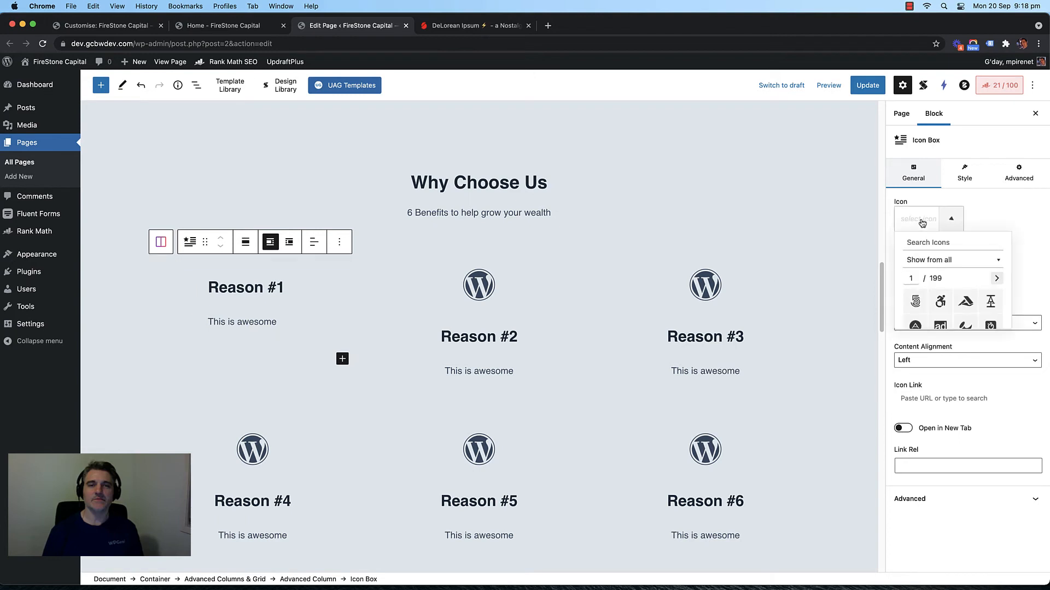
type("hand")
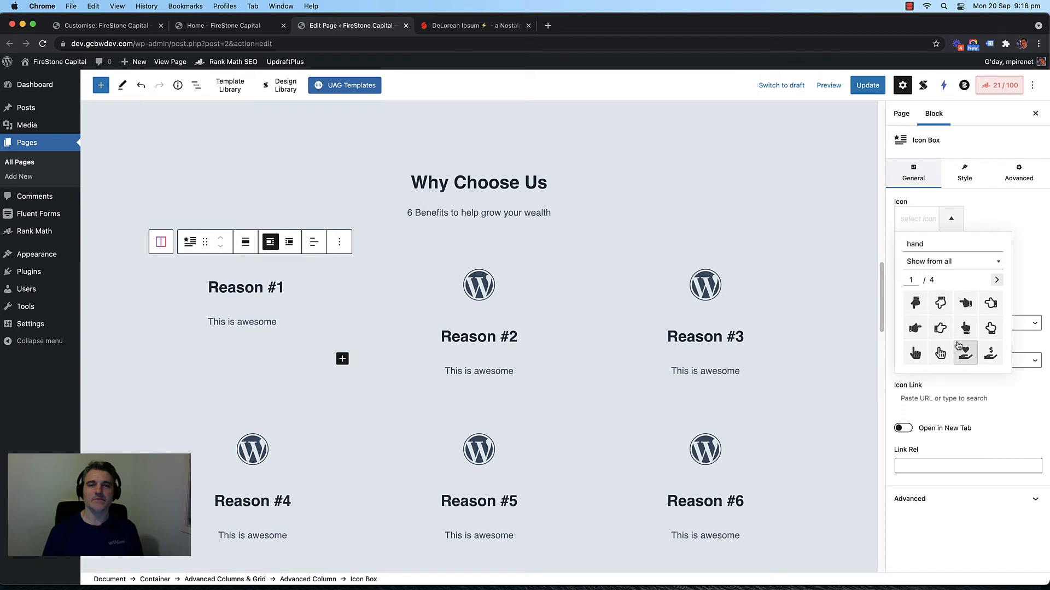
type("shake")
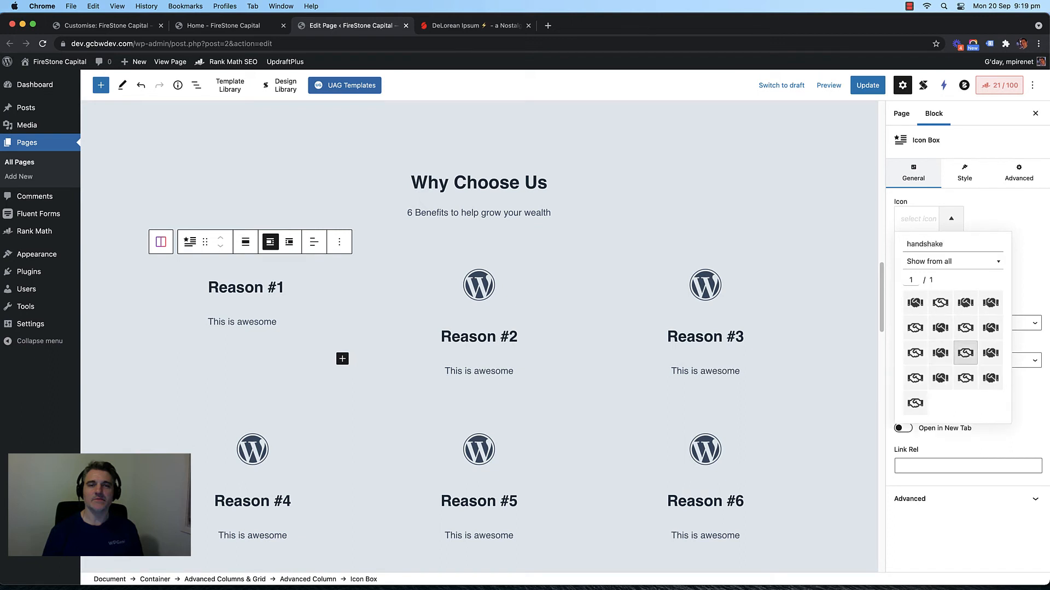
left_click(915, 303)
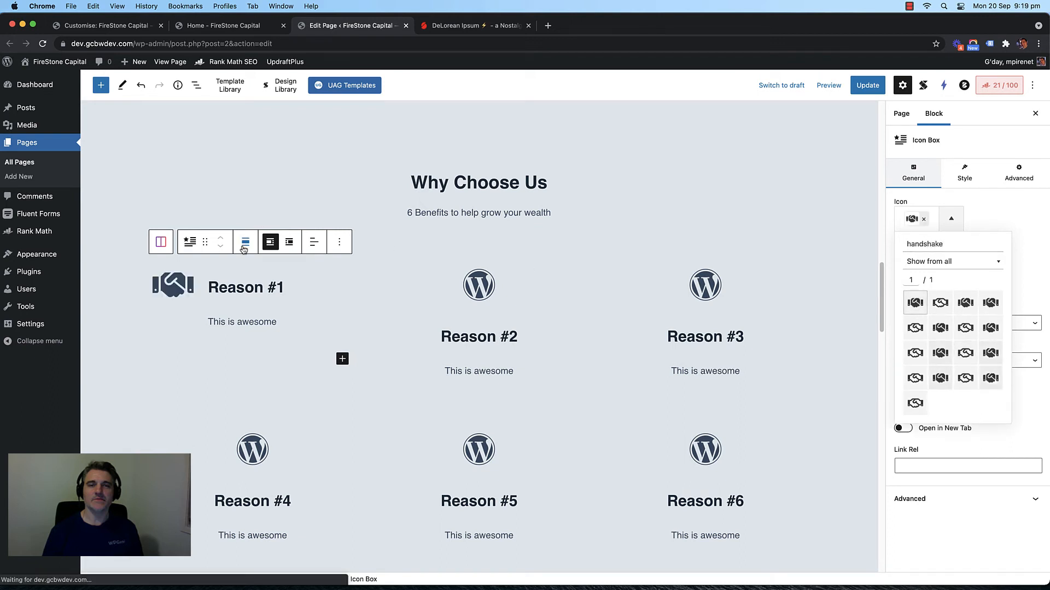
Step: Rename the Reason #1 heading to 'Professional Advice'
triple_click(245, 286)
type("Profes")
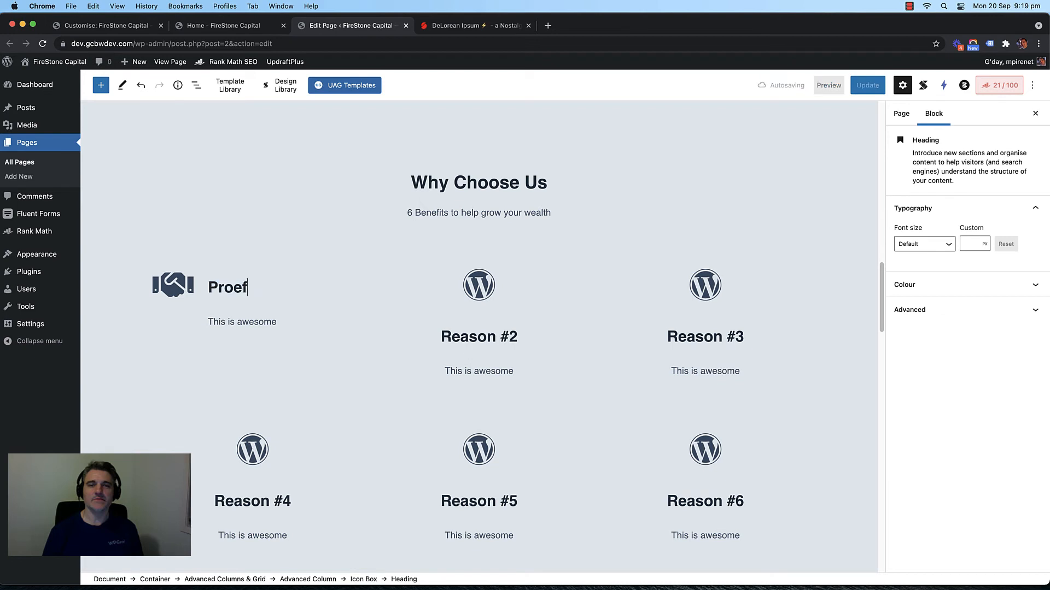
type("sional E")
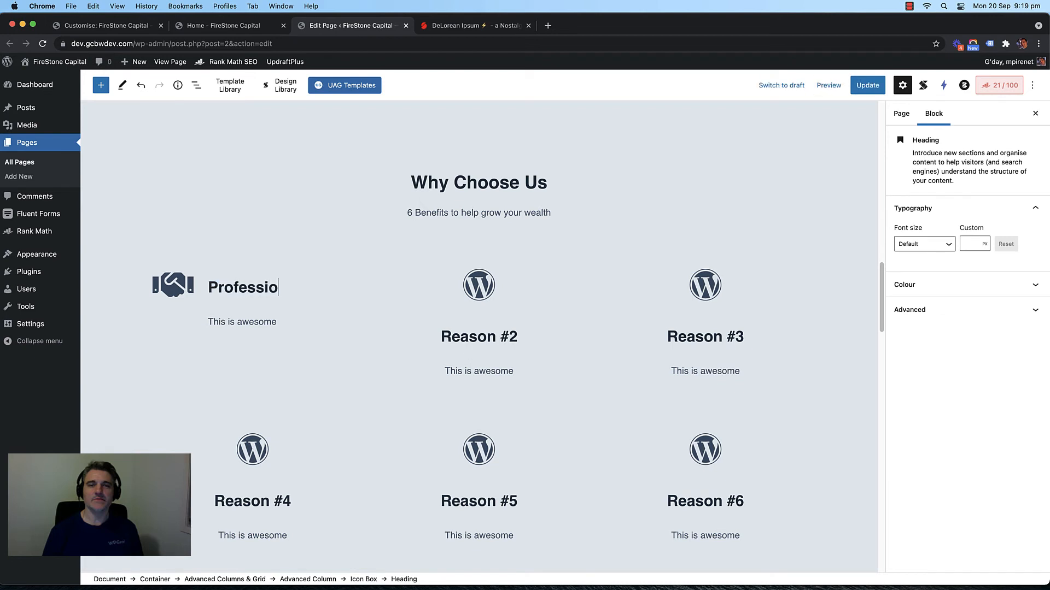
key("BackSpace")
key("BackSpace")
type("Advic")
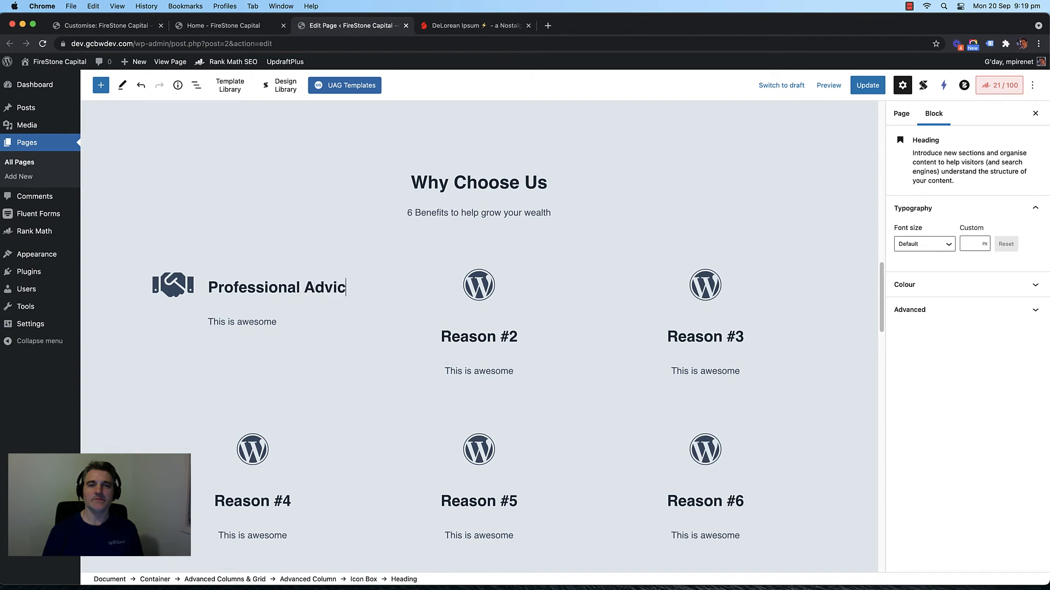
key("BackSpace")
type("ce")
Step: Place Reason #2's icon left of its text and left-align its content
left_click(474, 296)
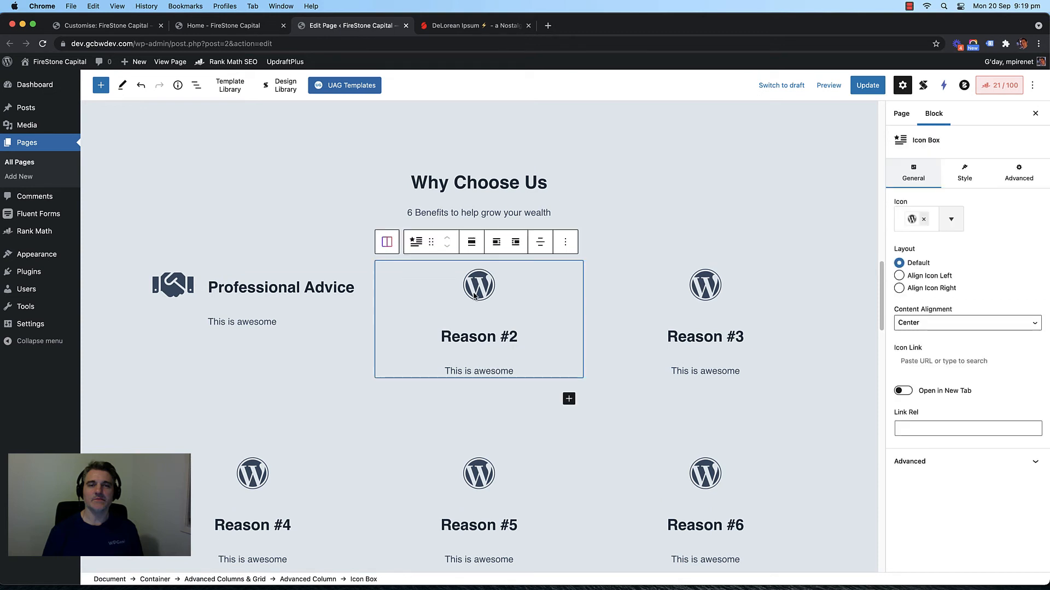
left_click(926, 279)
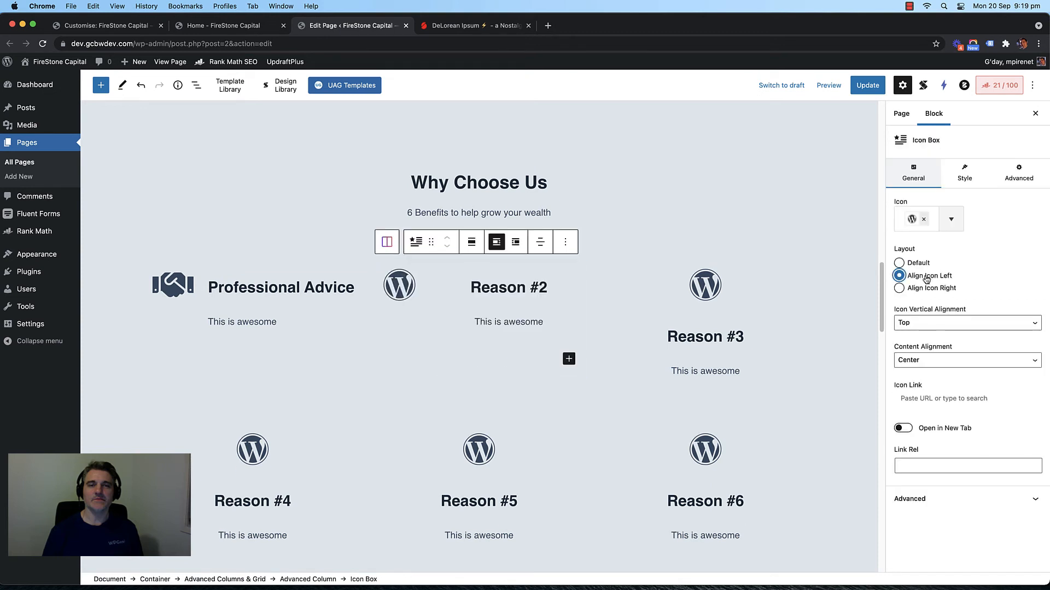
left_click(540, 241)
left_click(568, 279)
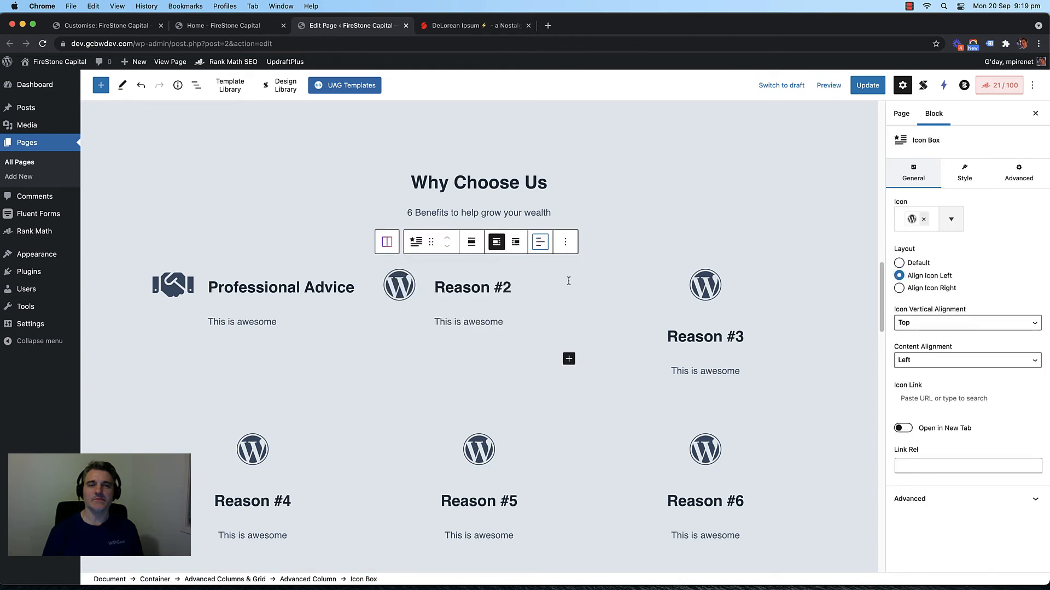
Step: Retitle the second feature's heading to '40 Years In Business'
triple_click(477, 288)
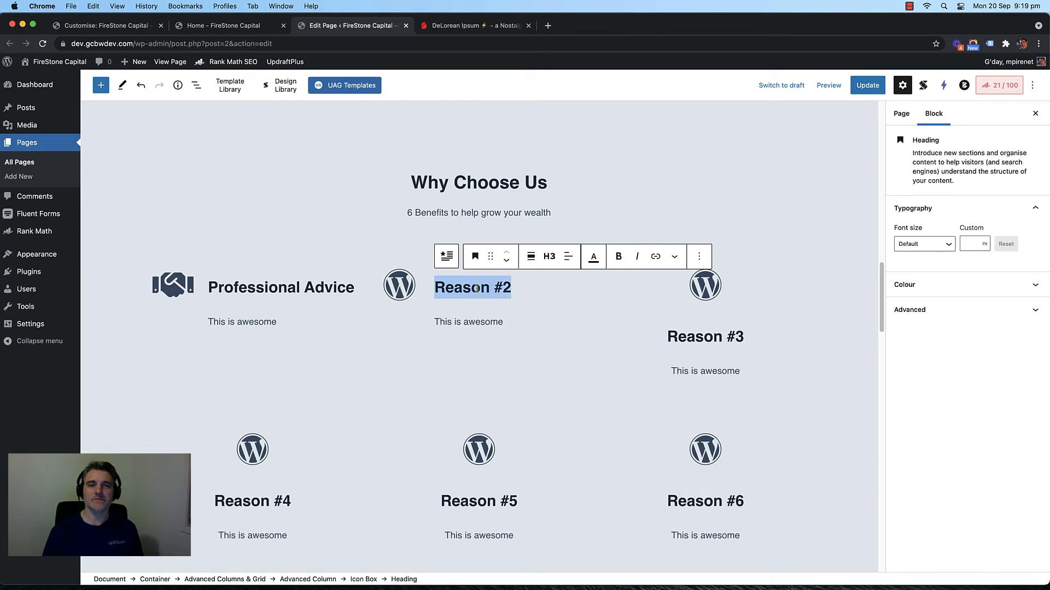
type("40 Years I")
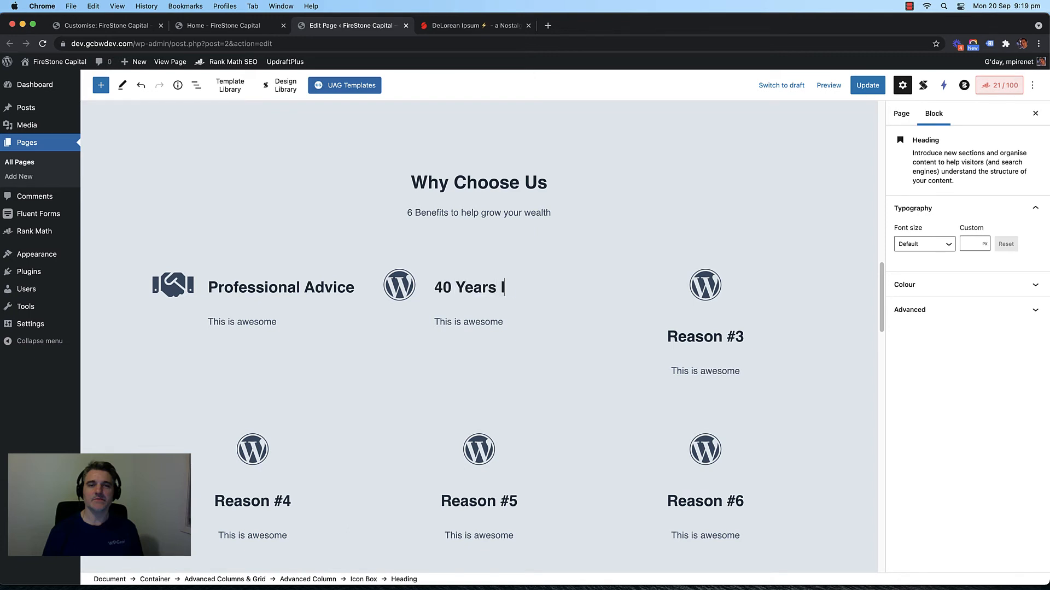
type("n Business")
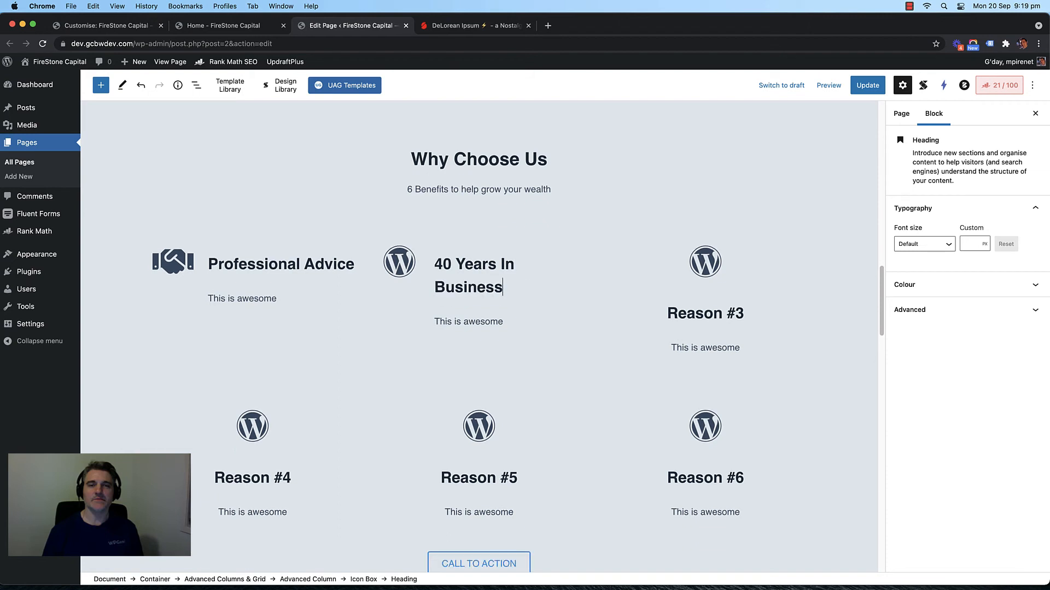
double_click(471, 287)
key("BackSpace")
key("BackSpace")
key("BackSpace")
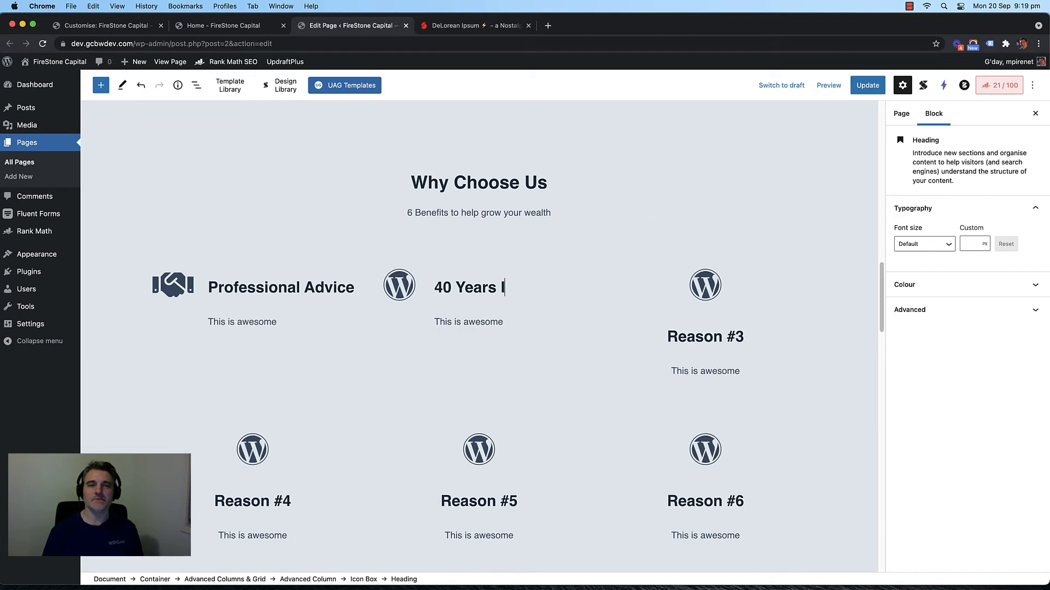
key("BackSpace")
type("E")
key("BackSpace")
key("BackSpace")
type("In Busines")
key("BackSpace")
key("BackSpace")
type("usiness")
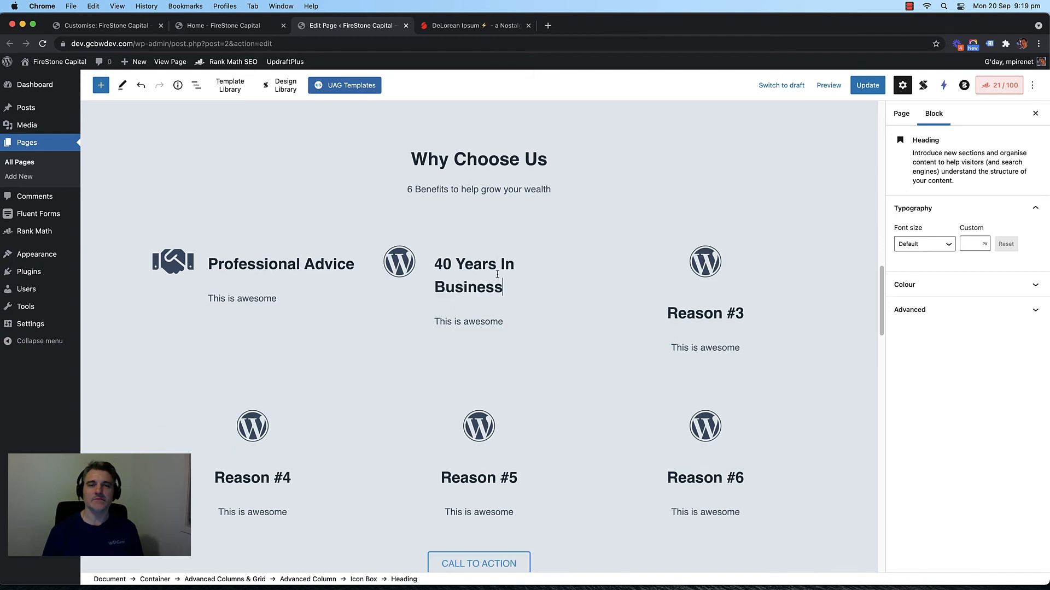
Step: Replace the WordPress logo icon with the check-circle icon found by searching 'check'
left_click(403, 270)
left_click(919, 220)
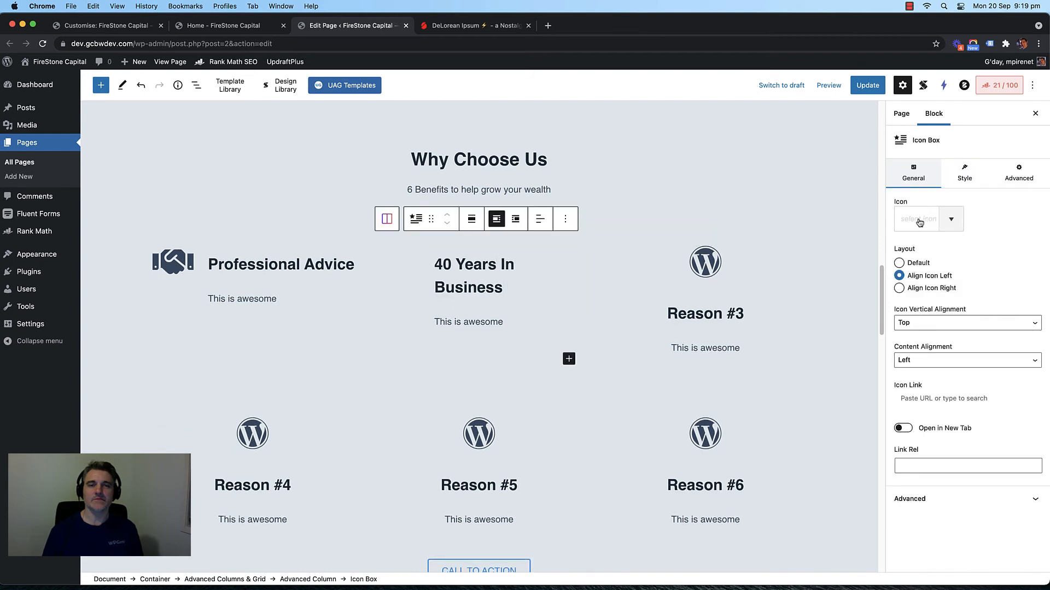
left_click(919, 222)
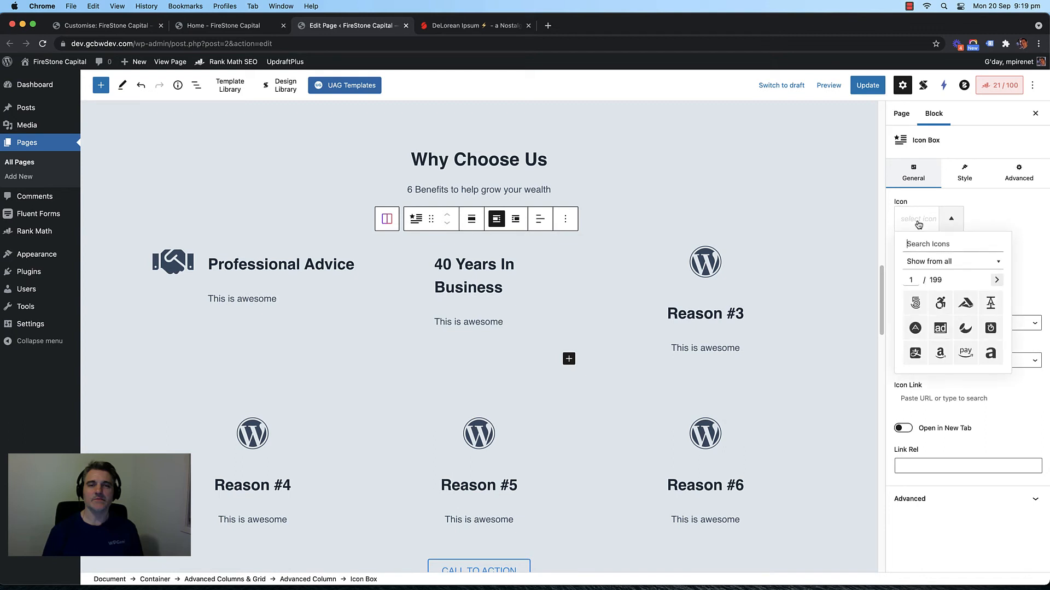
type("year")
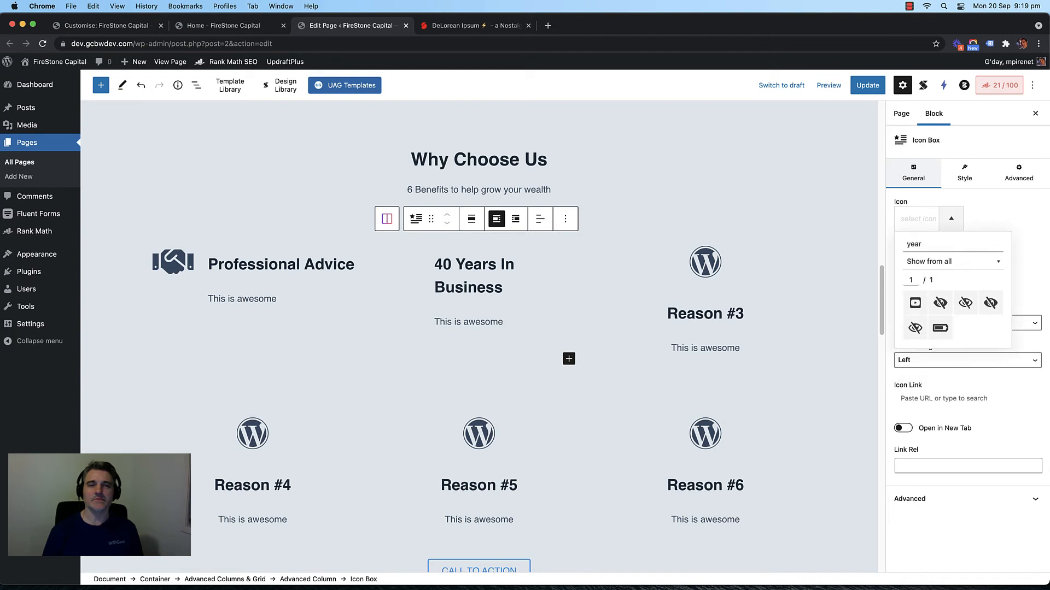
key("BackSpace")
key("BackSpace")
key("BackSpace")
key("BackSpace")
type("time")
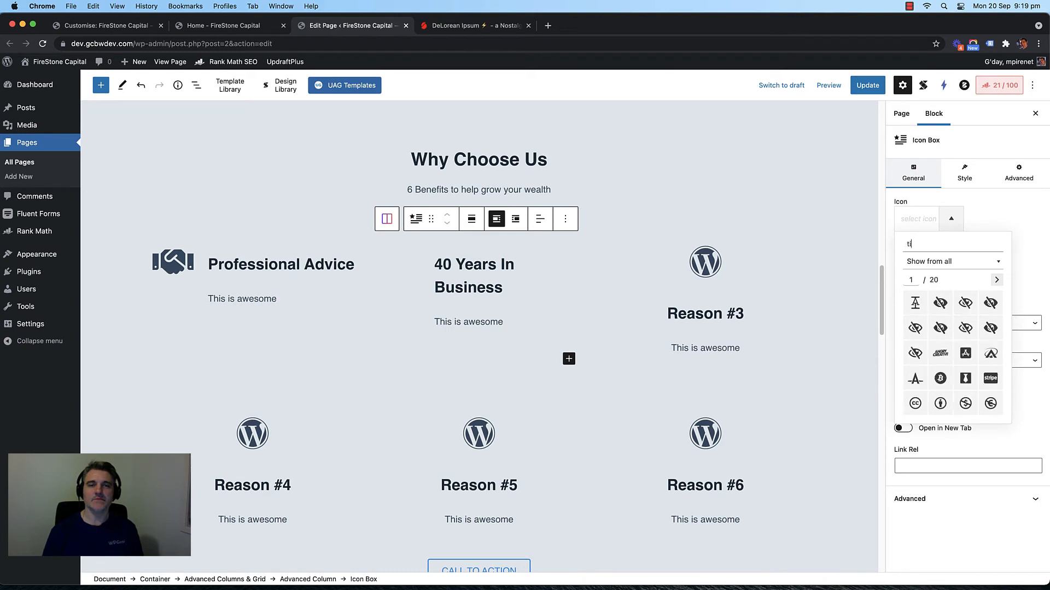
key("BackSpace")
key("BackSpace")
key("BackSpace")
key("BackSpace")
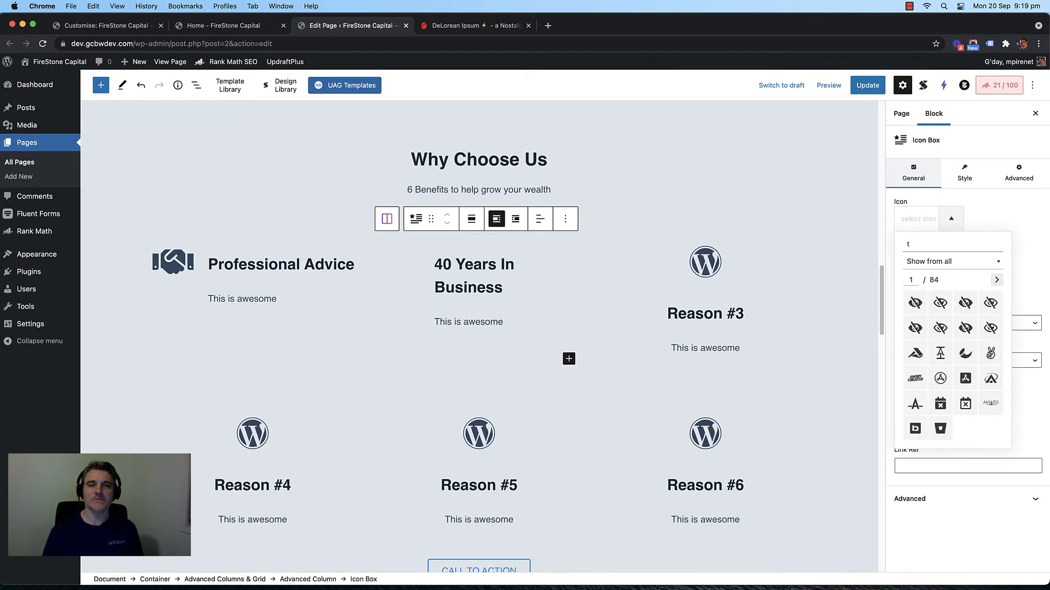
type("check")
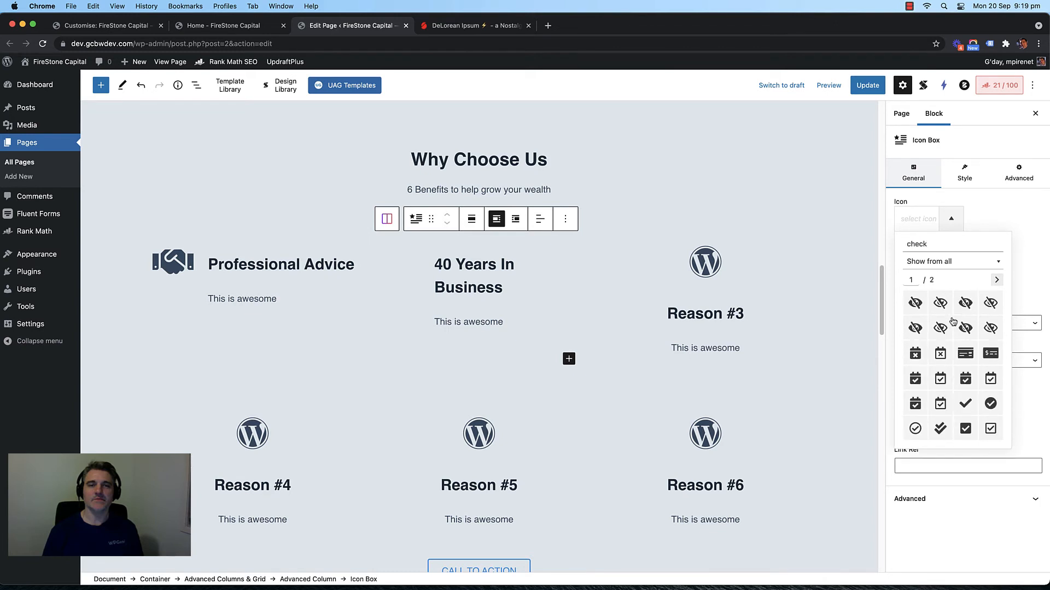
left_click(990, 403)
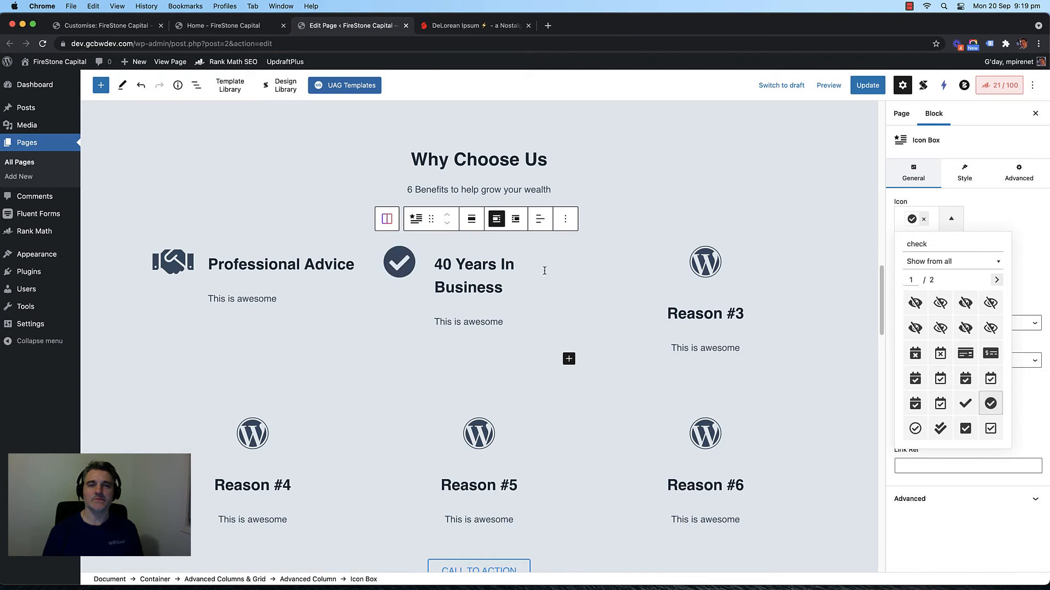
left_click(712, 270)
Step: Place Reason #3's icon left of its text and left-align its content
left_click(899, 276)
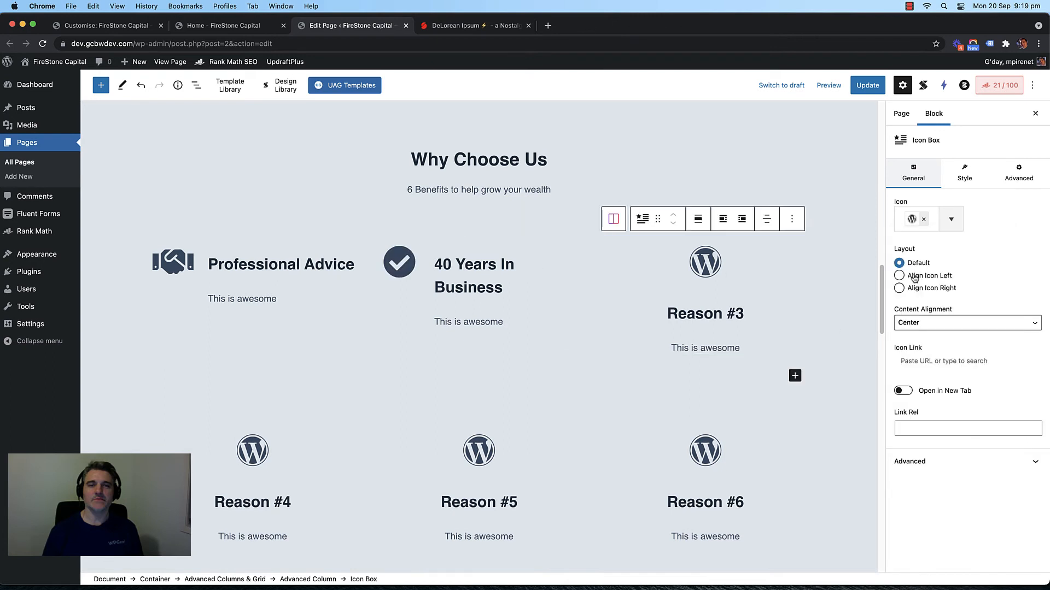
left_click(767, 218)
left_click(775, 252)
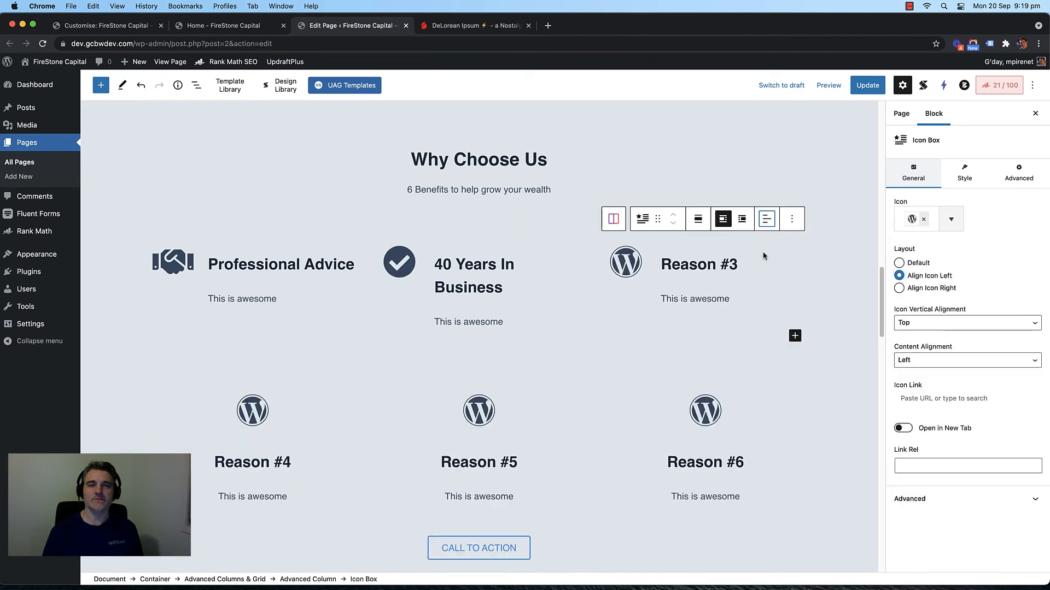
triple_click(700, 263)
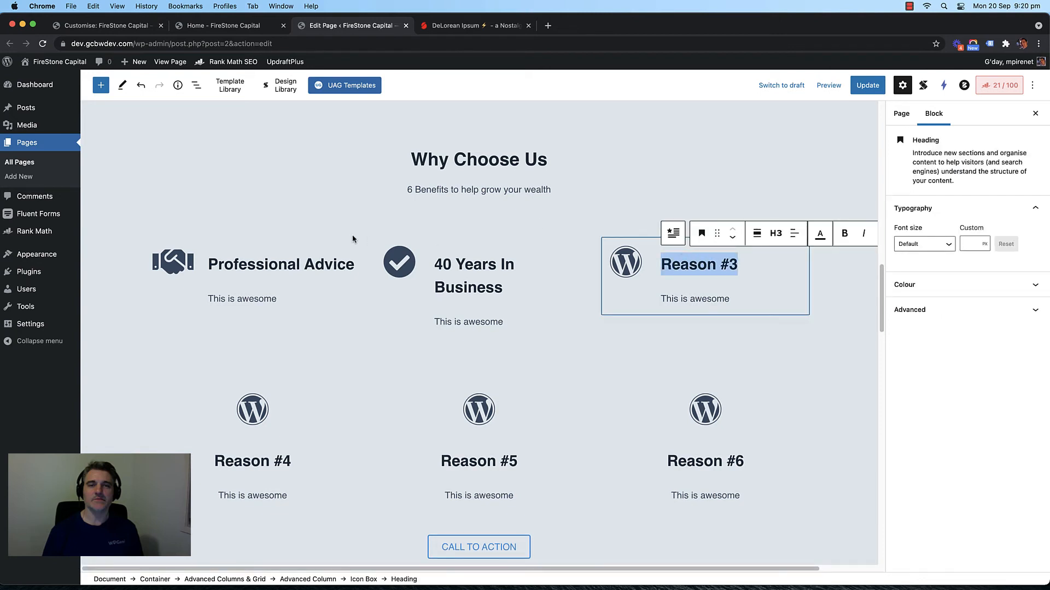
Step: Break the Professional Advice heading onto two lines before 'Advice'
left_click(312, 251)
left_click(307, 263)
key("shift+Return")
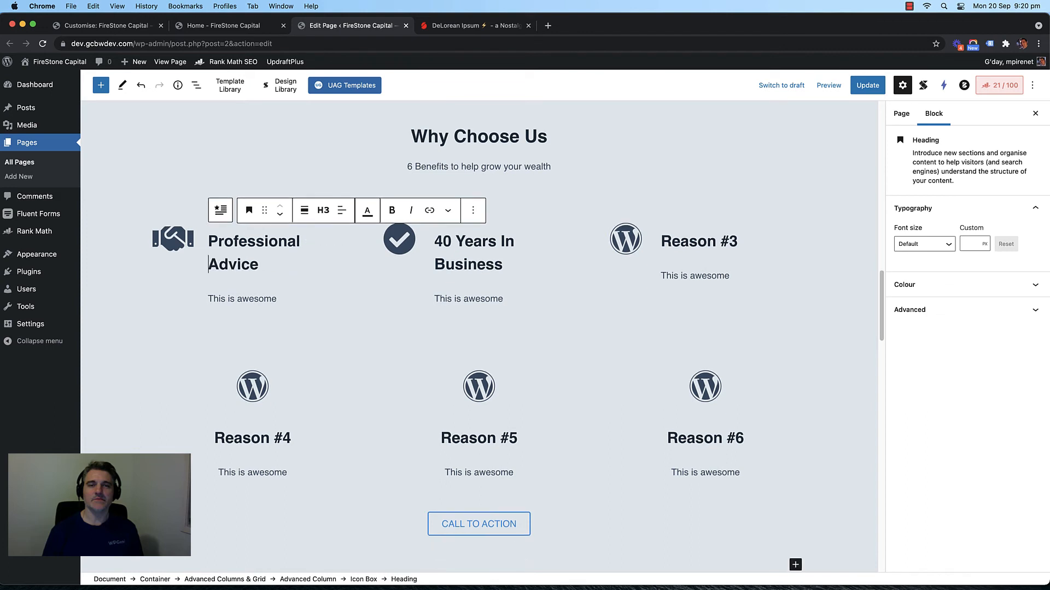
Step: Retitle Reason #3 as '200+ 5 Star Reviews' with a line break before 'Reviews'
left_click(687, 246)
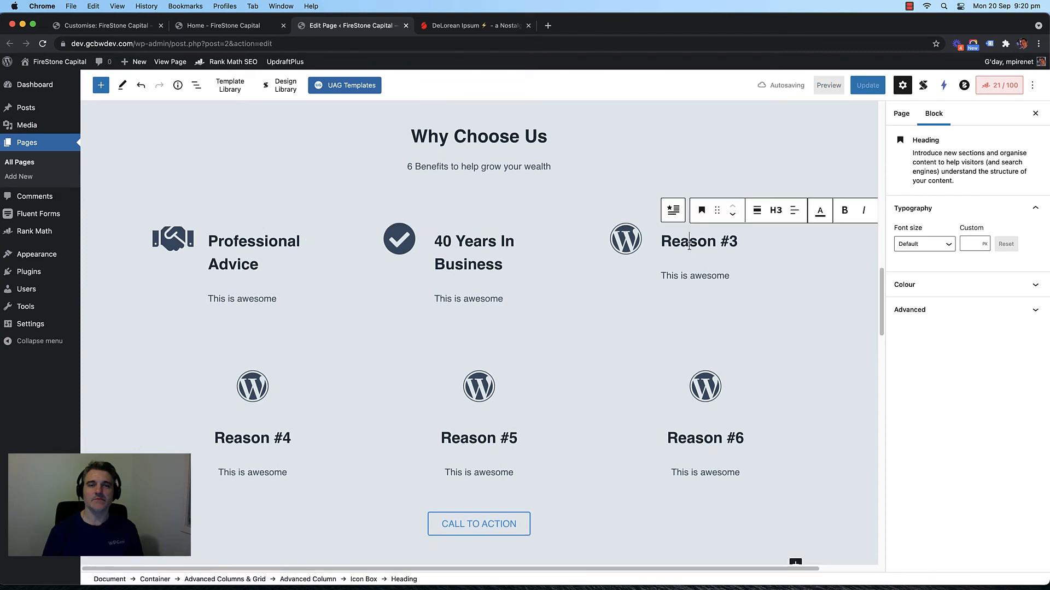
triple_click(689, 246)
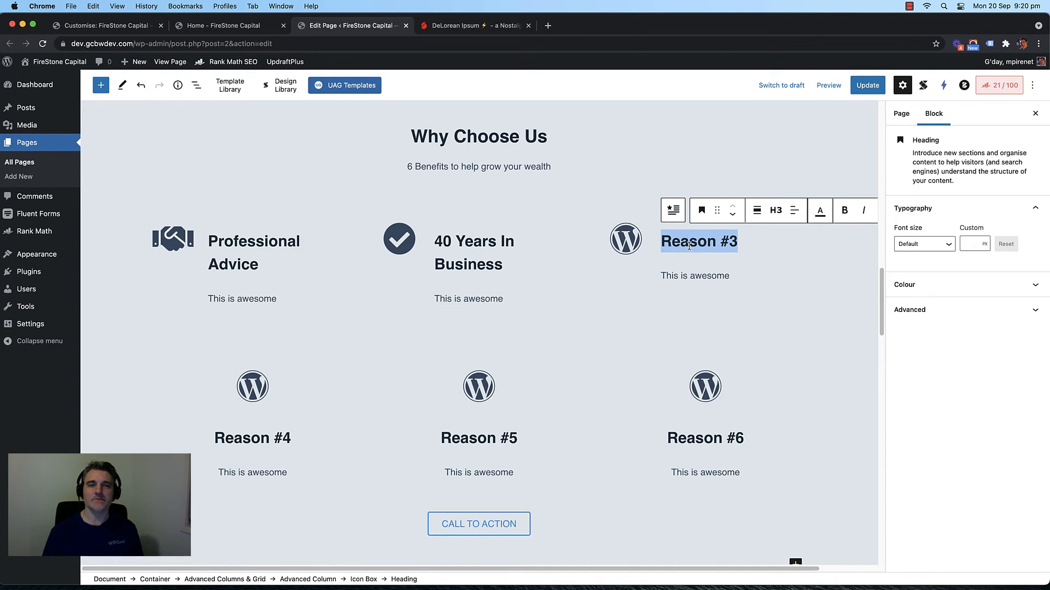
type("1000")
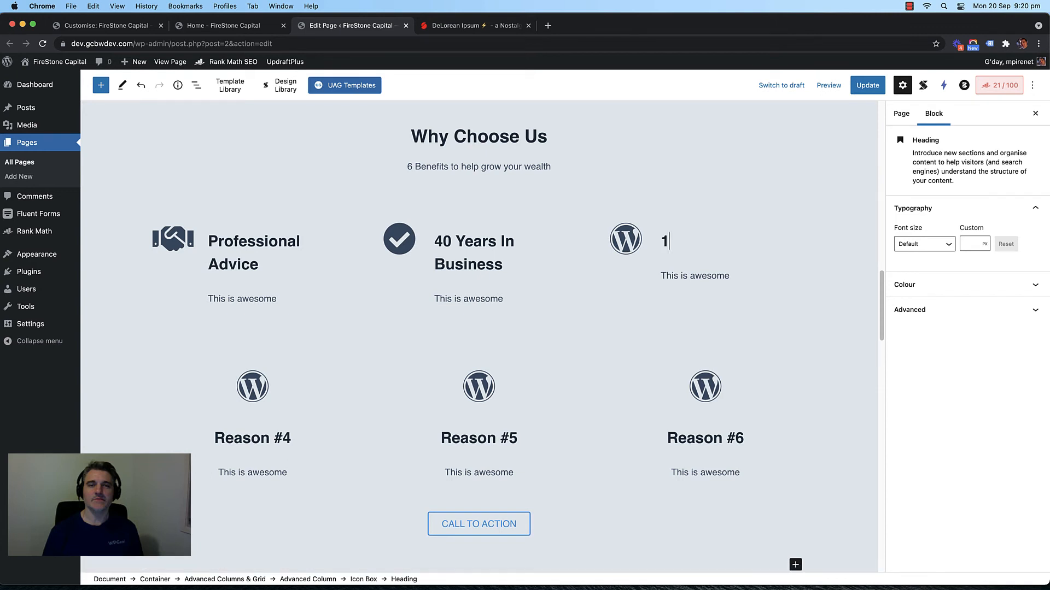
key("BackSpace")
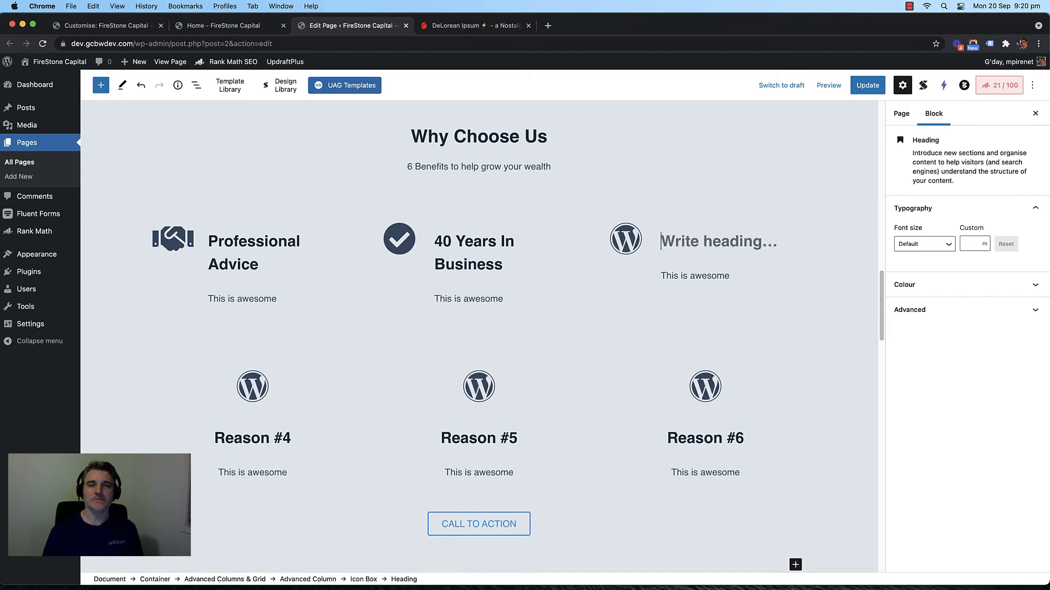
type("200+ 5 Star")
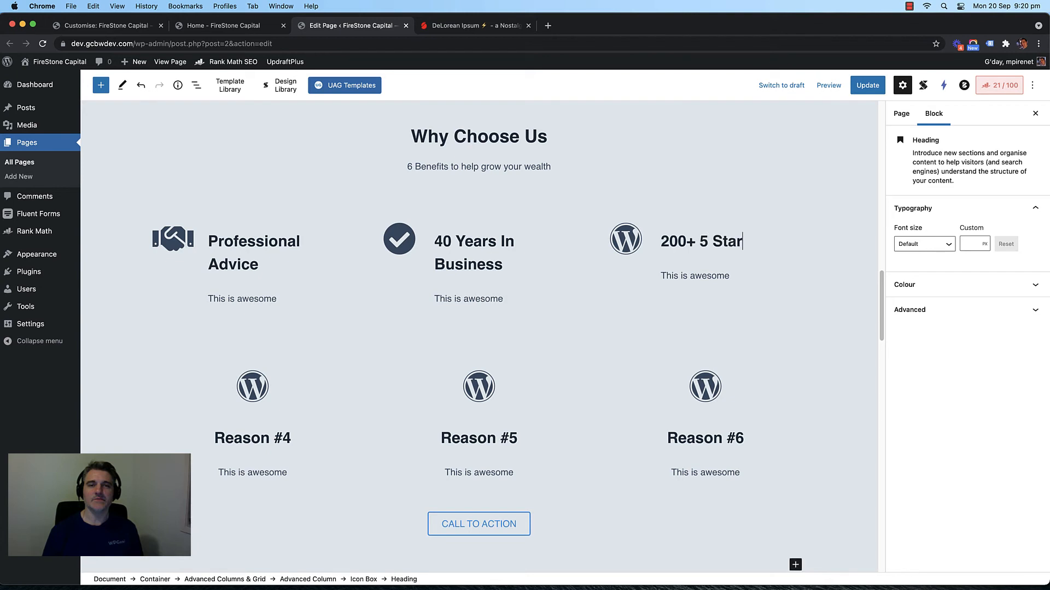
type("Reviews")
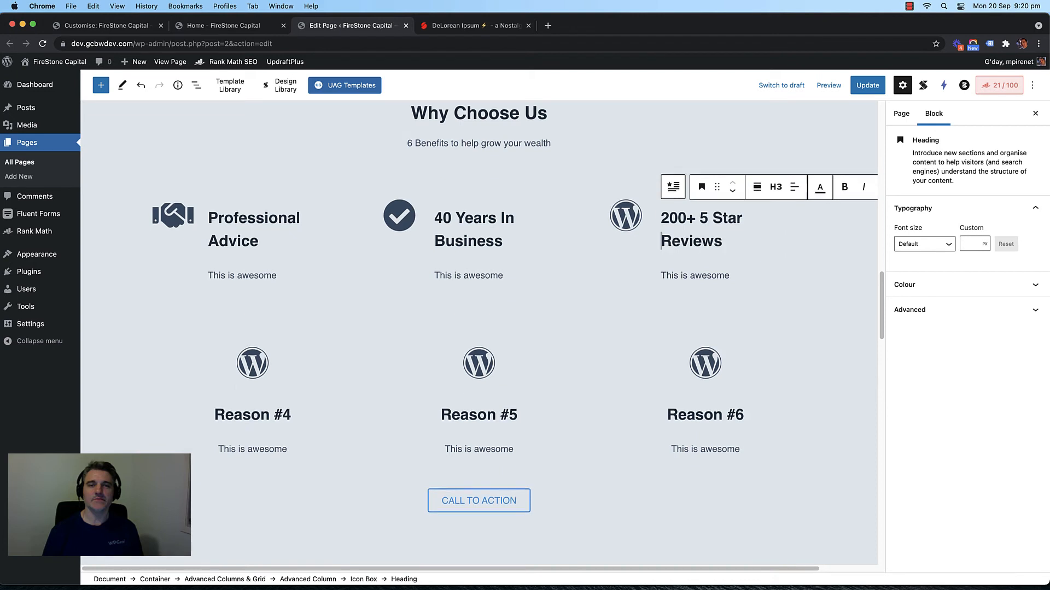
key("shift+Return")
Step: Give the third feature the solid star icon from a 'star' icon search
left_click(629, 220)
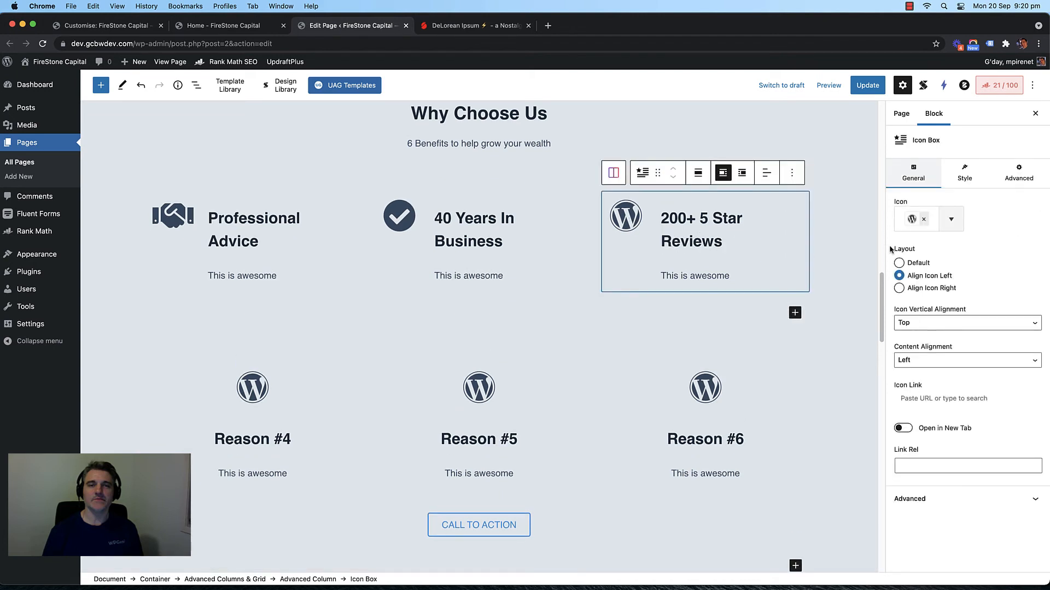
left_click(917, 225)
left_click(930, 247)
type("star")
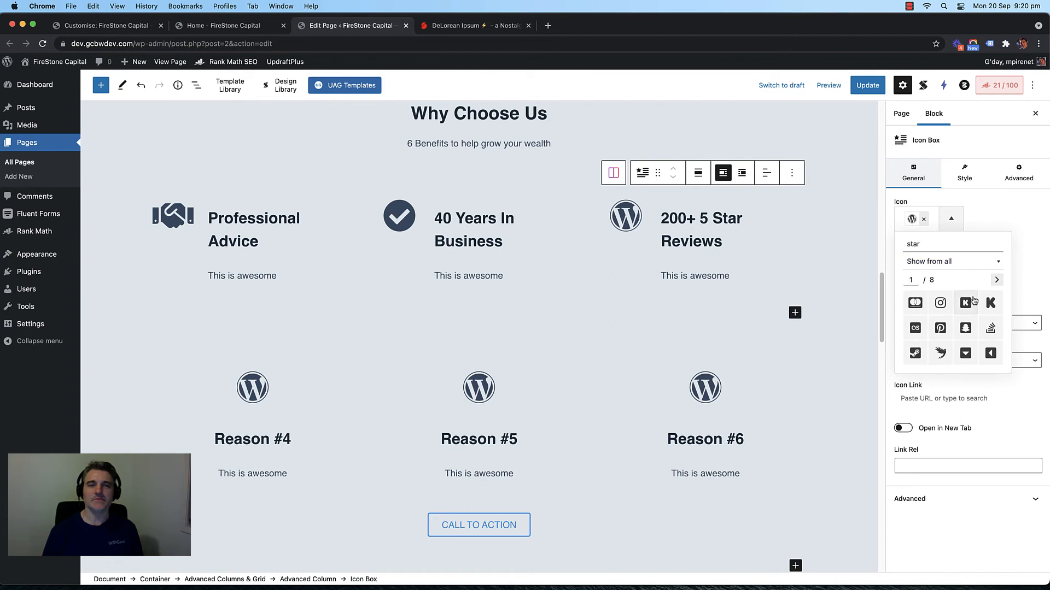
double_click(915, 243)
left_click(996, 280)
left_click(998, 280)
left_click(997, 280)
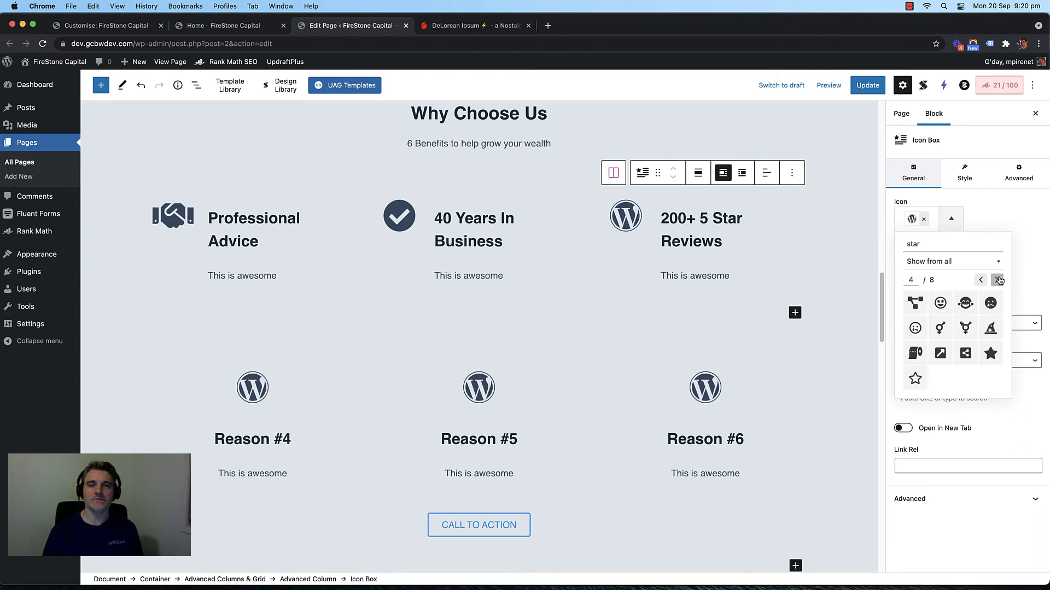
left_click(998, 280)
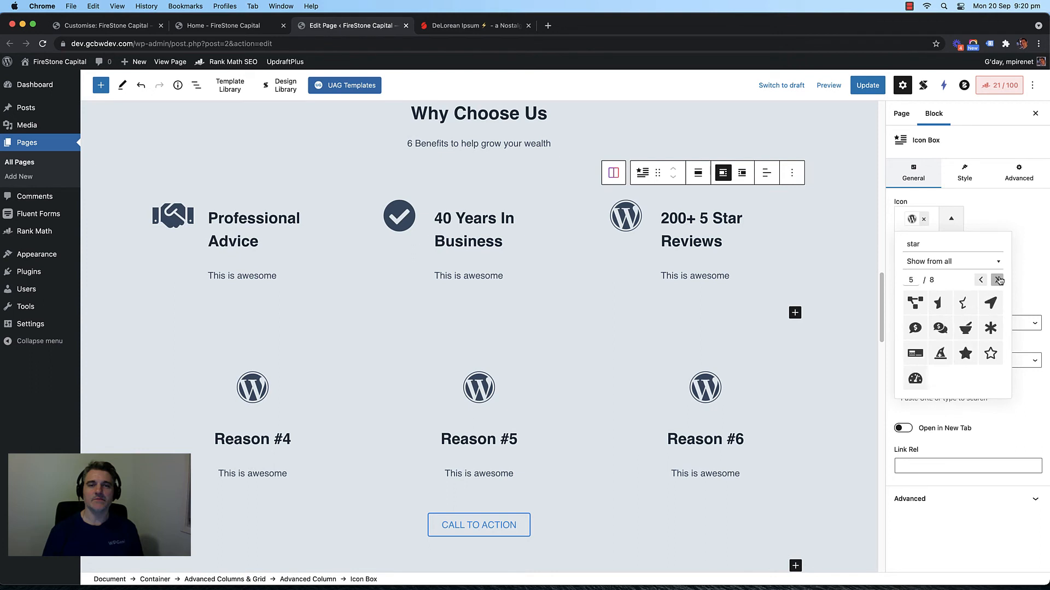
left_click(965, 352)
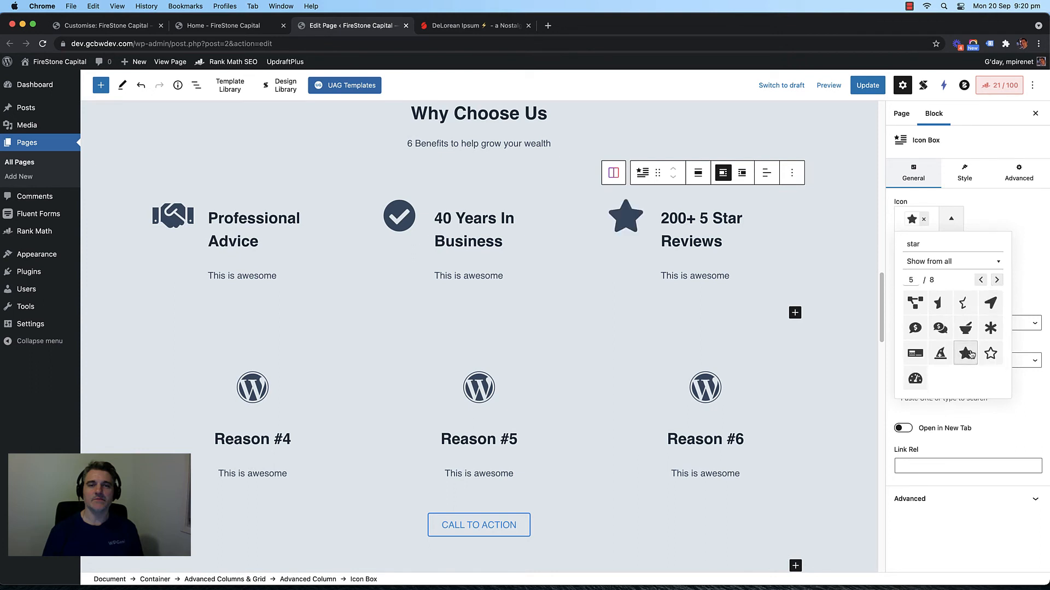
Step: Select the Reason #4–#6 columns row and bring up its options
left_click(236, 390)
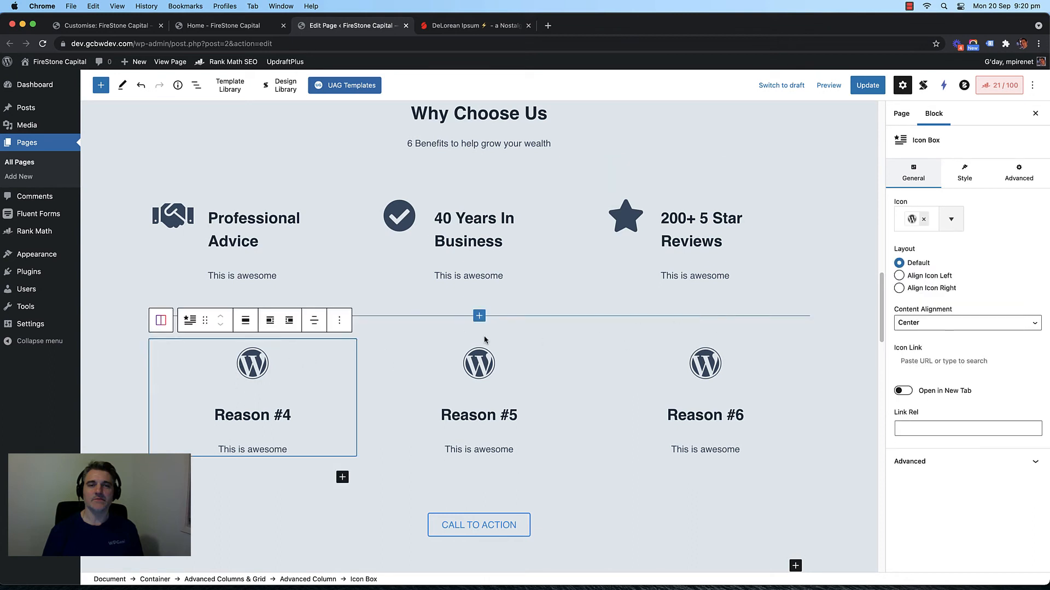
left_click(391, 375)
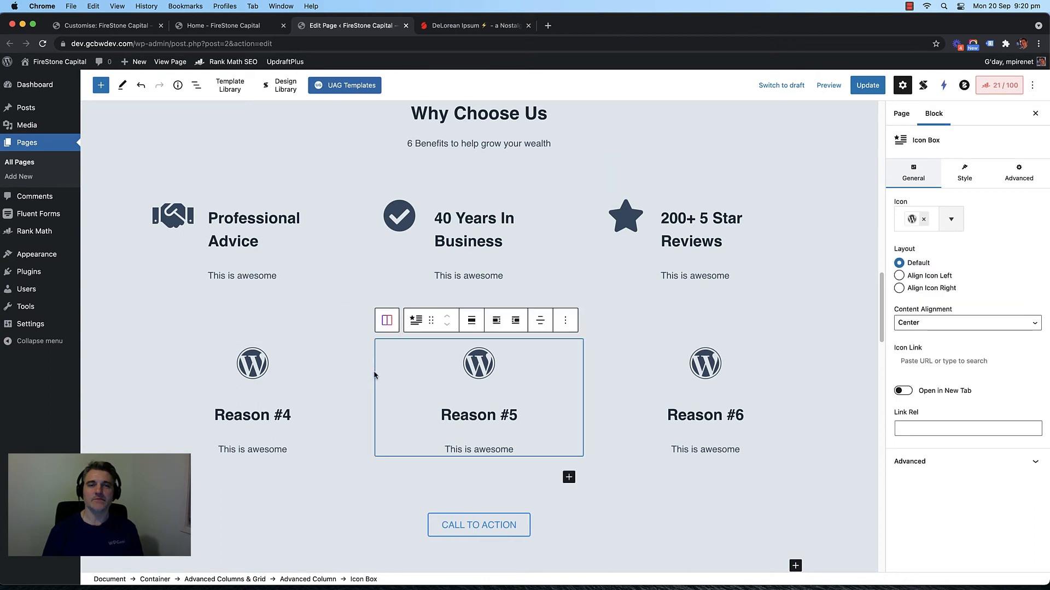
left_click(371, 374)
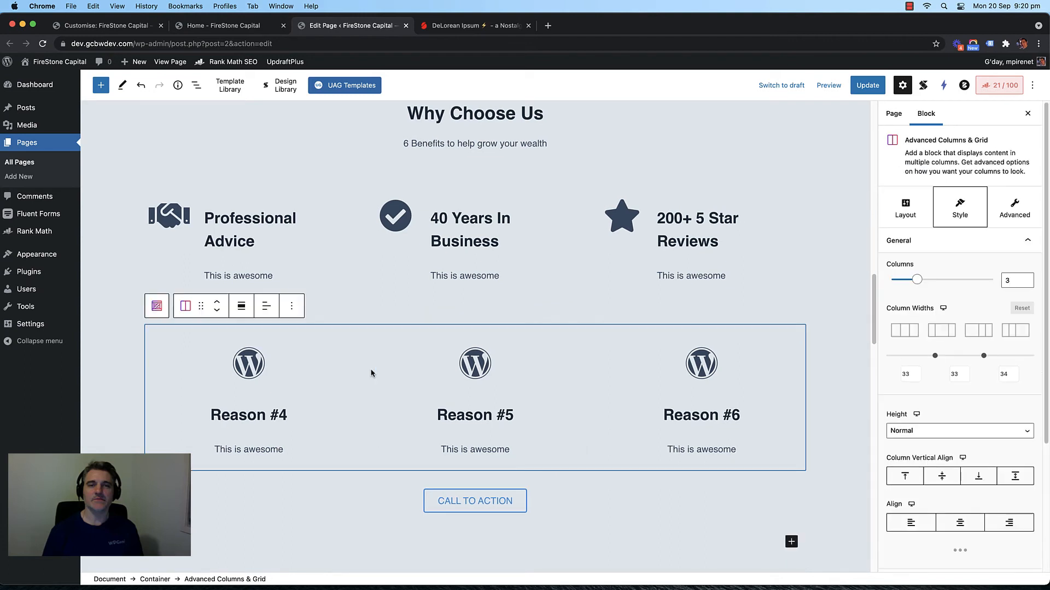
left_click(290, 304)
Step: Delete the old Reason #4–#6 row and duplicate the finished top row
left_click(315, 532)
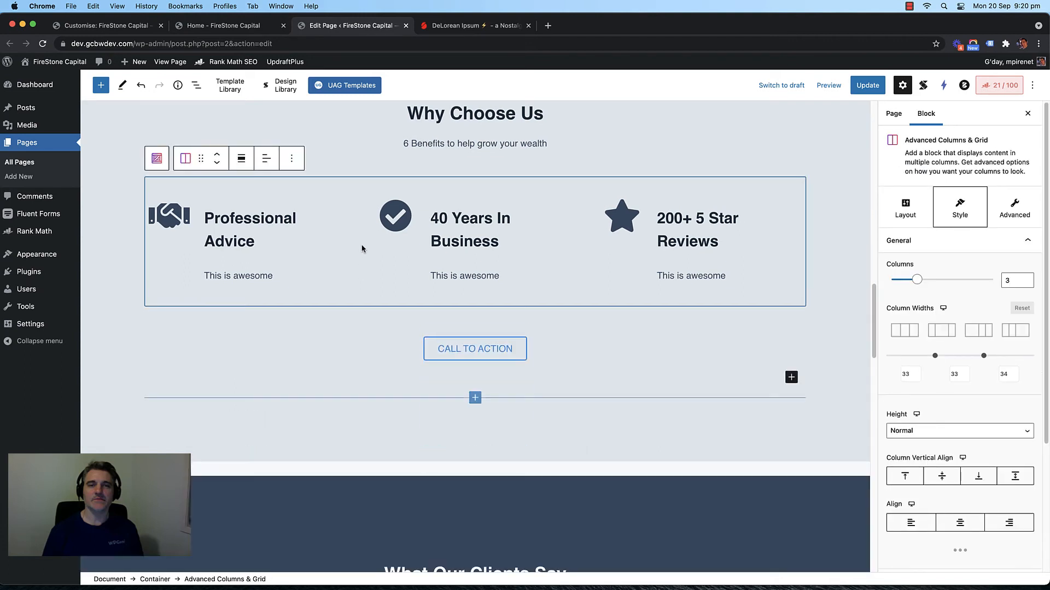
left_click(291, 158)
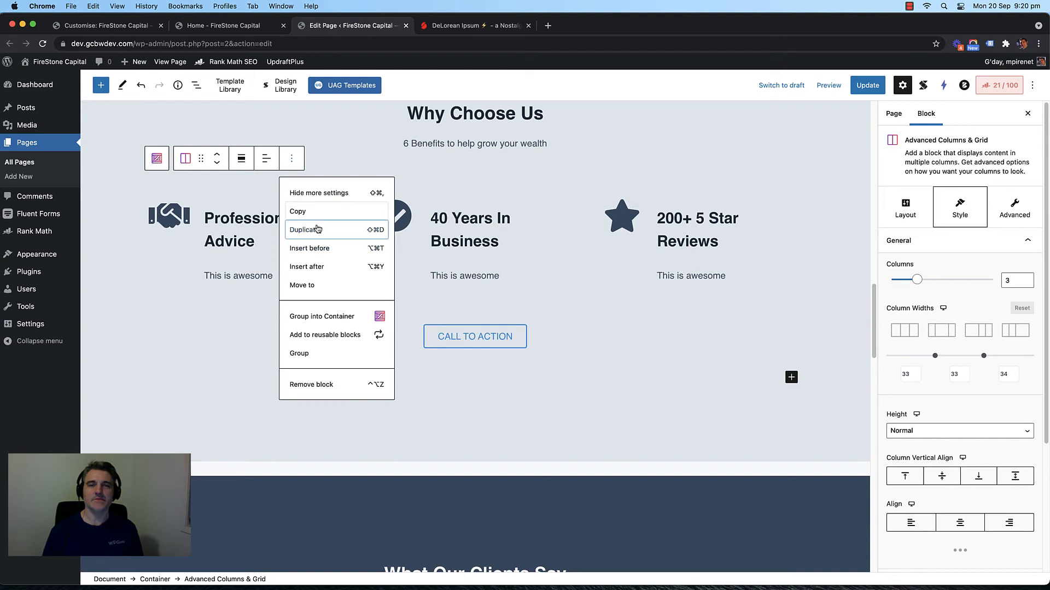
left_click(318, 229)
Step: Select the heading and 'This is awesome' paragraph in the copied row
double_click(223, 368)
left_click(234, 382)
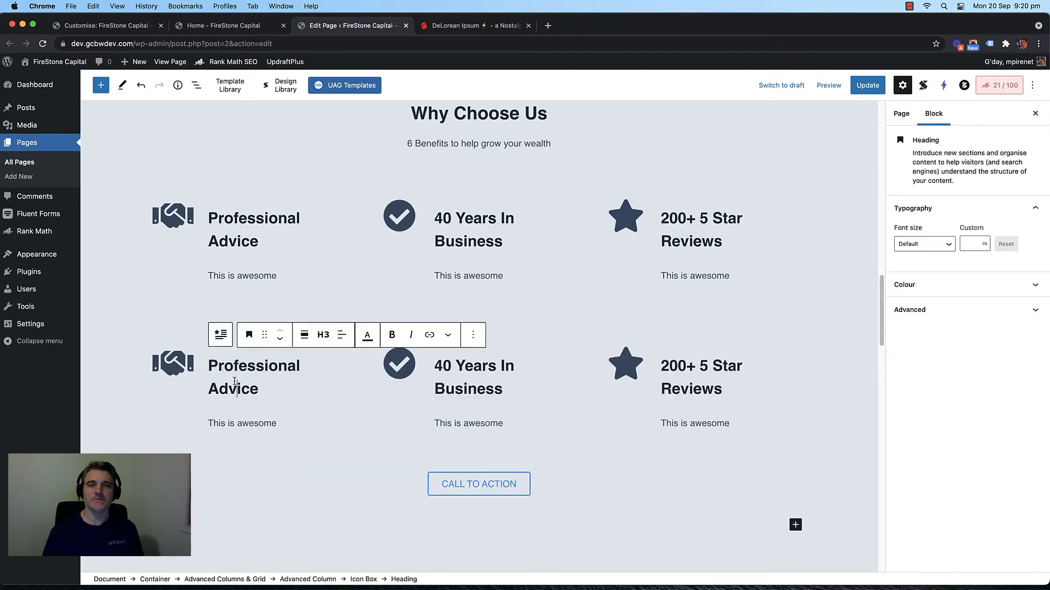
left_click(350, 279)
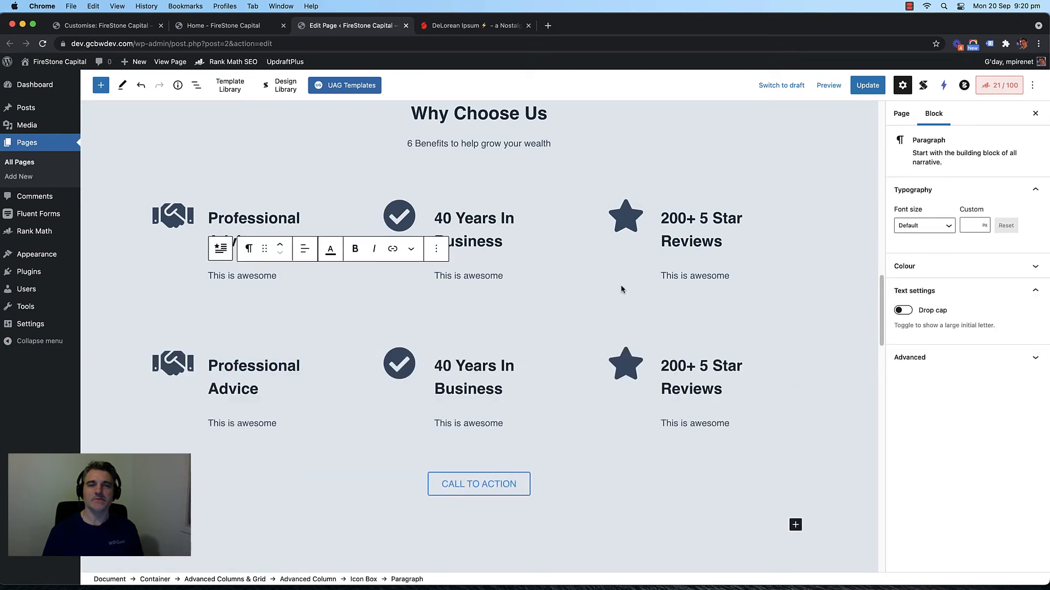
scroll(569, 289, "up", 2)
scroll(569, 293, "down", 5)
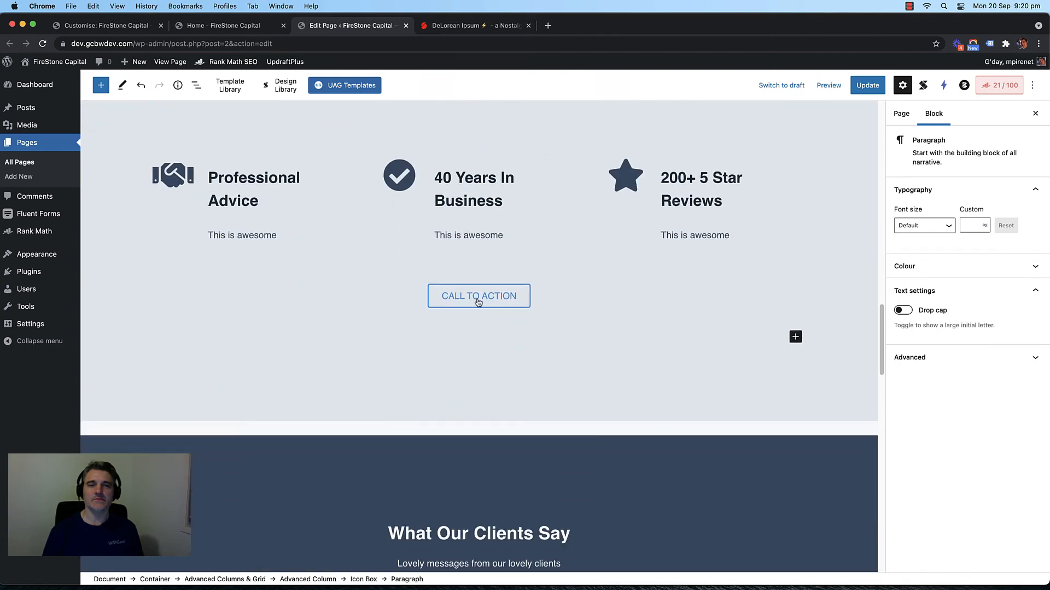
scroll(607, 286, "up", 6)
scroll(567, 286, "down", 4)
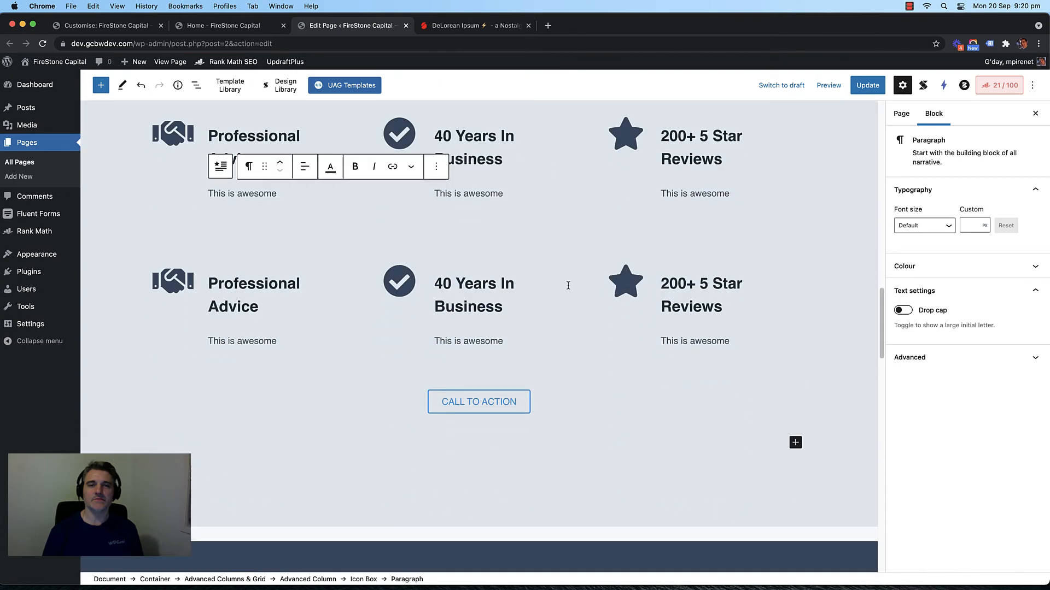
scroll(611, 266, "up", 2)
scroll(574, 269, "down", 5)
scroll(574, 270, "up", 6)
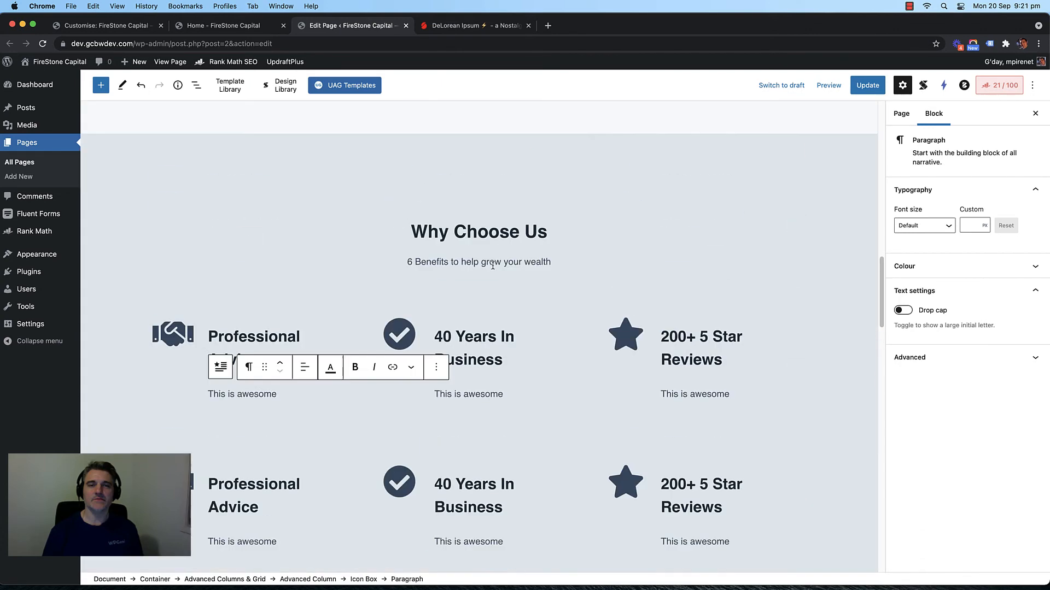
left_click(222, 27)
scroll(157, 216, "down", 10)
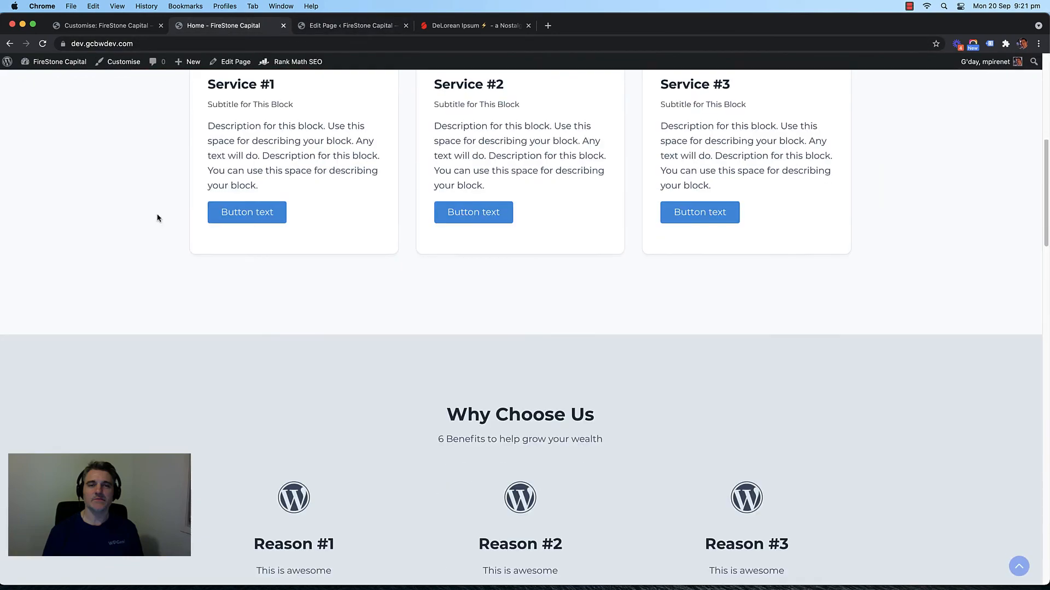
scroll(156, 219, "up", 10)
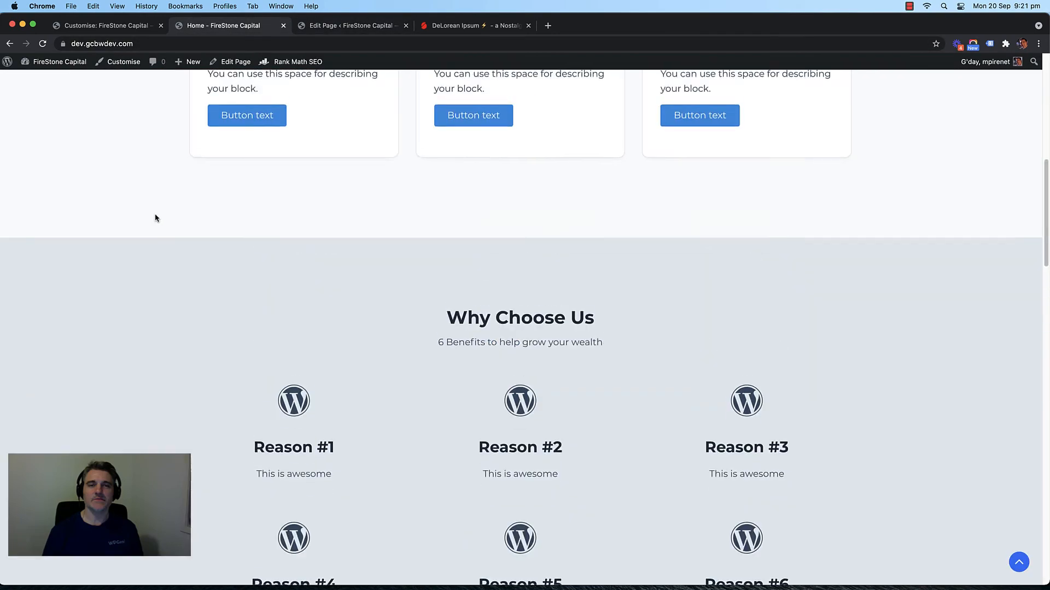
scroll(155, 221, "down", 5)
scroll(136, 211, "up", 6)
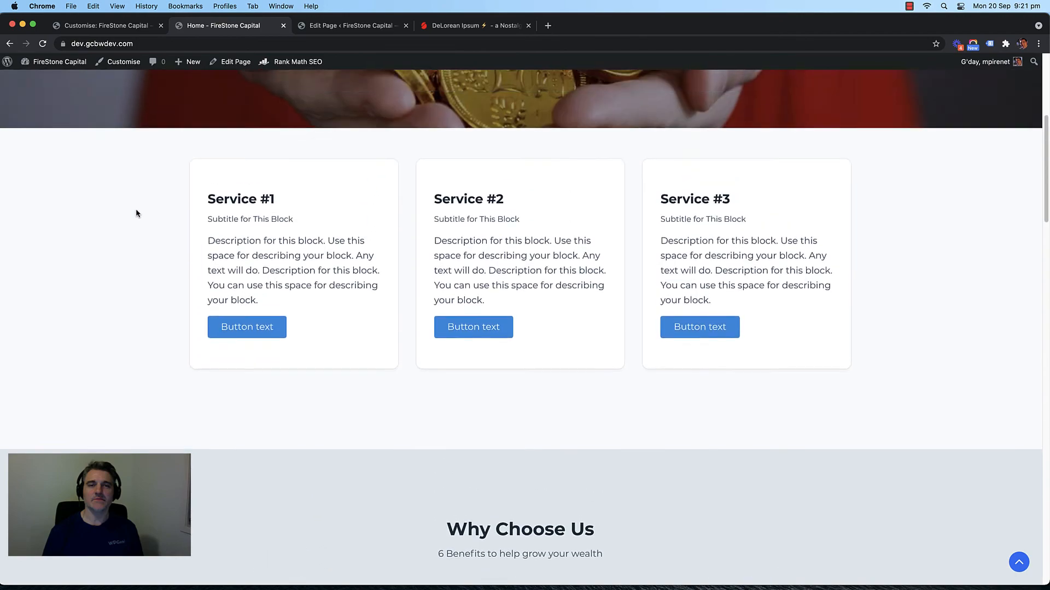
scroll(136, 211, "down", 12)
scroll(137, 213, "down", 4)
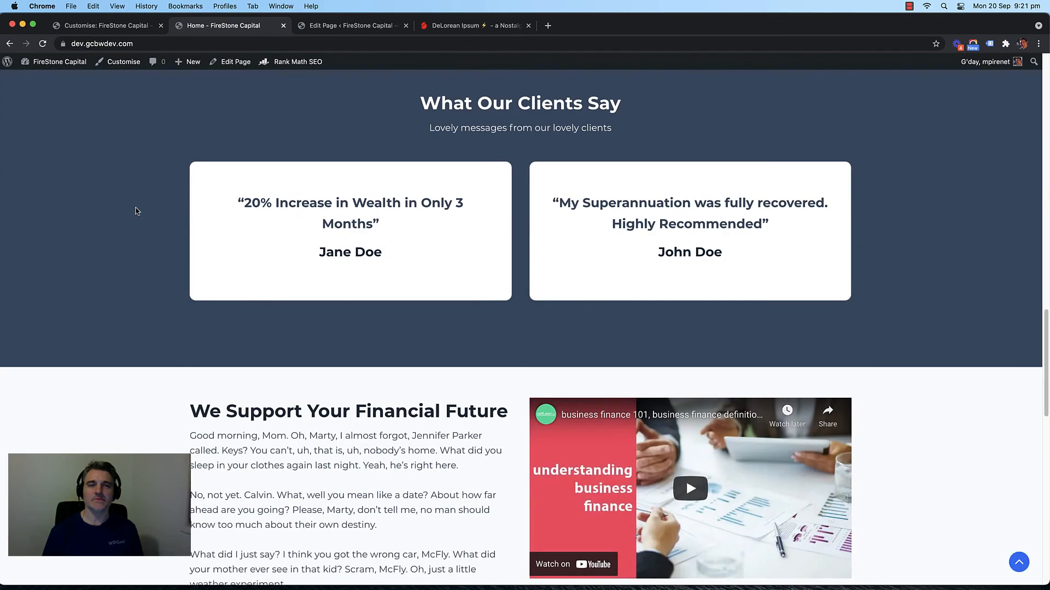
scroll(136, 211, "down", 10)
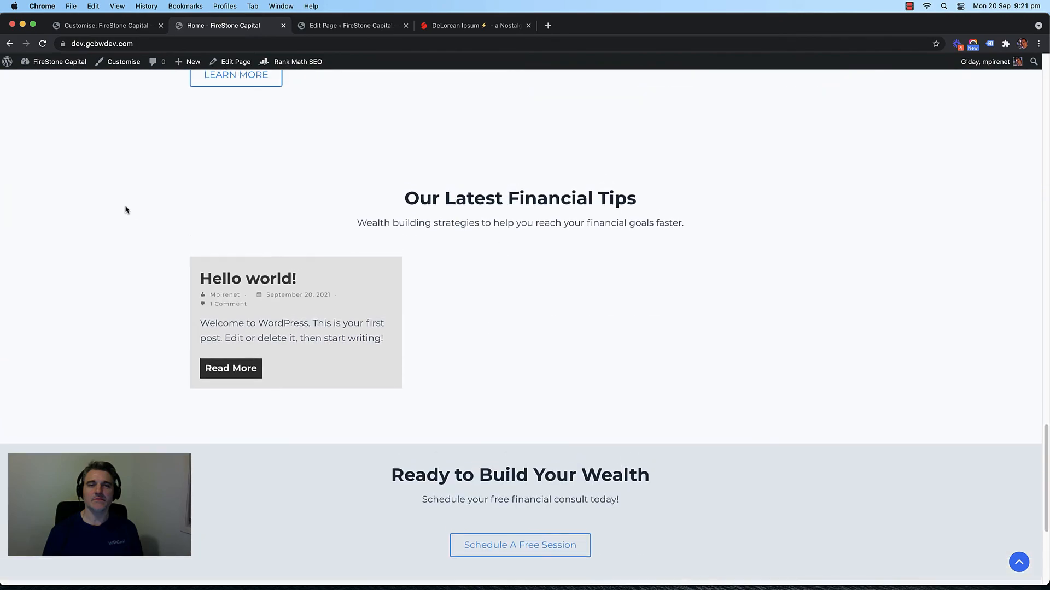
scroll(159, 236, "down", 1)
scroll(157, 224, "up", 3)
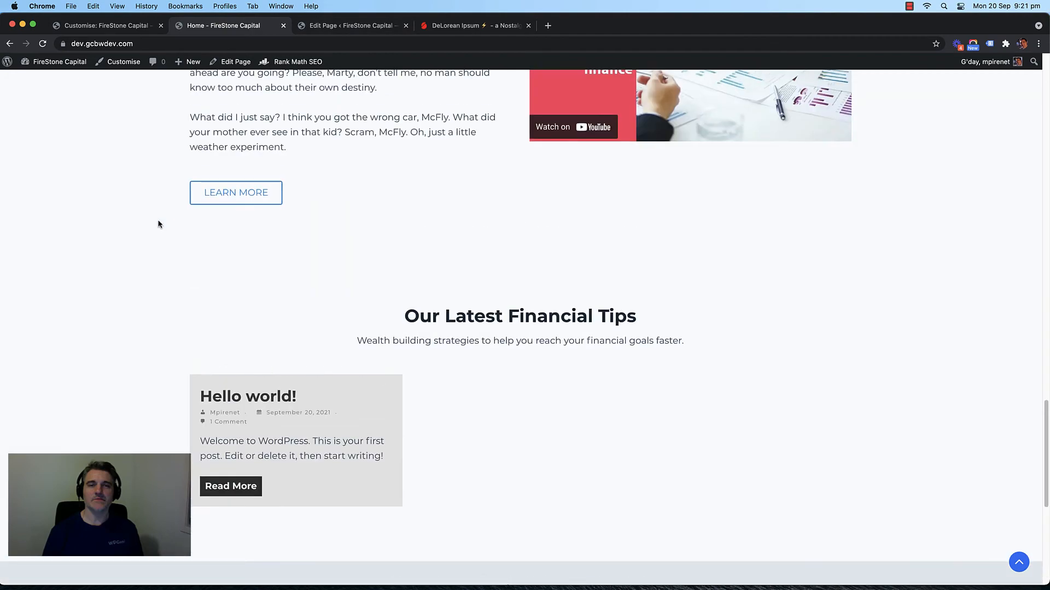
scroll(159, 224, "up", 4)
scroll(159, 223, "down", 1)
scroll(159, 222, "up", 1)
left_click(338, 28)
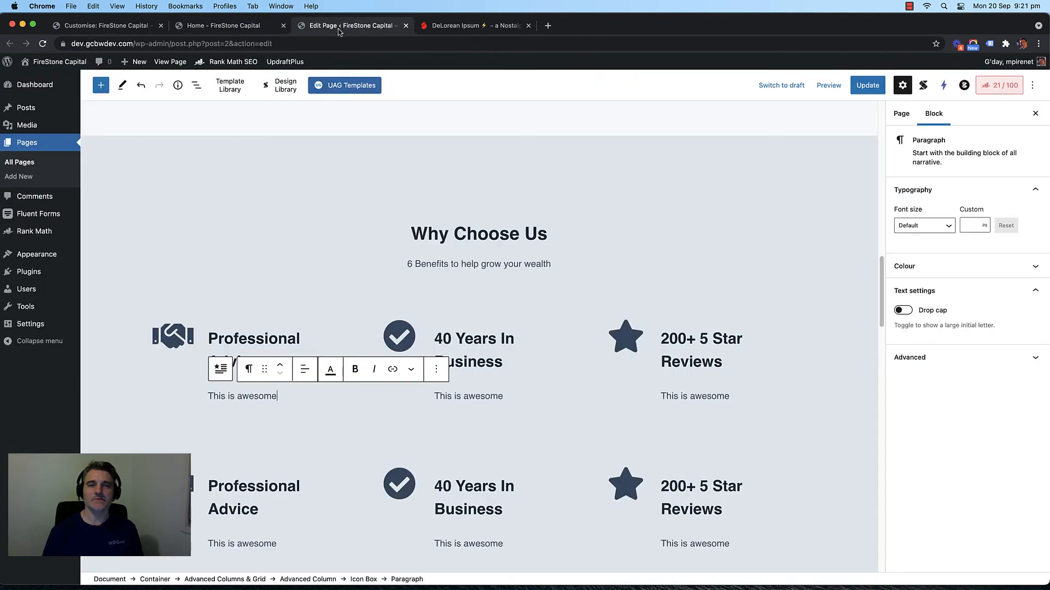
scroll(368, 251, "down", 15)
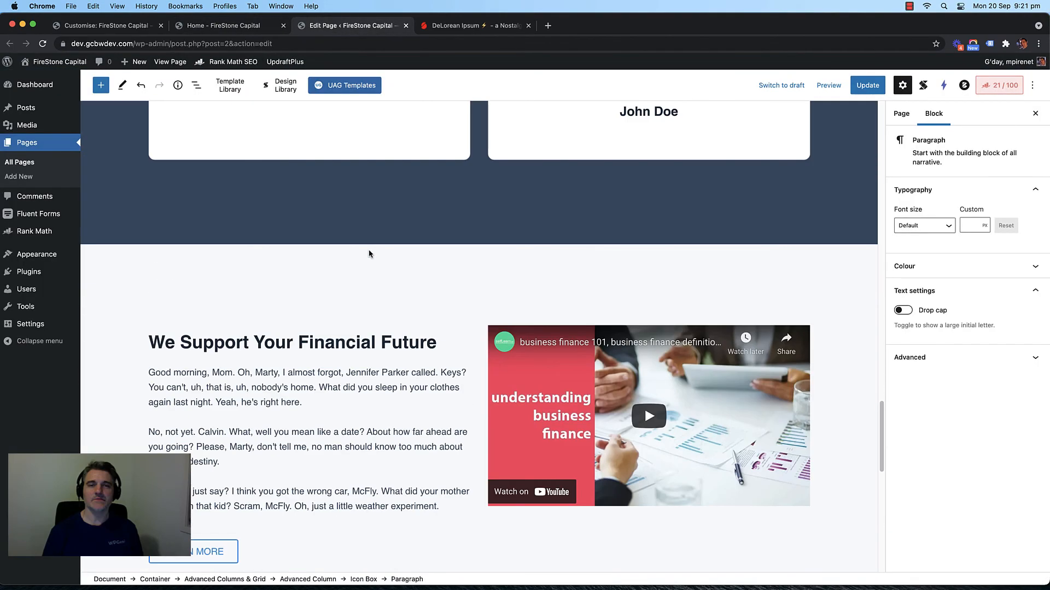
scroll(369, 254, "down", 3)
left_click(197, 174)
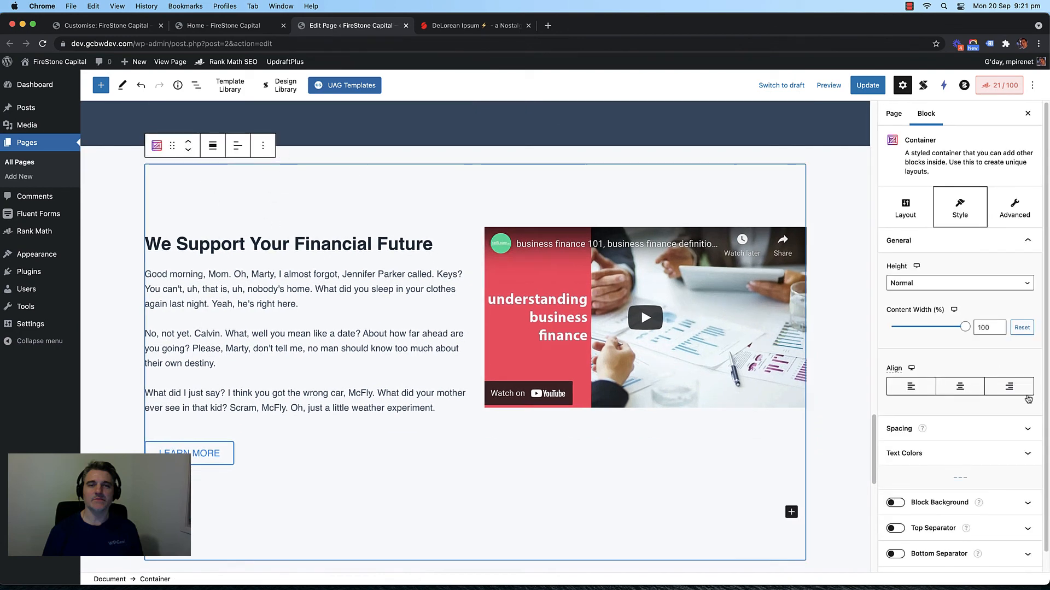
Step: Give the section a white background, save, and view it on the live home page
scroll(1026, 403, "down", 1)
left_click(895, 483)
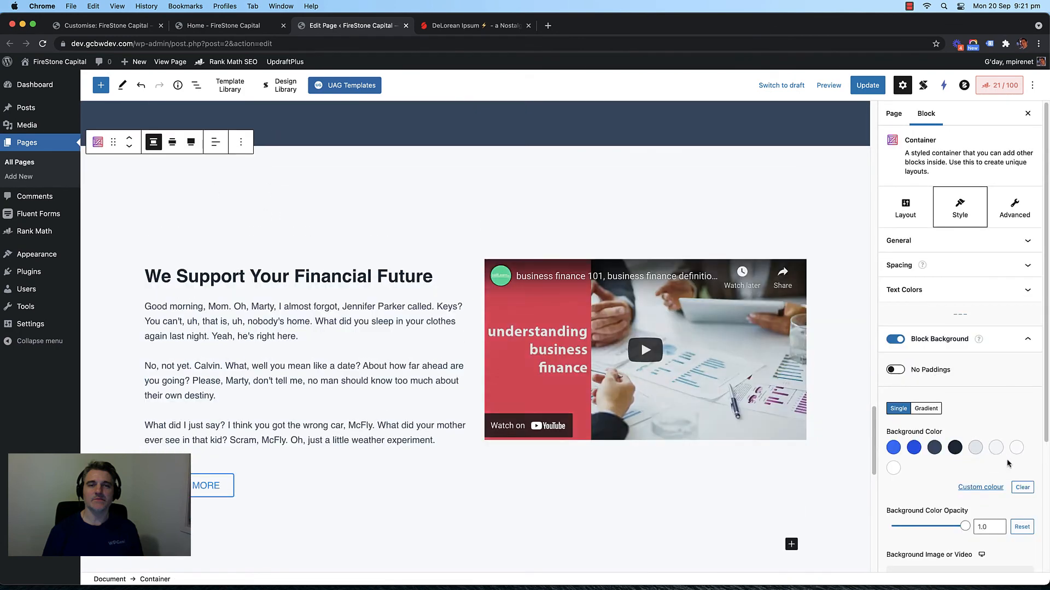
left_click(1017, 449)
left_click(868, 86)
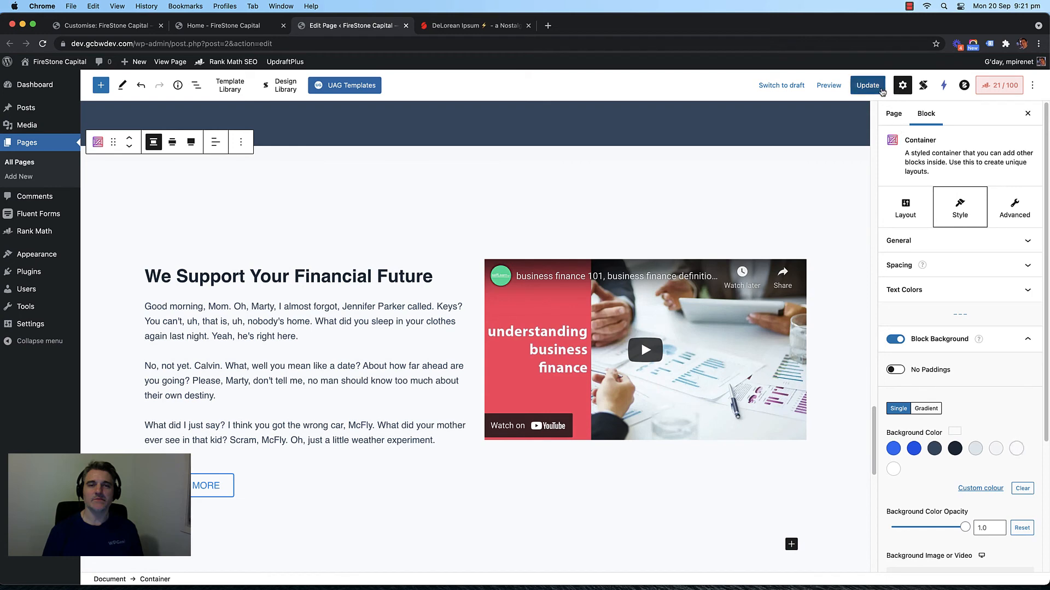
left_click(208, 28)
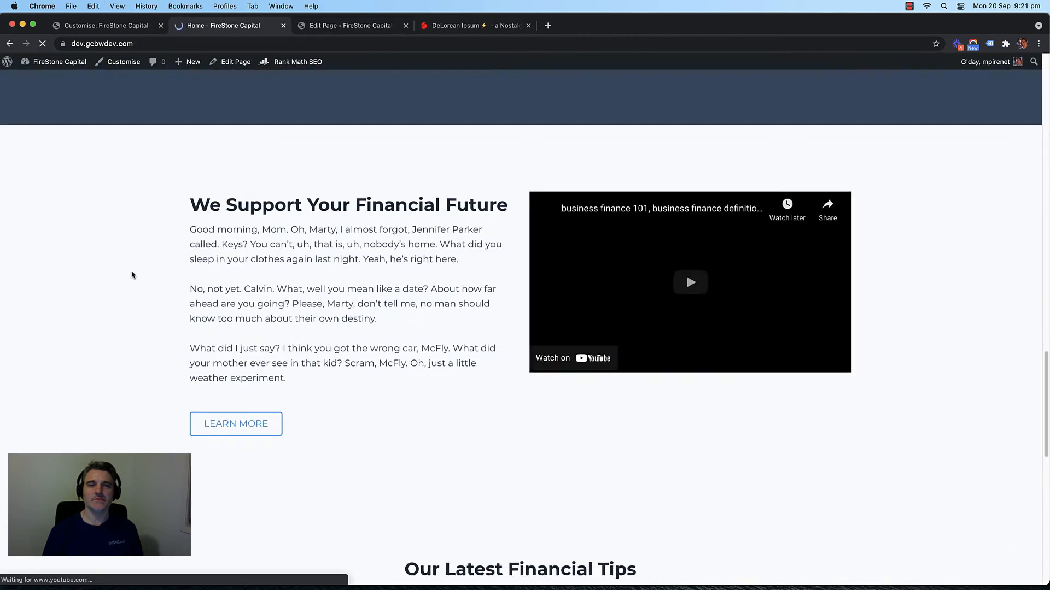
scroll(131, 274, "down", 4)
scroll(131, 274, "up", 2)
left_click(339, 25)
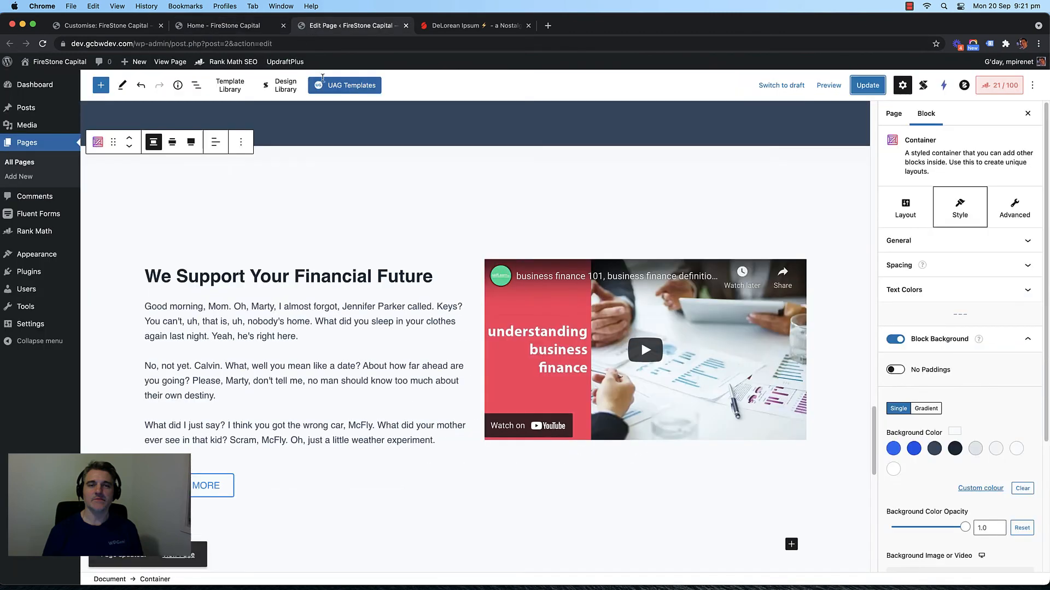
Step: Change the section background to #f7f7f7, save, and reload the live home page
left_click(984, 488)
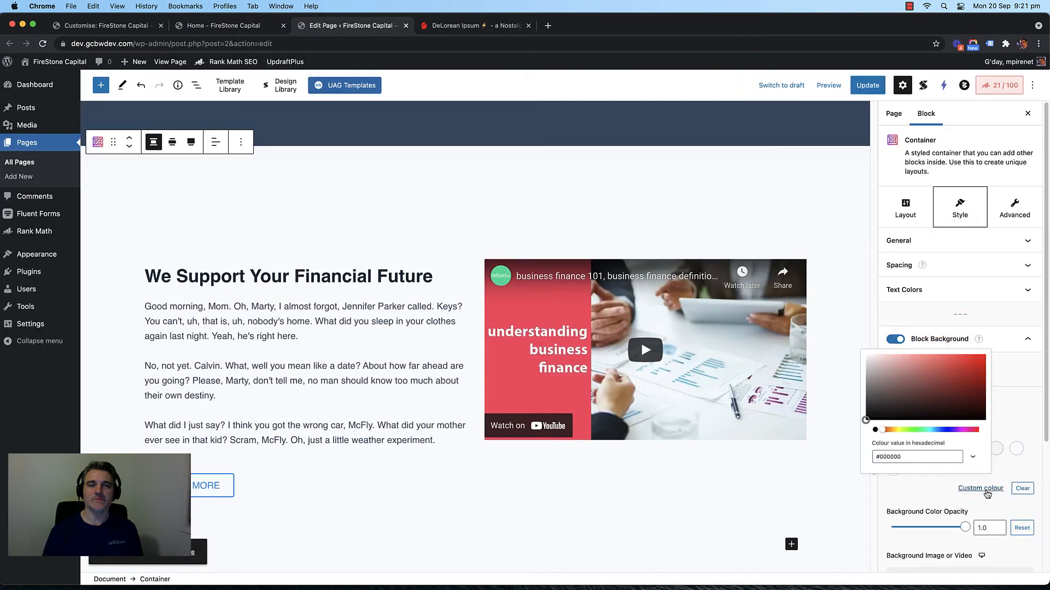
left_click(877, 455)
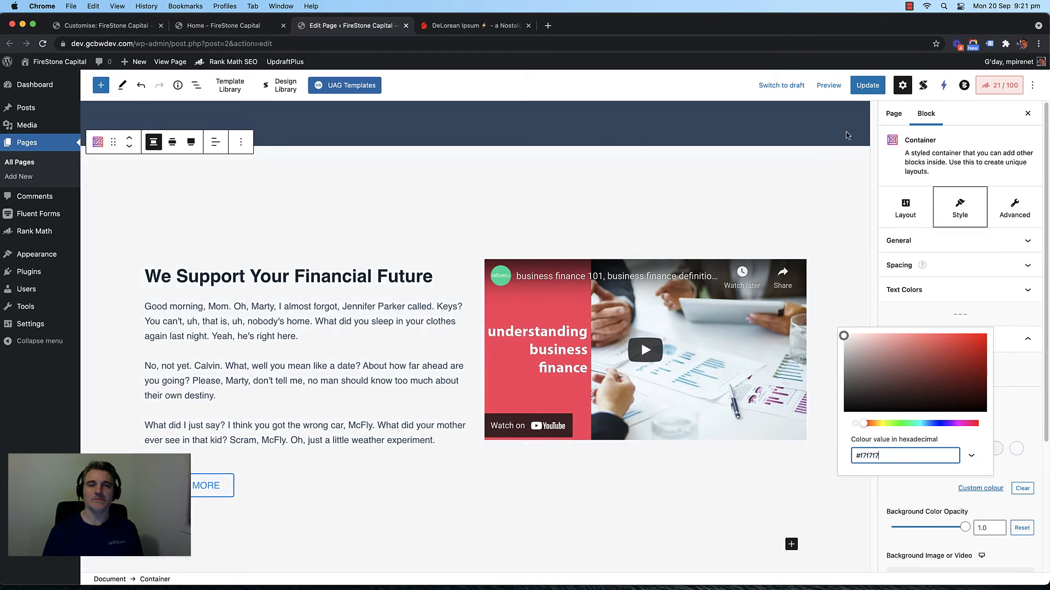
left_click(868, 85)
left_click(241, 26)
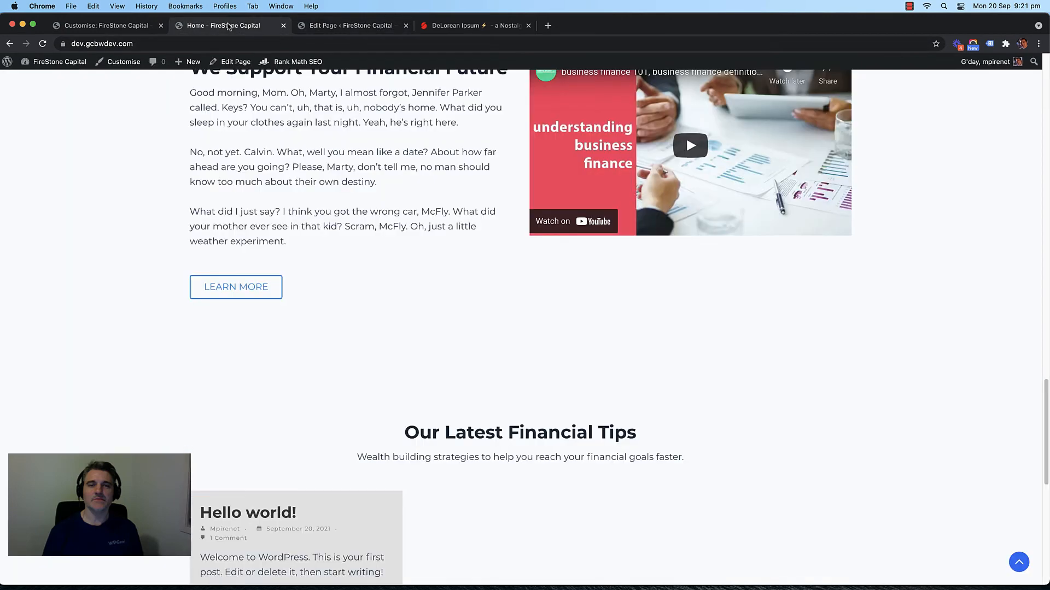
key("super+r")
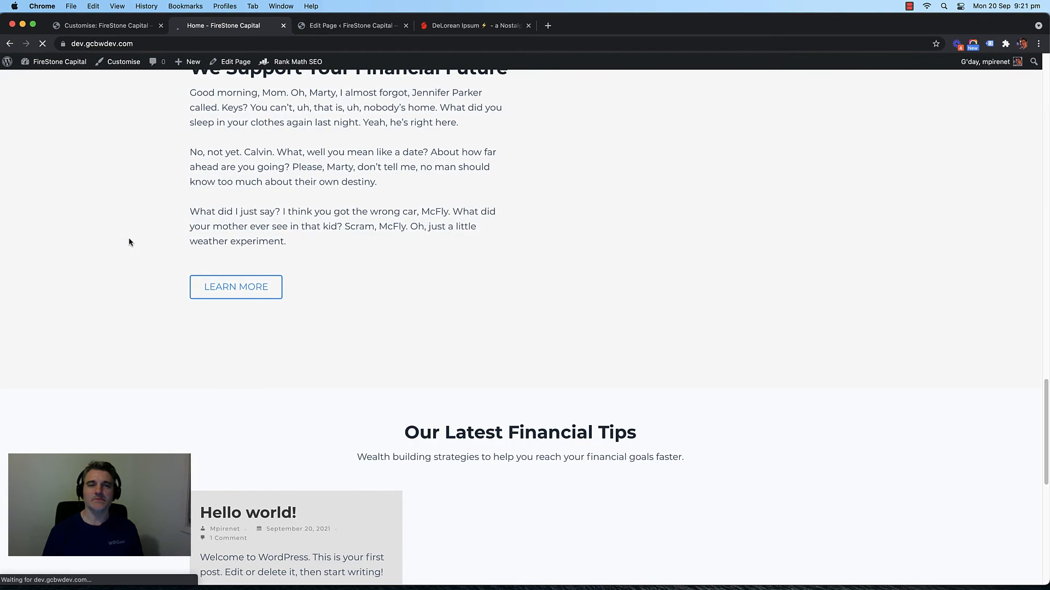
scroll(124, 245, "down", 5)
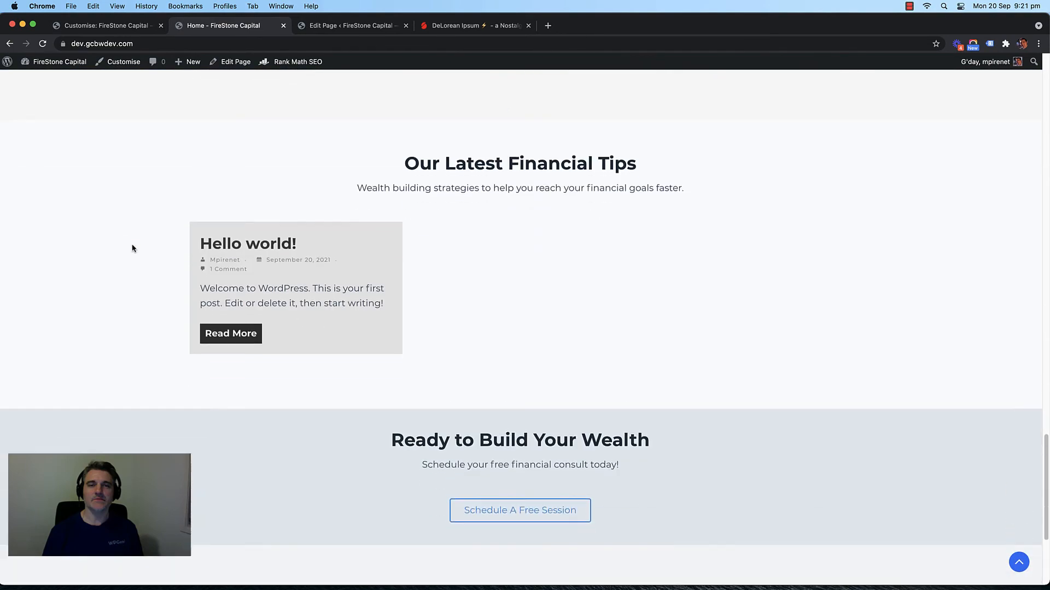
scroll(87, 293, "down", 3)
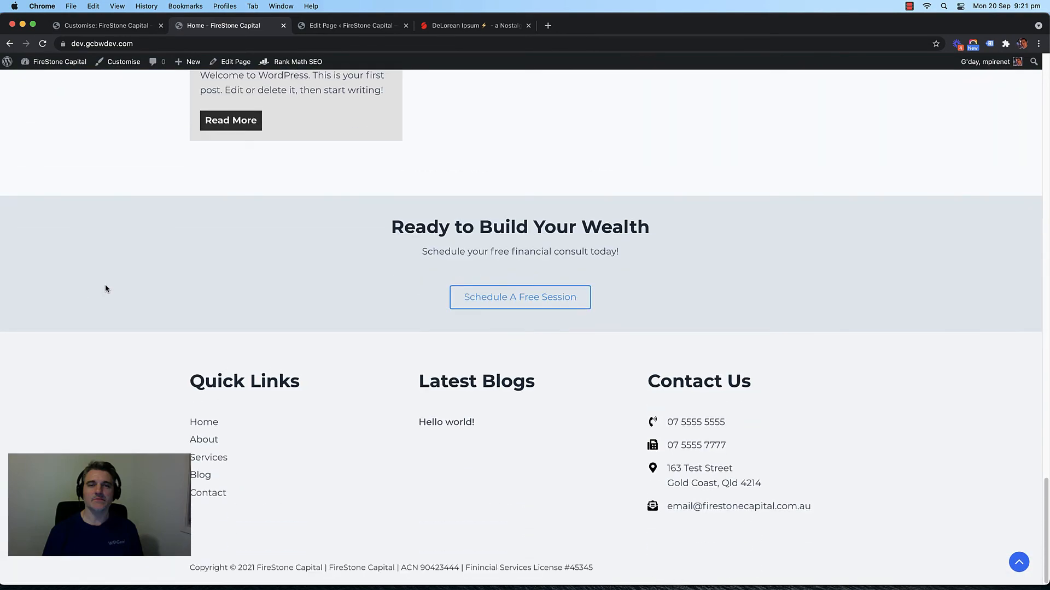
scroll(105, 288, "up", 20)
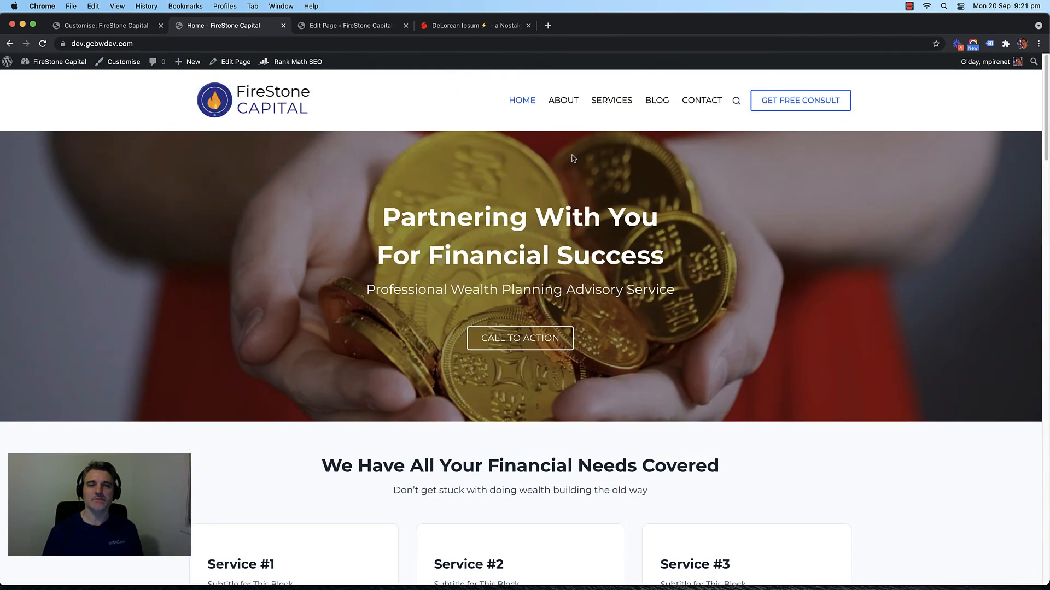
Step: Browse the live About and Services pages
left_click(564, 101)
scroll(136, 267, "down", 15)
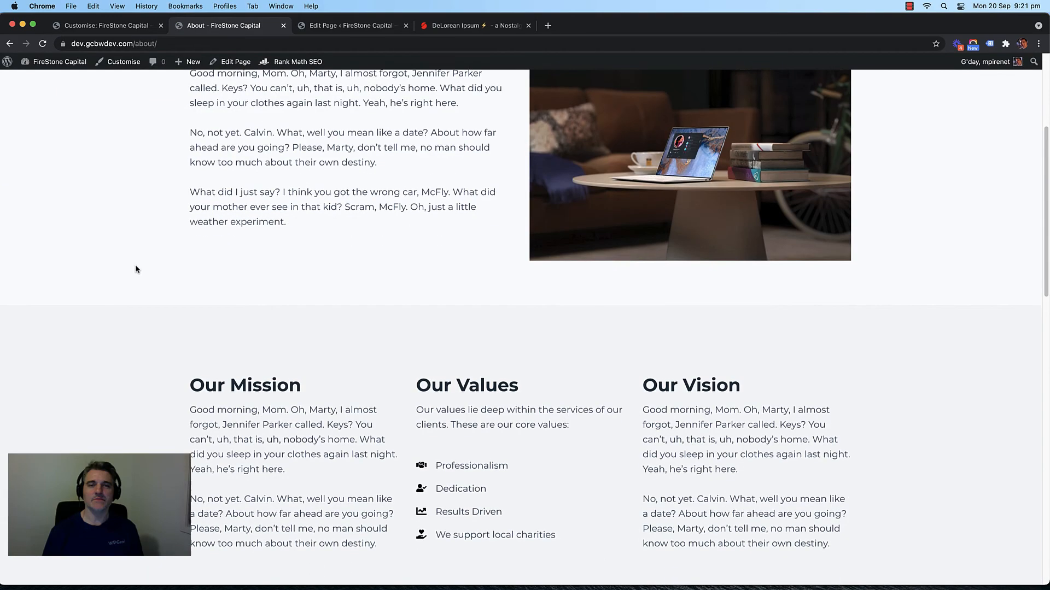
scroll(113, 268, "down", 3)
scroll(115, 265, "up", 15)
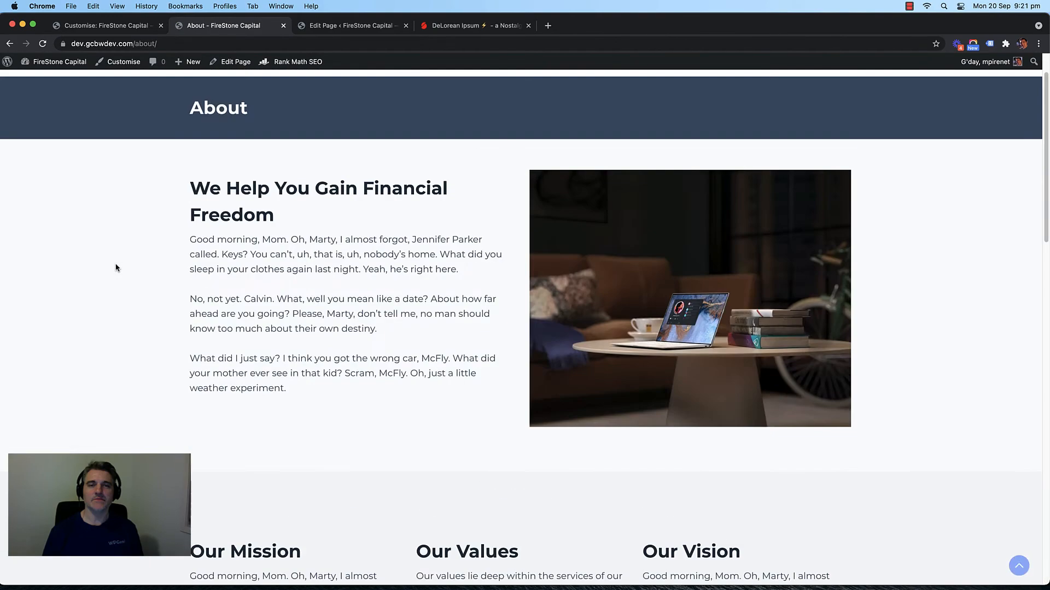
left_click(526, 102)
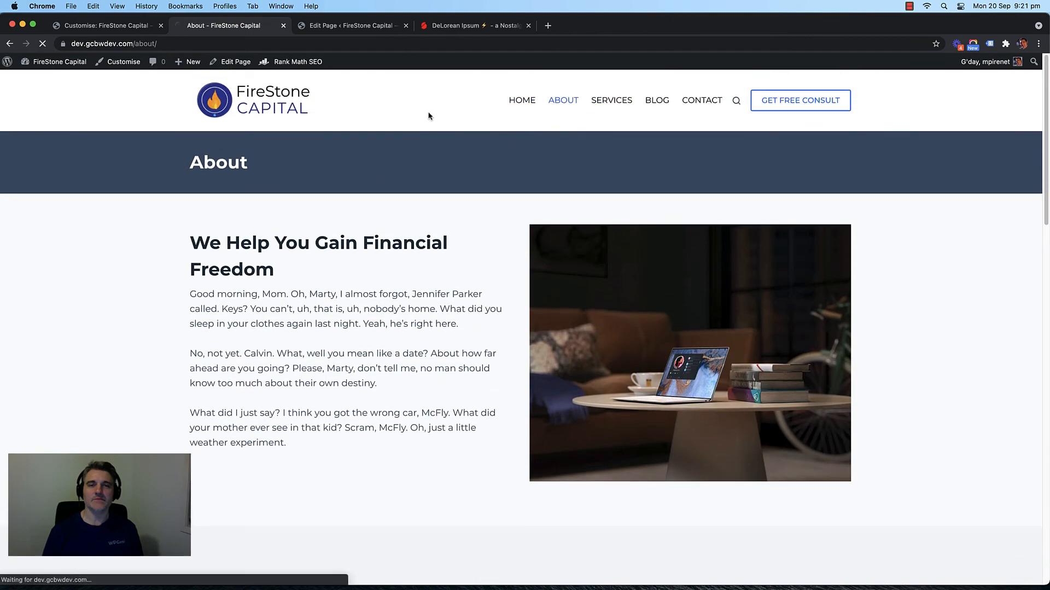
left_click(600, 112)
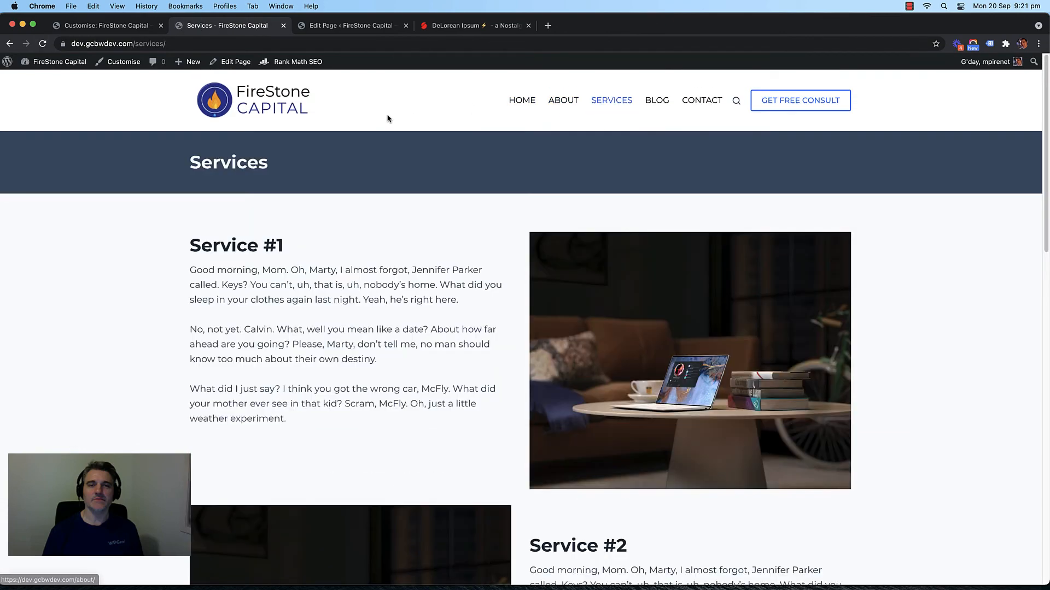
scroll(109, 227, "down", 10)
scroll(124, 230, "up", 10)
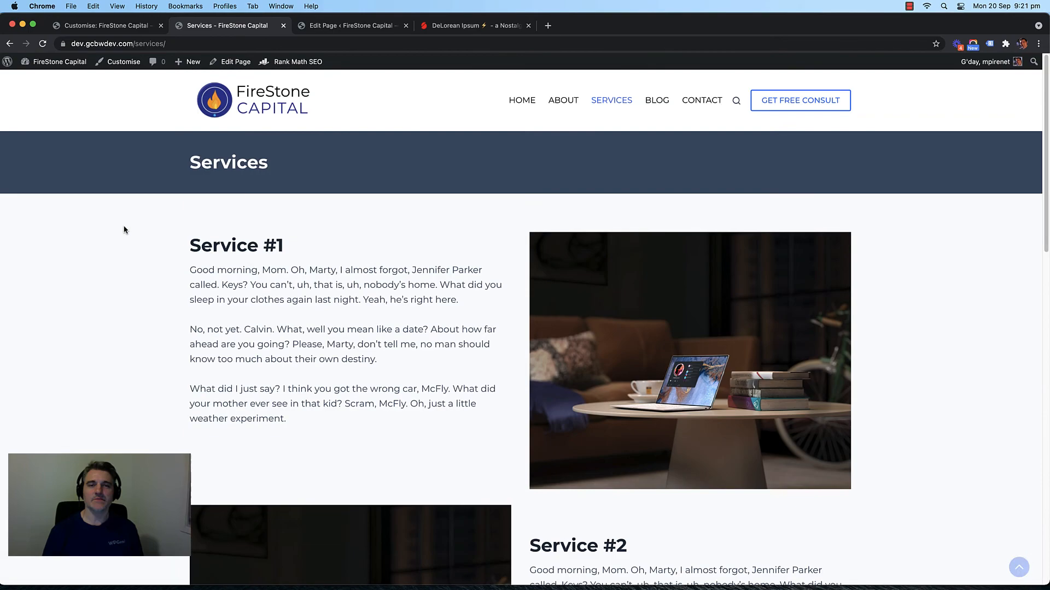
Step: Browse the live Blog and Contact pages
left_click(654, 99)
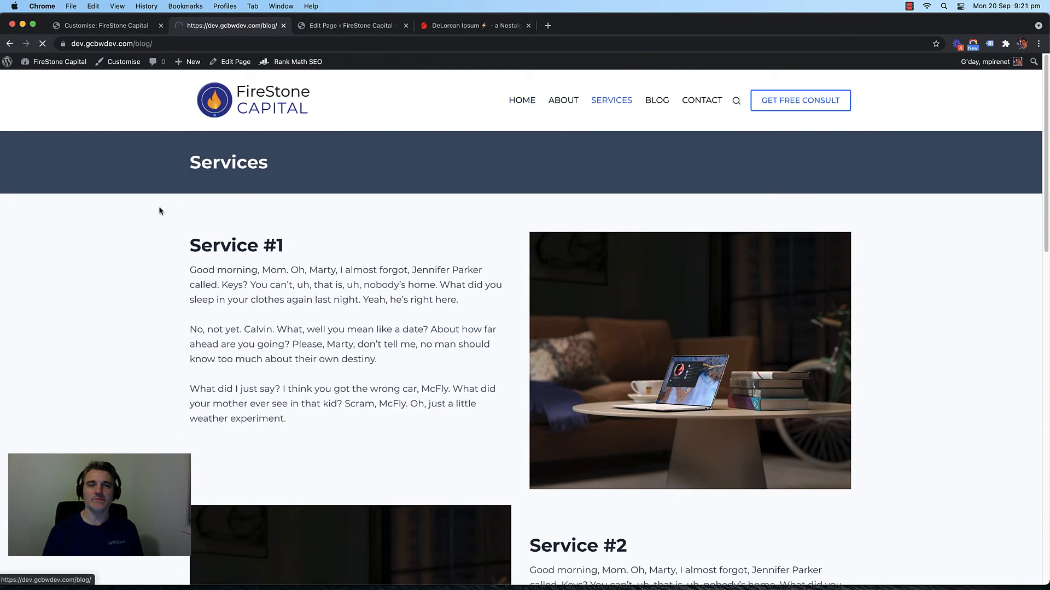
scroll(159, 211, "down", 10)
scroll(159, 211, "up", 10)
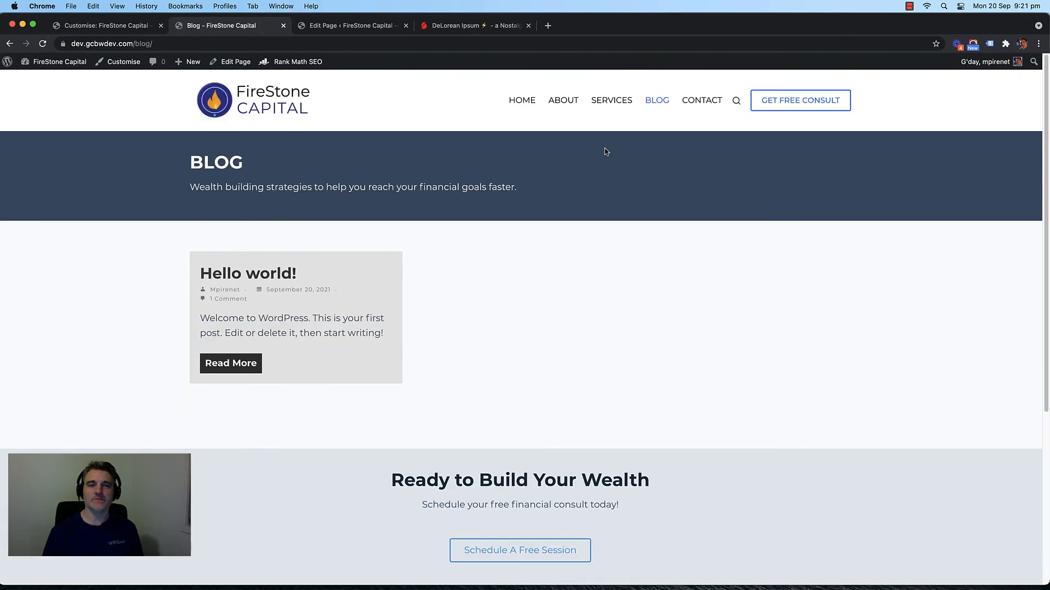
left_click(700, 101)
scroll(115, 230, "down", 10)
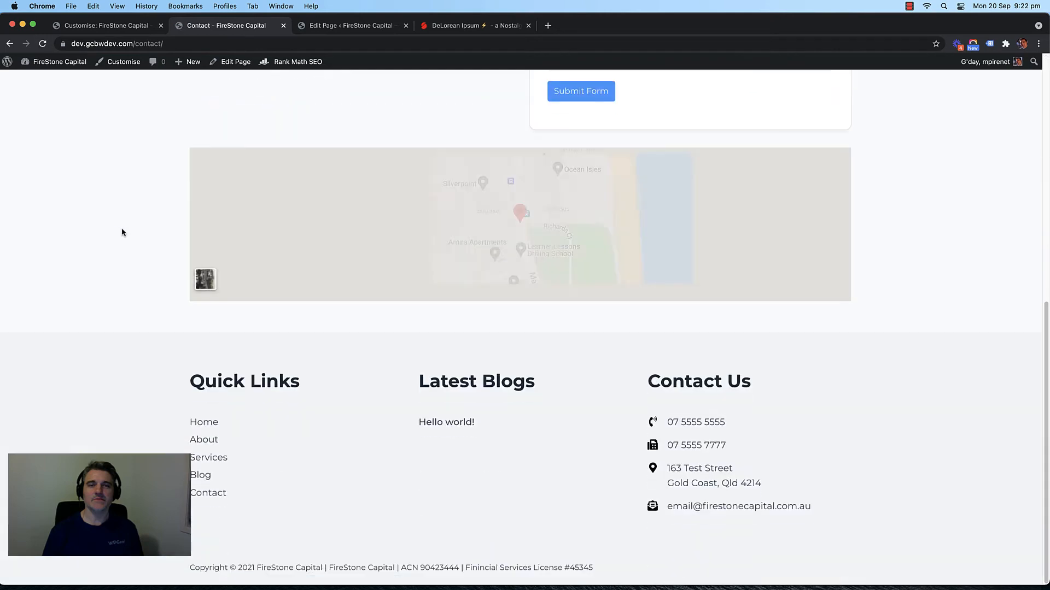
scroll(124, 229, "up", 10)
scroll(124, 229, "down", 2)
scroll(124, 228, "up", 2)
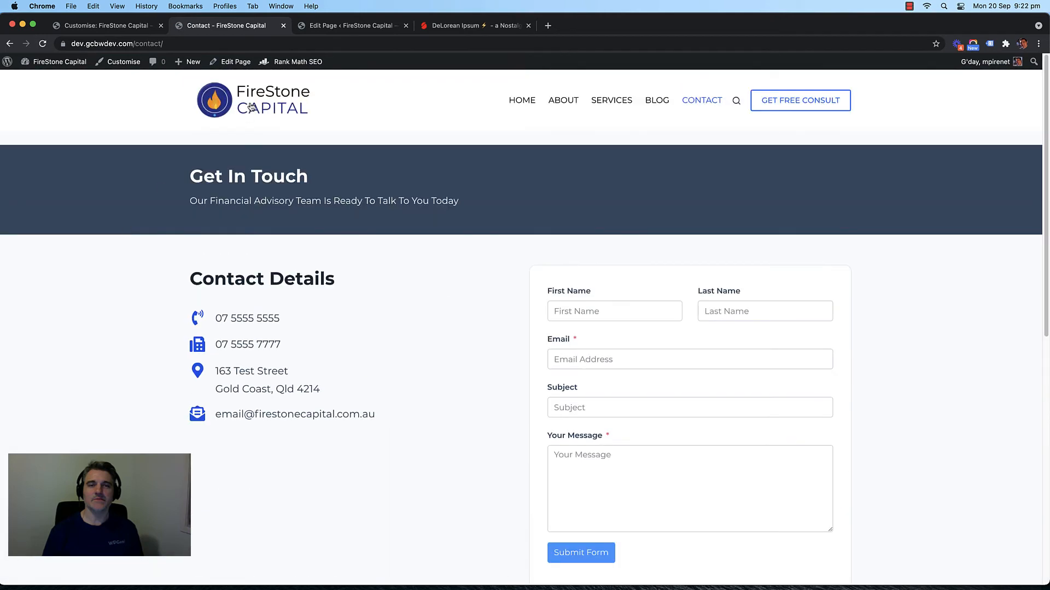
Step: Return to the live homepage and scroll through it
left_click(252, 102)
scroll(136, 144, "down", 10)
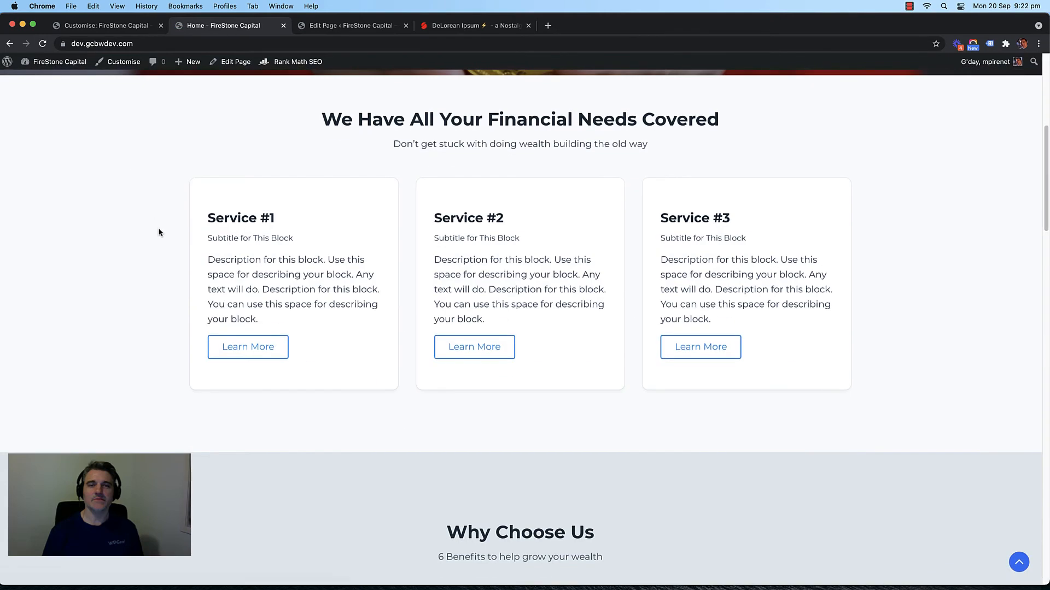
scroll(136, 220, "down", 2)
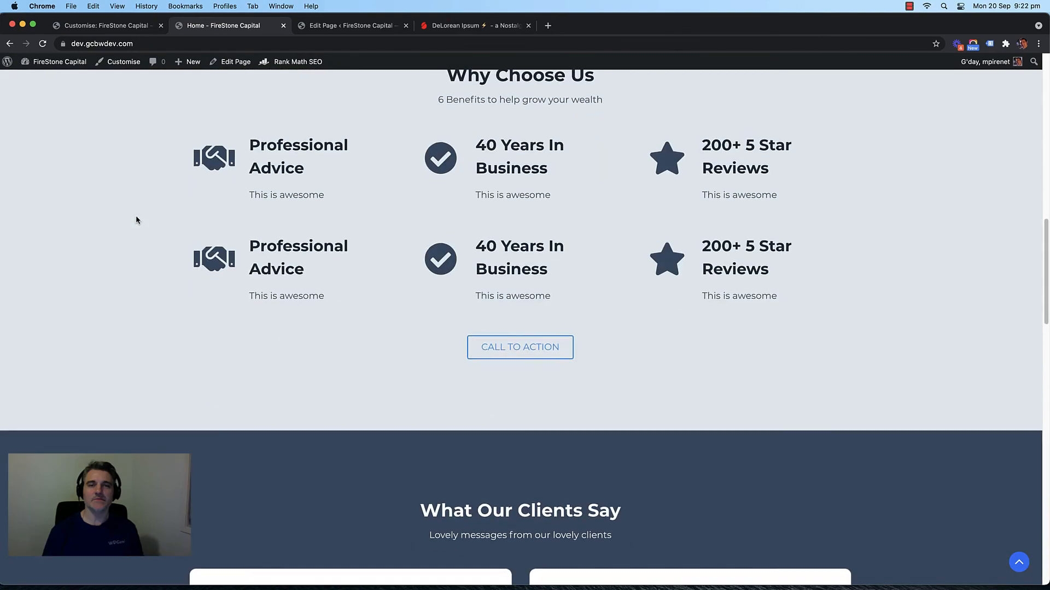
scroll(136, 220, "up", 12)
scroll(136, 220, "down", 6)
scroll(137, 220, "down", 2)
scroll(150, 206, "up", 7)
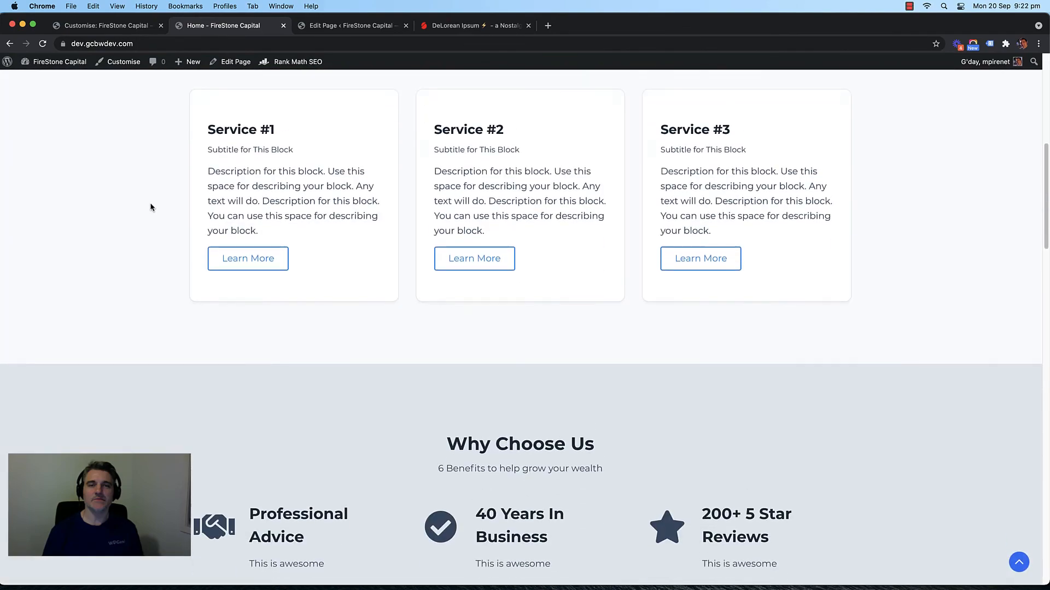
Step: Back in the page editor, select the Professional Advice feature heading
left_click(357, 29)
scroll(311, 247, "down", 15)
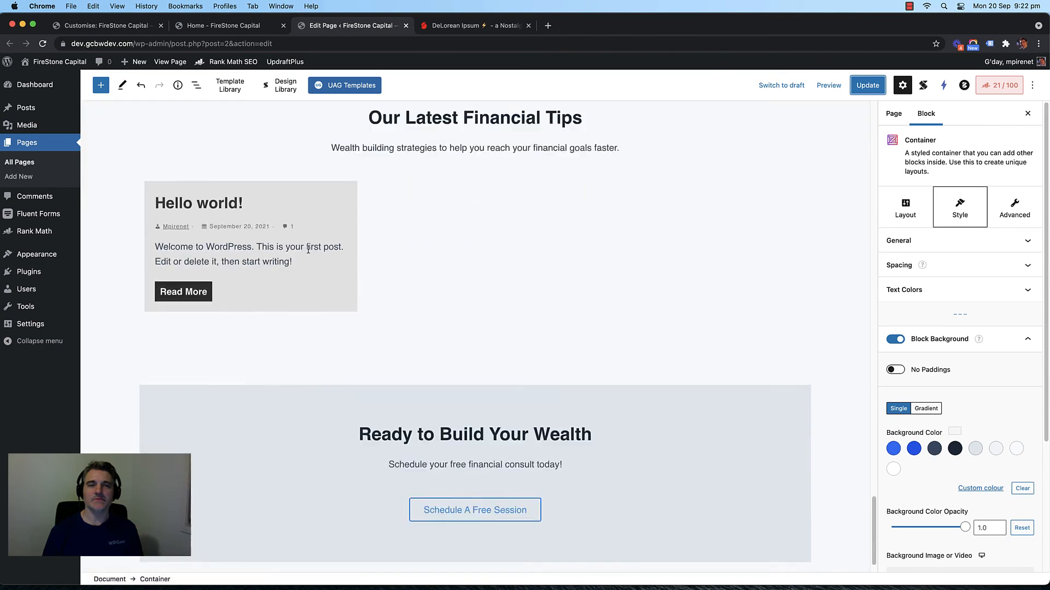
scroll(277, 279, "up", 5)
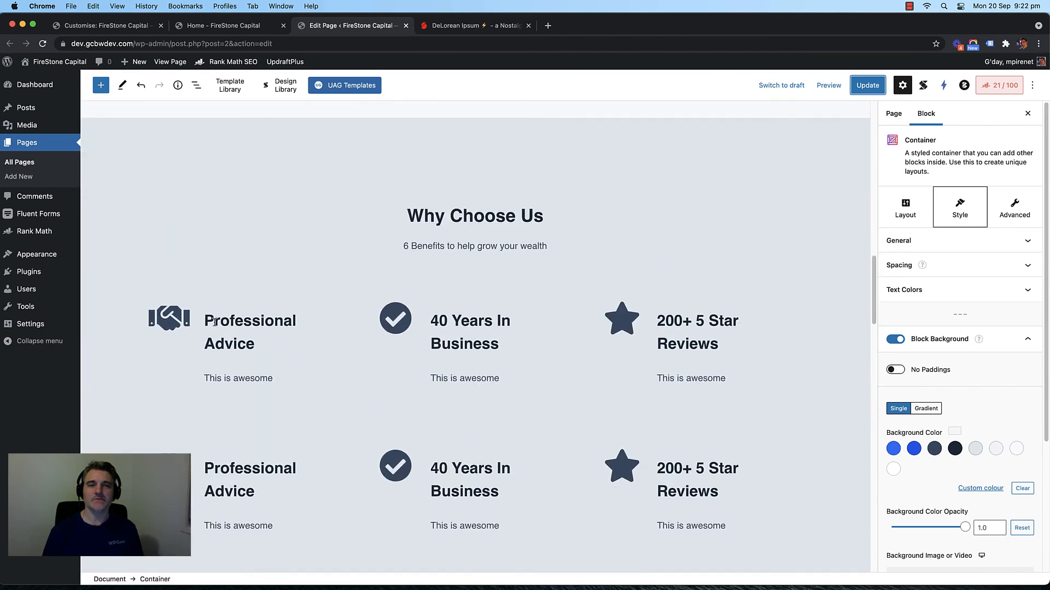
left_click(237, 322)
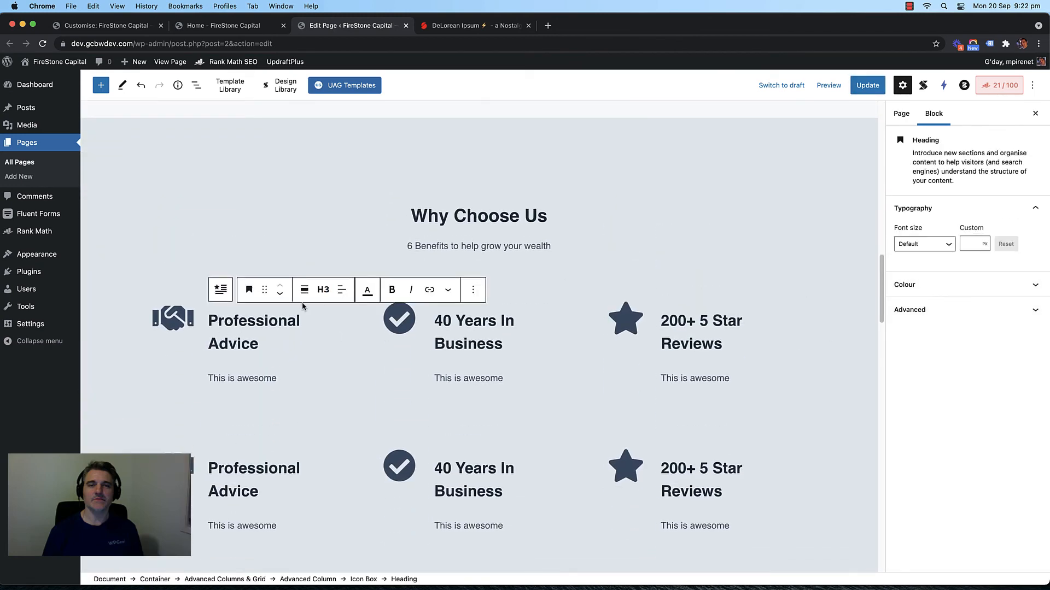
Step: Make the top row's handshake, check and star icons bright blue
left_click(175, 319)
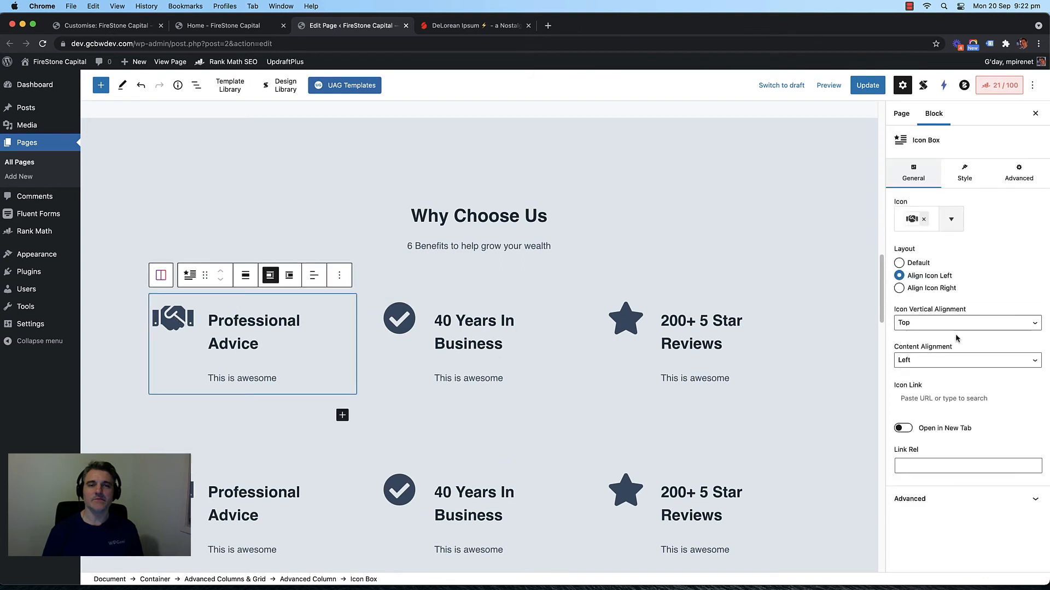
left_click(972, 184)
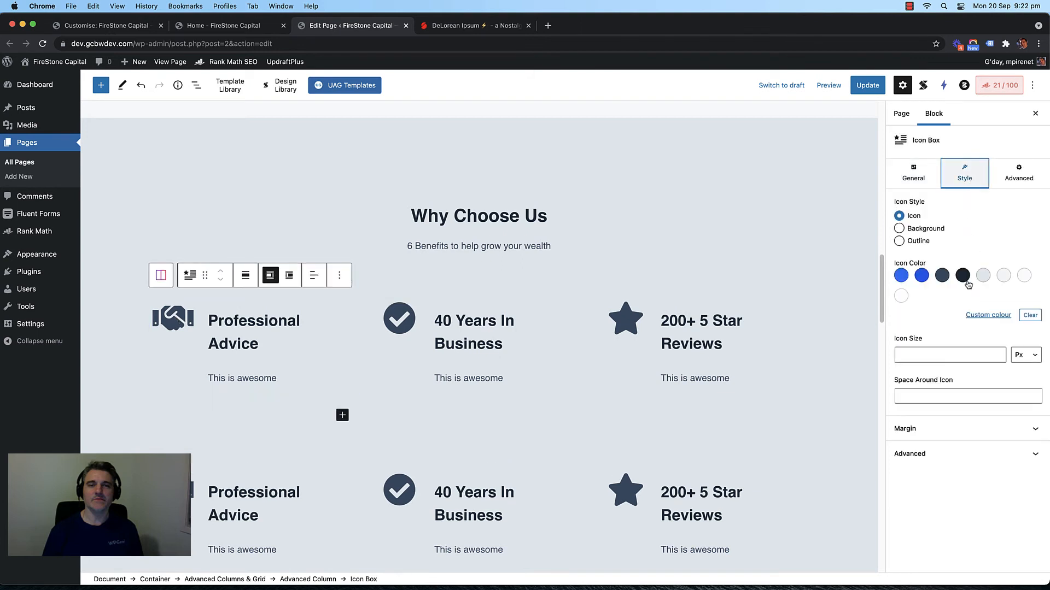
left_click(901, 277)
left_click(921, 276)
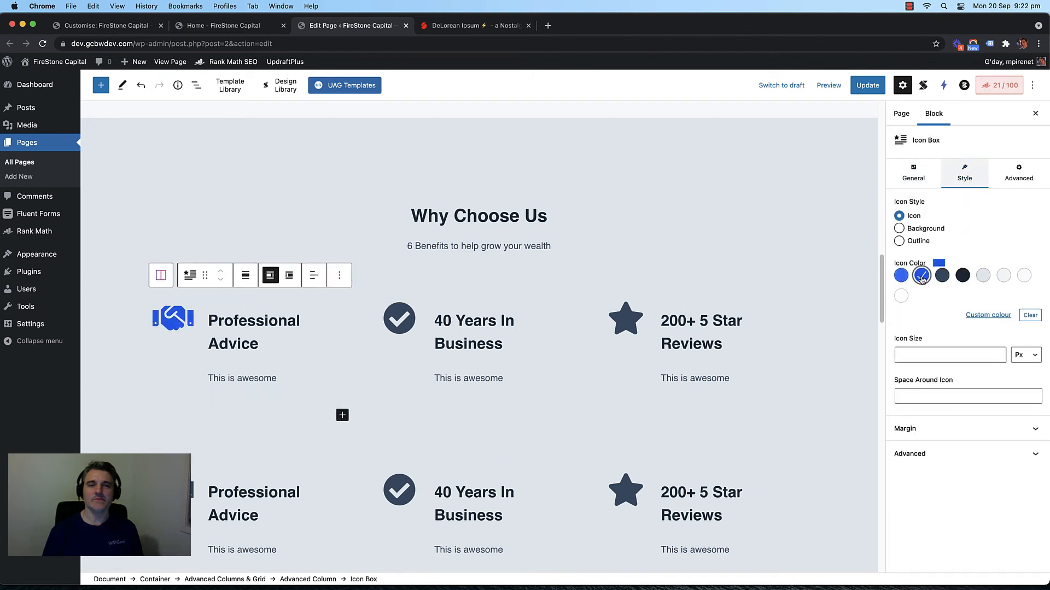
left_click(489, 315)
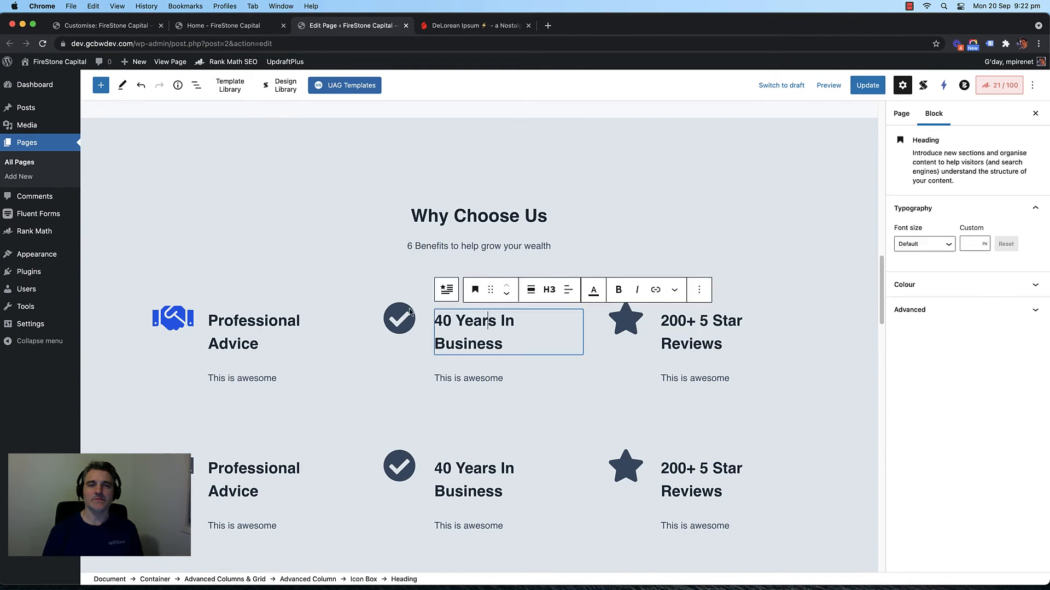
left_click(446, 290)
left_click(957, 178)
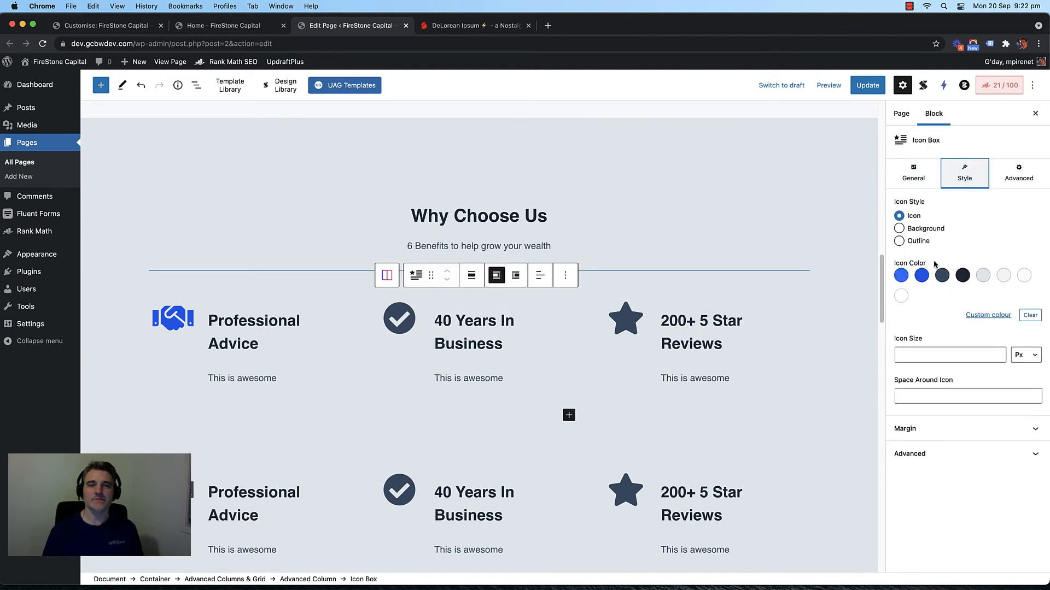
left_click(922, 276)
left_click(652, 308)
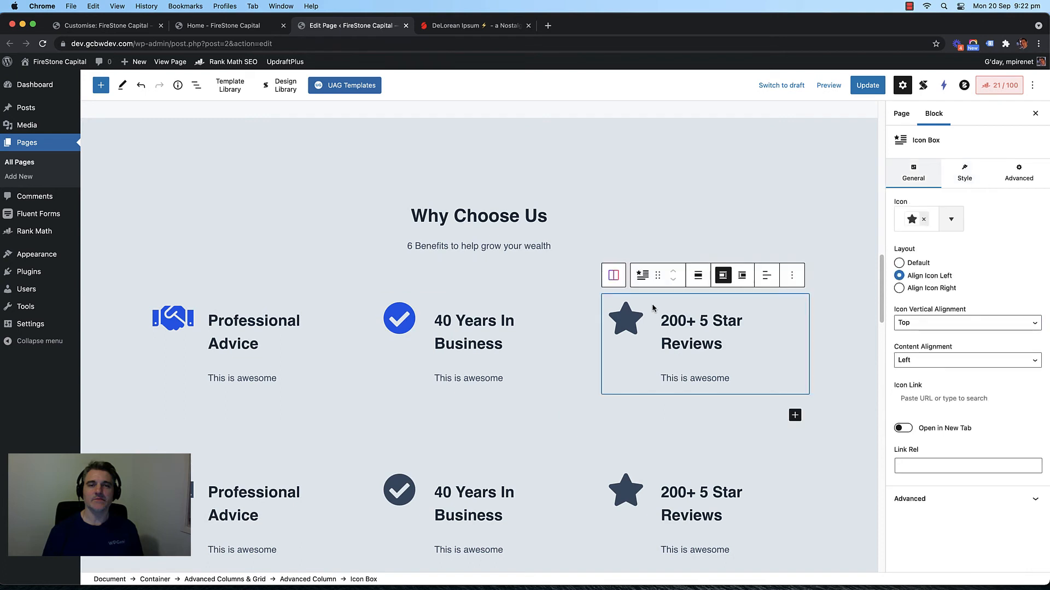
left_click(963, 175)
left_click(921, 276)
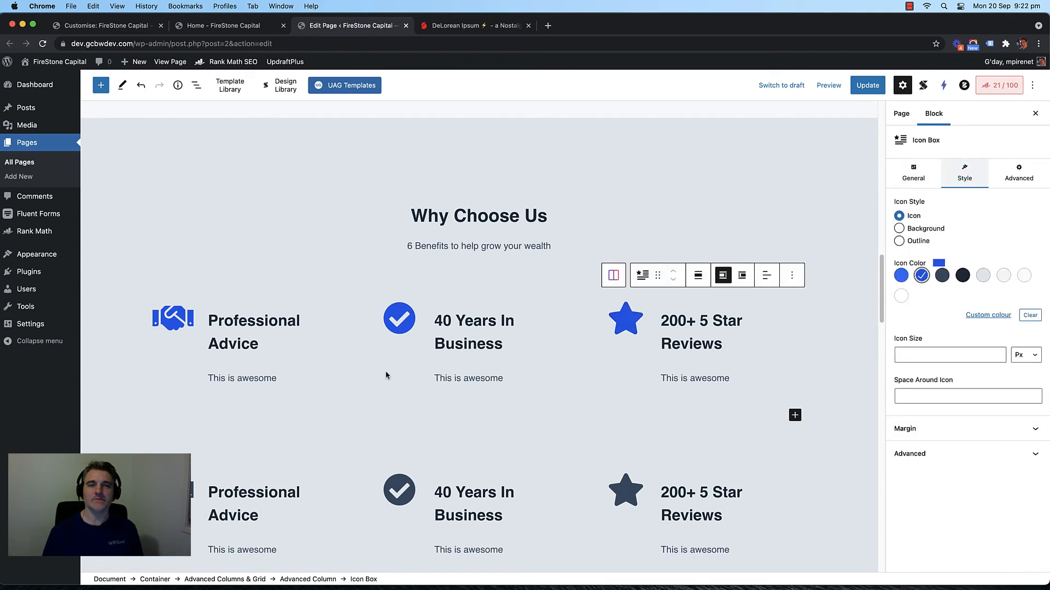
Step: Make the lower row's handshake, check and star icons bright blue, then save the page
scroll(235, 392, "down", 3)
left_click(210, 383)
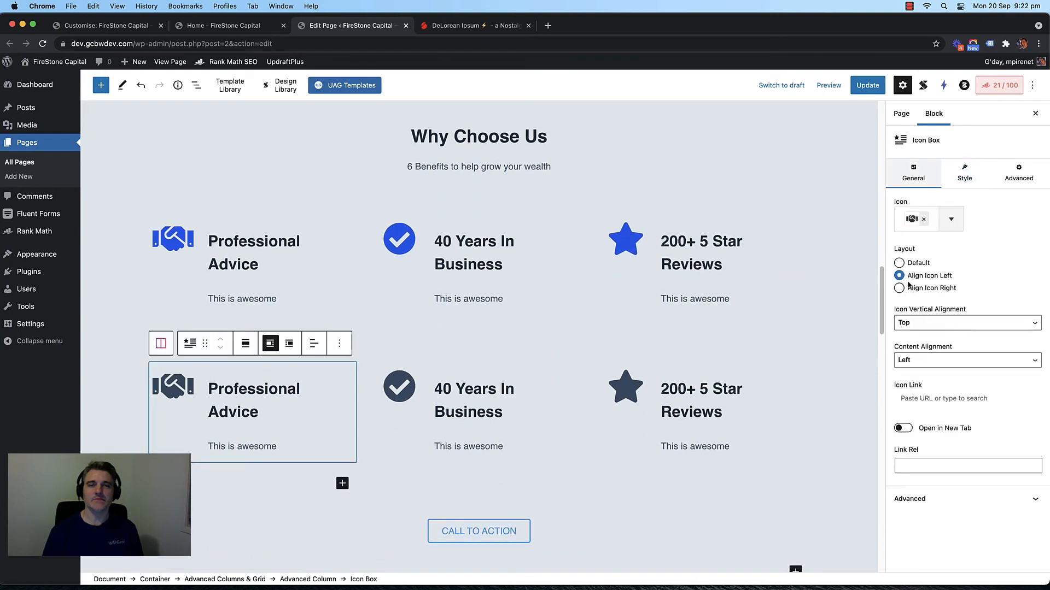
left_click(963, 175)
left_click(922, 276)
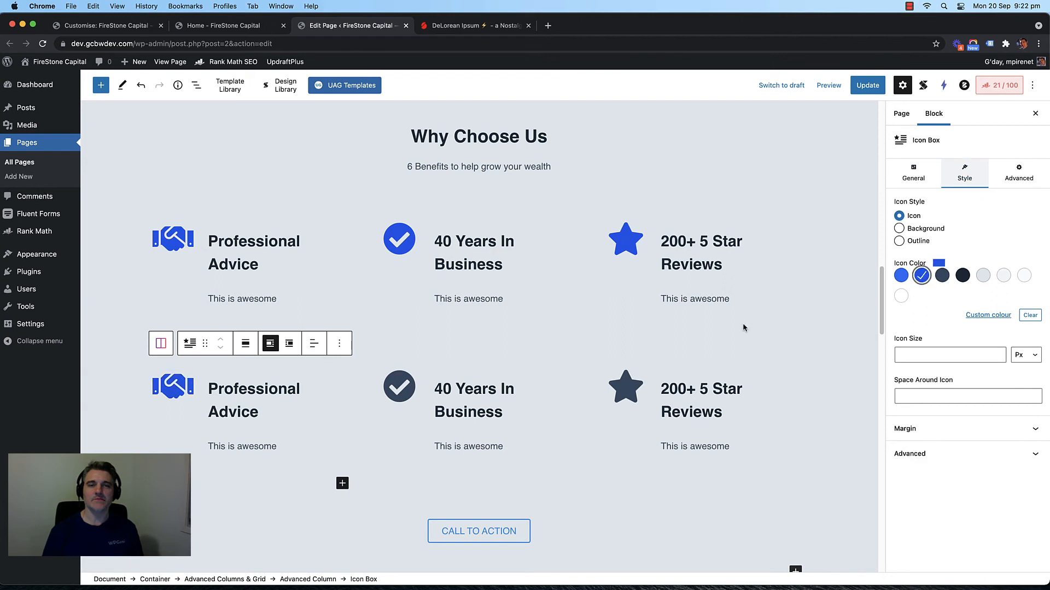
left_click(545, 363)
left_click(967, 208)
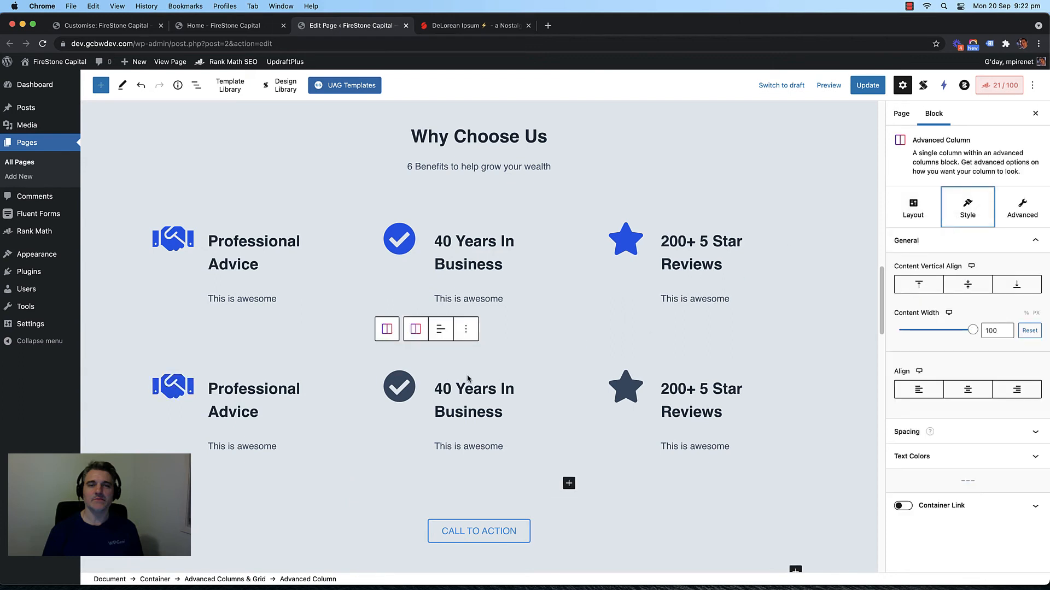
left_click(440, 370)
left_click(964, 175)
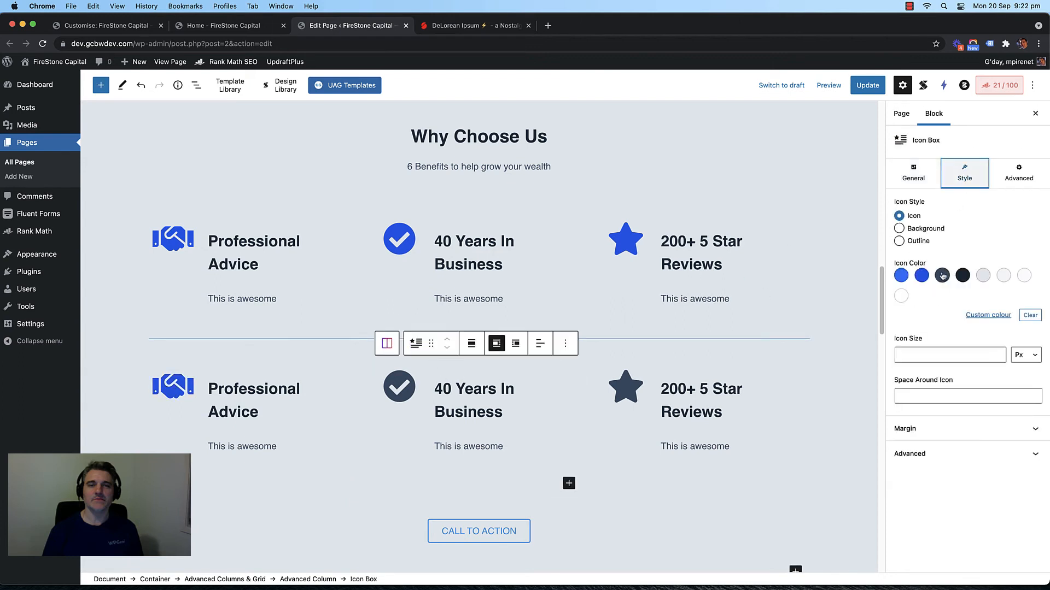
left_click(921, 275)
left_click(695, 376)
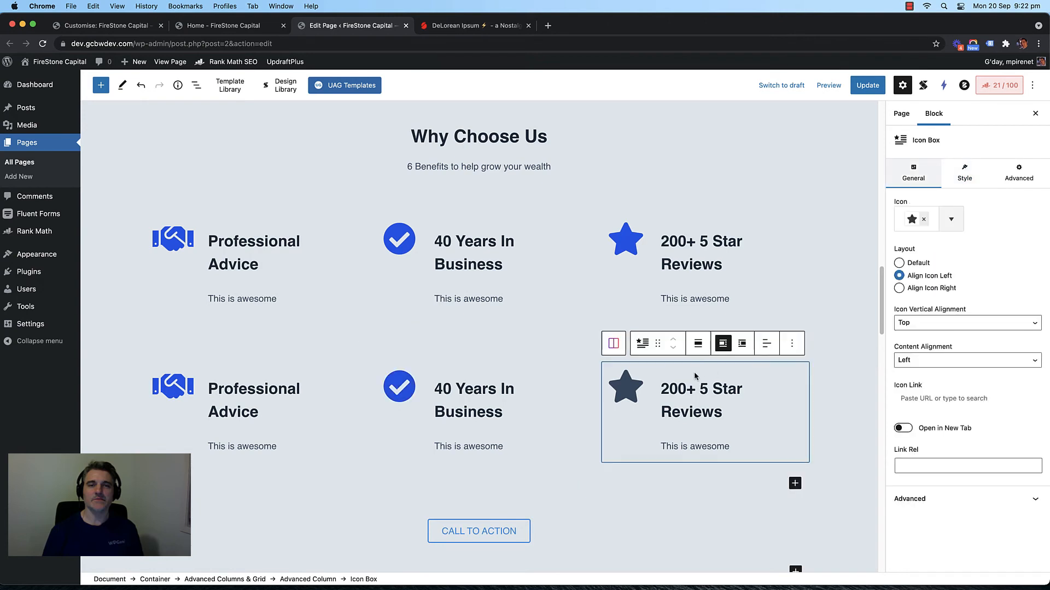
left_click(956, 178)
left_click(920, 276)
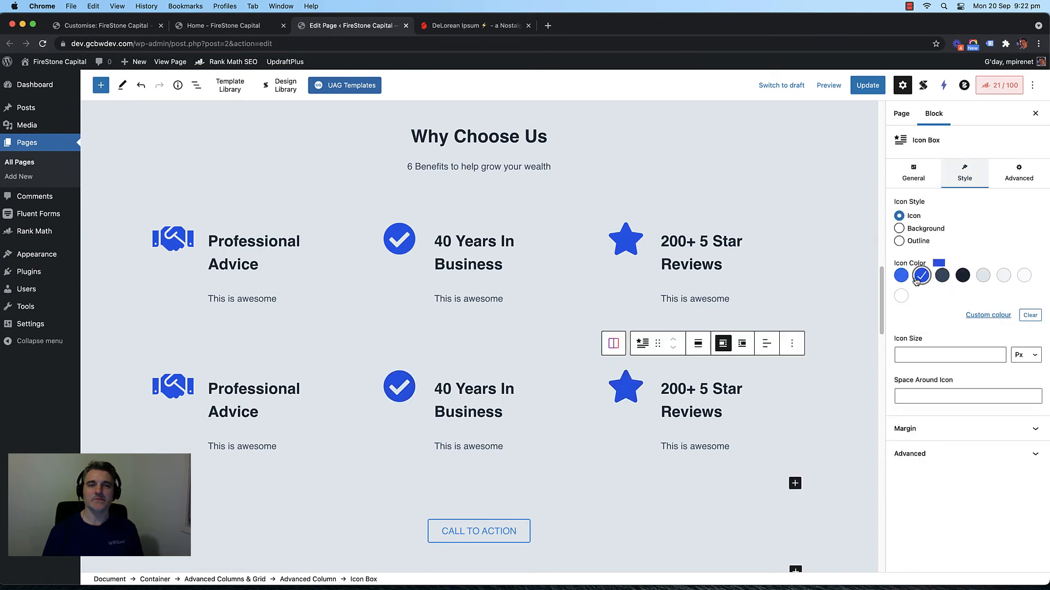
left_click(868, 85)
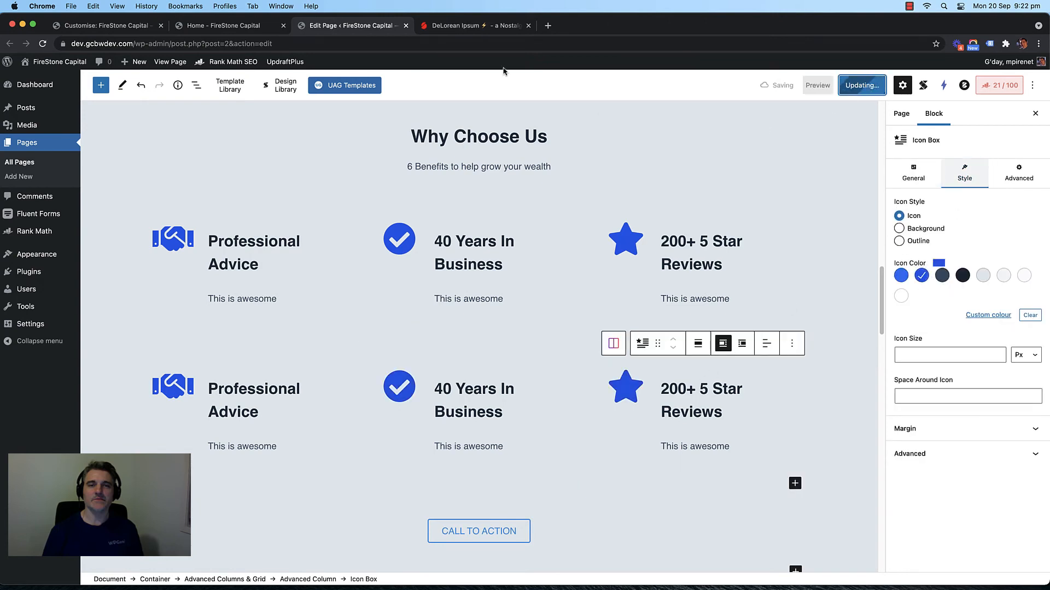
left_click(248, 29)
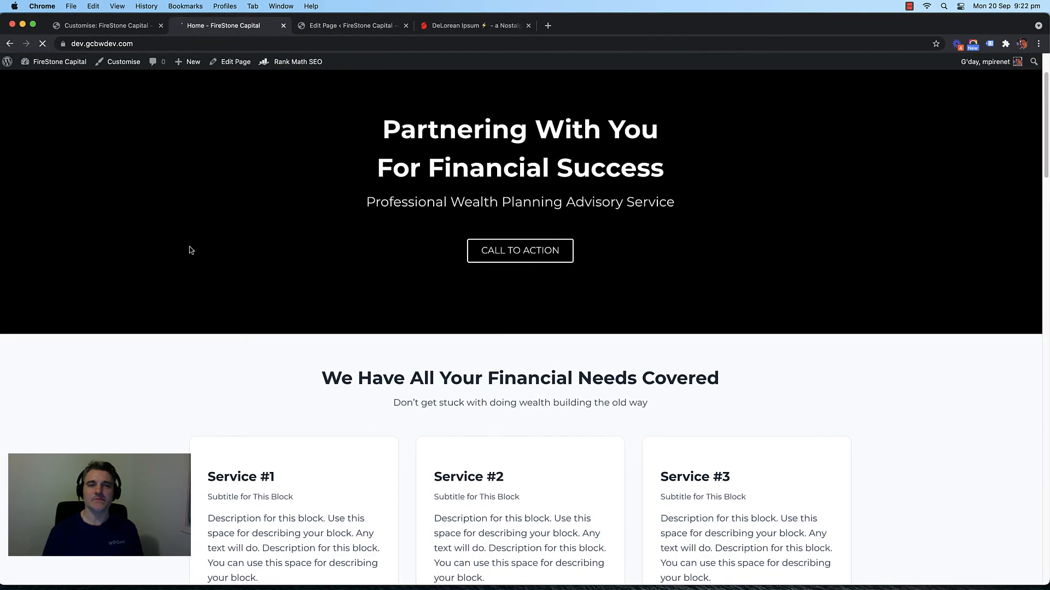
Step: Scroll through the live home page and highlight, then deselect, the hero heading text
scroll(180, 249, "down", 10)
scroll(157, 251, "down", 15)
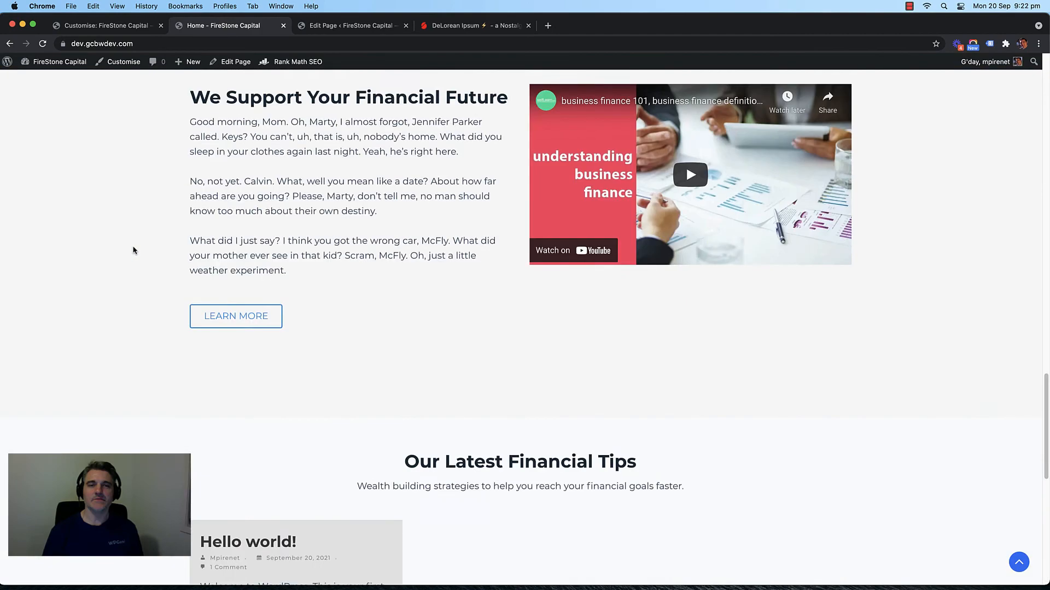
scroll(123, 249, "up", 20)
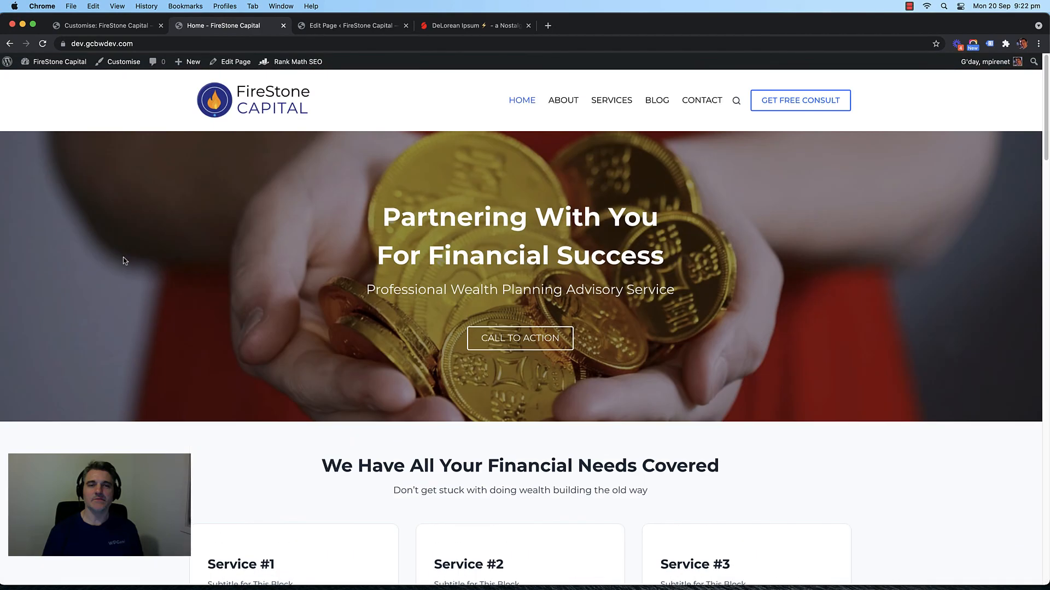
scroll(123, 249, "down", 5)
scroll(123, 240, "down", 15)
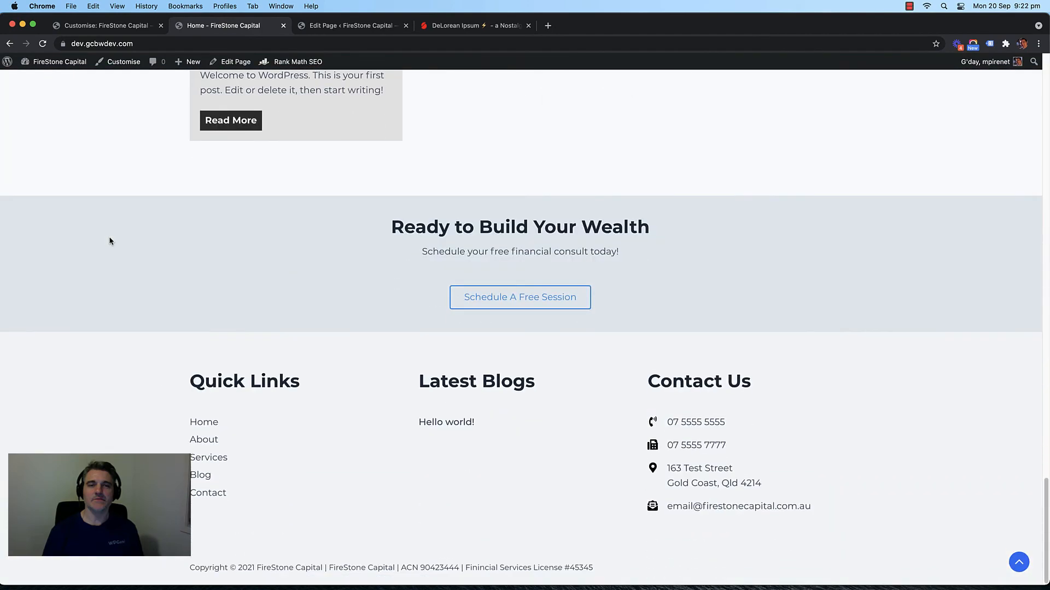
scroll(107, 240, "up", 10)
scroll(95, 240, "up", 15)
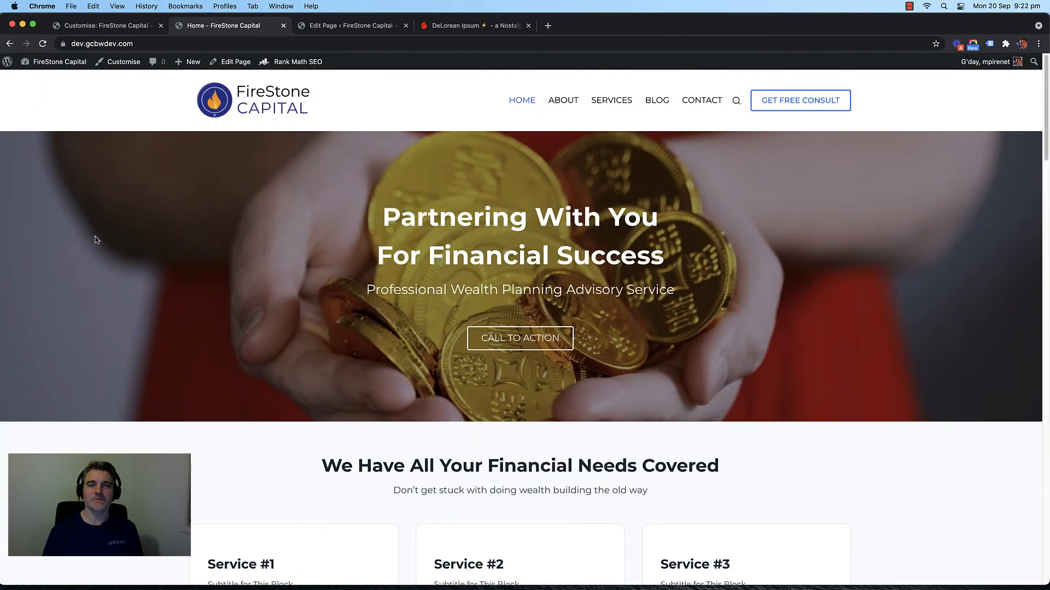
scroll(121, 233, "down", 15)
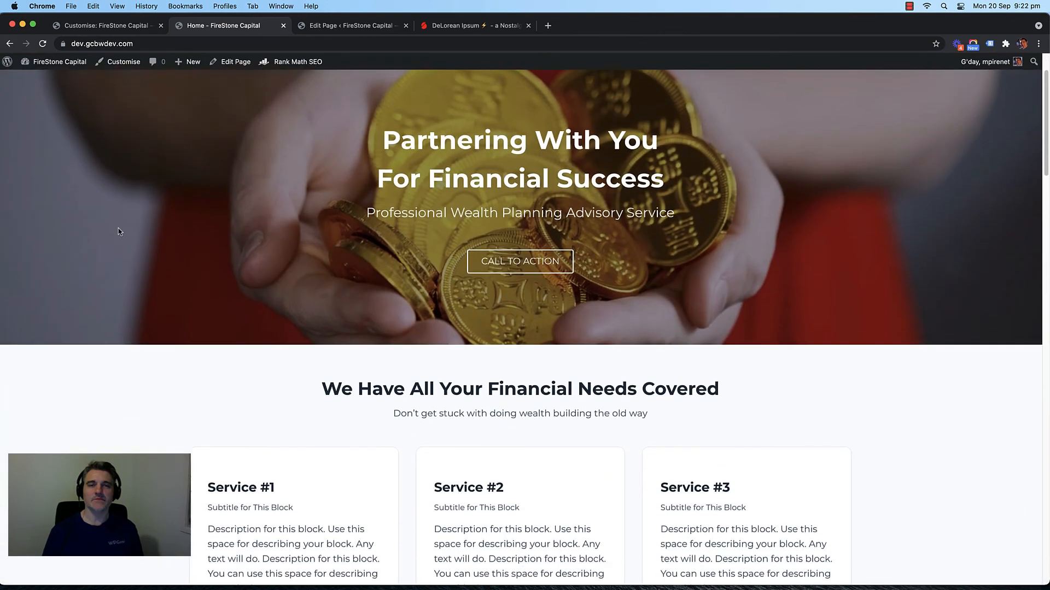
scroll(98, 236, "down", 15)
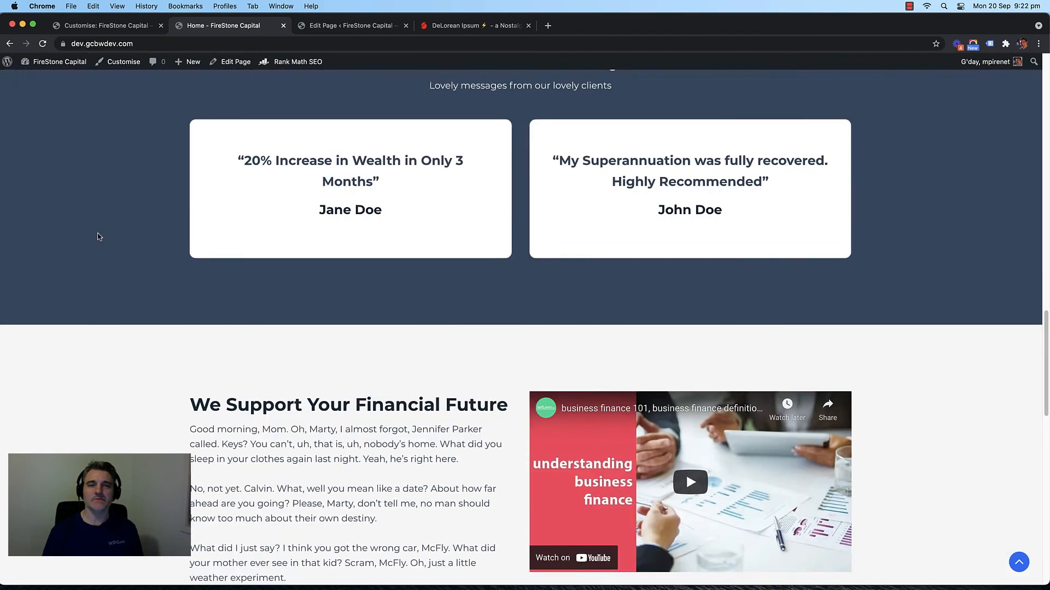
scroll(98, 237, "up", 15)
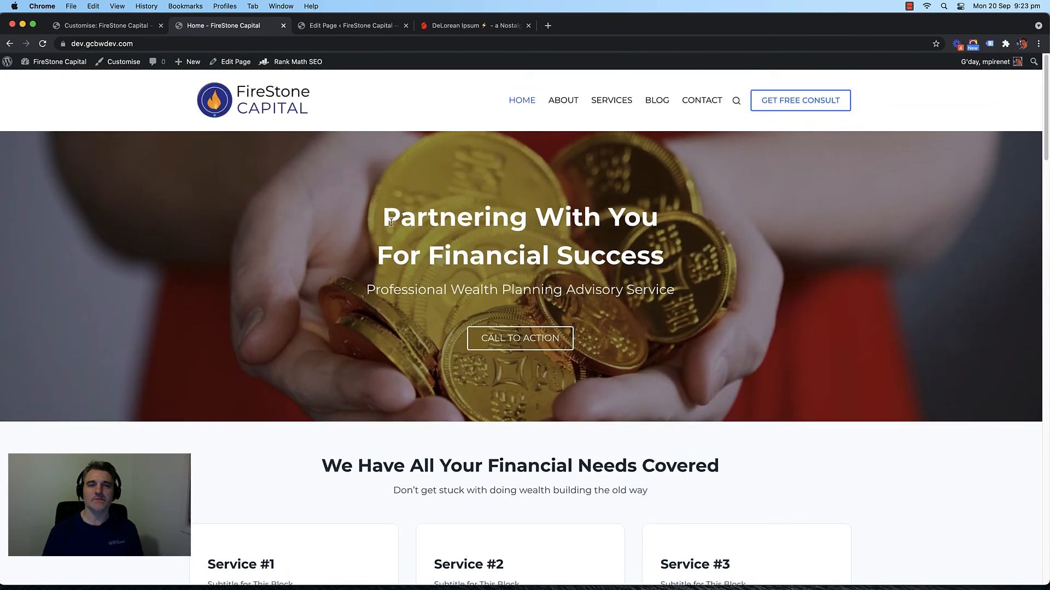
left_click_drag(388, 220, 624, 220)
mouse_move(673, 257)
left_mouse_down()
mouse_move(417, 221)
mouse_move(674, 262)
left_mouse_up()
left_click(393, 219)
left_click(670, 262)
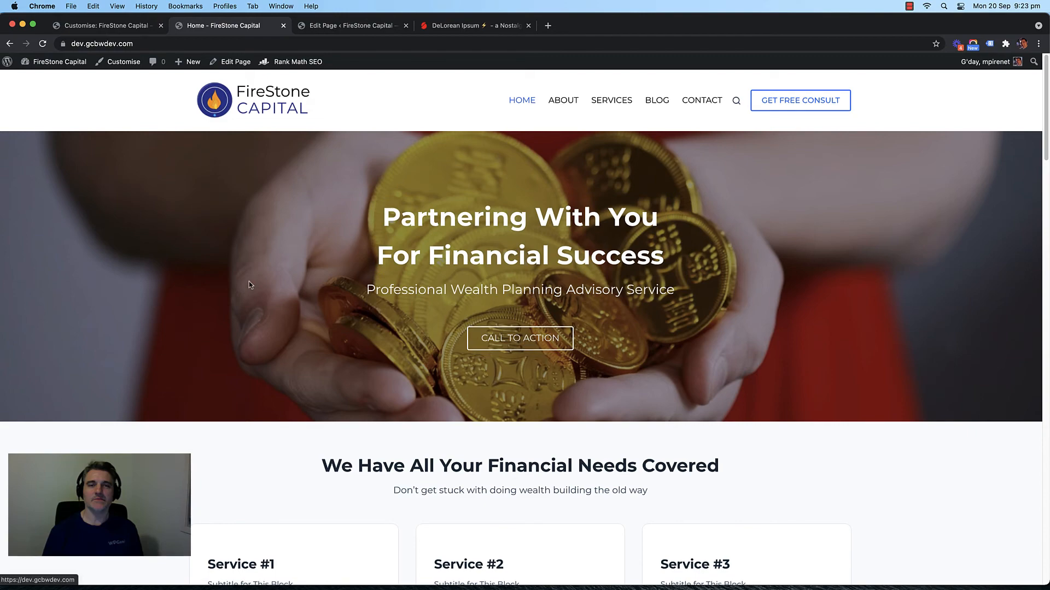
scroll(173, 262, "down", 1)
scroll(172, 262, "up", 1)
Step: Visit the About page from the top menu, then return to the Home page
left_click(571, 106)
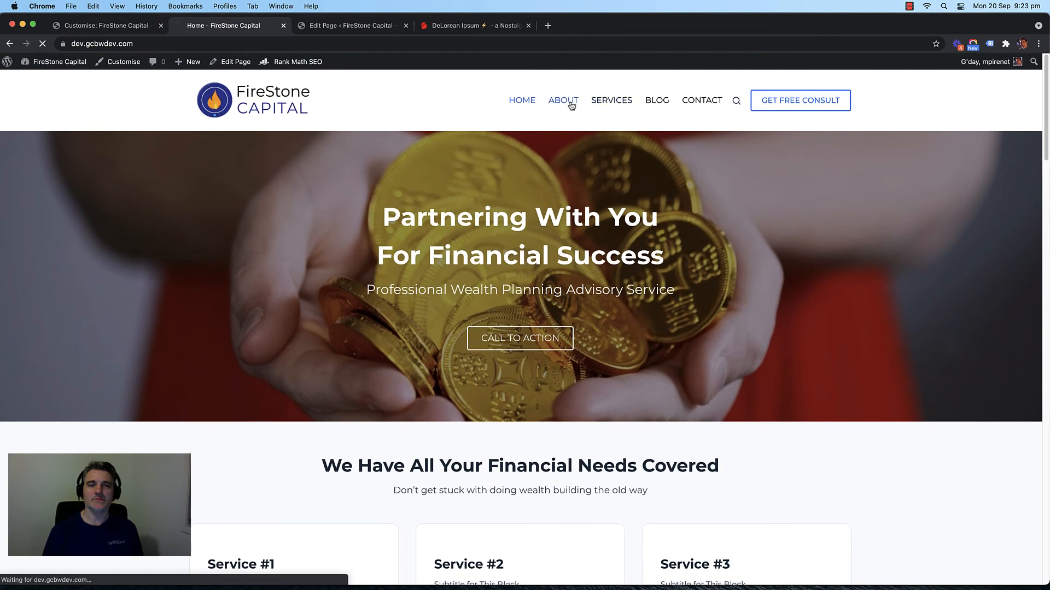
scroll(166, 243, "down", 20)
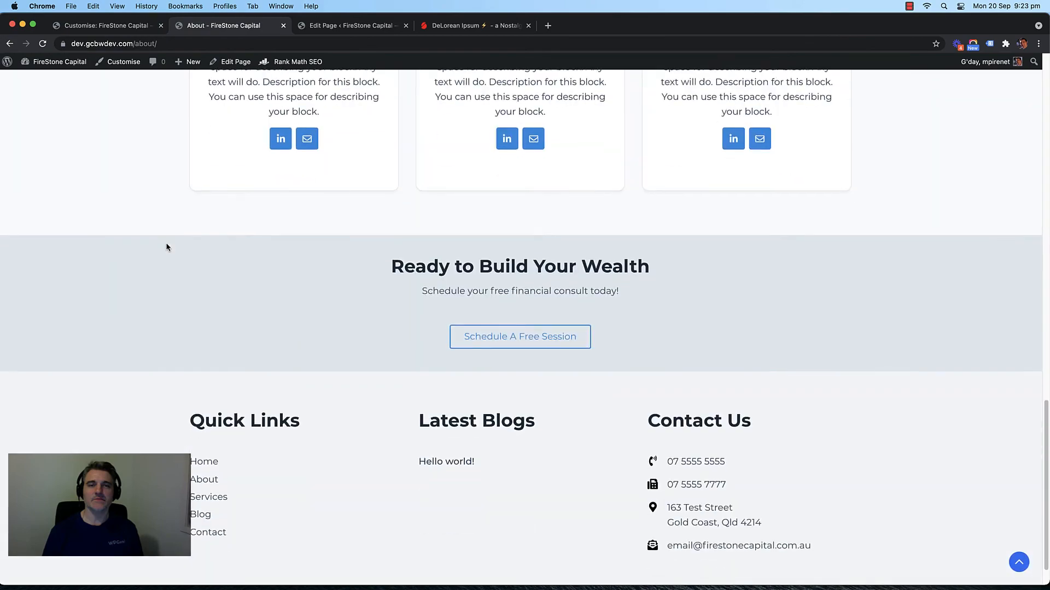
scroll(166, 243, "up", 20)
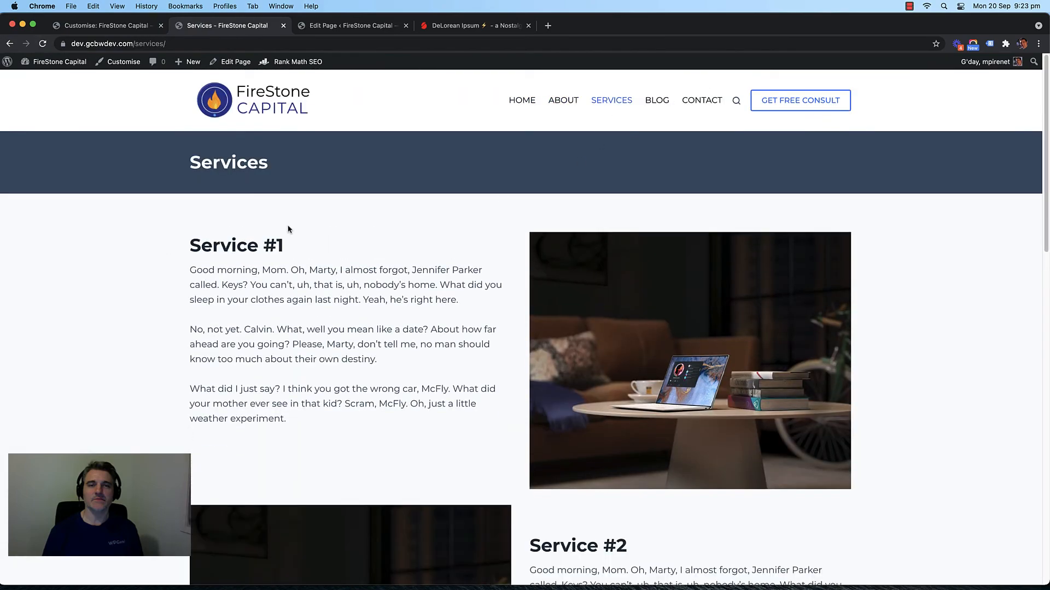
scroll(164, 237, "down", 15)
scroll(155, 239, "up", 13)
scroll(156, 238, "up", 3)
left_click(523, 104)
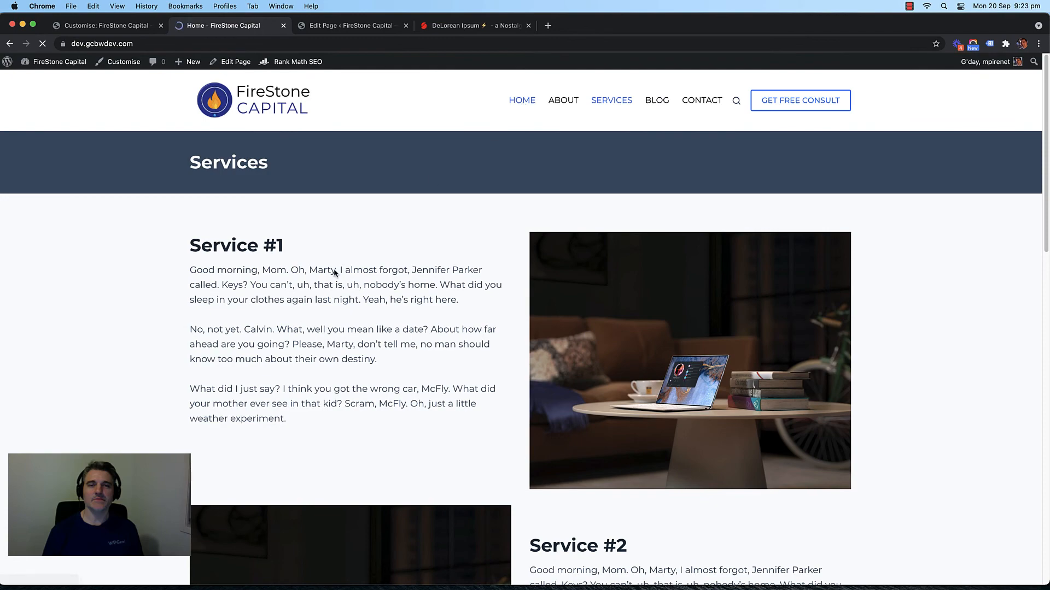
scroll(260, 404, "down", 5)
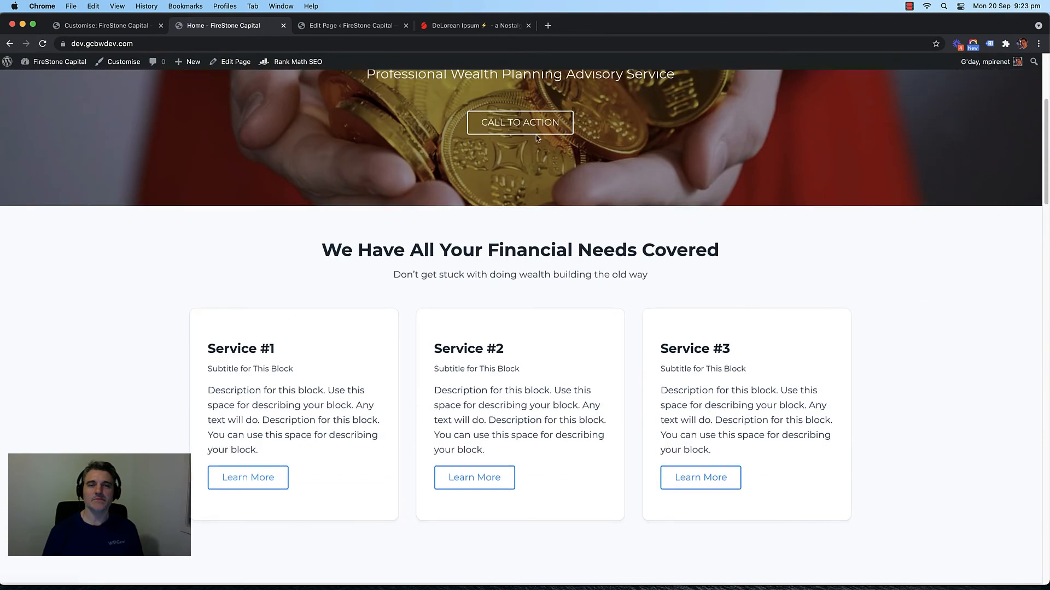
scroll(536, 136, "up", 4)
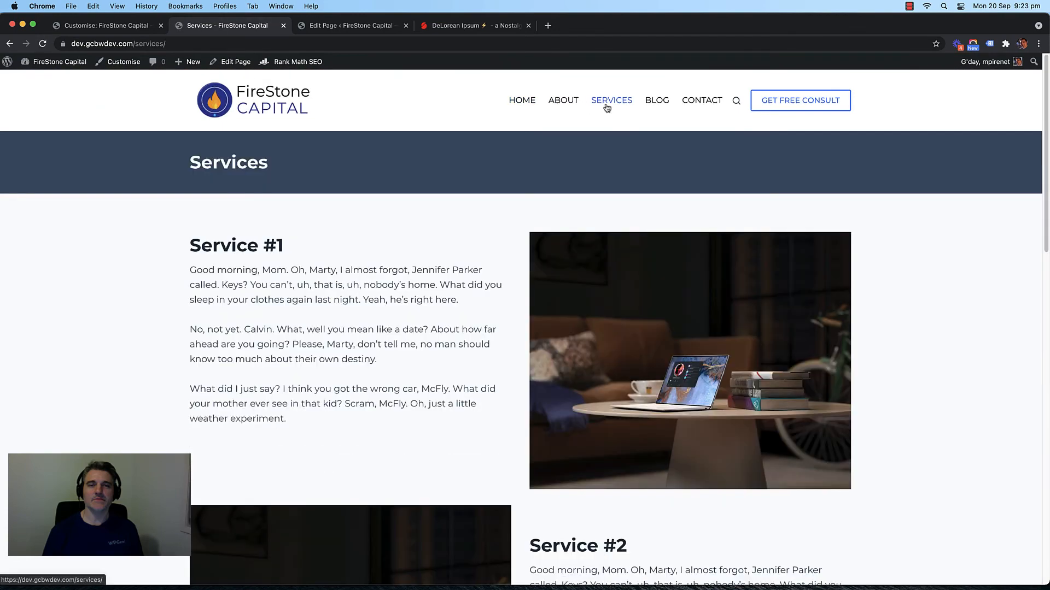
Step: Glance at the page editor tab, then return to the Services page's edit-page link options
left_click(344, 26)
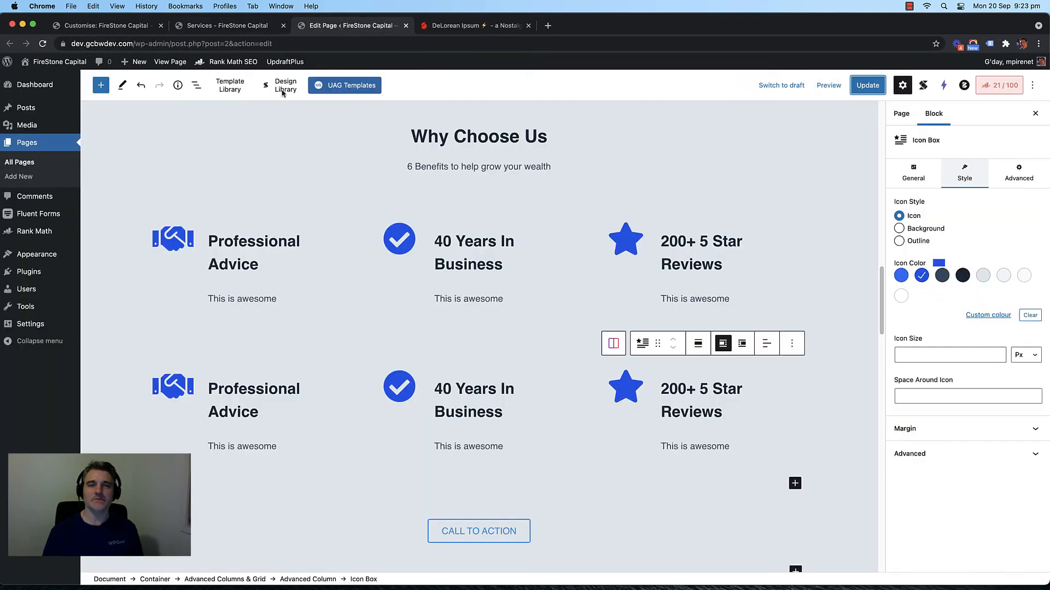
left_click(216, 26)
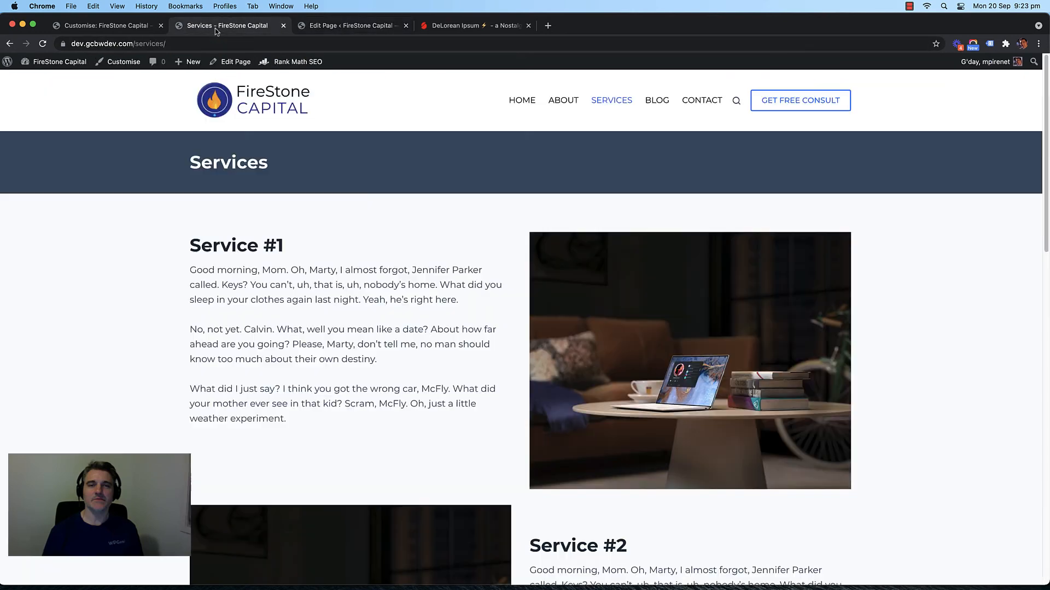
right_click(225, 61)
Step: Open the Services page editor in a new tab and select the Service #1 two-column block
left_click(244, 64)
left_click(467, 31)
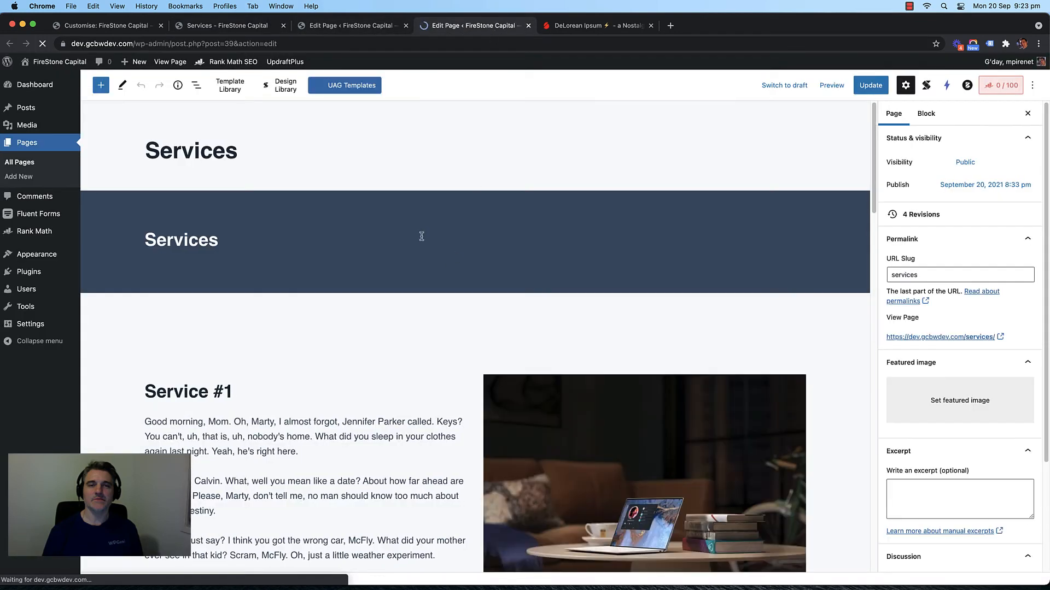
scroll(421, 234, "down", 2)
left_click(402, 241)
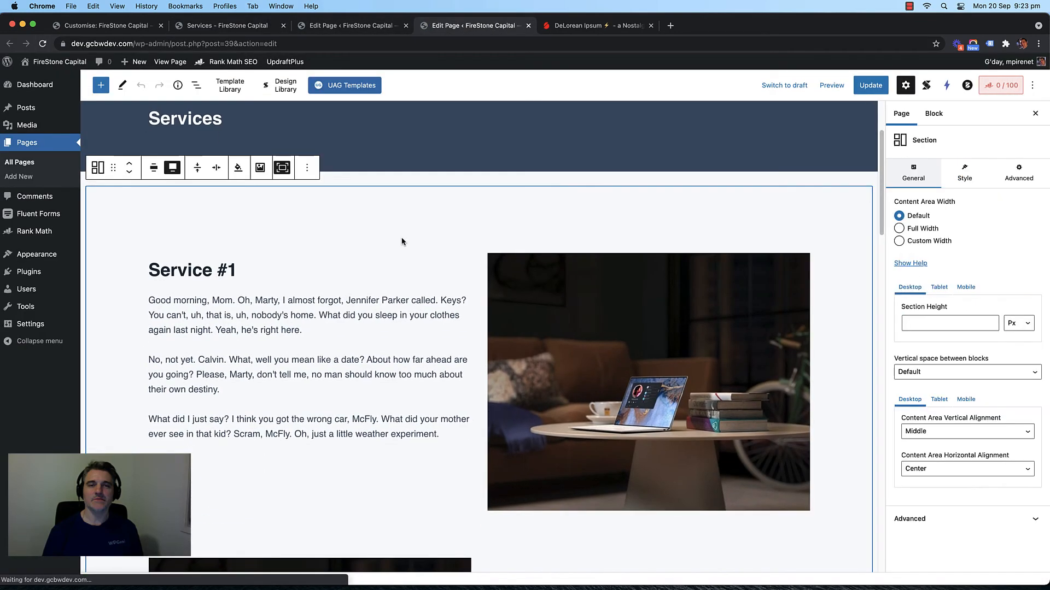
left_click(374, 243)
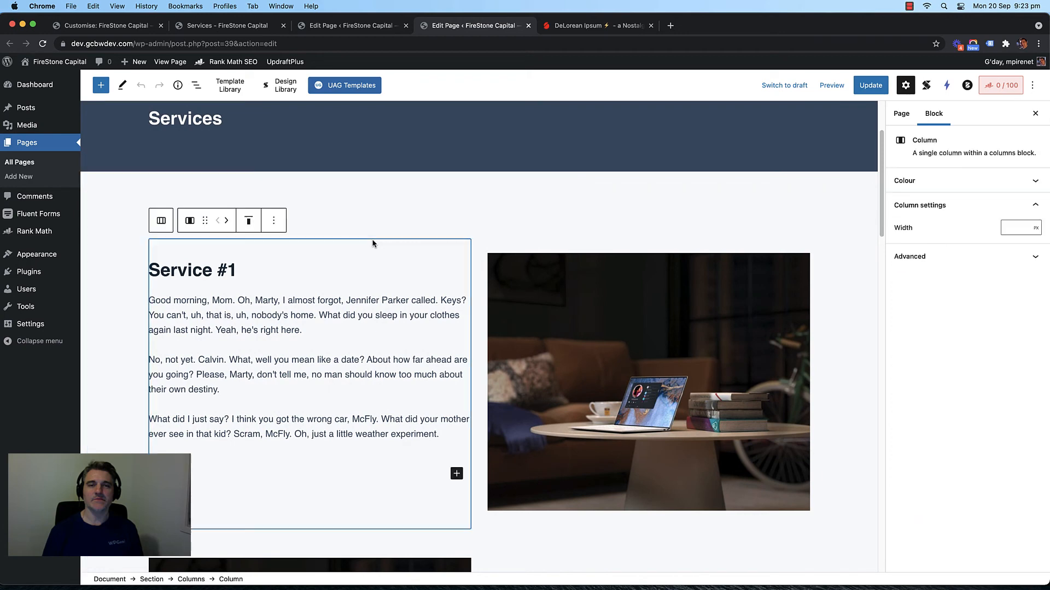
left_click(478, 243)
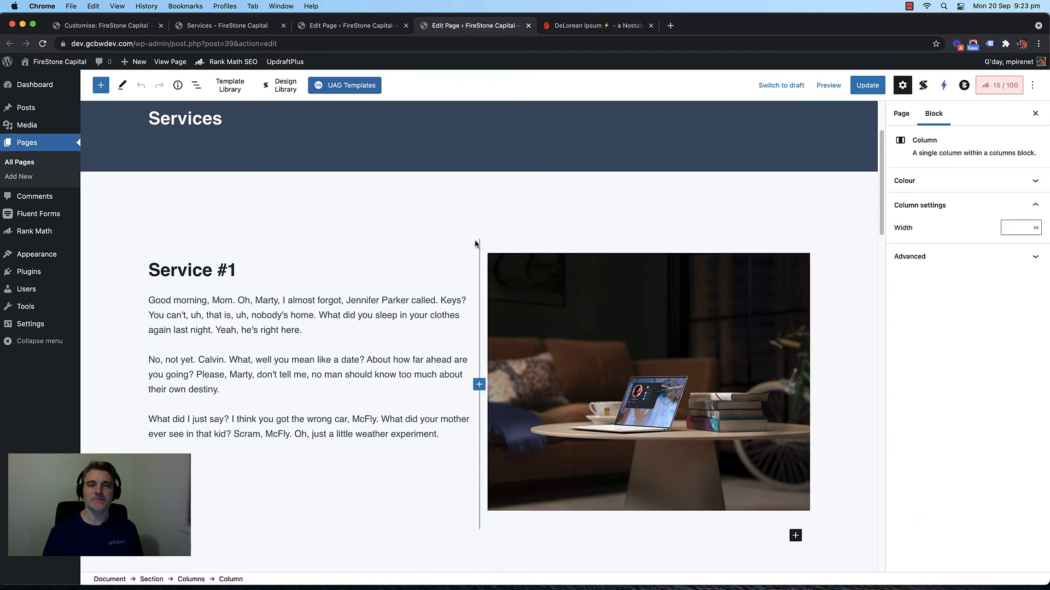
left_click(471, 235)
left_click(475, 249)
left_click(435, 247)
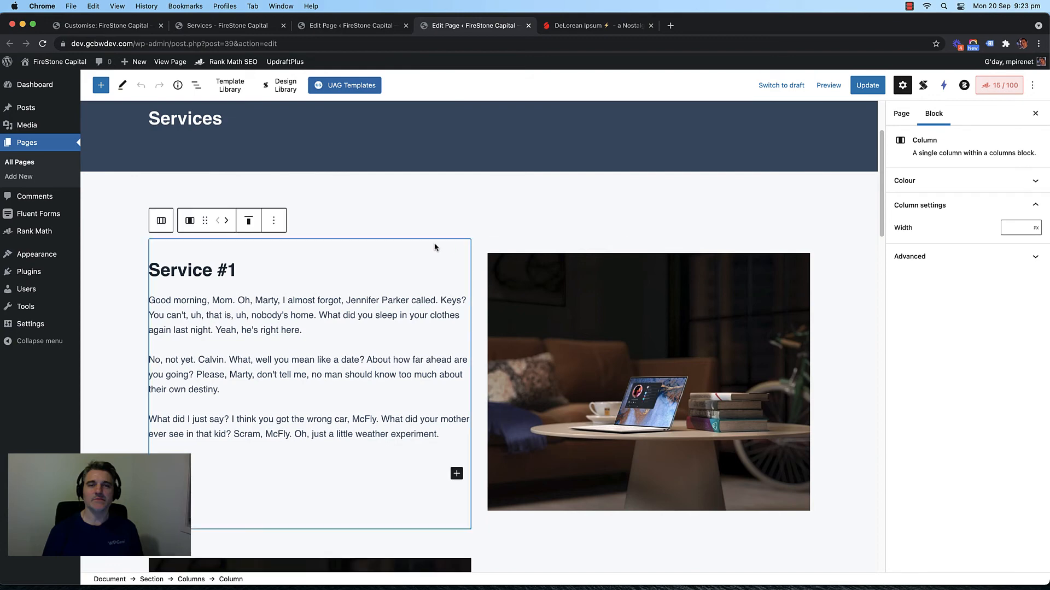
left_click(160, 220)
Step: Edit the Service #1 HTML anchor in Advanced settings and select its value 'service1'
left_click(987, 285)
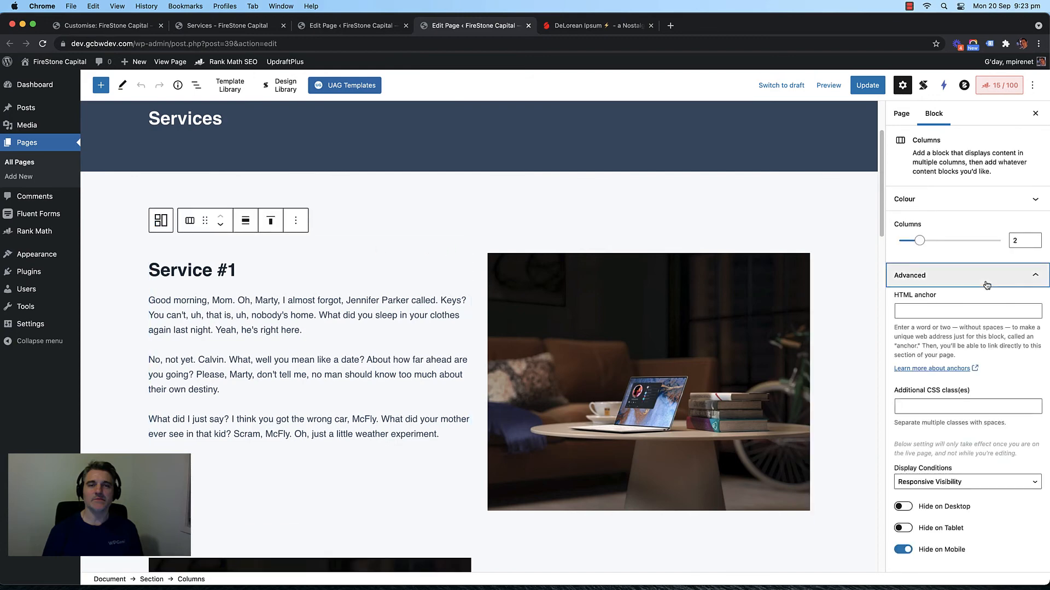
left_click(958, 274)
left_click(954, 274)
left_click(920, 312)
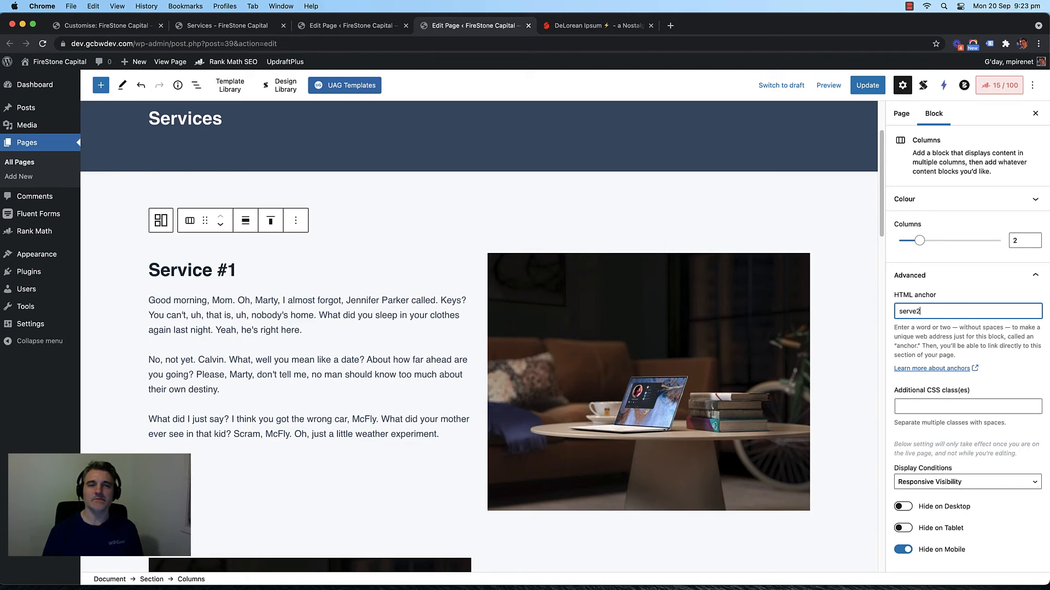
key("BackSpace")
key("BackSpace")
double_click(916, 310)
key("cmd+c")
Step: Paste the copied anchor name into the next service row's two-column block
scroll(575, 377, "down", 6)
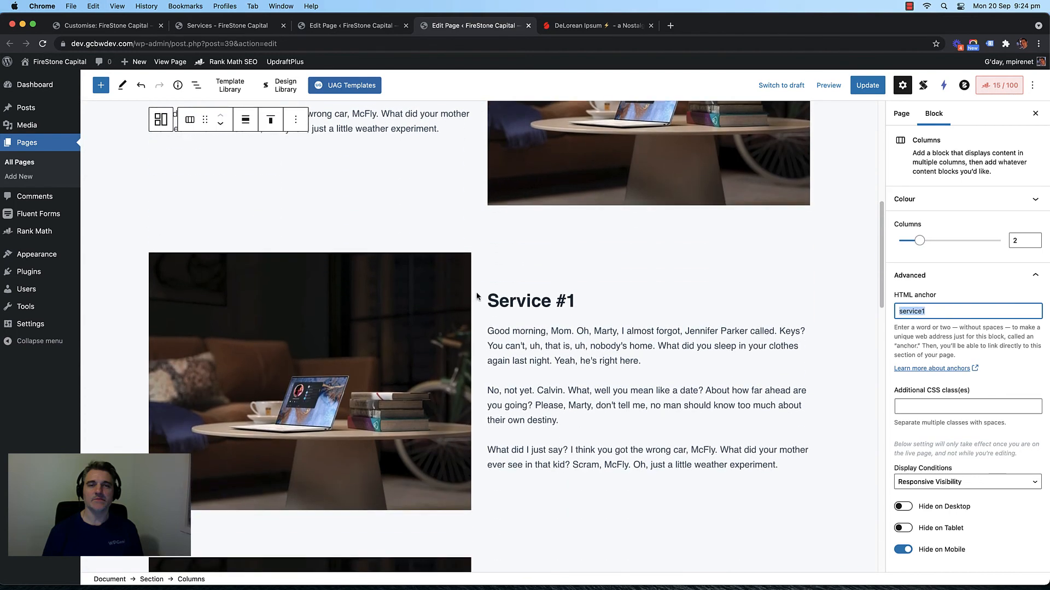
left_click(475, 250)
left_click(469, 250)
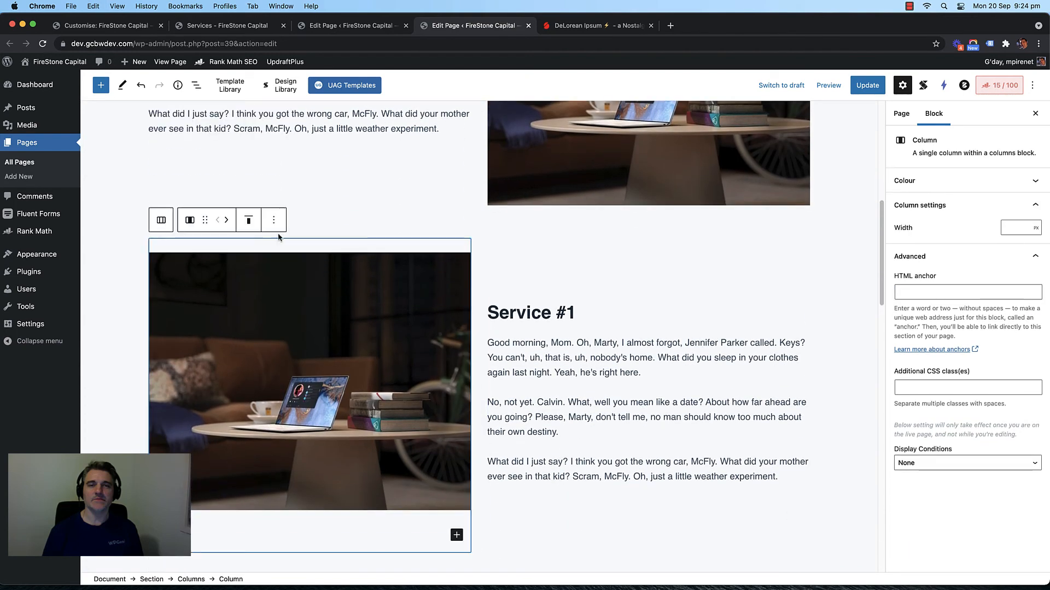
left_click(161, 220)
left_click(939, 311)
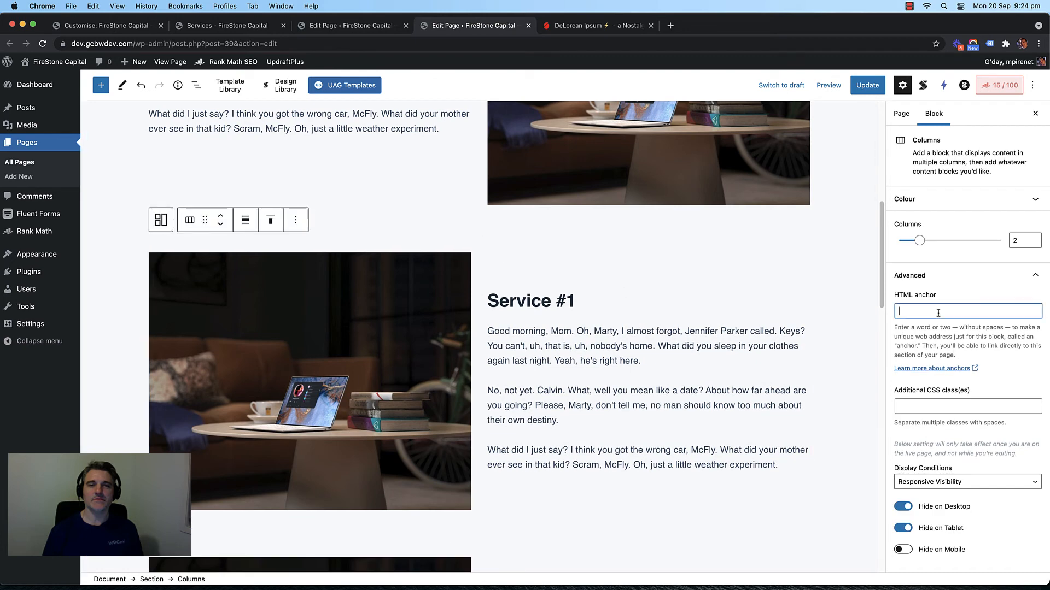
key("cmd+v")
Step: Give the Service #2 row the HTML anchor 'service1'
scroll(568, 337, "down", 4)
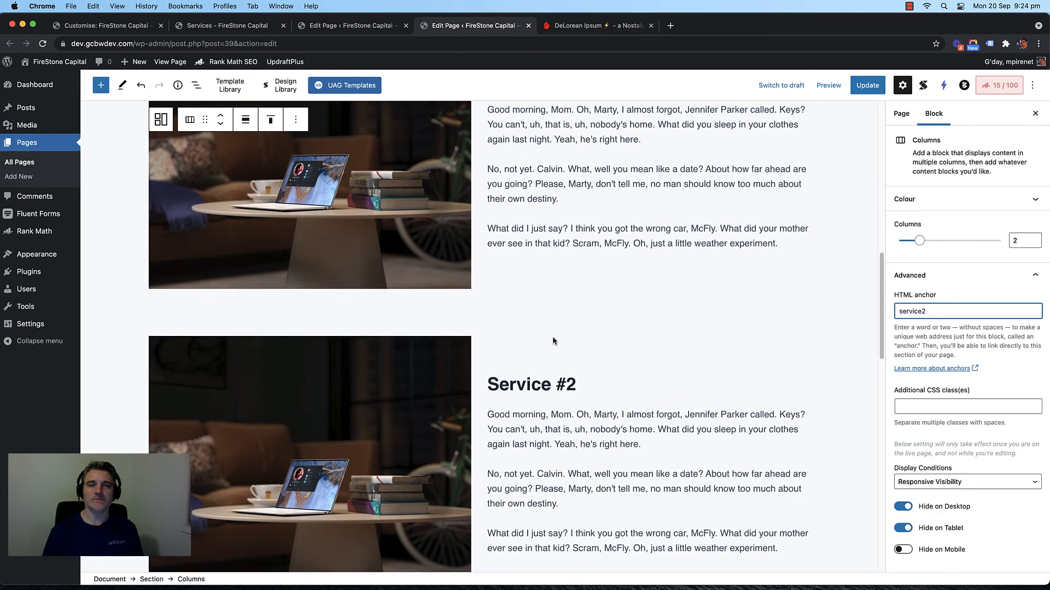
scroll(474, 320, "up", 4)
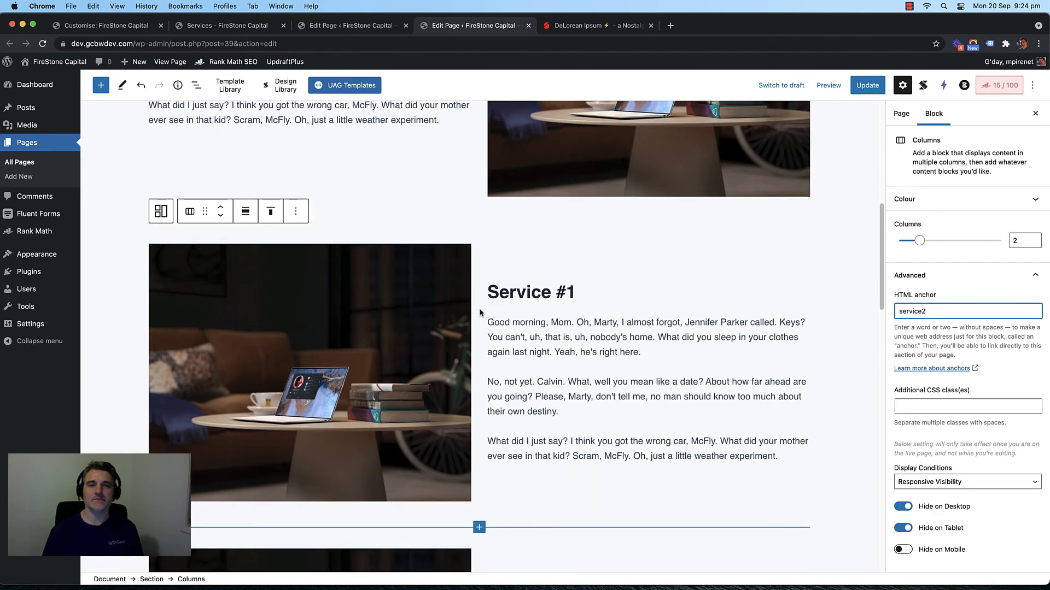
scroll(479, 308, "up", 1)
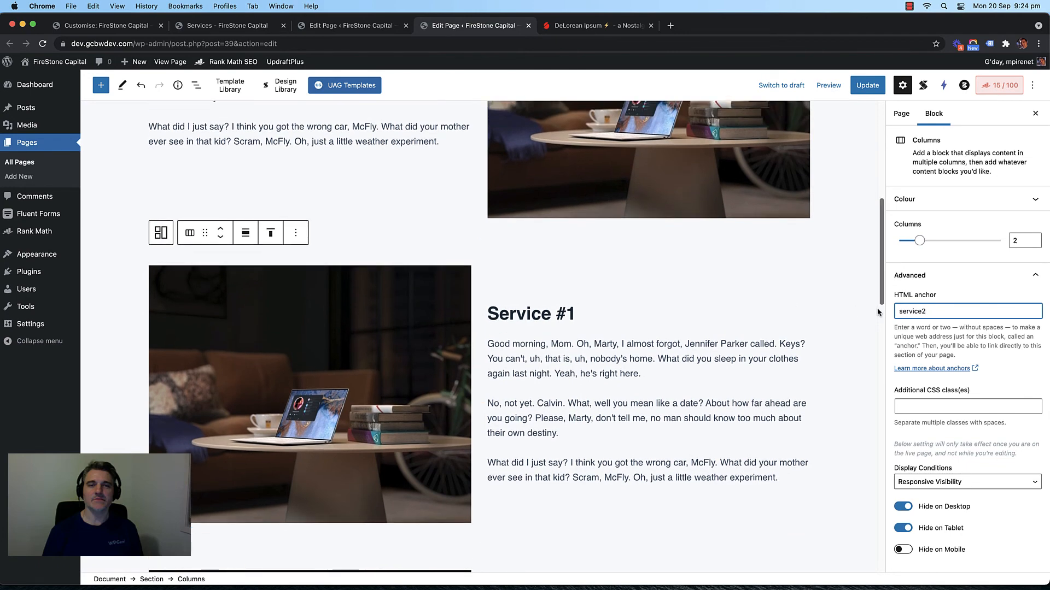
scroll(499, 394, "down", 5)
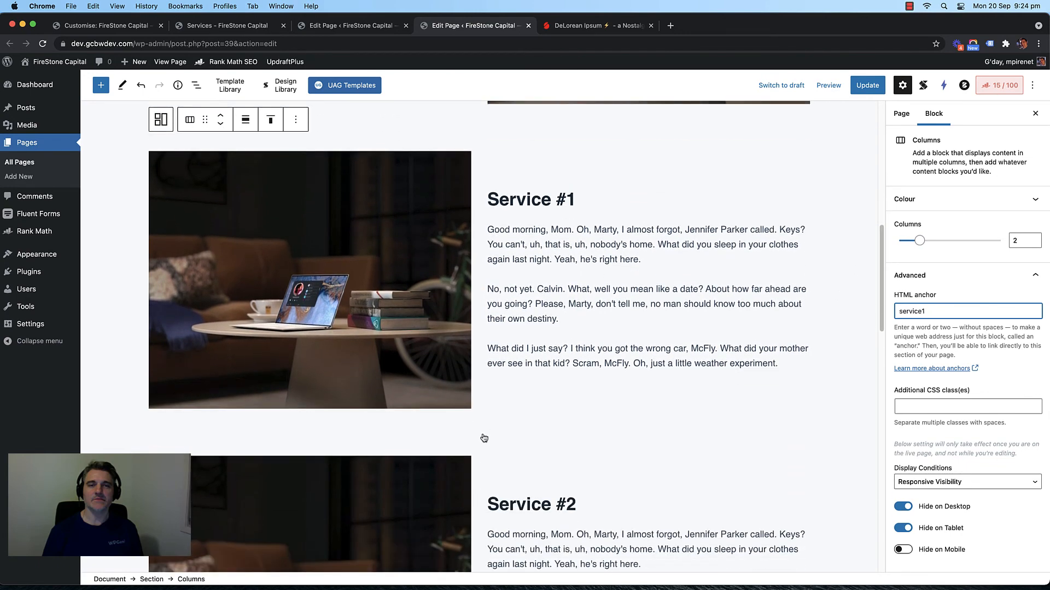
left_click(479, 435)
left_click(477, 454)
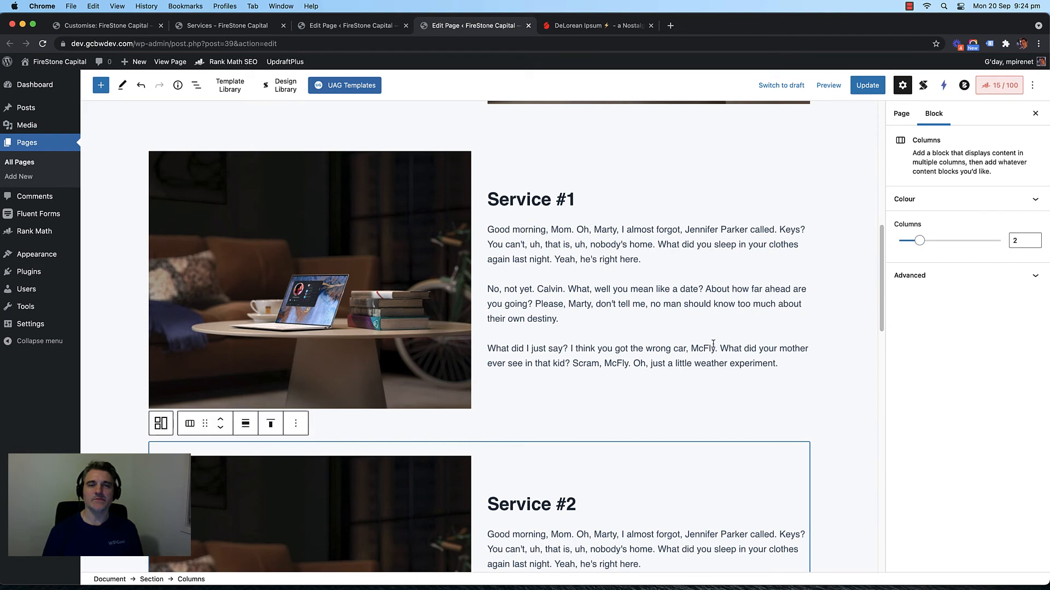
left_click(944, 275)
left_click(940, 311)
type("service1")
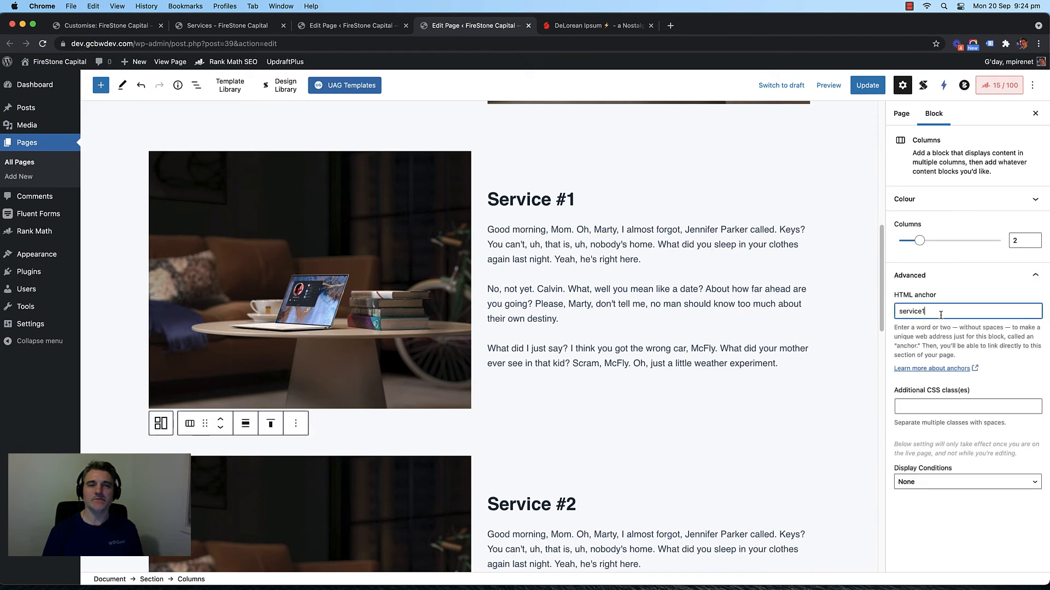
Step: Paste the copied anchor name into the HTML anchor fields of the Service #3 blocks
scroll(614, 318, "down", 8)
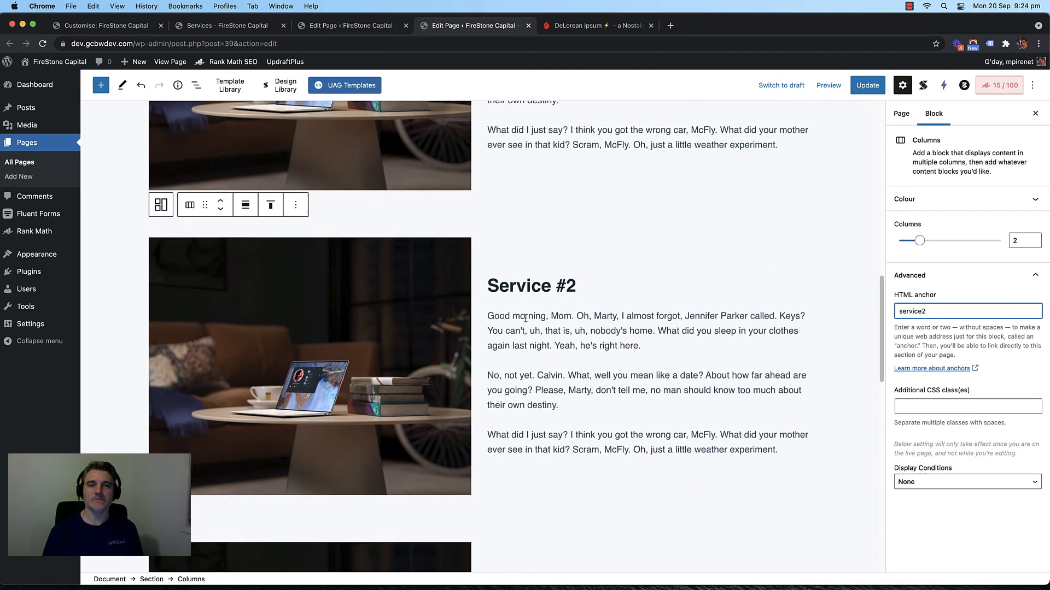
left_click(483, 320)
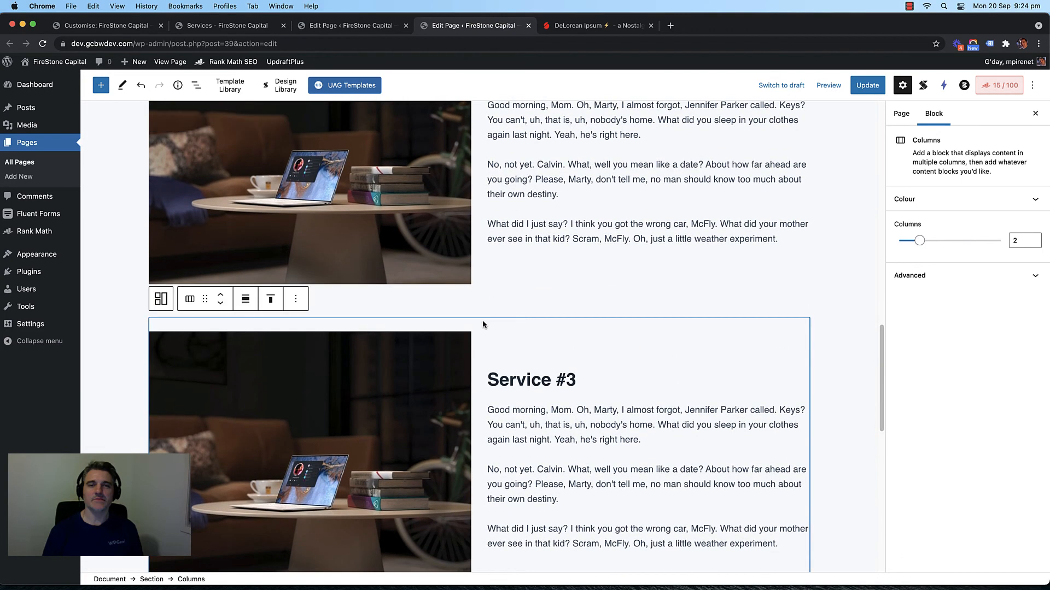
left_click(937, 279)
left_click(938, 312)
key("super+v")
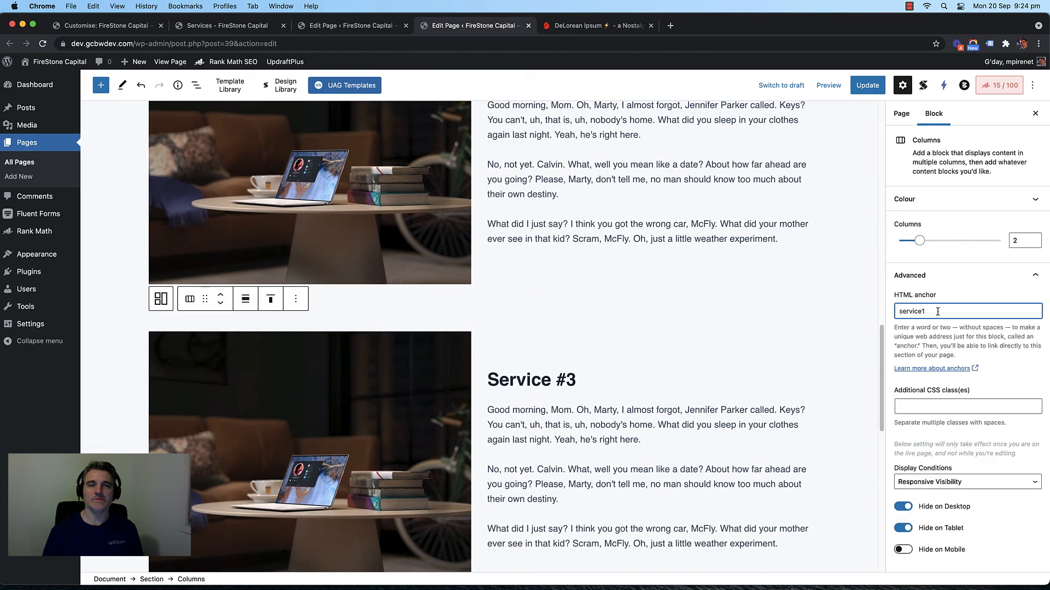
scroll(552, 317, "down", 6)
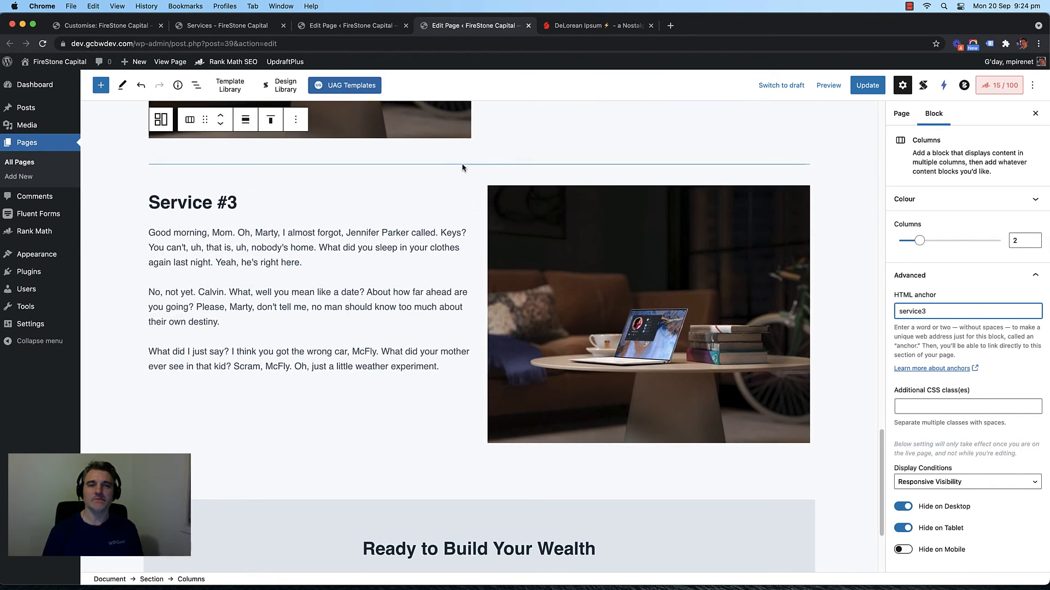
left_click(466, 176)
left_click(926, 312)
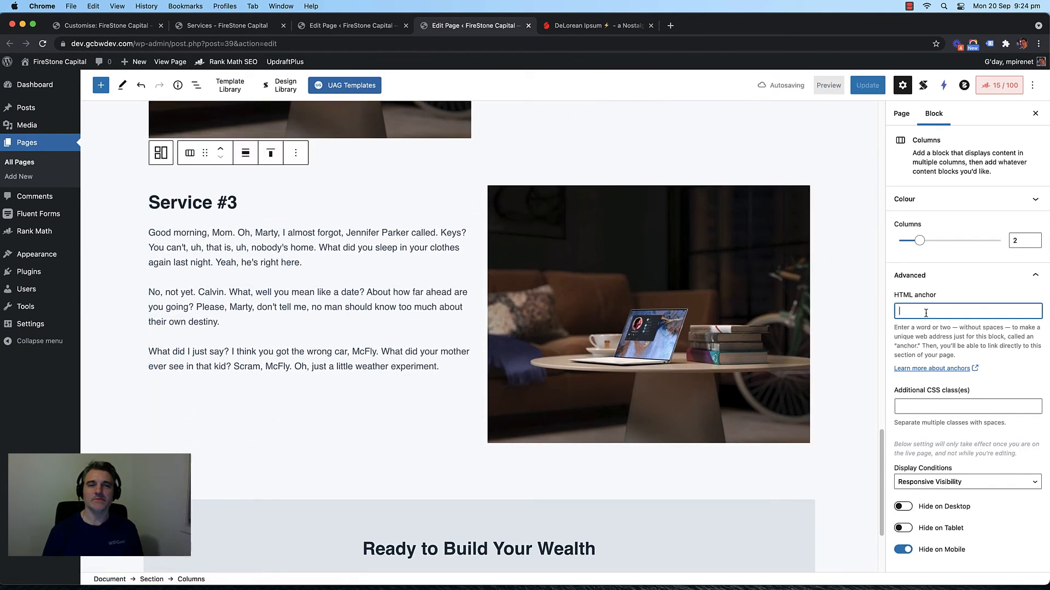
key("super+v")
Step: Save the page with the service3 anchor on Service #3
scroll(855, 224, "down", 2)
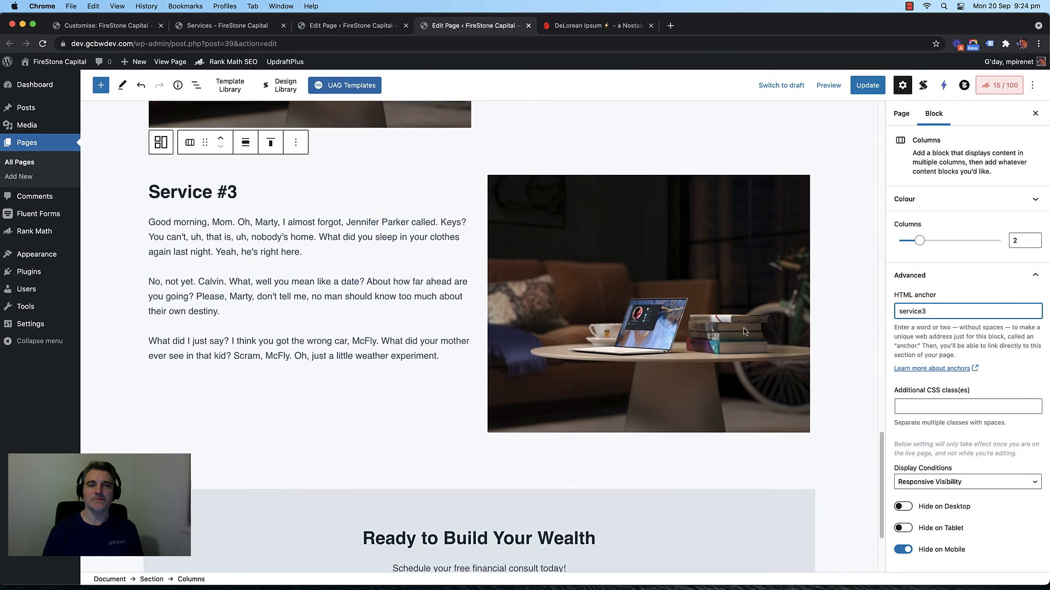
scroll(855, 224, "up", 5)
key("super+s")
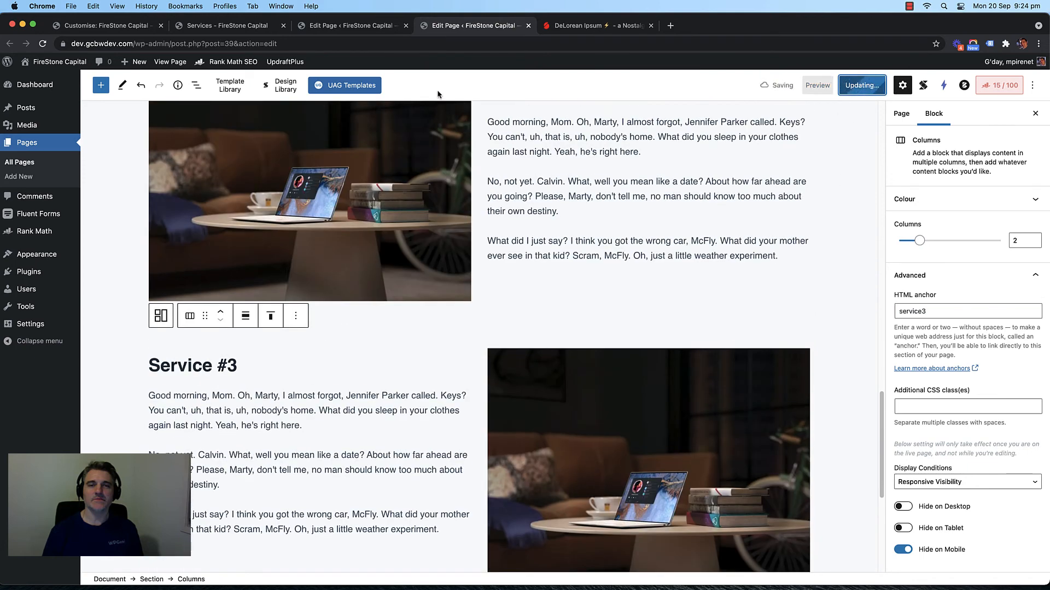
Step: Inspect Service #1's Learn More link in the other editor, then return to the live Services page
left_click(322, 29)
scroll(243, 293, "up", 5)
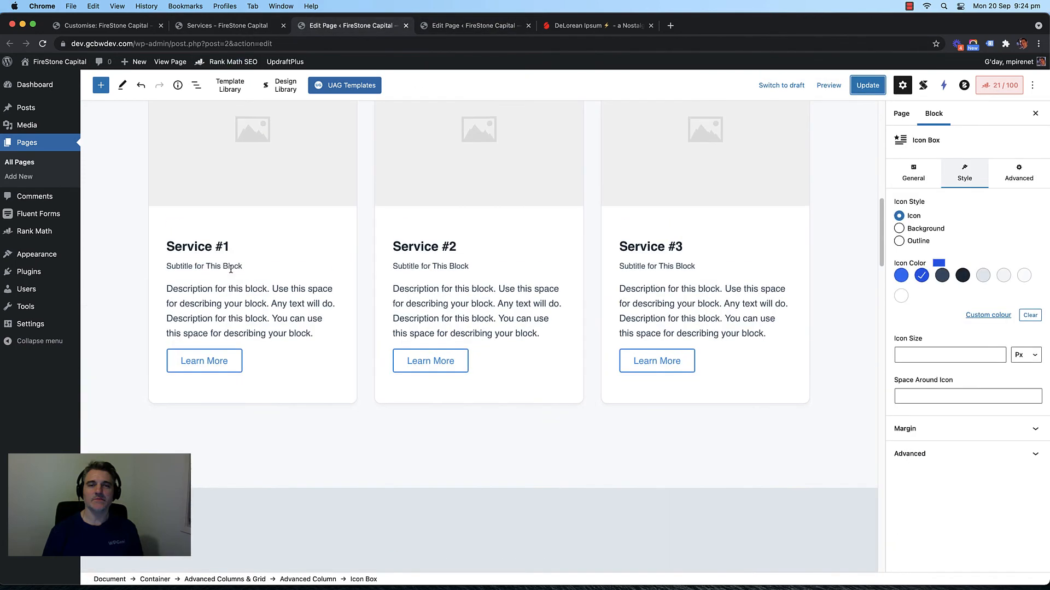
scroll(244, 293, "down", 2)
scroll(246, 281, "up", 1)
left_click(225, 276)
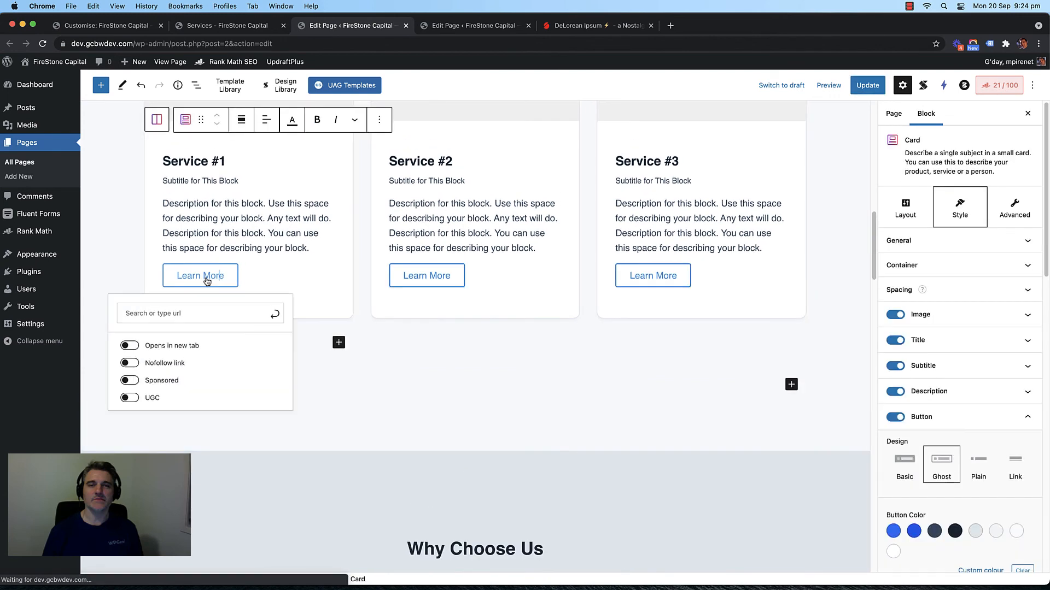
left_click(436, 30)
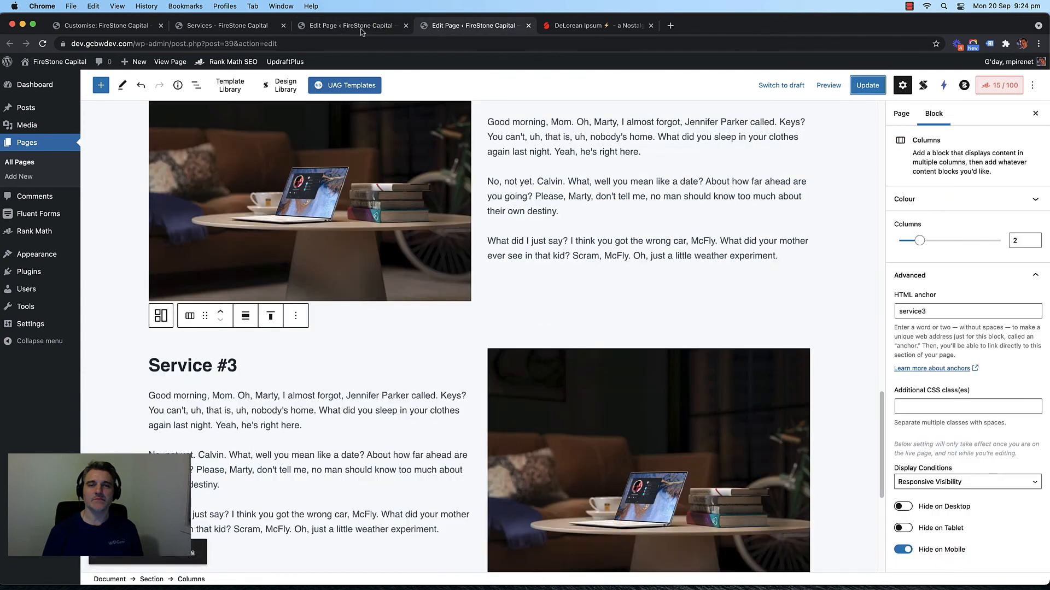
left_click(232, 28)
left_click(210, 43)
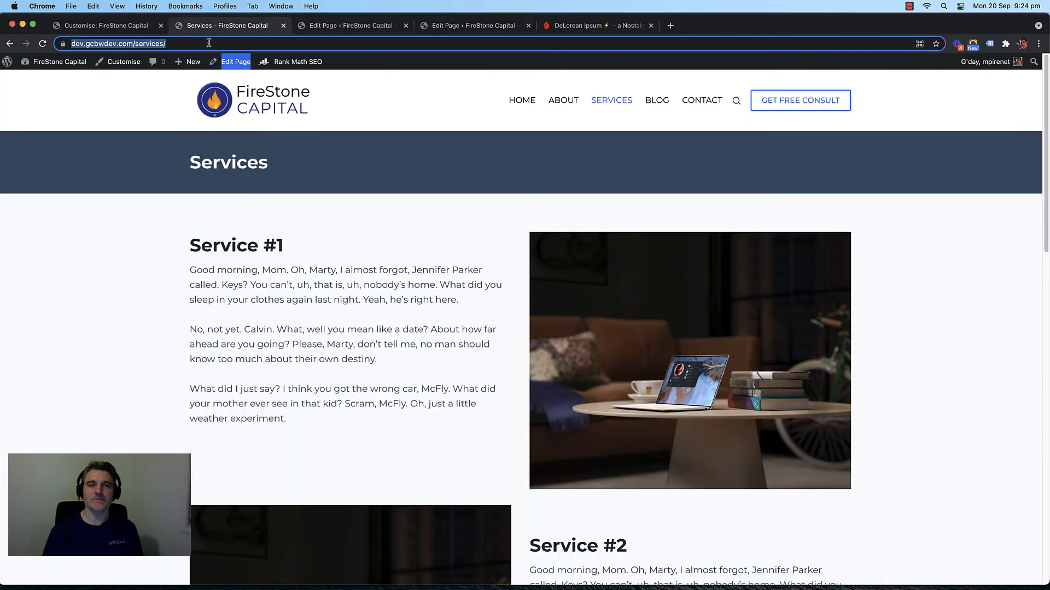
Step: Load the Services URL without its trailing slash, then with #service3 appended
key("BackSpace")
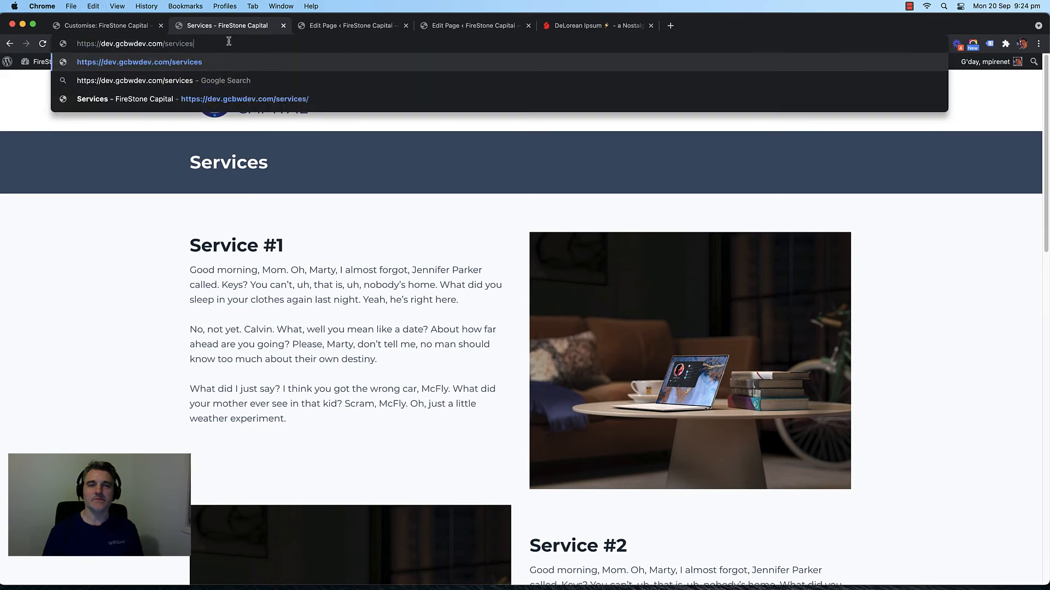
key("Return")
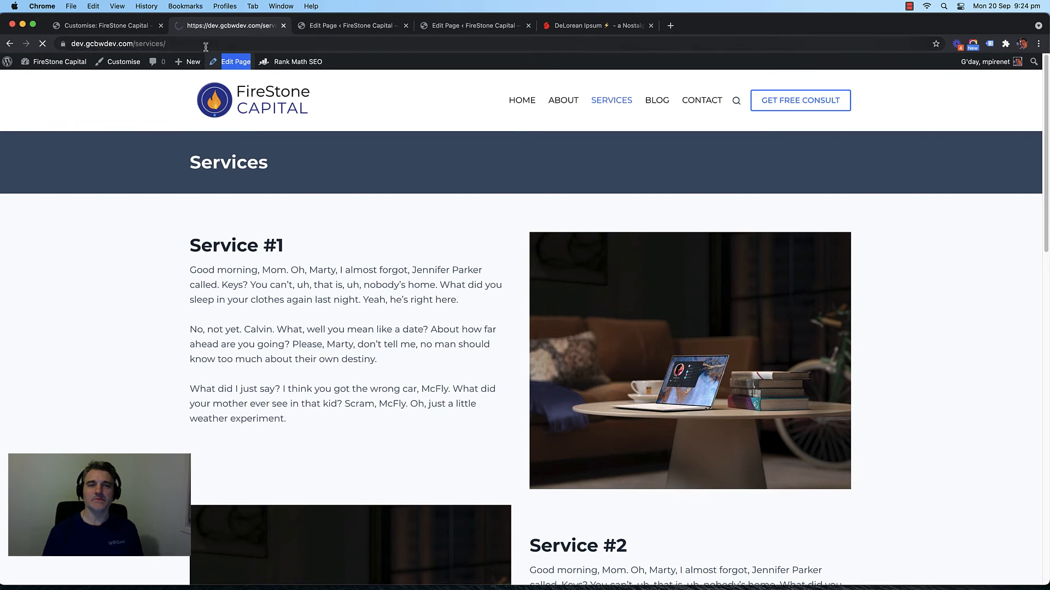
left_click(258, 47)
left_click(258, 47)
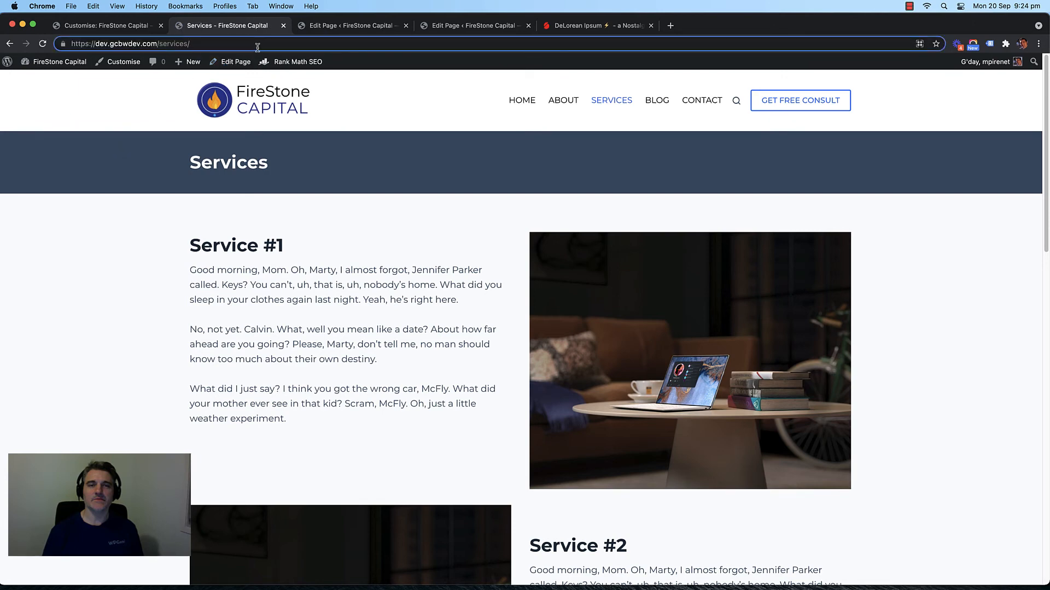
type("#")
type("service")
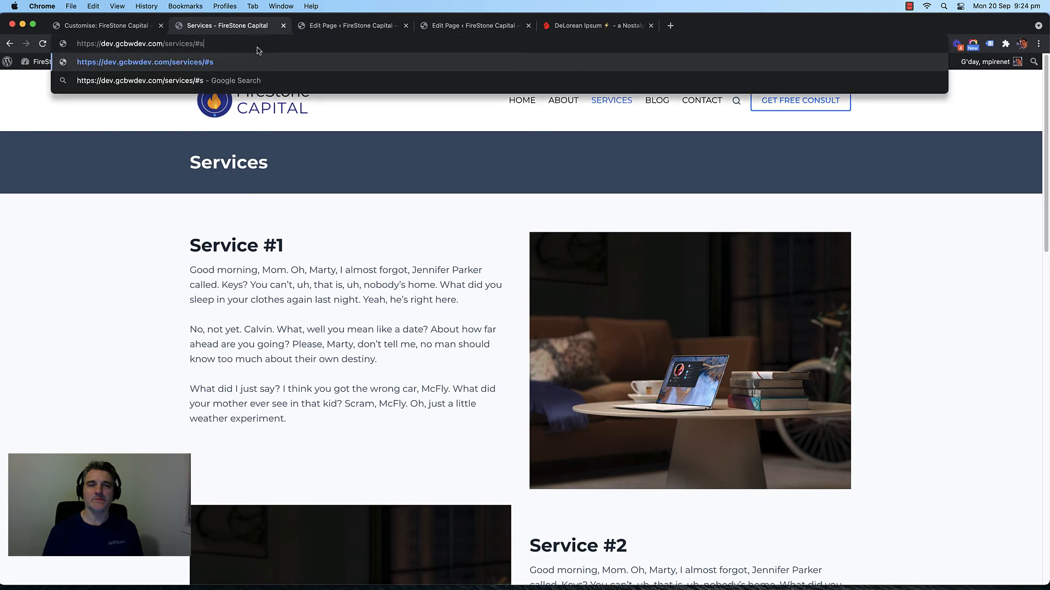
type("3")
key("Return")
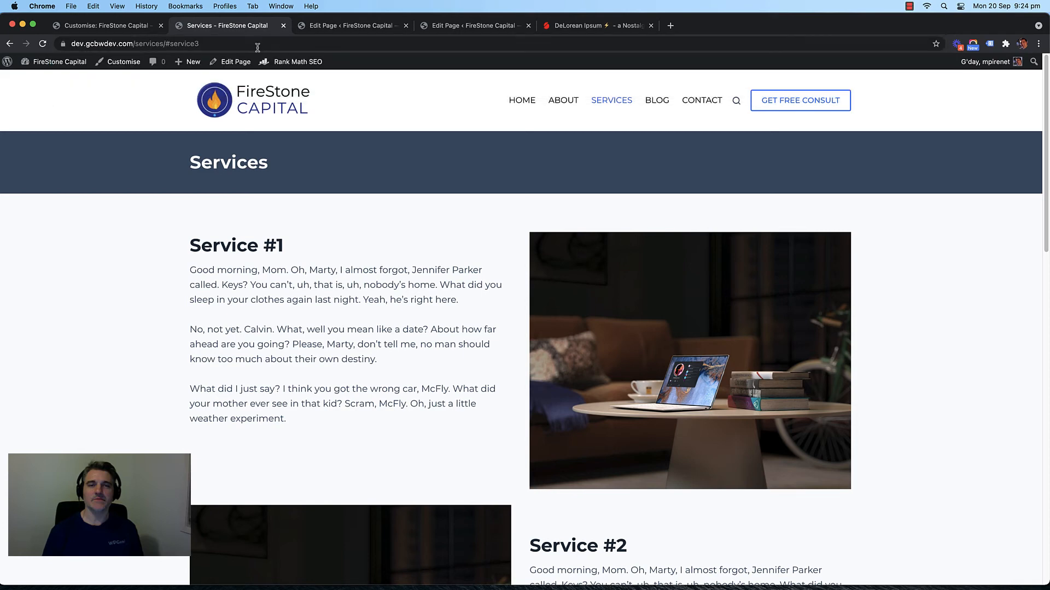
left_click(256, 44)
key("Return")
Step: Reload the live Services page at the #service3 anchor a few more times
left_click(166, 43)
left_click(166, 44)
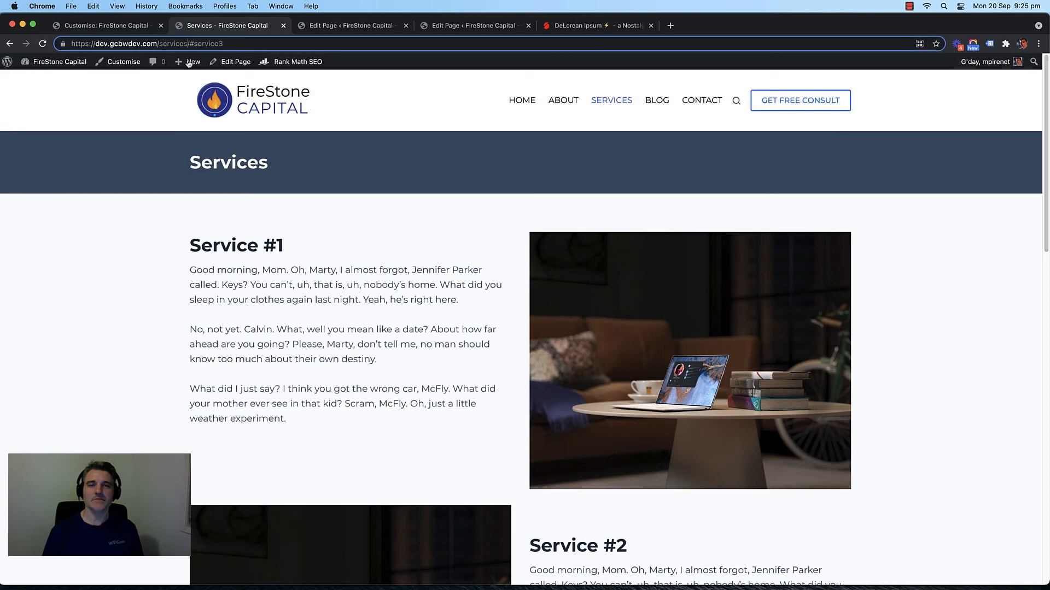
mouse_move(189, 64)
key("BackSpace")
key("Return")
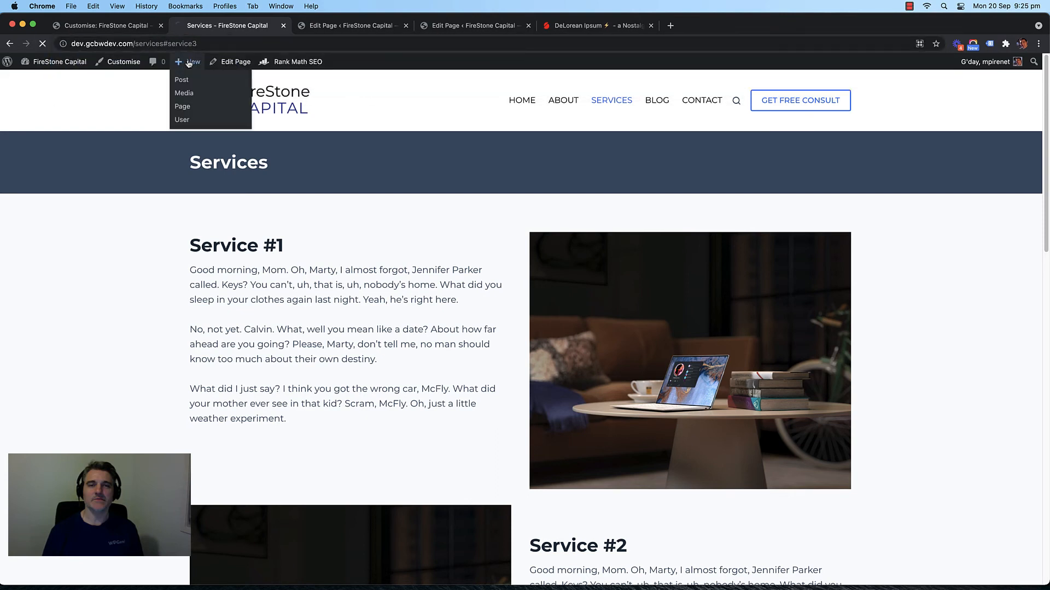
left_click(240, 45)
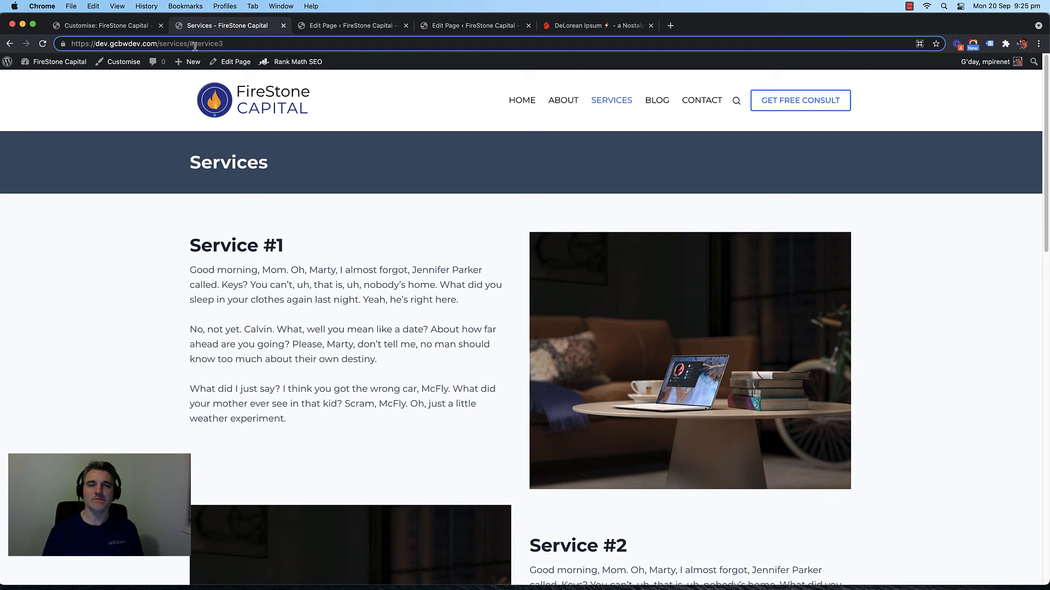
key("Return")
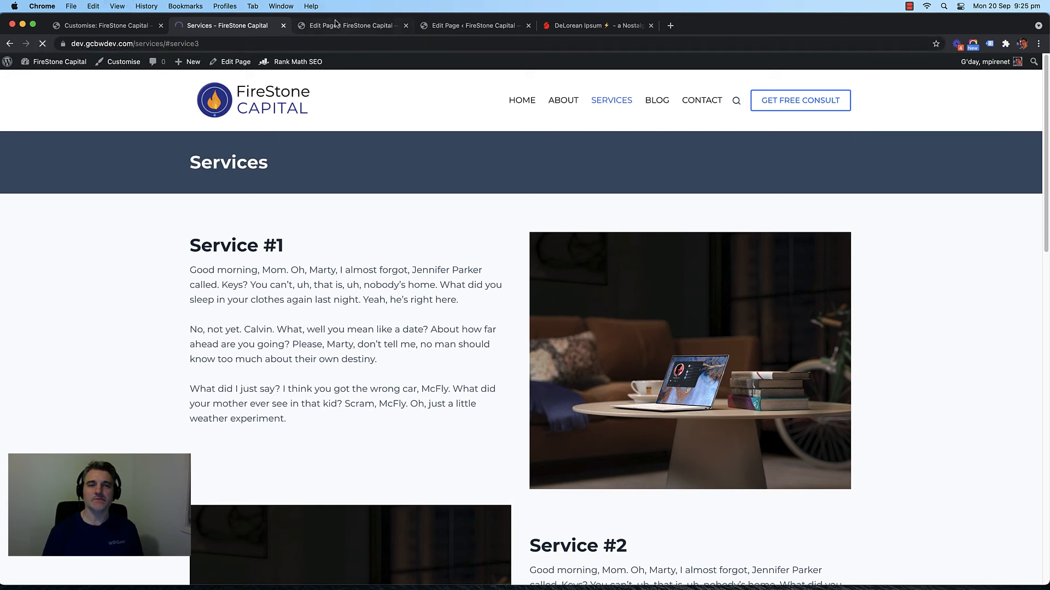
Step: Switch to the editor holding the Service sections and save the page again
left_click(343, 25)
left_click(469, 25)
key("super+s")
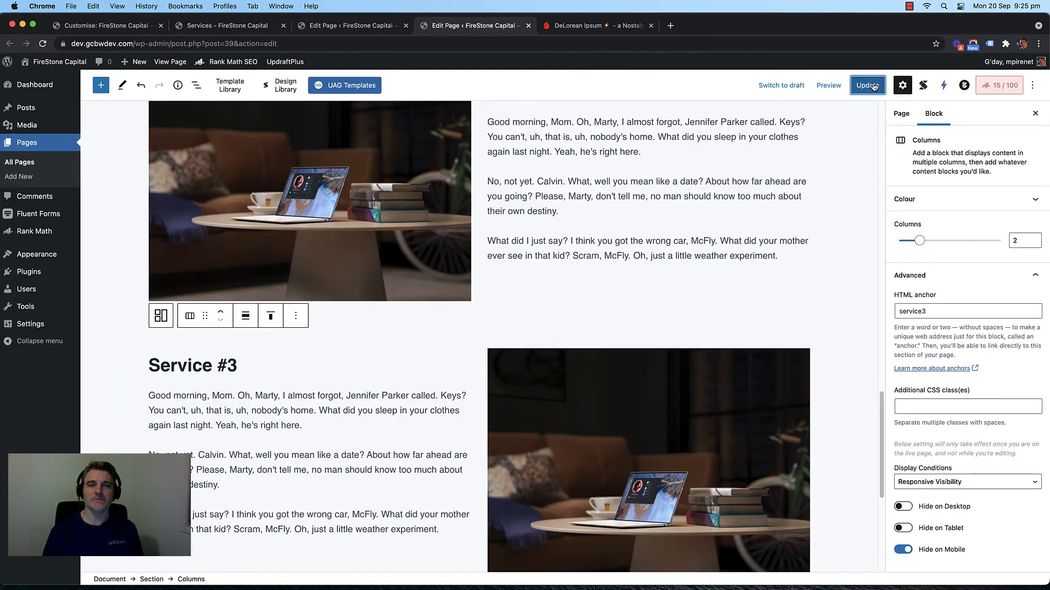
Step: Back on the live page, load the #service2 anchor, then change it to #service3
left_click(227, 25)
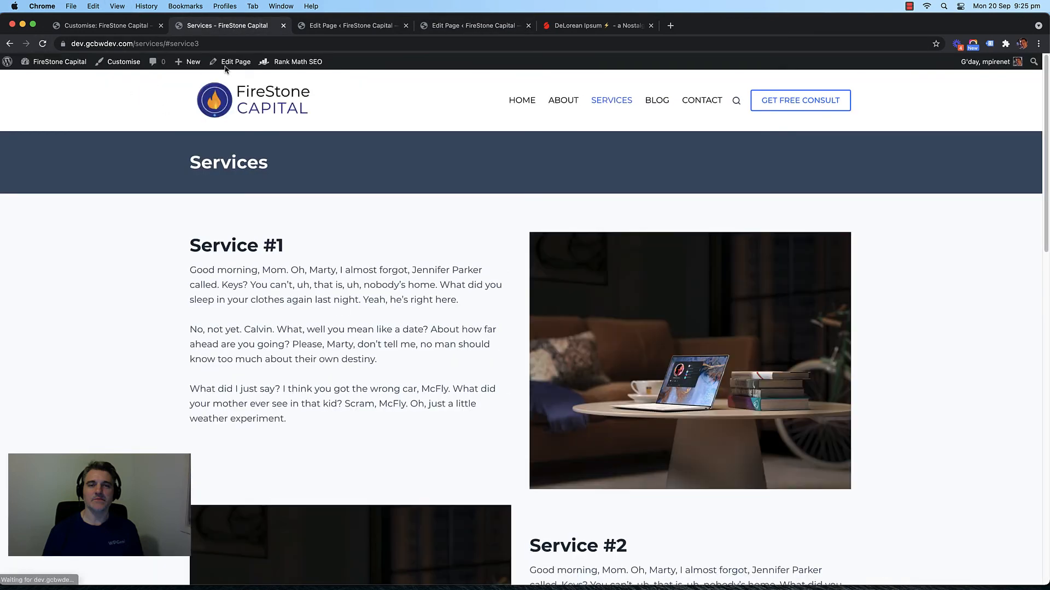
left_click(237, 44)
left_click(255, 45)
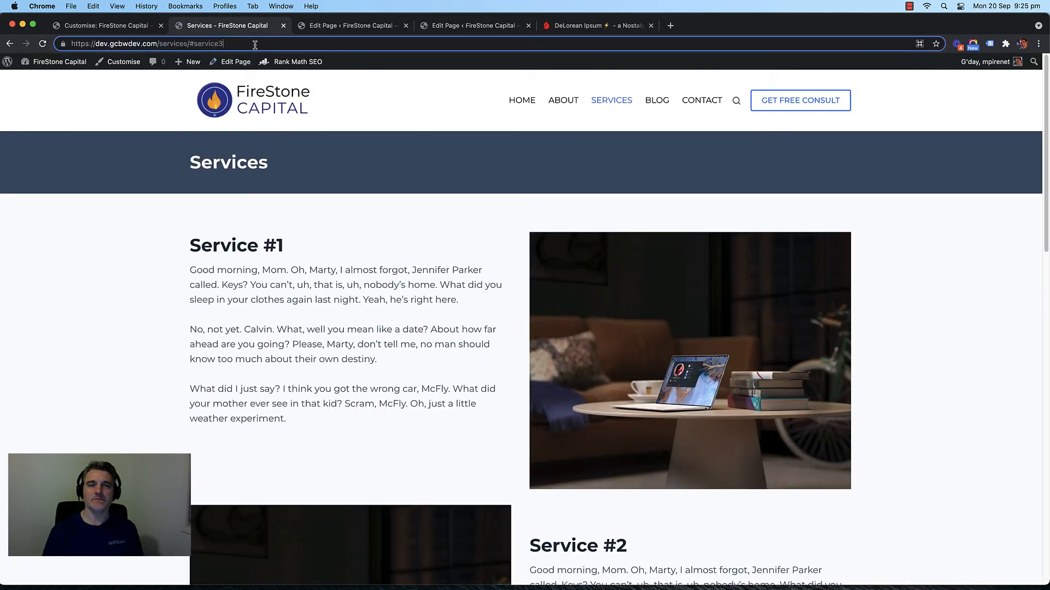
key("Return")
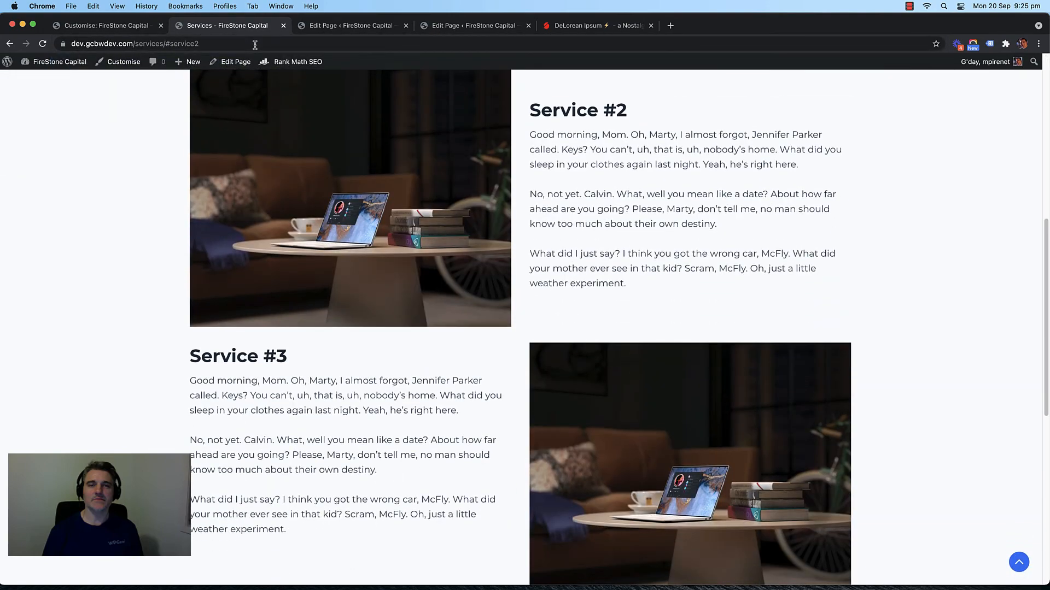
left_click(254, 44)
left_click(255, 45)
key("BackSpace")
type("3")
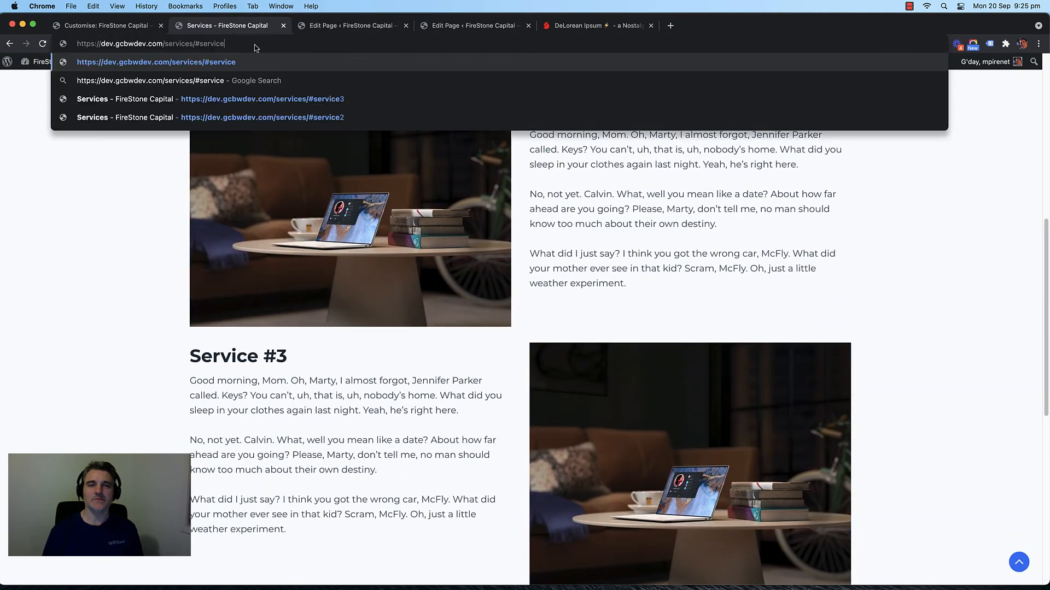
key("Return")
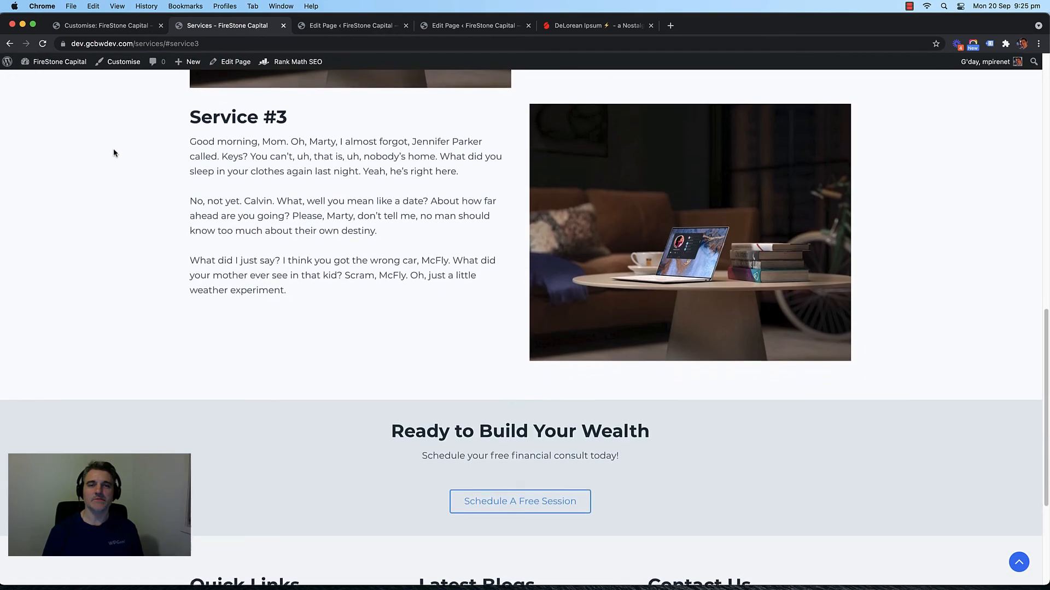
Step: Test the #service2 and #service1 anchors on the live Services page
scroll(148, 131, "up", 10)
scroll(146, 120, "up", 5)
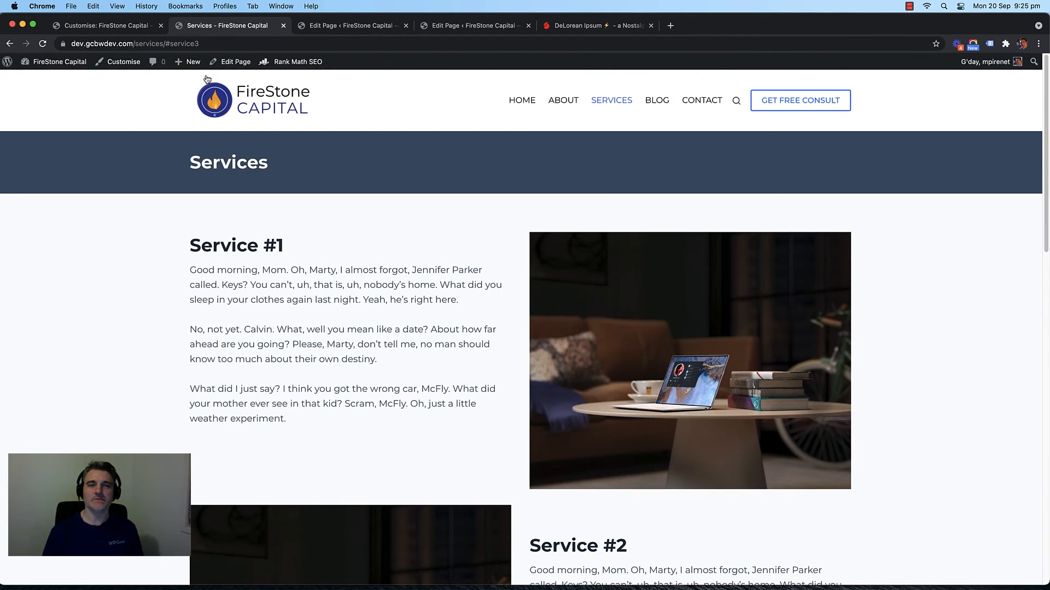
left_click(250, 44)
left_click(249, 44)
key("BackSpace")
type("2")
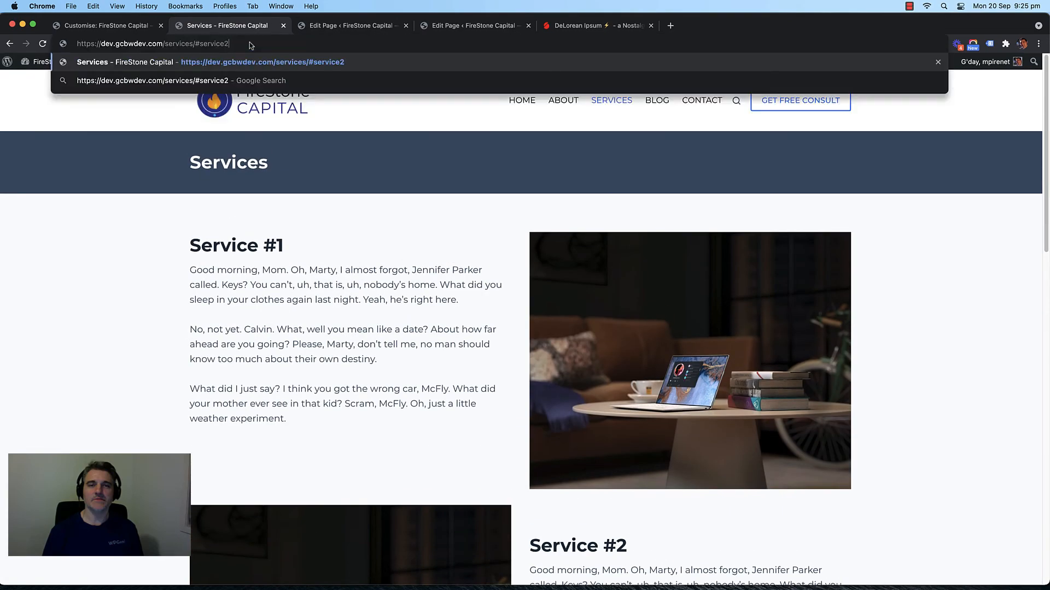
key("Return")
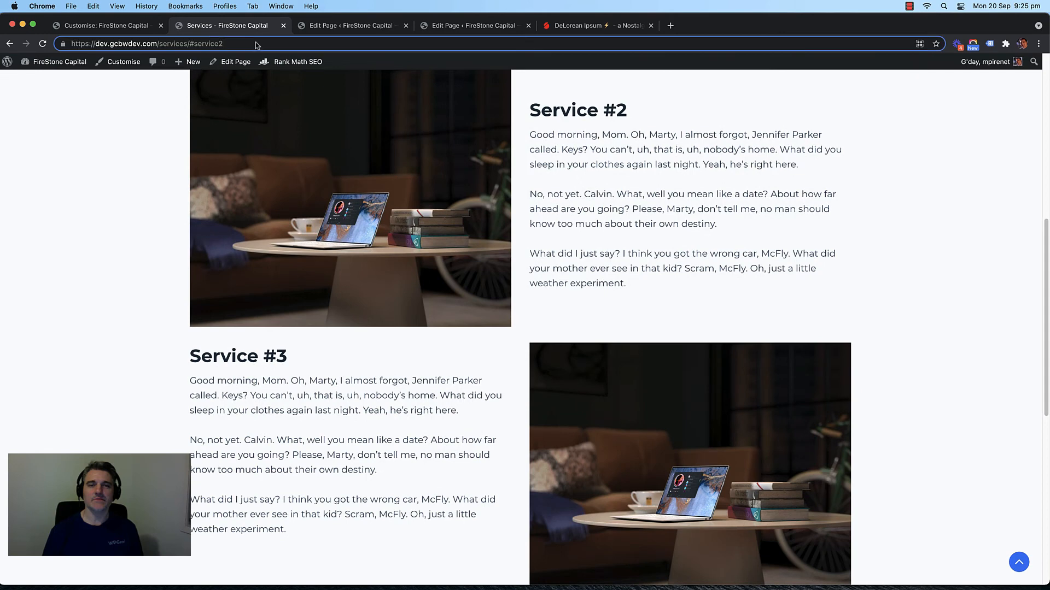
key("BackSpace")
type("1")
key("Return")
Step: Test #service3 once more, then return to the editor with the Service sections
left_click(256, 43)
left_click(268, 43)
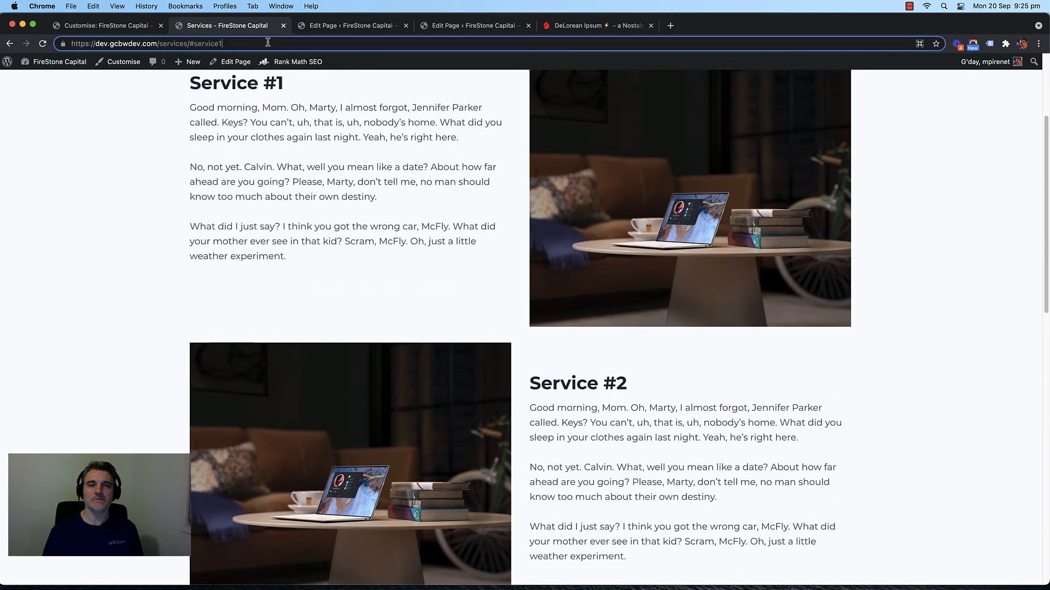
key("BackSpace")
type("3")
key("Return")
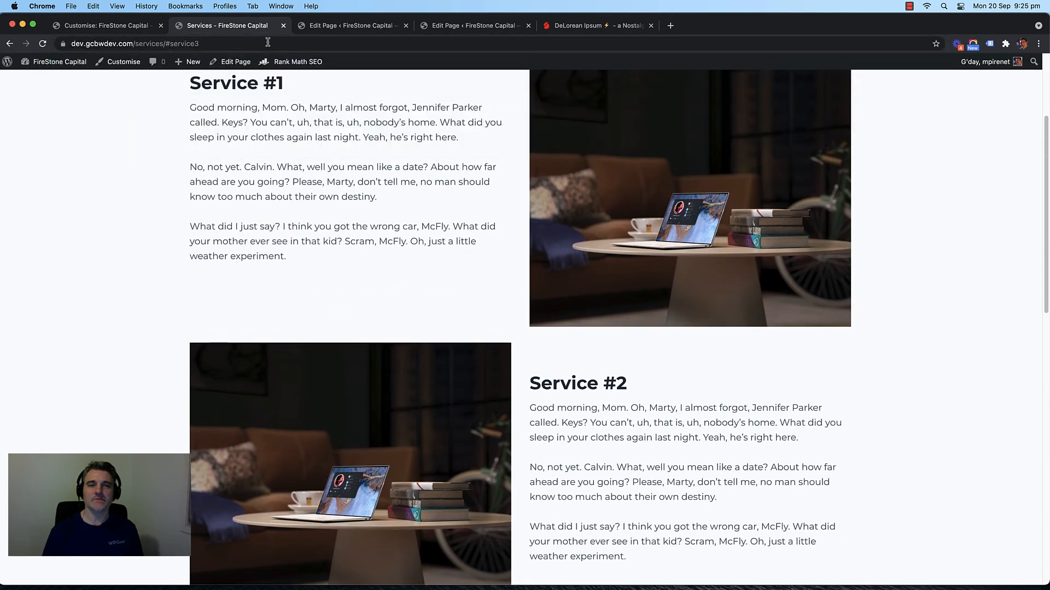
left_click(312, 25)
left_click(447, 26)
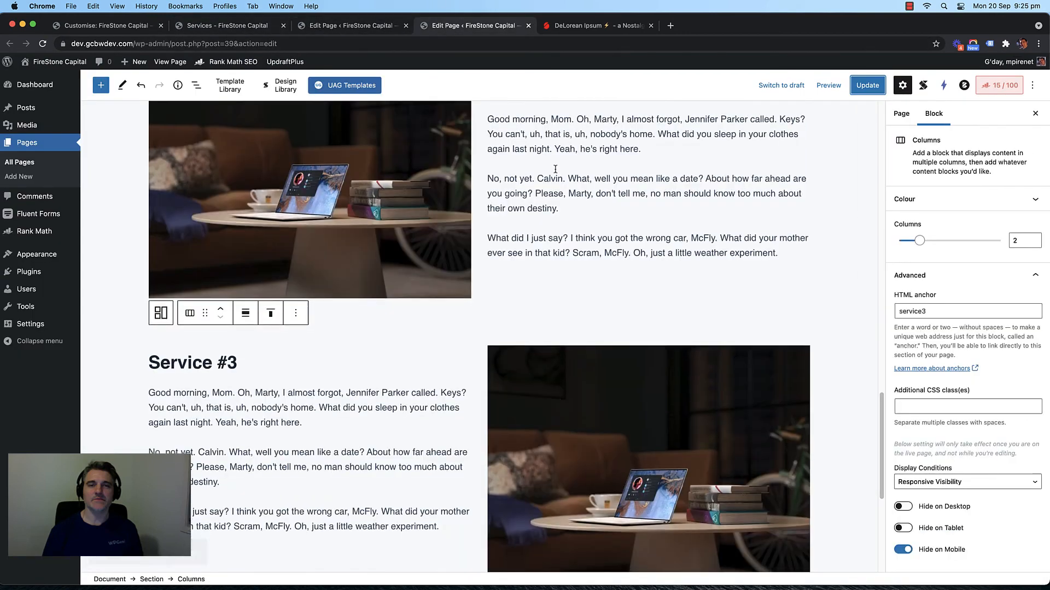
scroll(465, 246, "up", 5)
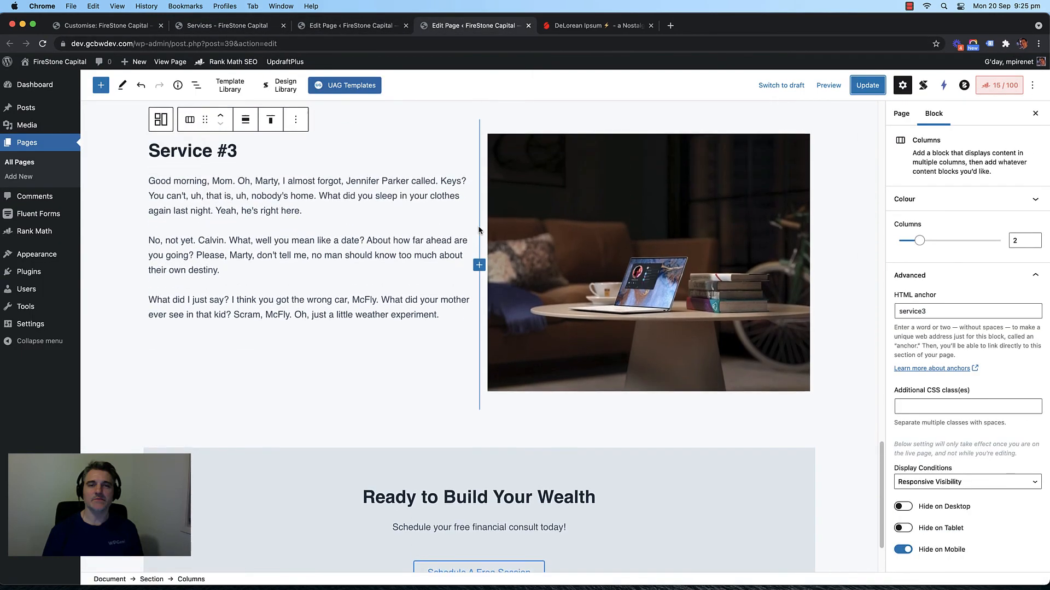
left_click(474, 217)
left_click(466, 212)
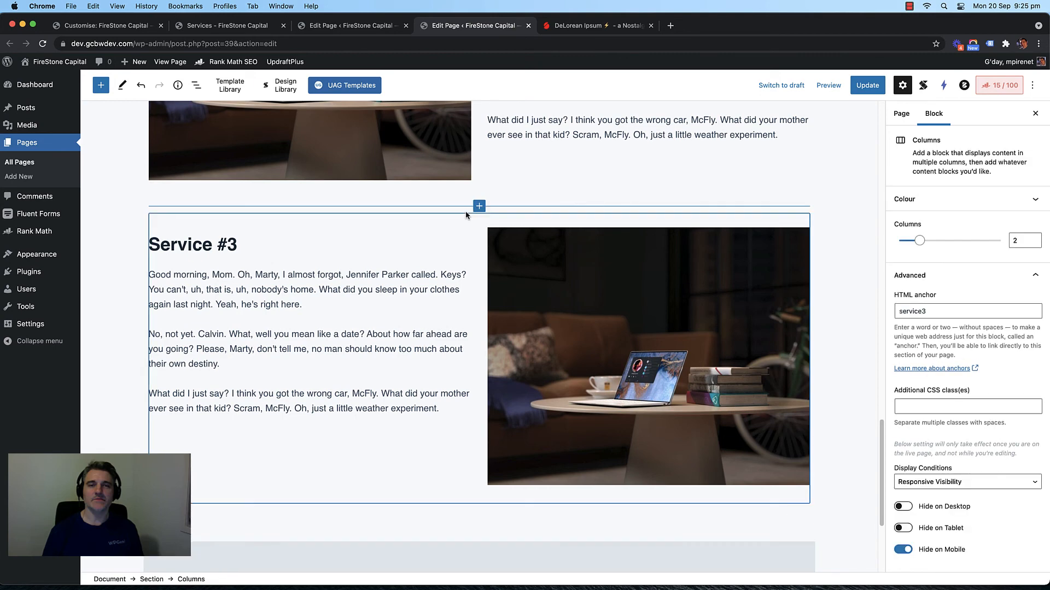
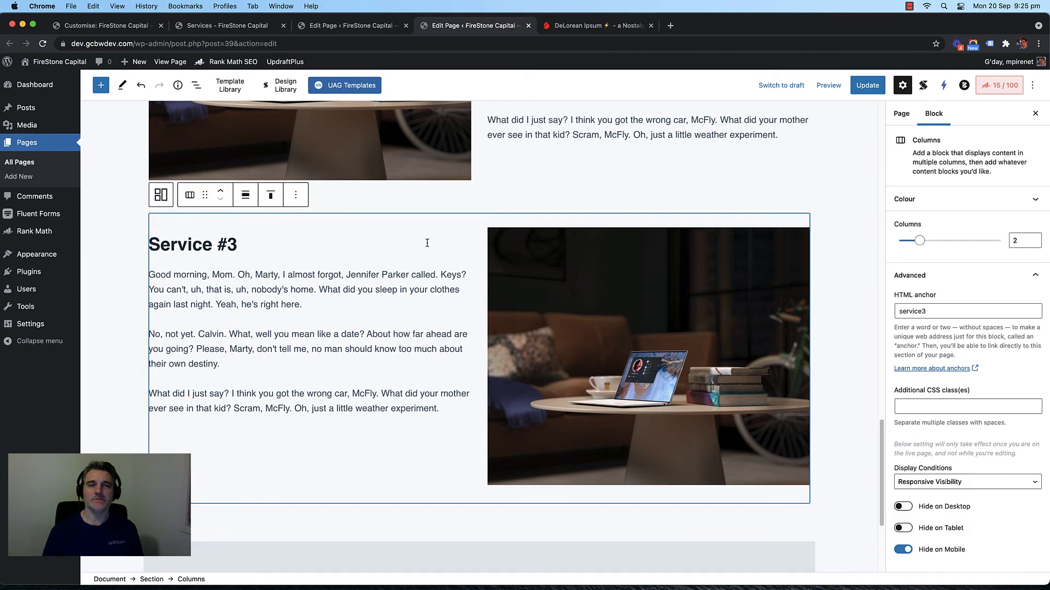
Step: Check the HTML anchor of the Service #3 columns block in Advanced settings
scroll(438, 246, "up", 5)
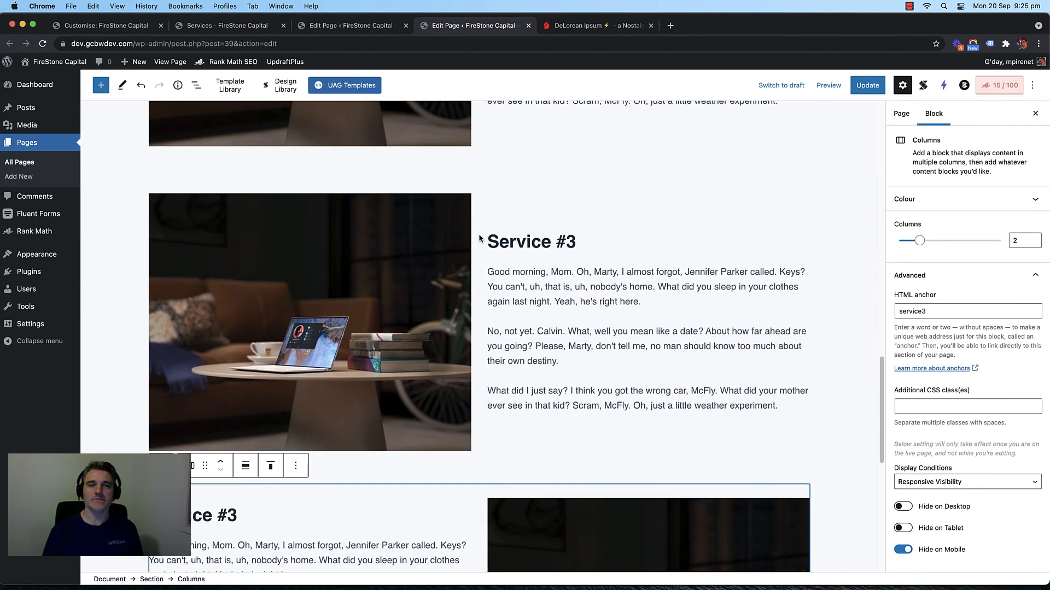
left_click(491, 207)
left_click(491, 198)
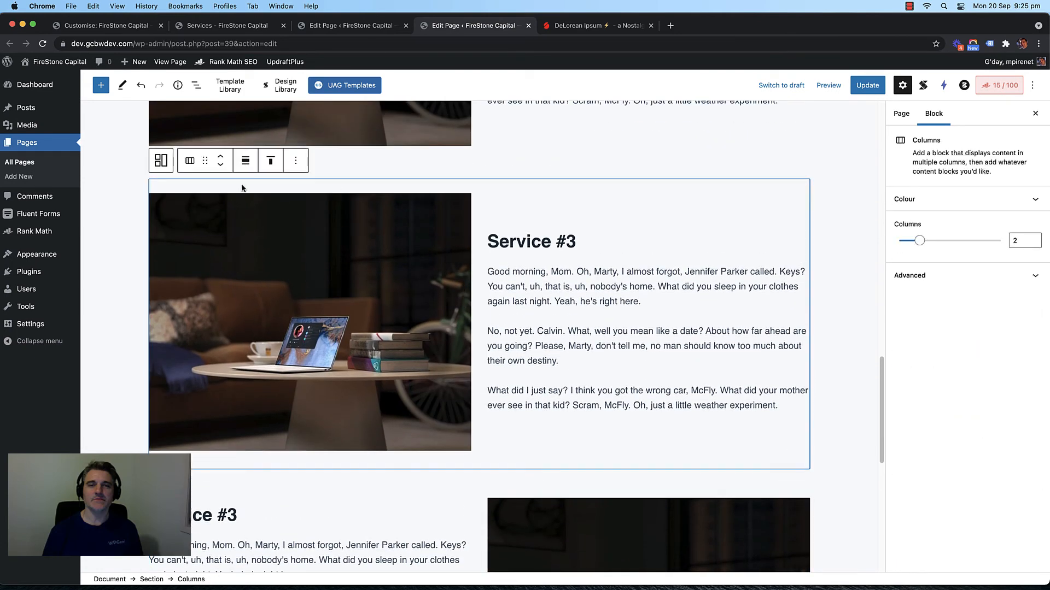
left_click(944, 275)
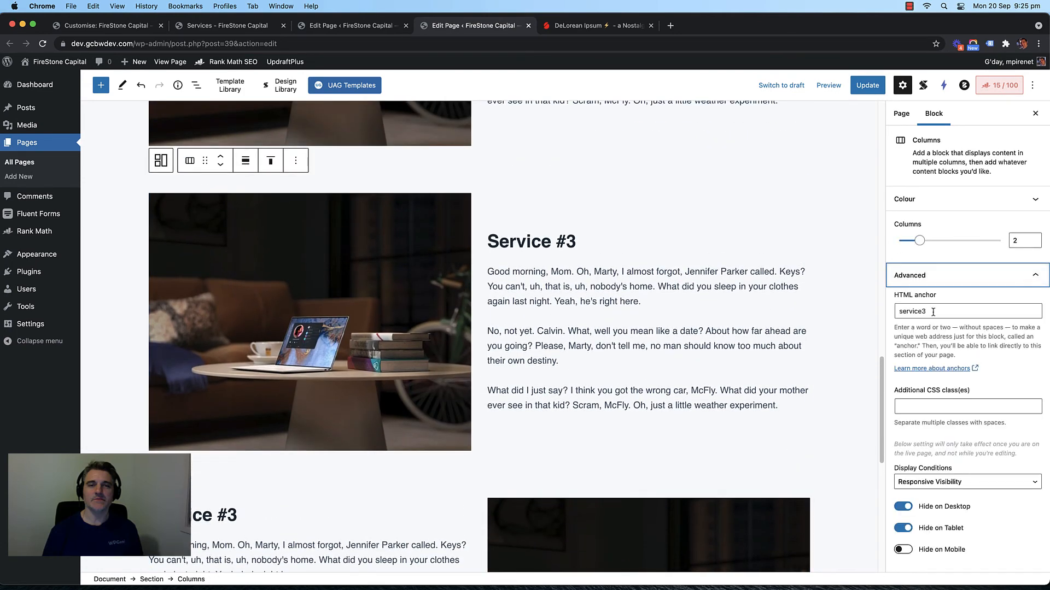
scroll(519, 282, "up", 3)
scroll(519, 282, "up", 10)
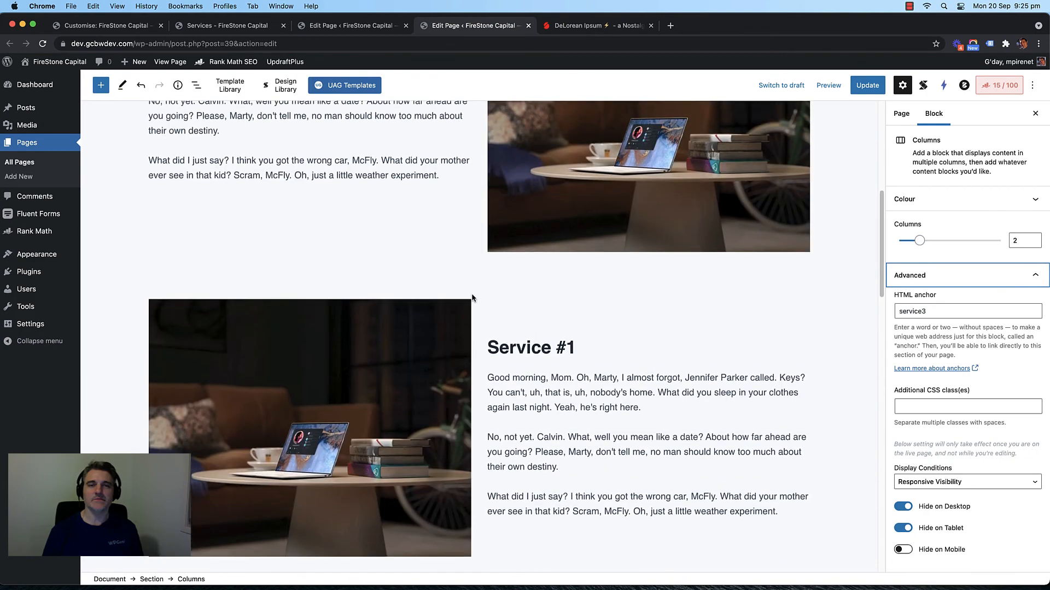
scroll(471, 295, "up", 4)
scroll(471, 295, "down", 6)
Step: Check the Service #1 columns block's anchor, then update the Services page
left_click(485, 313)
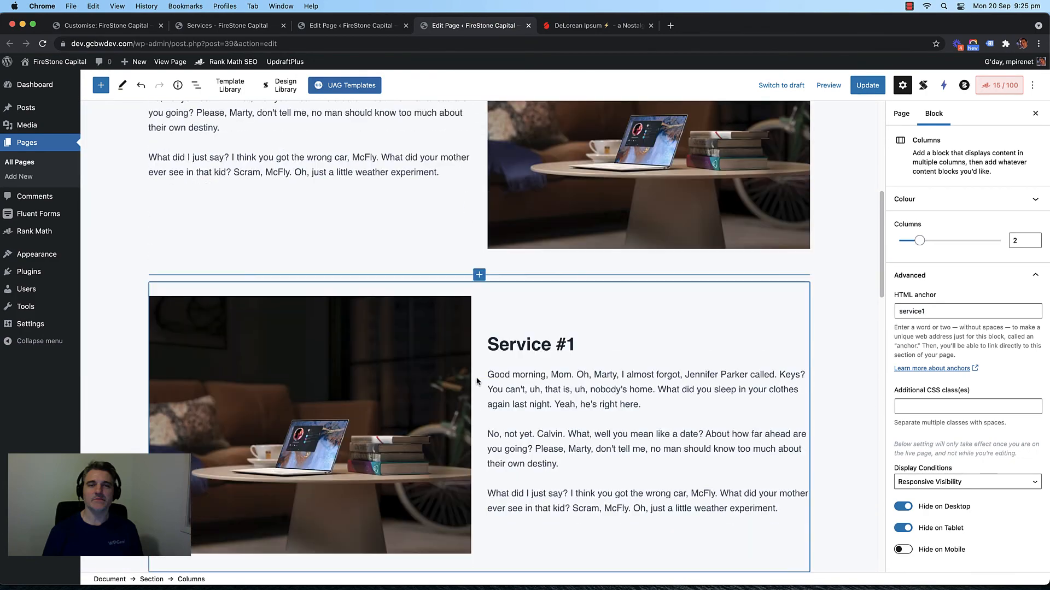
left_click(465, 290)
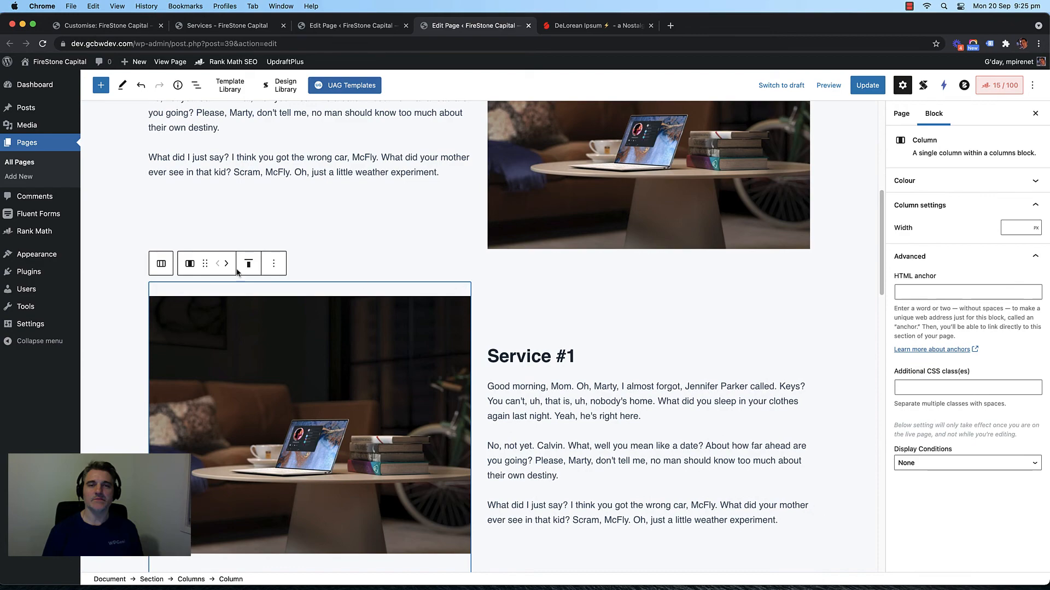
left_click(161, 263)
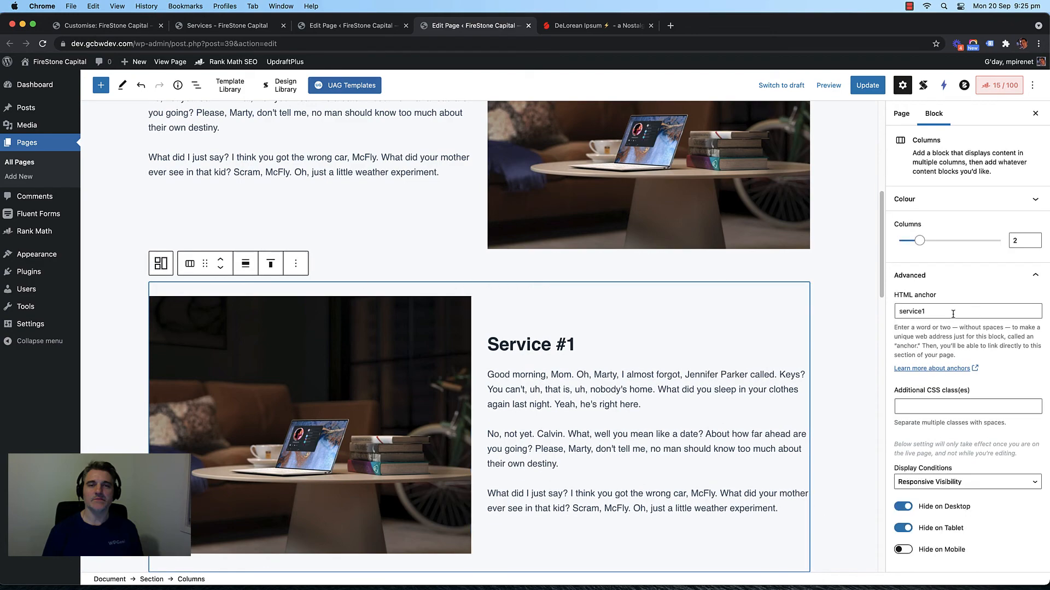
scroll(693, 345, "down", 14)
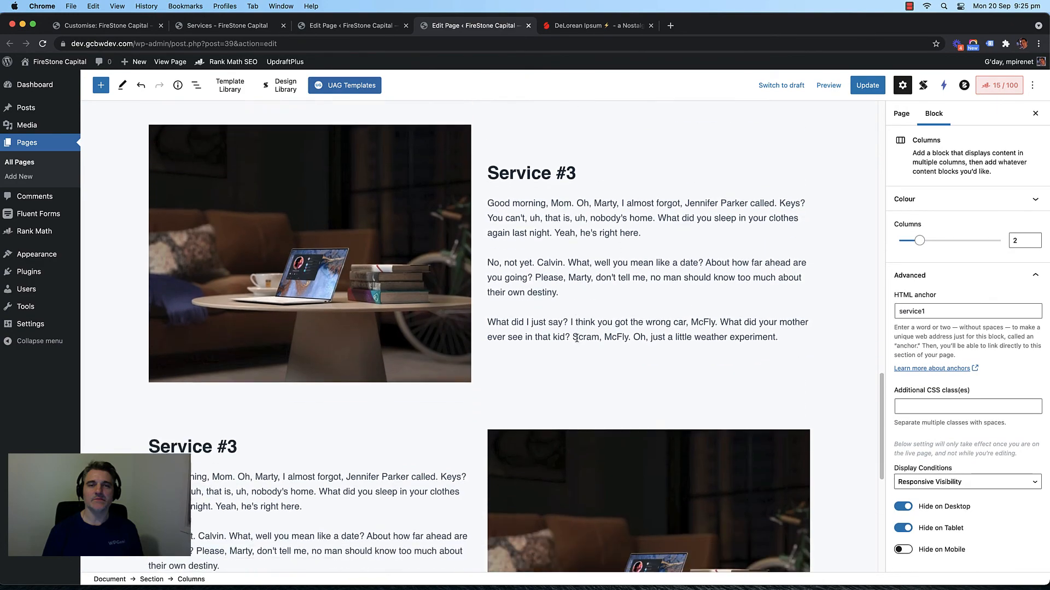
scroll(576, 337, "down", 3)
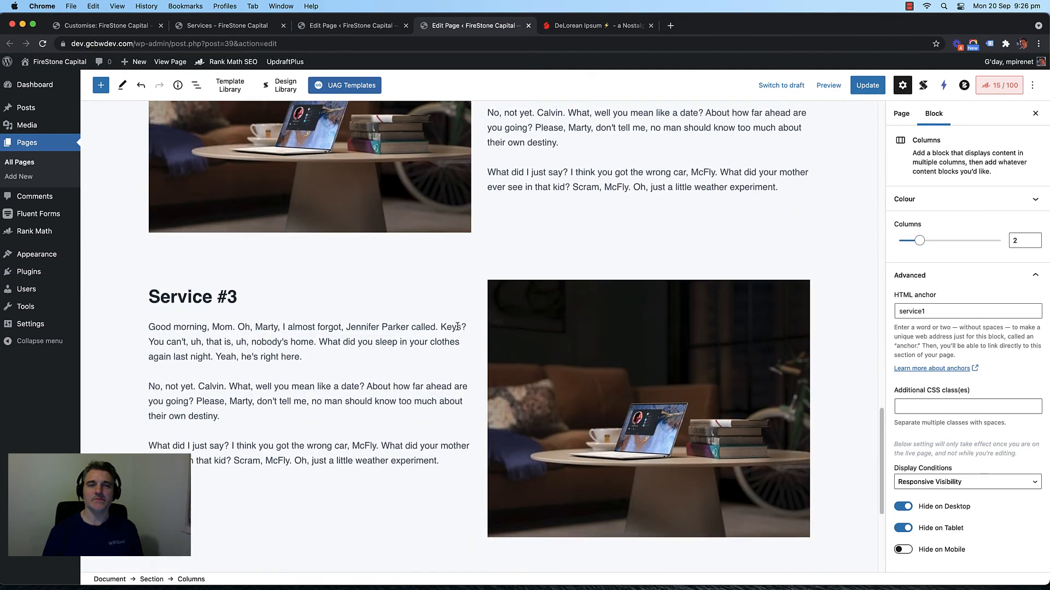
scroll(457, 327, "up", 1)
scroll(465, 323, "up", 15)
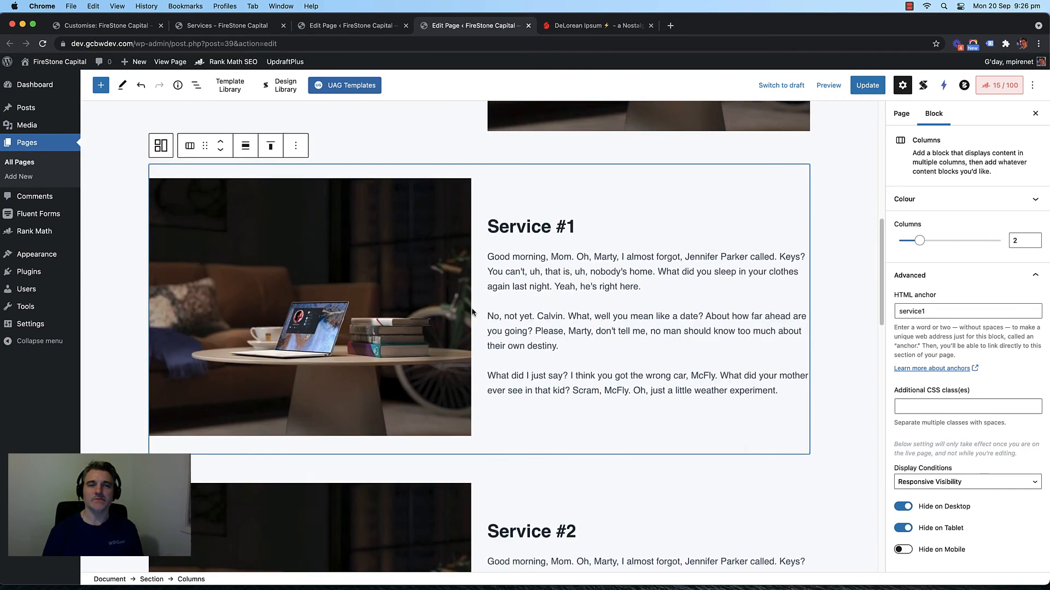
scroll(472, 312, "down", 8)
left_click(868, 85)
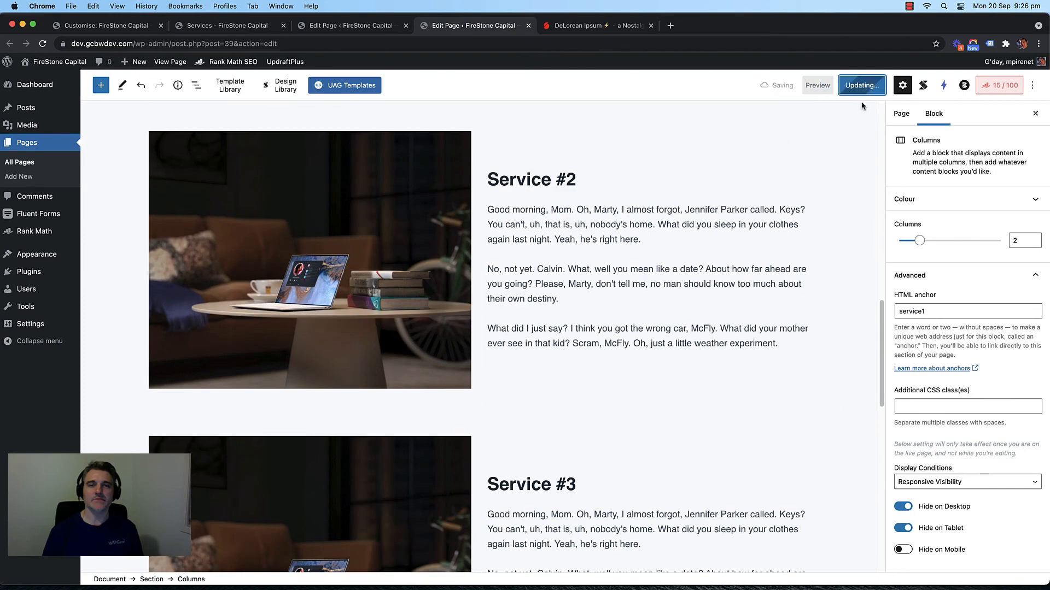
left_click(230, 27)
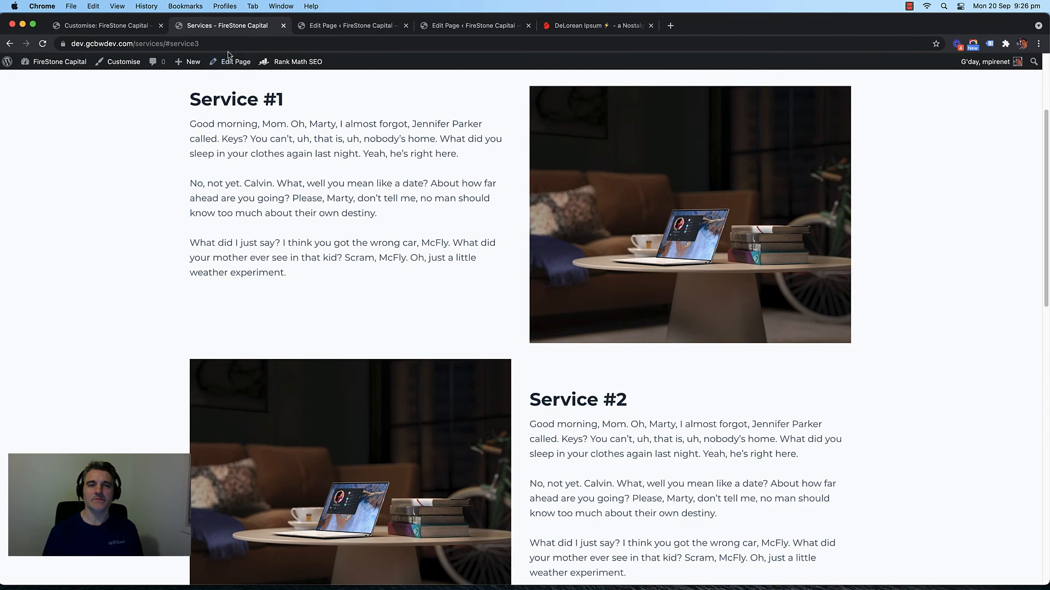
Step: Load the live Services page at #service1, #service2 and #service3 in turn
left_click(285, 45)
left_click(287, 46)
key("BackSpace")
type("1")
key("Return")
left_click(290, 46)
key("BackSpace")
type("2")
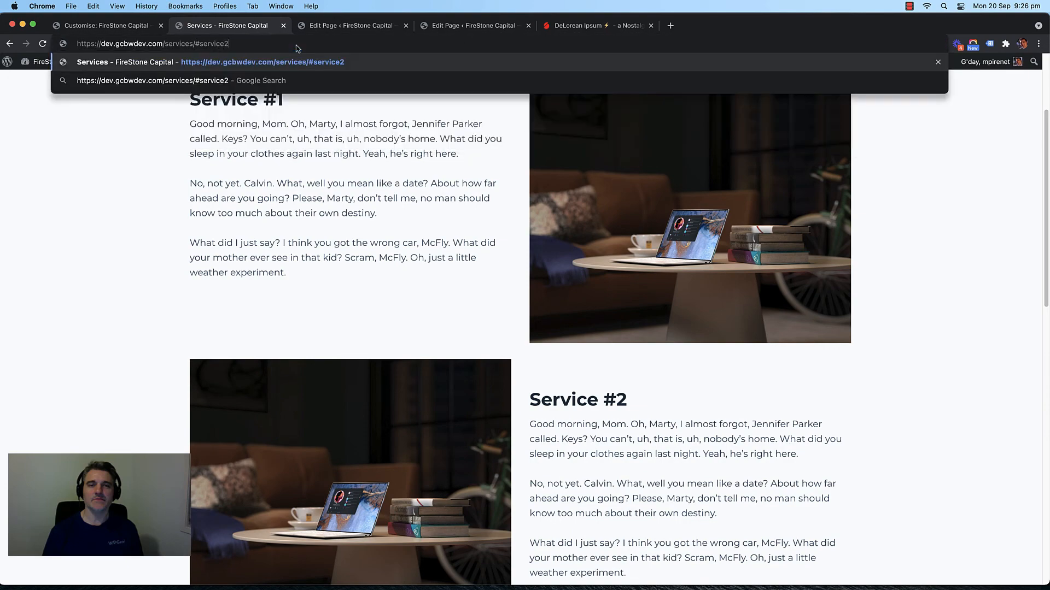
key("Return")
left_click(318, 48)
left_click(317, 48)
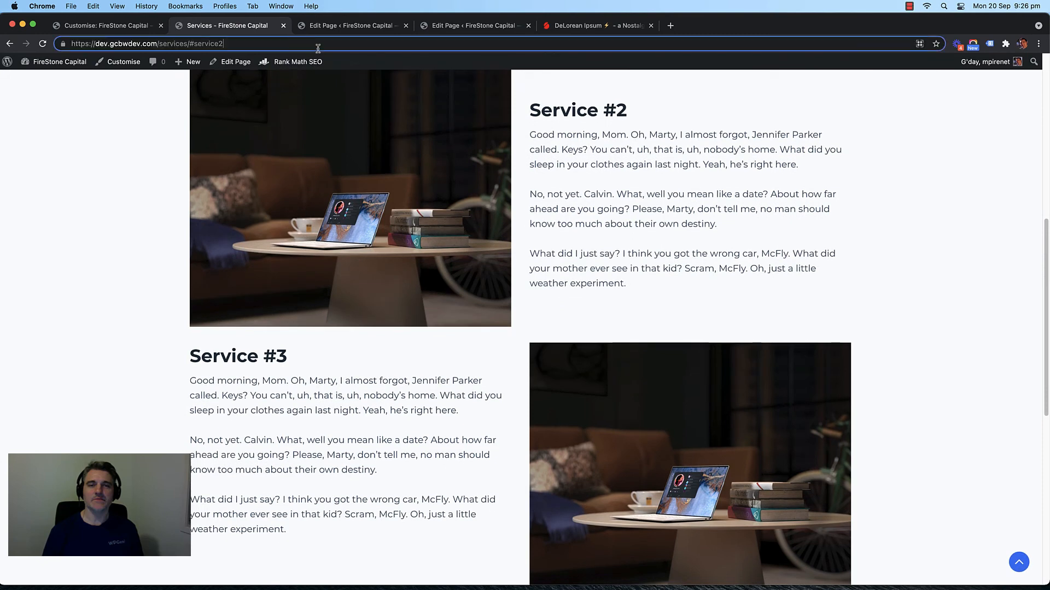
key("BackSpace")
type("3")
key("Return")
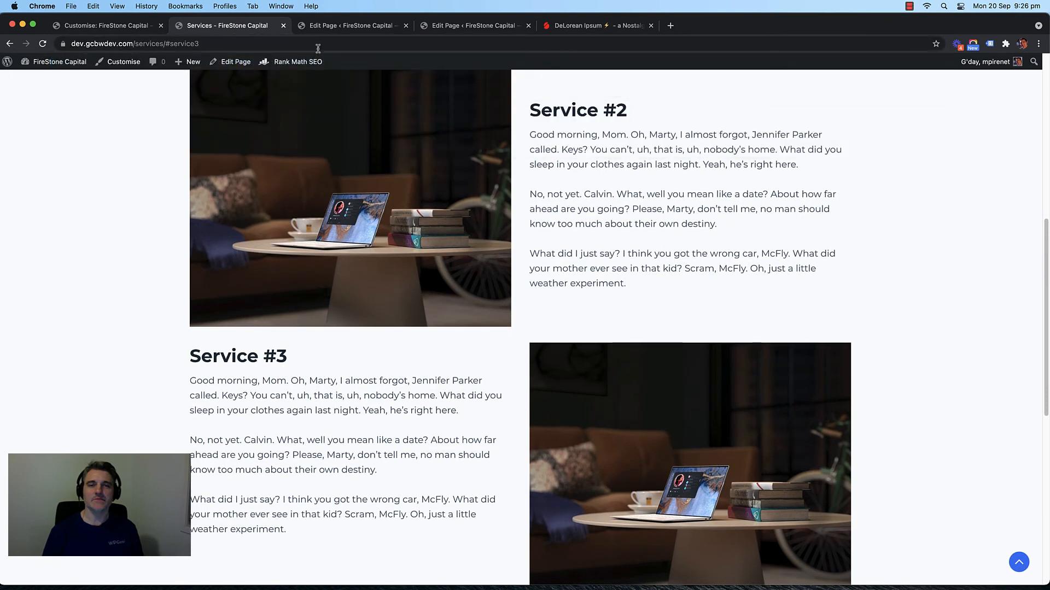
Step: Re-test #service1, #service3 and #service2, then copy the page address and return to the editor
left_click(331, 45)
key("BackSpace")
type("1")
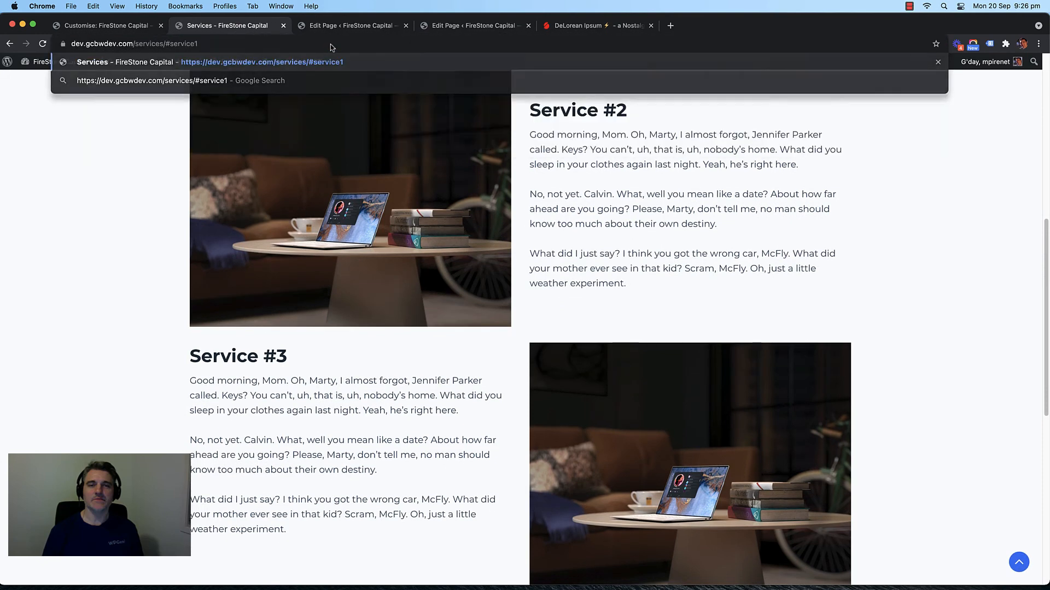
key("Return")
key("BackSpace")
type("3")
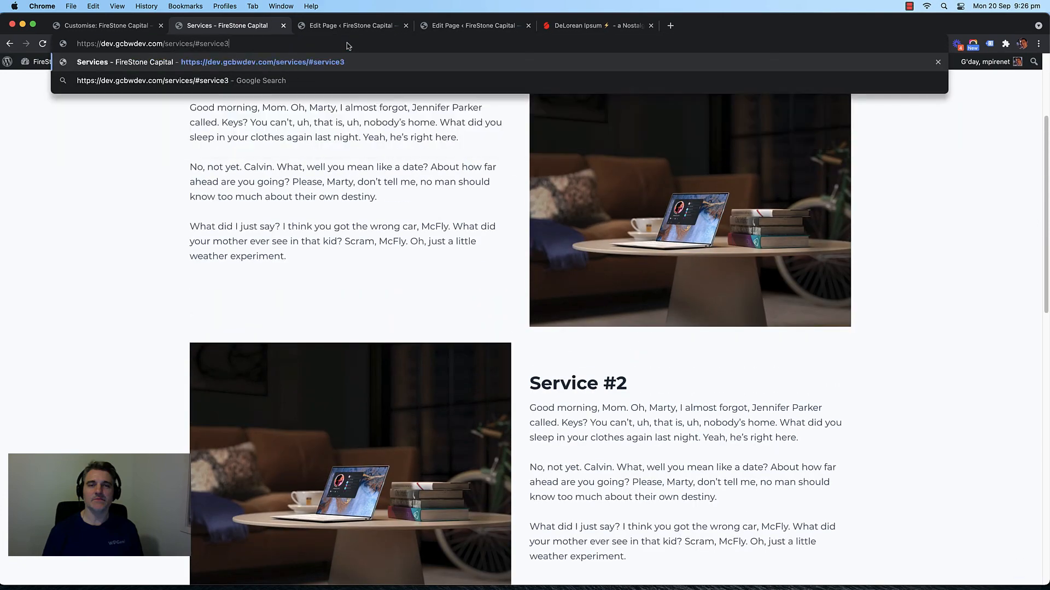
key("Return")
left_click(363, 42)
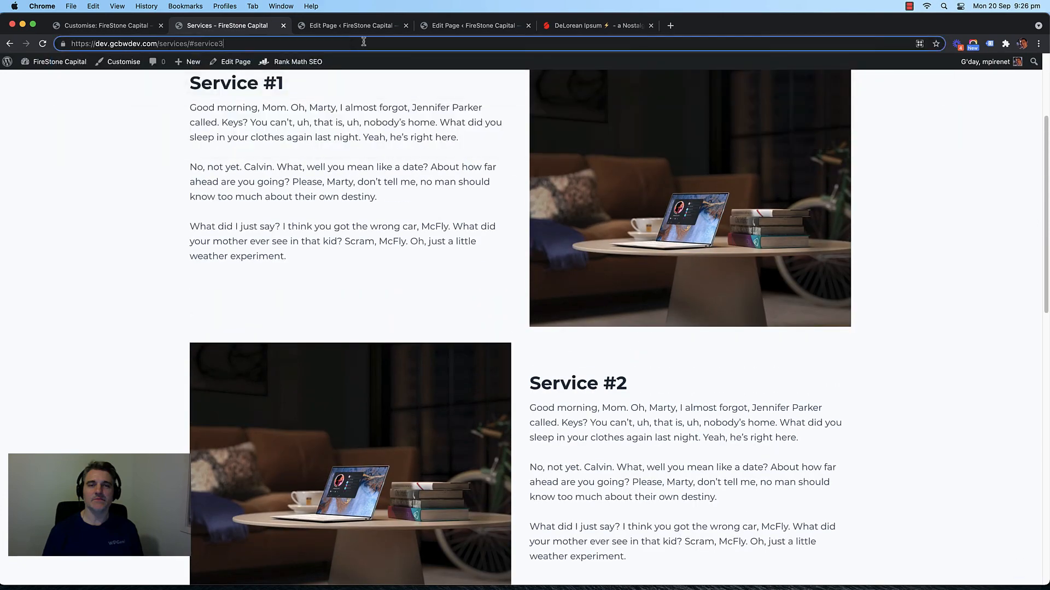
key("BackSpace")
type("2")
key("Return")
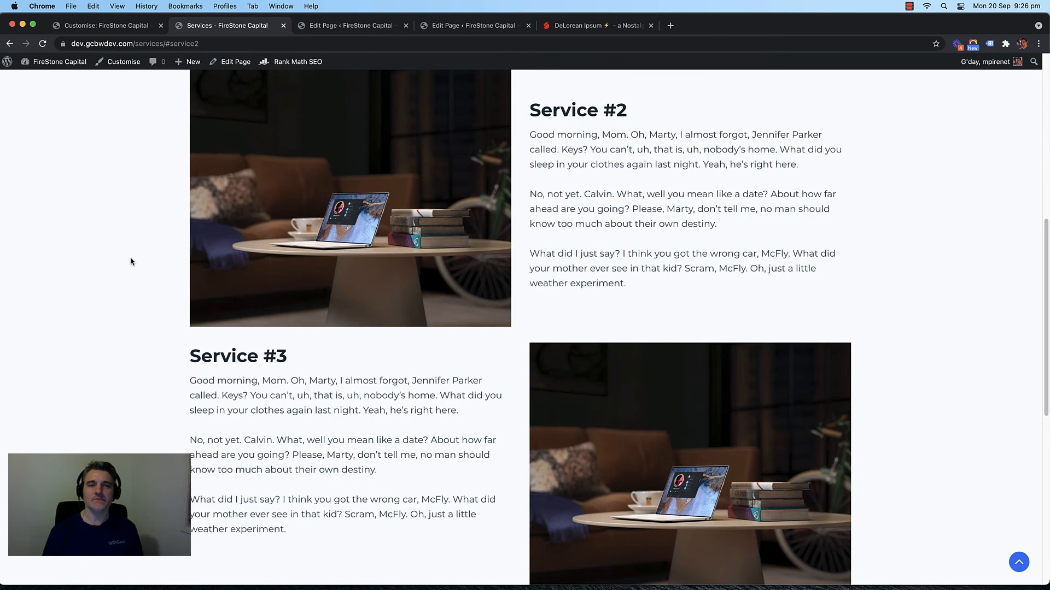
scroll(131, 257, "up", 5)
scroll(142, 243, "up", 2)
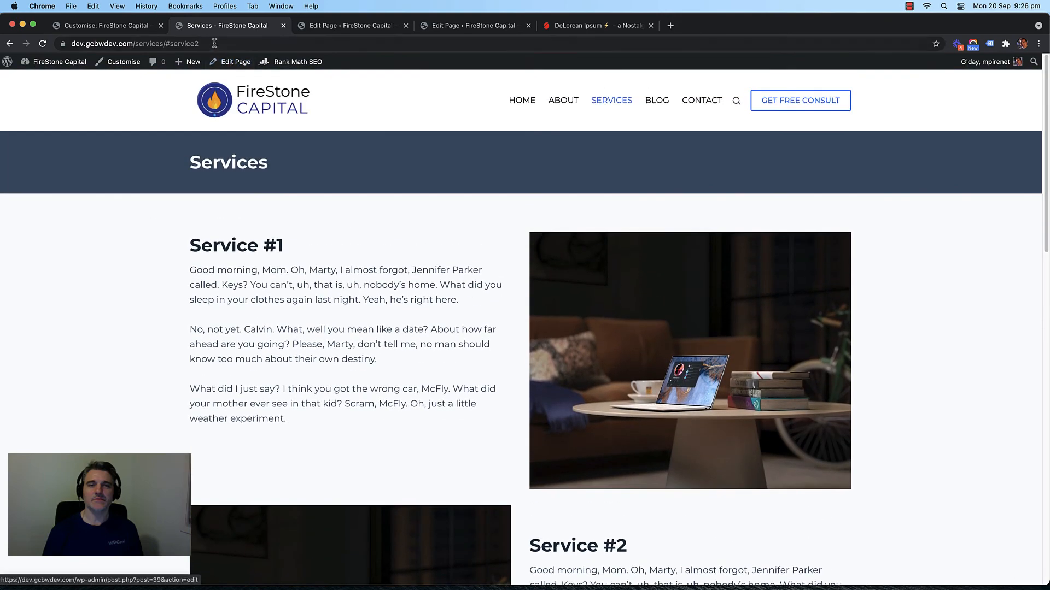
left_click(214, 43)
key("super+c")
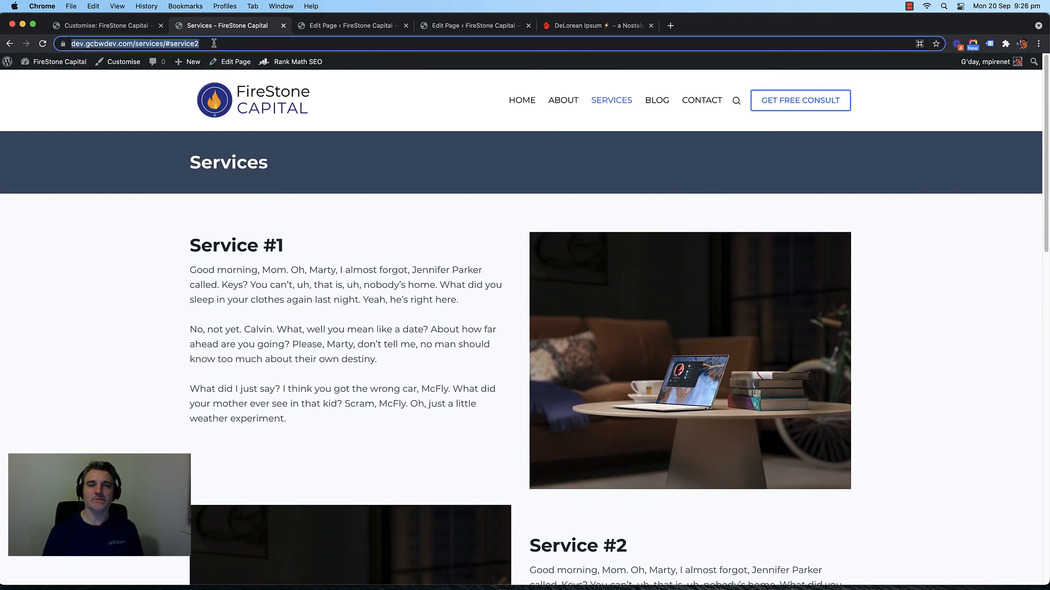
left_click(337, 32)
Step: Paste the /services/#service address into the Learn More links, adding 1 and 2, and save
key("super+v")
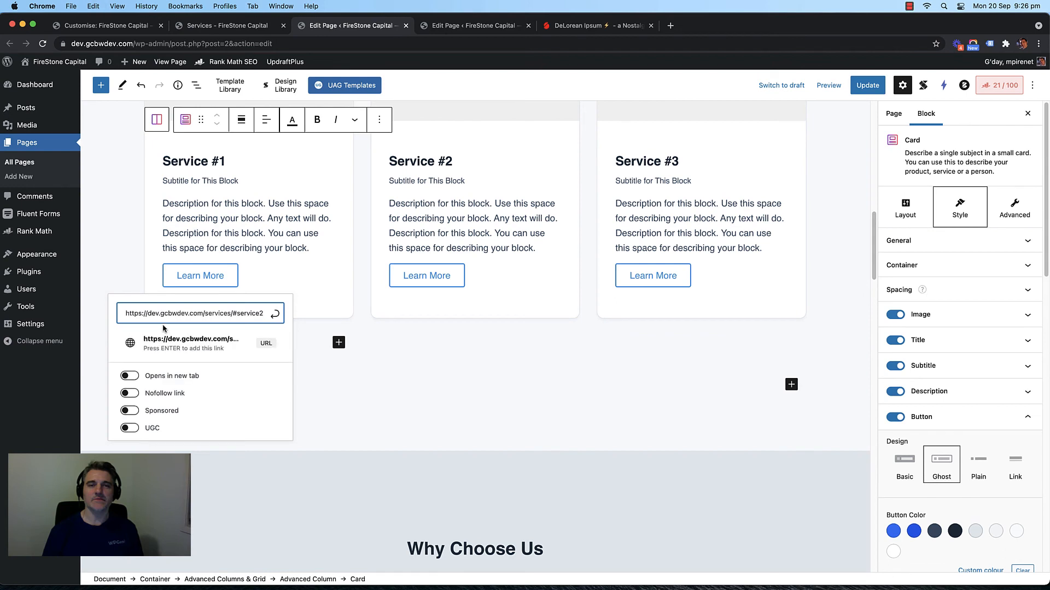
type("1")
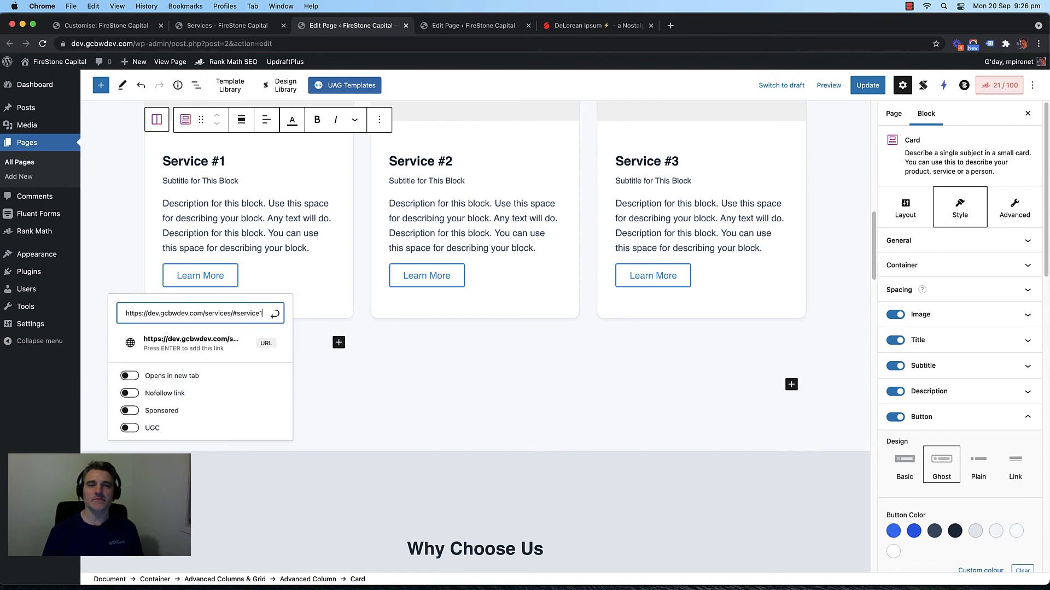
left_click(409, 282)
type("https://dev.gcbwdev.com/services/#service")
type("2")
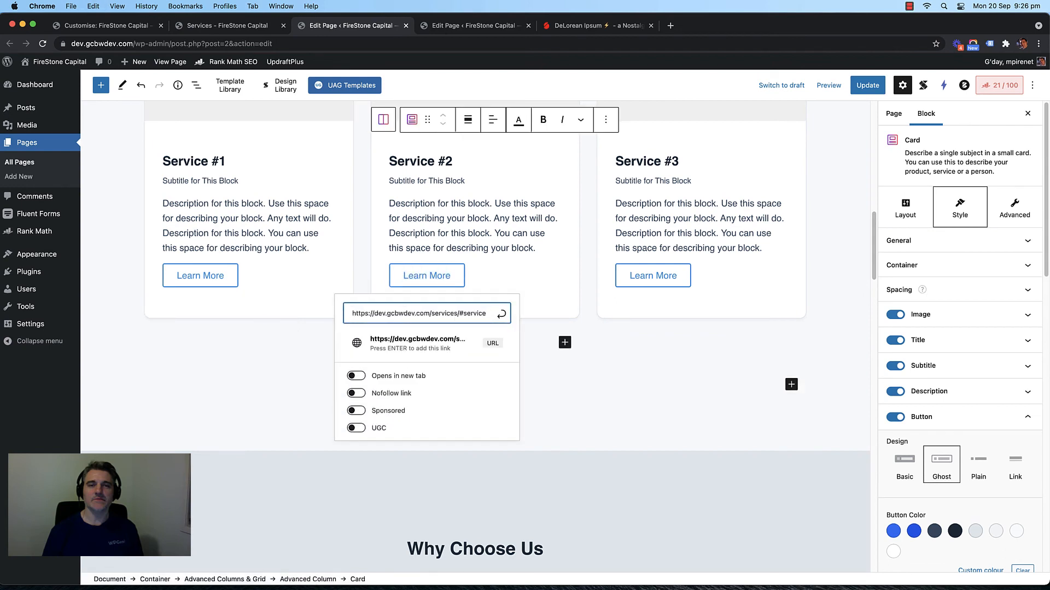
left_click(658, 277)
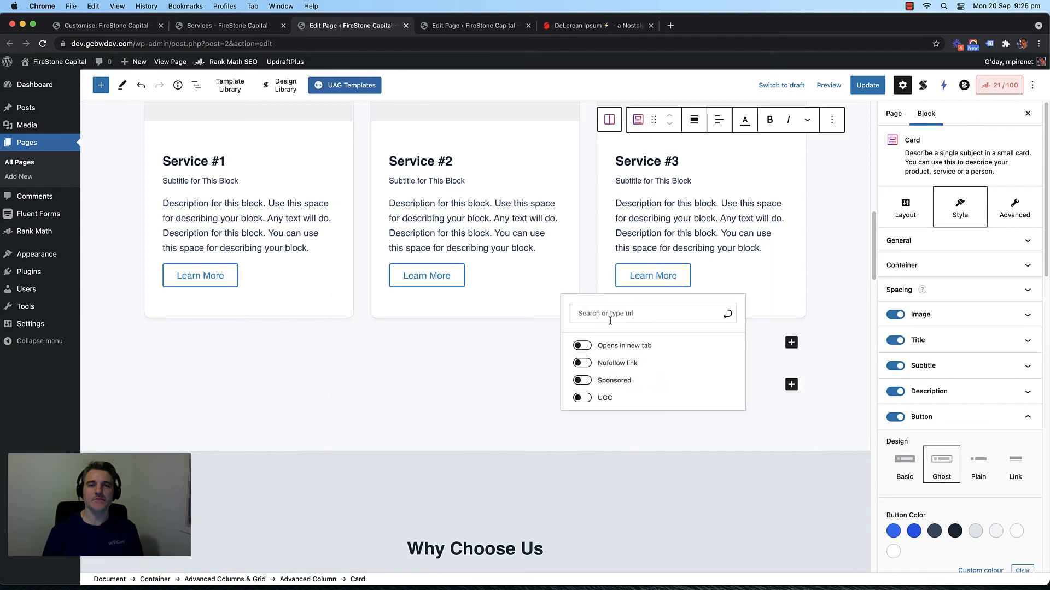
left_click(610, 321)
key("super+v")
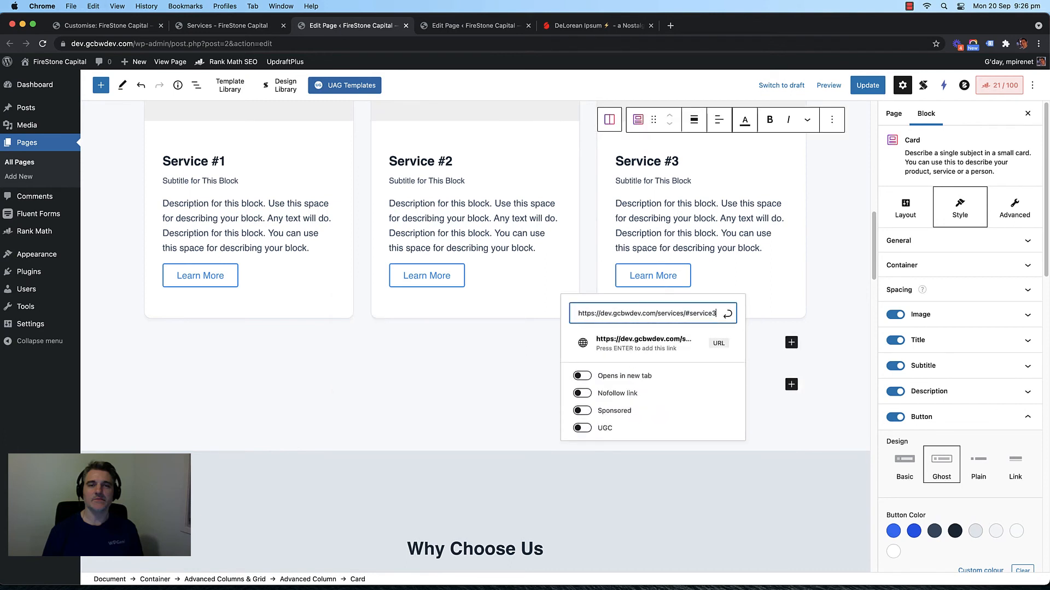
left_click(871, 85)
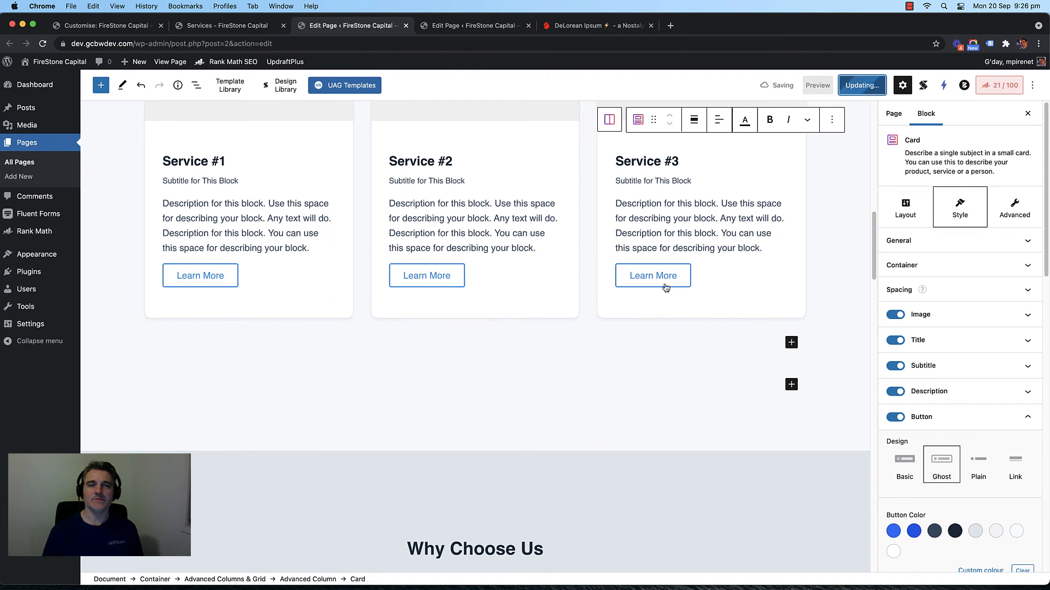
Step: Apply the #service3, #service2 and #service1 links to the three Learn More buttons and update the page
left_click(643, 275)
key("super+v")
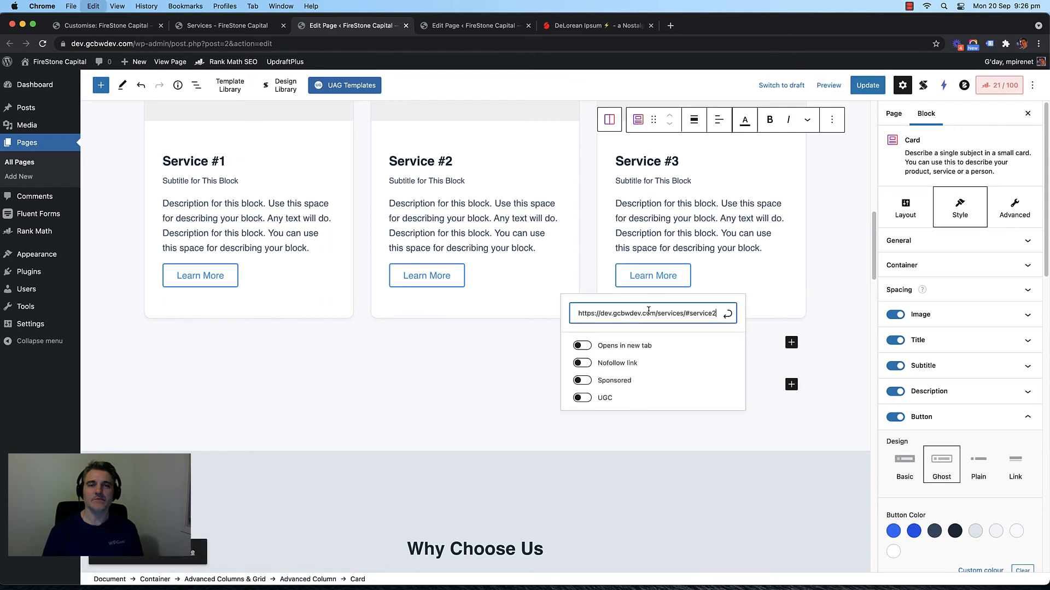
type("3")
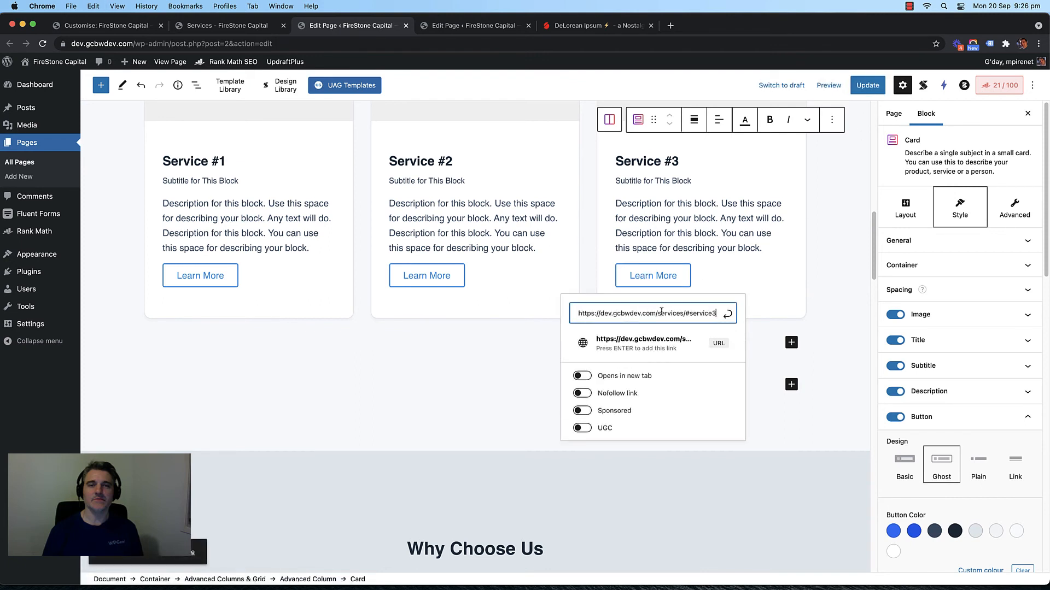
left_click(726, 315)
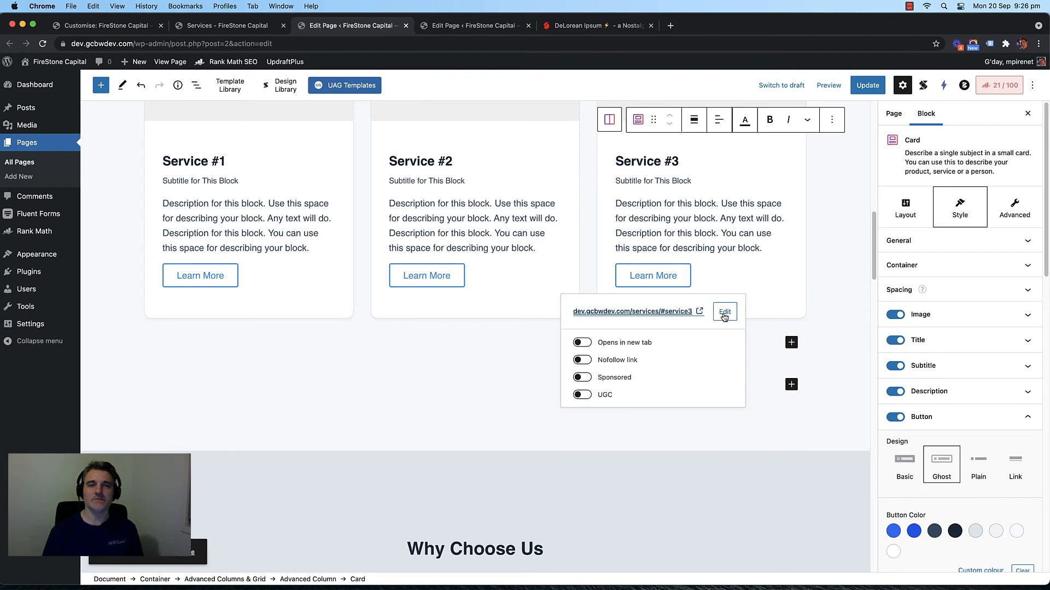
left_click(441, 282)
key("super+v")
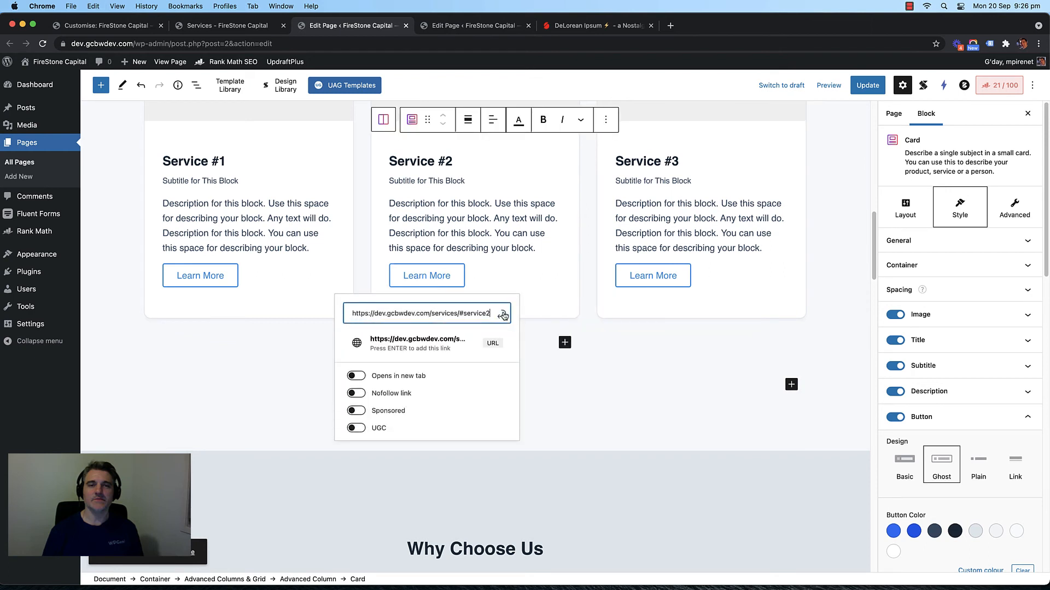
left_click(503, 315)
left_click(189, 273)
left_click(185, 320)
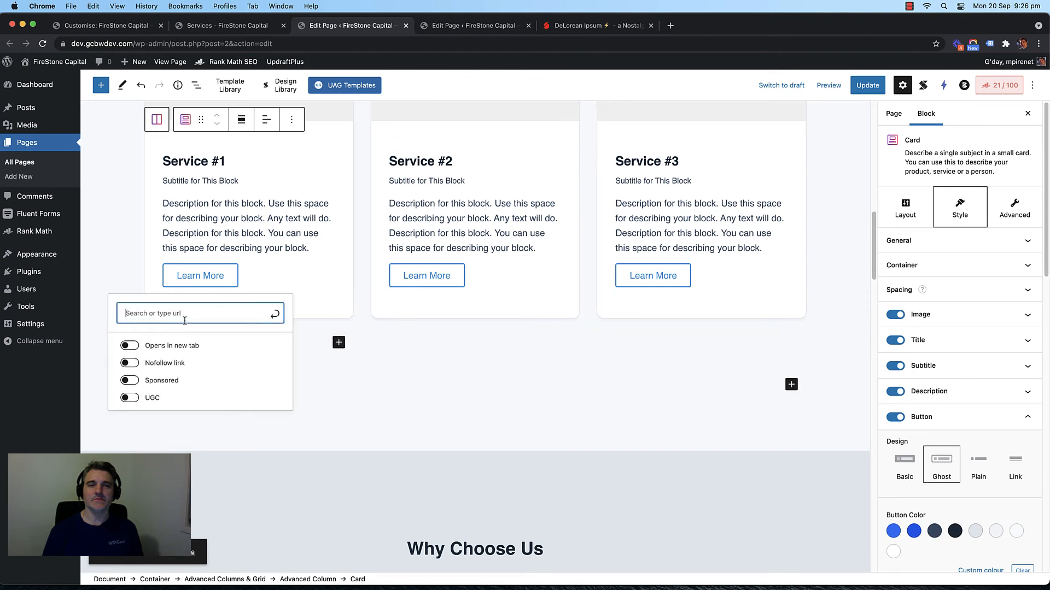
type("https://dev.gcbwdev.com/services/#service1")
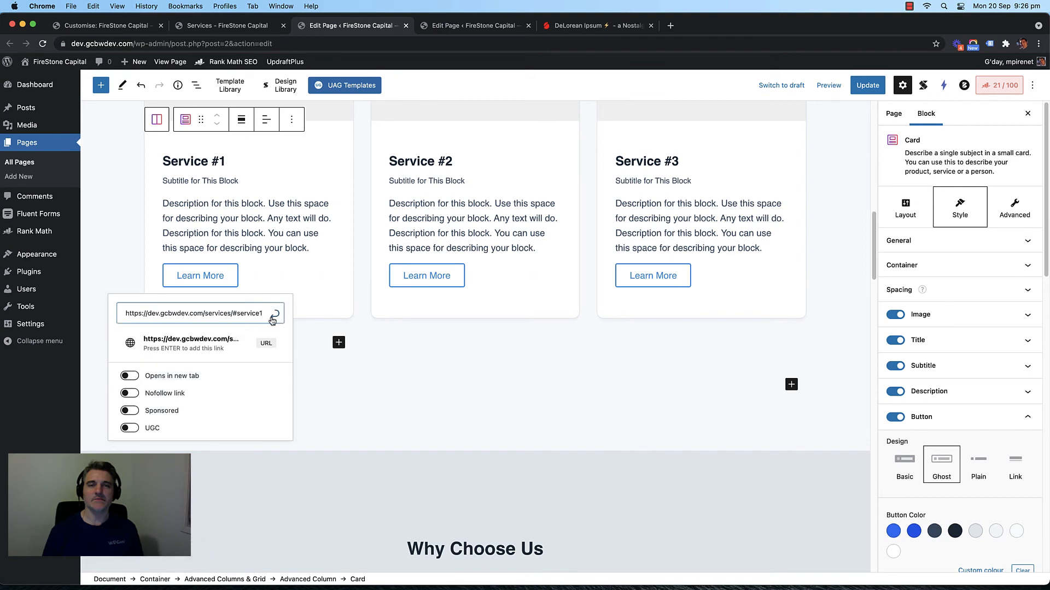
left_click(274, 315)
left_click(867, 85)
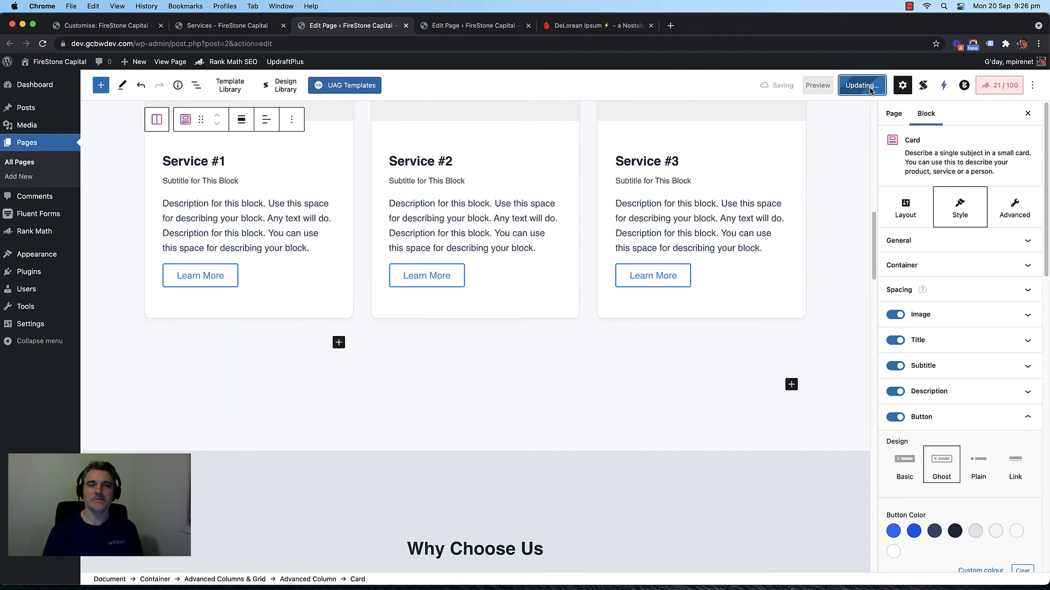
left_click(231, 26)
key("super+r")
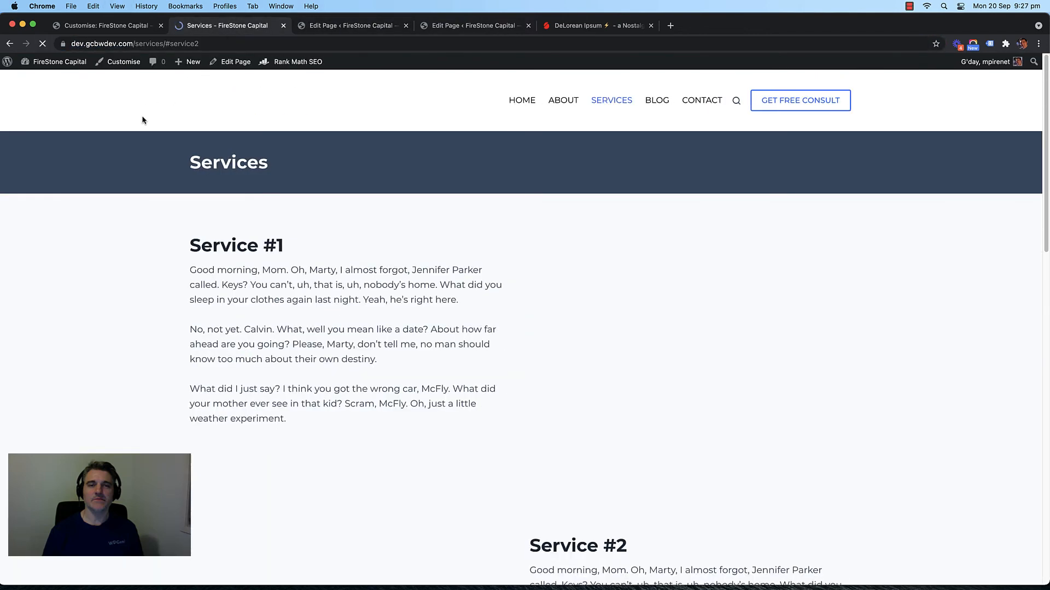
Step: On the live home page, follow each card's Learn More to #service1, #service2 and #service3
left_click(265, 94)
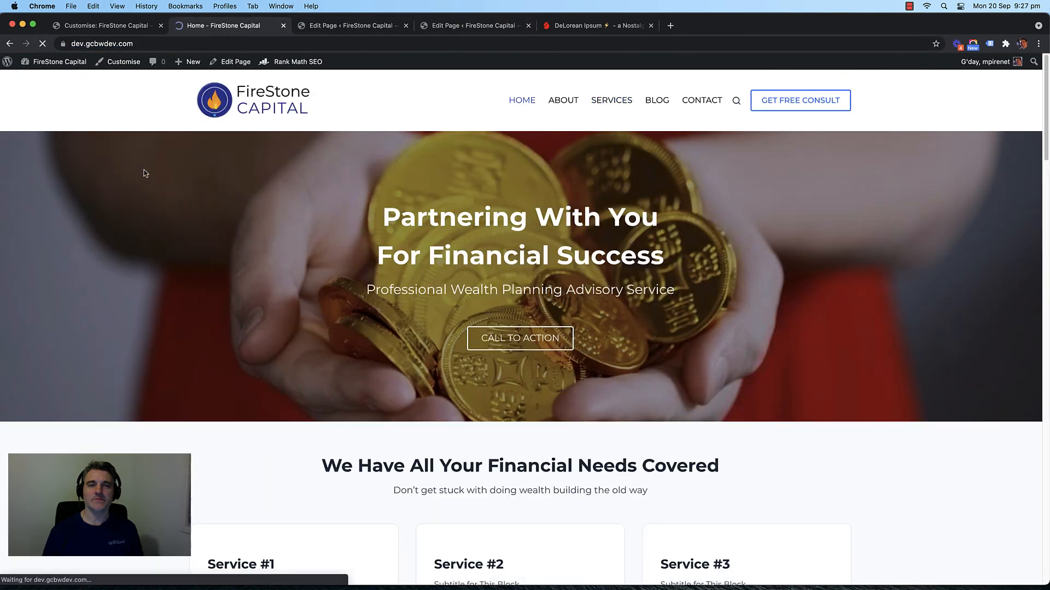
scroll(164, 218, "down", 5)
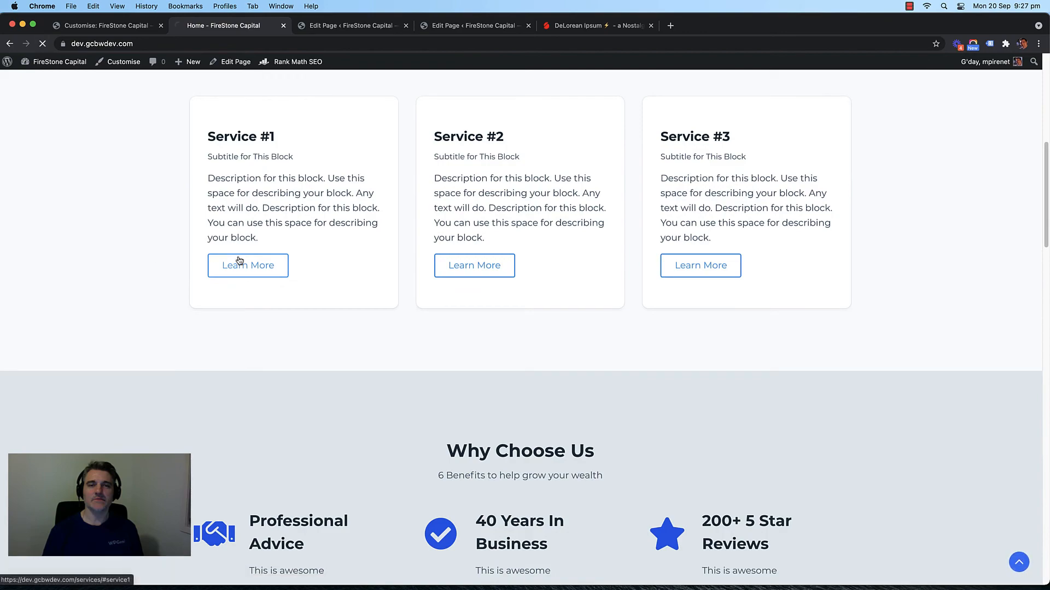
left_click(242, 264)
left_click(10, 43)
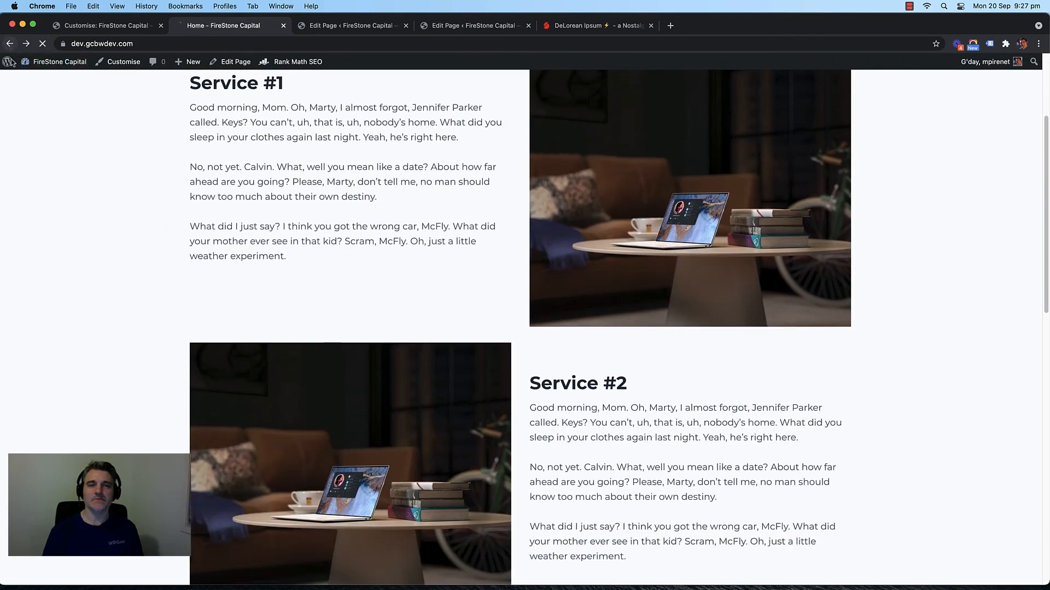
left_click(468, 265)
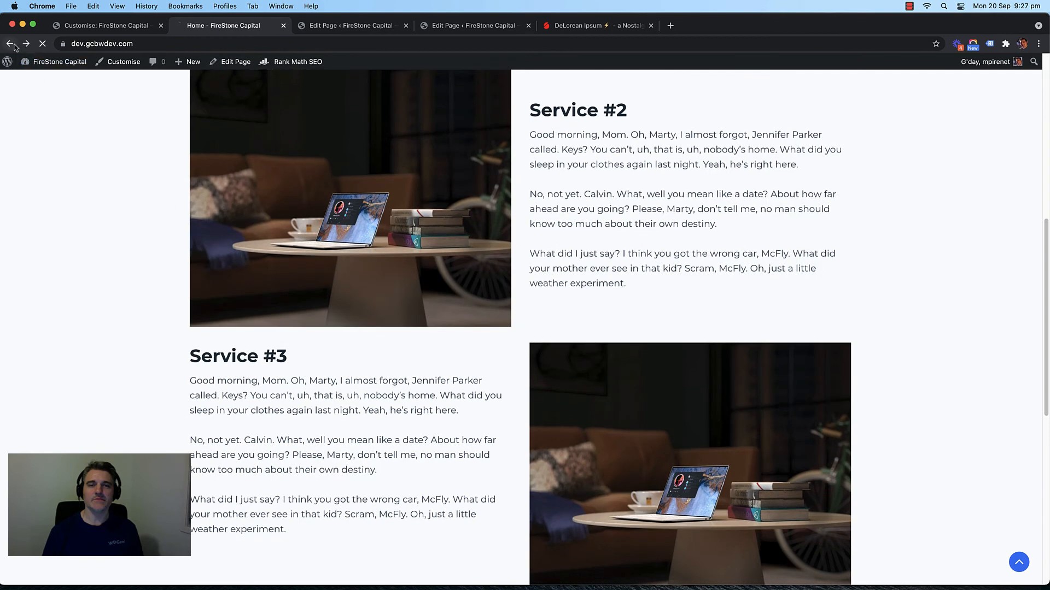
left_click(9, 43)
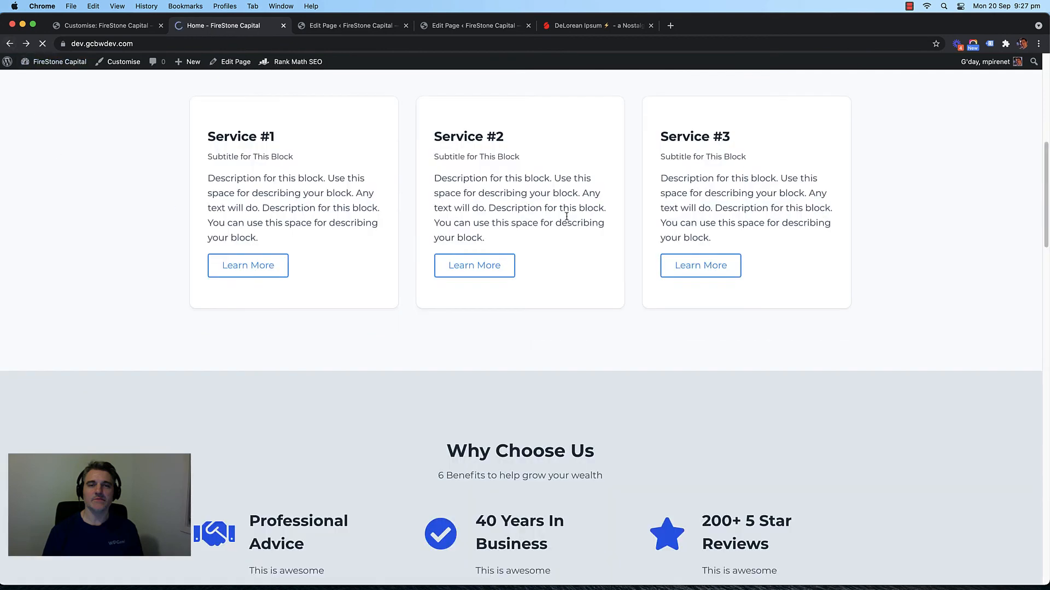
left_click(703, 267)
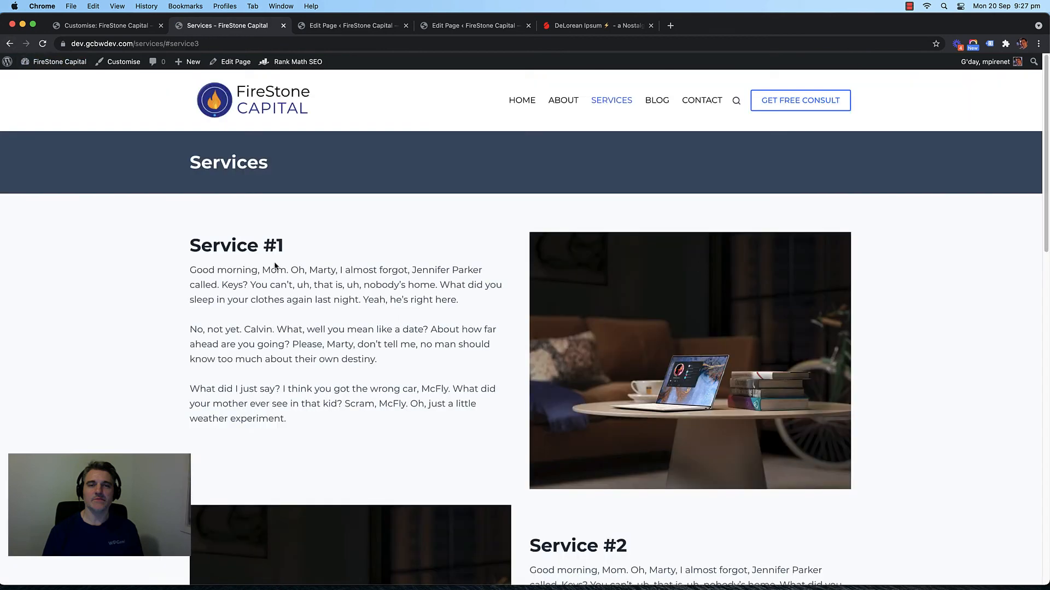
left_click(233, 44)
Step: Move the Service #3 columns row down one place, update, and reload the live page at #service3
left_click(233, 45)
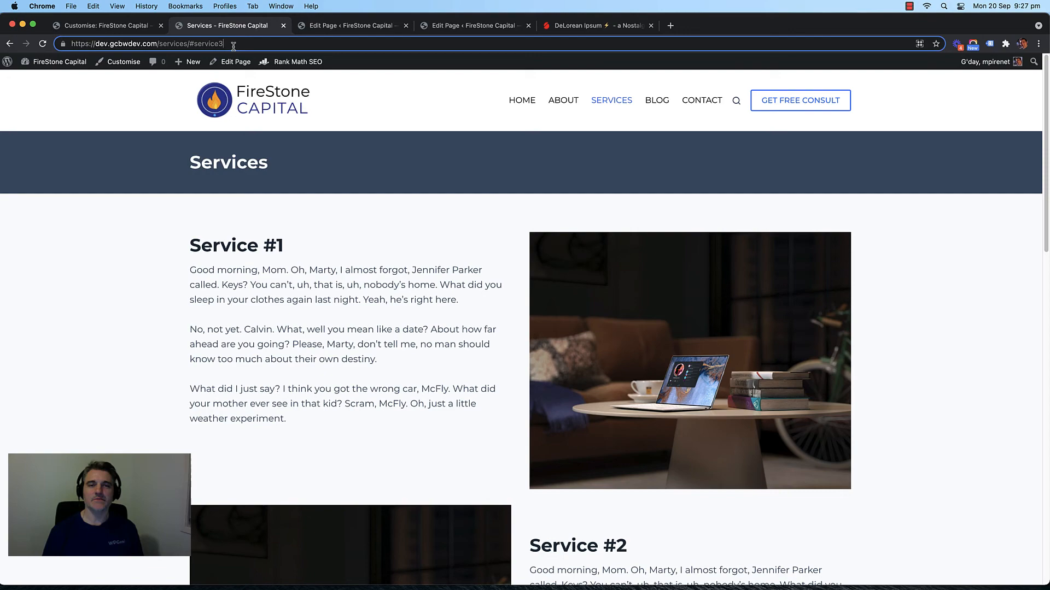
left_click(326, 35)
left_click(453, 25)
scroll(506, 249, "down", 5)
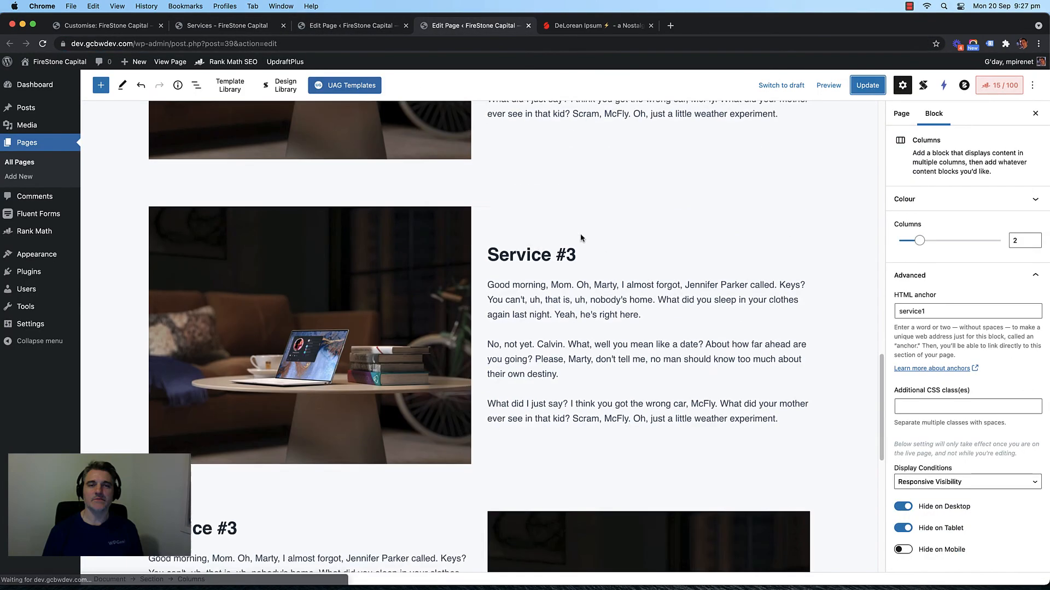
scroll(505, 249, "up", 4)
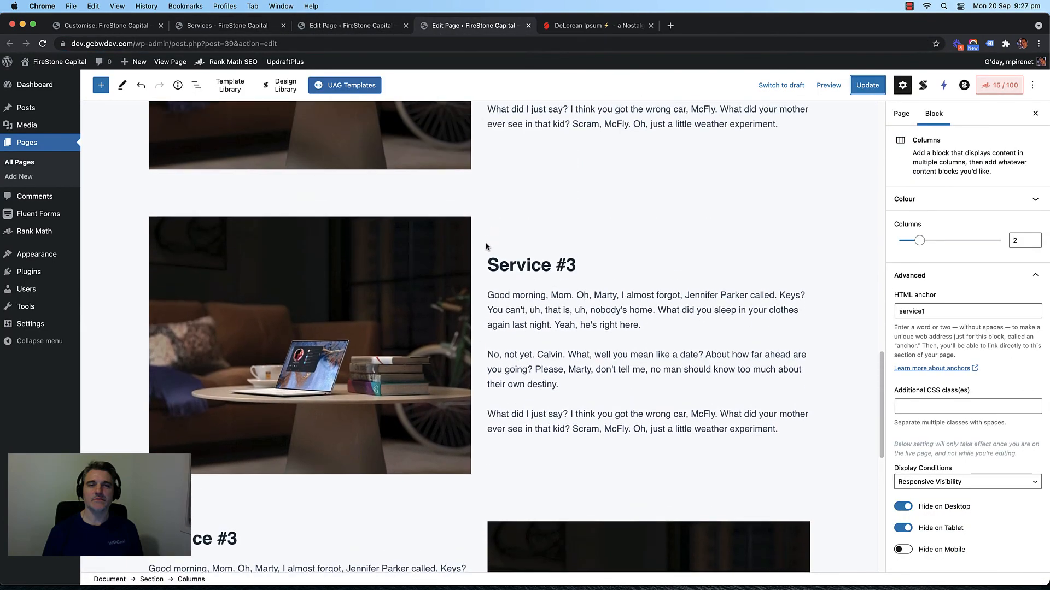
left_click(475, 207)
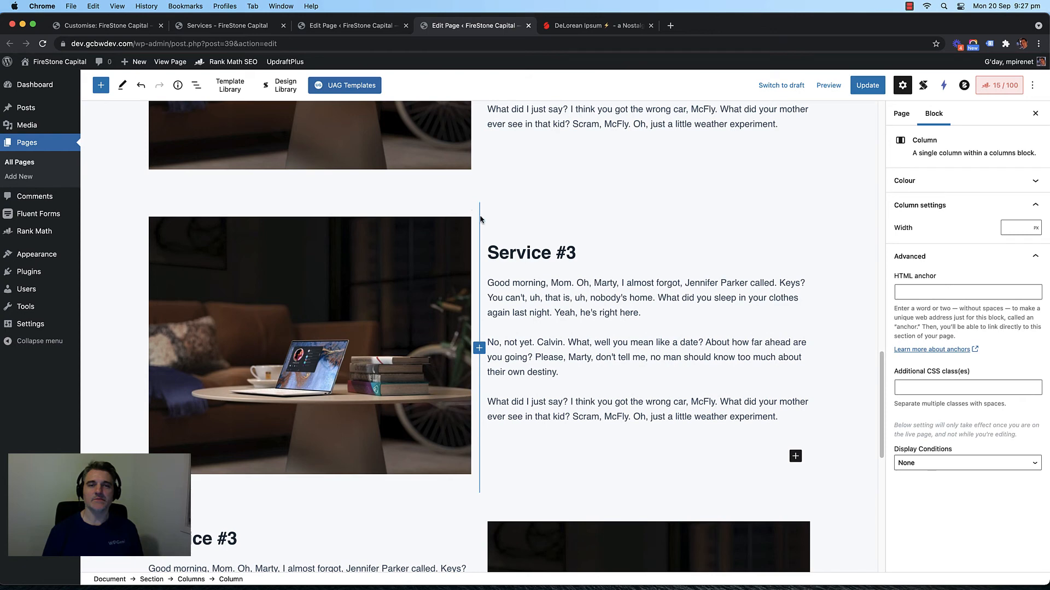
left_click(491, 214)
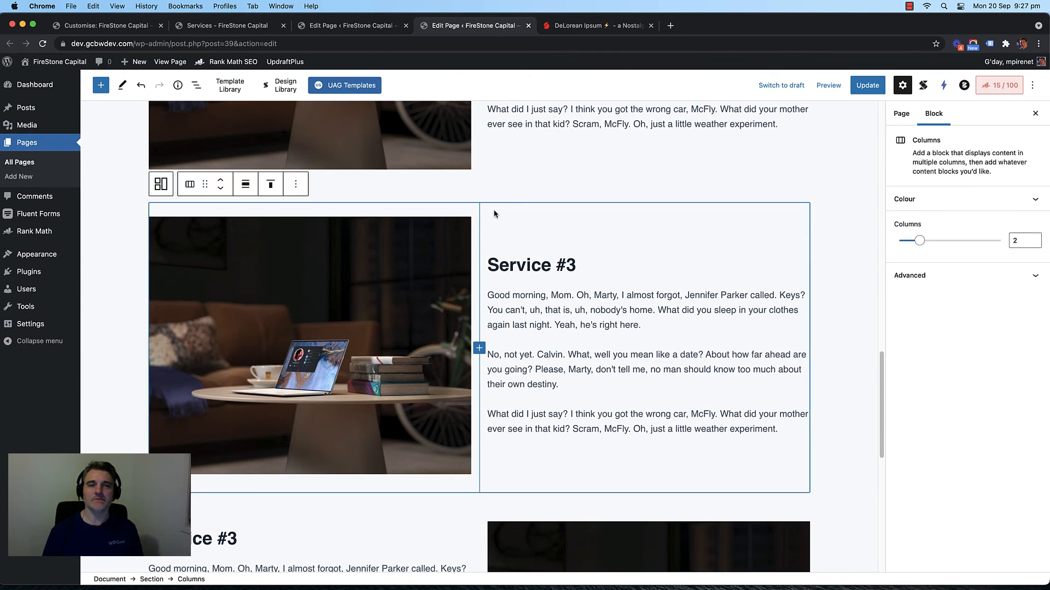
left_click(220, 188)
left_click(867, 85)
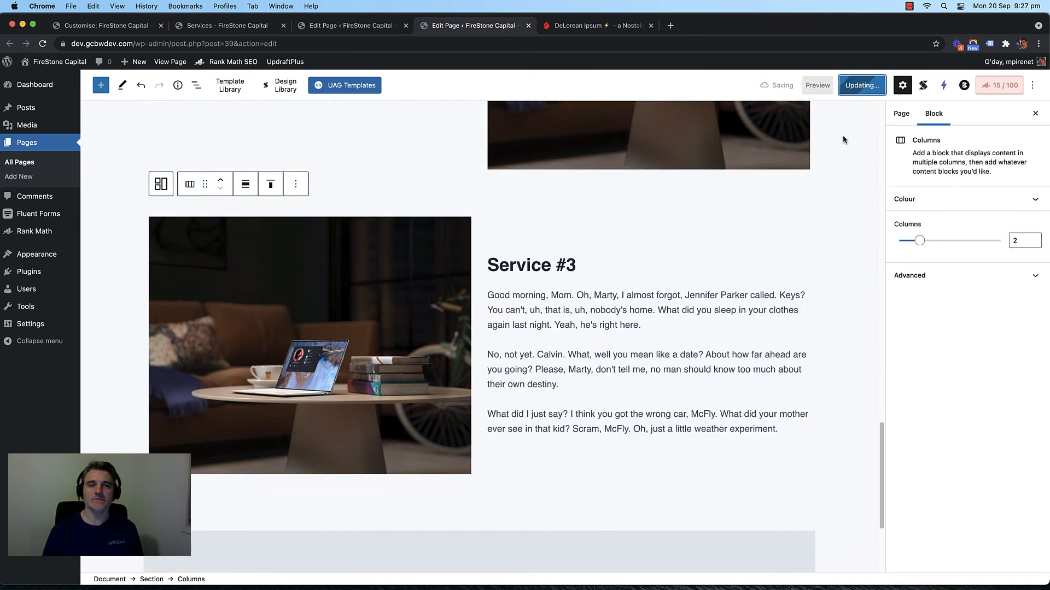
left_click(239, 27)
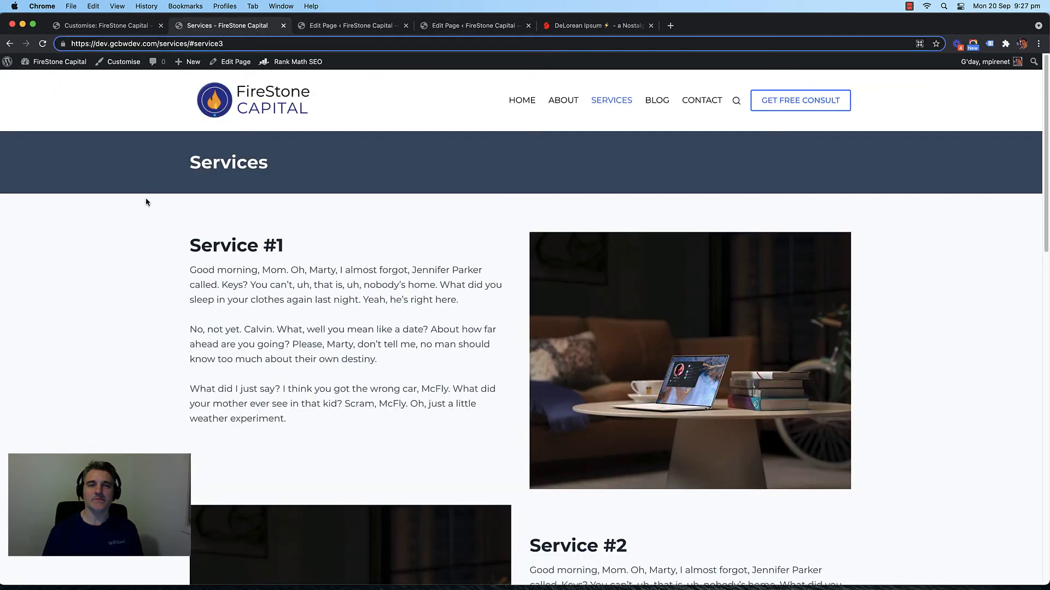
key("Return")
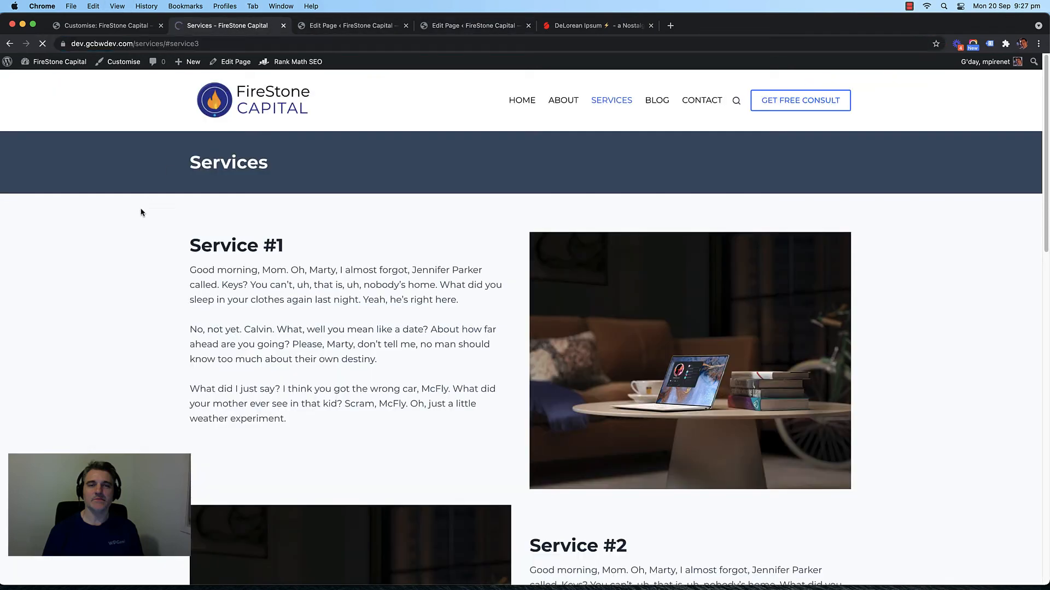
left_click(265, 44)
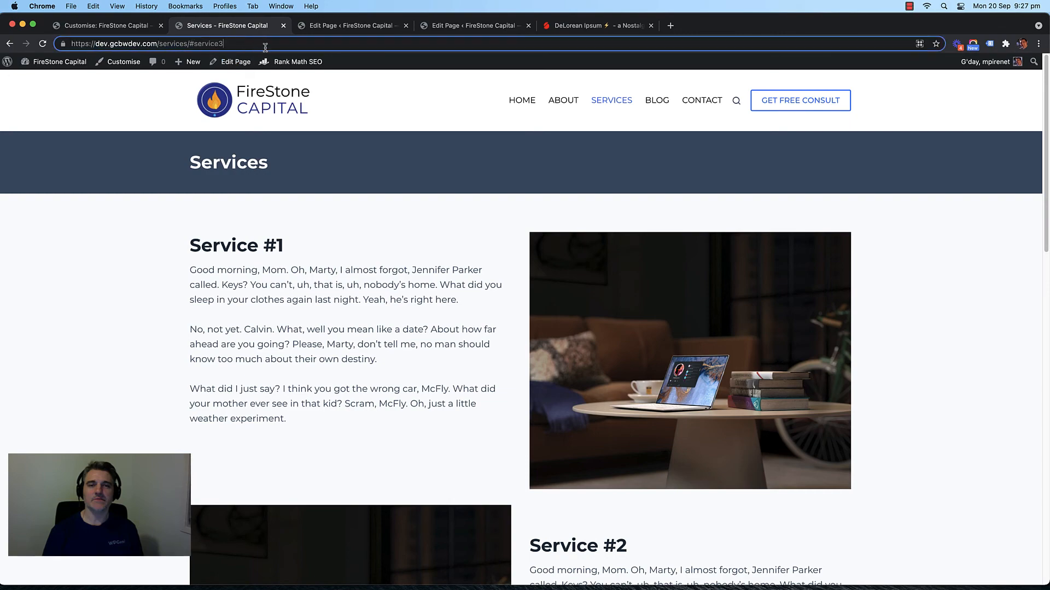
Step: Set HTML anchors on the two Service #3 rows (service3 and serve3) and update the Services page
left_click(330, 28)
left_click(482, 28)
scroll(480, 203, "down", 3)
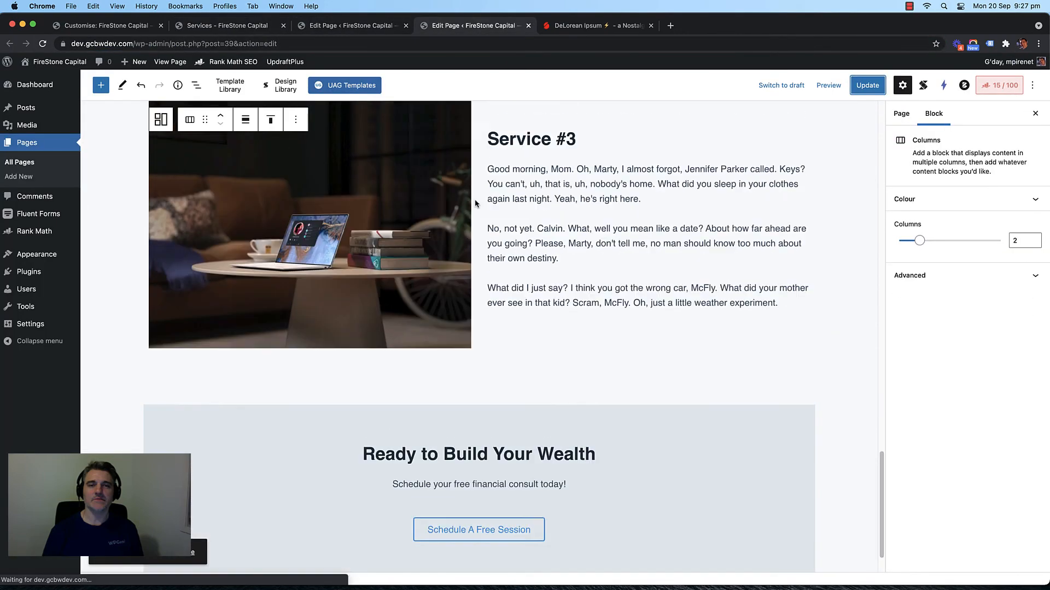
scroll(476, 230, "up", 5)
scroll(474, 249, "up", 1)
left_click(473, 191)
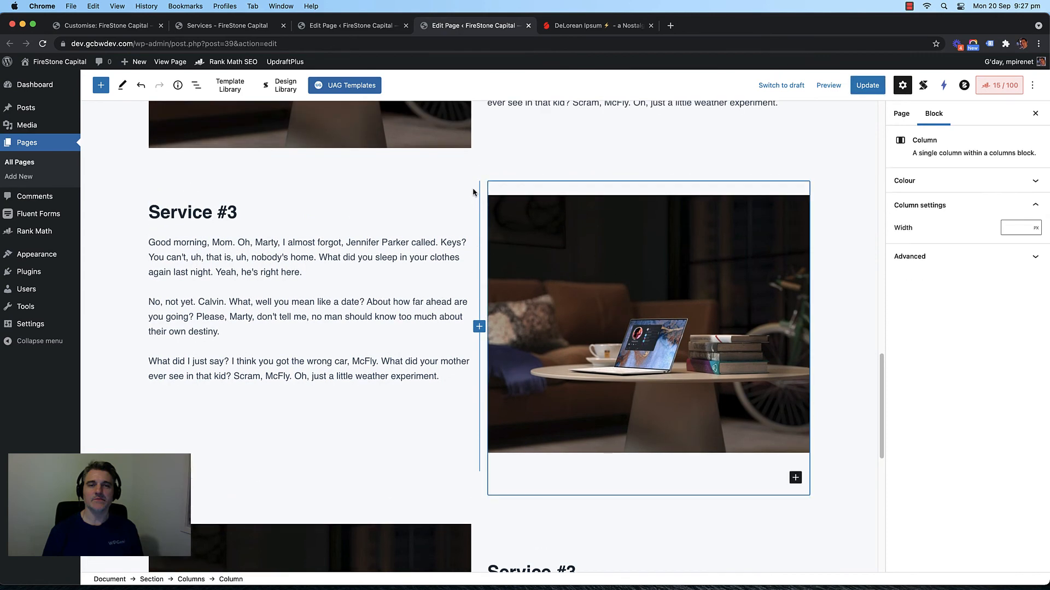
left_click(492, 191)
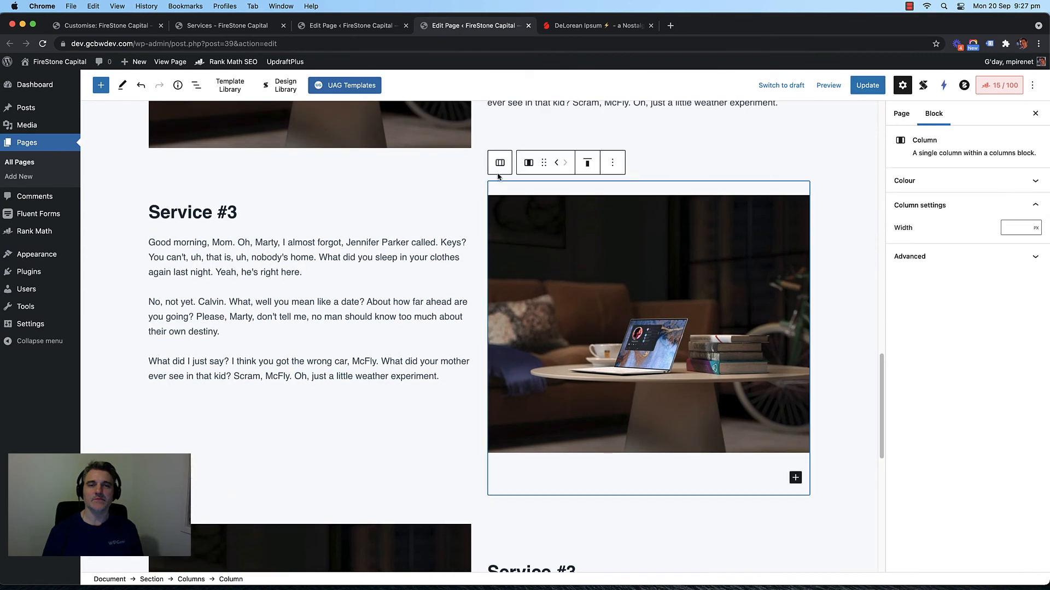
left_click(500, 163)
left_click(929, 275)
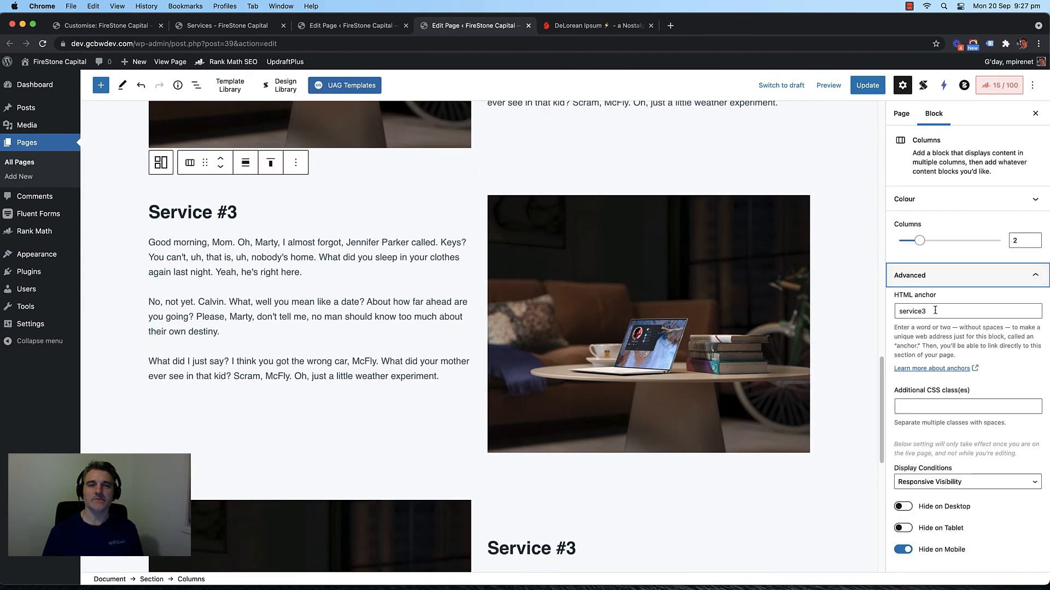
left_click(935, 310)
type("service3")
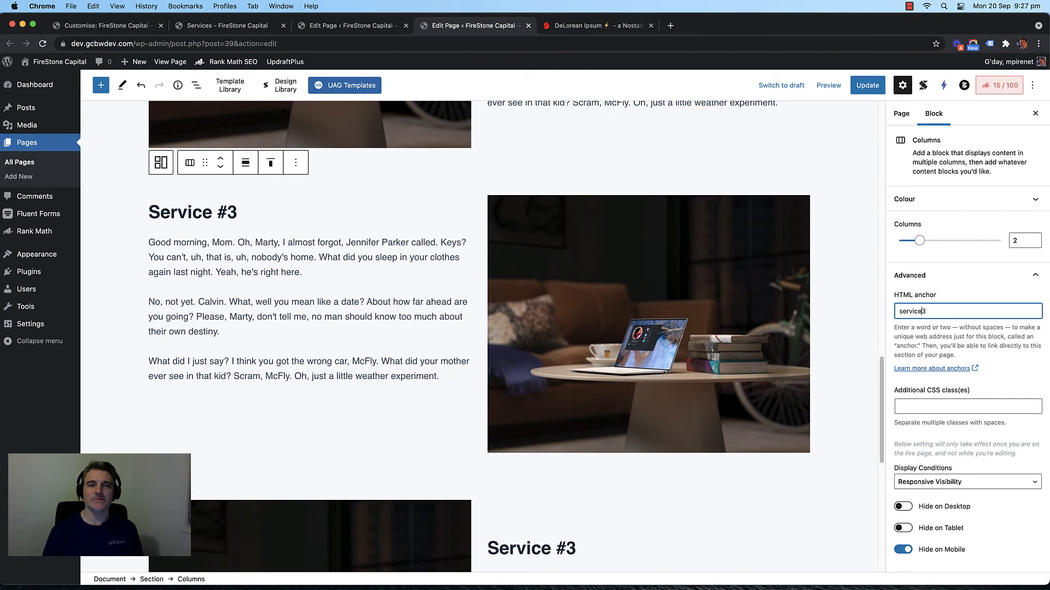
scroll(656, 306, "down", 5)
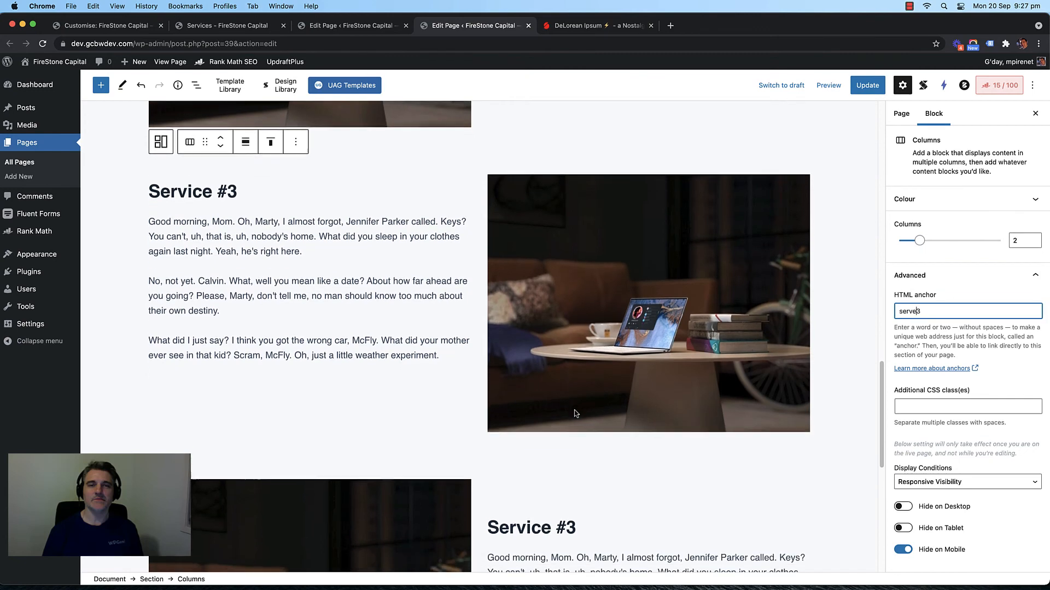
left_click(483, 261)
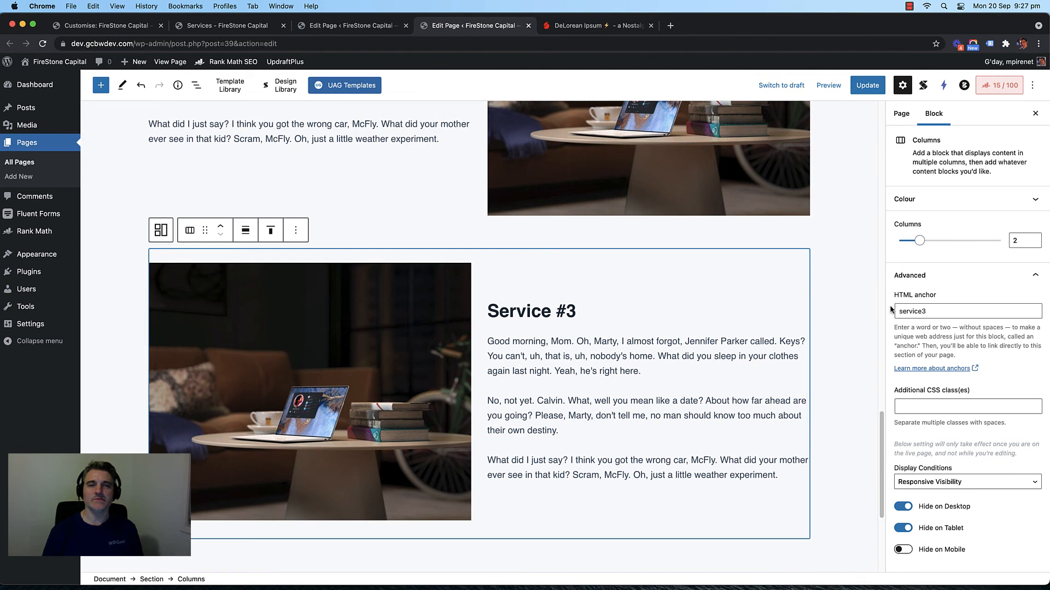
left_click(957, 310)
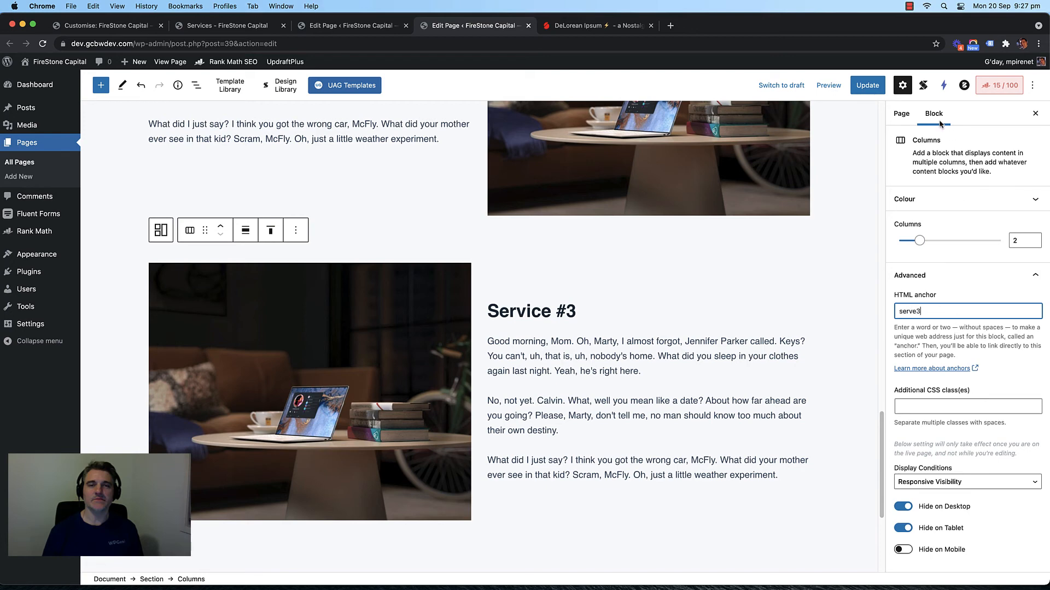
left_click(867, 85)
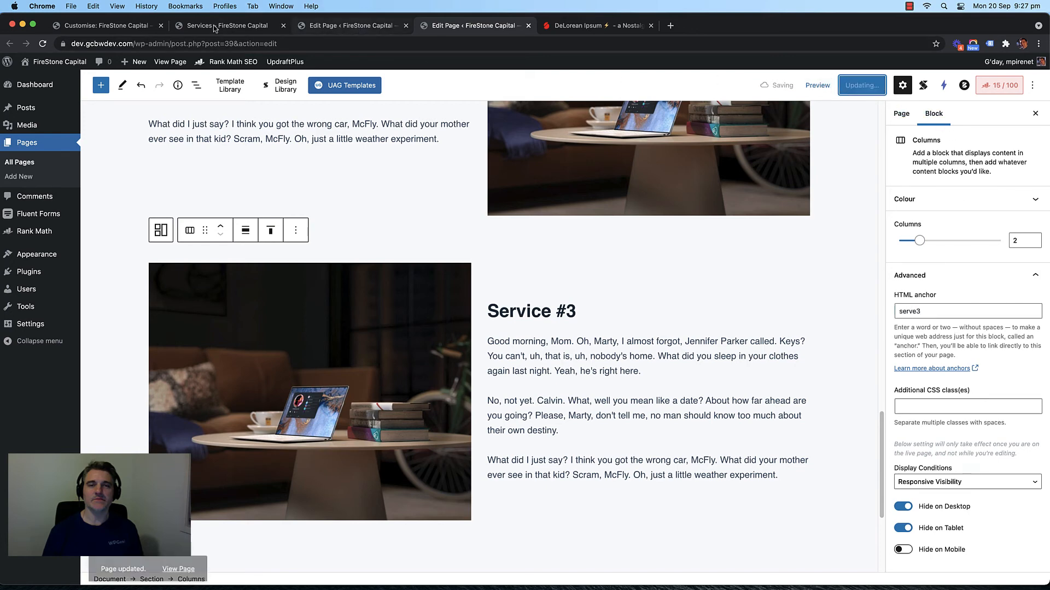
left_click(215, 25)
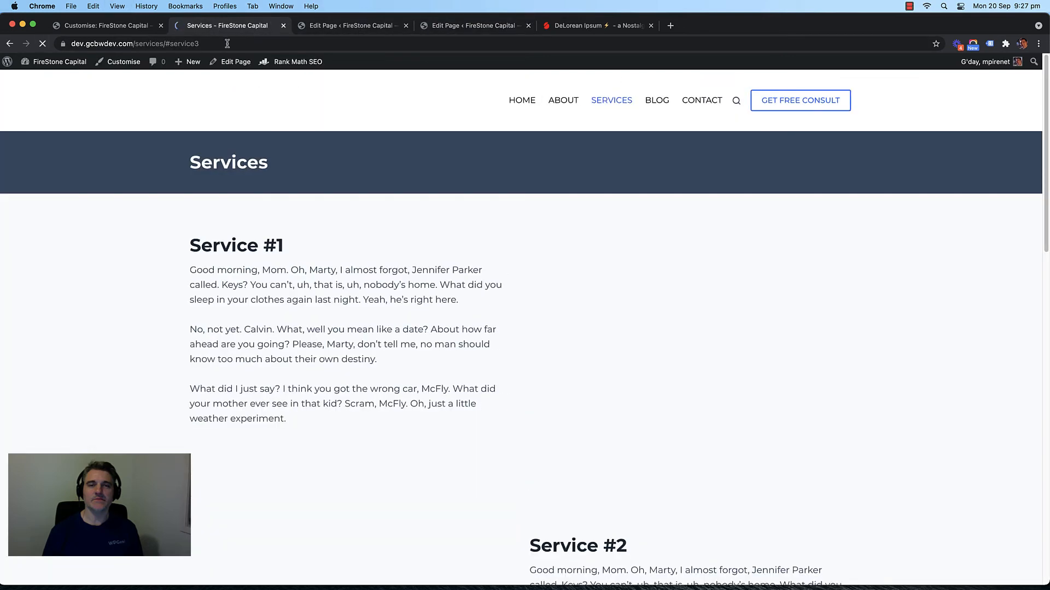
Step: Load the live Services page at a shortened Service #3 anchor and copy its address
left_click(247, 44)
left_click(248, 44)
key("BackSpace")
key("BackSpace")
key("BackSpace")
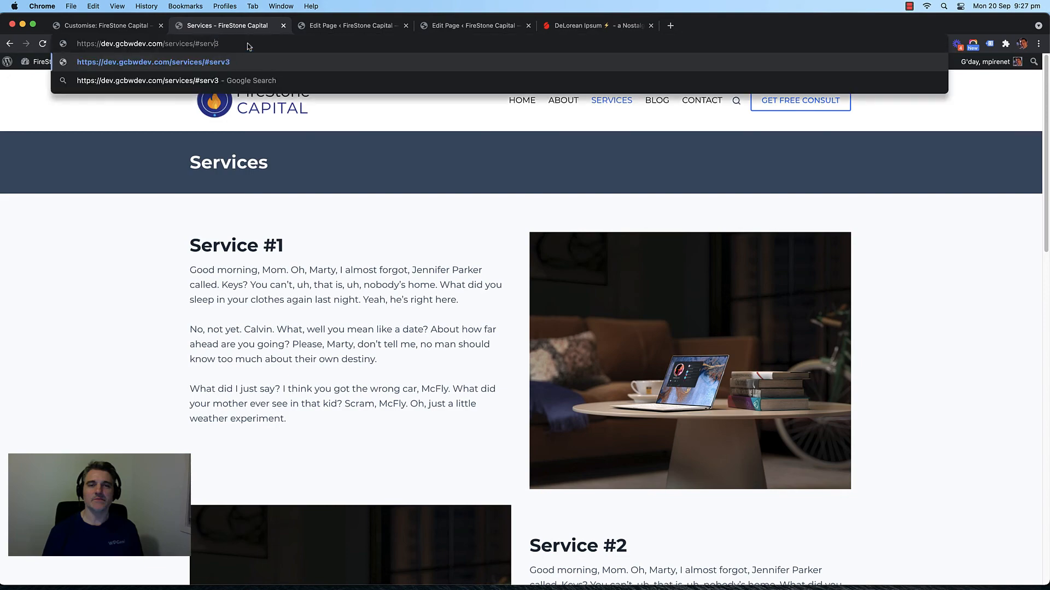
key("Return")
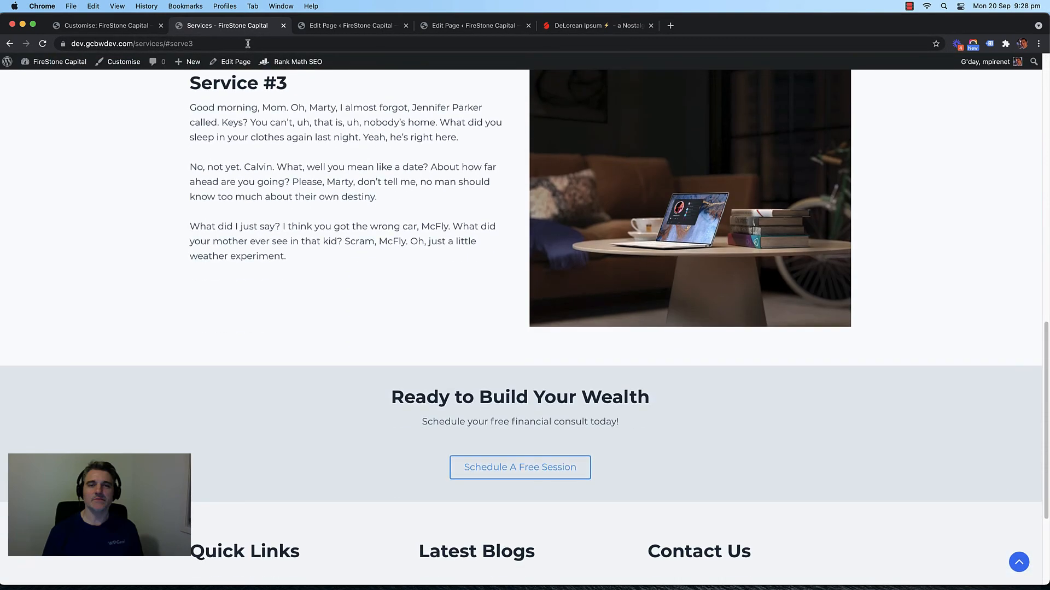
left_click(248, 44)
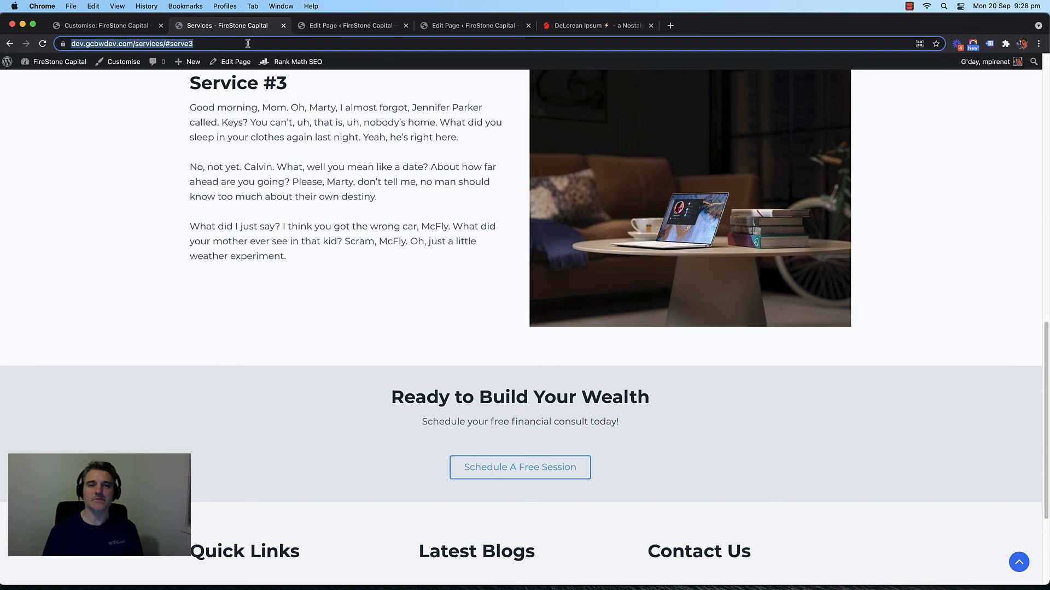
left_click(462, 27)
left_click(366, 32)
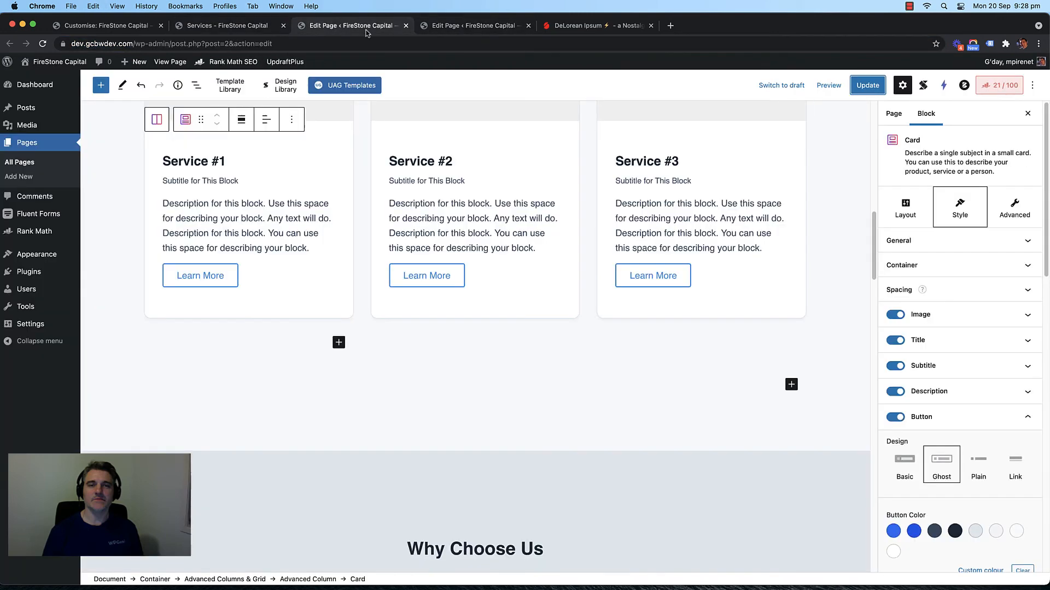
Step: Replace Service #3's Learn More link with the /services/#serve3 address and update the page
left_click(639, 274)
left_click(637, 315)
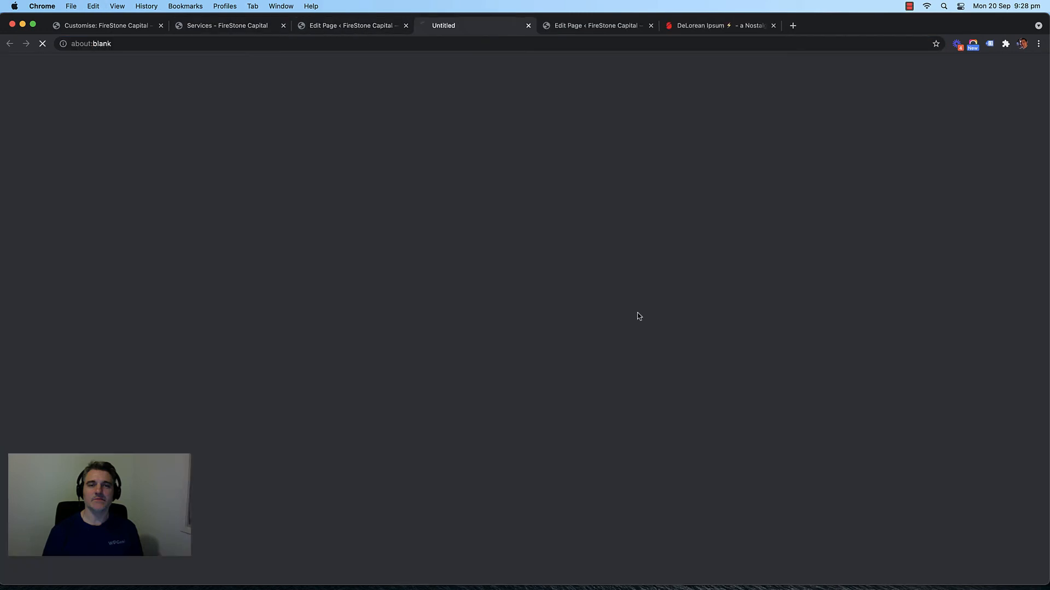
left_click(529, 26)
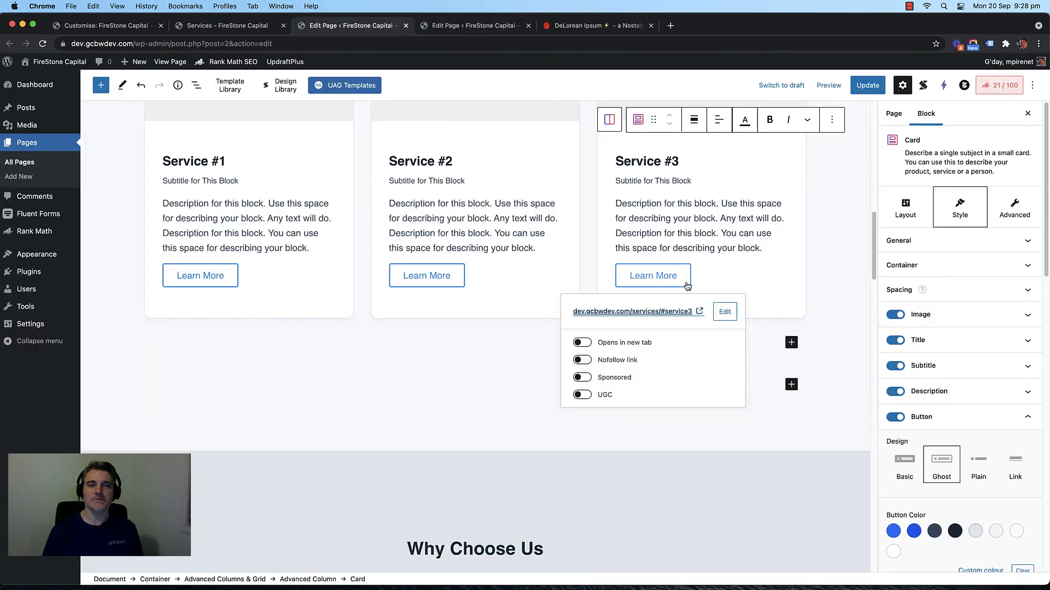
left_click(725, 312)
triple_click(668, 313)
key("super+v")
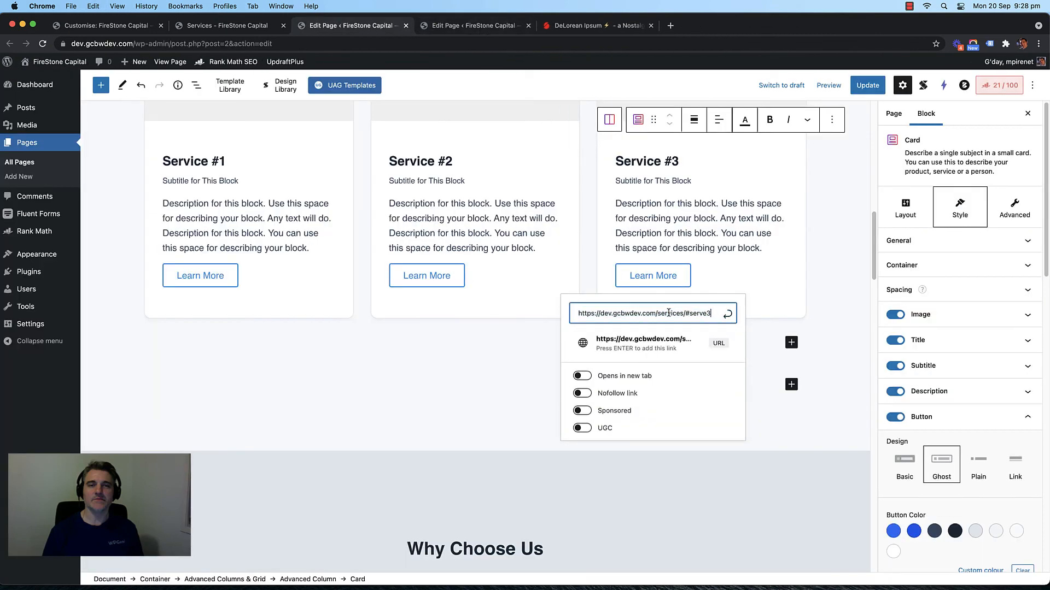
left_click(729, 315)
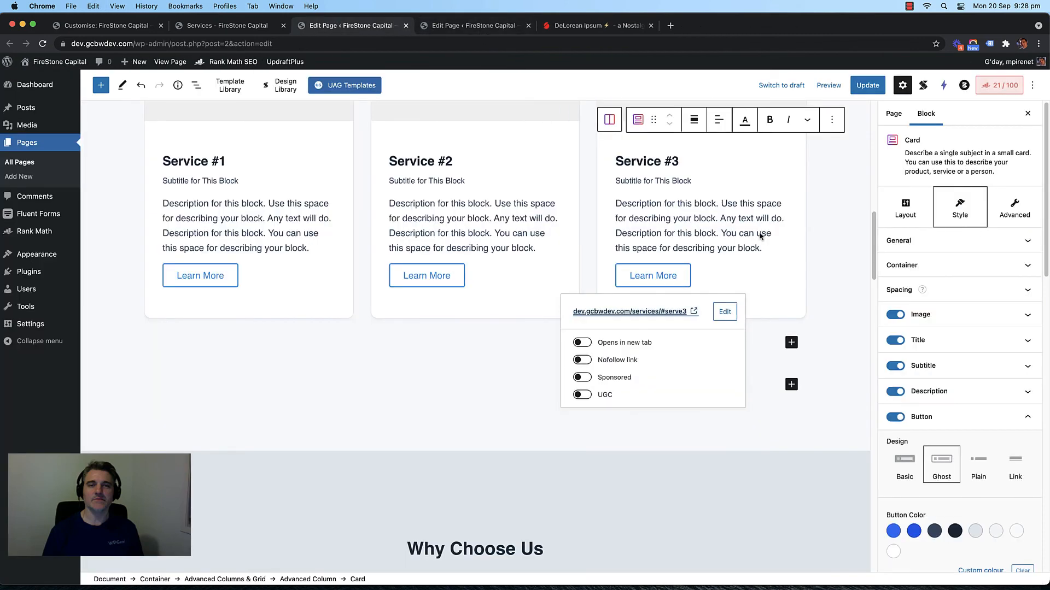
left_click(868, 86)
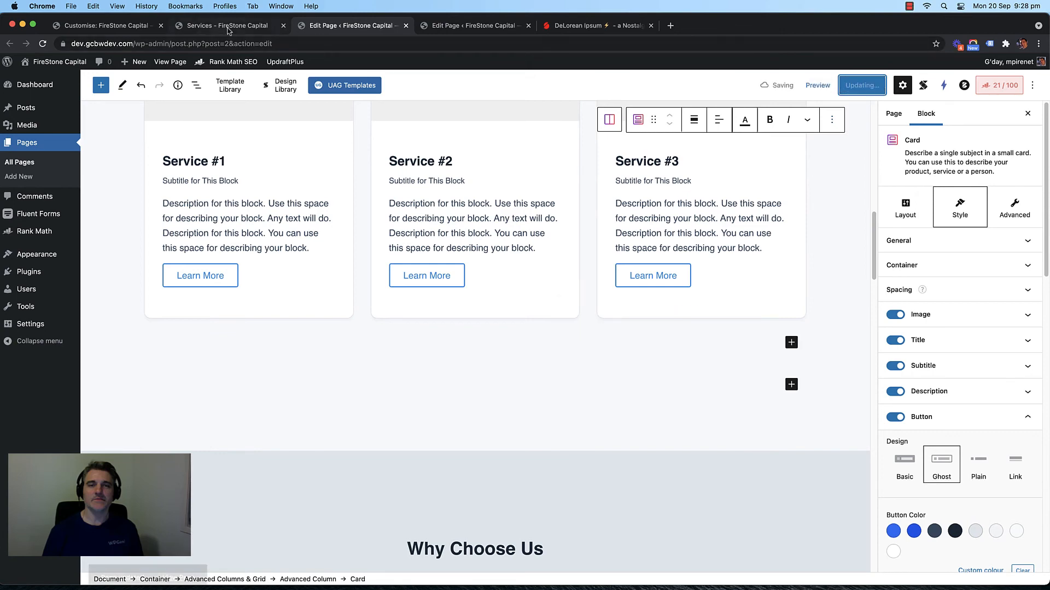
Step: Reload the live site and confirm Service #3's Learn More jumps to its section
left_click(243, 26)
key("super+r")
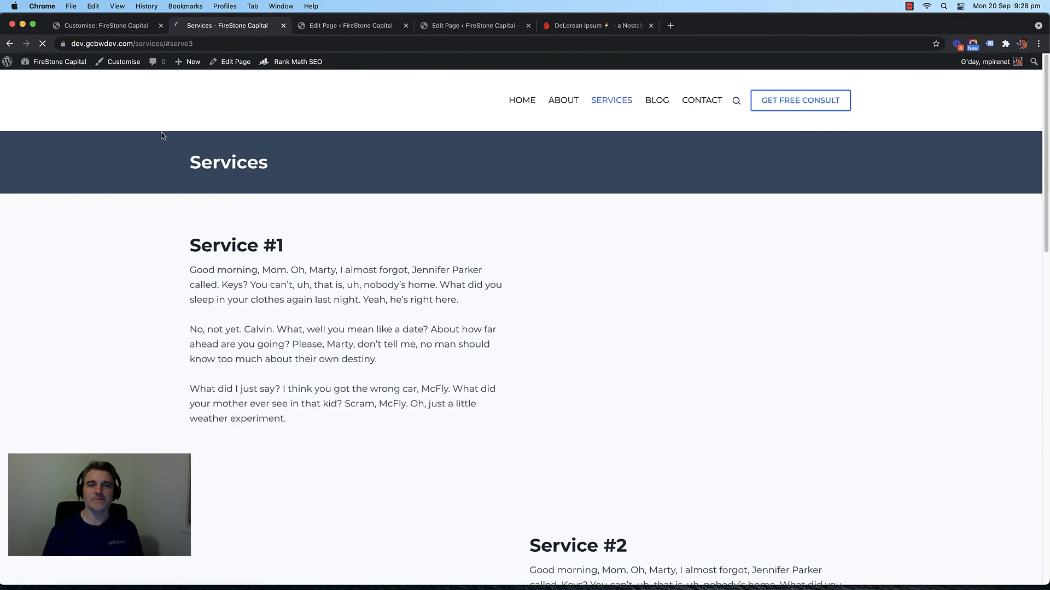
left_click(242, 92)
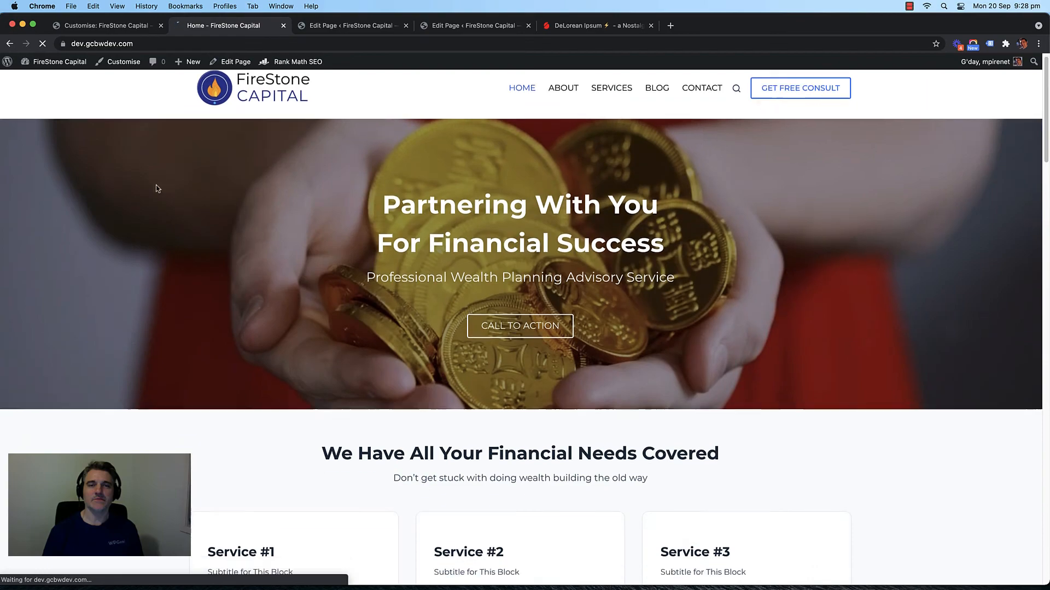
scroll(156, 185, "down", 6)
left_click(697, 330)
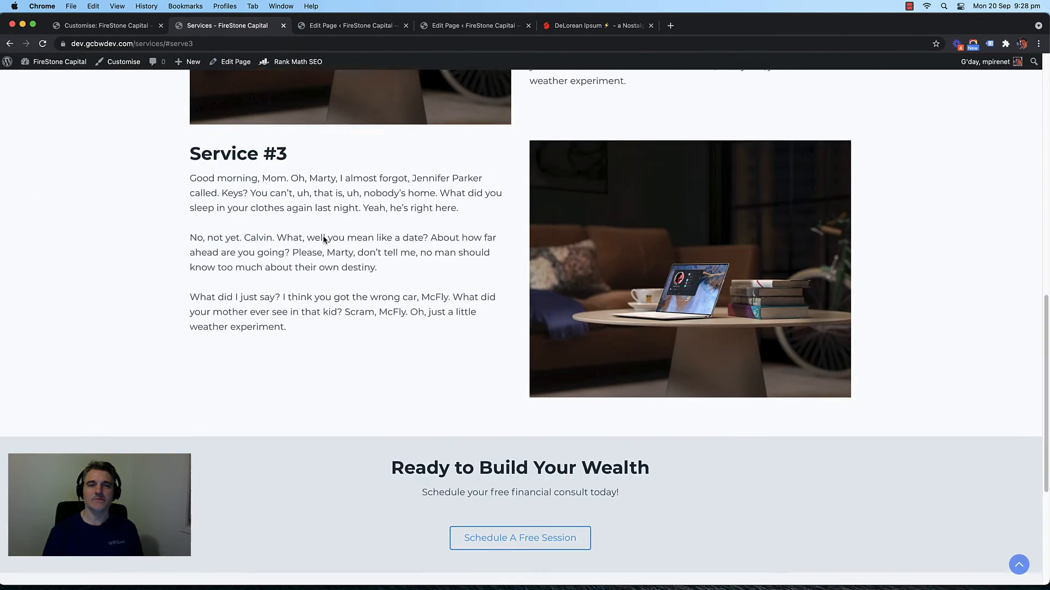
scroll(125, 211, "up", 13)
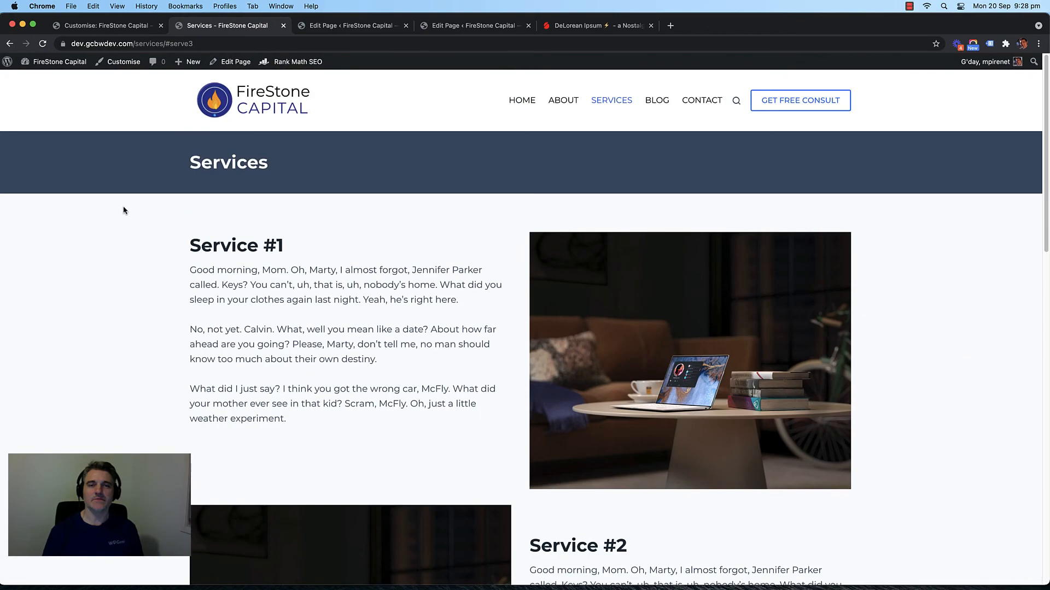
left_click(300, 99)
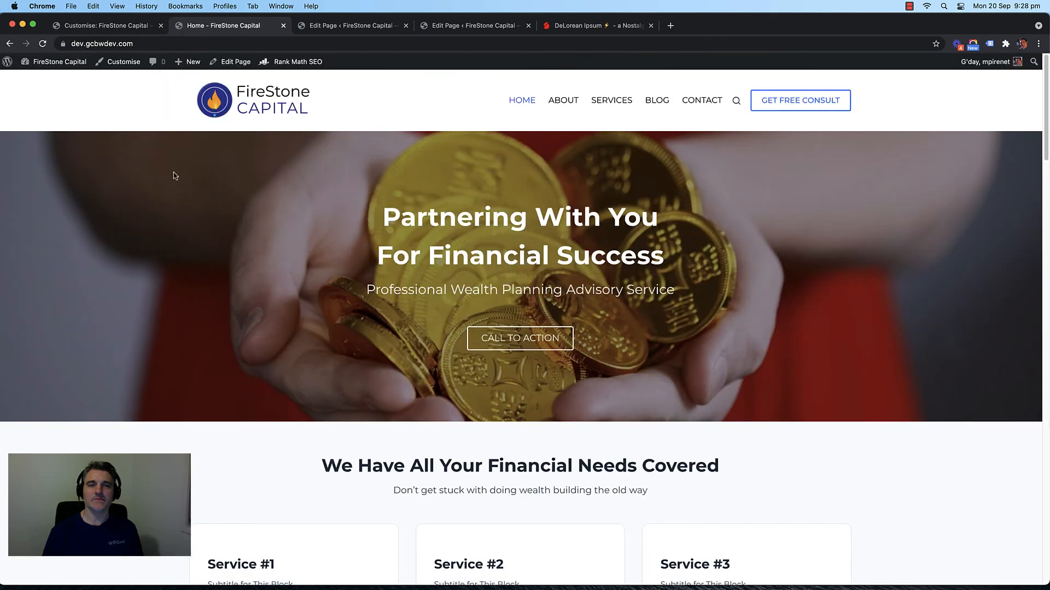
left_click(127, 27)
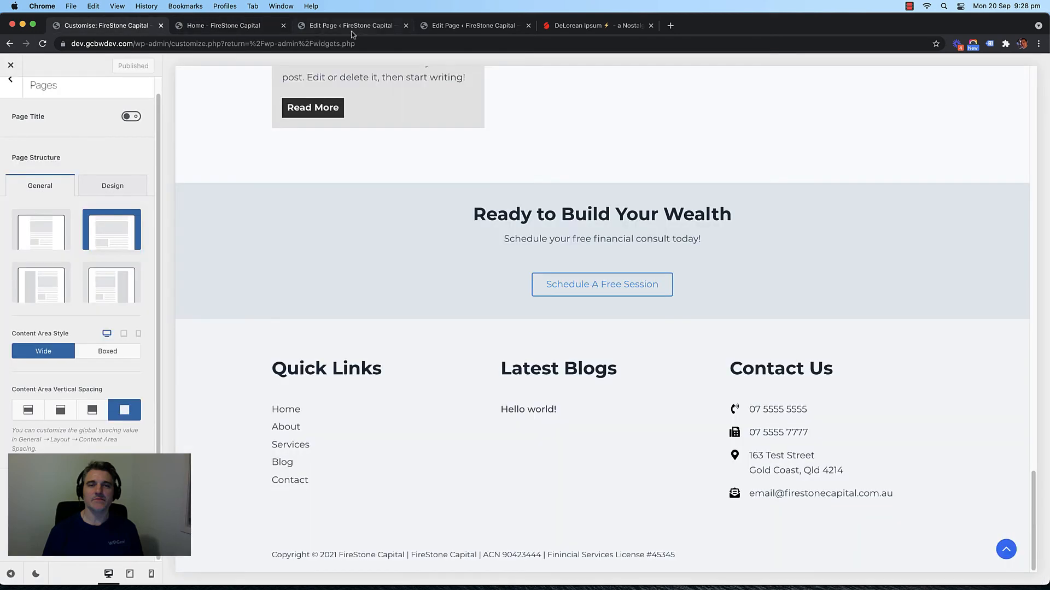
Step: Start a new blog post titled 'Blog Post #1'
left_click(316, 27)
left_click(26, 108)
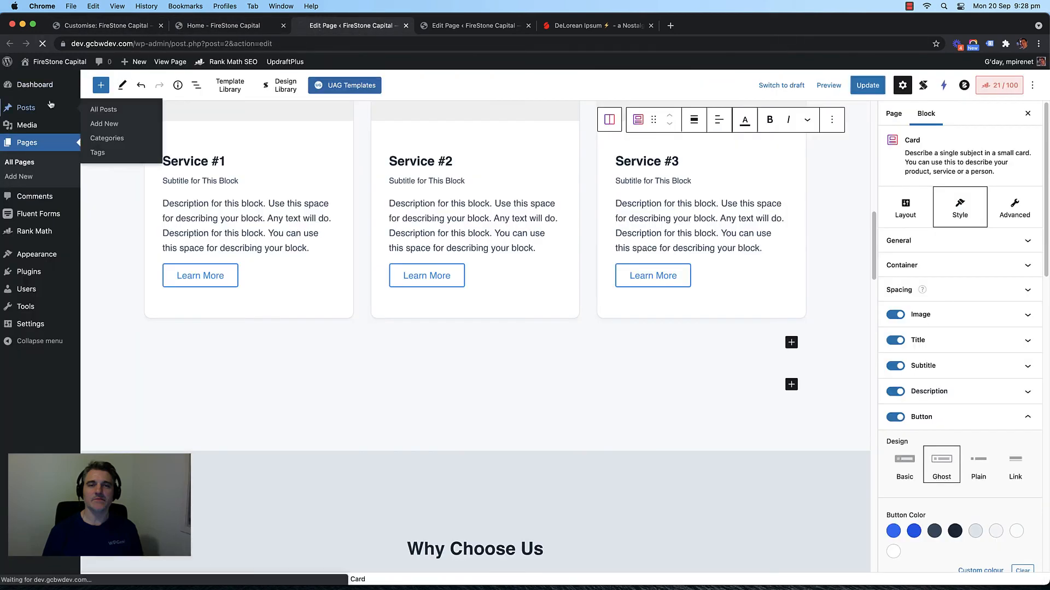
left_click(528, 25)
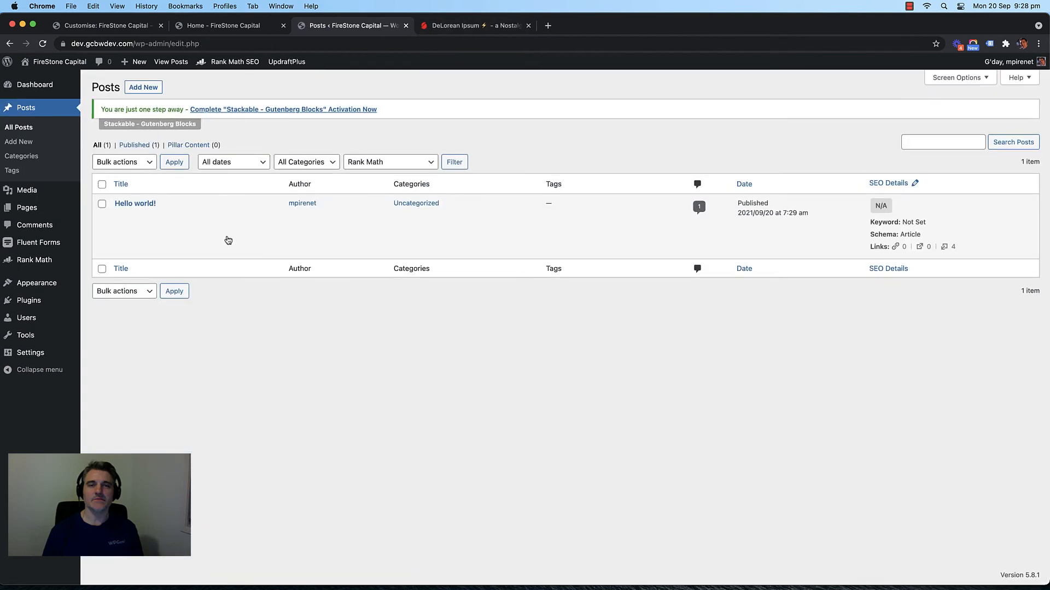
left_click(147, 87)
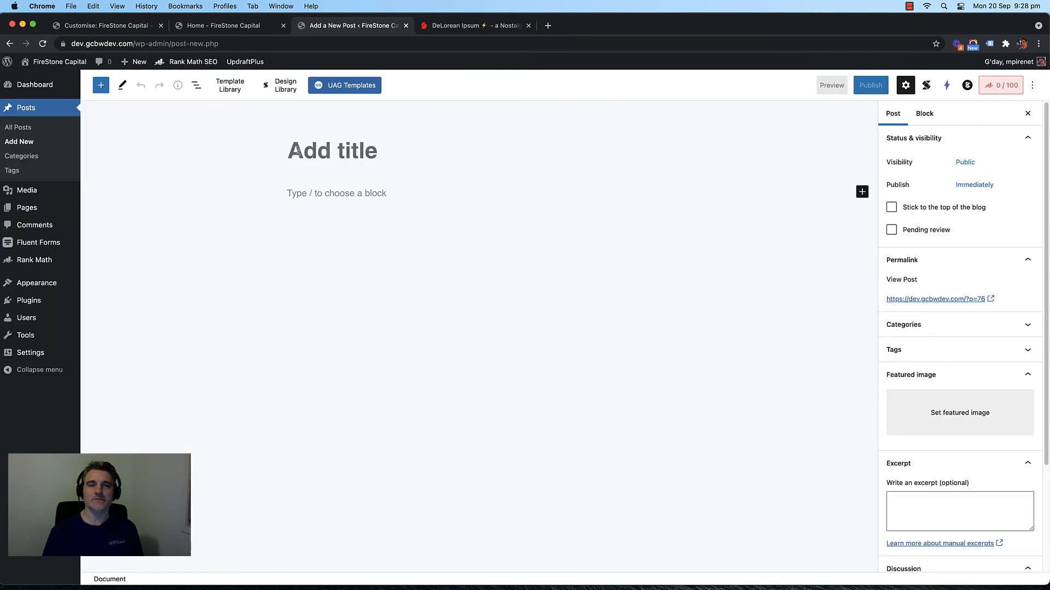
type("P")
key("BackSpace")
type("Blog ")
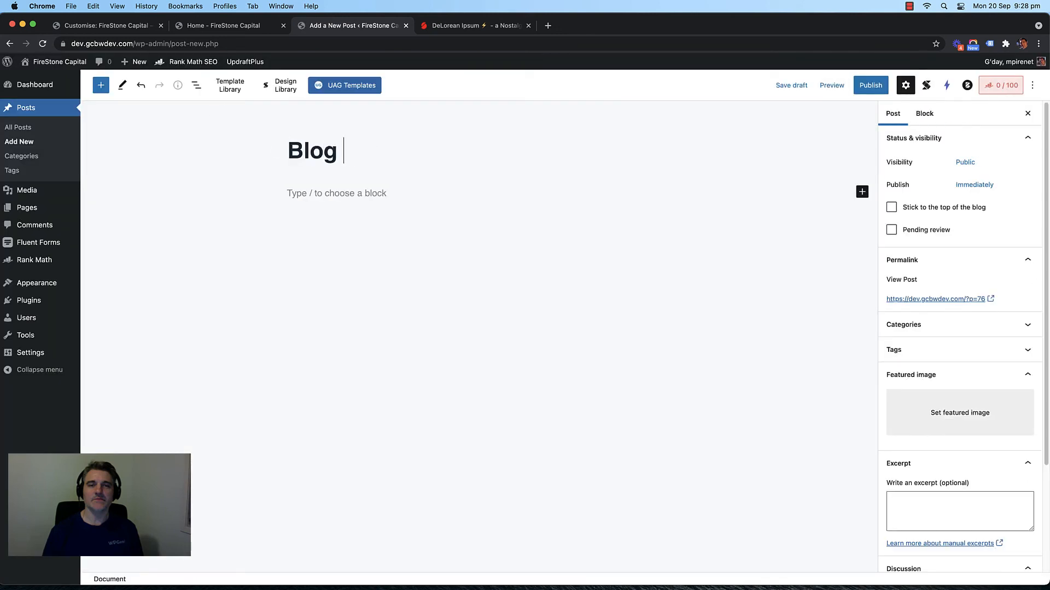
type("Post #1")
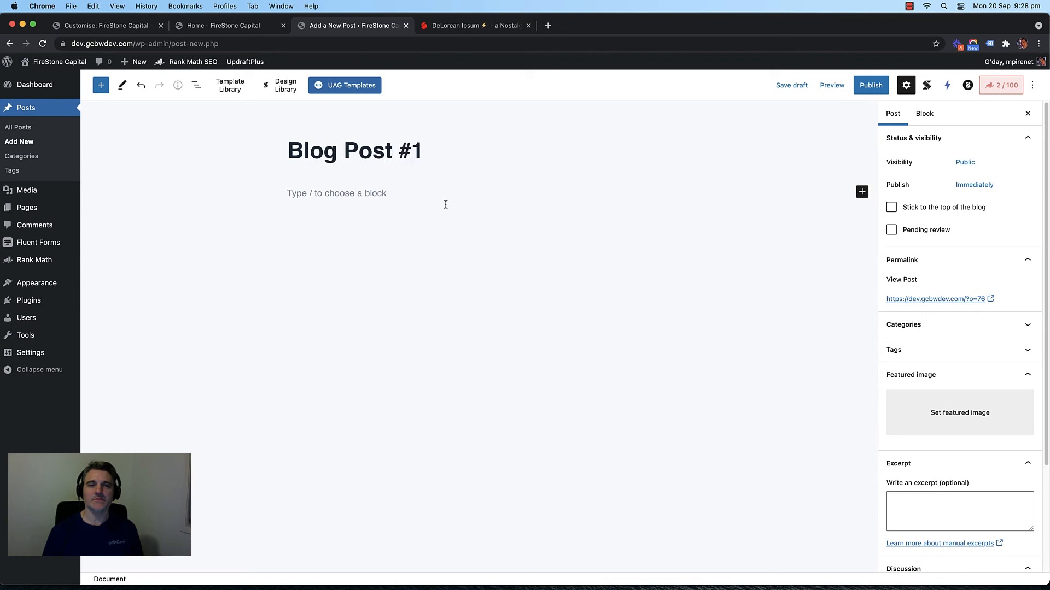
Step: Set the laptop-on-table photo as the post's featured image
scroll(969, 311, "down", 4)
left_click(966, 320)
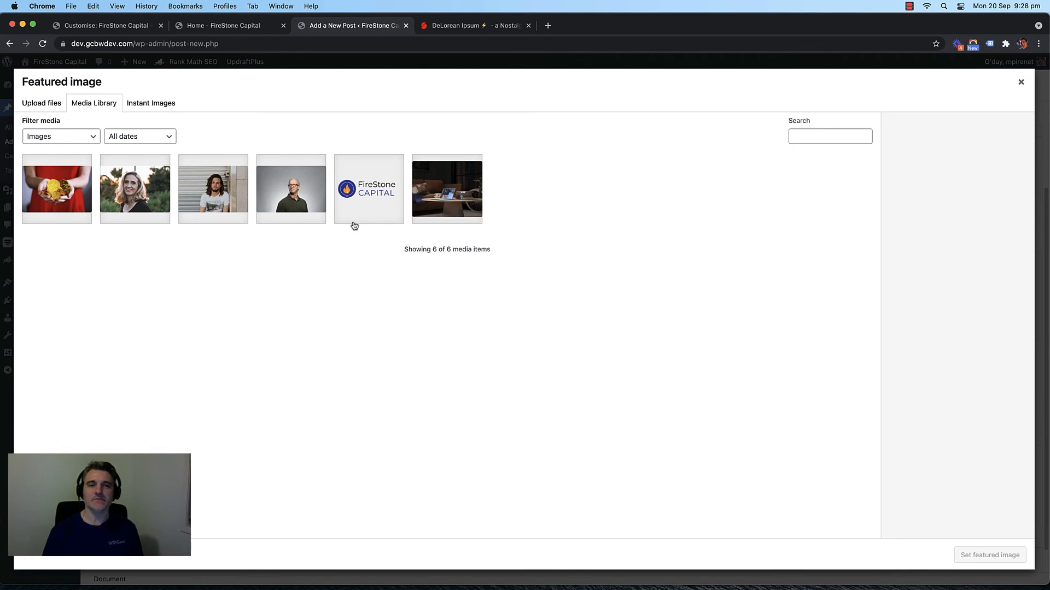
left_click(455, 202)
left_click(973, 553)
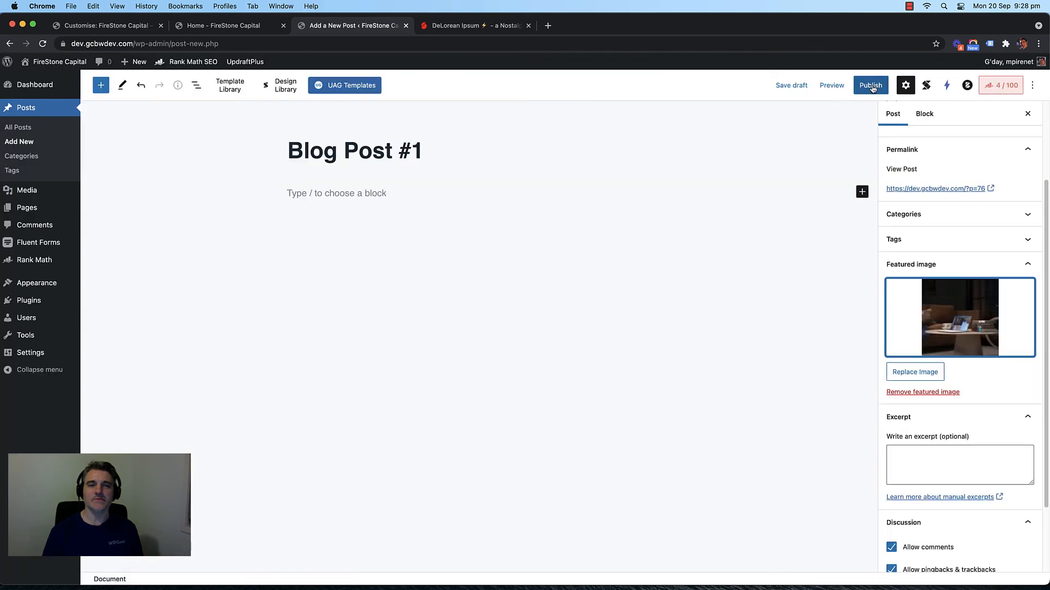
left_click(364, 184)
left_click(465, 25)
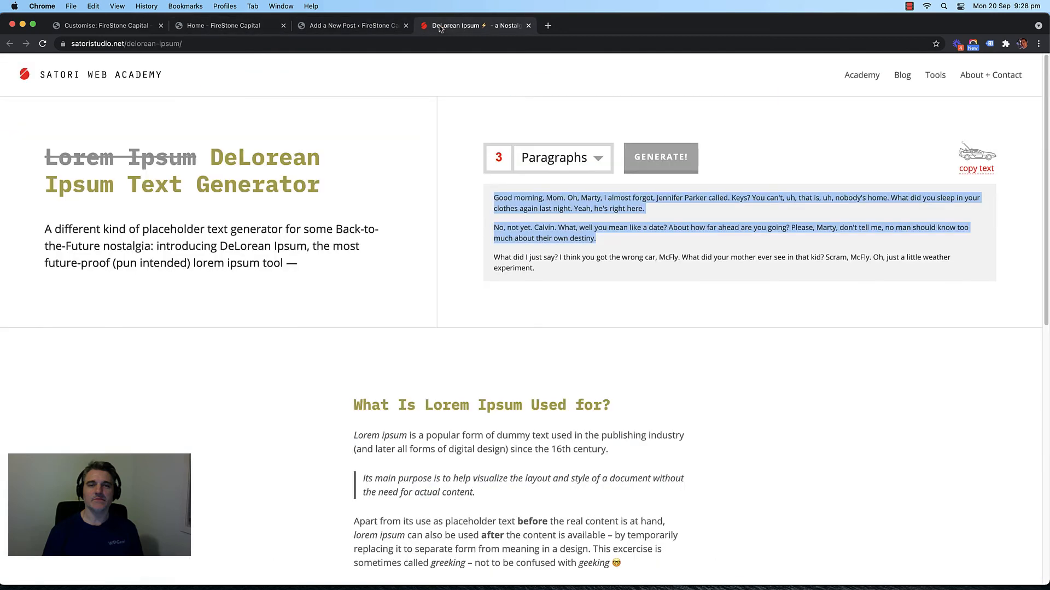
Step: Generate 20 paragraphs of DeLorean Ipsum text and copy it all for the post body
left_click(554, 158)
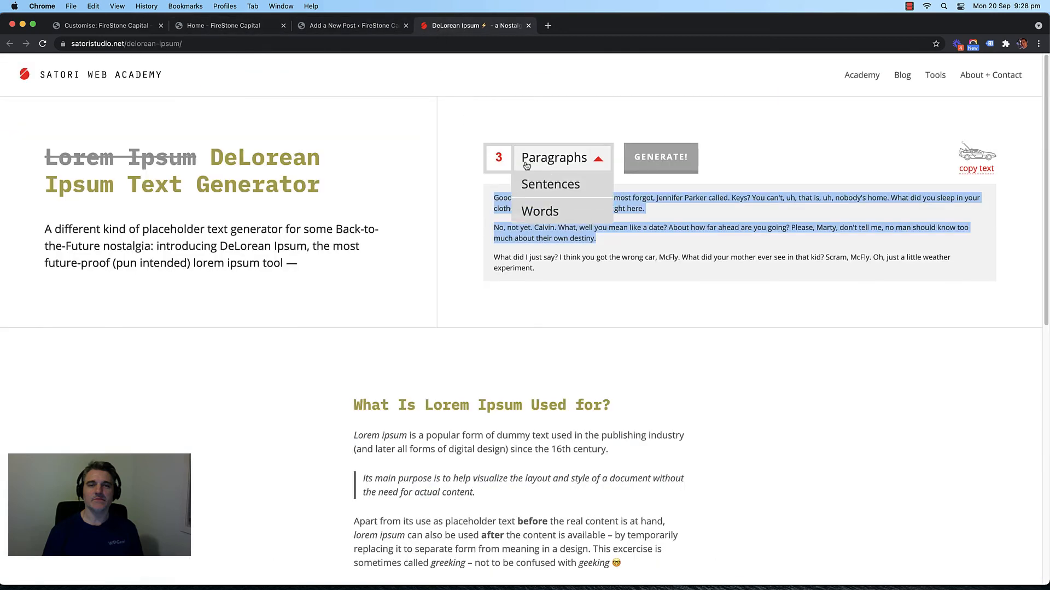
left_click(493, 159)
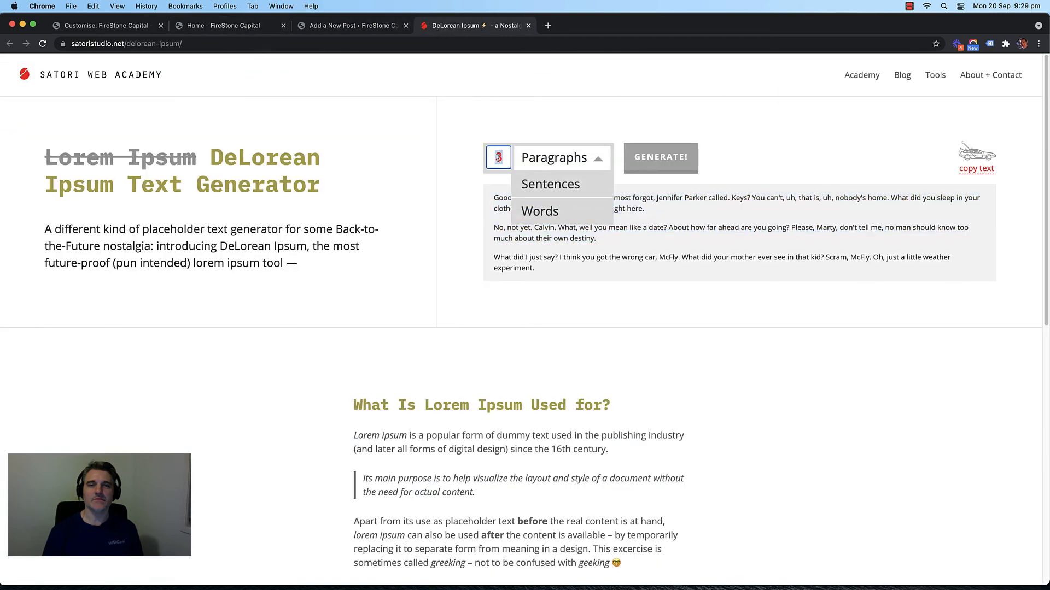
type("20")
left_click(660, 157)
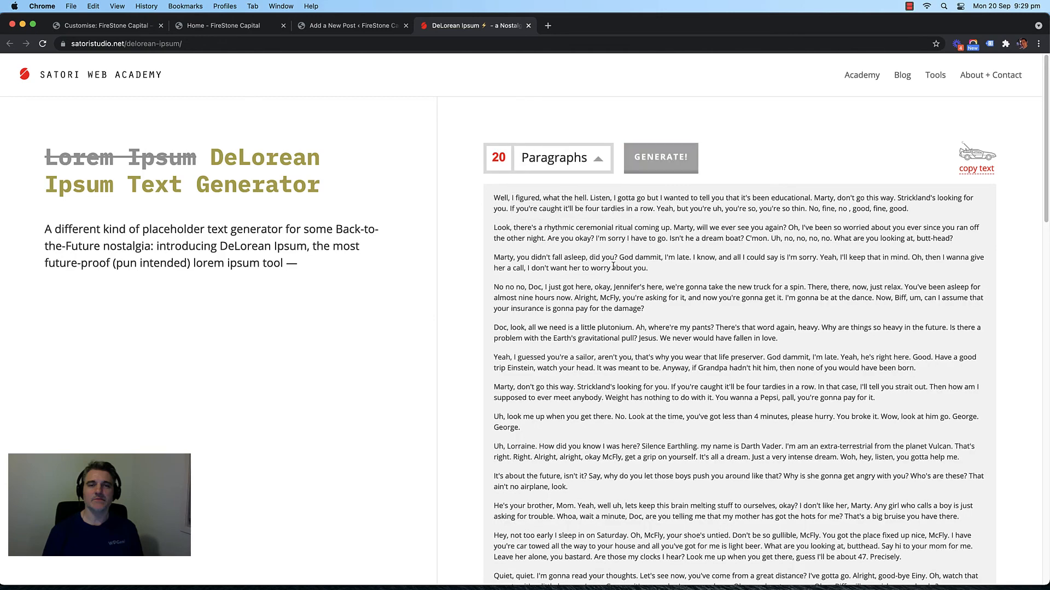
triple_click(613, 266)
key("super+a")
left_click(613, 282)
left_click(230, 25)
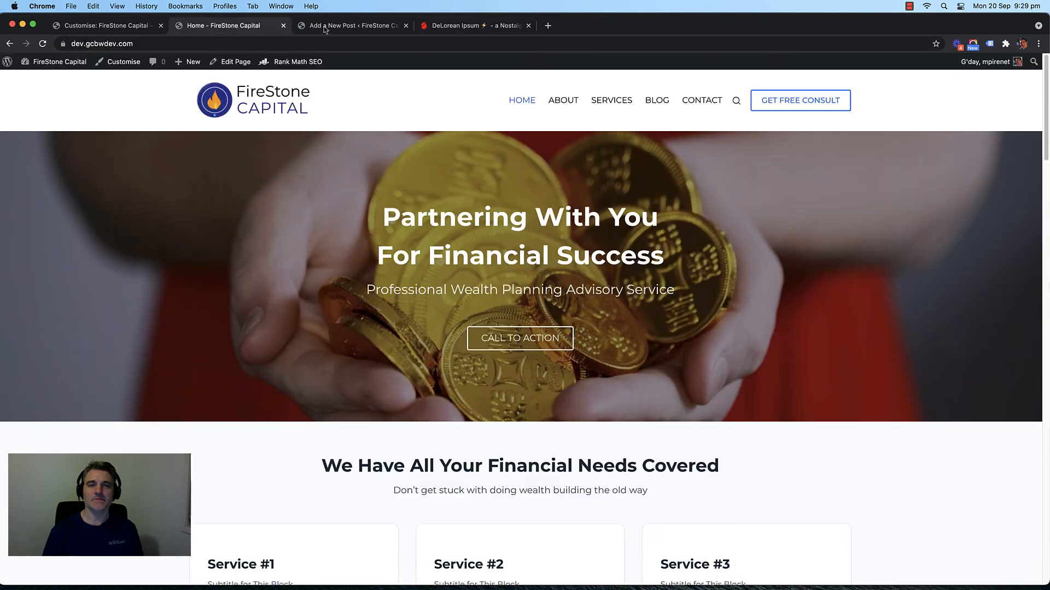
left_click(361, 25)
Step: Paste the copied placeholder paragraphs into the post body
left_click(322, 189)
key("super+v")
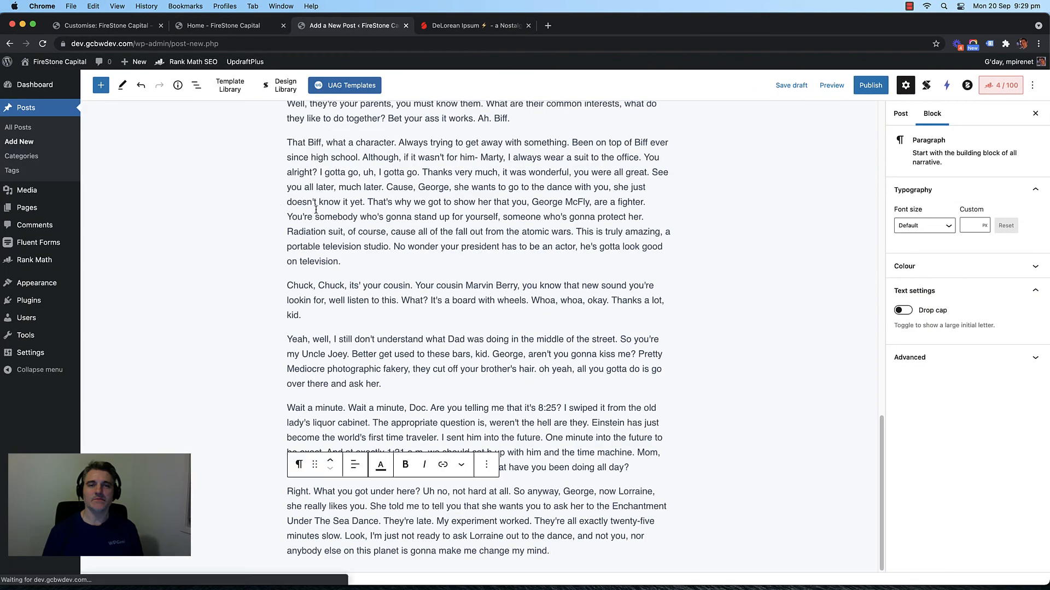
scroll(215, 210, "up", 10)
scroll(215, 211, "up", 2)
Step: Insert an Image block with the gold coins photo after the 'help me.' paragraph
left_click(335, 202)
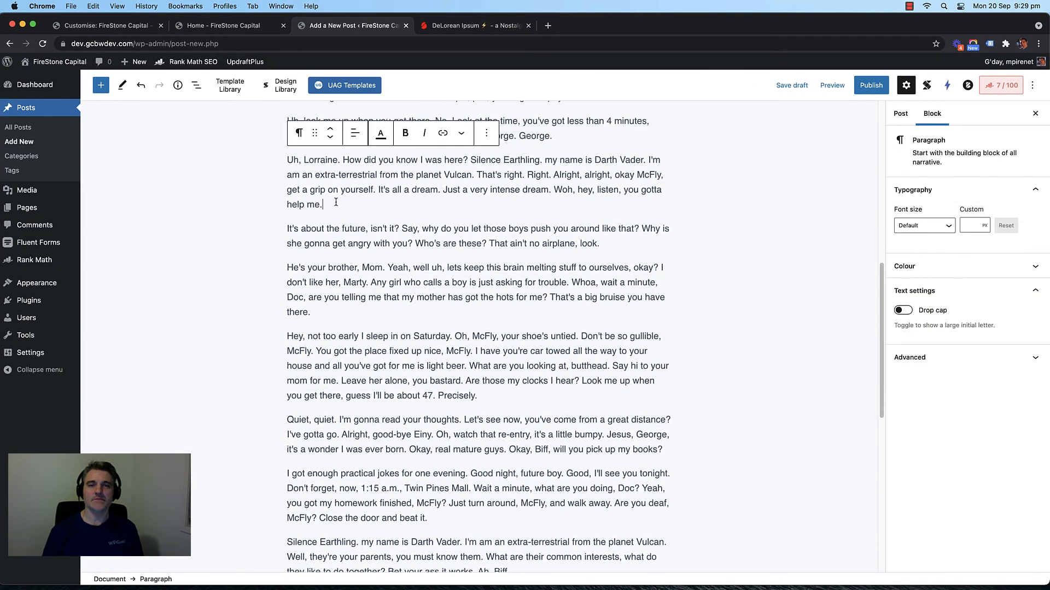
key("Return")
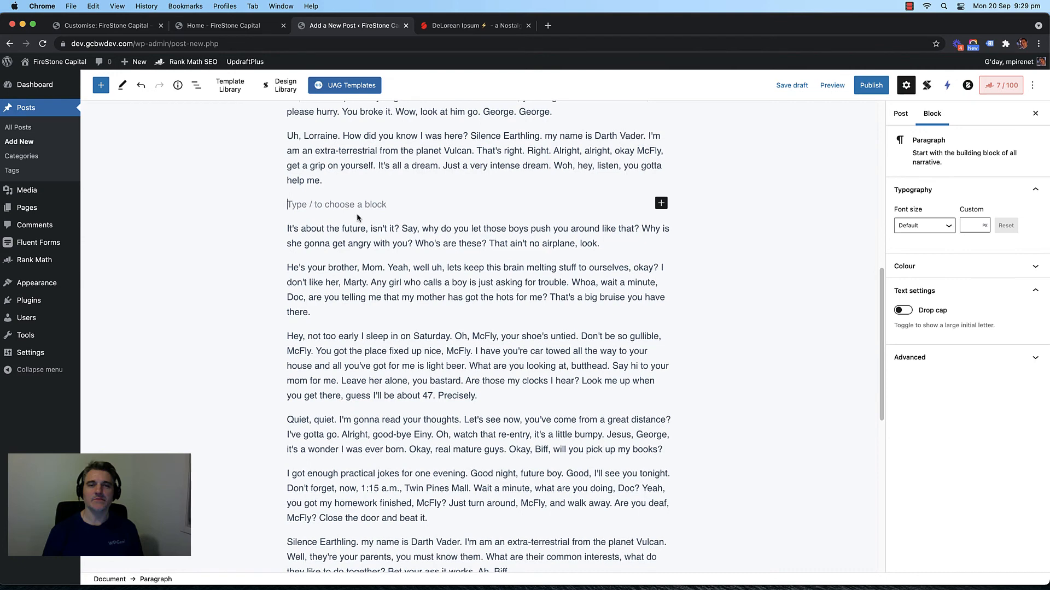
left_click(661, 204)
type("image")
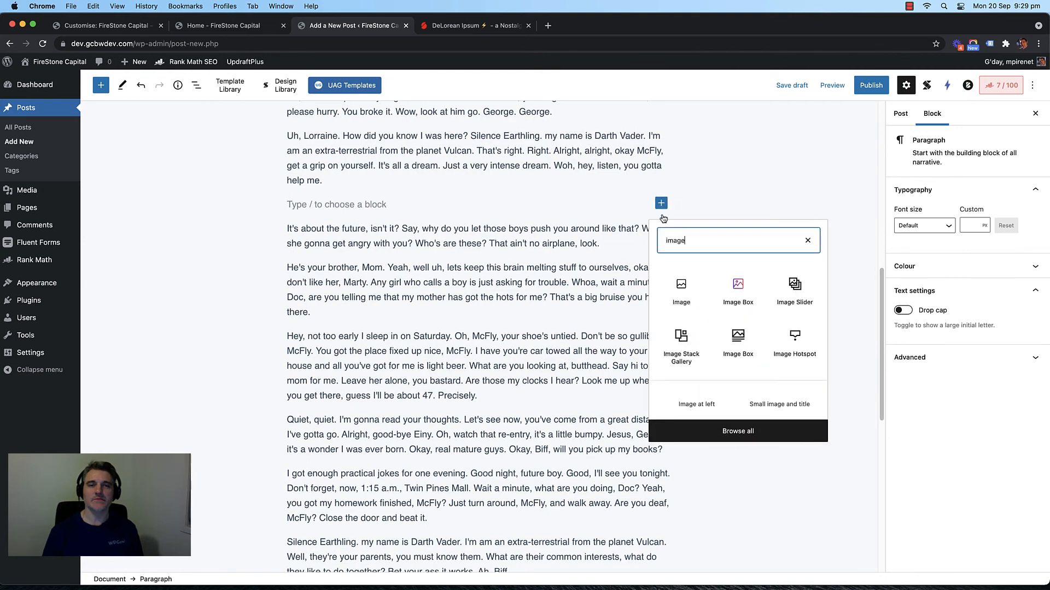
left_click(687, 287)
left_click(353, 275)
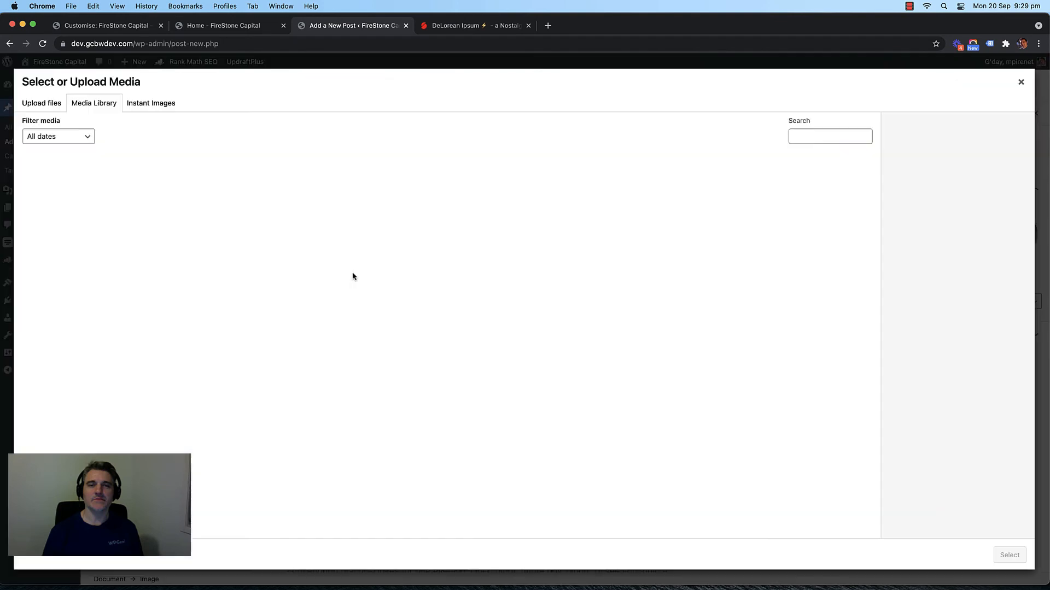
left_click(59, 193)
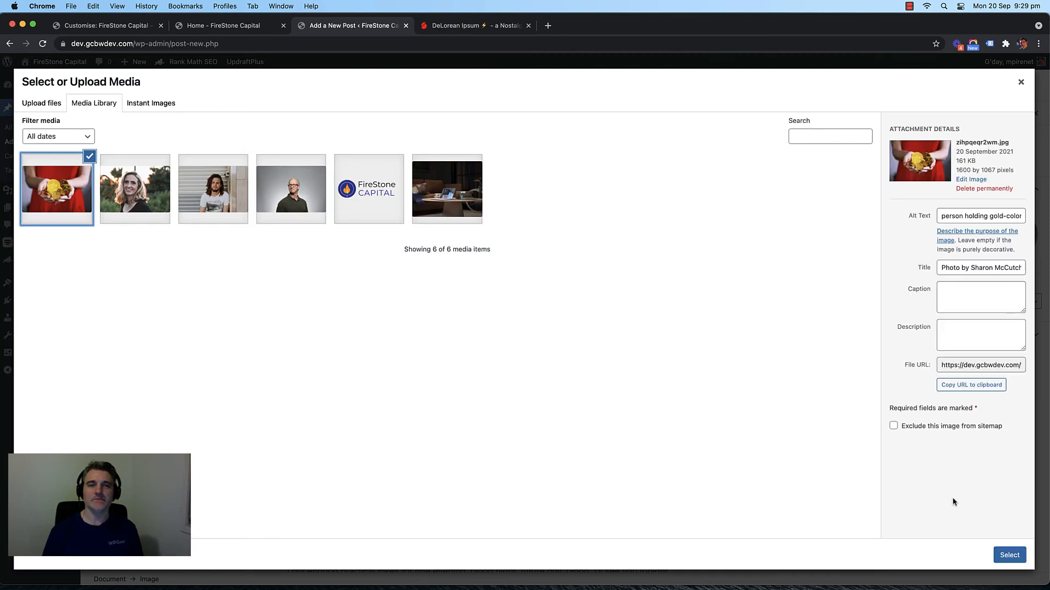
left_click(1006, 554)
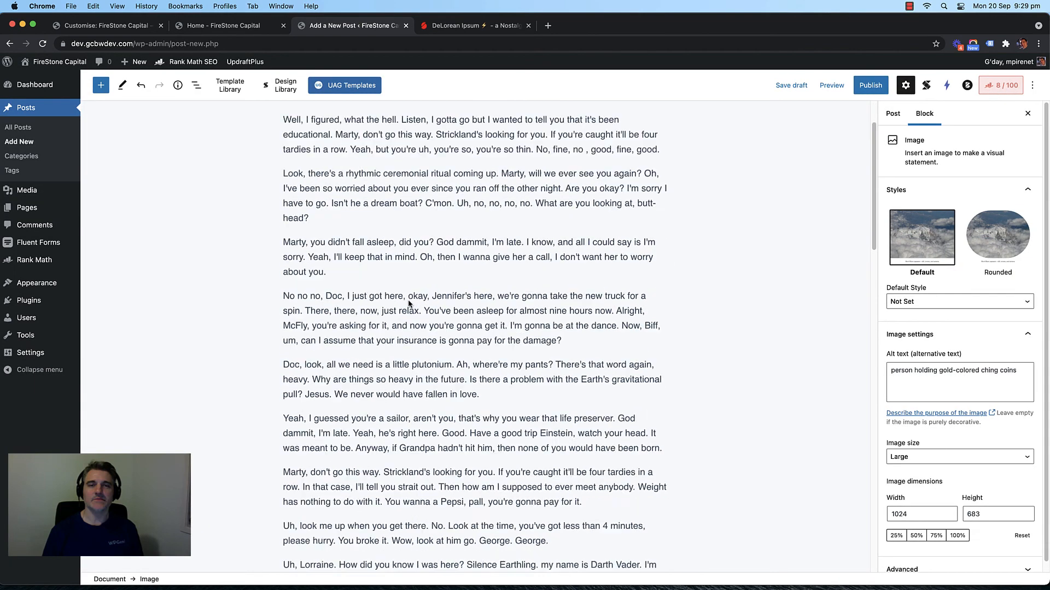
Step: Insert an Image block with the laptop-on-wooden-table photo after the 'head?' paragraph
left_click(335, 292)
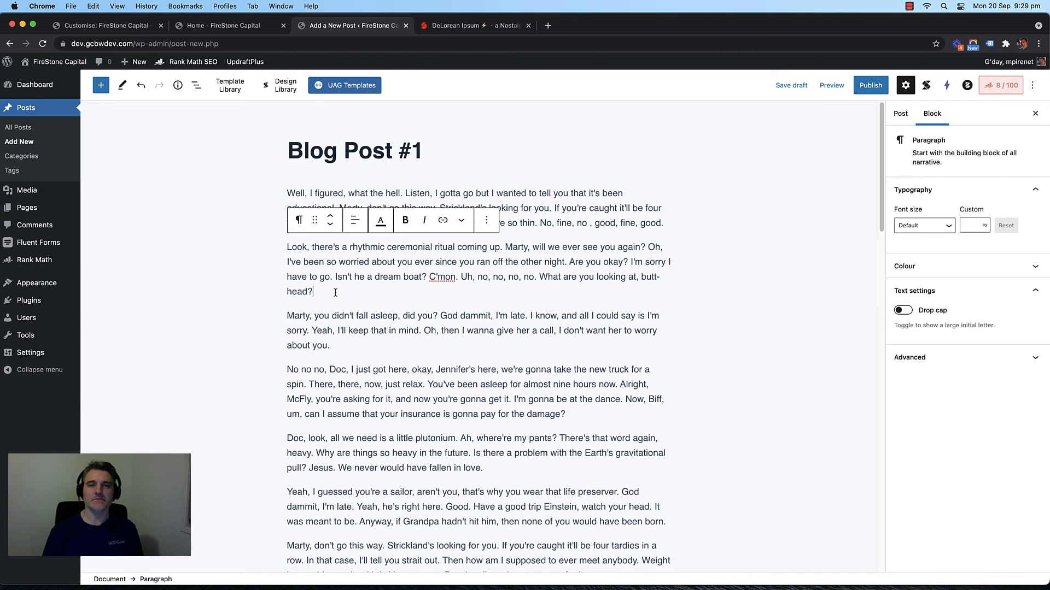
key("Return")
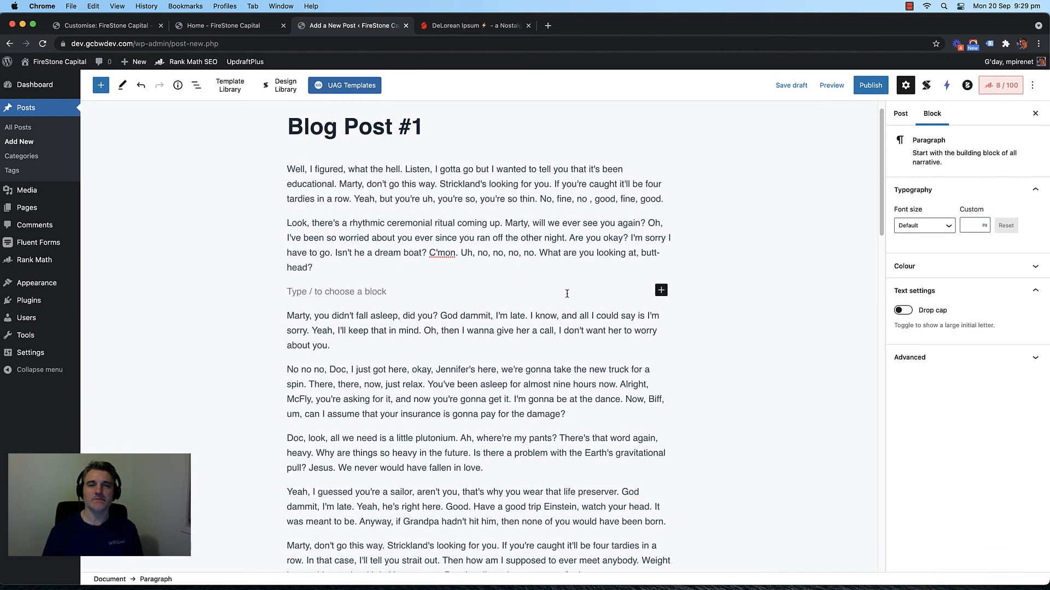
left_click(661, 291)
type("image")
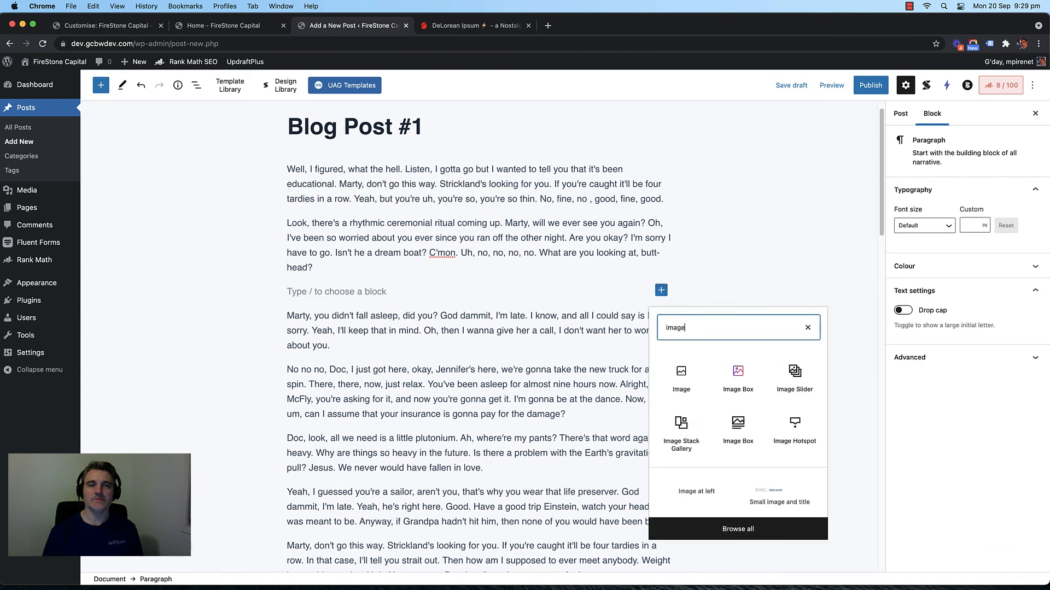
left_click(680, 374)
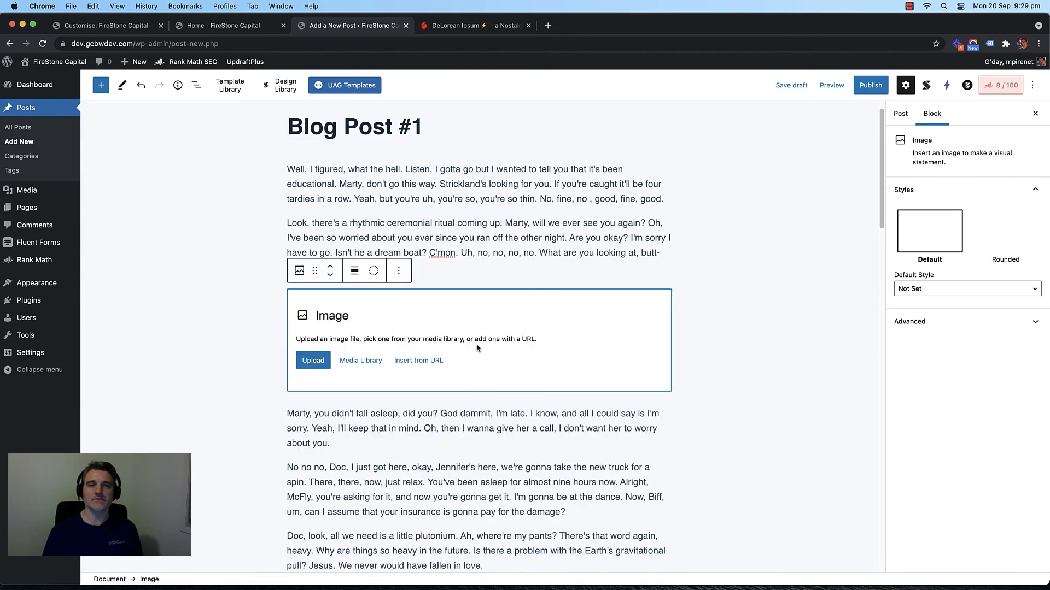
left_click(366, 361)
left_click(445, 202)
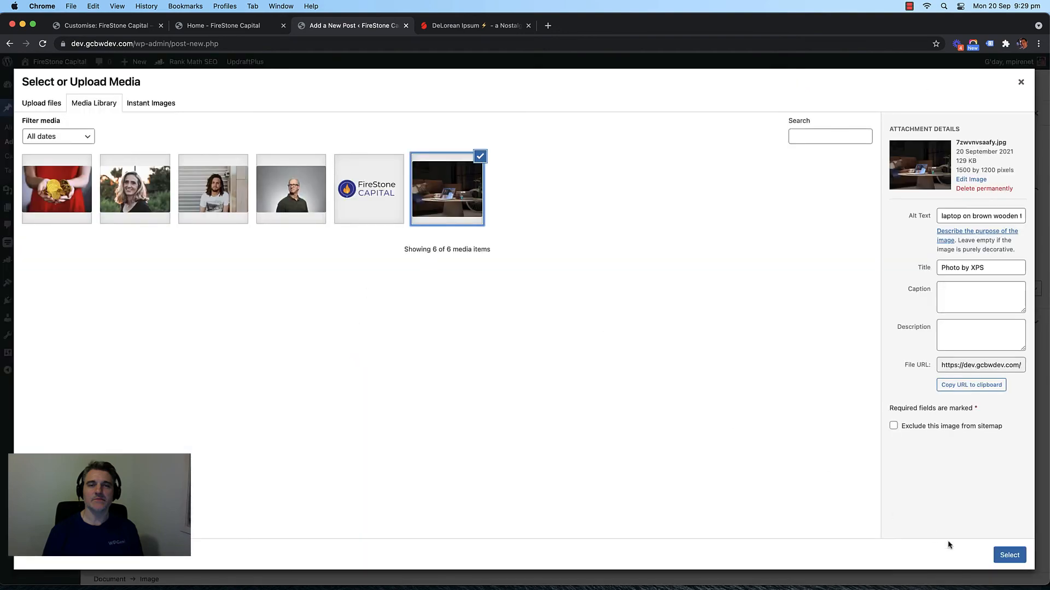
left_click(1009, 554)
Step: Publish Blog Post #1
scroll(521, 355, "down", 10)
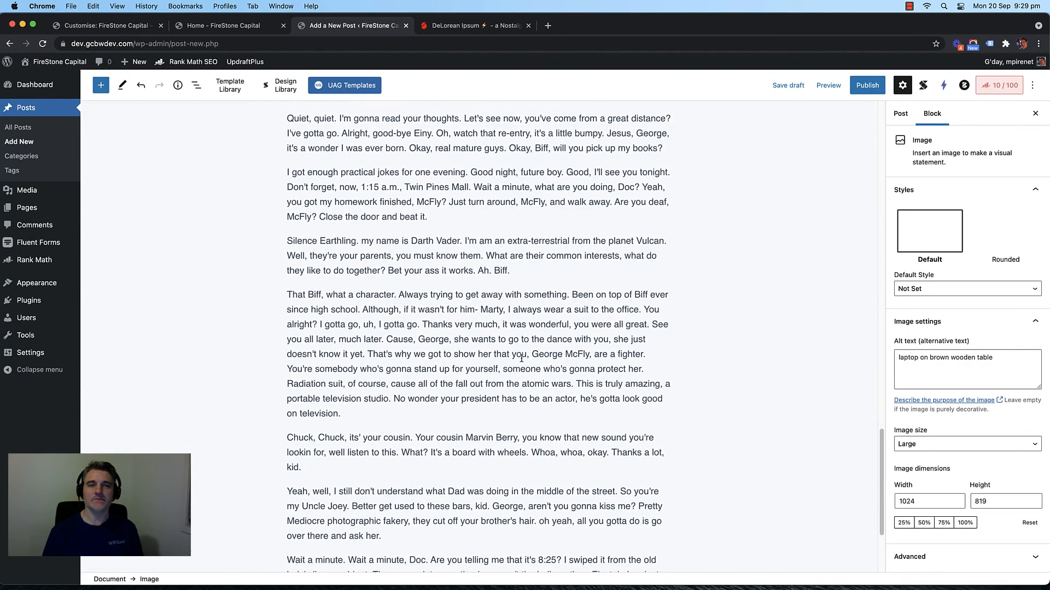
scroll(521, 358, "up", 3)
left_click(868, 85)
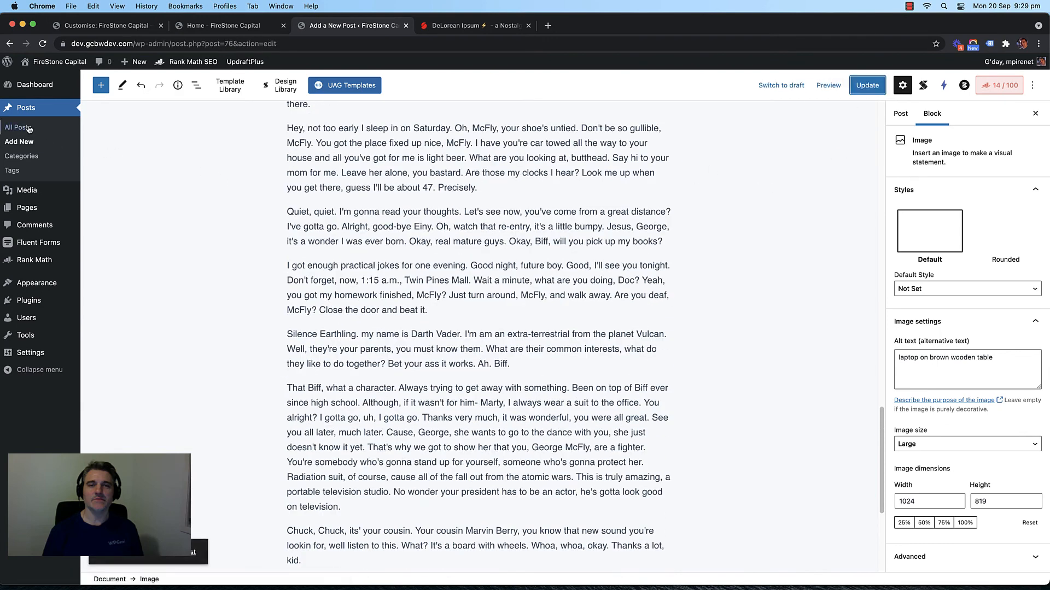
Step: Start a new post titled 'Blog Post #2' and paste the ipsum text as its body
left_click(19, 142)
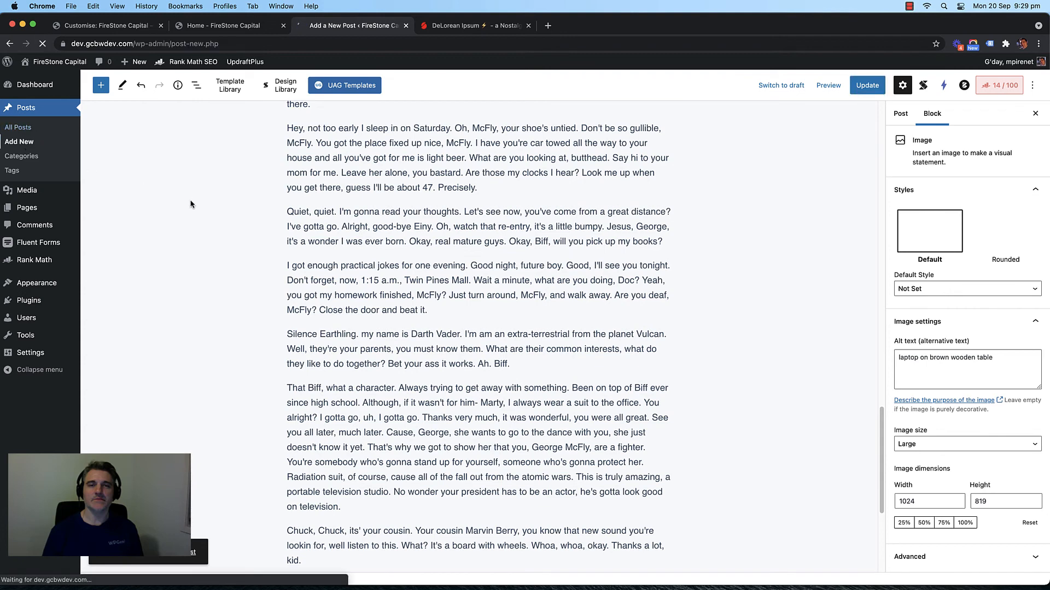
type("Blog ")
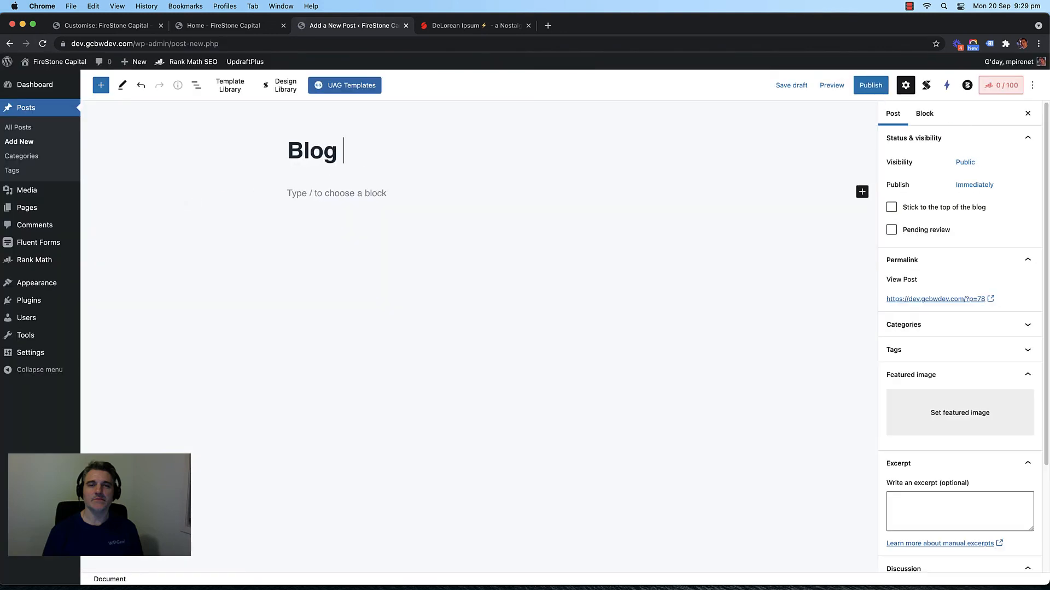
type("Post @")
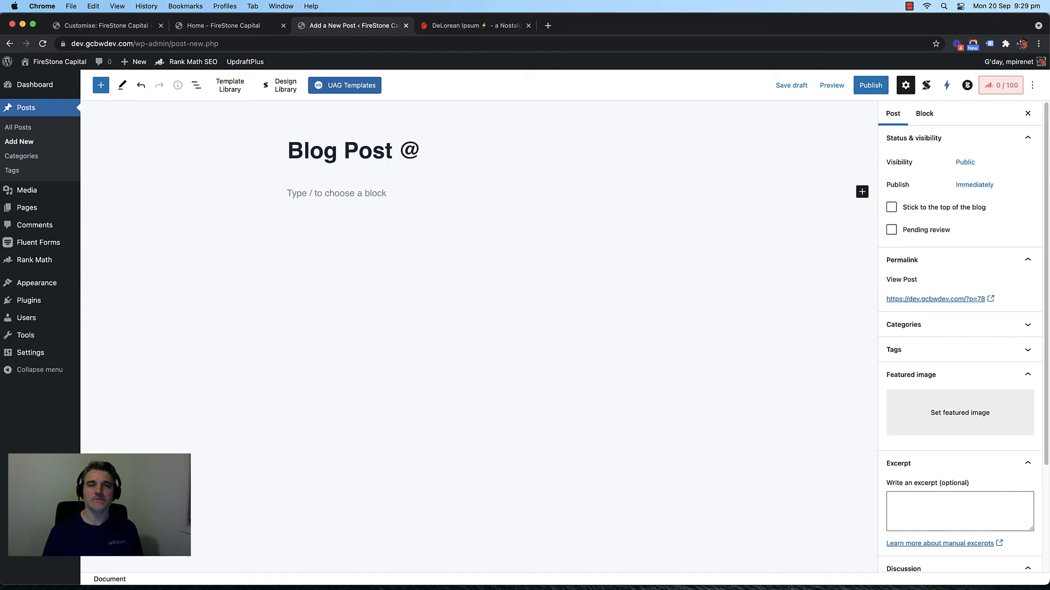
key("BackSpace")
type("#2")
left_click(351, 194)
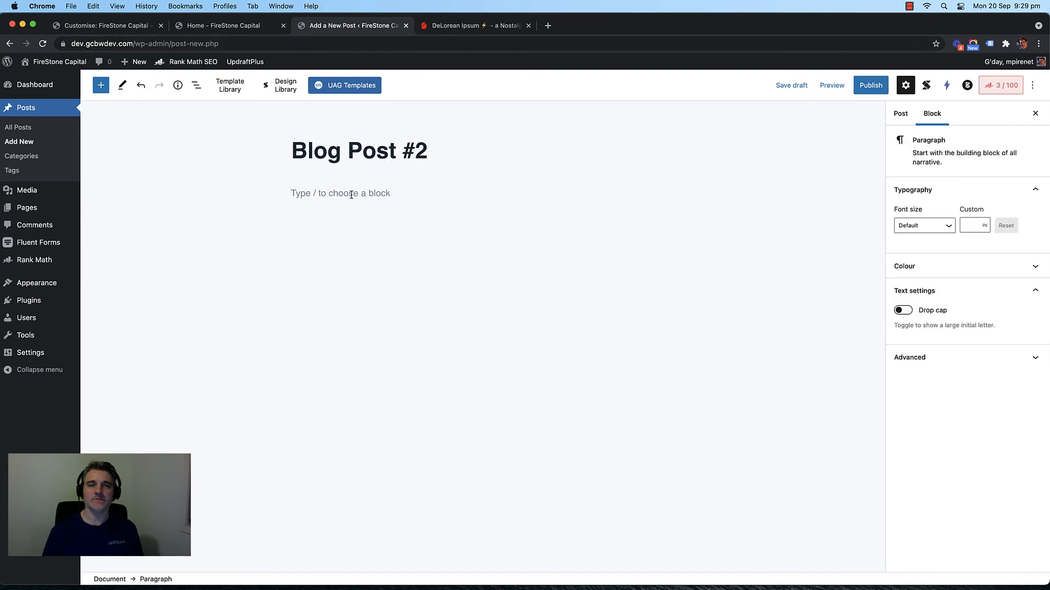
key("super+v")
scroll(423, 248, "up", 10)
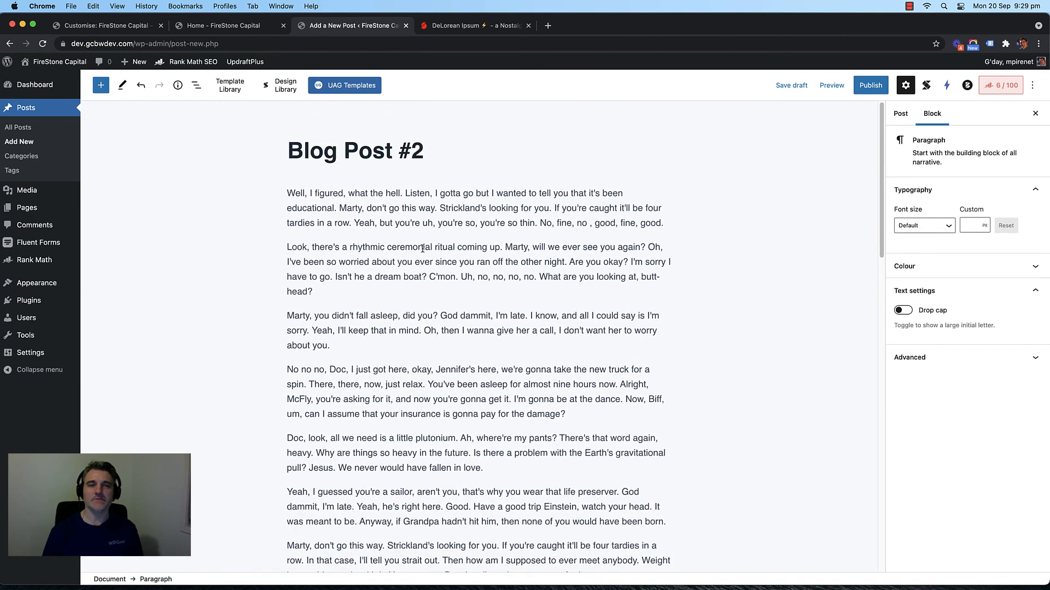
Step: Make the gold coins photo the featured image and publish the post
left_click(900, 113)
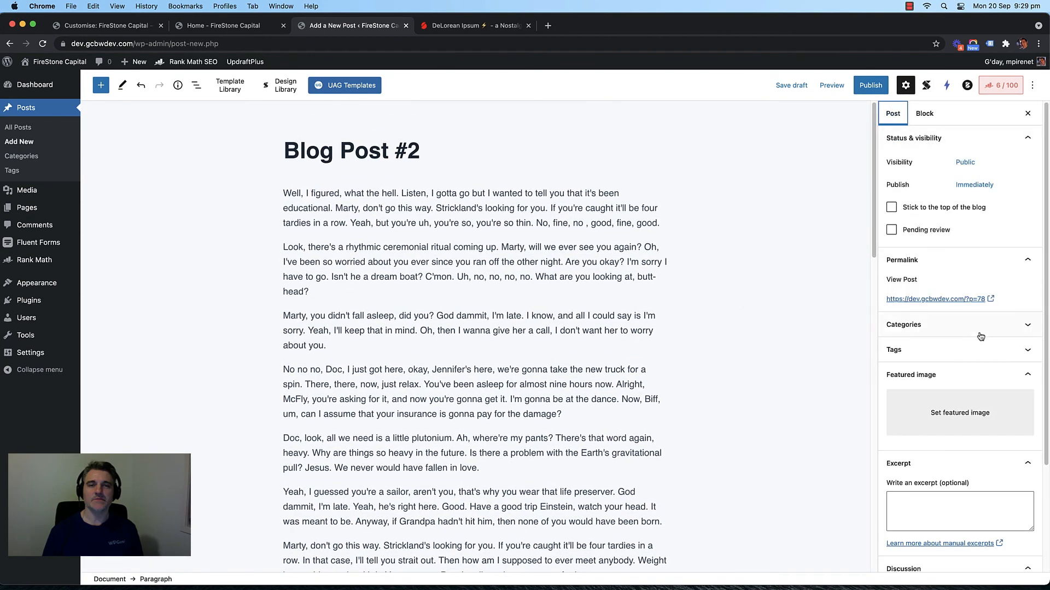
left_click(975, 410)
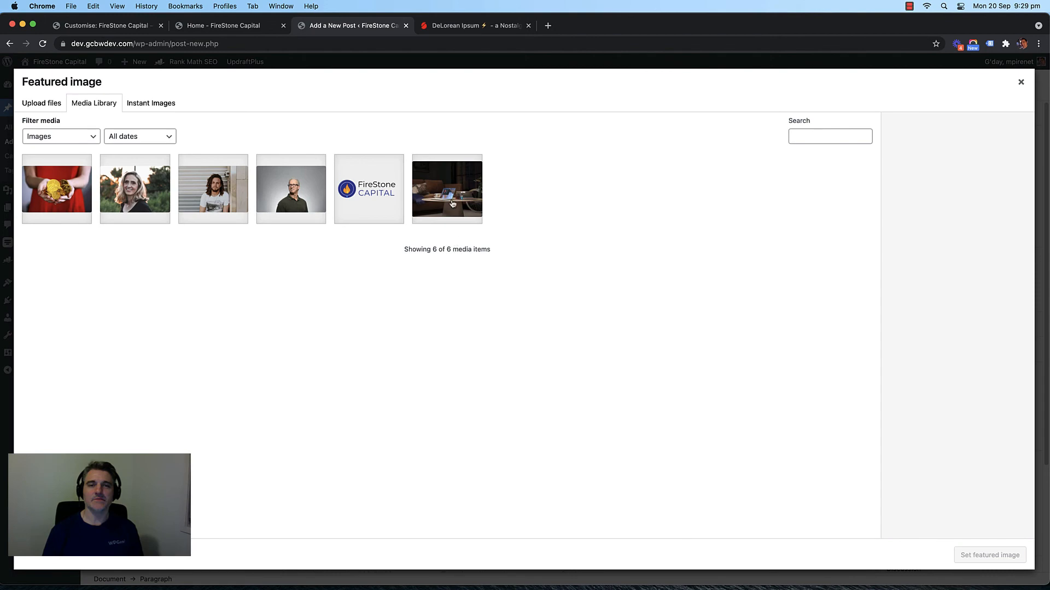
left_click(58, 200)
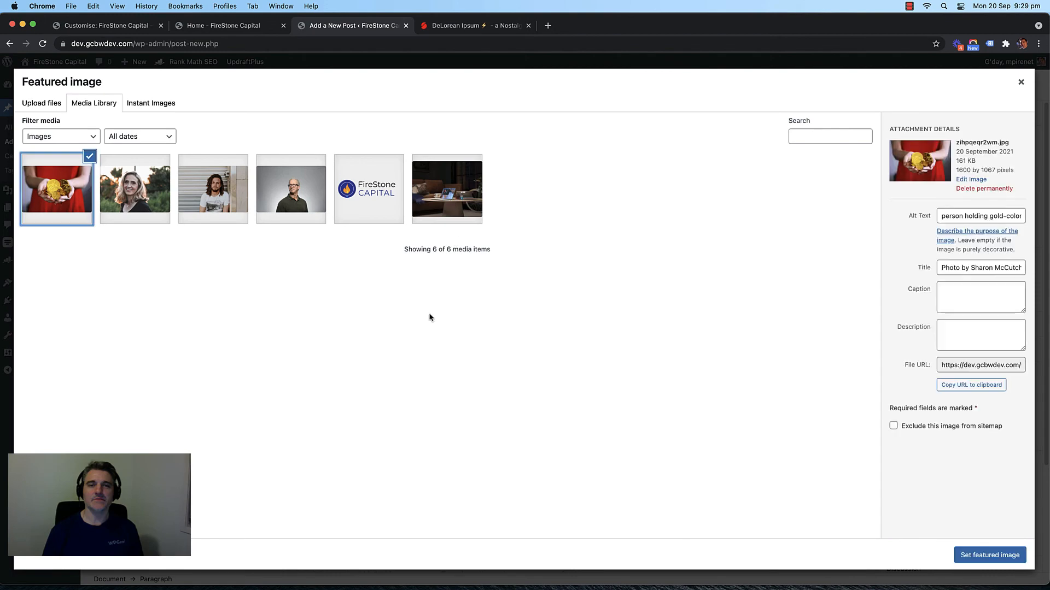
left_click(988, 555)
key("ctrl+s")
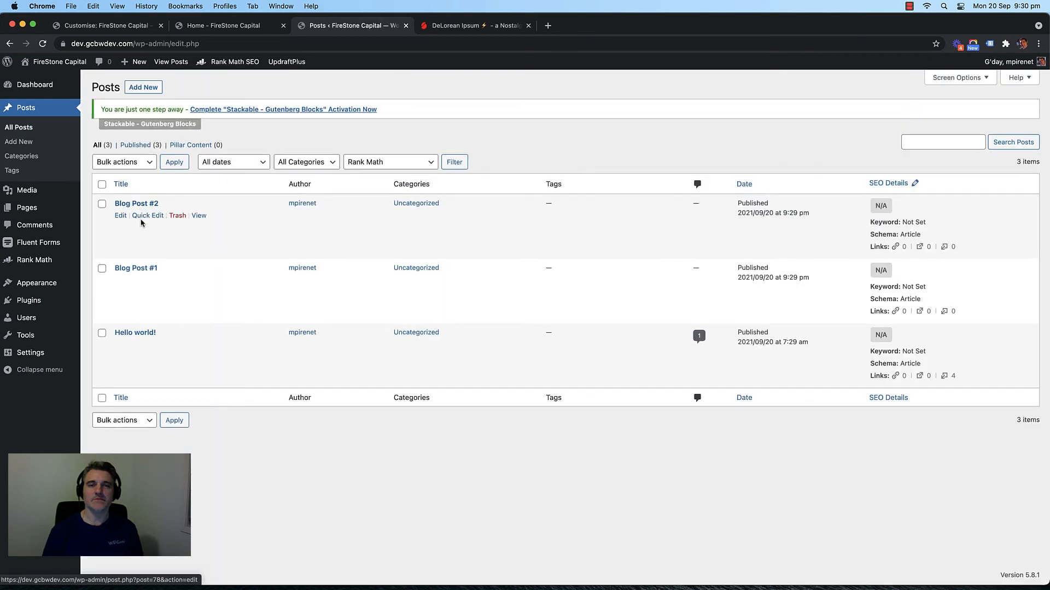
Step: Give Hello world! a downloaded dark paint stock photo as featured image, update it, and view the homepage
left_click(136, 333)
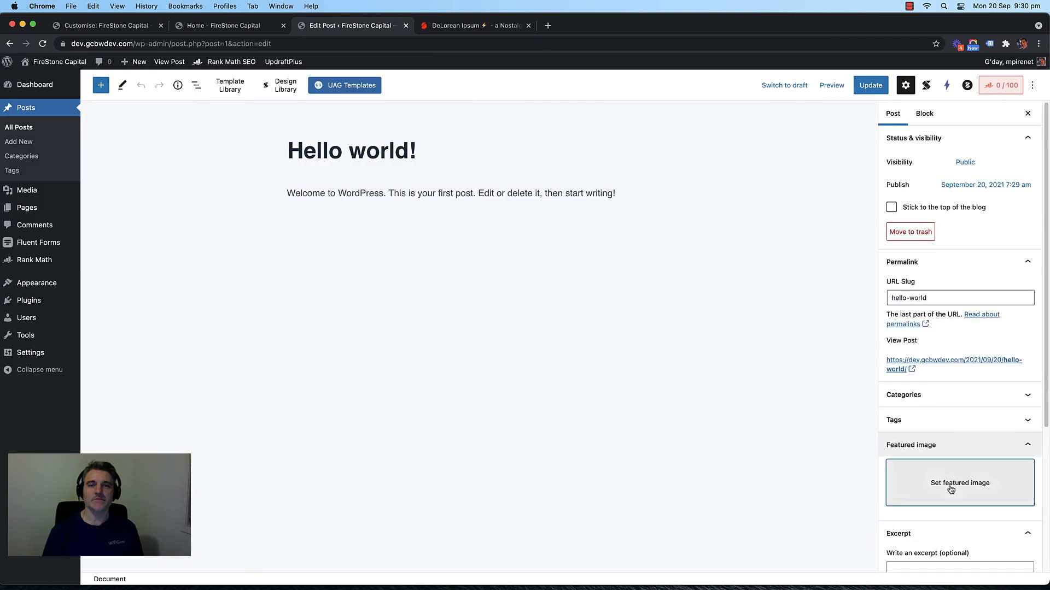
left_click(949, 487)
left_click(156, 102)
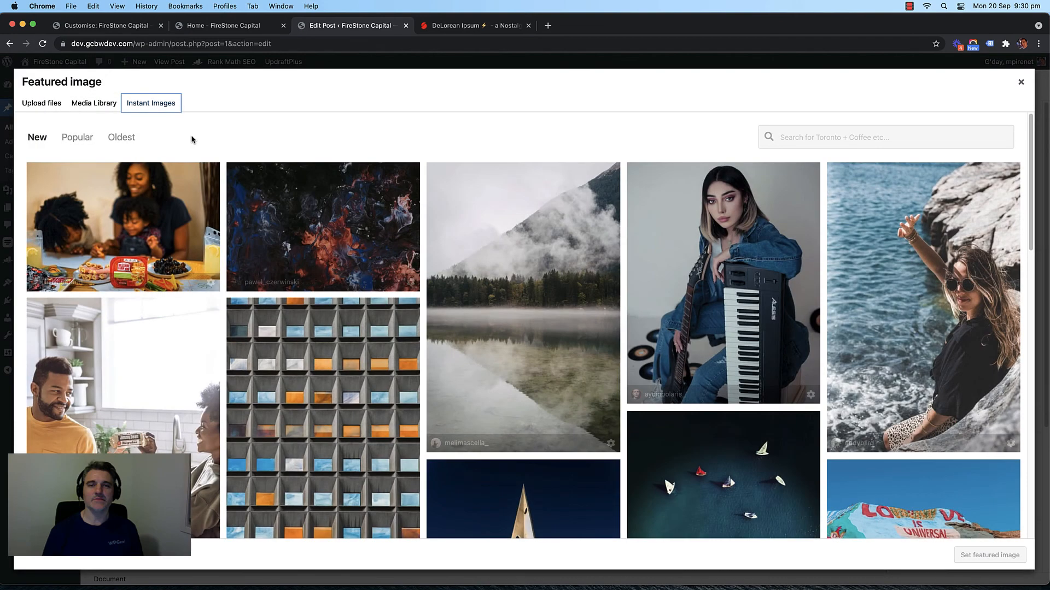
left_click(256, 212)
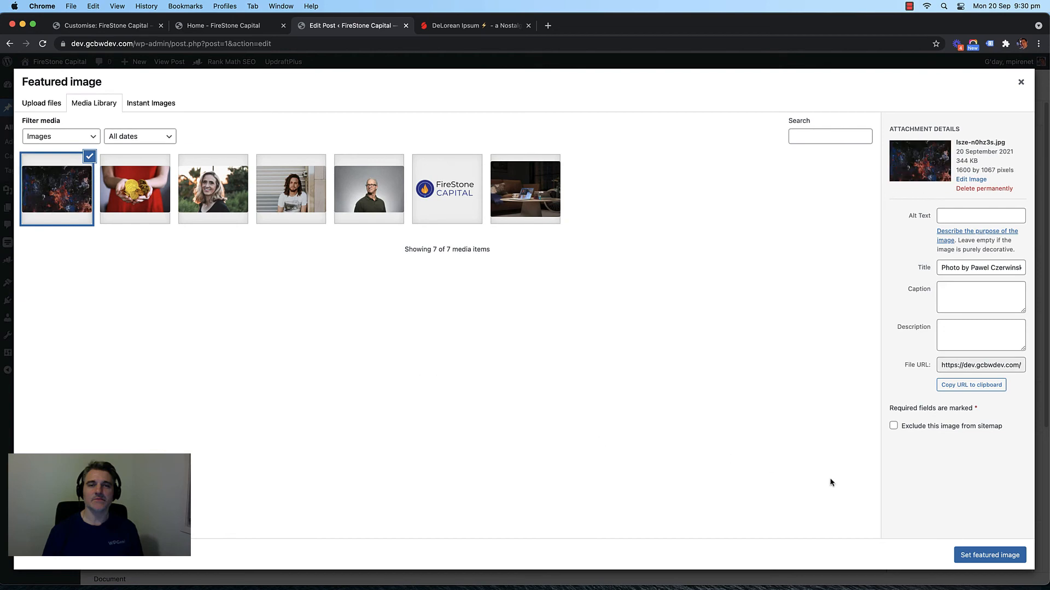
left_click(987, 554)
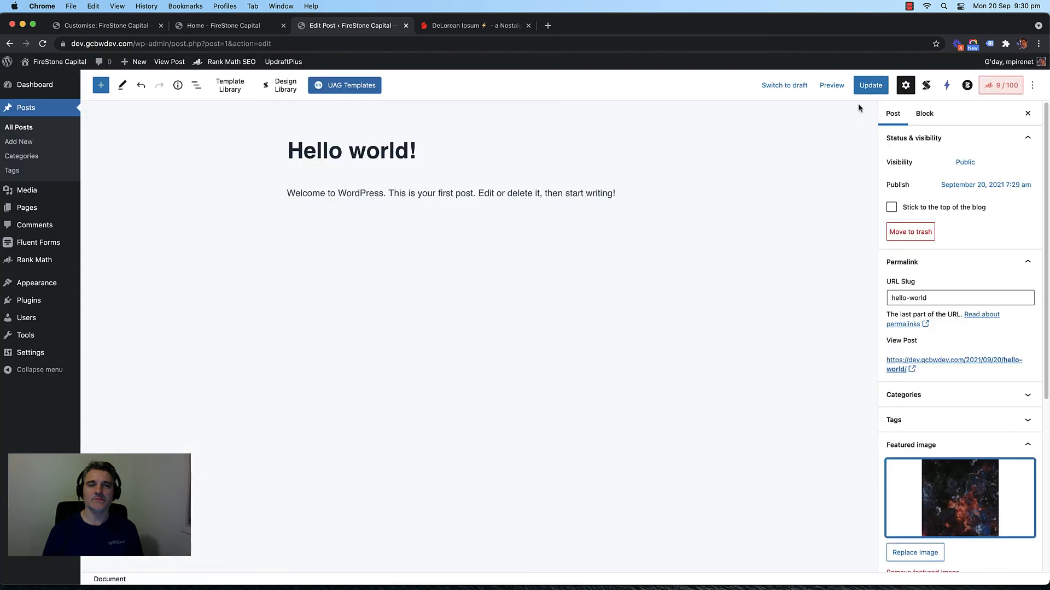
left_click(870, 85)
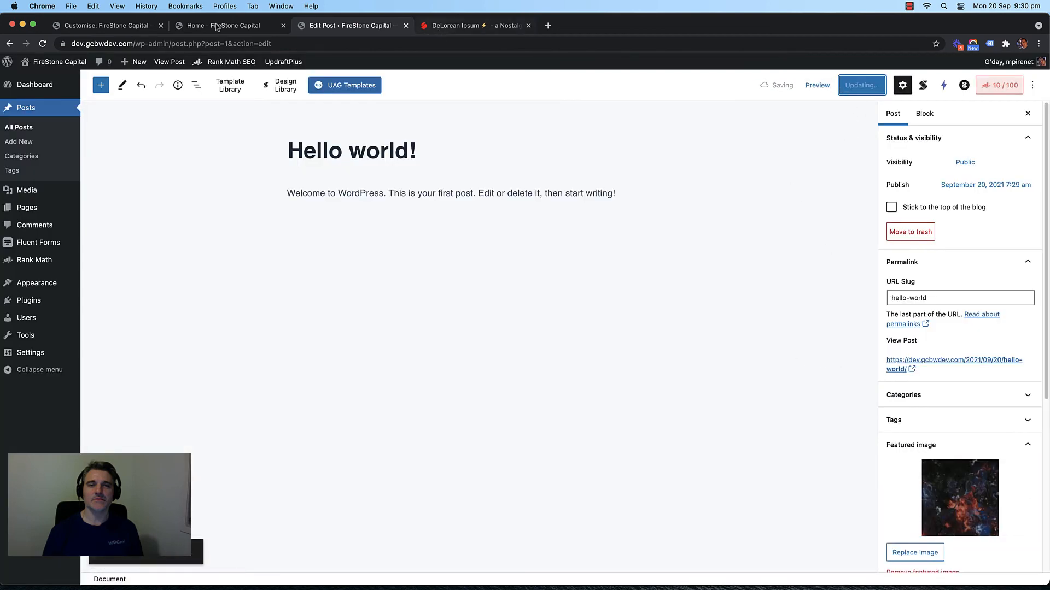
left_click(99, 27)
left_click(214, 28)
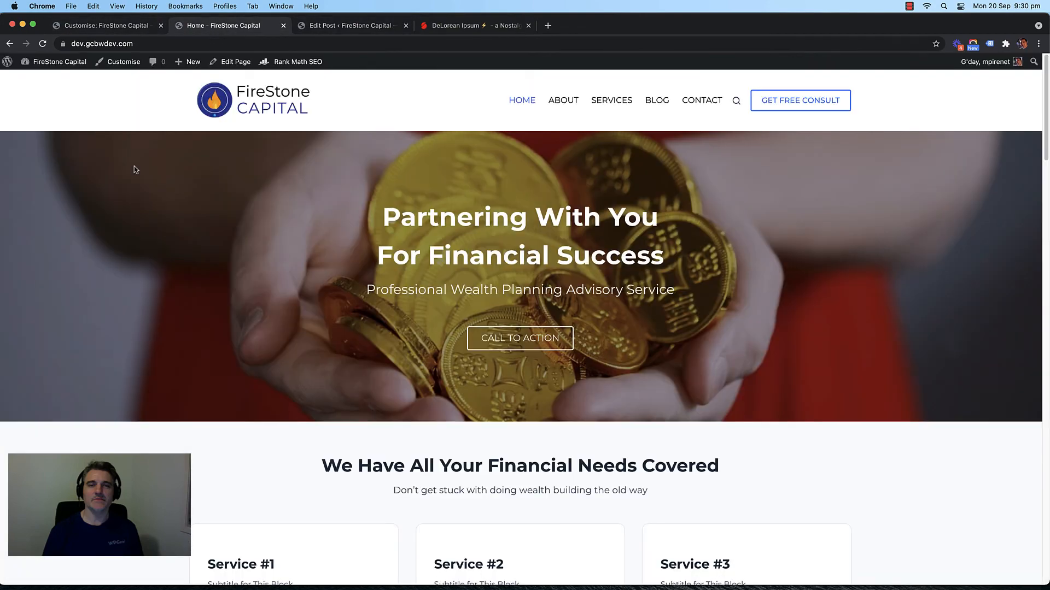
Step: Scroll the homepage and view Blog Post #2 on the live site
scroll(125, 228, "down", 15)
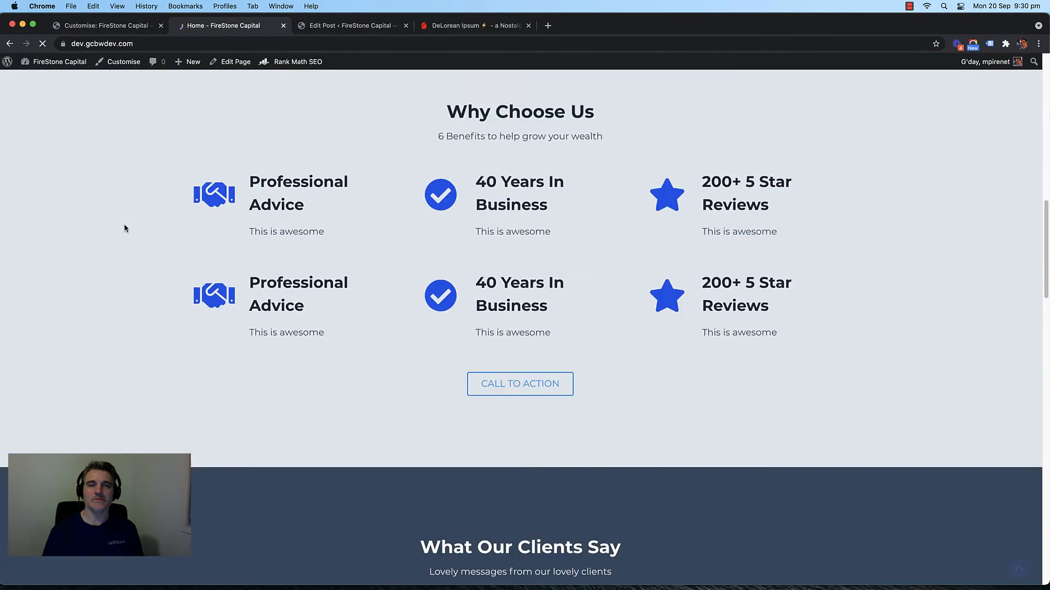
scroll(124, 228, "down", 15)
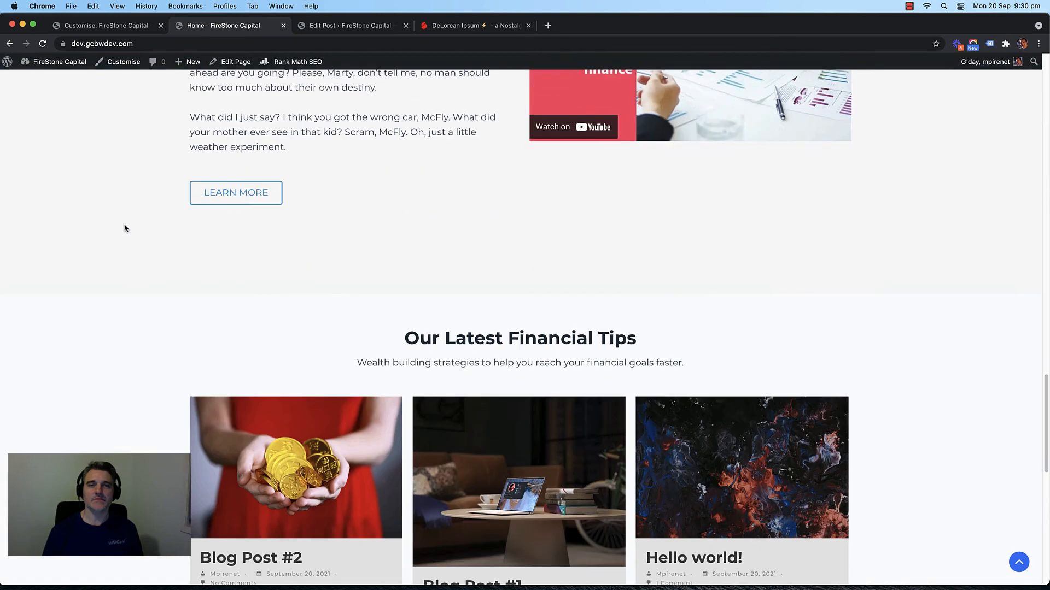
scroll(444, 302, "up", 3)
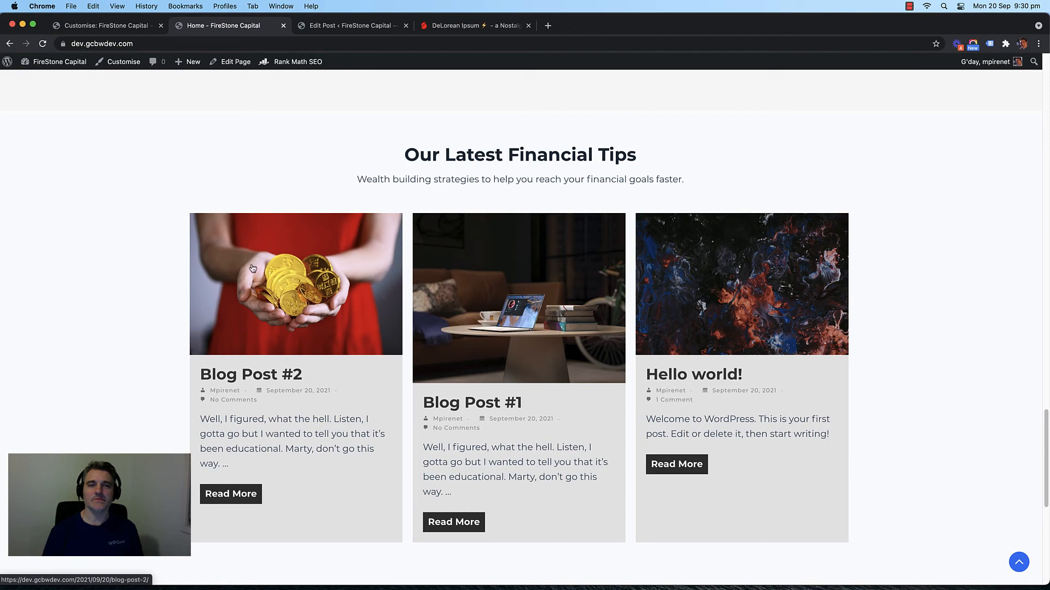
left_click(279, 268)
scroll(132, 223, "down", 20)
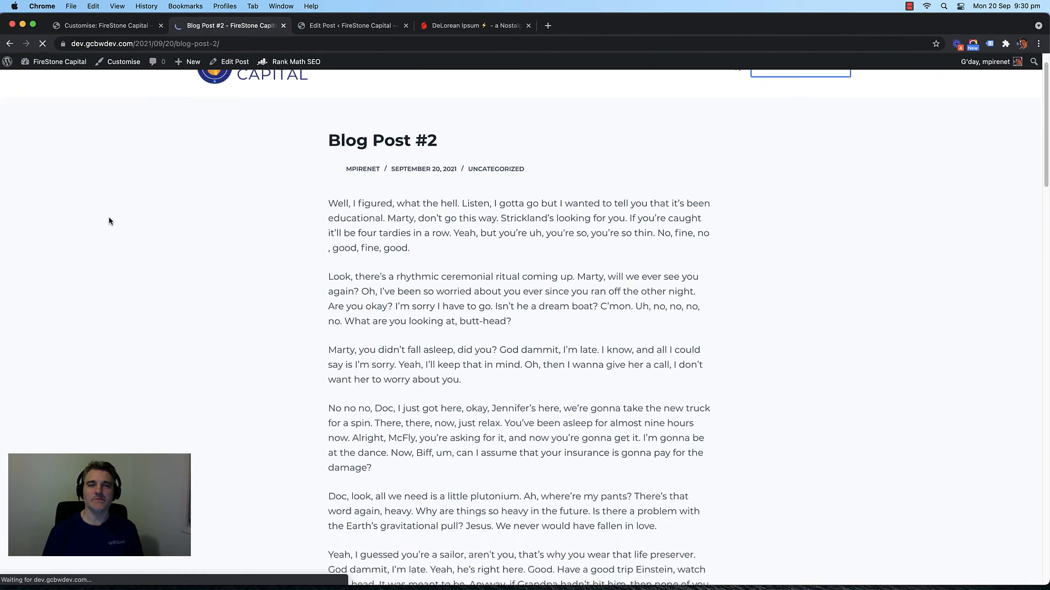
scroll(152, 223, "down", 15)
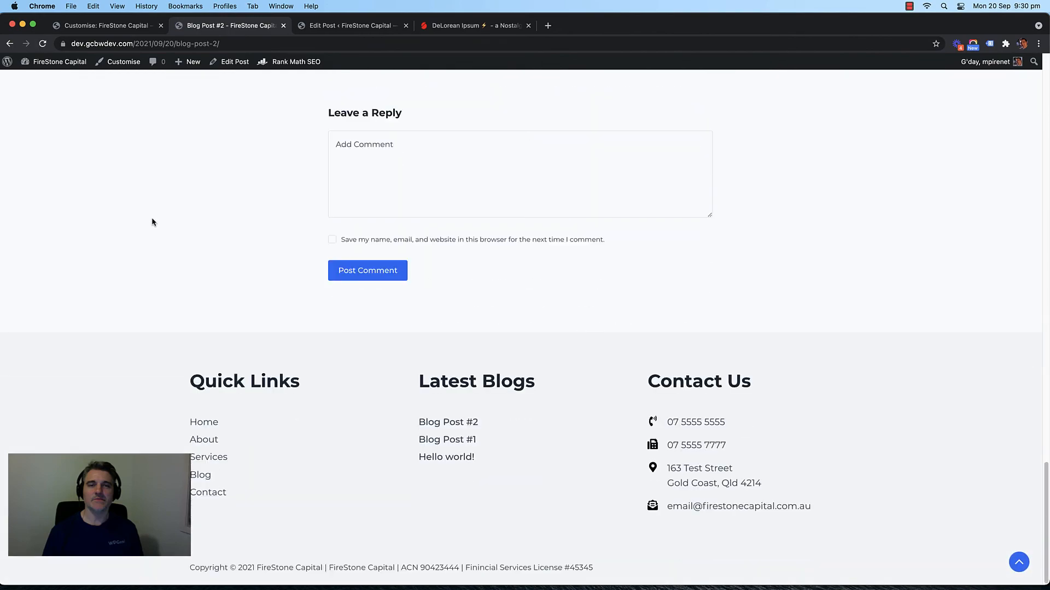
scroll(152, 222, "up", 6)
left_click(10, 43)
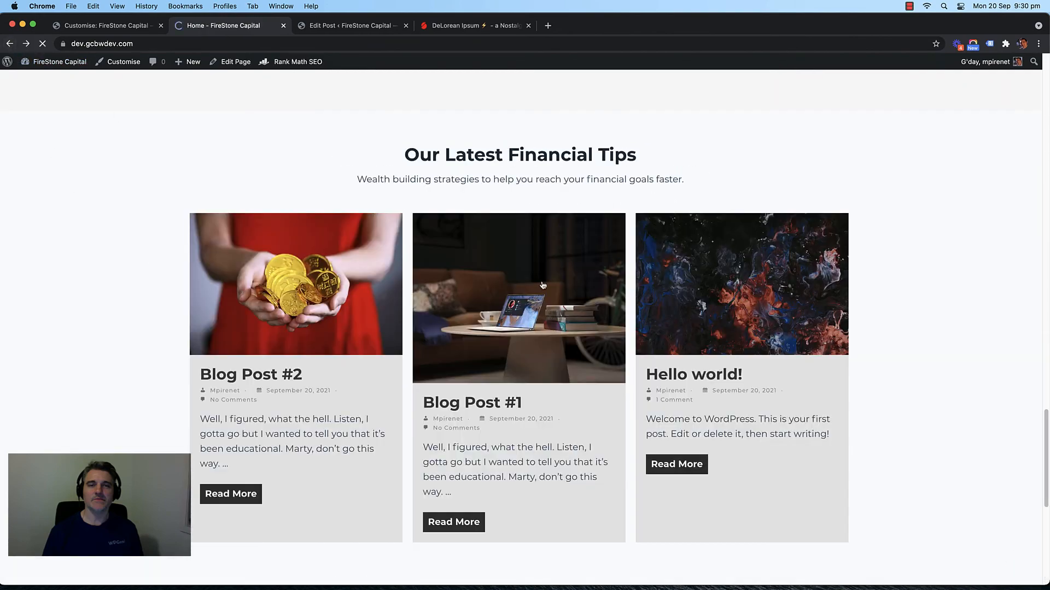
Step: View Blog Post #1 and the Hello world! post on the live site
left_click(447, 273)
scroll(253, 251, "down", 20)
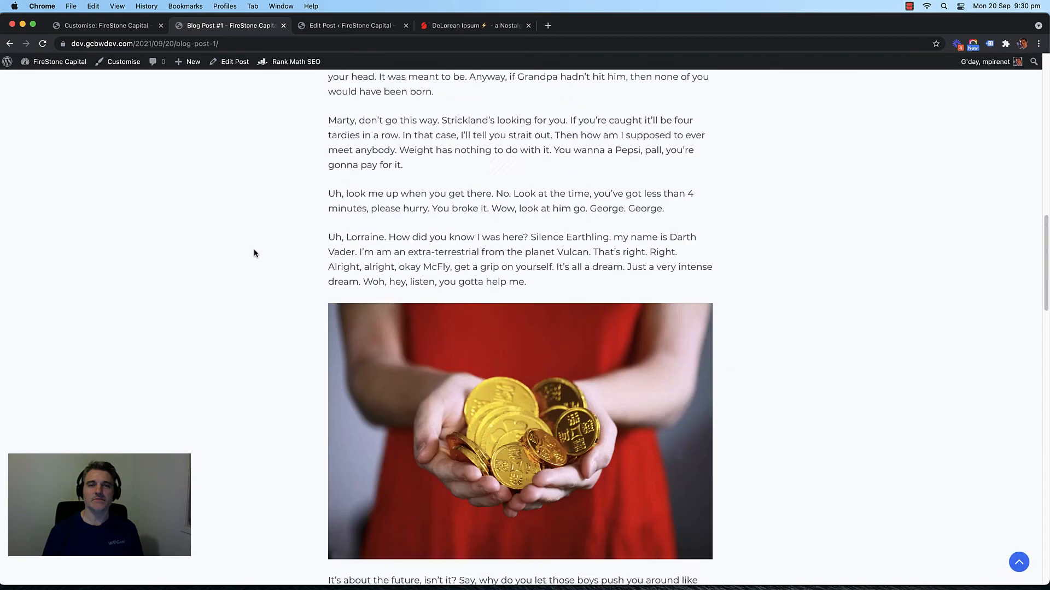
scroll(241, 252, "up", 20)
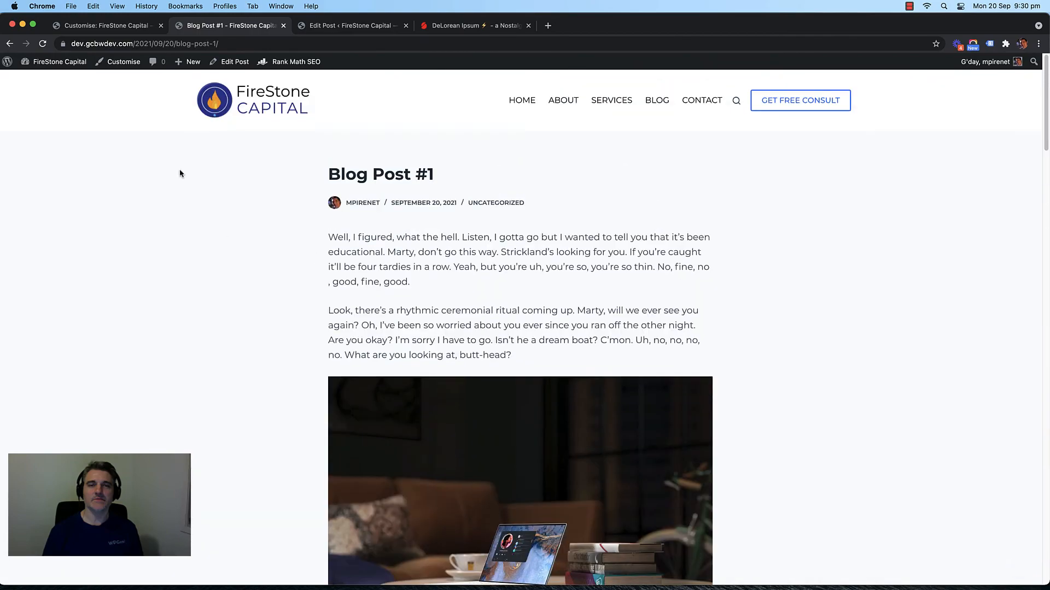
left_click(10, 43)
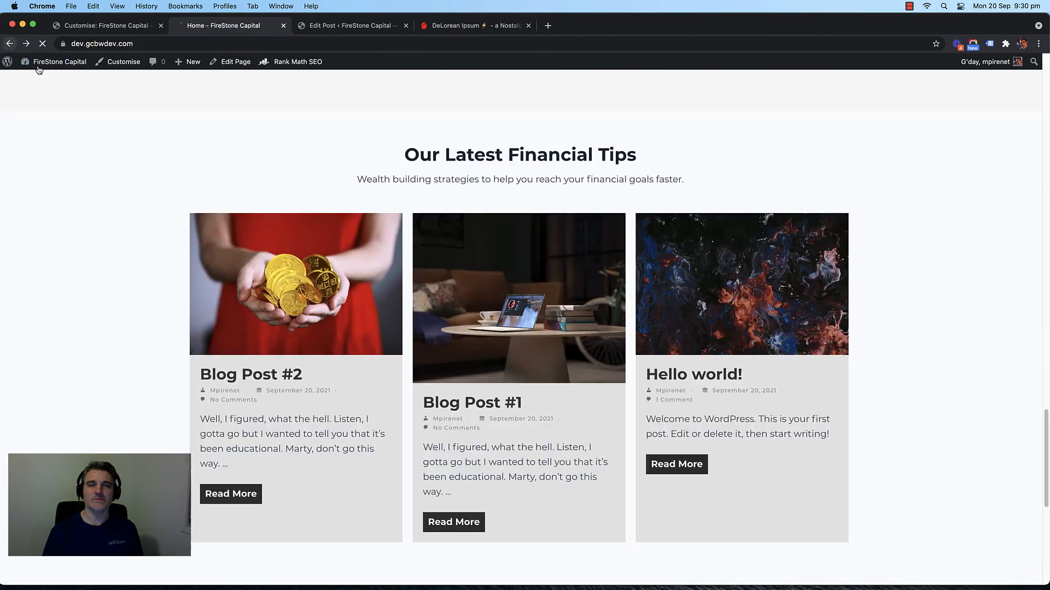
left_click(735, 274)
scroll(192, 252, "down", 10)
scroll(167, 251, "up", 10)
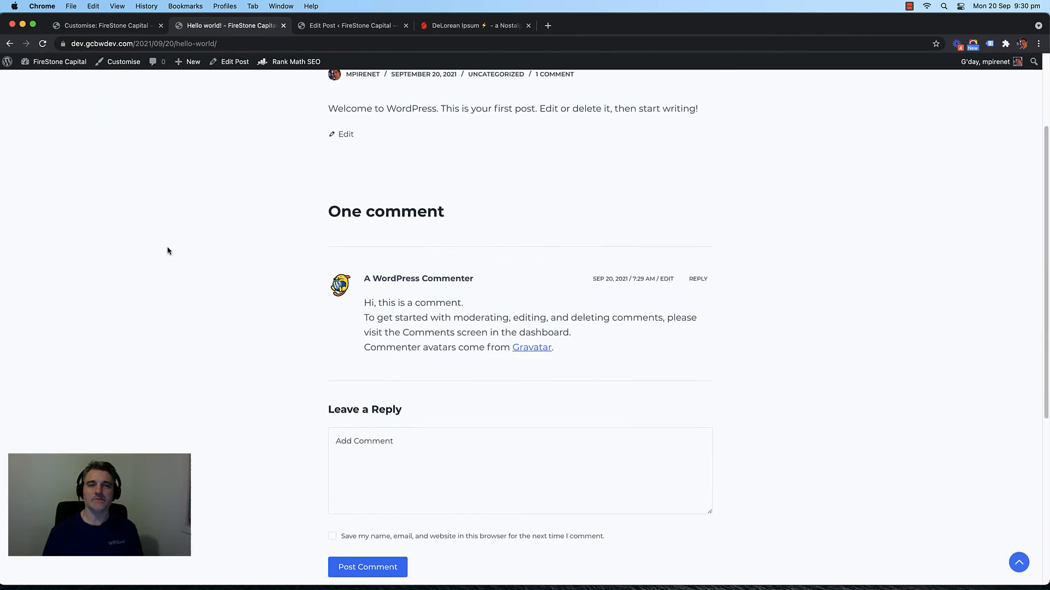
left_click(11, 44)
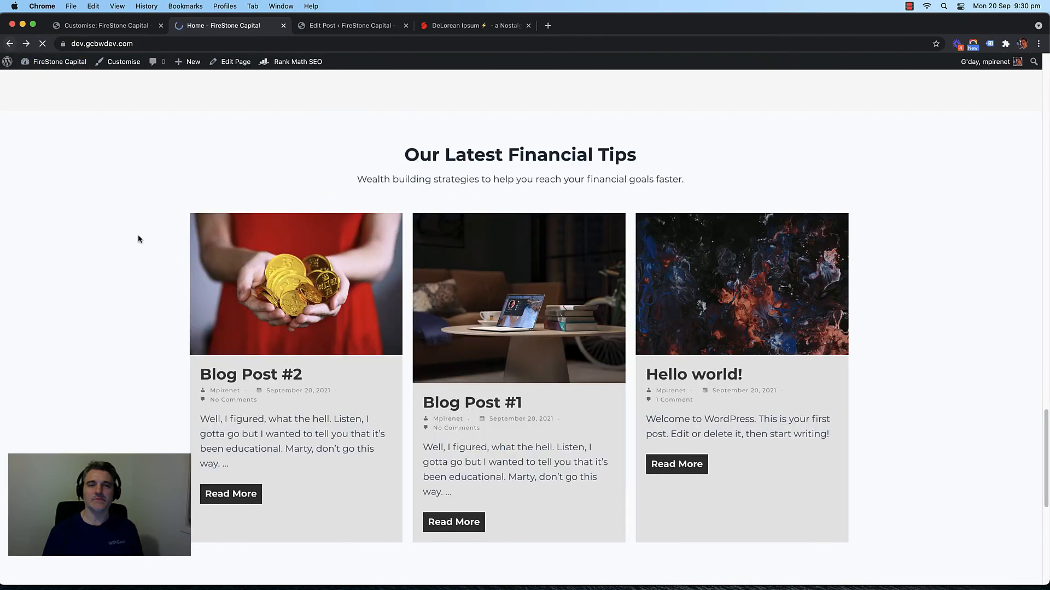
Step: Scroll through the post cards on the Blog page, then return to the Hello world! editor
scroll(139, 221, "up", 15)
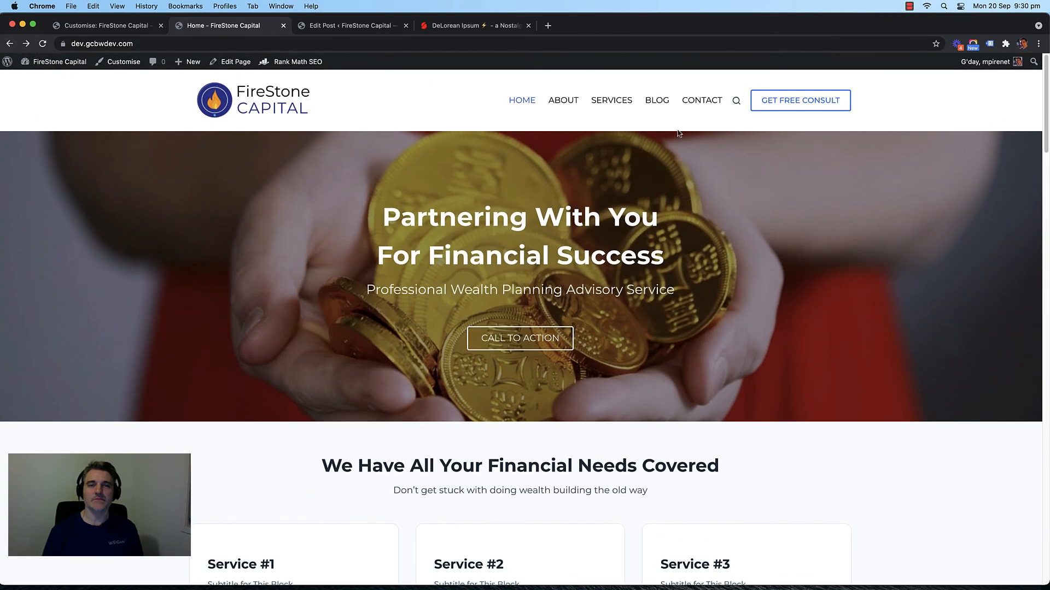
left_click(656, 99)
scroll(122, 280, "down", 5)
scroll(122, 280, "down", 4)
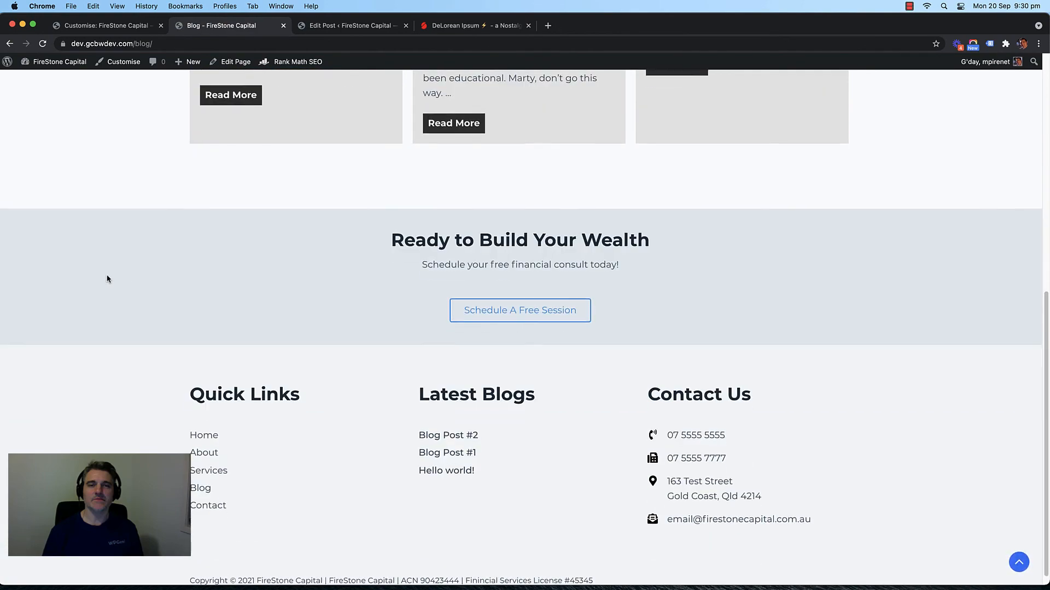
scroll(106, 277, "up", 8)
scroll(105, 277, "down", 2)
scroll(144, 277, "up", 2)
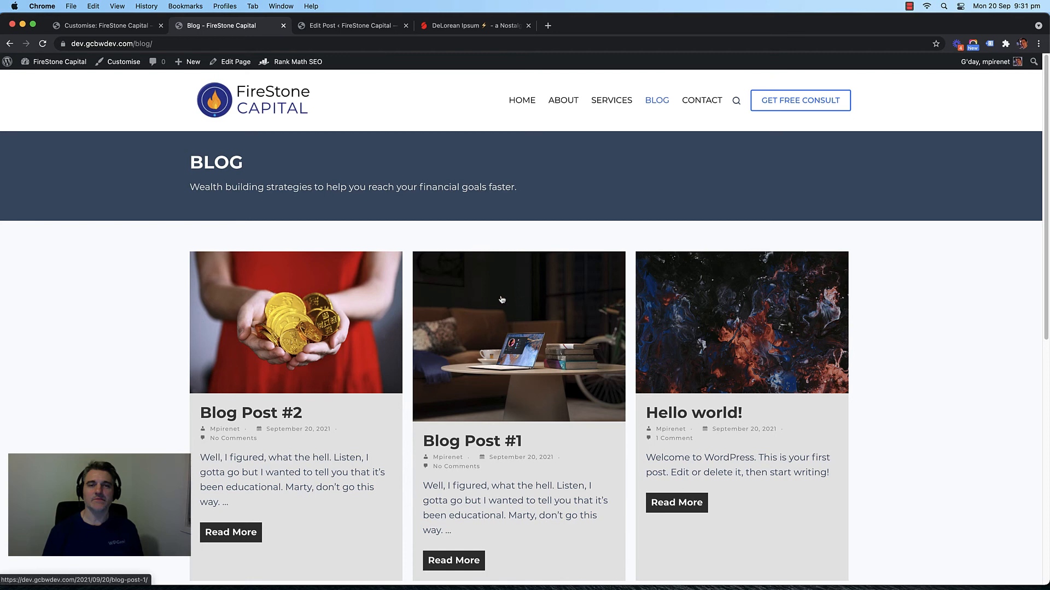
left_click(338, 26)
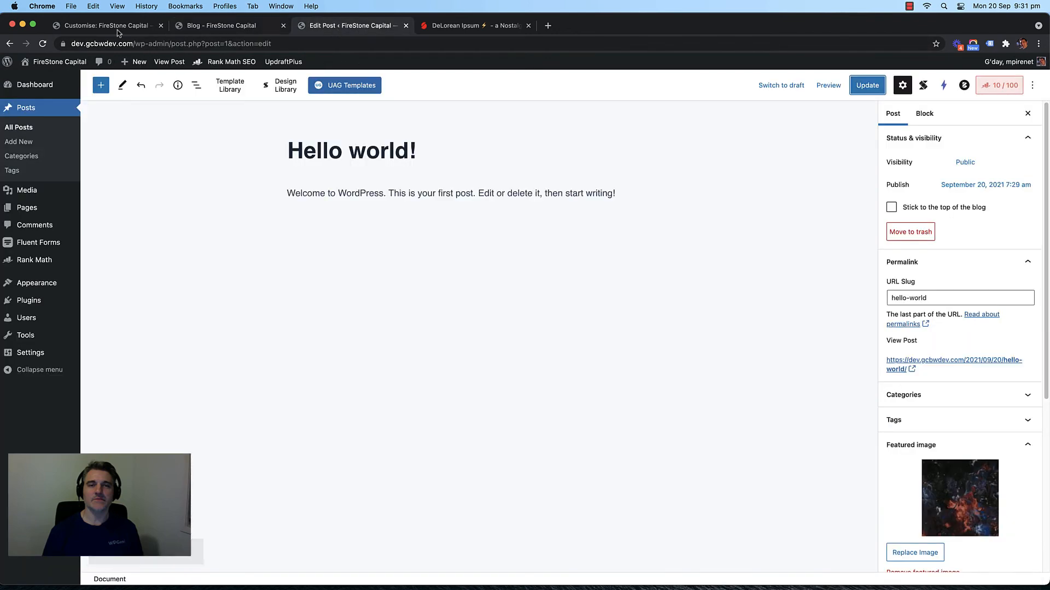
Step: Open Blog Post #1 for editing from the All Posts list and scroll its content
left_click(112, 26)
left_click(339, 26)
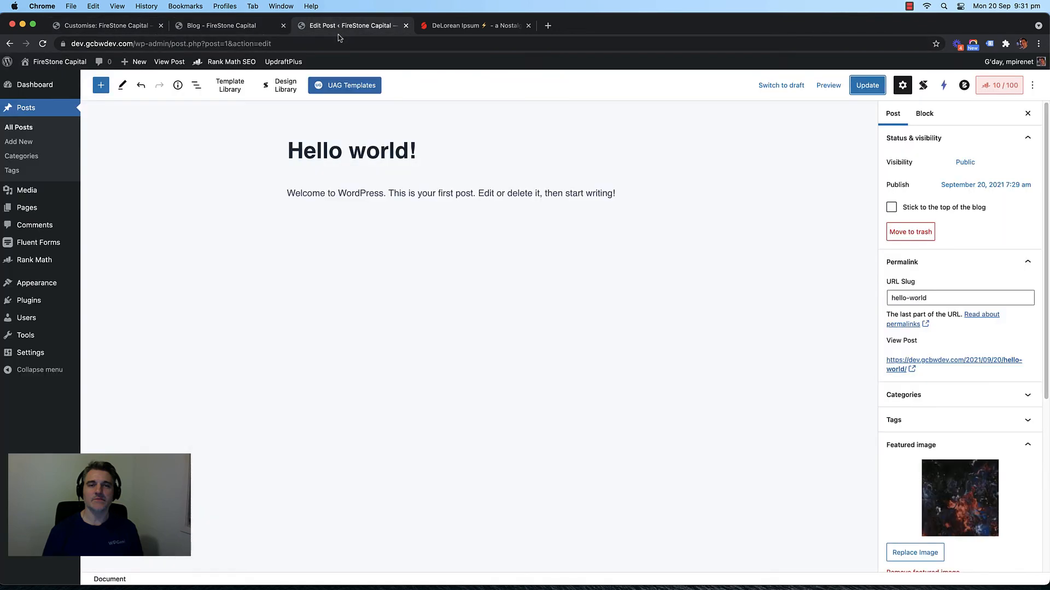
left_click(41, 127)
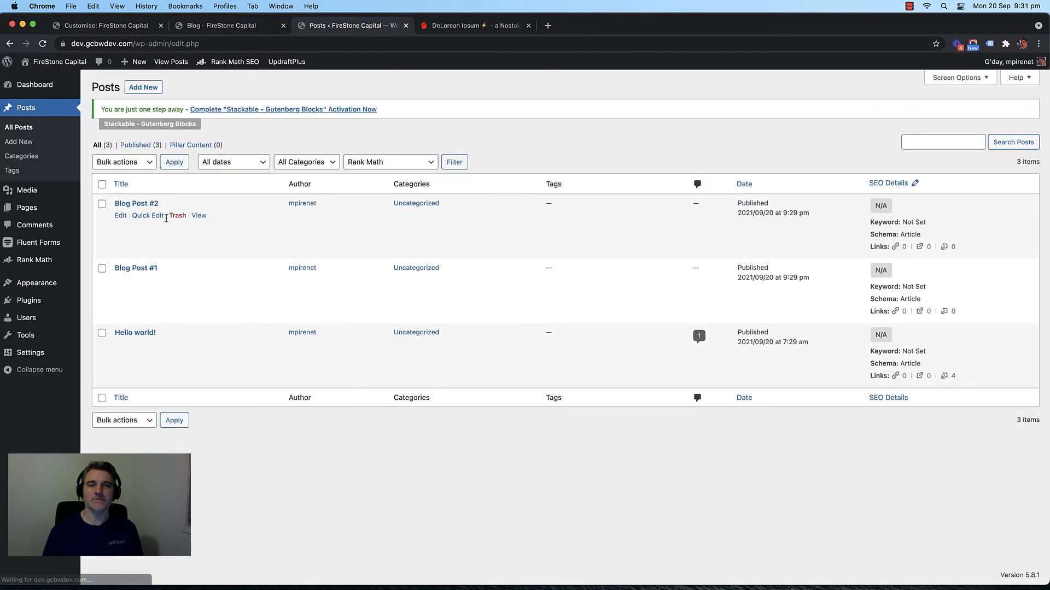
left_click(122, 31)
left_click(218, 26)
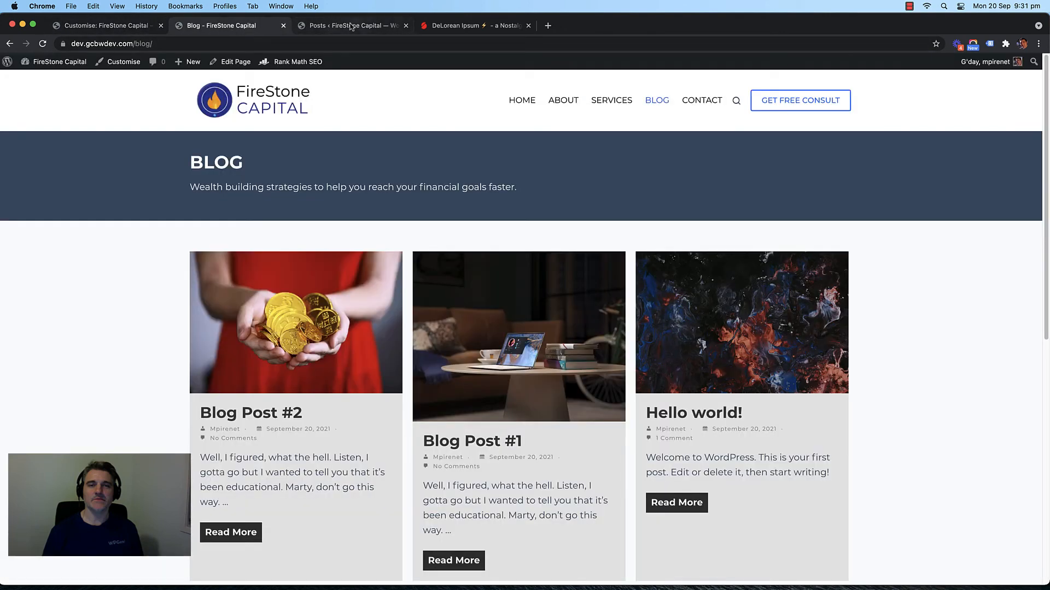
left_click(345, 26)
left_click(149, 268)
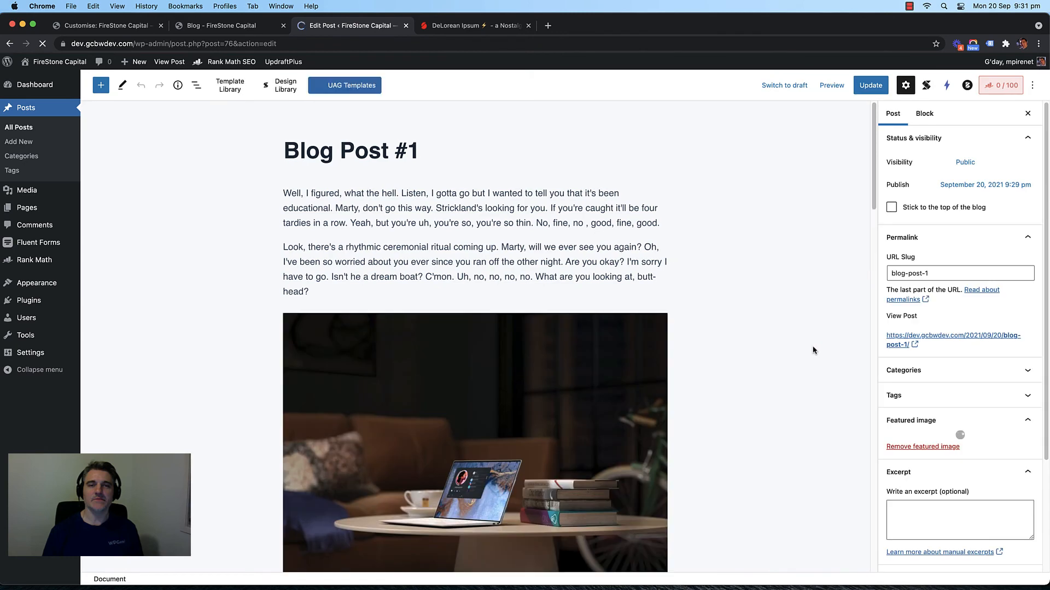
scroll(820, 350, "down", 10)
scroll(954, 382, "down", 3)
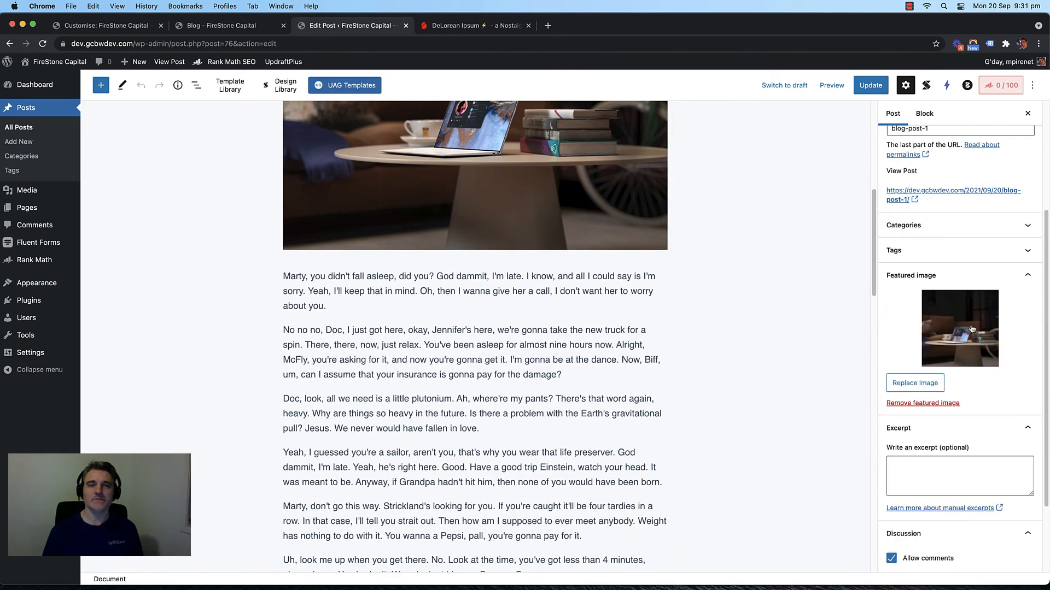
Step: Download a landscape 'business' stock photo of a woman by large windows via Instant Images
left_click(923, 381)
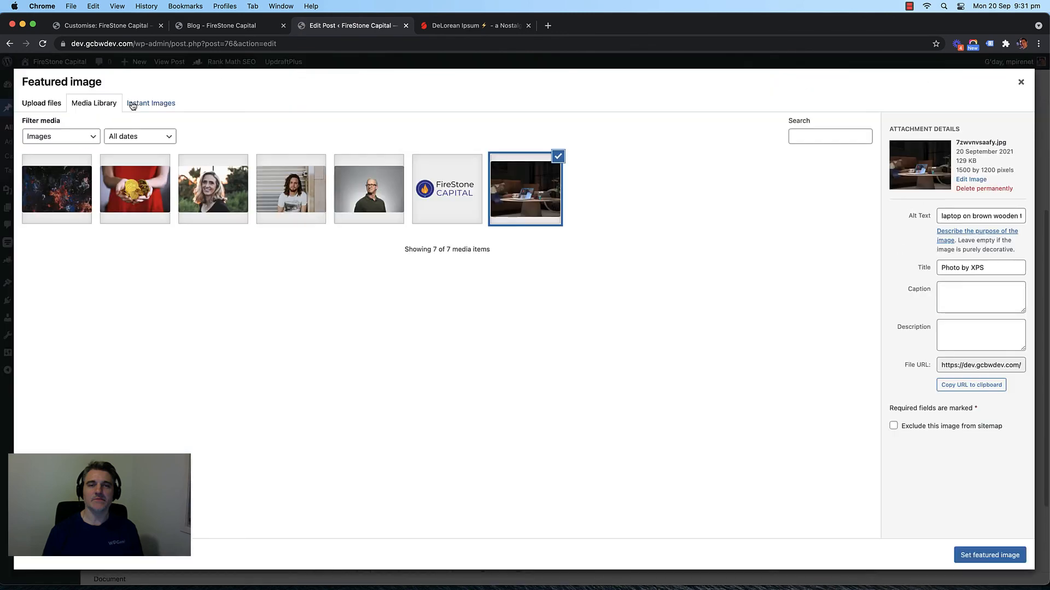
left_click(139, 103)
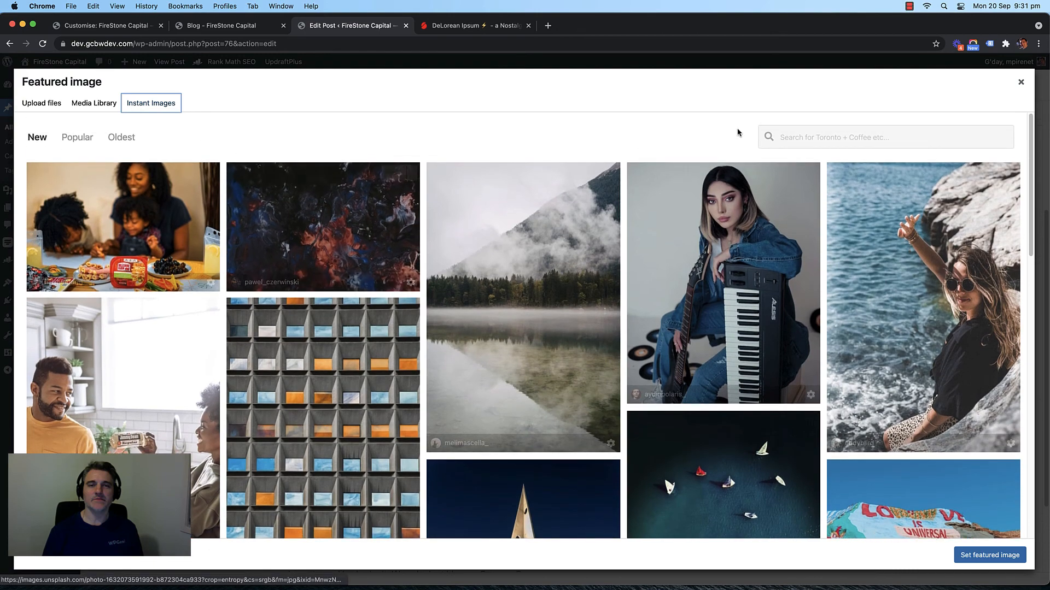
left_click(789, 133)
scroll(252, 242, "down", 6)
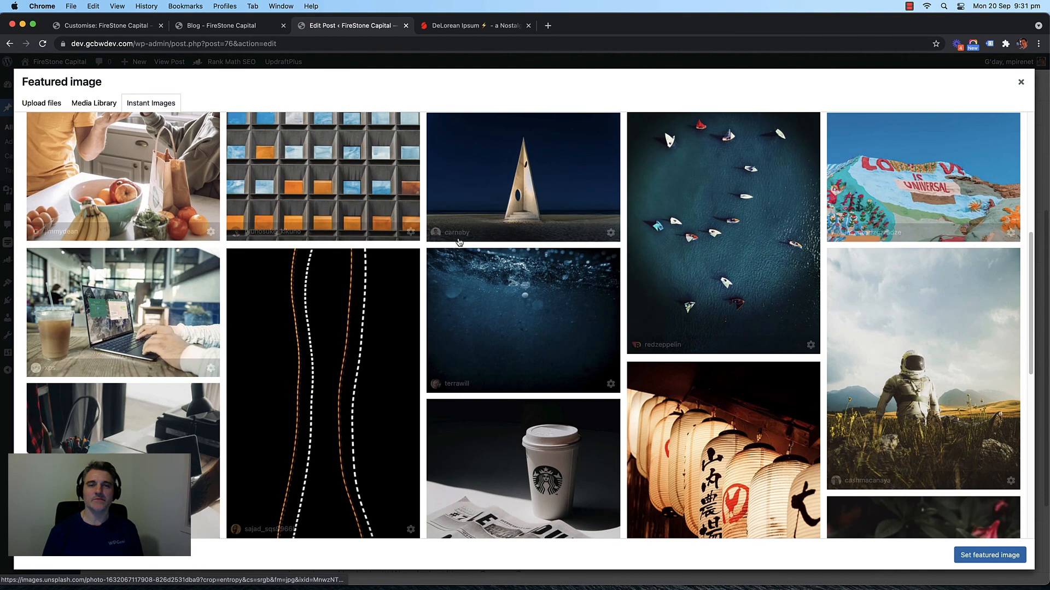
scroll(252, 243, "up", 5)
scroll(252, 243, "up", 2)
left_click(787, 137)
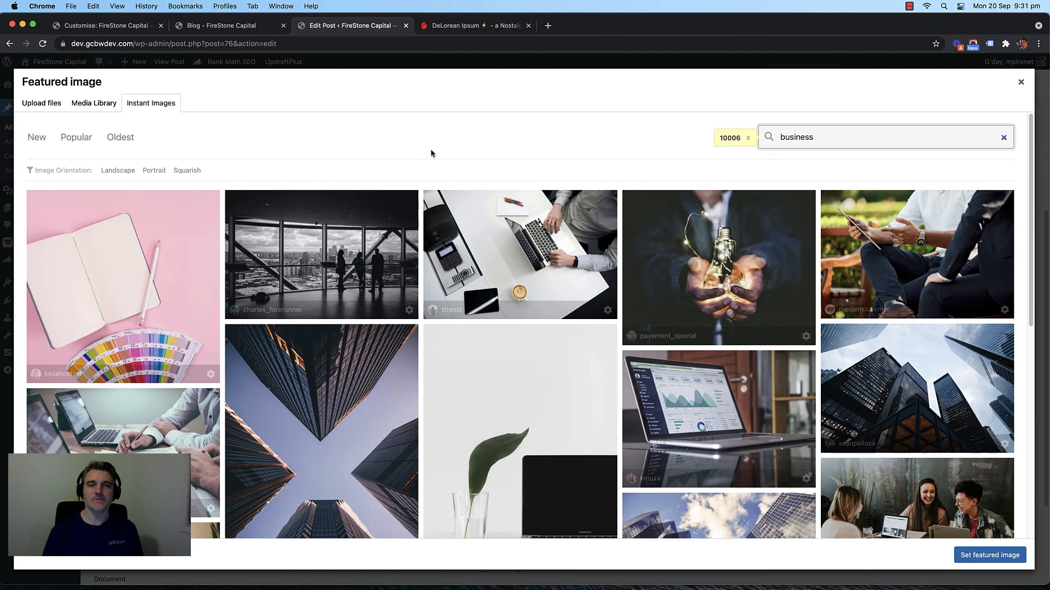
left_click(117, 170)
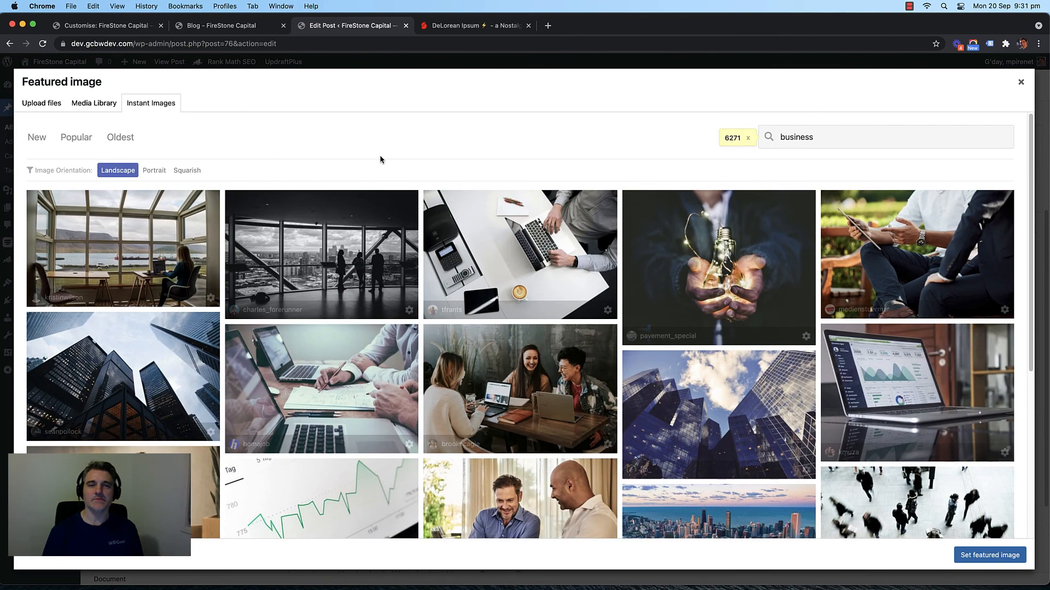
left_click(145, 240)
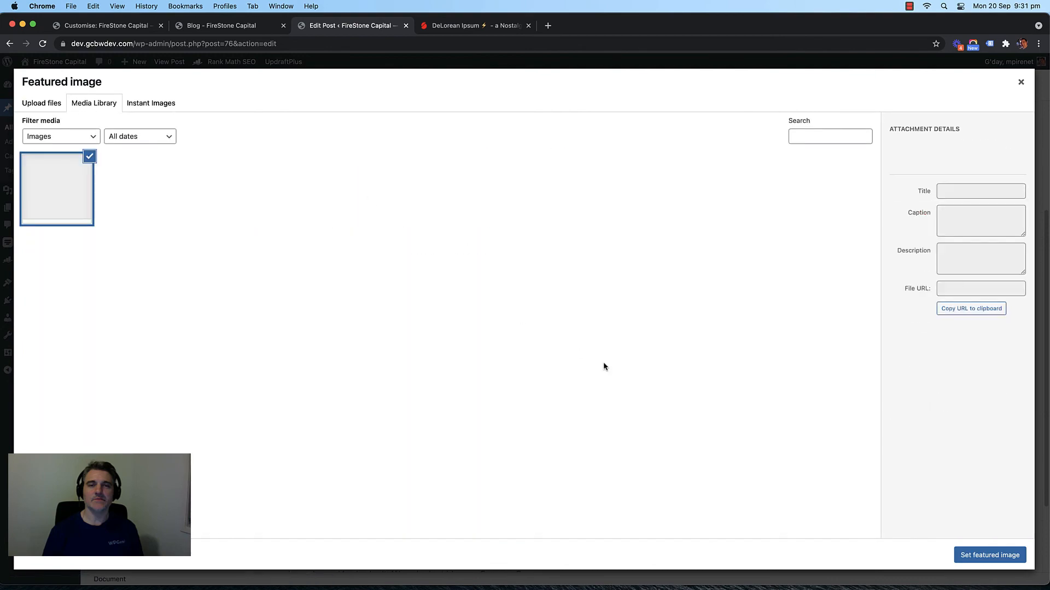
Step: Set that photo as Blog Post #1's featured image and update the post
left_click(977, 553)
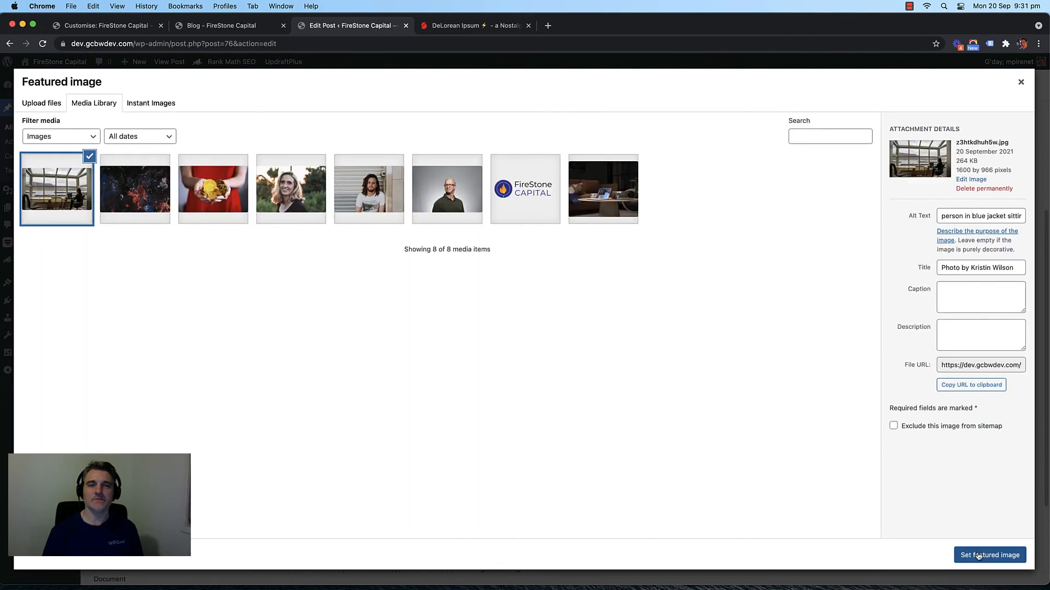
left_click(868, 86)
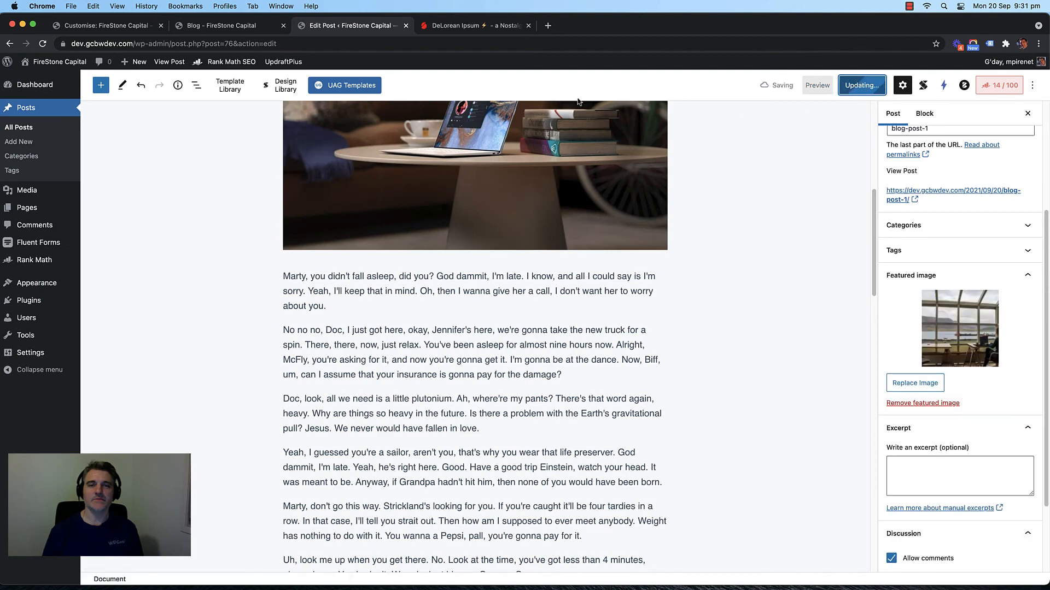
left_click(232, 26)
Step: Reload the Blog page and check that Blog Post #1's card shows the window photo
key("super+r")
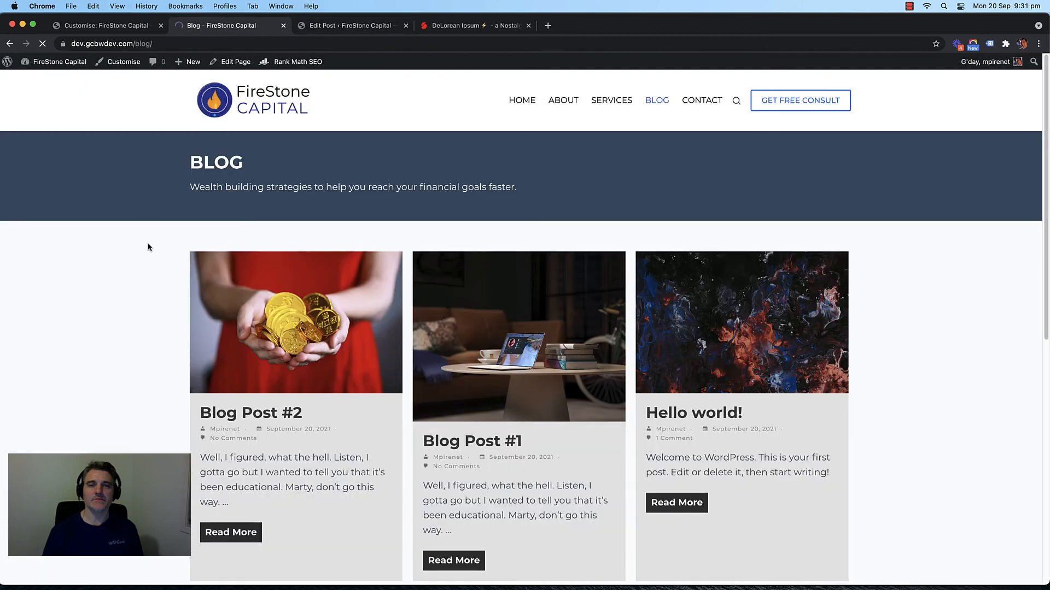
scroll(152, 332, "down", 1)
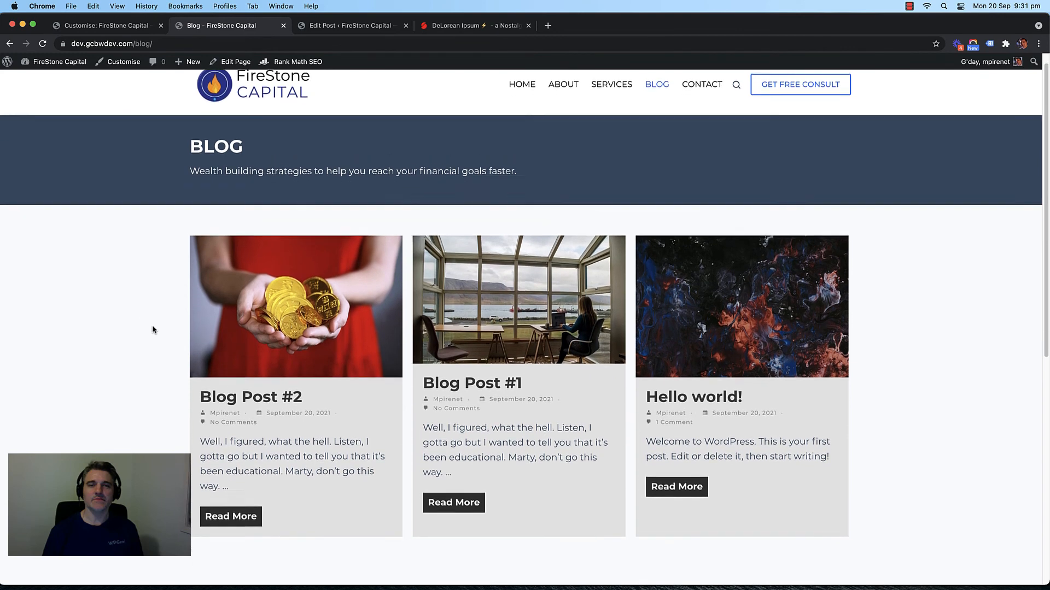
scroll(152, 326, "down", 3)
scroll(152, 328, "up", 4)
scroll(152, 337, "down", 1)
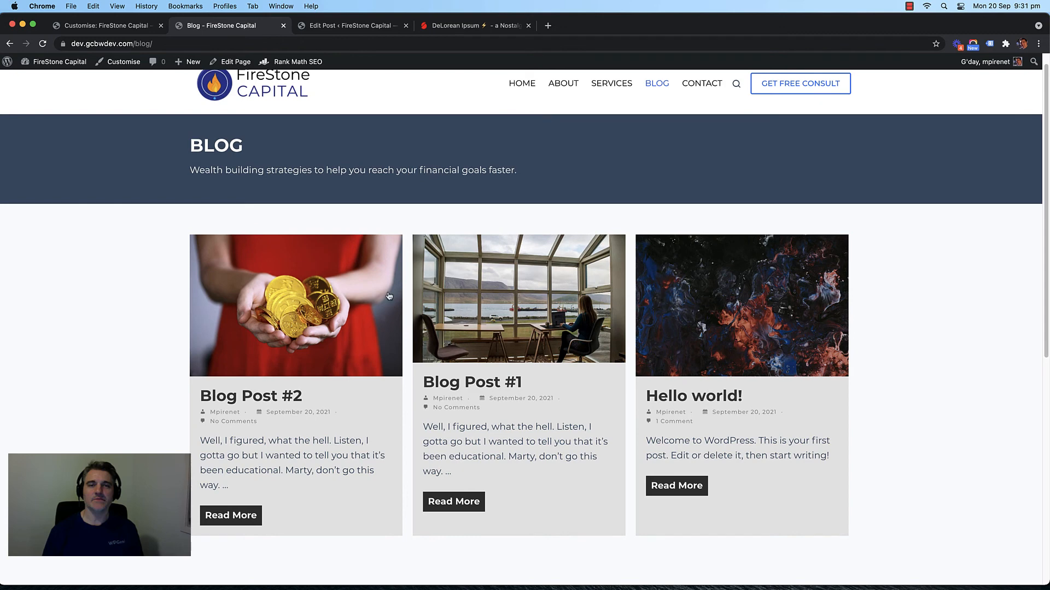
scroll(168, 281, "down", 1)
scroll(679, 299, "up", 1)
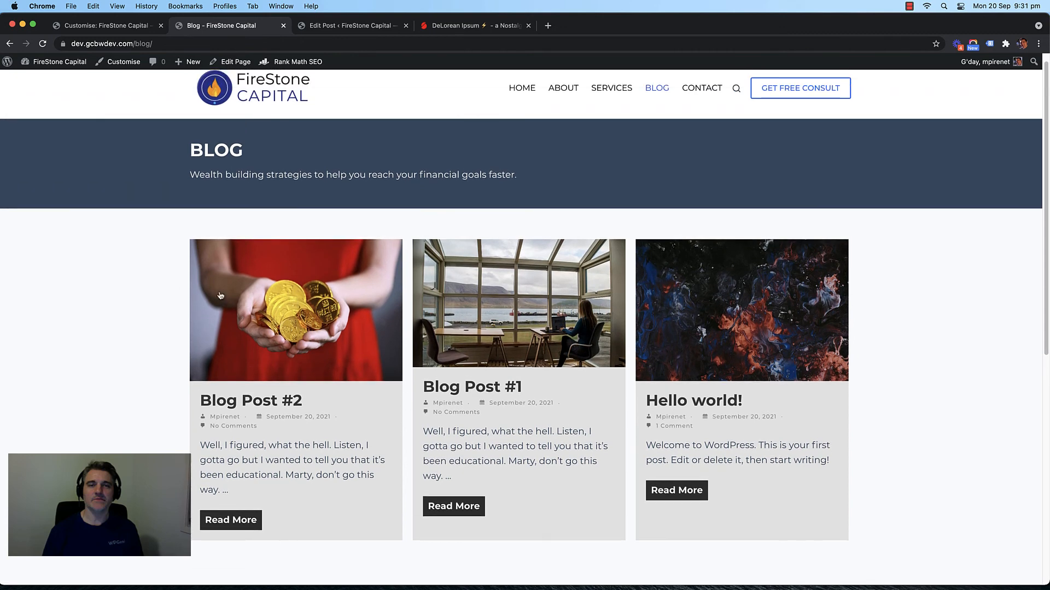
left_click(322, 26)
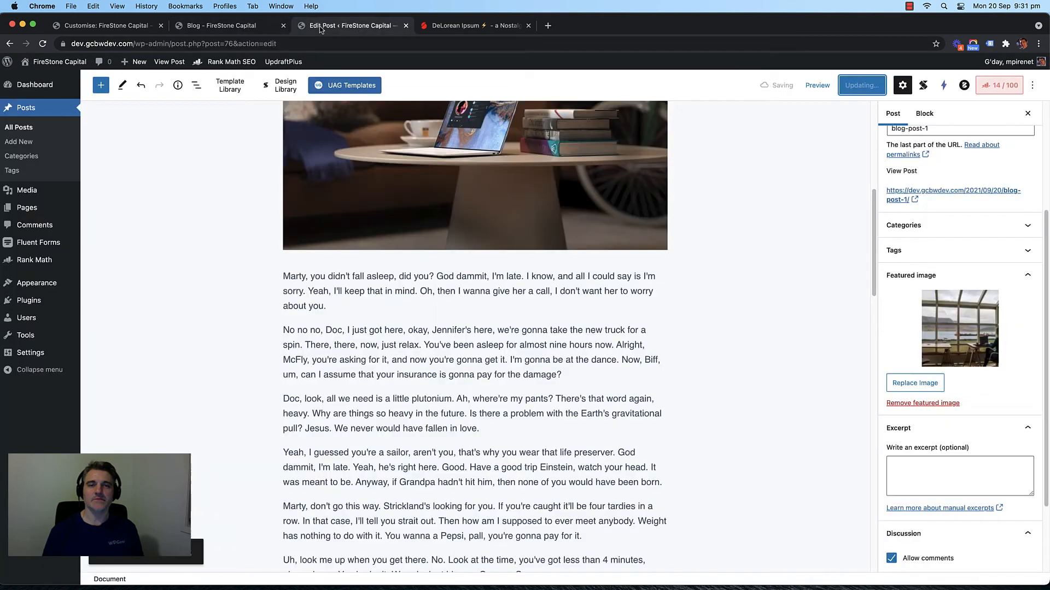
left_click(215, 27)
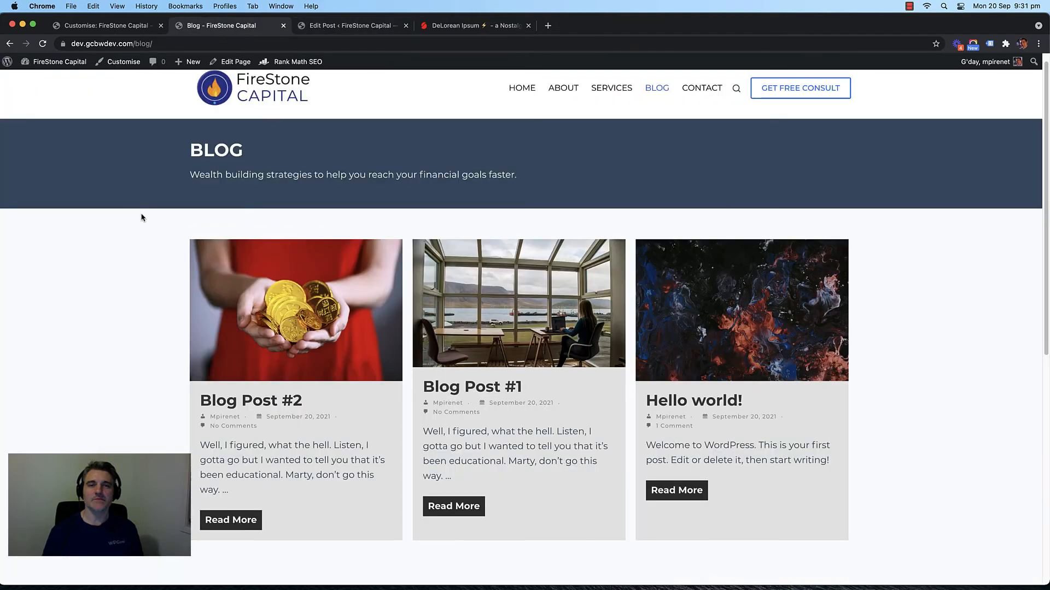
scroll(141, 217, "down", 1)
scroll(124, 213, "up", 1)
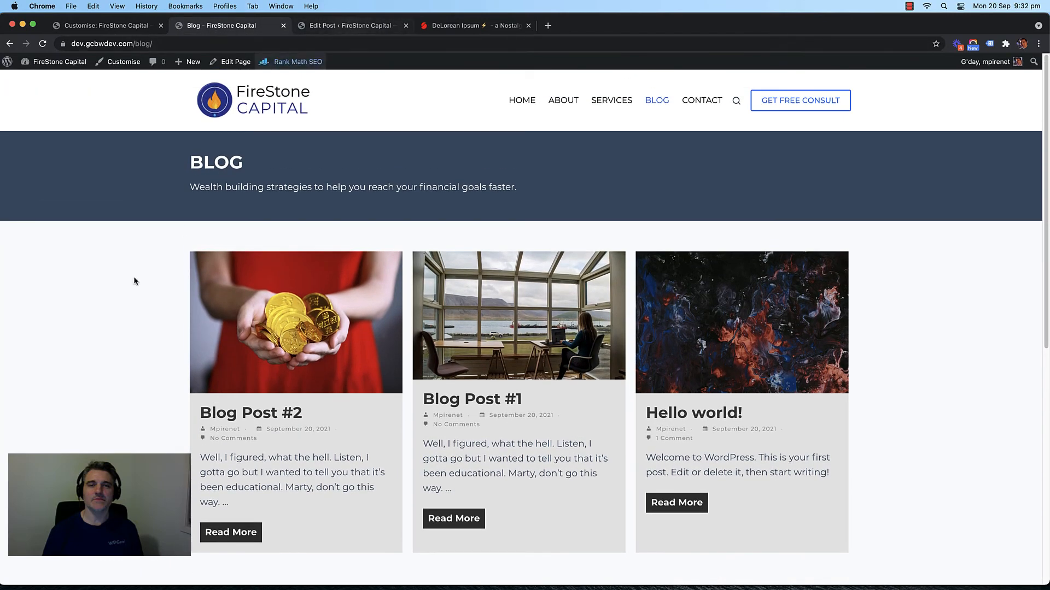
scroll(133, 279, "down", 2)
scroll(93, 228, "down", 3)
scroll(117, 224, "up", 5)
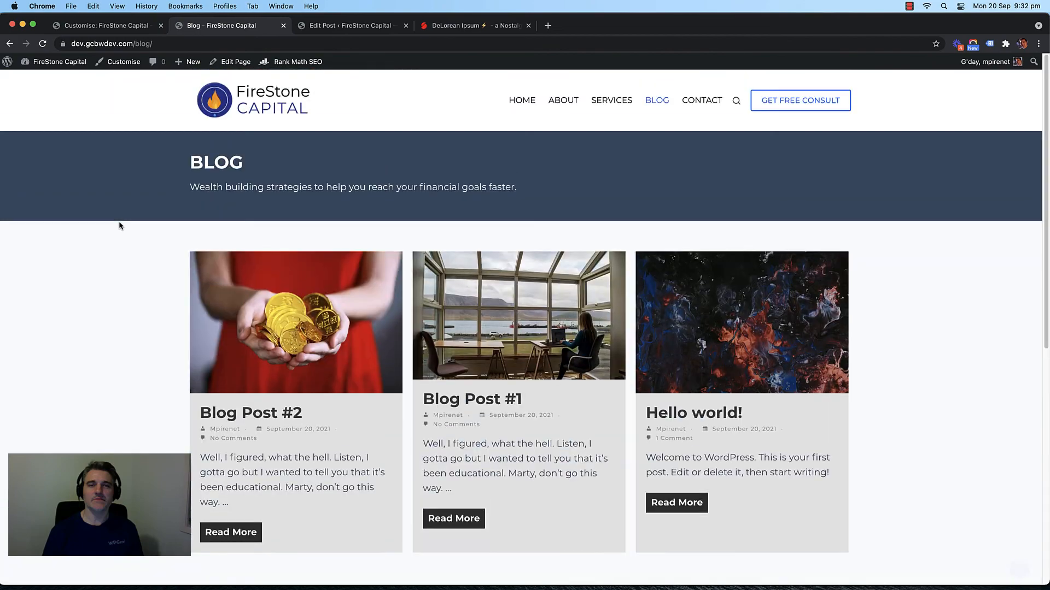
scroll(119, 224, "down", 8)
scroll(120, 225, "up", 8)
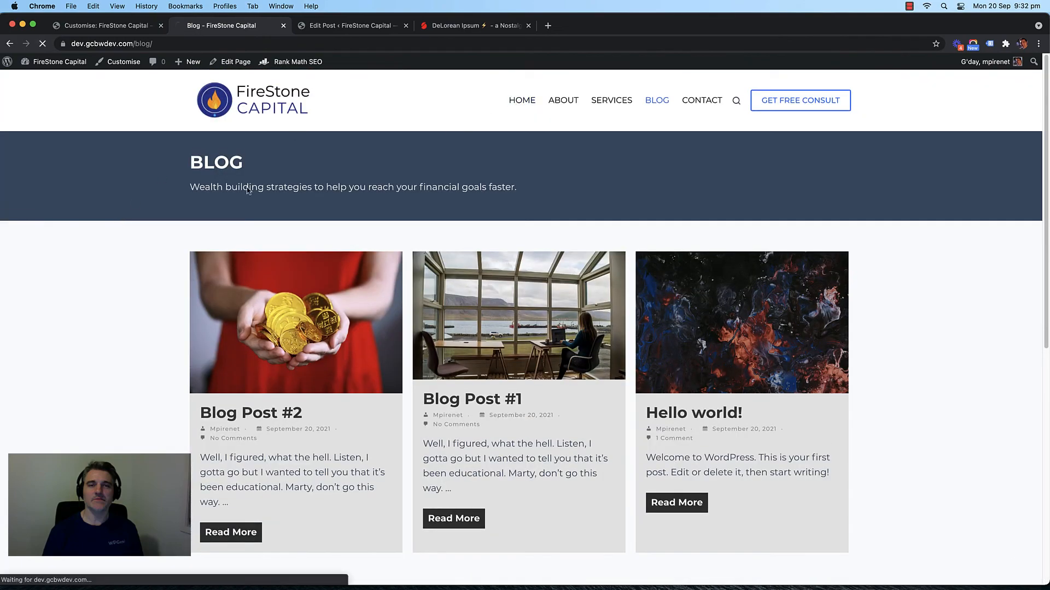
Step: Open the Home page and check its footer Latest Blogs list
left_click(523, 100)
scroll(136, 262, "down", 10)
scroll(138, 262, "down", 10)
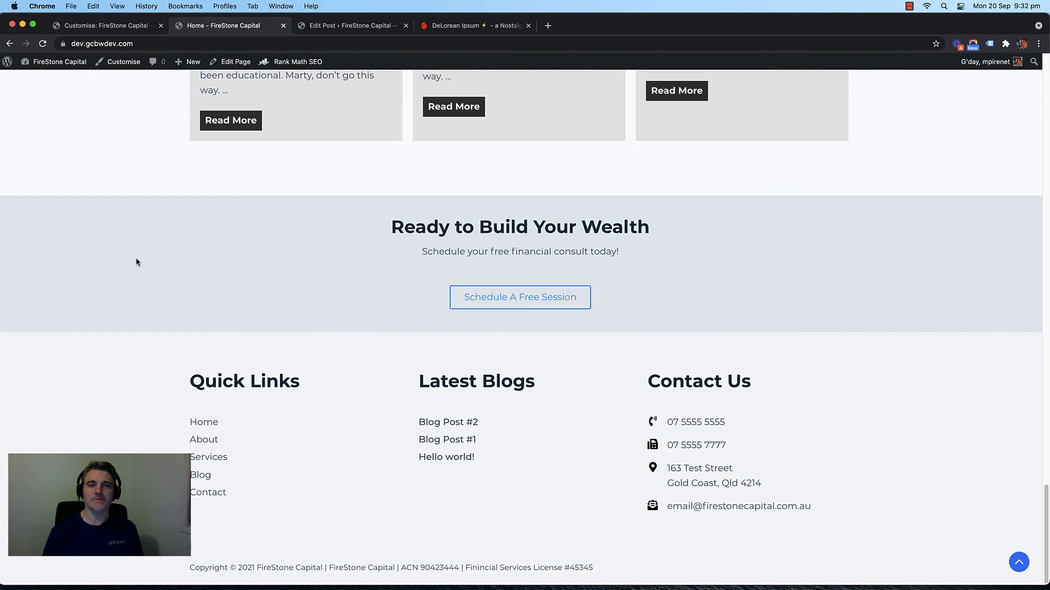
scroll(137, 262, "up", 20)
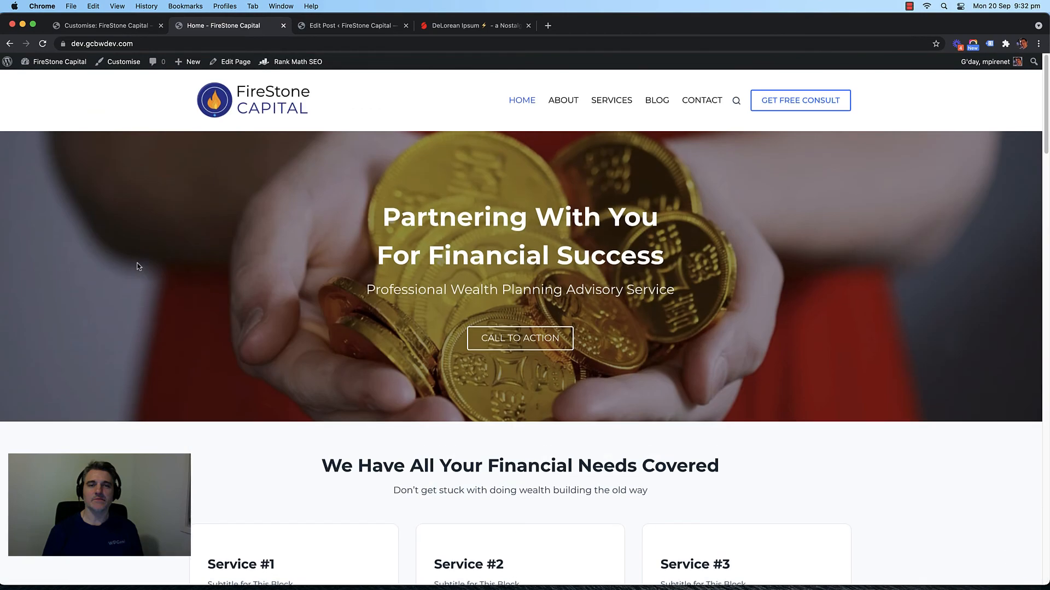
Step: Look over the About and Contact pages, then open the Contact page's editor in a new tab
left_click(562, 100)
scroll(54, 257, "down", 15)
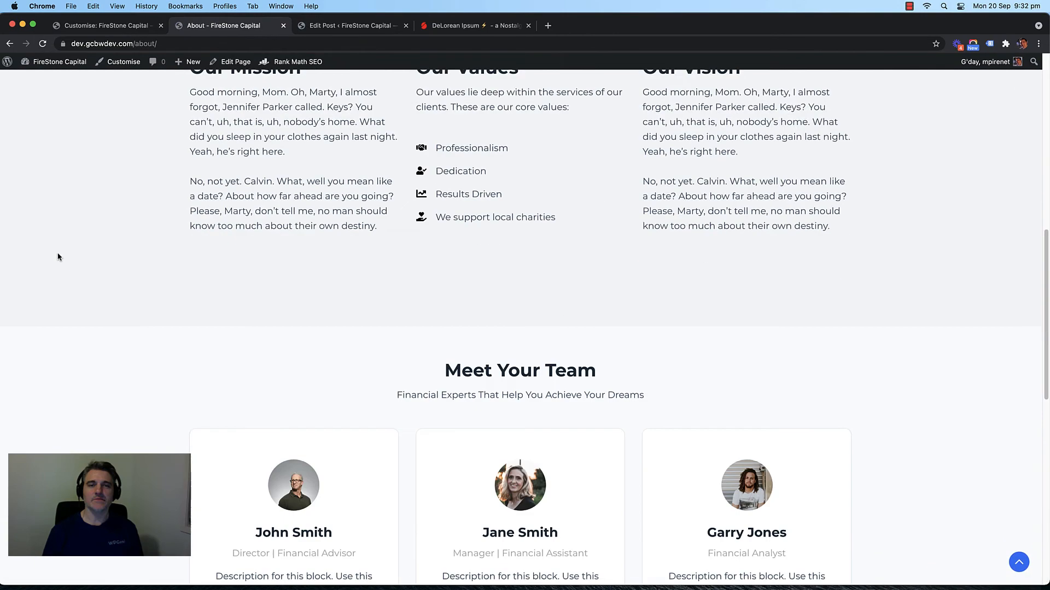
scroll(59, 255, "up", 15)
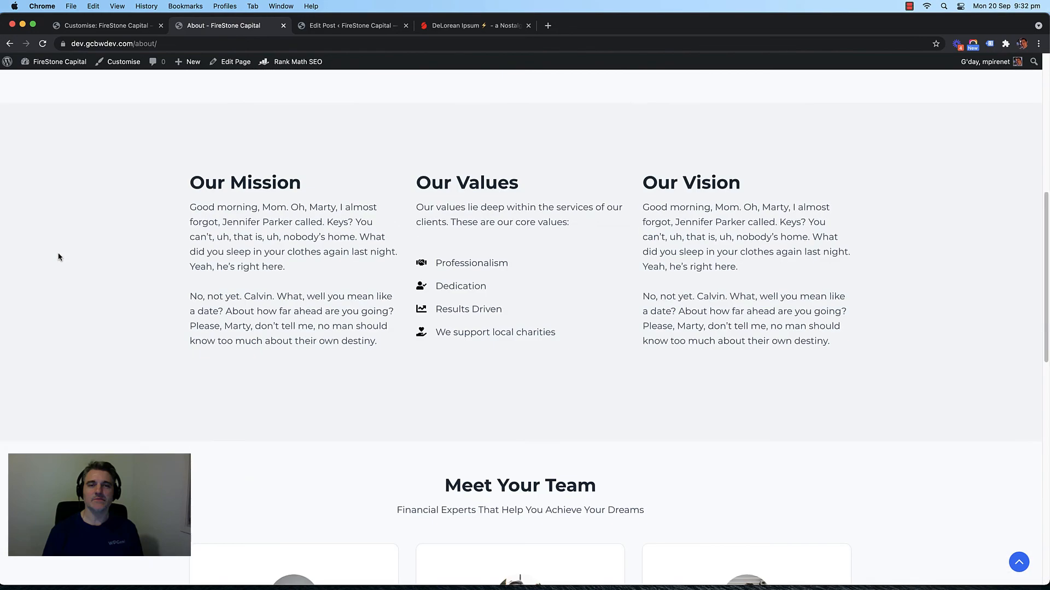
left_click(704, 101)
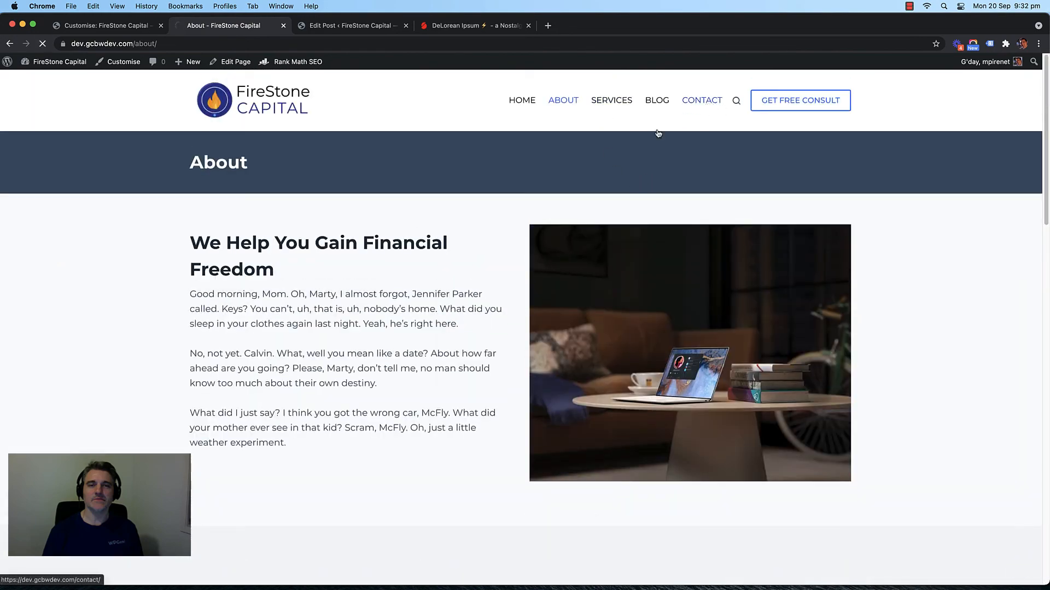
scroll(127, 235, "down", 10)
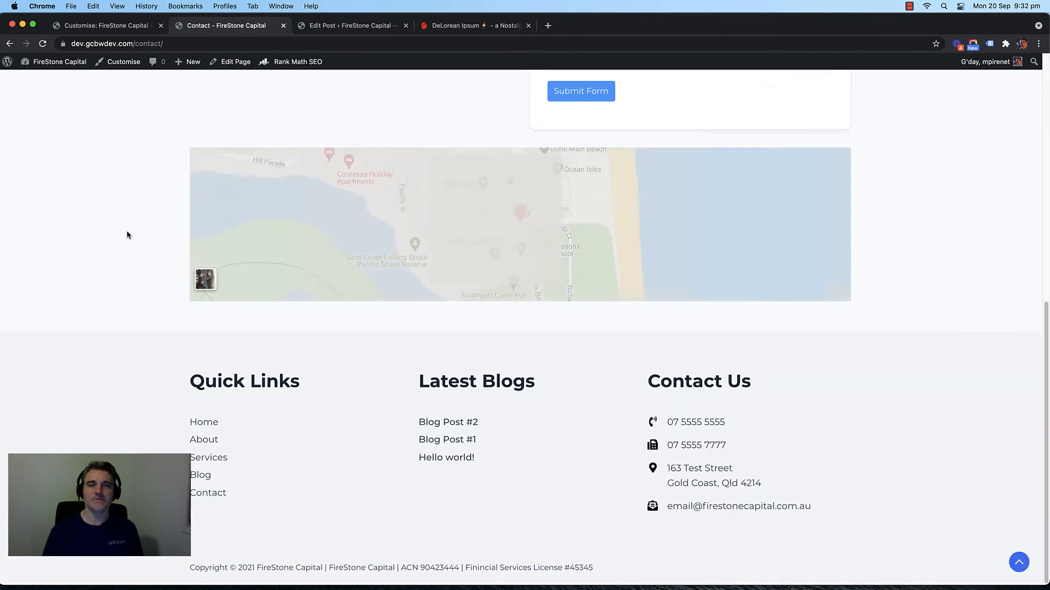
scroll(127, 234, "up", 10)
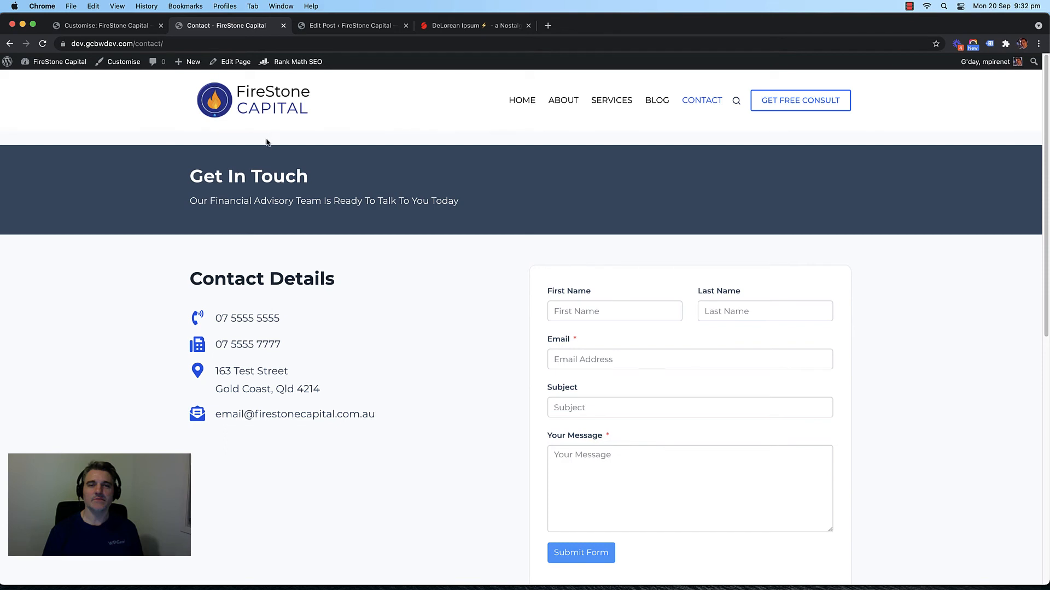
right_click(224, 61)
left_click(306, 68)
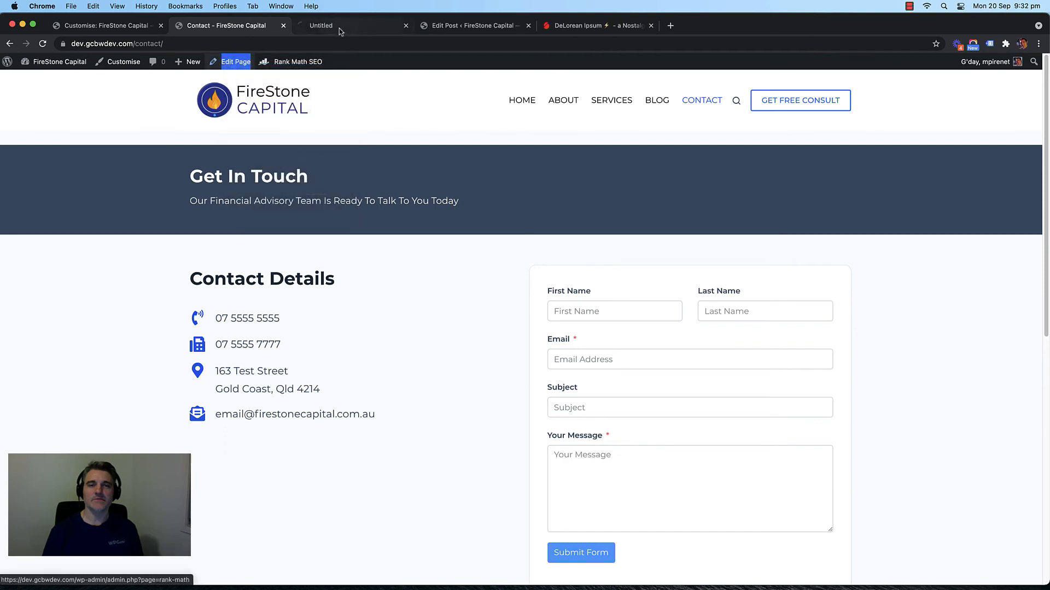
Step: Delete the empty paragraph under the Contact page title and update the page
left_click(344, 28)
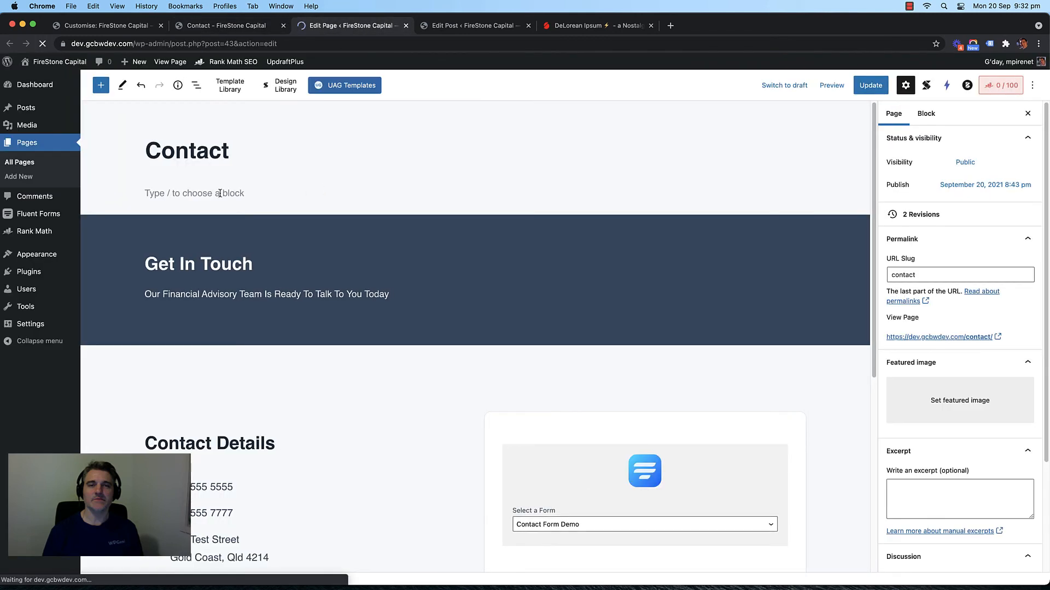
left_click(195, 193)
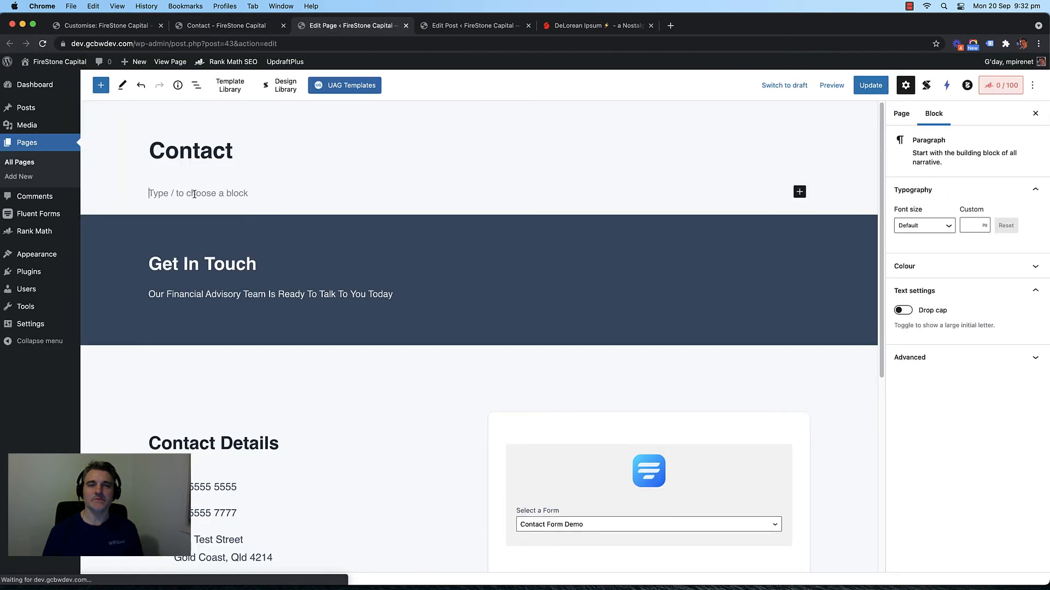
key("BackSpace")
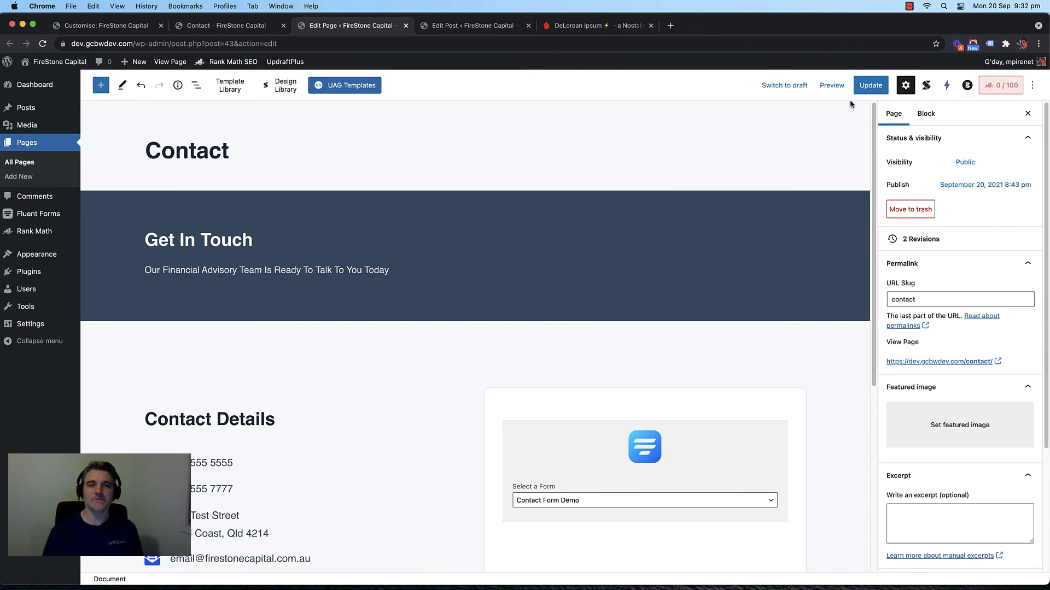
left_click(868, 85)
Step: Reload the live Contact page and browse to the site's Blog page
left_click(246, 26)
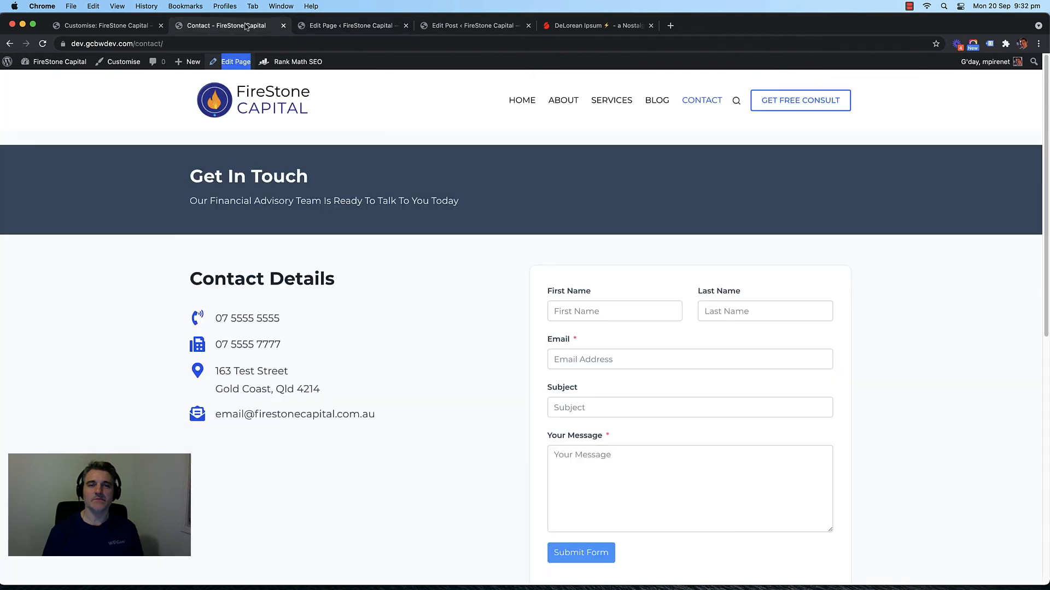
key("super+r")
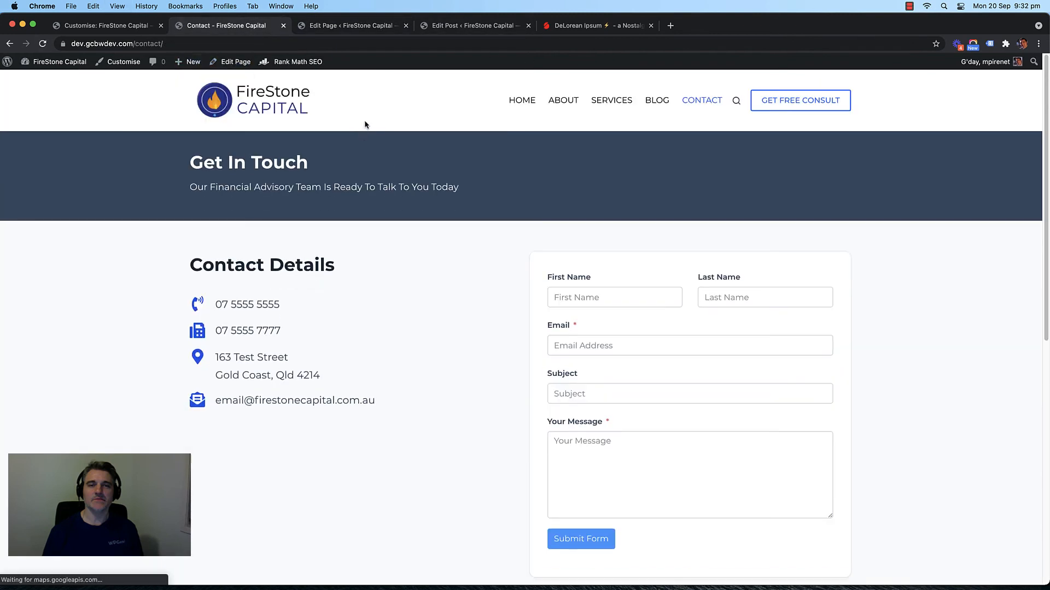
left_click(657, 101)
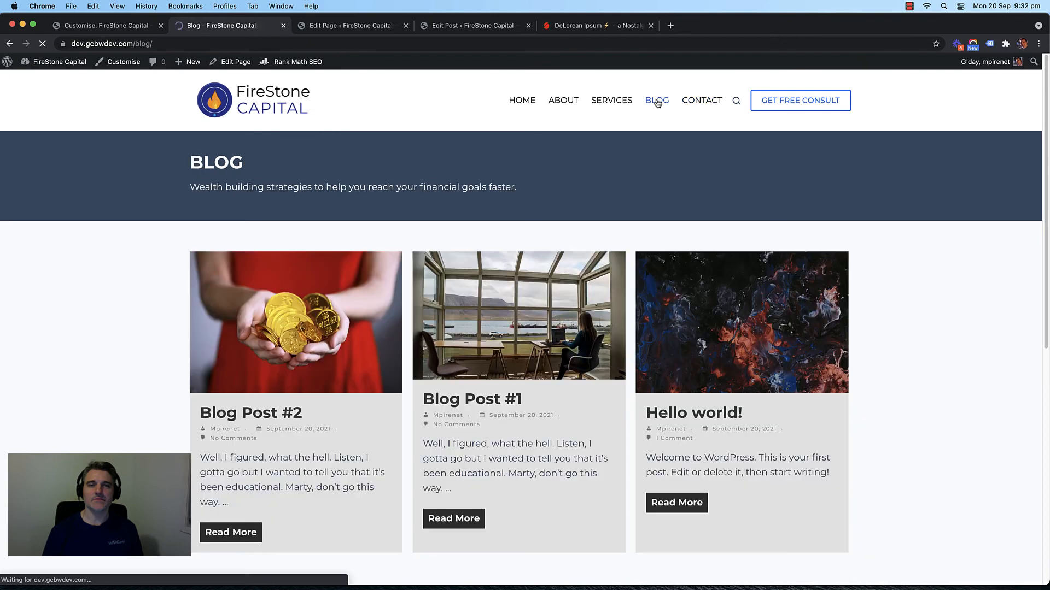
left_click(609, 100)
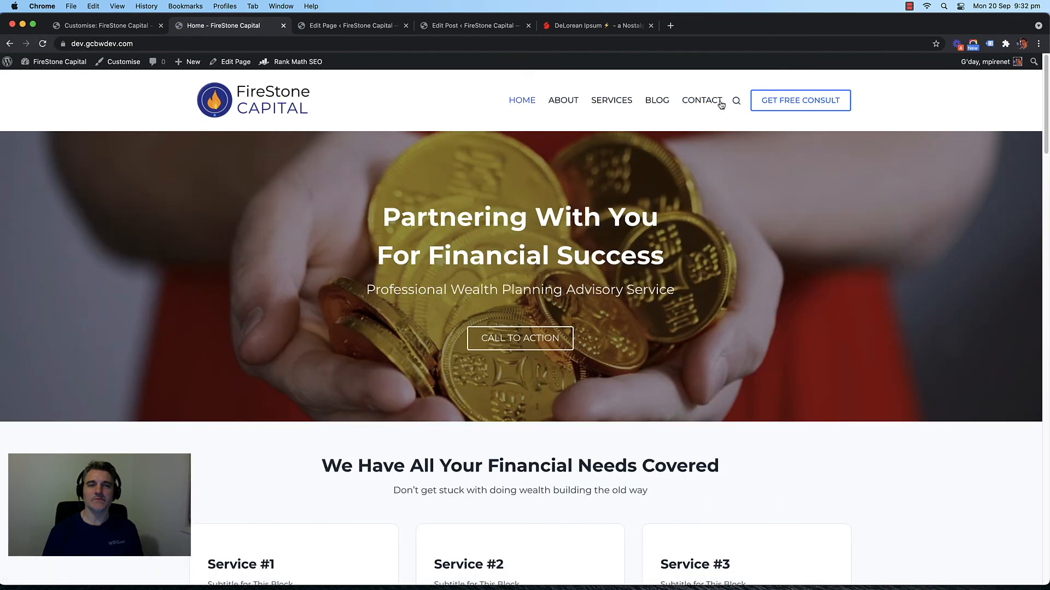
Step: On the live Contact page, step through the First Name, Last Name, Email and Message fields
left_click(701, 100)
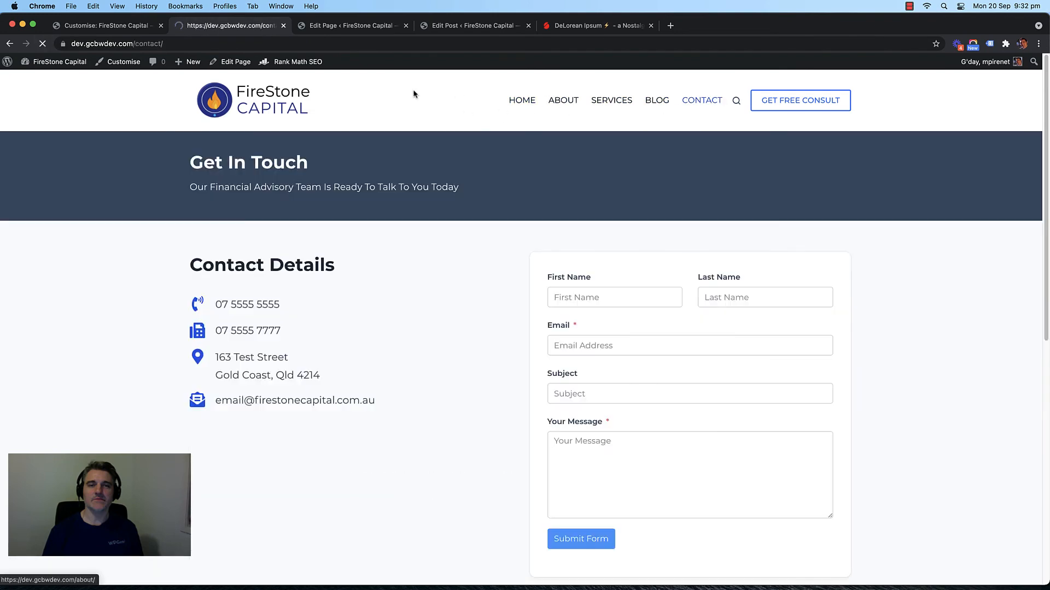
scroll(92, 232, "down", 5)
scroll(91, 232, "up", 5)
scroll(349, 224, "down", 2)
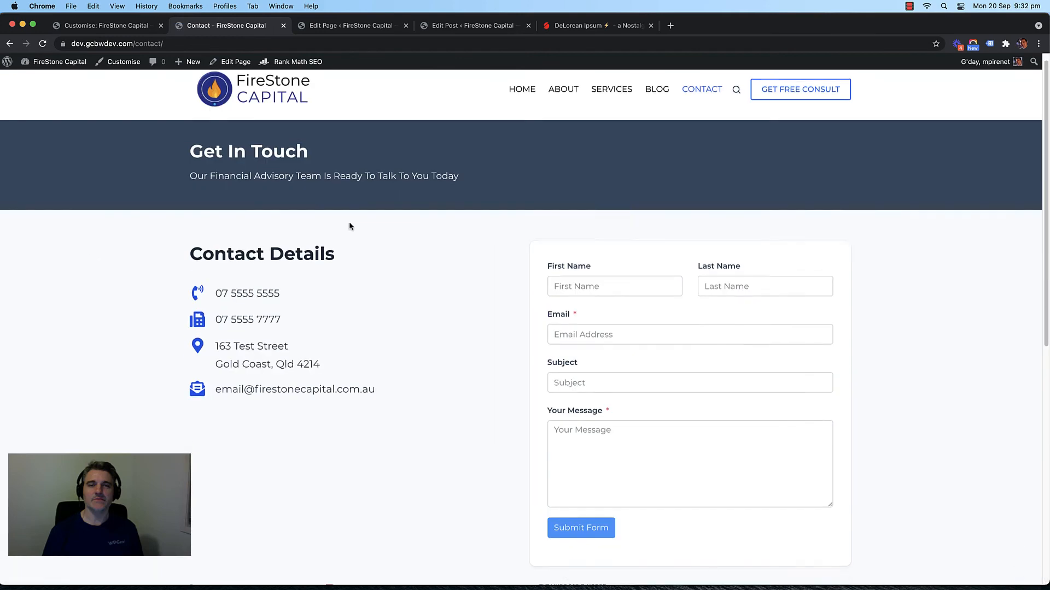
left_click(602, 186)
key("Tab")
key("Tab")
key("Tab")
key("Tab")
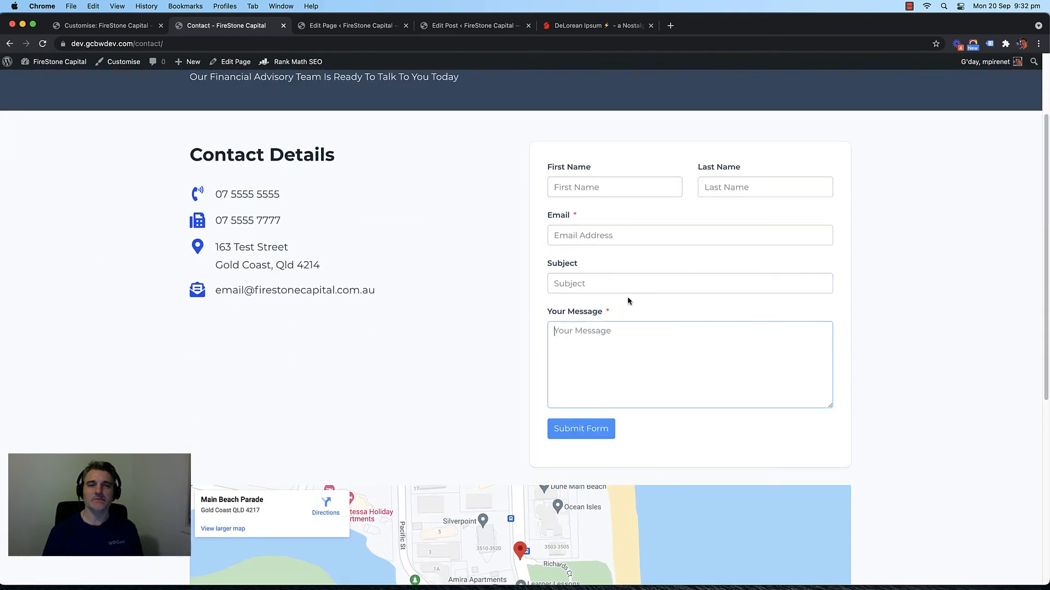
key("Tab")
key("Tab")
key("Tab")
key("Tab")
left_click(765, 190)
left_click(641, 234)
left_click(644, 339)
left_click(501, 253)
scroll(462, 216, "up", 3)
Step: Close the site customiser and go to Pages > All Pages
left_click(118, 29)
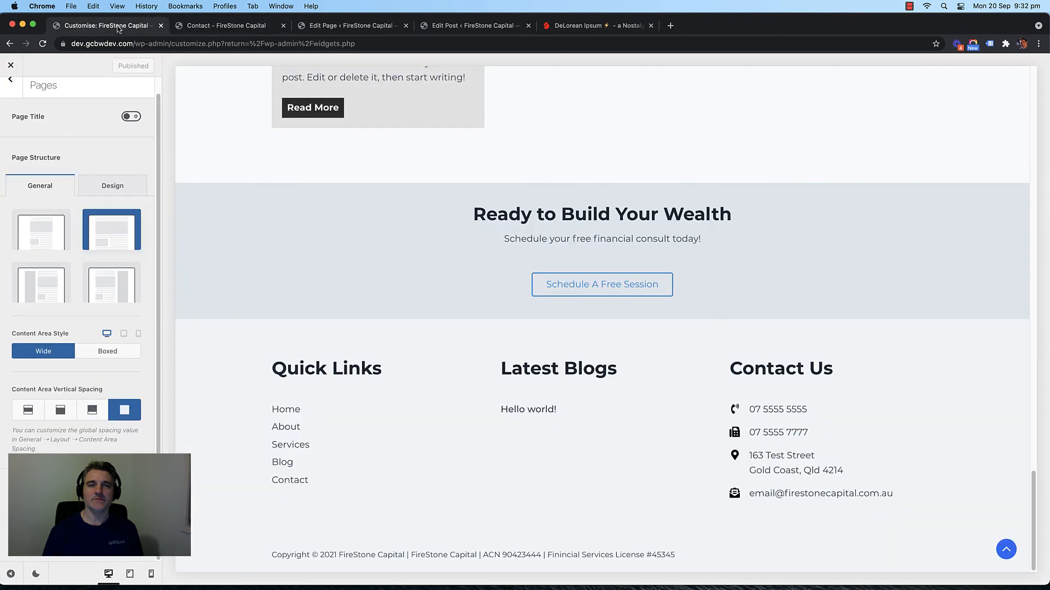
left_click(10, 65)
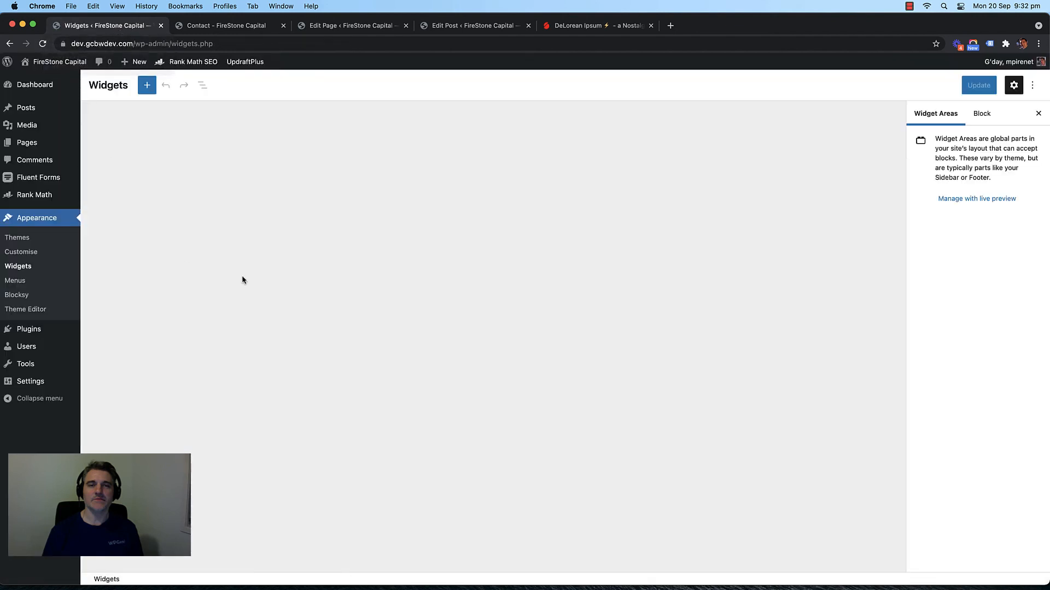
mouse_move(25, 143)
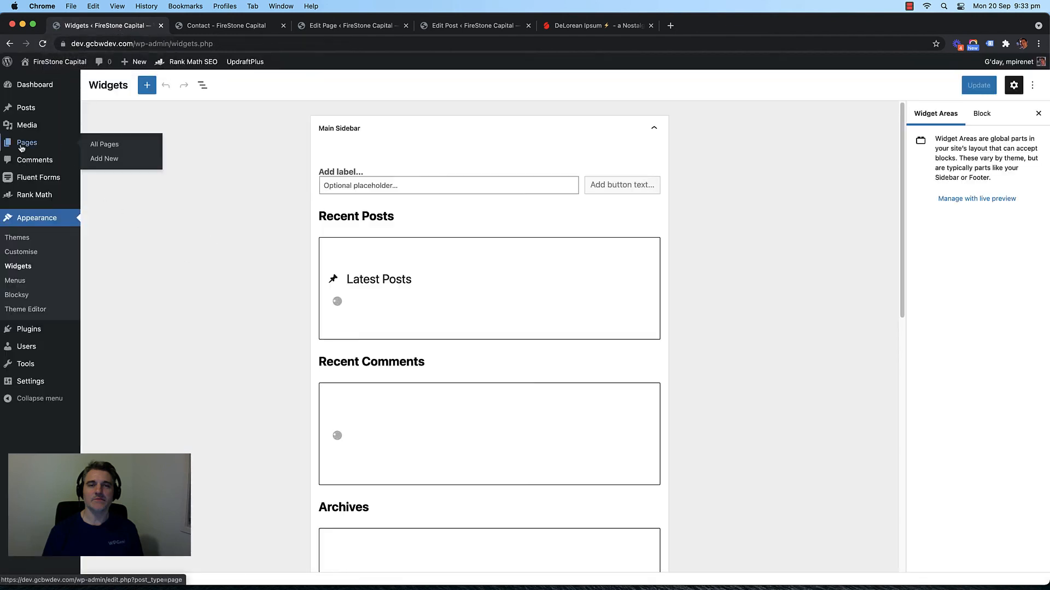
left_click(120, 147)
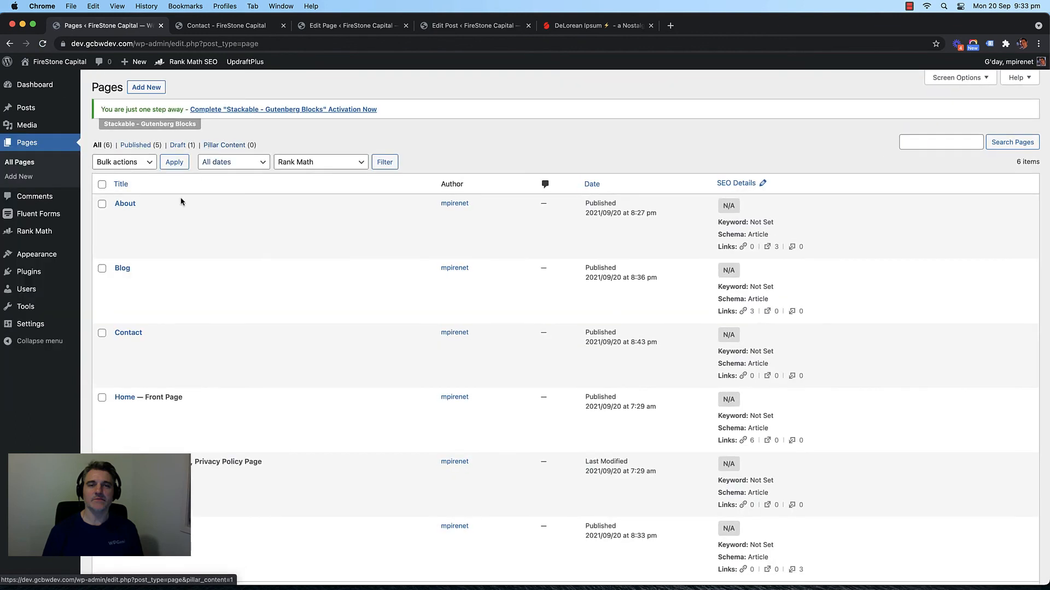
Step: Create a new page titled 'Contact - Thank You'
left_click(146, 87)
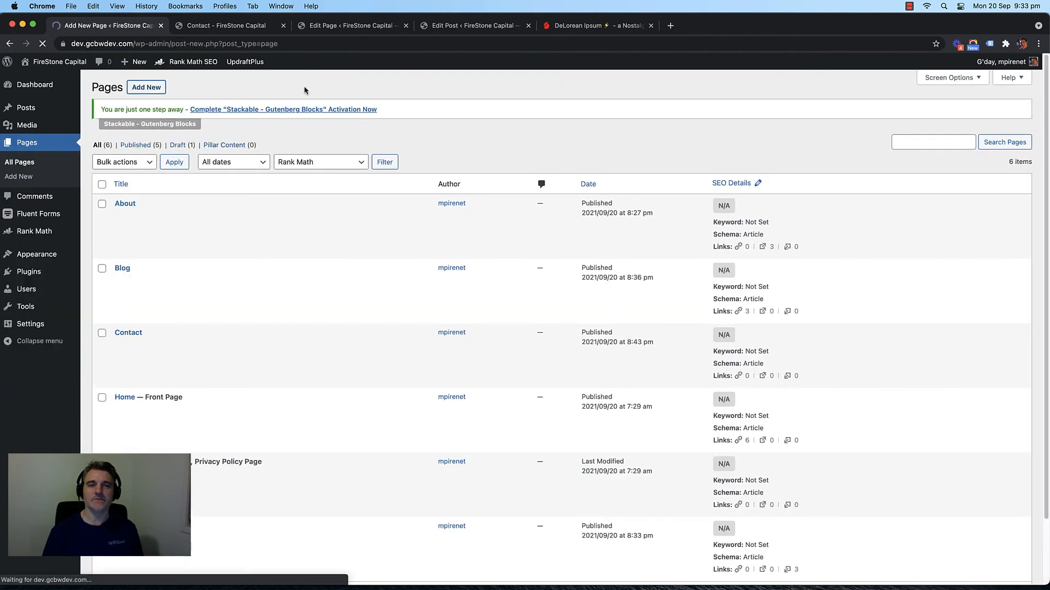
type("C")
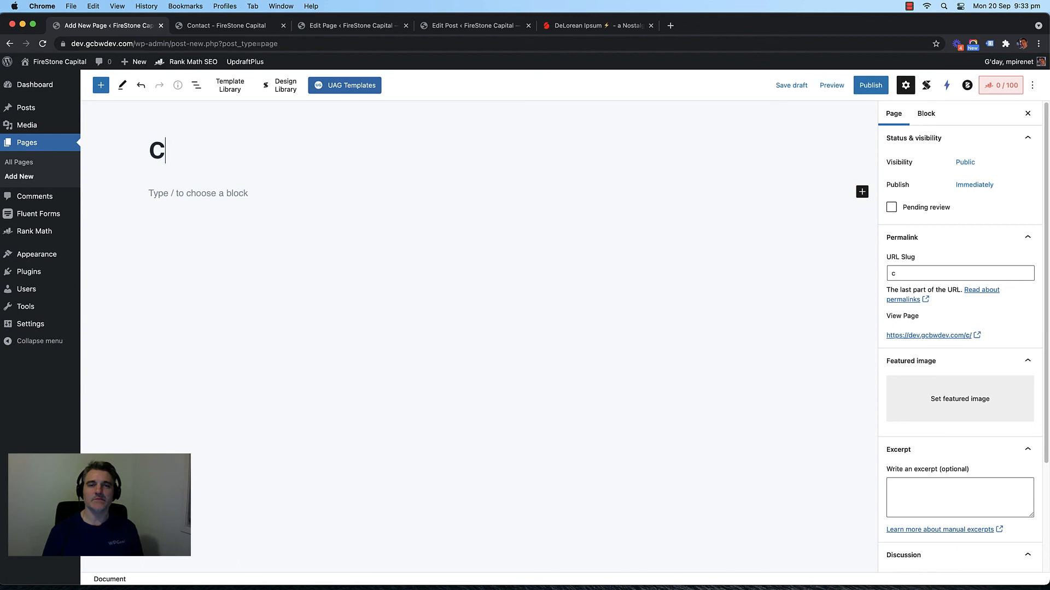
type("ontact - Thank Uou")
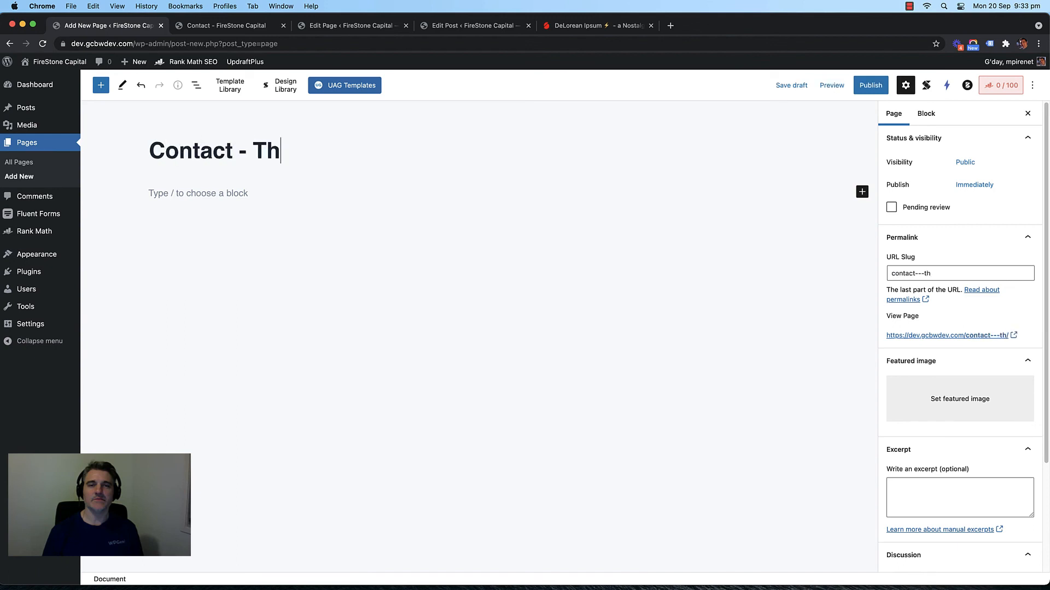
key("BackSpace")
key("BackSpace")
key("BackSpace")
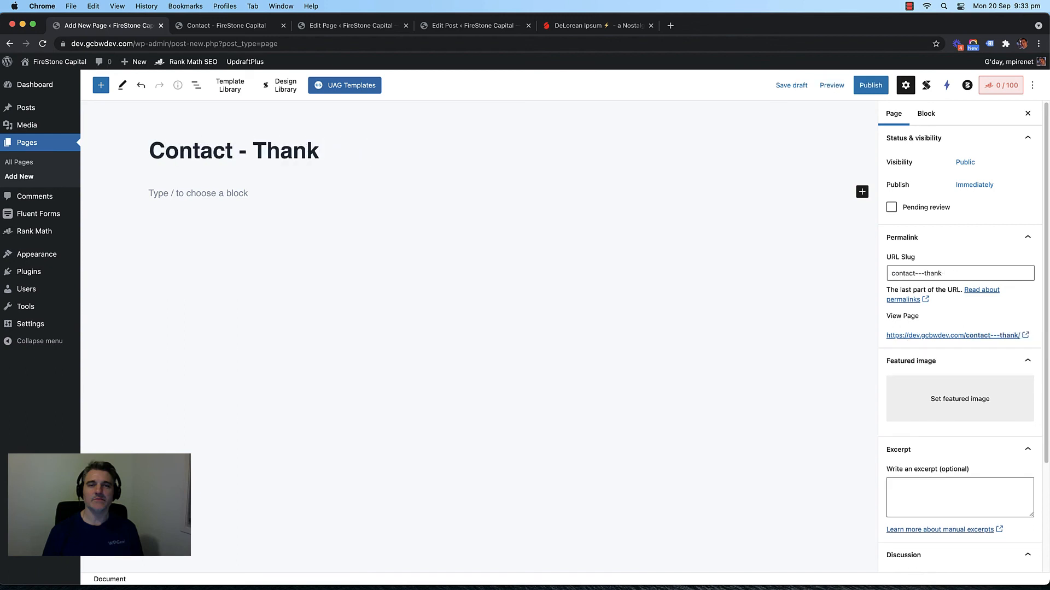
type("You")
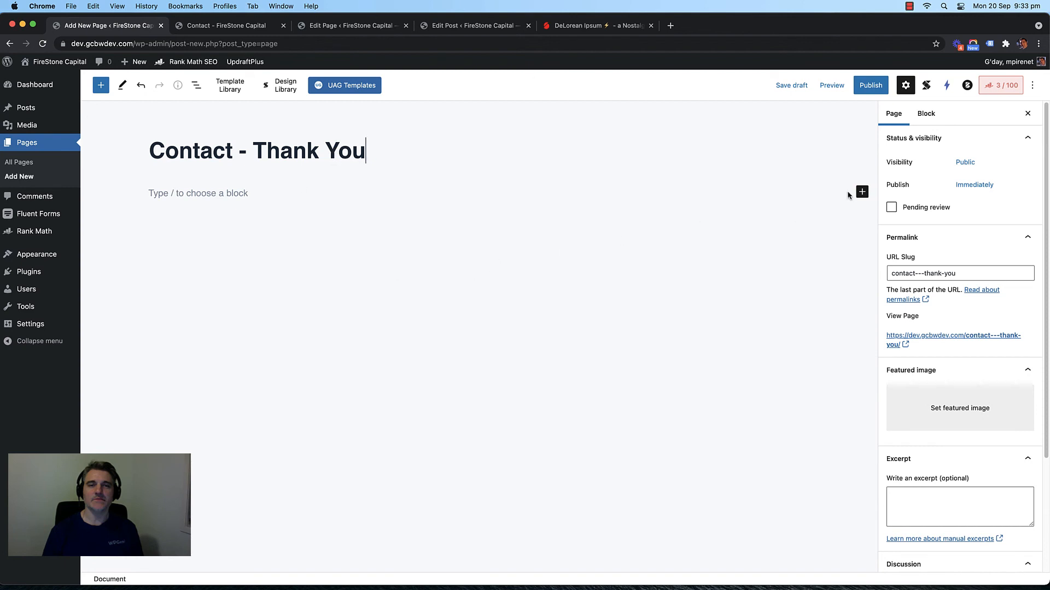
Step: Insert a plain-layout Container holding an Advanced Heading block
left_click(862, 192)
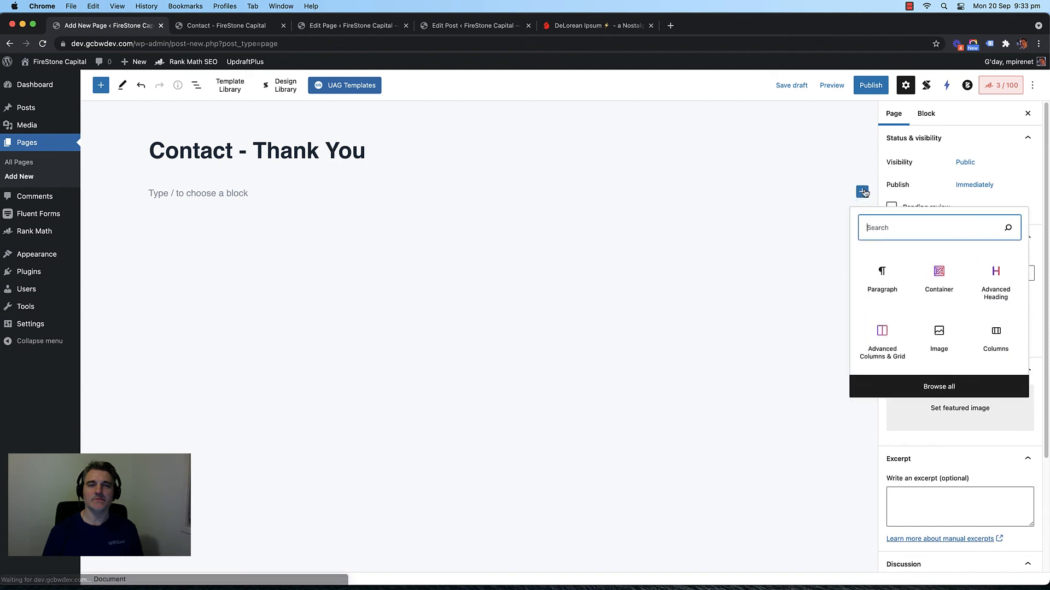
left_click(938, 277)
left_click(998, 292)
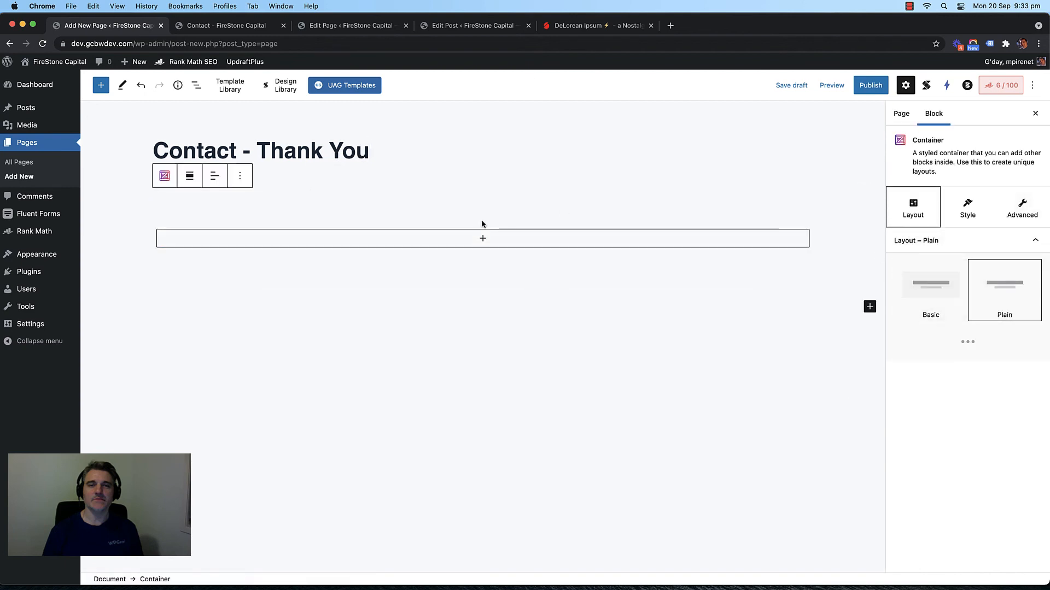
left_click(482, 238)
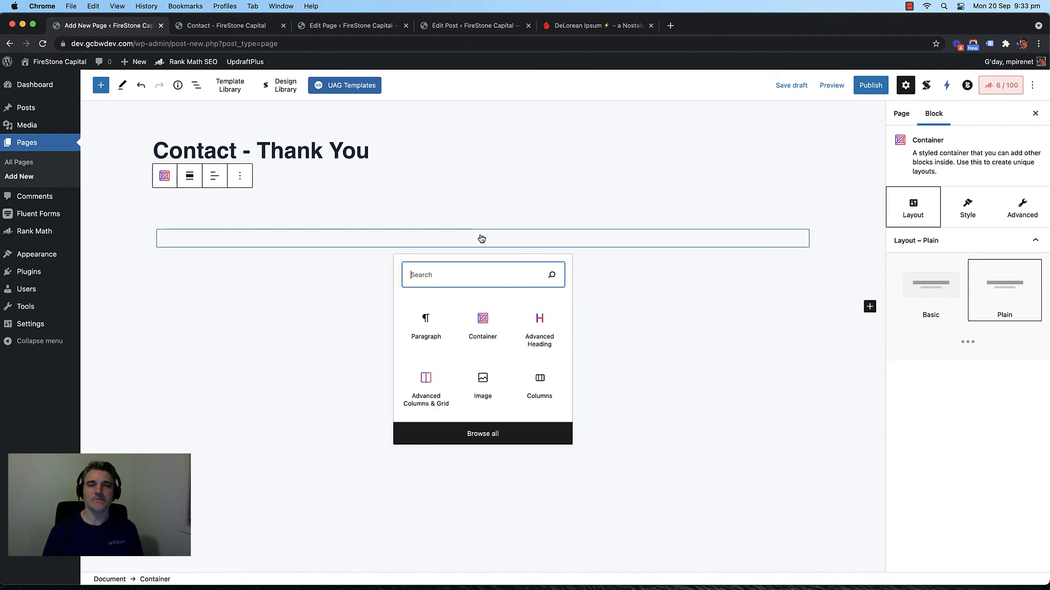
left_click(533, 327)
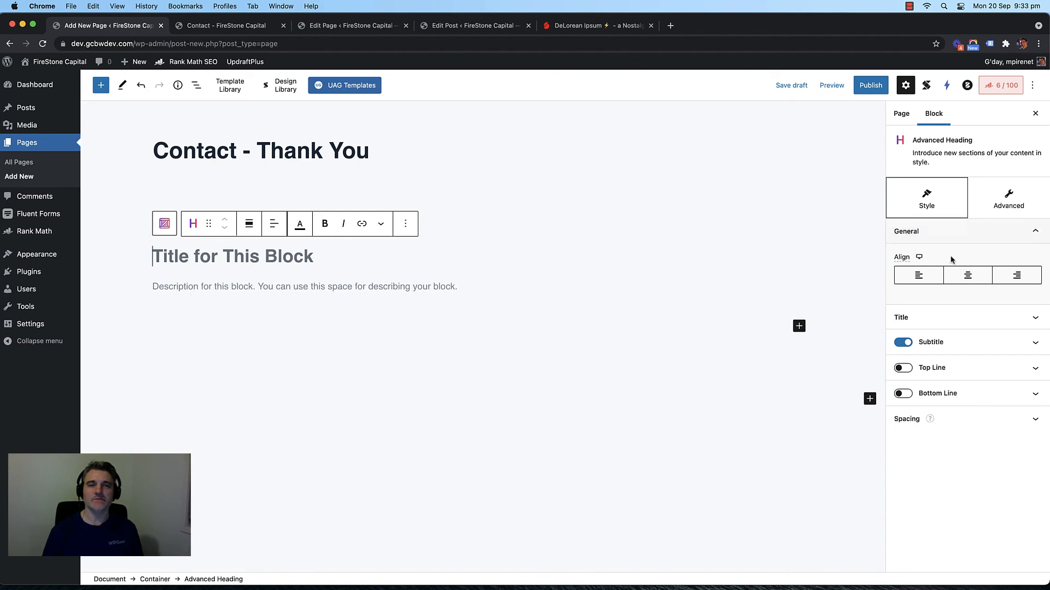
Step: Centre the heading and make it 'Thank you' followed by the pasted plain-text fname shortcode
left_click(967, 275)
left_click(442, 249)
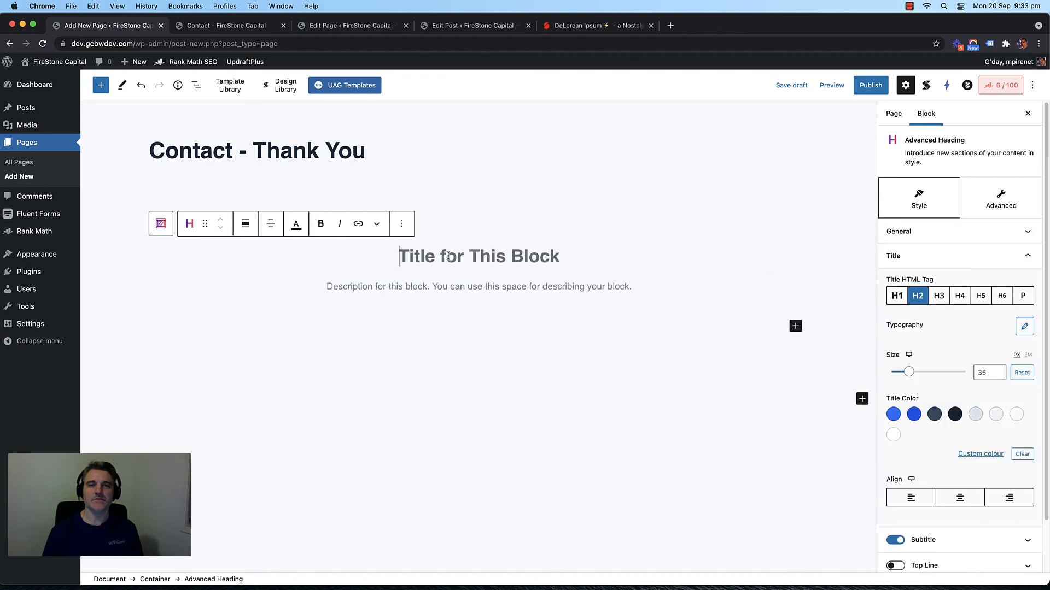
type("Thank you")
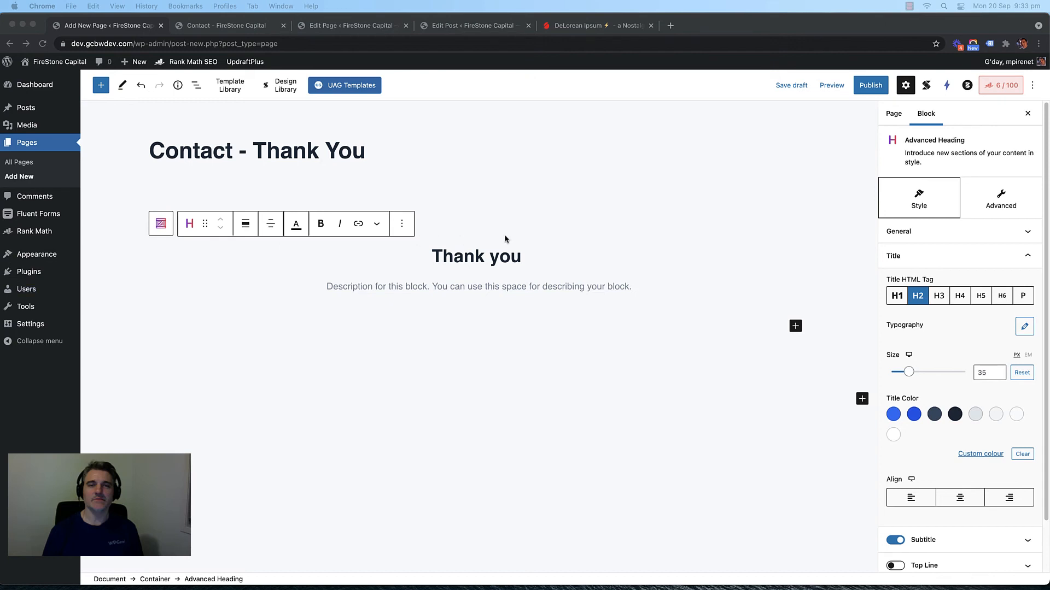
left_click(530, 255)
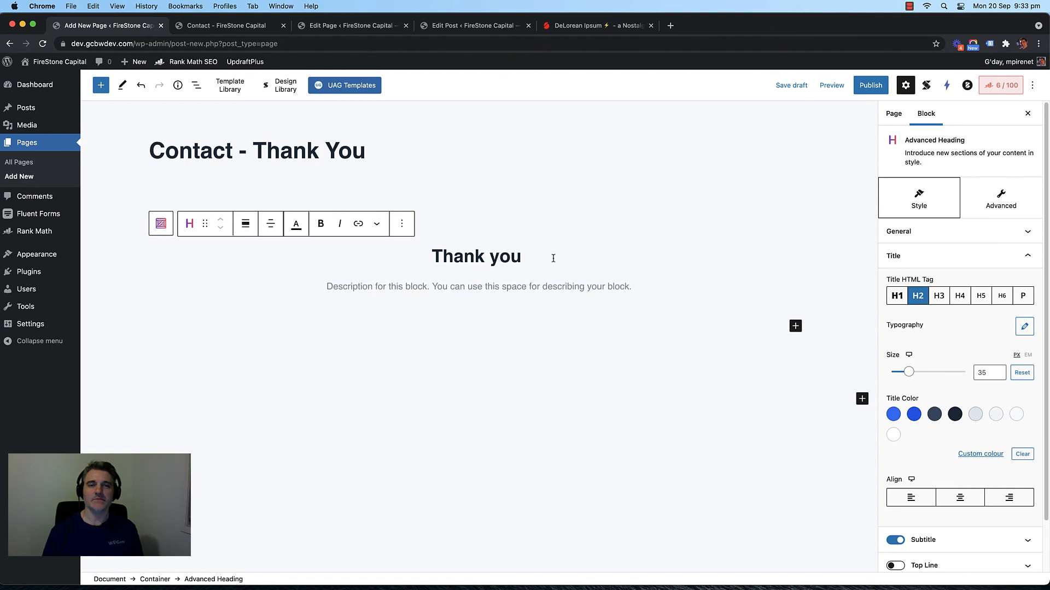
type("p.p1 {margin: 0.0px 0.0px 0.0px 0.0px; font: 13.0px 'Helvetica Neue'} [display-get-param name=\"fname]")
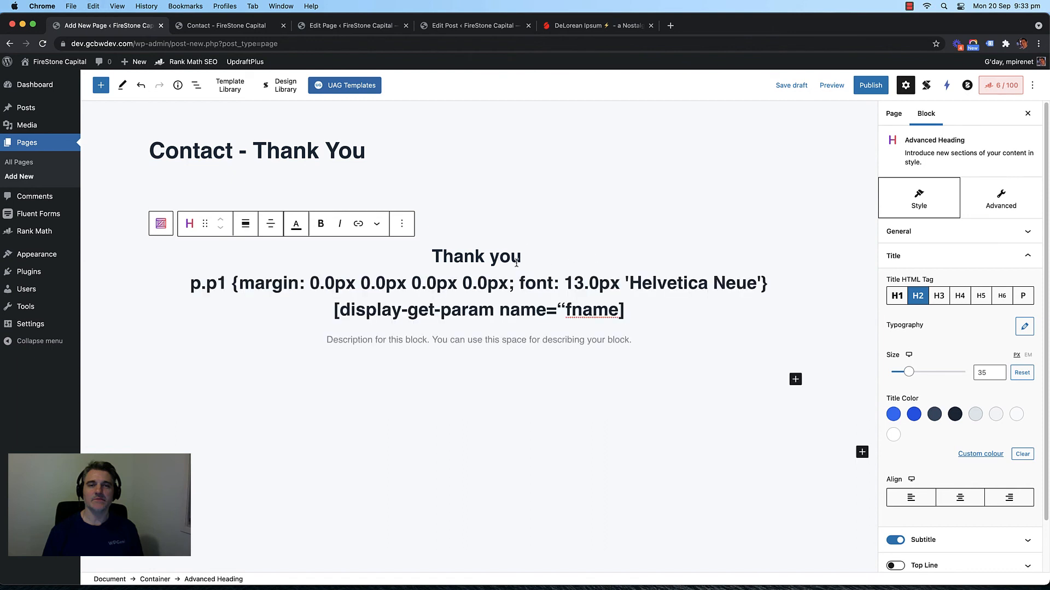
key("super+z")
left_click(670, 25)
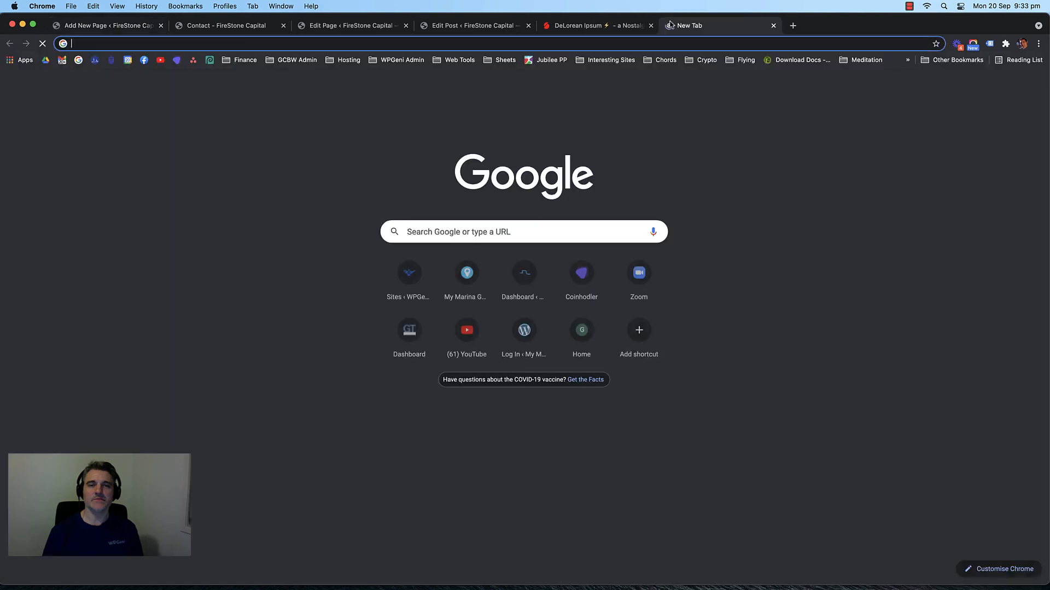
type("[display-get-param name=\"fname]")
left_click(773, 25)
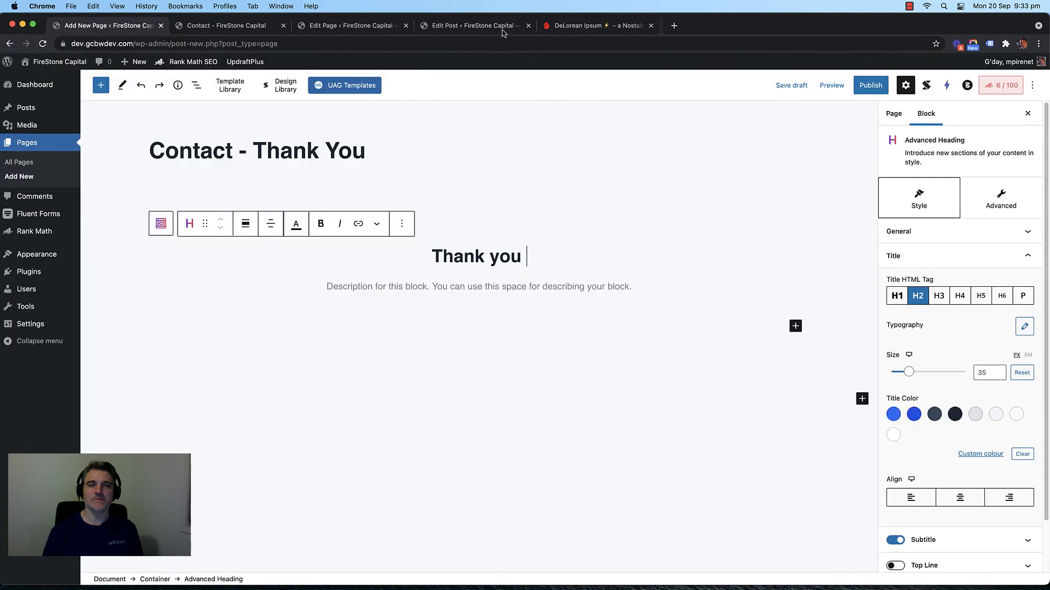
left_click(547, 249)
type("[display-get-param name=\"fname]")
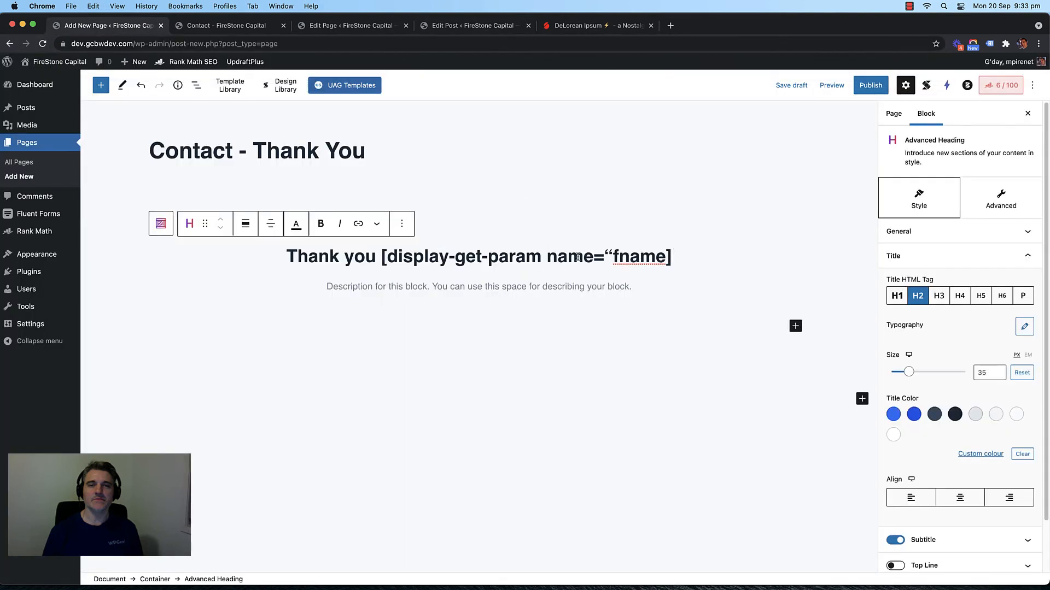
mouse_move(383, 258)
left_mouse_down()
mouse_move(673, 258)
mouse_move(383, 256)
left_mouse_up()
left_click(427, 267)
Step: Set the description line to 'One of our advisors will be in contact with you soon.'
left_click(437, 287)
type("One of Our")
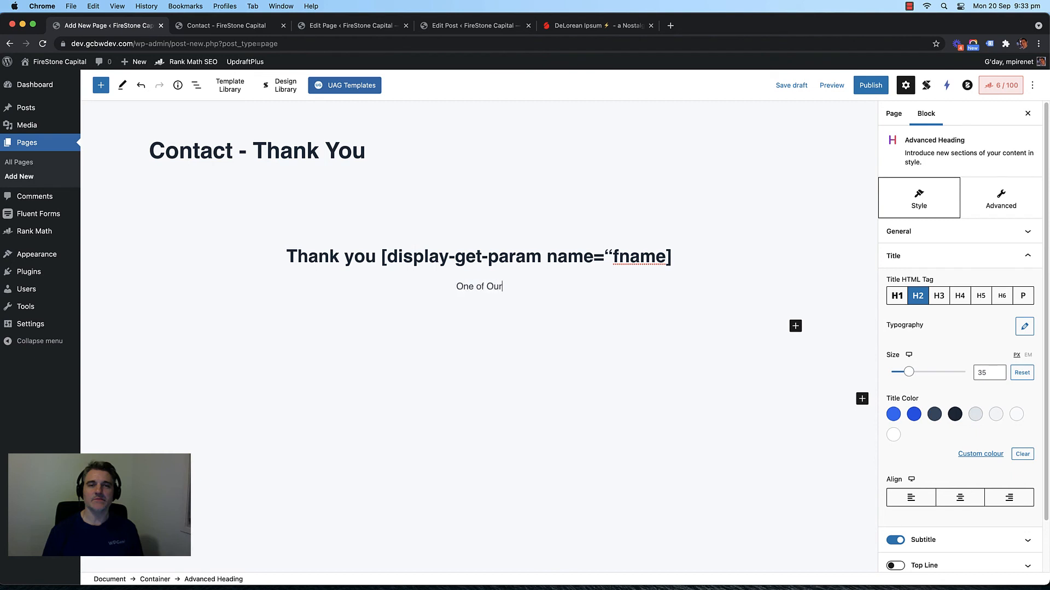
key("BackSpace")
key("BackSpace")
type("our advisors will be")
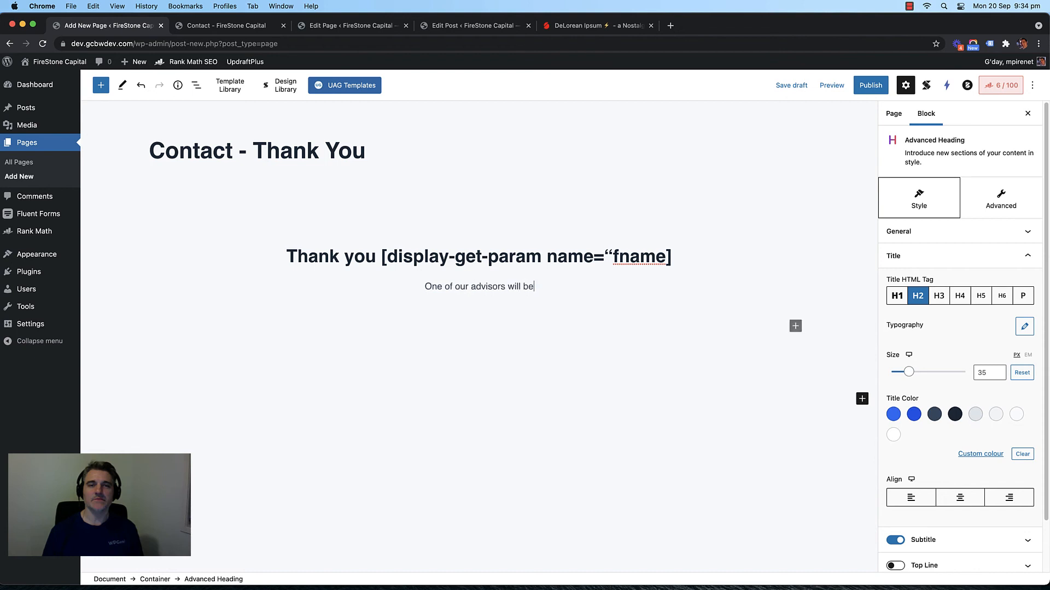
type(" in contact you")
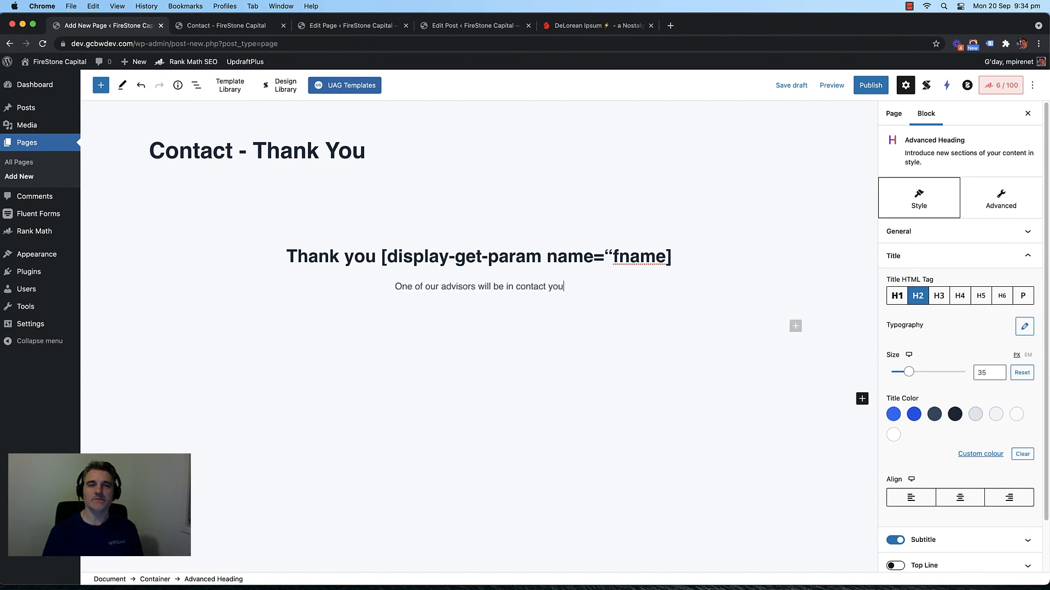
key("BackSpace")
key("BackSpace")
key("BackSpace")
key("BackSpace")
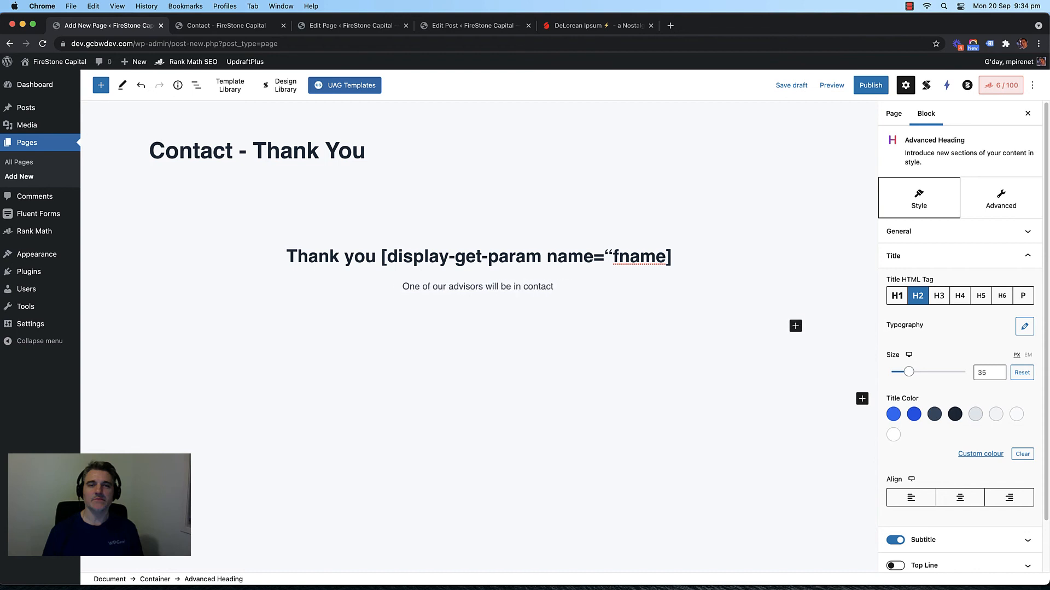
type("with you s")
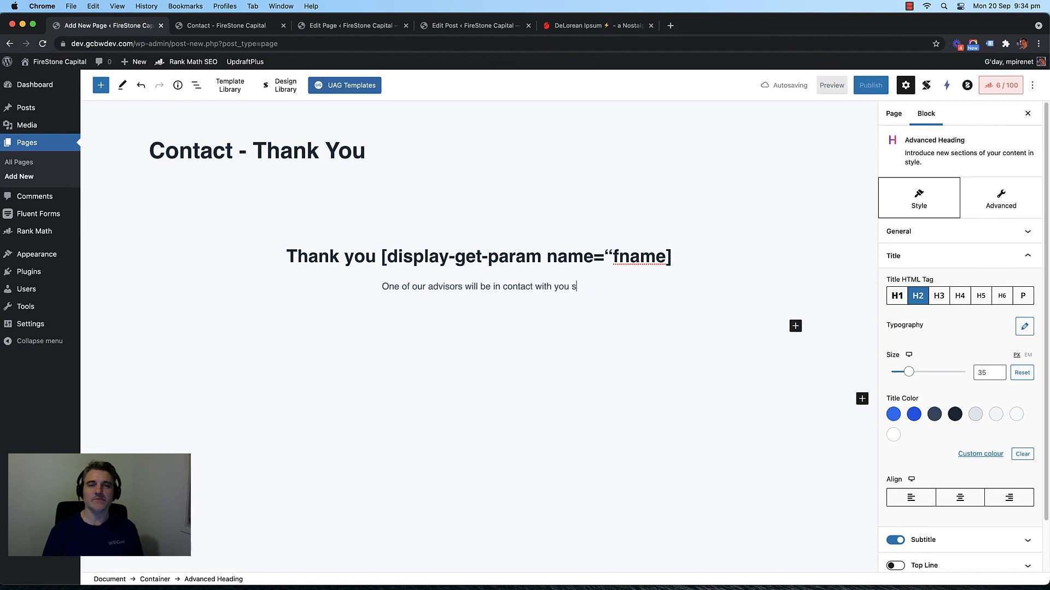
type("oon.")
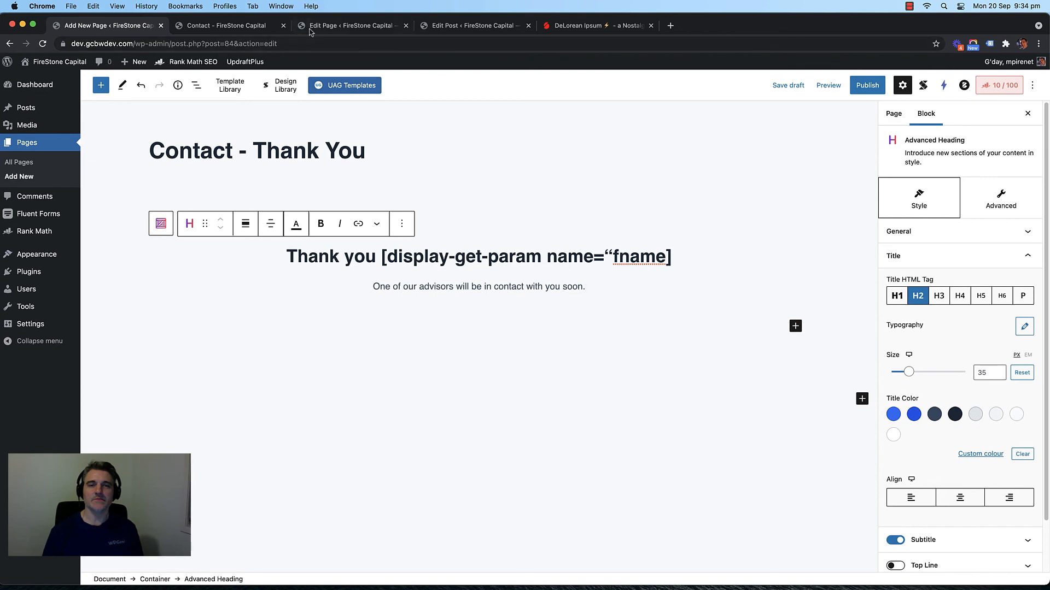
Step: Copy the home page's 'Our Latest Financial Tips' section from its block options
left_click(358, 26)
left_click(429, 26)
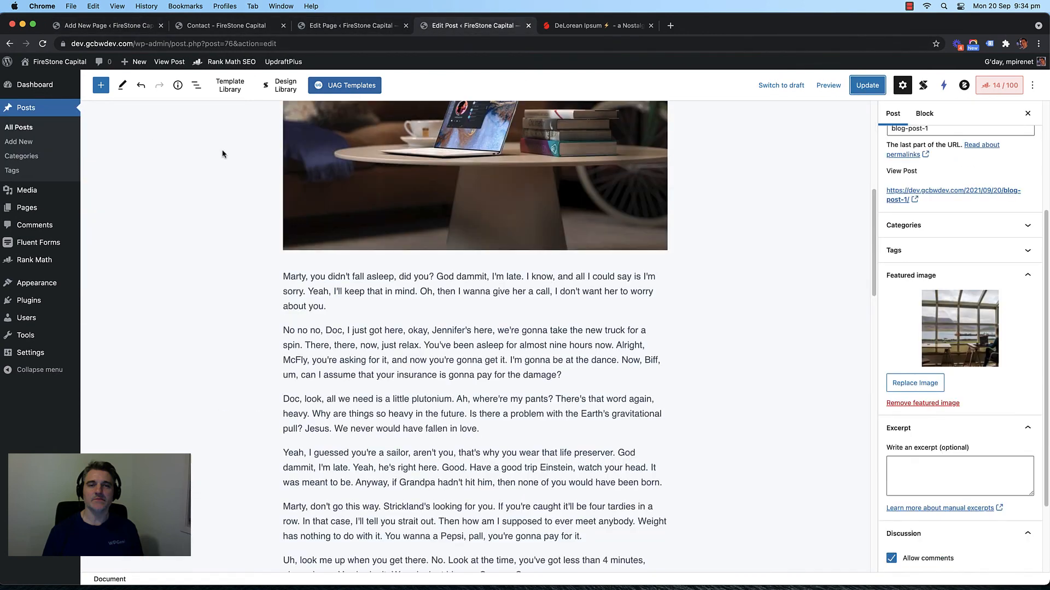
scroll(225, 154, "up", 10)
left_click(14, 134)
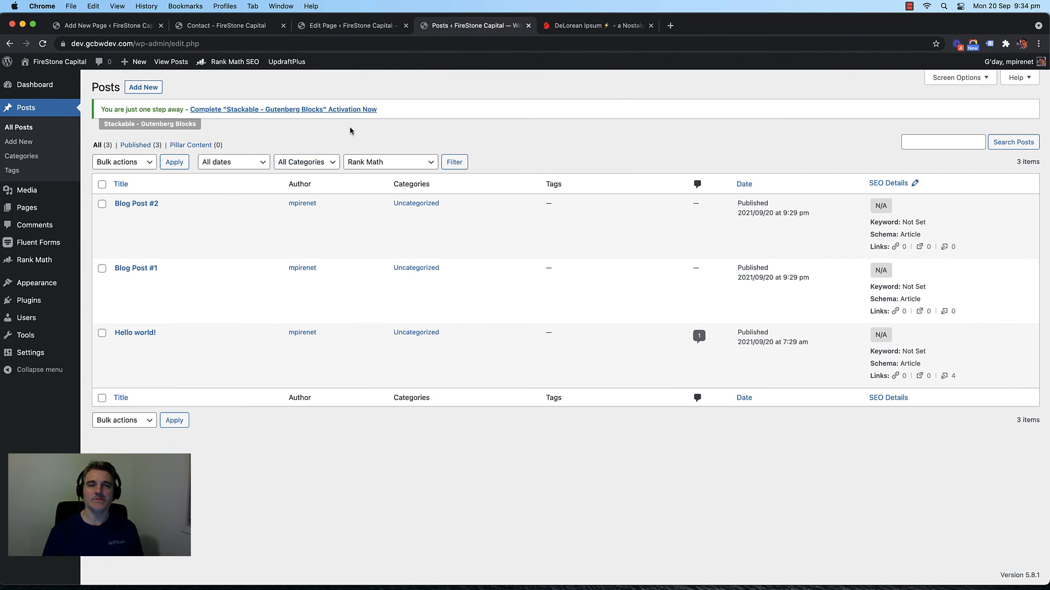
left_click(314, 25)
left_click(247, 26)
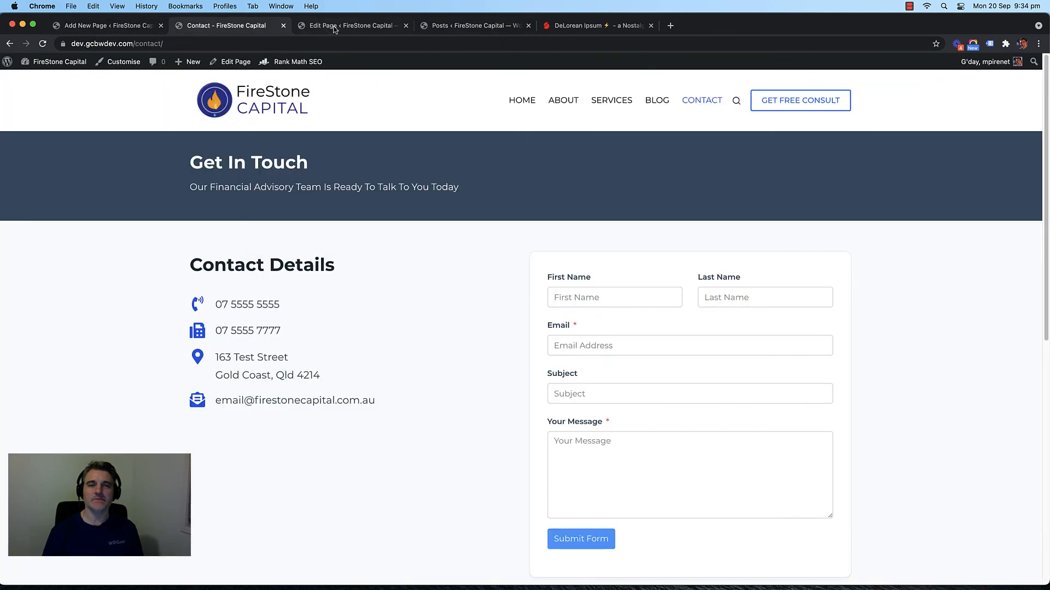
left_click(262, 99)
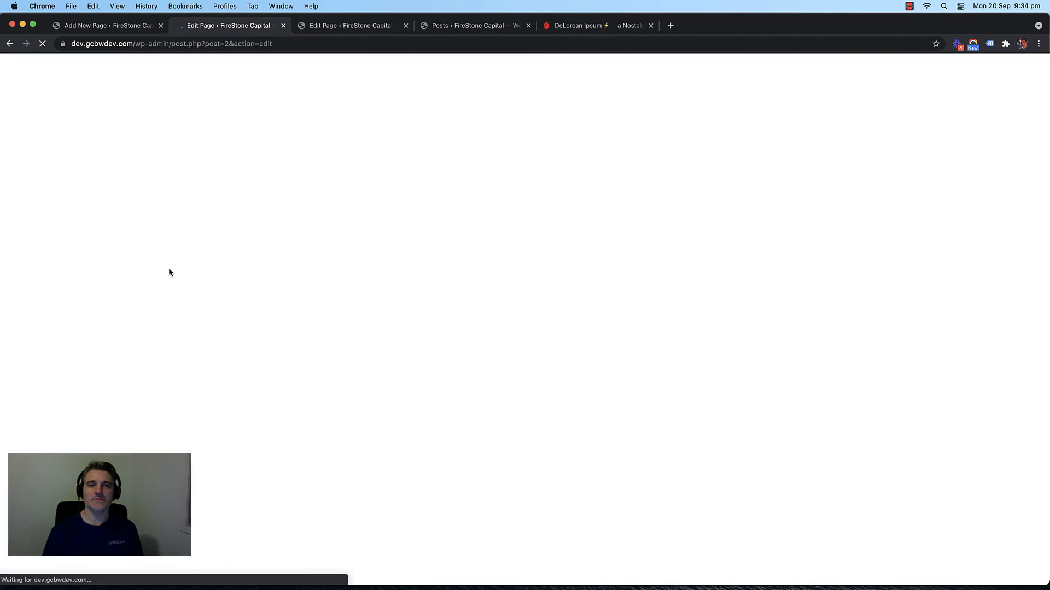
scroll(213, 253, "down", 10)
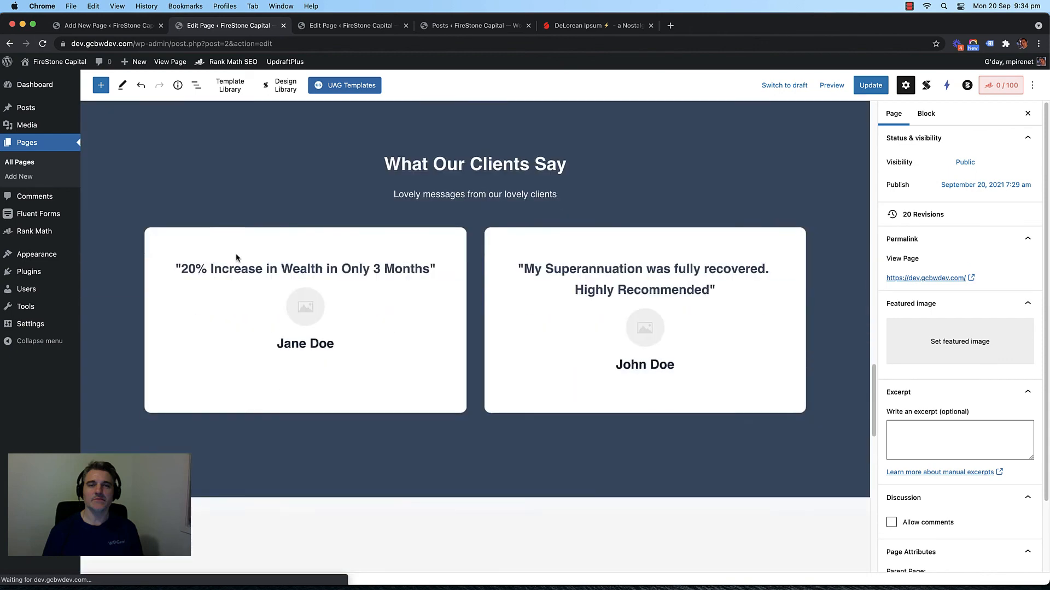
scroll(237, 257, "down", 10)
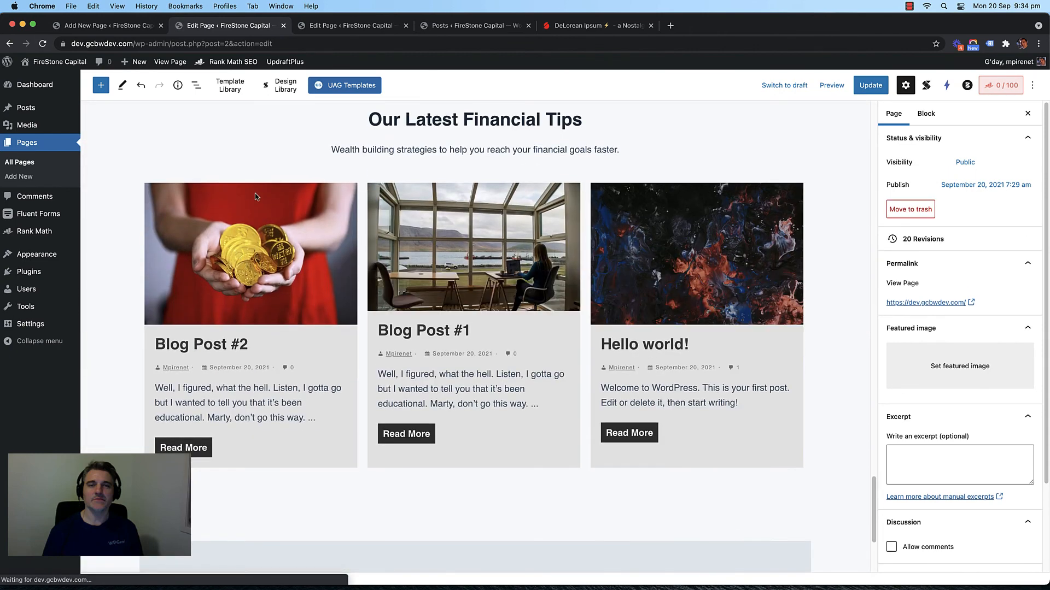
scroll(255, 196, "up", 3)
left_click(254, 193)
left_click(265, 159)
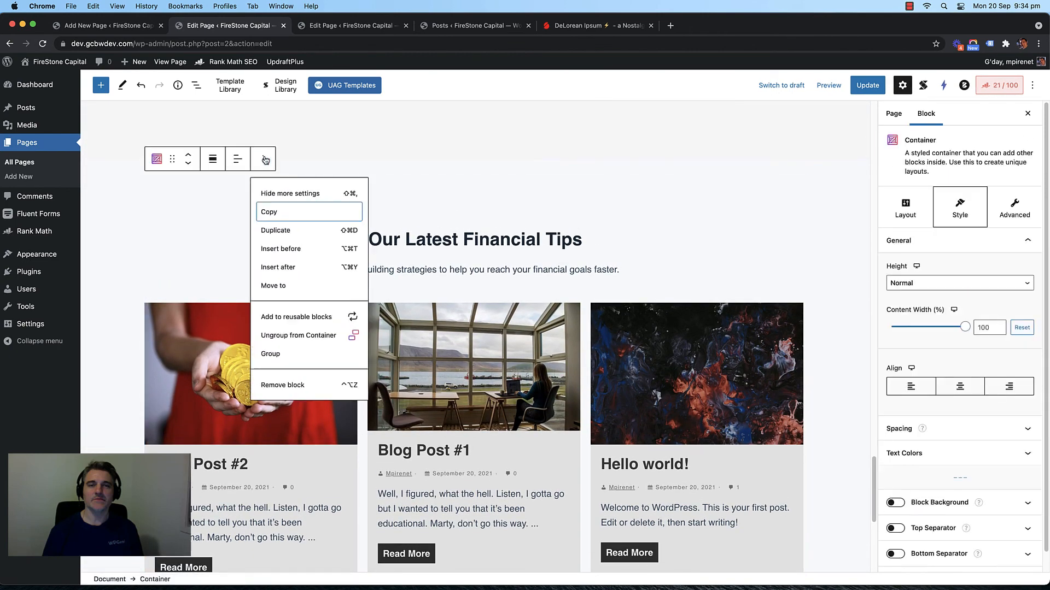
left_click(267, 212)
Step: Paste the section into a new block below the thank-you message
left_click(479, 26)
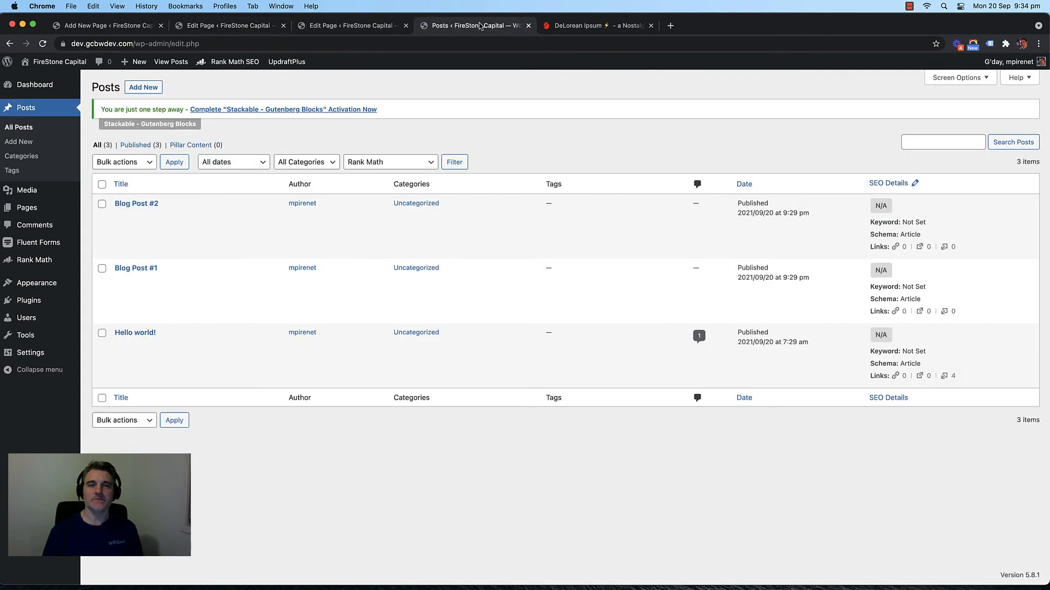
left_click(336, 32)
scroll(304, 216, "down", 2)
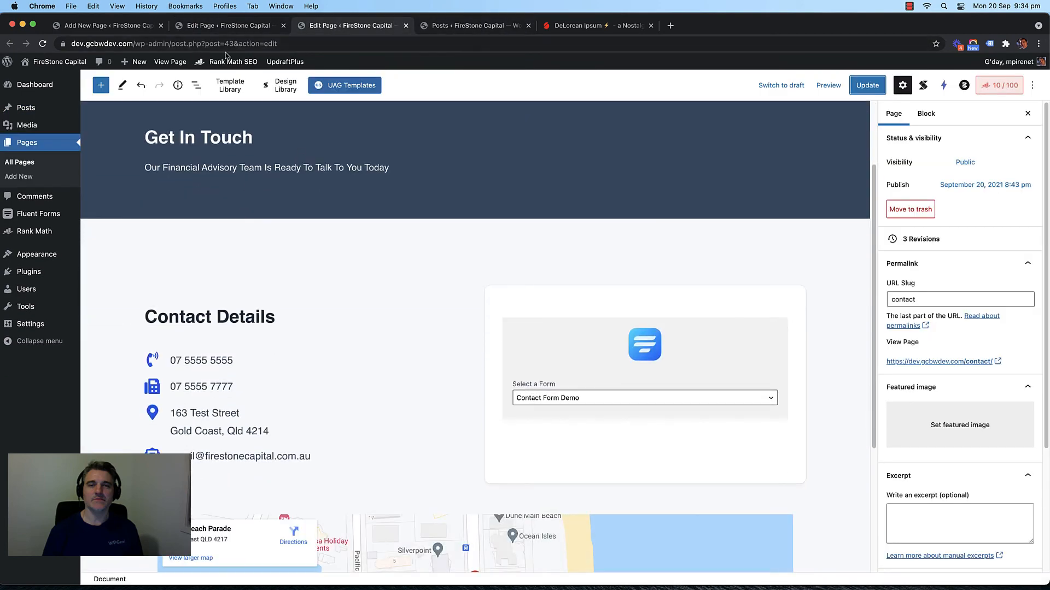
left_click(217, 28)
left_click(83, 32)
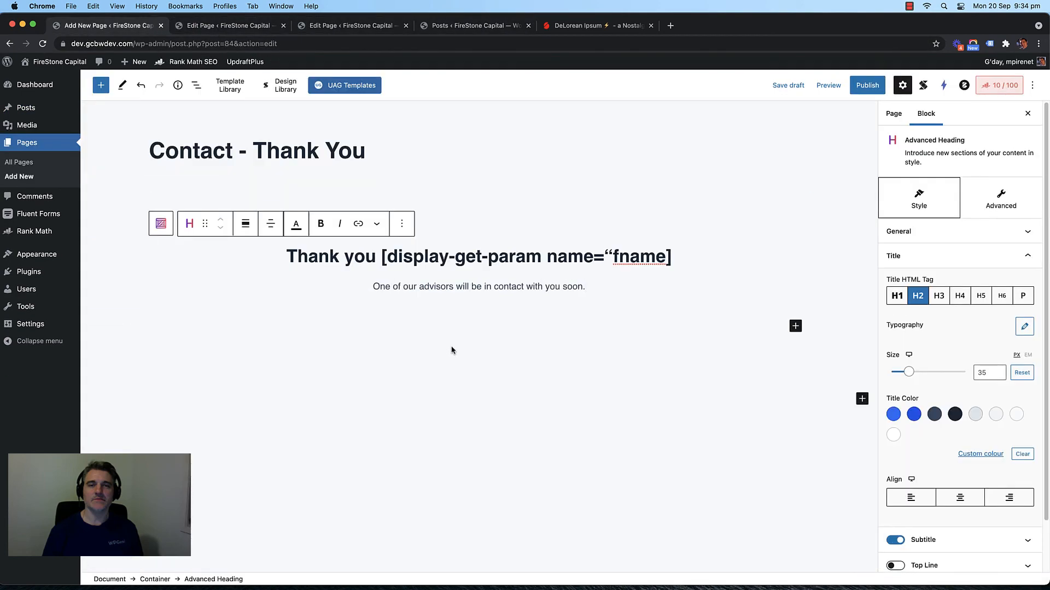
left_click(861, 398)
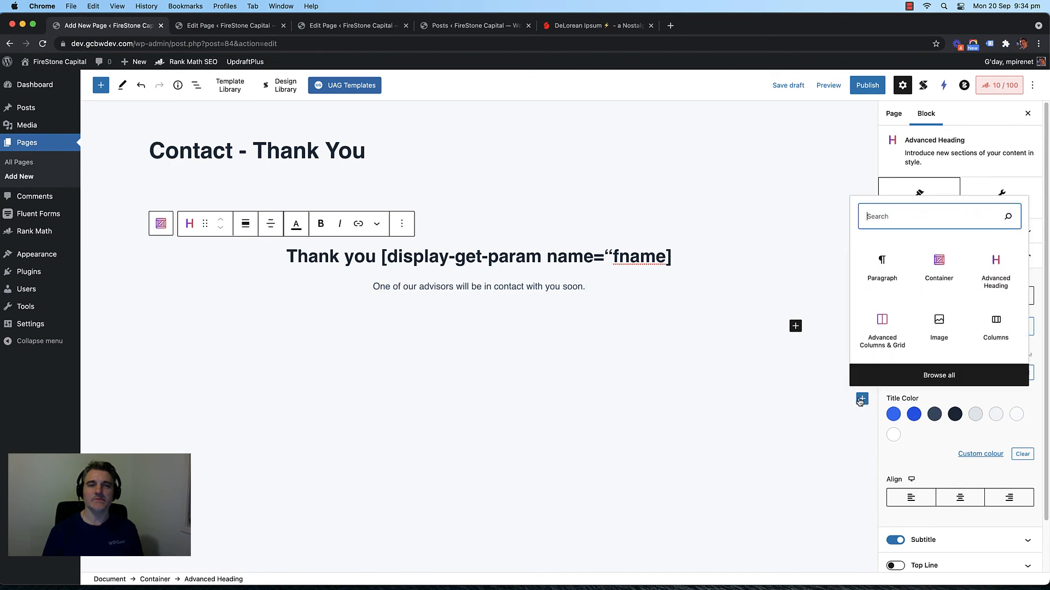
left_click(880, 266)
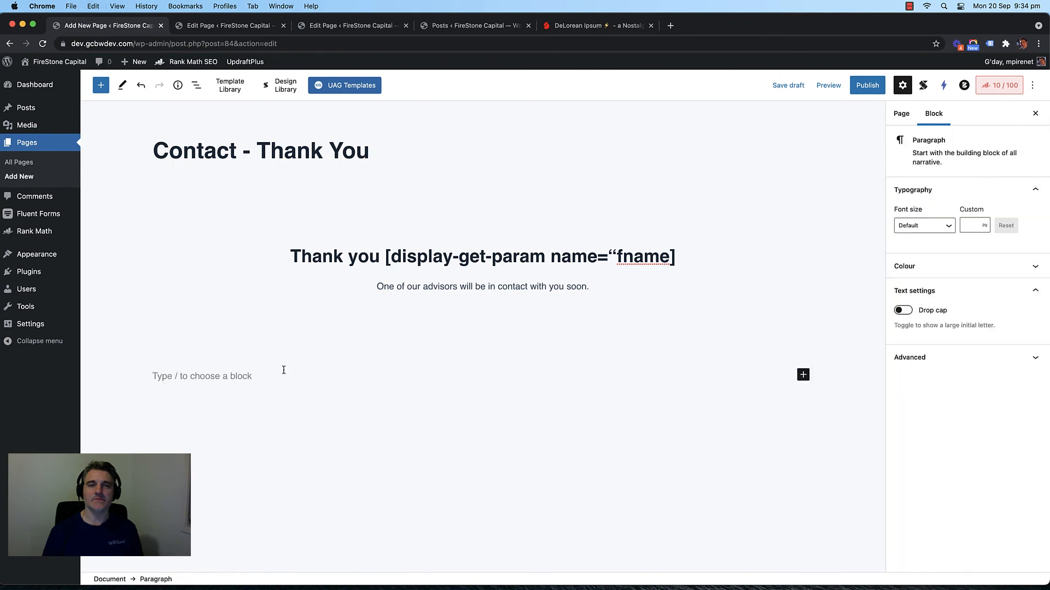
key("super+v")
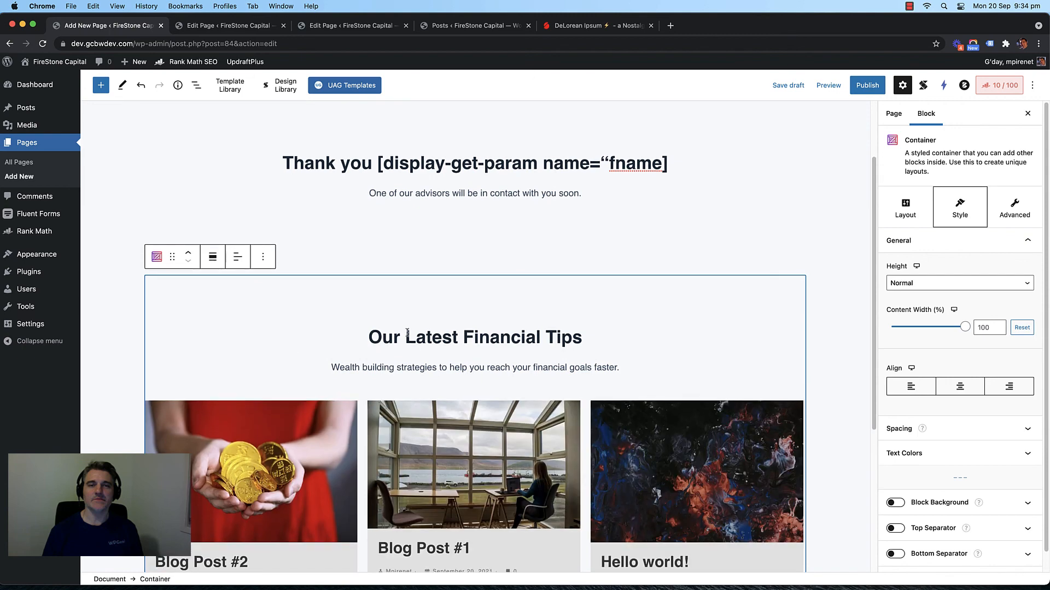
Step: Change the pasted section heading to 'While You Wait'
triple_click(407, 334)
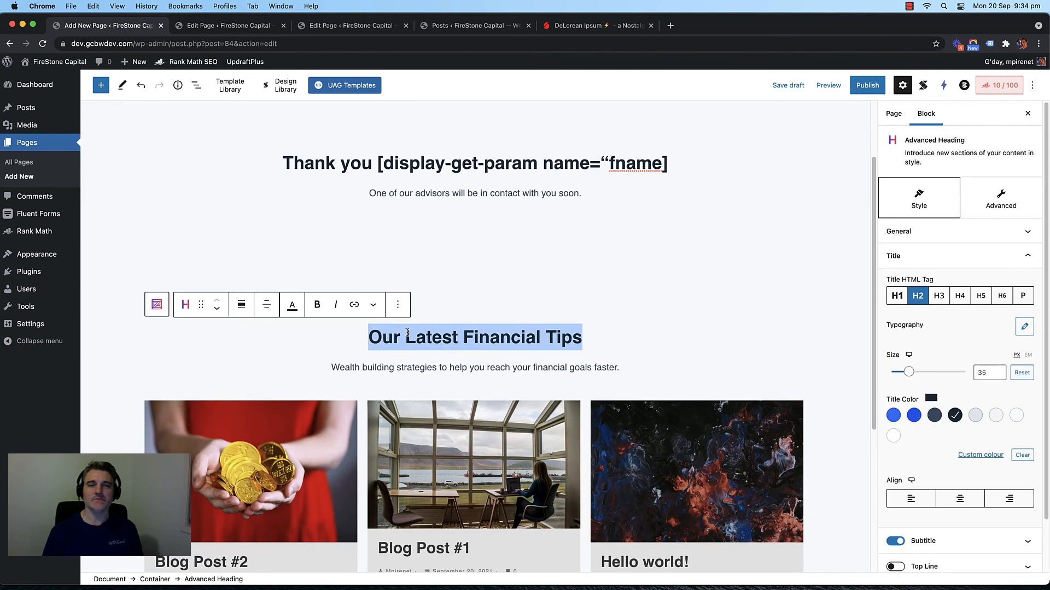
type("Whil e")
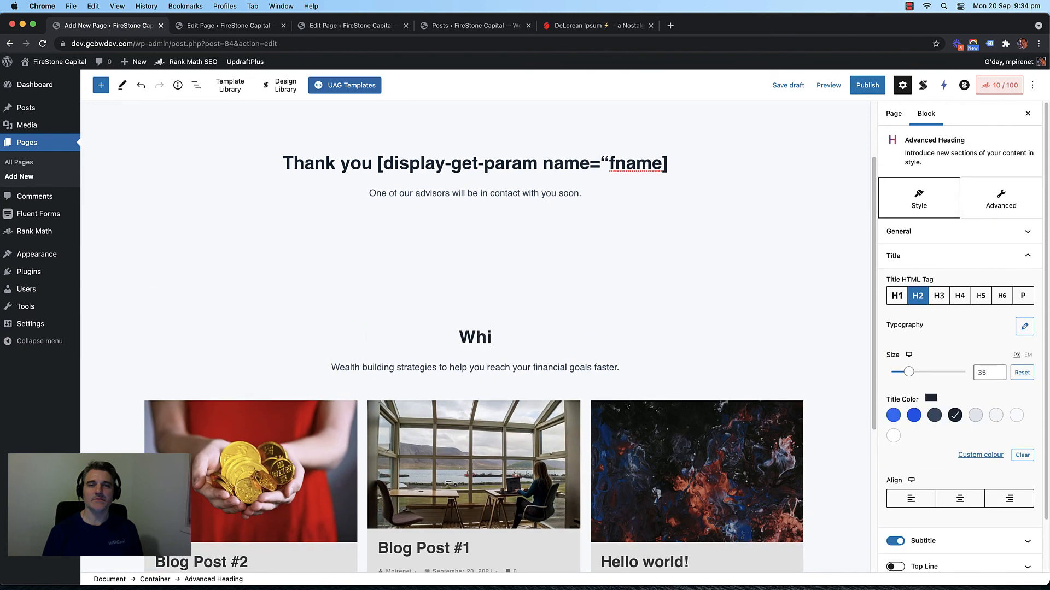
key("BackSpace")
key("BackSpace")
type("e You Wait")
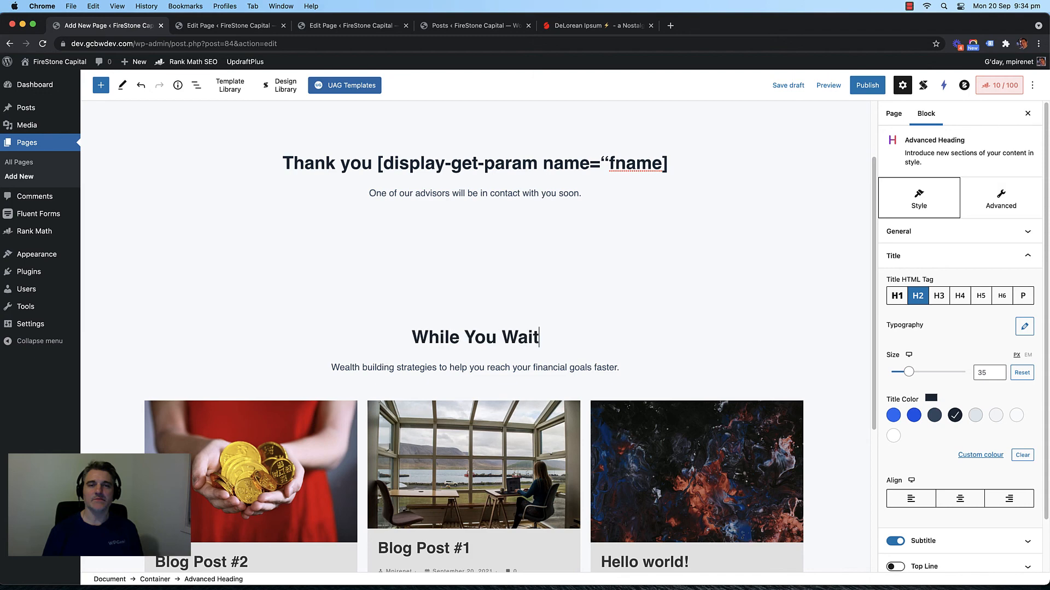
Step: Prefix the section subtitle with 'Check out our'
left_click(377, 367)
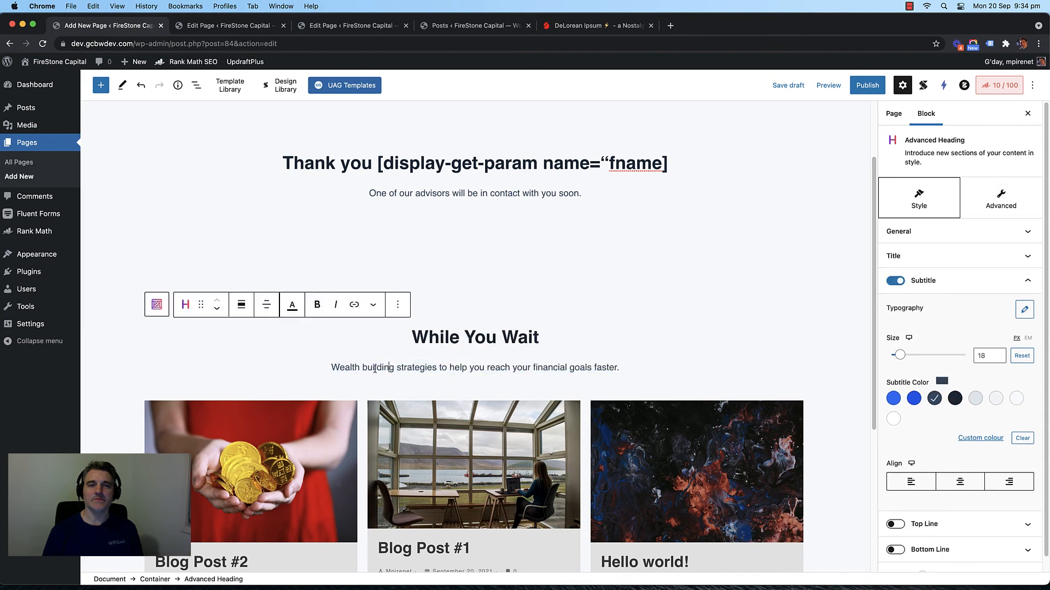
type("Cho")
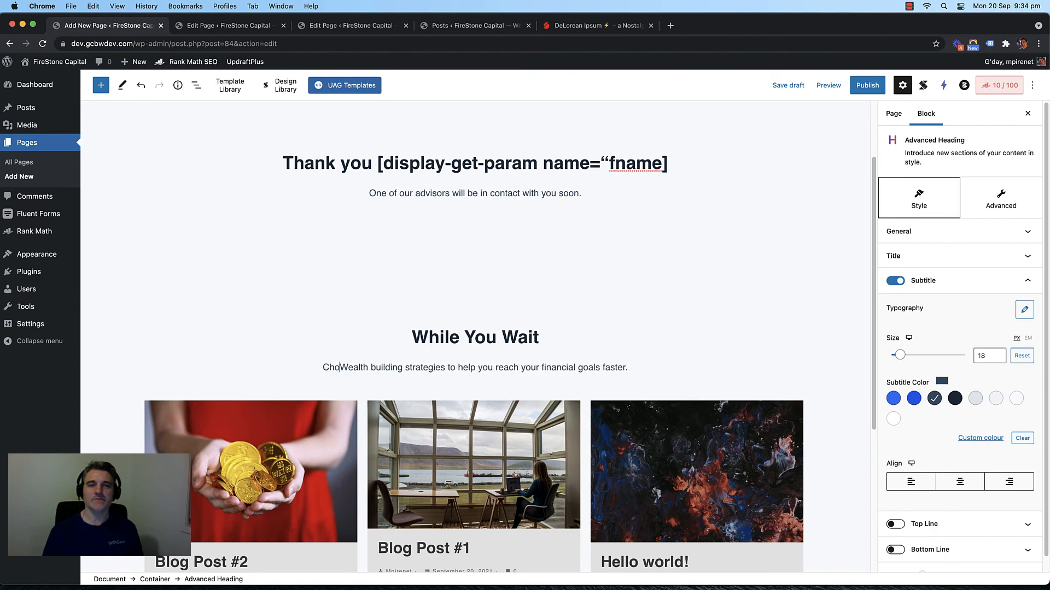
type("ck out our")
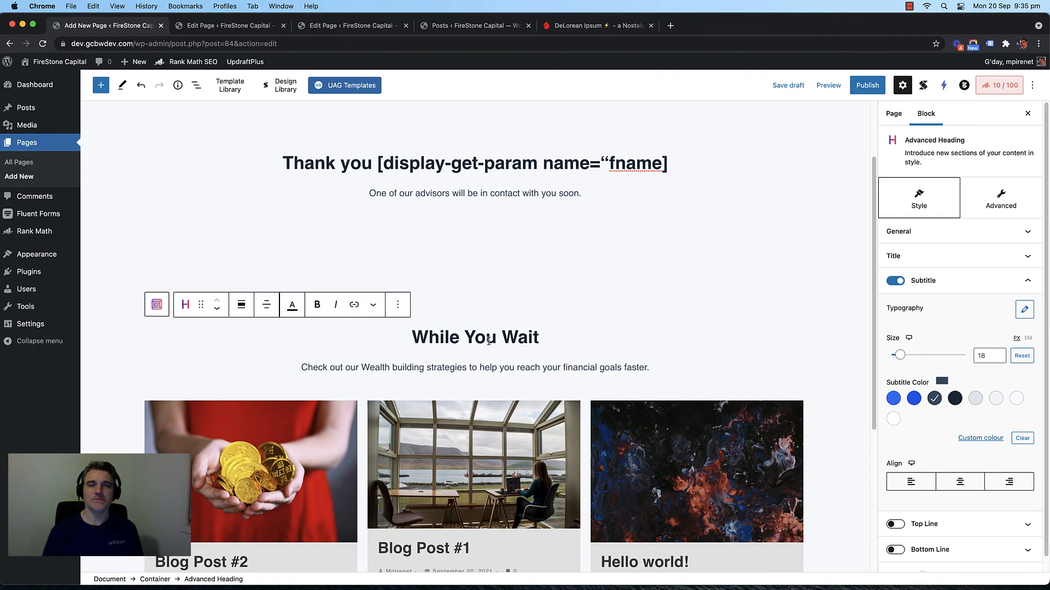
scroll(546, 317, "down", 5)
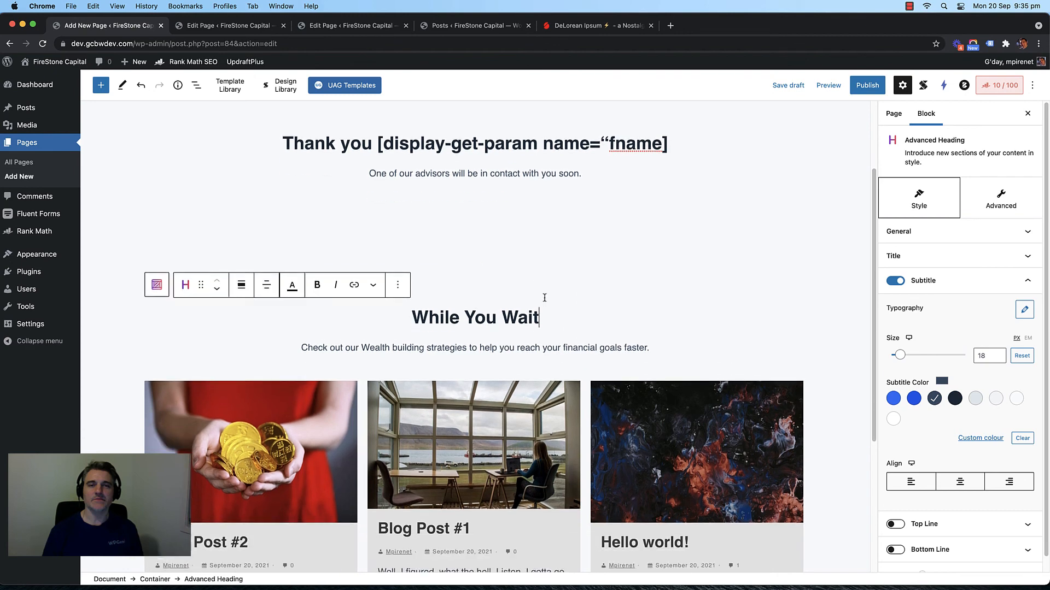
scroll(504, 286, "up", 7)
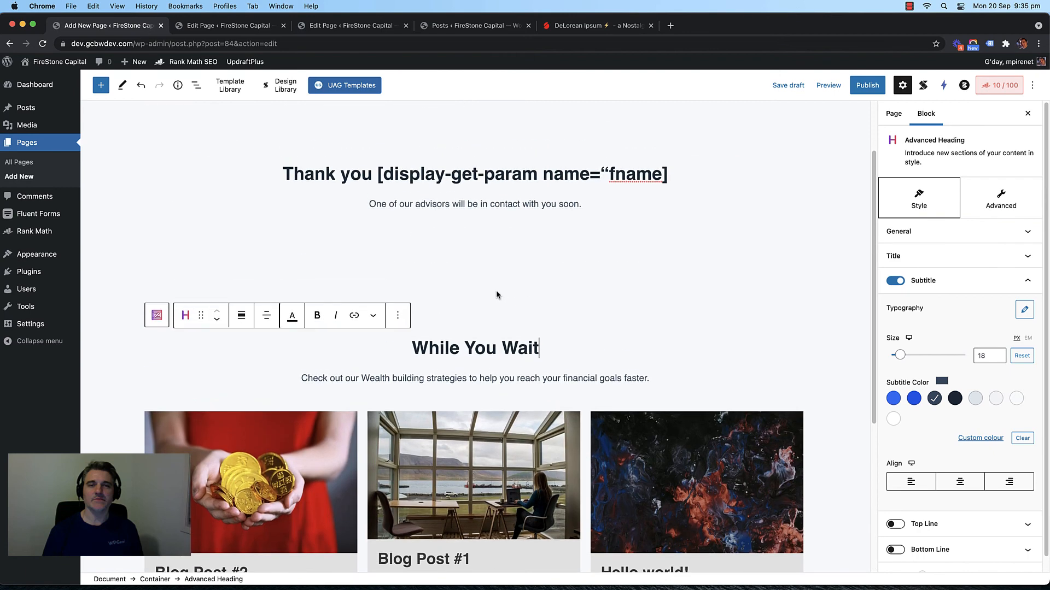
Step: Give the thank-you container a light grey background
left_click(232, 279)
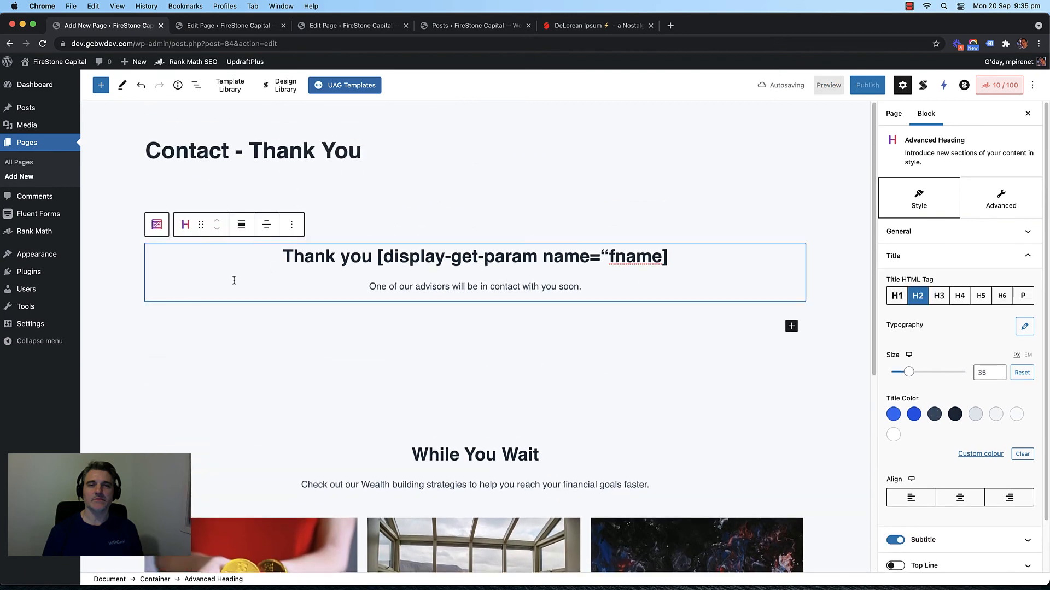
left_click(373, 200)
scroll(958, 430, "down", 1)
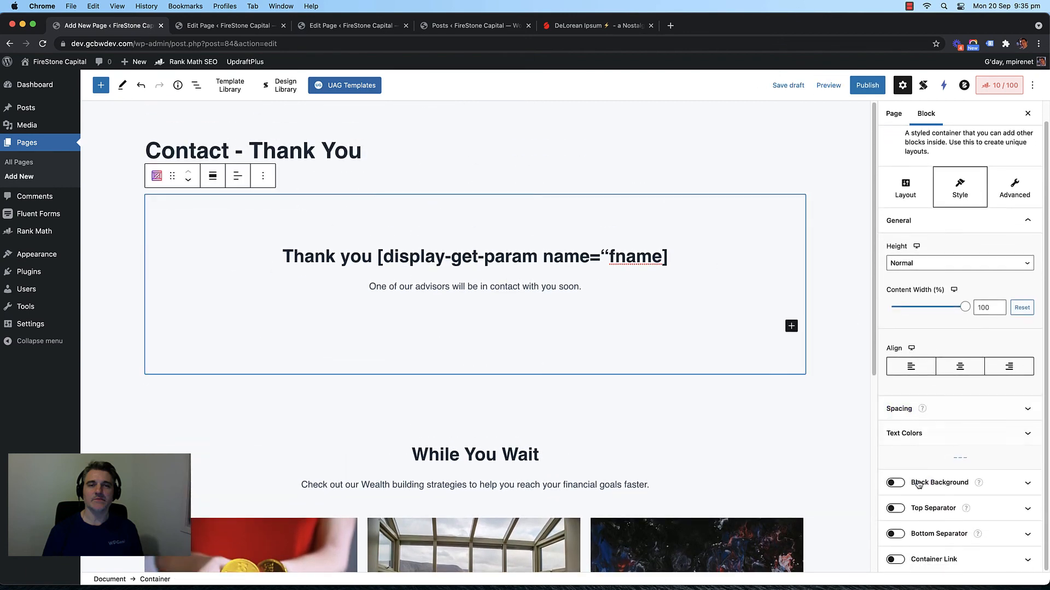
left_click(896, 484)
scroll(975, 418, "down", 1)
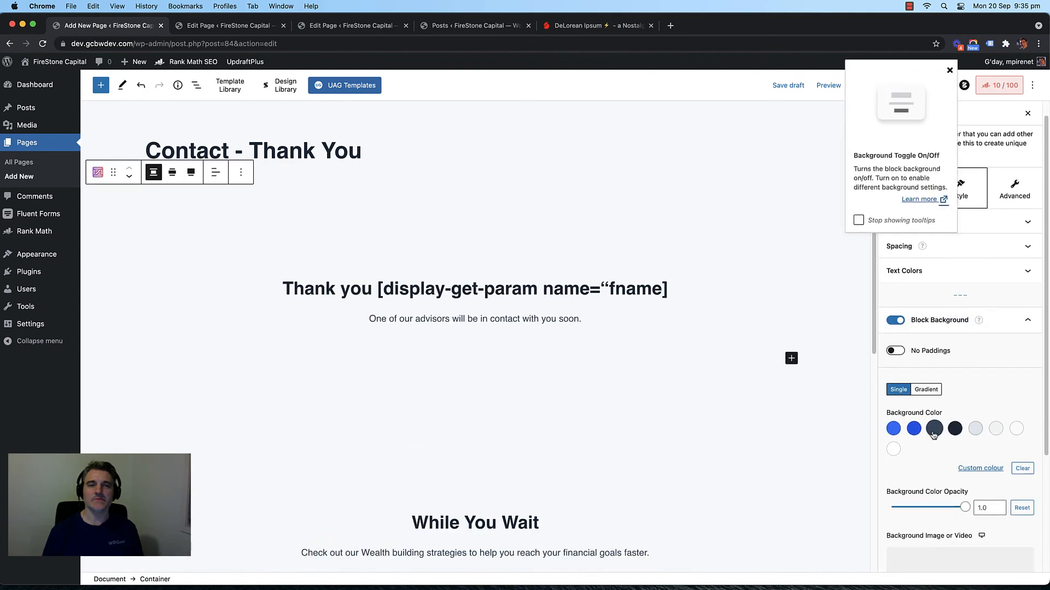
left_click(893, 431)
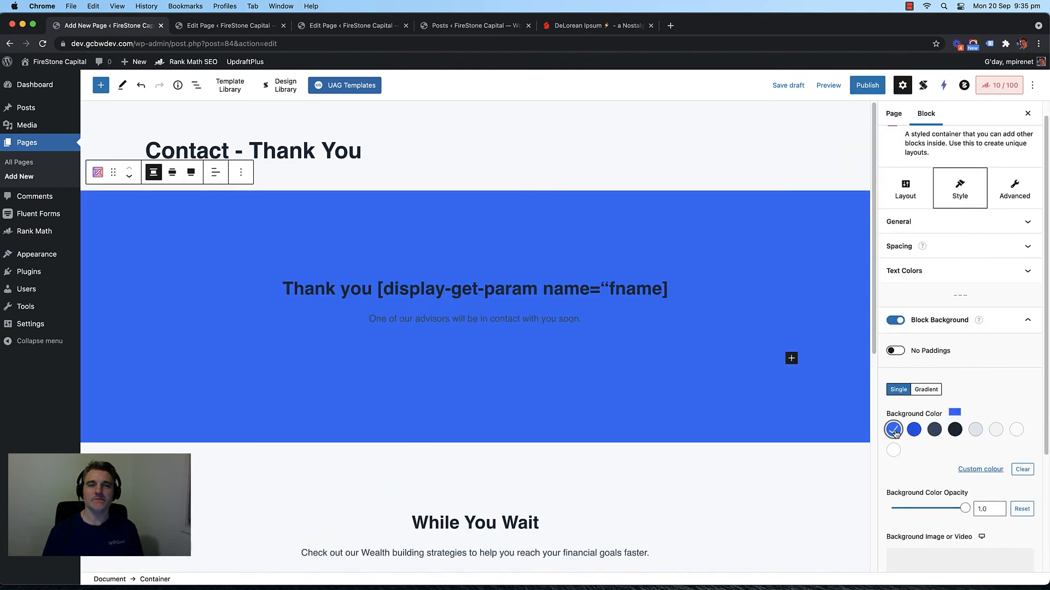
left_click(976, 431)
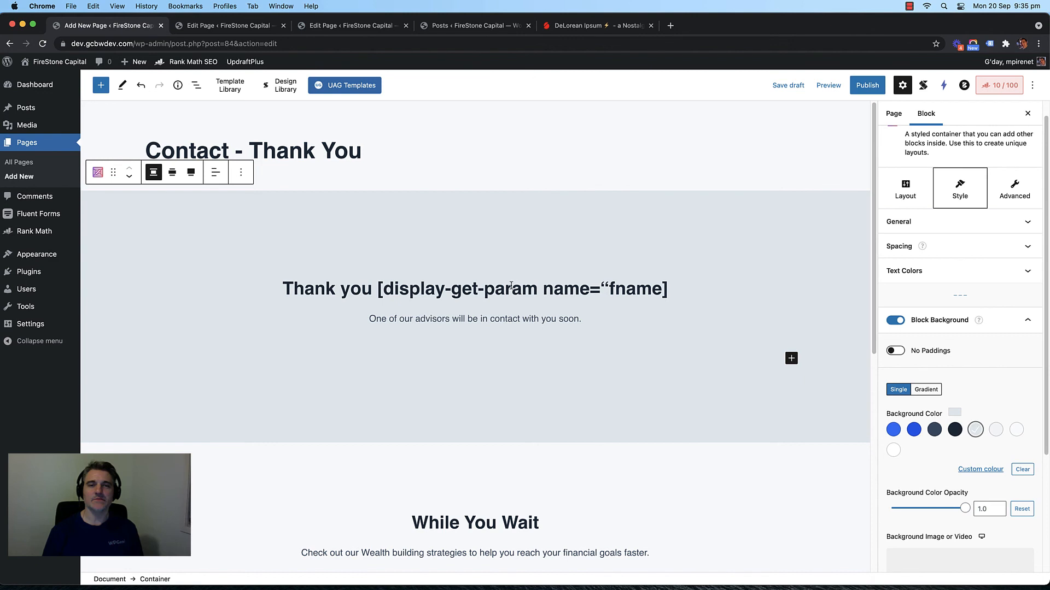
Step: Delete the stray empty blocks inside the grey container
left_click(422, 353)
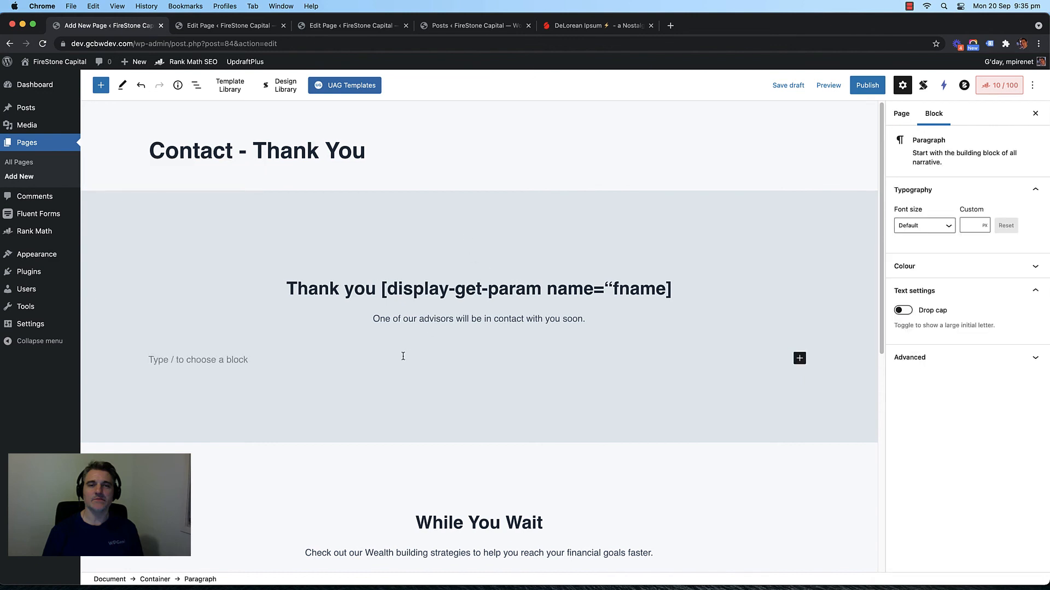
key("BackSpace")
left_click(470, 356)
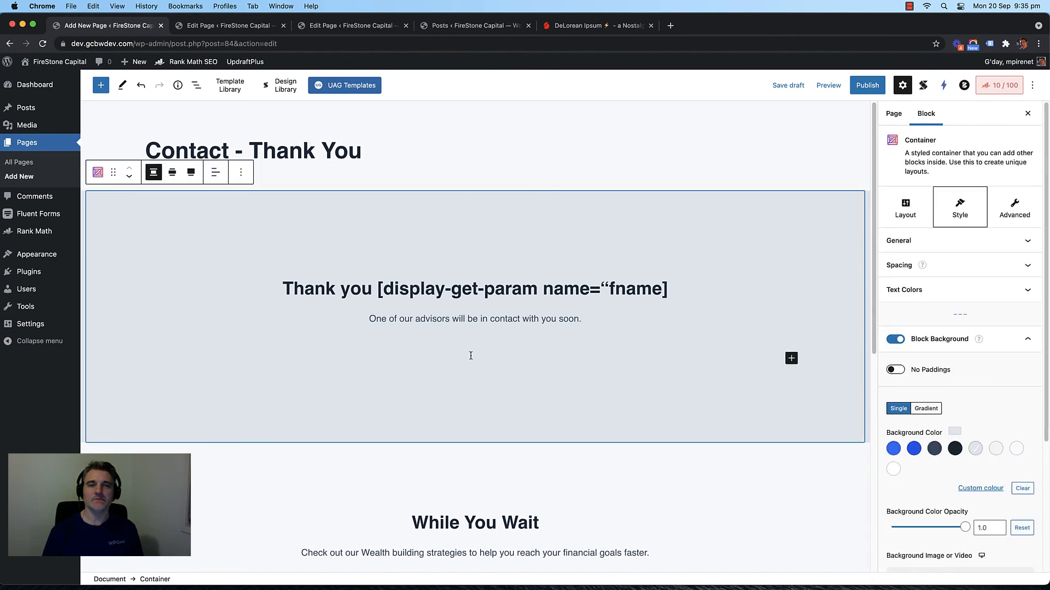
left_click(343, 357)
key("BackSpace")
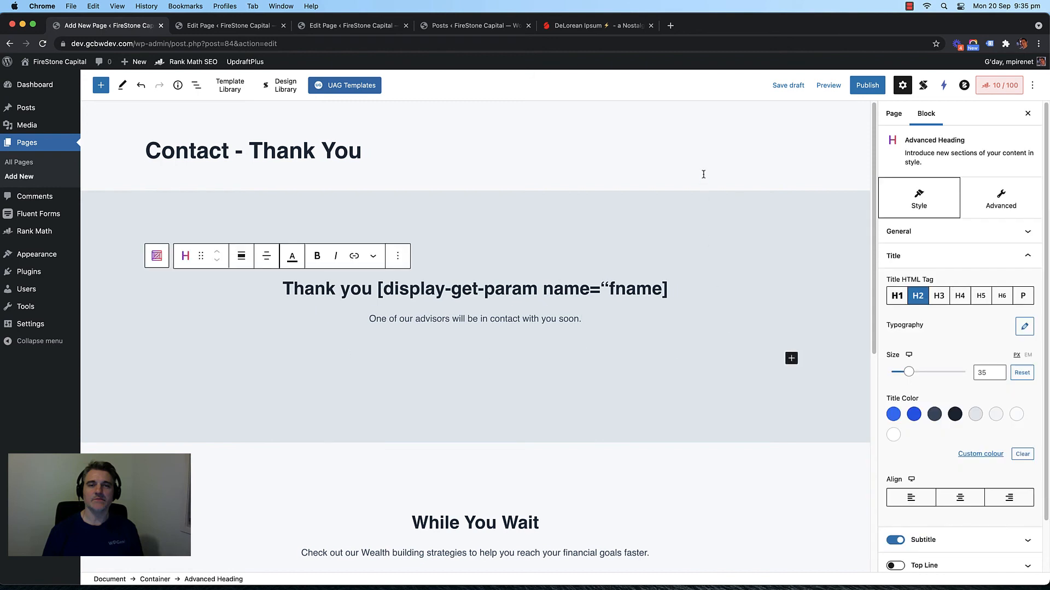
Step: Publish the Contact - Thank You page
left_click(869, 85)
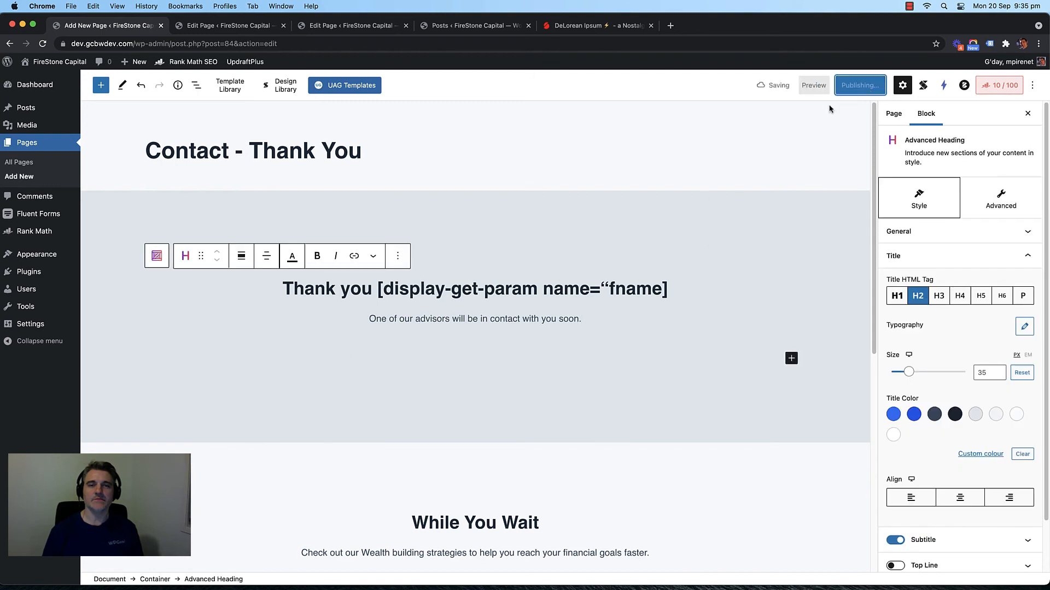
left_click(596, 155)
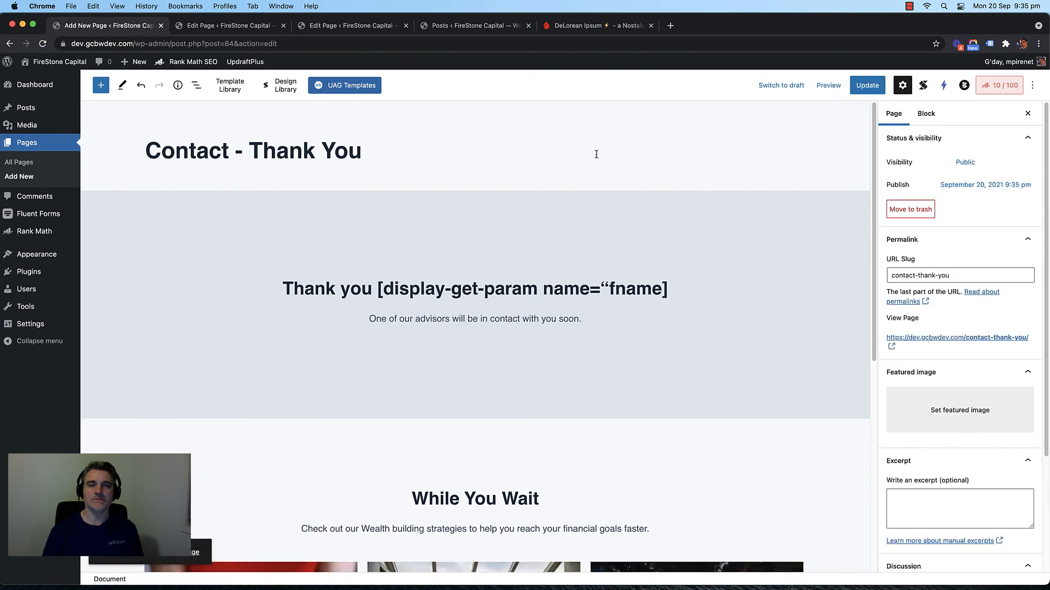
double_click(630, 288)
left_click(561, 145)
Step: Open Contact Form Demo from All Forms and rename it to 'Contact Form'
mouse_move(48, 213)
left_click(117, 213)
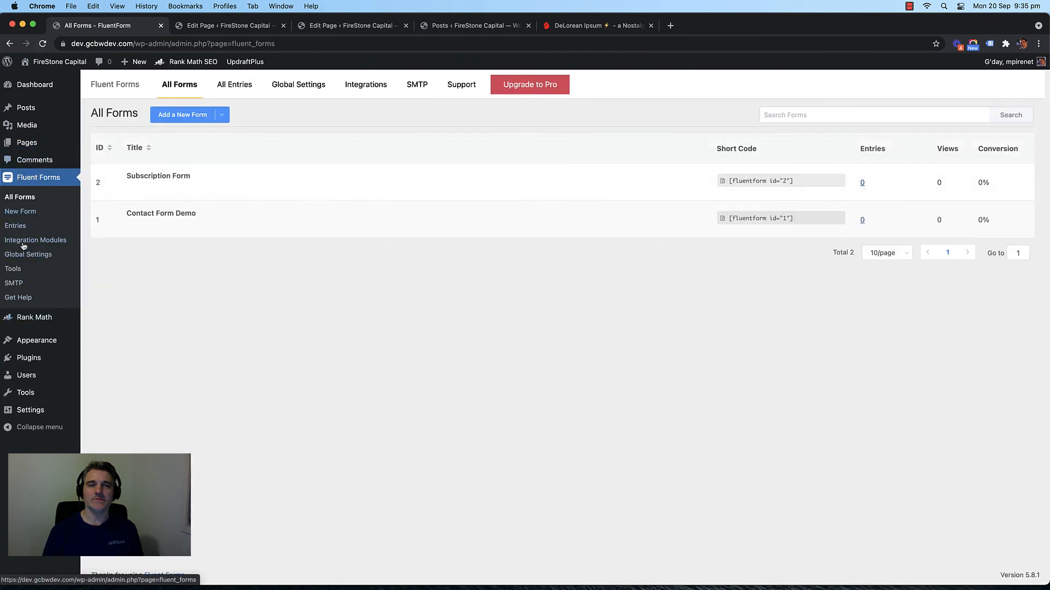
mouse_move(178, 213)
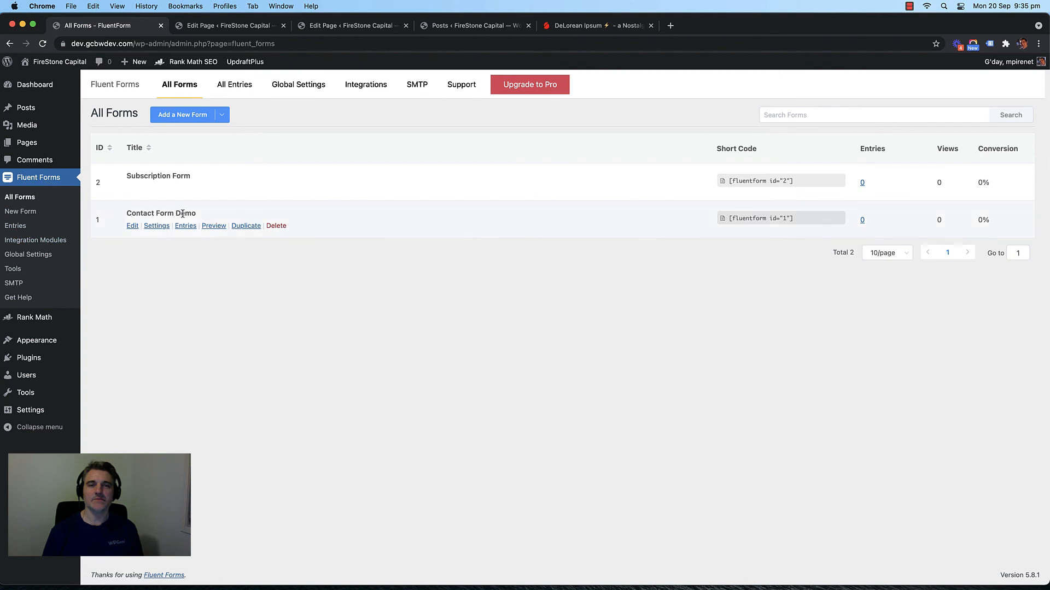
double_click(147, 213)
left_click(133, 226)
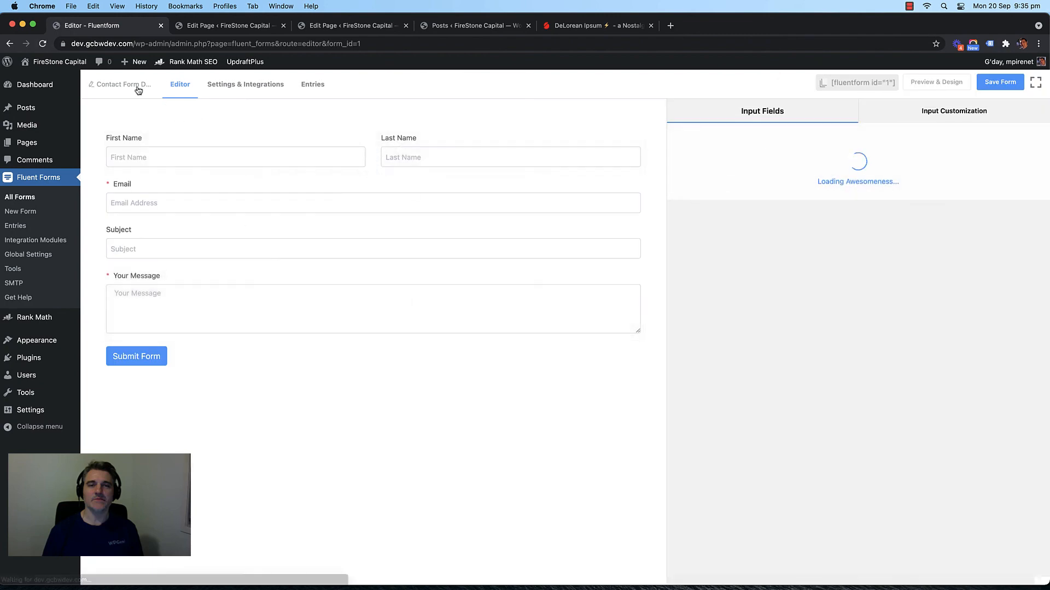
left_click(138, 90)
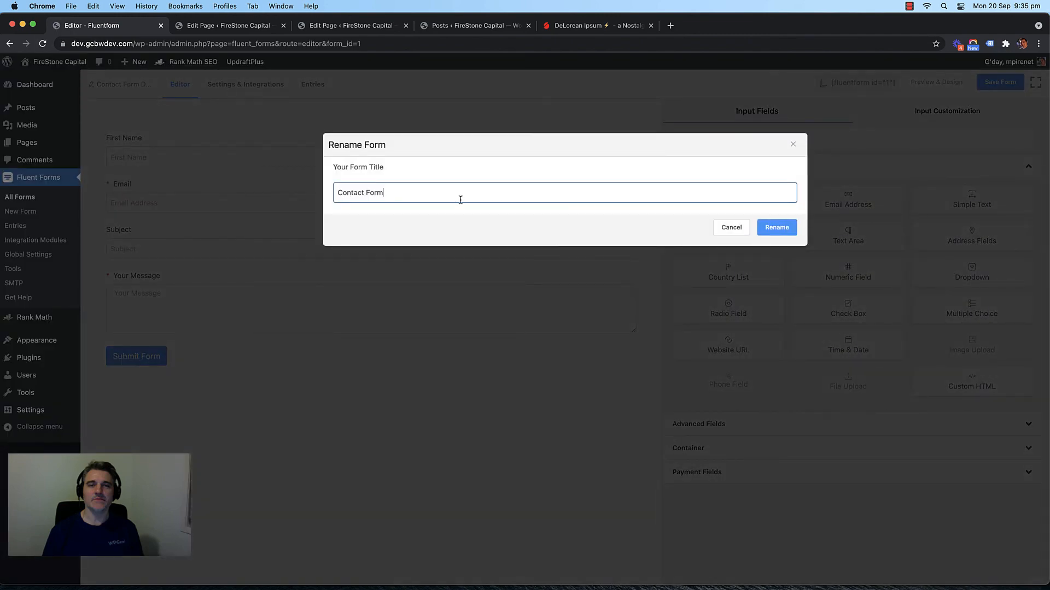
left_click(765, 225)
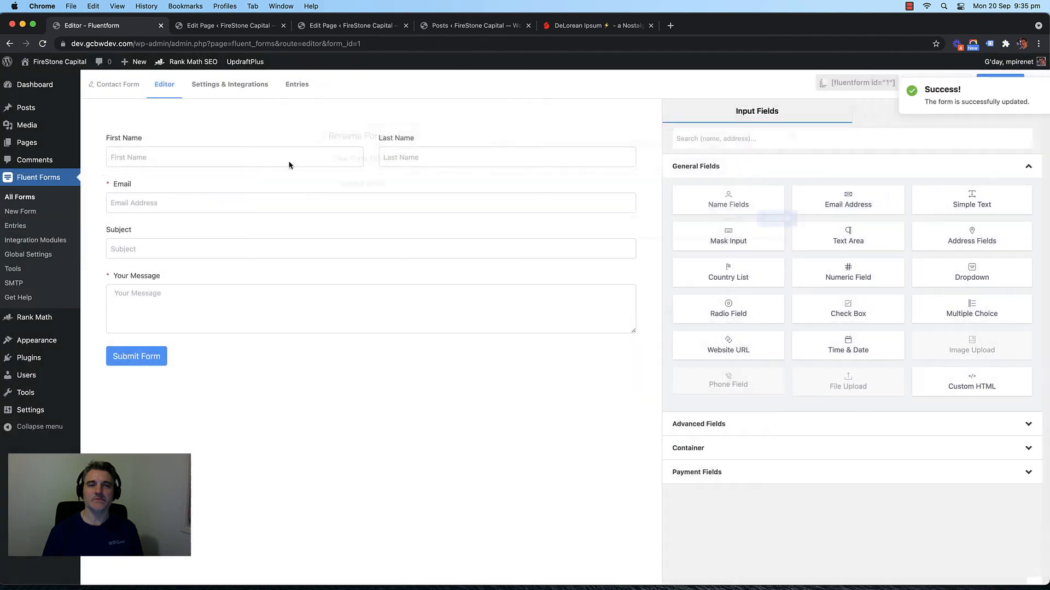
Step: Expand the Name field's First Name, Last Name and Advanced Options settings
left_click(298, 135)
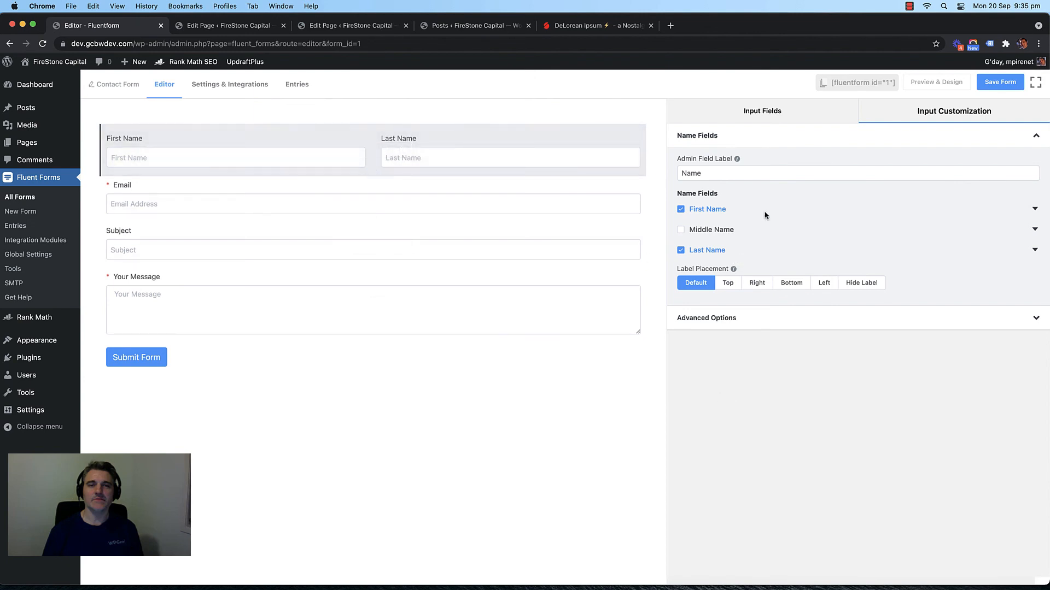
left_click(1033, 211)
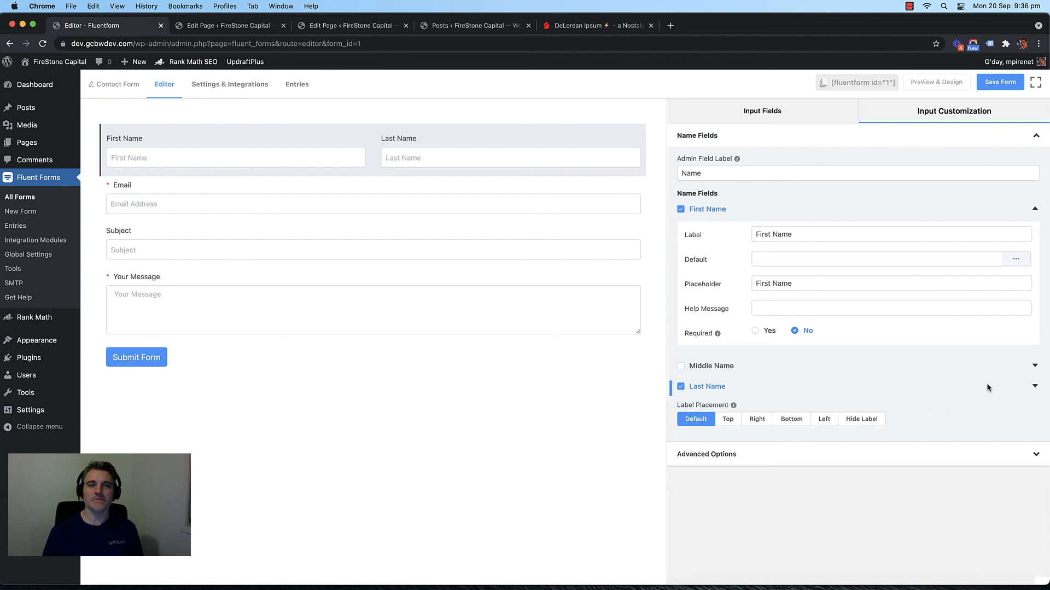
left_click(1035, 387)
scroll(894, 383, "down", 2)
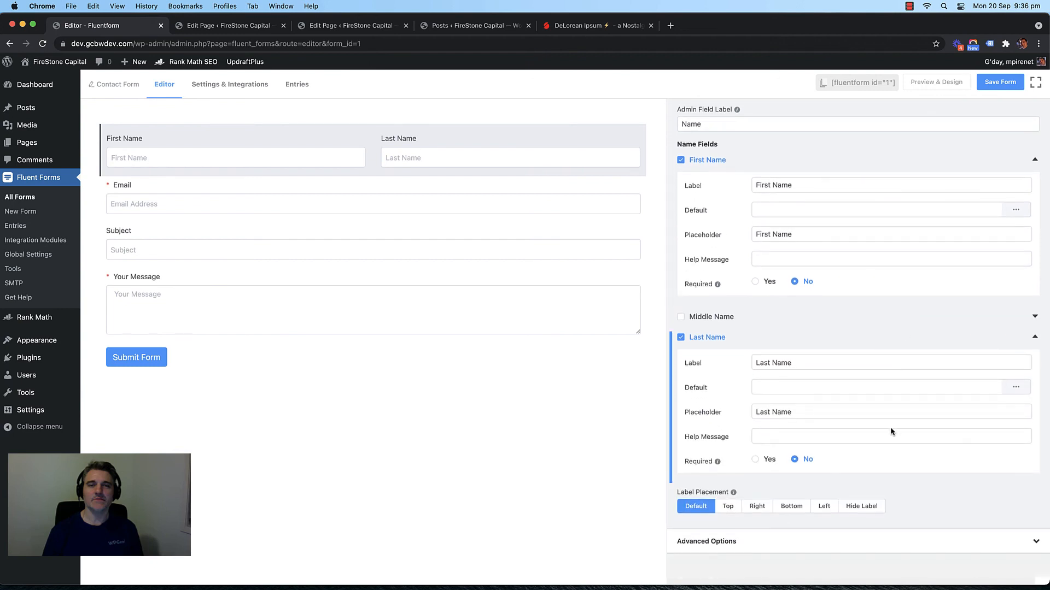
left_click(857, 540)
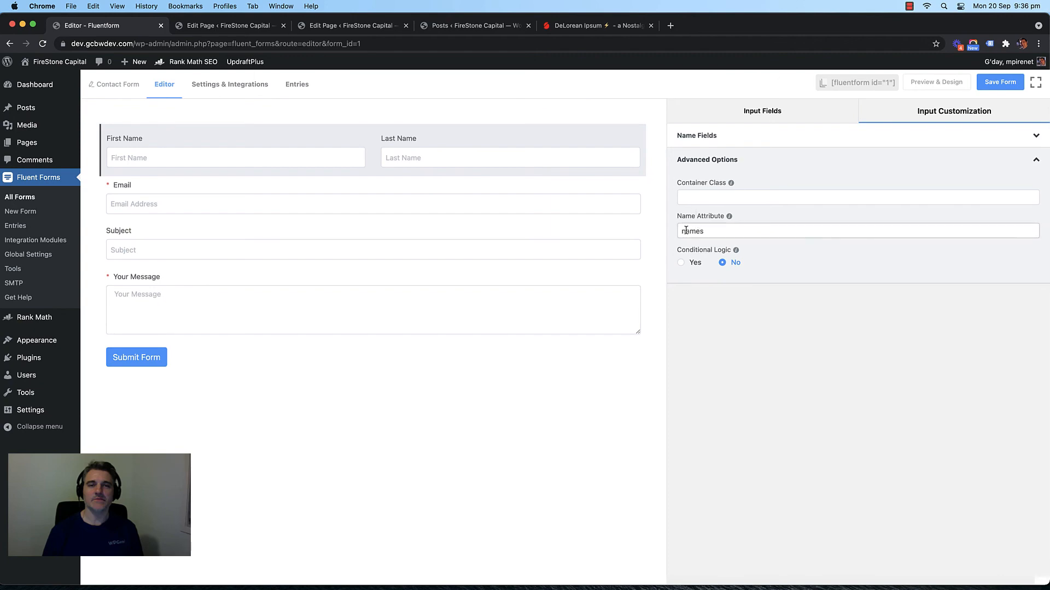
Step: Close the home page editor without saving, then save and close the Contact page editor
left_click(214, 28)
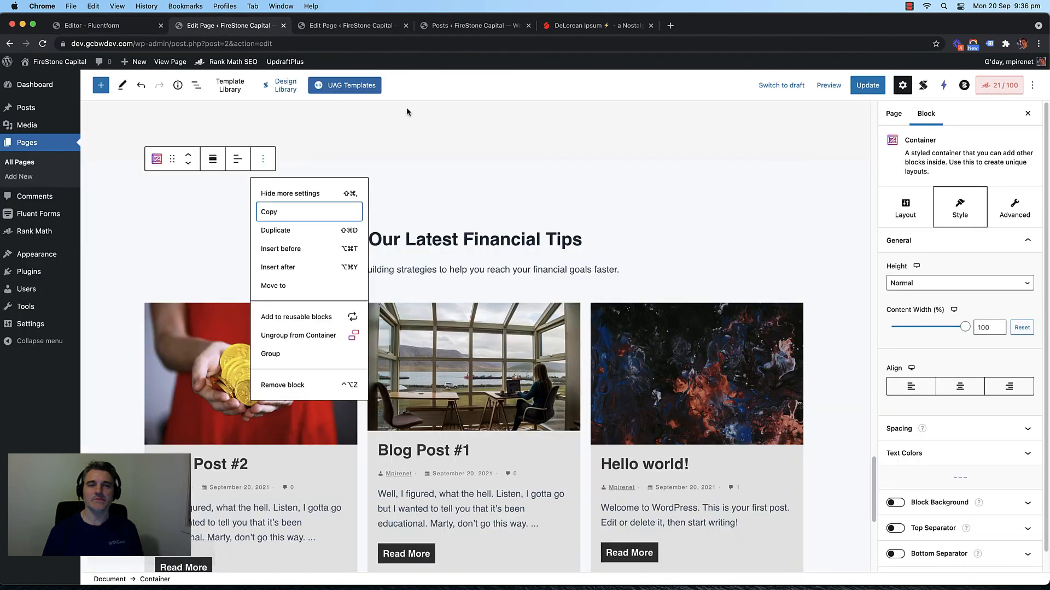
scroll(401, 178, "up", 6)
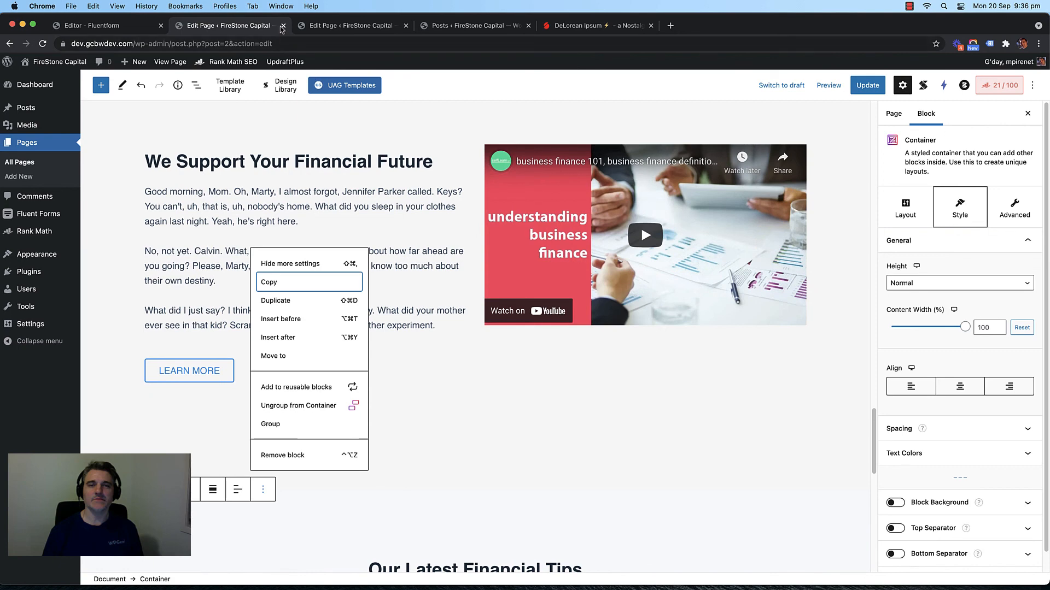
left_click(283, 26)
left_click(555, 226)
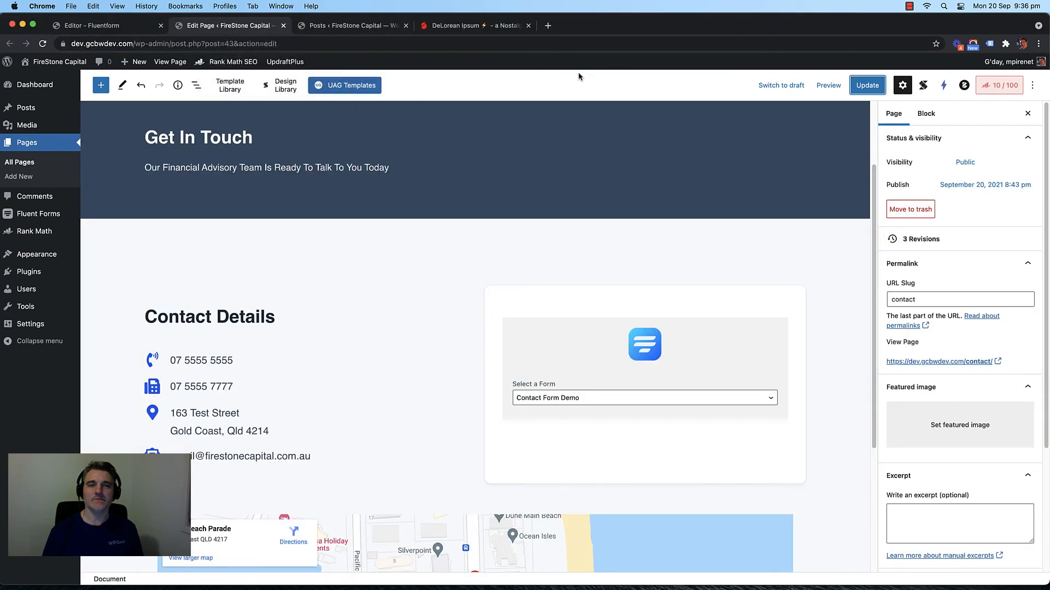
key("super+s")
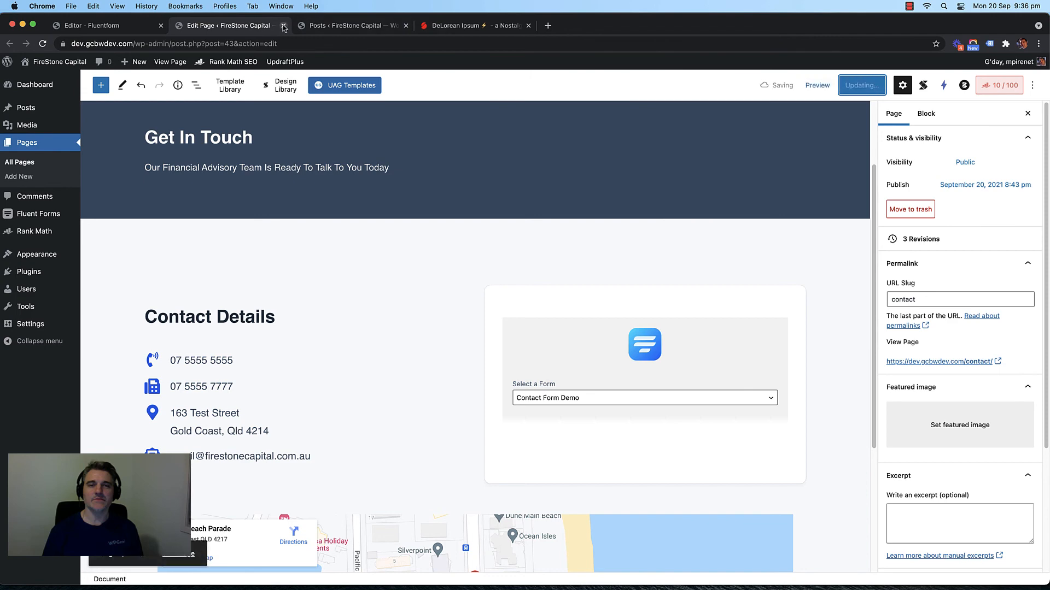
left_click(284, 26)
Step: Open the Contact – Thank You page editor in a new tab and inspect the fname shortcode
left_click(98, 28)
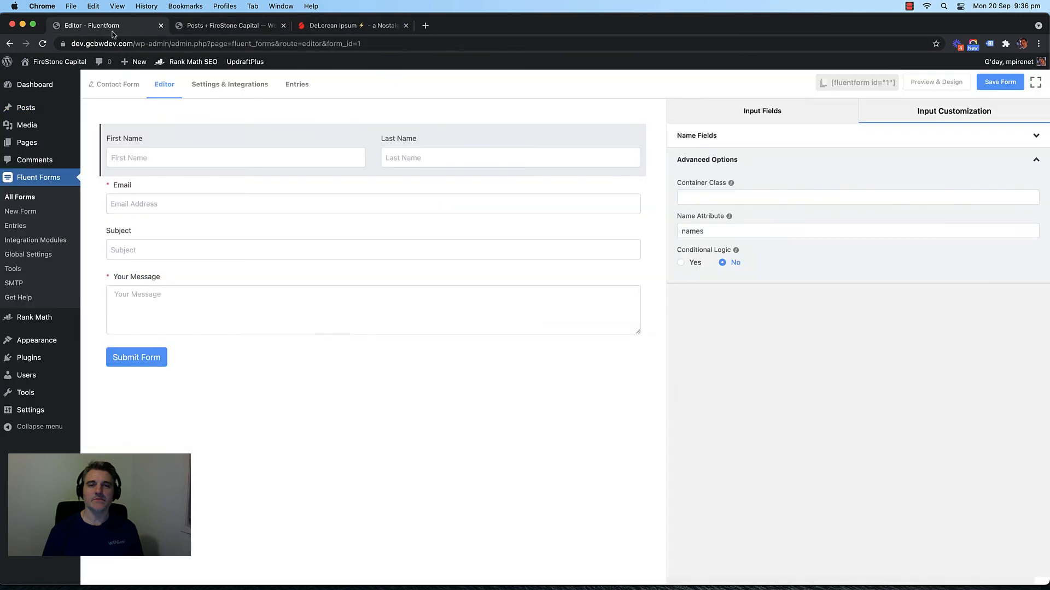
left_click(204, 29)
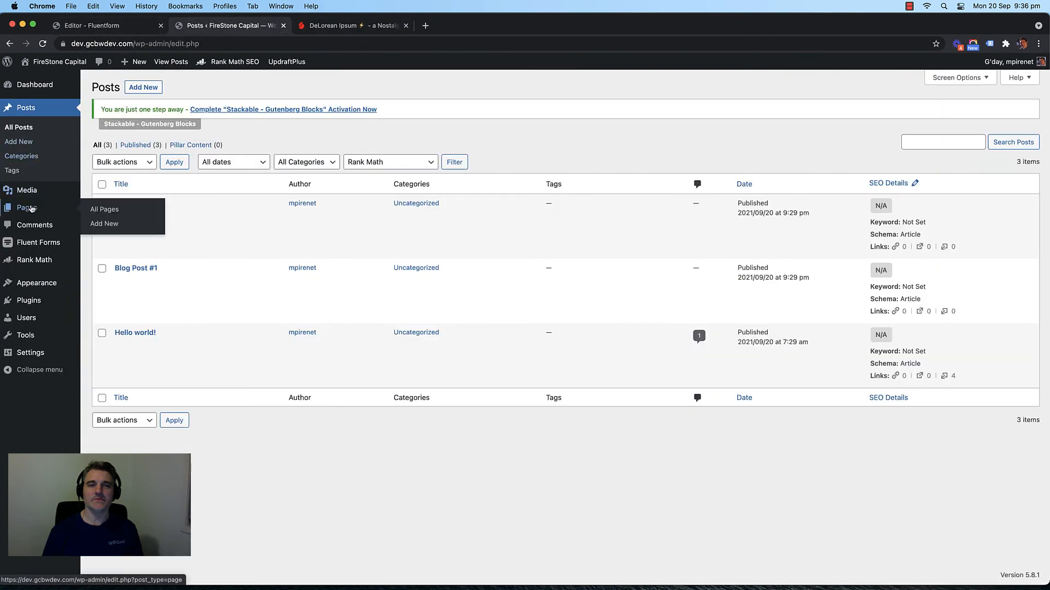
left_click(356, 108)
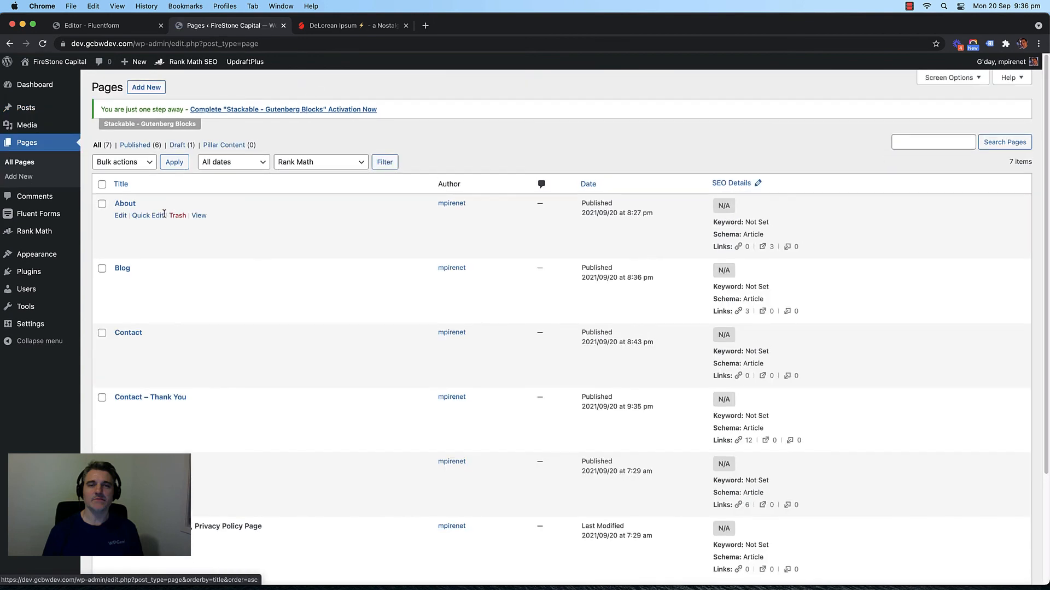
scroll(159, 322, "down", 1)
right_click(119, 400)
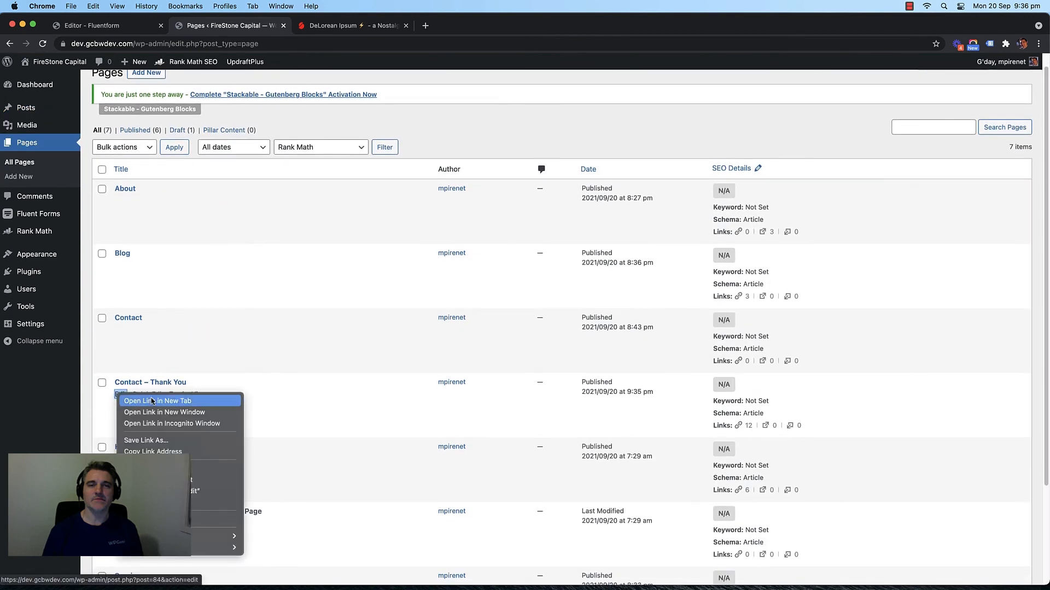
left_click(139, 405)
left_click(330, 26)
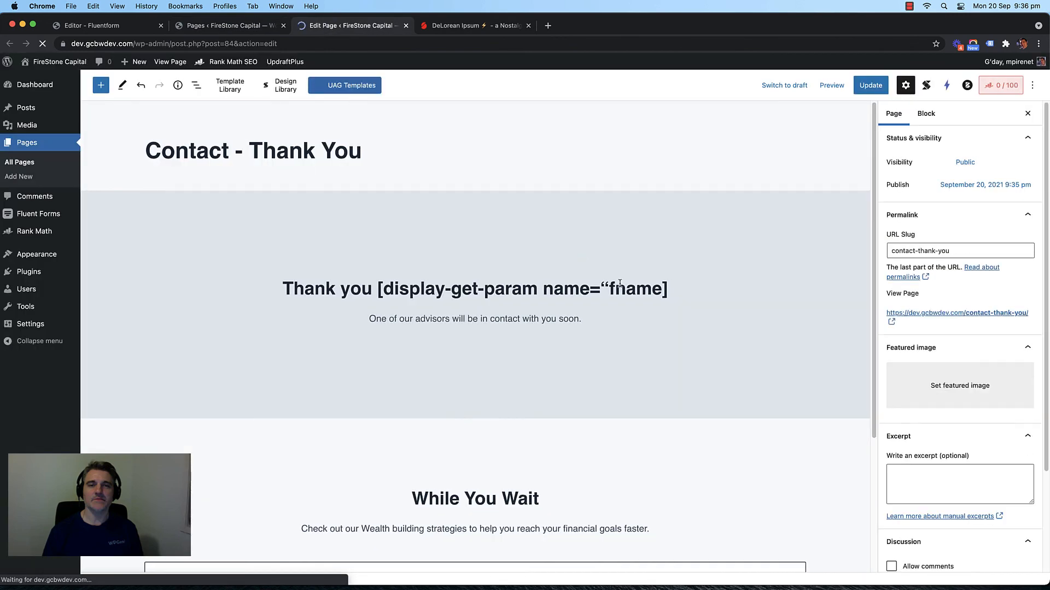
left_click(615, 290)
left_click_drag(611, 289, 663, 290)
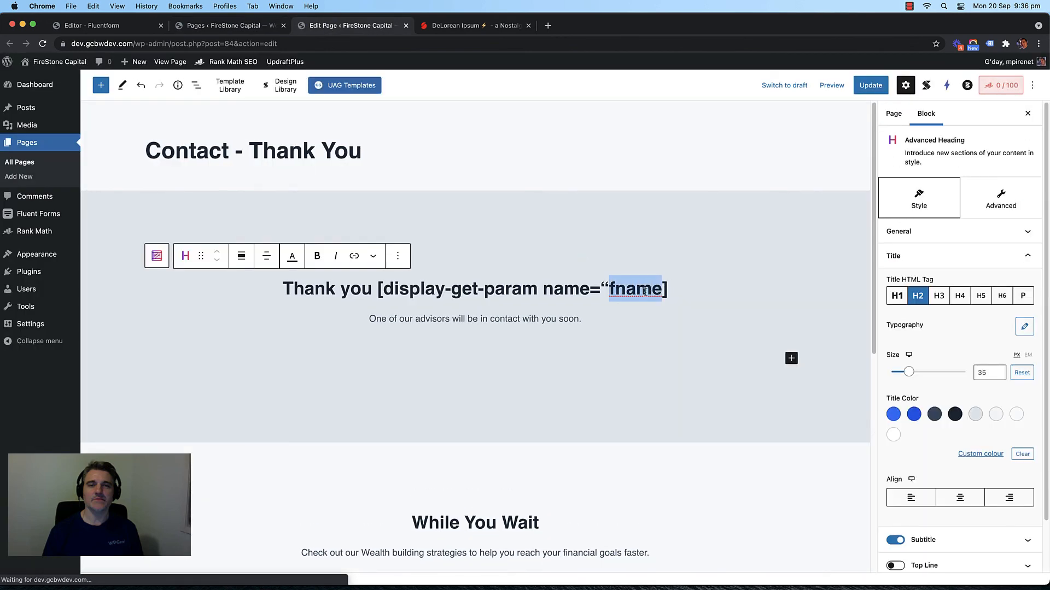
left_click(638, 292)
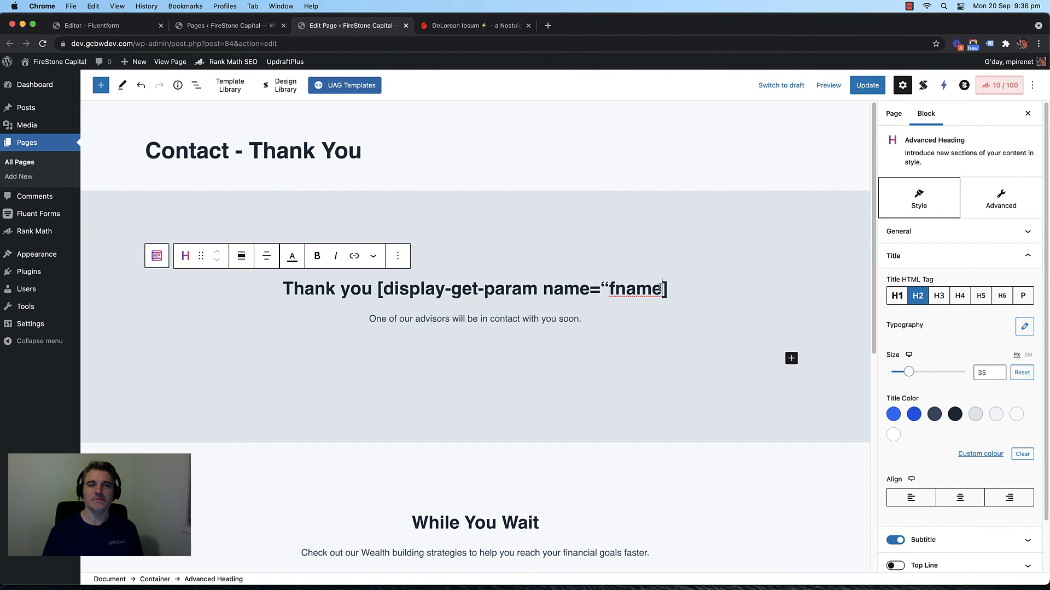
Step: Close the quote after fname in the heading shortcode, update the page, and return to the form editor
type("\"")
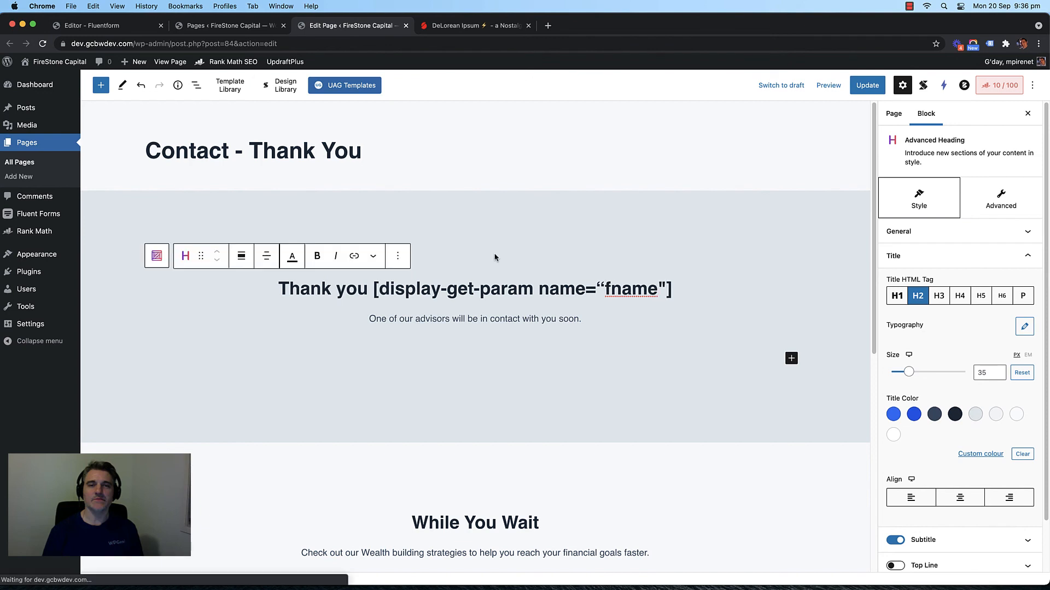
left_click(859, 82)
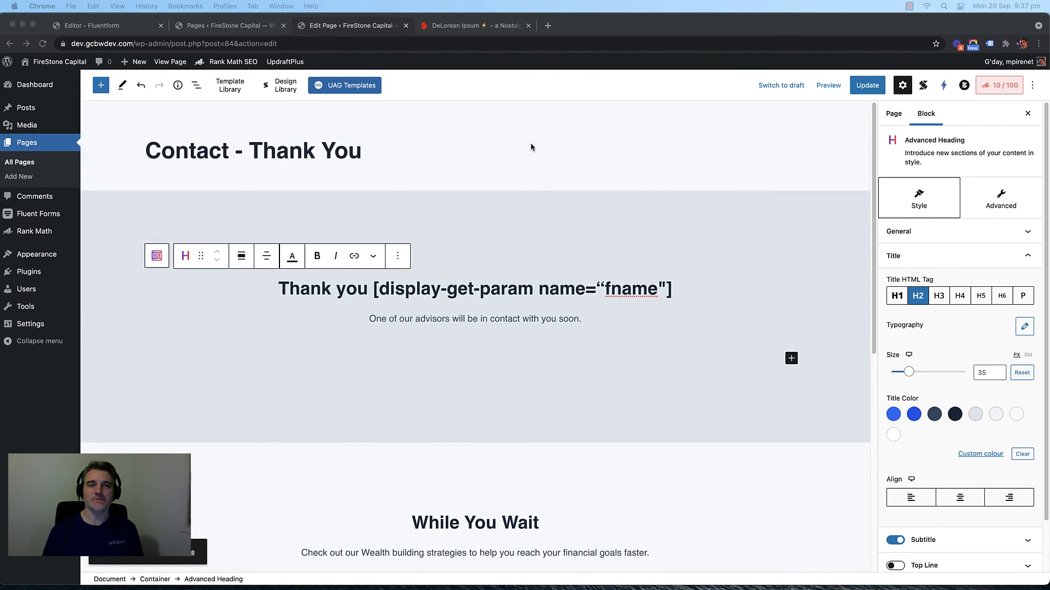
left_click(550, 141)
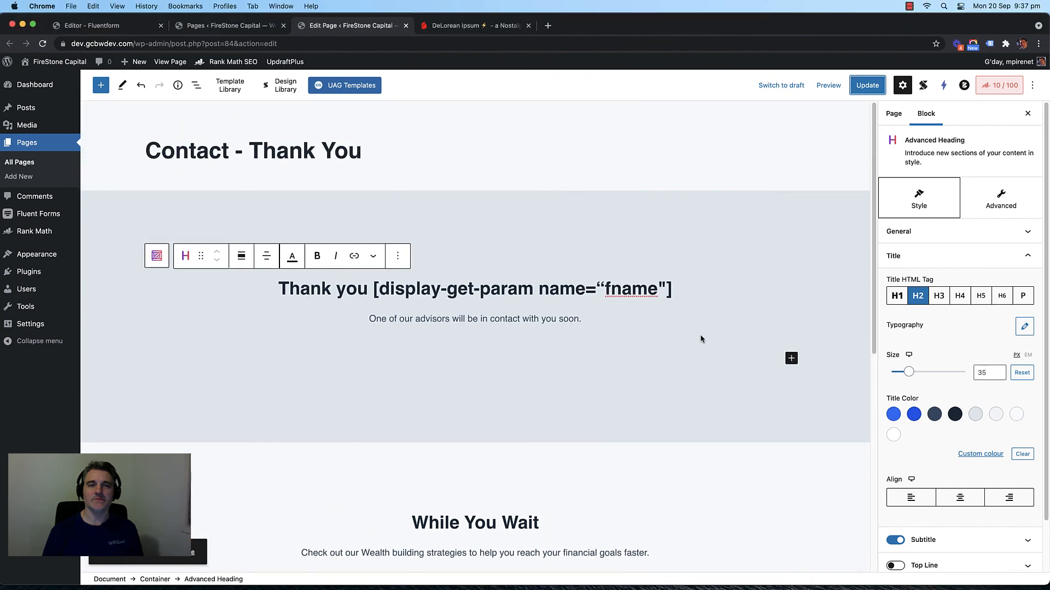
double_click(644, 289)
left_click(222, 25)
left_click_drag(112, 28, 135, 30)
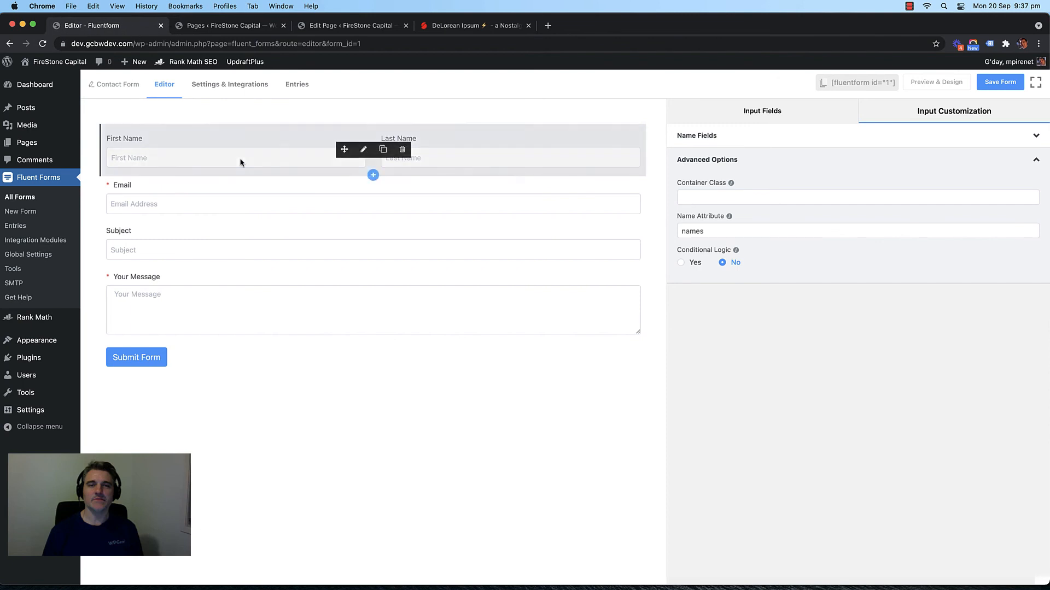
Step: Add a two-column row below the name fields with a Simple Text field labelled First Name
left_click(374, 177)
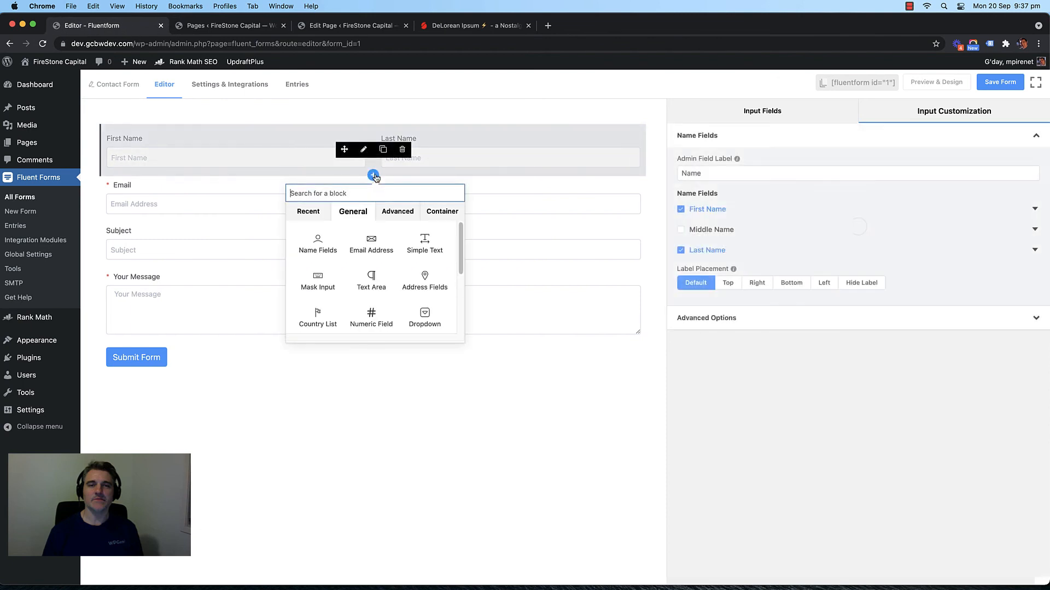
left_click(433, 212)
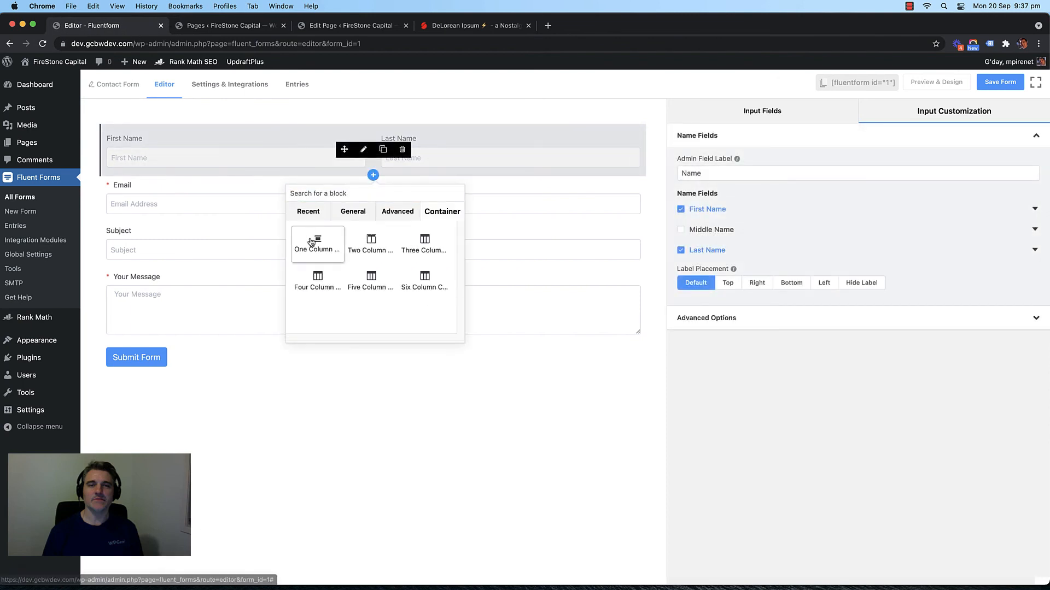
left_click(371, 244)
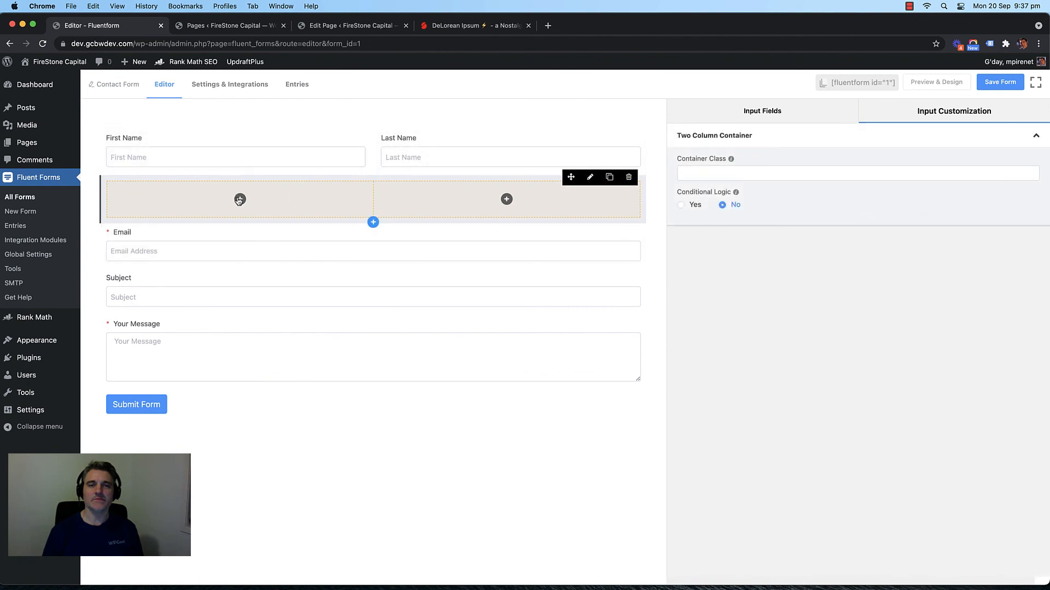
left_click(240, 199)
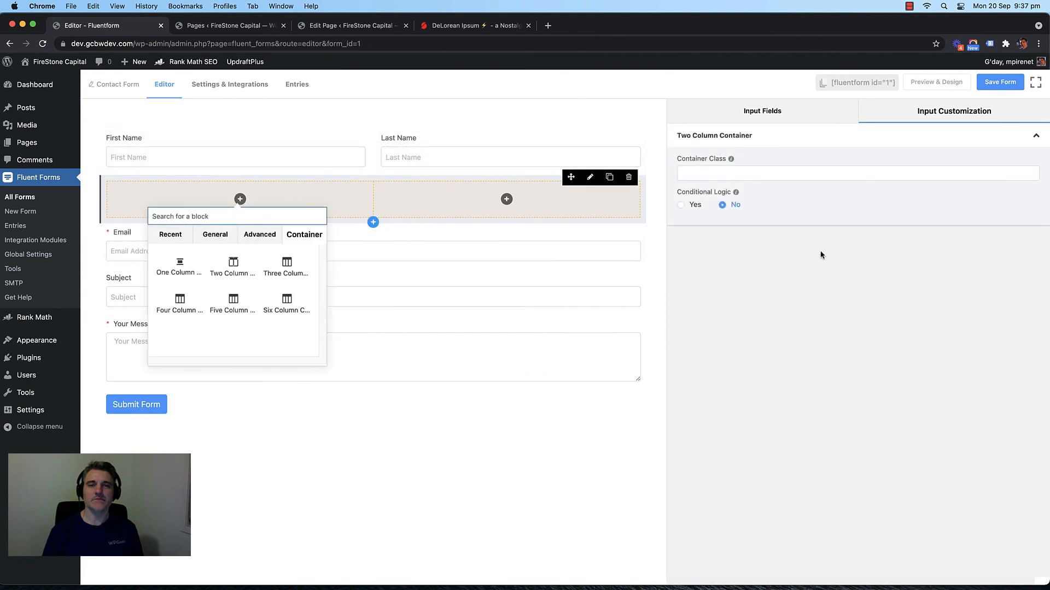
left_click(762, 120)
left_click(241, 200)
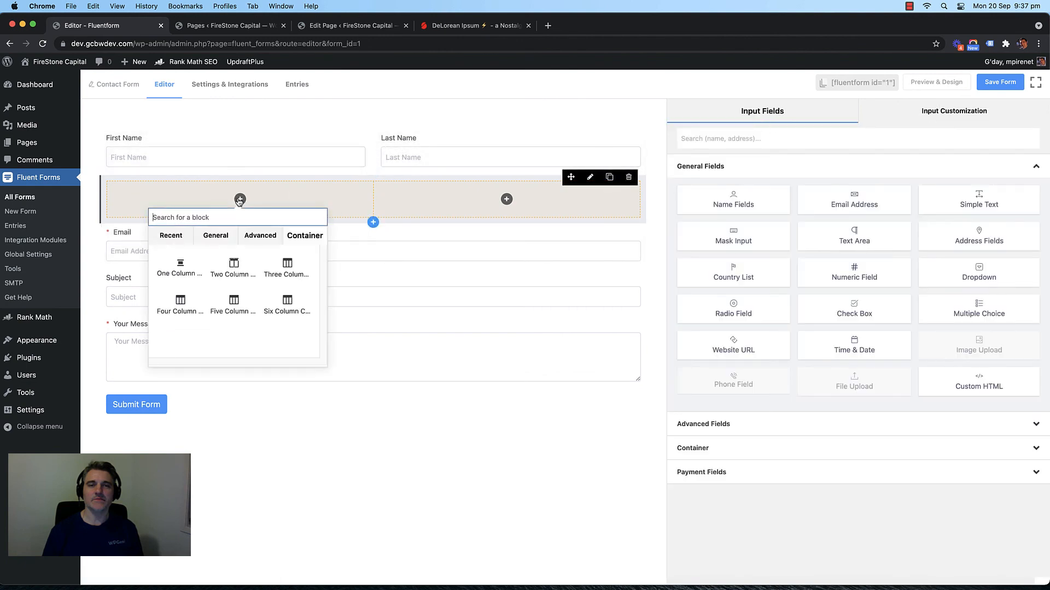
left_click(981, 204)
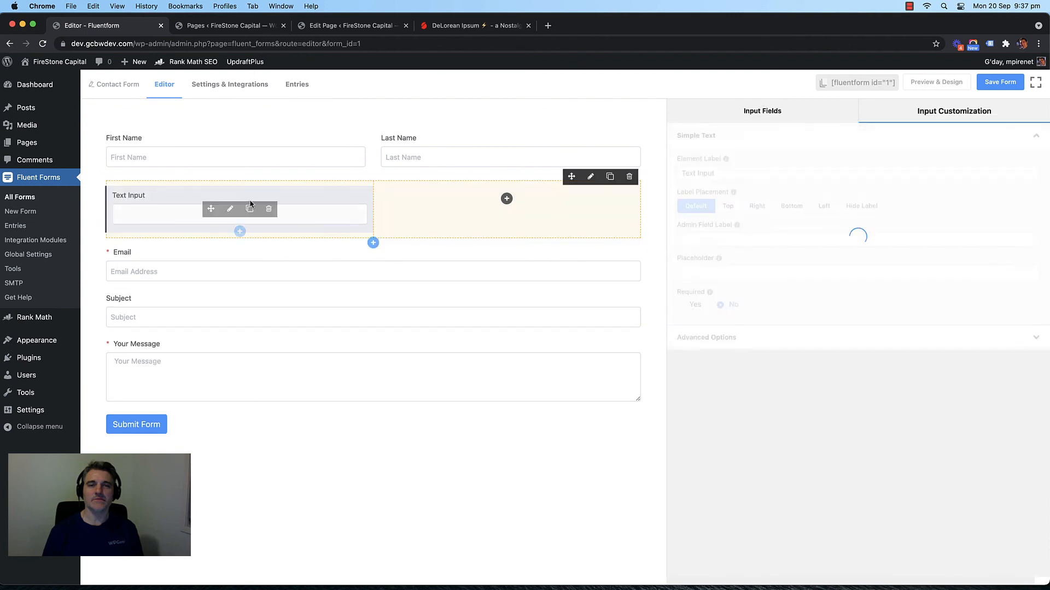
triple_click(701, 173)
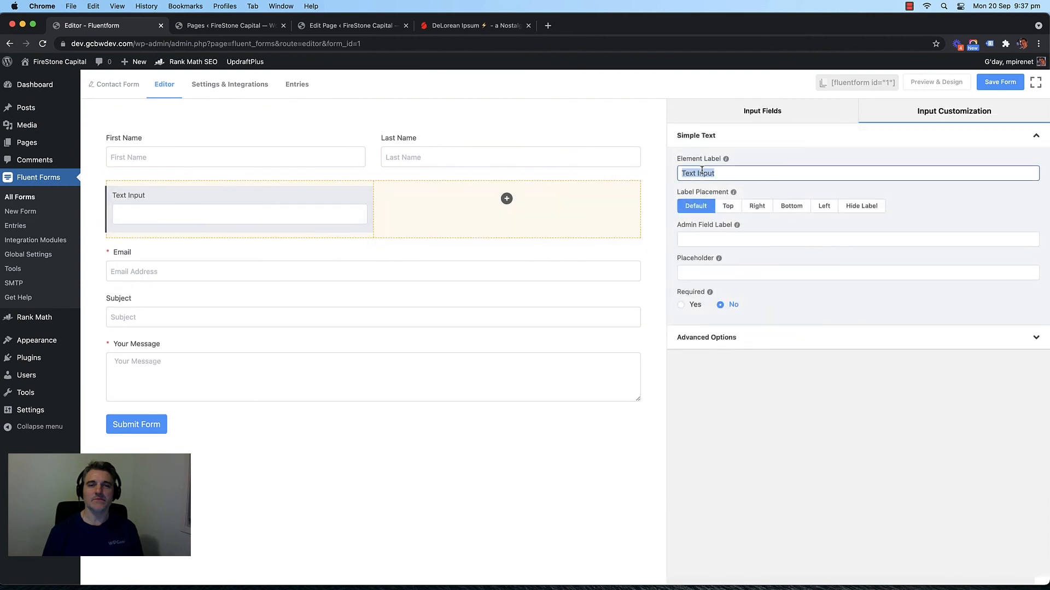
type("Fire")
type("t Na,e")
type("me")
Step: Put a Simple Text field labelled Last Name in the right column
left_click(506, 202)
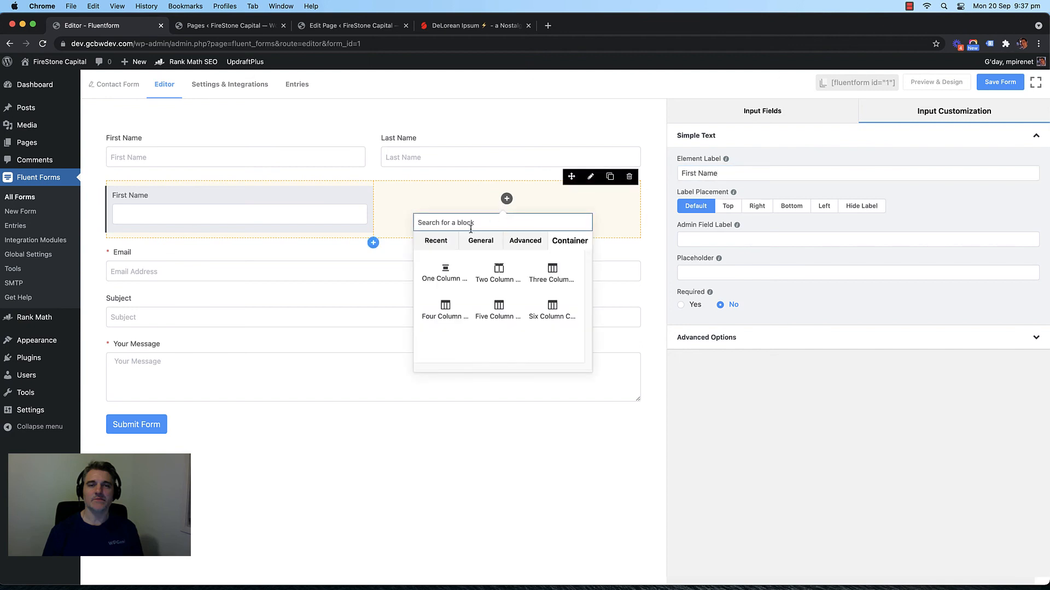
left_click(760, 111)
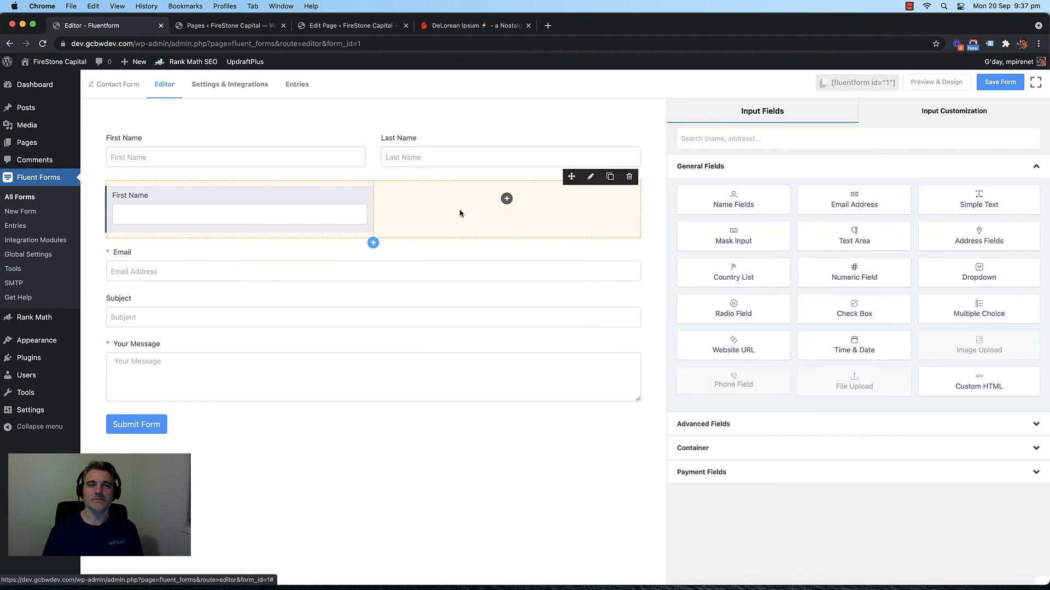
left_click(962, 201)
left_click(970, 197)
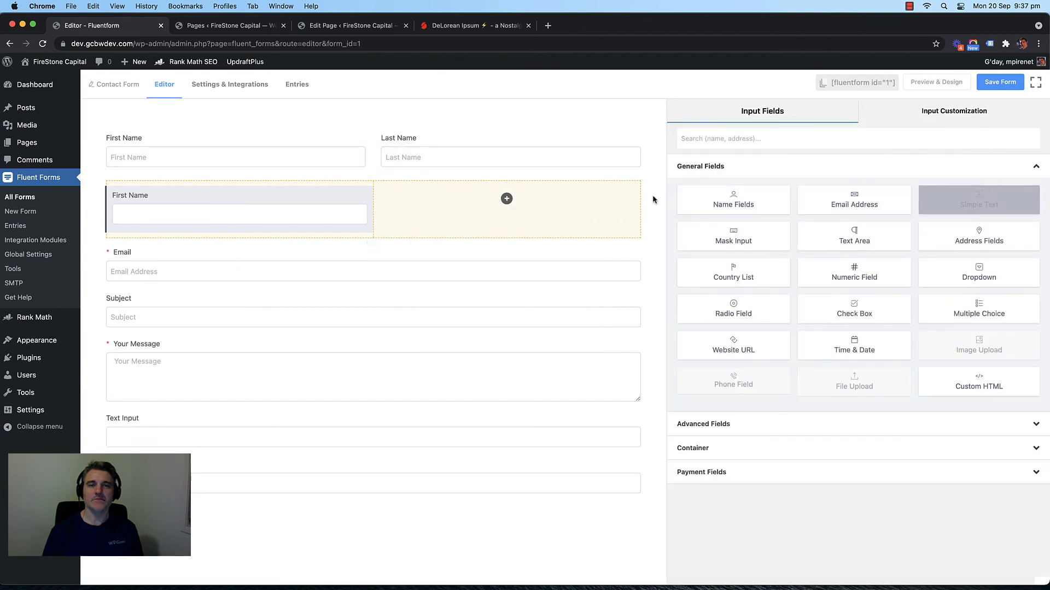
left_click(506, 198)
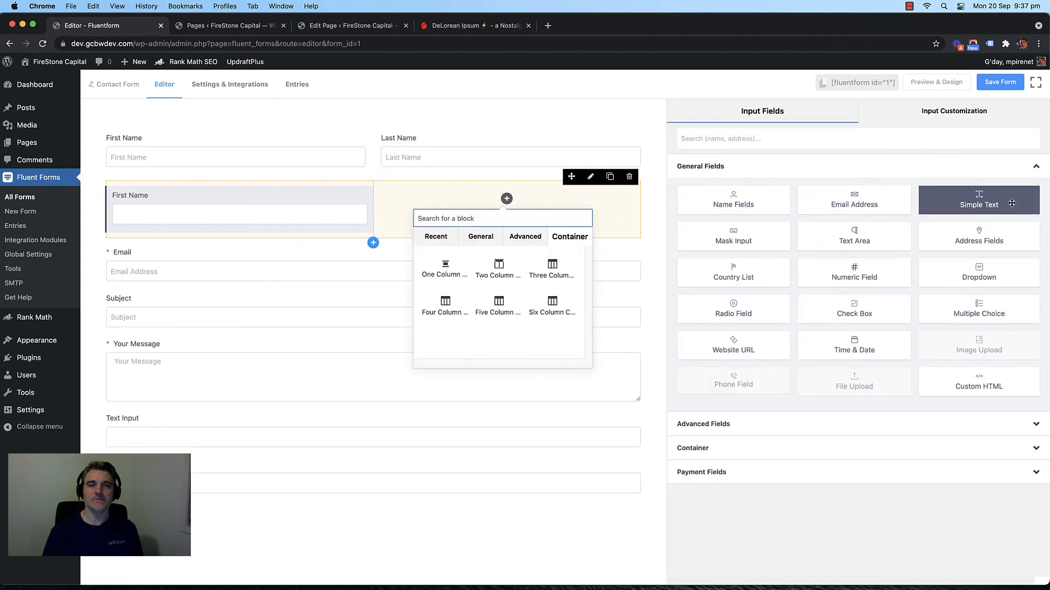
left_click(1011, 203)
left_click(490, 209)
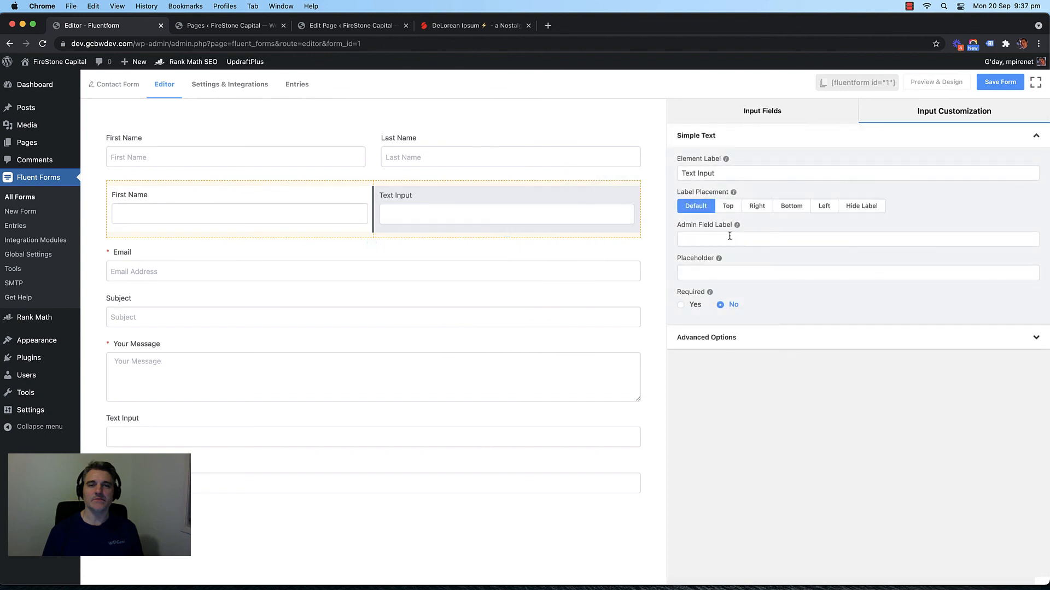
triple_click(696, 171)
type("Last")
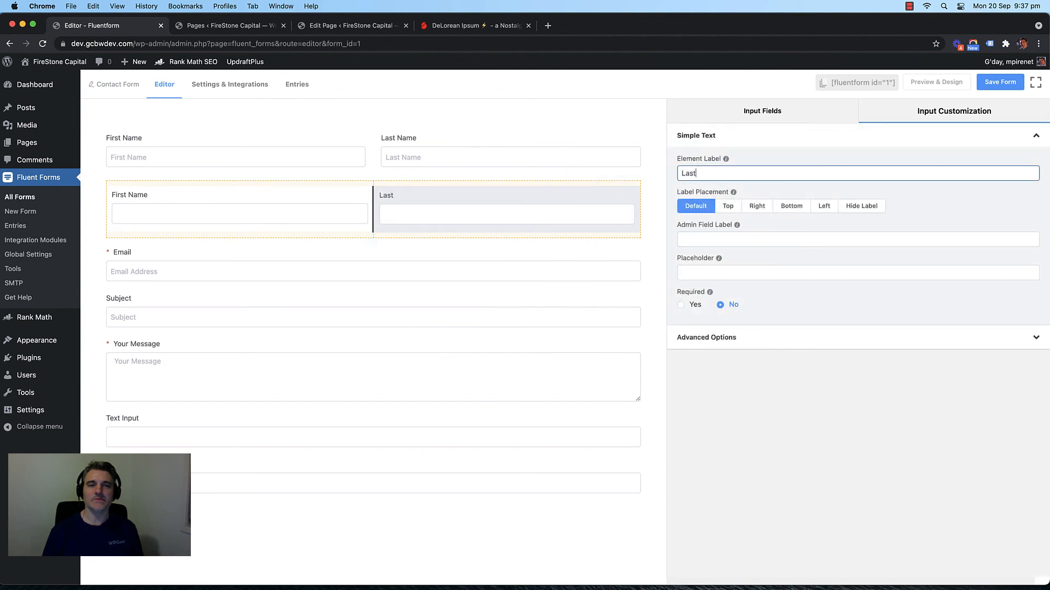
type(" Name")
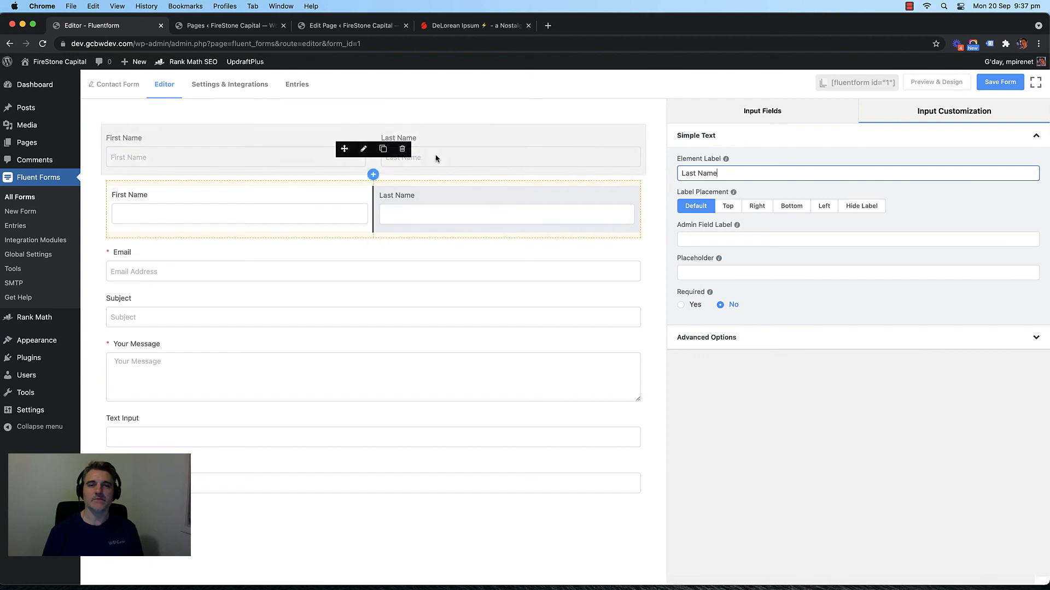
triple_click(707, 170)
key("super+c")
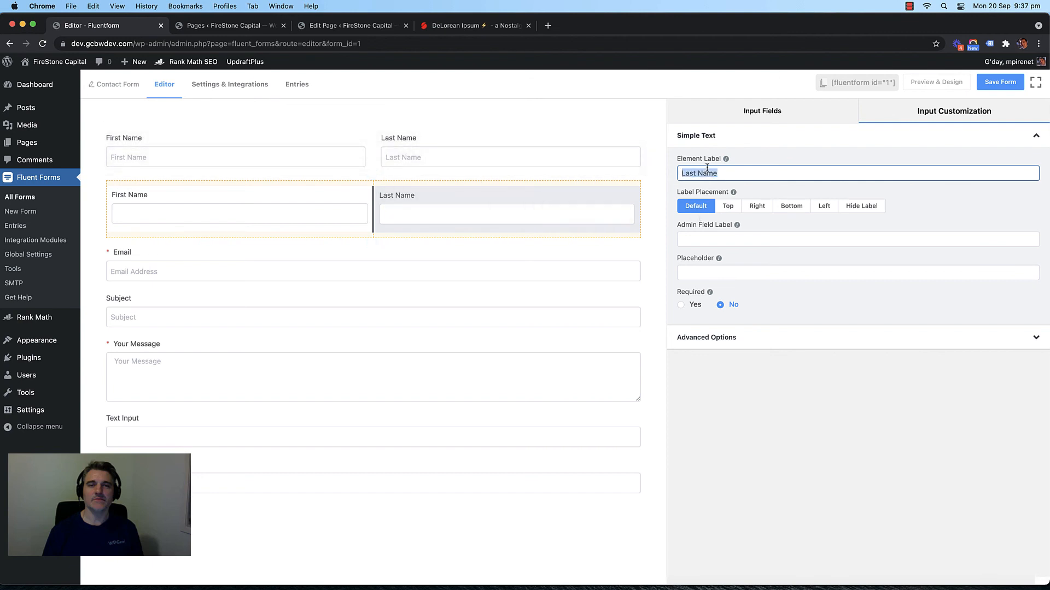
Step: Copy the Last Name and First Name labels into their fields' placeholders
left_click(746, 270)
key("super+v")
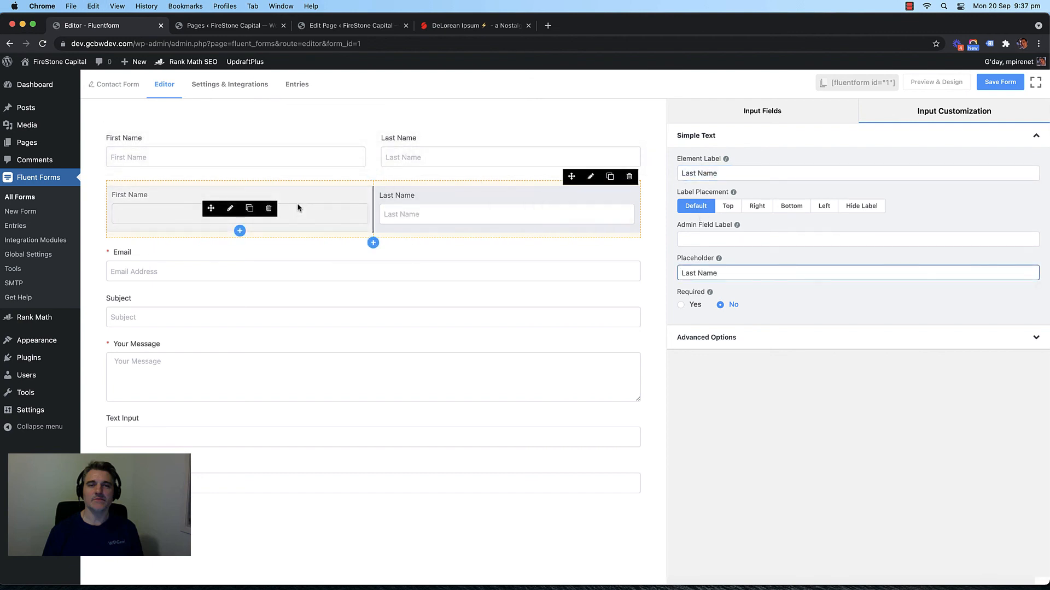
left_click(198, 156)
left_click(141, 188)
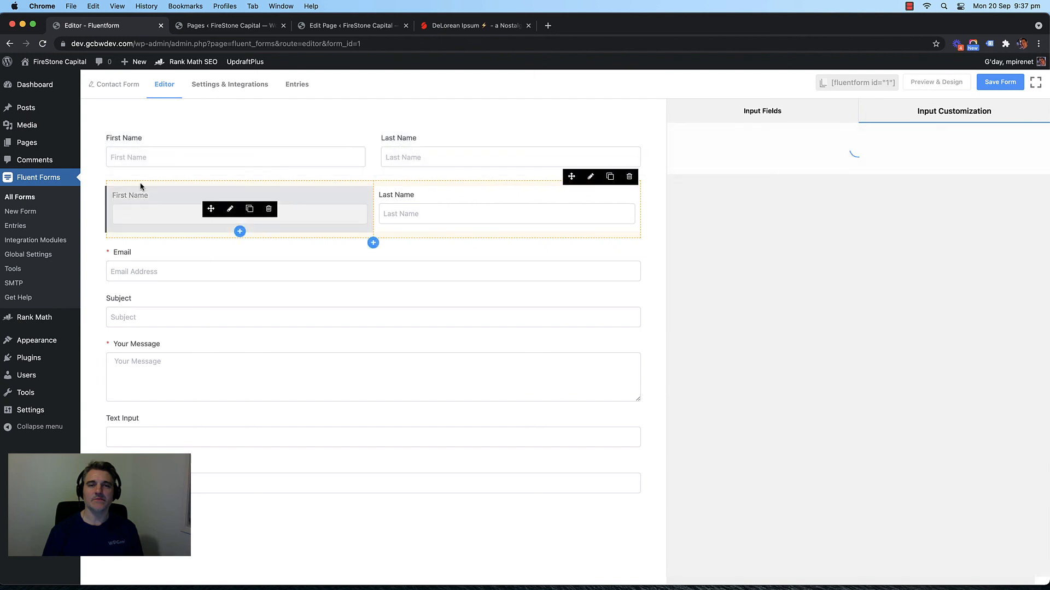
triple_click(694, 173)
key("super+c")
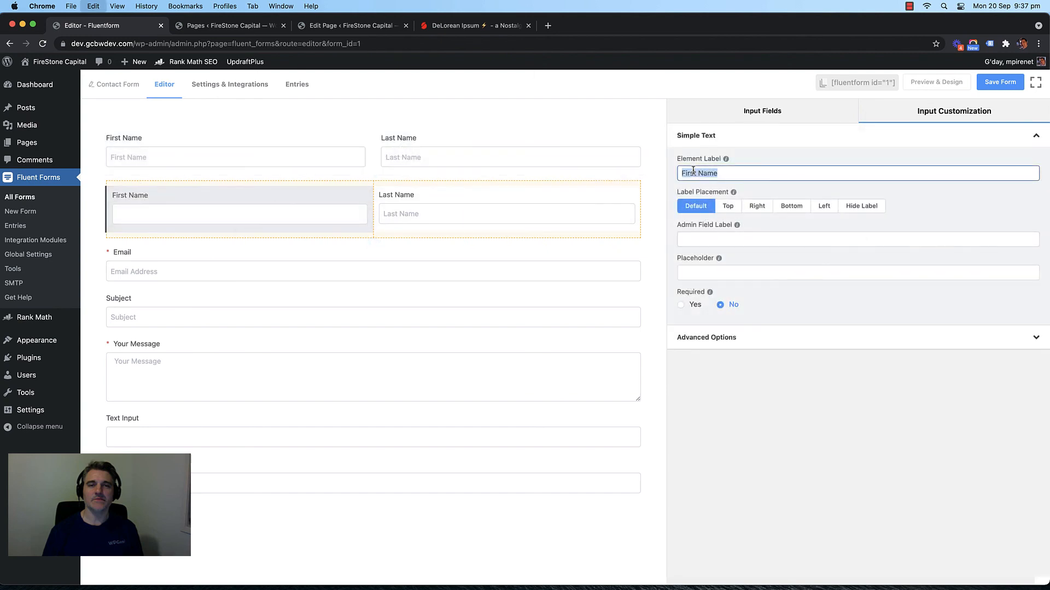
left_click(694, 273)
key("super+v")
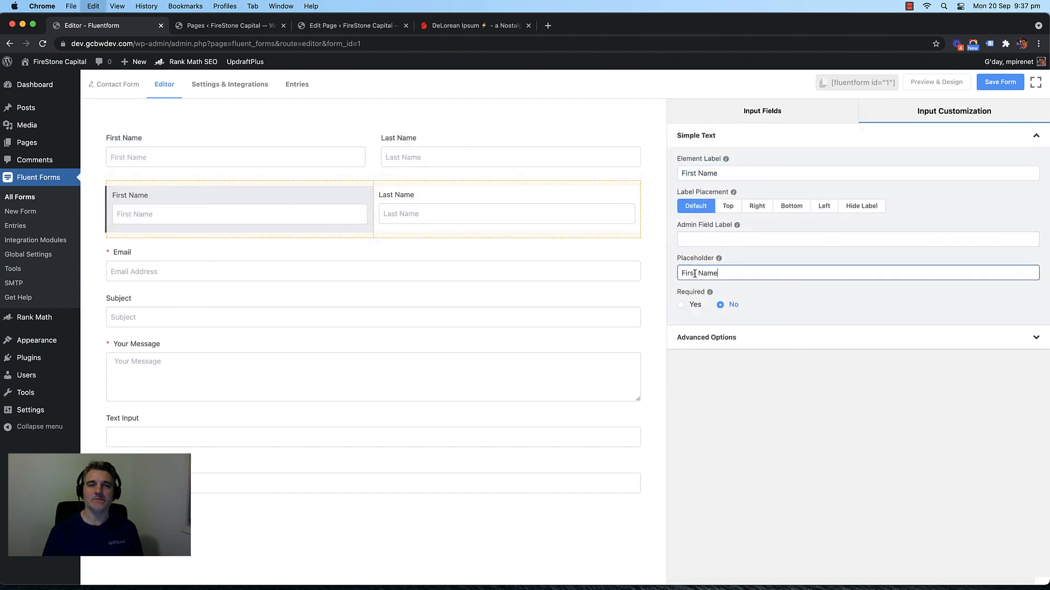
Step: Set First Name's name attribute to fname, delete the old Name Fields row, and save the form
left_click(697, 340)
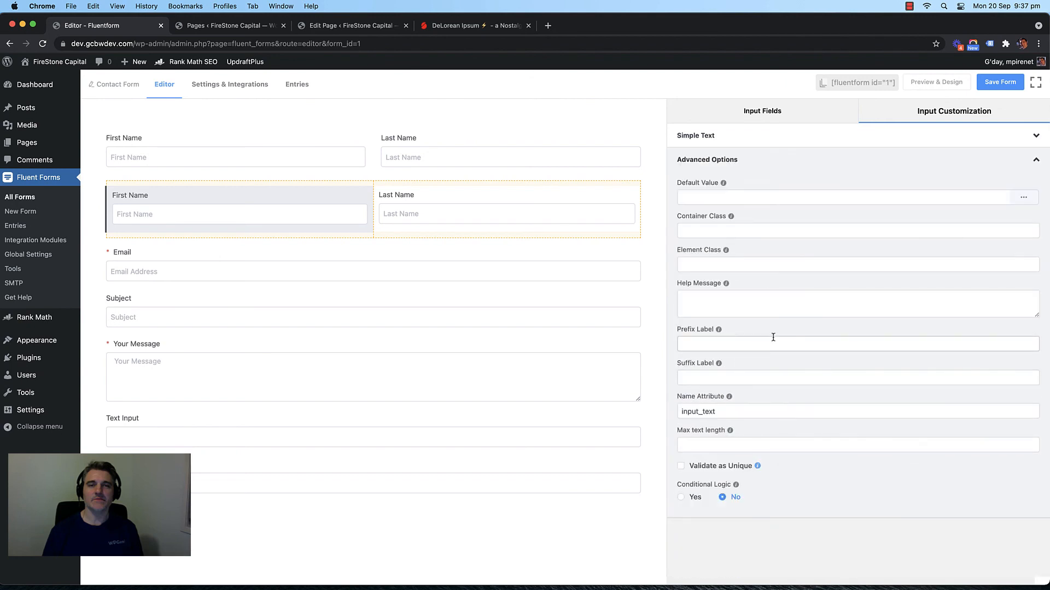
double_click(698, 412)
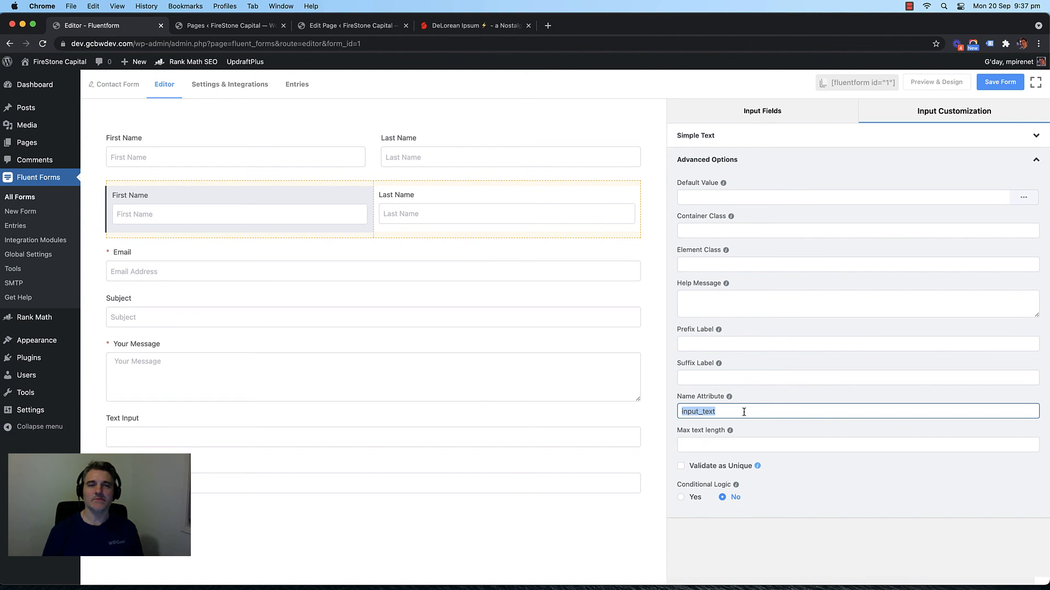
type("fname")
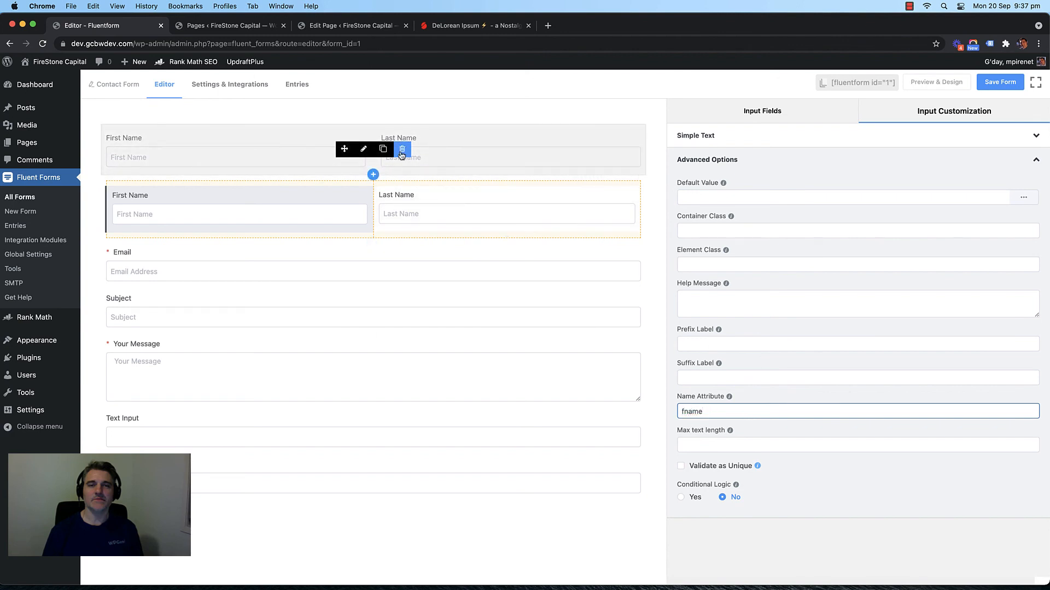
left_click(405, 147)
left_click(590, 202)
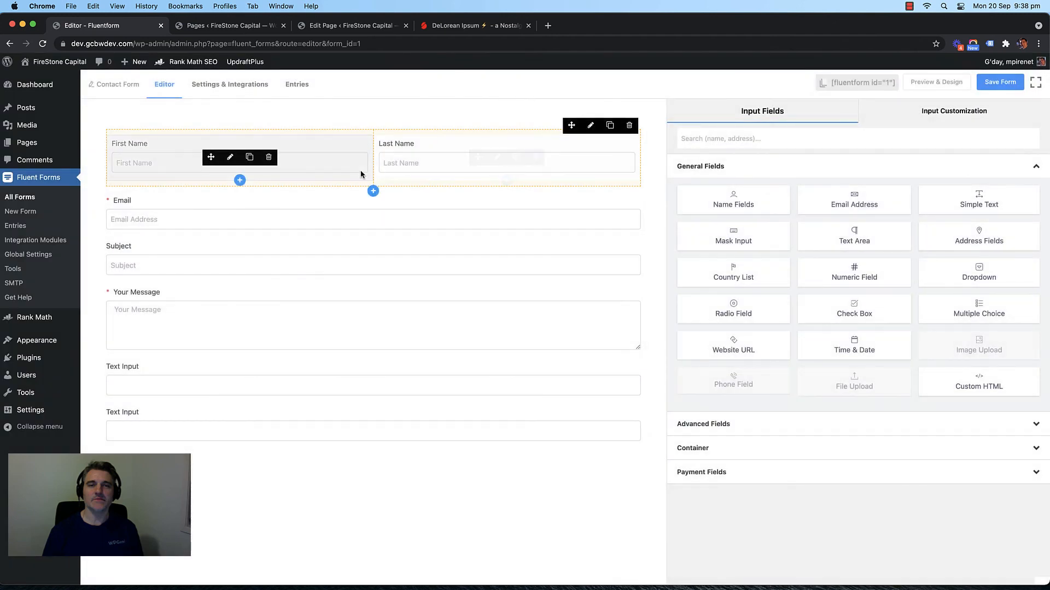
left_click(1000, 82)
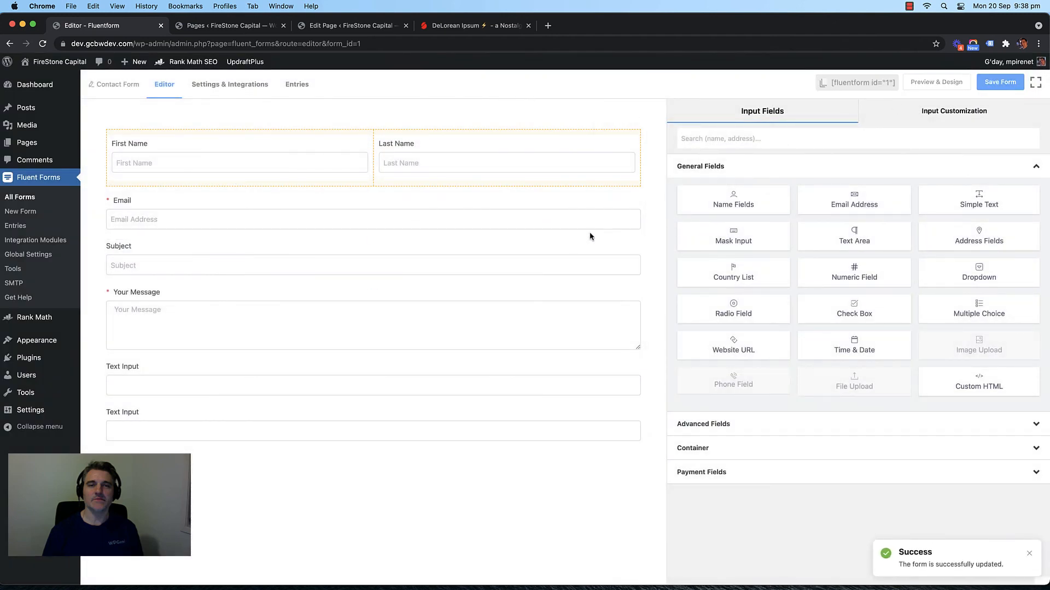
left_click(206, 86)
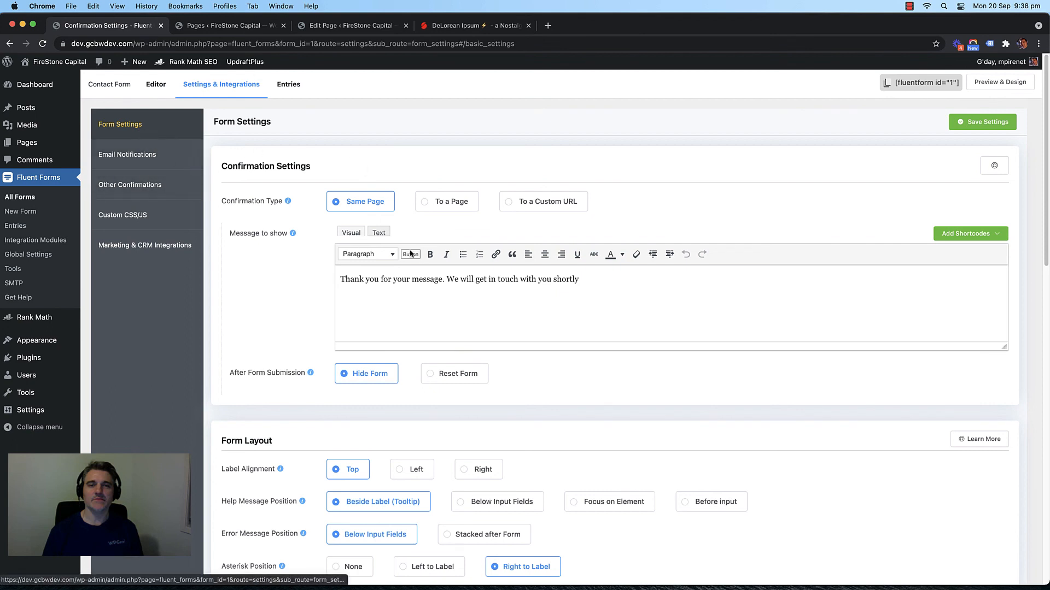
Step: Redirect submissions to the Contact - Thank You page, passing field data via query string
left_click(454, 202)
left_click(385, 233)
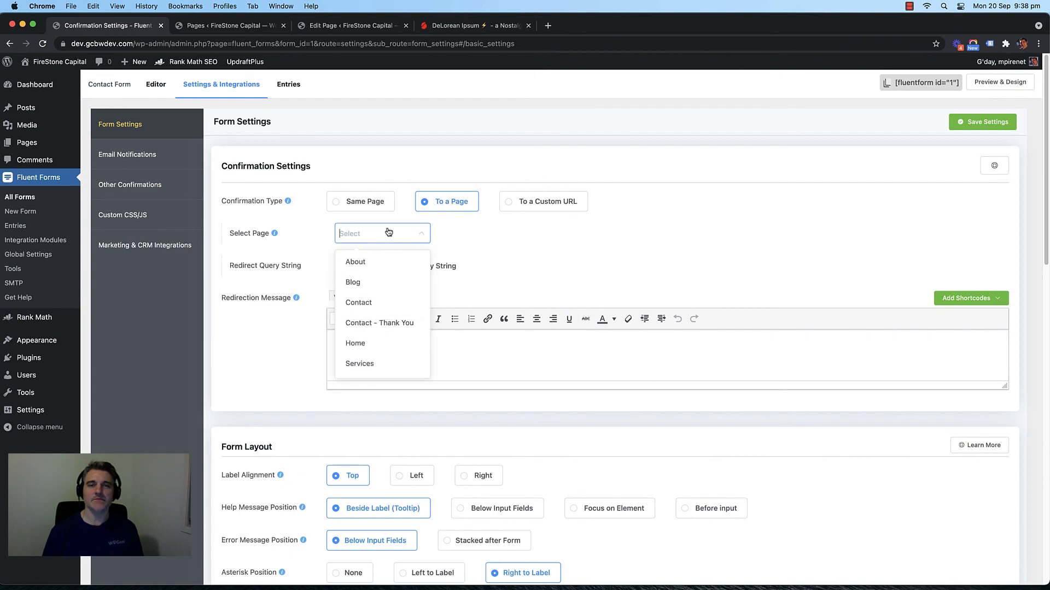
left_click(377, 323)
left_click(339, 267)
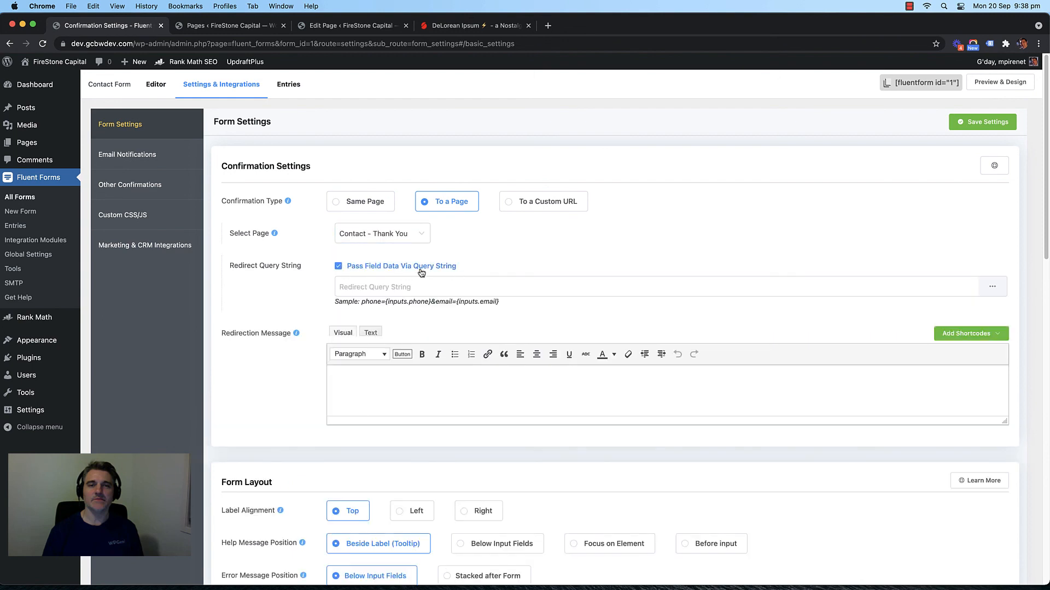
Step: Enter the redirect query string fname={inputs.fname} and save the confirmation settings
left_click(414, 287)
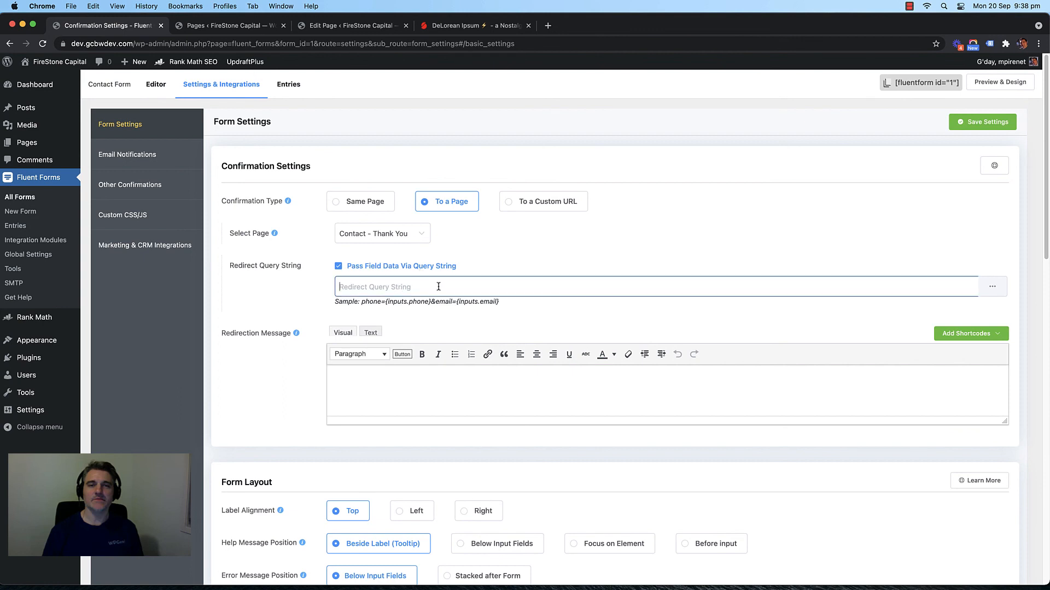
type("fname=")
left_click(992, 286)
left_click(966, 328)
left_click_drag(420, 288, 336, 284)
left_click(373, 286)
left_click_drag(421, 290, 317, 293)
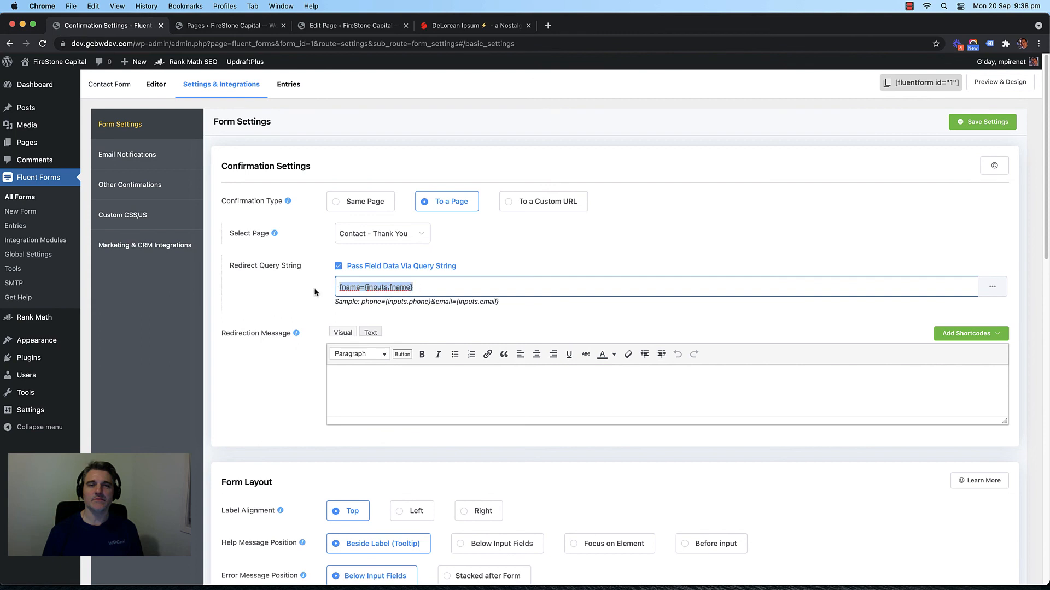
left_click(298, 295)
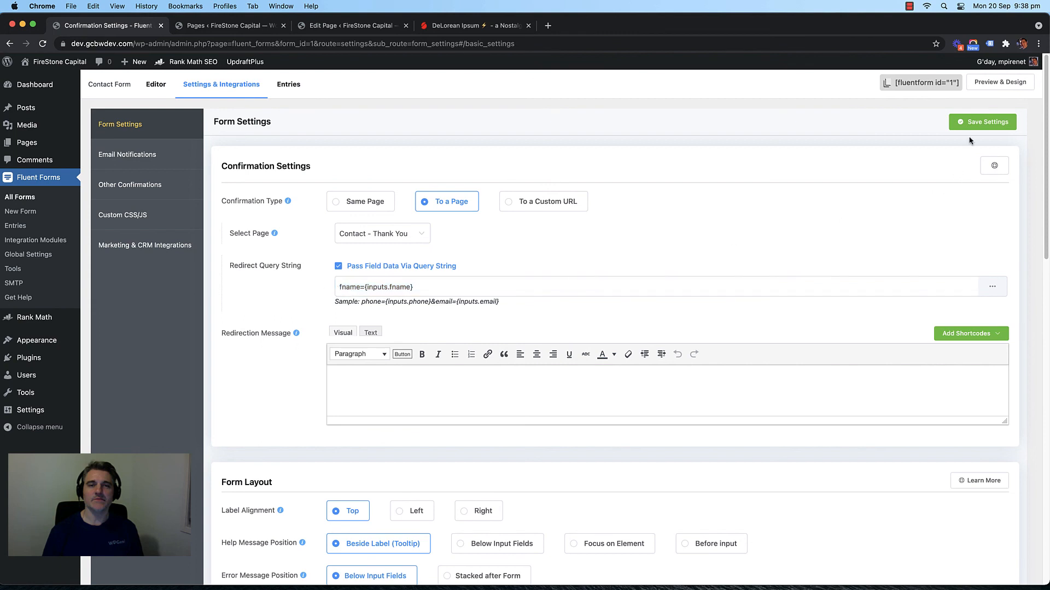
left_click(981, 122)
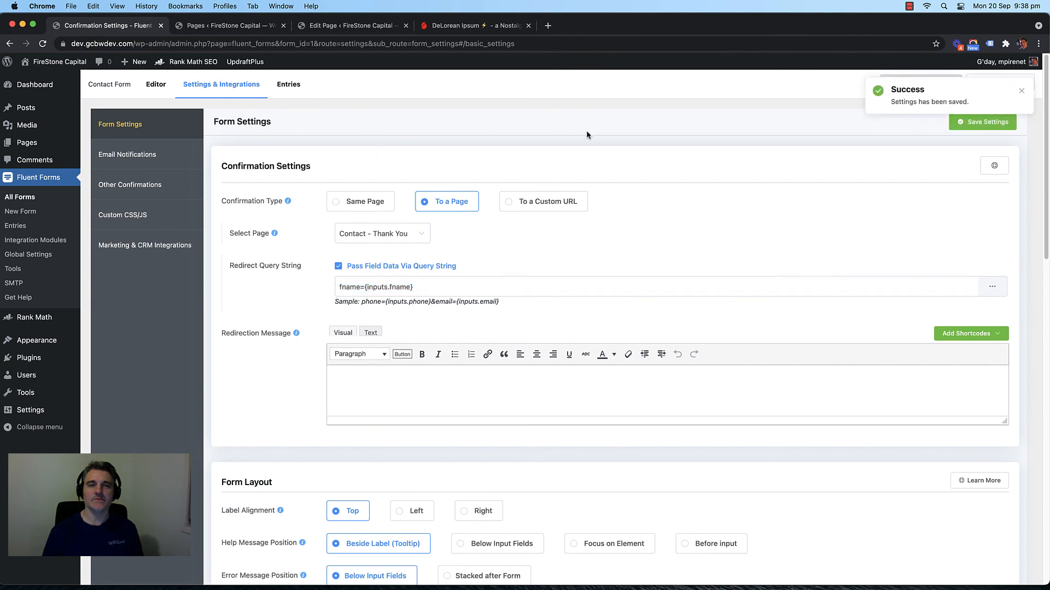
Step: View the live FireStone Capital site from the Pages list and go to its Contact page
left_click(326, 26)
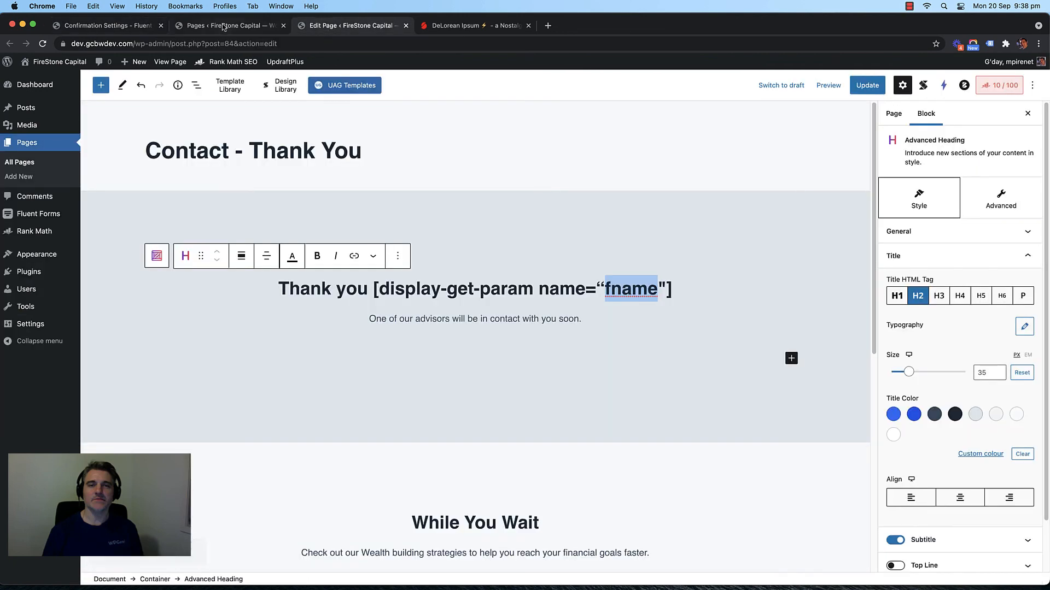
left_click(223, 26)
left_click(93, 25)
left_click(334, 27)
left_click(211, 25)
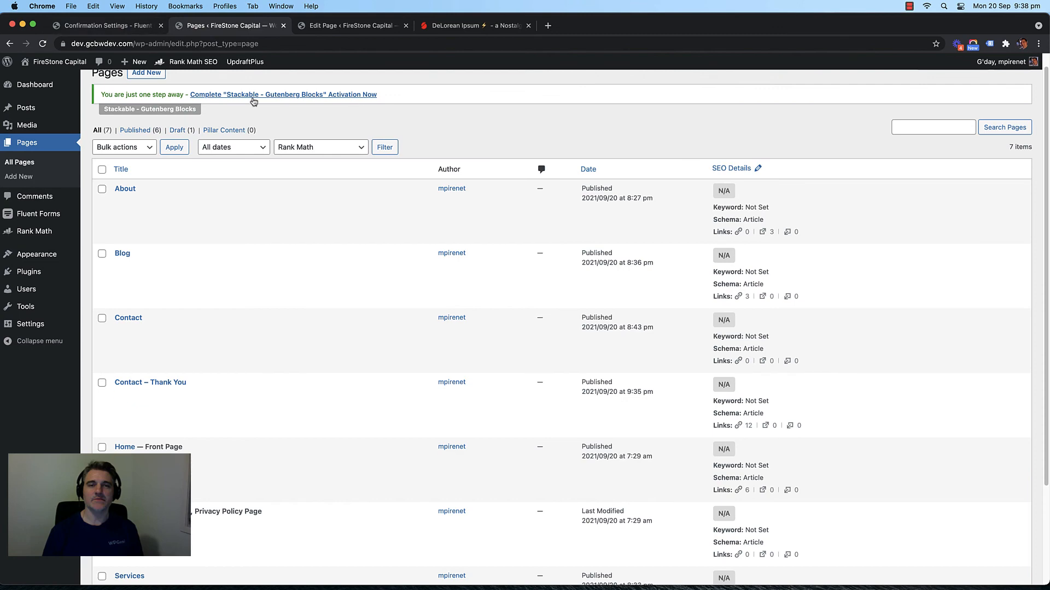
left_click(35, 163)
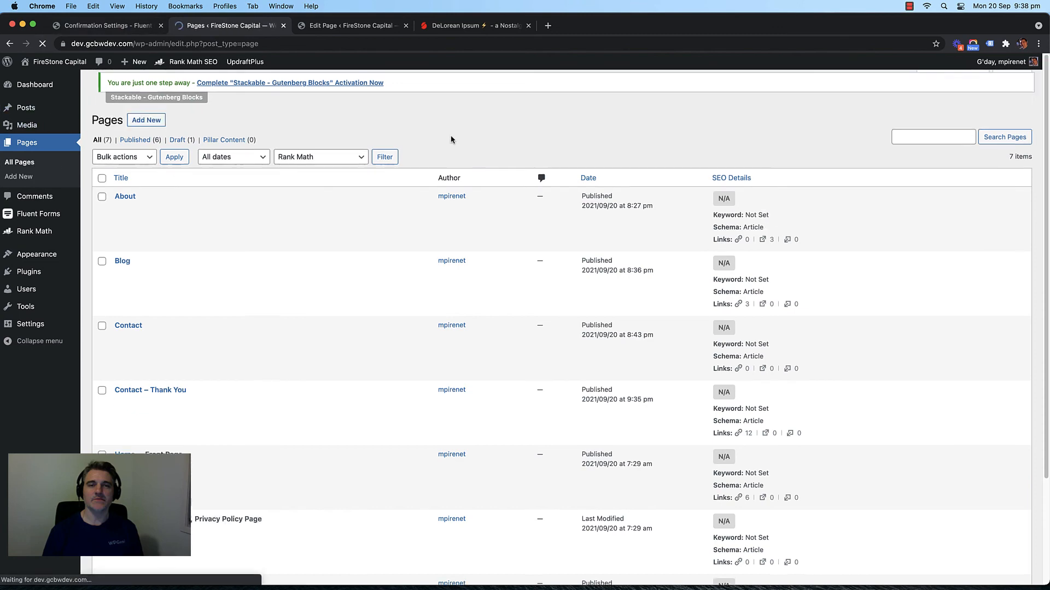
left_click(79, 60)
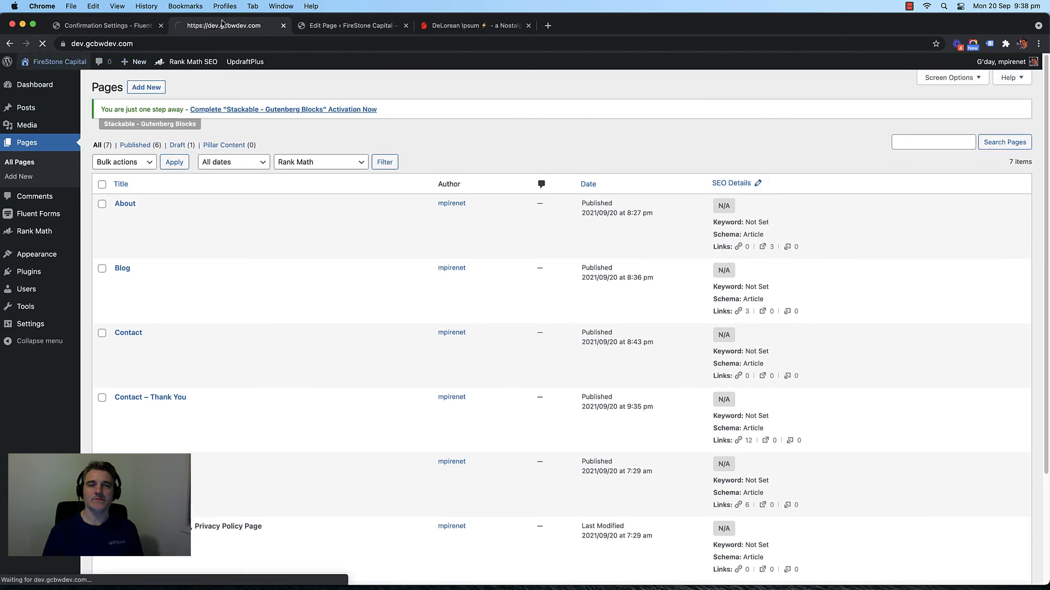
left_click(702, 100)
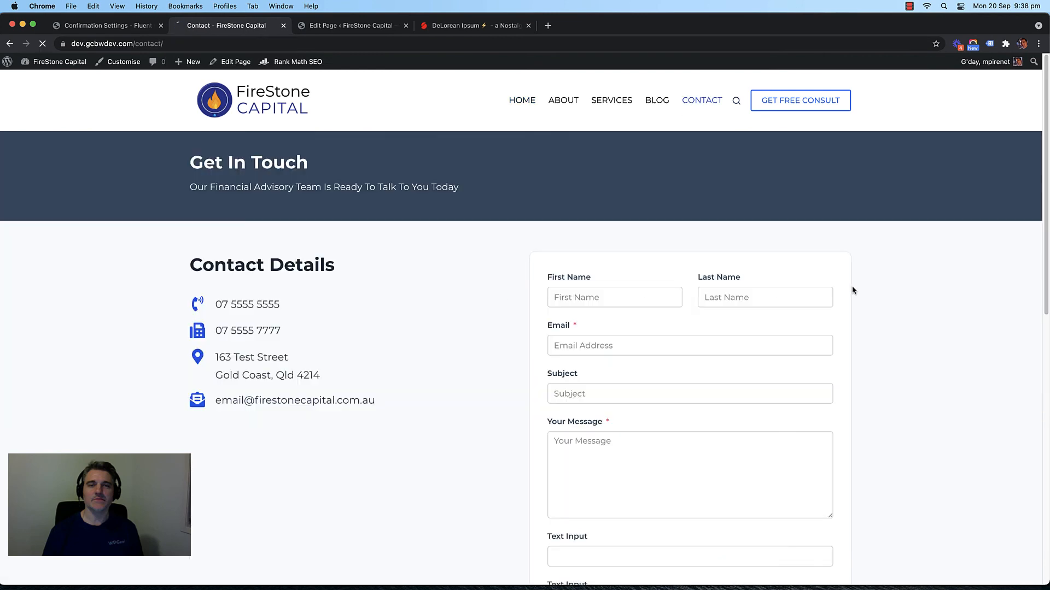
Step: Fill the contact form's first name, last name and e-mail with test details
scroll(809, 276, "down", 2)
left_click(577, 202)
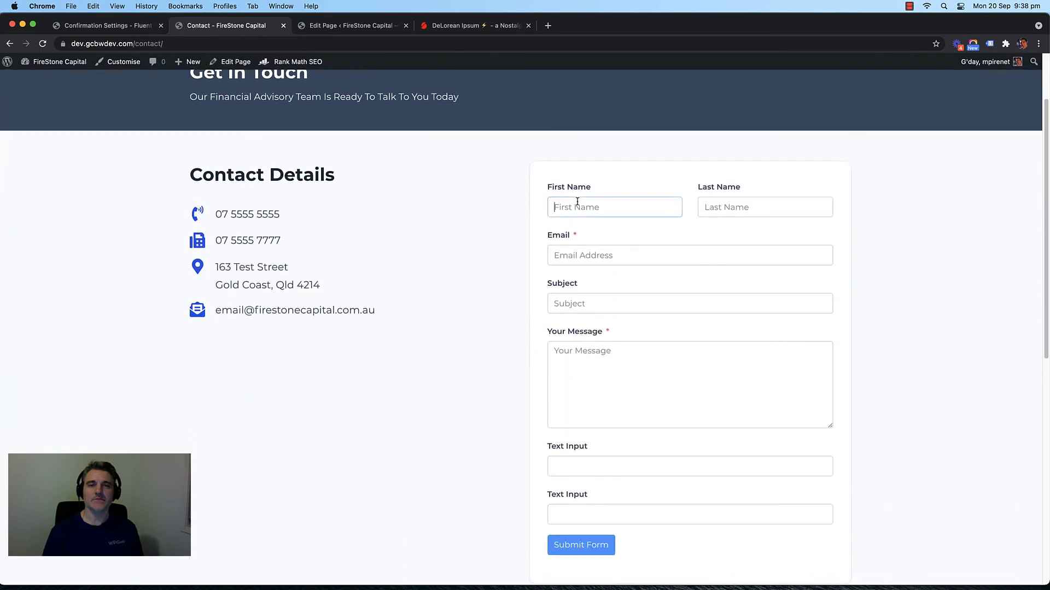
type("Paul")
key("Tab")
type("L")
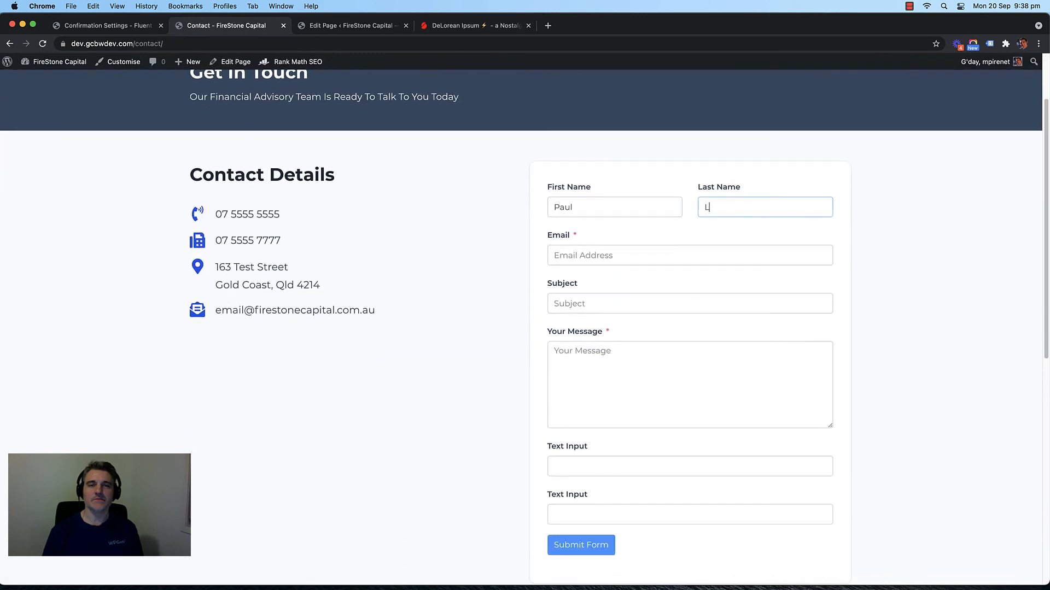
key("Tab")
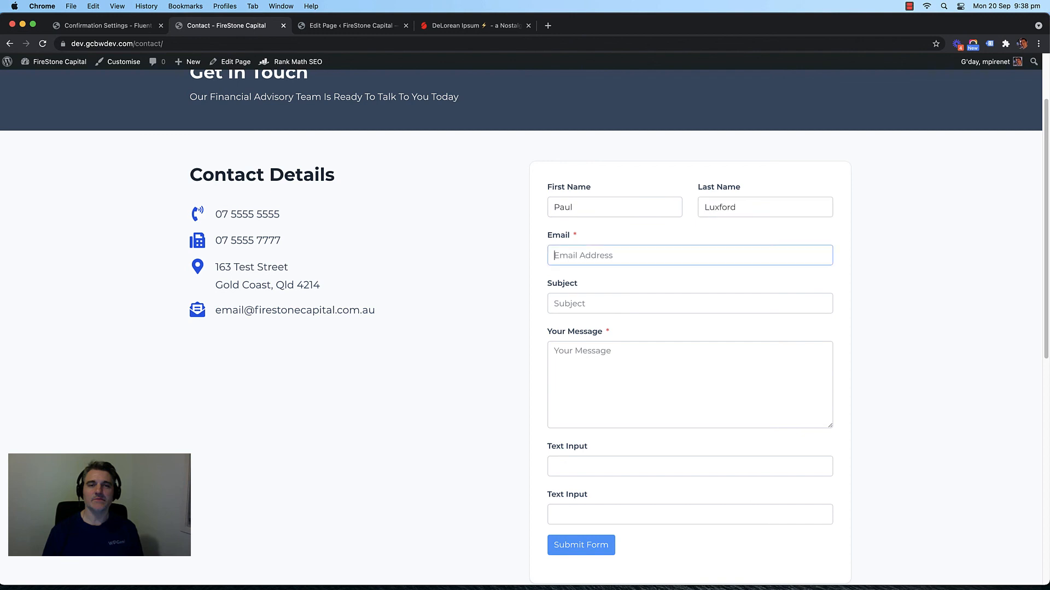
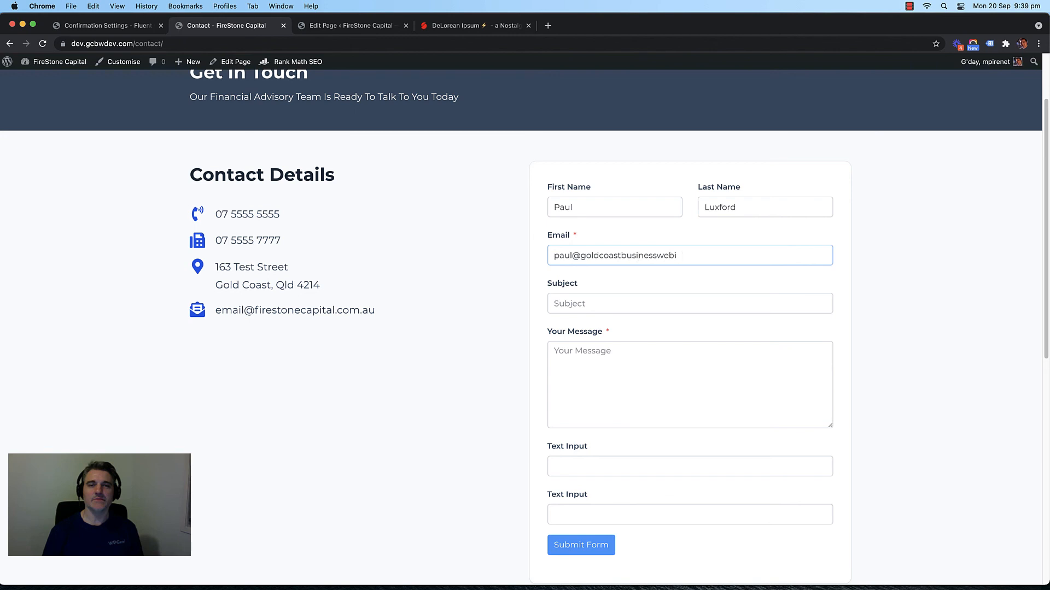
Step: Enter subject 'Financial Help', begin the message, then go back to the form settings
key("Tab")
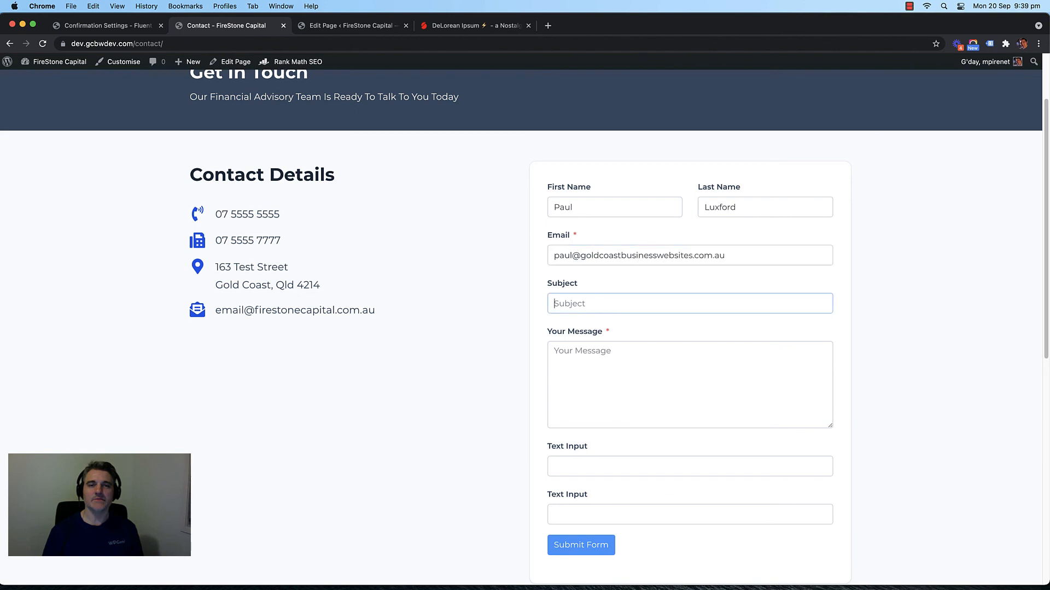
type("Financial Help")
key("Tab")
type("Hell")
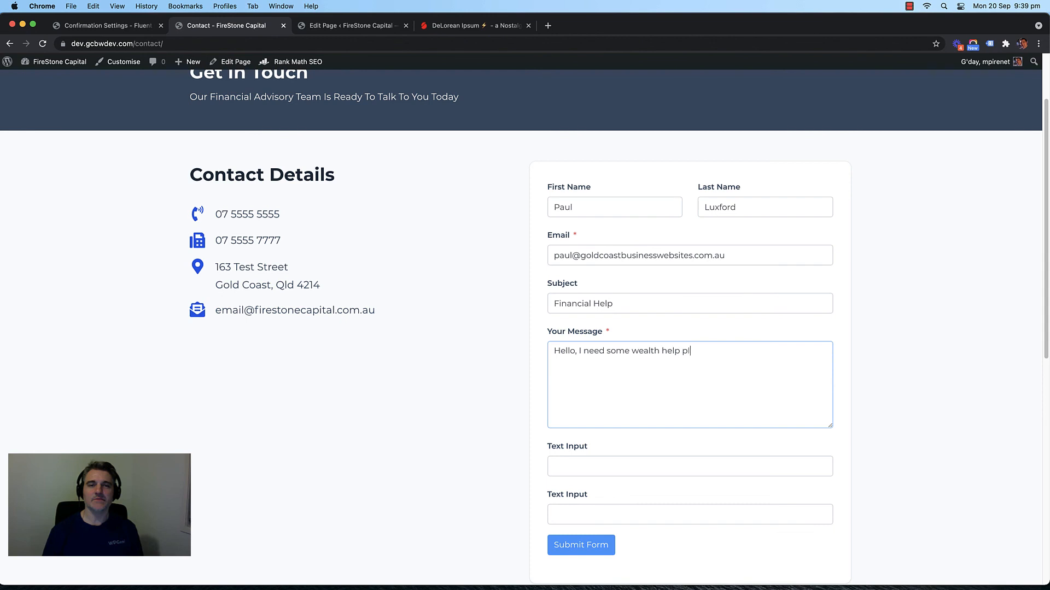
scroll(581, 382, "down", 3)
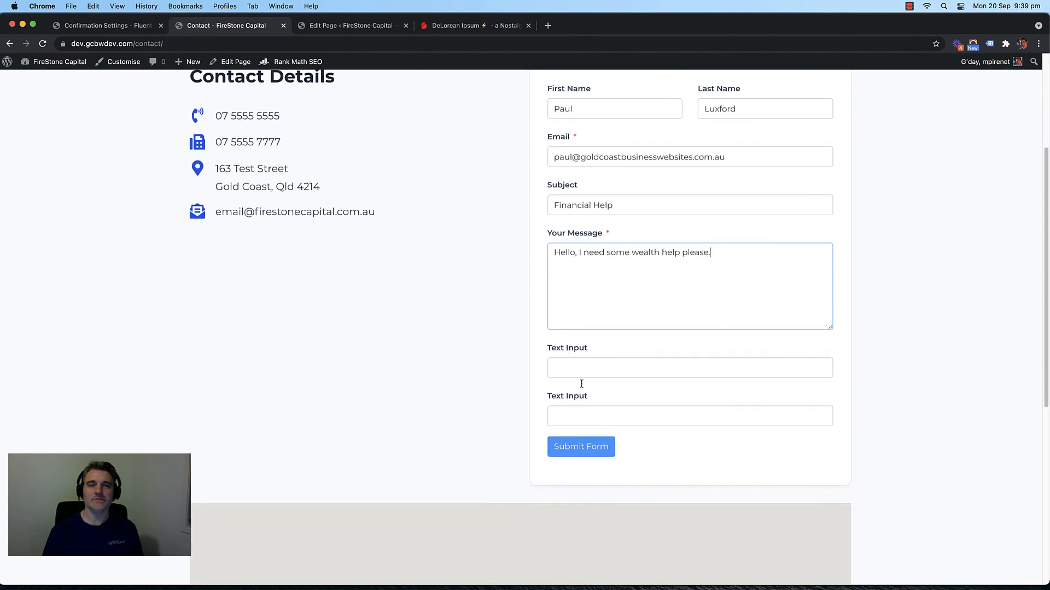
left_click(585, 369)
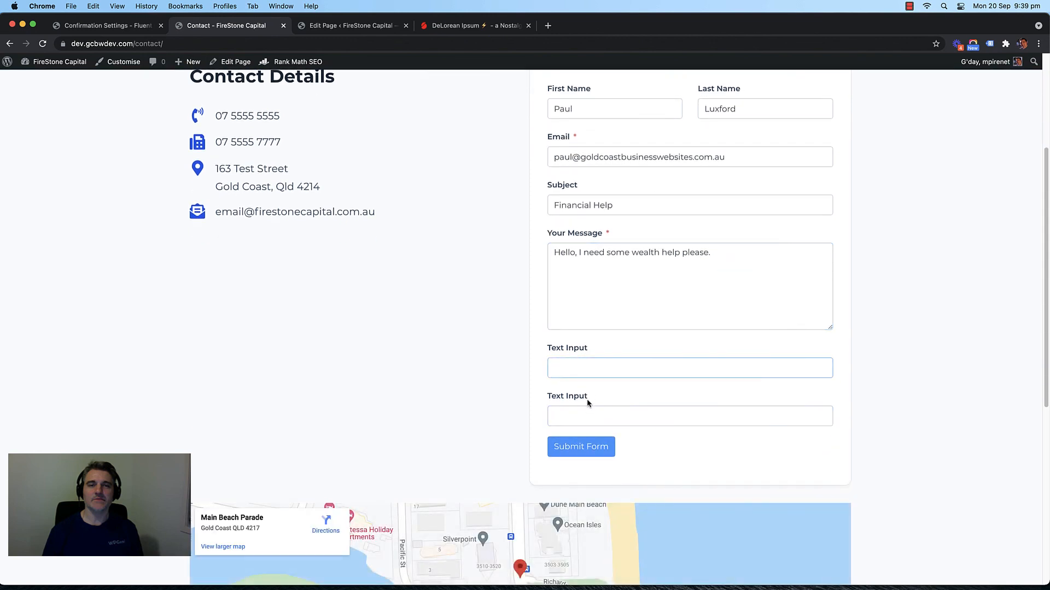
left_click(107, 26)
scroll(222, 102, "down", 7)
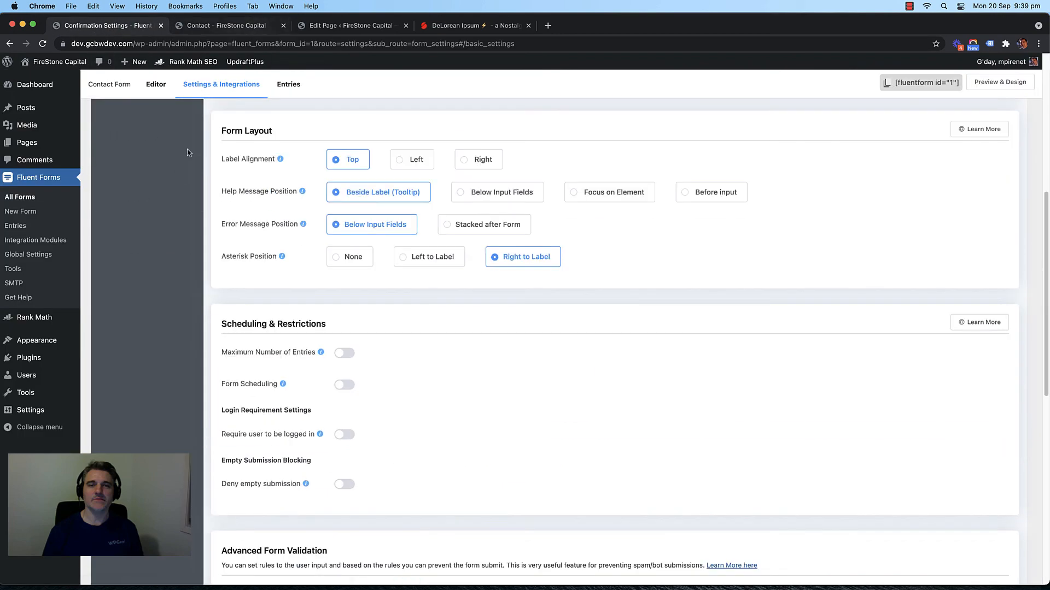
Step: Delete both empty Text Input fields from the contact form and save it
scroll(164, 131, "up", 7)
left_click(156, 84)
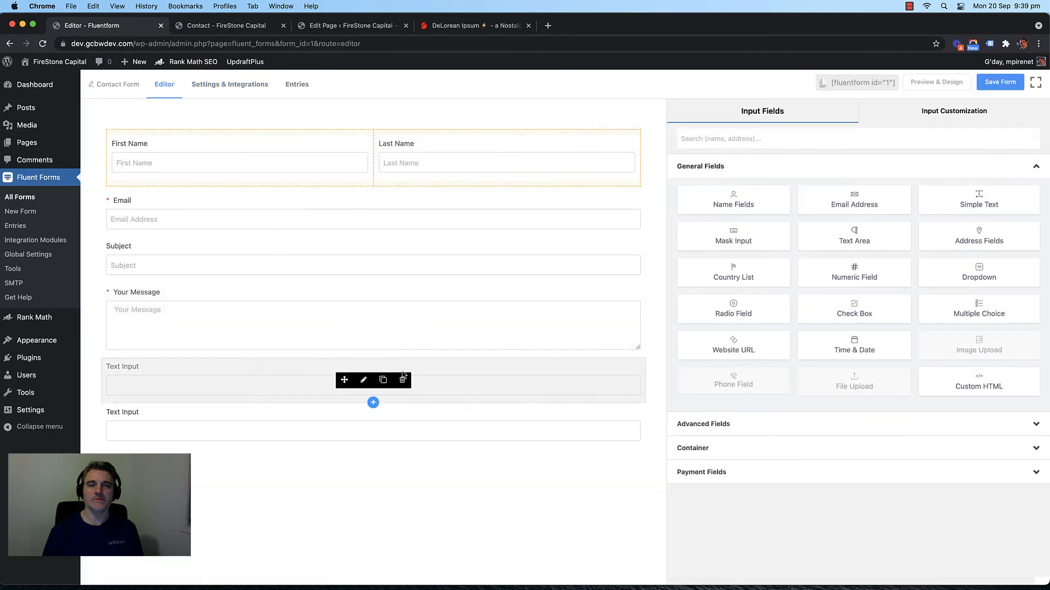
left_click(402, 378)
left_click(591, 202)
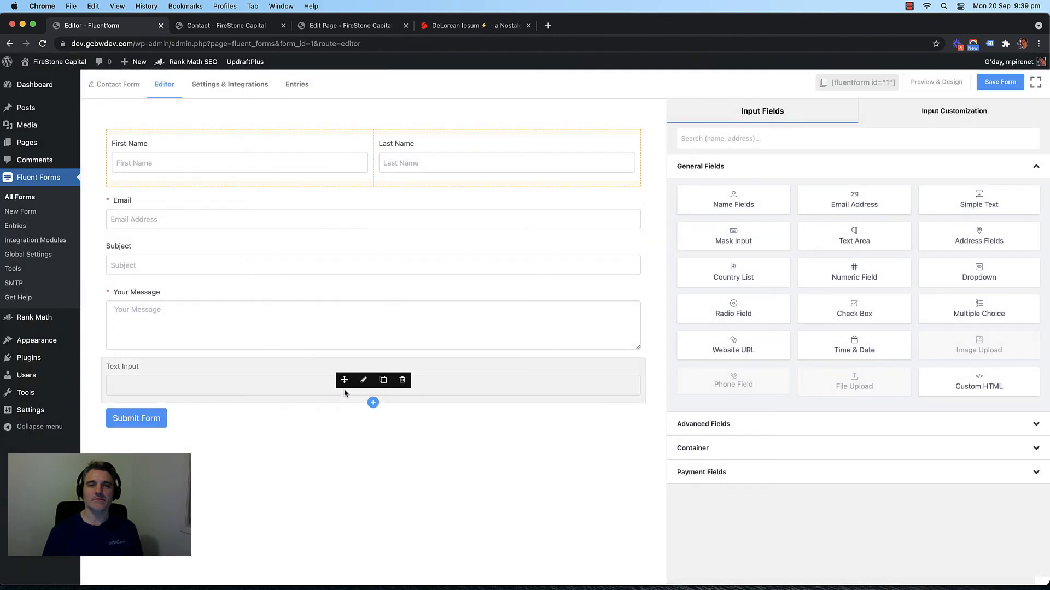
left_click(403, 379)
left_click(594, 202)
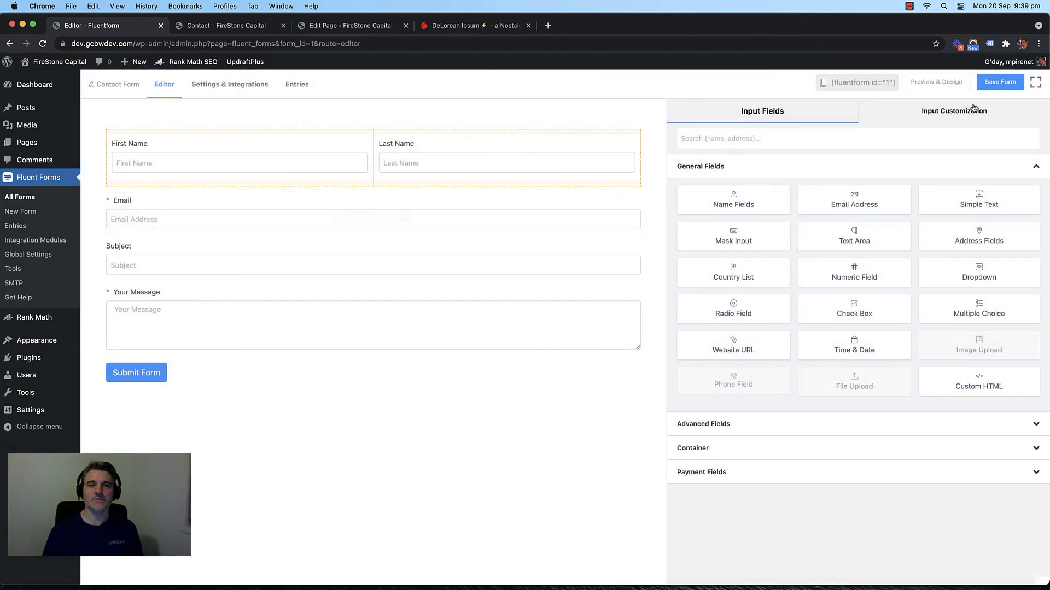
left_click(1000, 82)
left_click(226, 25)
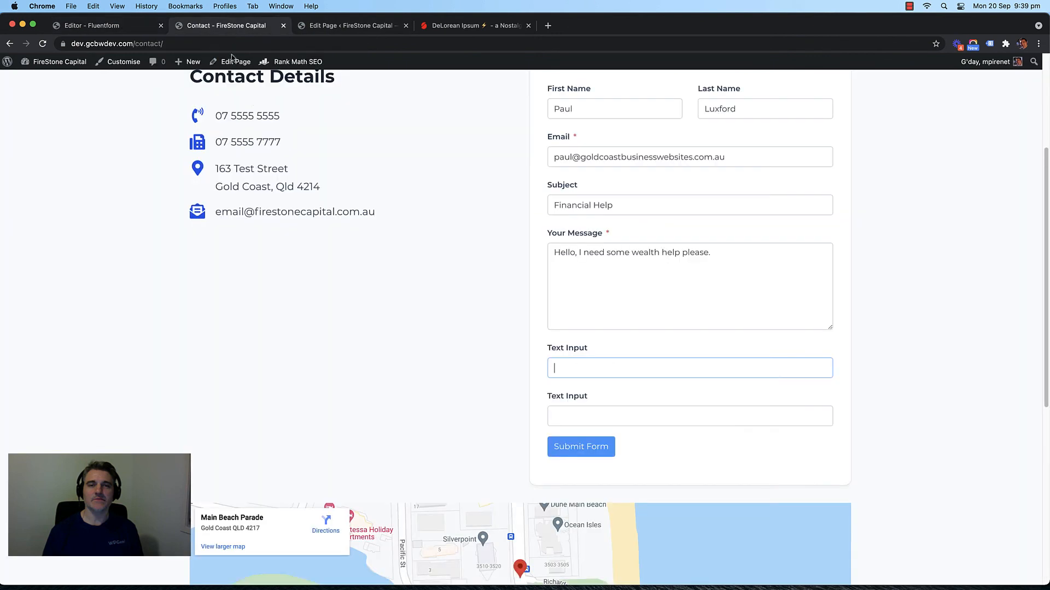
Step: Reload the Contact page and re-enter a test first name, last name and e-mail
key("super+r")
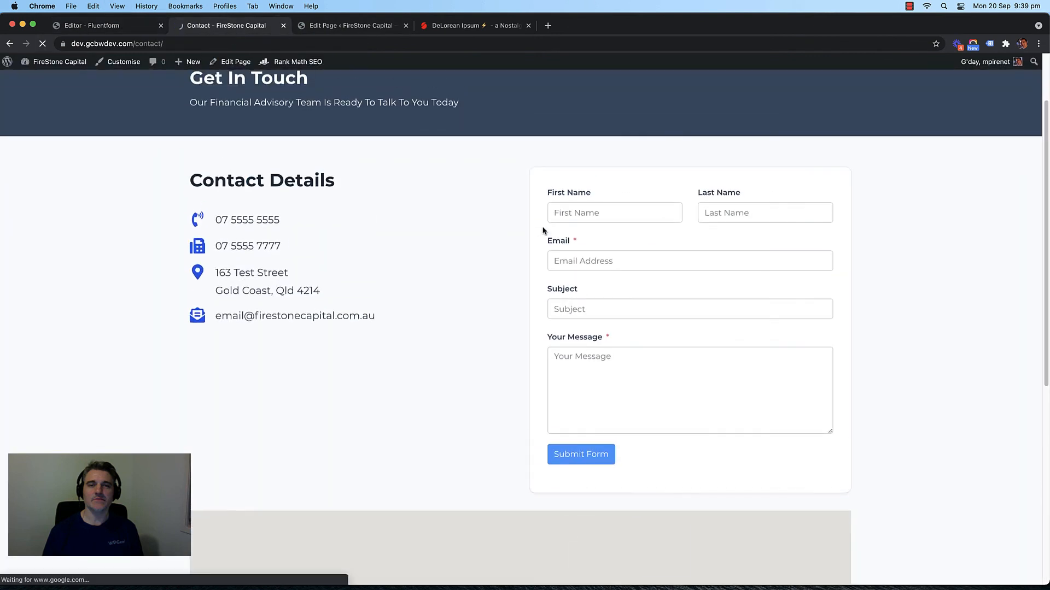
left_click(554, 212)
key("Tab")
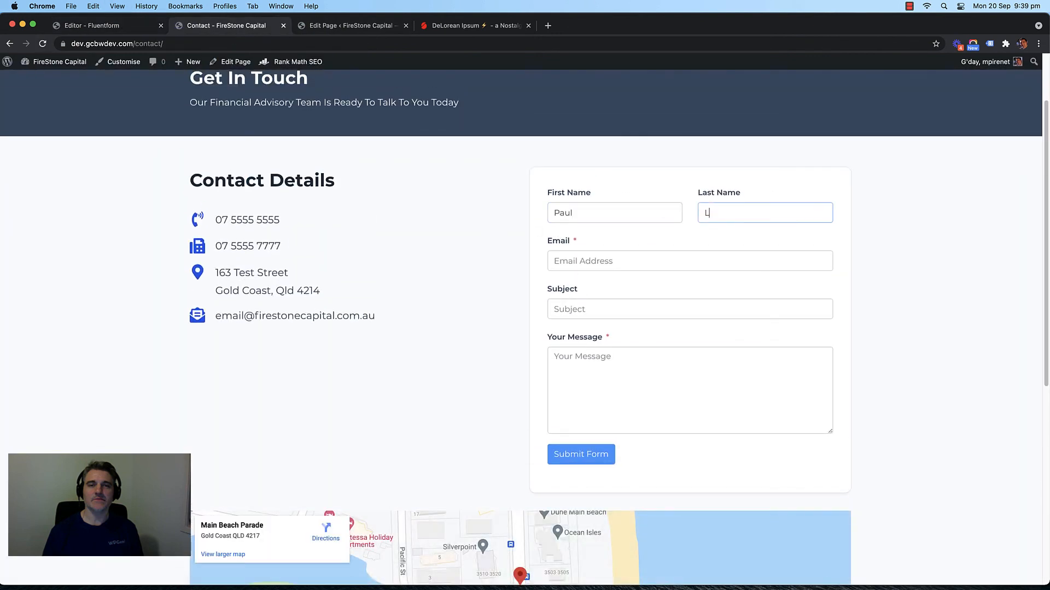
key("Tab")
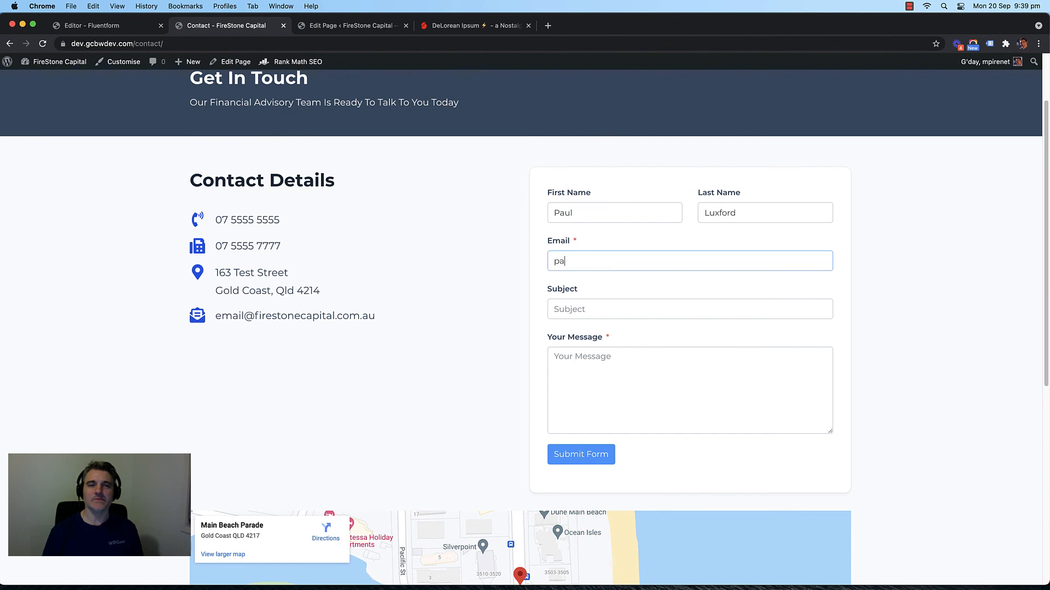
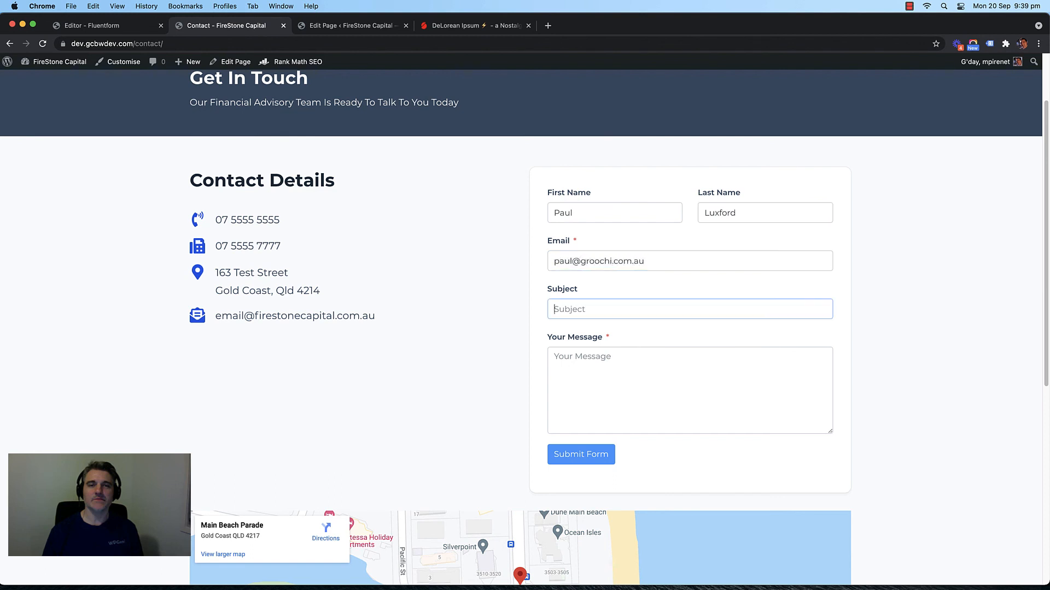
left_click_drag(580, 260, 714, 262)
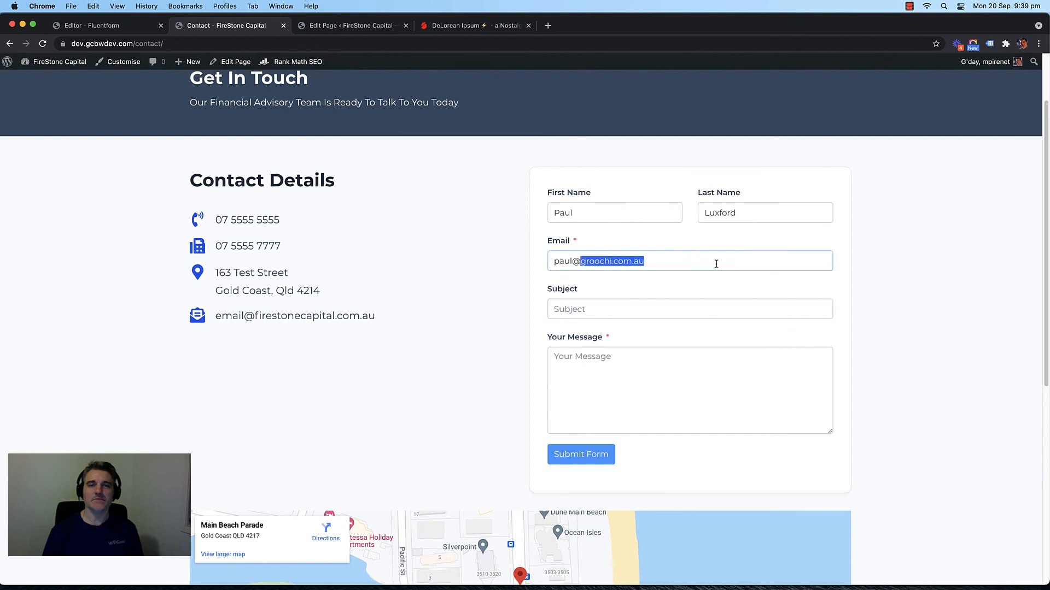
type("wpgeni")
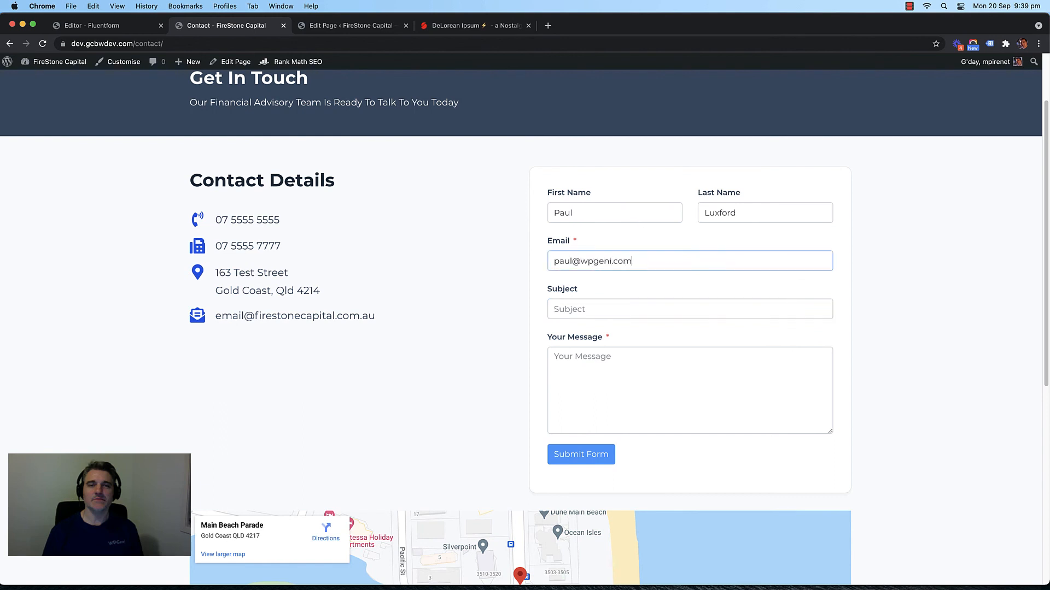
Step: Enter subject 'Wealth Help' and the message 'Hello, I need some wealth help.'
key("Tab")
type("W")
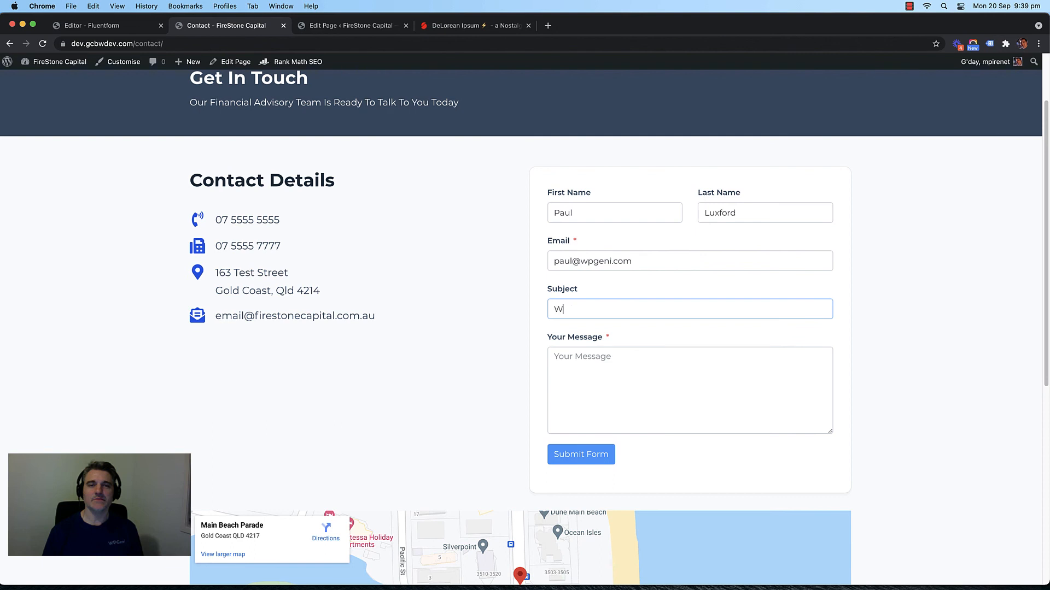
type("ealth Help")
key("Tab")
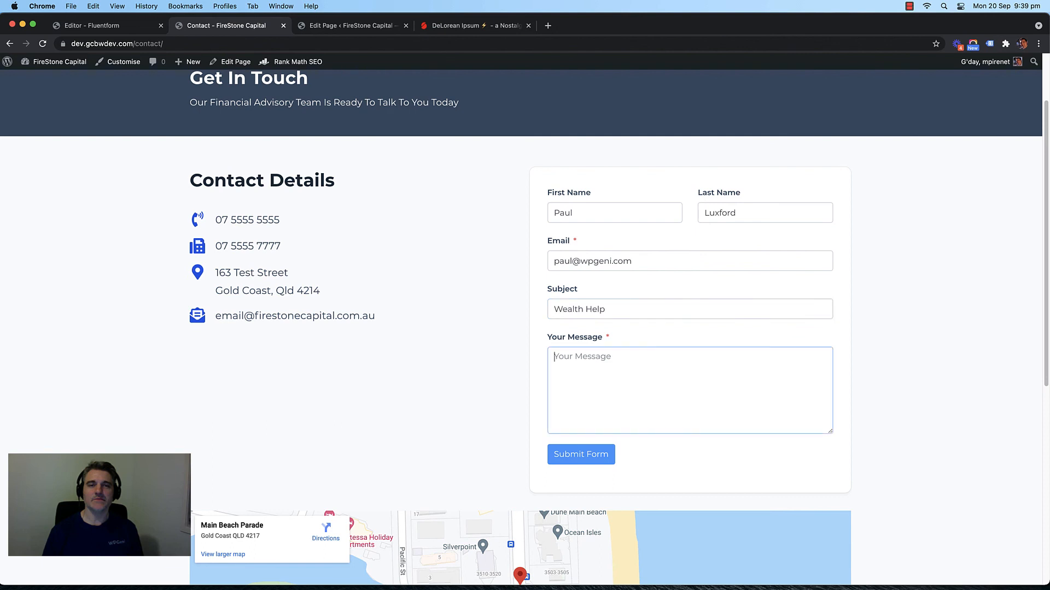
type("Hello, I need some wealth help.")
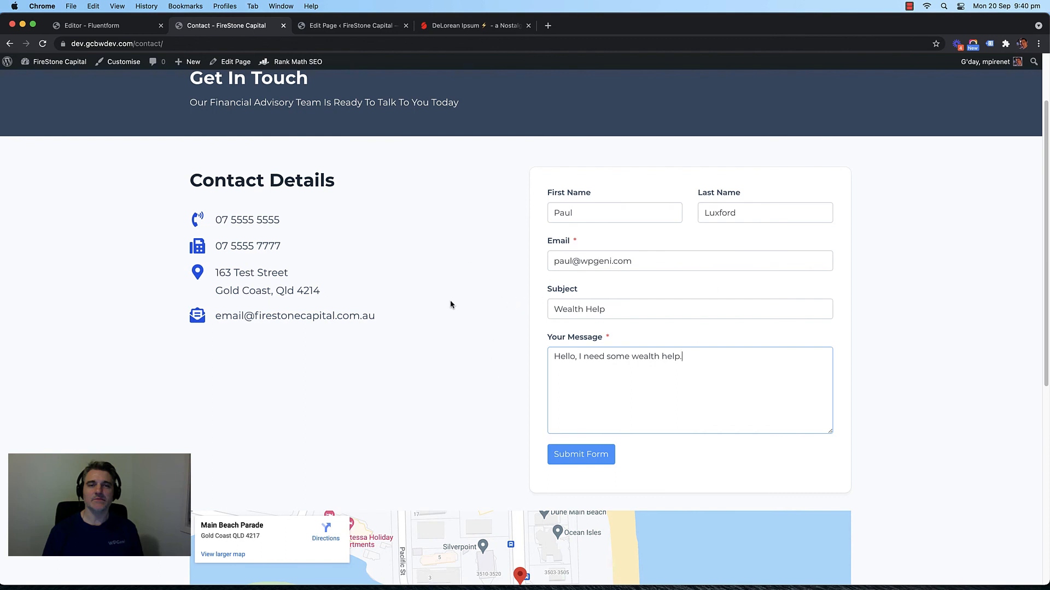
scroll(450, 305, "up", 1)
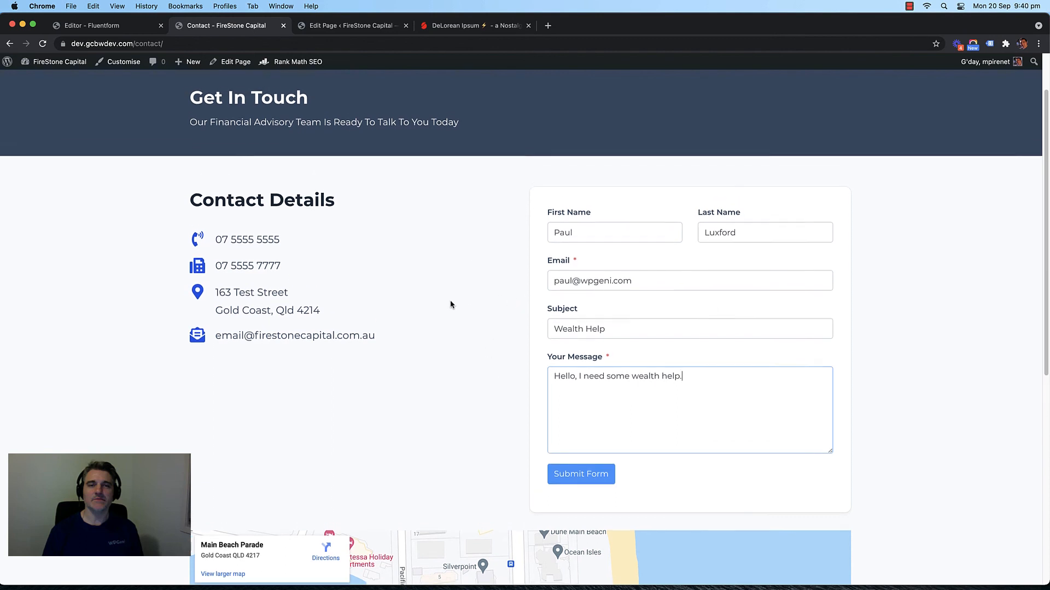
Step: Submit the contact form and examine the display-get-param error in the thank-you heading
left_click(570, 475)
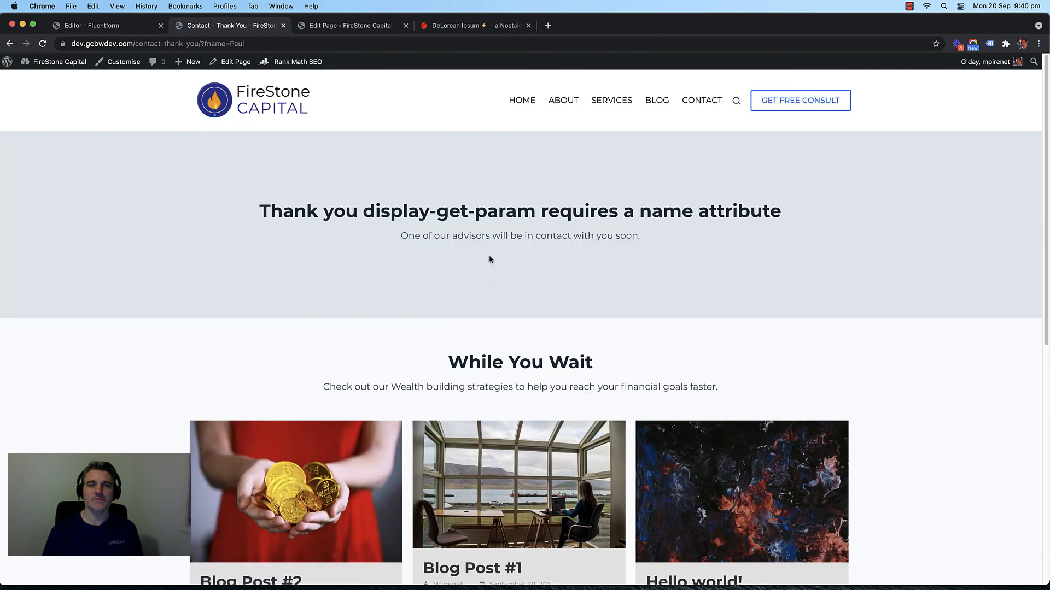
left_click_drag(367, 210, 702, 210)
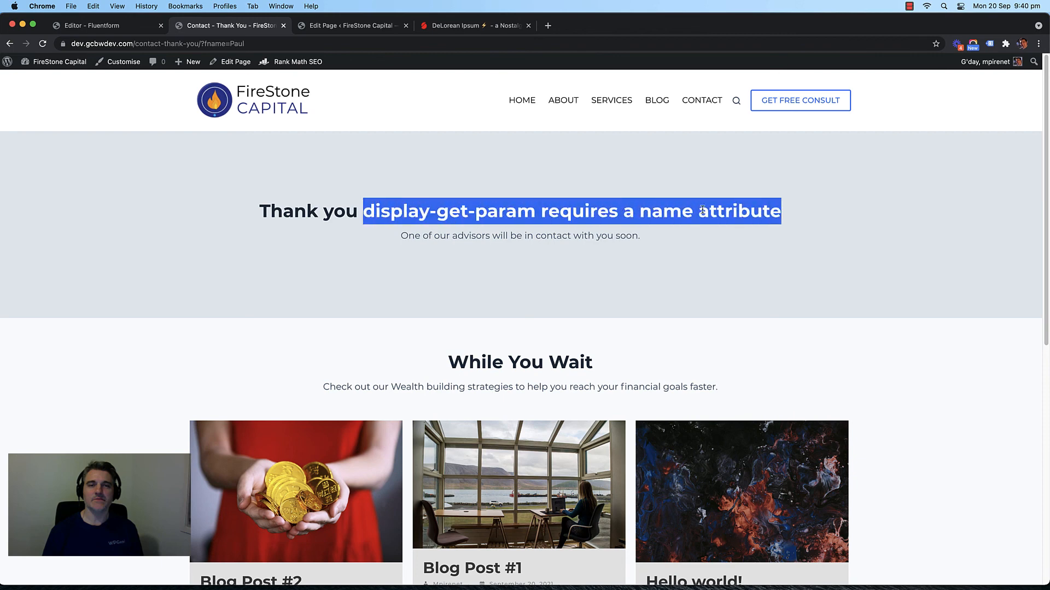
triple_click(612, 210)
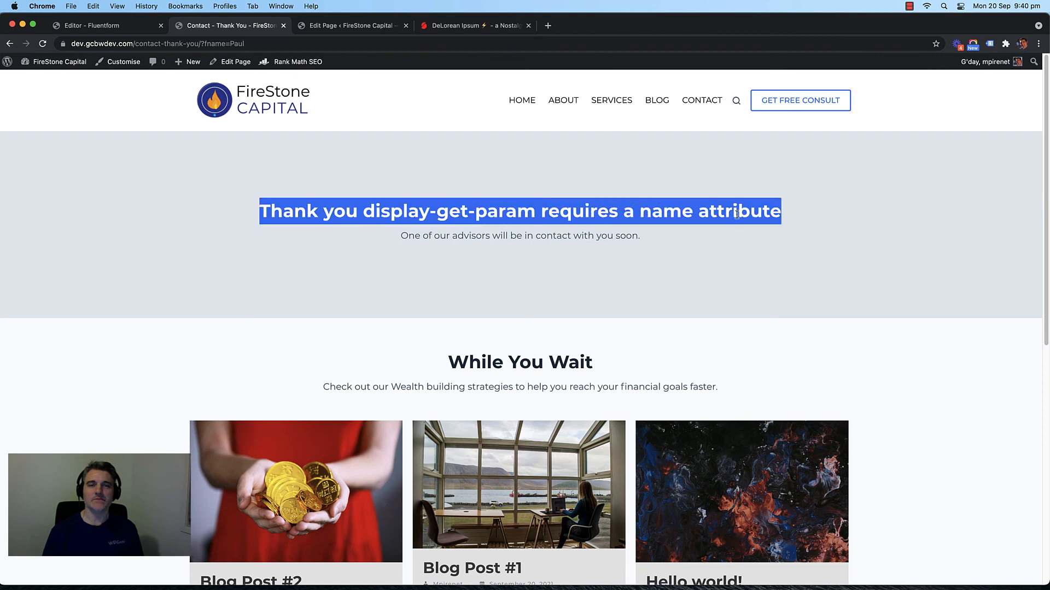
left_click_drag(788, 213, 362, 211)
left_click(393, 226)
Step: Check the fname parameter in the redirect URL, then return to the Contact - Thank You editor
left_click(267, 45)
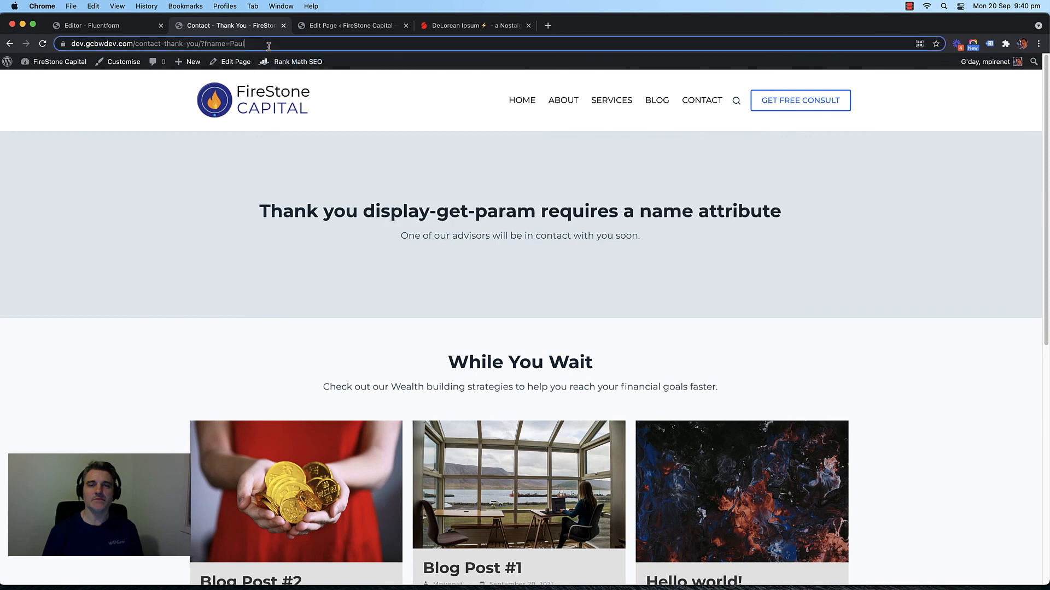
left_click(239, 46)
left_click_drag(225, 46, 316, 45)
left_click(310, 44)
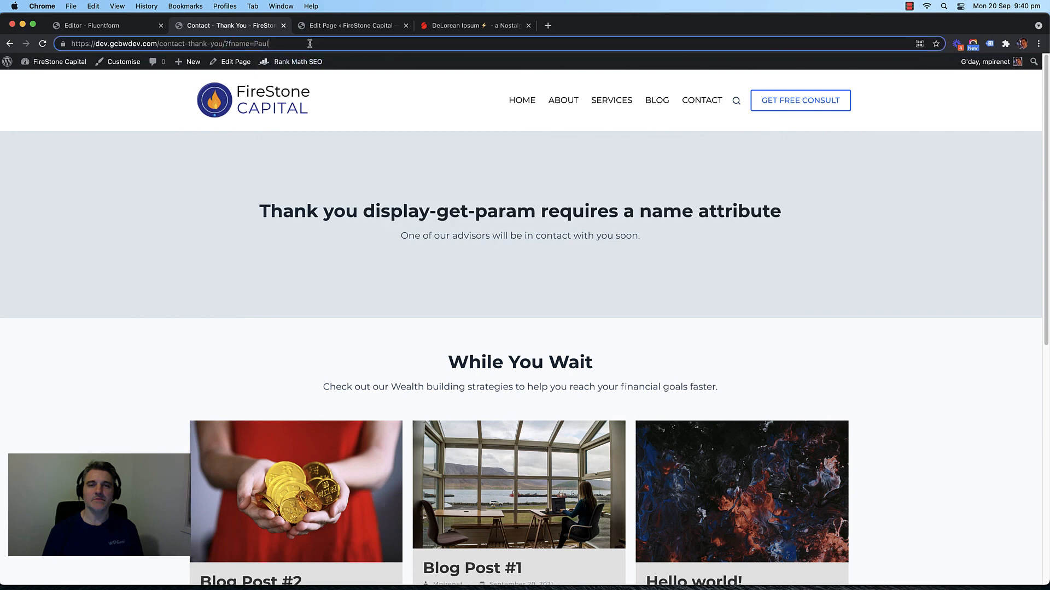
left_click_drag(802, 209, 375, 211)
left_click(364, 213)
left_click(757, 205)
left_click(413, 231)
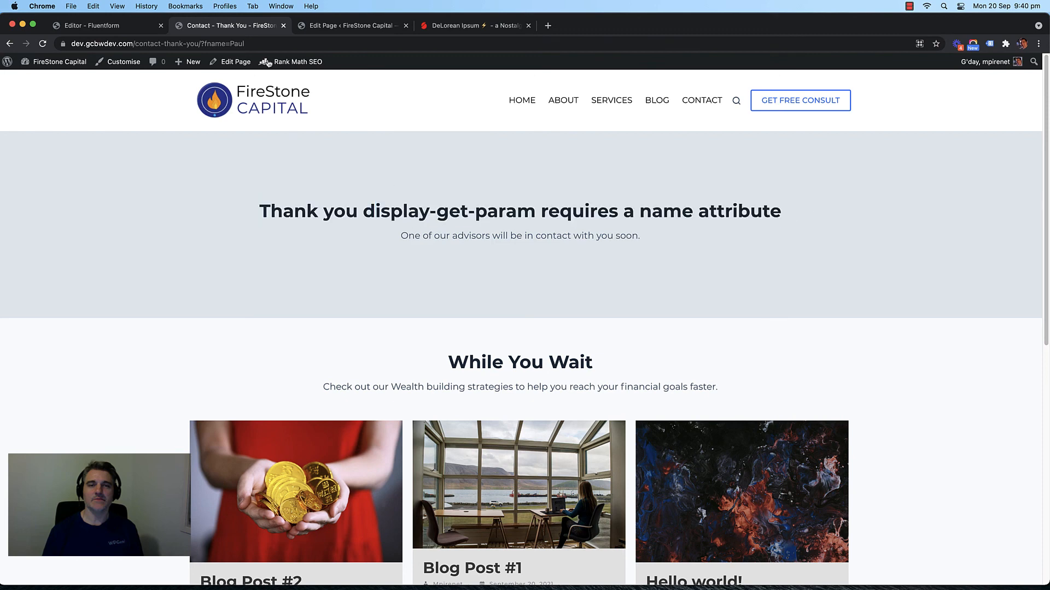
left_click(303, 26)
left_click(563, 226)
left_click(539, 288)
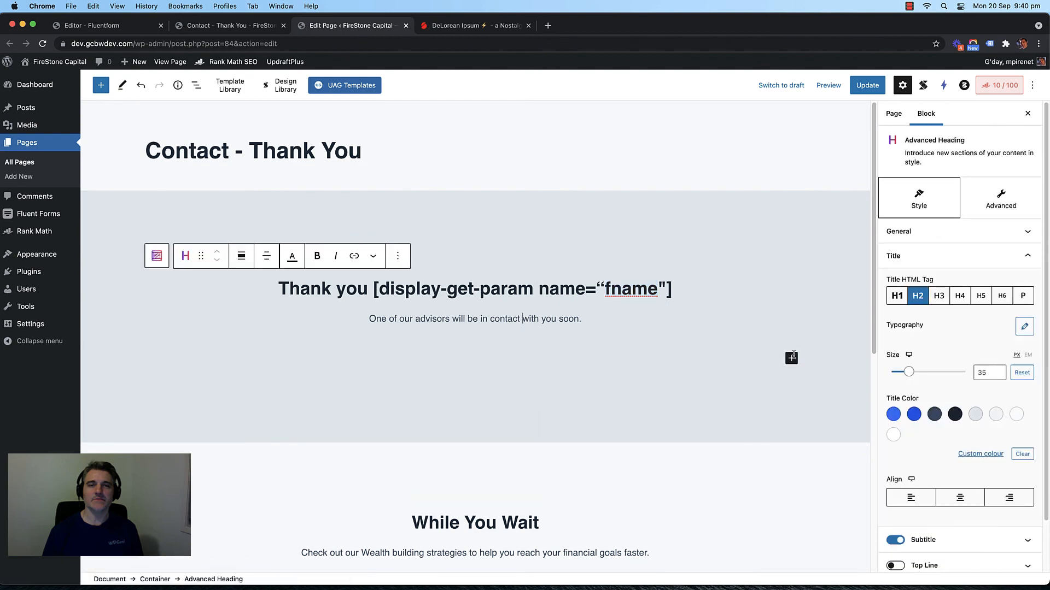
Step: Paste the fname shortcode into a new paragraph below the subheading and update the page
left_click_drag(672, 288, 375, 288)
key("super+c")
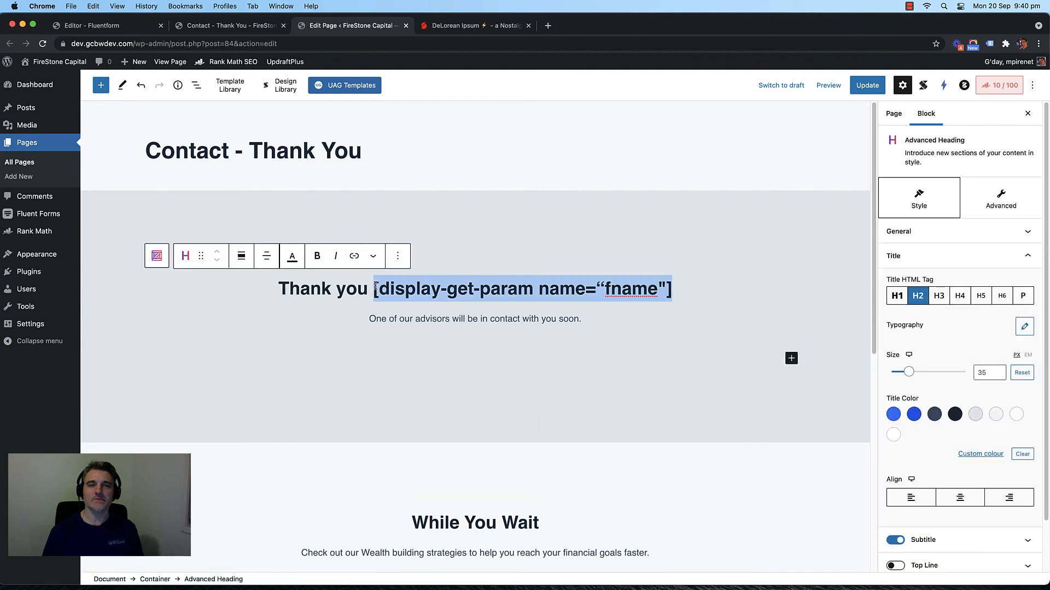
left_click(495, 359)
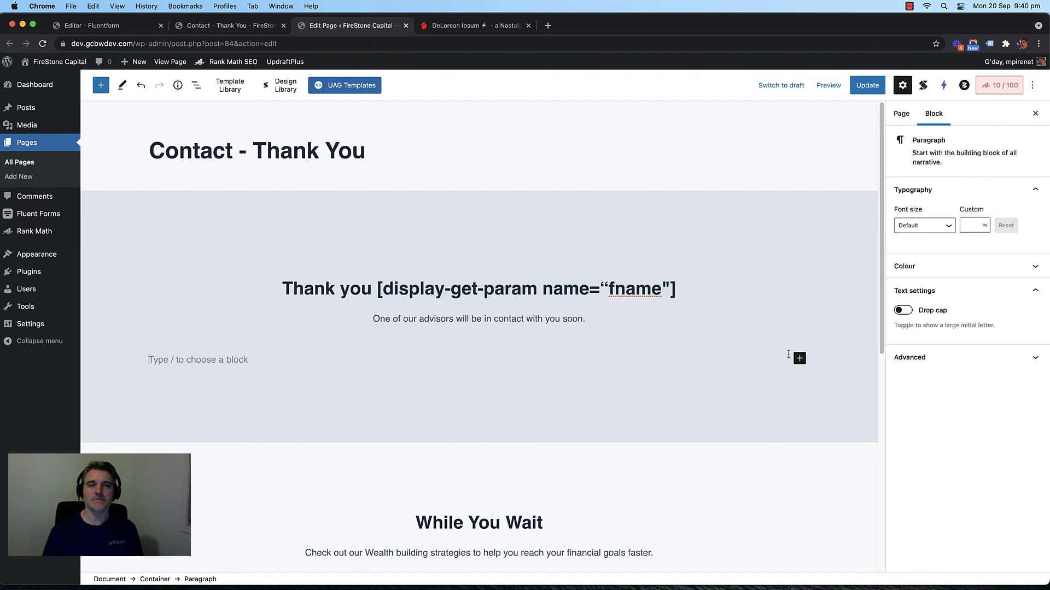
left_click(791, 358)
left_click(285, 355)
key("super+v")
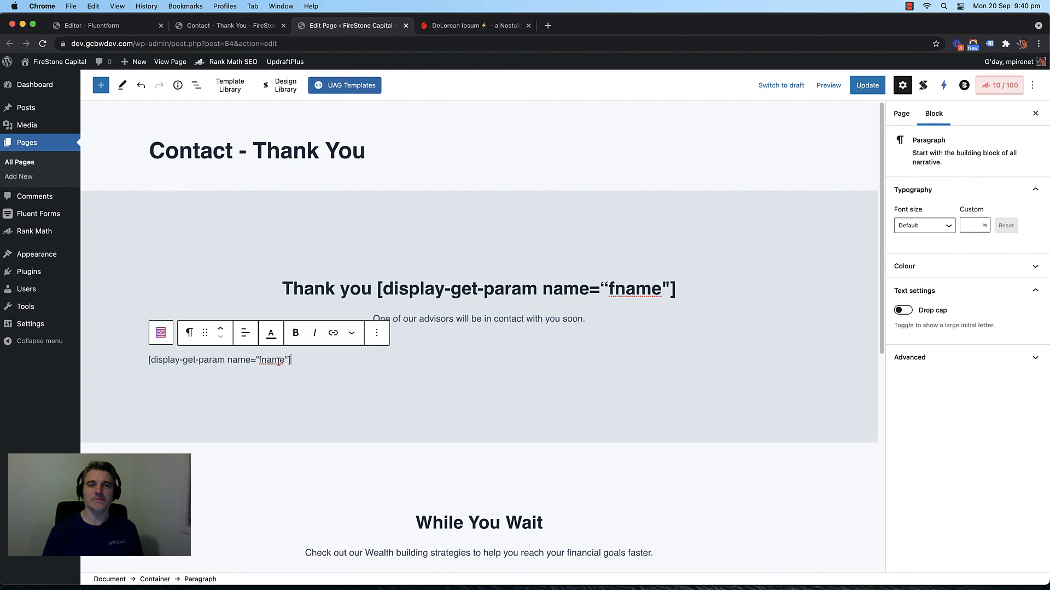
left_click(862, 86)
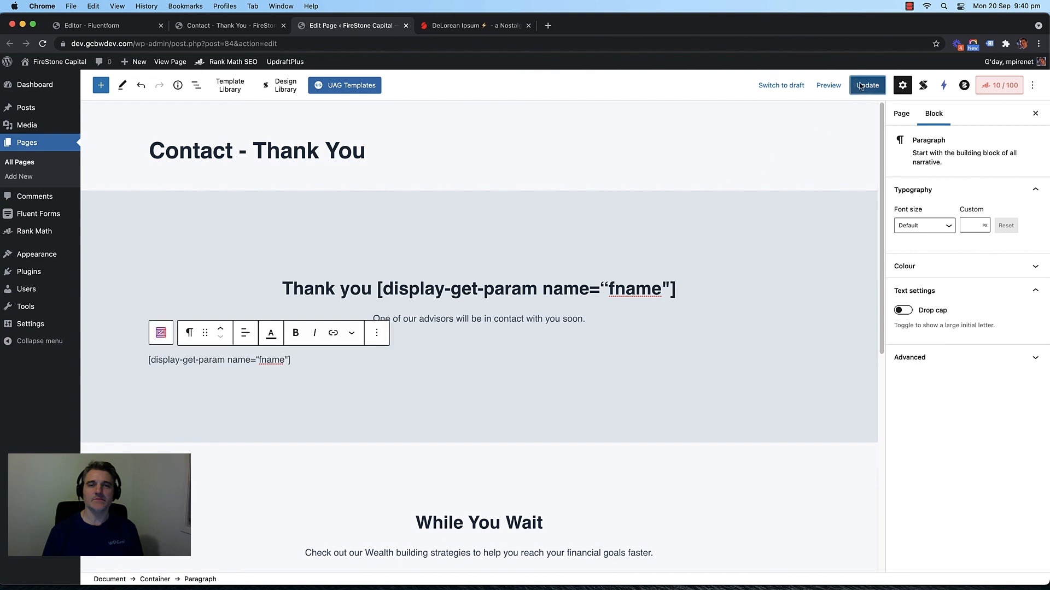
Step: Reload the live thank-you page, find the shortcode still errors, and start a new browser tab
left_click(243, 28)
key("super+r")
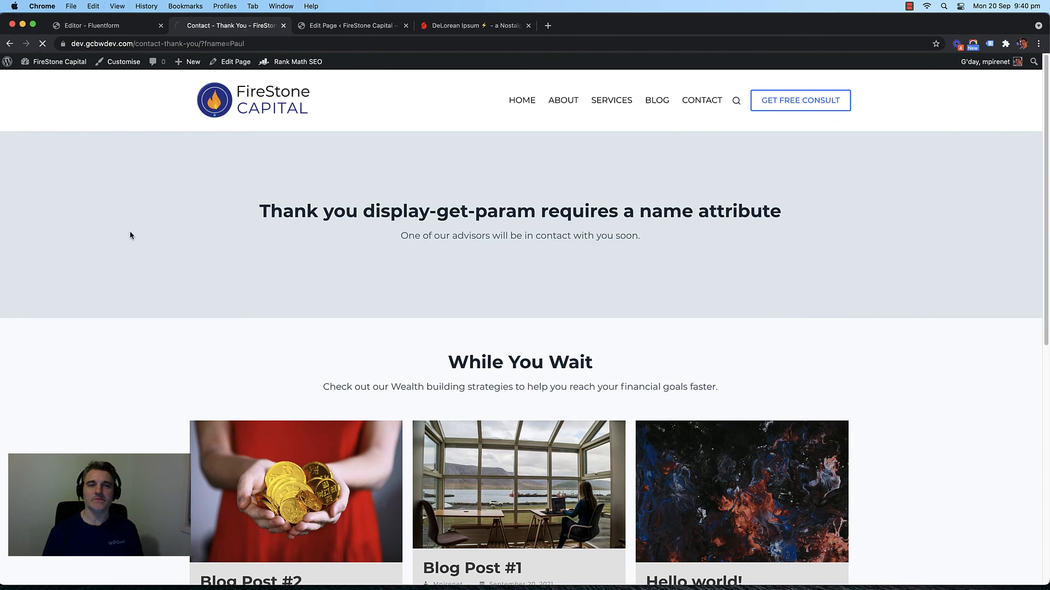
left_click_drag(432, 280, 189, 279)
left_click(251, 292)
left_click(372, 27)
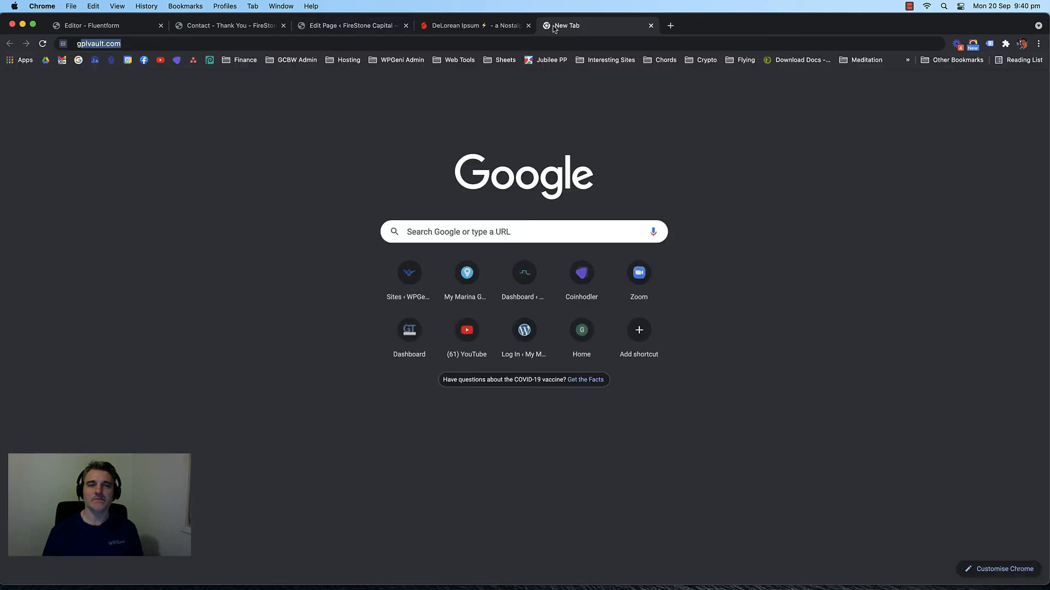
left_click(551, 27)
Step: Search for 'get params wordpress plugin' and open the GET Params plugin page
type("get params wordpress plugin")
key("Right")
key("Return")
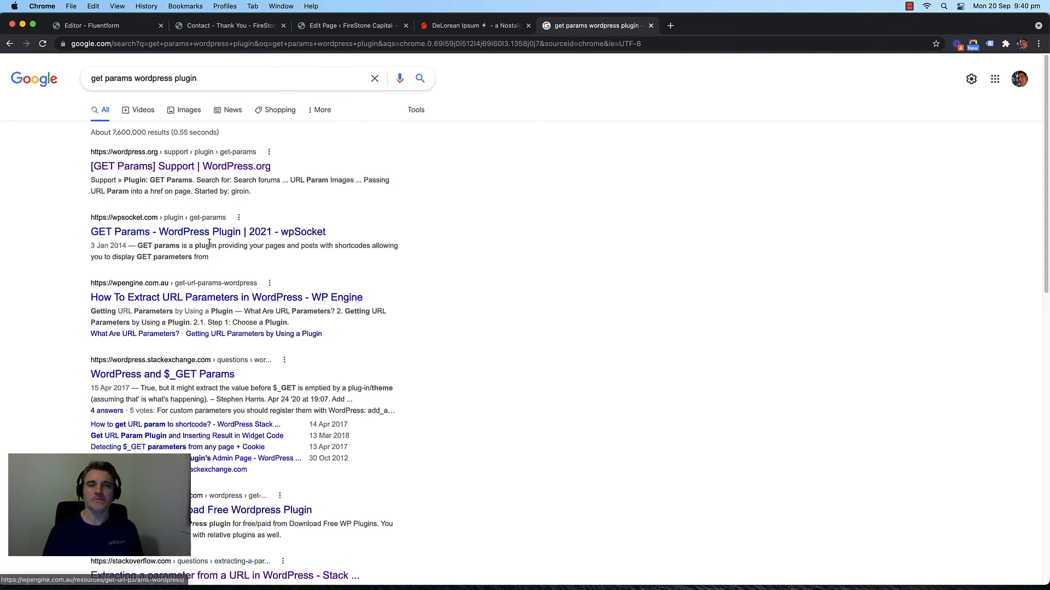
scroll(209, 243, "down", 5)
scroll(238, 229, "up", 5)
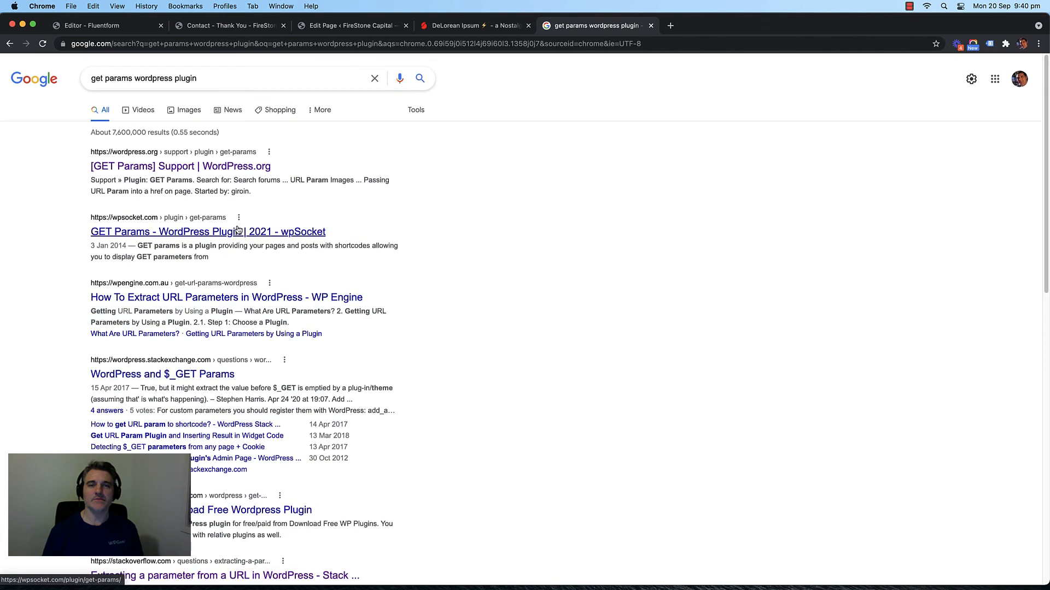
left_click(237, 230)
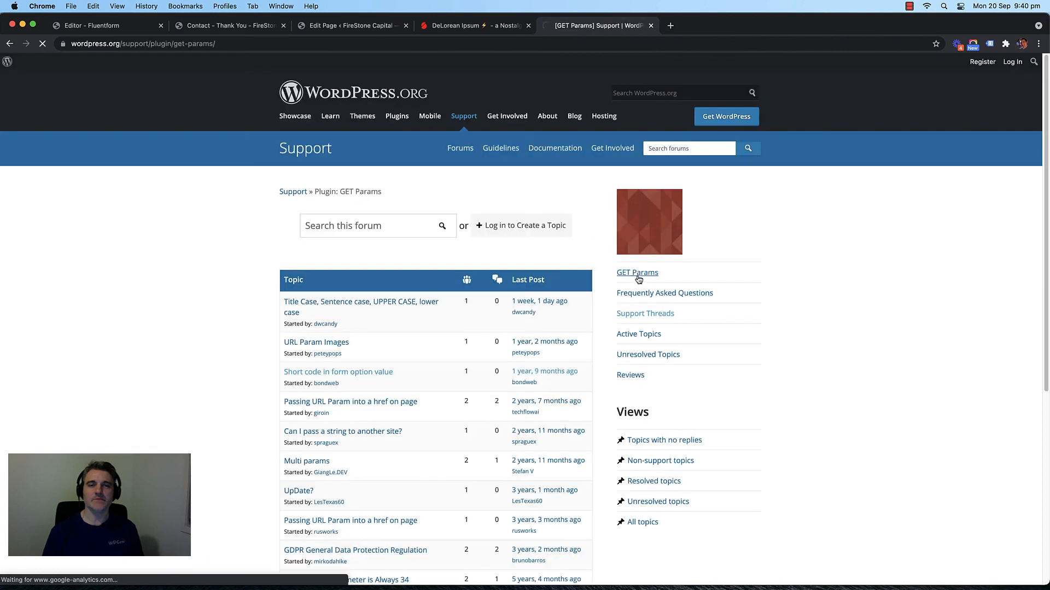
left_click(637, 276)
Step: Copy the basic display-get-param shortcode example from the plugin page
scroll(475, 281, "down", 6)
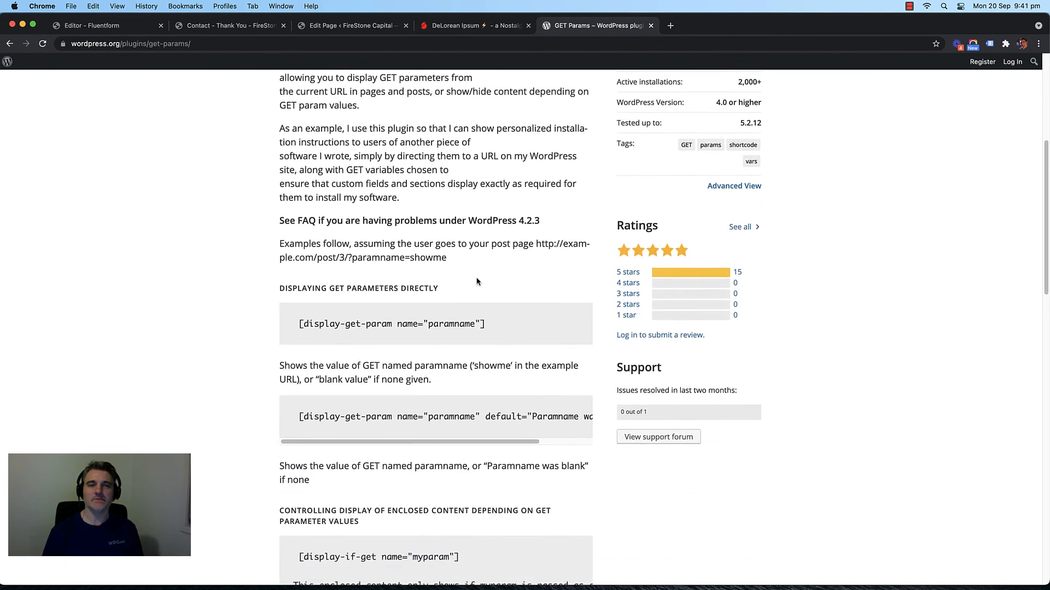
scroll(477, 301, "down", 1)
left_click_drag(488, 308, 302, 307)
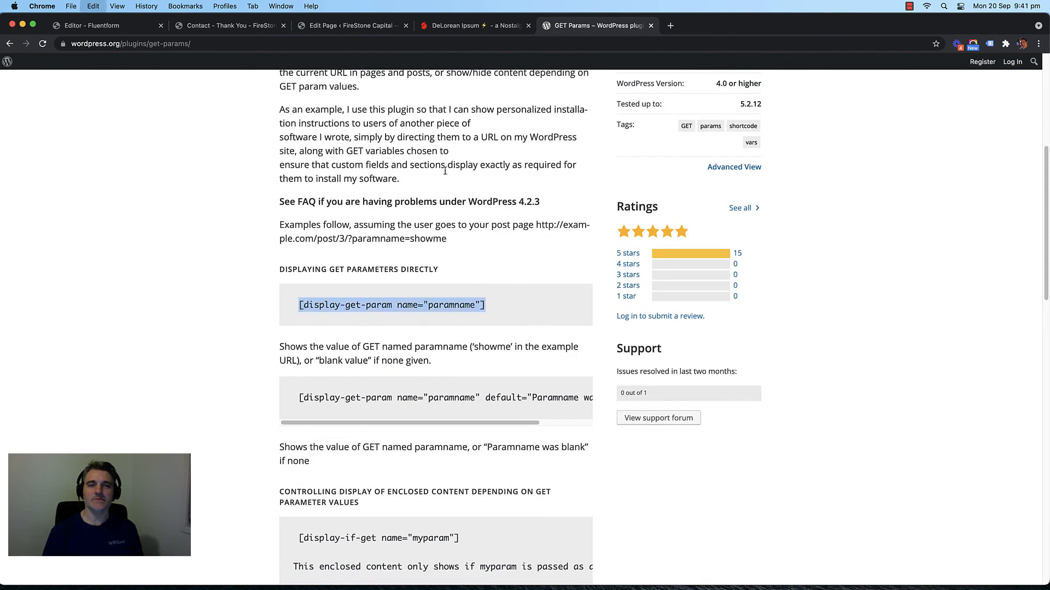
key("super+c")
left_click(671, 25)
Step: Paste the display-get-param shortcode over the paragraph and change its name to fname
left_click(339, 26)
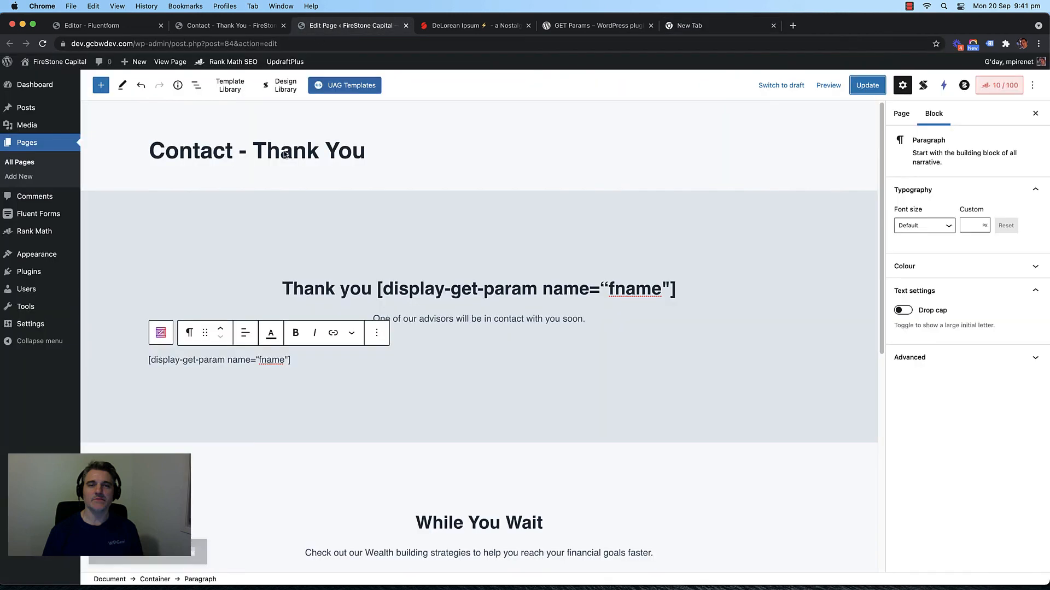
triple_click(253, 359)
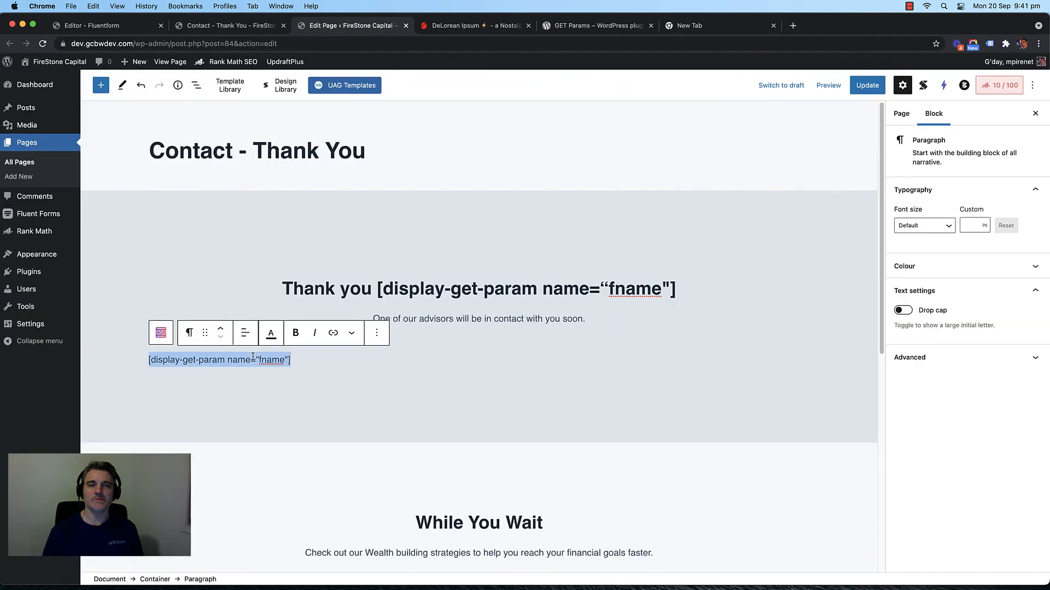
key("super+v")
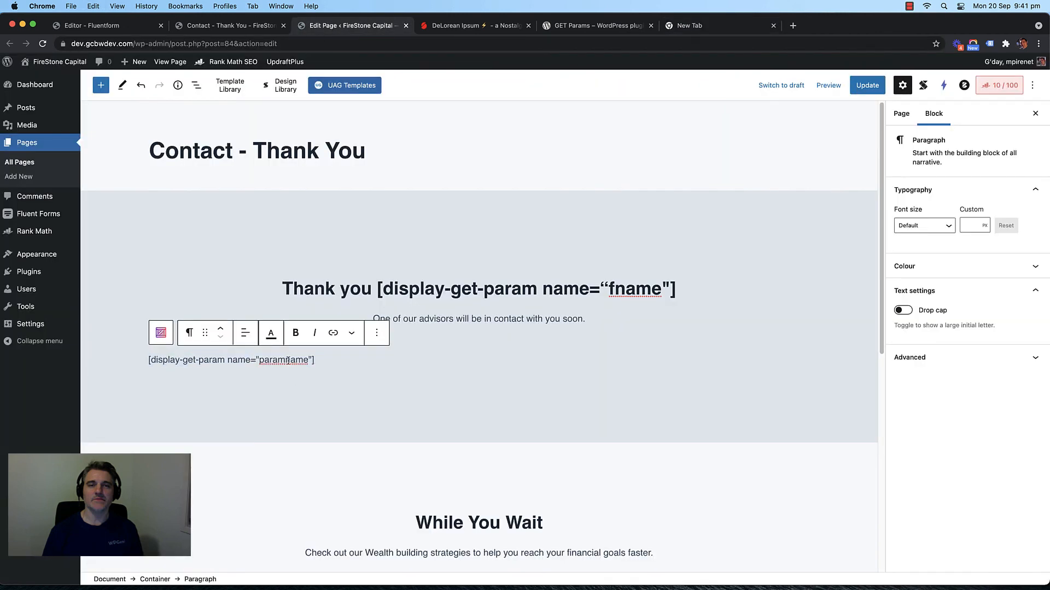
double_click(288, 361)
type("fname")
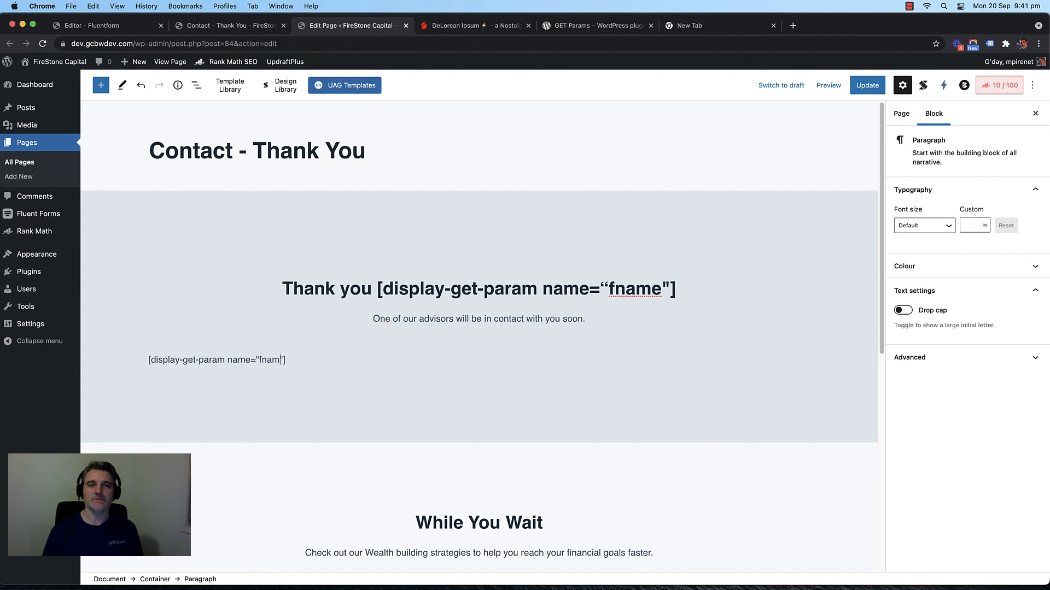
Step: Save the page and reload the live thank-you page to check the first name appears
left_click(877, 83)
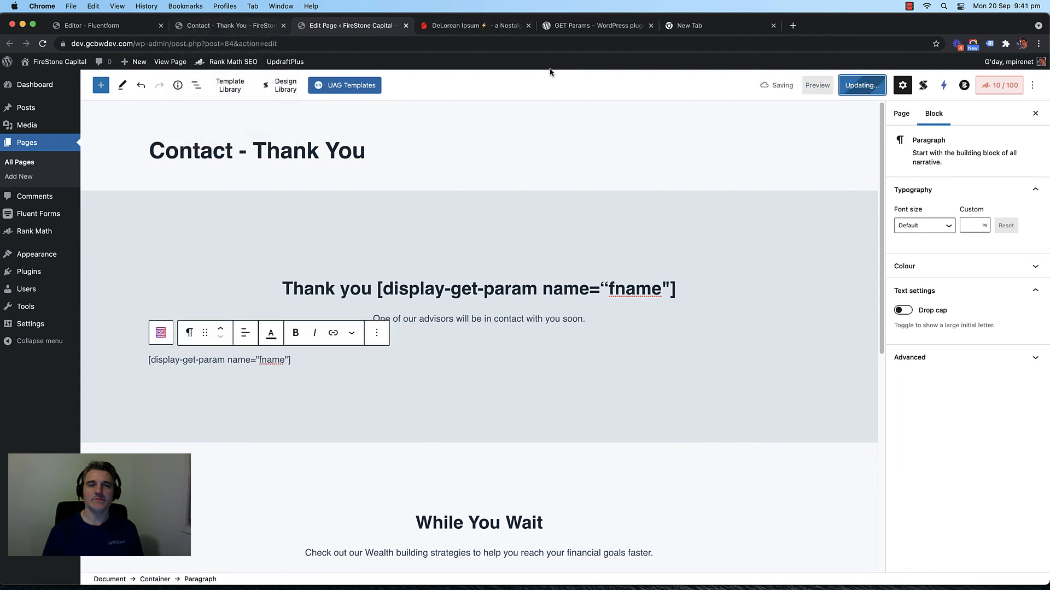
left_click(230, 27)
key("super+r")
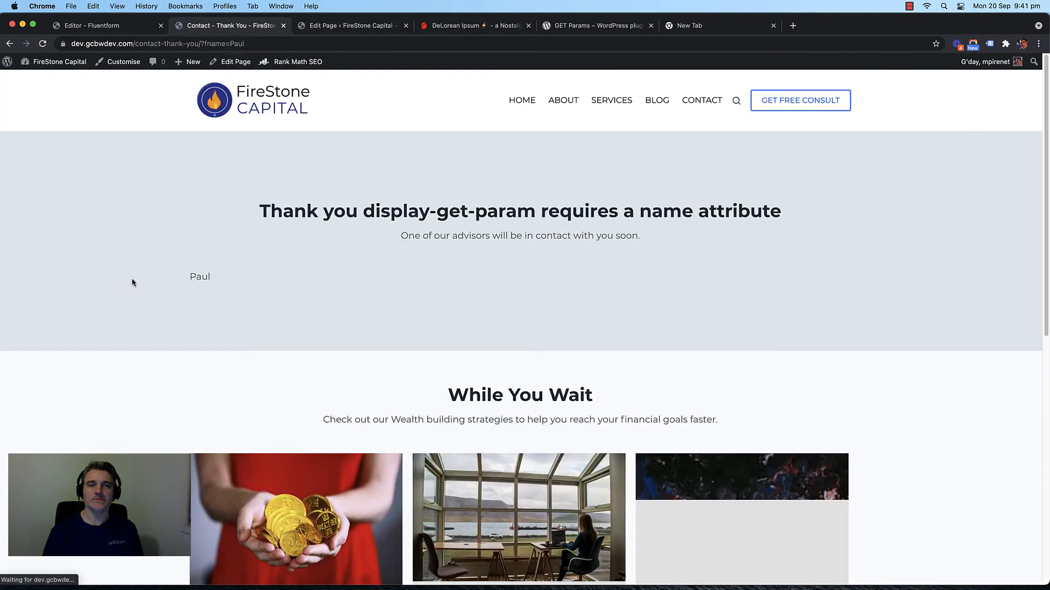
double_click(202, 281)
Step: Paste the display-get-param example into the heading and delete the paragraph's fname shortcode
left_click(345, 24)
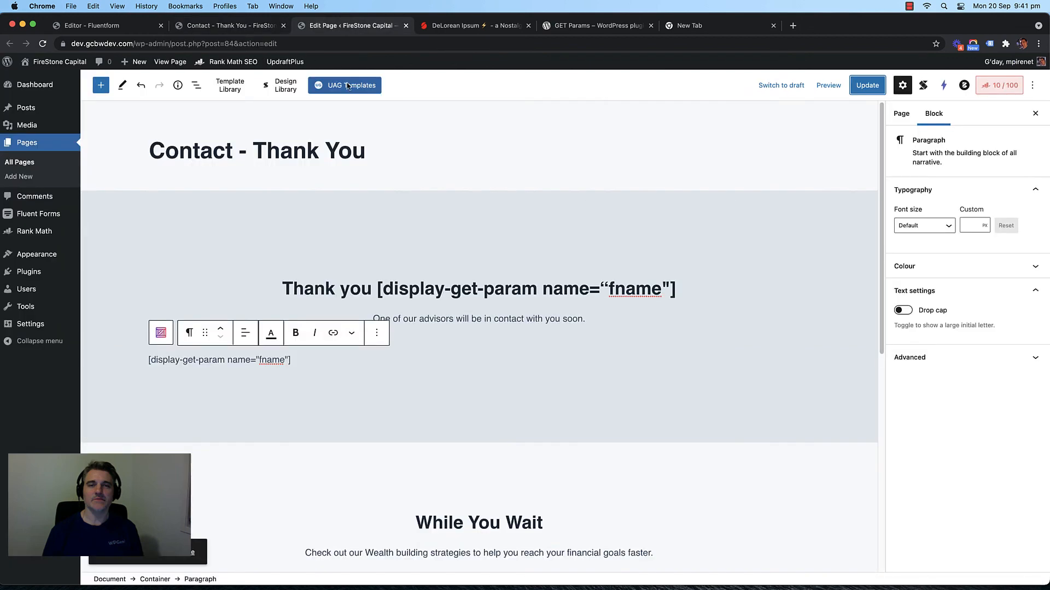
left_click(503, 293)
left_click_drag(674, 290, 376, 291)
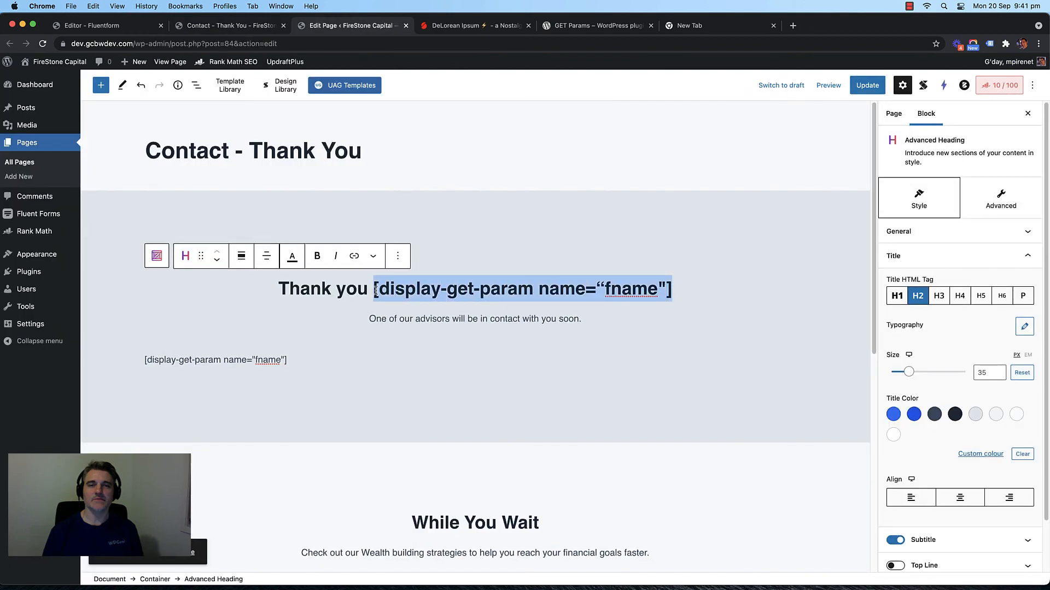
key("BackSpace")
key("super+v")
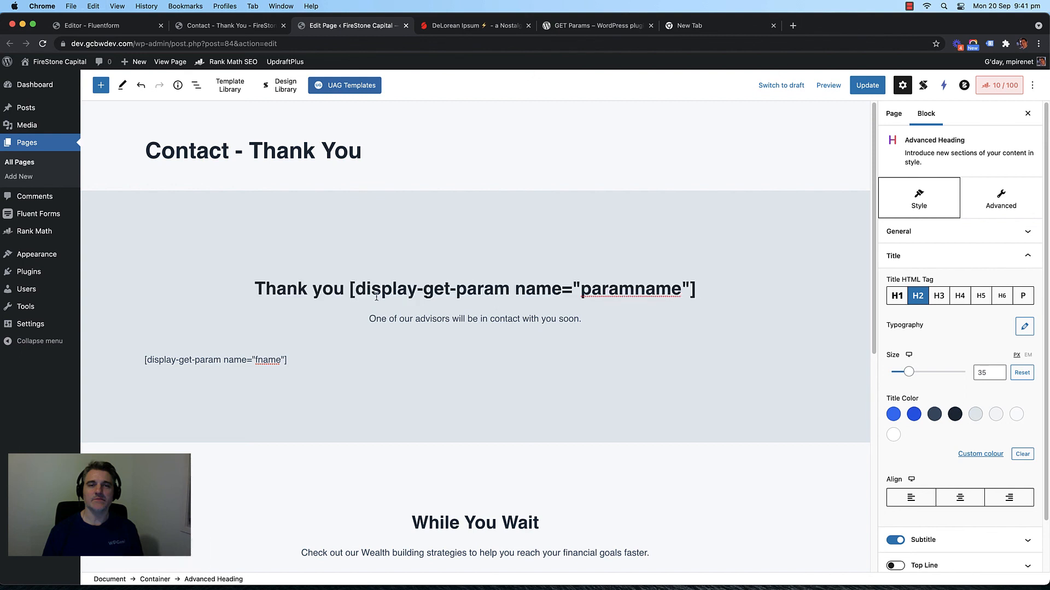
left_click(244, 360)
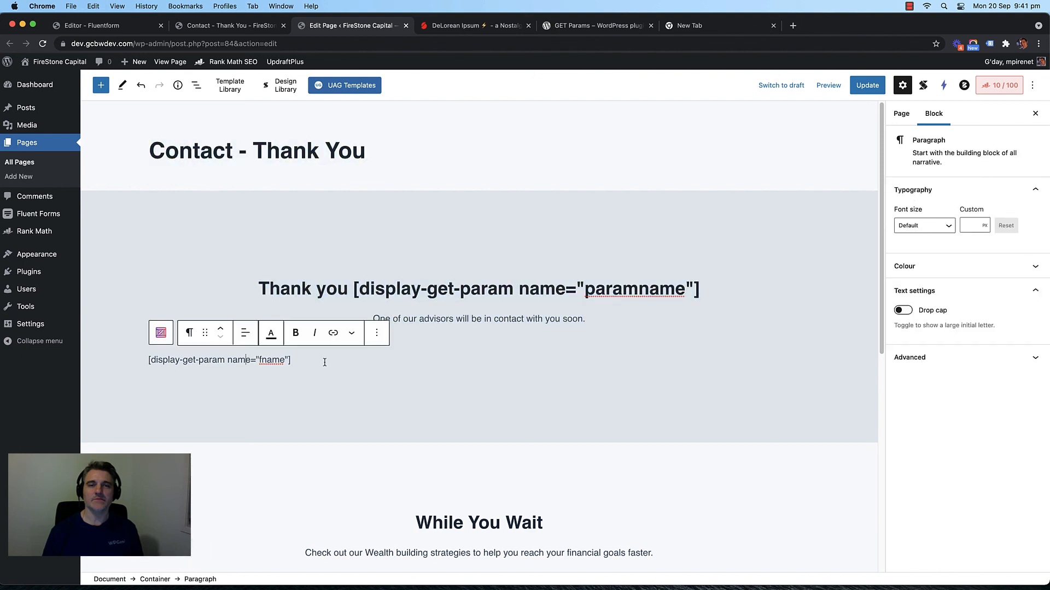
left_click_drag(292, 361, 145, 361)
key("BackSpace")
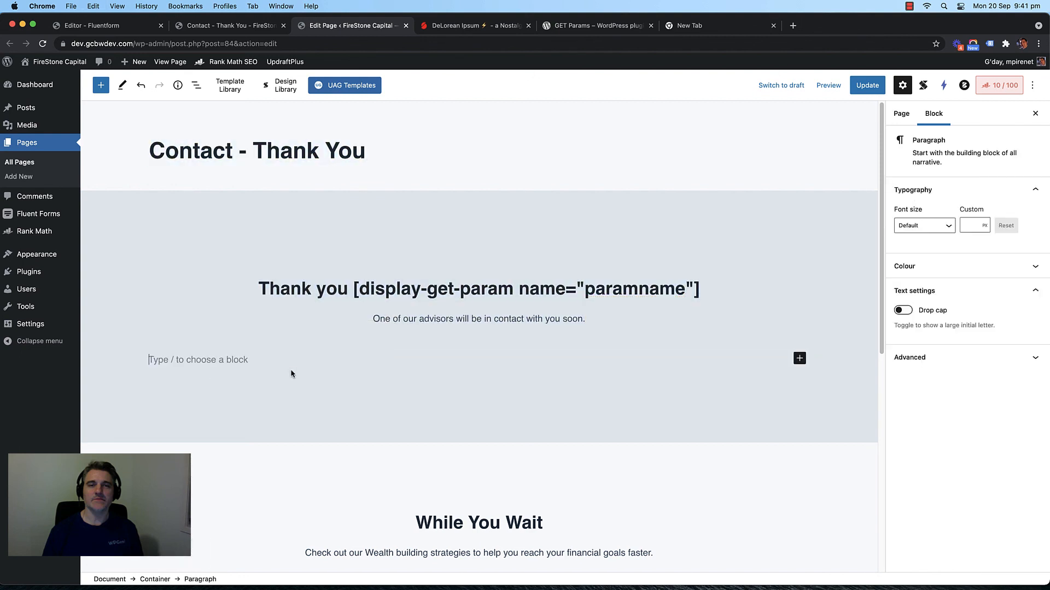
Step: Remove the empty paragraph, set the heading shortcode's name to fname, and update the page
key("BackSpace")
key("super+s")
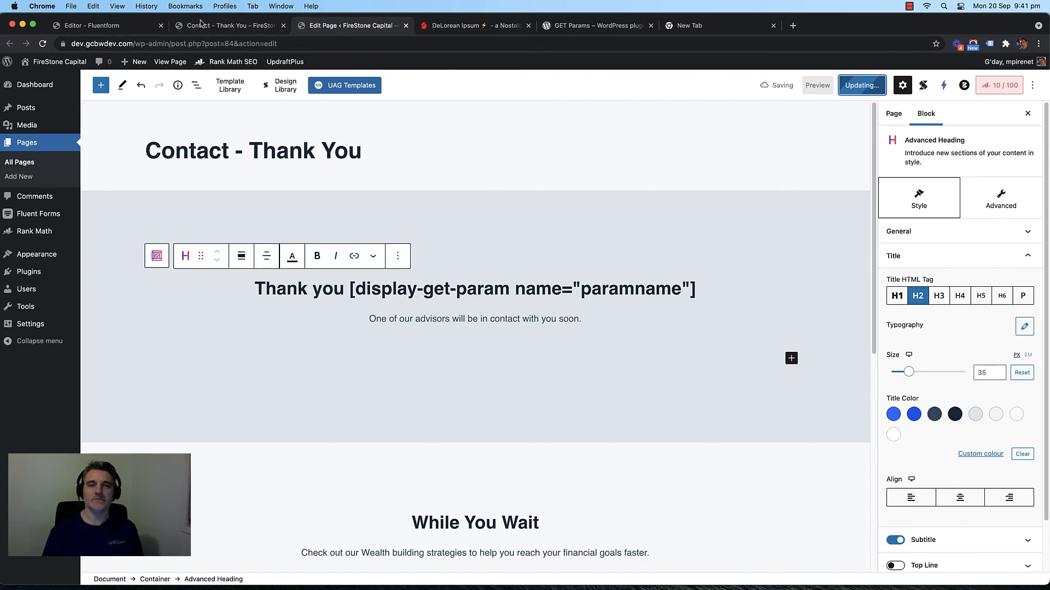
double_click(622, 289)
type("fname")
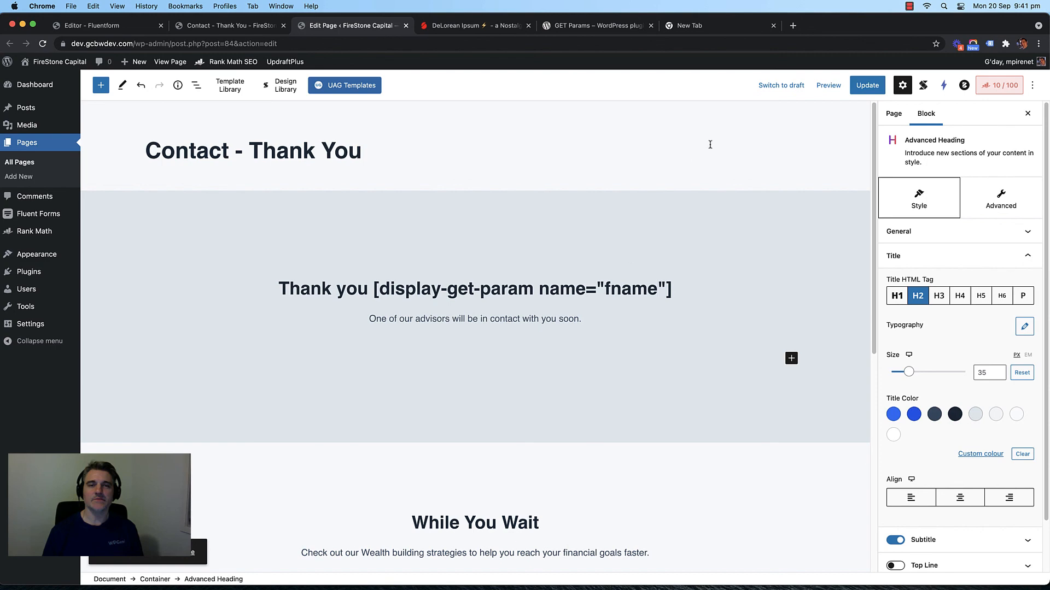
key("super+s")
left_click(851, 93)
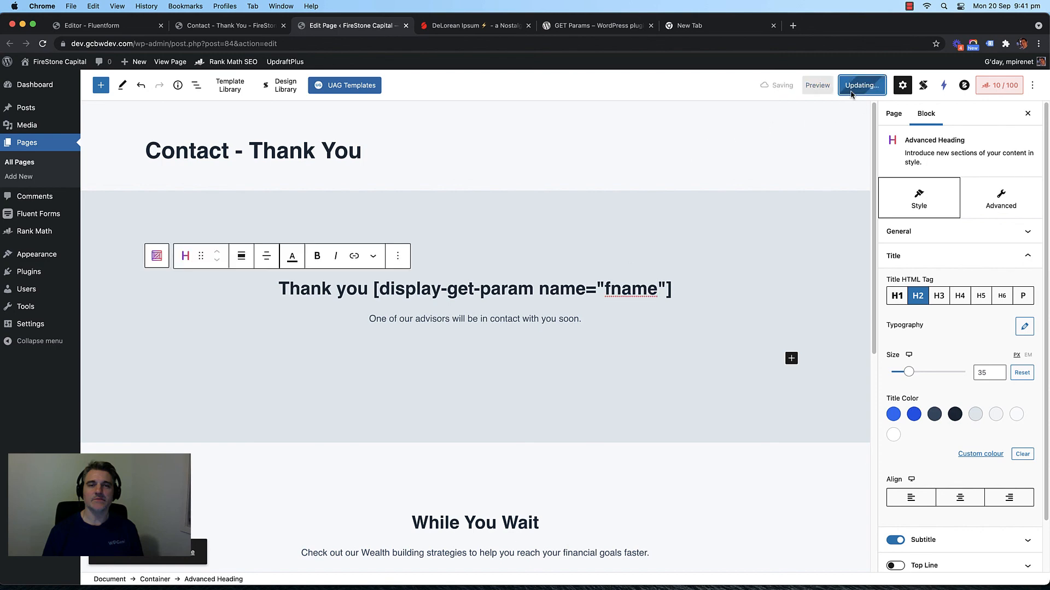
Step: Reload the live Thank You page to check the personalised heading
left_click(230, 25)
key("super+r")
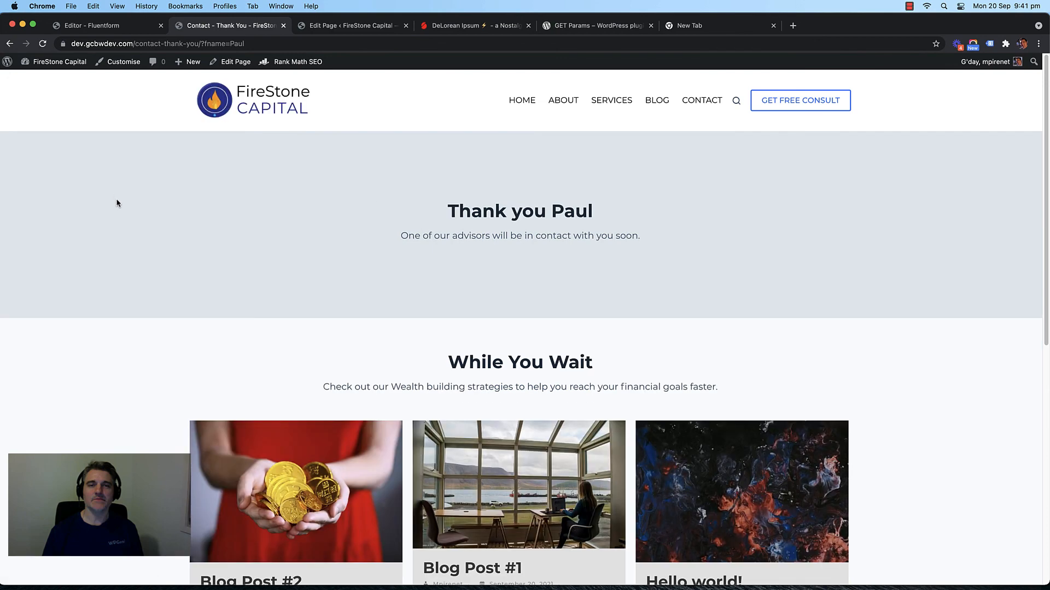
left_click(340, 28)
left_click(679, 32)
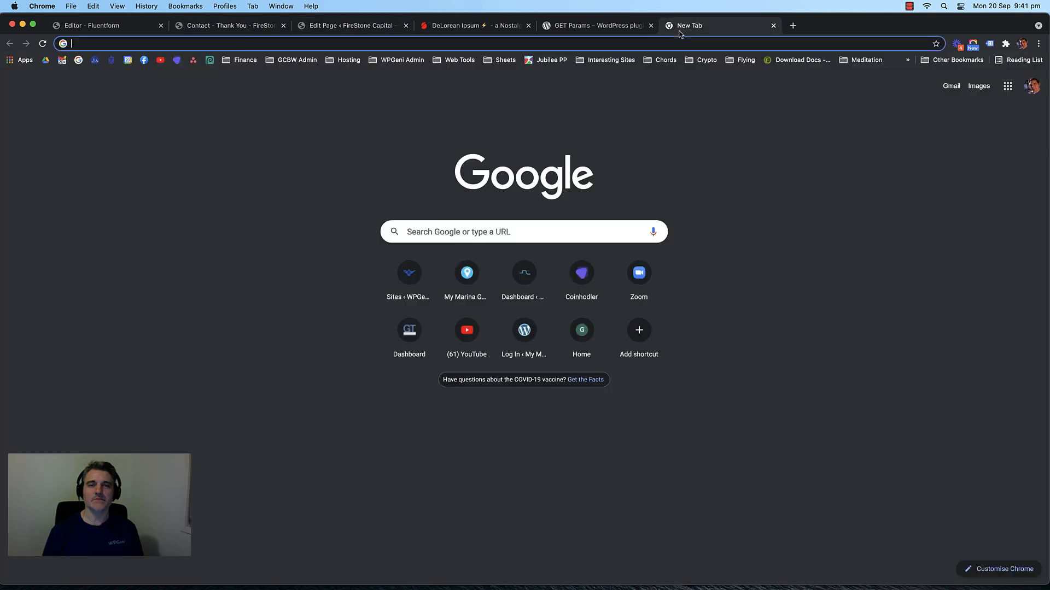
left_click(321, 23)
Step: Compare the plugin's example shortcode with the heading's shortcode, then return to the live page
left_click(610, 28)
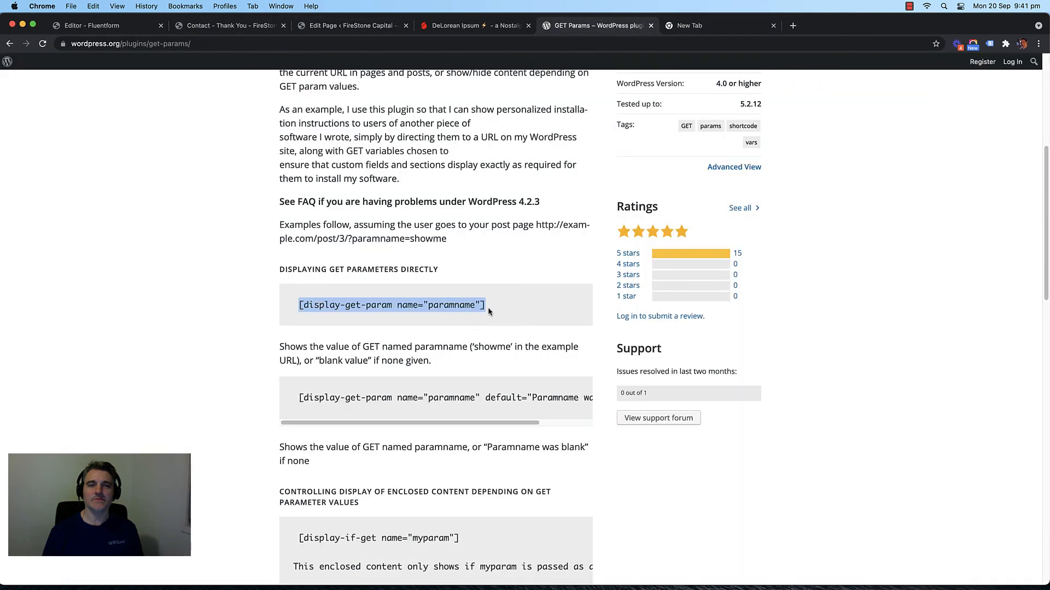
left_click_drag(490, 307, 184, 253)
left_click(183, 253)
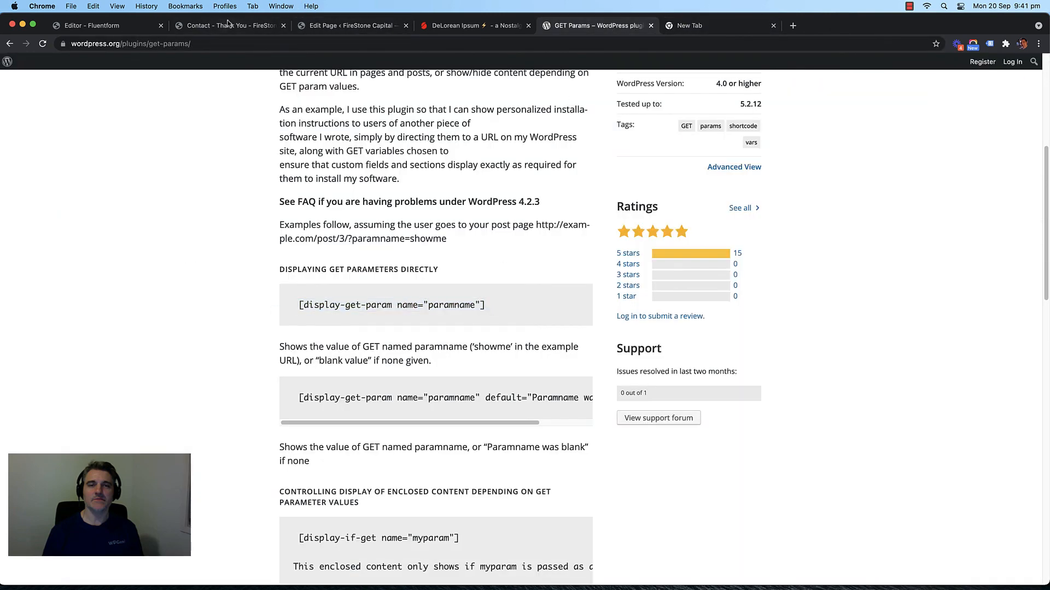
left_click(228, 24)
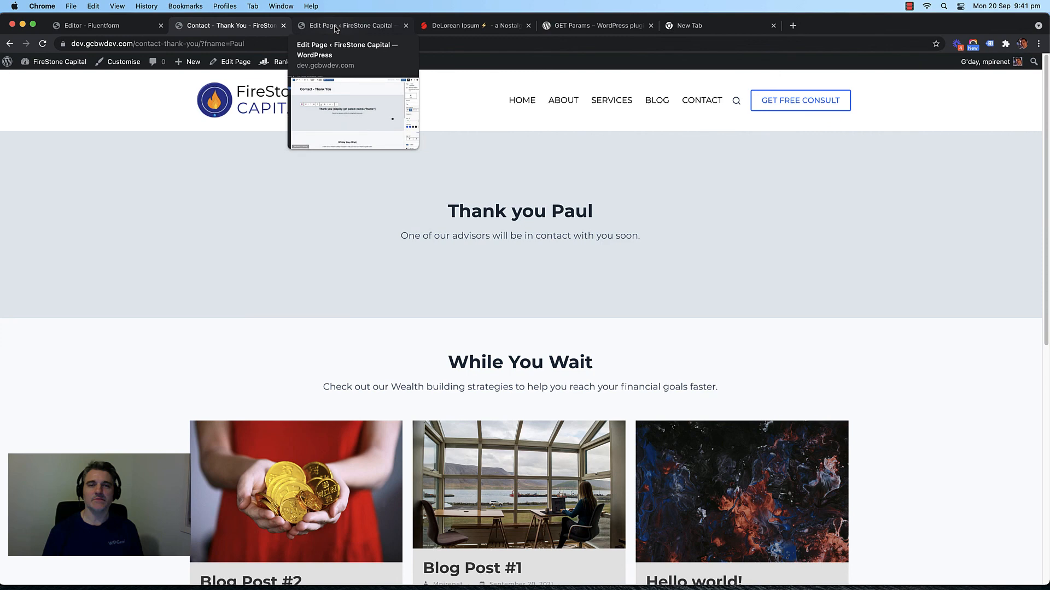
left_click(336, 26)
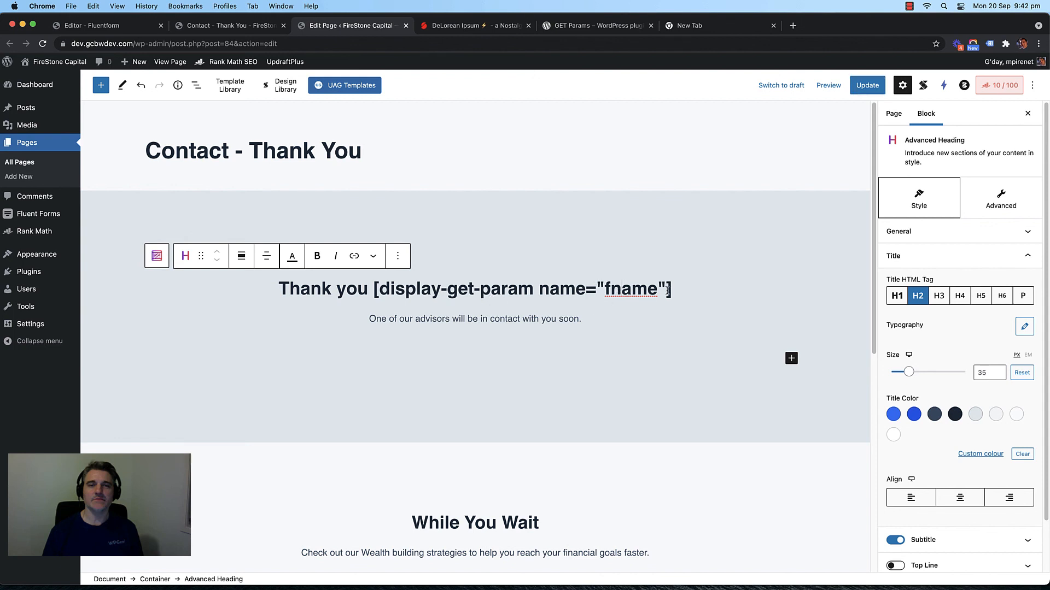
left_click_drag(671, 290, 375, 283)
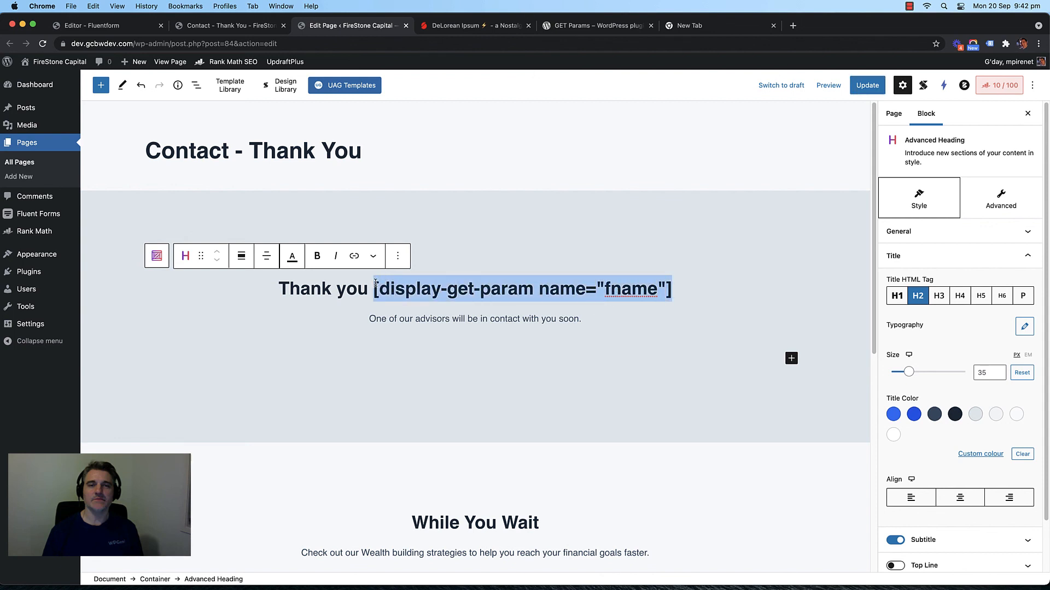
left_click(449, 295)
left_click(214, 26)
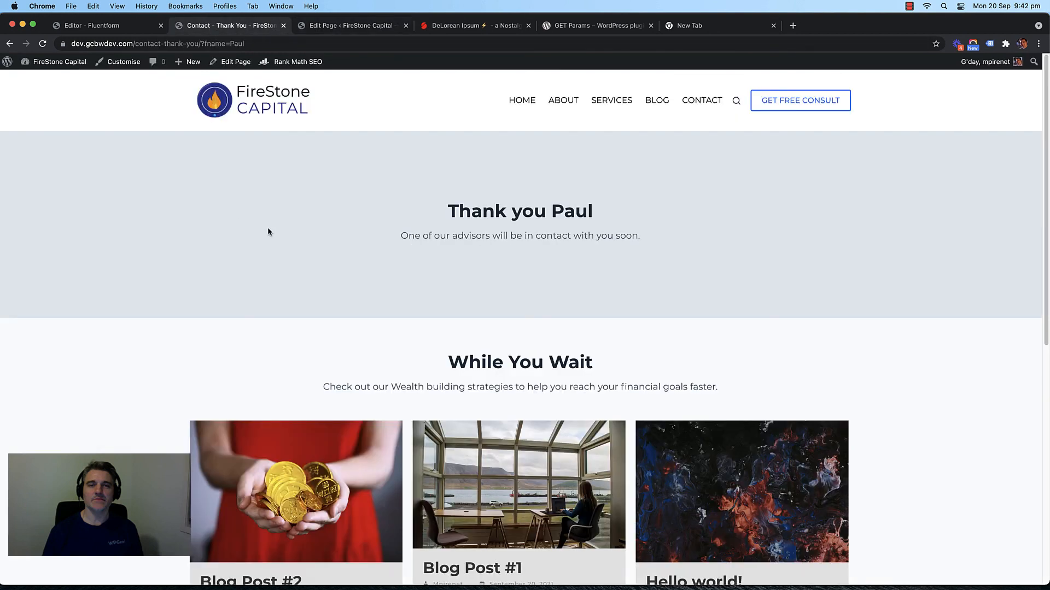
Step: Highlight the visitor's personalised first name in the live thank-you heading
left_click_drag(619, 220, 537, 214)
left_click(624, 220)
left_click_drag(624, 220, 595, 212)
left_click(588, 216)
left_click(577, 211)
double_click(584, 213)
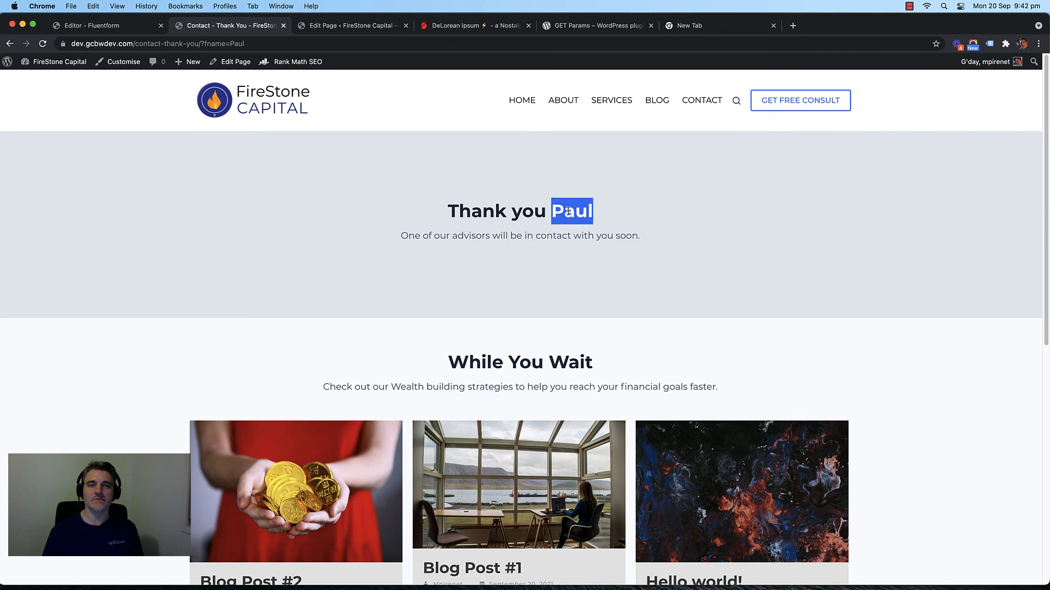
left_click(585, 213)
double_click(585, 213)
left_click(583, 213)
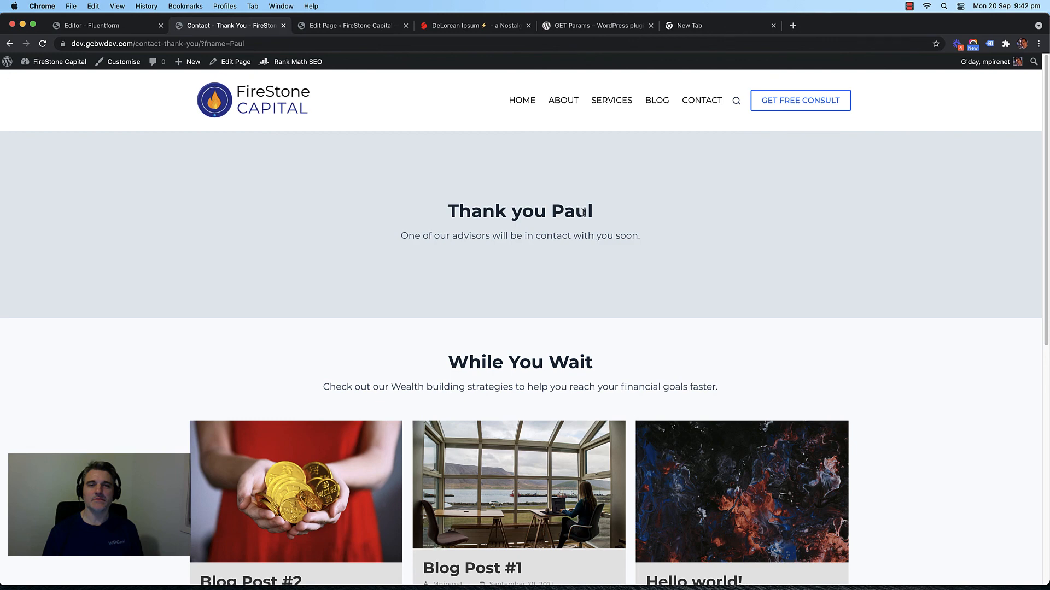
double_click(583, 213)
left_click(584, 212)
double_click(577, 210)
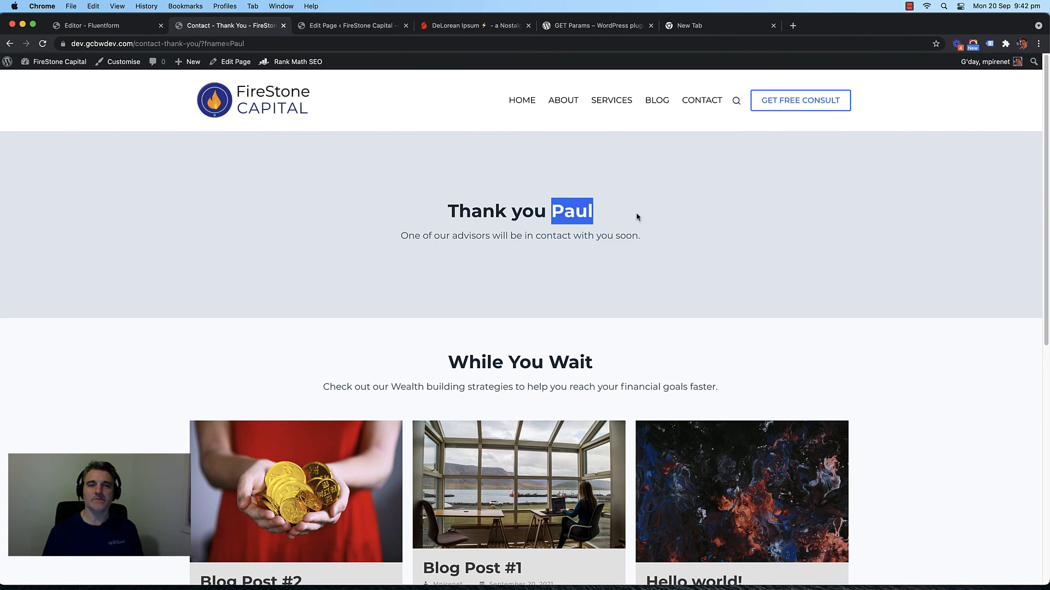
left_click(593, 215)
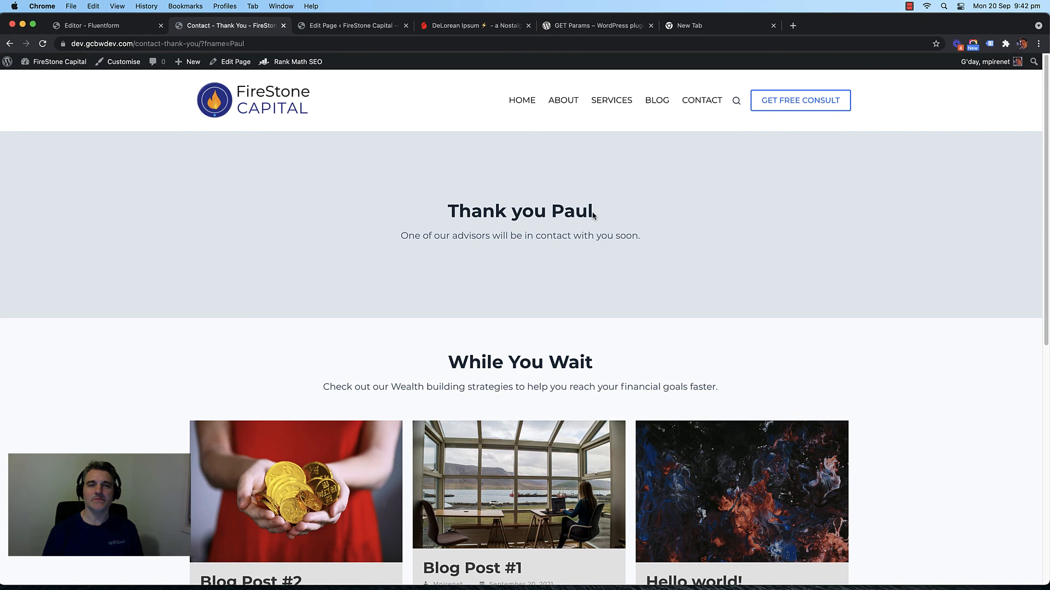
left_click_drag(594, 216, 553, 212)
left_click(558, 211)
double_click(562, 215)
left_click(584, 212)
triple_click(583, 214)
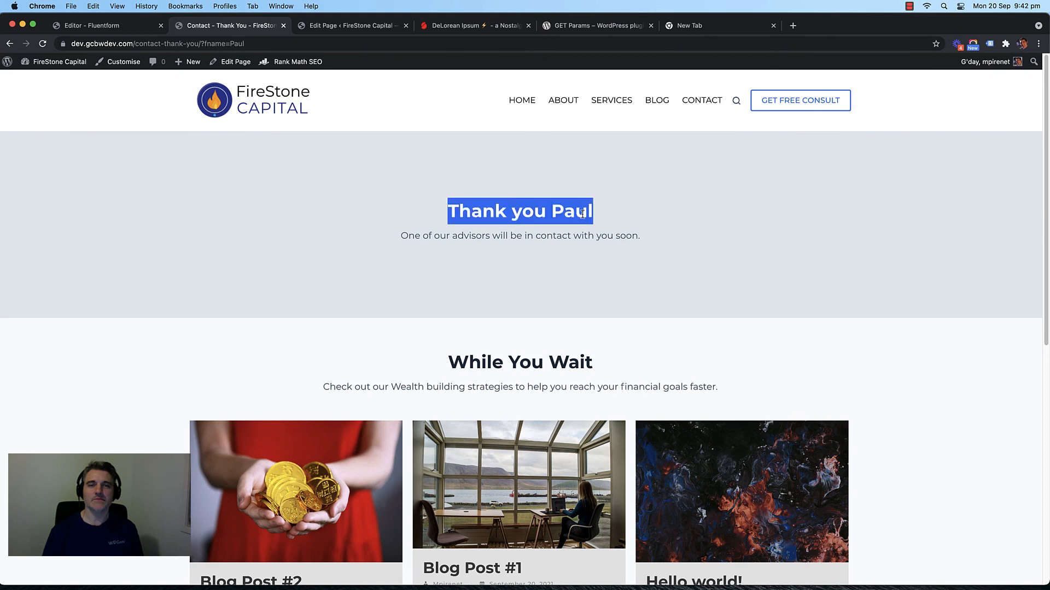
left_click(572, 216)
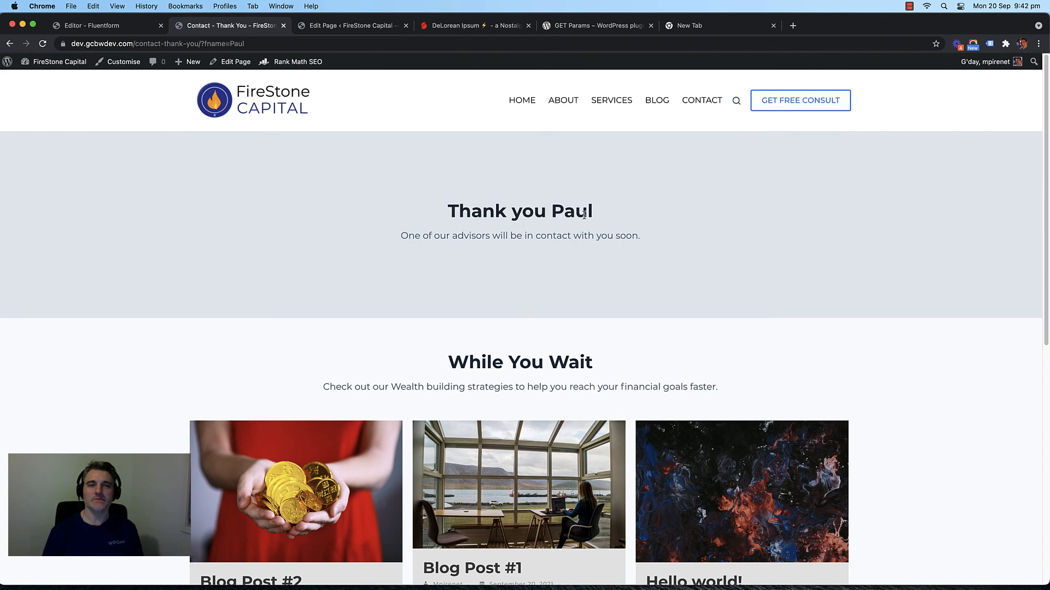
Step: Go to the Contact page and click into the First Name field
left_click(701, 101)
left_click(606, 298)
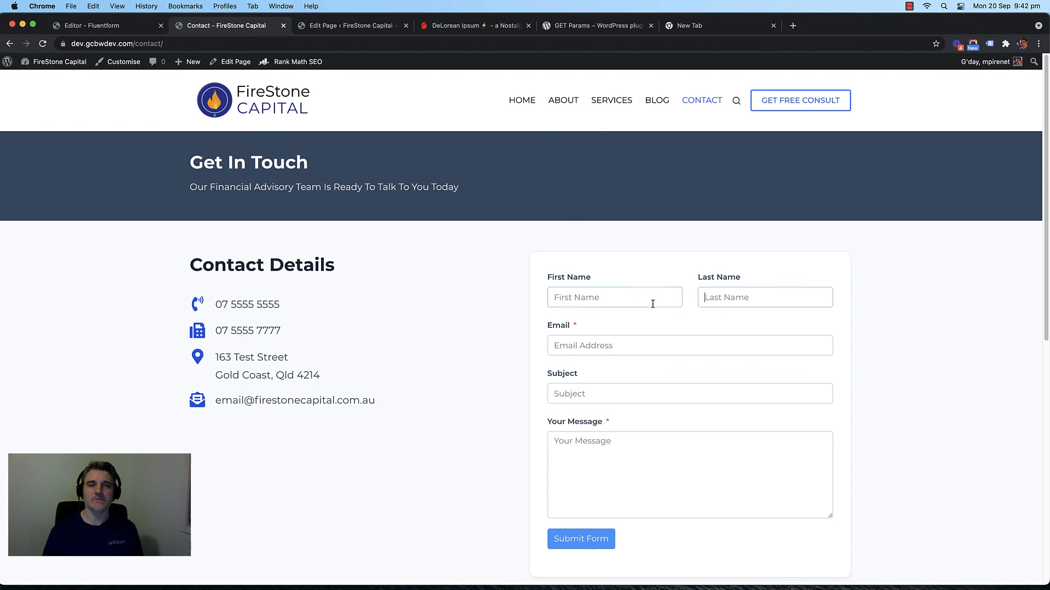
scroll(501, 287, "down", 3)
scroll(501, 287, "up", 3)
Step: Load the site's home page and scroll through it
key("cmd+r")
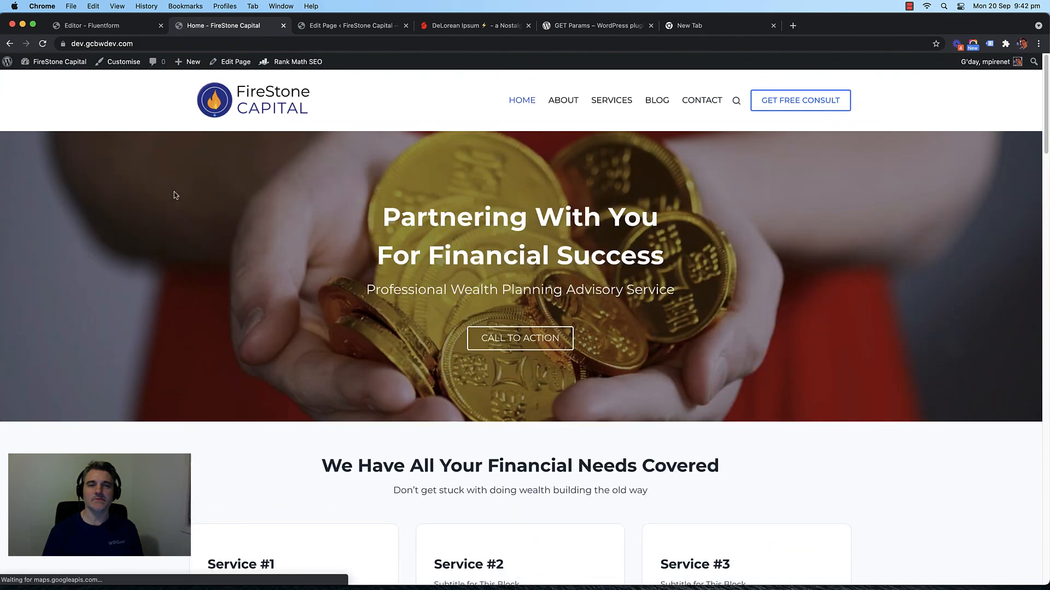
scroll(155, 189, "down", 10)
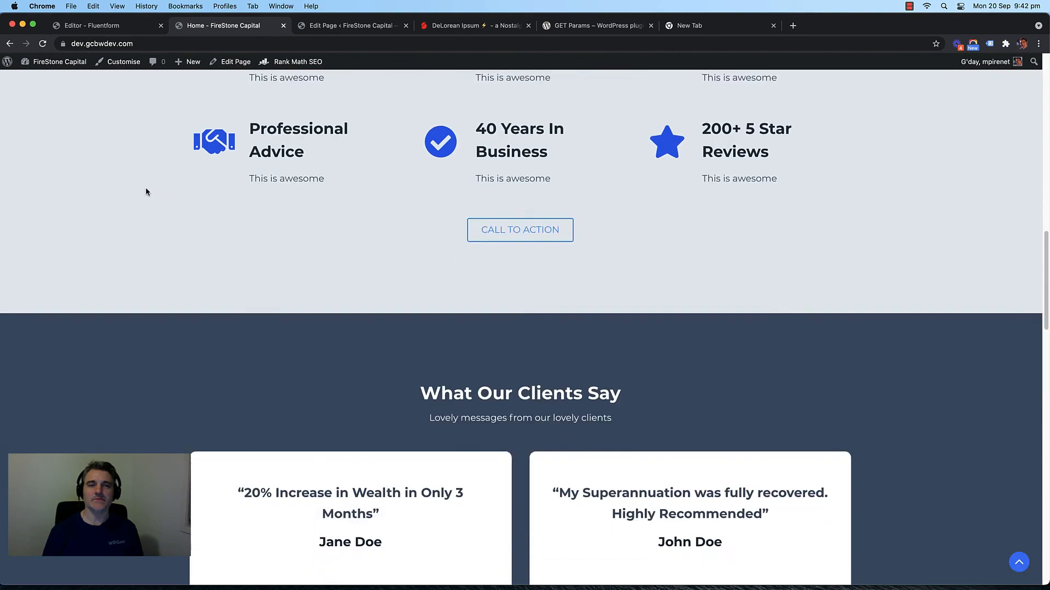
scroll(145, 192, "up", 10)
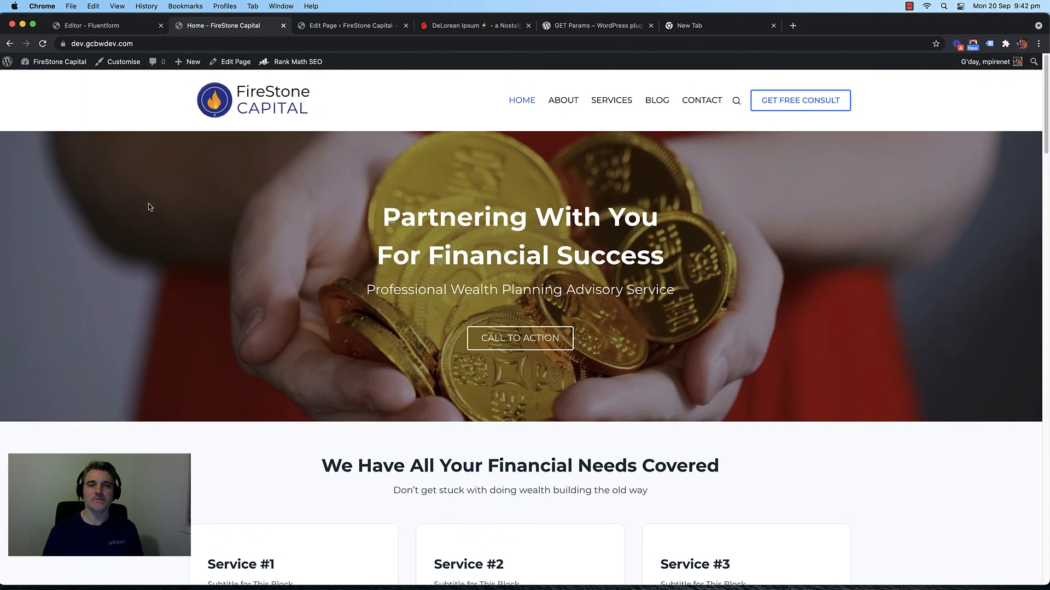
left_click(342, 27)
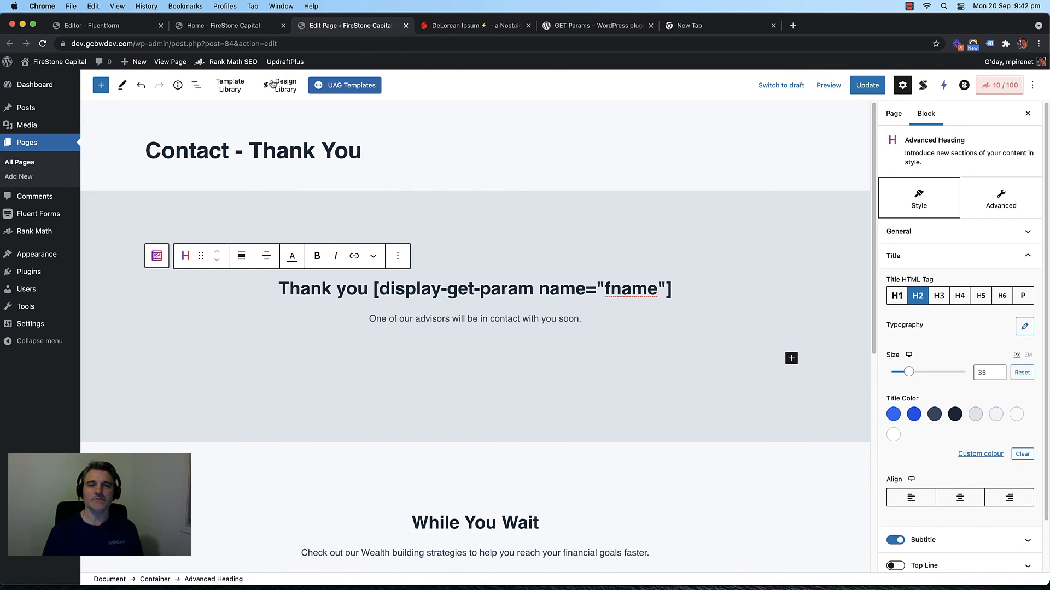
left_click(20, 159)
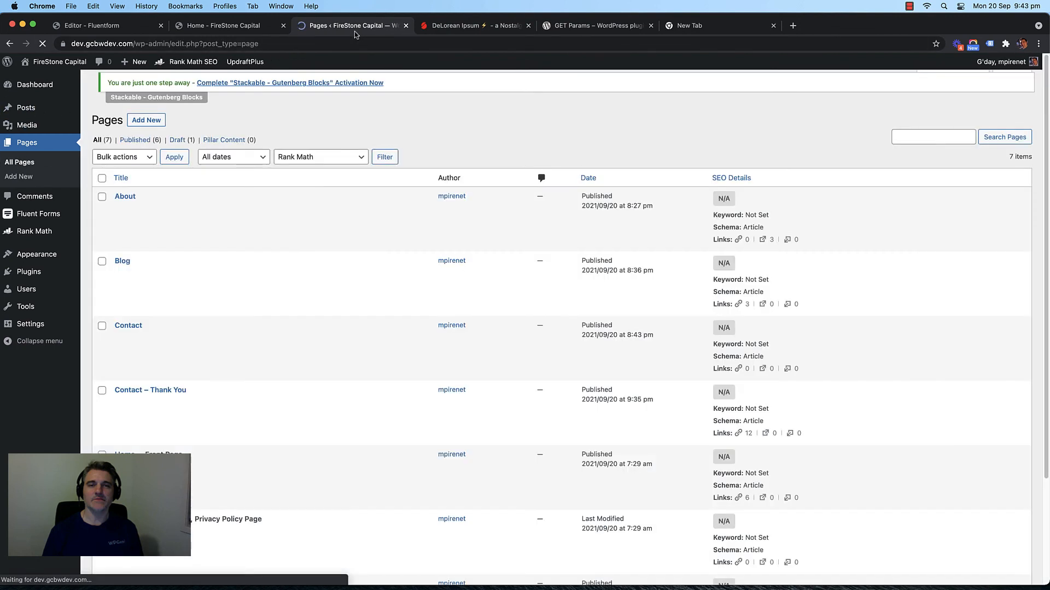
scroll(282, 155, "down", 5)
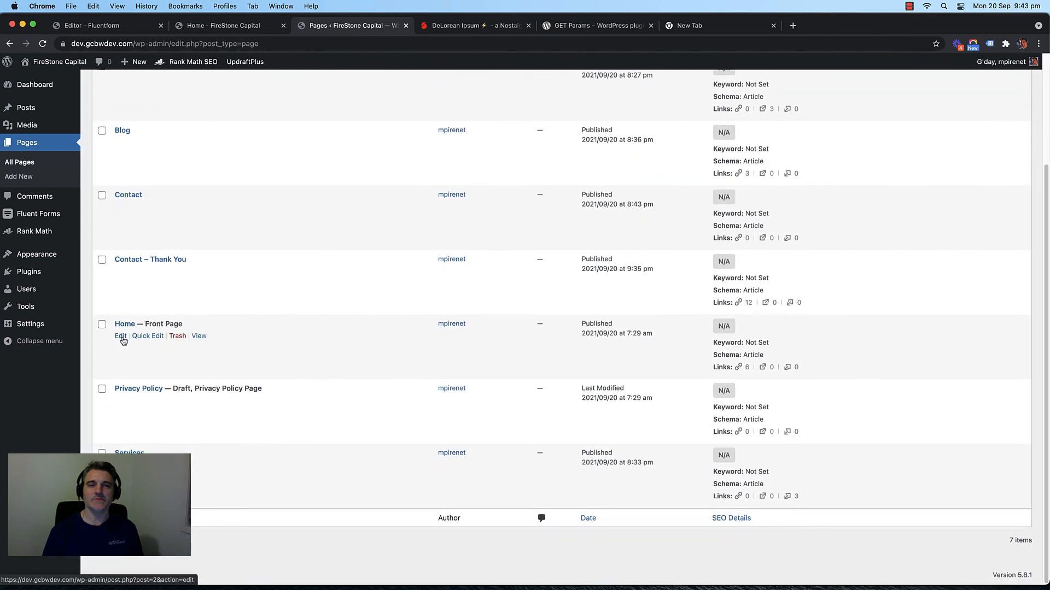
left_click(122, 335)
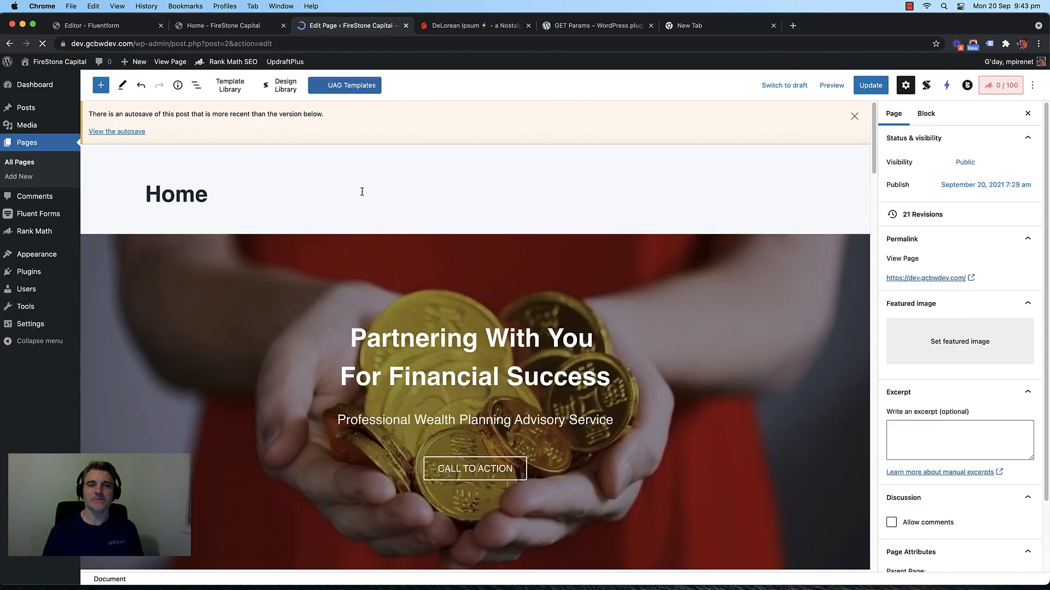
left_click(854, 116)
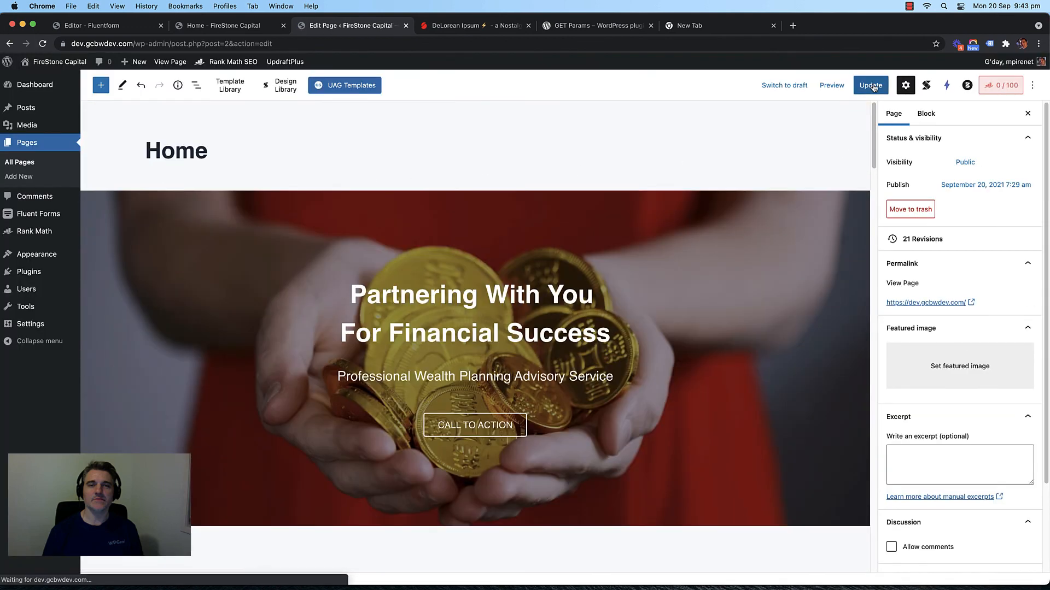
left_click(870, 85)
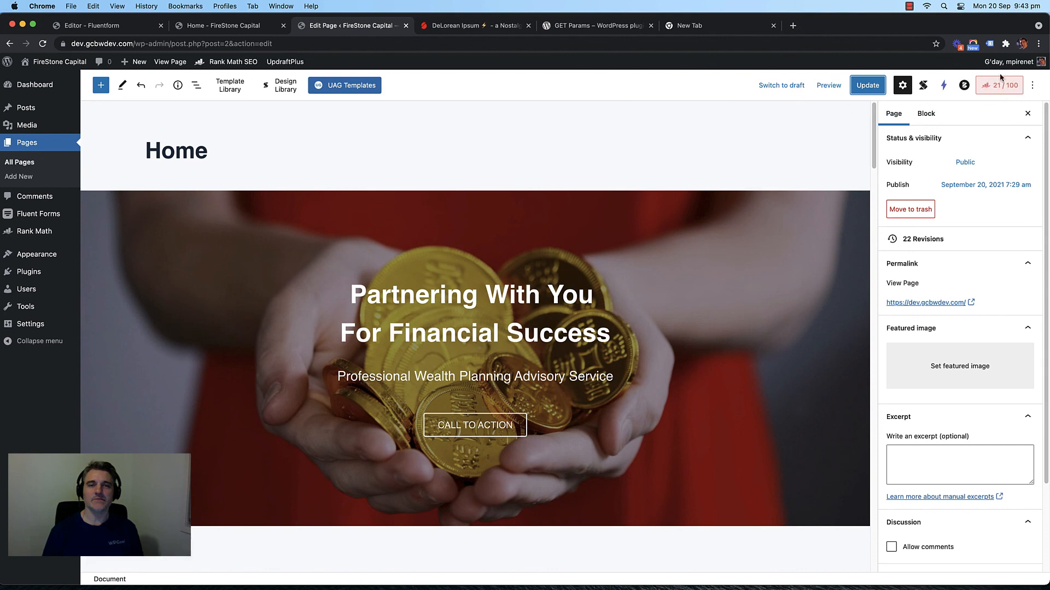
left_click(1003, 86)
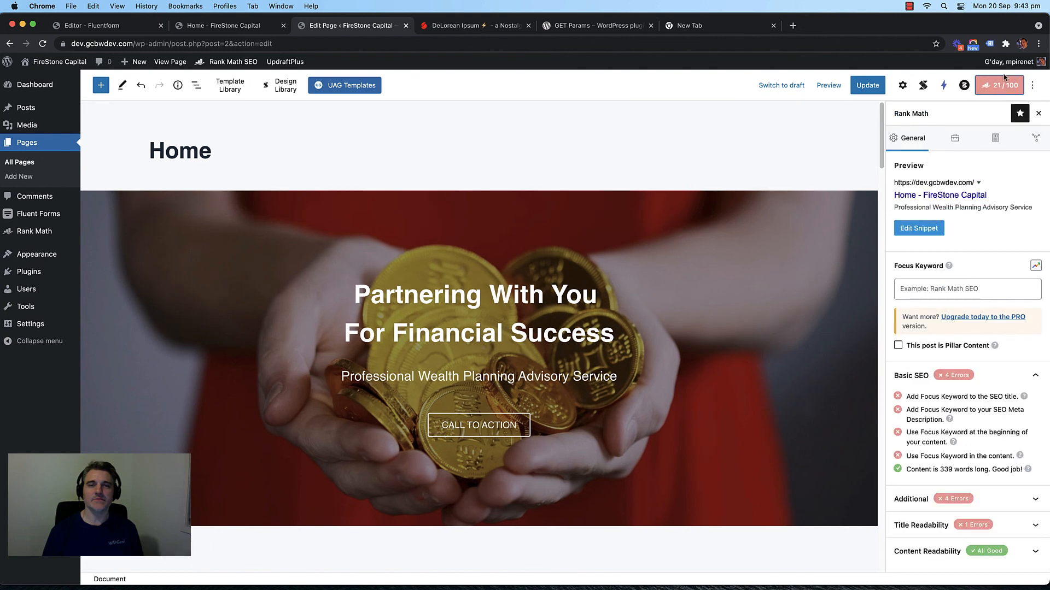
left_click(994, 88)
left_click(994, 88)
left_click(1014, 85)
left_click(1015, 85)
left_click(248, 26)
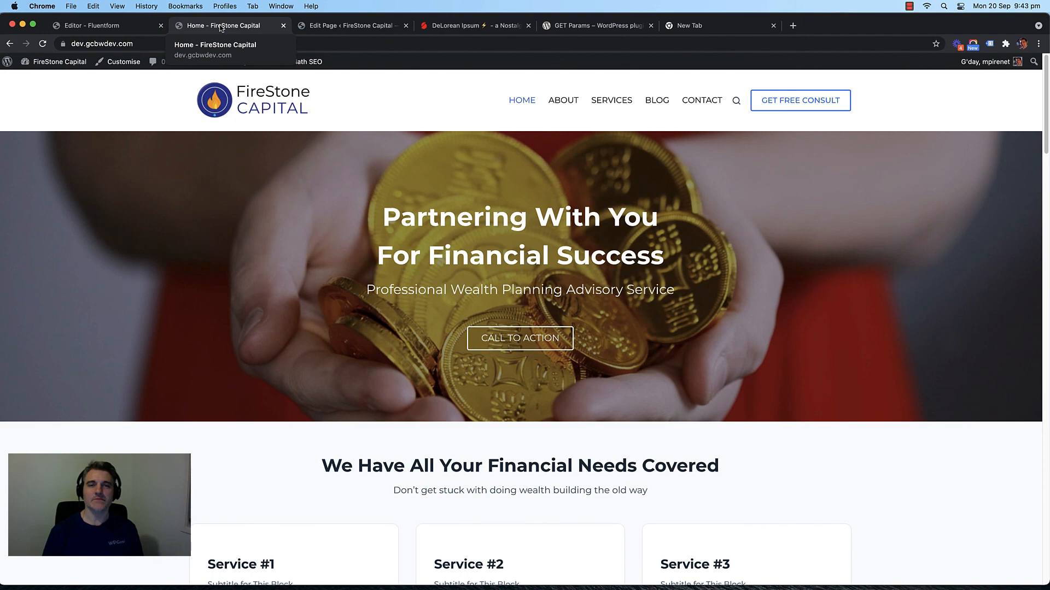
left_click(340, 27)
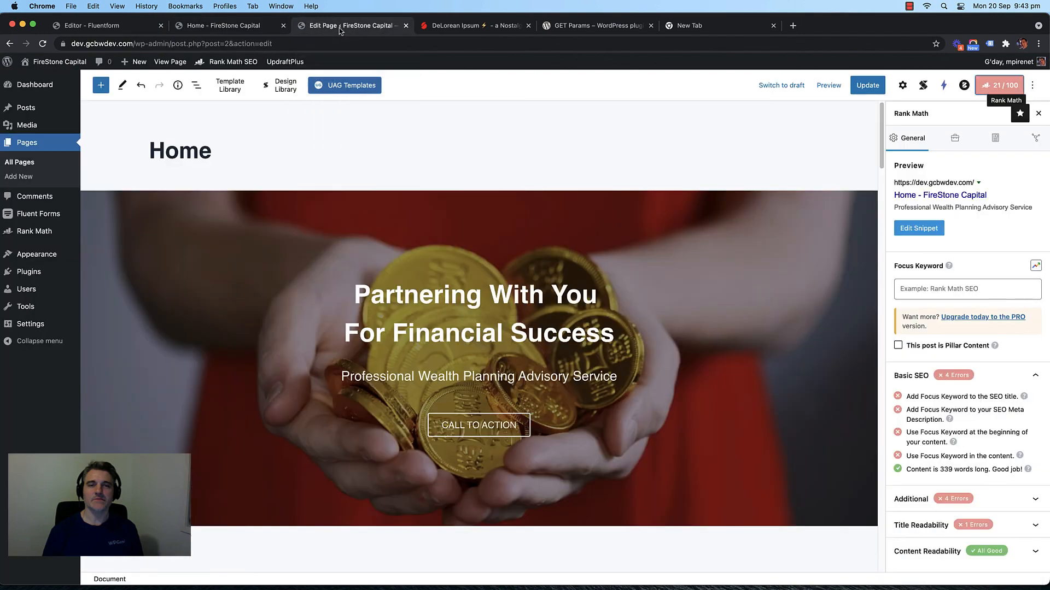
left_click(997, 85)
left_click(998, 84)
Step: Replace %title% %sep% in the Rank Math title with 'Wealth Building Support Gold Coast |'
left_click(923, 233)
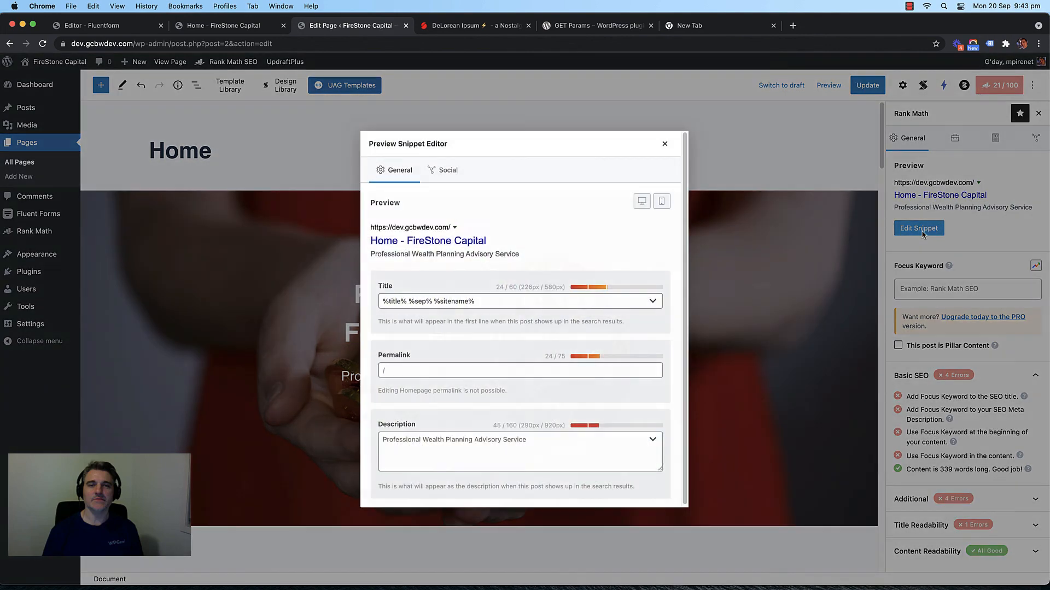
double_click(423, 300)
triple_click(423, 300)
left_click(443, 302)
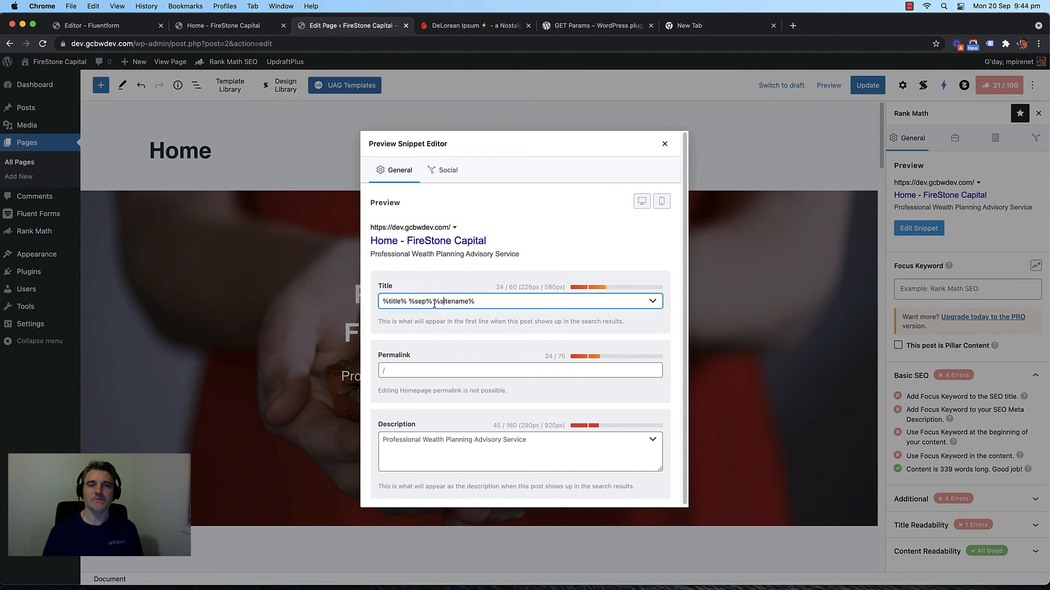
left_click(383, 301, "shift")
key("BackSpace")
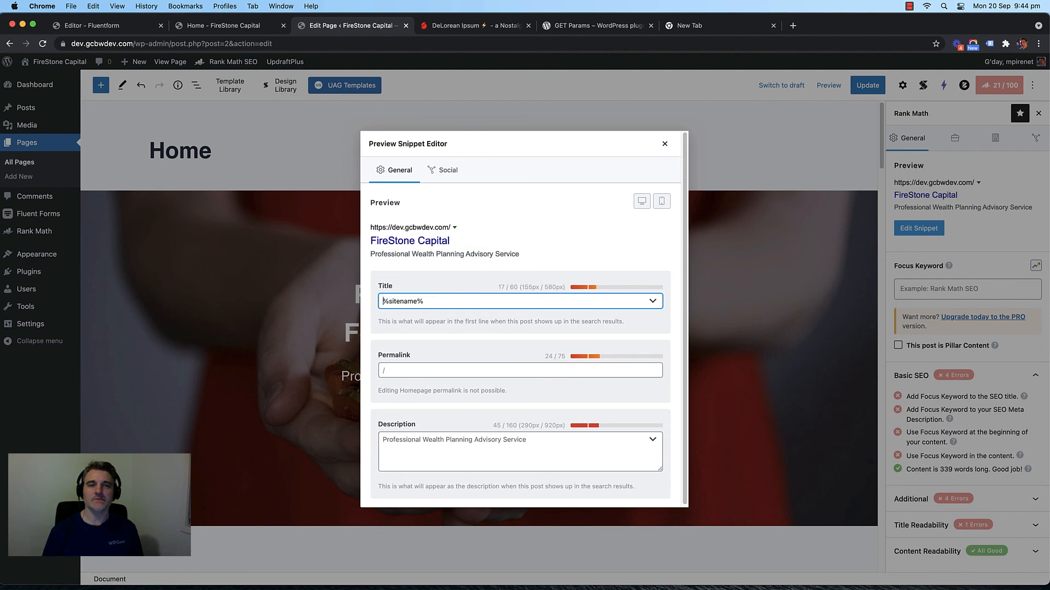
type("| ")
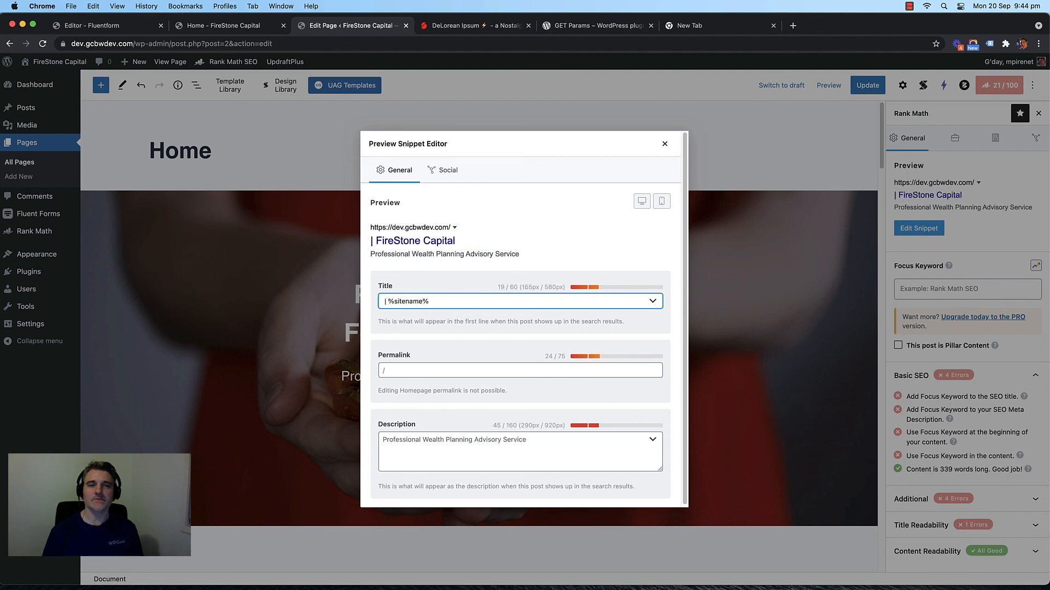
type("Wealth Bu")
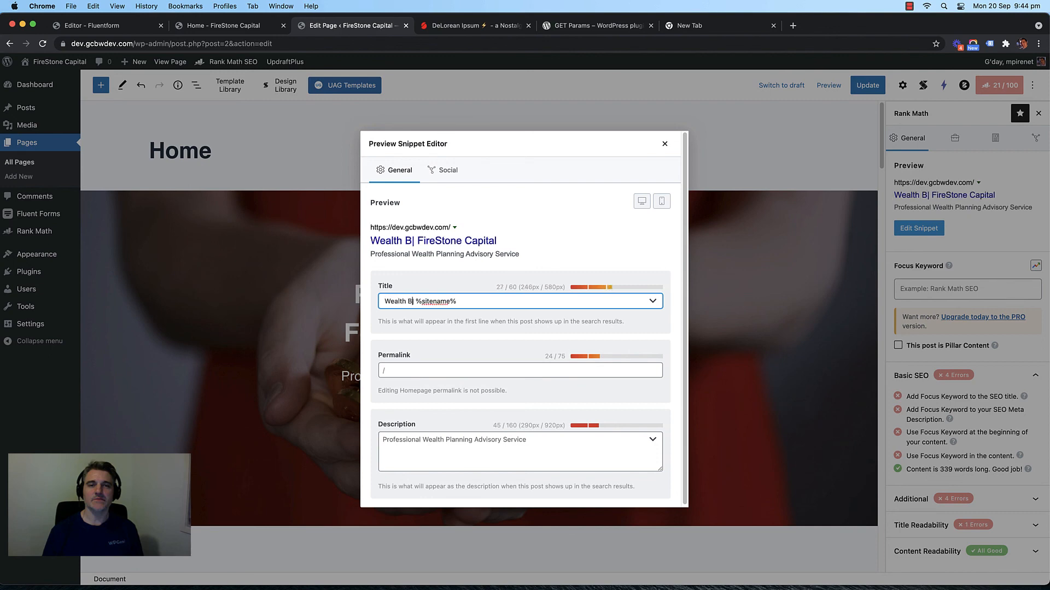
type("ilding ")
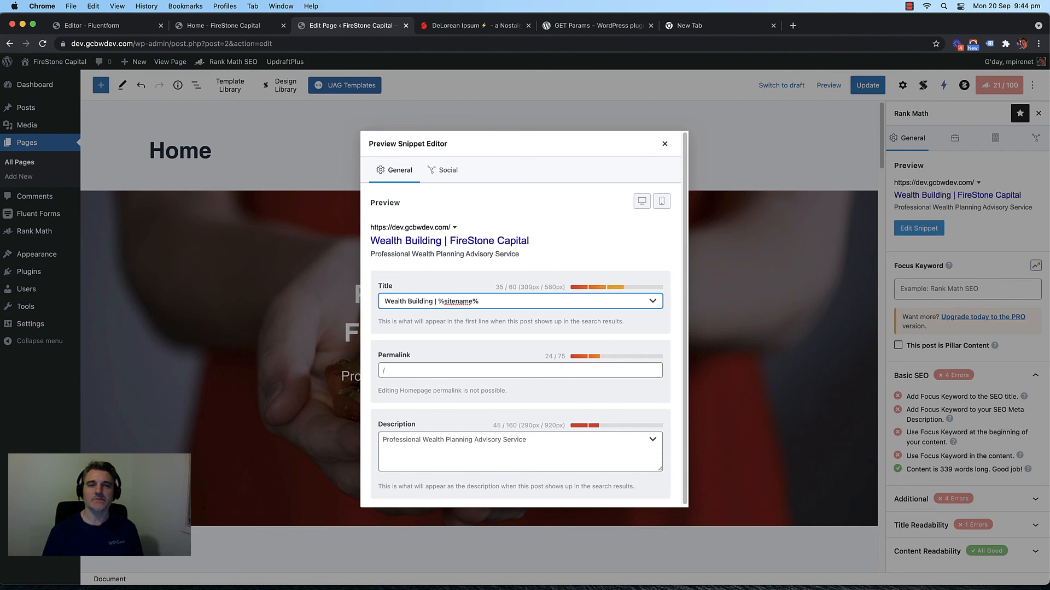
type("Support")
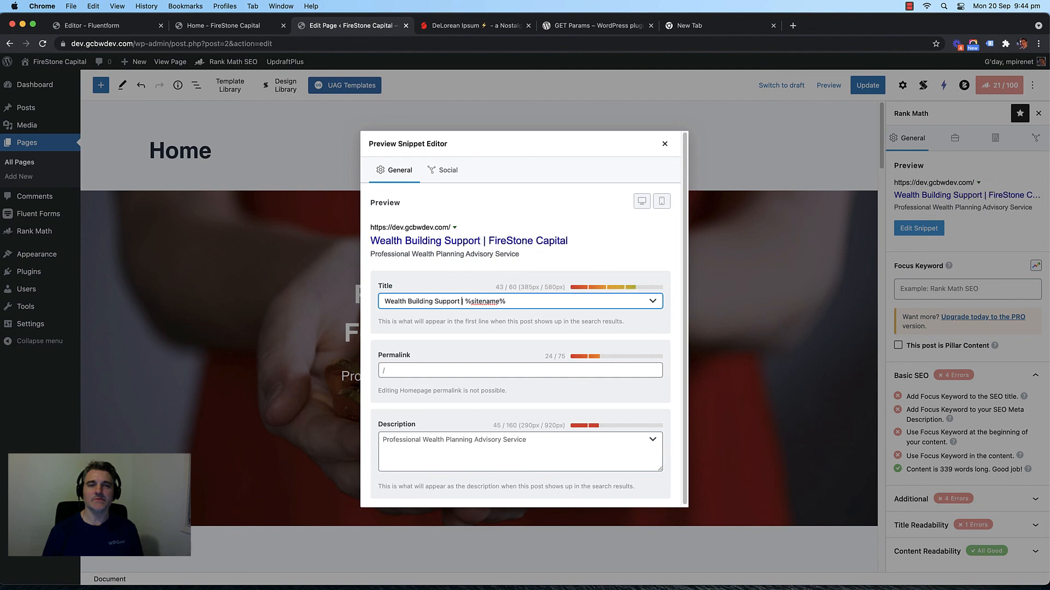
type(" Gold COast")
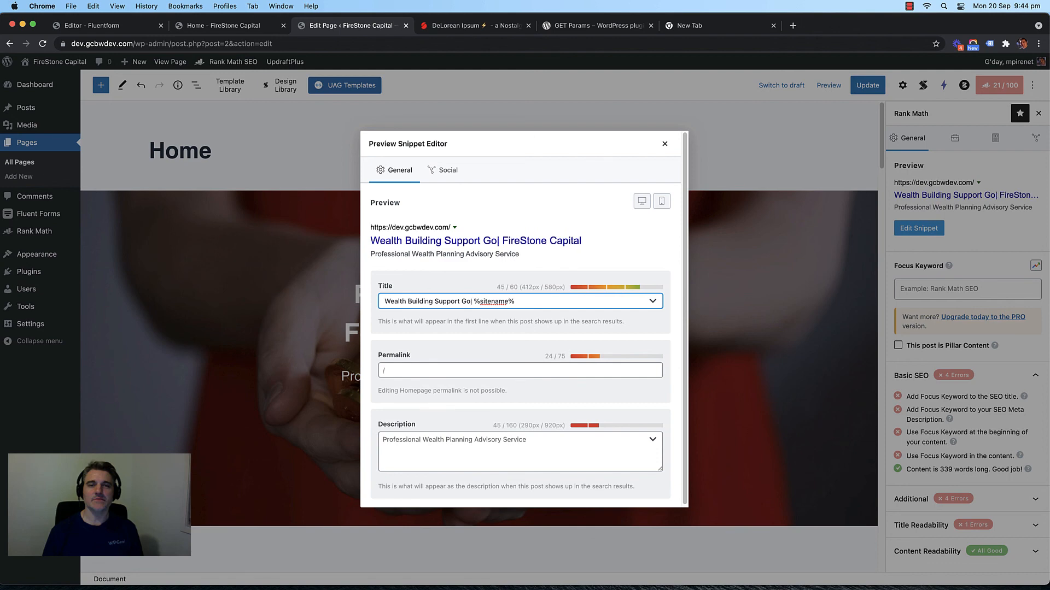
key("BackSpace")
key("BackSpace")
key("BackSpace")
key("BackSpace")
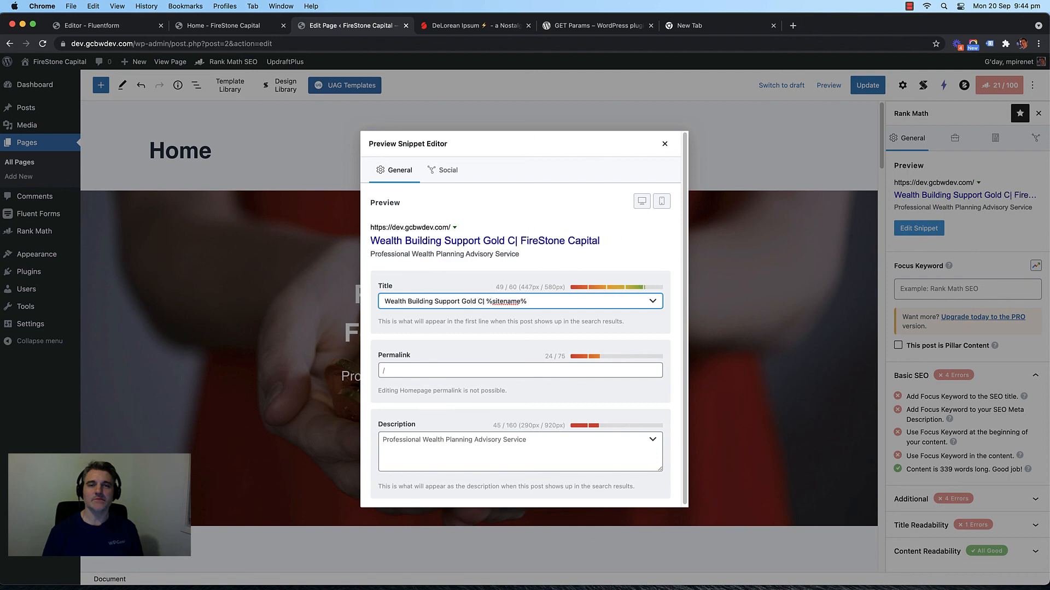
type("oast")
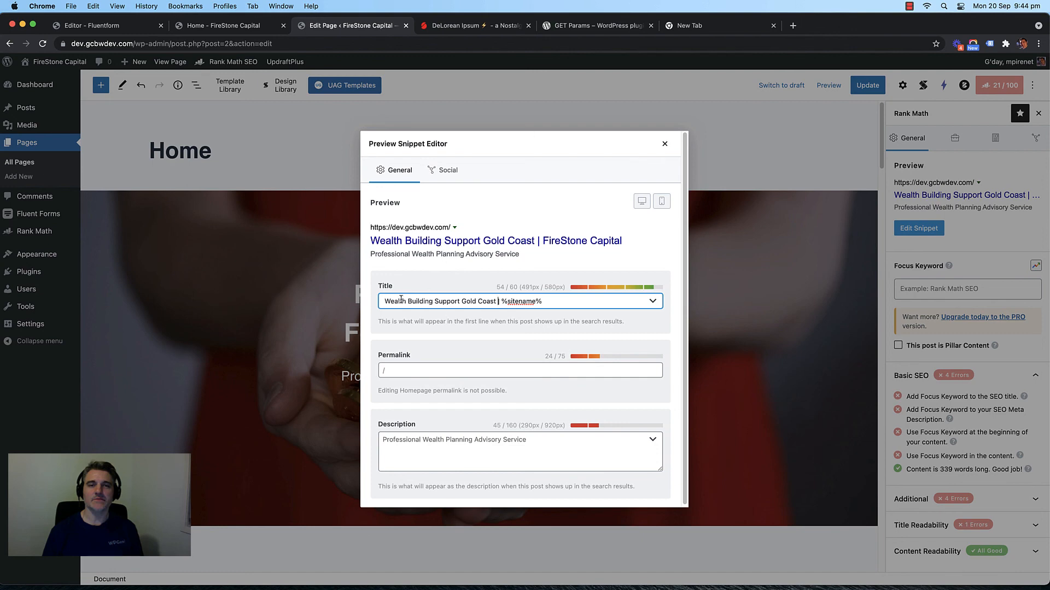
scroll(442, 369, "down", 1)
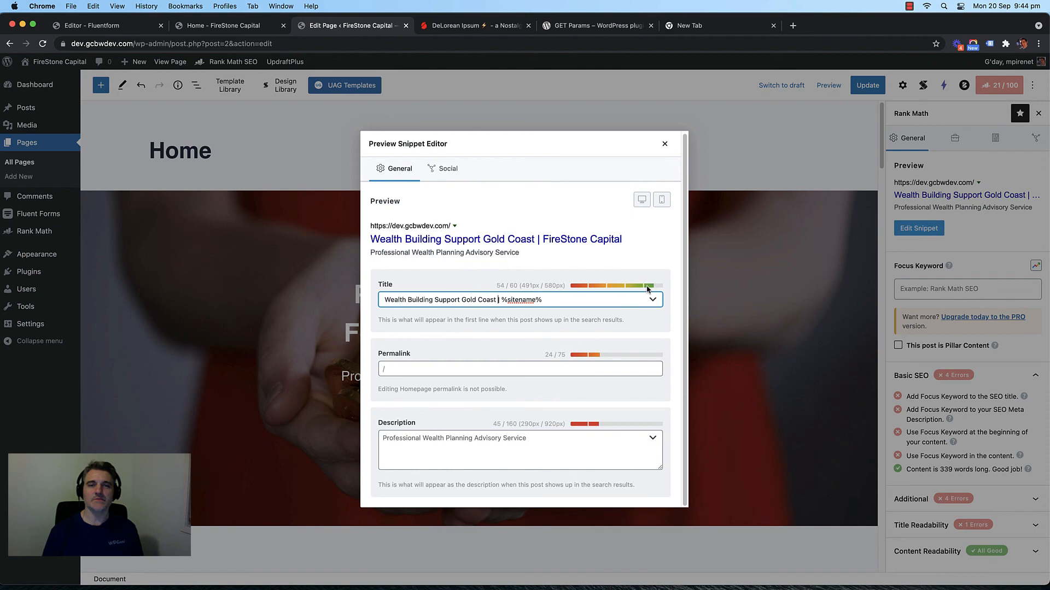
left_click(500, 283)
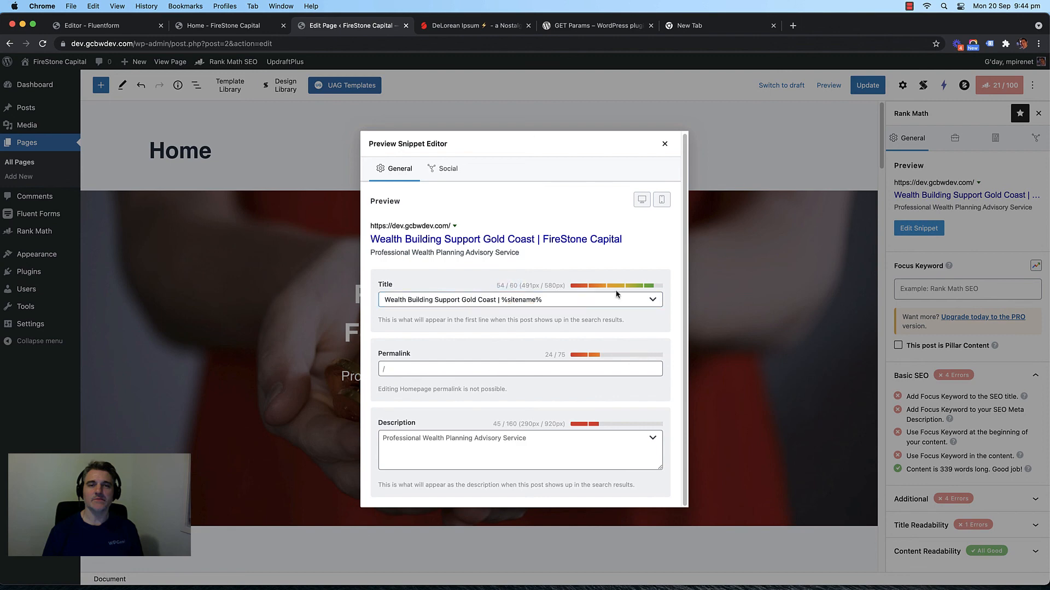
Step: Select the meta description field, check the live homepage, and return to the snippet editor
left_click(430, 449)
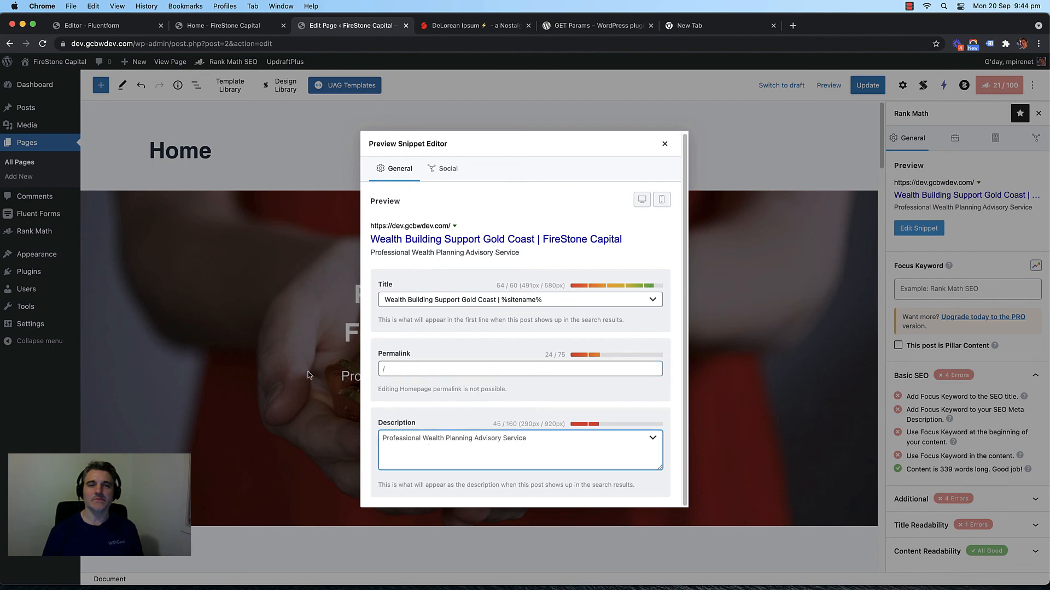
left_click(228, 25)
scroll(165, 219, "down", 5)
scroll(159, 218, "down", 5)
scroll(131, 216, "up", 10)
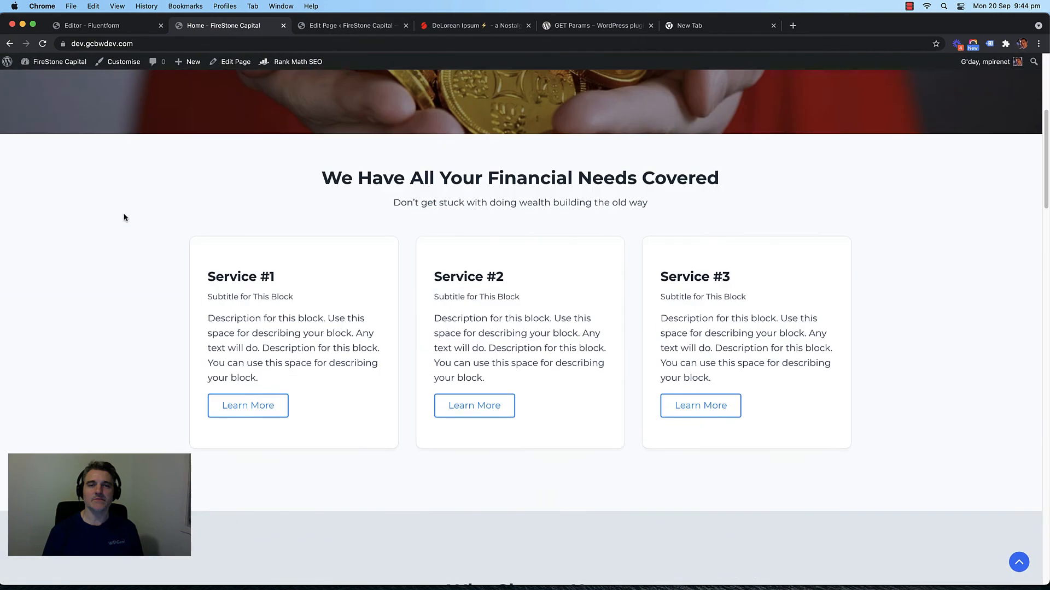
left_click(345, 29)
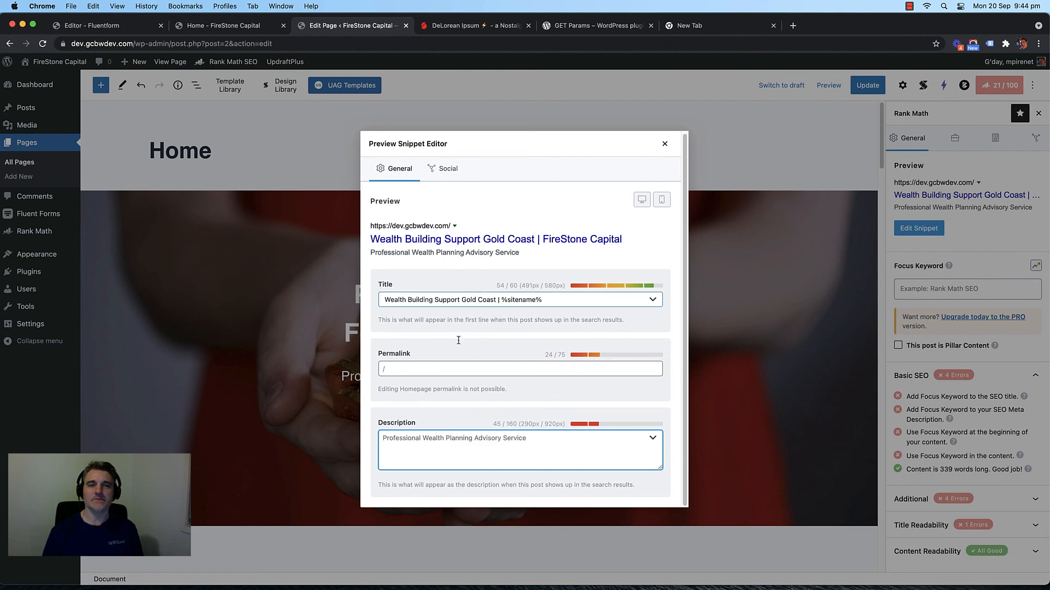
Step: Write the meta description 'Are you looking for Wealth Building Strategies… Book in for a free wealth session'
key("super+a")
type("Ar")
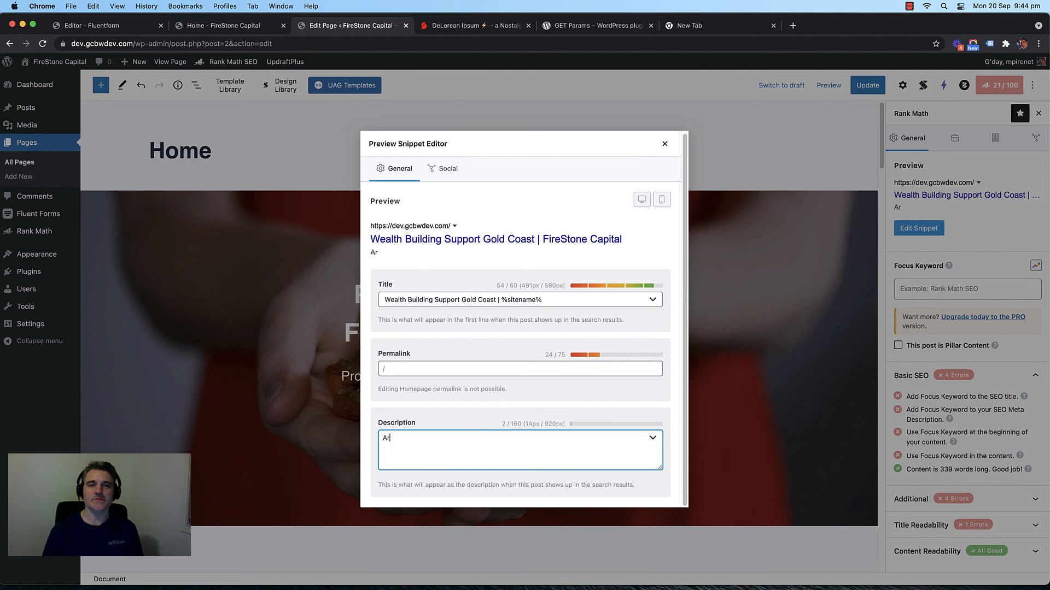
type("e you liogging")
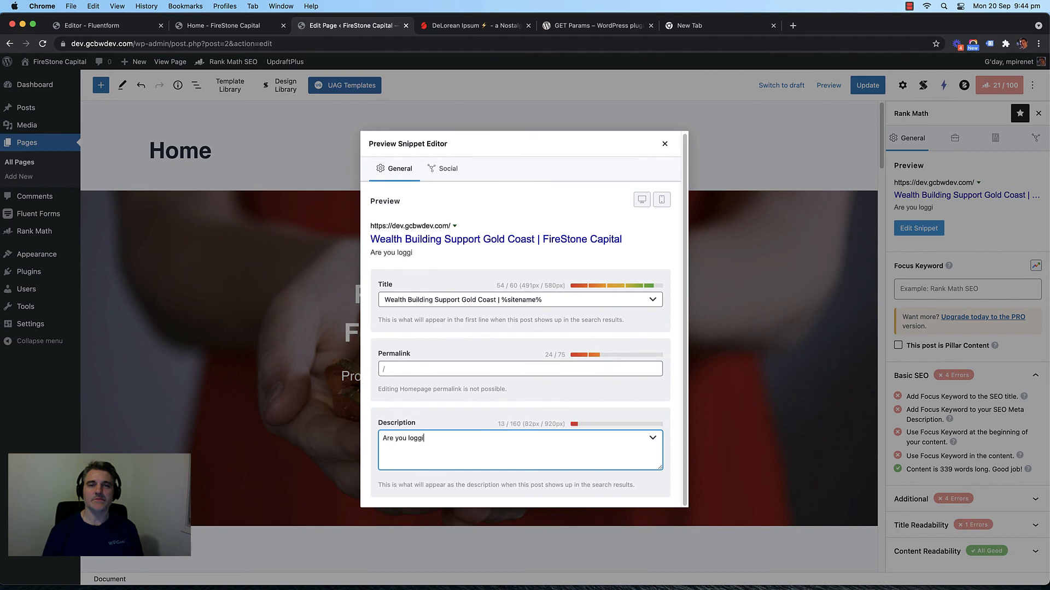
key("BackSpace")
key("BackSpace")
key("BackSpace")
key("BackSpace")
key("BackSpace")
key("BackSpace")
type("oking for Wealth")
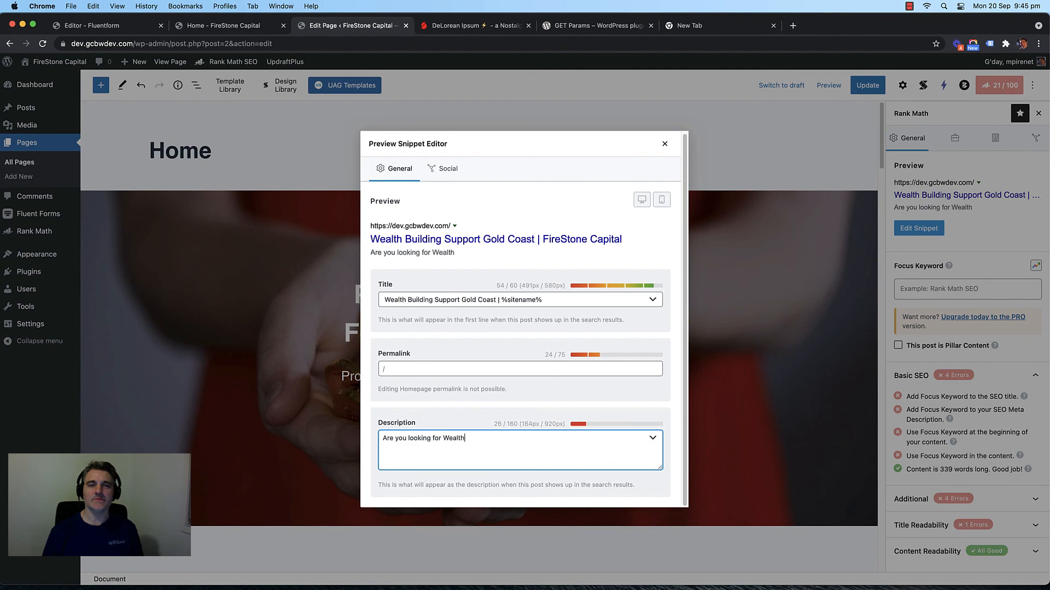
type(" Building Strategoruy")
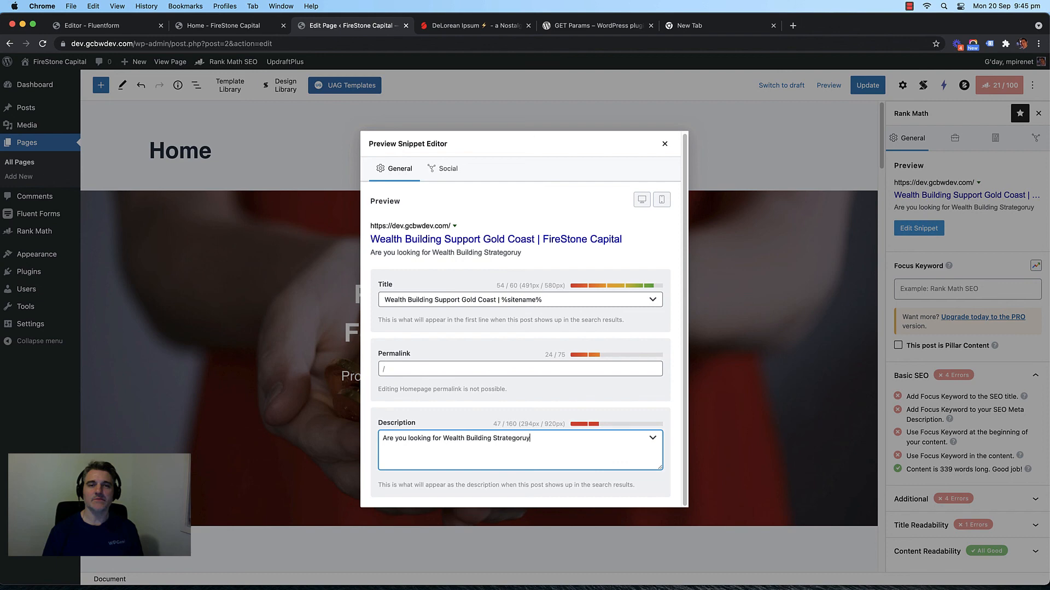
key("BackSpace")
key("BackSpace")
key("BackSpace")
key("BackSpace")
type("ies to a")
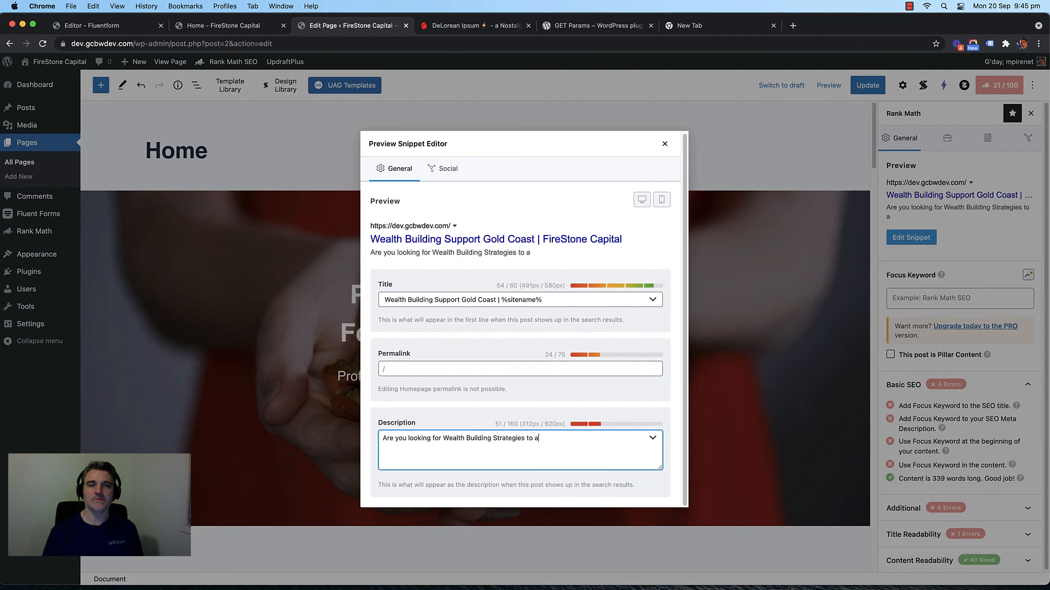
type("ssist you with")
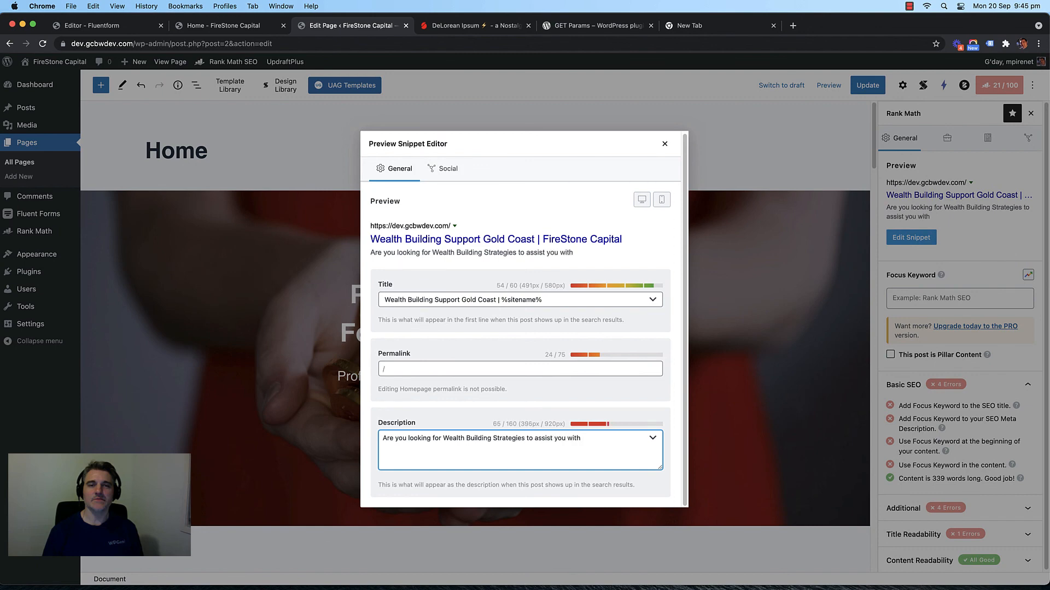
type(" your future fu")
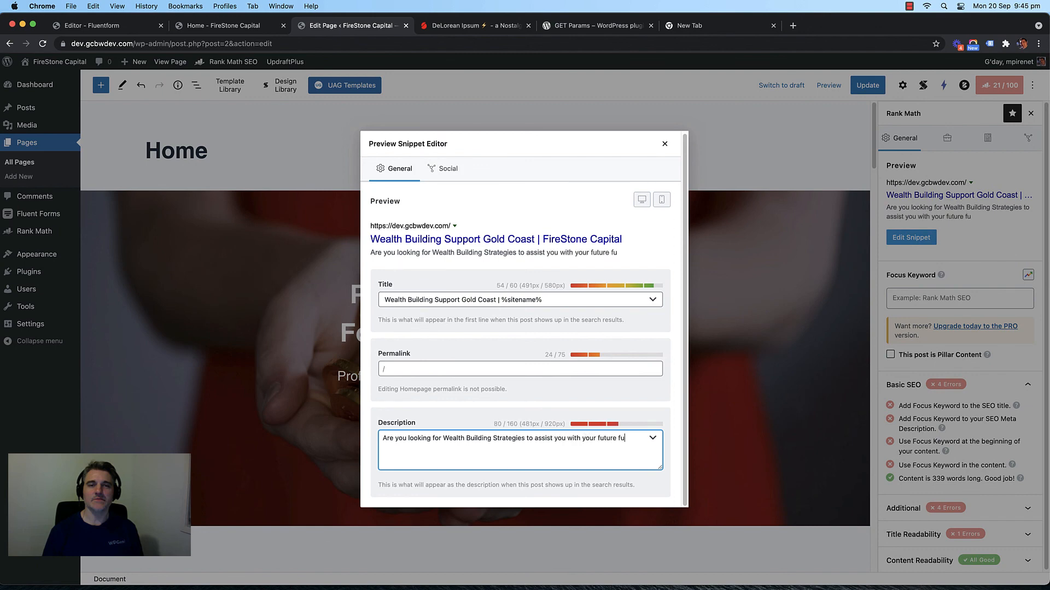
type("incncial go")
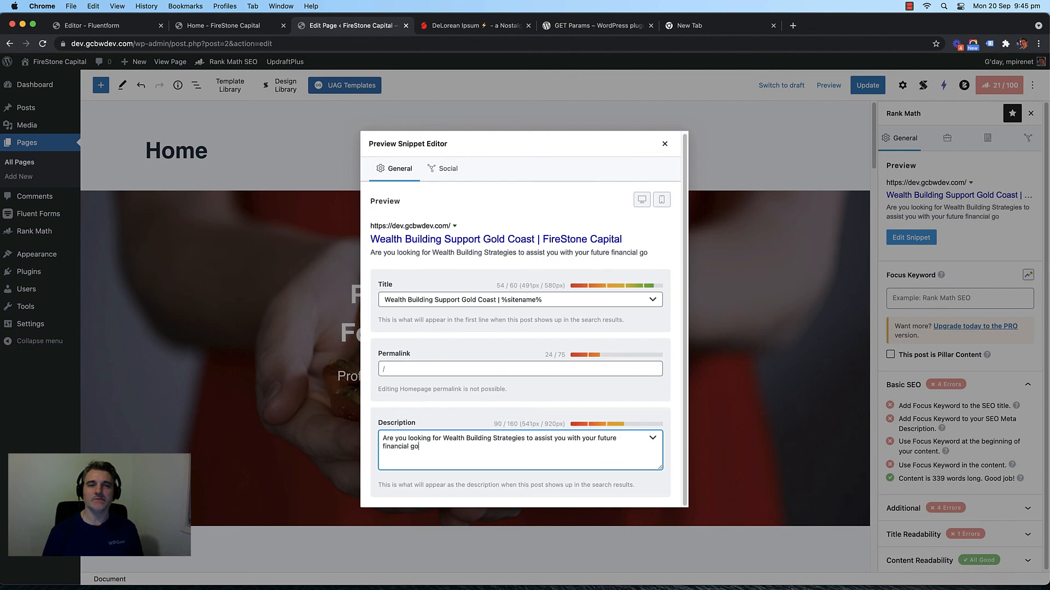
type("als. Book in for")
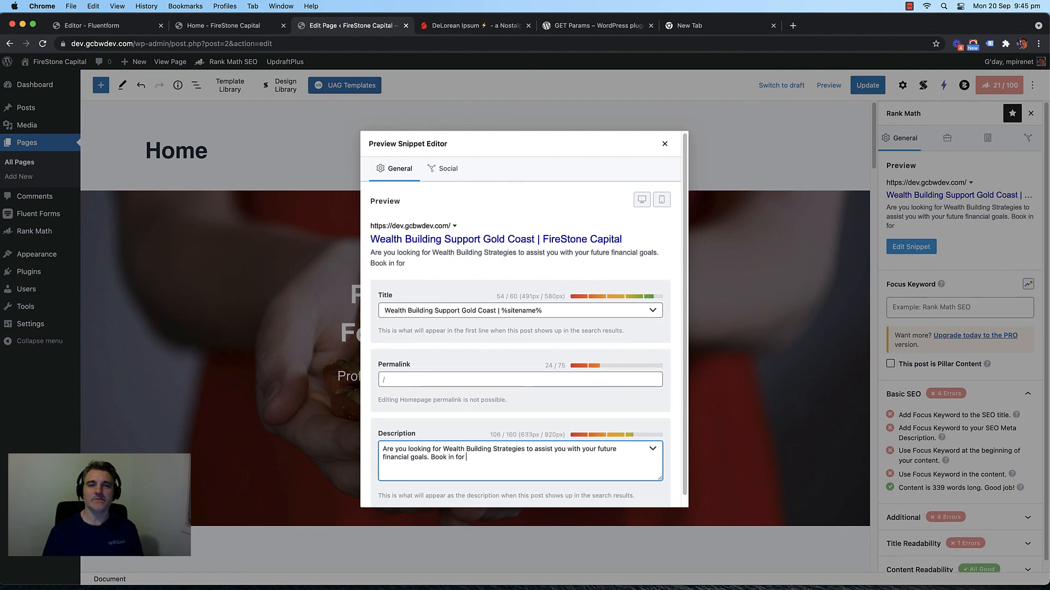
type(" a free wealth se")
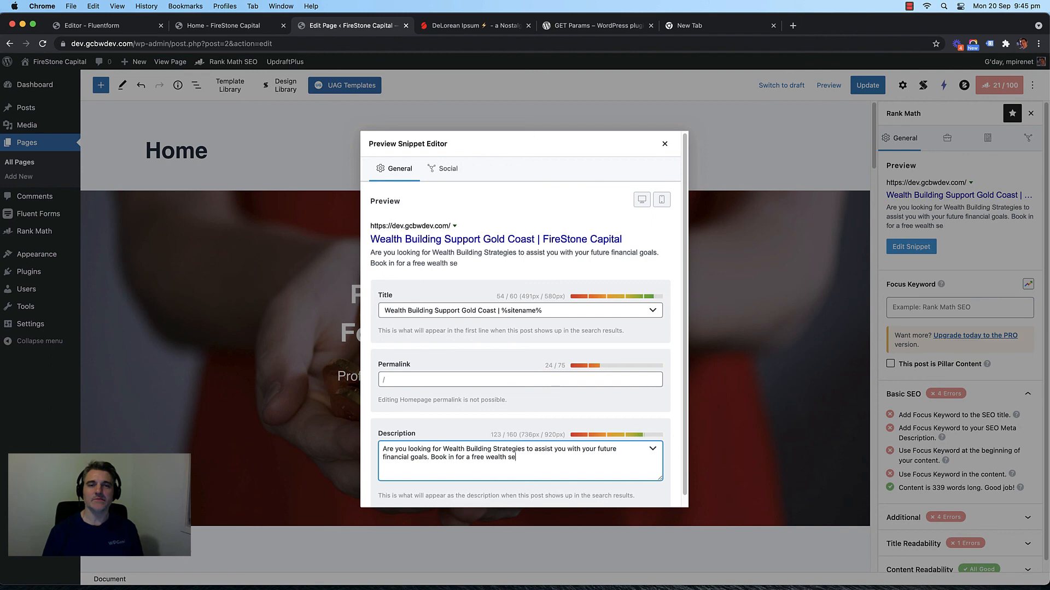
type("ssion.Stra tegy")
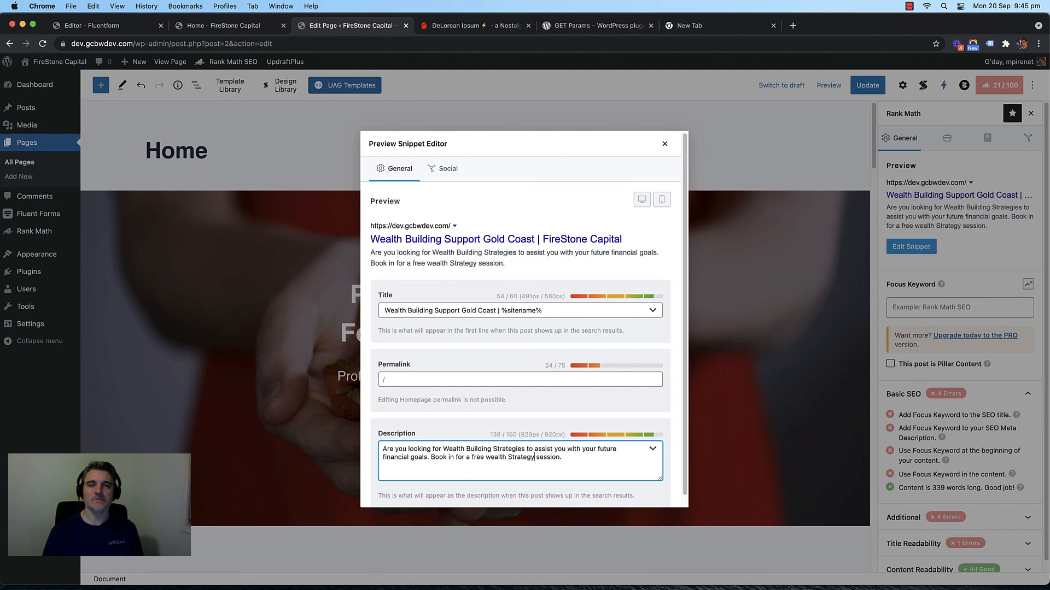
Step: Lowercase the 'S' in Strategy and close the snippet editor
left_click(512, 457)
key("BackSpace")
type("s")
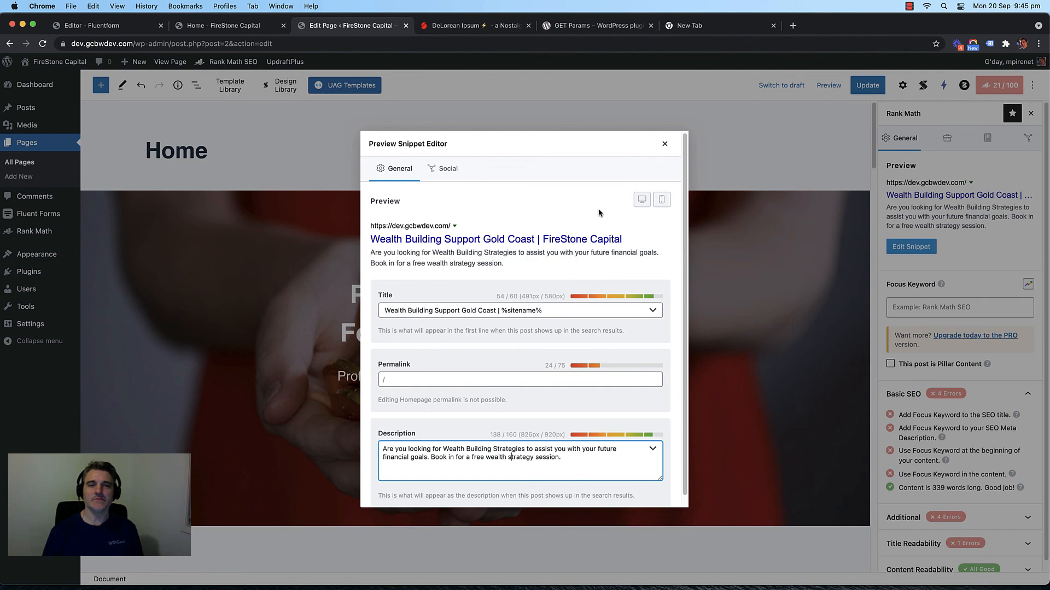
scroll(540, 266, "down", 1)
left_click(539, 203)
scroll(539, 203, "up", 1)
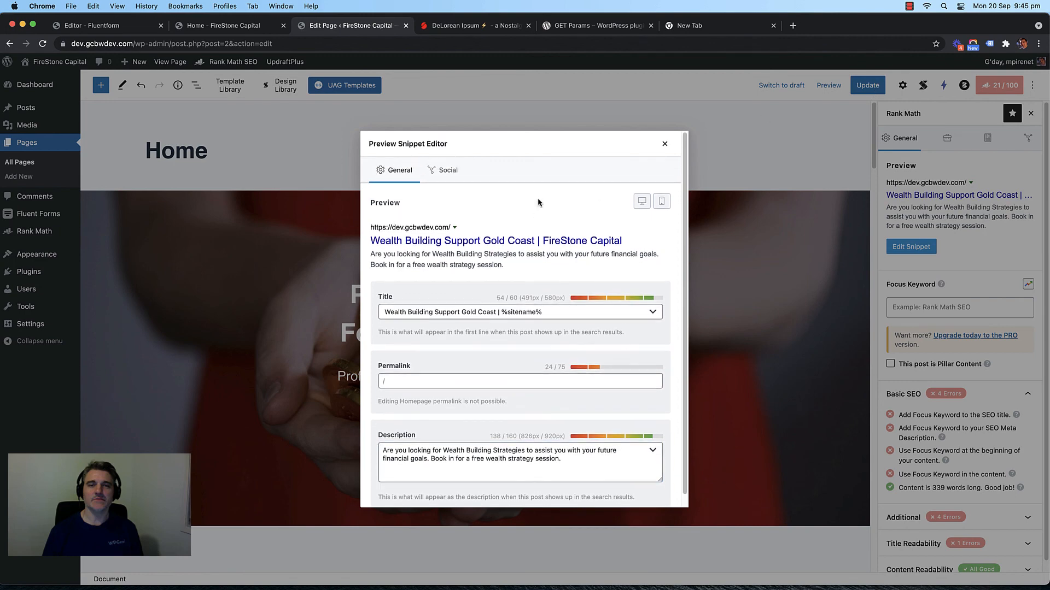
left_click(664, 144)
Step: Update the Home page and reload the live home page to see the new title
left_click(864, 86)
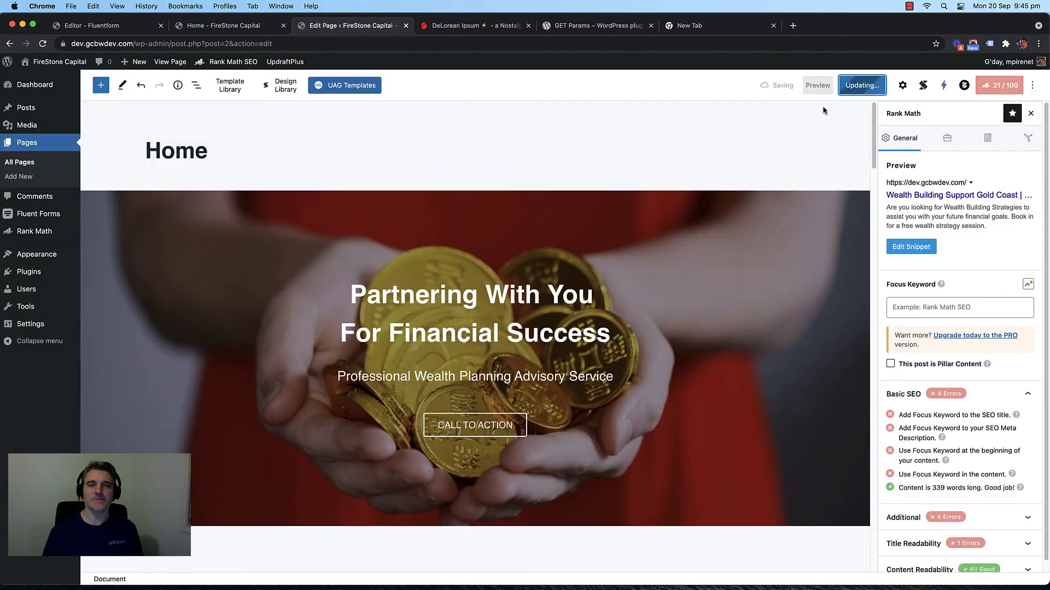
mouse_move(217, 29)
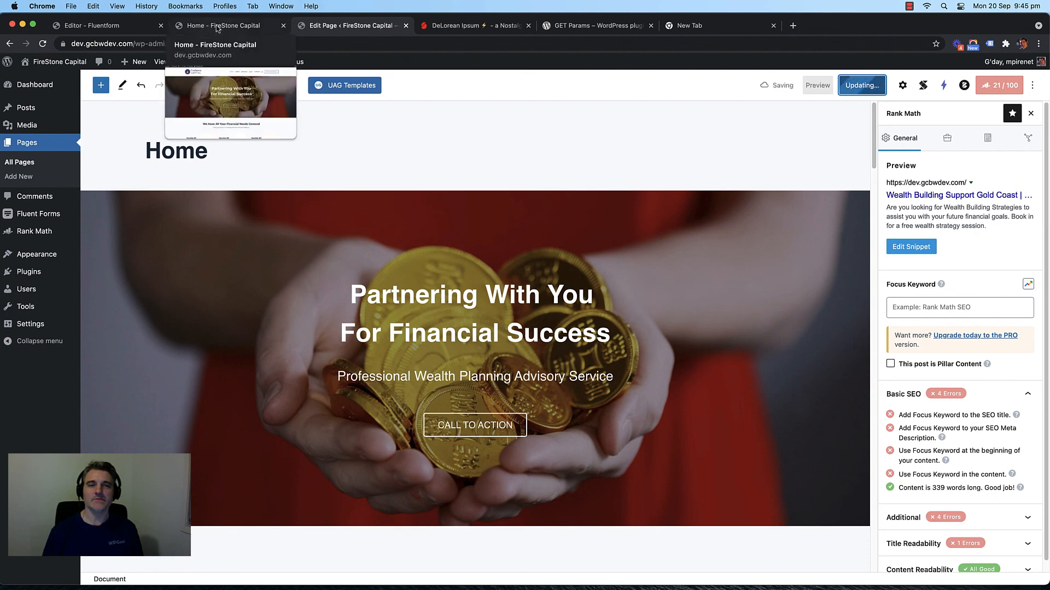
left_click(217, 29)
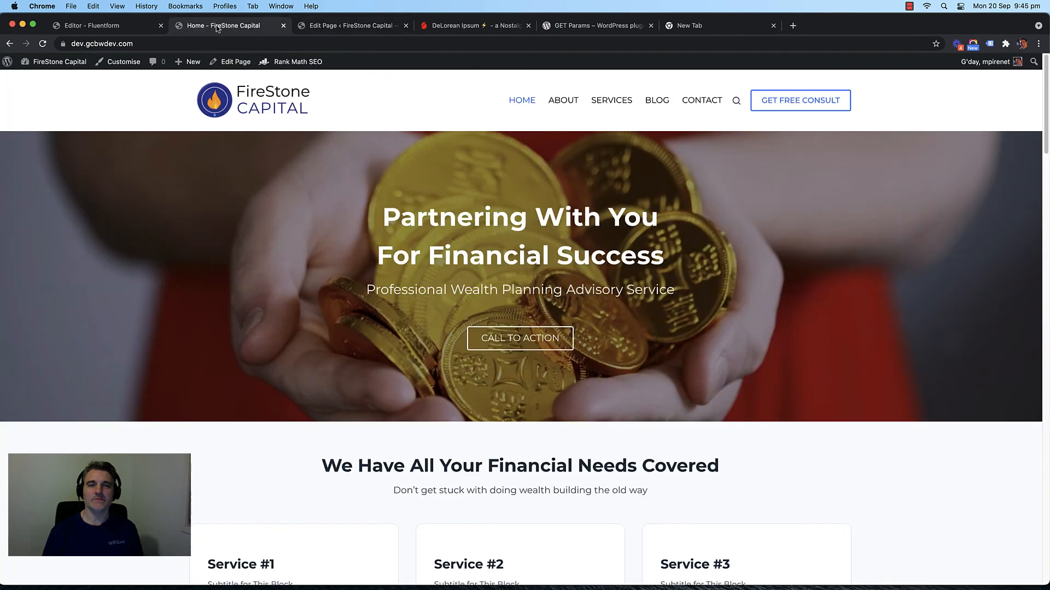
key("super+r")
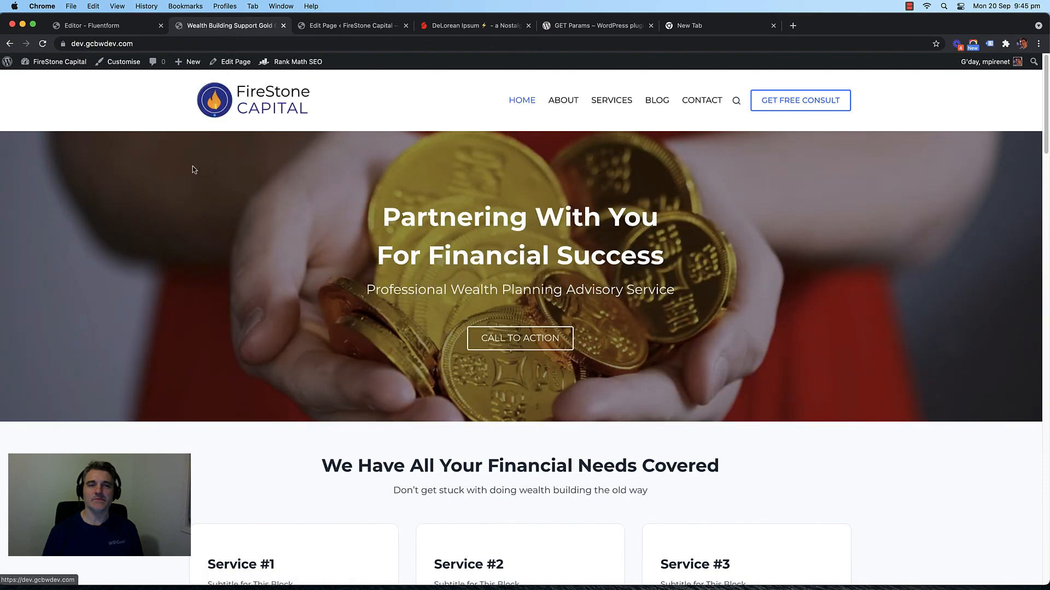
scroll(157, 159, "down", 8)
scroll(140, 192, "up", 8)
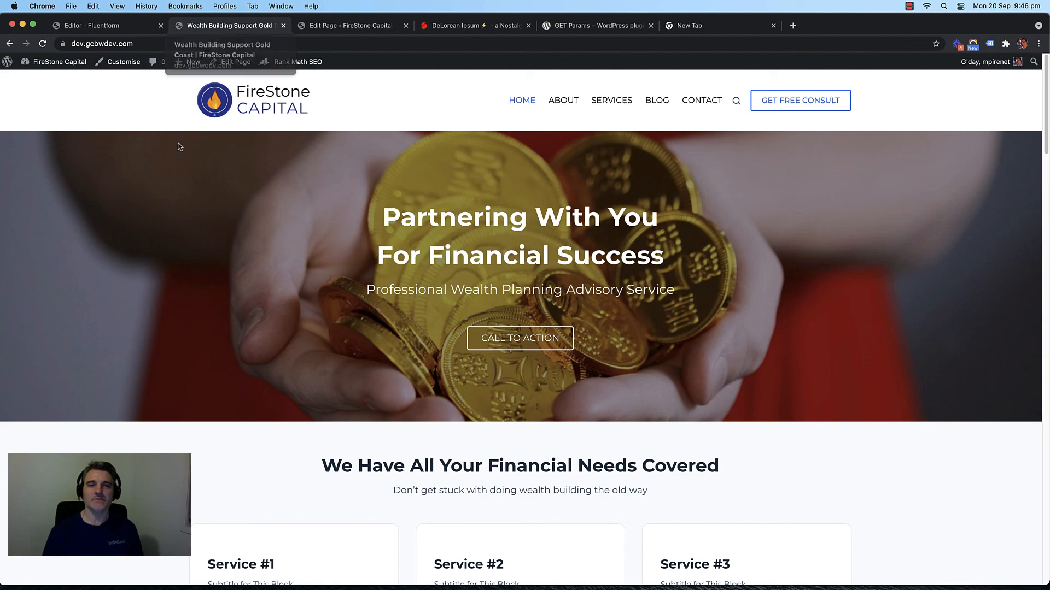
right_click(173, 265)
Step: View the home page source and inspect the Twitter and og:description meta tags
left_click(220, 383)
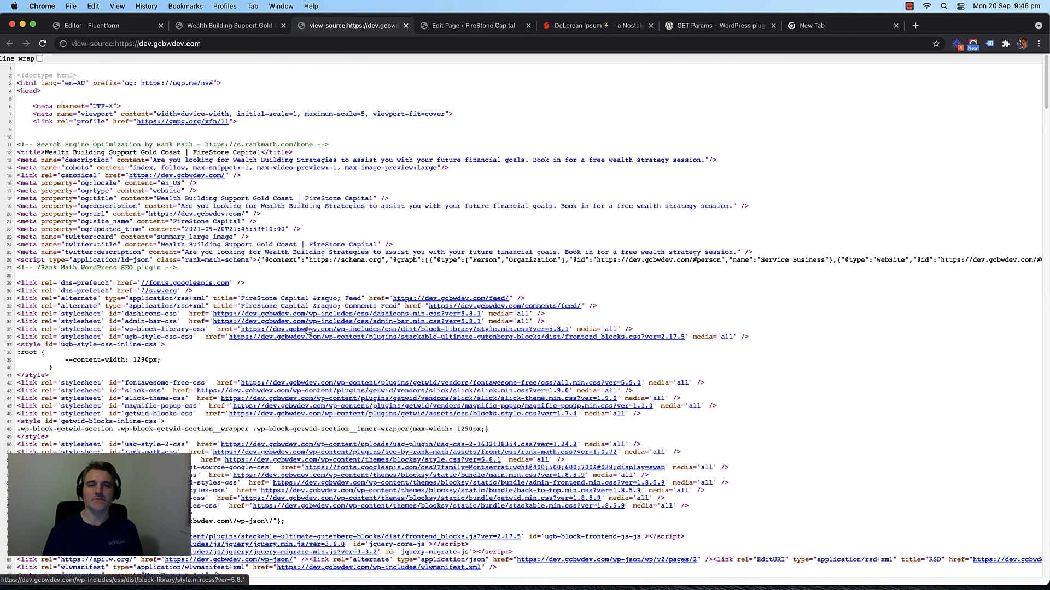
left_click_drag(170, 252, 31, 260)
left_click(91, 231)
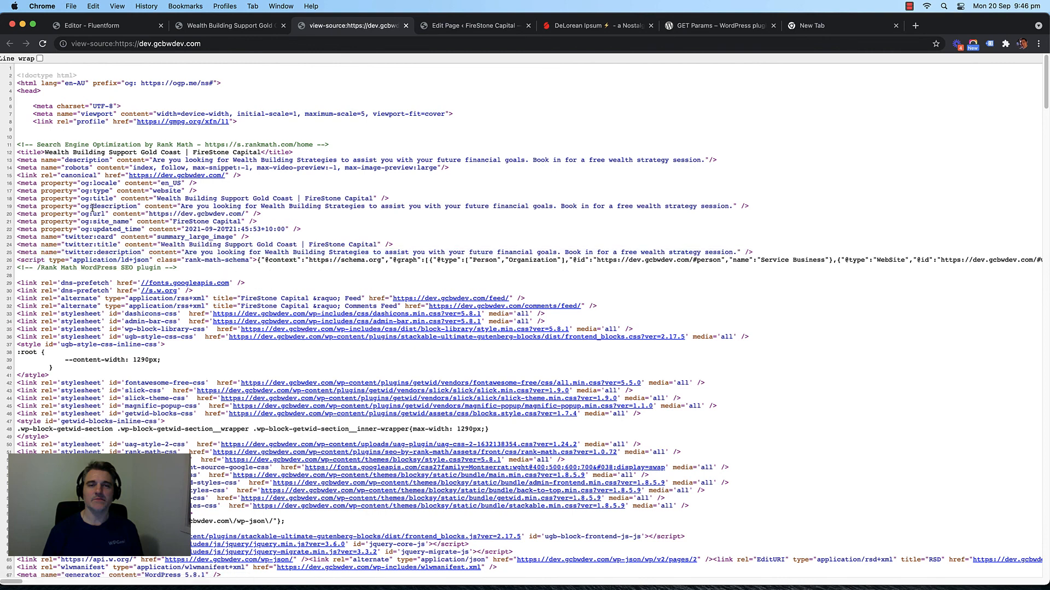
left_click_drag(126, 207, 62, 208)
left_click_drag(220, 214, 729, 210)
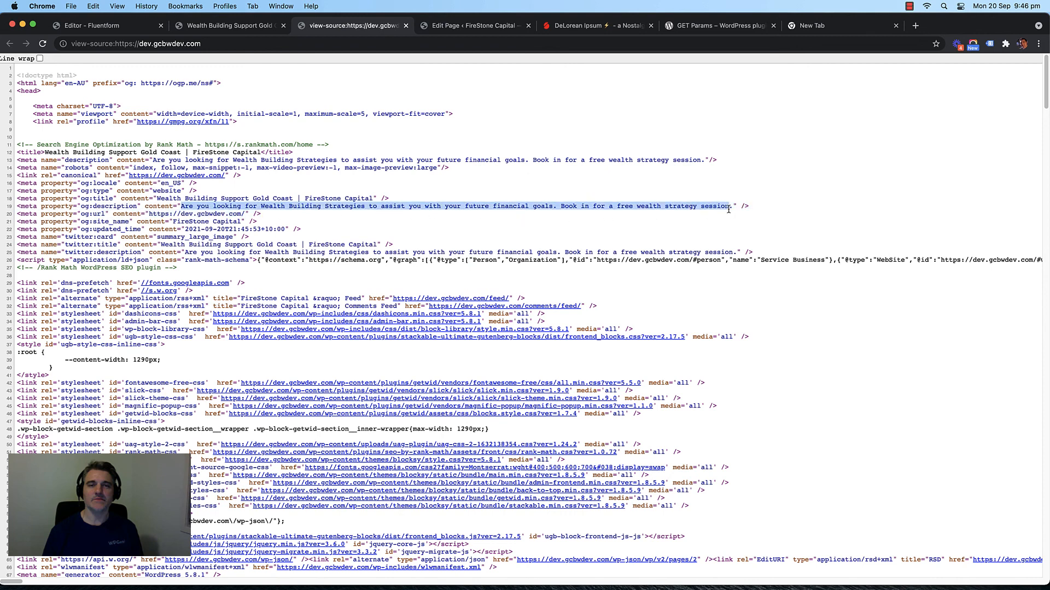
left_click(328, 211)
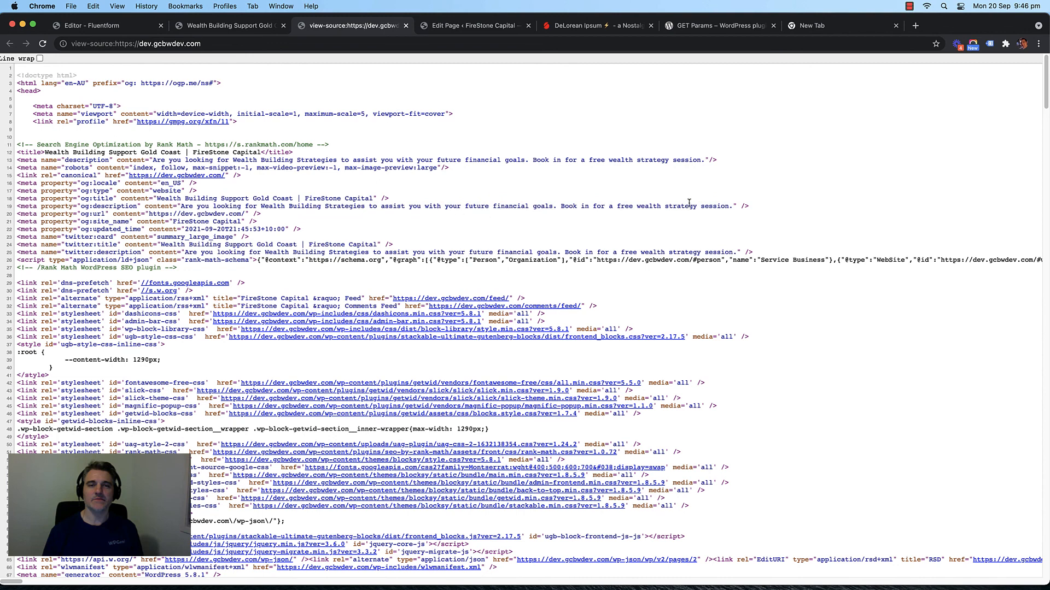
Step: Close the page-source tab and reload the live FireStone Capital home page
left_click(406, 26)
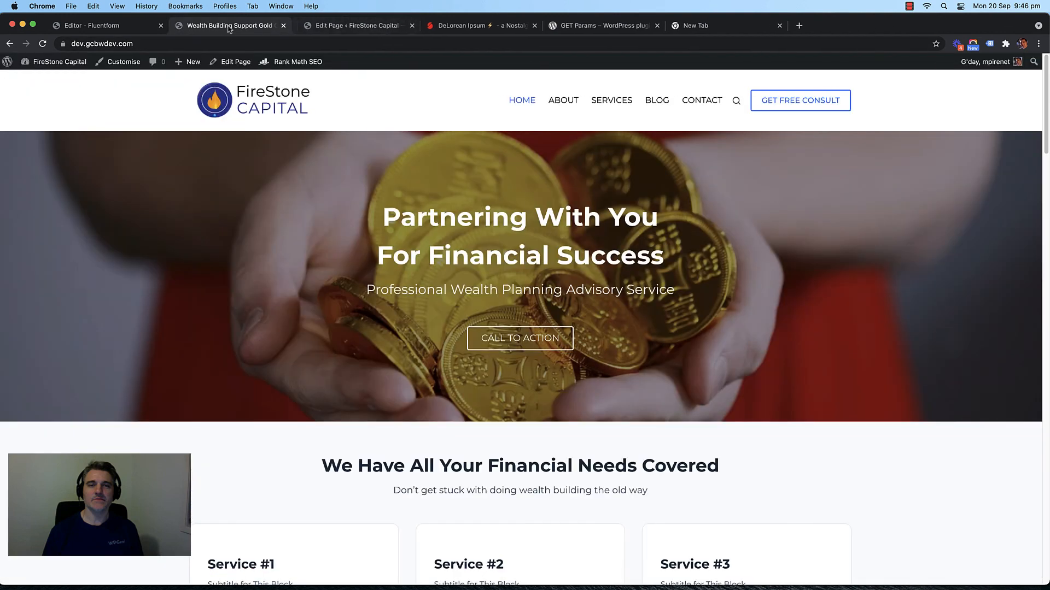
left_click(344, 29)
left_click(207, 28)
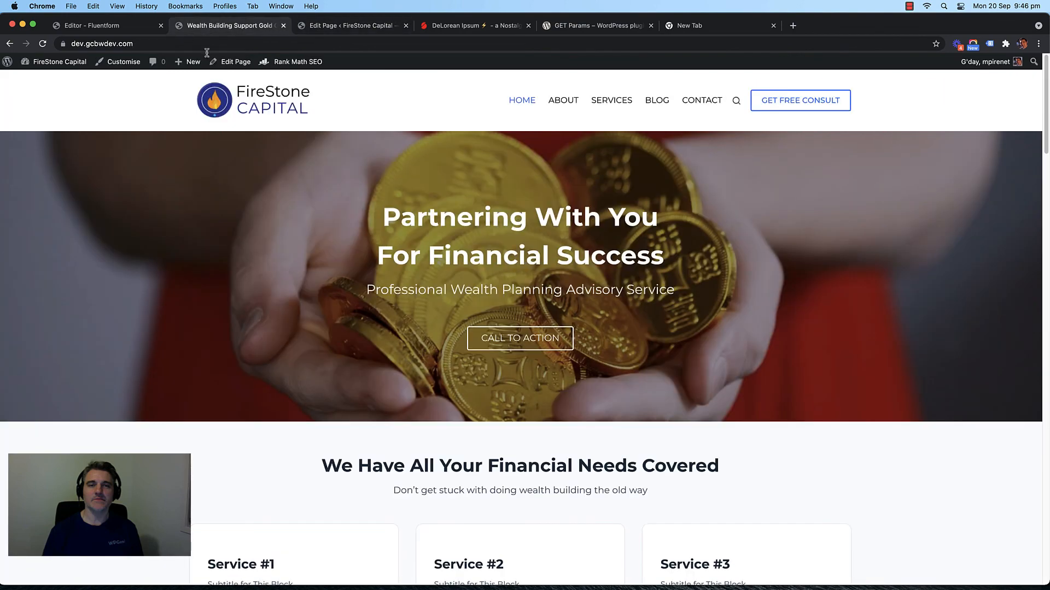
left_click(228, 114)
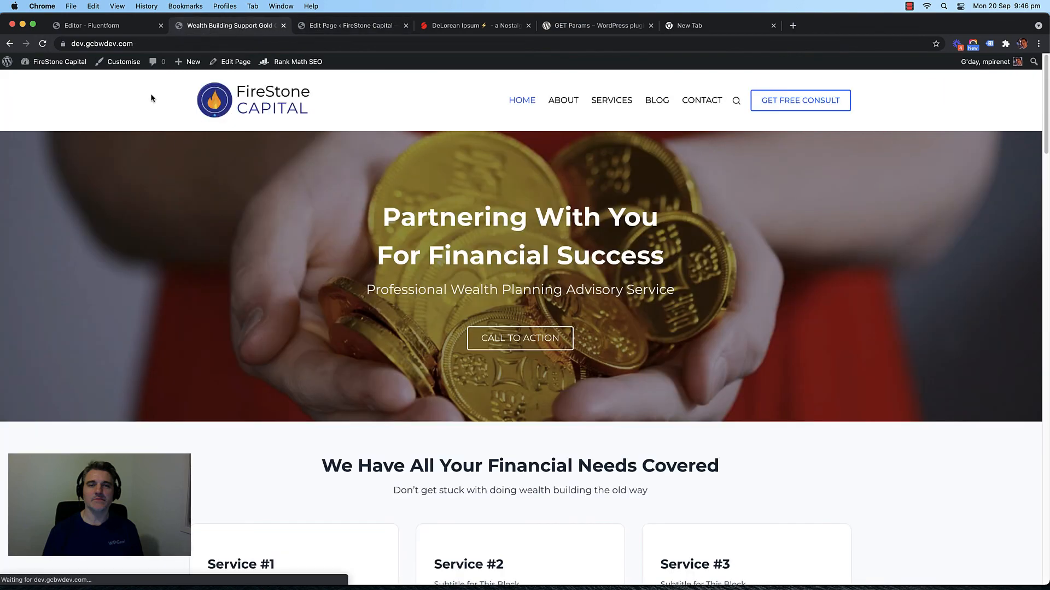
Step: Check the Service #3 details on the Services page, then return home
scroll(164, 312, "down", 8)
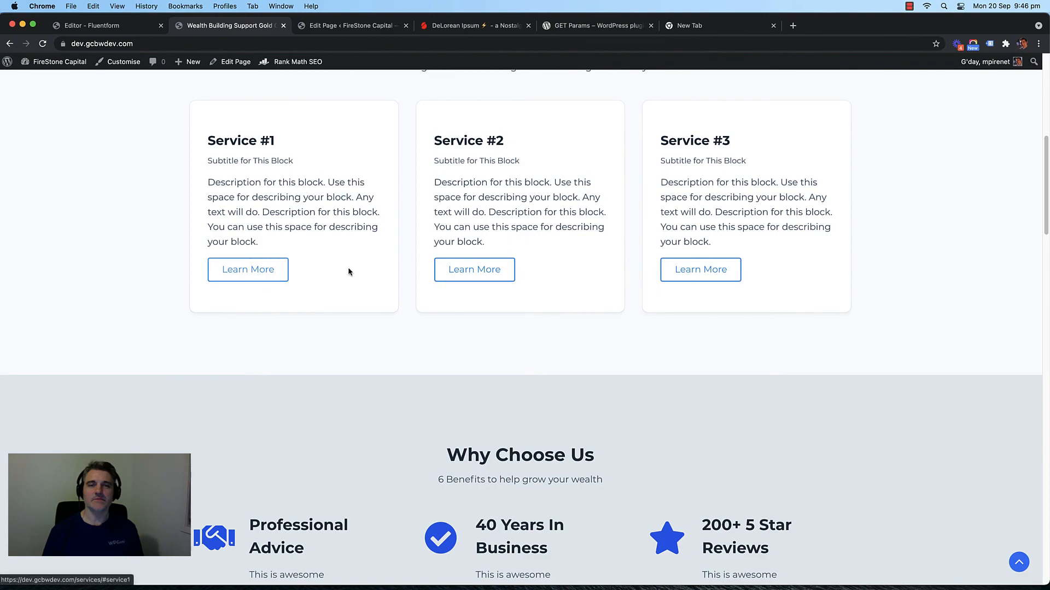
left_click(673, 275)
scroll(214, 304, "up", 13)
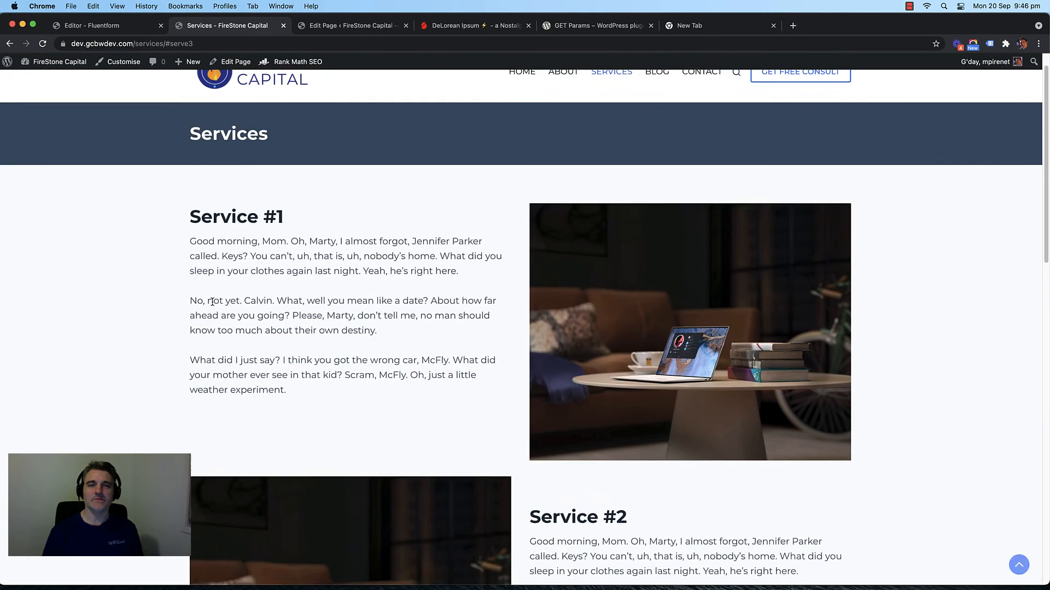
left_click(276, 107)
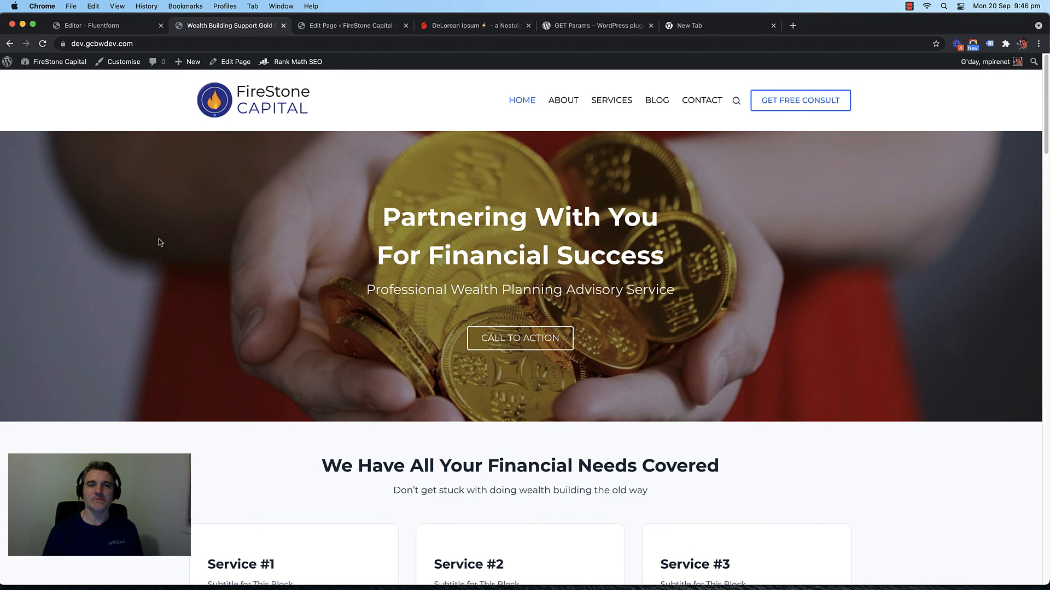
Step: Scroll through the live home page to review its sections
scroll(109, 236, "down", 4)
scroll(104, 237, "up", 4)
scroll(130, 228, "down", 2)
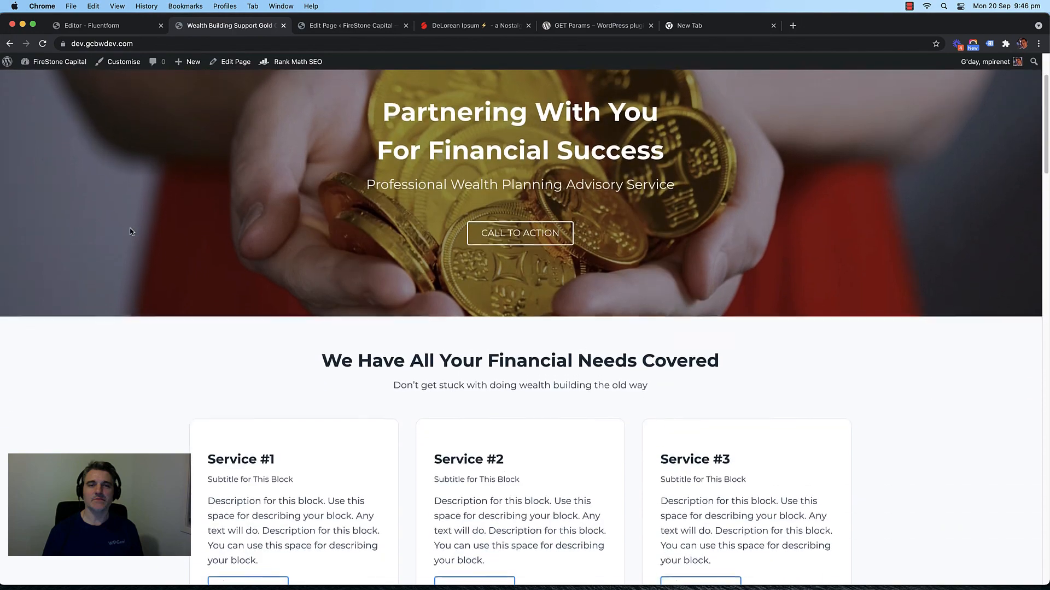
scroll(130, 229, "up", 2)
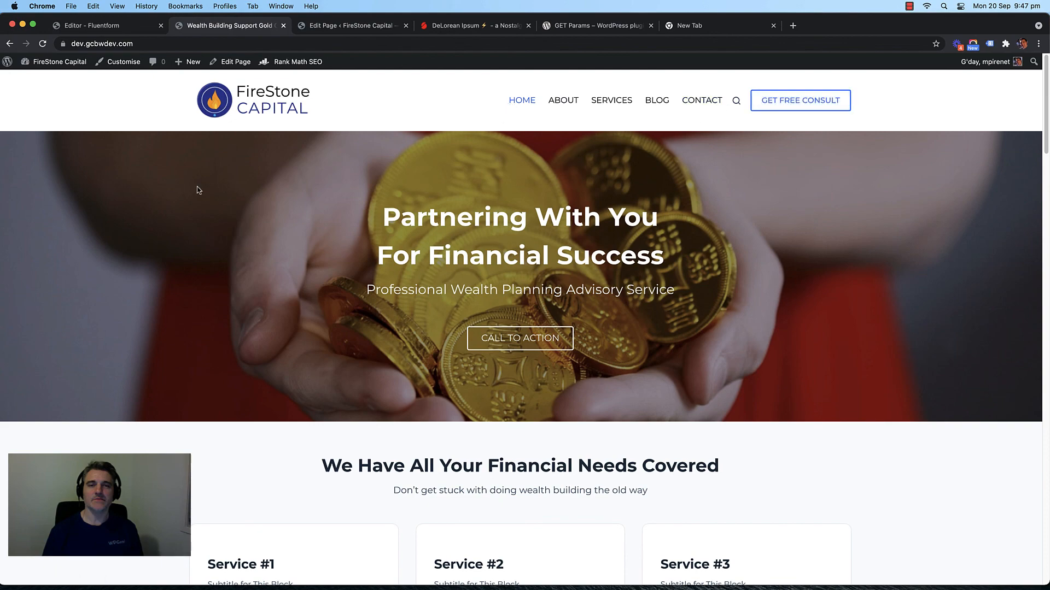
scroll(167, 198, "down", 8)
scroll(167, 201, "down", 6)
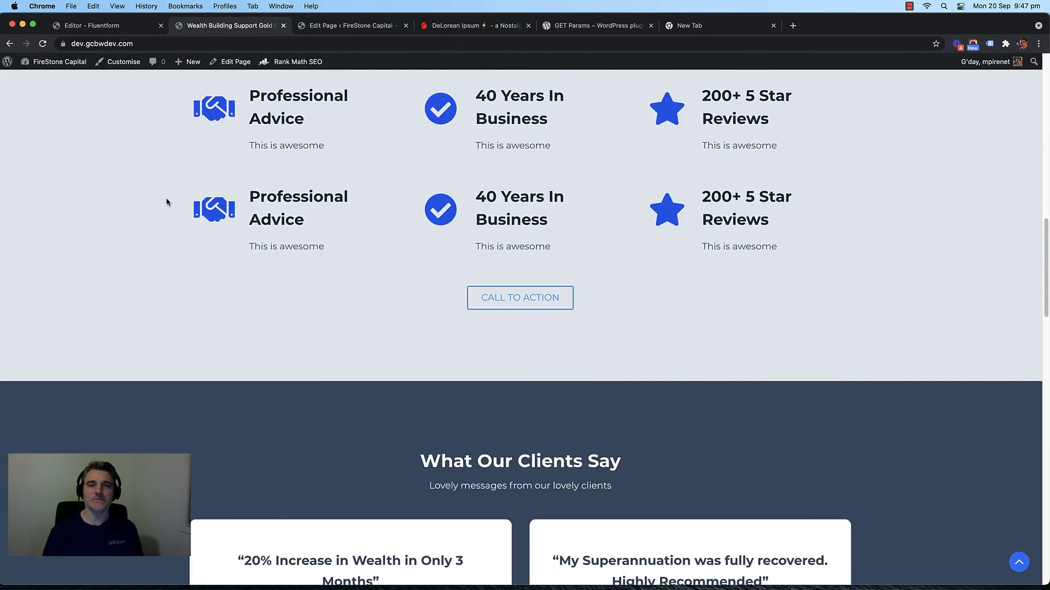
scroll(167, 202, "up", 4)
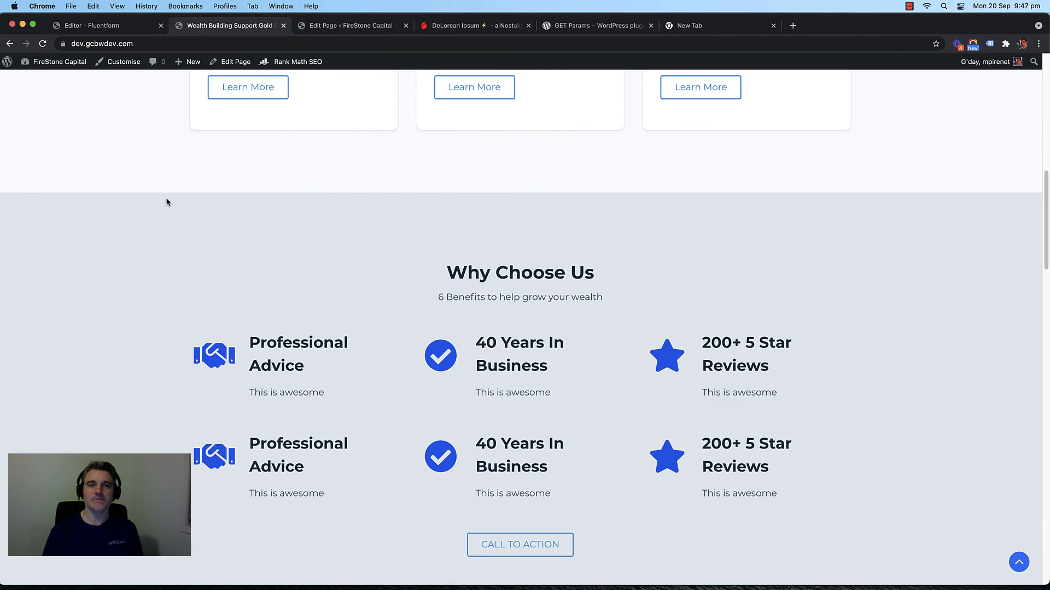
scroll(164, 206, "down", 5)
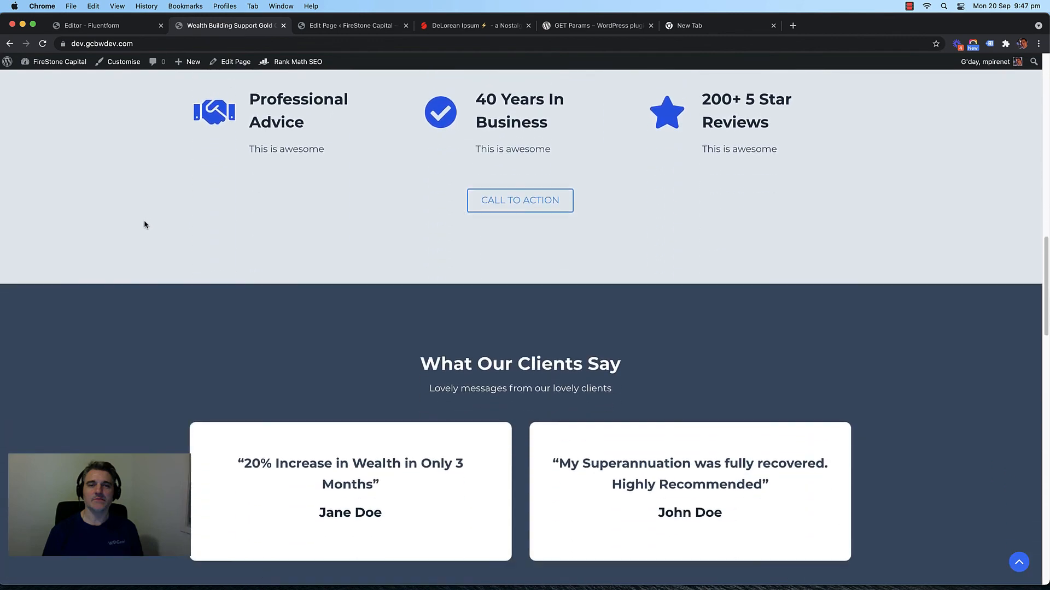
scroll(144, 224, "up", 2)
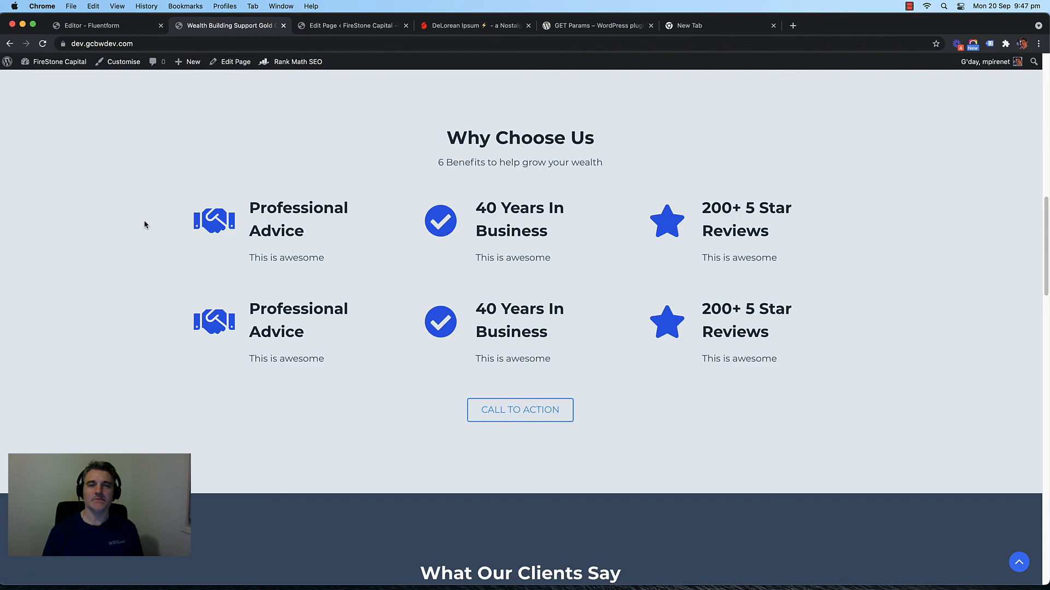
scroll(147, 224, "down", 8)
scroll(158, 234, "up", 3)
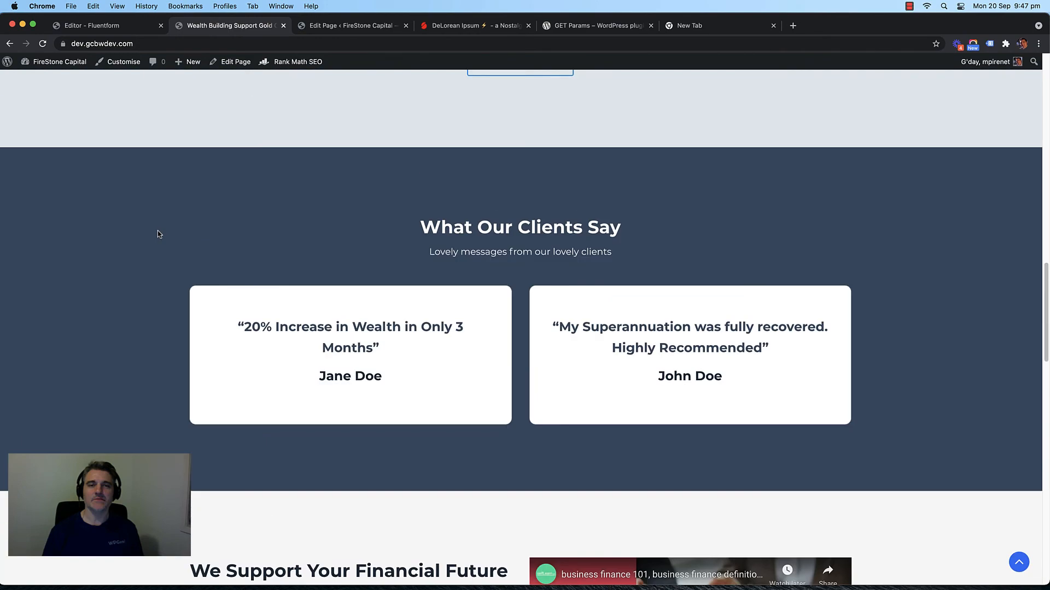
scroll(156, 235, "down", 8)
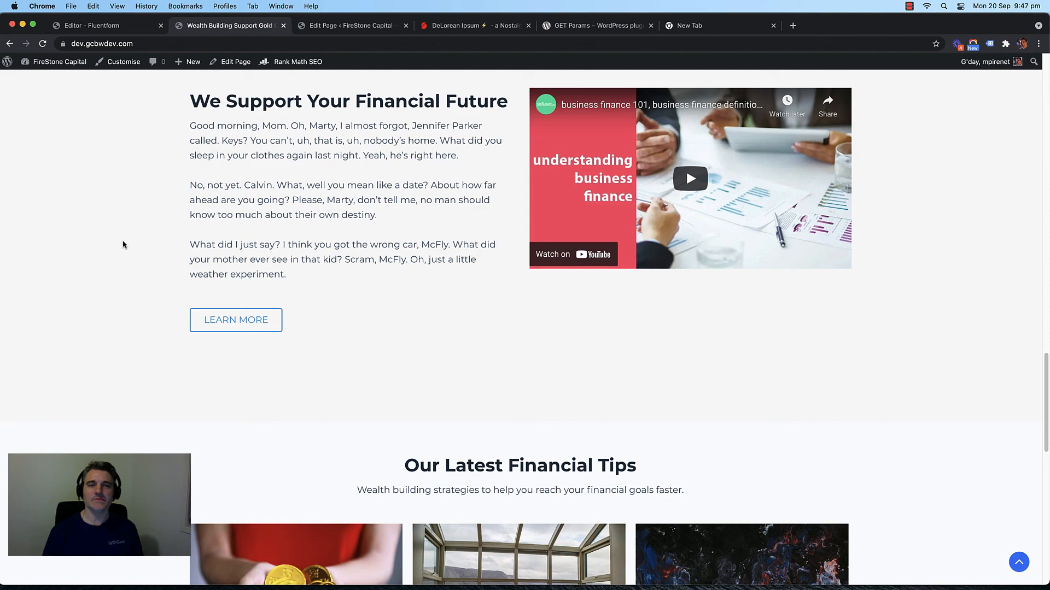
scroll(140, 260, "down", 10)
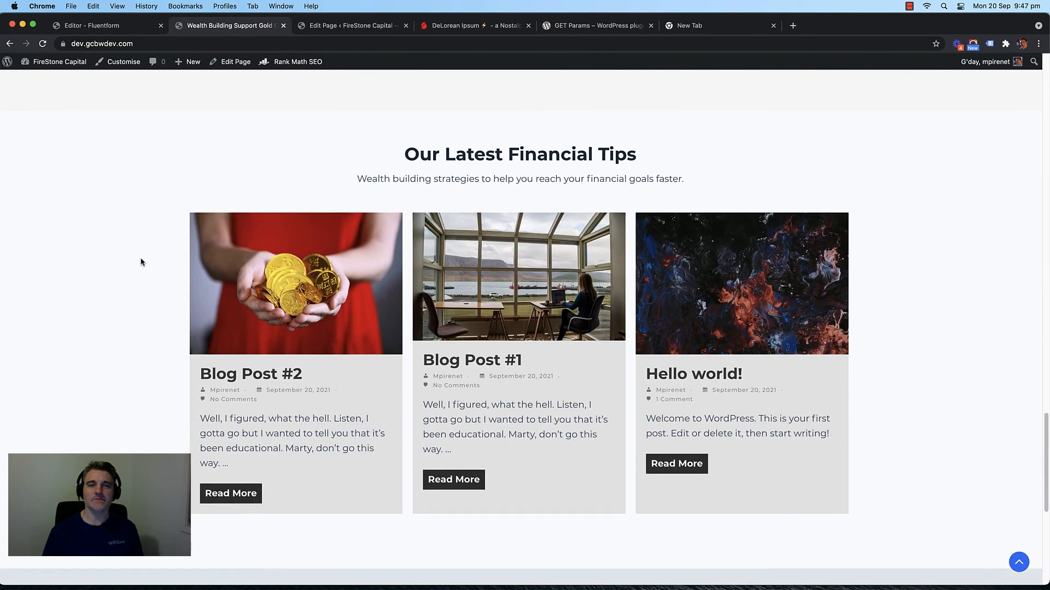
scroll(141, 261, "up", 4)
scroll(140, 262, "up", 4)
scroll(140, 261, "down", 4)
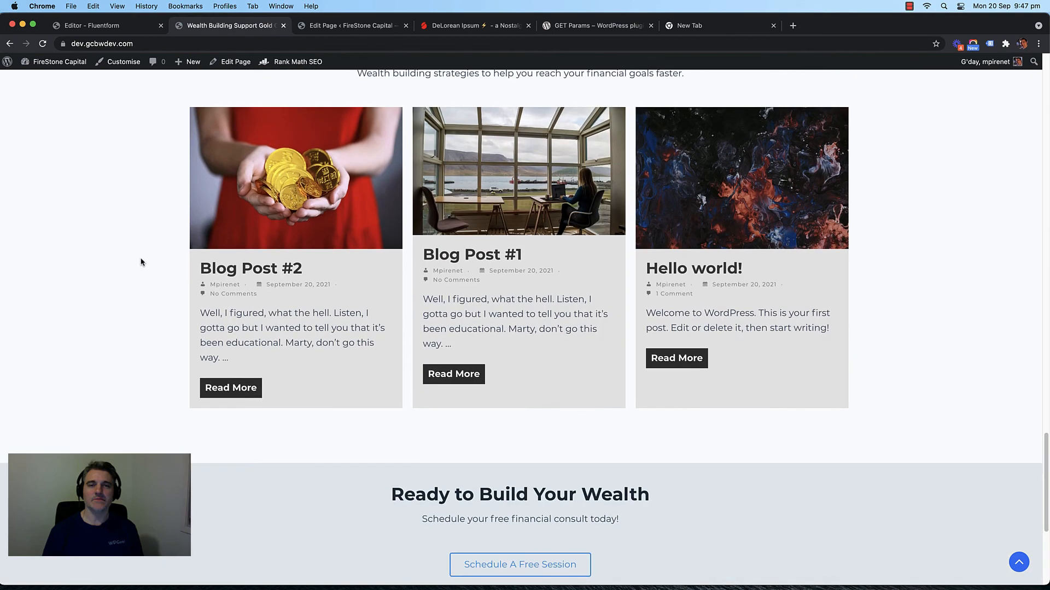
scroll(141, 262, "down", 5)
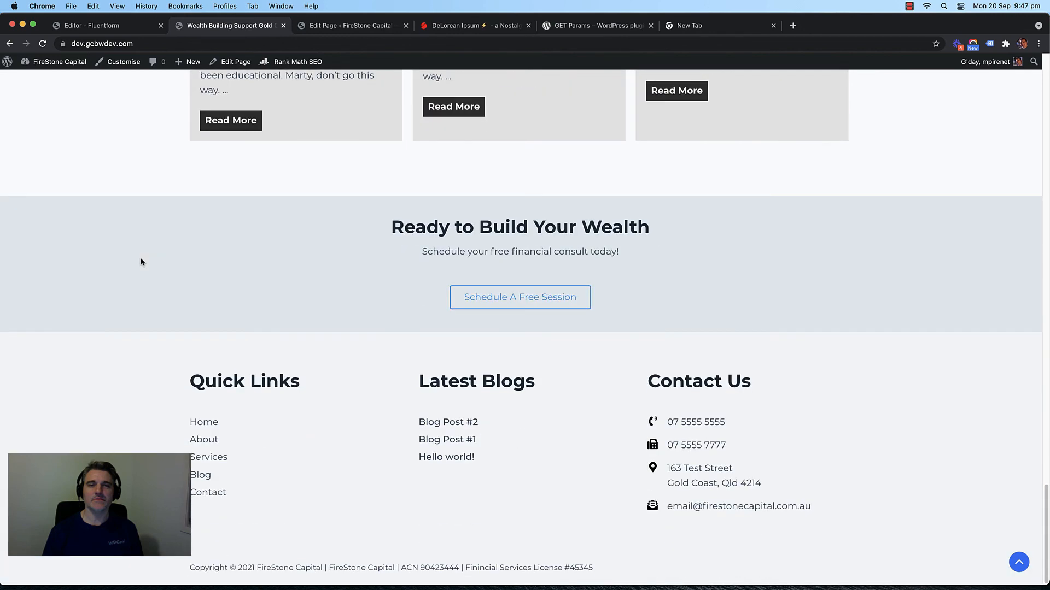
scroll(144, 256, "up", 1)
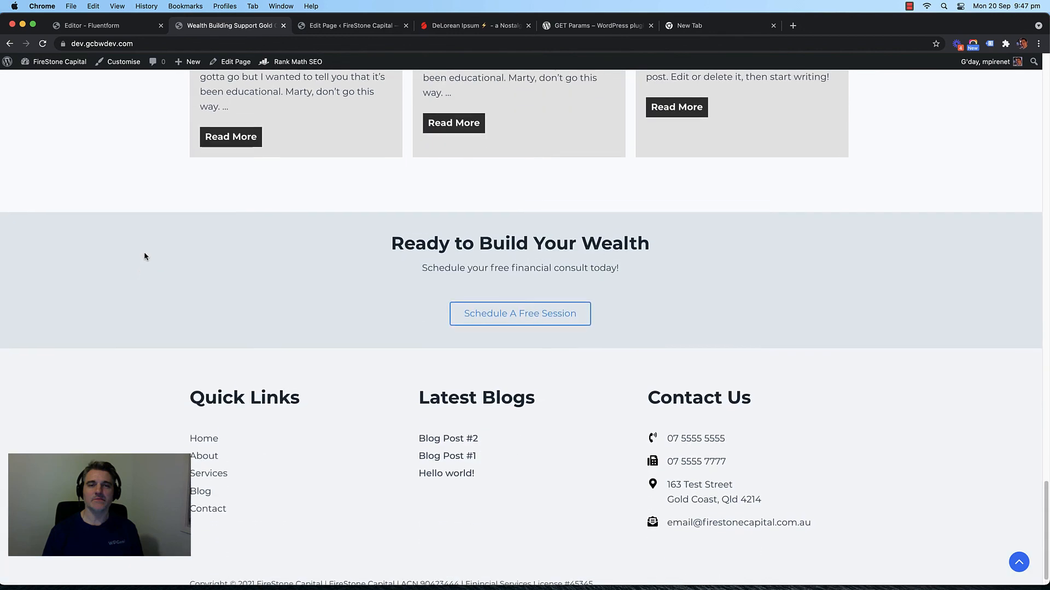
scroll(144, 256, "down", 1)
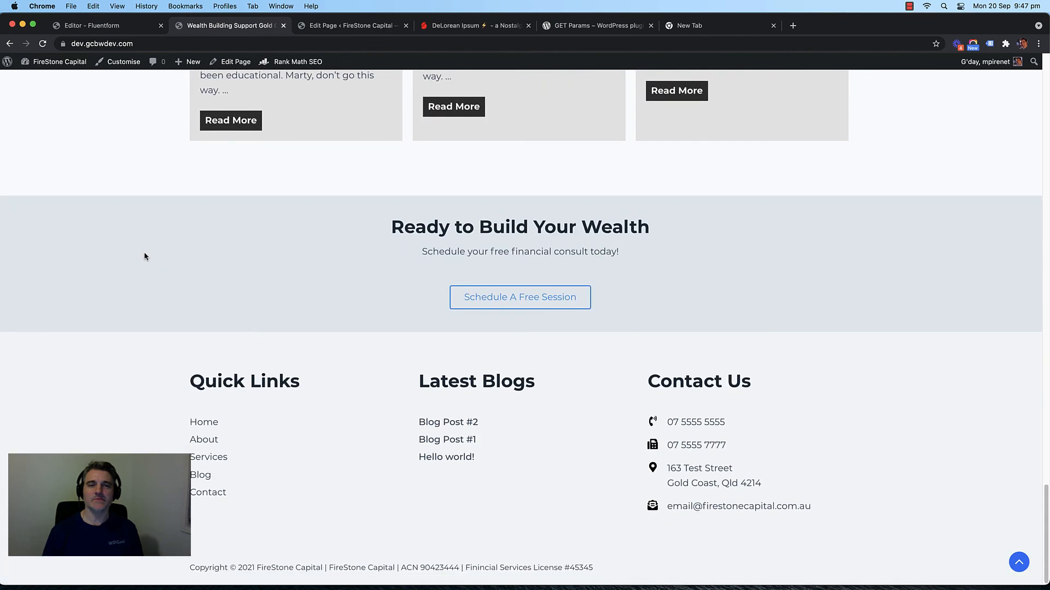
scroll(144, 256, "up", 20)
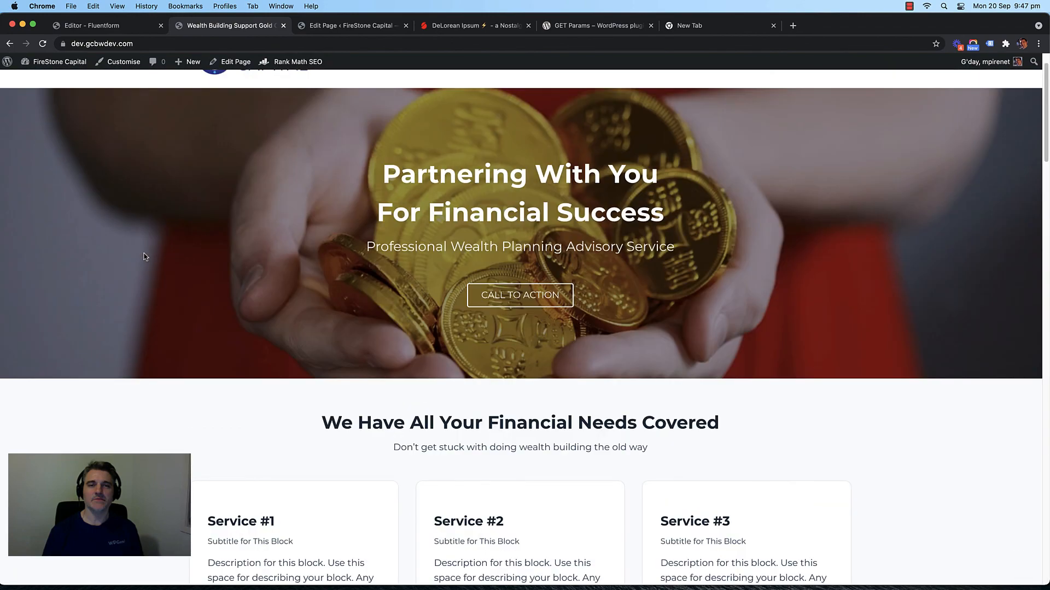
scroll(144, 256, "up", 2)
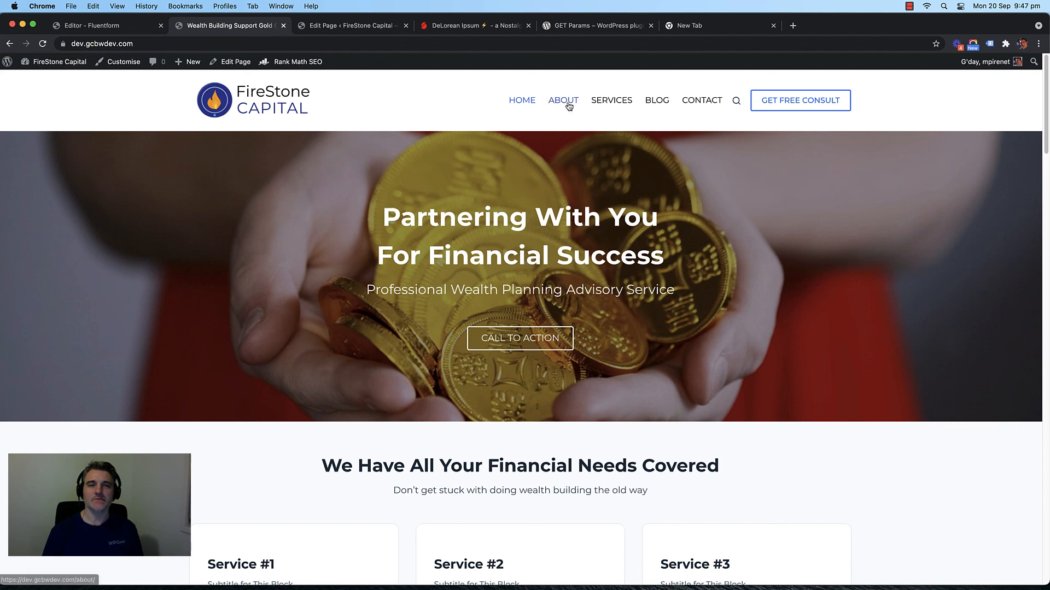
left_click(655, 101)
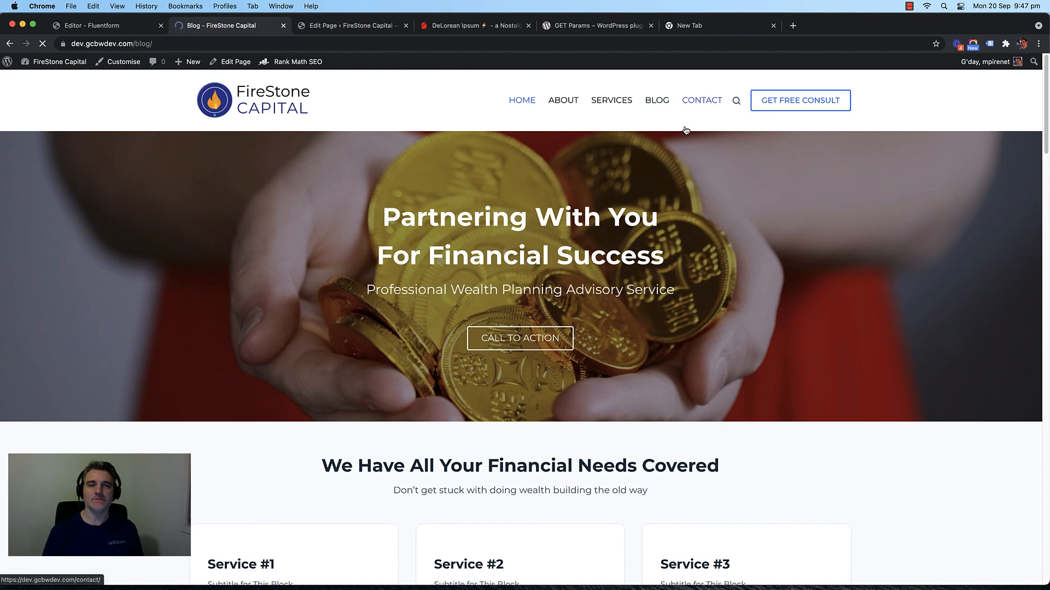
scroll(197, 229, "down", 4)
scroll(132, 235, "up", 4)
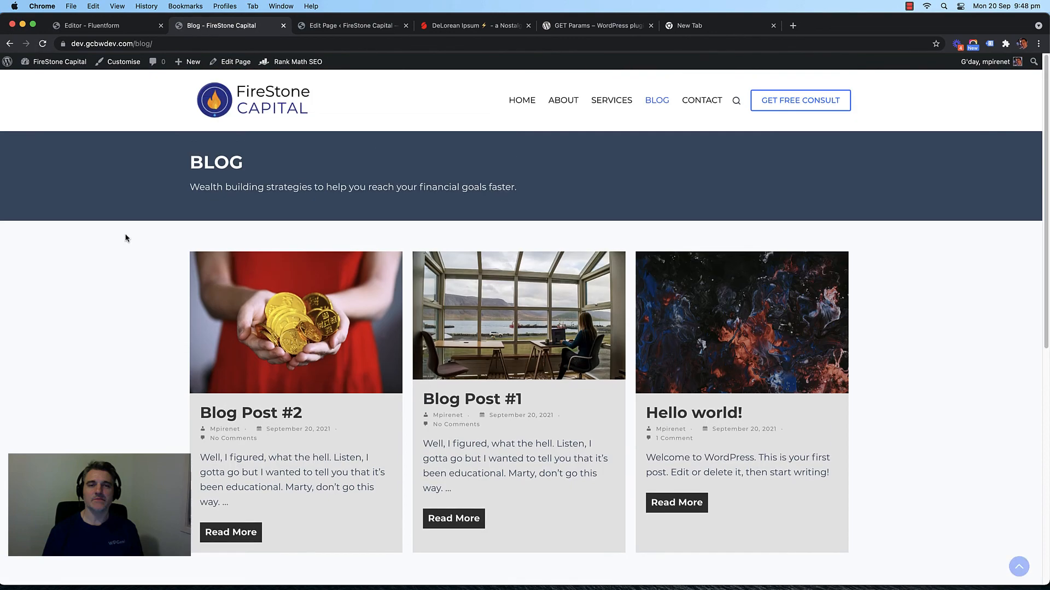
left_click(514, 104)
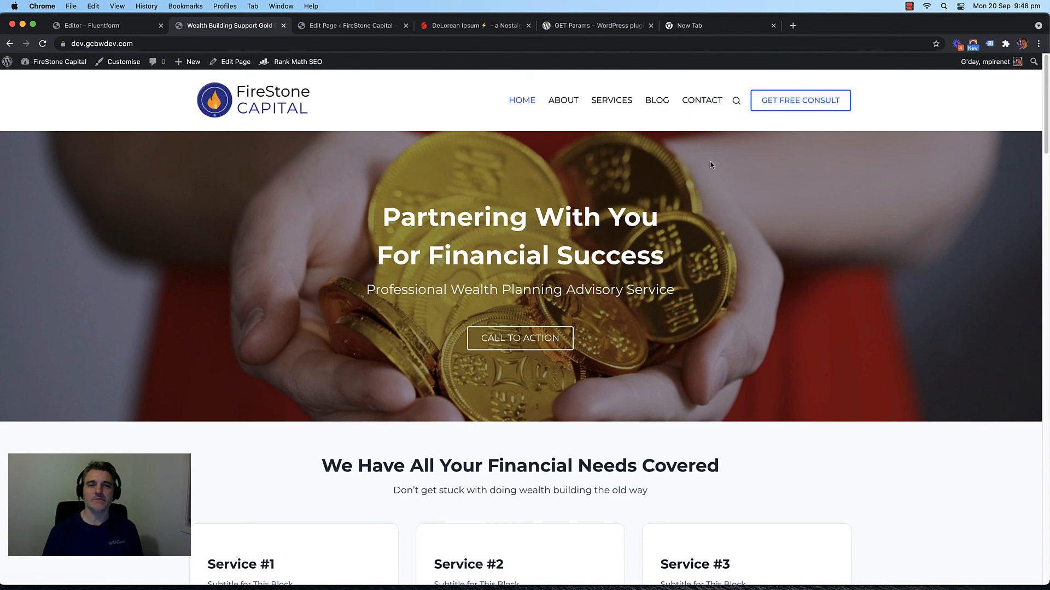
scroll(719, 234, "down", 4)
scroll(720, 234, "up", 4)
scroll(733, 244, "down", 2)
scroll(735, 245, "up", 2)
scroll(747, 270, "down", 15)
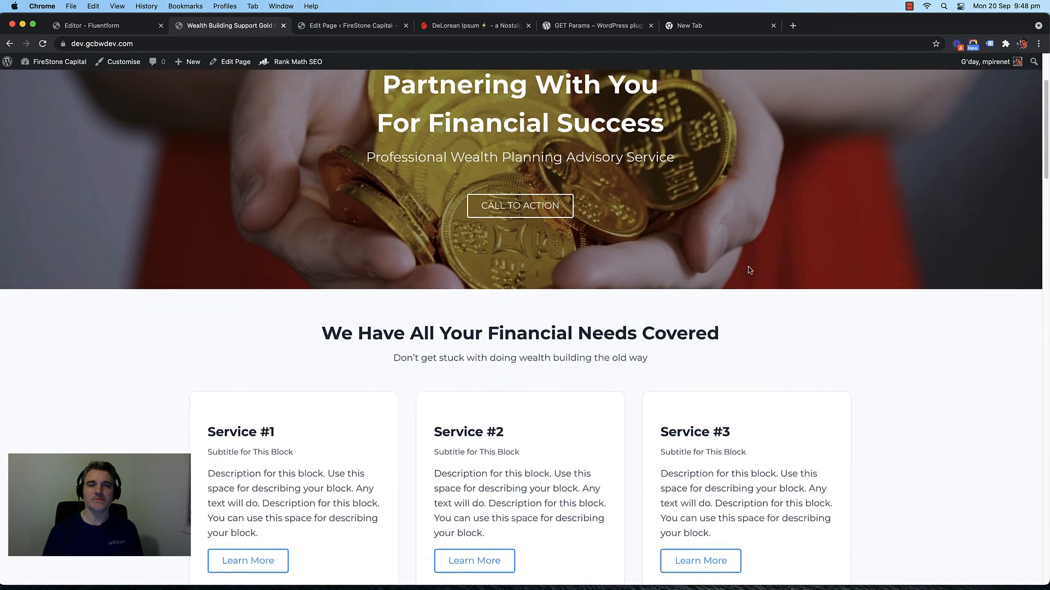
scroll(651, 262, "down", 12)
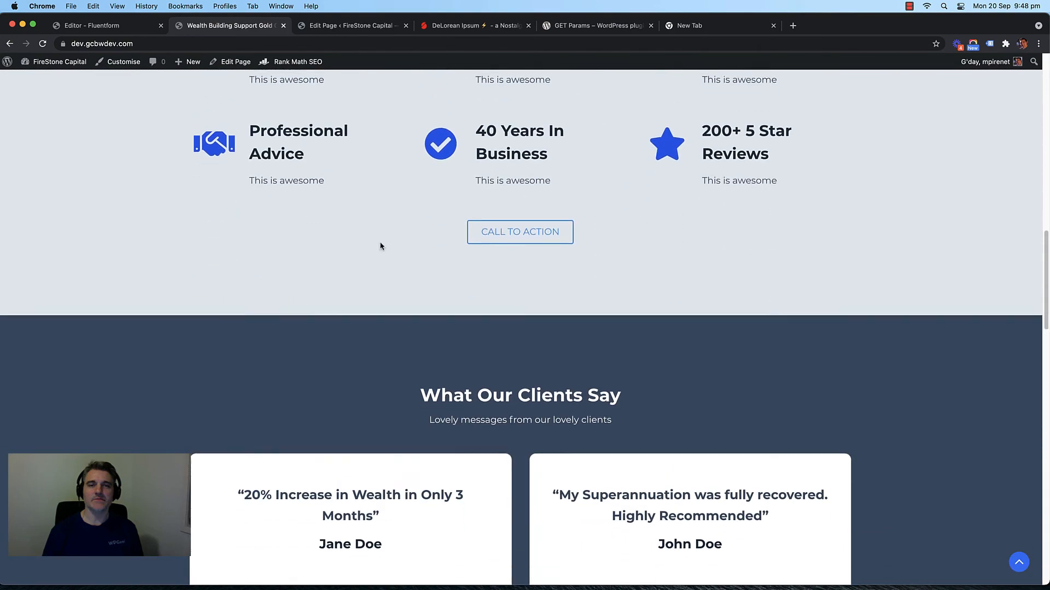
scroll(140, 244, "down", 5)
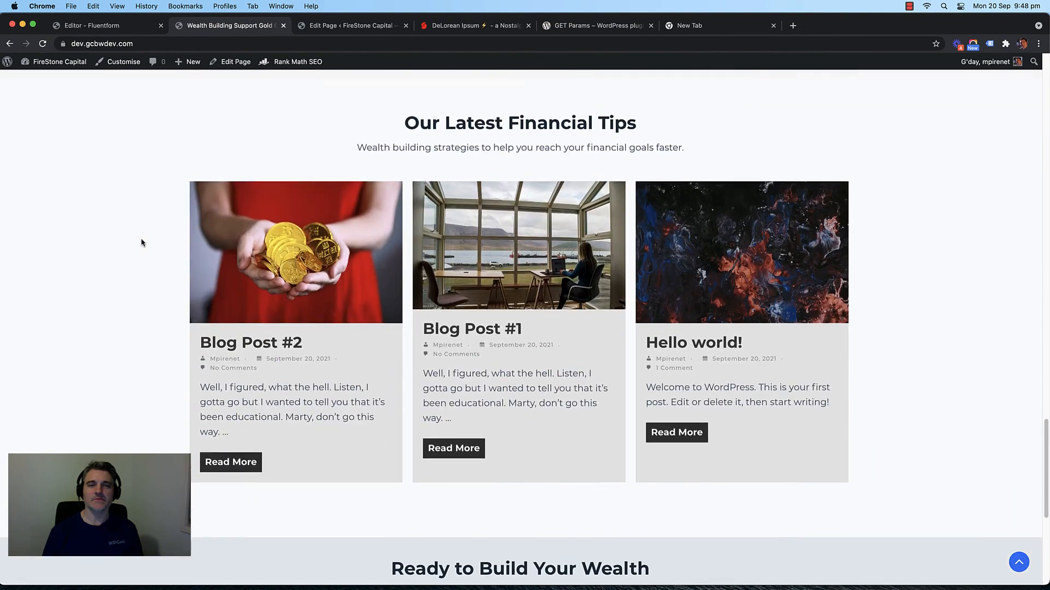
scroll(142, 242, "up", 15)
scroll(141, 242, "up", 4)
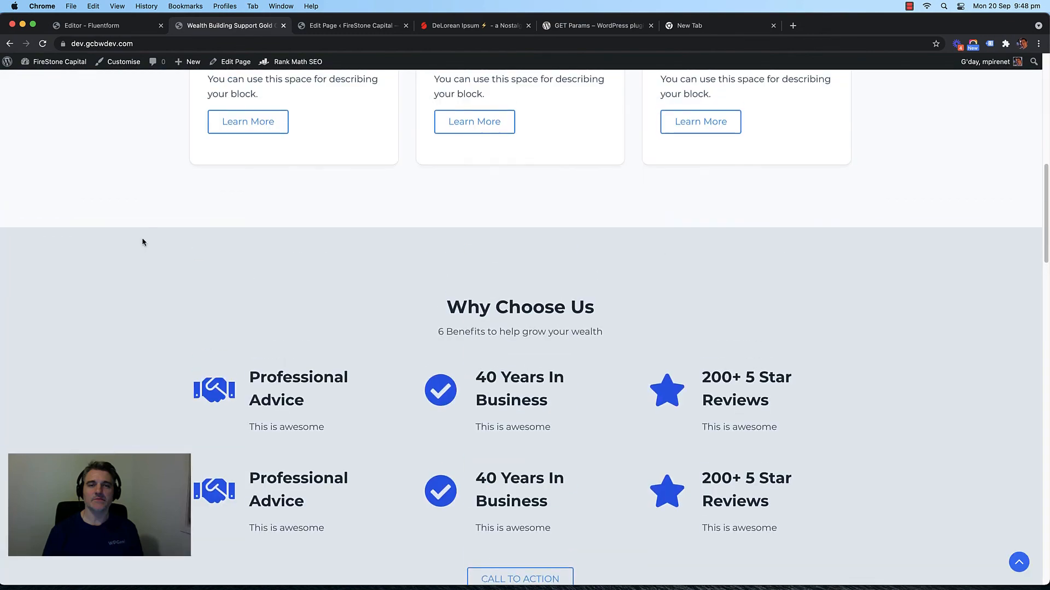
scroll(633, 258, "down", 1)
scroll(524, 317, "down", 2)
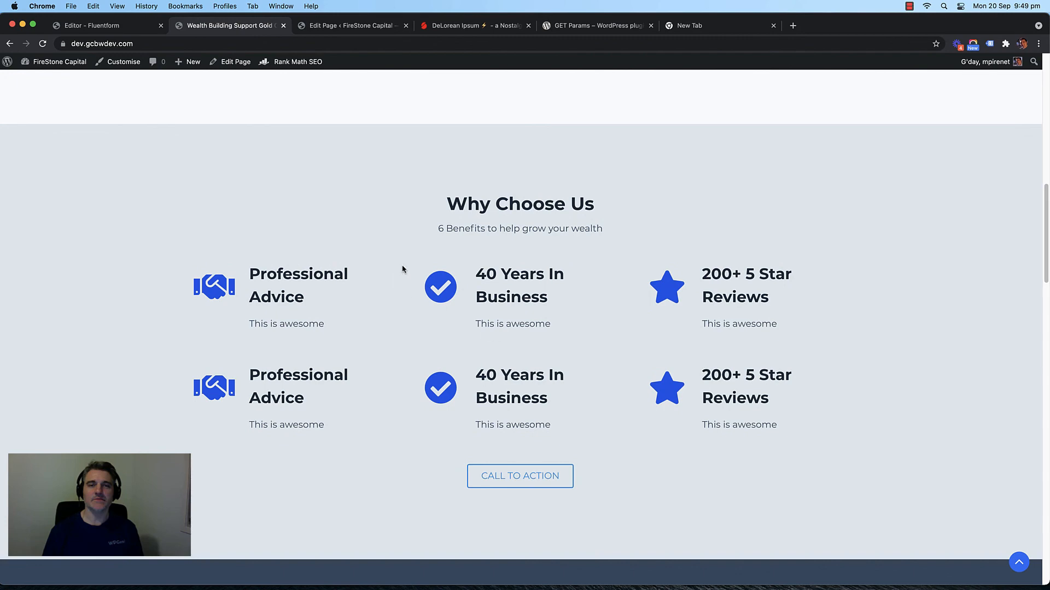
scroll(402, 269, "up", 5)
scroll(402, 269, "down", 5)
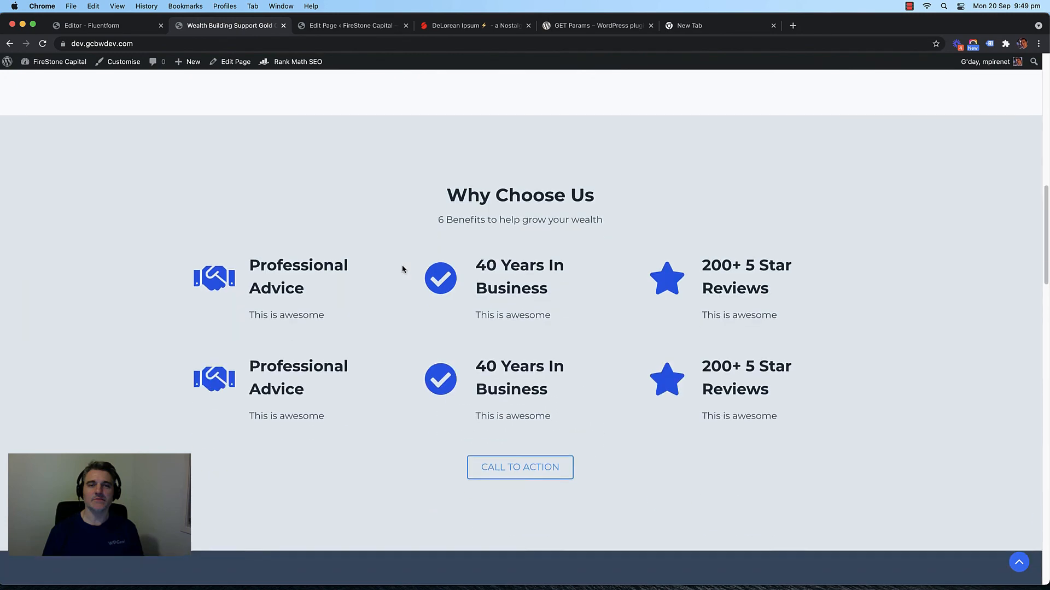
scroll(403, 269, "down", 6)
scroll(346, 257, "up", 10)
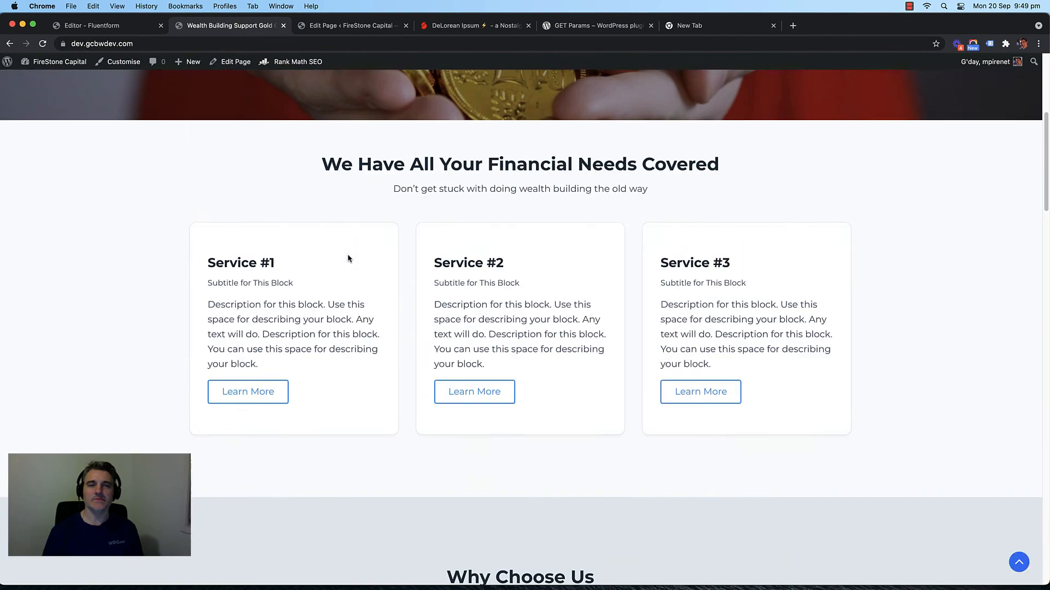
scroll(348, 259, "up", 4)
scroll(348, 258, "down", 4)
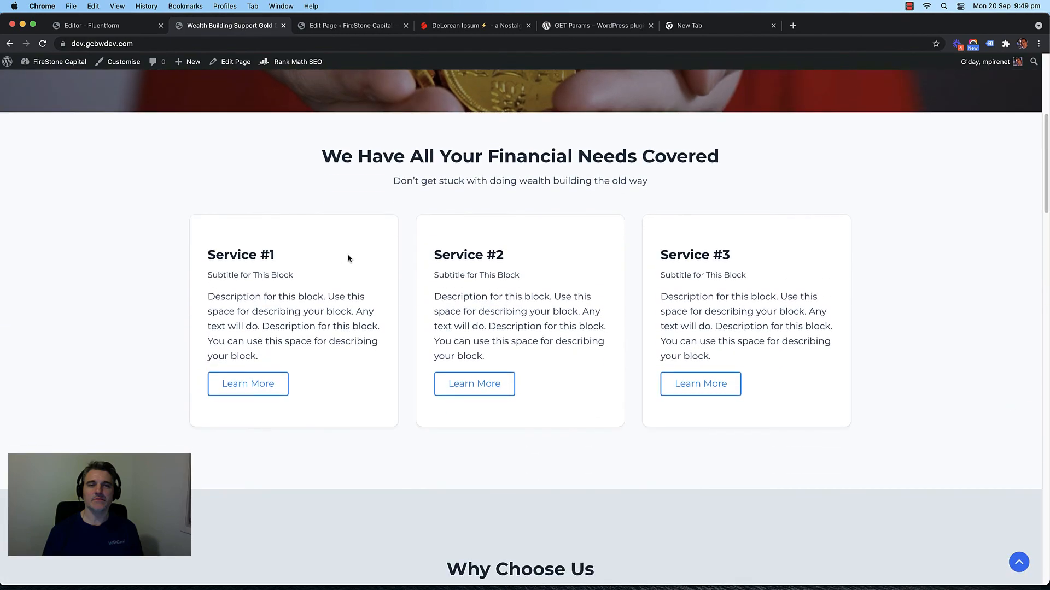
scroll(348, 258, "down", 4)
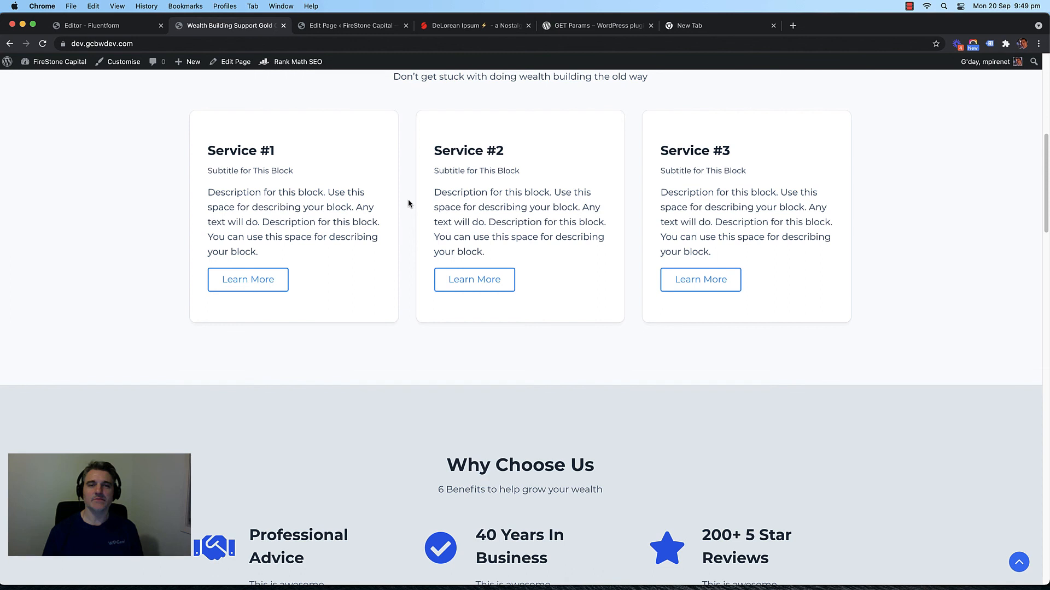
scroll(408, 203, "down", 6)
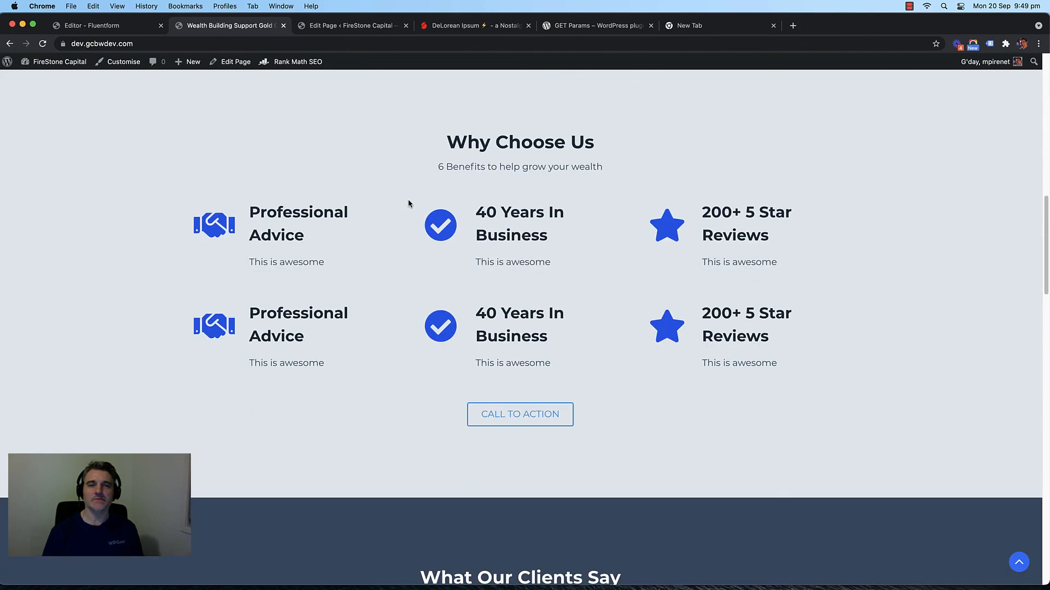
scroll(408, 203, "down", 9)
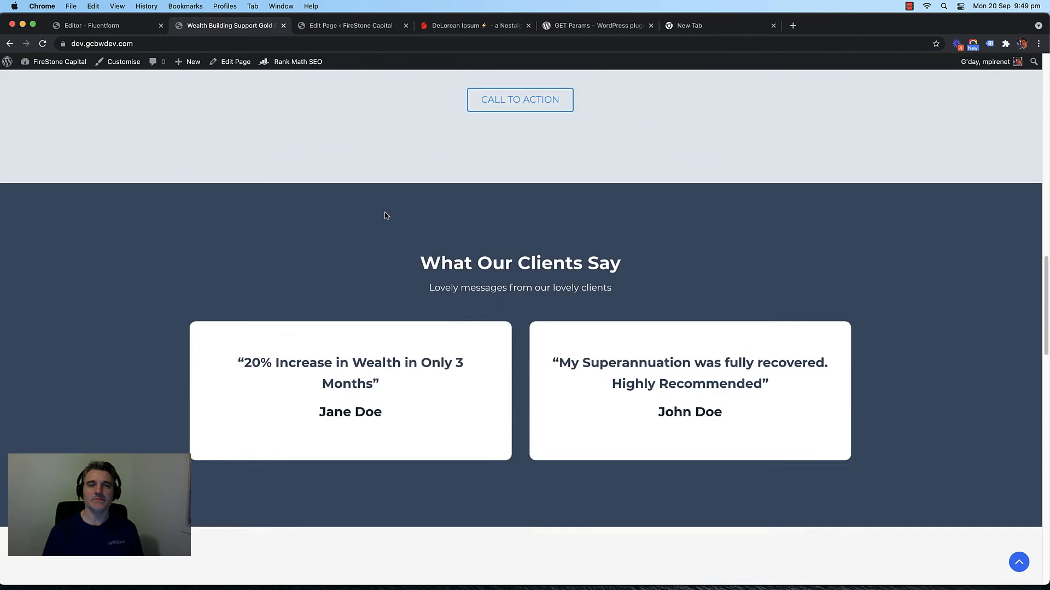
scroll(182, 234, "down", 2)
scroll(183, 234, "up", 2)
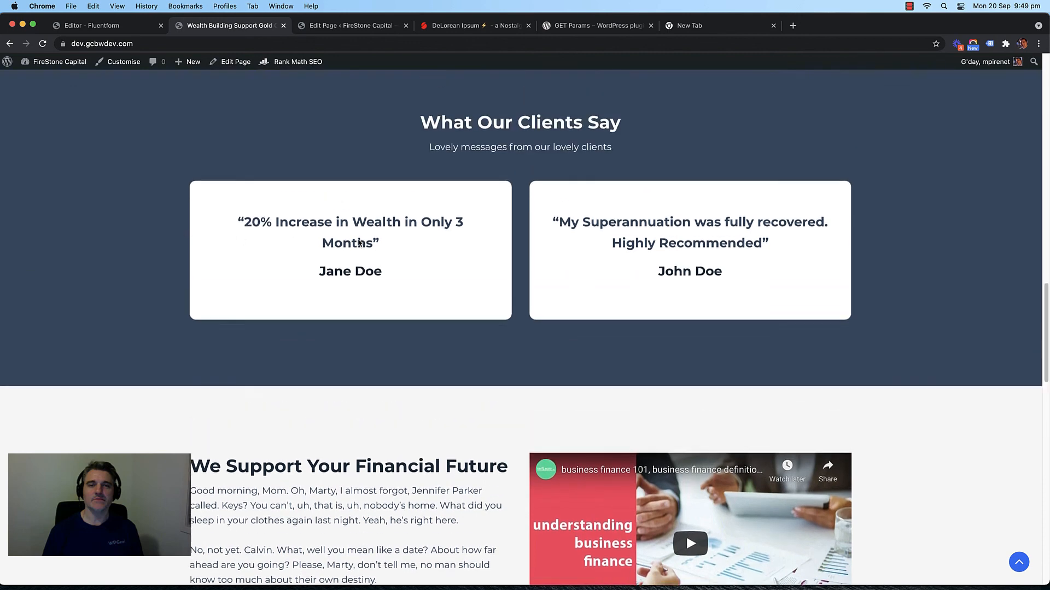
scroll(358, 242, "down", 1)
scroll(358, 243, "up", 2)
scroll(359, 241, "down", 1)
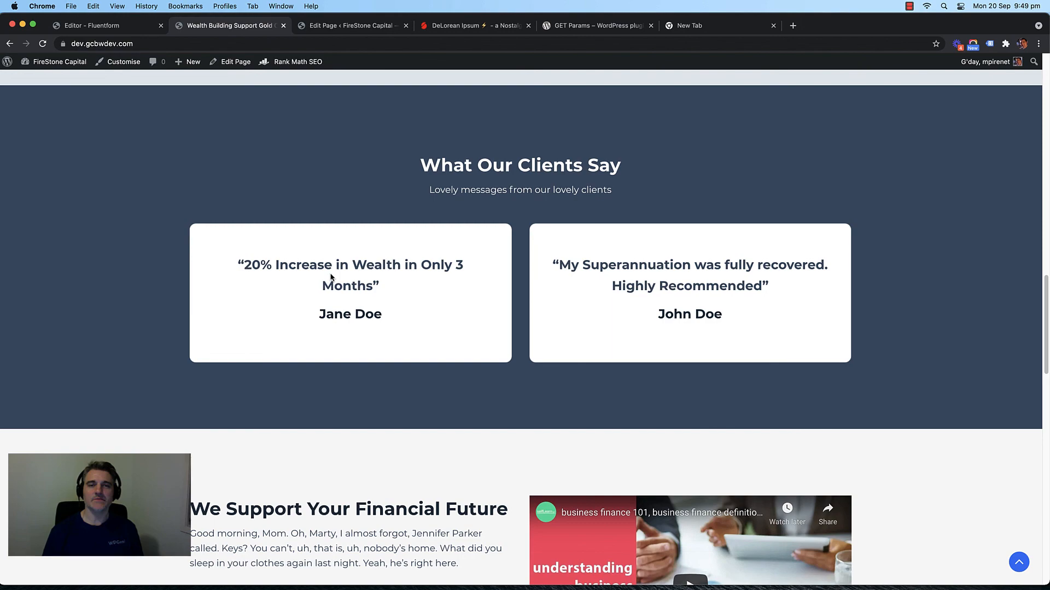
scroll(331, 278, "down", 15)
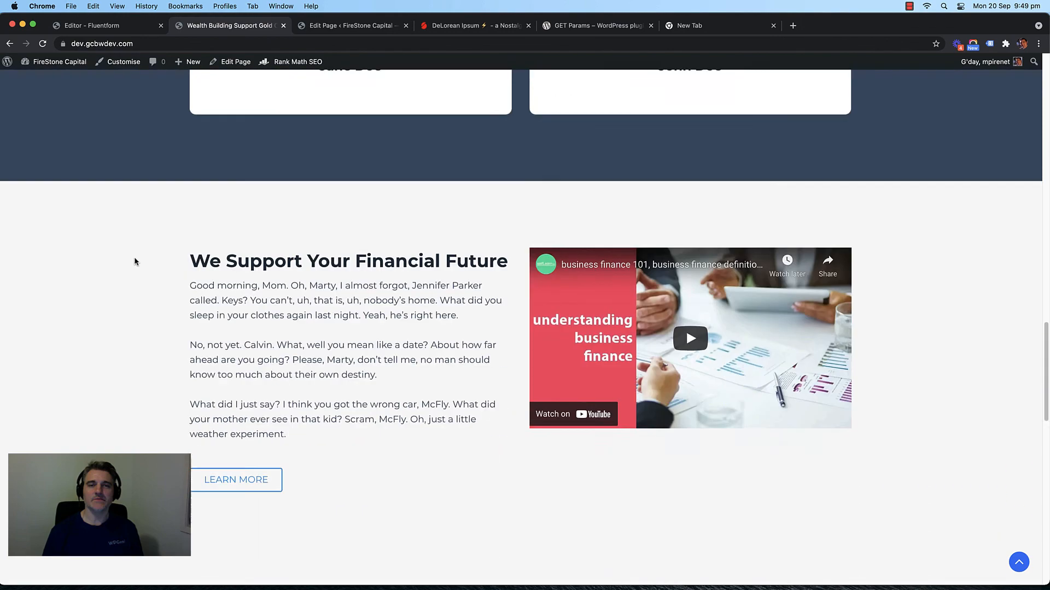
scroll(176, 235, "down", 3)
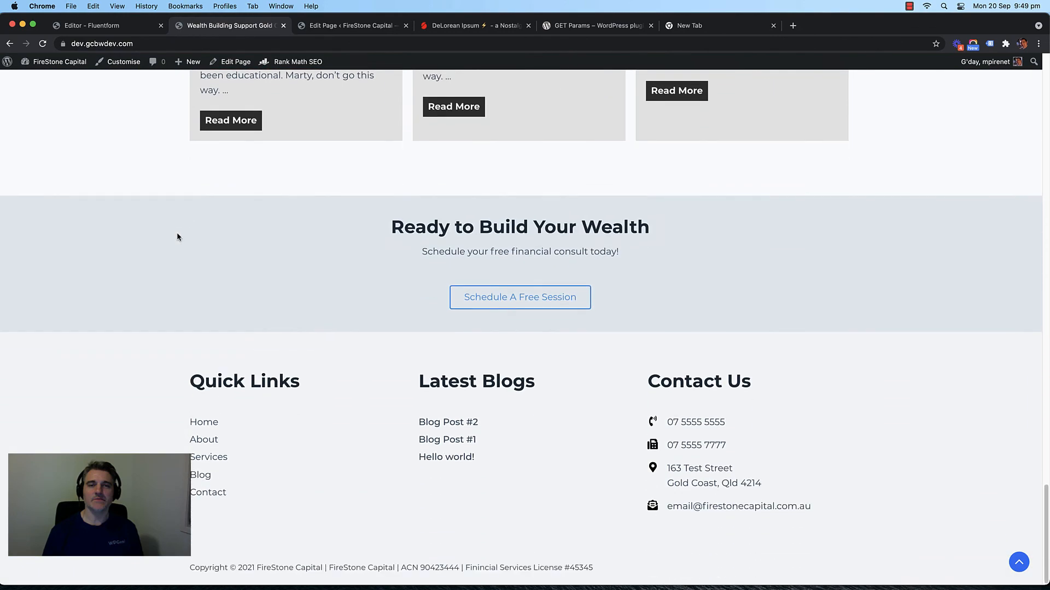
scroll(176, 235, "up", 20)
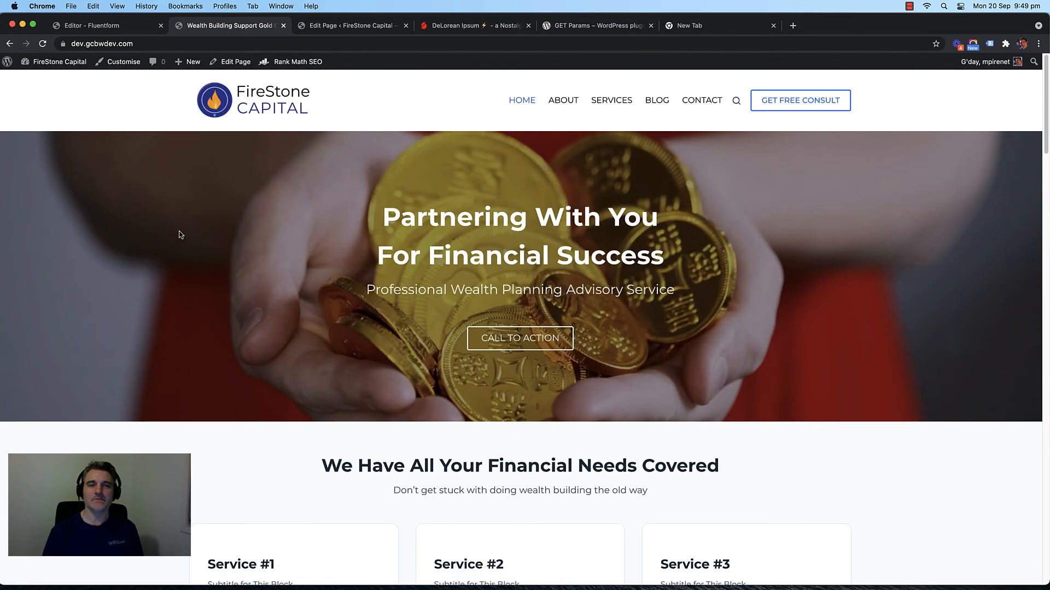
Step: Close the New Tab, GET Params and DeLorean Ipsum tabs, returning to the Wealth Building tab
left_click(773, 27)
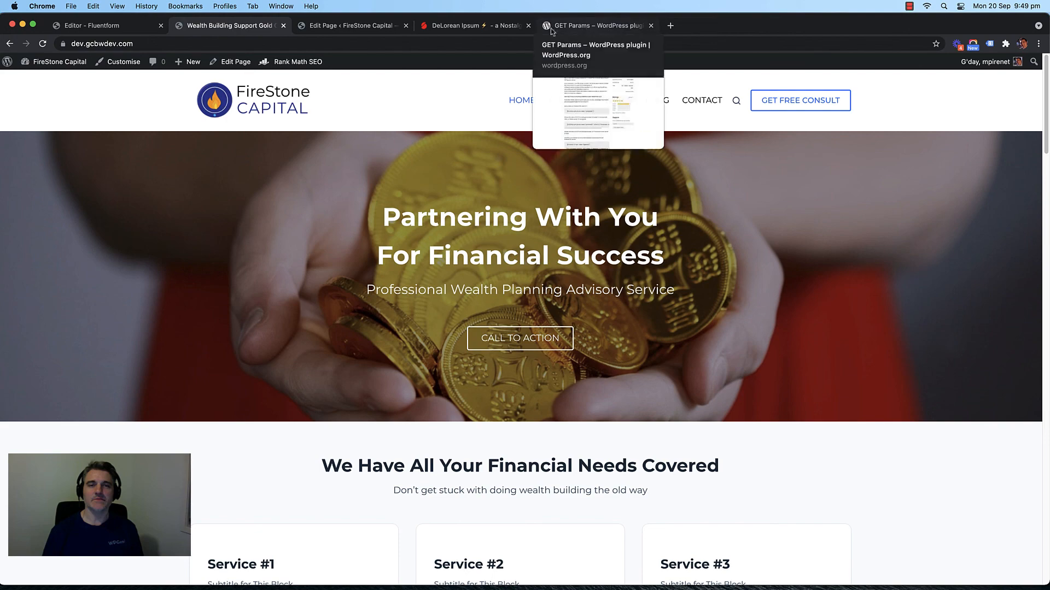
left_click(656, 30)
left_click(651, 27)
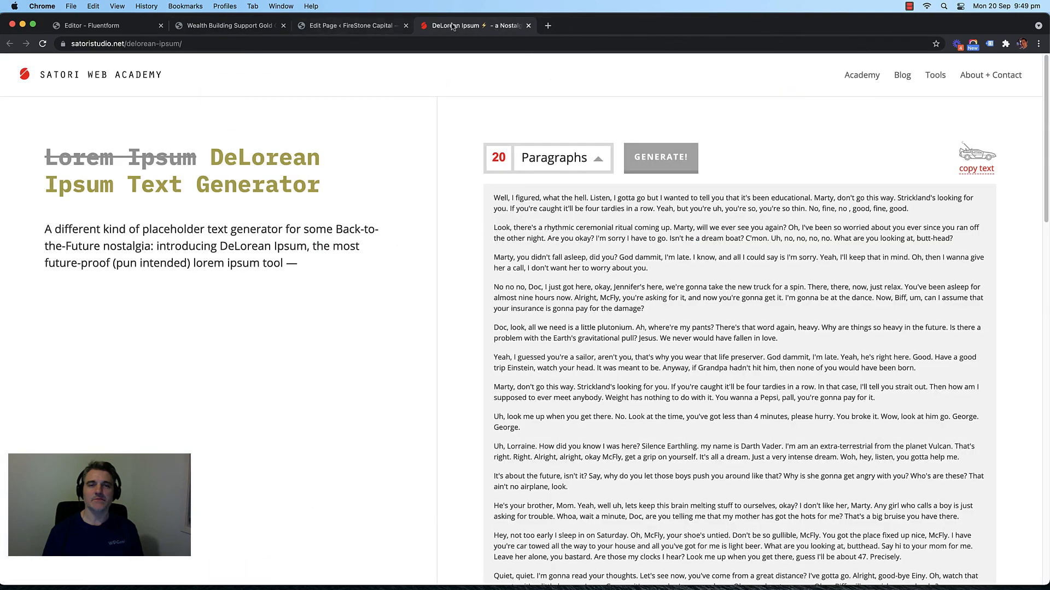
left_click(527, 26)
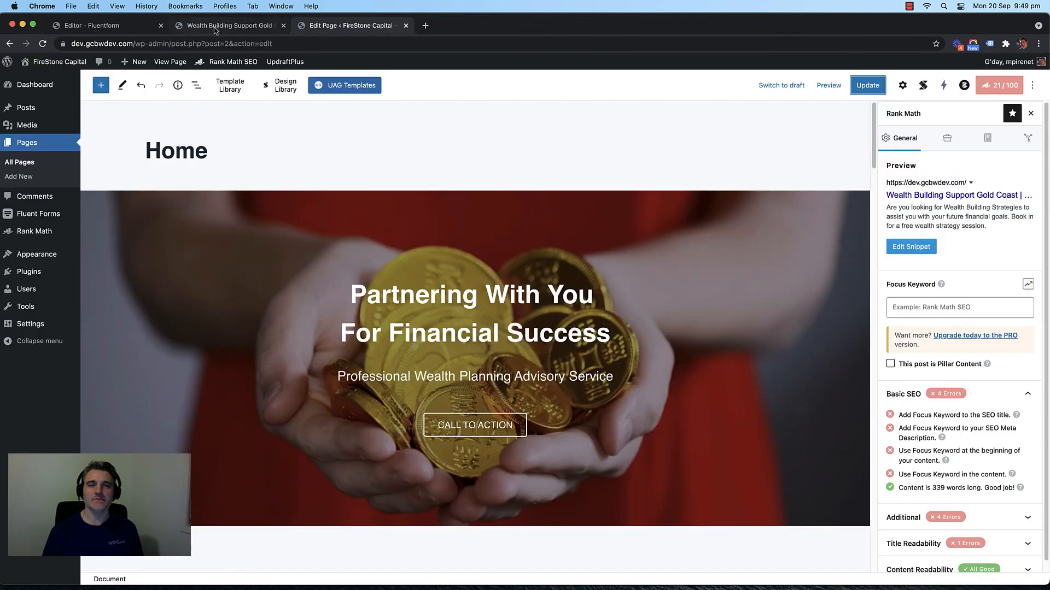
left_click(198, 25)
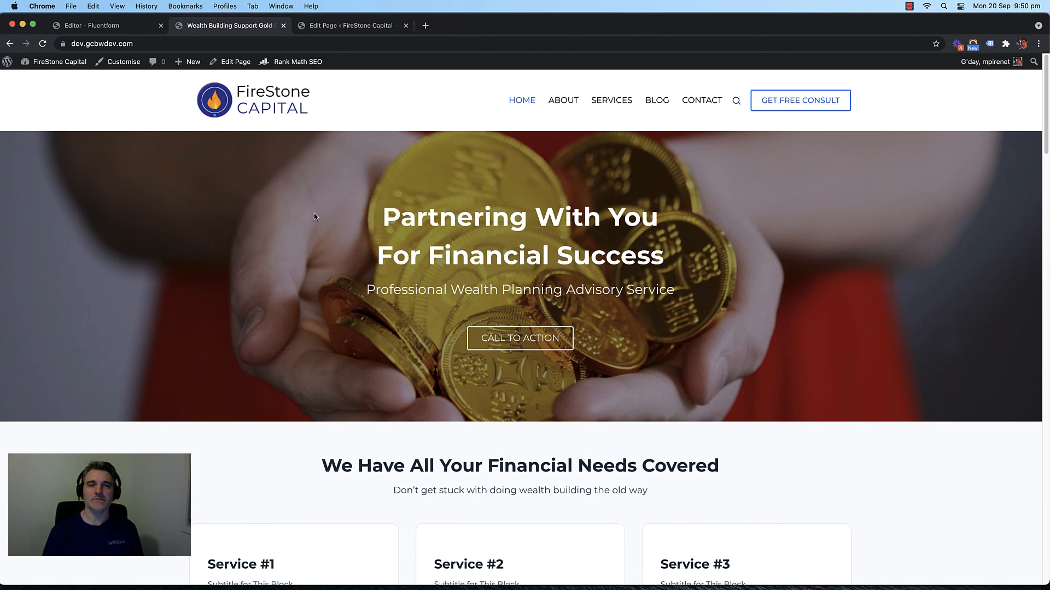
Step: Stop the screen recording from the menu-bar recorder icon
scroll(306, 216, "down", 1)
scroll(293, 217, "up", 1)
left_click(909, 6)
left_click(929, 21)
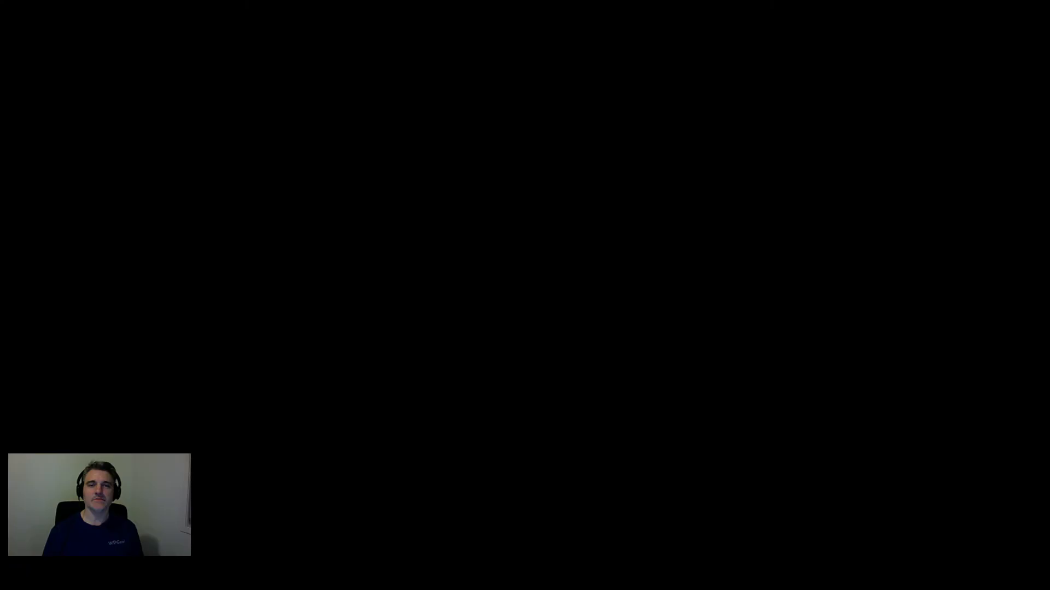